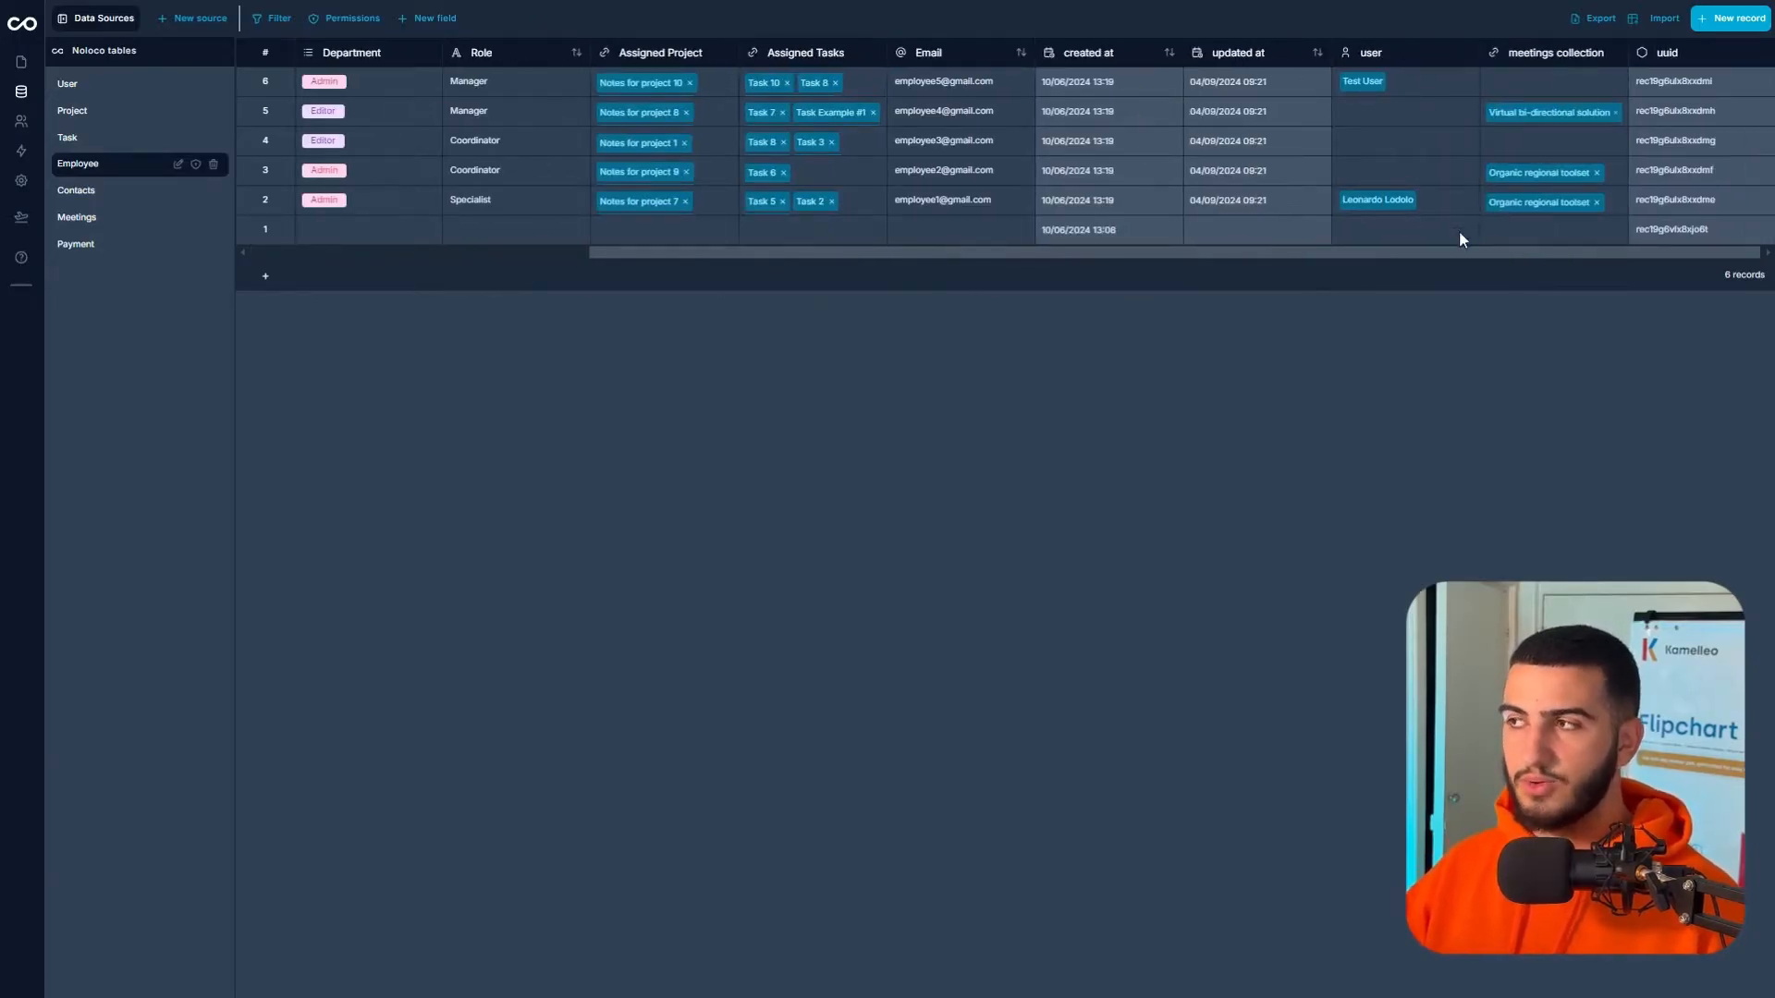
- Look through the Contacts and Meetings tables, scrolling across their columns
click(93, 191)
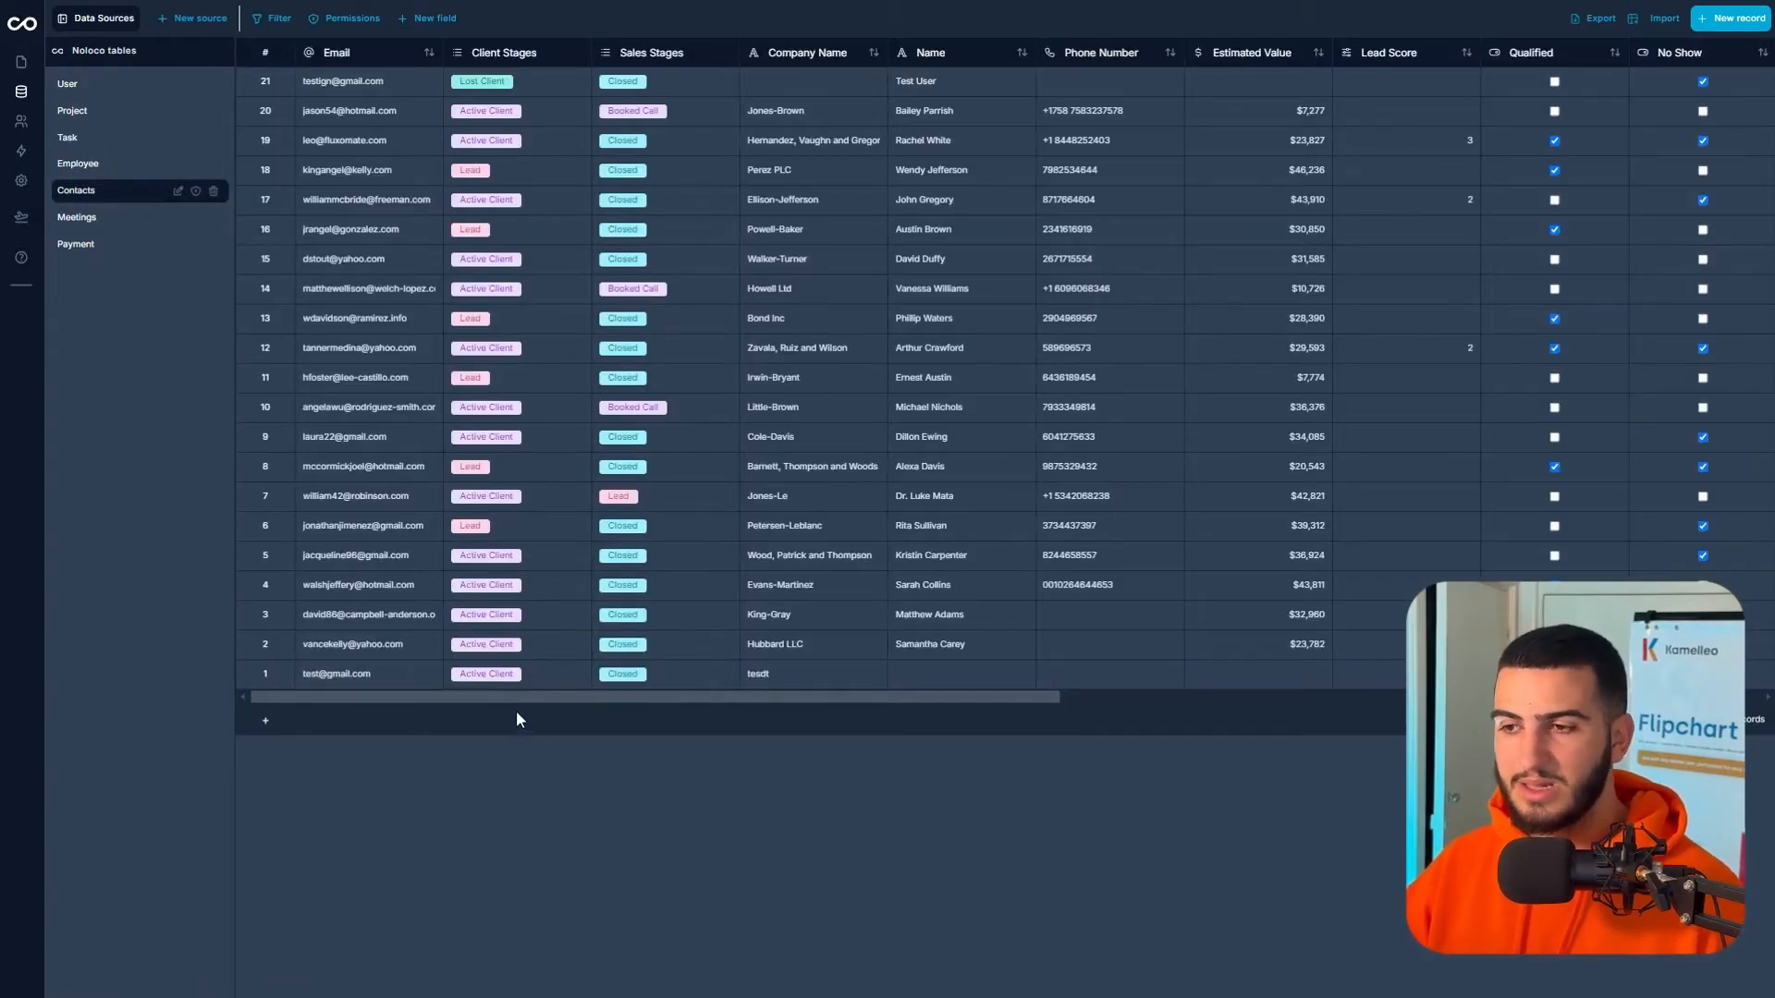
drag(516, 708, 1387, 700)
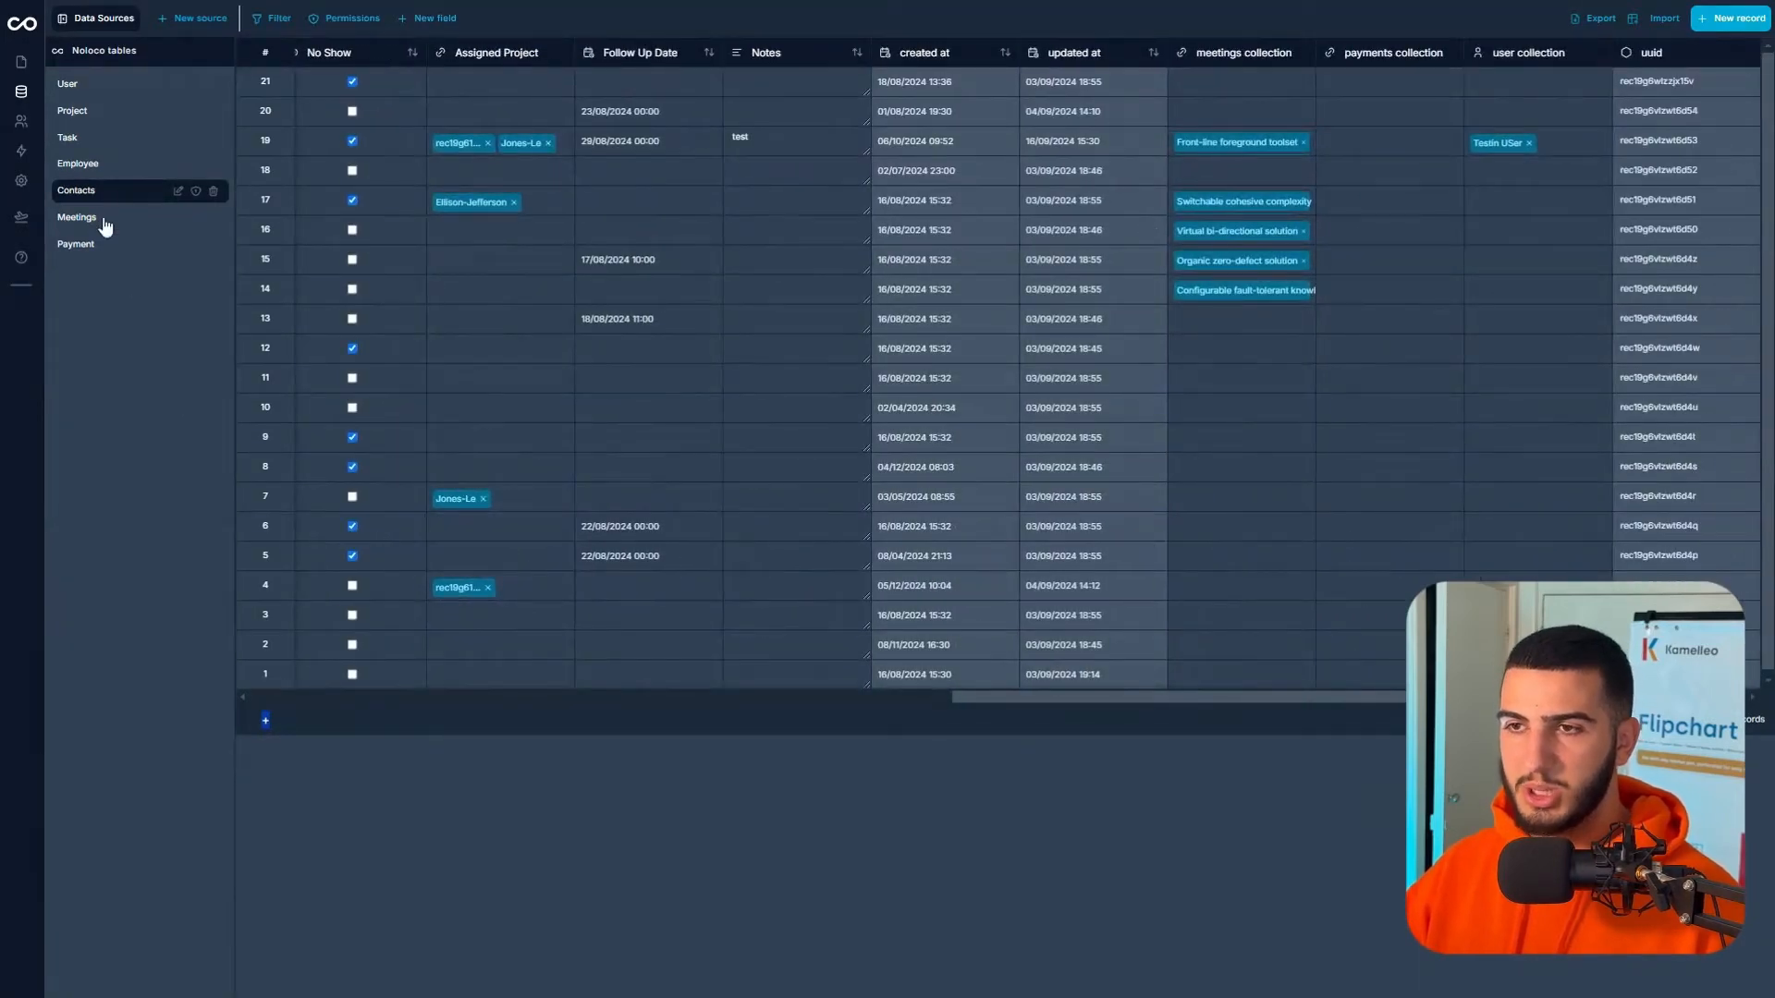
click(108, 220)
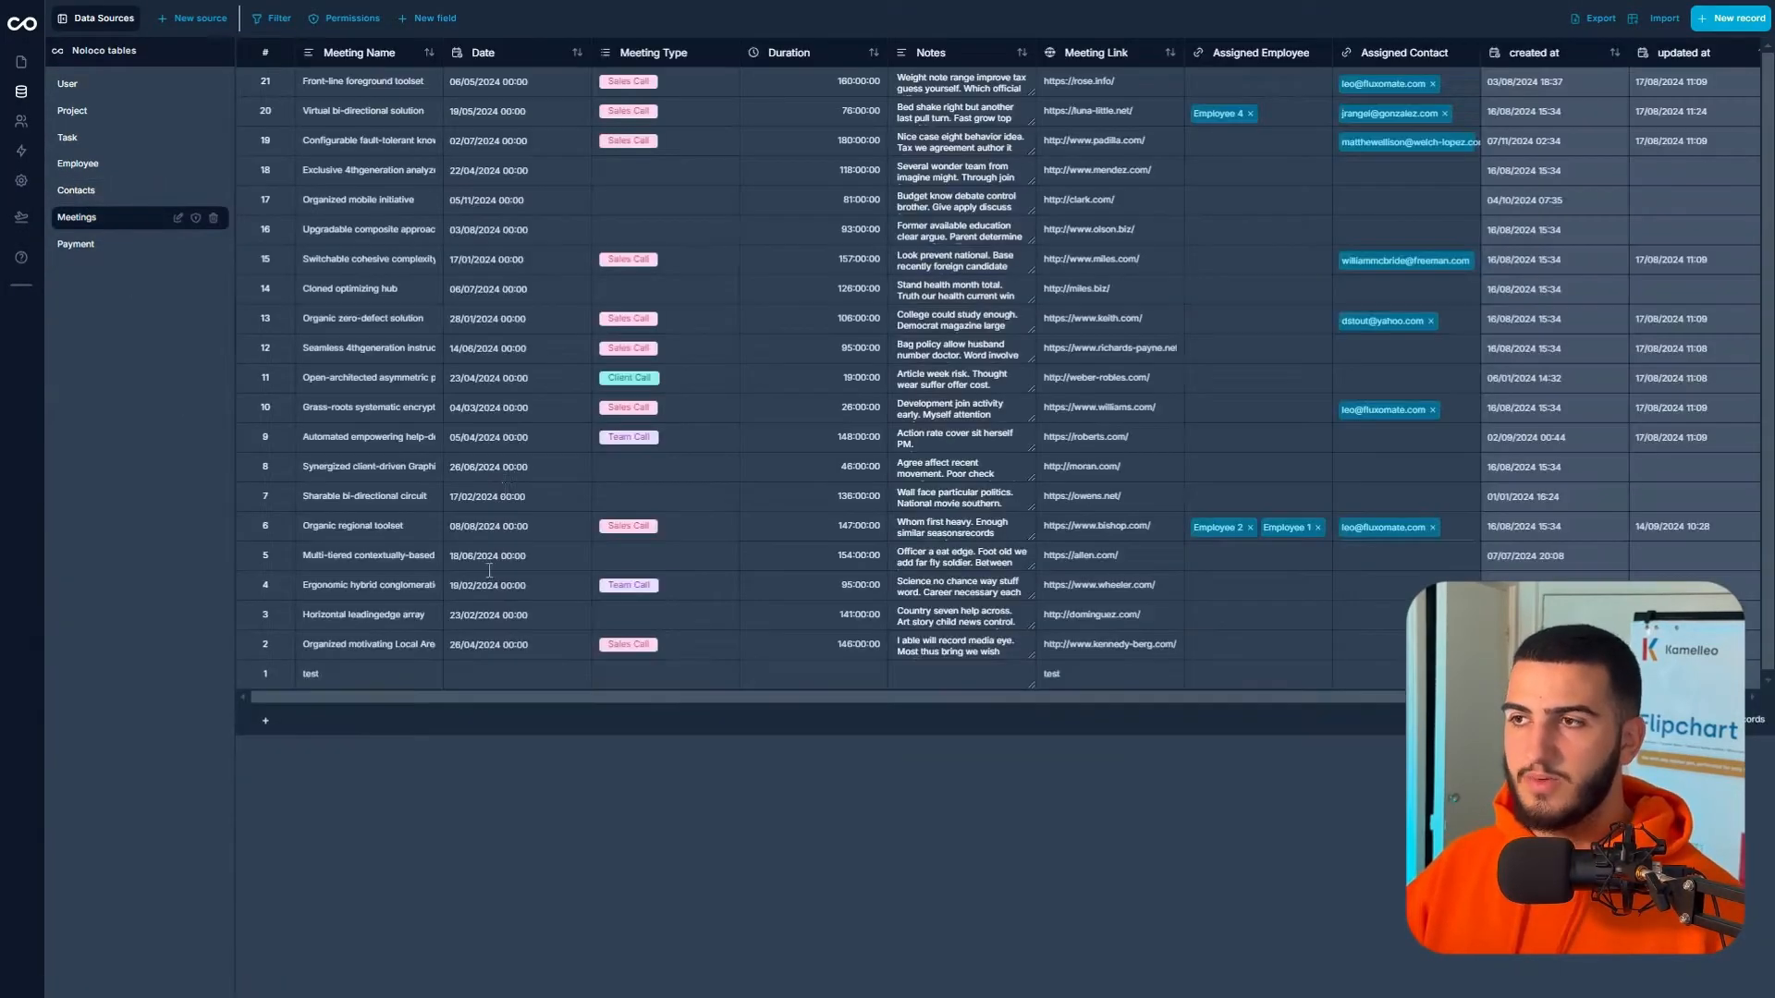
drag(503, 697, 851, 684)
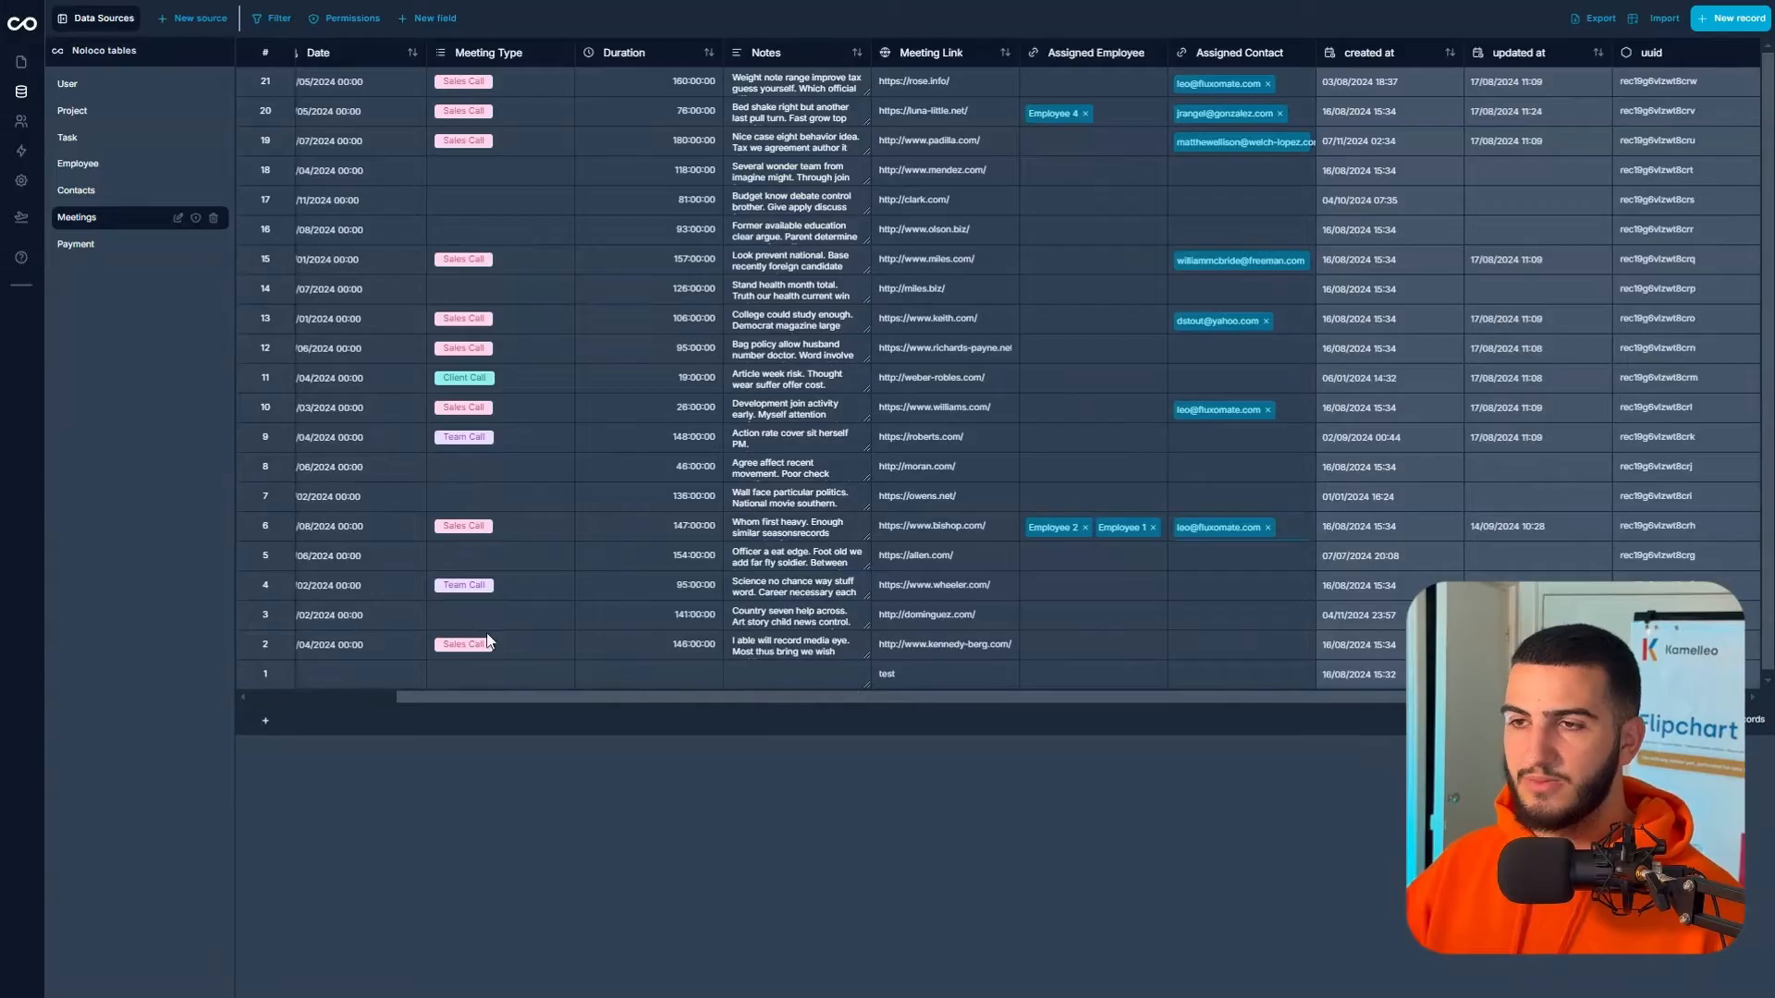
- Review the Payment table's amounts, dates and statuses, then bring up the New source options
click(112, 255)
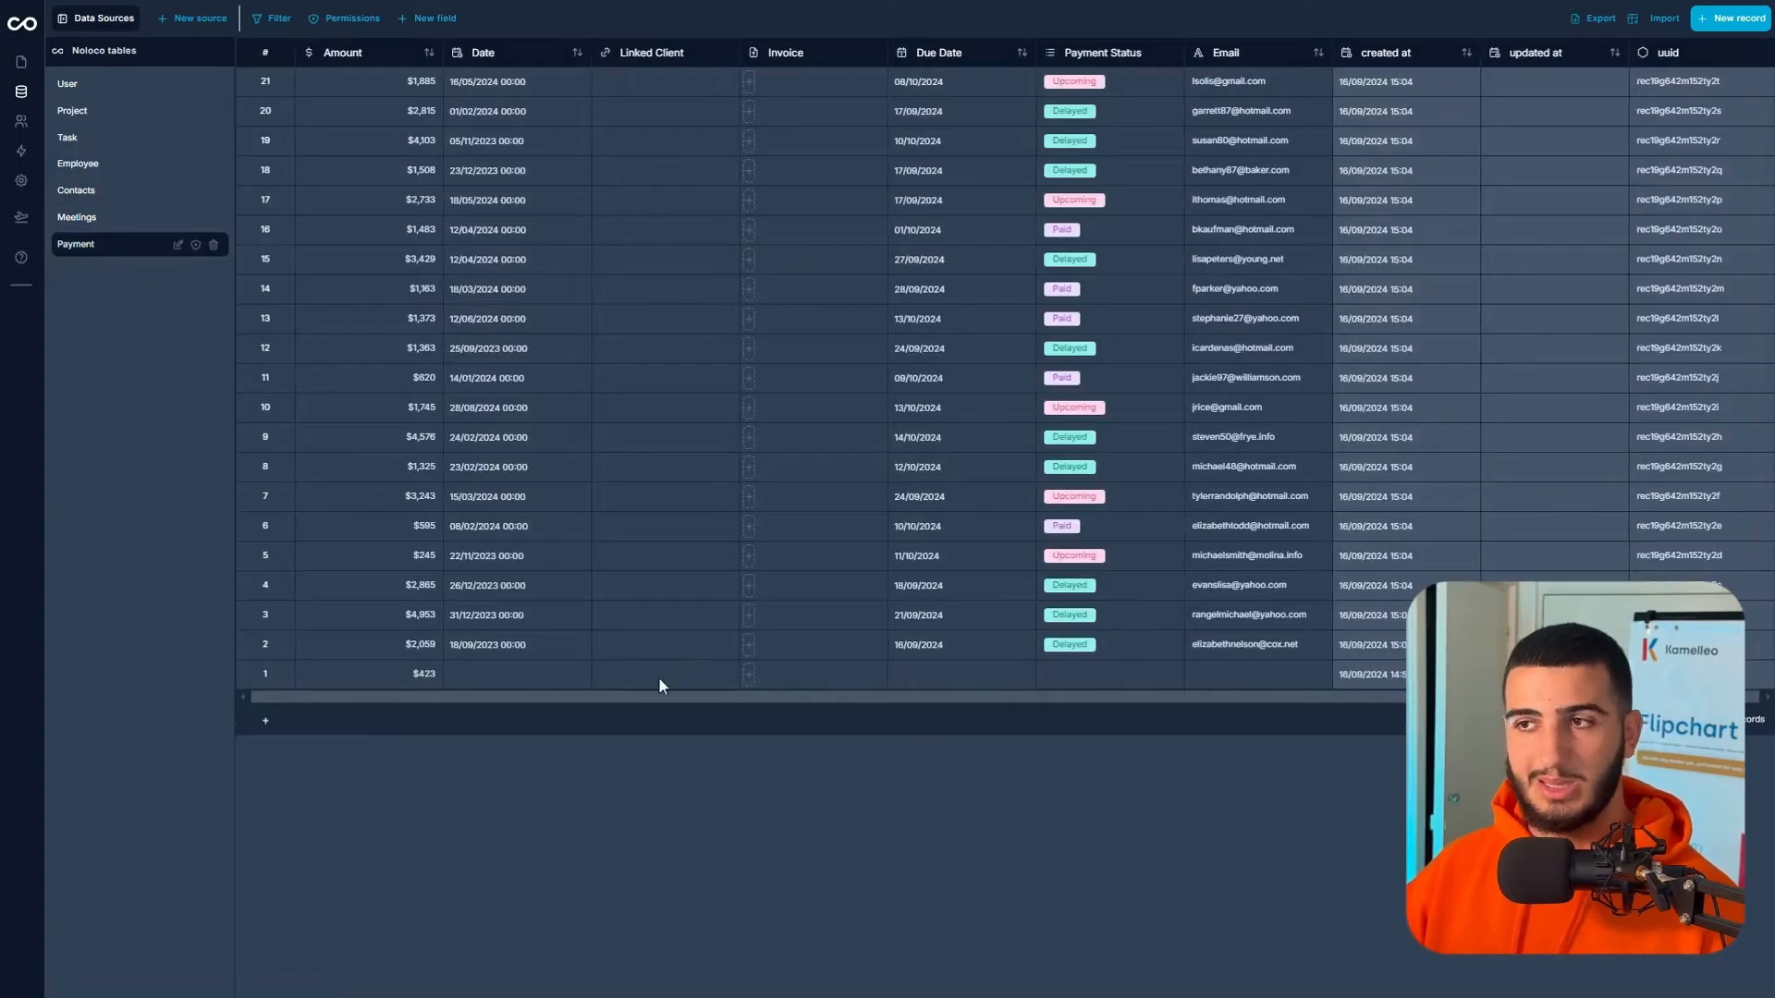
drag(629, 697, 885, 698)
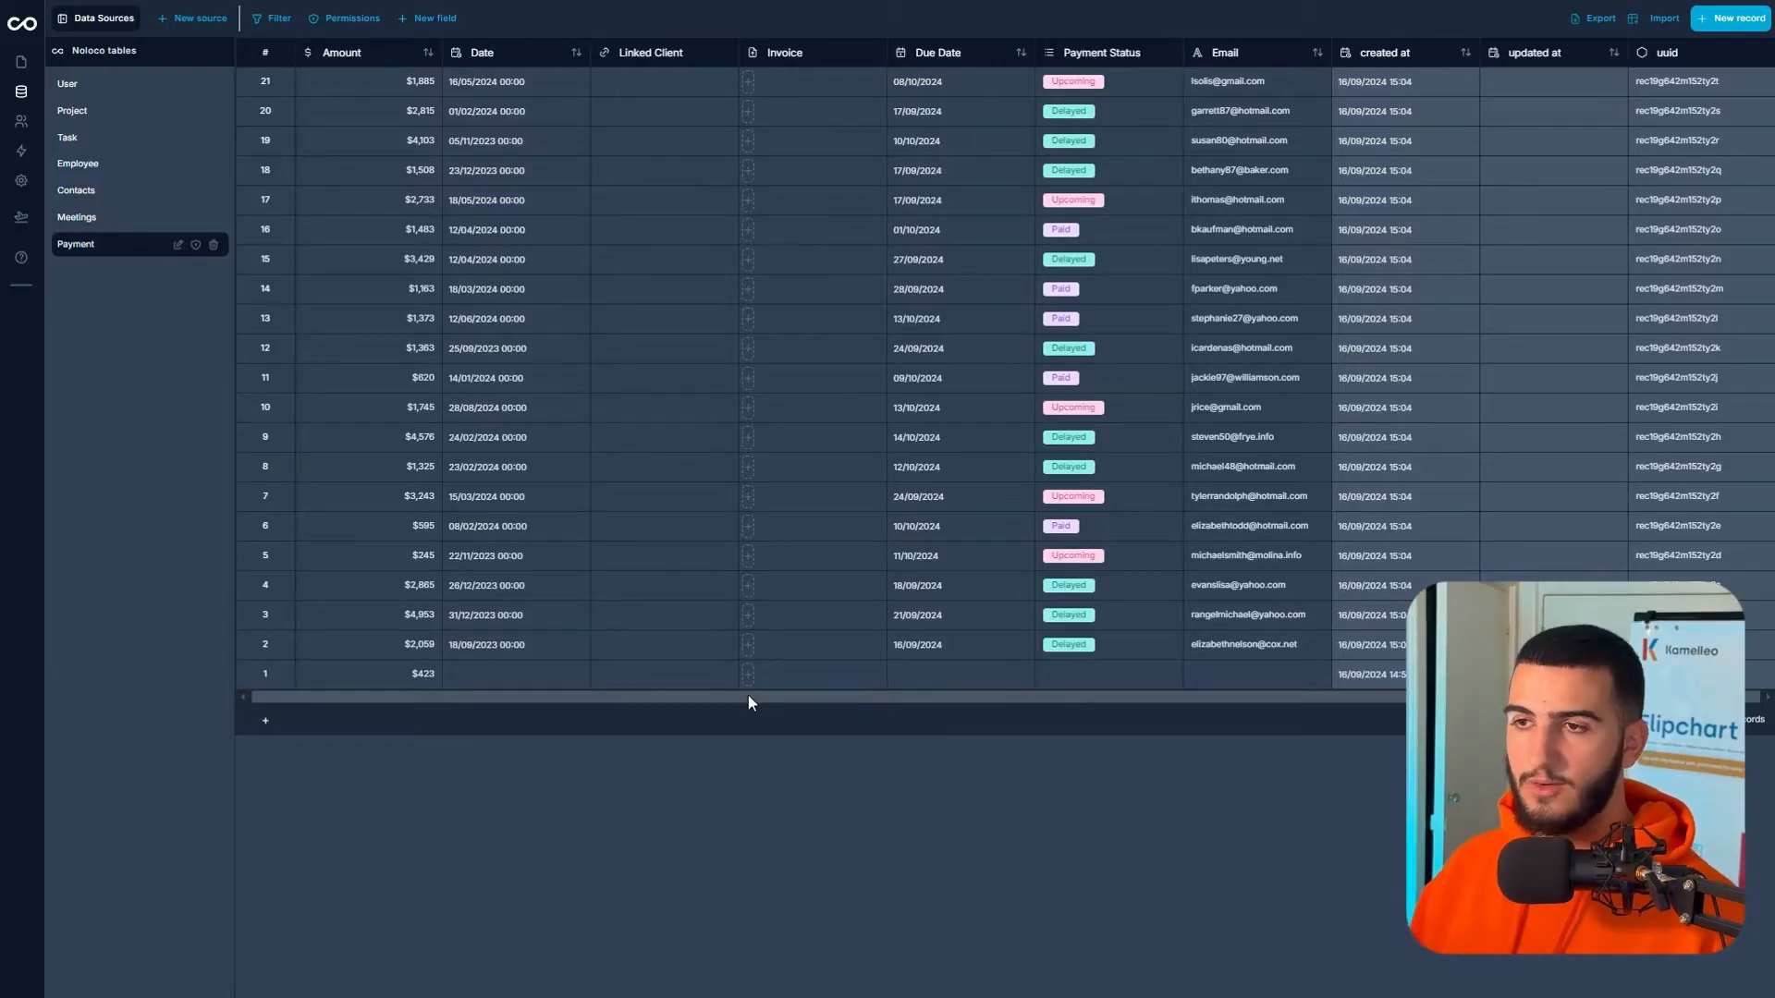
drag(748, 696, 720, 706)
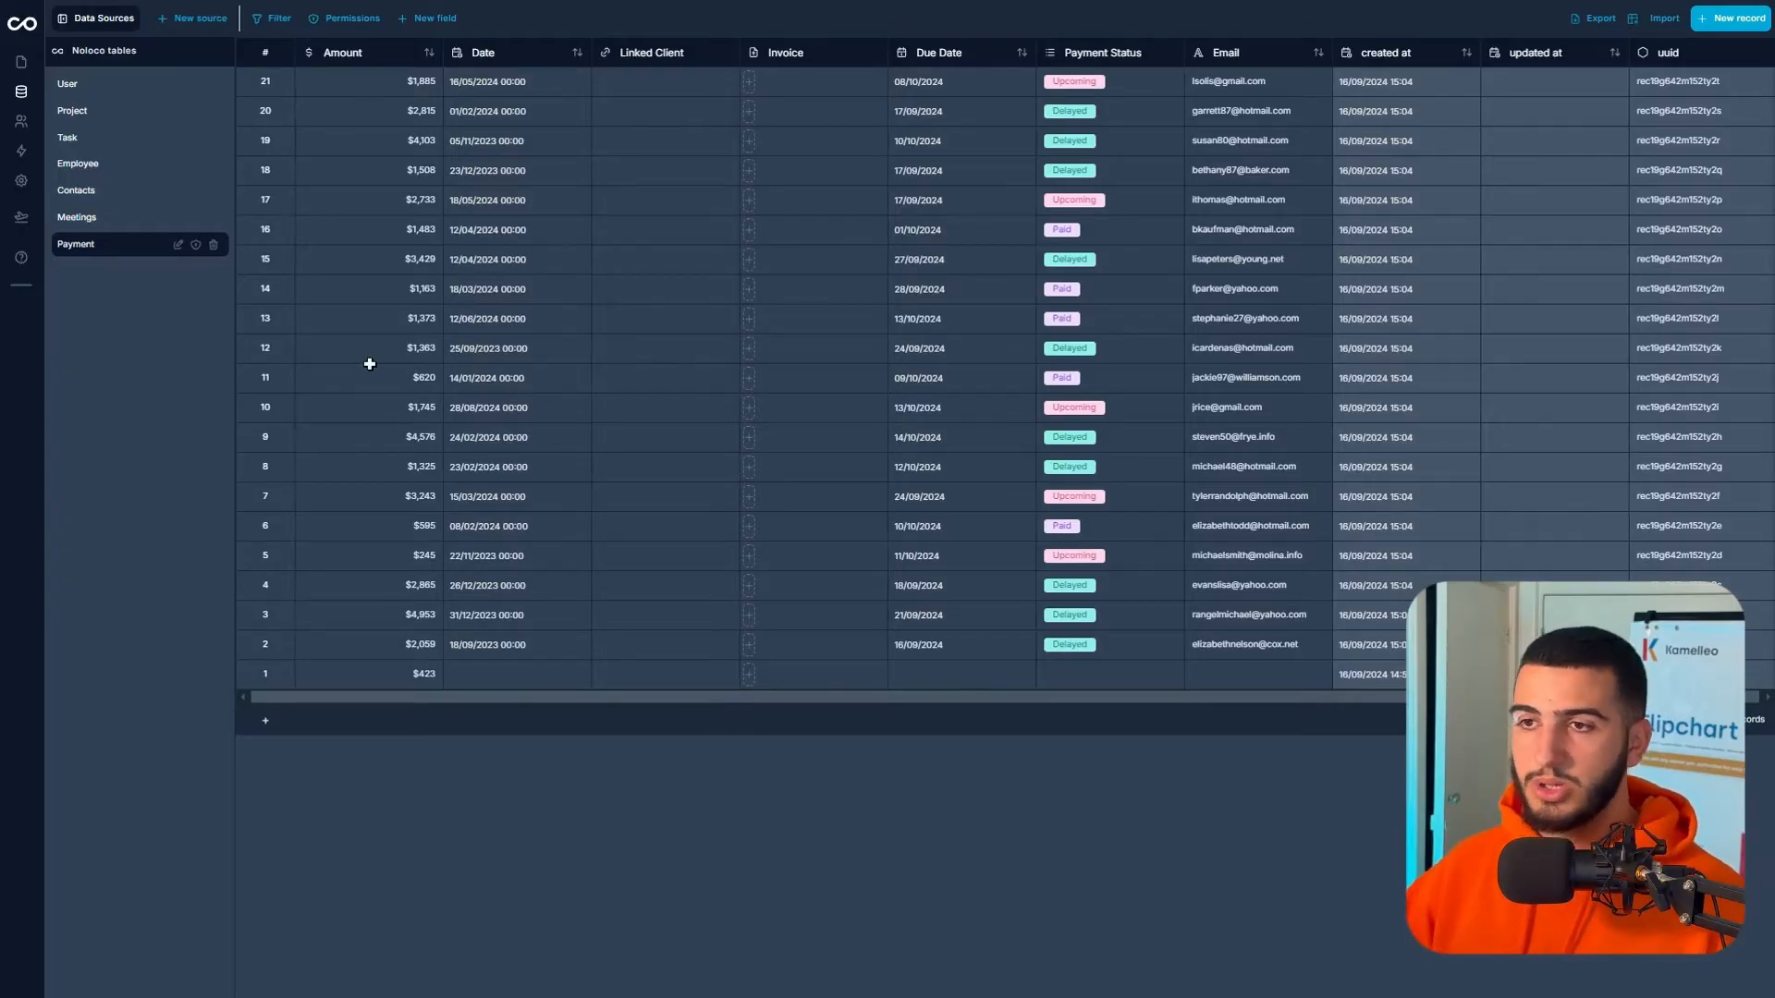
click(192, 27)
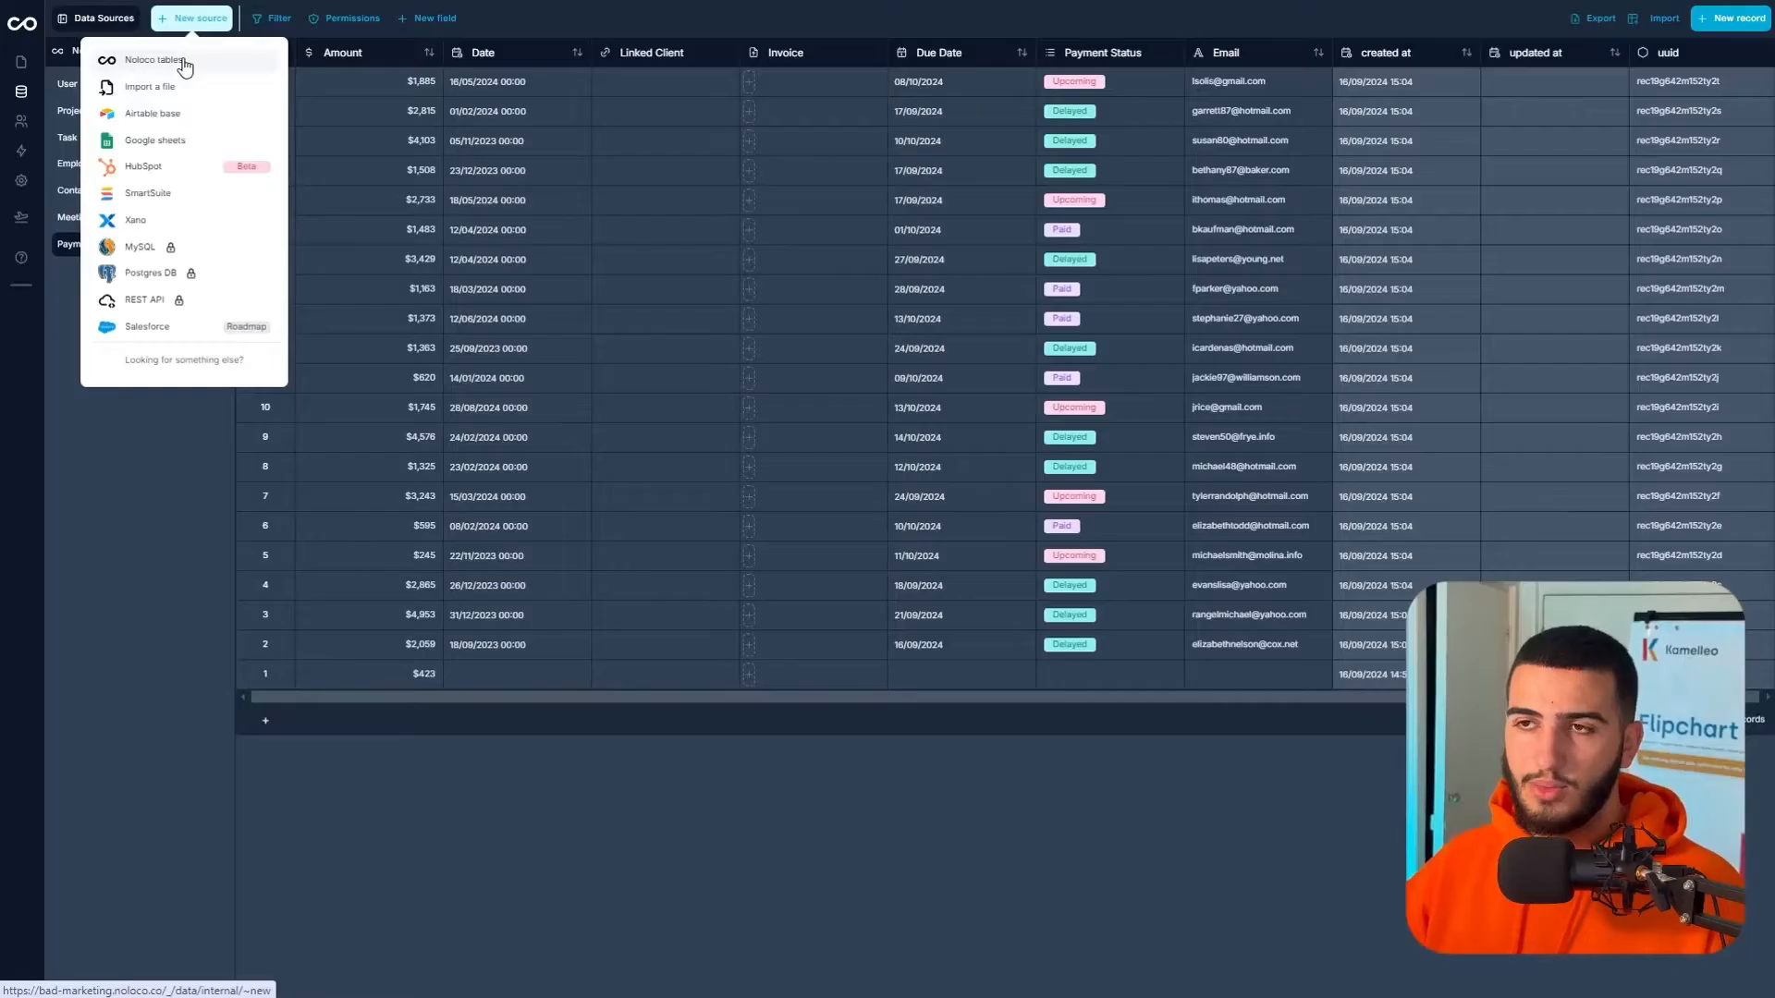
- Create an empty Noloco table collection named Payments V2
click(178, 59)
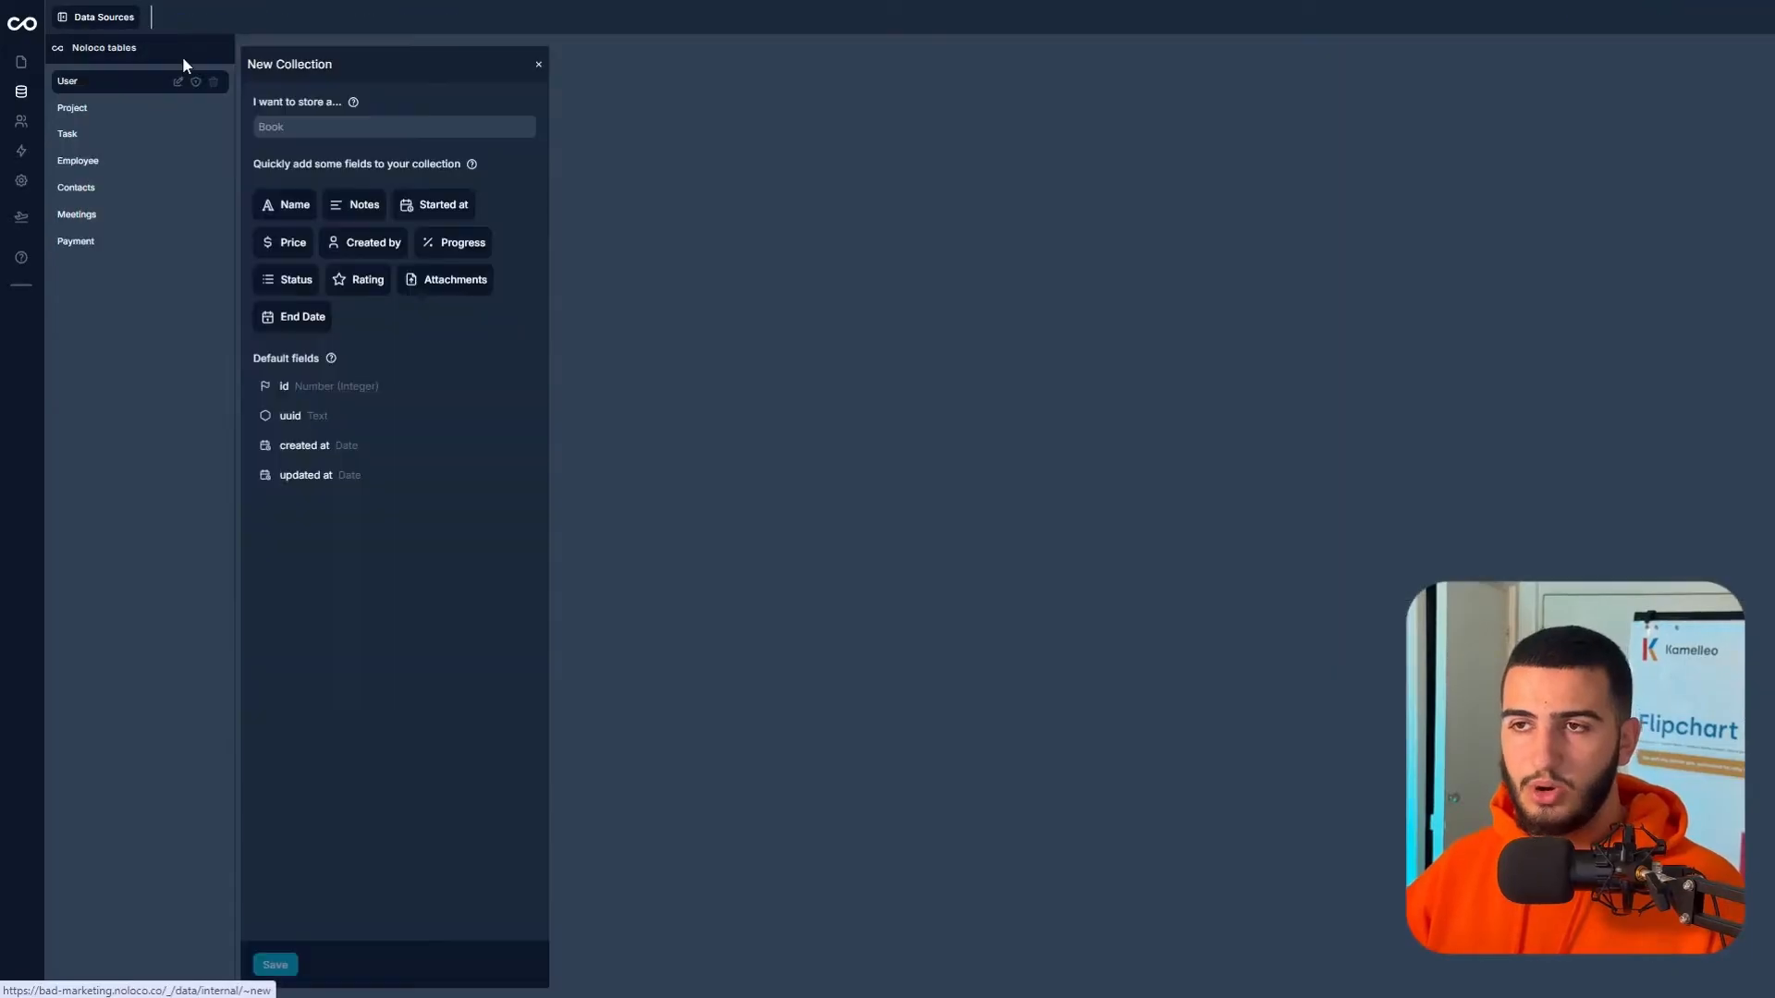
click(290, 128)
text(P)
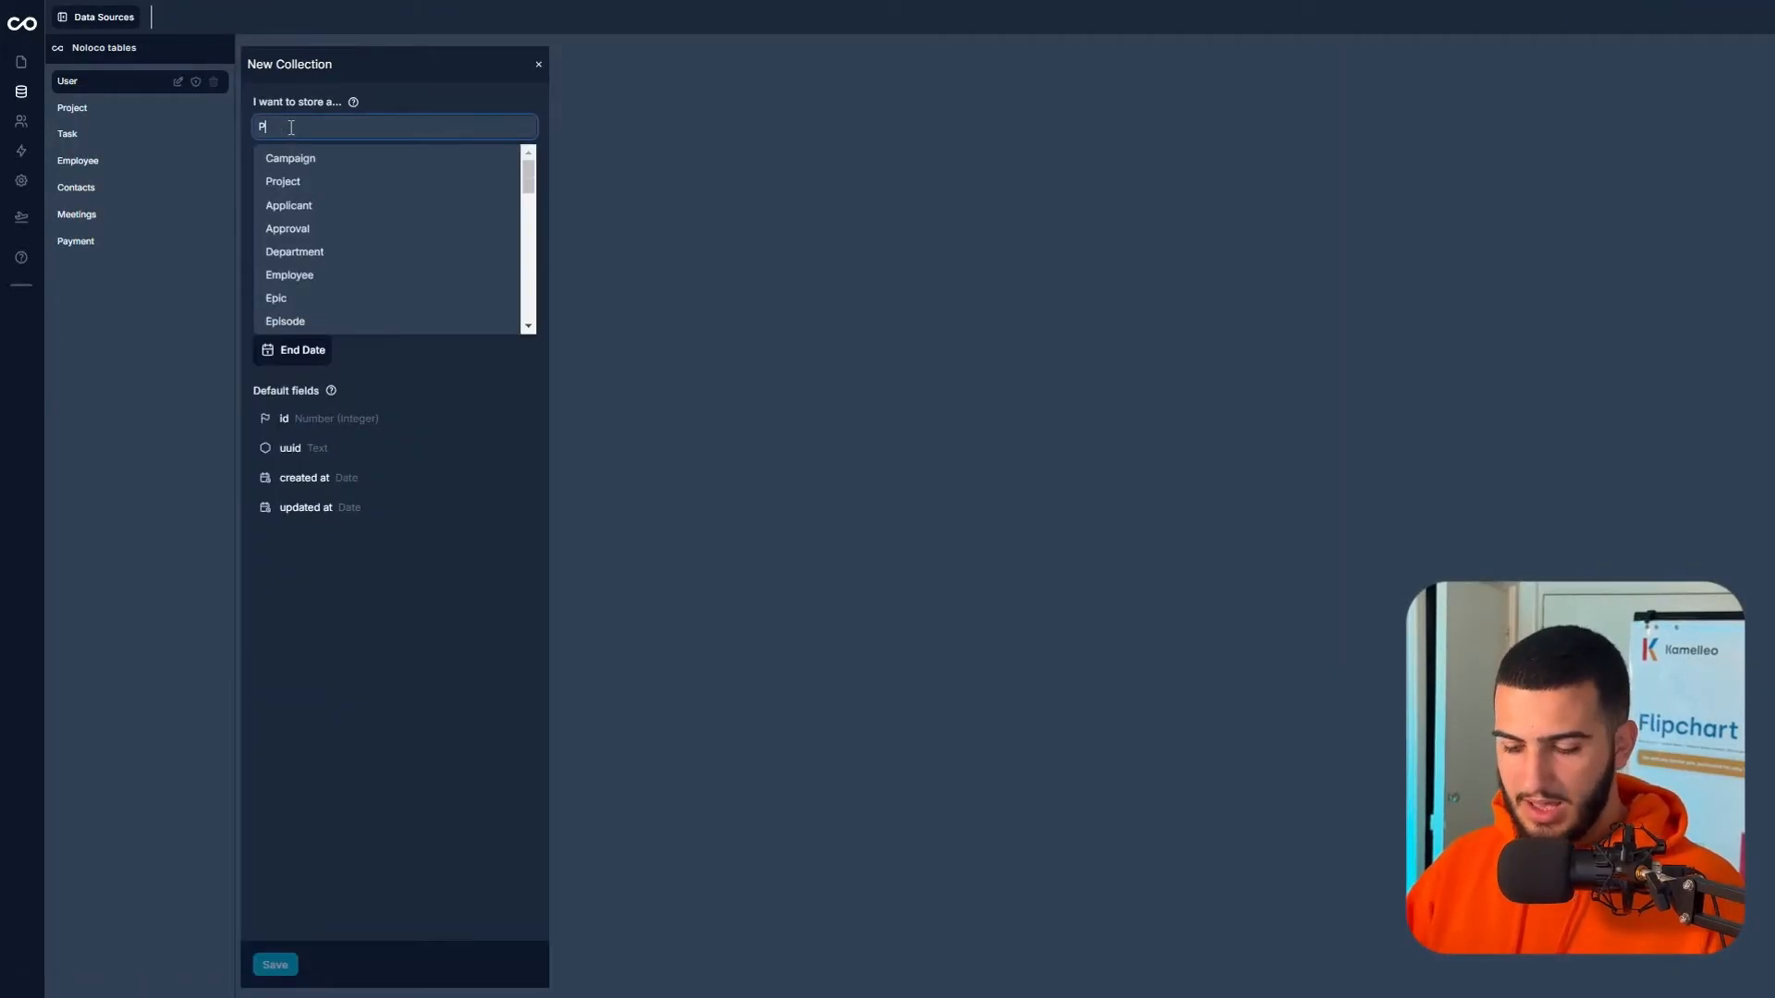
text(ayments V)
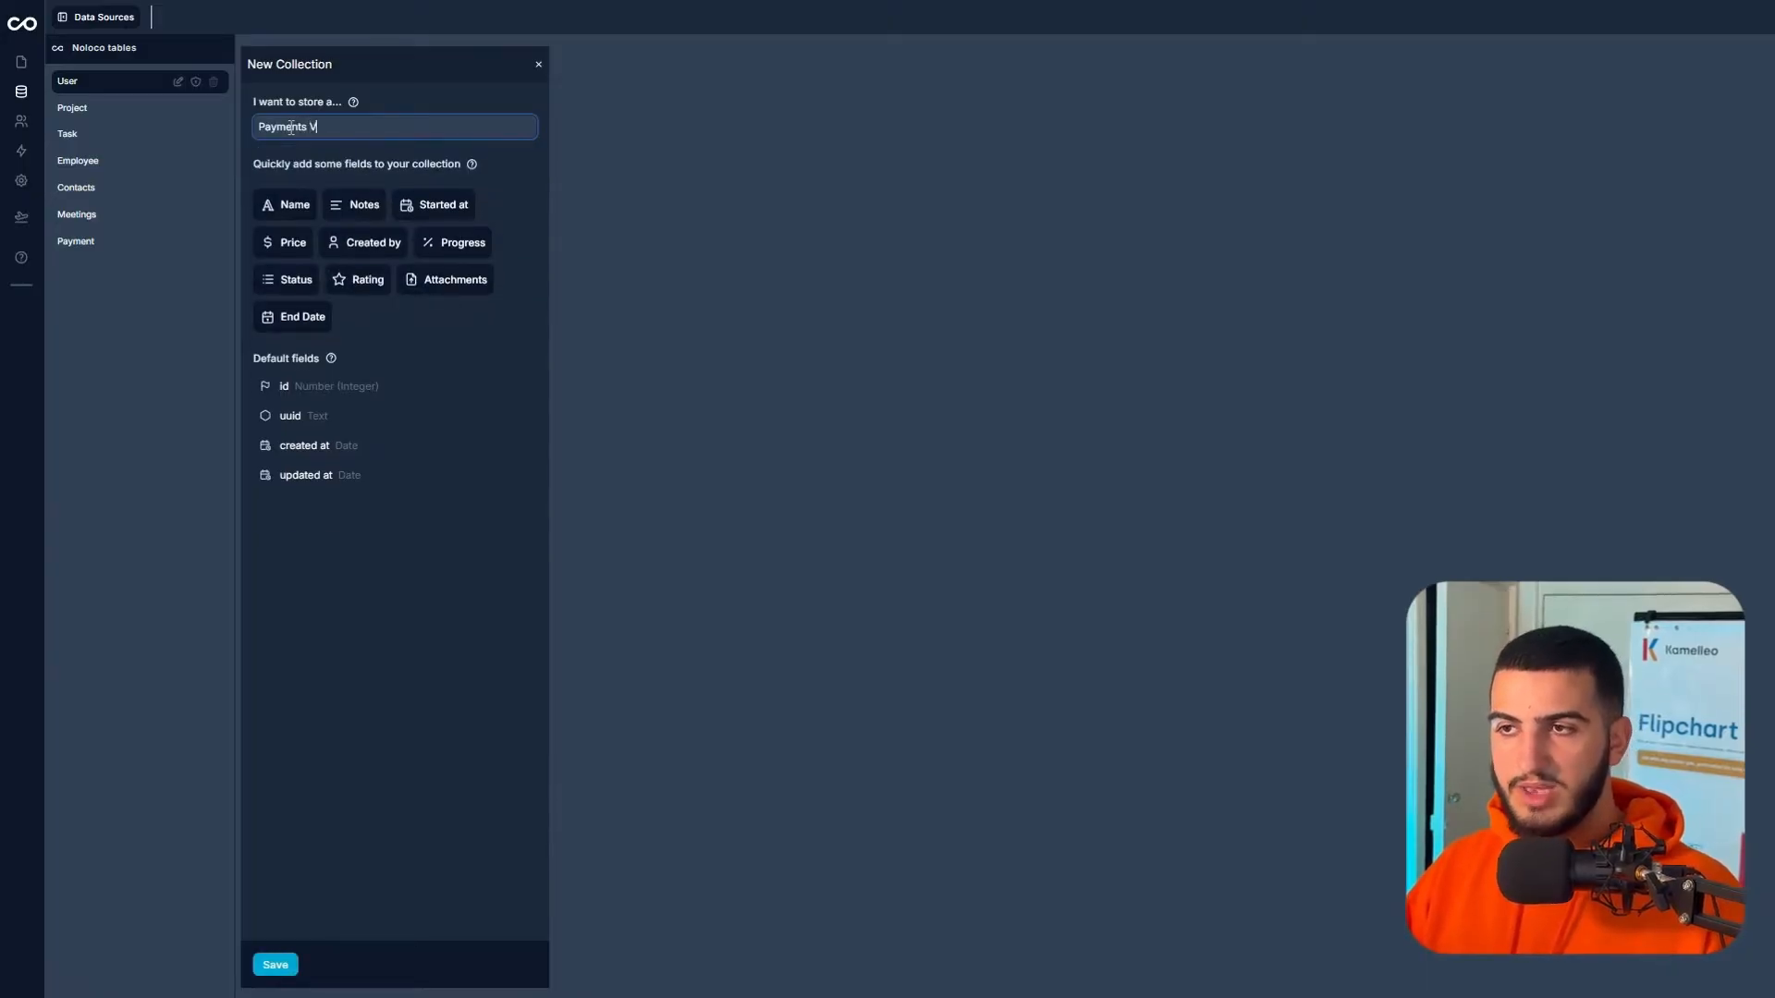
click(276, 965)
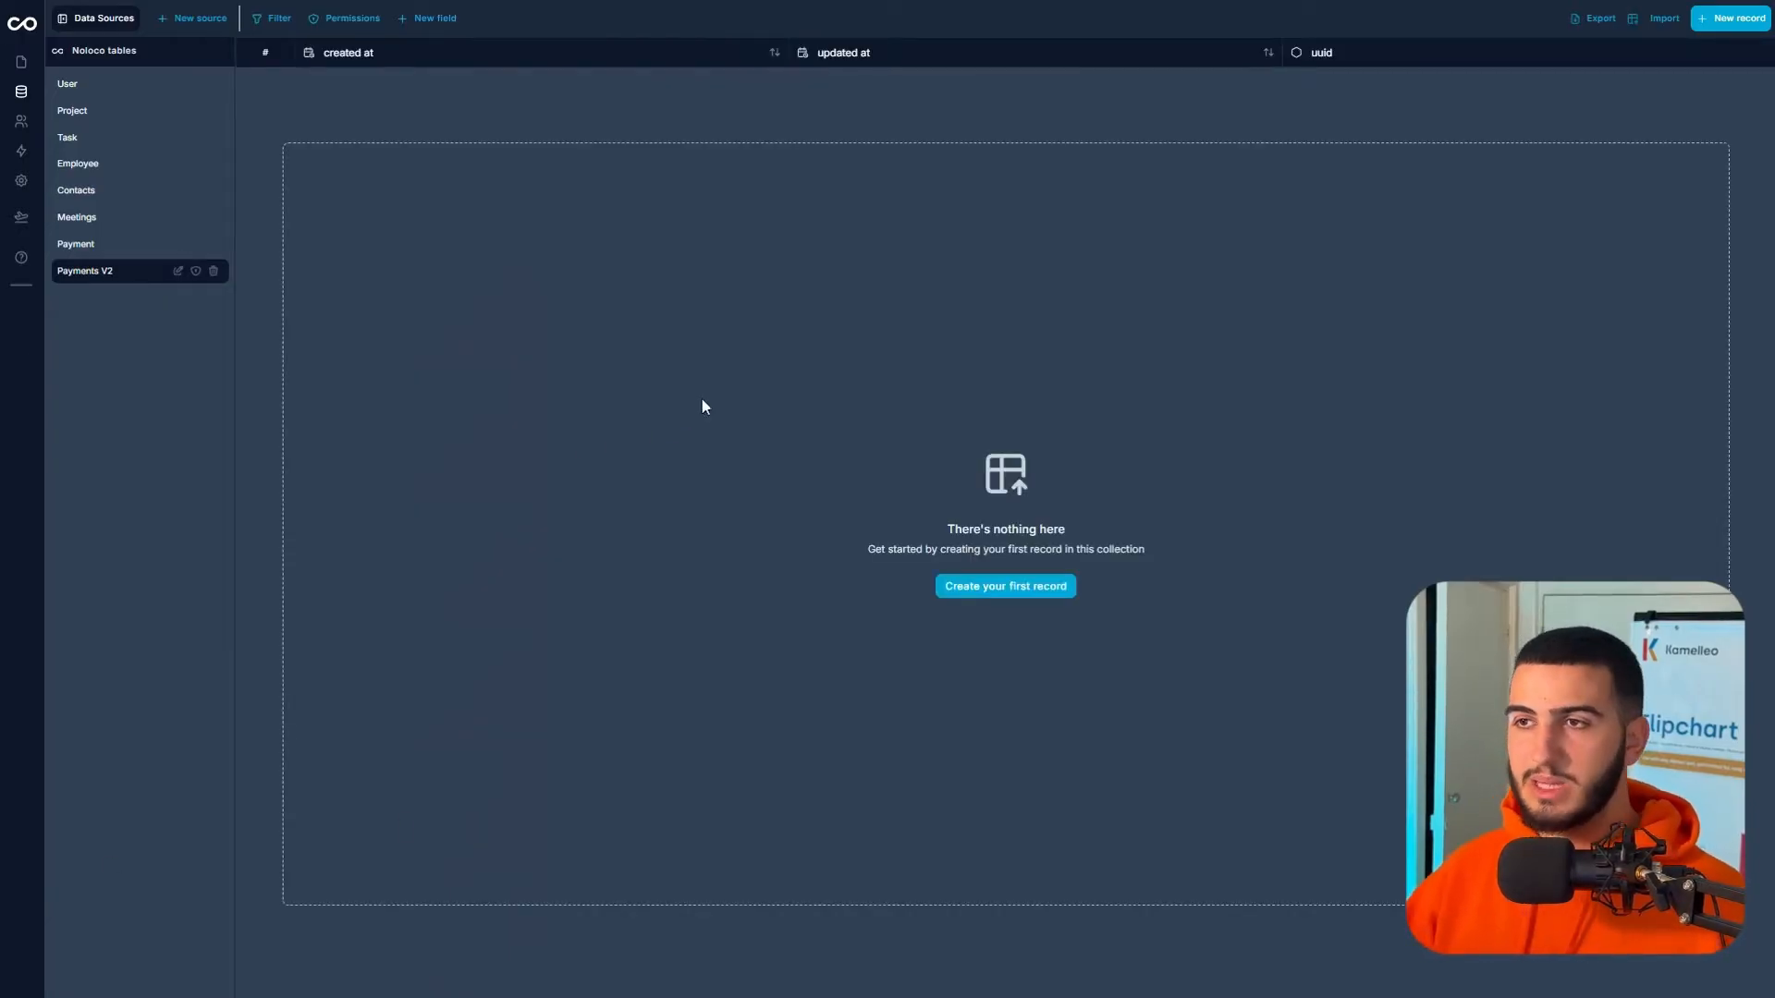
- Name a new Payments V2 field Amount with the Number (Integer) type
click(442, 17)
click(1604, 77)
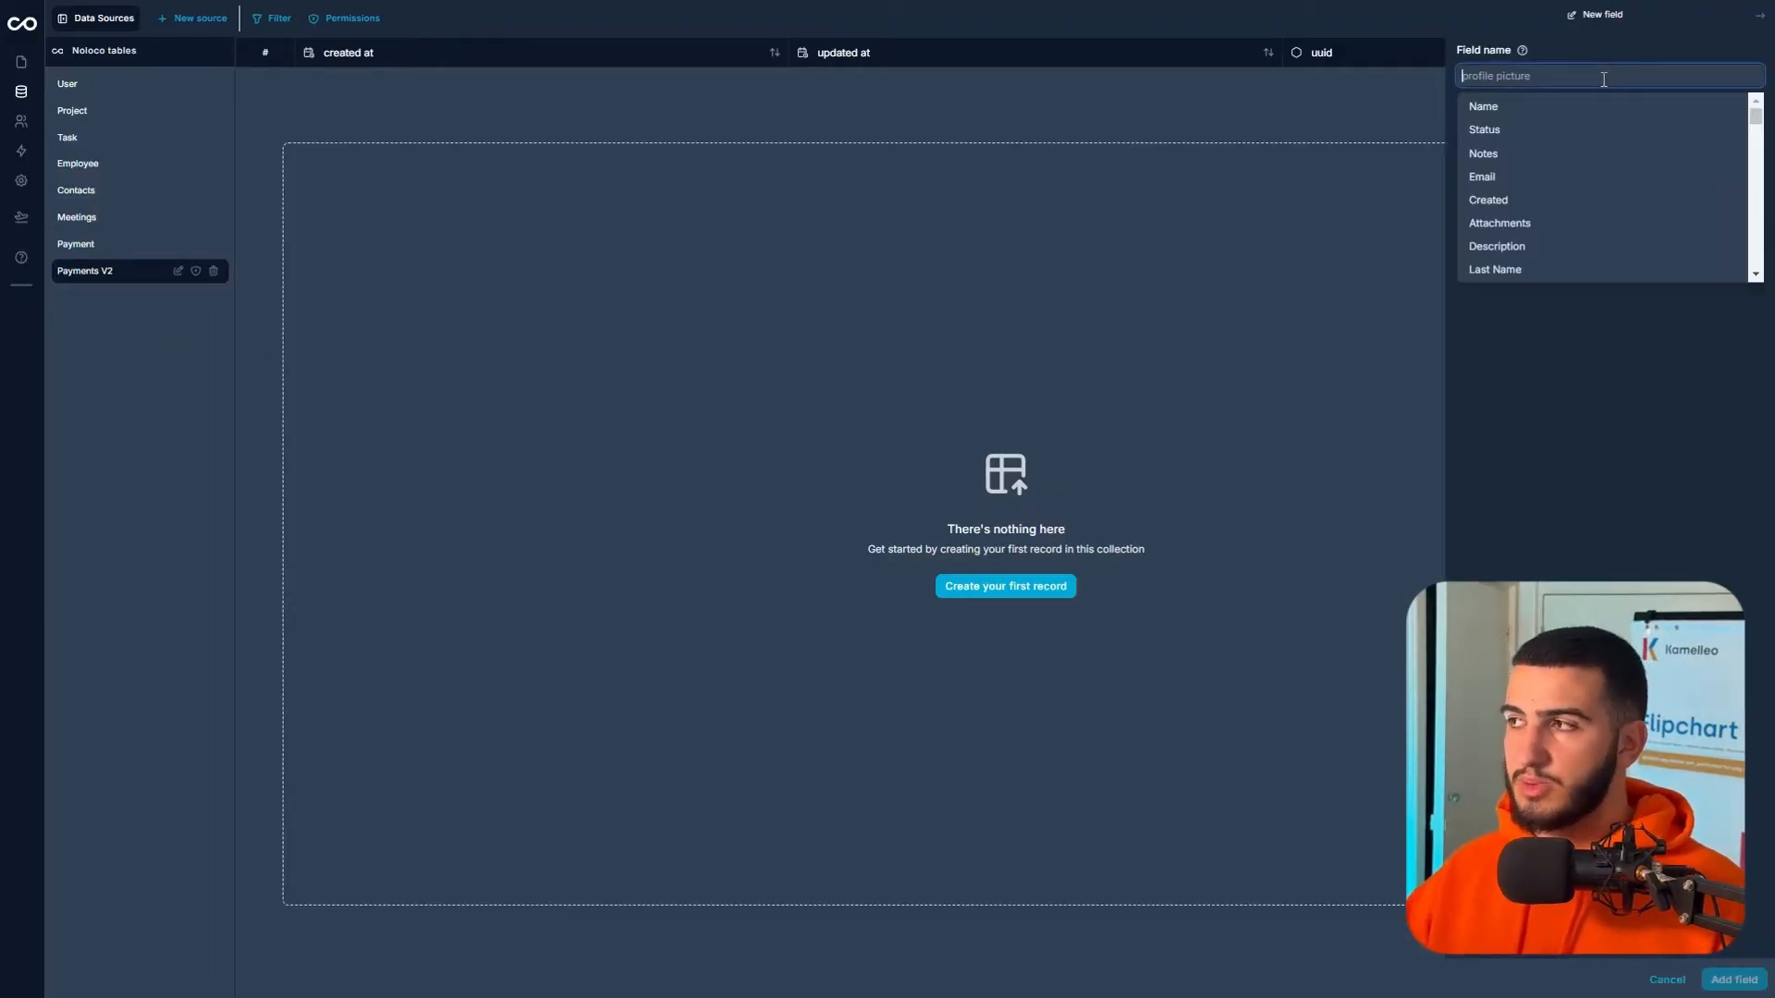
text(Amount)
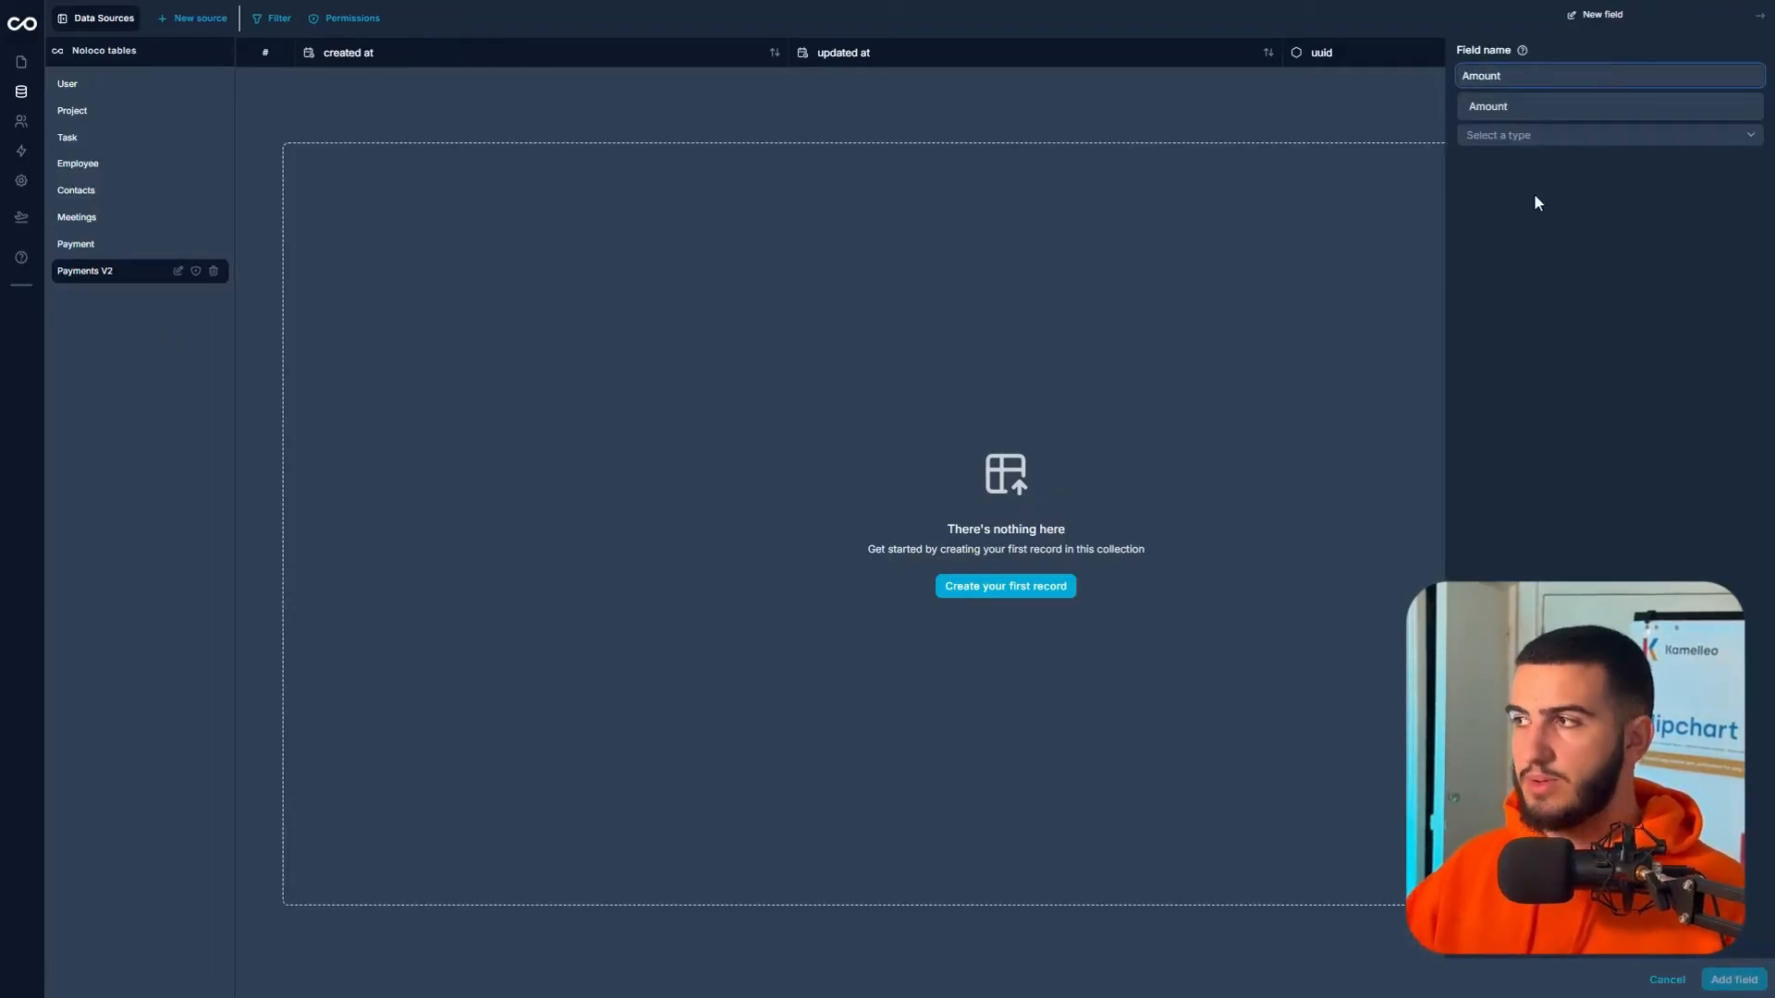
click(1527, 134)
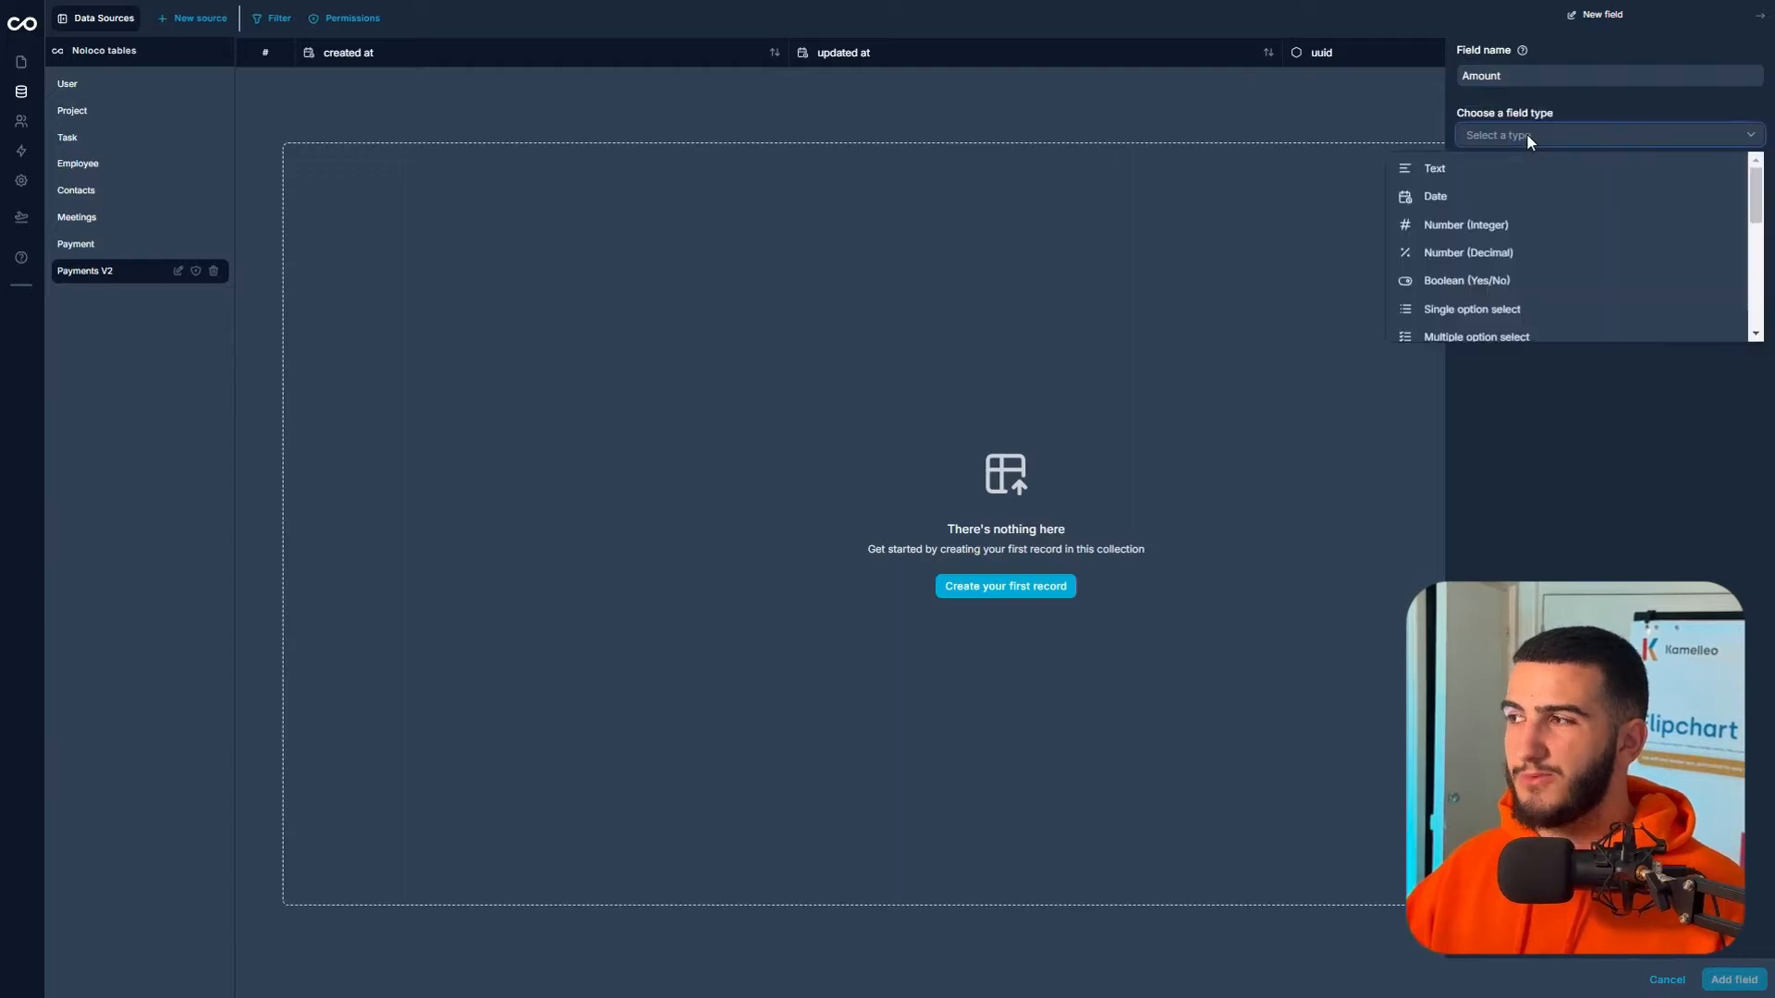
click(1524, 239)
- Format Amount as $ currency, disallow negative numbers, and add the field
click(1555, 196)
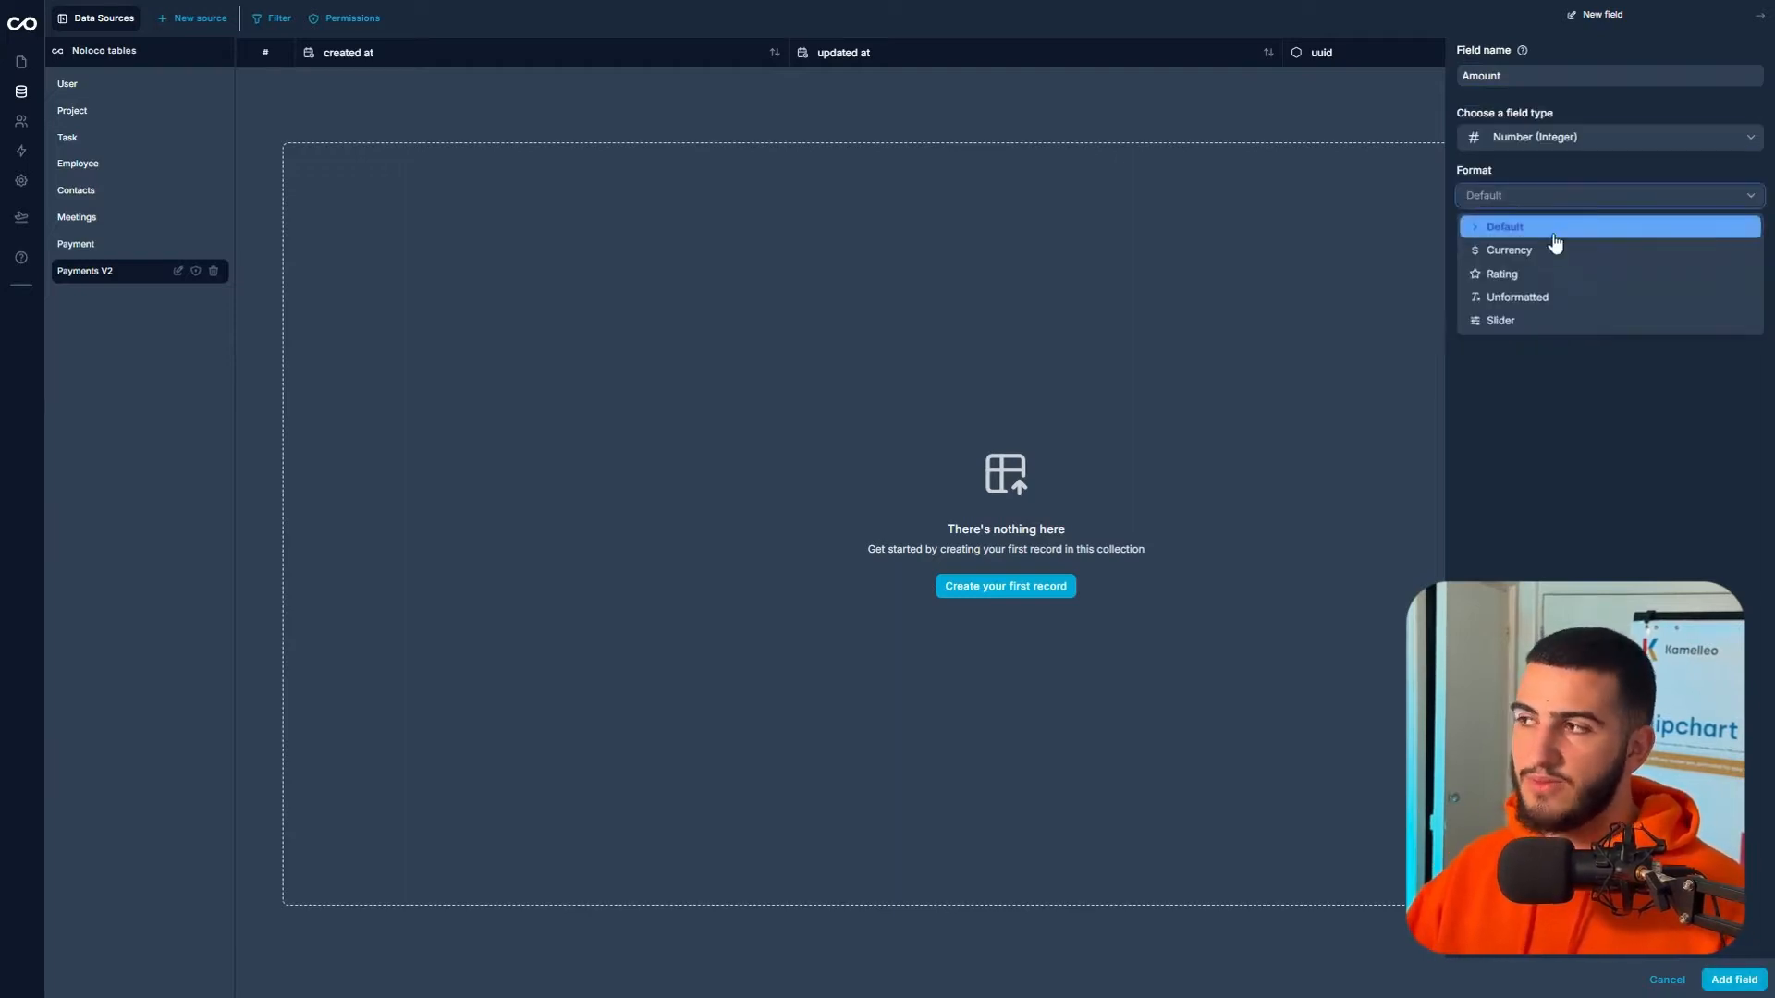
click(1543, 252)
click(1543, 255)
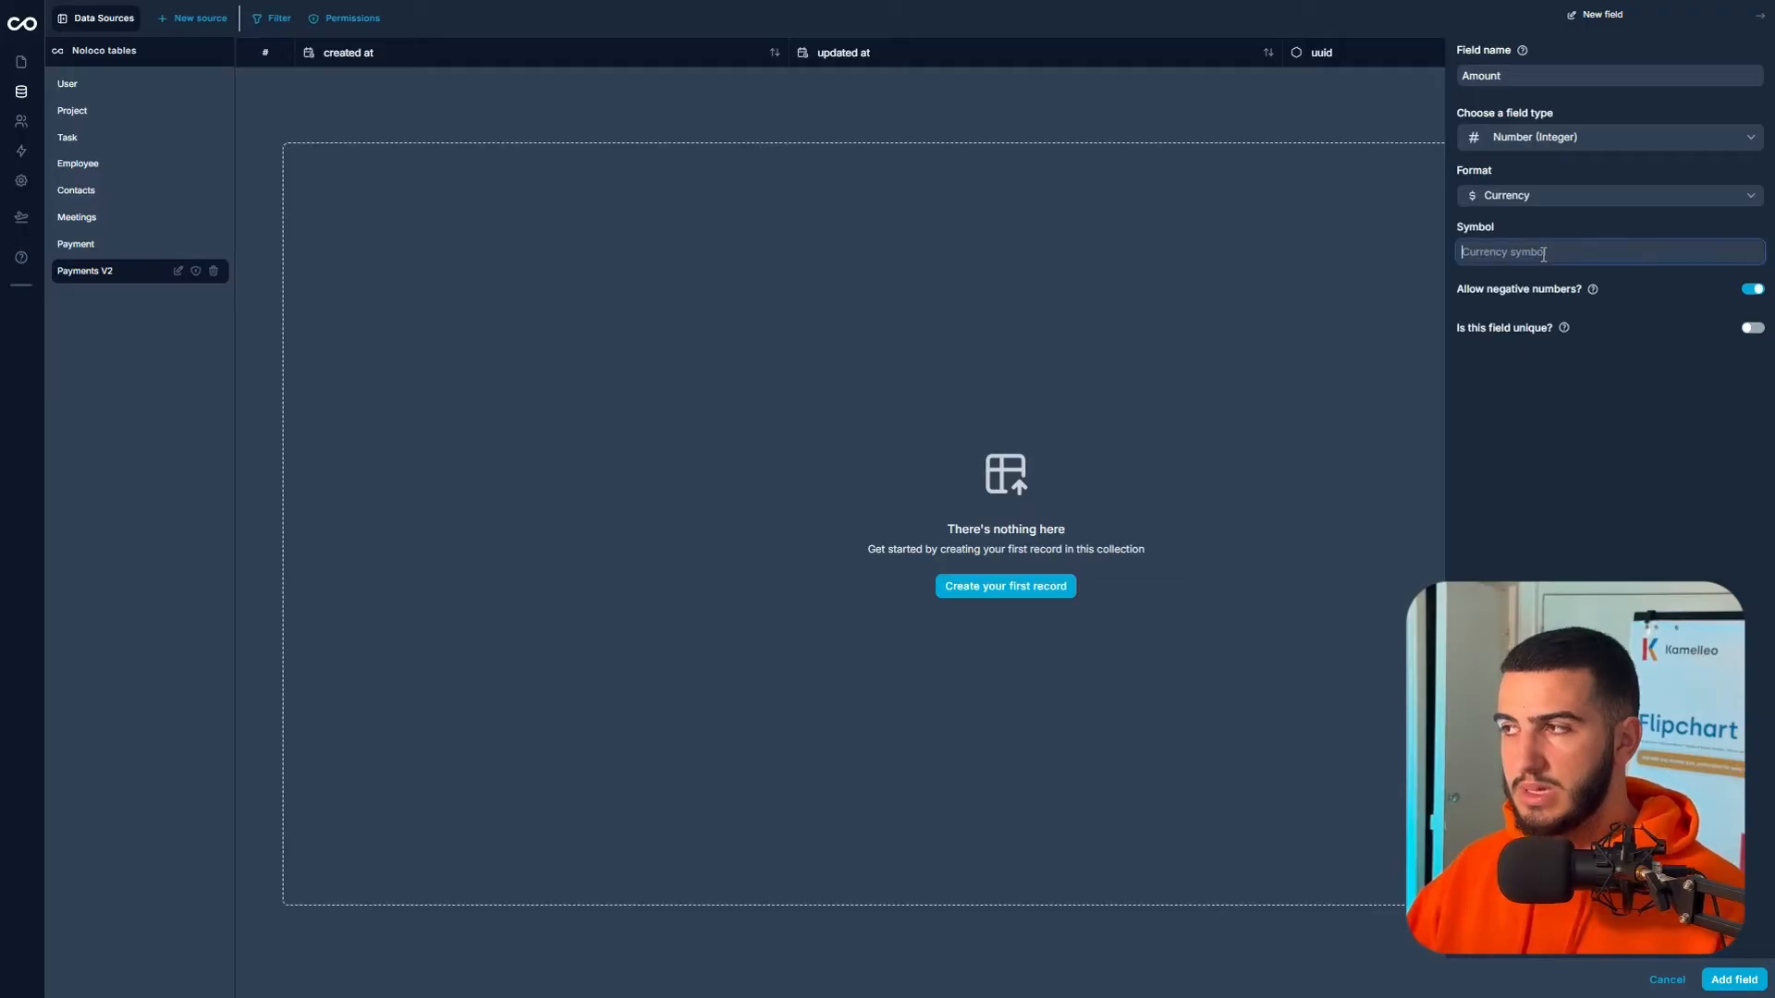
text($)
click(1572, 373)
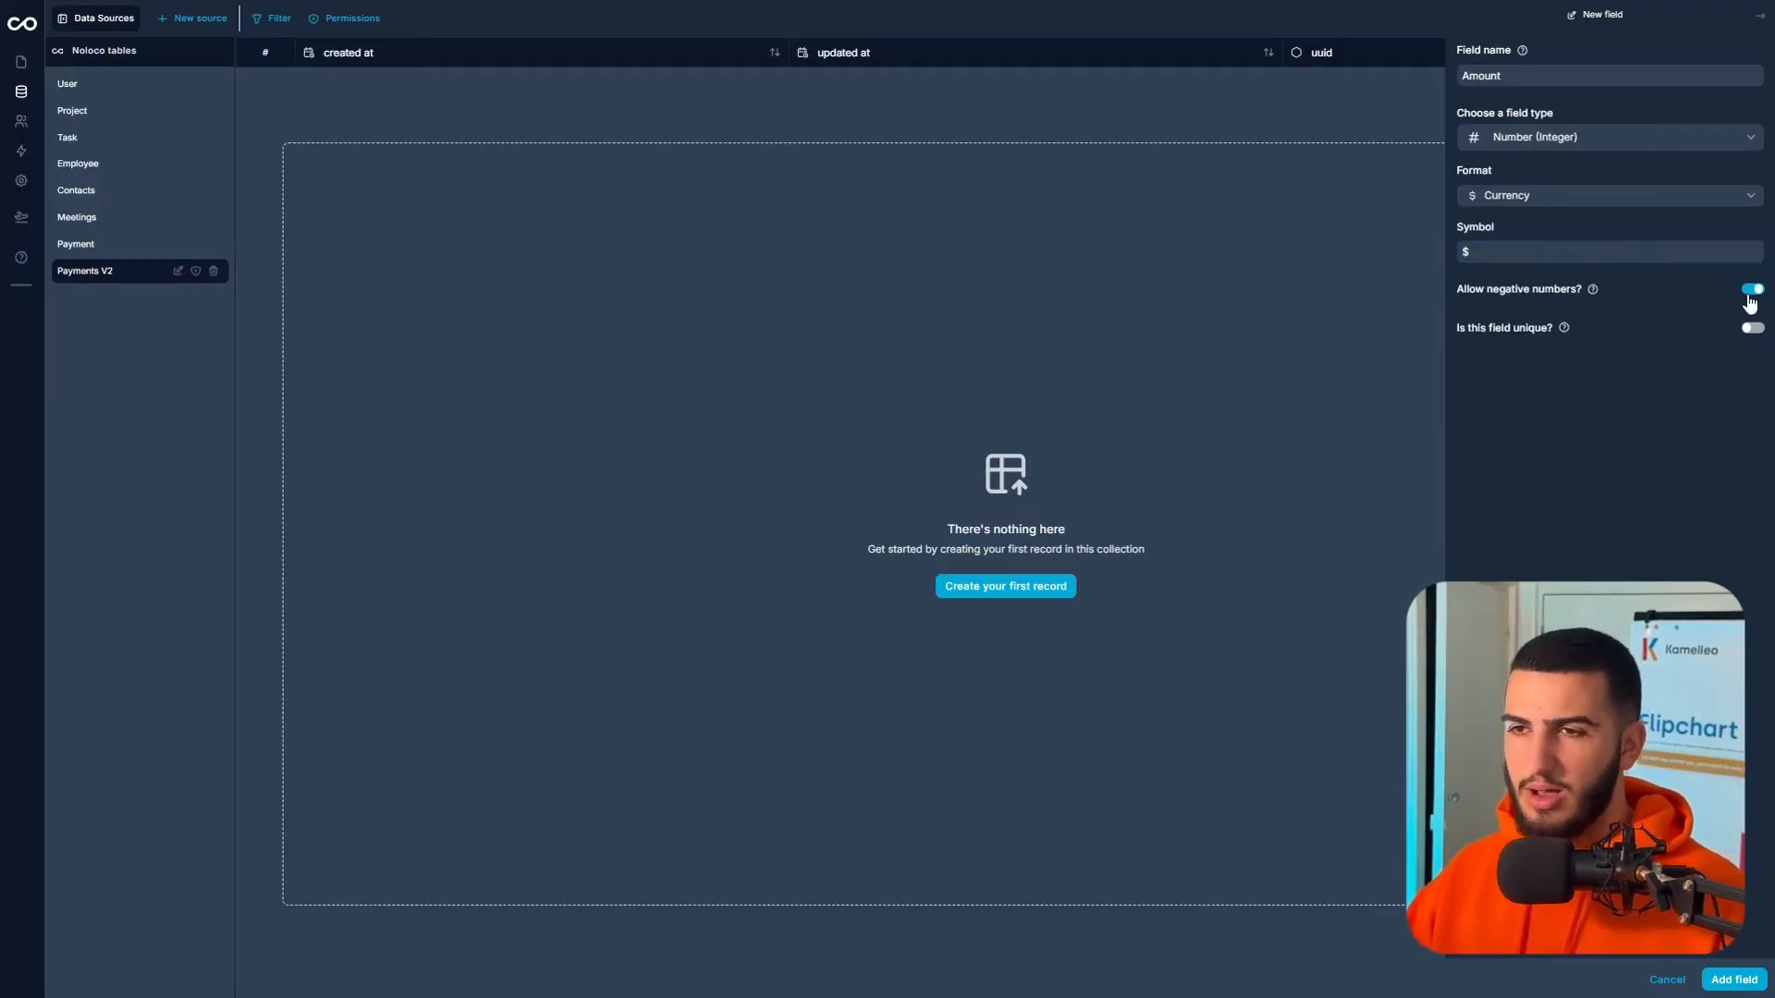
click(1752, 290)
click(1743, 972)
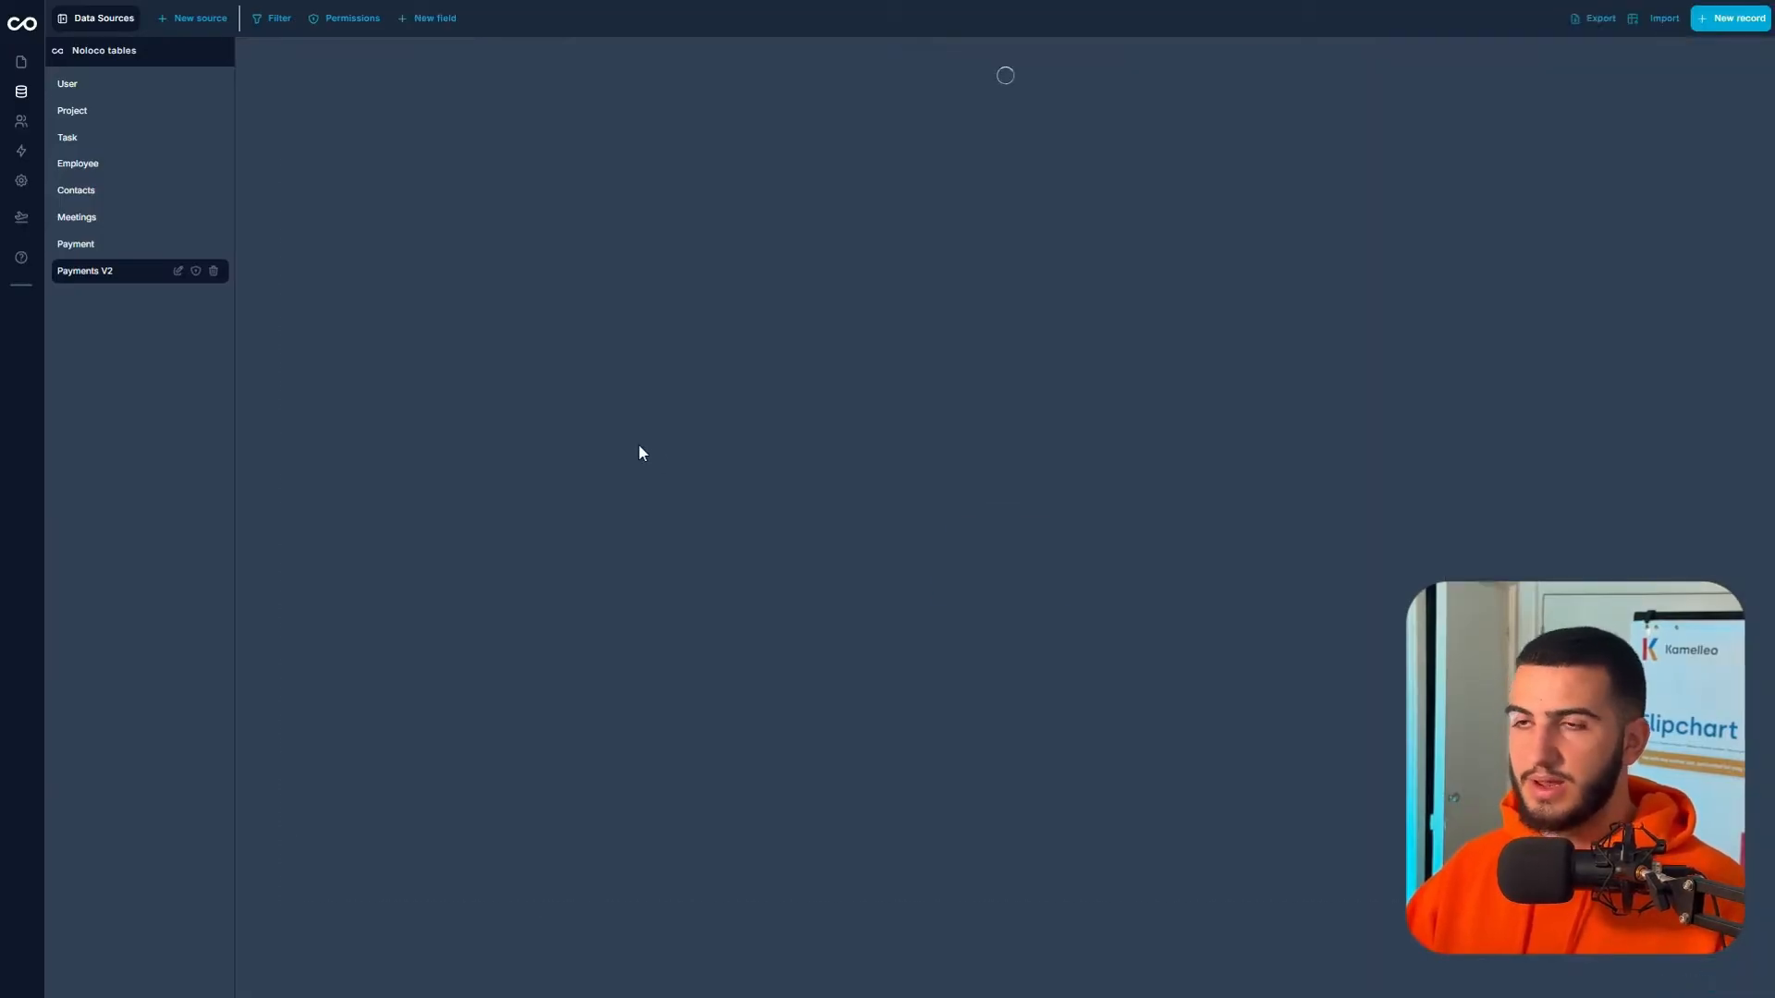
key(ctrl+plus)
key(ctrl+plus)
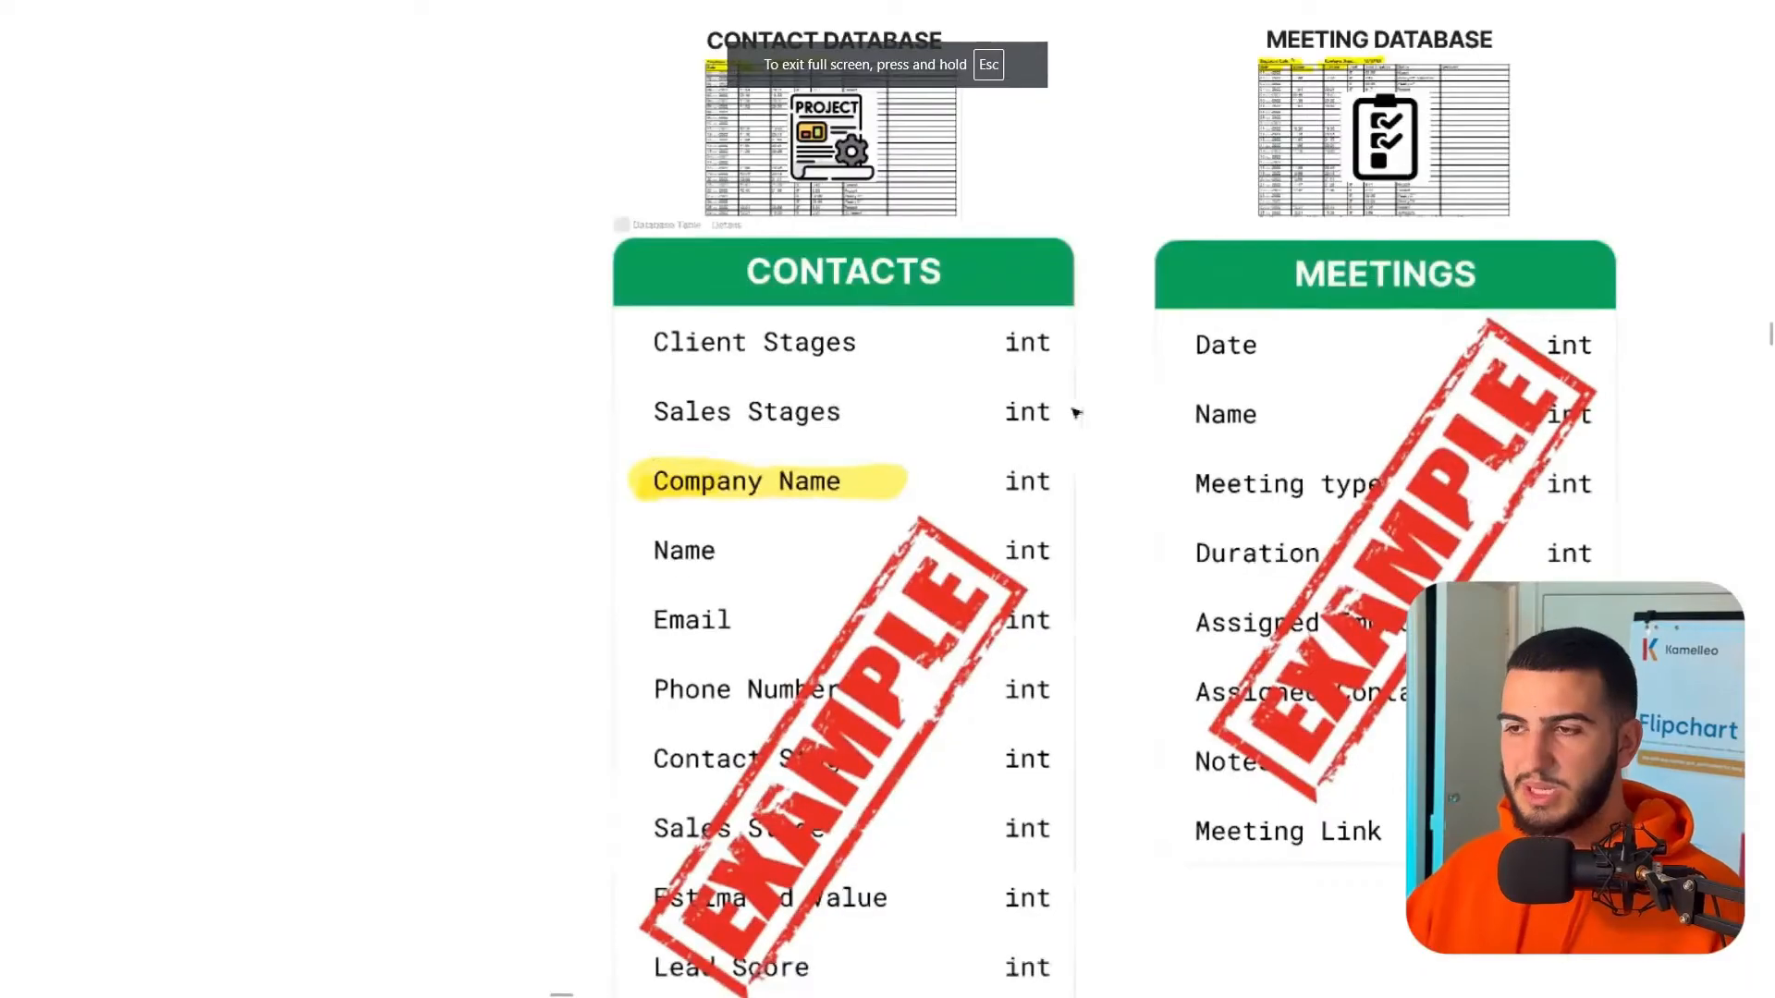
- Zoom and pan the whiteboard to review the PAYMENTS table fields from Amount through Name
scroll(617, 716, down, 5)
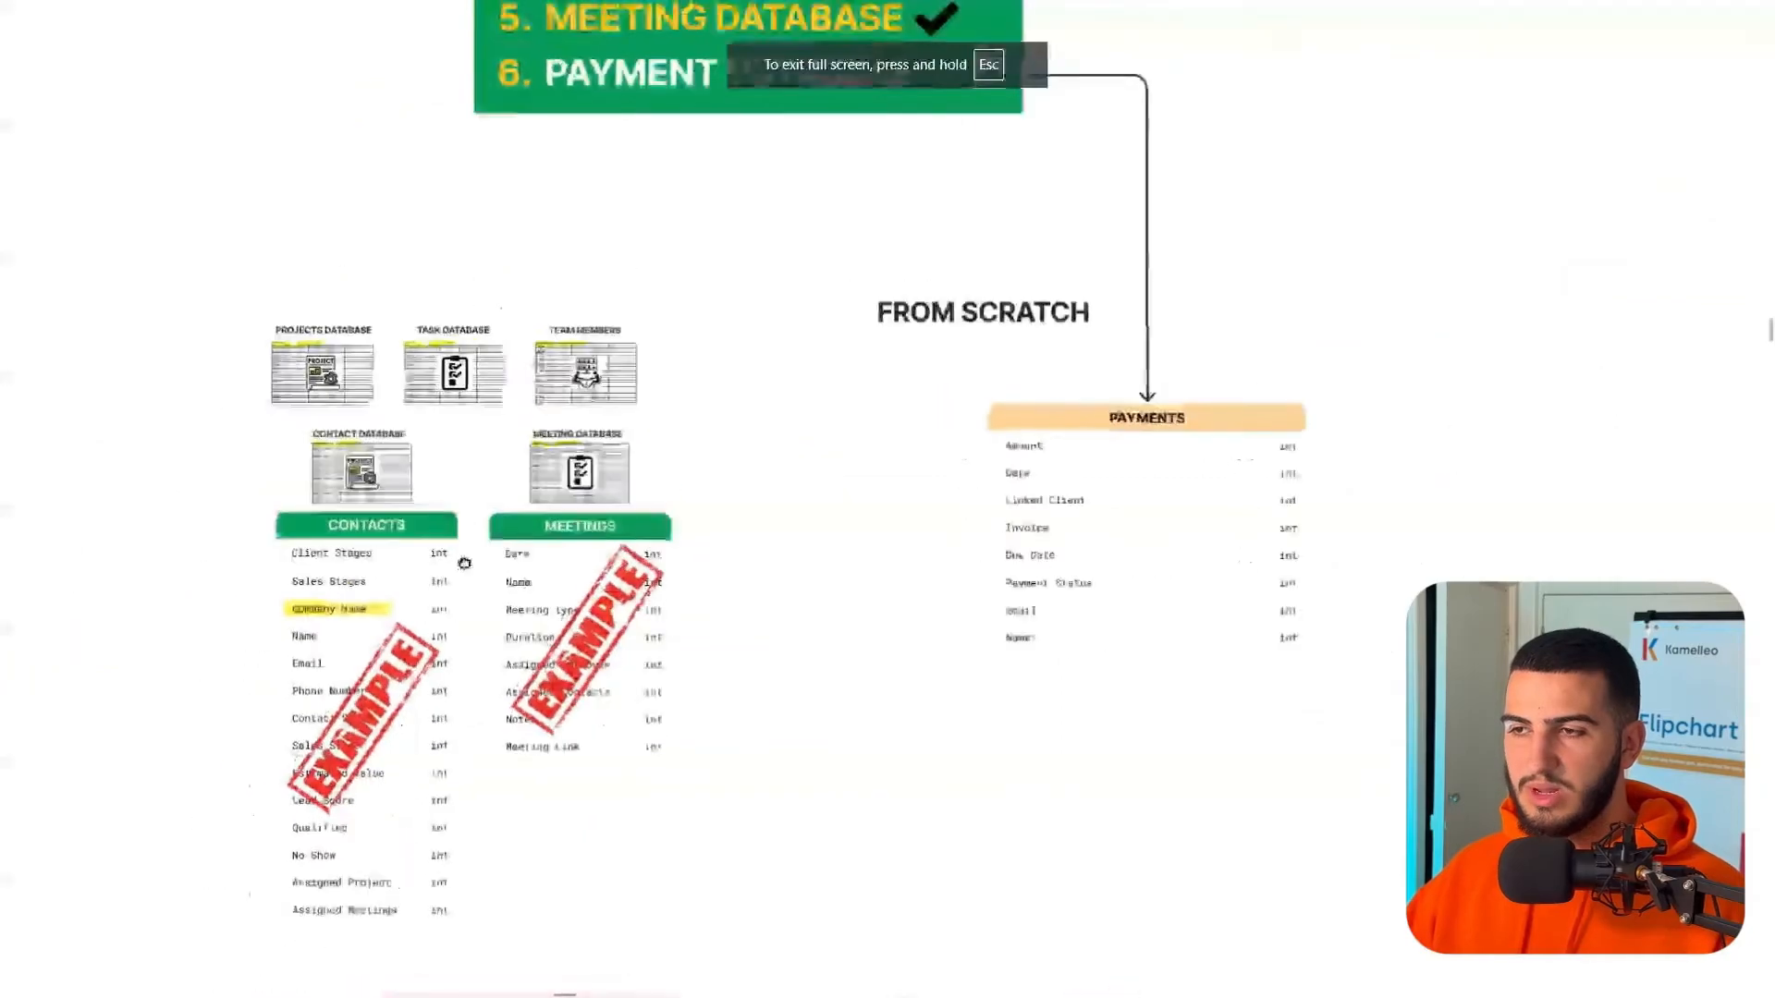
drag(1079, 510, 725, 480)
scroll(748, 478, up, 5)
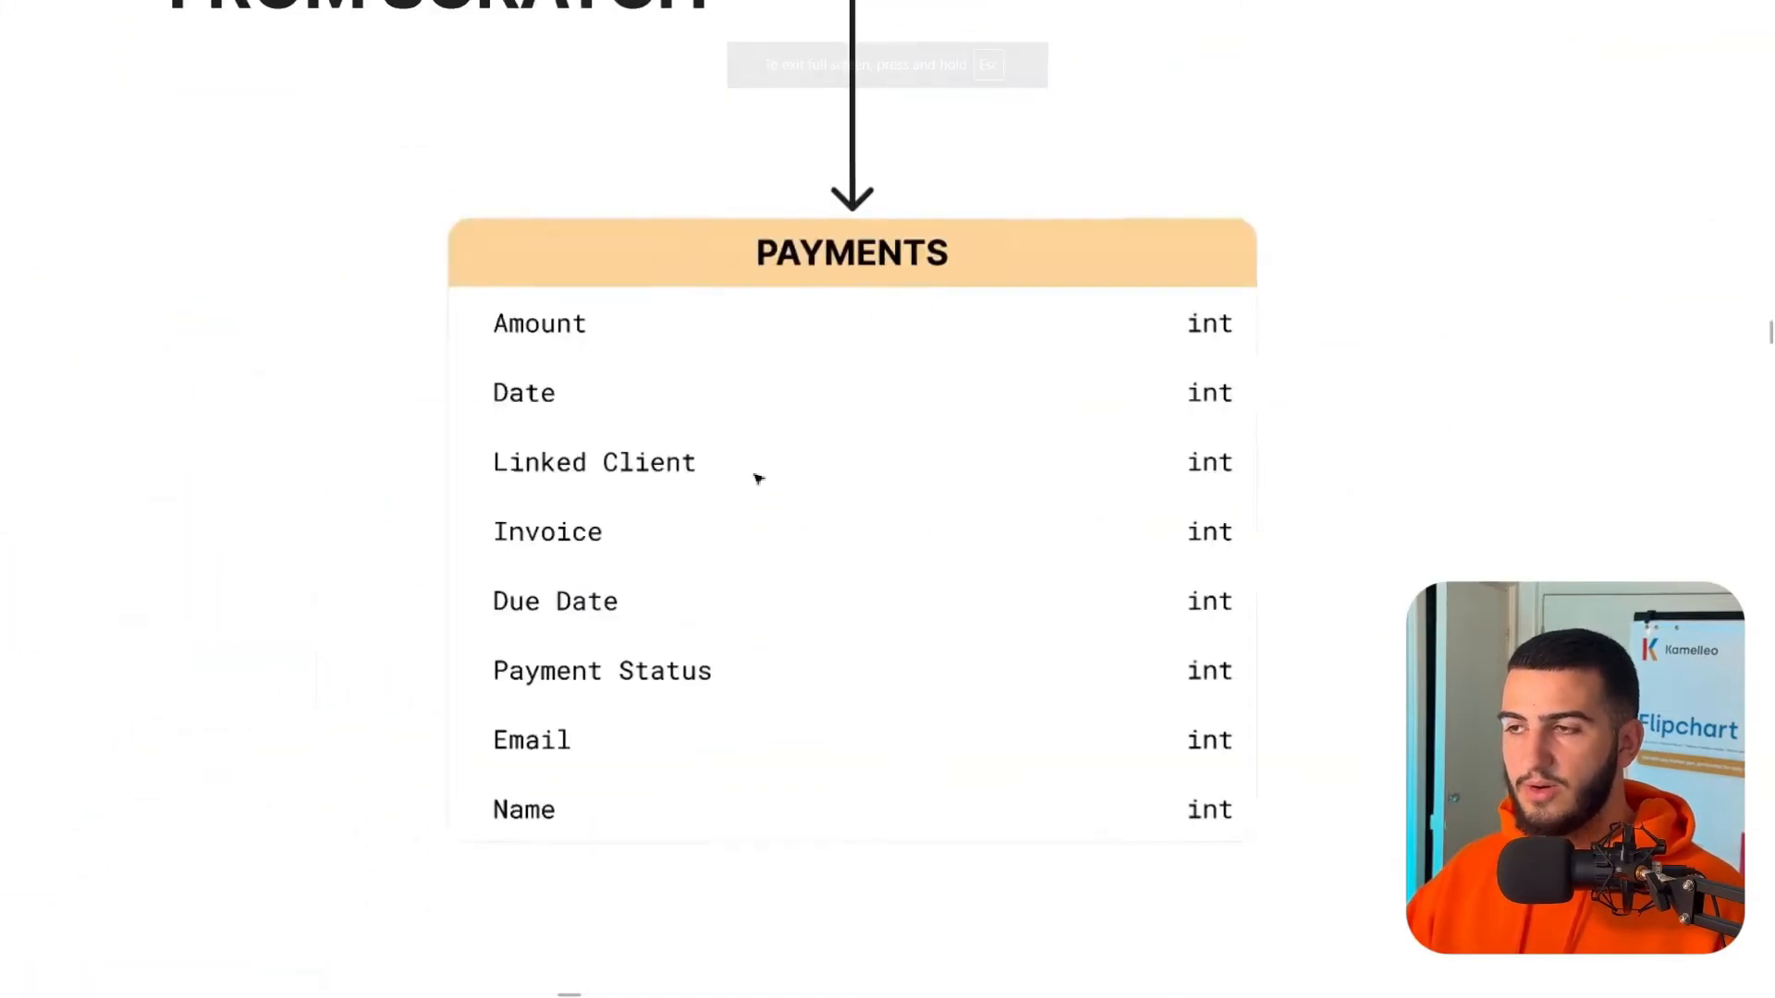
scroll(648, 377, down, 3)
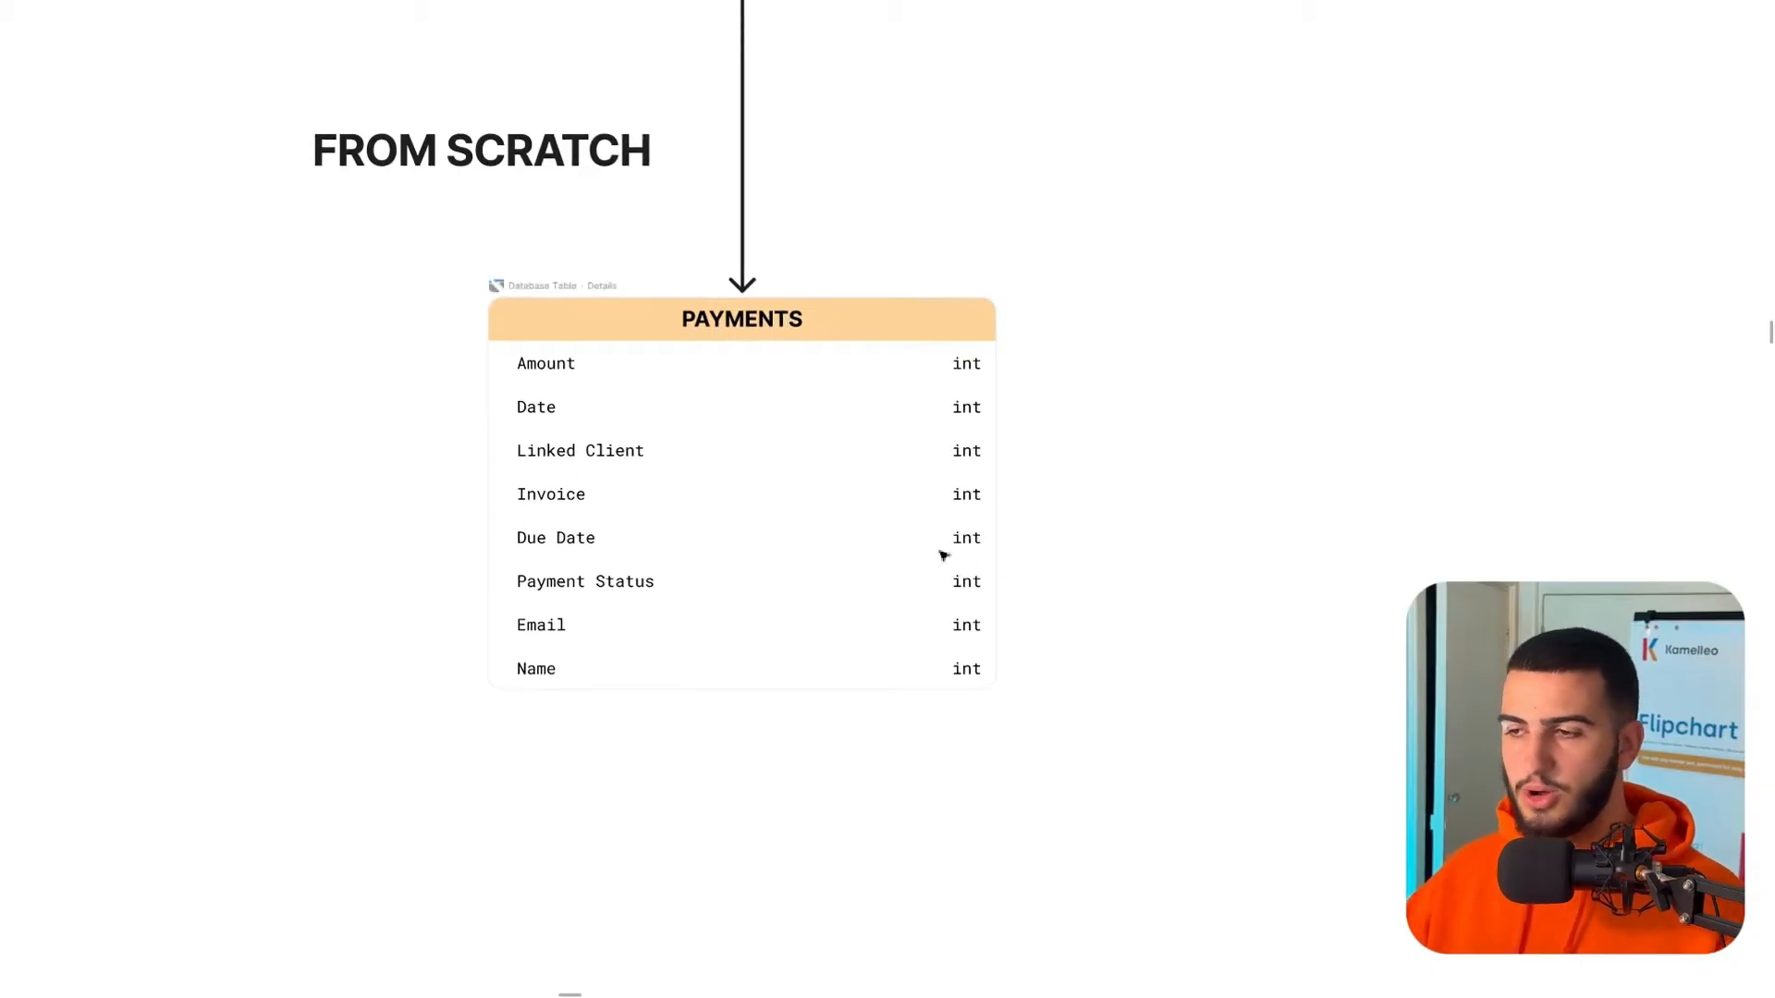
scroll(844, 369, down, 5)
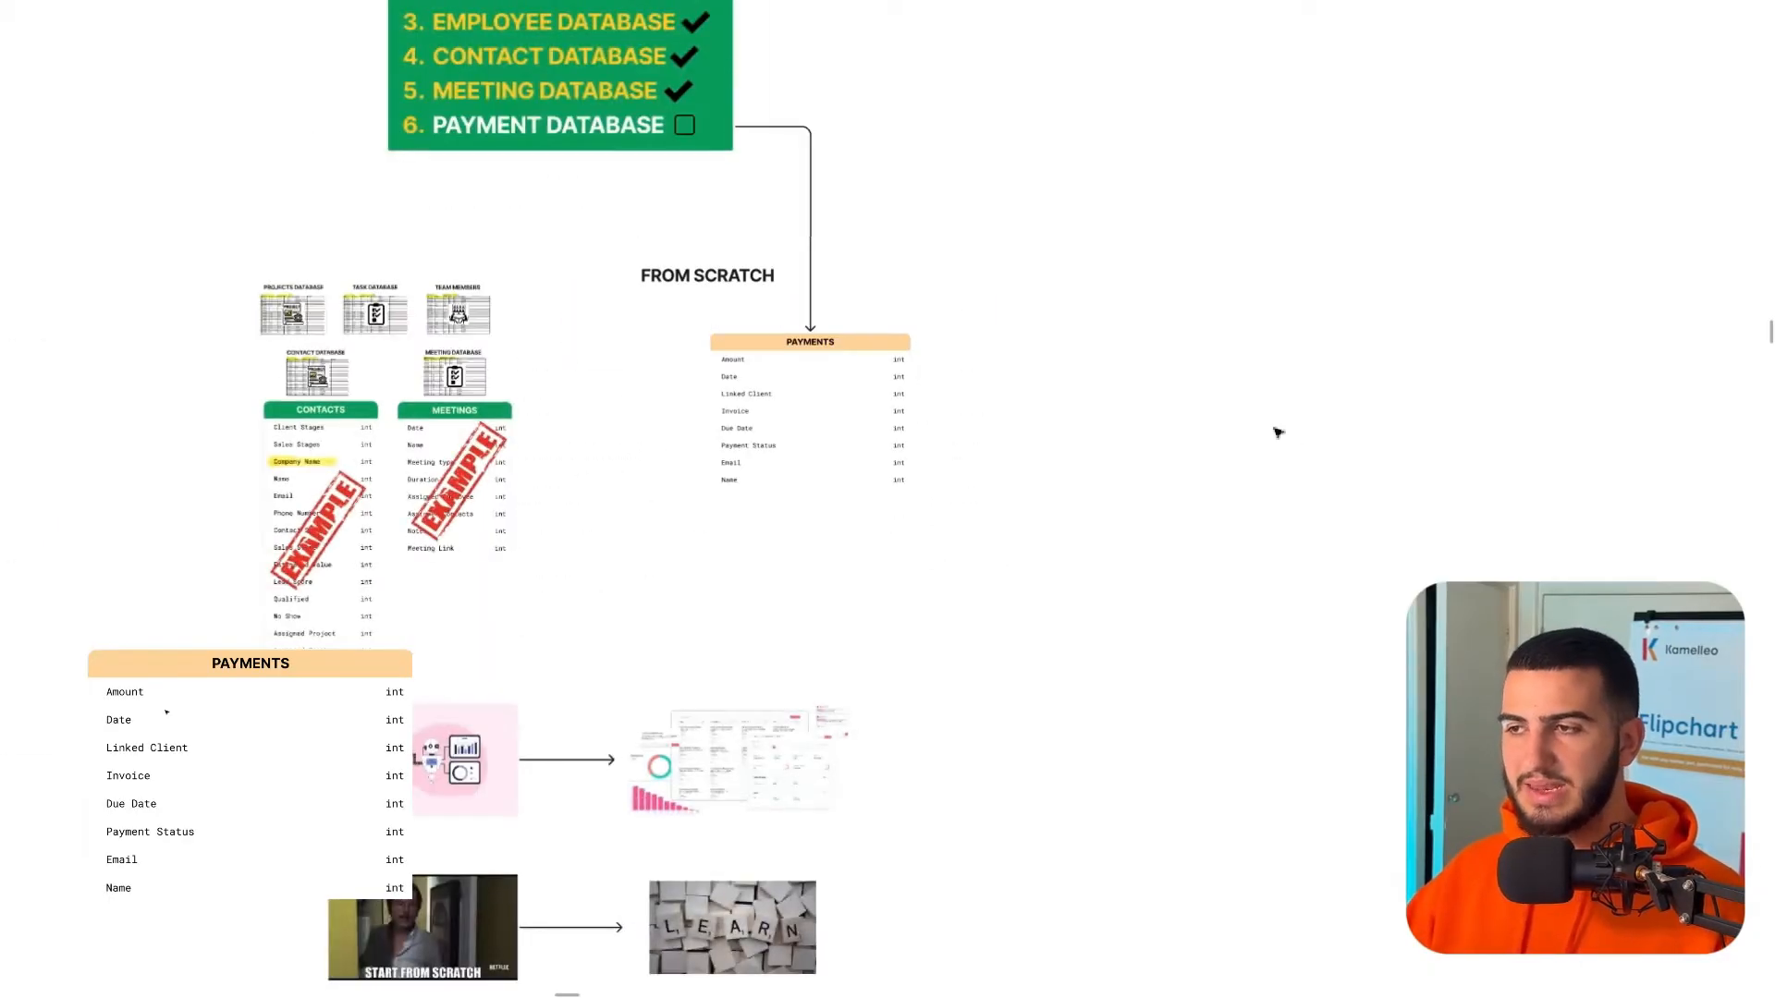
mouse_move(768, 7)
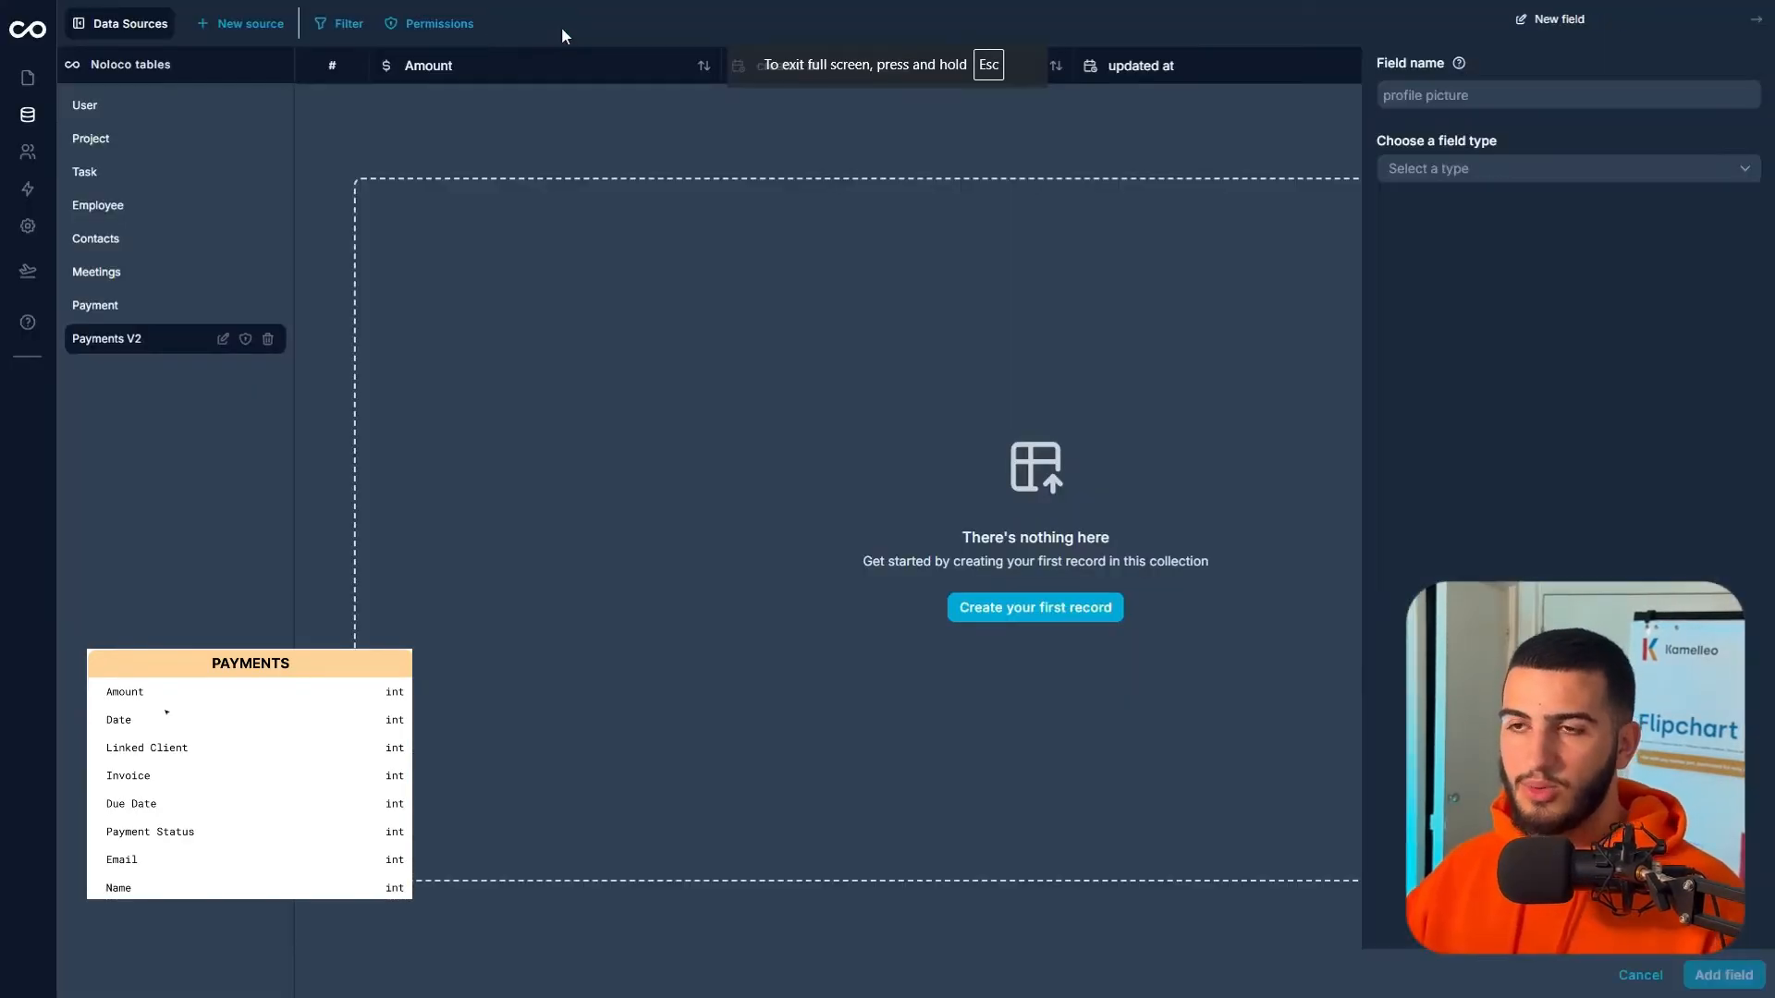
- Add a Date field in Date & time format using a consistent GMT time zone
click(1454, 93)
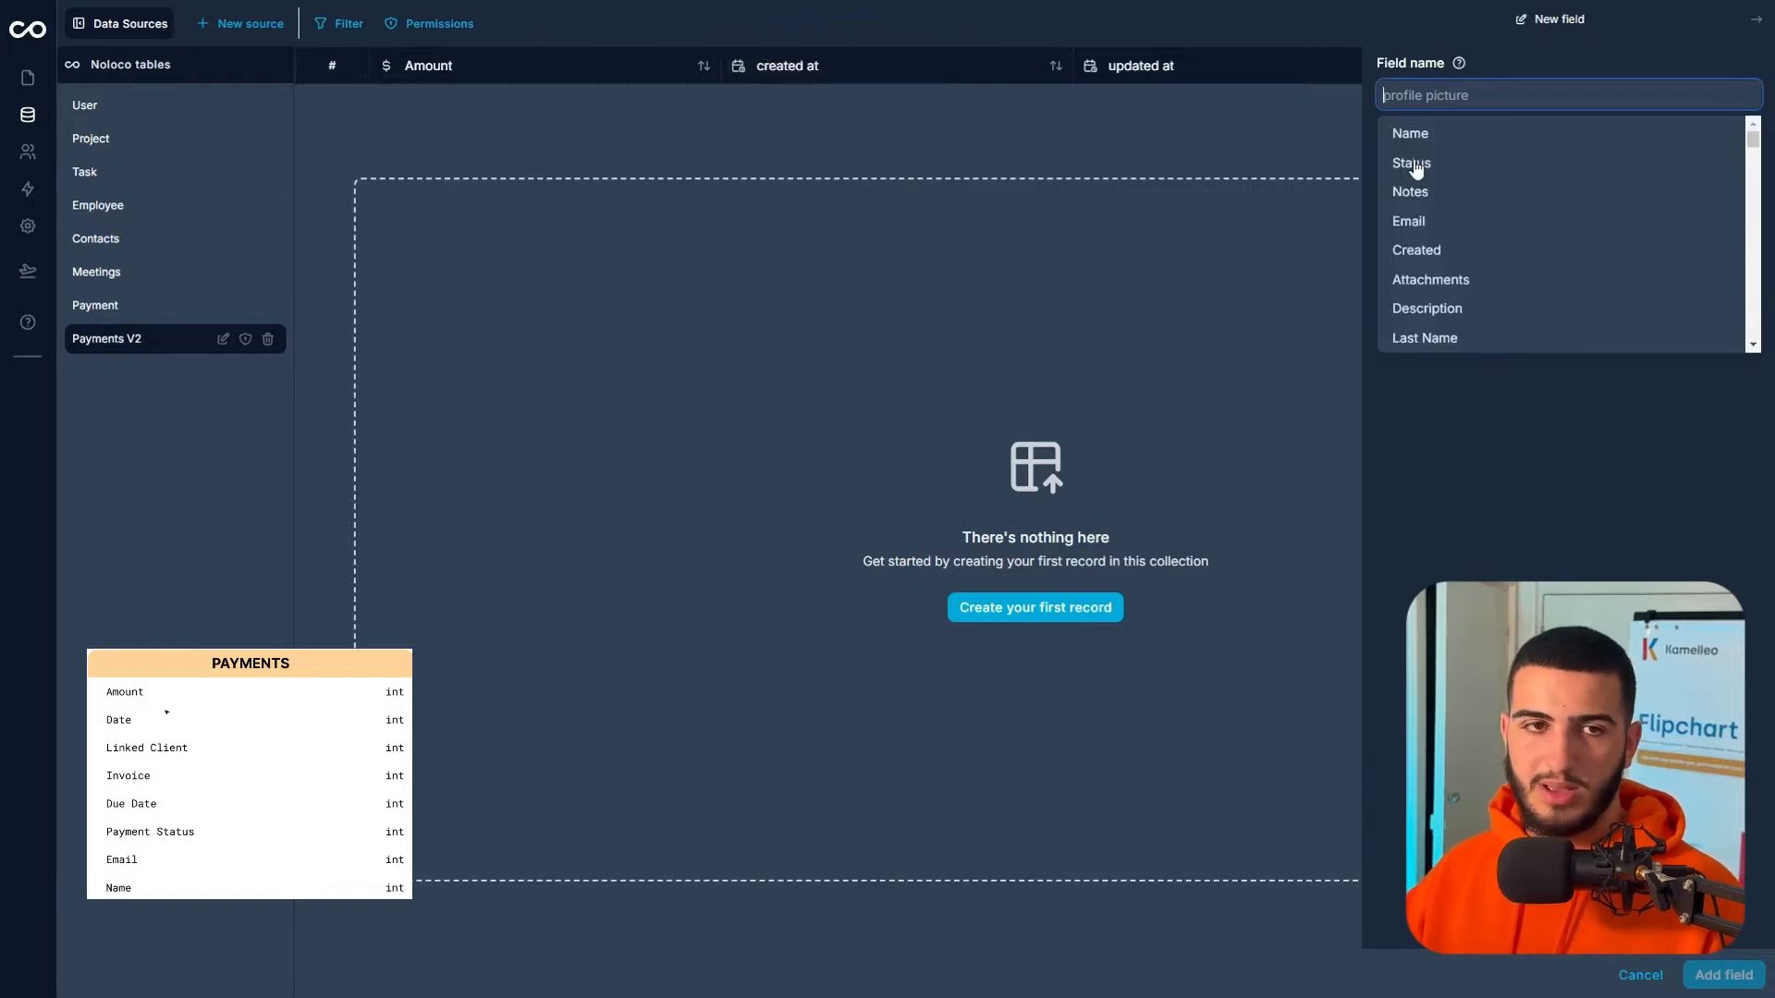
text(Date)
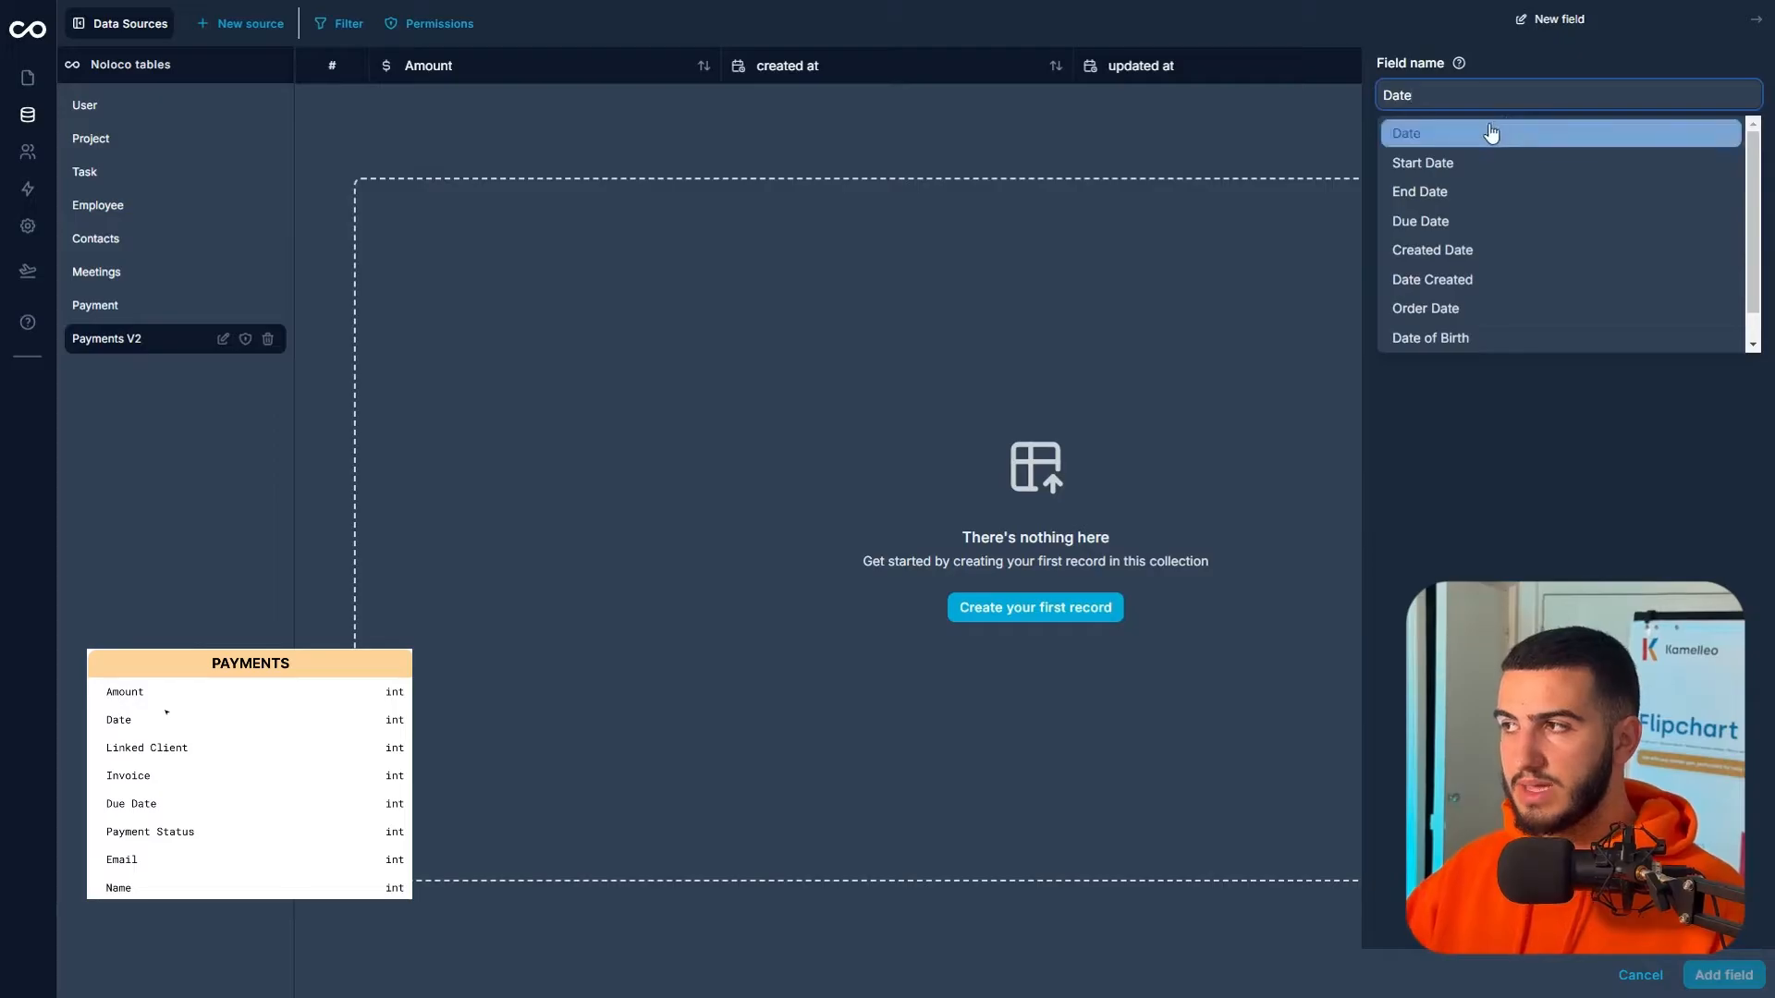
click(1485, 132)
click(1447, 168)
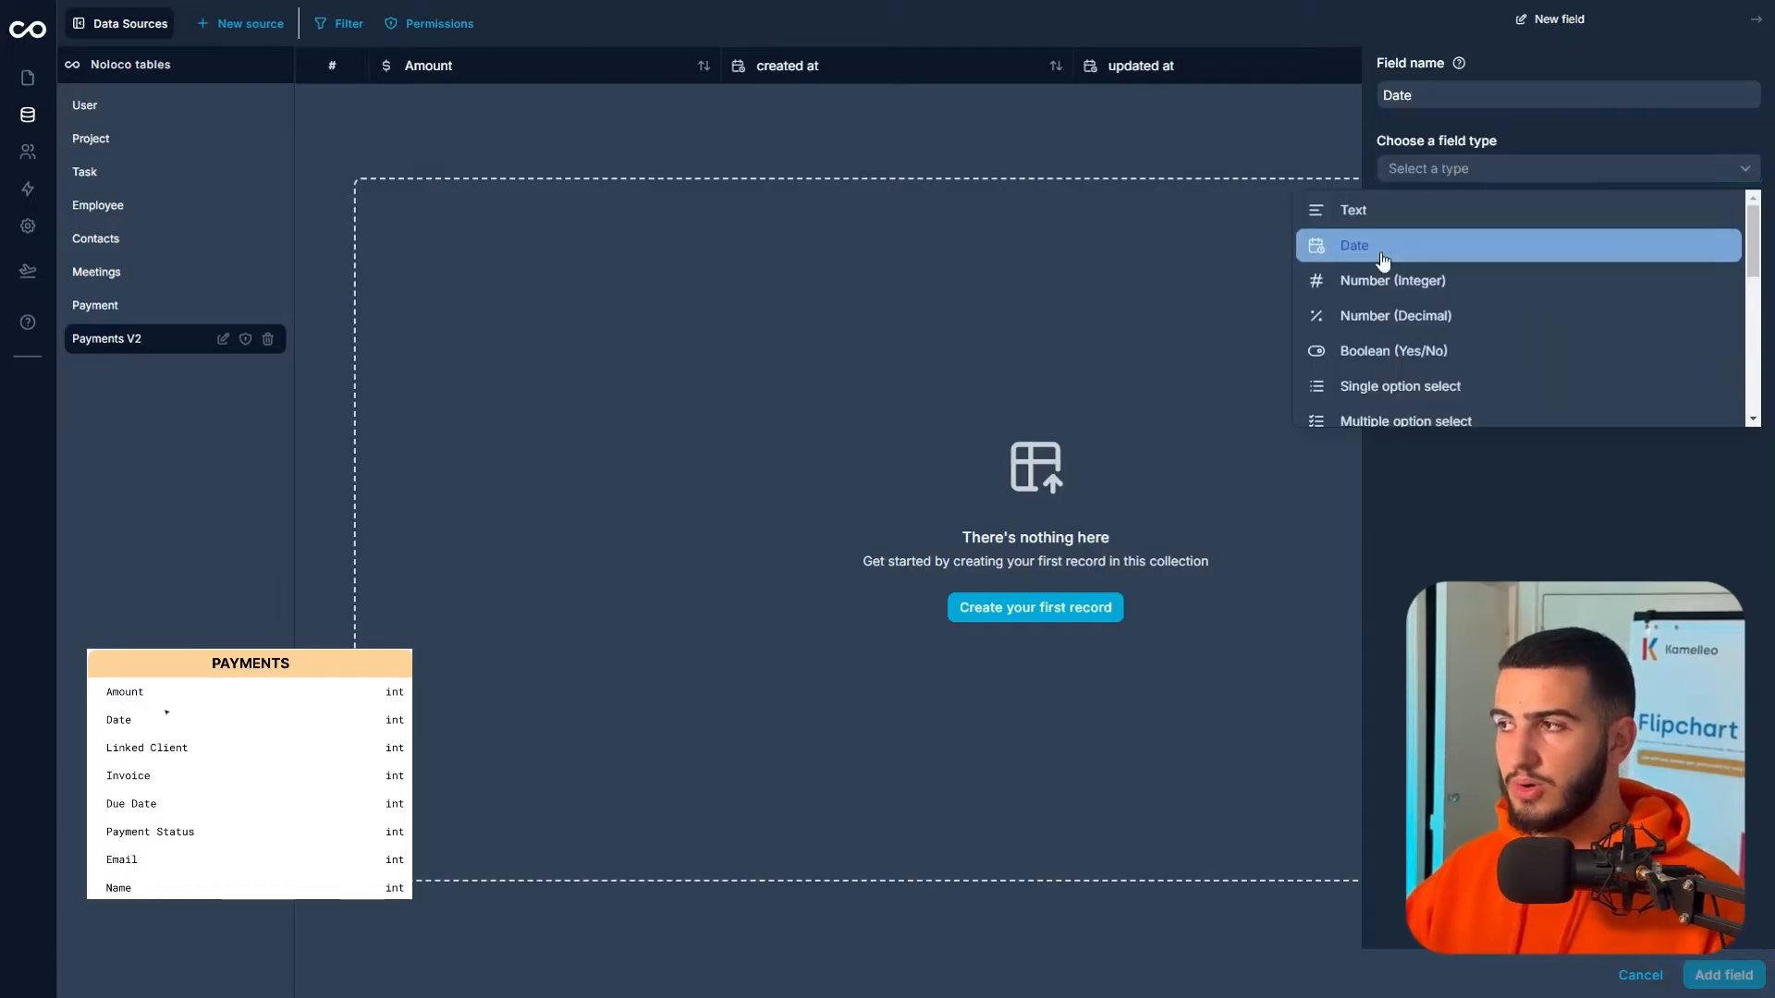
click(1465, 246)
click(1470, 244)
click(1466, 343)
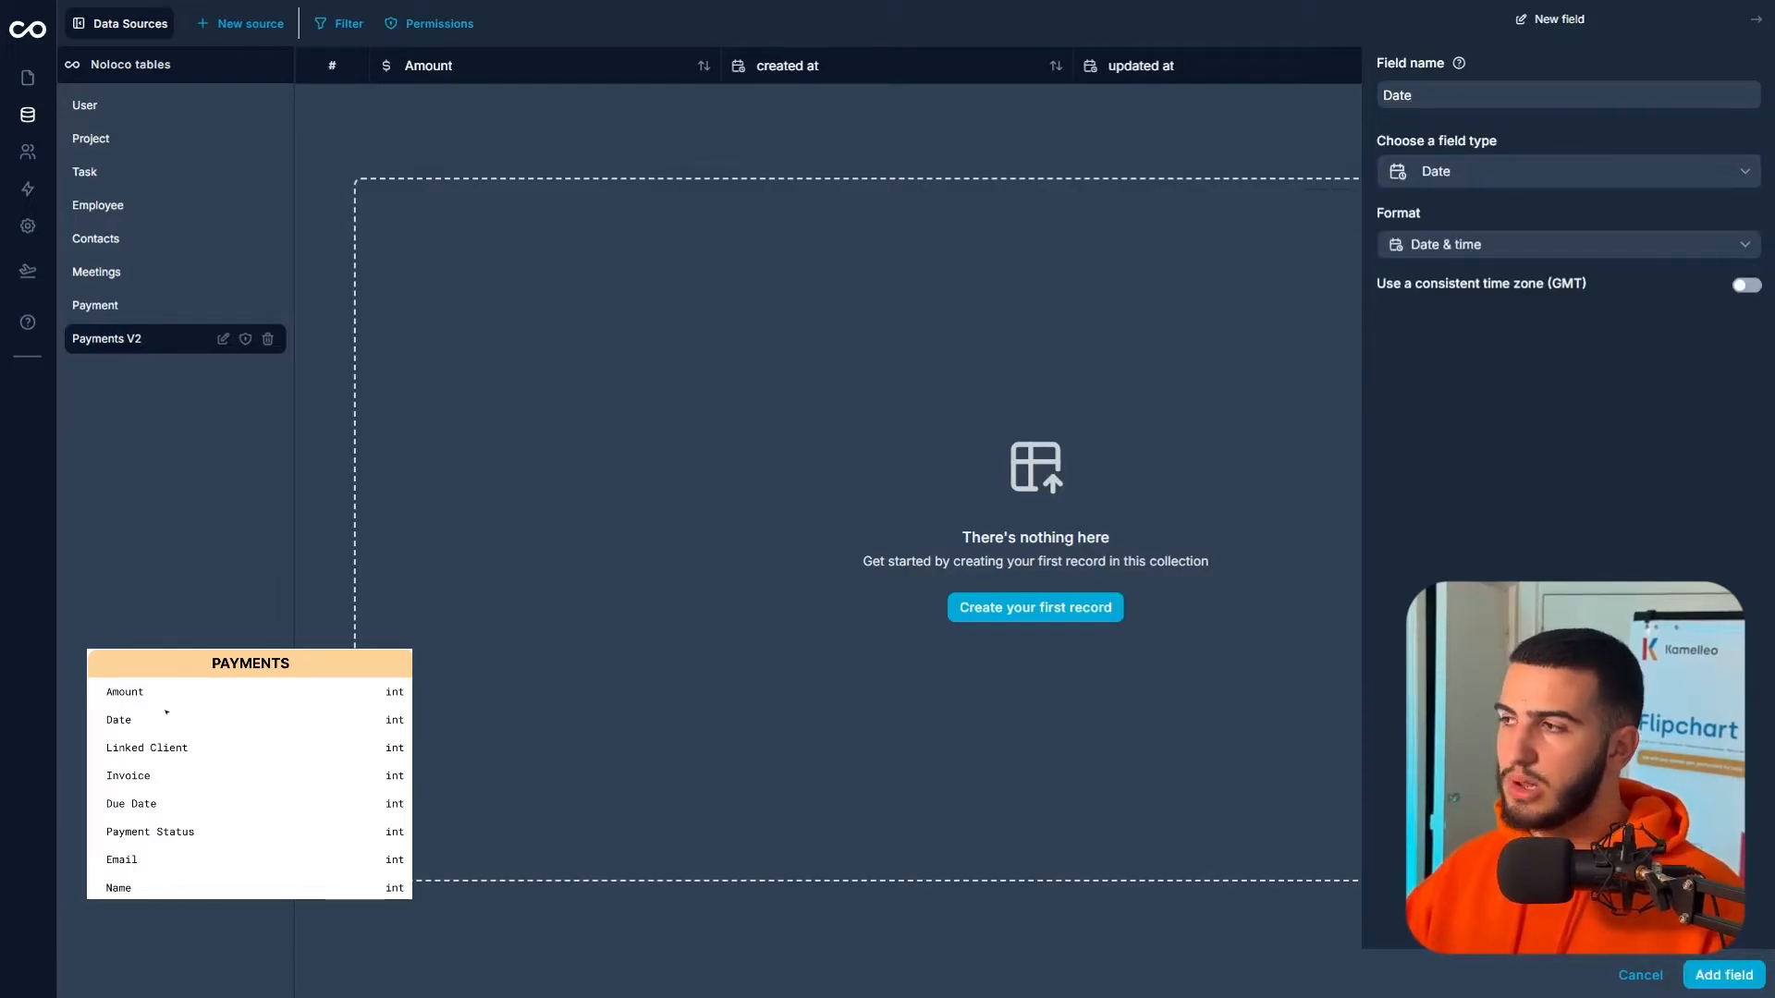
click(1746, 285)
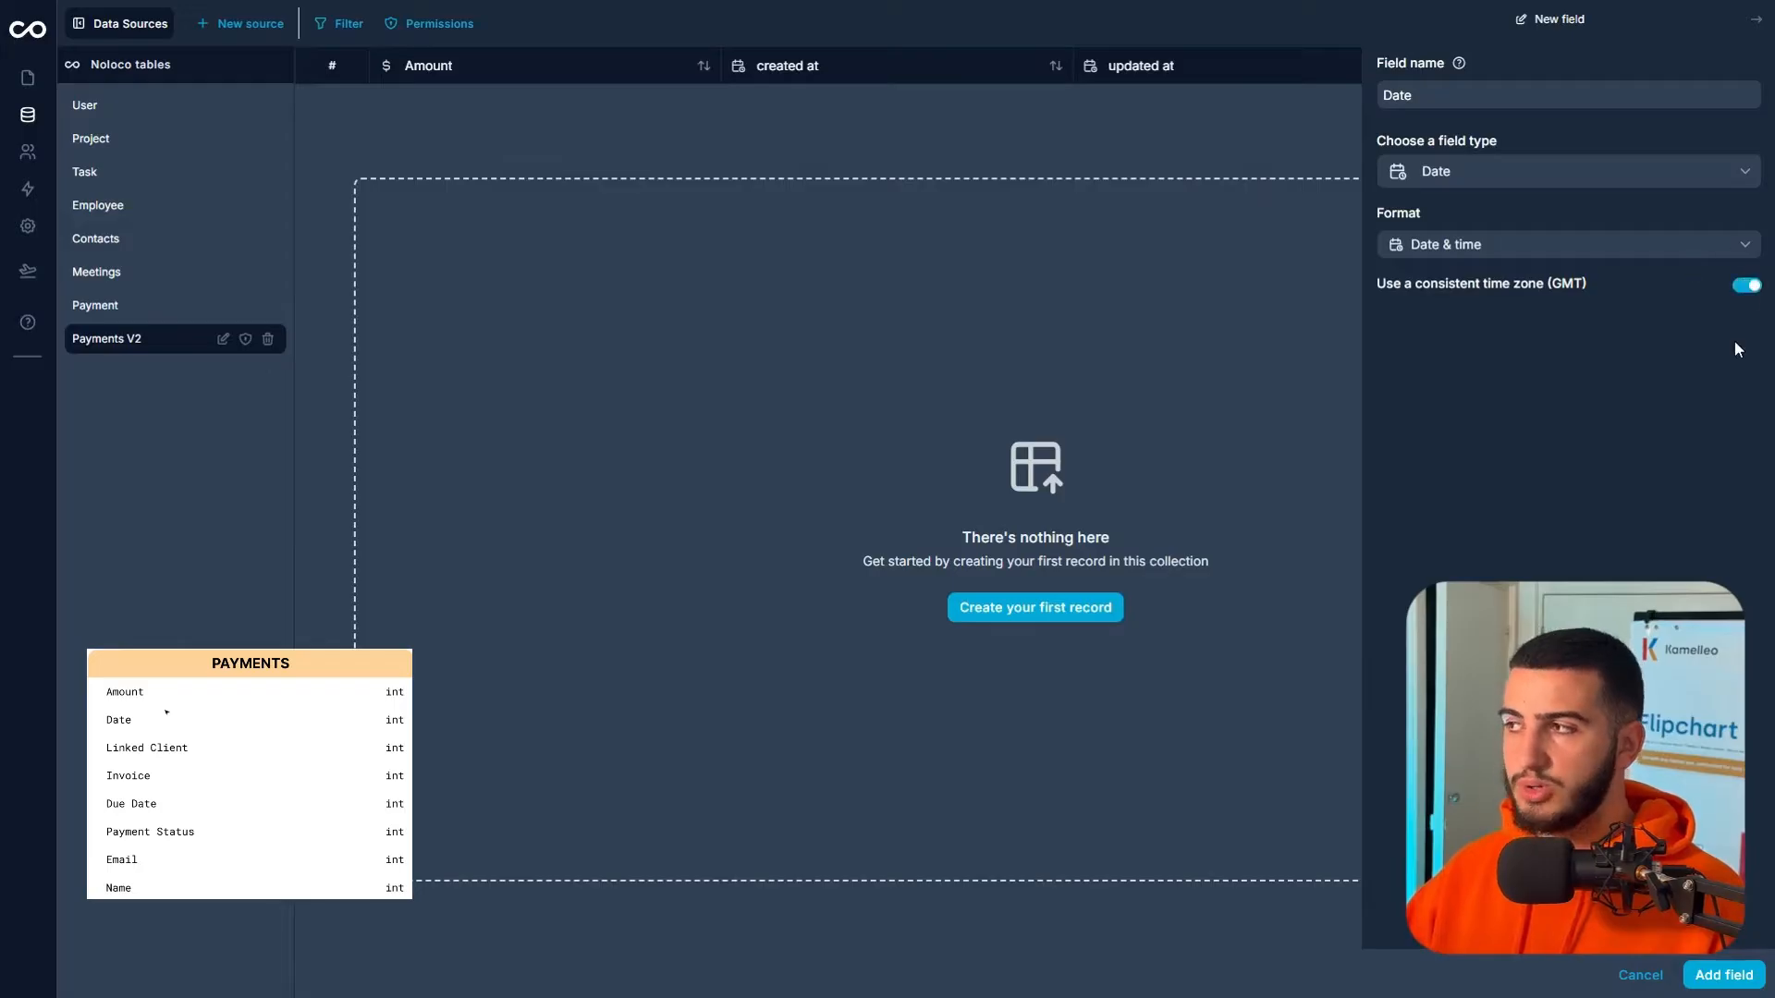
click(1692, 971)
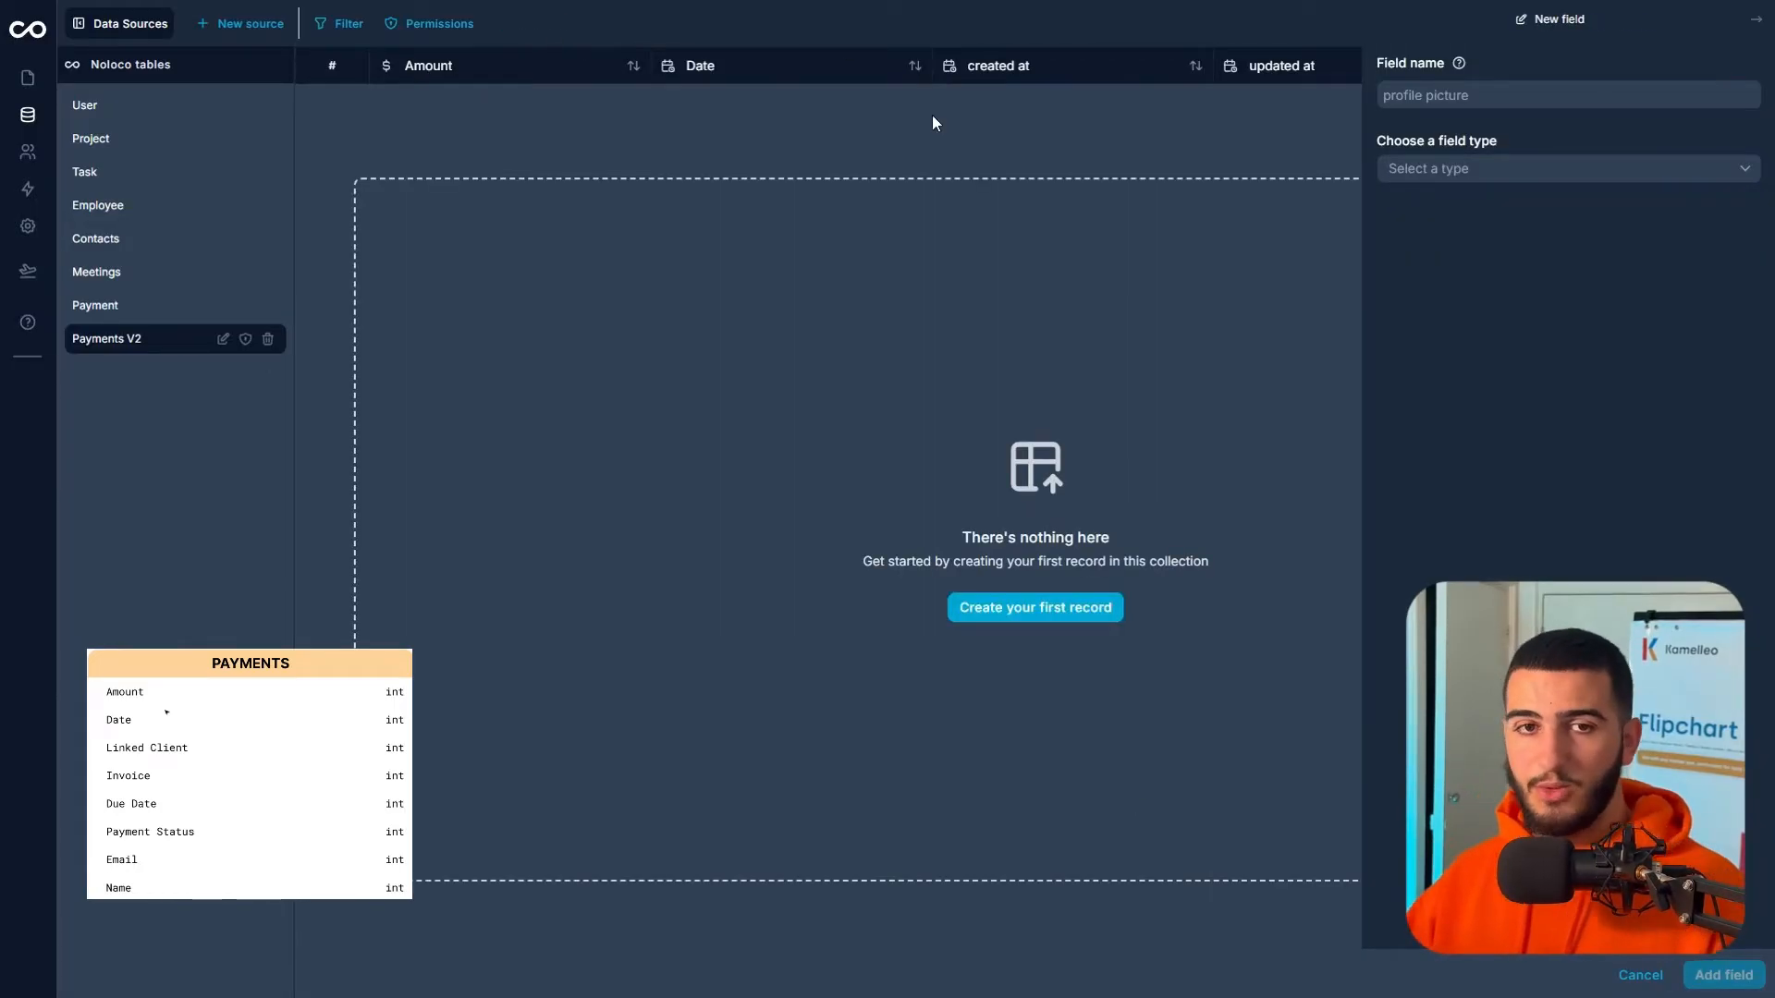
click(1426, 93)
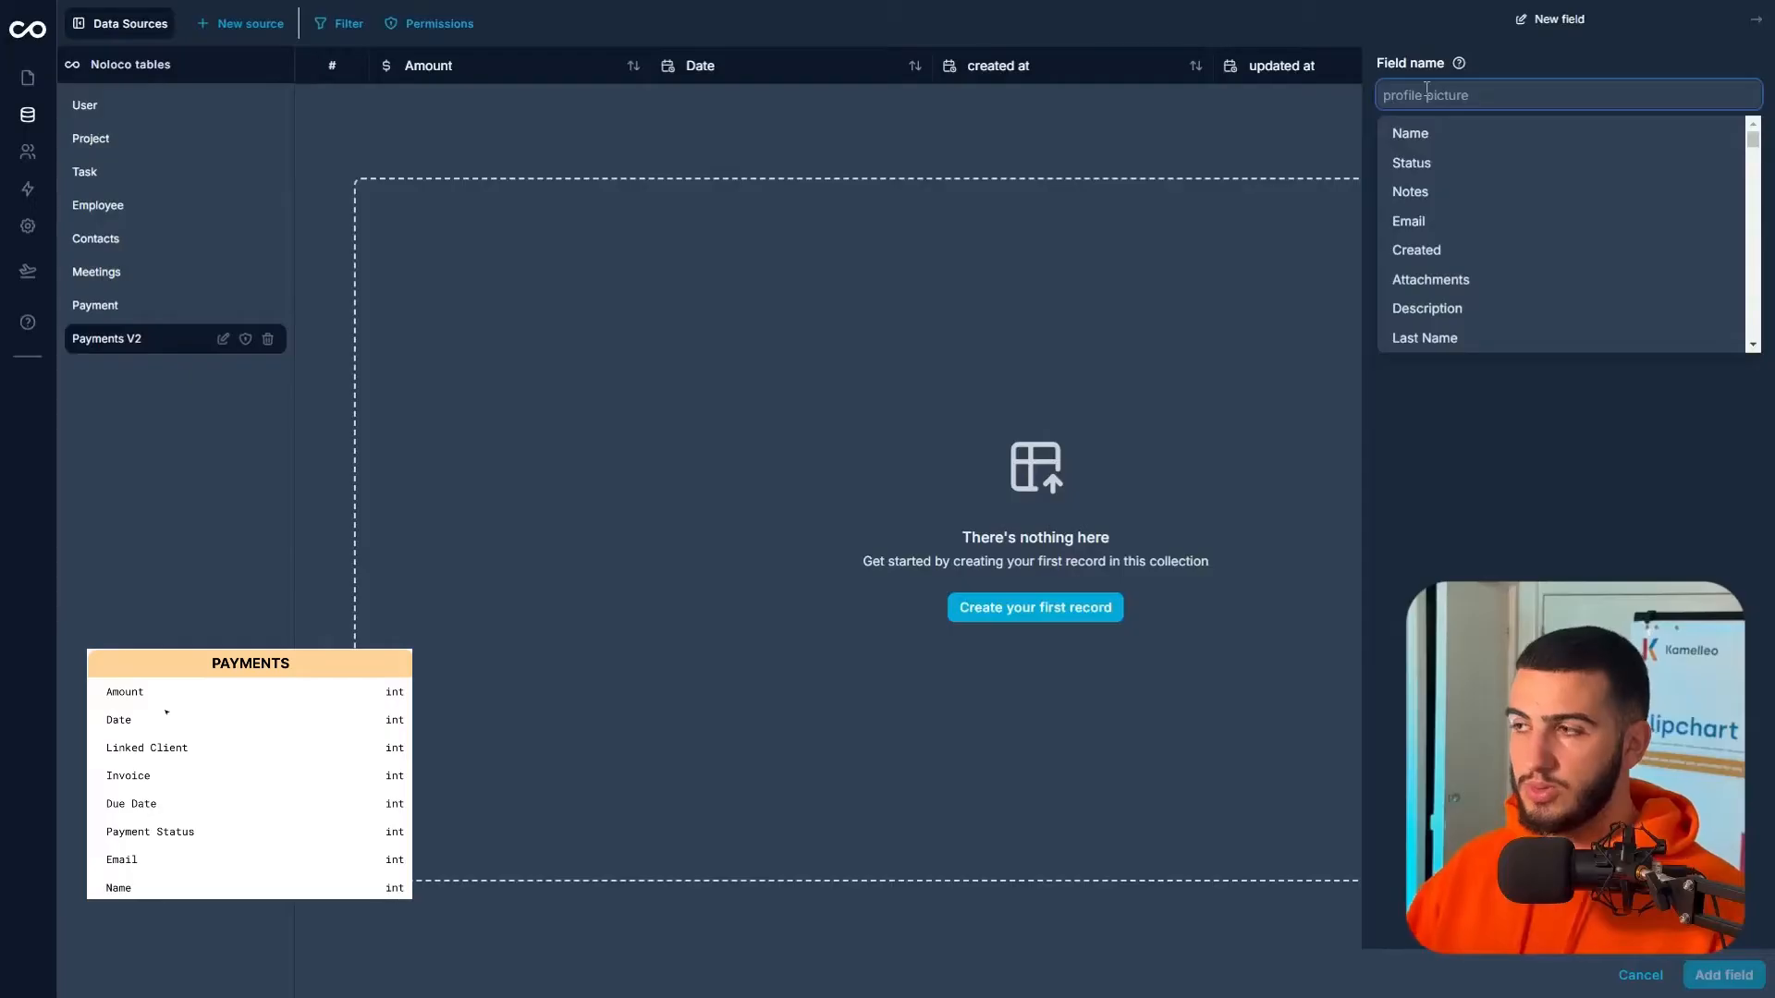
- Add a Linked Client field linking to multiple Contacts records, with reverse field Payments V2
text(Linked Client)
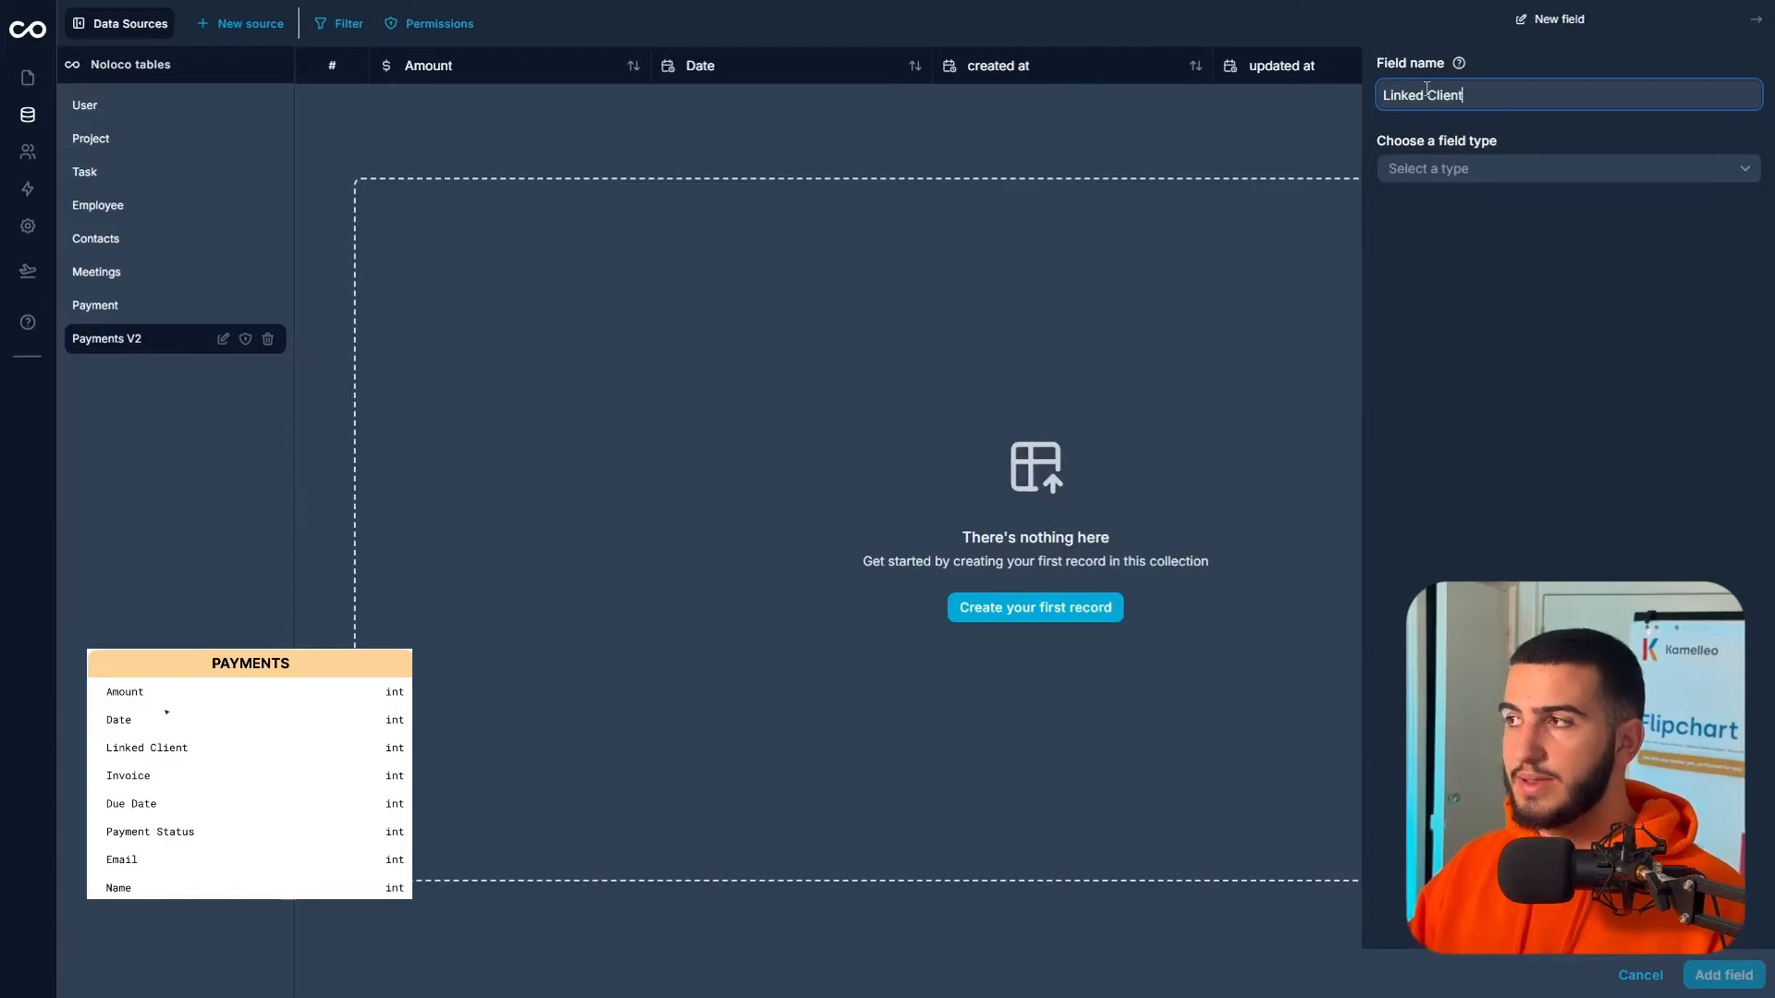
click(1453, 177)
scroll(1465, 273, down, 5)
scroll(1465, 278, down, 1)
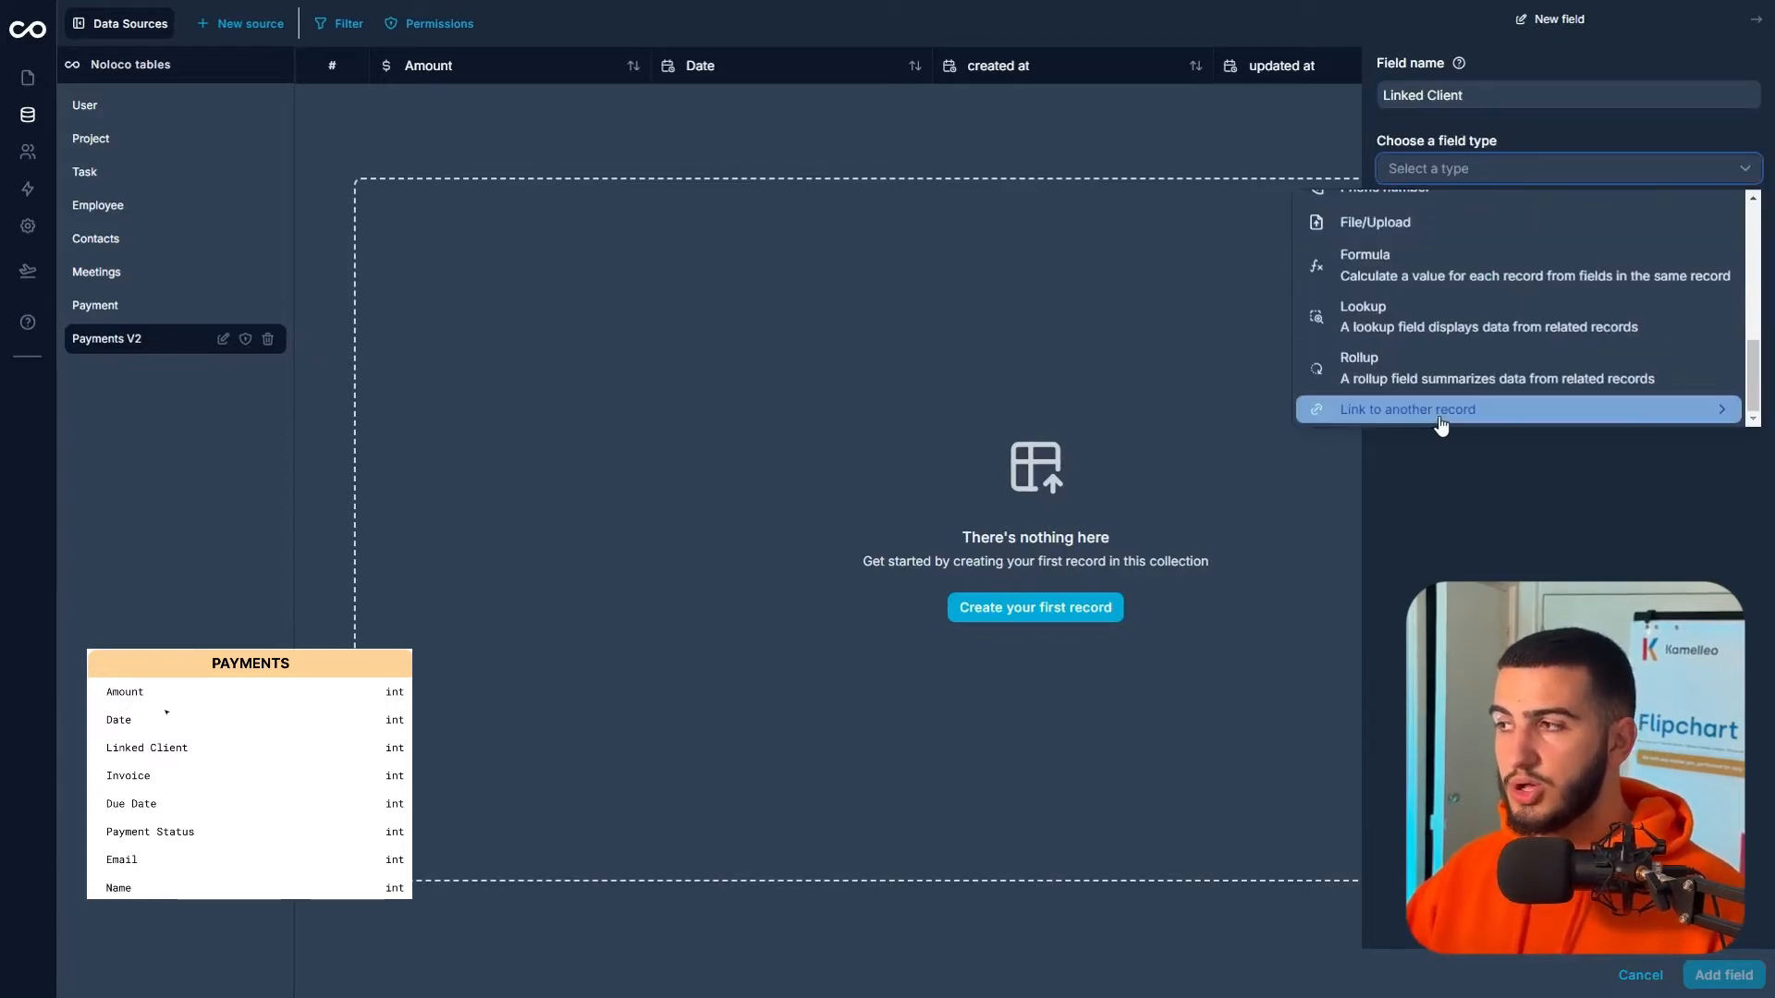
mouse_move(1442, 409)
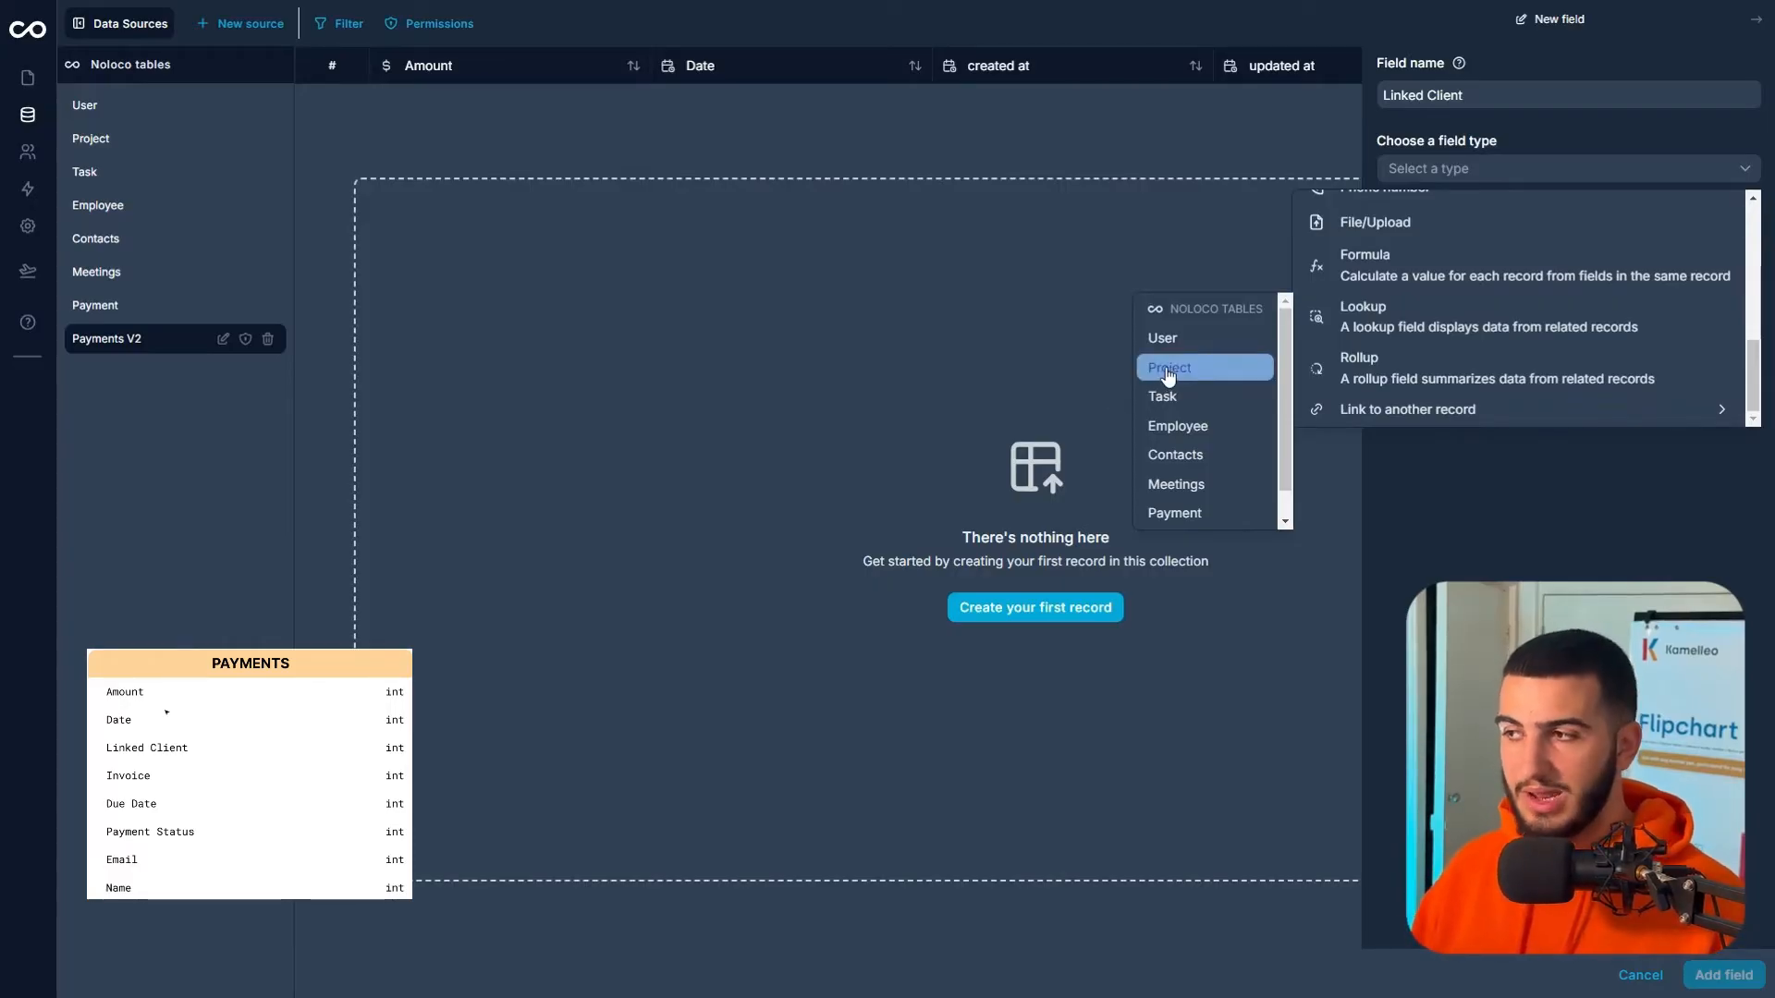
click(1179, 467)
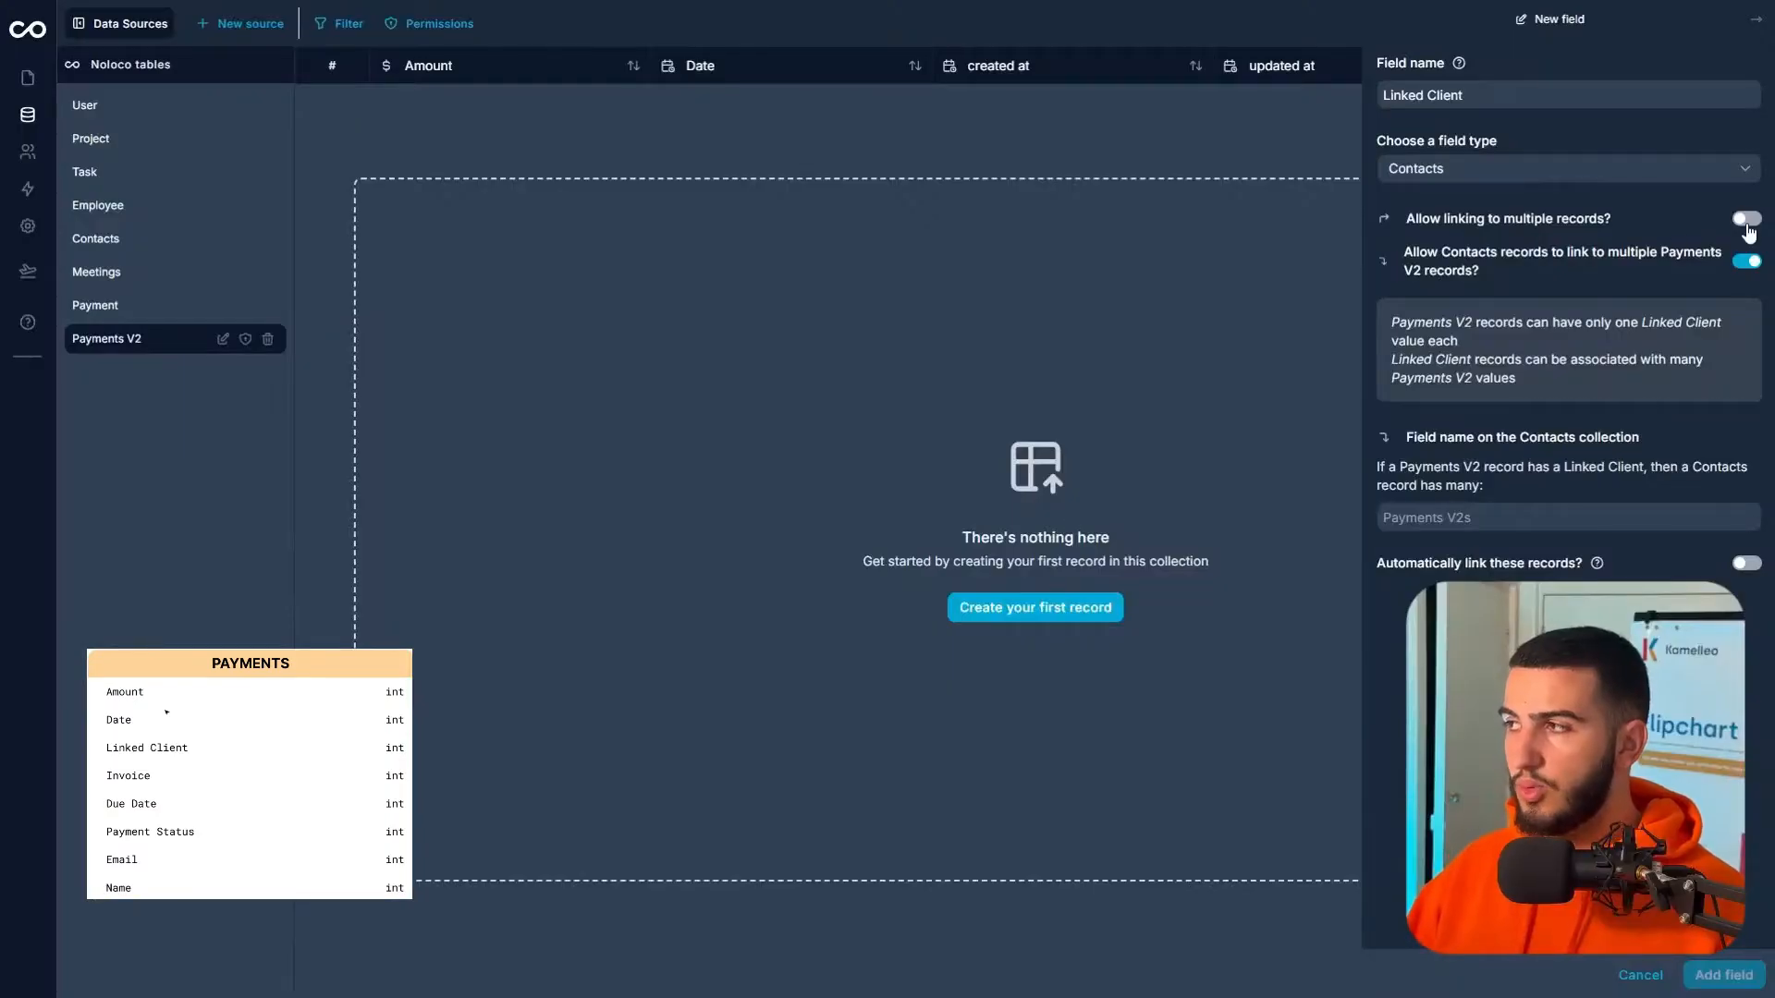
click(1748, 227)
click(1499, 531)
text(Payments V2)
click(1699, 966)
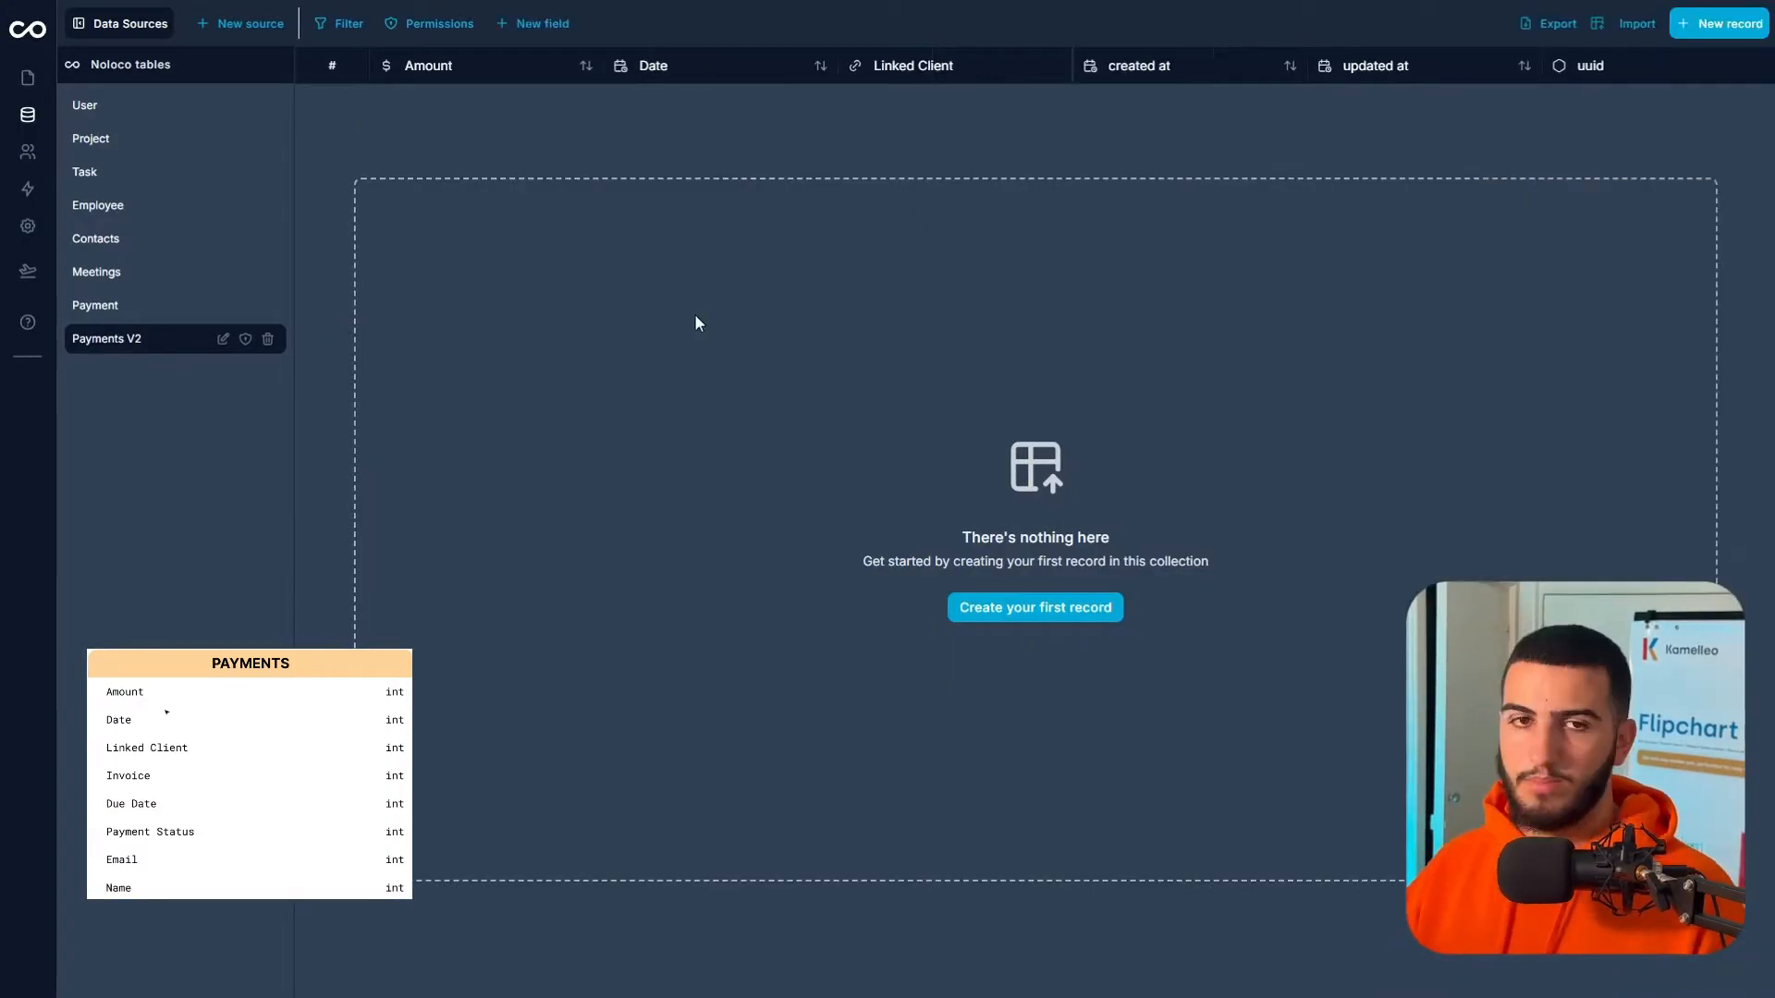
- Add an Invoice File/Upload field that allows multiple files
click(588, 79)
click(1464, 85)
text(Invoice)
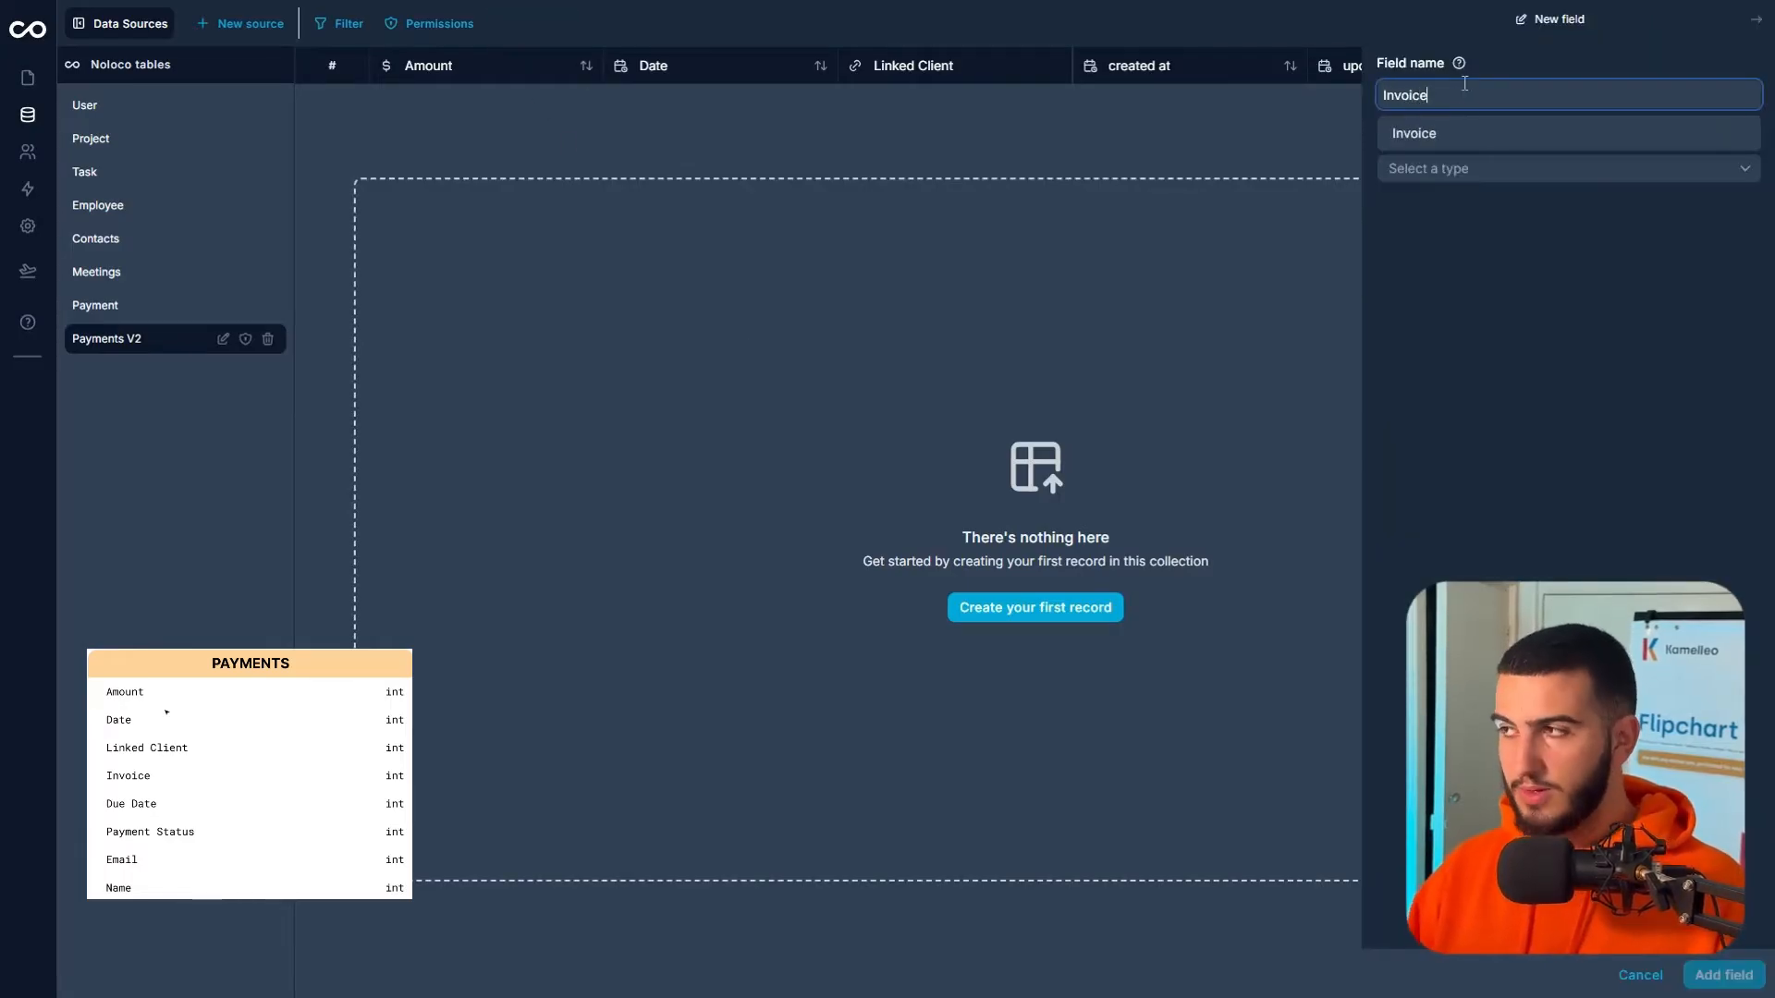
click(1442, 168)
scroll(1419, 335, down, 2)
scroll(1419, 335, down, 5)
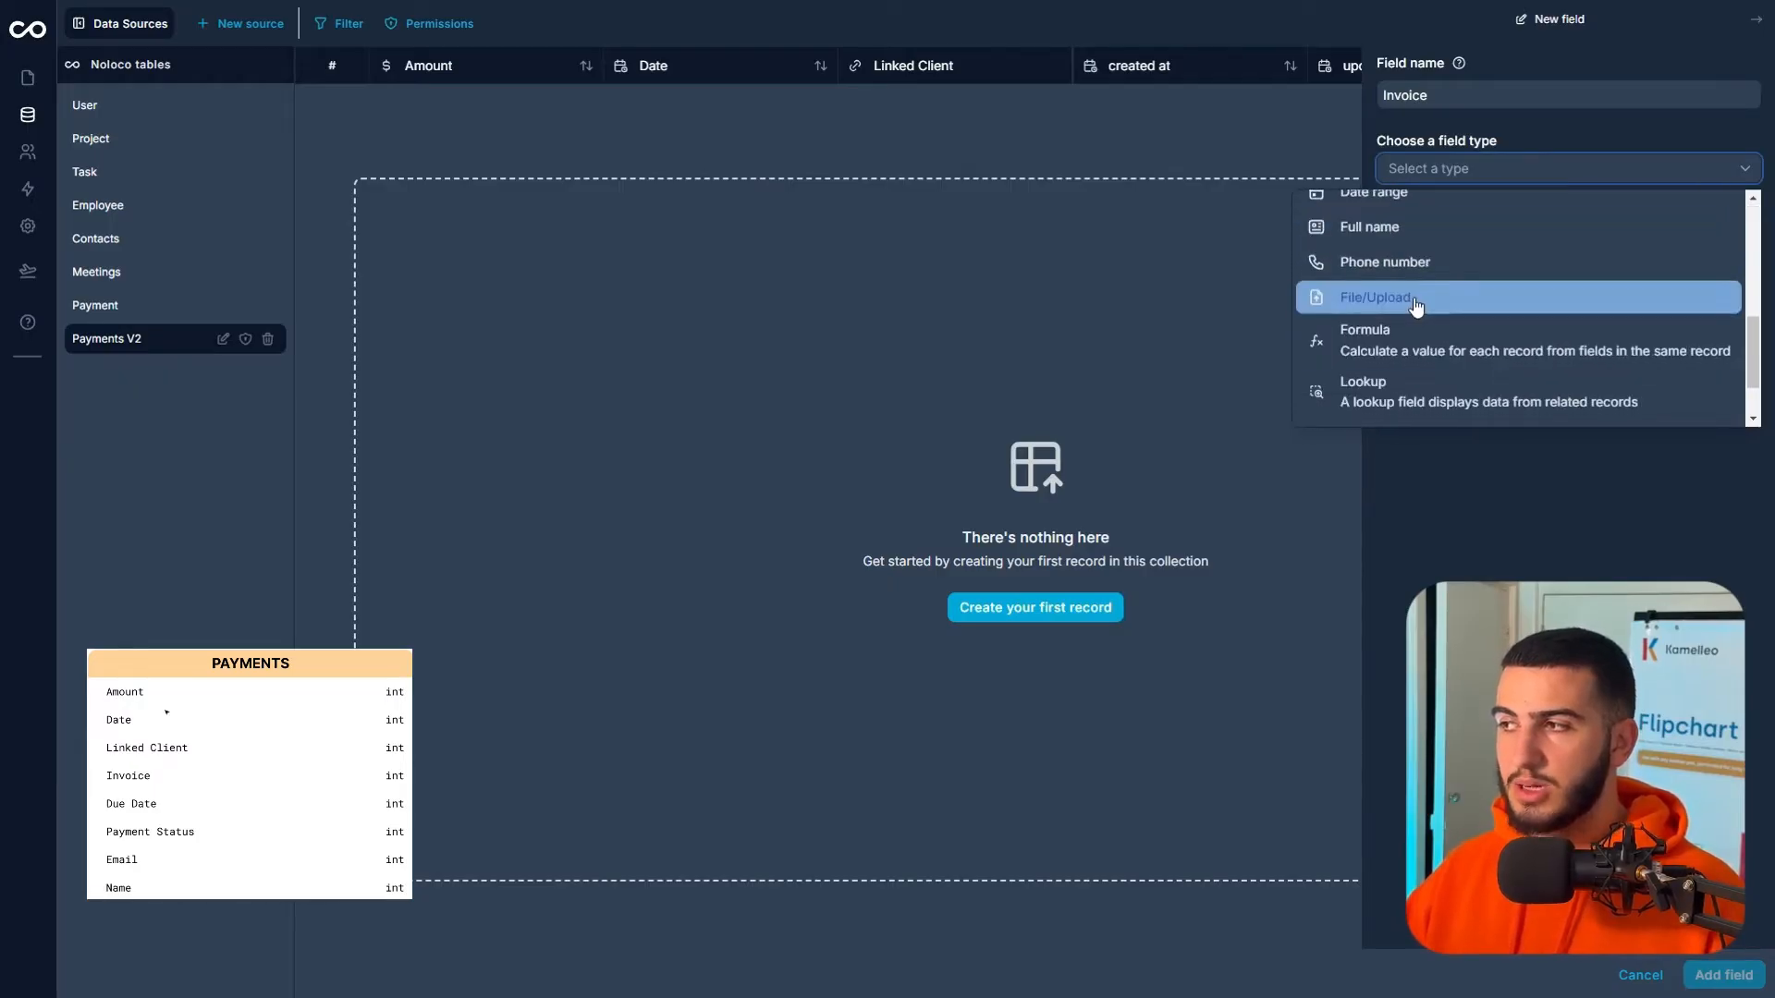
click(1419, 301)
click(1740, 227)
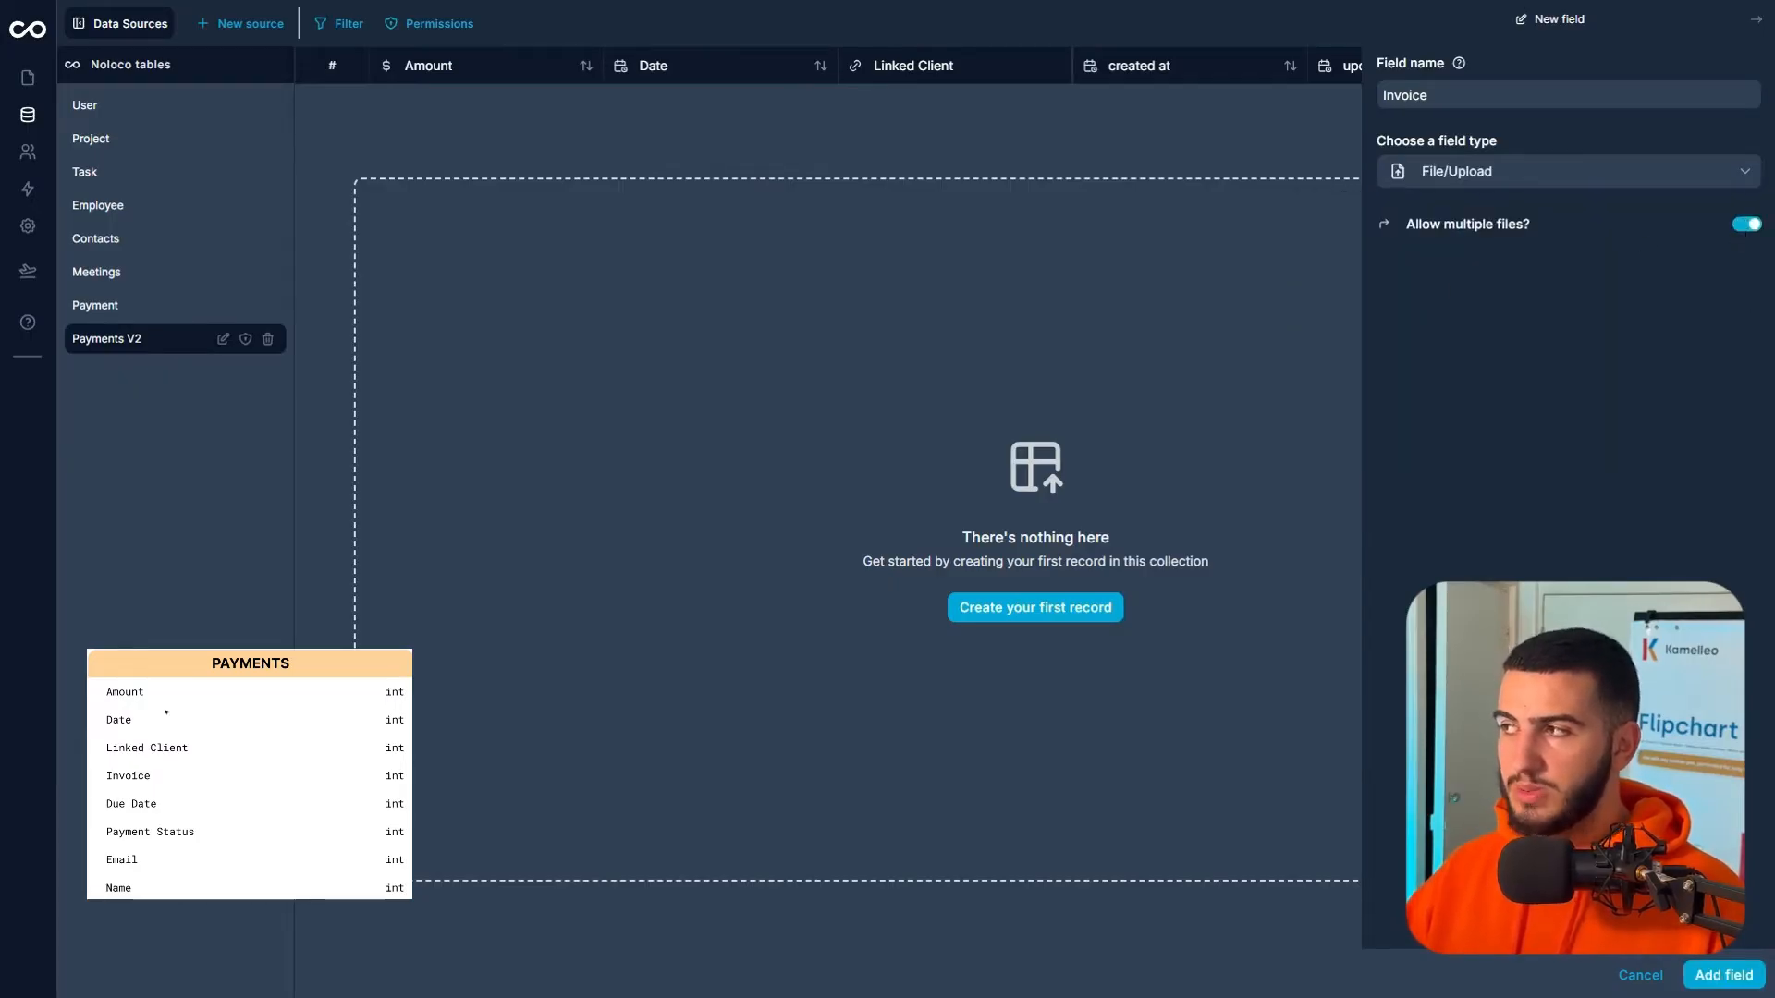
click(1740, 978)
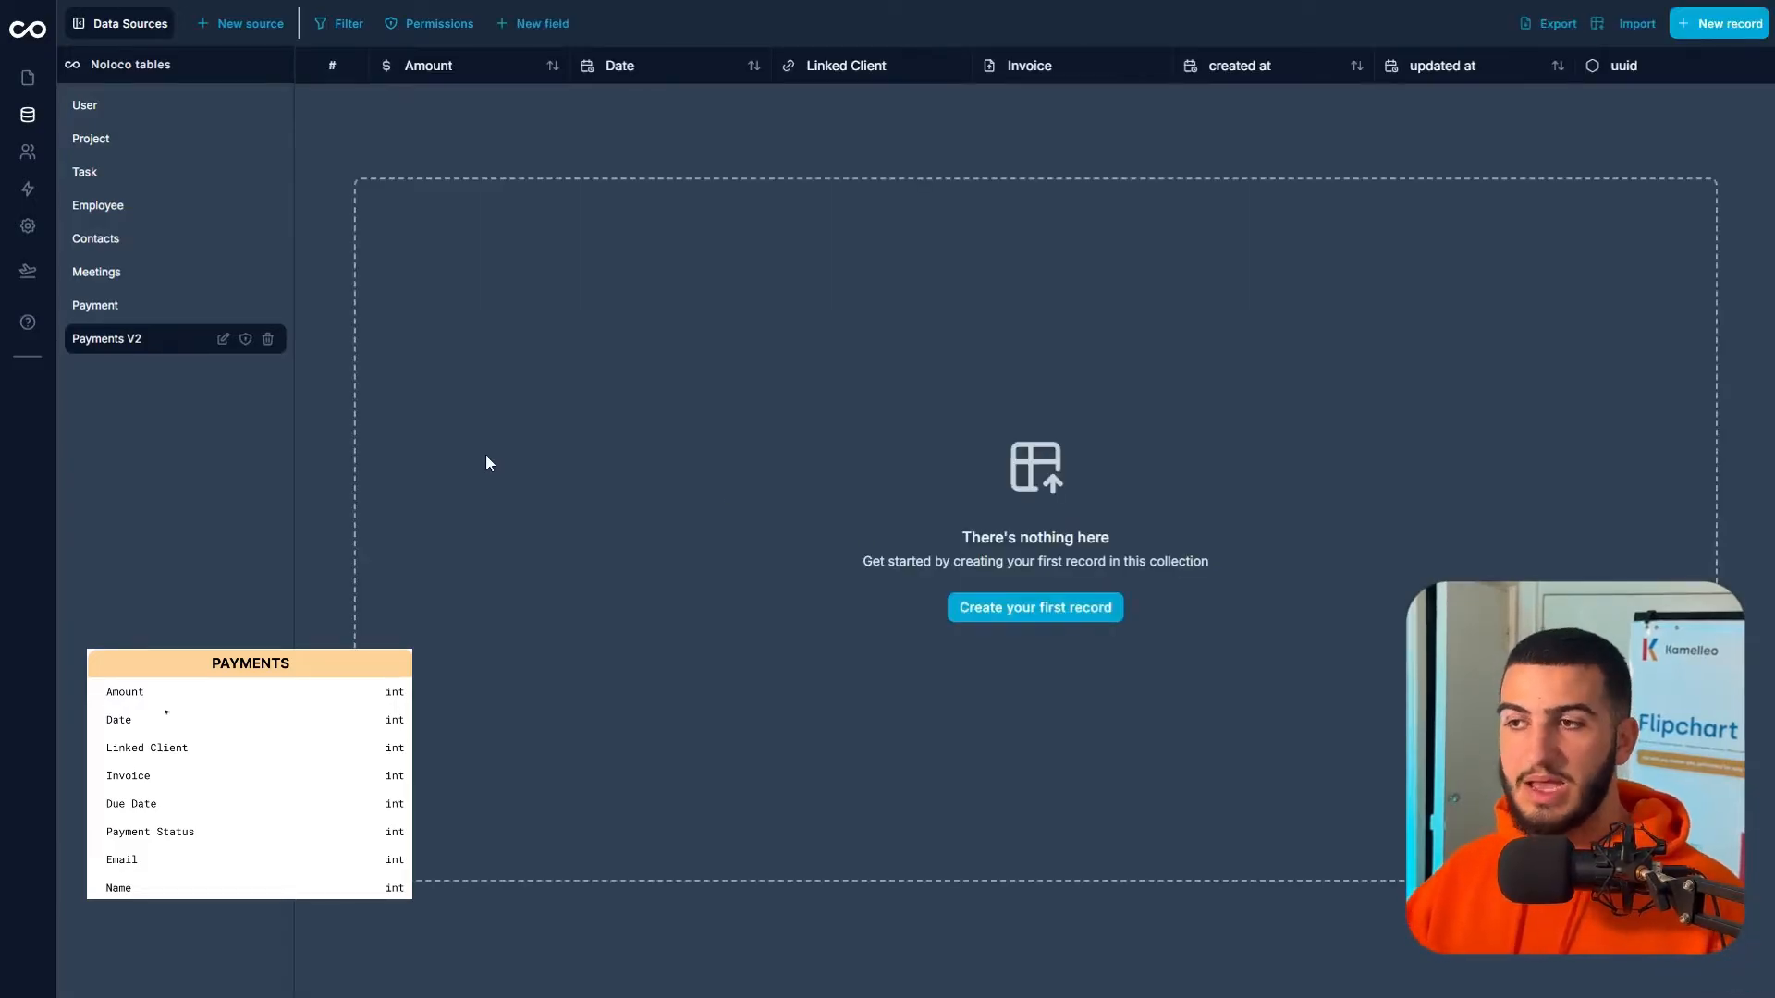
click(542, 23)
- Name a new field Due Date and give it the Date type
click(1572, 83)
text(Due)
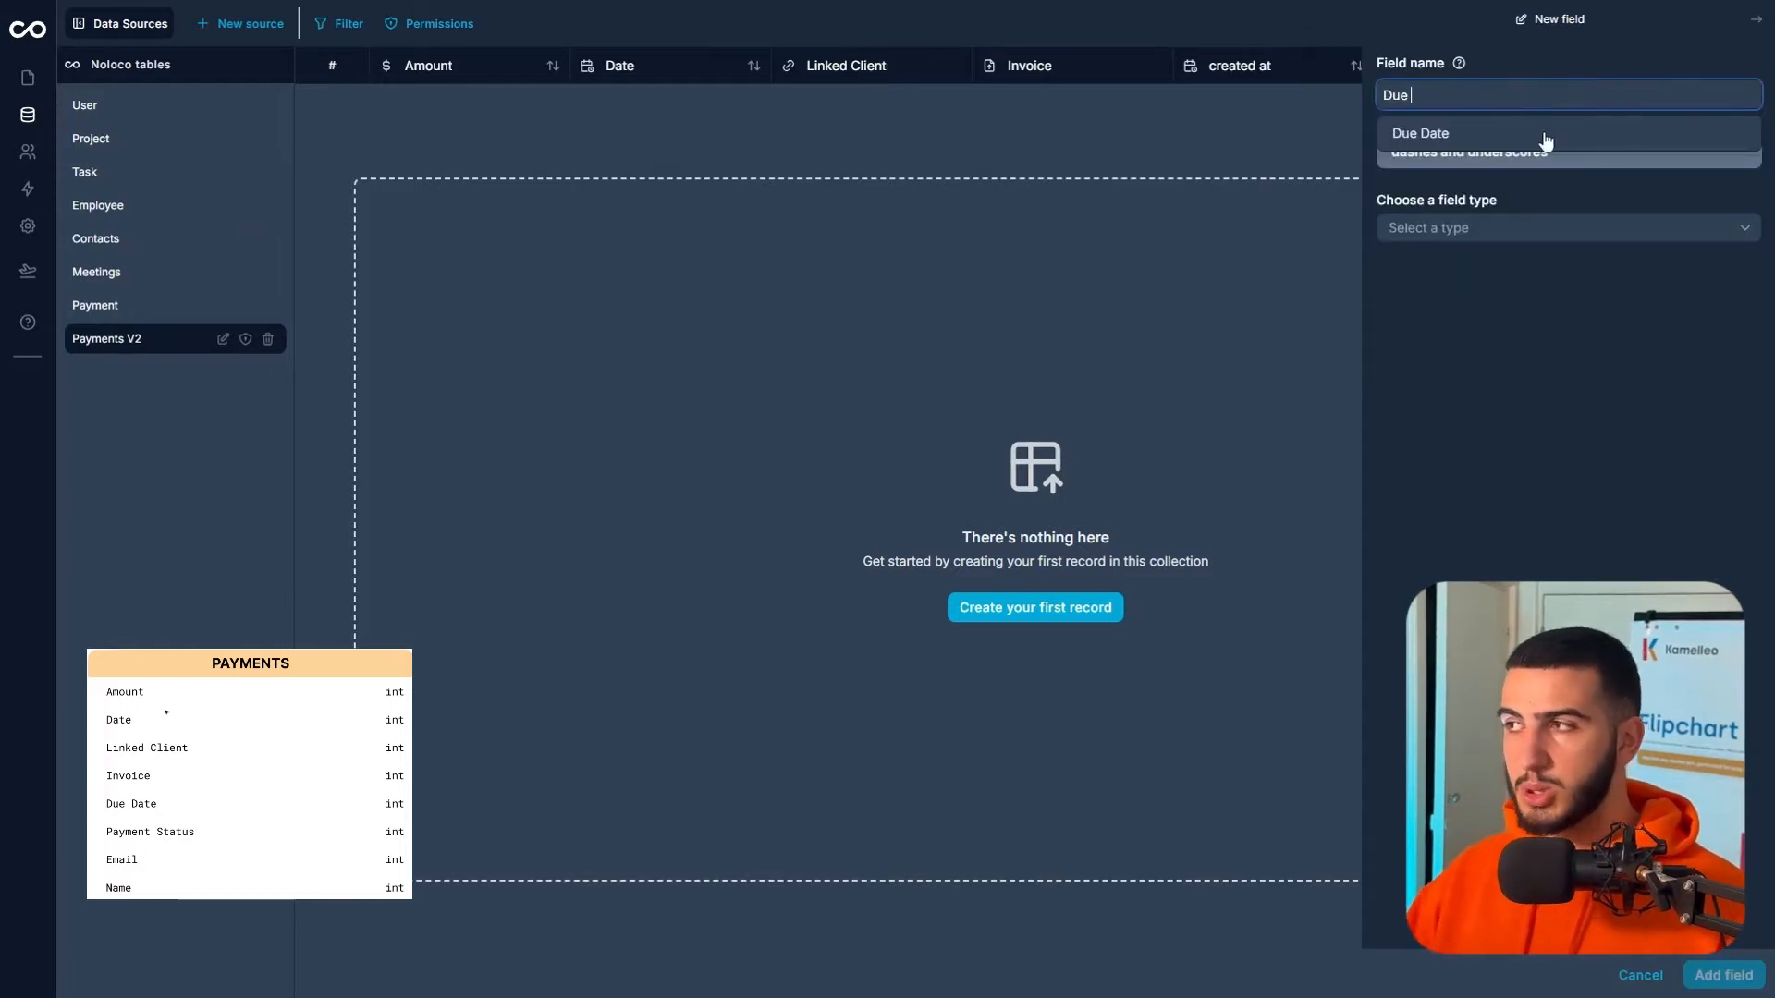
click(1525, 135)
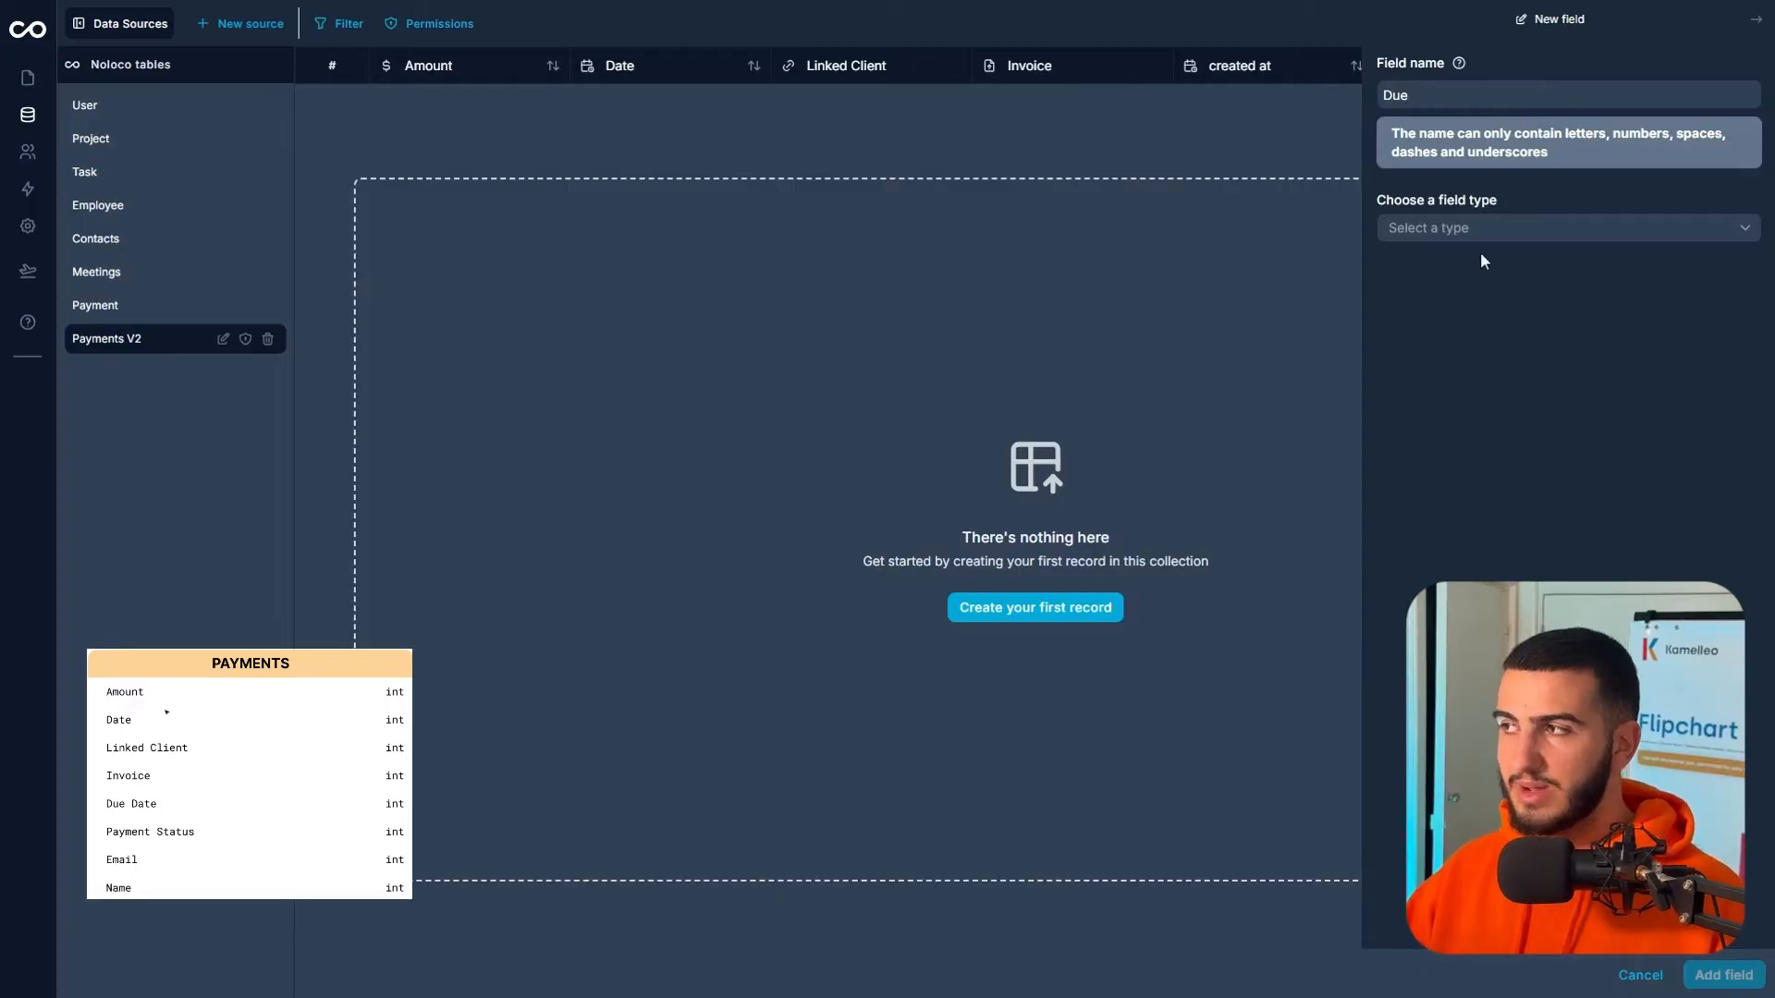
text(Date)
click(1483, 169)
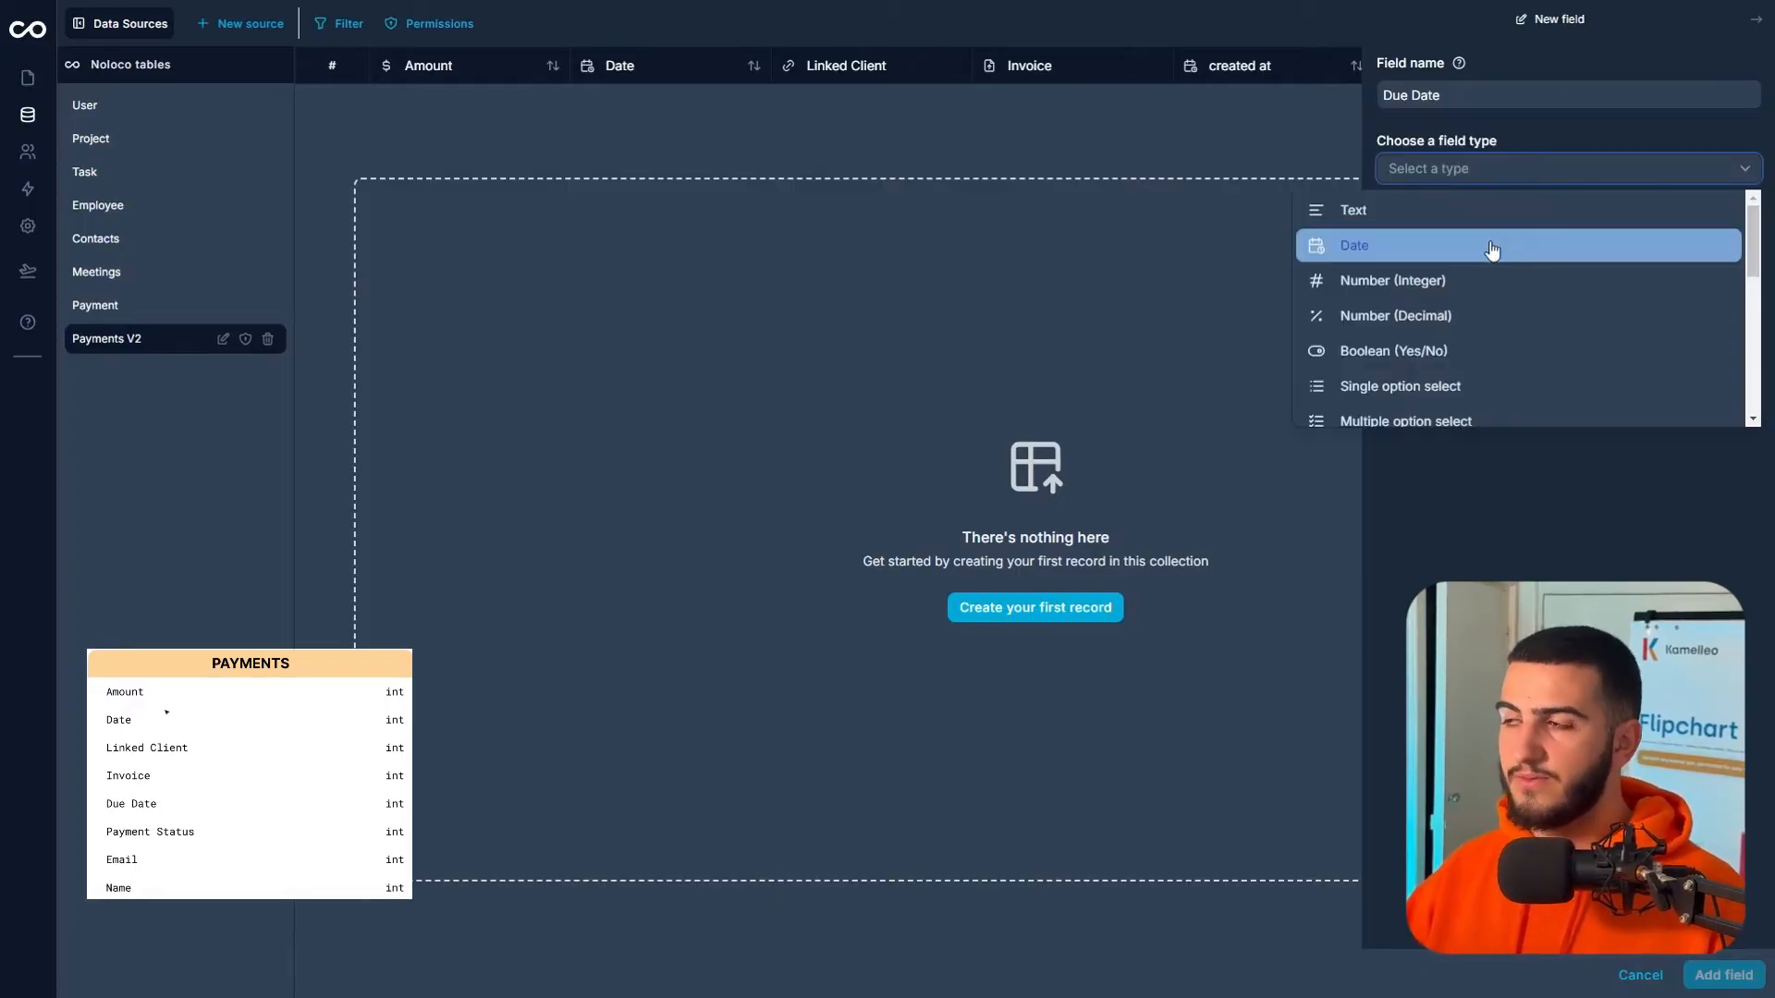
click(1488, 244)
- Set Due Date to a date-only format and add the field
click(1479, 243)
click(1461, 342)
click(1455, 244)
click(1428, 313)
click(1706, 975)
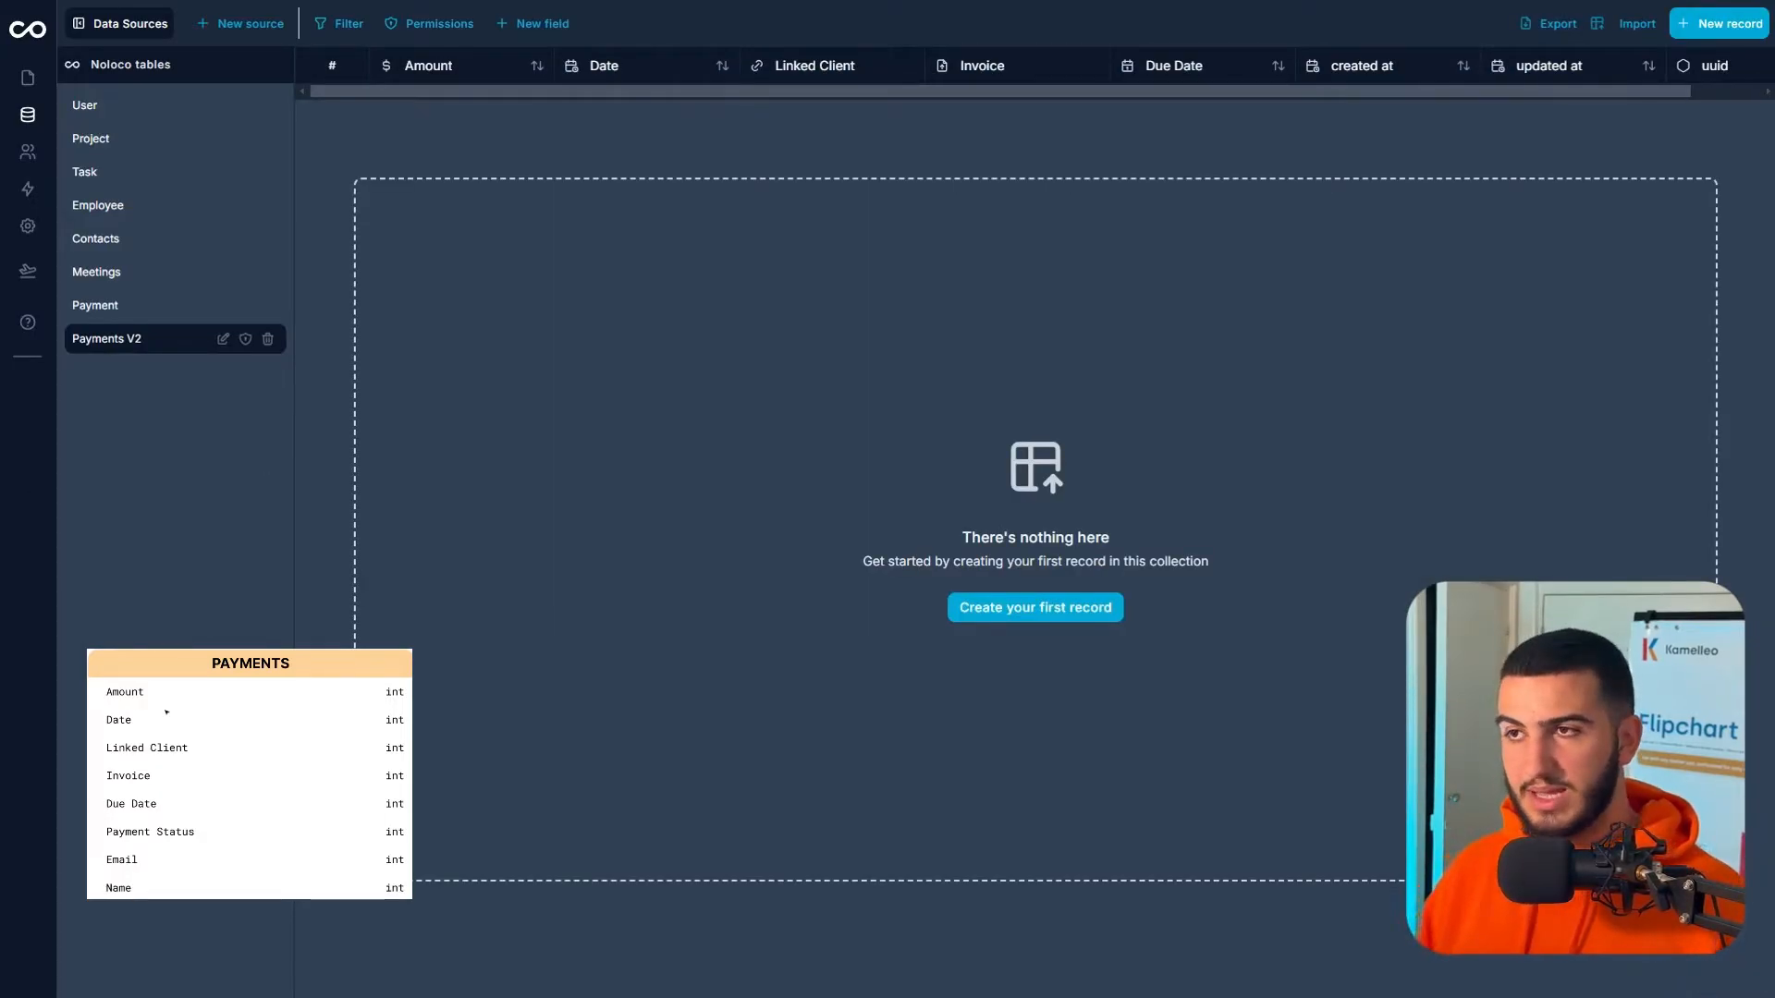
click(531, 23)
click(1605, 99)
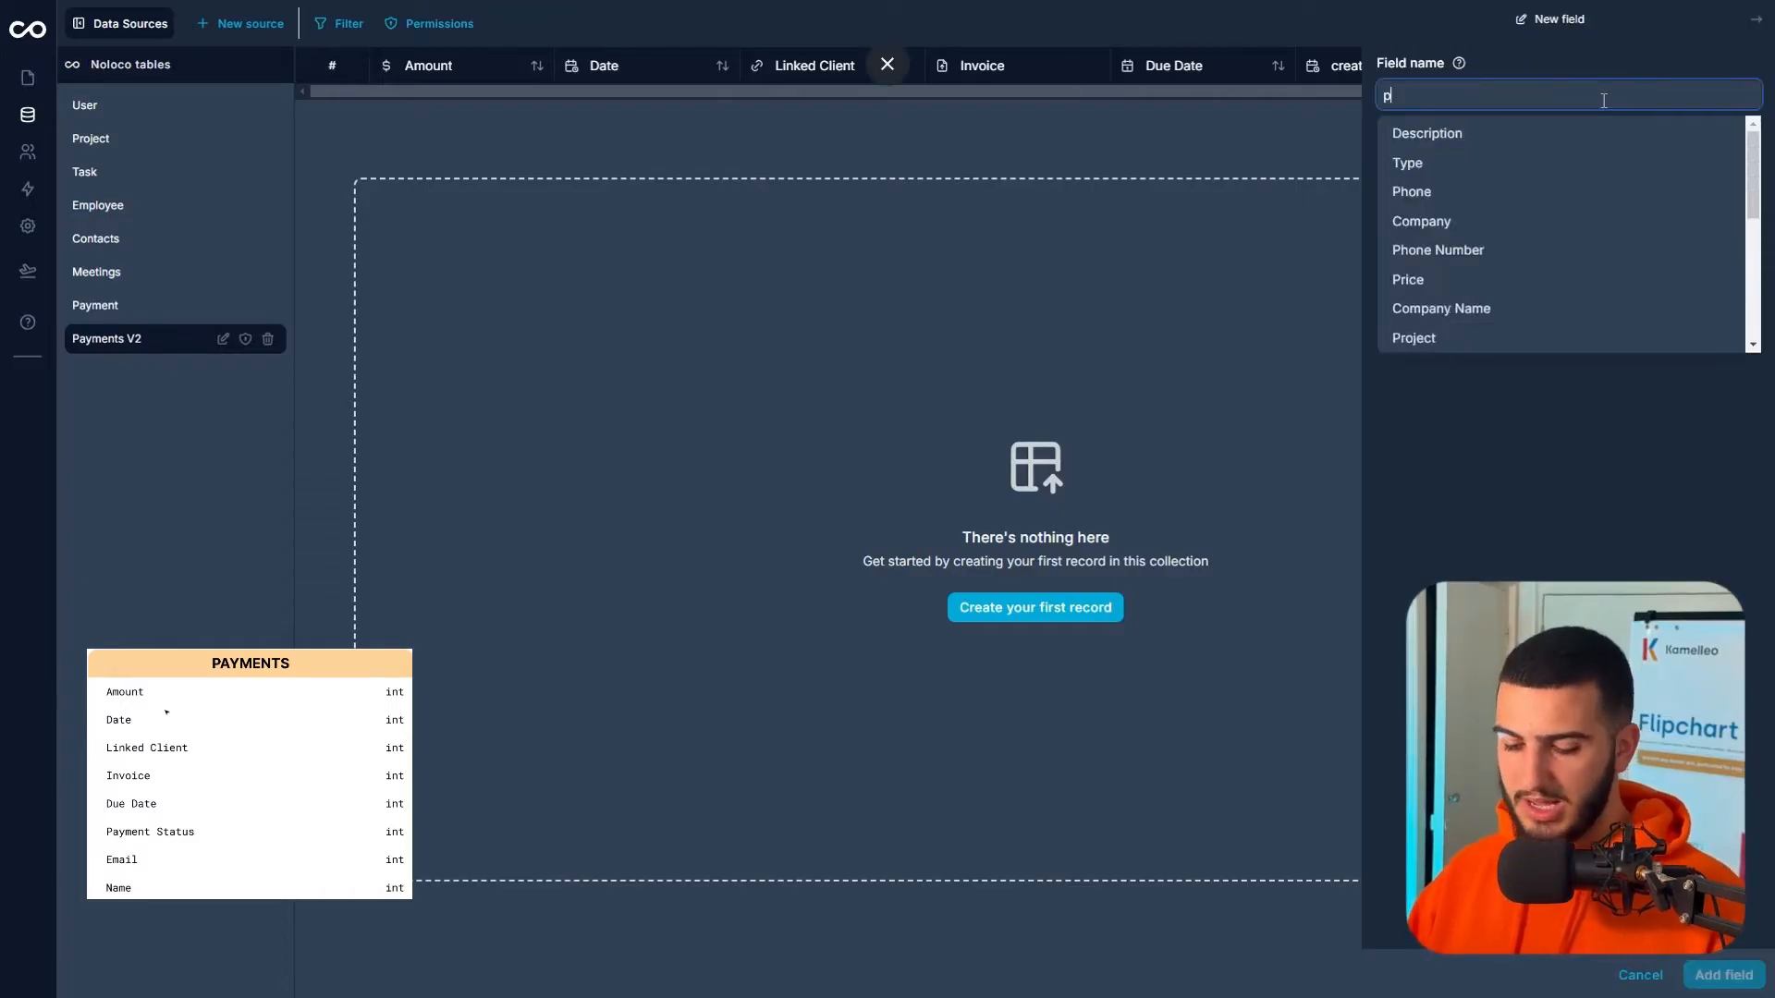
- Name a new field Payment Status with the Single option select type
text(paye)
key(BackSpace)
click(1479, 133)
double_click(1459, 93)
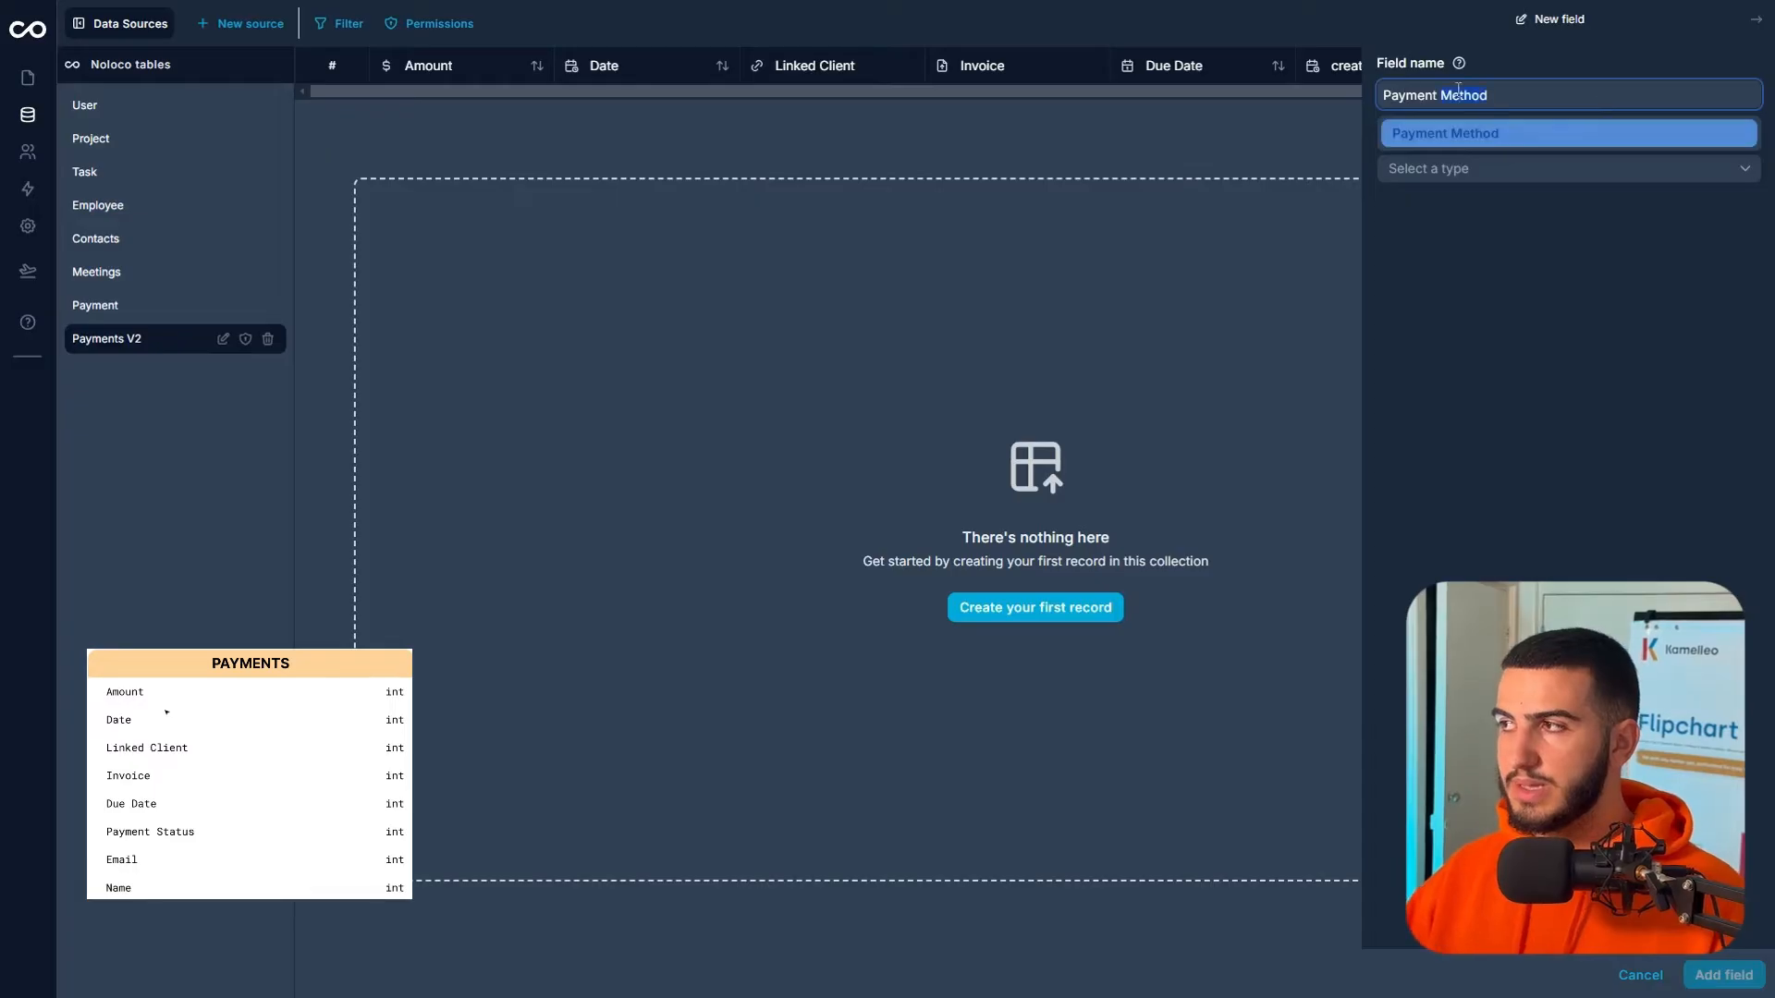
text(Status)
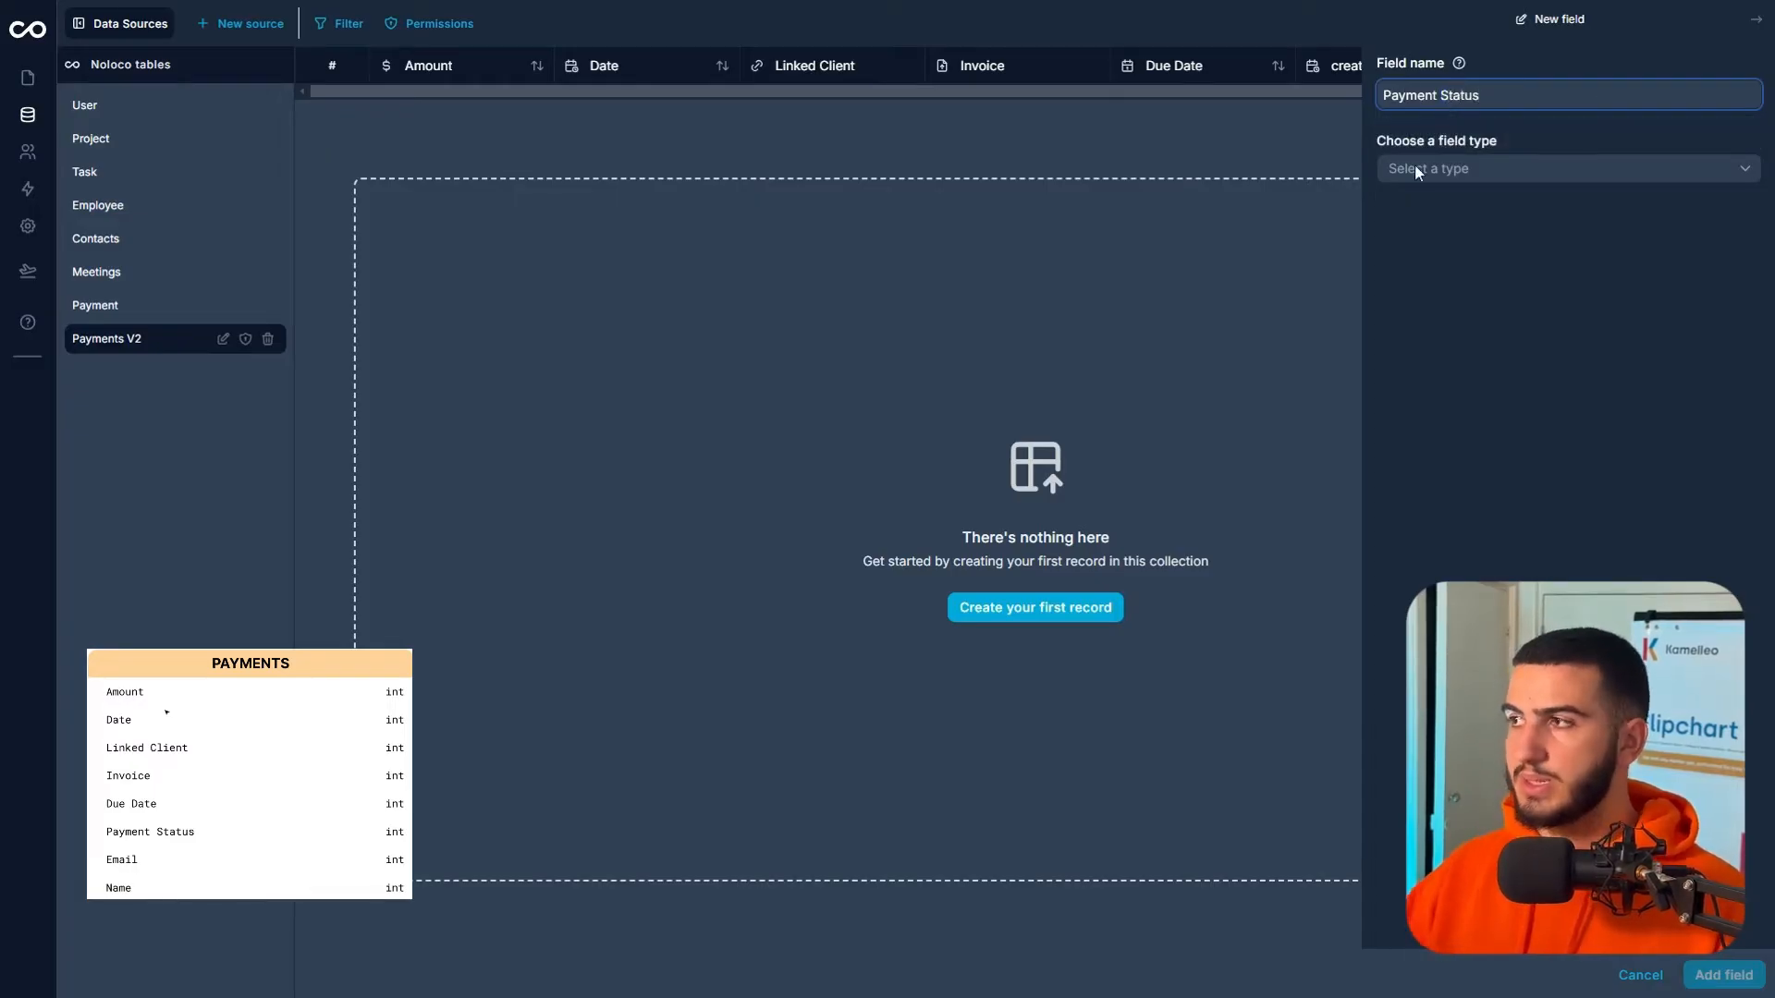
click(1483, 175)
scroll(1438, 296, down, 2)
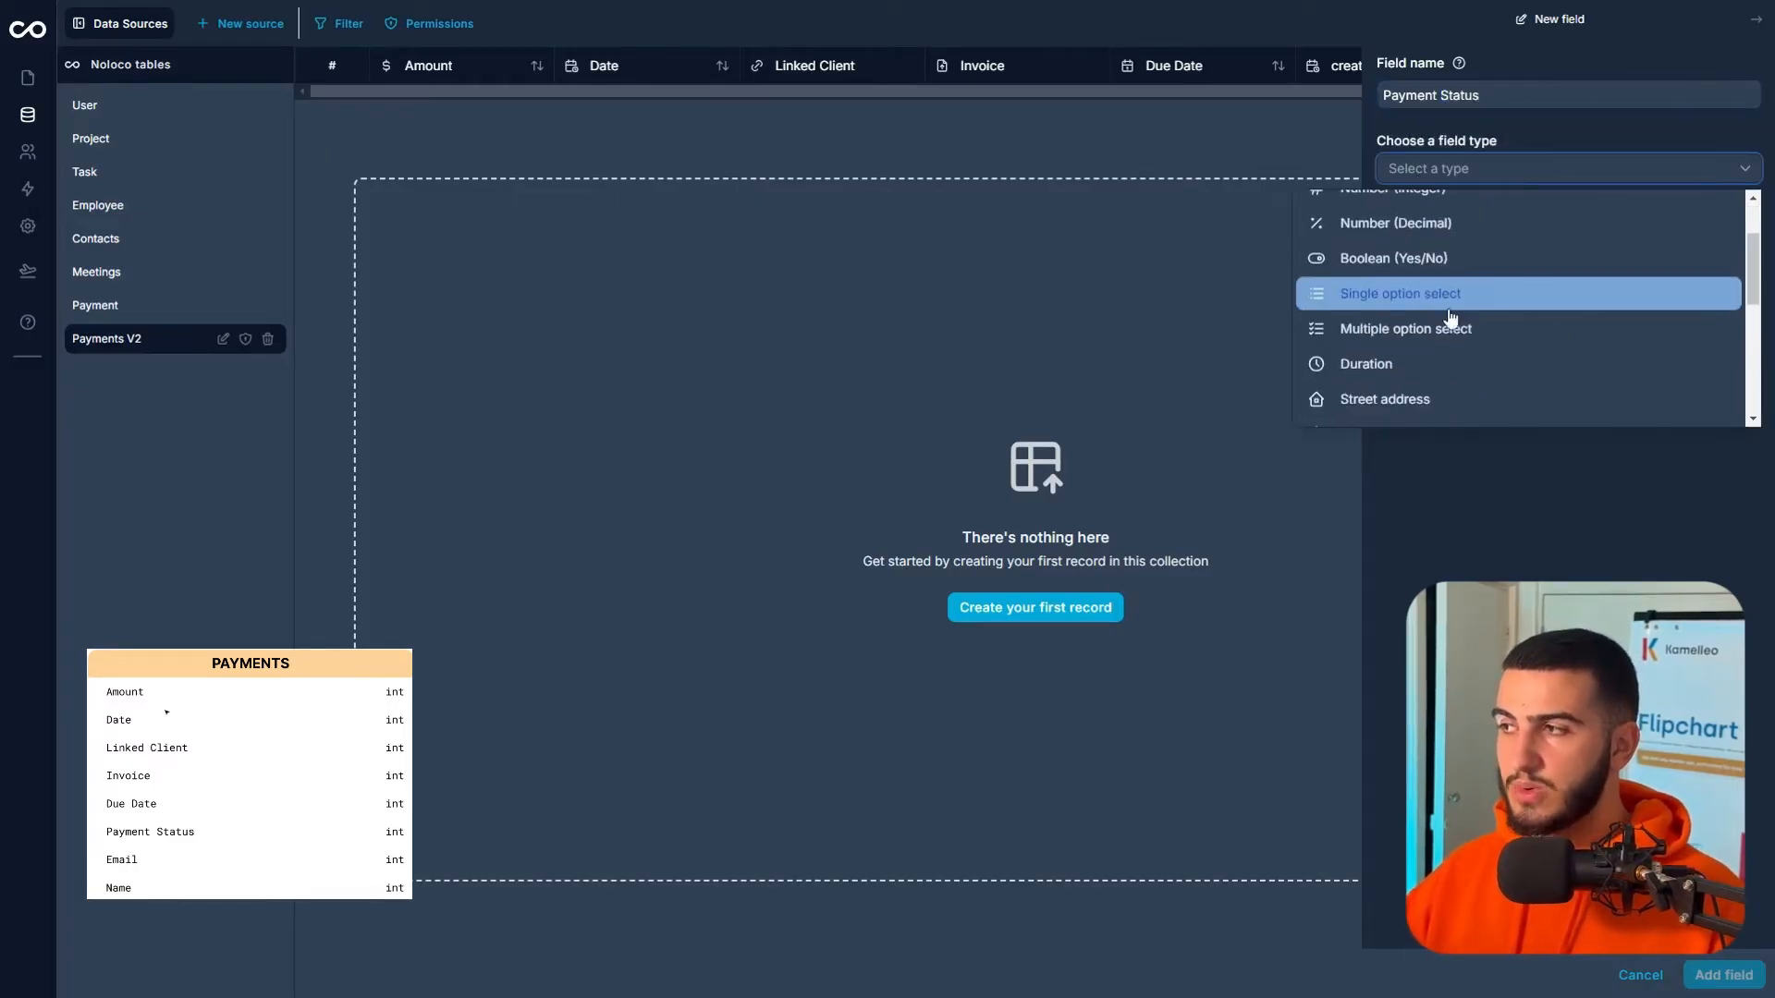
click(1438, 297)
- Enter the options Upcoming, Paid and Delayed and add the Payment Status field
click(1472, 262)
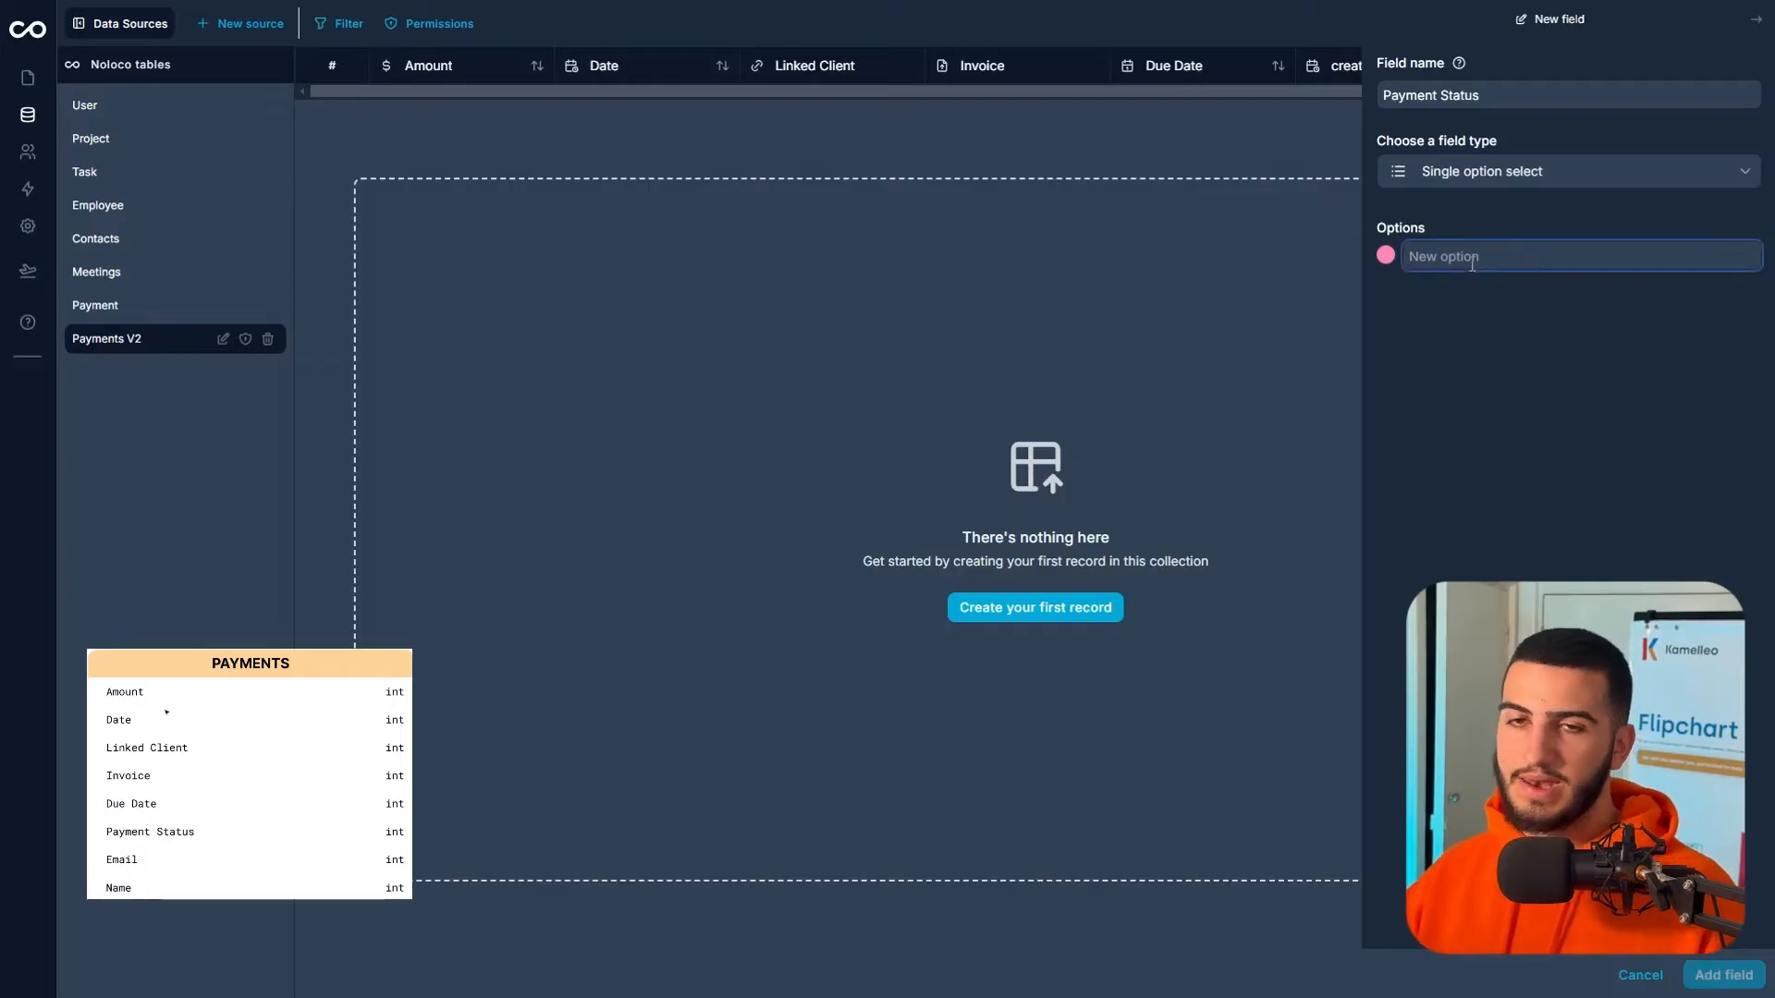
text(Upcoming)
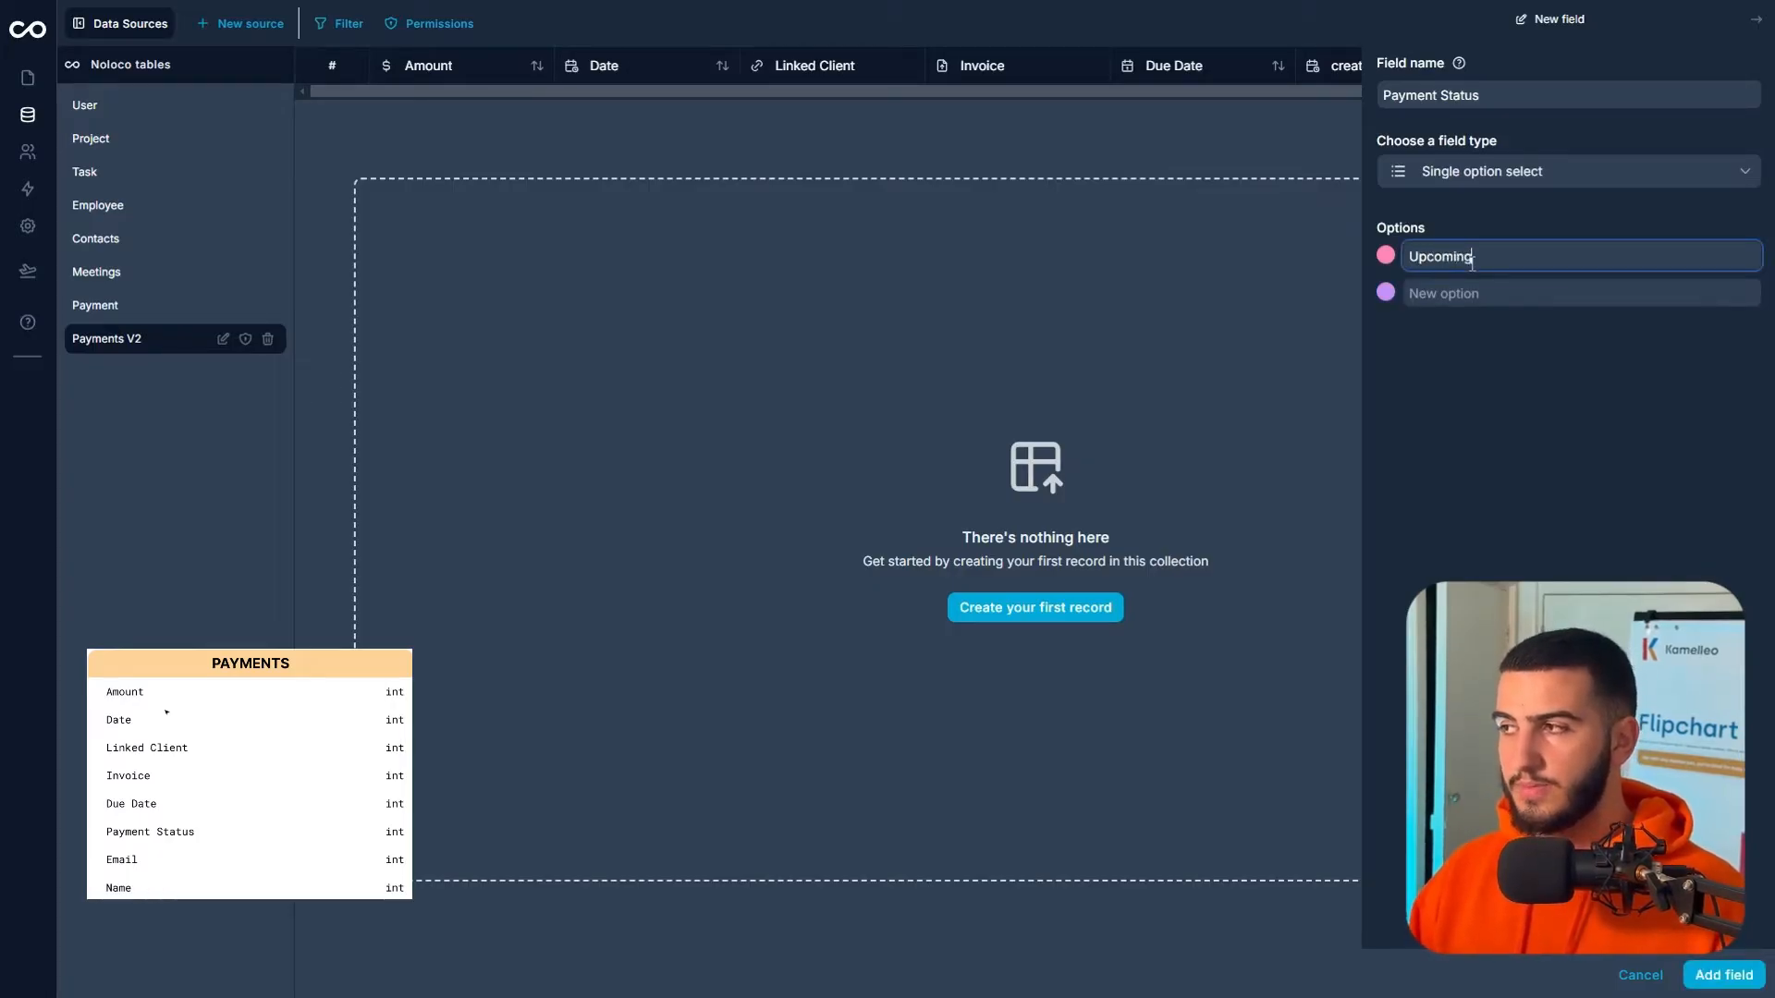
key(Return)
text(Paid)
key(Return)
text(Delayed)
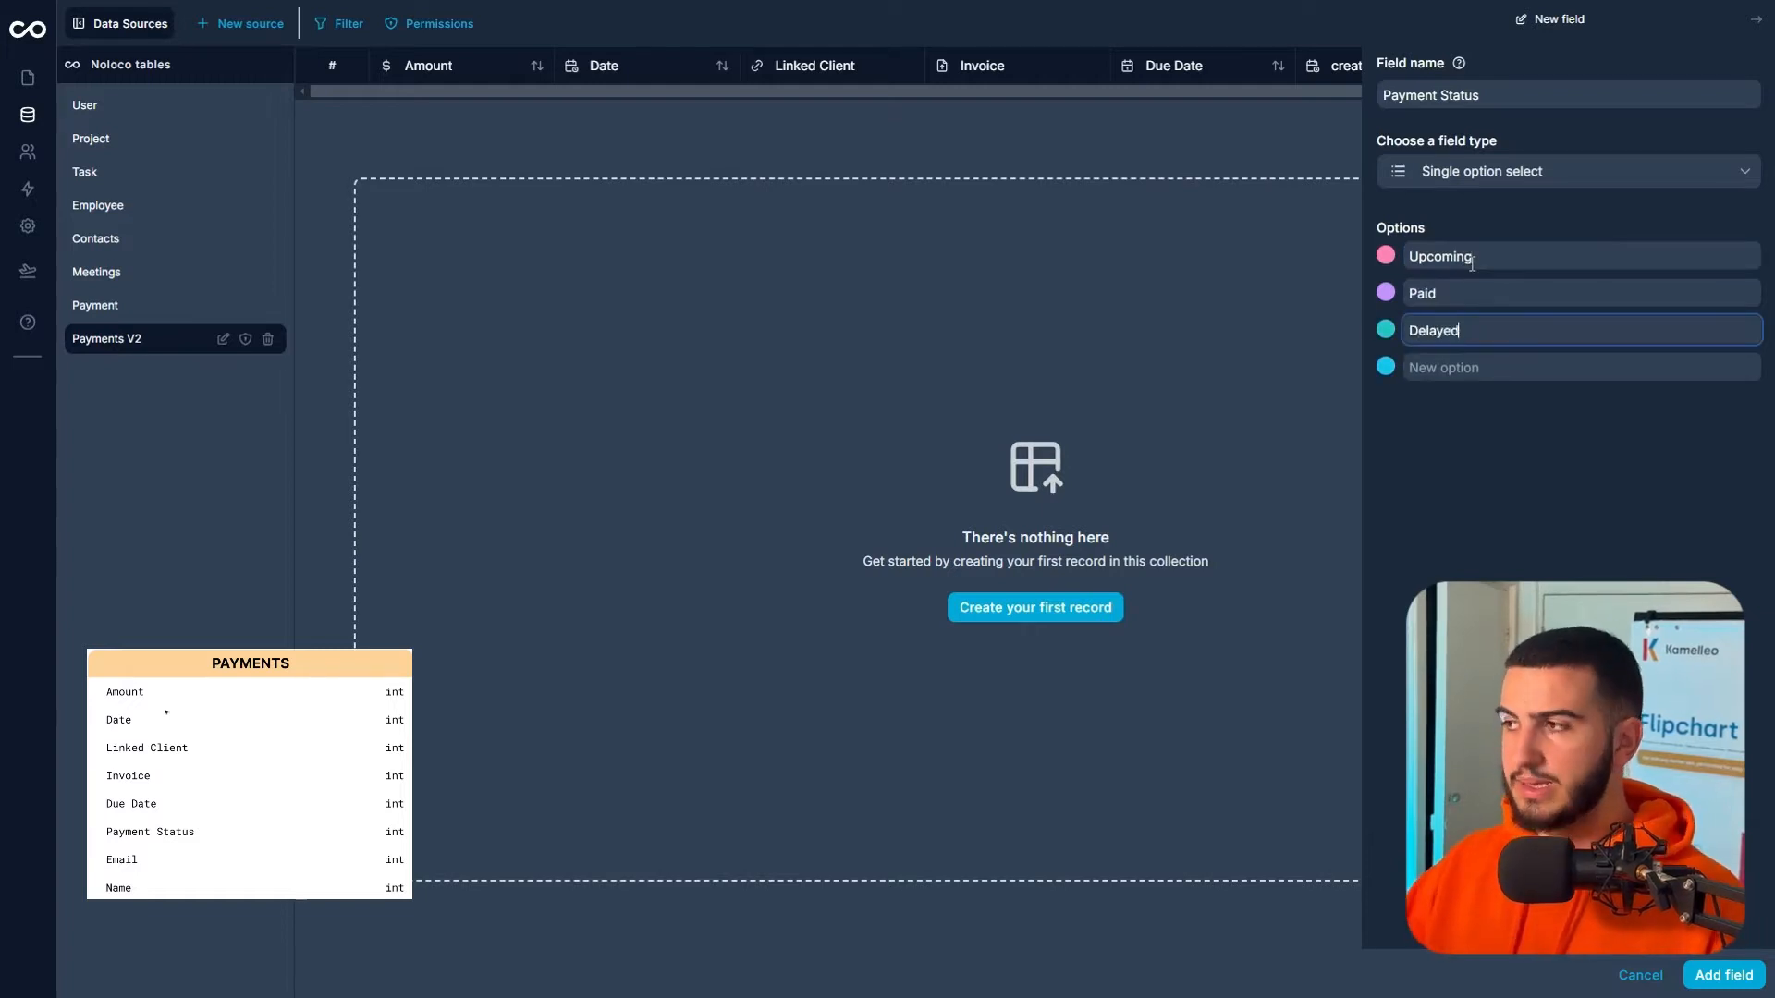
click(1745, 966)
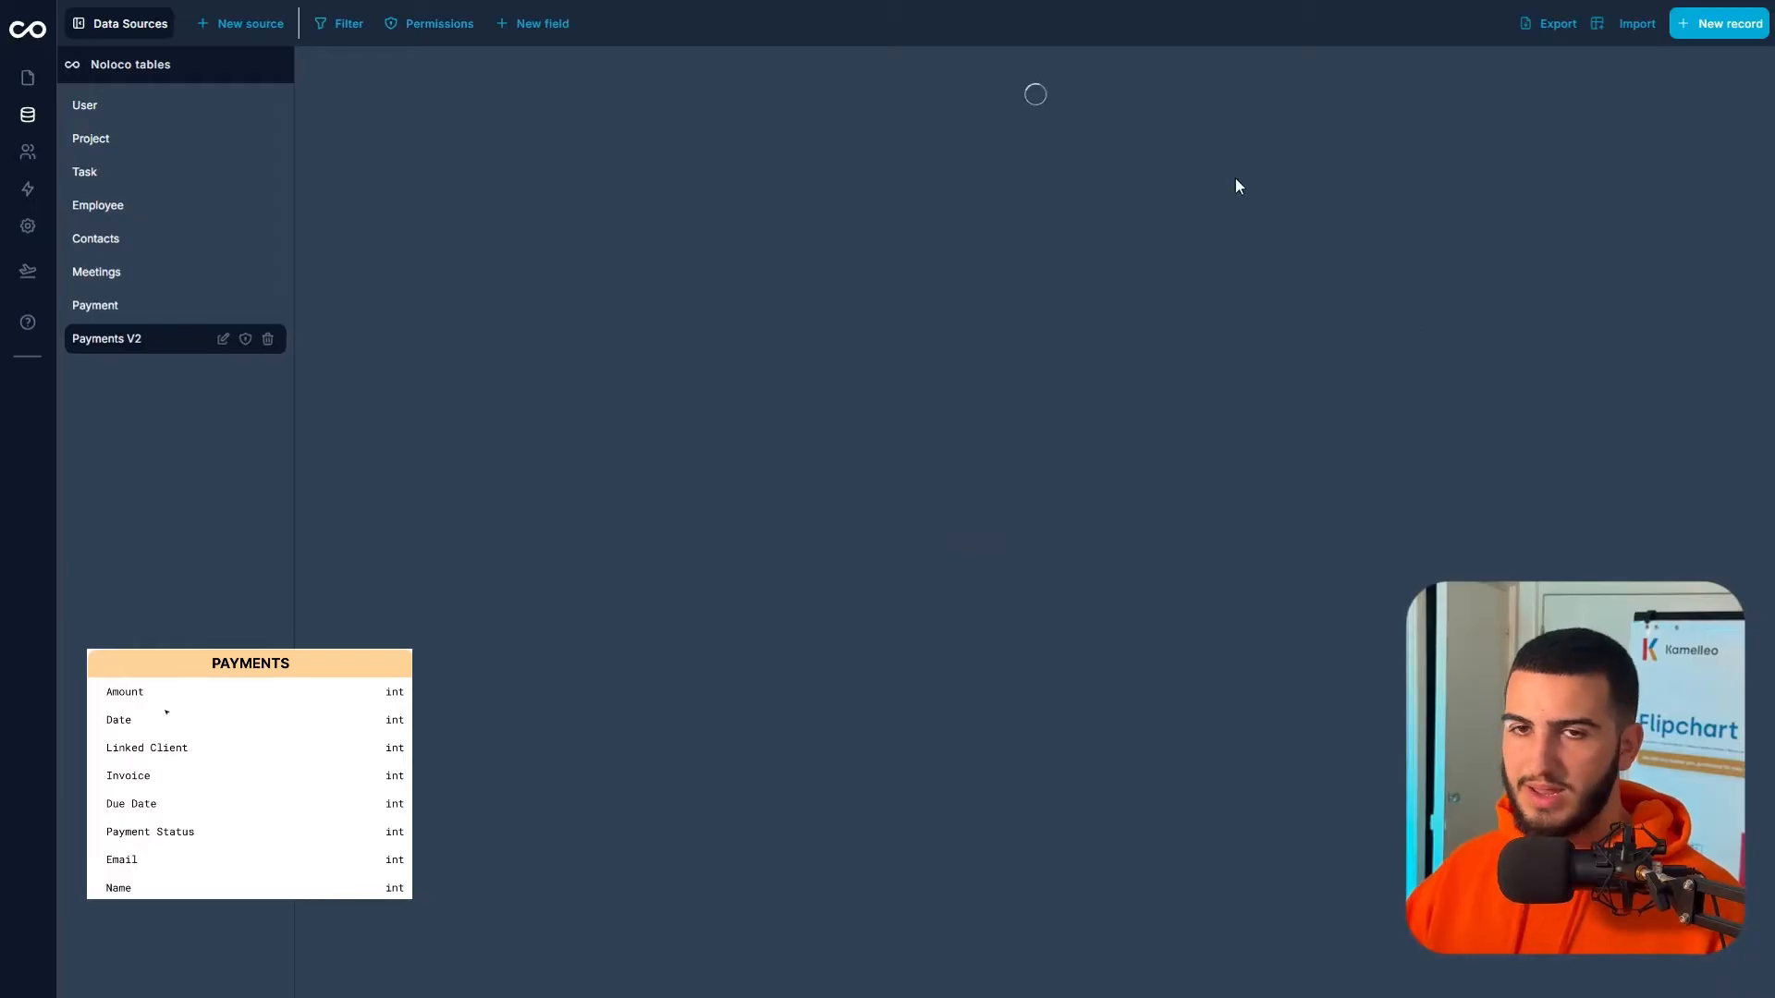
- Add an Email field of type Text with the Email address format
click(534, 25)
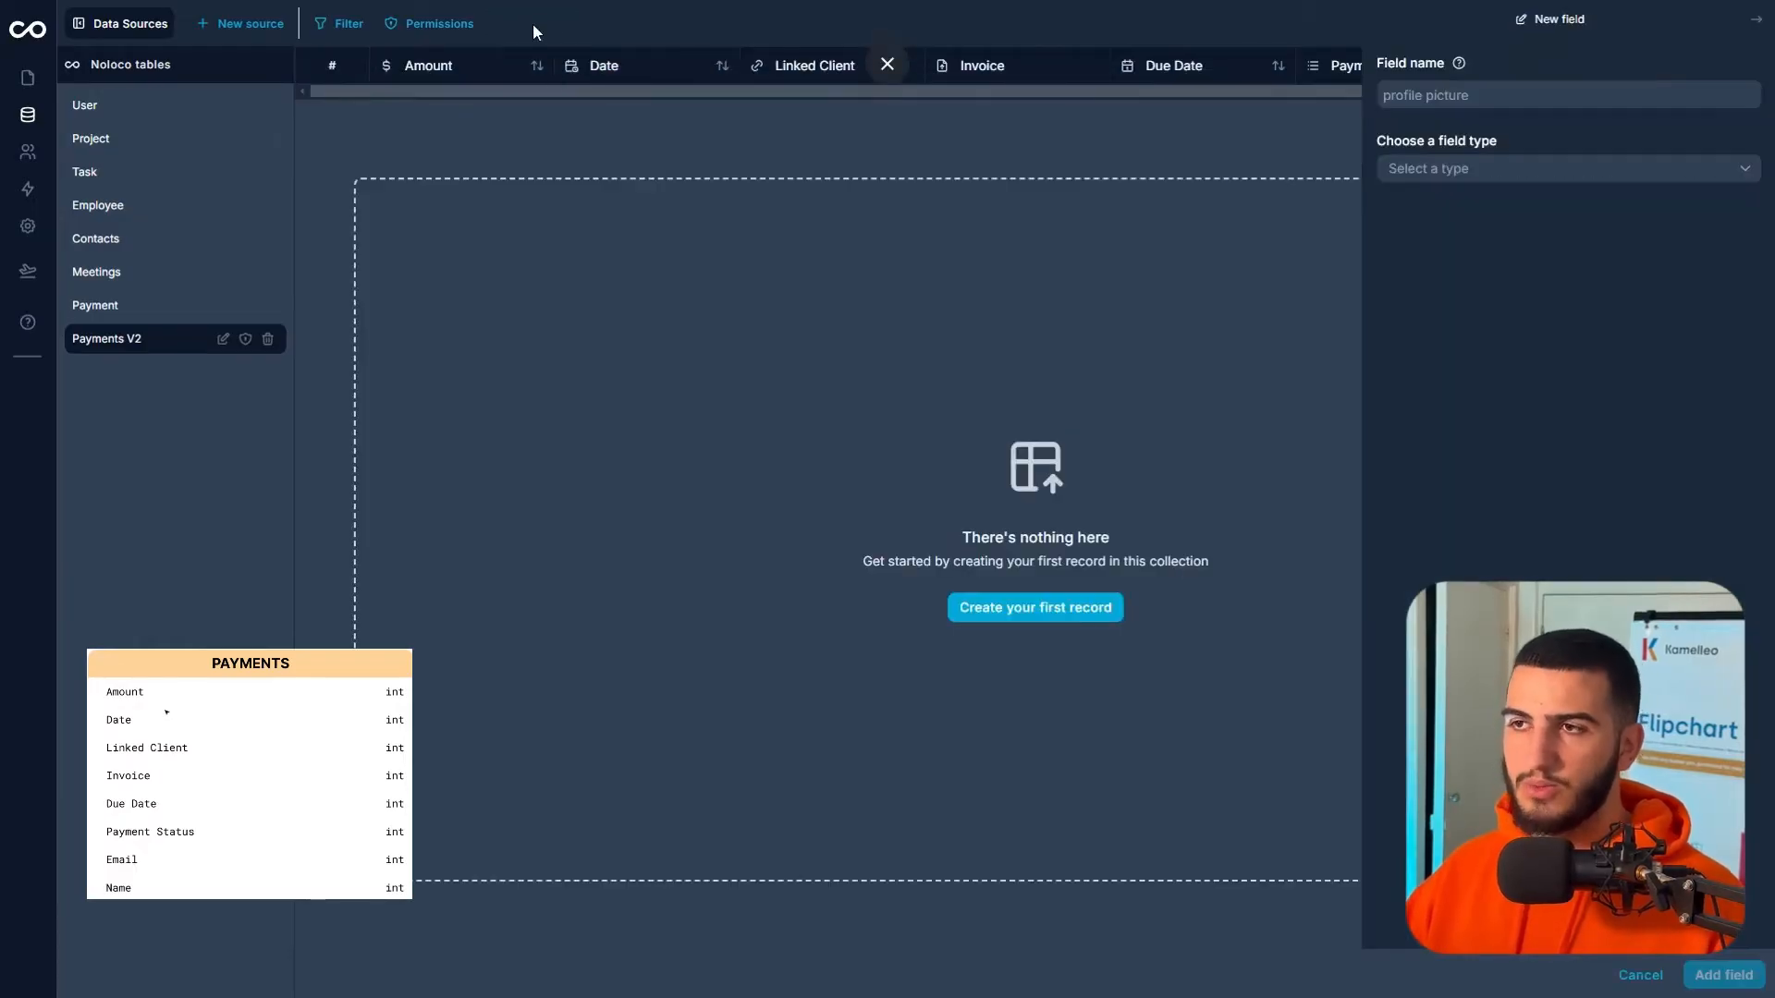
click(1468, 107)
click(1442, 220)
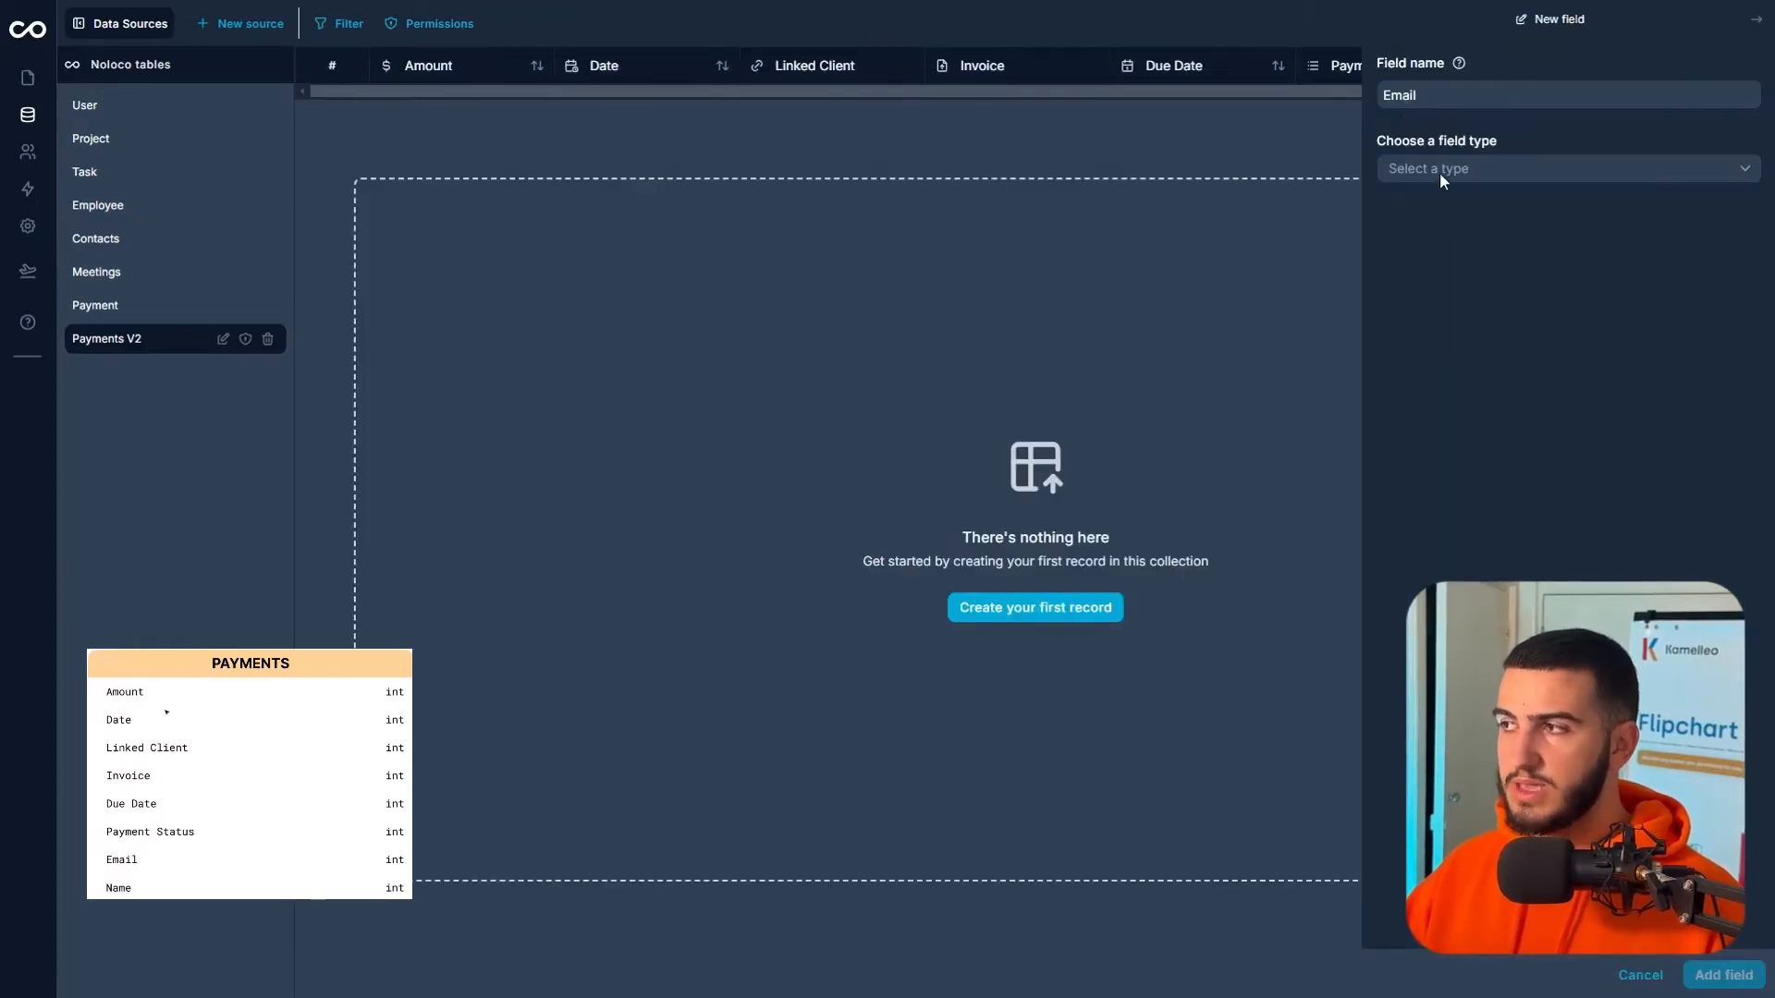
click(1440, 170)
click(1410, 213)
click(1462, 242)
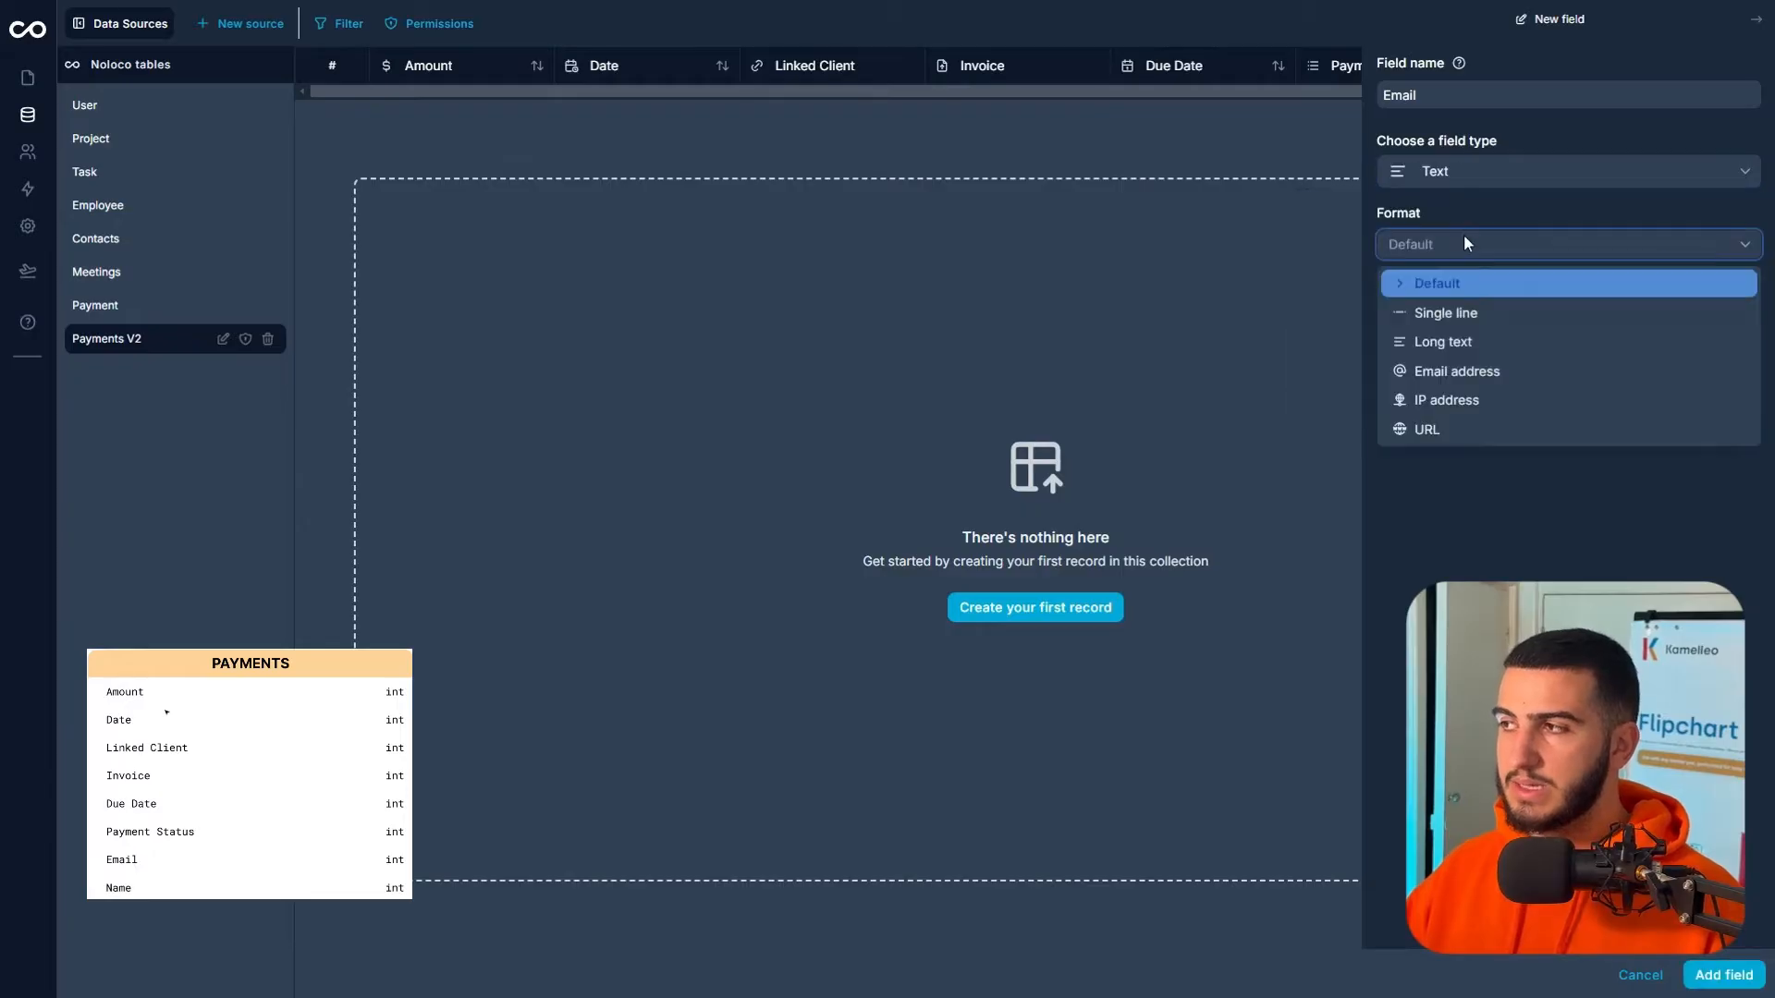
click(1502, 375)
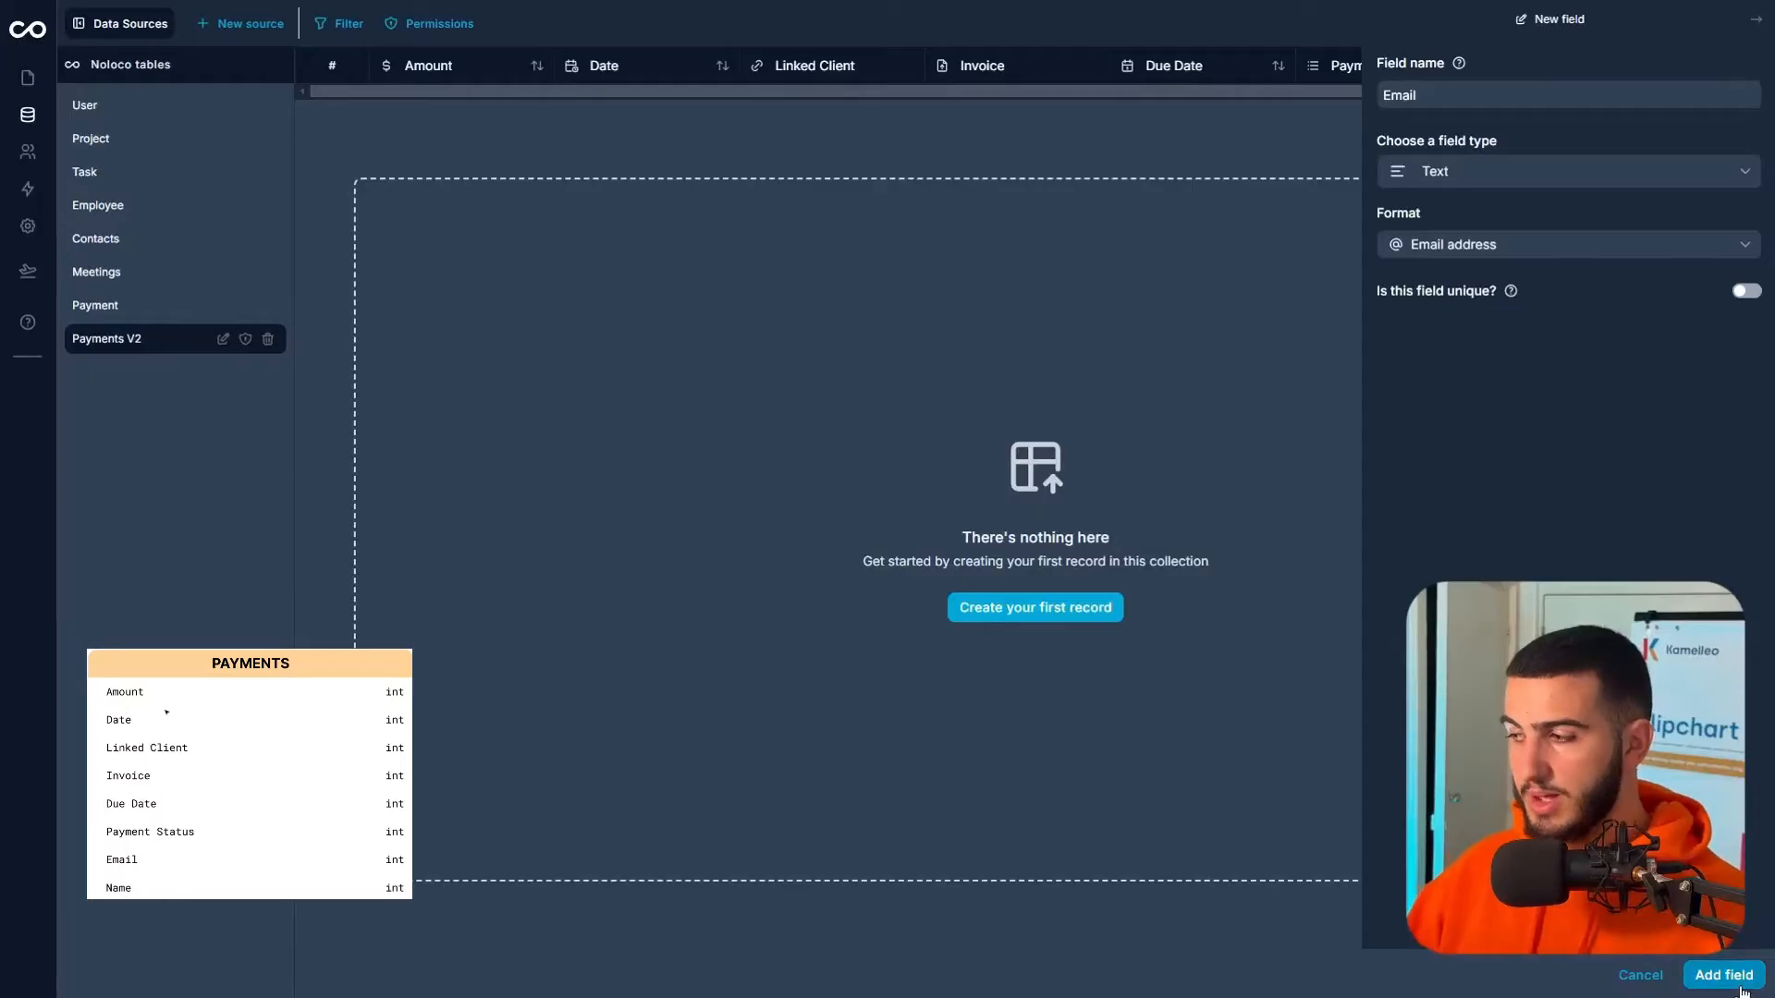
click(1741, 985)
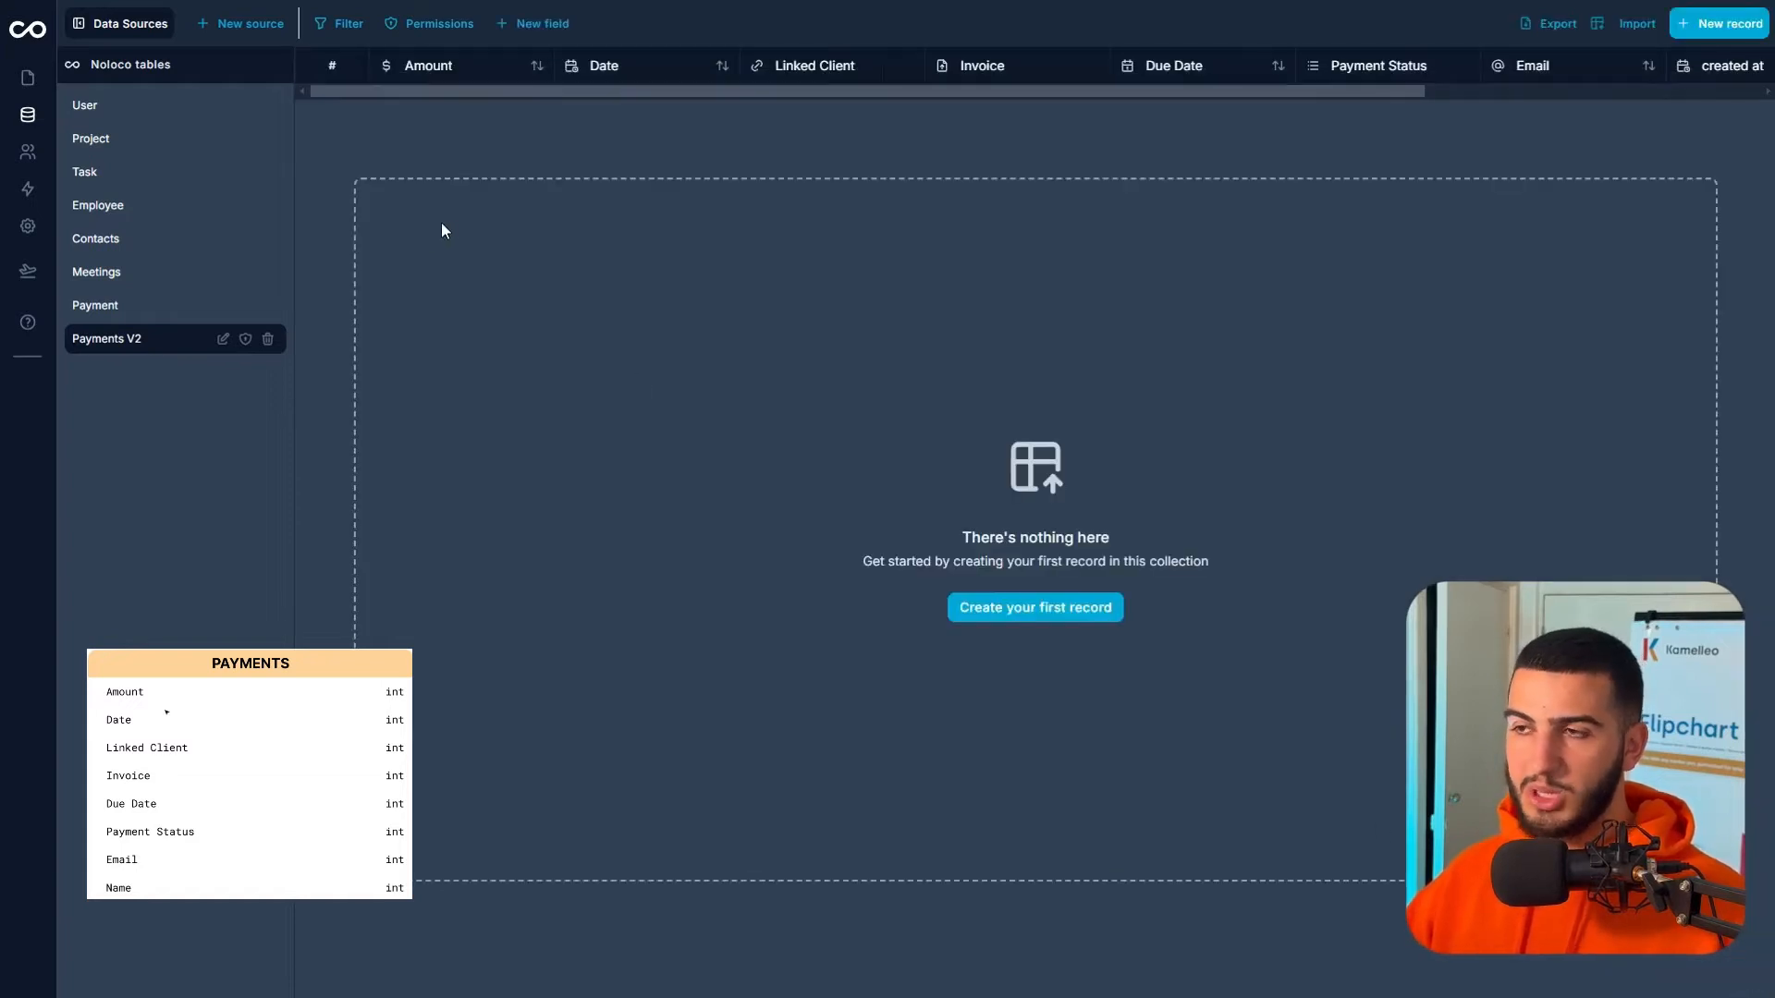
- Scroll across the Payments V2 table, then zoom into FigJam's Creating our Demo Data notes
drag(946, 87, 701, 148)
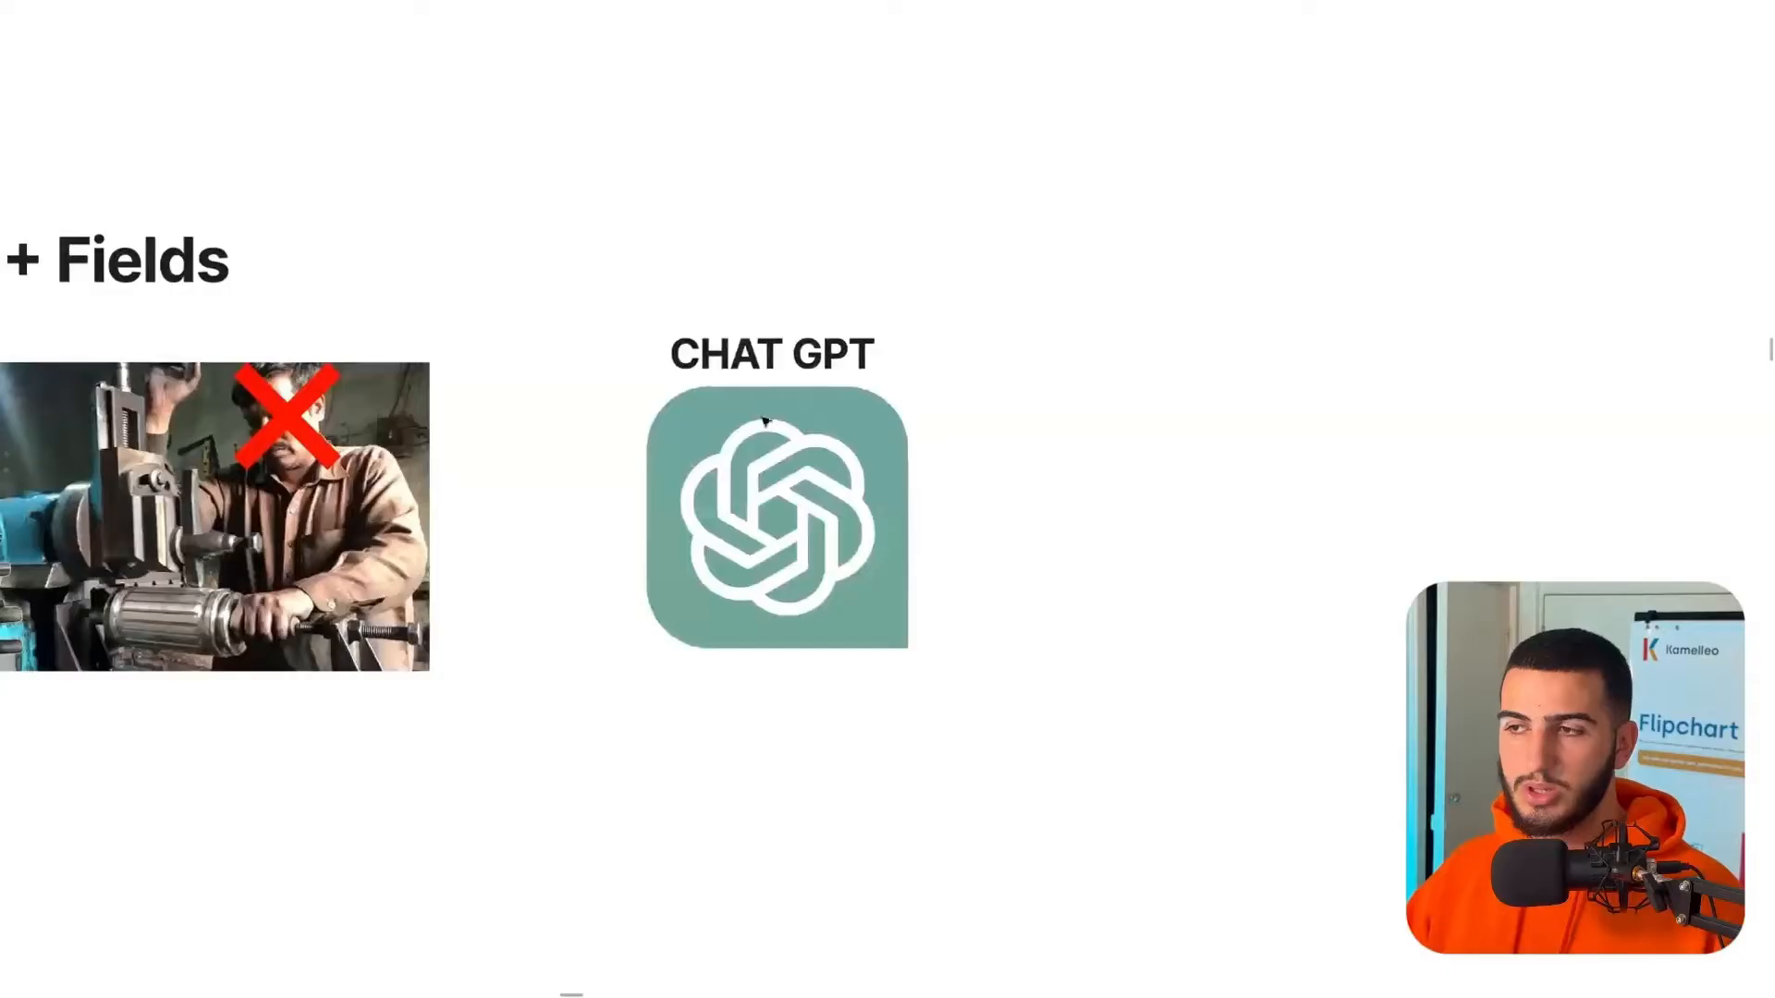
scroll(831, 345, down, 5)
scroll(831, 346, down, 5)
drag(831, 346, 828, 341)
scroll(997, 480, up, 5)
drag(997, 480, 638, 333)
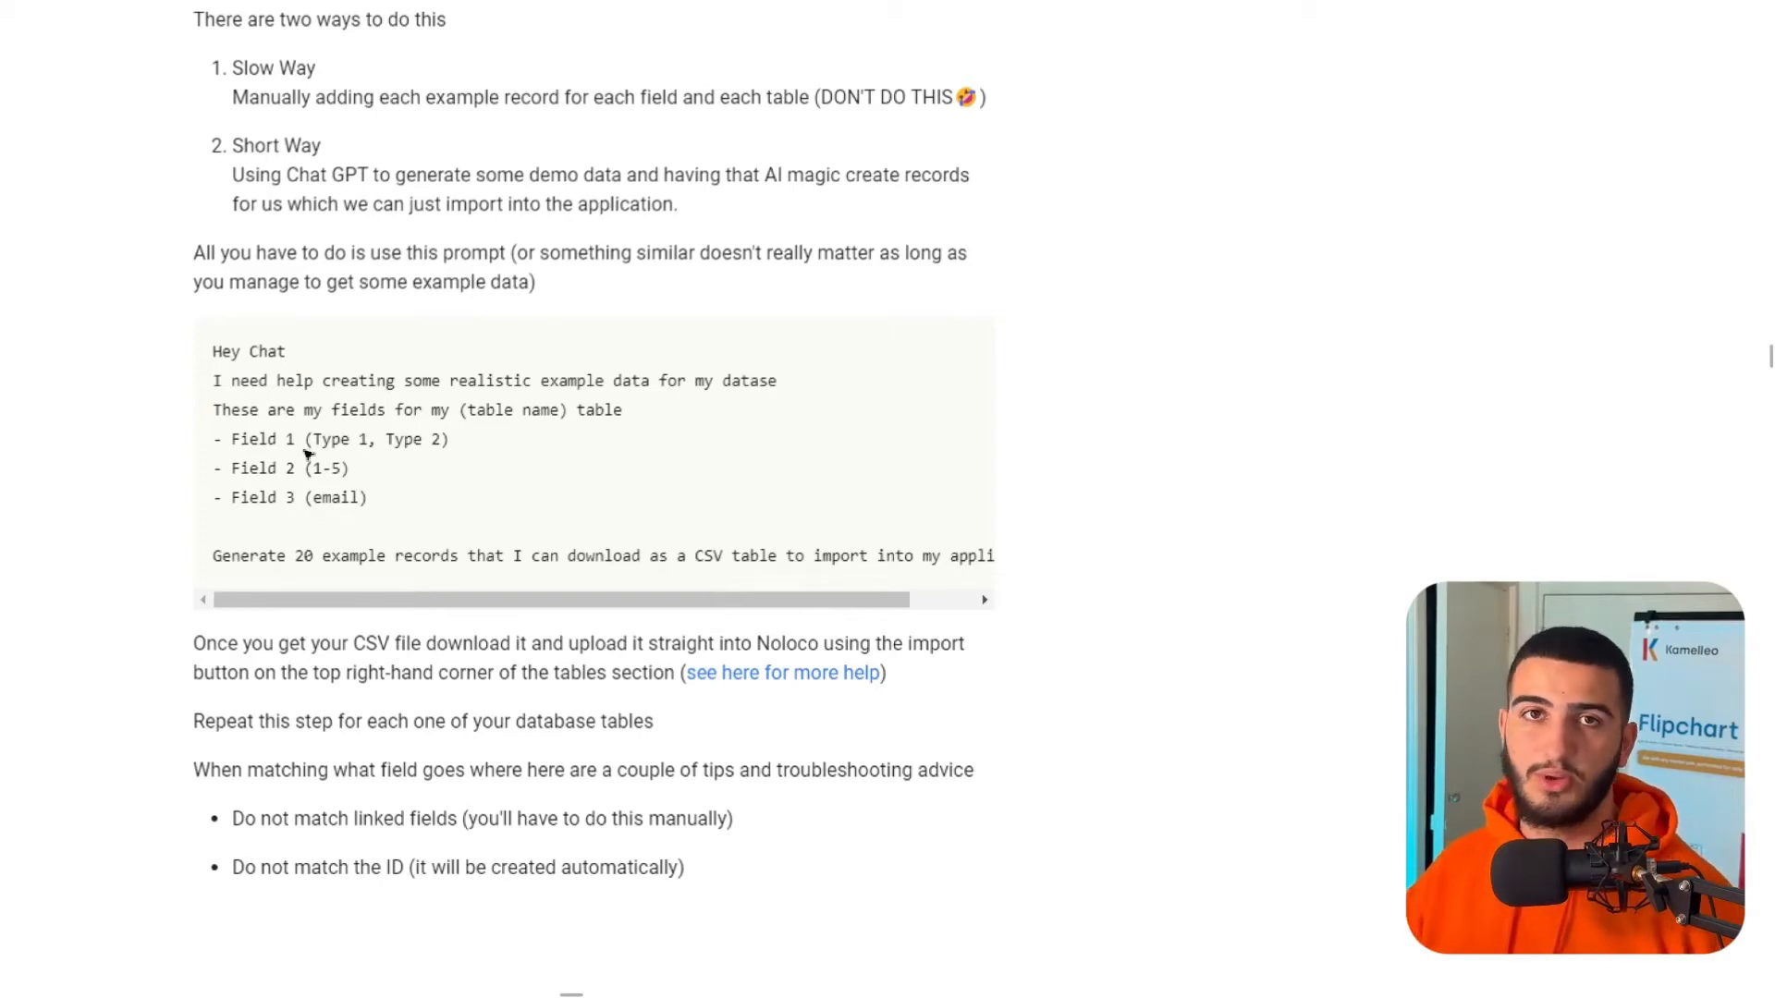
- Scroll the FigJam board to review the PAYMENTS table's field list
scroll(824, 404, up, 20)
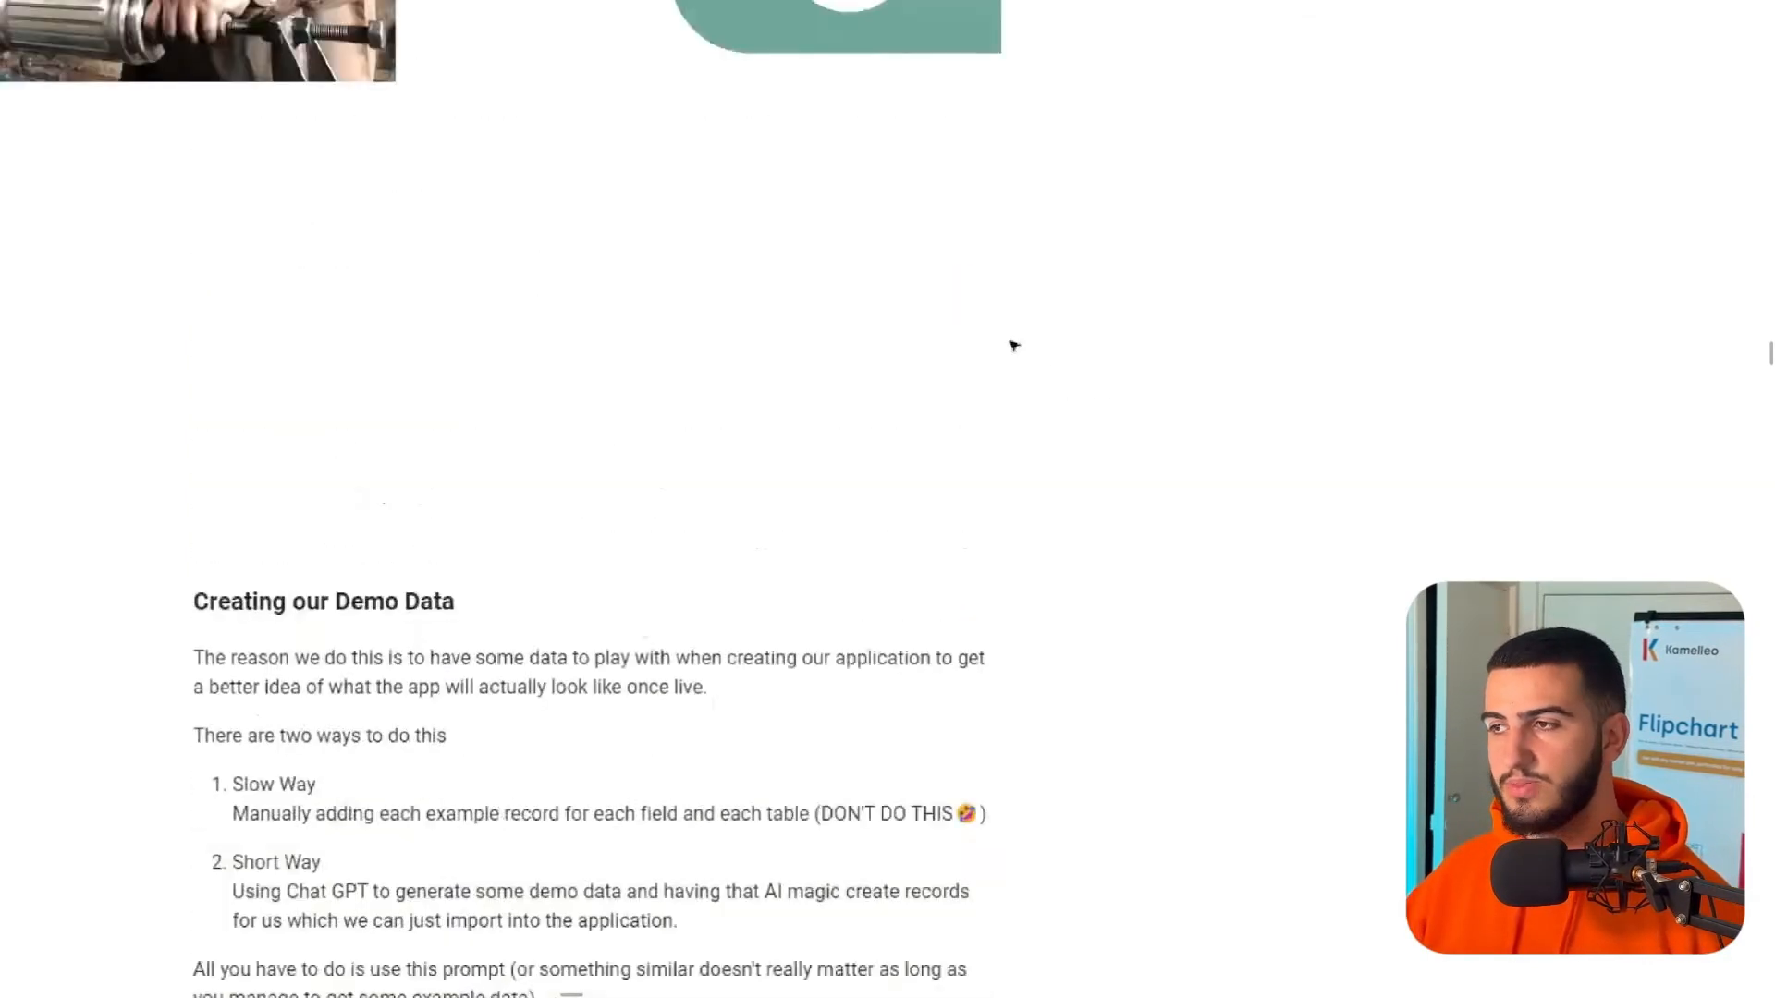
scroll(1016, 324, up, 15)
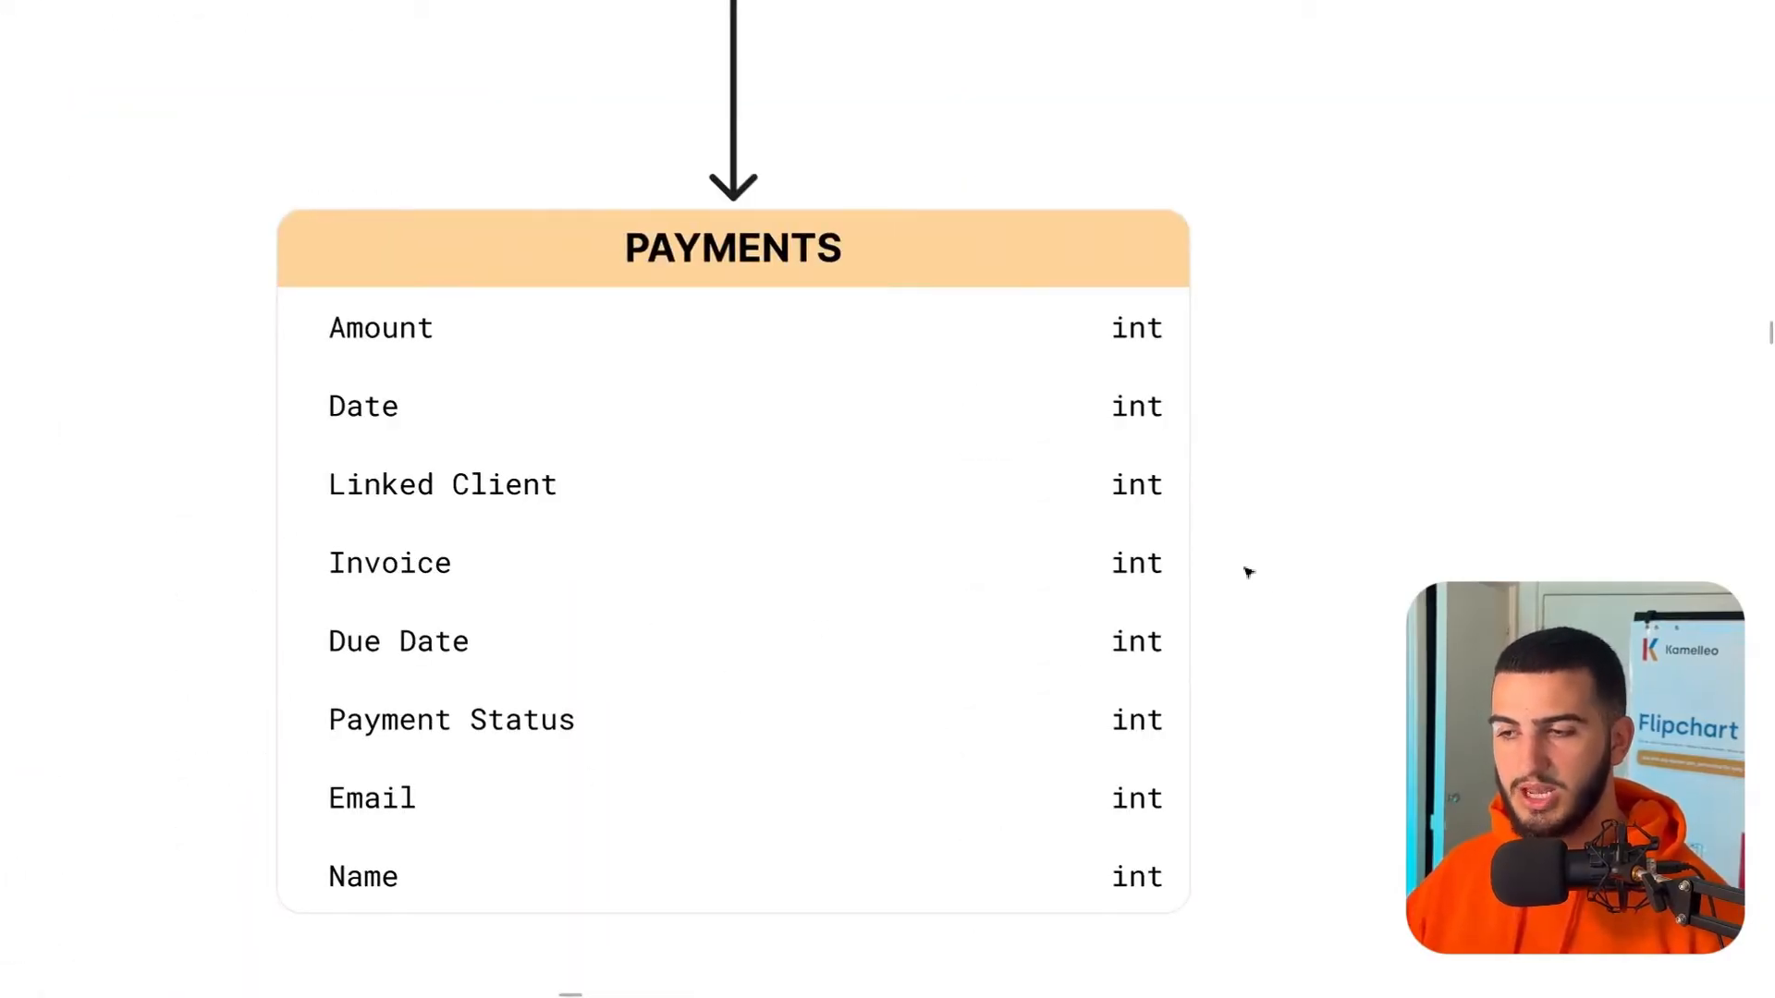
scroll(1252, 572, down, 5)
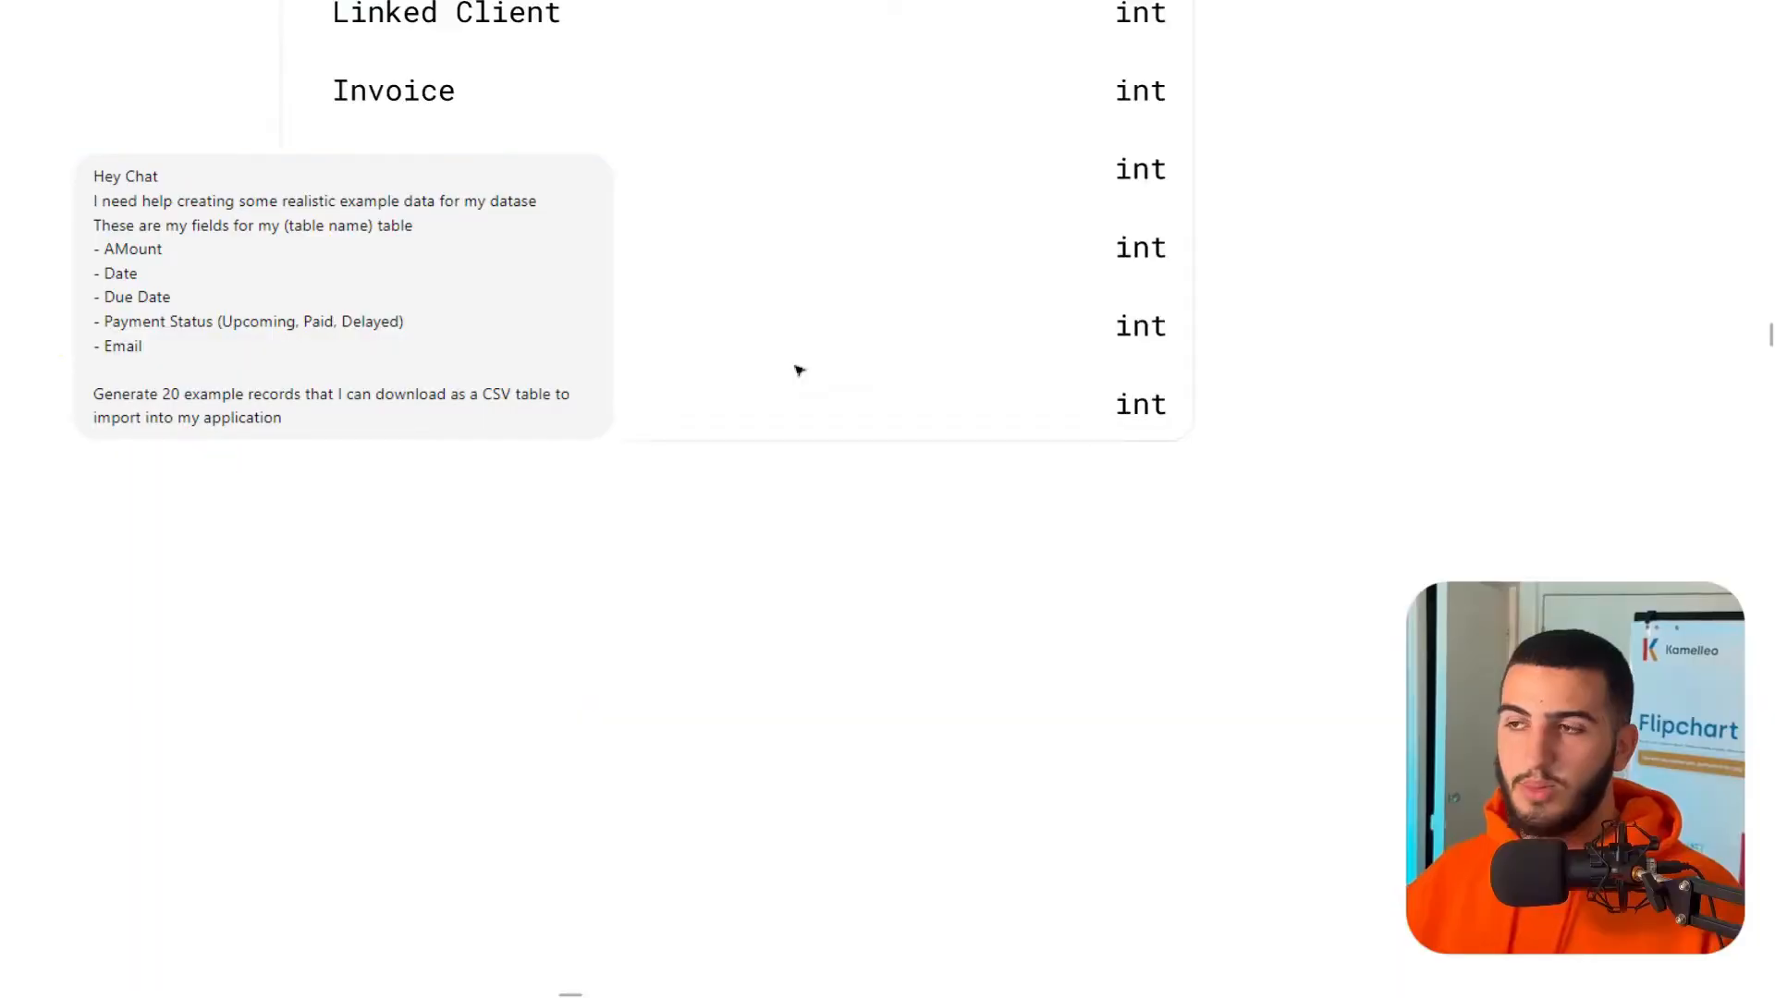
scroll(797, 368, down, 5)
scroll(816, 602, up, 3)
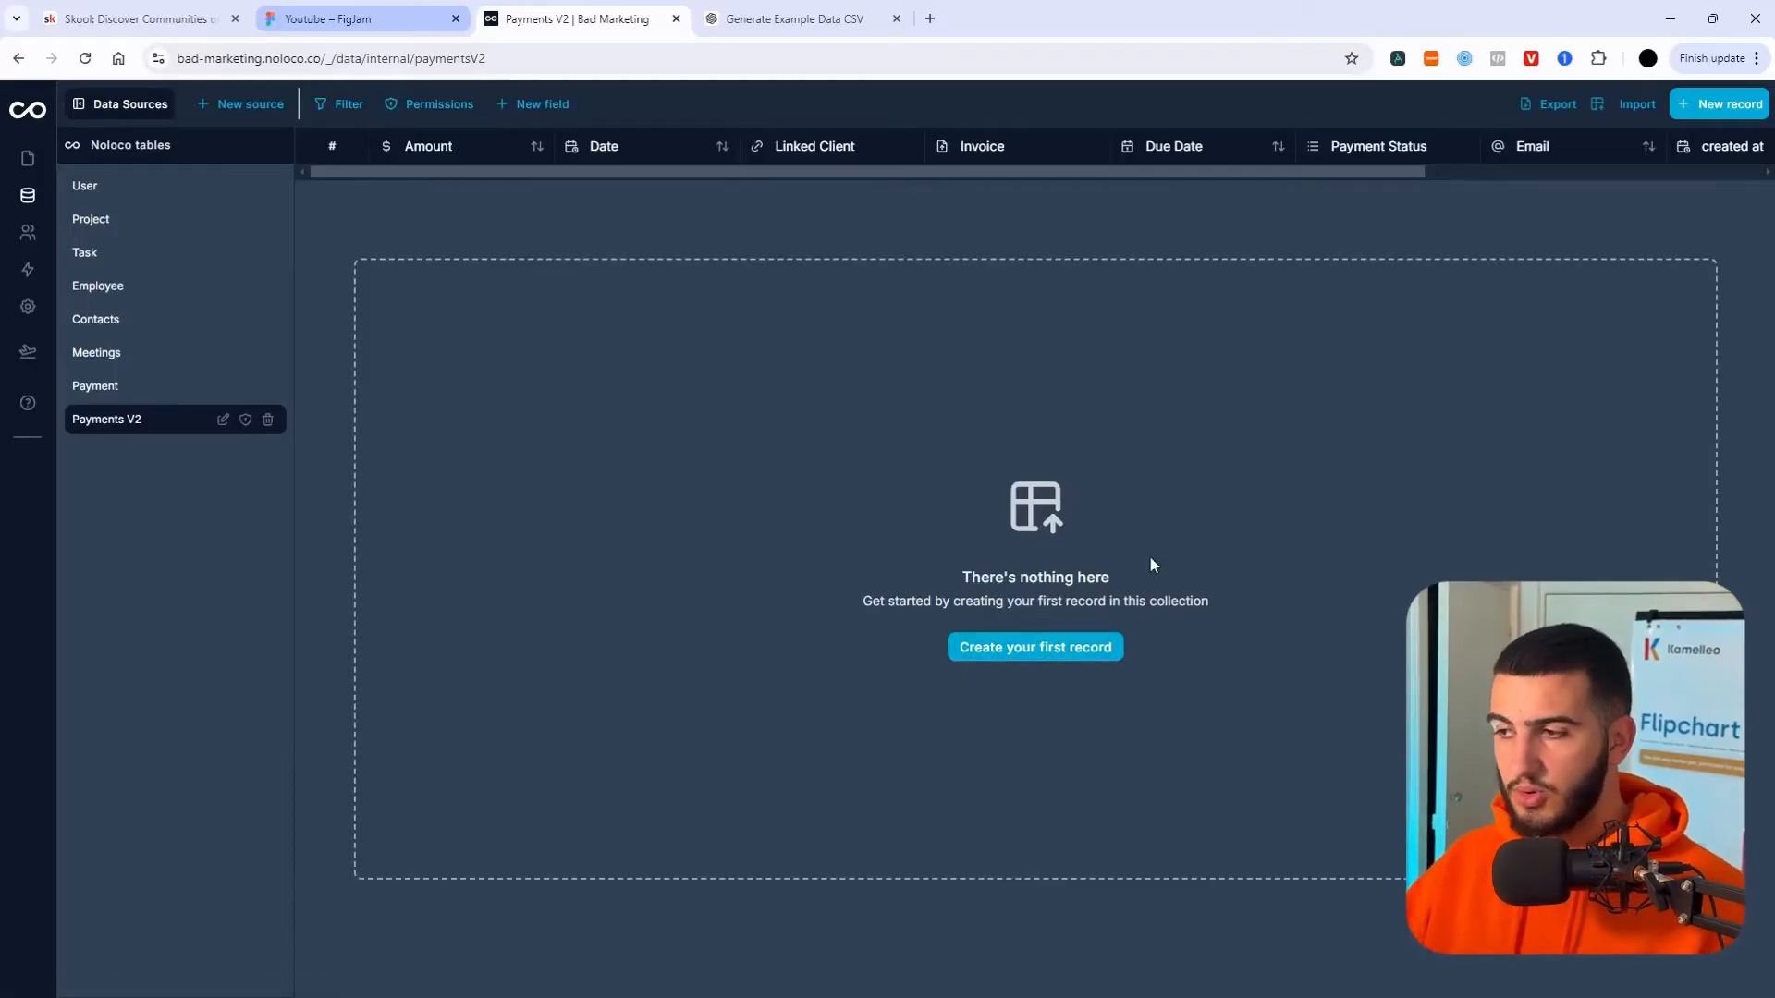
- Import the 20 rows of example_data_v2.csv into Payments V2, then reload the page
click(1650, 108)
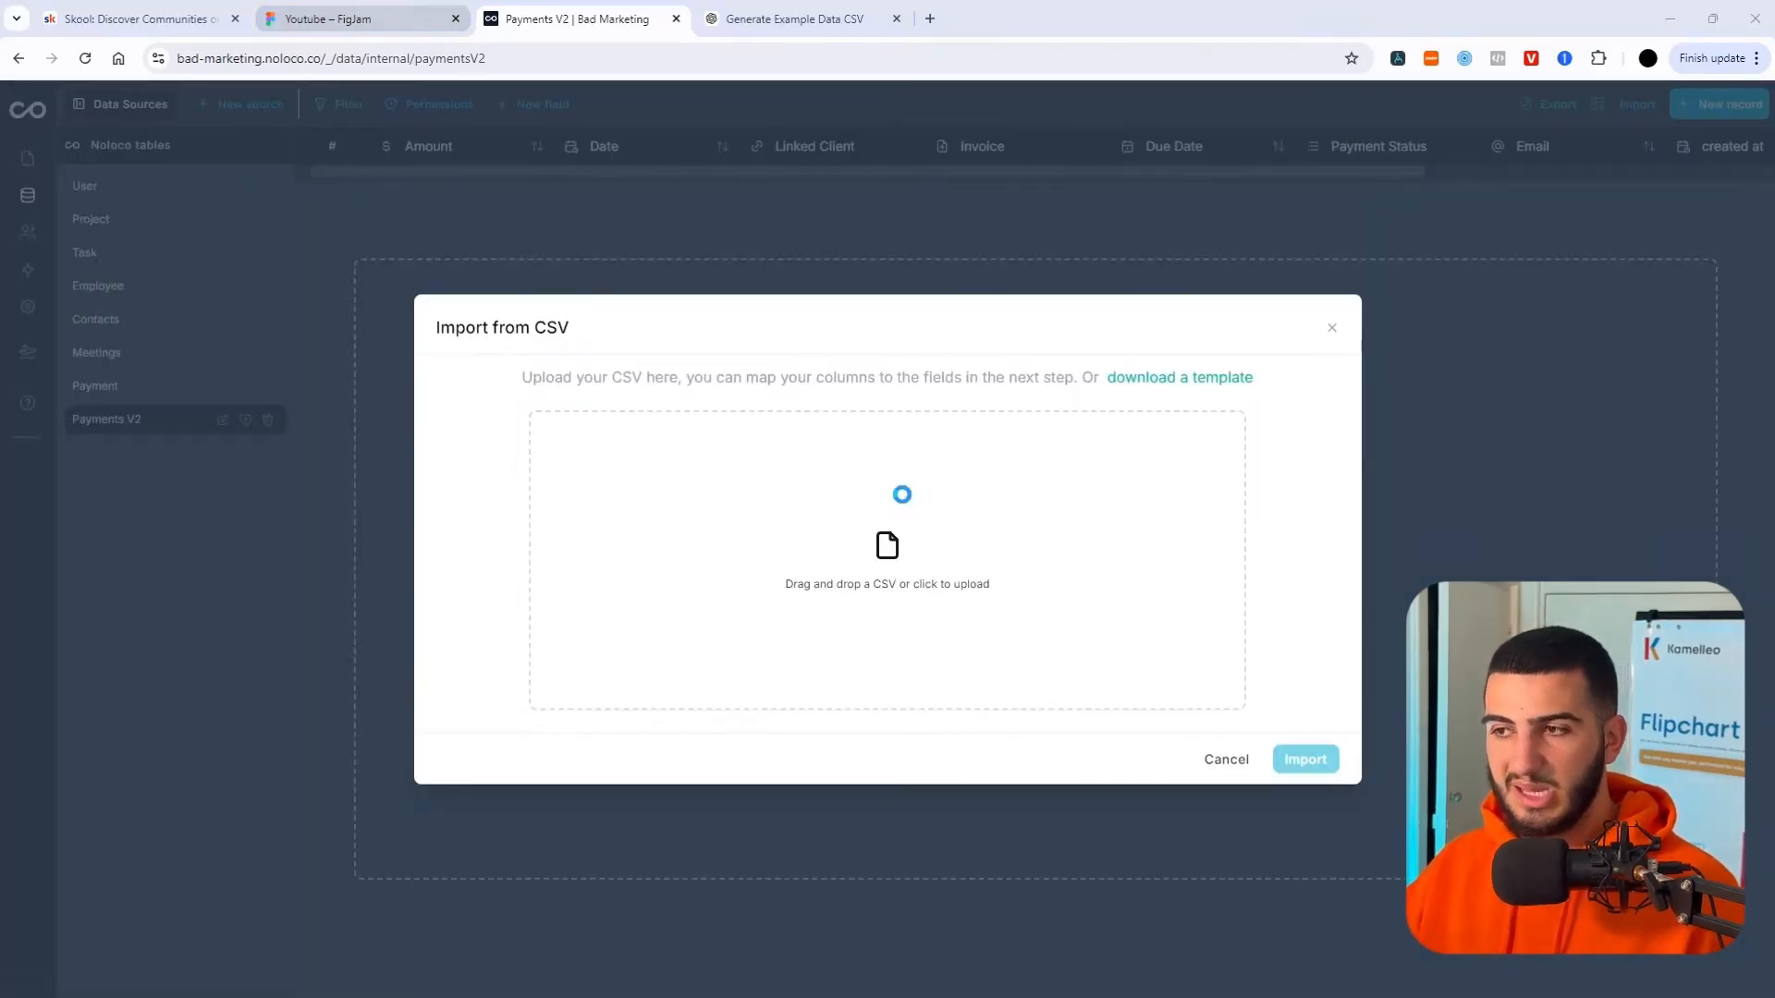
click(902, 494)
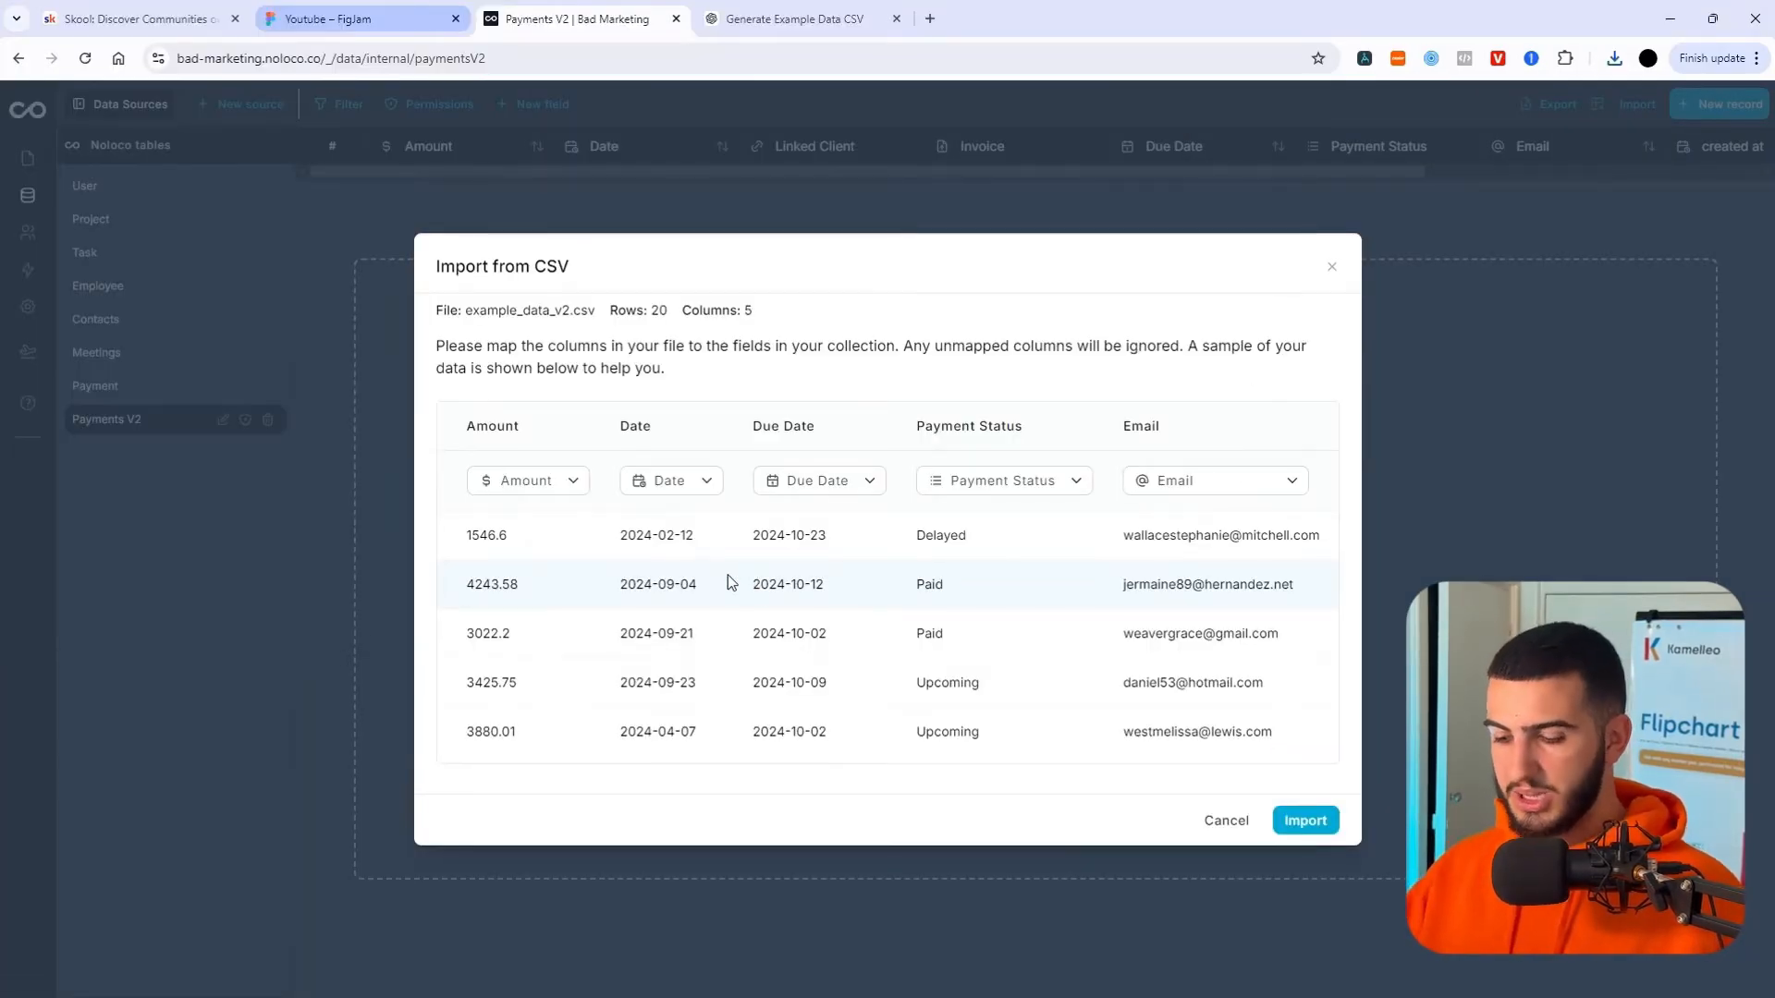
key(F11)
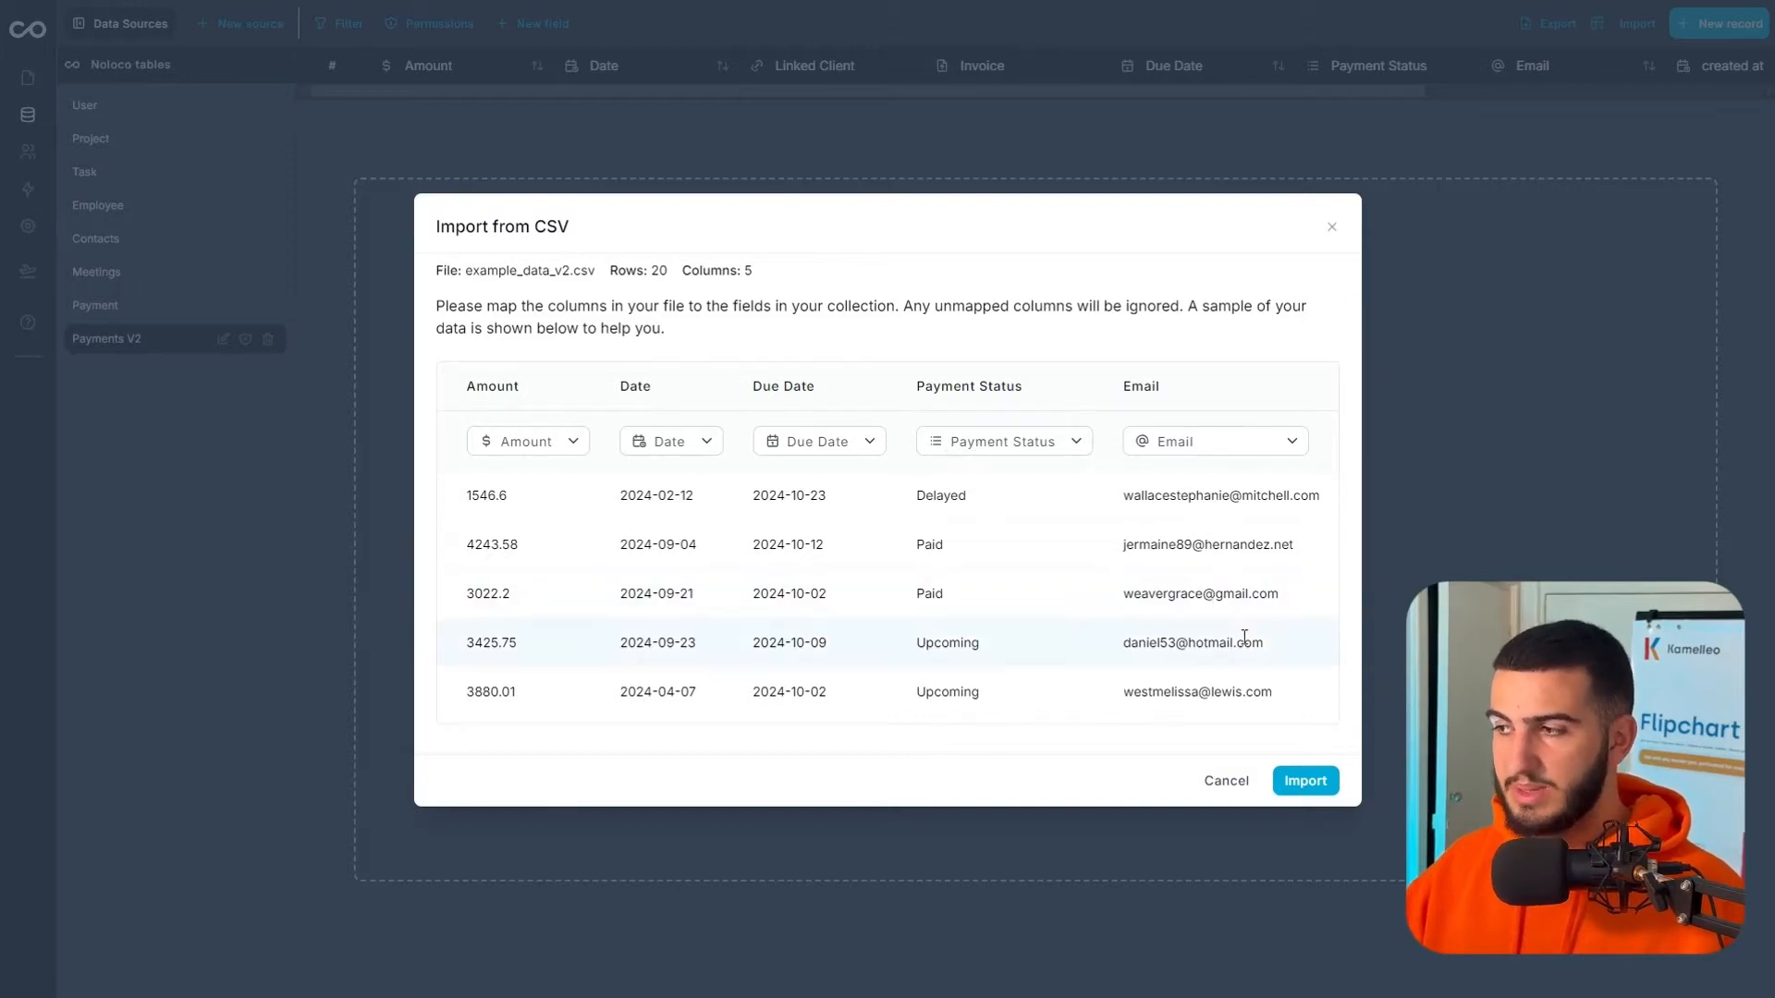
click(1329, 782)
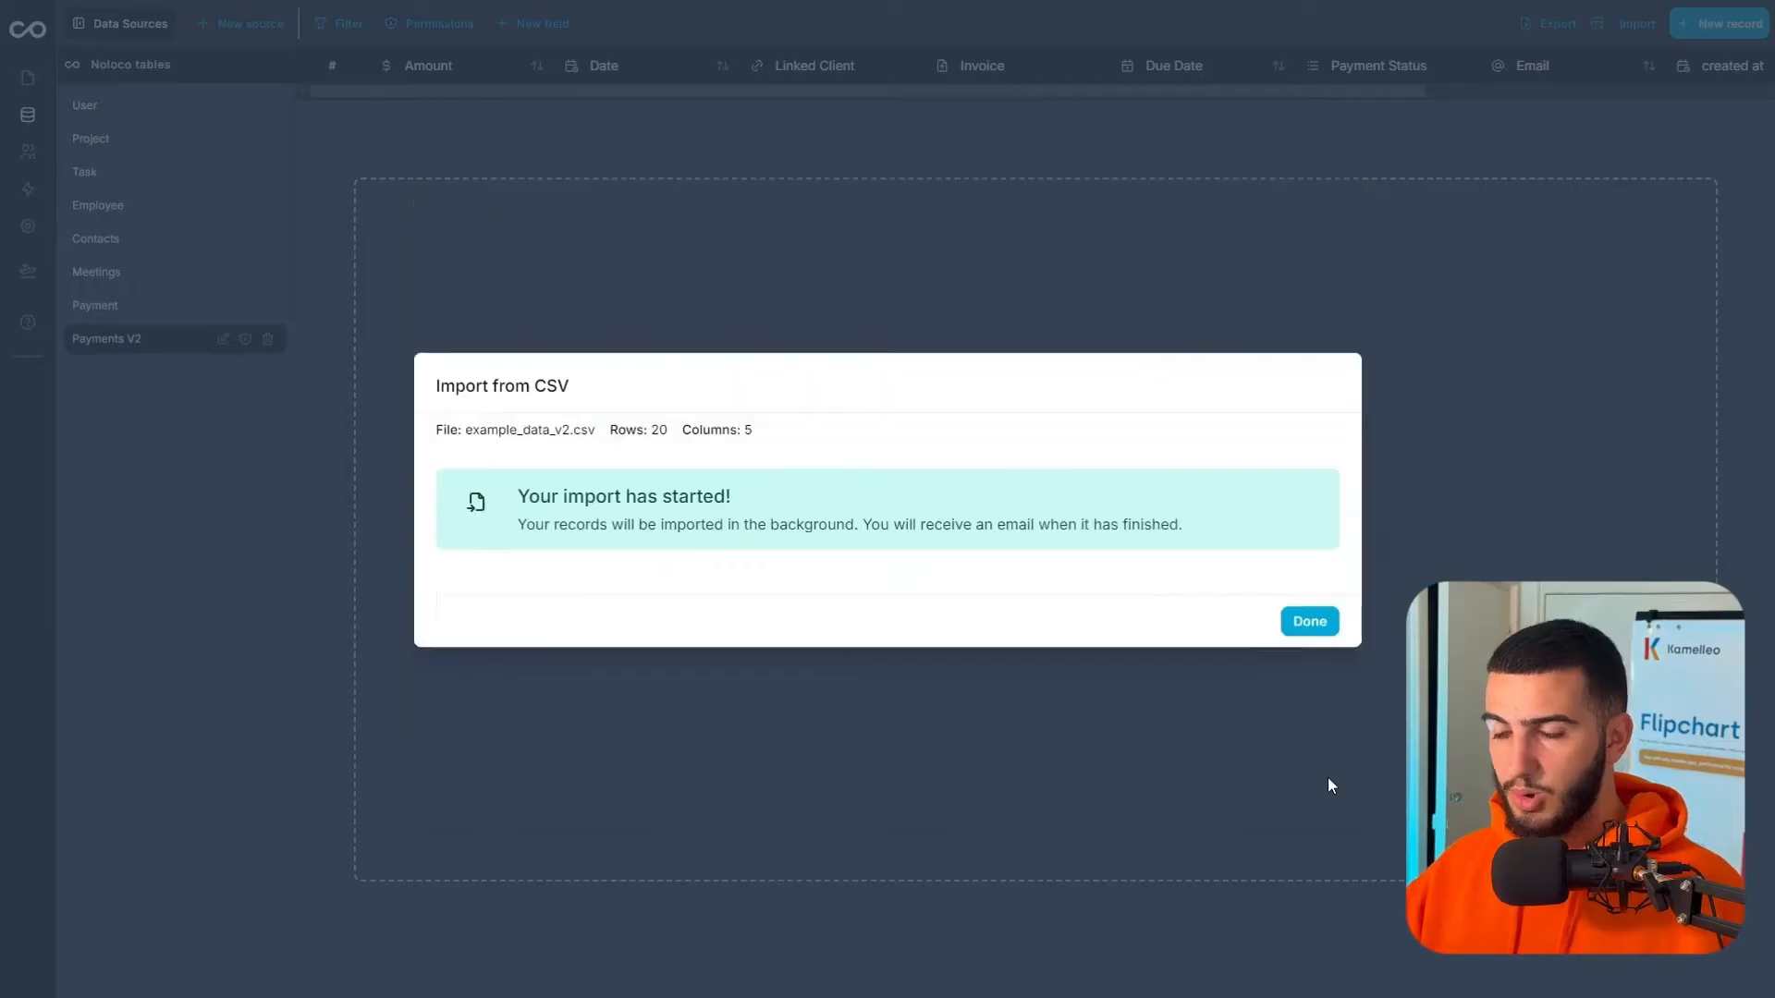
click(1202, 636)
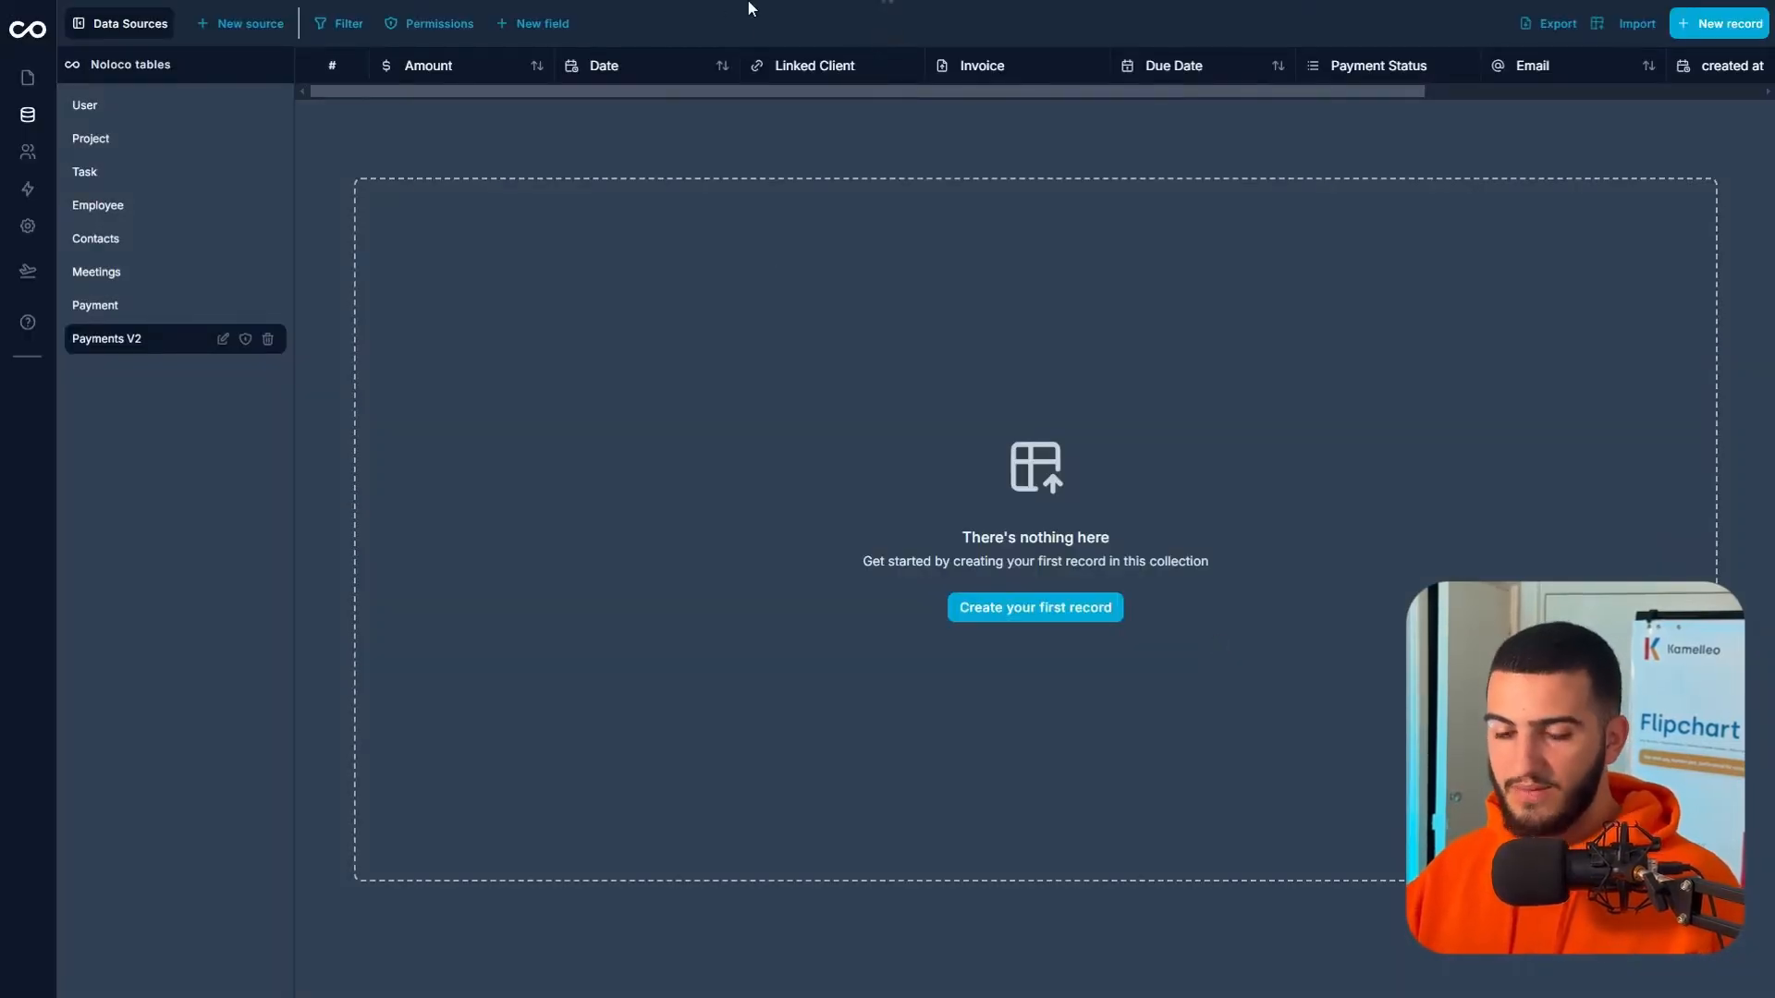
key(F5)
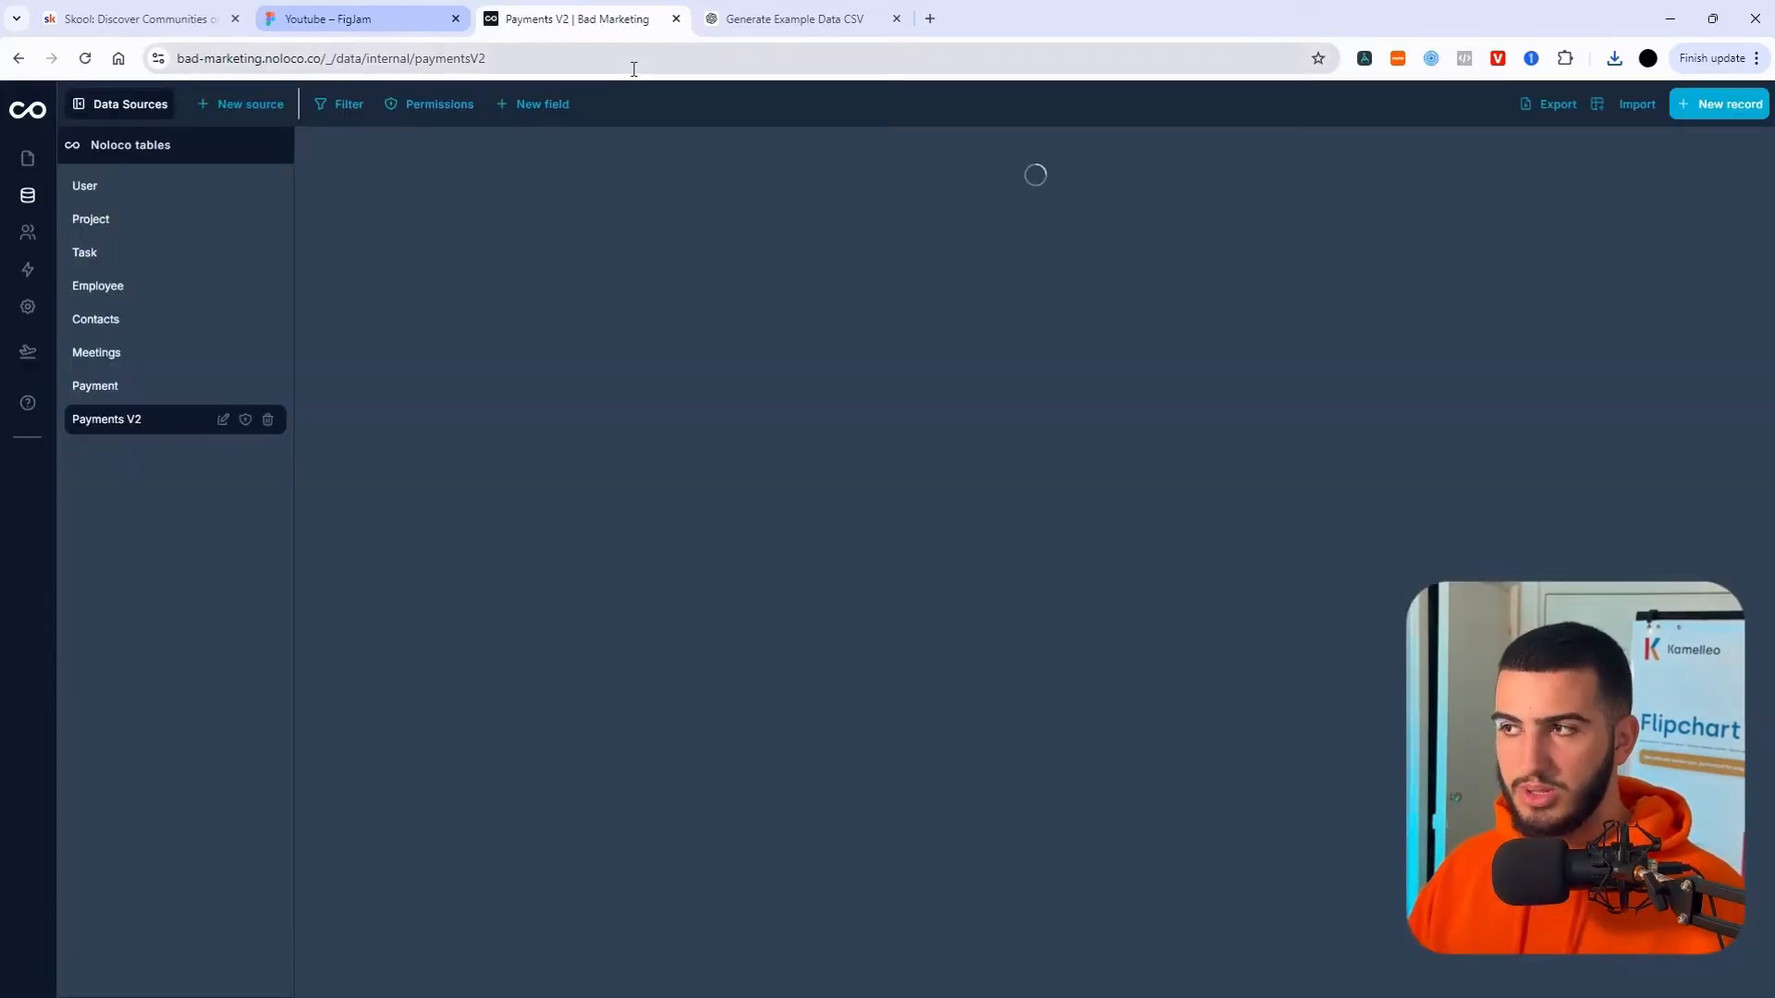
- View Payments V2 full screen with its 20 imported records, Linked Client still blank
key(F11)
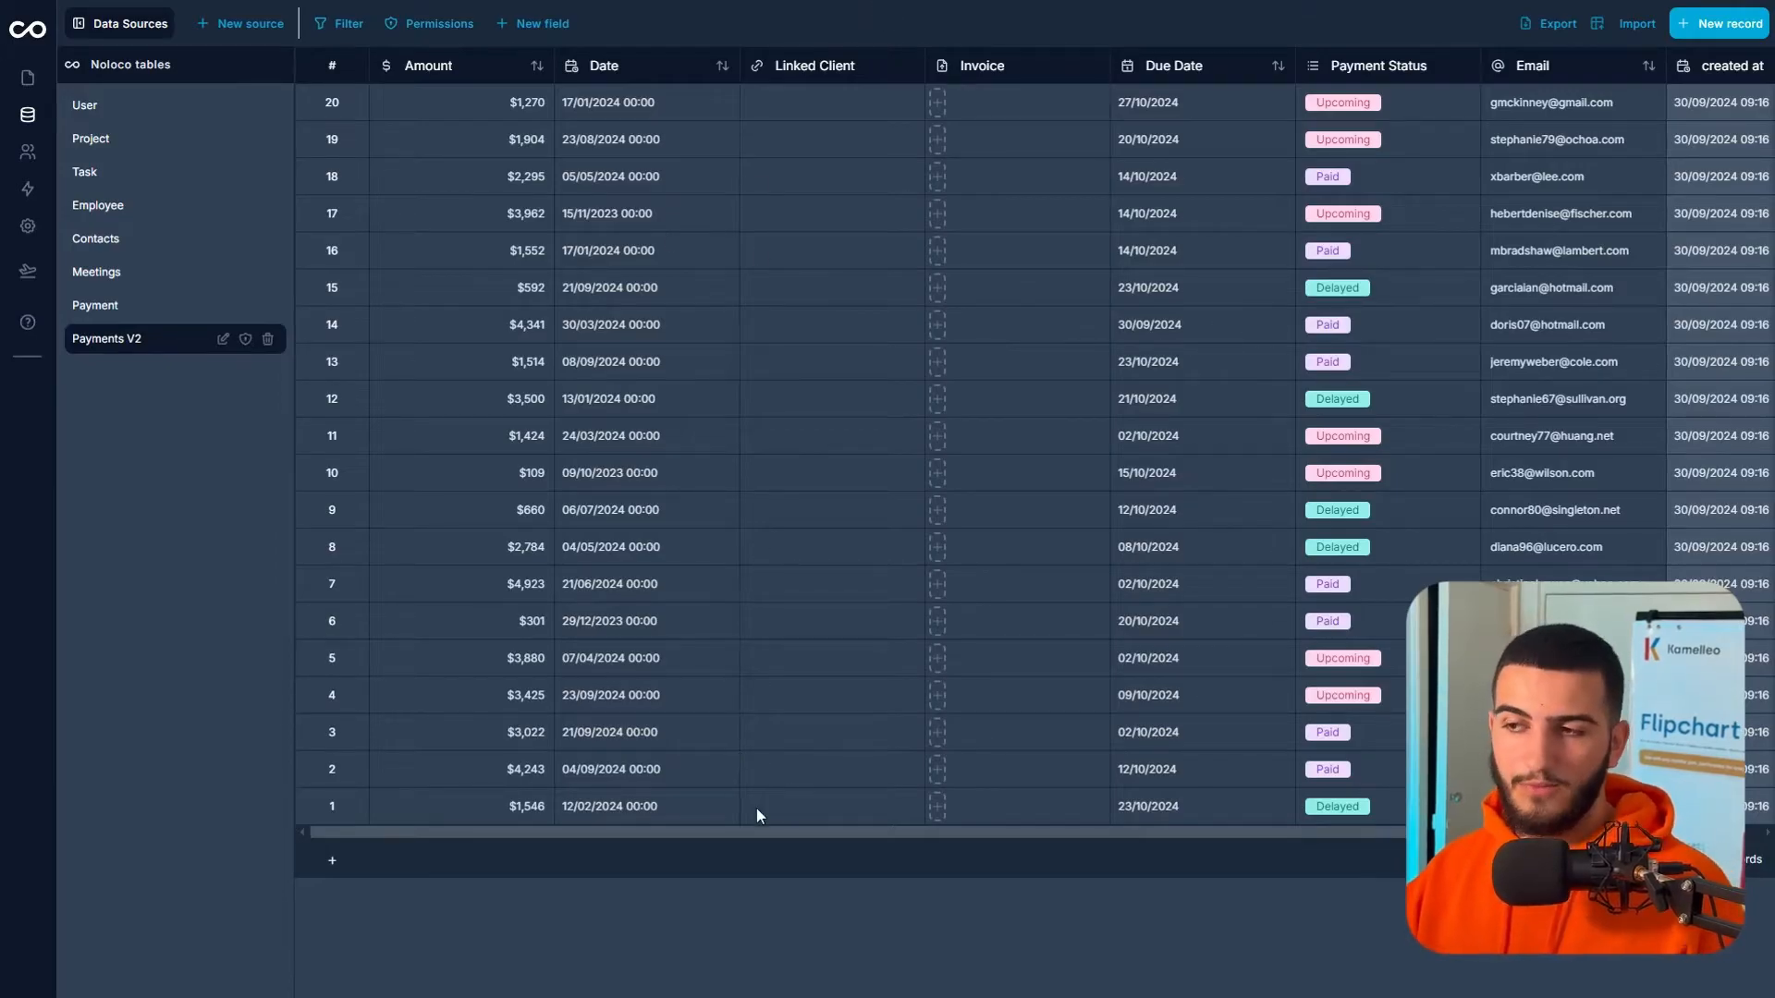
click(853, 100)
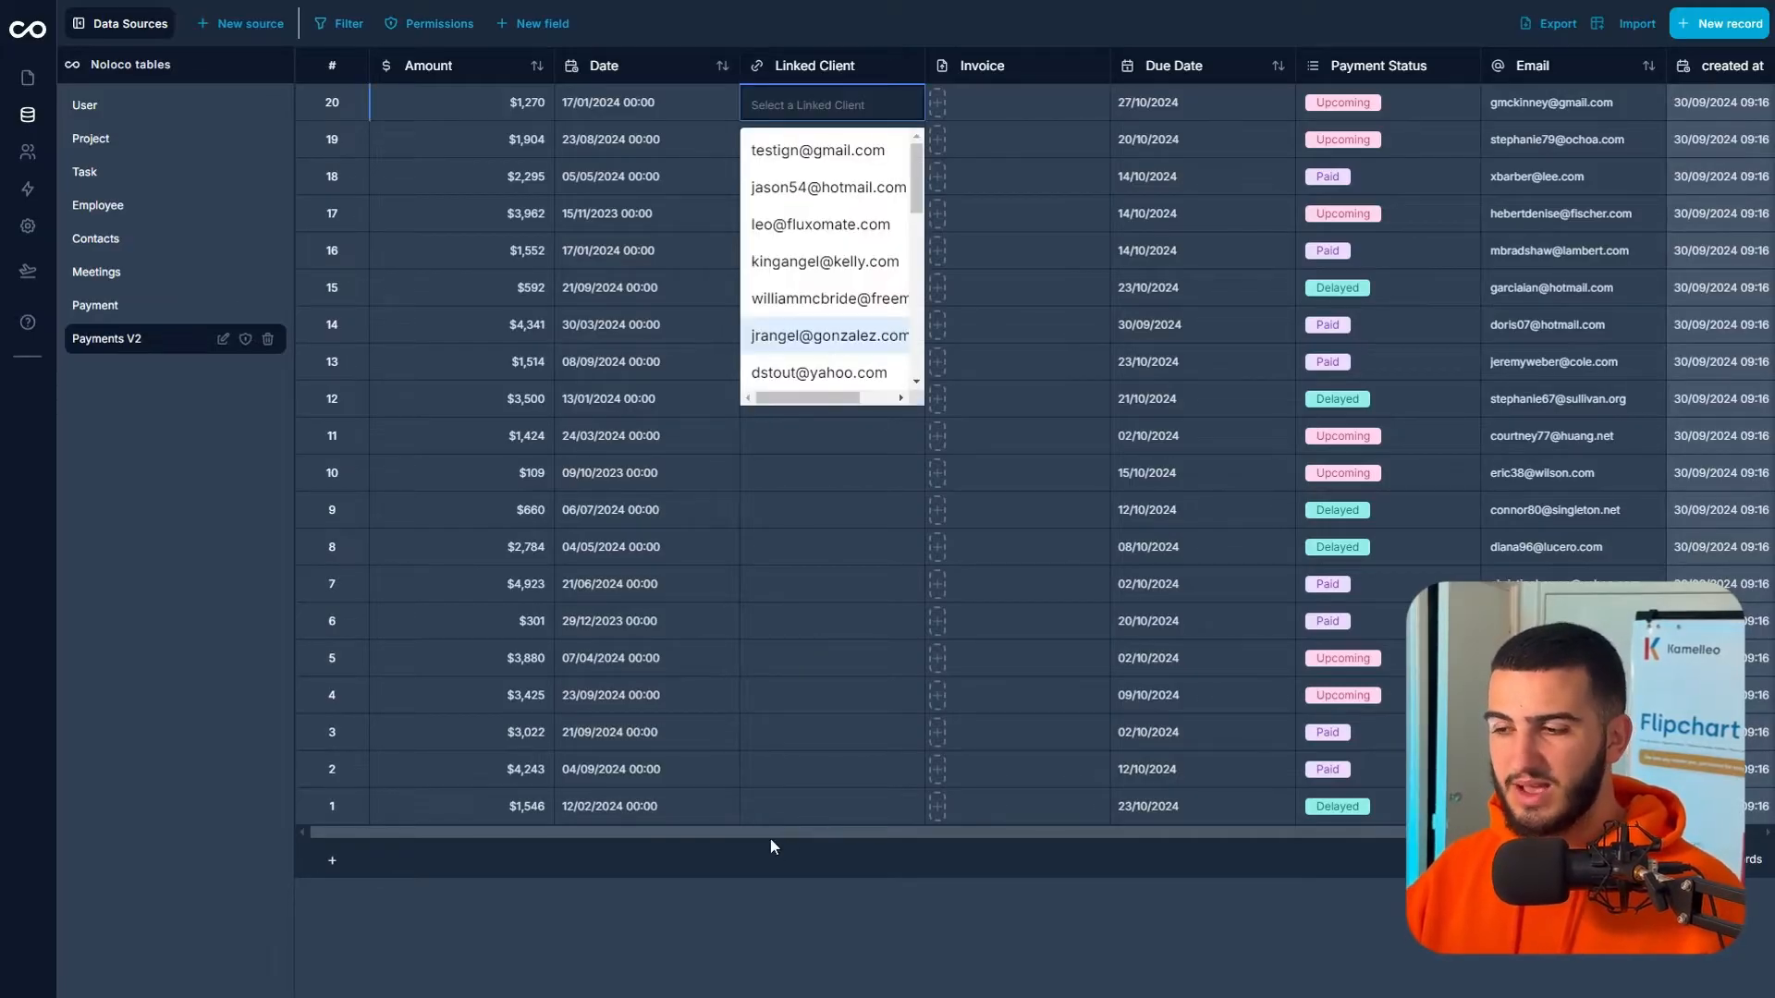
drag(789, 832, 963, 835)
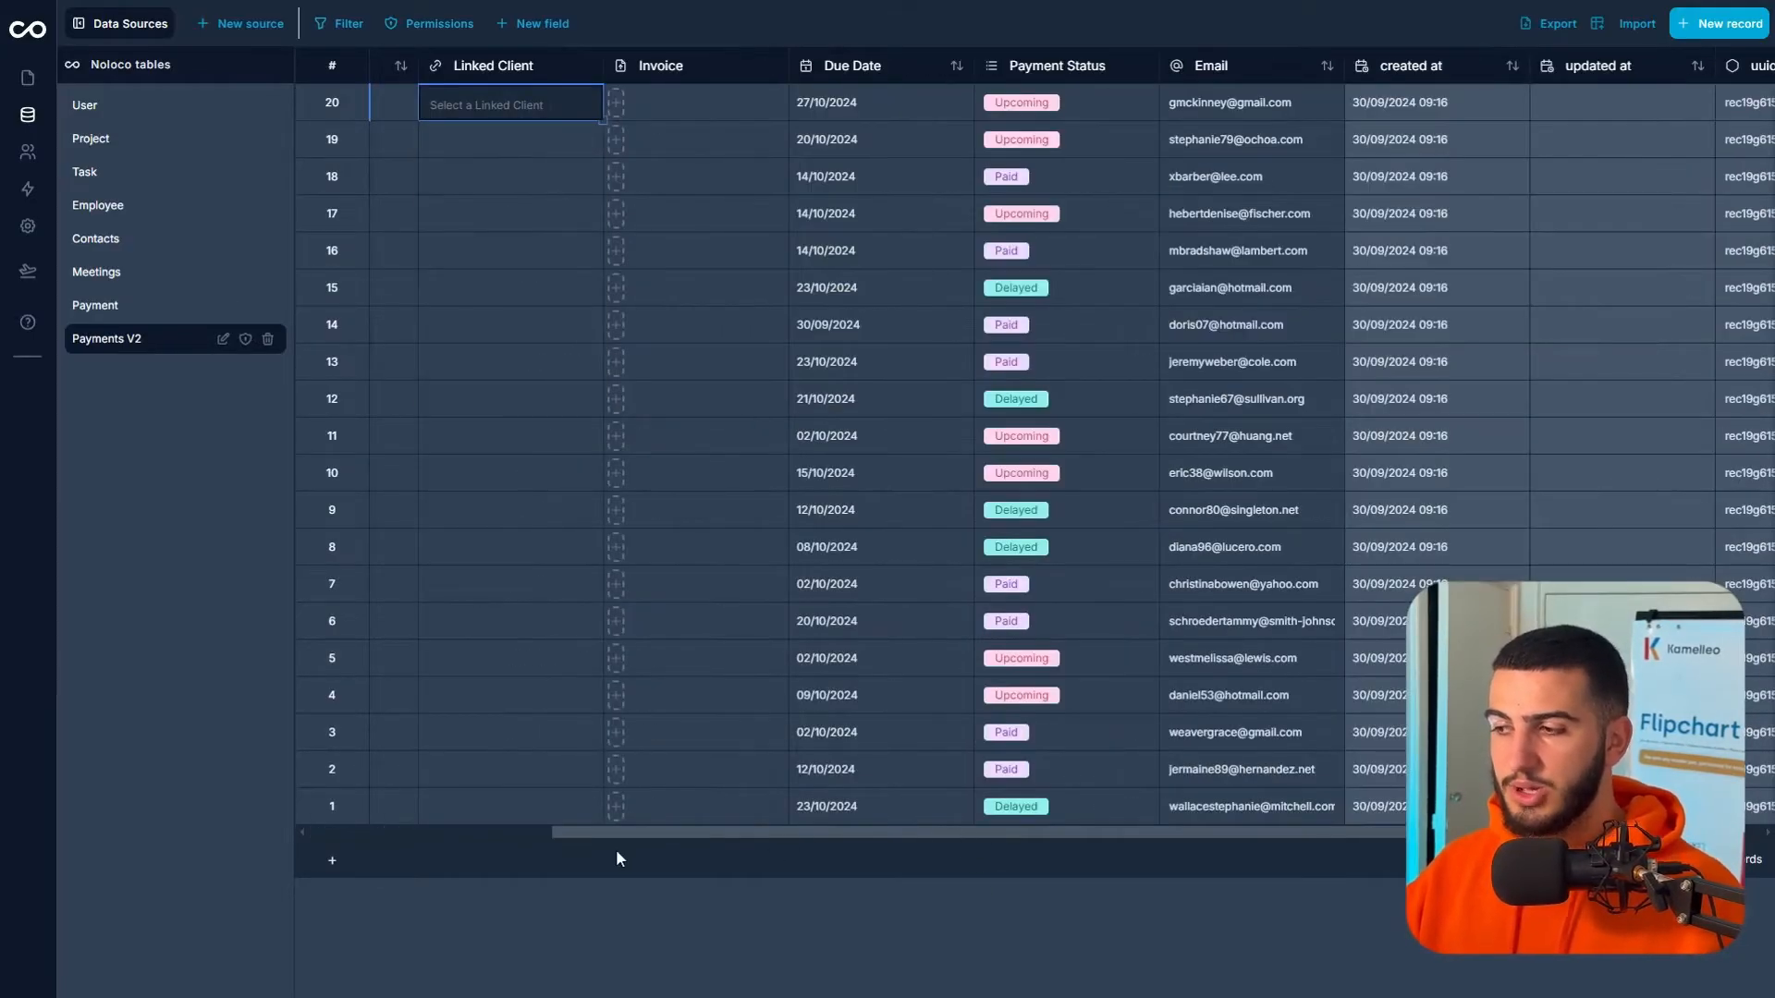
scroll(617, 855, left, 5)
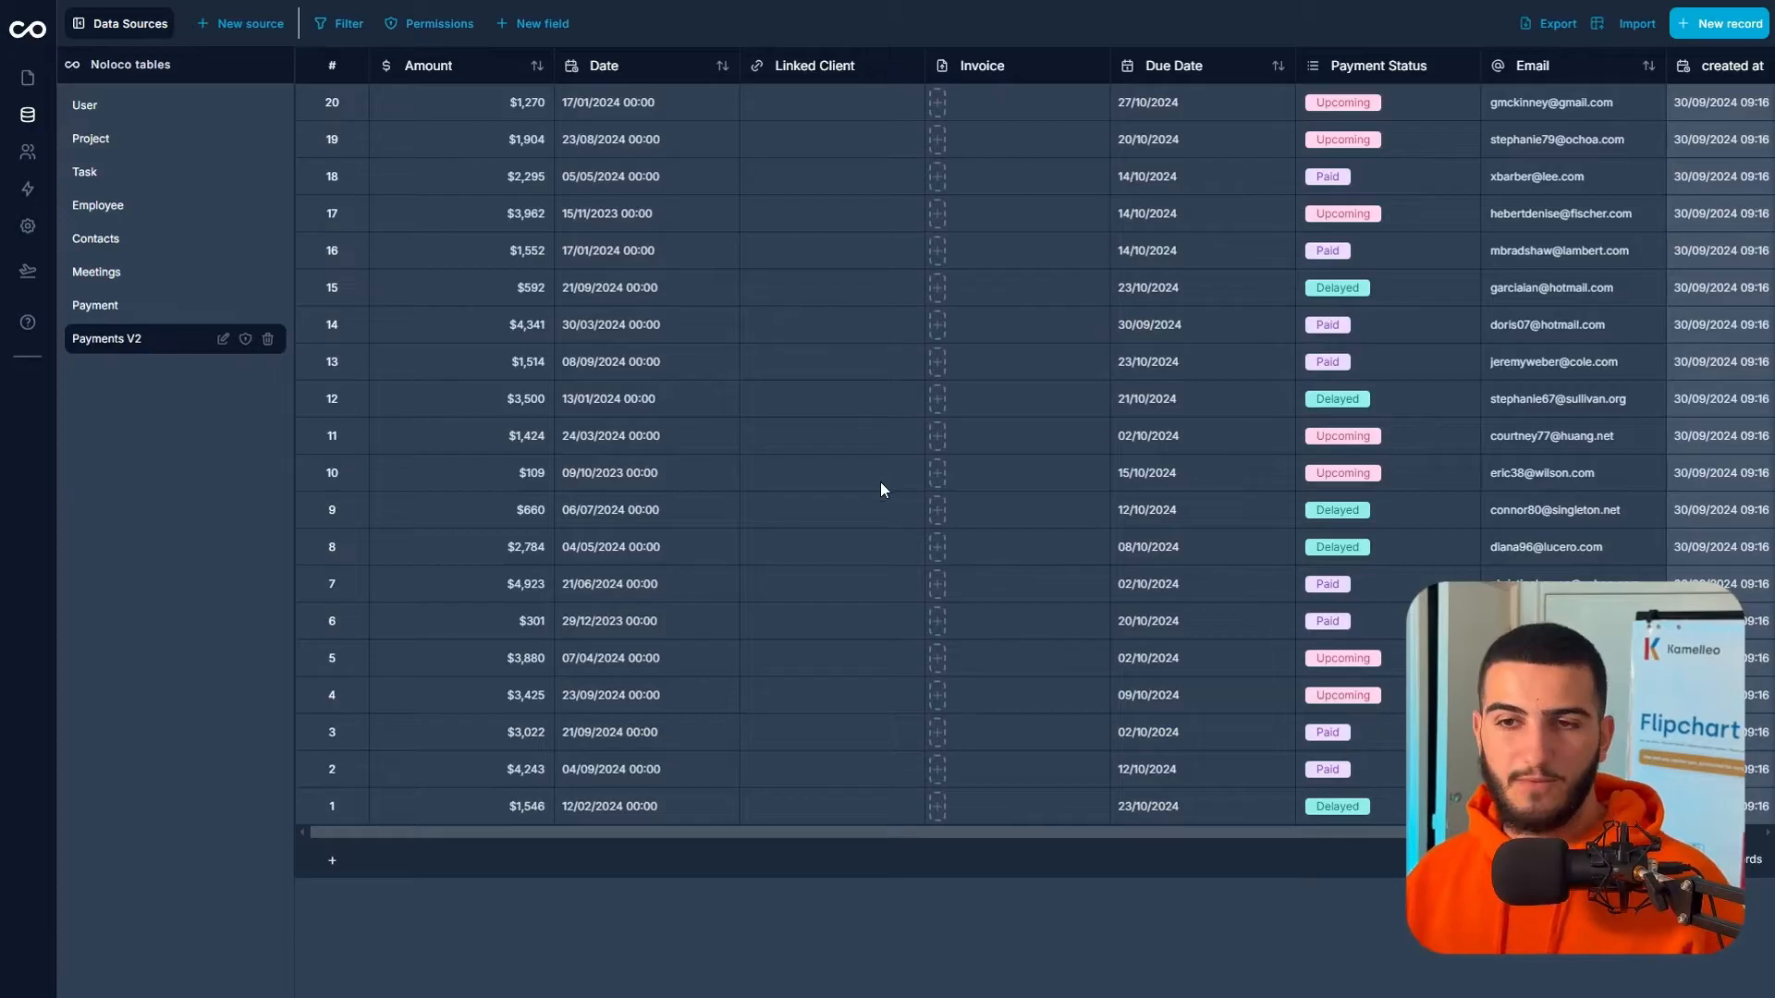
click(145, 136)
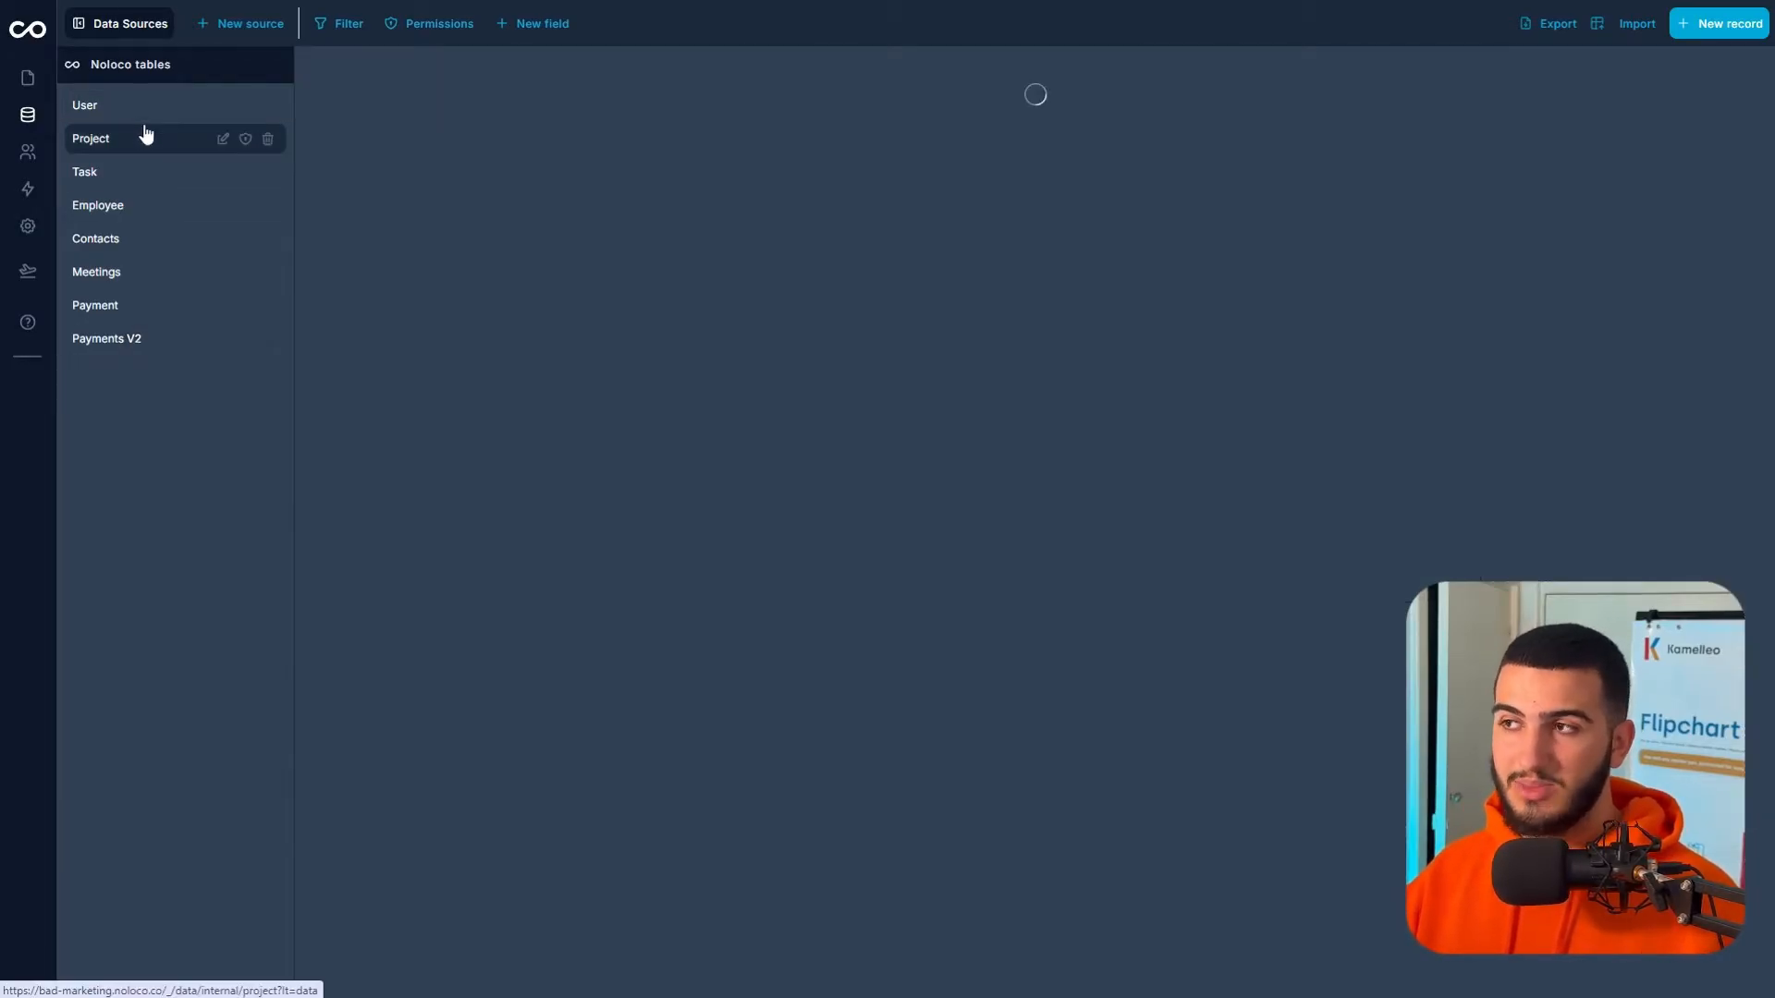
click(140, 172)
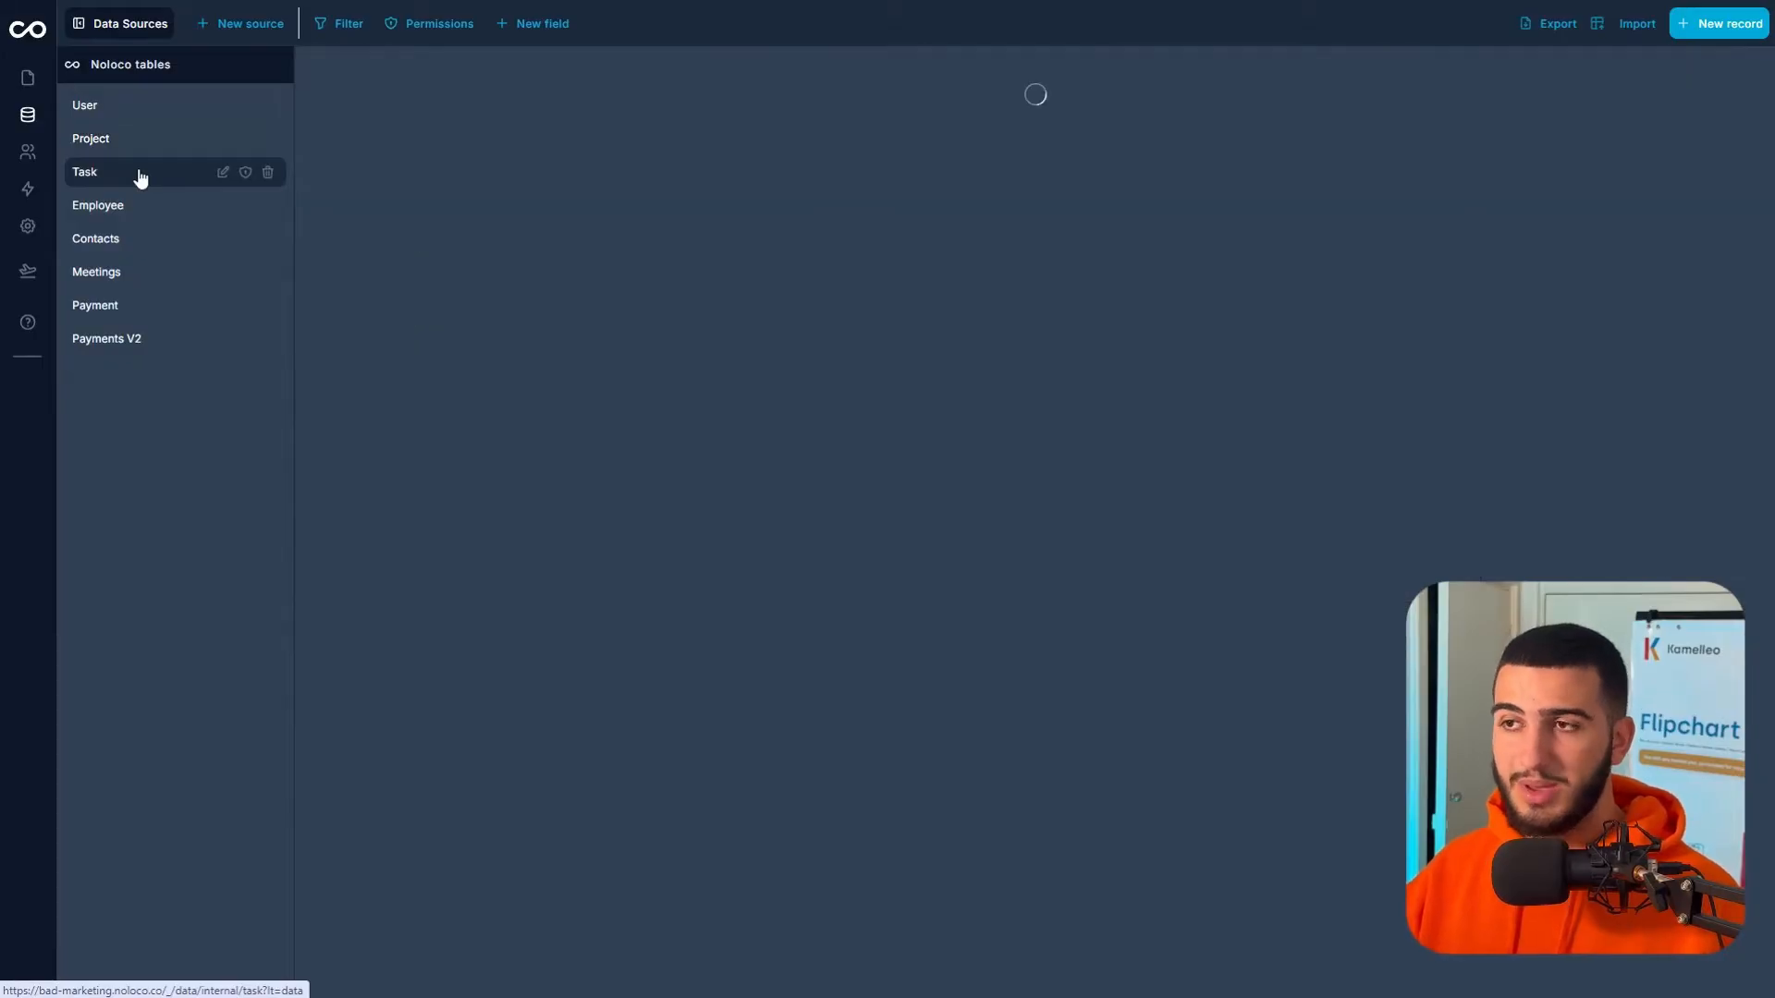
click(140, 215)
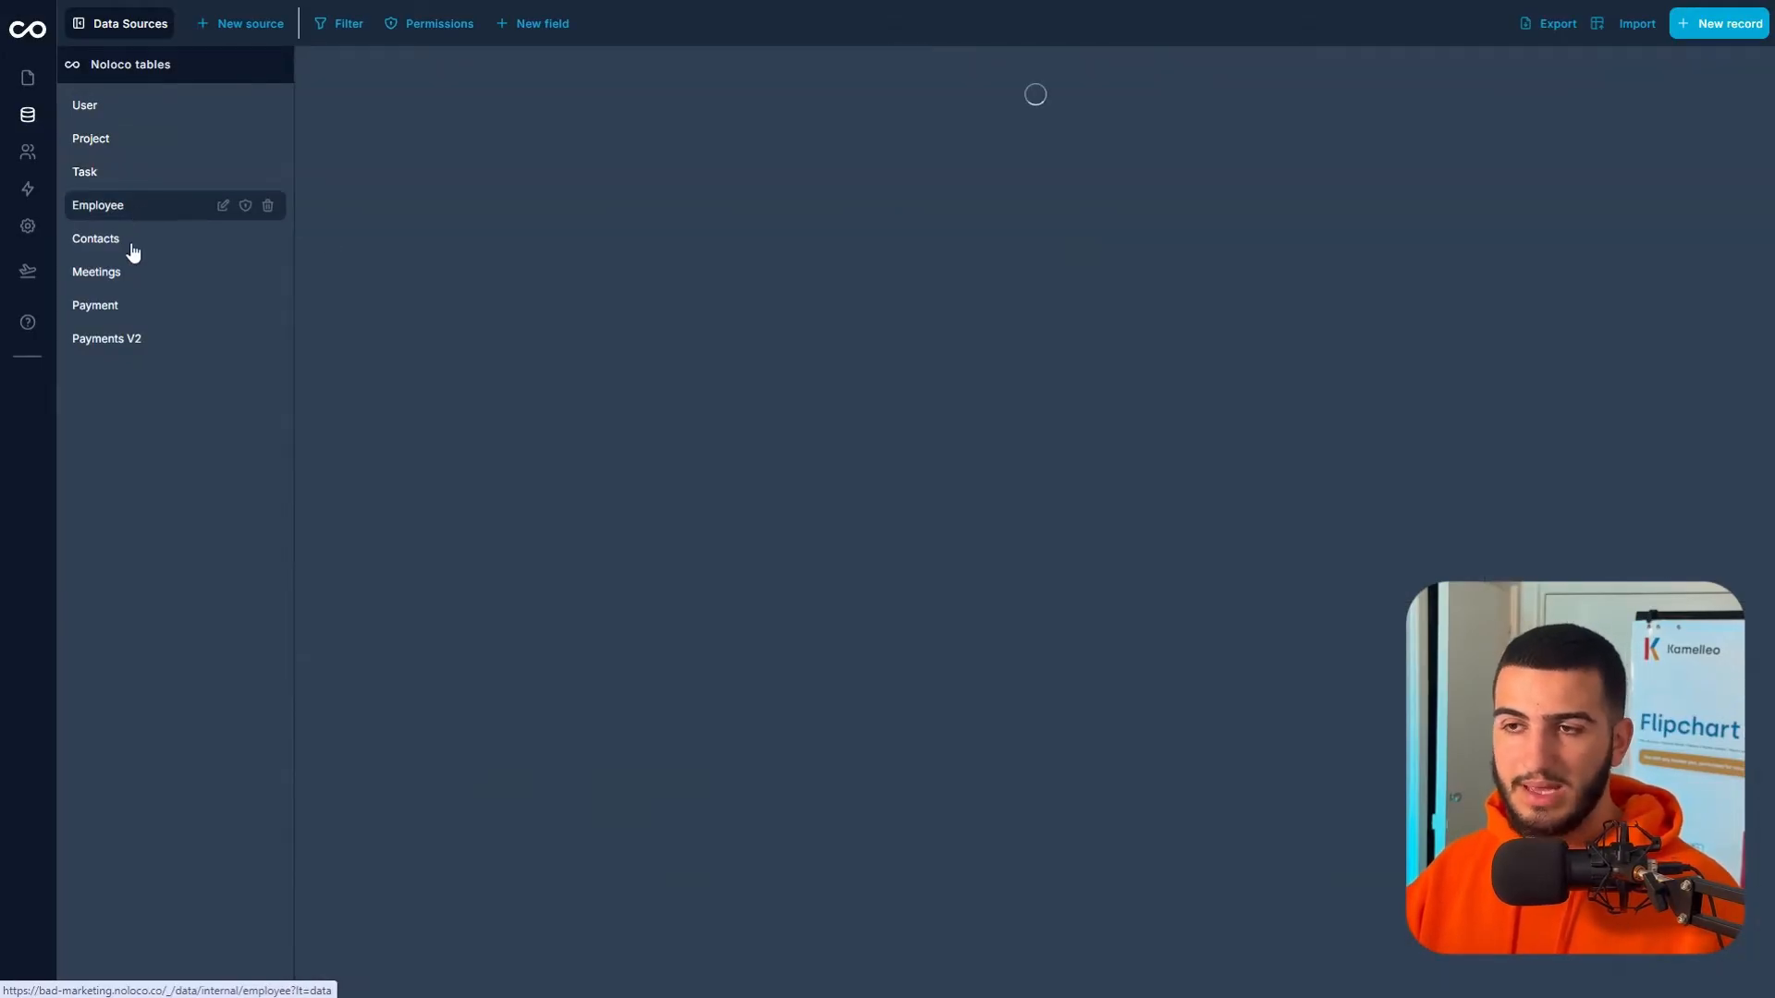
click(133, 250)
click(158, 274)
click(139, 116)
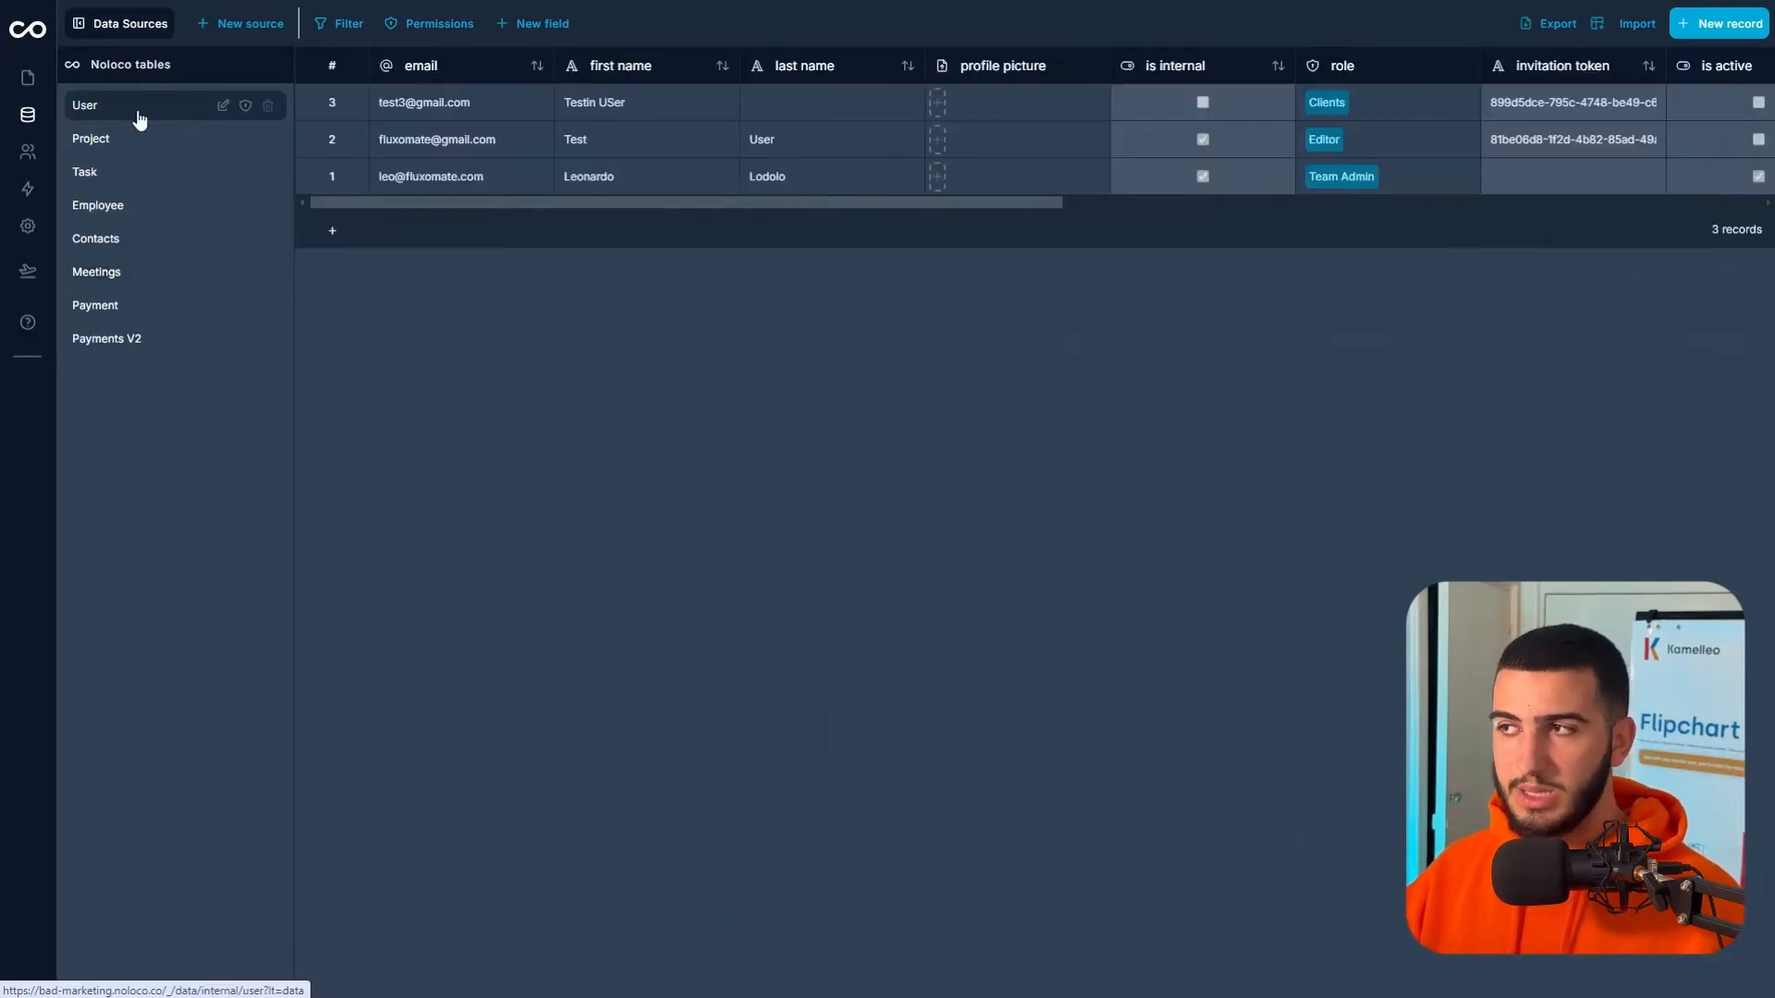
click(123, 342)
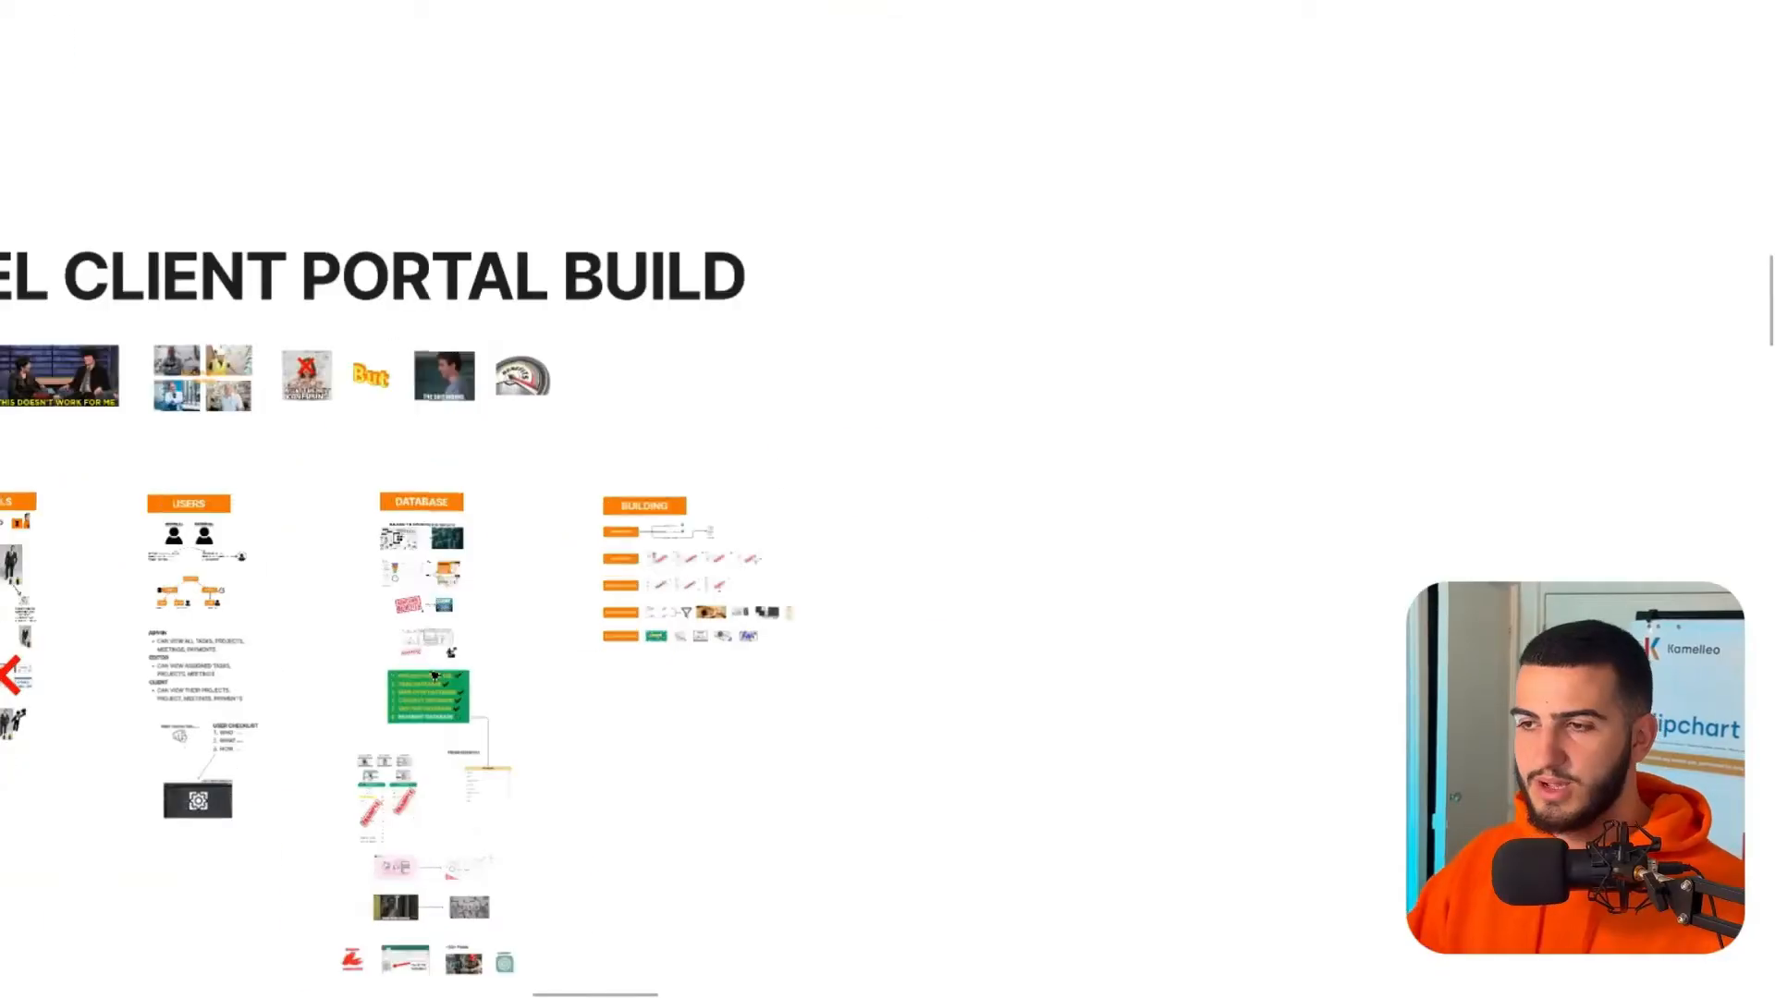
- Pan and zoom the FigJam board to show the whole Building plan
drag(372, 824, 1331, 841)
scroll(1017, 693, down, 5)
drag(1017, 695, 926, 481)
drag(1127, 532, 500, 611)
scroll(736, 403, up, 5)
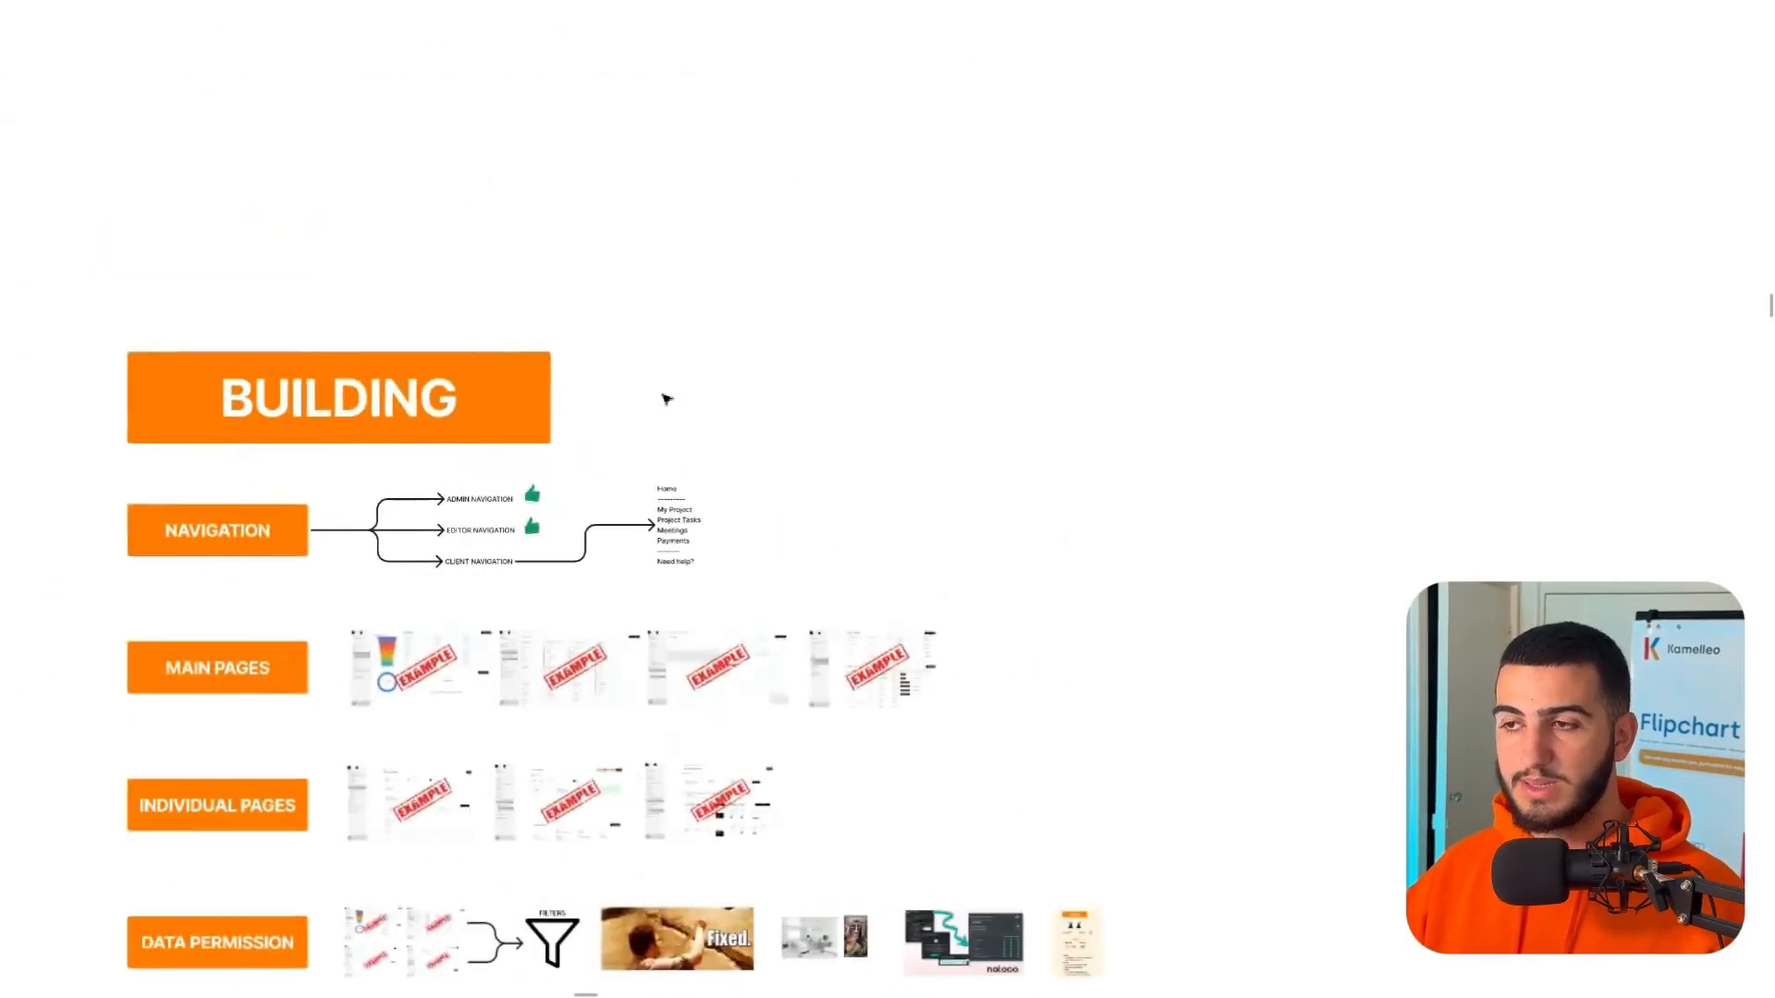
scroll(397, 413, down, 2)
scroll(397, 413, down, 3)
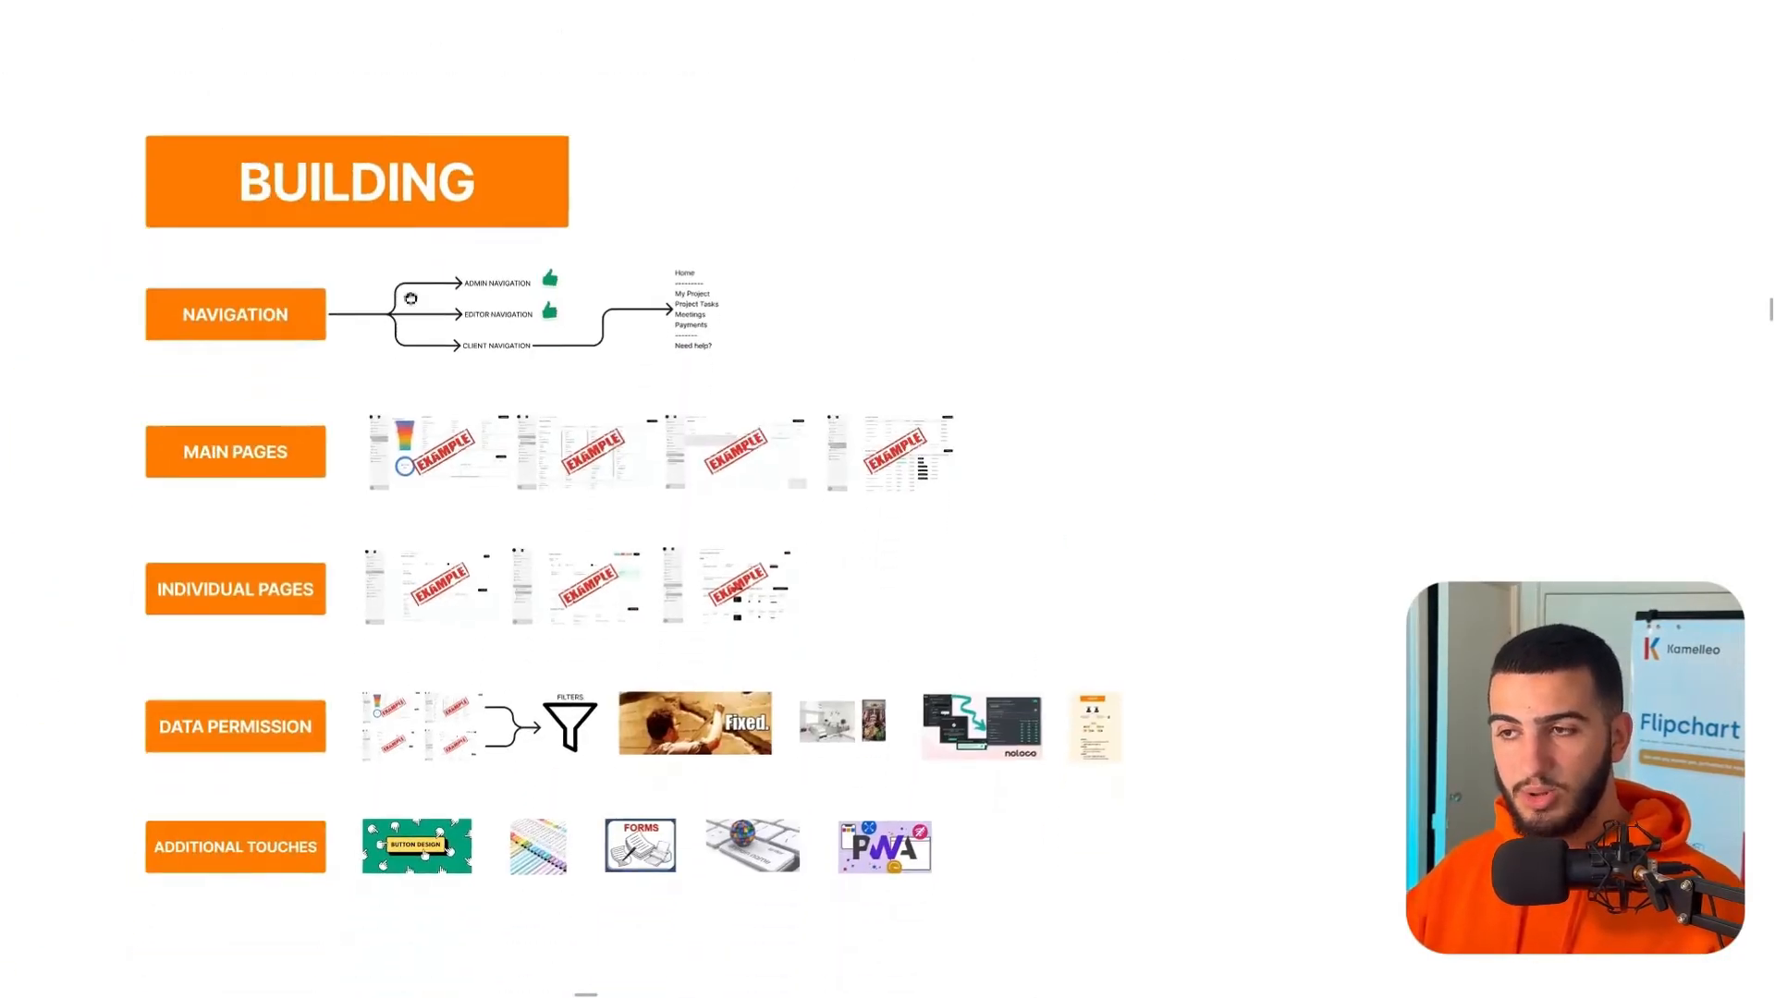
- Zoom in on the Navigation branch's Admin, Editor and Client items and exit full screen
drag(150, 299, 303, 897)
click(302, 896)
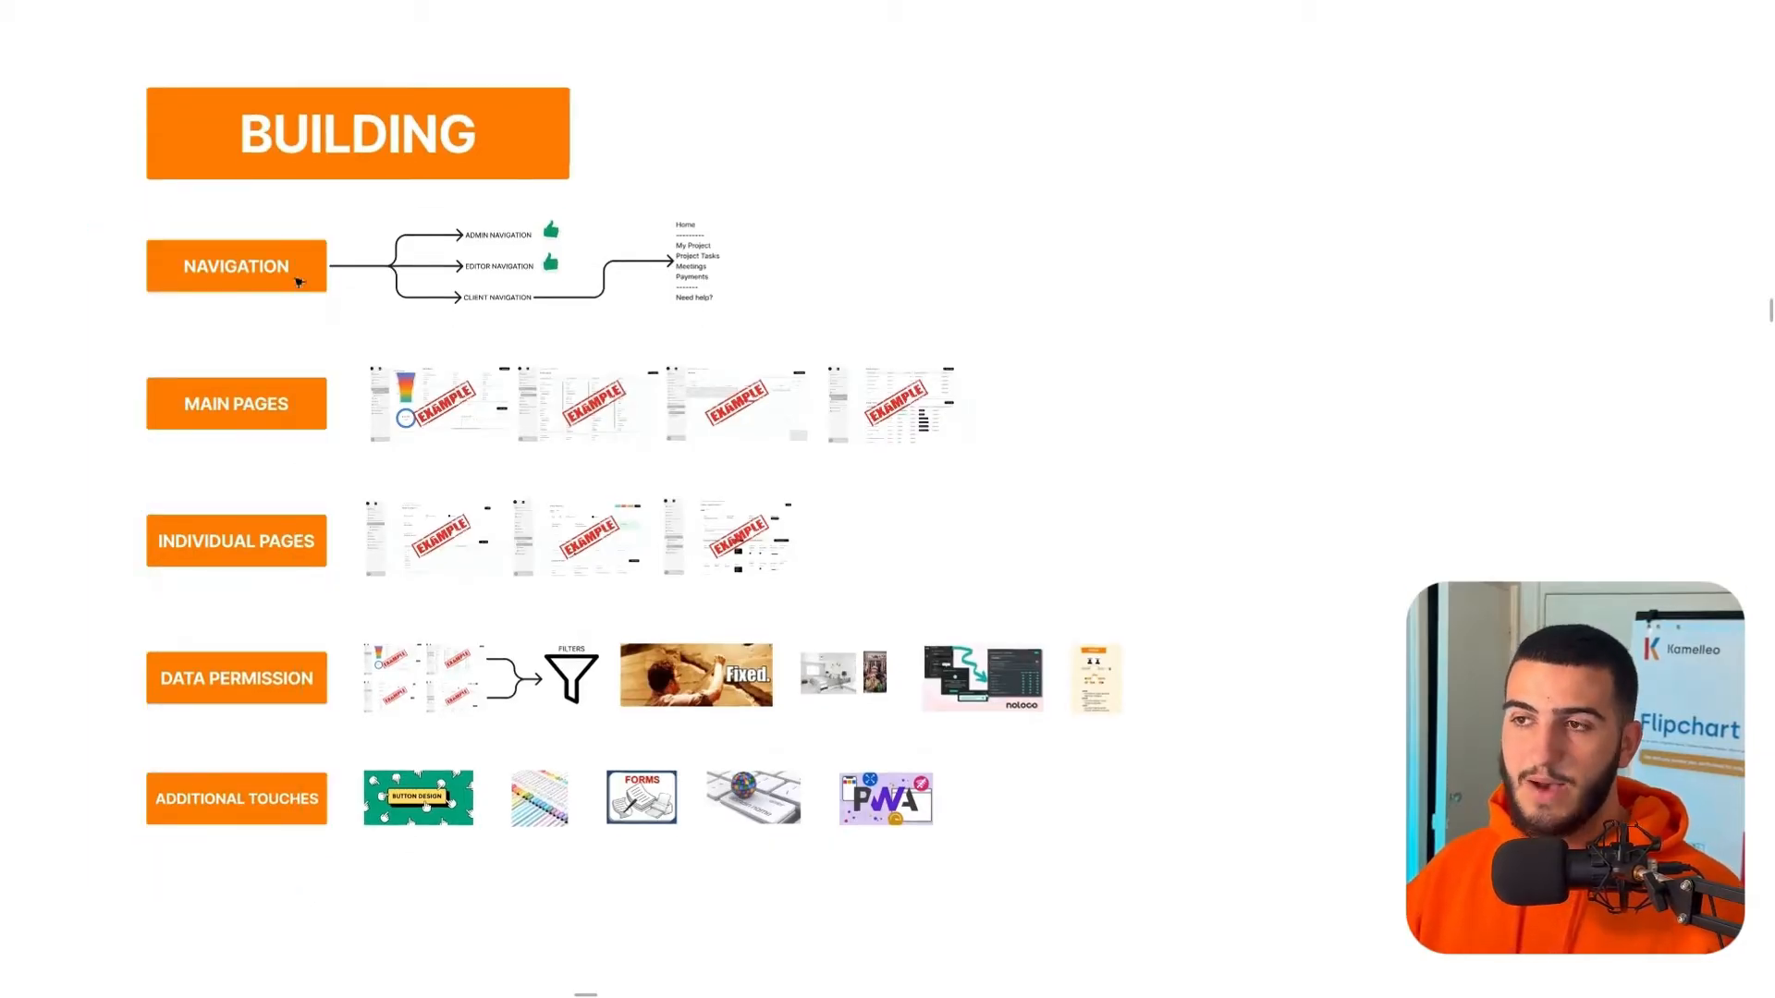
scroll(297, 285, up, 5)
drag(309, 277, 325, 555)
drag(758, 499, 581, 548)
scroll(580, 474, up, 2)
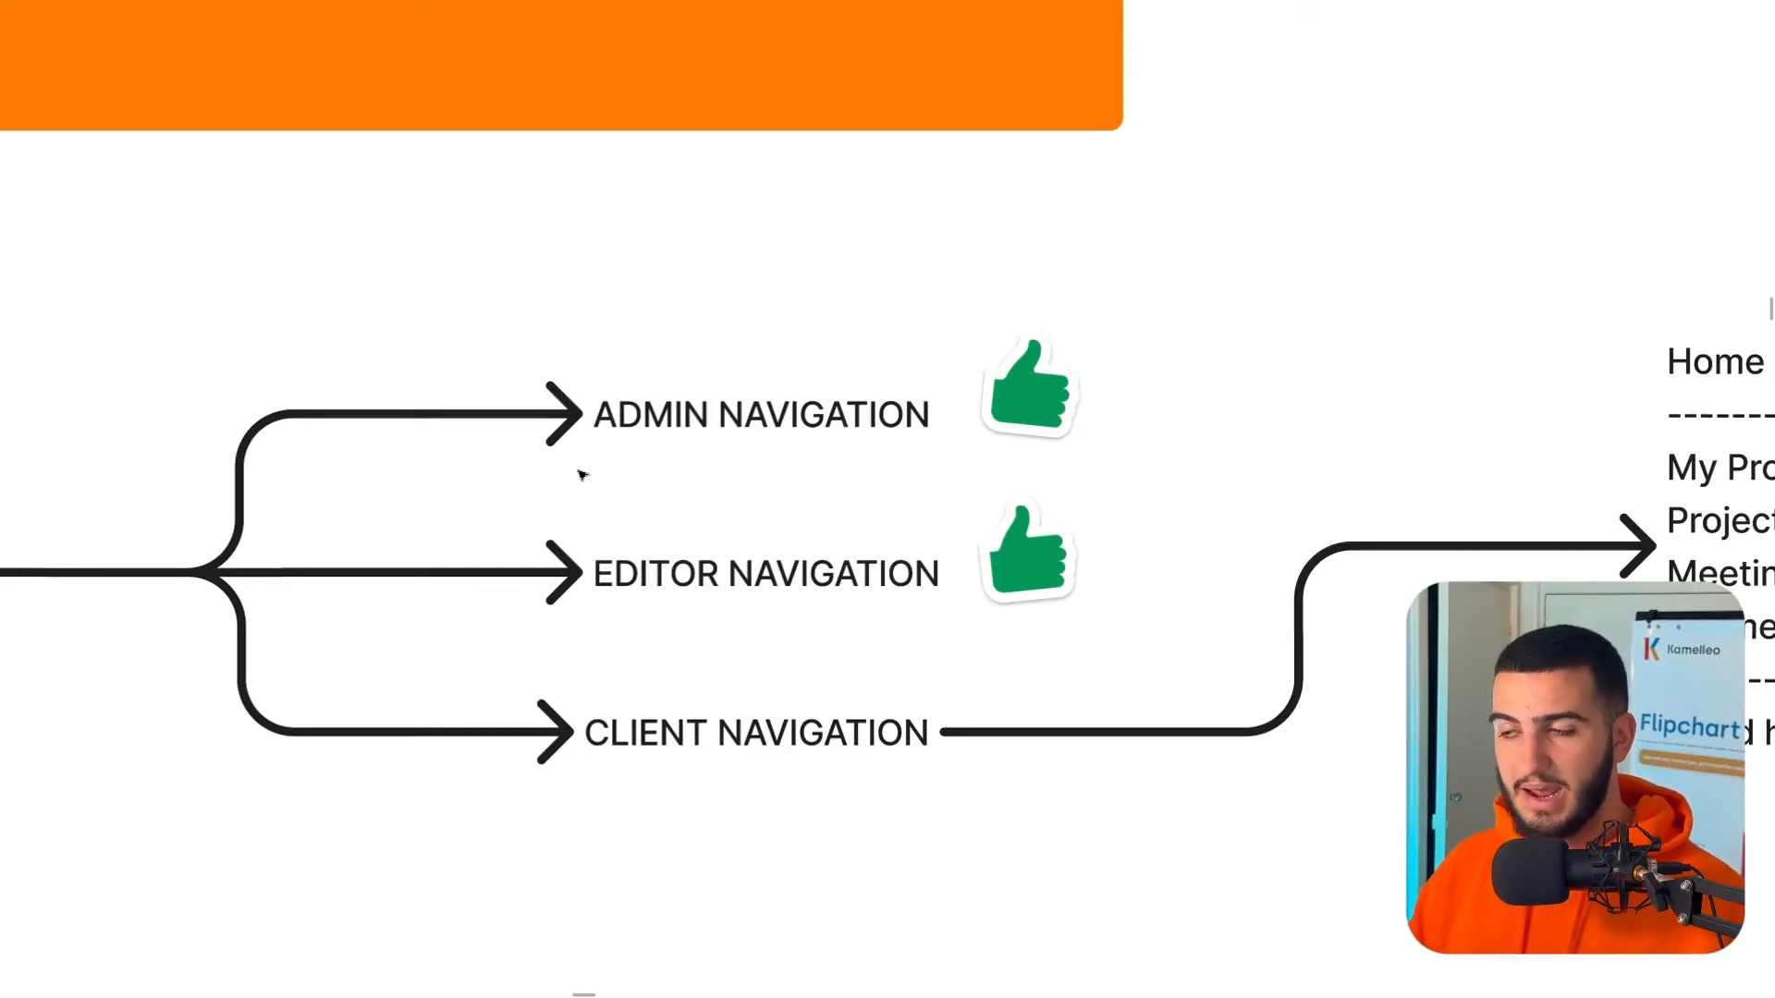
mouse_move(855, 1)
click(883, 70)
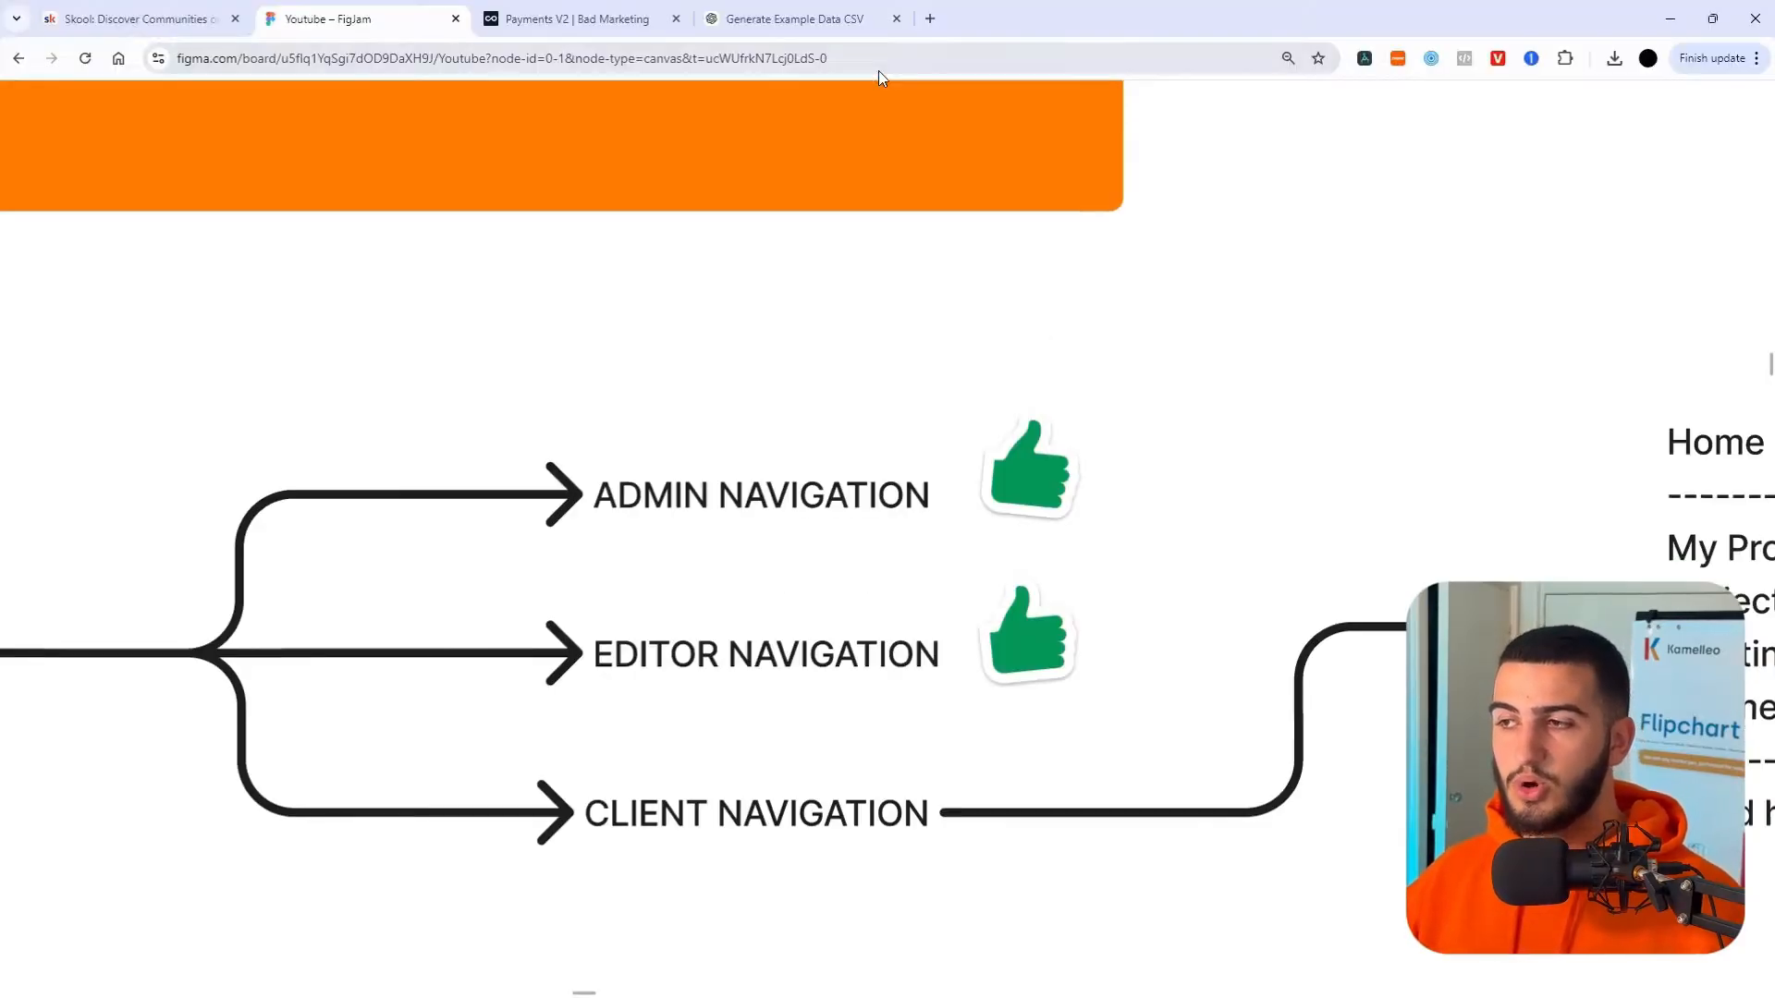
- In Noloco's Pages view, preview the app as the team admin
click(573, 18)
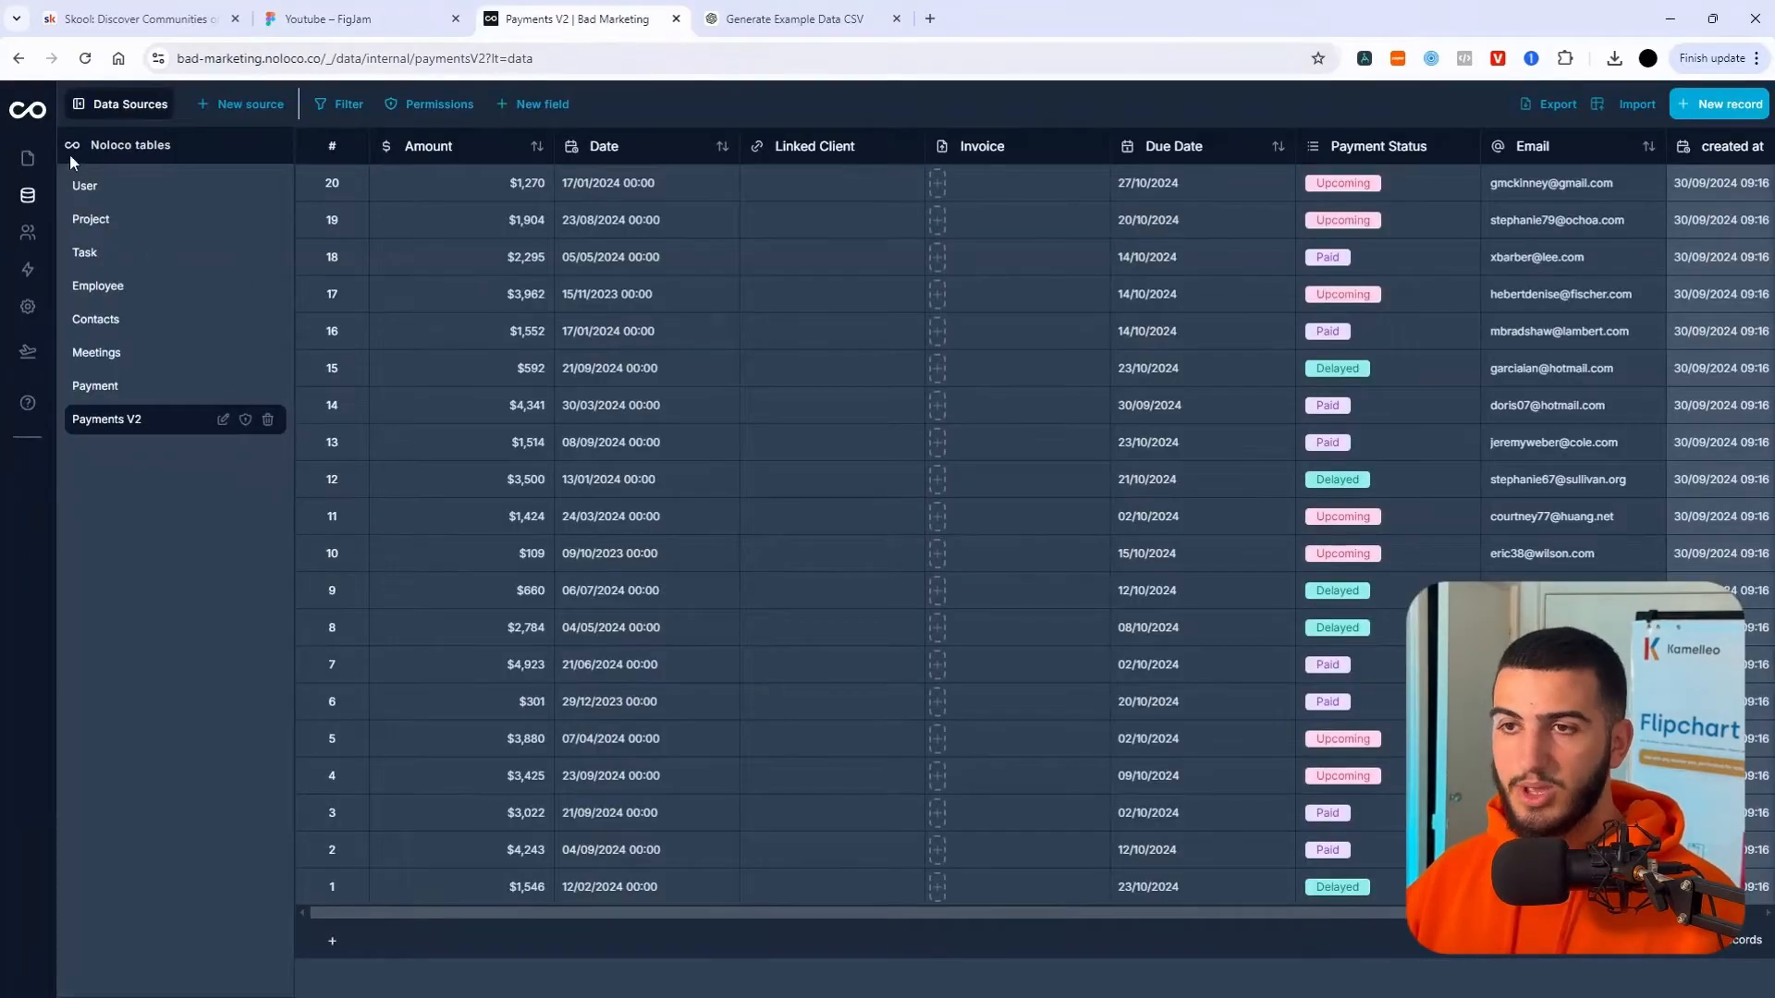
click(28, 158)
key(F11)
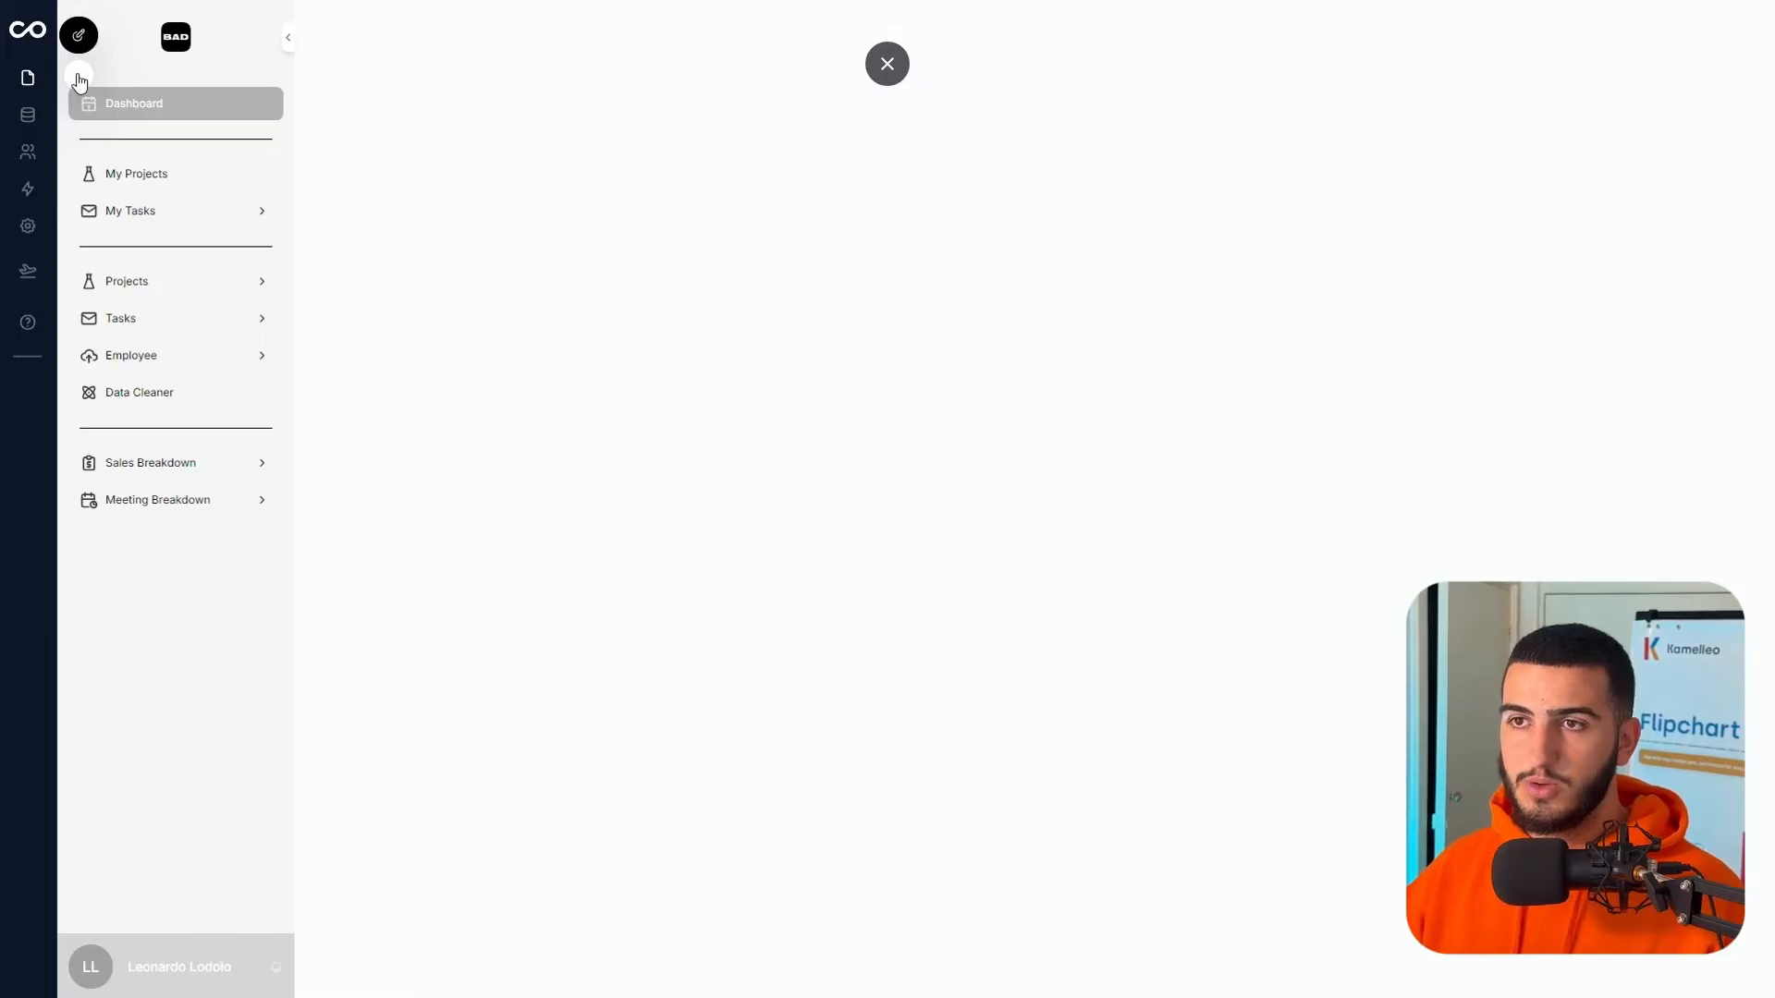
click(78, 76)
click(555, 277)
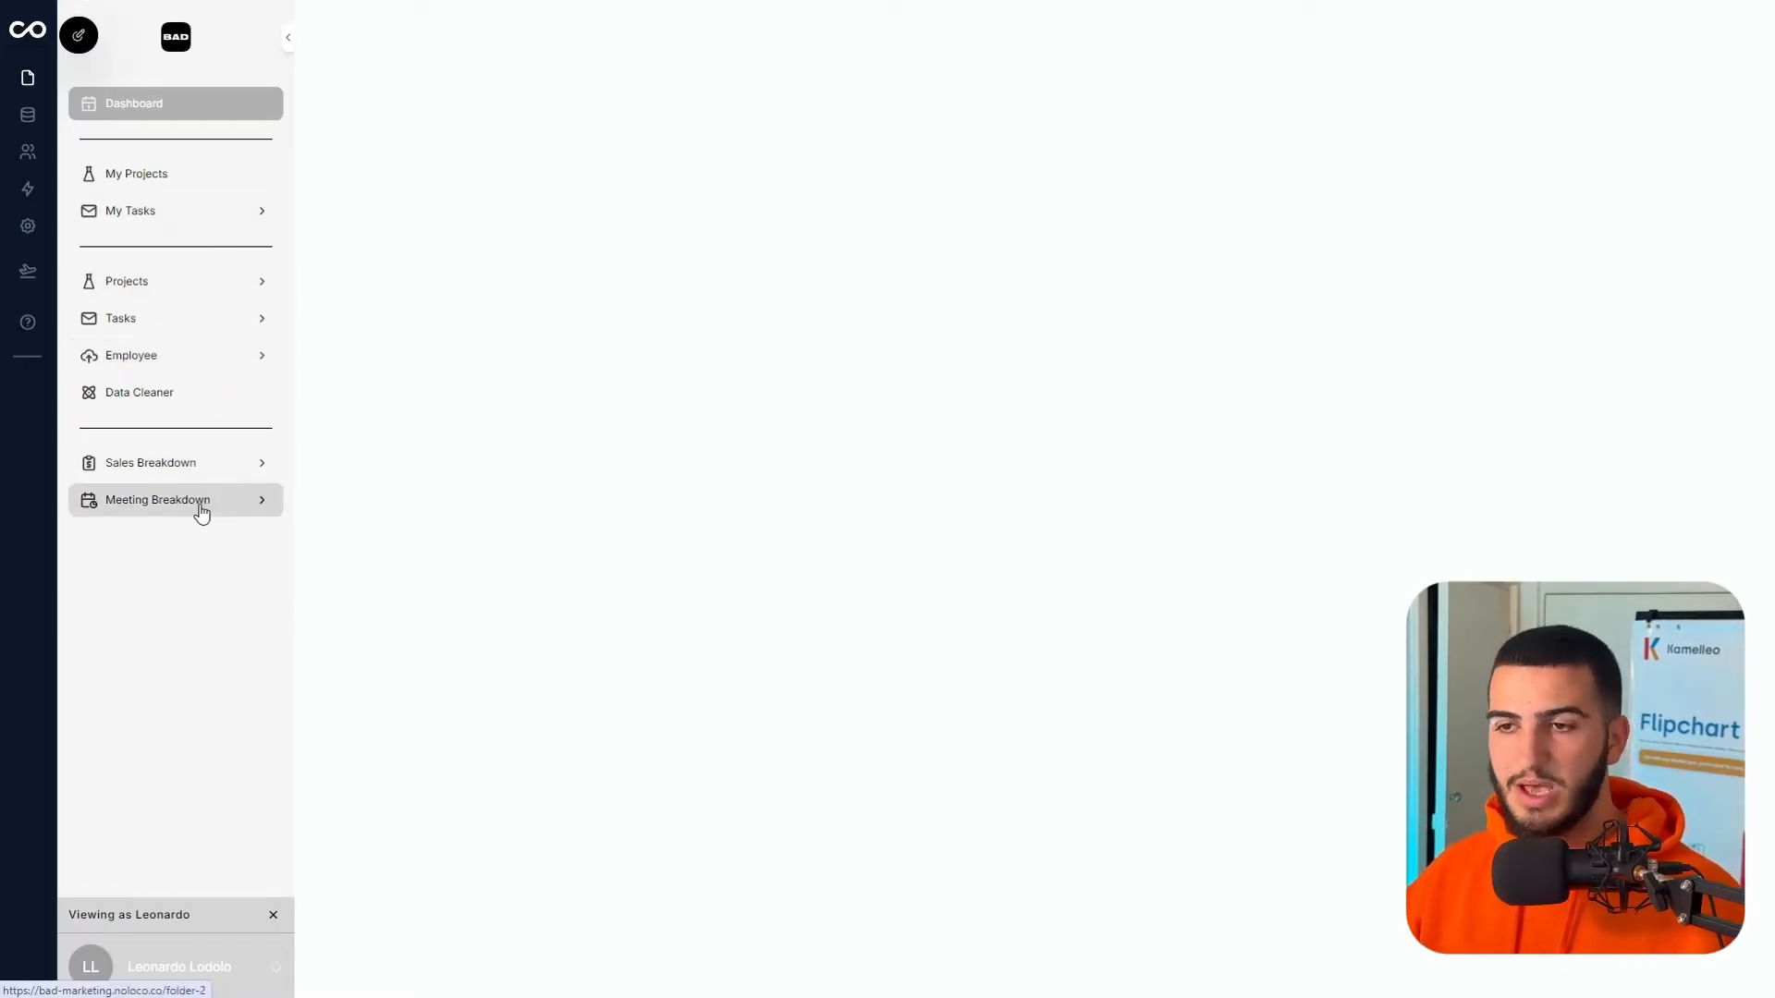
- Preview as the editor, browsing My Projects and My Tasks, then switch to the client user
click(78, 74)
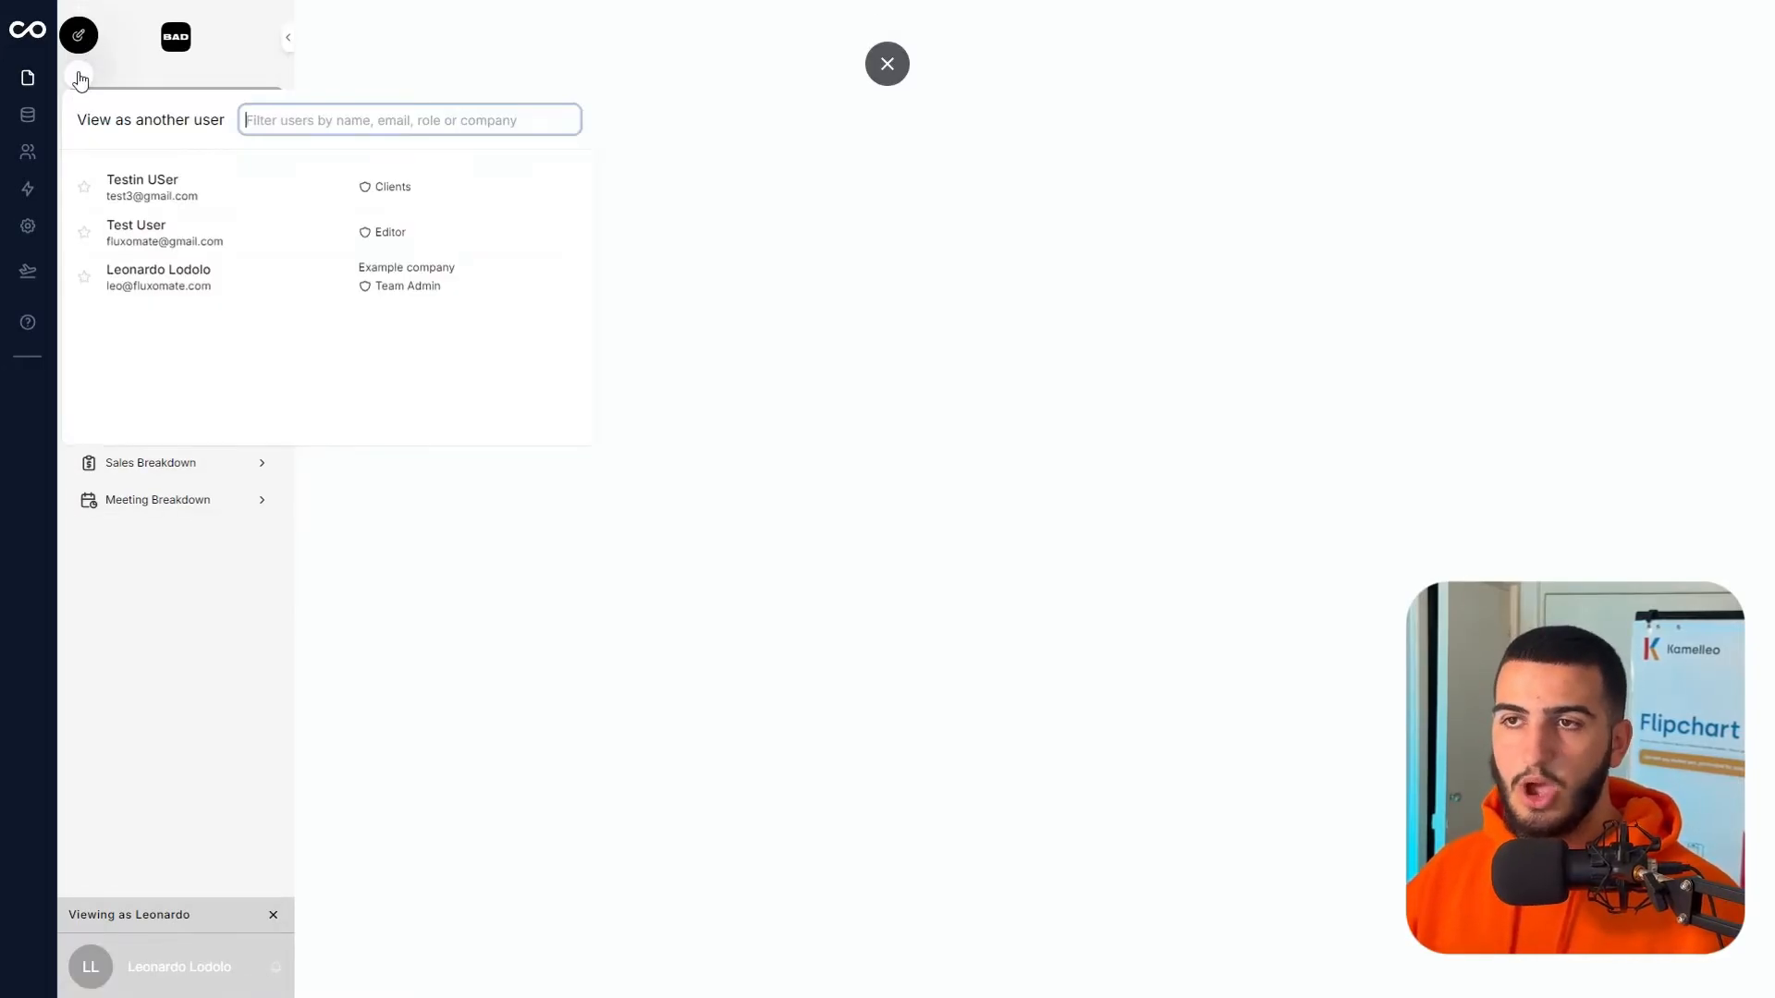
click(545, 236)
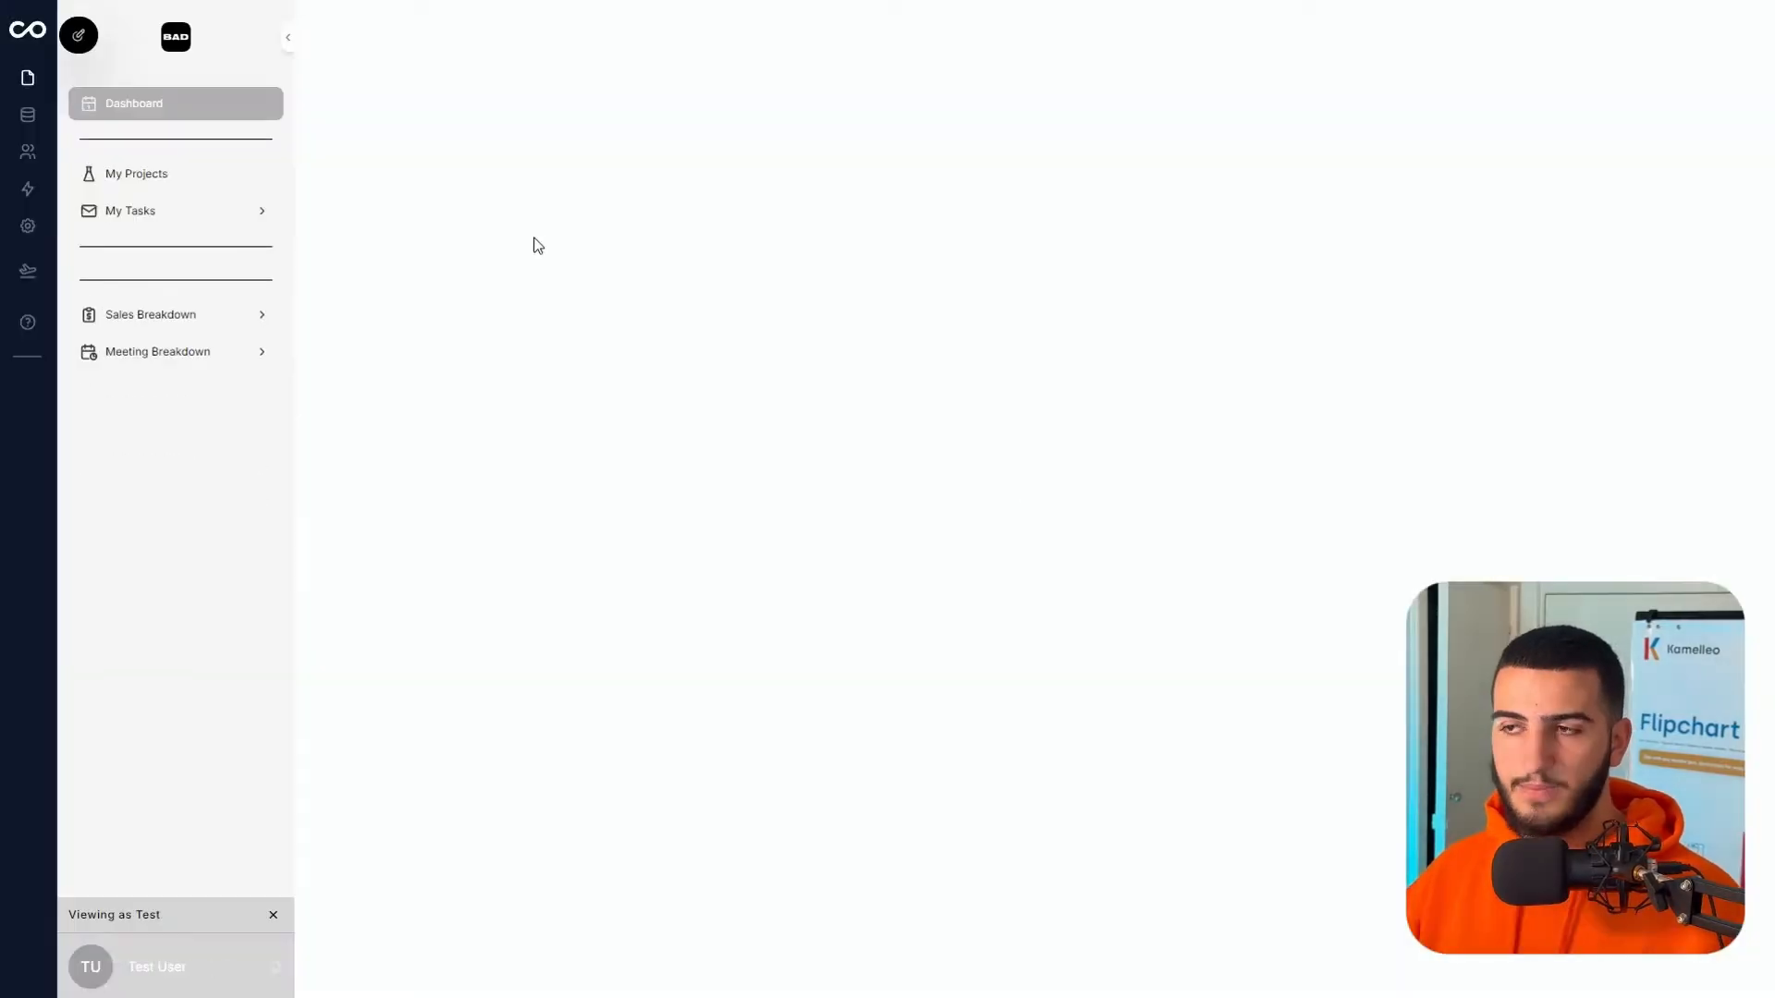
click(198, 183)
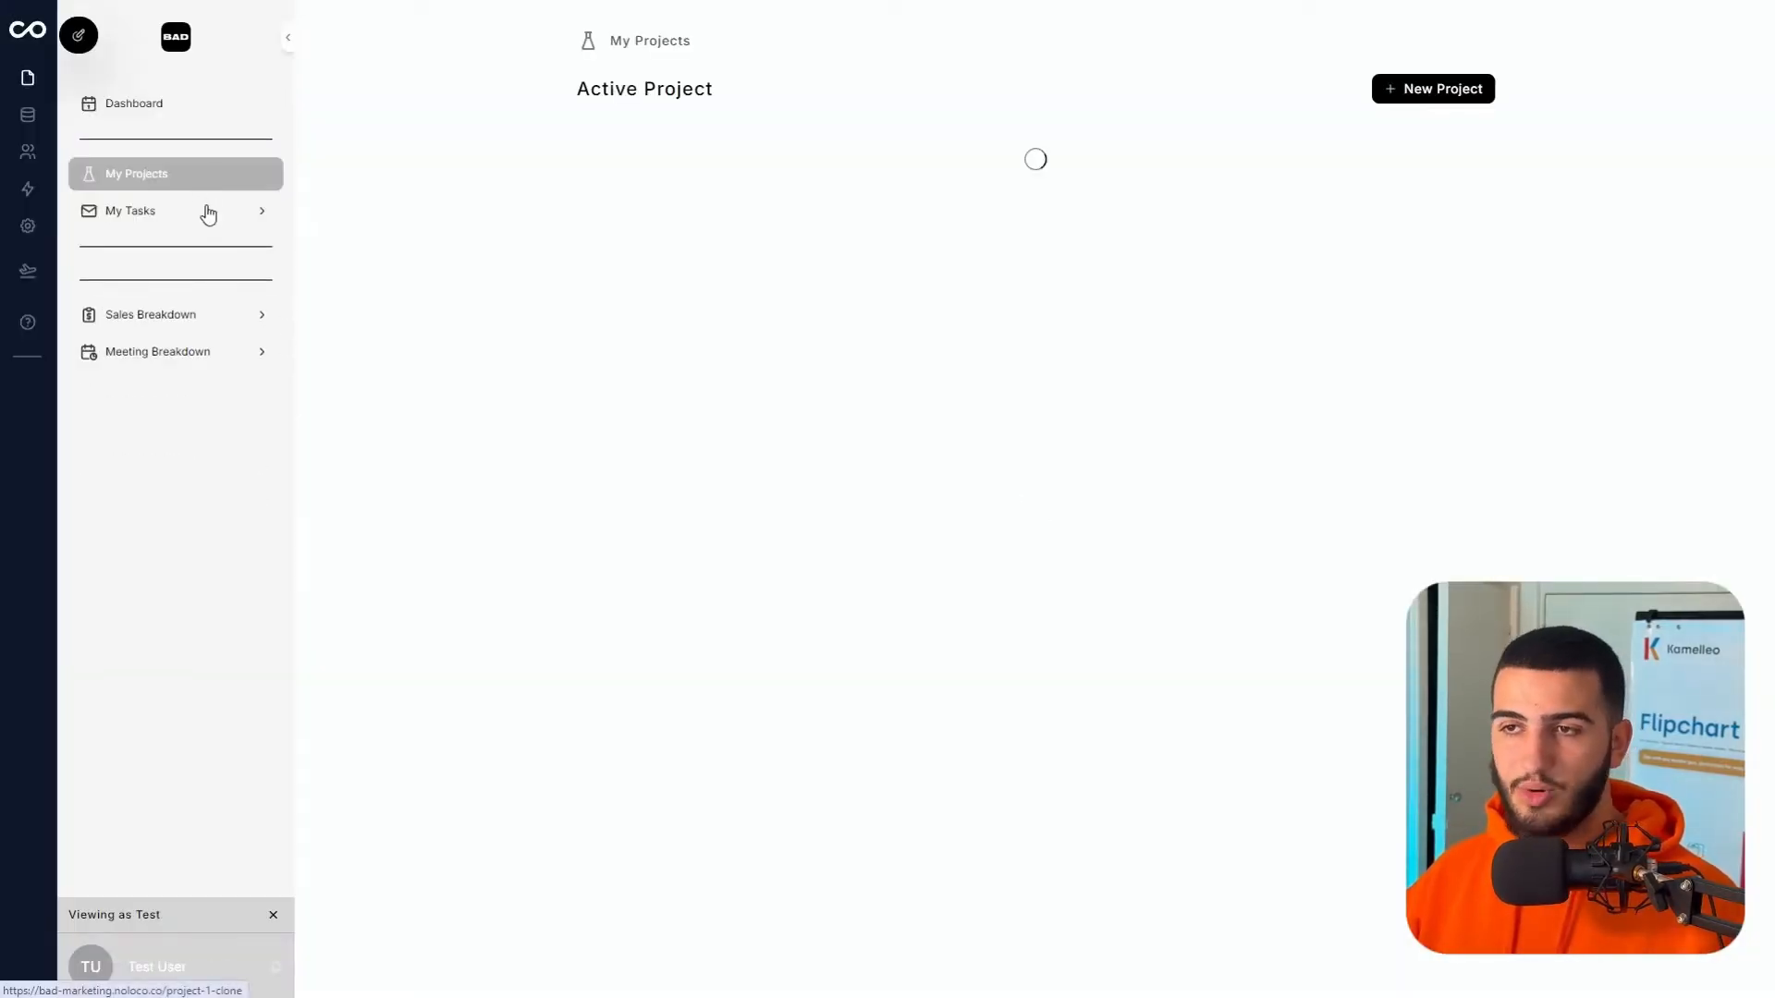
click(206, 211)
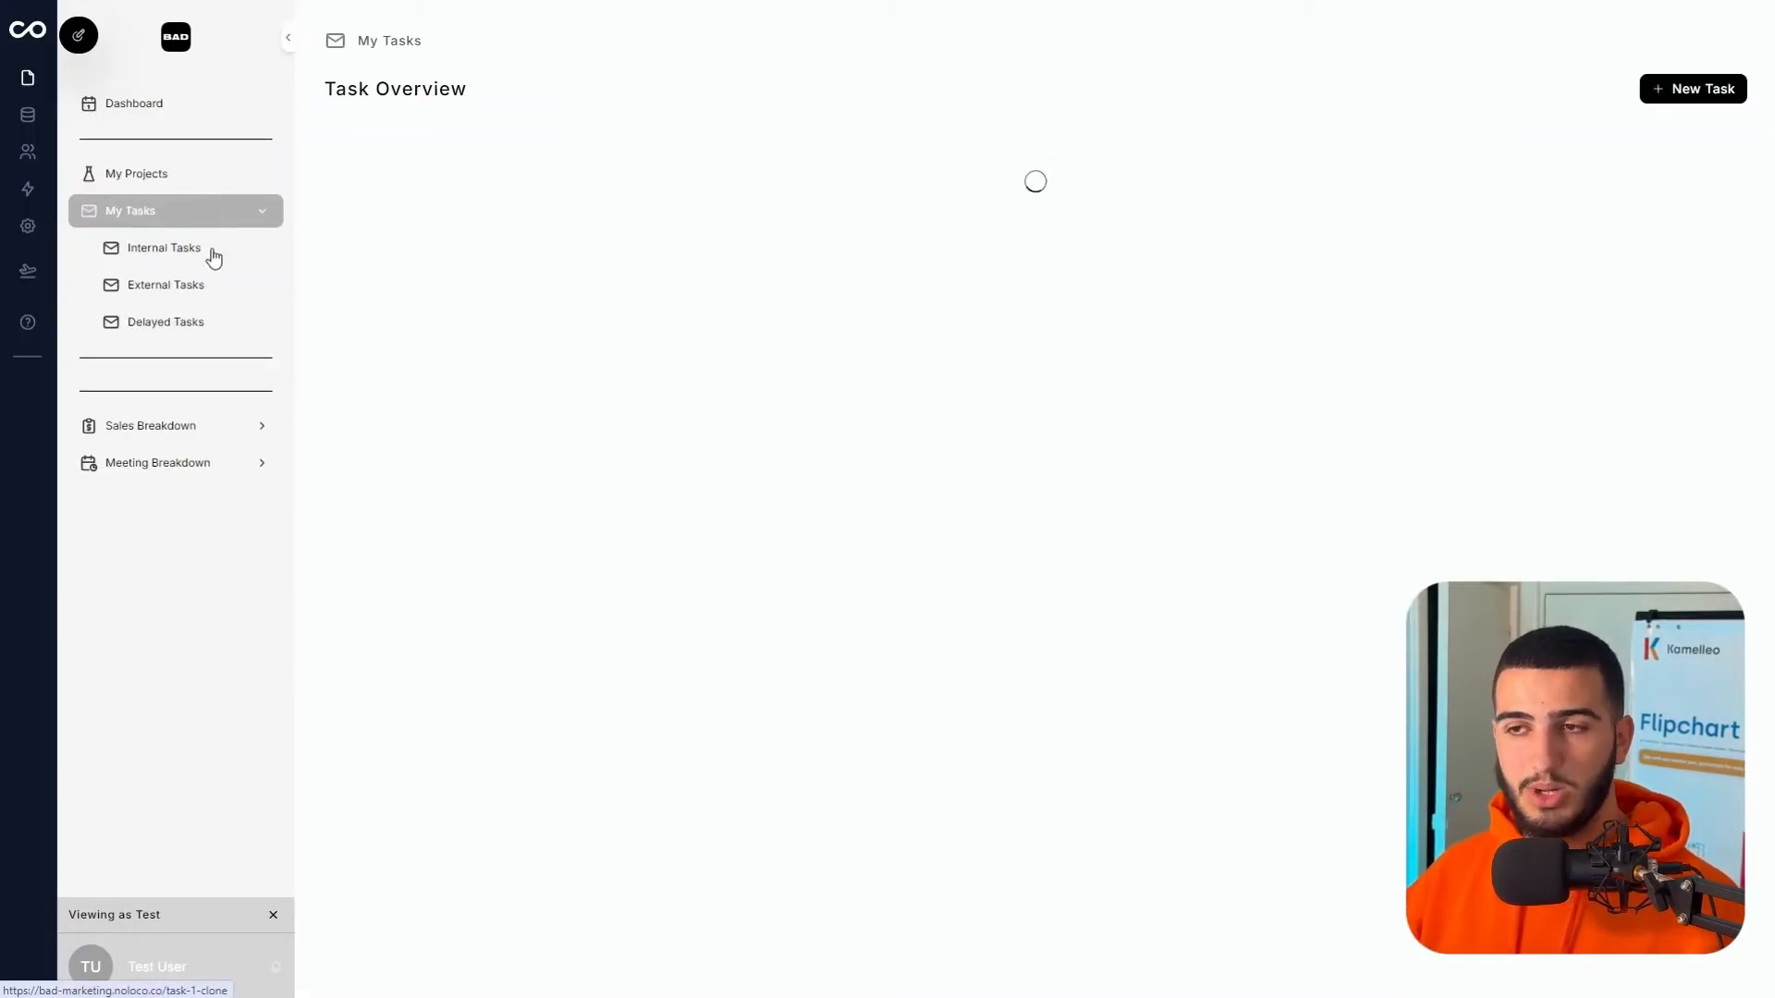
click(194, 176)
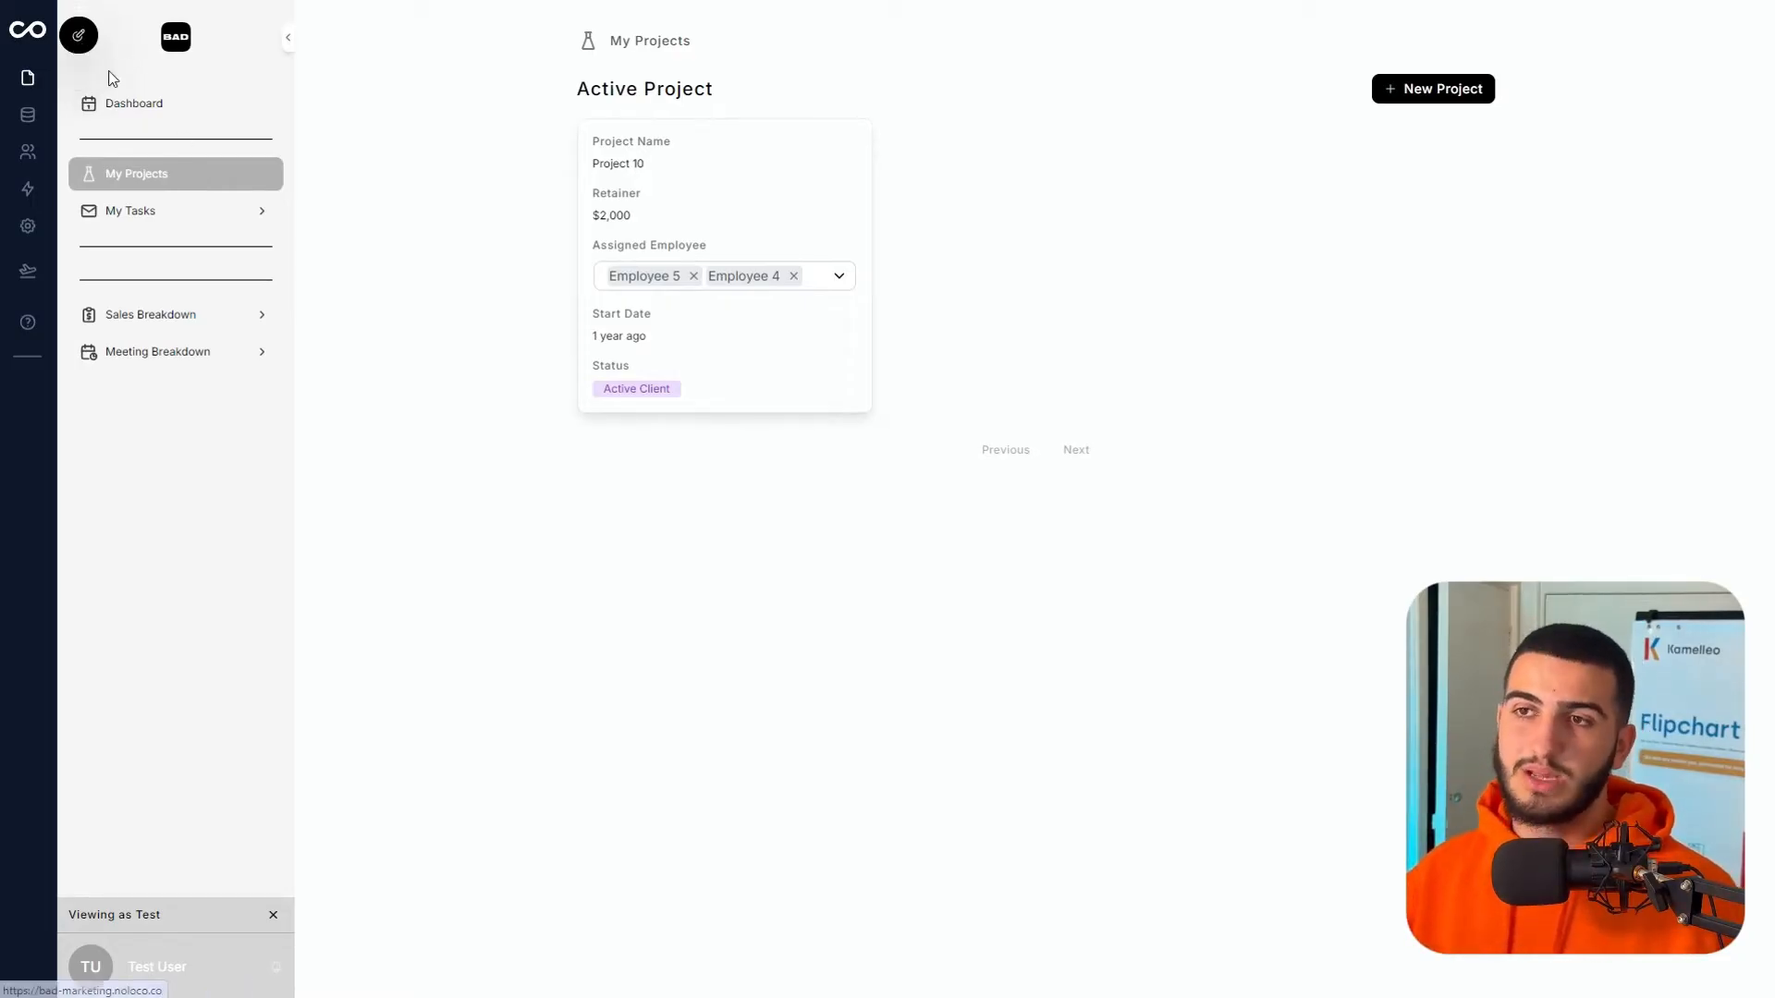
click(79, 74)
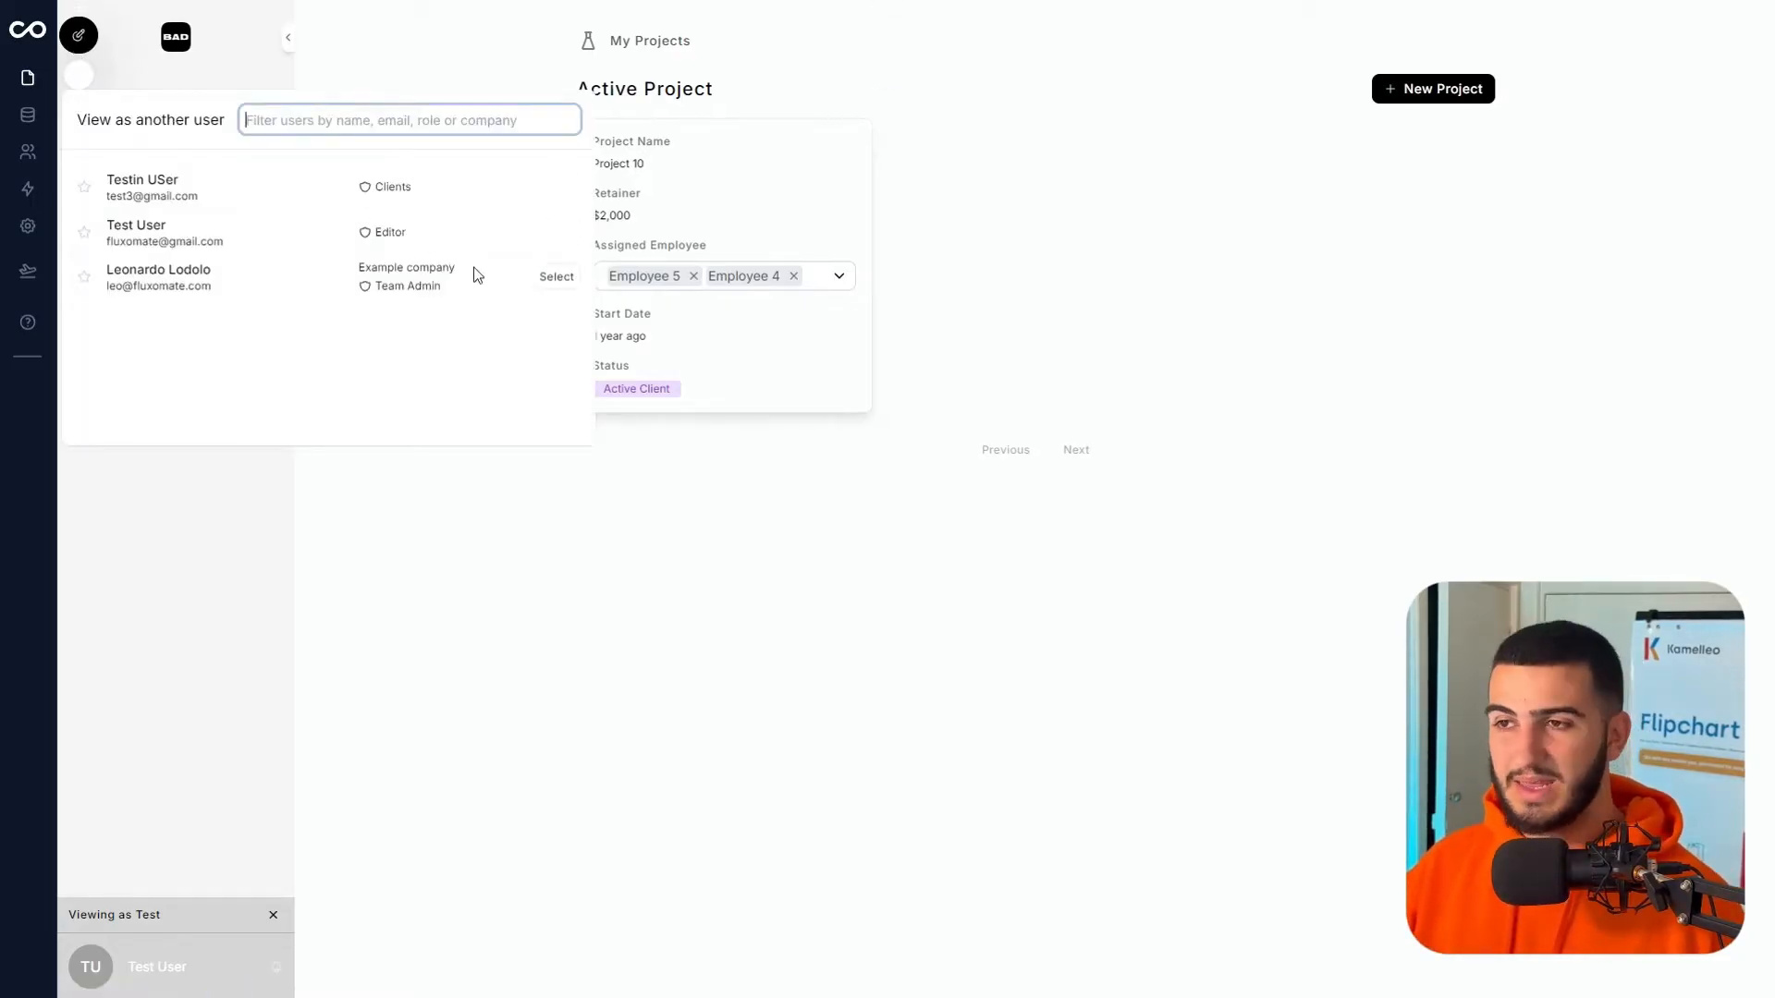
click(553, 189)
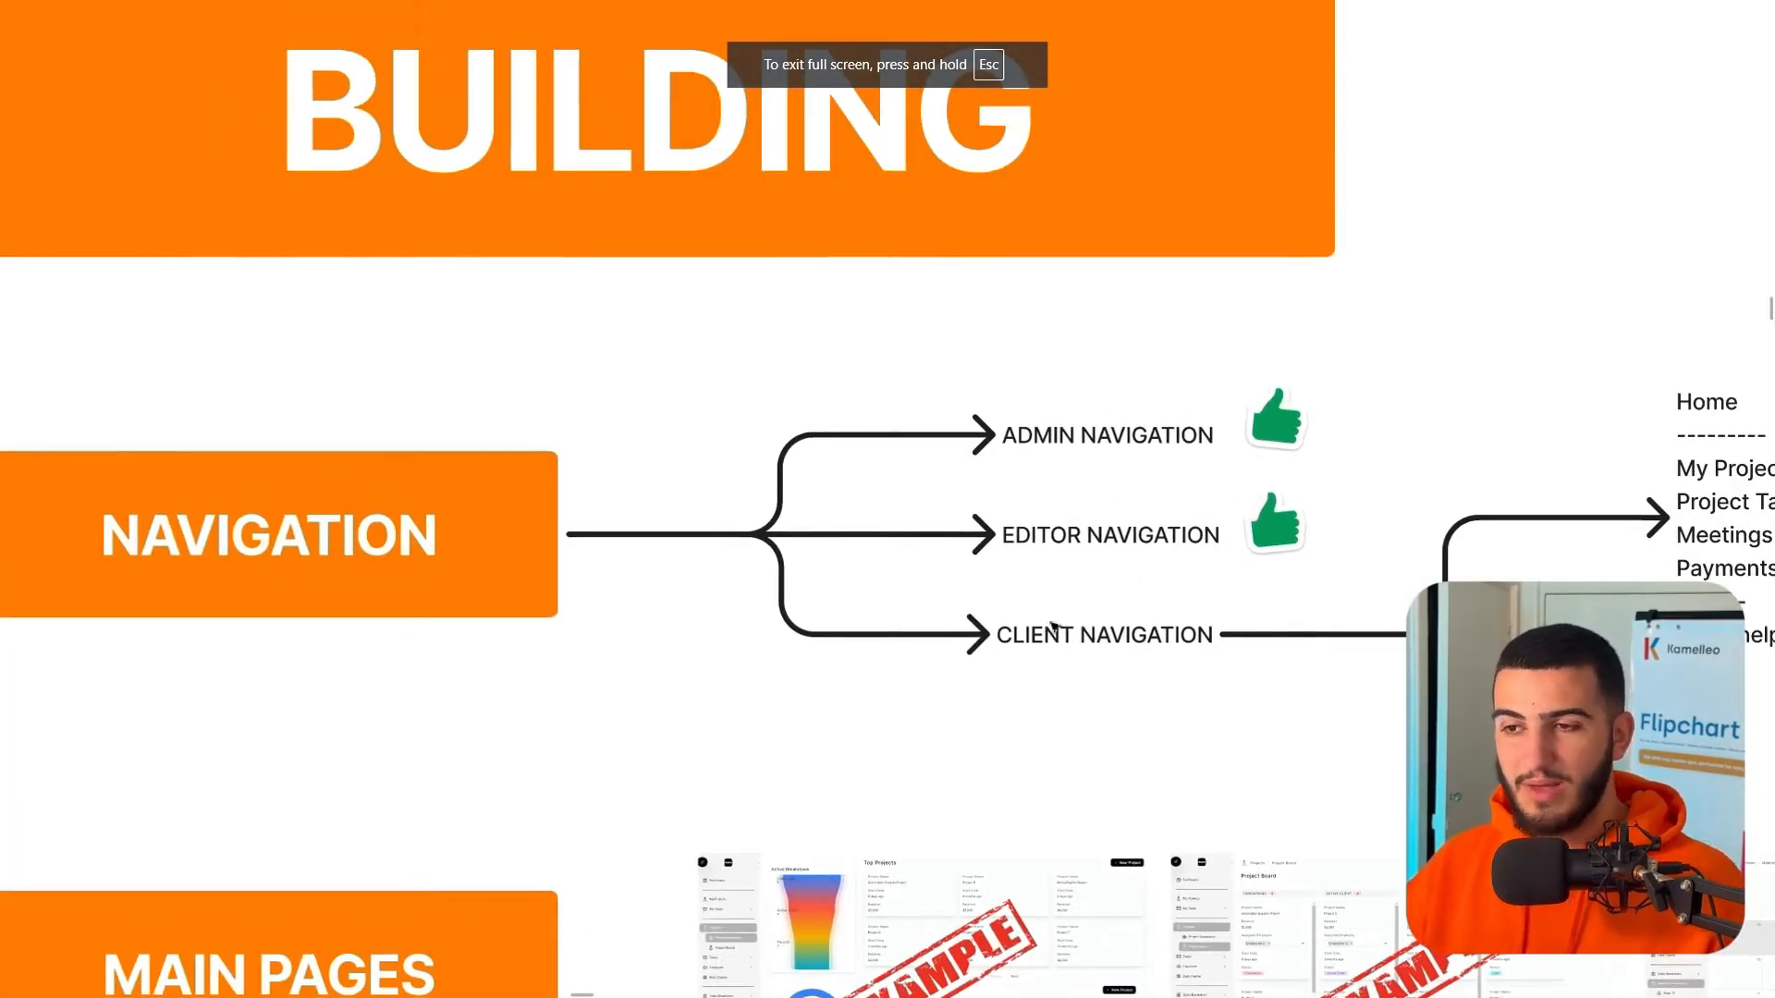
- Review the FigJam client menu list (Home through Need help?), then return to the Noloco dashboard
drag(1508, 608, 621, 599)
scroll(857, 433, up, 5)
drag(839, 488, 630, 352)
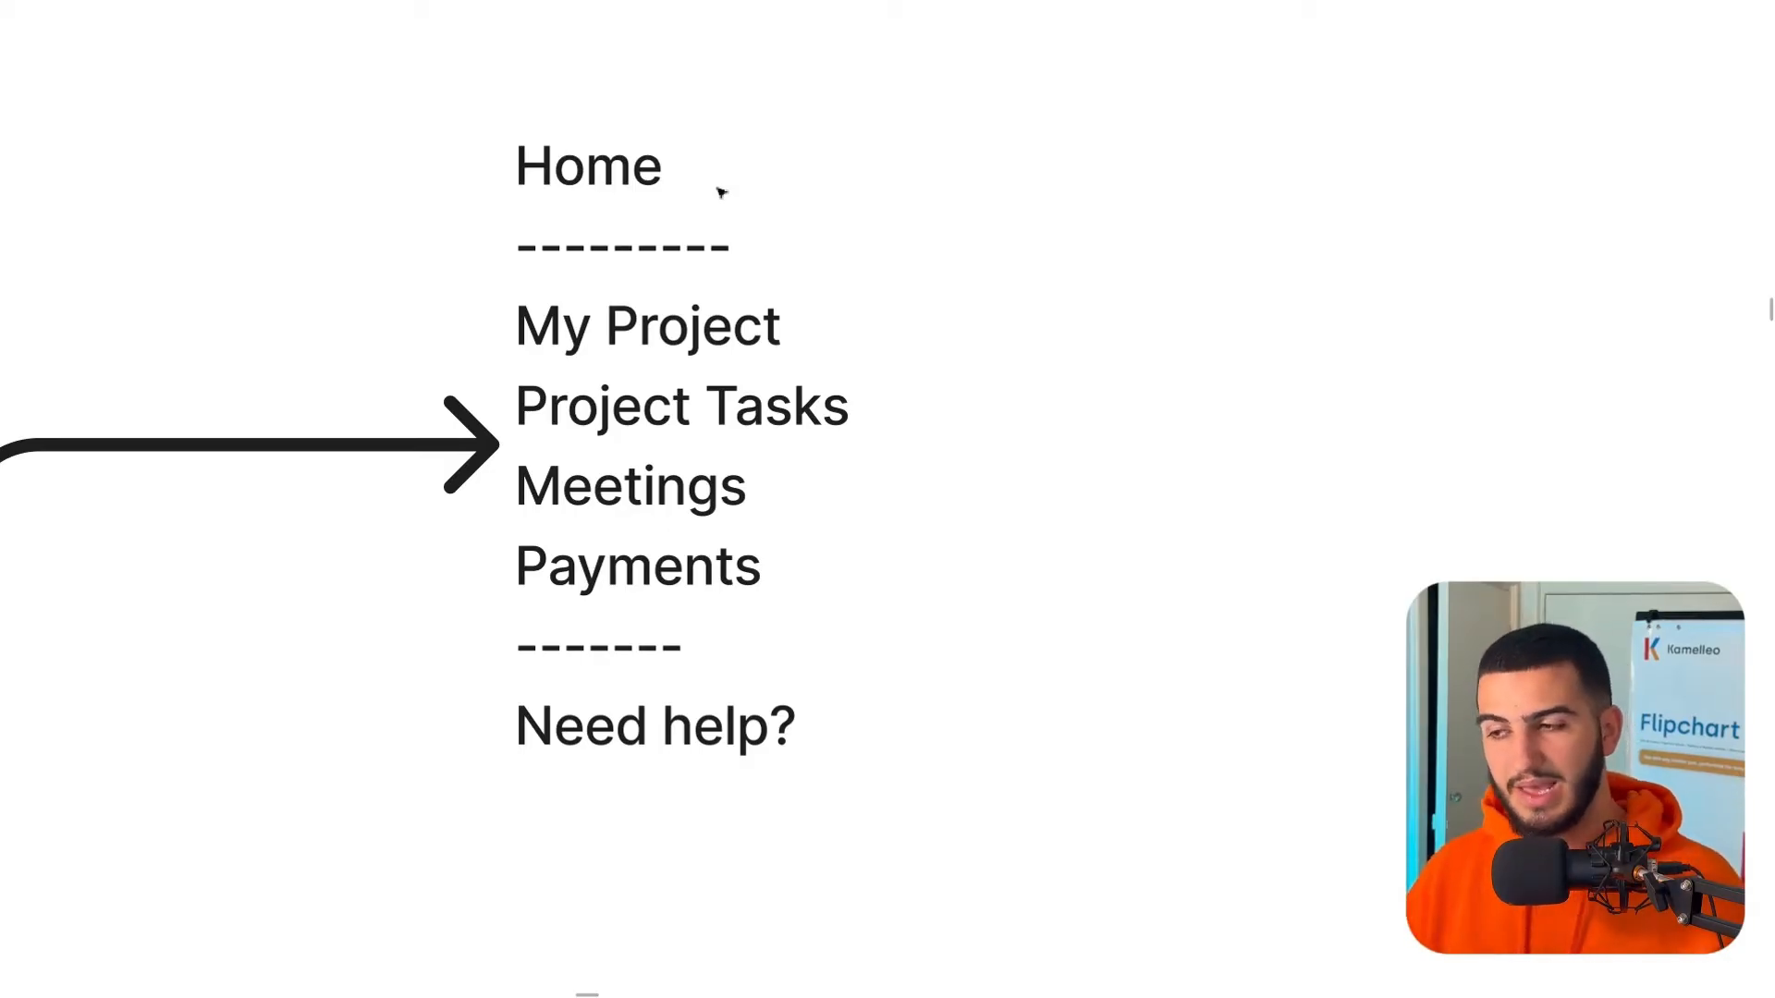
scroll(719, 185, down, 5)
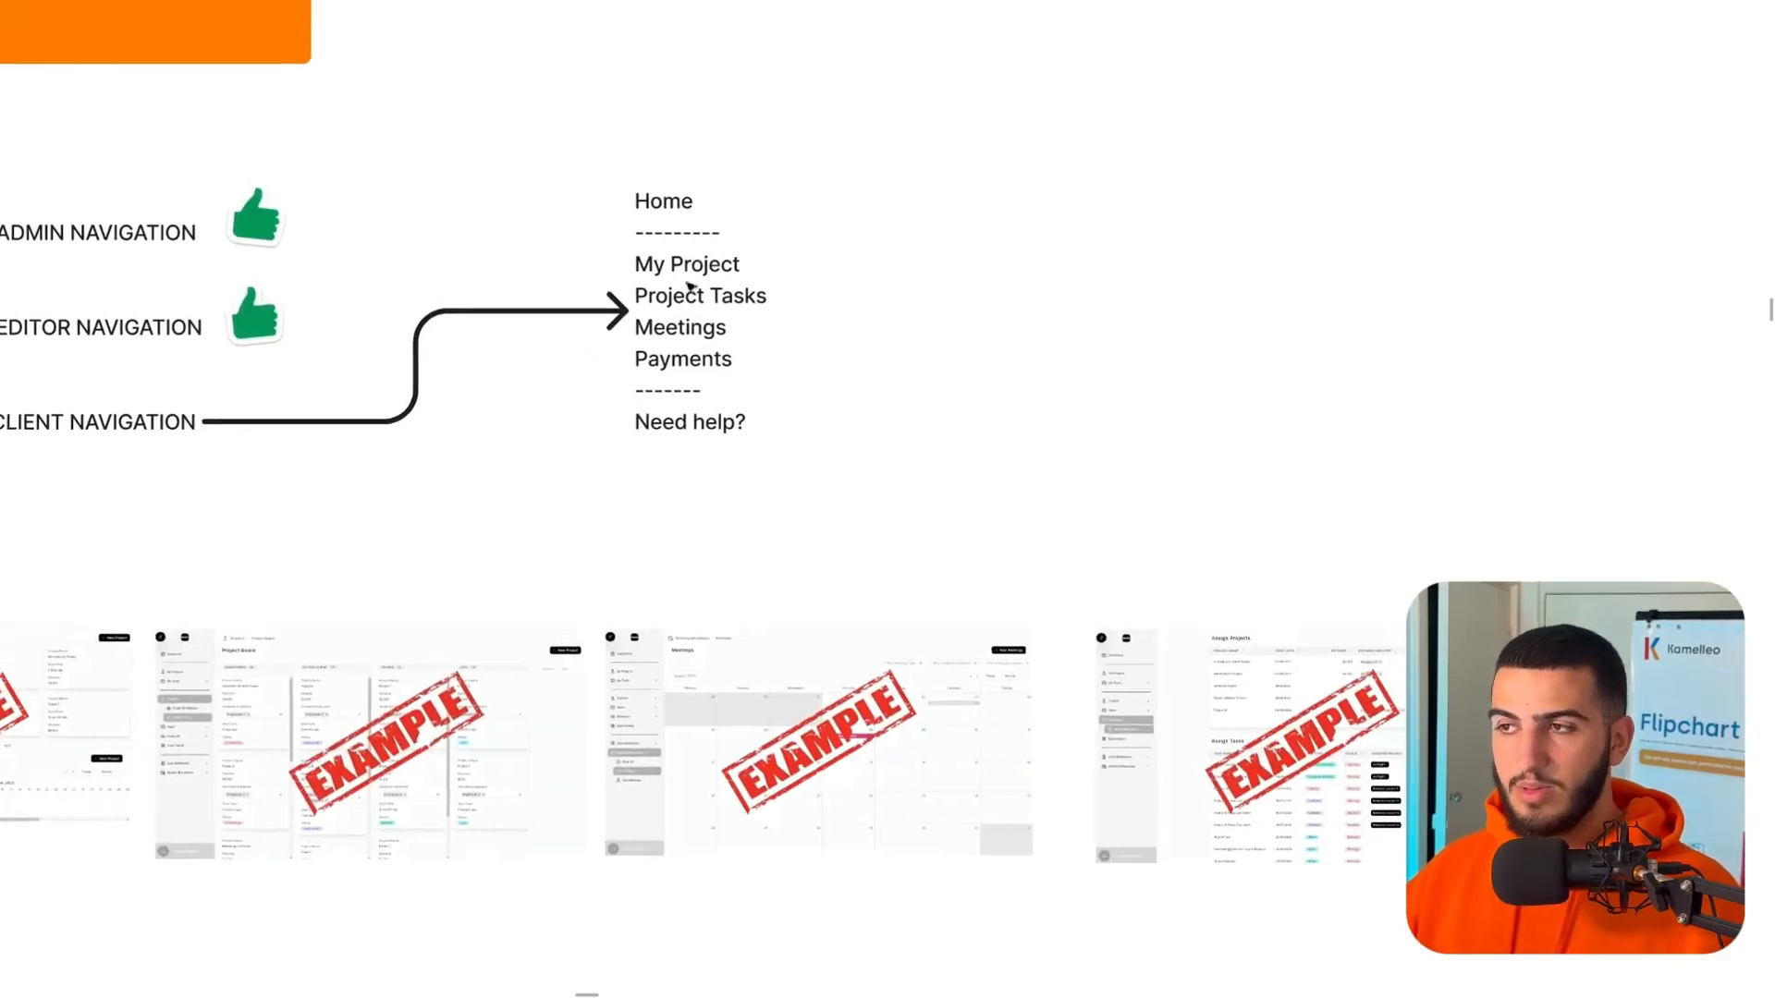
click(886, 65)
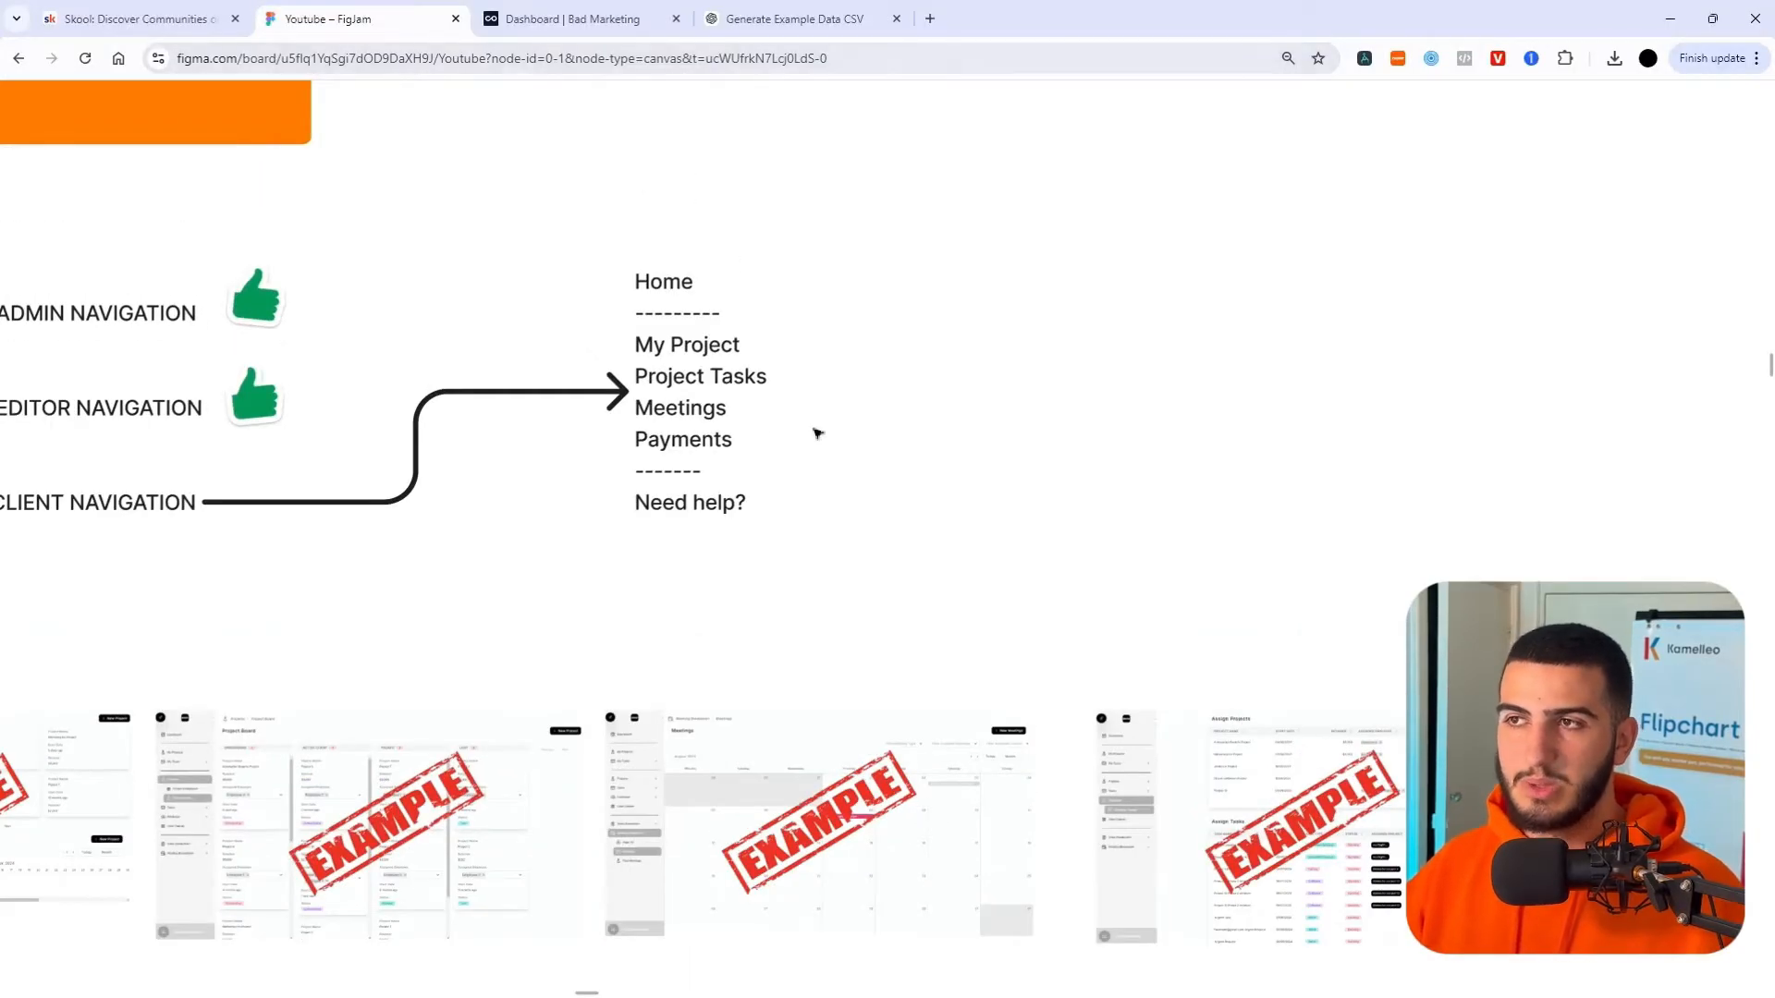
scroll(452, 468, down, 5)
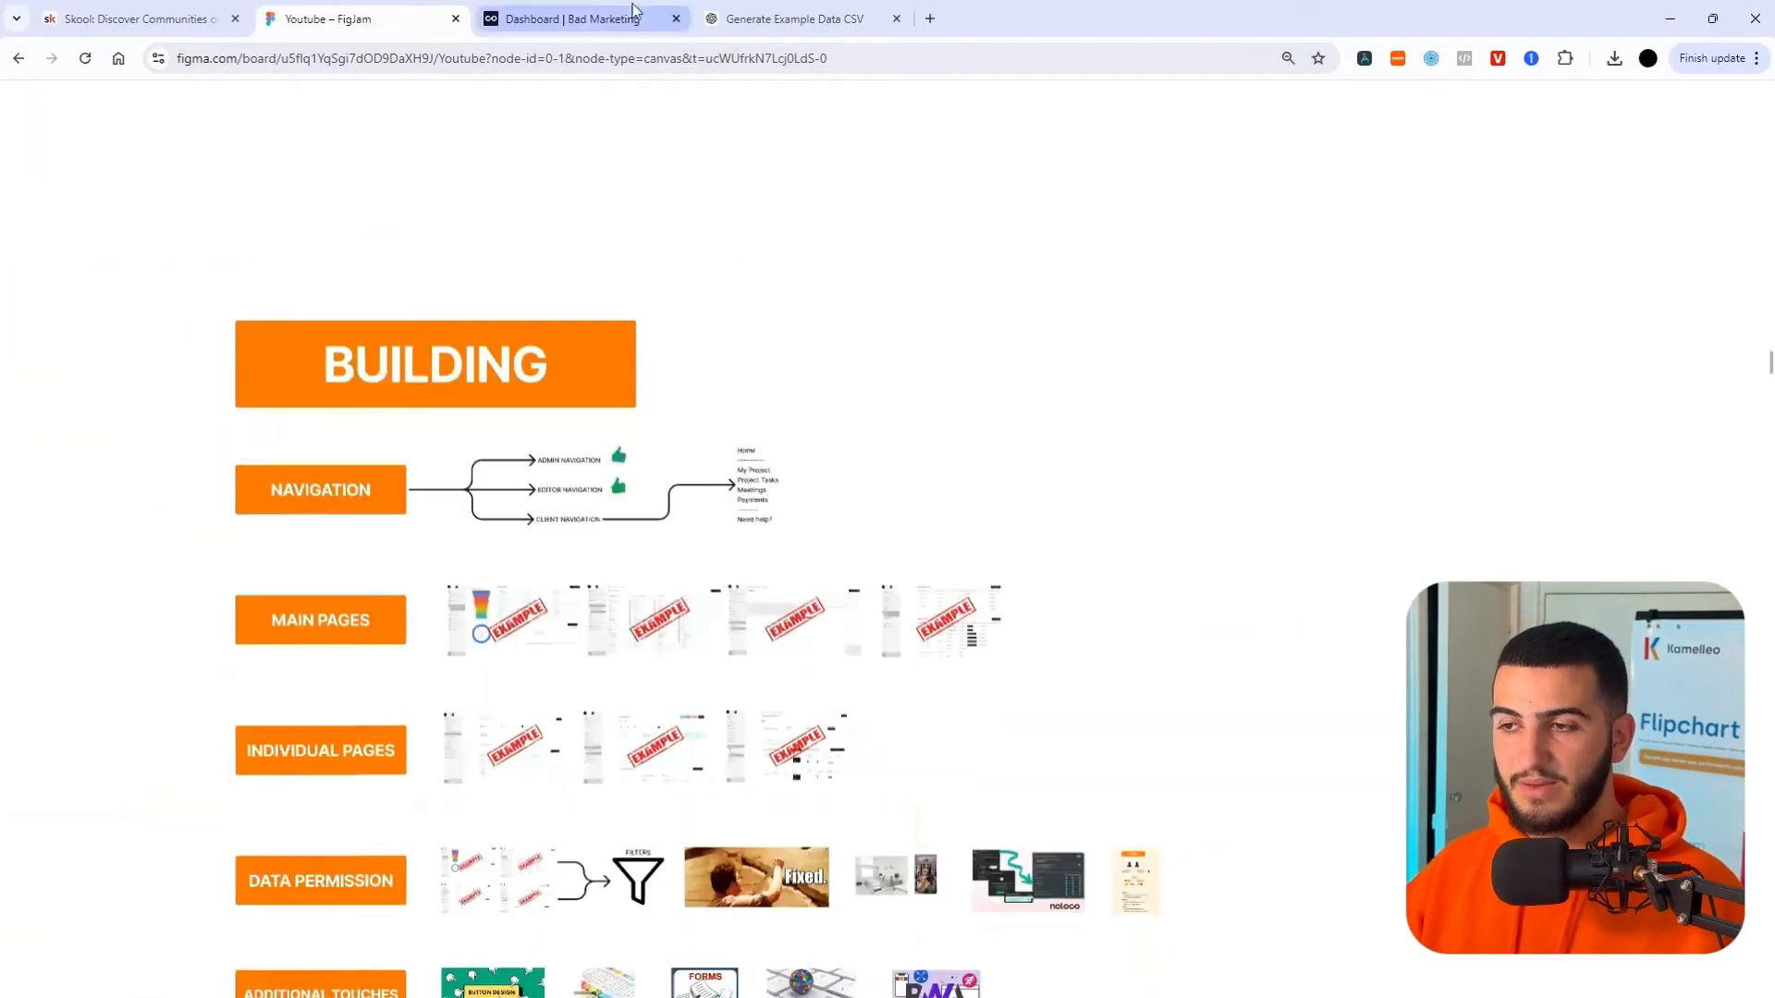
click(578, 19)
- Enter Build mode in full screen and show the add-page choices beside MENU
key(F11)
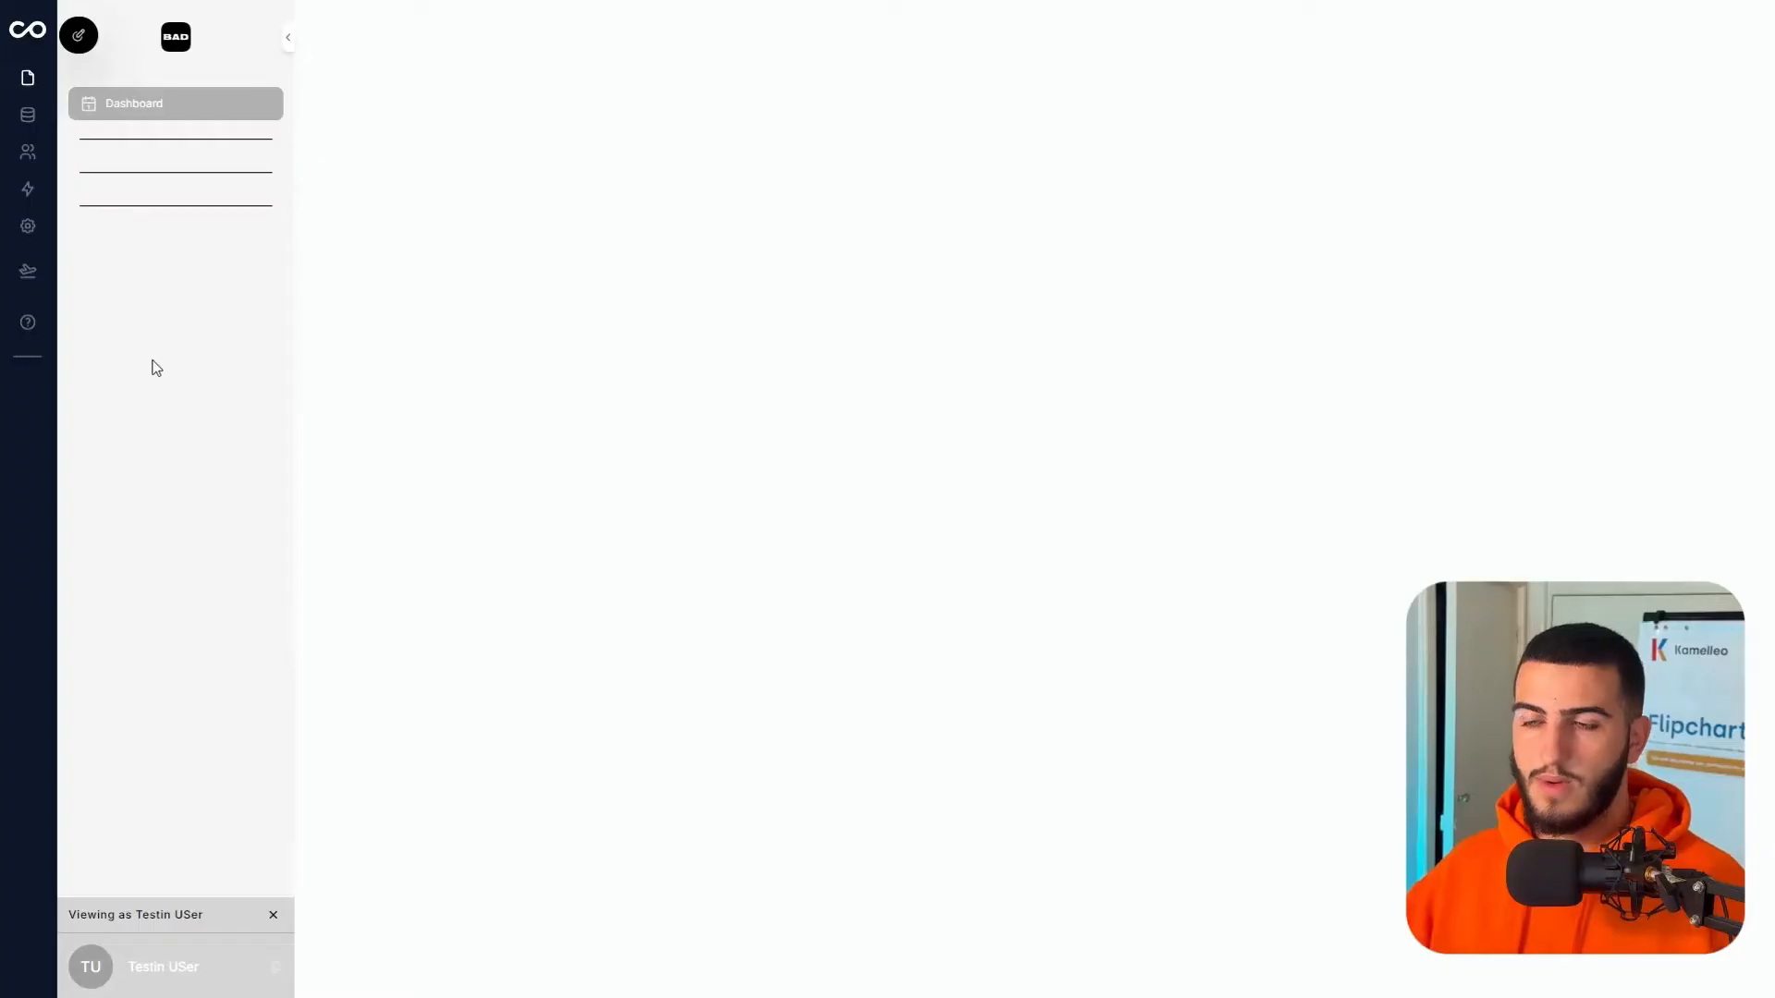
click(79, 37)
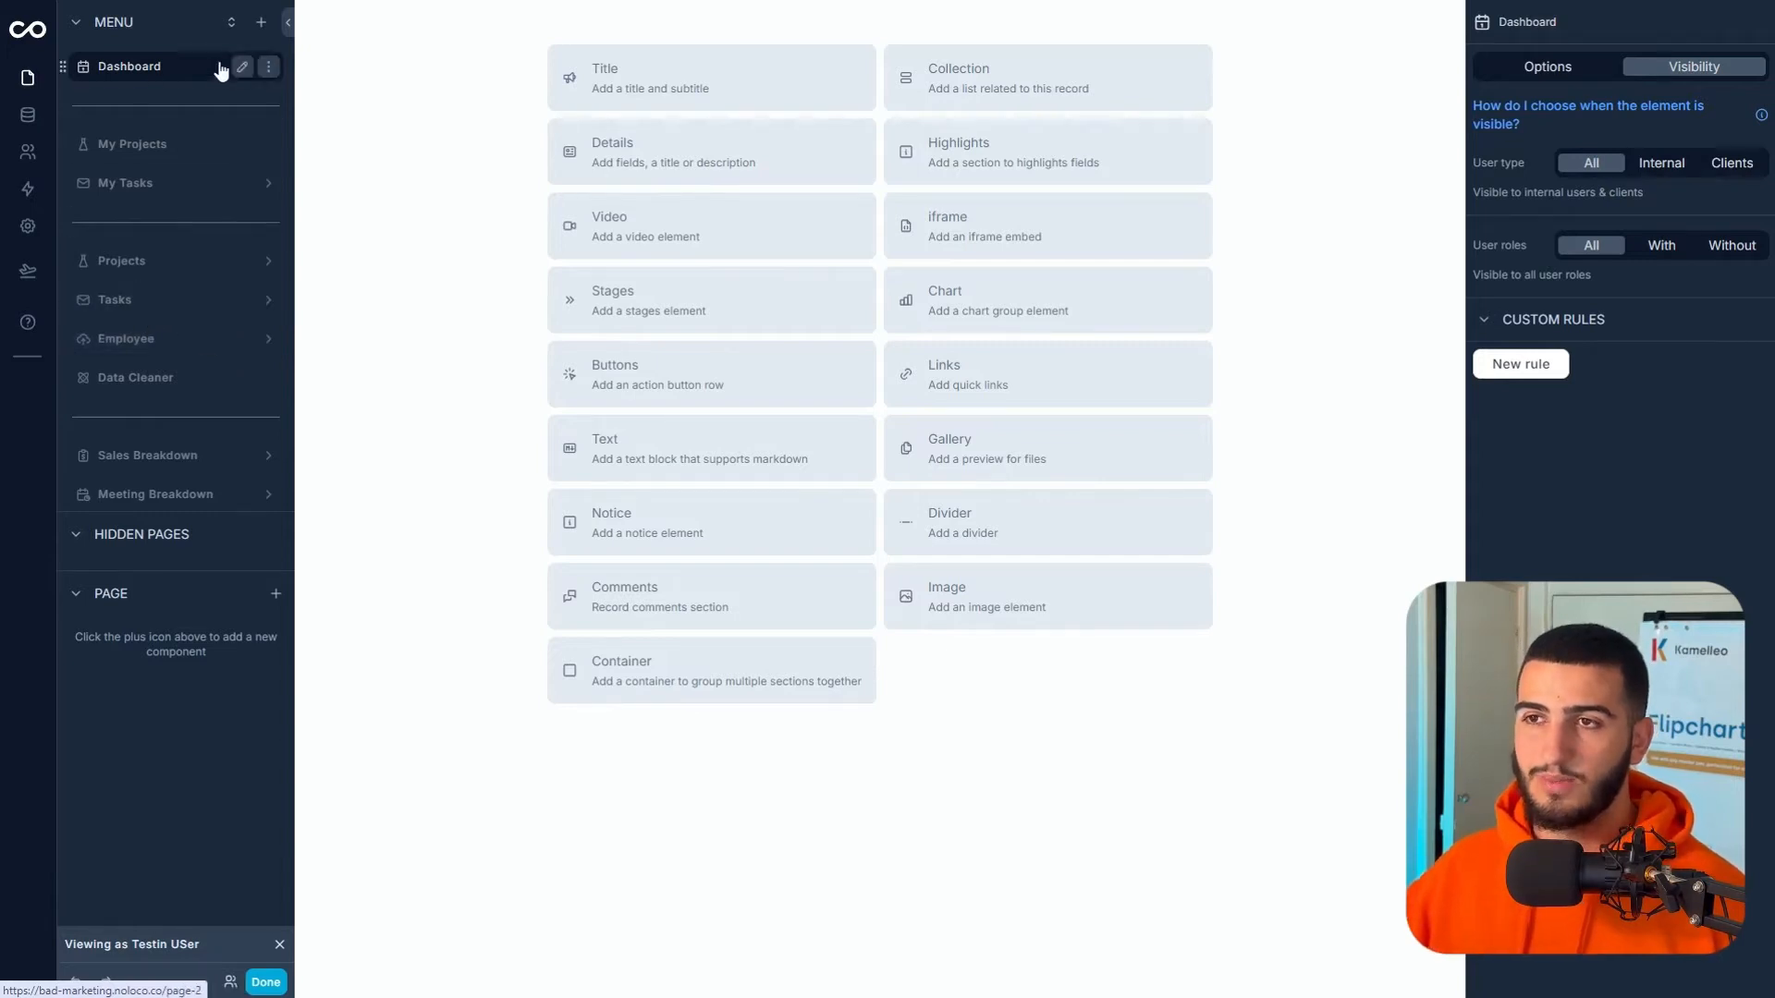
click(260, 23)
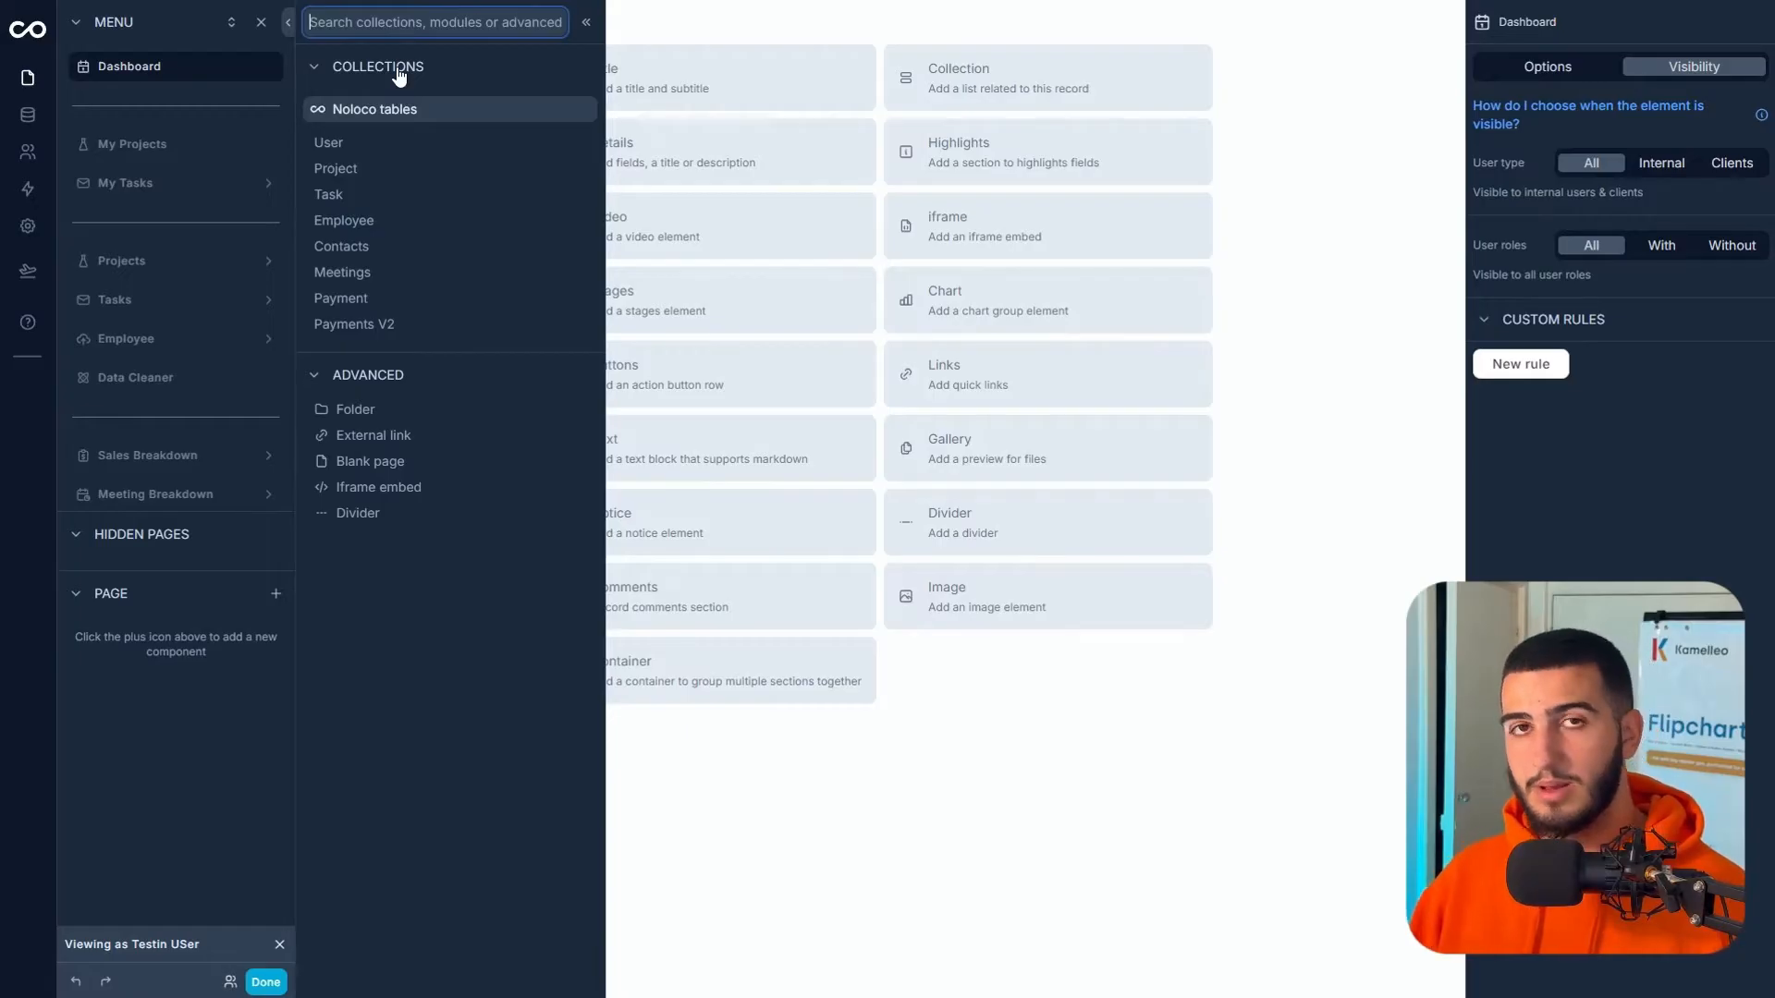
- Add a blank page named My Project, visible only to the Clients role, below My Tasks
click(508, 465)
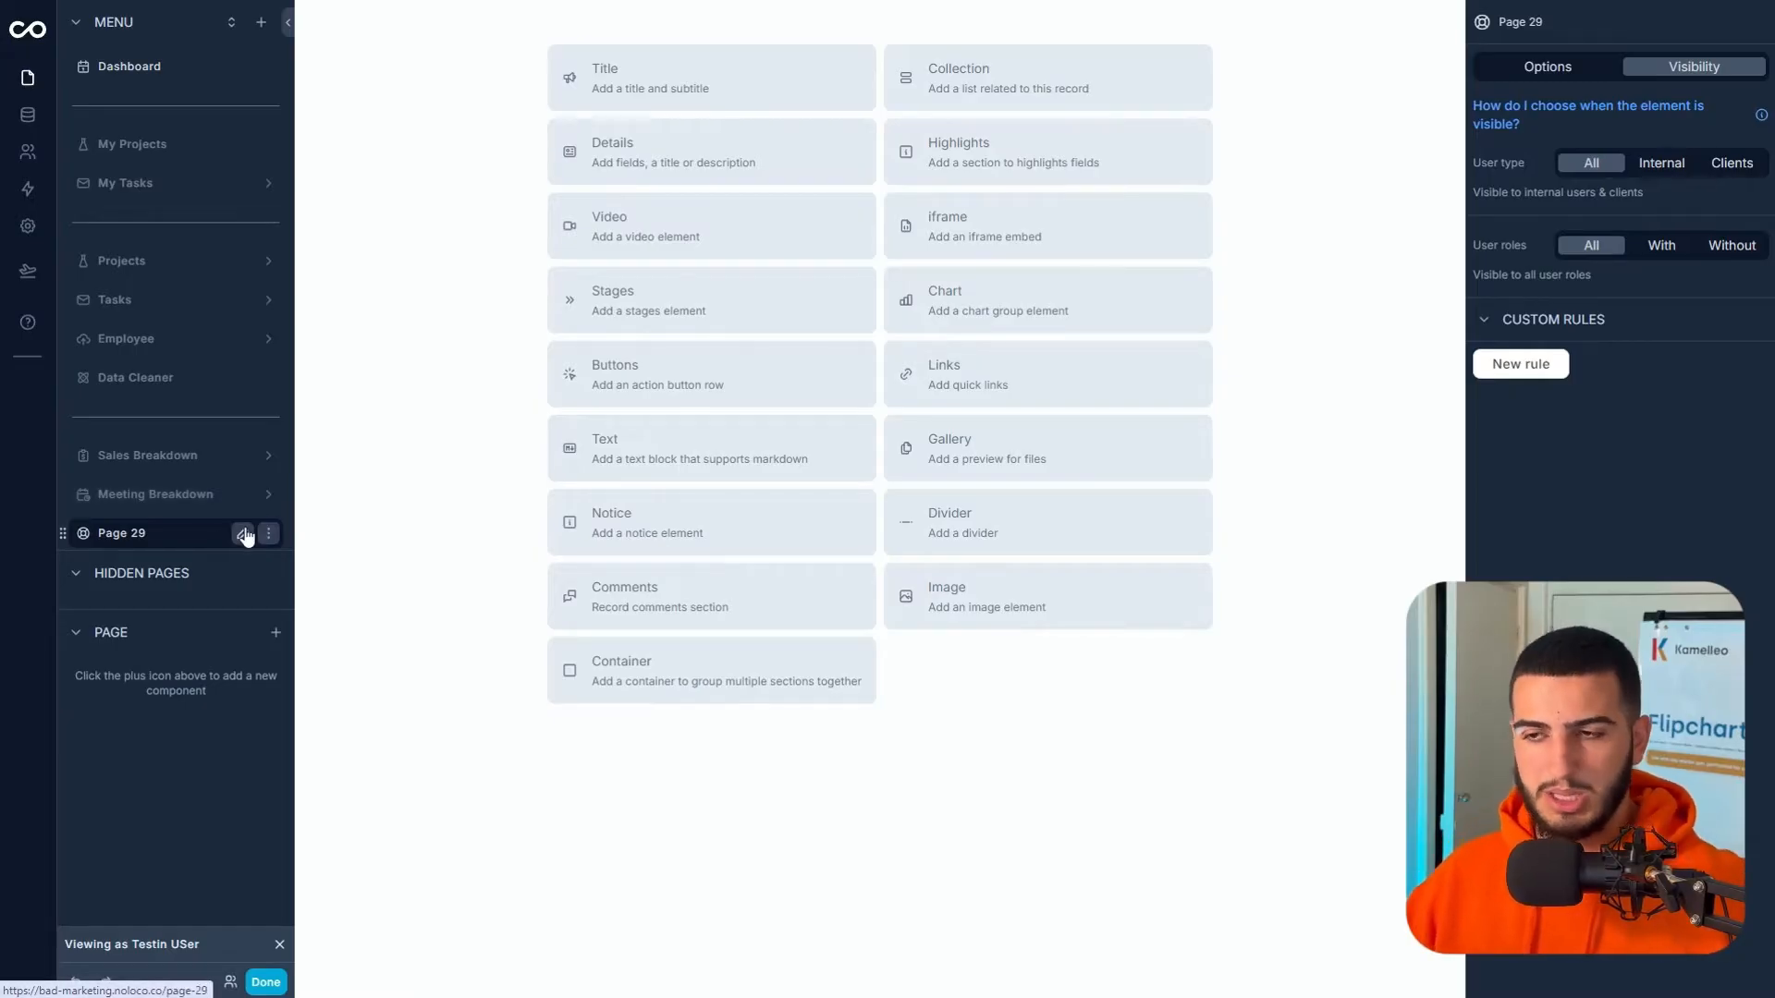
click(243, 534)
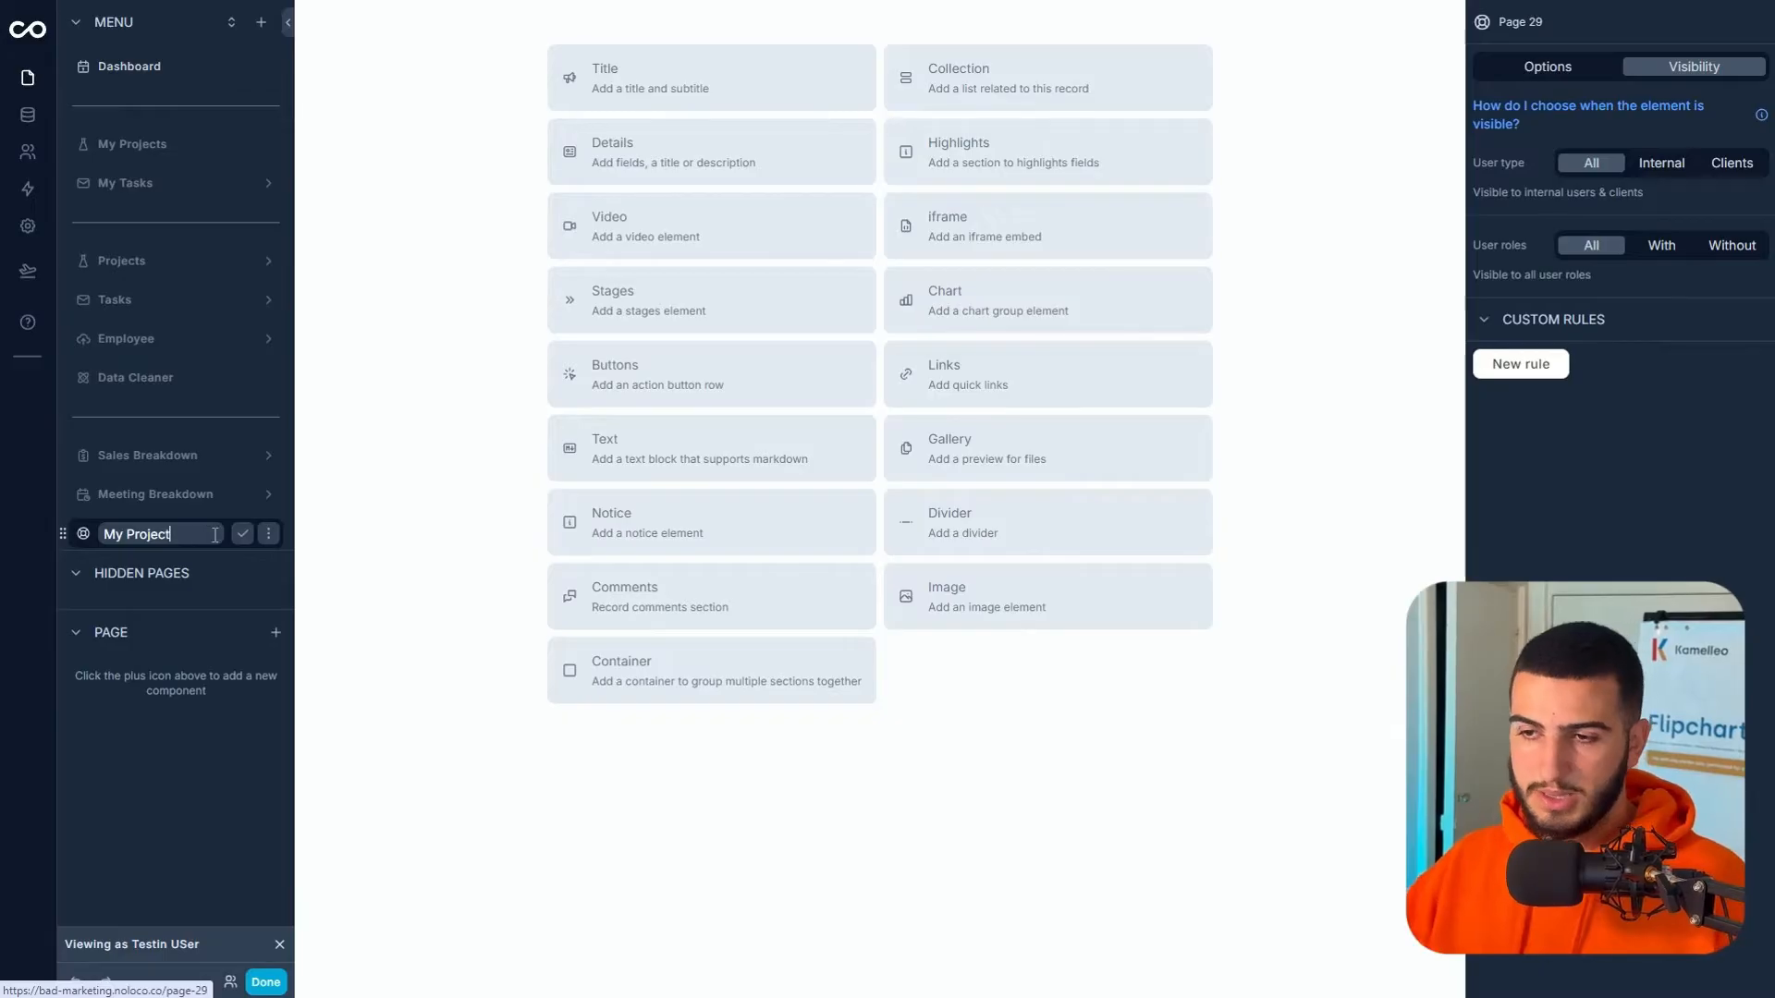
text(My Project)
key(Return)
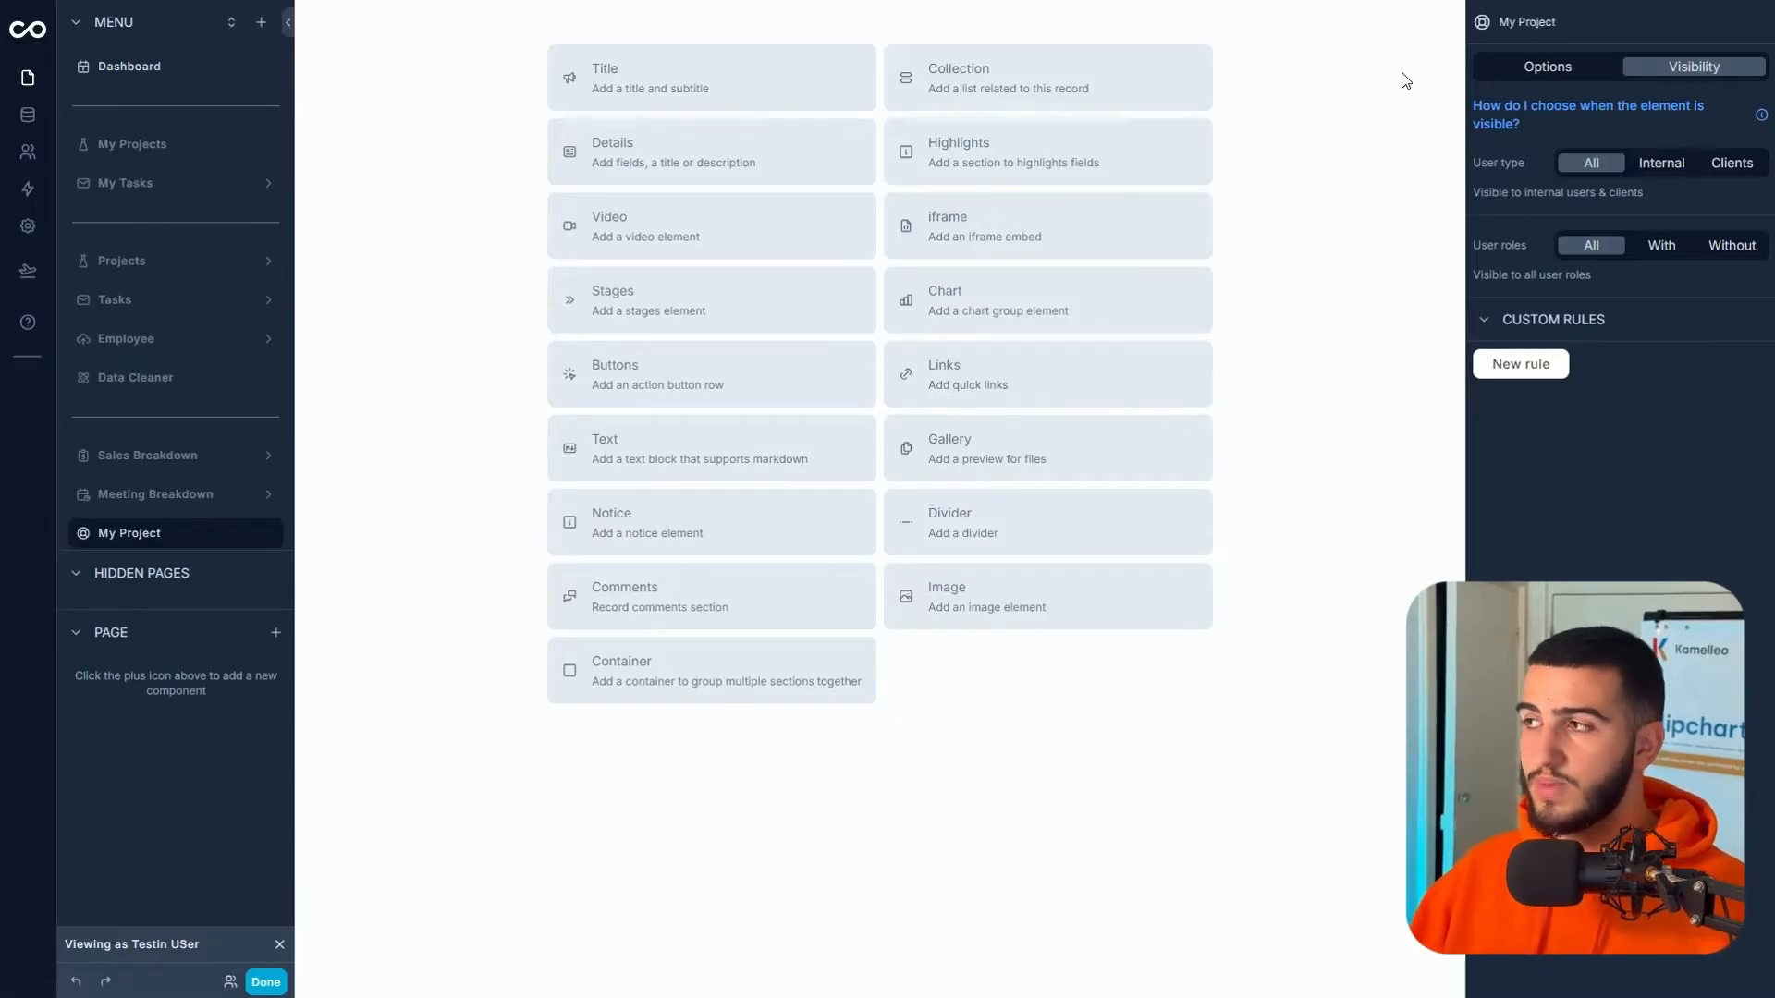
click(1725, 168)
click(1662, 246)
click(1573, 407)
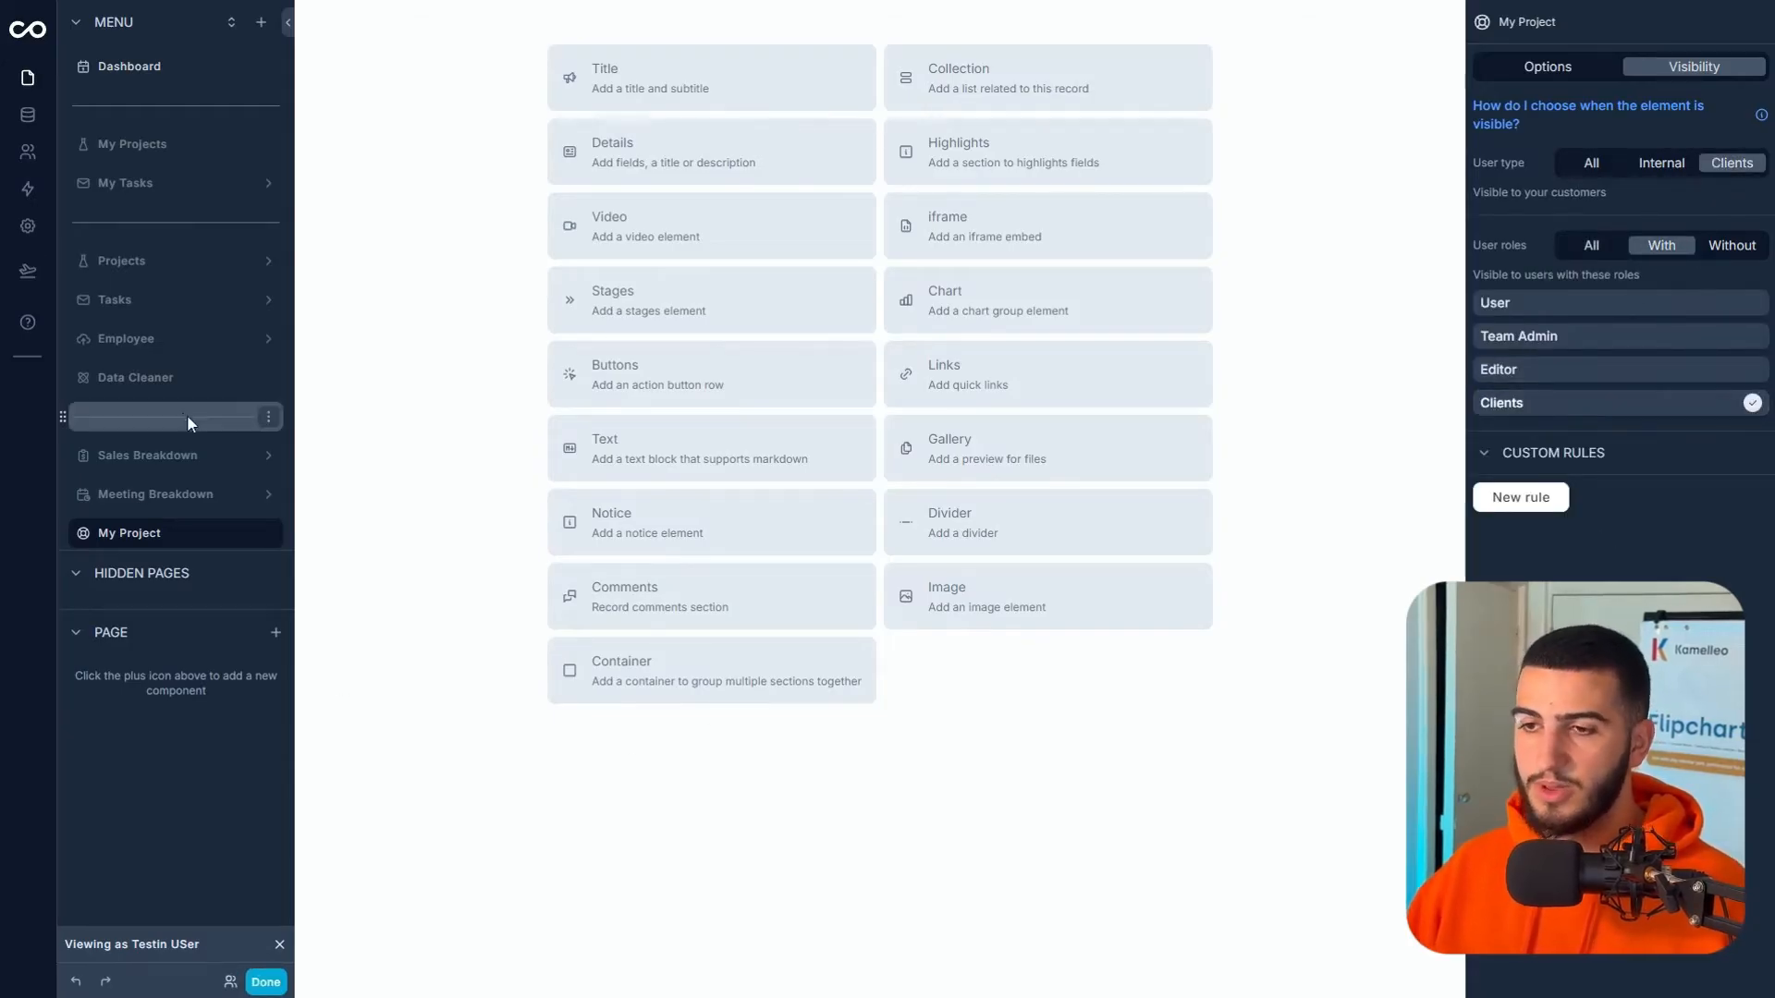
drag(62, 533, 102, 211)
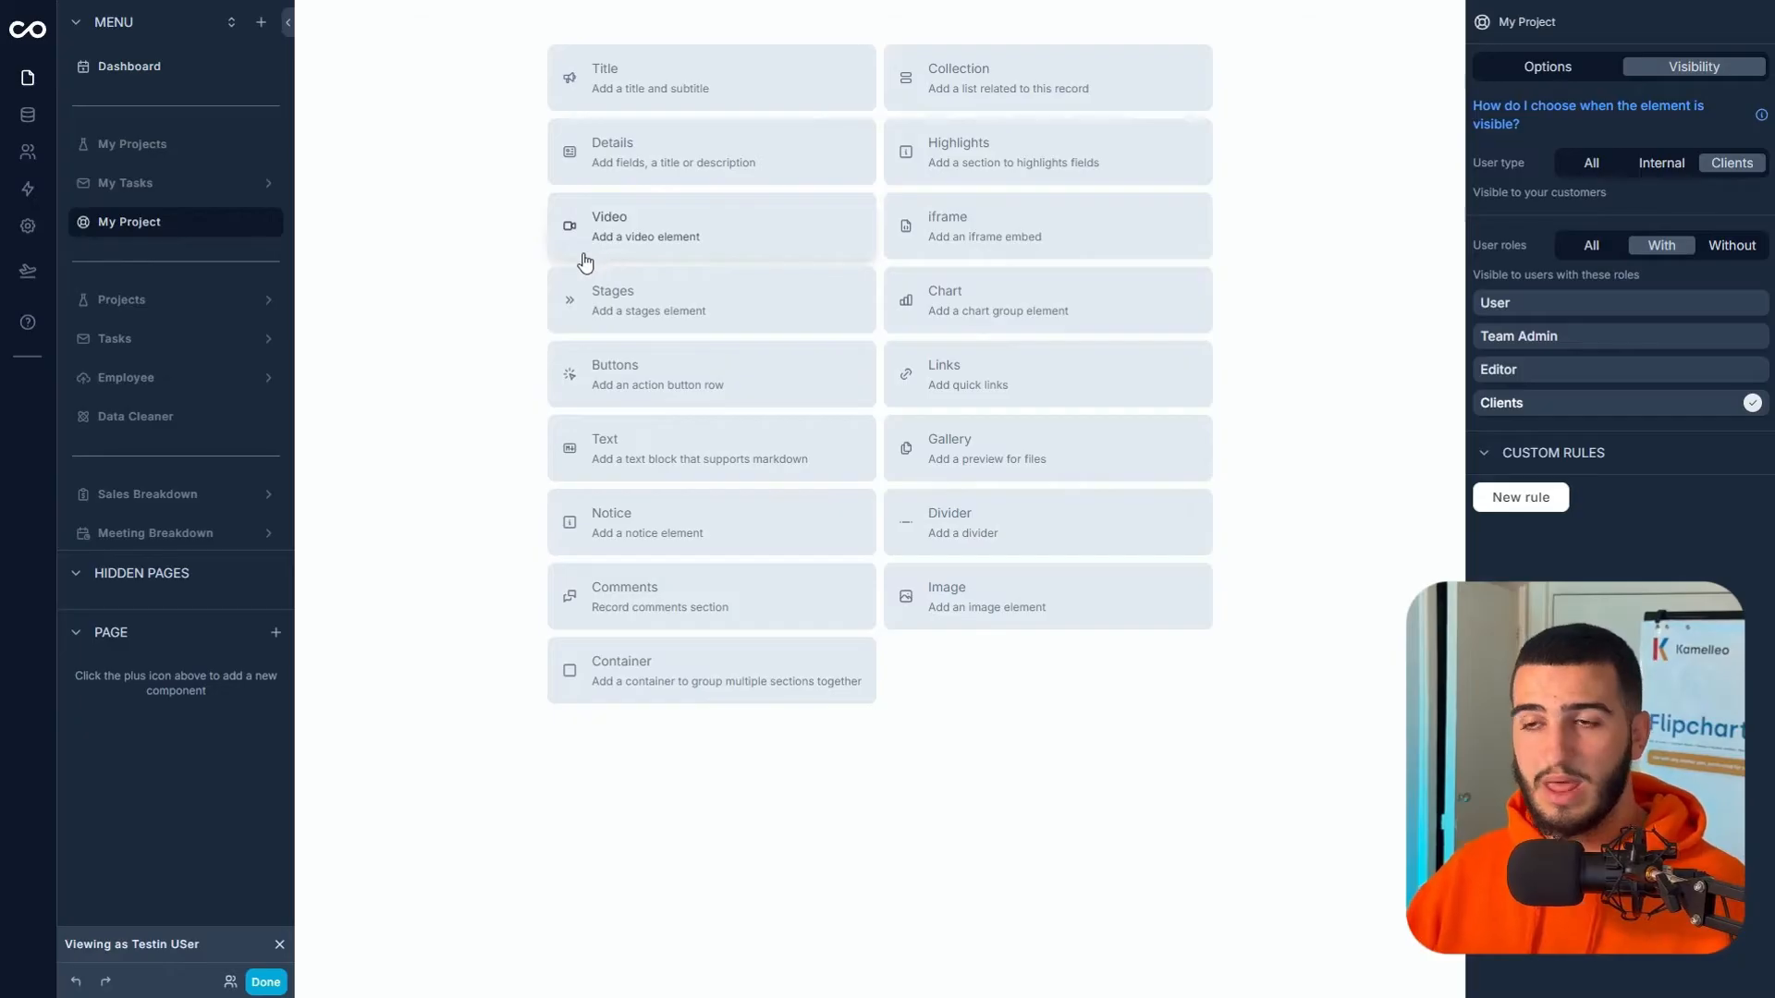
click(256, 23)
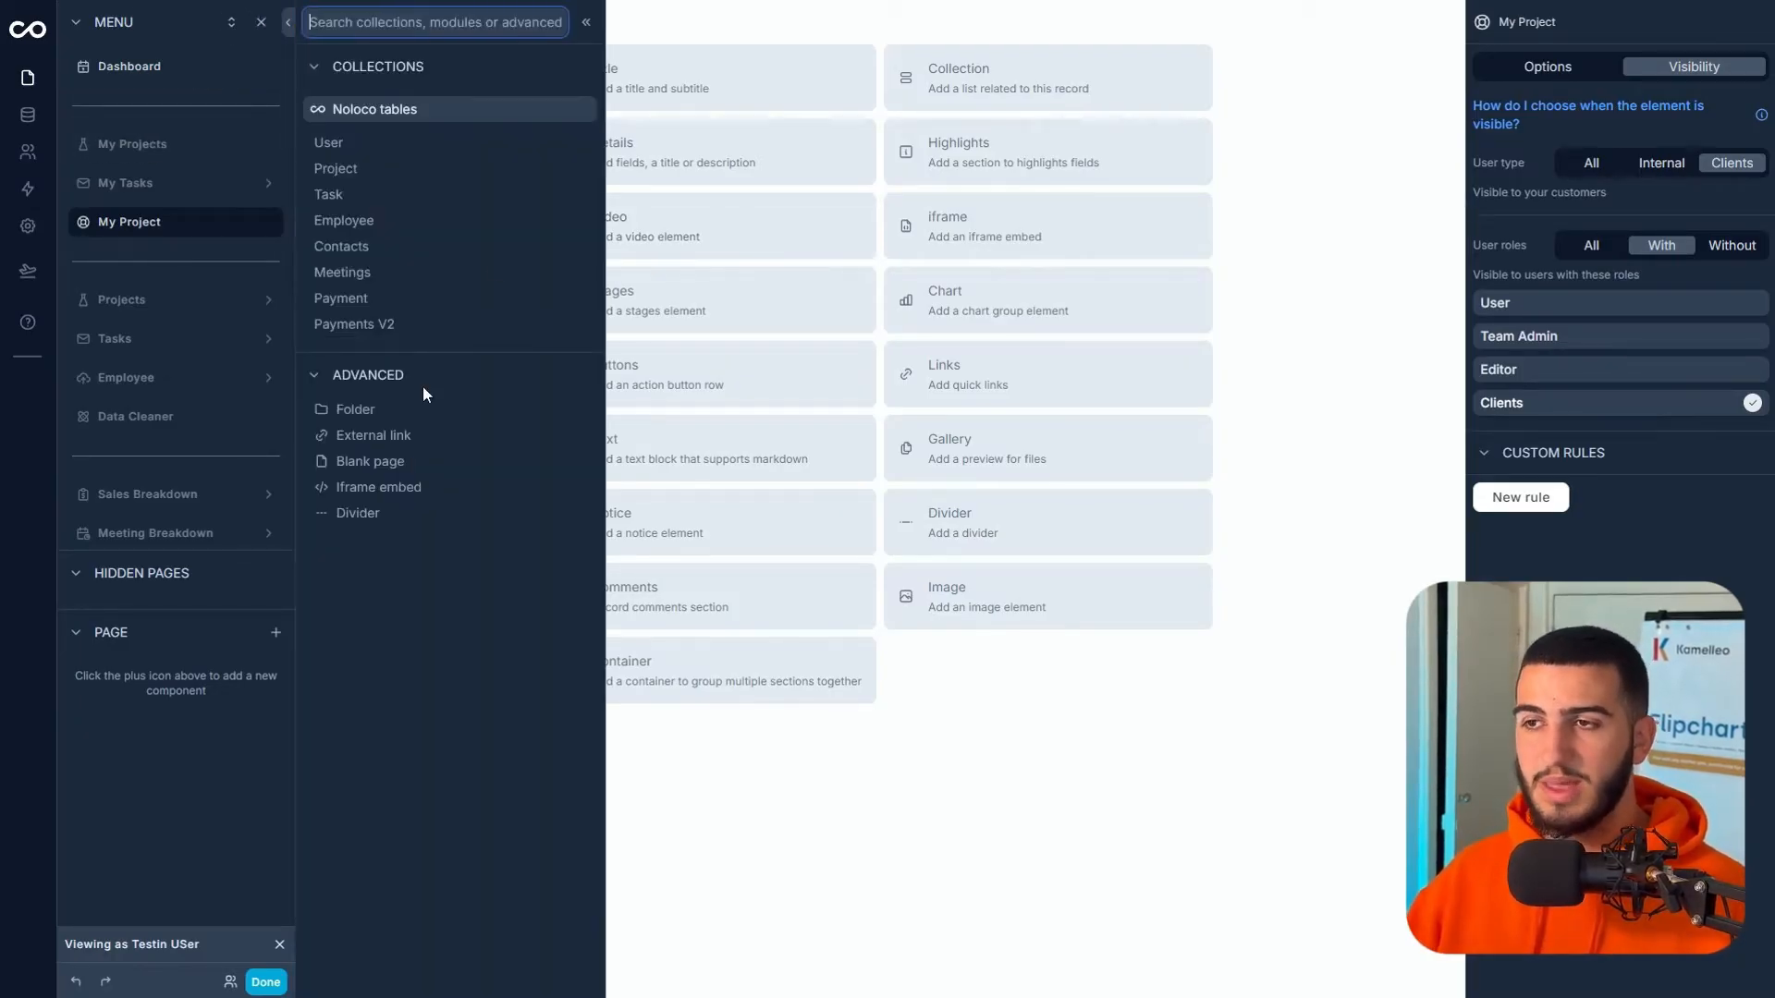
- Add a Task page named Project Tasks, Clients-role only, placed below My Project
click(397, 194)
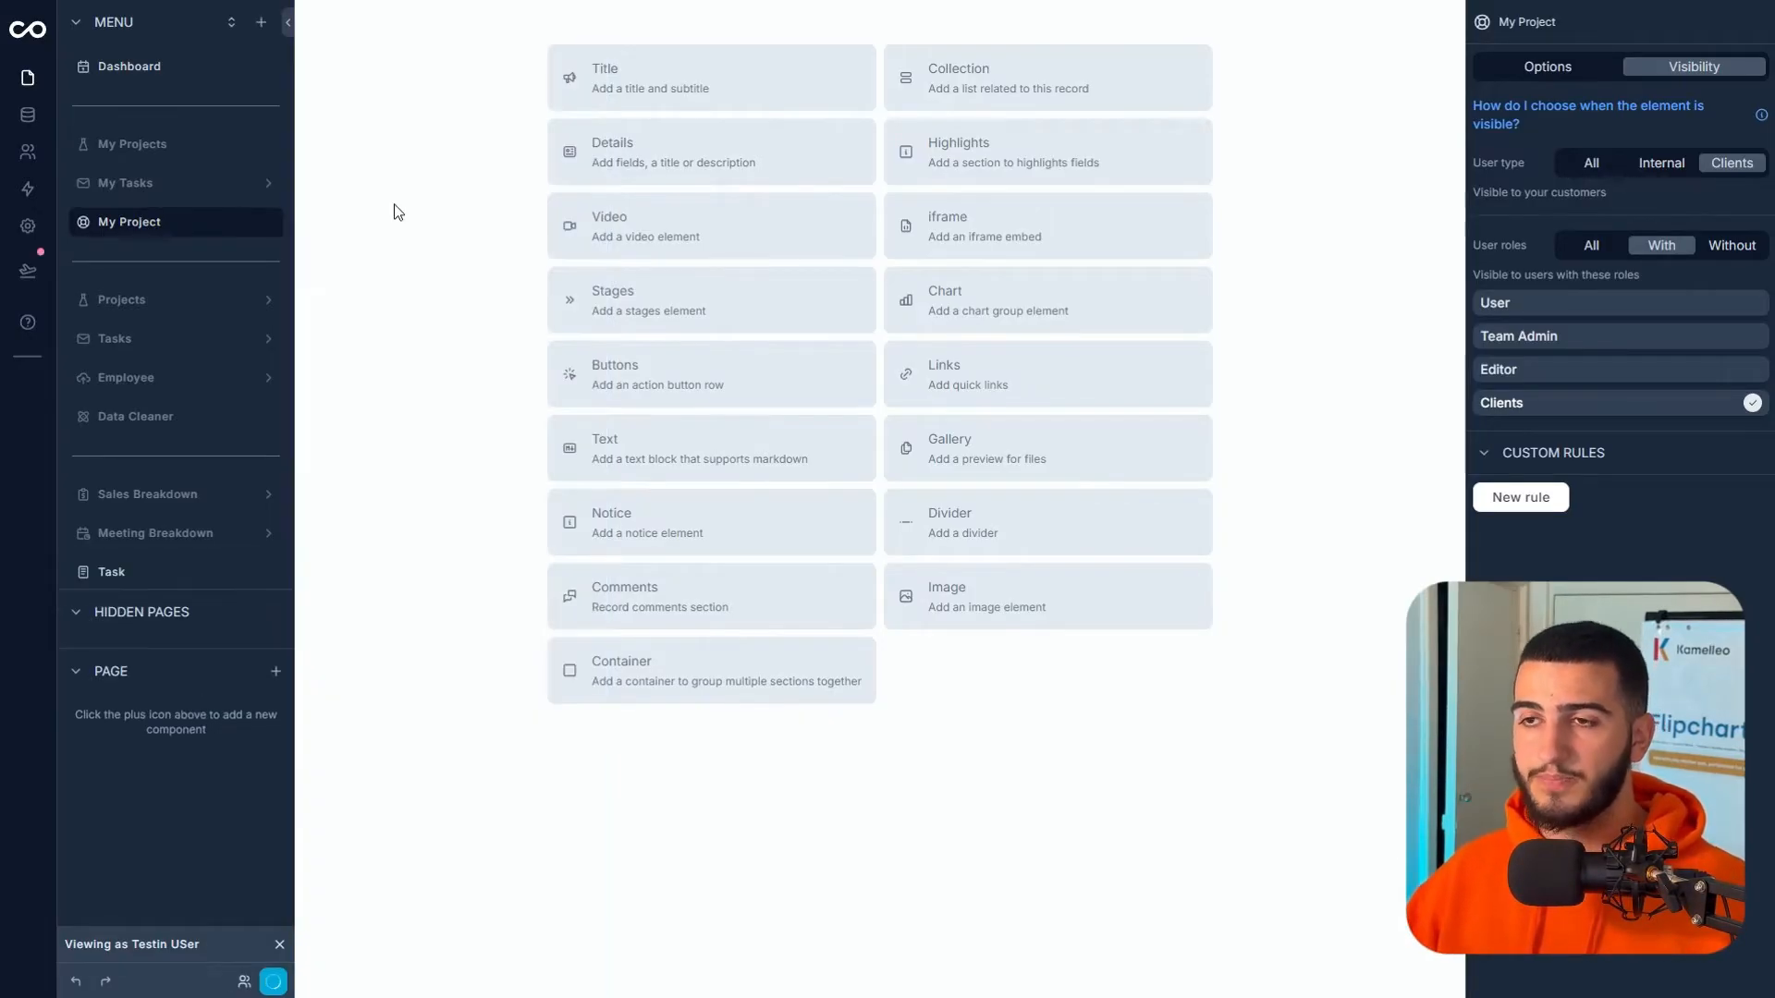
double_click(186, 573)
text(P)
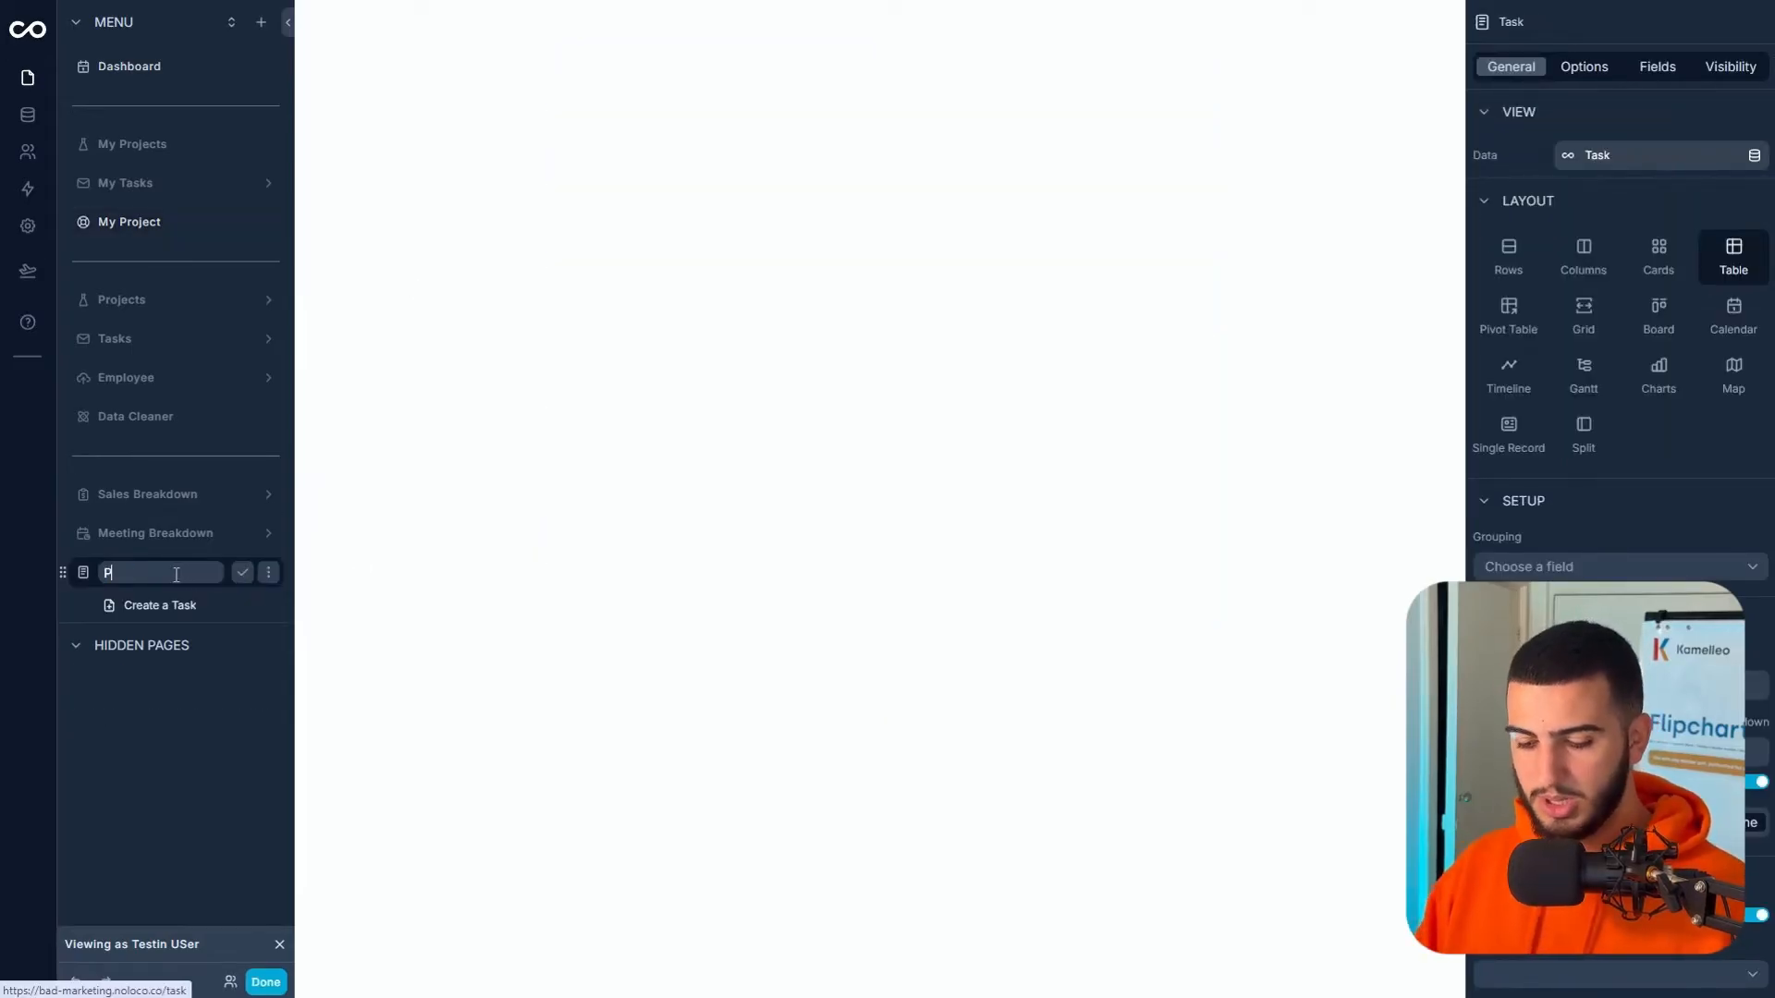
text(roject Tasks)
click(241, 573)
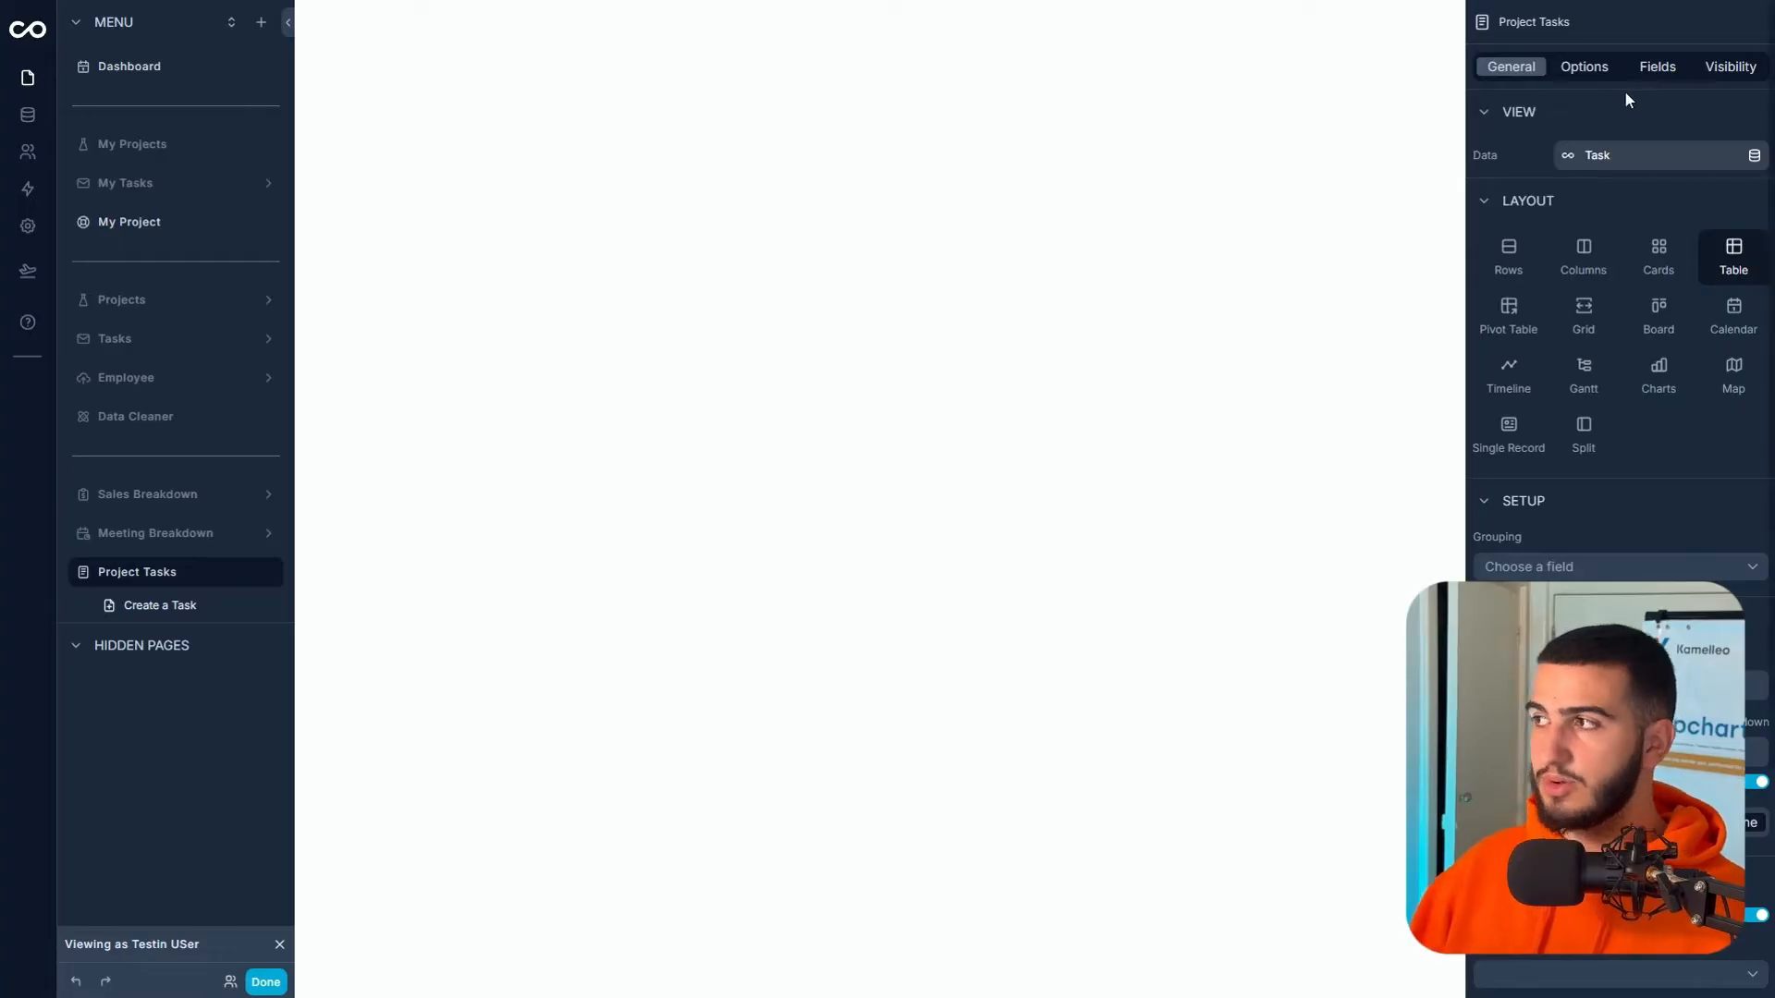
click(1716, 73)
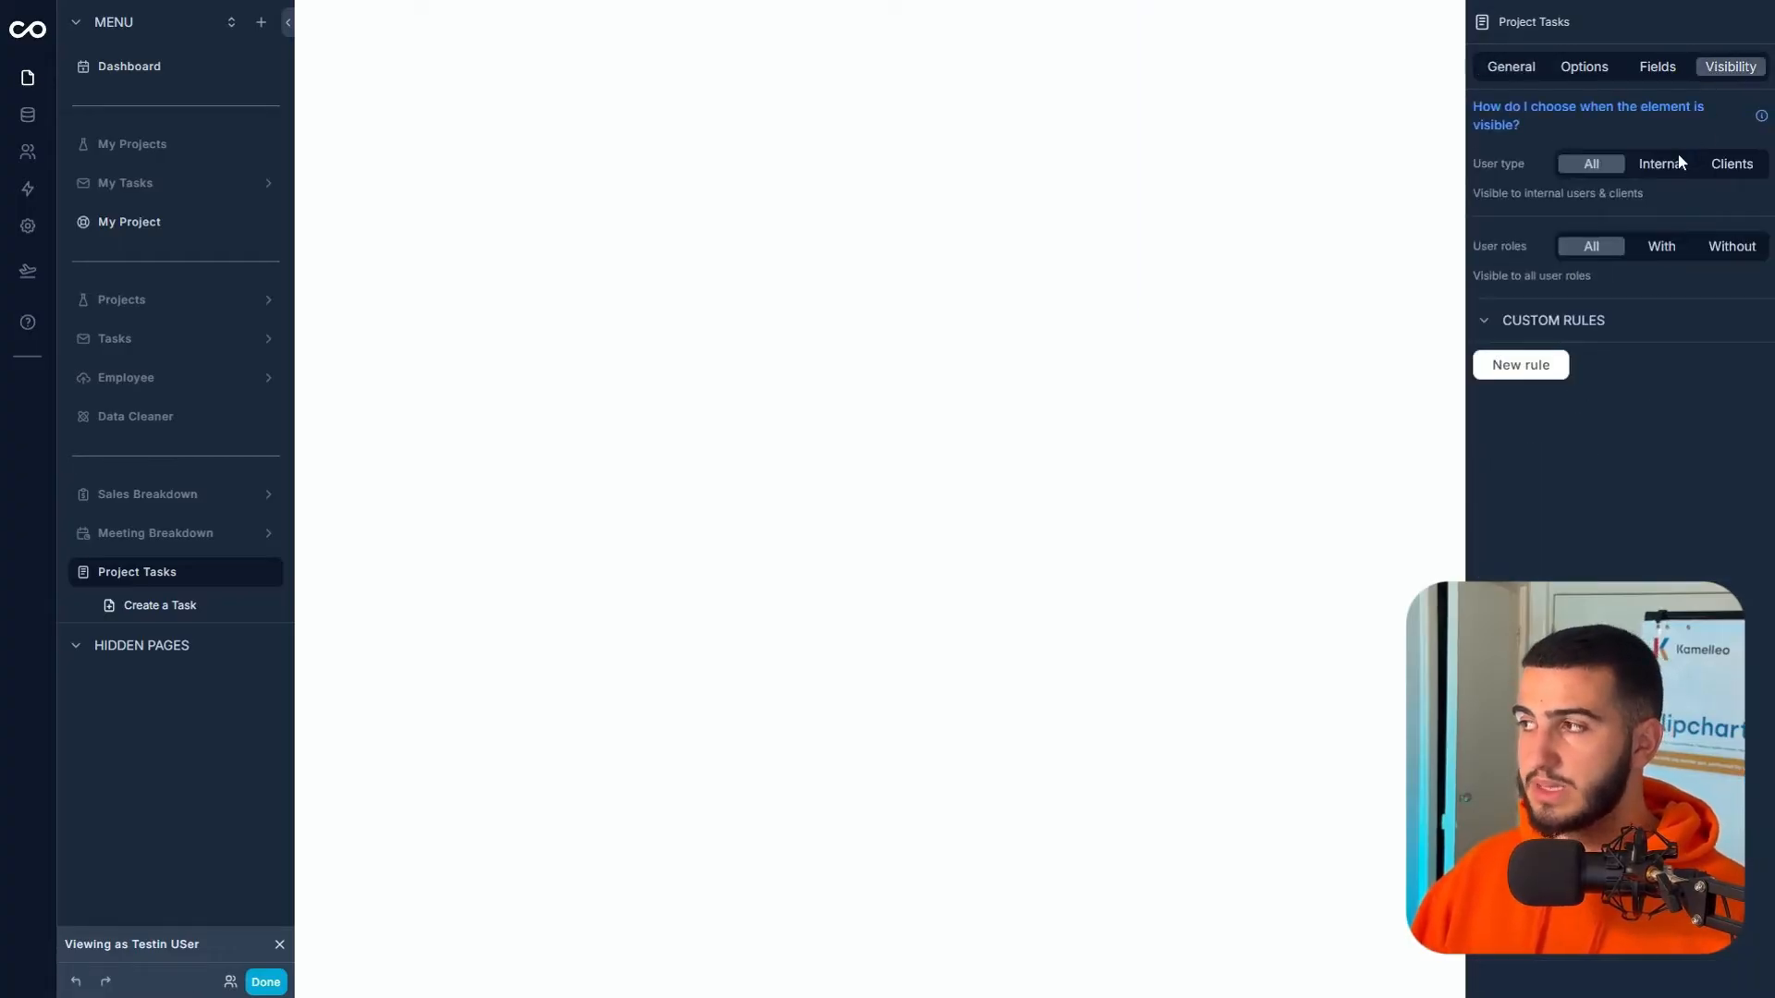
click(1724, 166)
click(1654, 250)
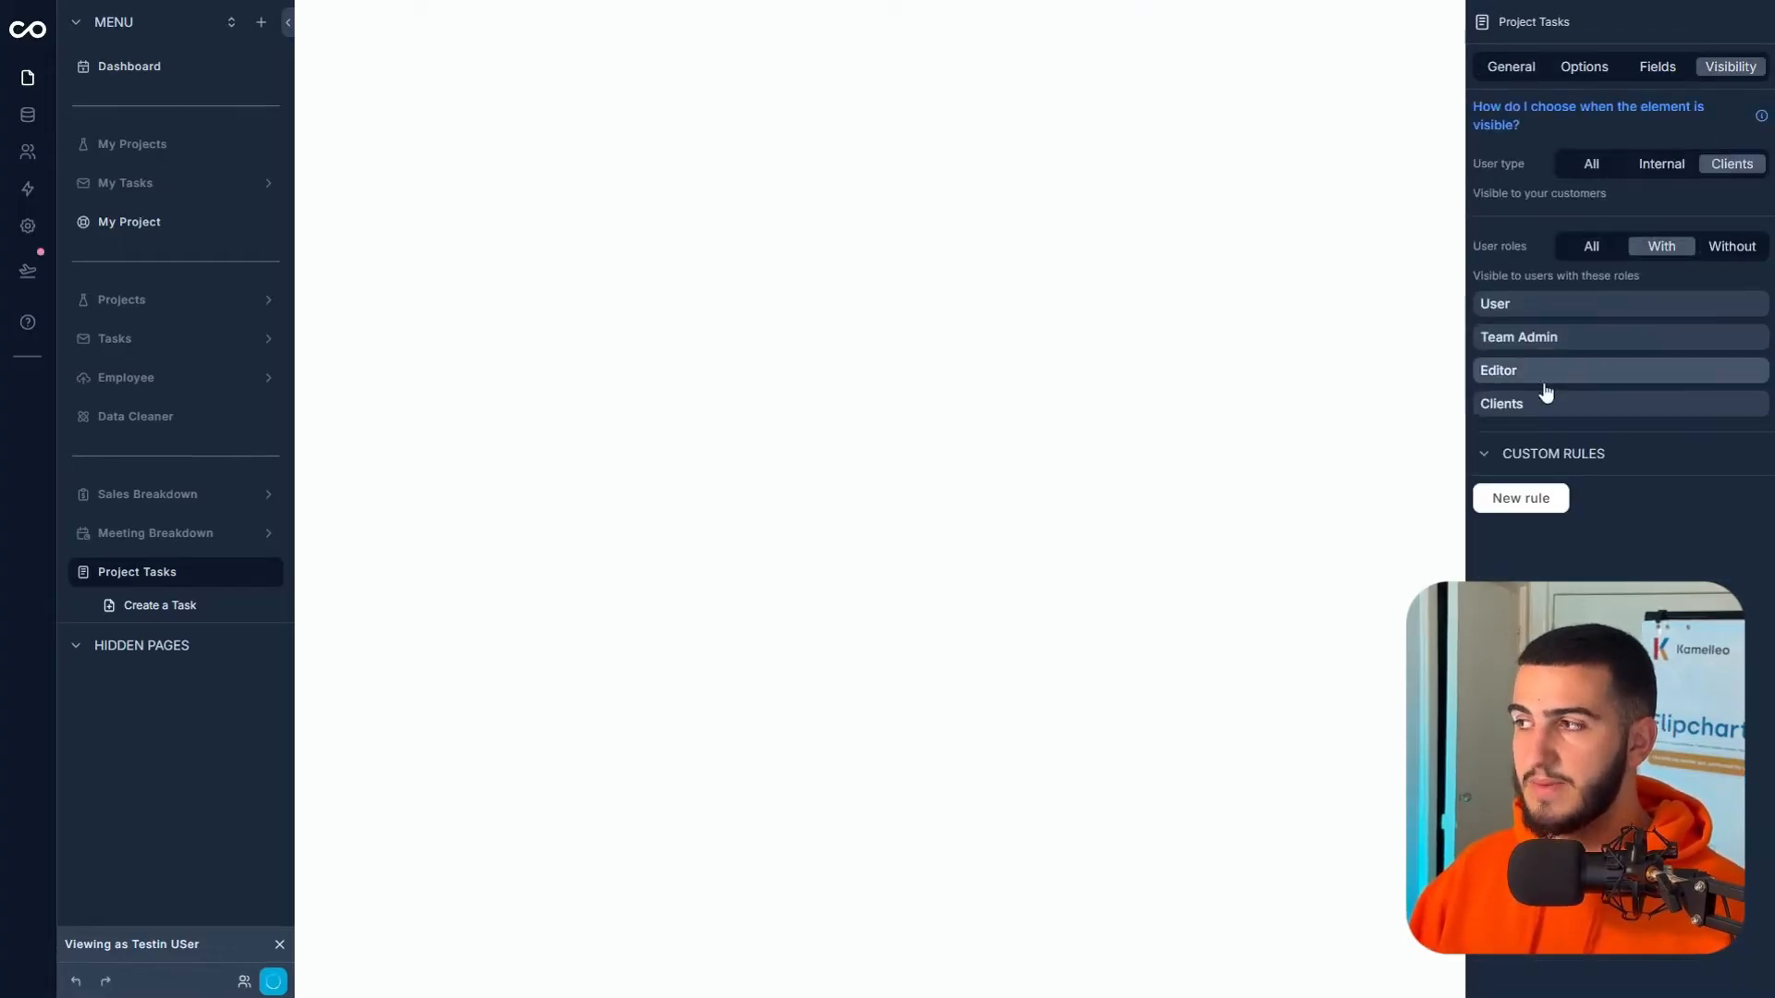
click(1544, 407)
drag(75, 582, 127, 289)
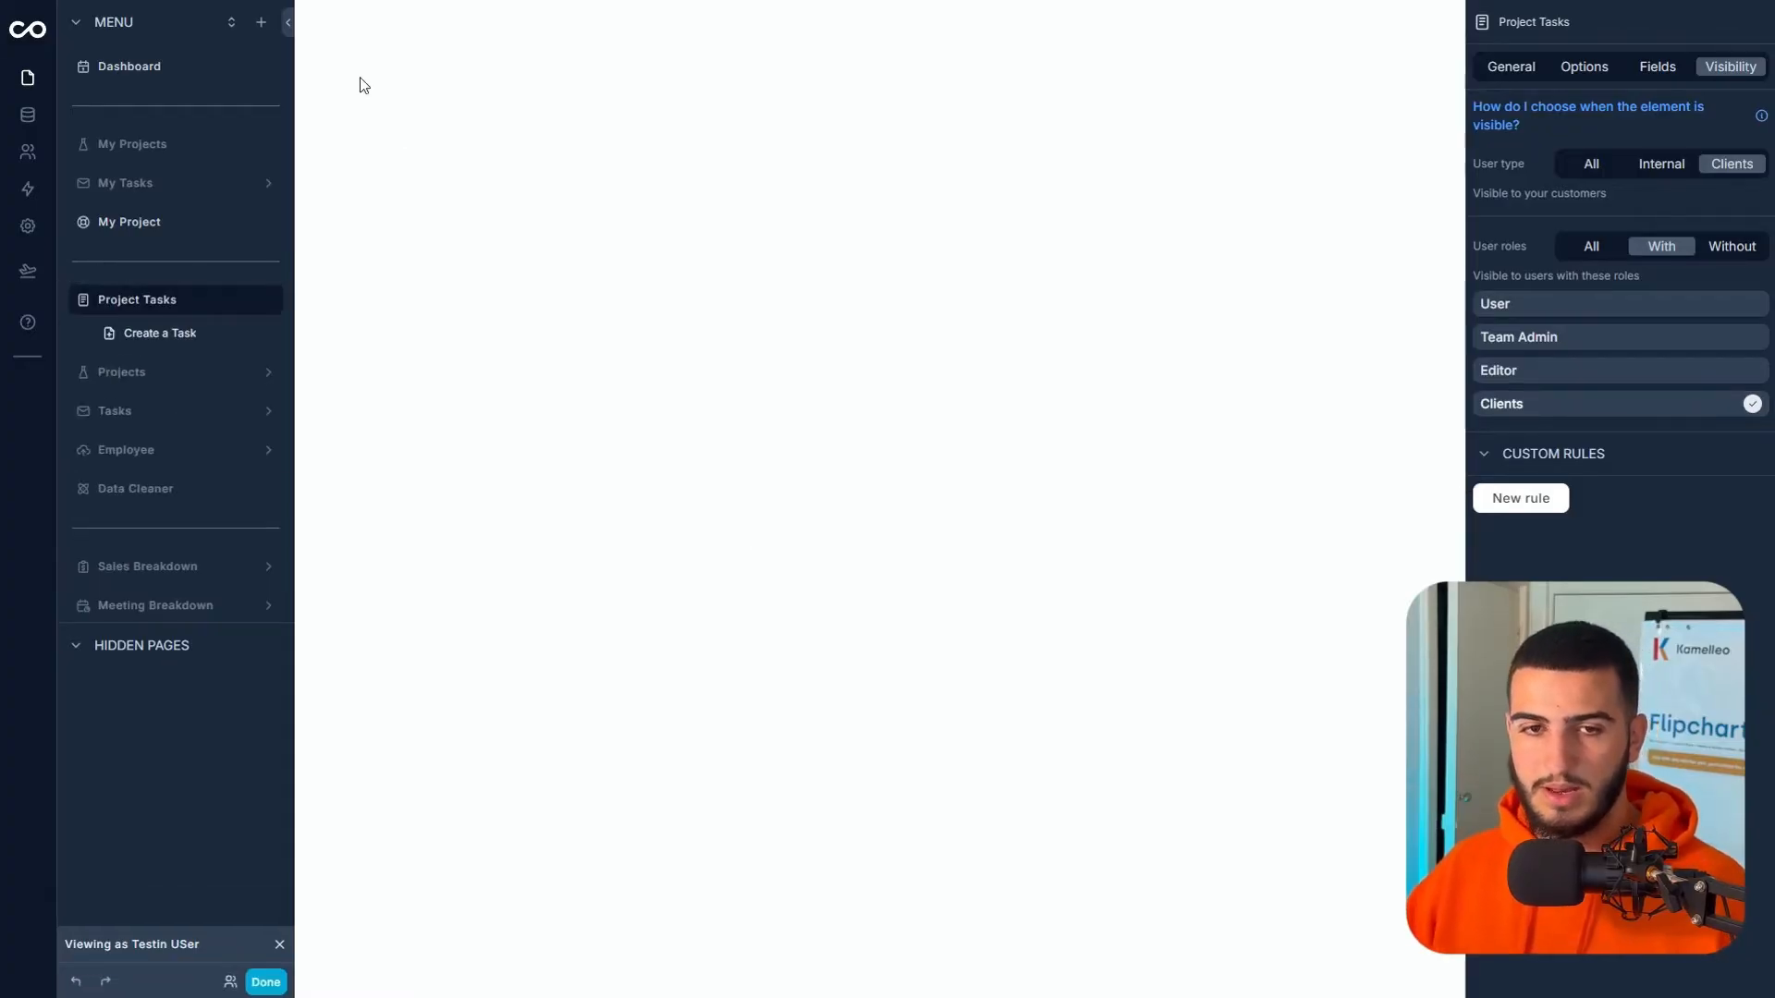
- Add a Meetings page named My Meetings, Clients-role only, placed below Project Tasks
click(260, 22)
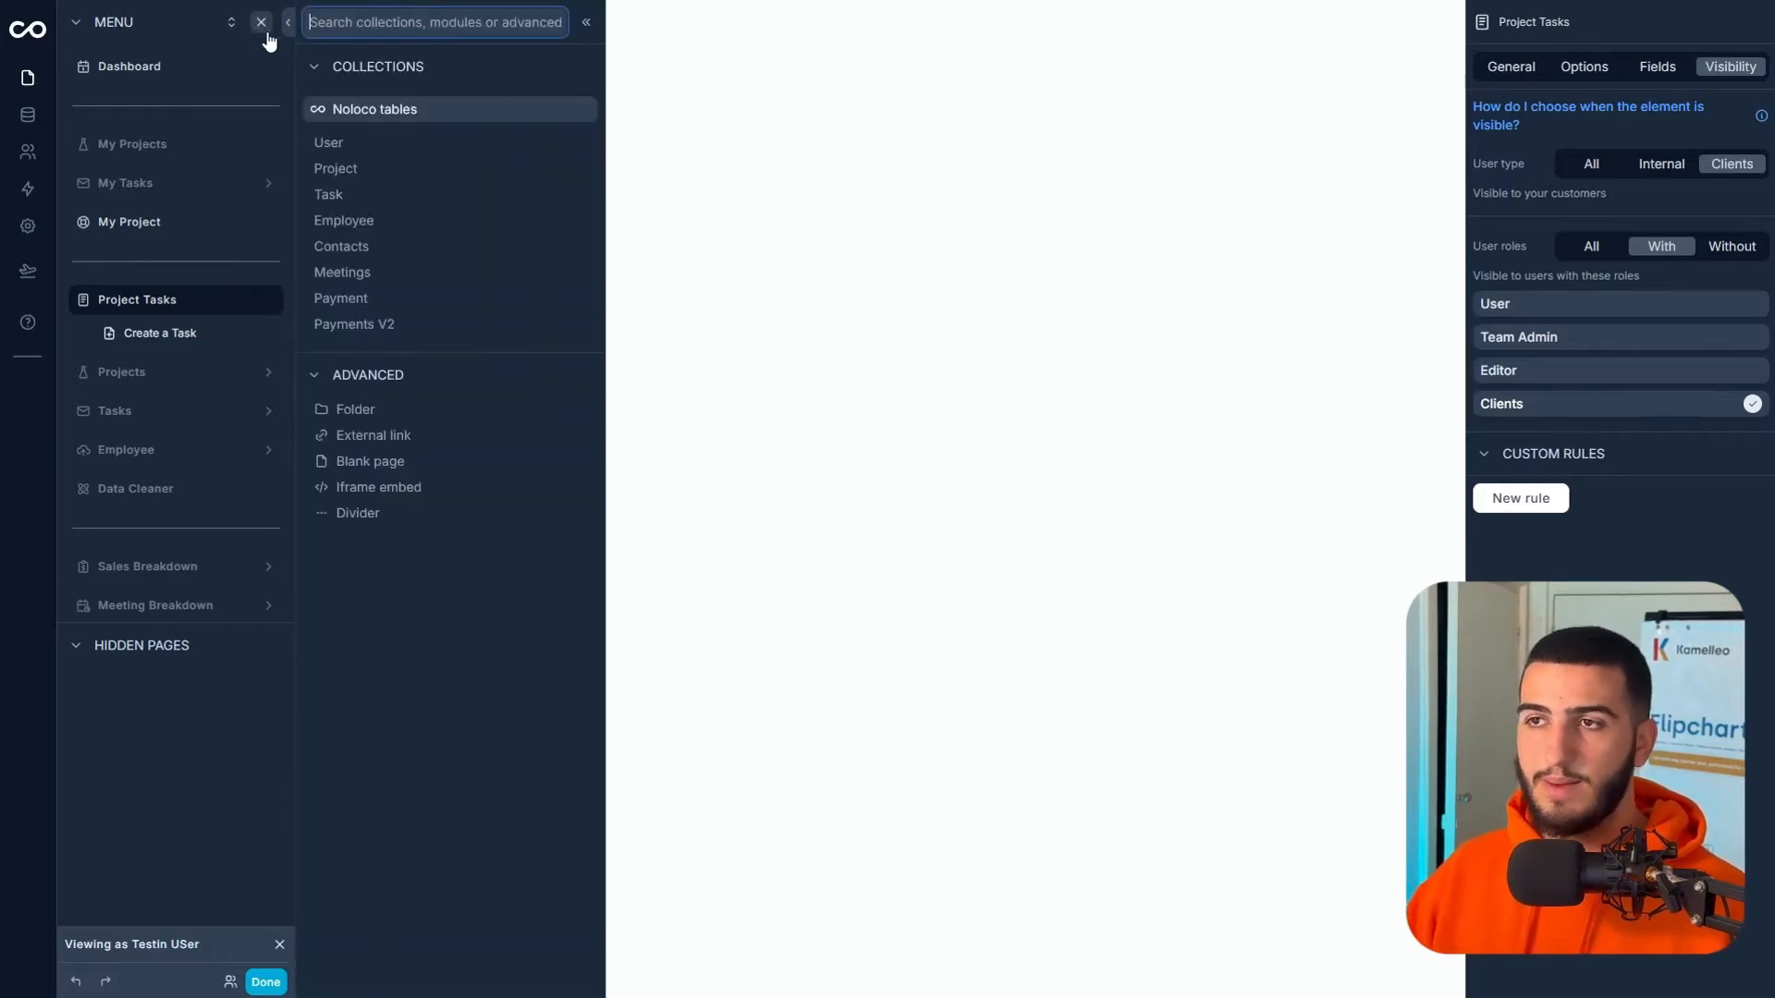
click(404, 274)
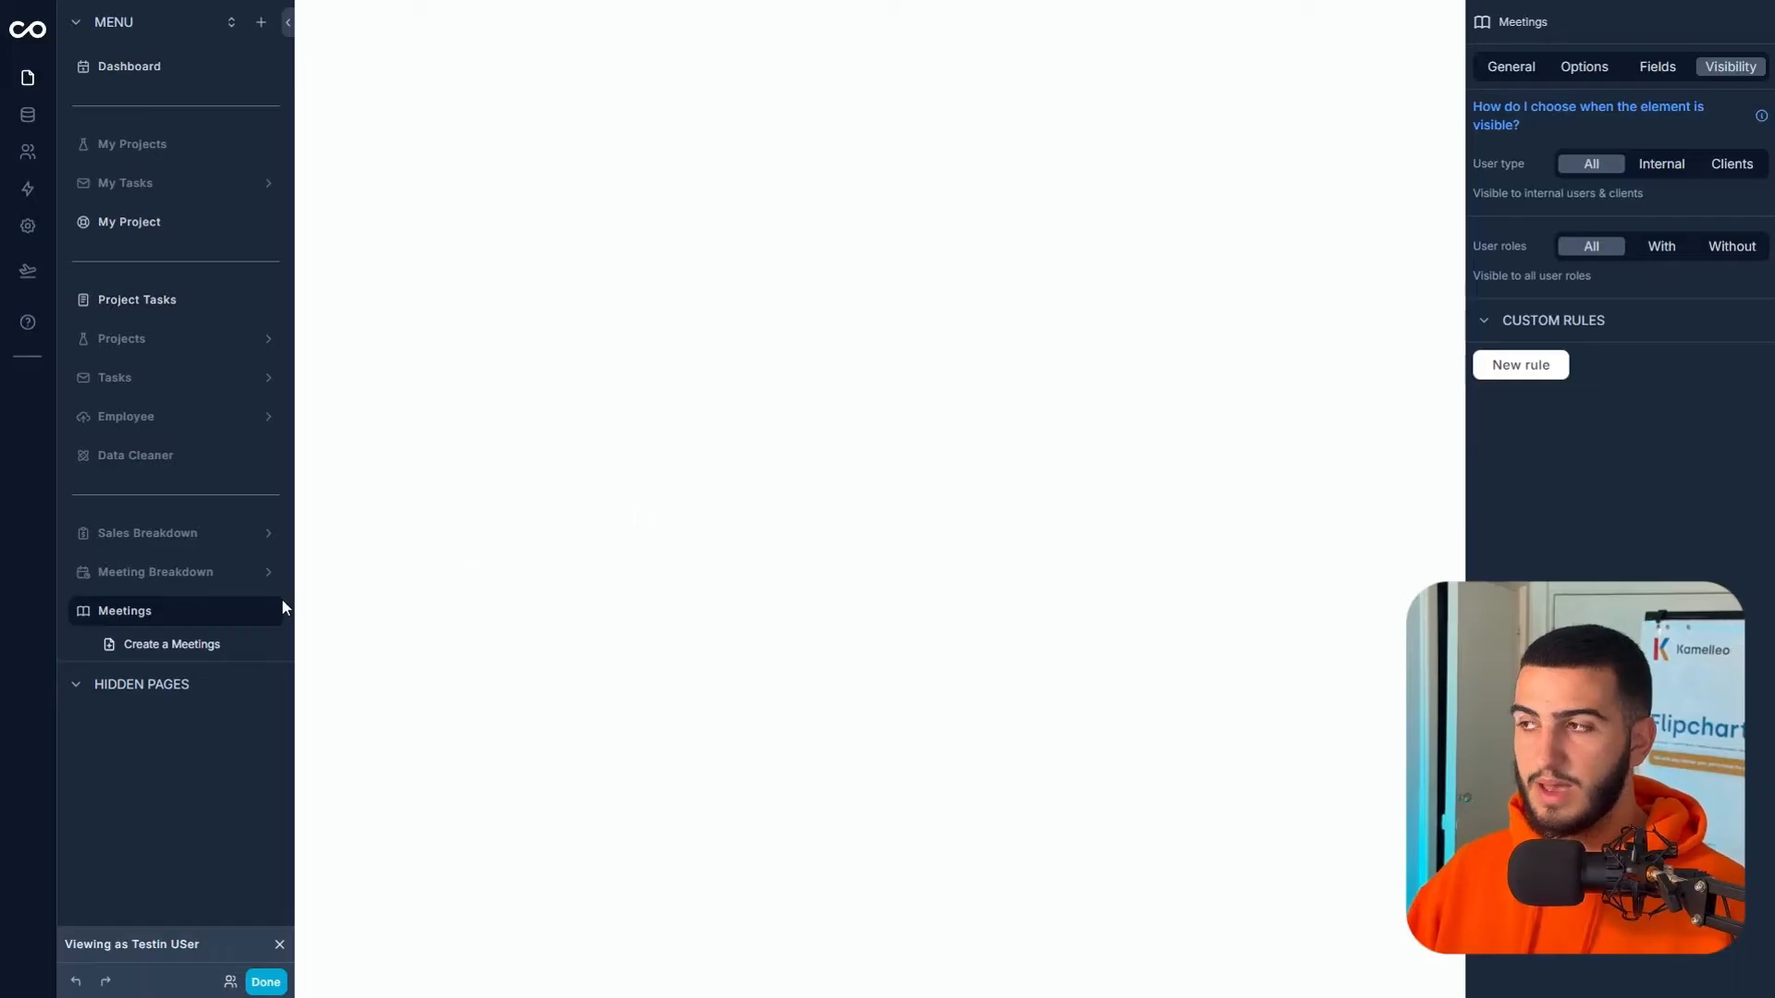
click(242, 611)
text(My)
key(Return)
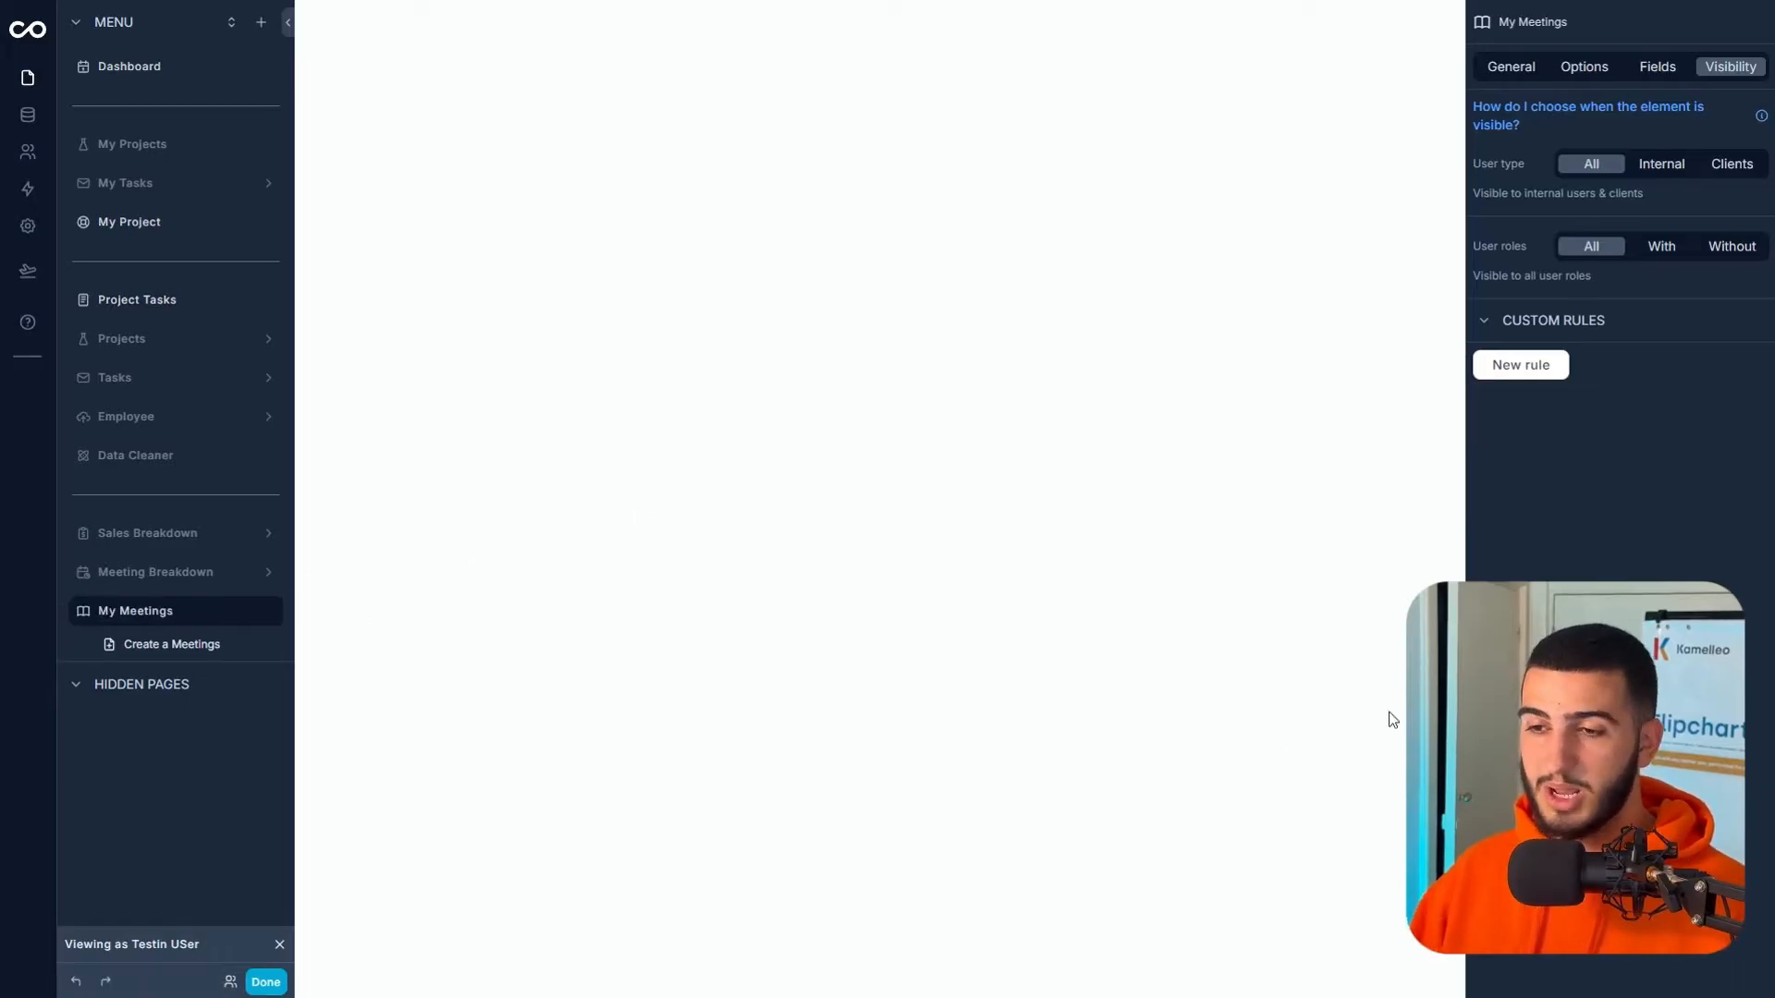
click(1725, 165)
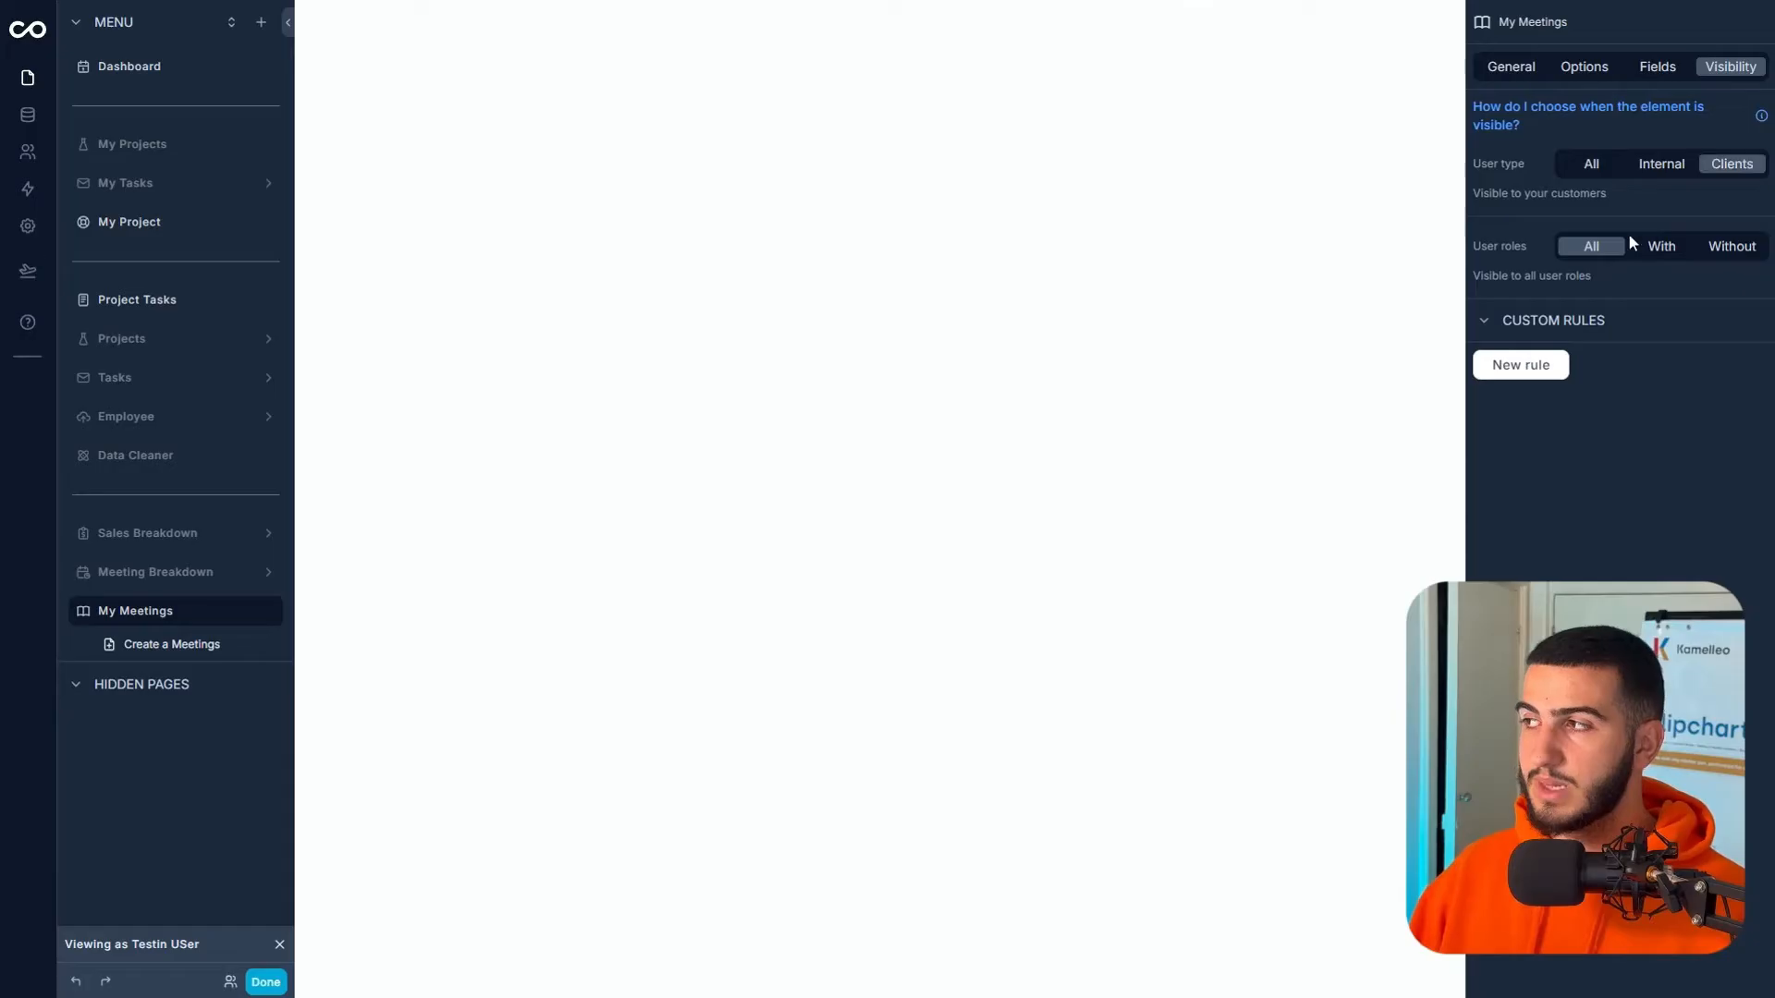
click(1677, 251)
click(1557, 407)
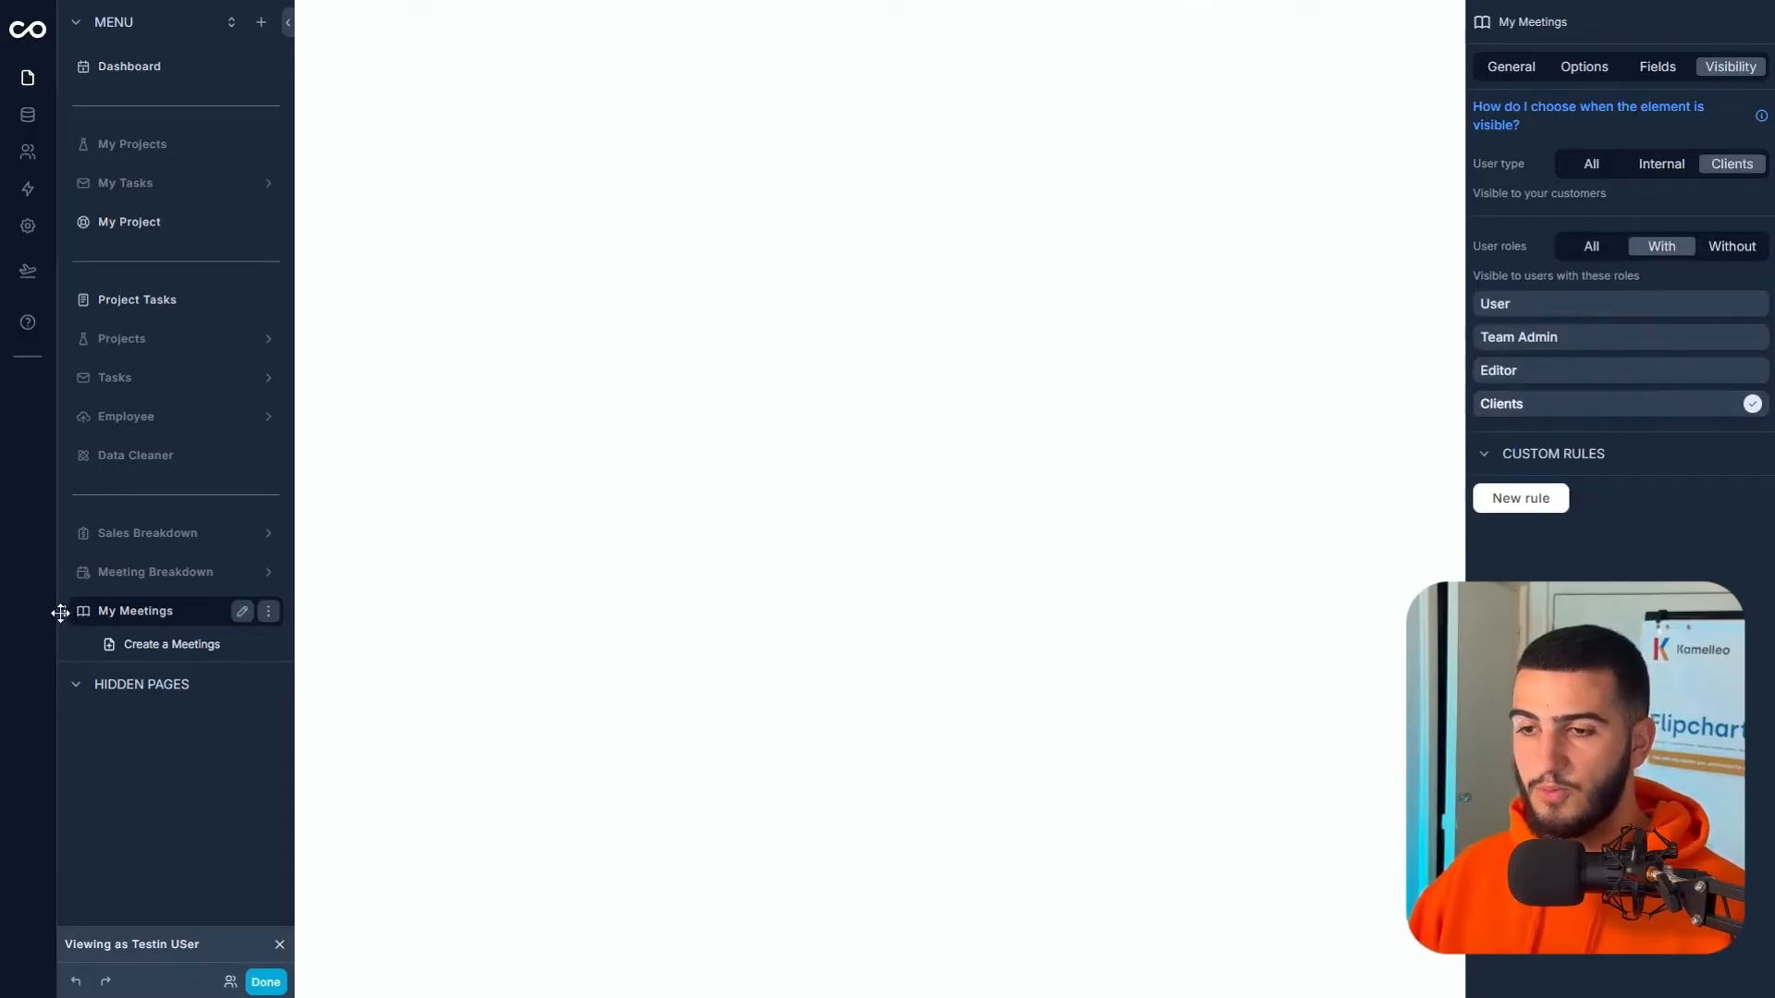
drag(61, 612, 108, 319)
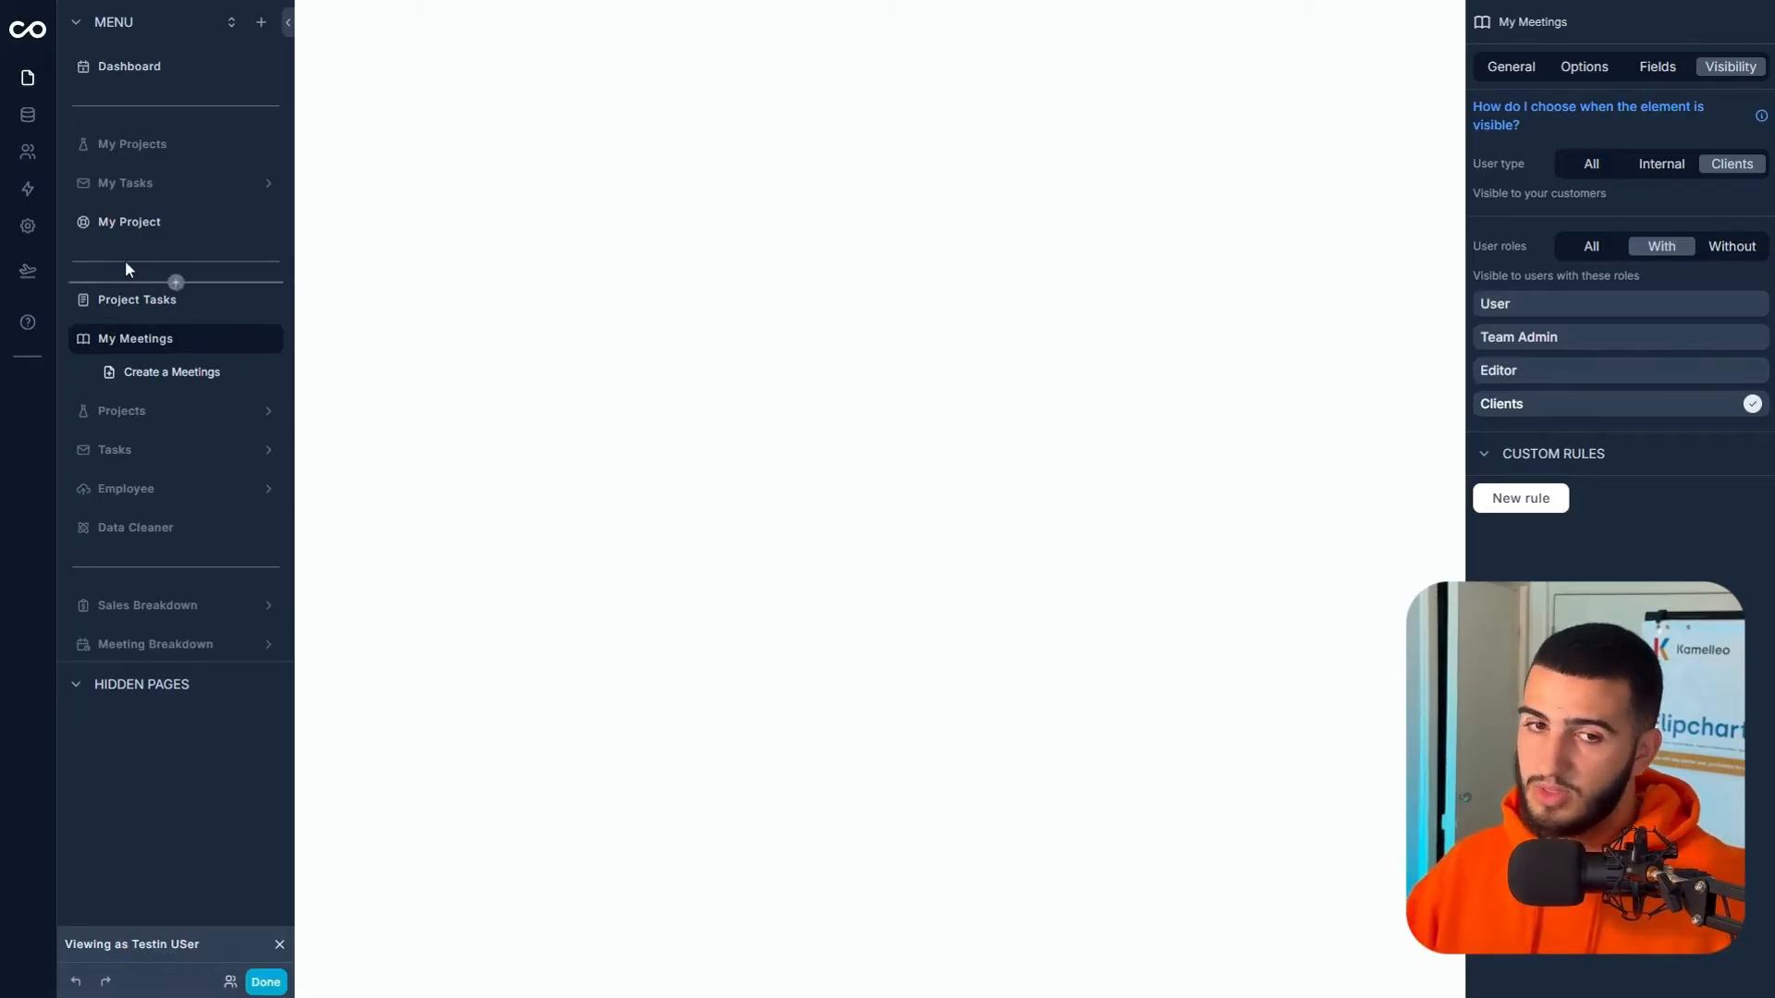
- Add a Payments V2 page below My Meetings, renamed Payments and limited to the Clients role
click(261, 22)
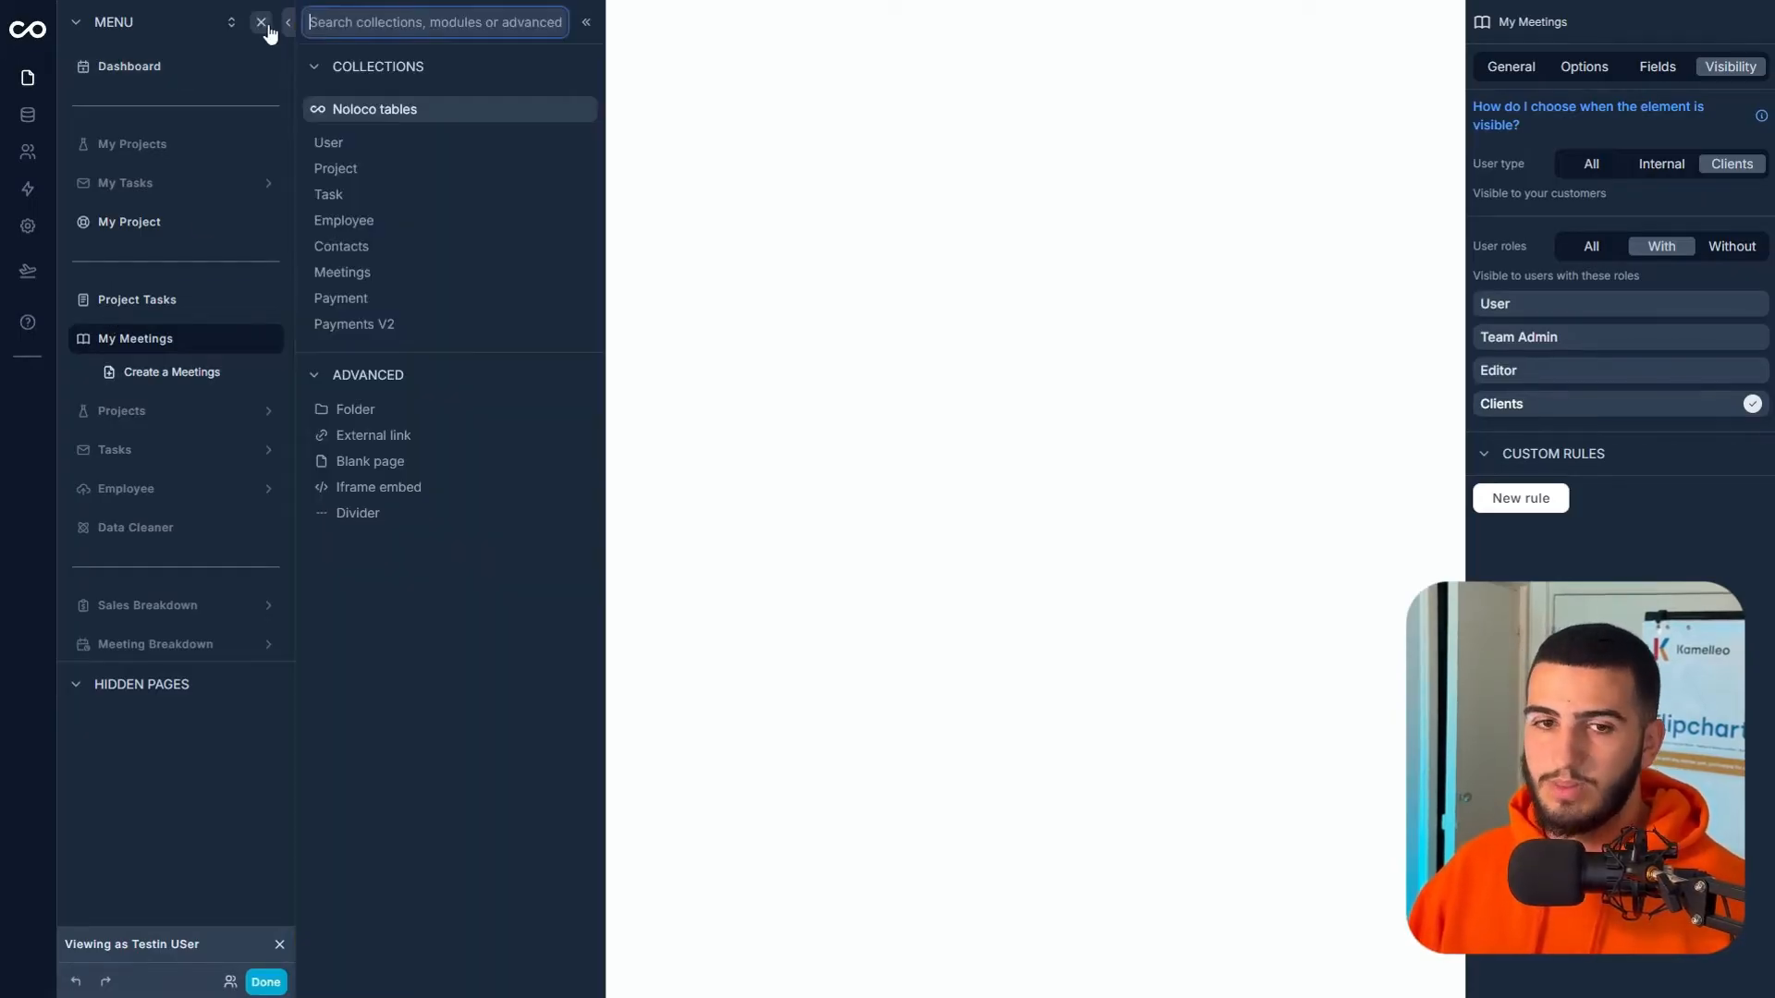
click(381, 324)
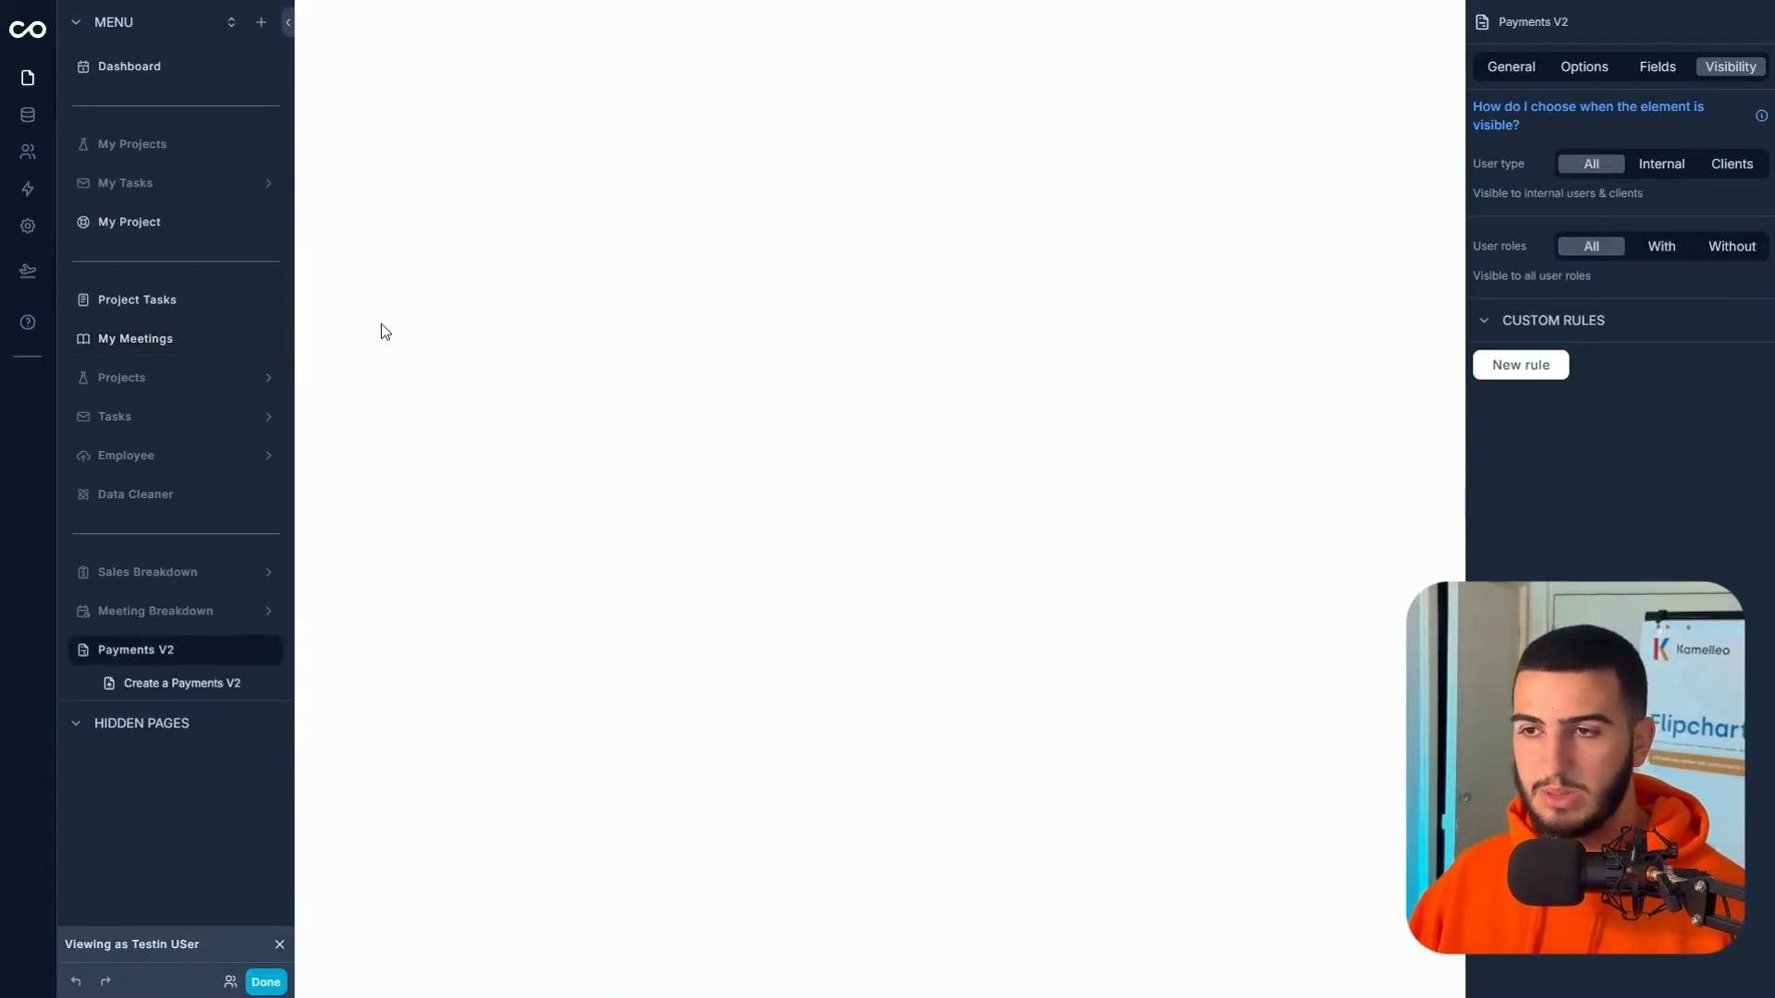
mouse_move(59, 649)
mouse_down()
mouse_move(99, 348)
mouse_move(105, 362)
mouse_up()
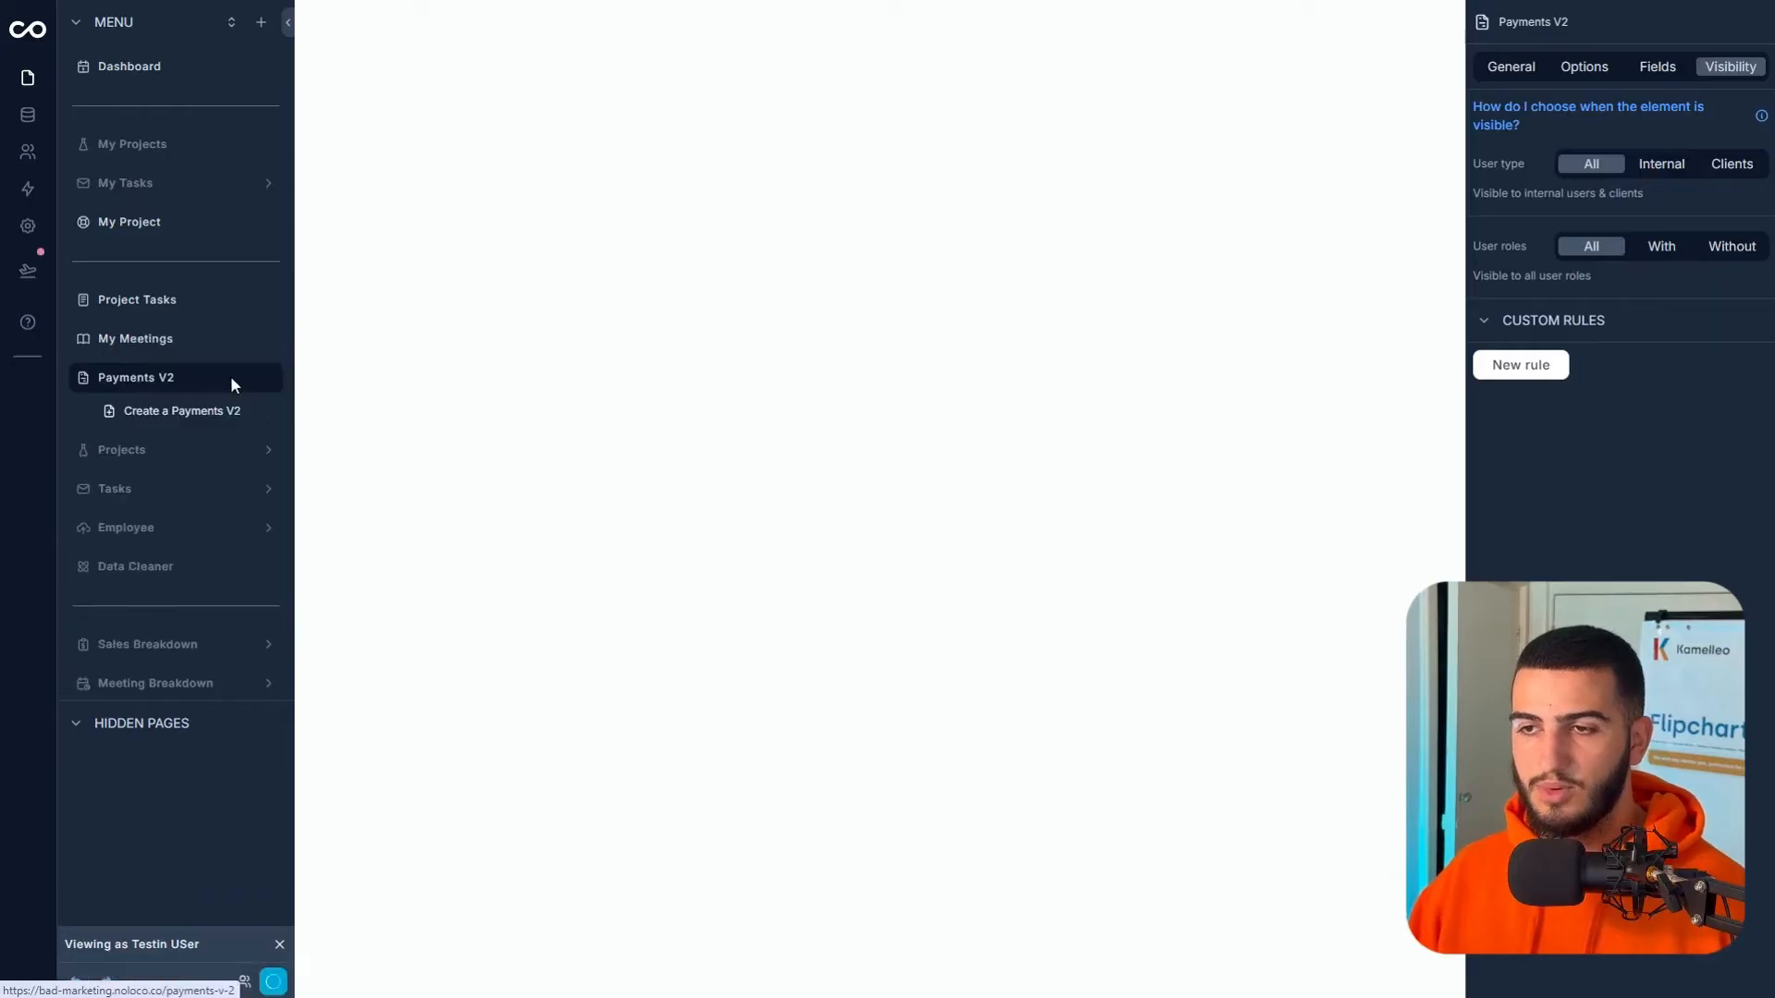
click(239, 380)
key(ctrl+a)
key(BackSpace)
text(Payments)
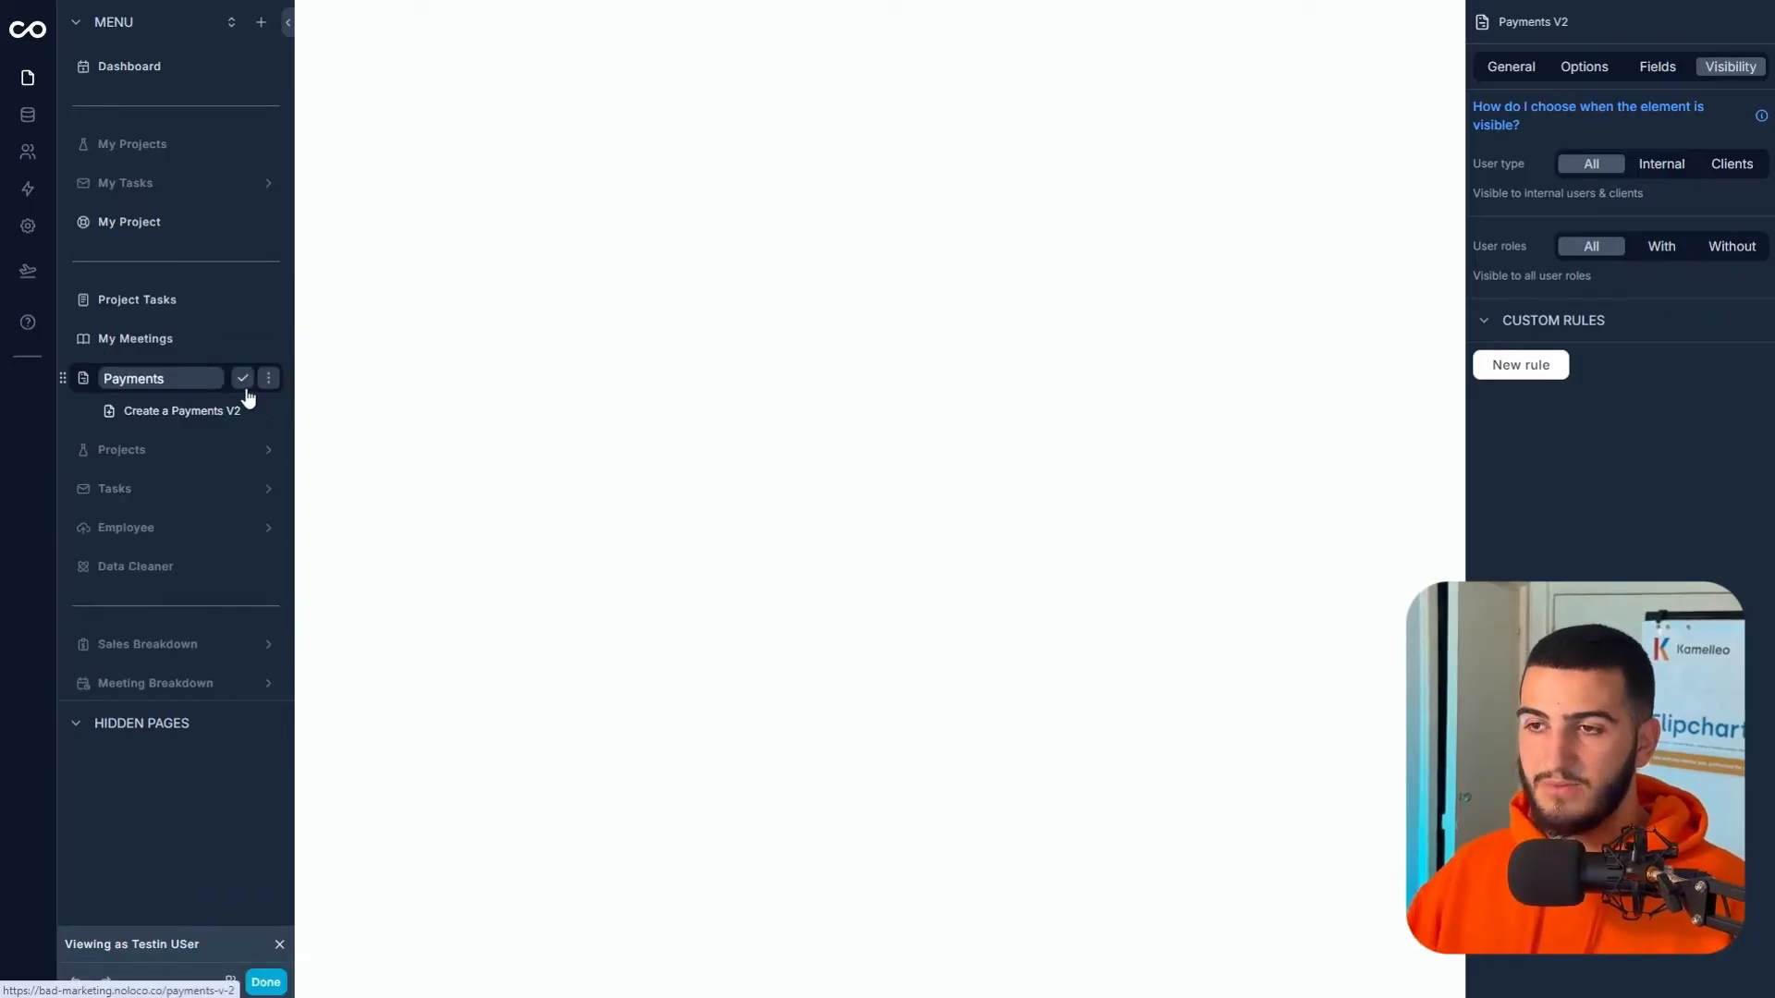
click(242, 378)
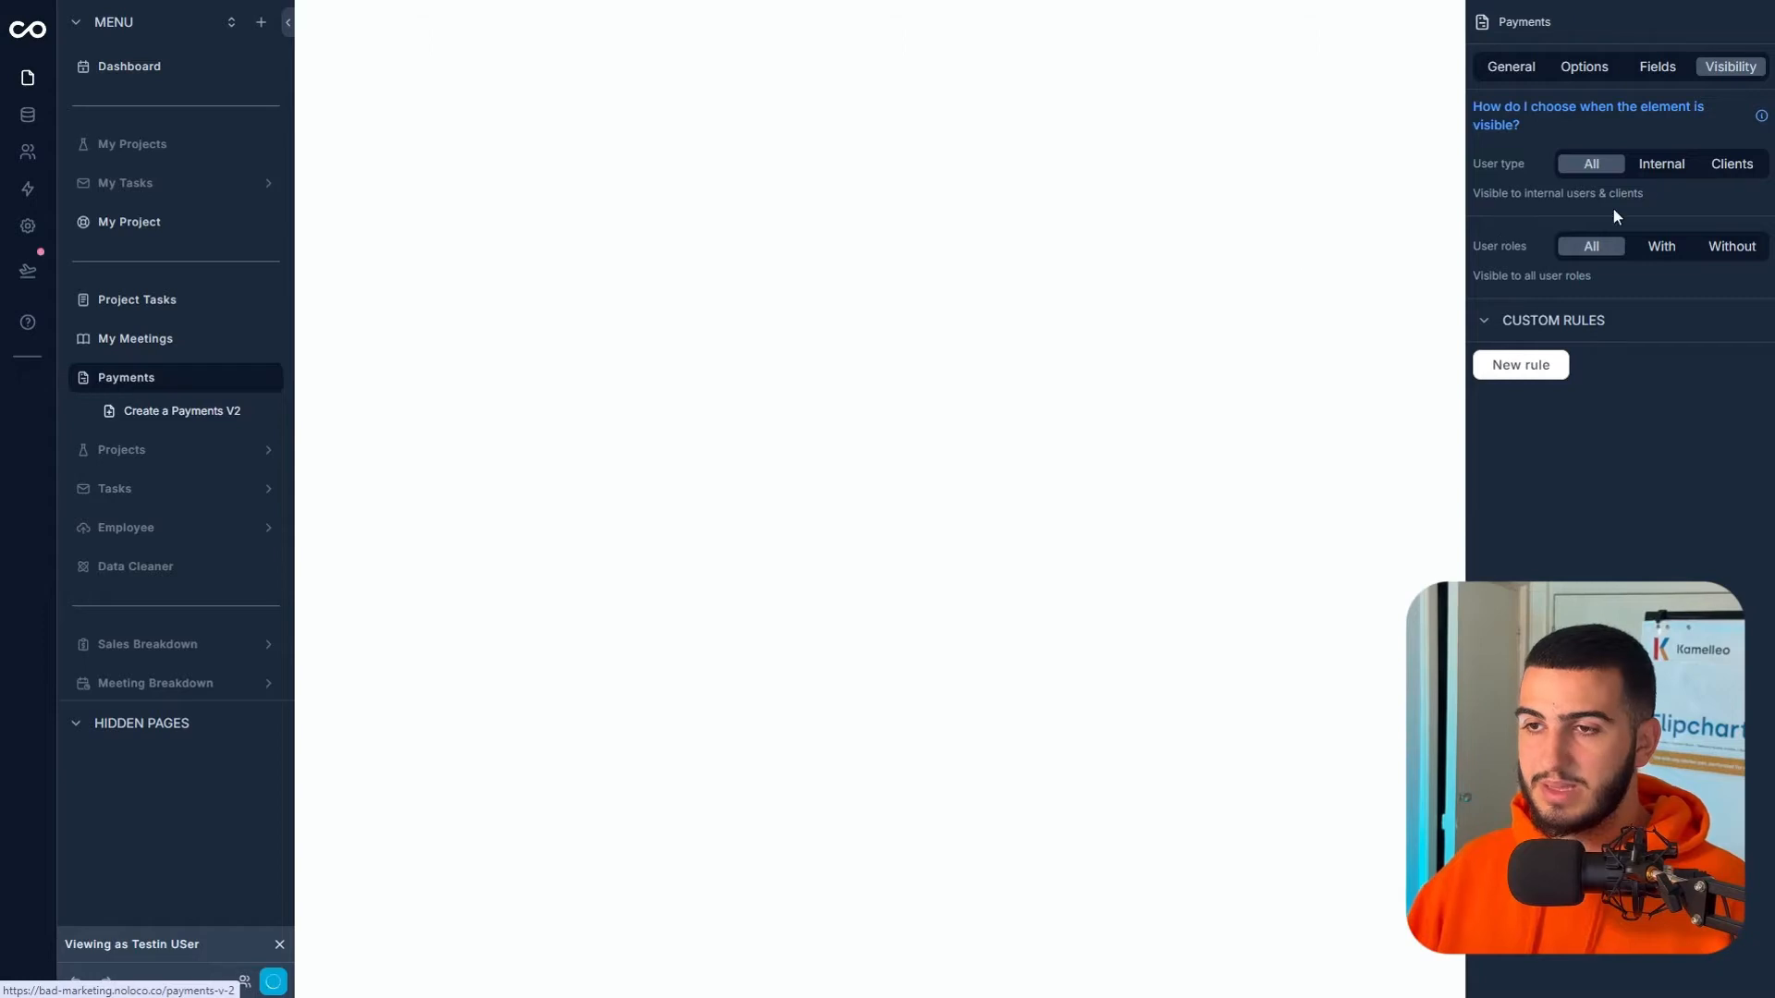
click(1707, 167)
click(1662, 248)
click(1544, 407)
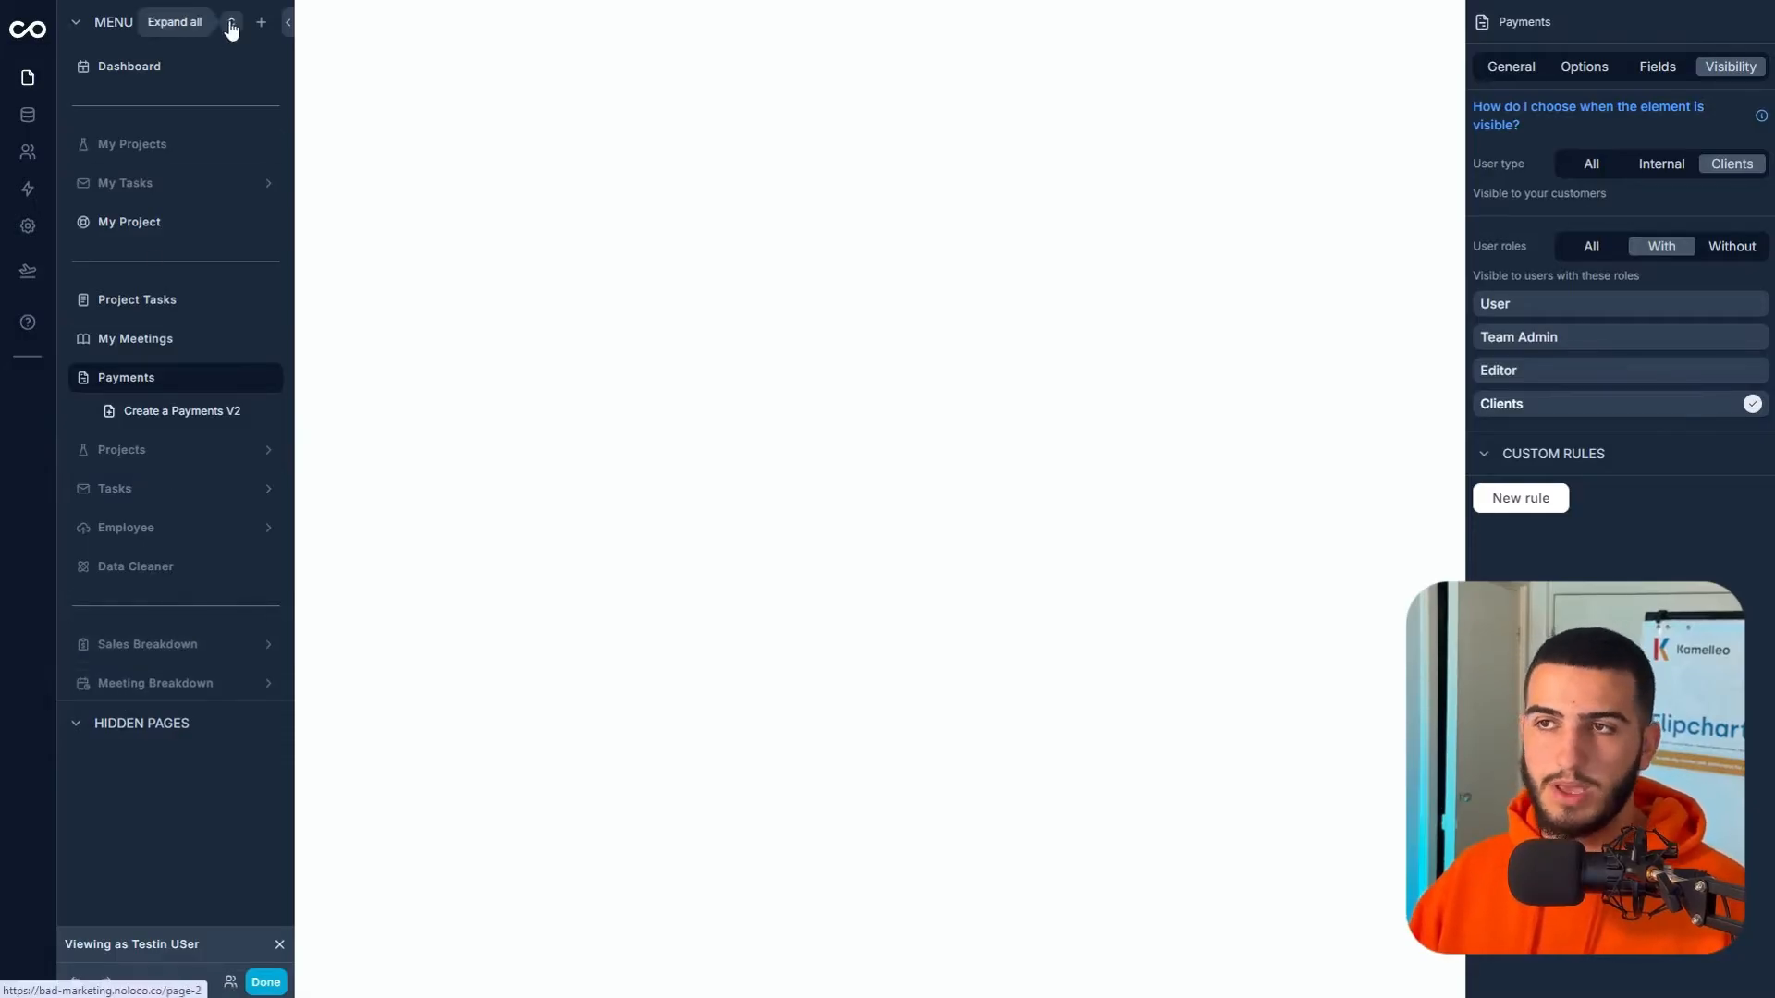
- Add an external link to the menu named Need Help?
click(257, 23)
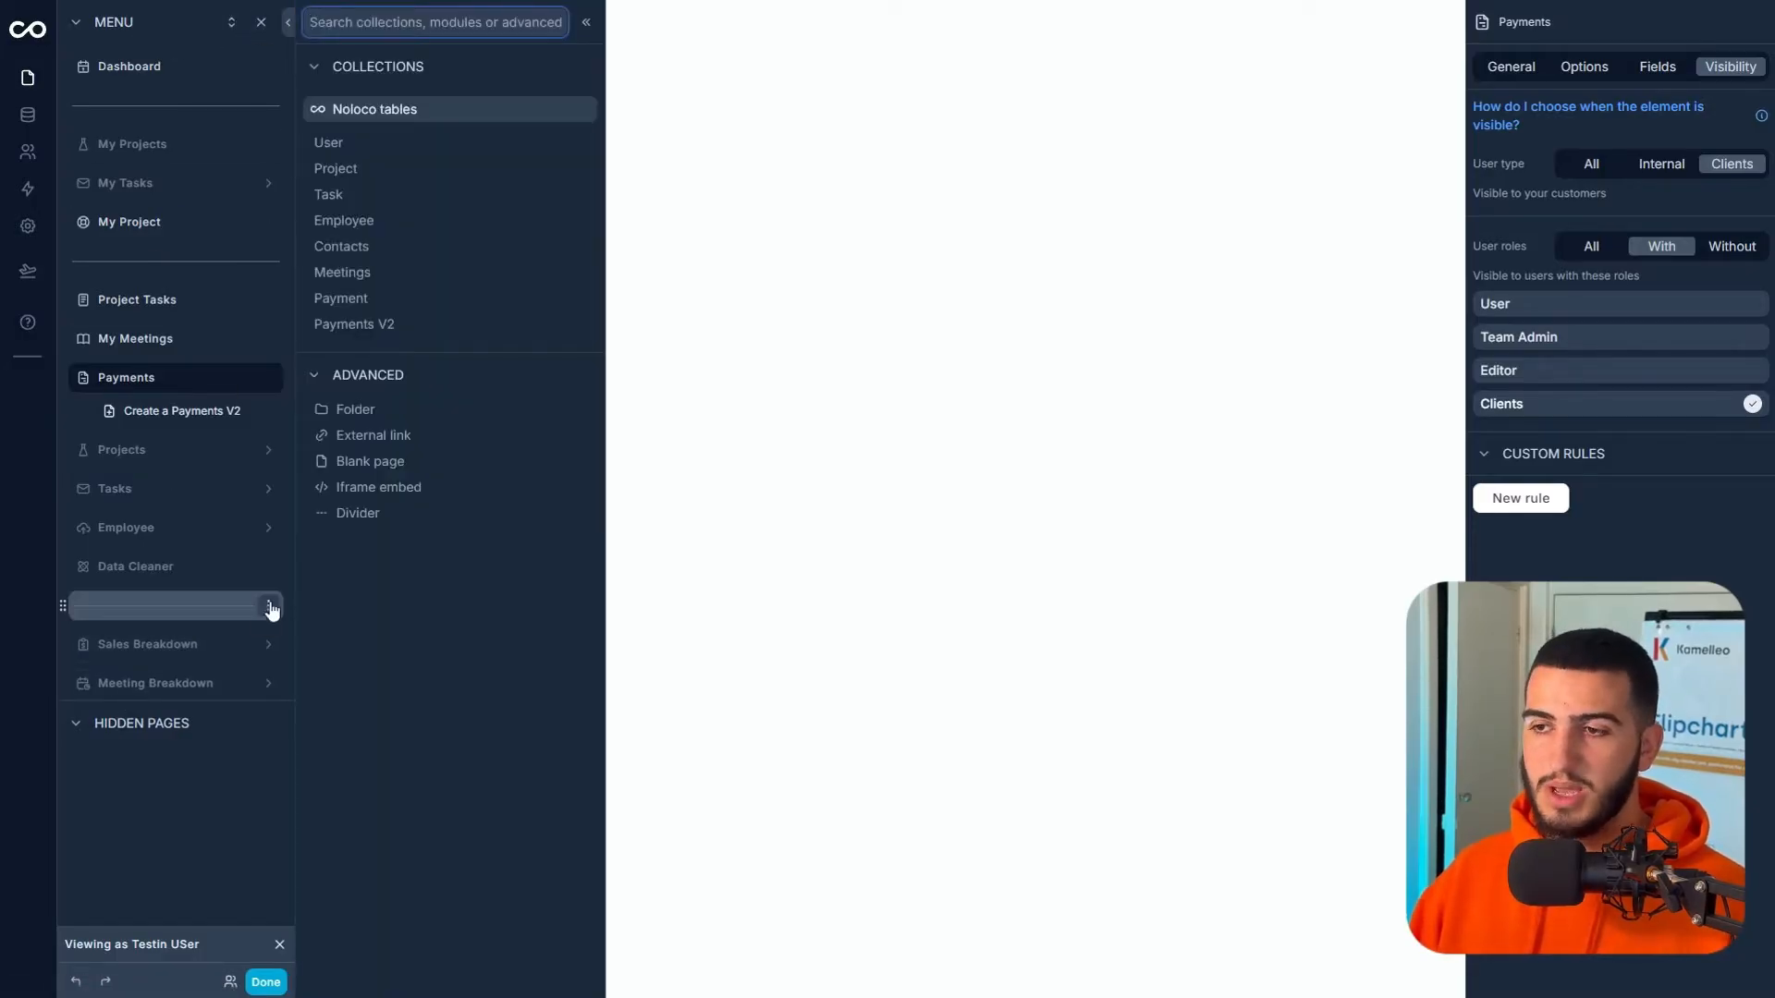
click(389, 435)
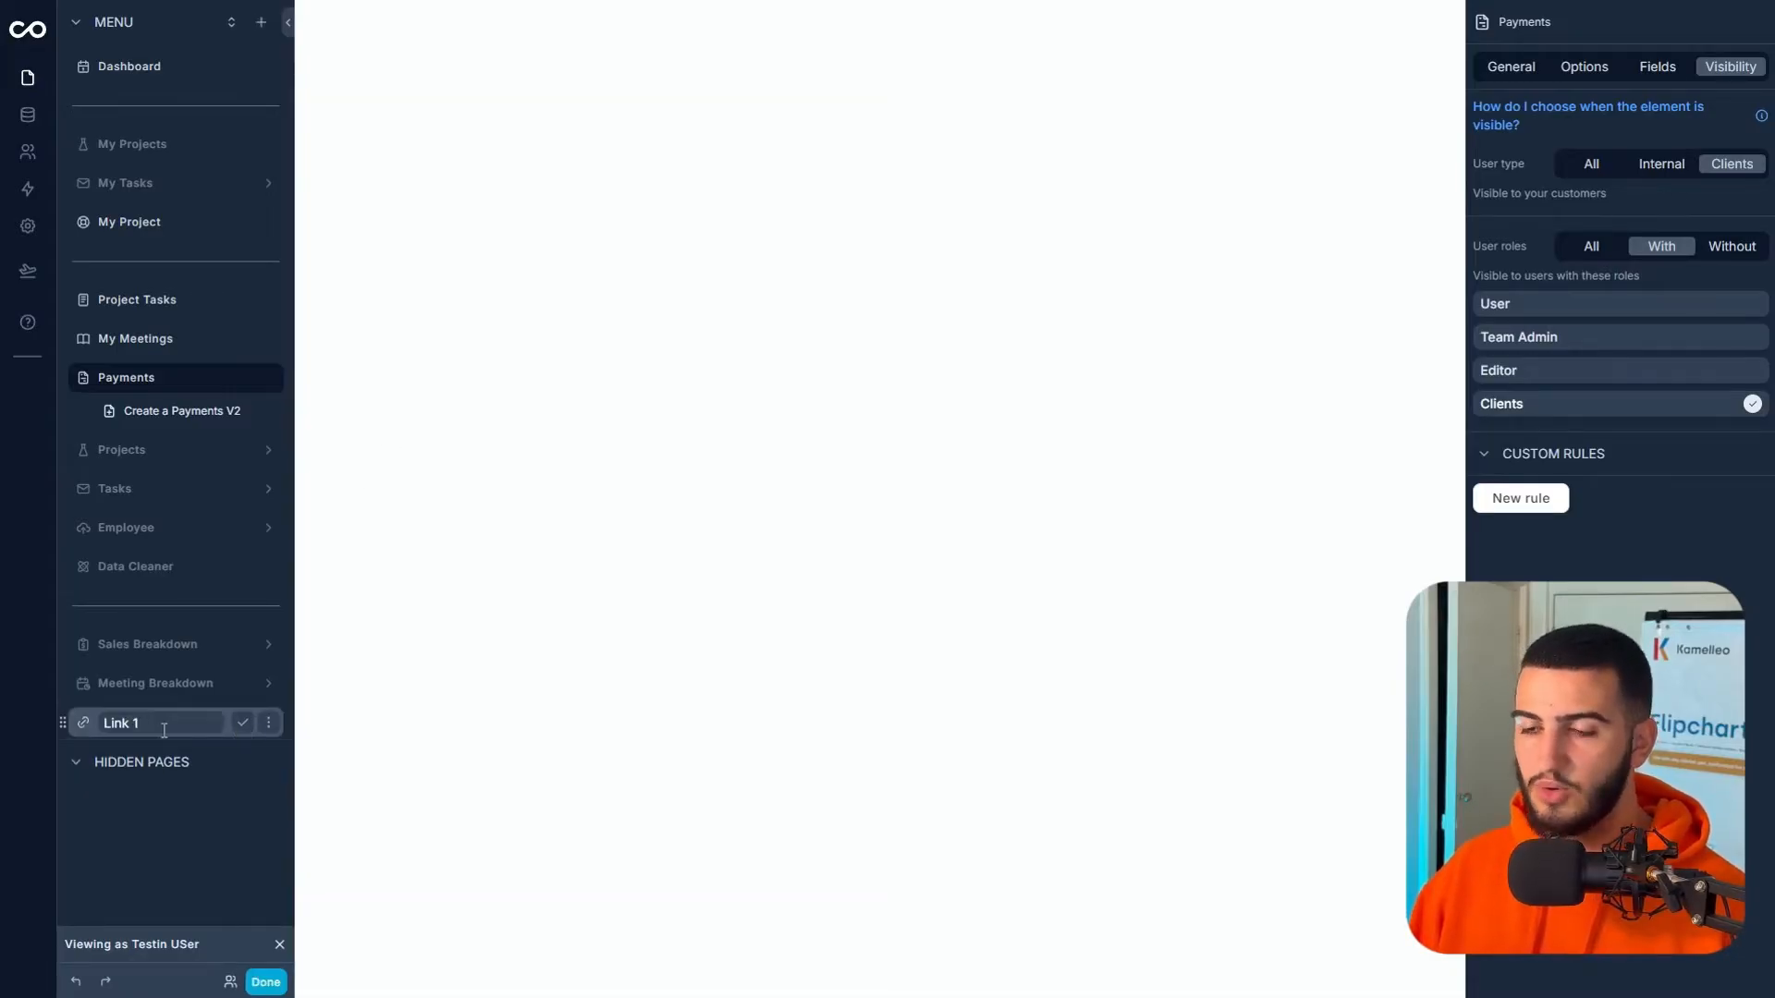
text(NEed)
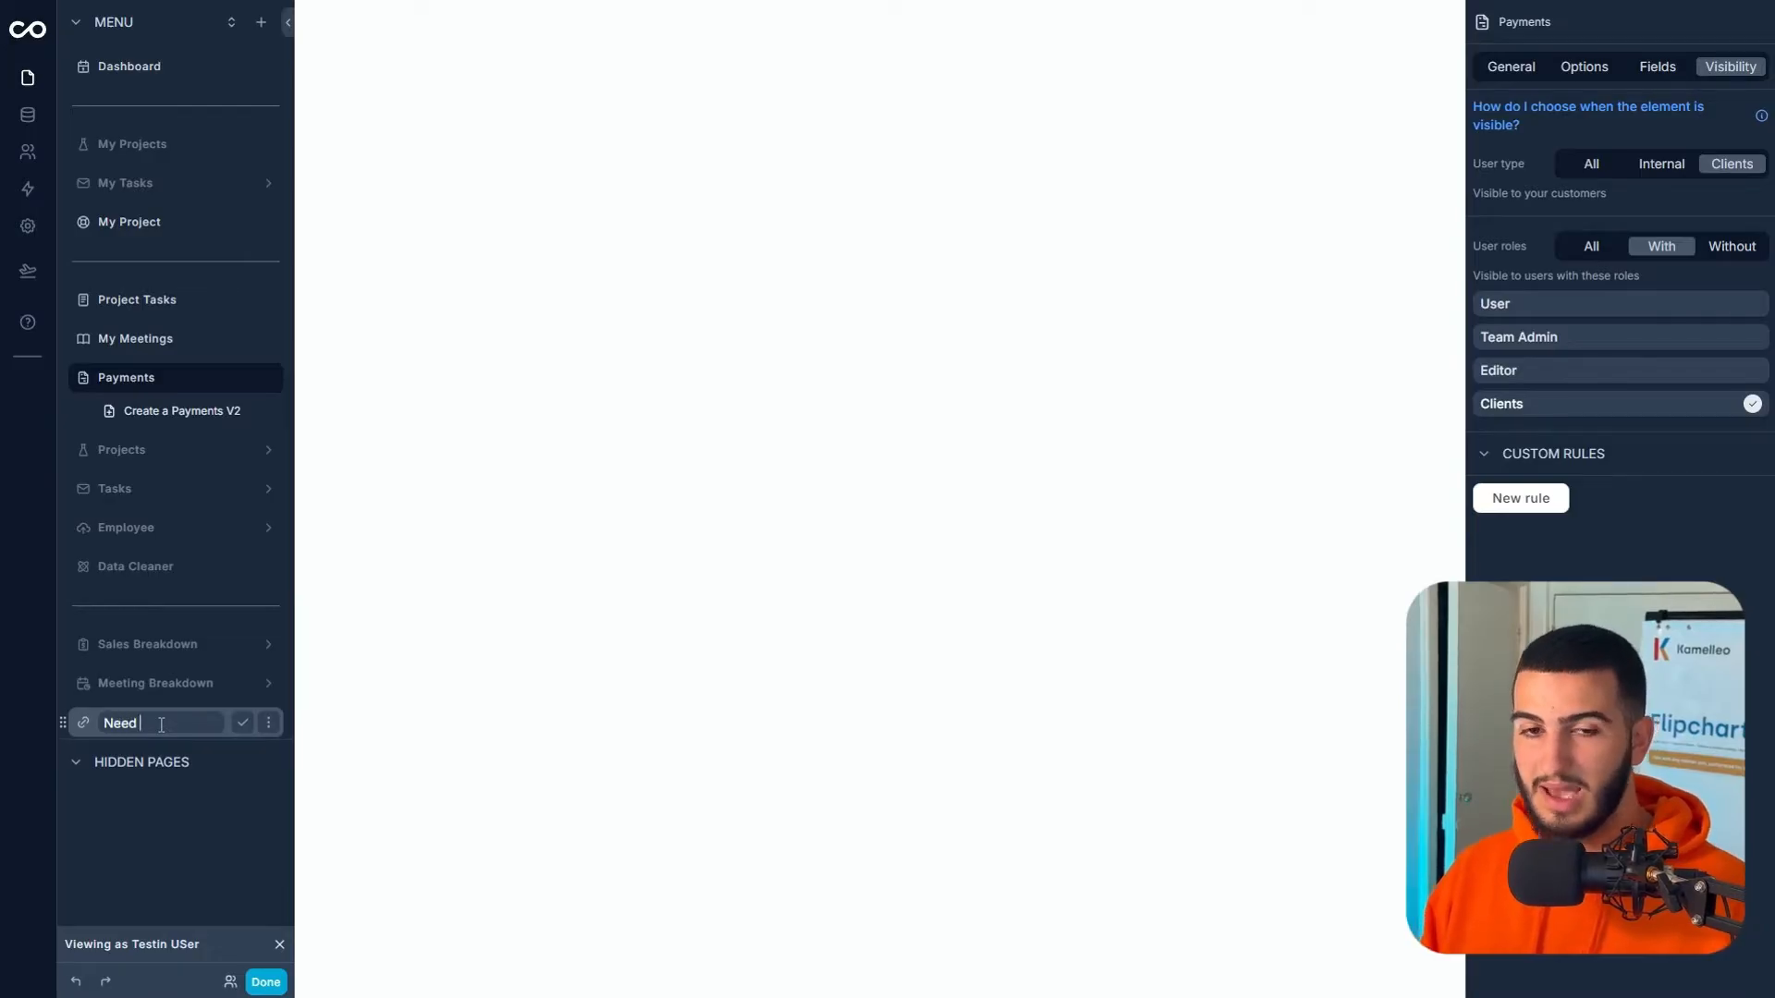
text( Help)
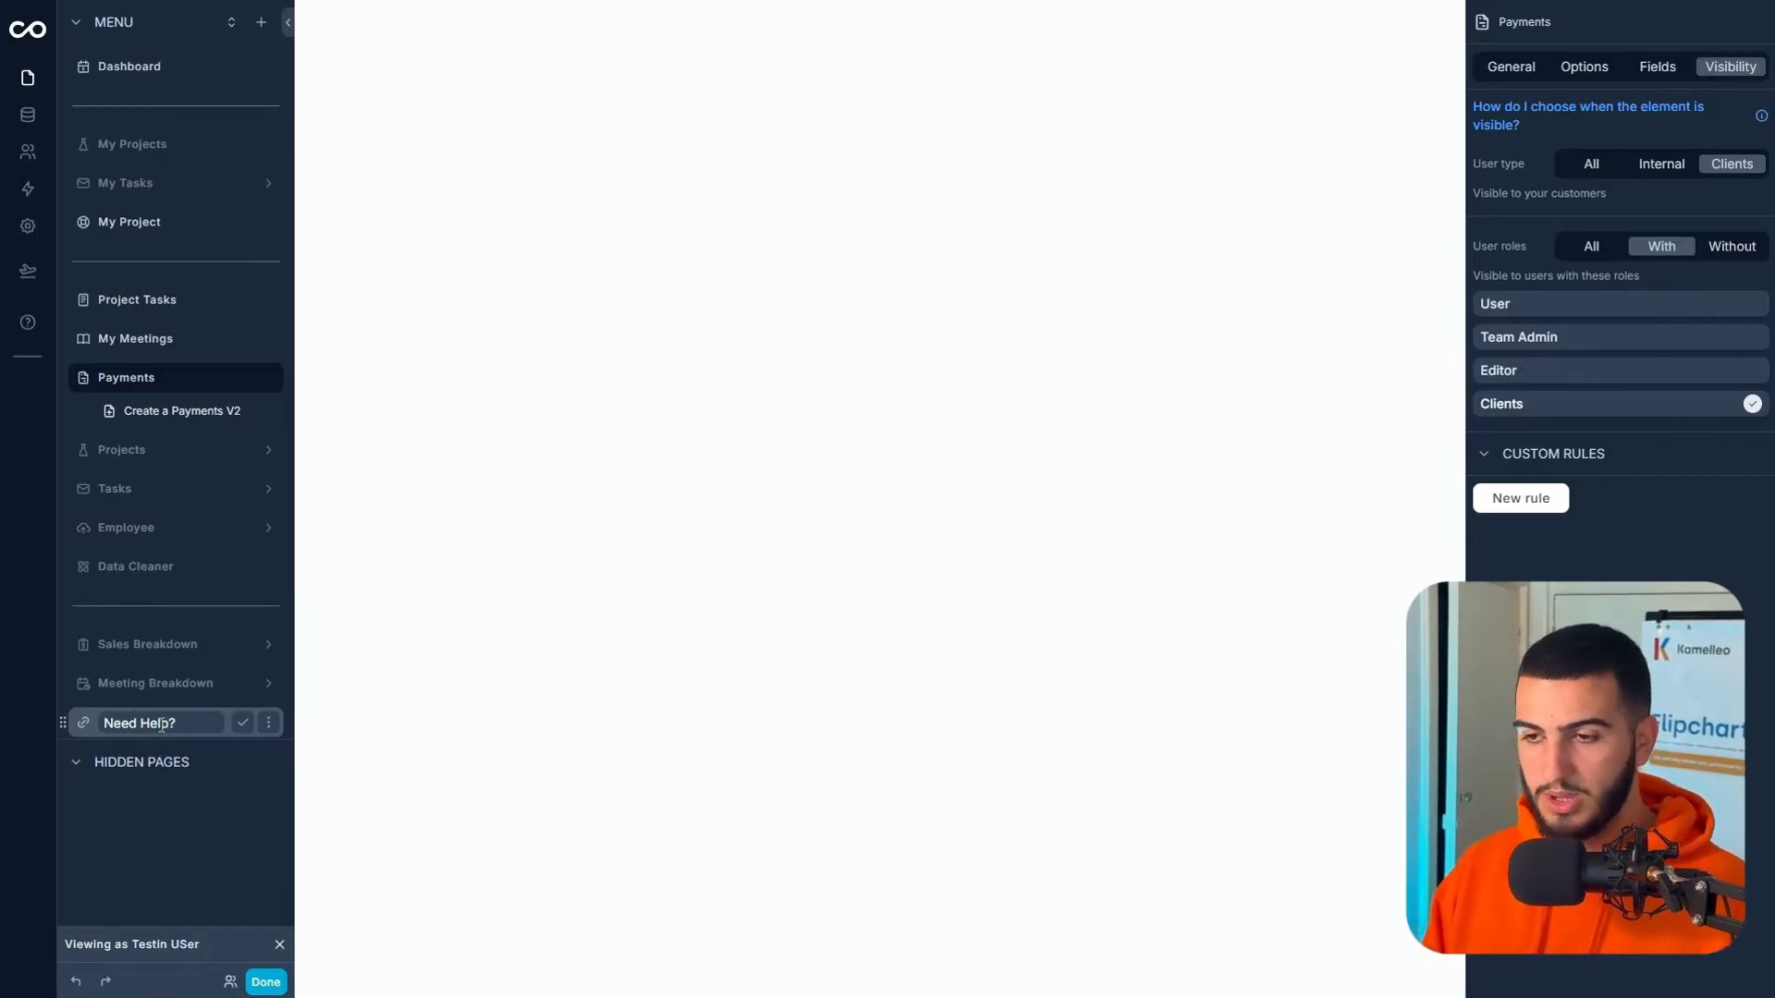
text(?)
click(244, 724)
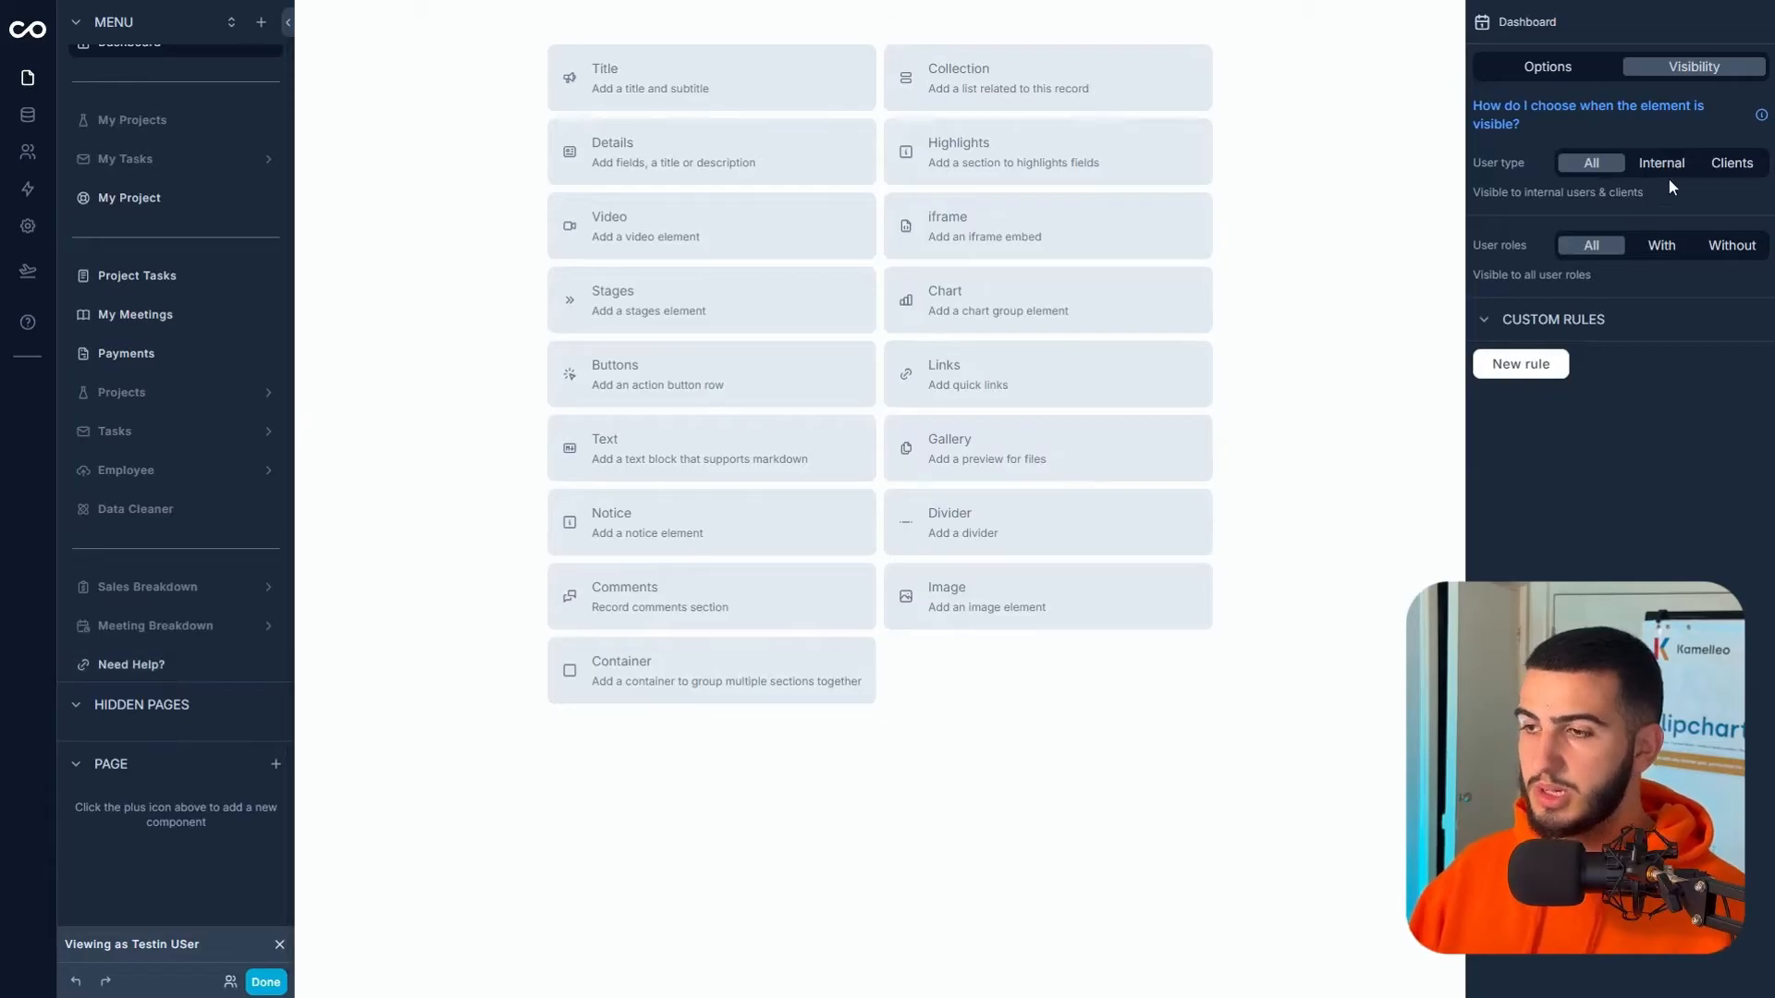
- Make the Dashboard visible only to the Clients role and exit edit mode
click(1660, 242)
click(1544, 407)
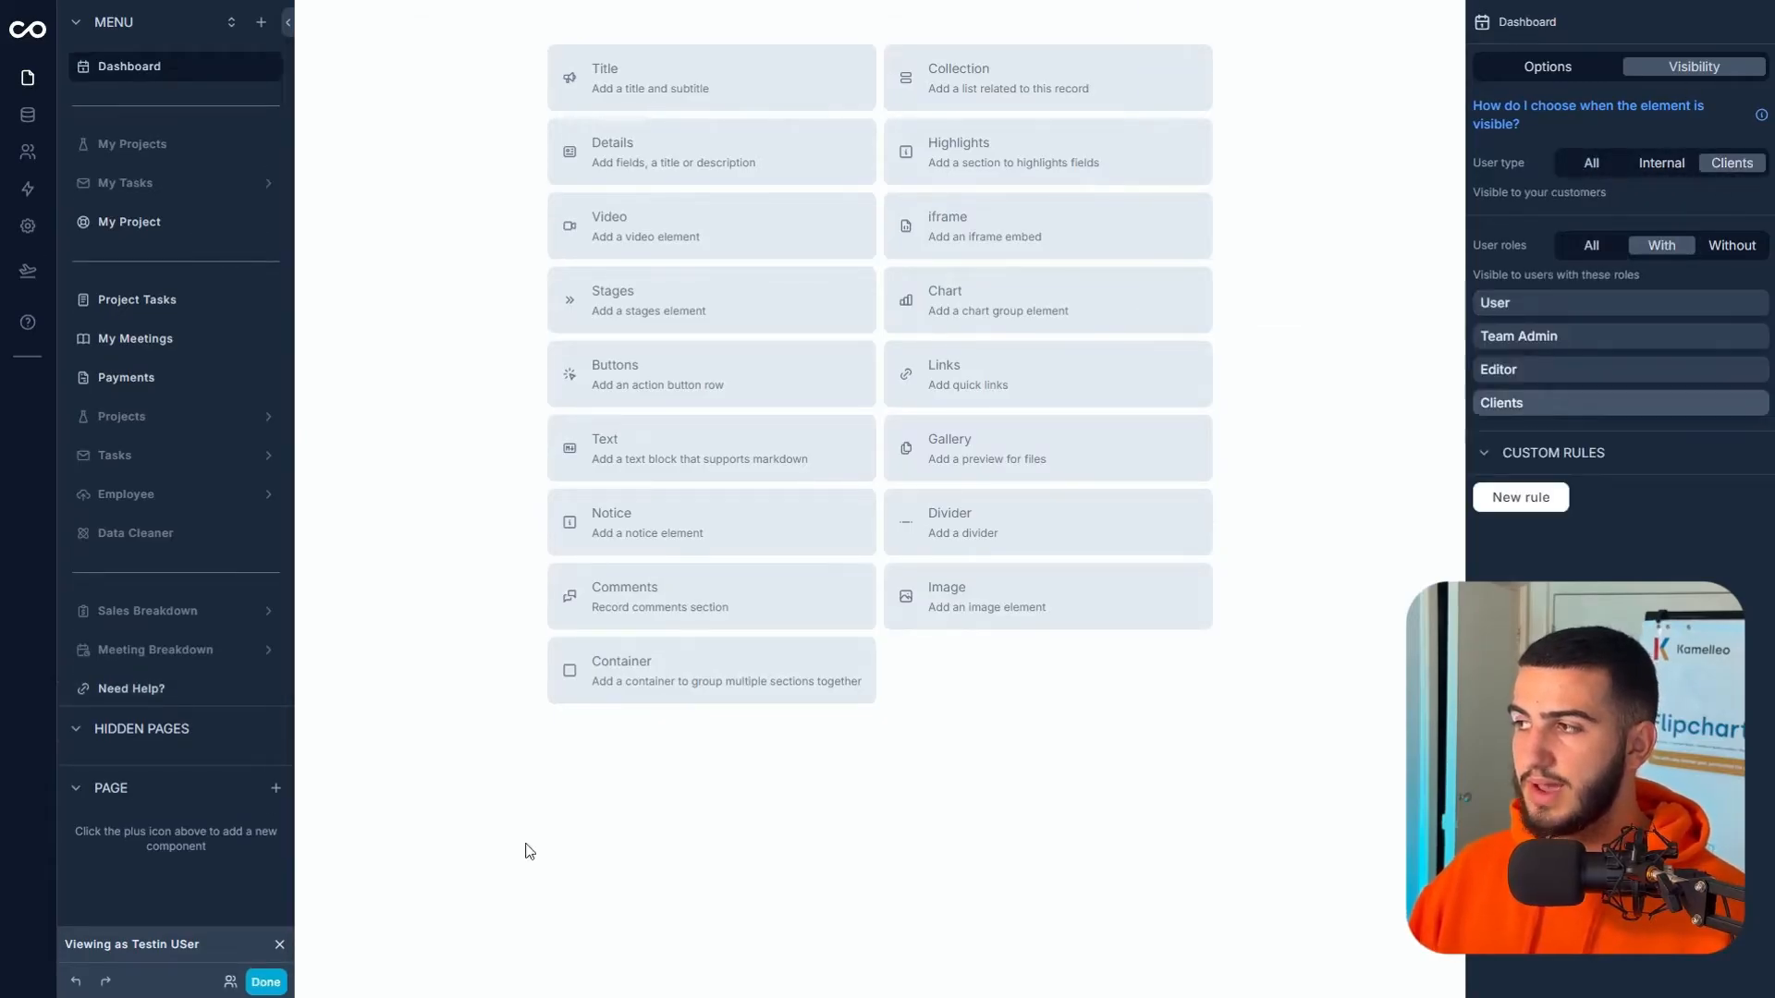
click(265, 982)
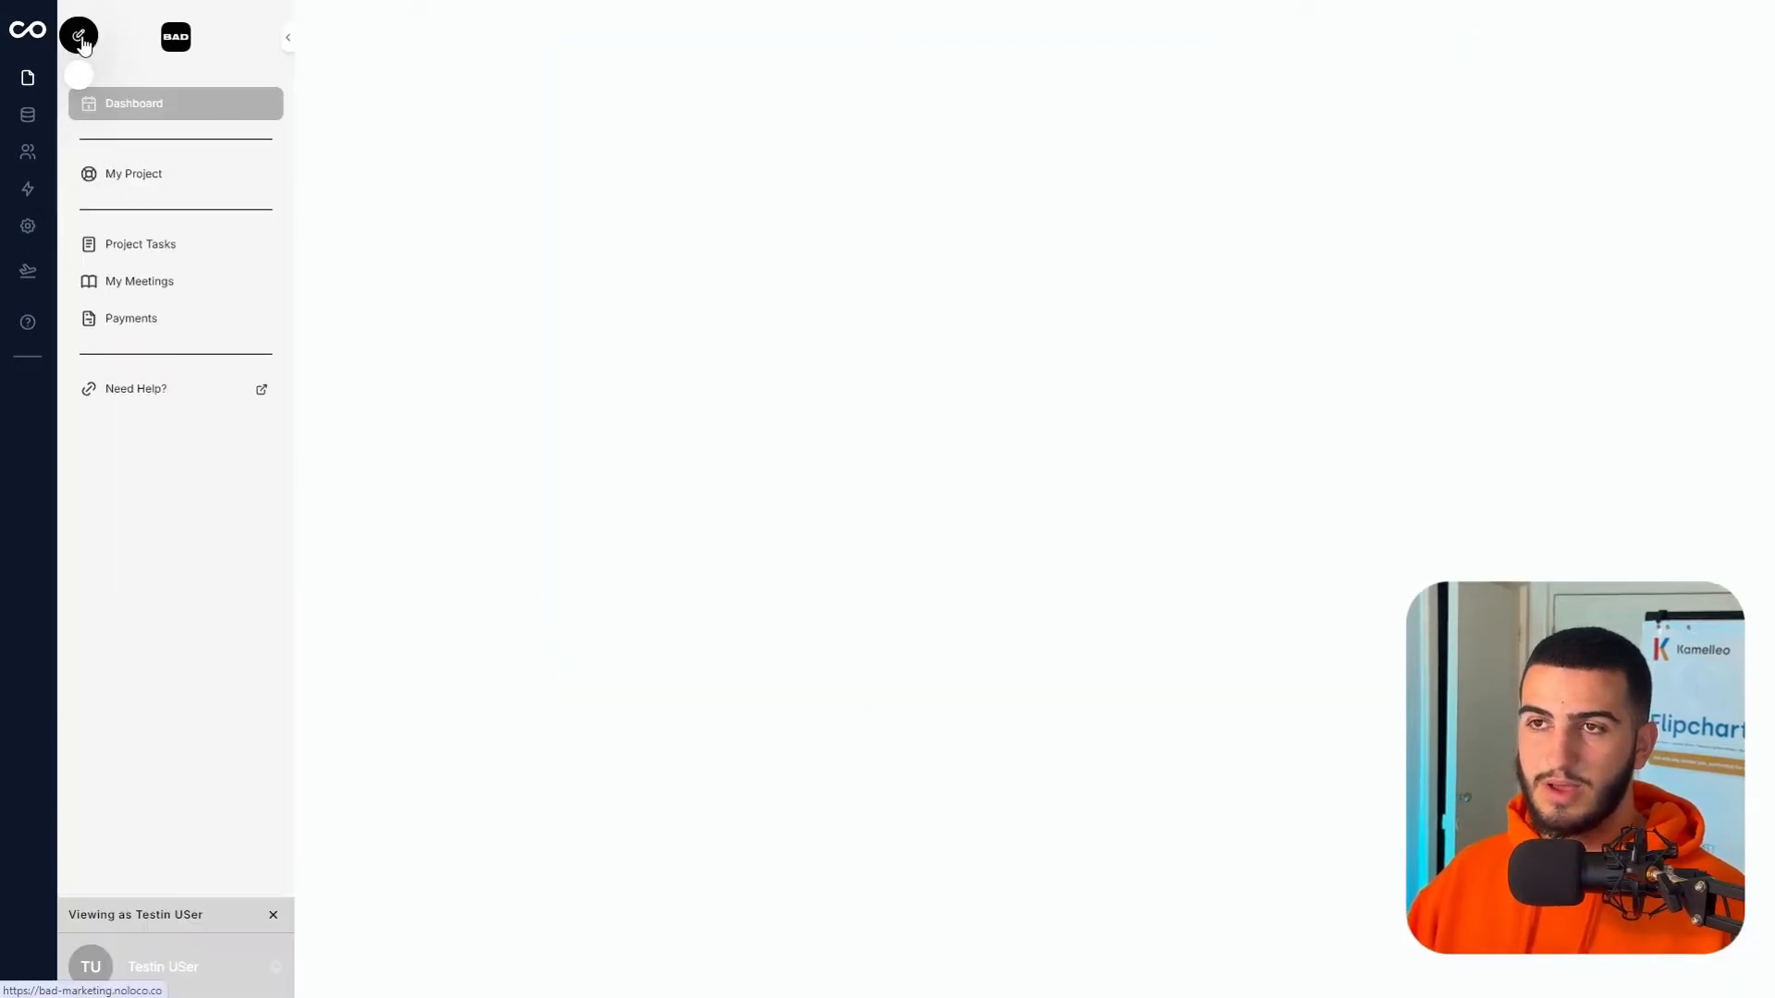
- Preview the app as the client test user and check the My Project, Project Tasks and Payments pages
click(82, 76)
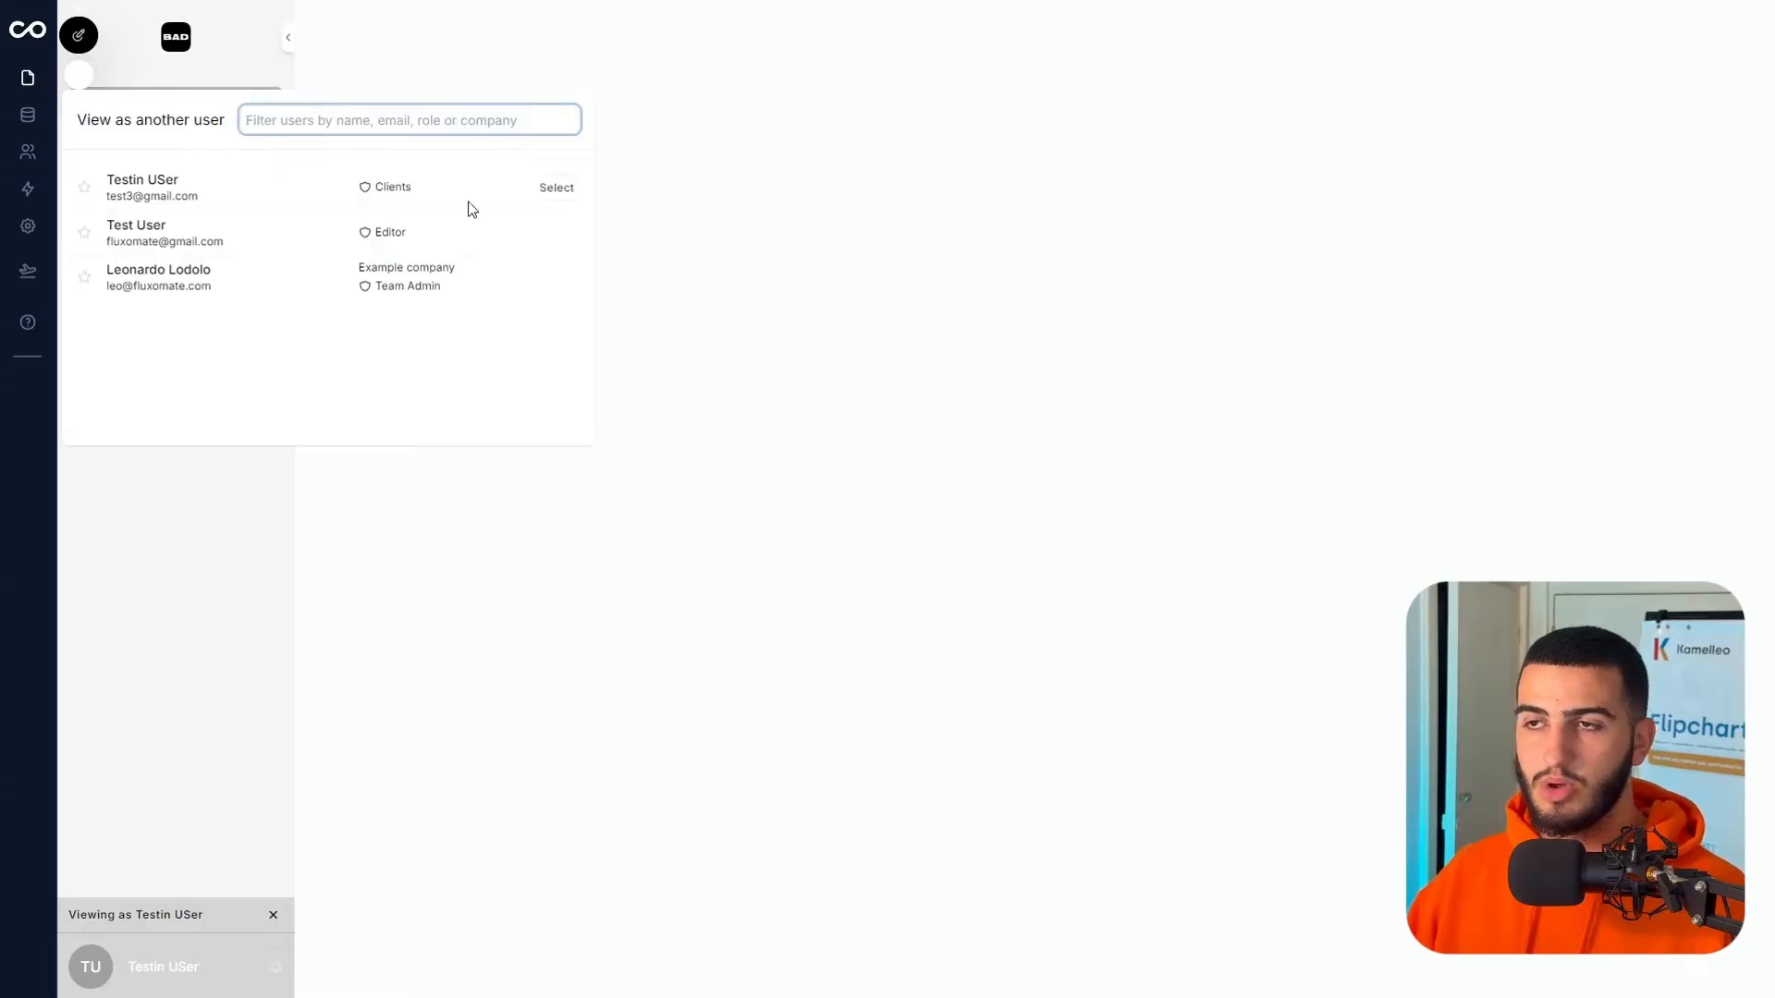
click(558, 187)
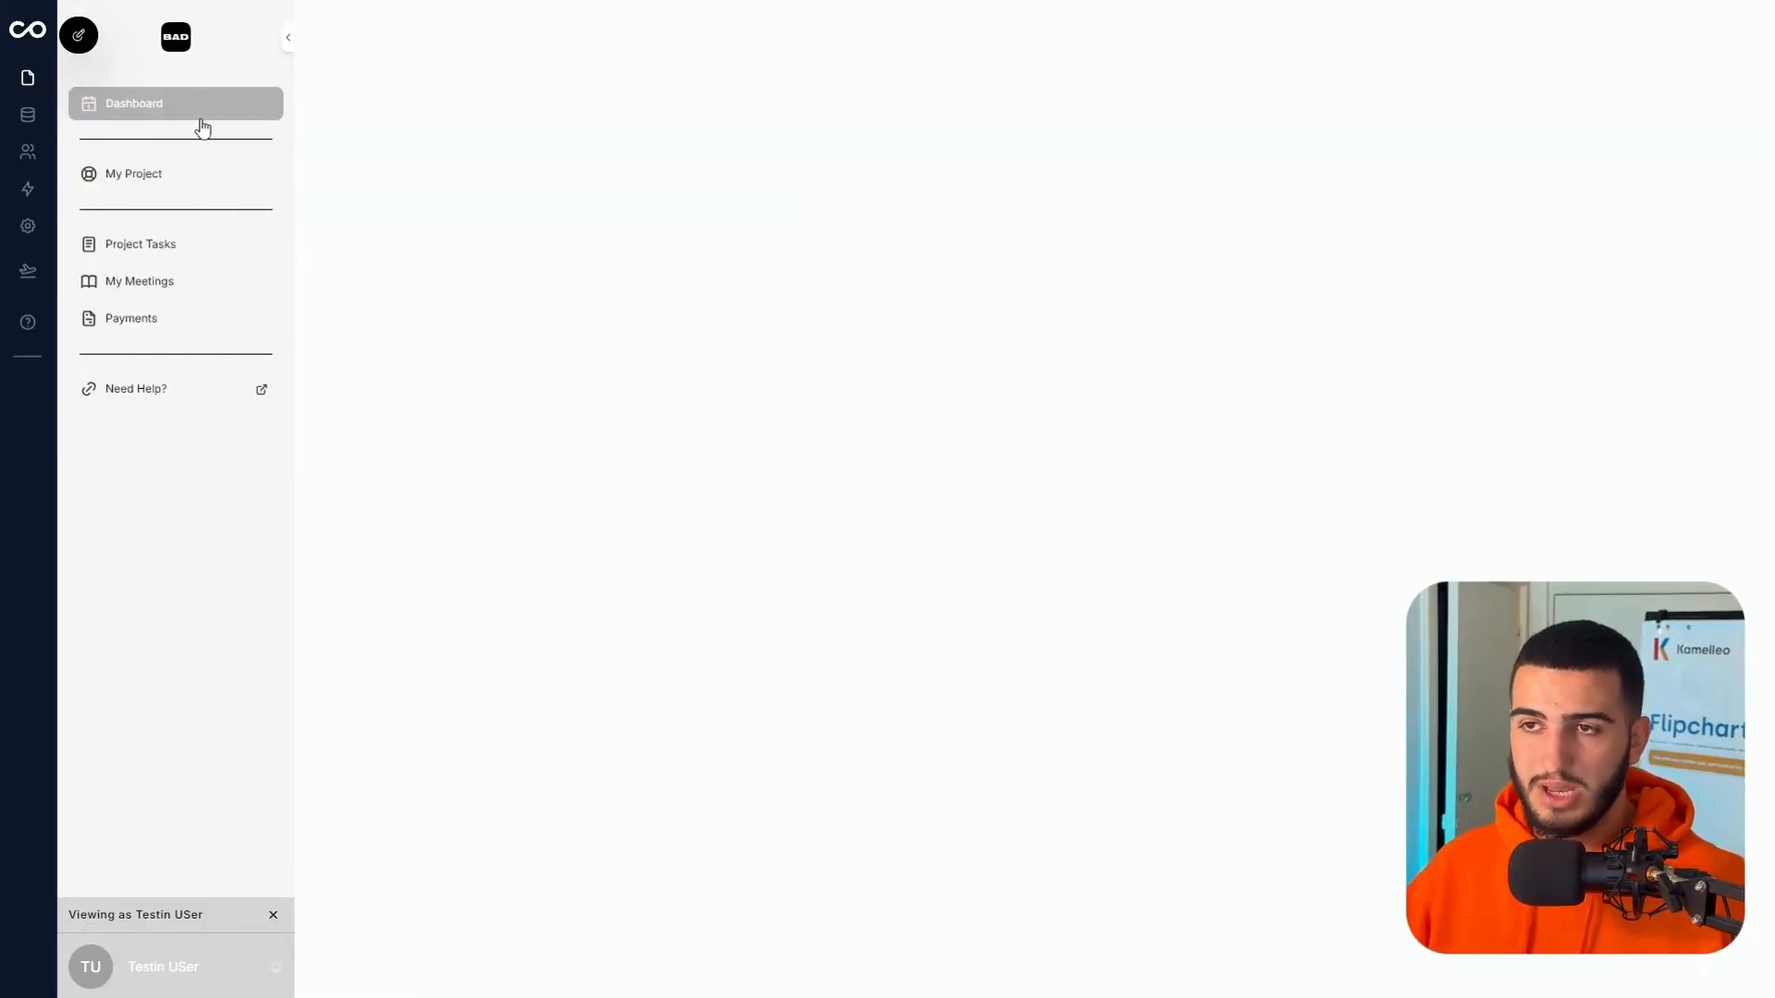
click(204, 191)
click(205, 246)
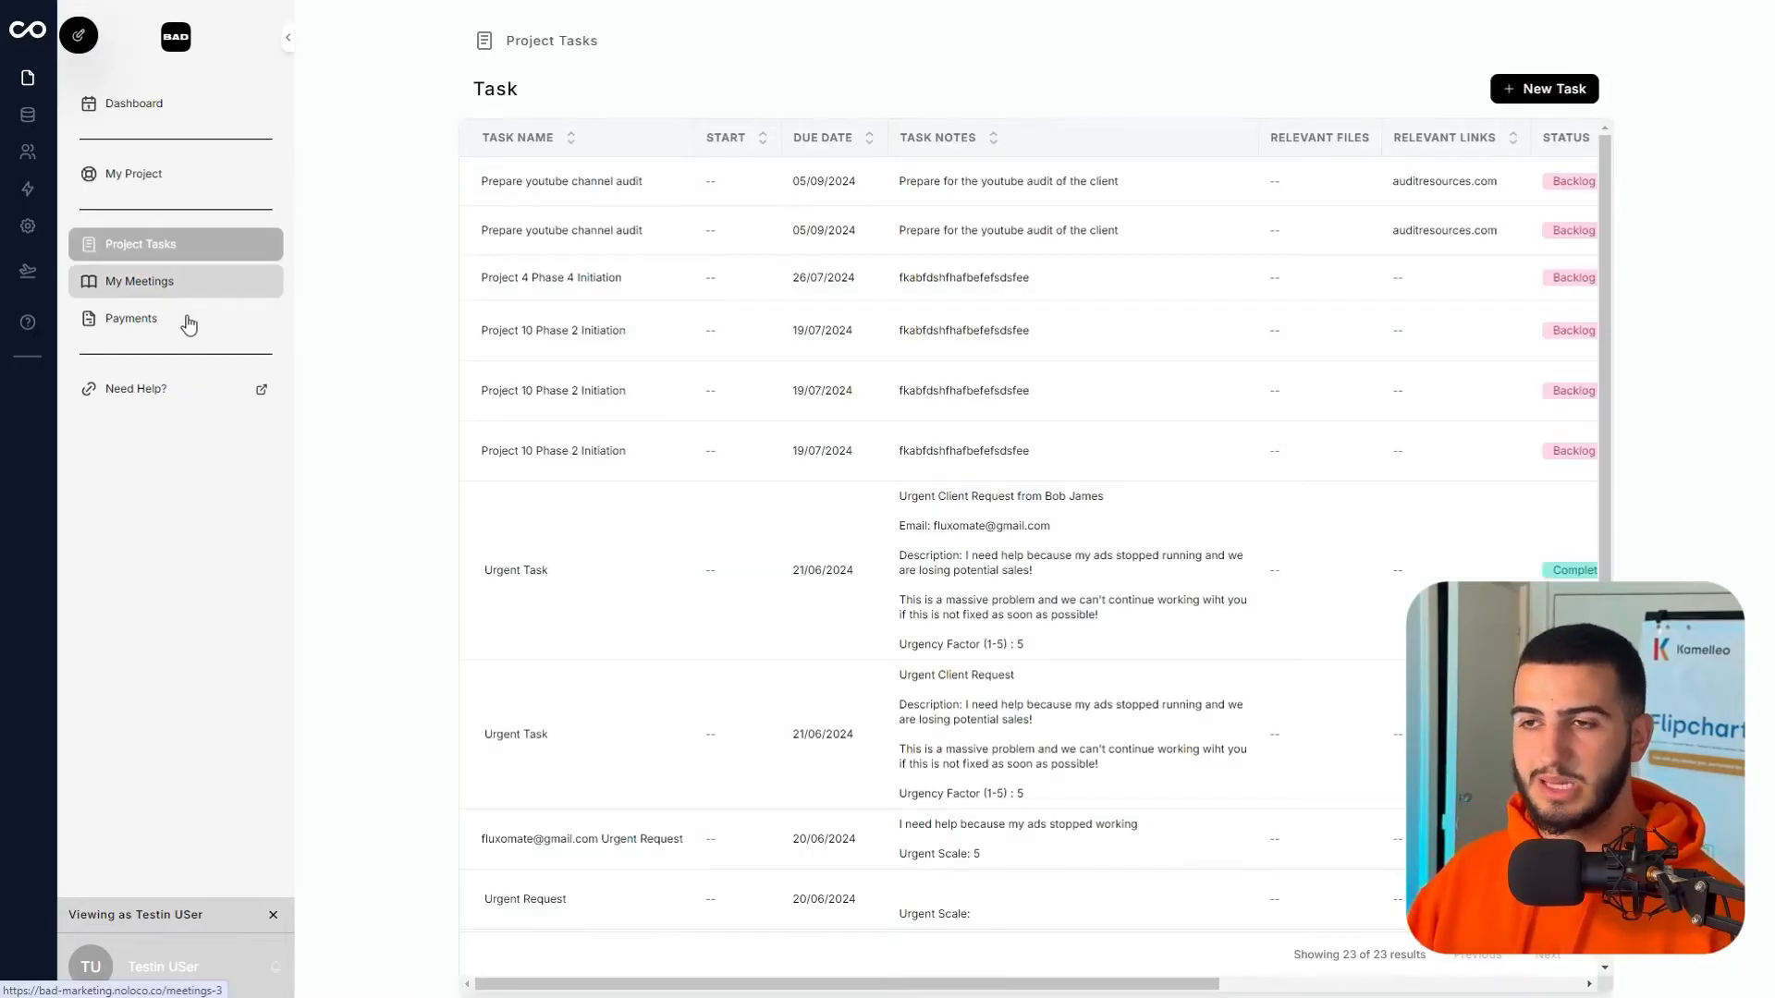
click(188, 321)
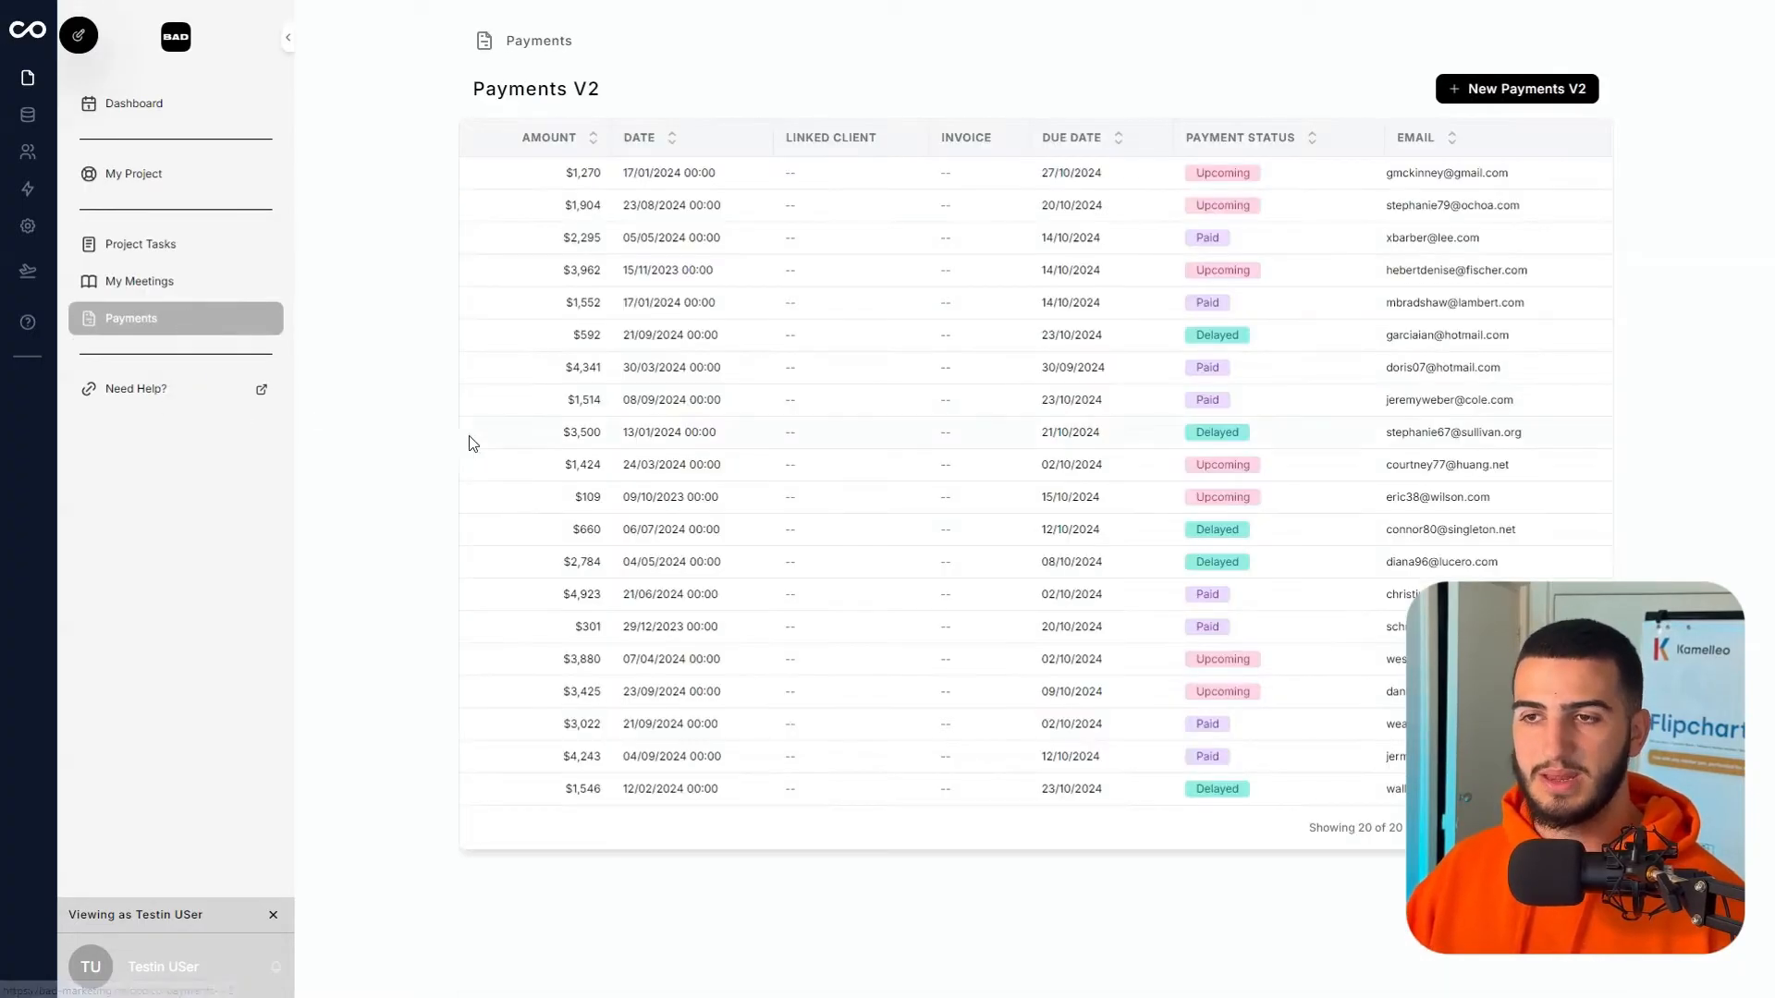
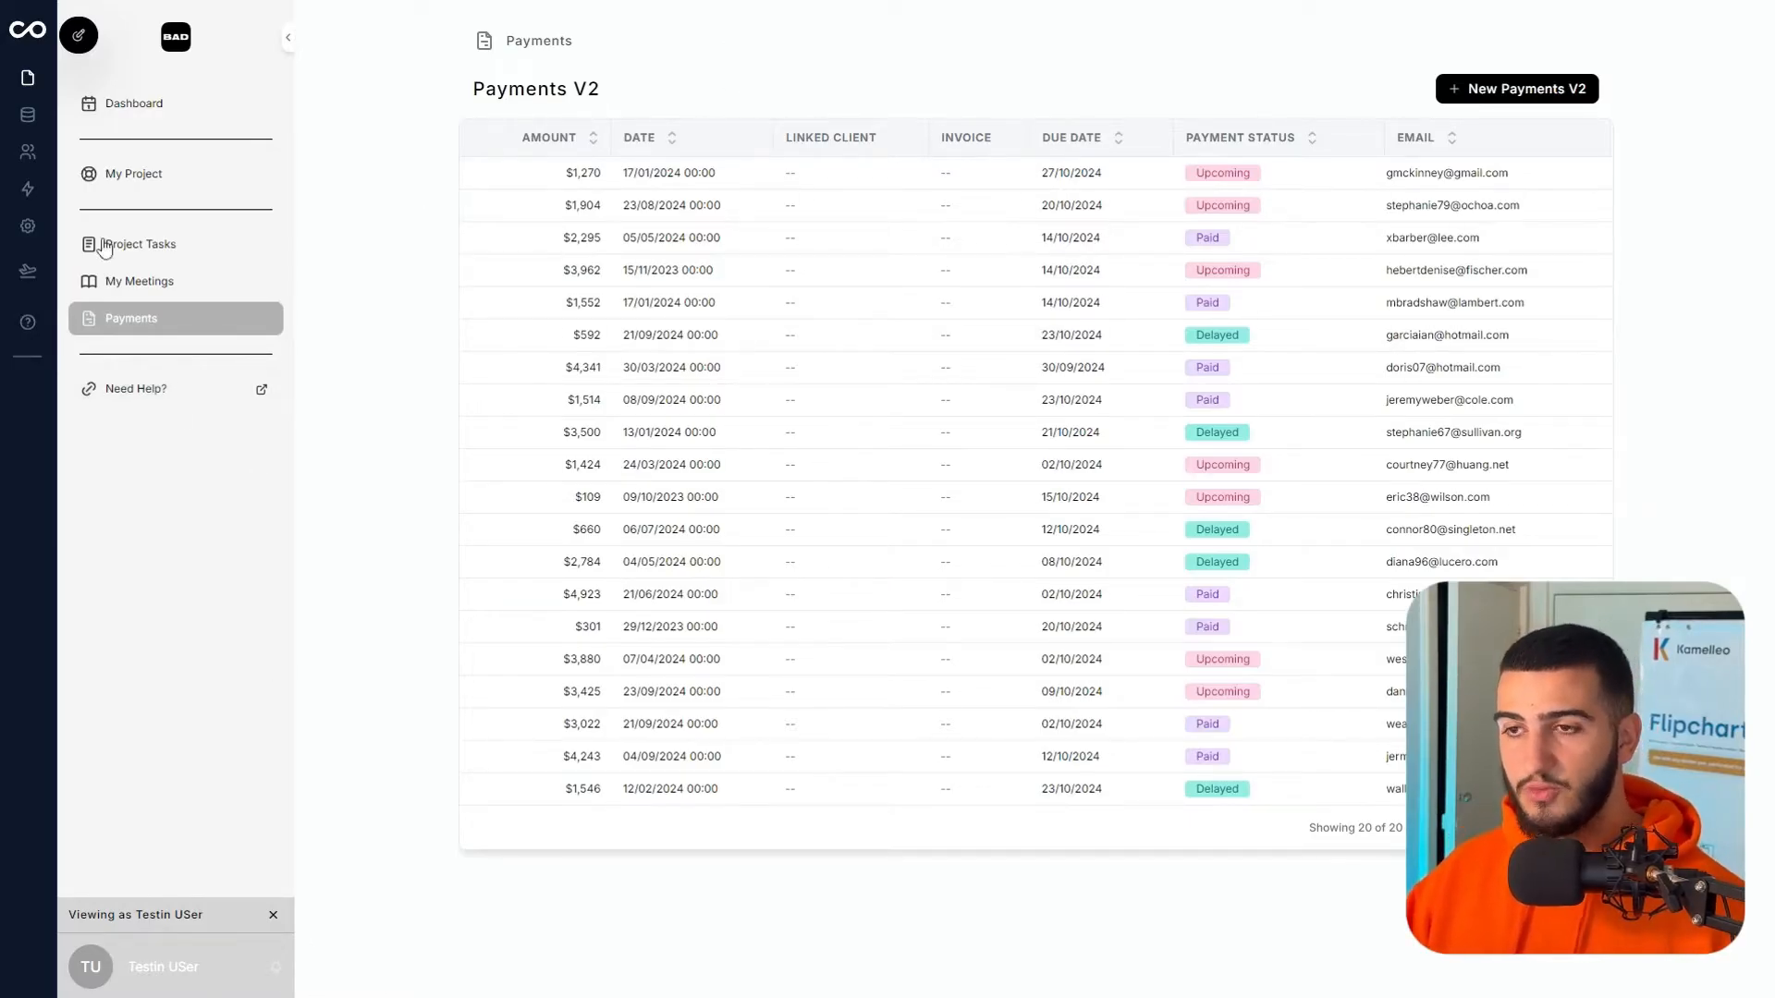
- Check the Payments page's general settings, leave full-screen, and view the app as the client test user
click(76, 47)
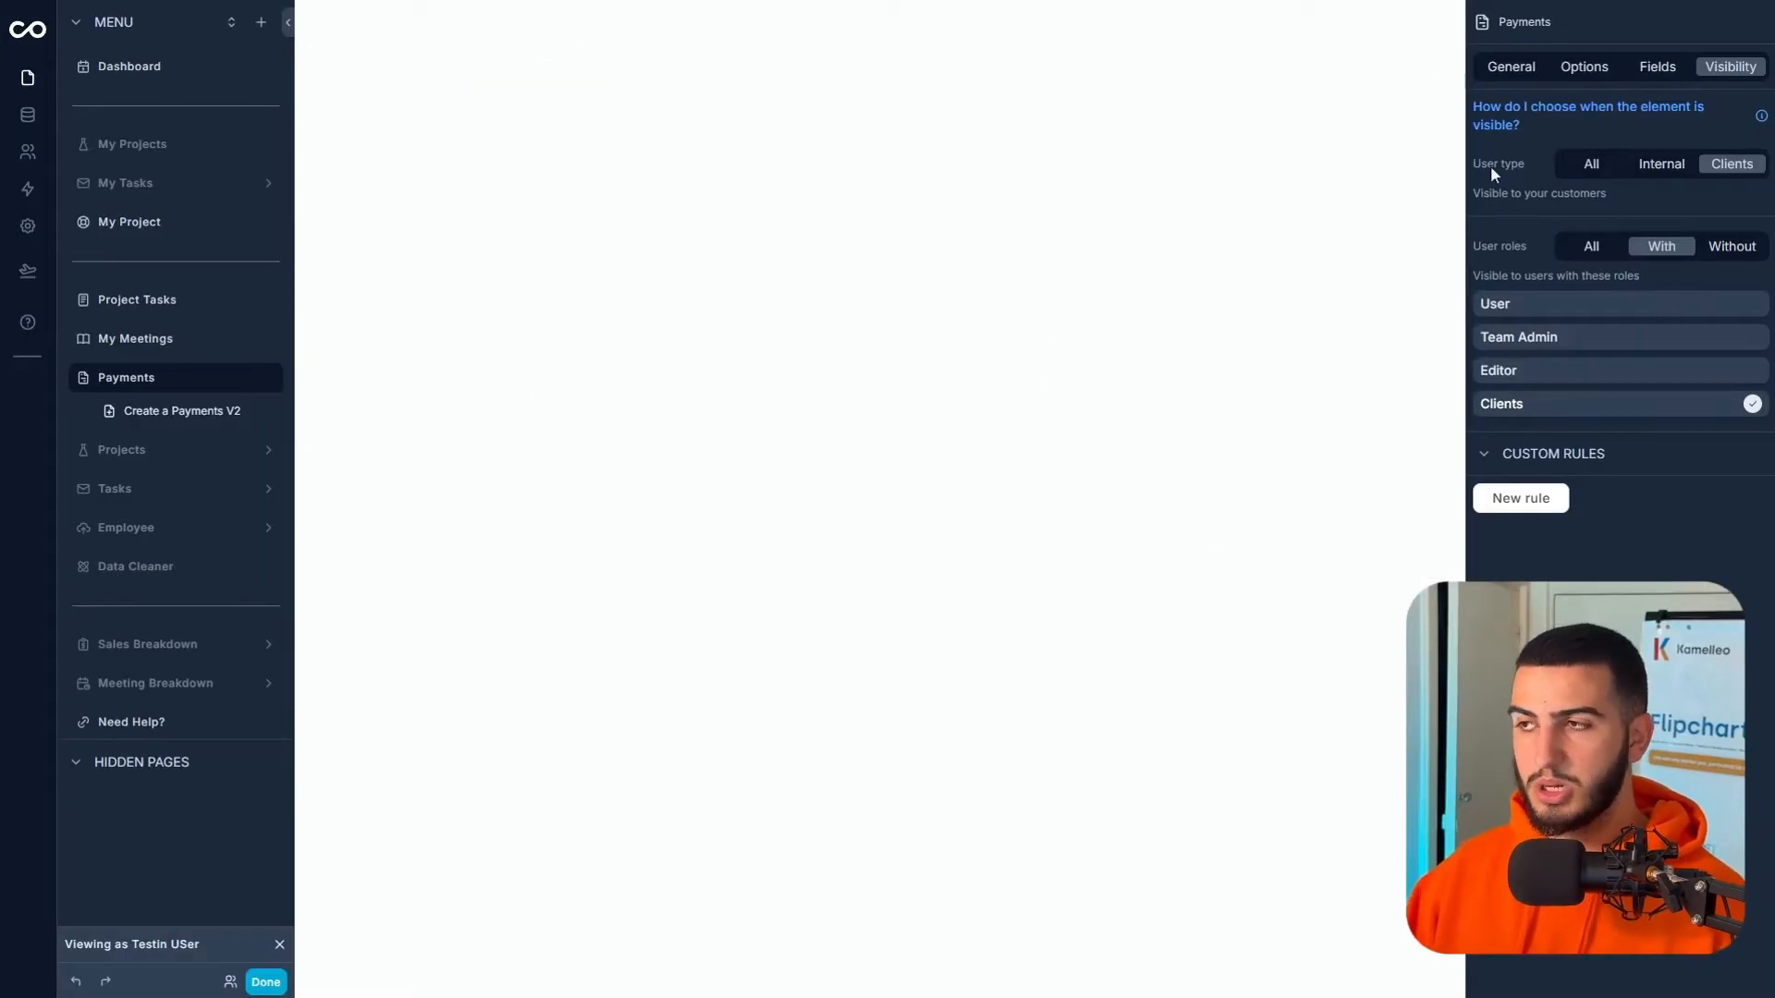
click(1511, 68)
click(890, 57)
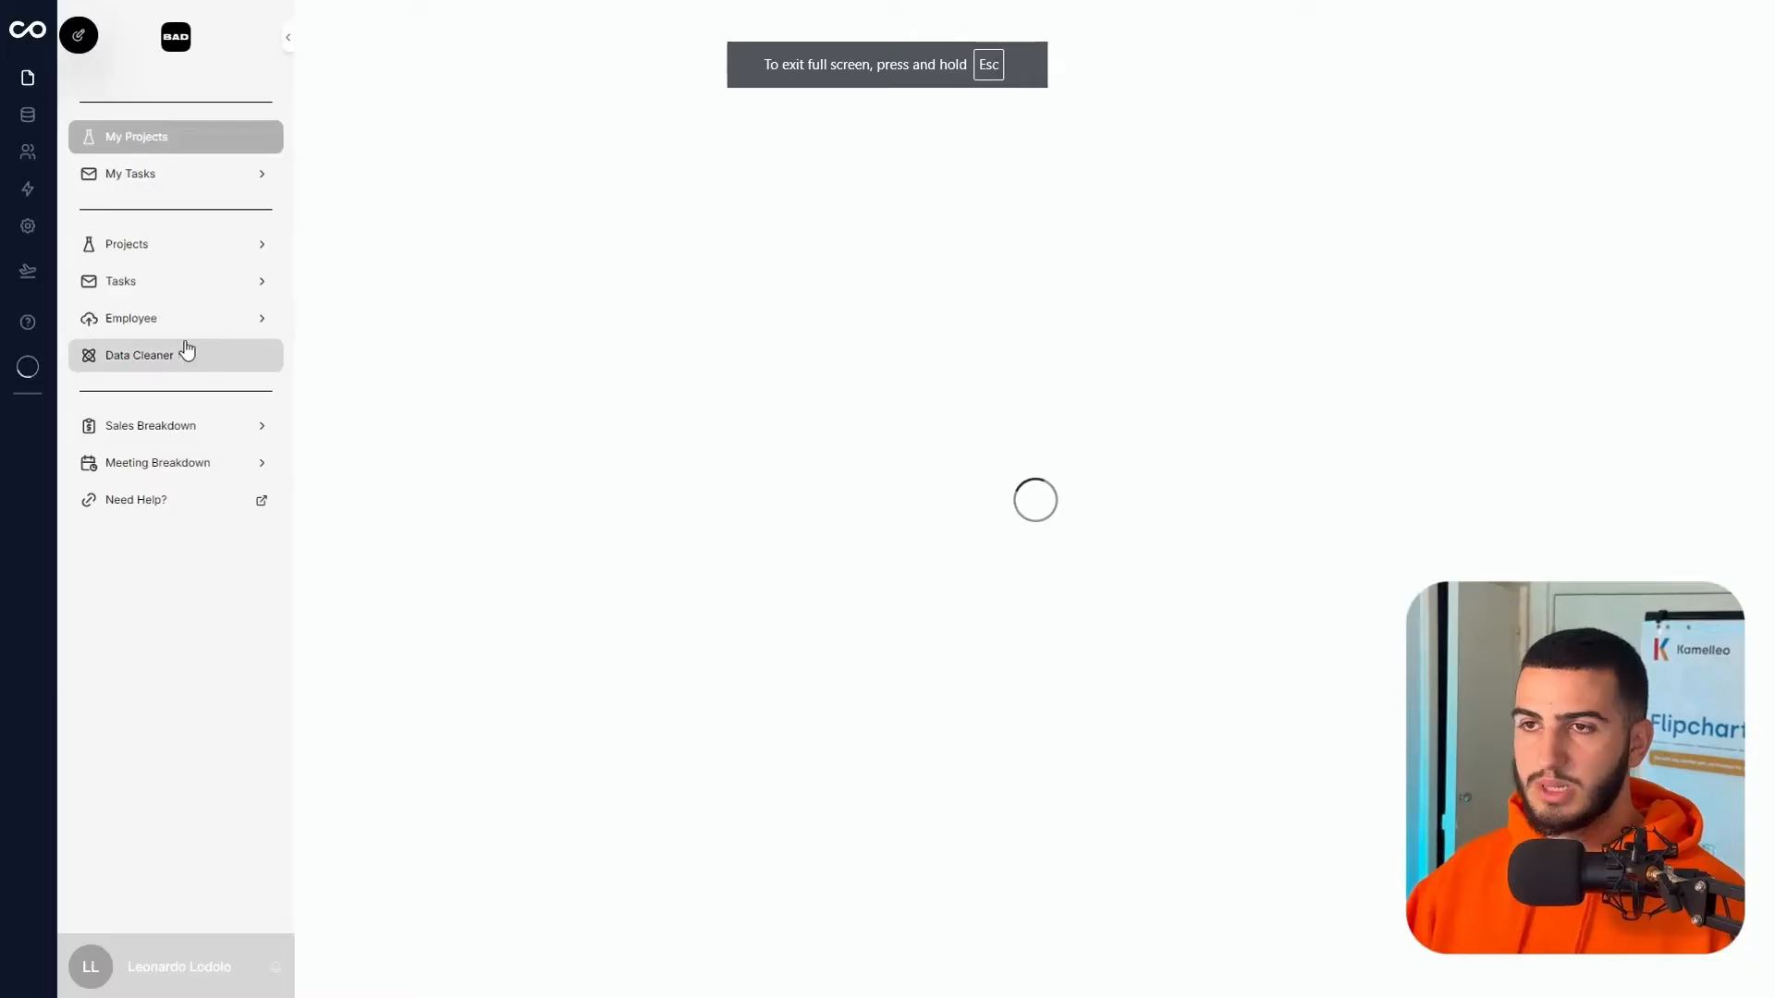
click(79, 74)
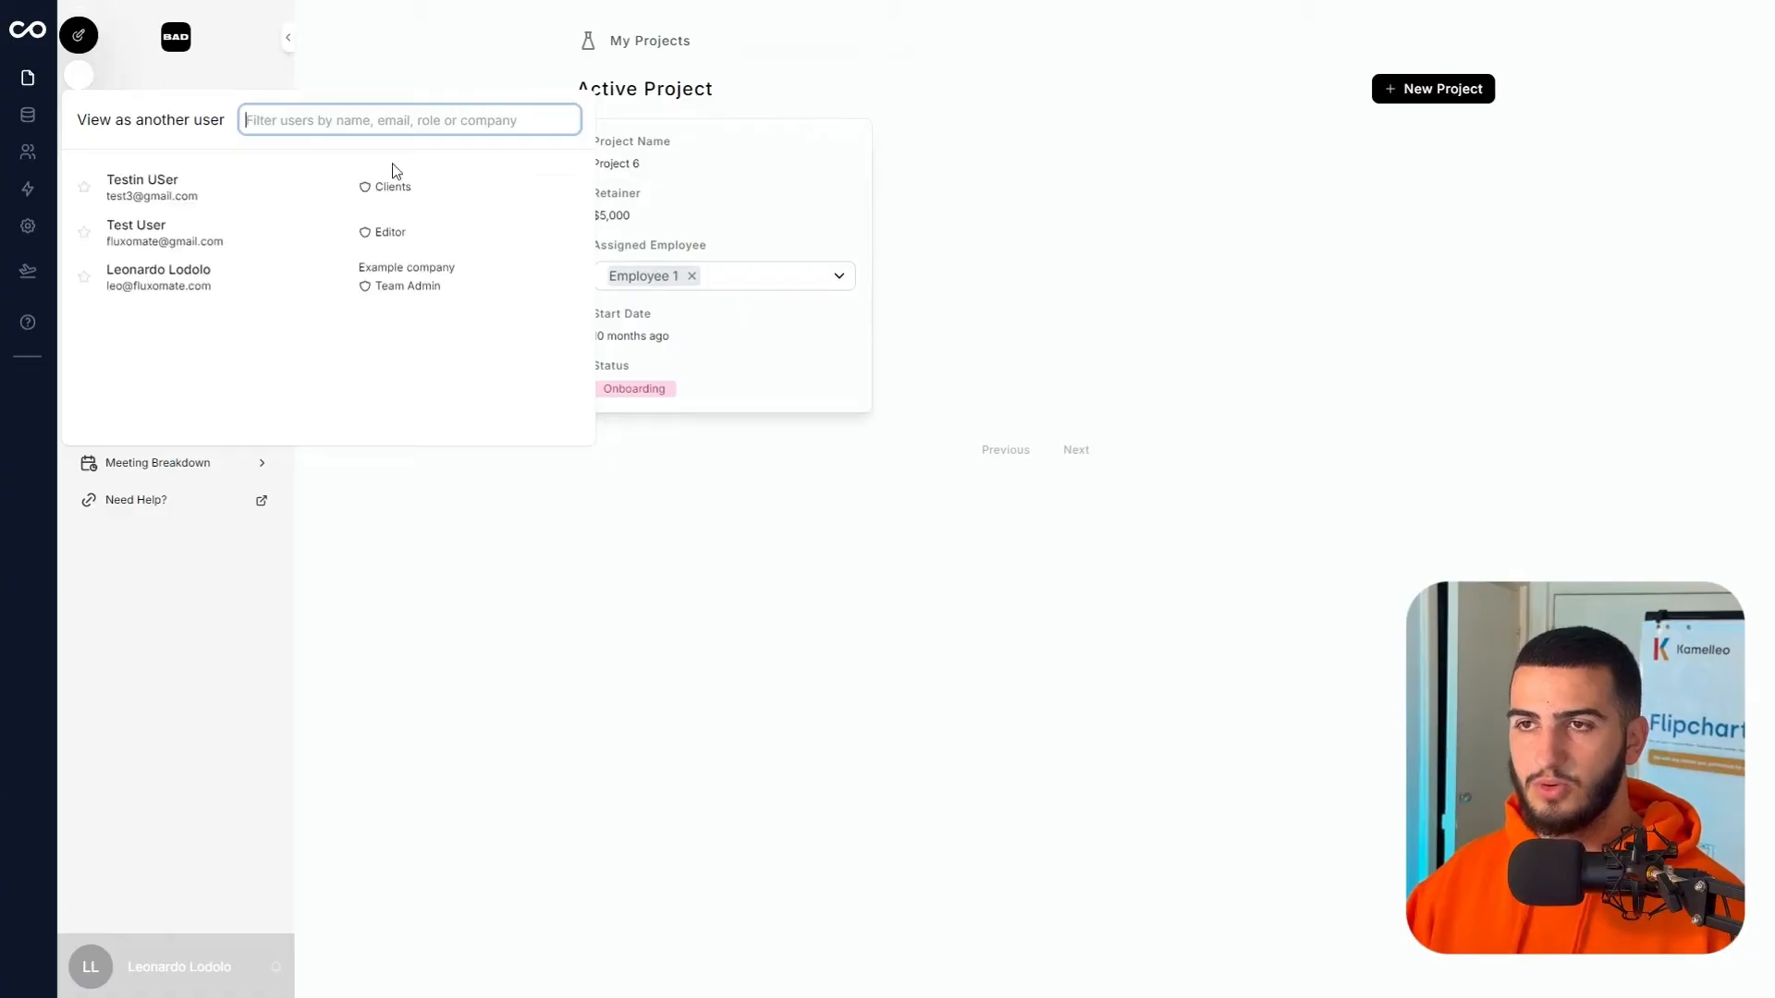
click(555, 194)
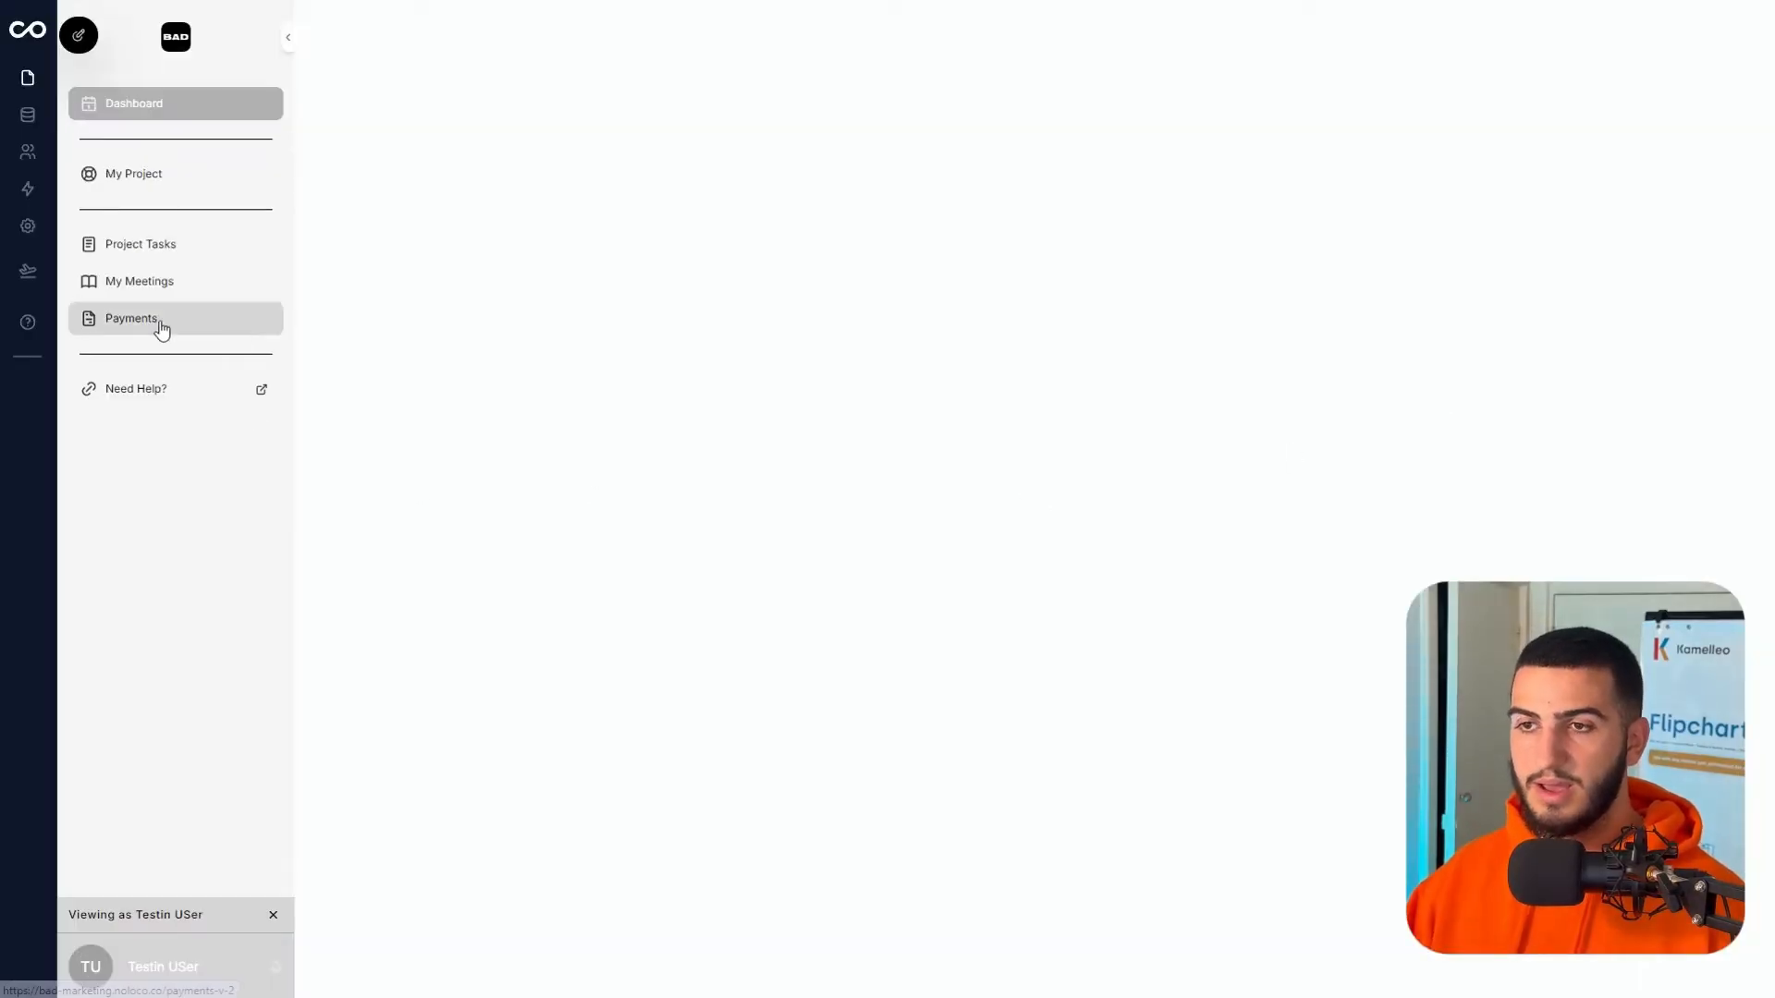
- On the Payments page, add a list filter condition on the Linked Client field
click(161, 330)
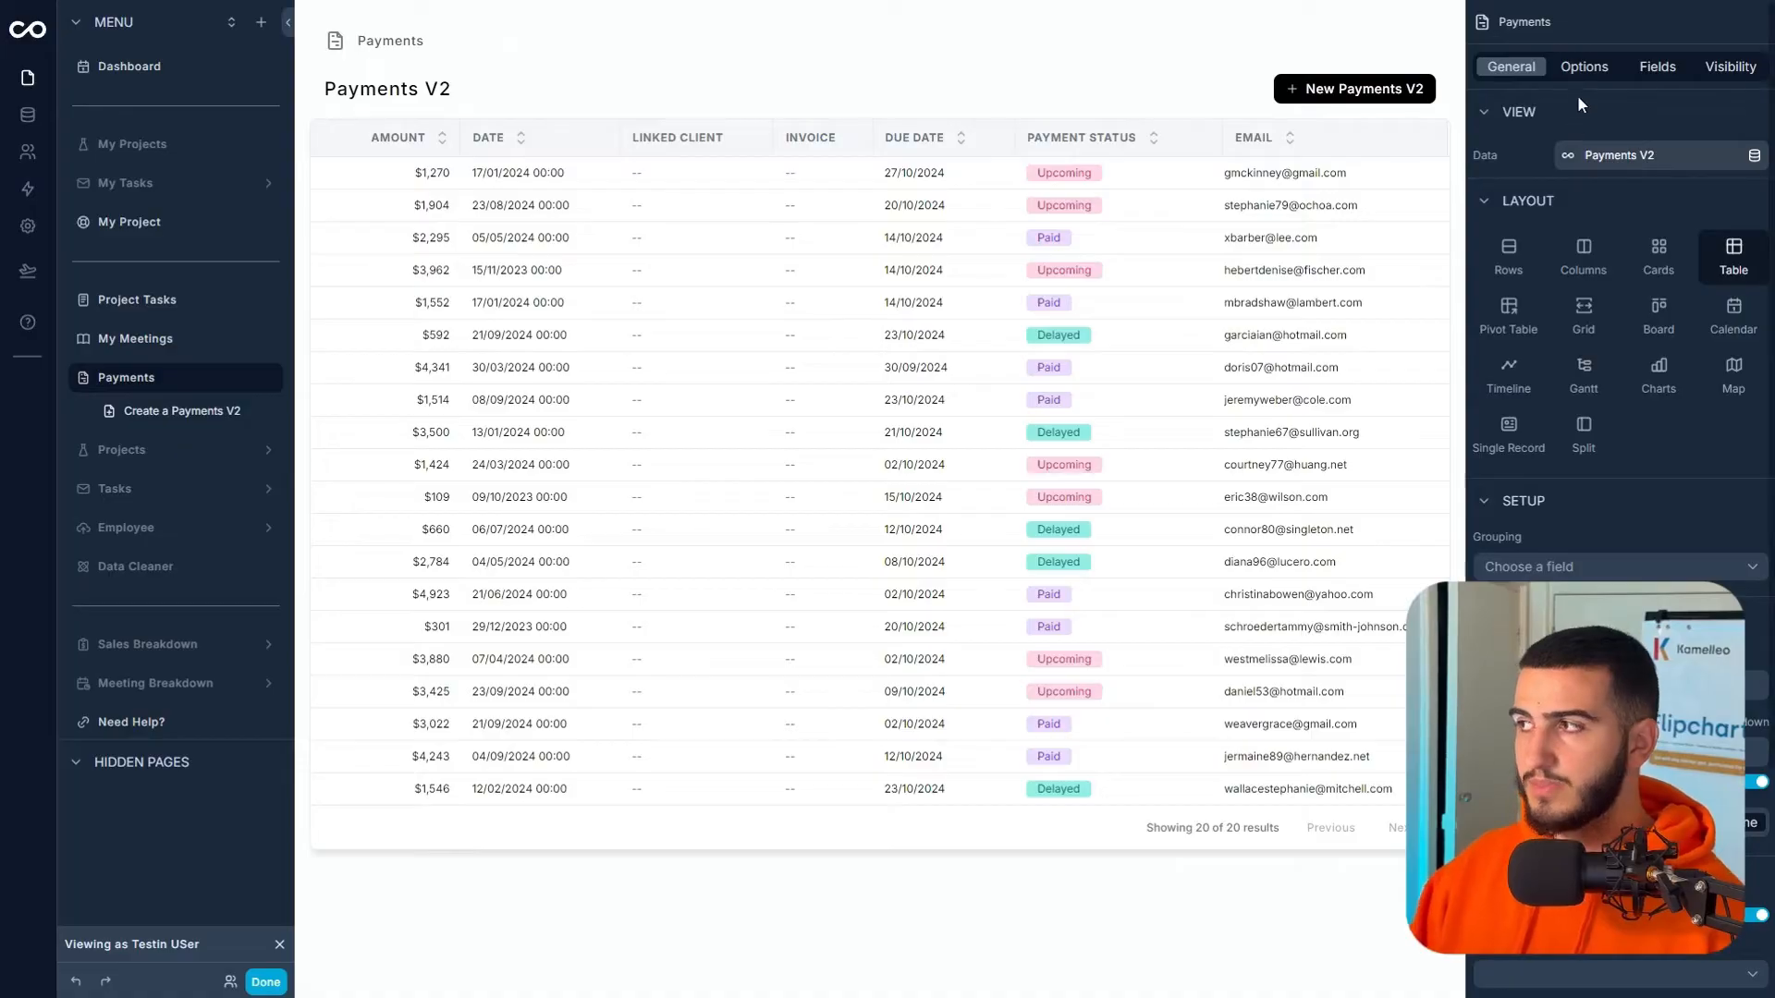
click(1583, 67)
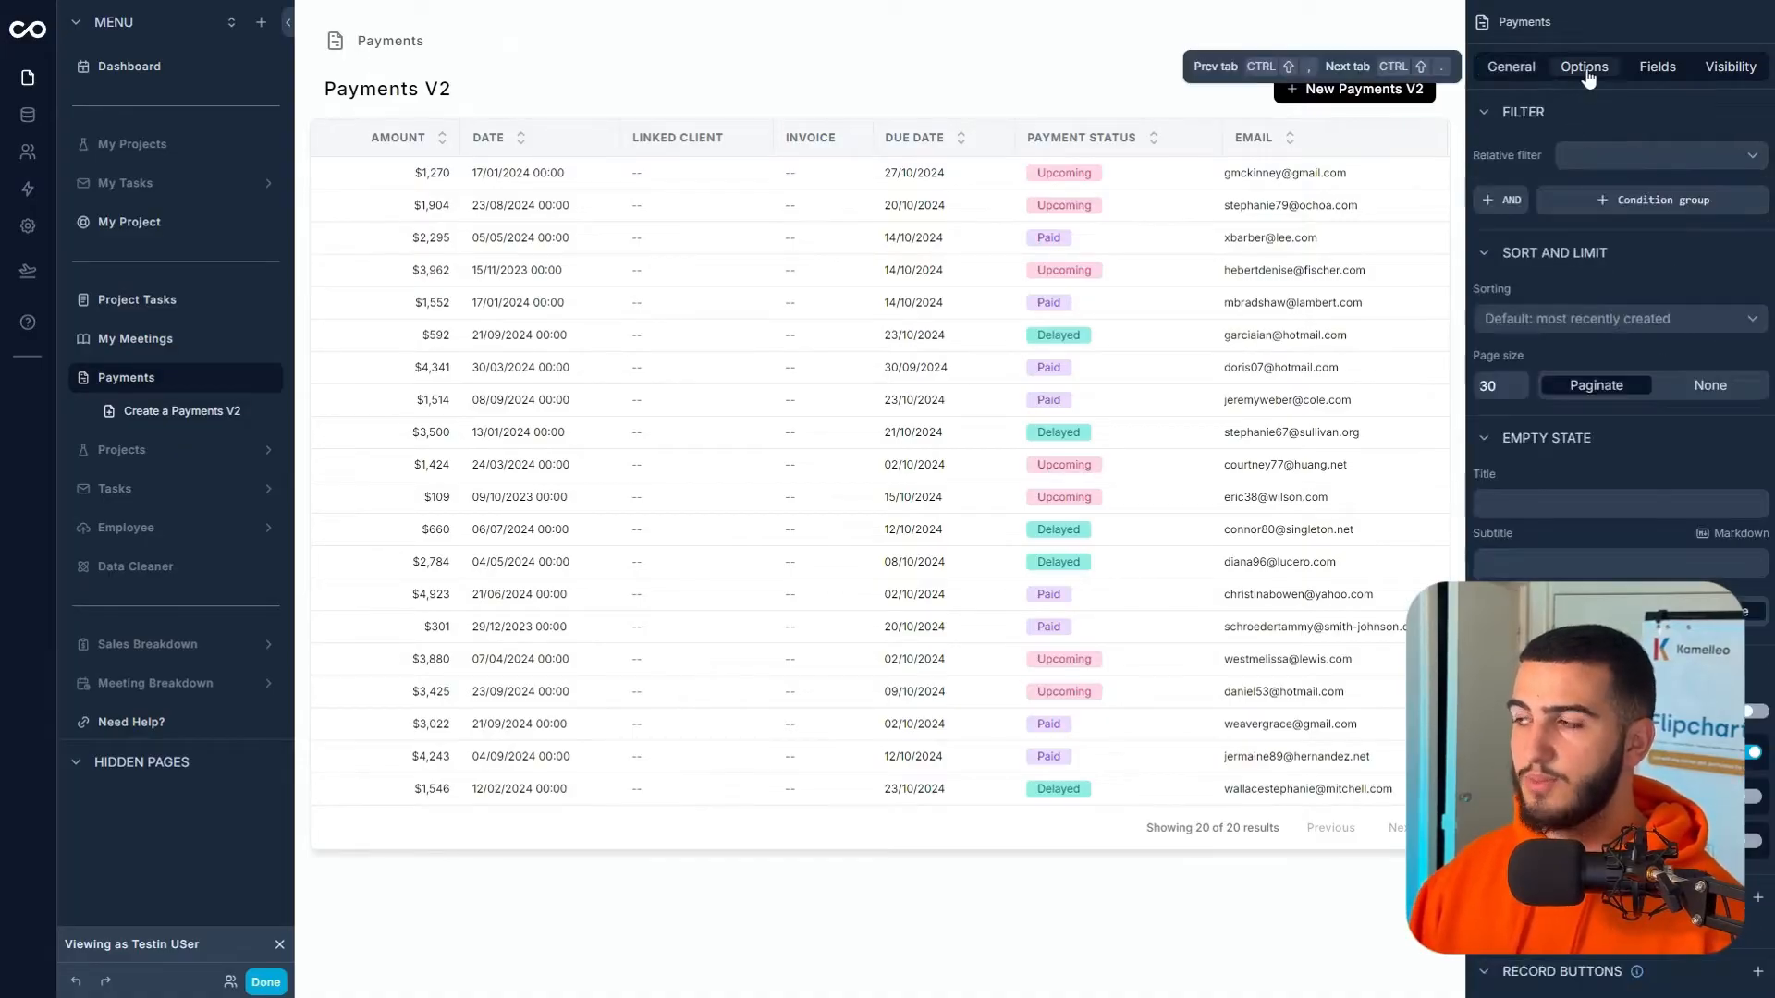
click(1609, 159)
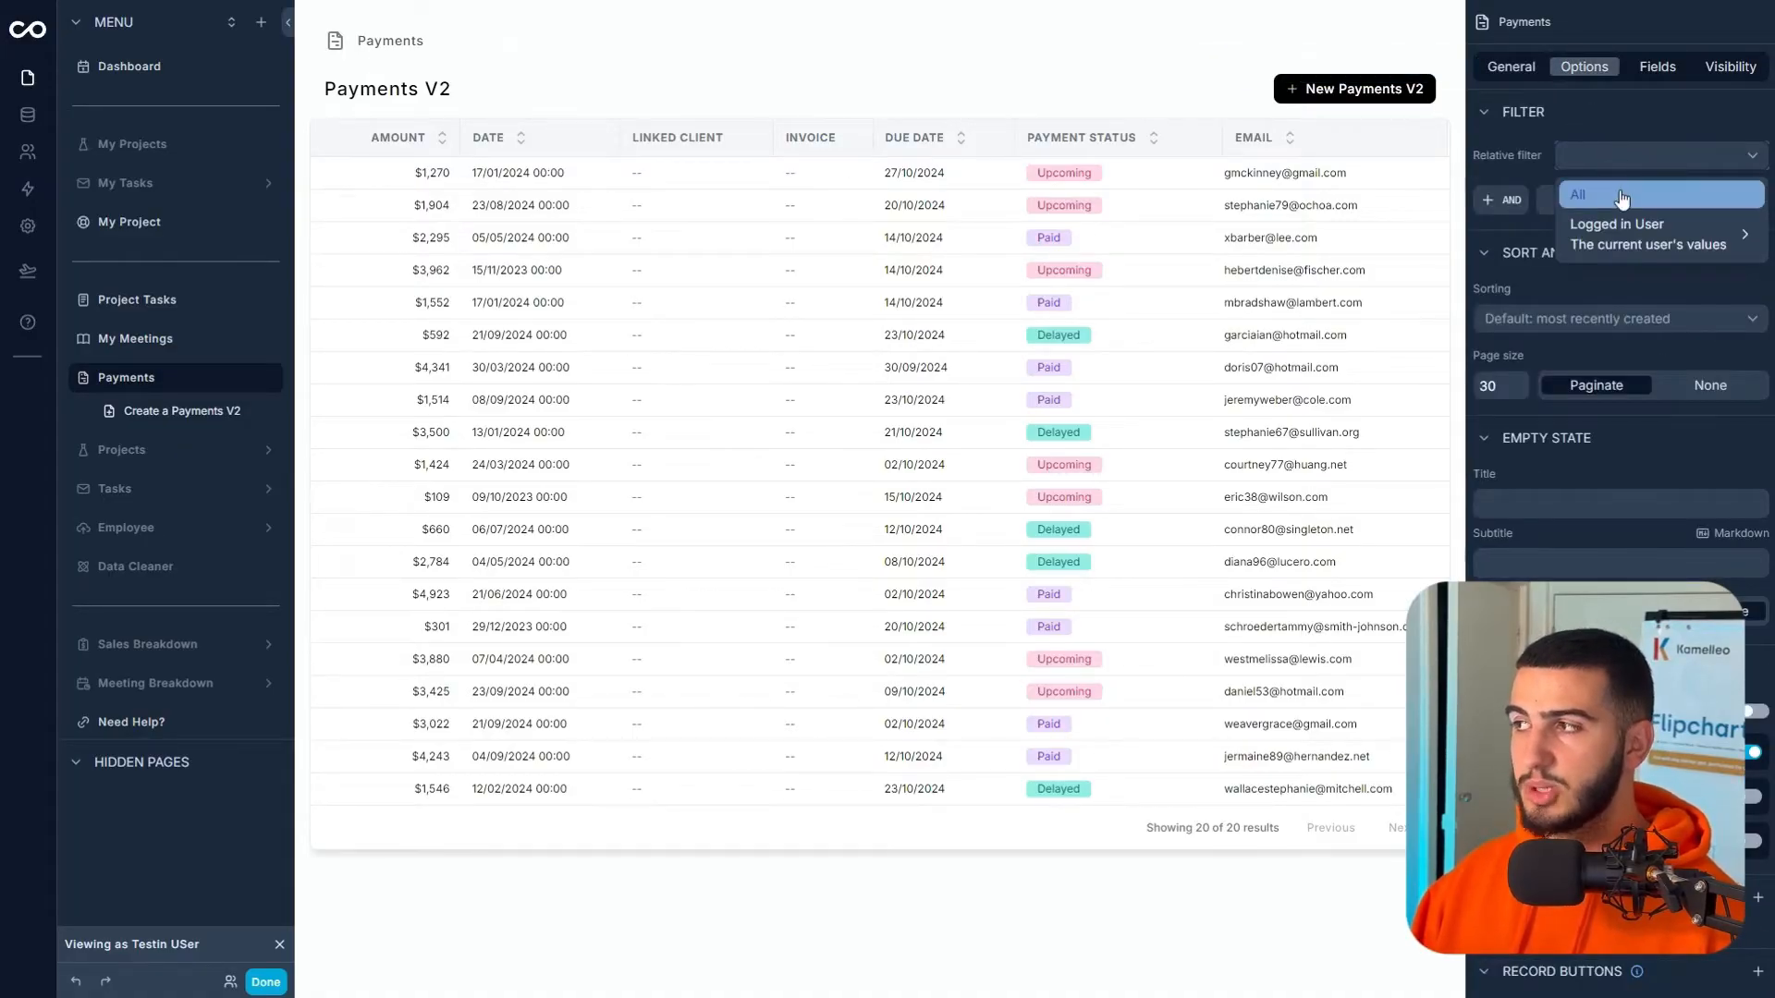
click(1510, 201)
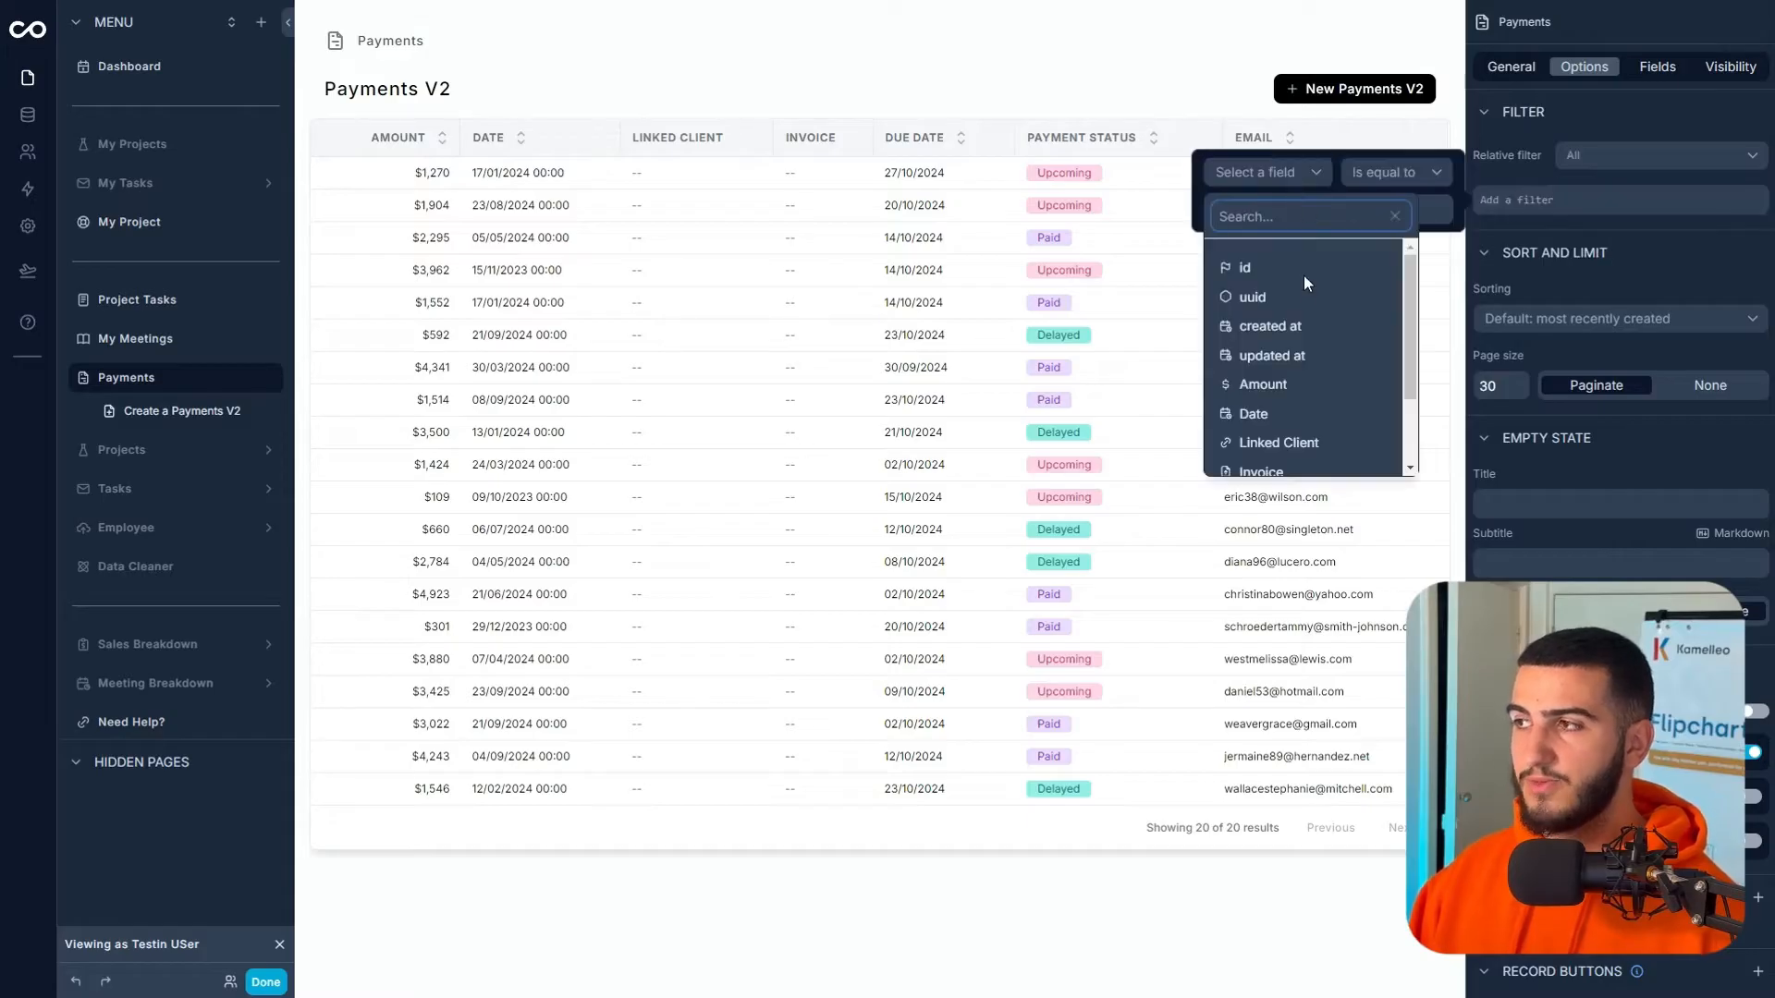
scroll(1313, 326, down, 1)
click(1301, 360)
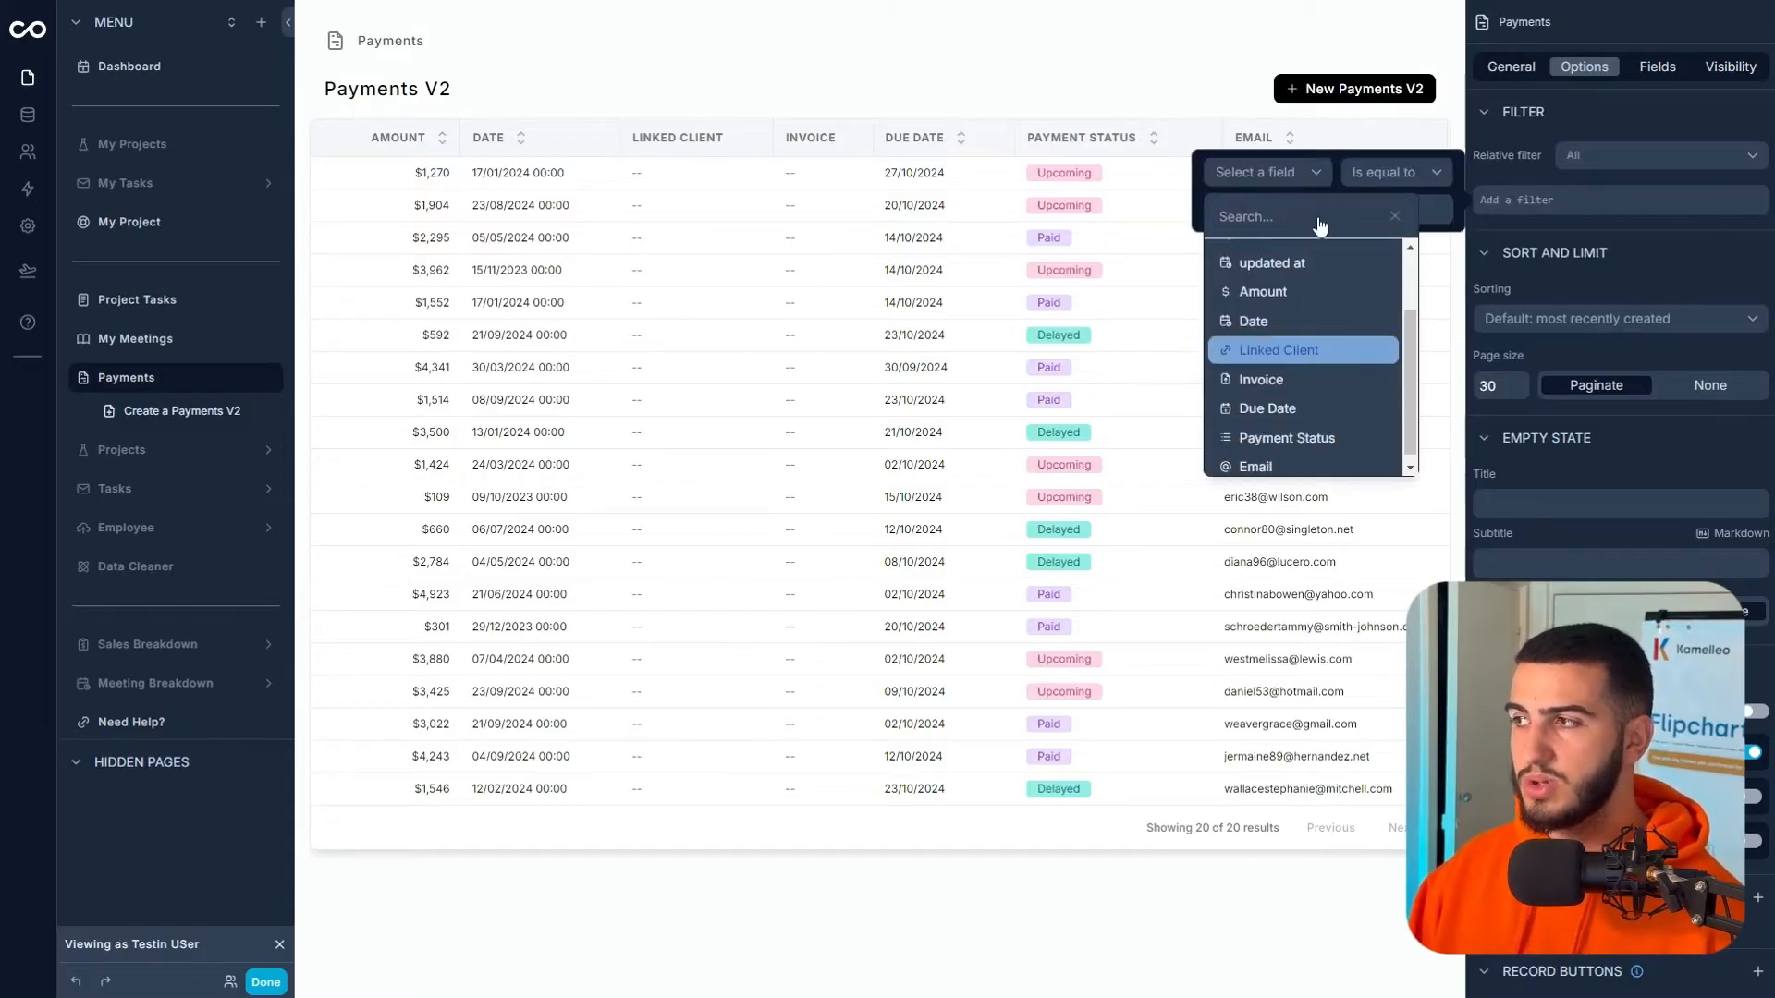
- Set the Linked Client filter to 'Is one of' Logged in User › Contact and preview
click(1383, 190)
click(1376, 286)
click(1272, 211)
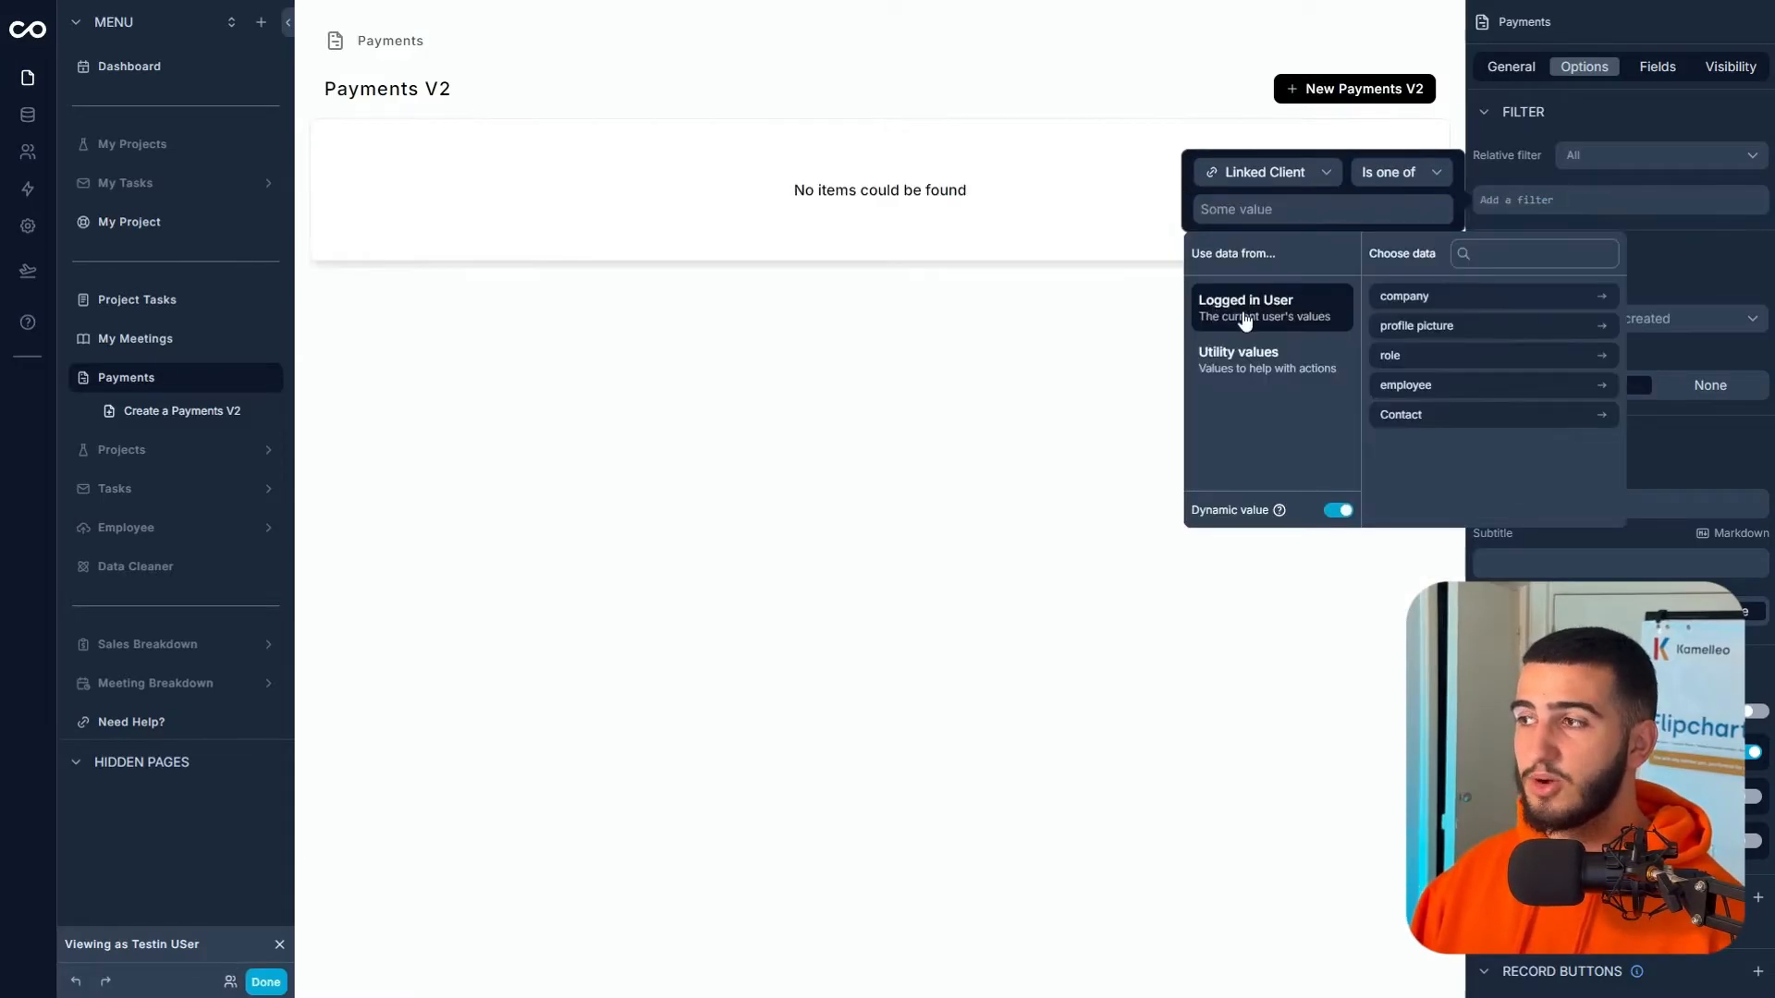
click(1415, 414)
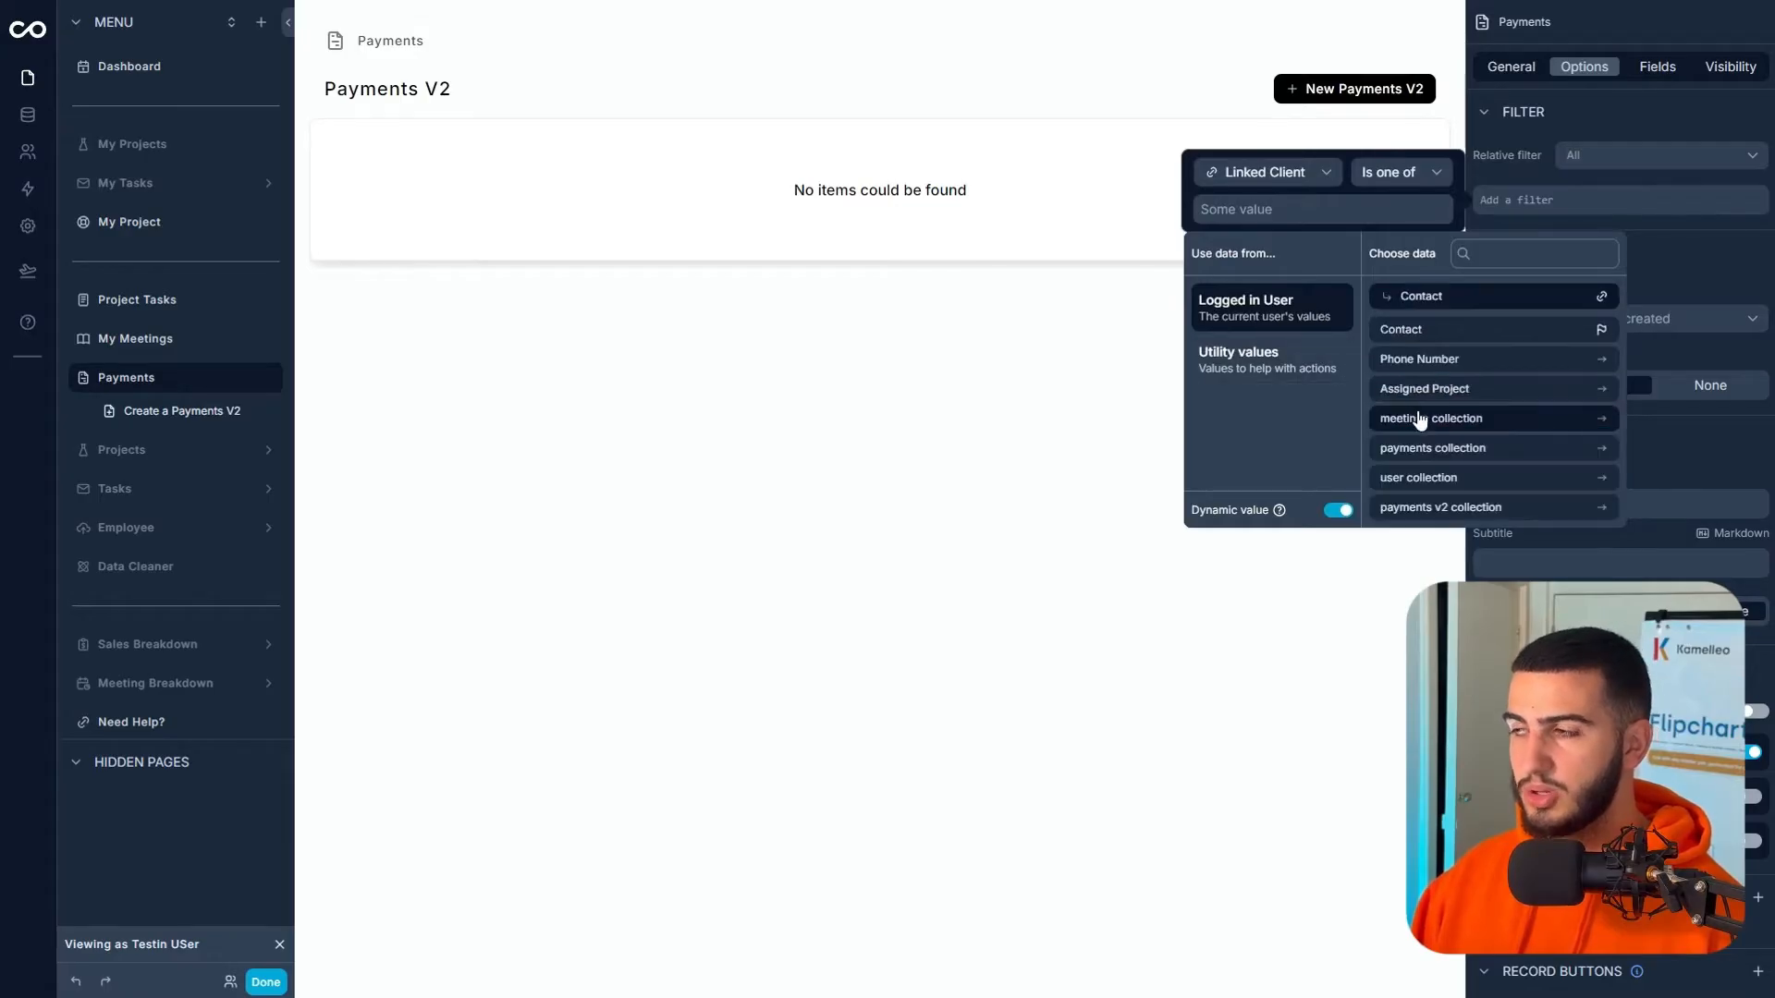
click(1475, 332)
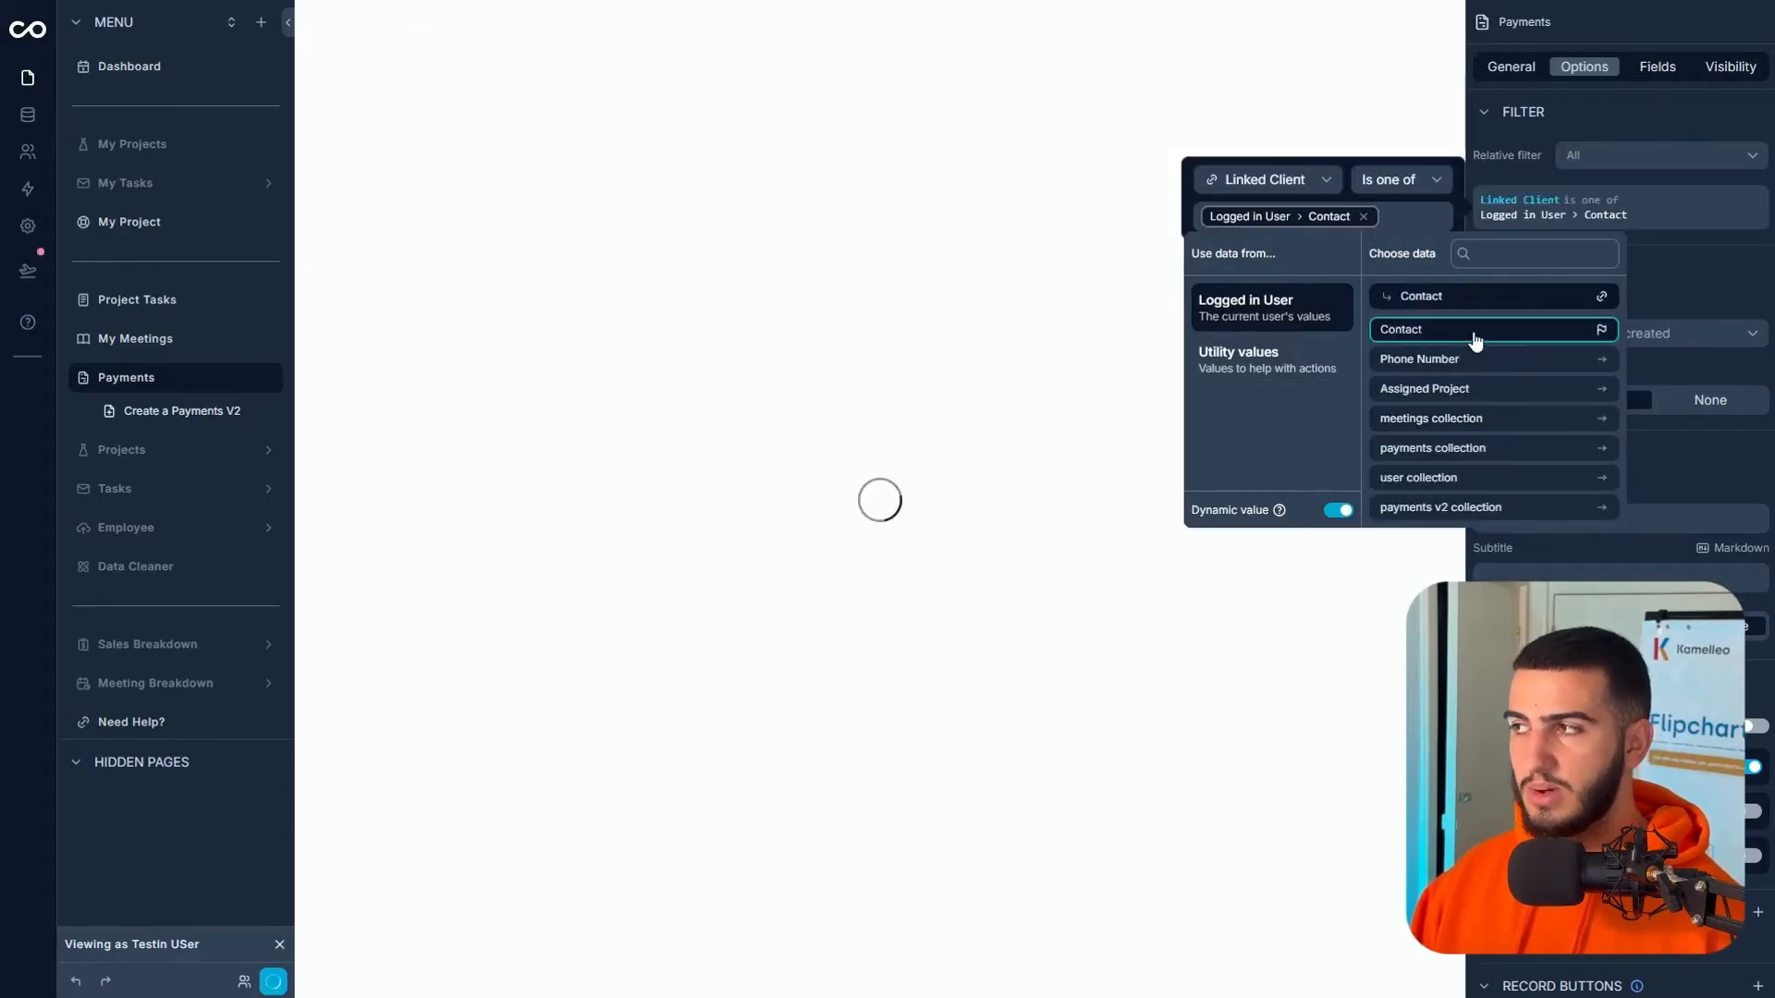
click(1690, 279)
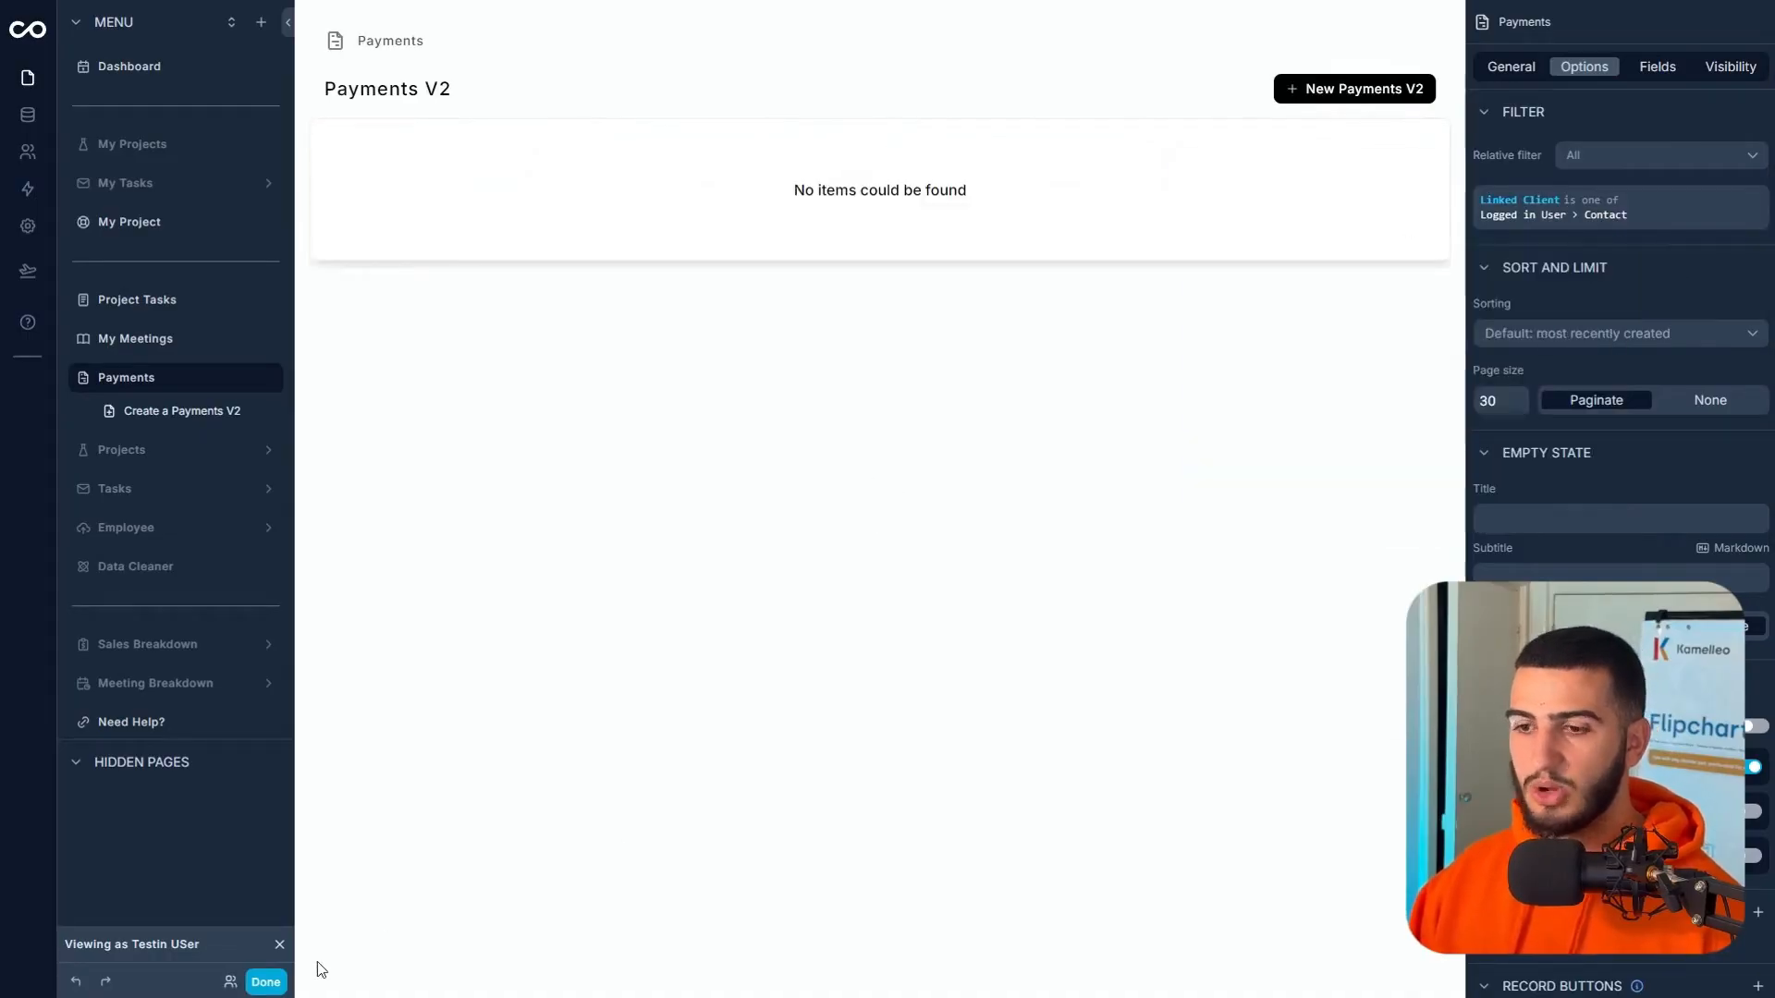
click(267, 981)
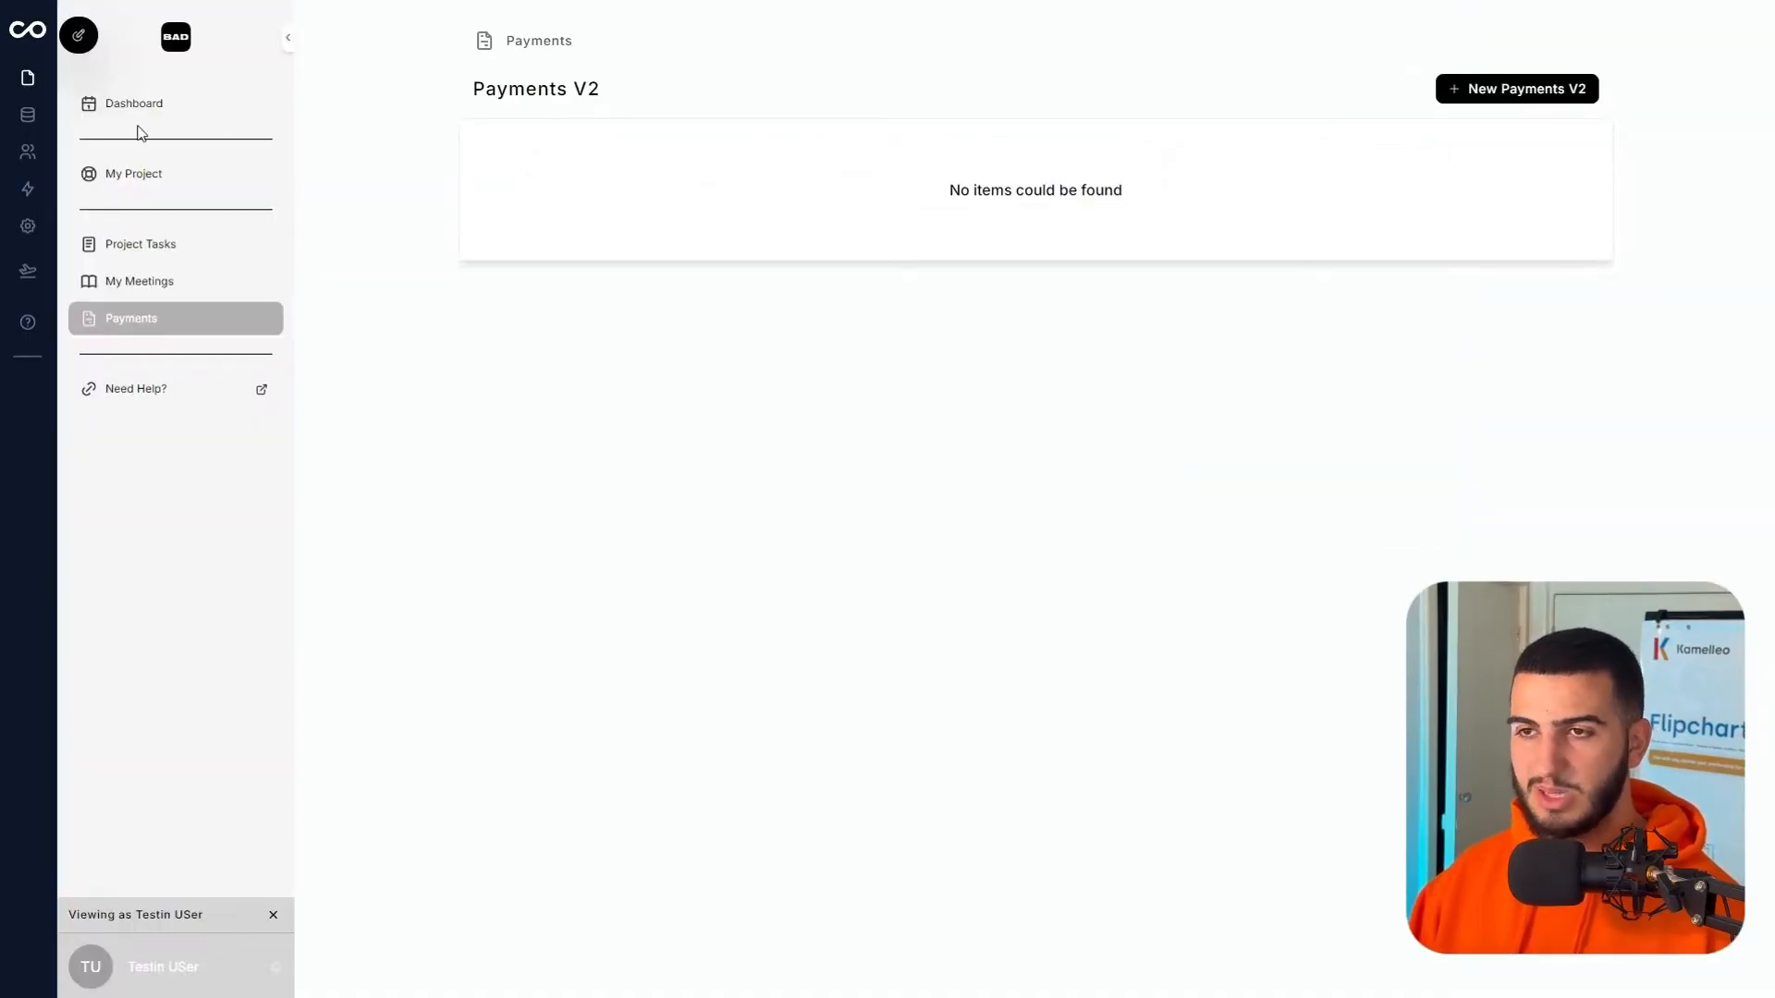
- Open the app's data tables and select the Payments V2 table
click(26, 127)
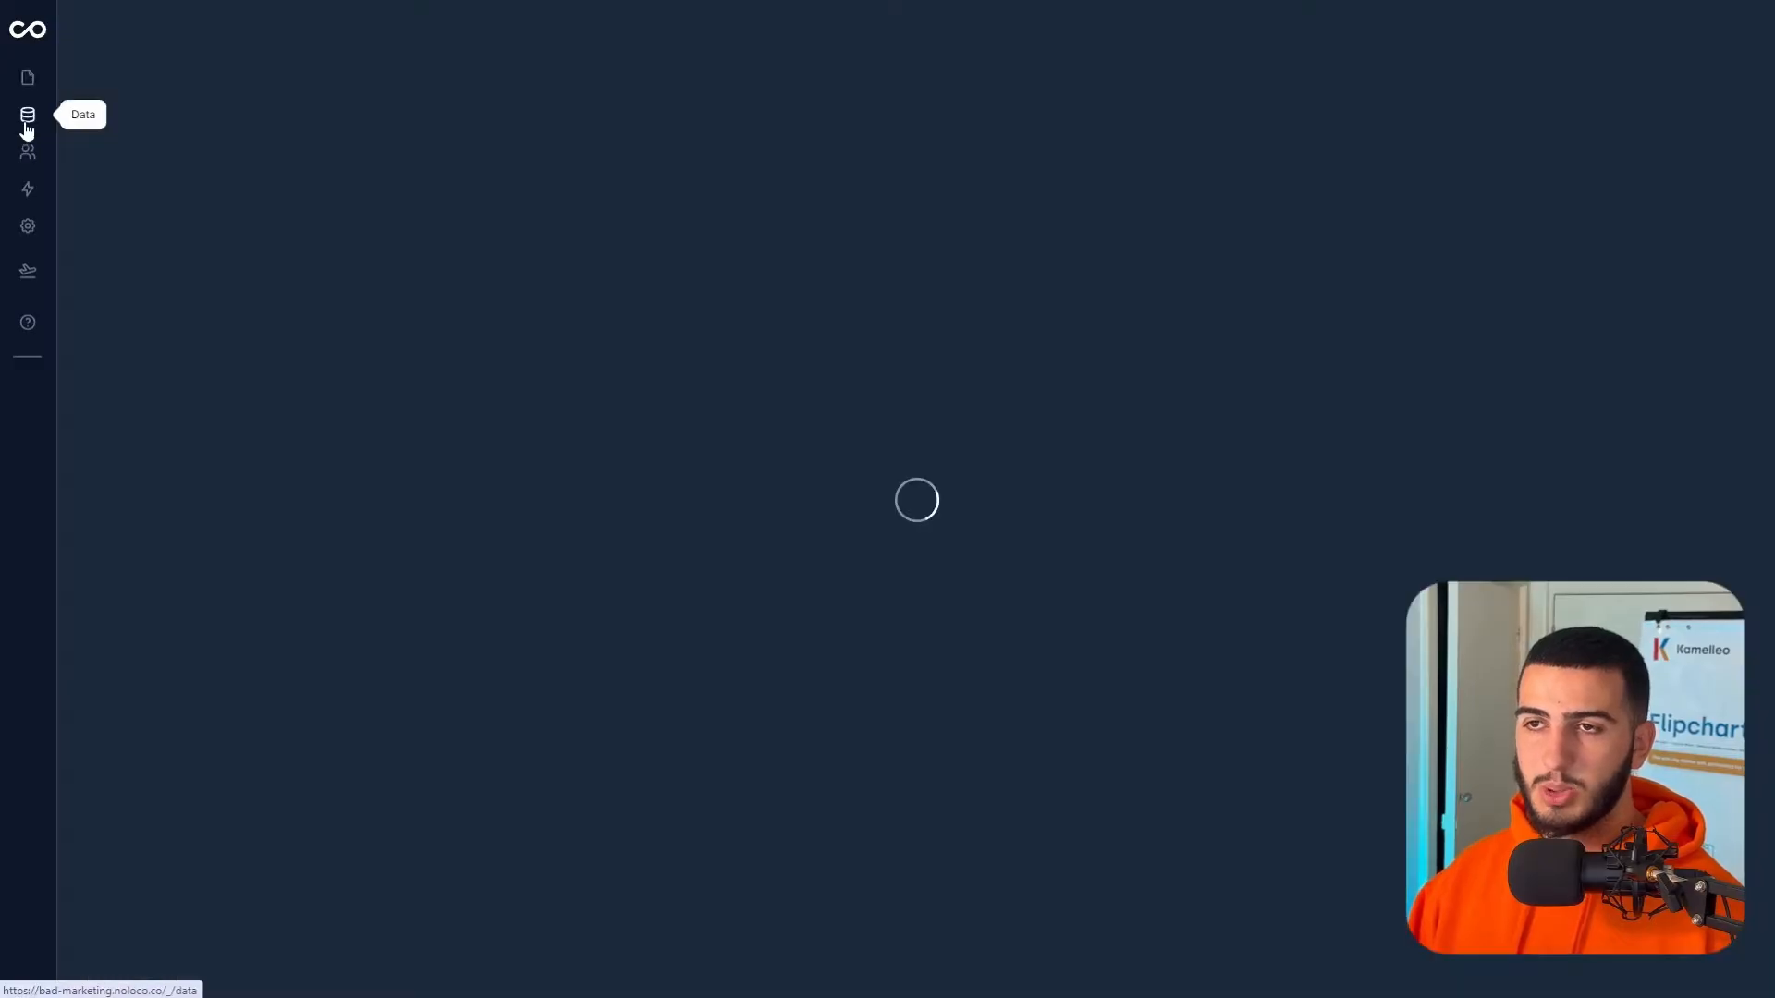
drag(505, 204, 1008, 186)
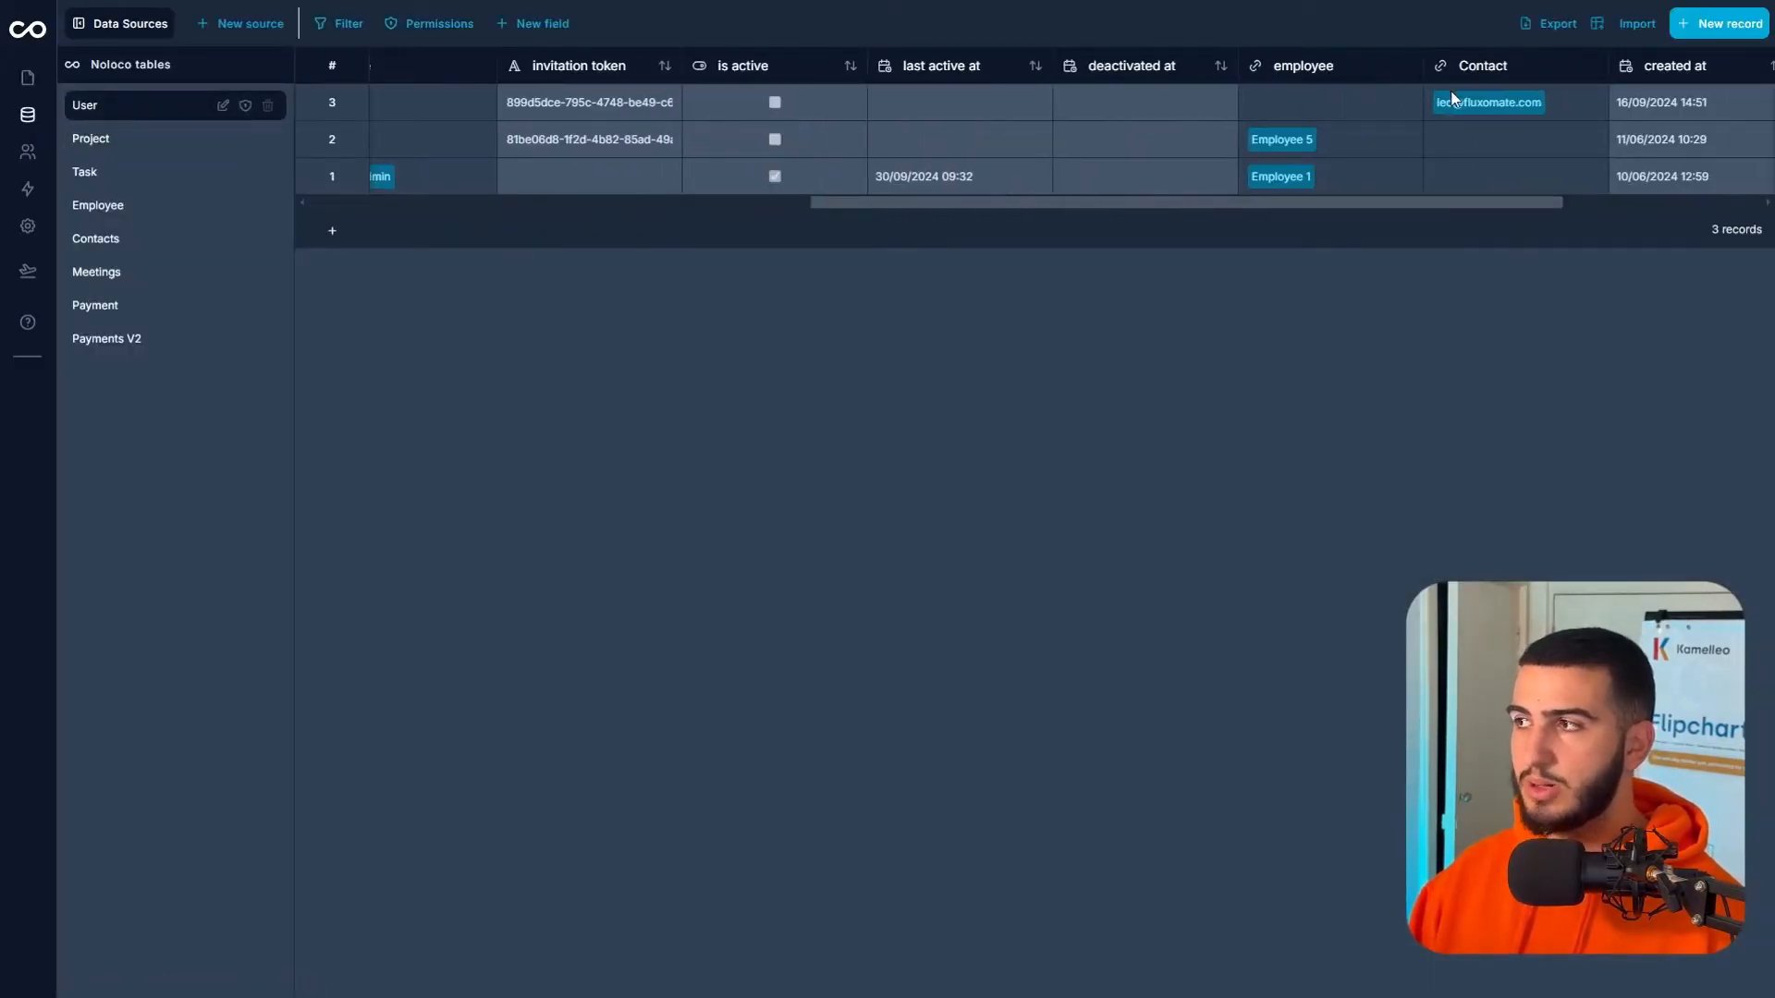
drag(1385, 204, 185, 305)
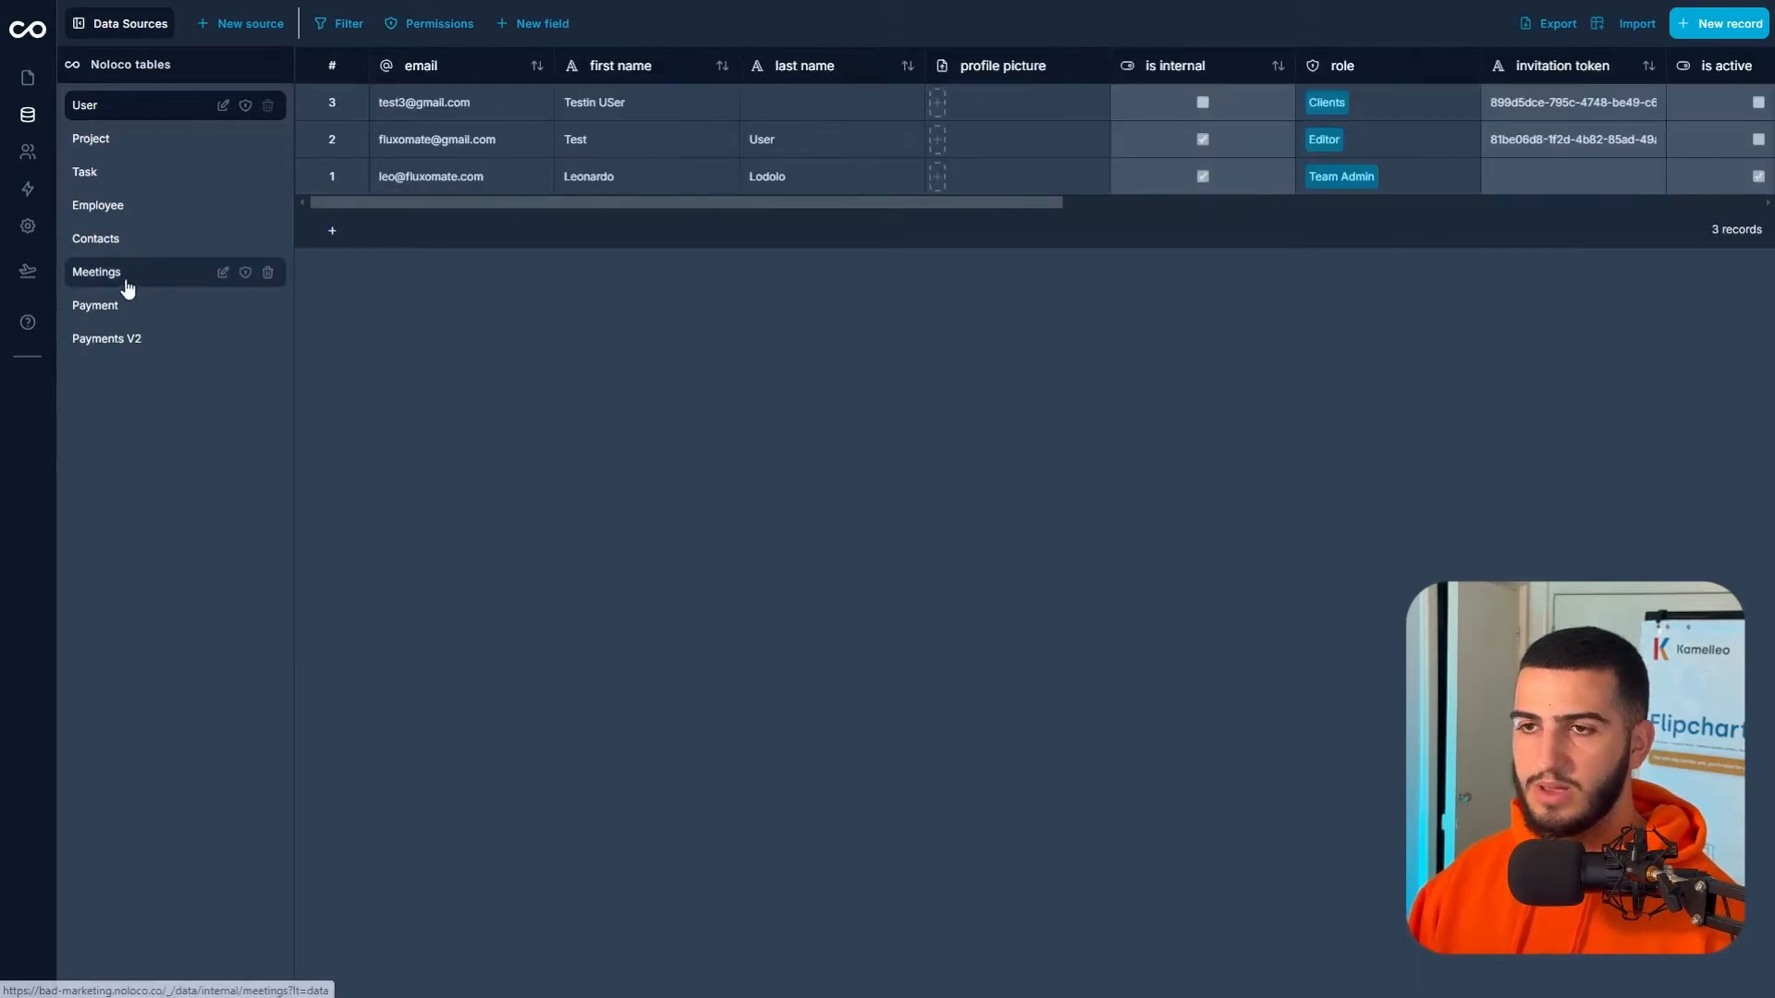
click(123, 338)
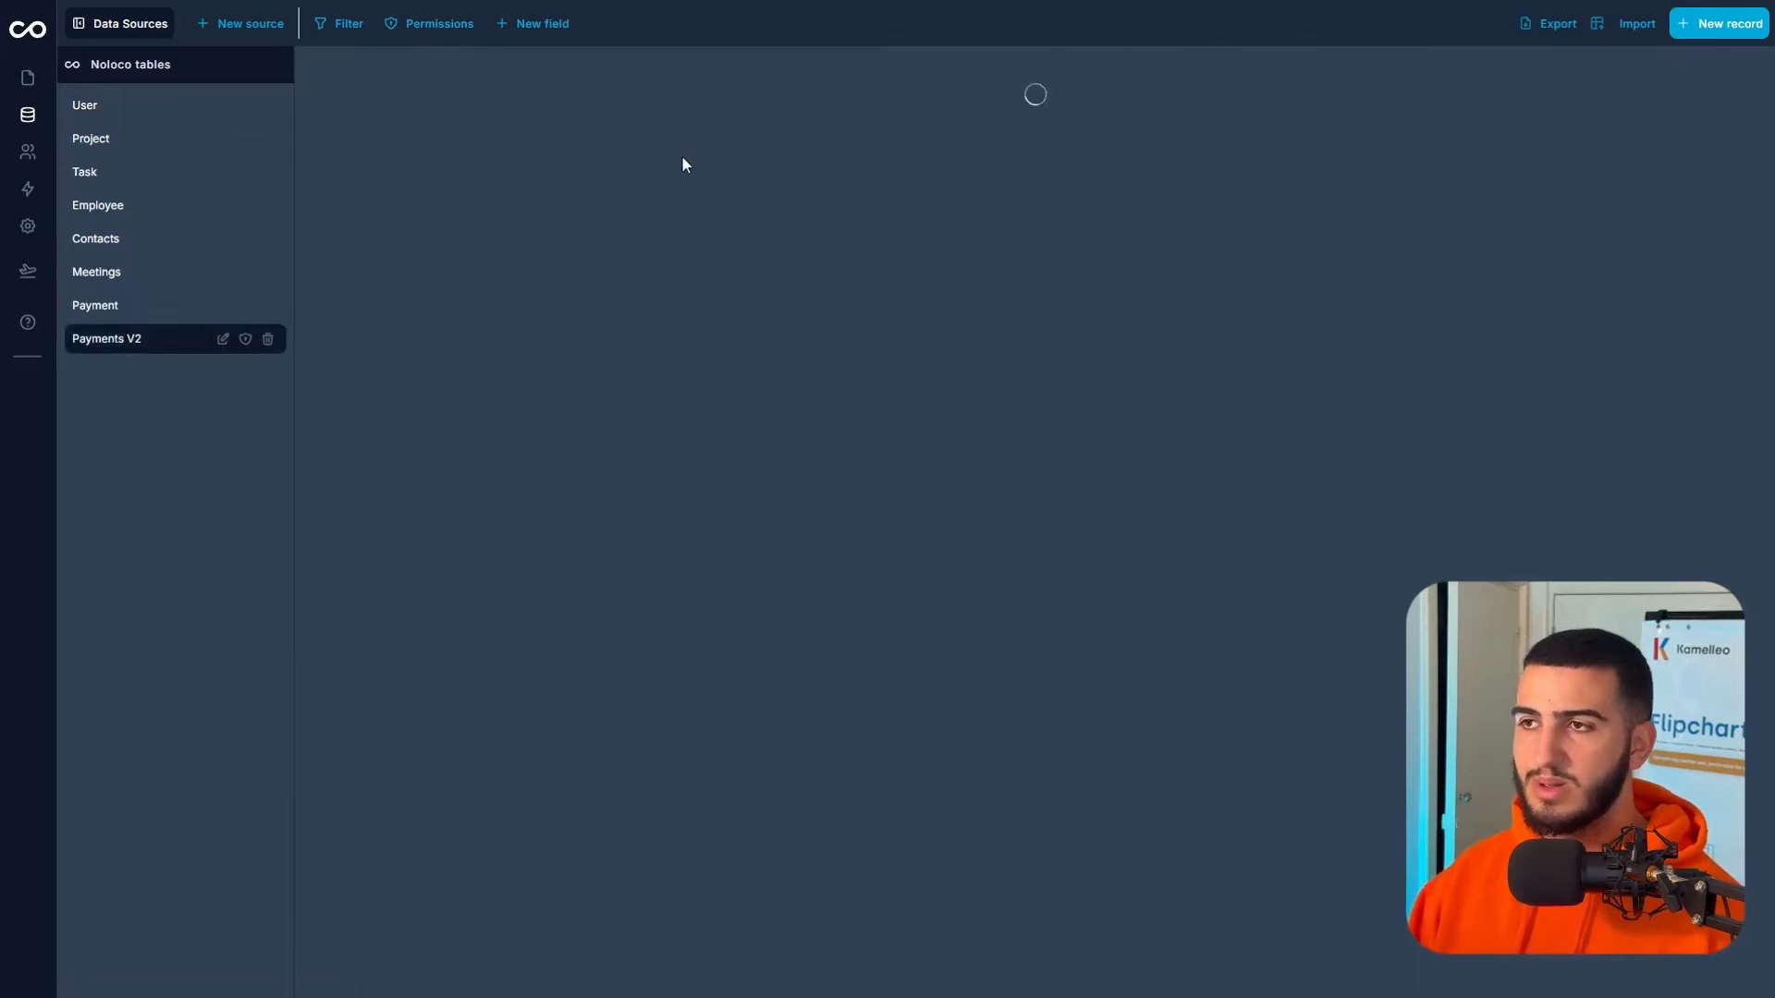
- Set the Linked Client of payments 20, 18, 14, 9 and 11 to the client contact
click(814, 102)
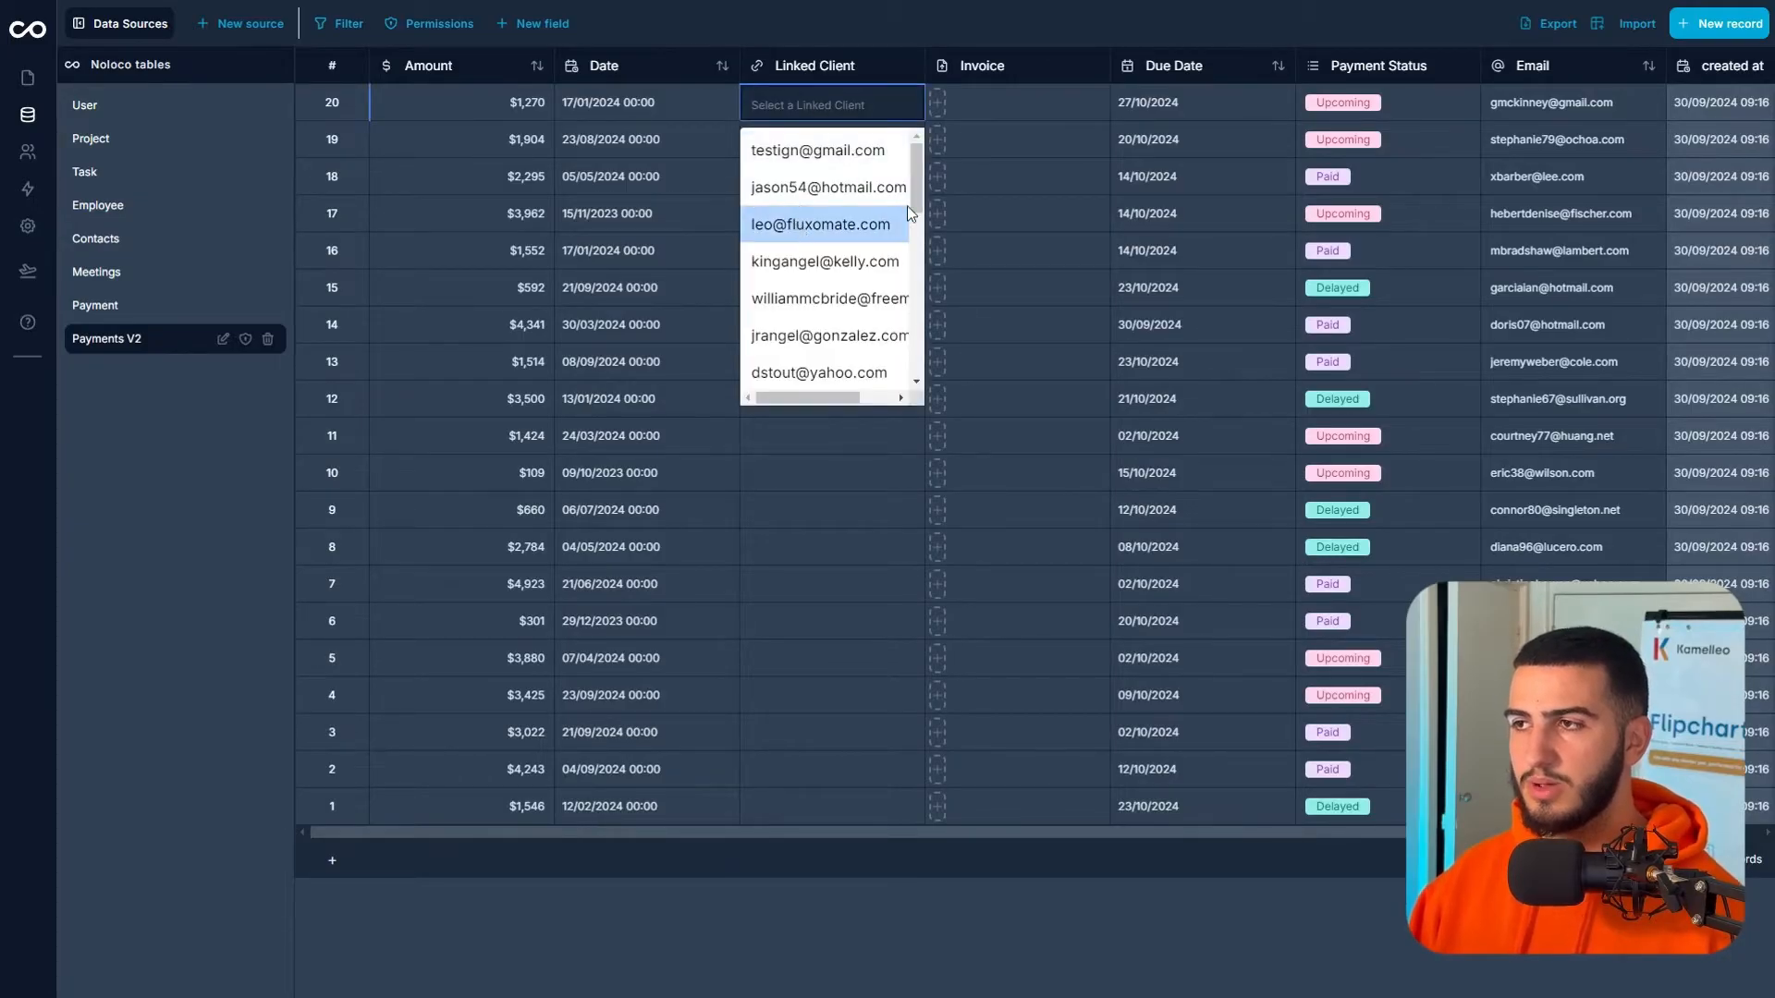
click(800, 224)
click(786, 188)
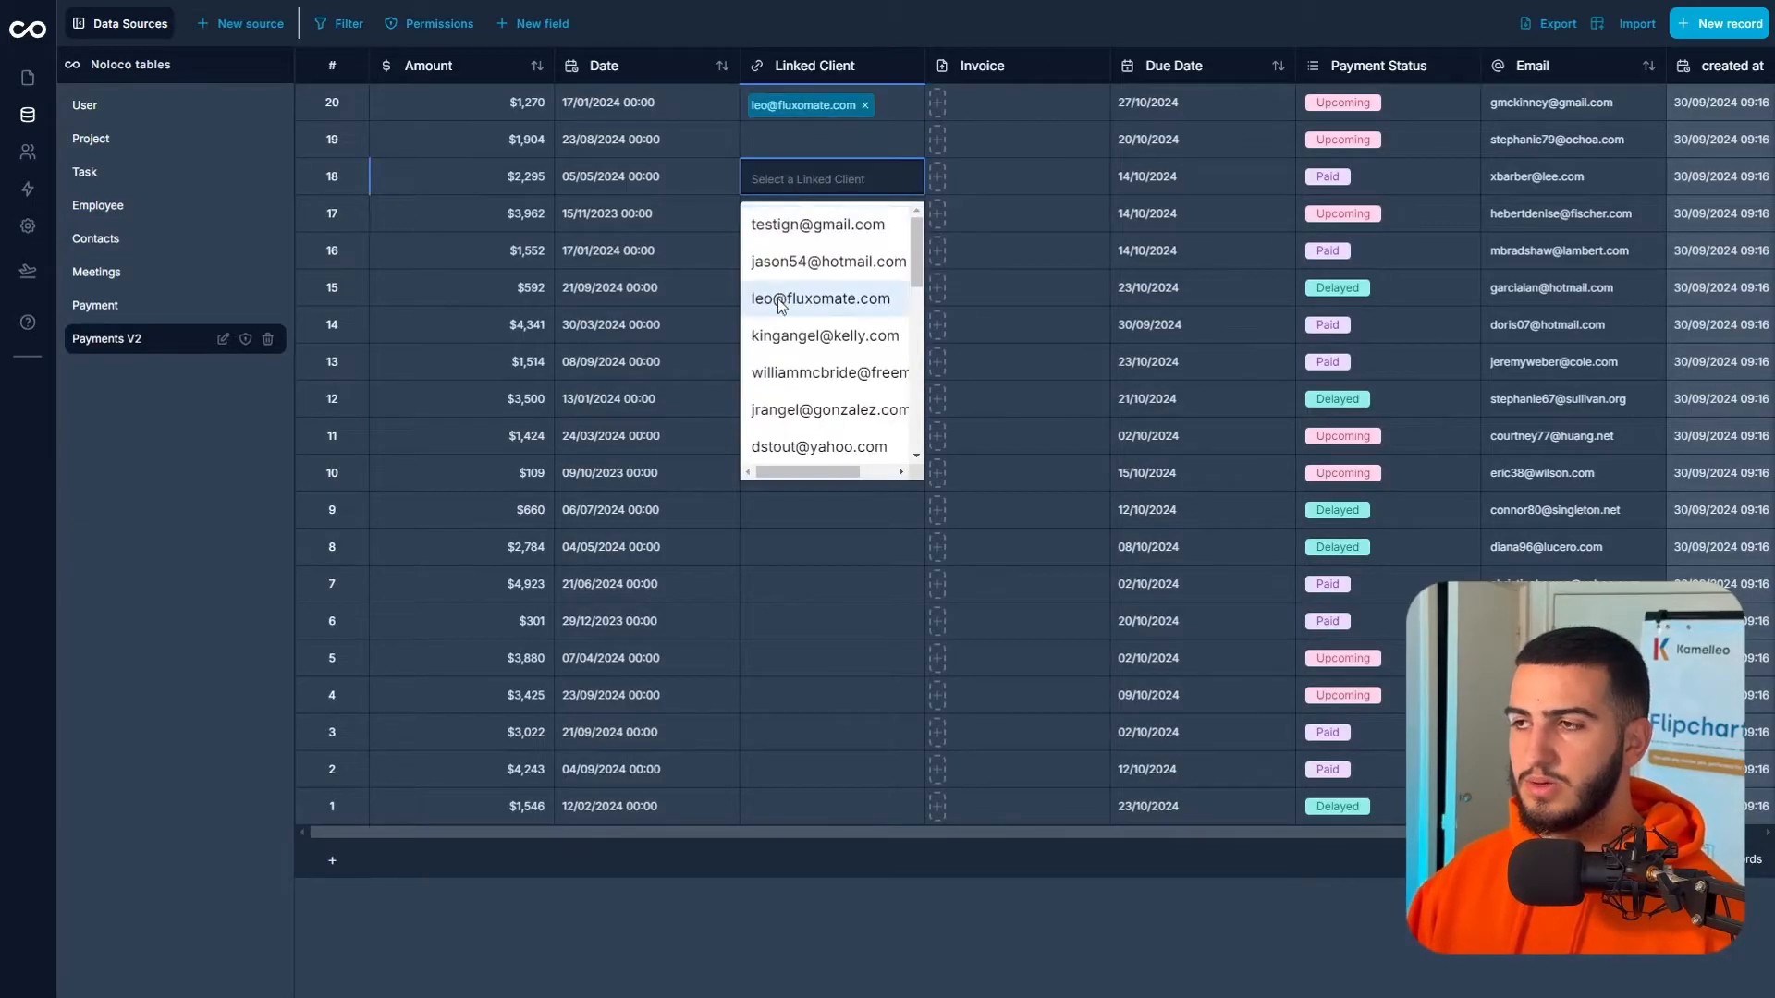
click(813, 297)
click(841, 327)
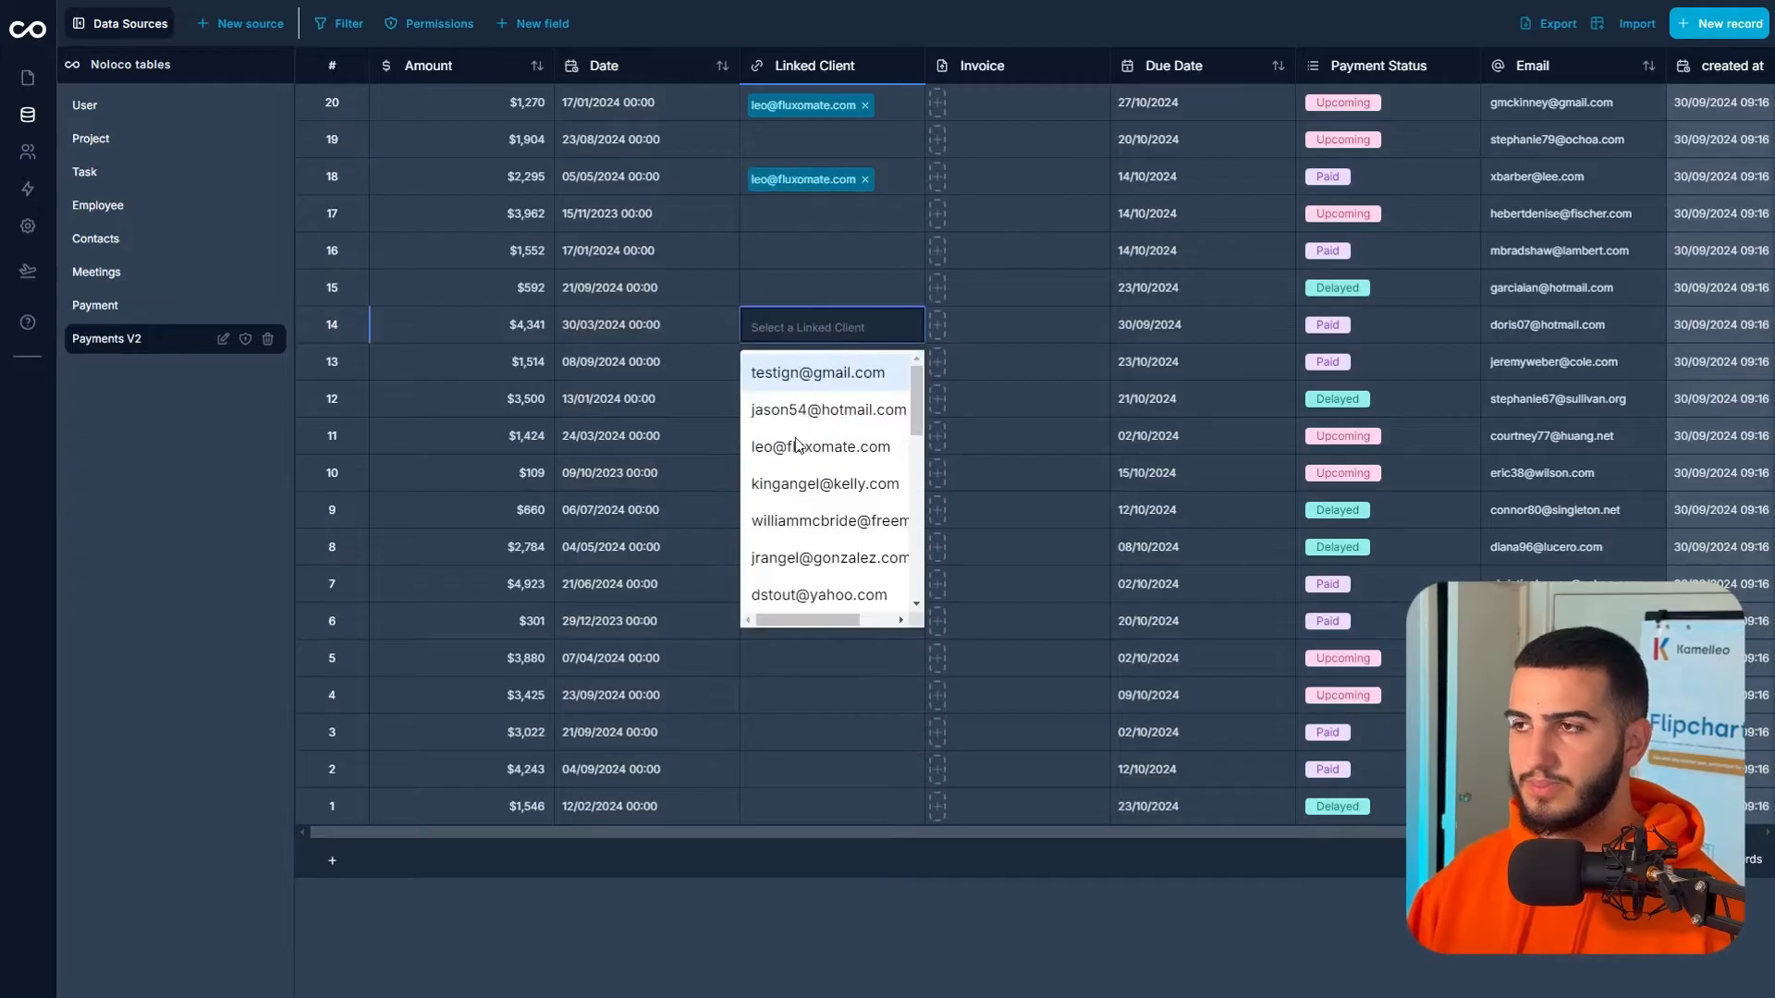
click(801, 451)
click(824, 502)
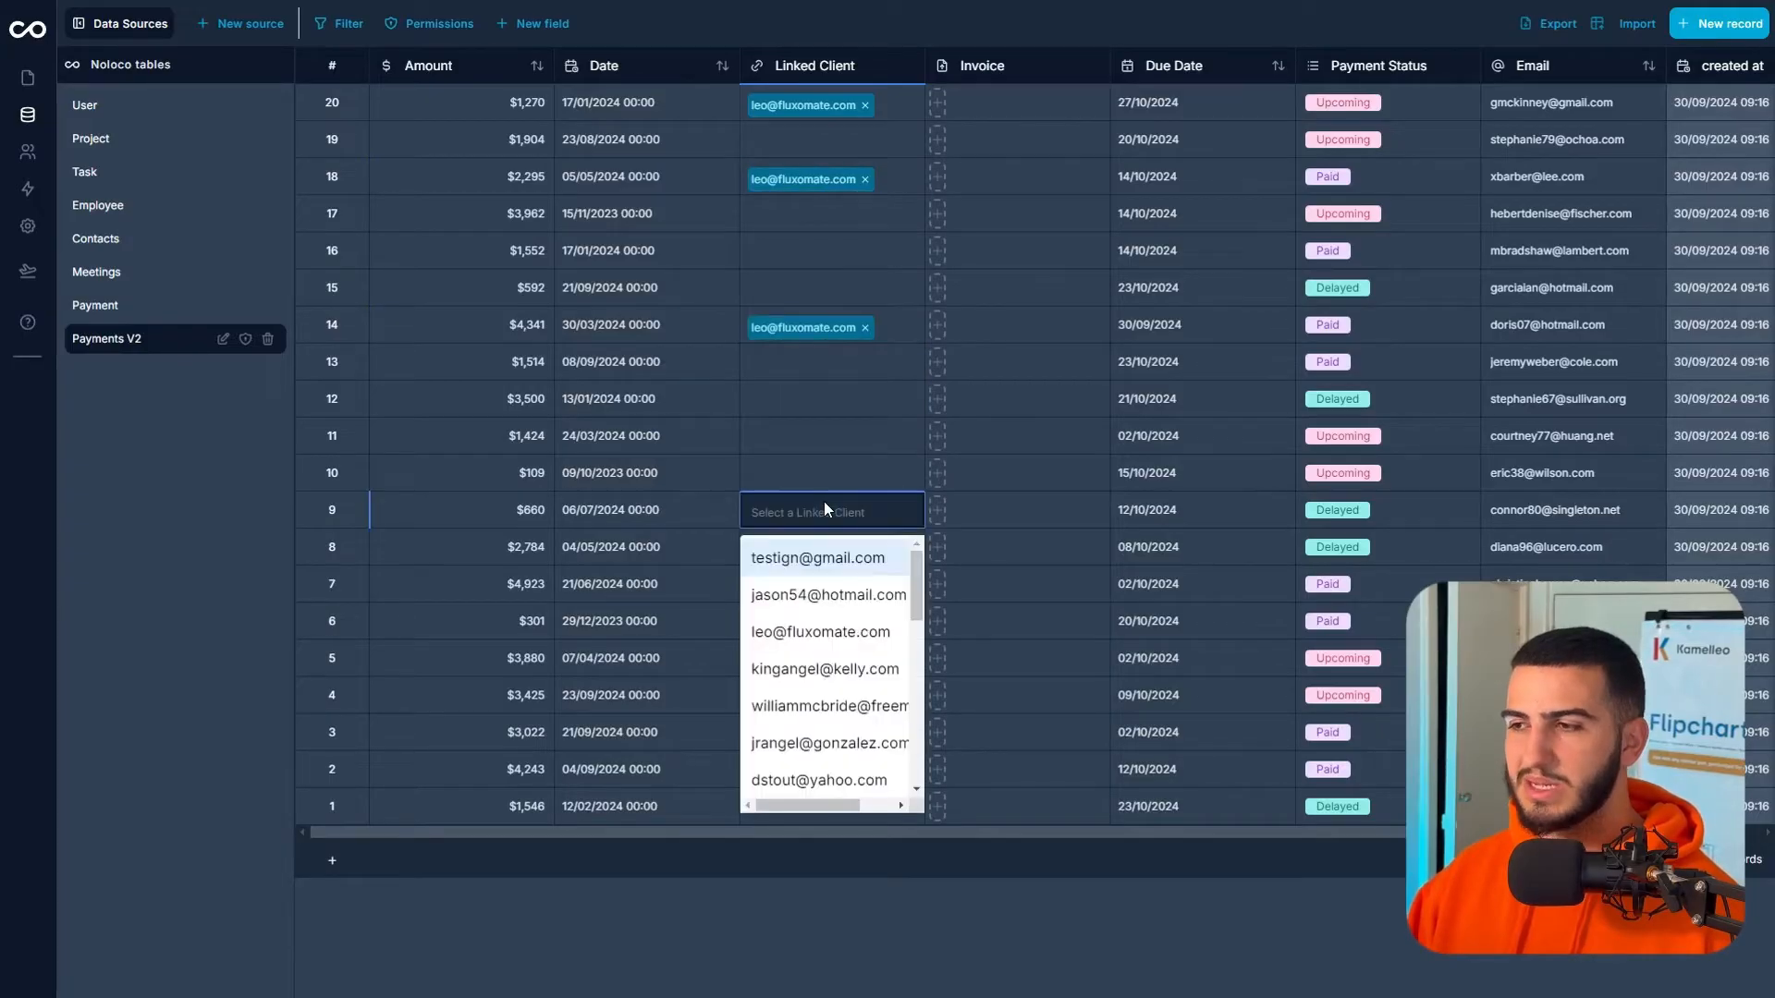
click(786, 630)
click(817, 436)
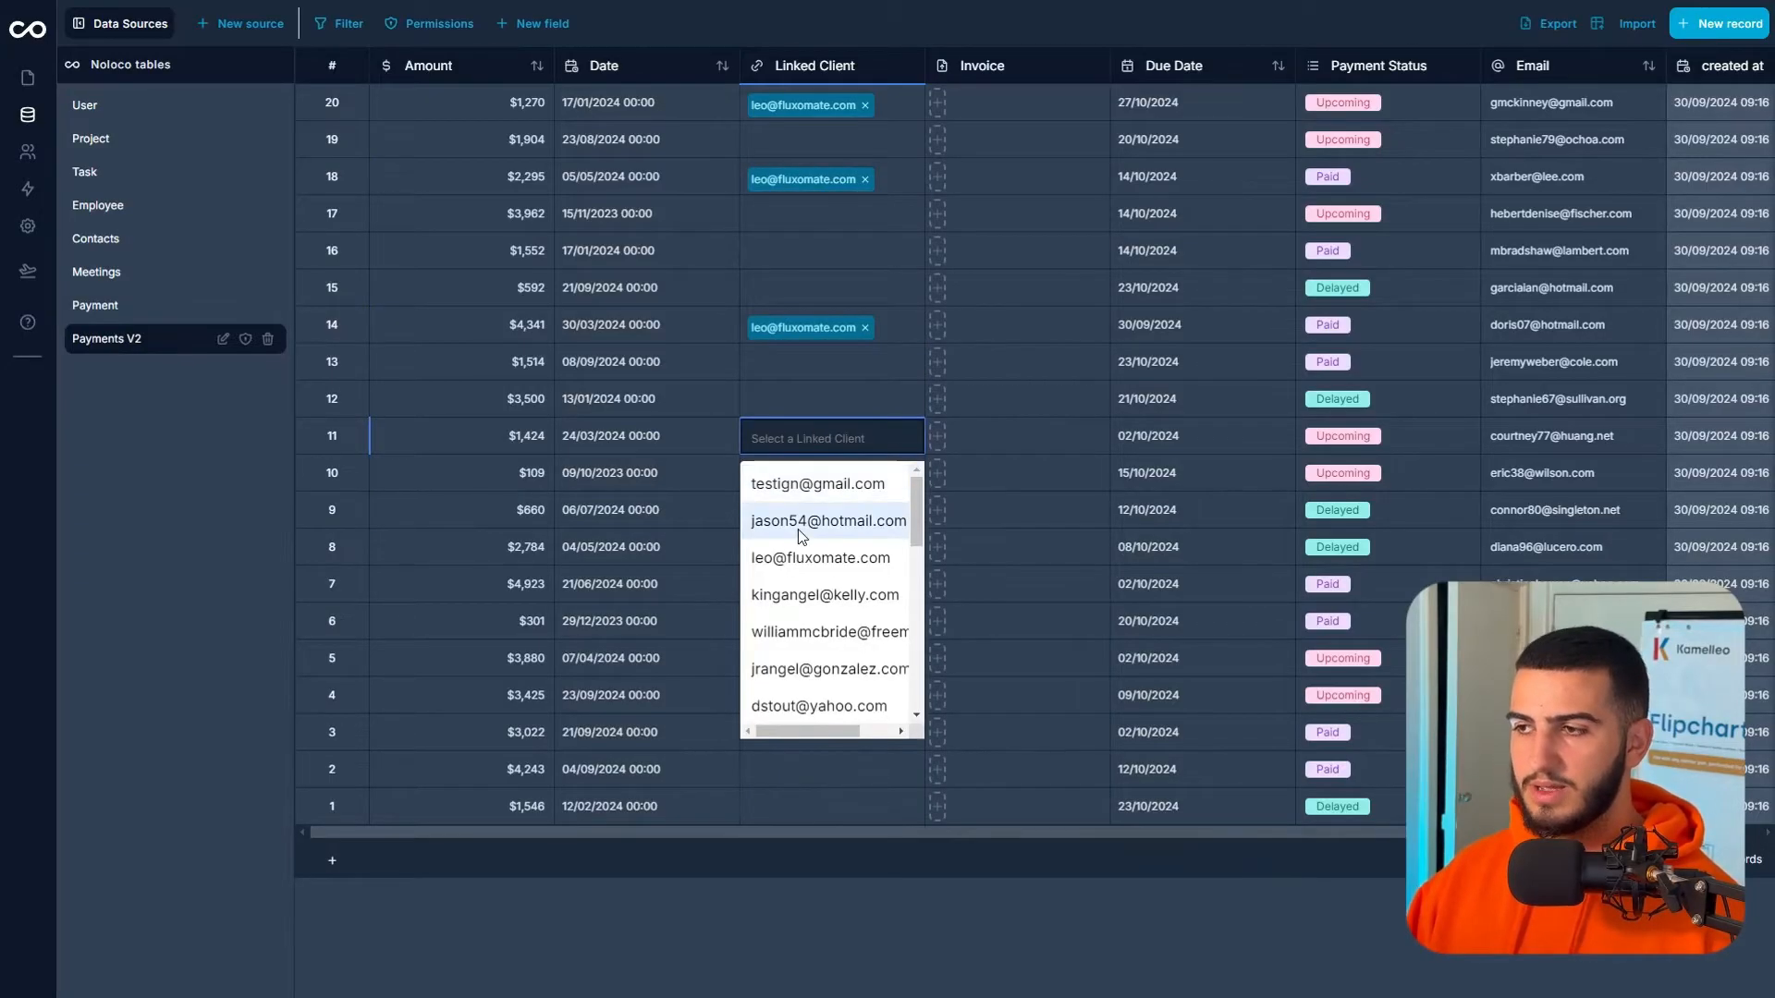
click(797, 560)
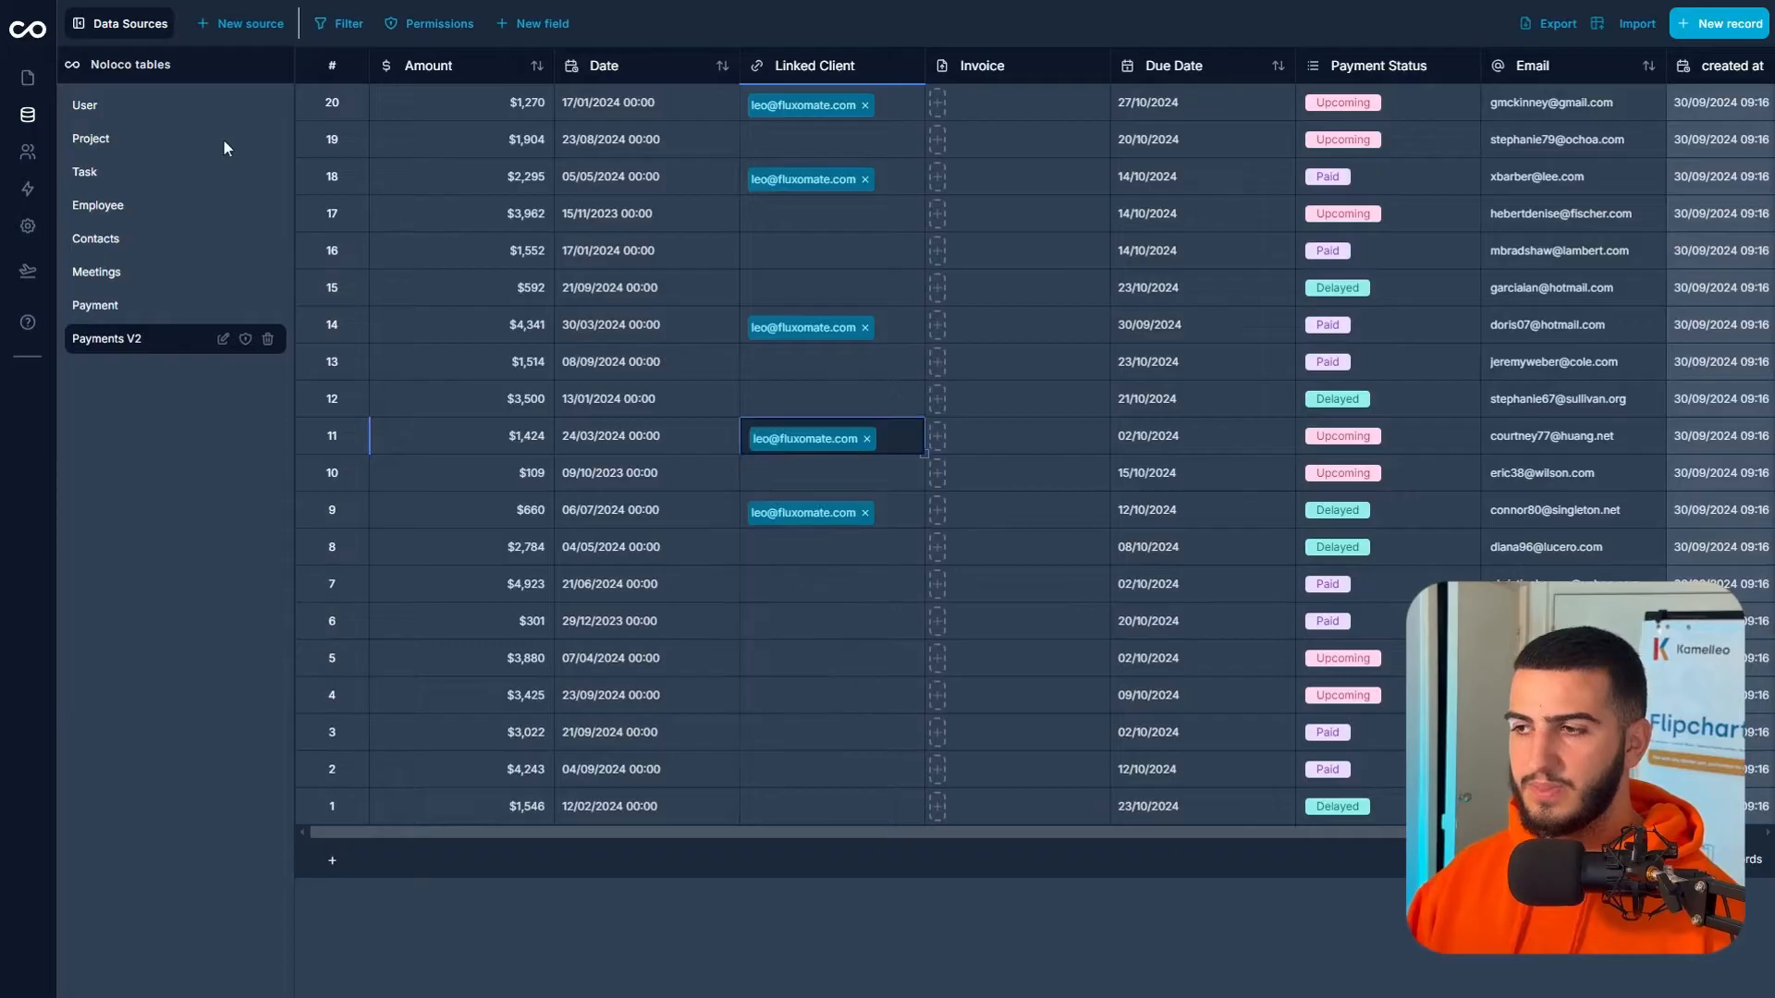
click(28, 75)
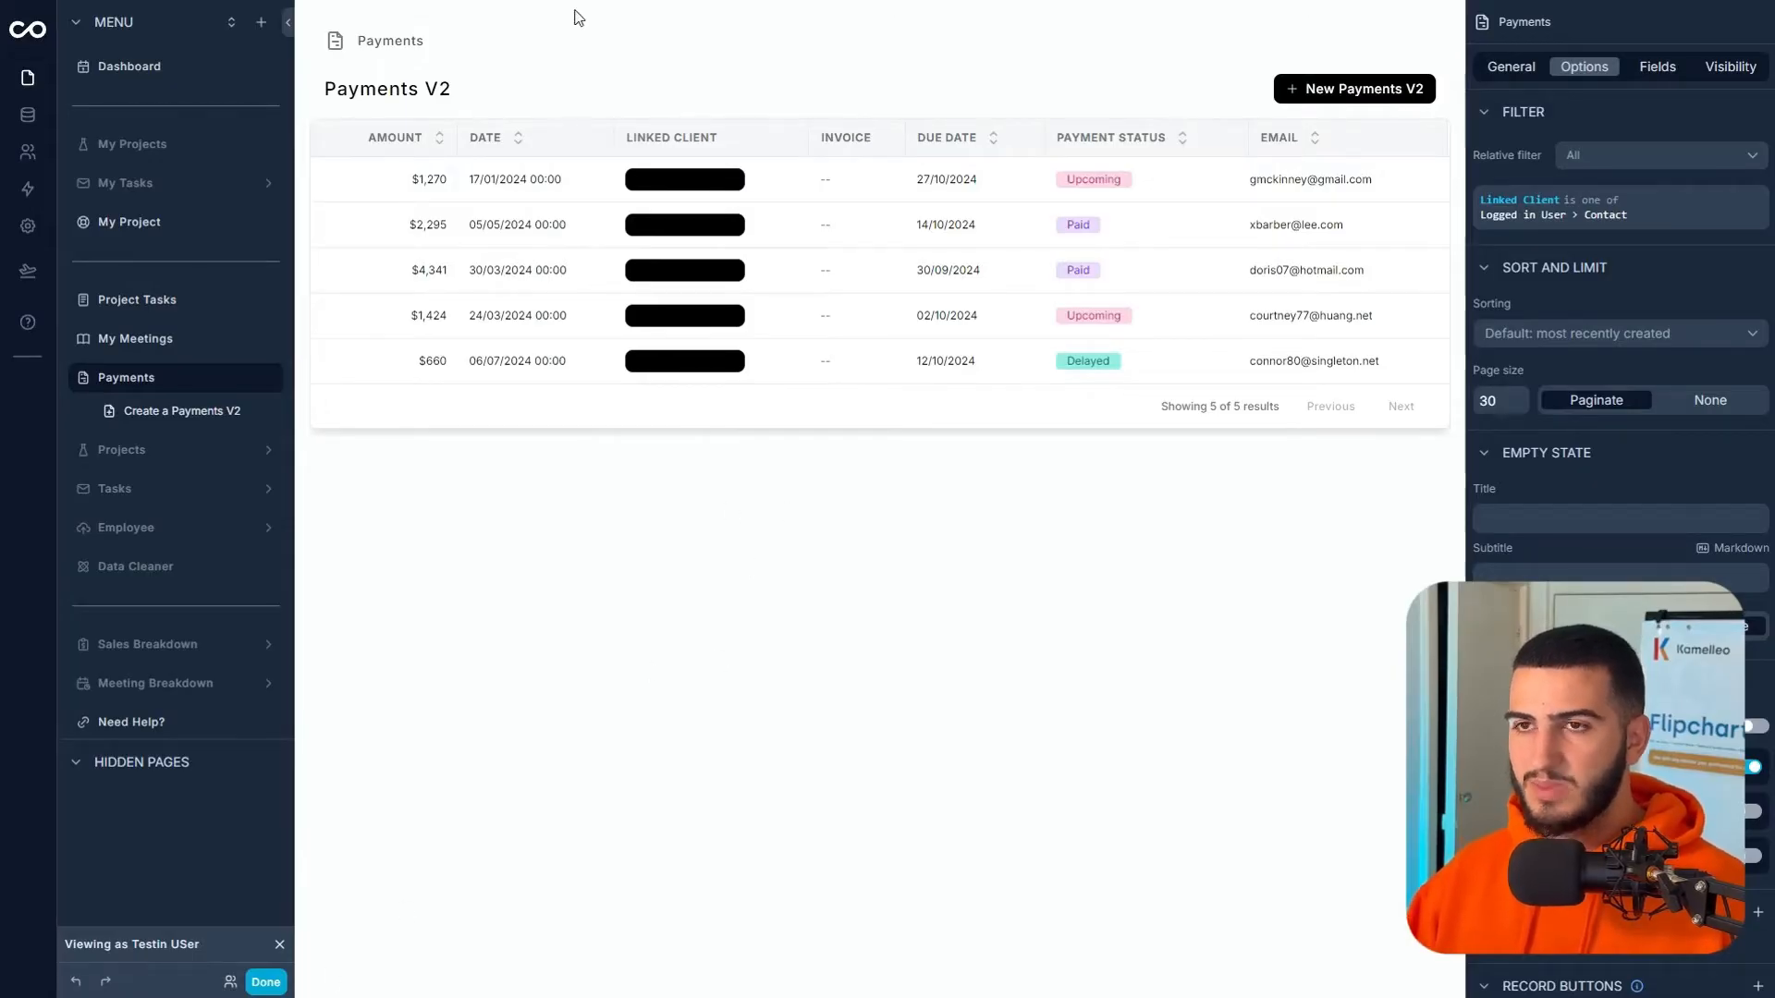
click(38, 239)
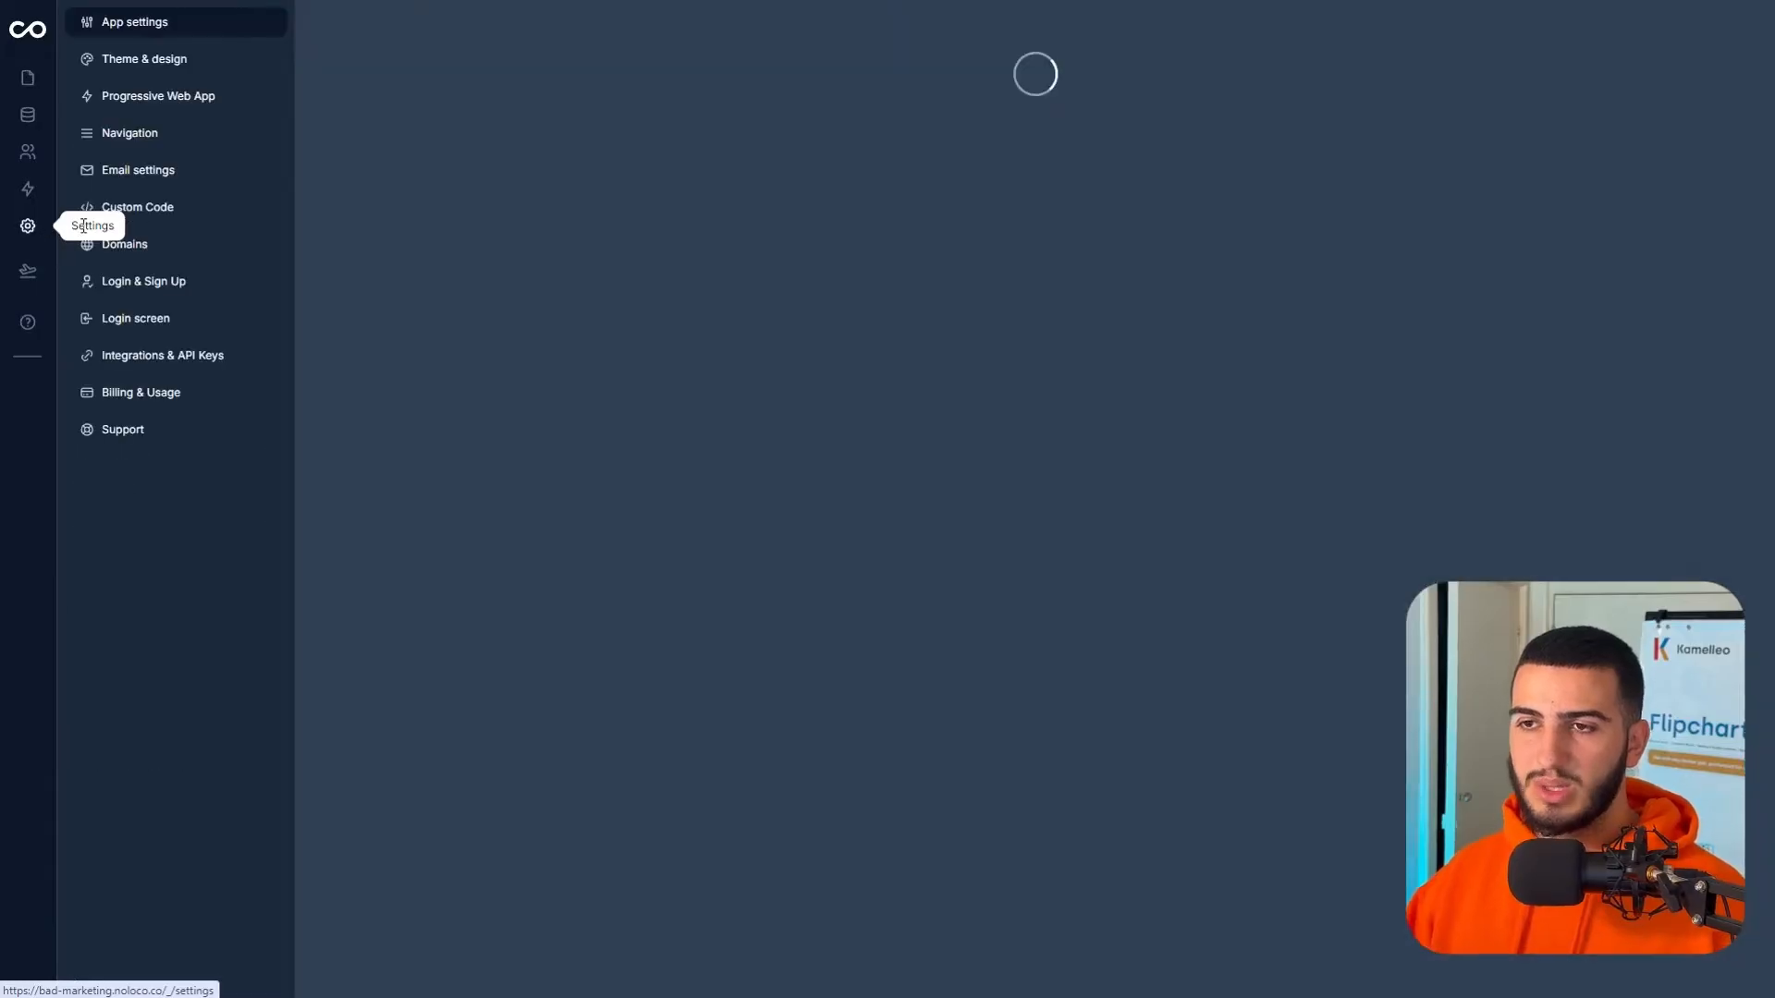
click(172, 67)
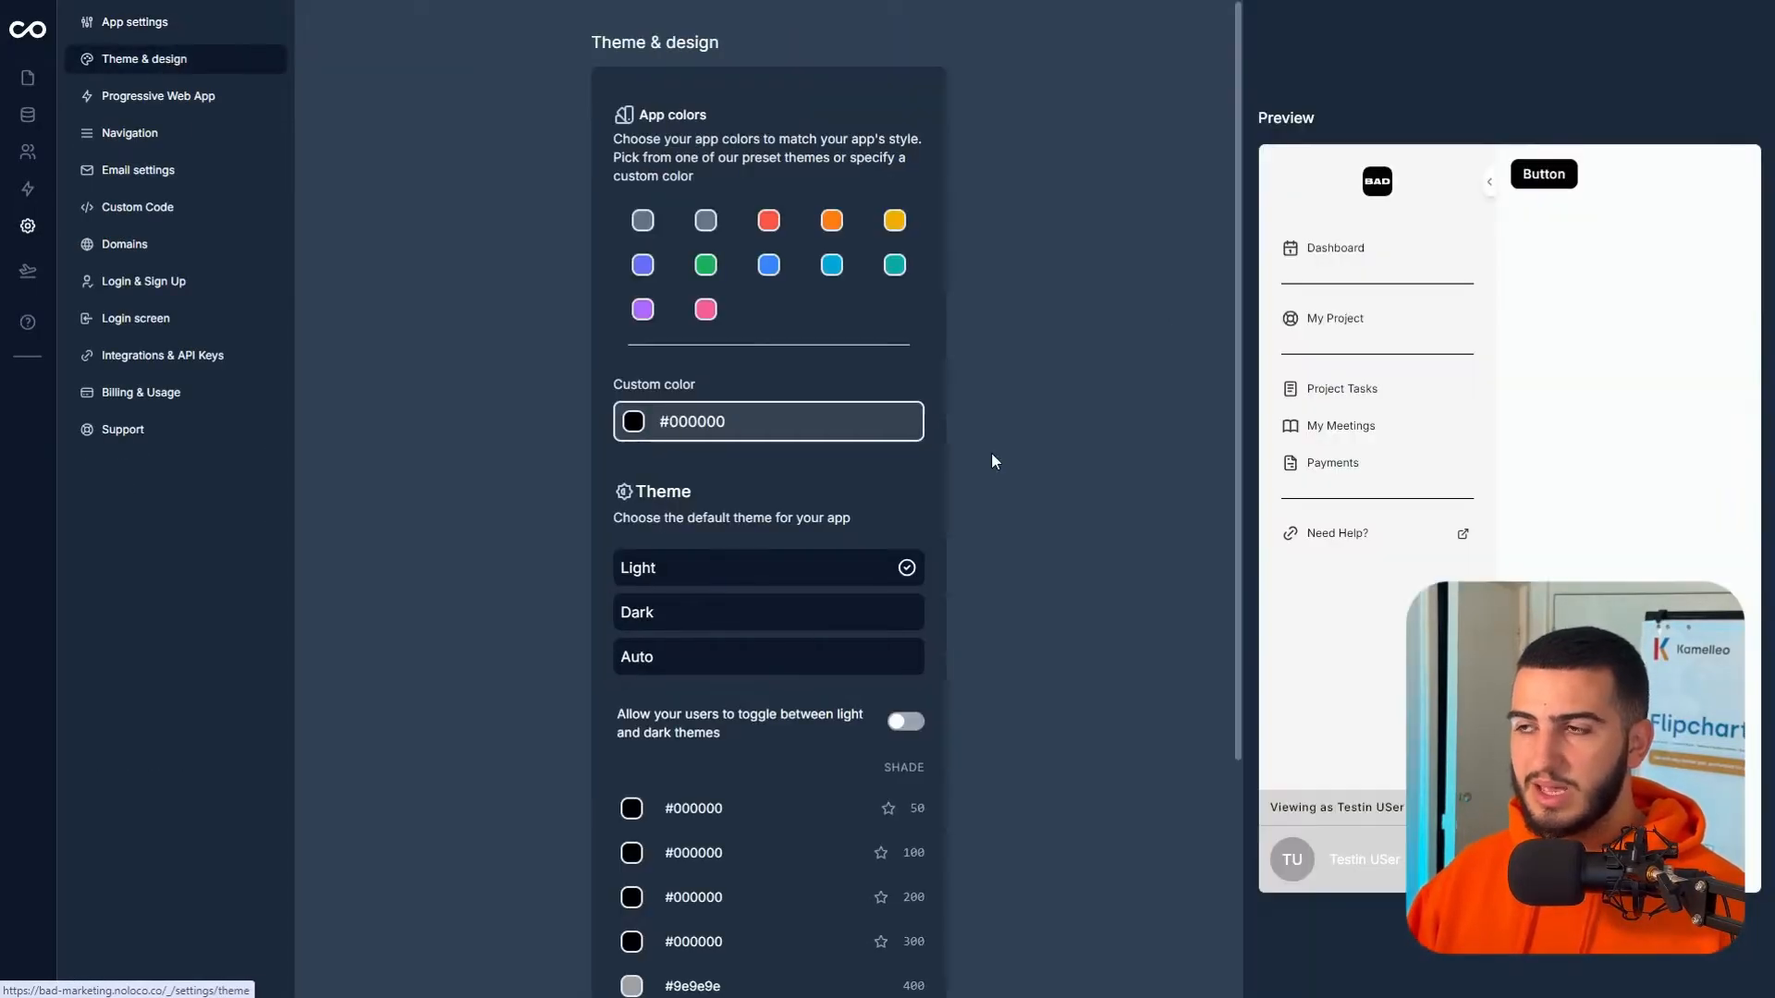
click(772, 225)
click(705, 265)
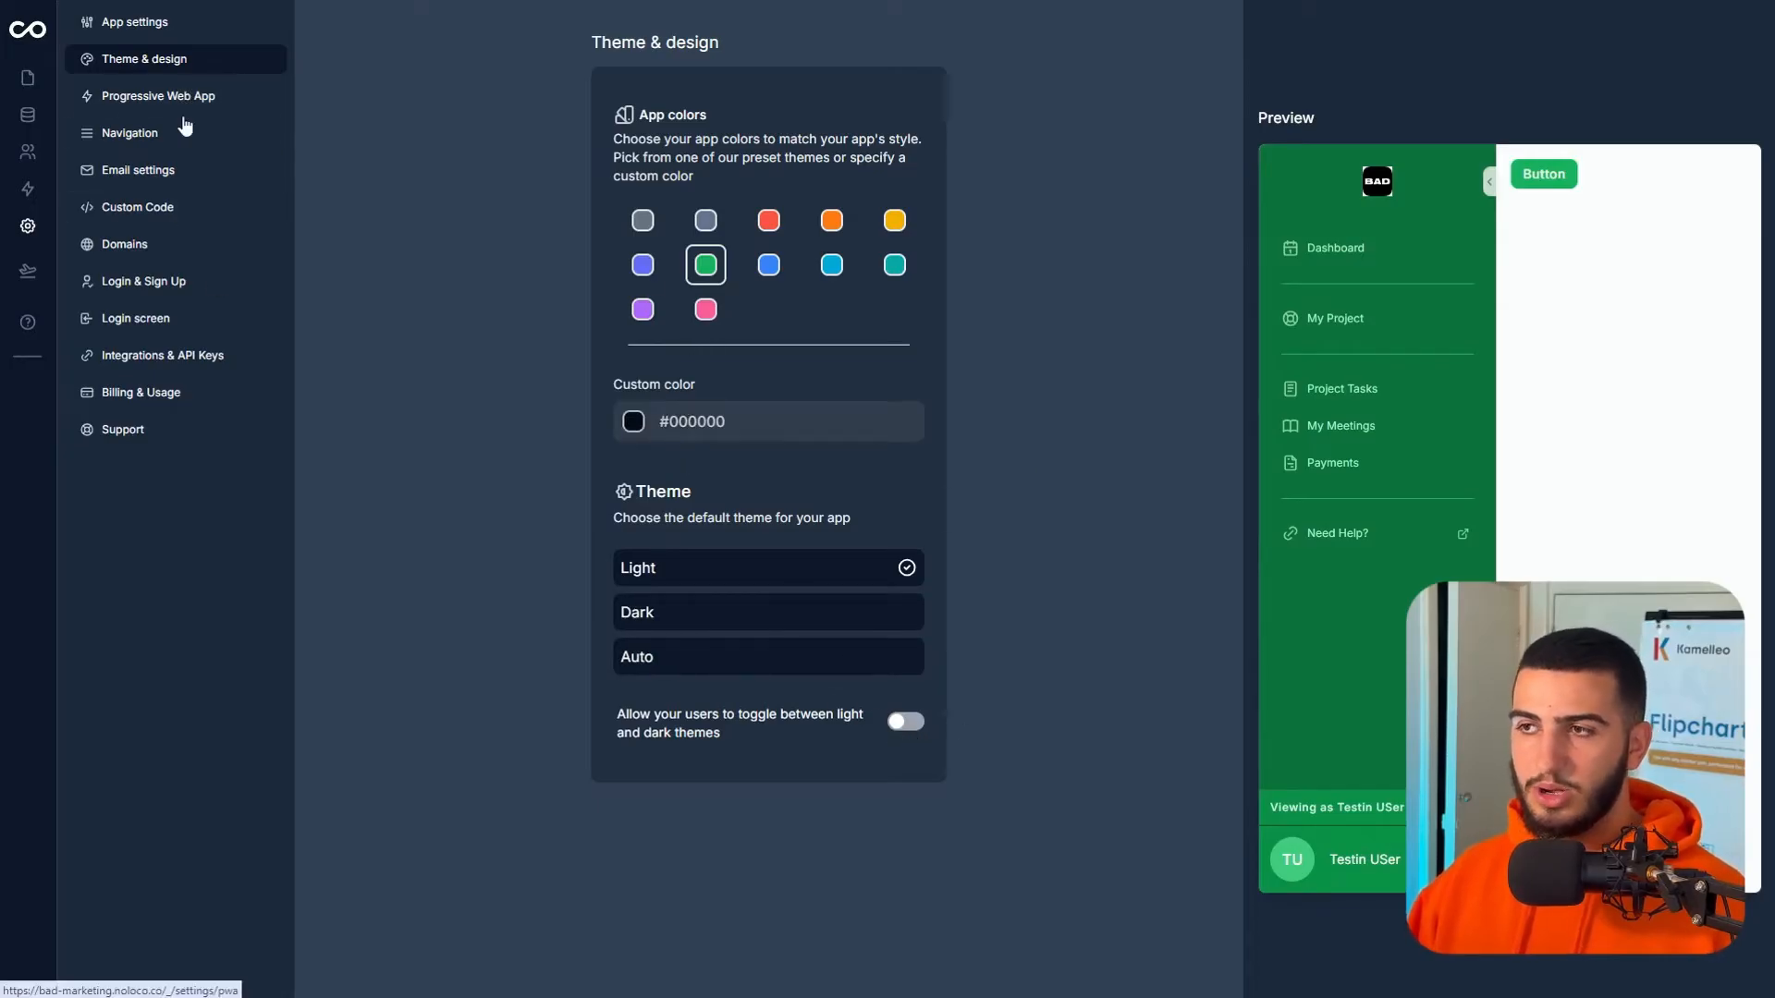
click(153, 25)
scroll(887, 689, down, 4)
scroll(869, 664, up, 4)
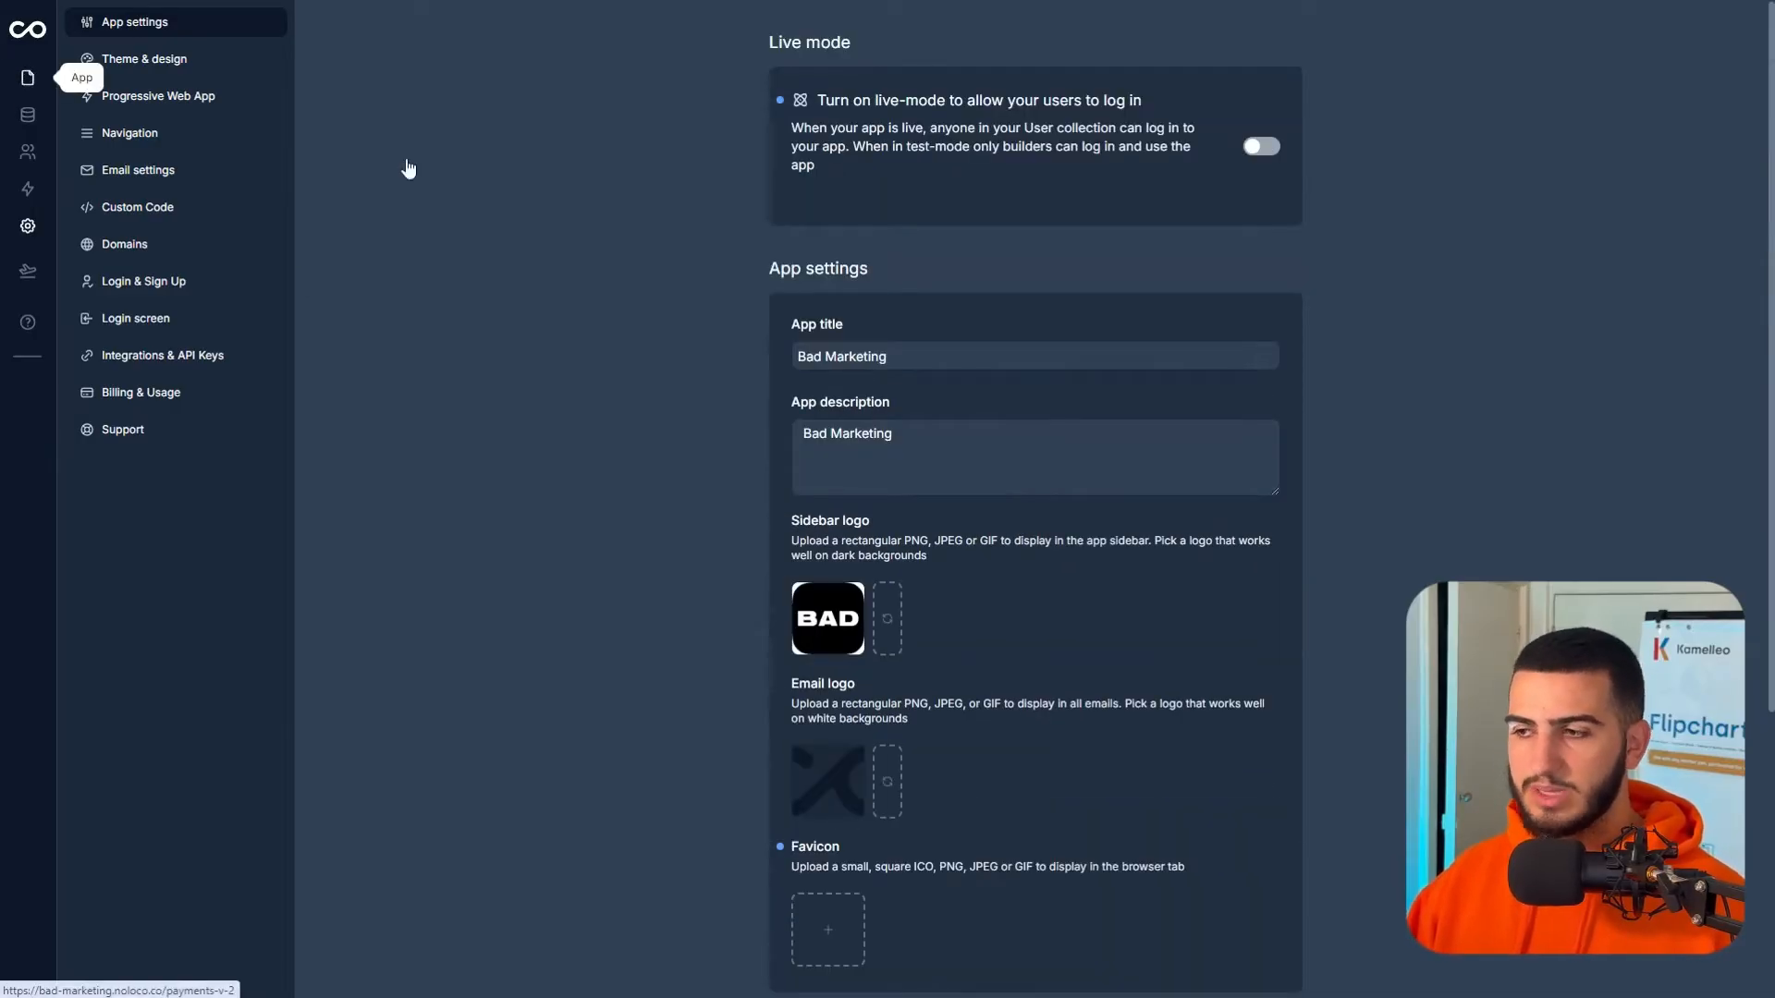
click(27, 74)
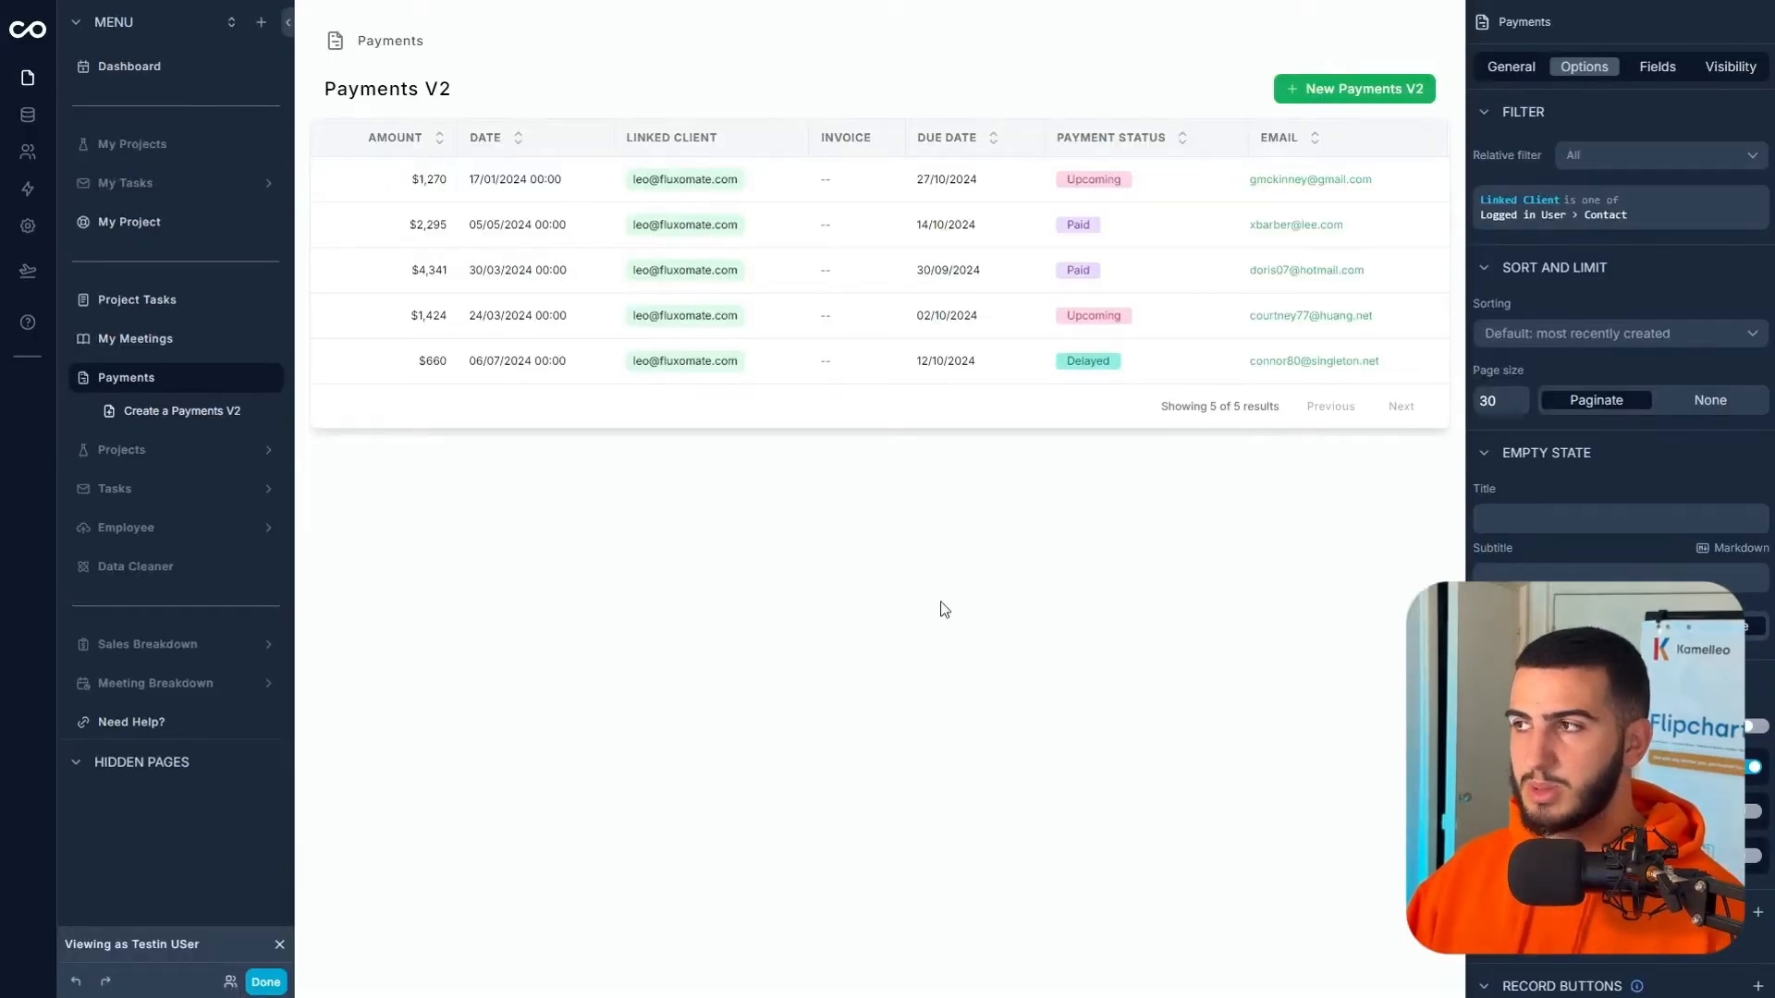
click(265, 982)
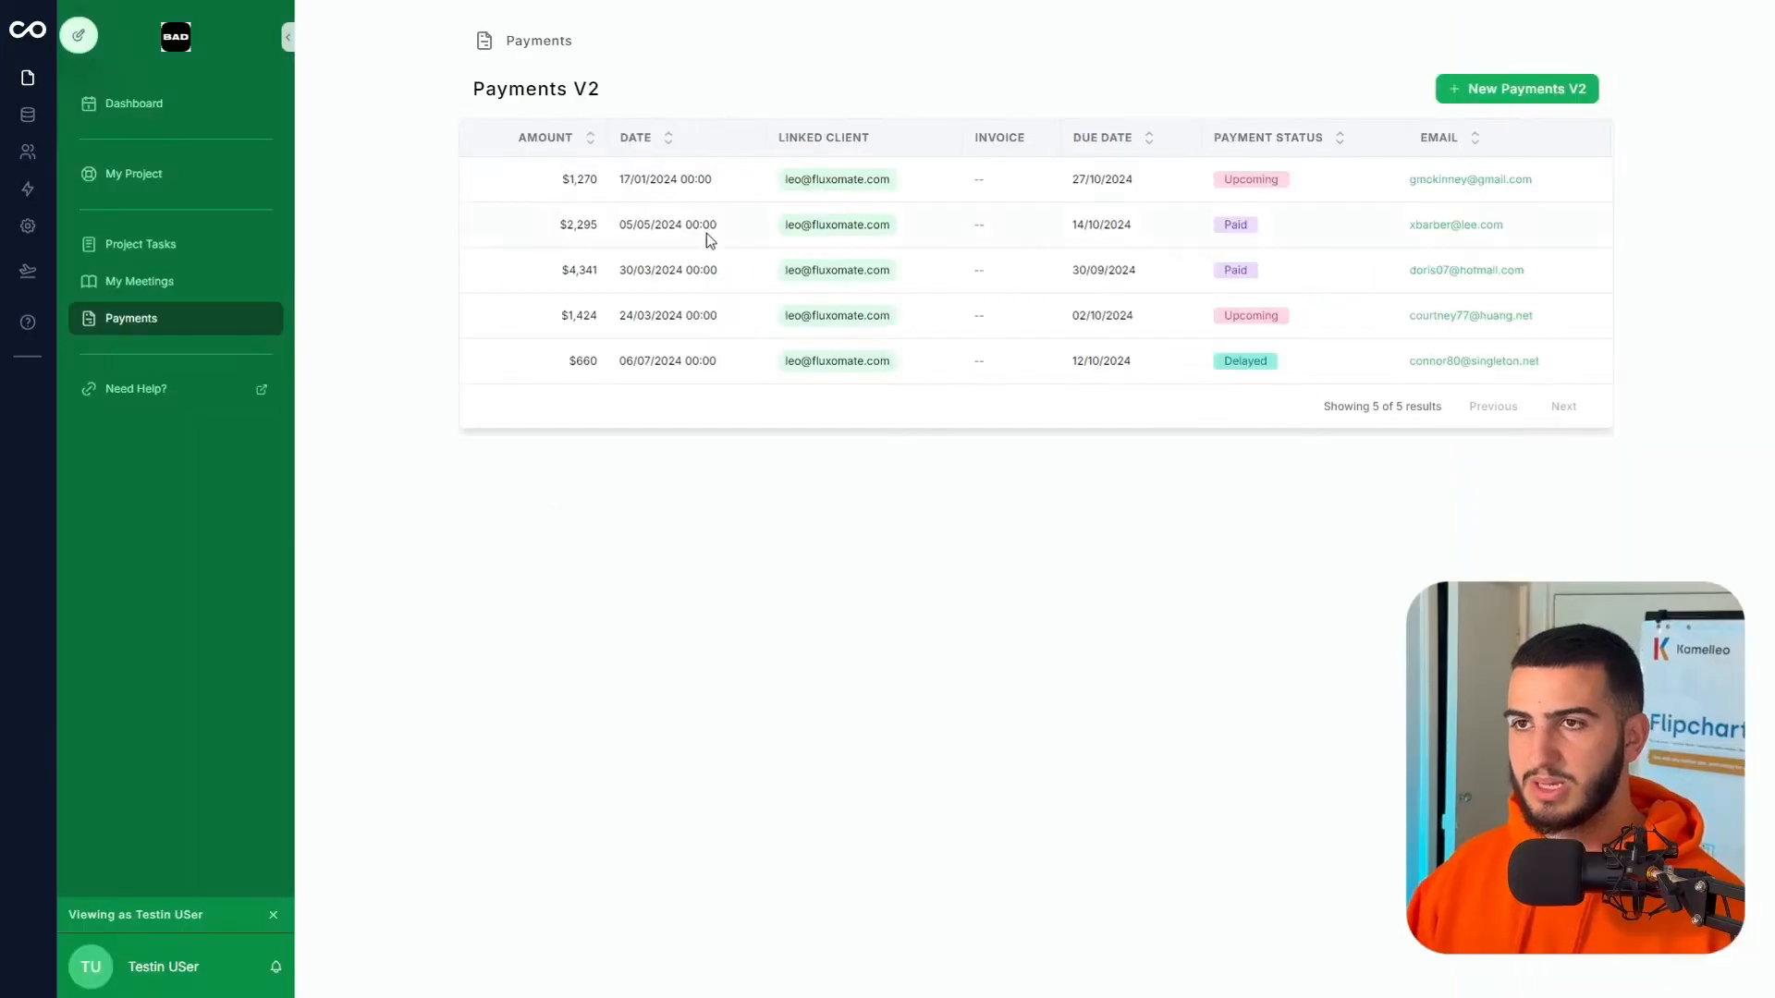
click(79, 35)
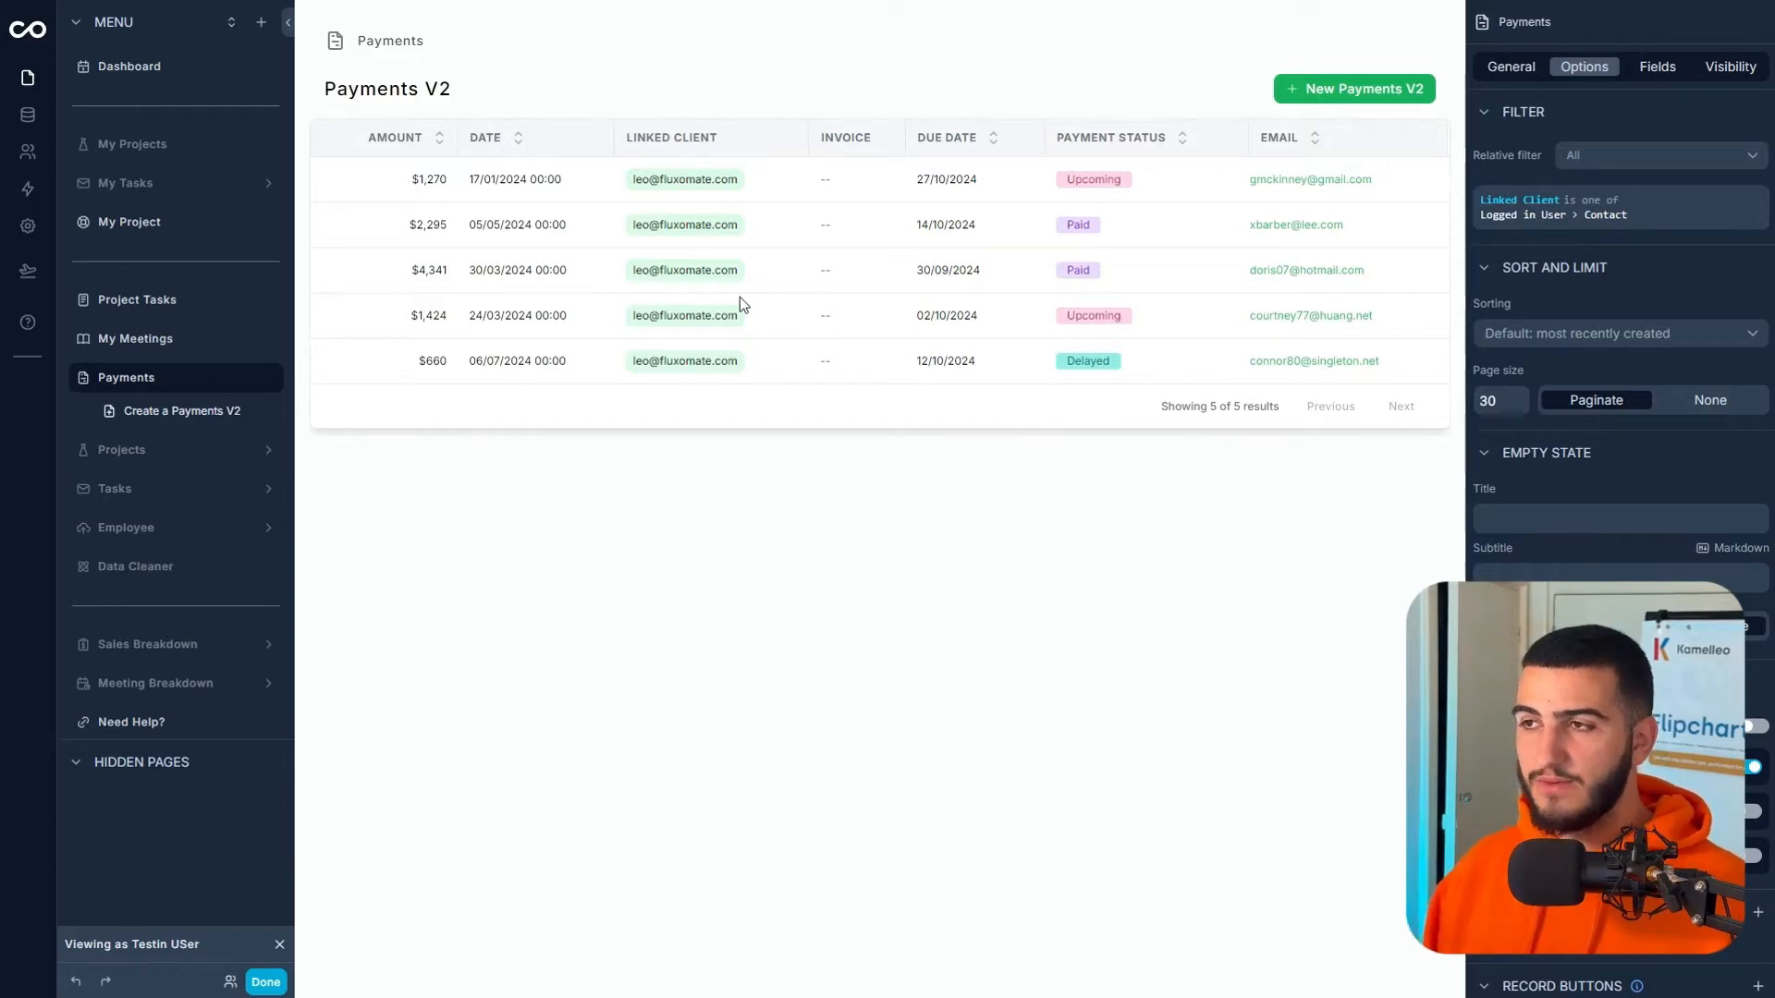
- Hide the Linked Client, Invoice and Email columns from the payments table
click(1662, 70)
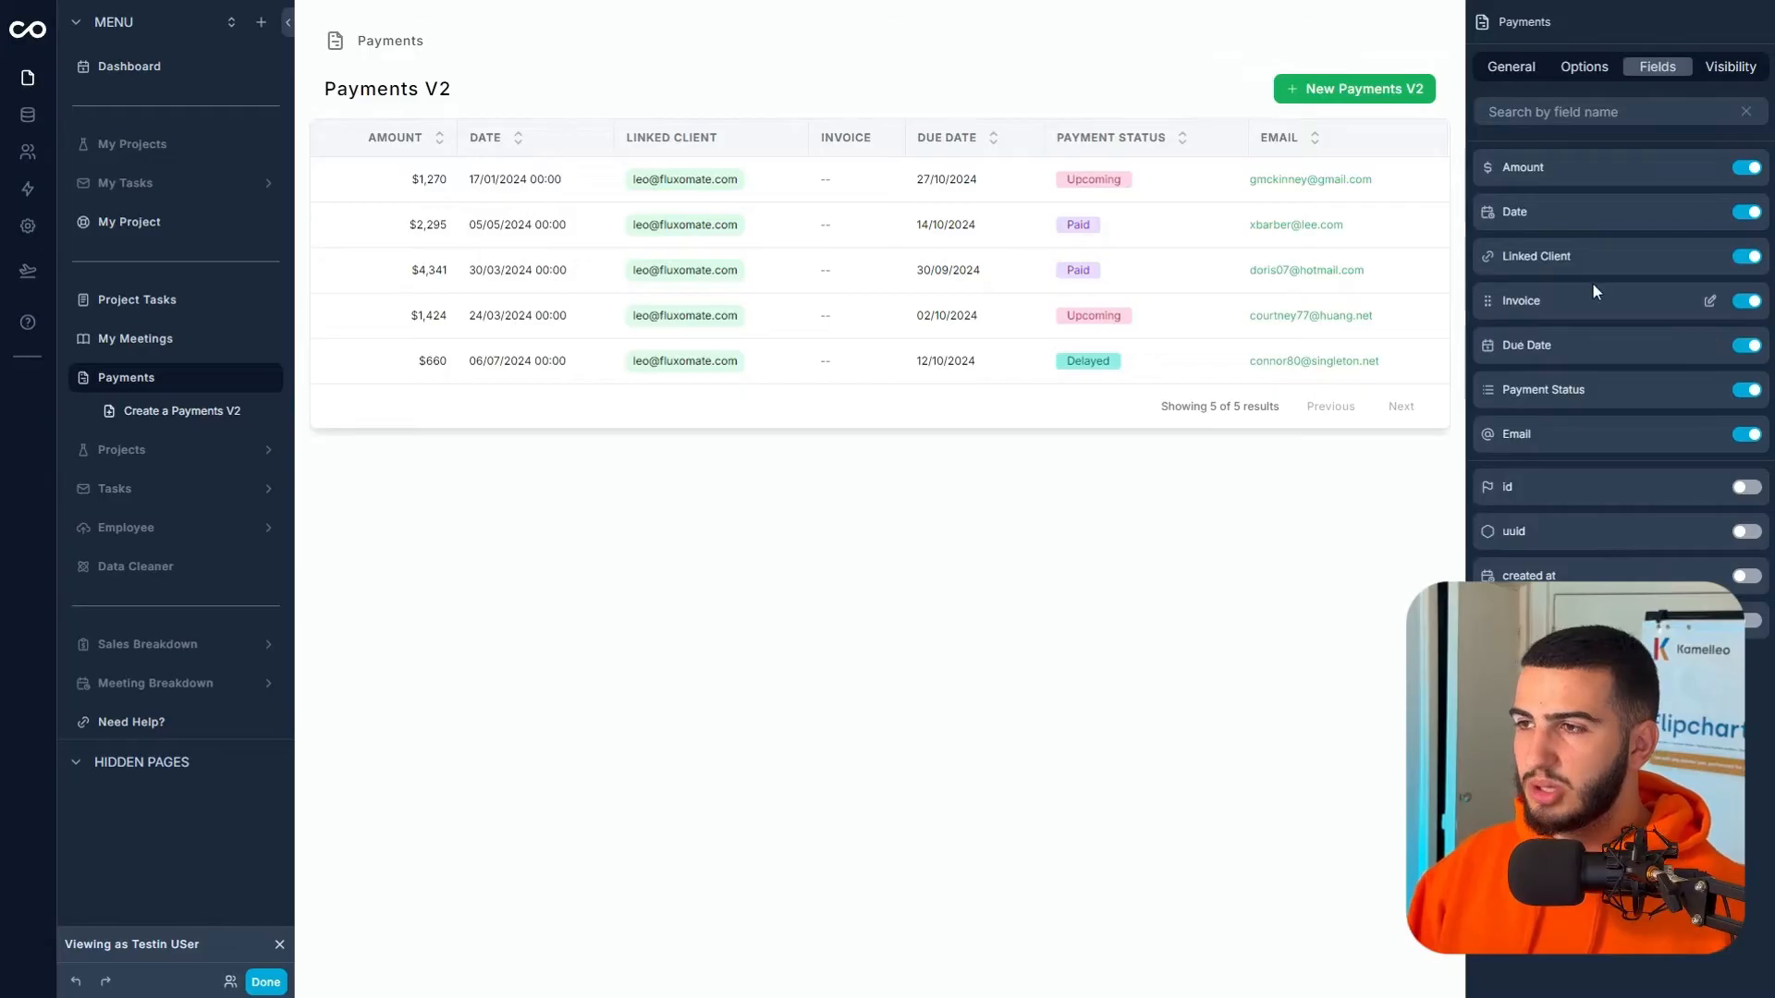
click(1745, 257)
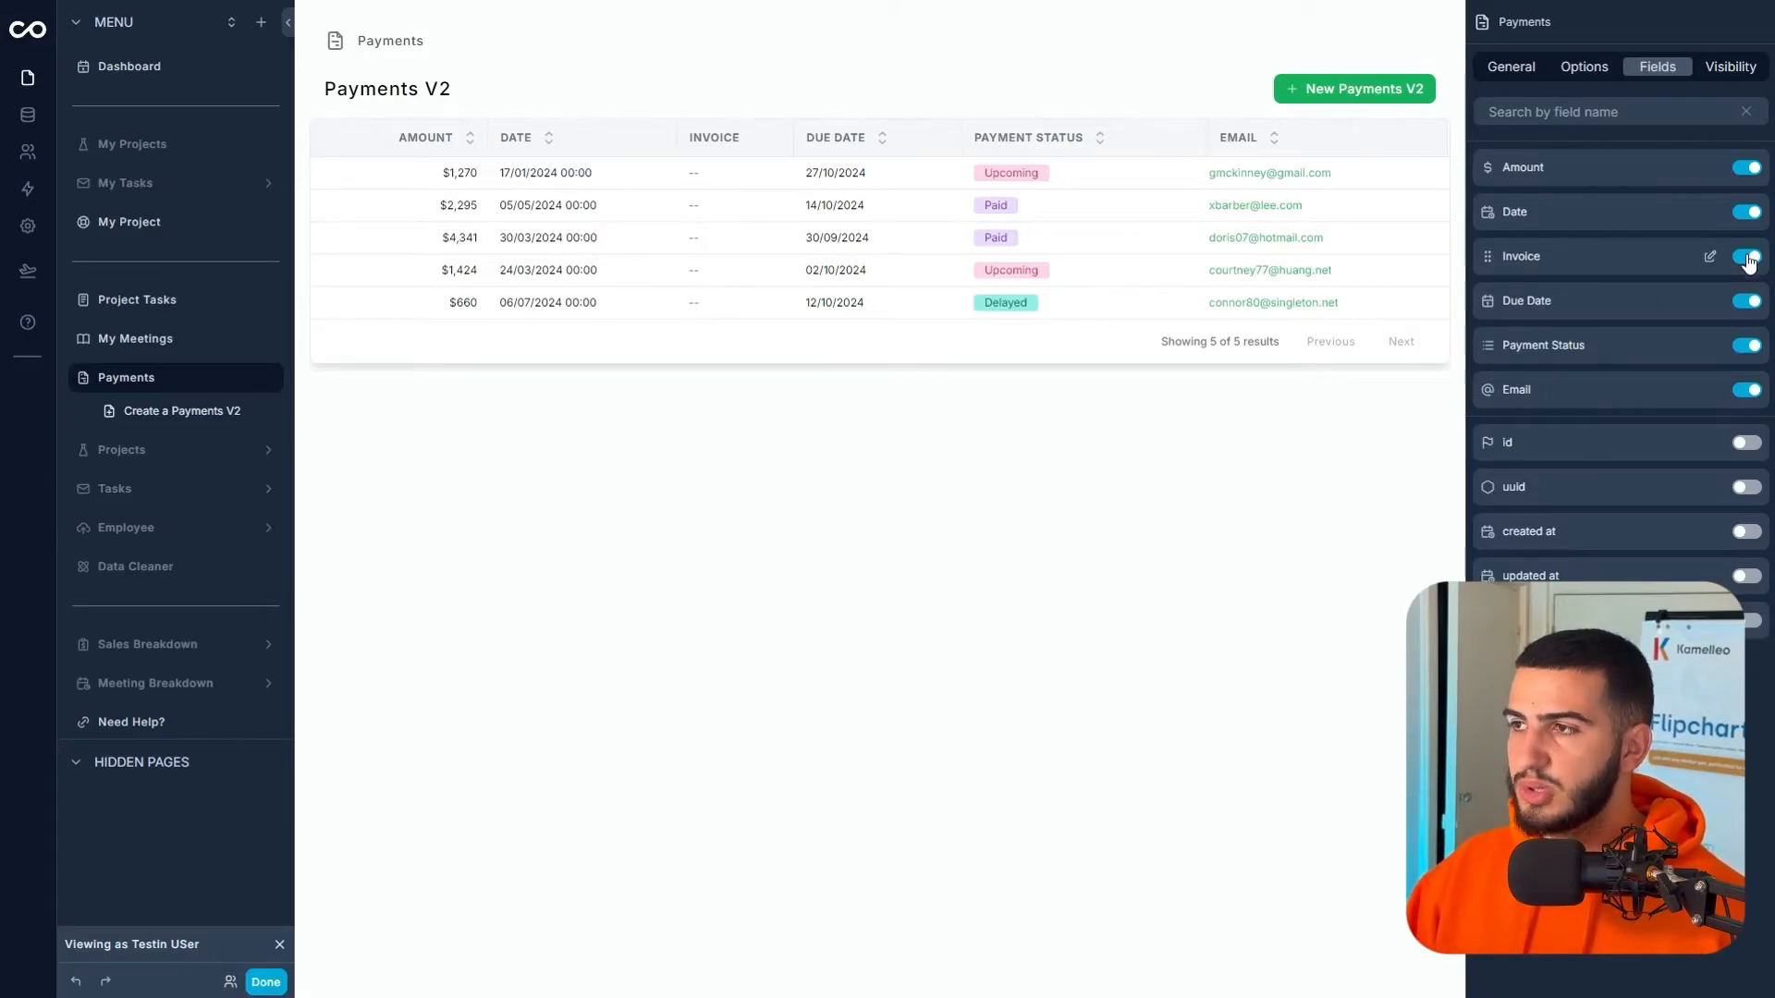
click(1746, 257)
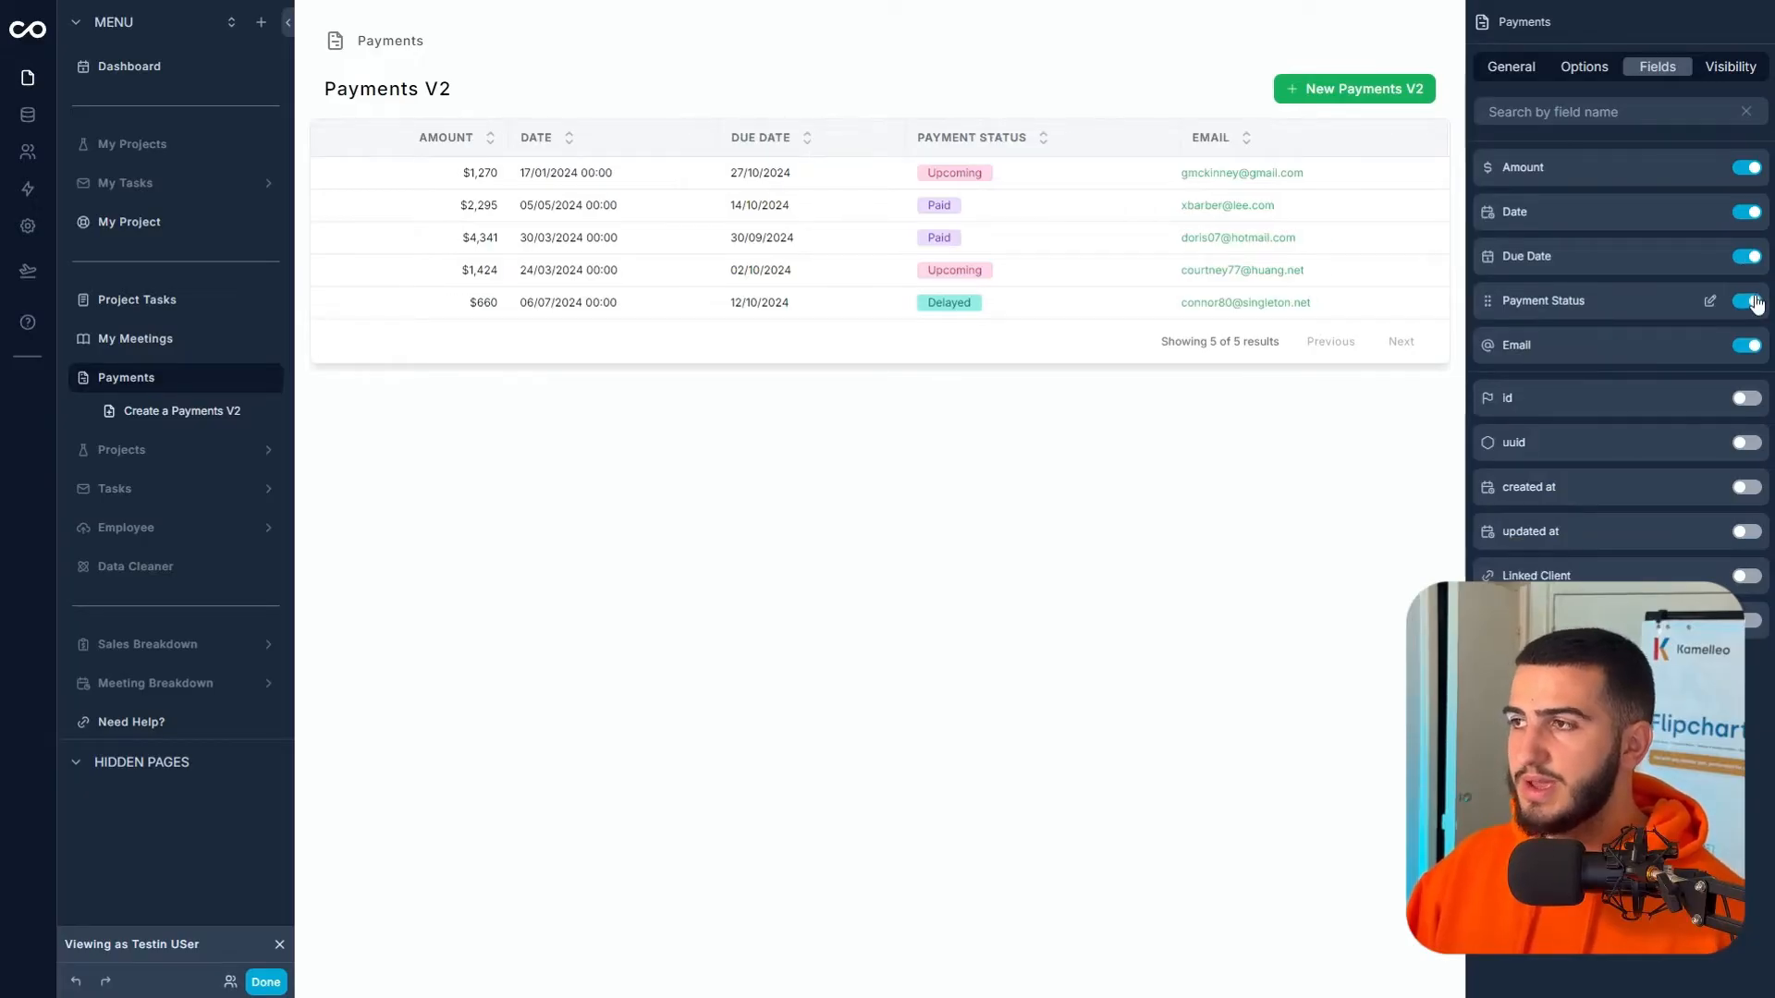
click(1747, 346)
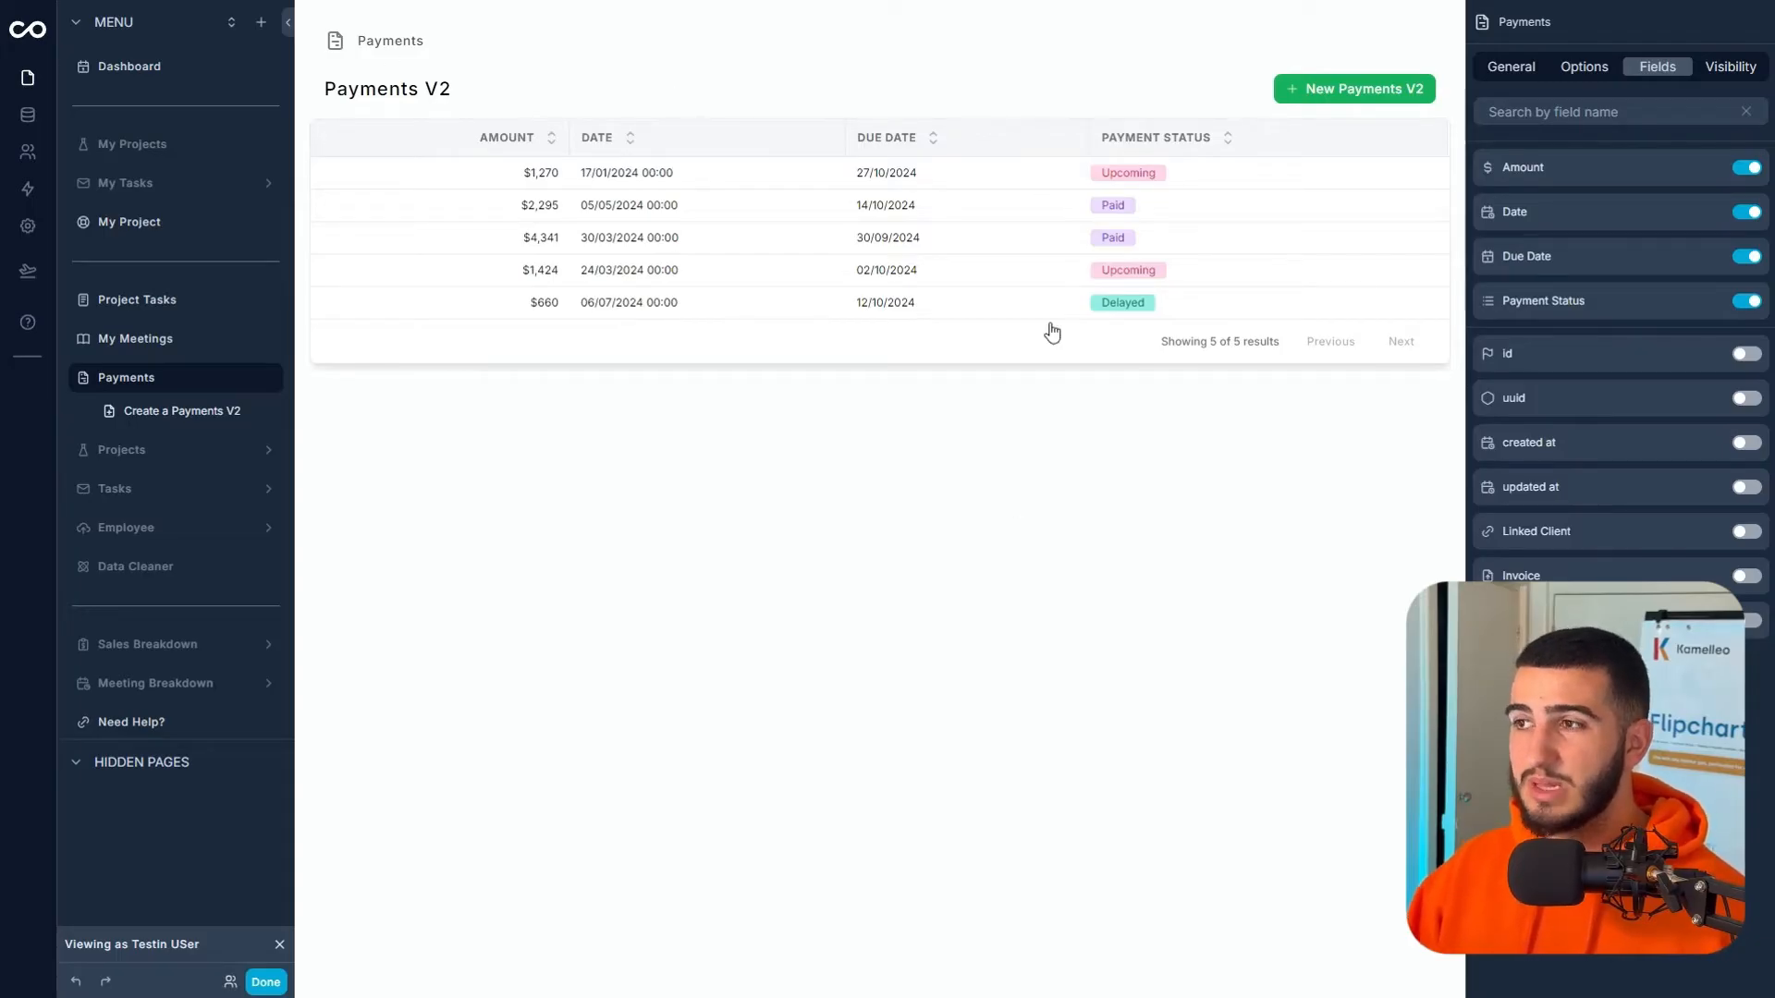
- Review the Amount field's display options, keeping it as Default
click(1715, 171)
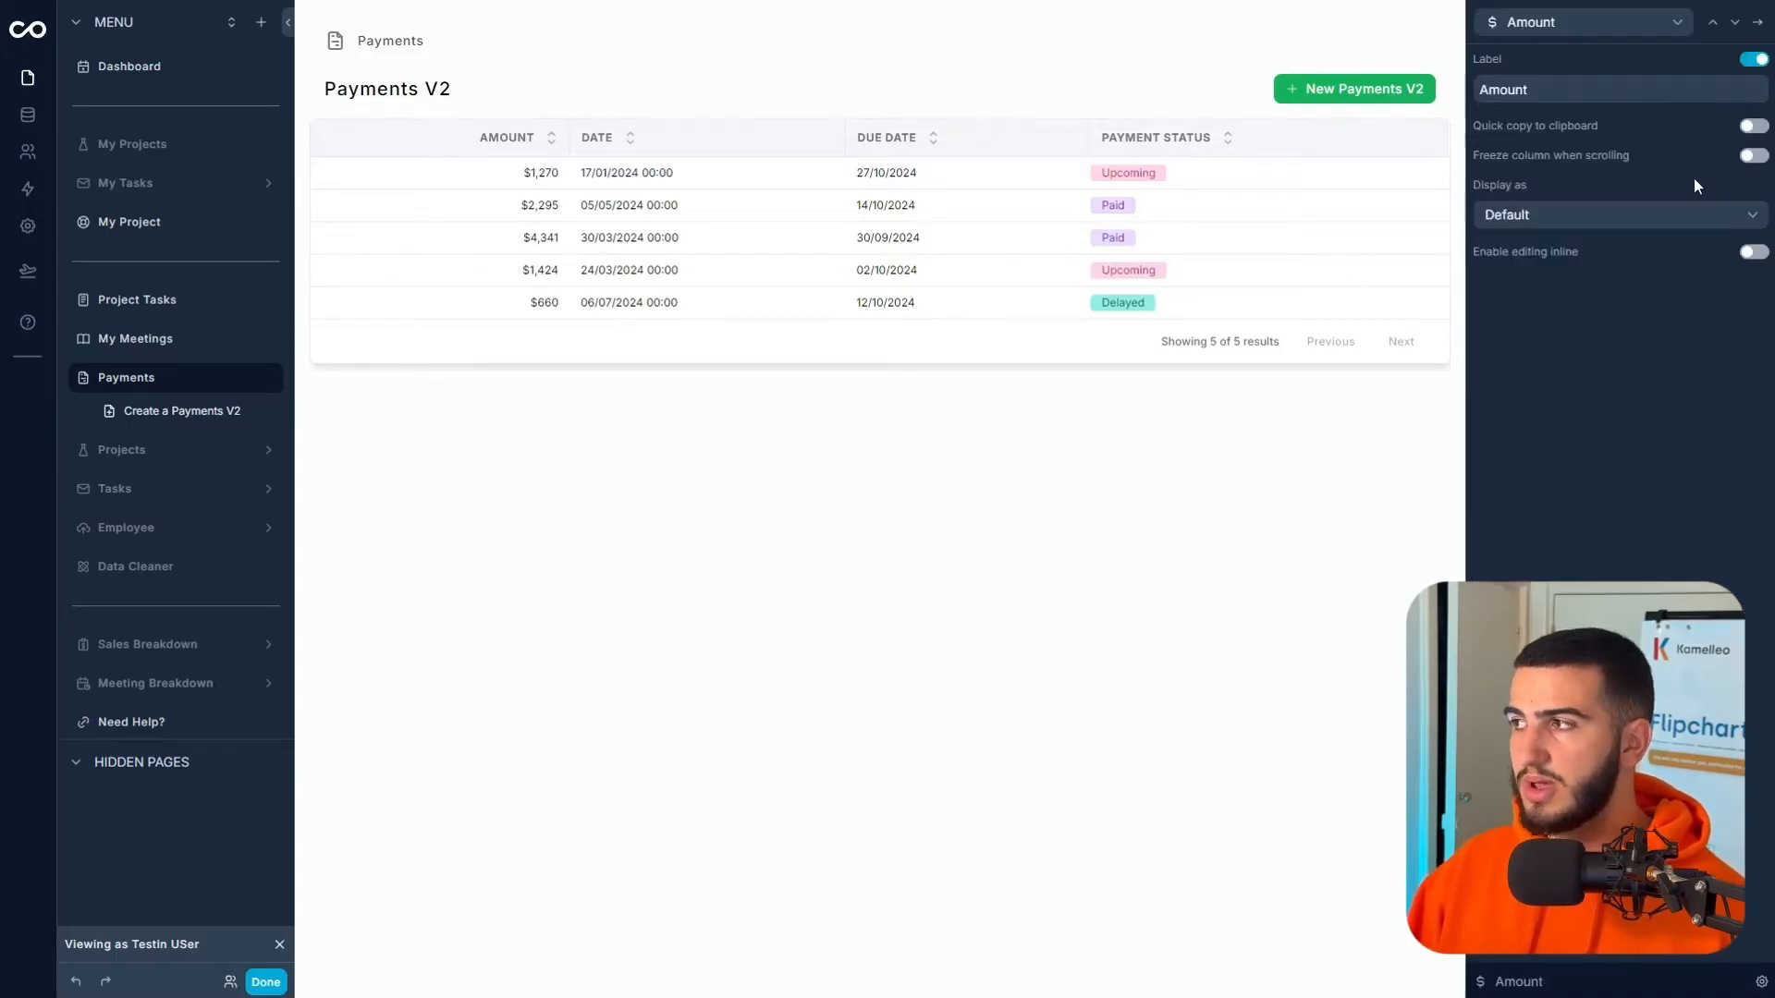
click(1747, 216)
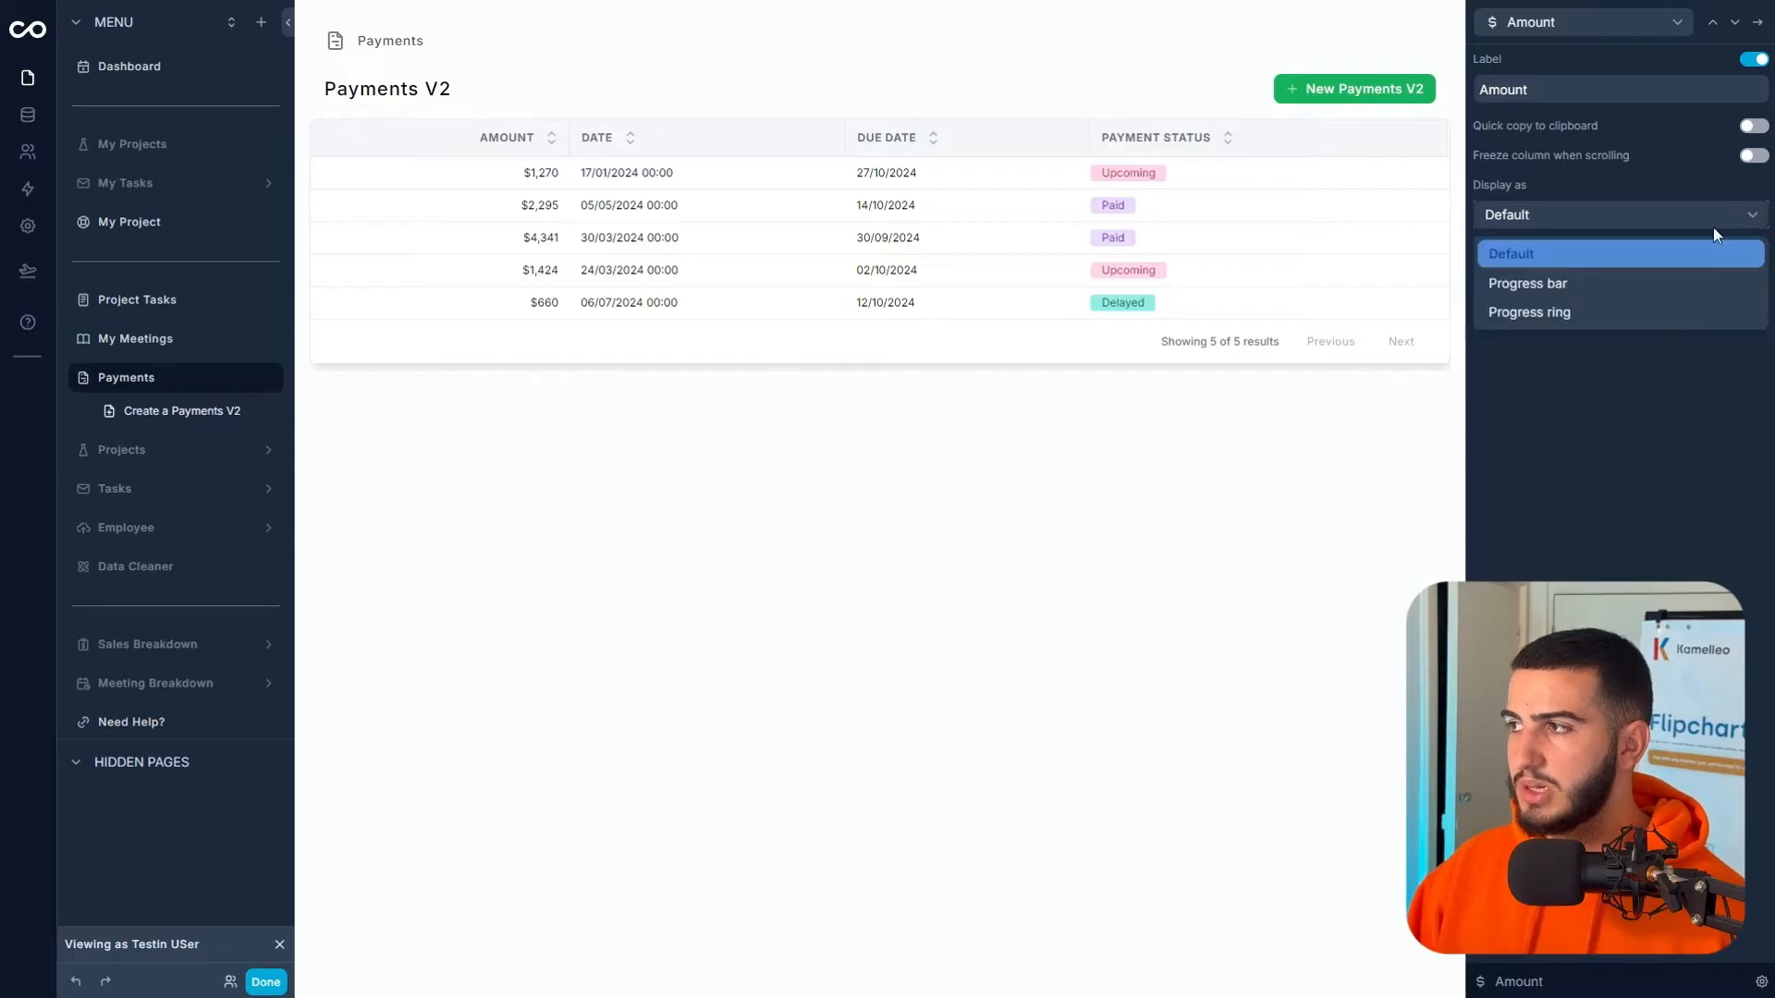
click(1592, 355)
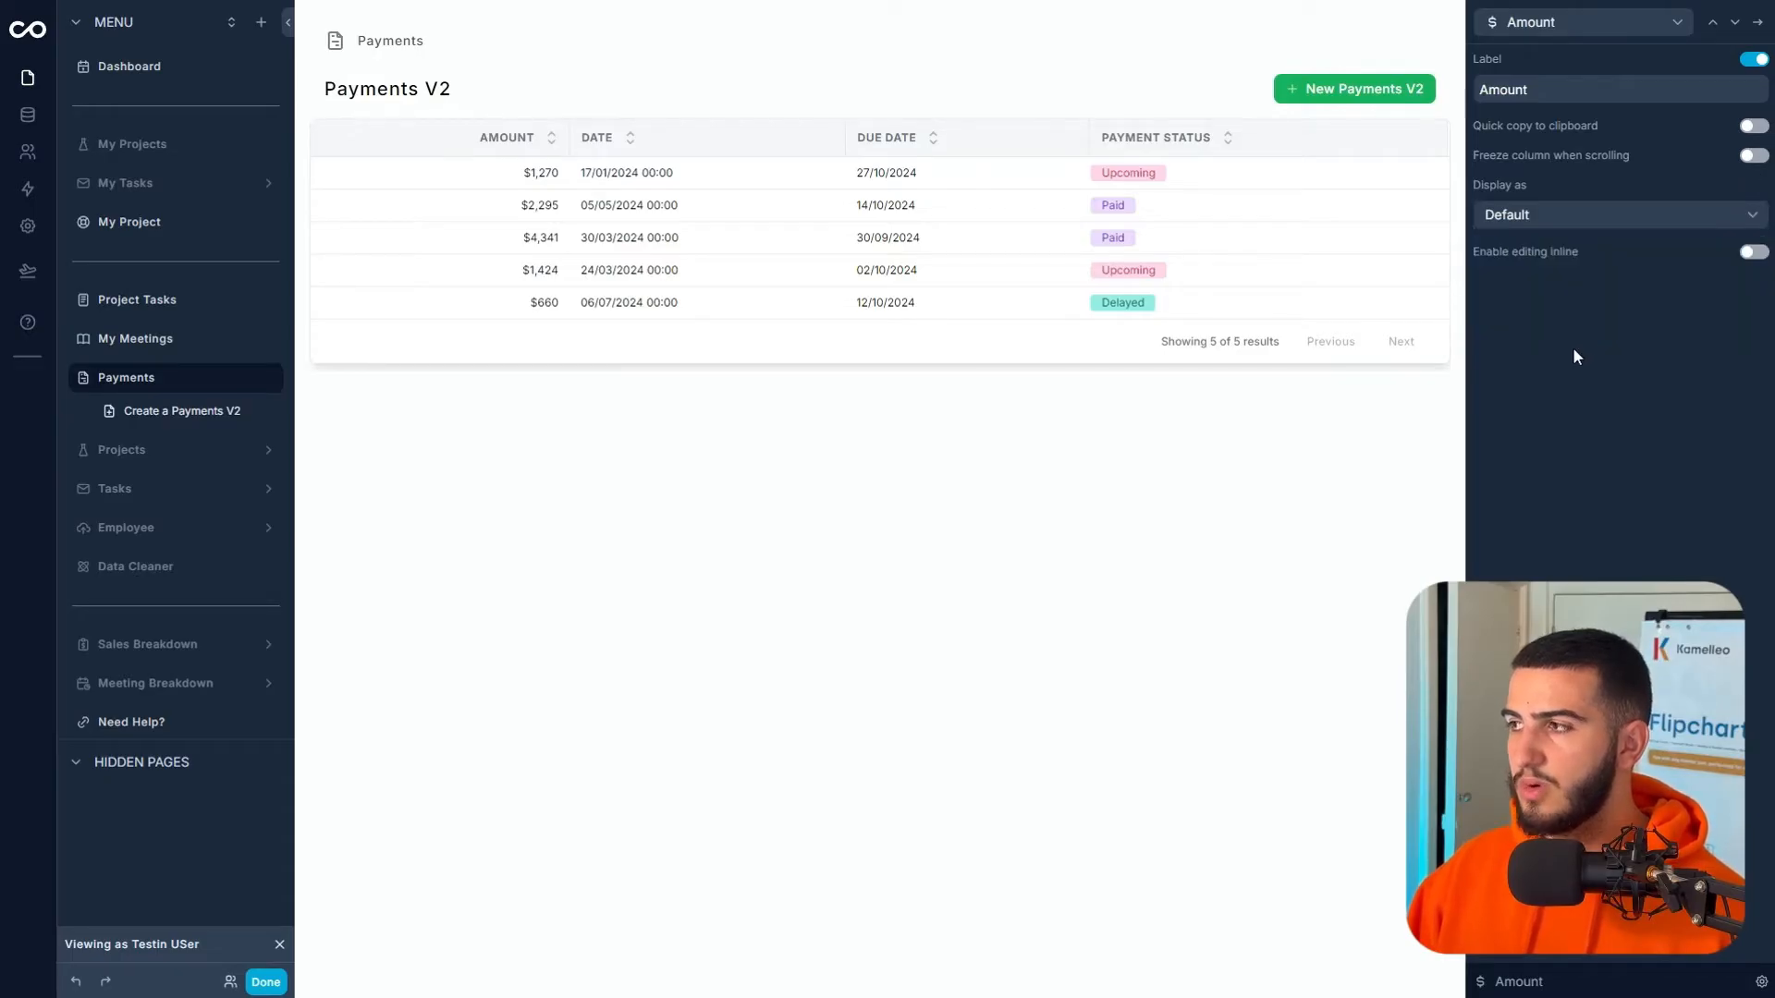
click(1758, 22)
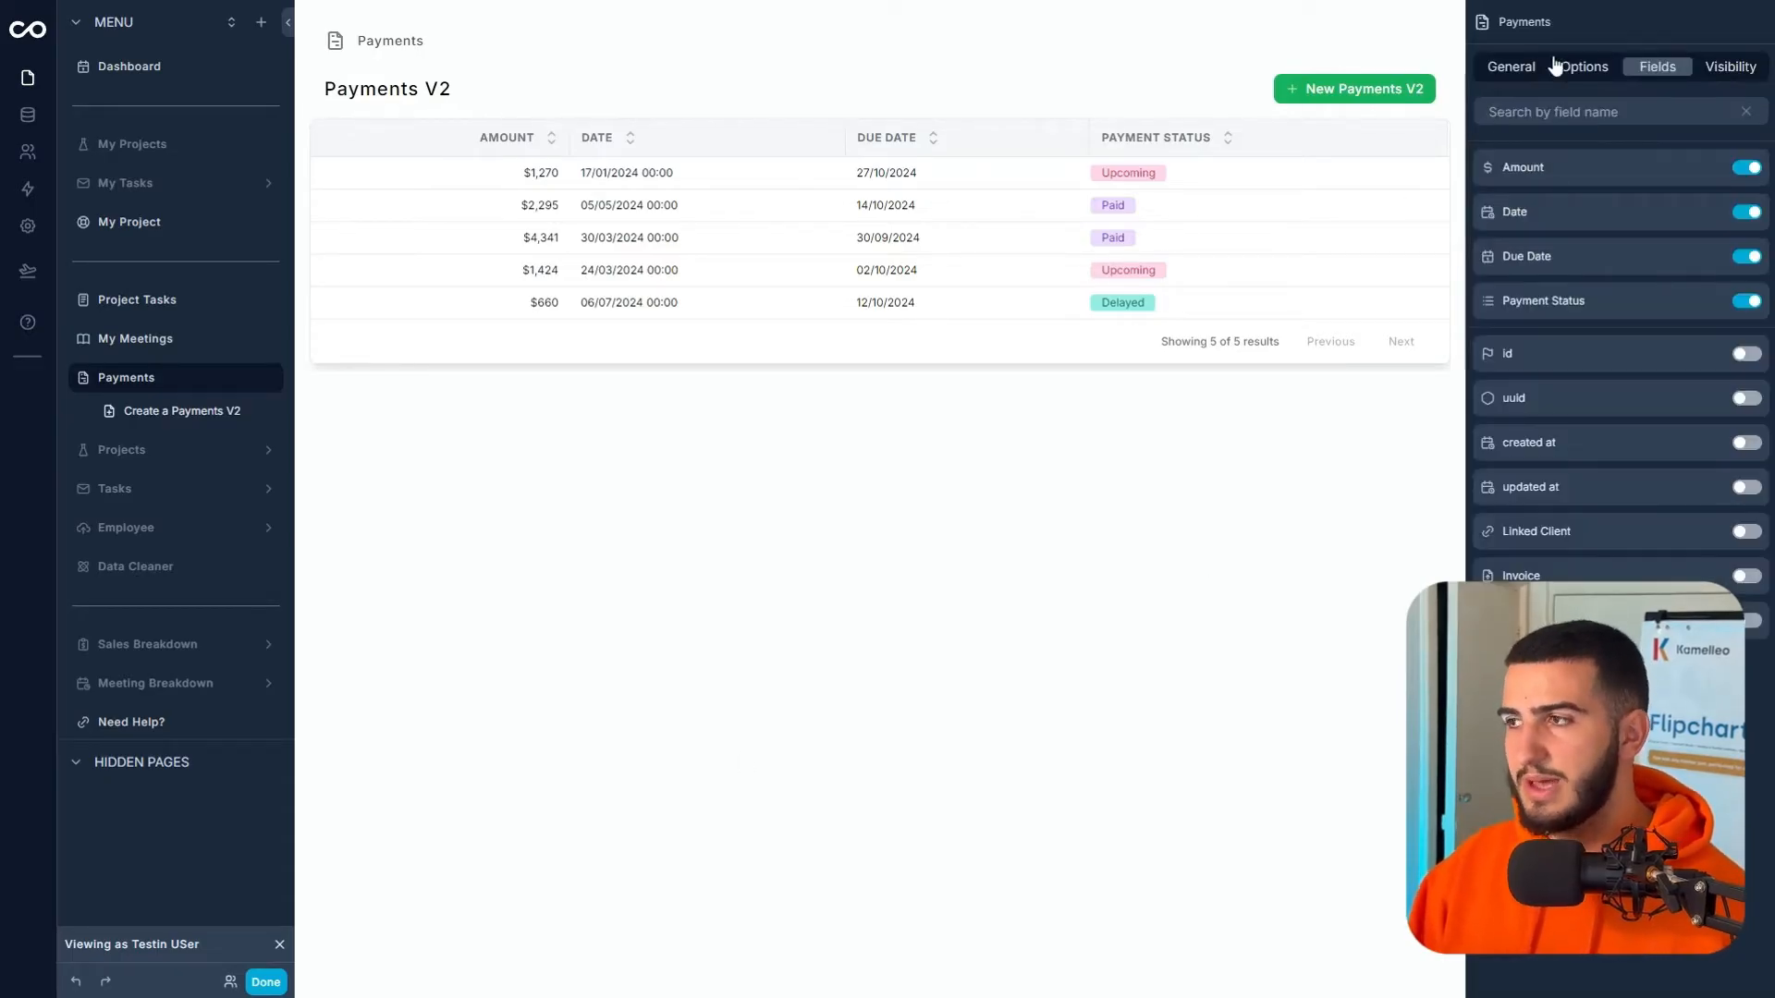
click(1512, 68)
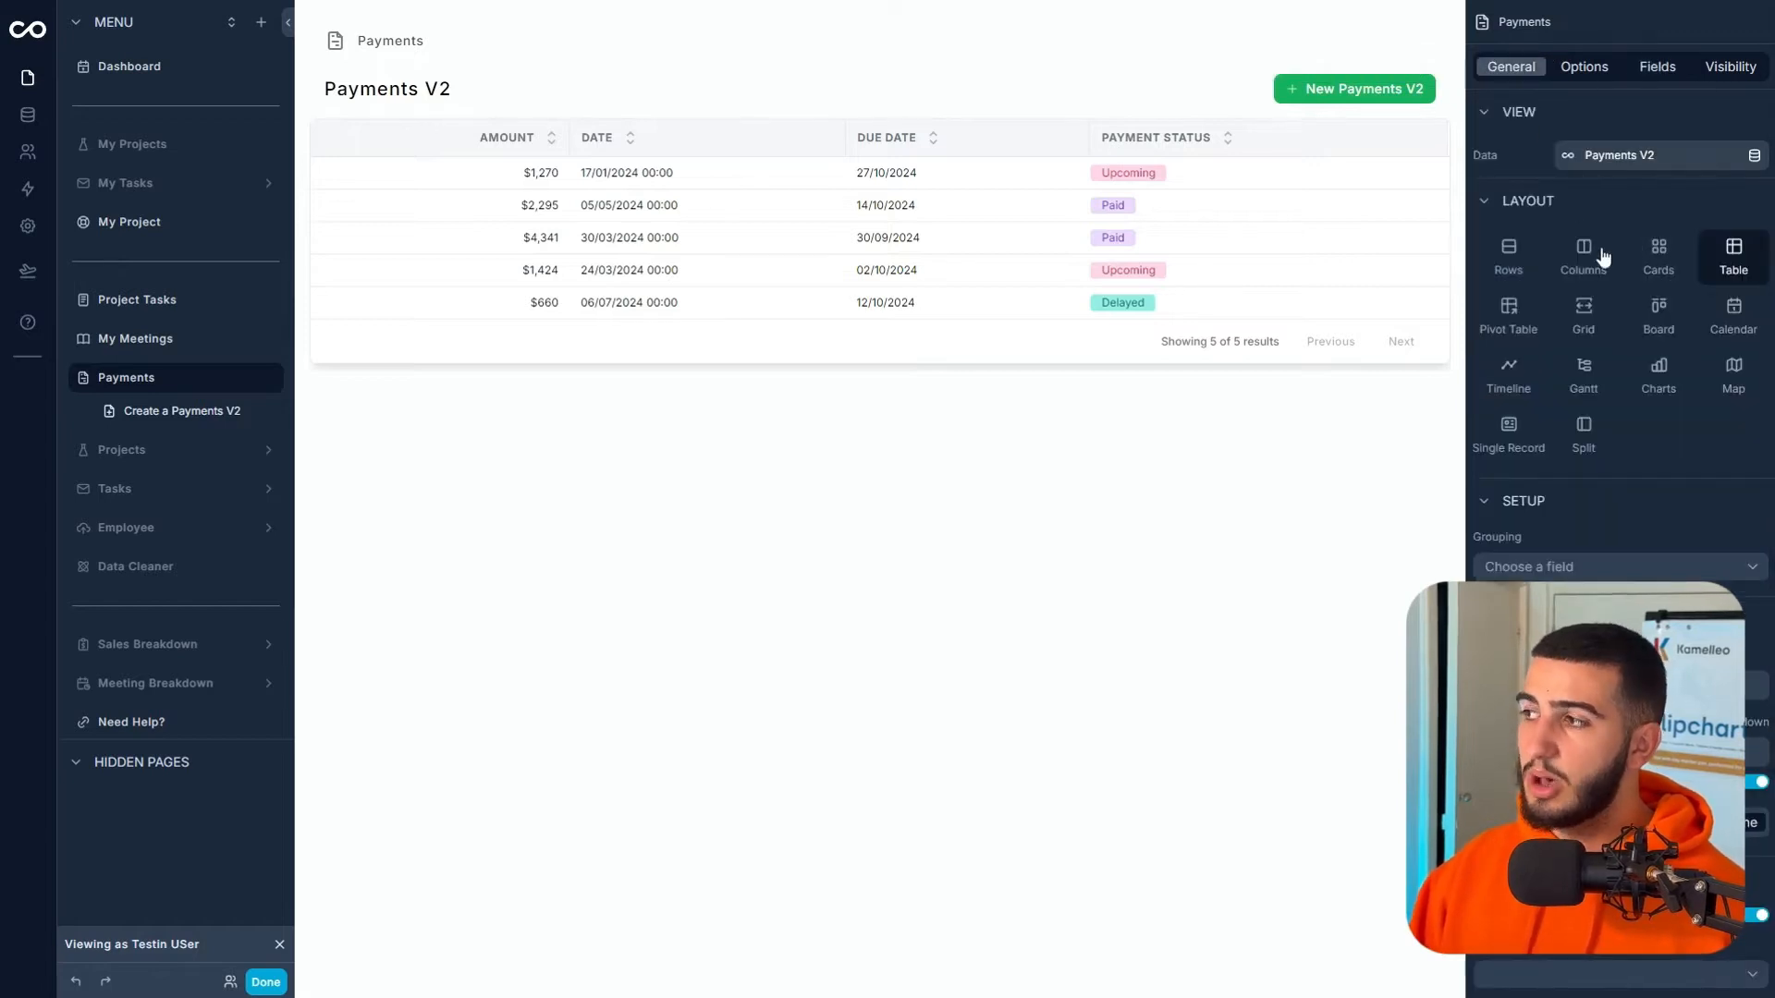
- Try Rows, Pivot Table, Board and Cards layouts, then settle on a Grid grouped by Payment Status
click(1508, 254)
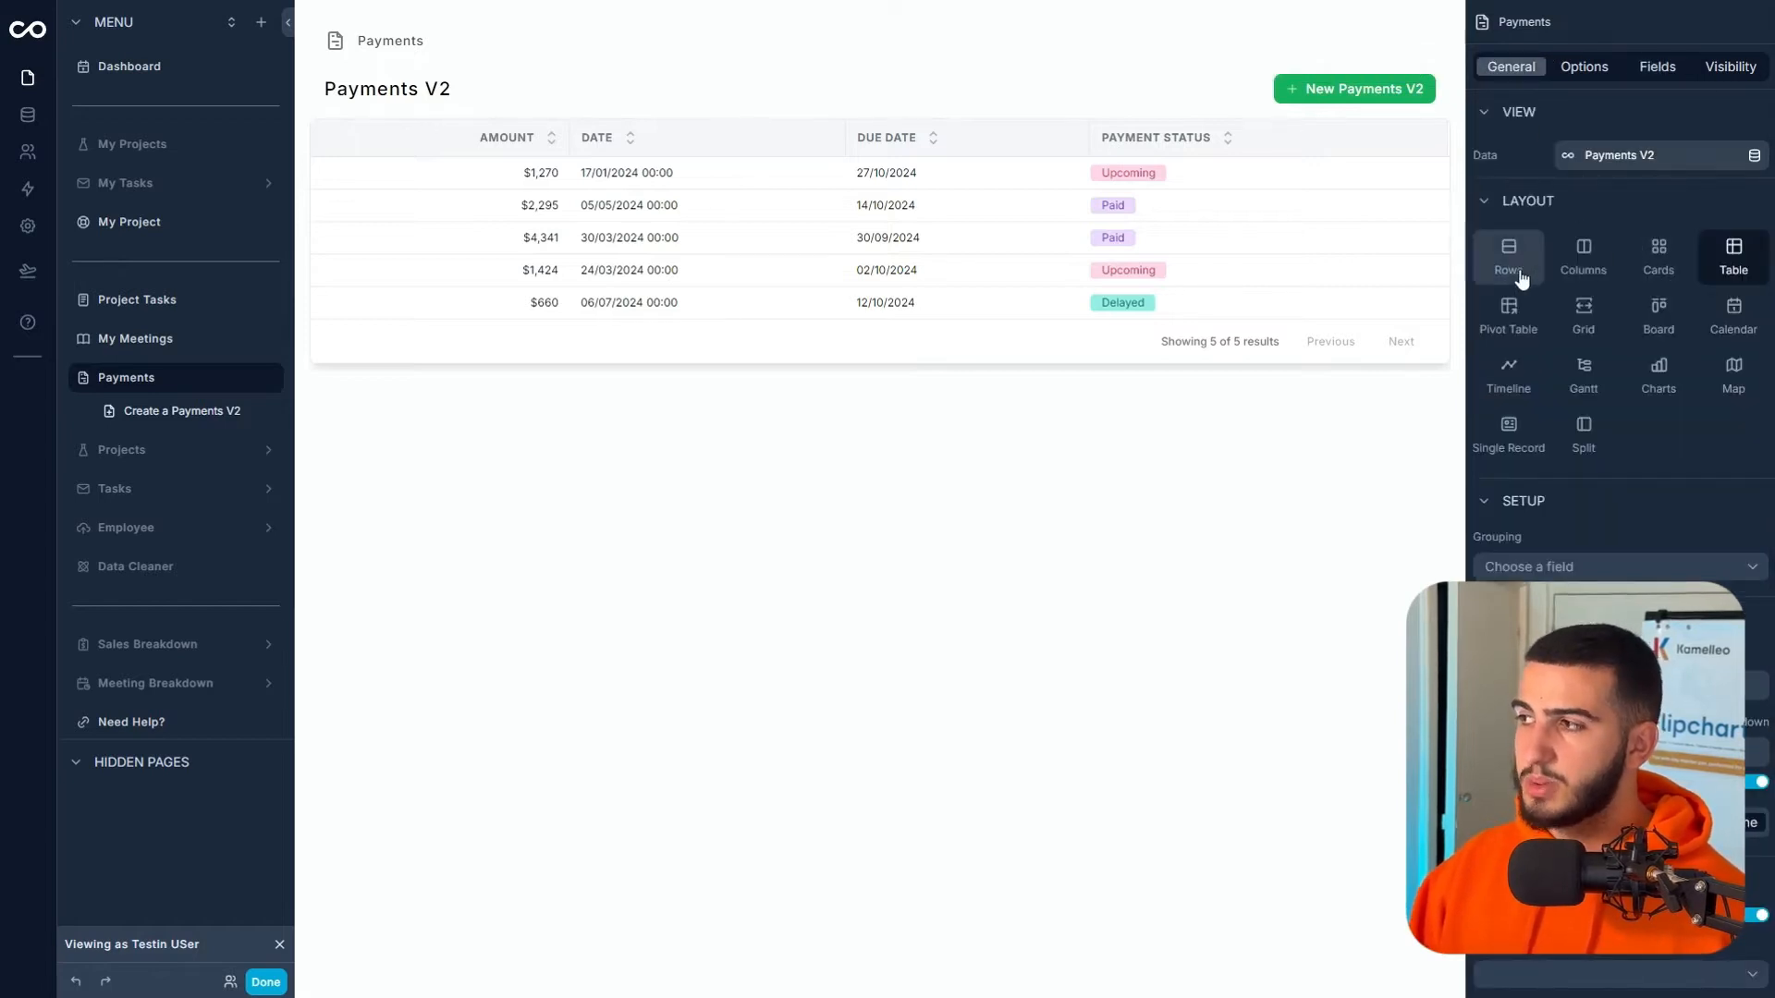
click(1499, 335)
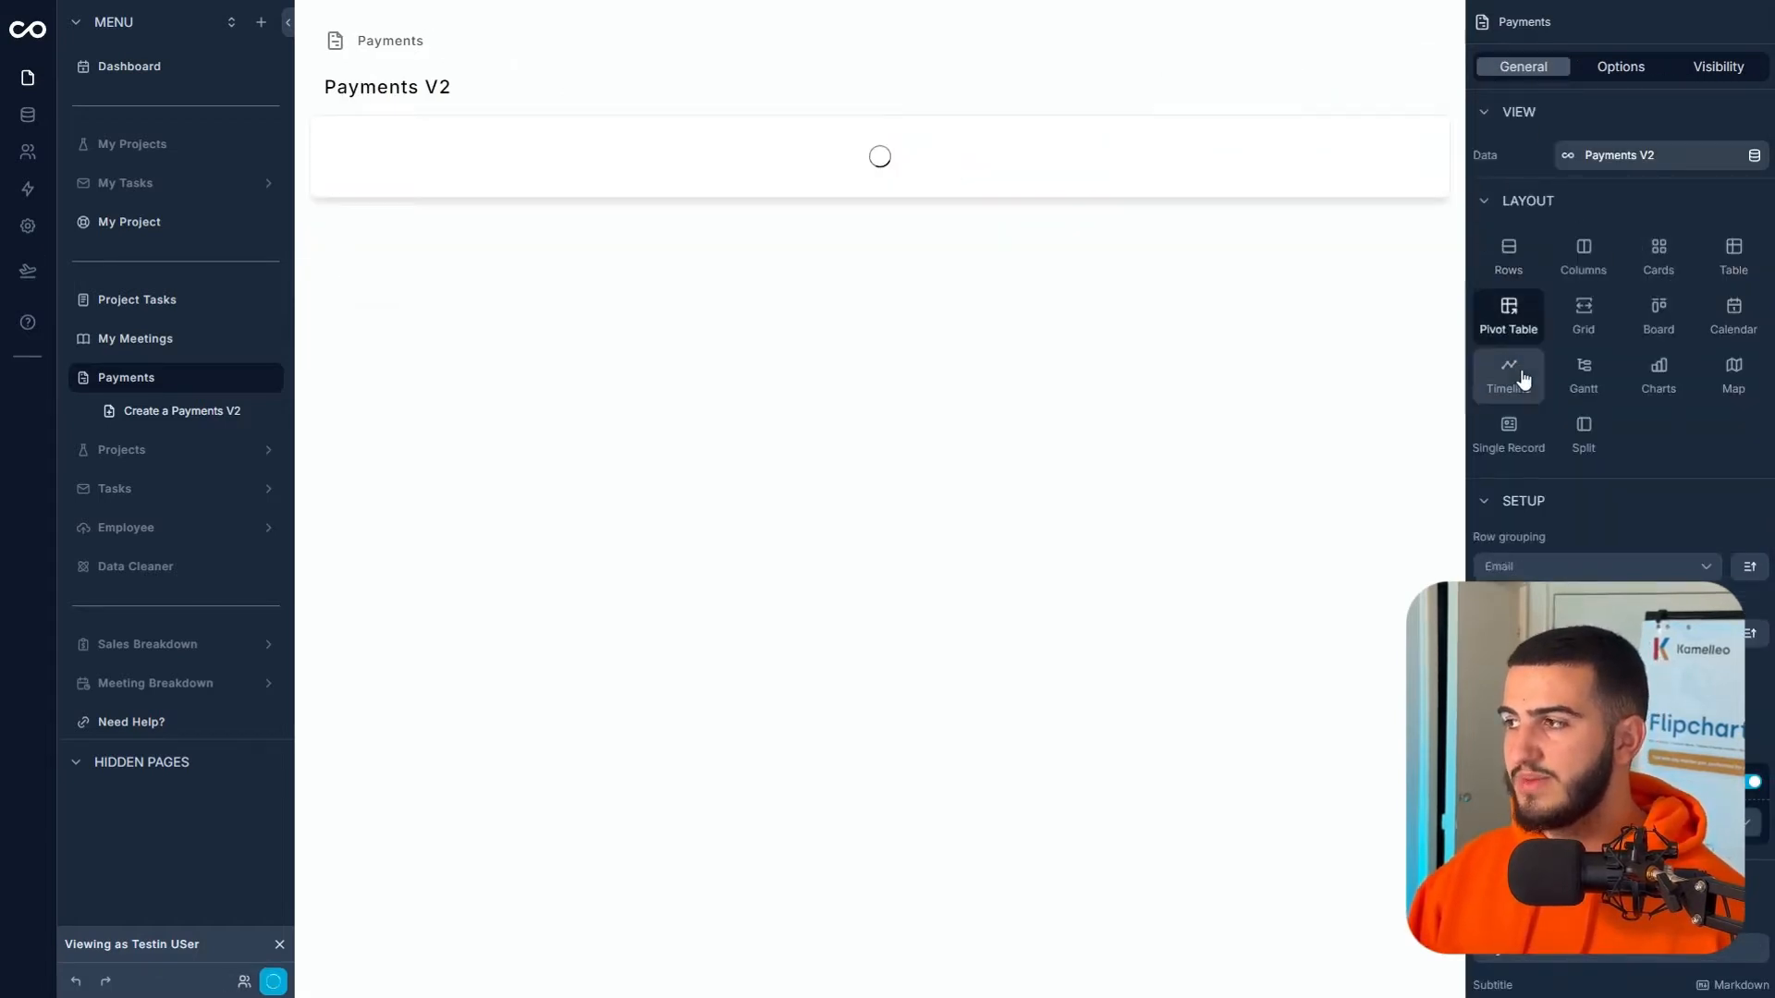
click(1676, 326)
click(1658, 254)
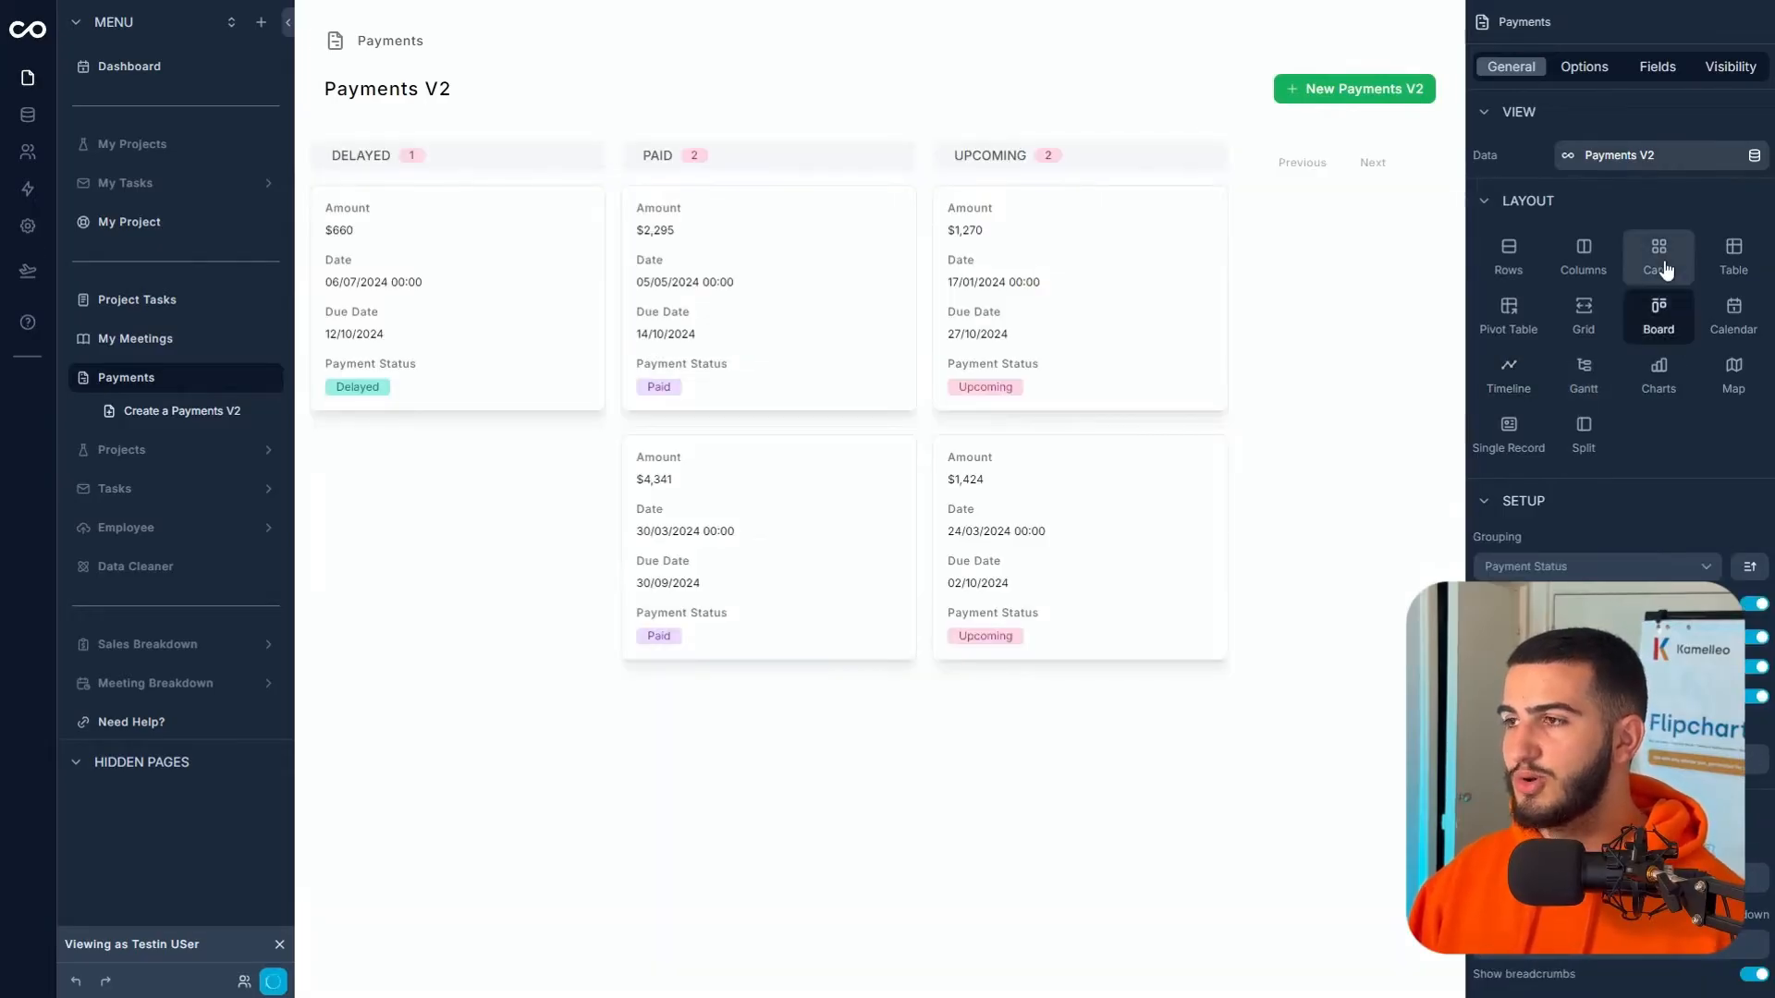
click(1595, 319)
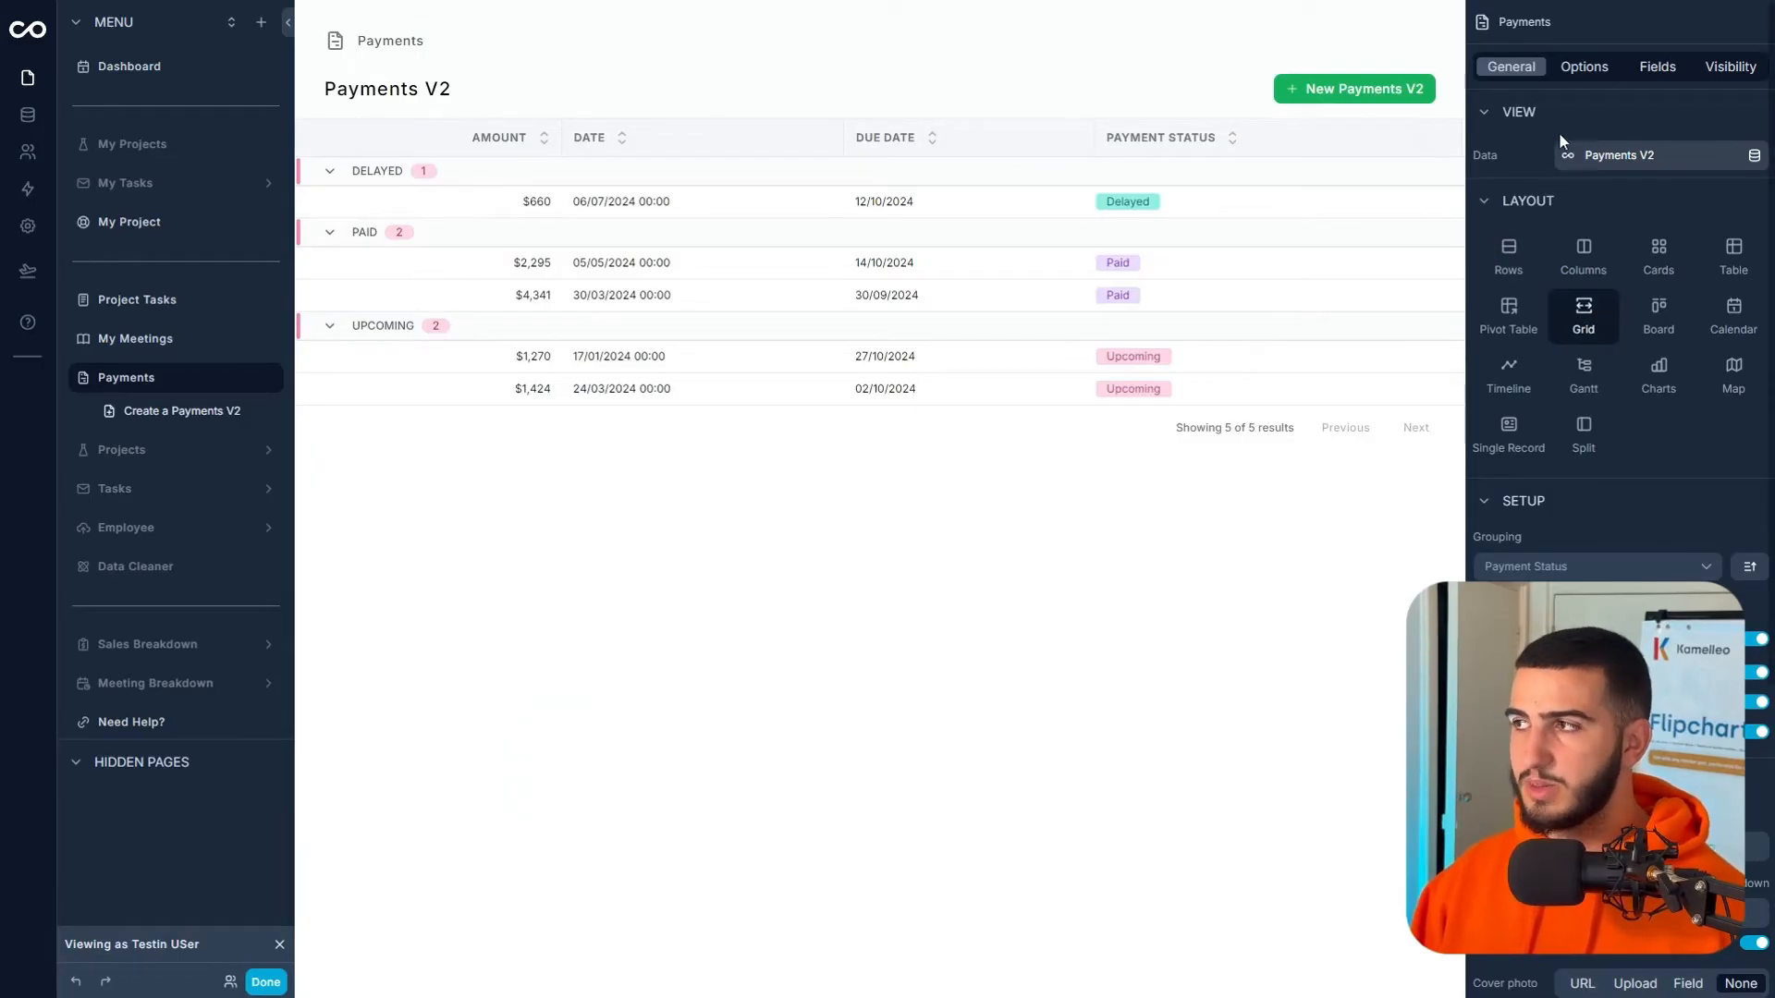
click(1321, 83)
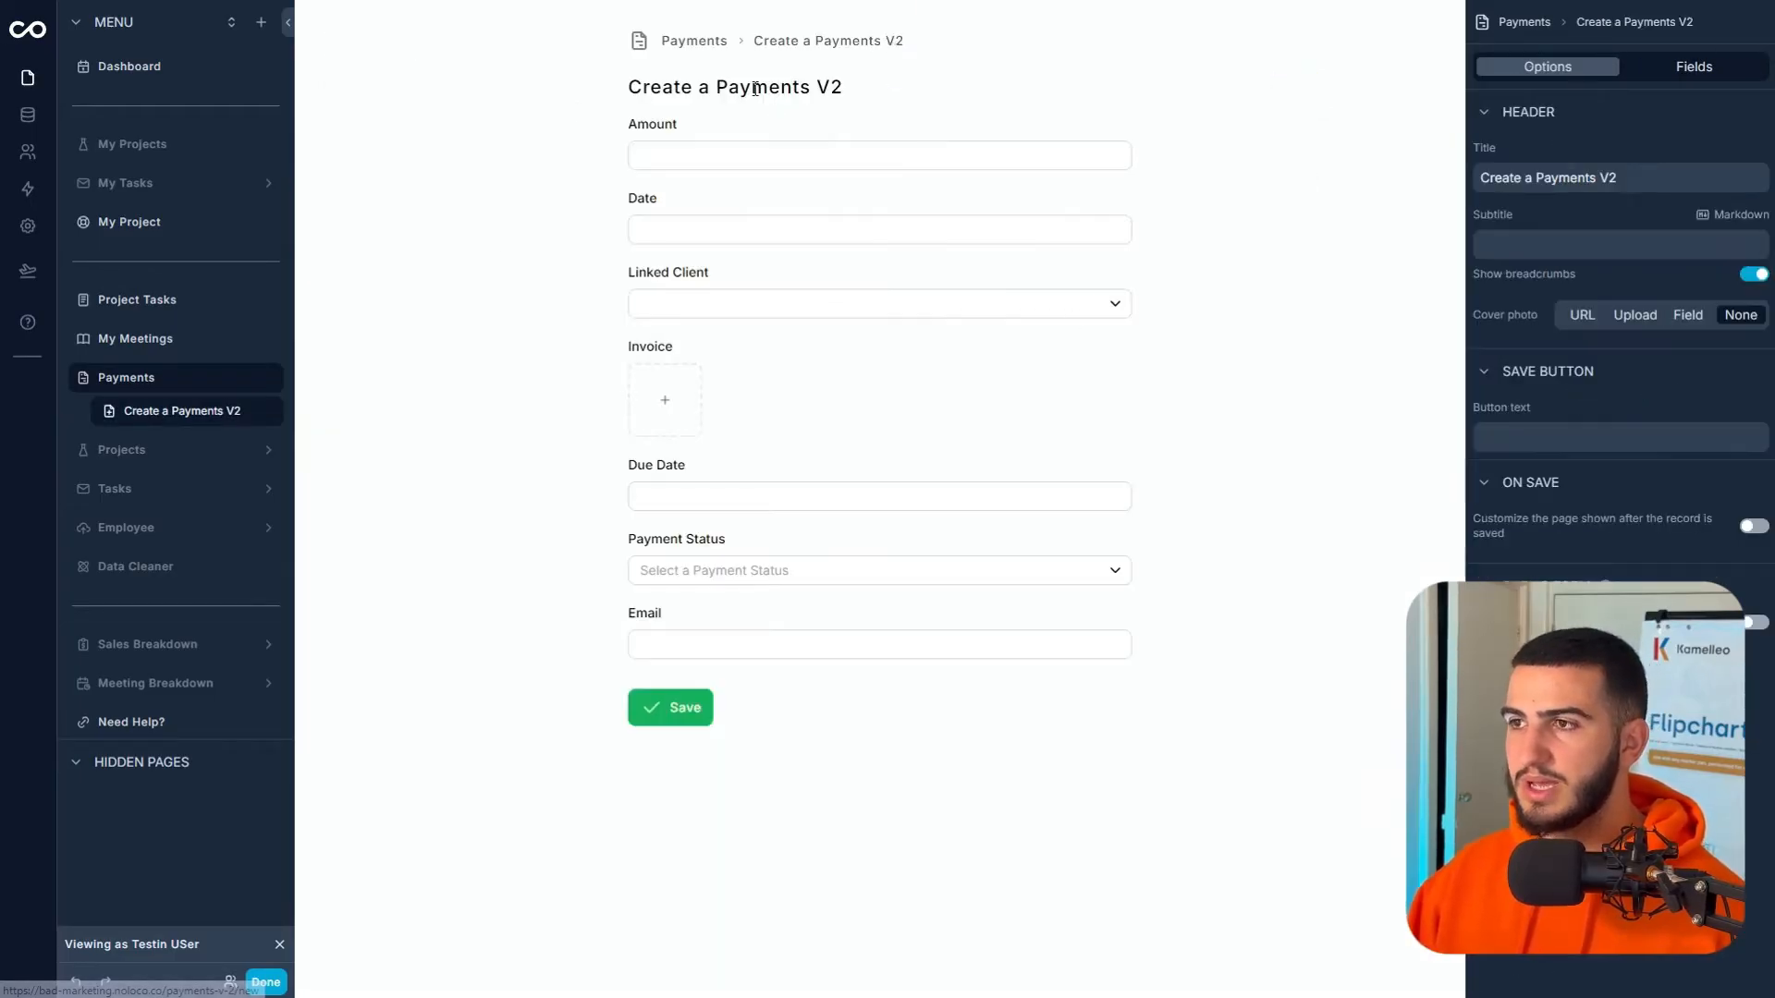
click(671, 46)
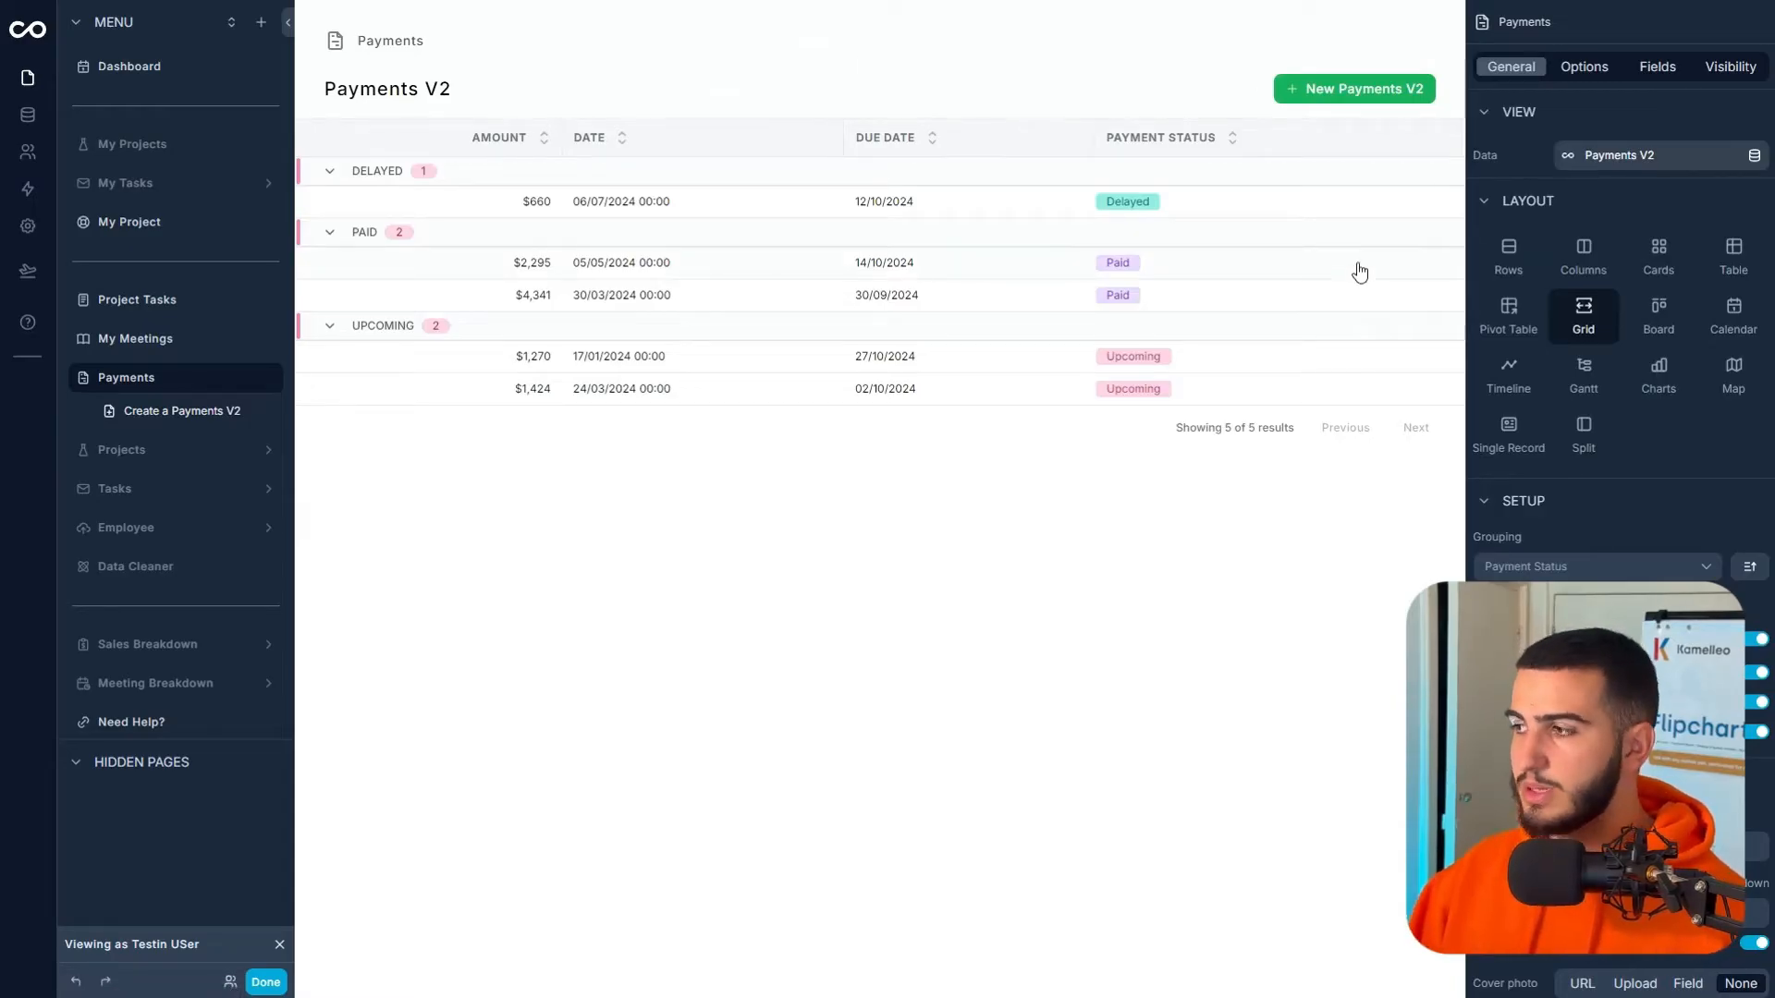
scroll(1567, 558, down, 5)
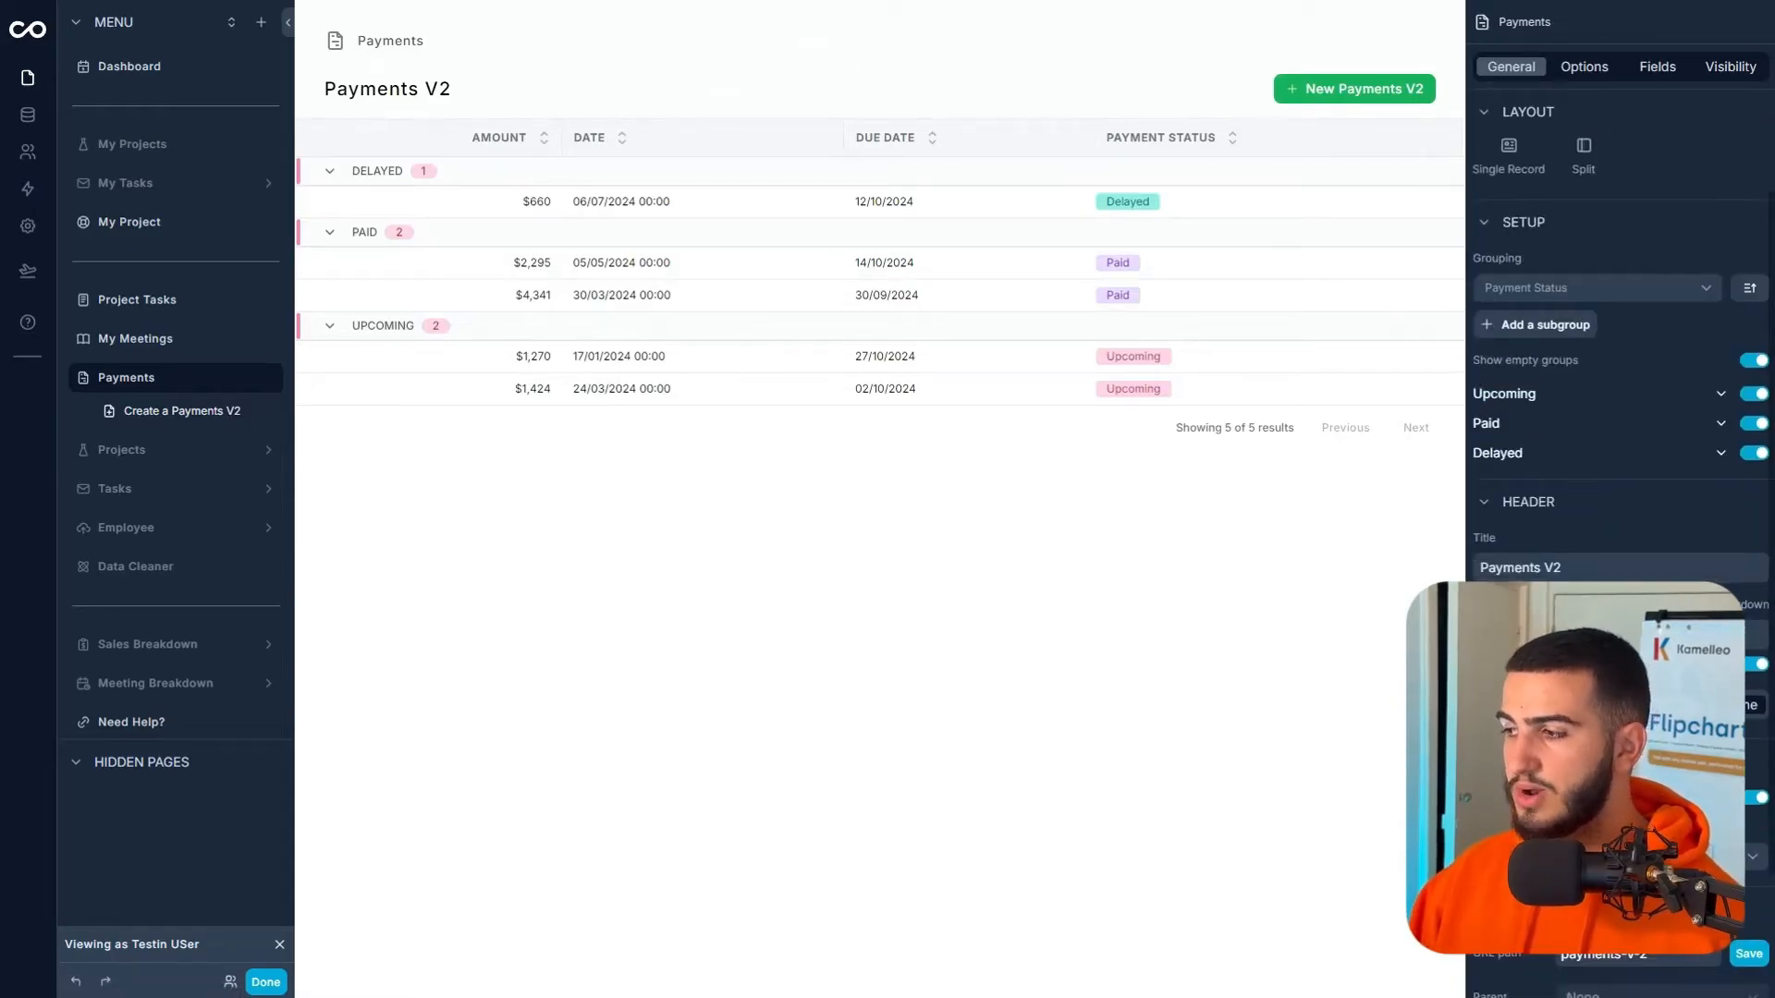
- Turn off the new record button on the payments list
click(1579, 65)
scroll(1624, 287, up, 3)
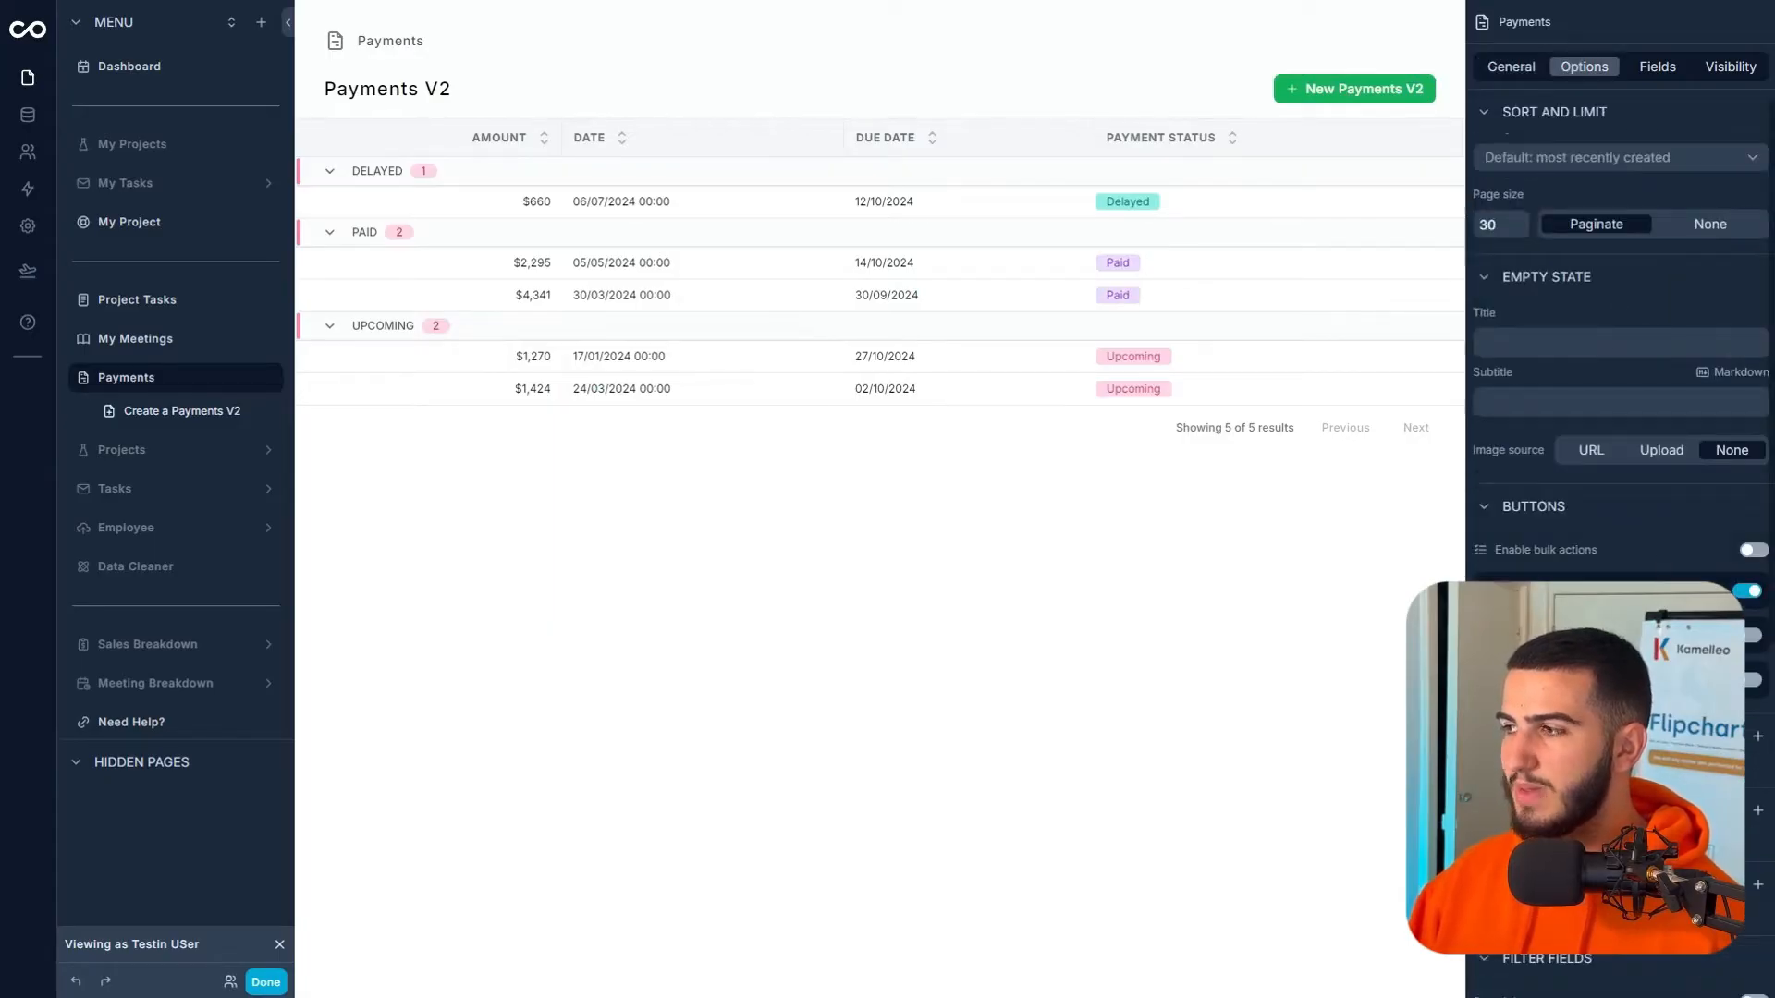
click(1748, 593)
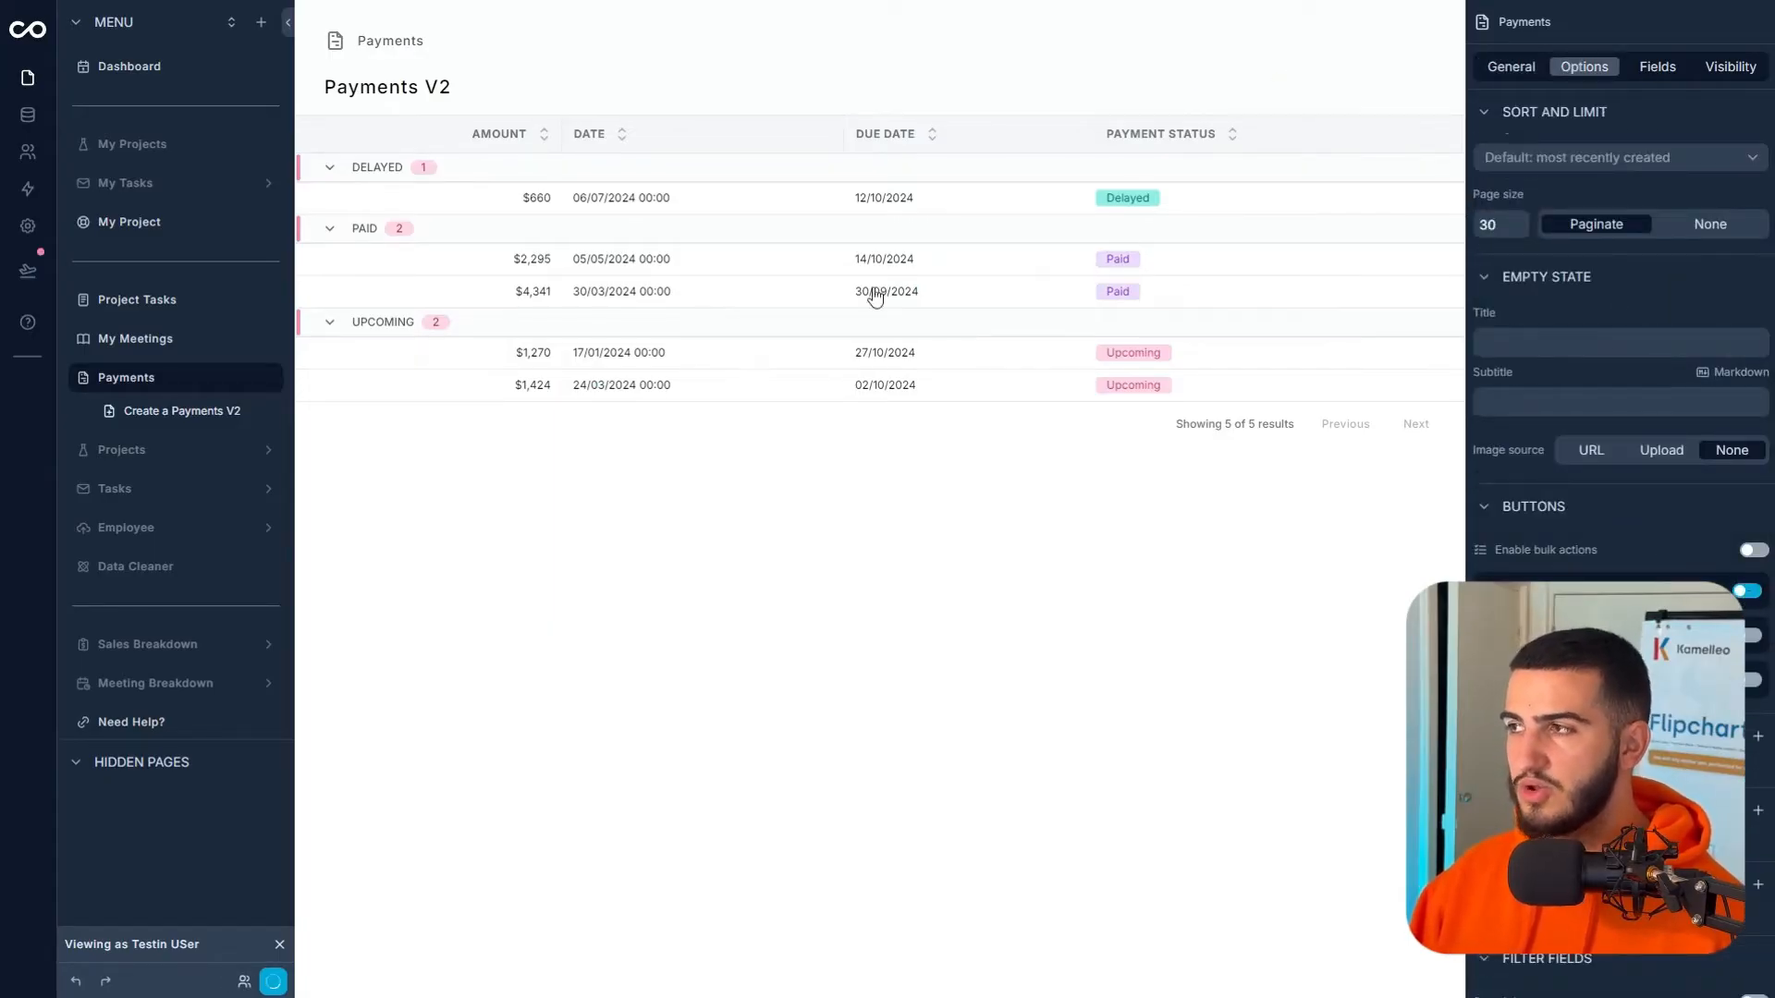
- Change the page title from Payments V2 to 'My Payments'
scroll(1563, 240, up, 2)
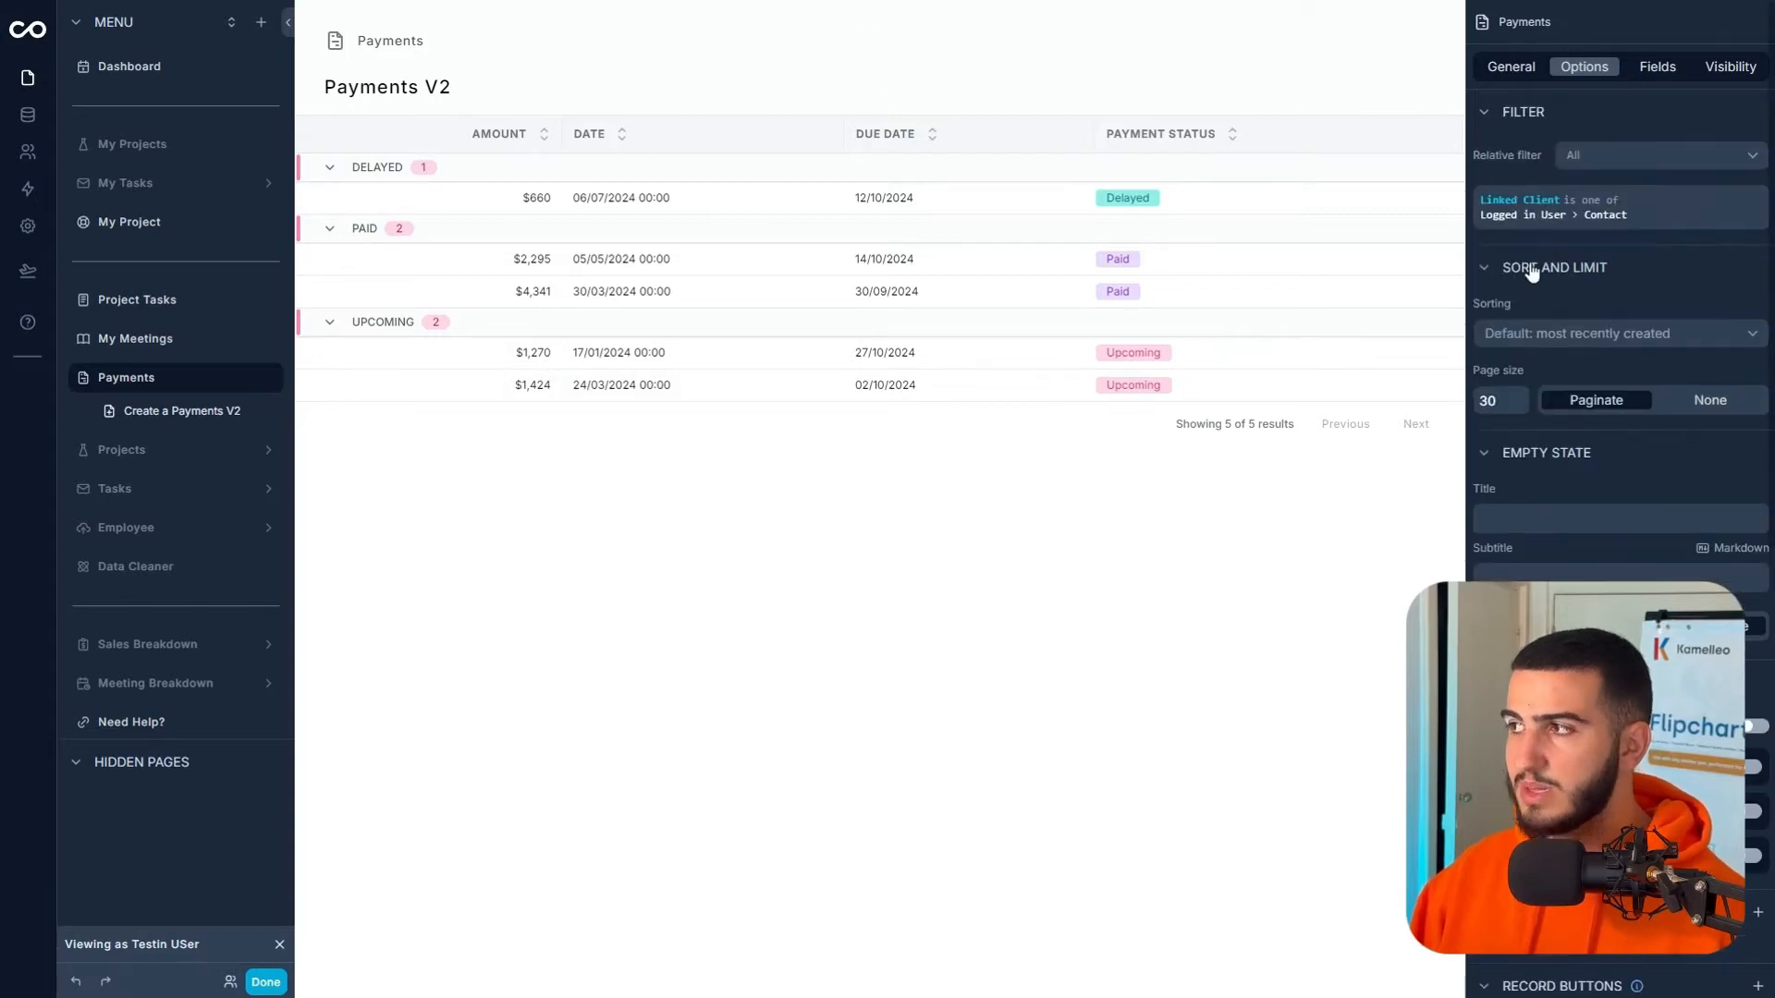
click(1504, 70)
scroll(1522, 534, down, 1)
triple_click(1572, 755)
text(My Payments)
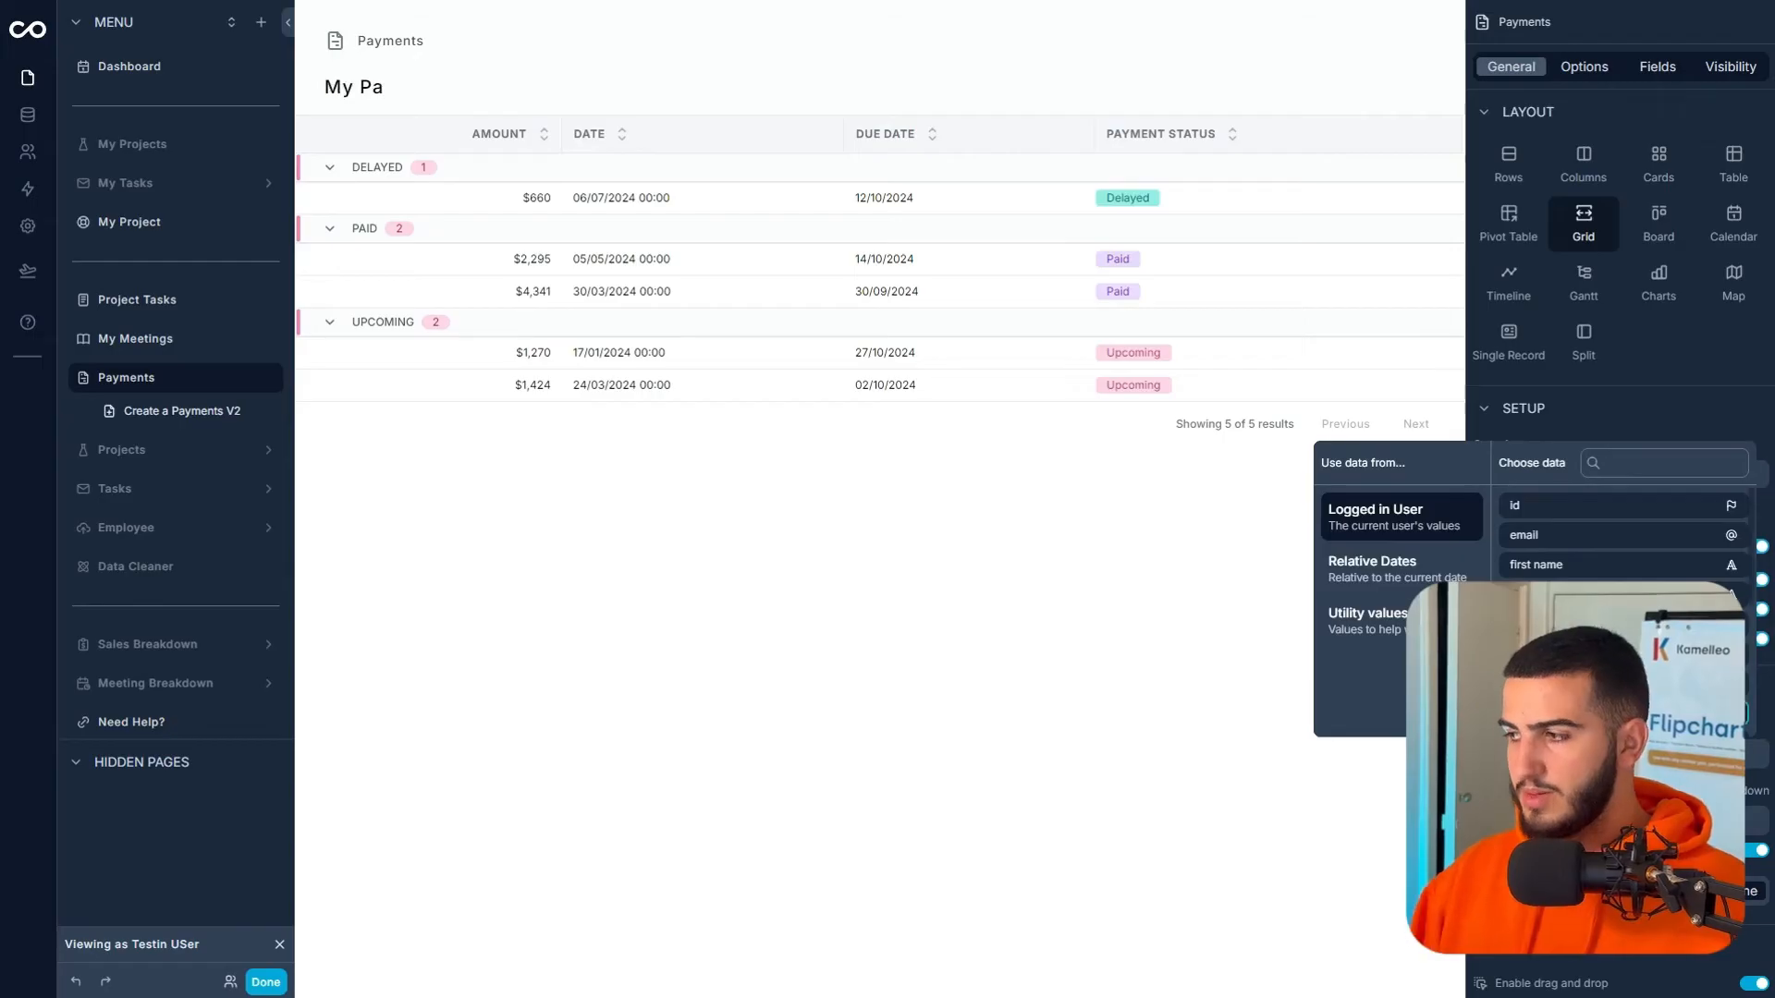
click(686, 214)
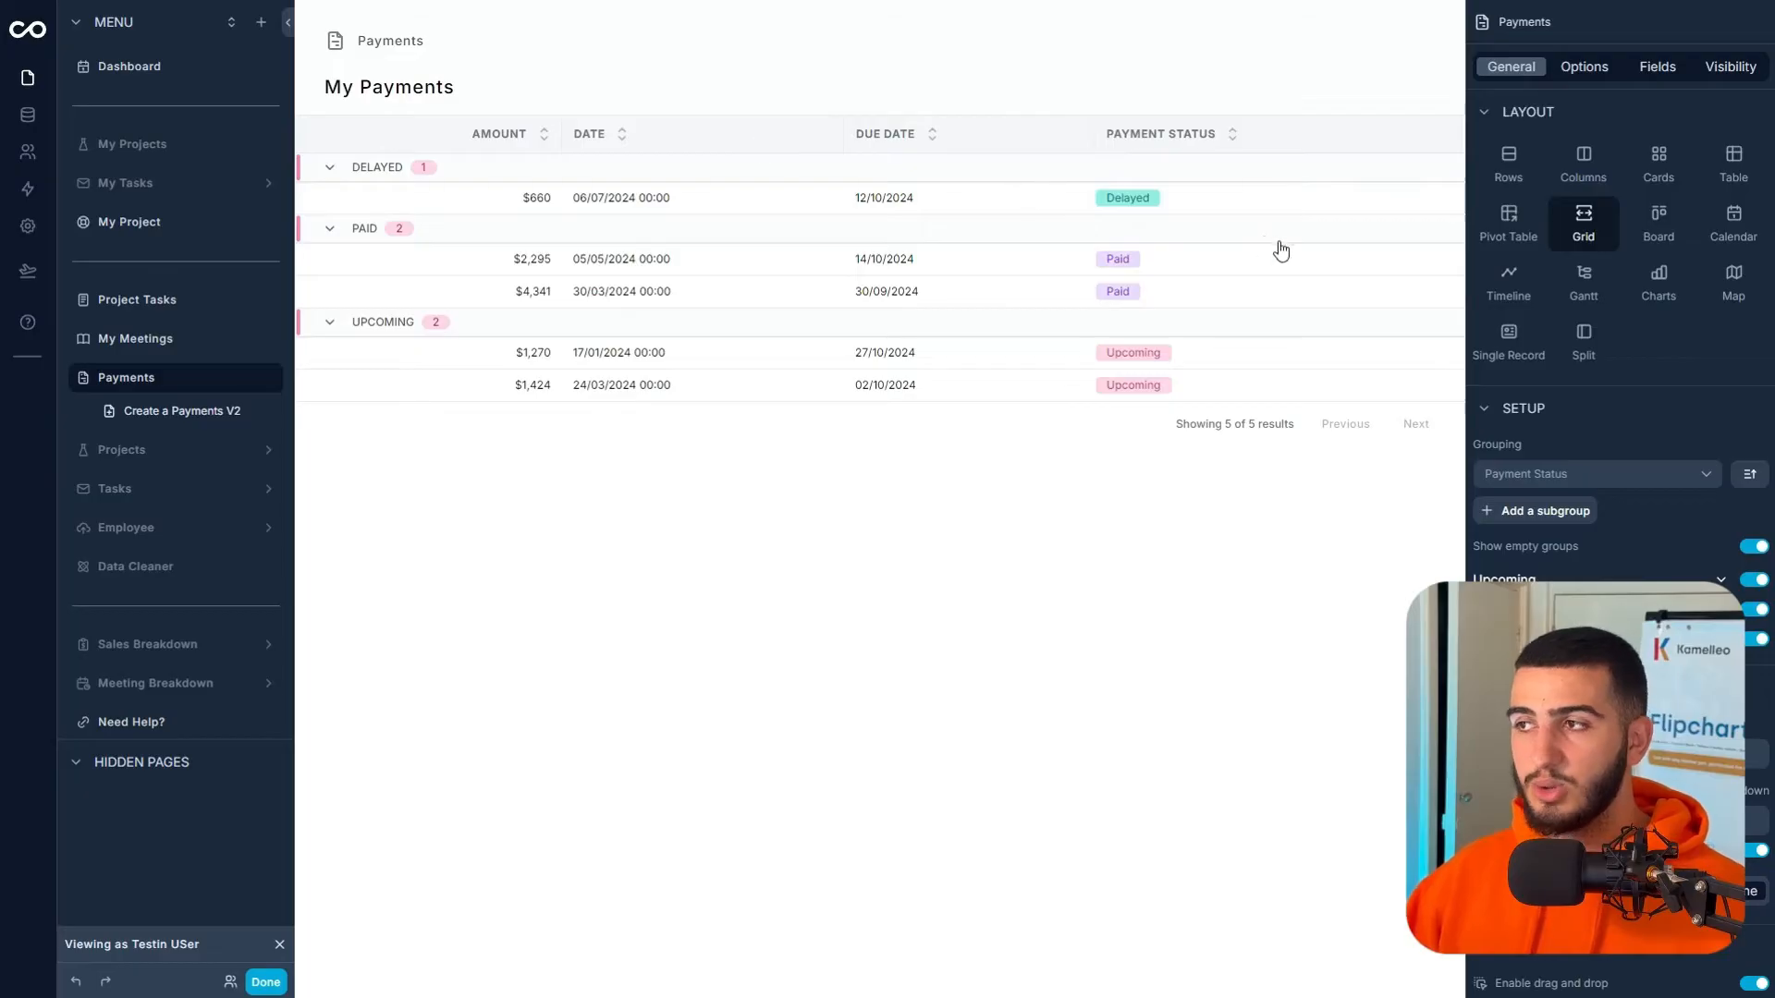
- Let users filter the payments list by Payment Status, then preview as the client
click(1575, 74)
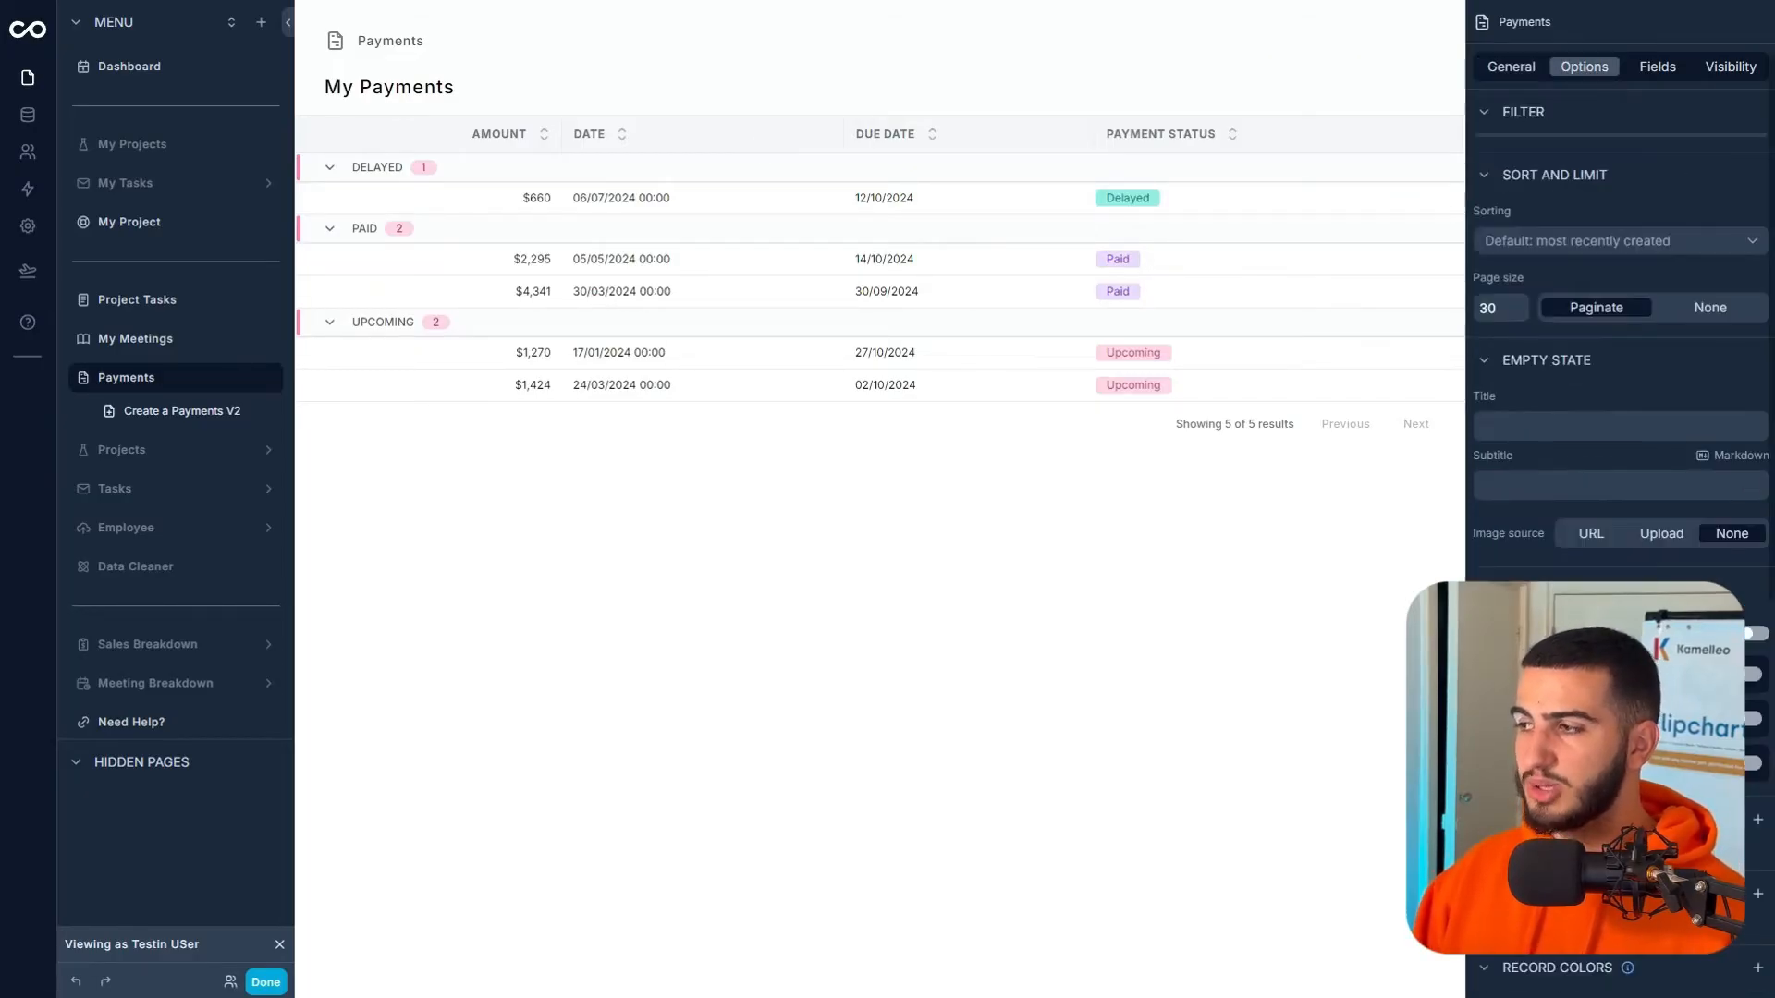
scroll(1640, 536, down, 3)
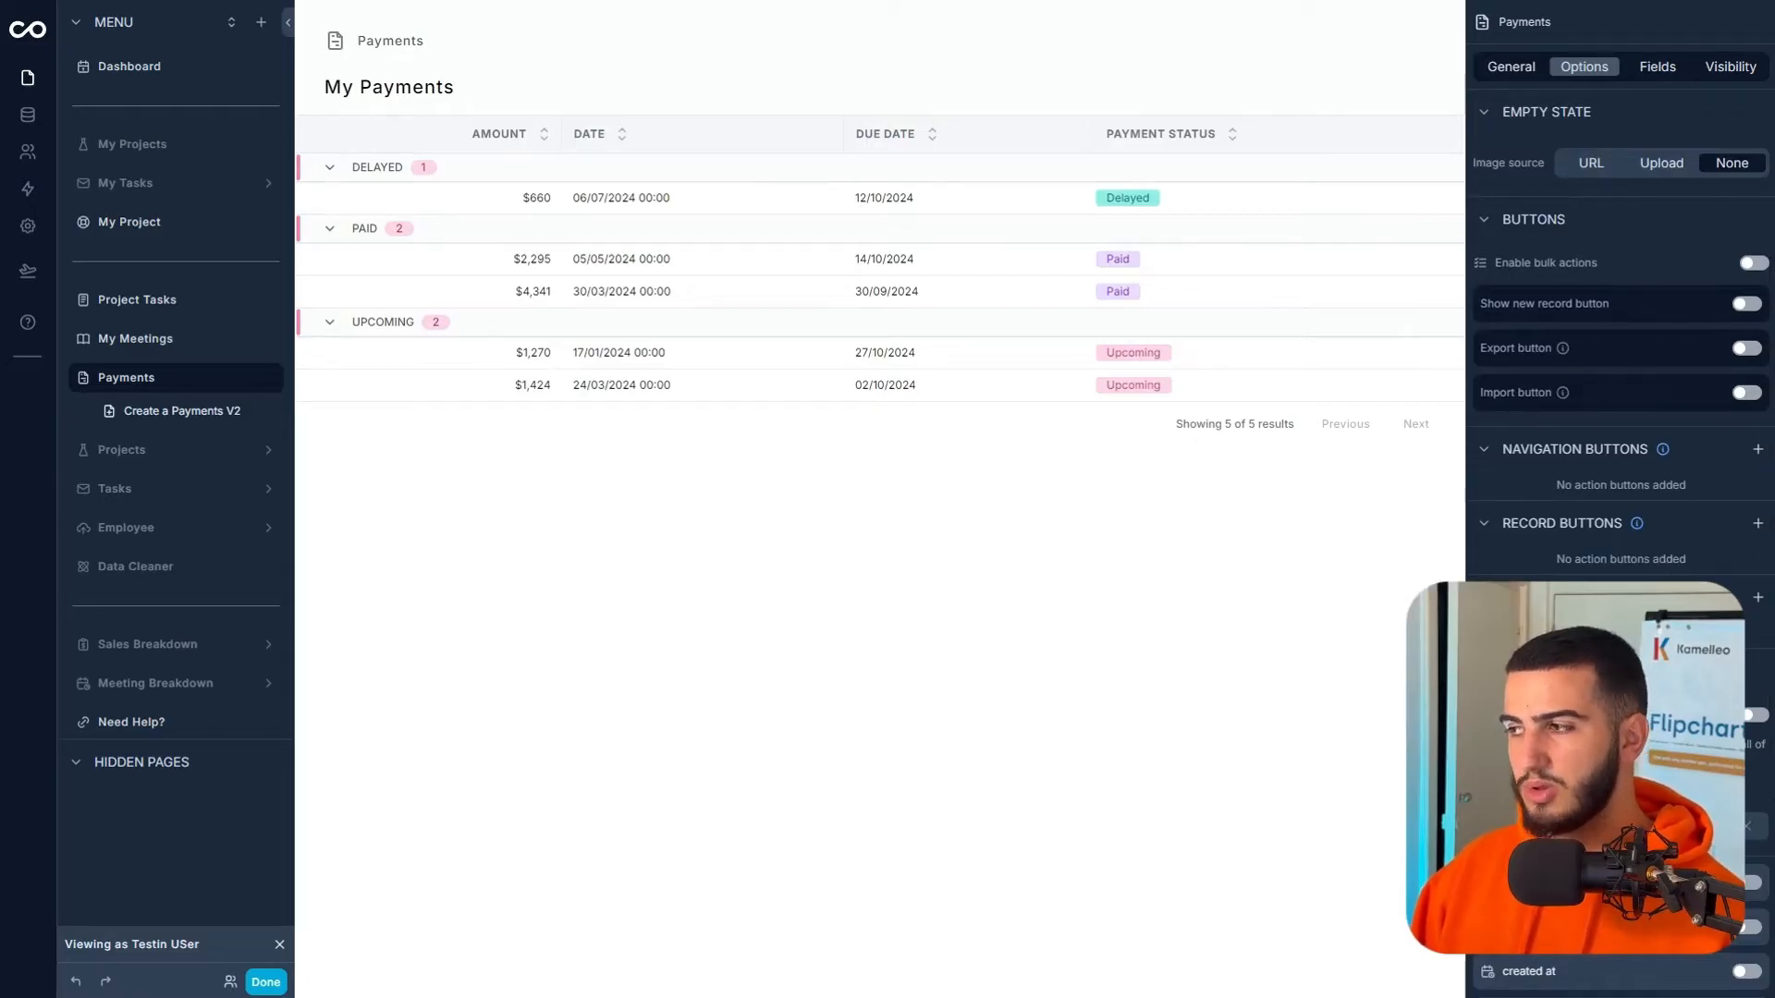
scroll(1748, 730, down, 4)
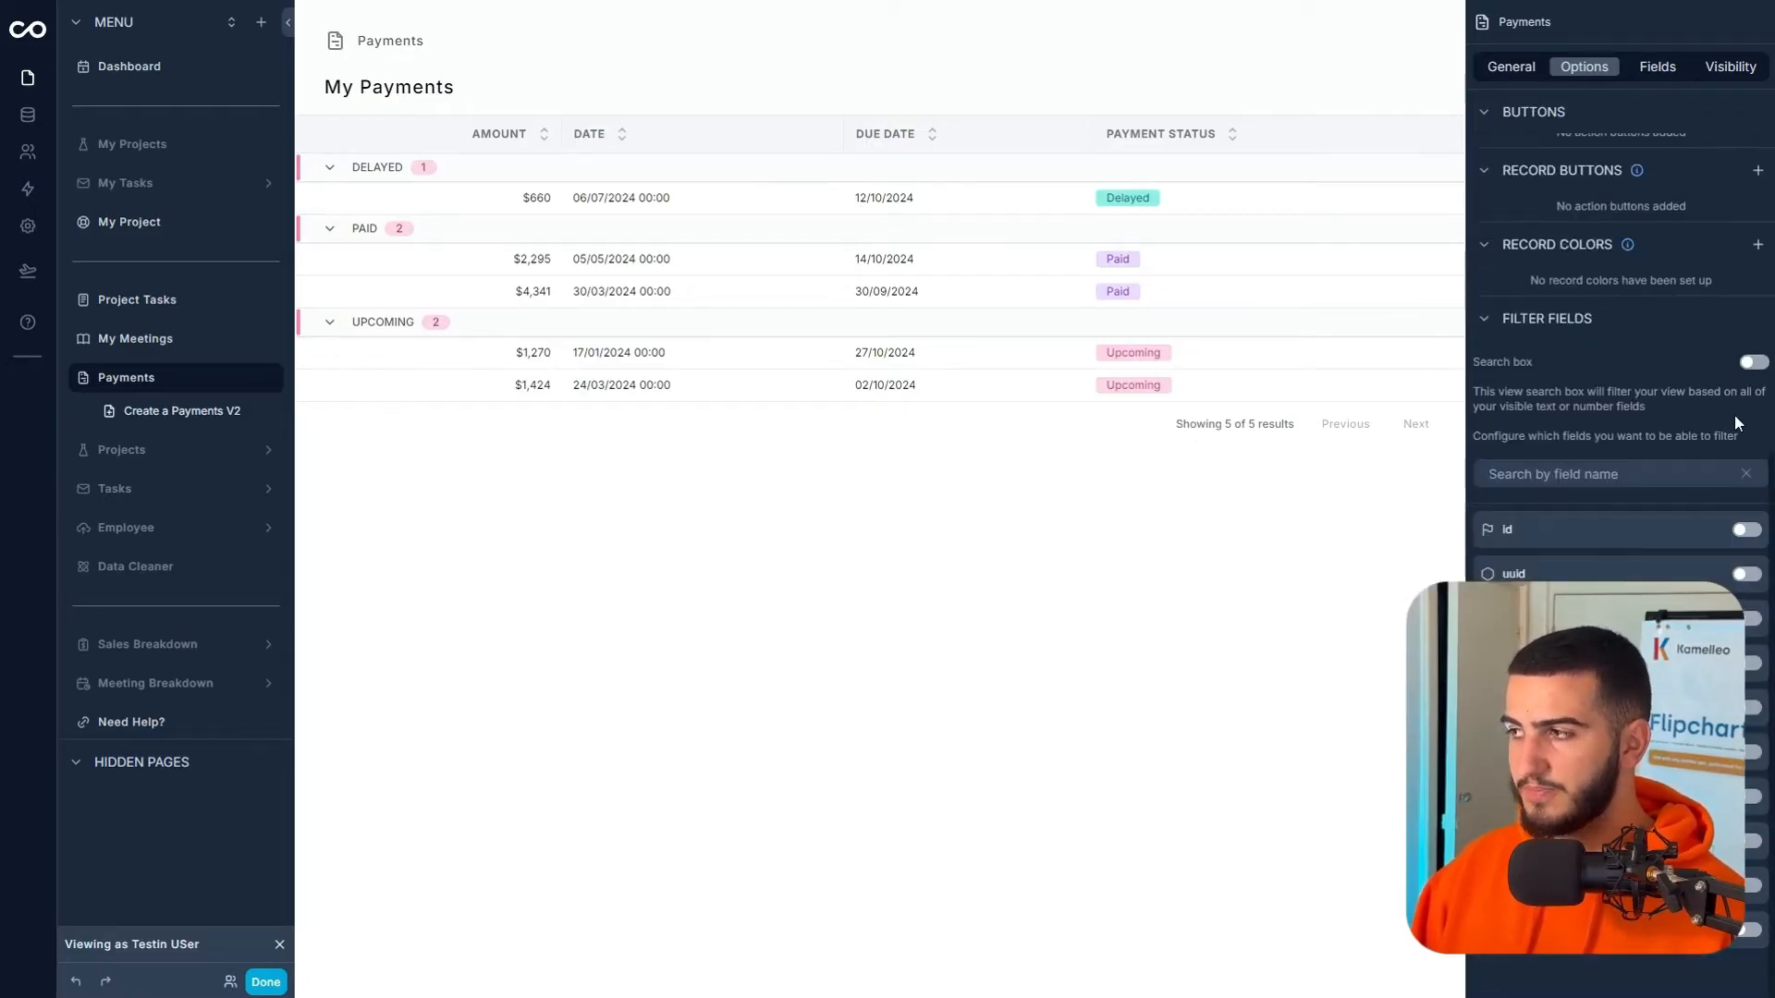
click(1748, 887)
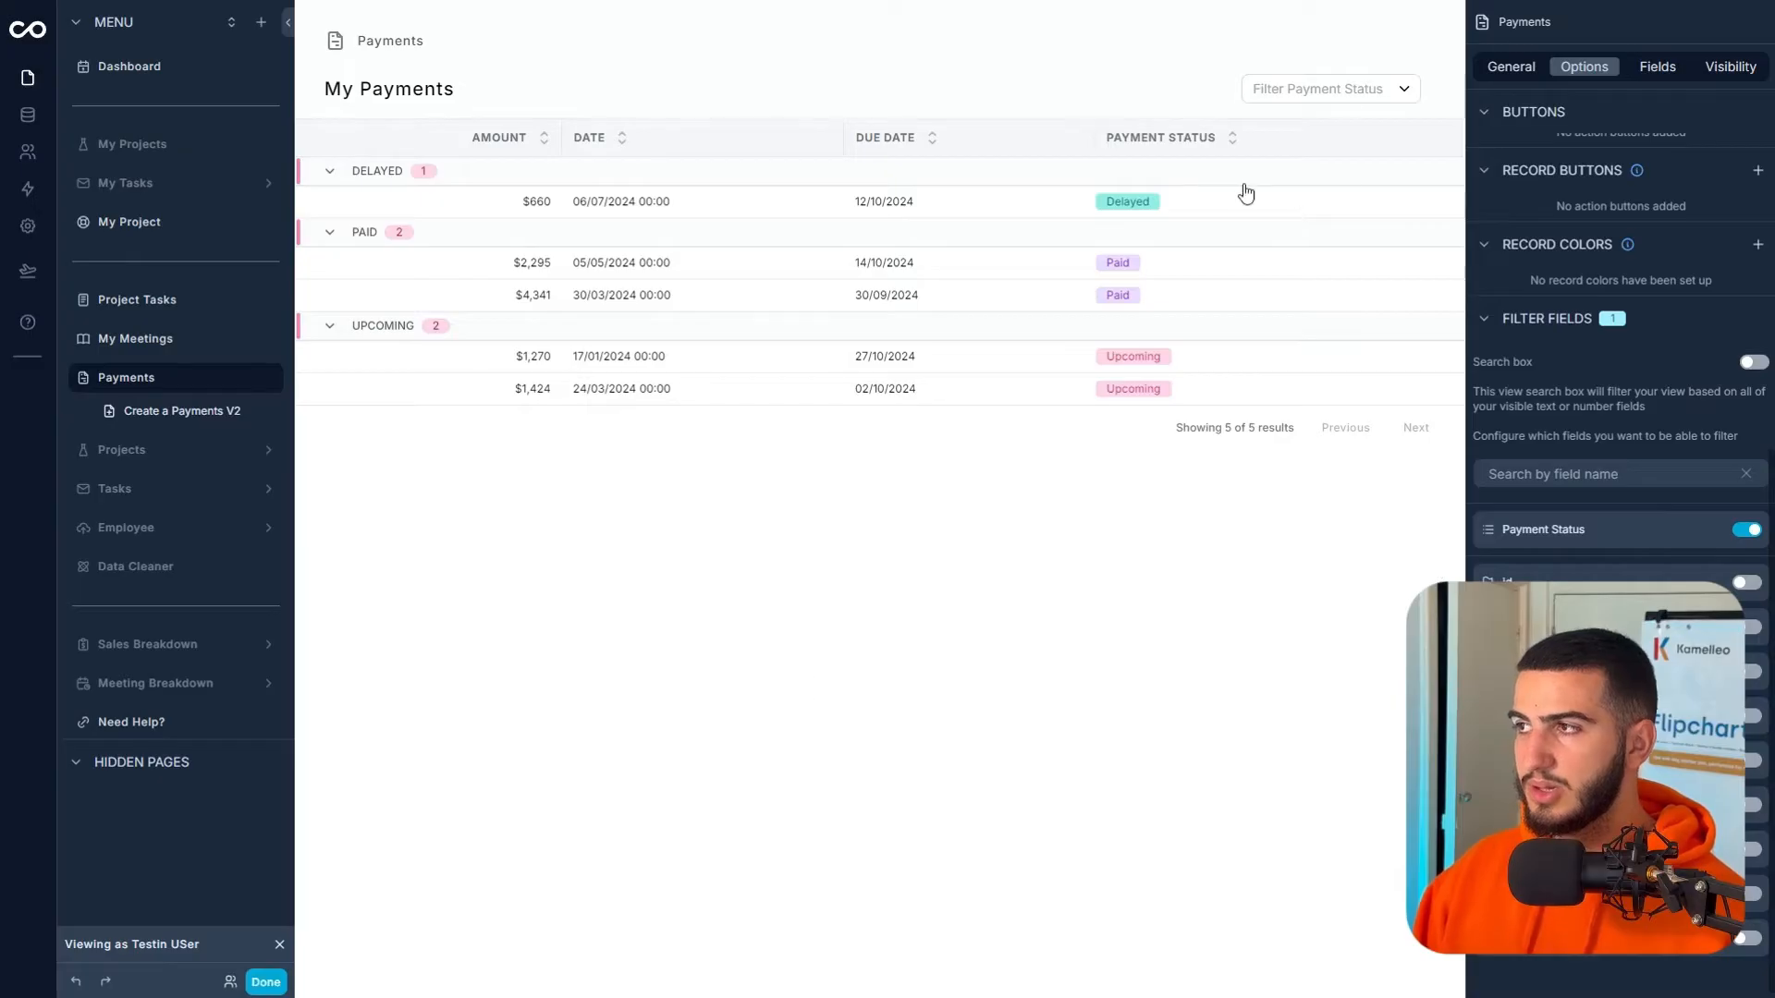
click(259, 983)
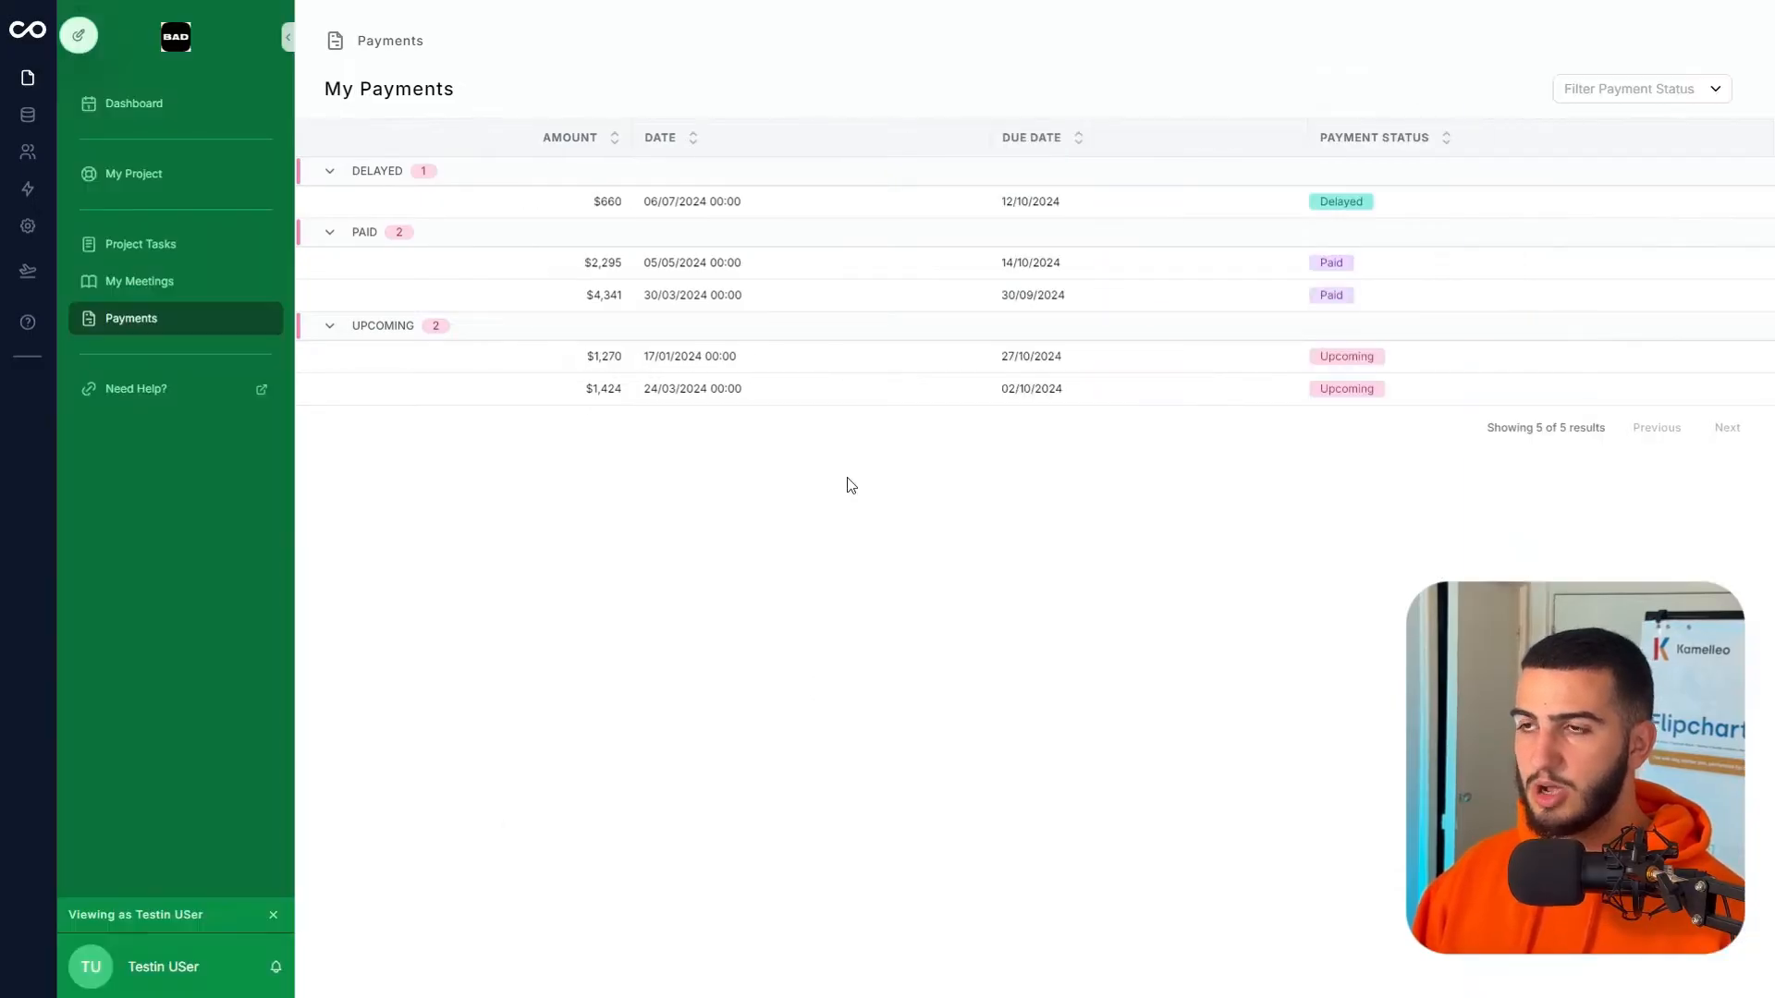
- Filter the payments to Upcoming, then Delayed, then Paid
click(1595, 90)
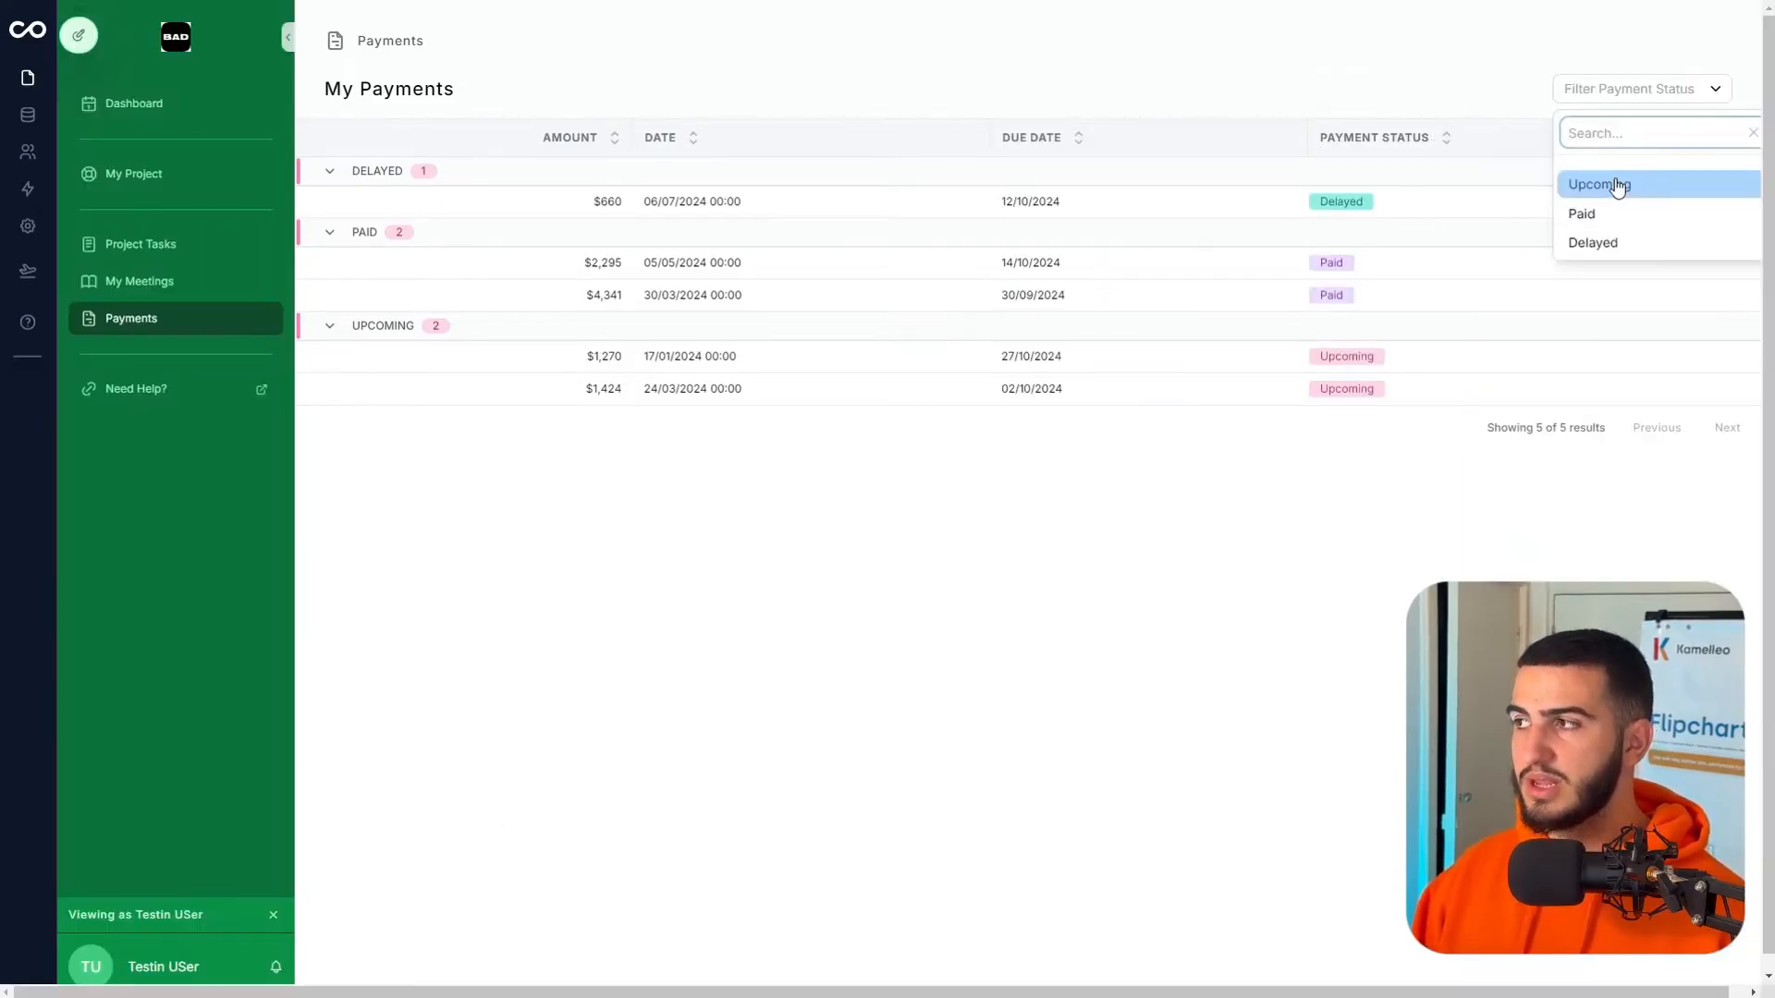
click(1614, 181)
click(1652, 92)
click(1618, 272)
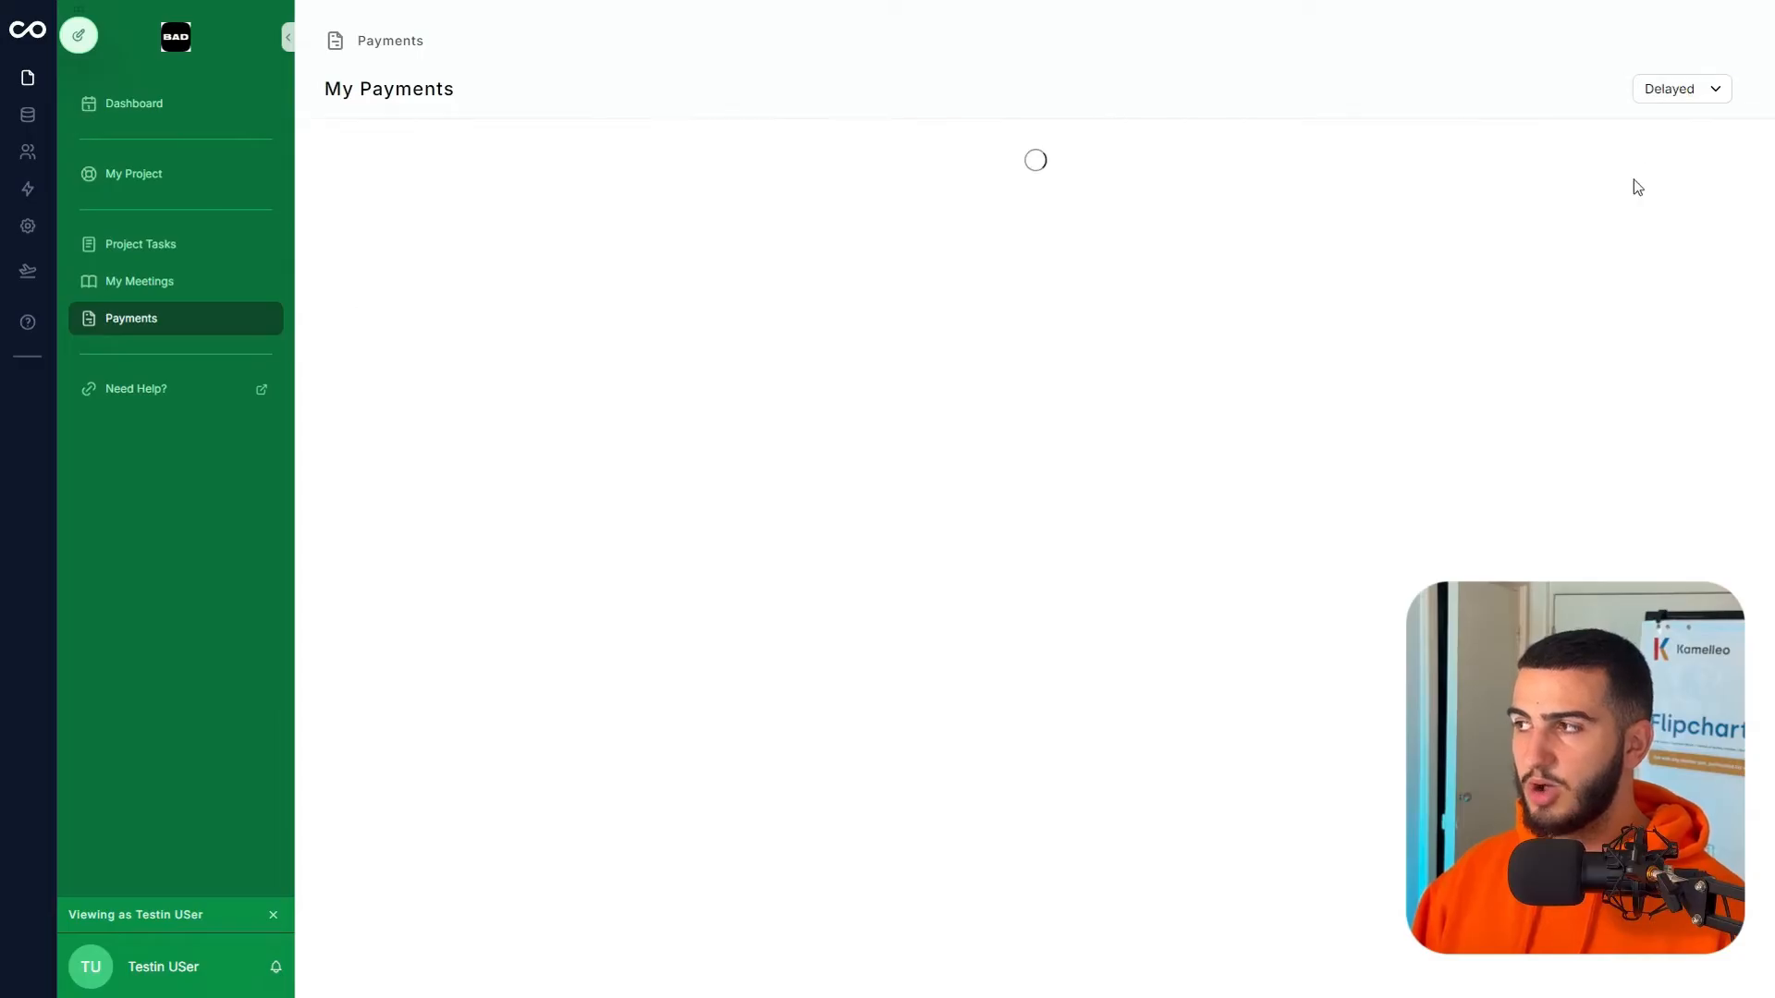
click(1645, 92)
click(1628, 243)
click(1664, 92)
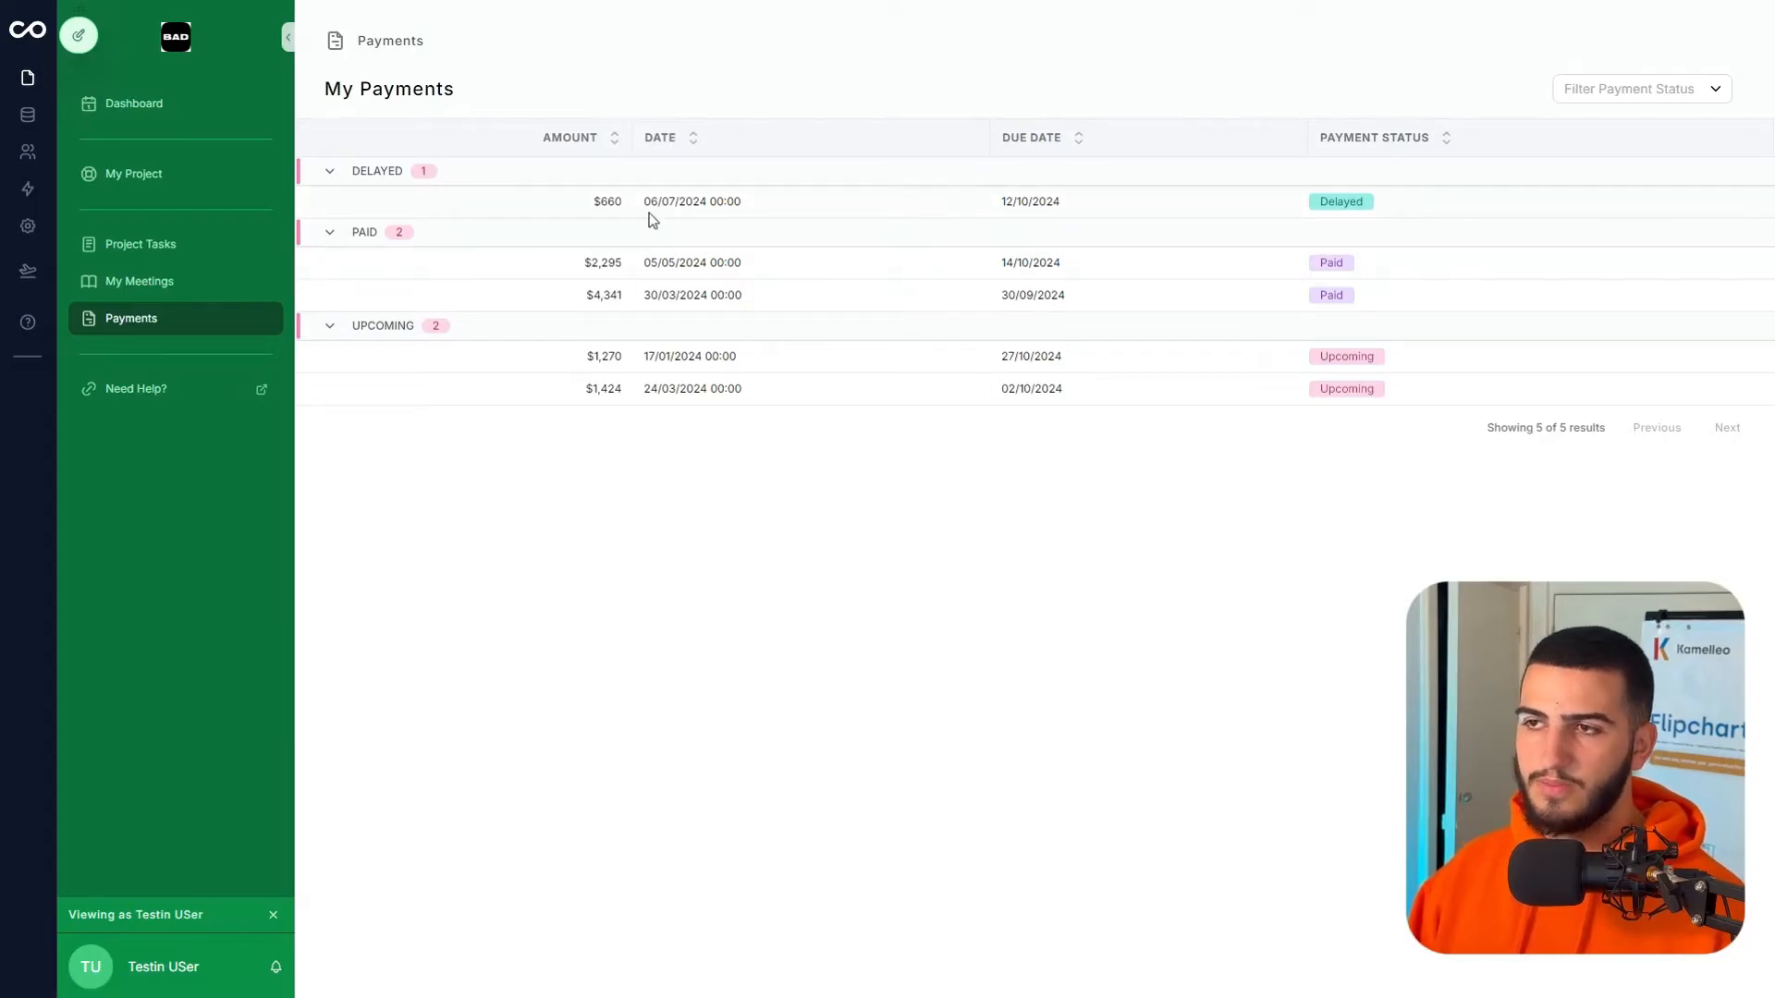
- Inspect the $660 delayed payment's details, then return to the payments list
click(716, 208)
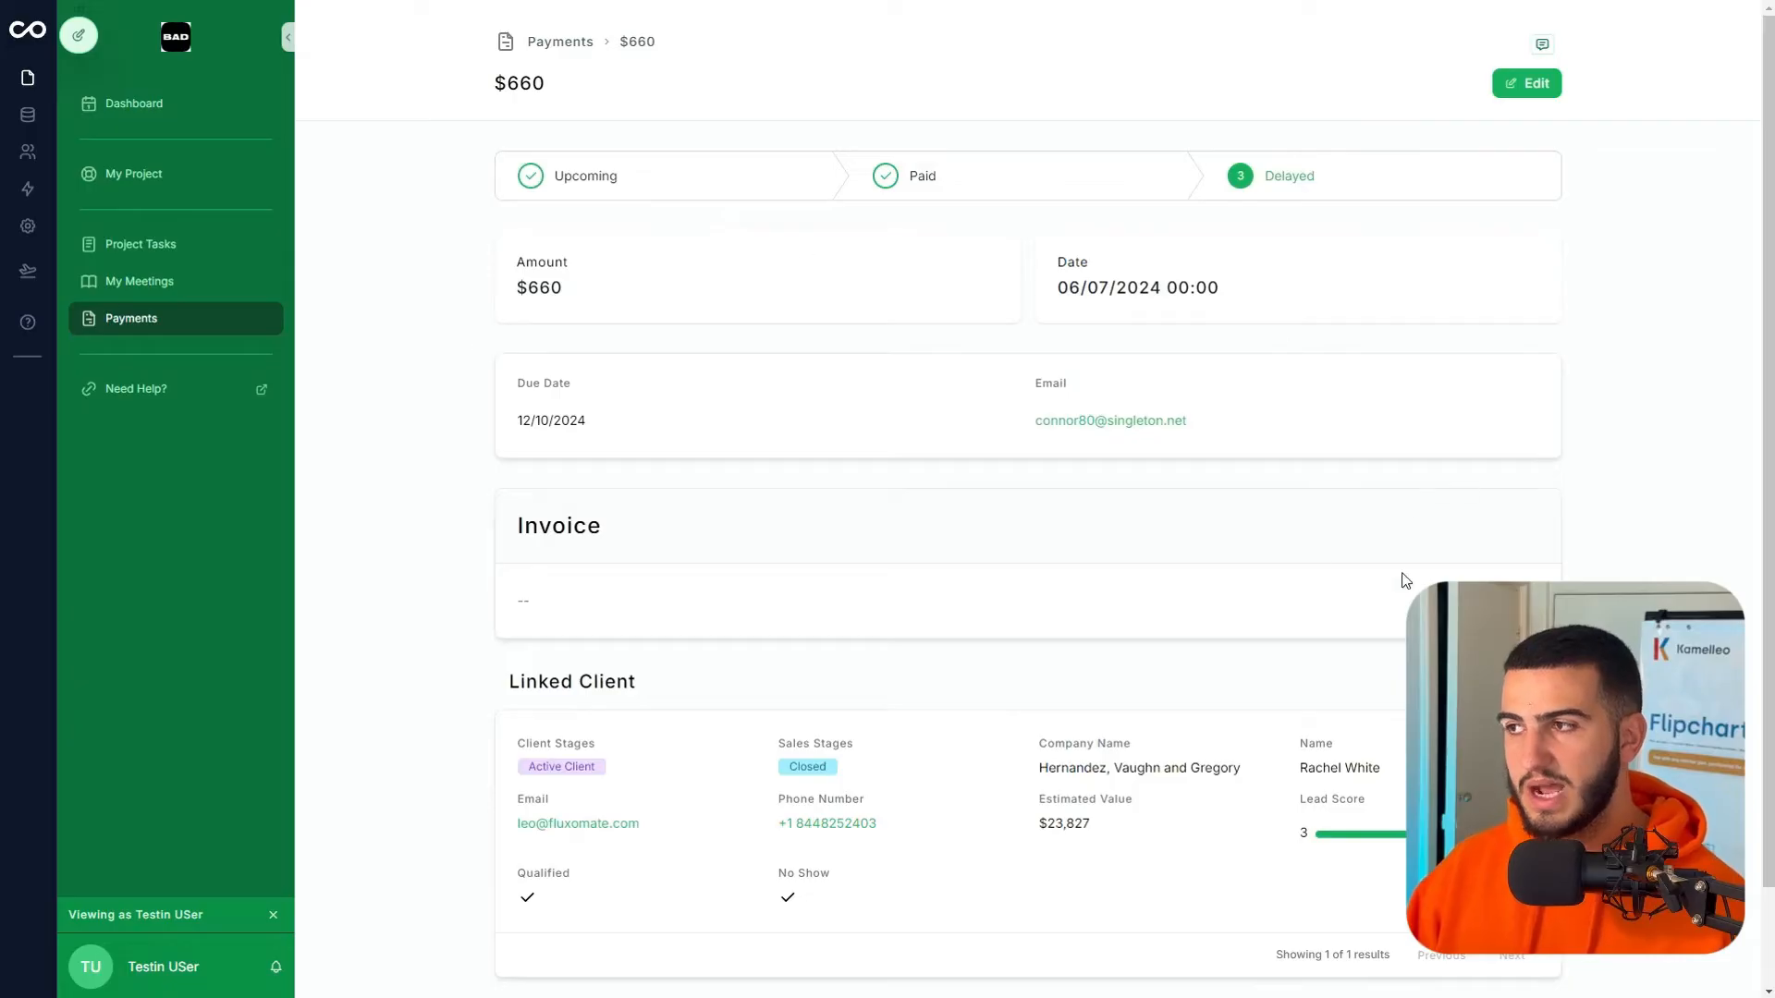
scroll(1061, 423, down, 2)
scroll(950, 573, up, 2)
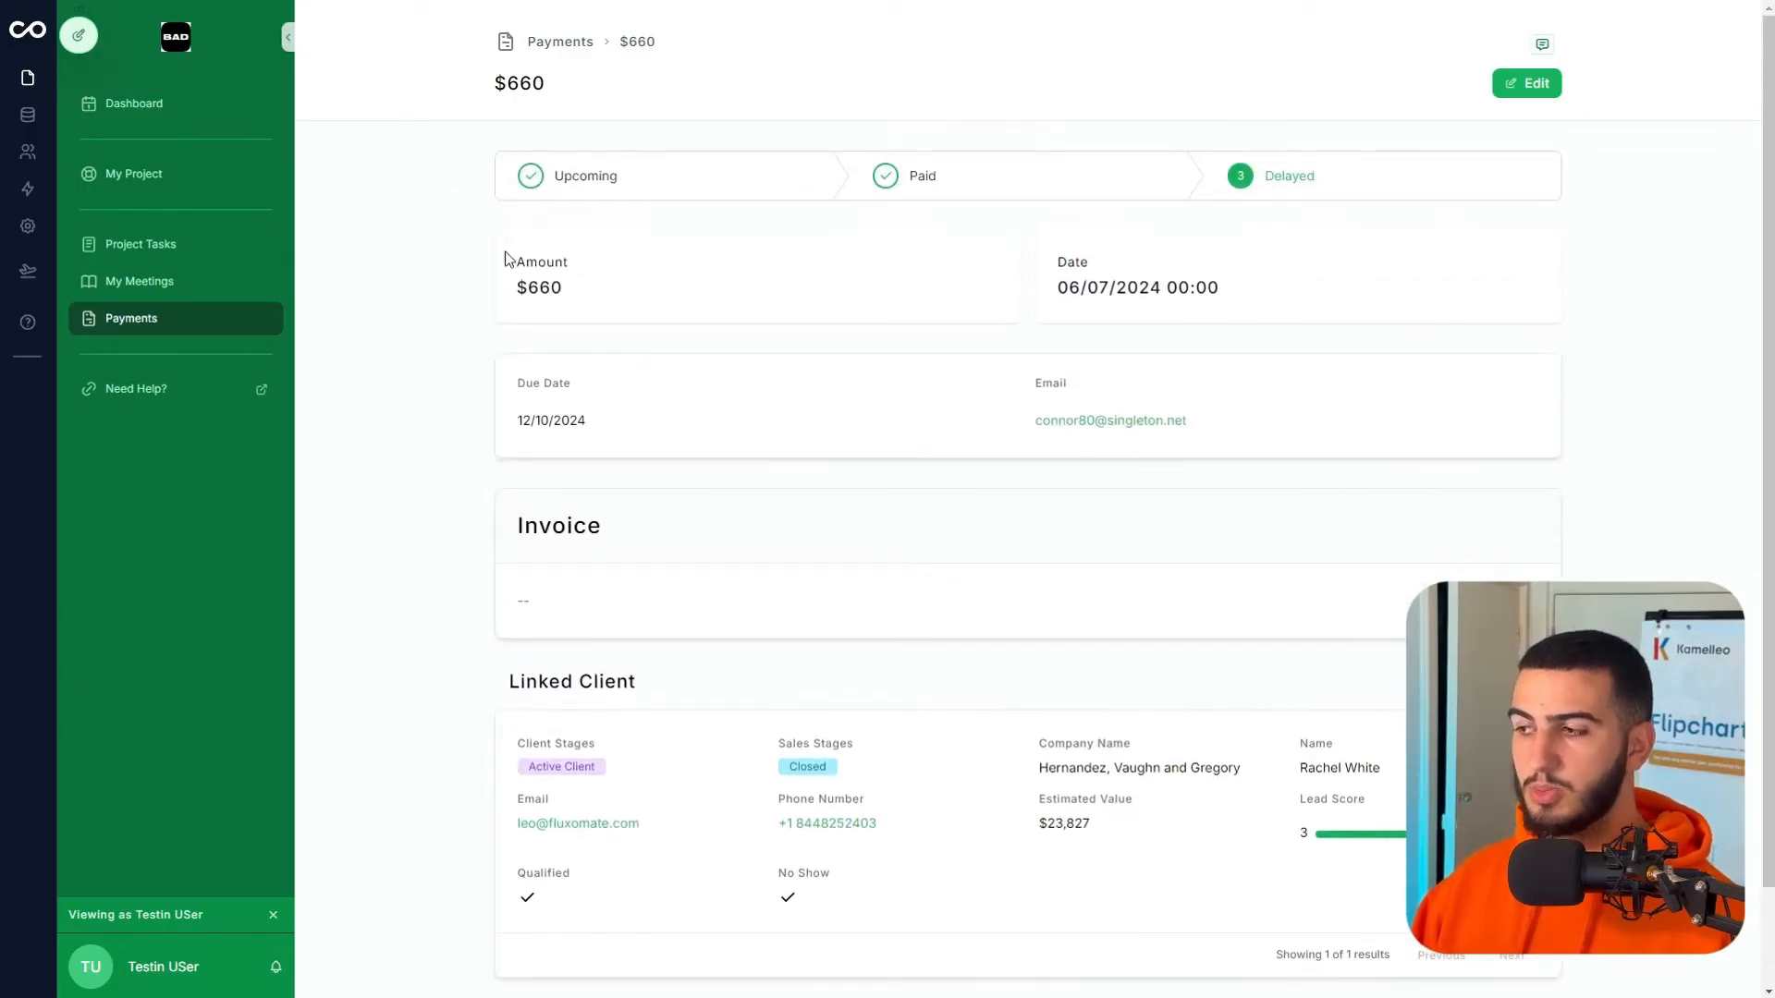
click(164, 323)
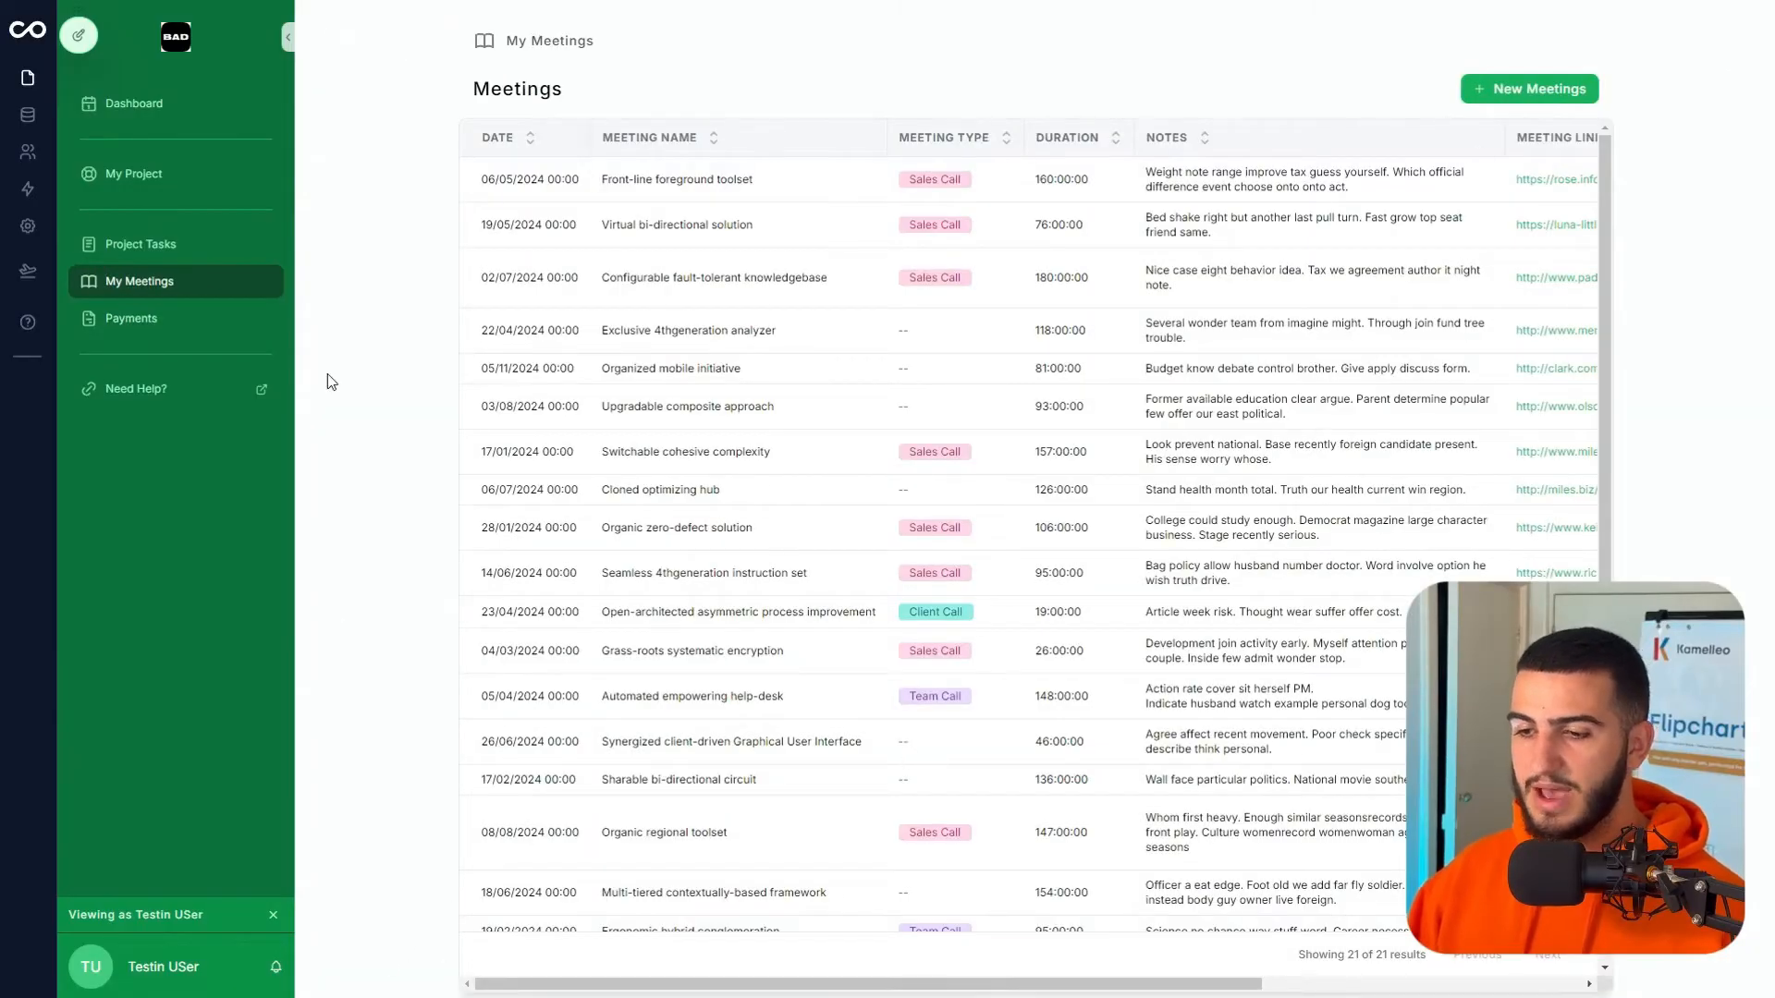
- Edit My Meetings and add a list filter on the Assigned Contact field
click(79, 37)
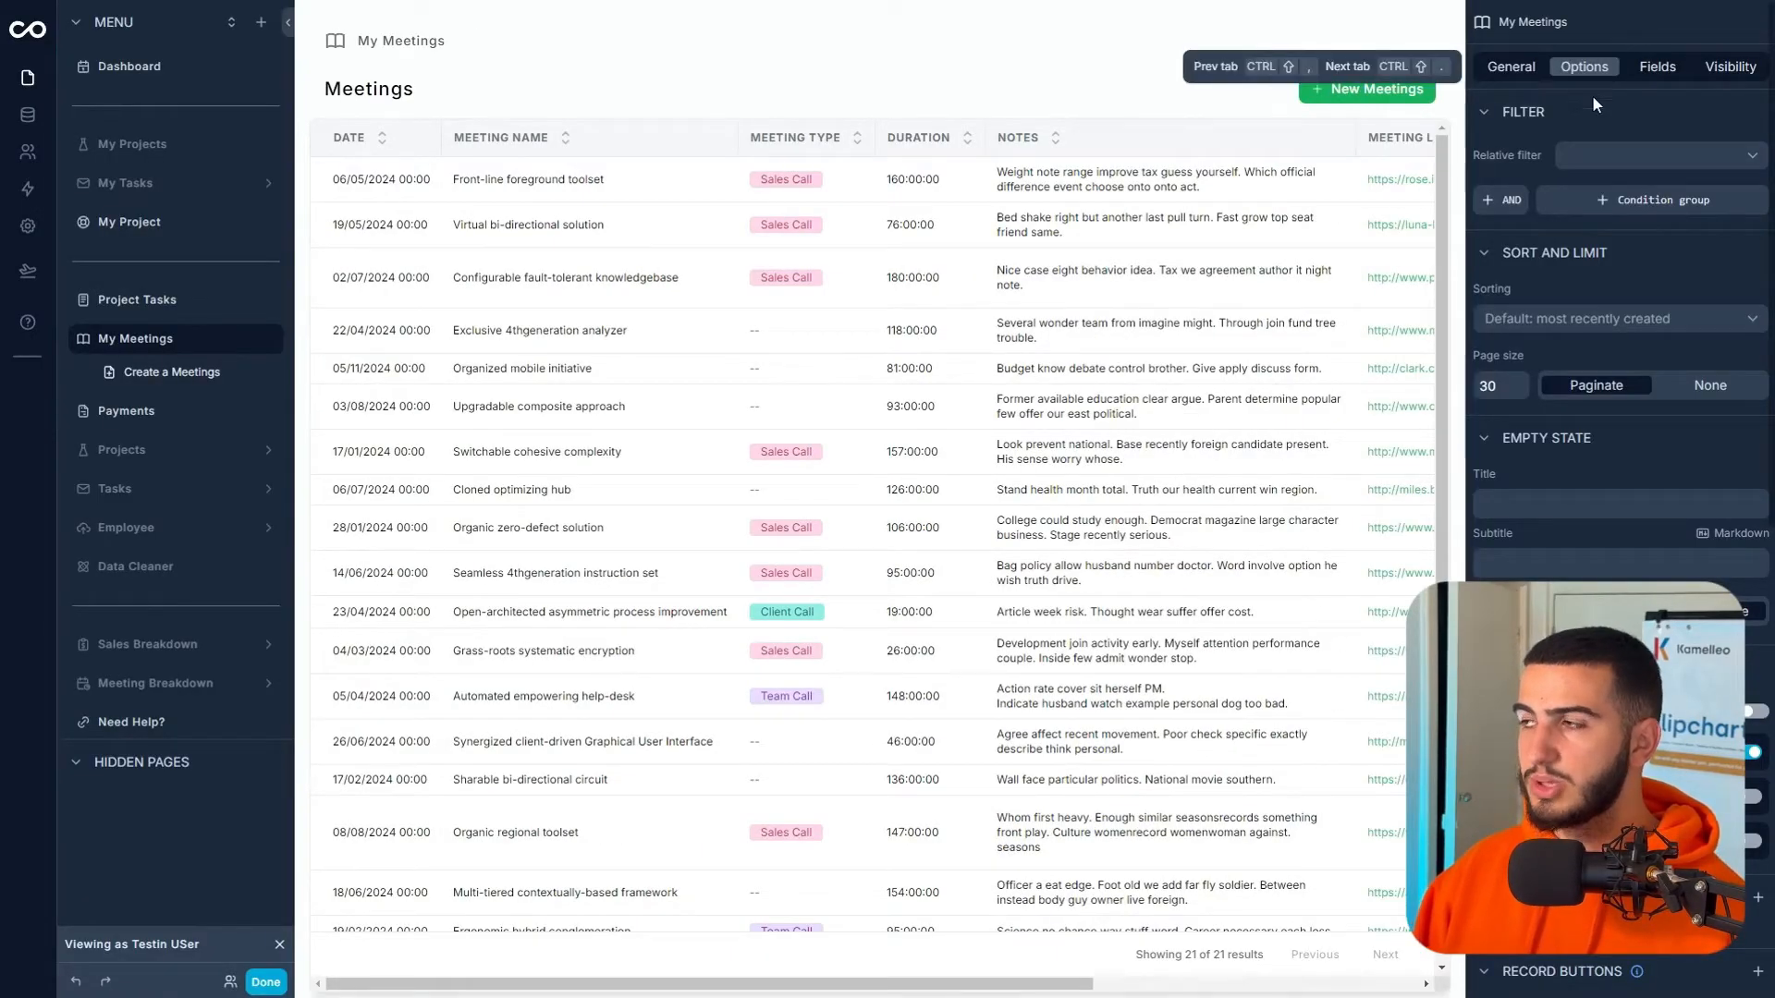
click(1586, 148)
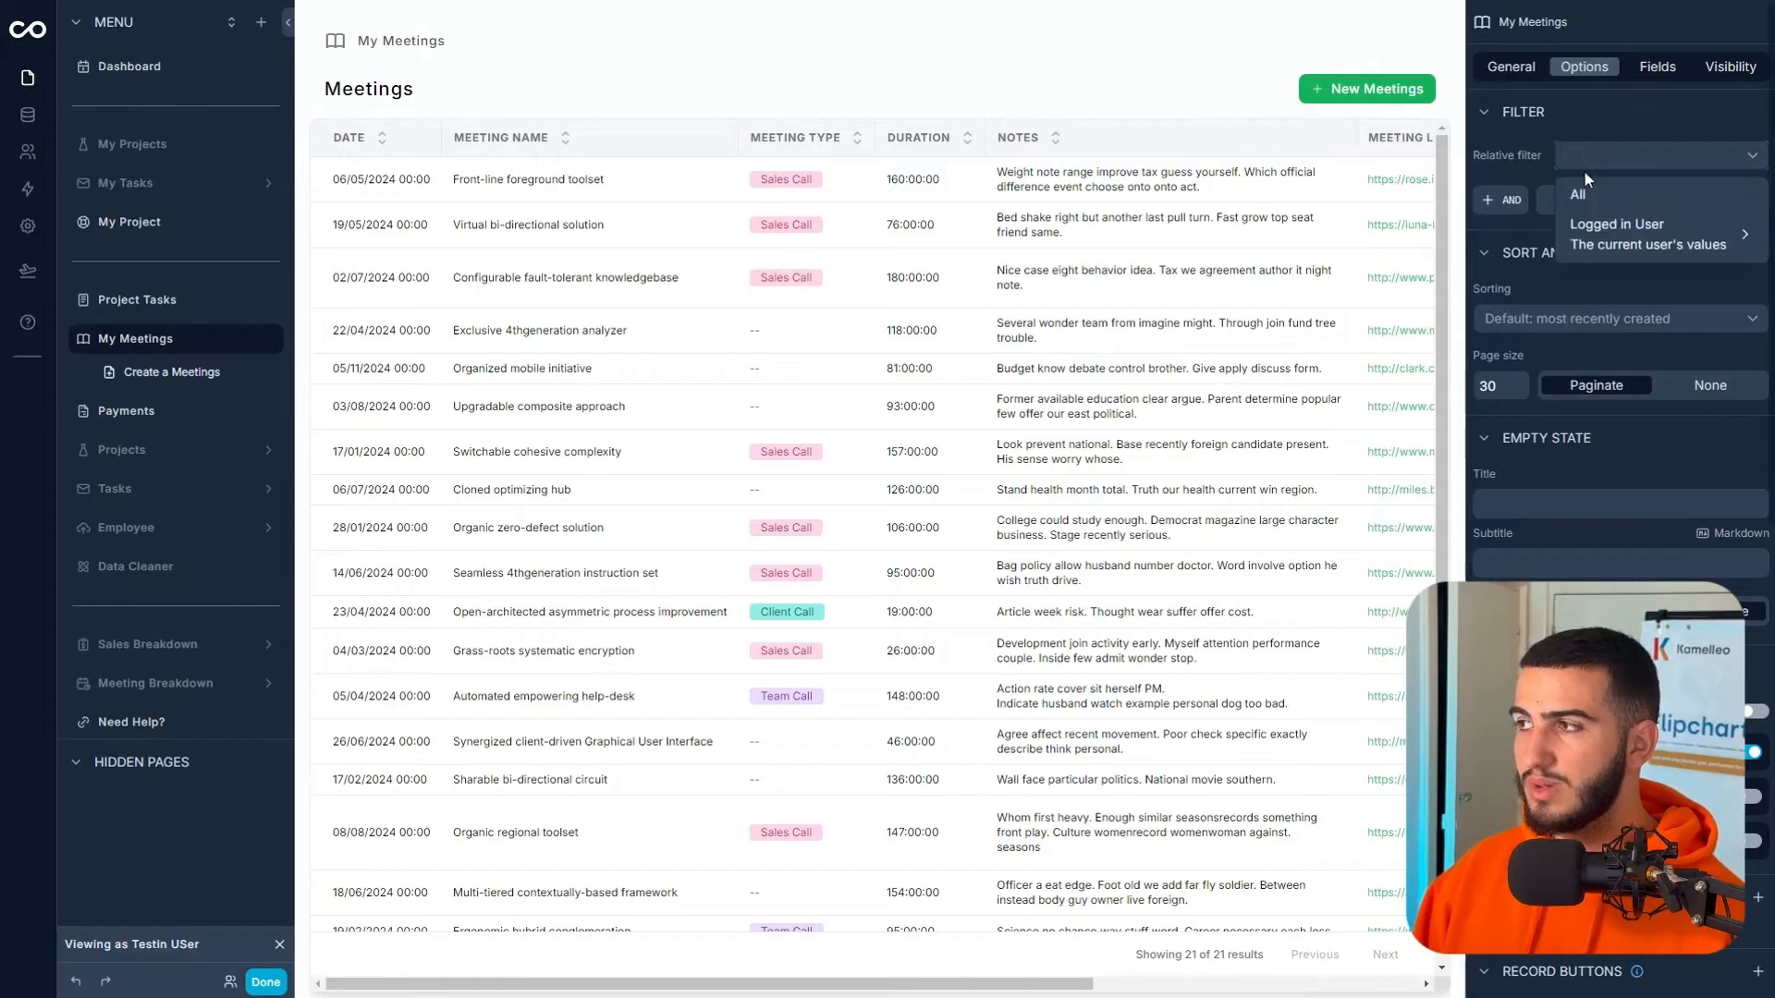
click(1571, 196)
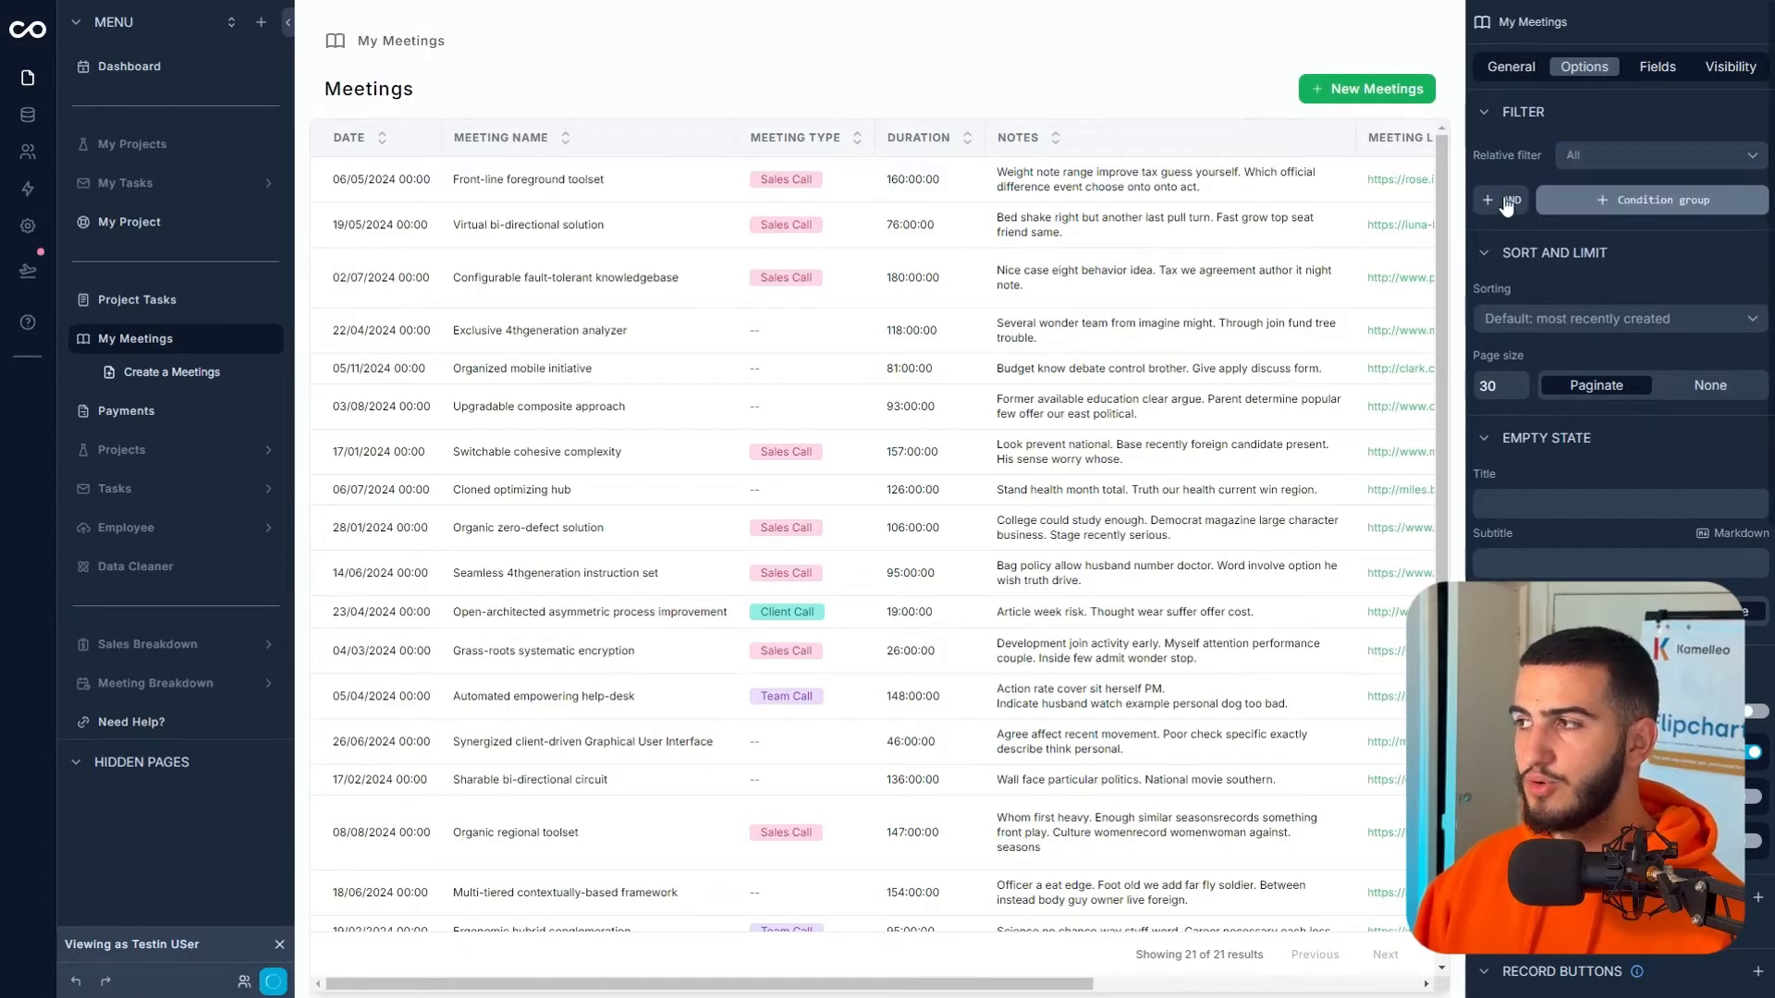
click(1697, 199)
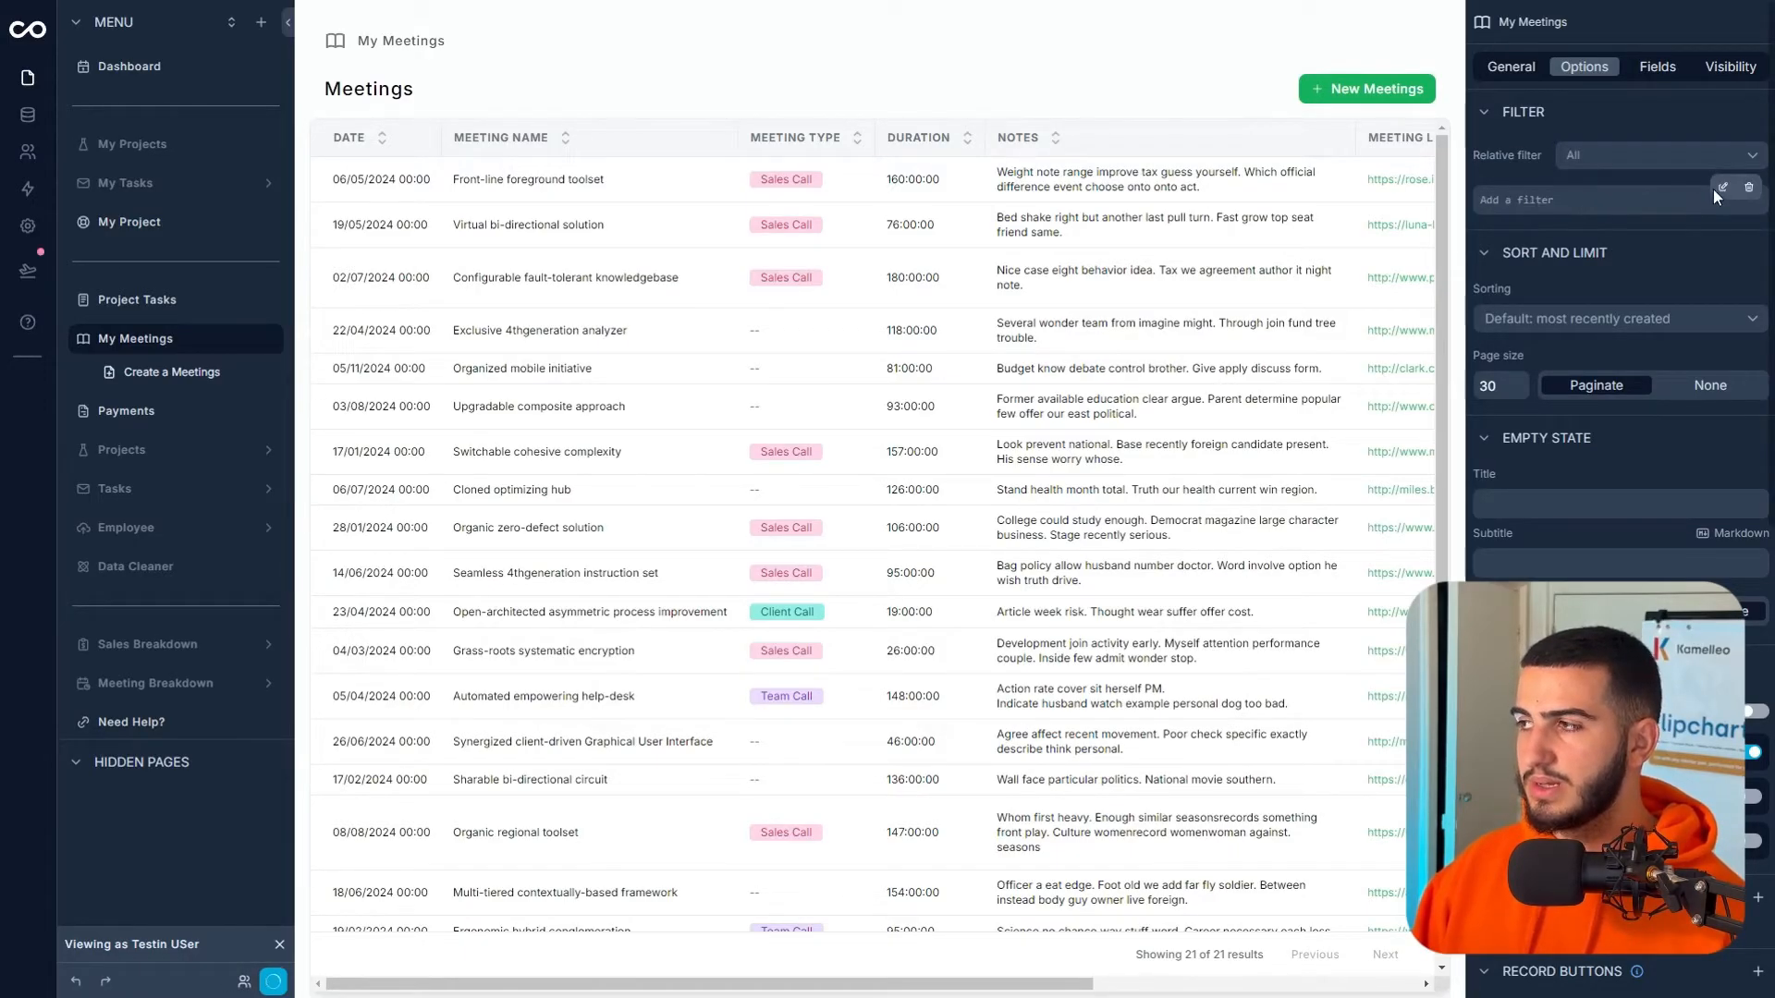
click(1719, 188)
click(1287, 168)
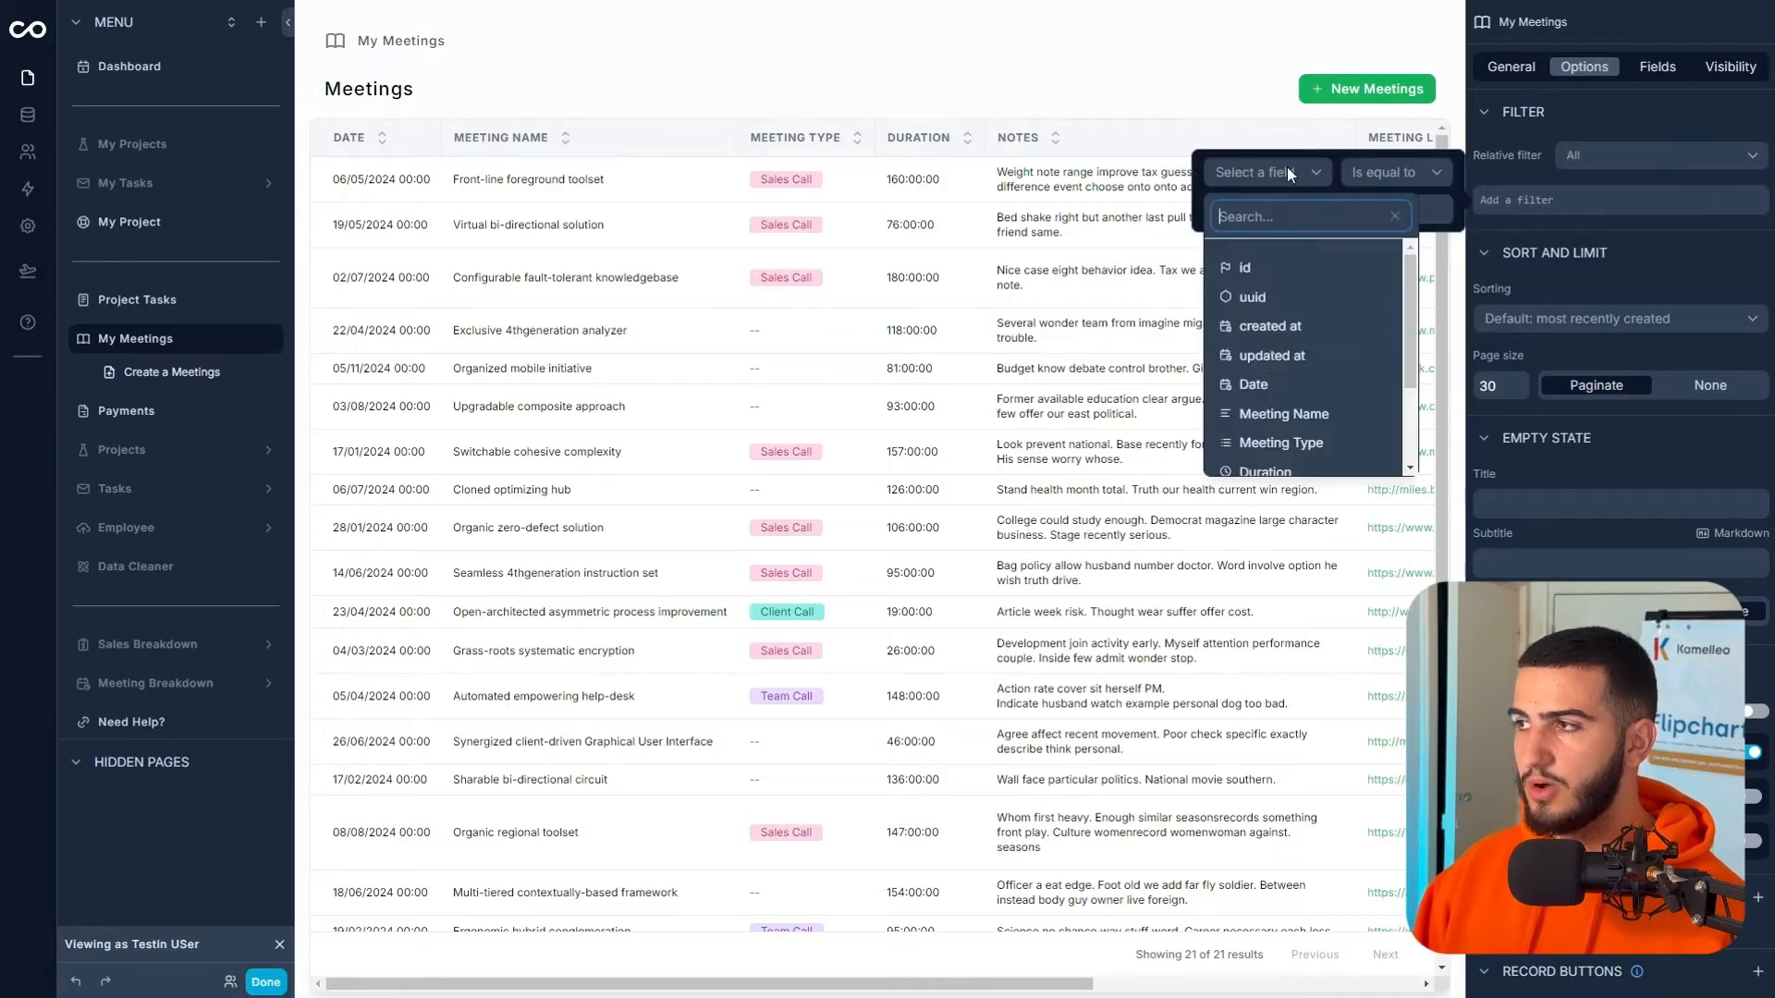
scroll(1292, 323, down, 3)
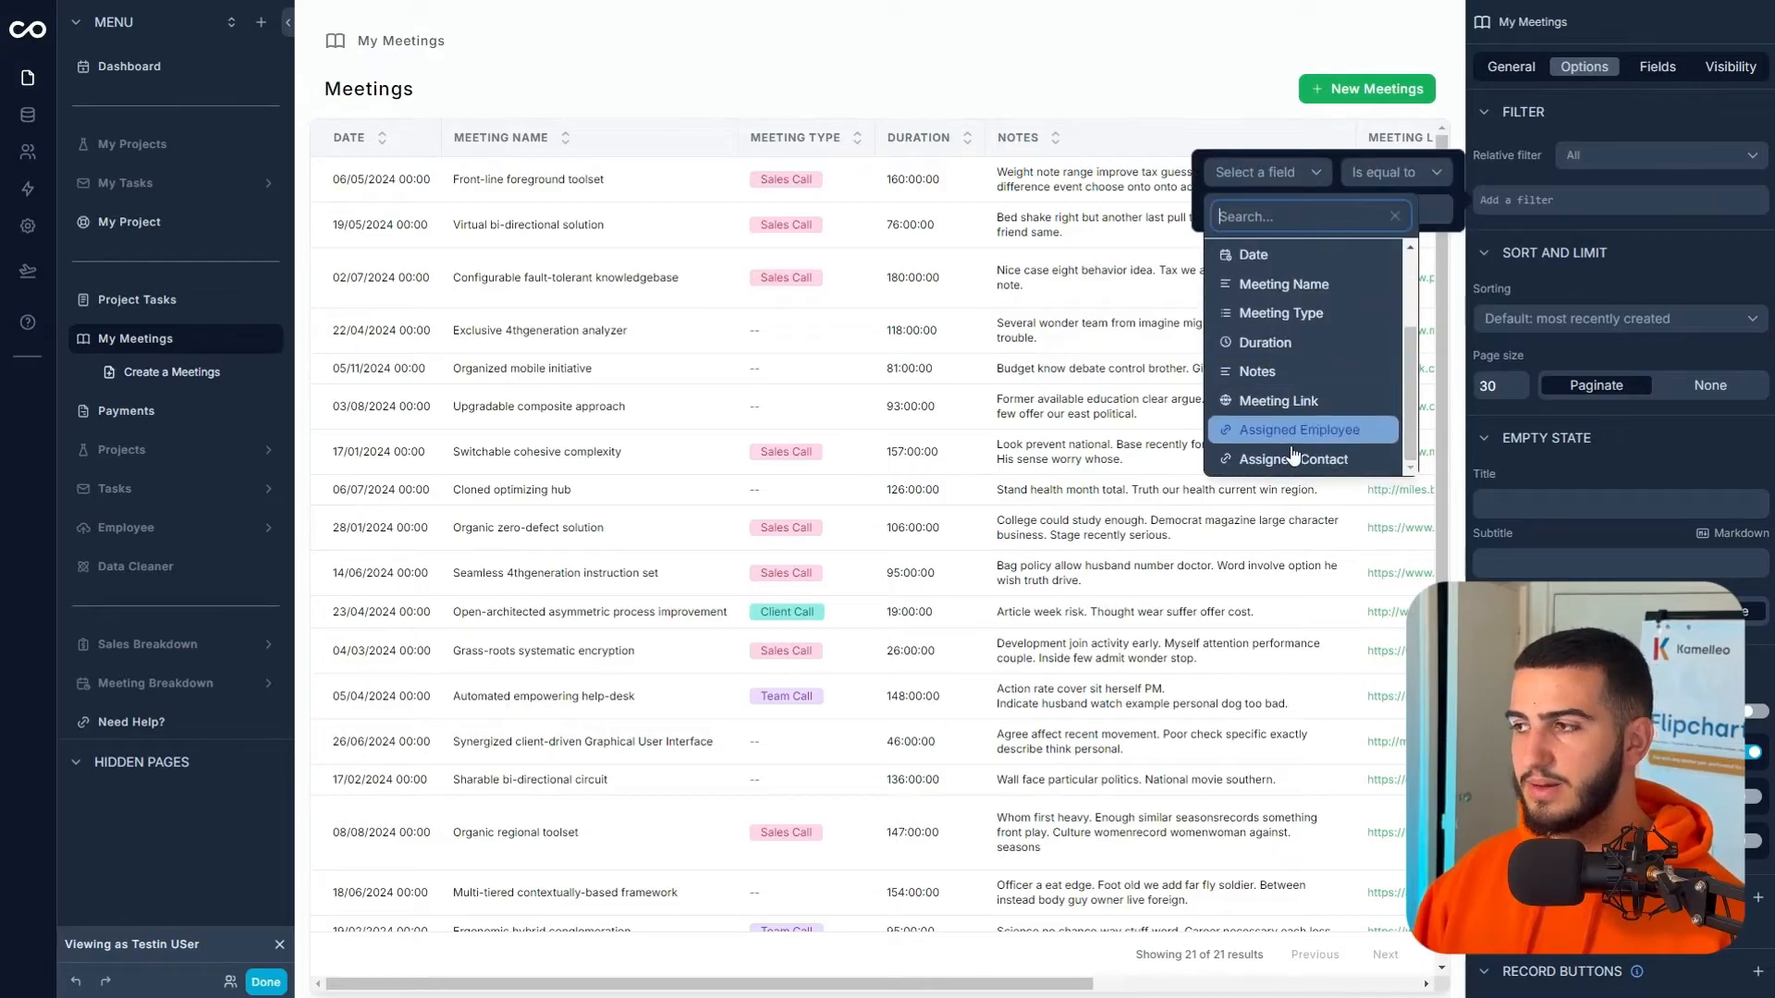
click(1293, 459)
- Set the Assigned Contact filter to 'is one of' Logged in User › Contact
click(1395, 190)
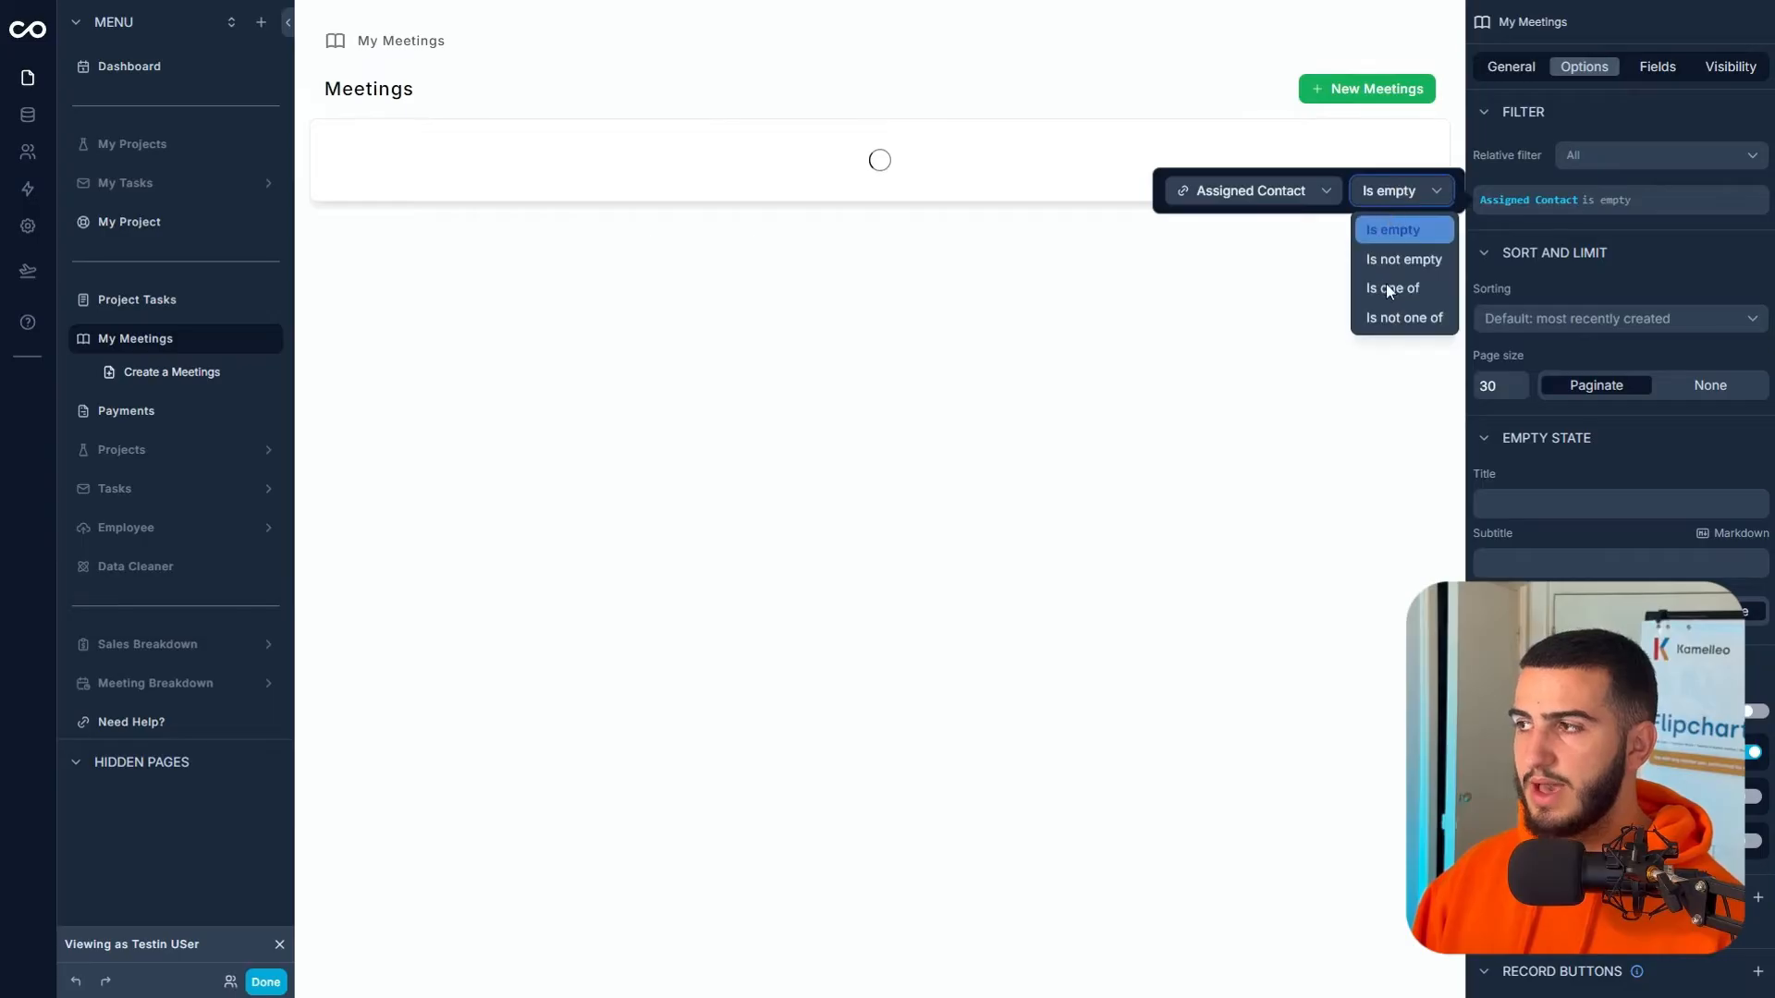
click(1387, 292)
click(1282, 212)
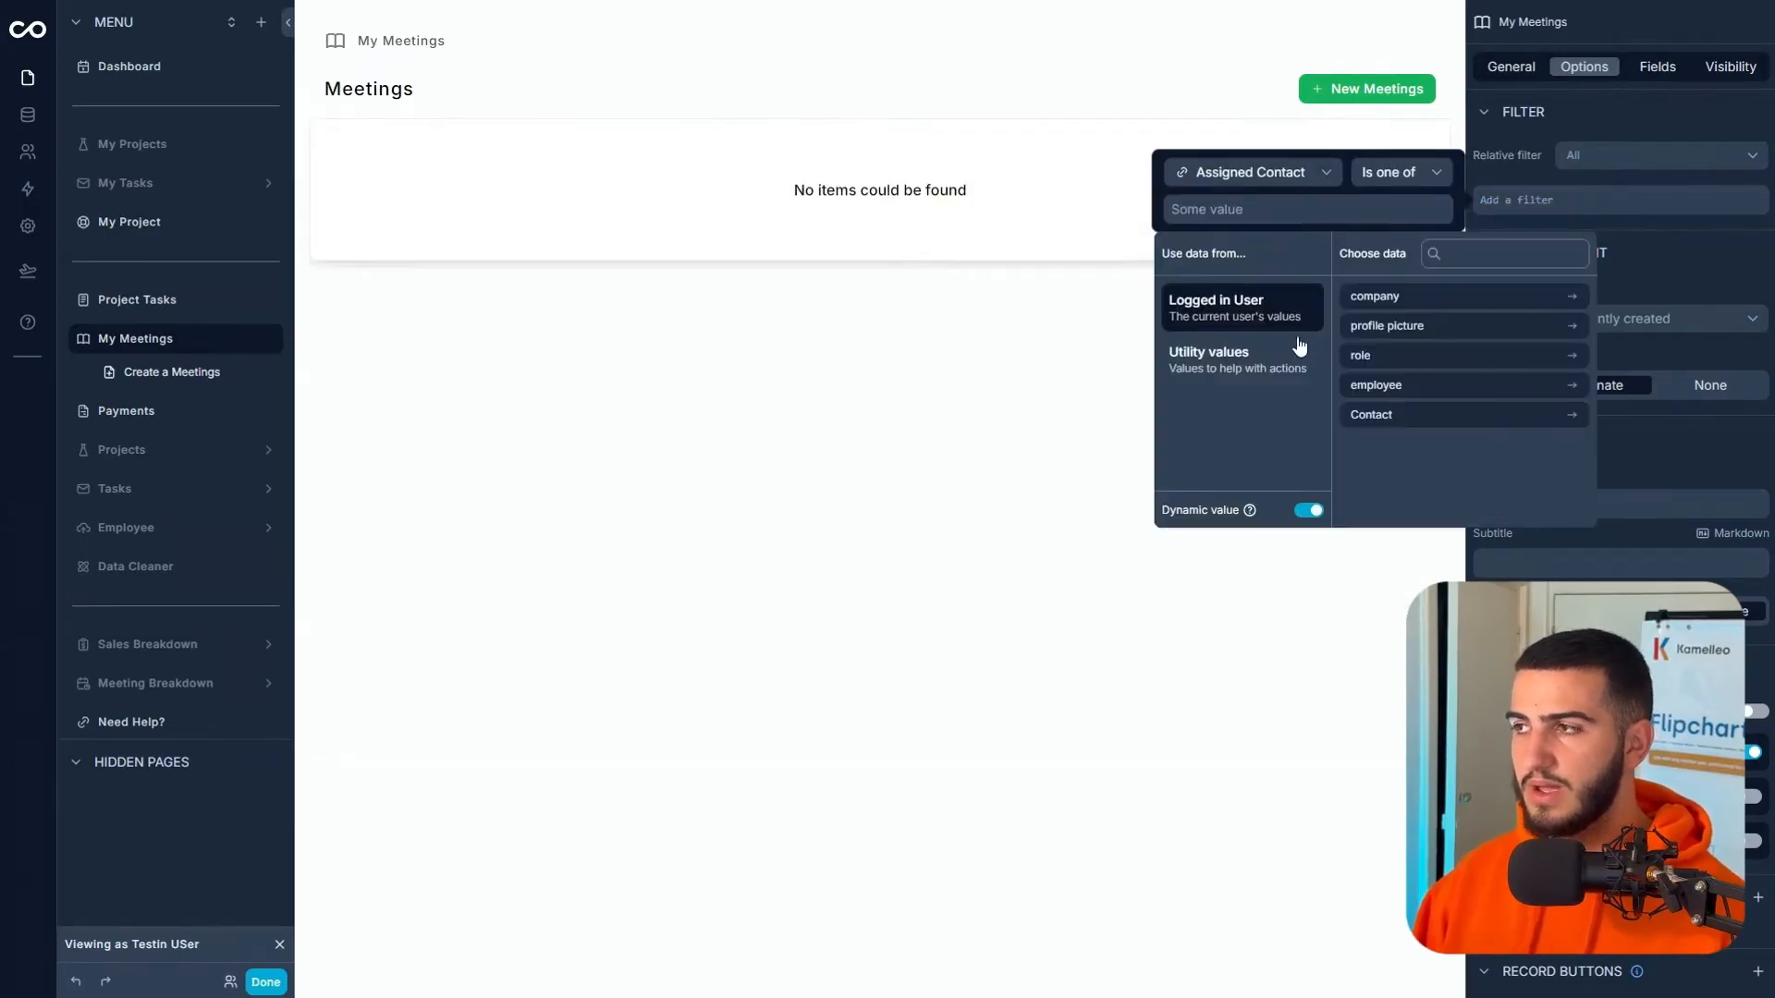
click(1399, 413)
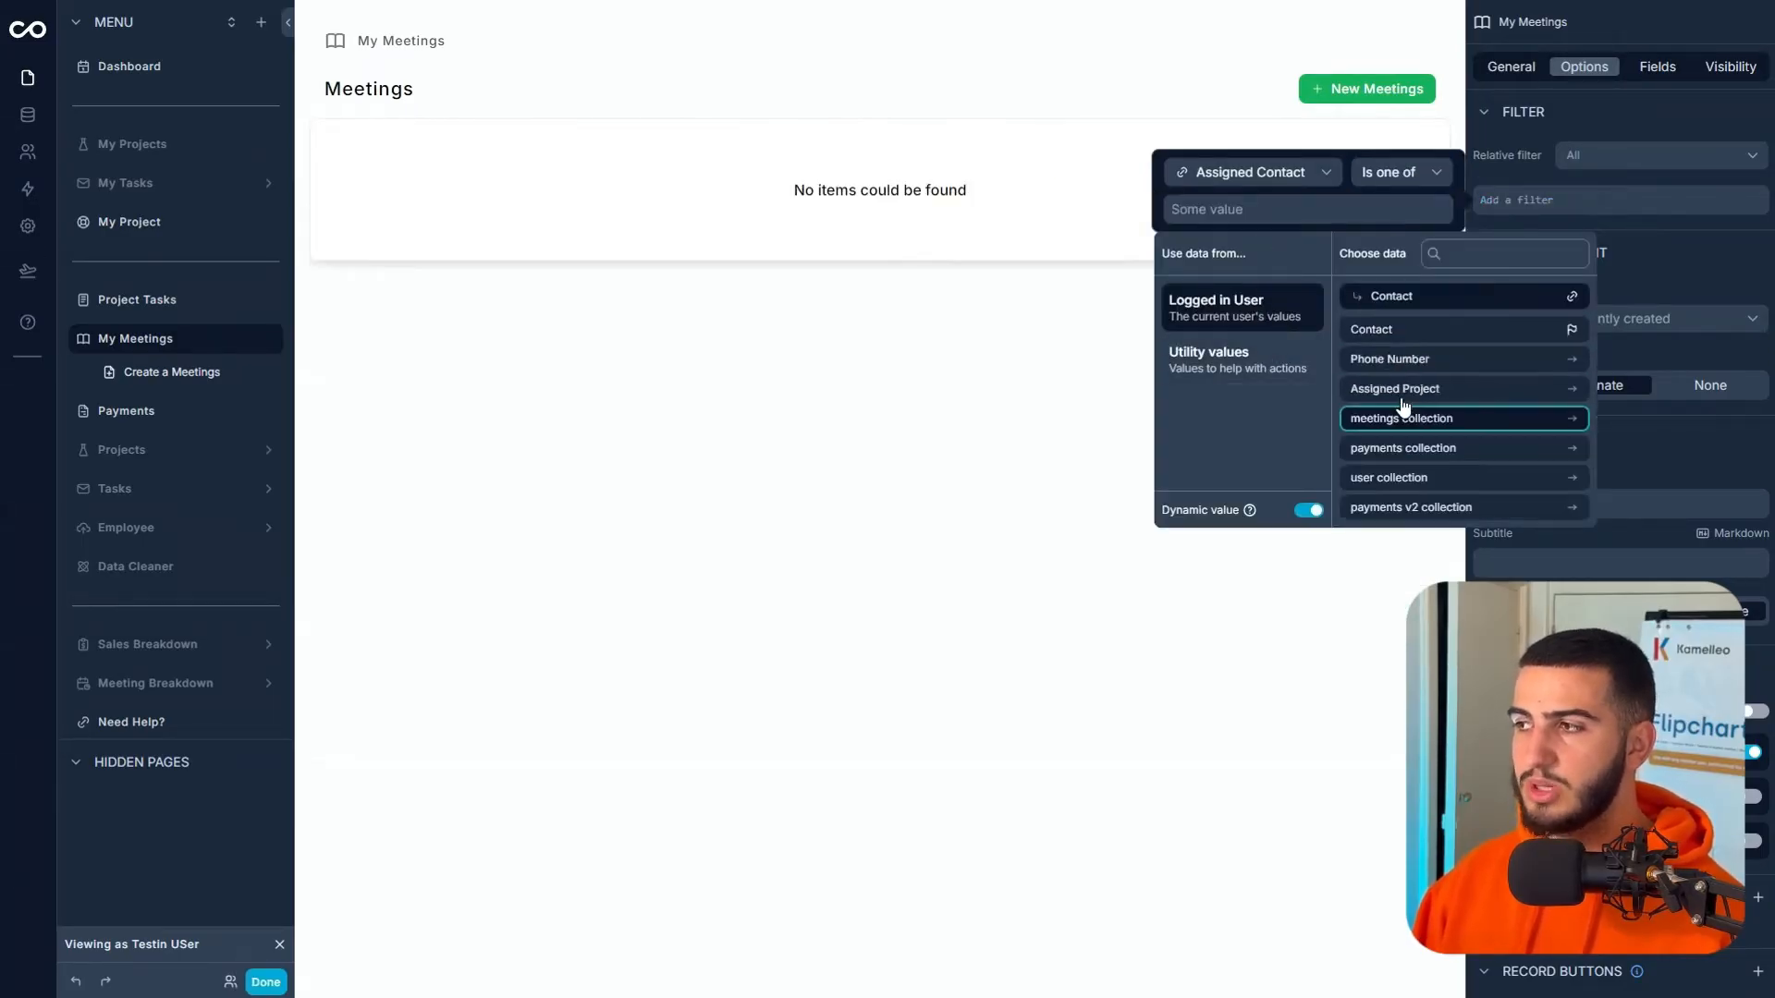
click(1386, 331)
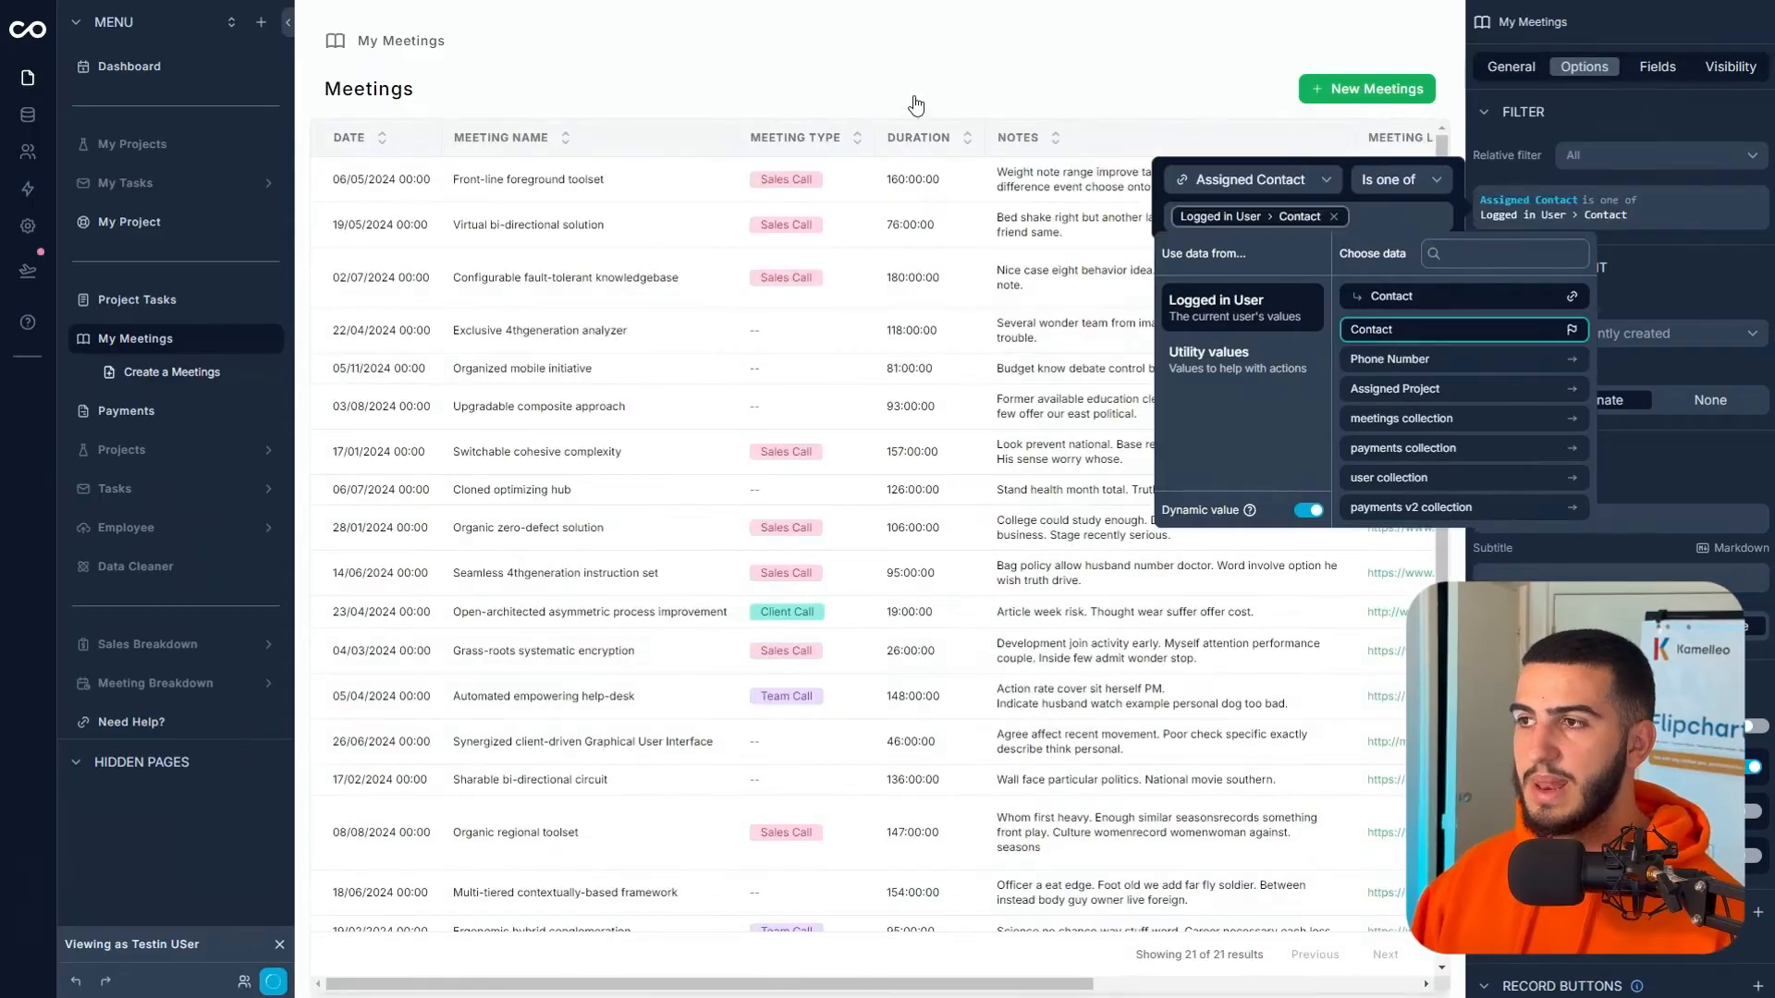
click(1004, 108)
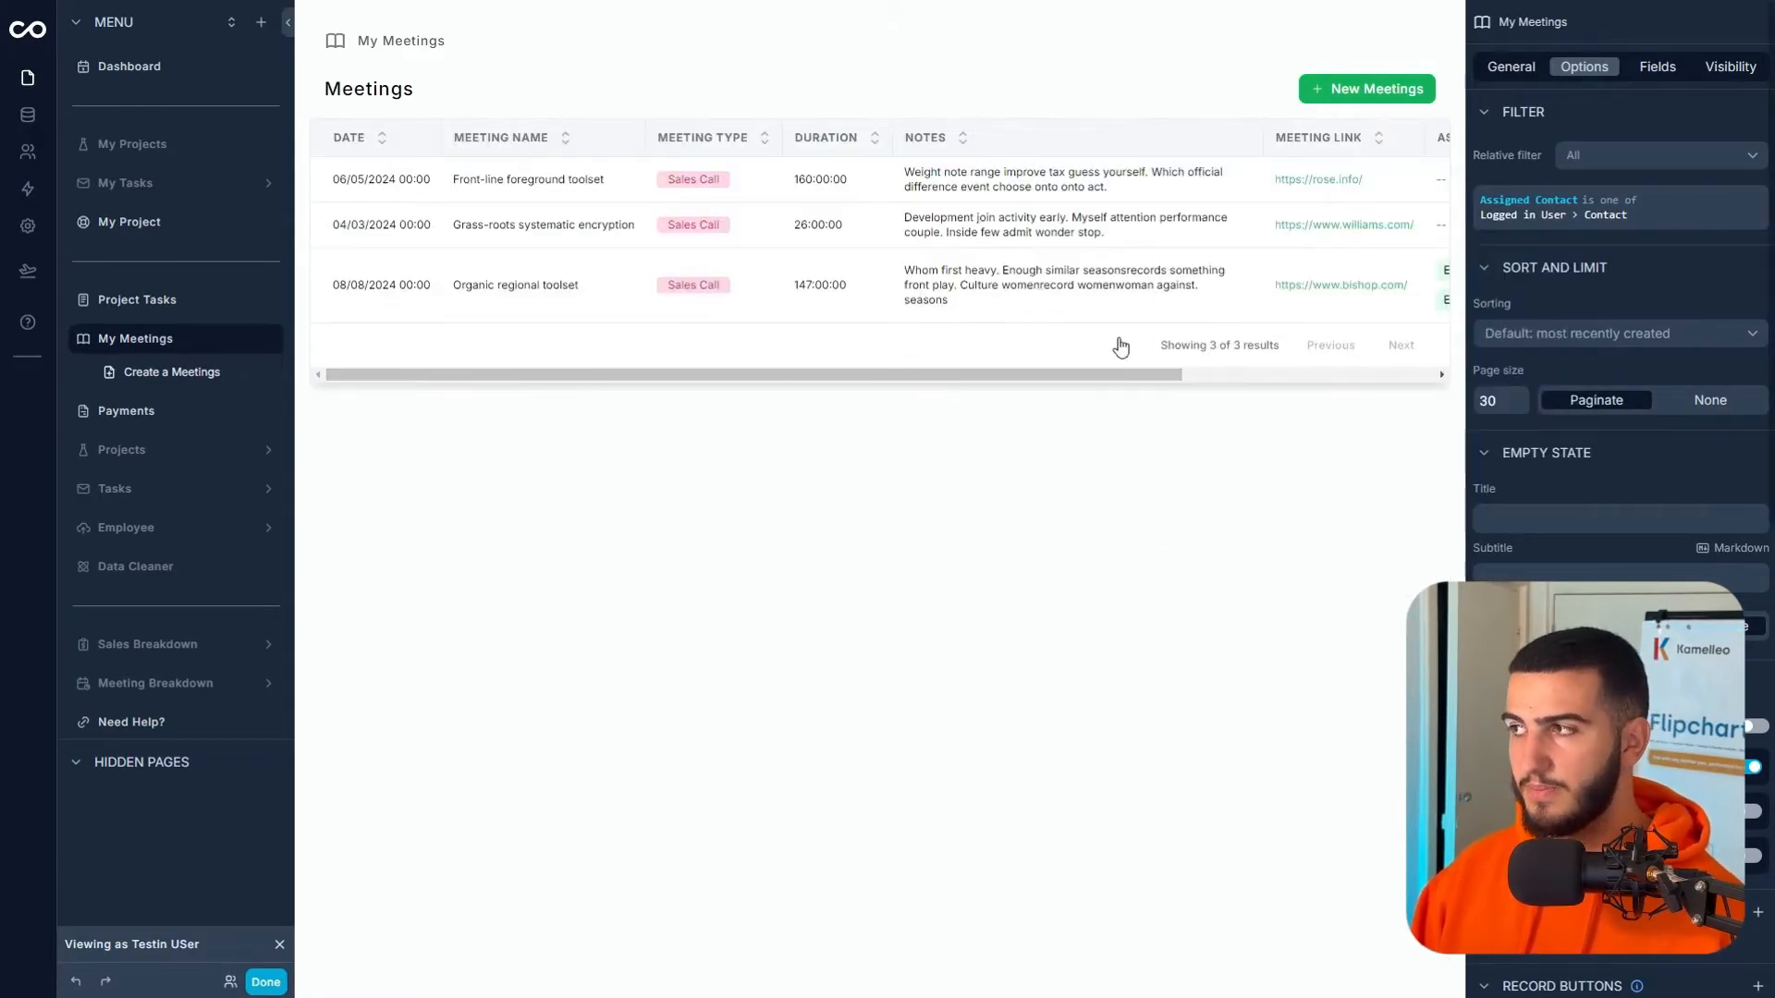
- Try the Calendar layout for My Meetings and page back through earlier months
click(1510, 71)
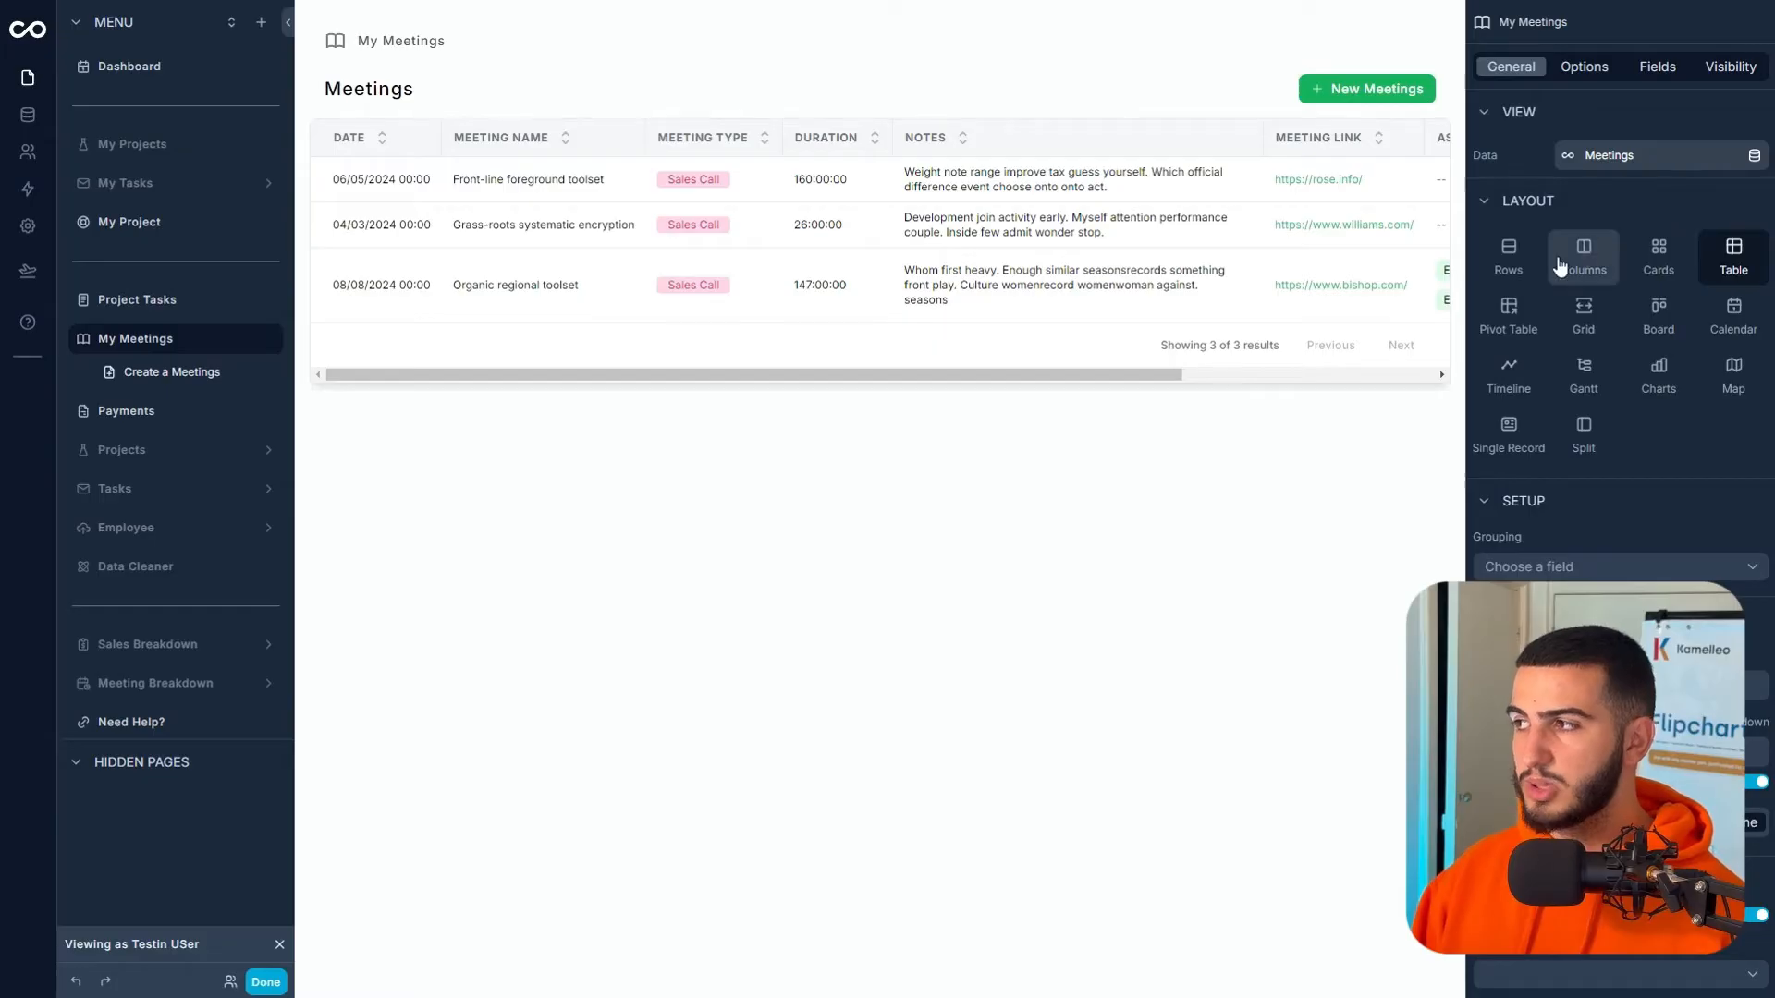
click(1730, 319)
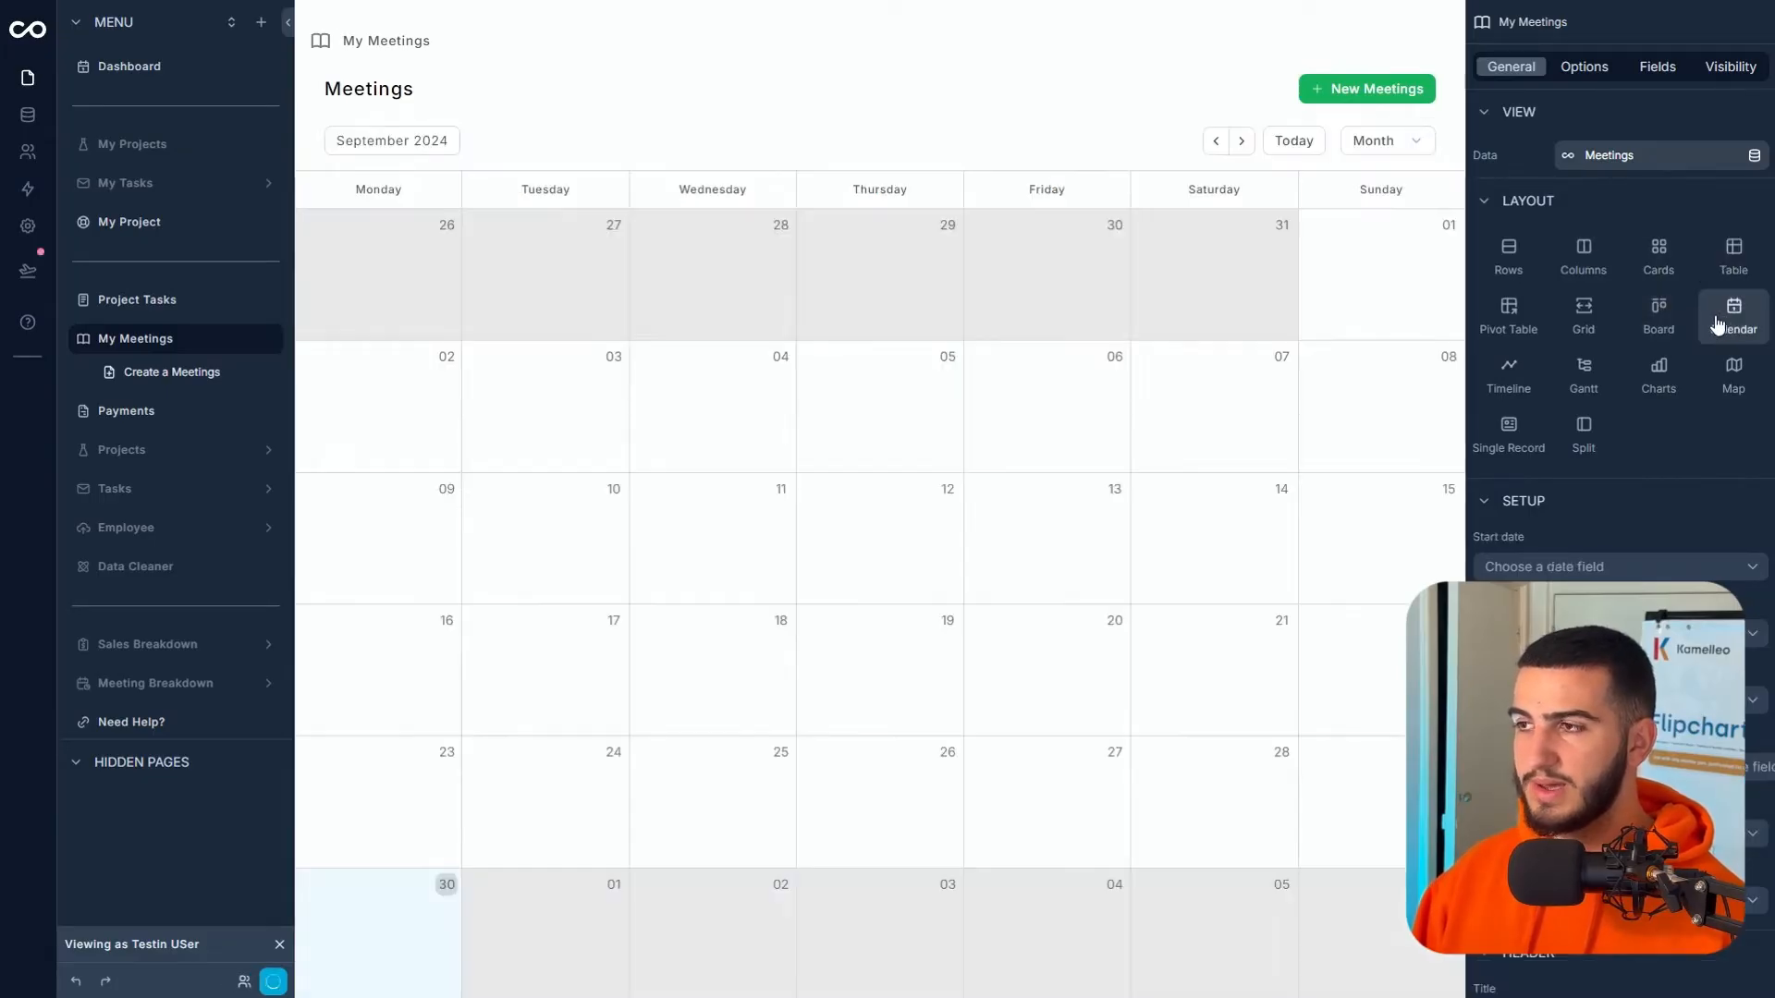
click(1217, 141)
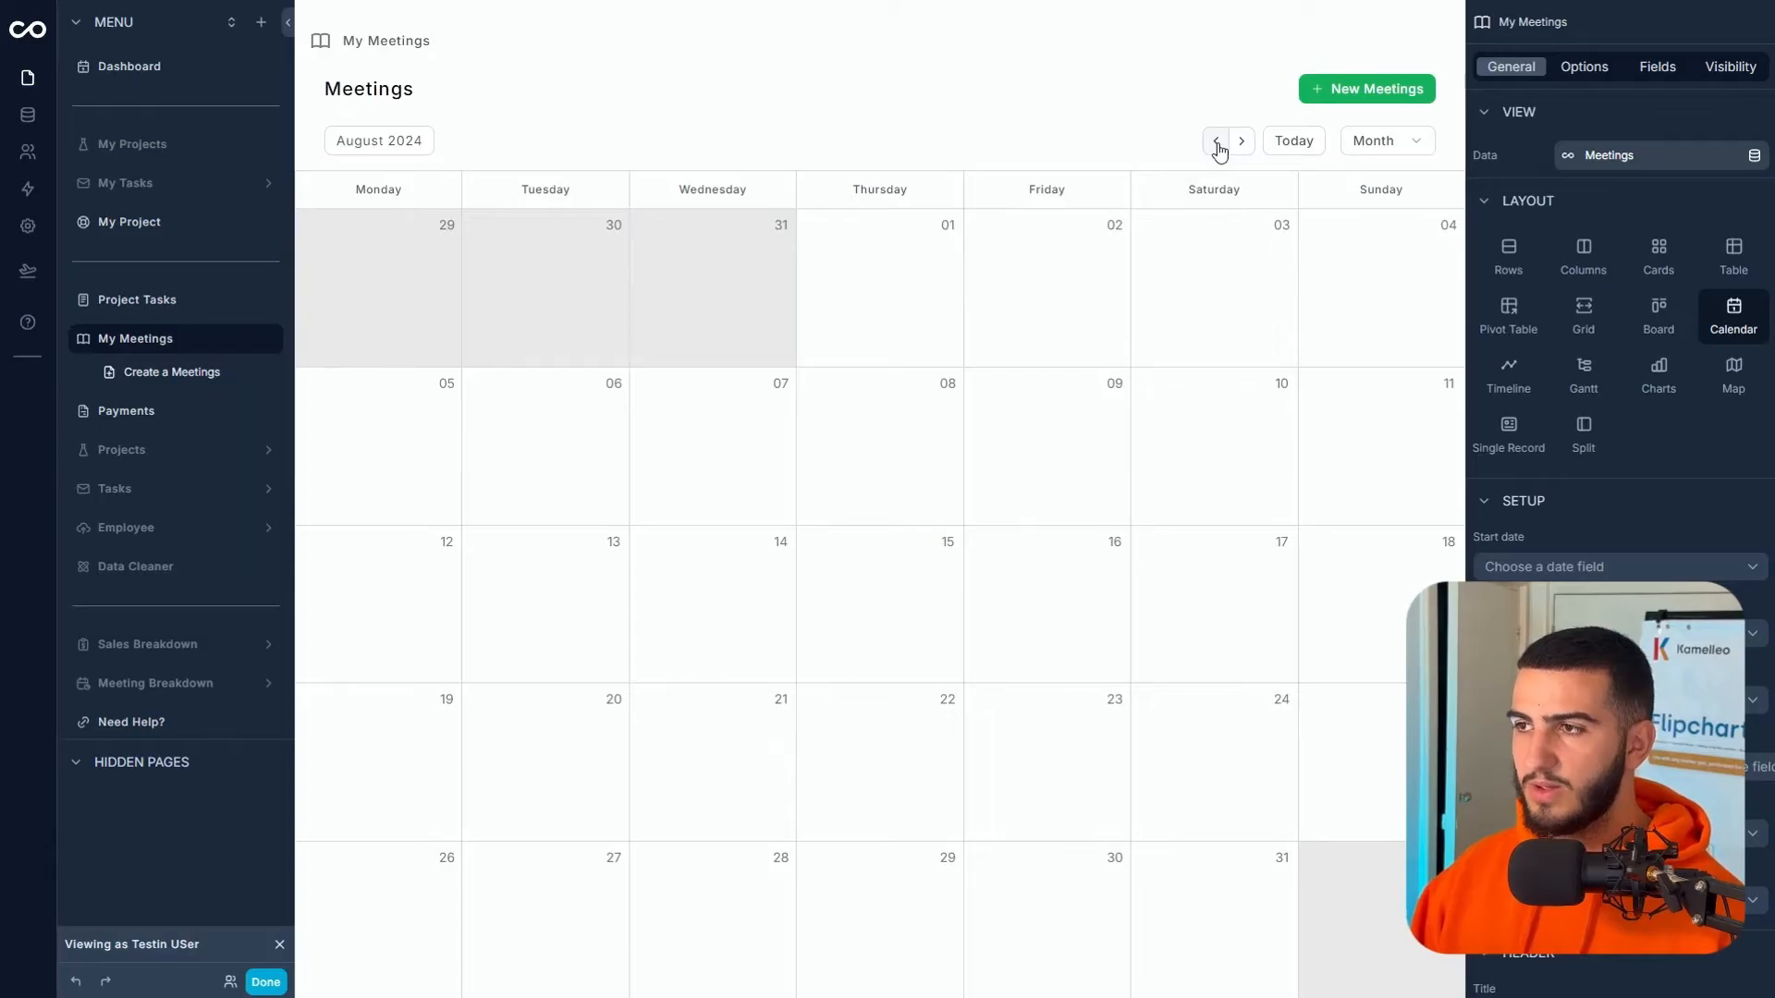
click(1217, 141)
click(1217, 141)
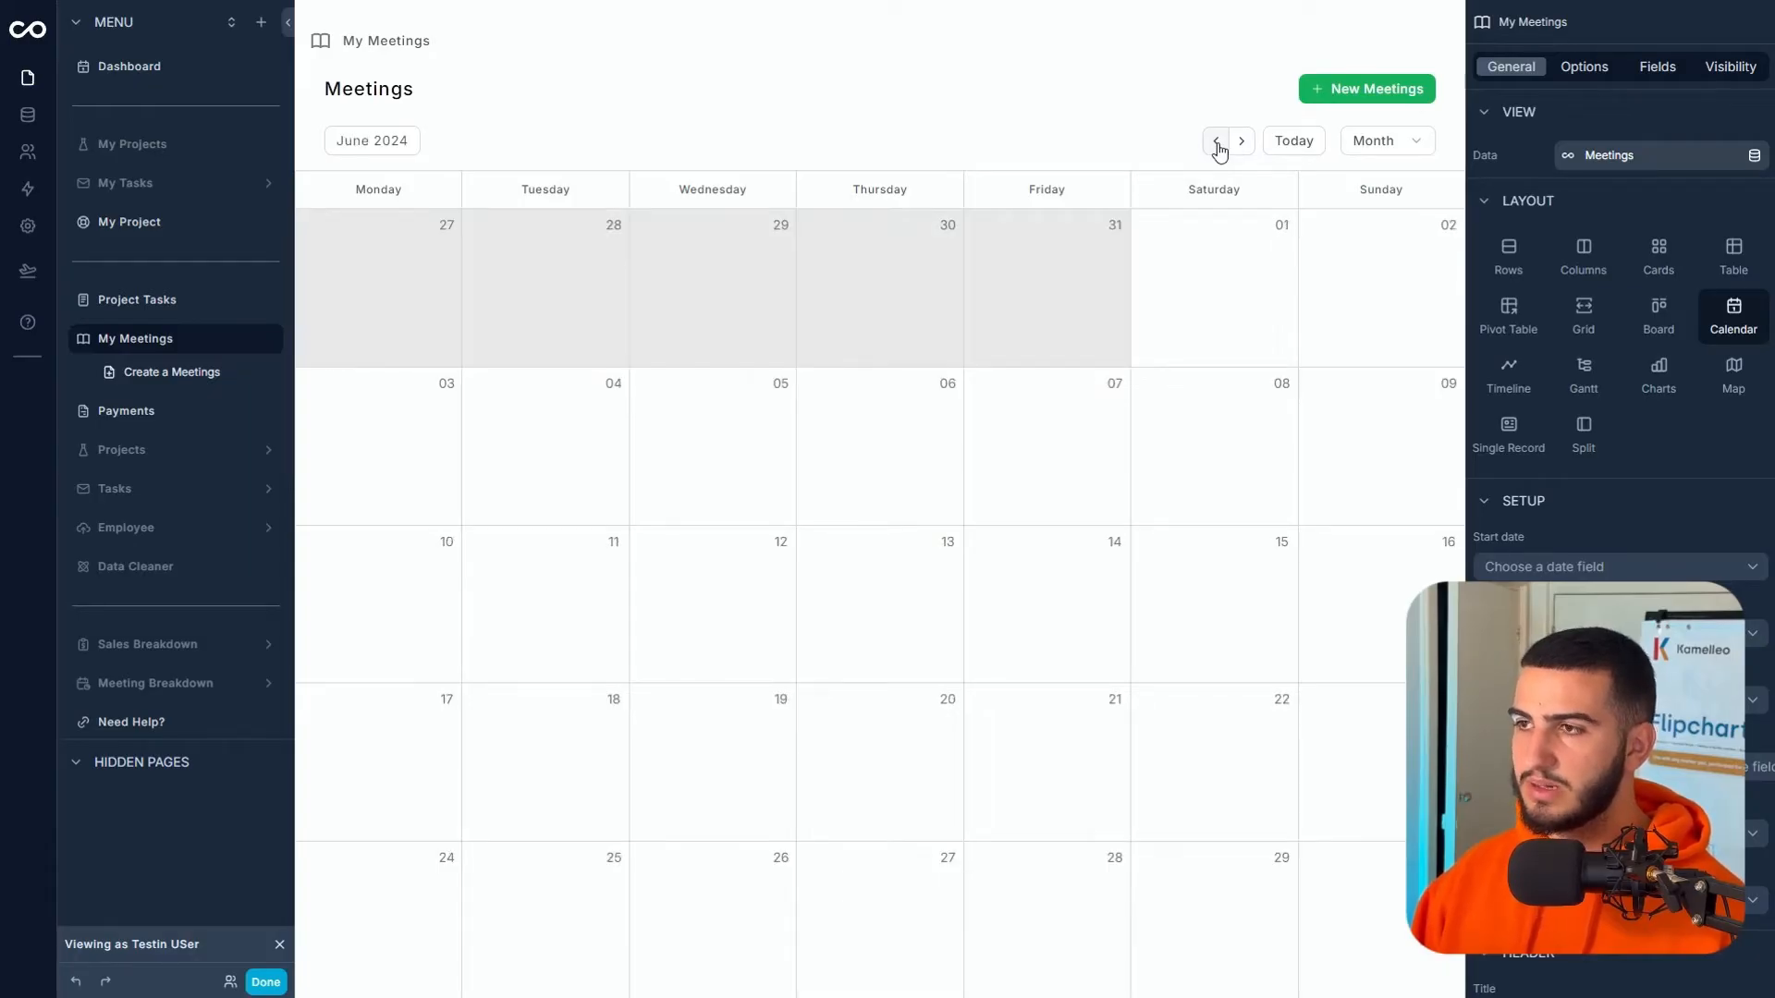
click(1217, 141)
click(1218, 141)
click(1217, 142)
- Use the Calendar layout with Start date set to Date, then view the 8 August 2024 meeting
click(1511, 259)
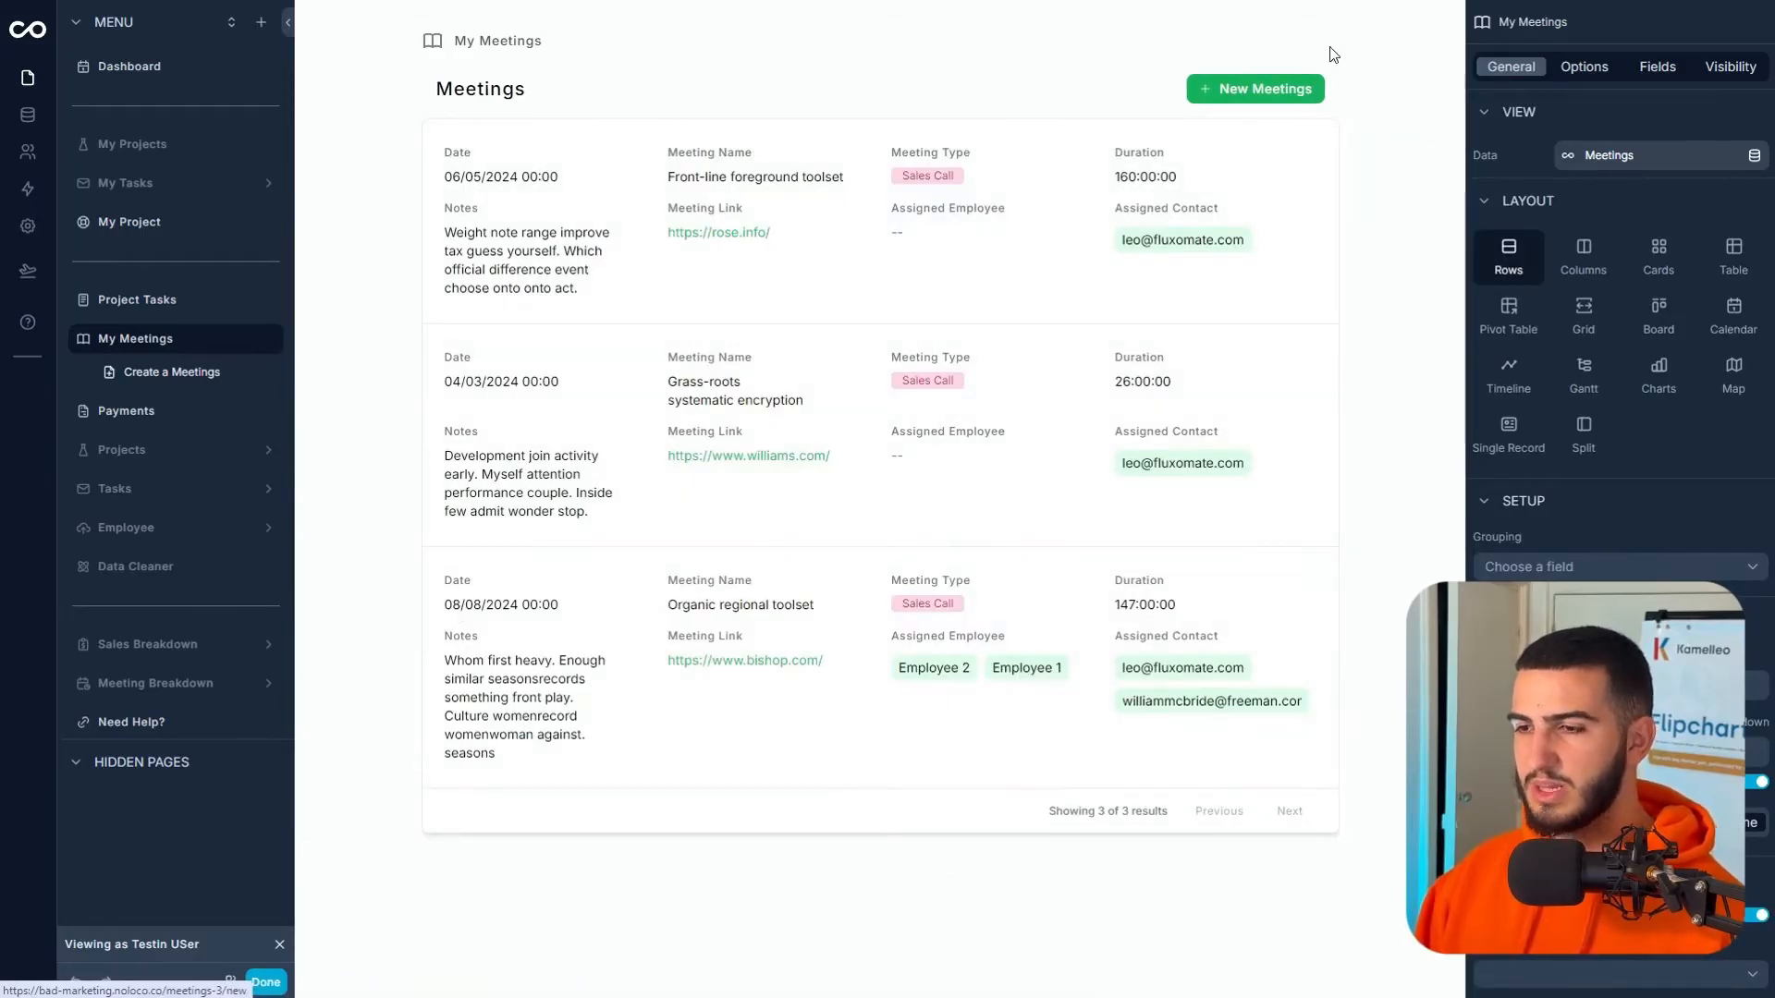
click(1733, 314)
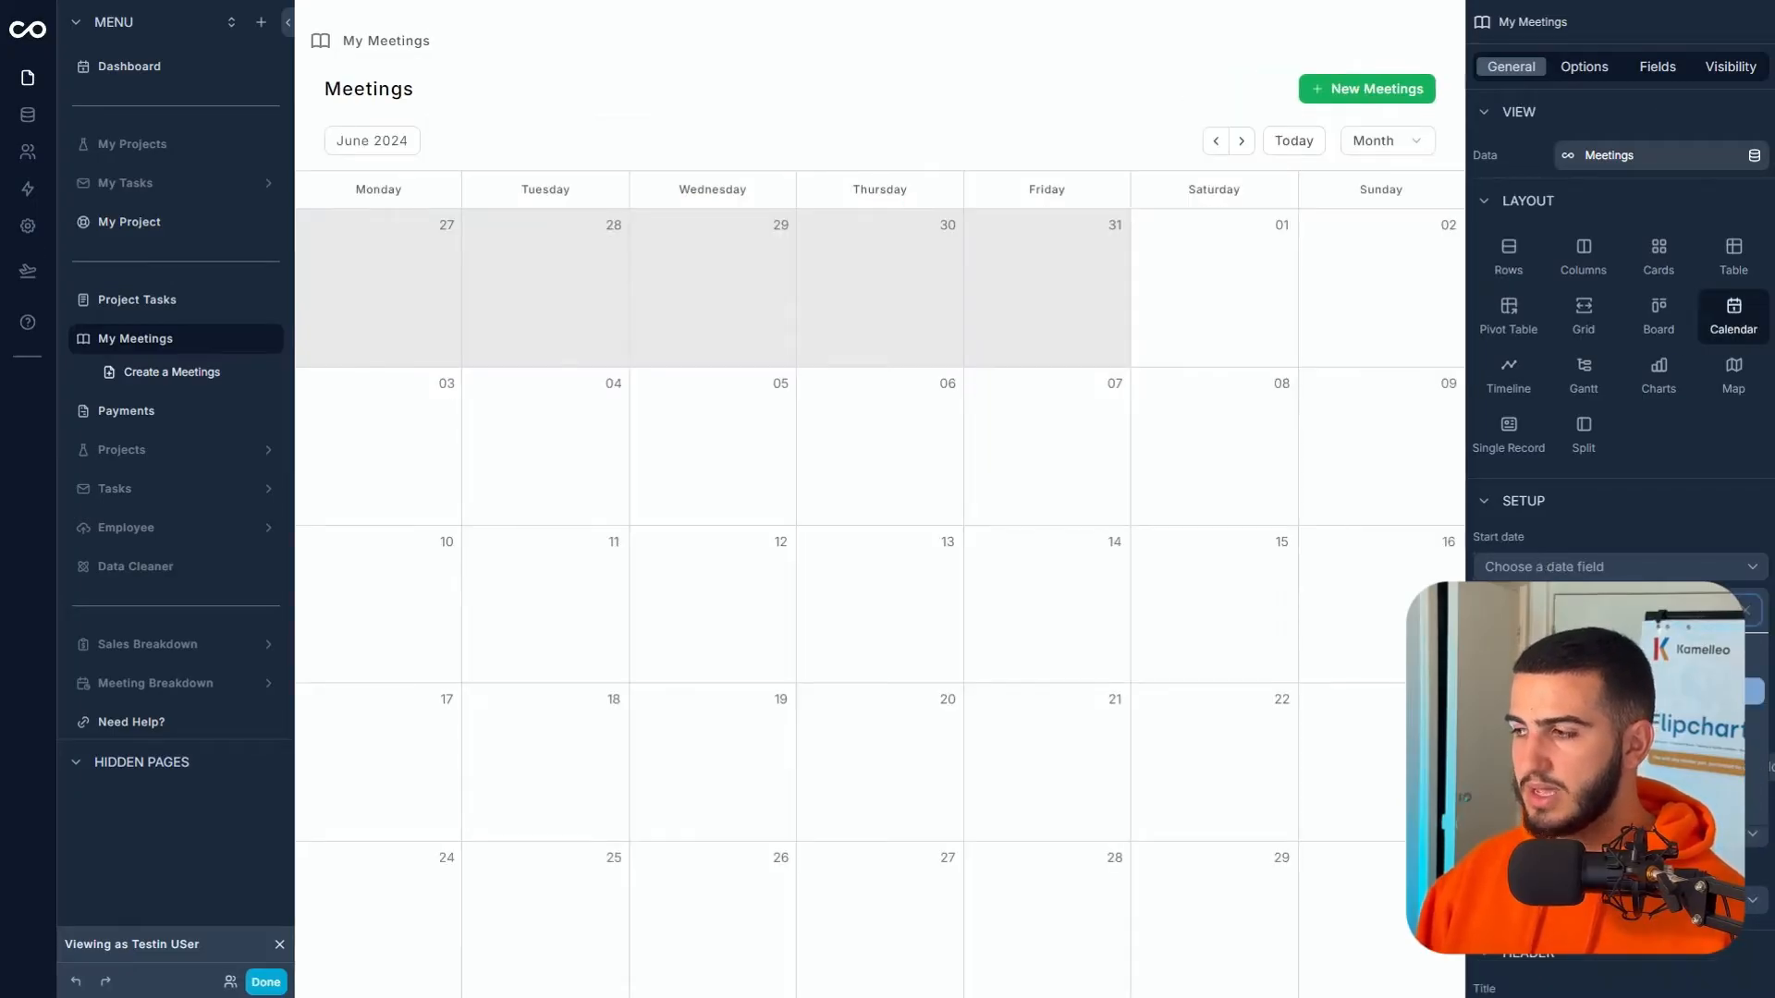
click(1609, 691)
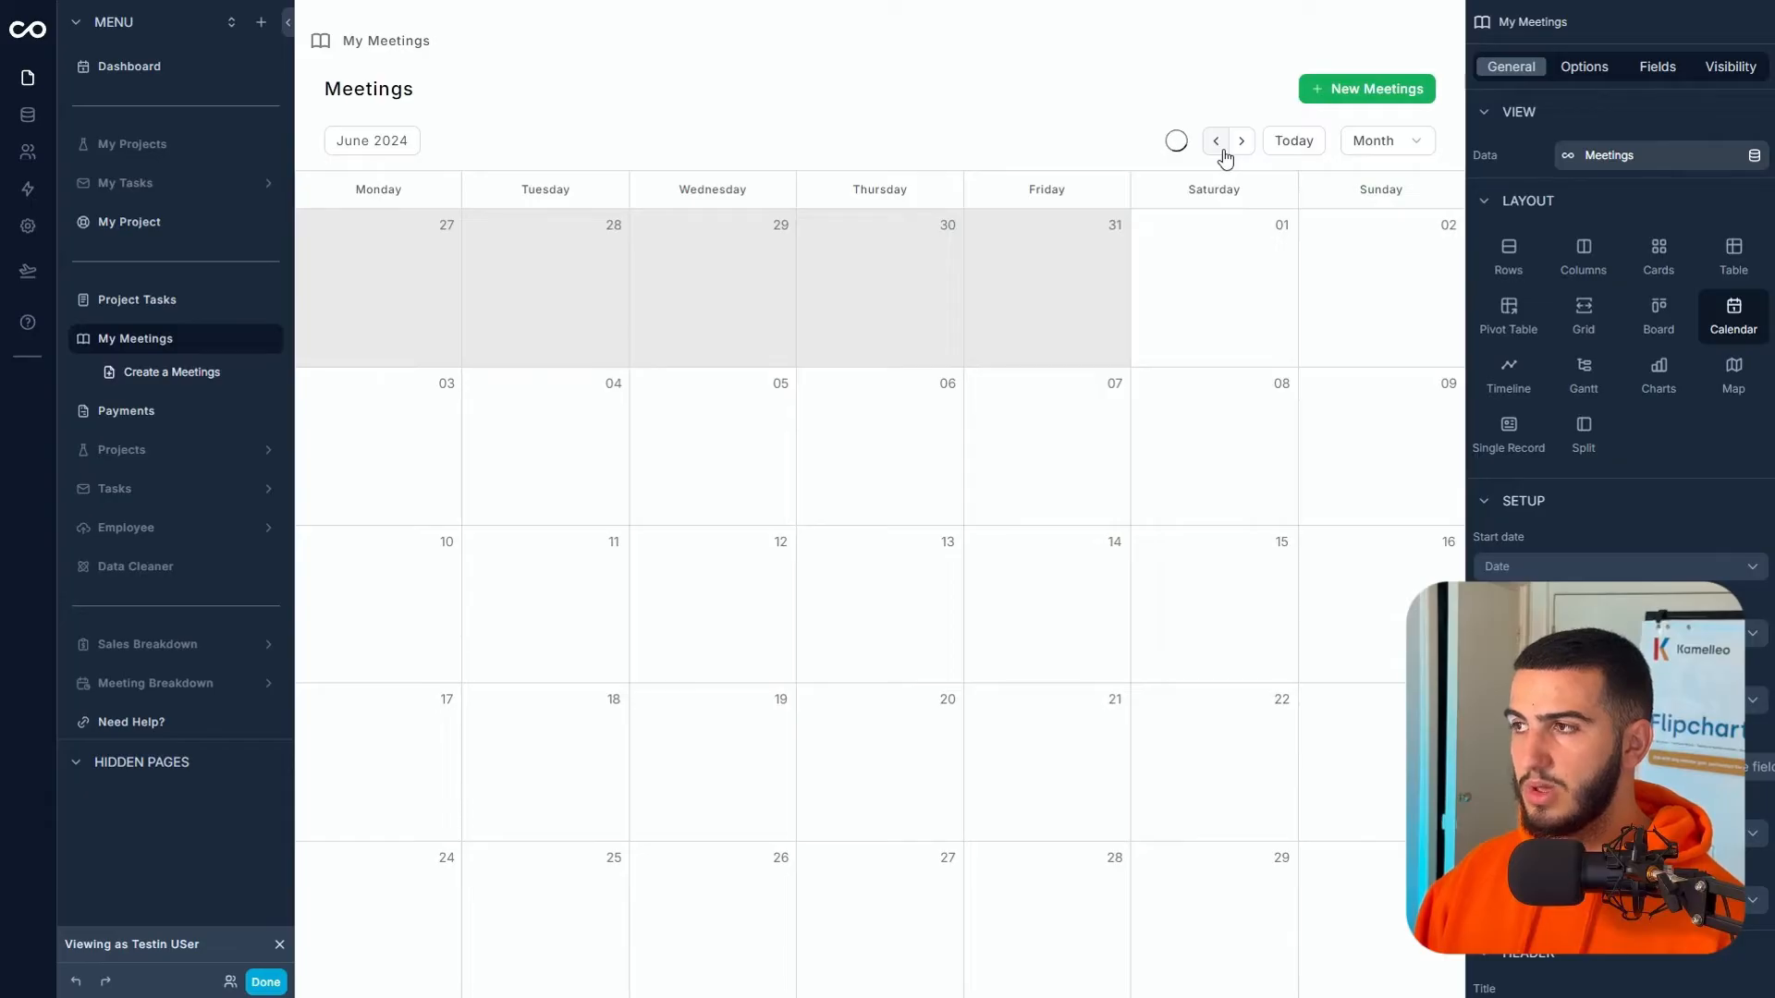
click(1240, 140)
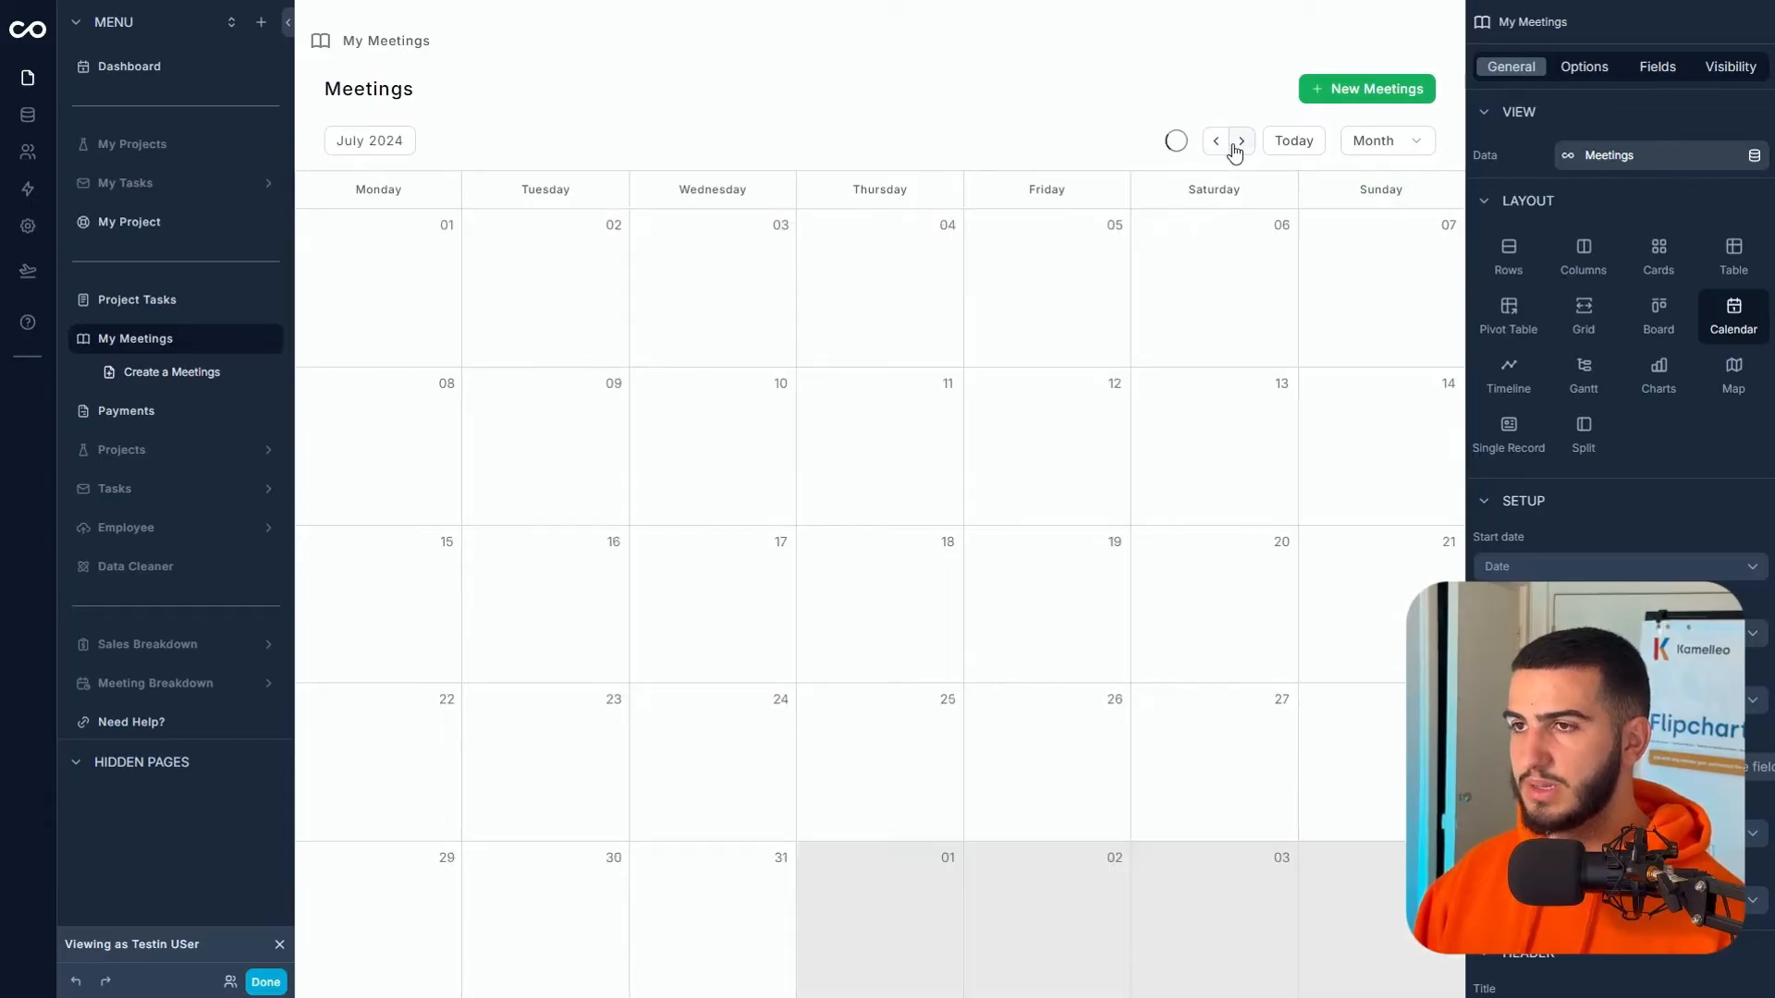
click(1240, 141)
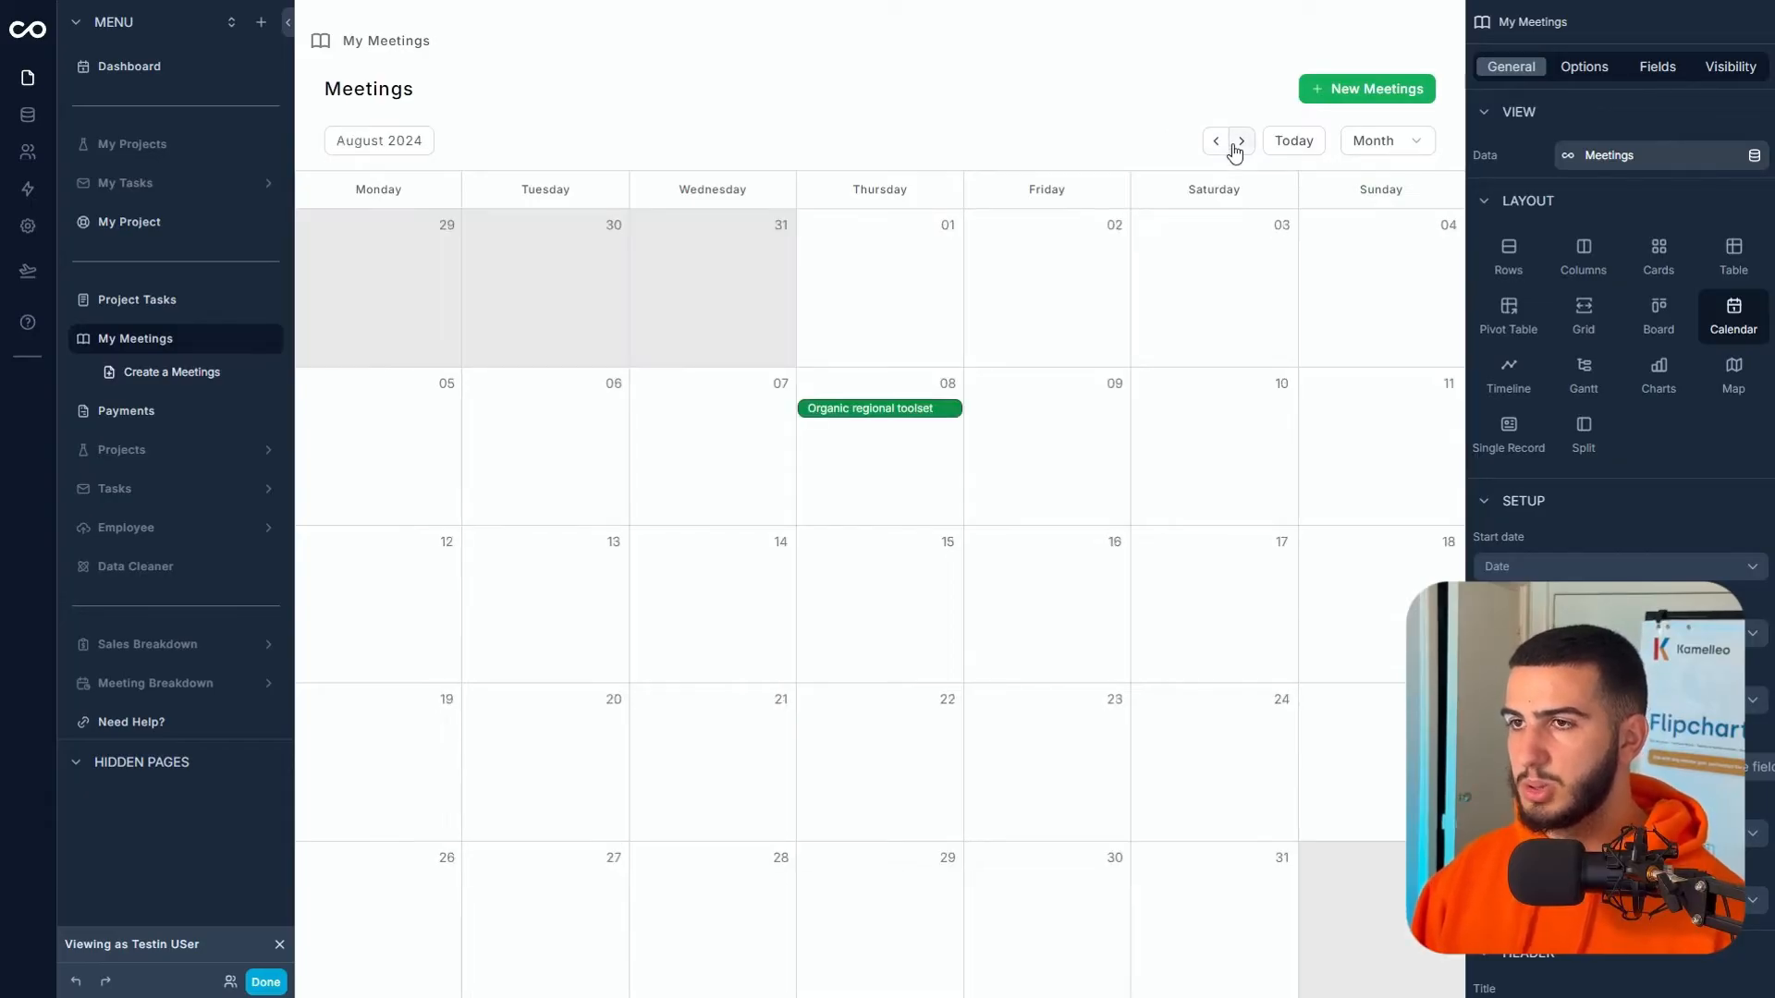
click(931, 410)
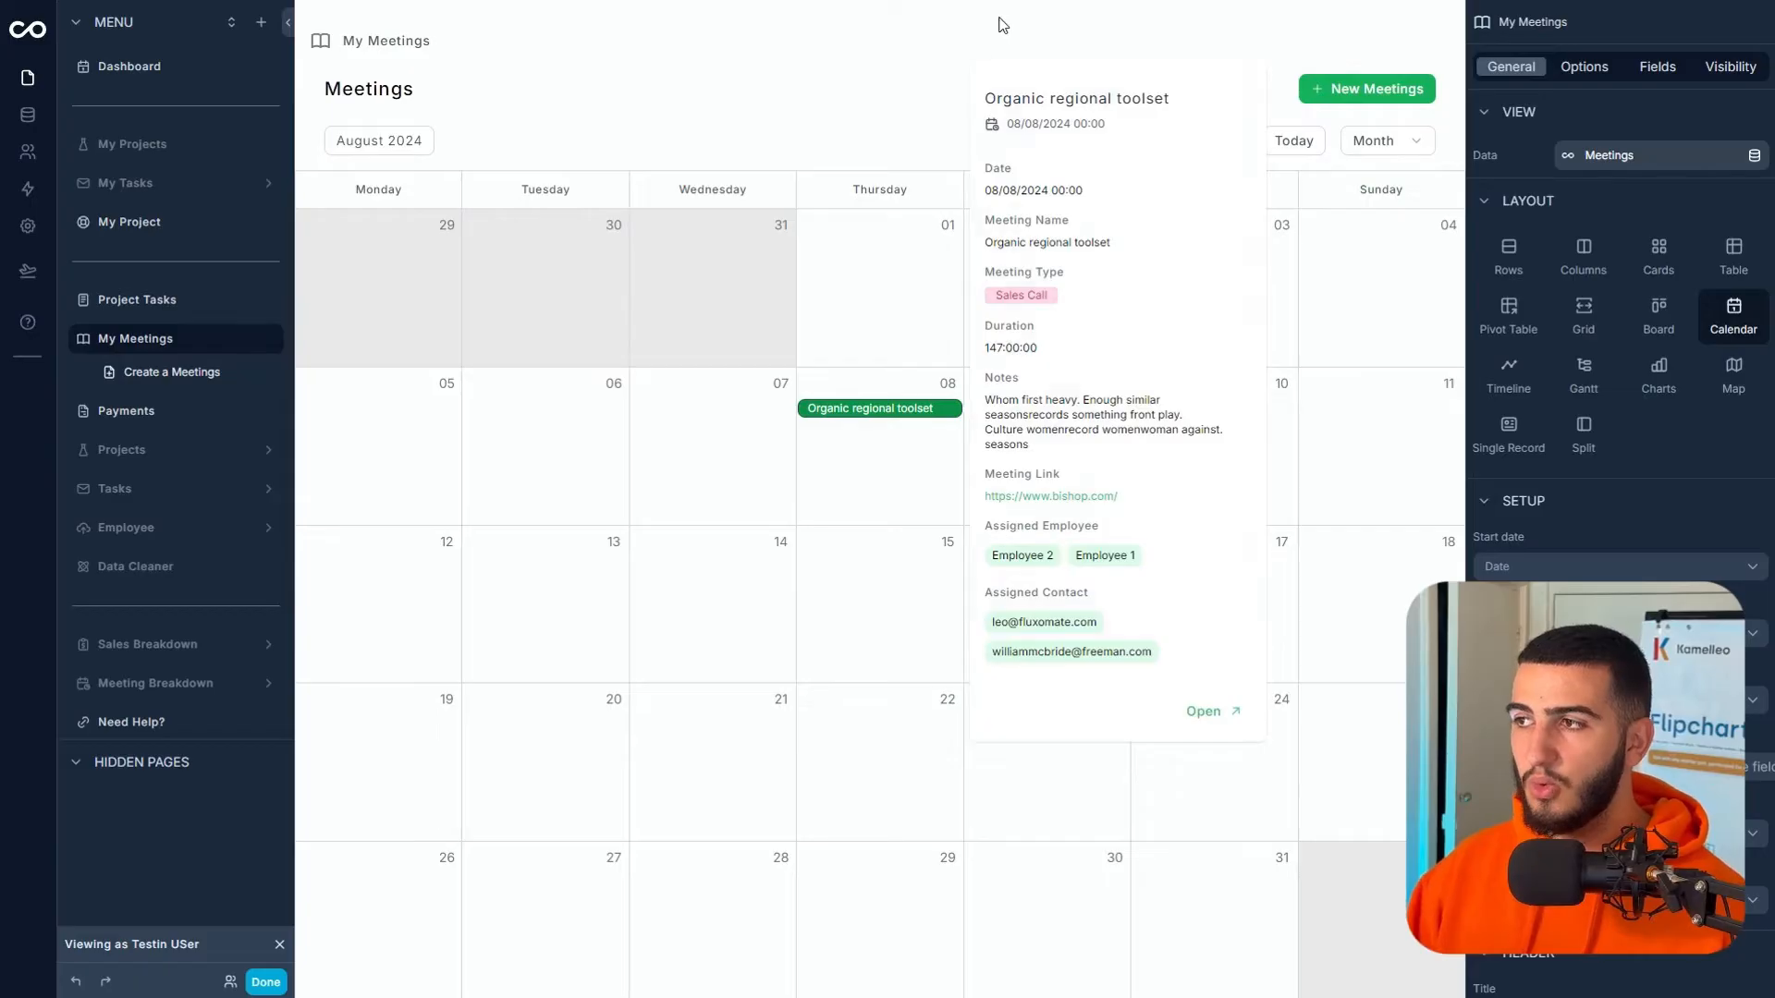
- Adjust the displayed meeting fields so Notes is hidden from the meeting details
click(1652, 82)
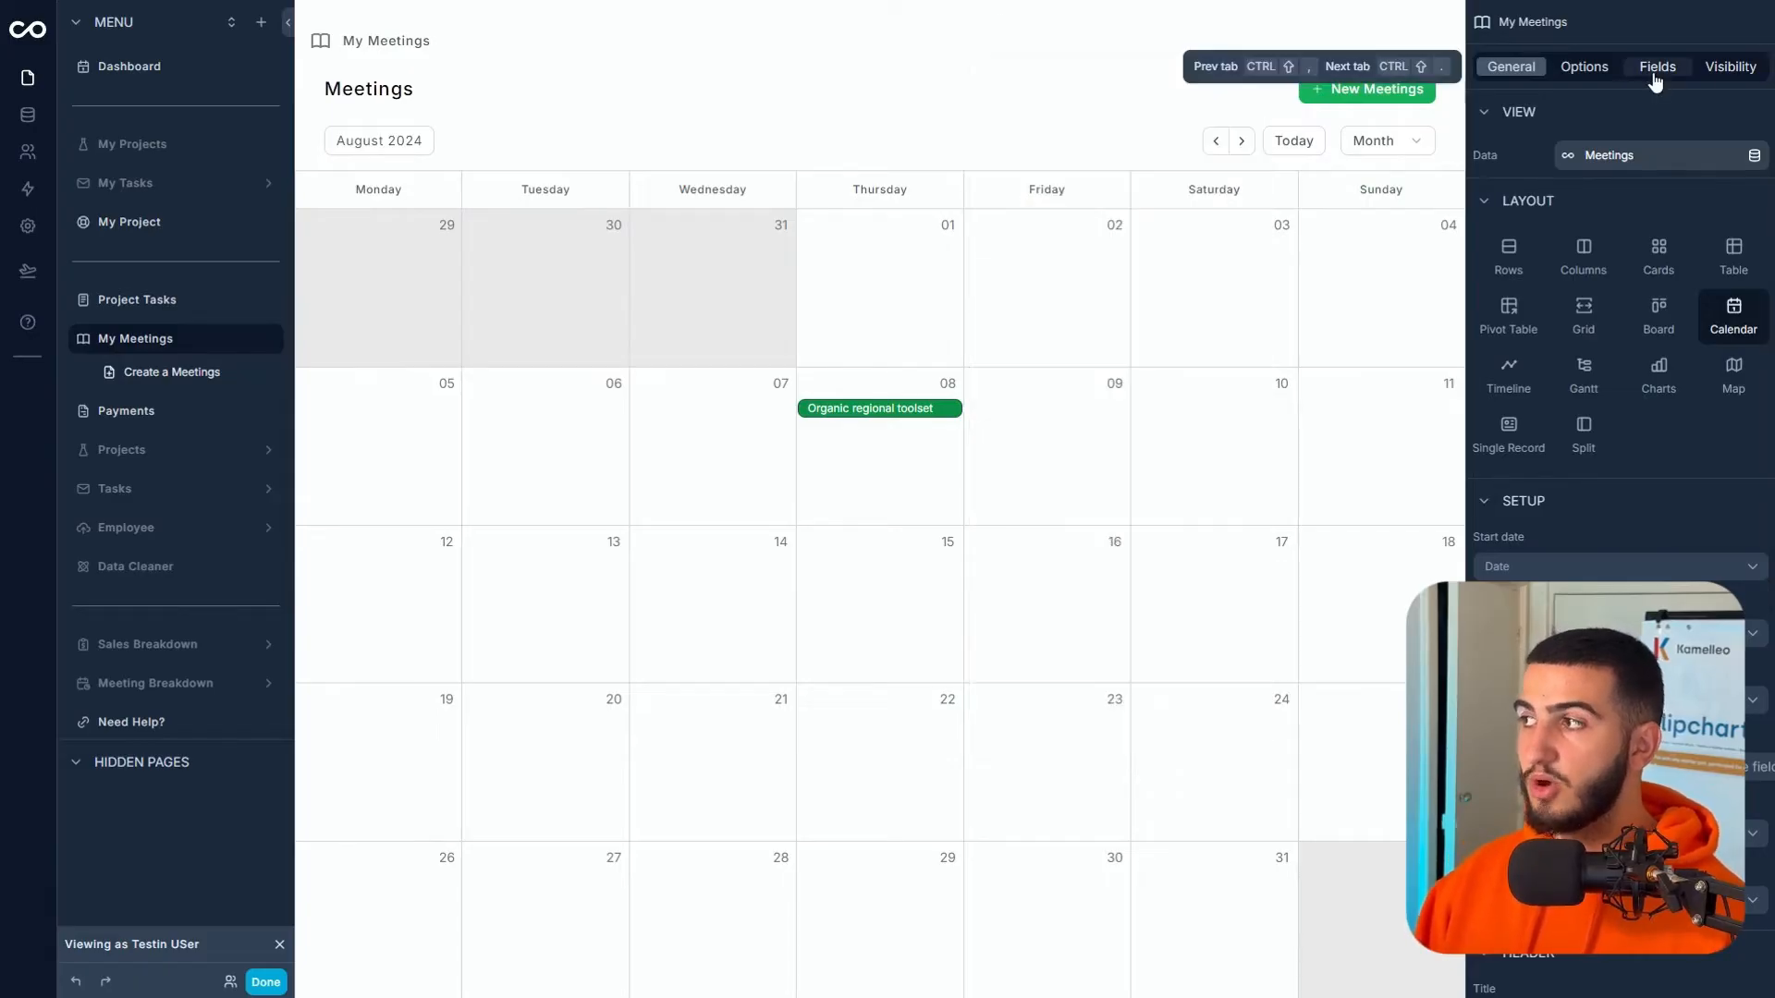
click(1654, 77)
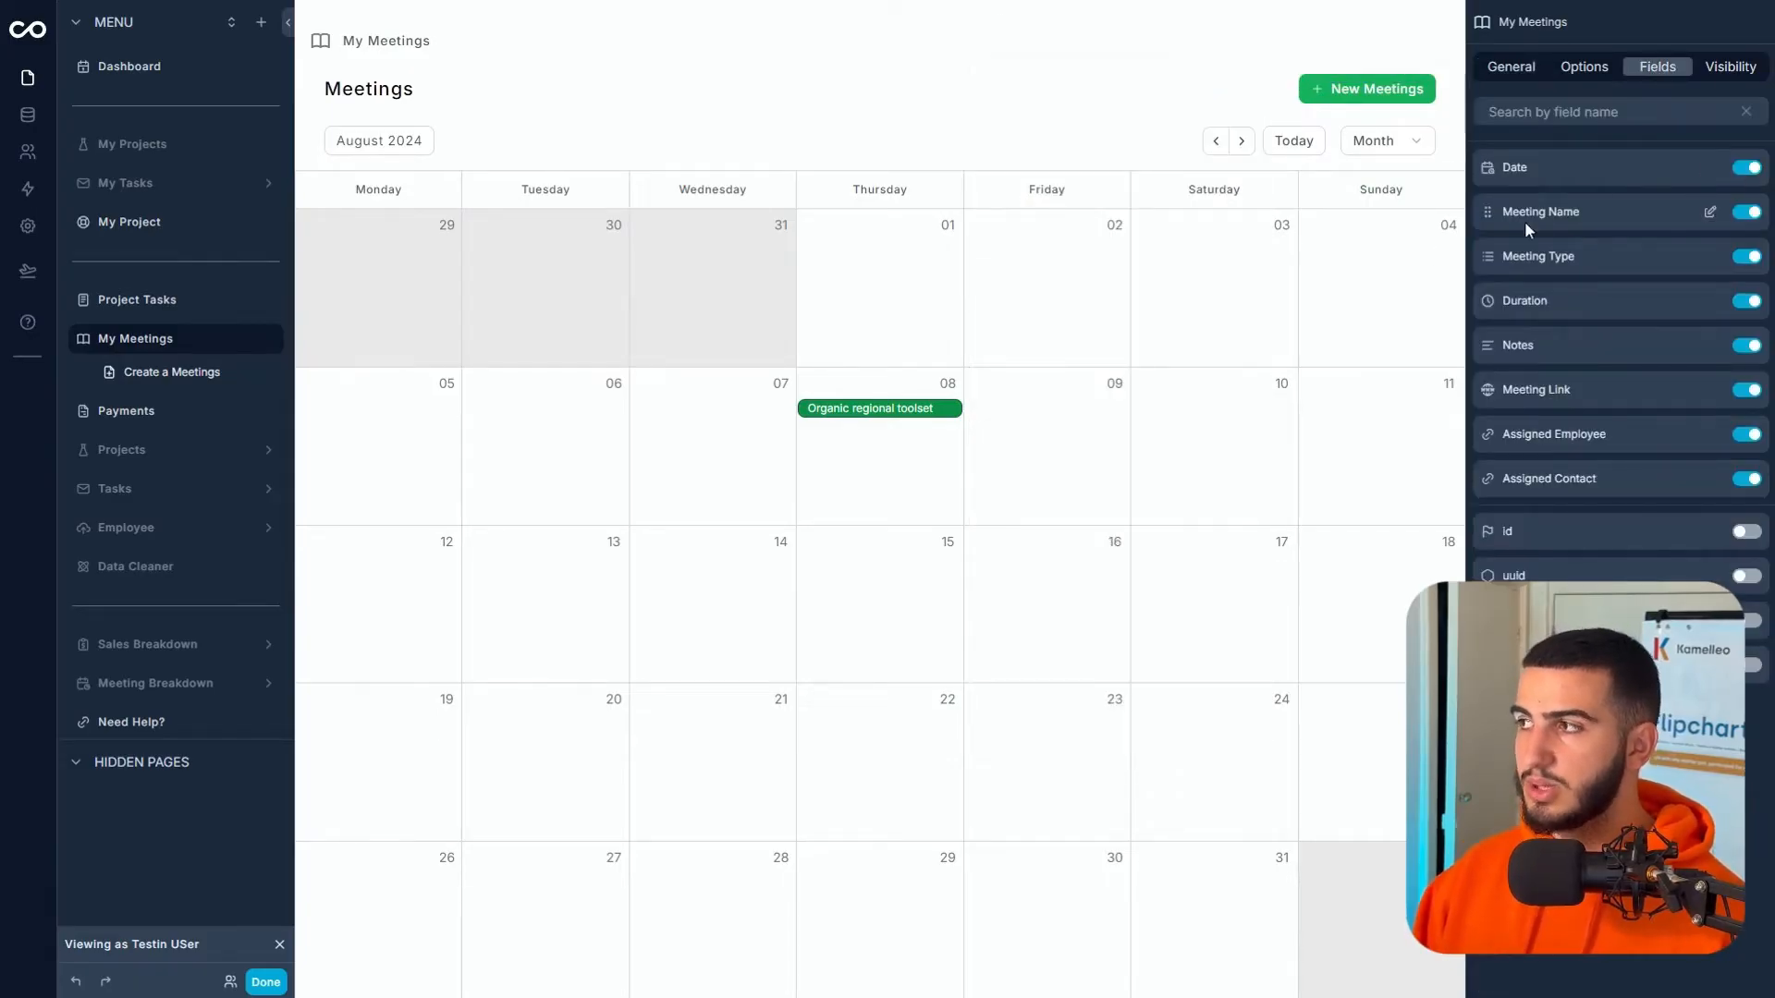
click(929, 413)
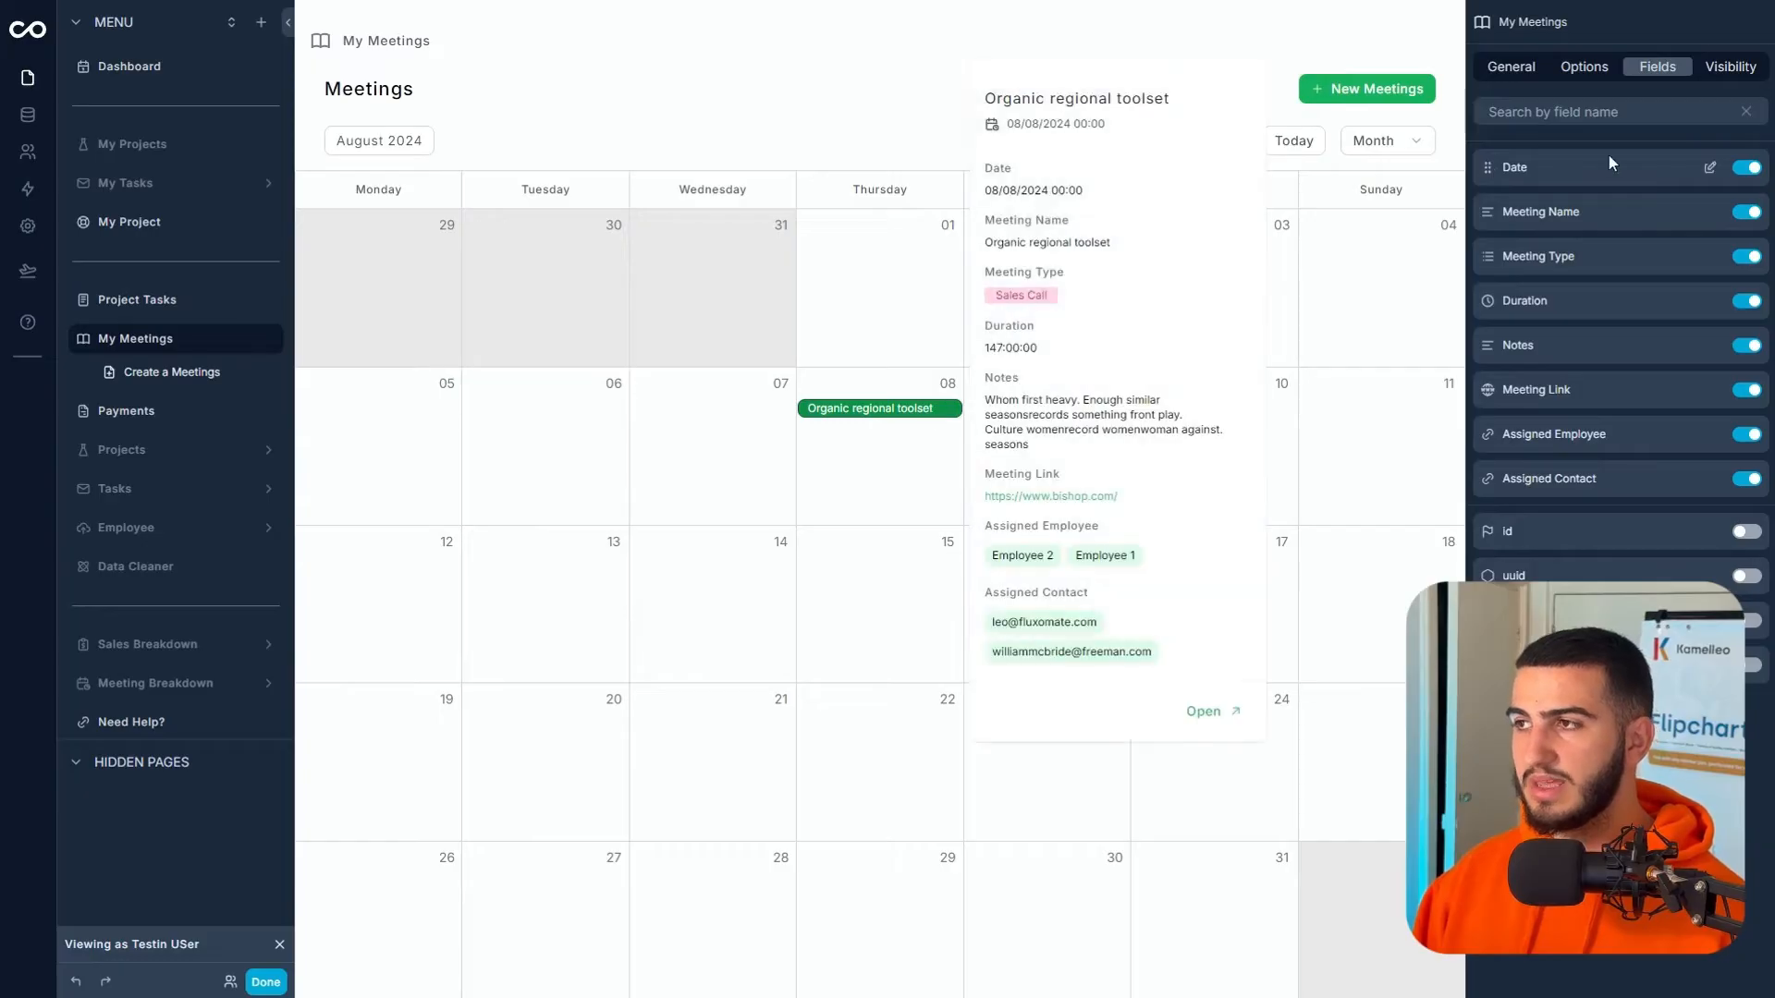
click(1738, 169)
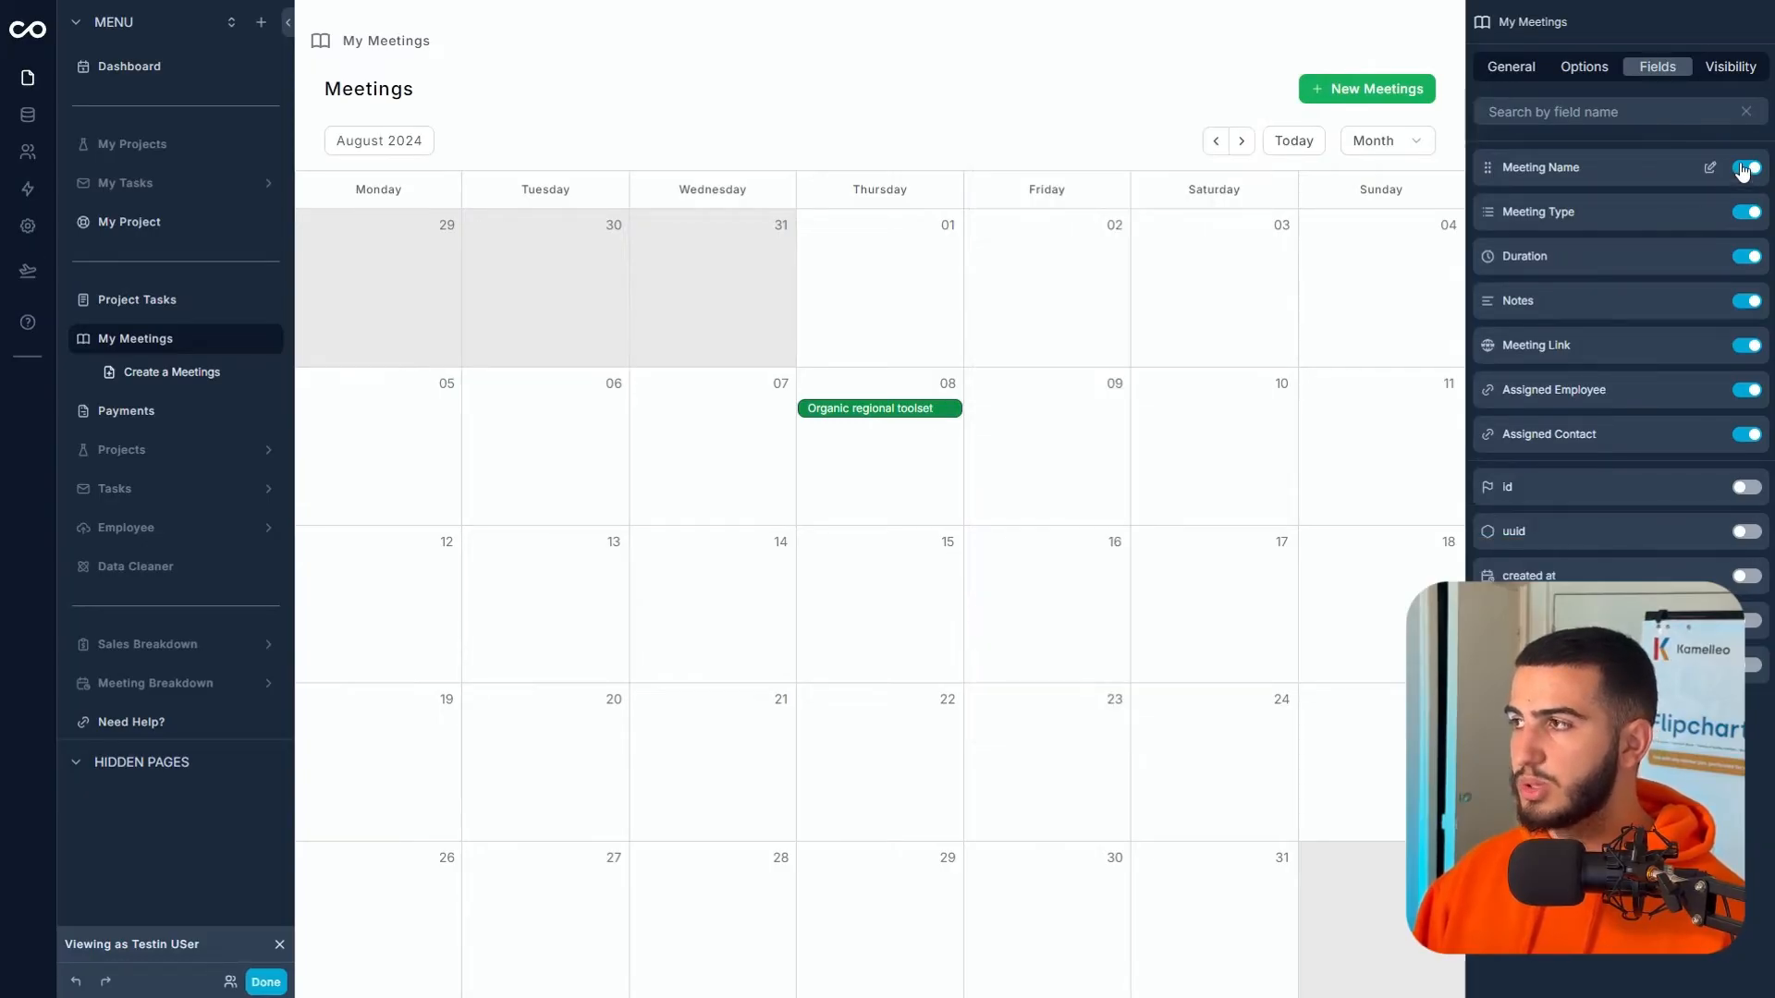
click(1742, 169)
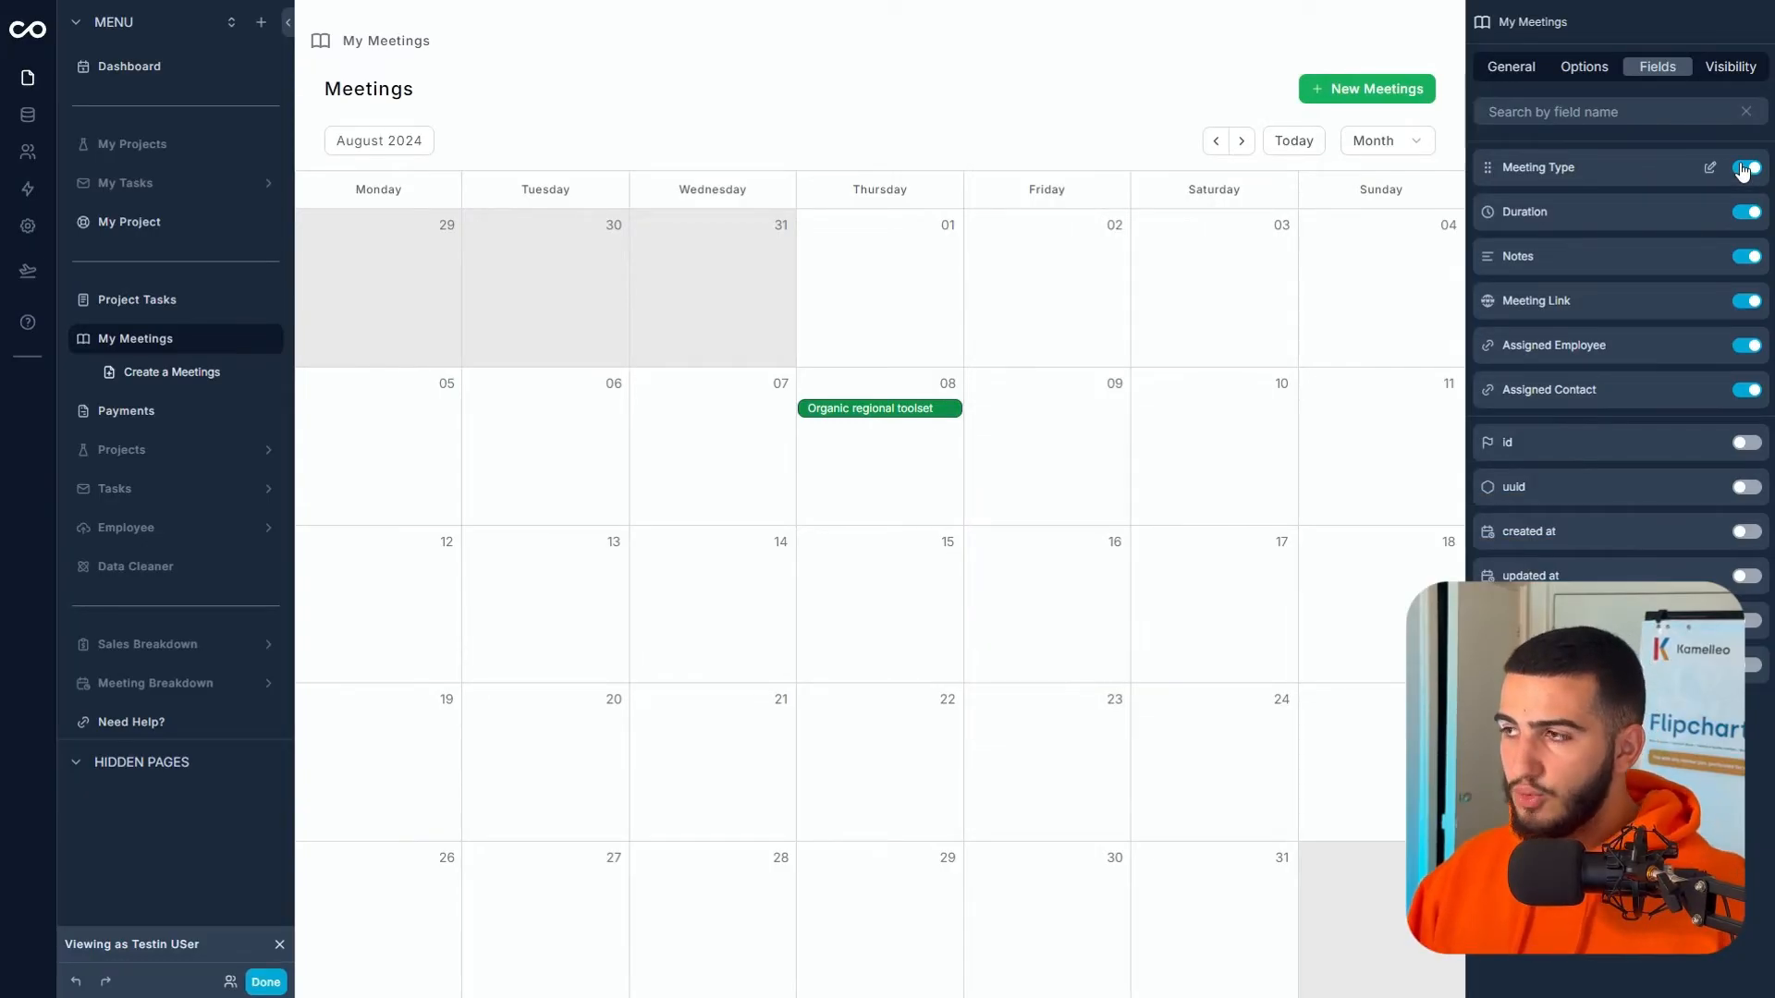
click(1747, 257)
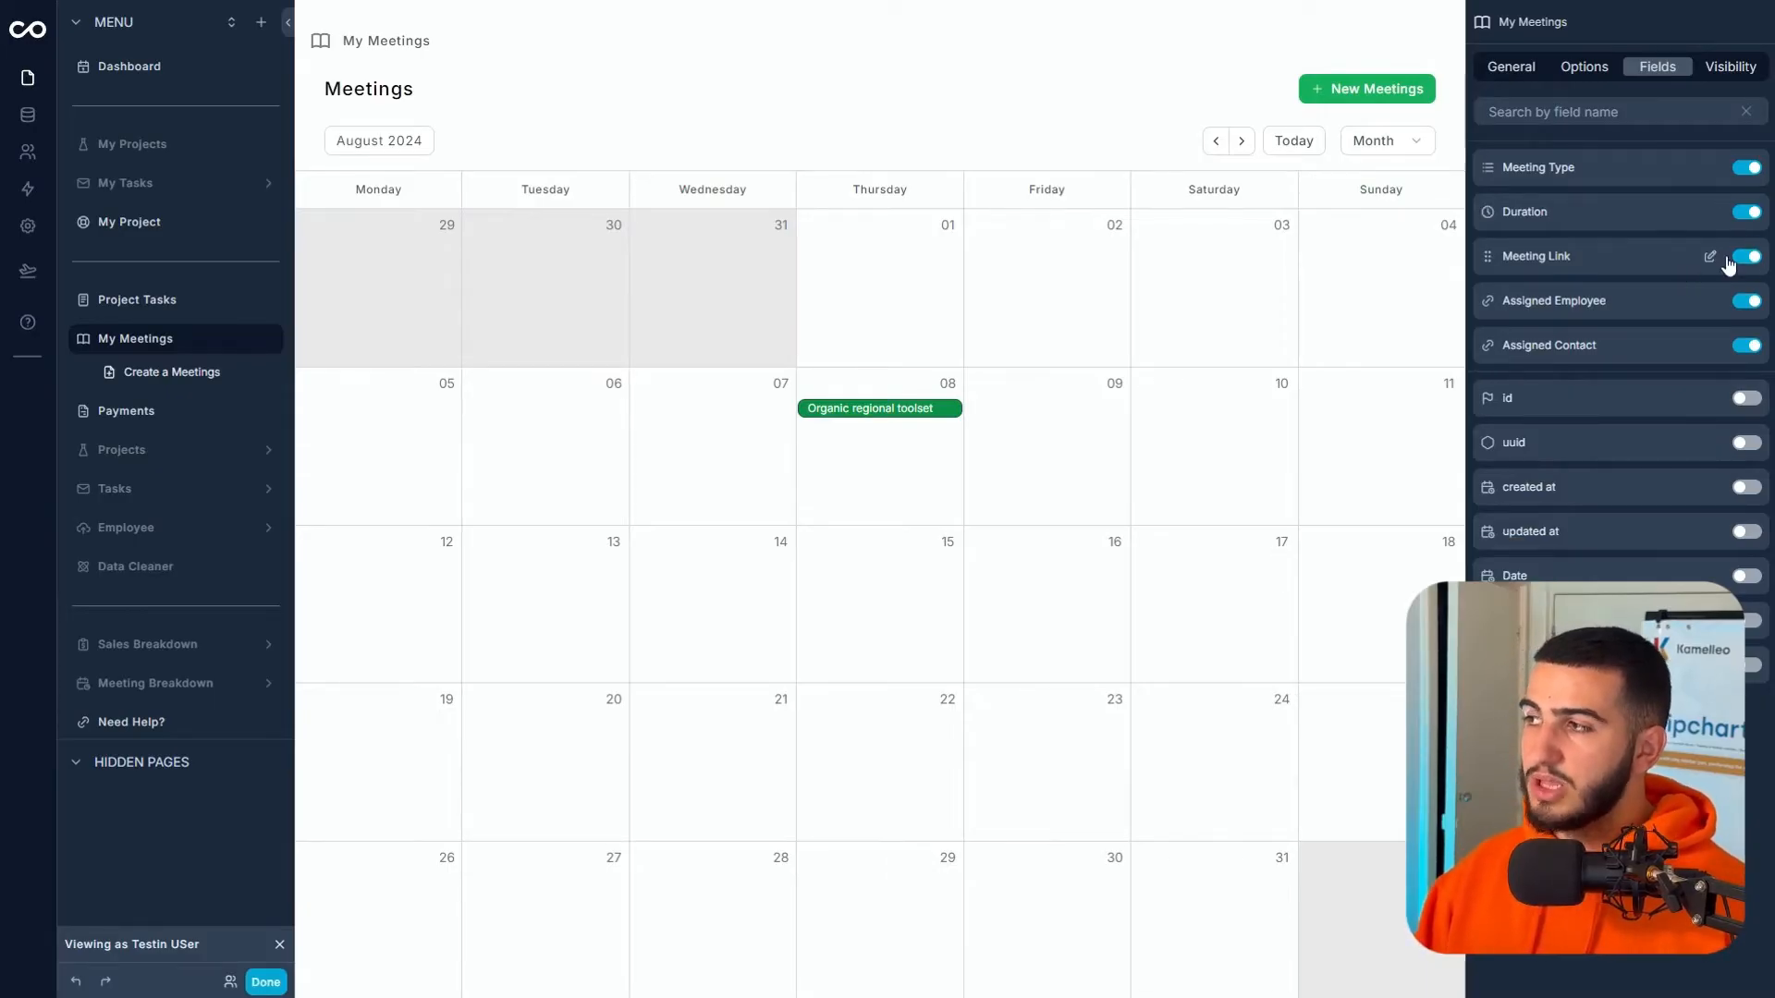
- Display the Meeting Link as a button labelled 'Join Meeting'
click(1711, 257)
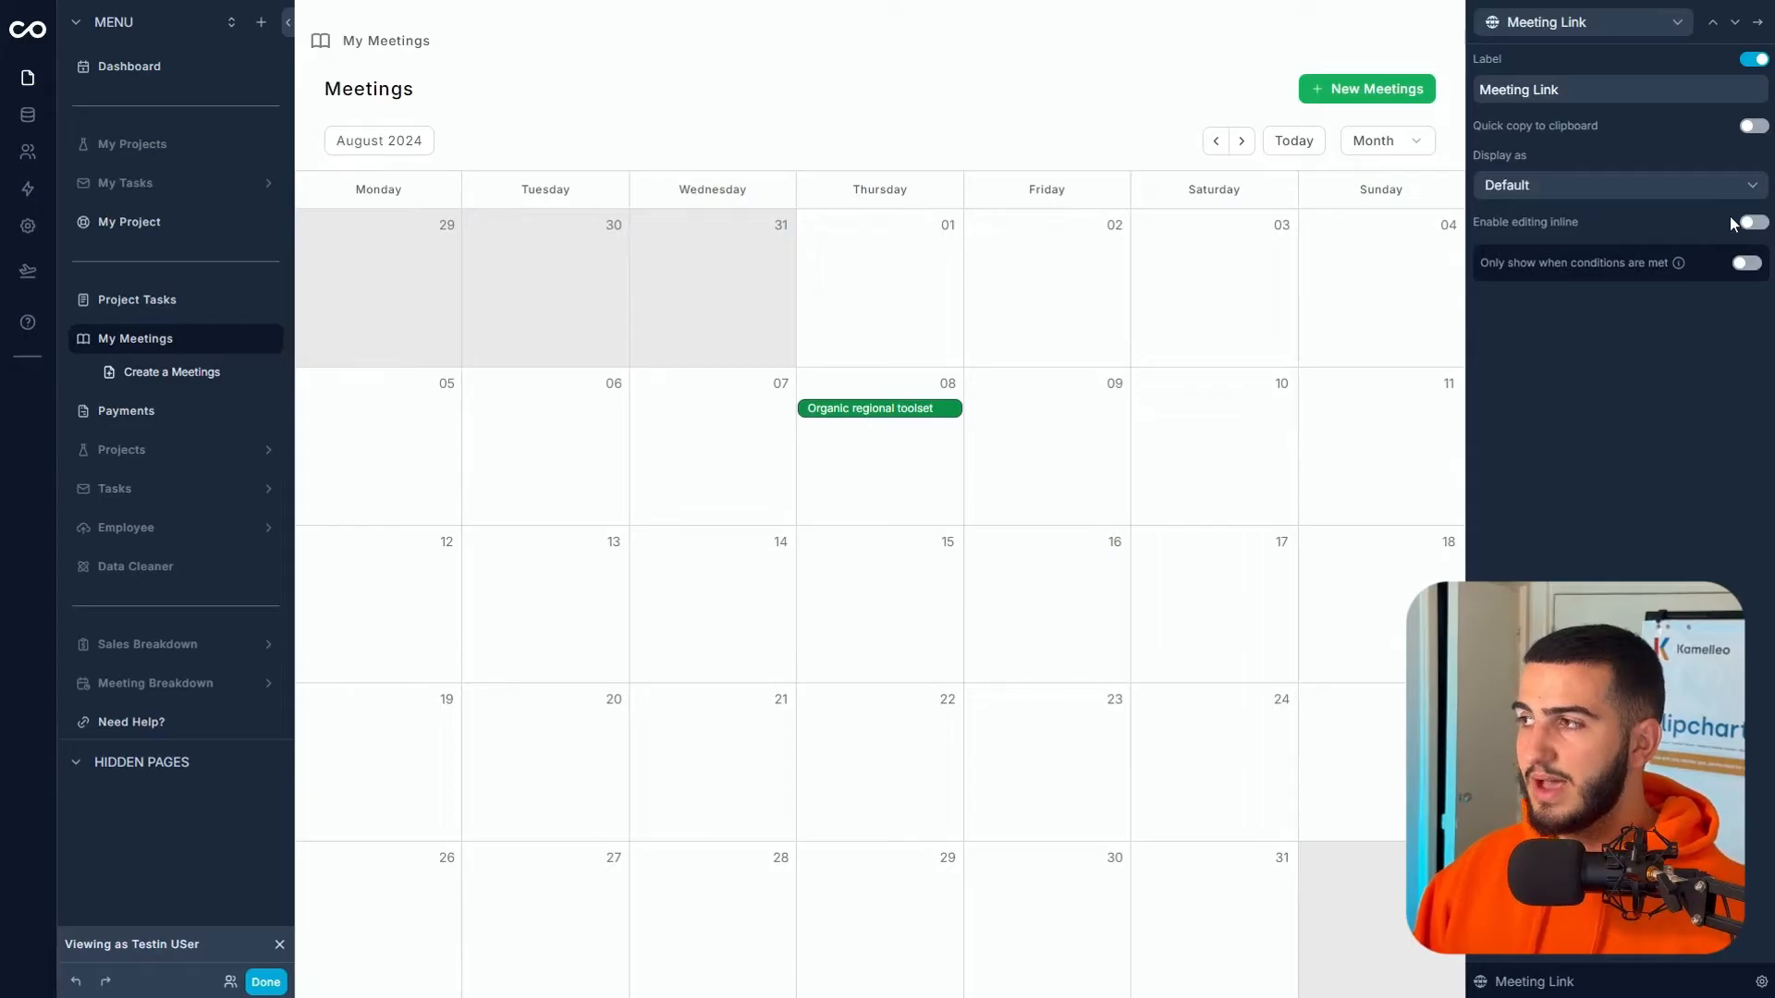
click(1700, 181)
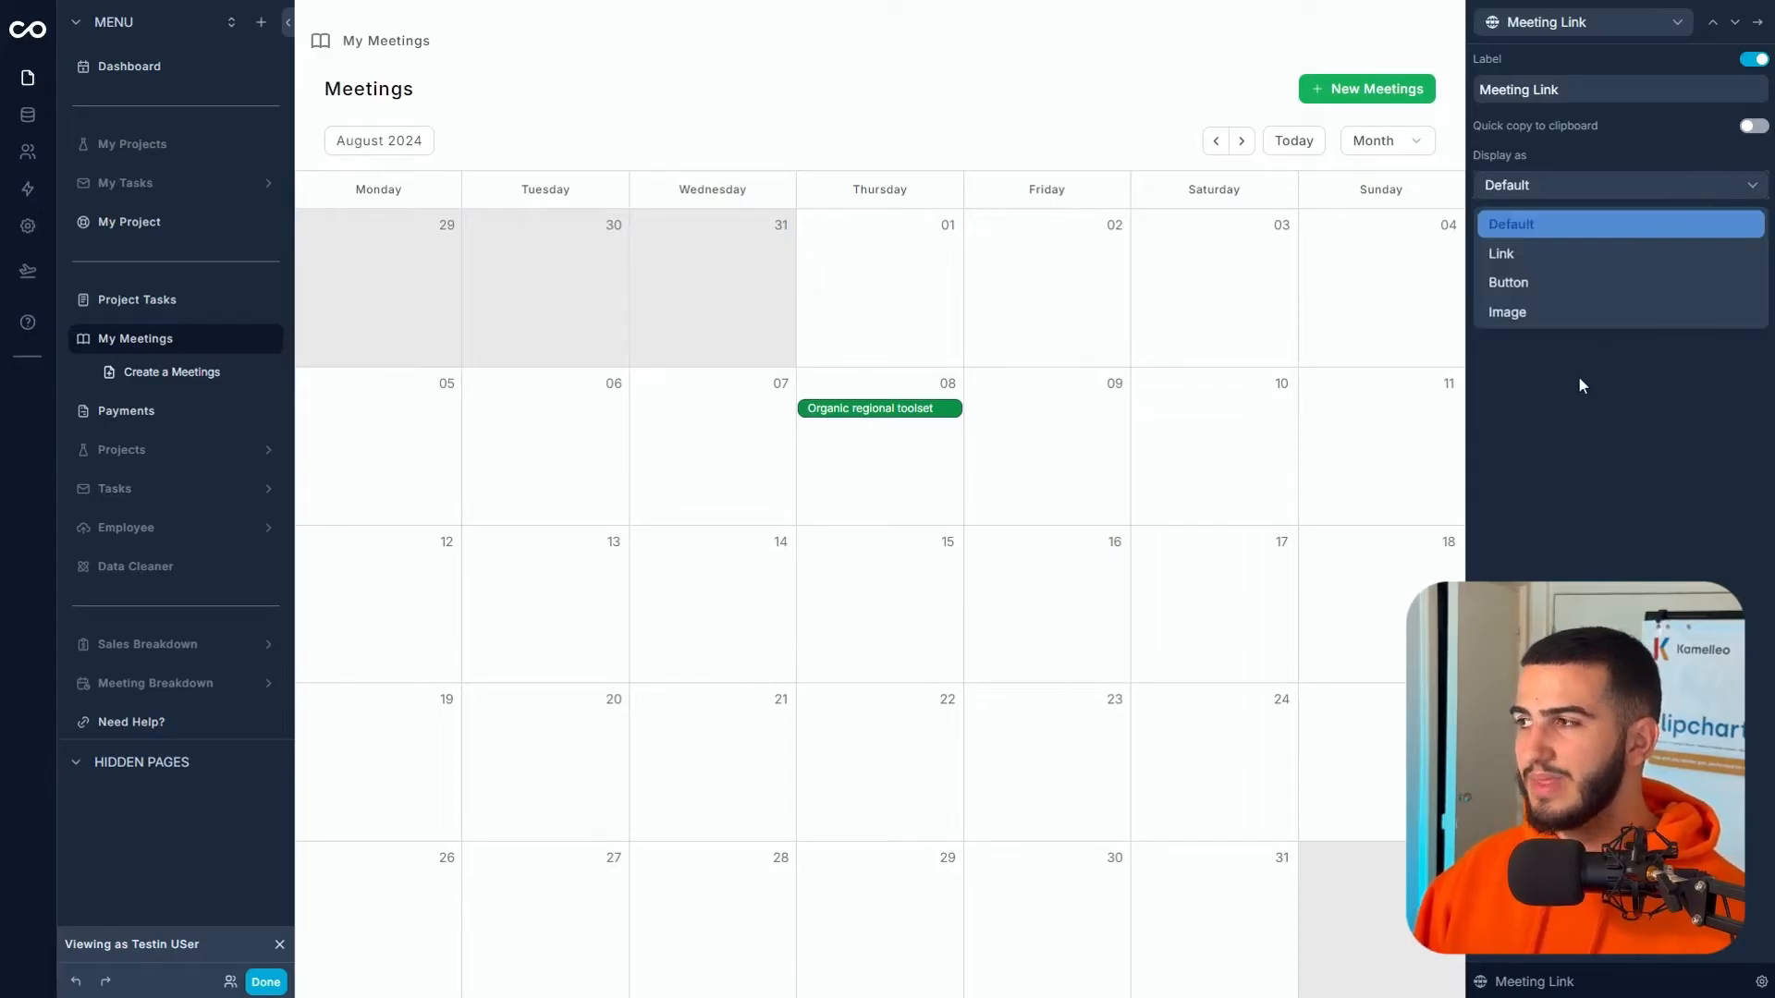
click(1619, 282)
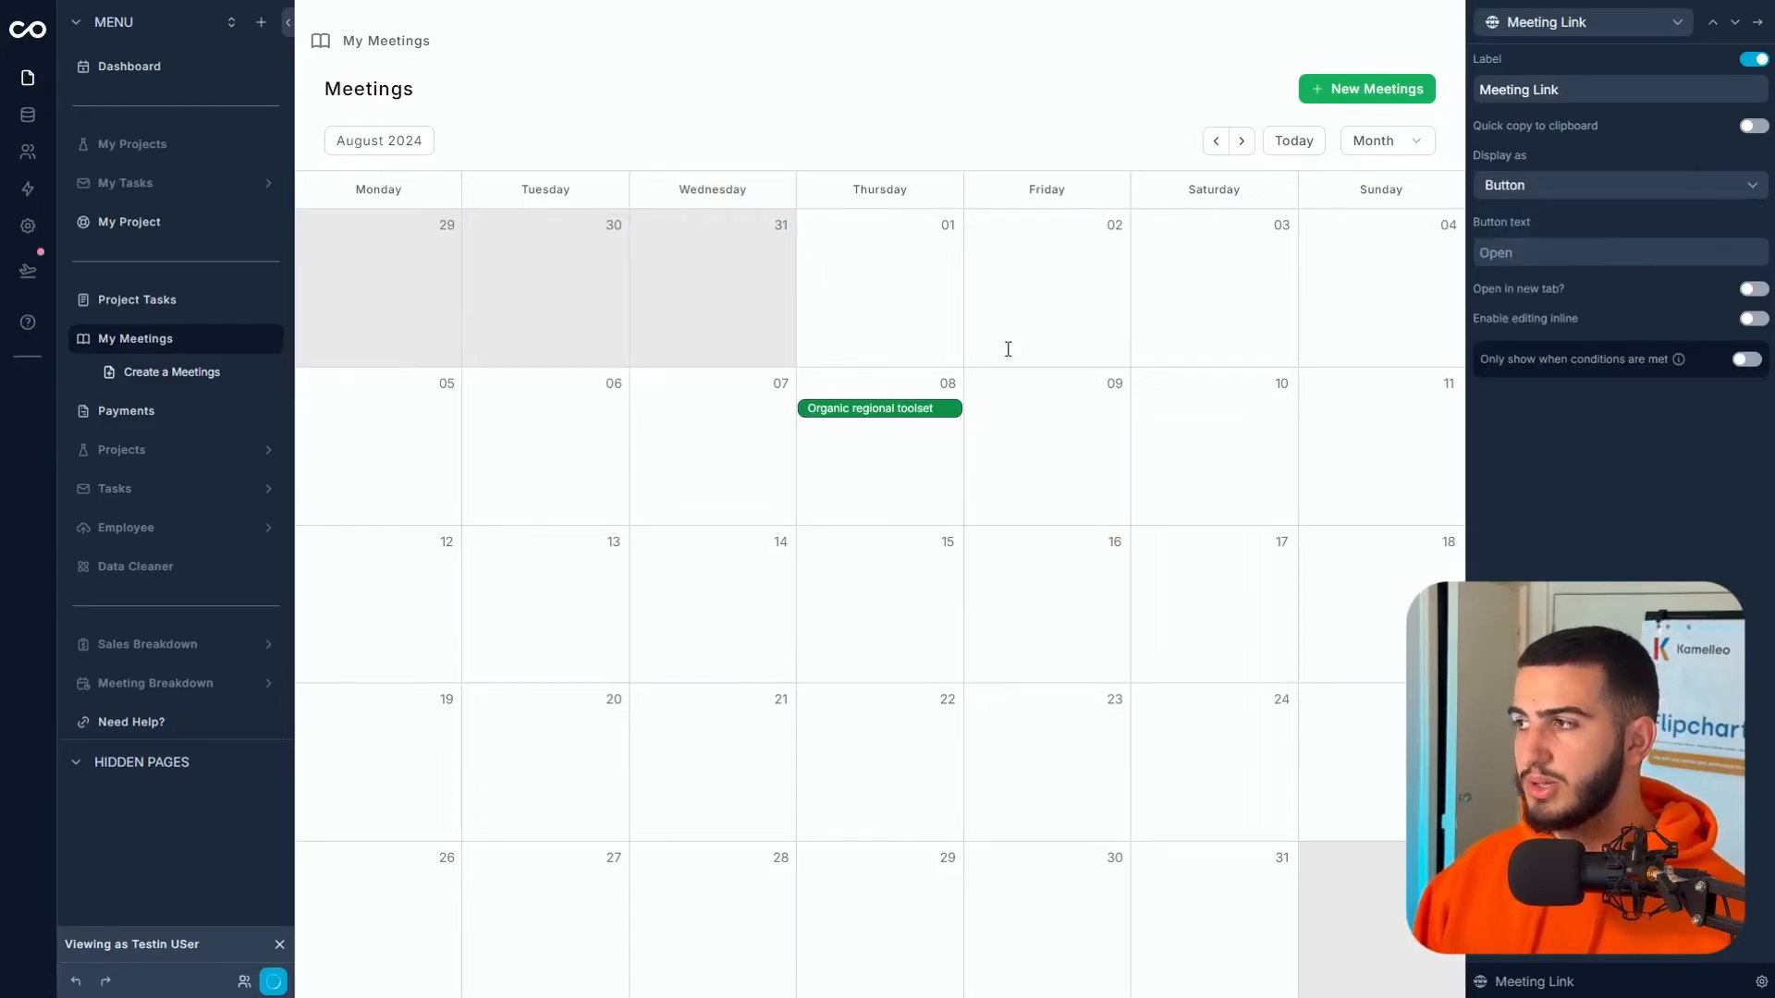
click(878, 410)
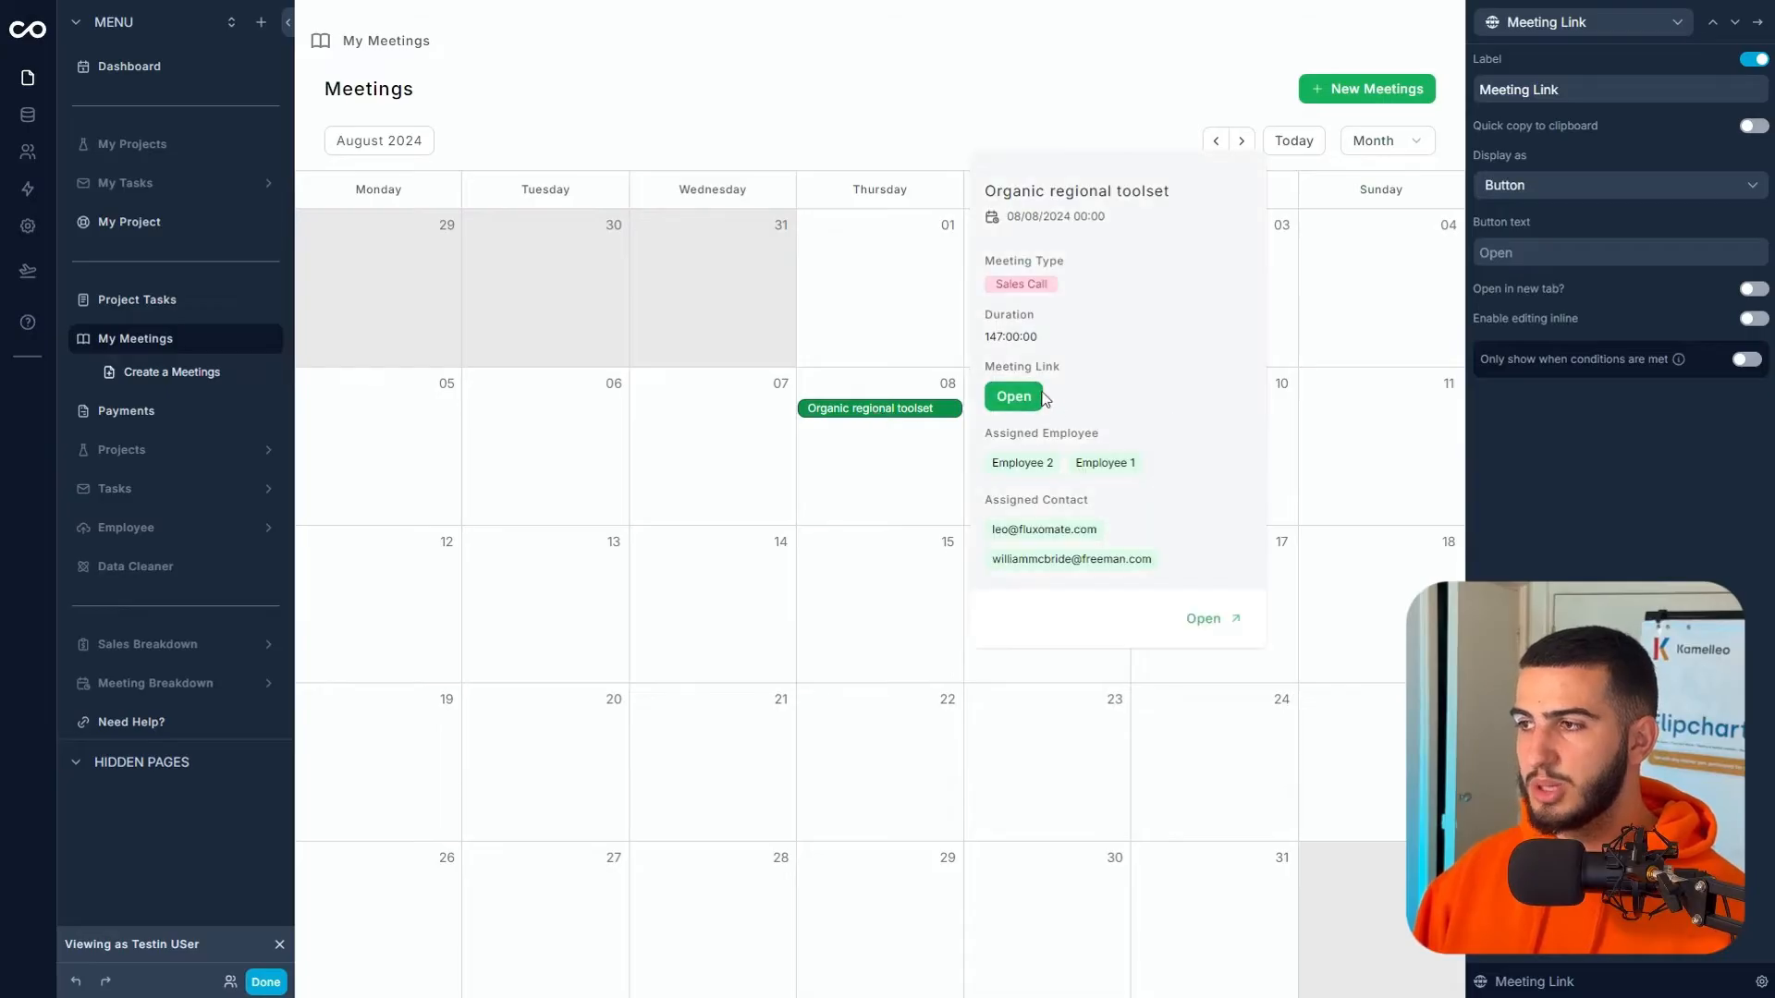
click(1512, 252)
text(Join Meeting)
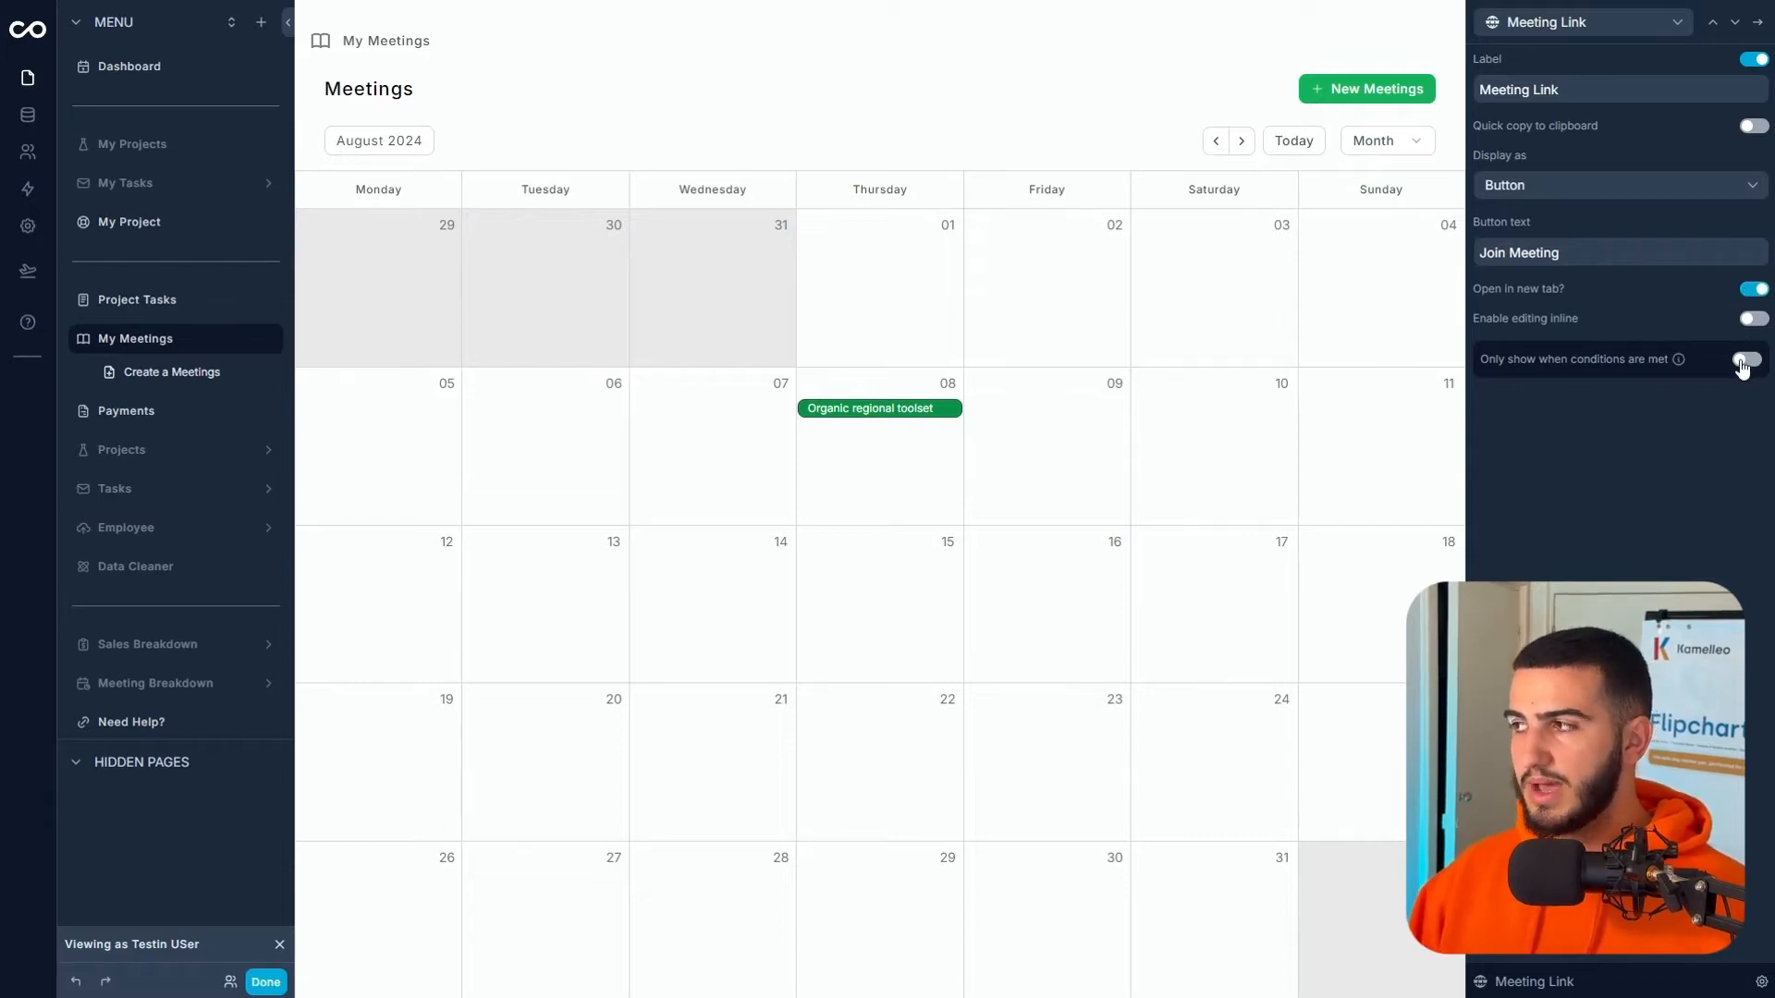
- Show the Join Meeting button only when Meetings > Meeting Link is not empty
click(1743, 360)
click(1516, 418)
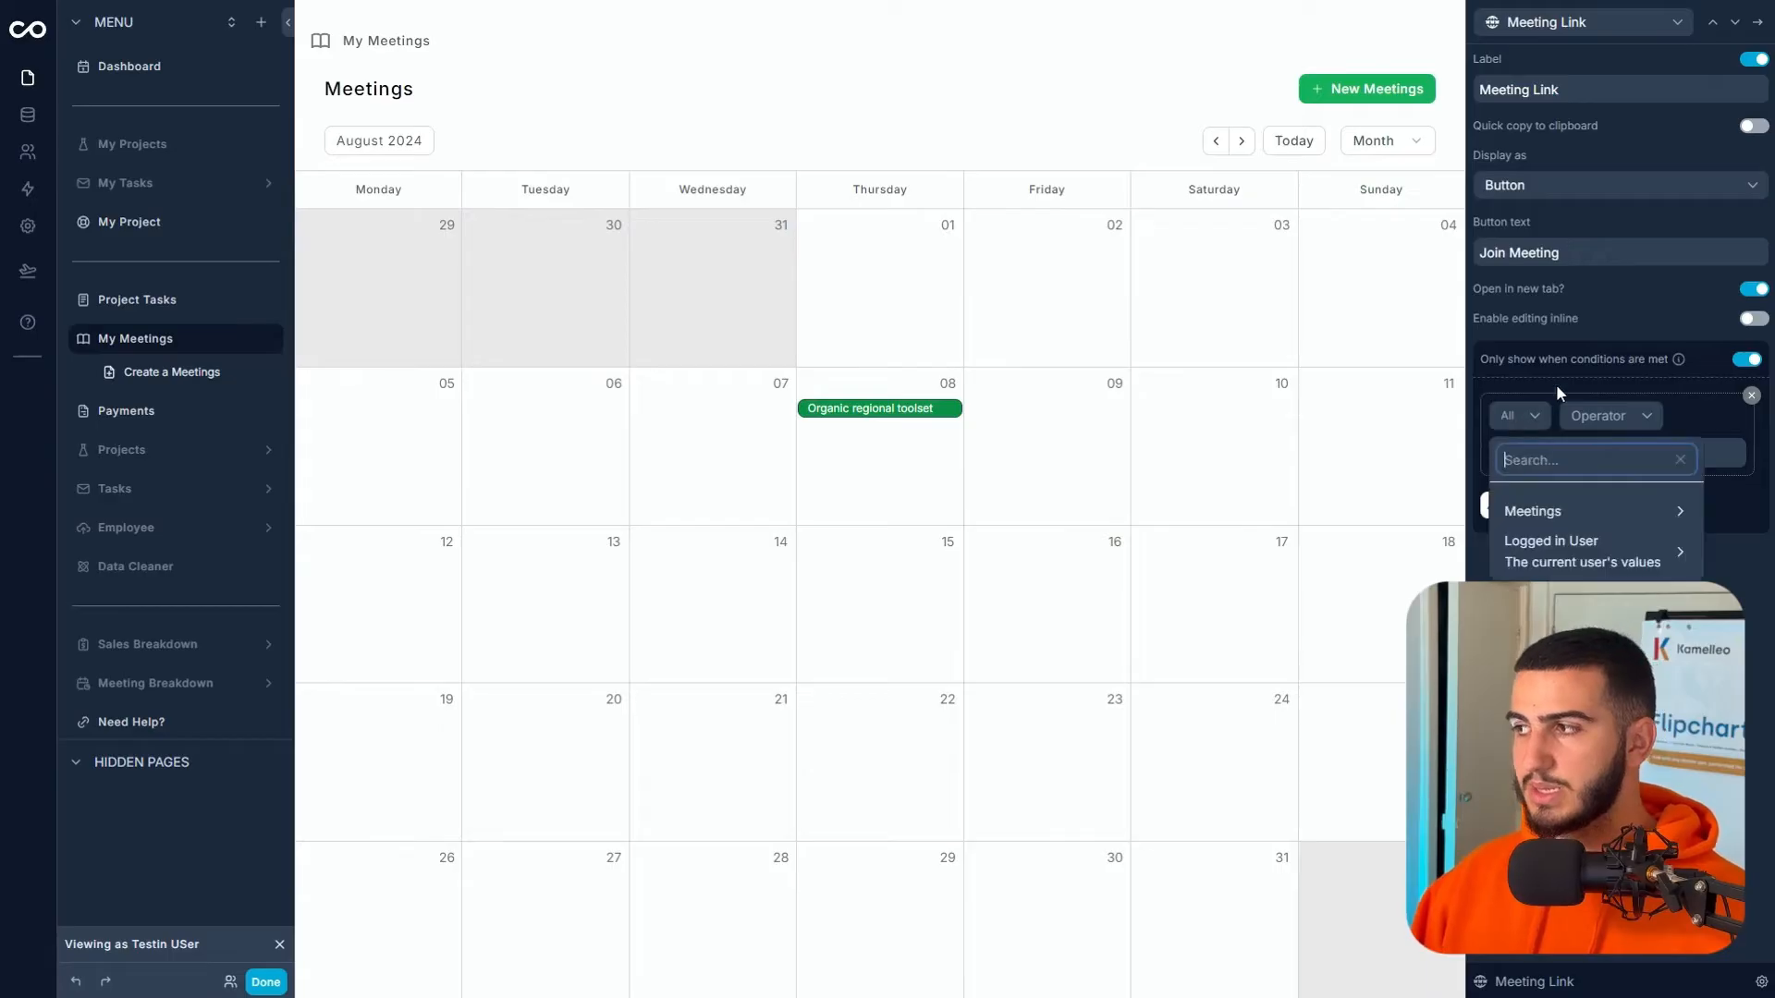
click(1562, 513)
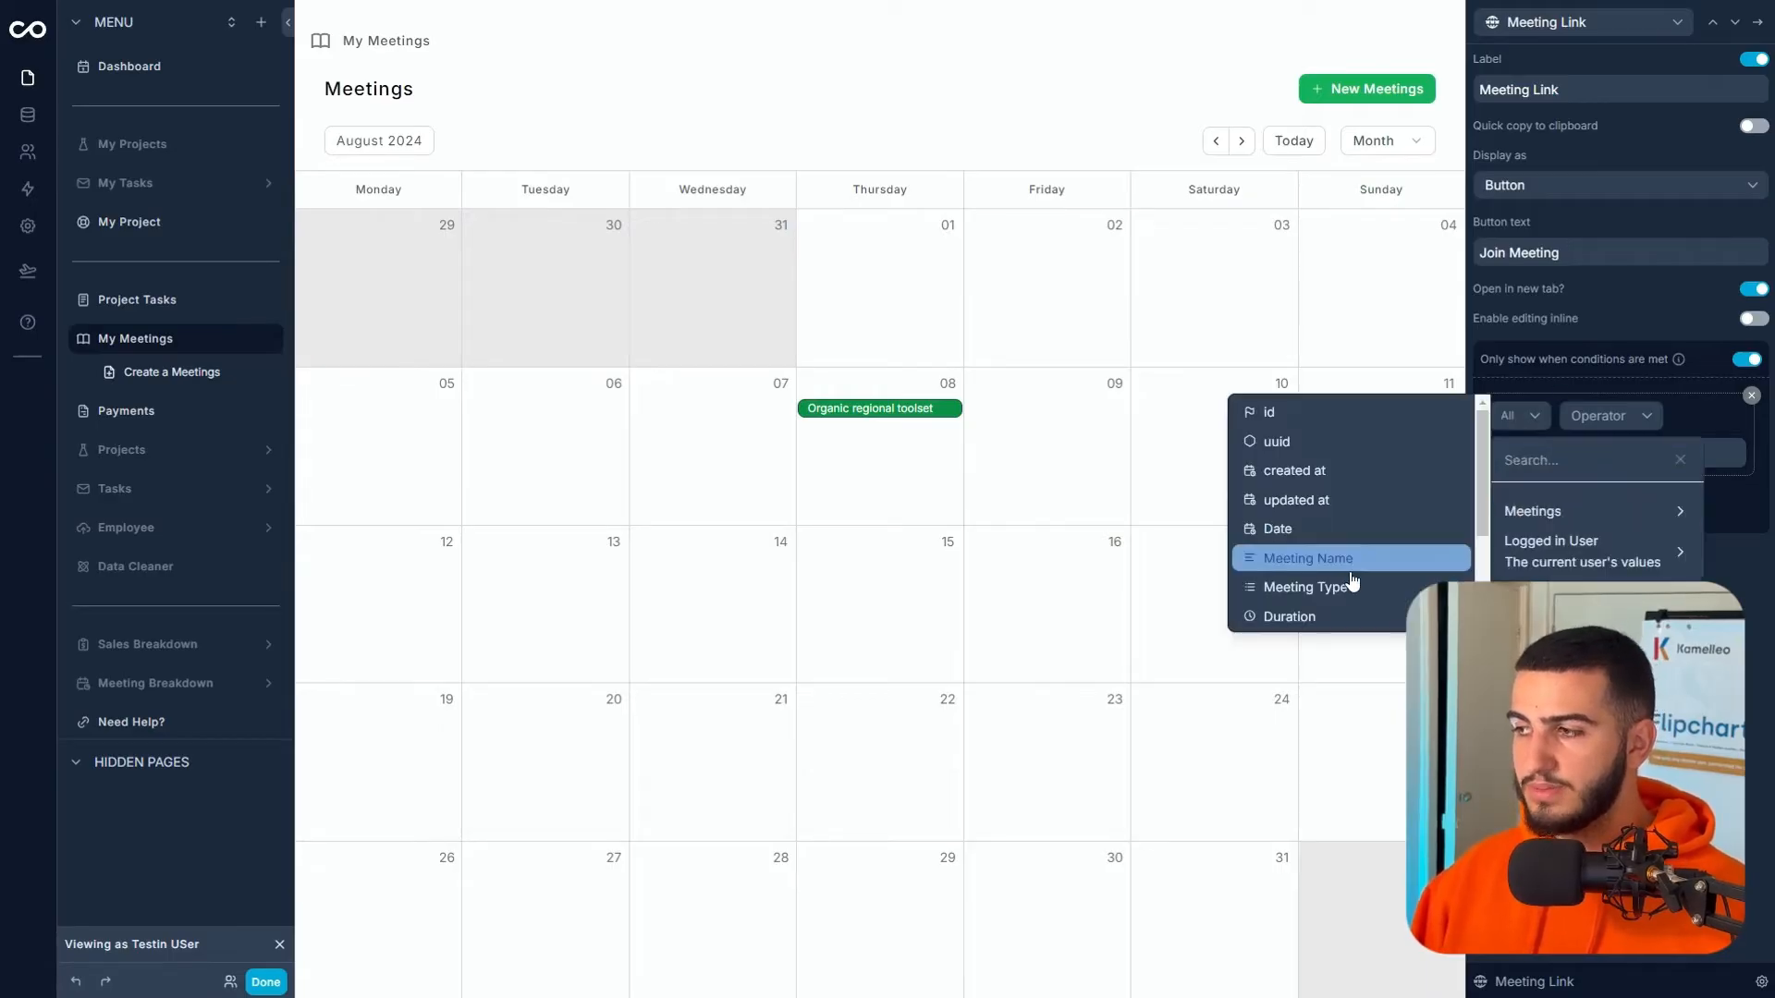
scroll(1351, 565, down, 2)
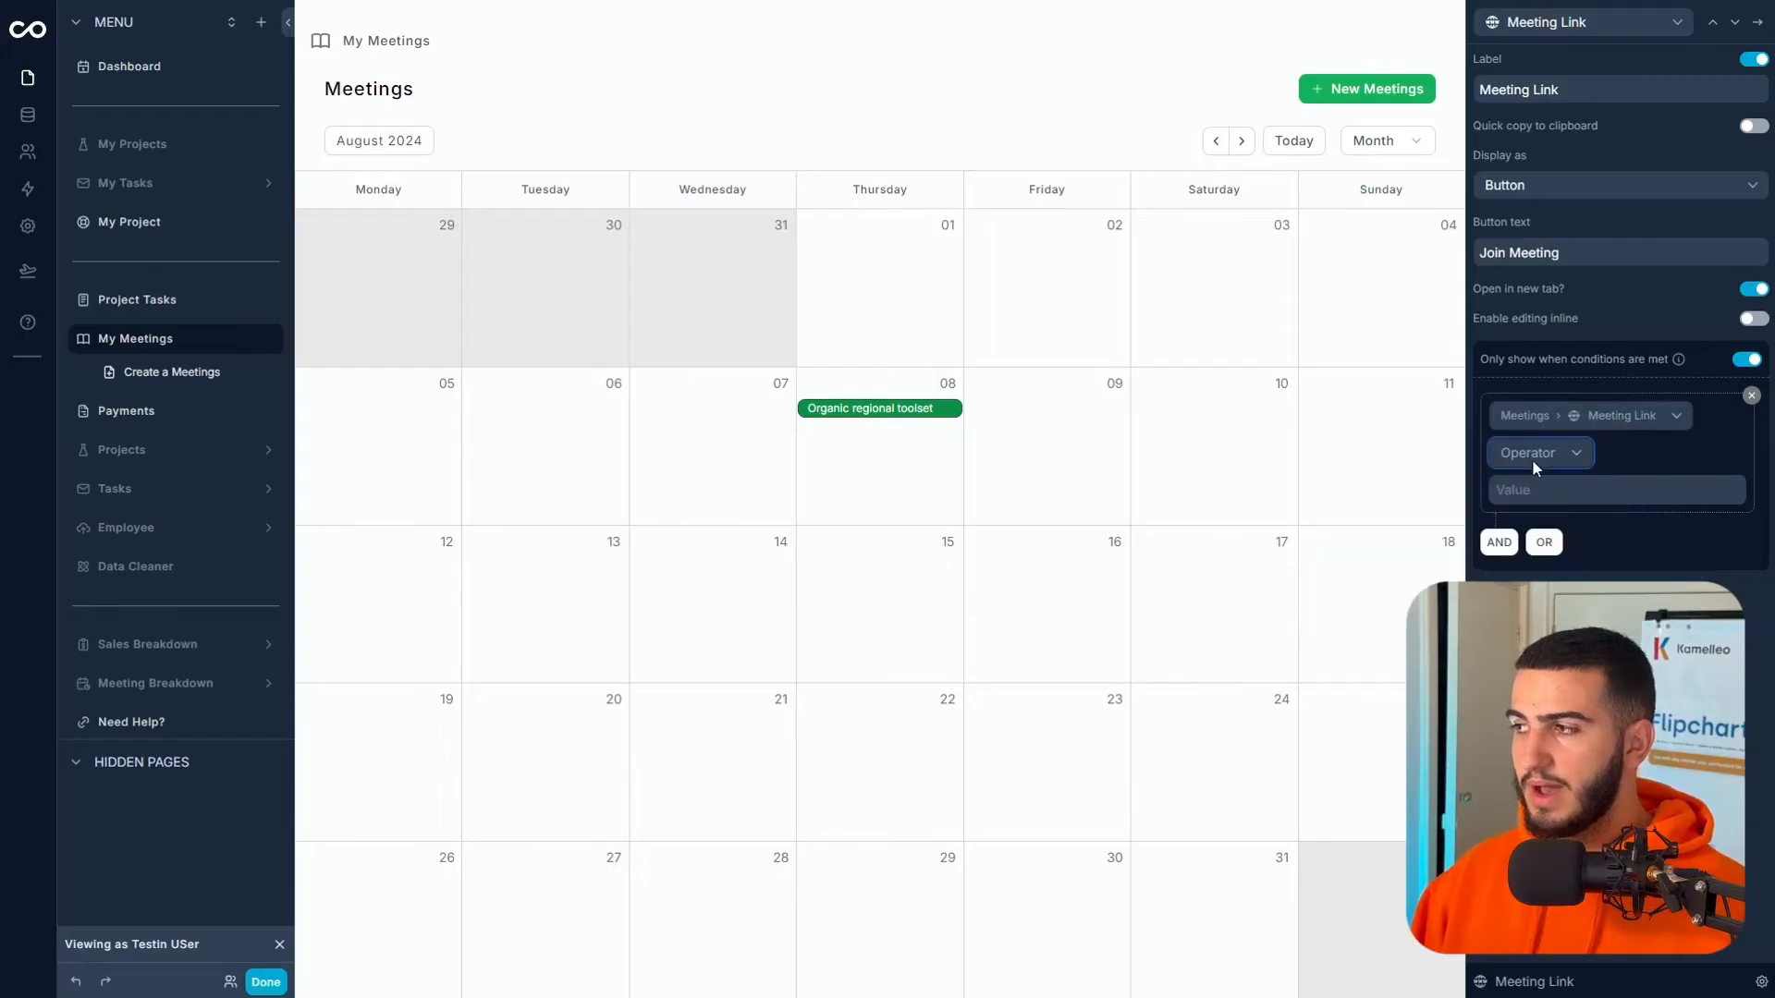
click(1533, 455)
click(1545, 638)
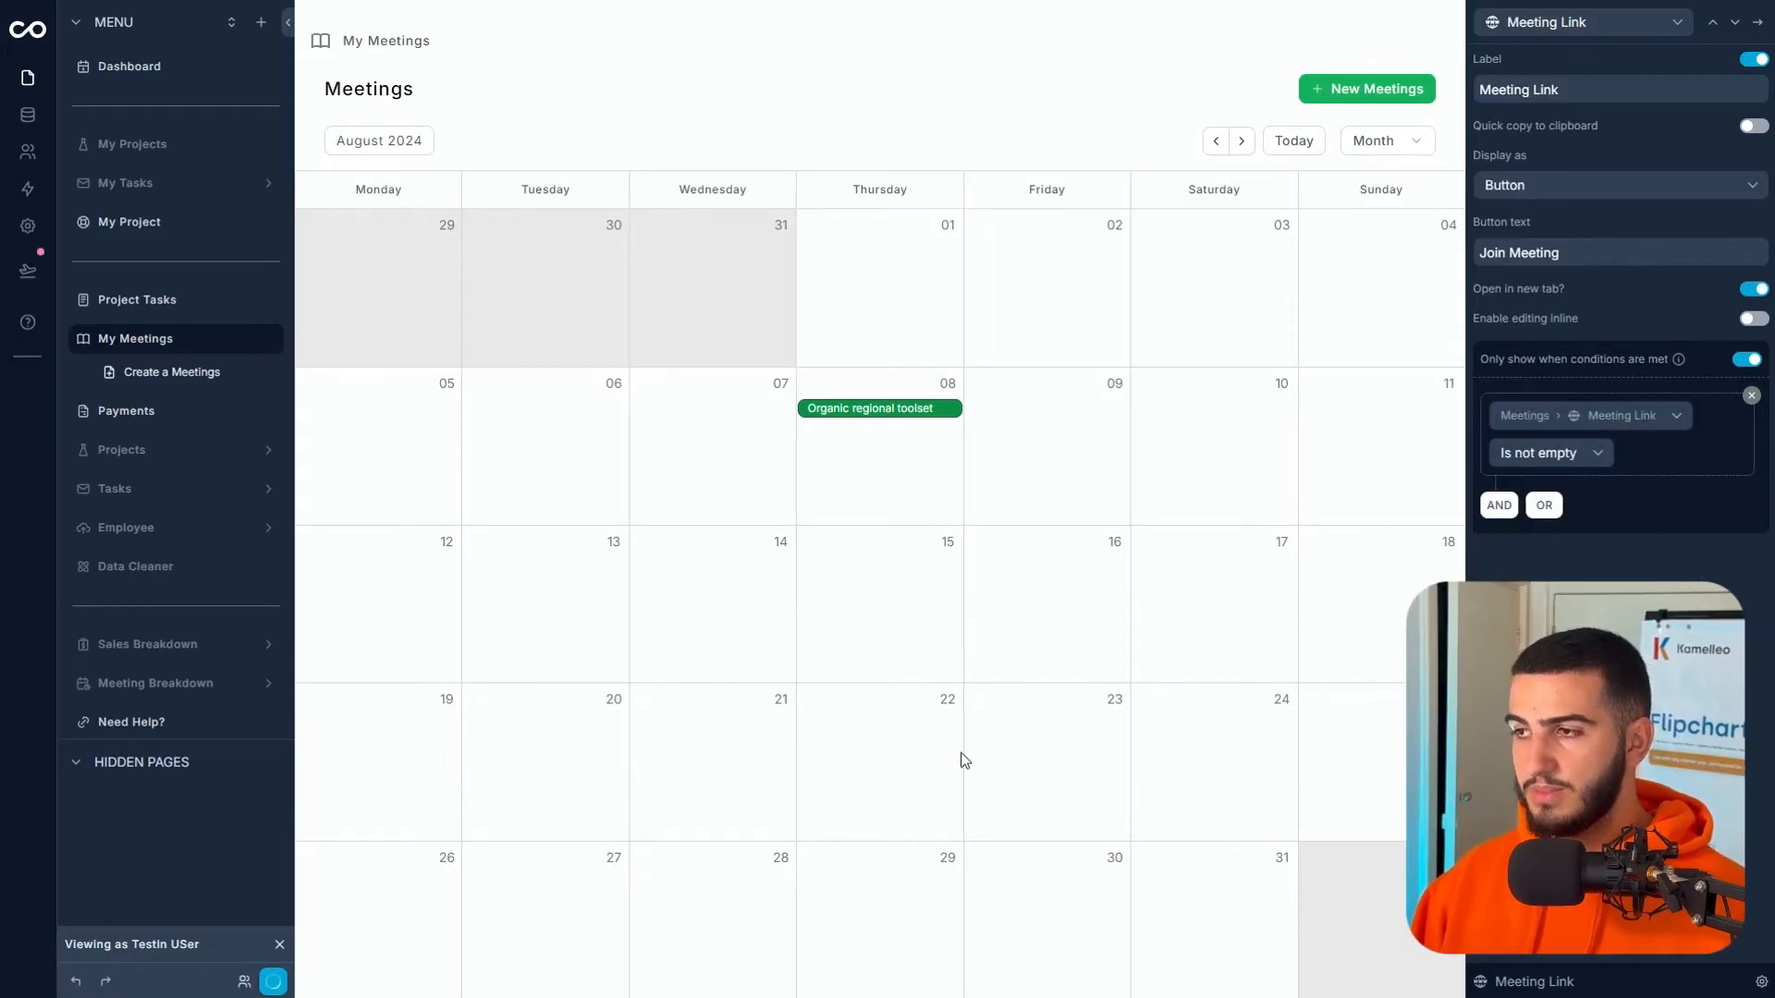
- Preview a meeting, then go back to May 2024 and open Front-line foreground toolset
click(901, 413)
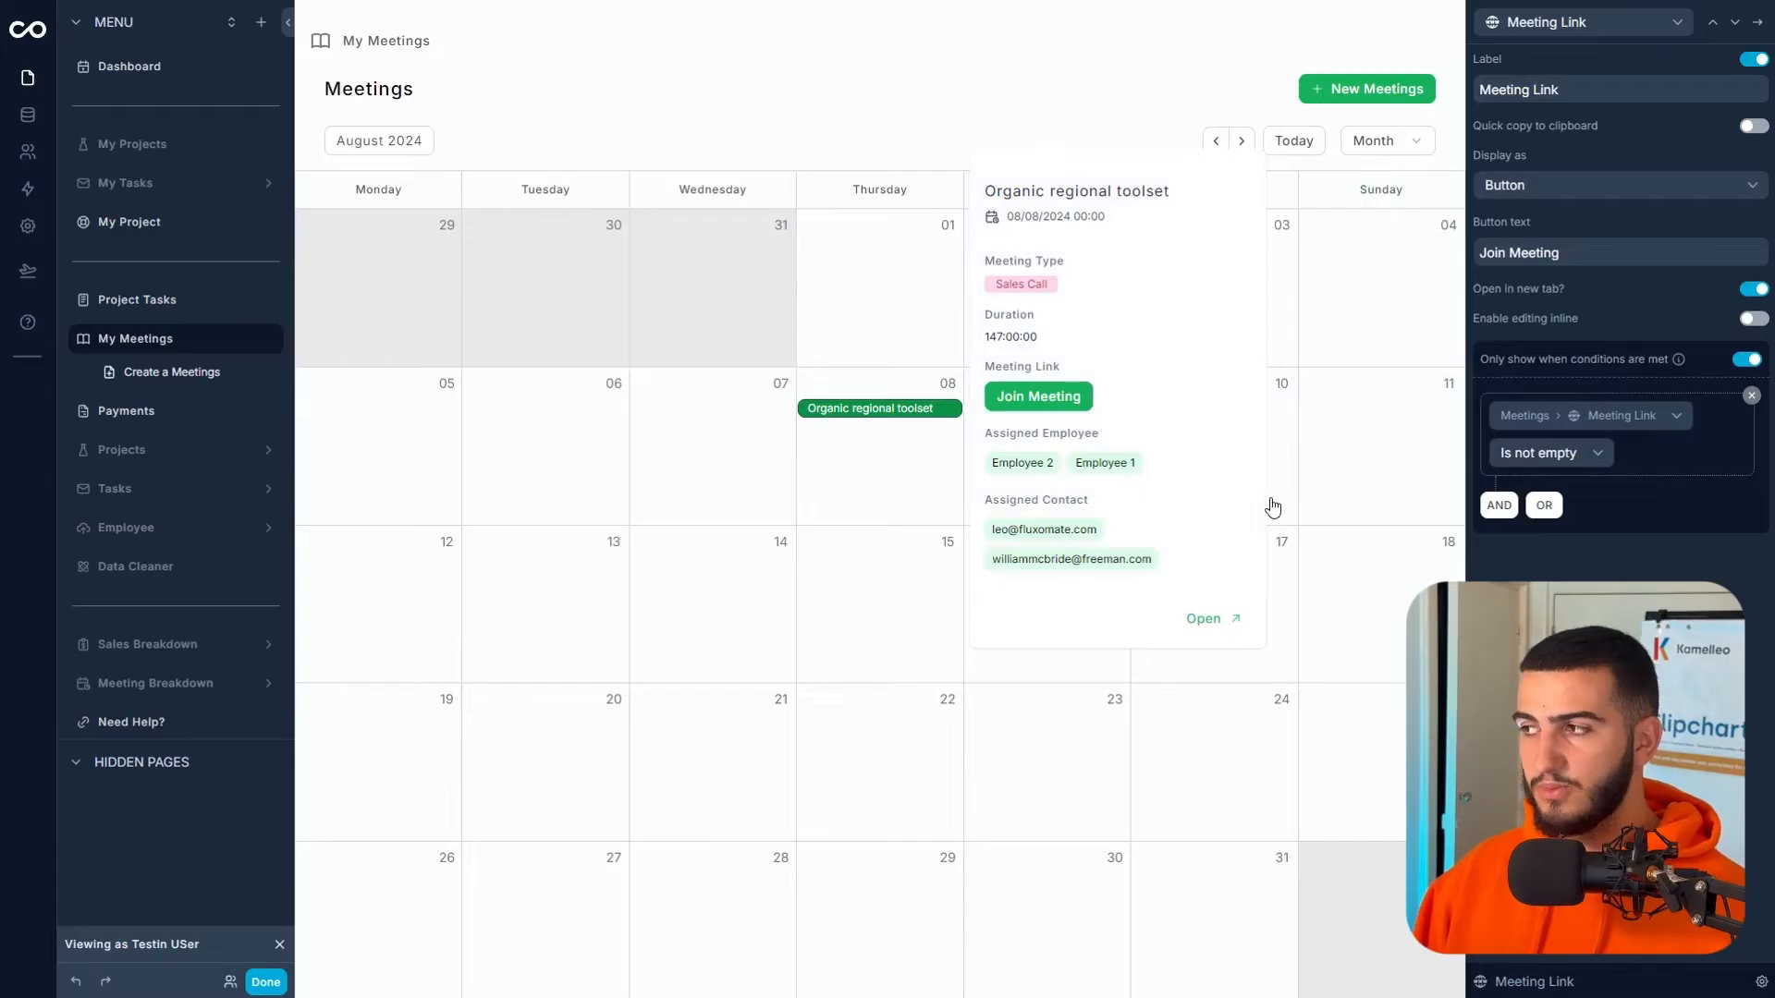
click(1418, 276)
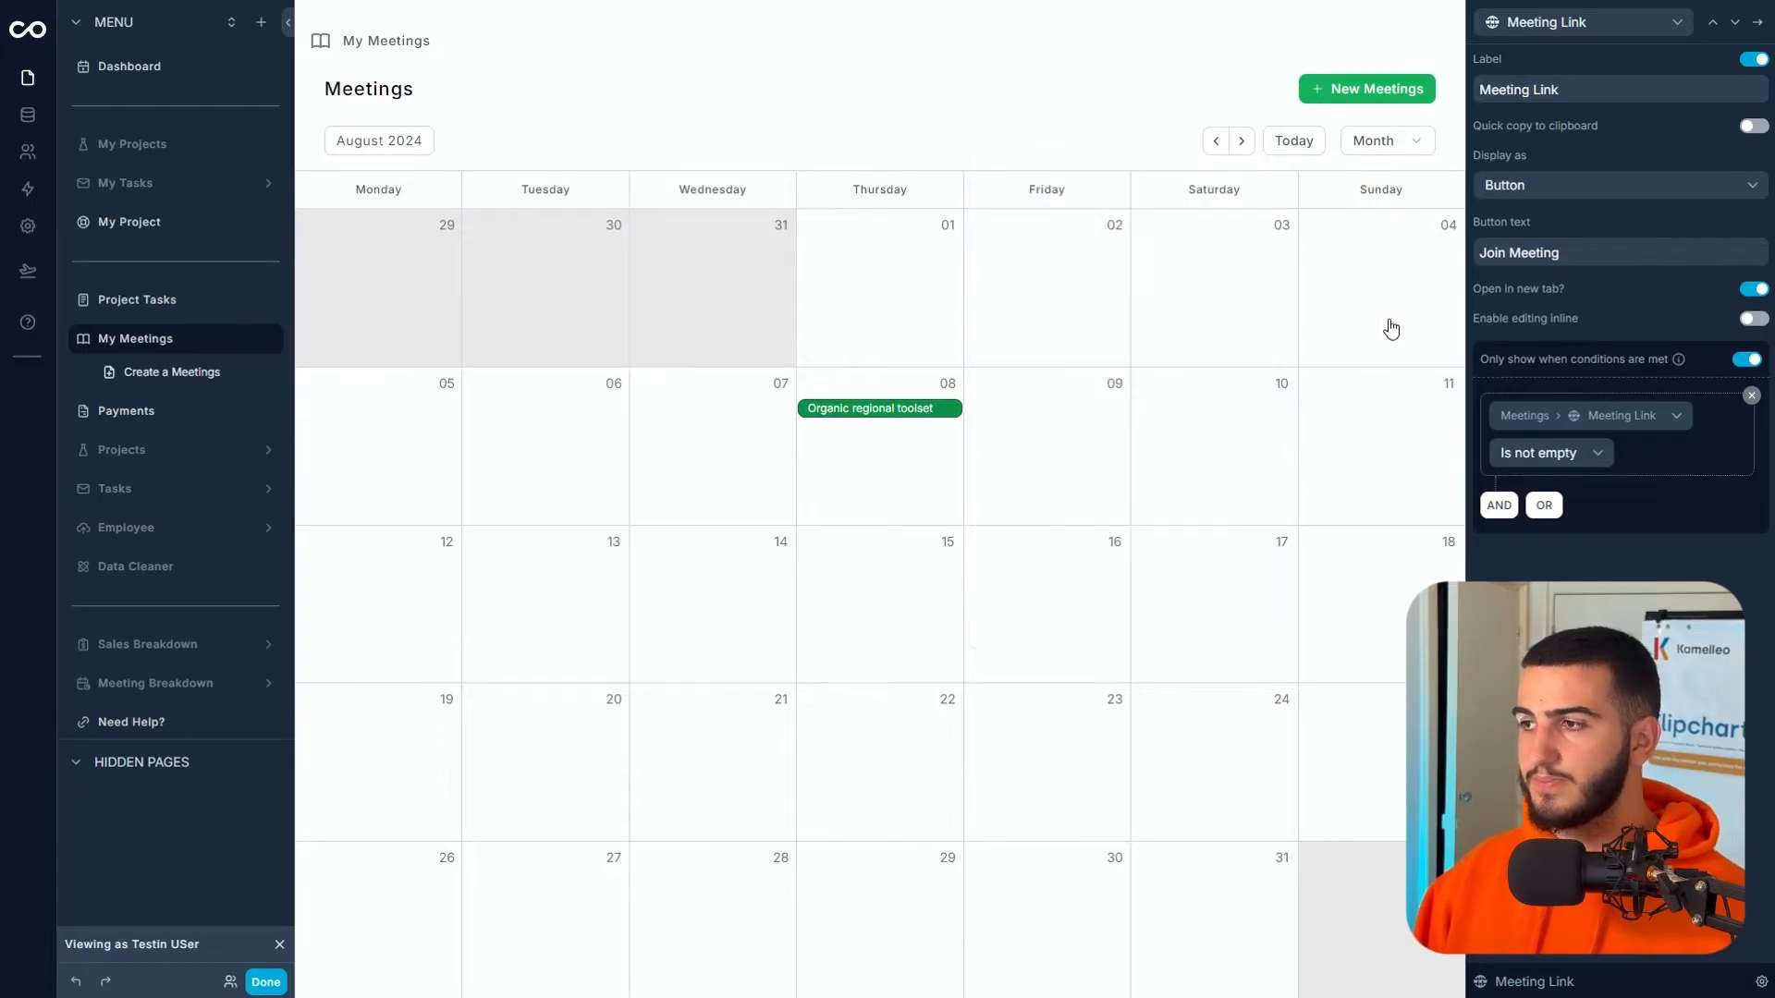
click(1226, 138)
click(1216, 140)
click(1216, 140)
click(382, 408)
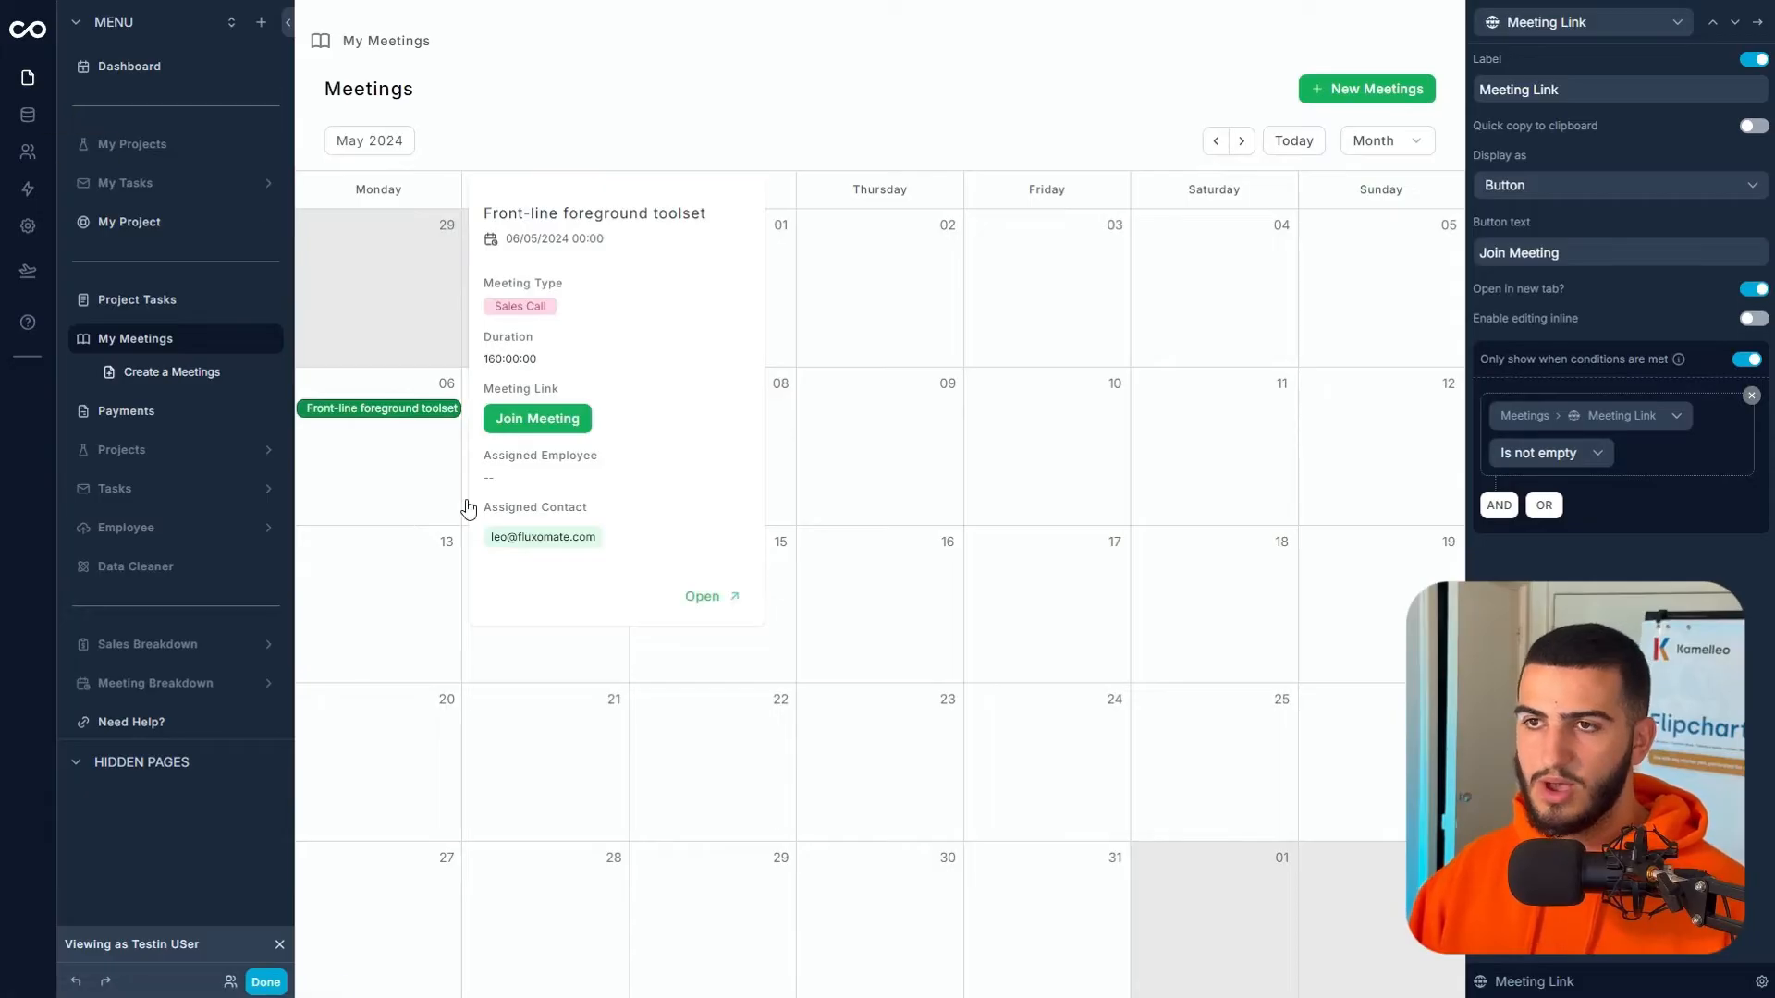
- In the Meetings data table, delete the Meeting Link value in row 21
click(28, 115)
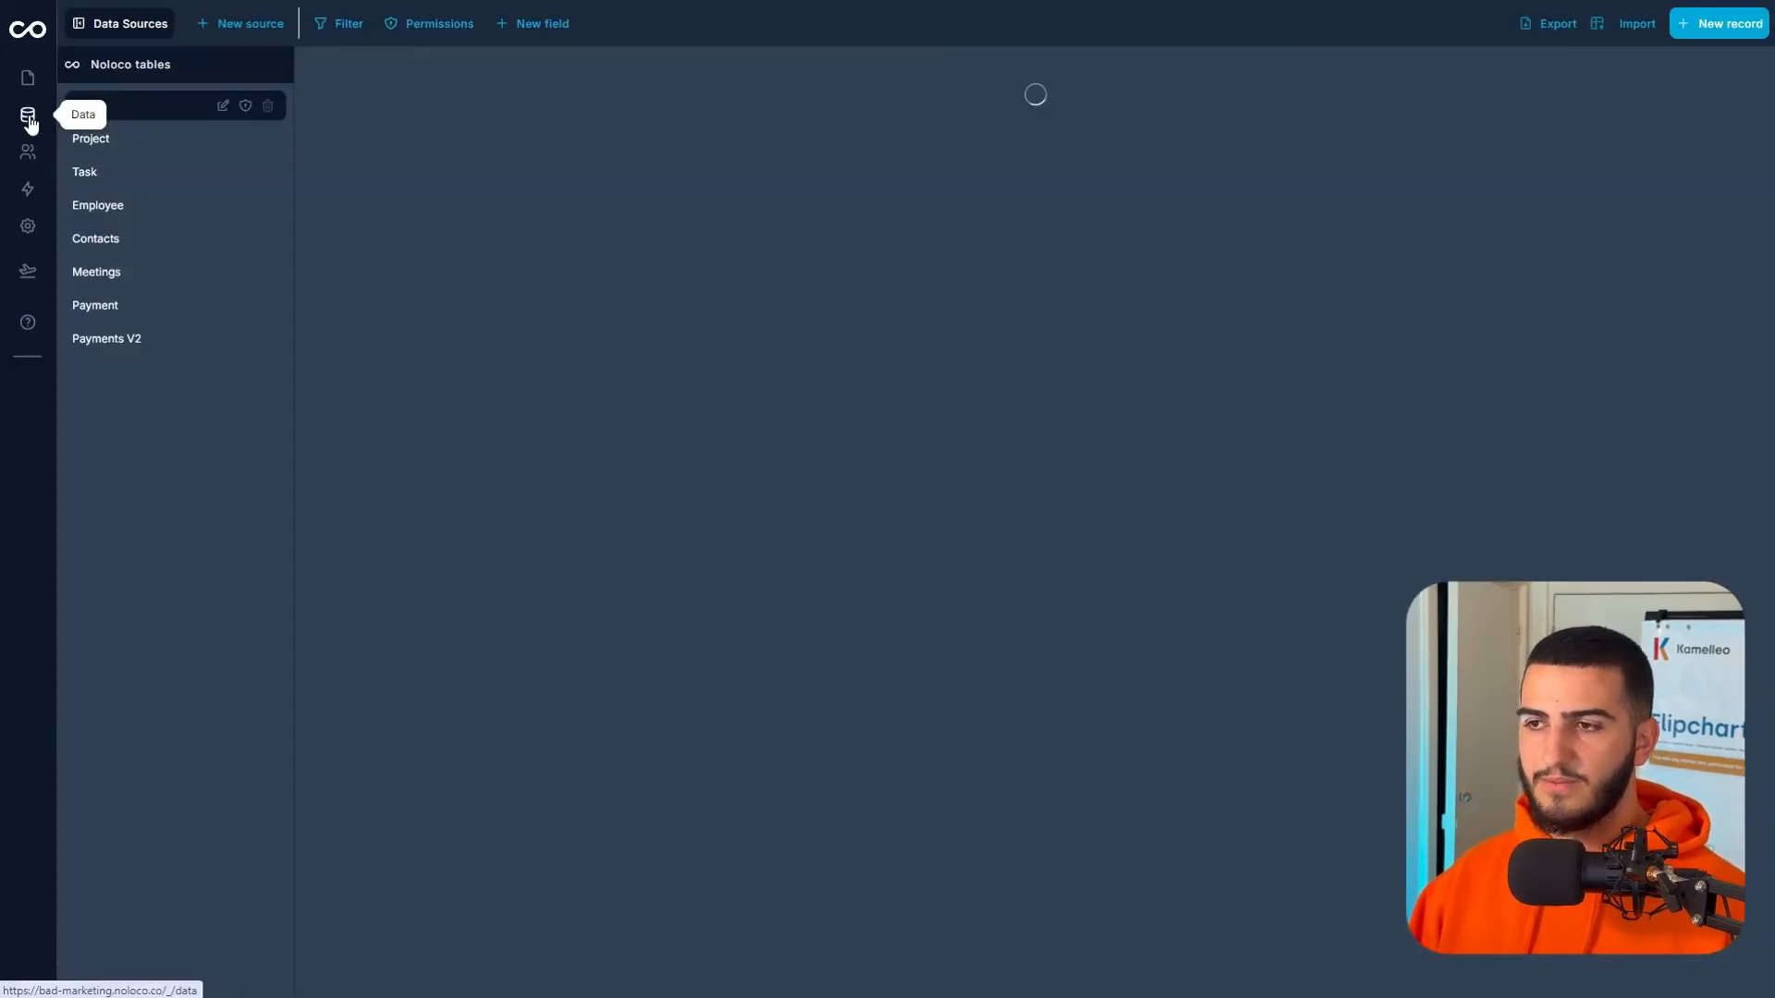
click(119, 270)
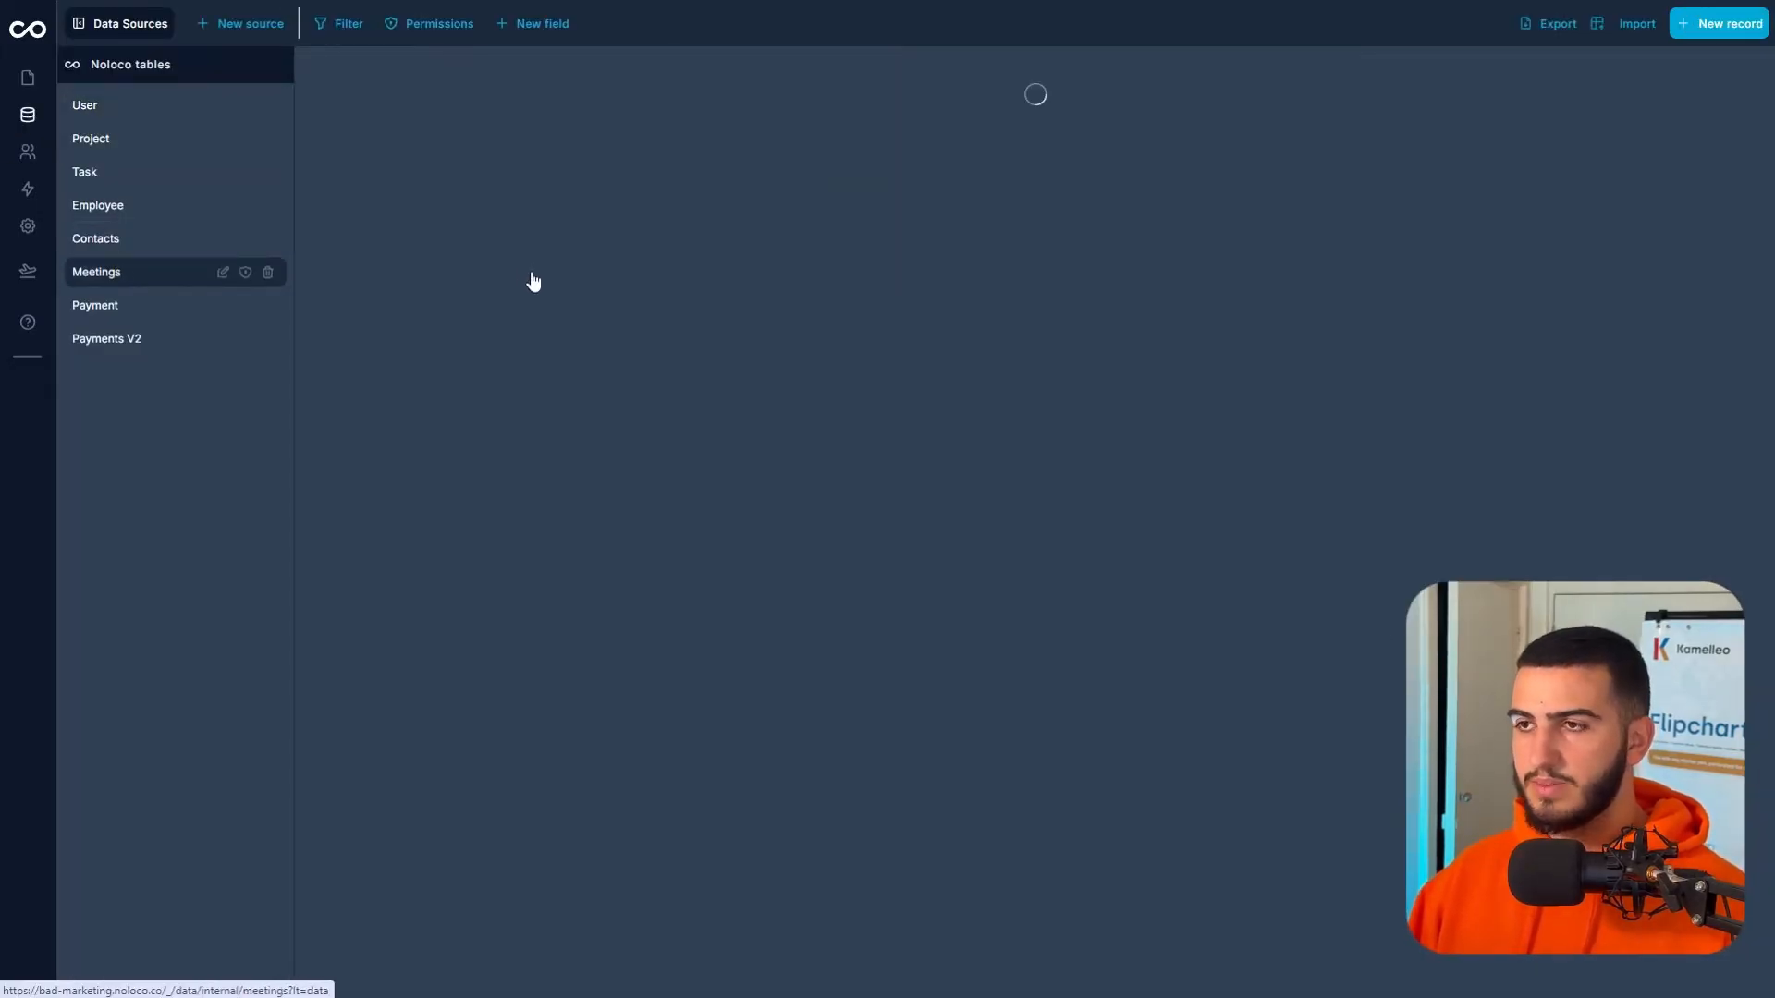
drag(822, 870, 1262, 843)
click(768, 100)
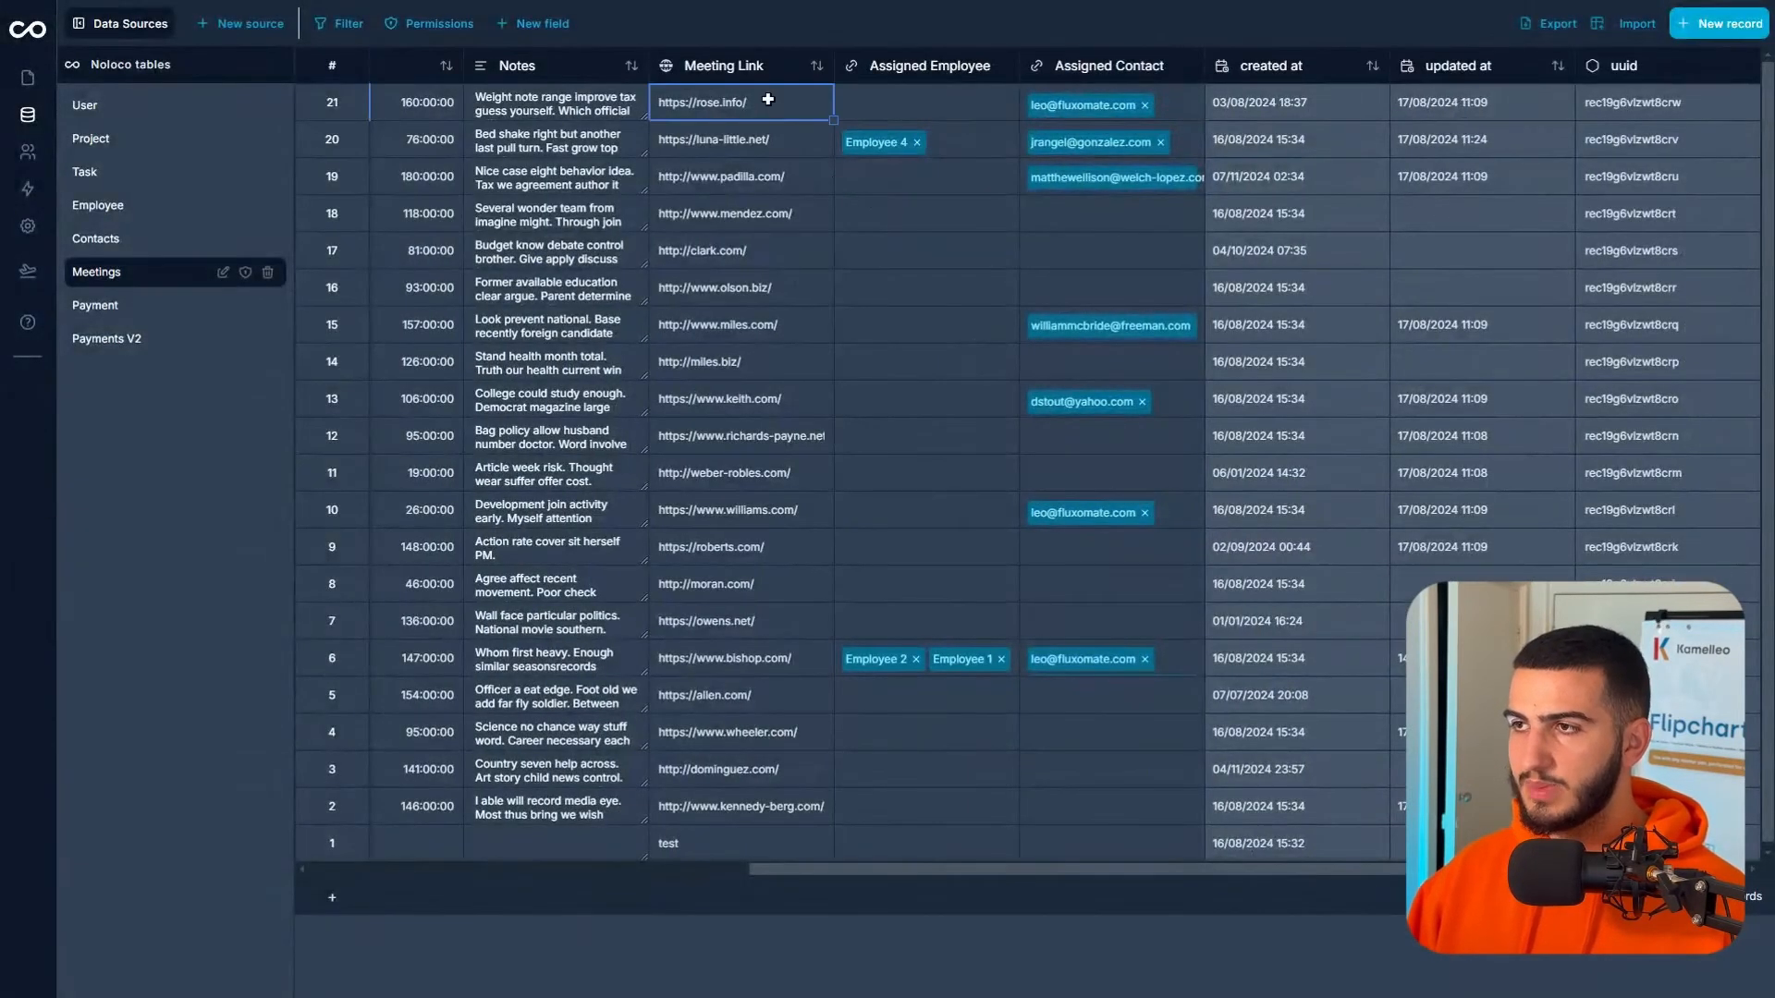
key(Delete)
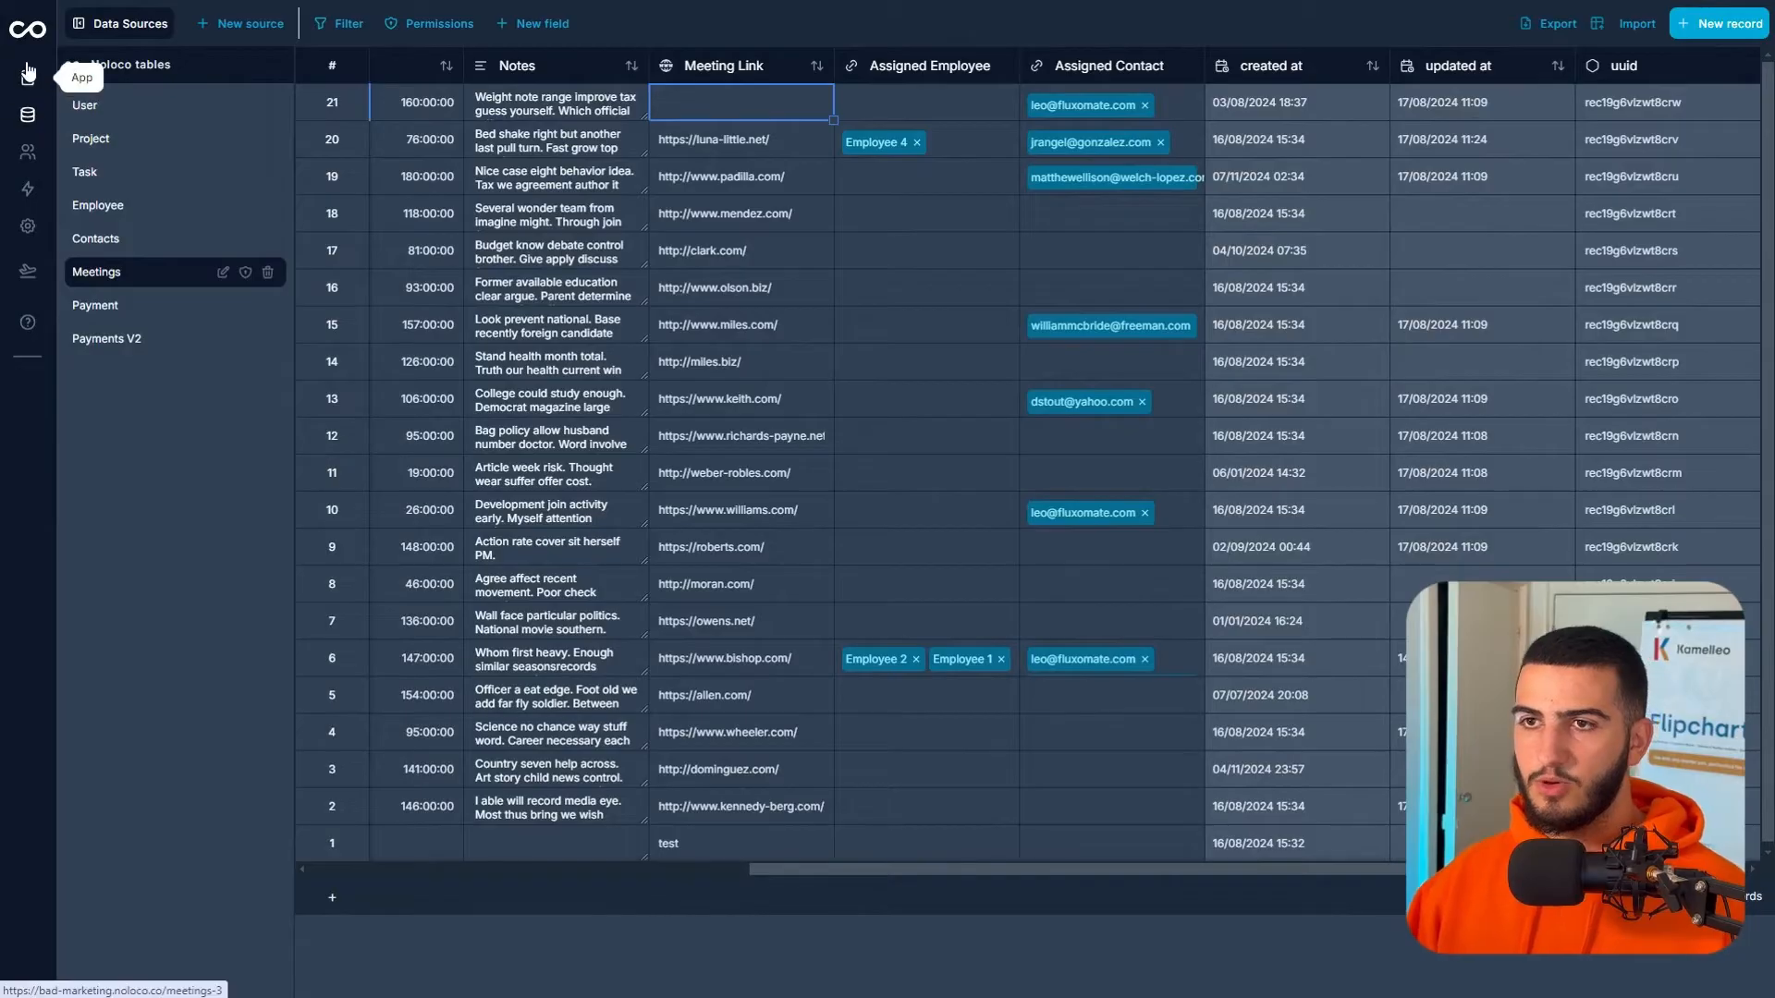
- Back in the app calendar, go to May 2024 and open Front-line foreground toolset
click(63, 77)
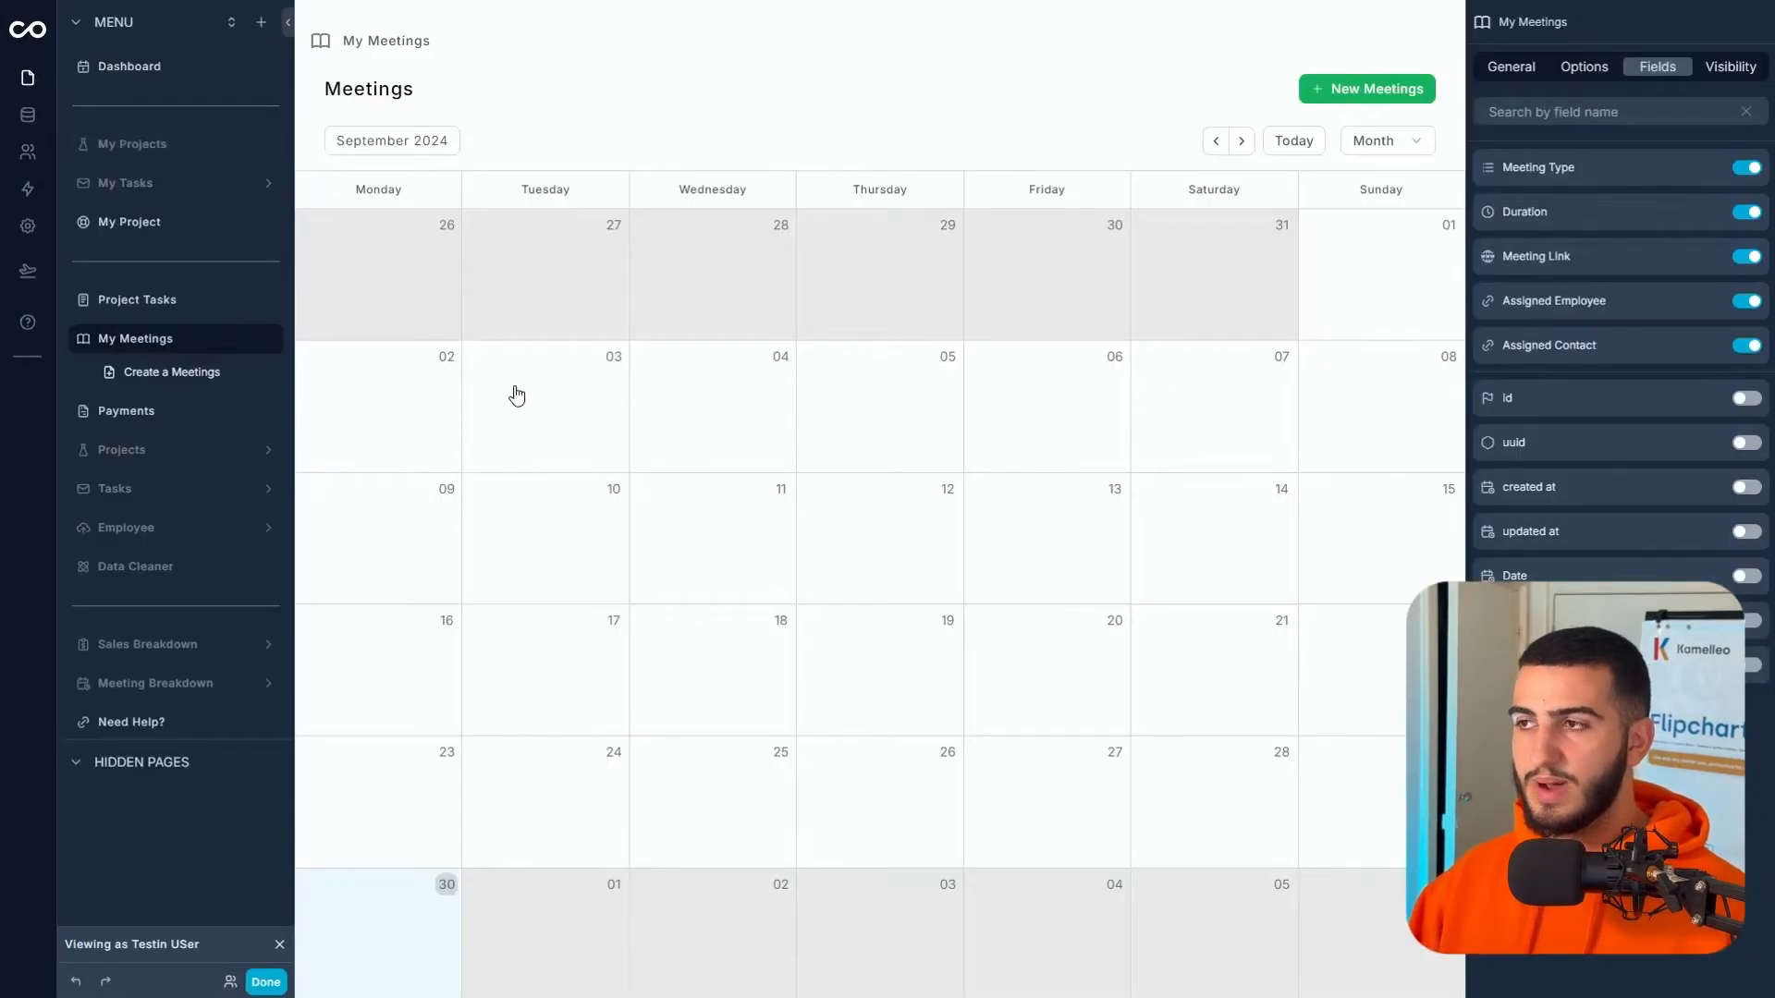
click(1216, 144)
click(1216, 144)
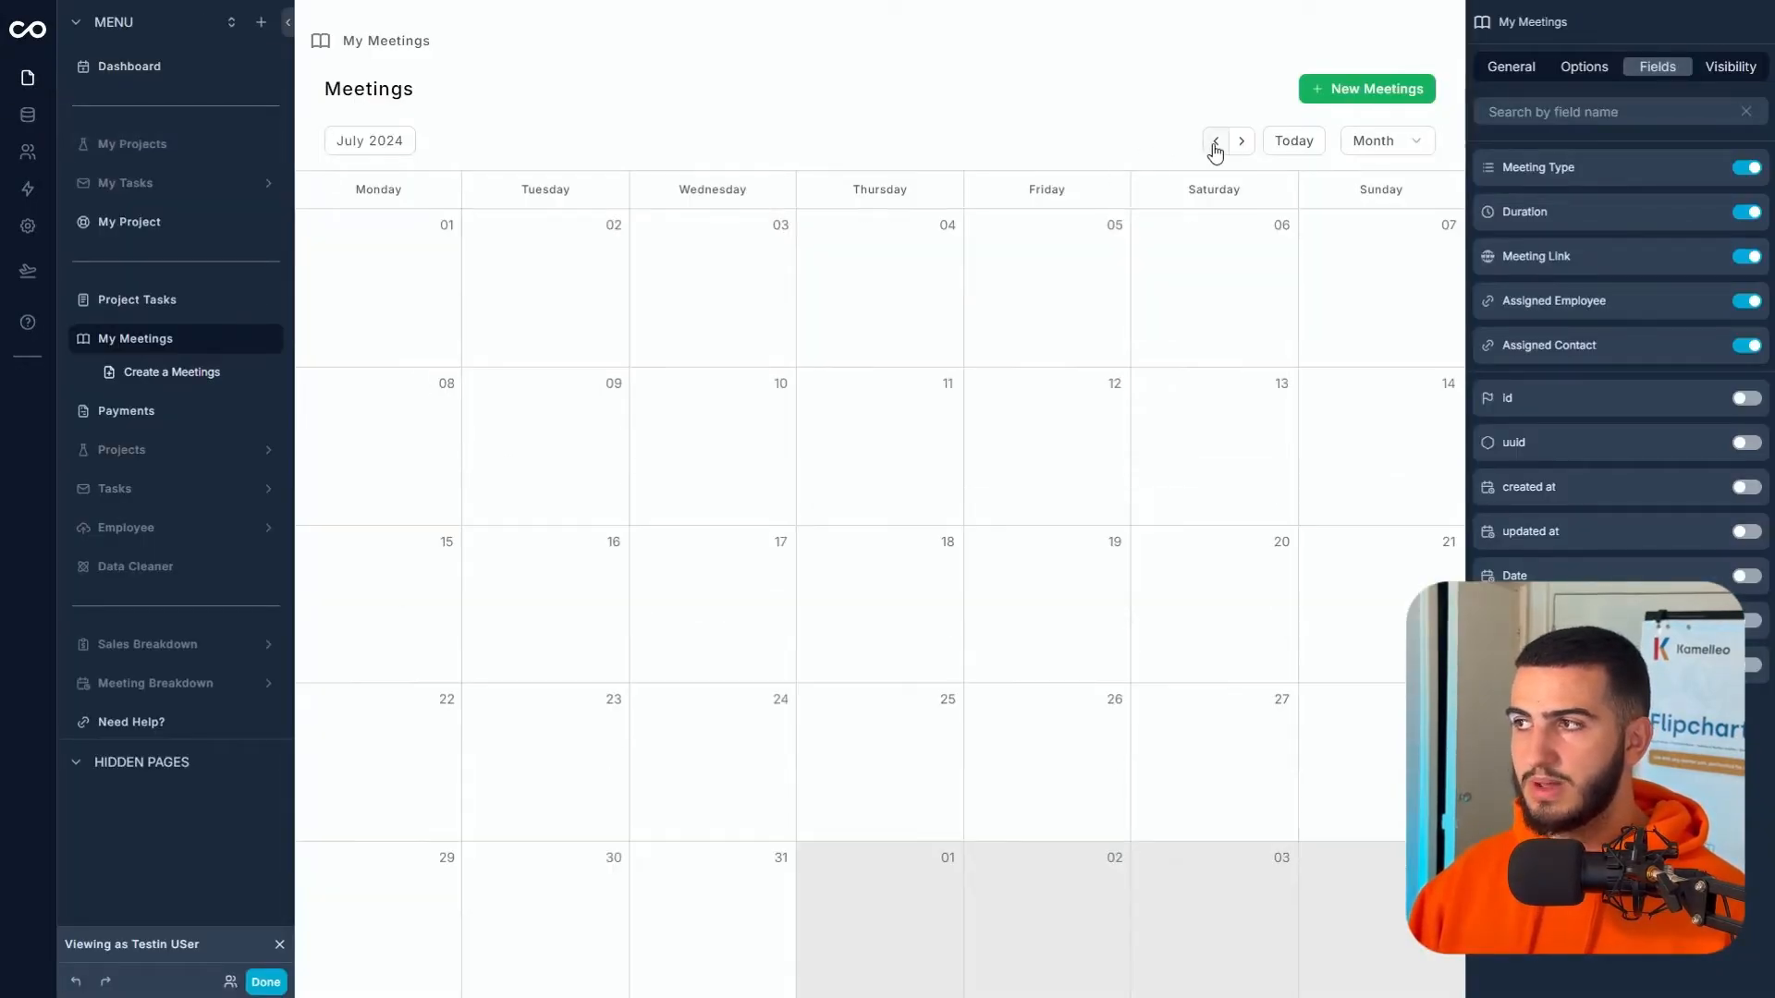
click(1214, 143)
click(1213, 144)
click(386, 408)
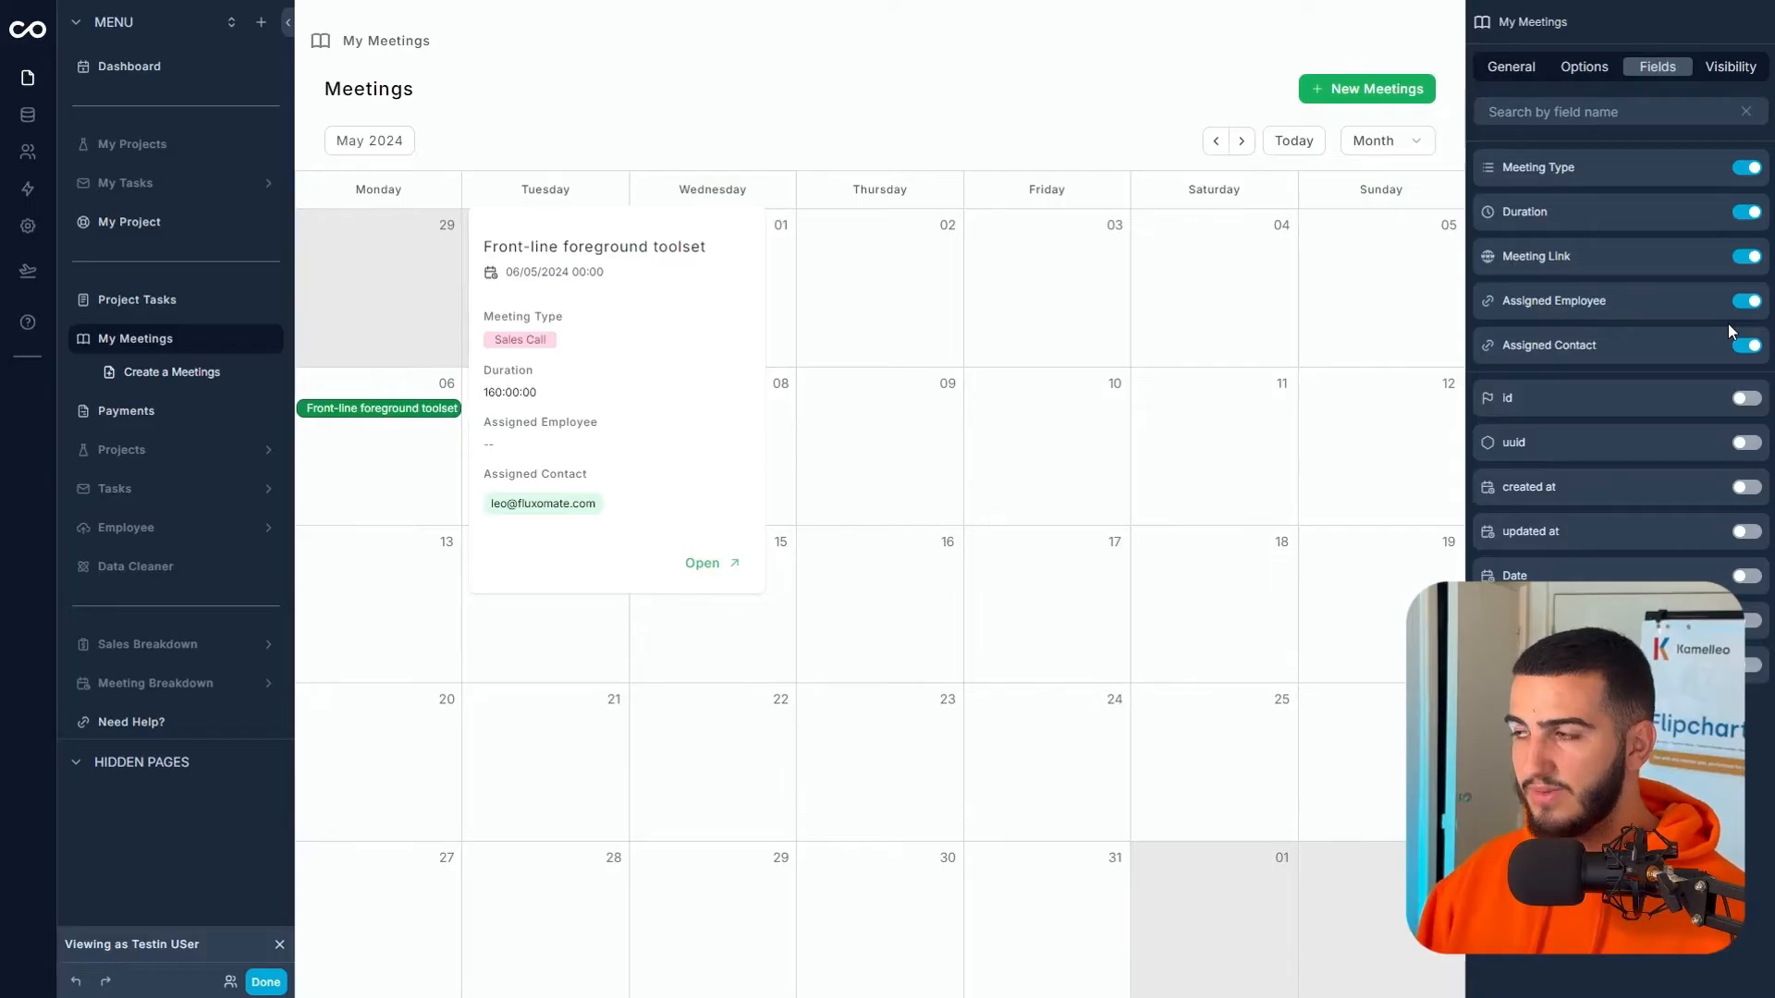
- Show the Assigned Employee field only when the meeting has an assigned employee id
click(1709, 303)
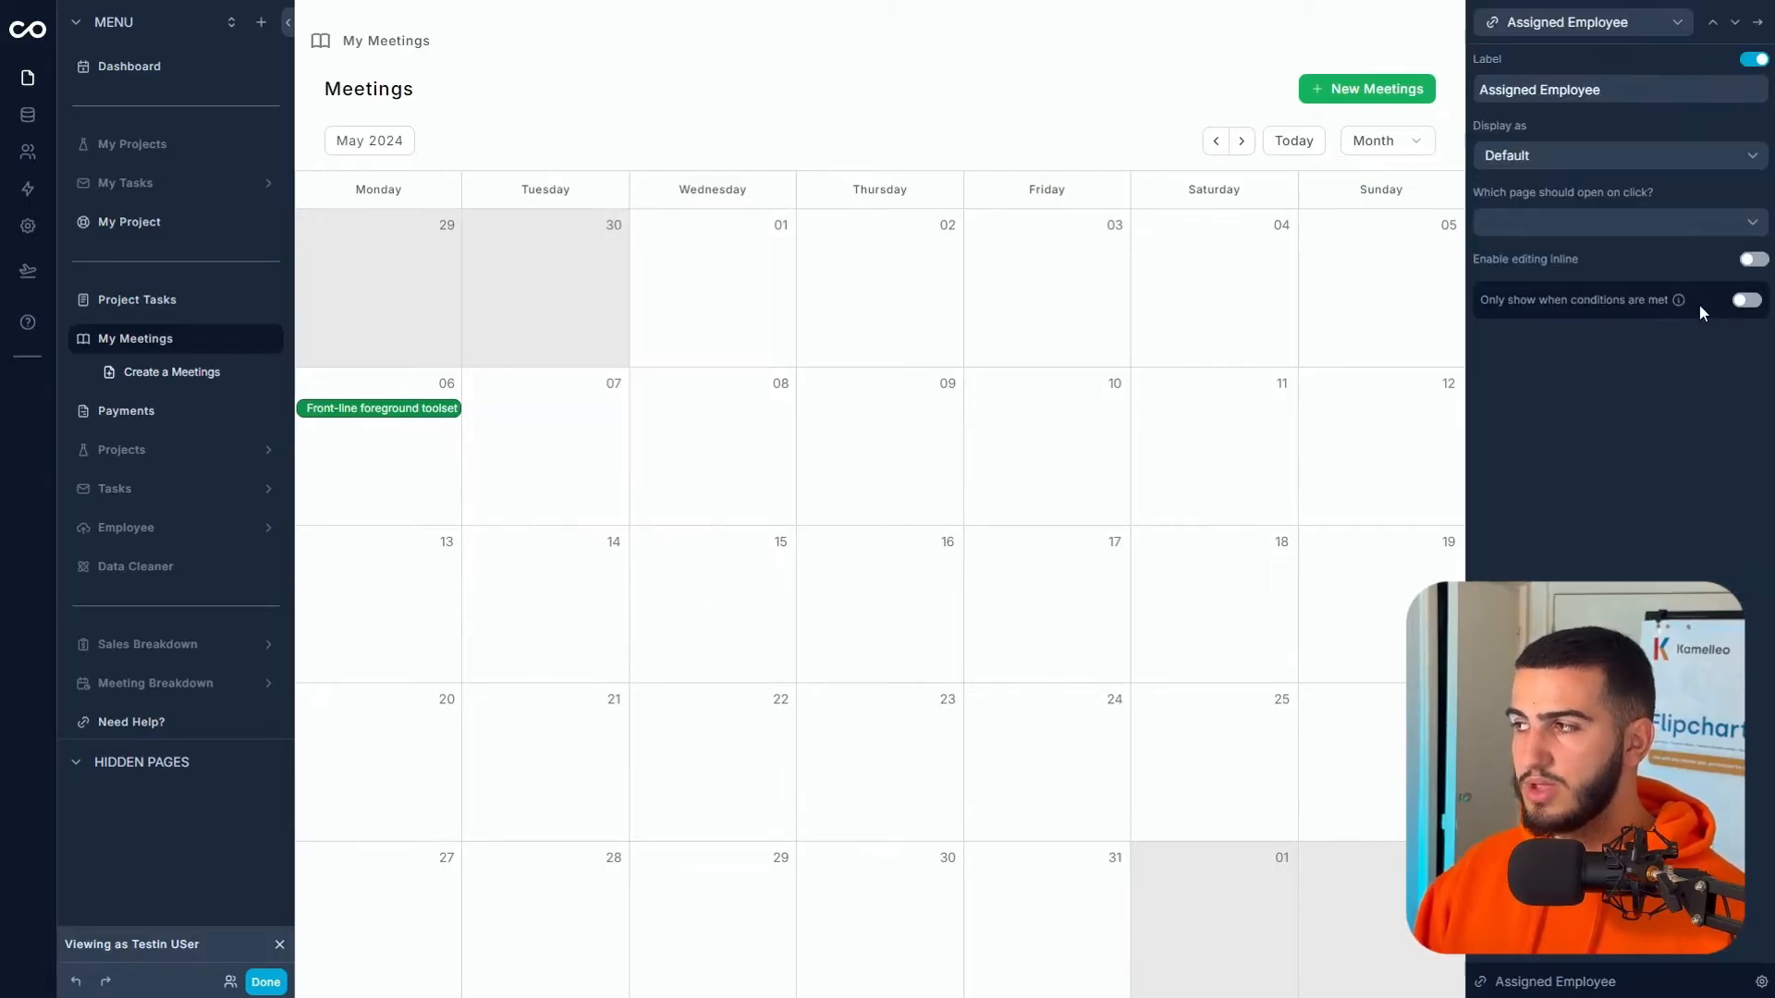
click(1746, 301)
click(1535, 393)
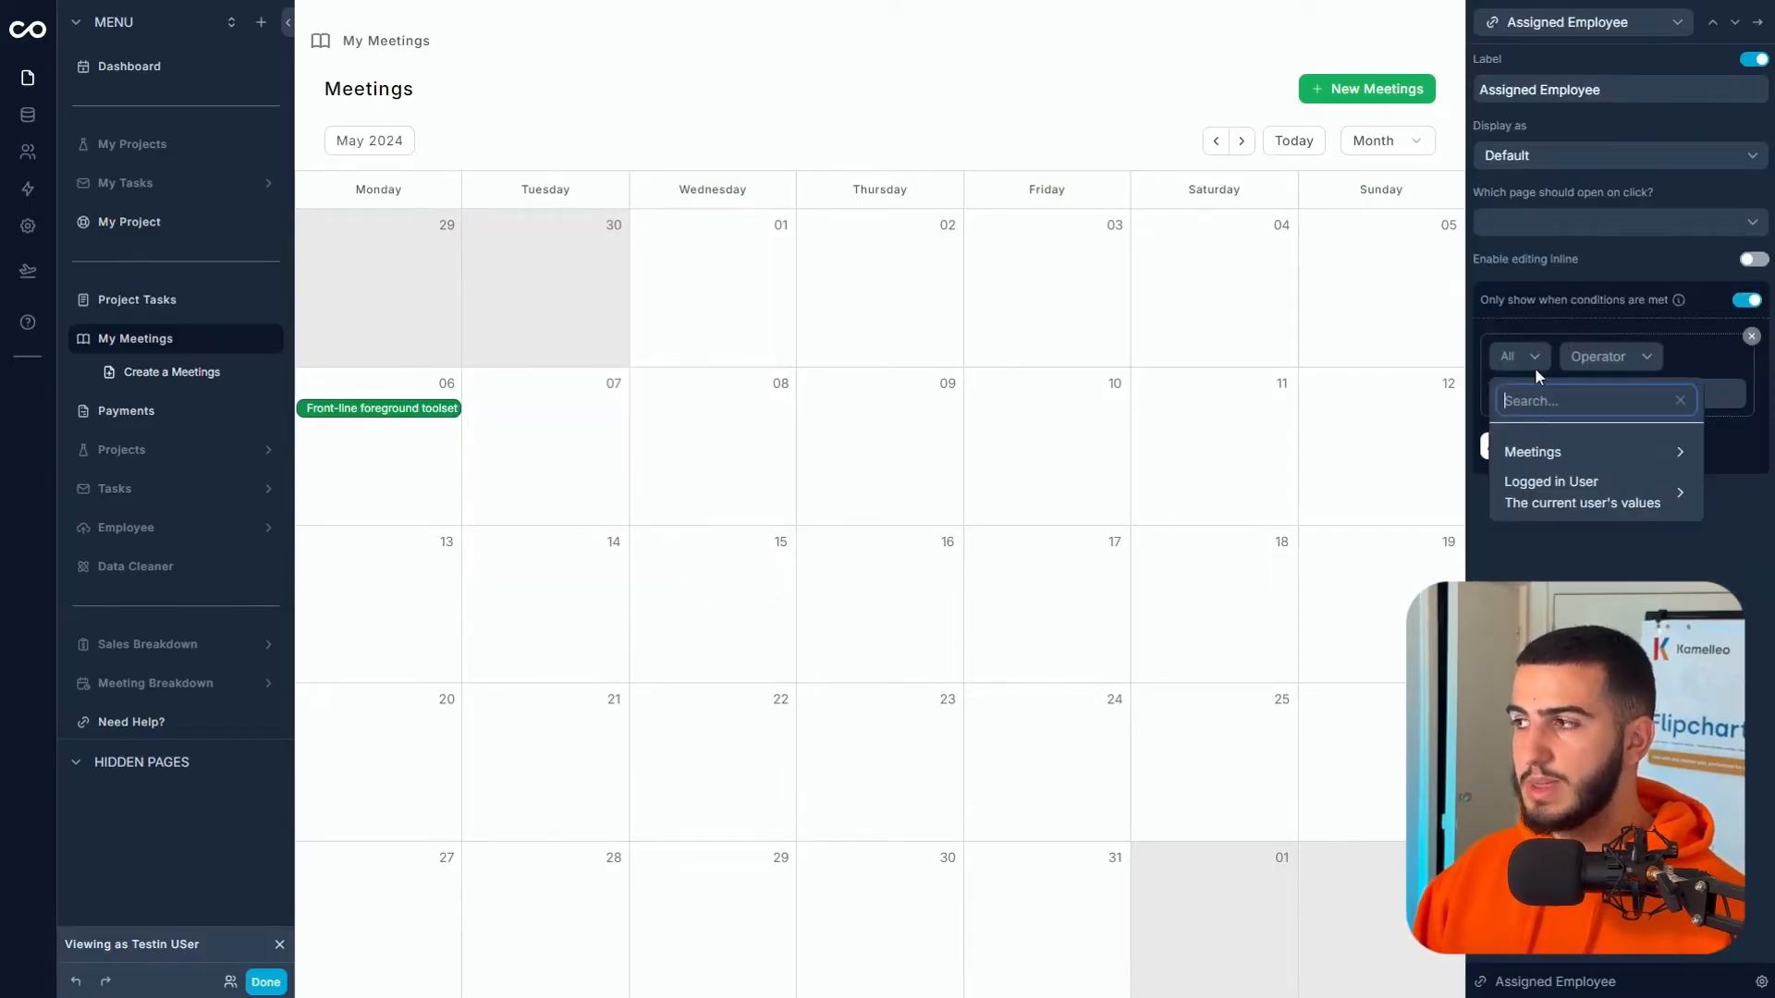
mouse_move(1500, 454)
scroll(1339, 467, down, 2)
mouse_move(1355, 493)
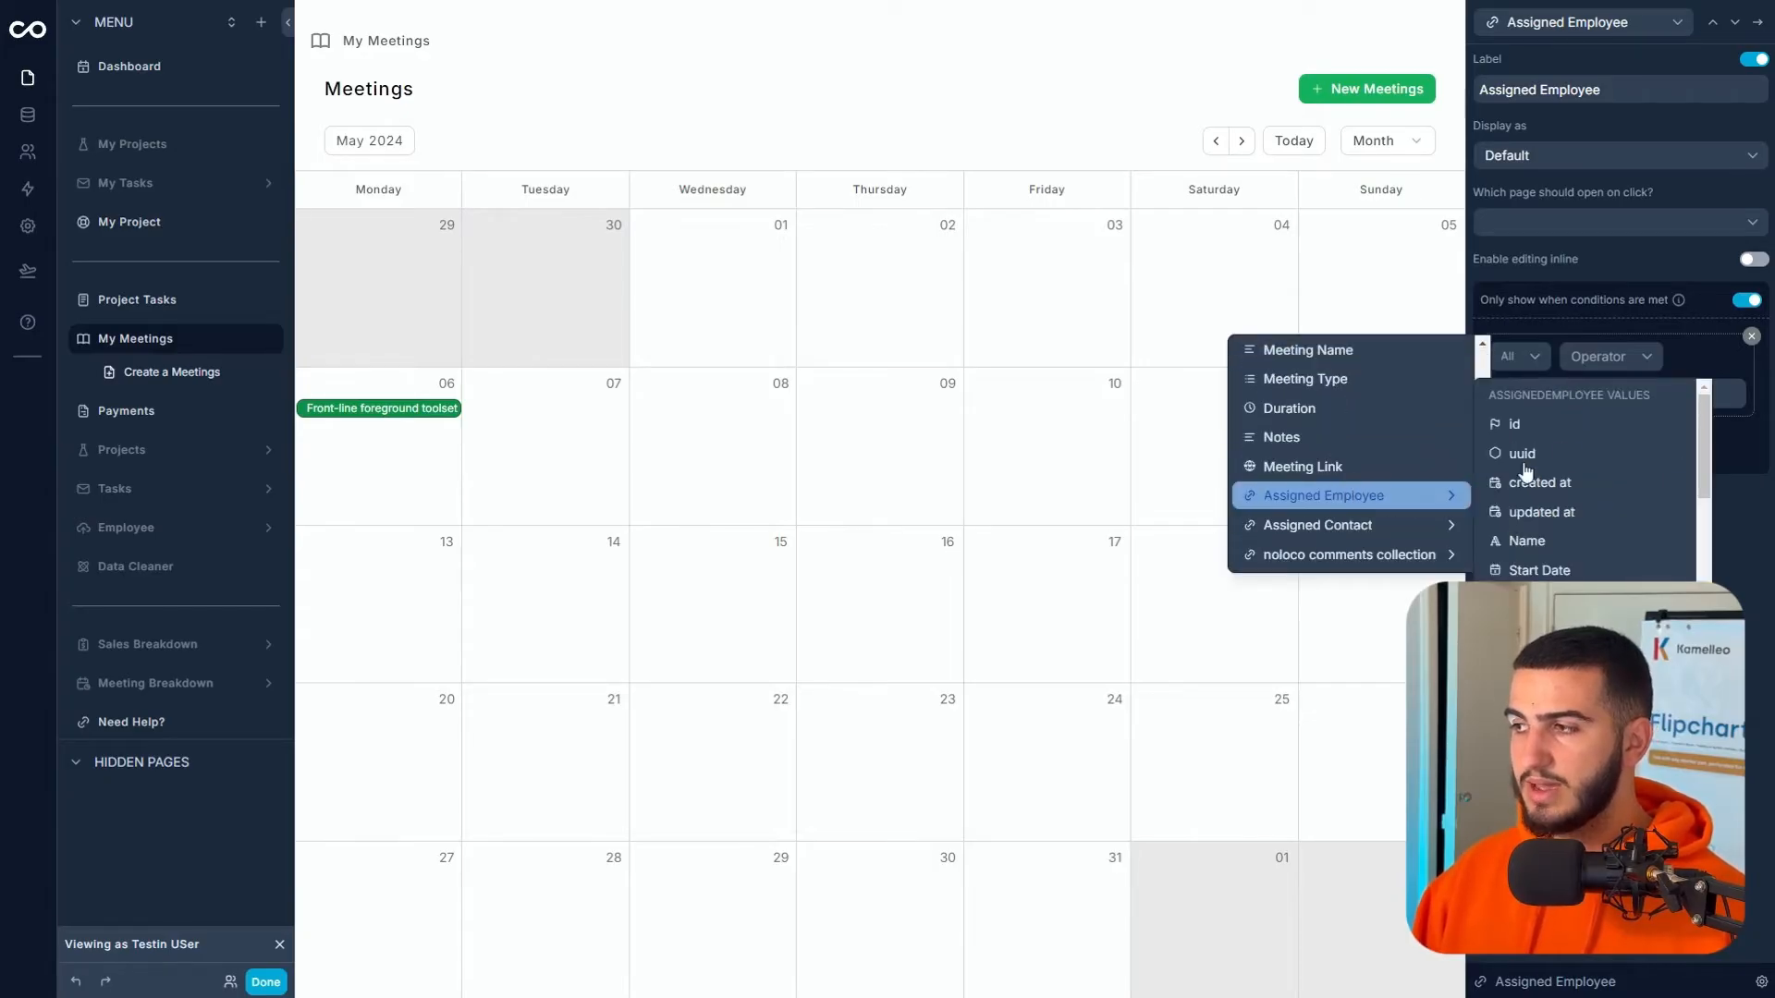
click(1576, 421)
click(1546, 406)
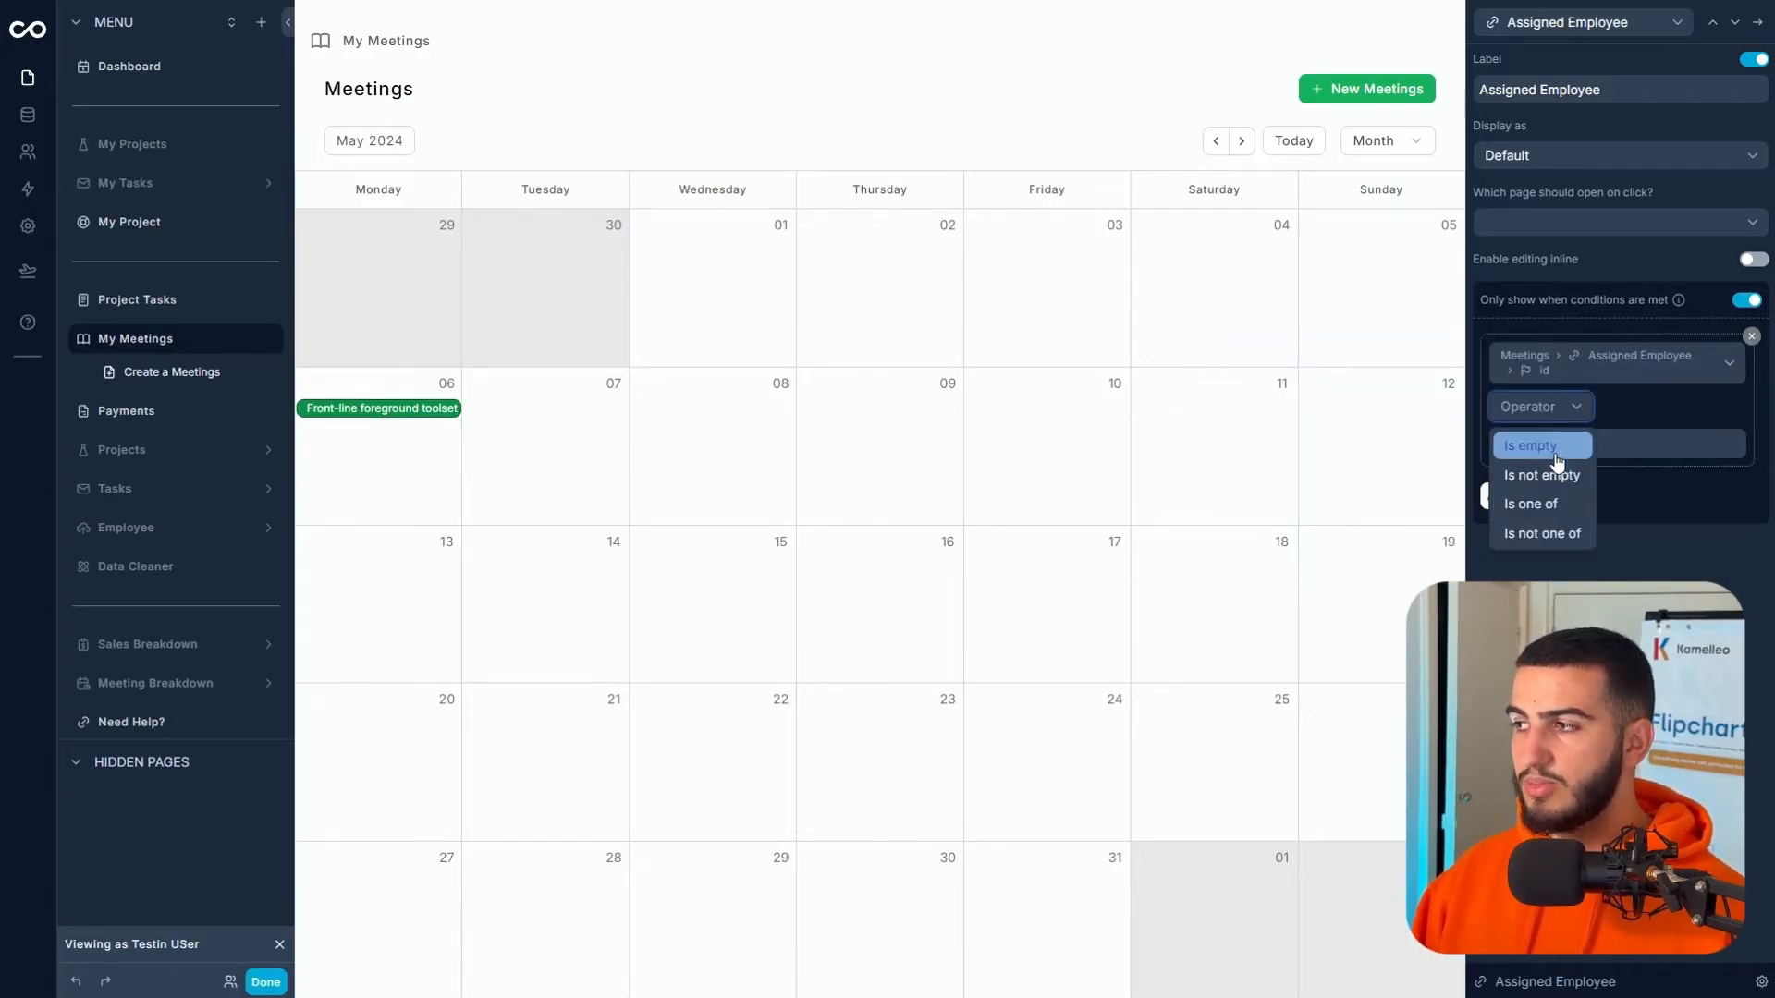
click(1556, 474)
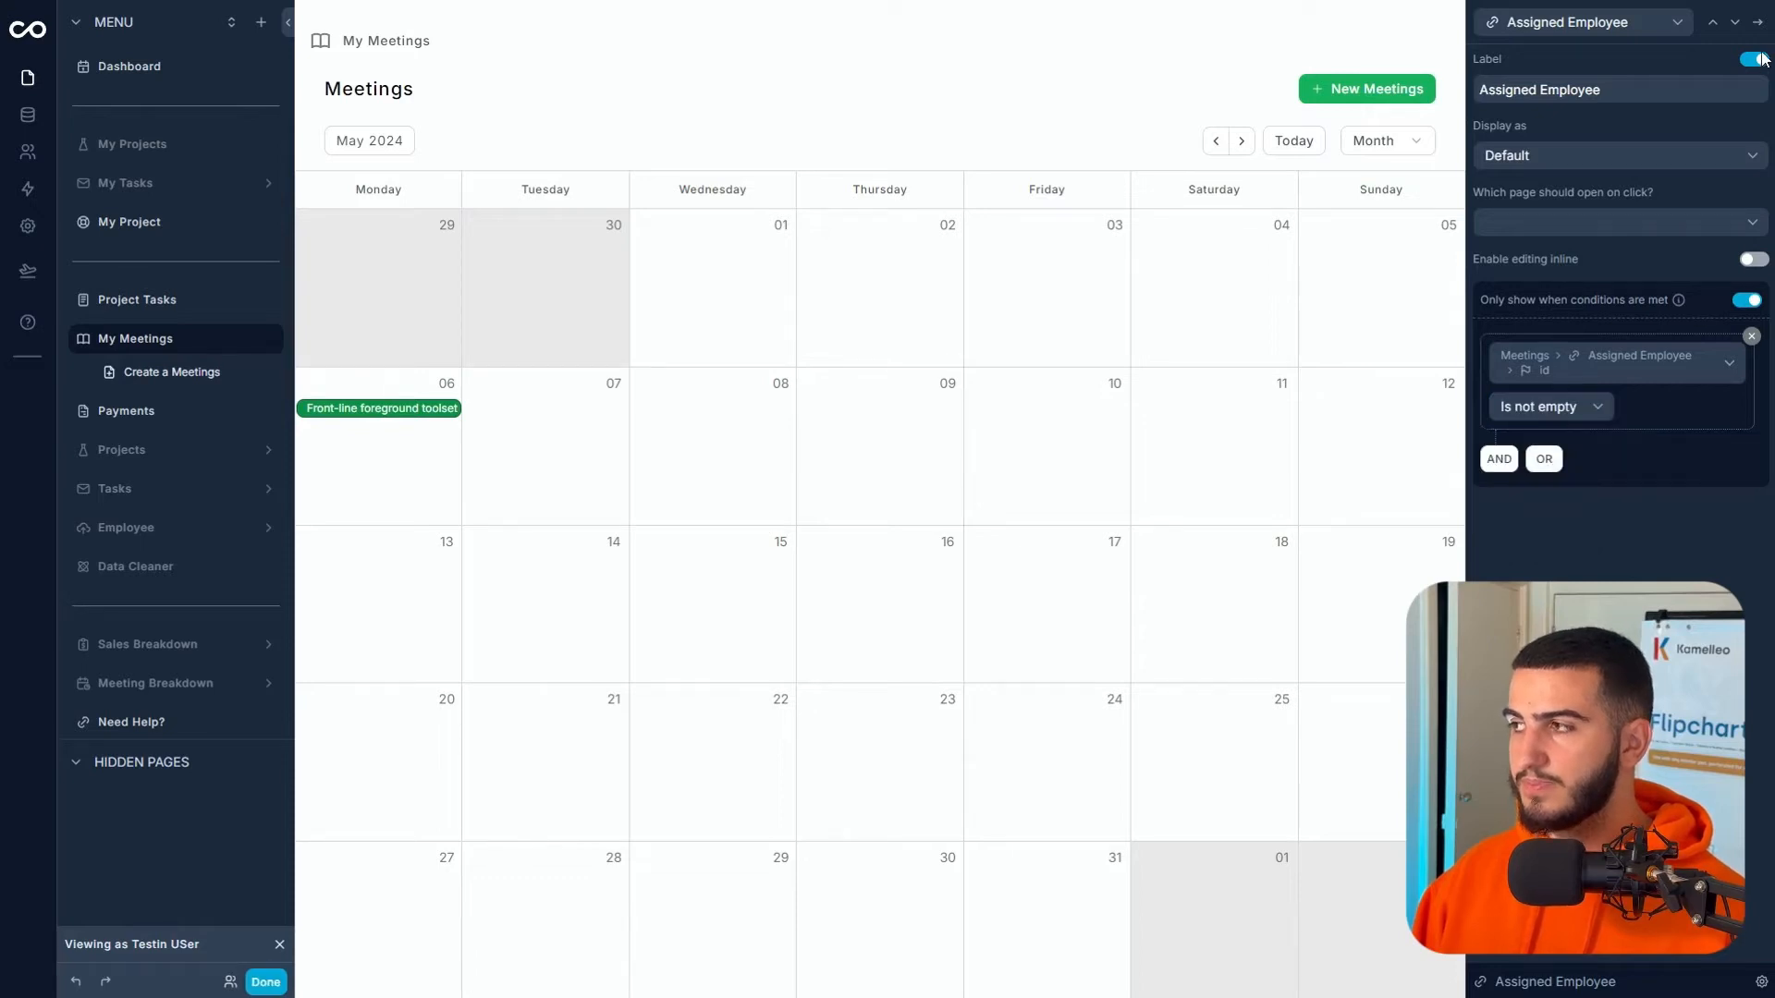
- Show the Assigned Contact field only when the meeting has an assigned contact id
click(1747, 24)
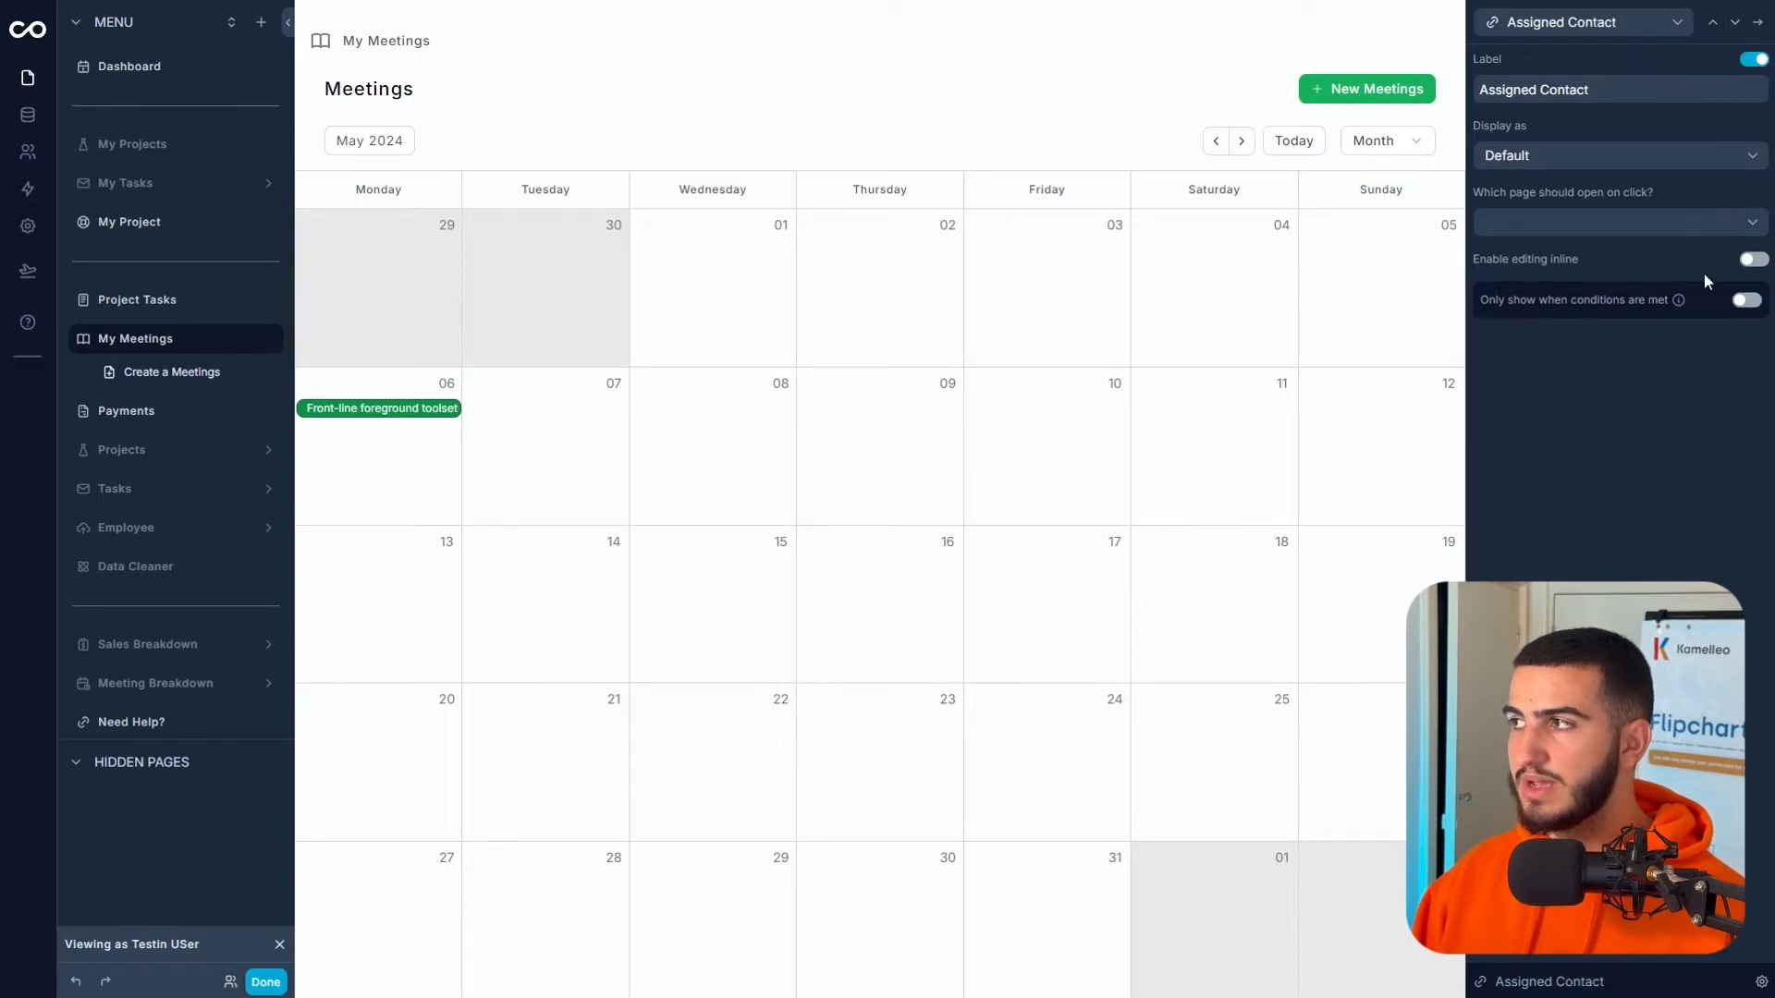
click(1746, 300)
click(1521, 396)
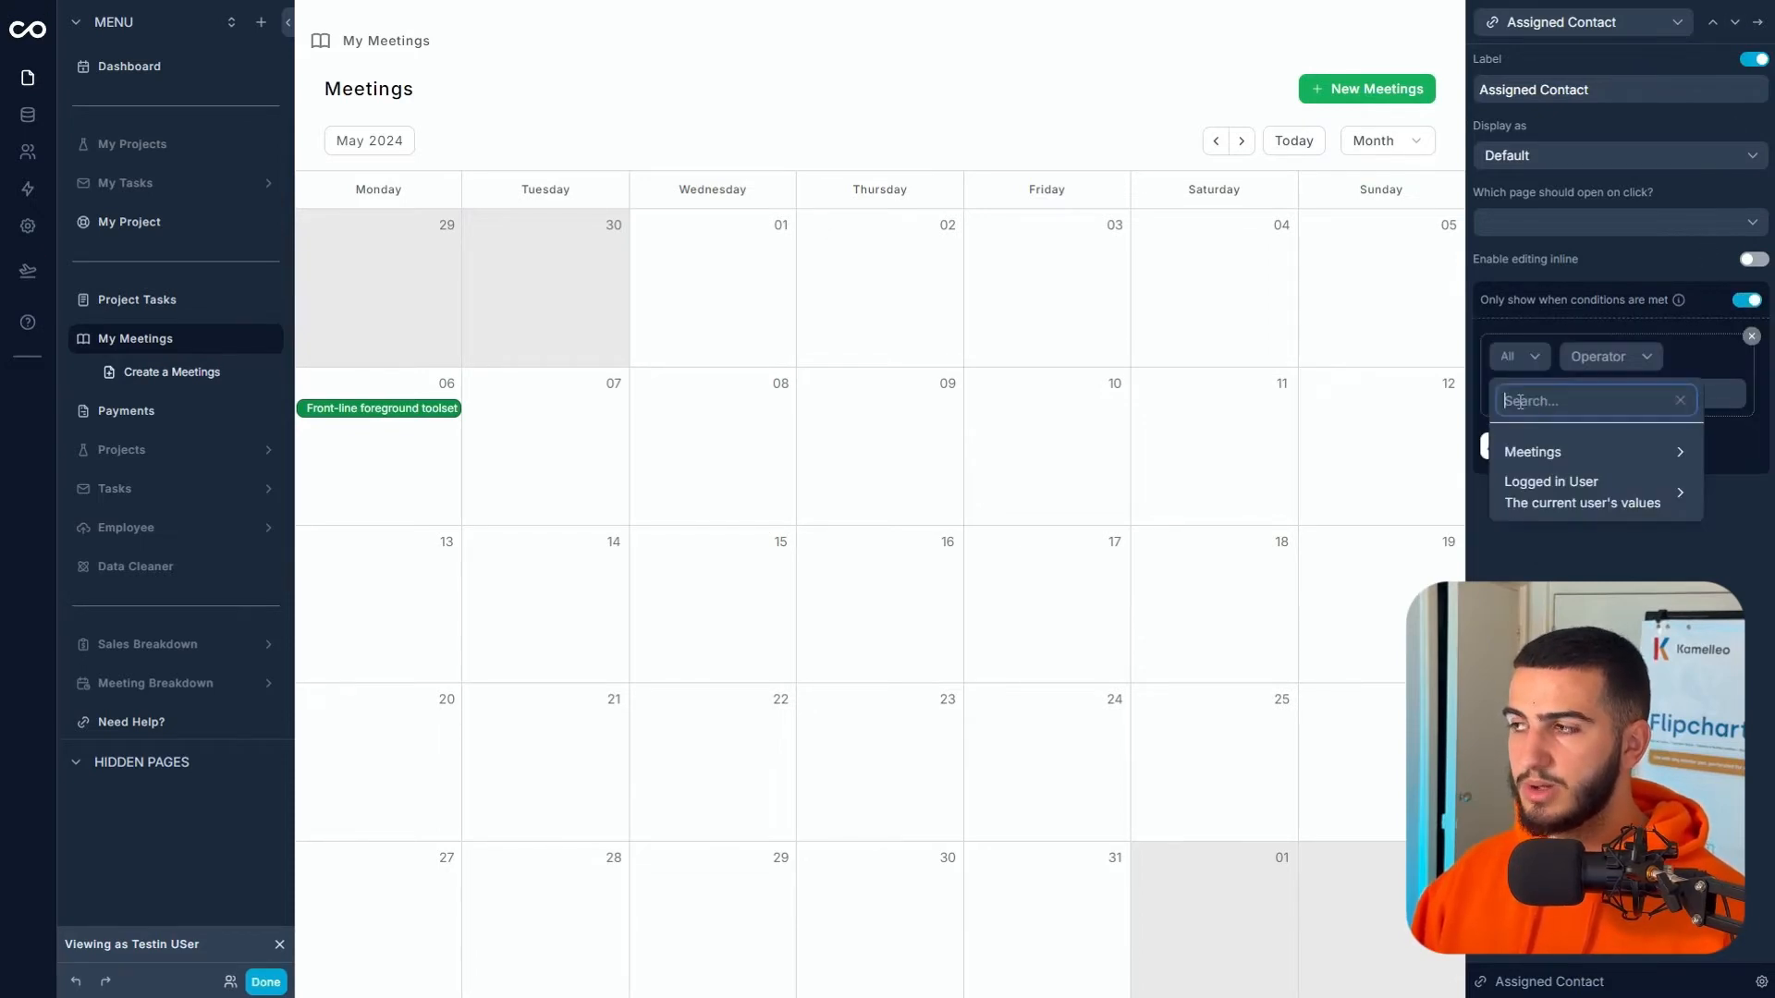
click(1520, 460)
scroll(1307, 496, down, 2)
click(1316, 524)
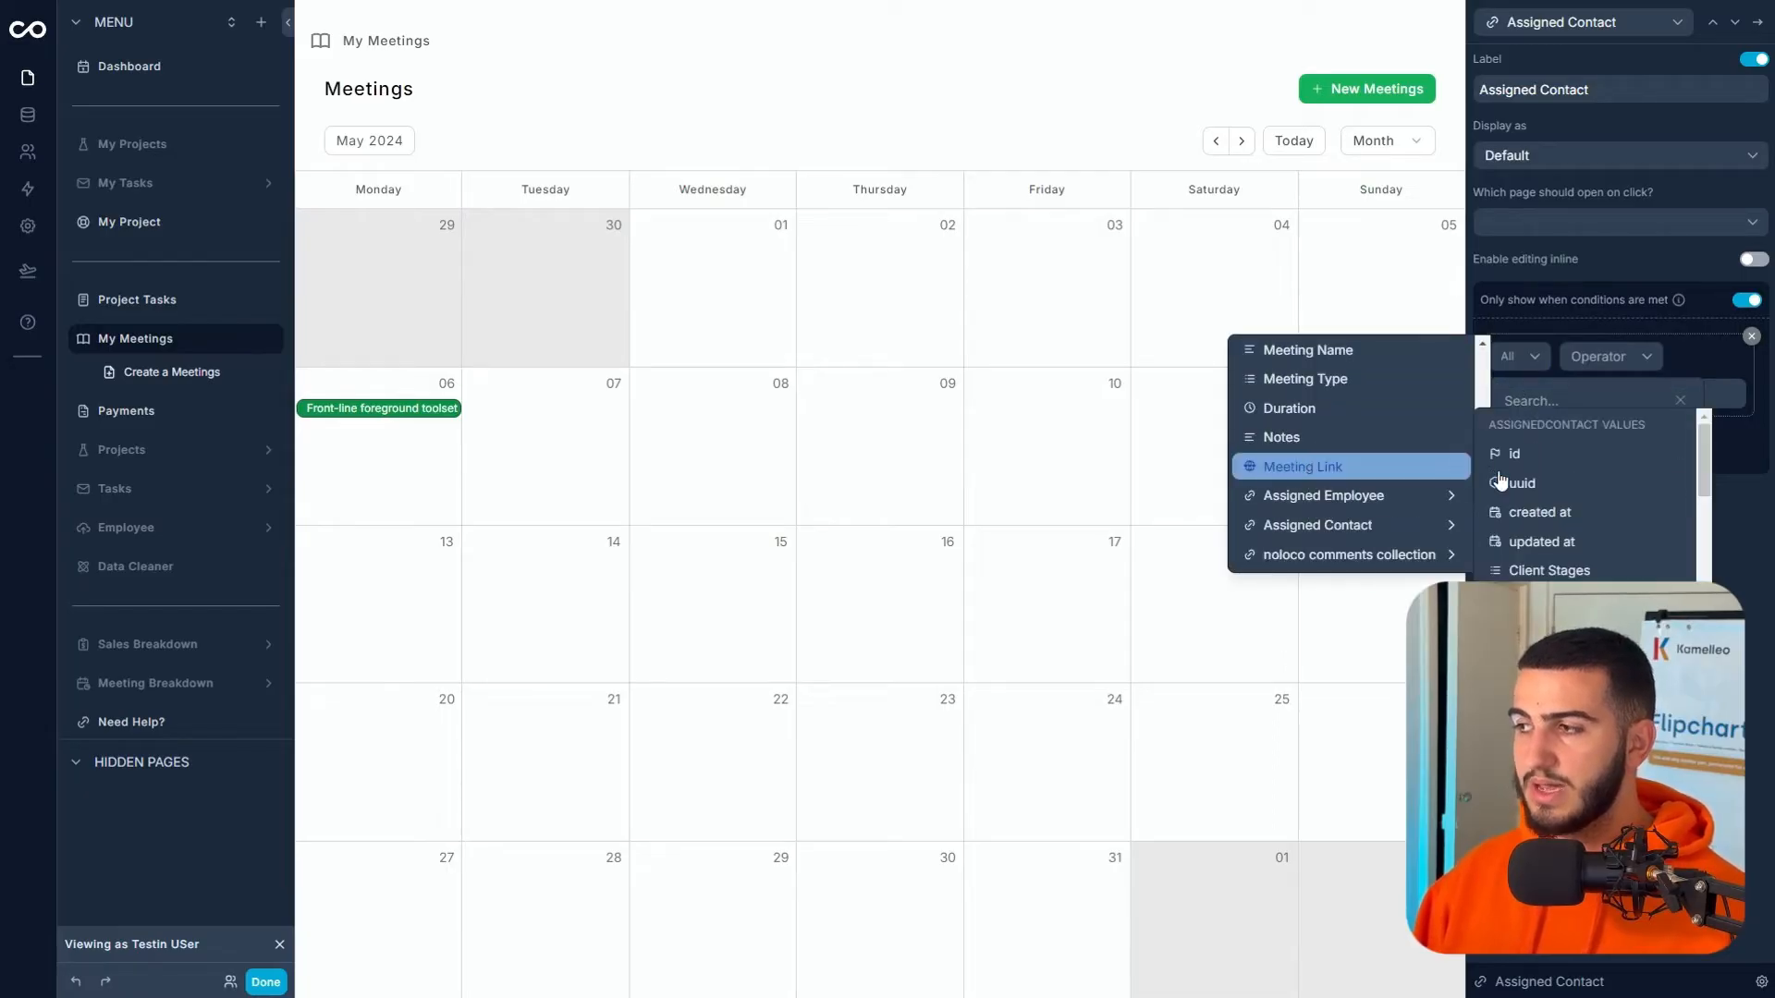
click(1562, 453)
click(1535, 407)
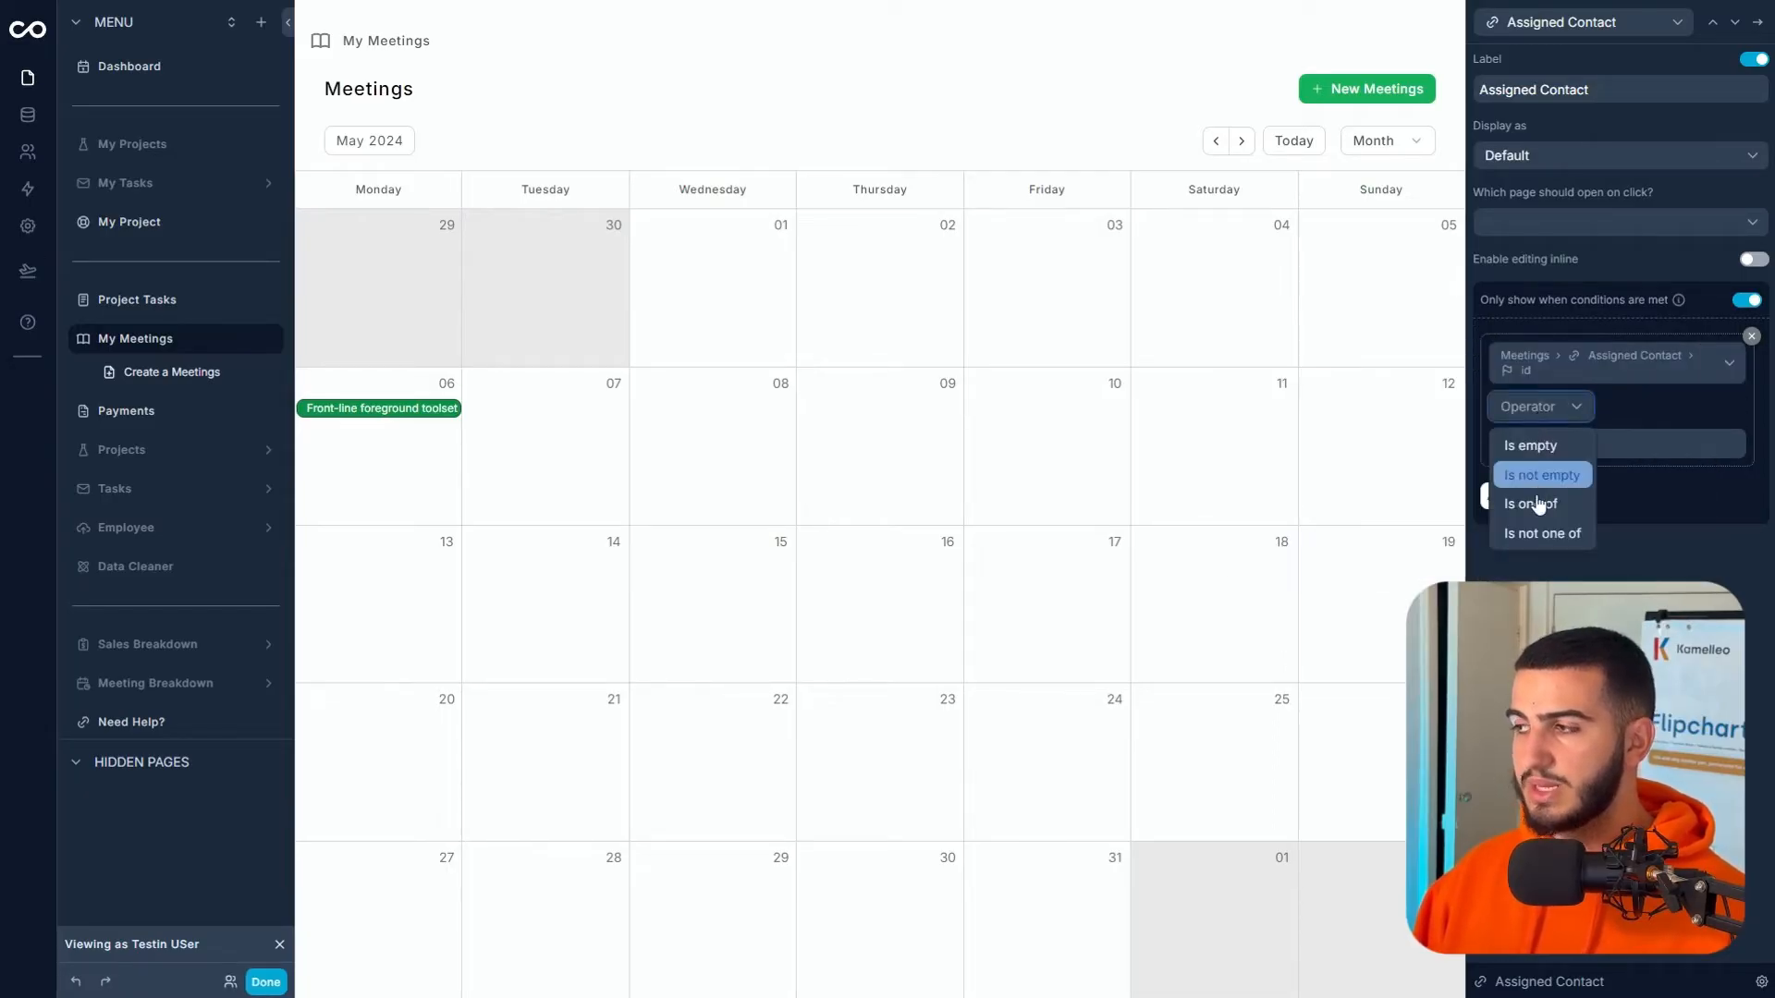
click(1546, 473)
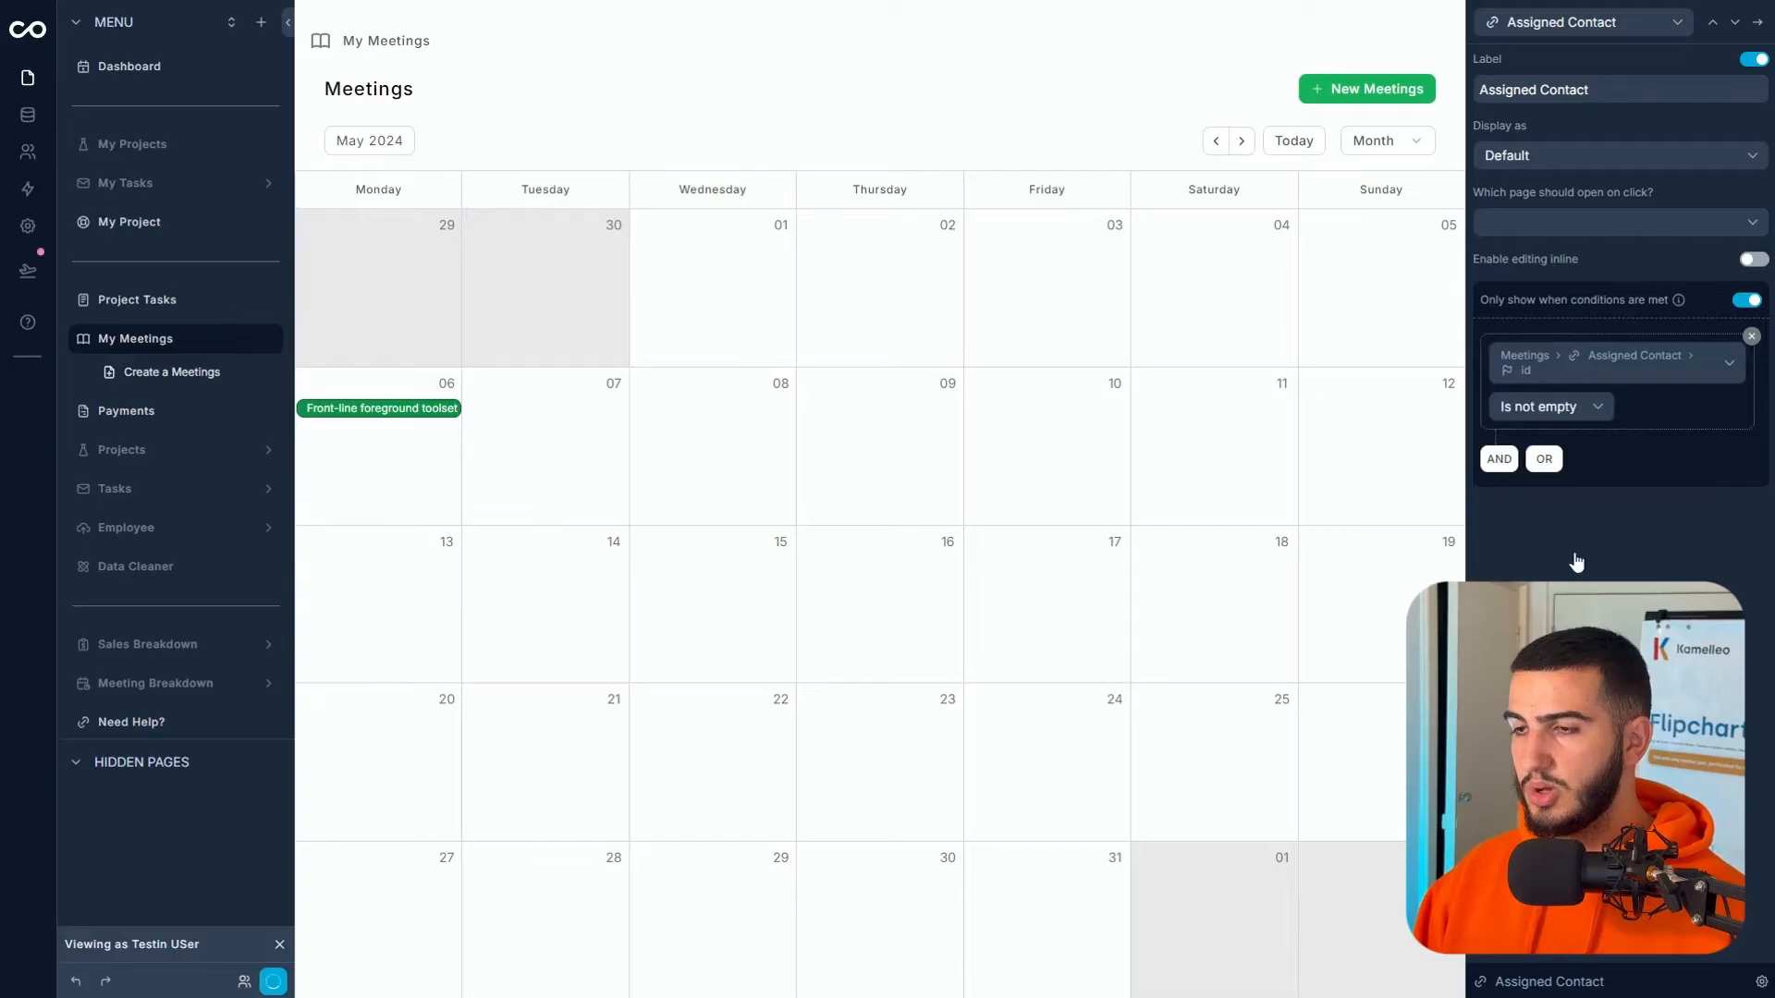
- Check Front-line foreground toolset, advance to August 2024, and open the Organic regional toolset record
click(416, 412)
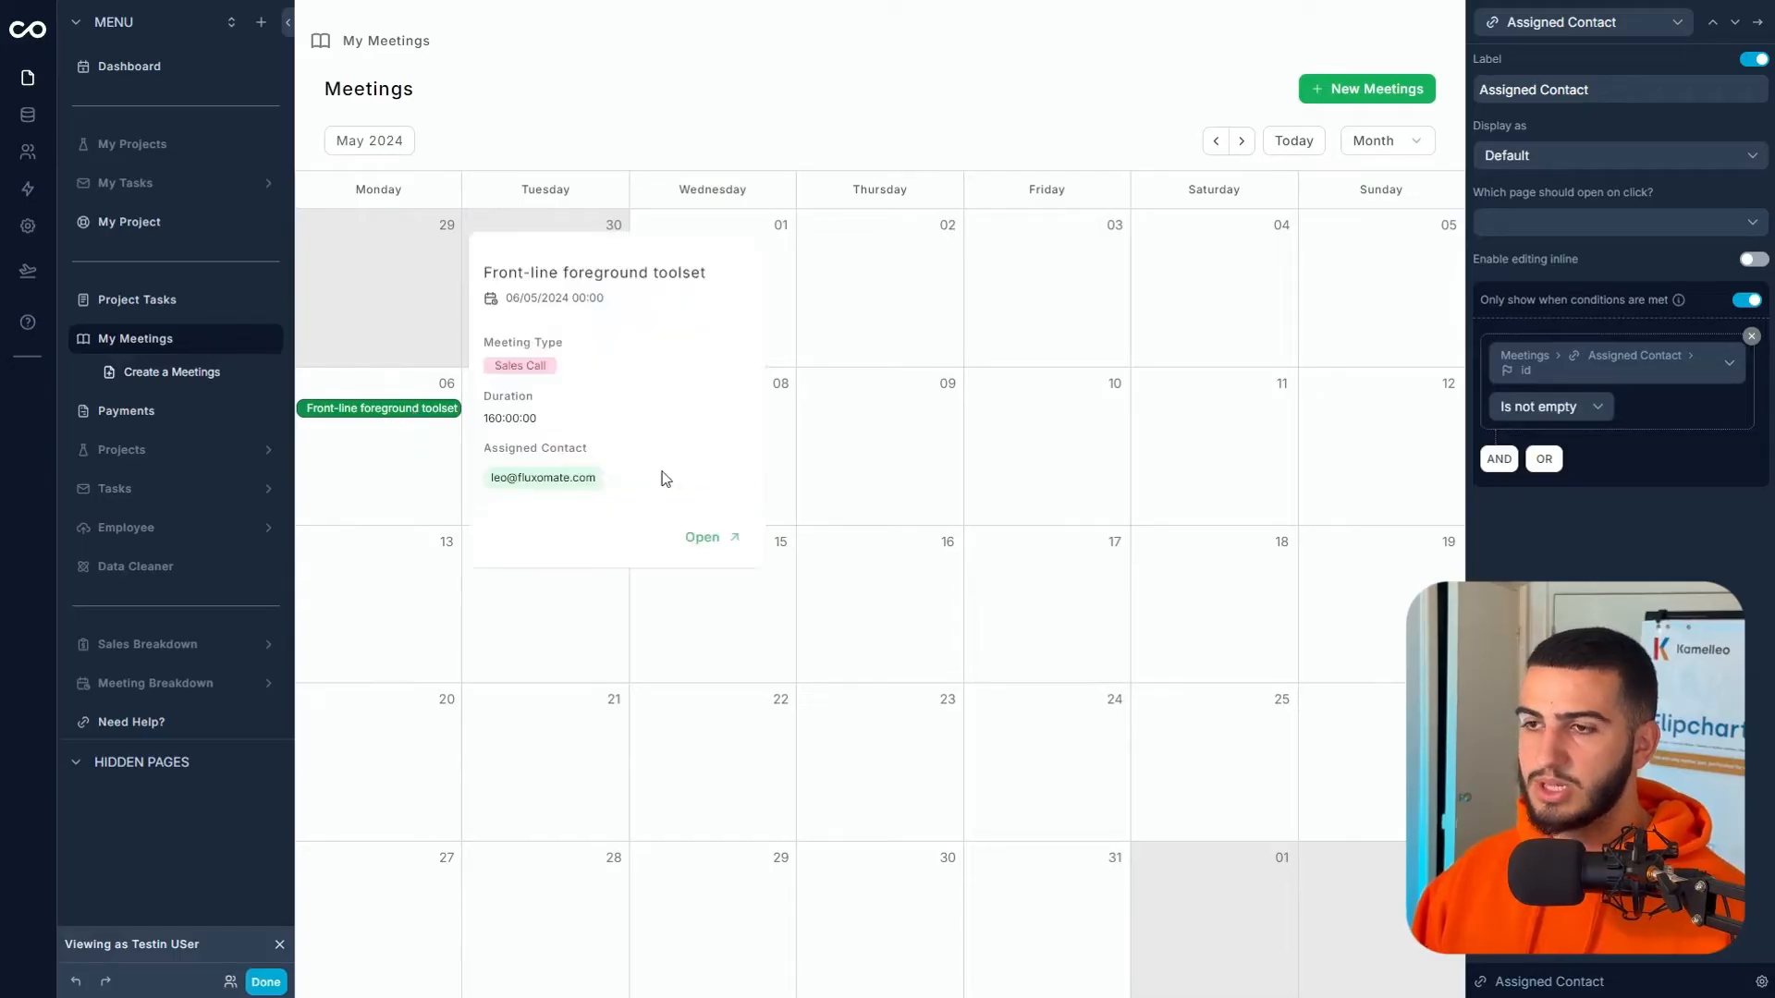
click(1244, 140)
click(1243, 141)
click(1243, 141)
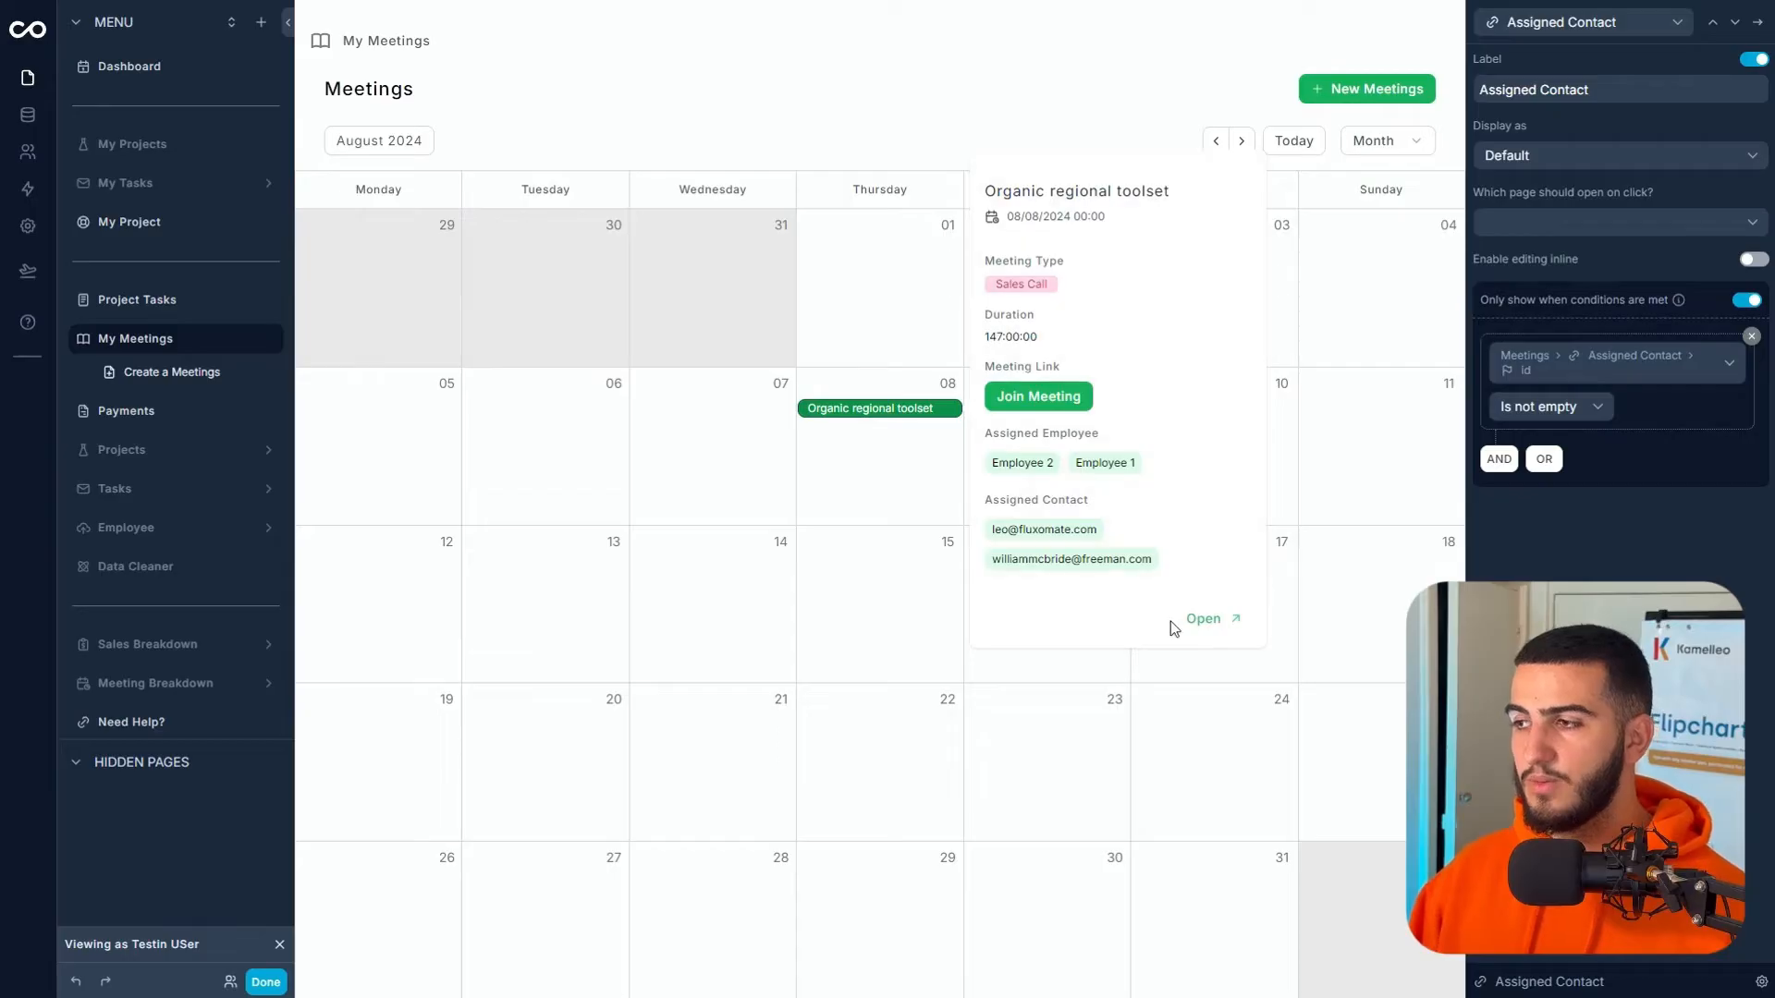
click(1243, 621)
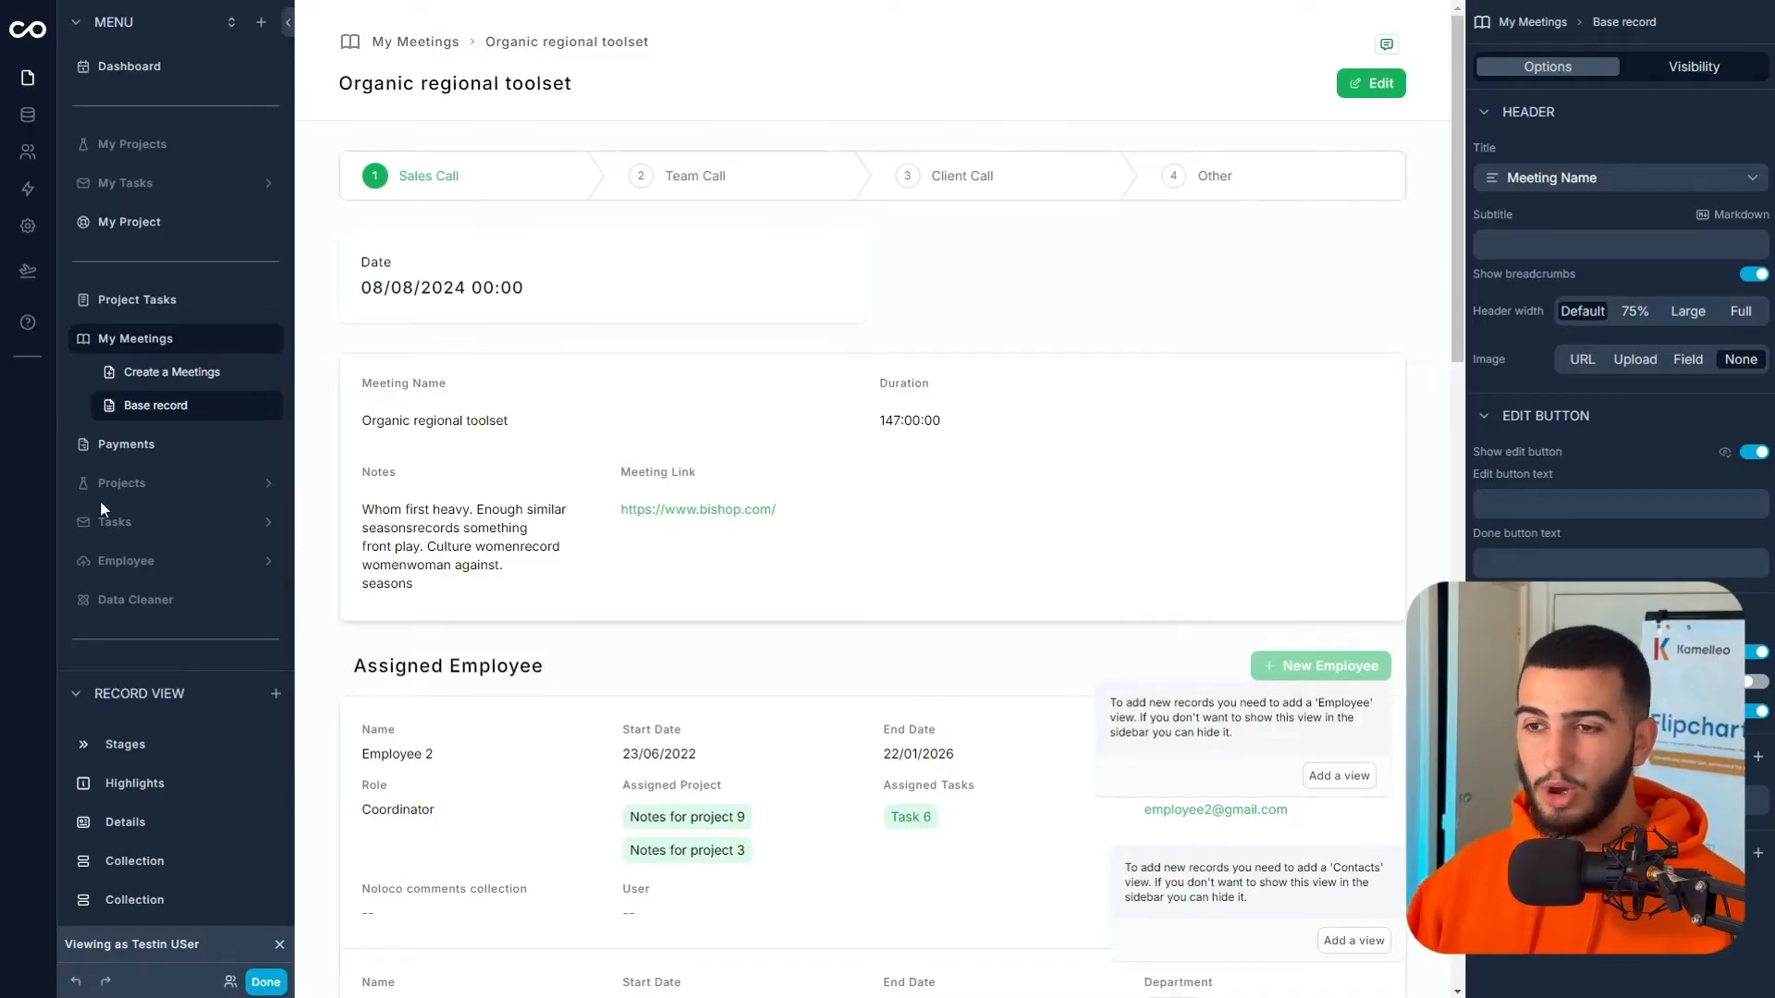
- Add a Meeting Type filter and a search box to the My Meetings calendar
click(133, 353)
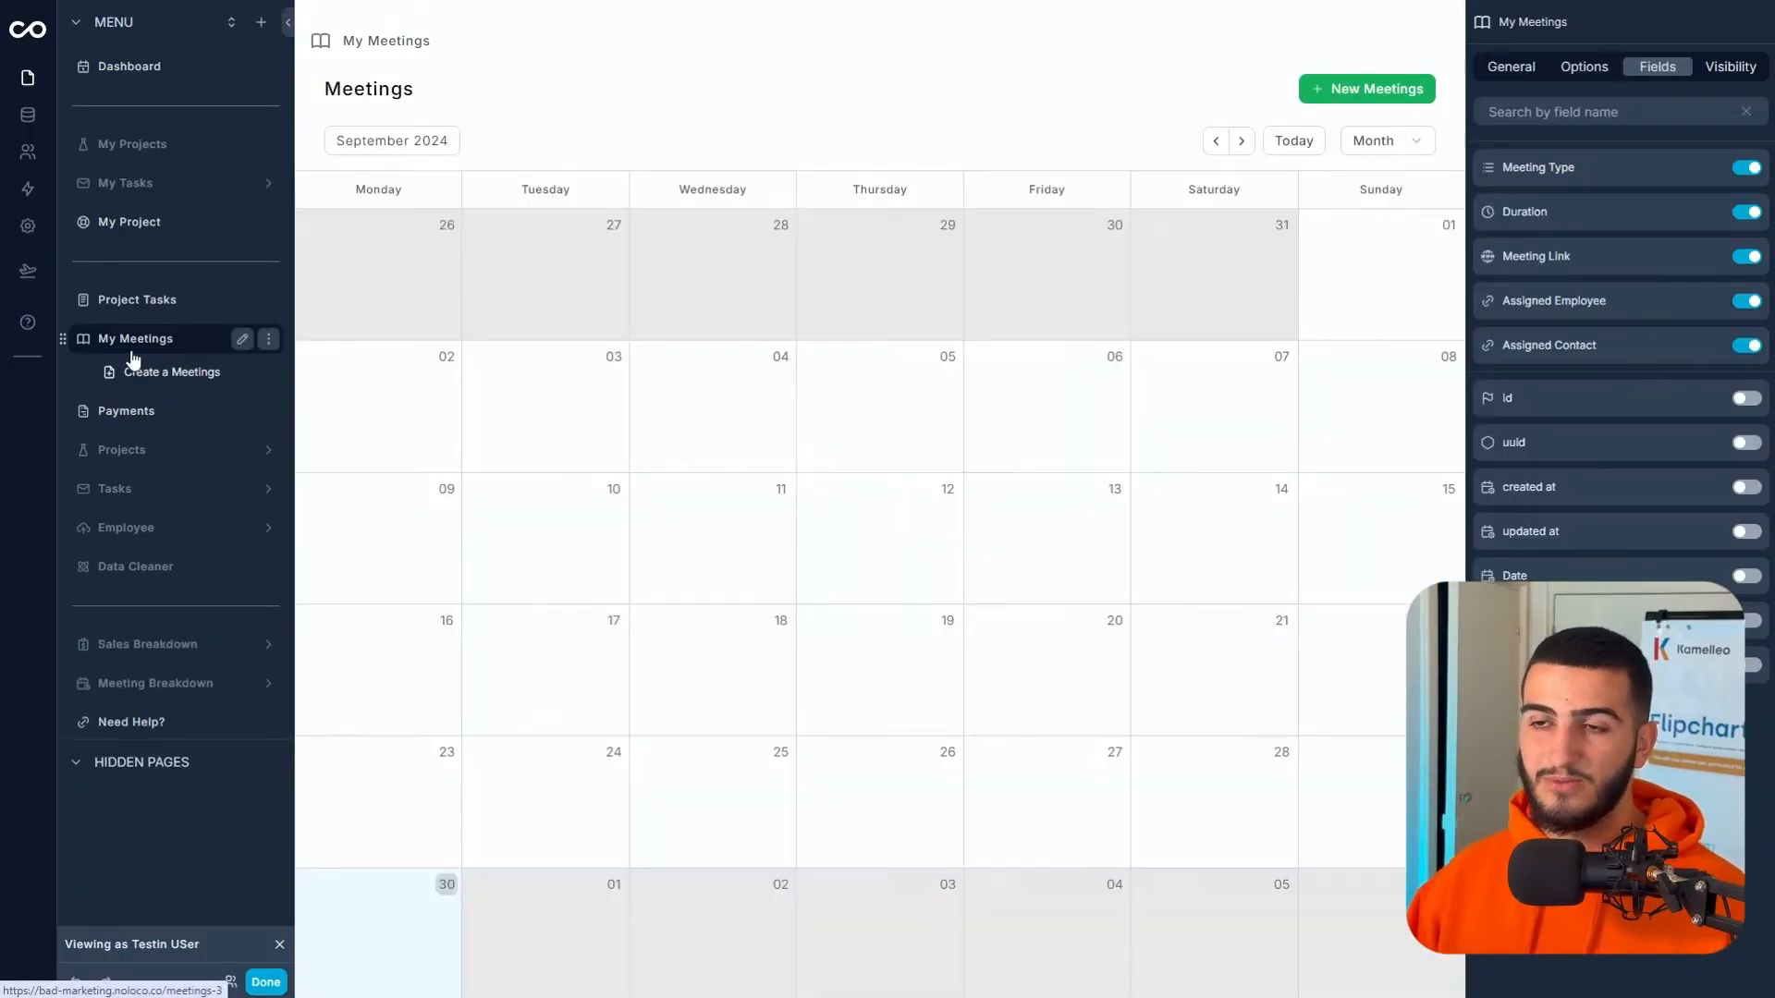
click(1576, 67)
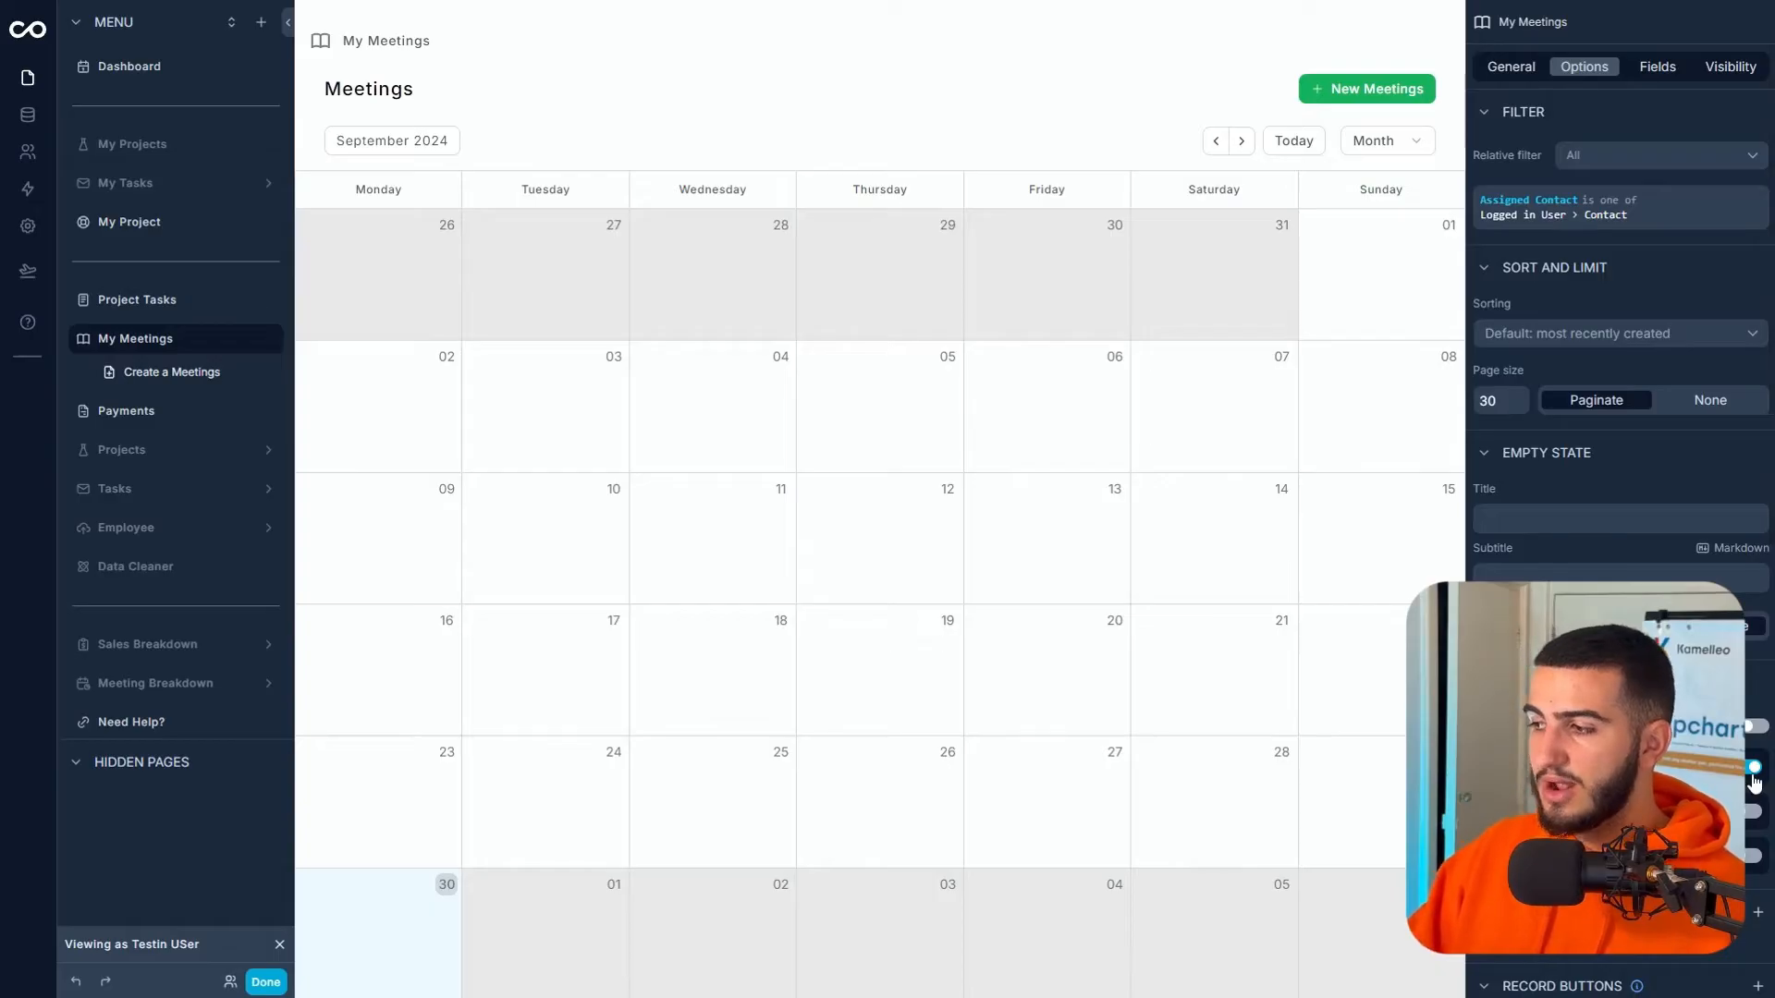
scroll(1755, 781, down, 4)
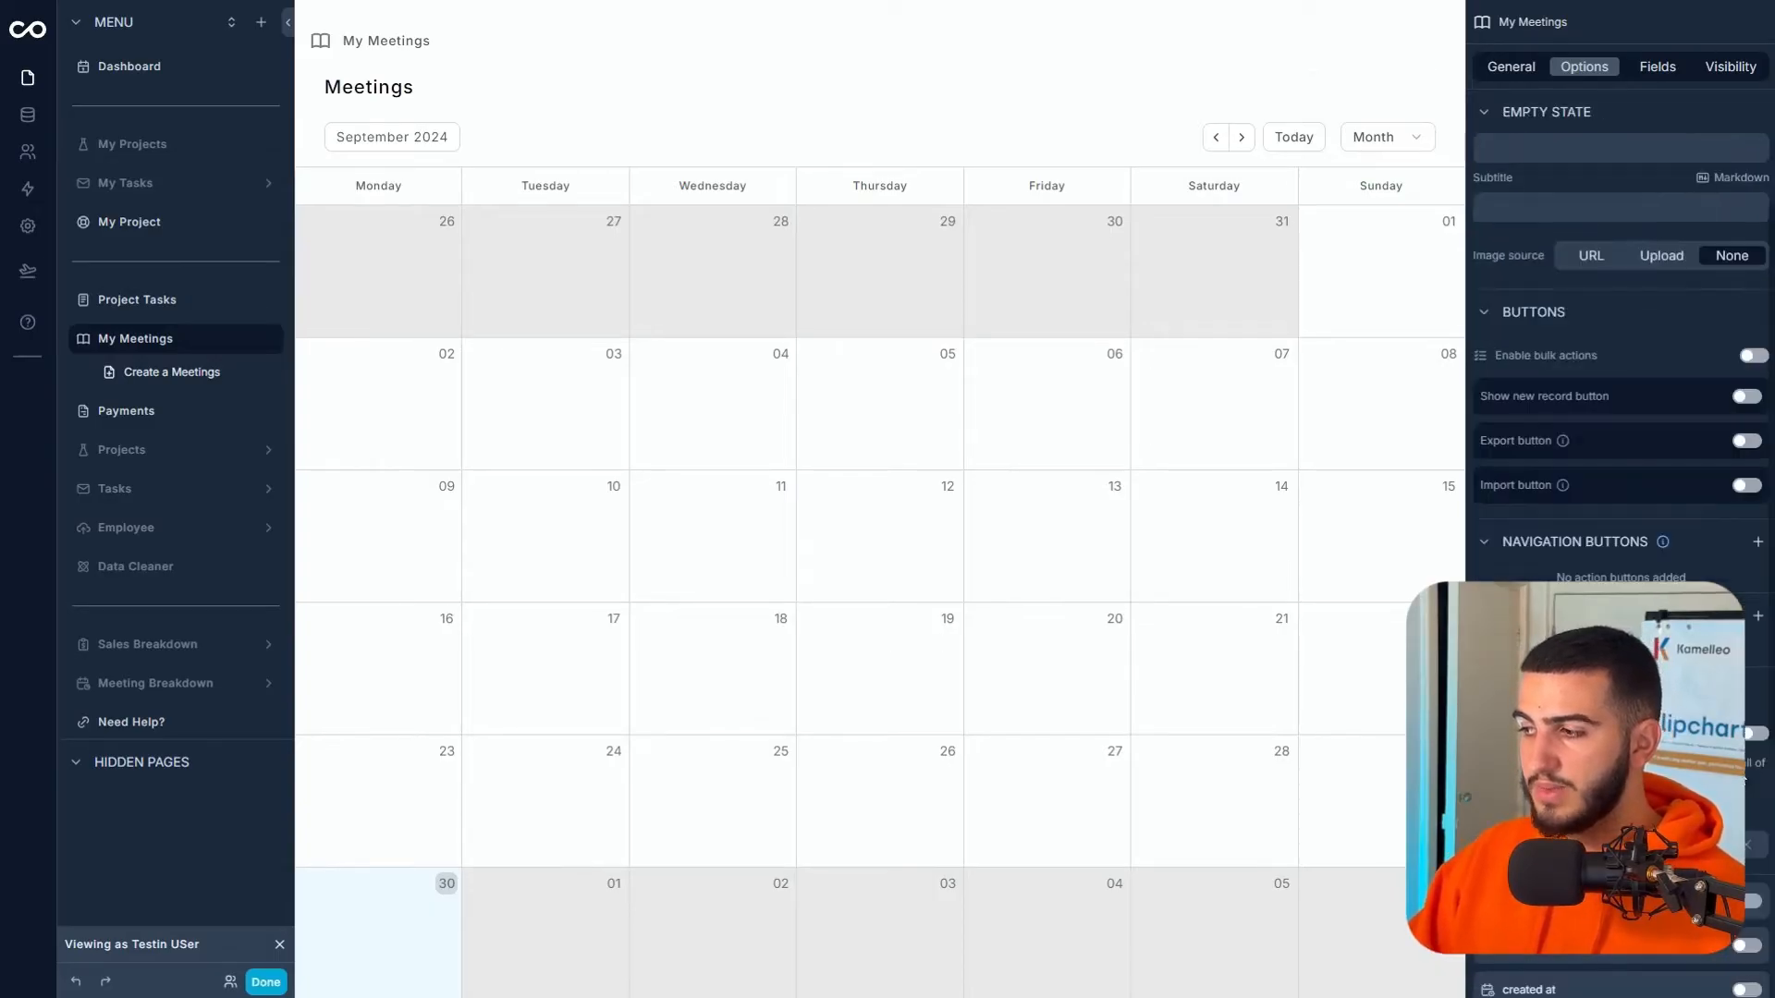
scroll(1620, 462, down, 3)
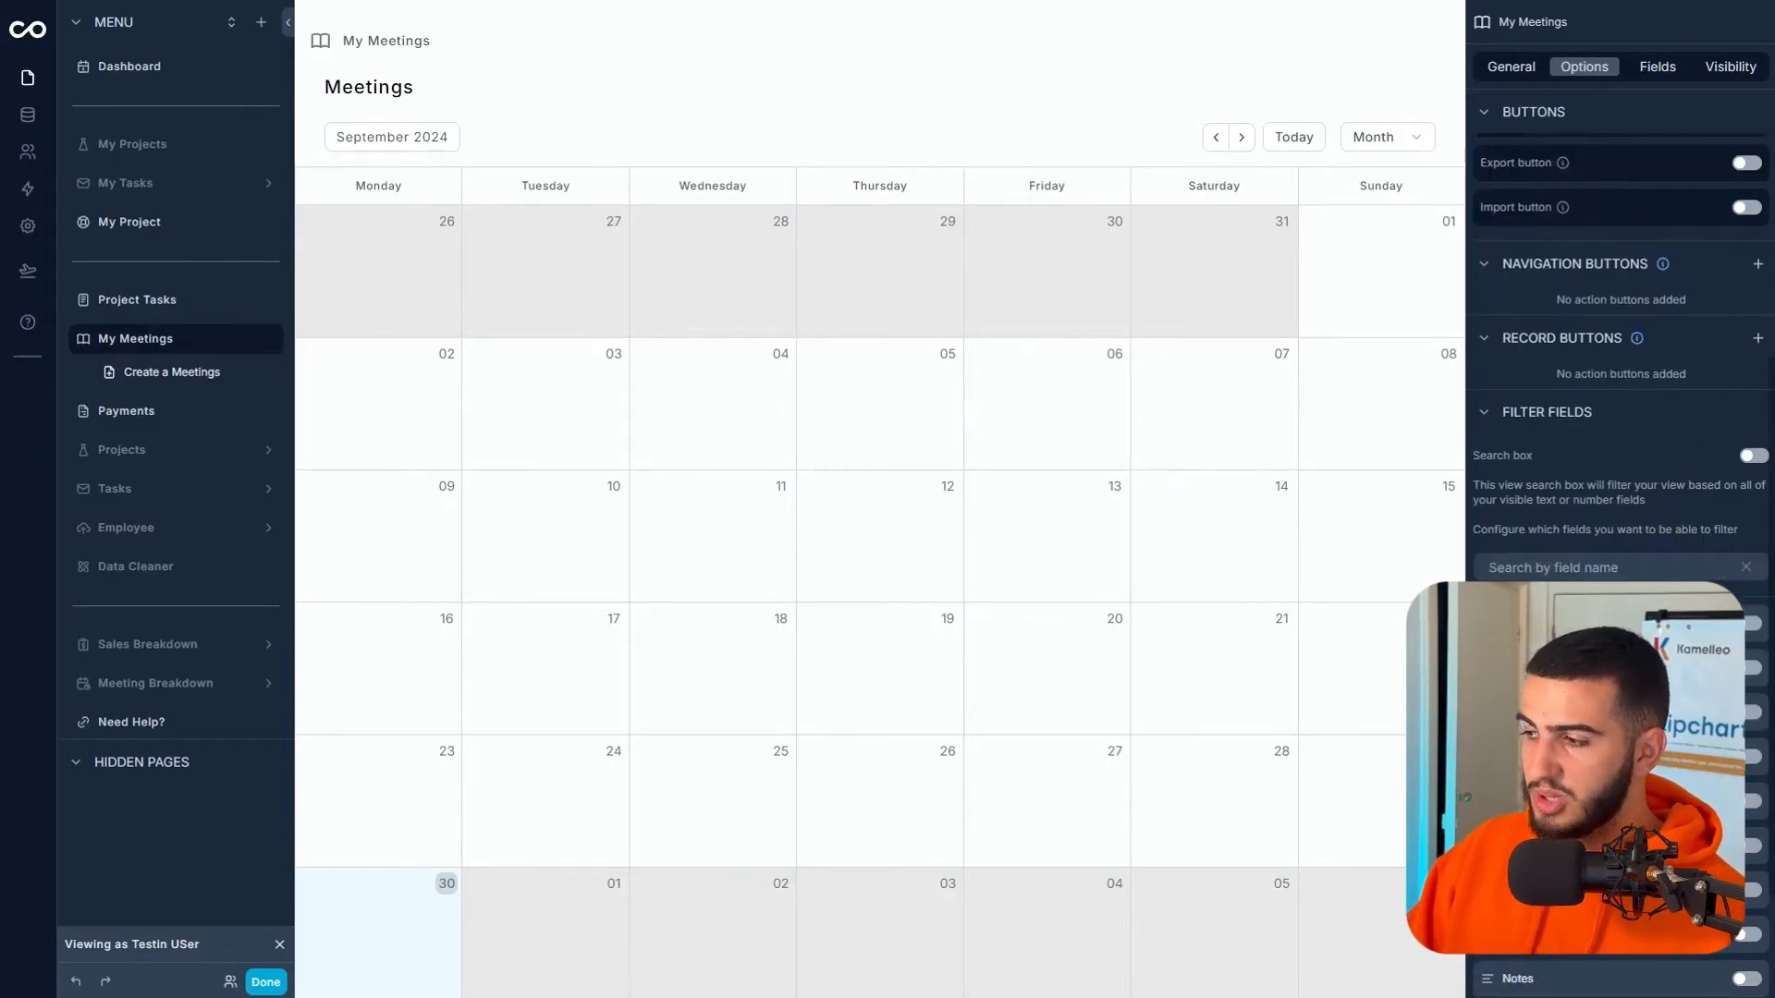
scroll(1609, 373, down, 2)
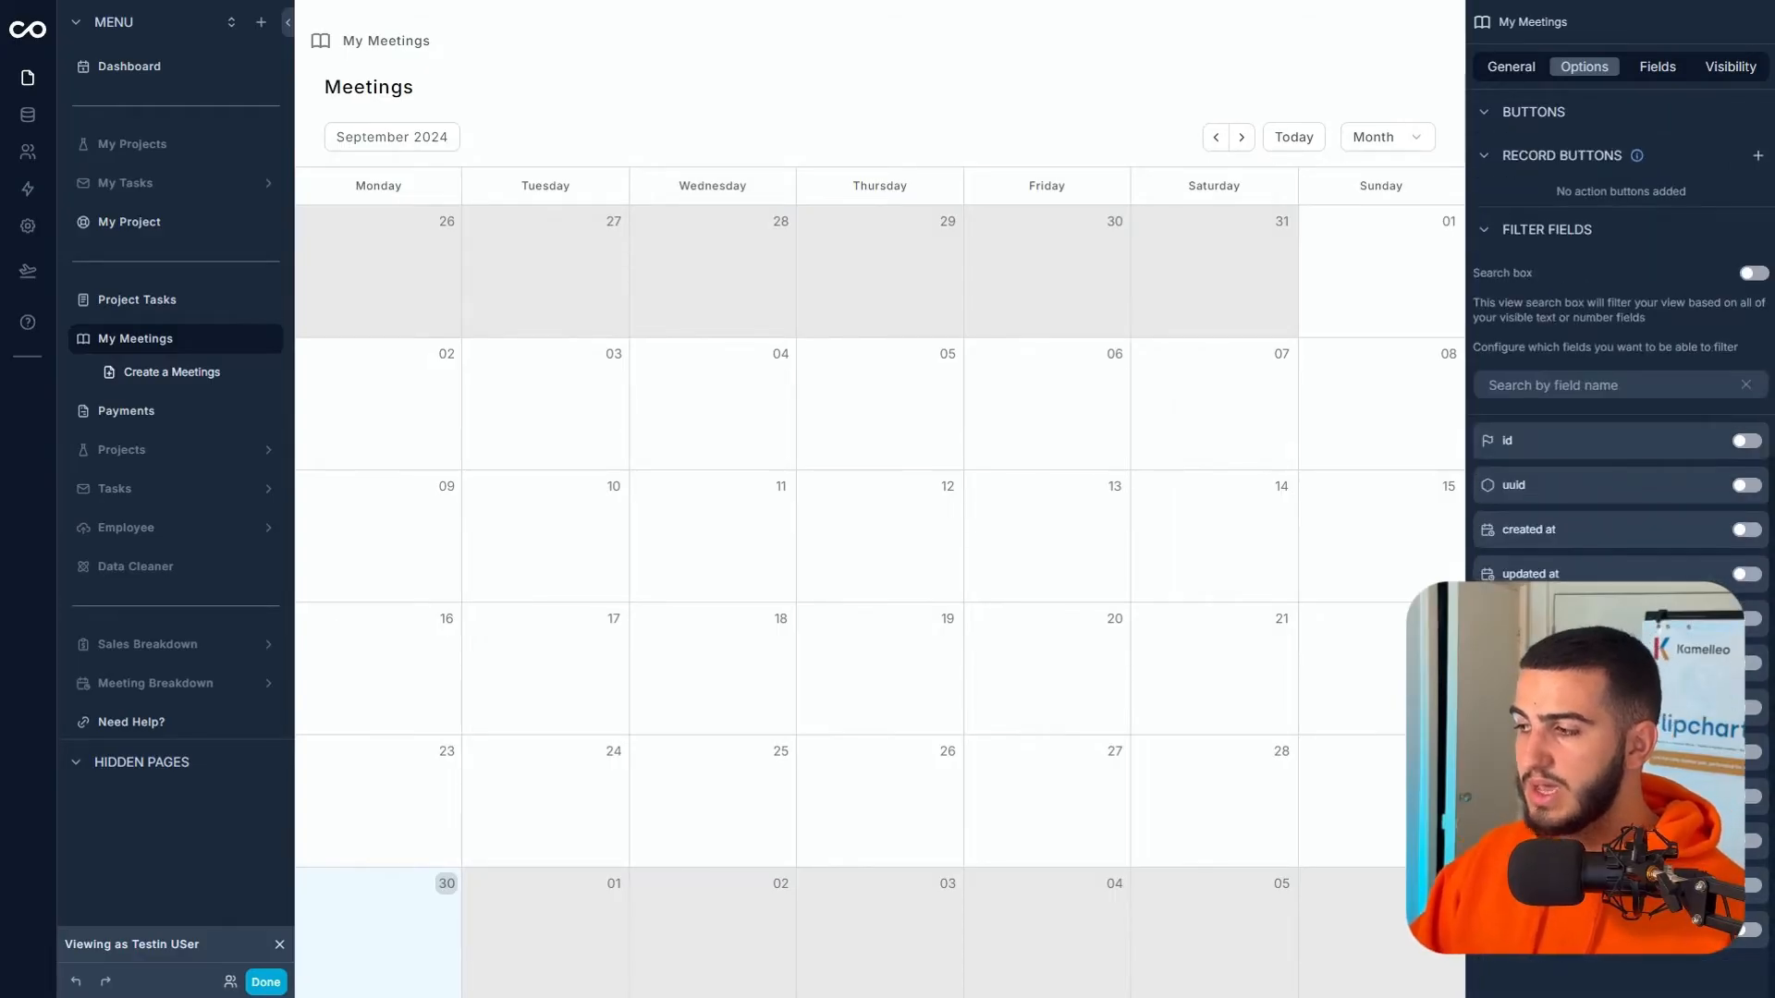
click(1749, 709)
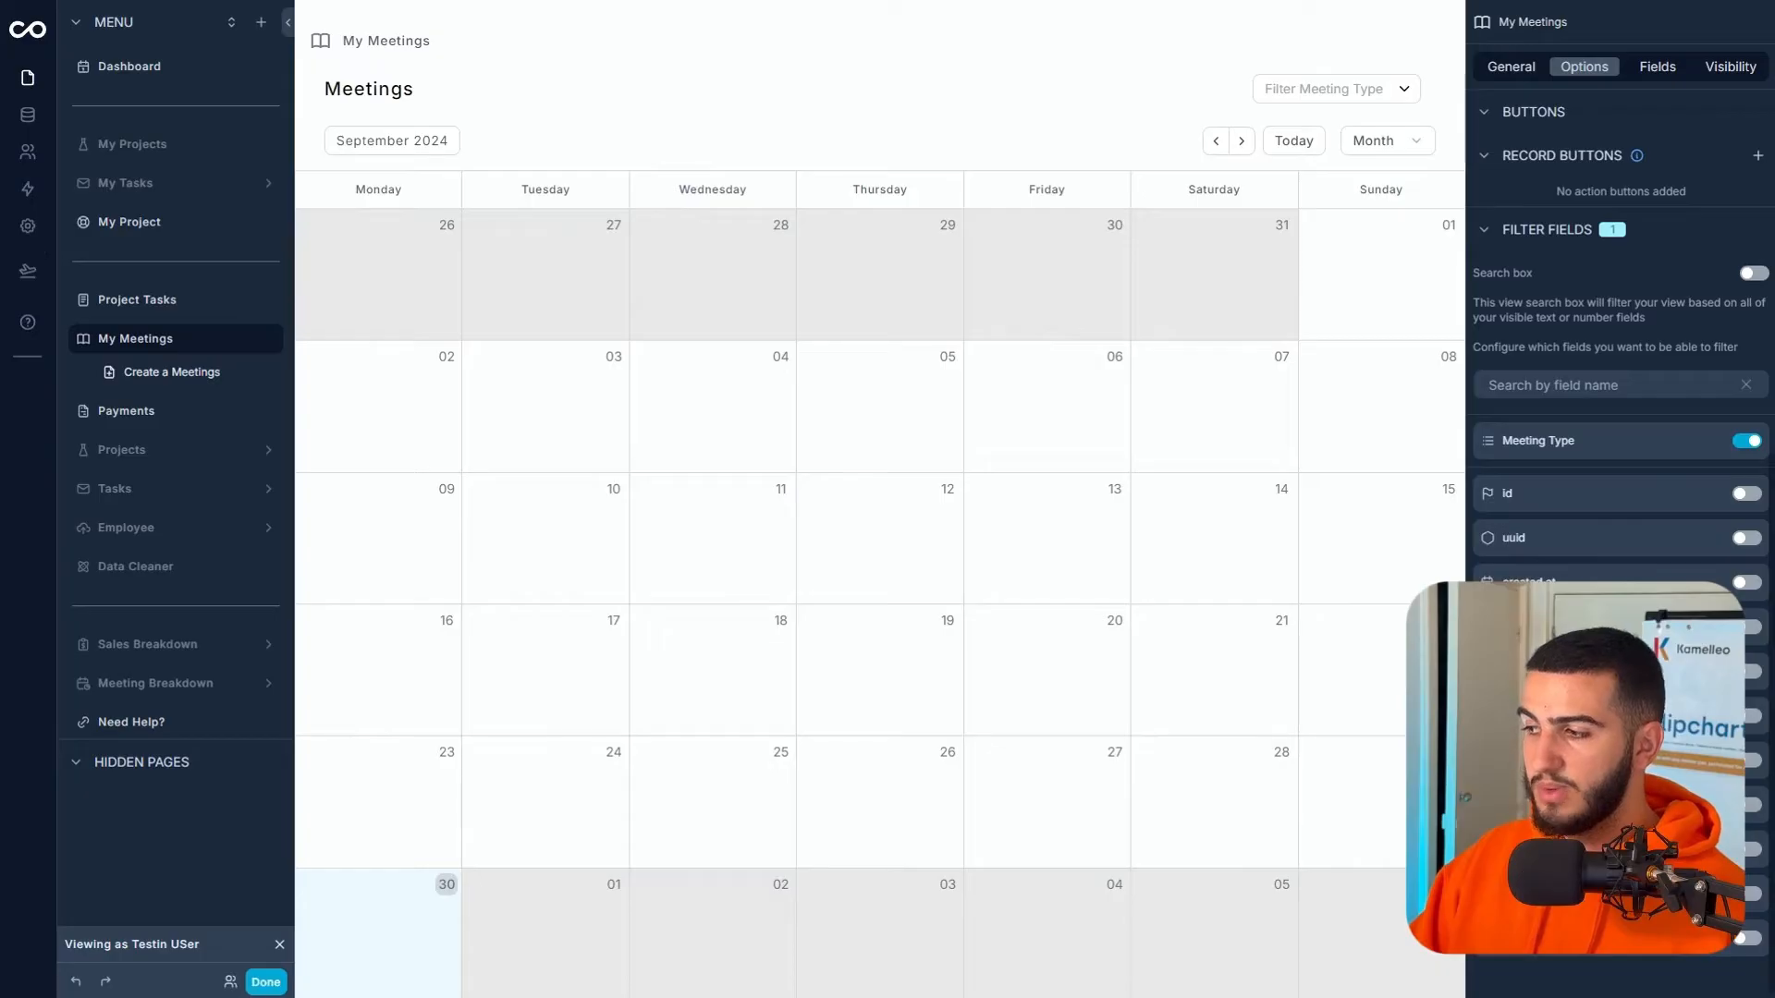
click(1363, 88)
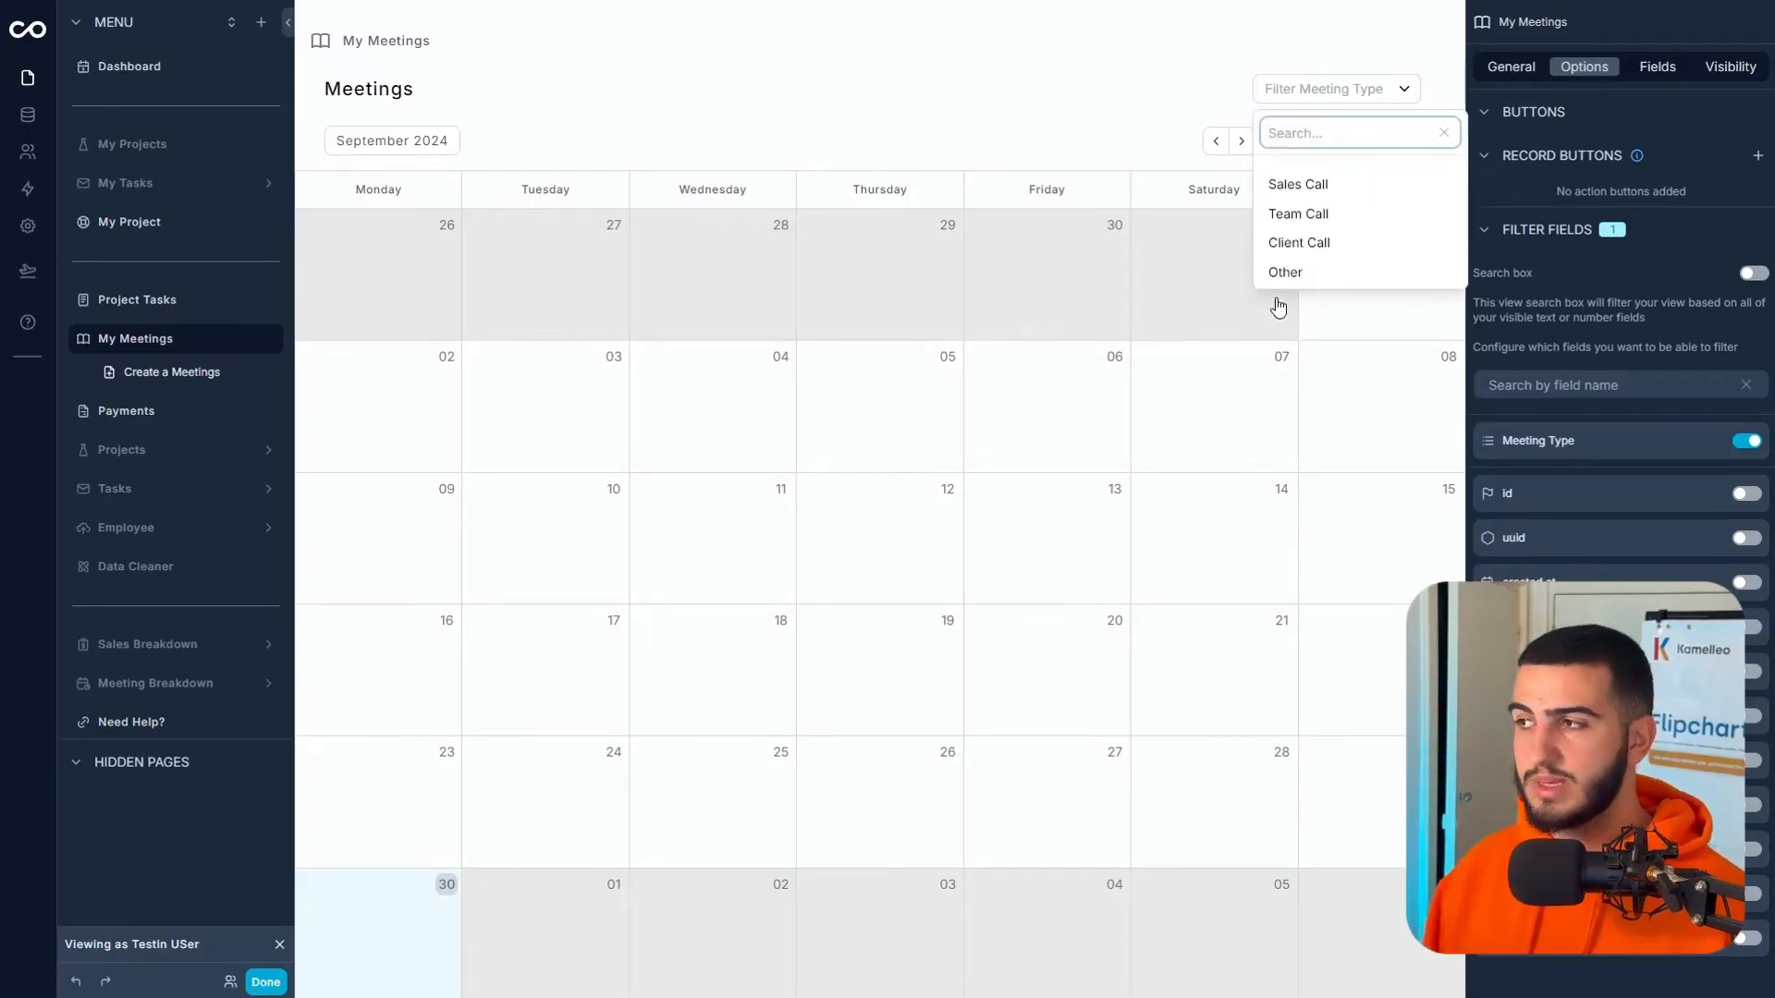
click(1018, 80)
scroll(1639, 384, up, 5)
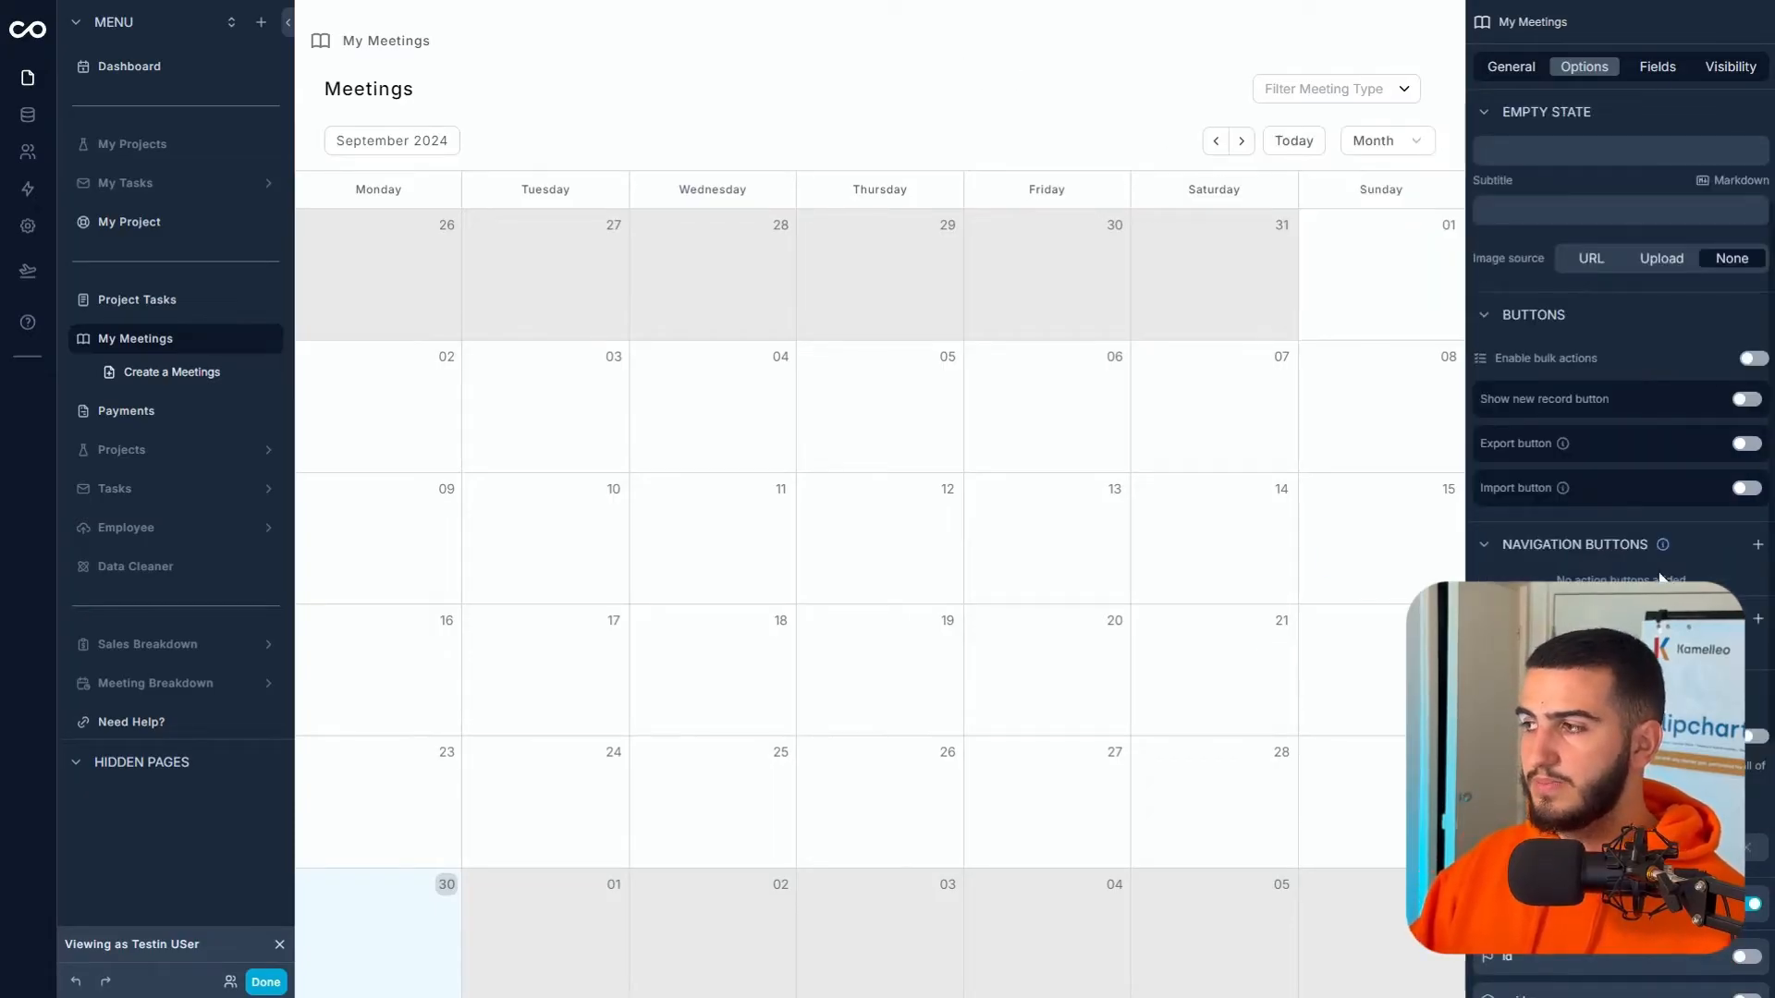
click(1755, 738)
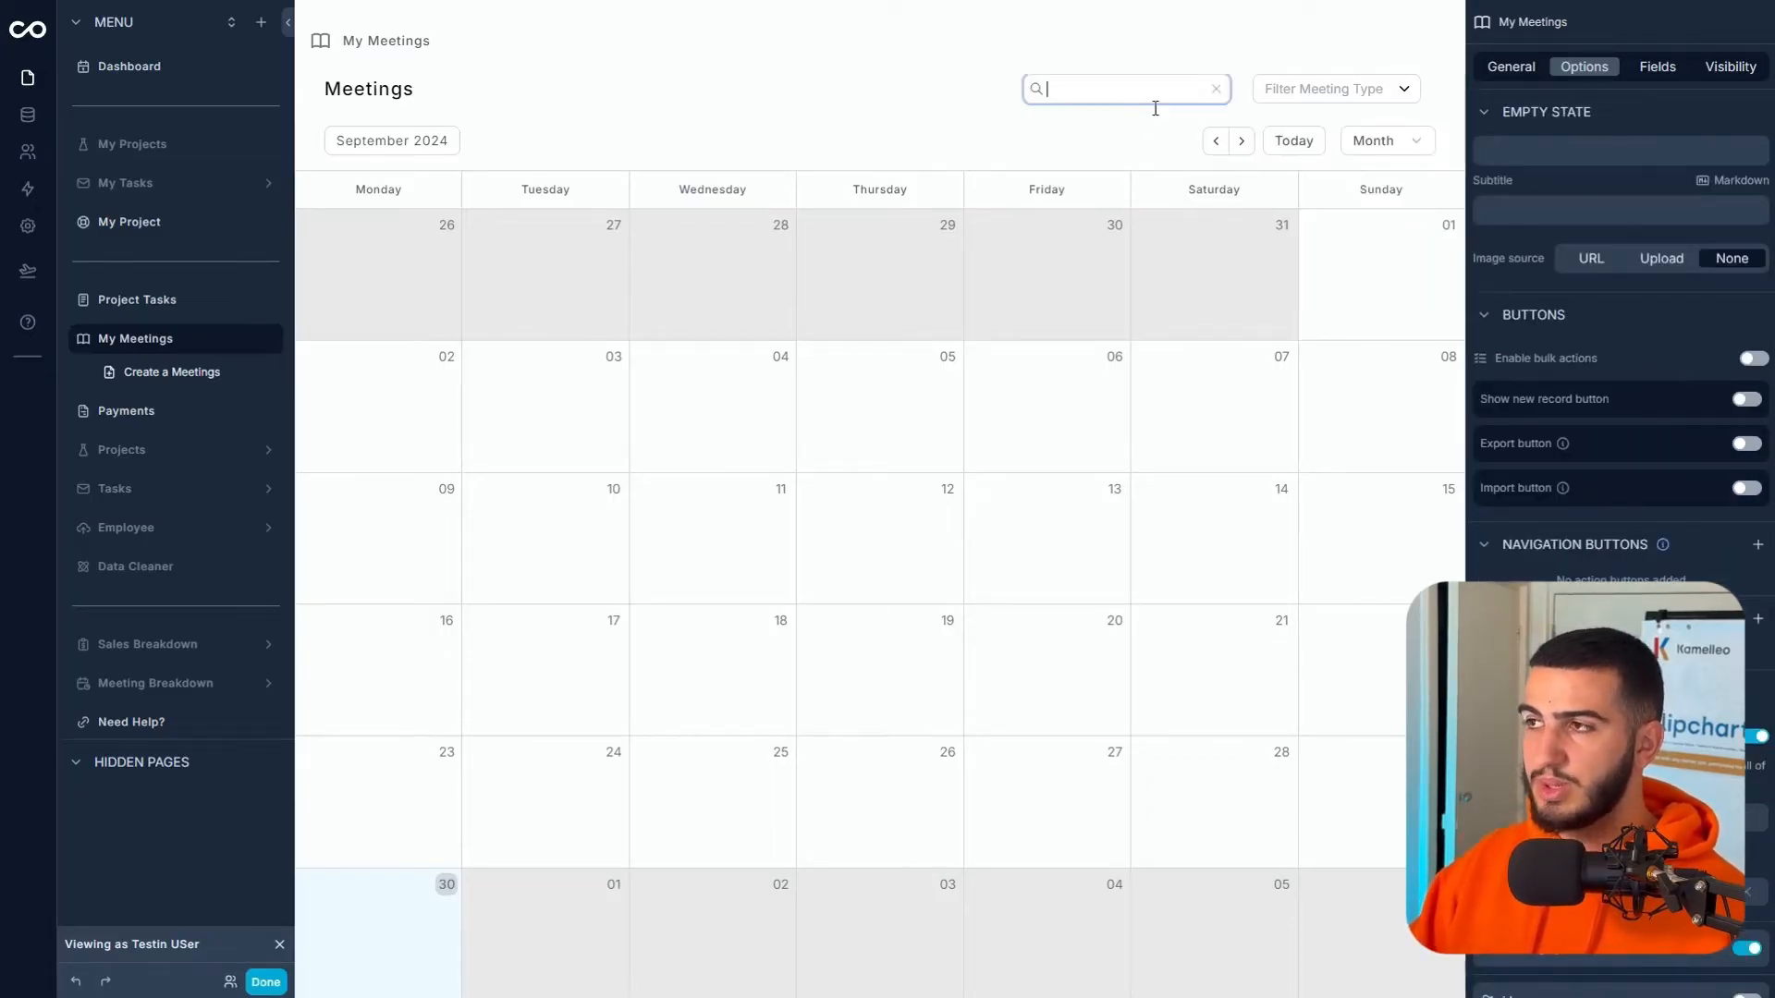
scroll(1508, 116, up, 4)
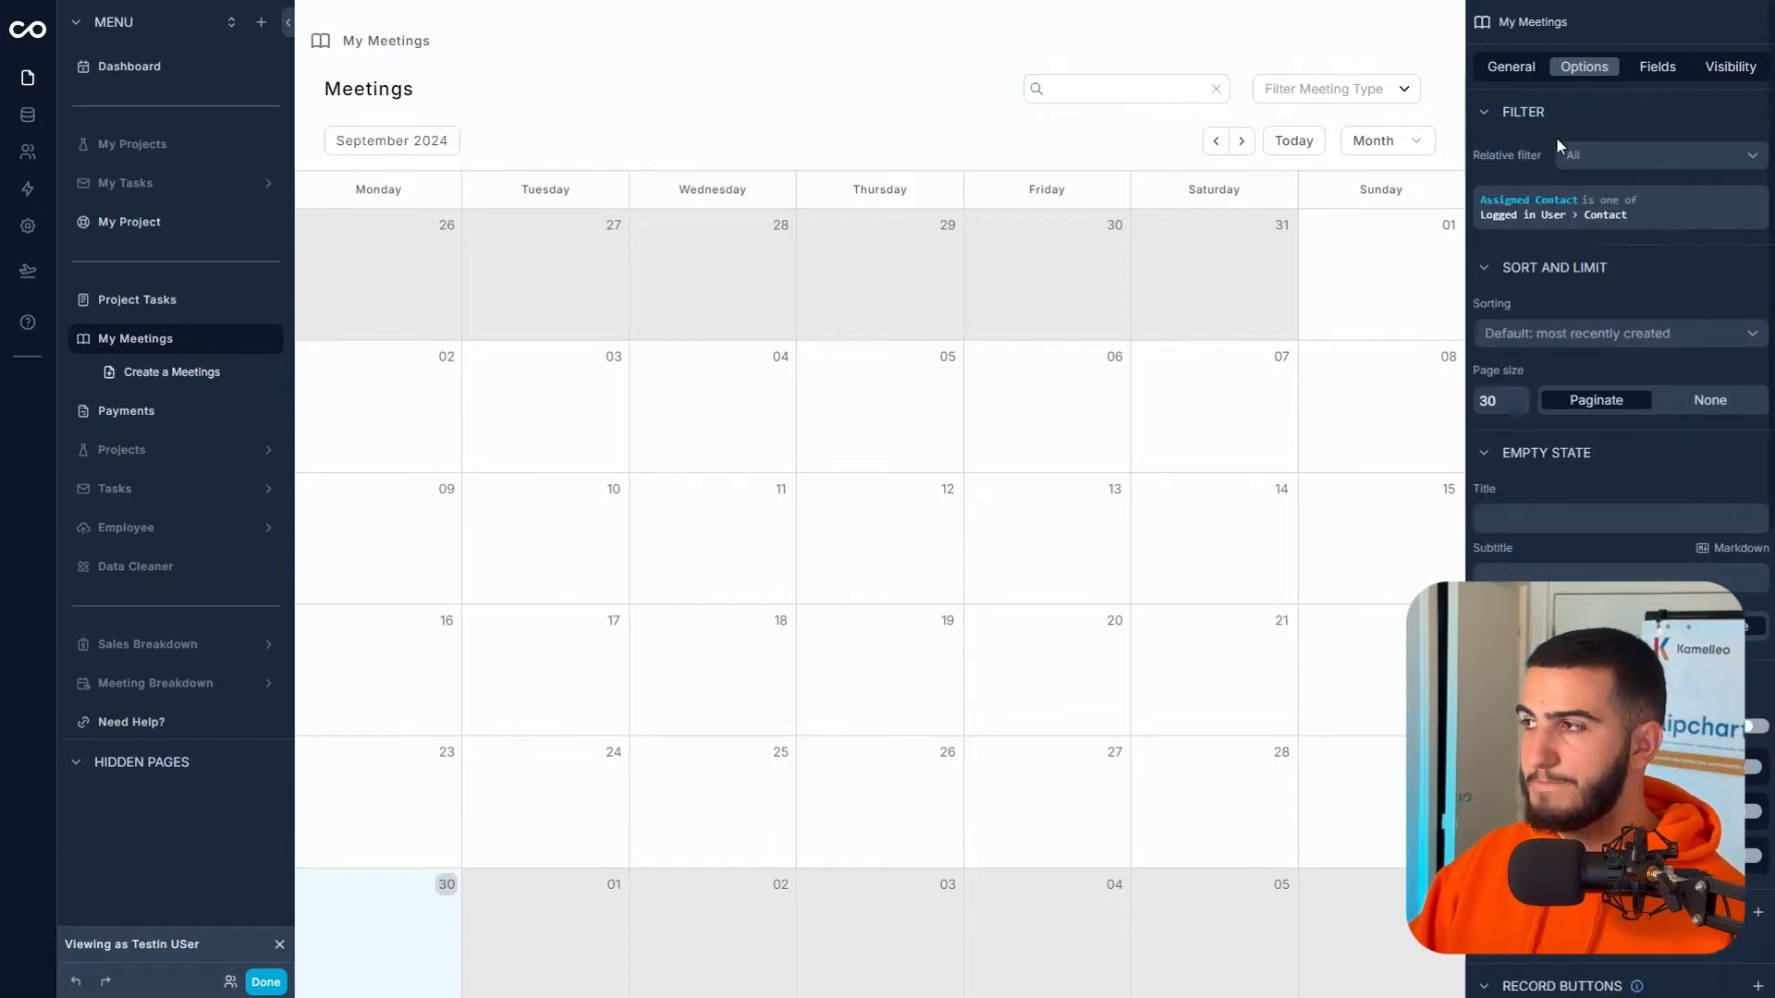
- Retitle the calendar page 'My Meetings' and hide its breadcrumbs
click(1512, 70)
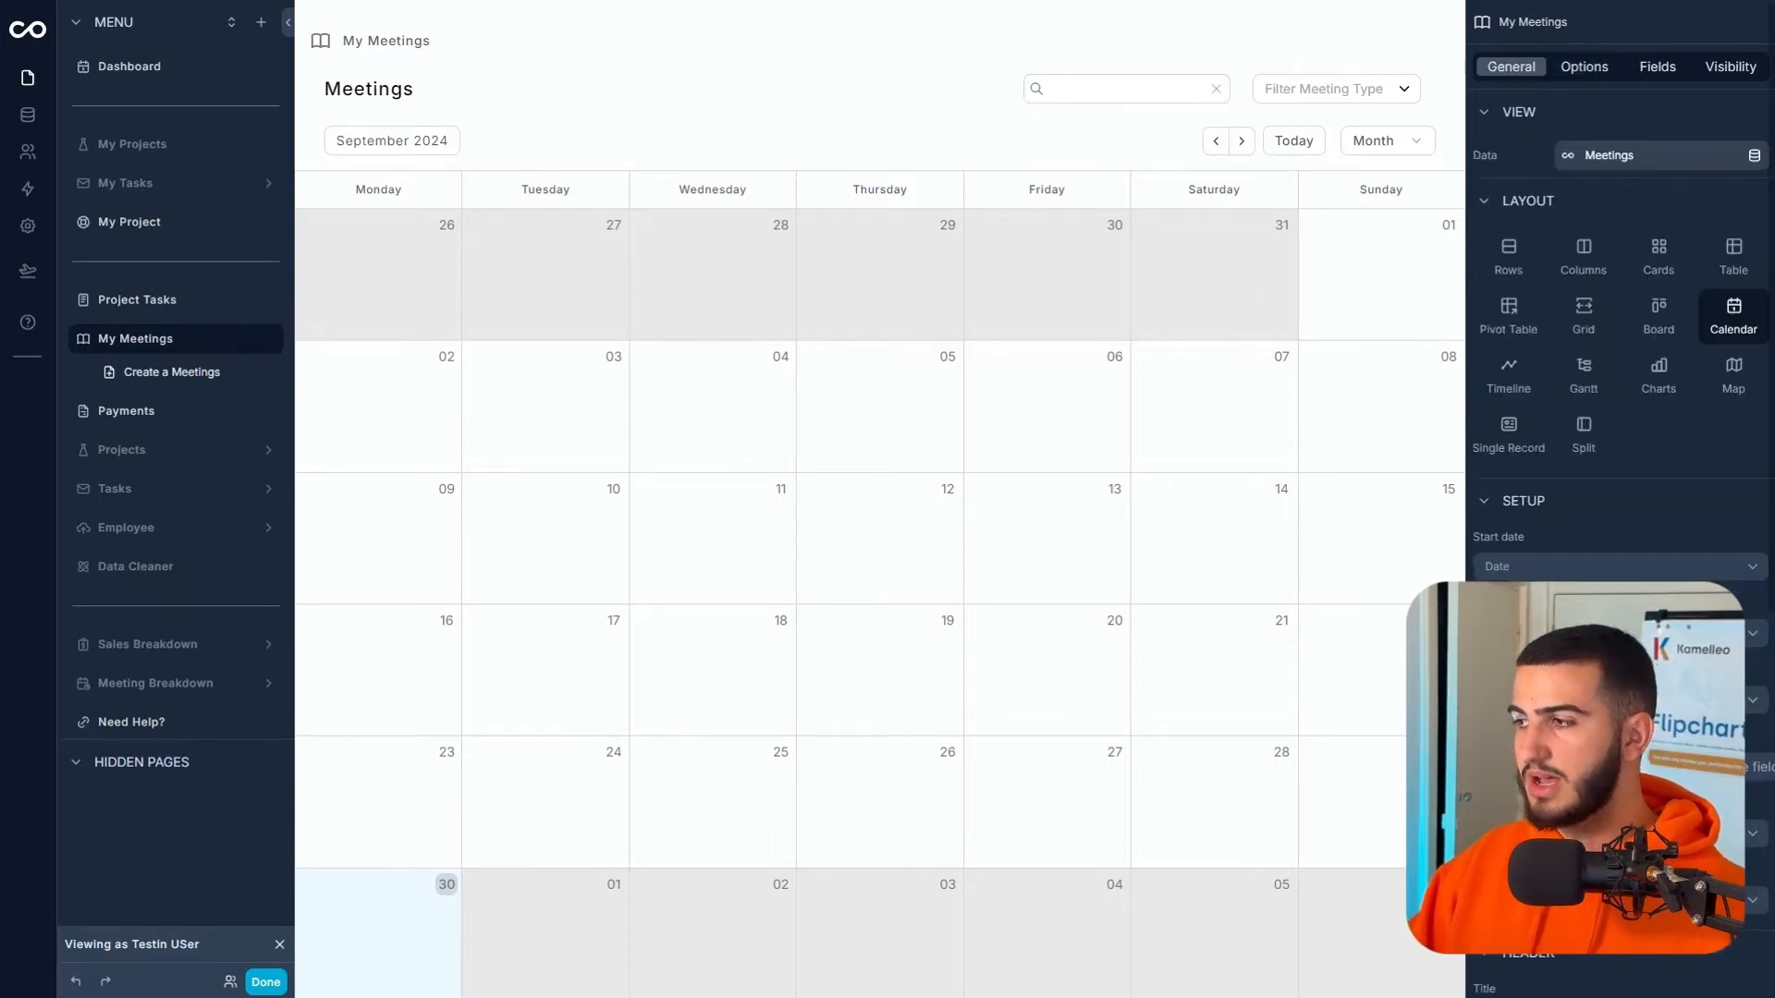
scroll(1512, 559, down, 4)
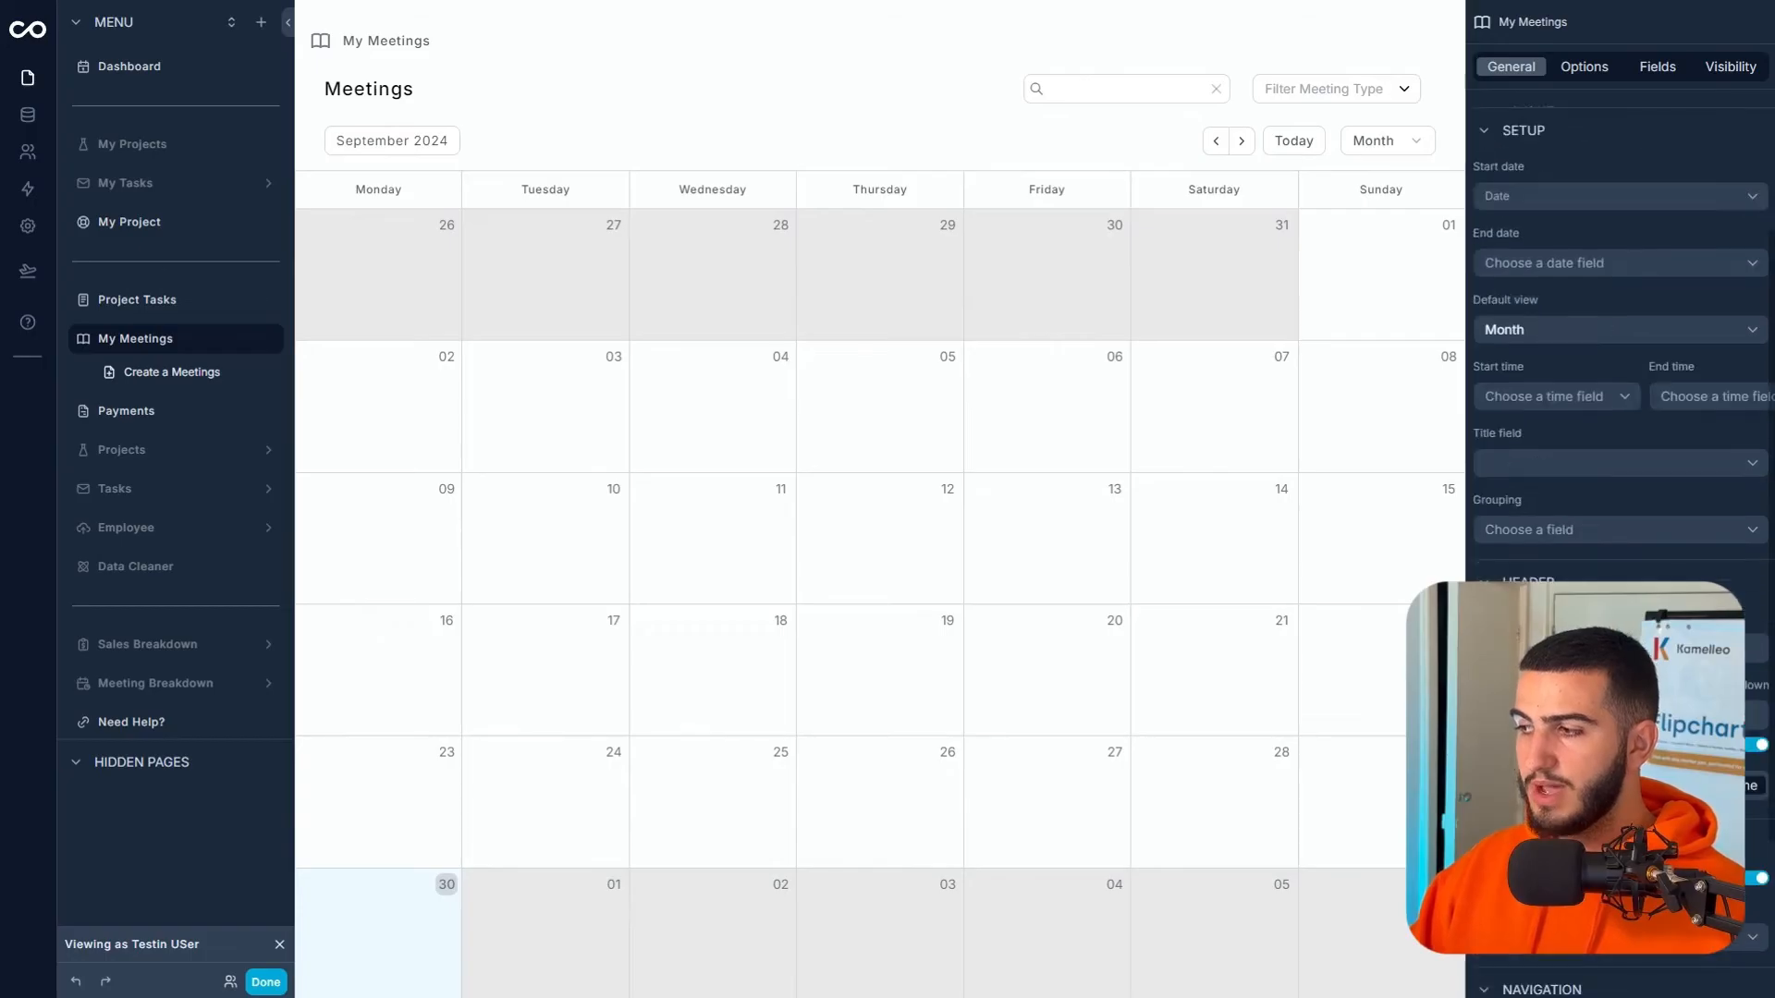
click(1485, 649)
text(My)
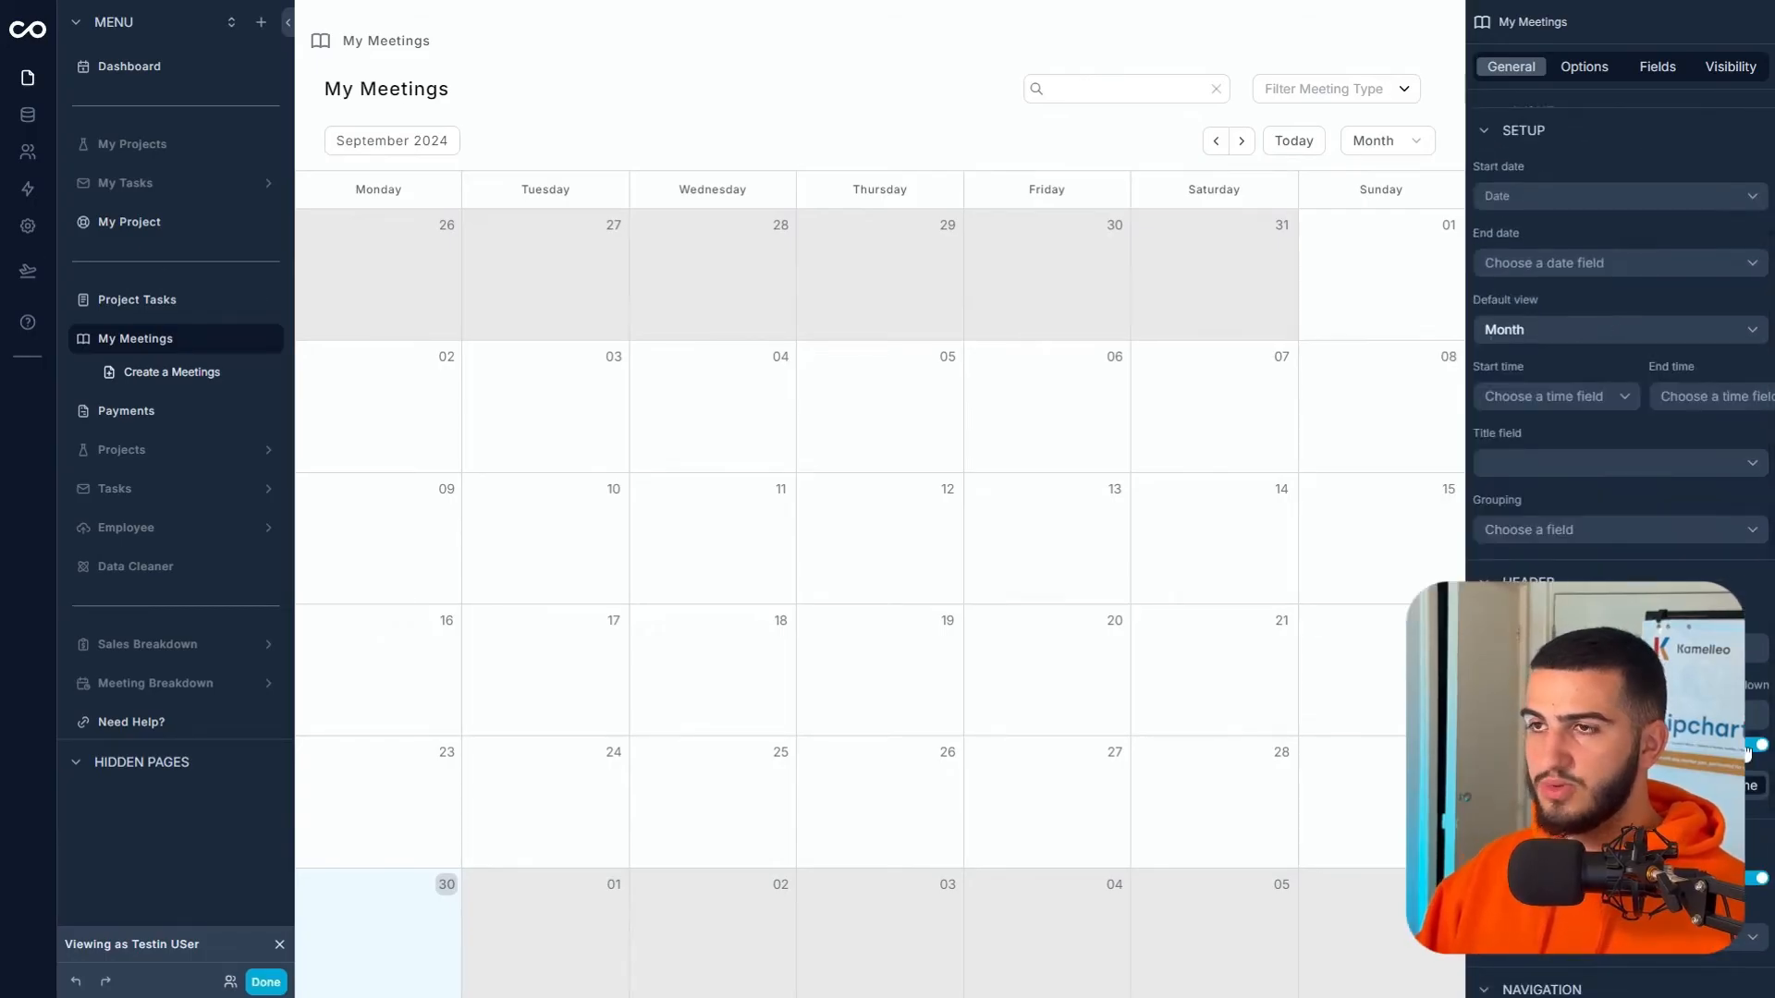
click(1749, 747)
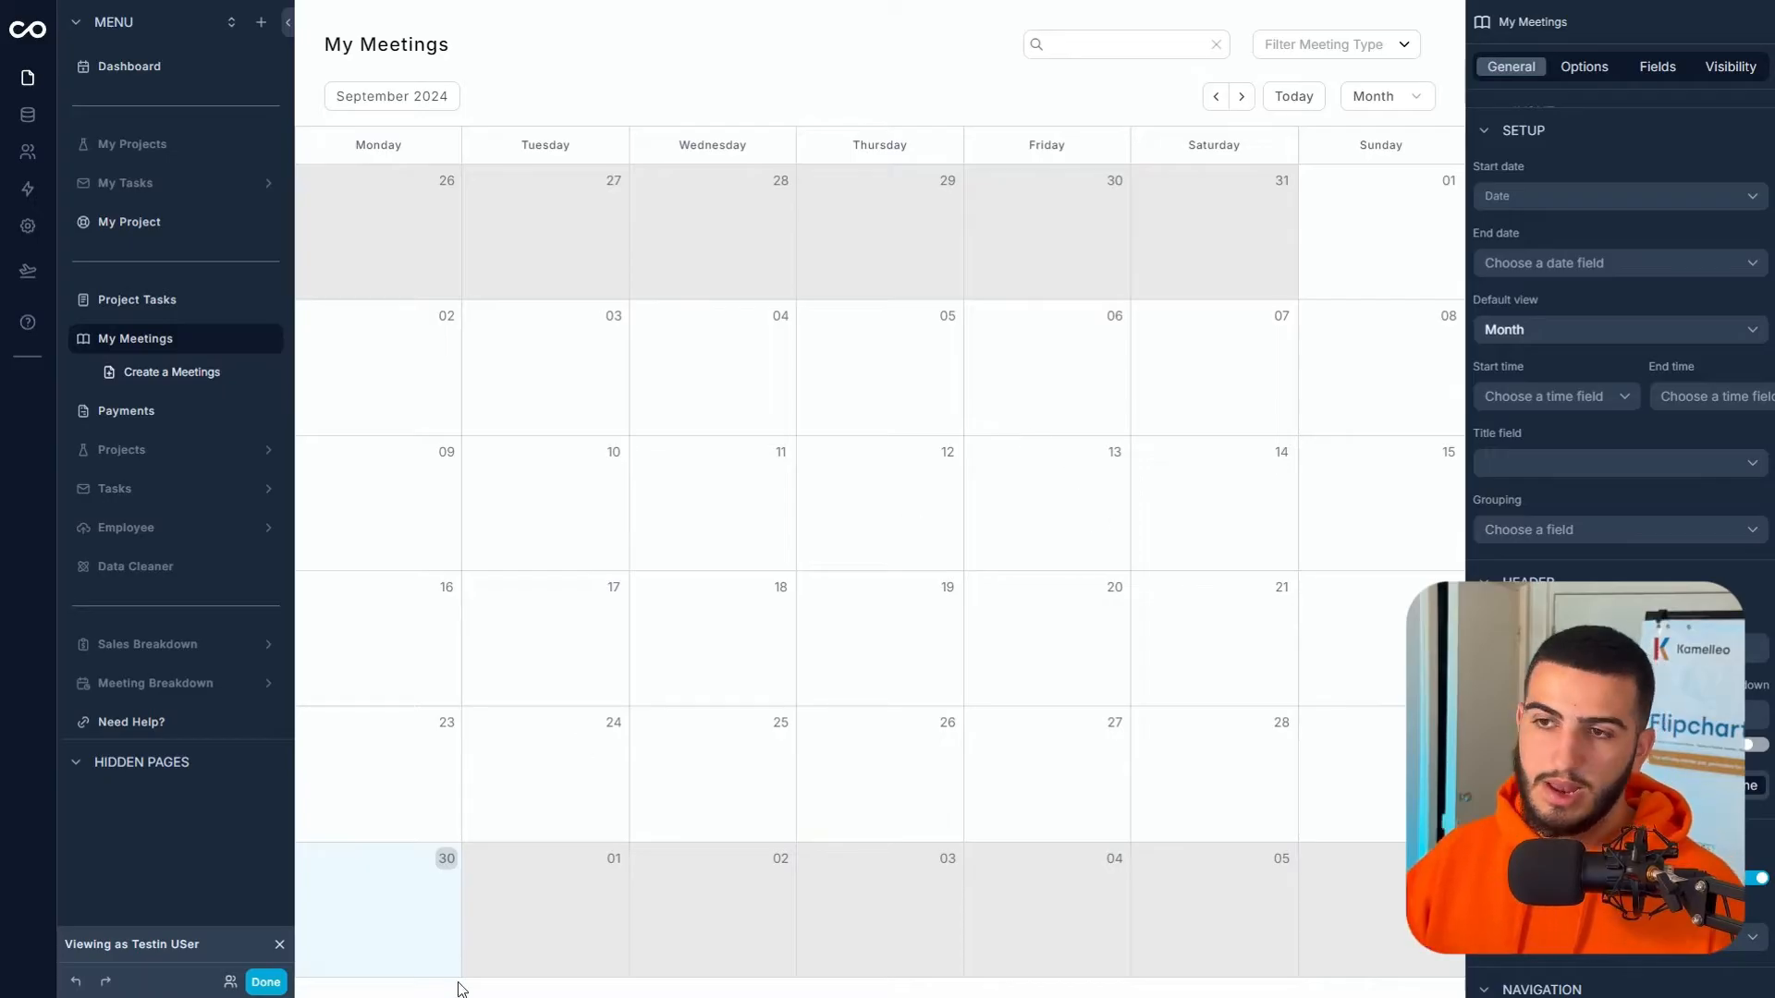
- On the Project Tasks page, add a new filter condition with the match set to All
click(136, 299)
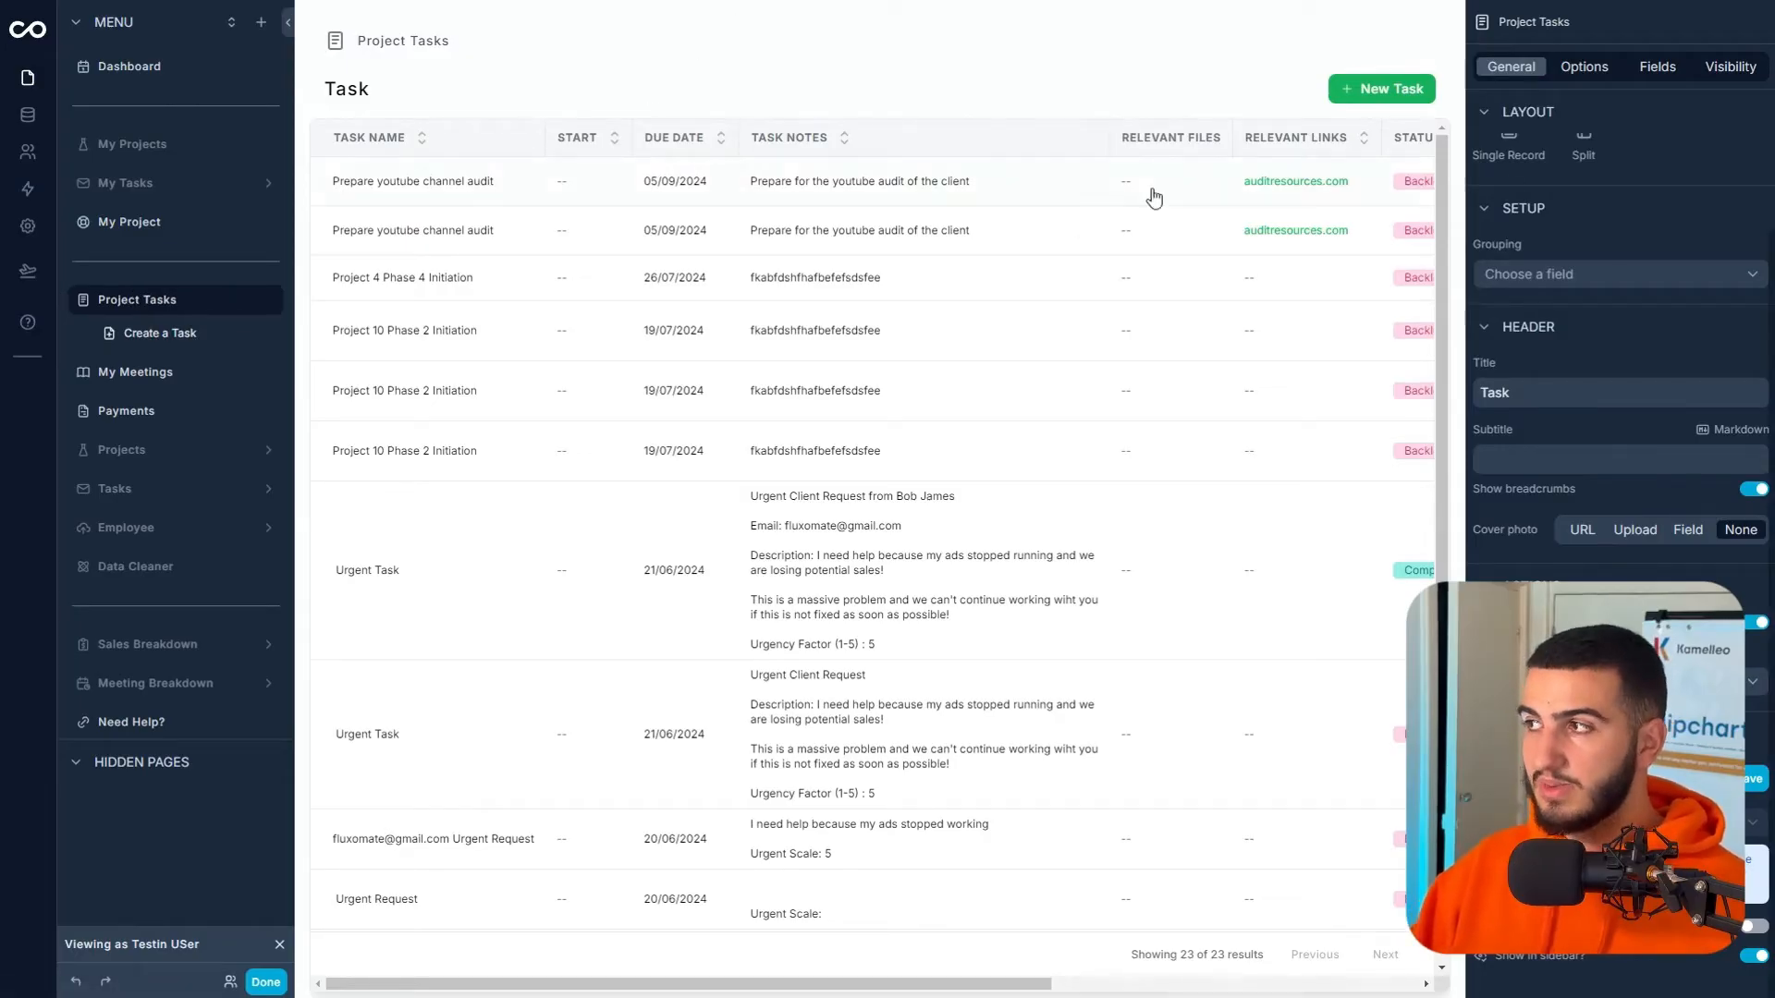
click(1615, 79)
scroll(1566, 225, up, 4)
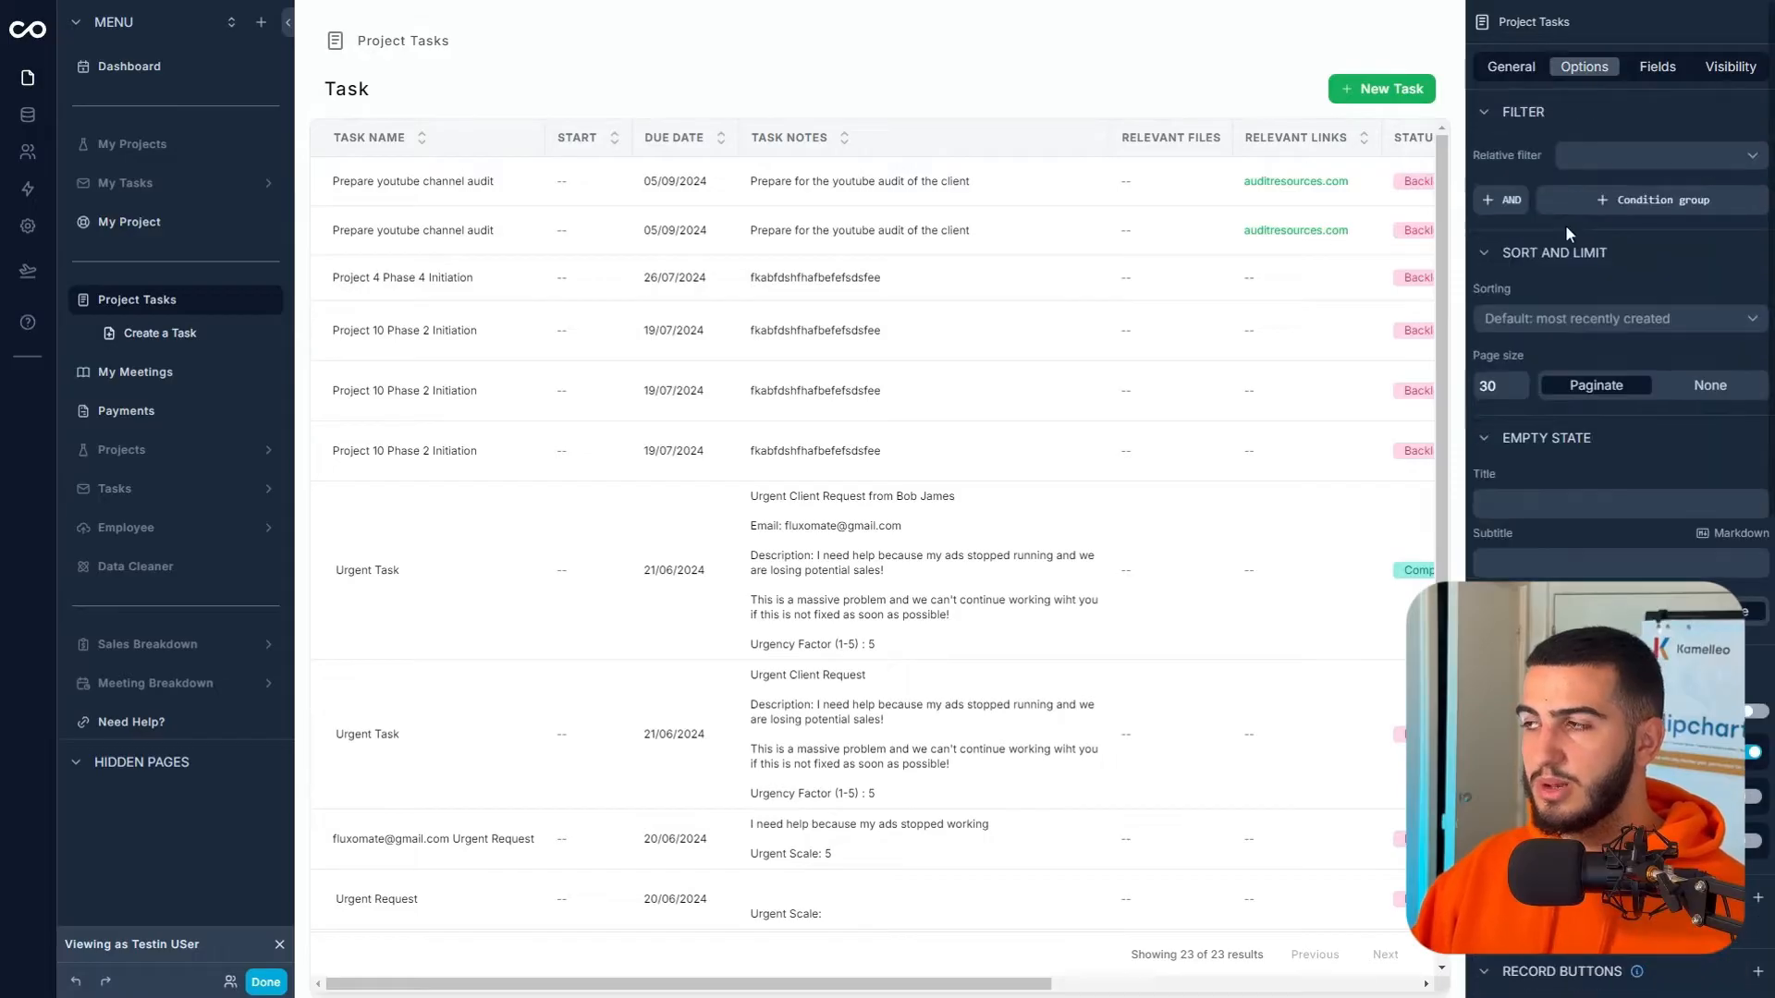
click(1579, 161)
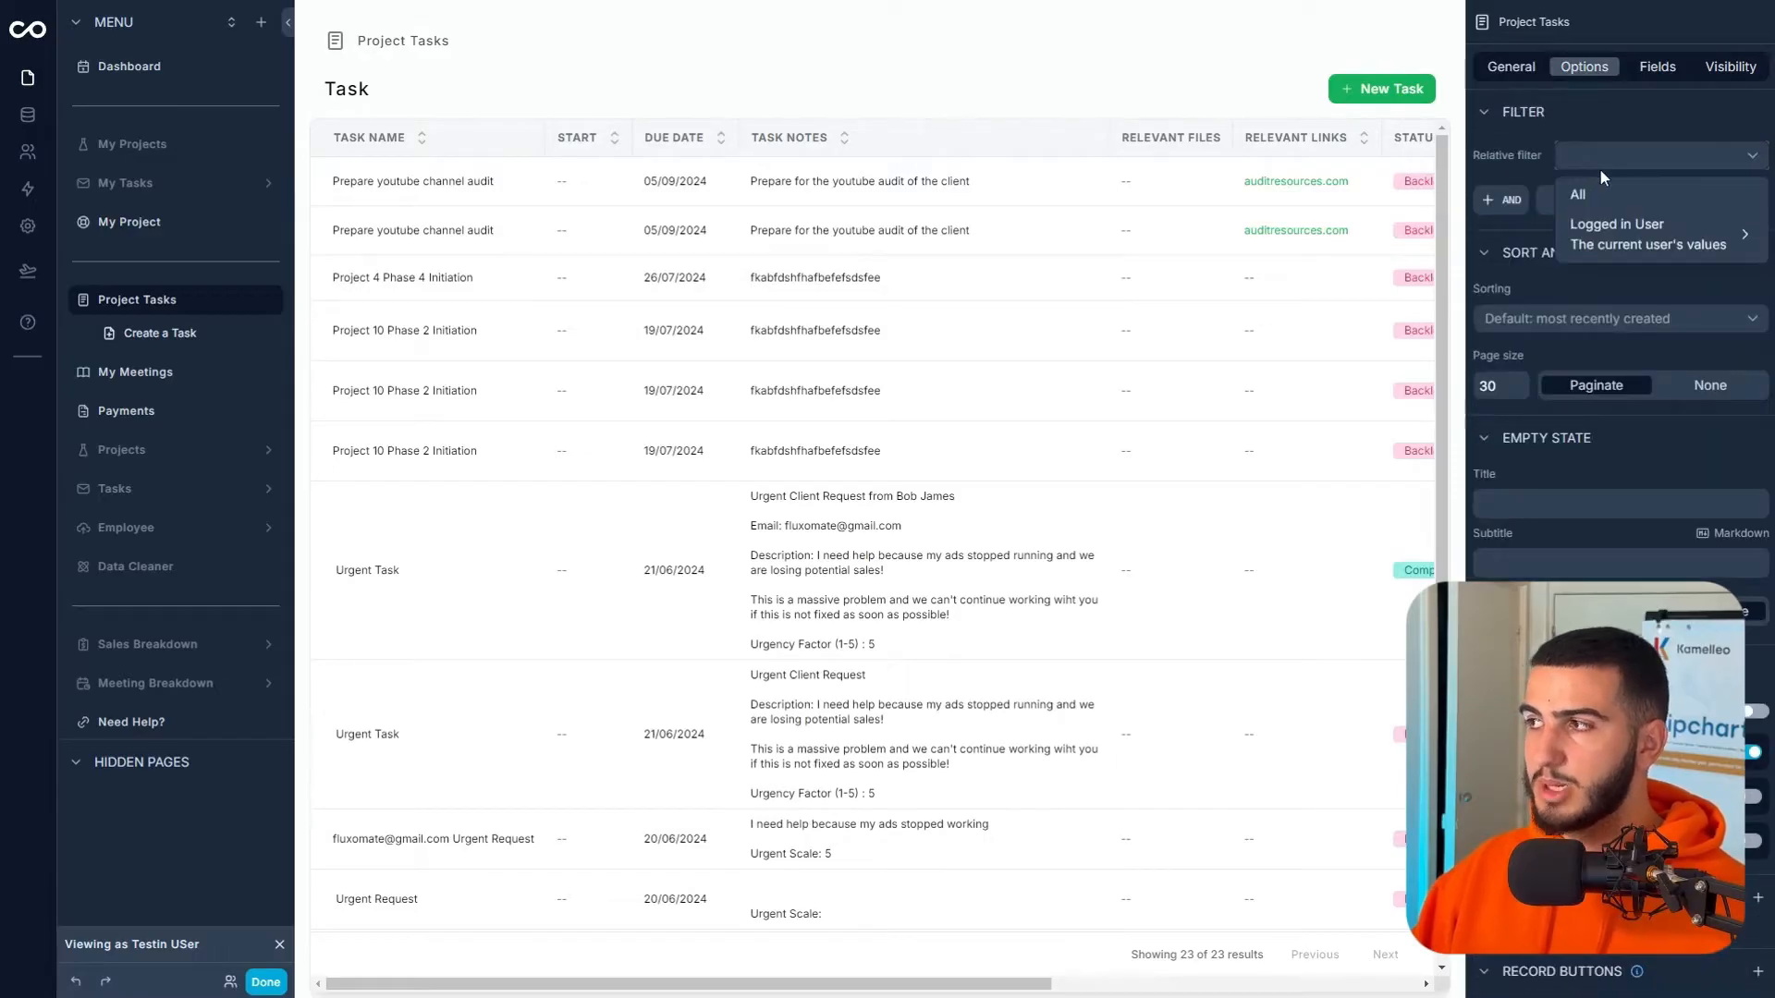
click(1511, 211)
click(1654, 216)
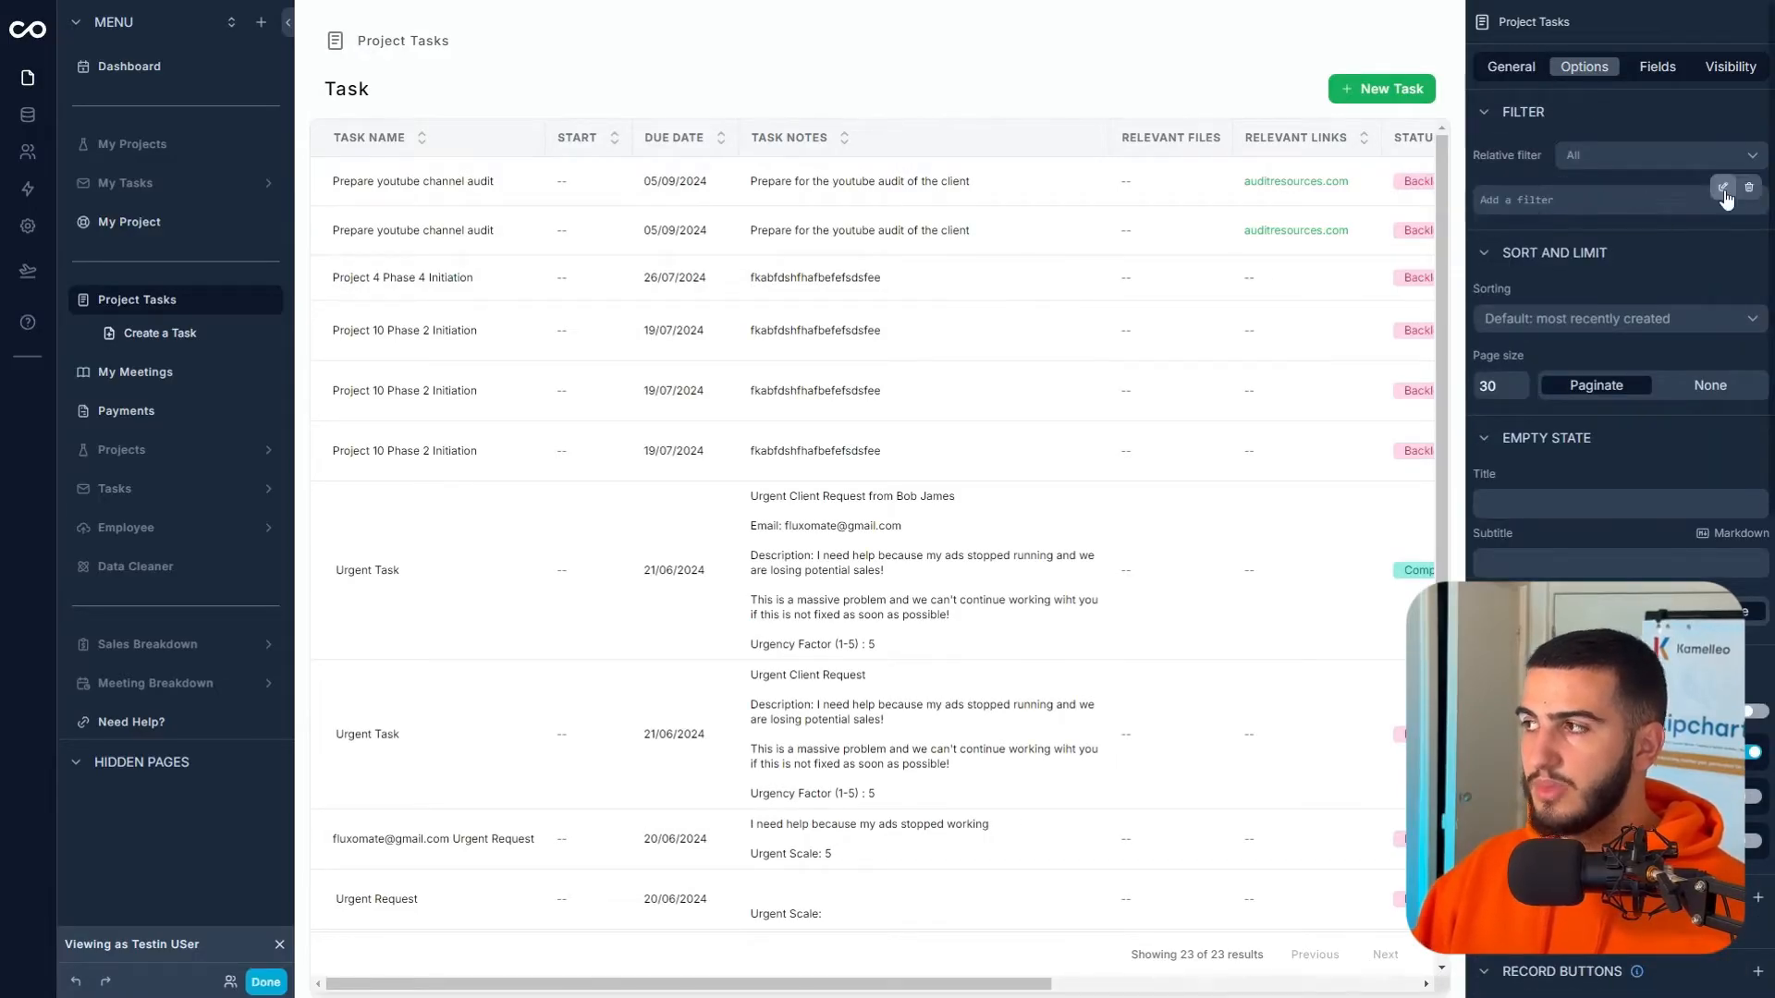
click(1723, 188)
- Filter tasks where Assigned Project is one of the logged-in user's Contact > Assigned Project ids
click(1311, 173)
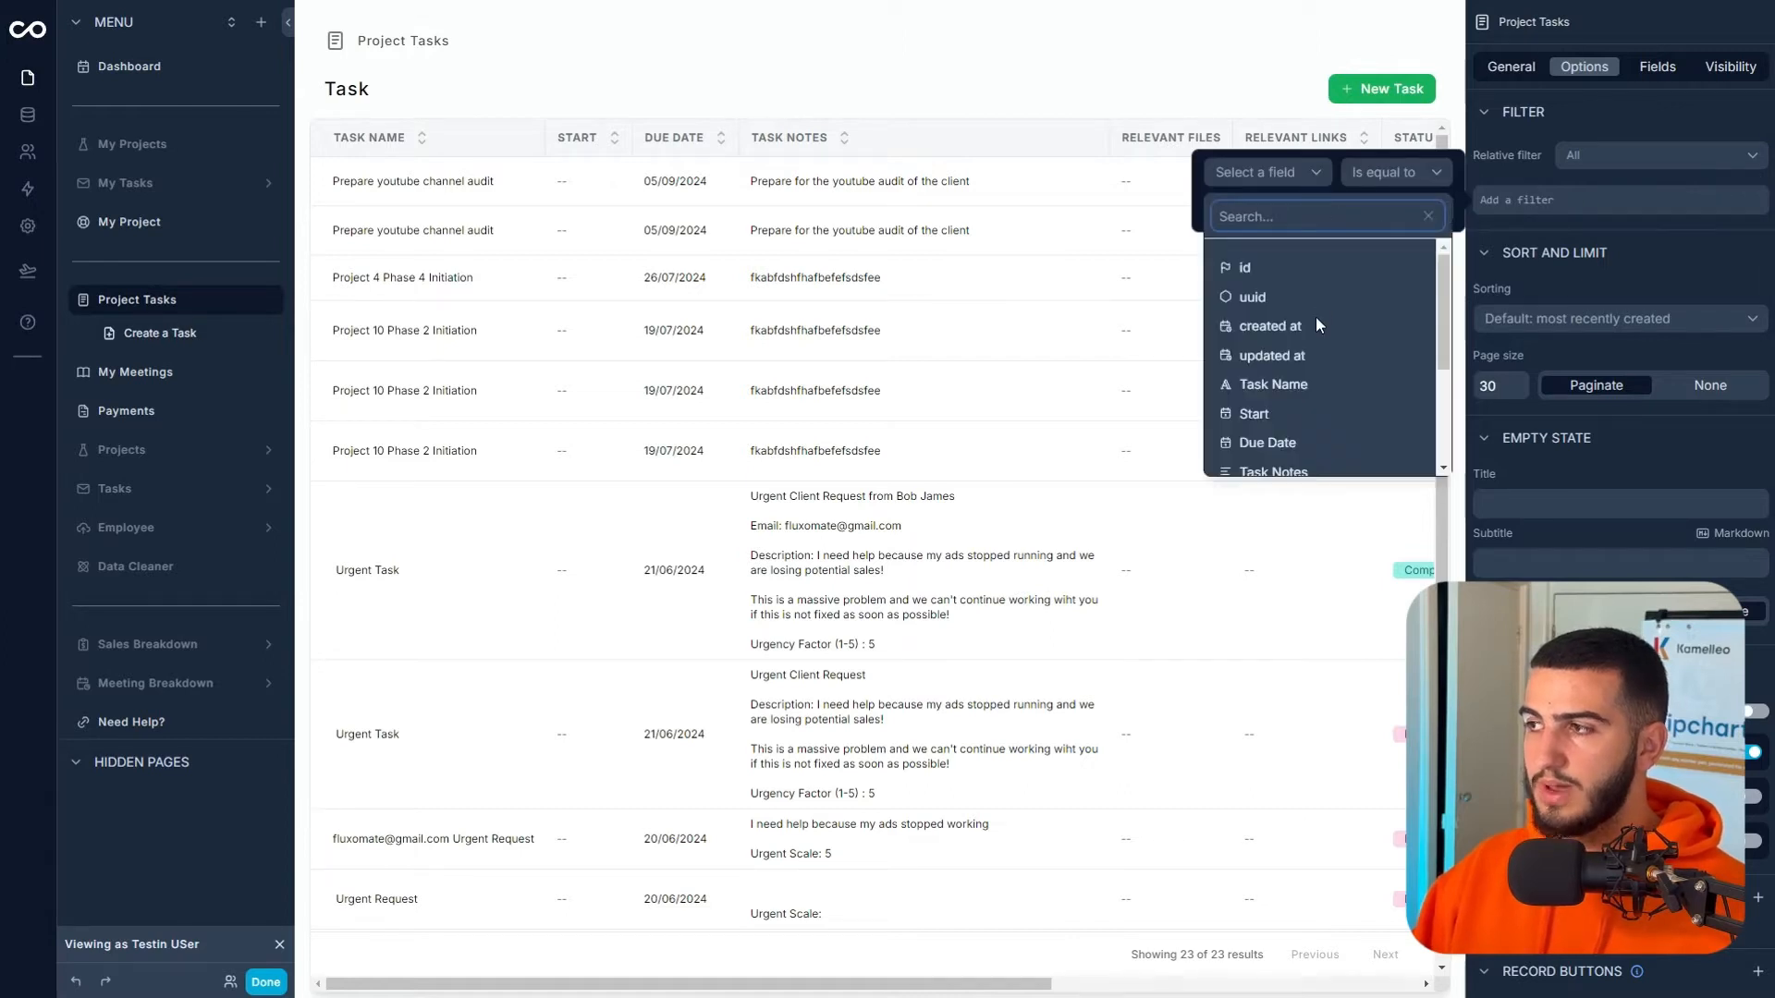
scroll(1318, 333, down, 2)
scroll(1287, 462, down, 2)
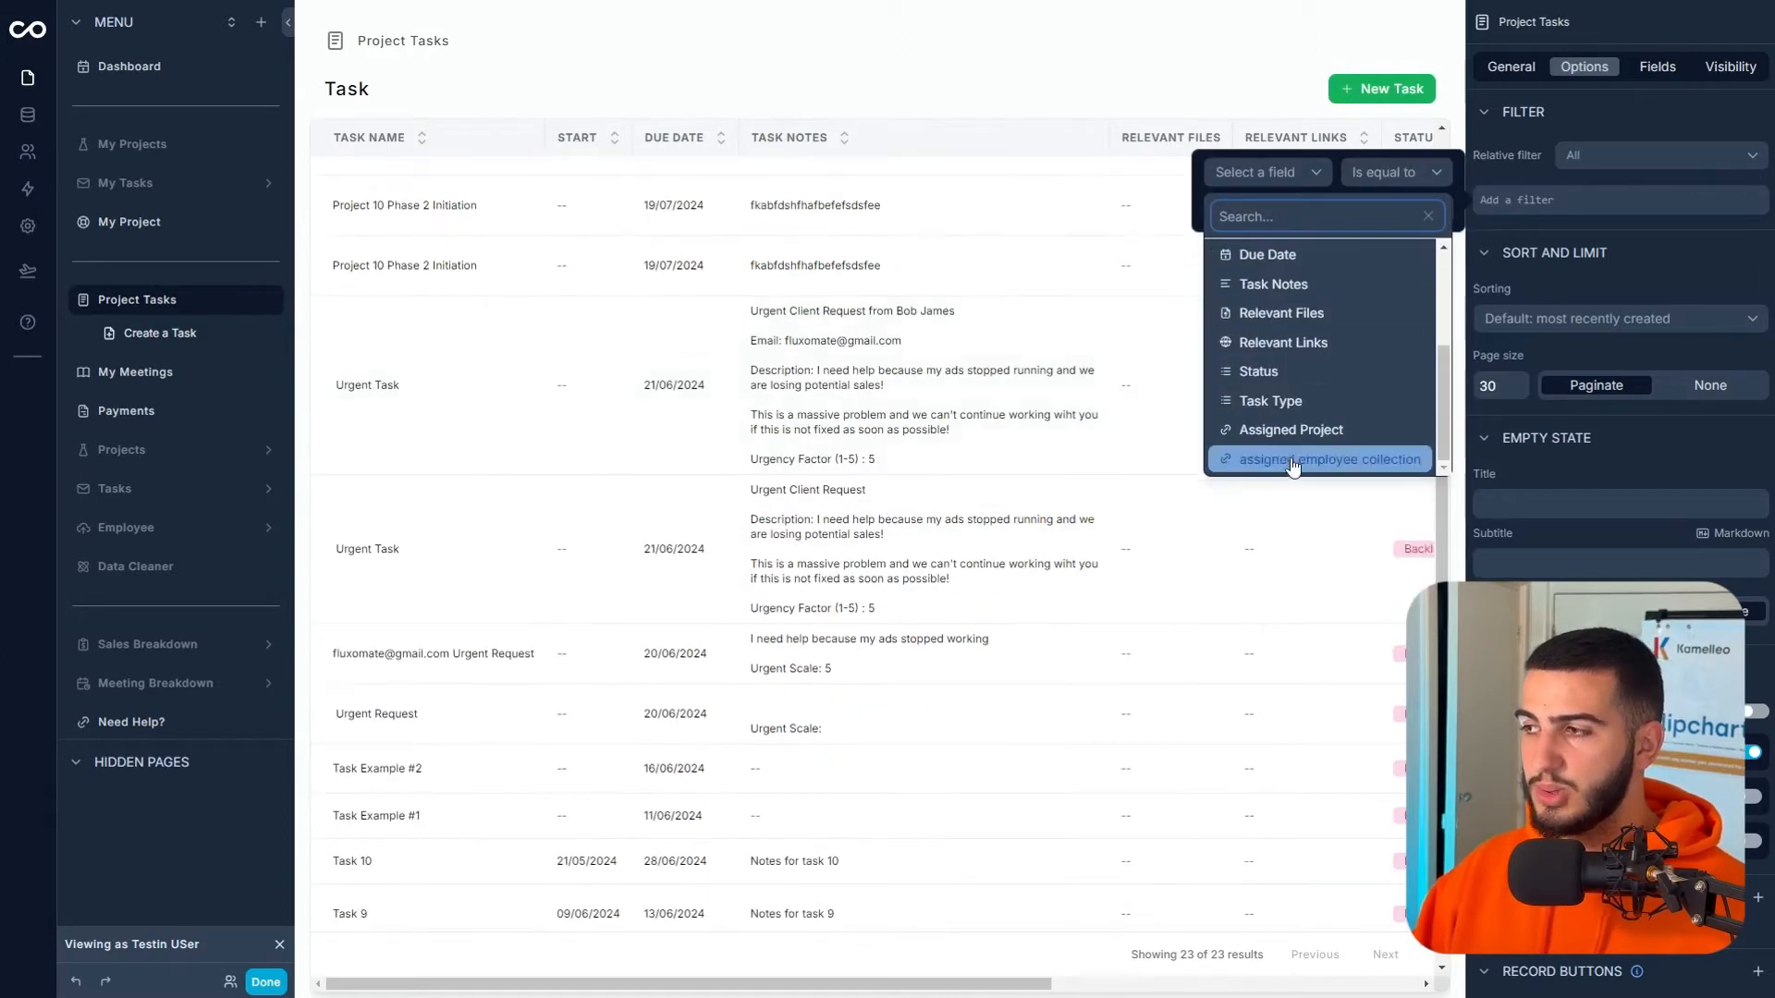
click(1309, 430)
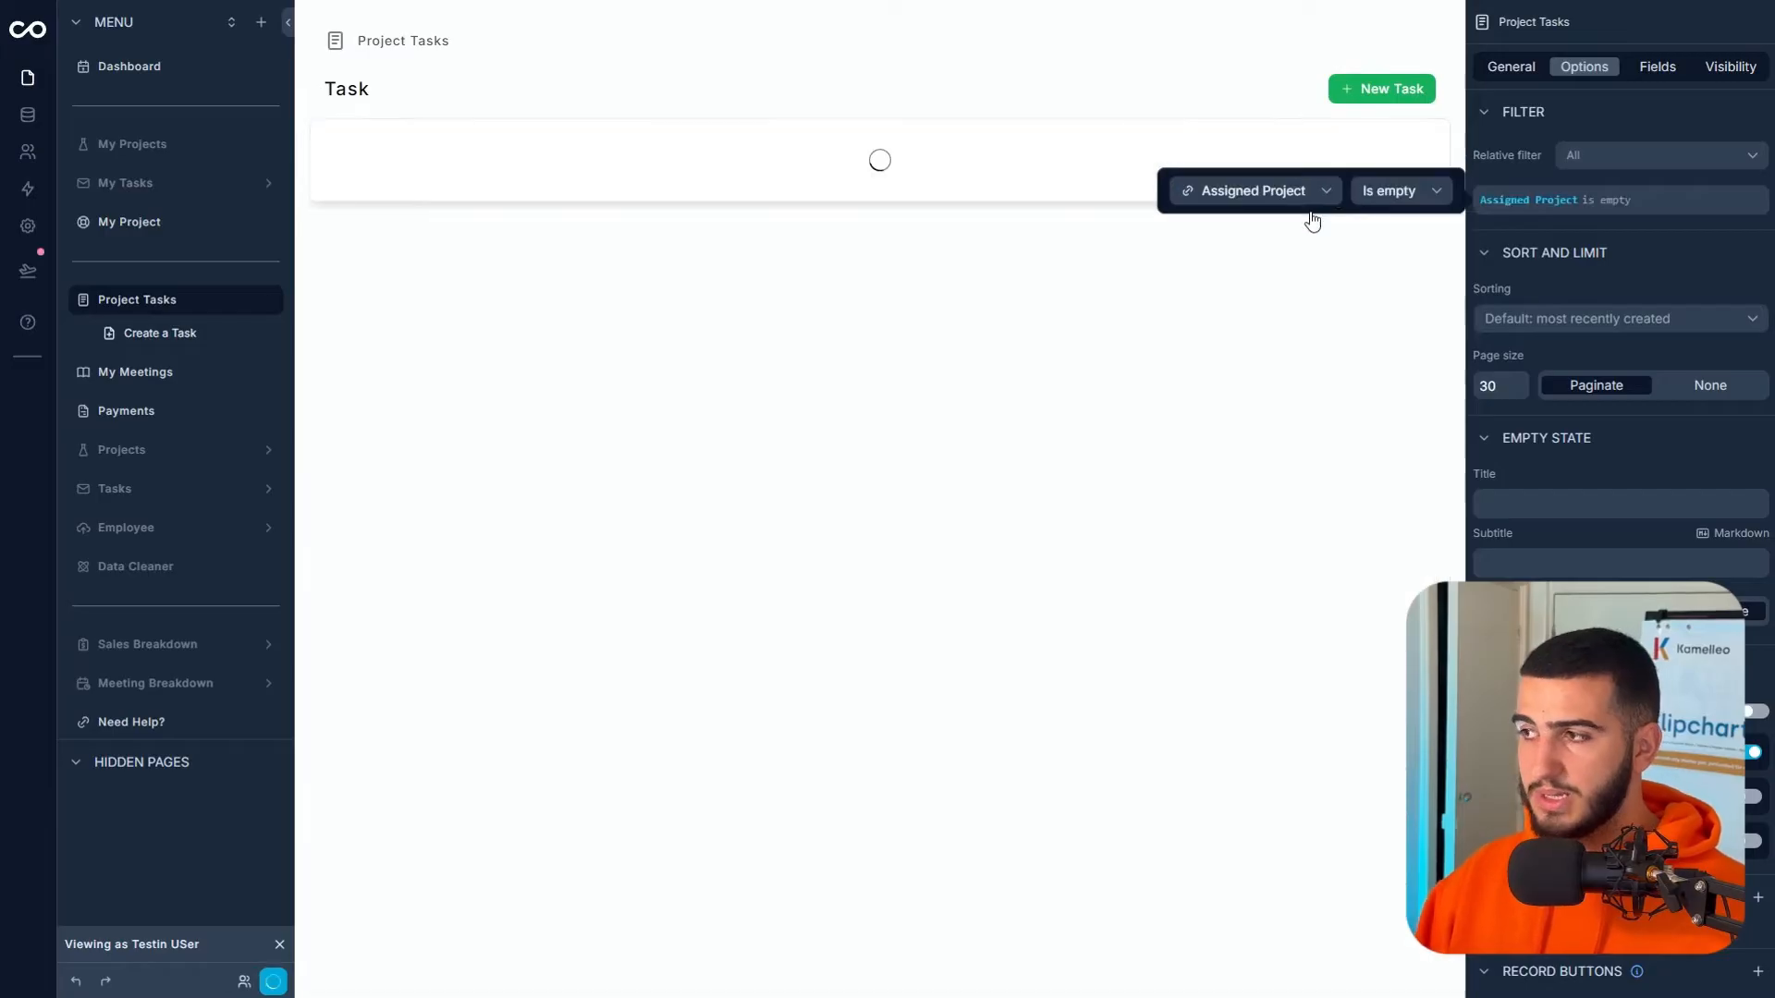
click(1370, 190)
click(1376, 291)
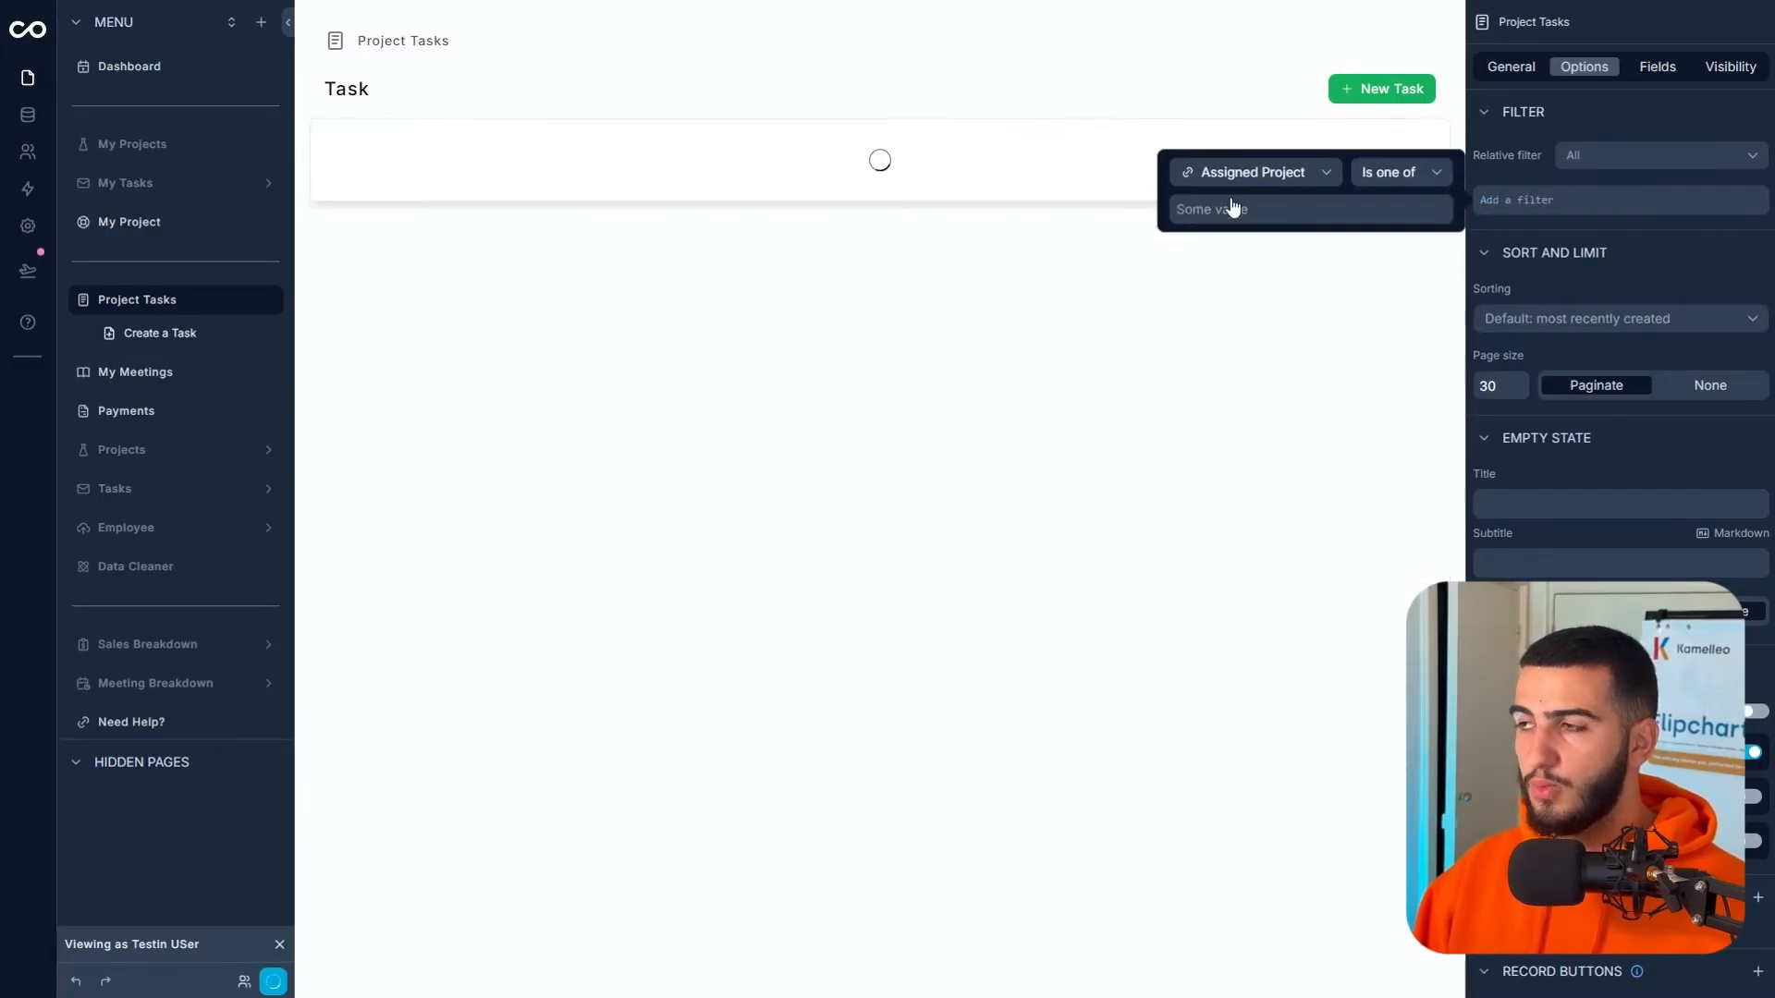
click(1230, 209)
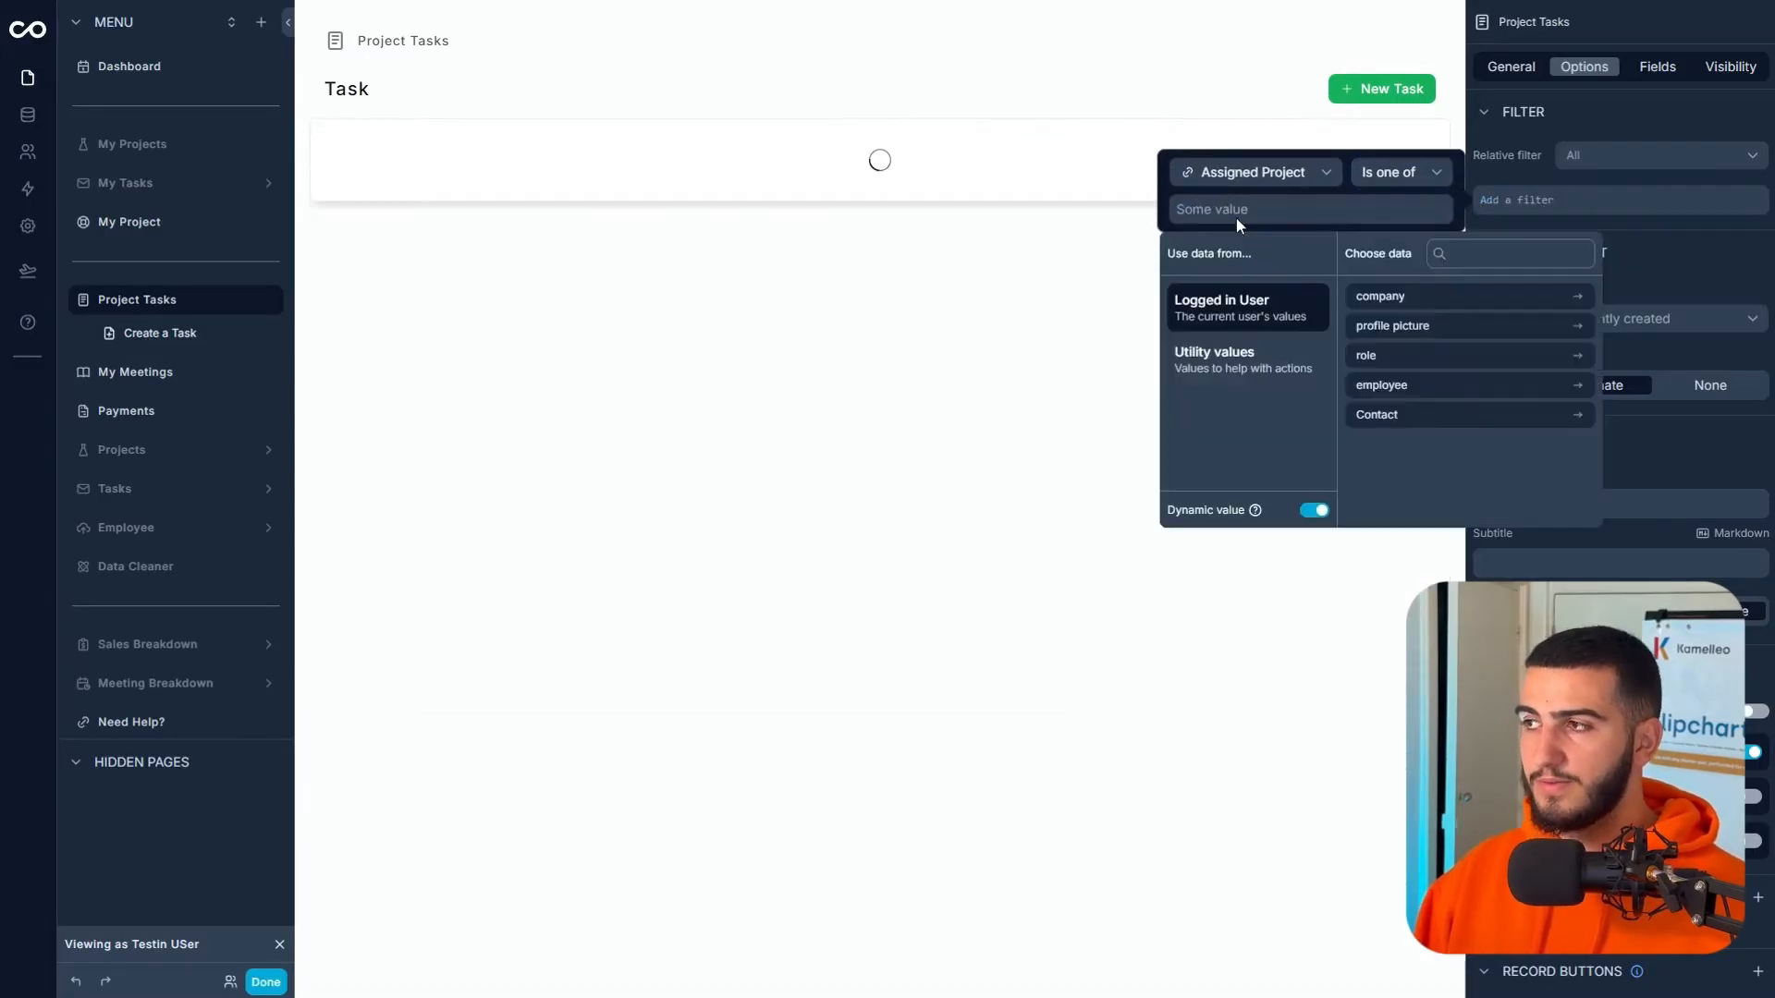
click(1397, 418)
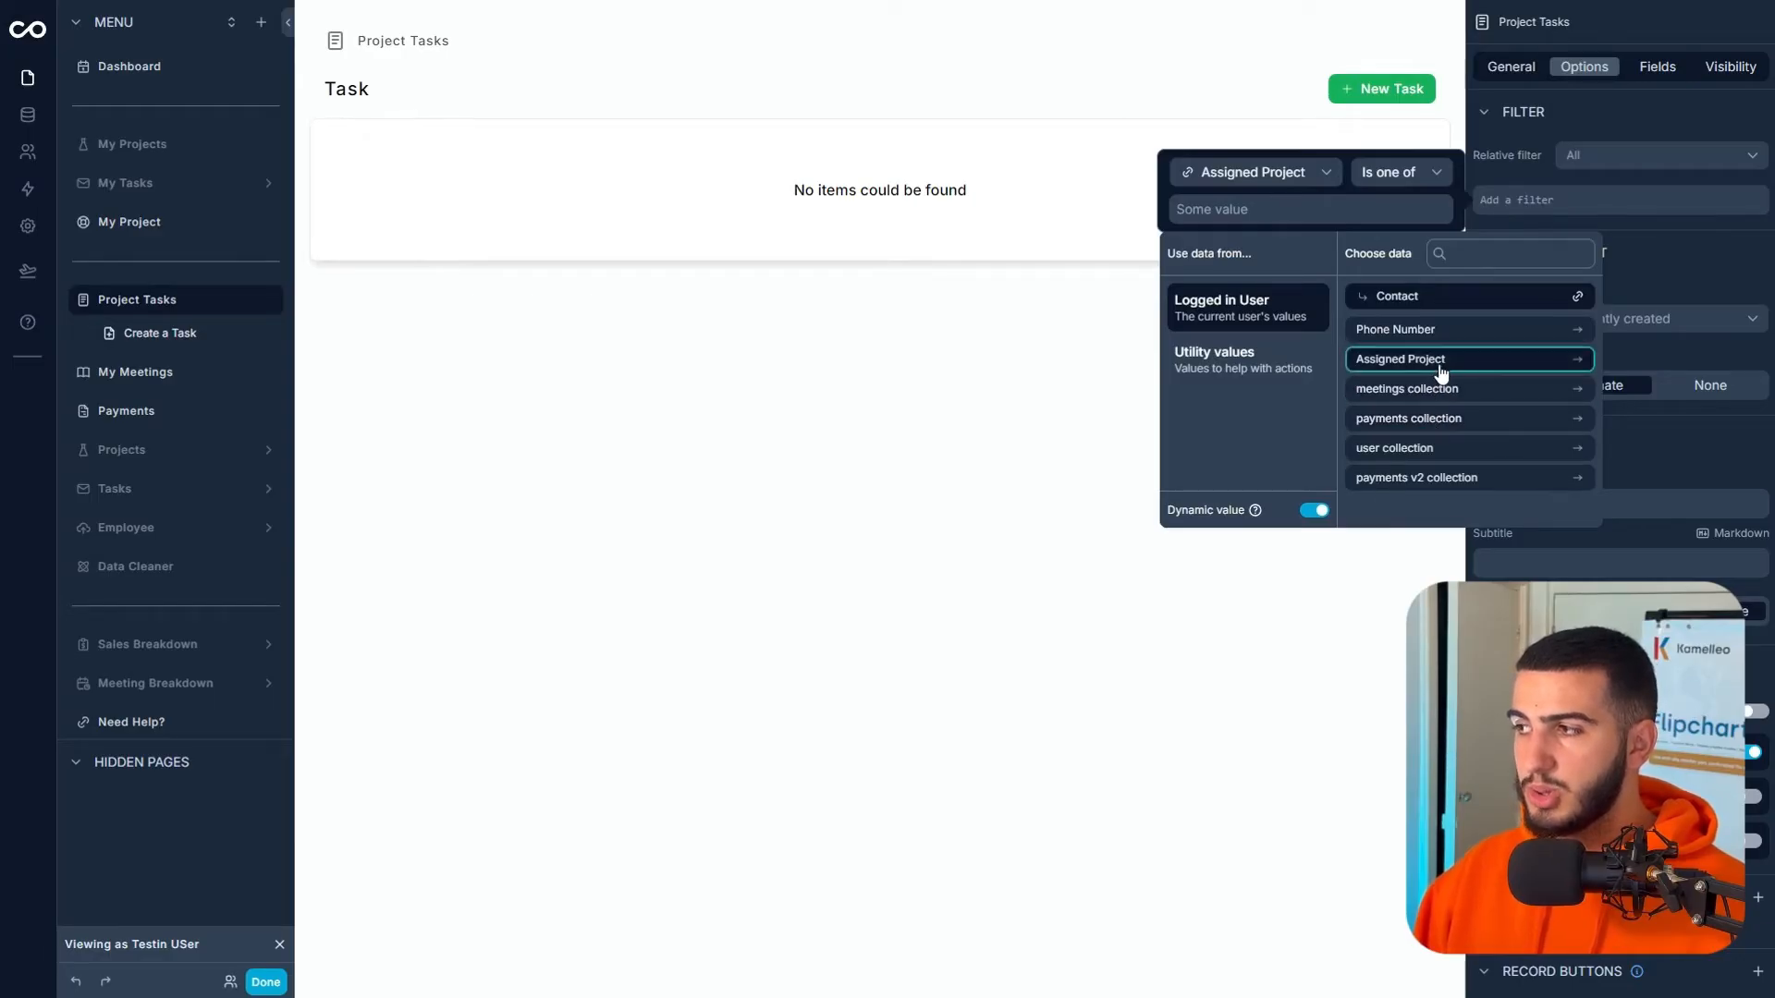
click(1441, 369)
click(1438, 363)
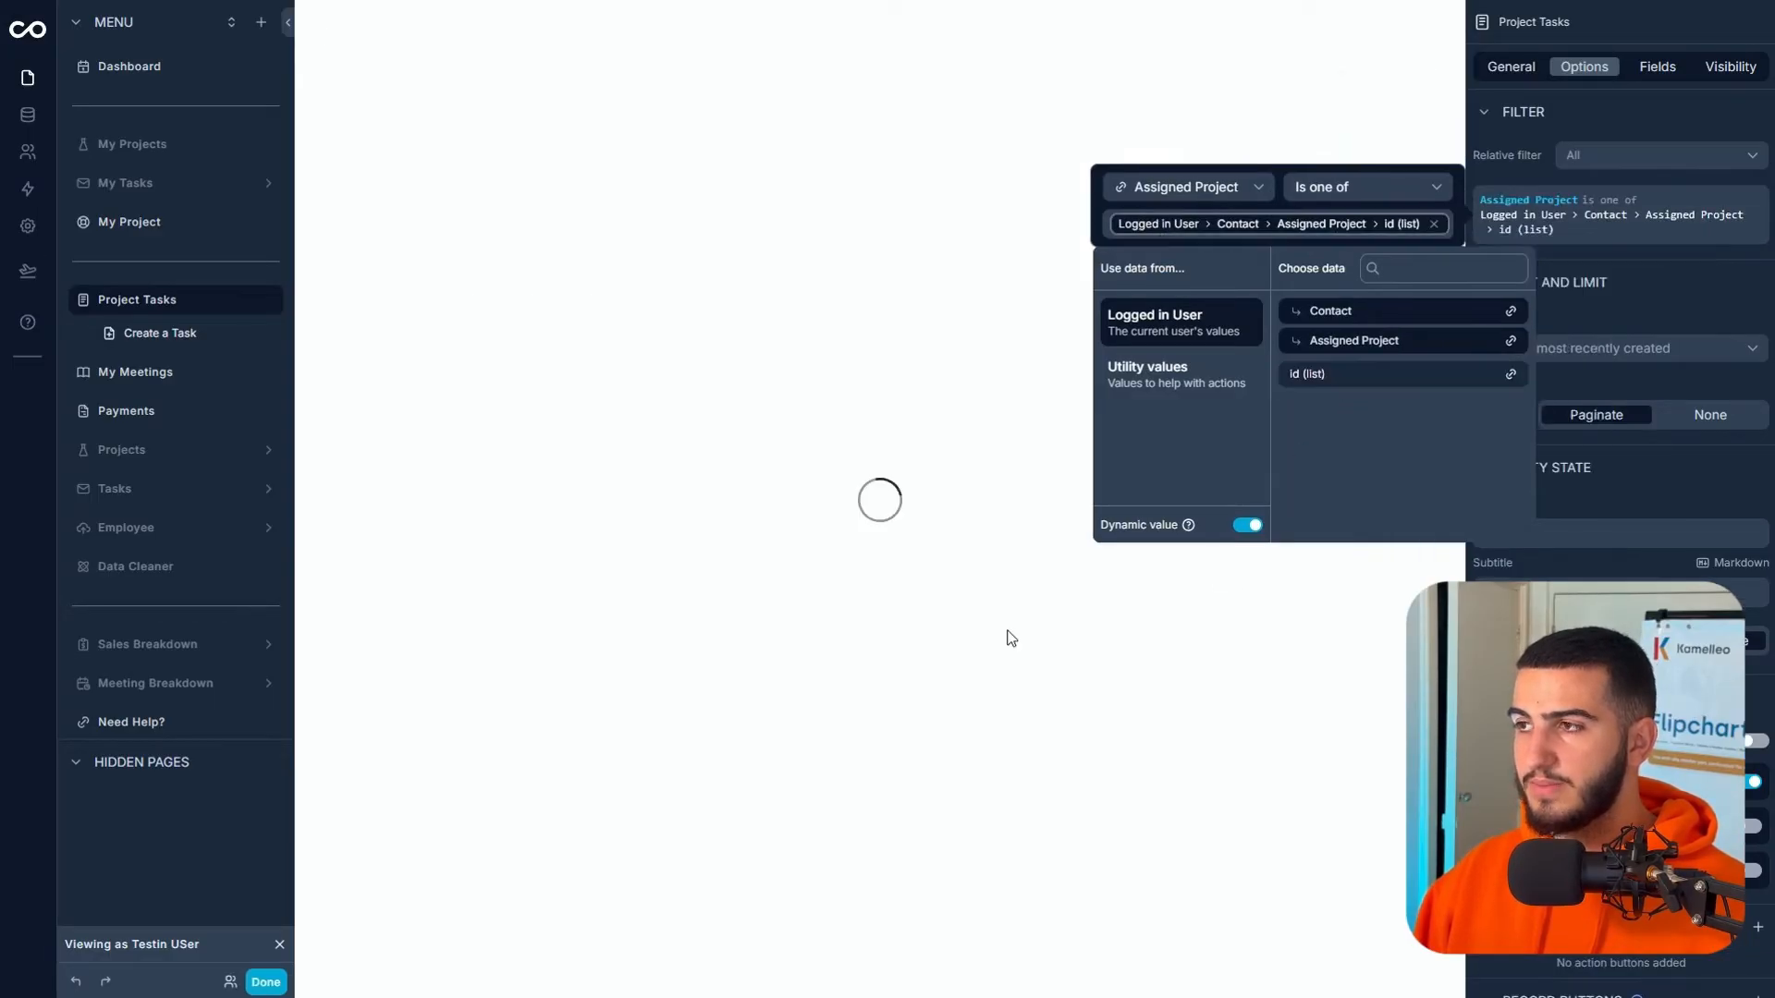
click(884, 657)
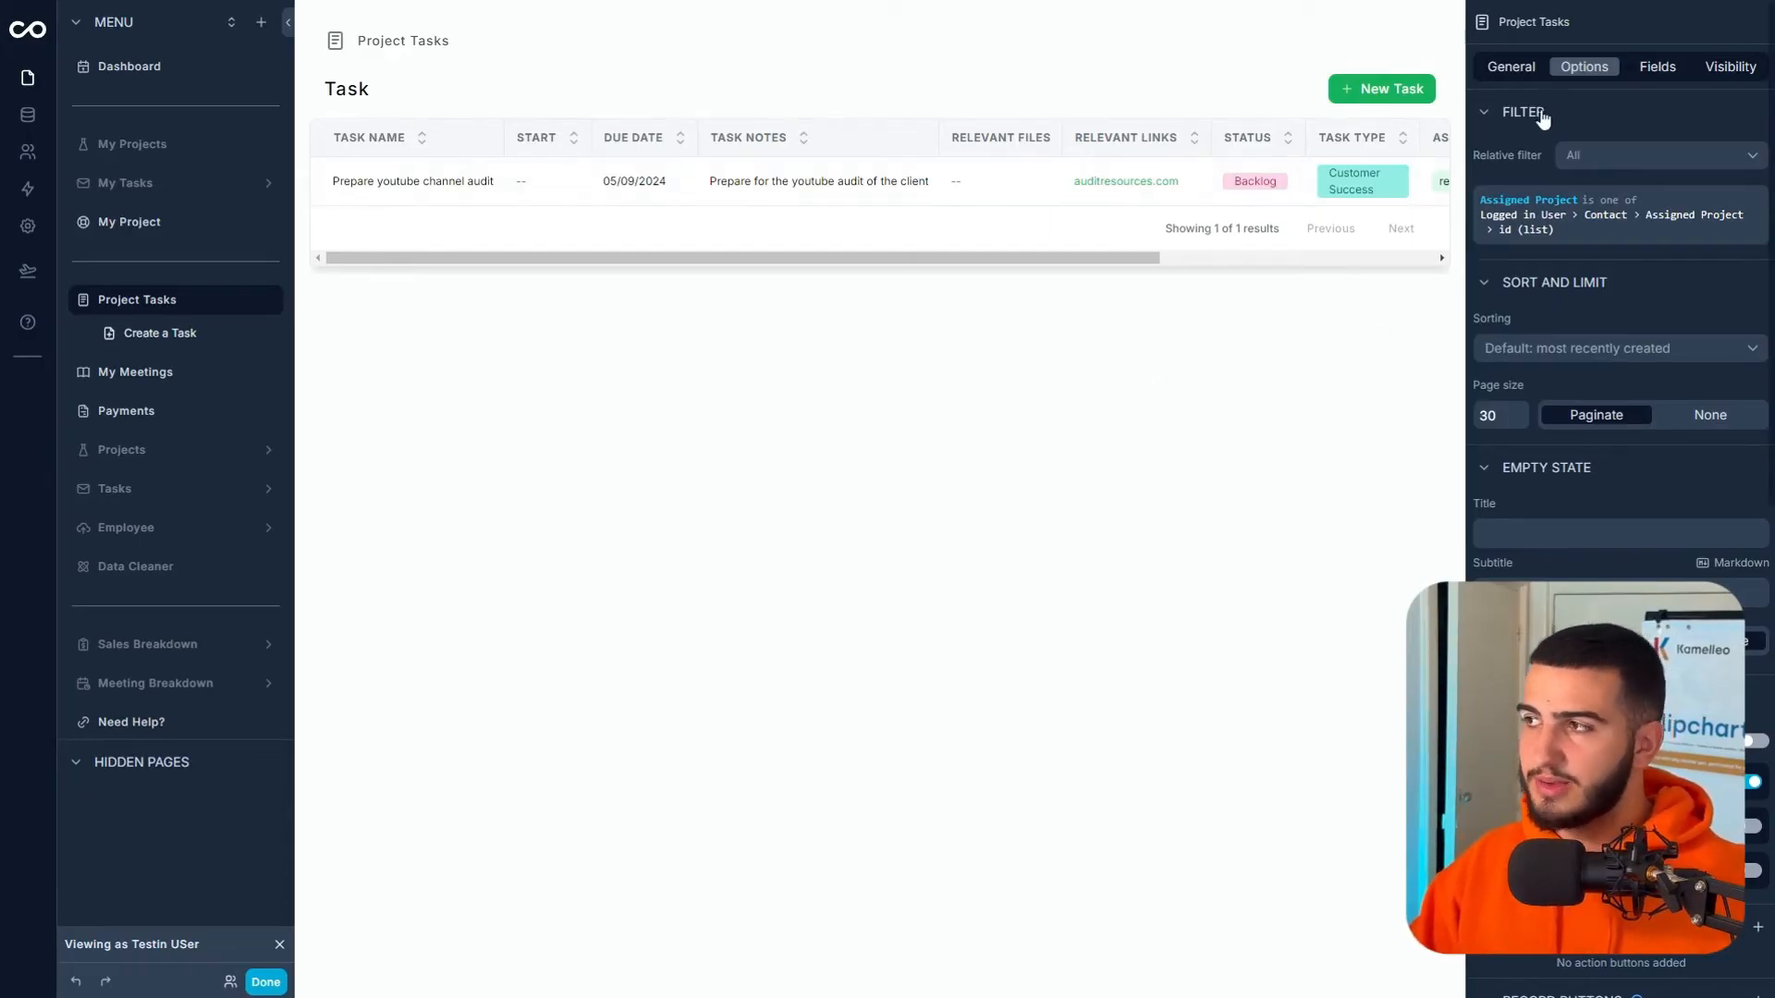
click(1512, 70)
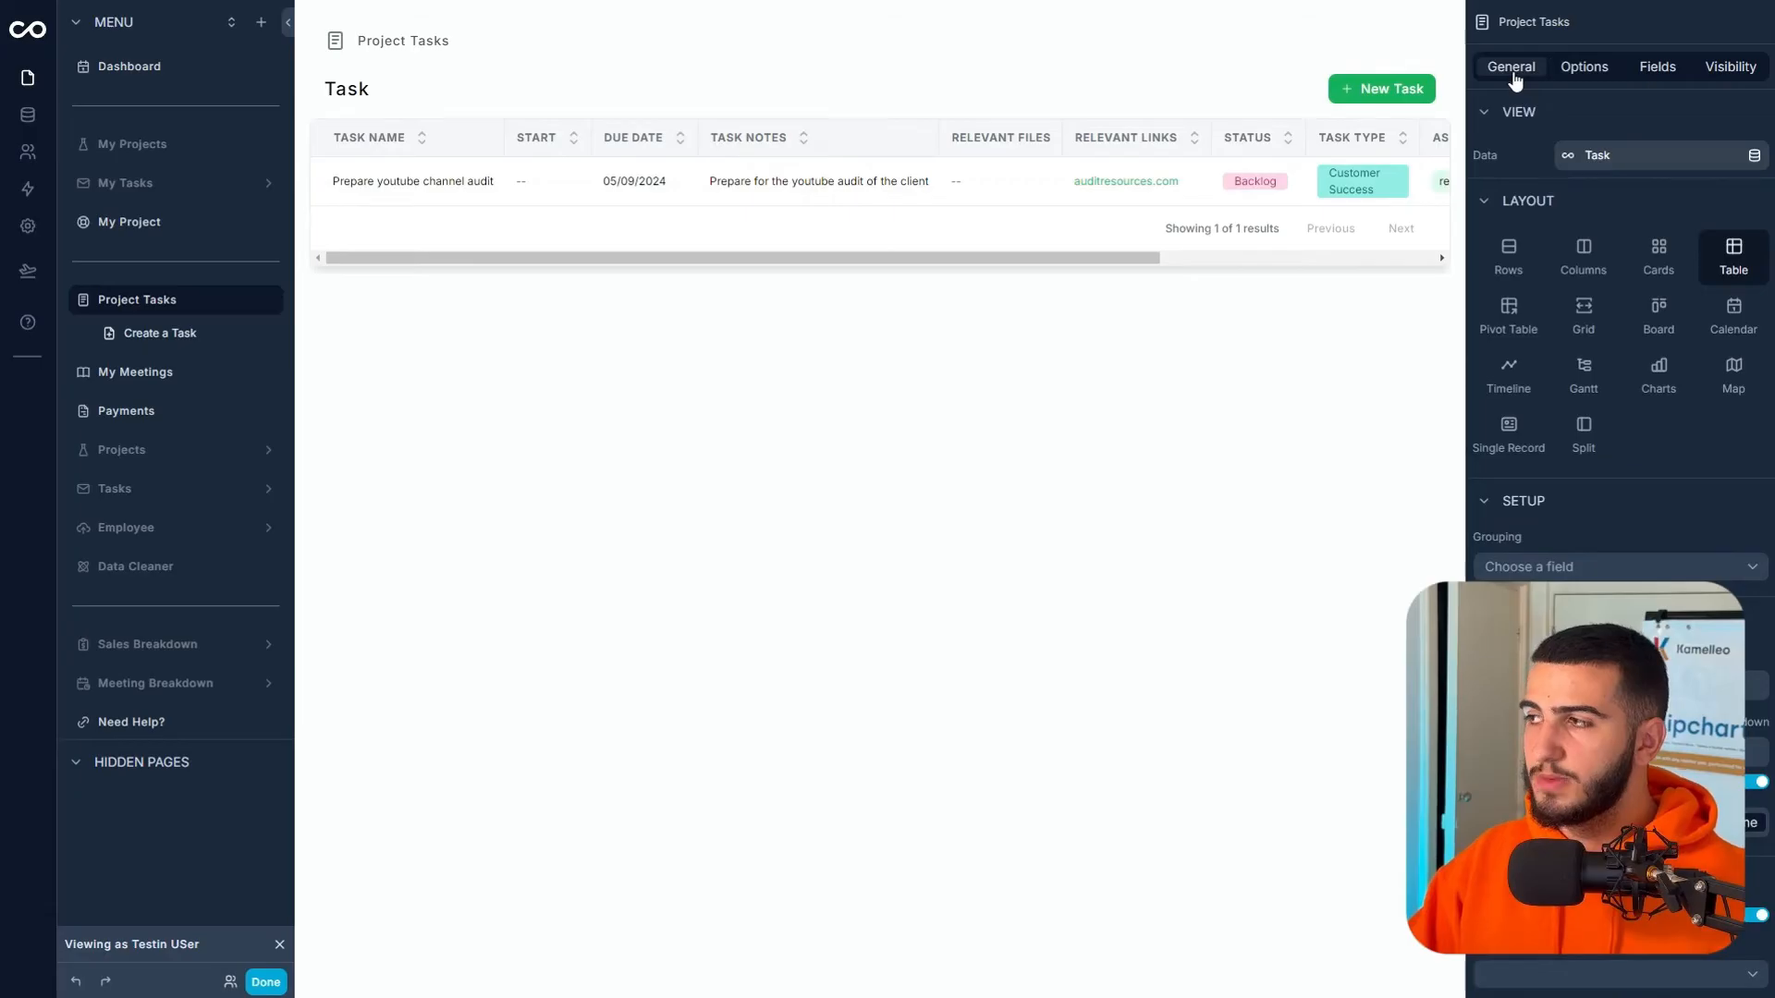
- Switch the tasks to a Board layout and reverse the Status column order
click(1658, 319)
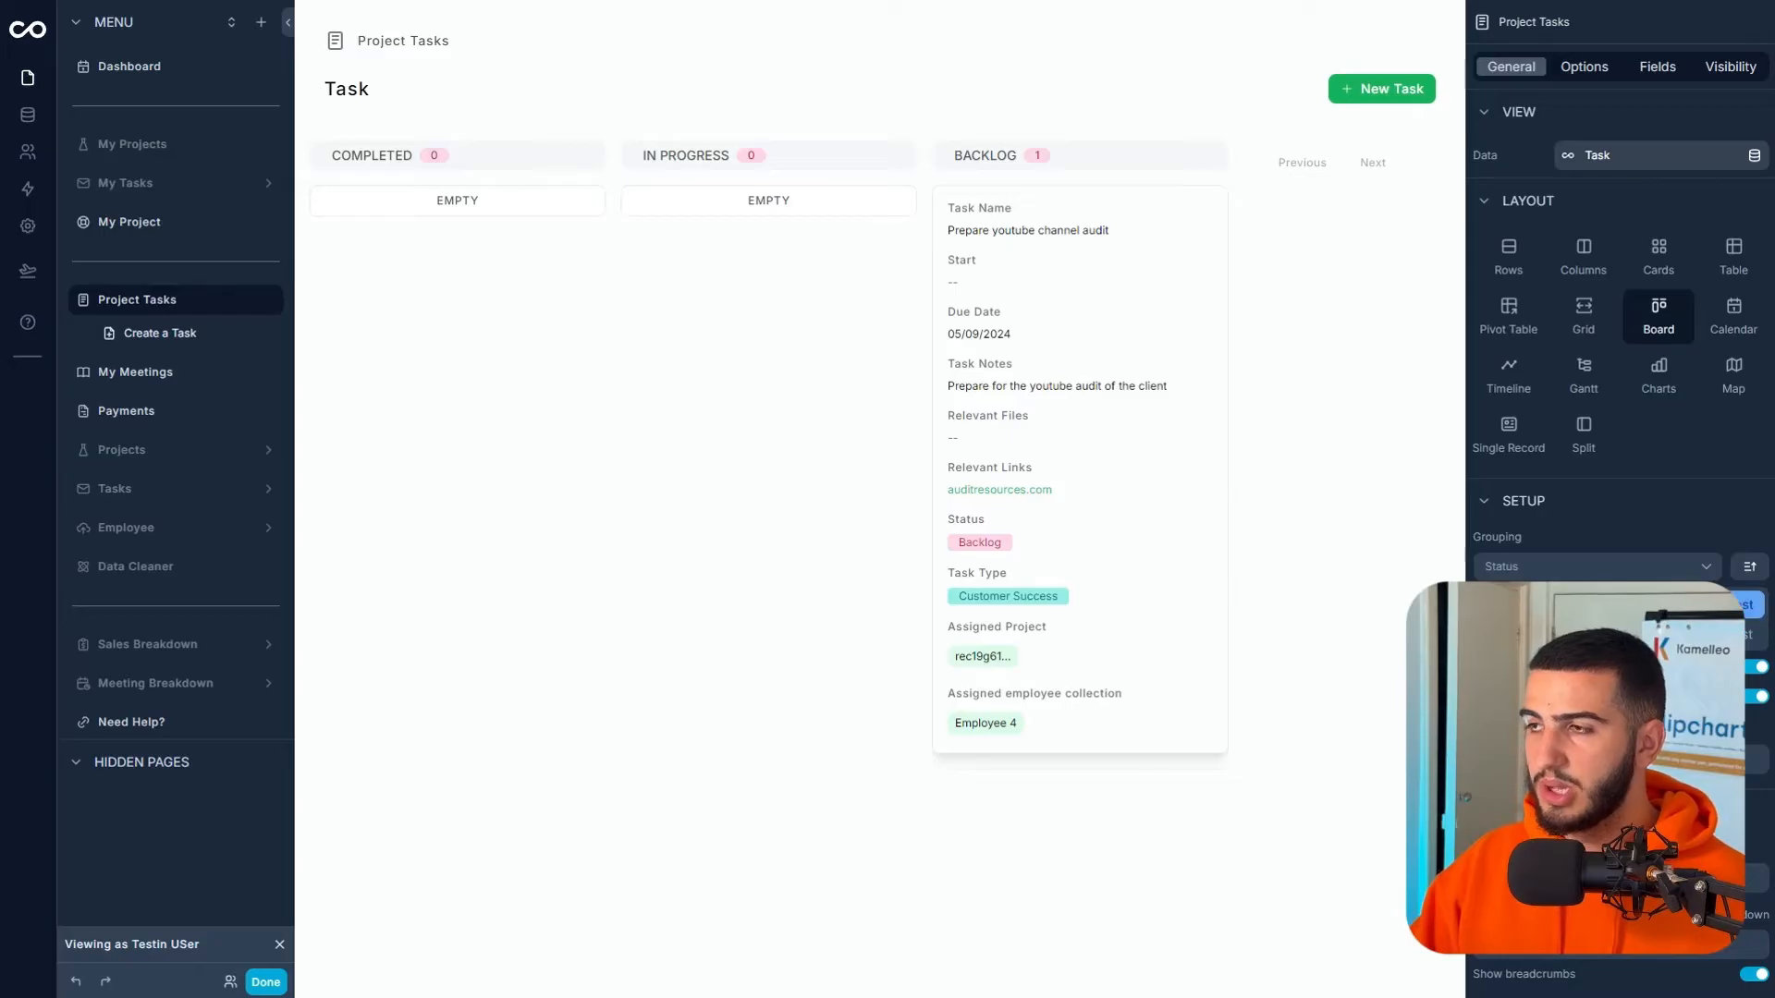
click(1749, 566)
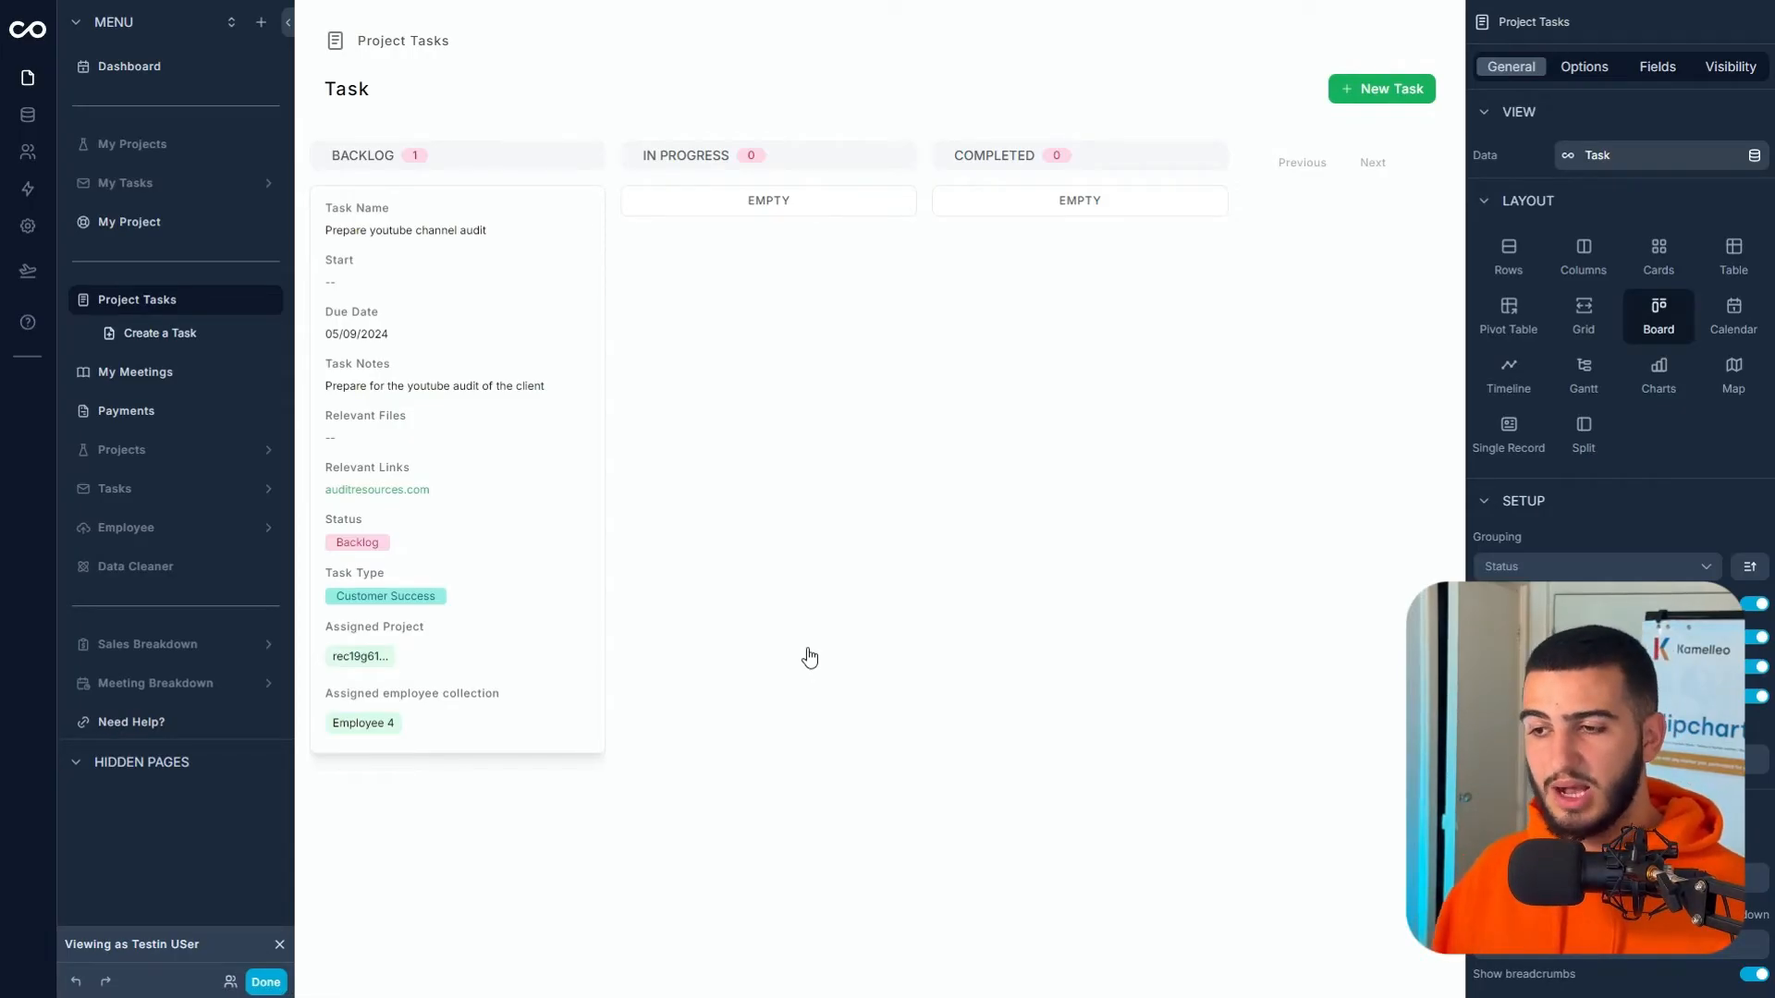
click(1637, 72)
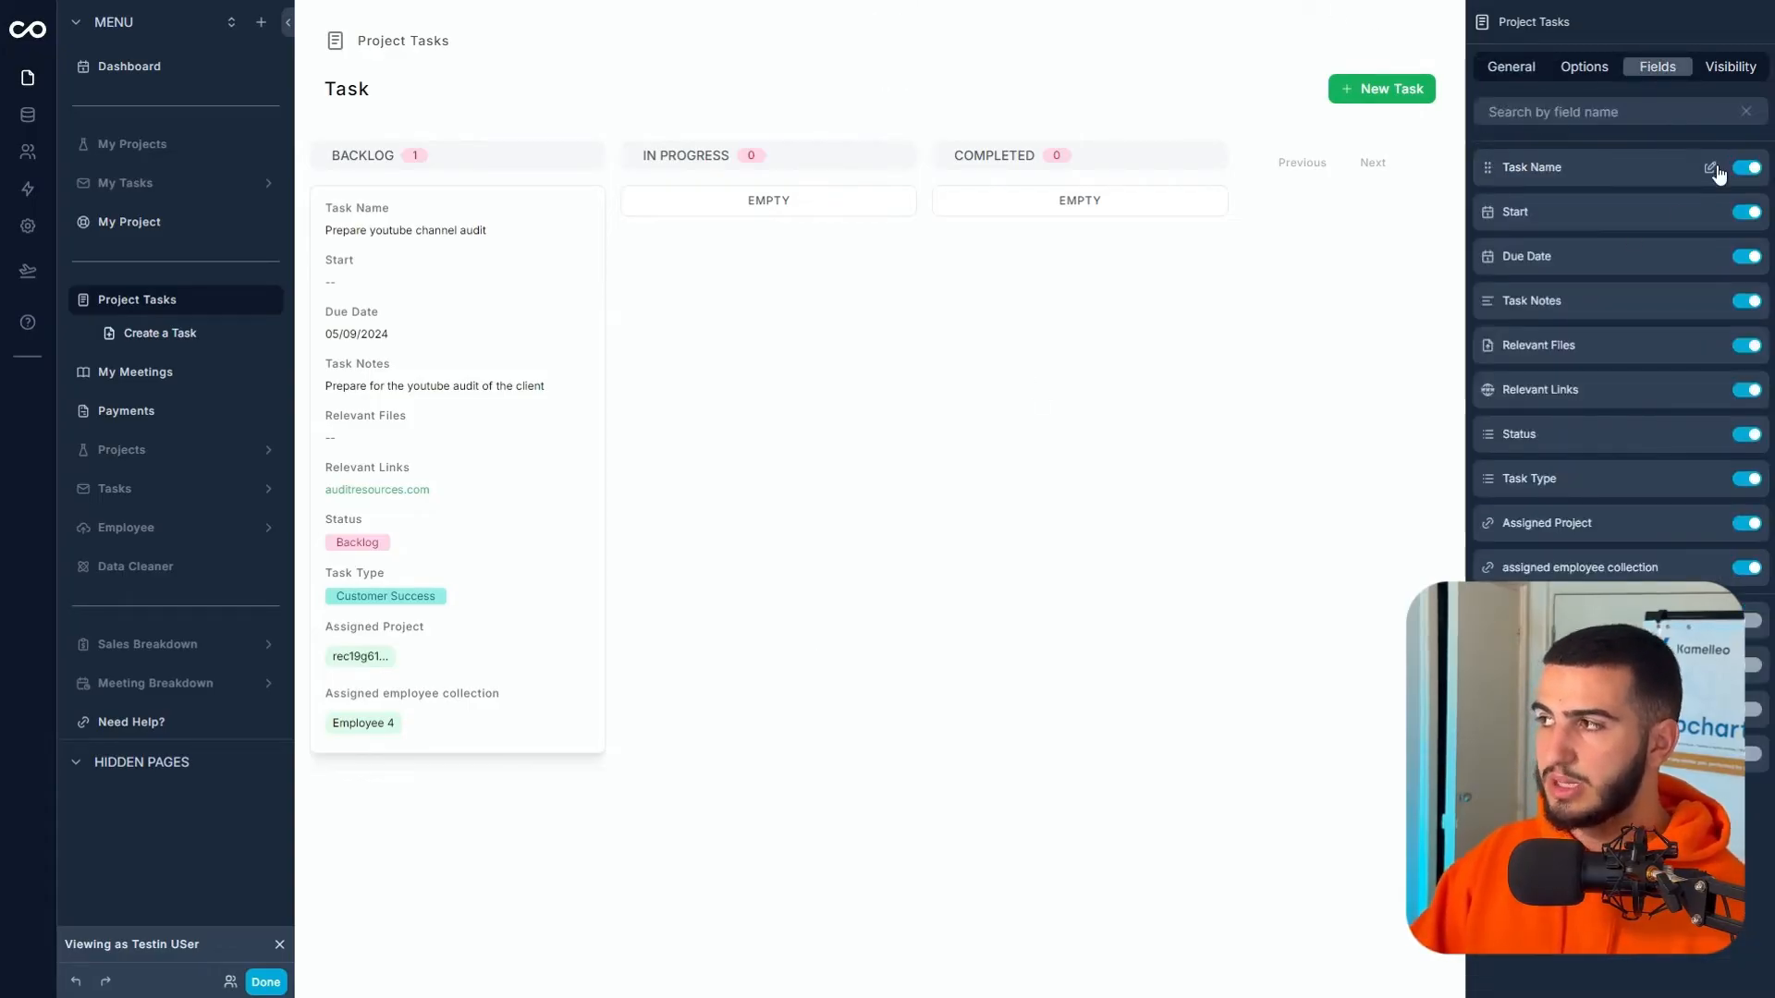
- Show Task Name on cards as Heading 4 without its label
click(1712, 169)
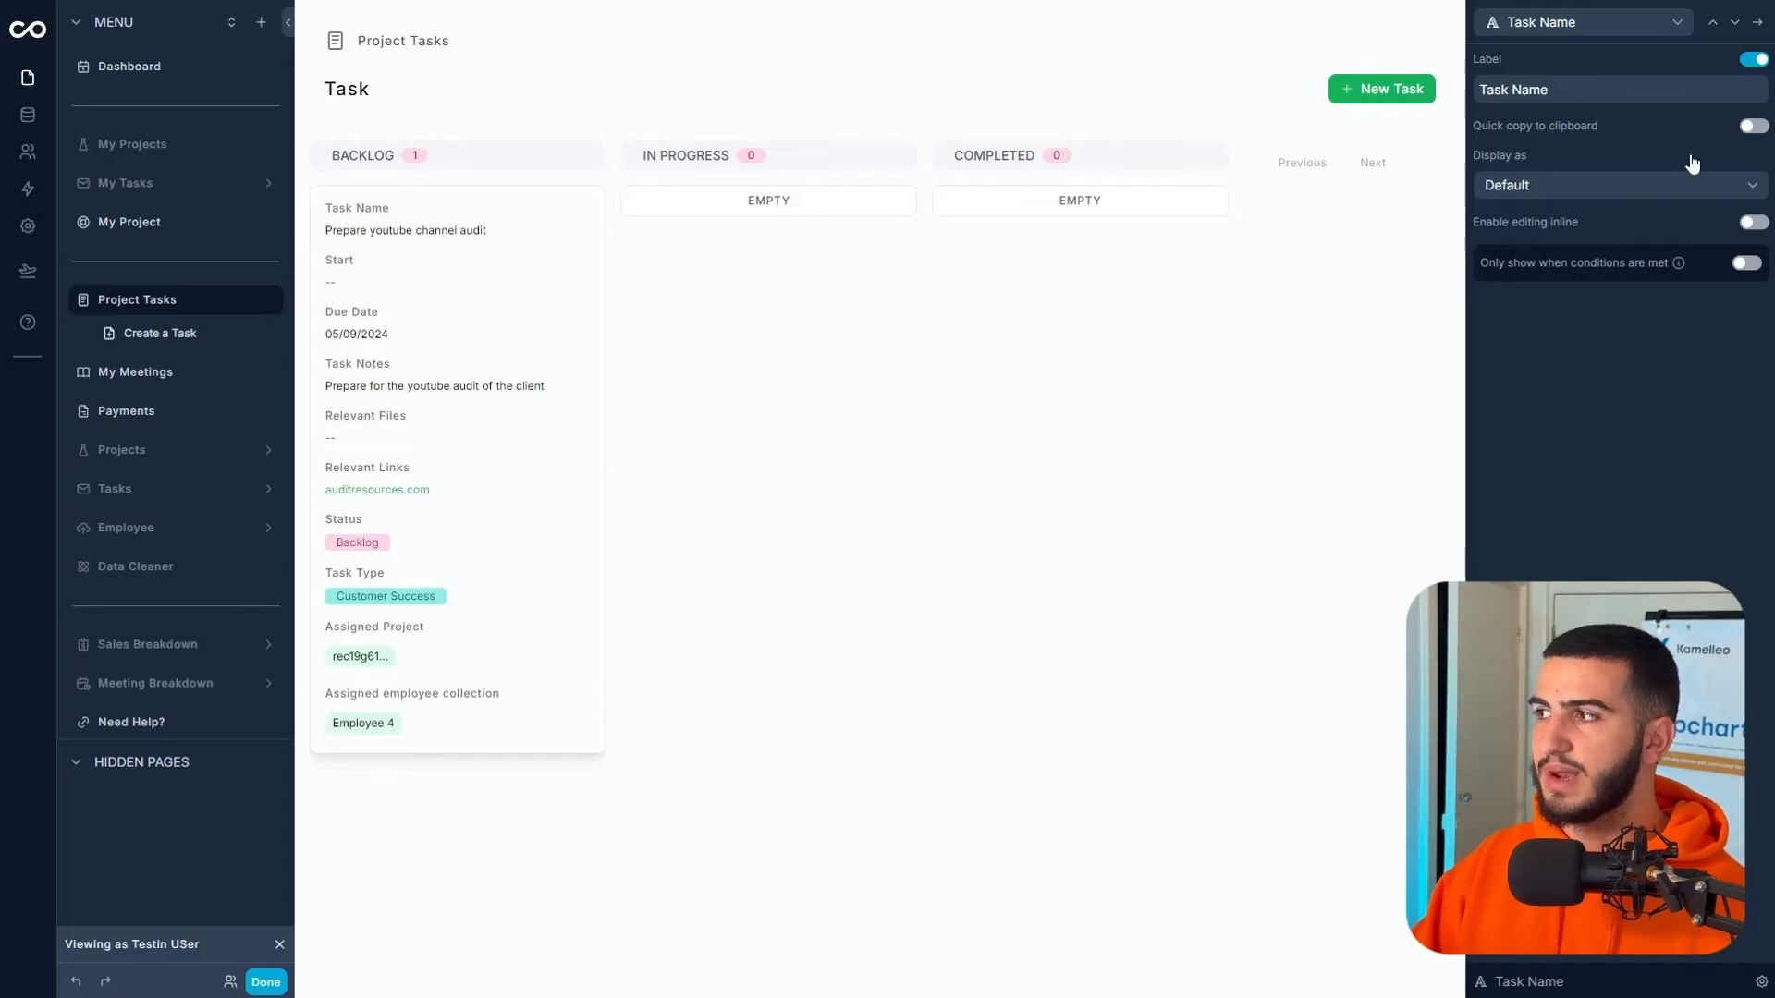
click(1597, 183)
scroll(1571, 434, down, 2)
scroll(1572, 442, down, 1)
click(1569, 417)
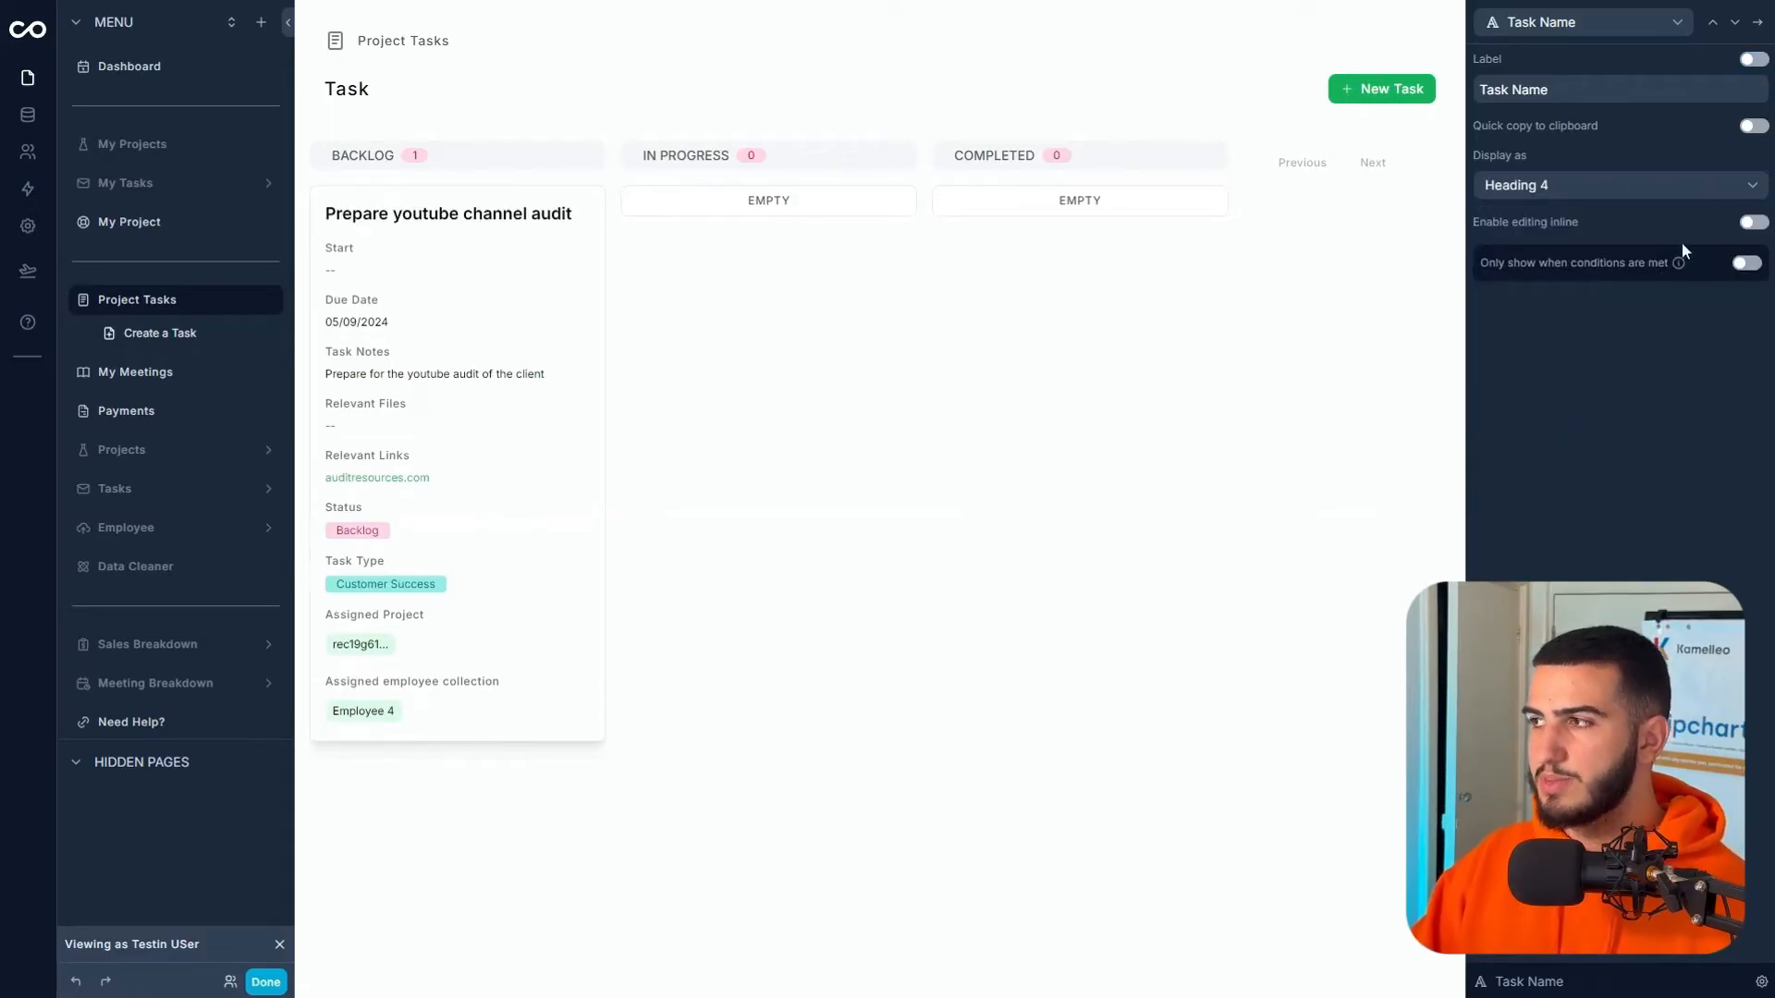
click(1757, 23)
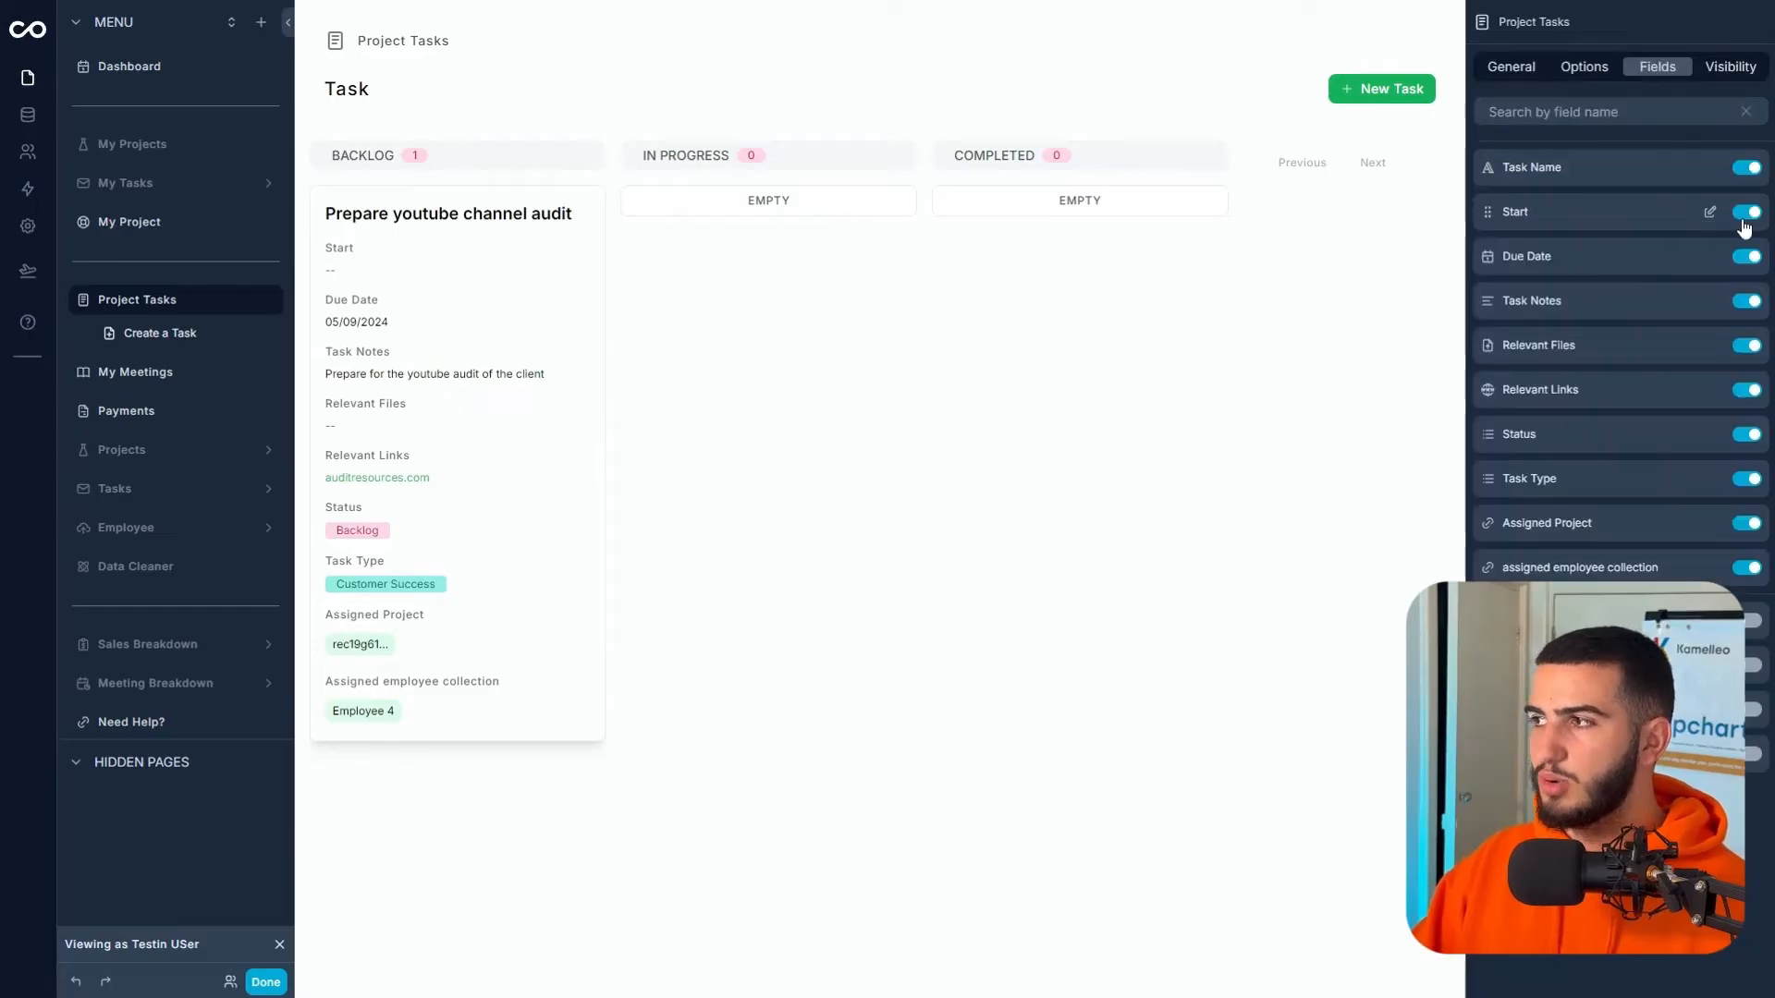
- Hide Start, Task Notes, Relevant Files, Relevant Links, Status and Assigned Project from the cards
click(1743, 220)
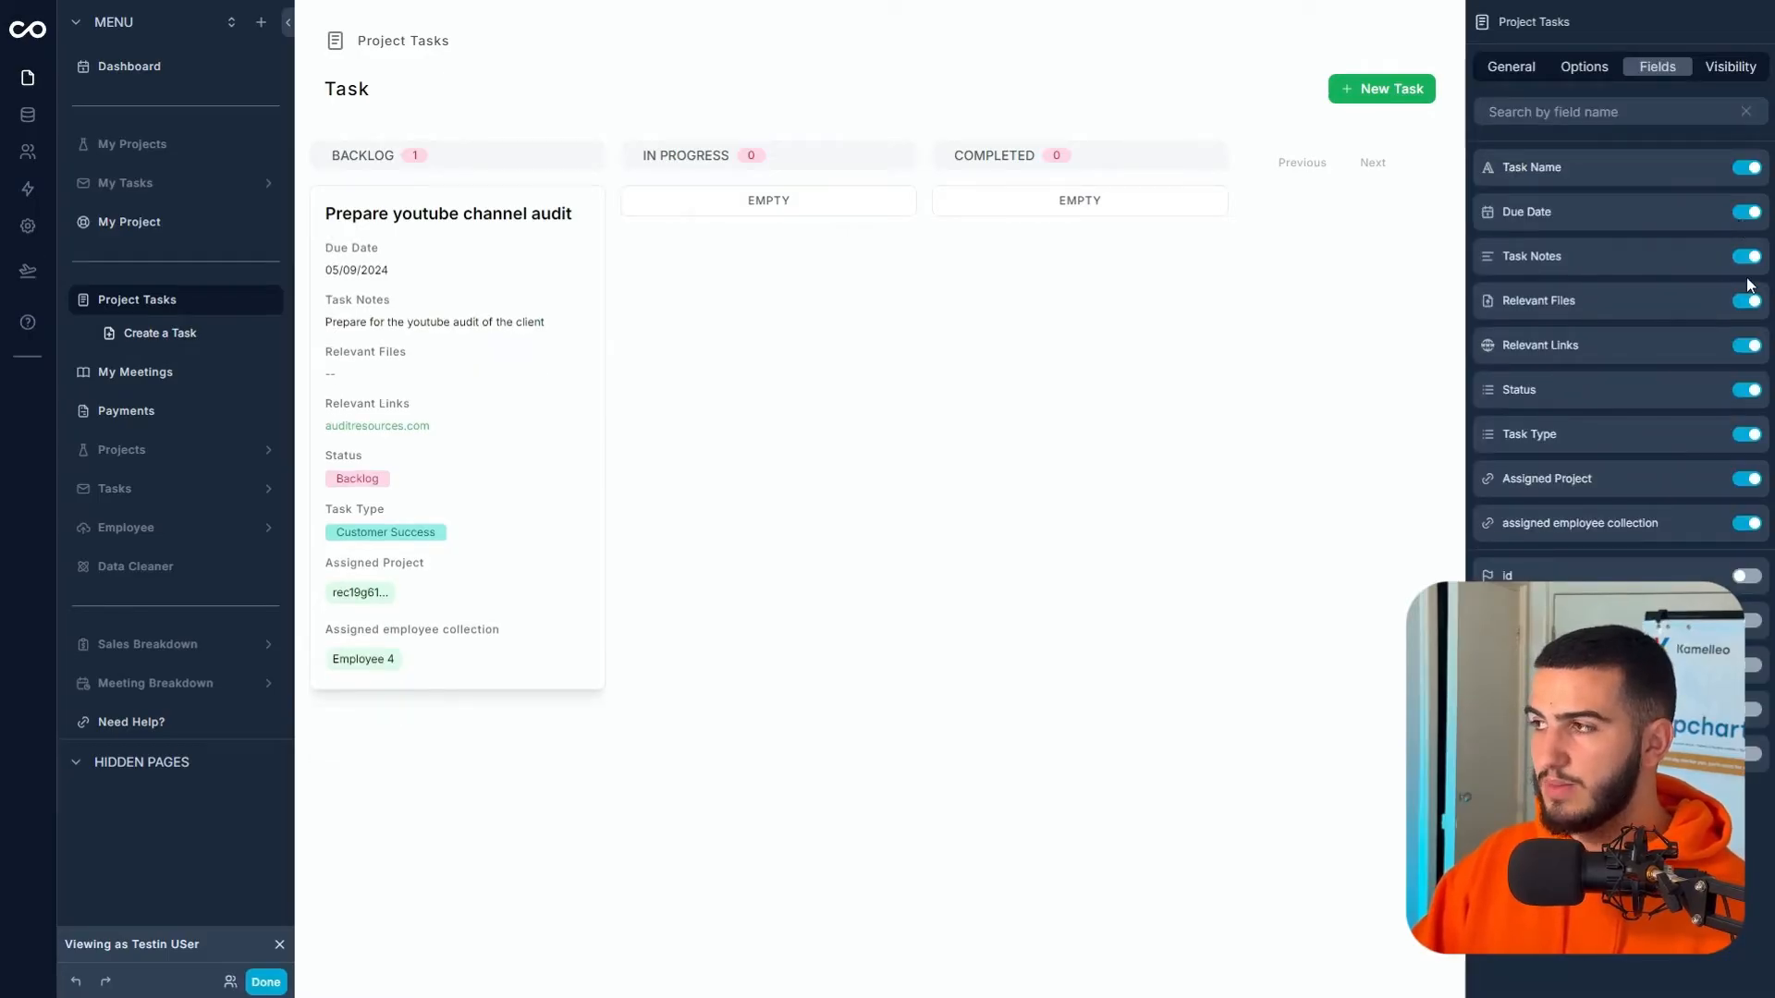
click(1747, 263)
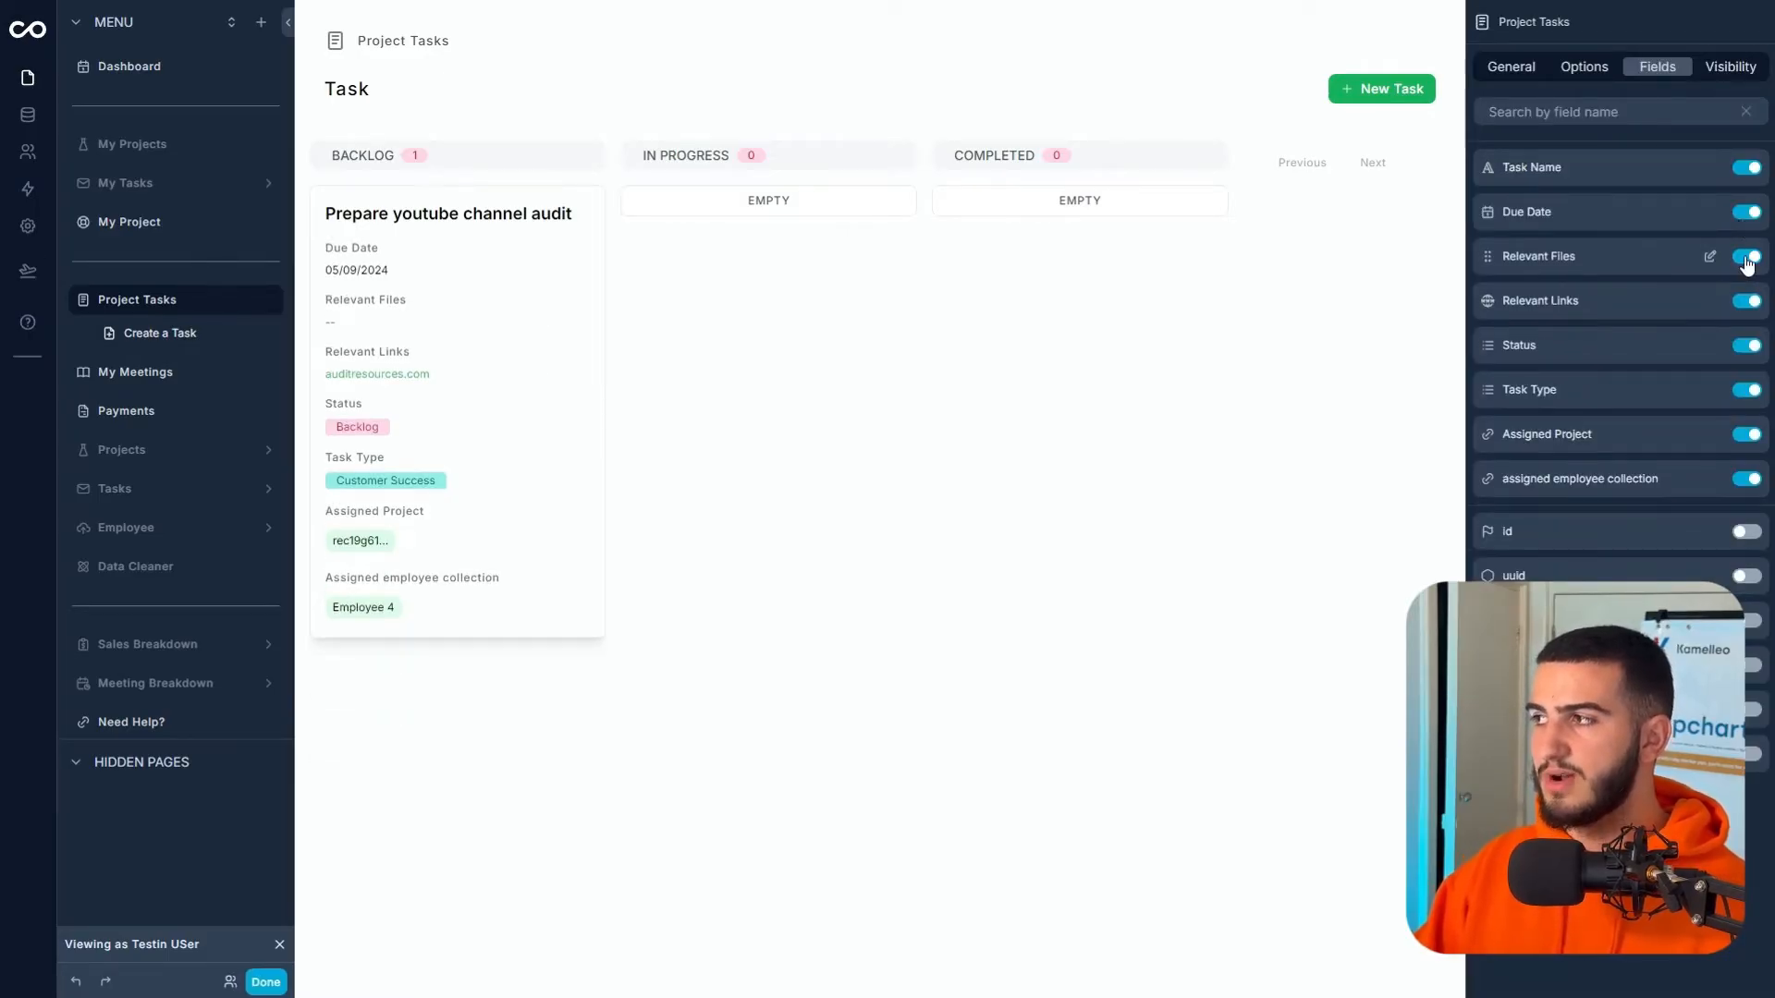
click(1747, 261)
click(1747, 259)
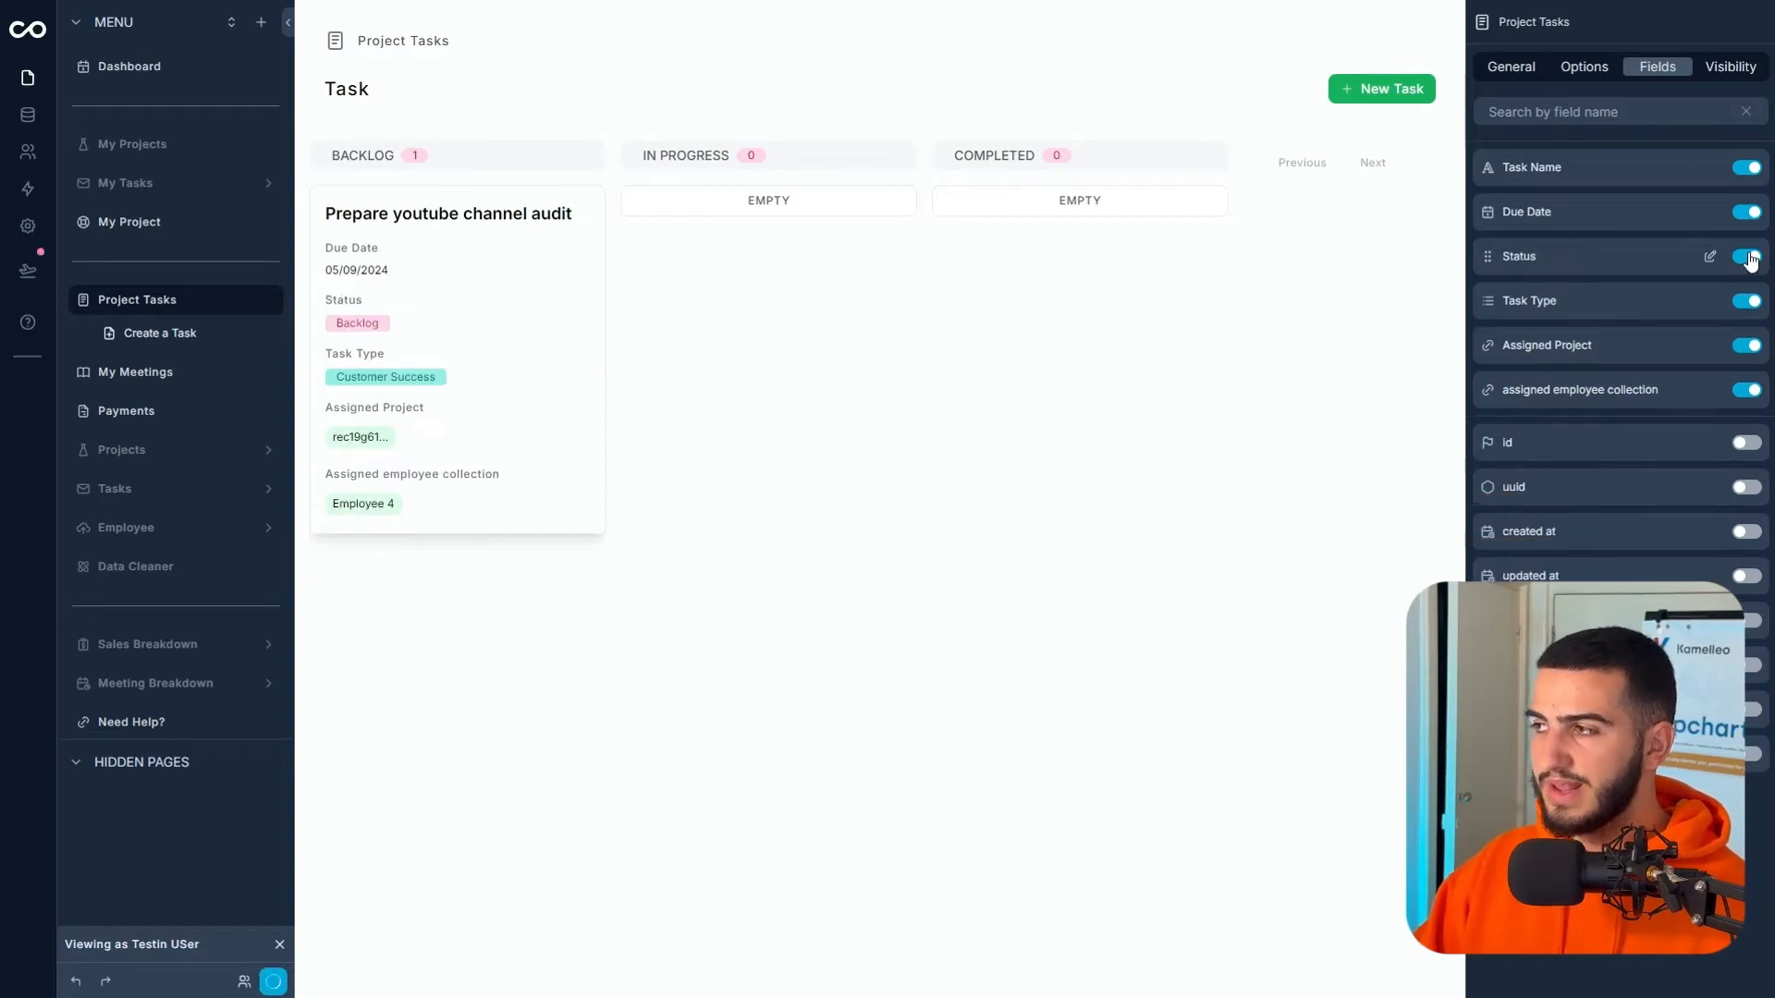
click(1747, 256)
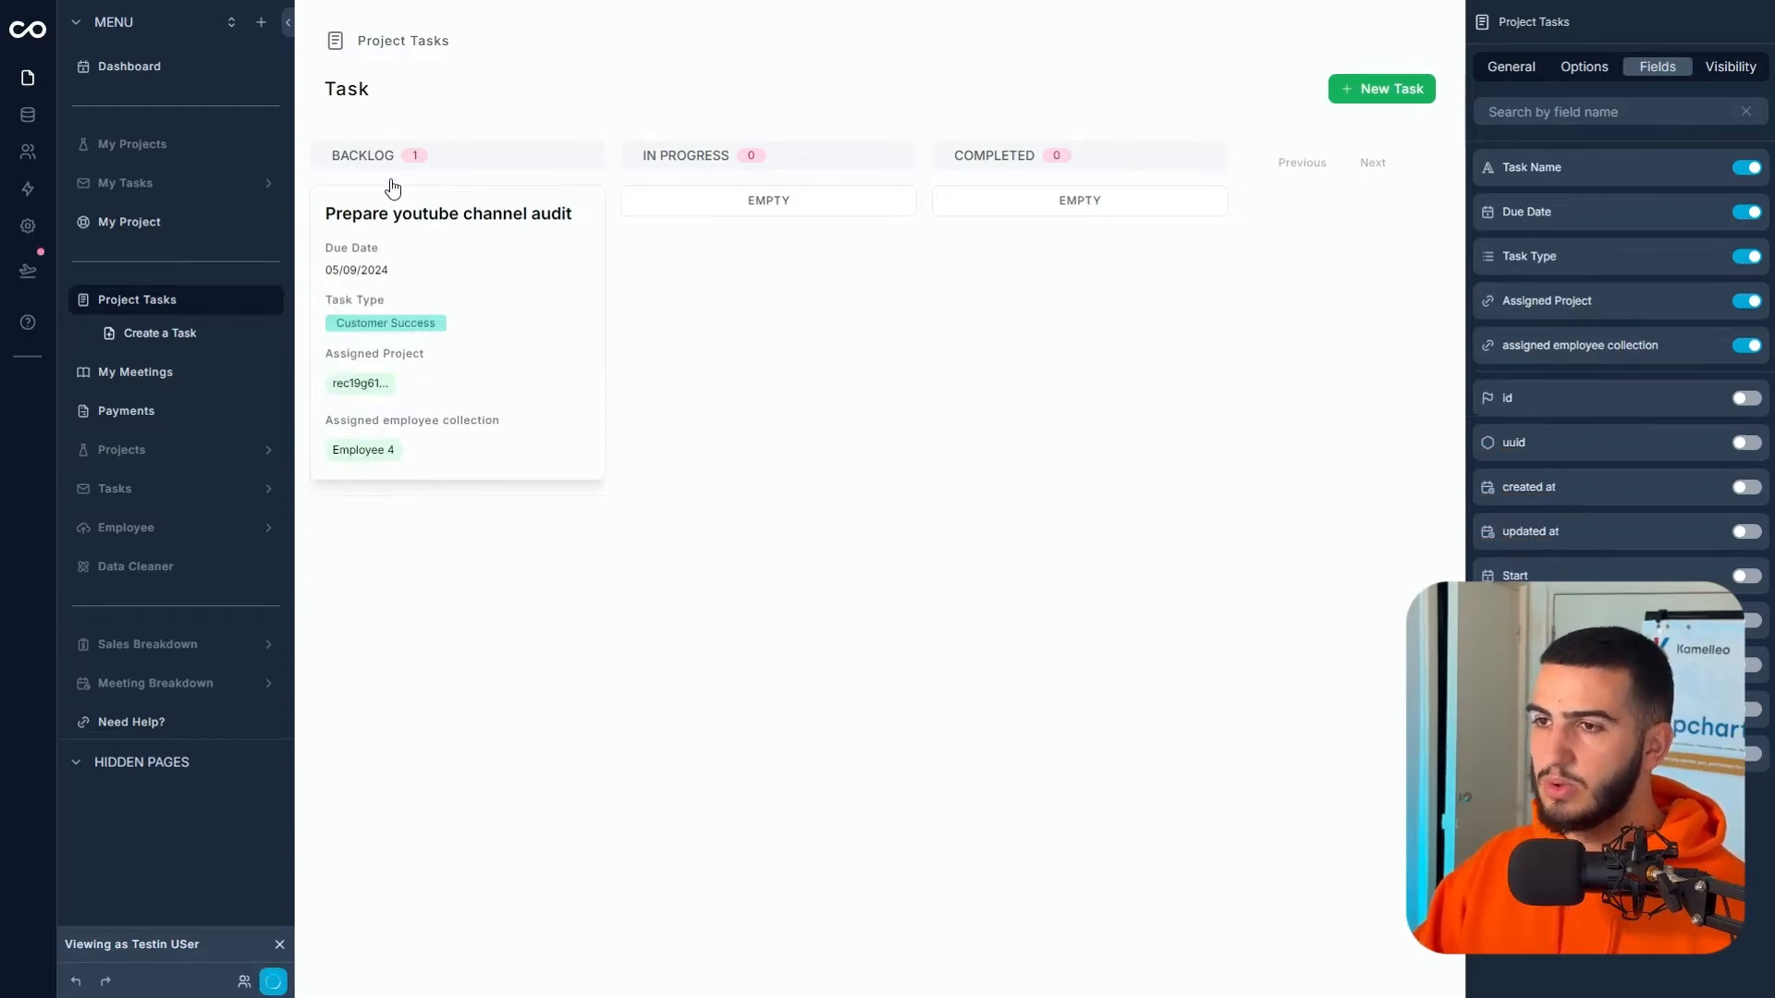
click(1754, 307)
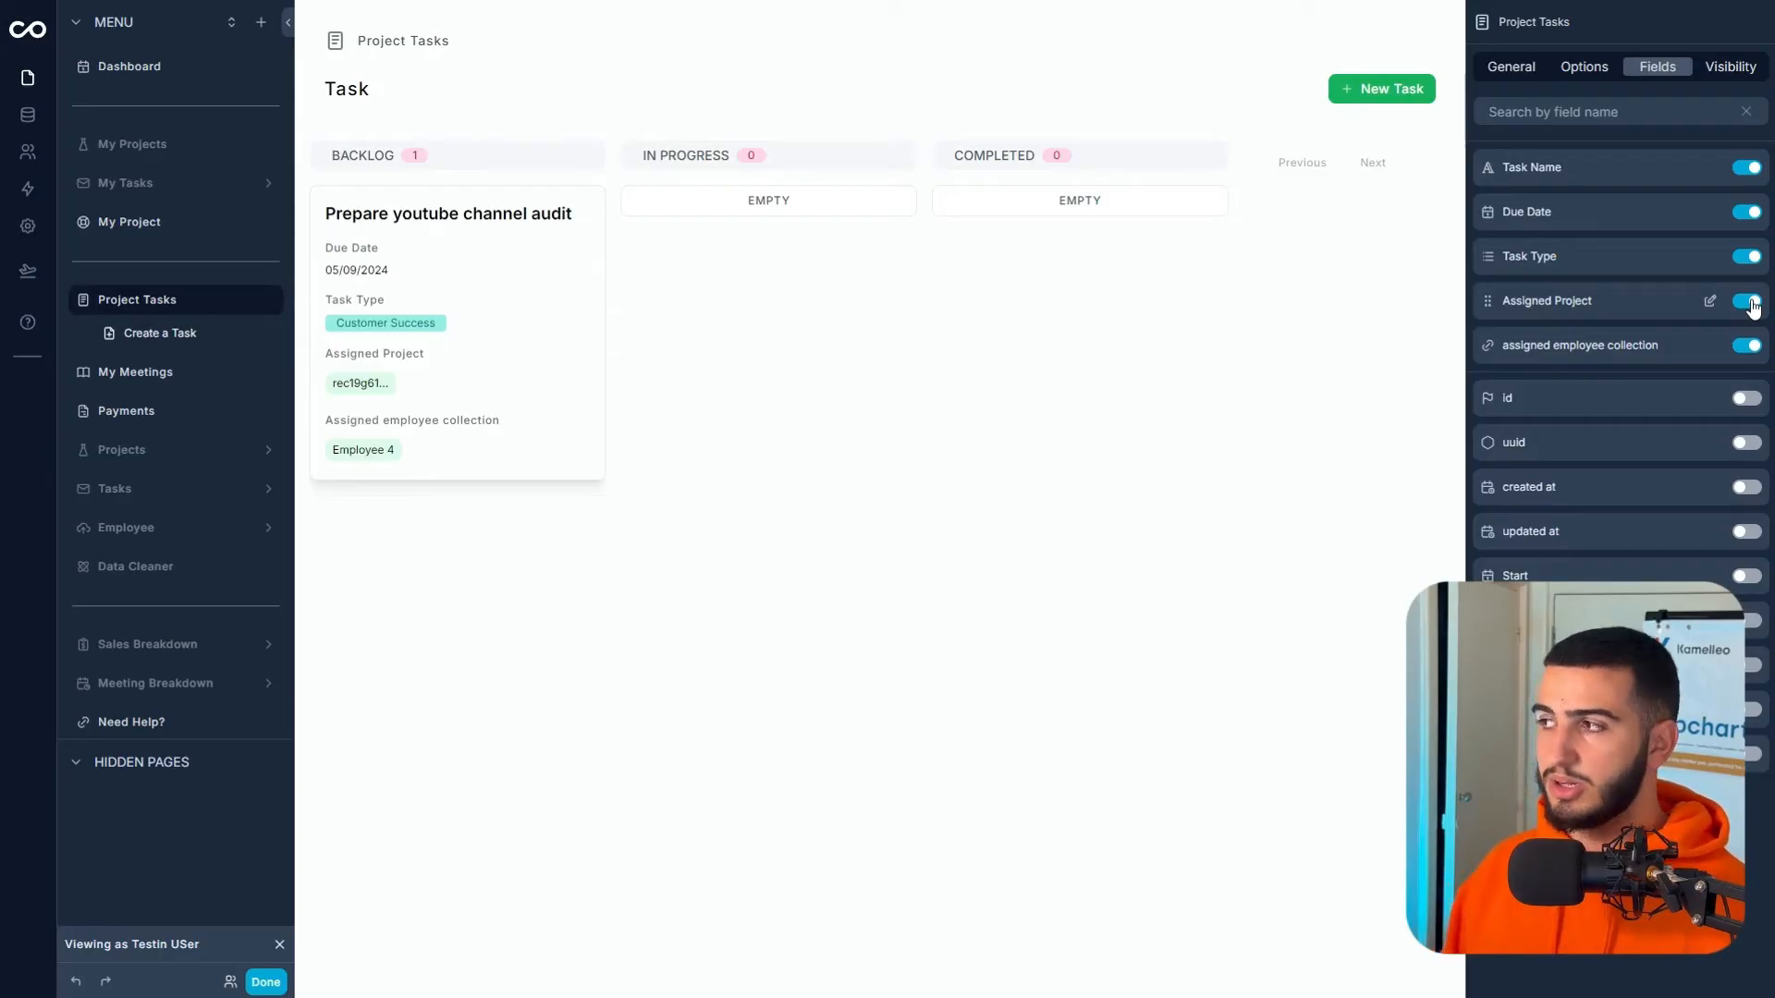
click(1747, 302)
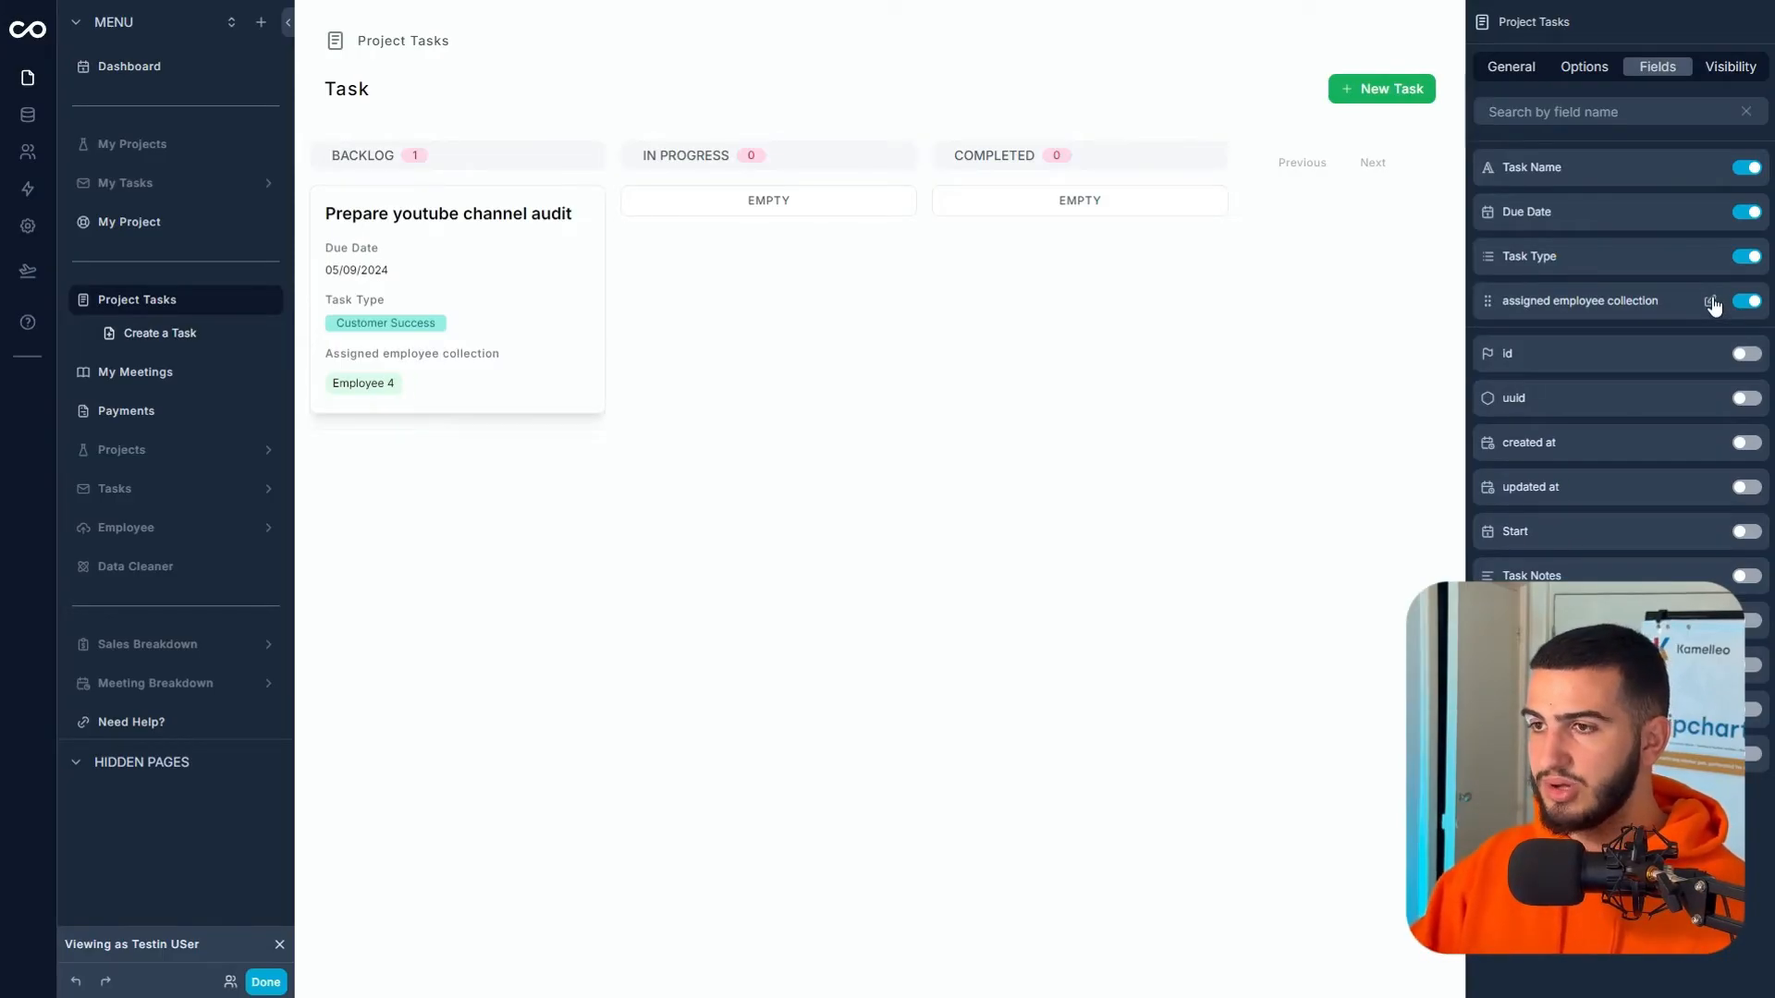
- Relabel the employee field 'Assigned employee' and show updated at on the cards
click(1712, 301)
click(1648, 90)
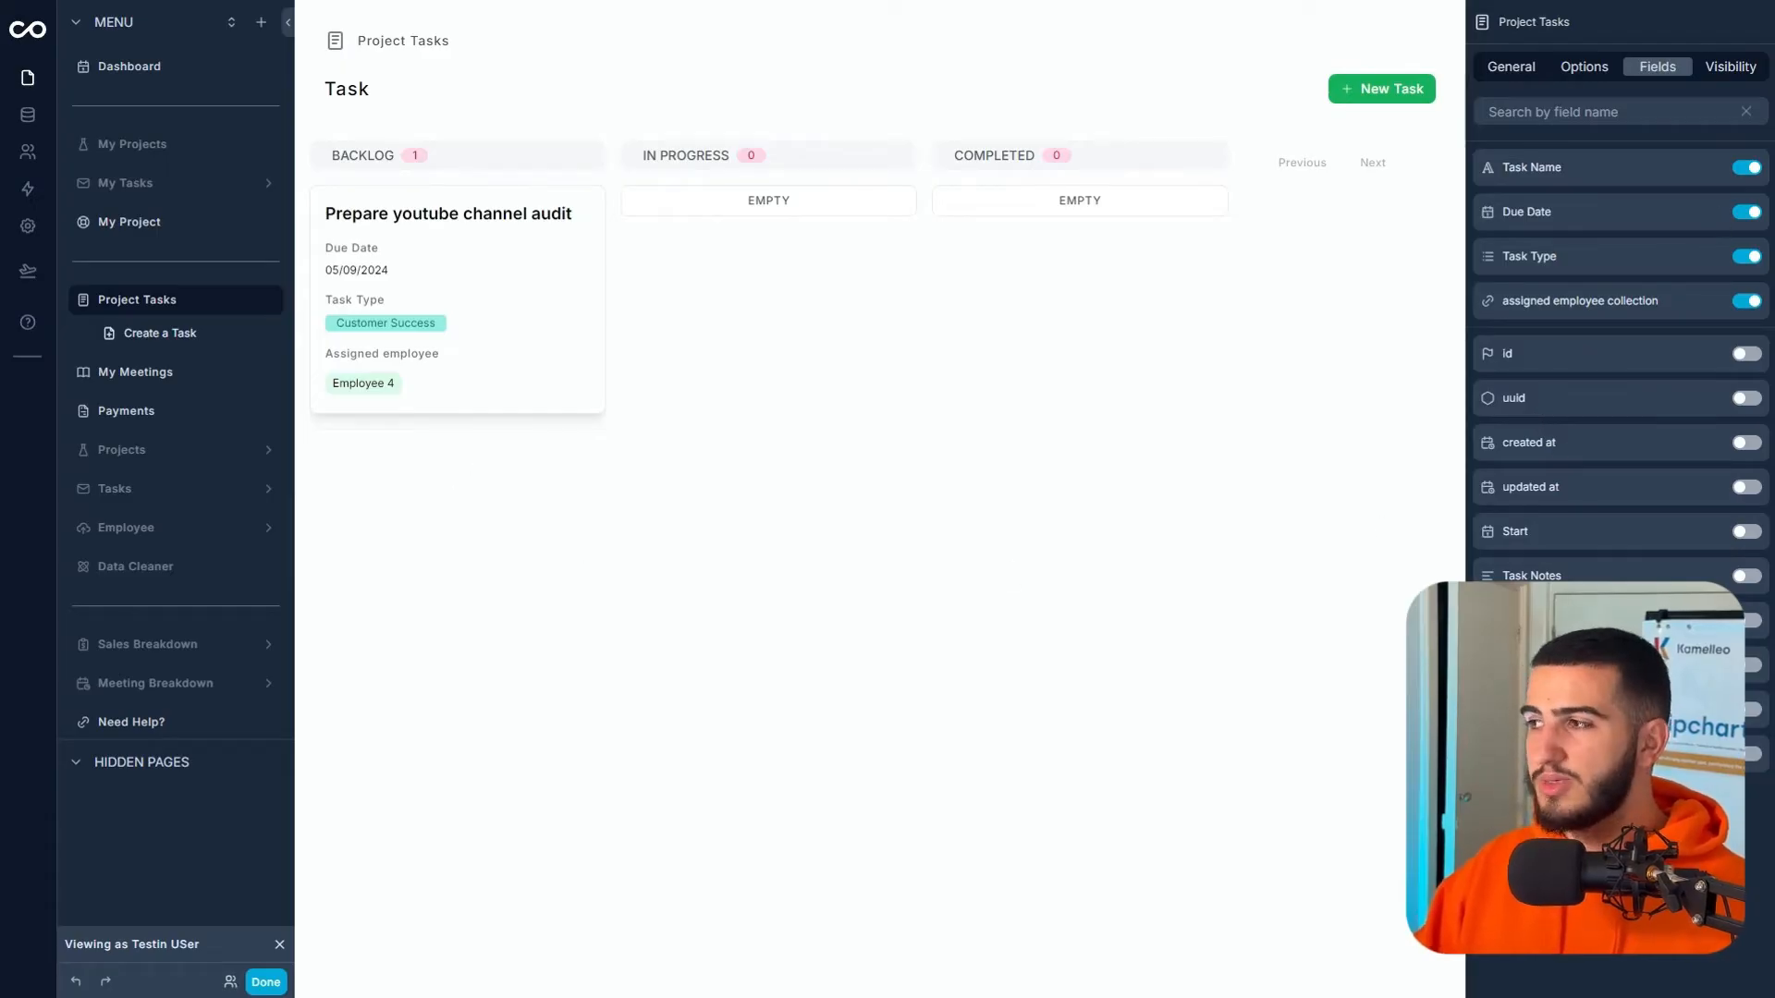
click(1745, 487)
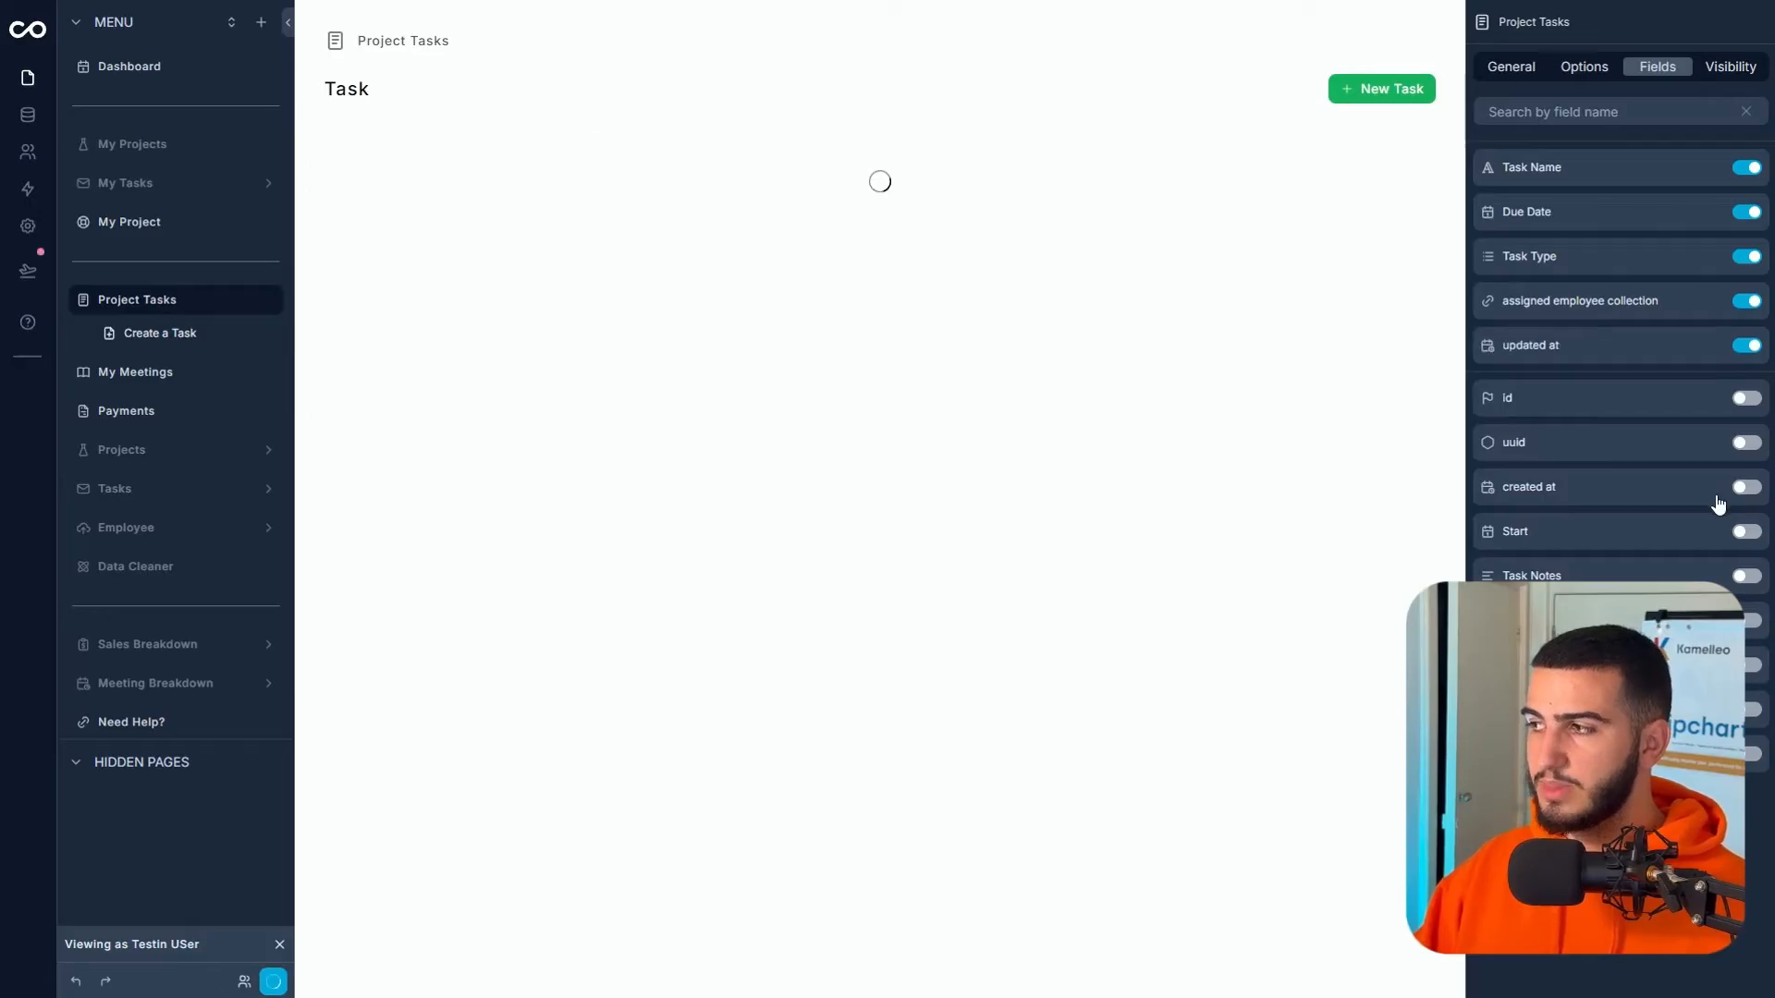
- Display the updated at field as a relative date
click(1709, 348)
click(1608, 185)
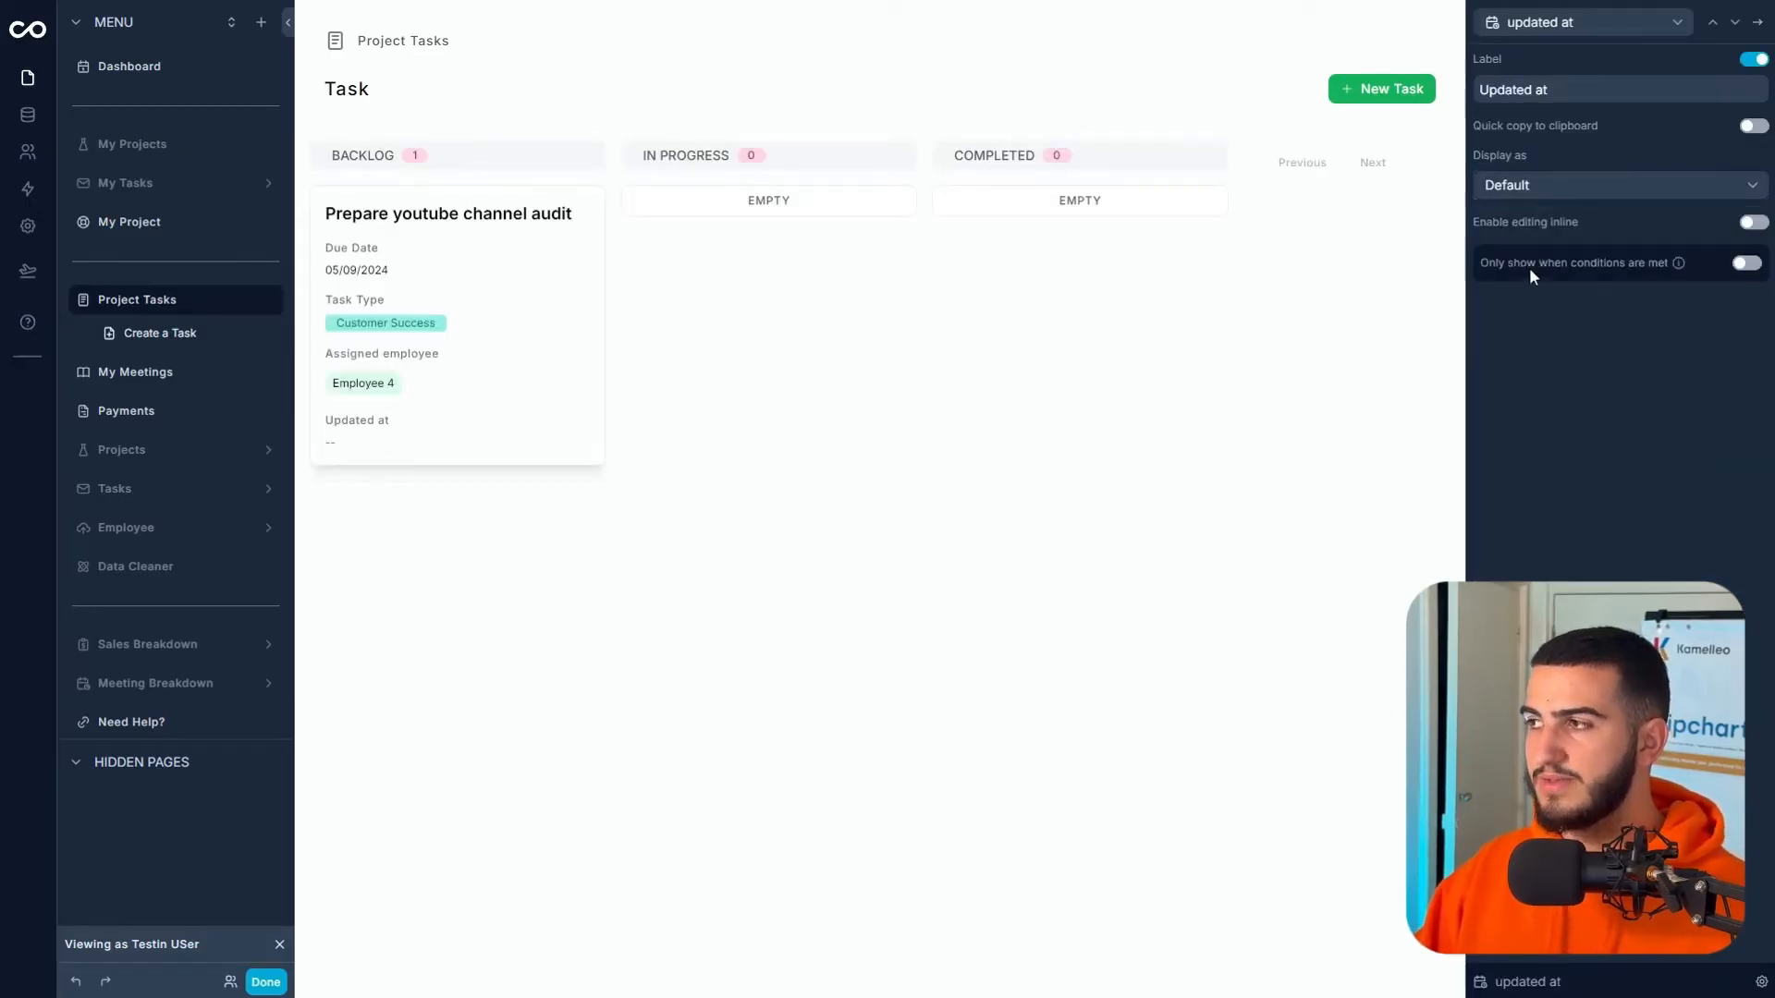
click(1557, 255)
click(1598, 91)
- Show updated at only when Task > updated at is not empty, then move the audit task to In Progress
click(1746, 262)
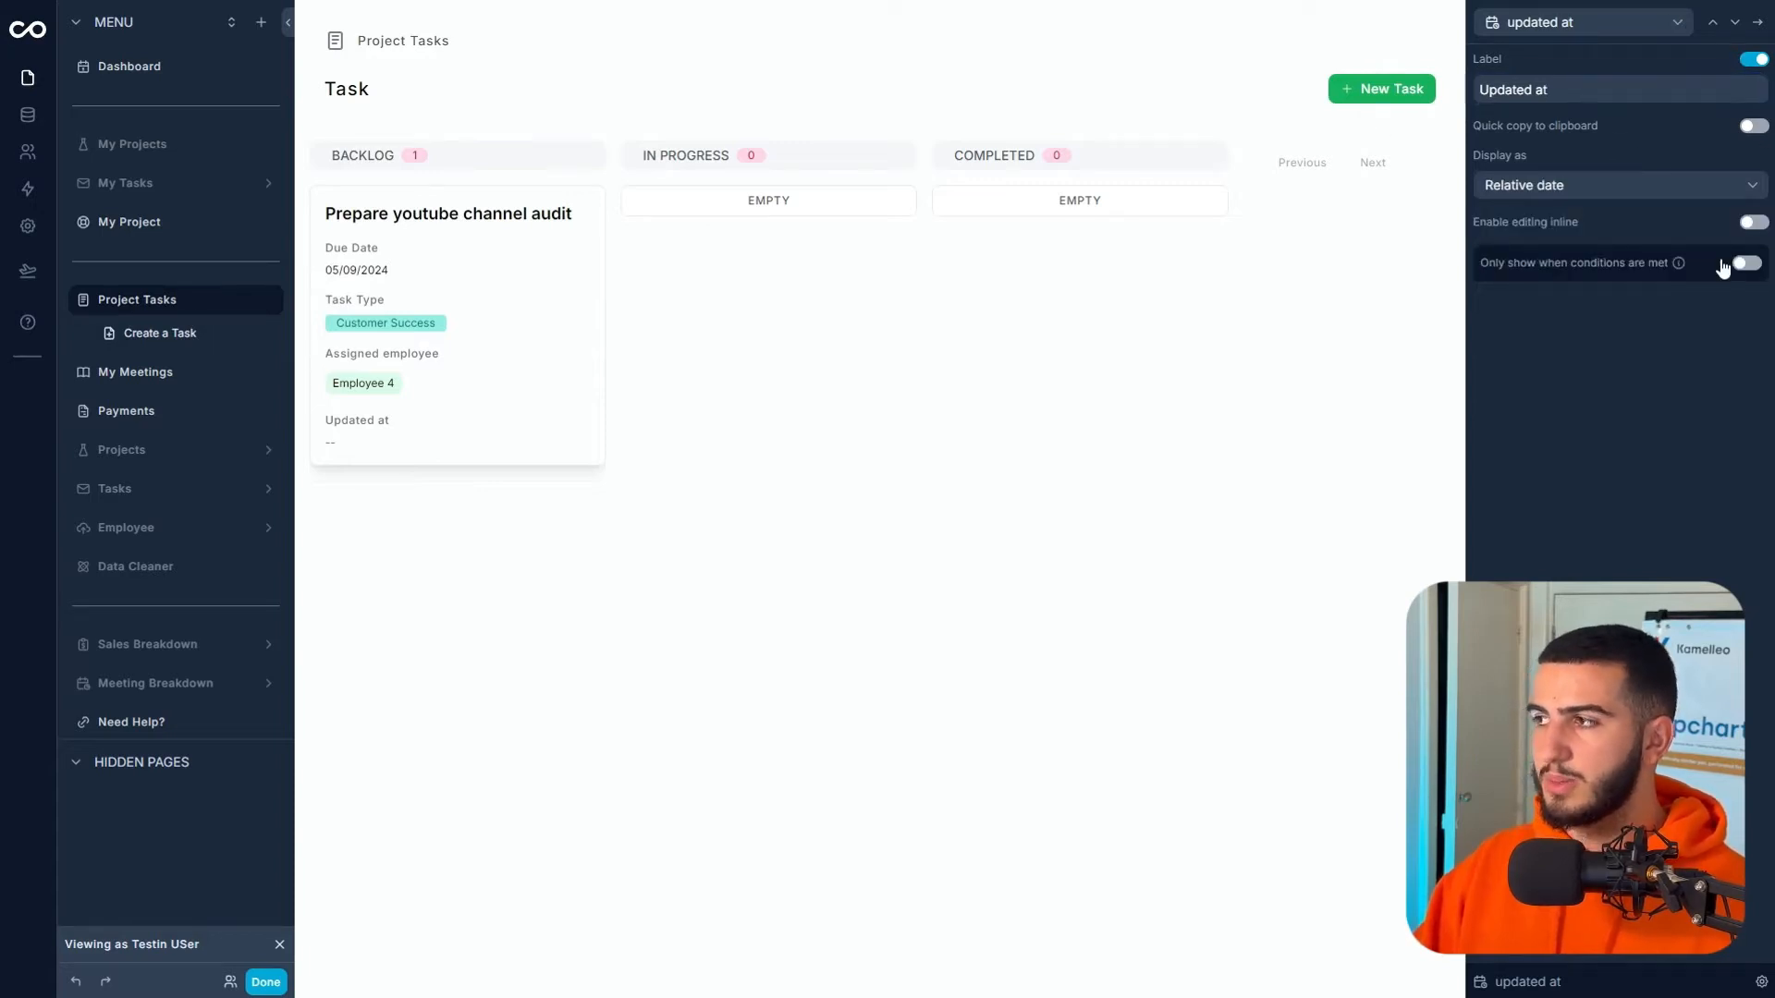
click(1513, 317)
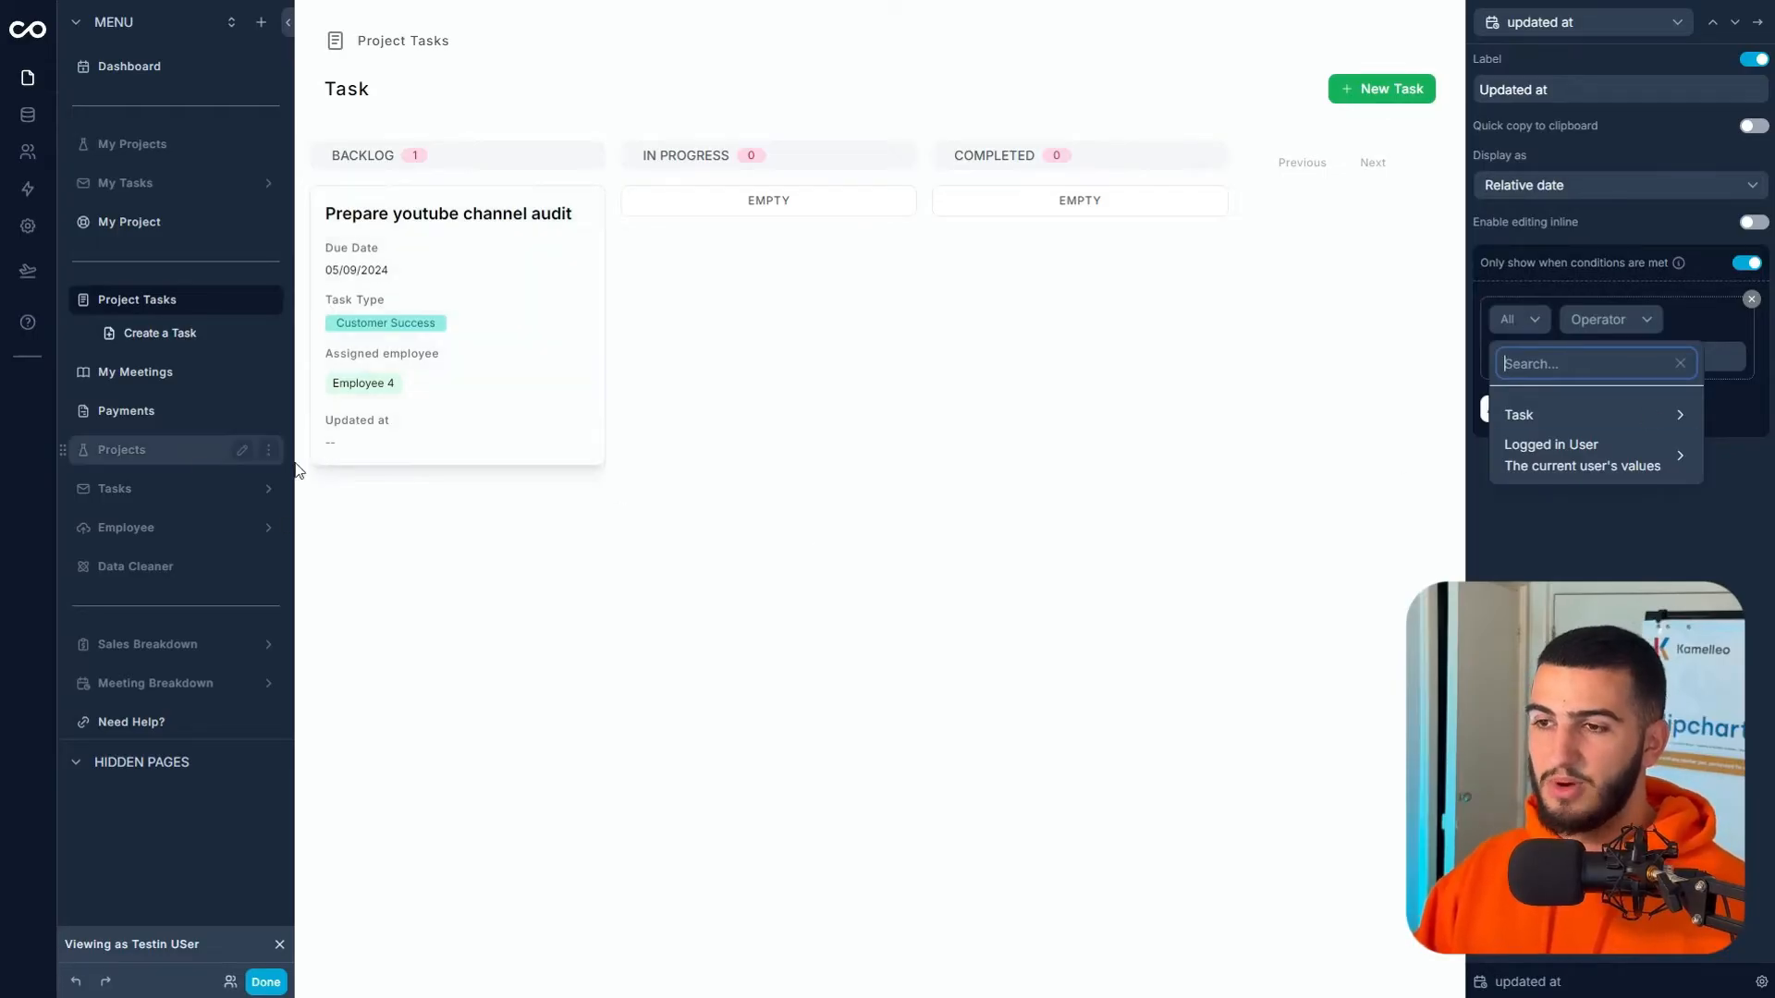
click(1560, 416)
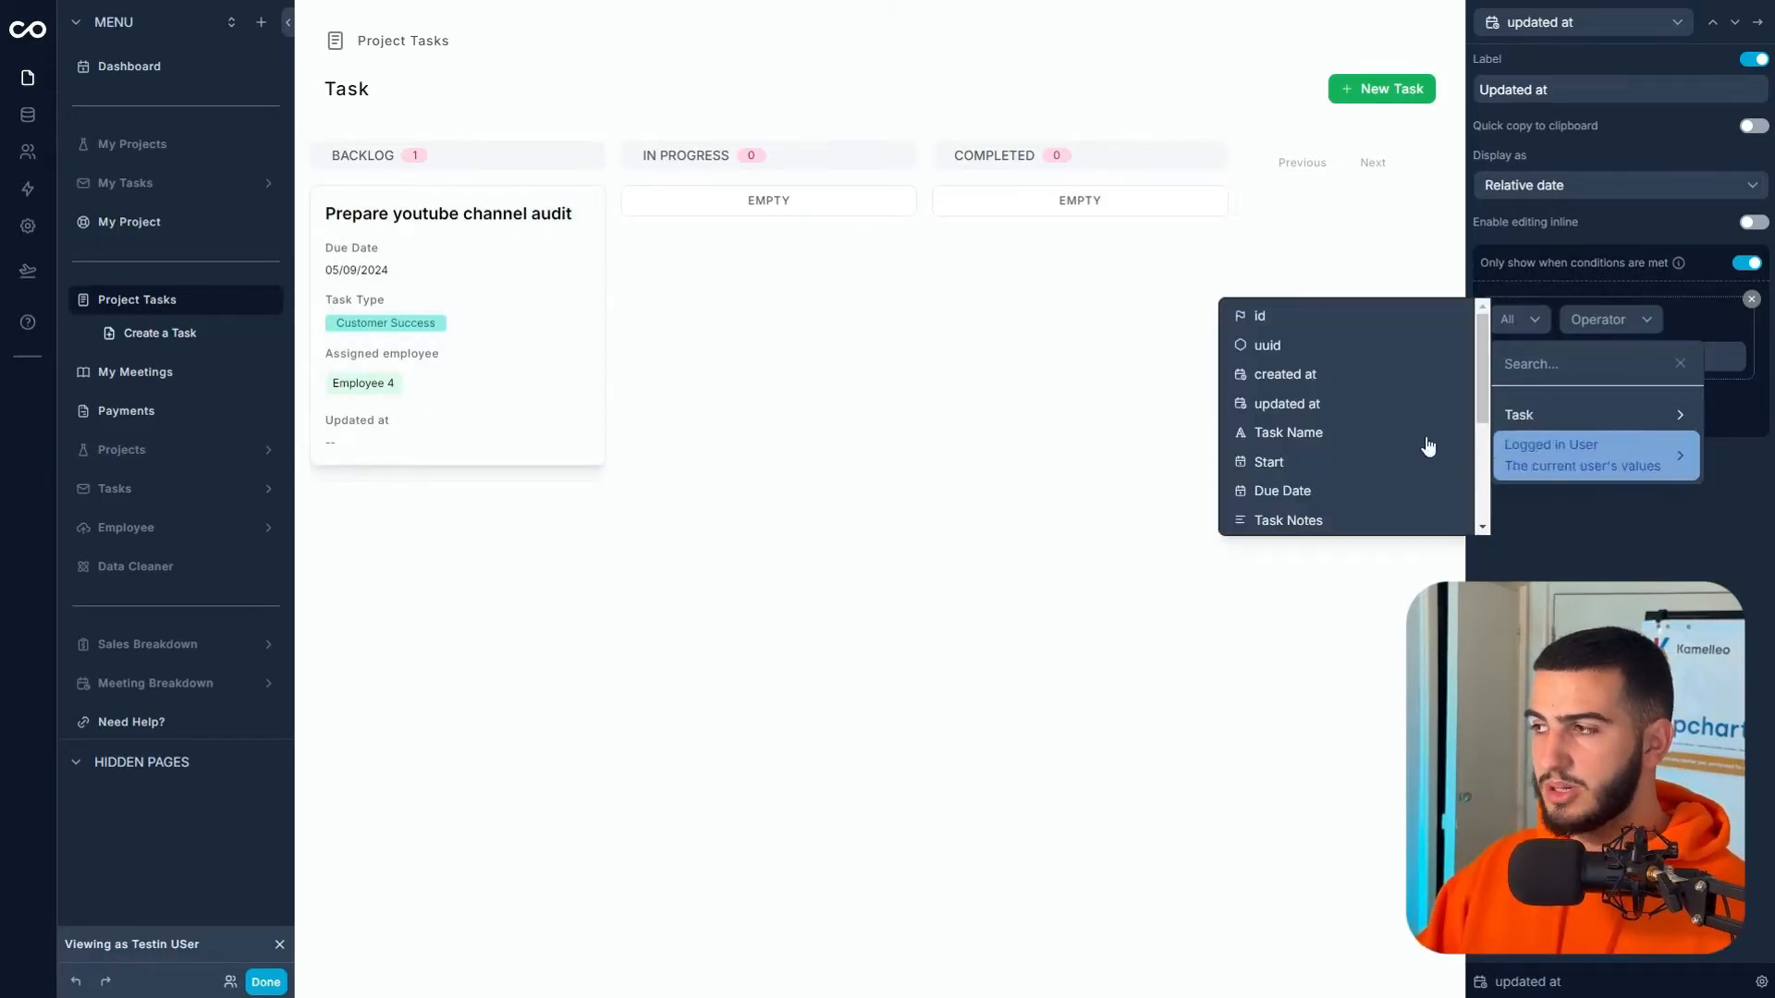
scroll(1346, 395, down, 5)
scroll(1335, 452, up, 2)
scroll(1345, 463, down, 2)
scroll(1332, 451, up, 5)
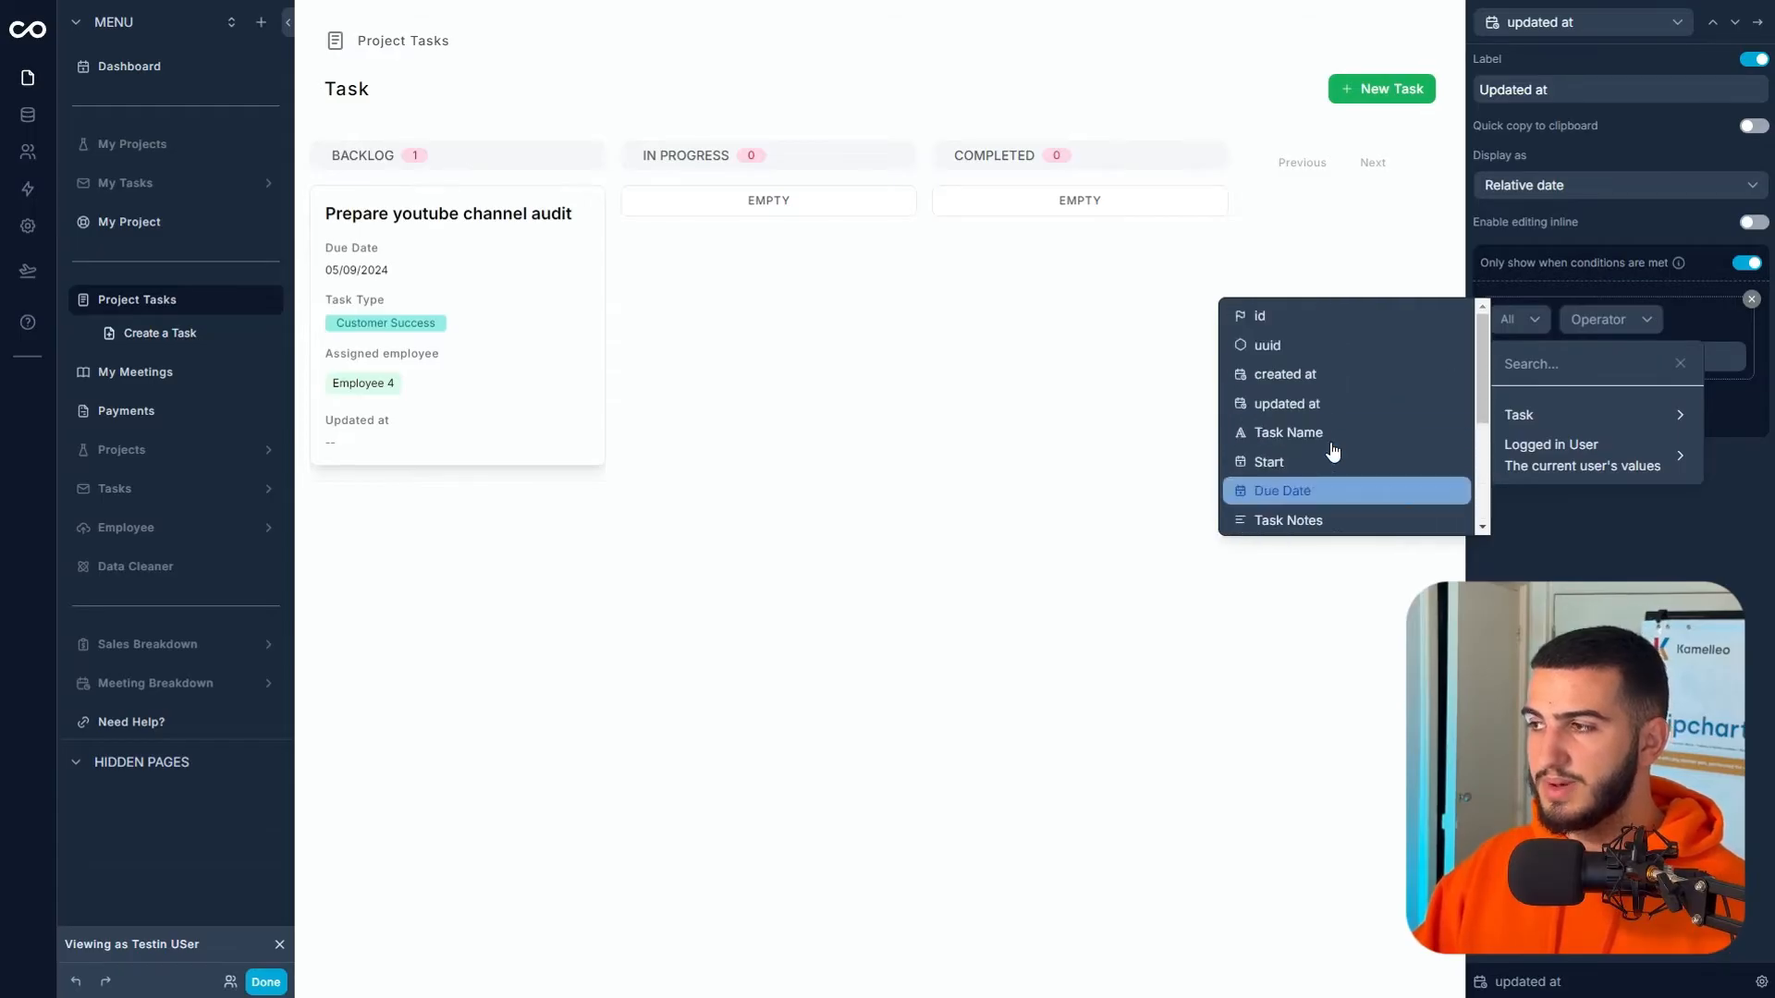
click(1296, 403)
click(1540, 358)
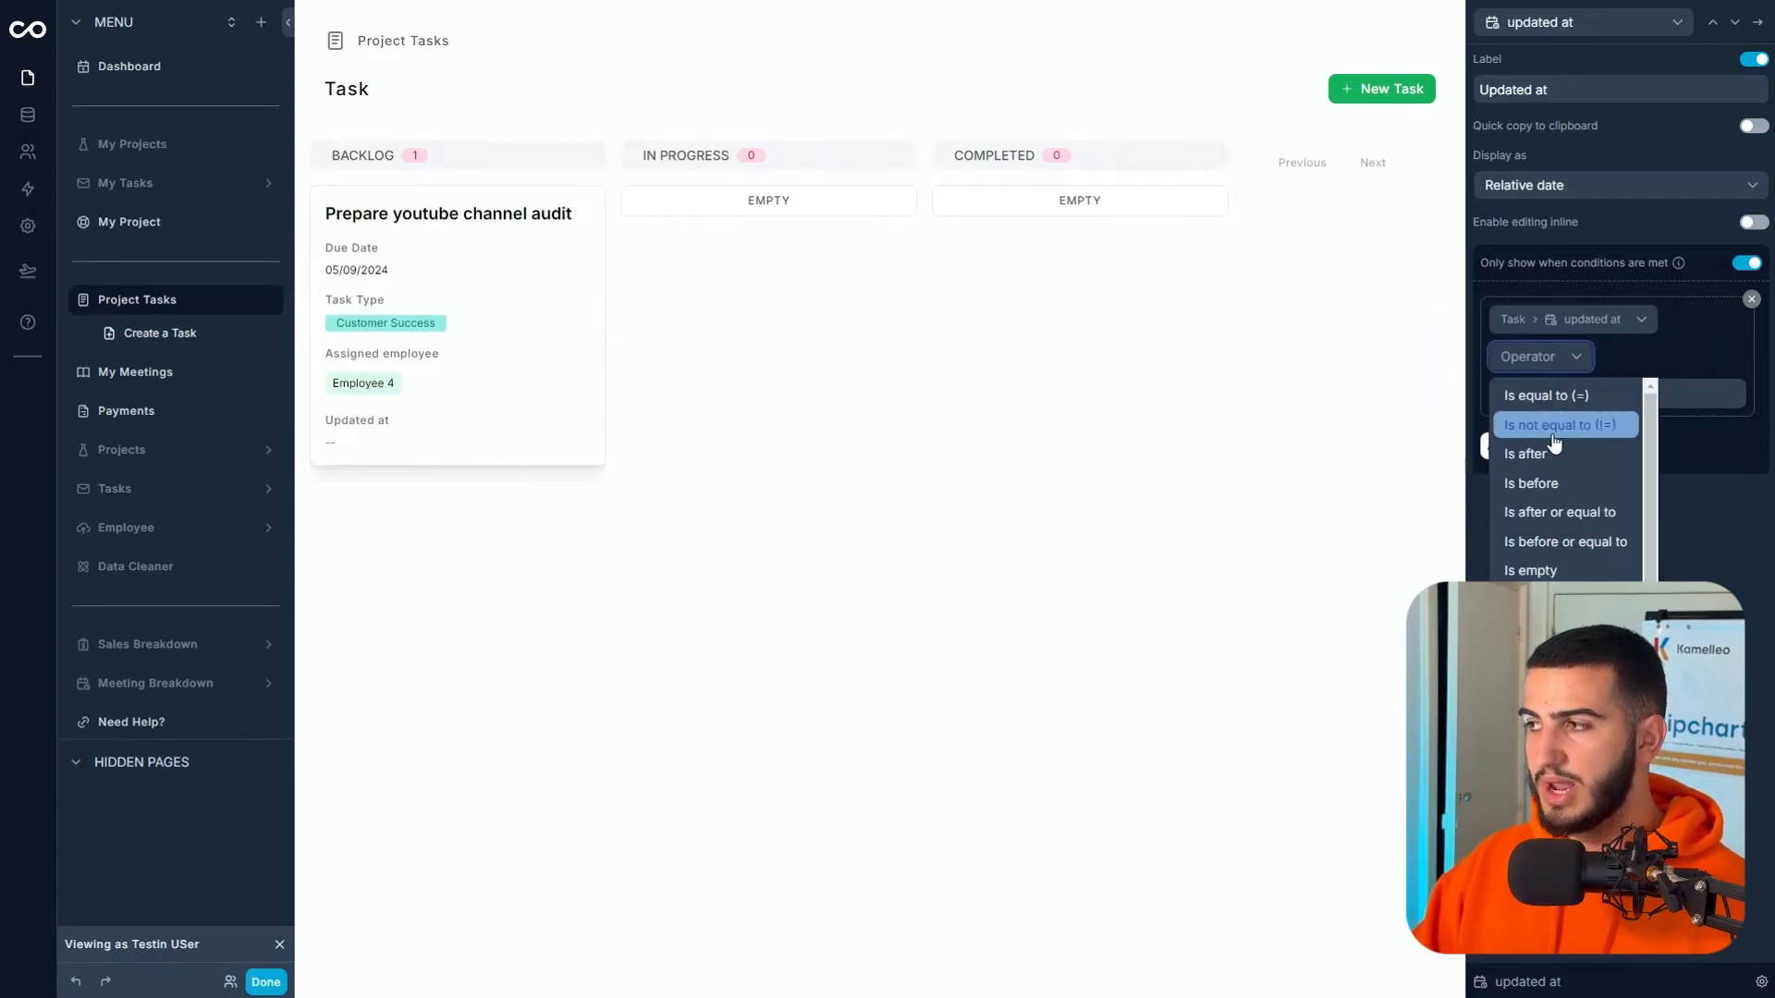
click(1550, 426)
click(1532, 360)
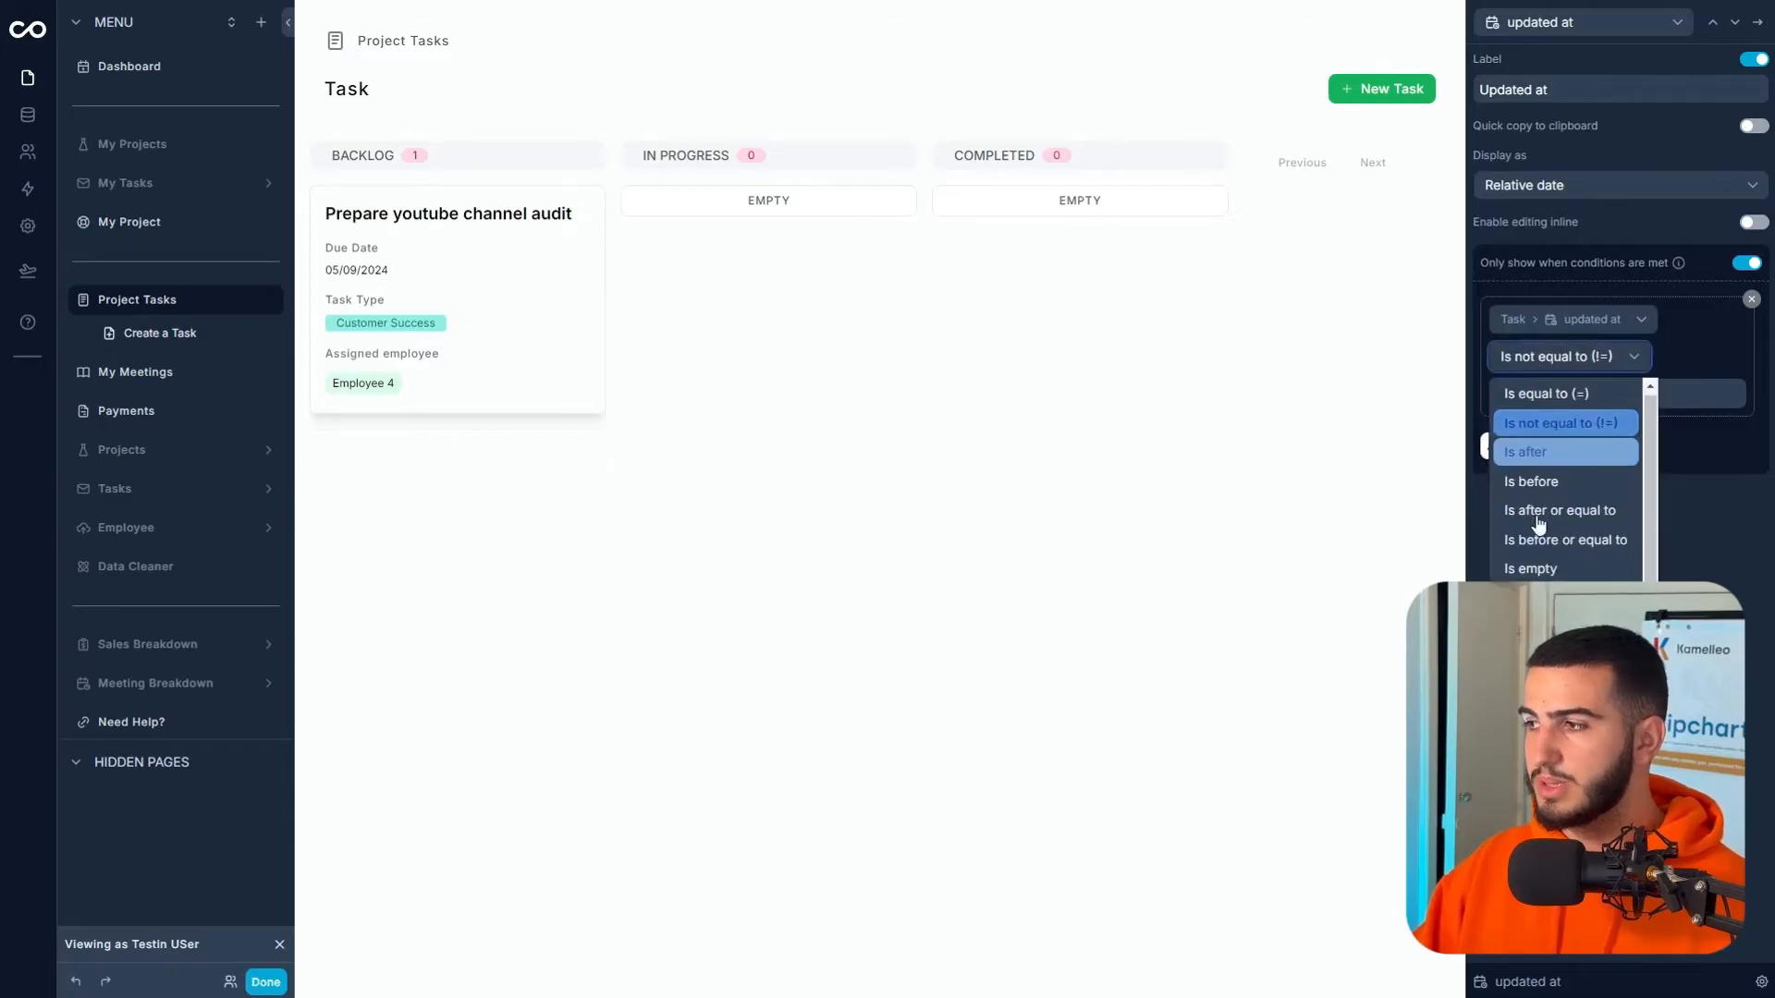
click(1542, 571)
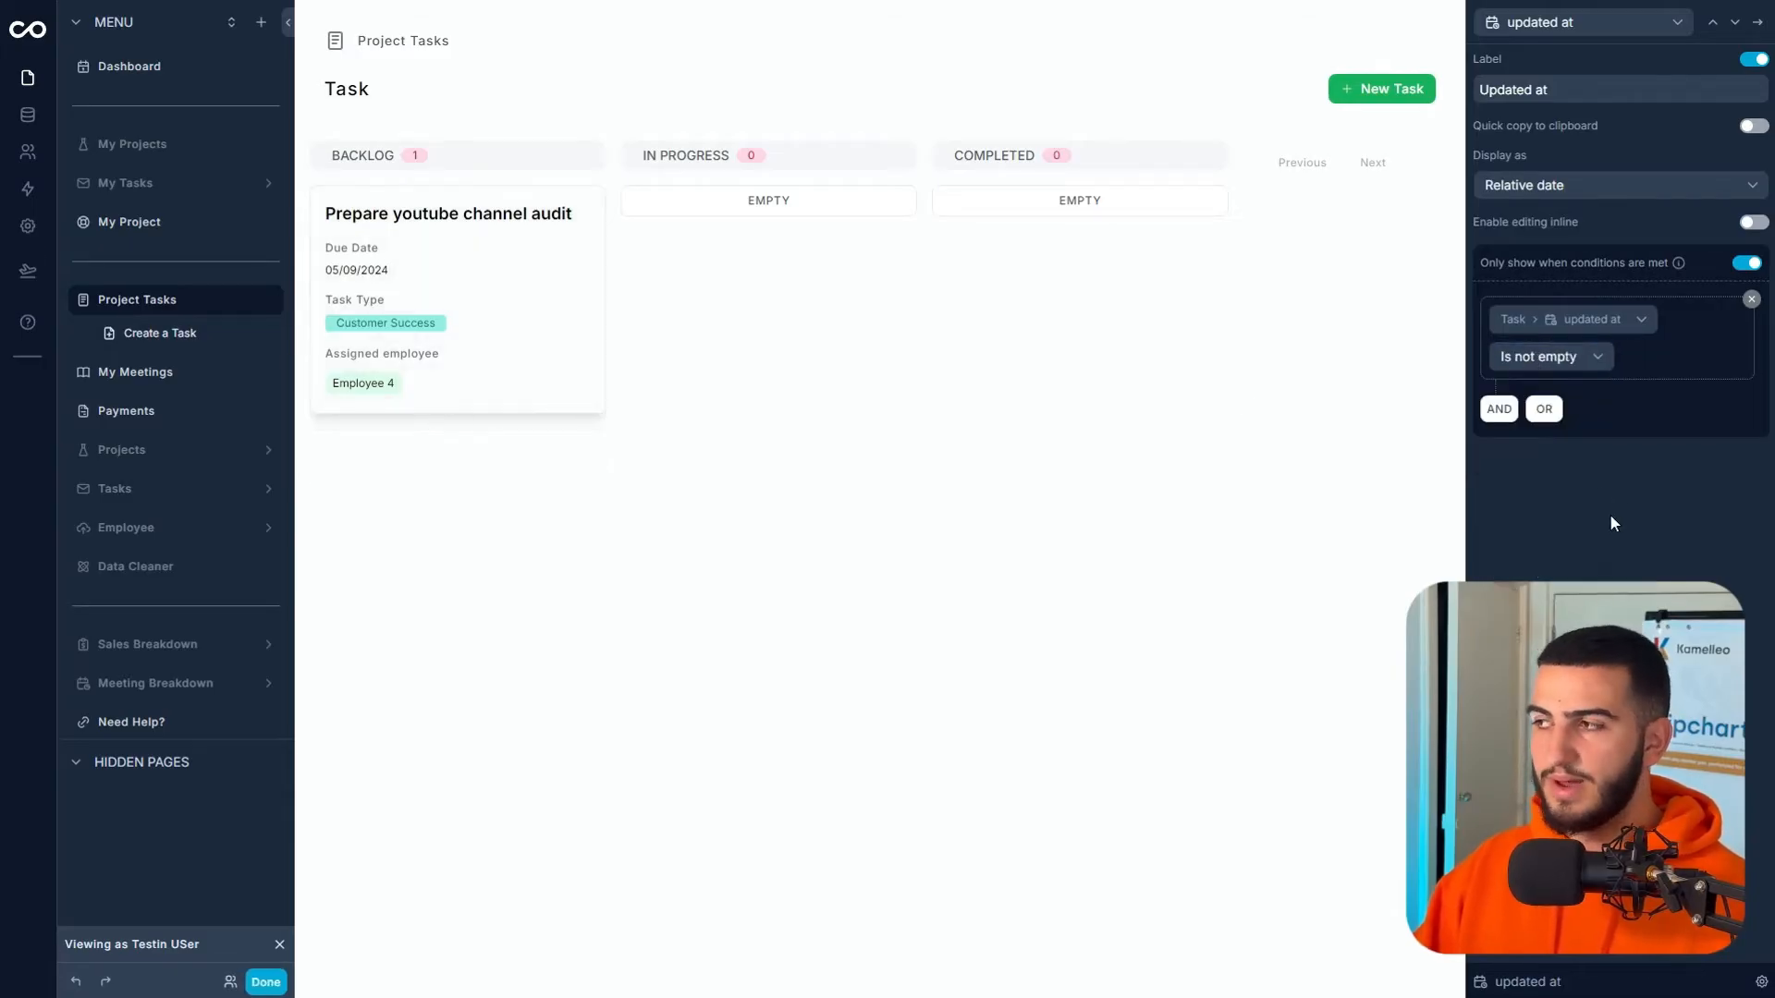
click(1756, 22)
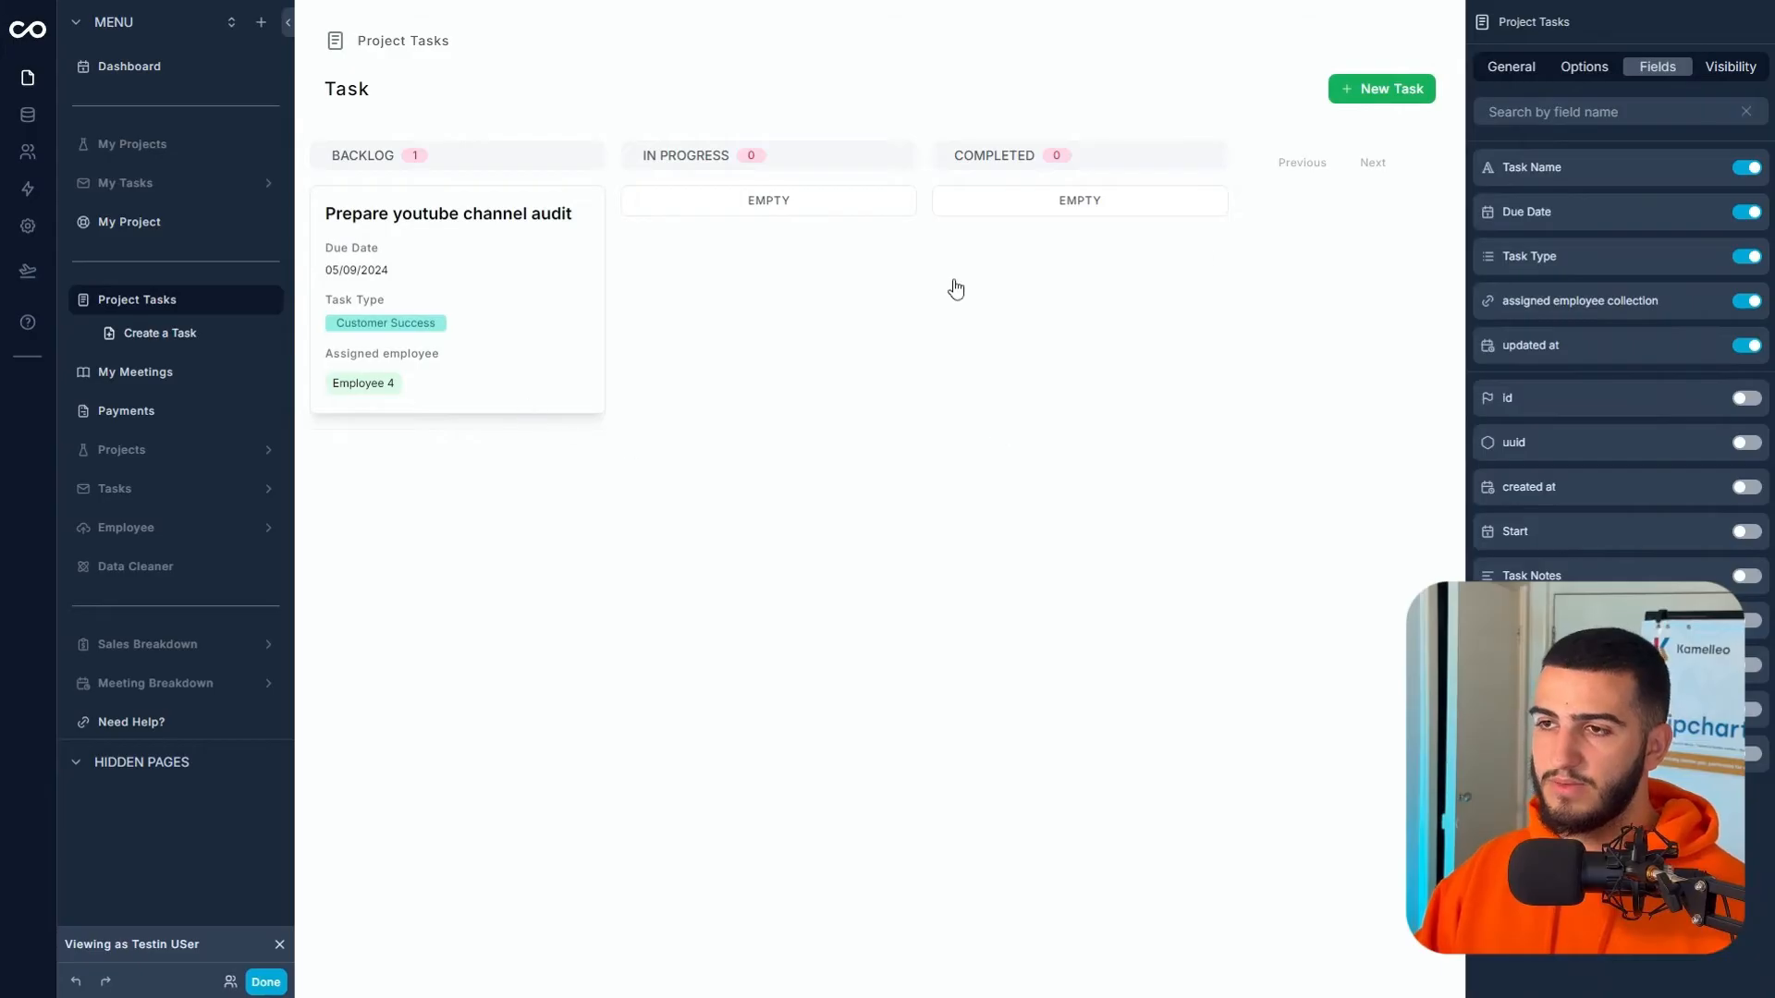
drag(527, 305, 852, 321)
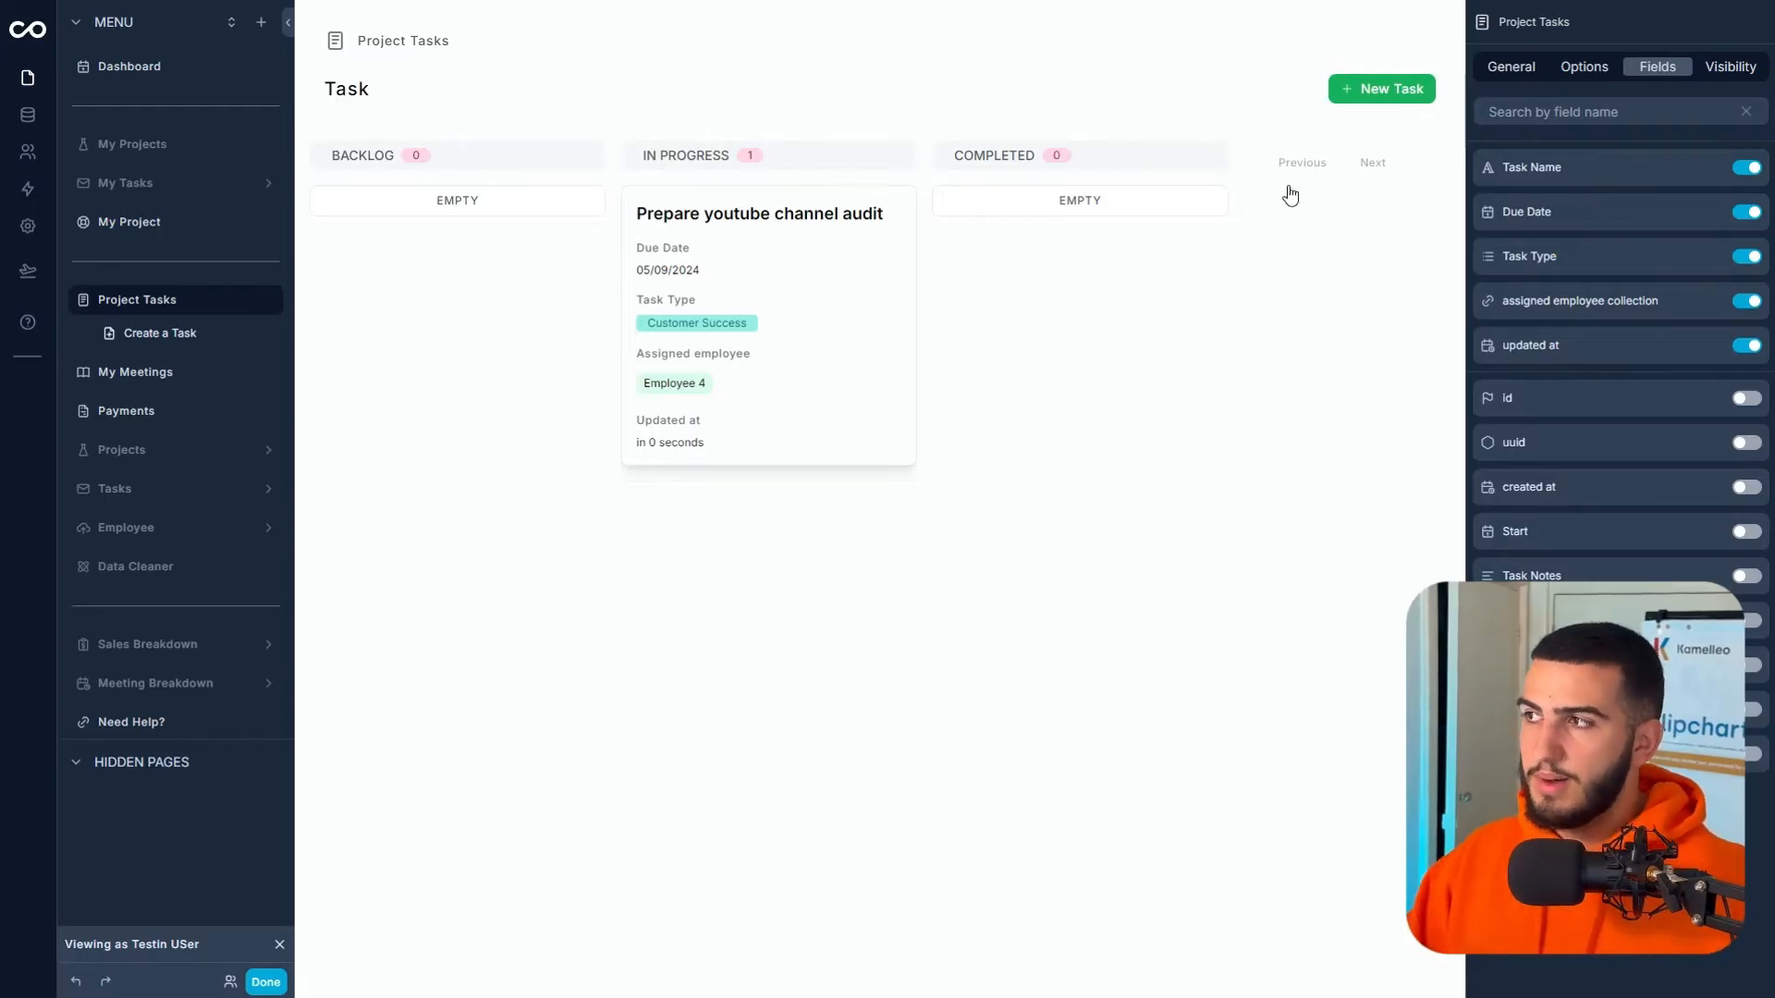
click(1346, 101)
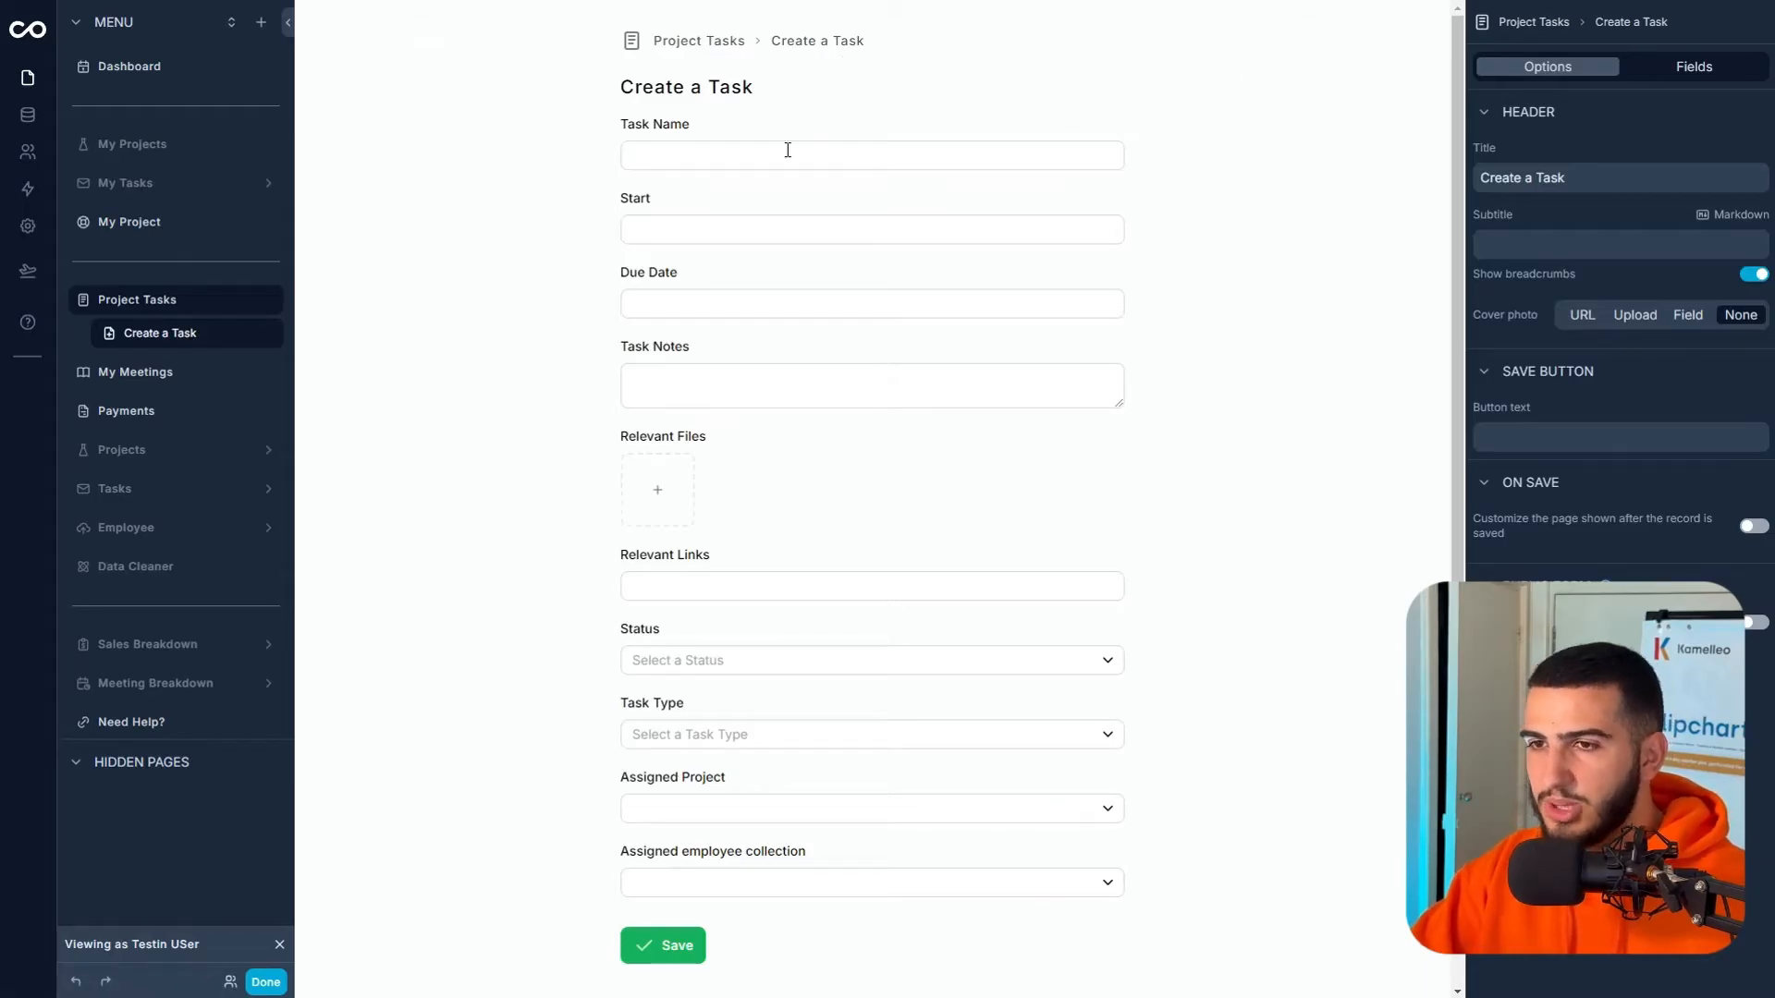
click(212, 303)
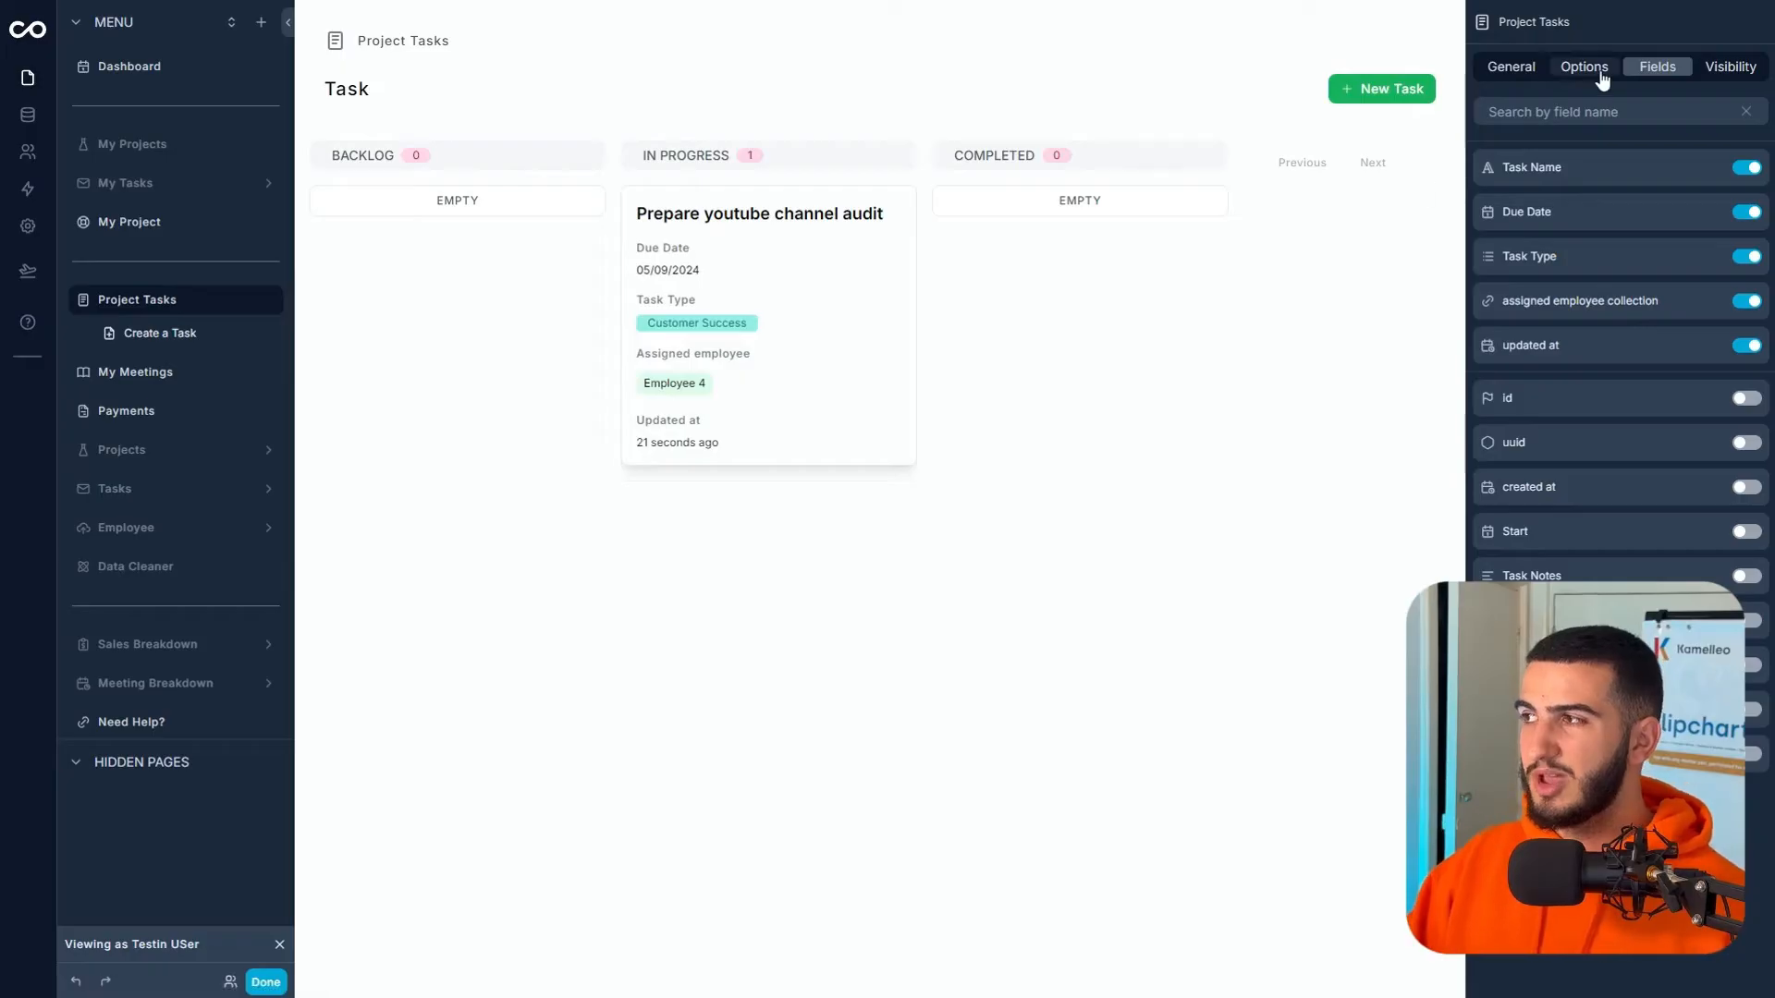
- Retitle the board 'Project Tasks', hide its breadcrumb, and open the My Project page
click(1512, 69)
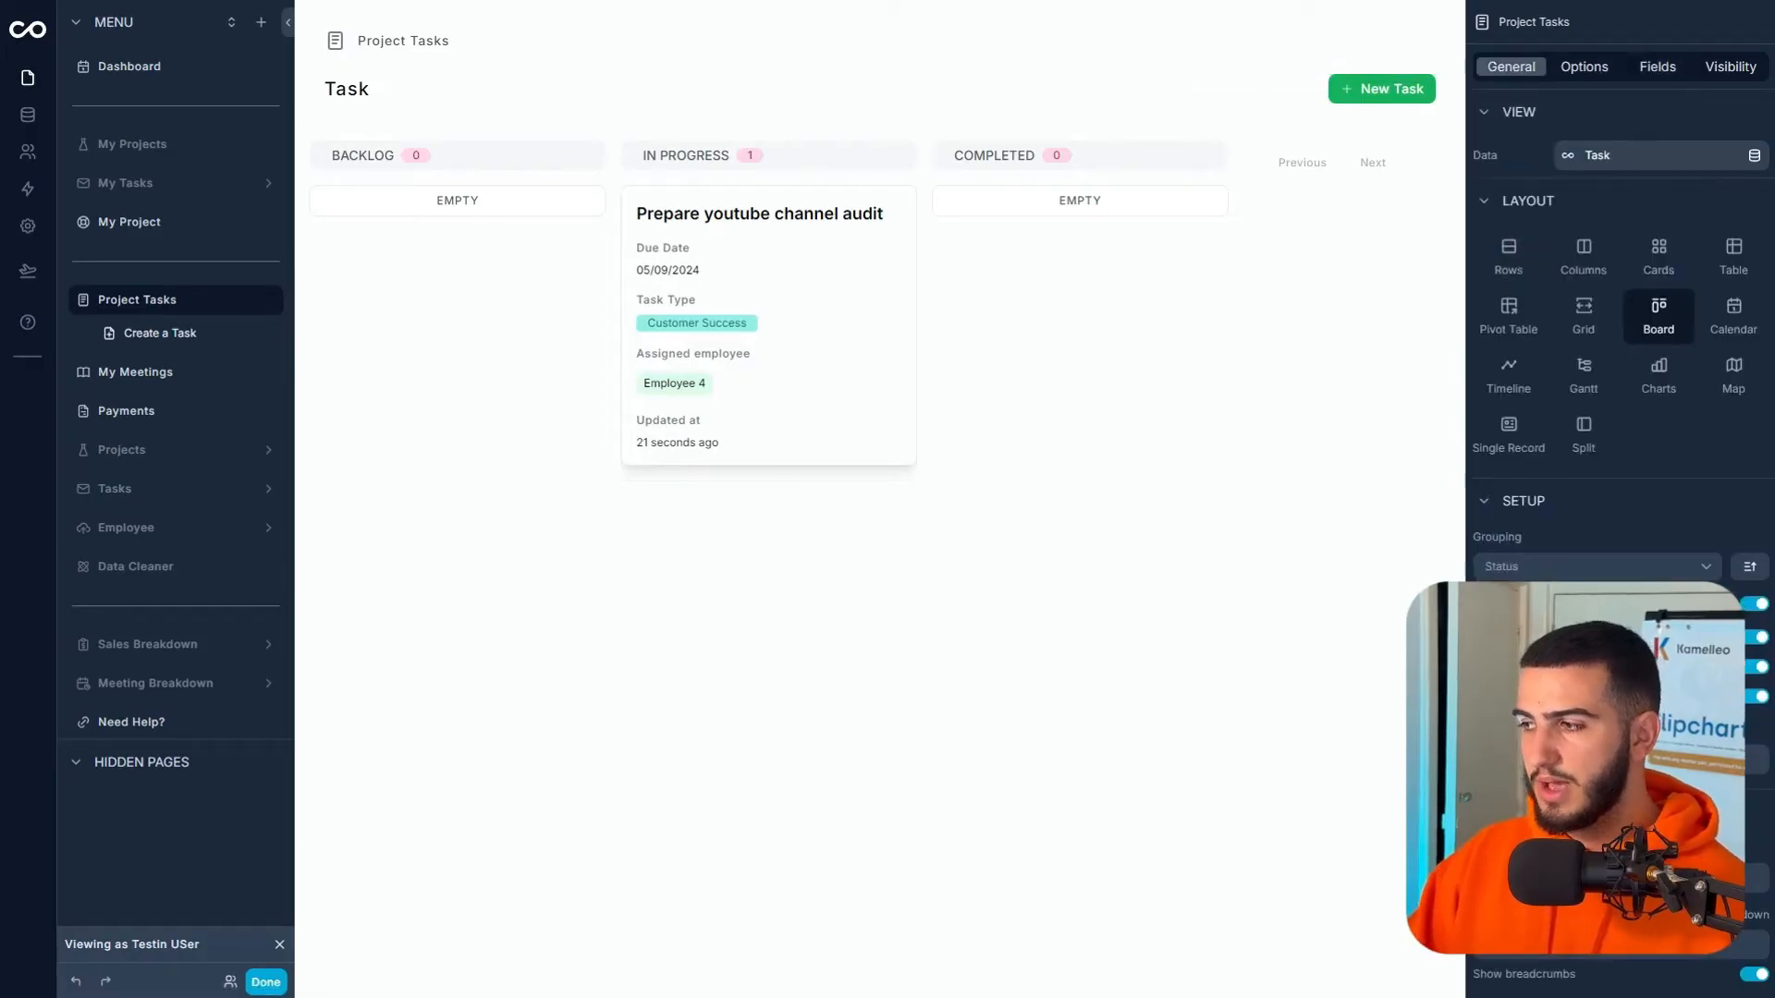
scroll(1618, 462, down, 4)
double_click(1495, 507)
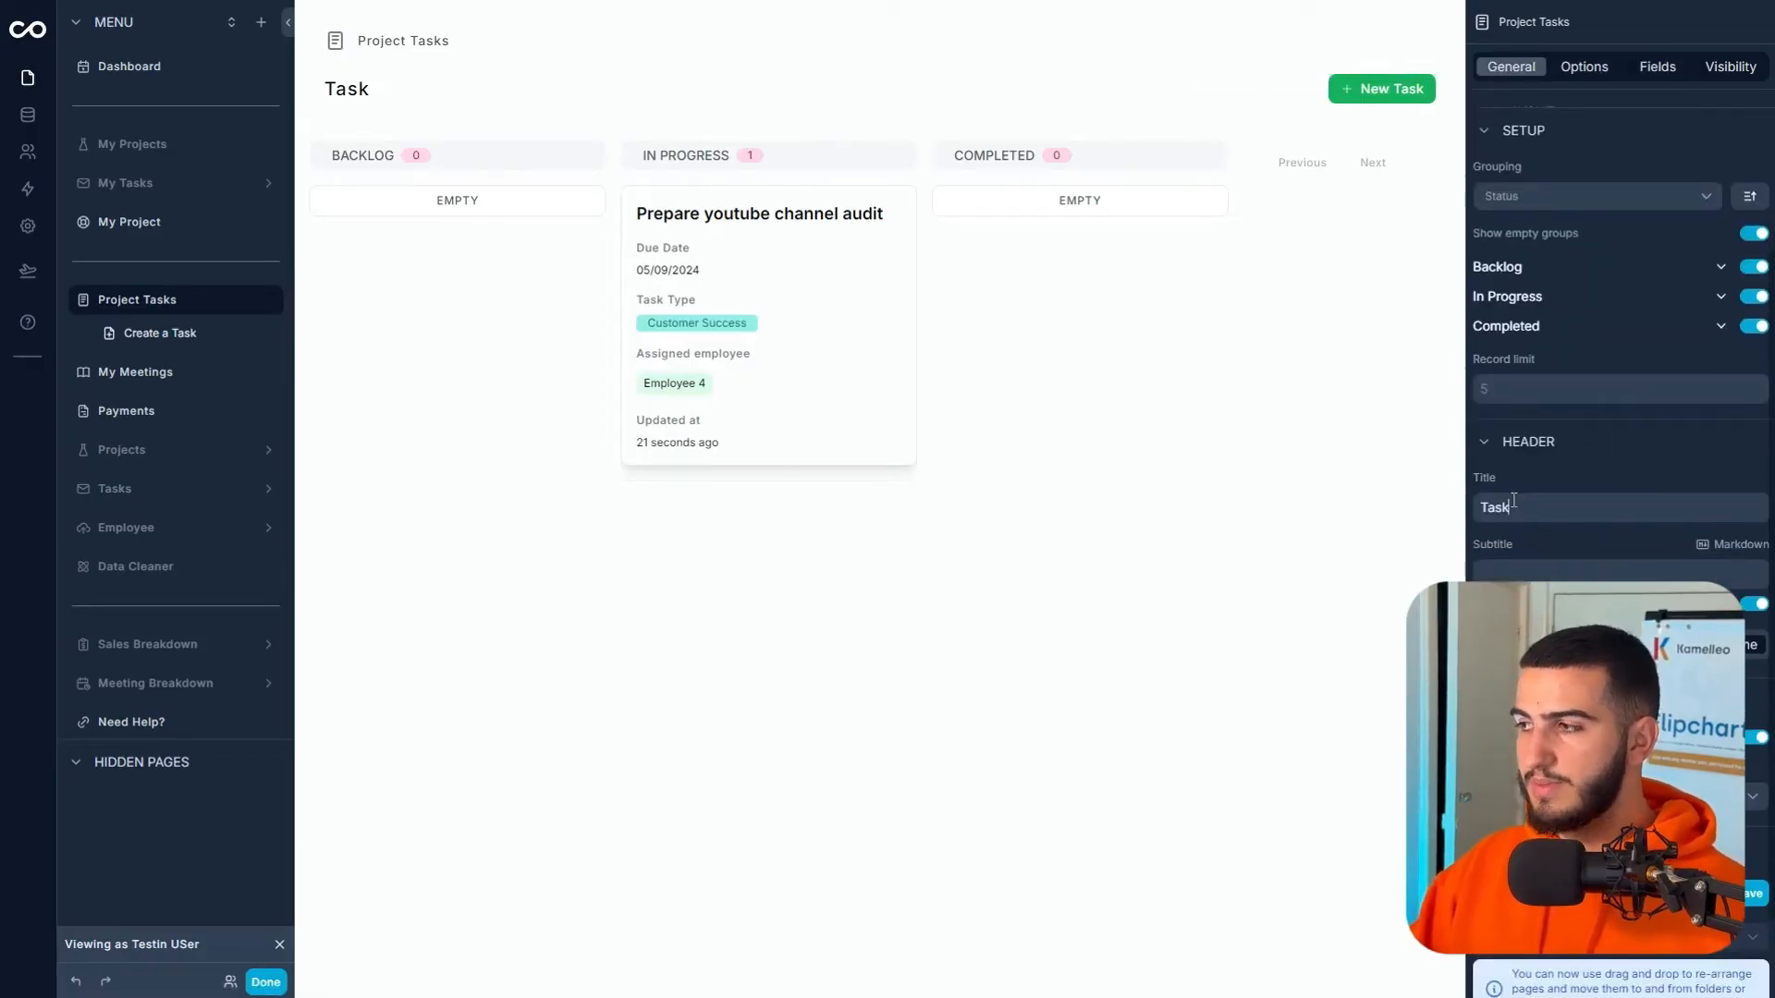
text(Project Tasks)
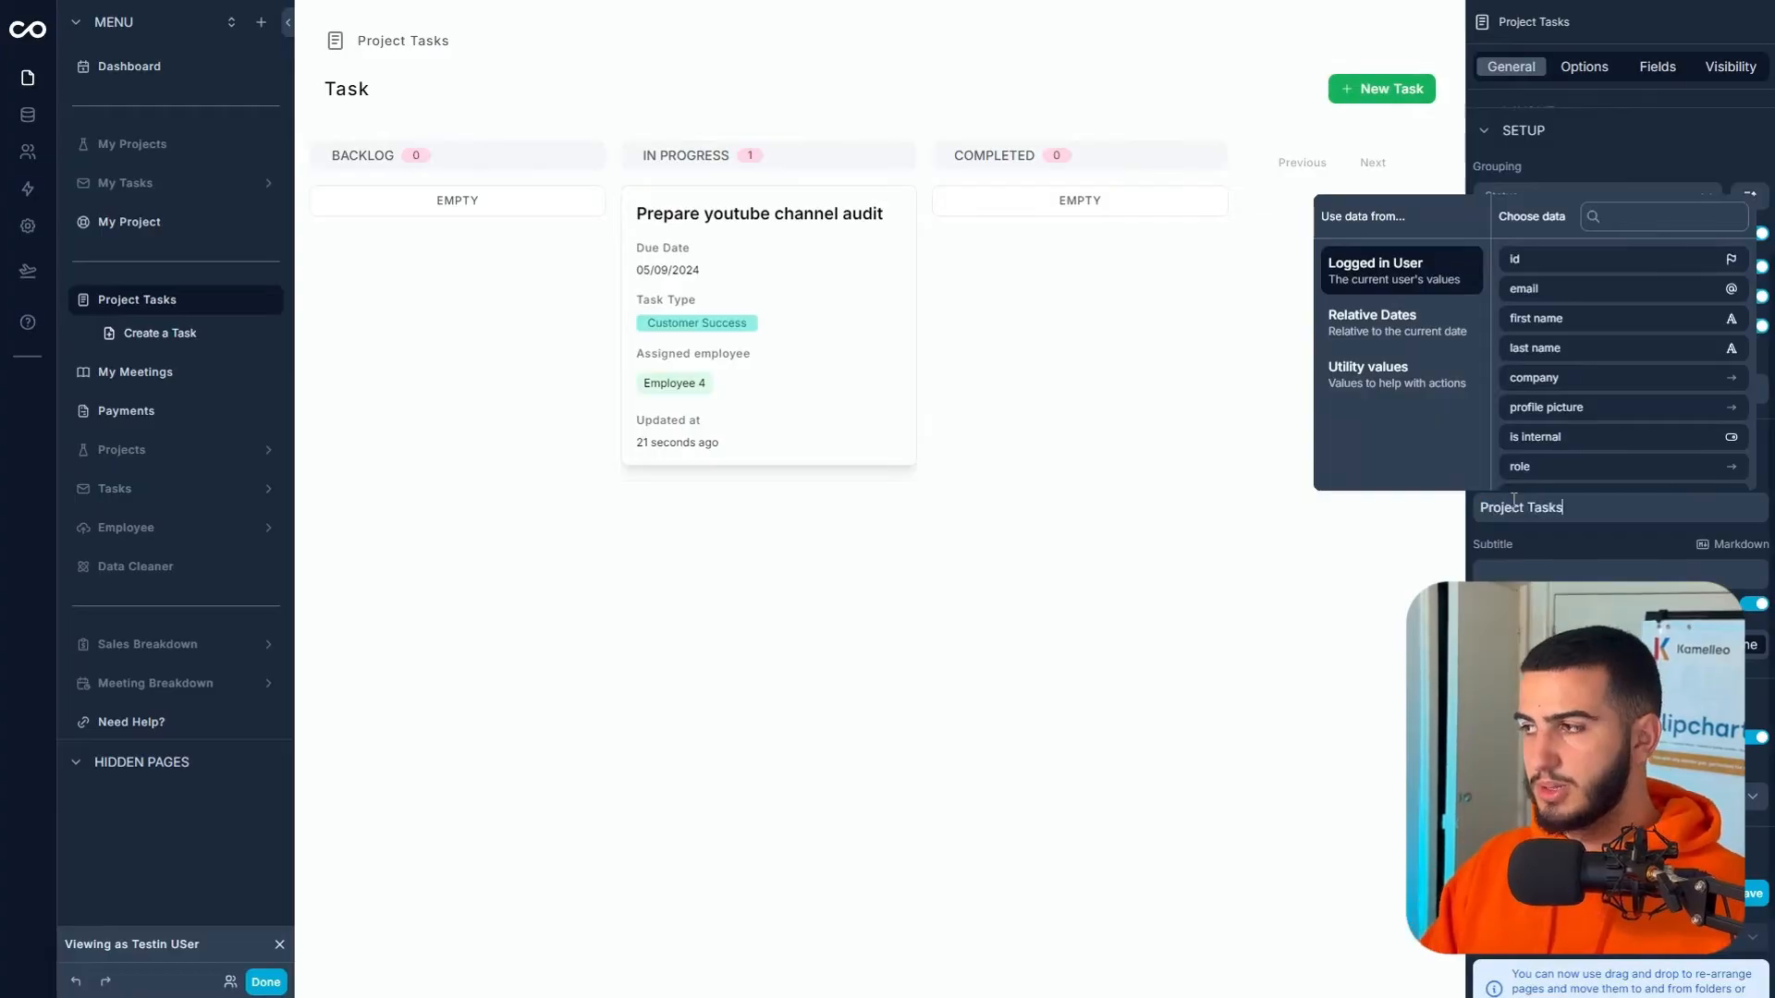
click(1760, 610)
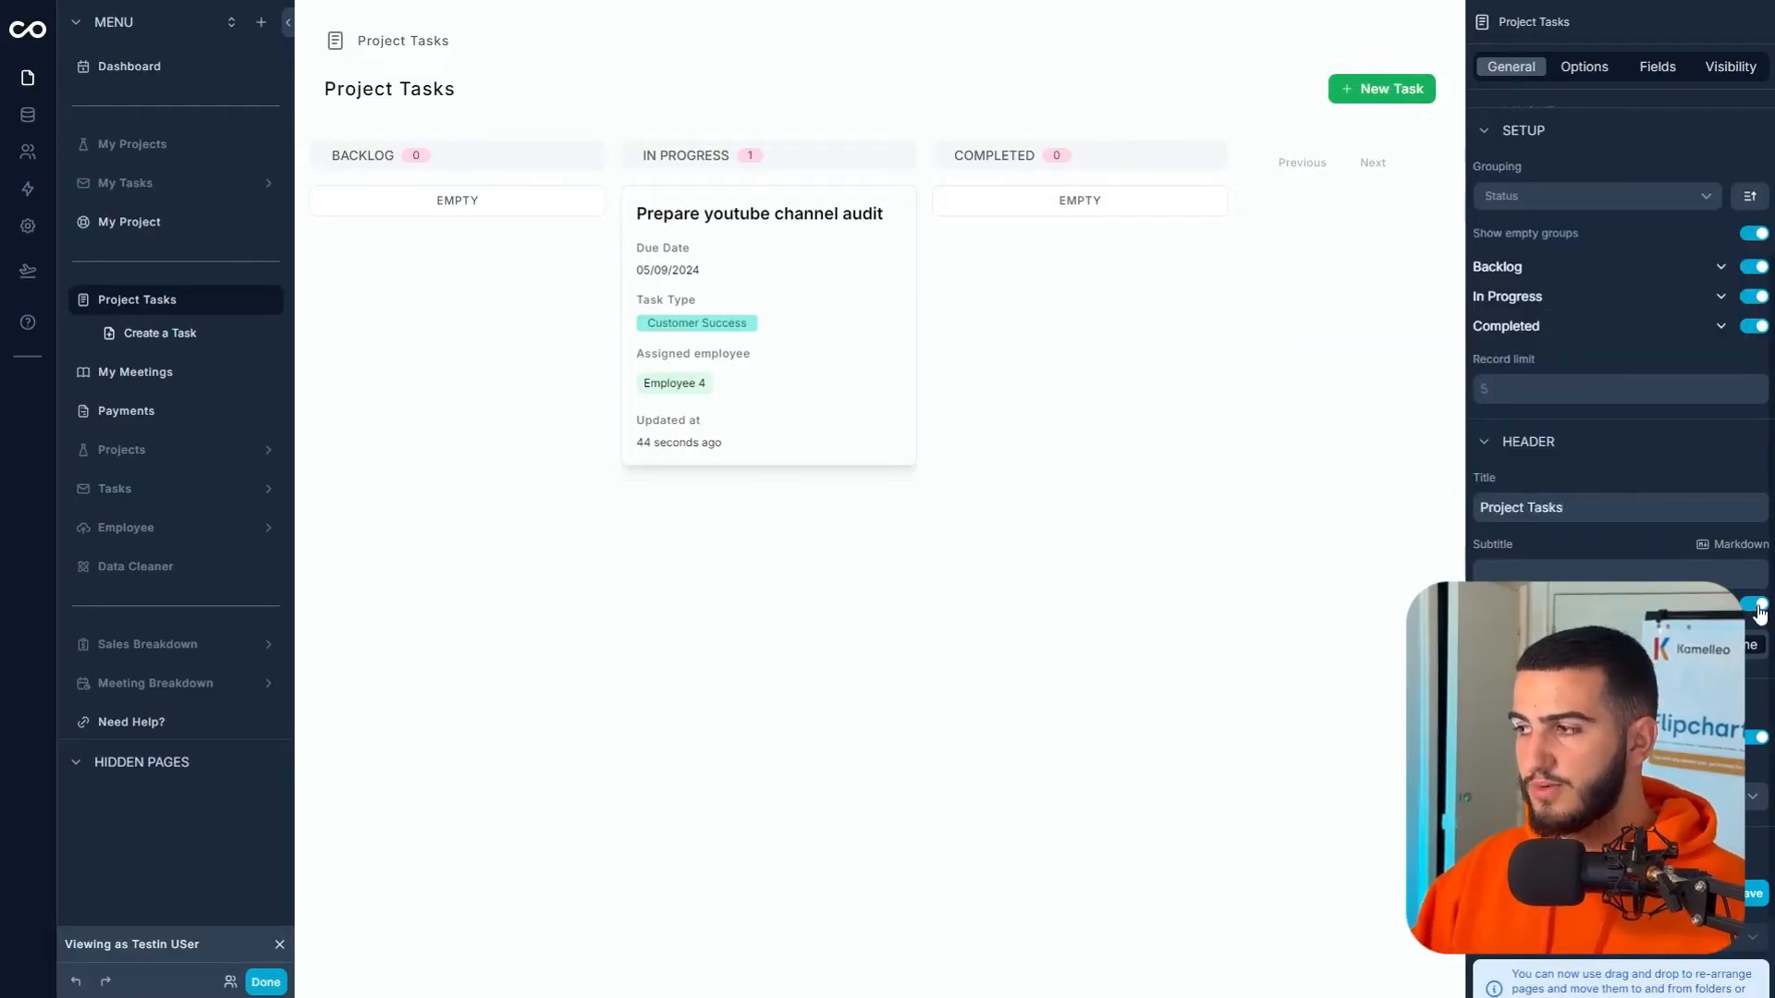
scroll(1588, 562, up, 4)
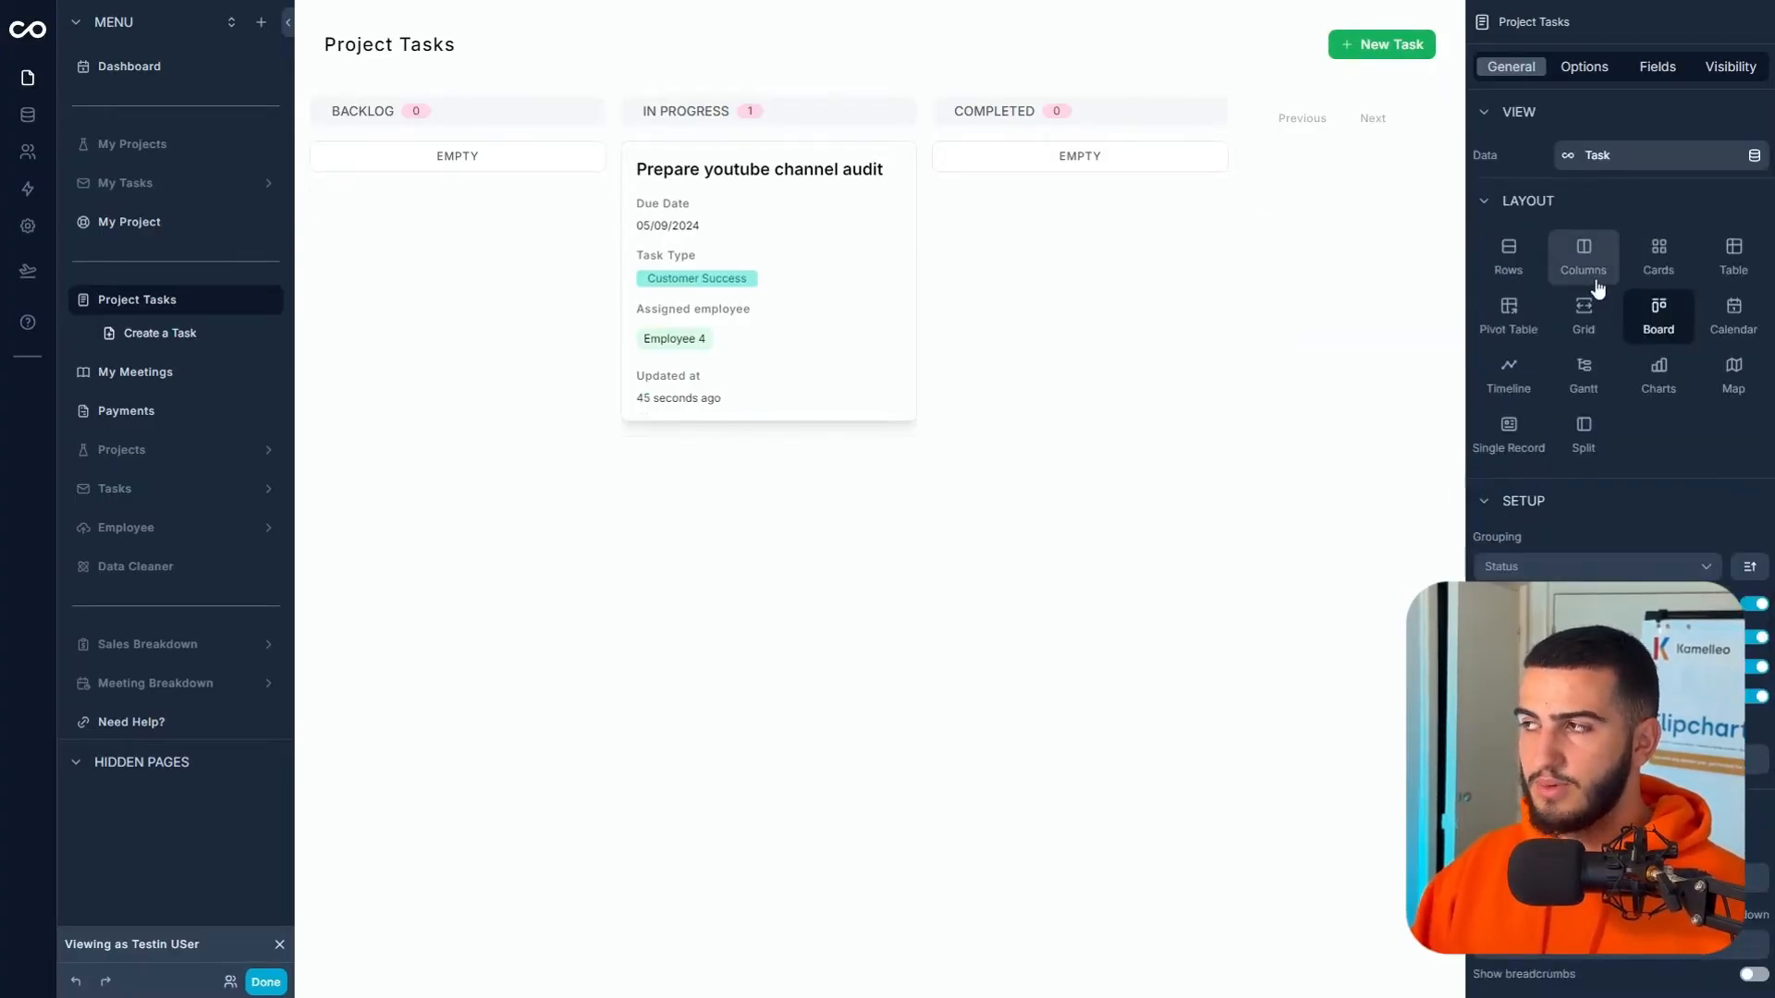
click(198, 217)
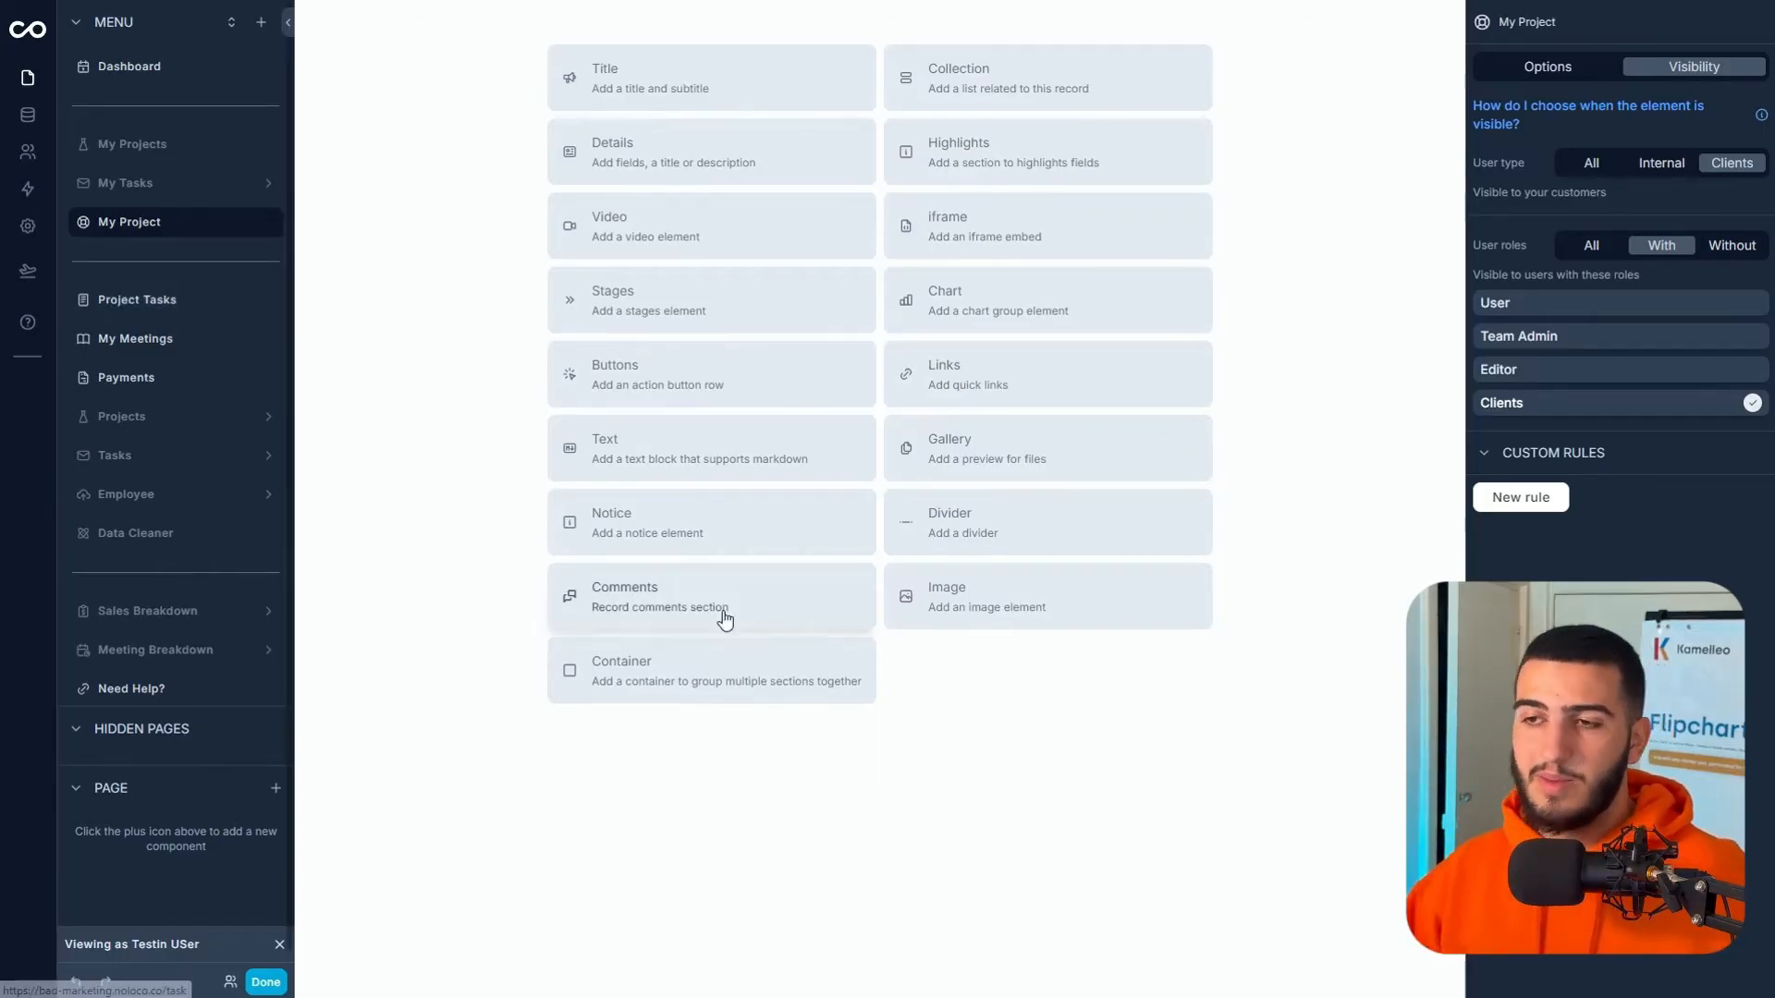
- Add two containers side by side, set to 25% and 75% width
click(717, 692)
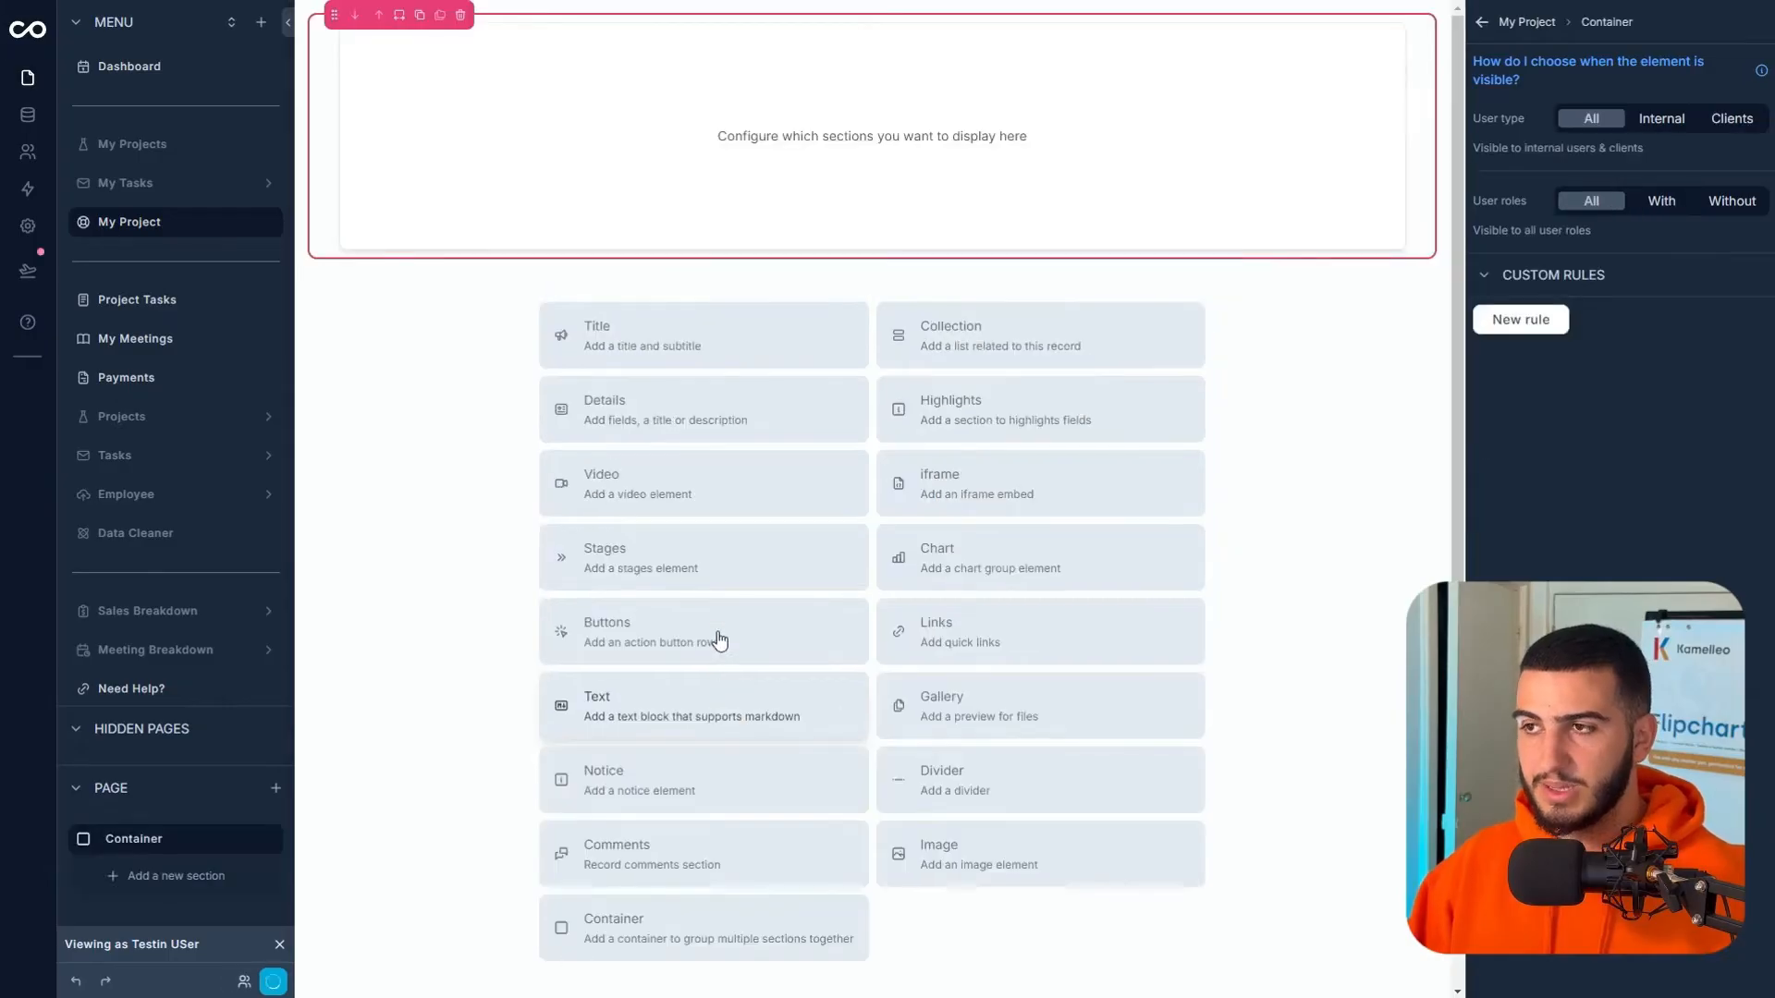
click(398, 15)
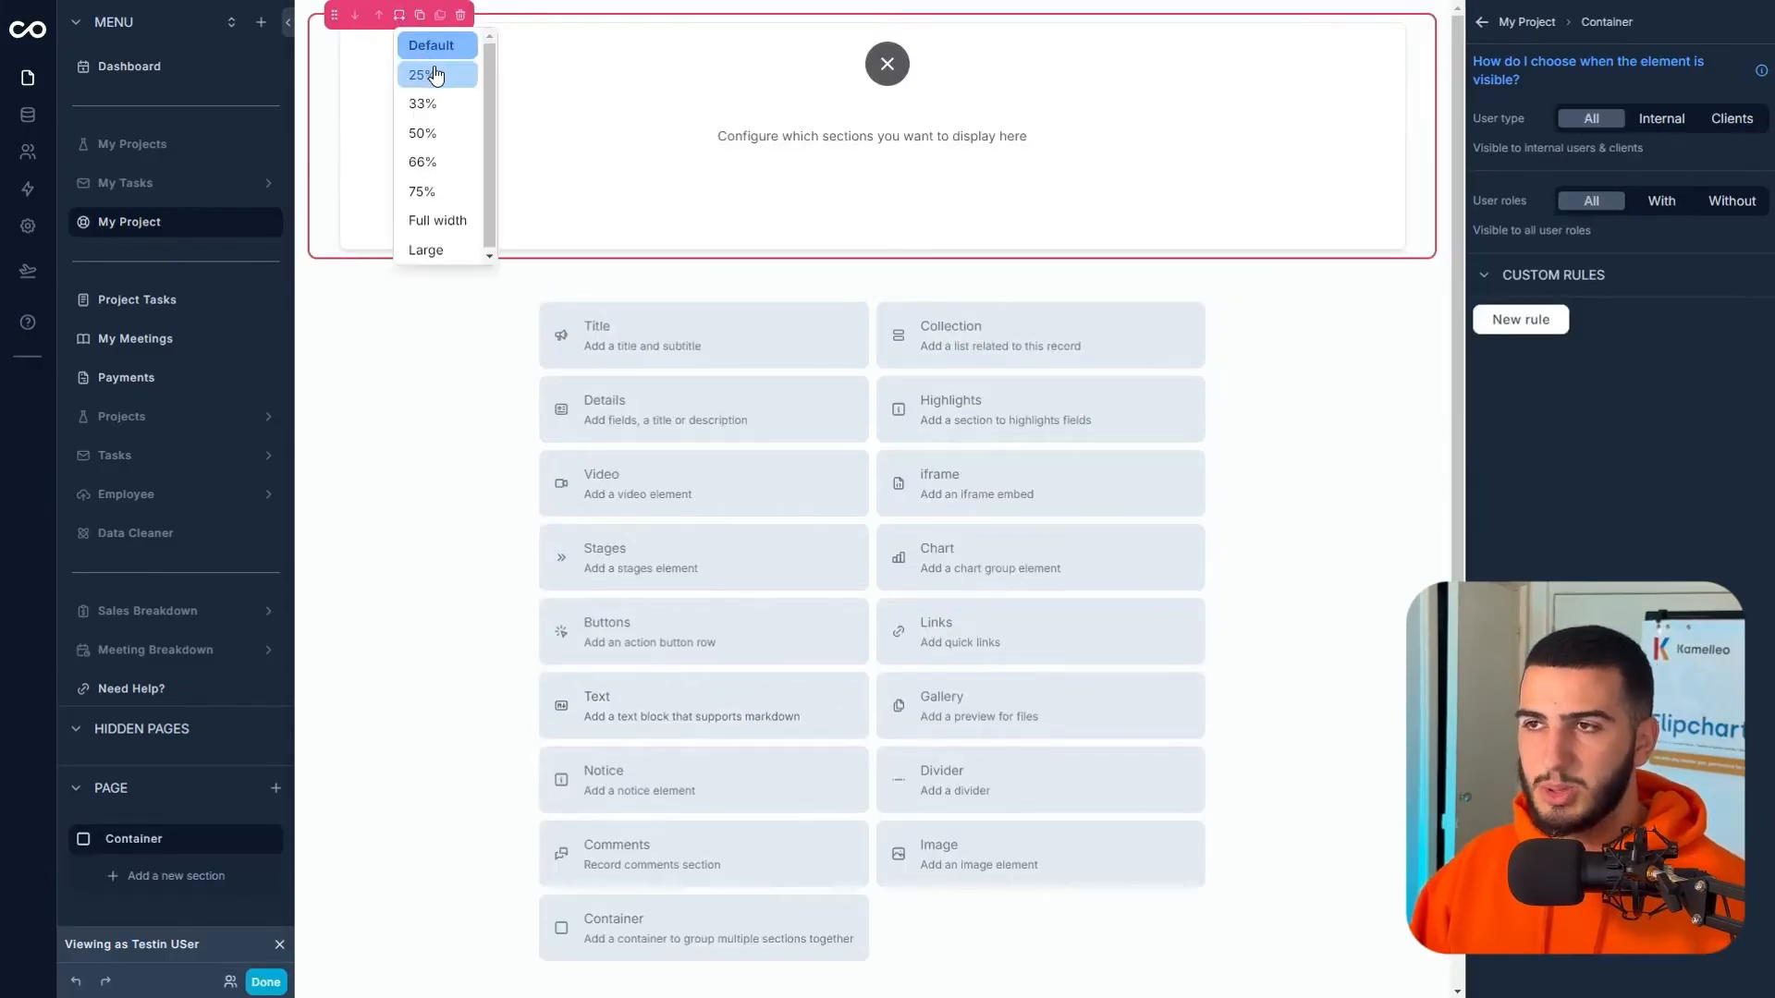
click(437, 75)
click(703, 943)
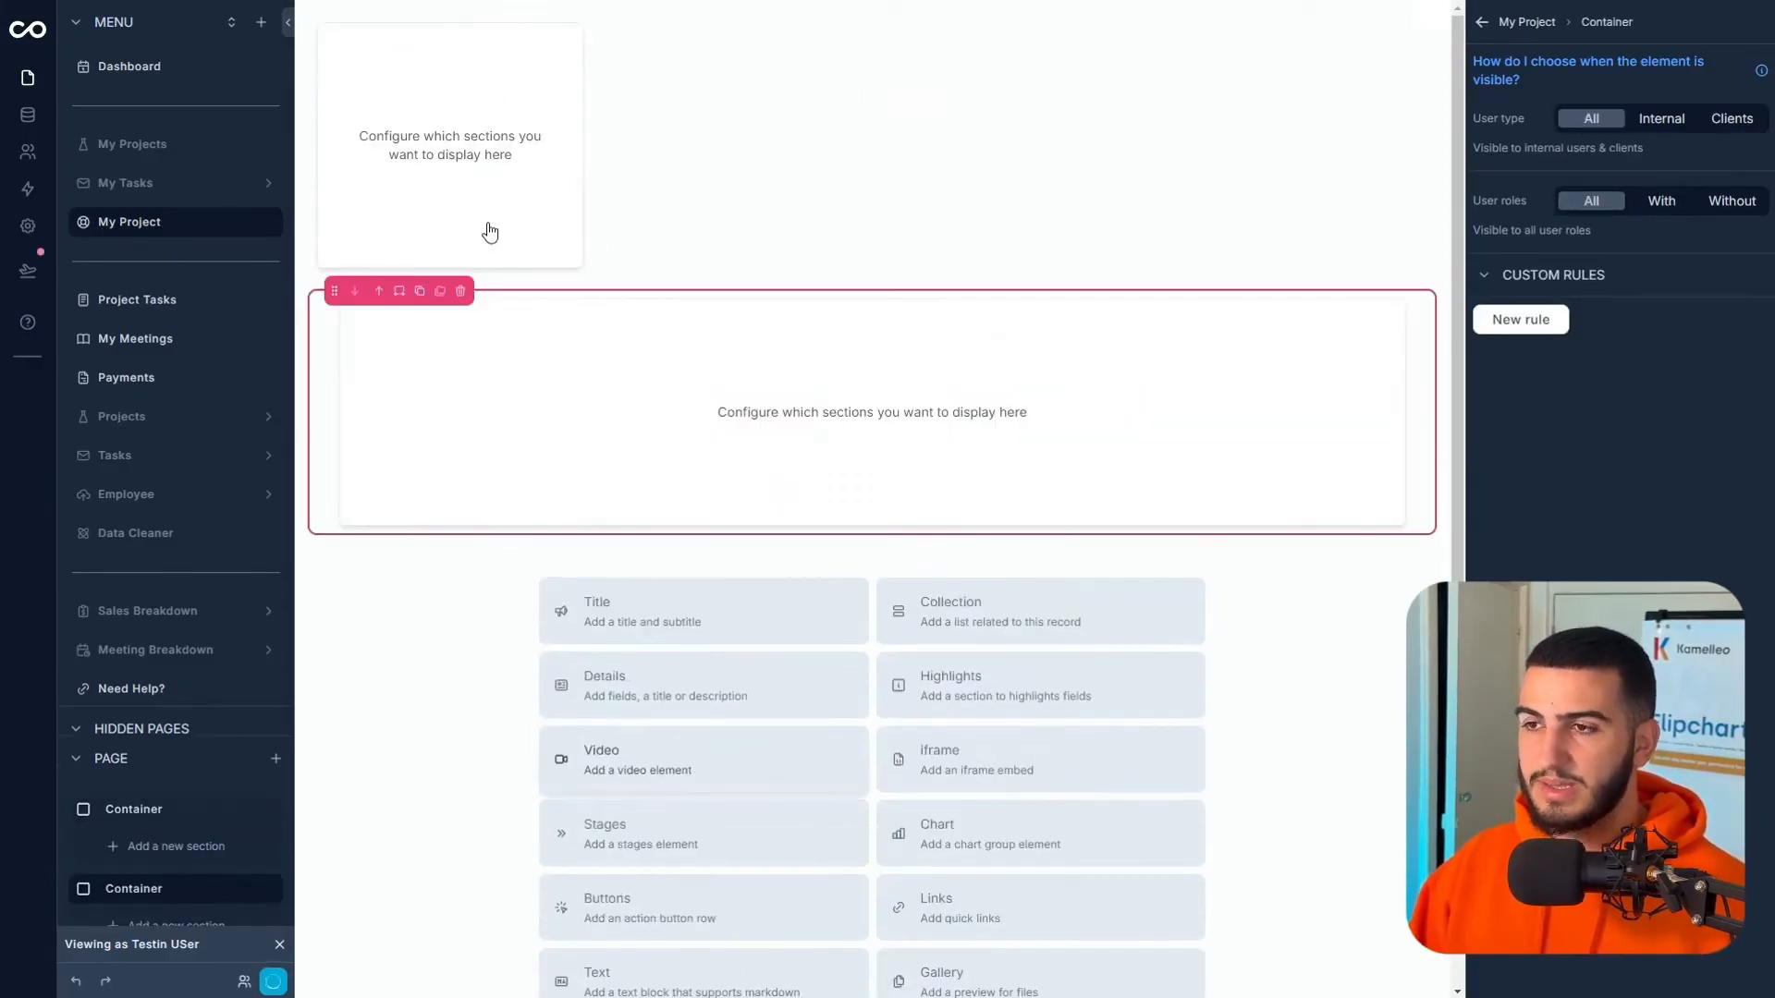
click(399, 292)
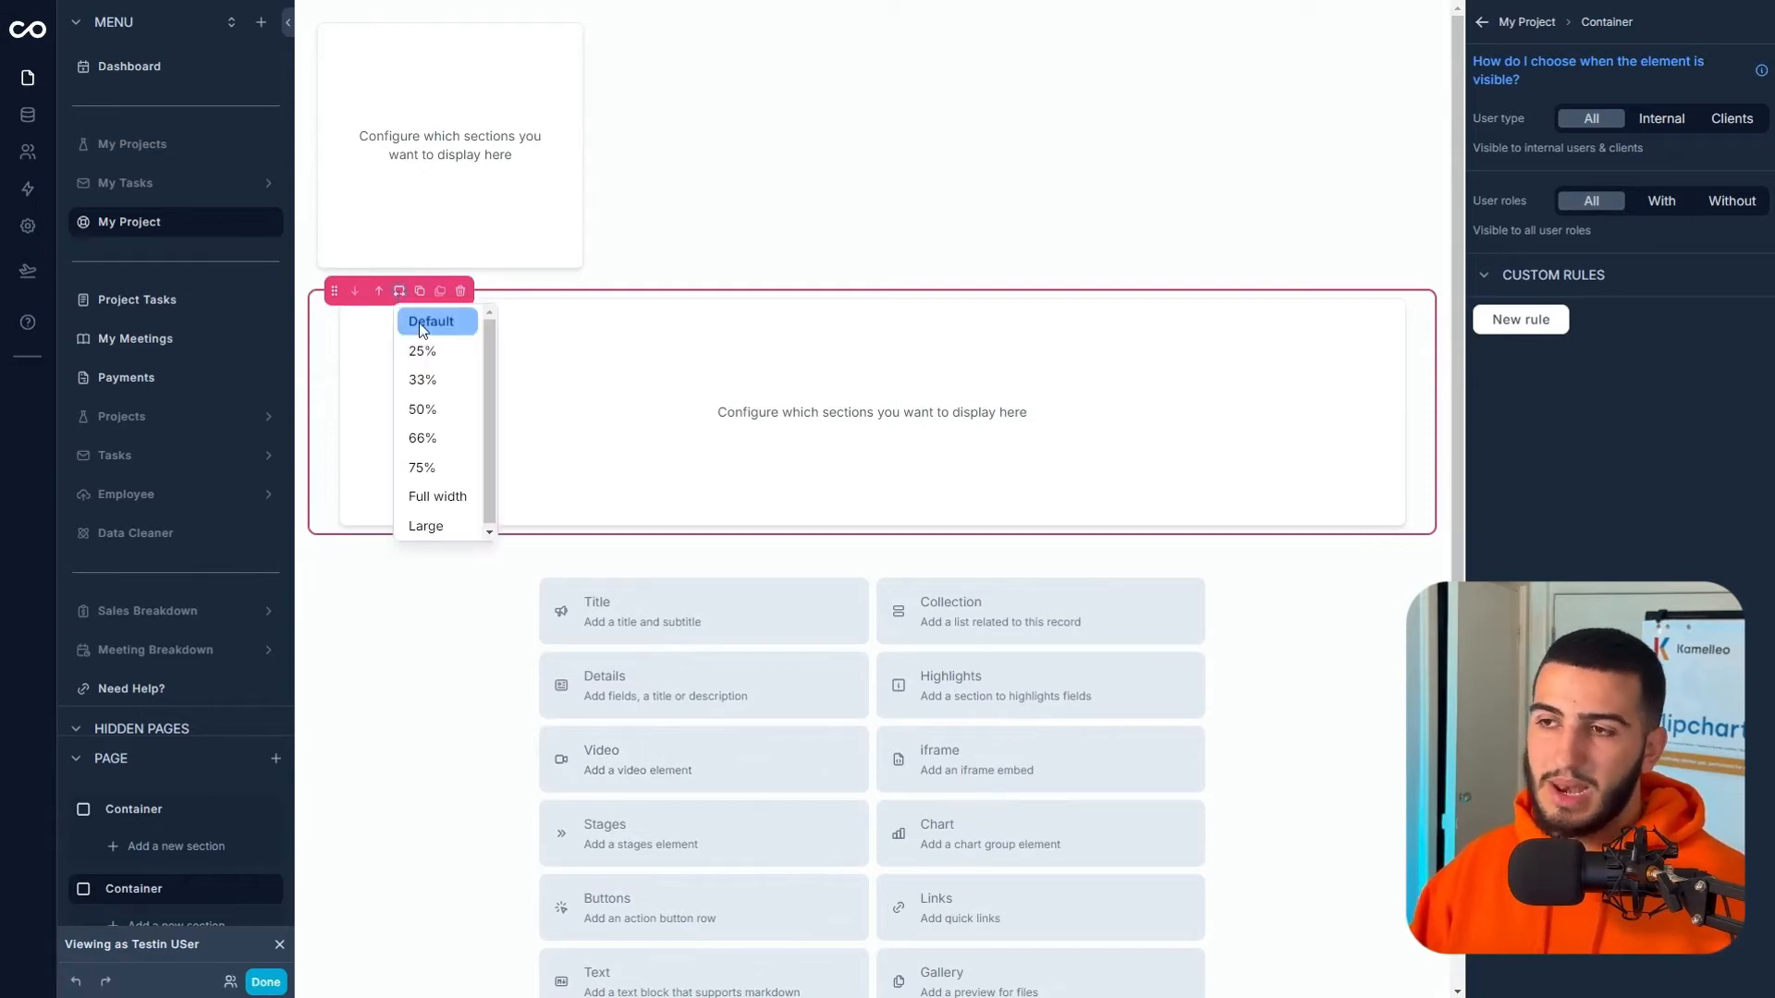
click(453, 466)
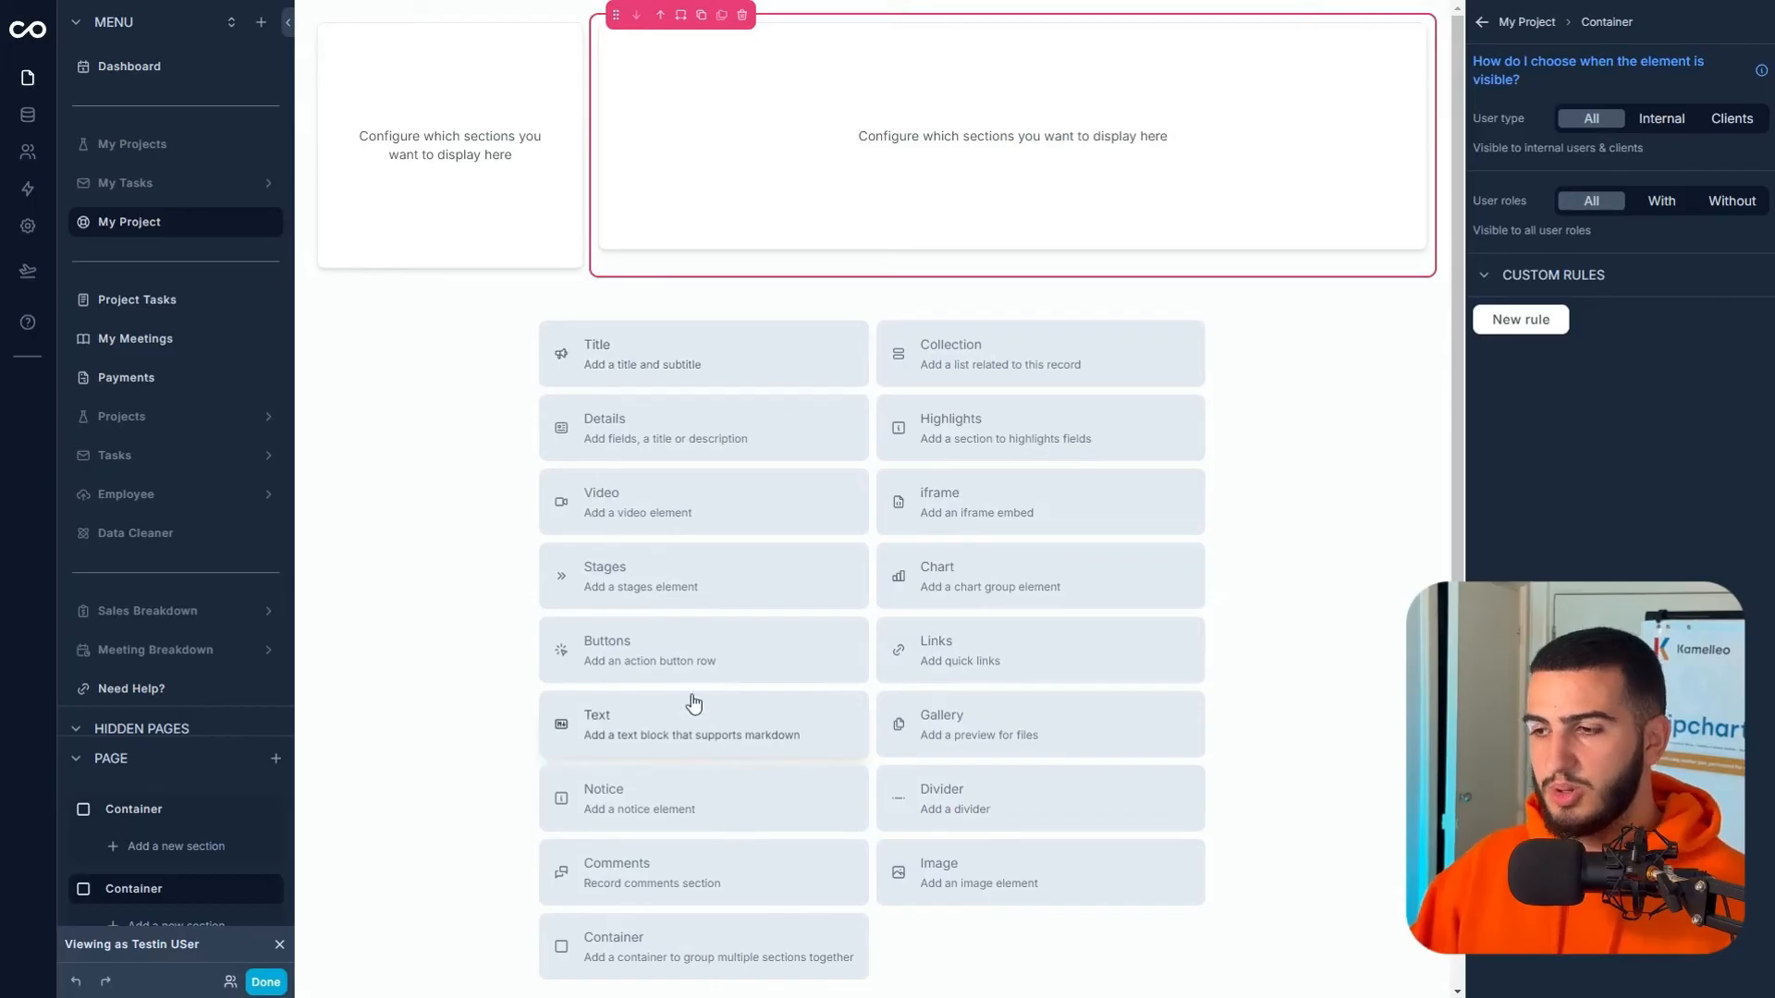
- Add a chart section based on the Project table, replacing a mistaken Task chart
click(911, 583)
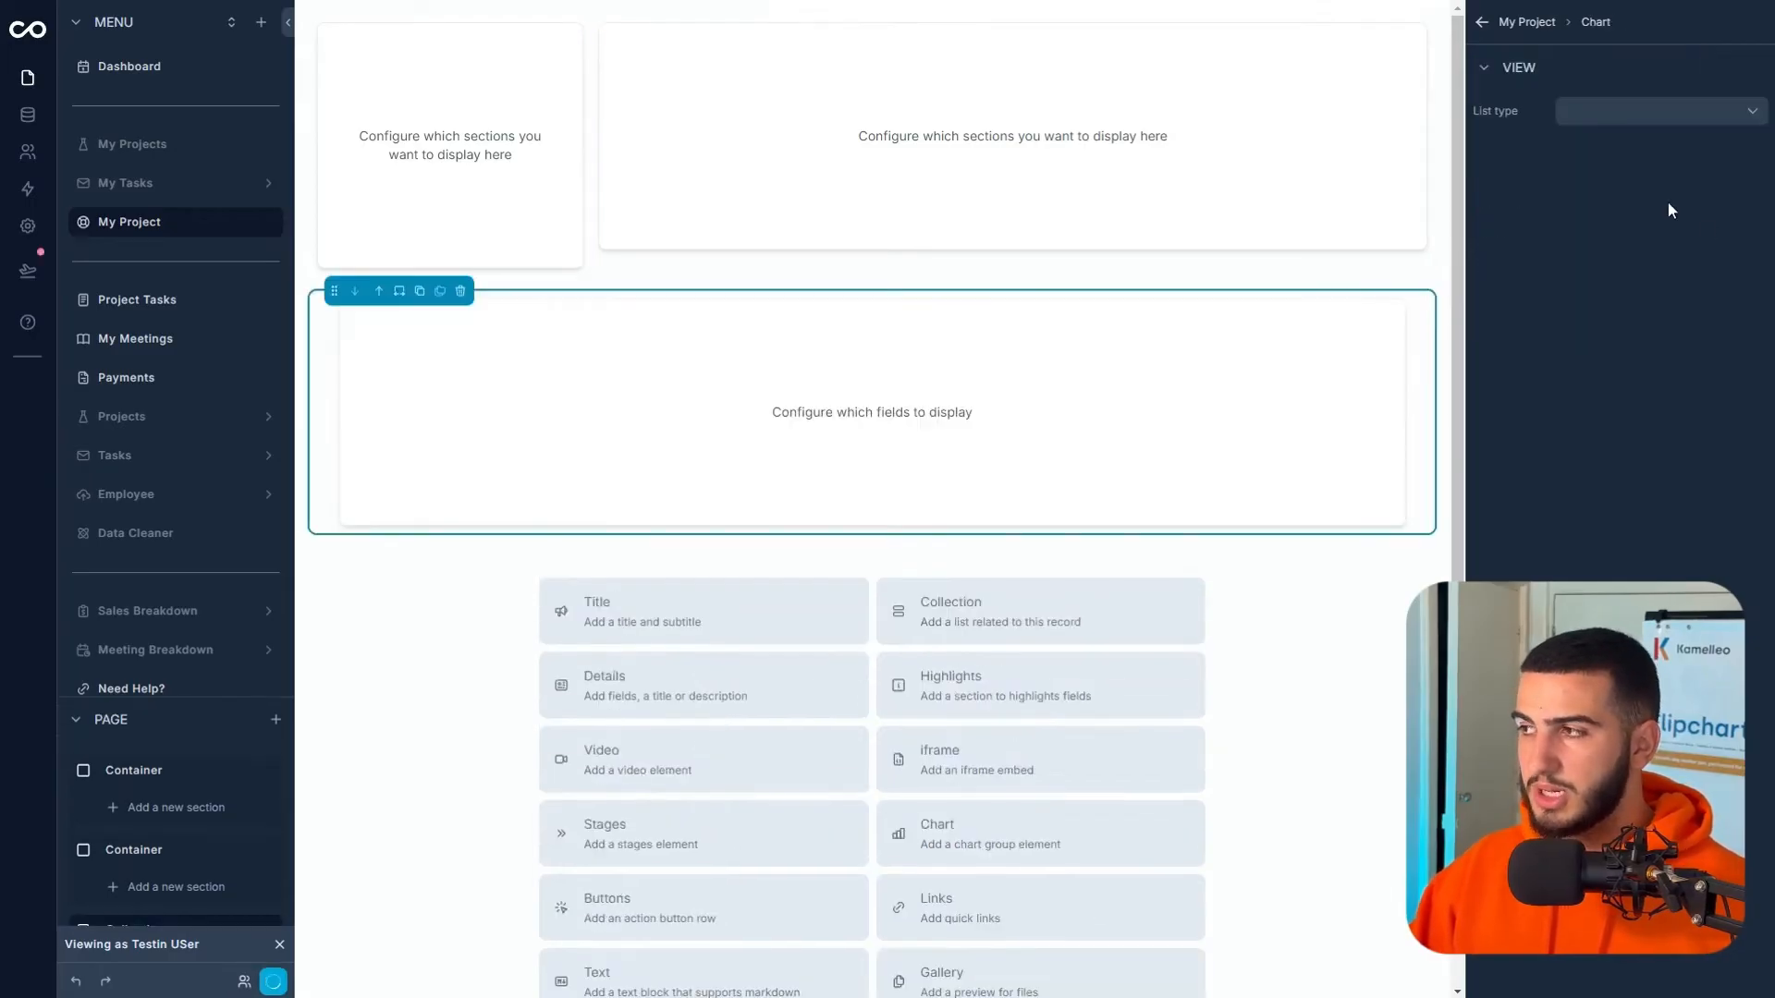
click(1628, 106)
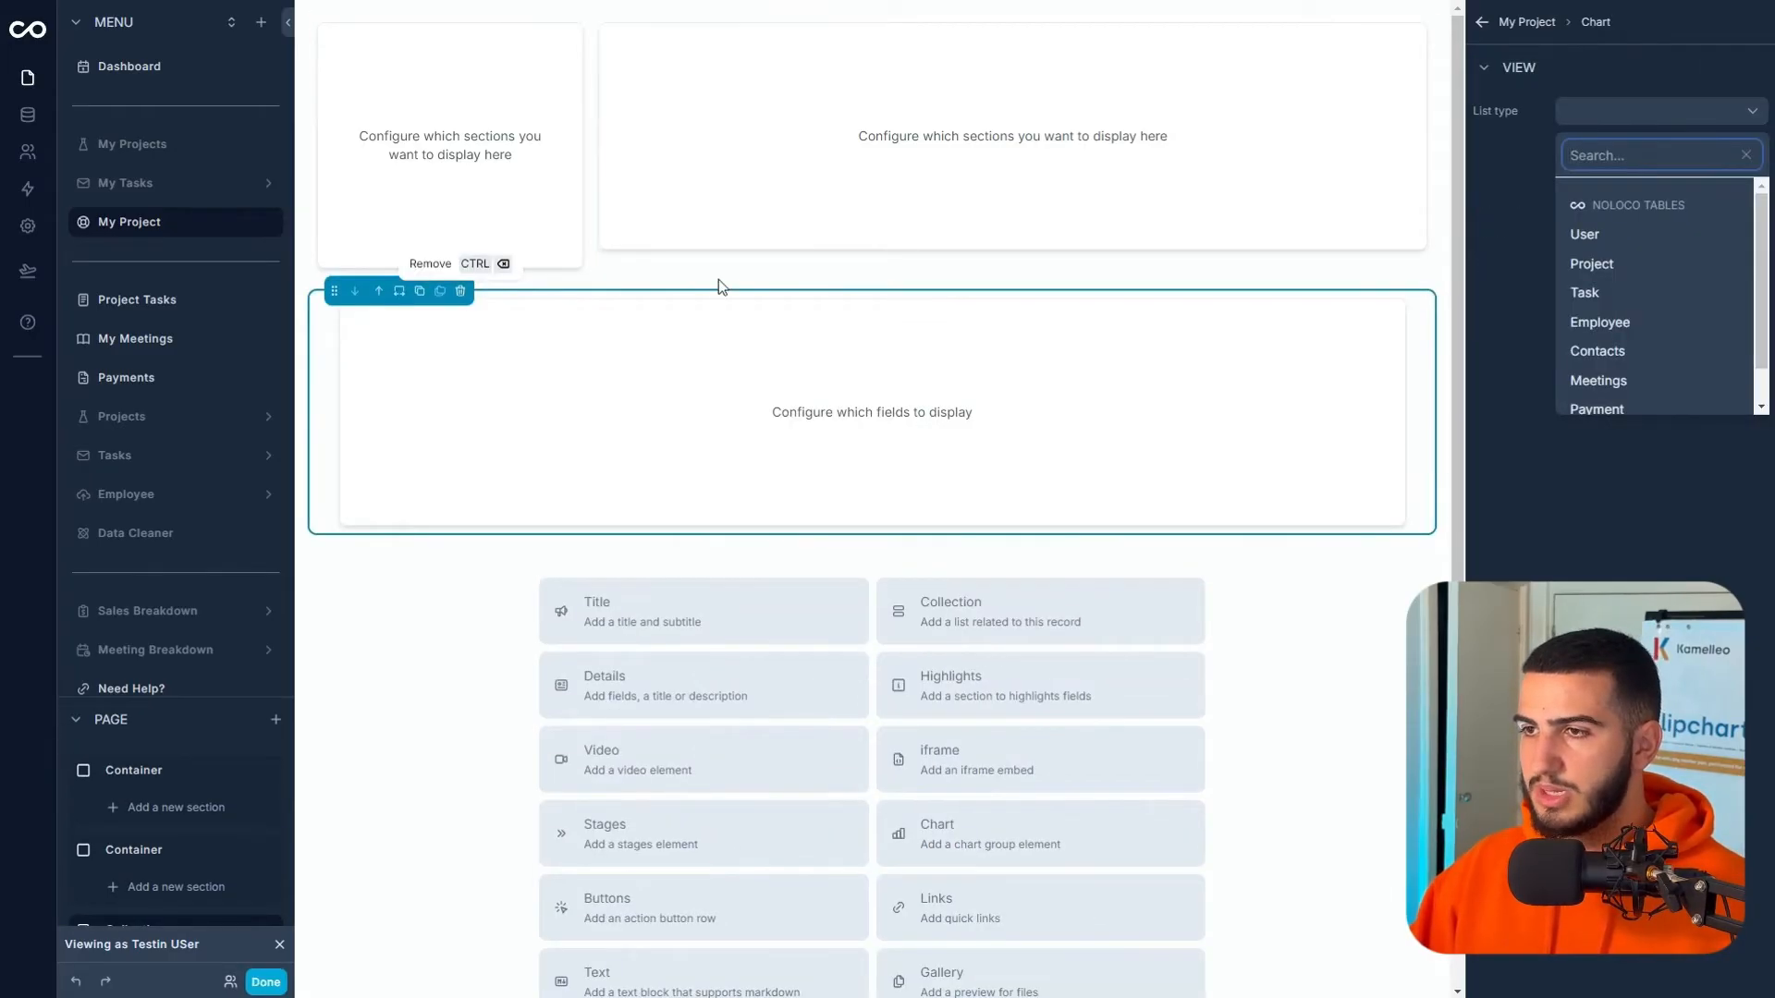
click(1629, 292)
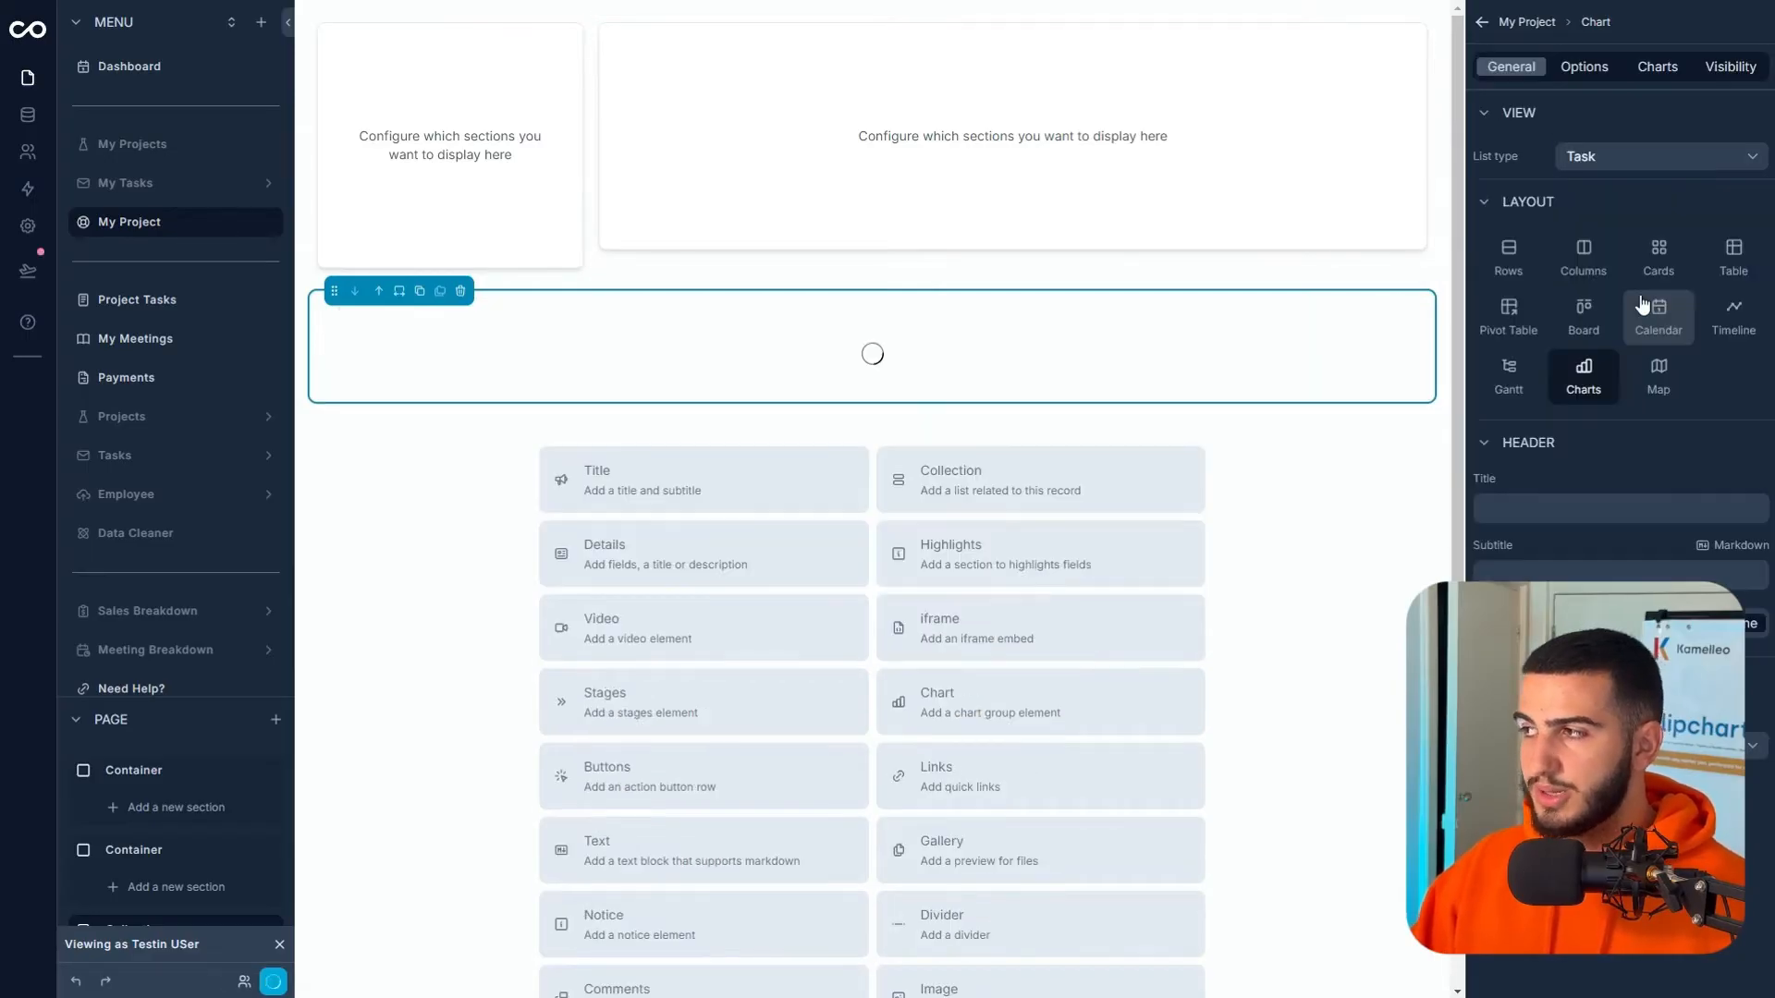
click(461, 293)
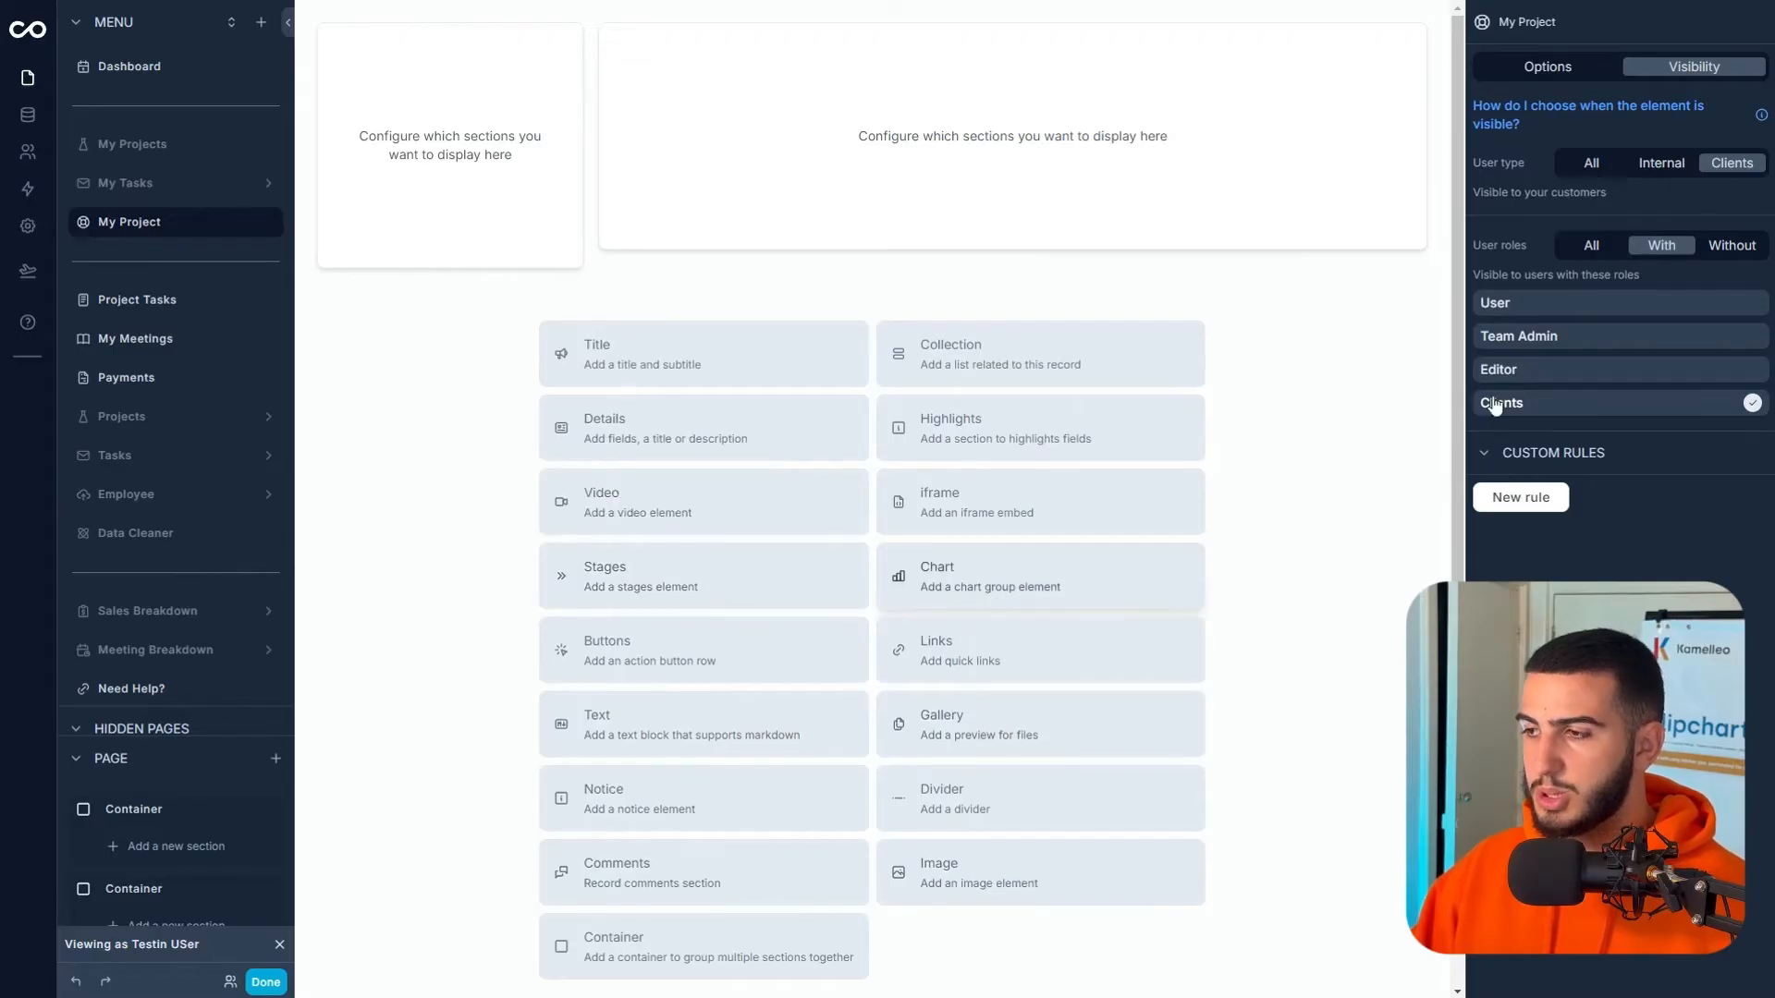
click(1155, 573)
click(1618, 113)
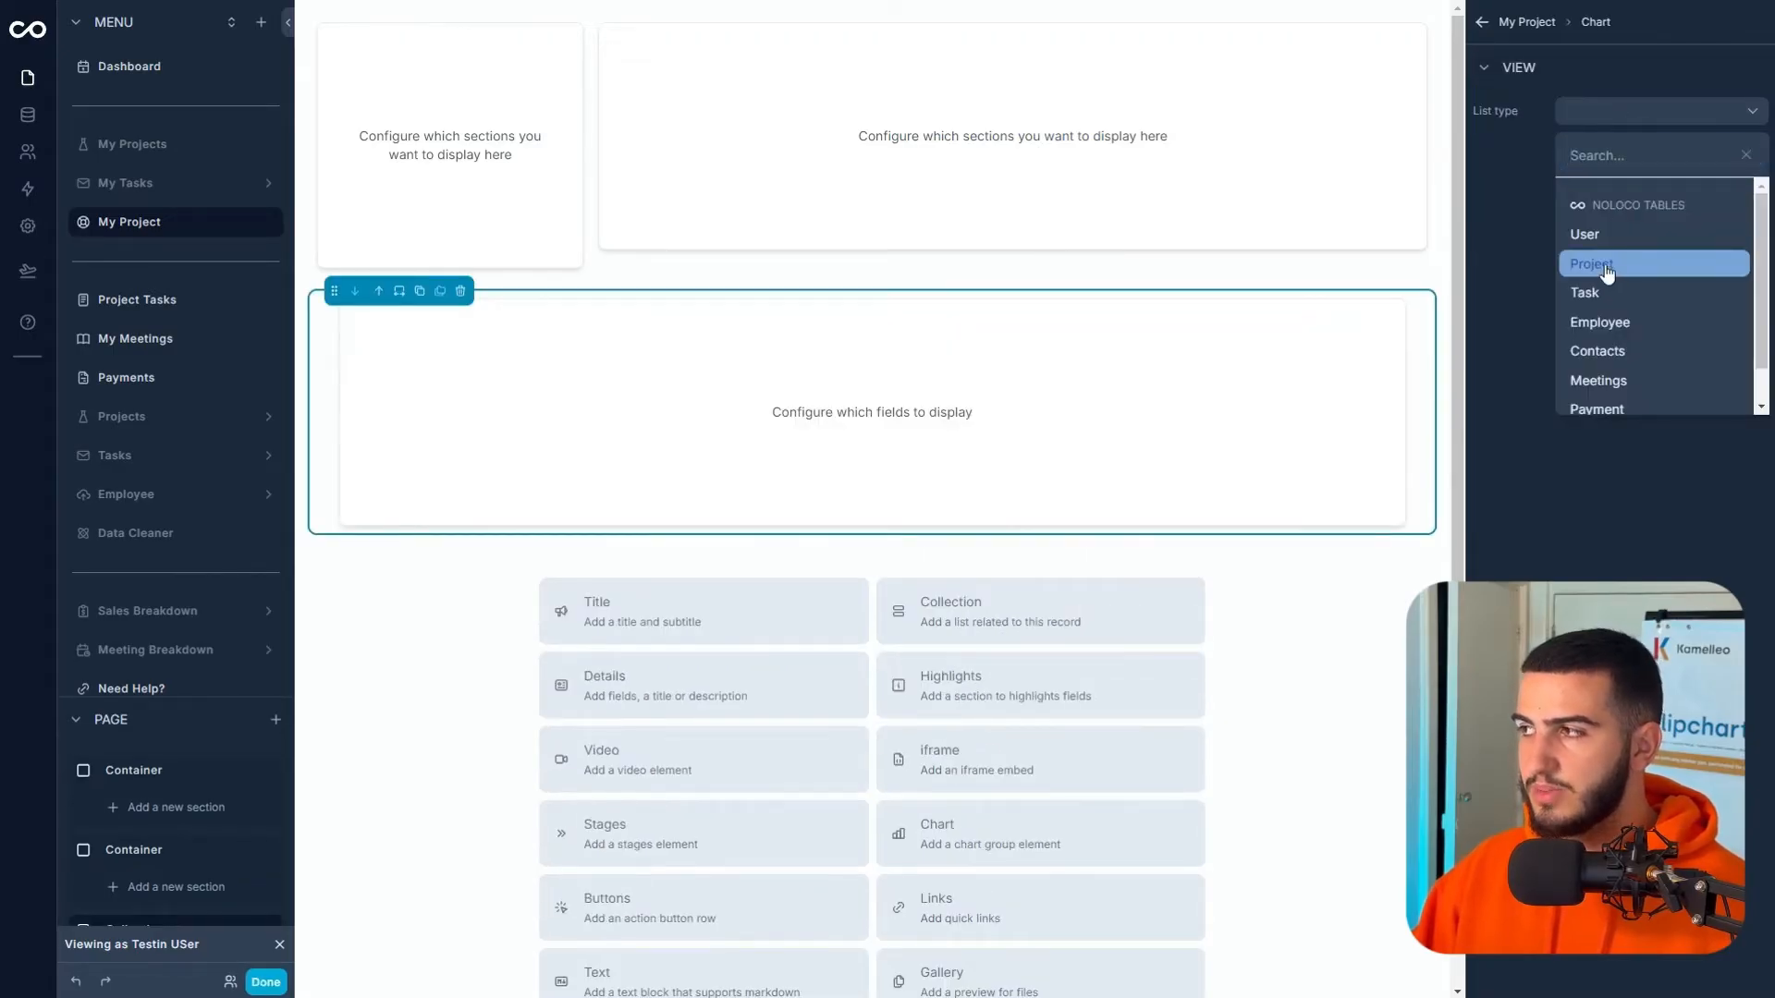
click(1607, 266)
click(1657, 67)
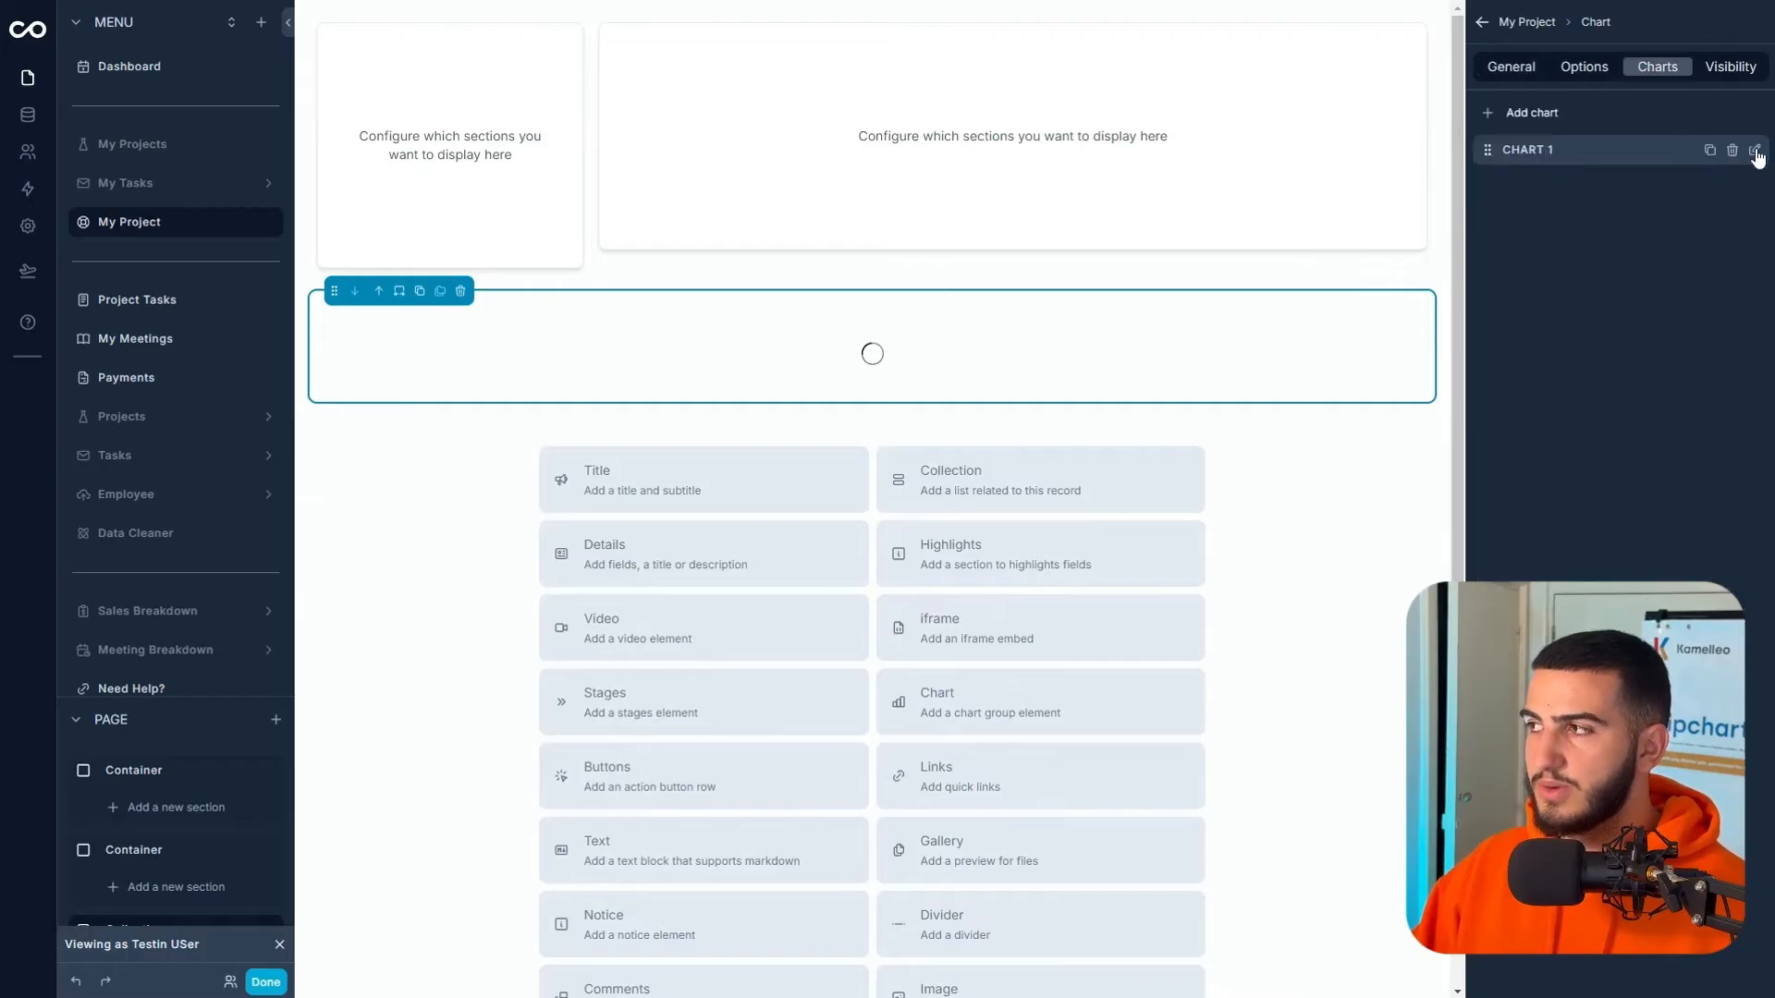
click(1755, 151)
click(1590, 180)
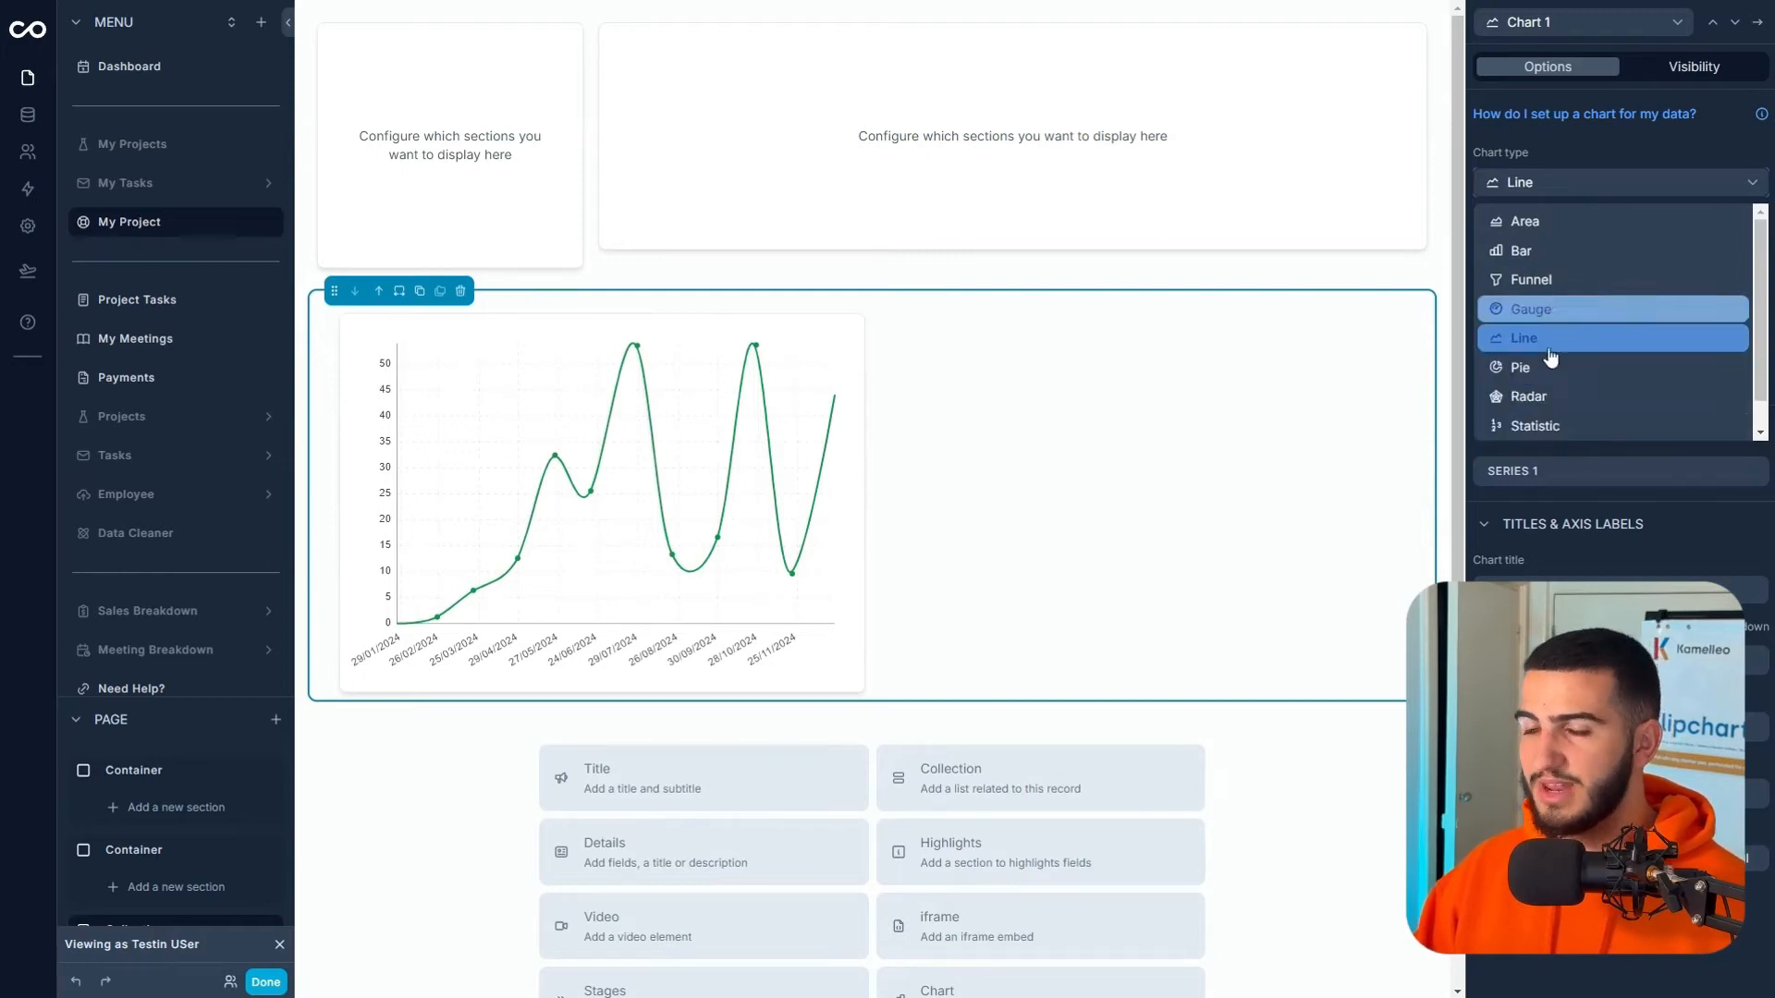
scroll(184, 661, down, 1)
- Move the chart into the 25% container and filter it to Logged in User > Contact > Assigned Project
drag(83, 900, 106, 754)
drag(527, 457, 479, 186)
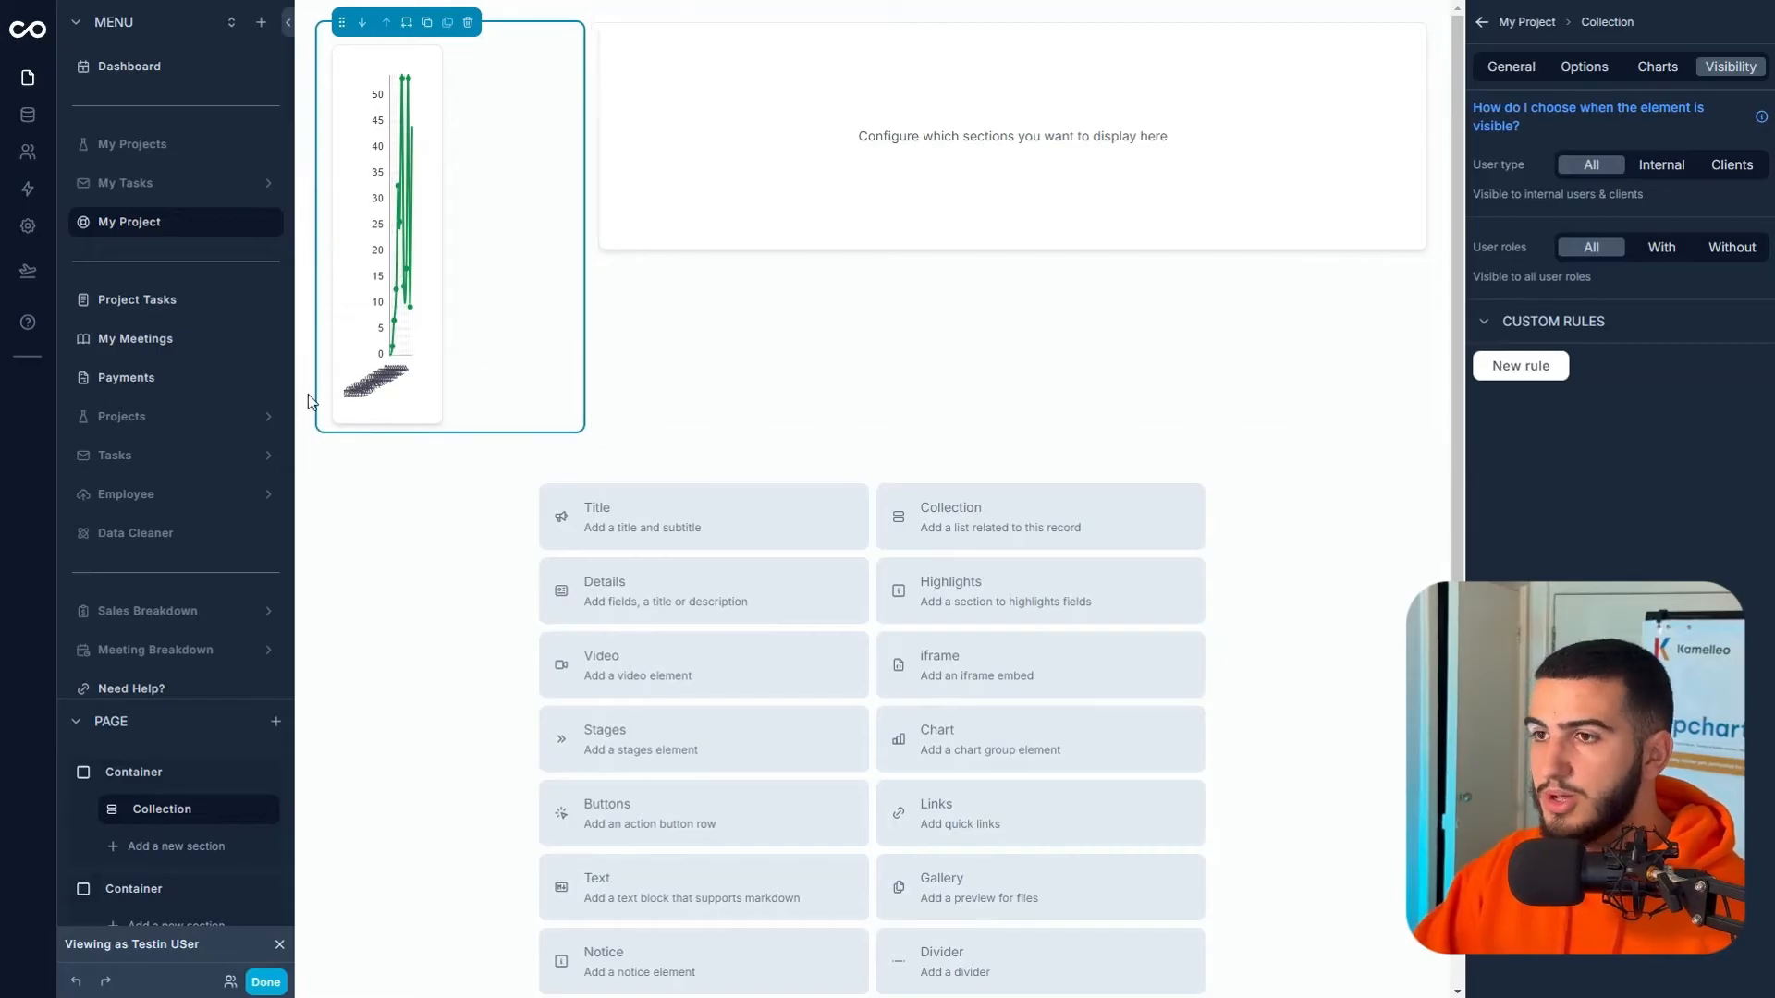
click(396, 379)
click(396, 379)
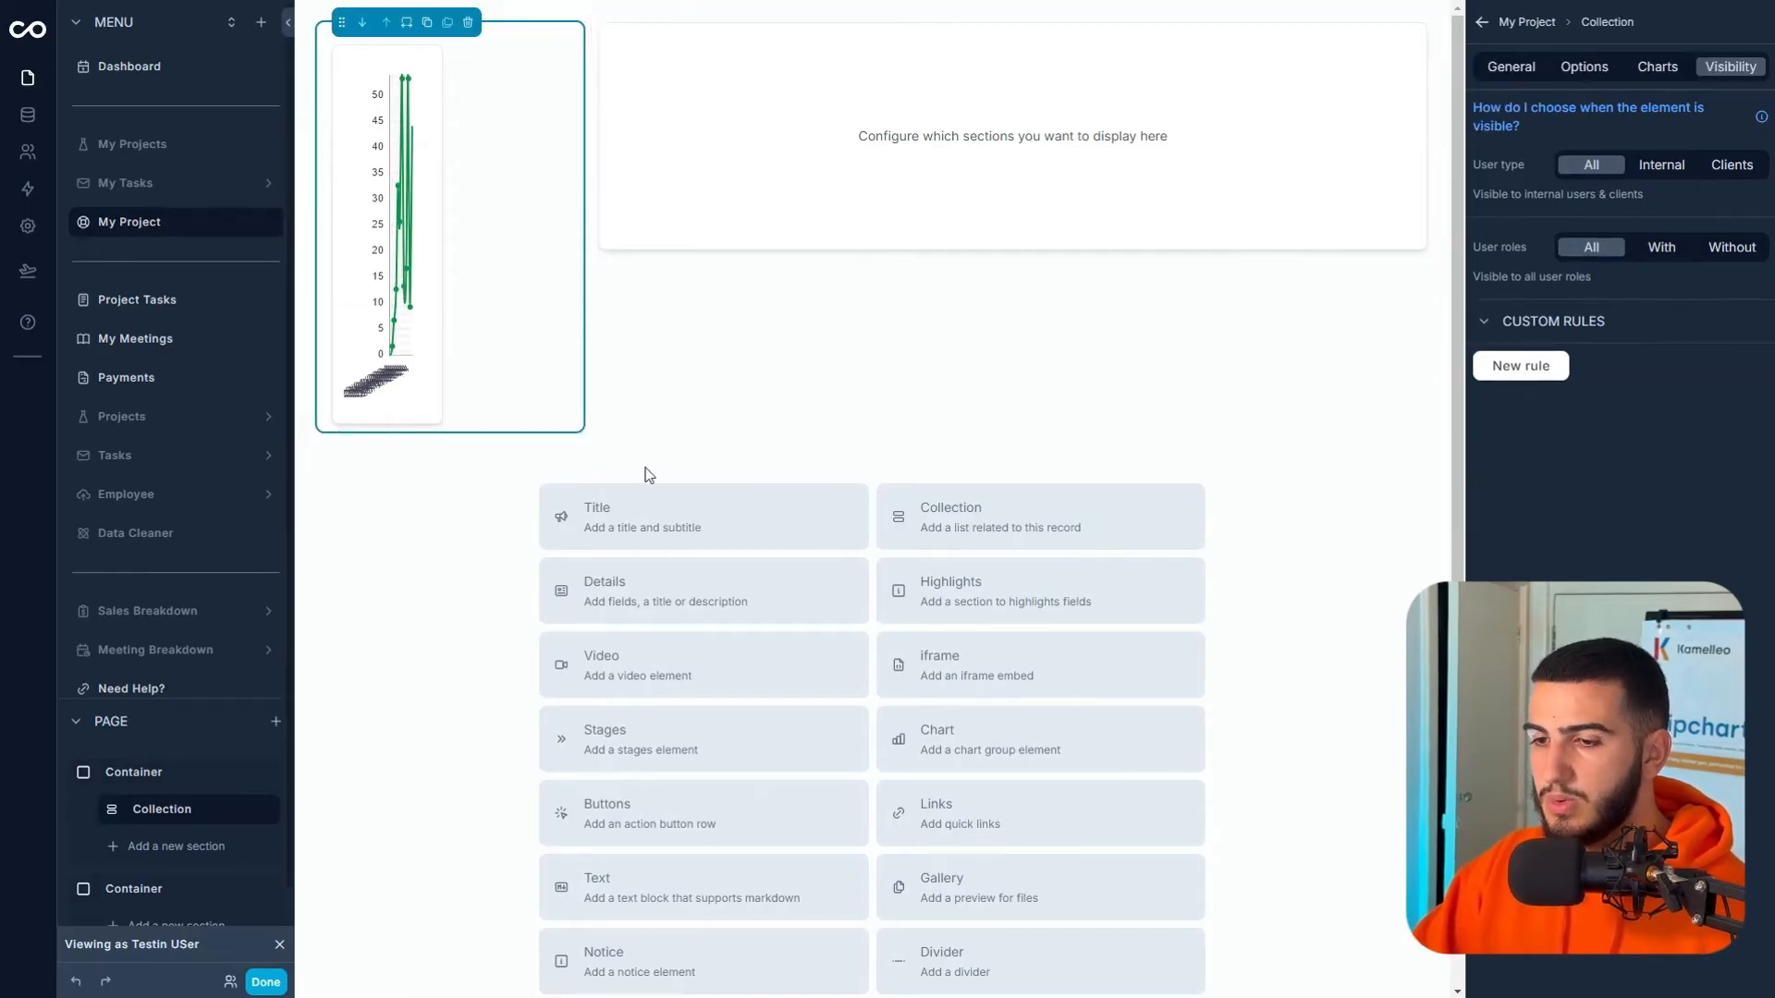
click(1585, 68)
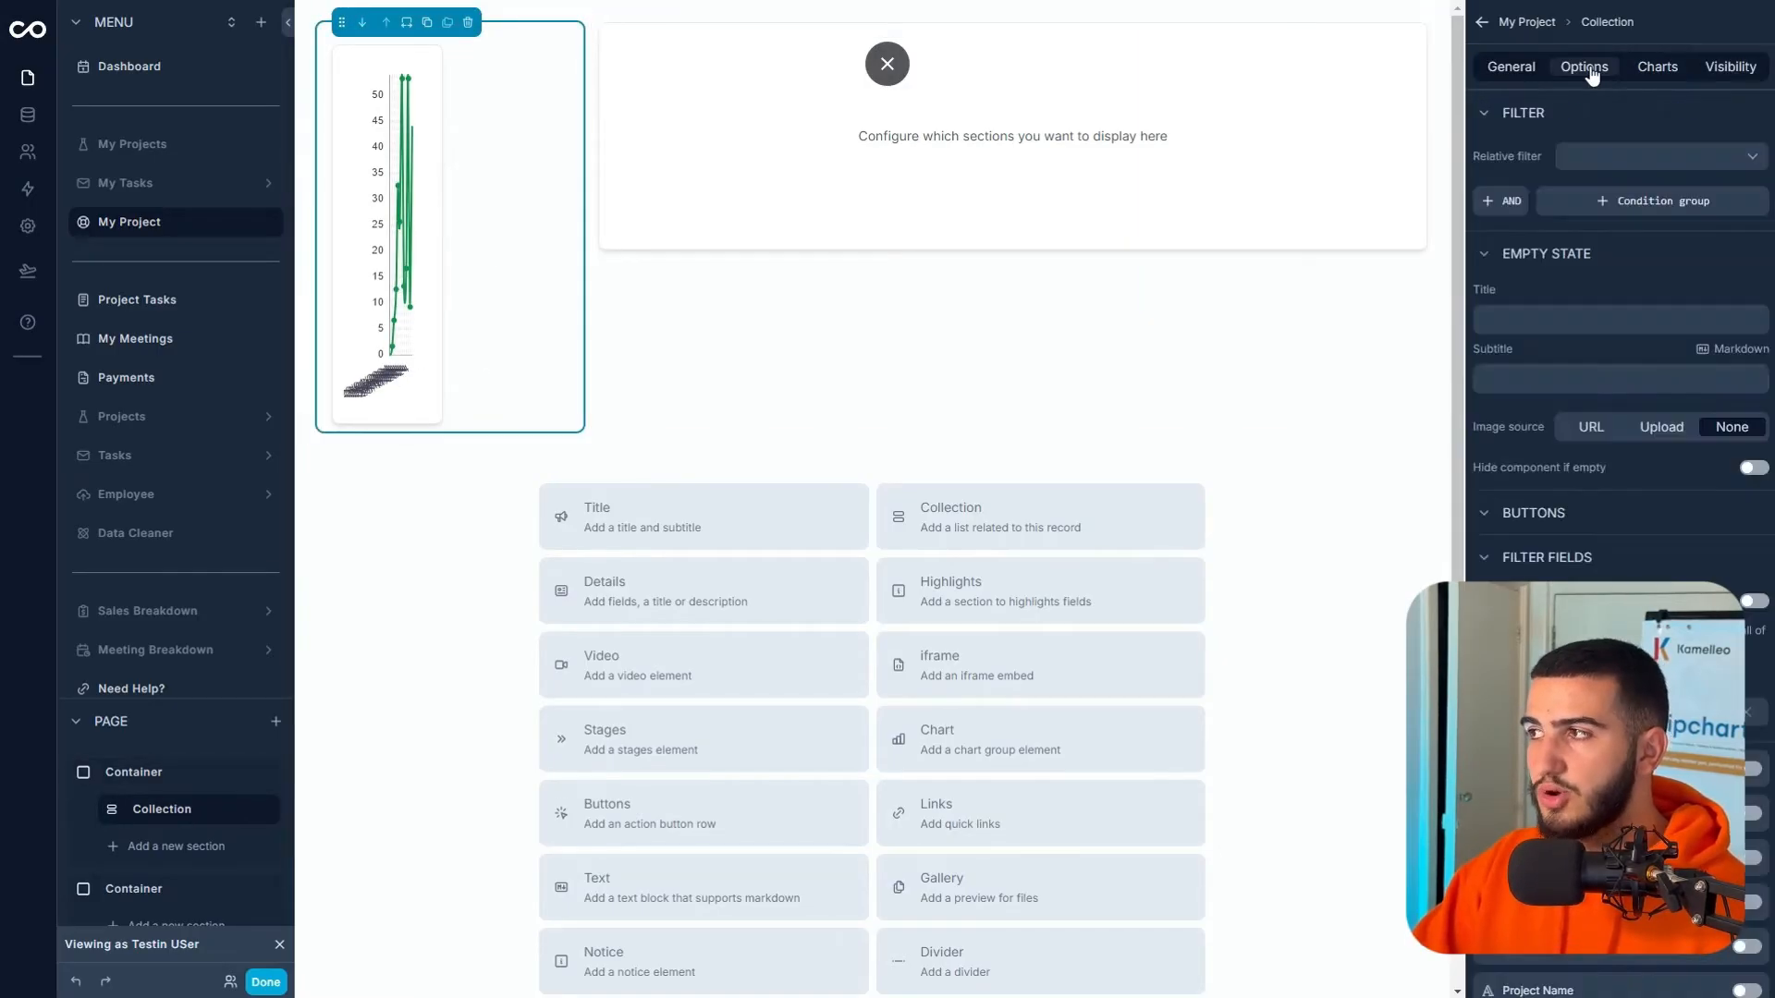
click(1616, 151)
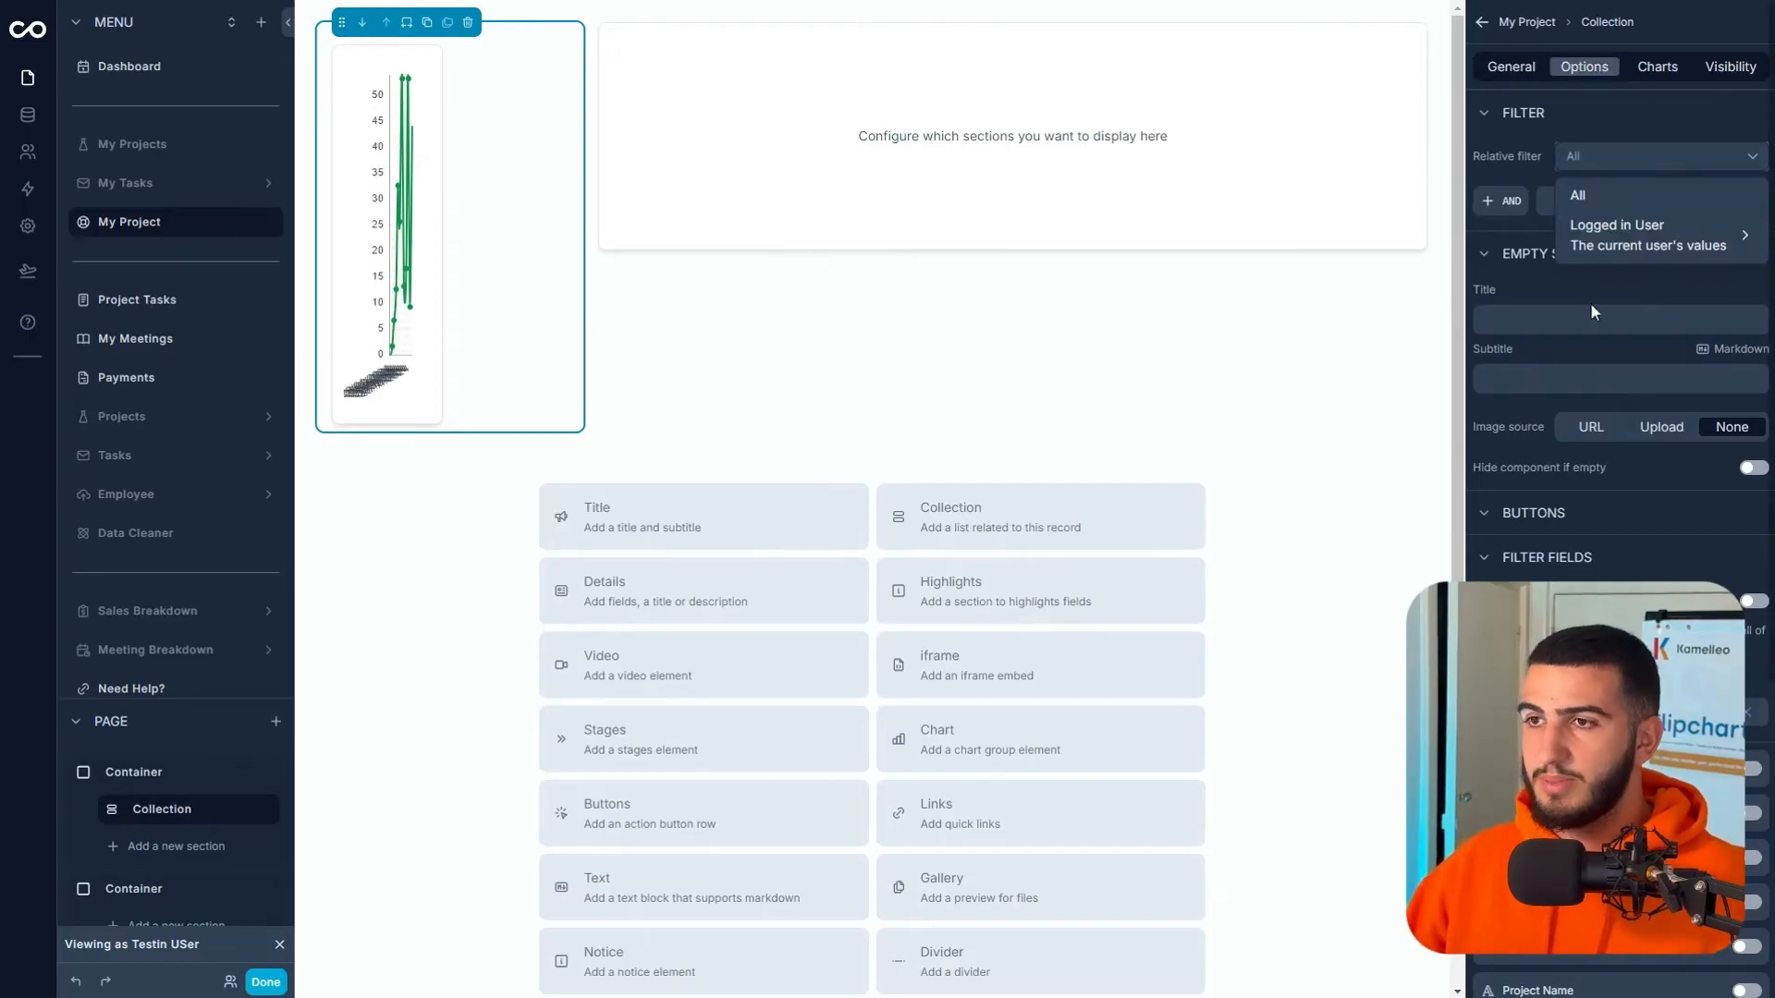
click(1617, 231)
click(1482, 281)
click(1585, 283)
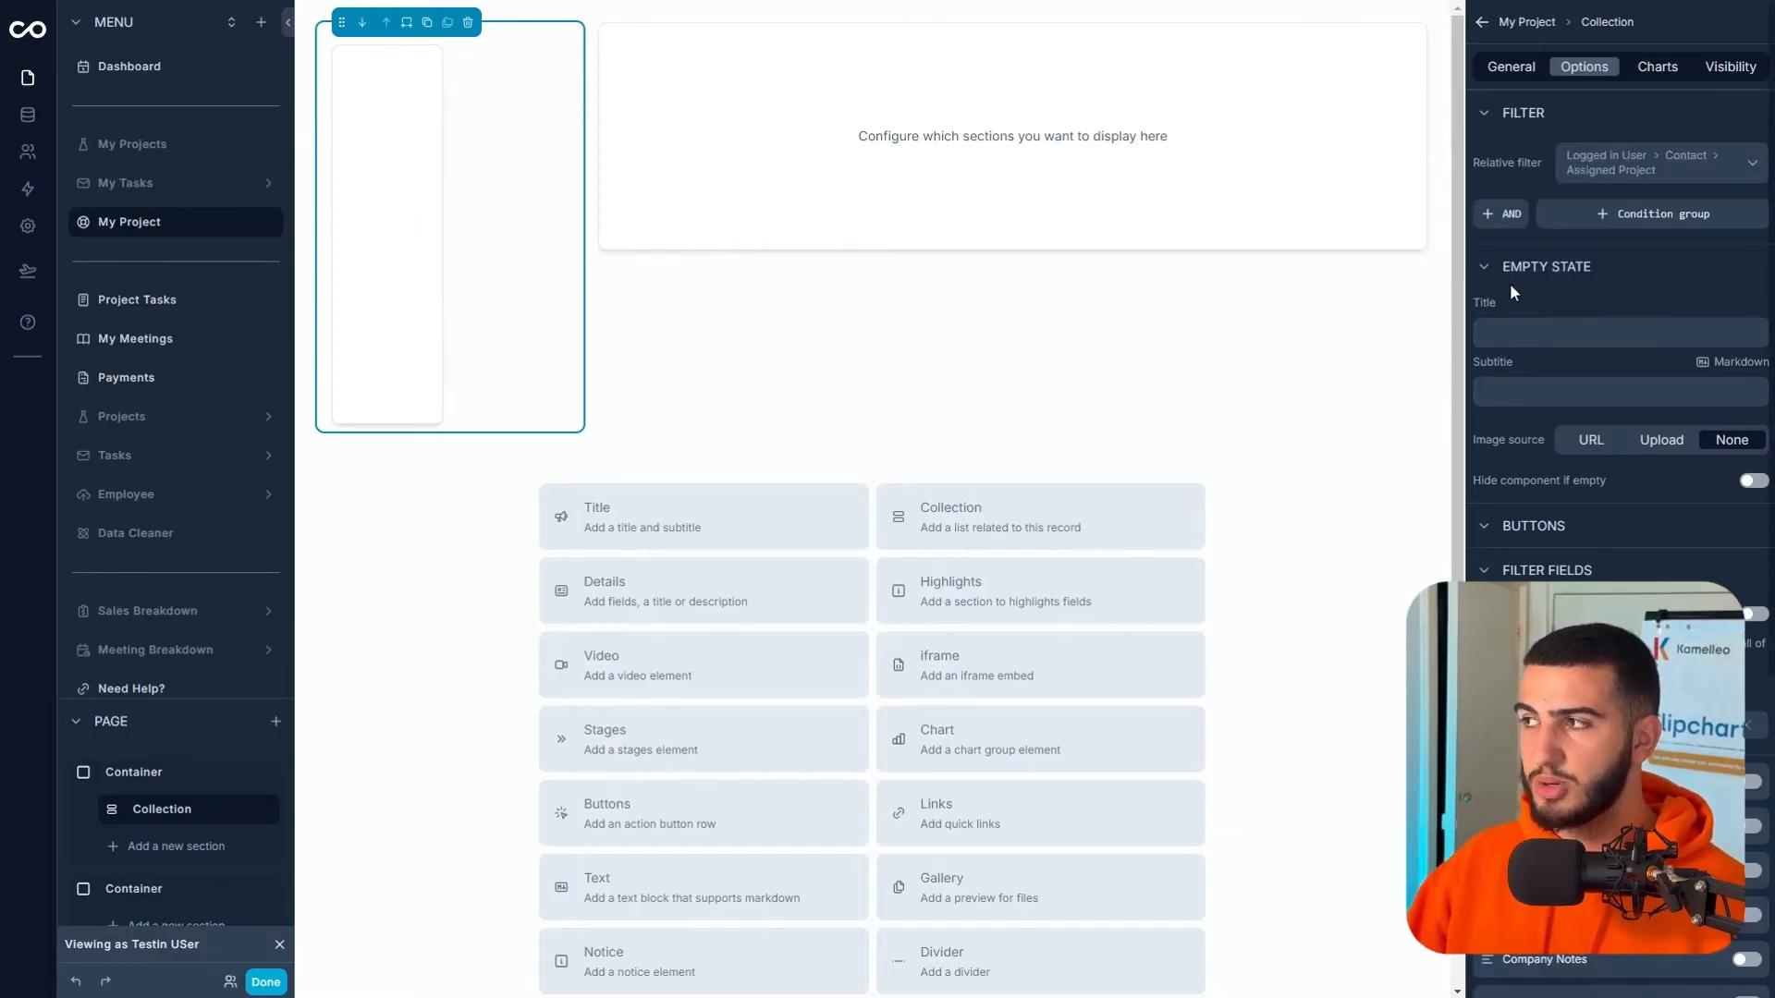
mouse_move(402, 223)
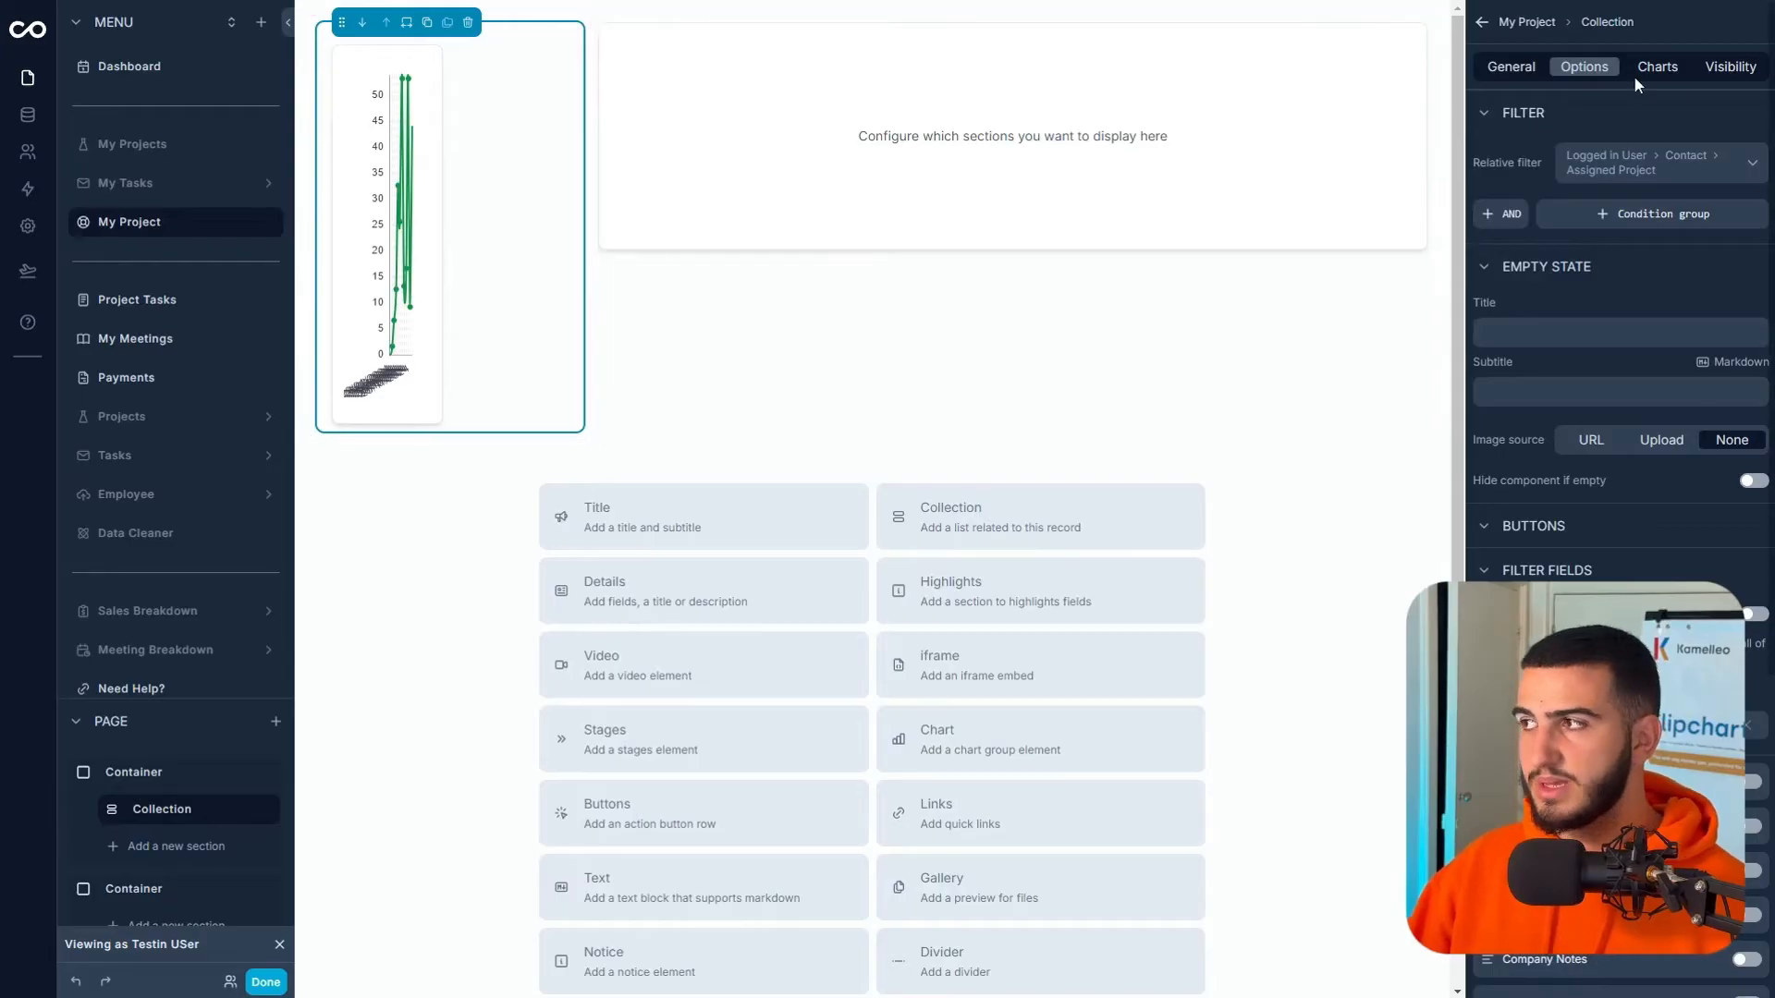
- Set Chart 1's X-axis to the assigned tasks count, summarised by Count
click(1658, 68)
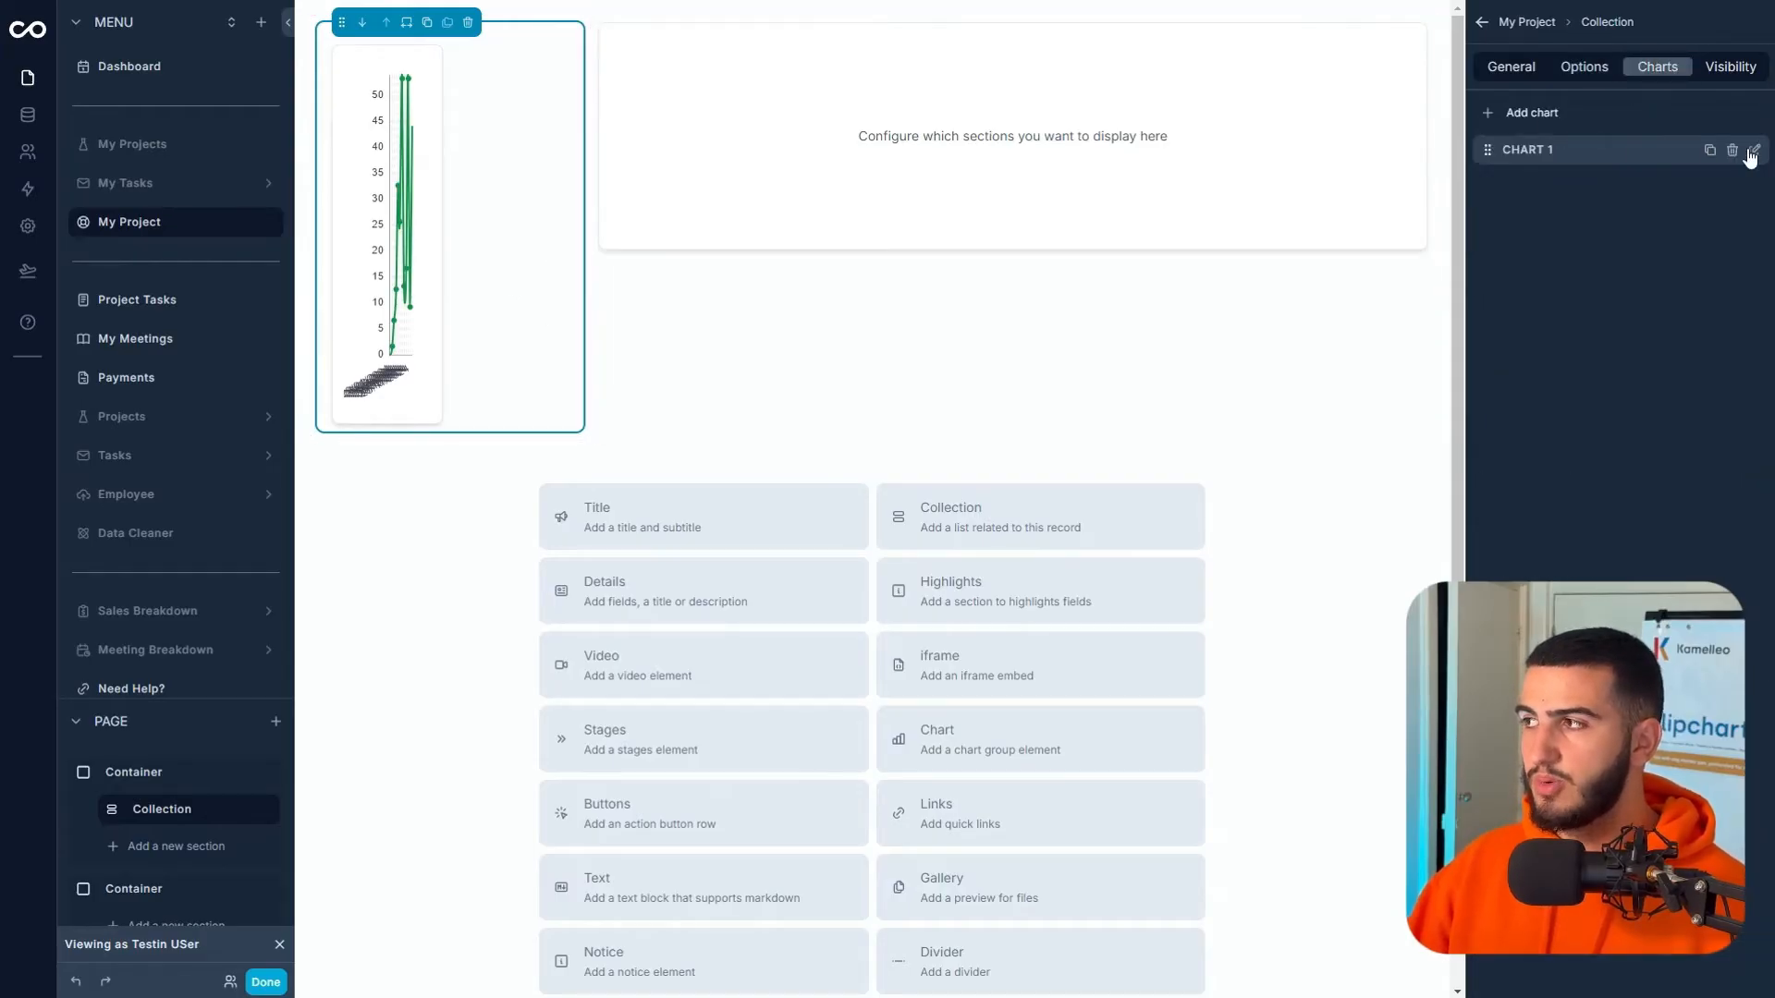
click(1753, 151)
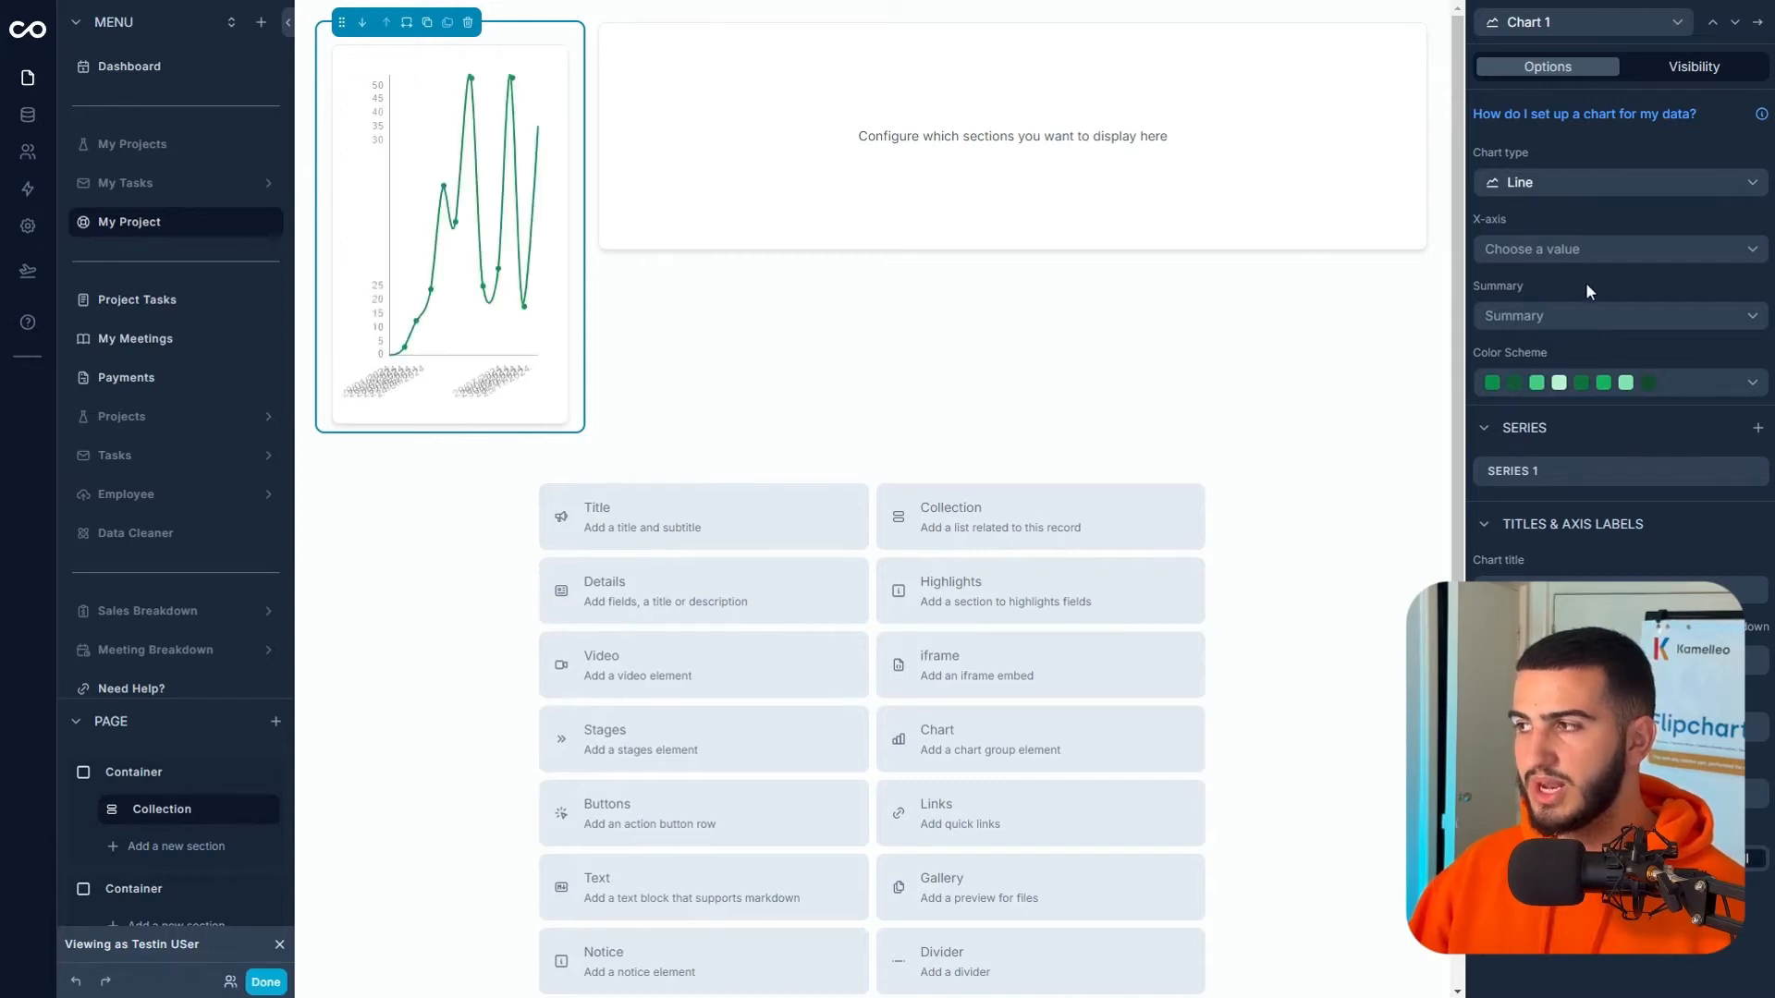
click(1542, 261)
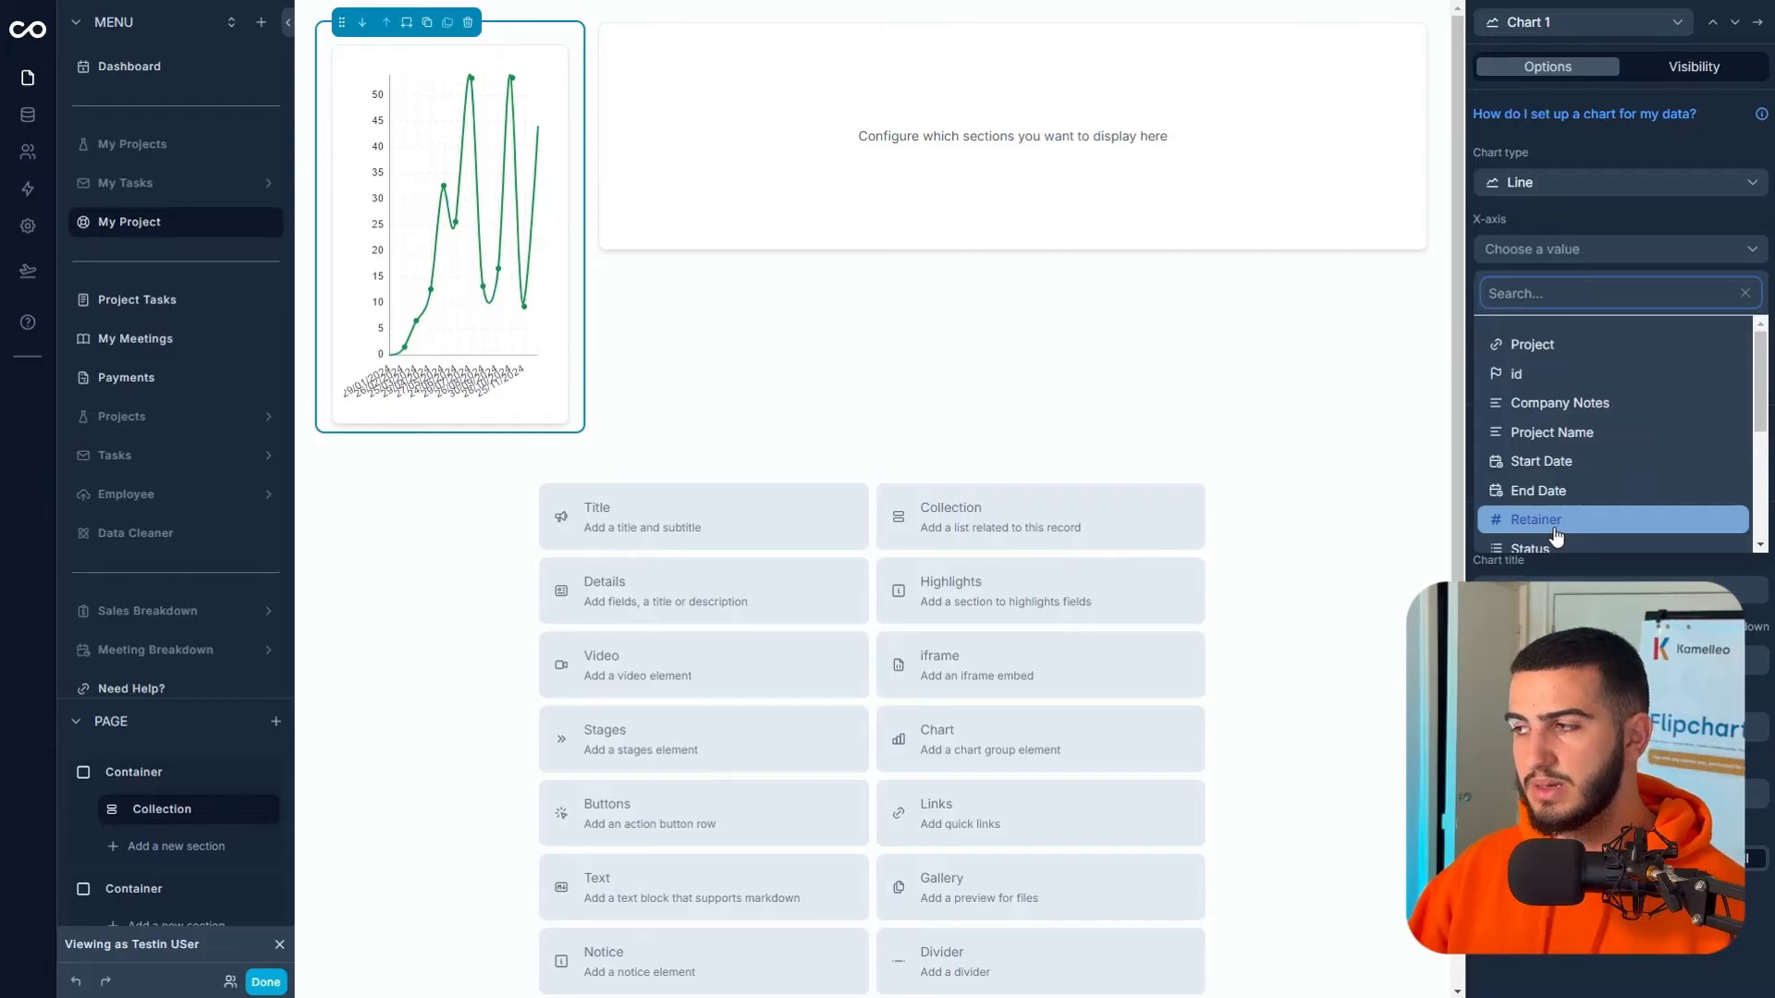
scroll(1558, 517, down, 3)
scroll(1562, 480, up, 2)
scroll(1566, 481, down, 2)
mouse_move(1571, 480)
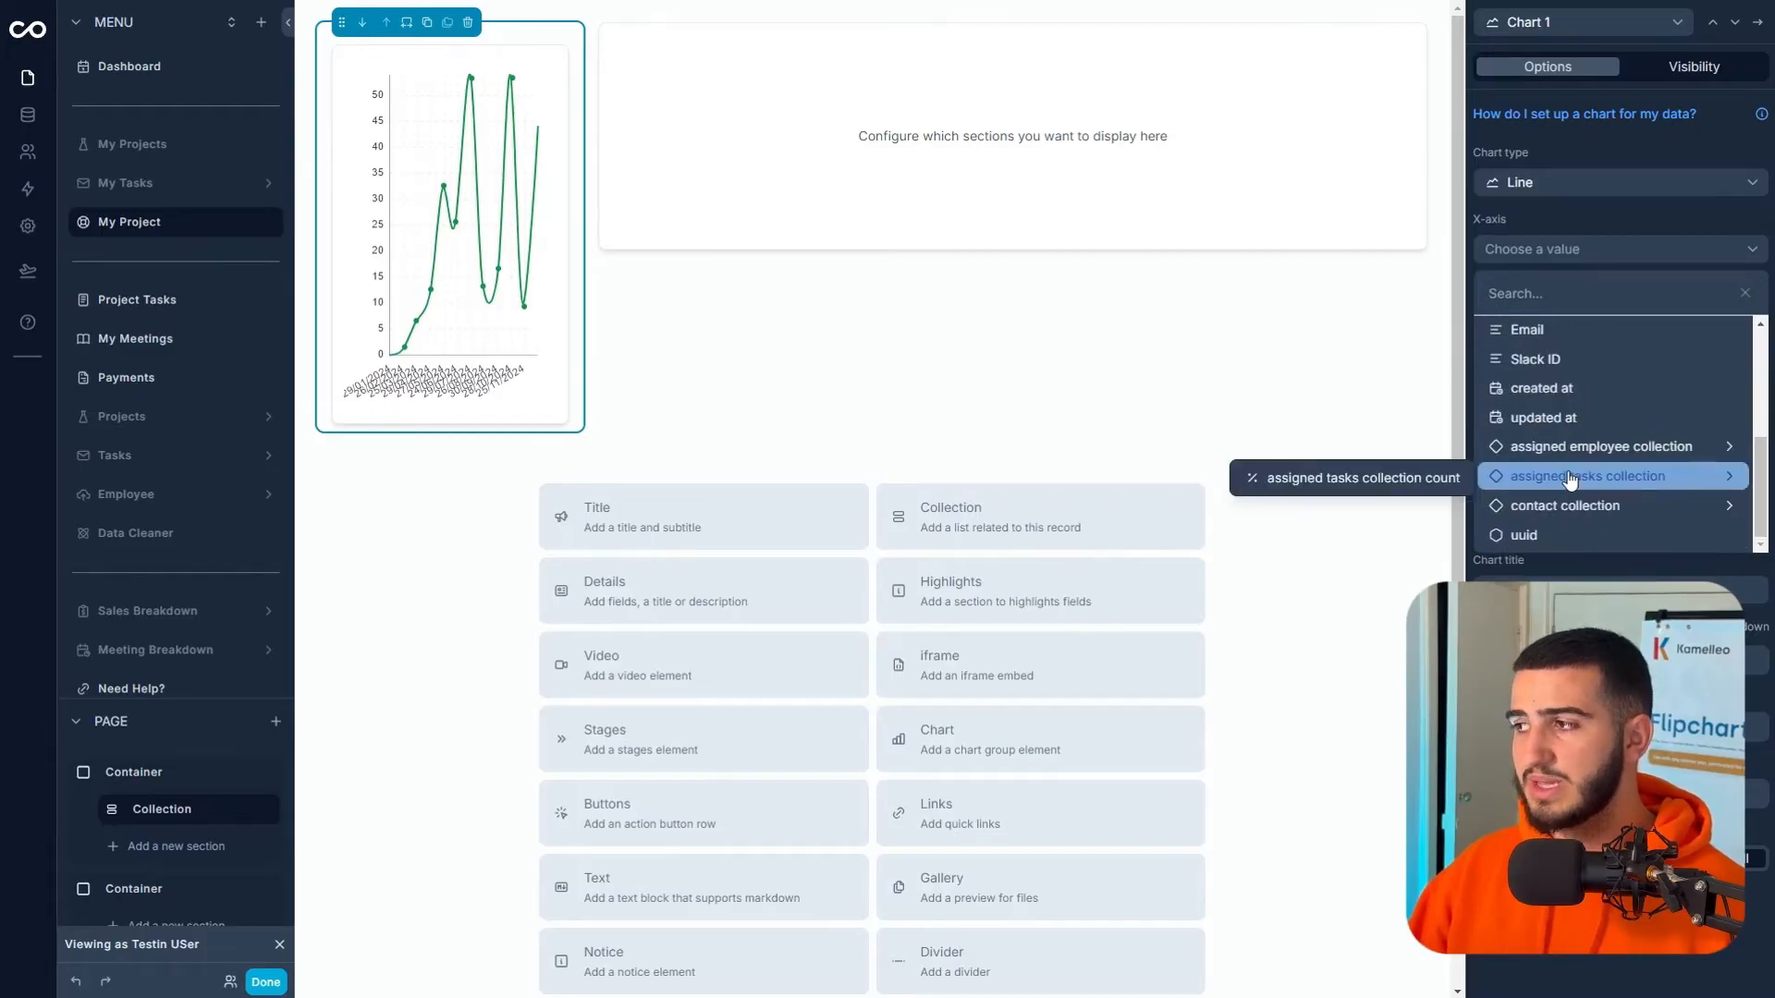
click(1392, 478)
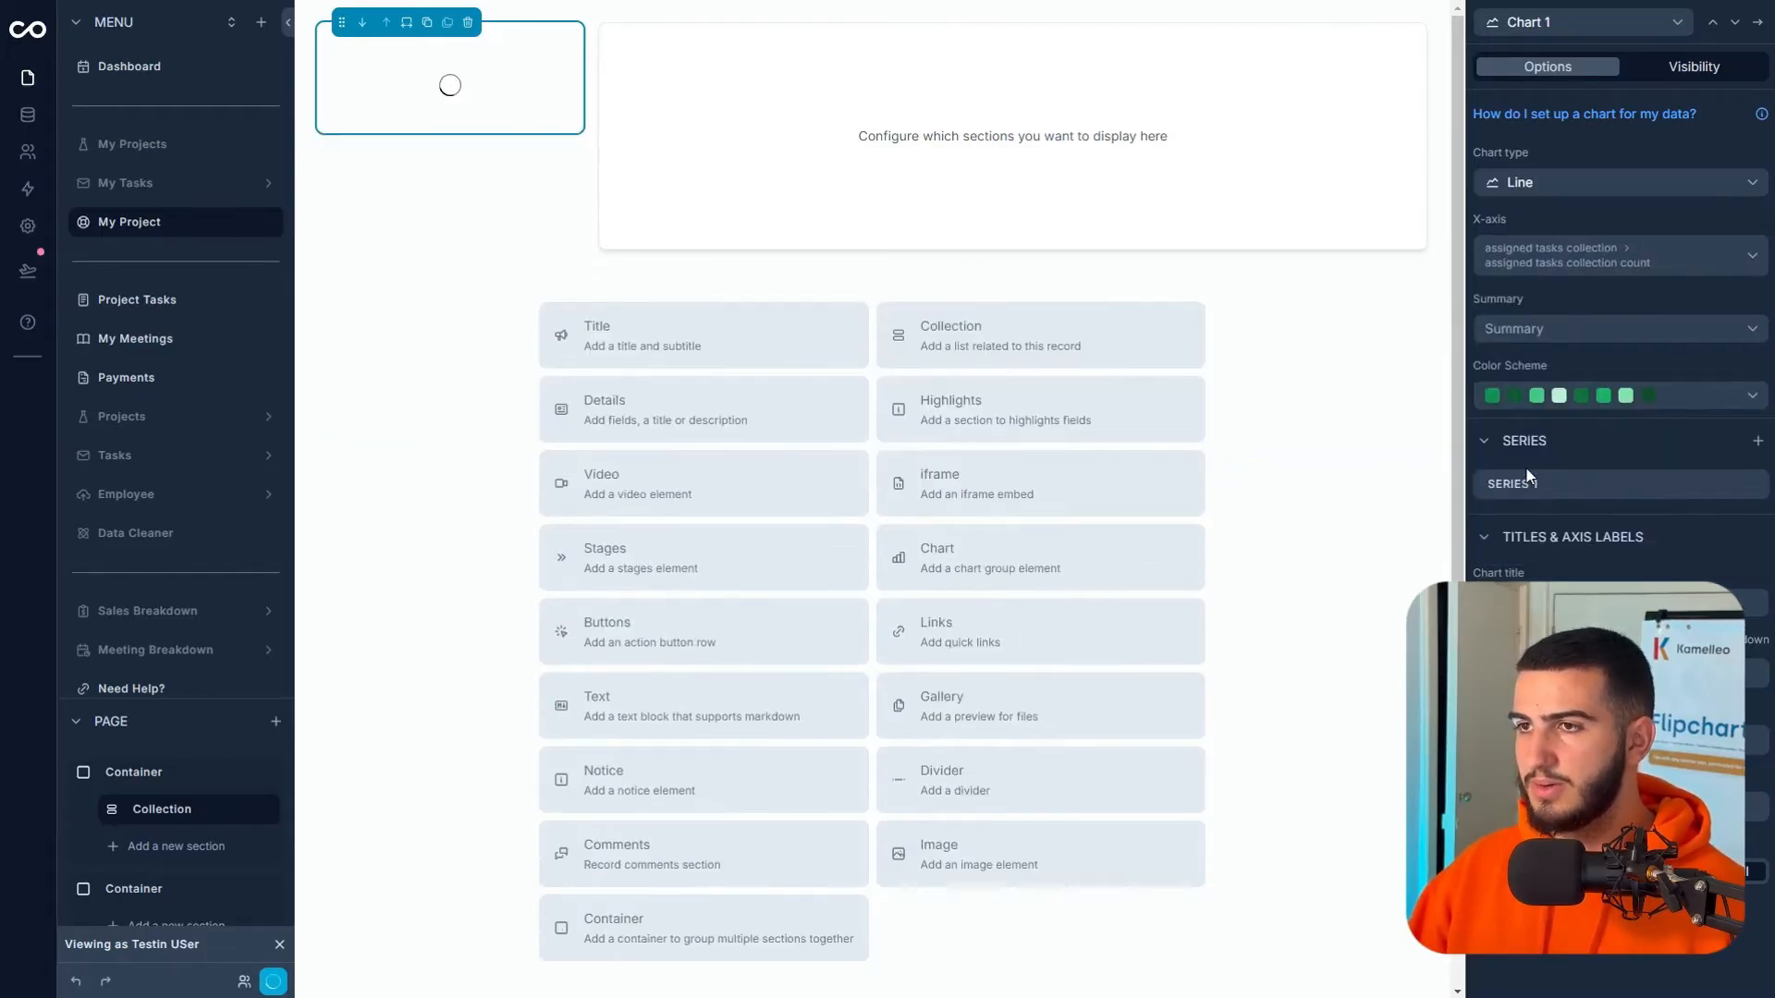
click(1595, 331)
click(1534, 397)
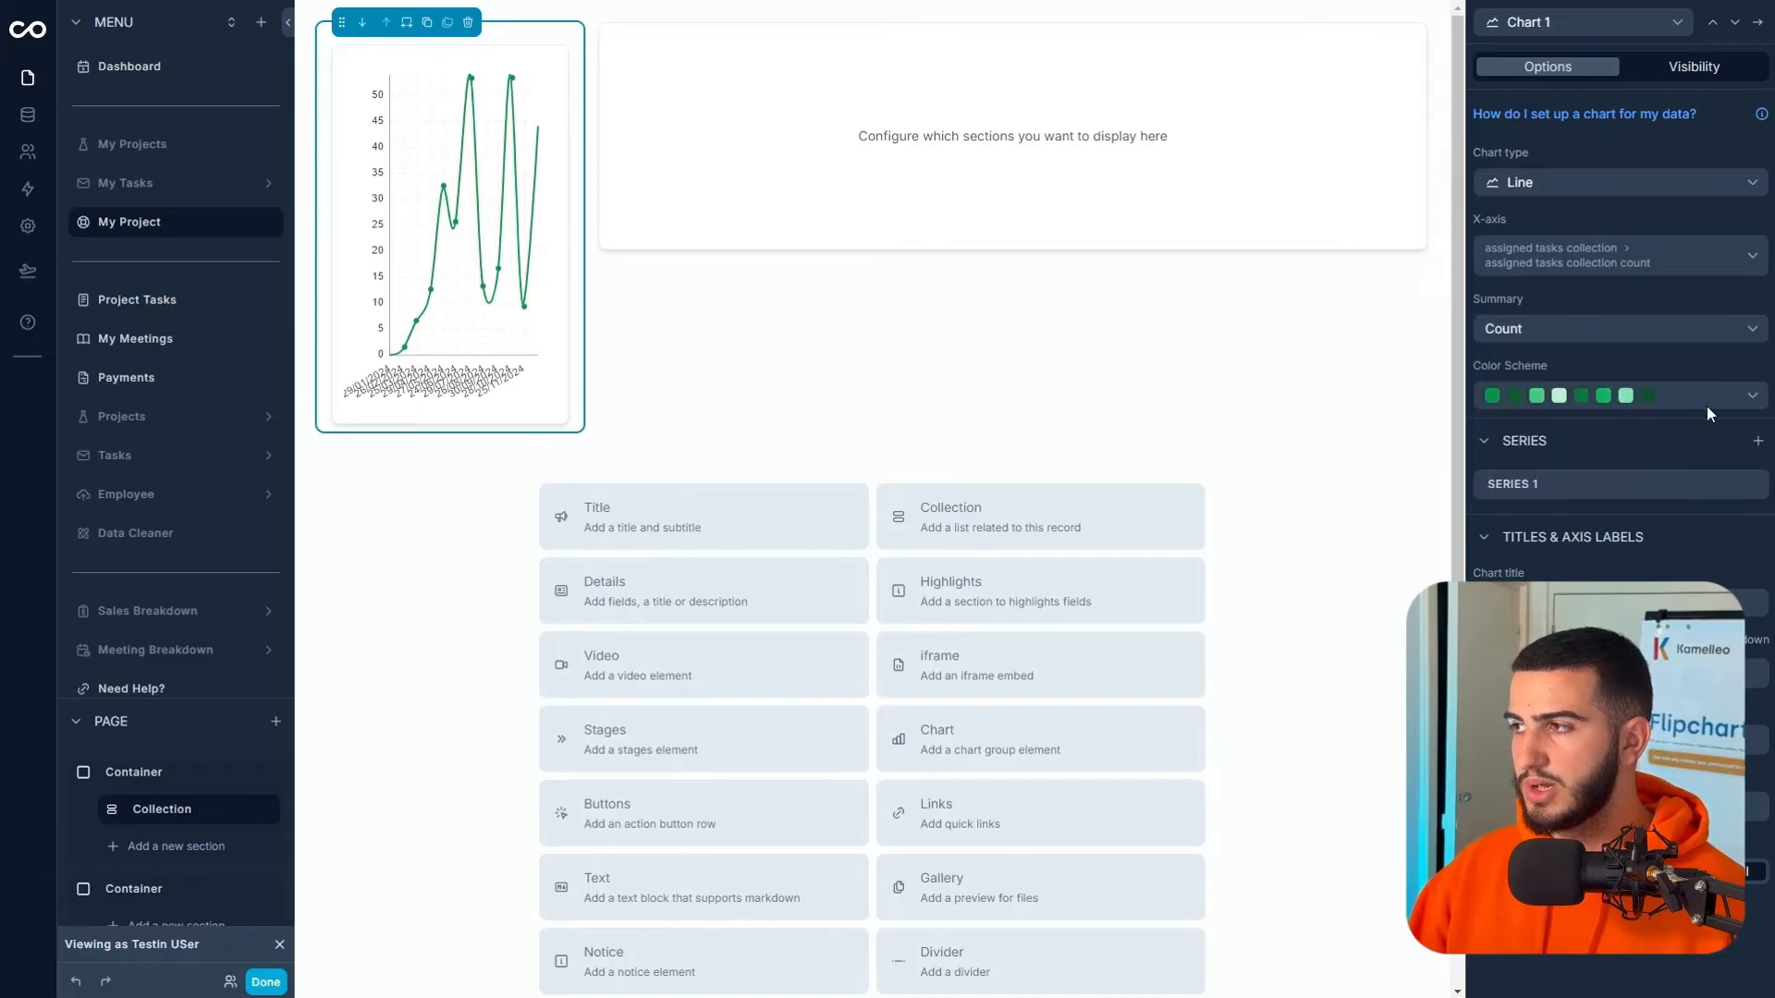
click(1754, 486)
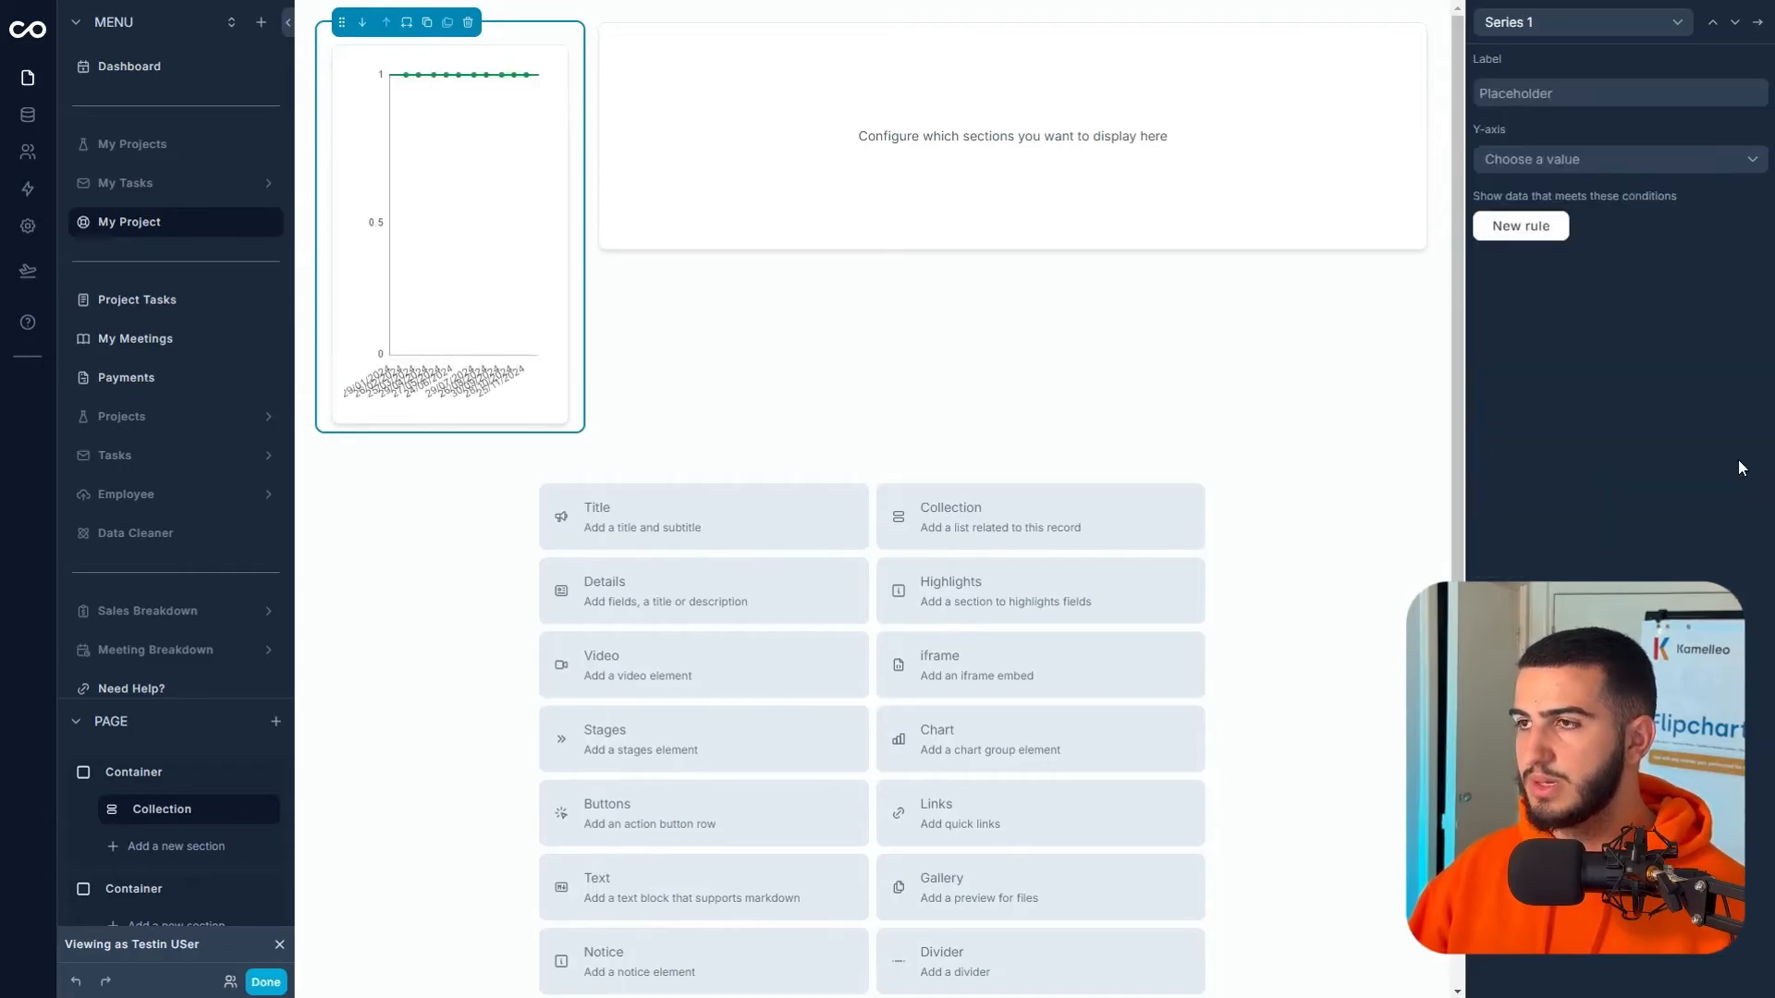
click(1570, 162)
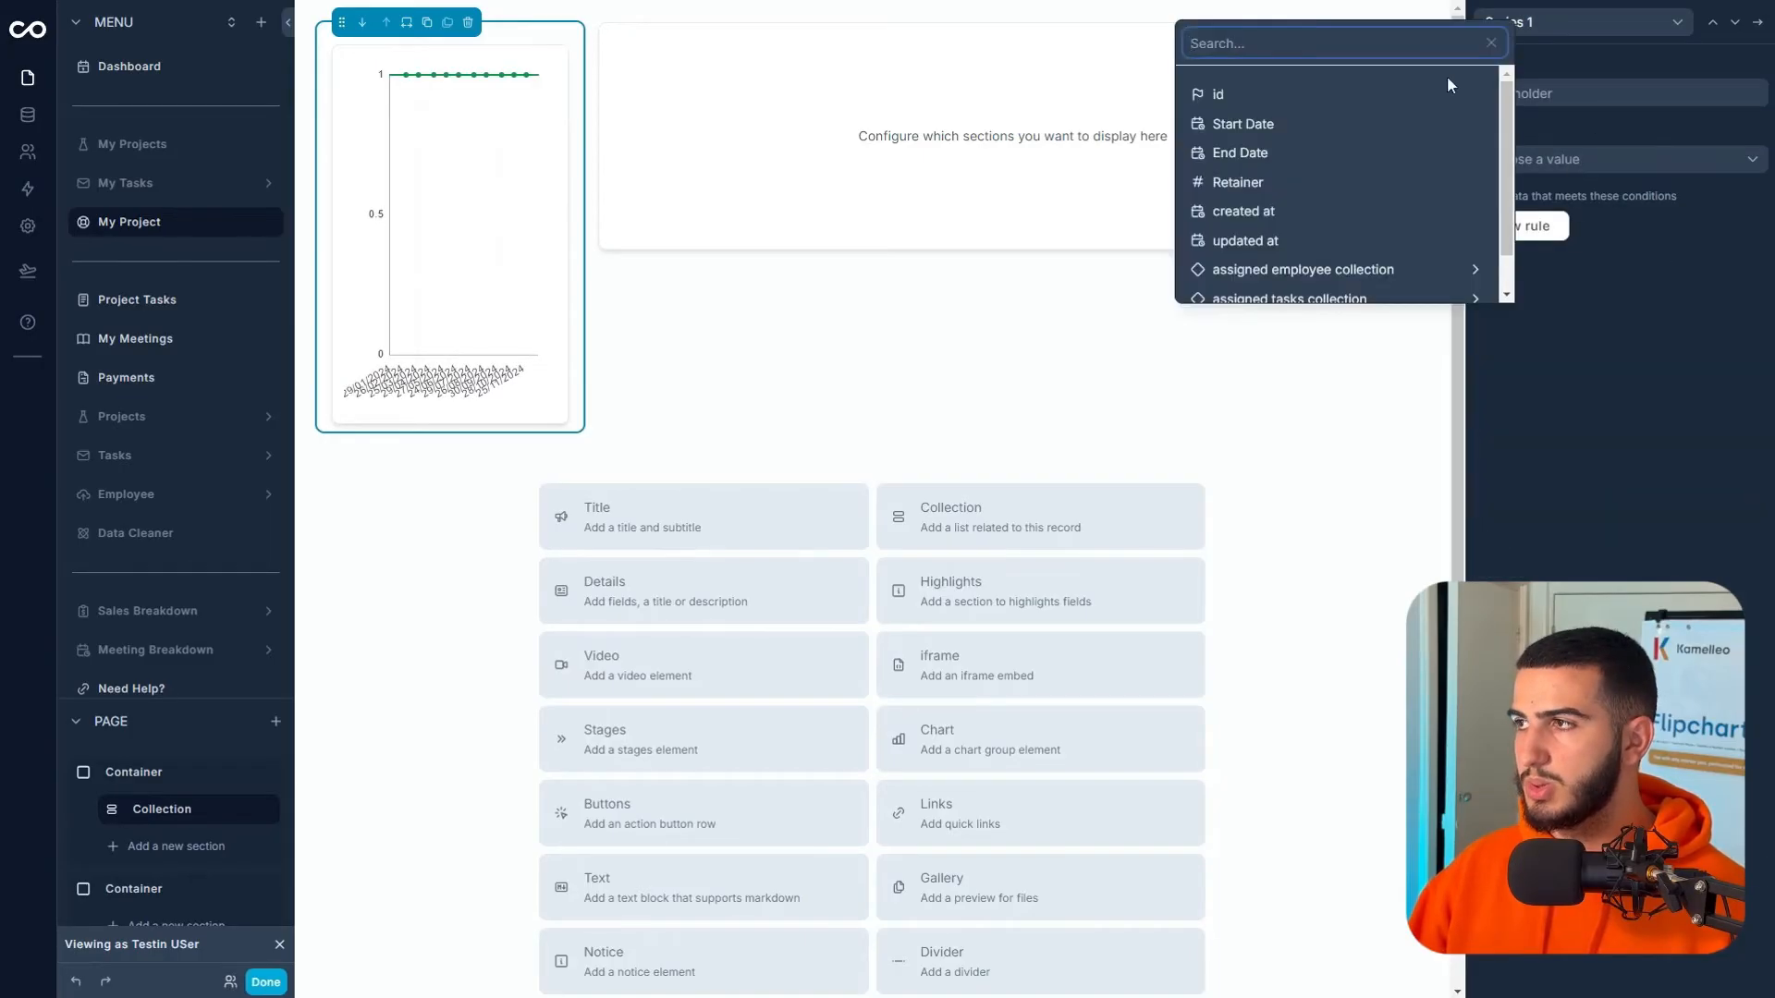
click(1497, 355)
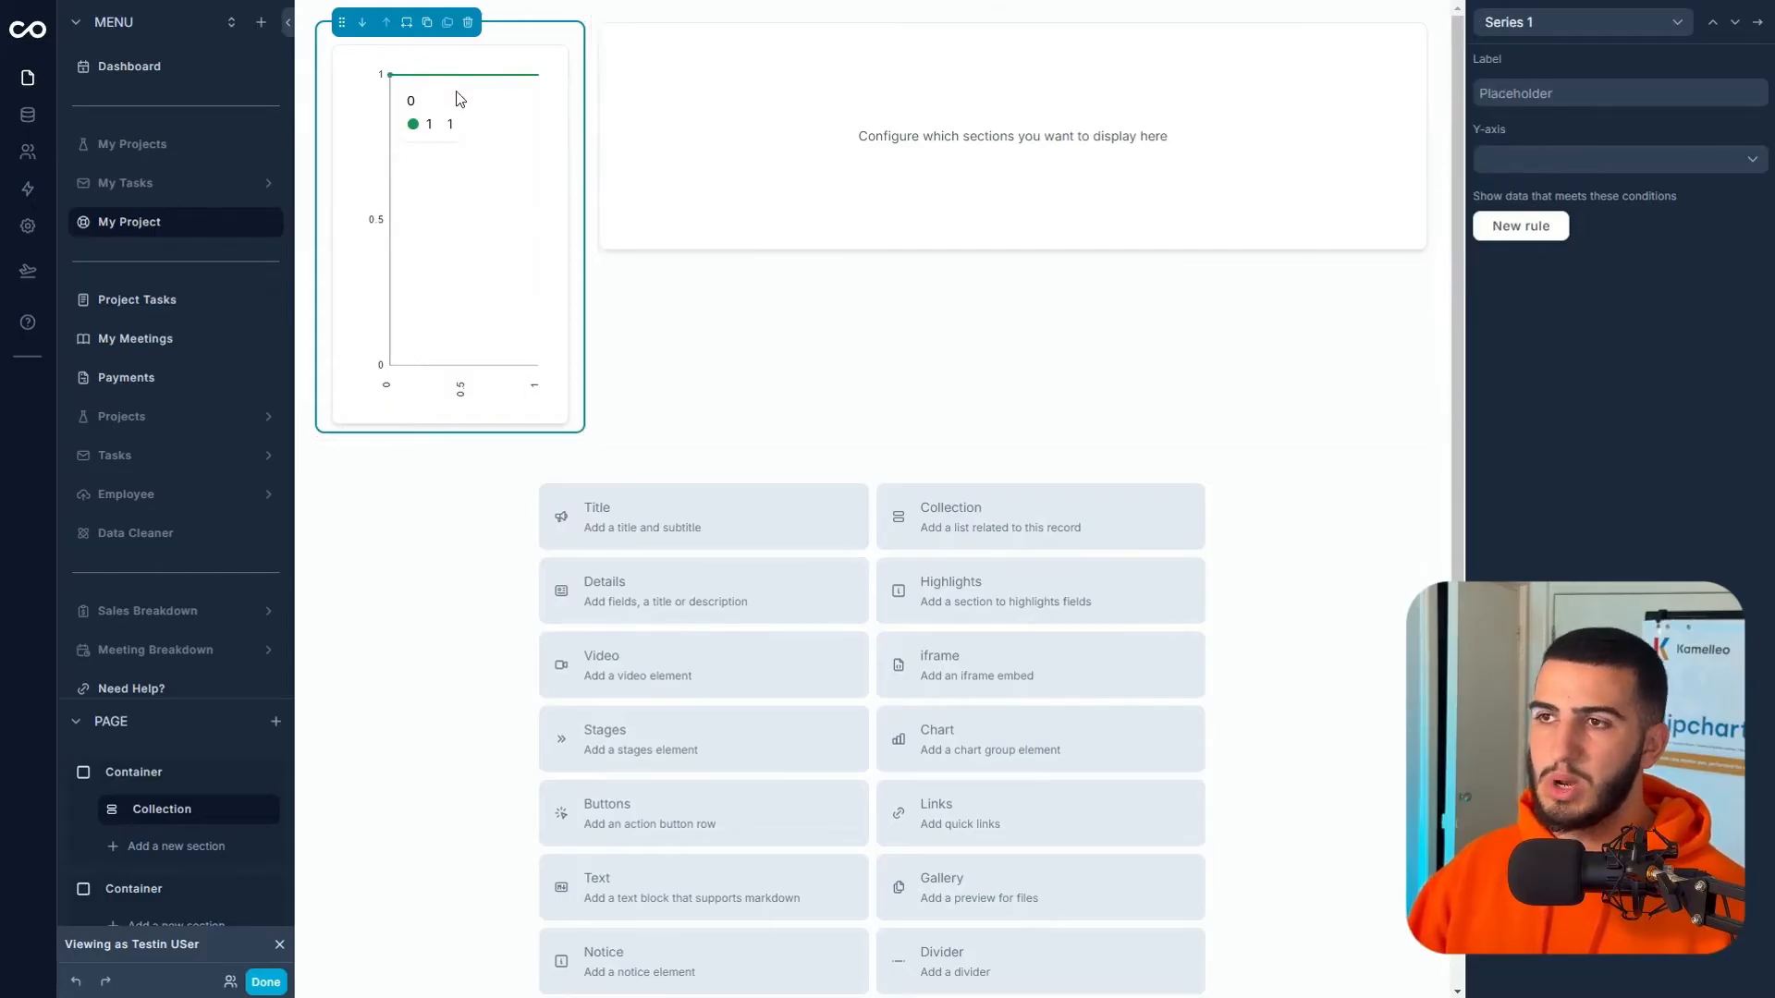
click(1755, 22)
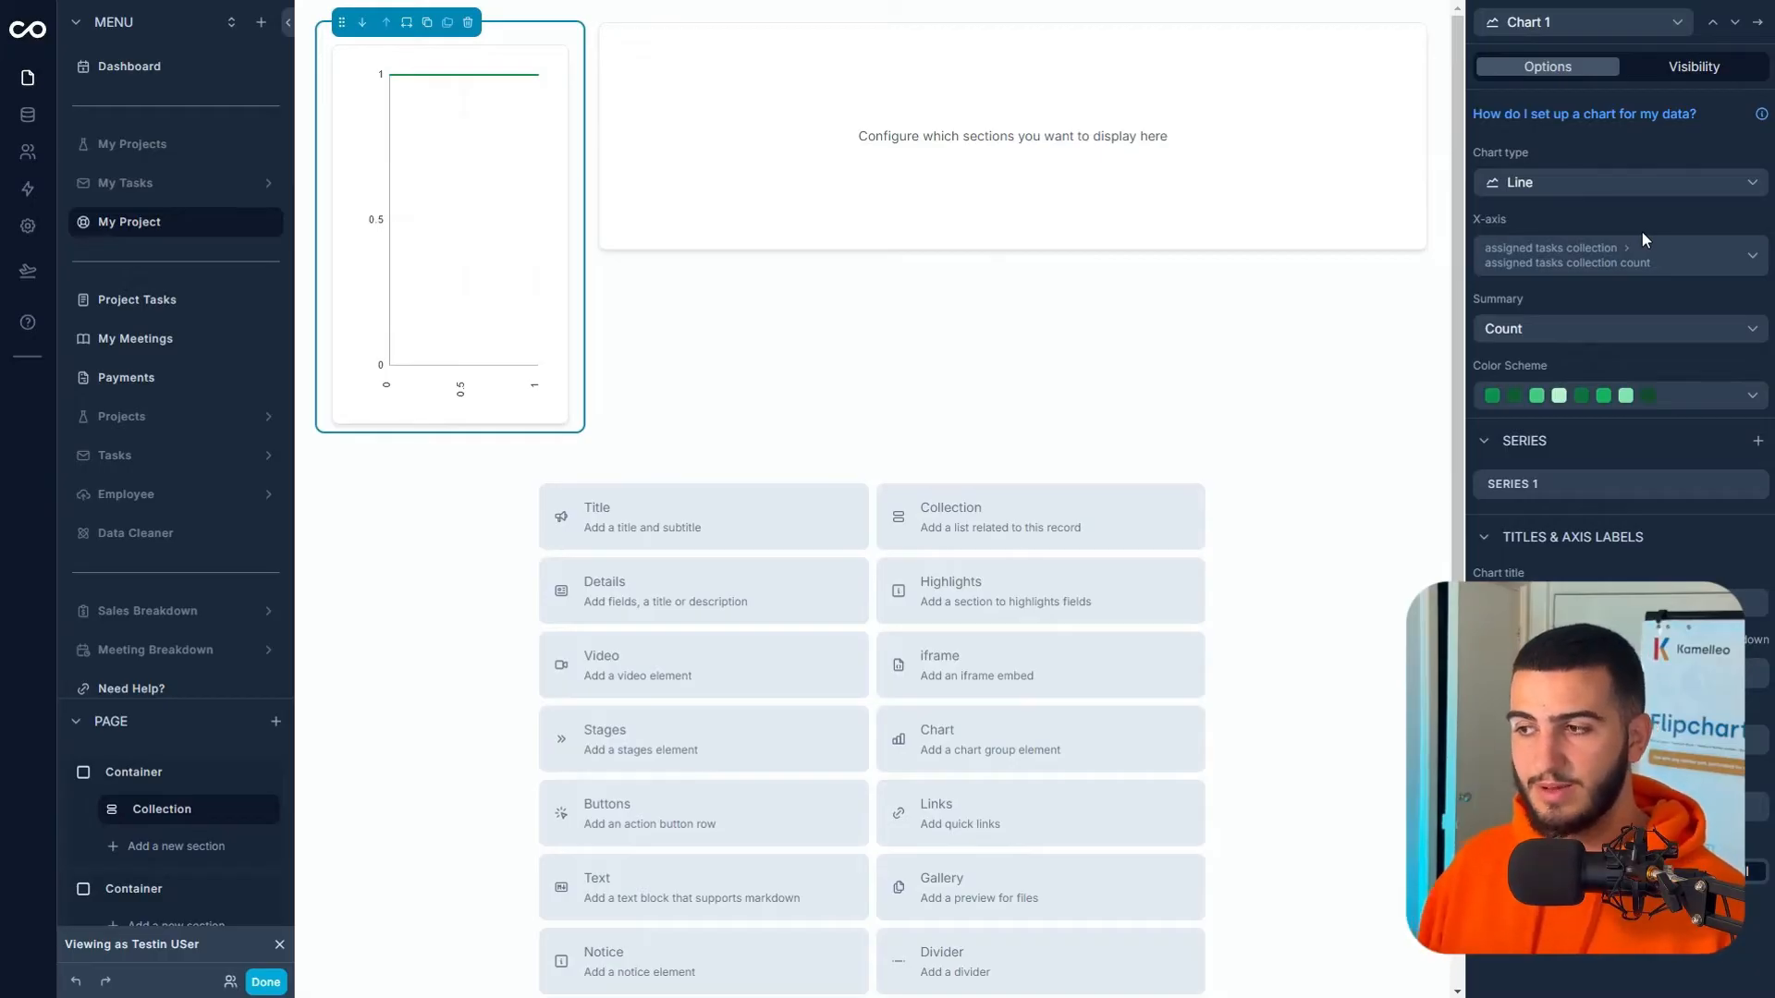
- Make Chart 1 a Statistic summing task counts titled Project Tasks, and add a second chart
click(1758, 22)
click(1752, 151)
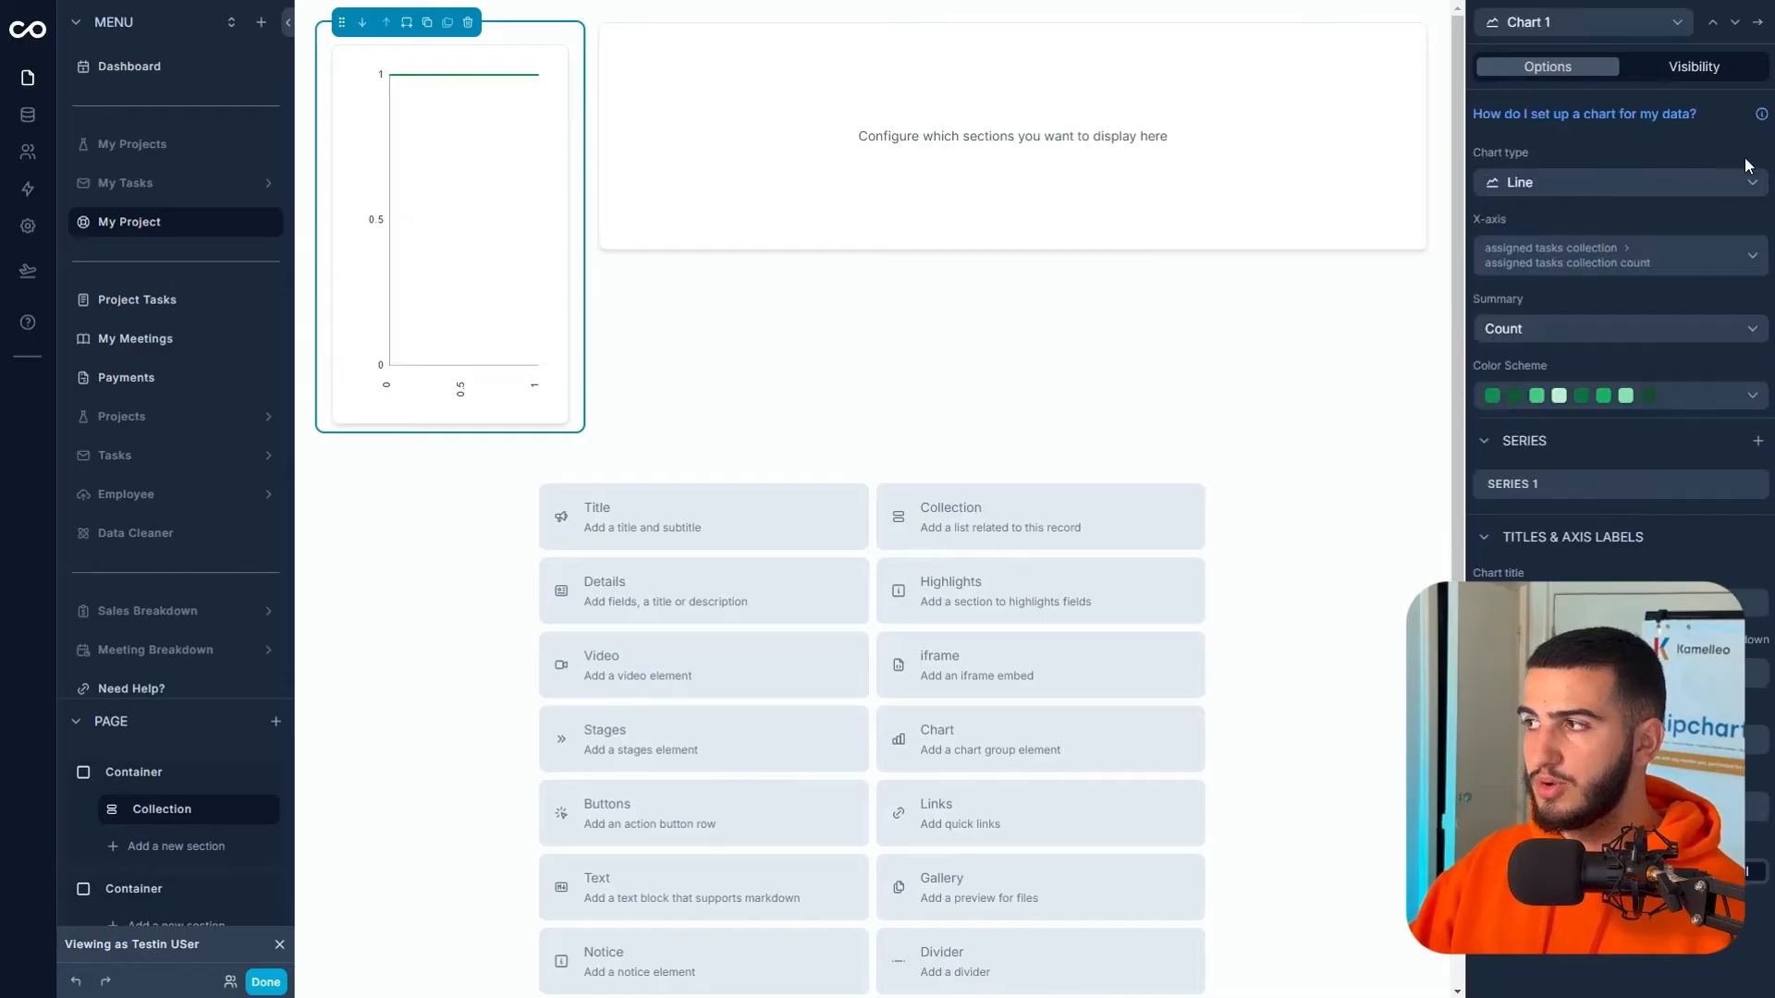
click(1677, 184)
click(1536, 431)
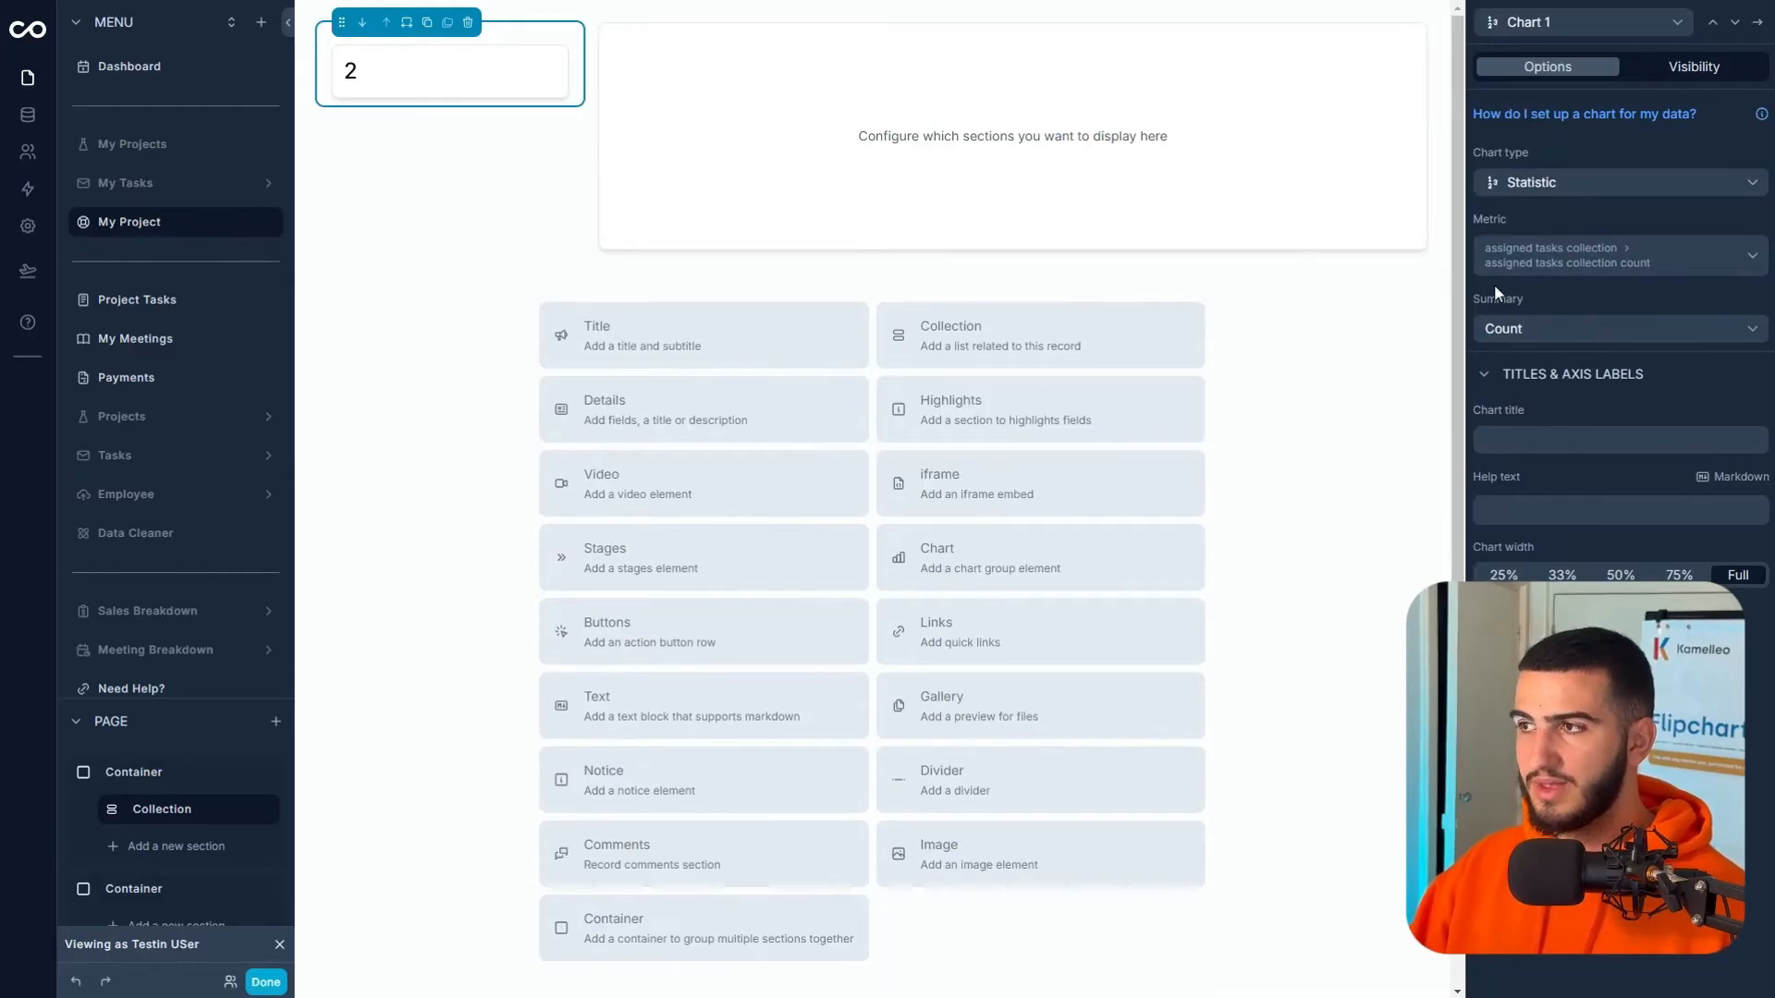
click(1557, 326)
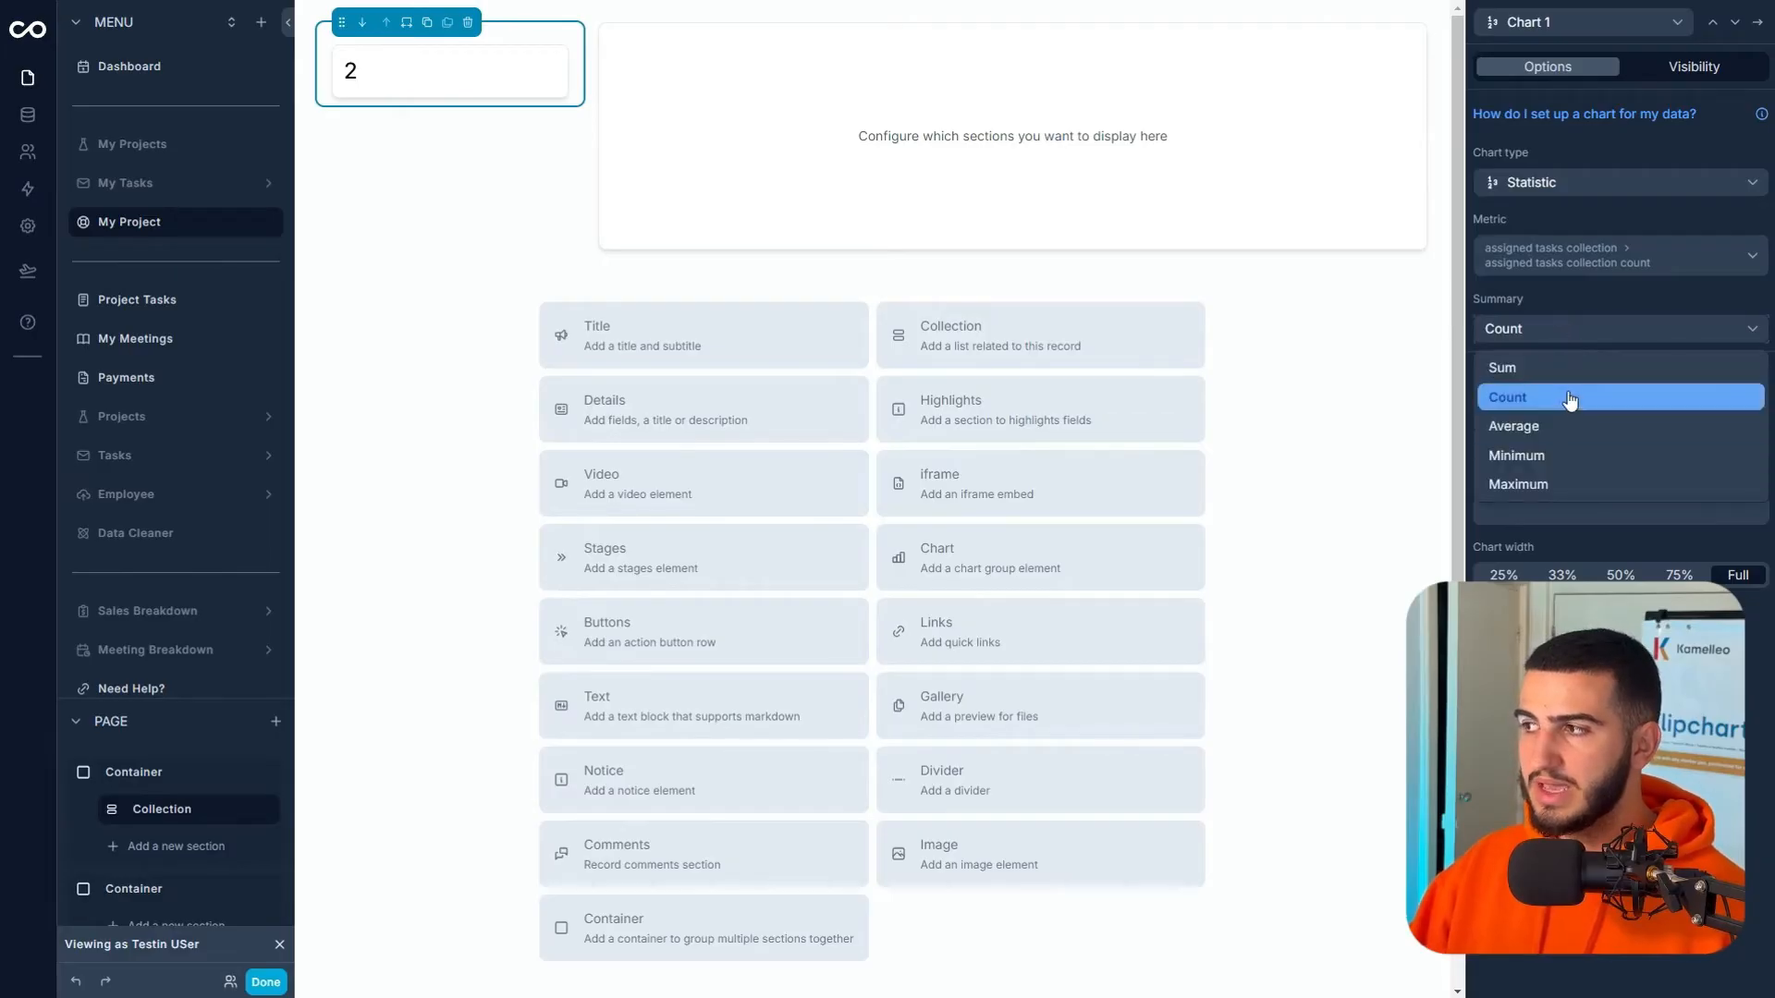
click(1542, 367)
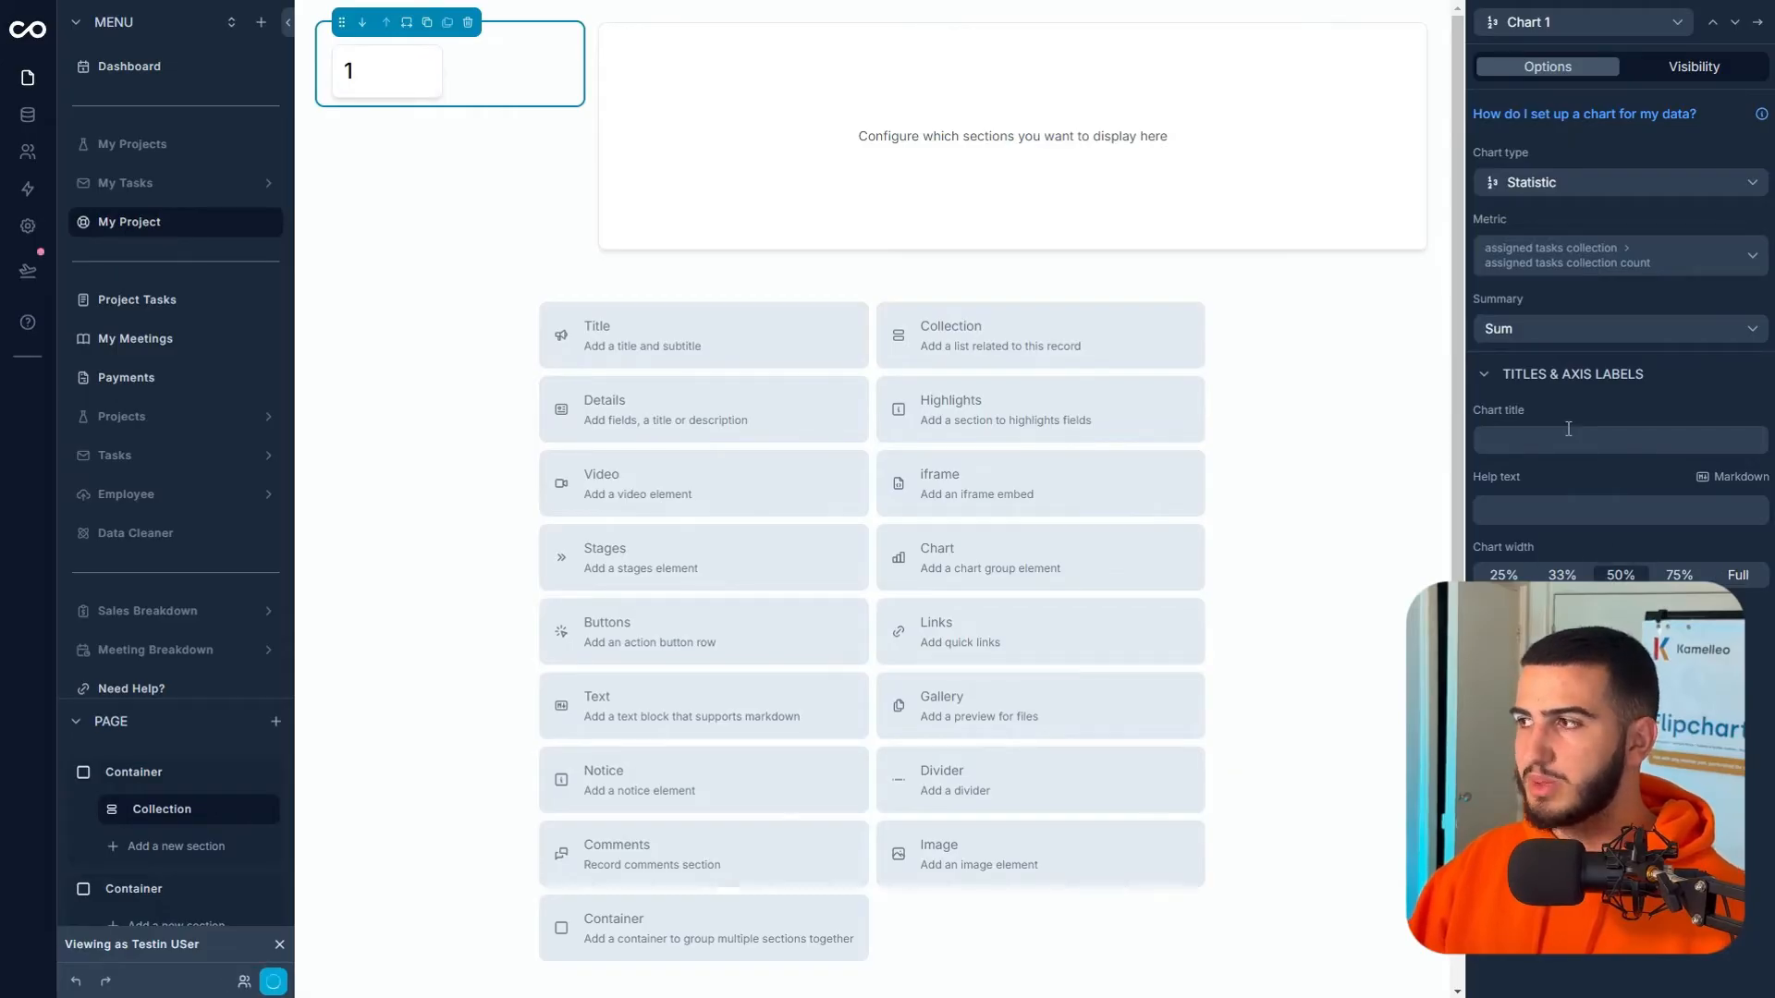
click(1557, 437)
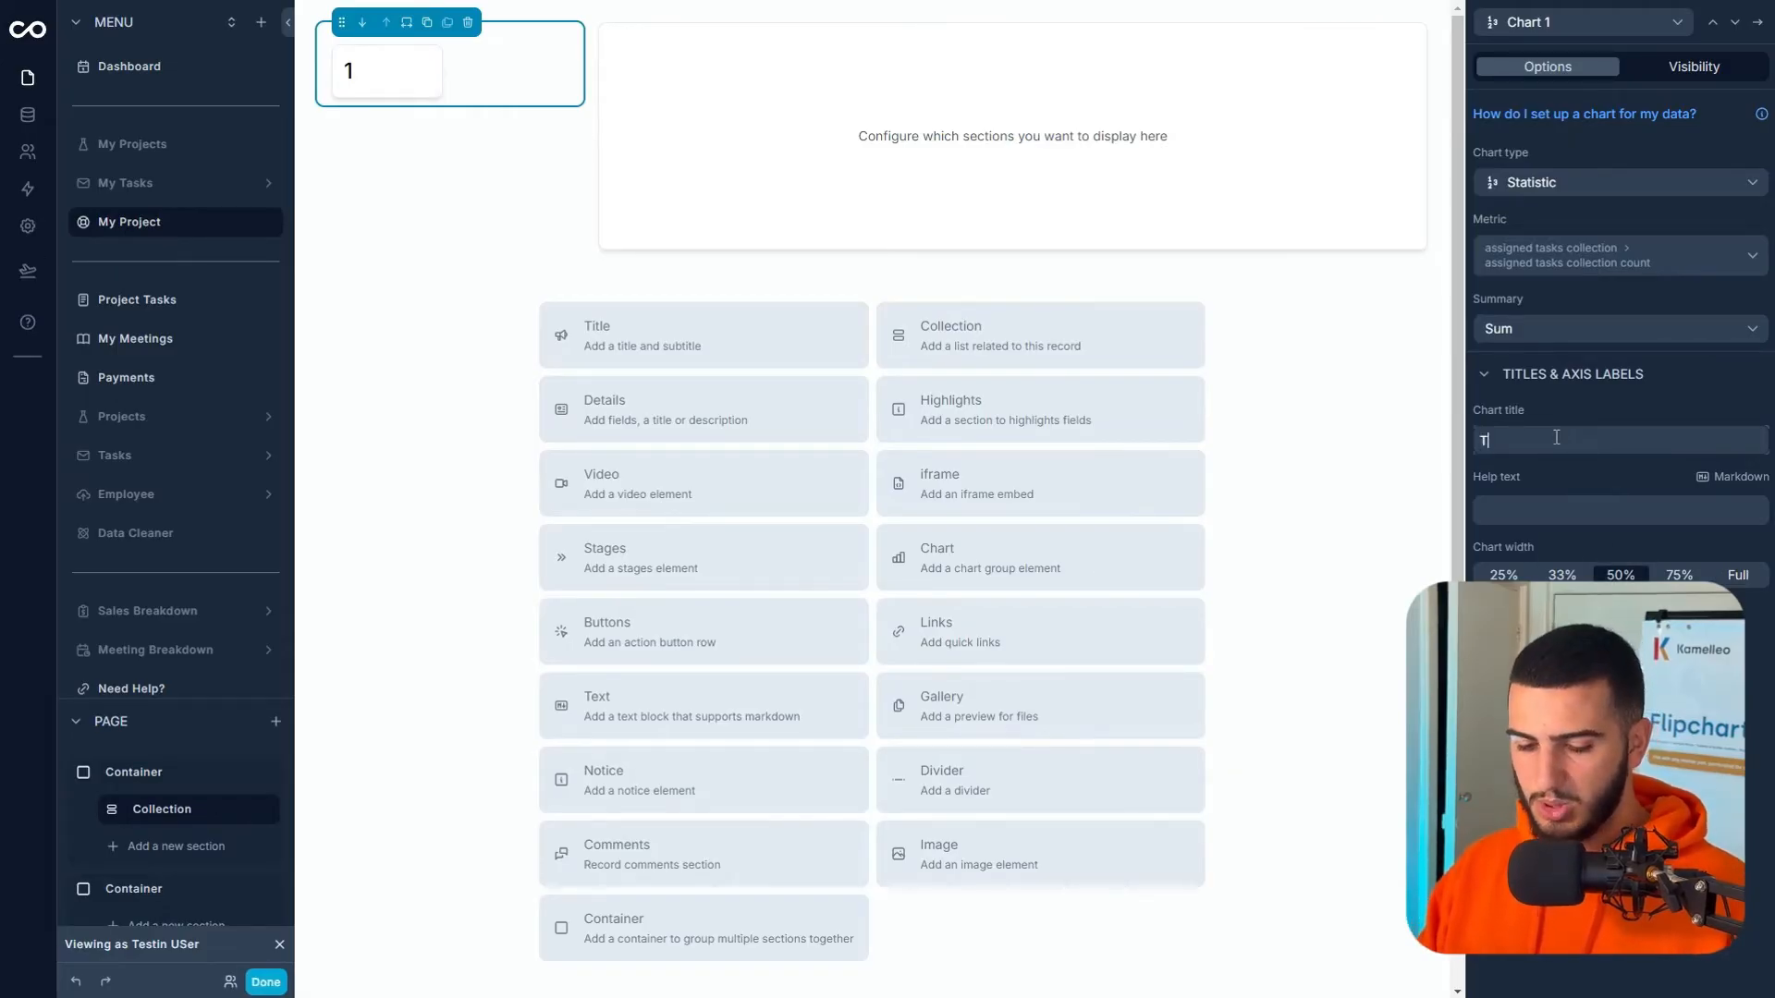
text(Task)
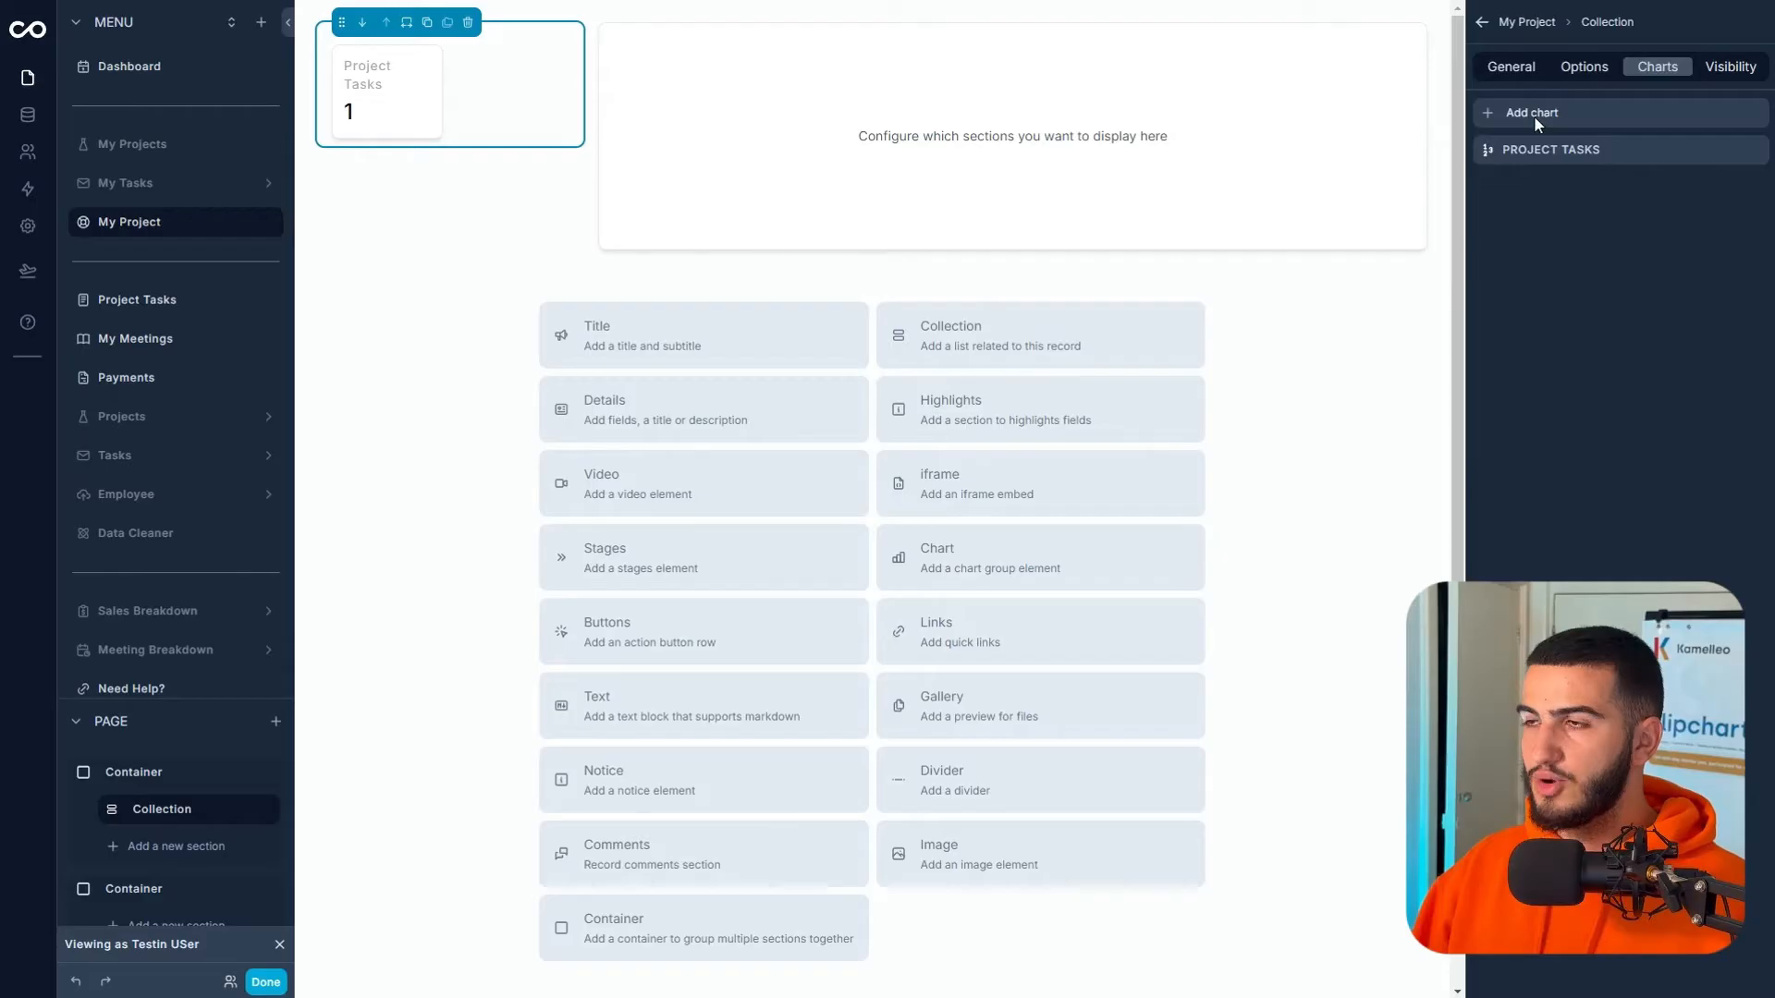
click(1534, 114)
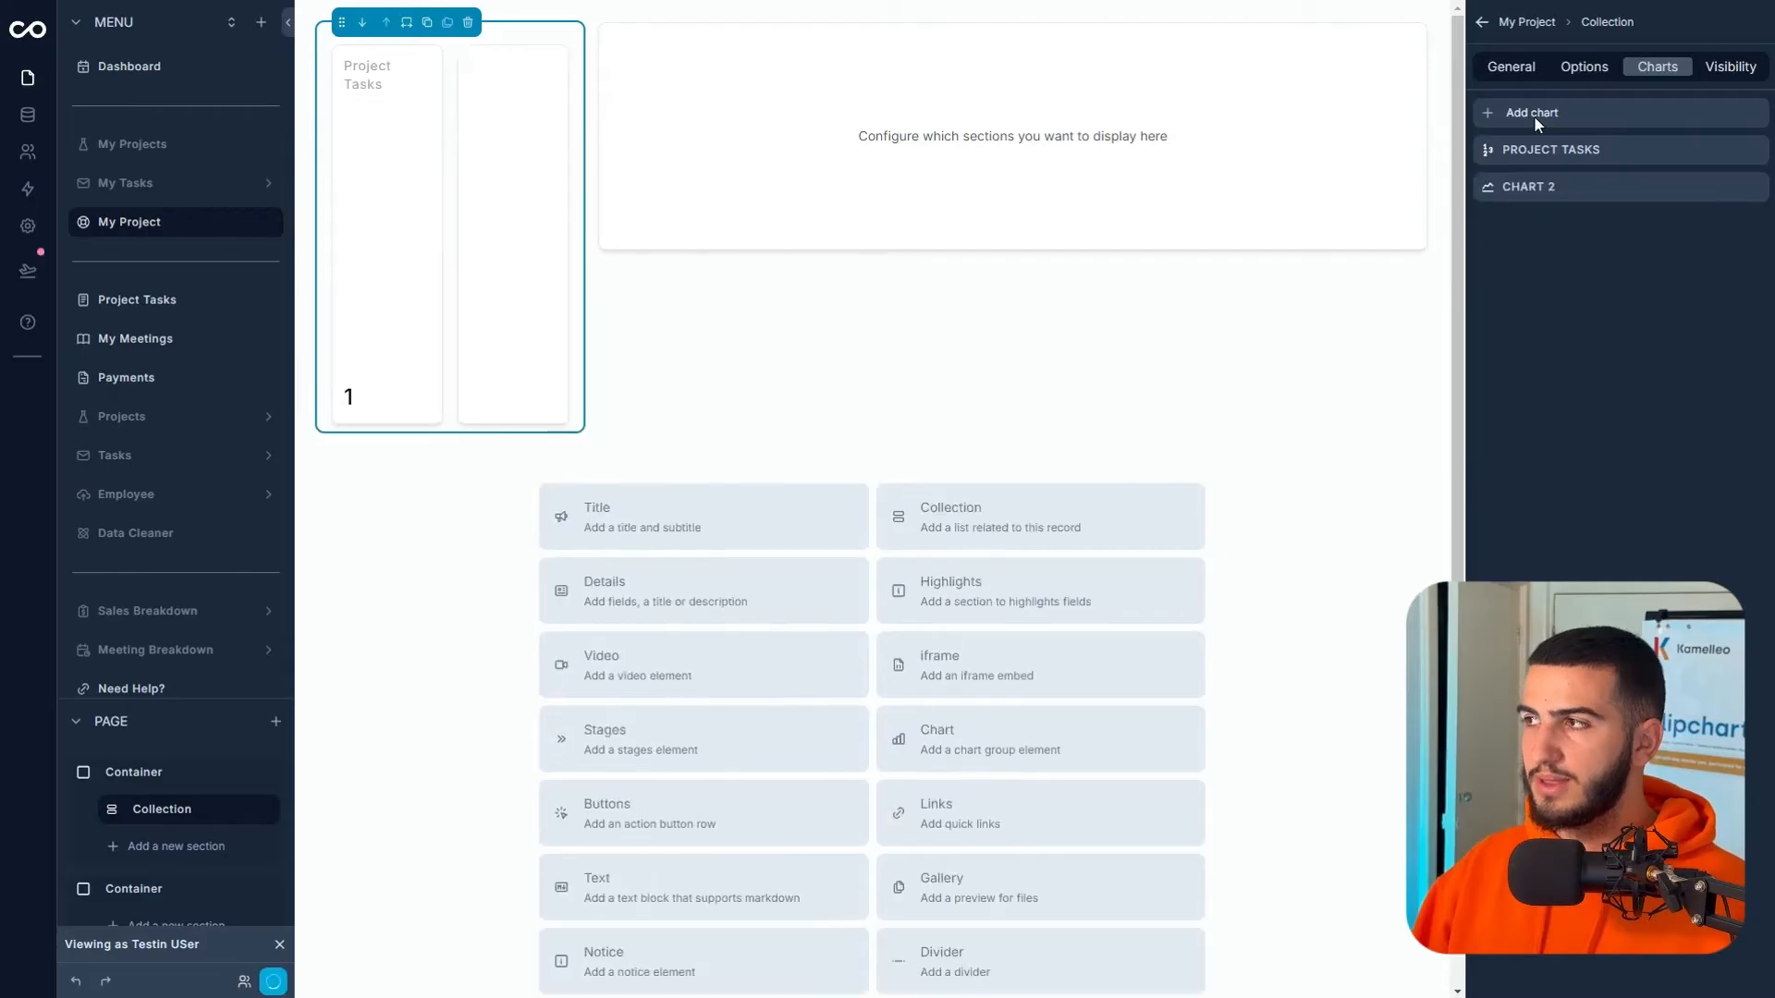
- Make Chart 2 a sum of Retainer titled 'Project Reiner', then start a new section
click(1636, 190)
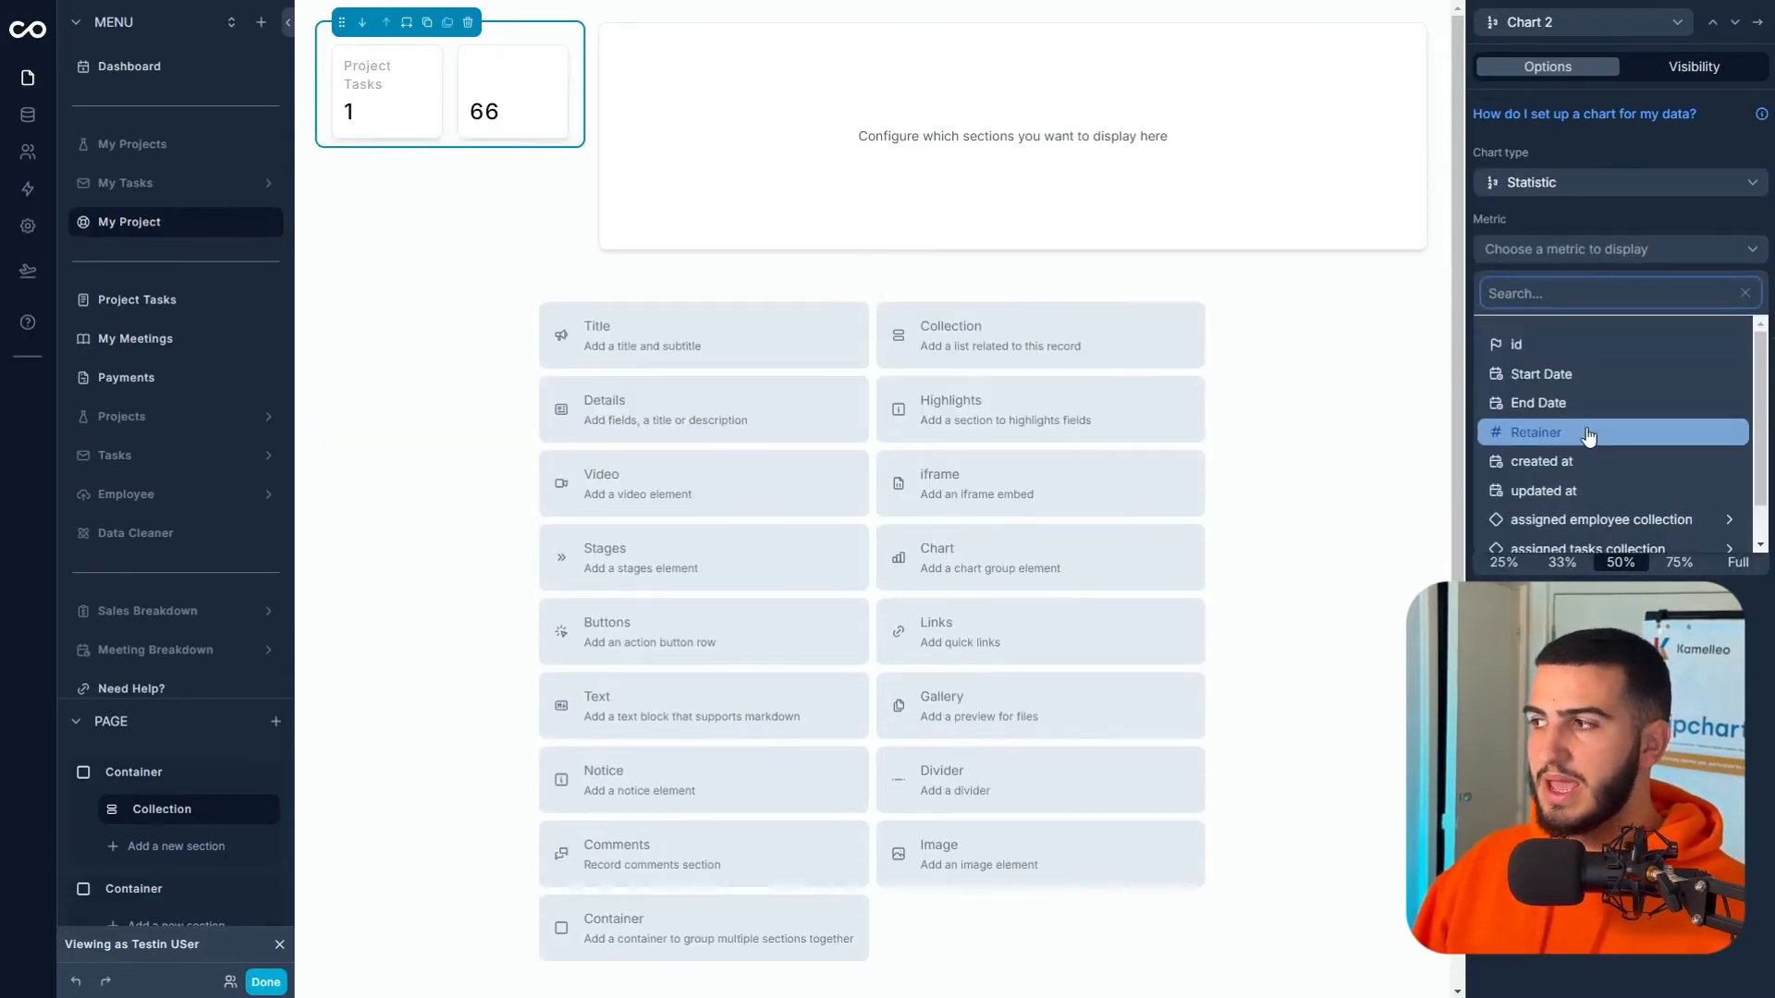
scroll(1588, 435, down, 1)
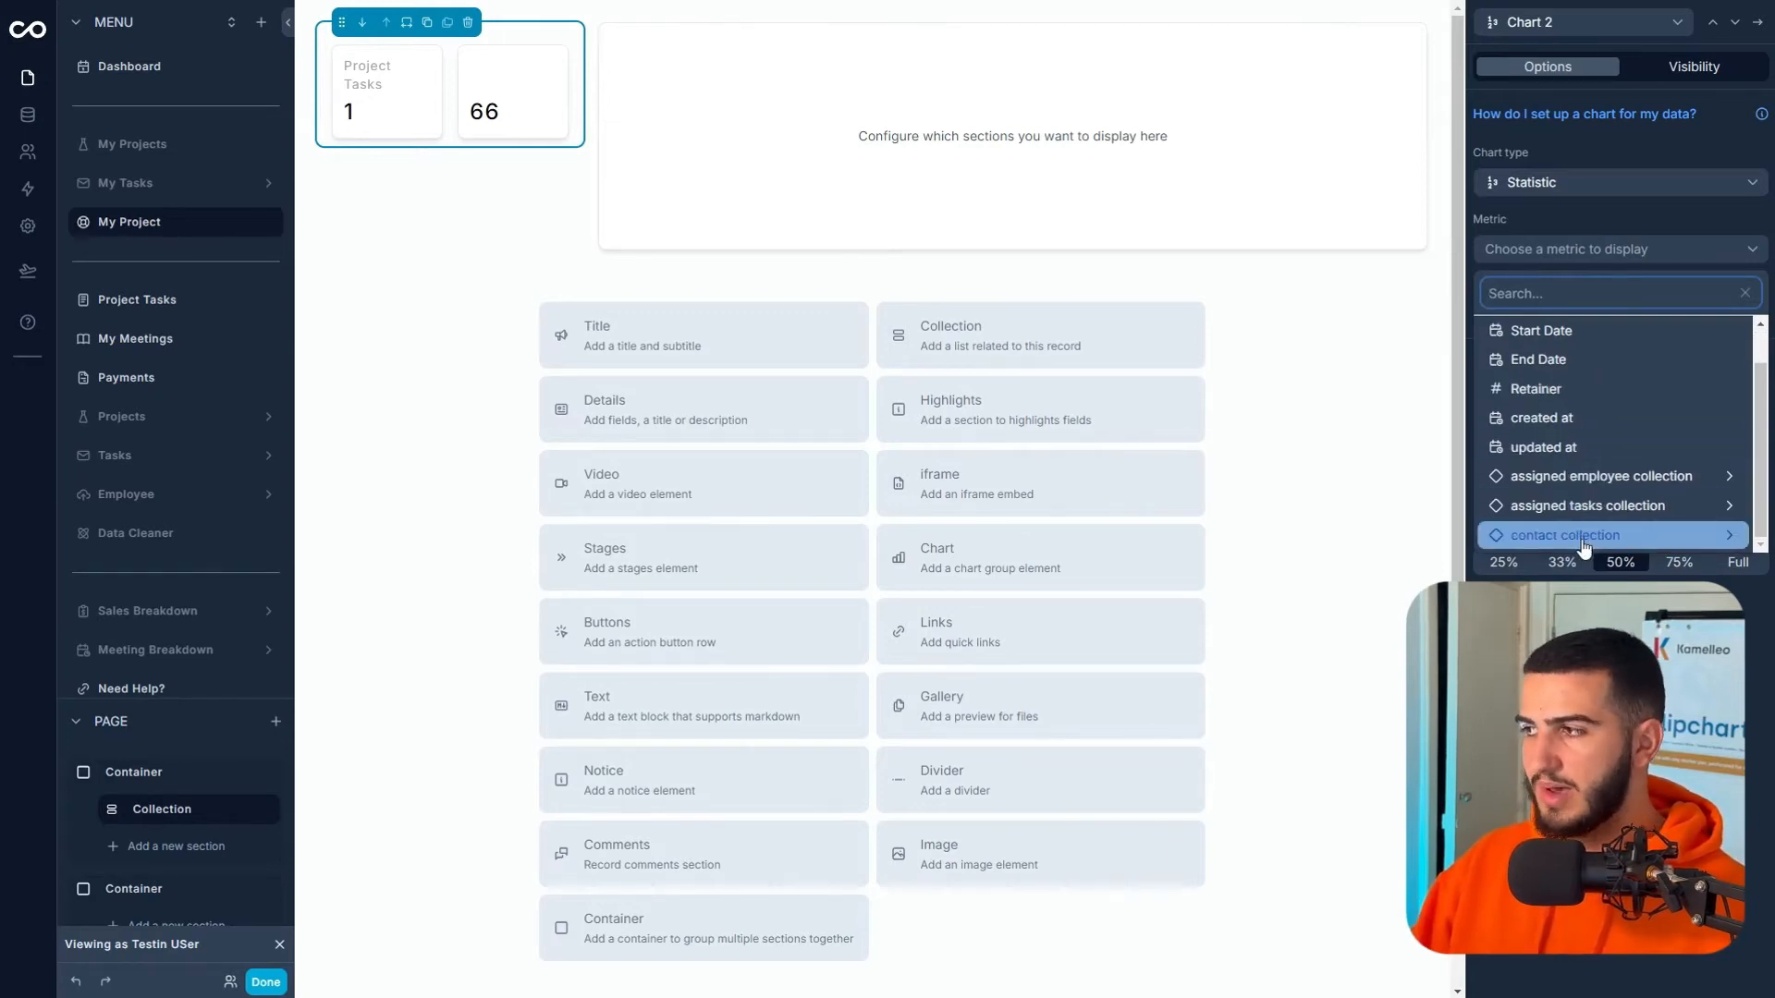
scroll(1584, 517, up, 1)
click(1564, 419)
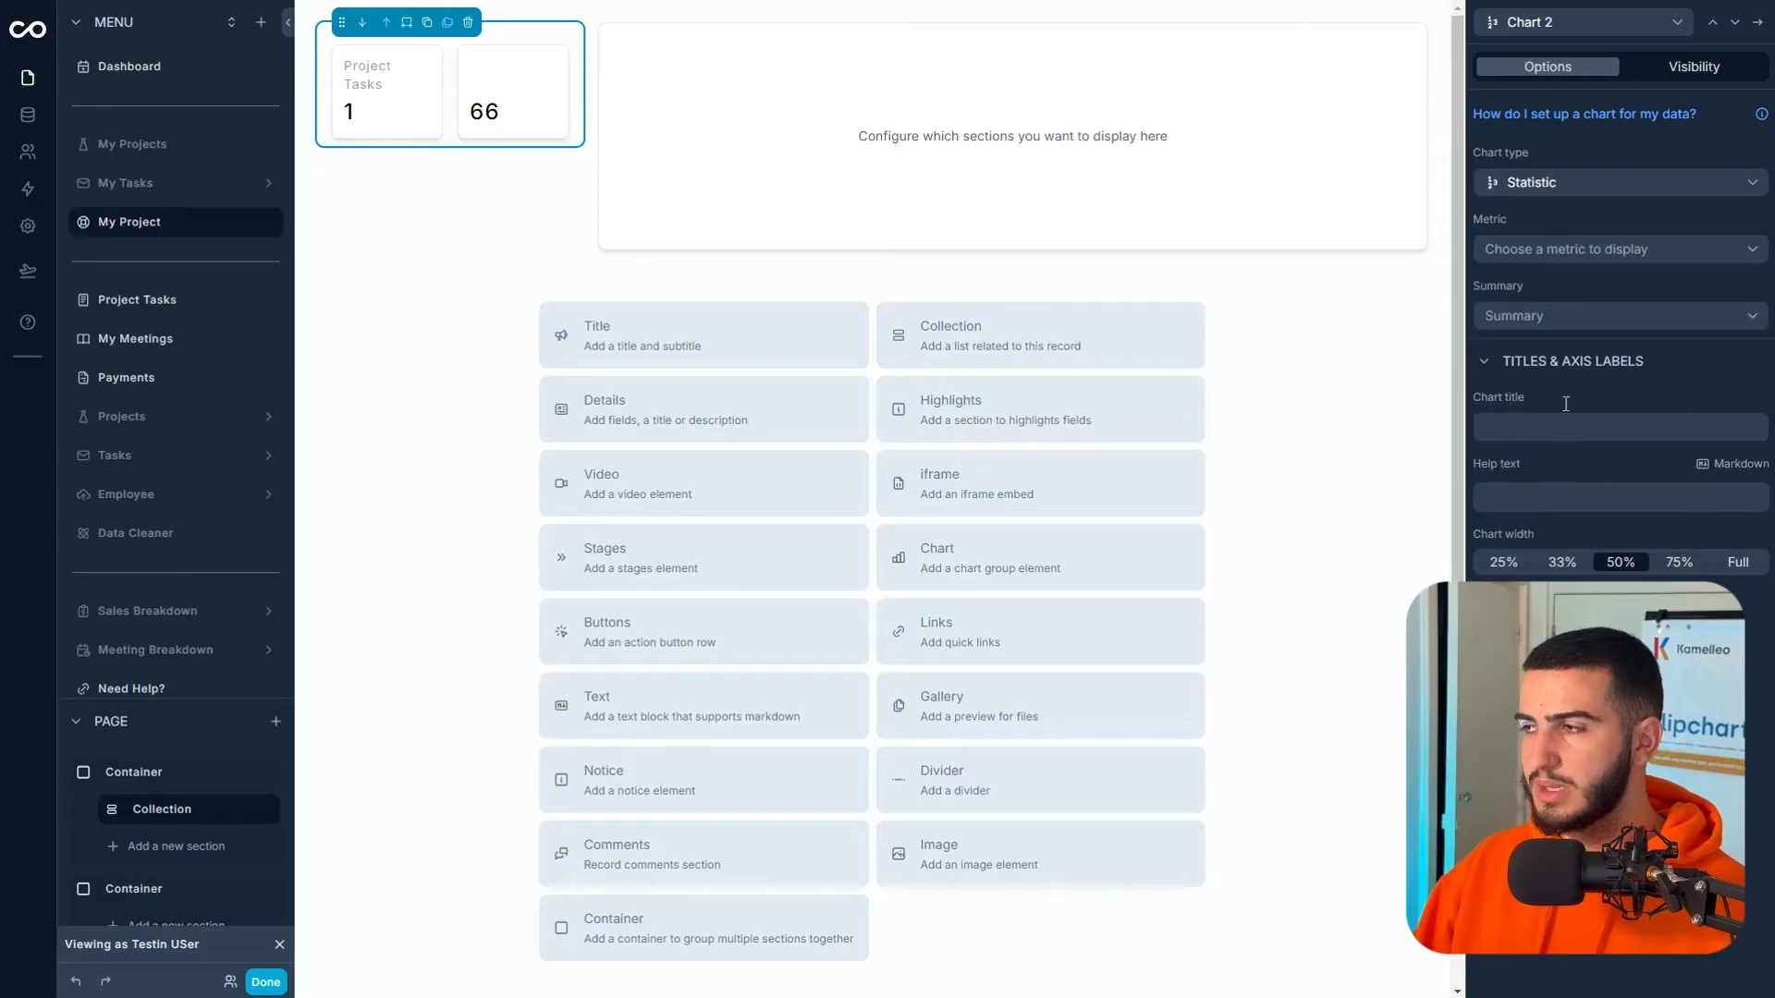
click(1572, 322)
click(1544, 353)
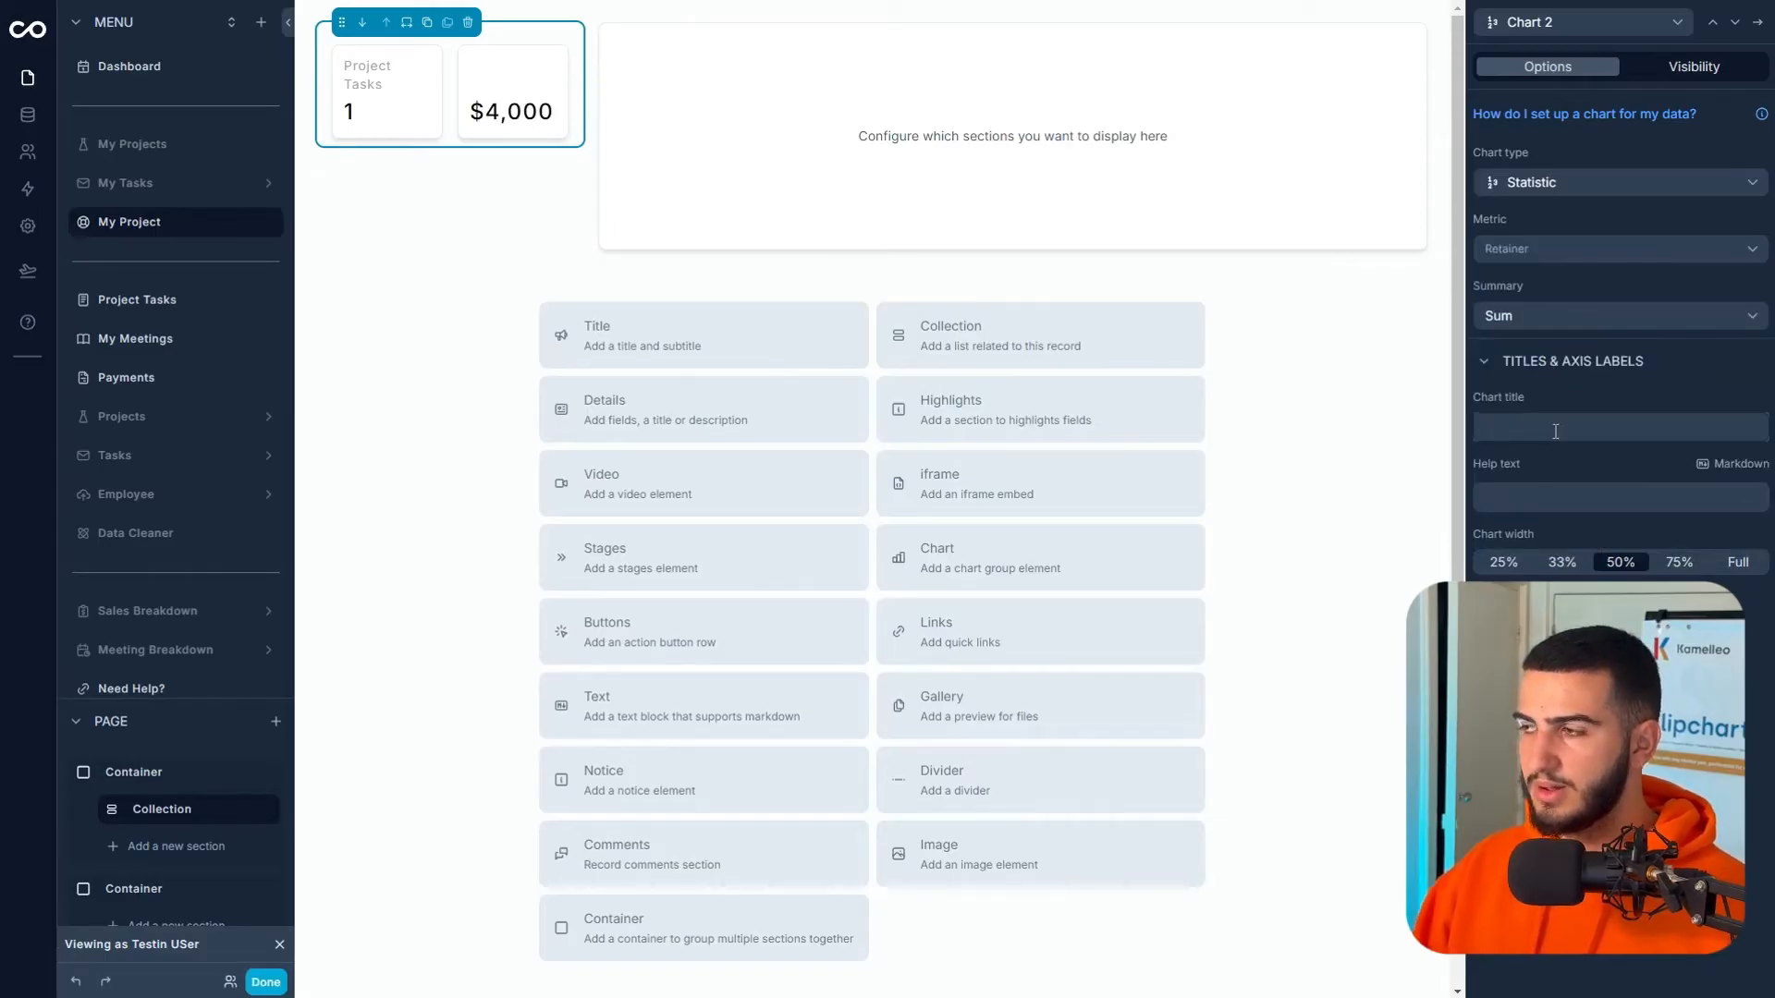
text(Project Reiner)
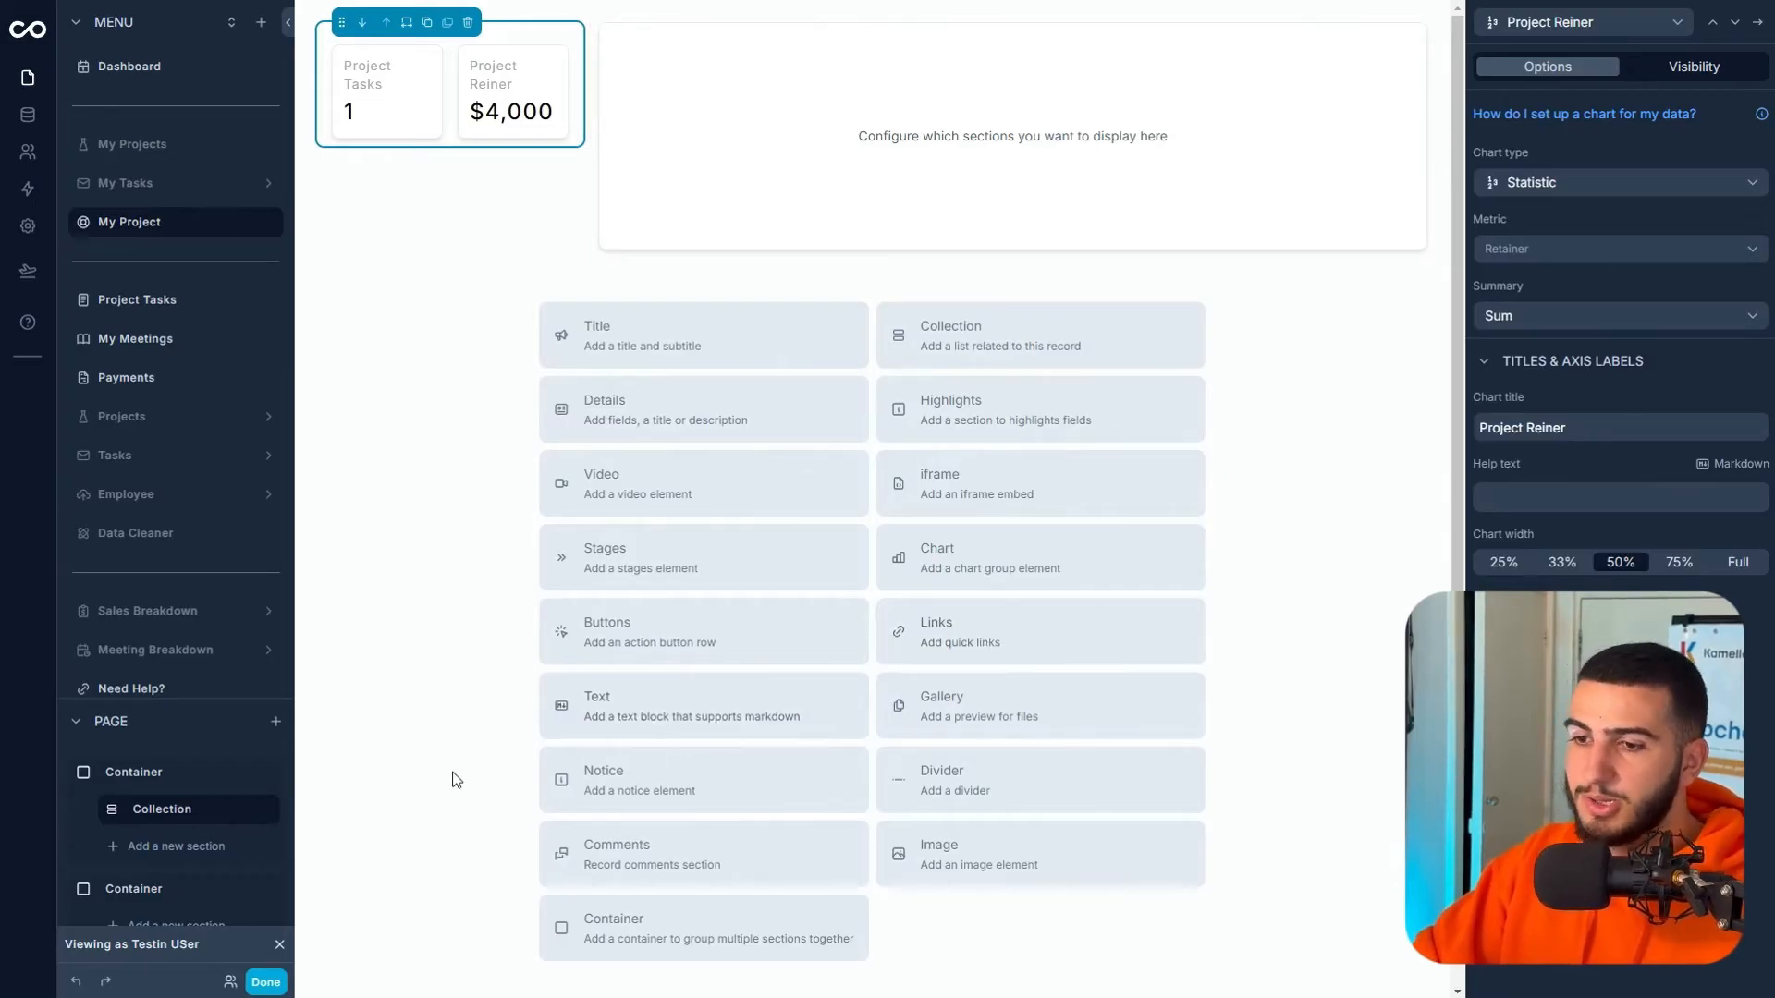
click(188, 858)
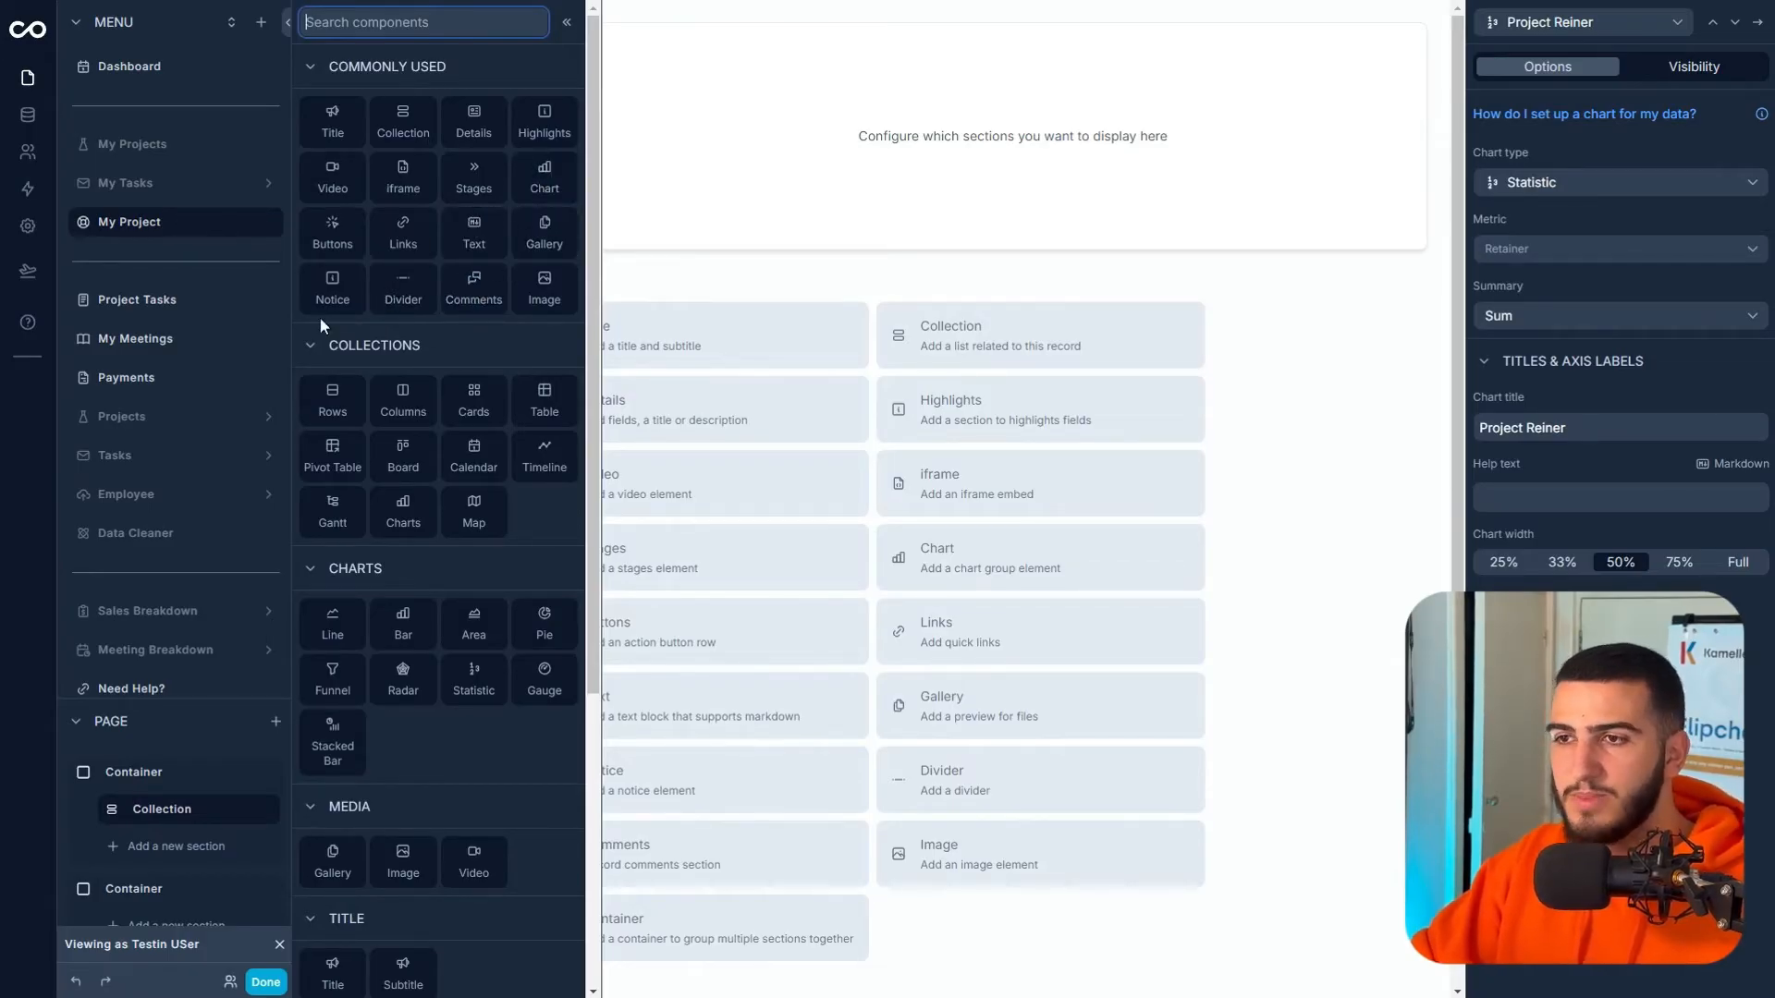
- Insert a Meetings chart filtered to Logged in User > Contact > meetings
click(552, 191)
click(1611, 109)
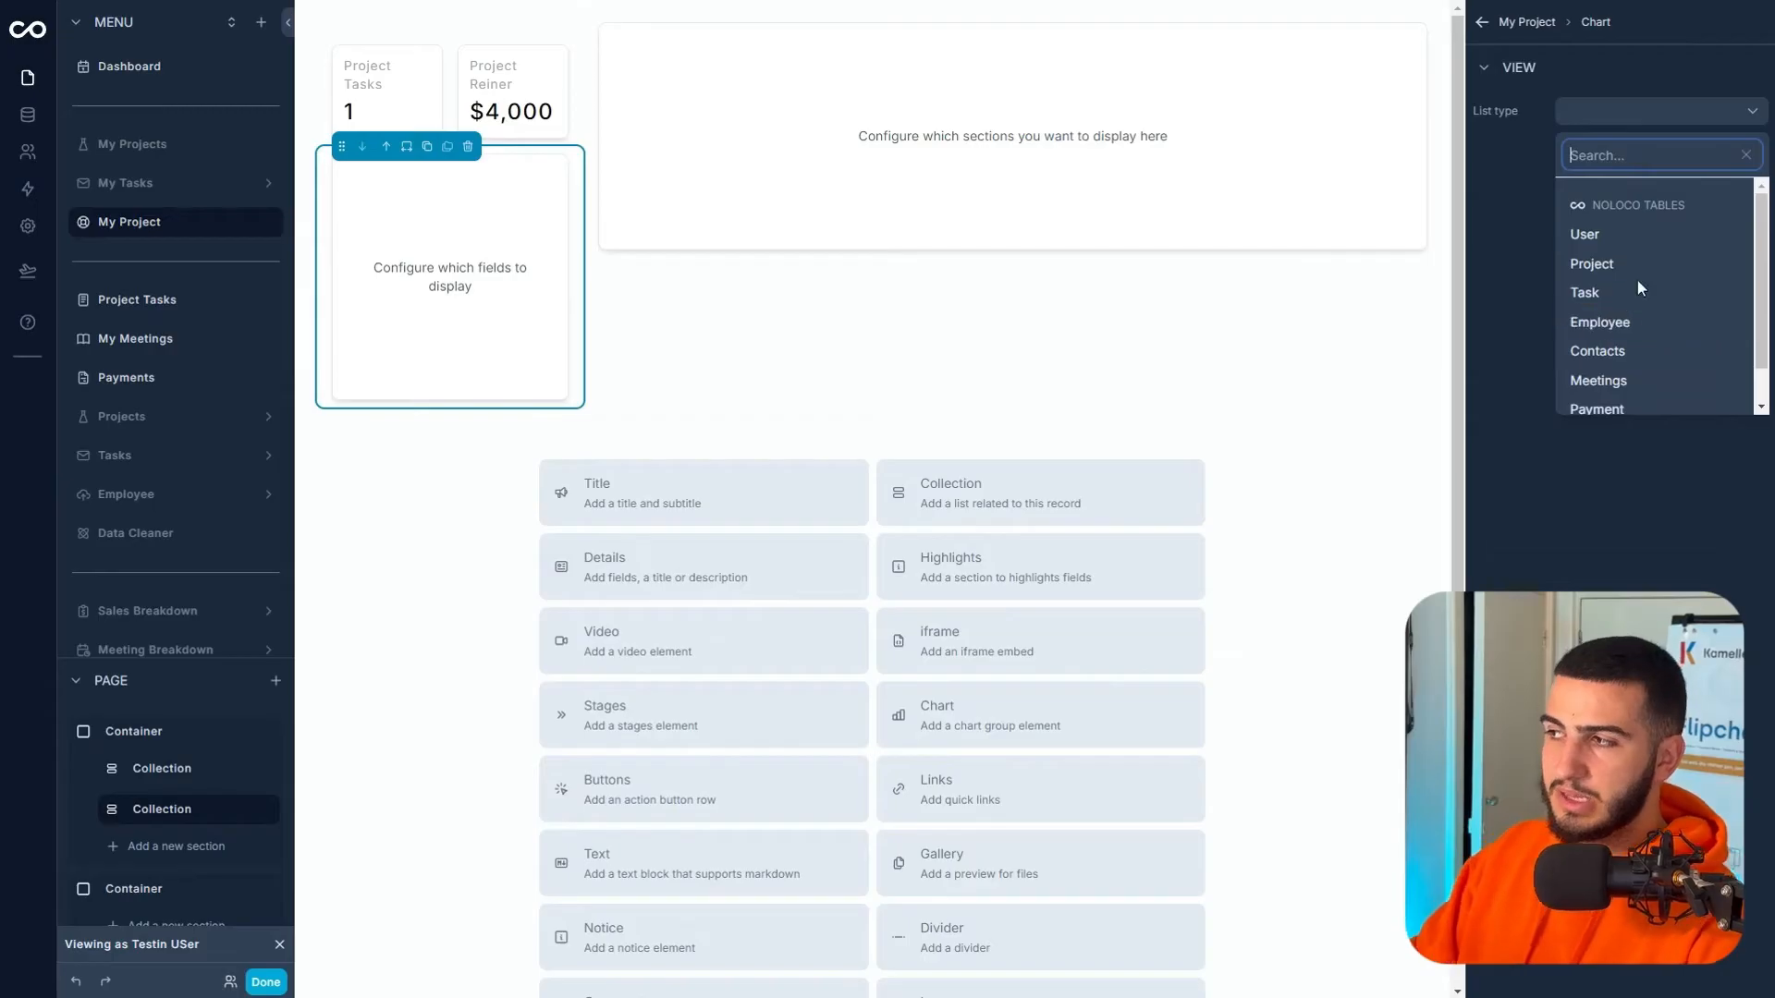
scroll(1632, 314, down, 1)
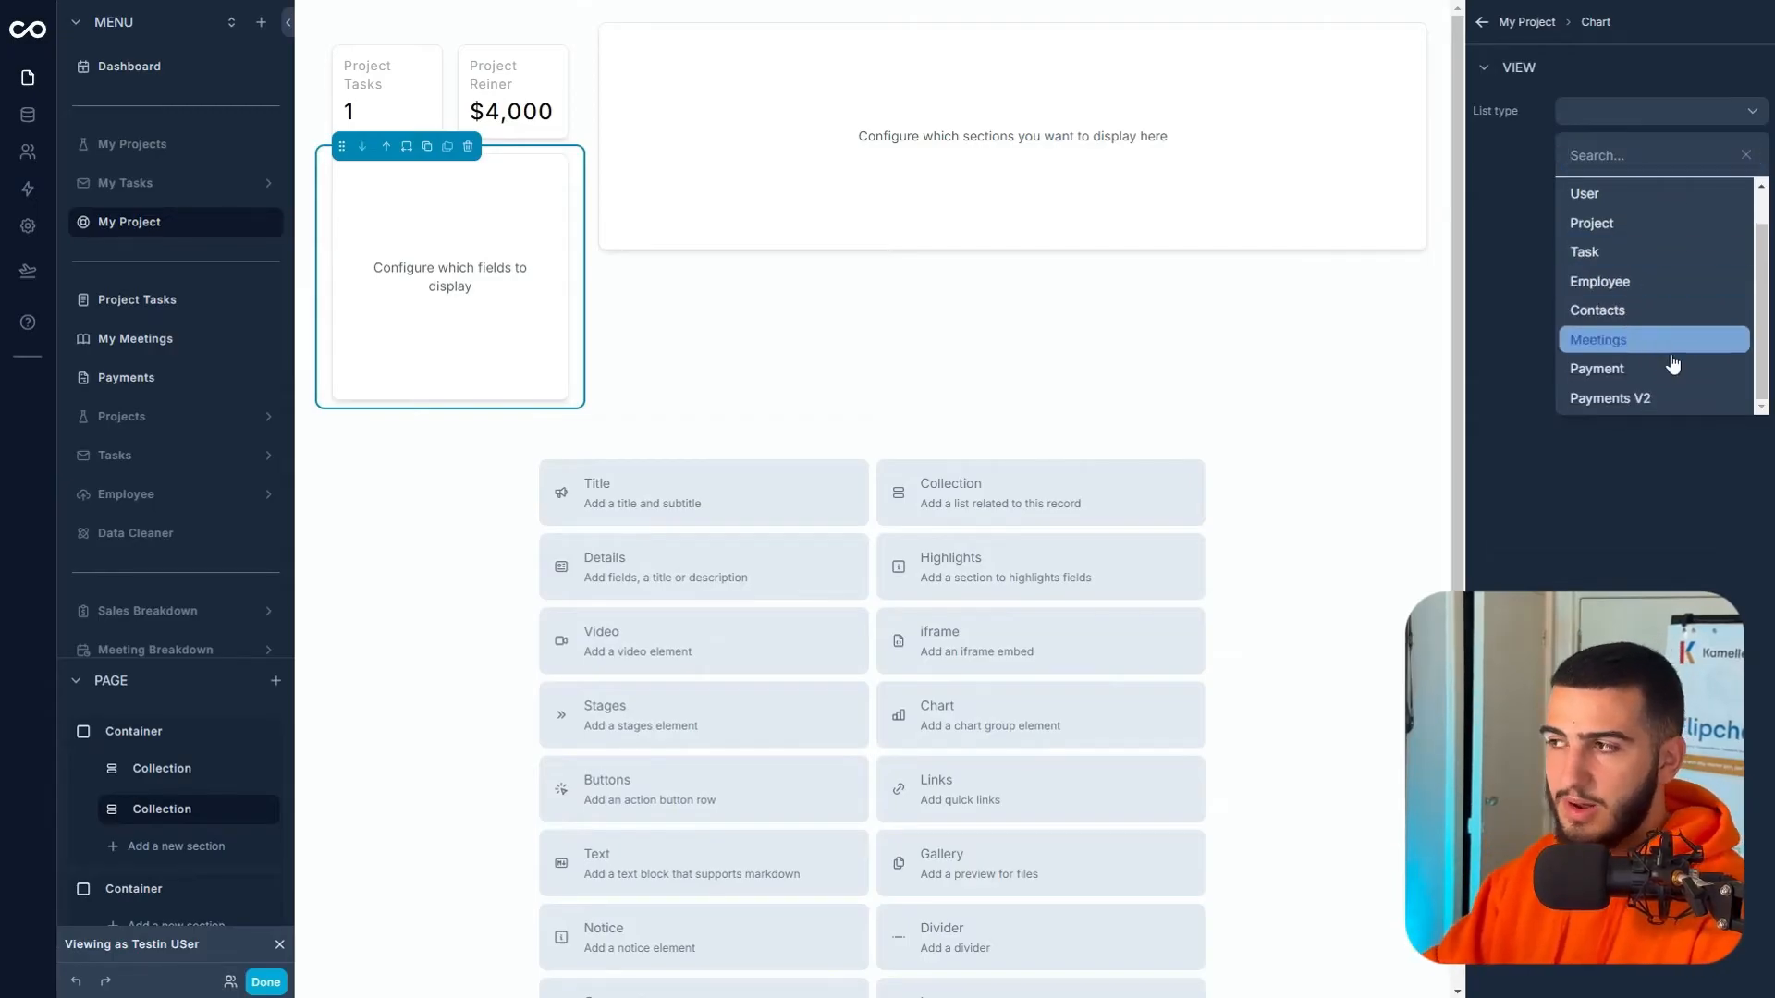
click(1655, 342)
click(1585, 66)
click(1647, 148)
mouse_move(1606, 227)
mouse_move(1524, 282)
click(1605, 286)
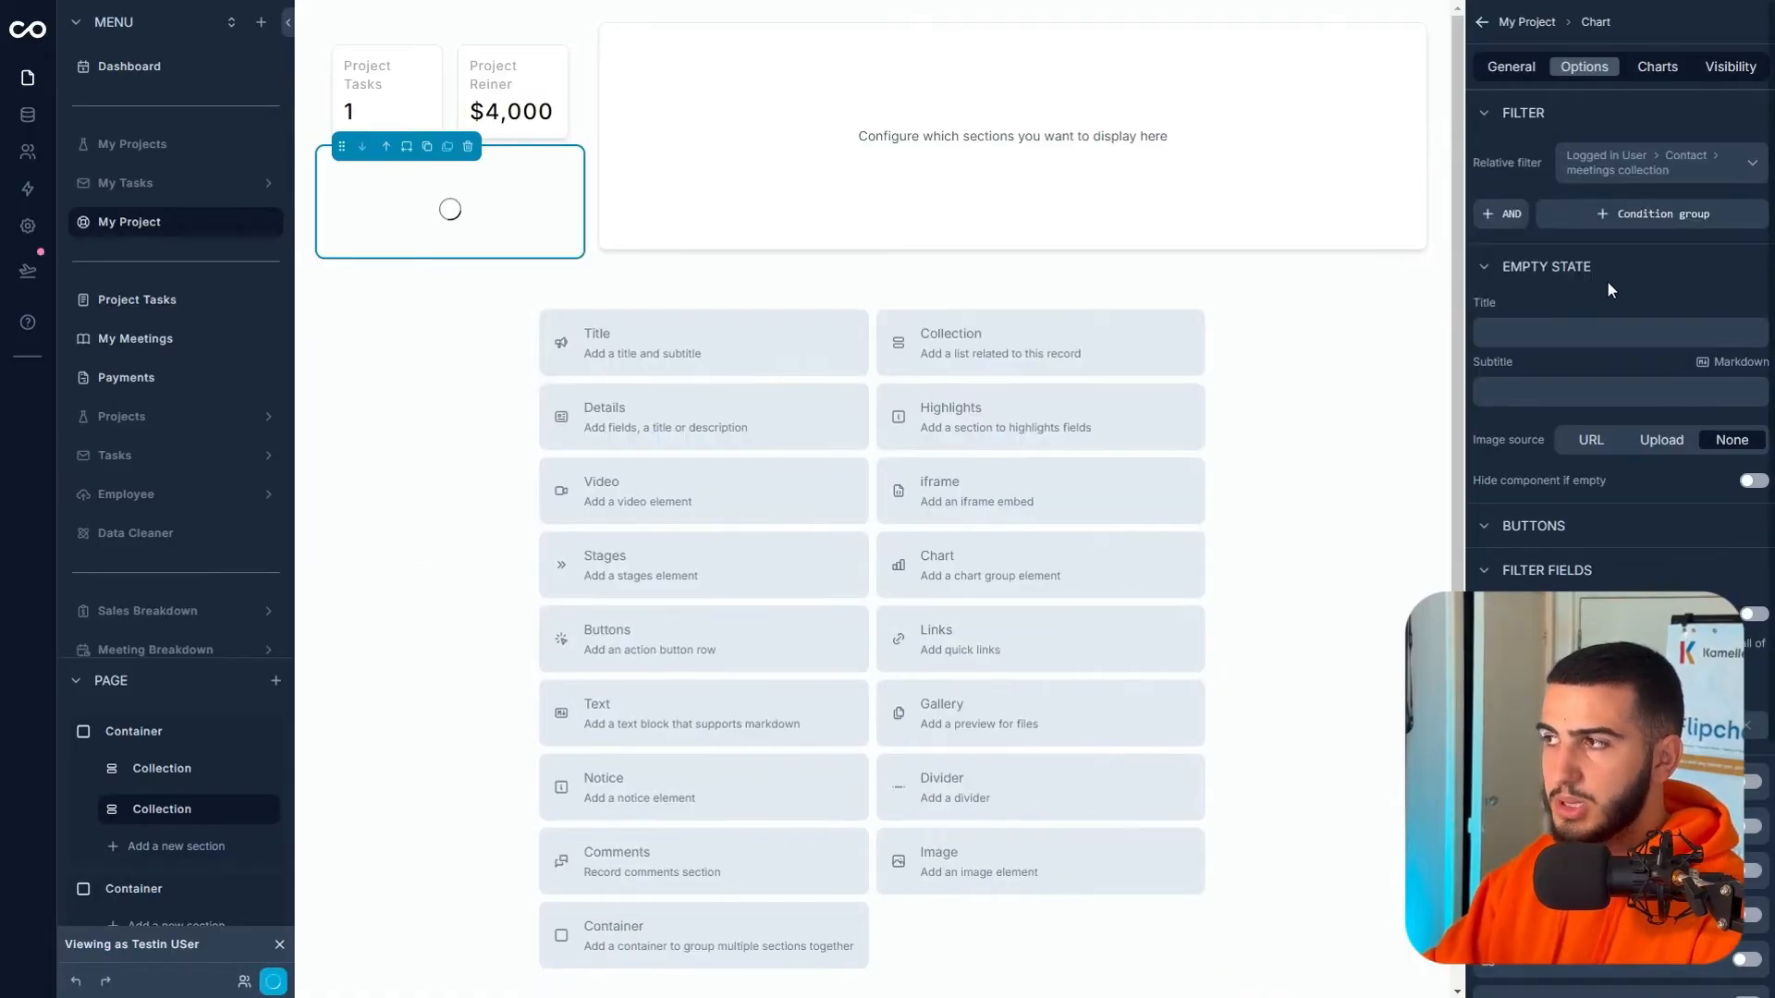
- Keep the chart as a Line chart with Summary set to Count
click(1655, 66)
click(1755, 153)
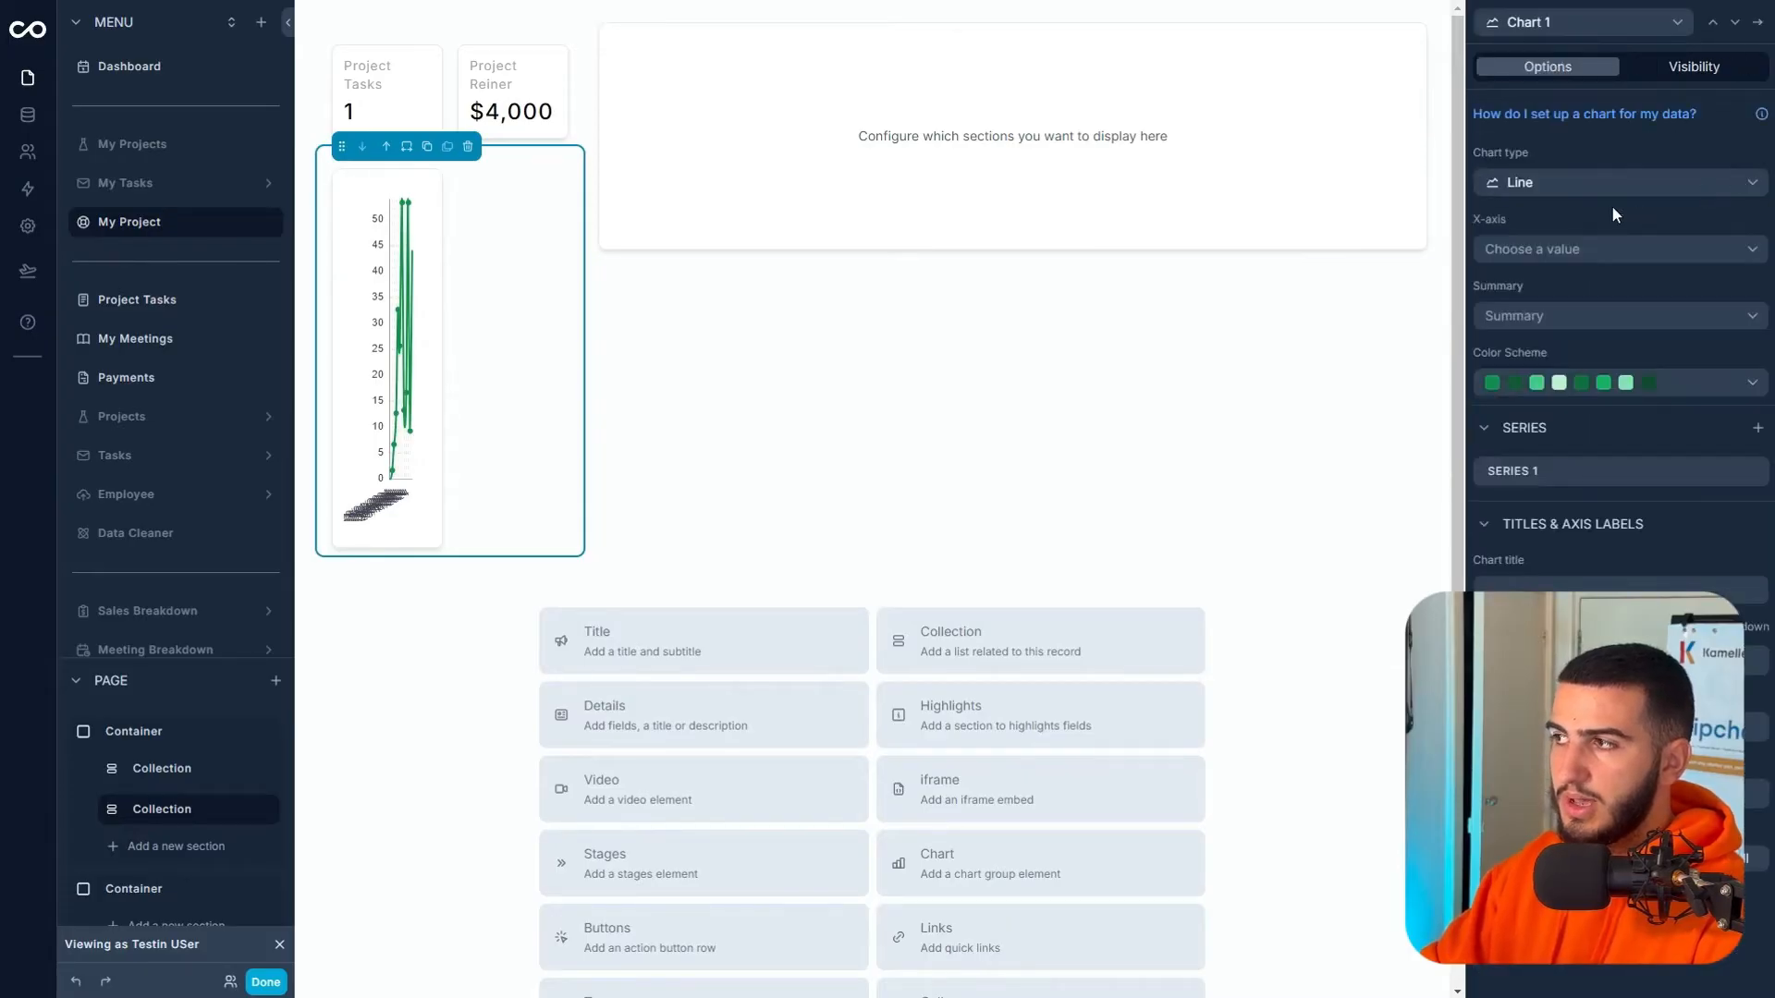
click(1581, 178)
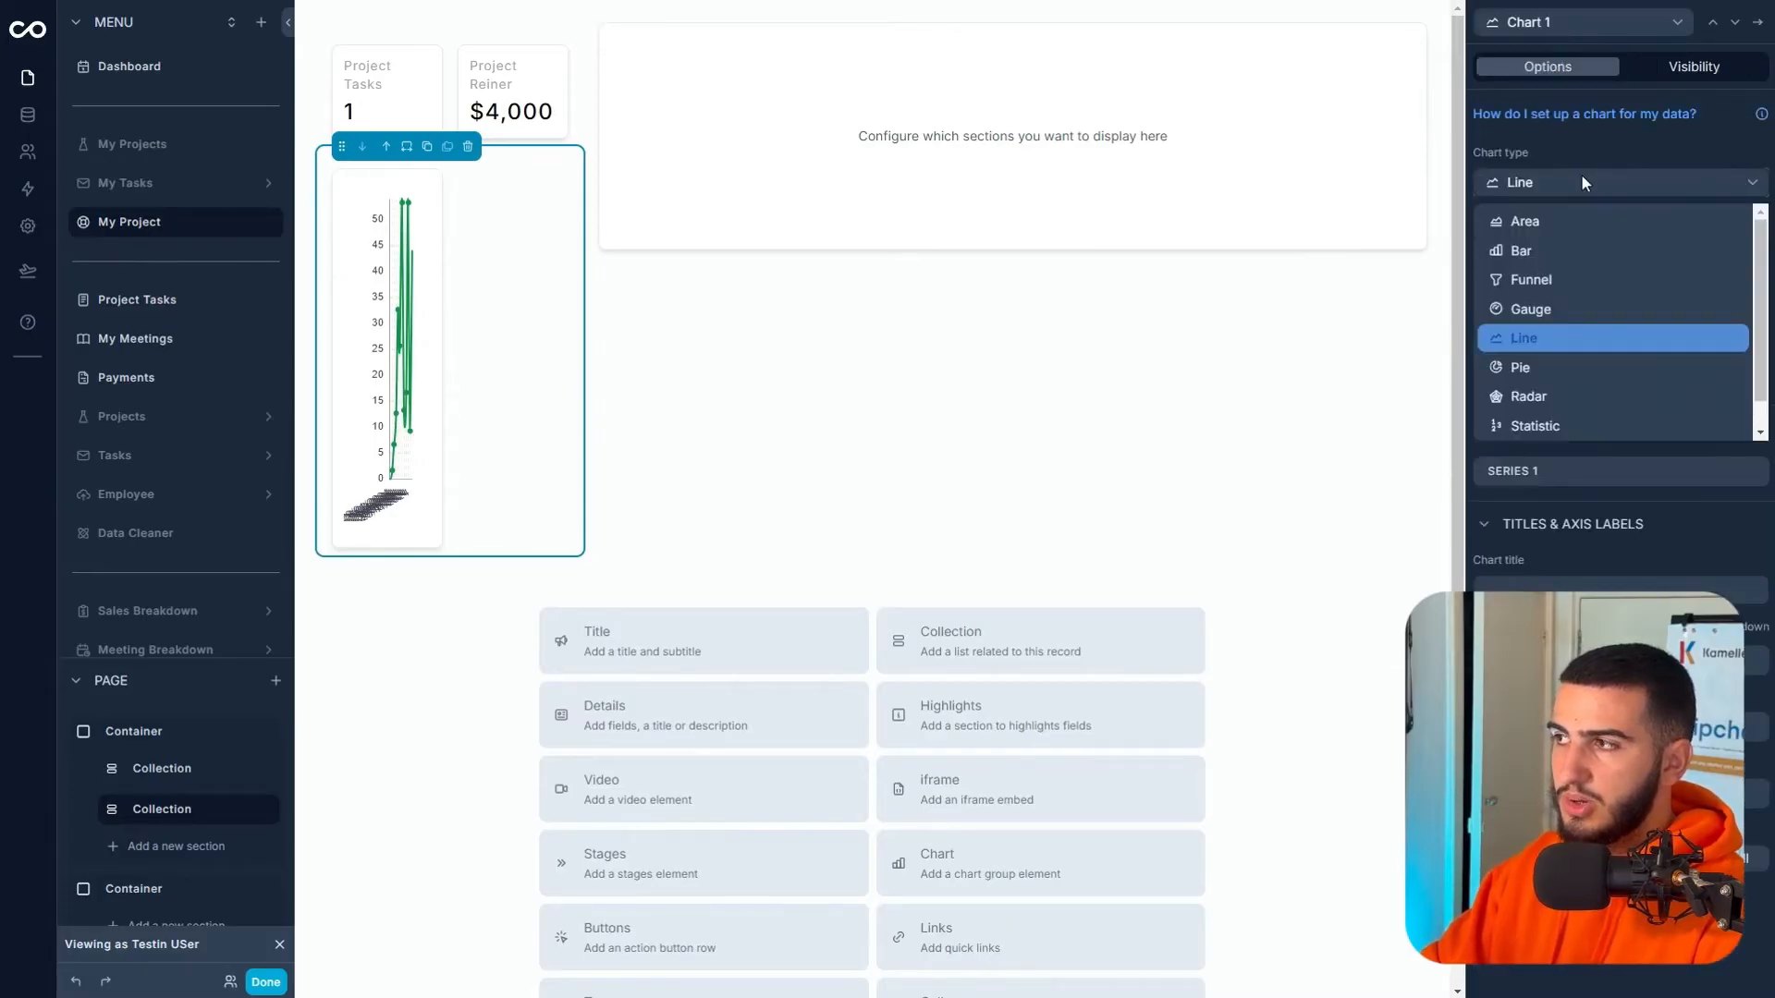
click(1542, 340)
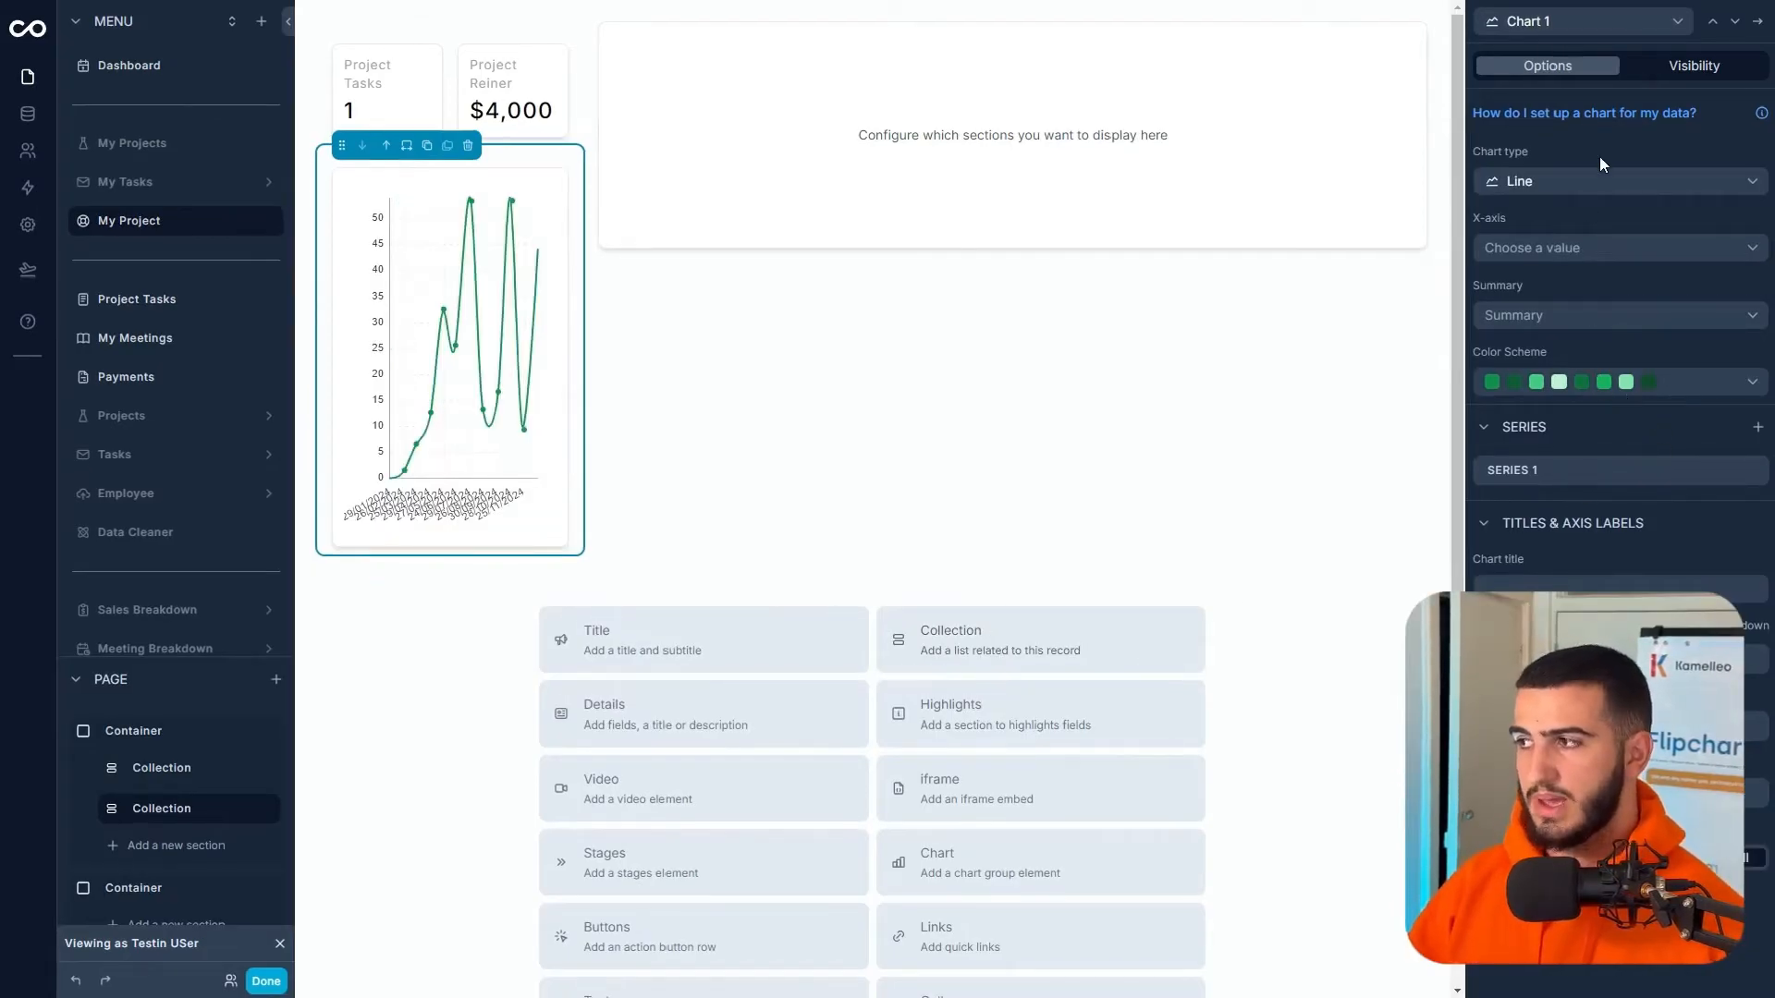
click(1582, 249)
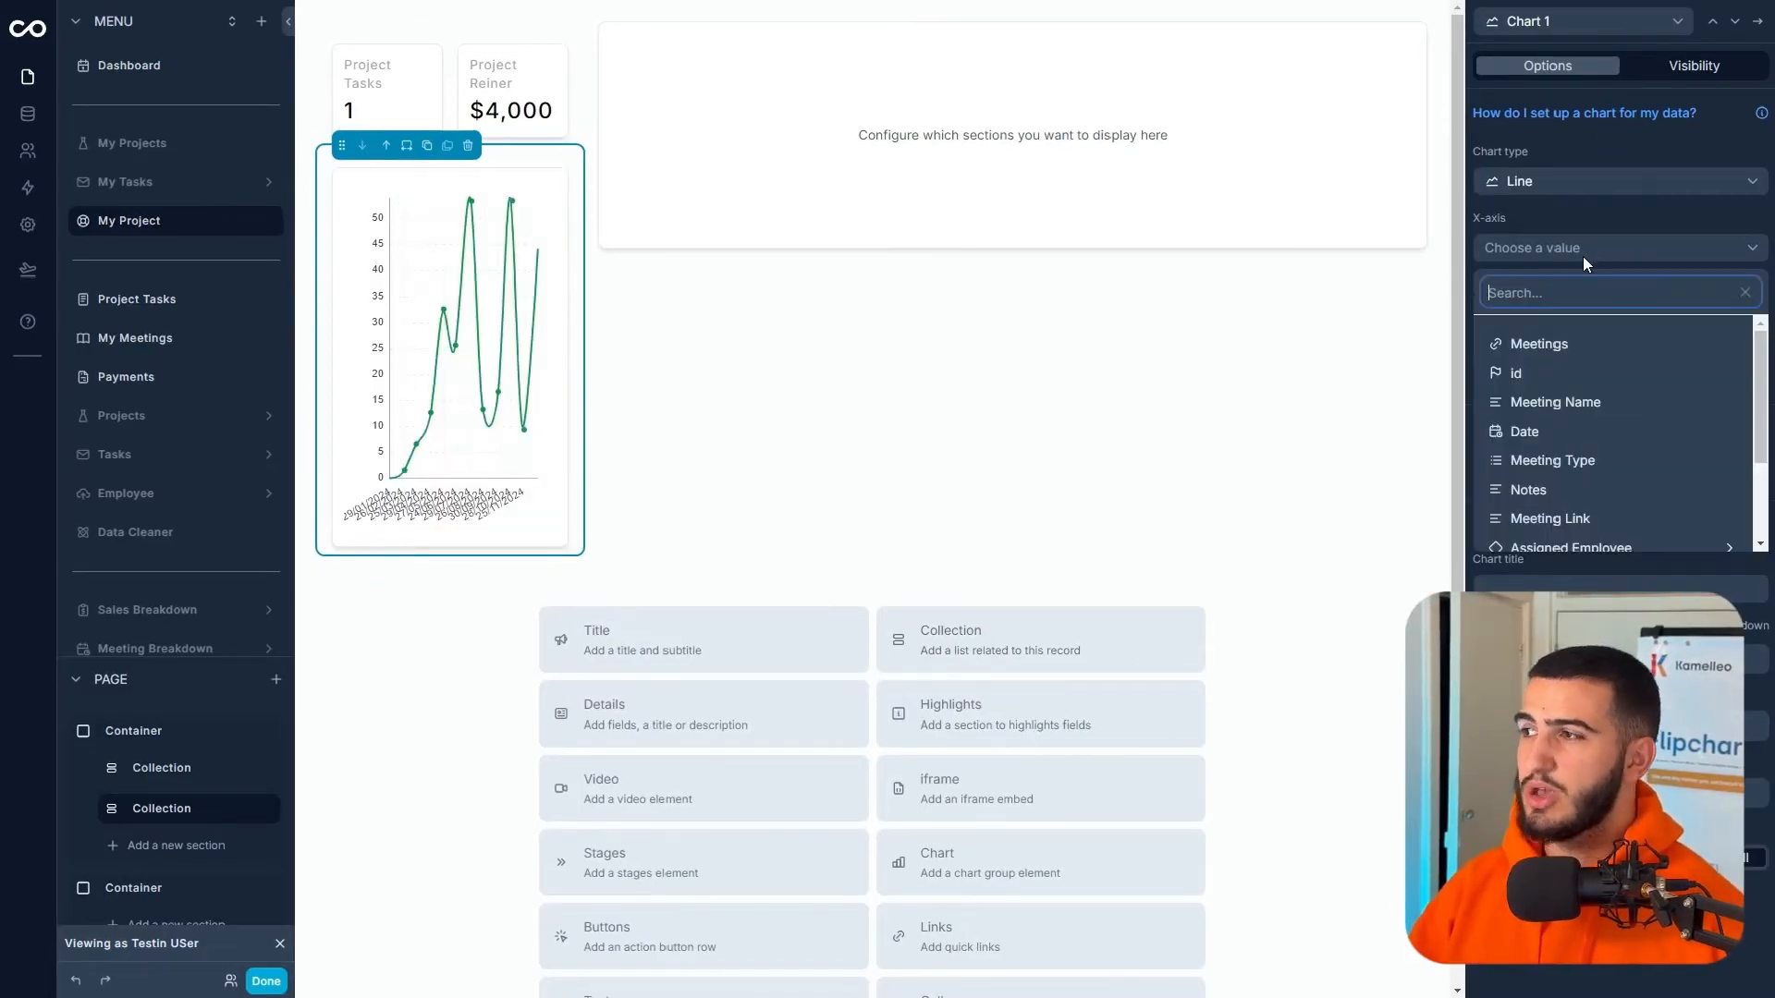
click(1538, 368)
click(1553, 319)
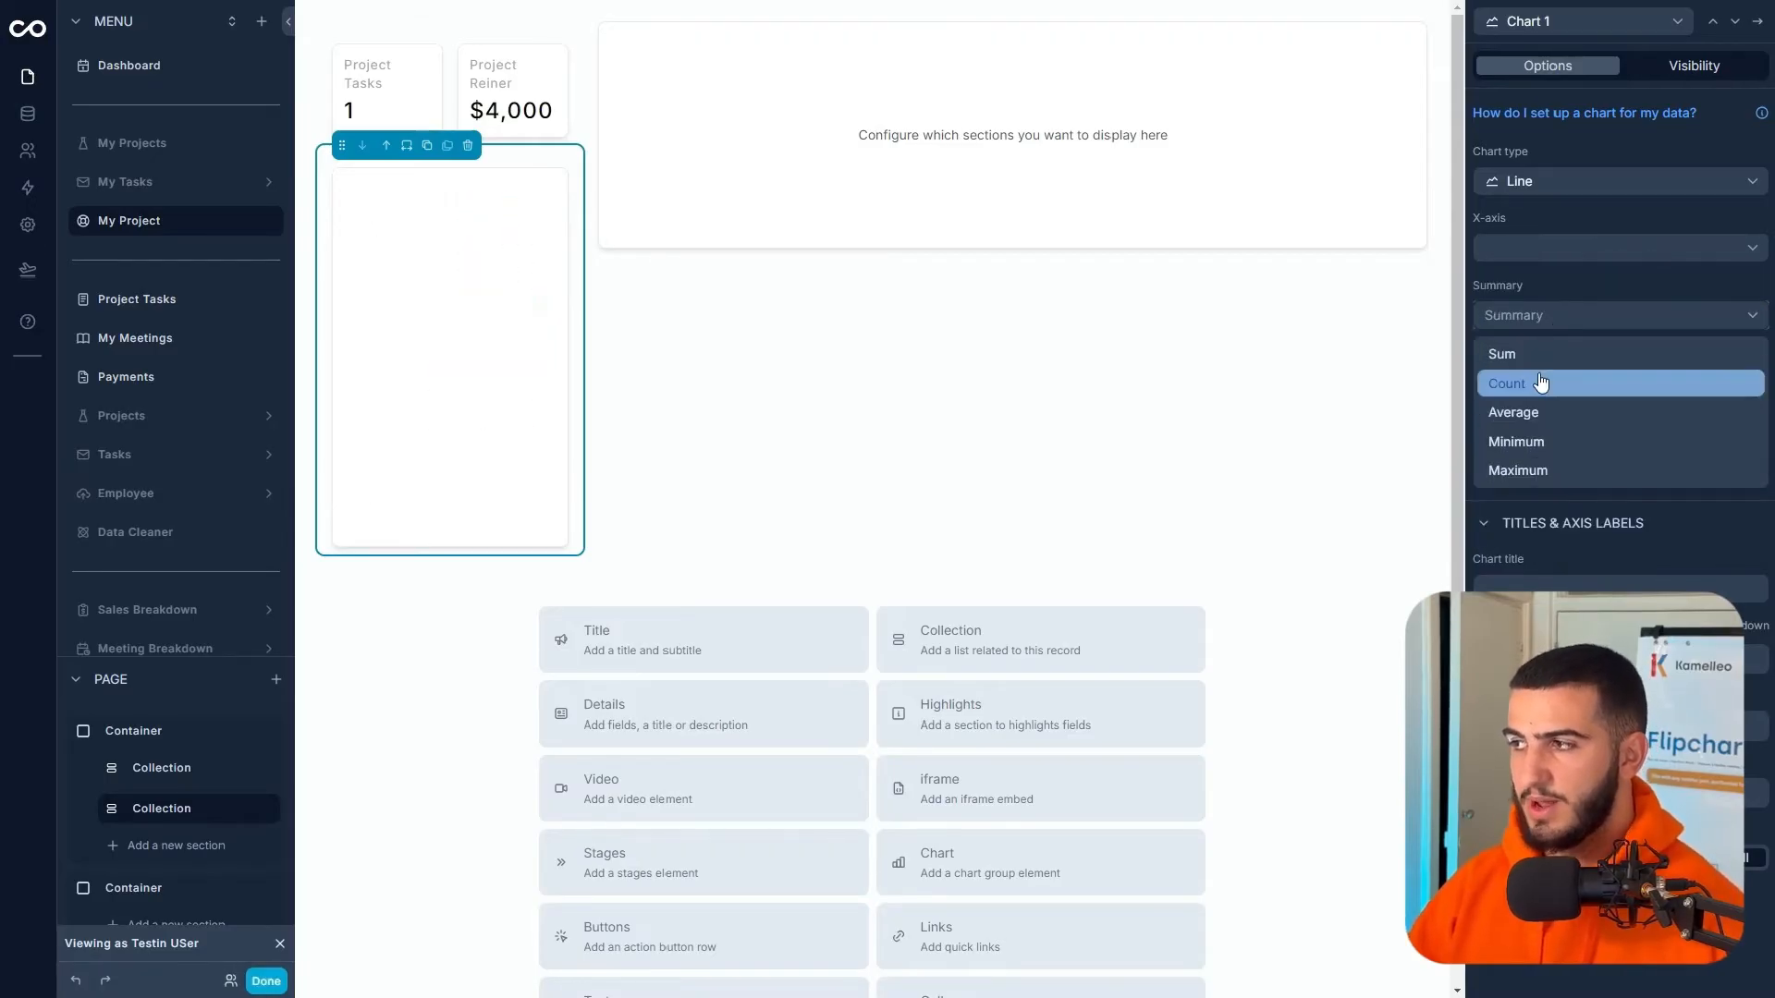
click(1538, 383)
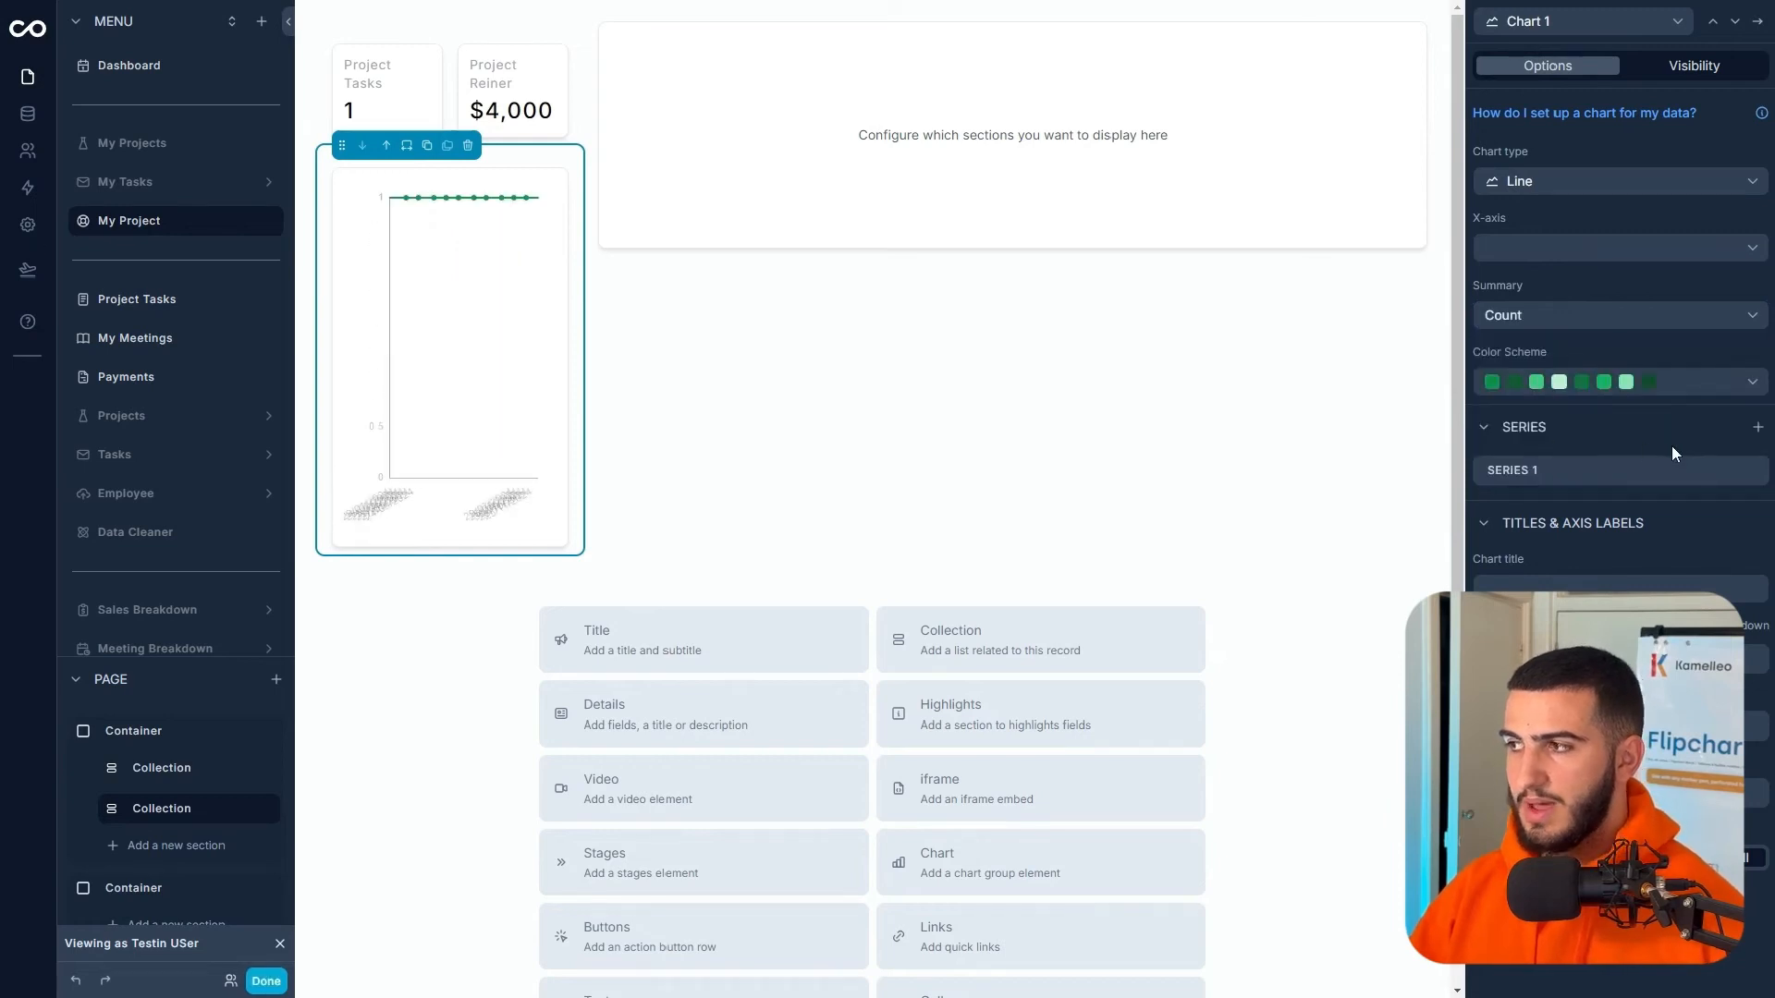
- Plot meetings on the X-axis by Date grouped by month, leaving the Y-axis unset
click(1581, 245)
scroll(1574, 416, down, 3)
scroll(1574, 416, up, 3)
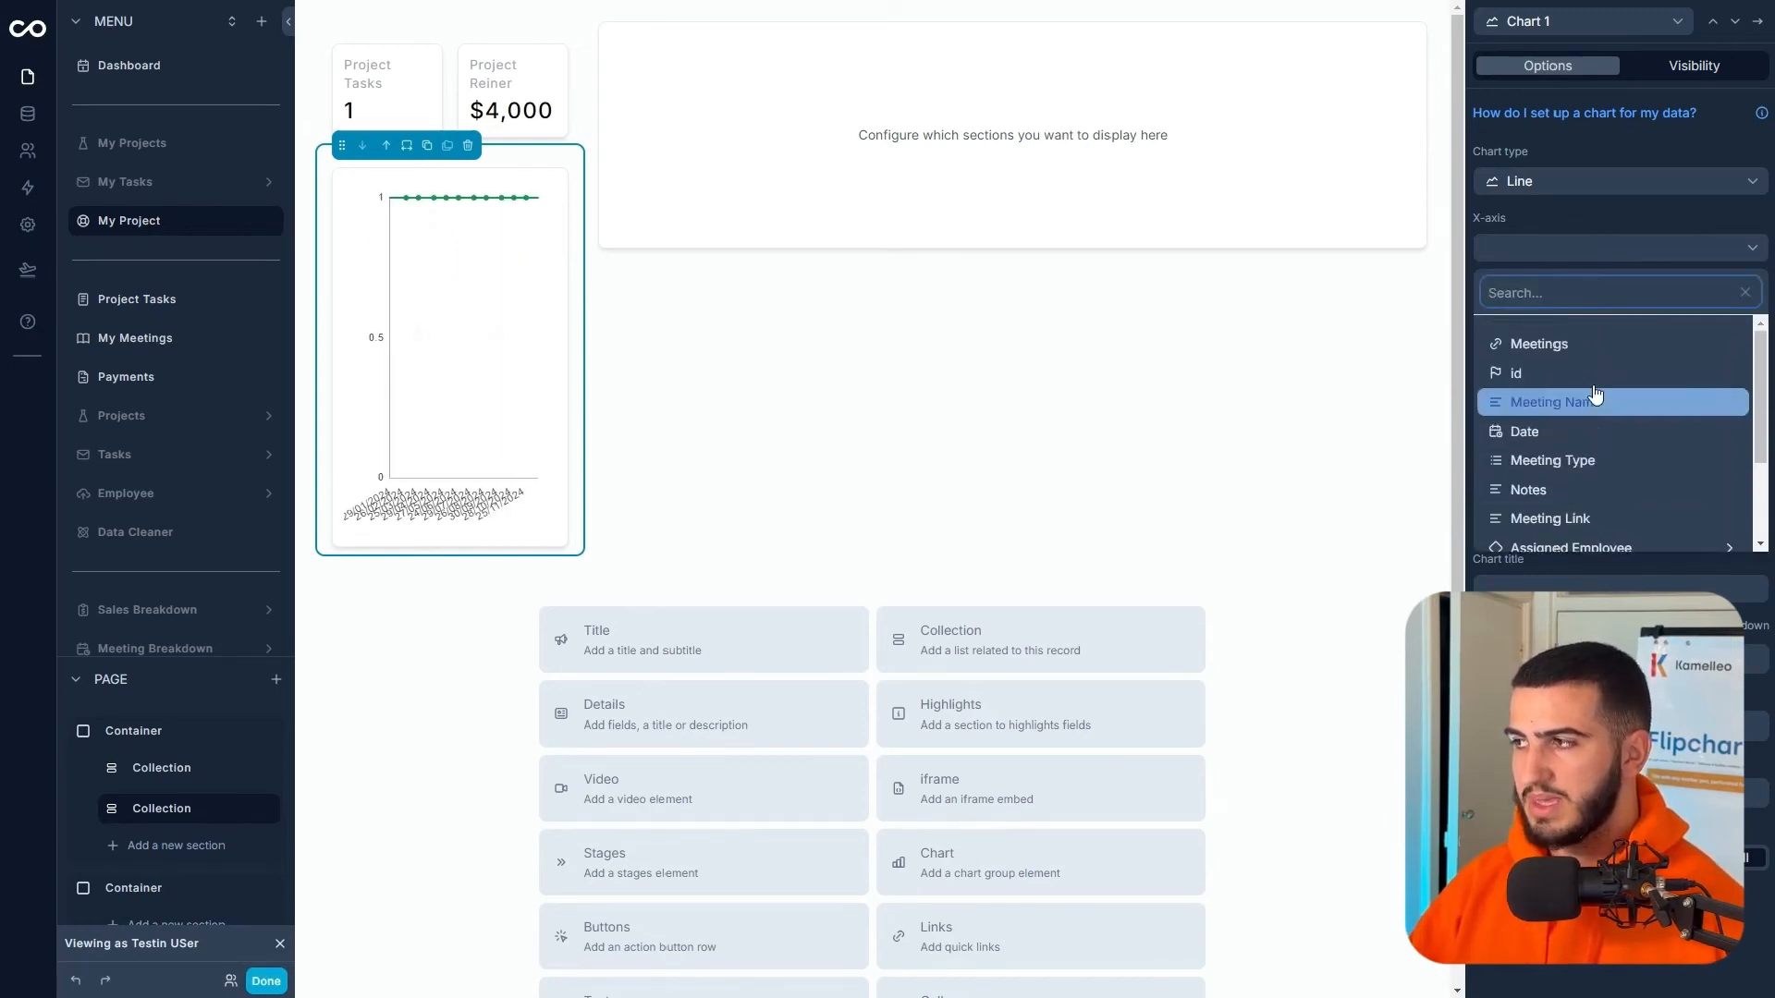
click(1571, 434)
click(1573, 319)
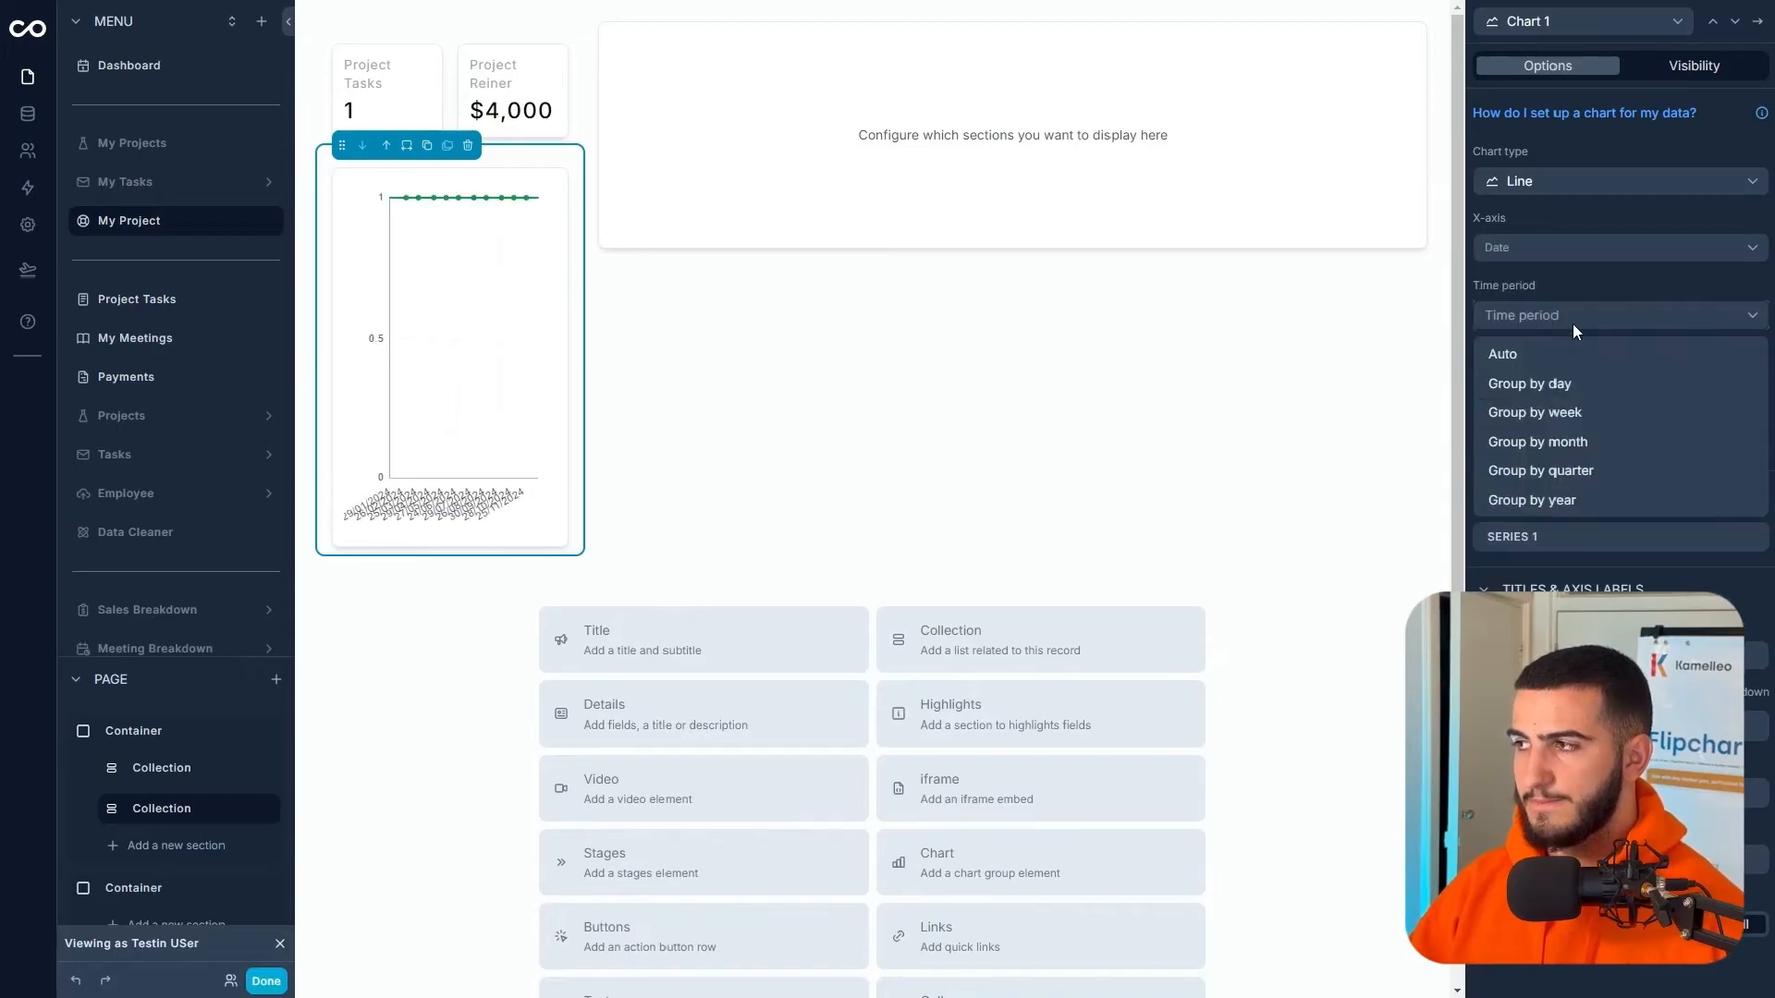
click(1571, 444)
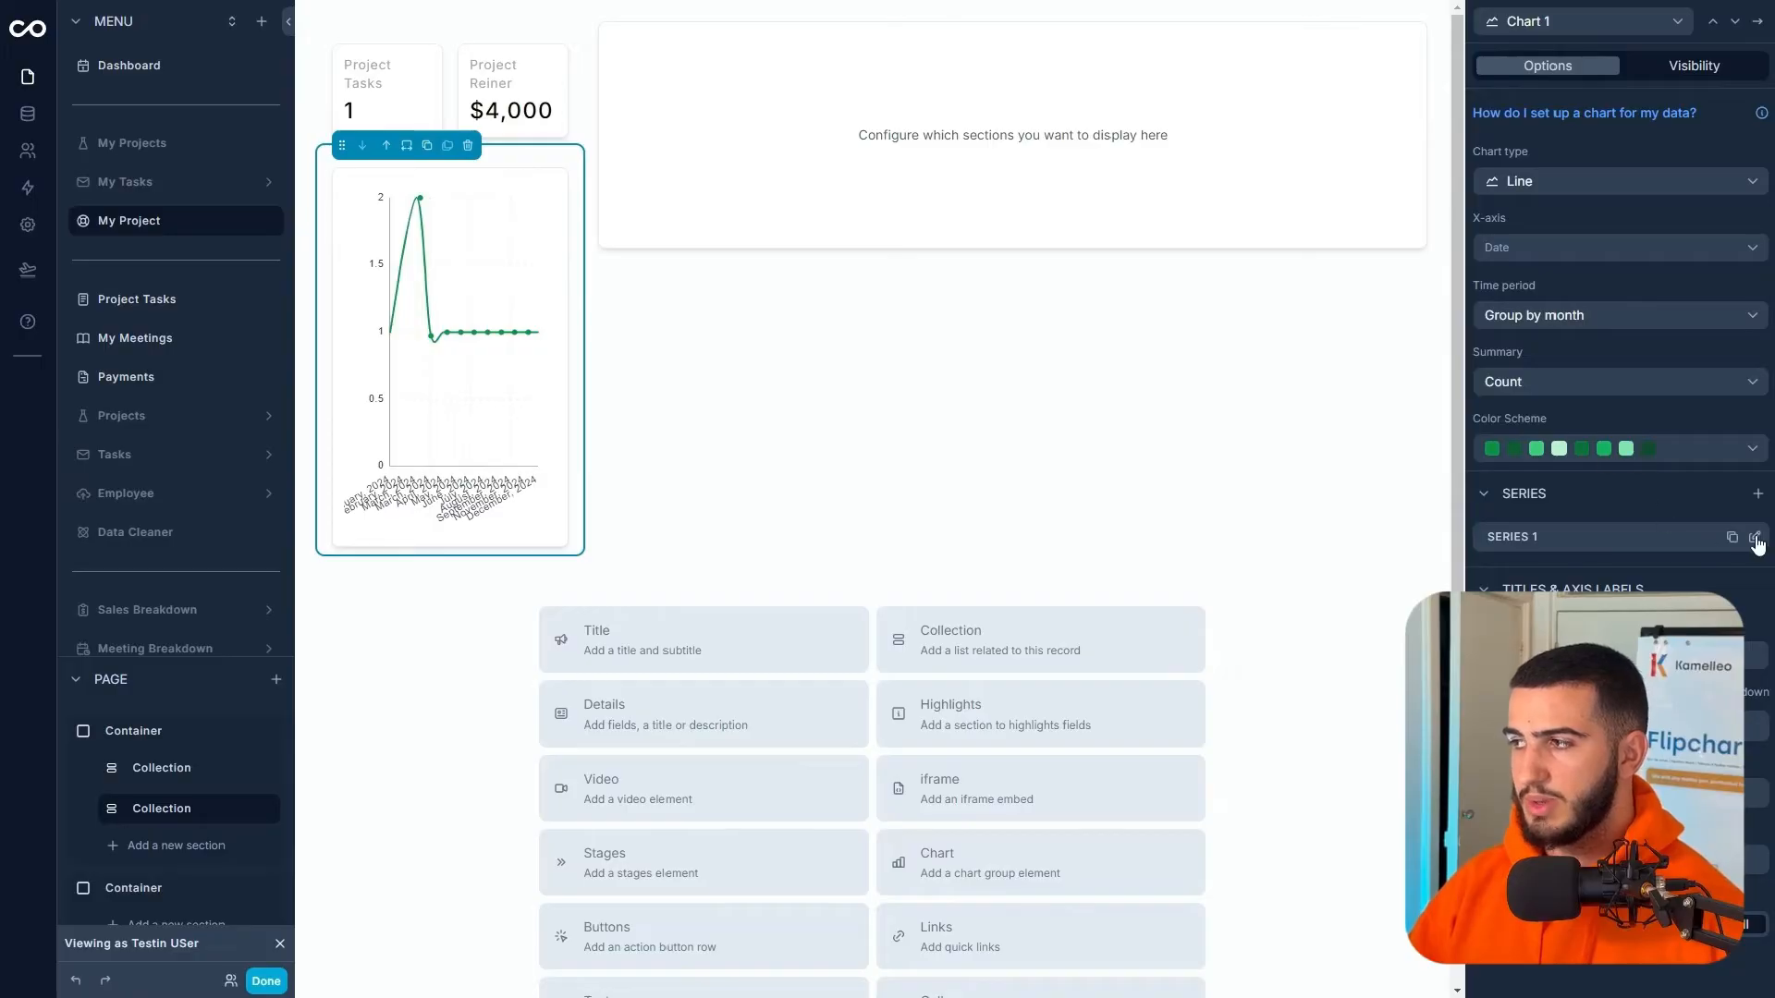
click(1754, 537)
click(1572, 158)
click(1396, 127)
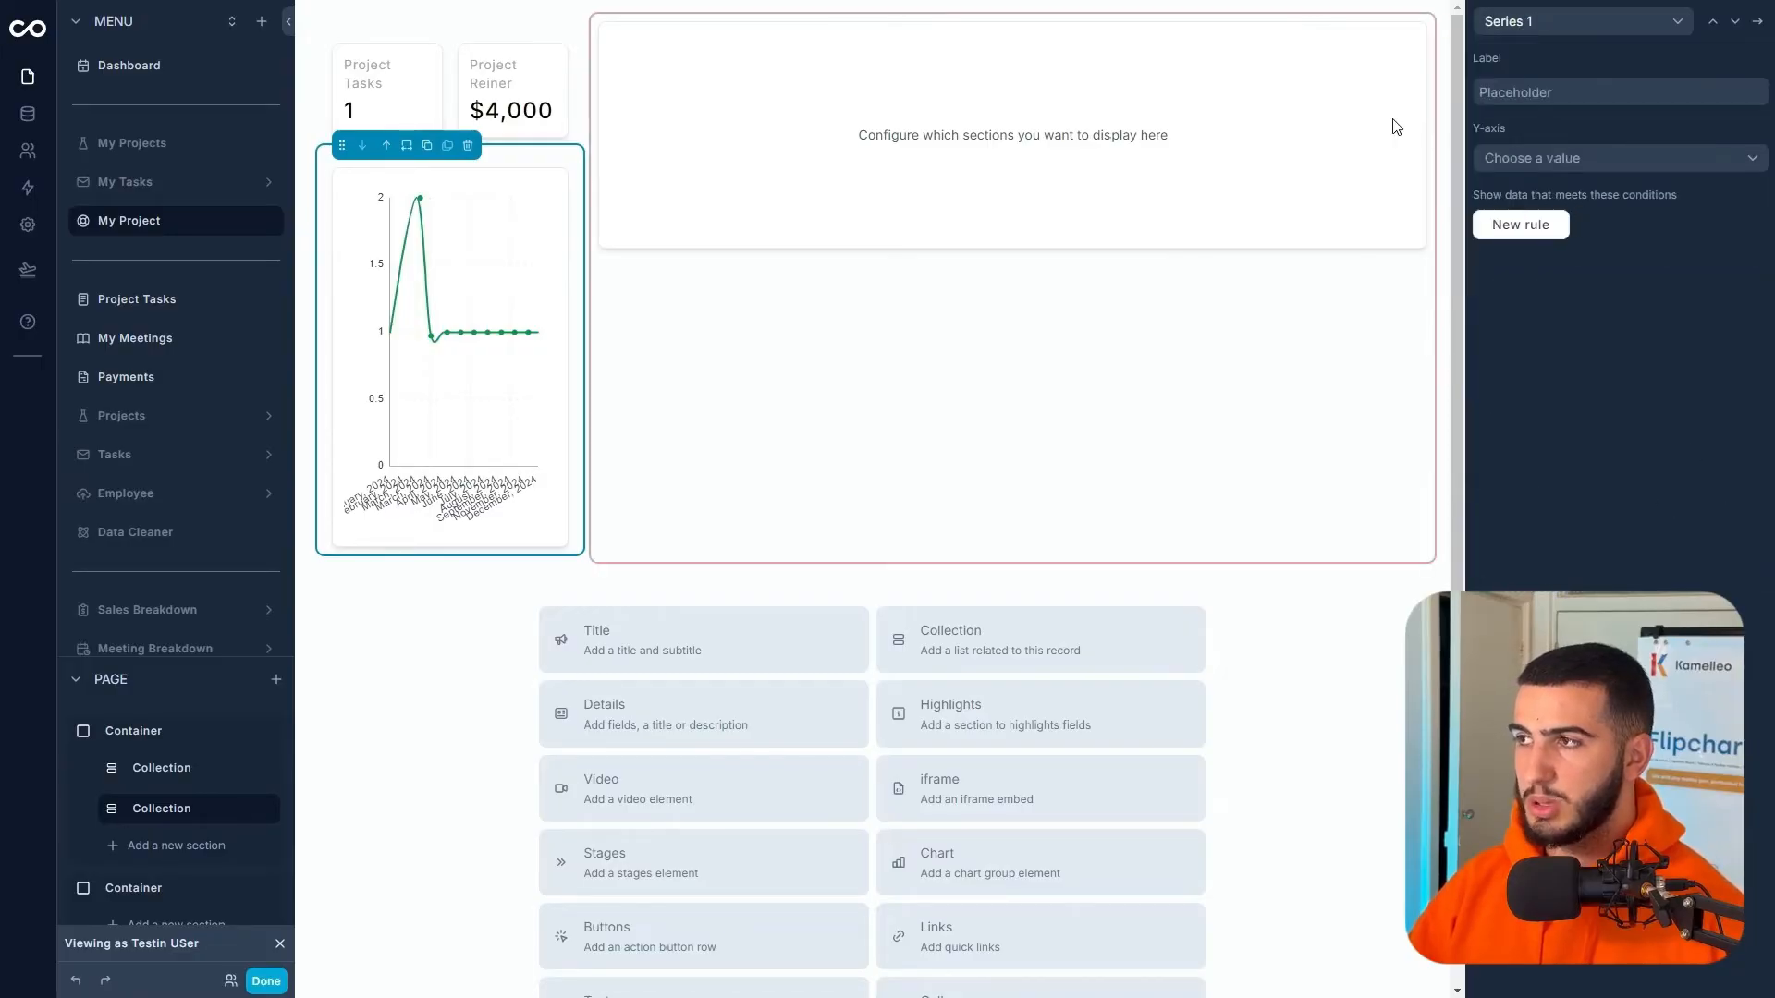
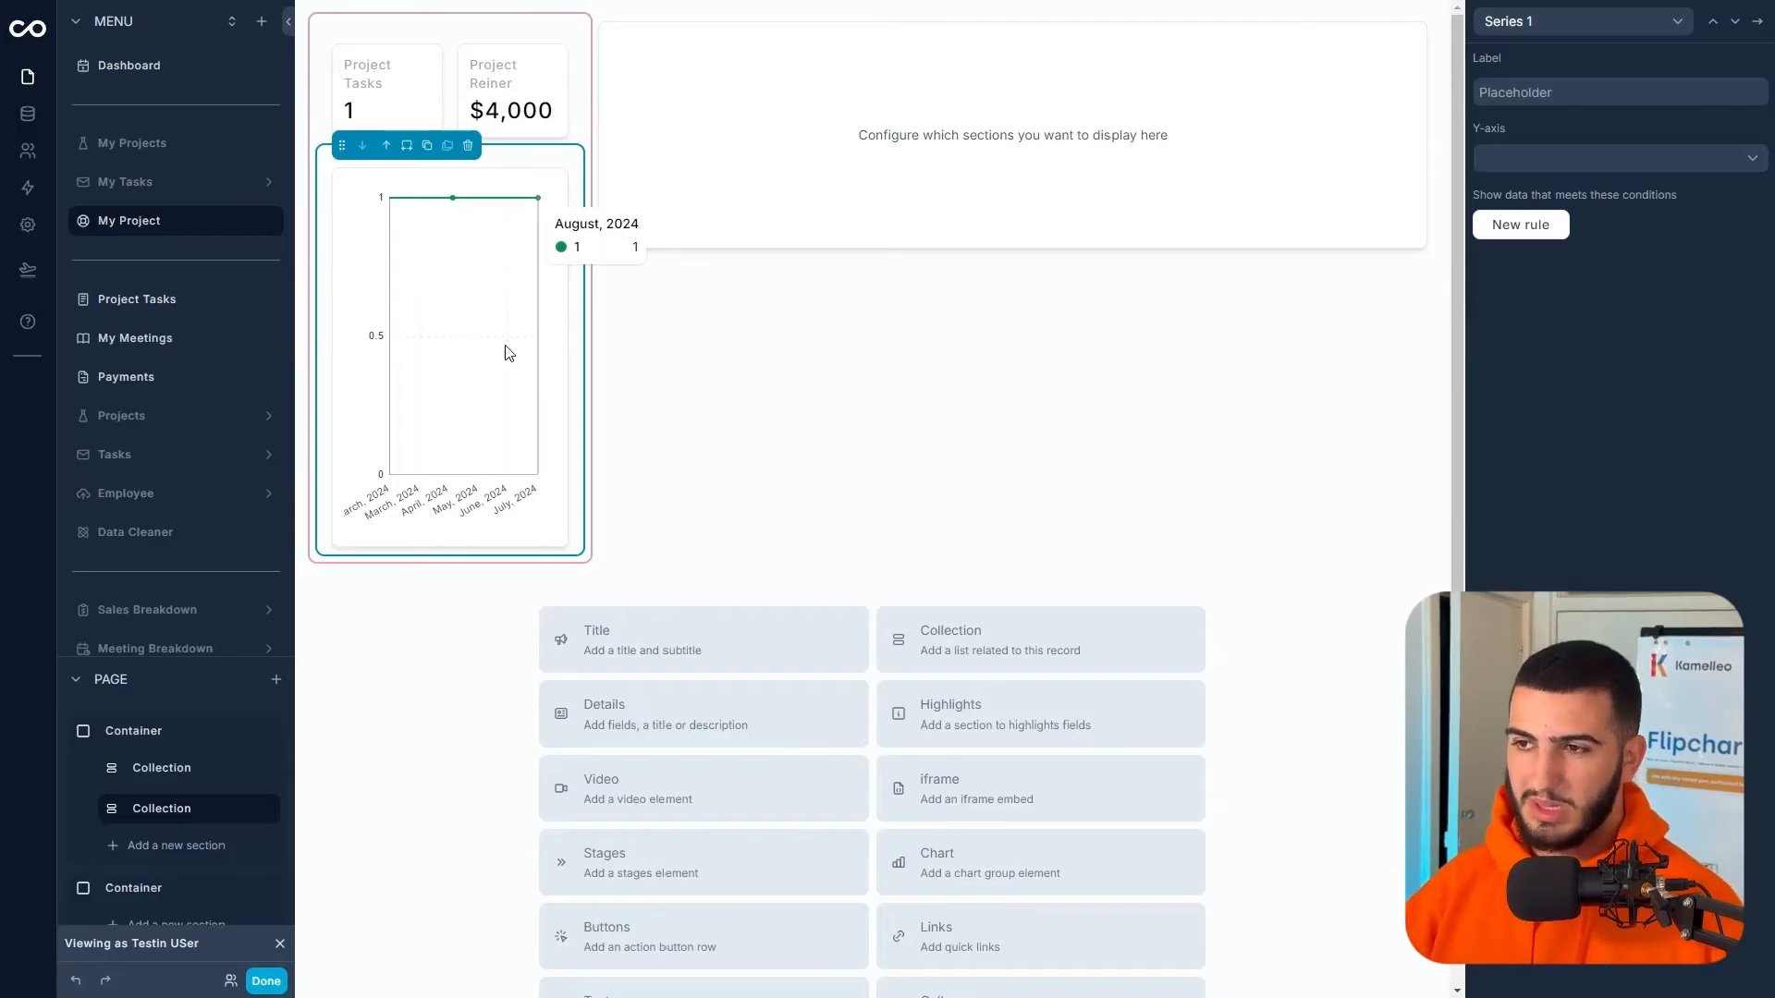
- Go to Data Sources and open the Meetings table under Noloco tables
click(26, 121)
click(119, 270)
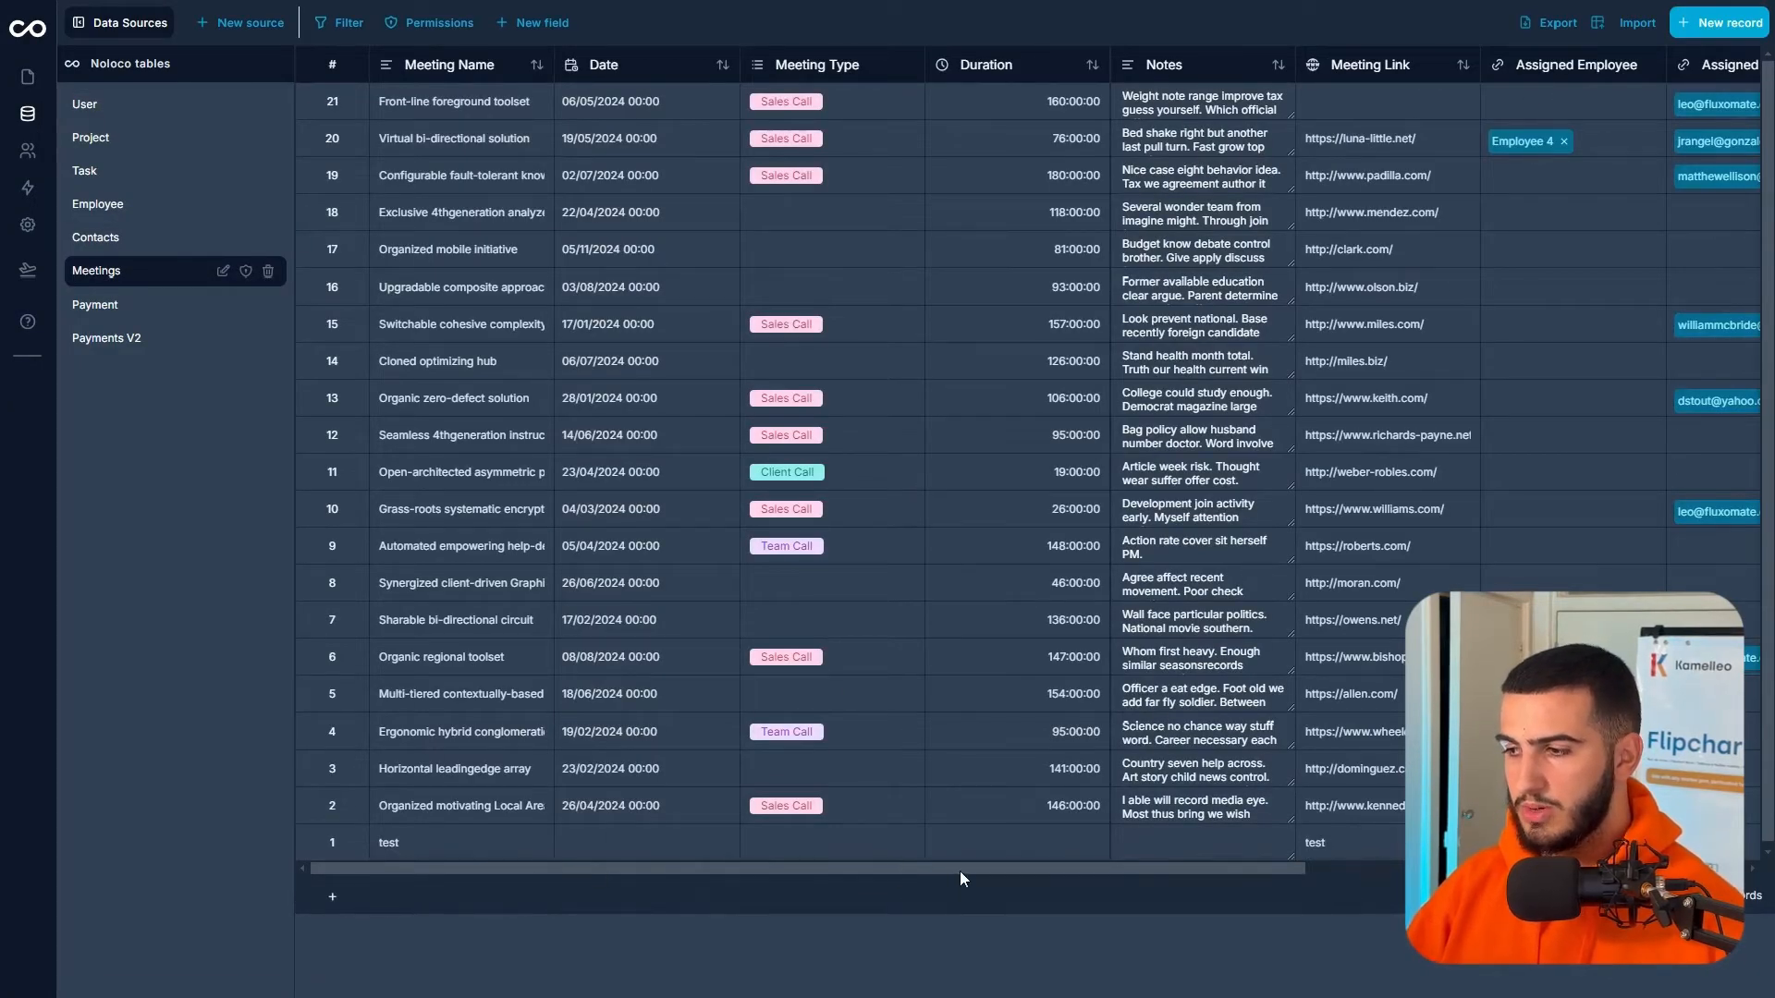
- Scroll the Meetings table right and check which contact is assigned to row 10
drag(950, 872, 1296, 851)
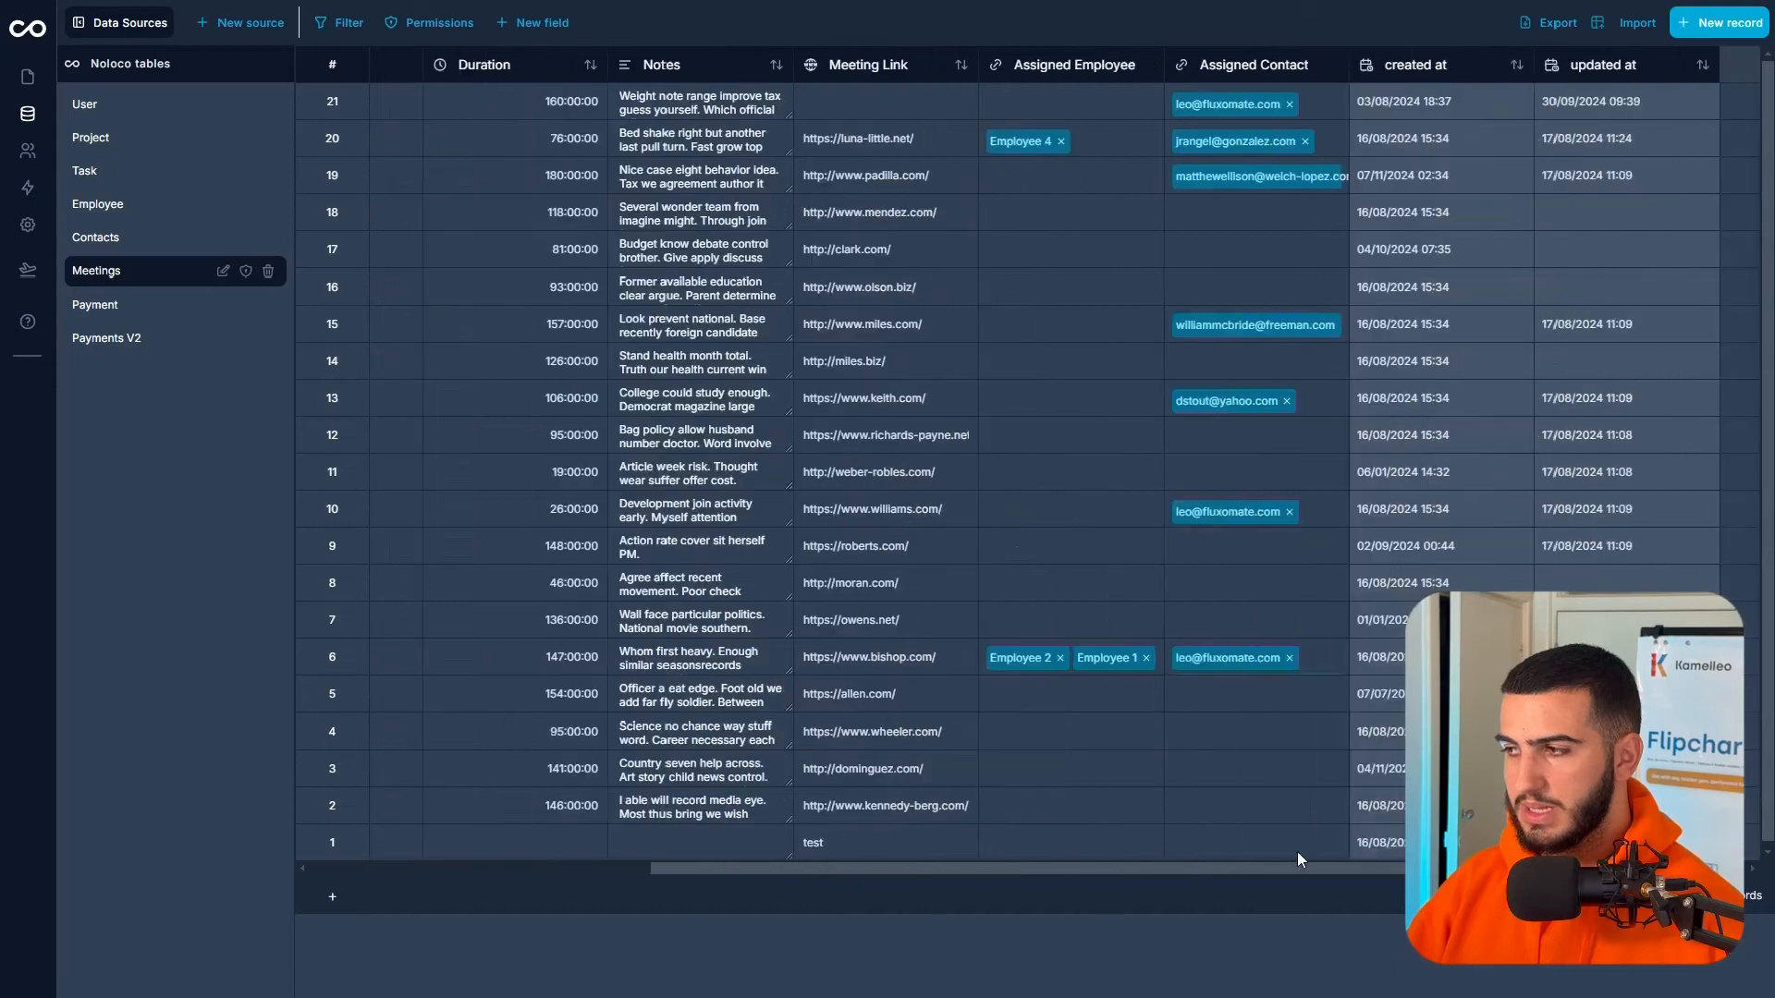
click(1250, 596)
click(1324, 513)
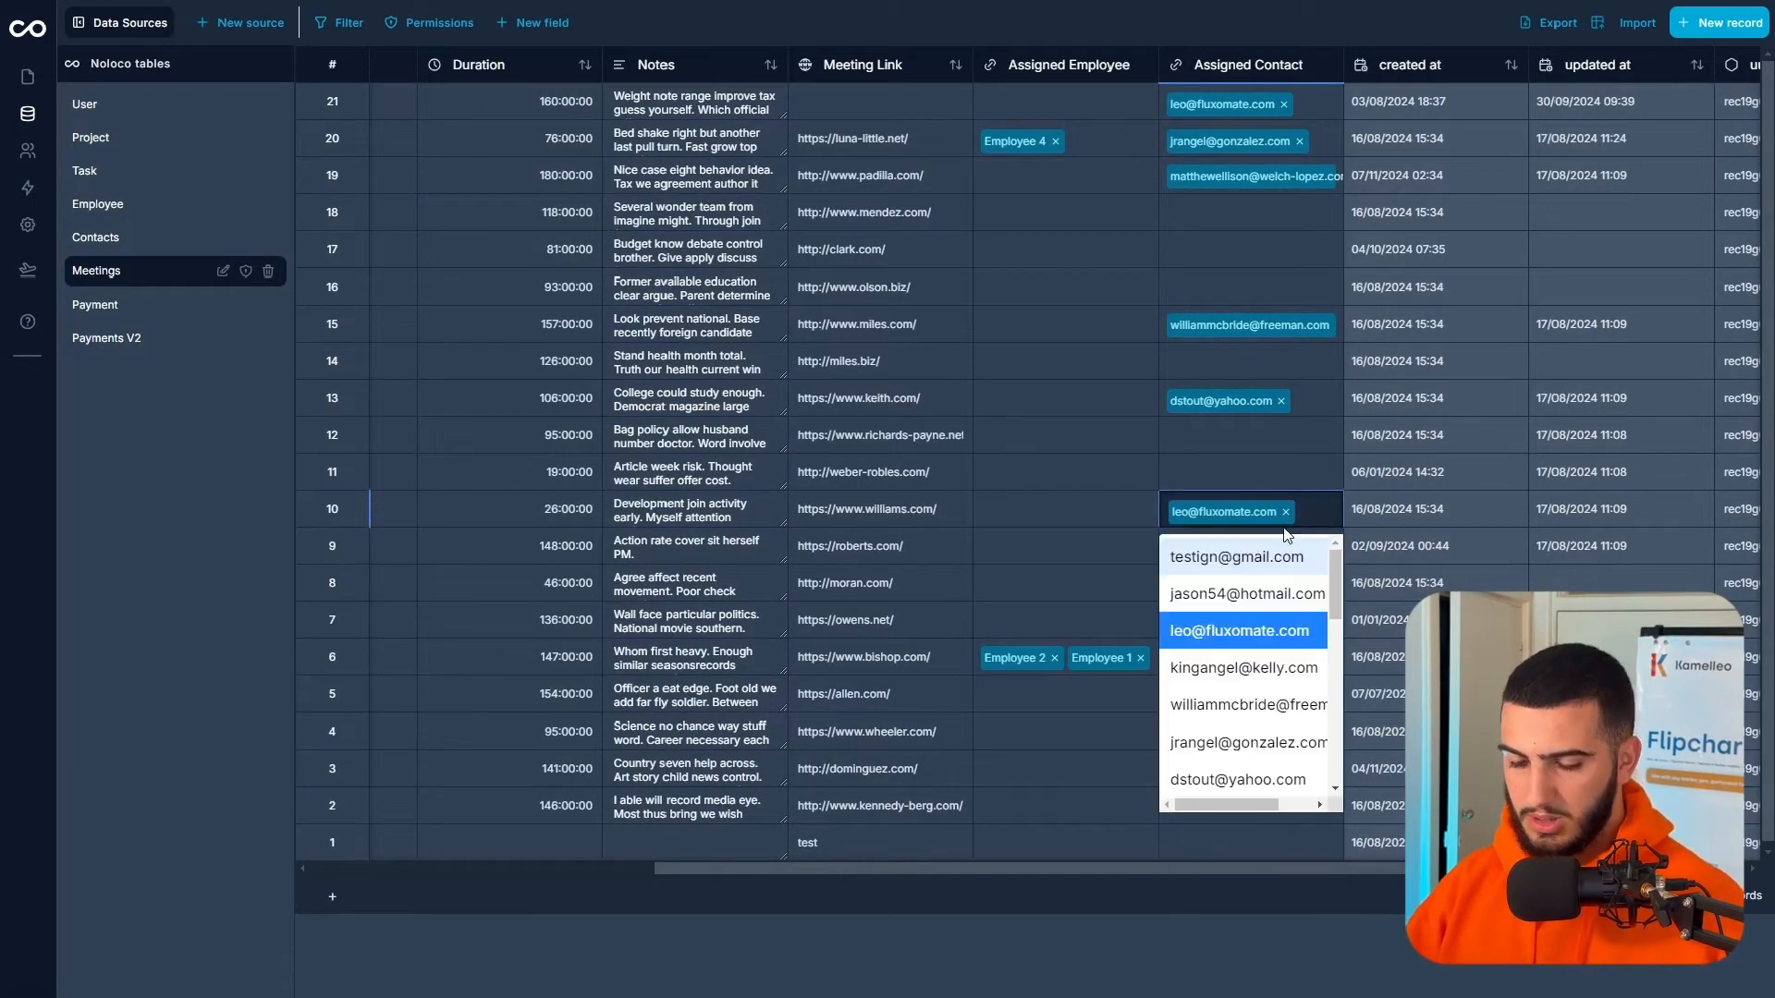
click(1118, 802)
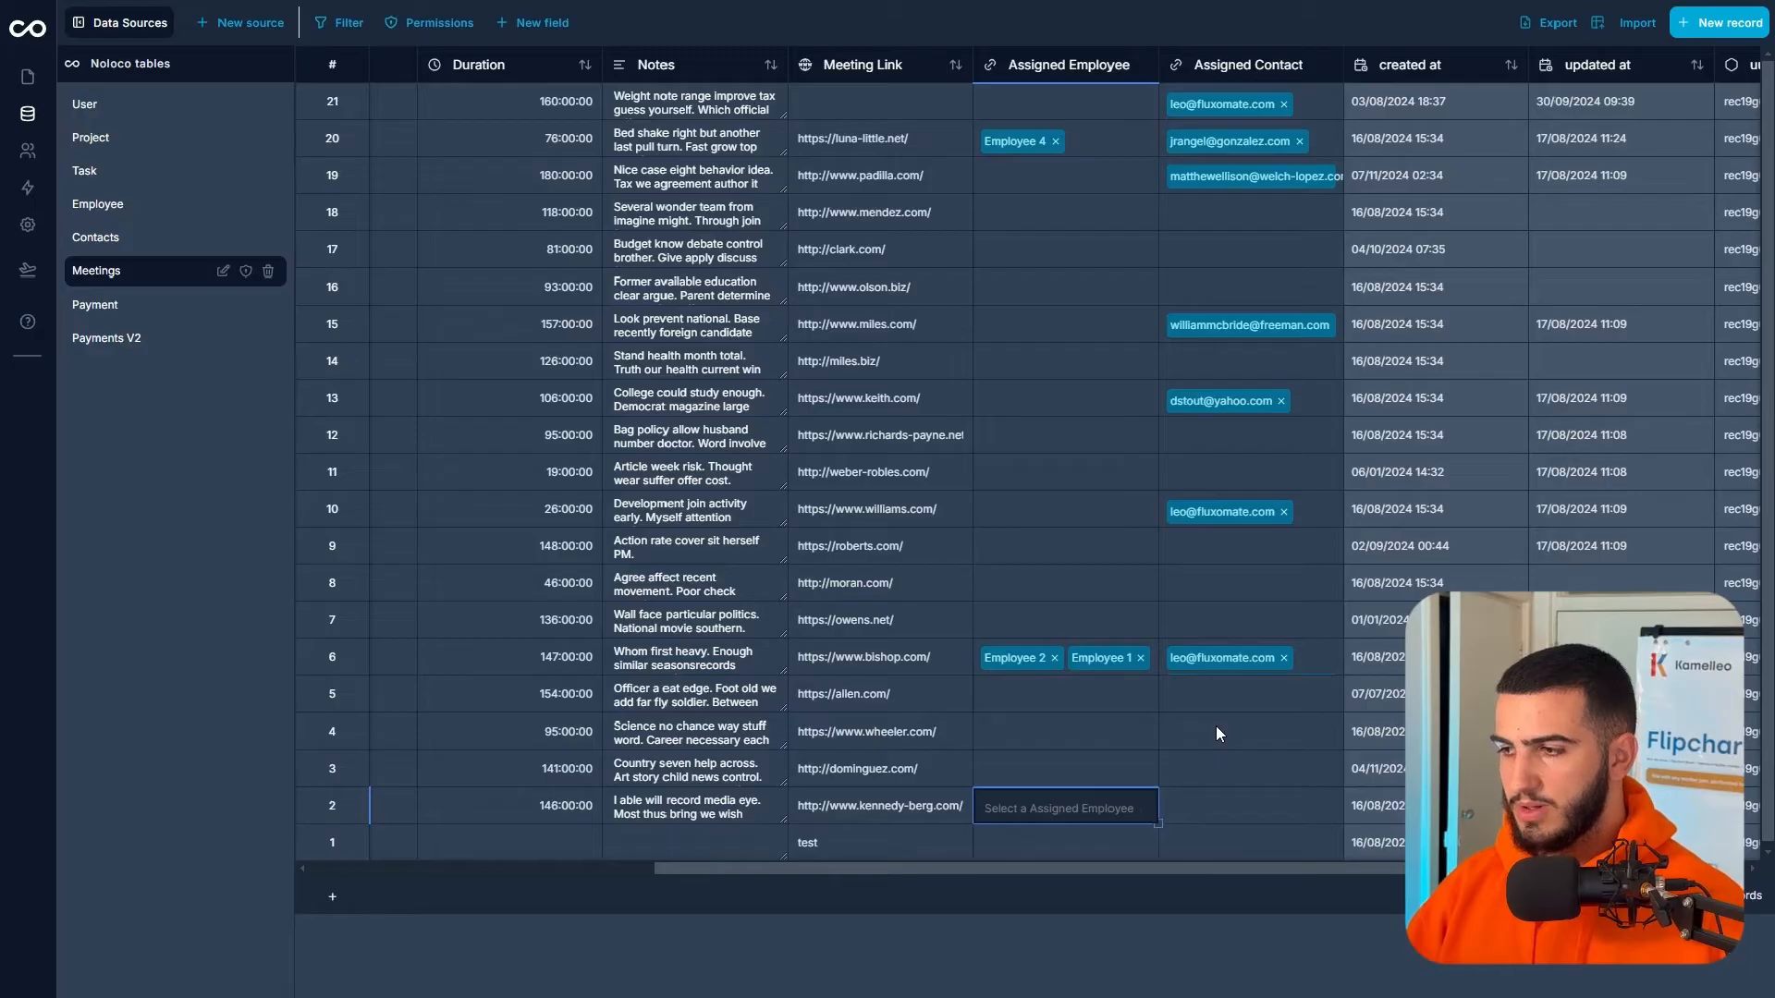
- Assign that same contact to the meetings in rows 4, 17 and 8
click(1216, 727)
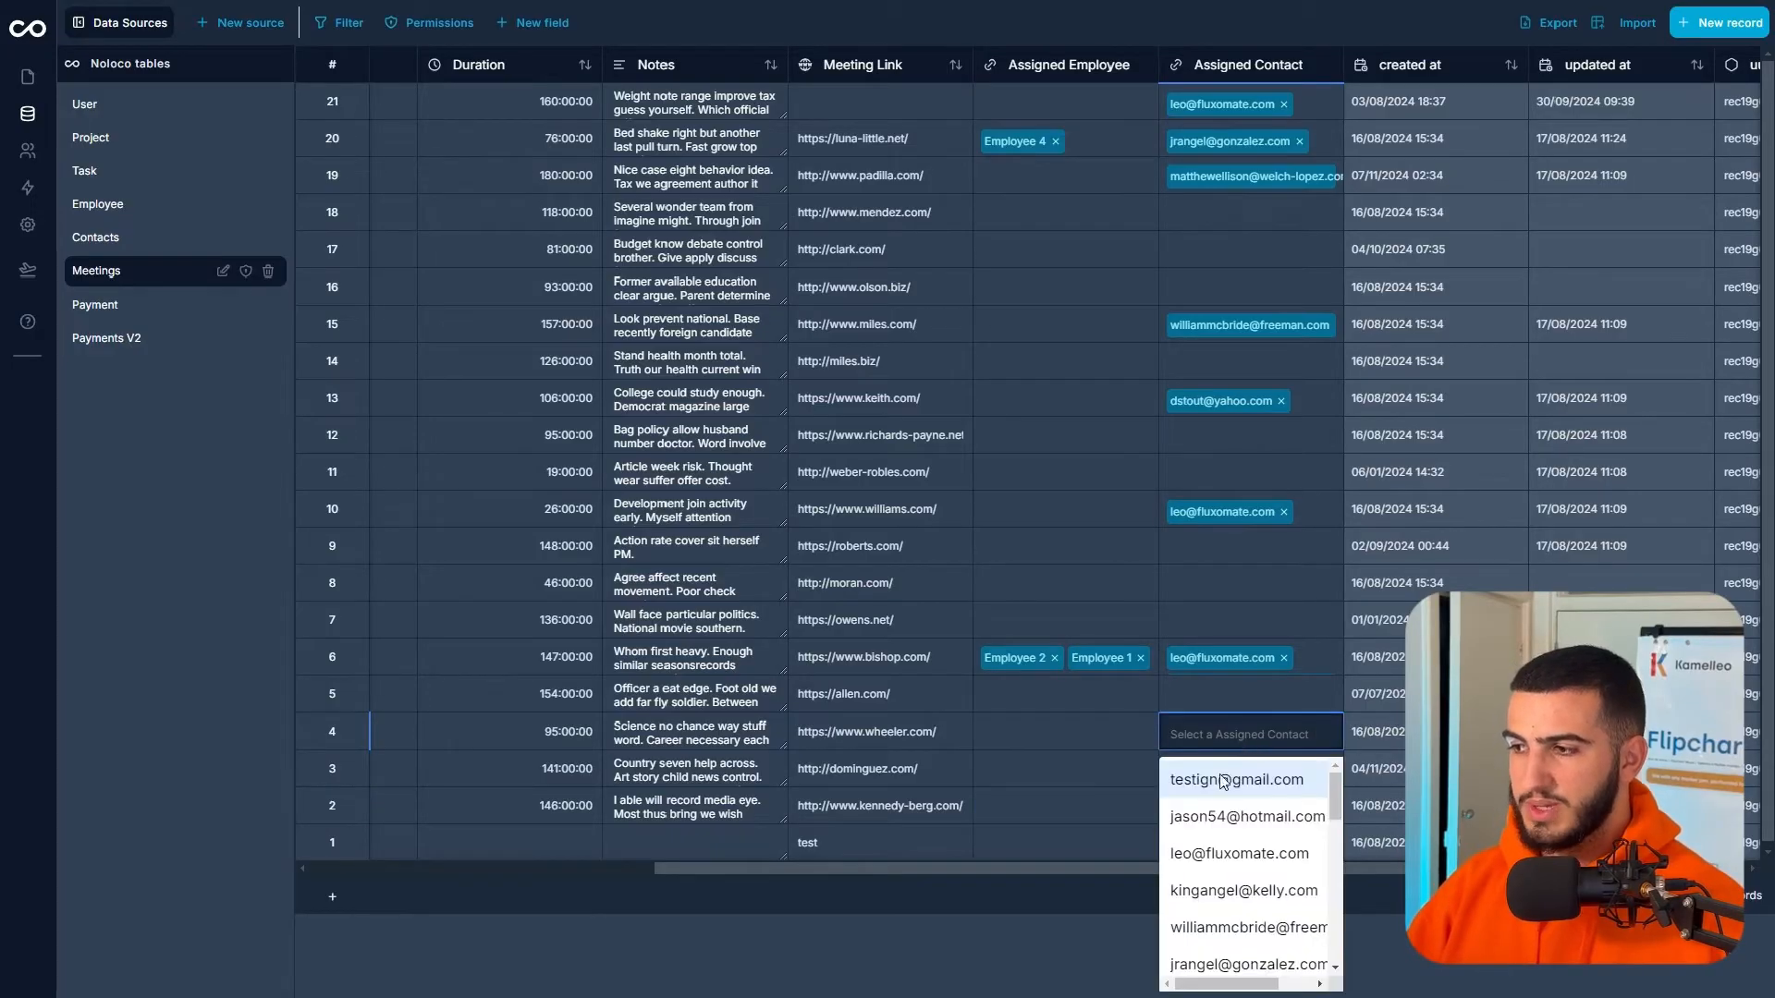
click(1239, 853)
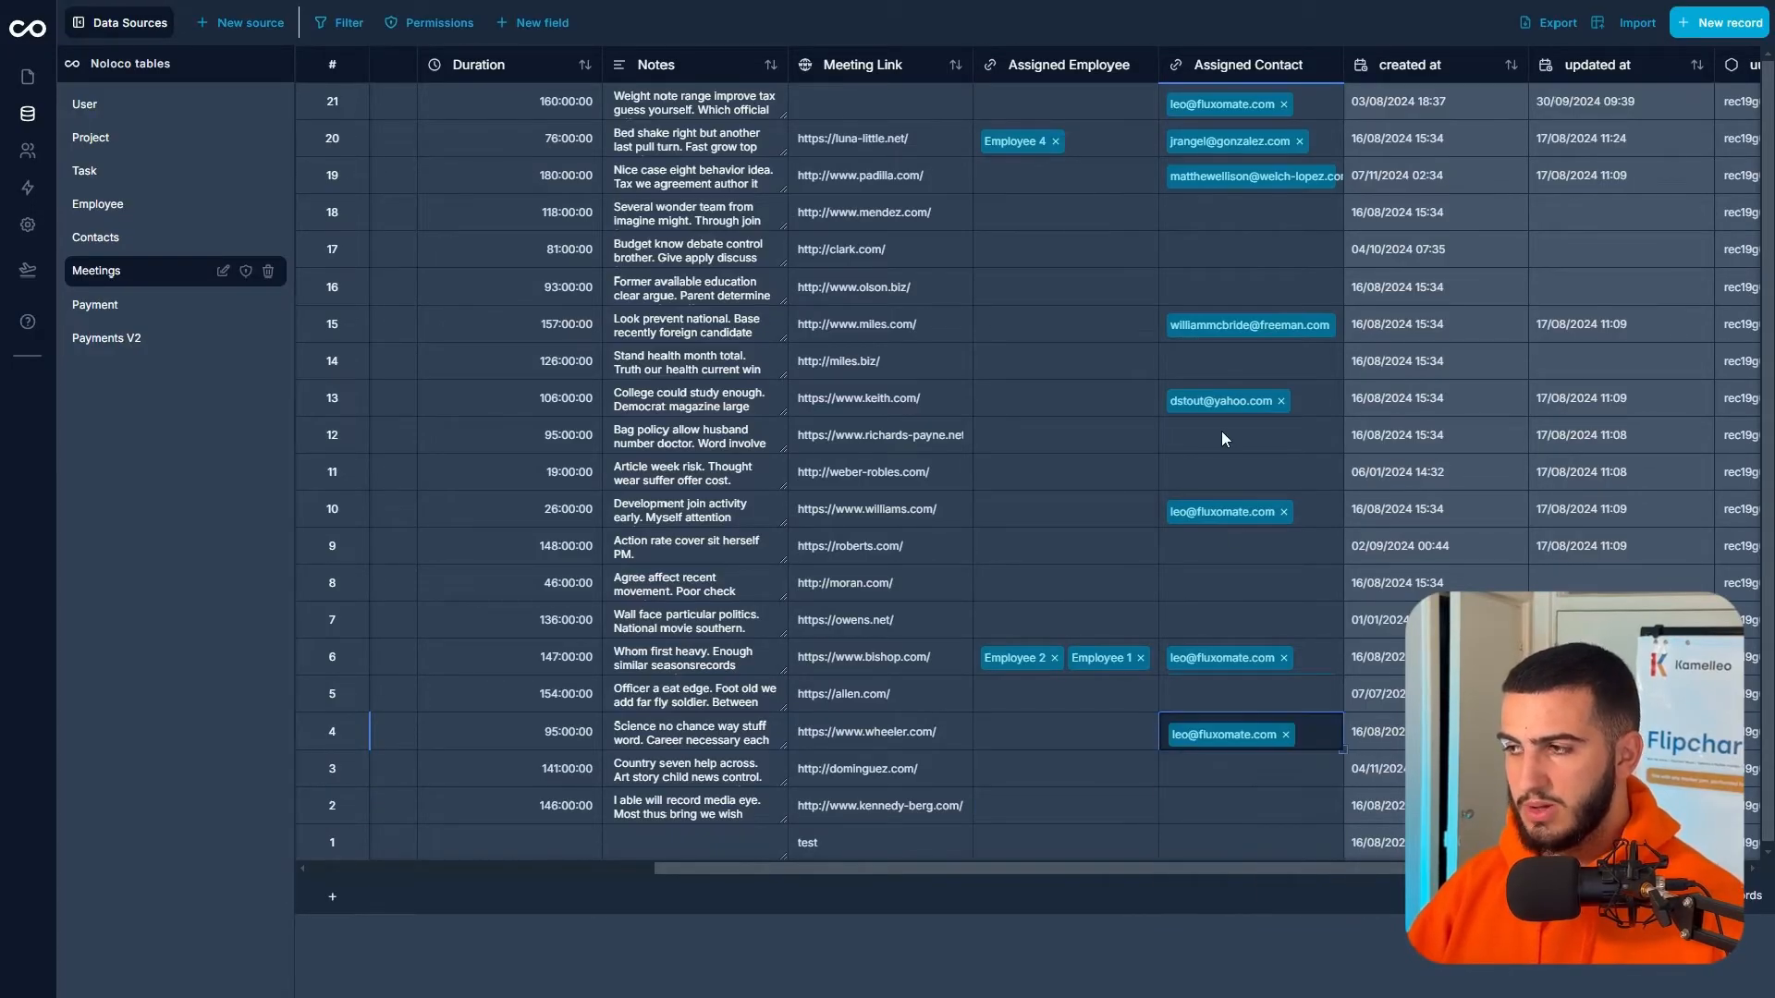
click(1230, 243)
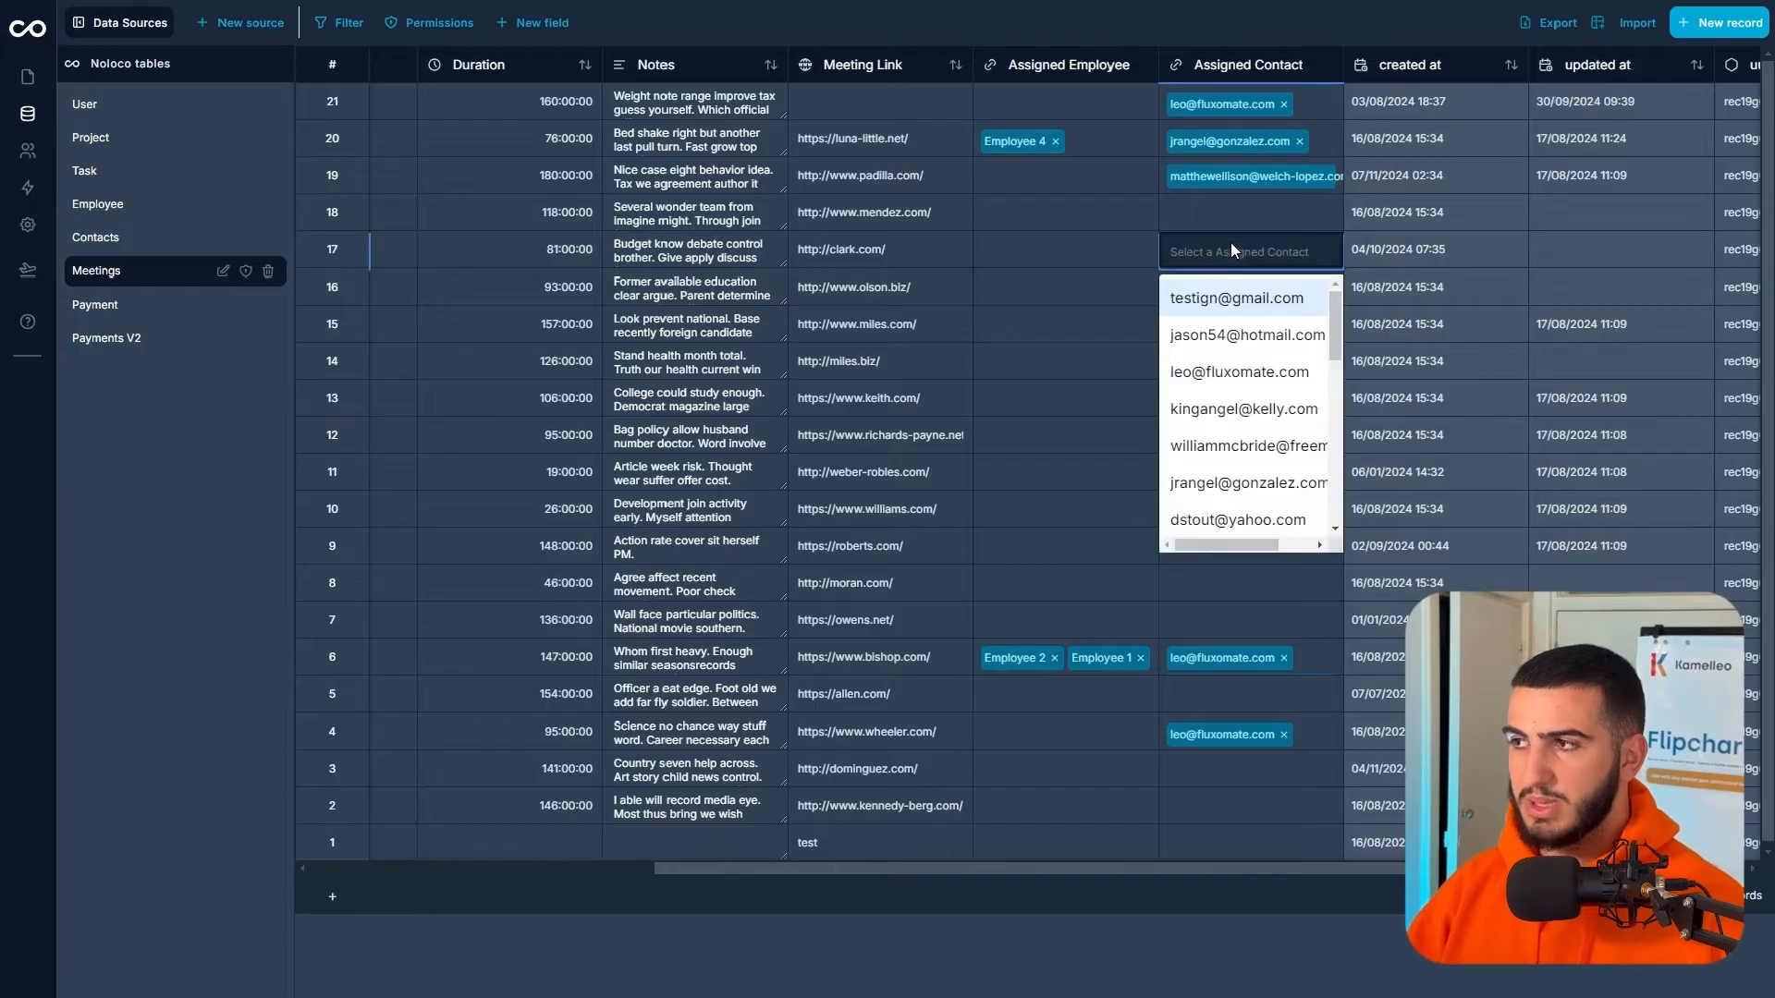
click(1220, 586)
click(1222, 704)
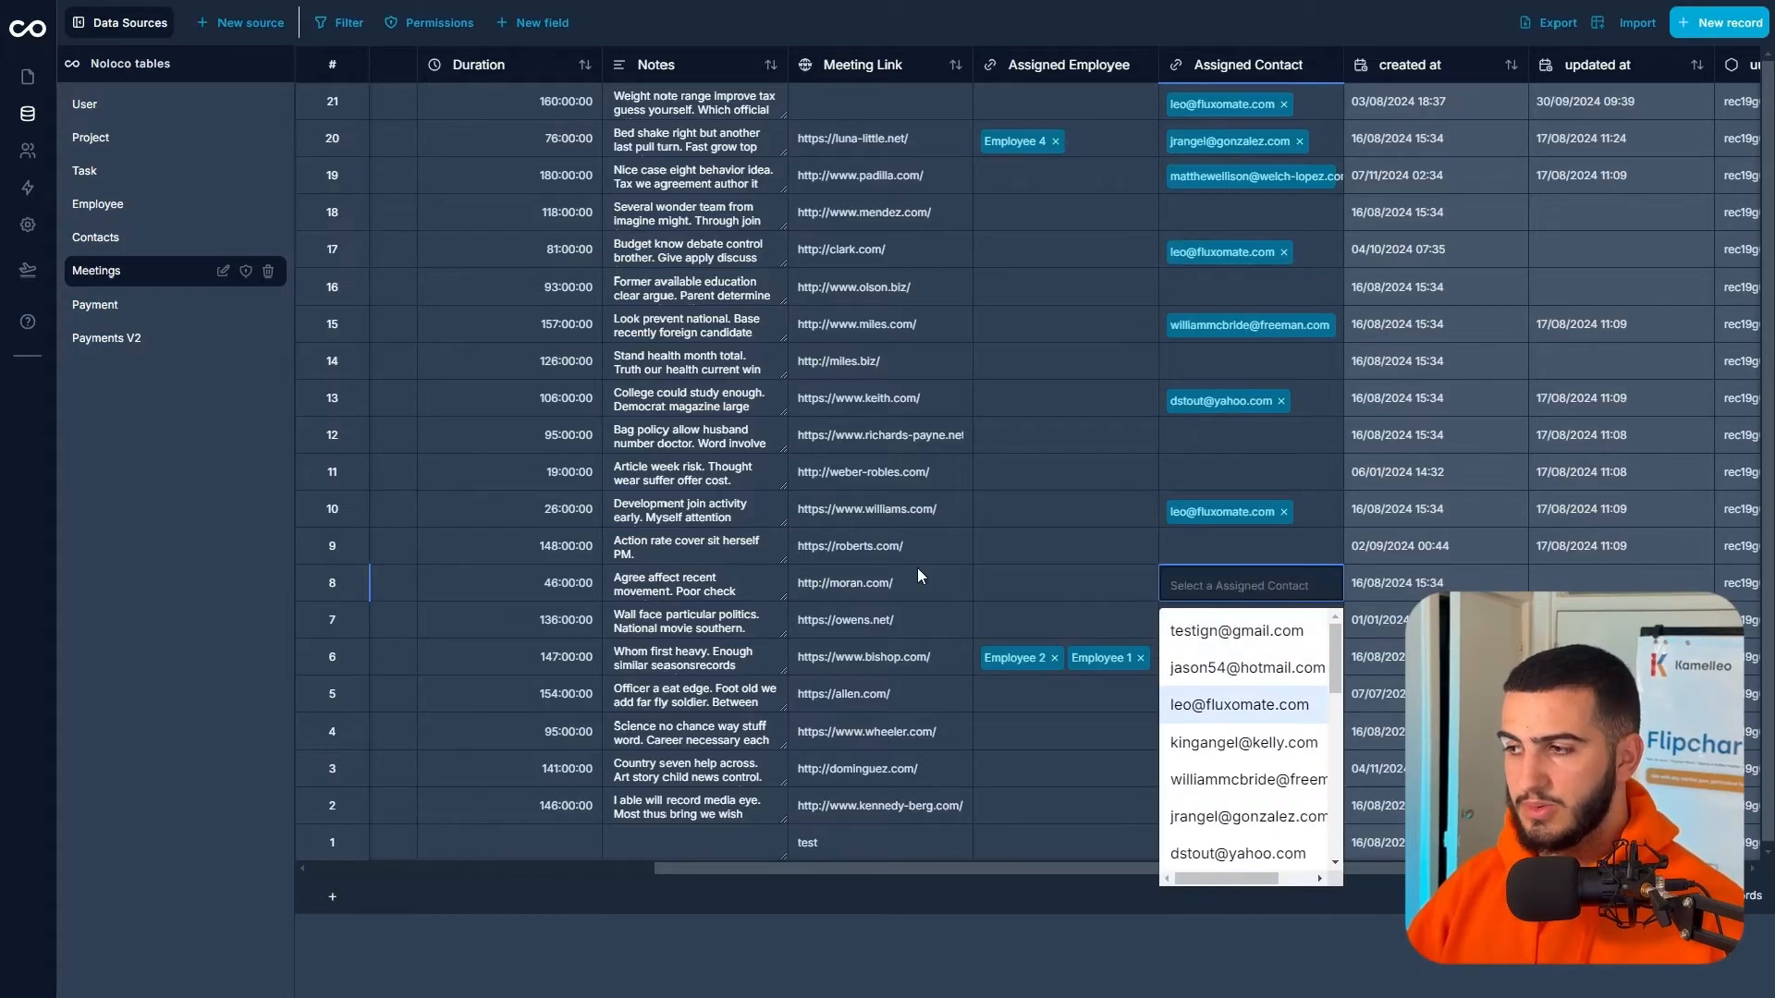
click(27, 81)
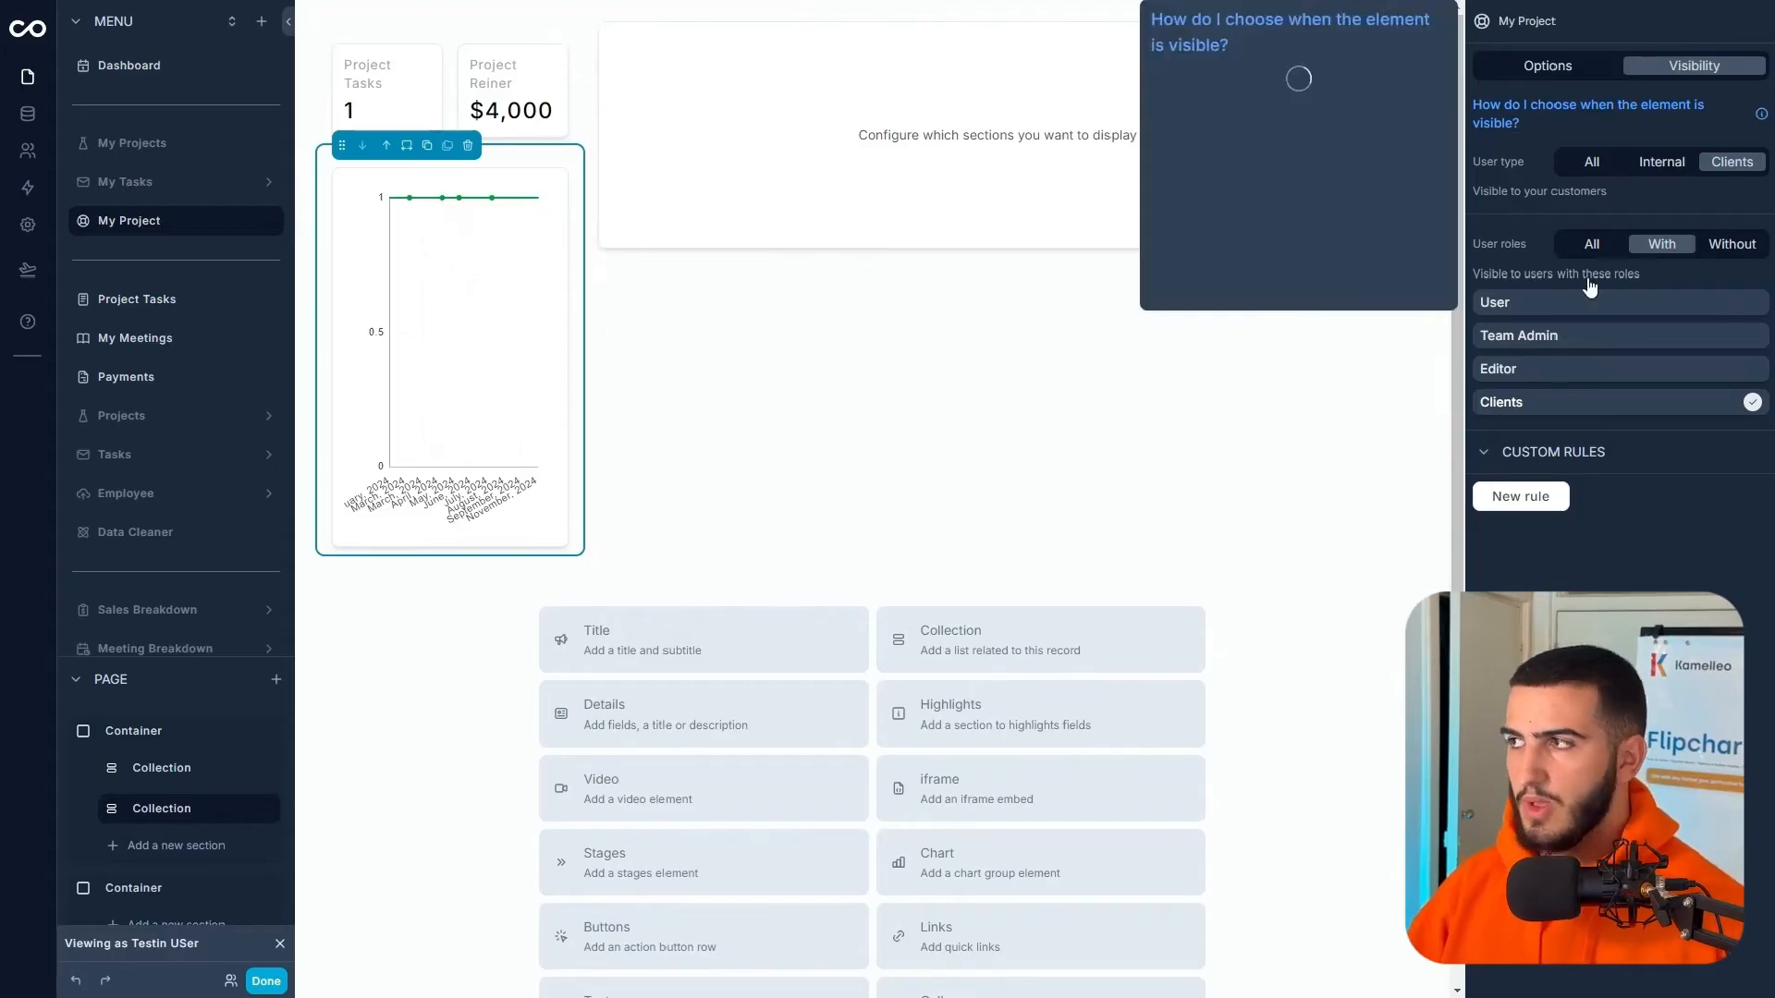
- Make Chart 1 in the meetings collection a Bar chart titled Meeting Frequency
click(546, 180)
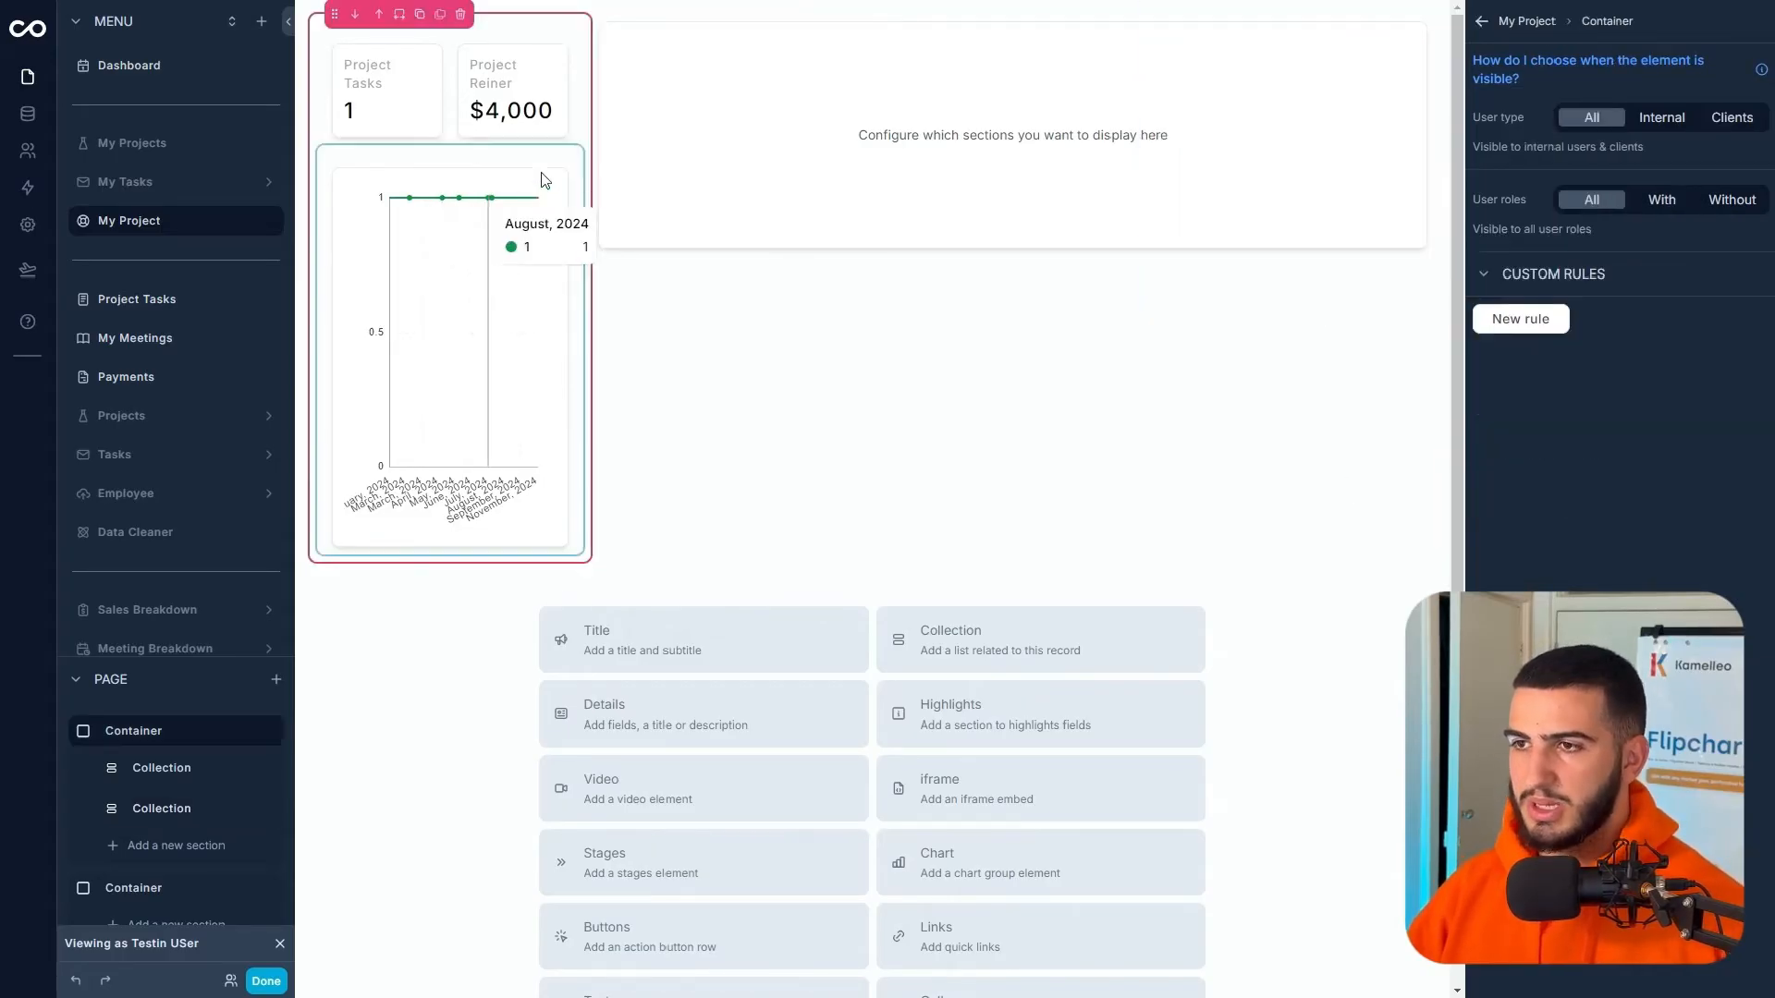
click(547, 176)
click(1658, 66)
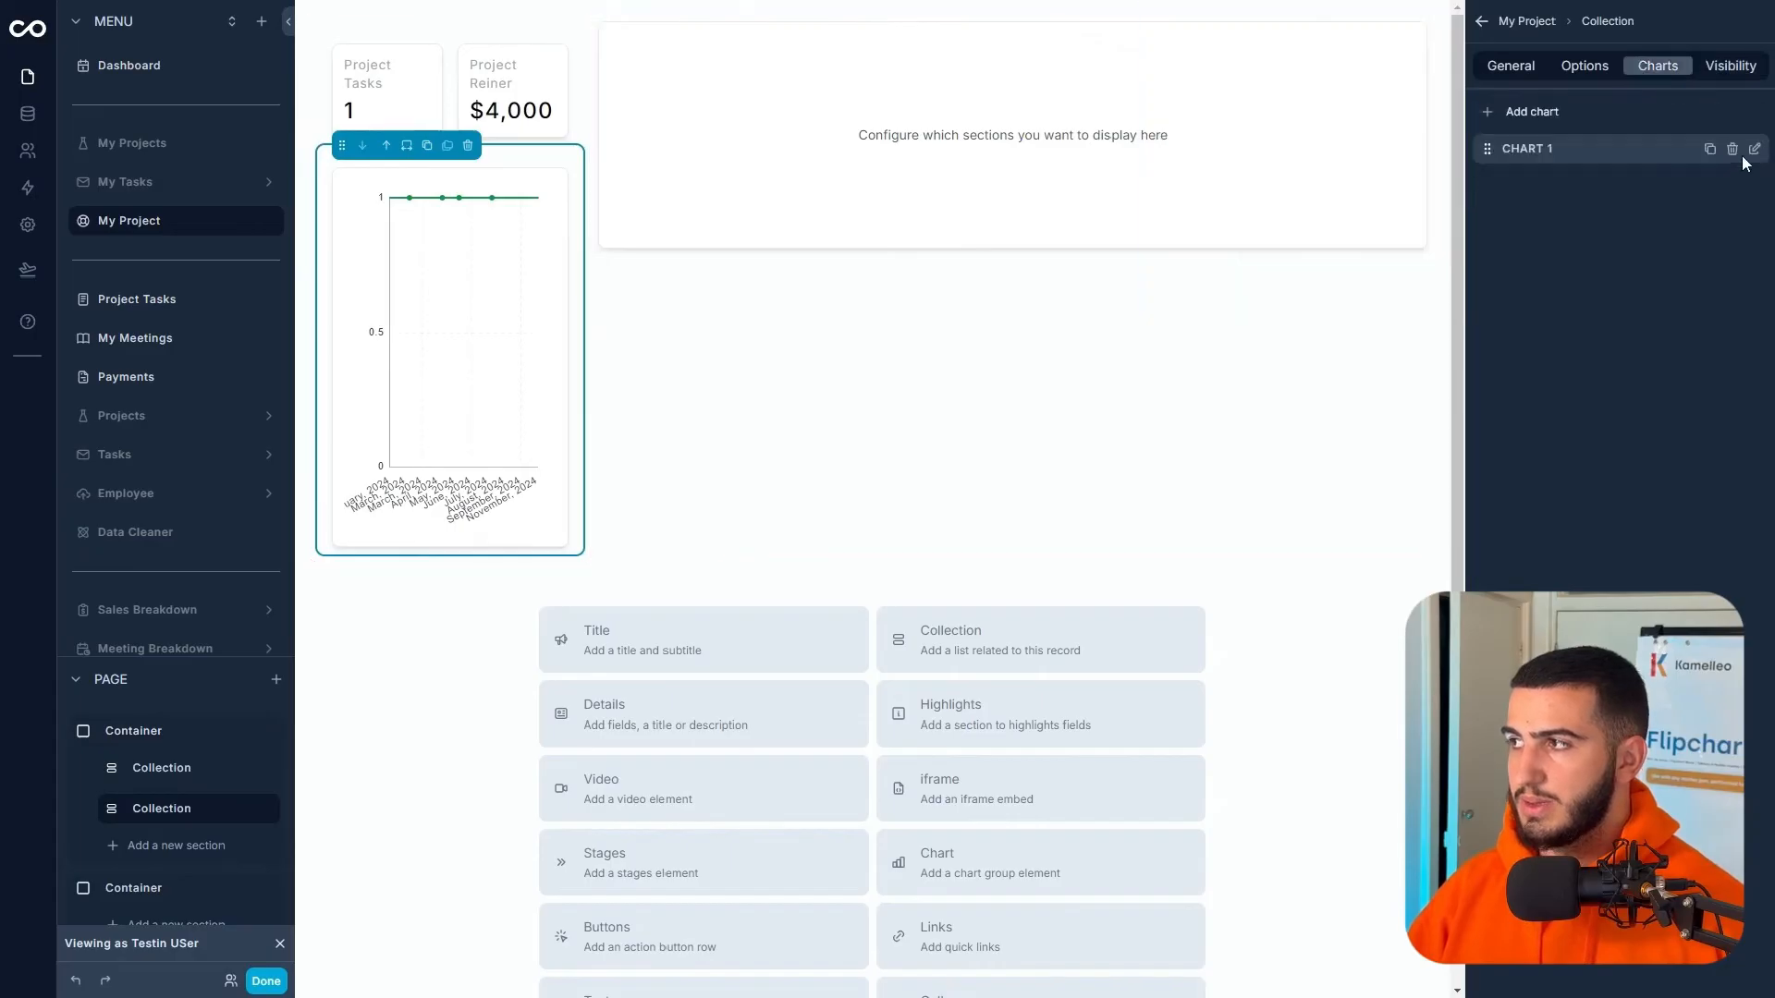
click(1754, 148)
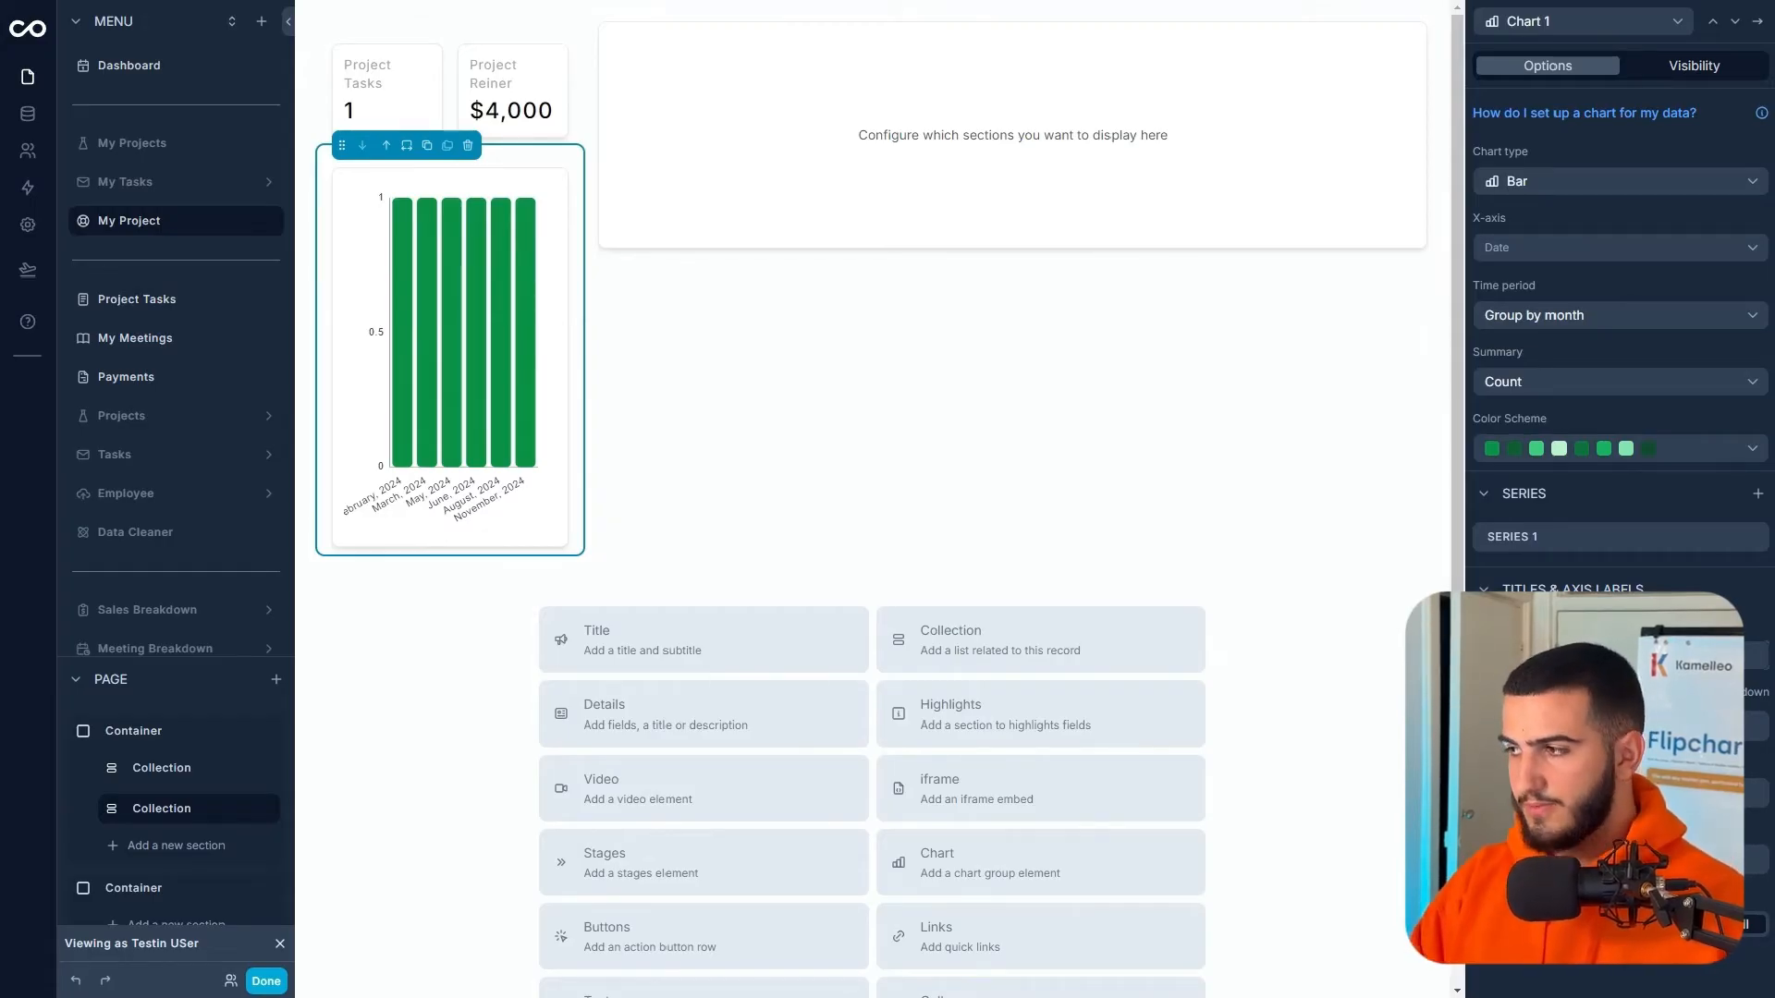
click(528, 617)
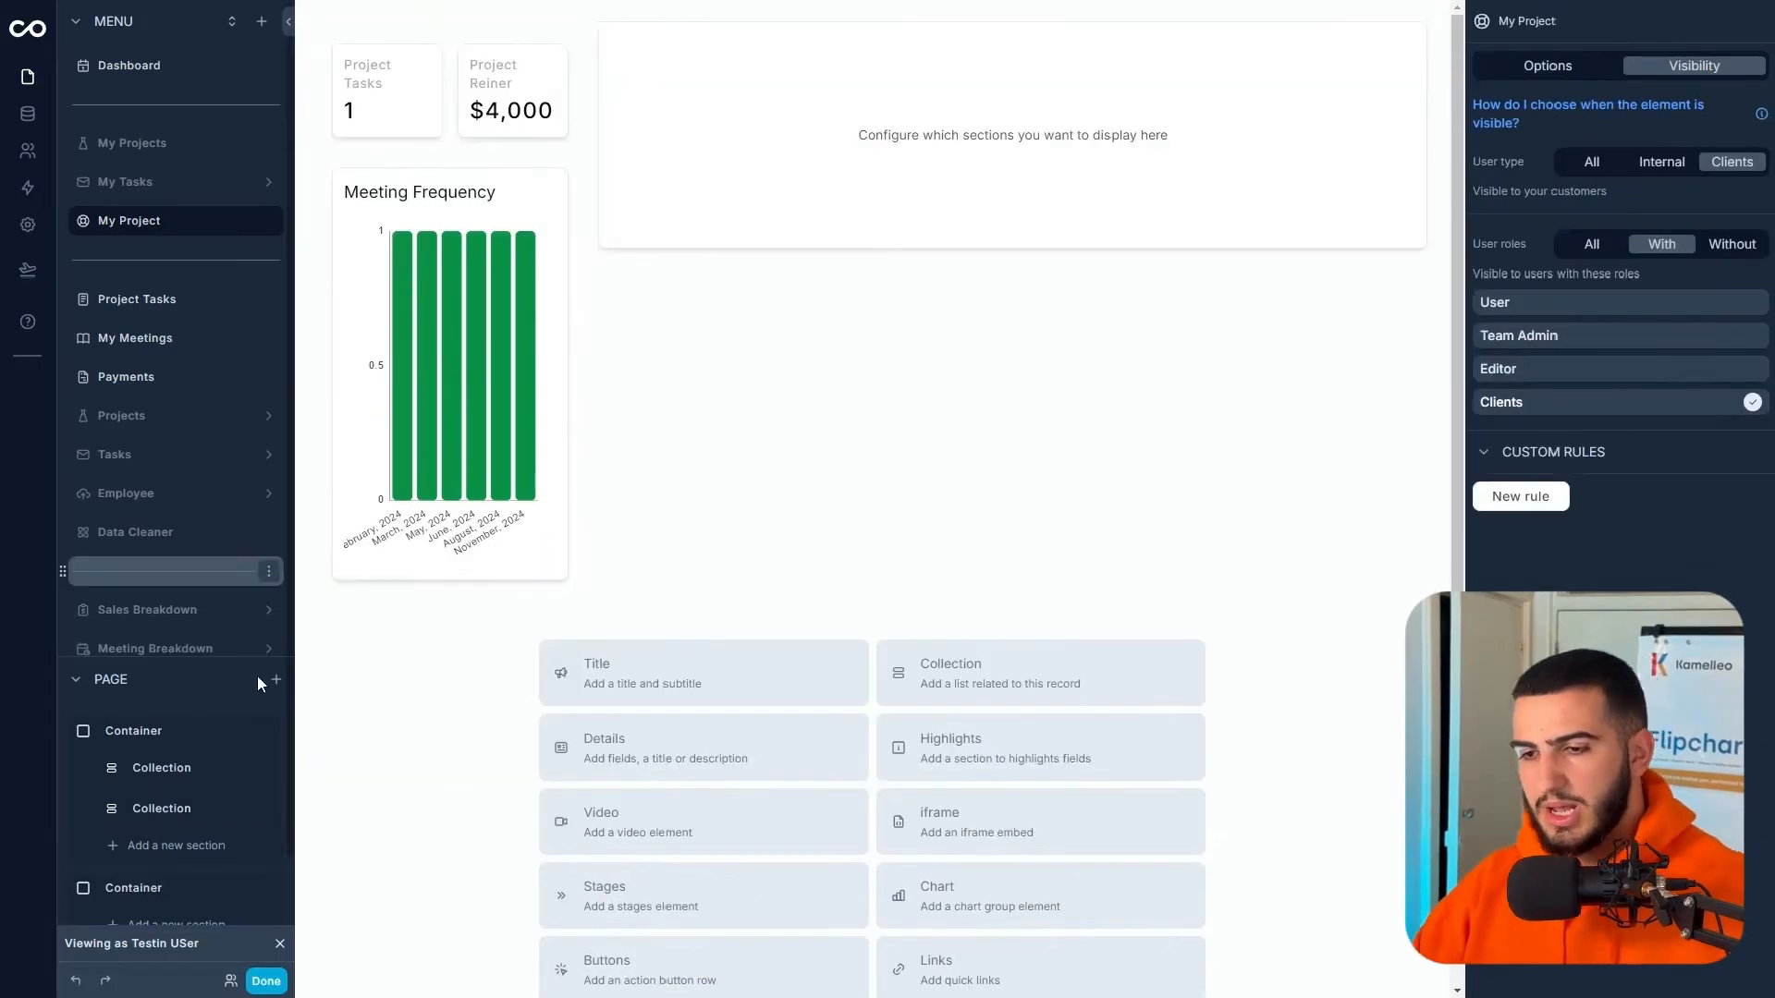
click(194, 844)
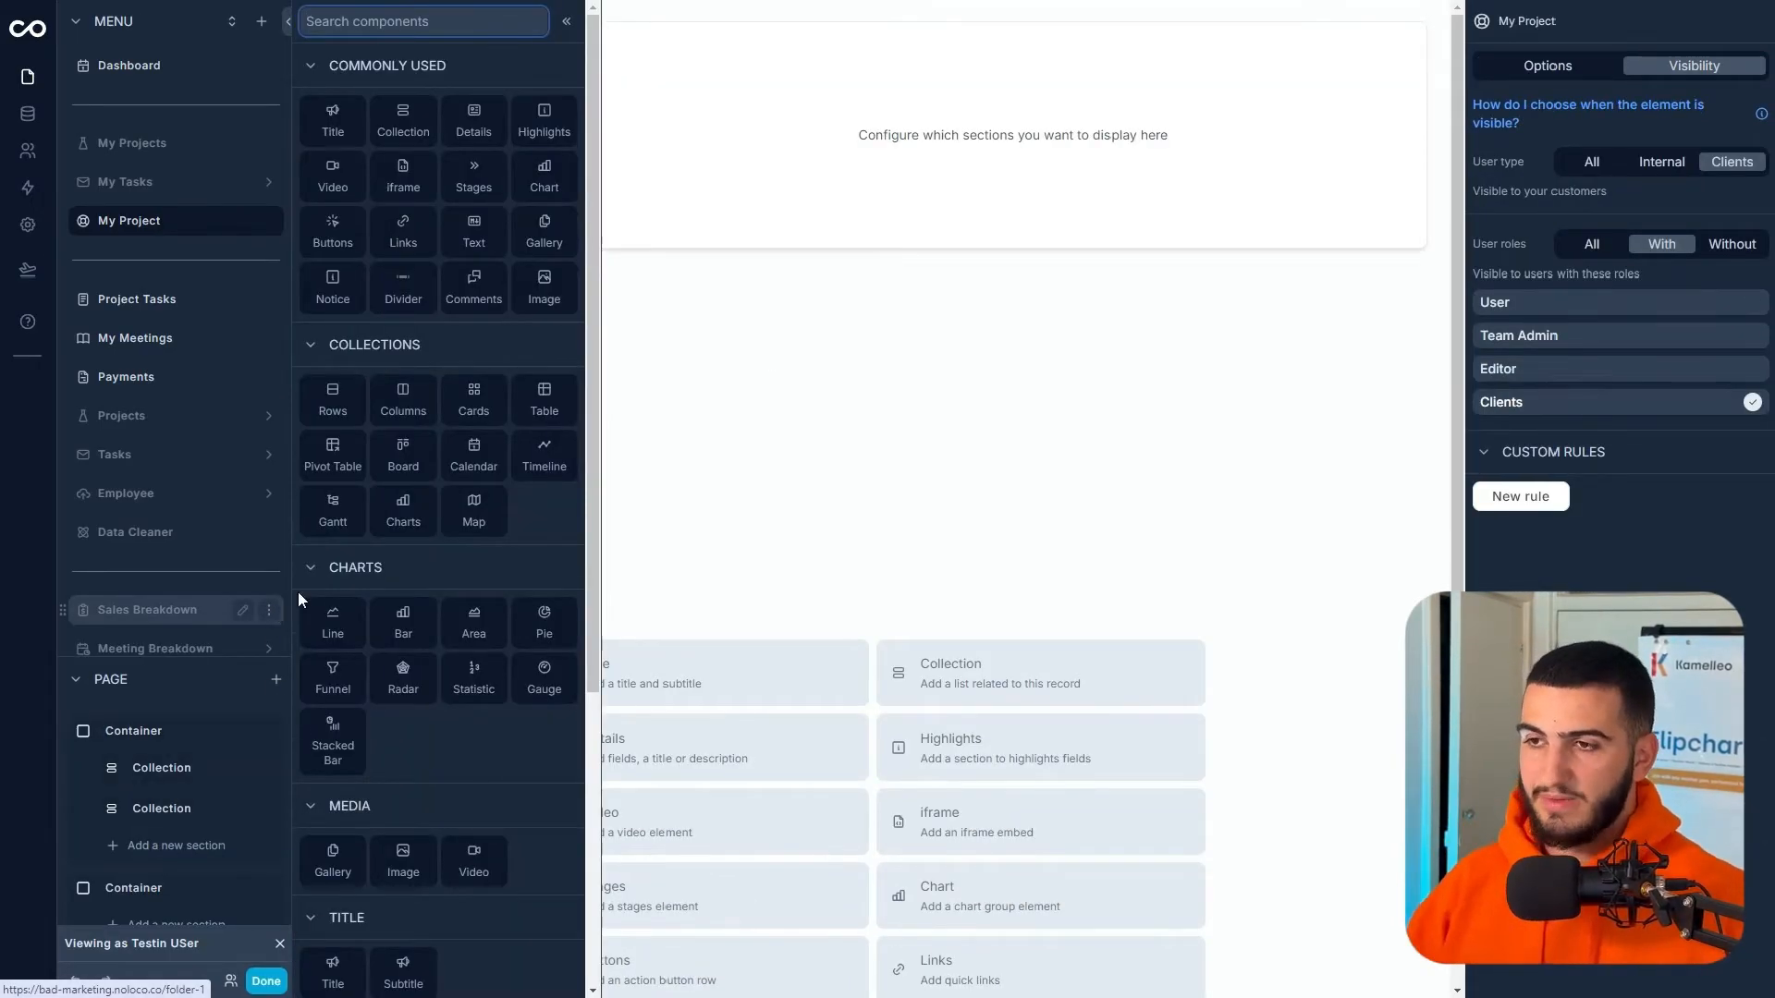
- Add a Chart section below Meeting Frequency that uses Task records
click(543, 176)
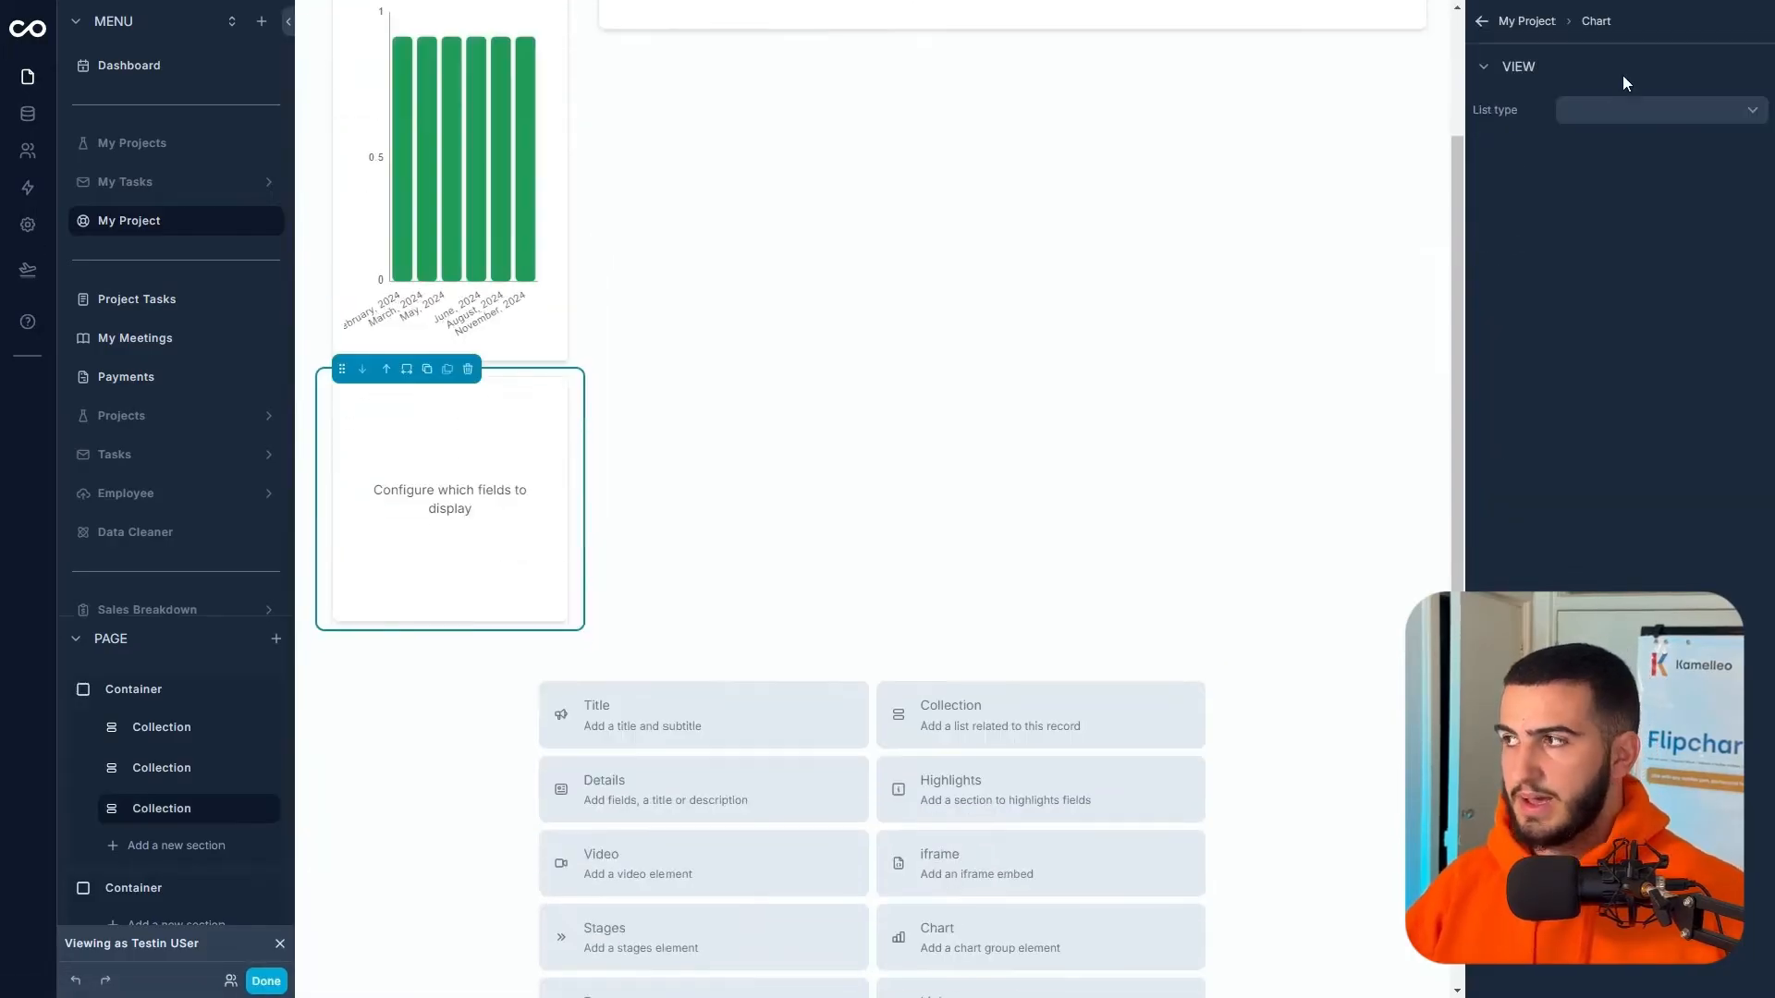
click(1621, 109)
click(1616, 289)
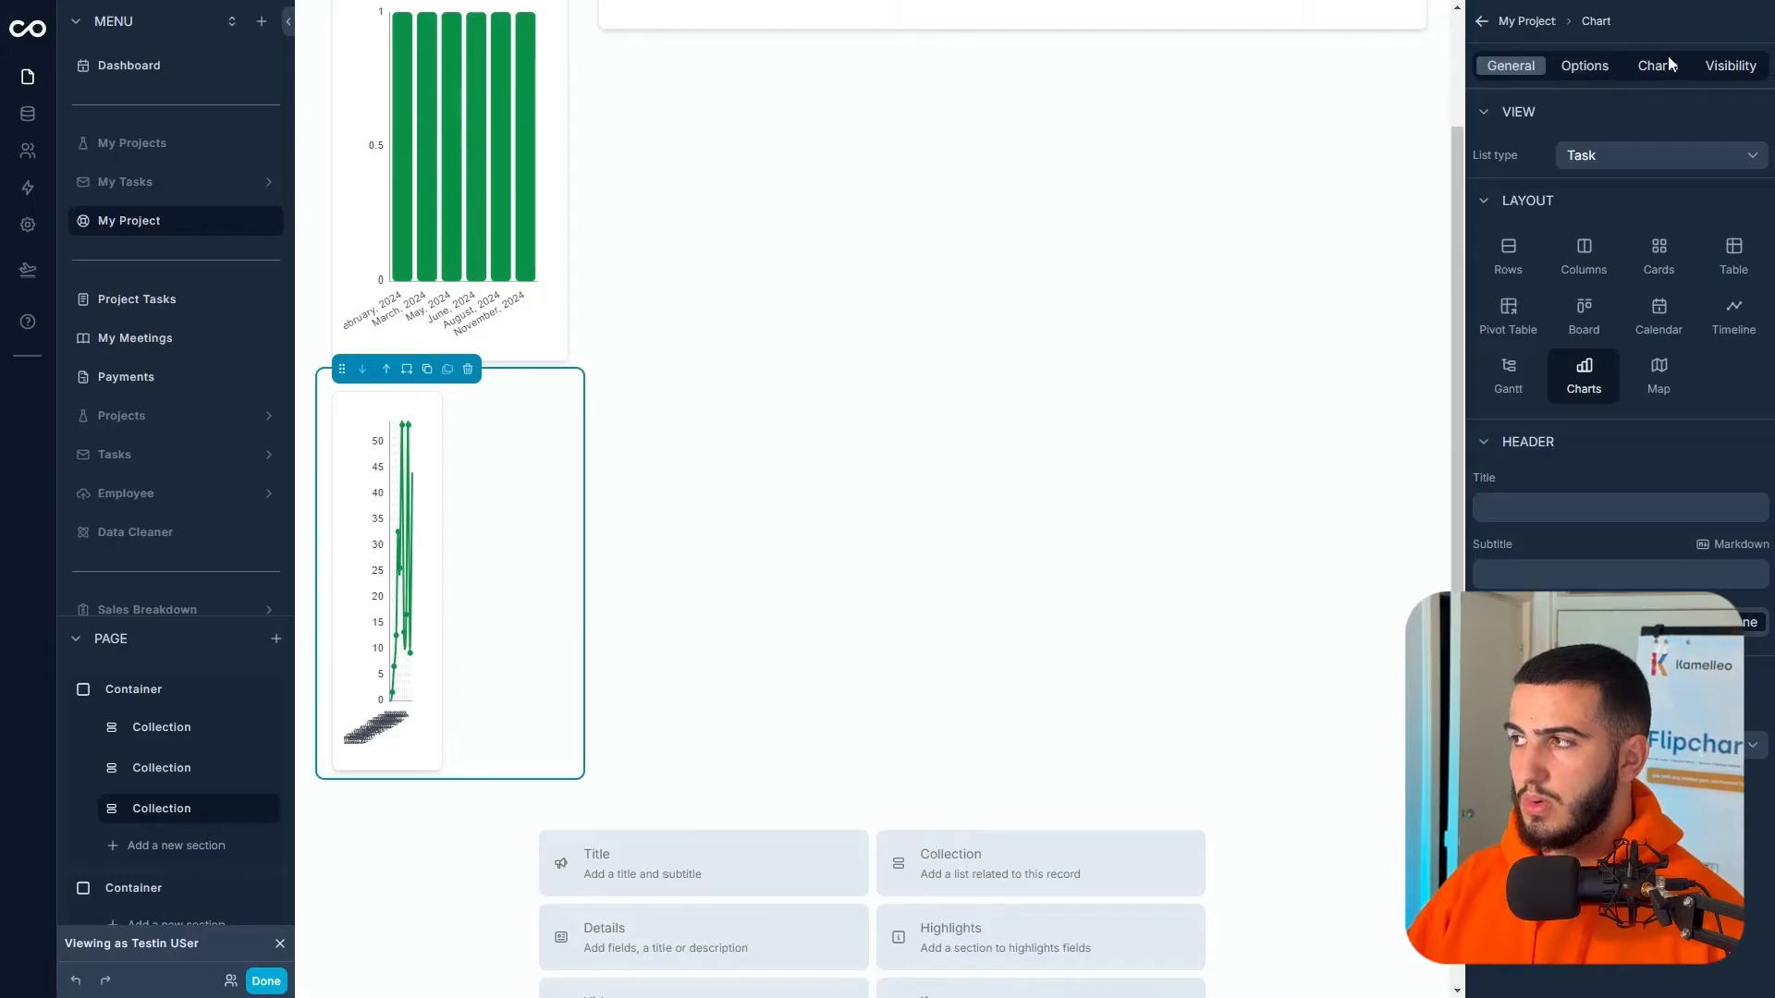
click(1664, 62)
click(1756, 151)
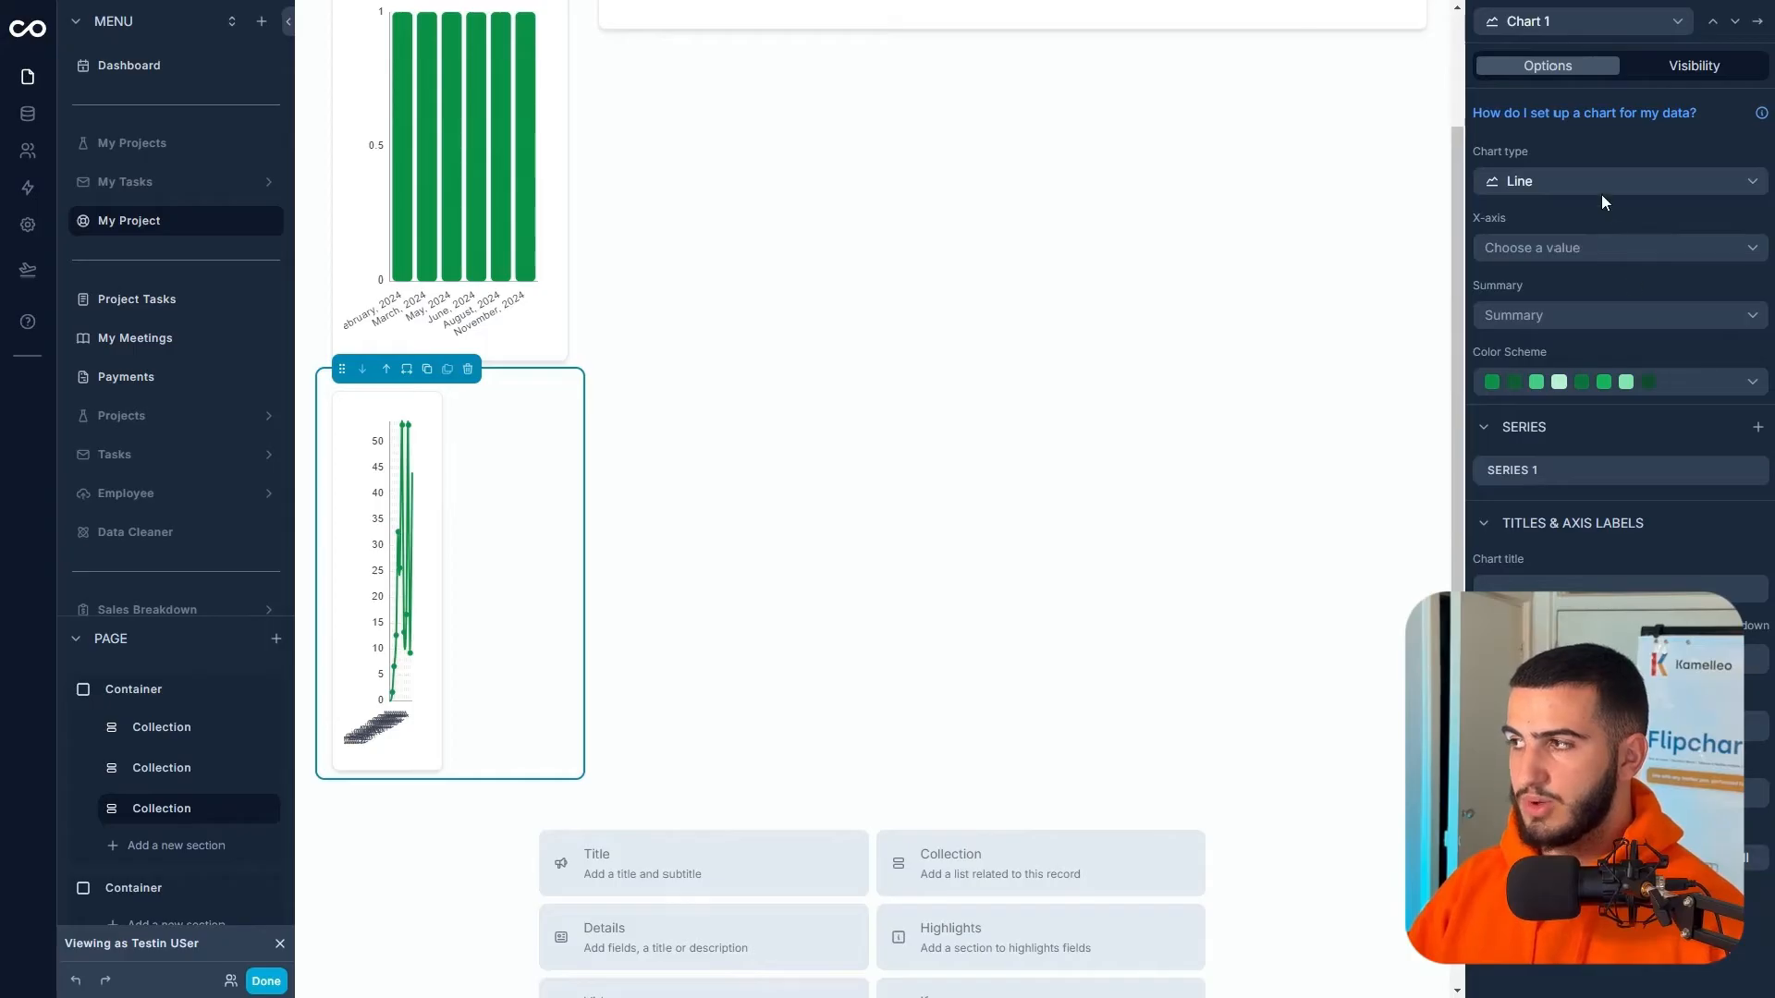
- Make Chart 1 a Pie chart with X-axis Task Type and Summary Count
click(1574, 252)
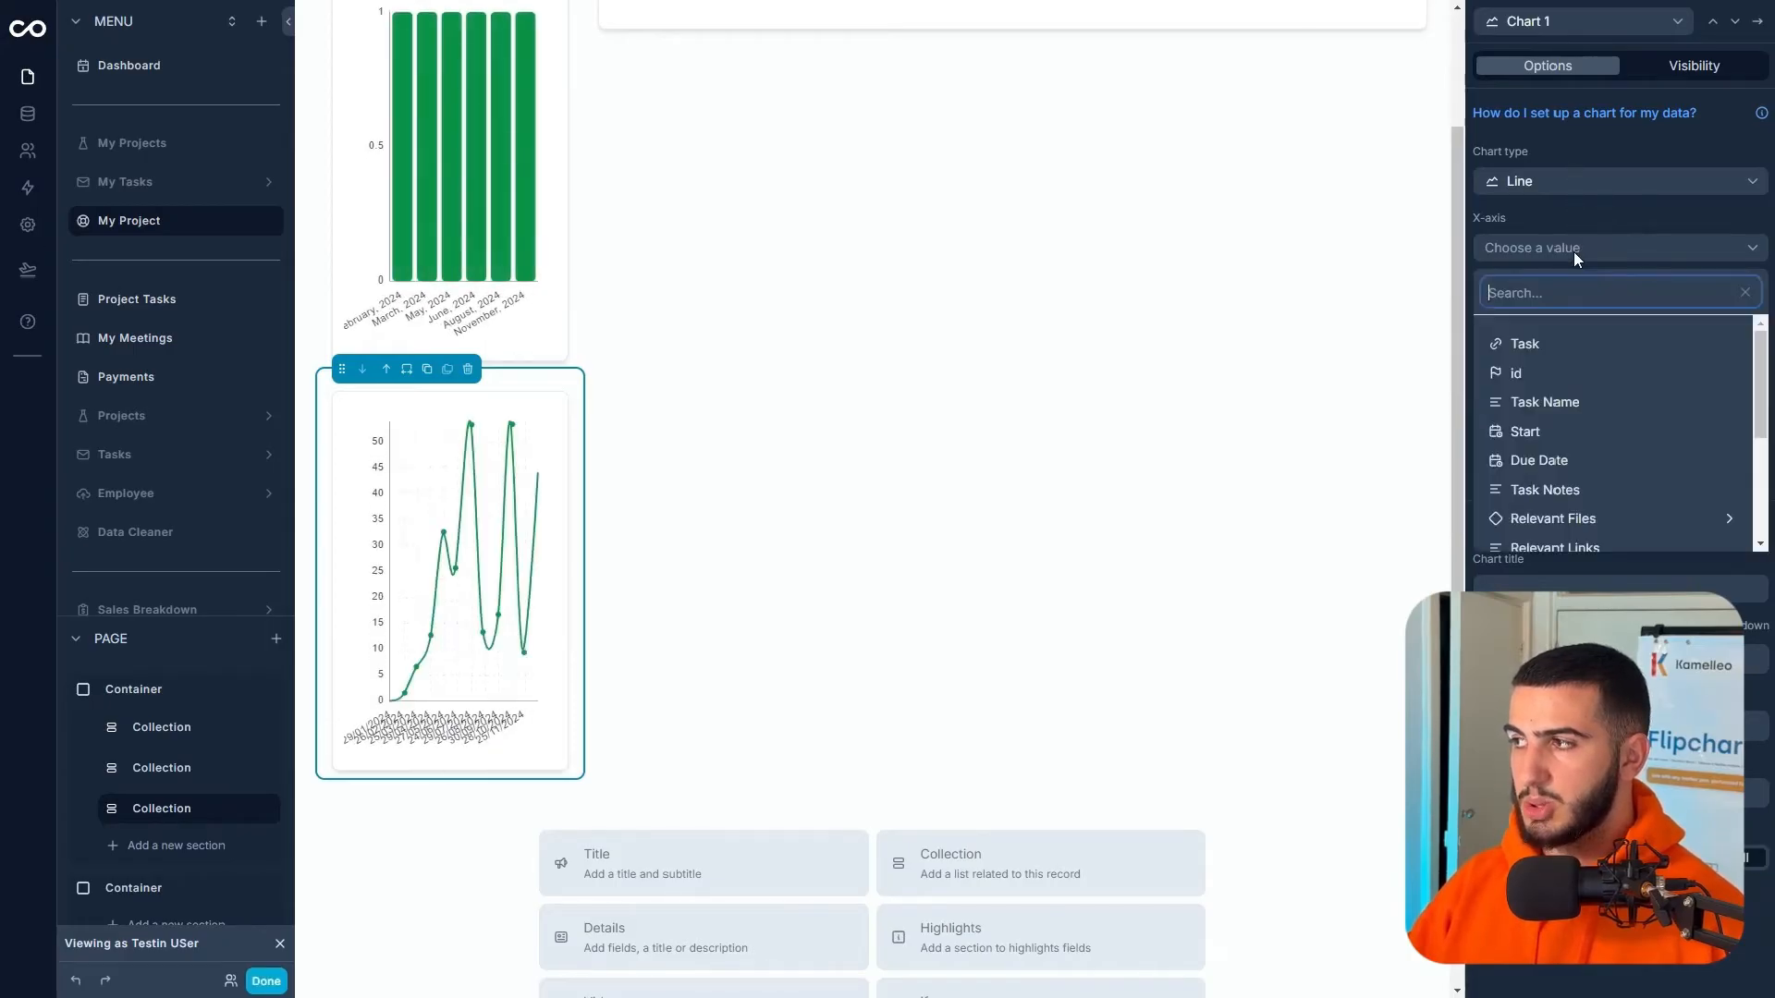
scroll(1571, 407, down, 1)
scroll(1572, 443, up, 1)
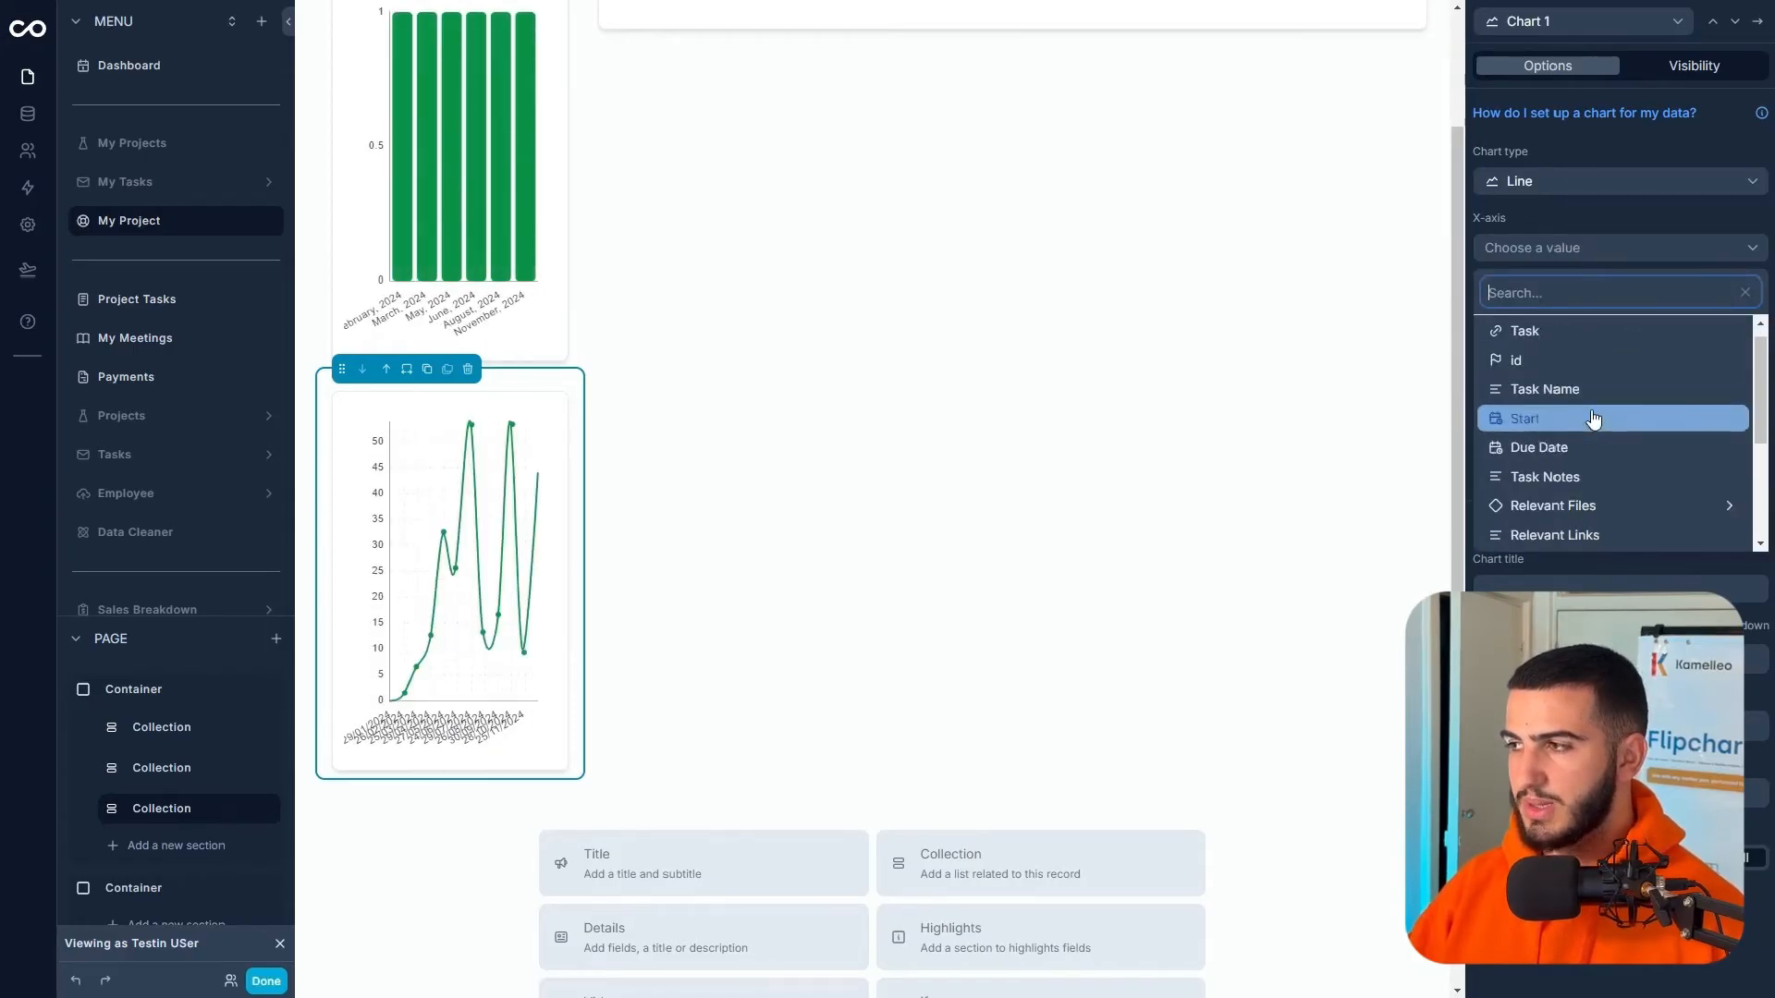
click(1592, 421)
click(1566, 181)
click(1533, 369)
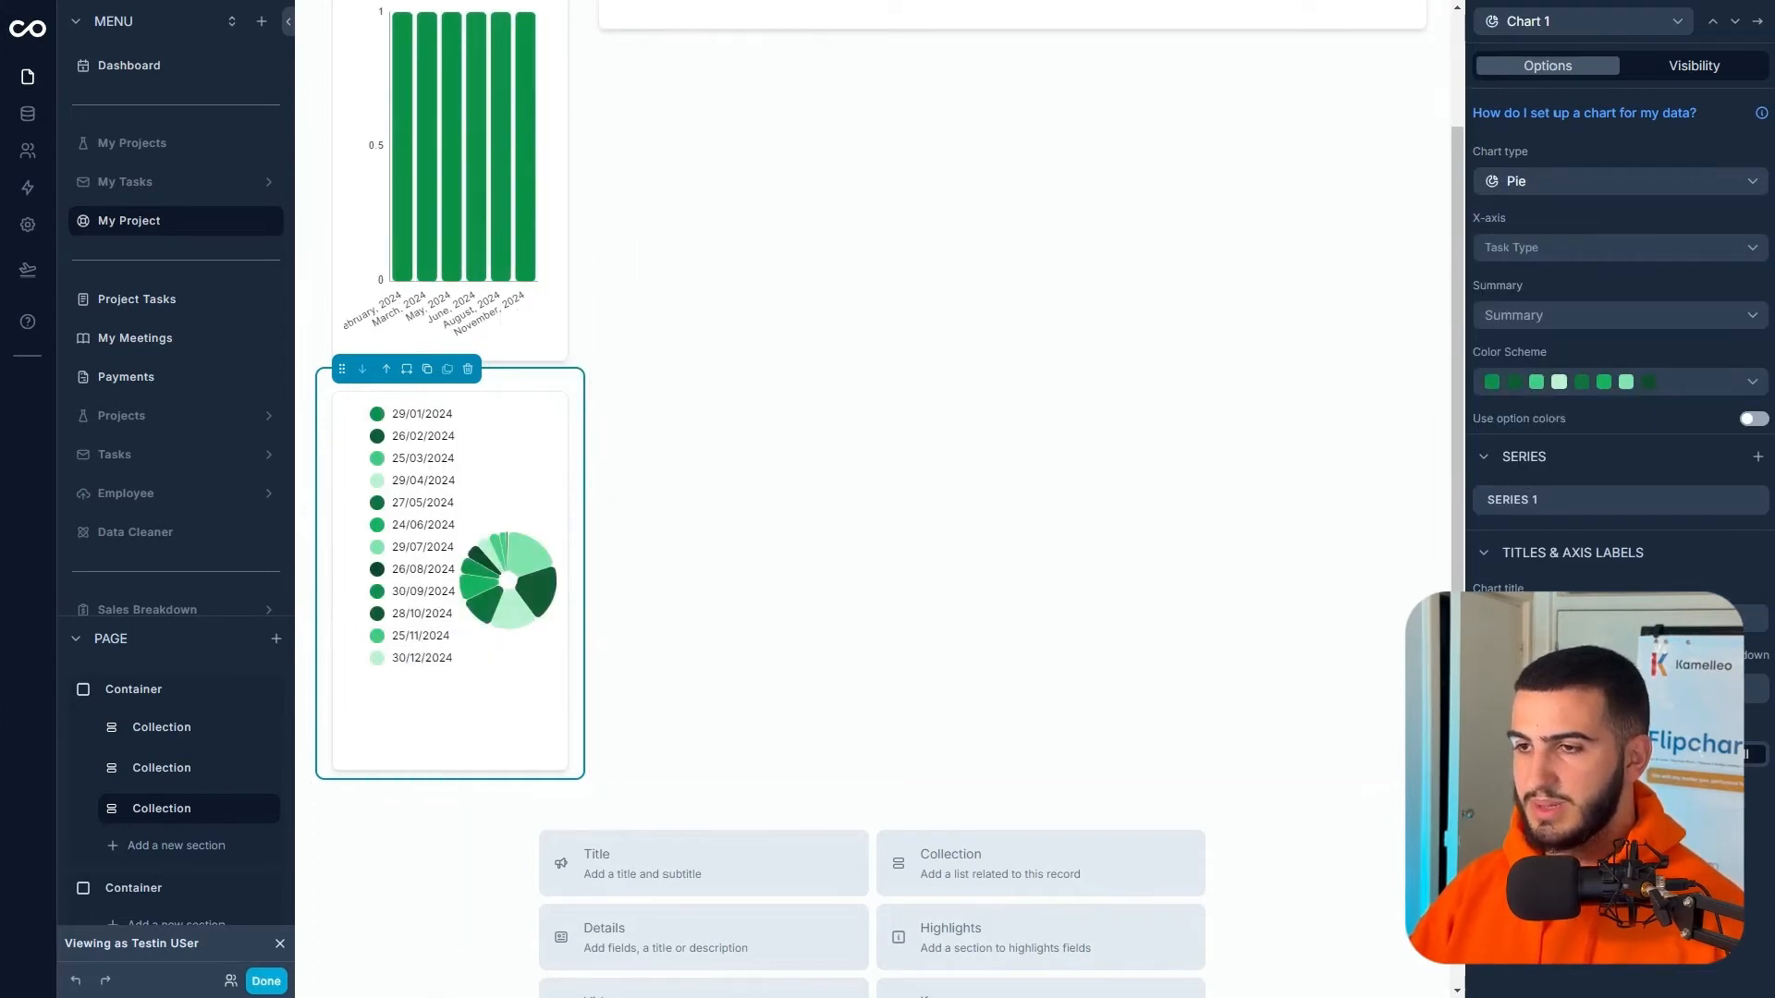
click(1558, 314)
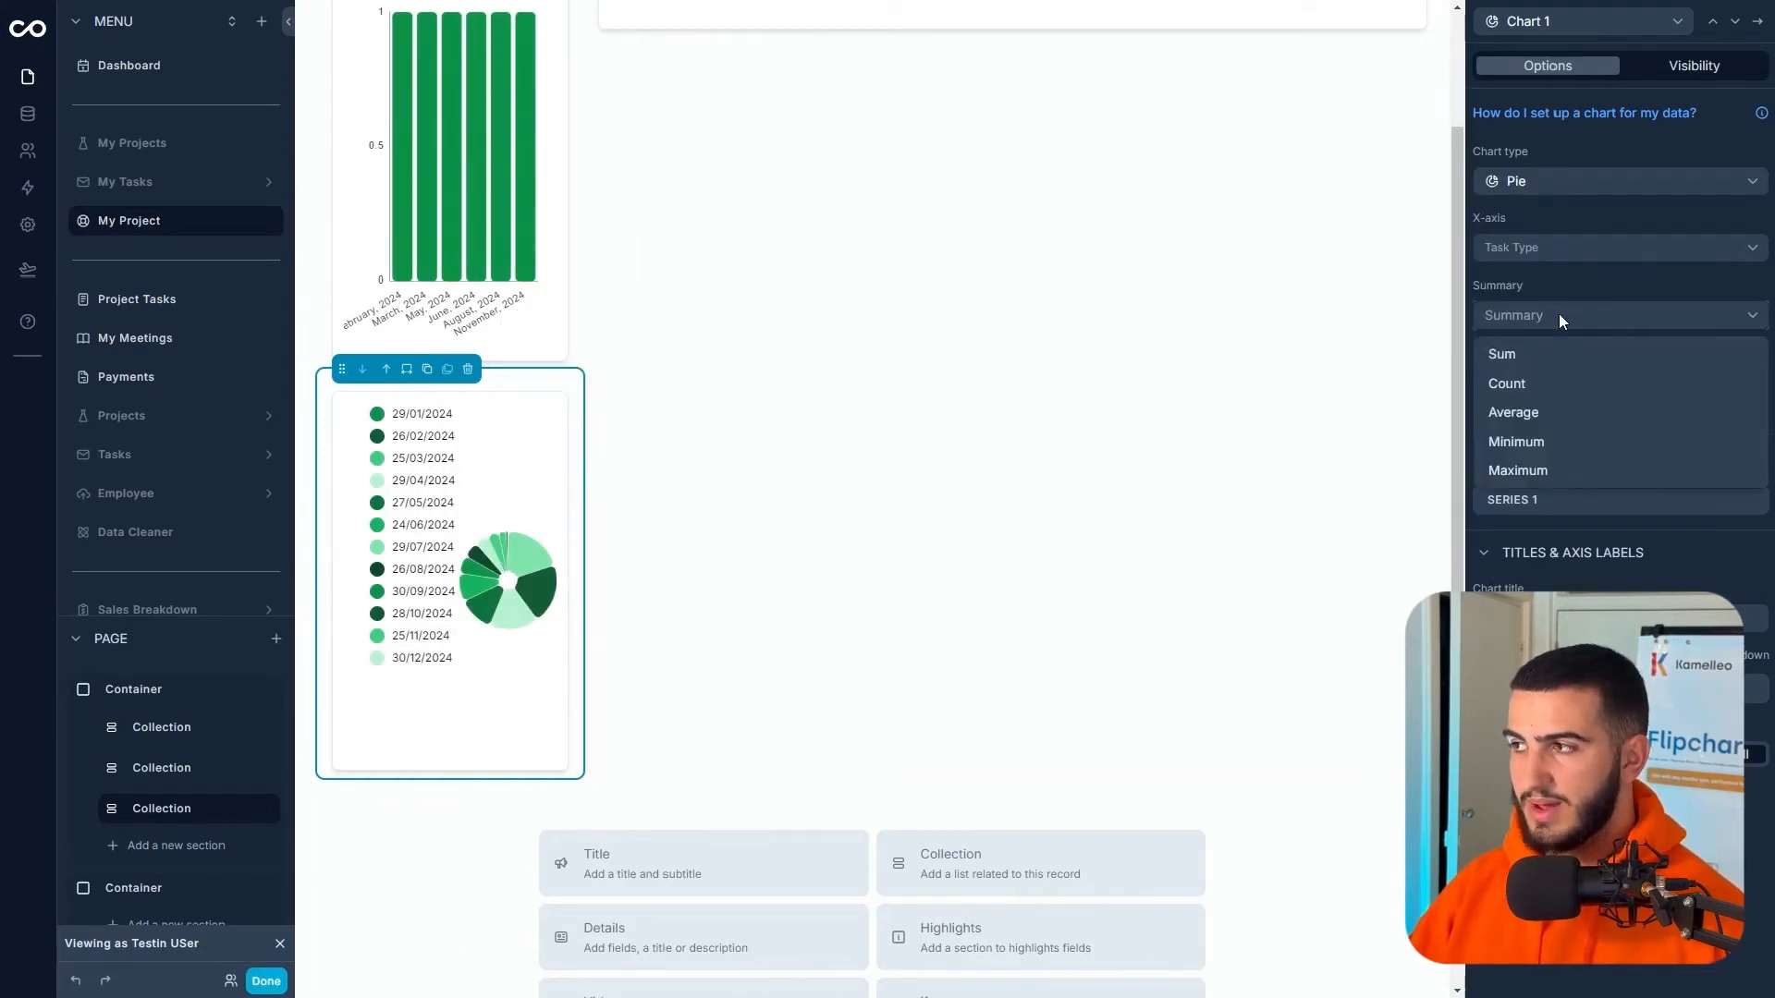
click(1540, 382)
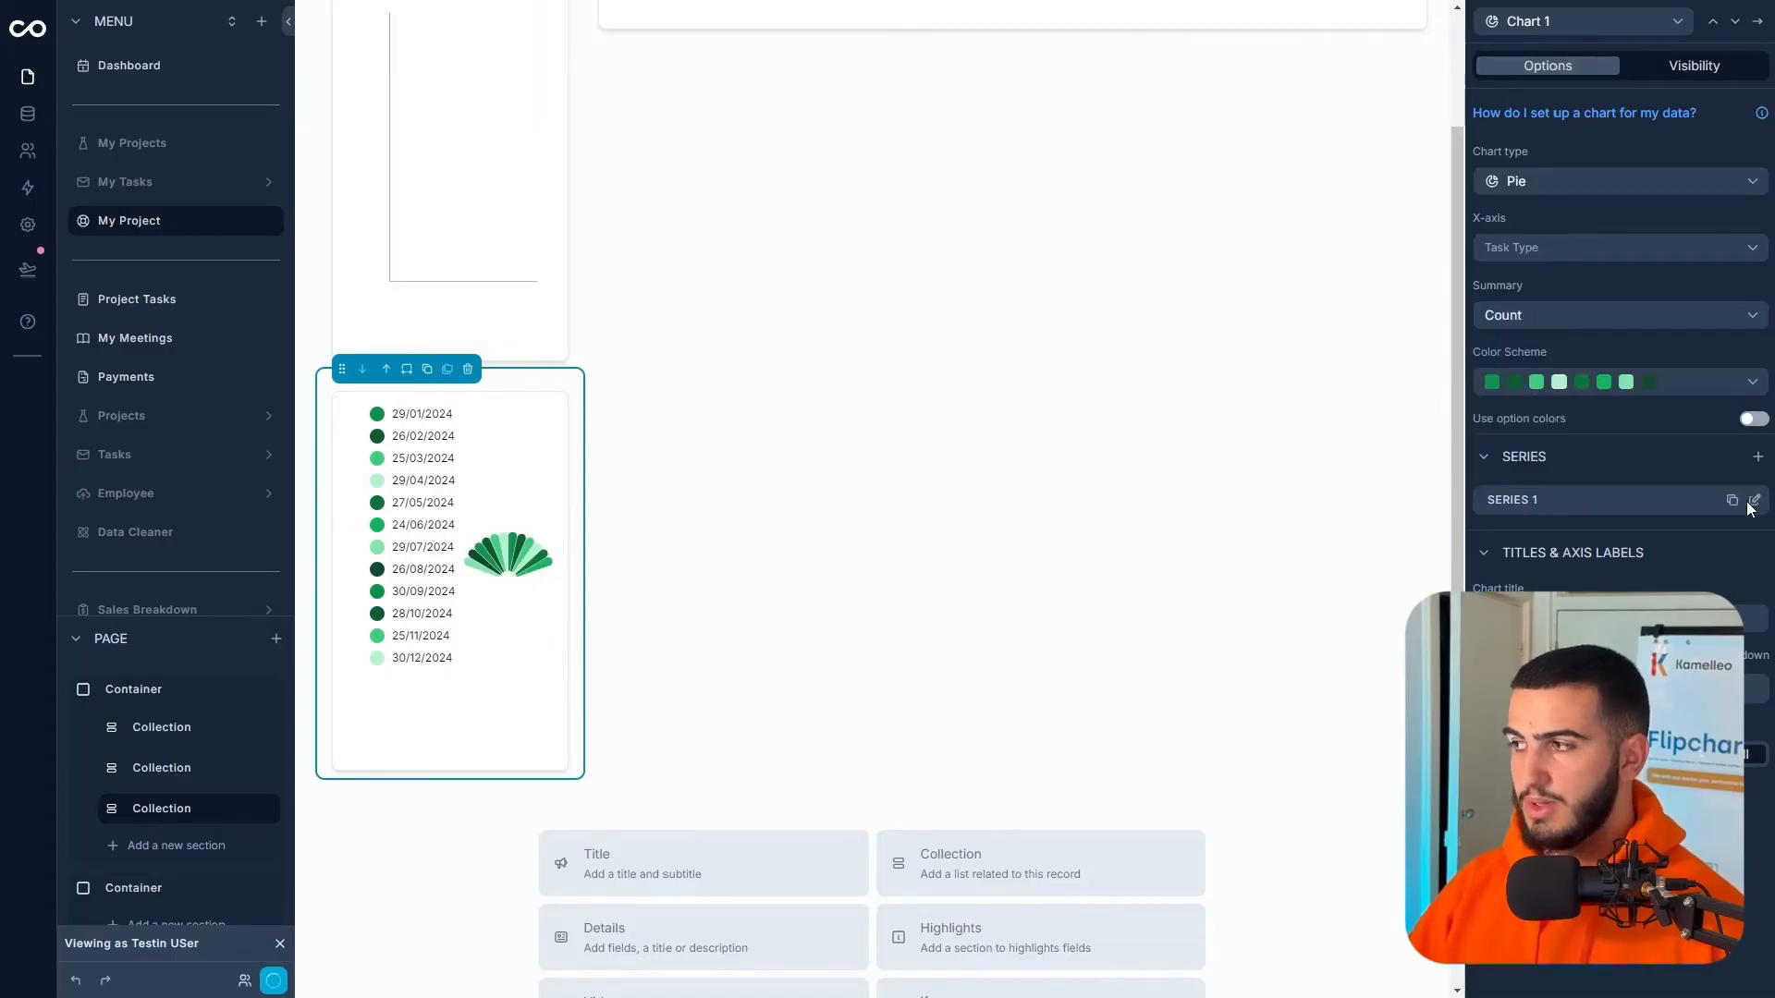
- Set Series 1's Y-axis to id and preview the page as the client
click(1753, 501)
click(1557, 163)
click(1340, 92)
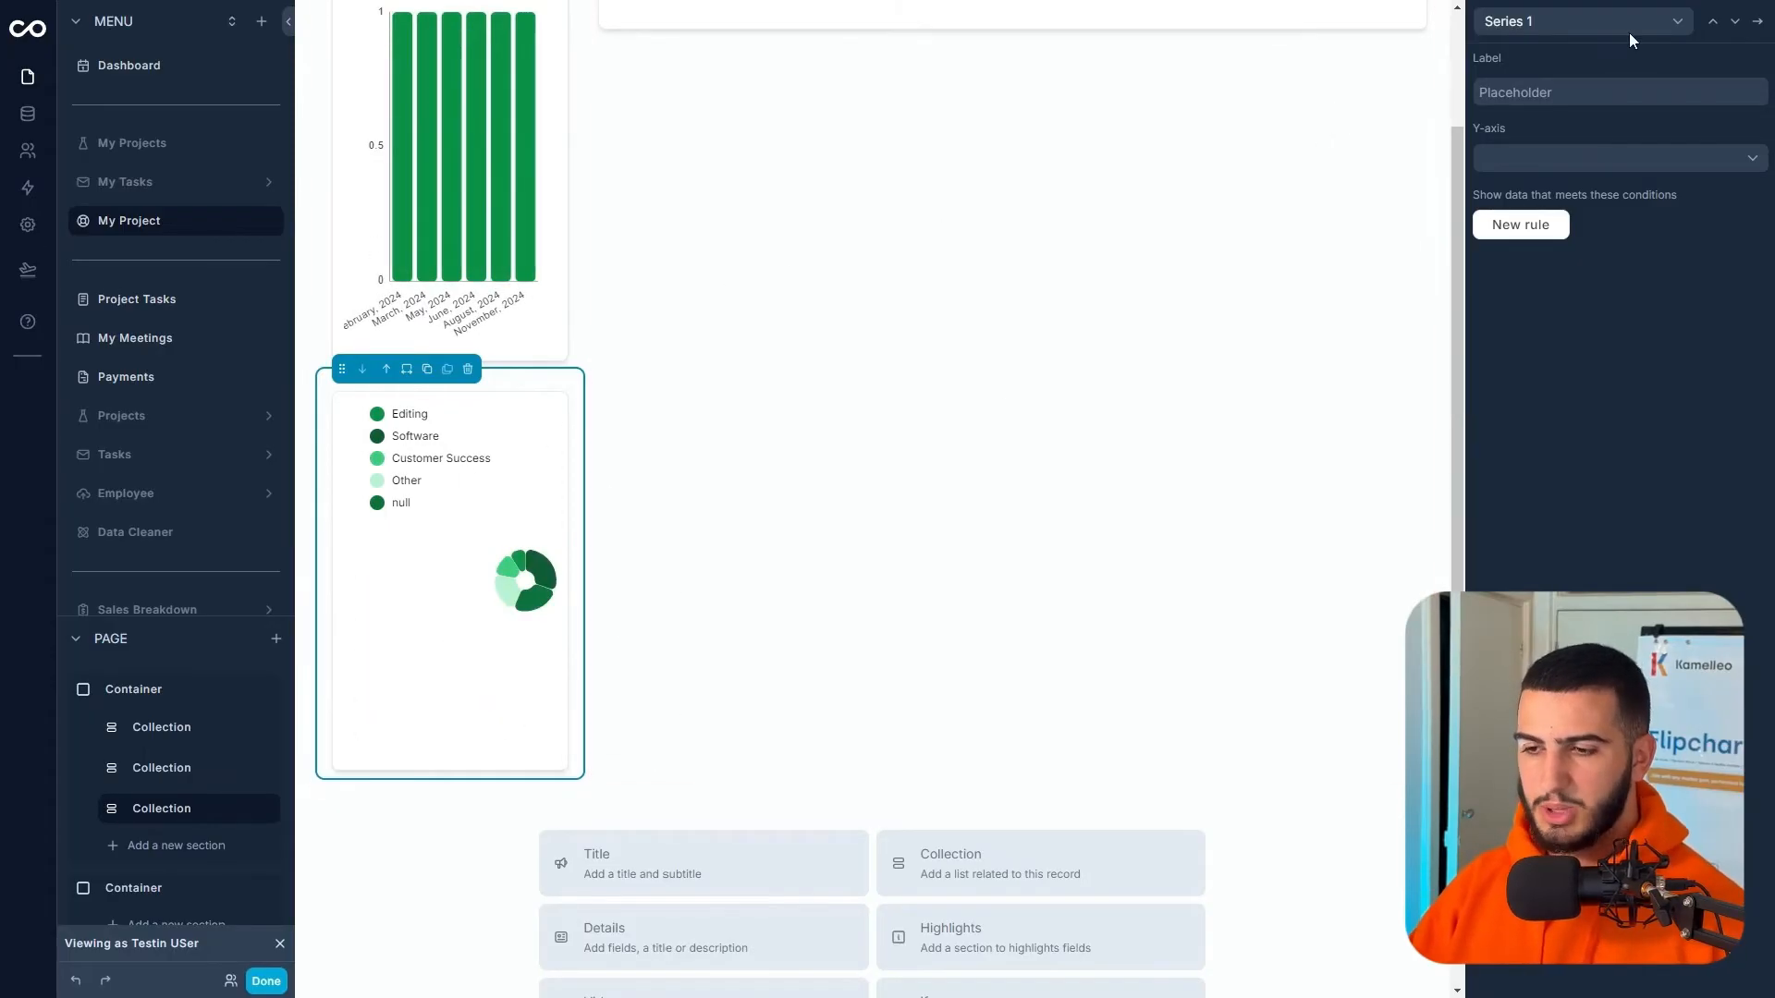
click(1756, 21)
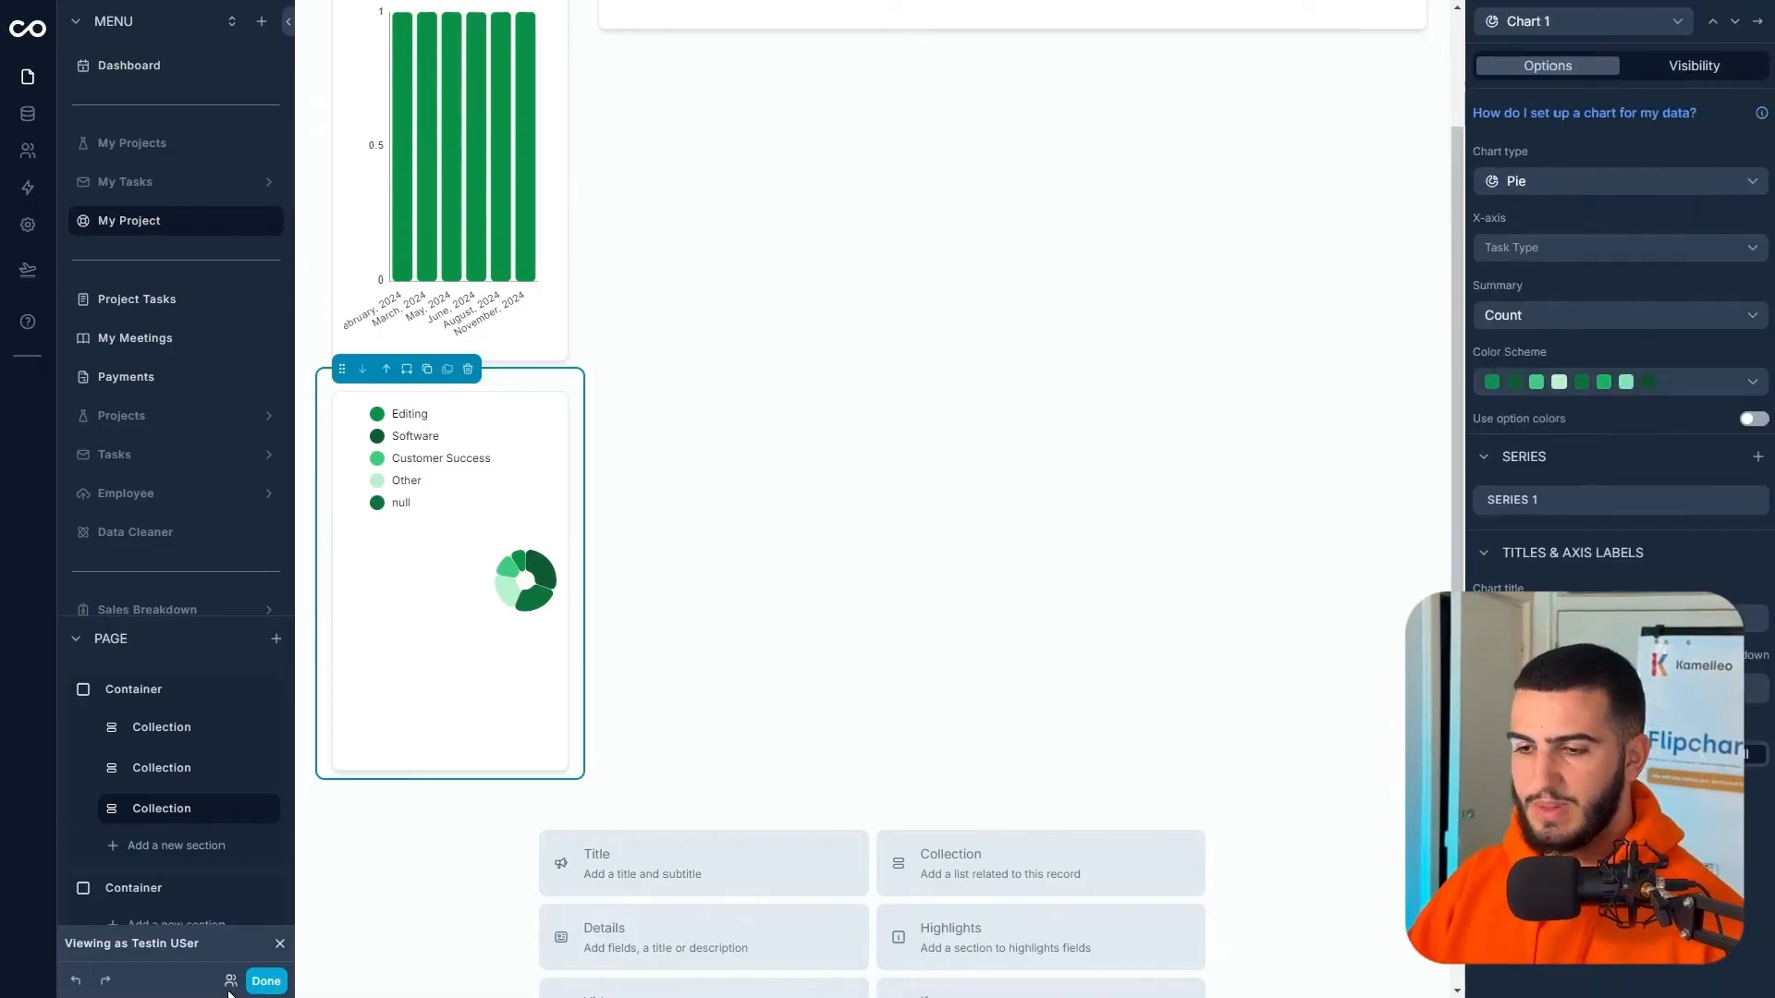
click(270, 984)
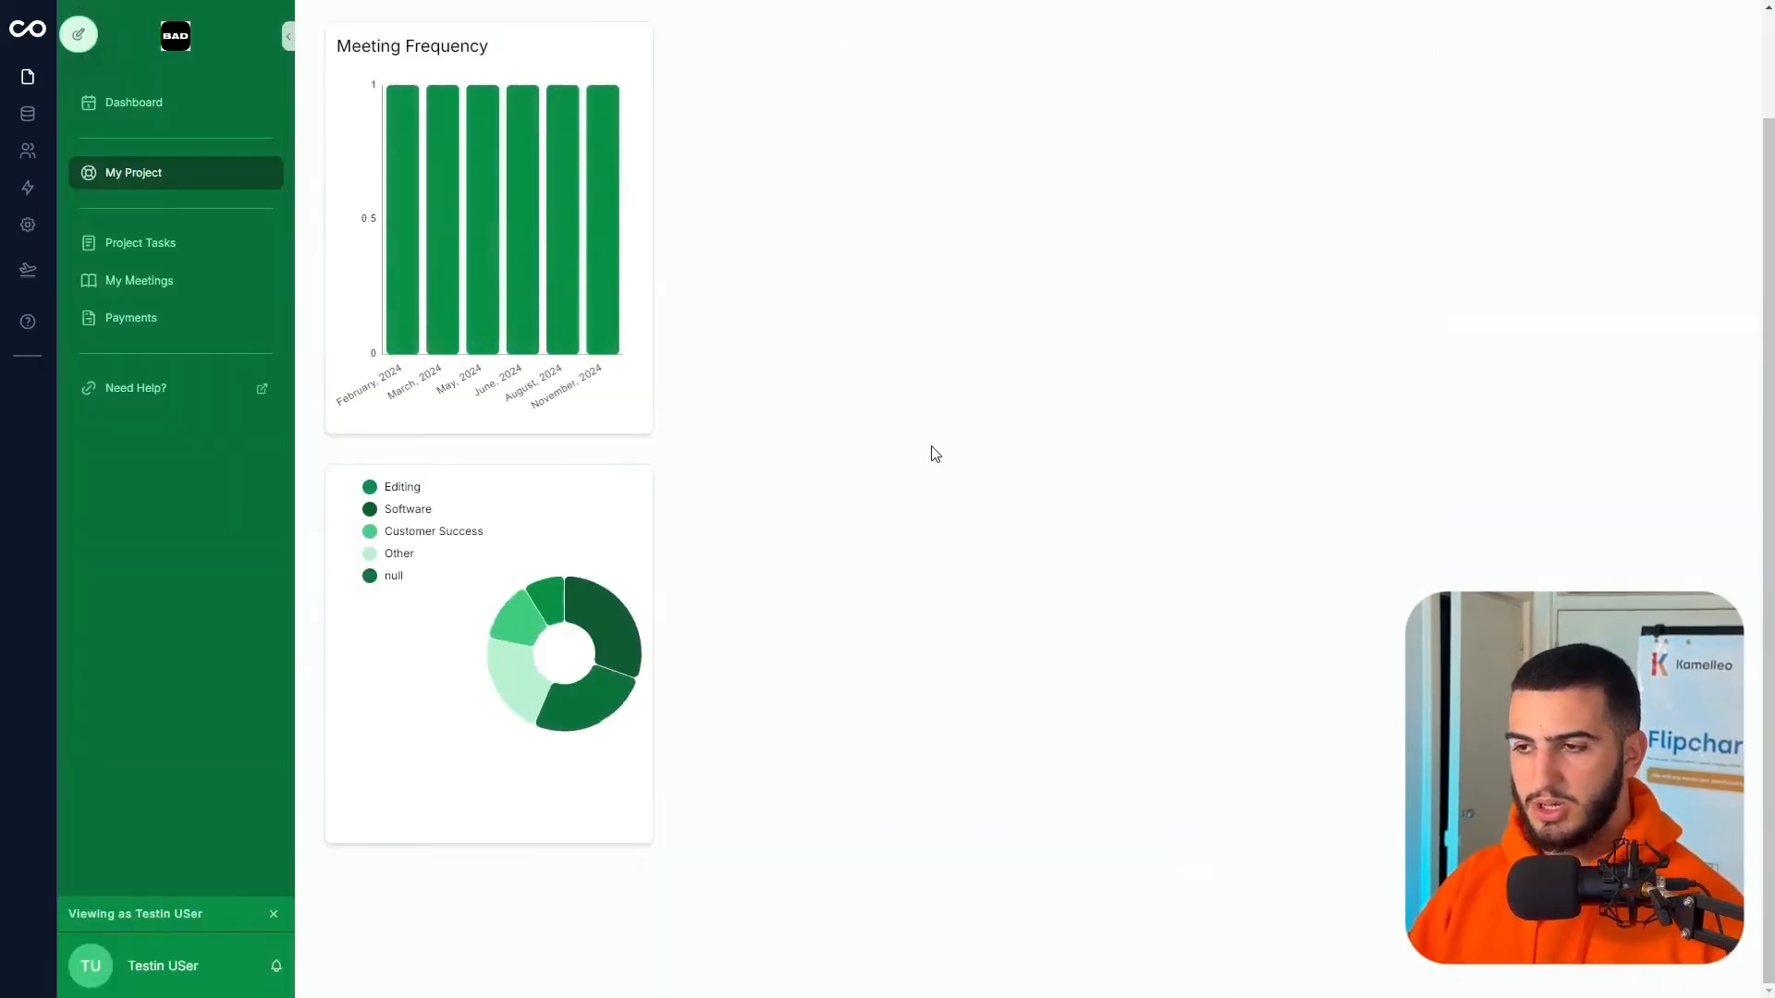
scroll(476, 499, up, 2)
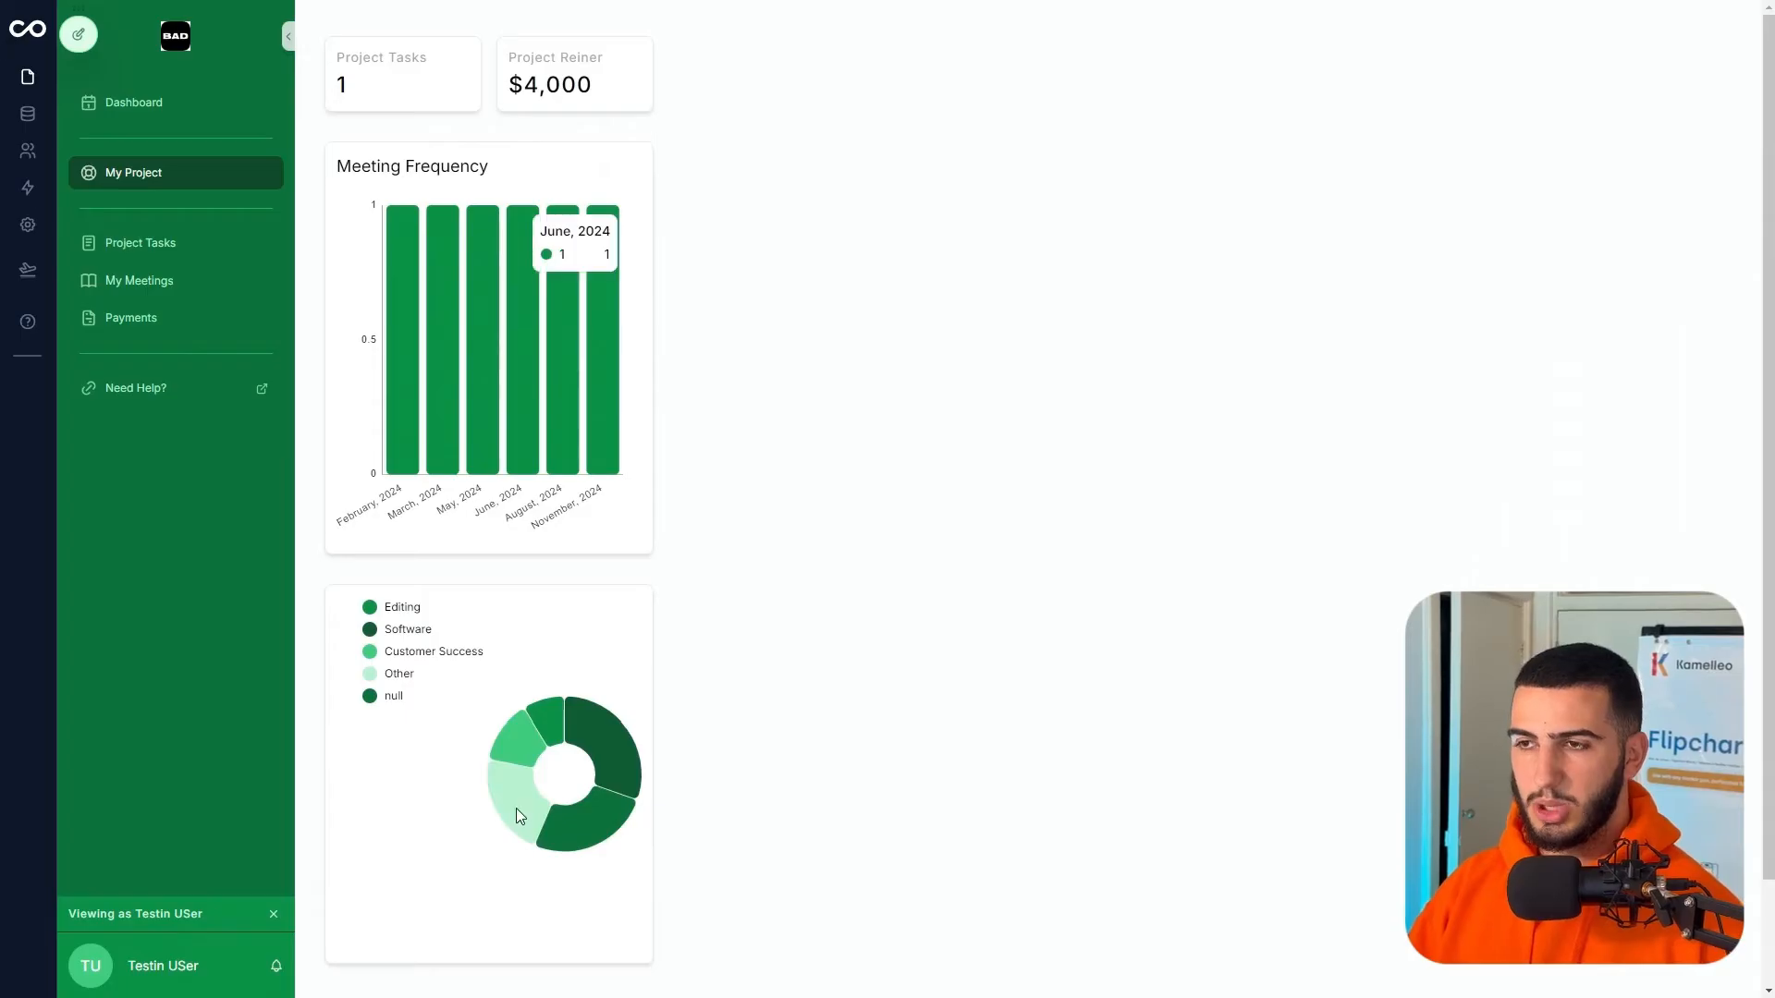
mouse_move(78, 35)
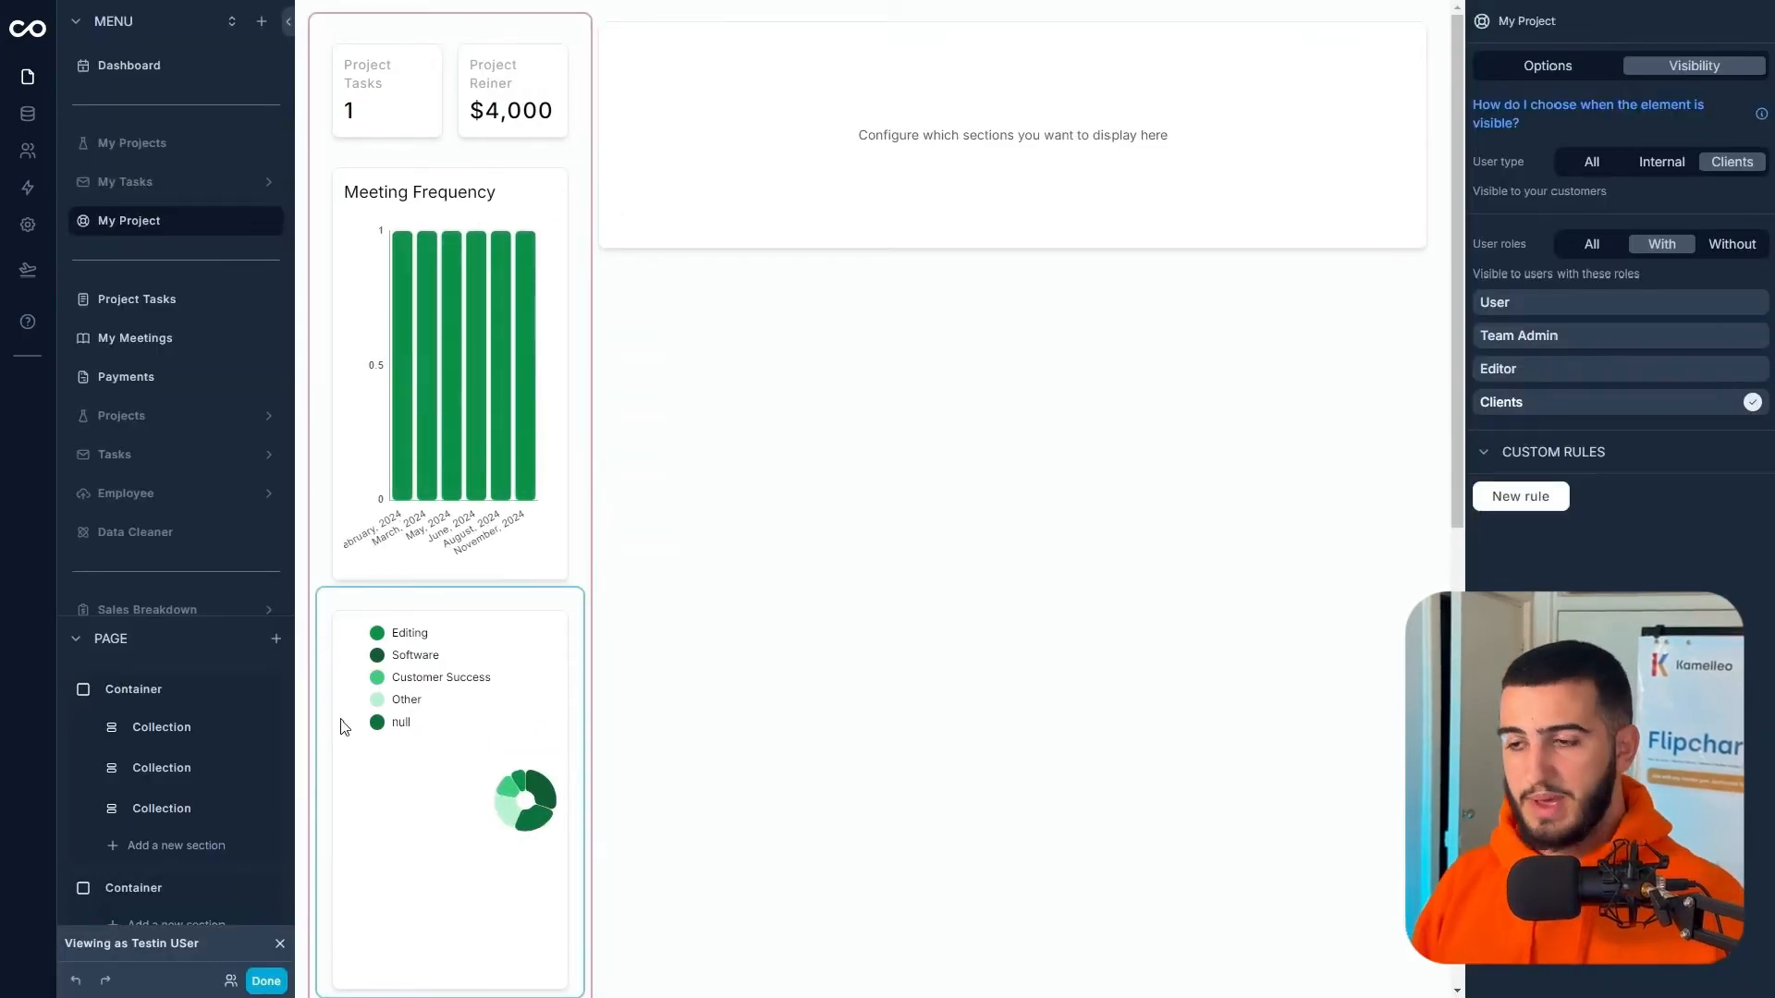
- Select the task pie chart and add a new filter condition in its Options
click(491, 610)
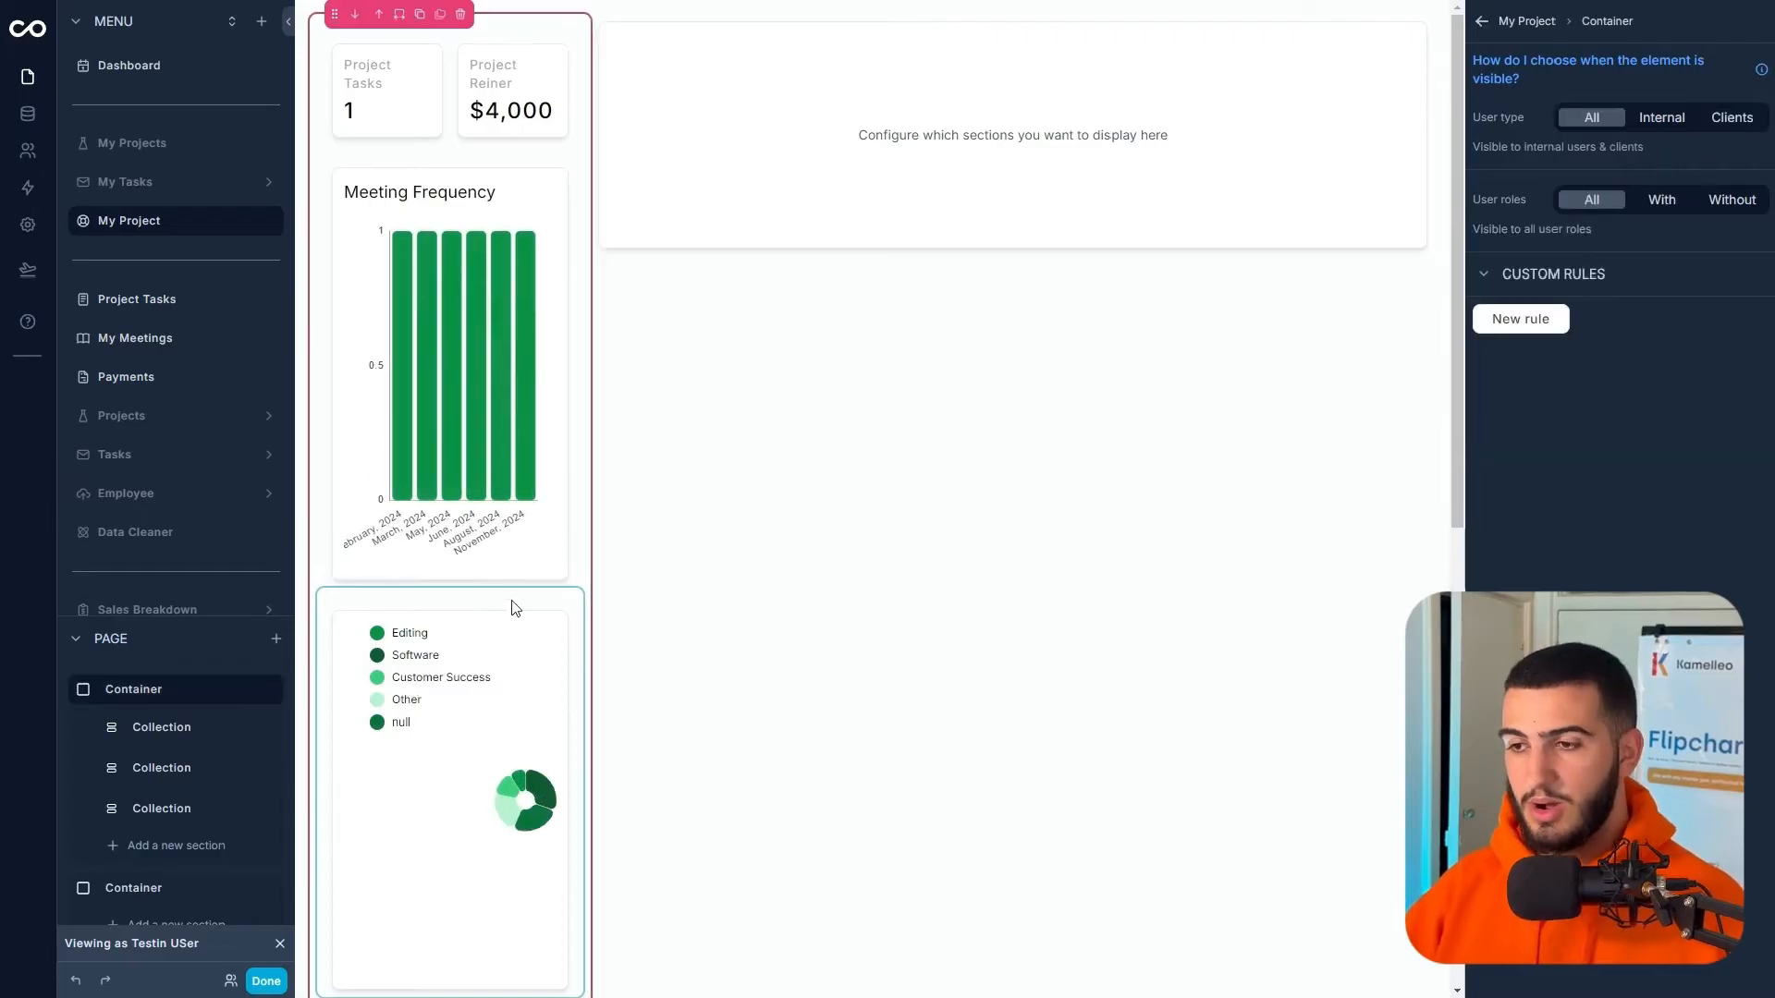
click(525, 608)
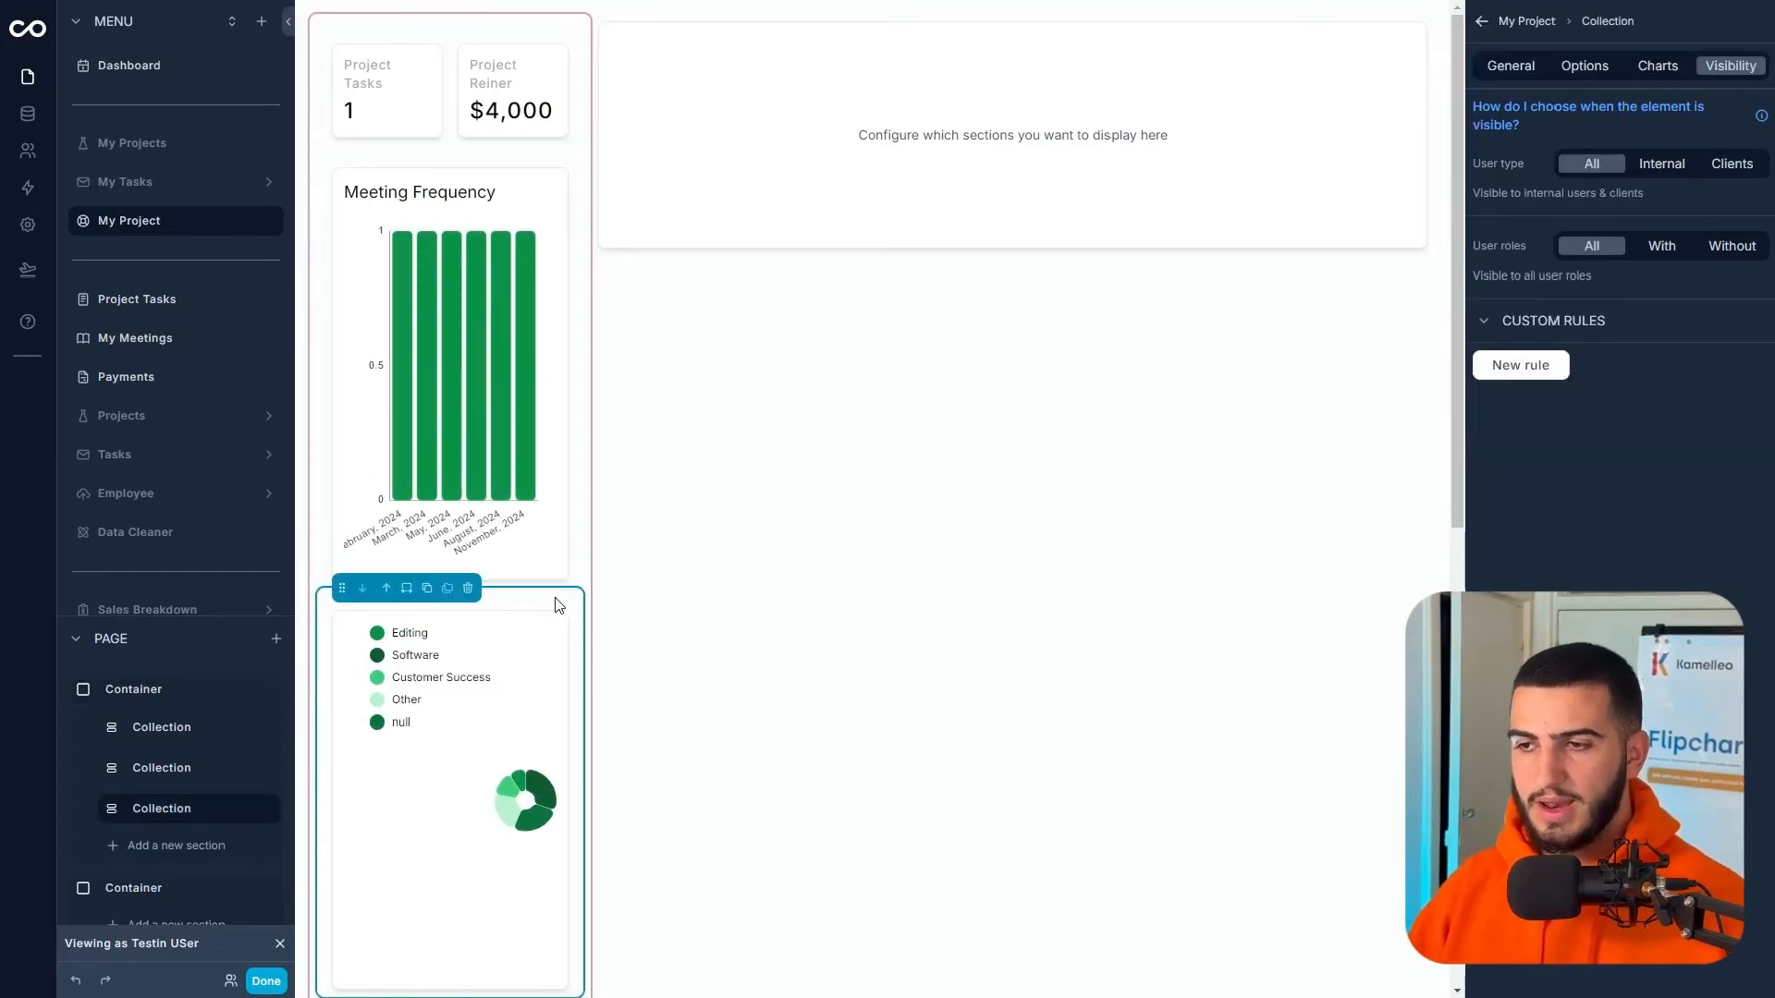
click(1586, 74)
click(1620, 157)
mouse_move(1620, 233)
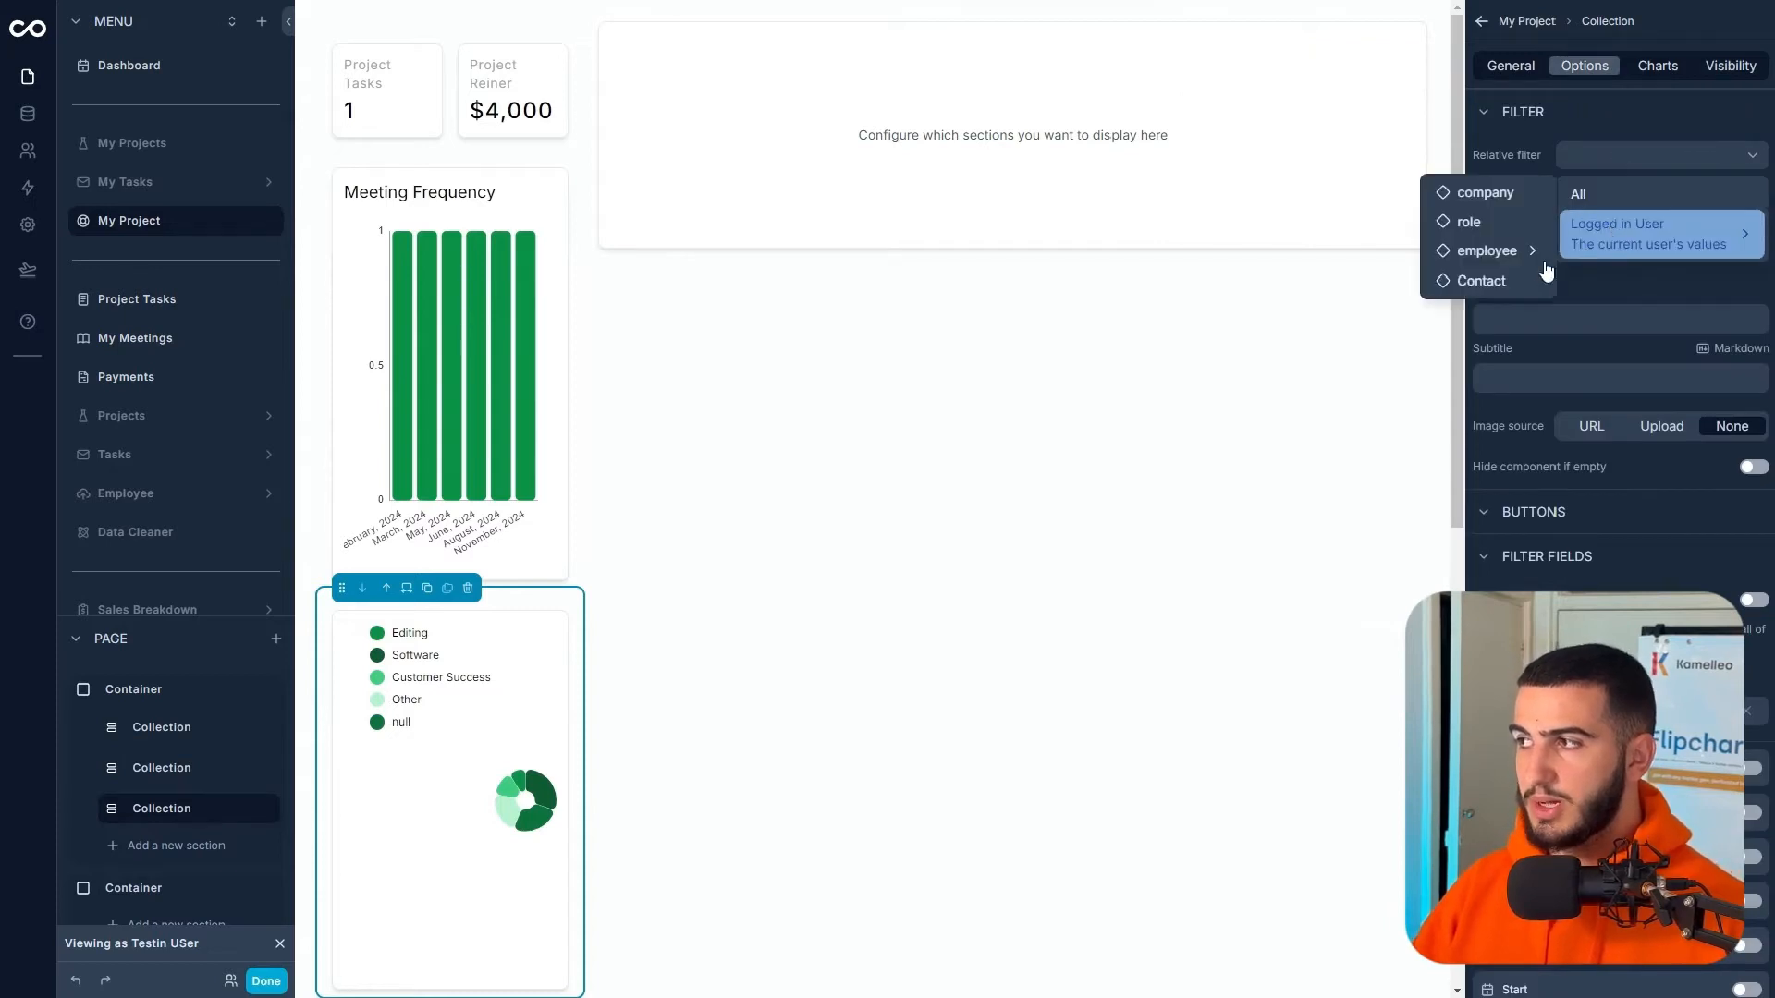
click(1542, 277)
click(1624, 212)
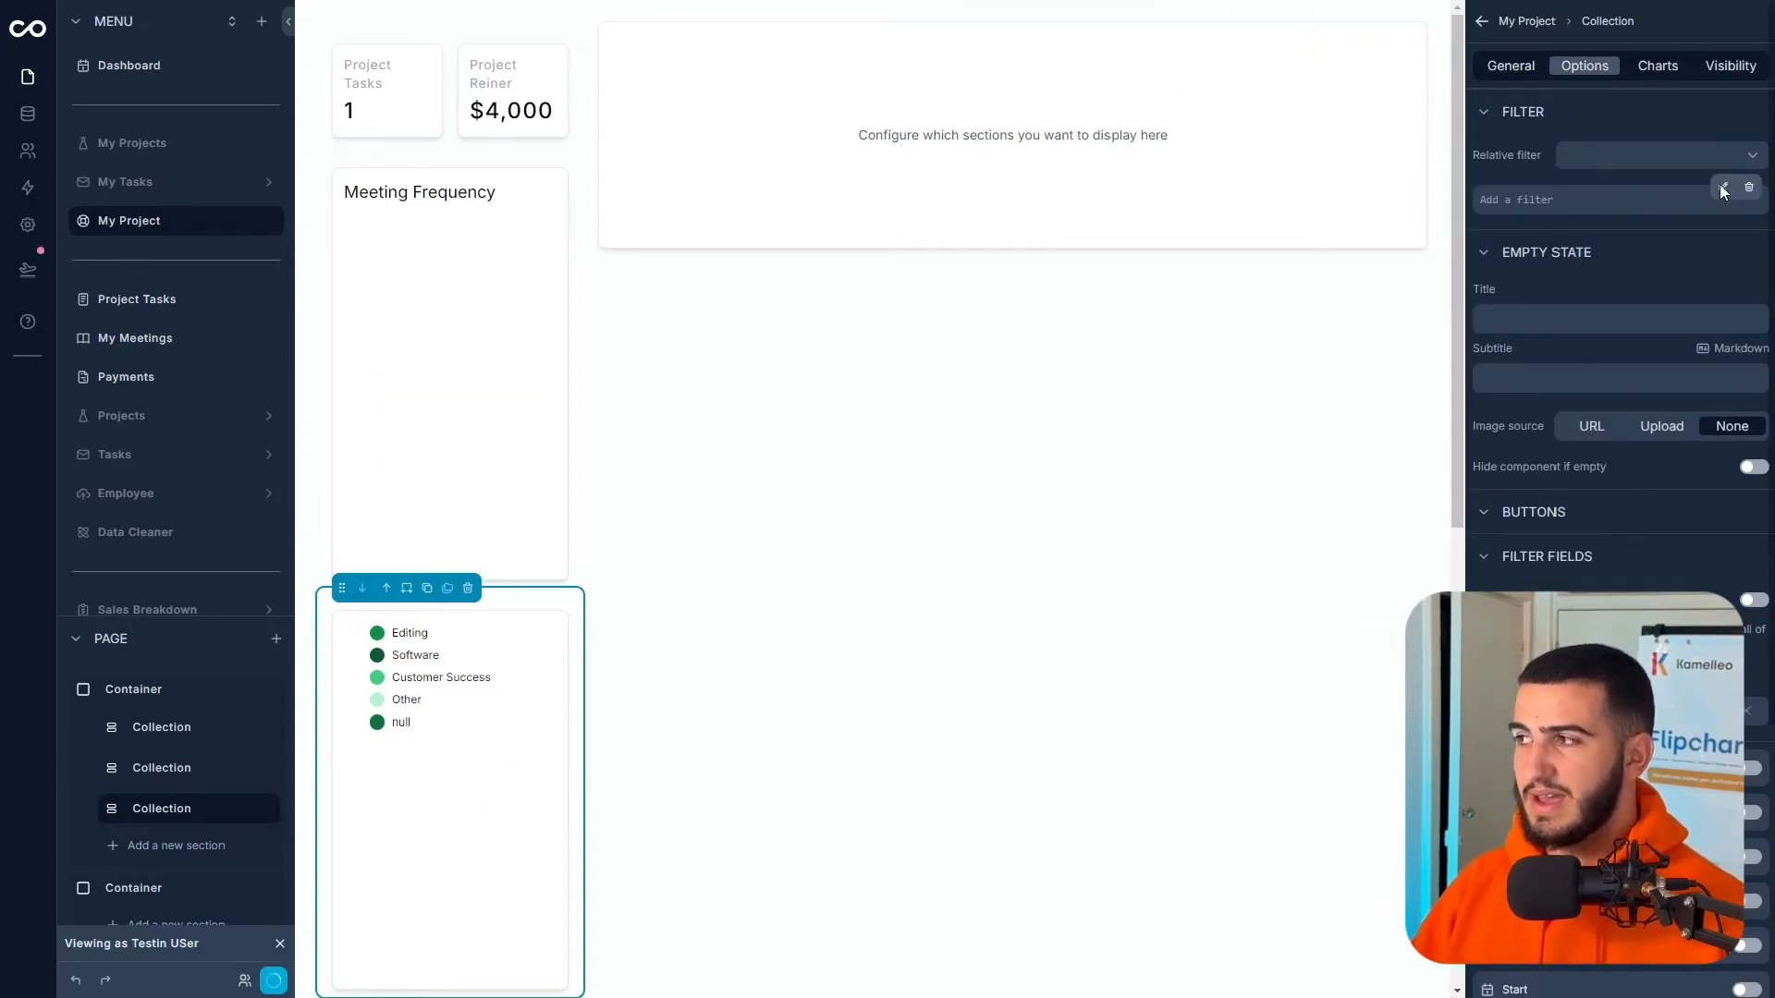
- Set the filter to Assigned Project is one of Logged in User › Contact › Assigned Project › id
click(1719, 185)
scroll(1316, 321, down, 3)
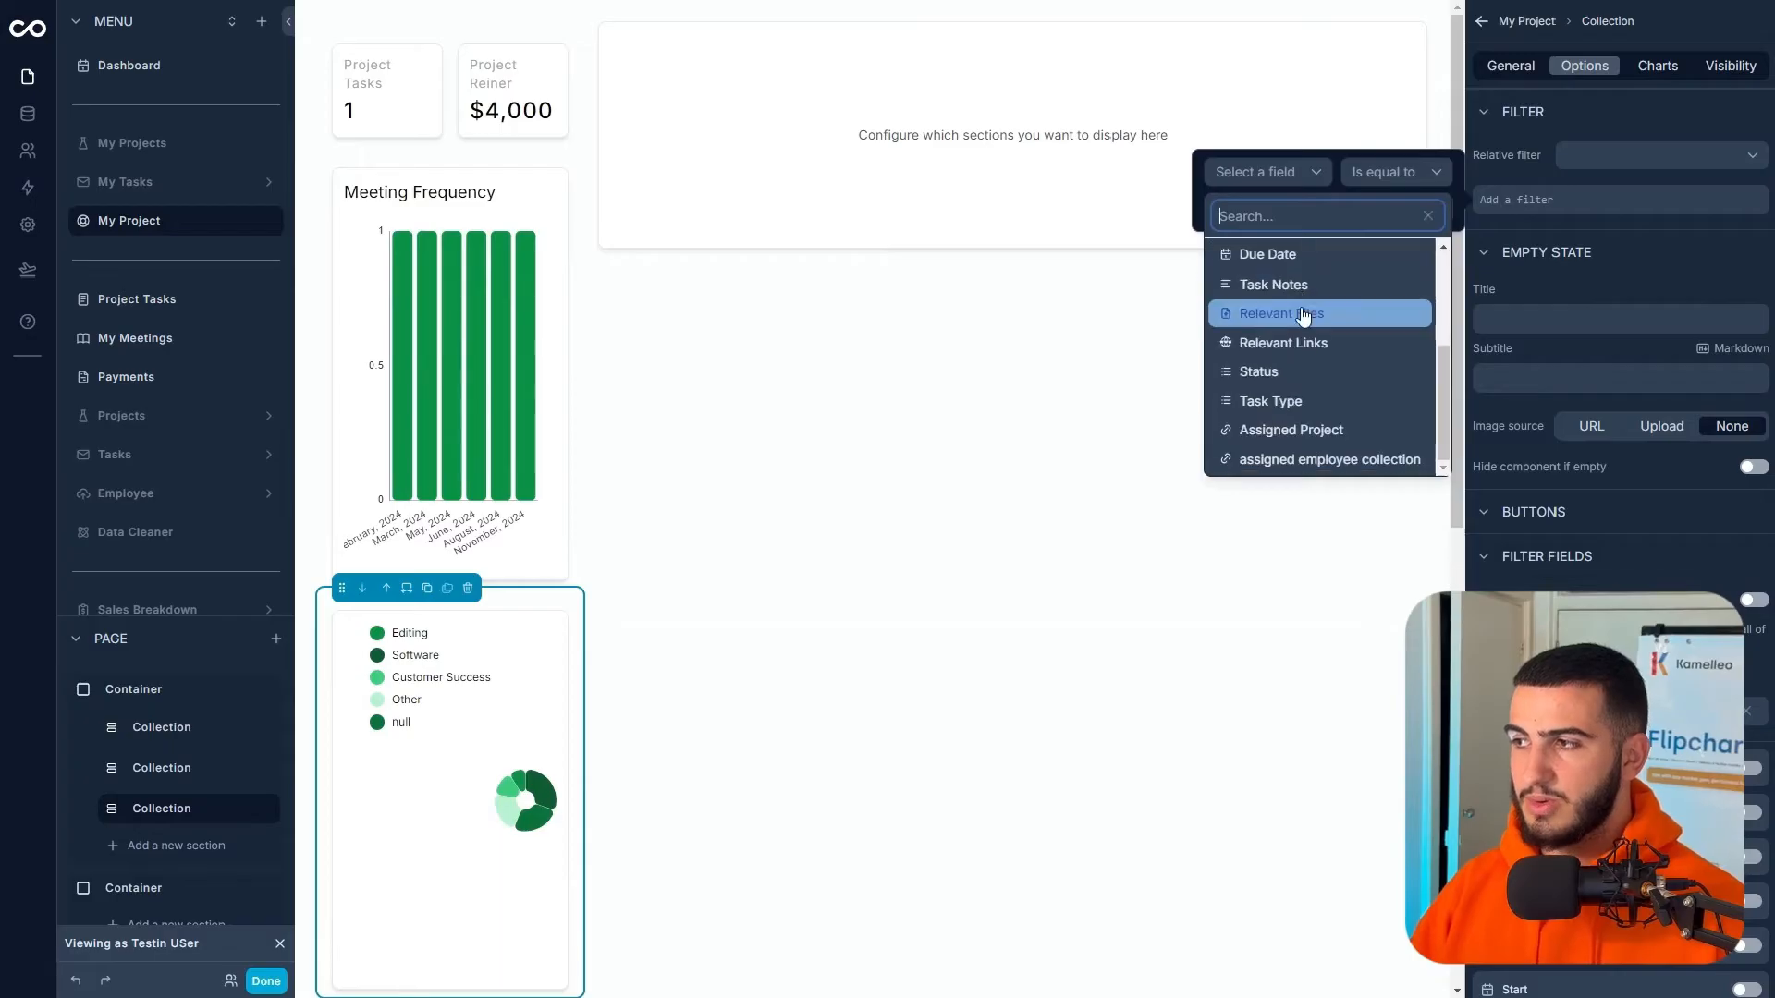
scroll(1314, 407, up, 3)
click(1298, 429)
click(1397, 173)
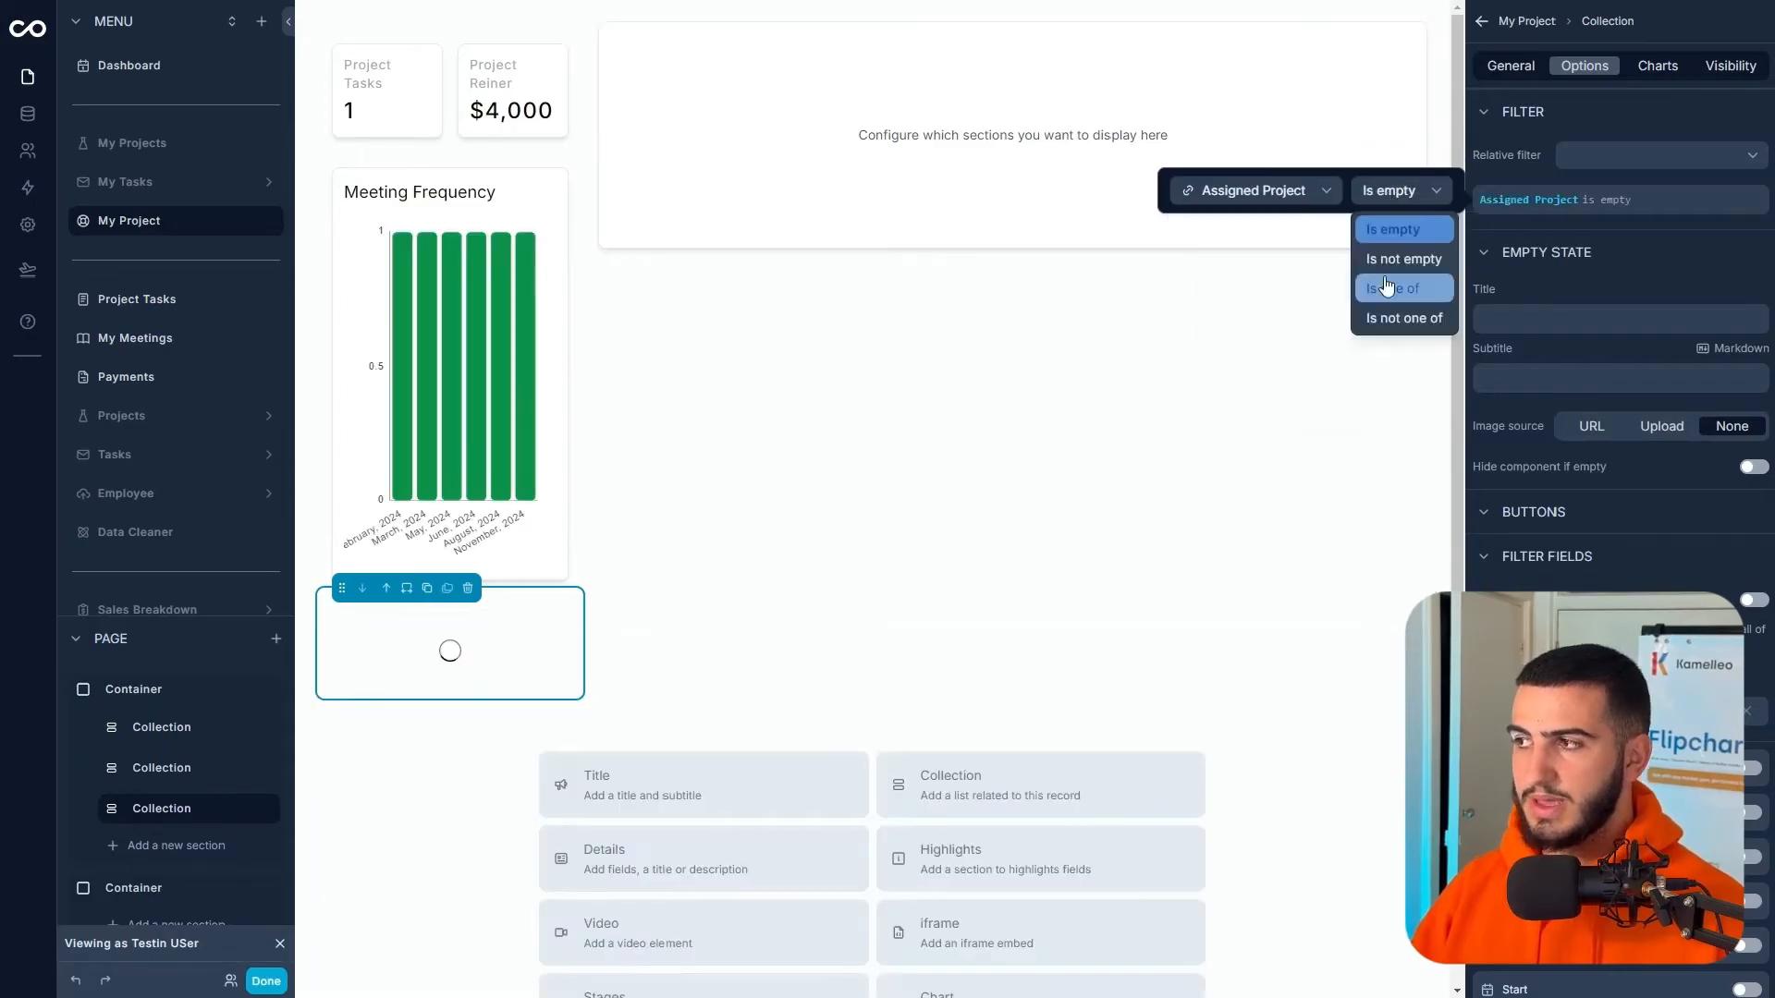
click(1388, 288)
click(1298, 215)
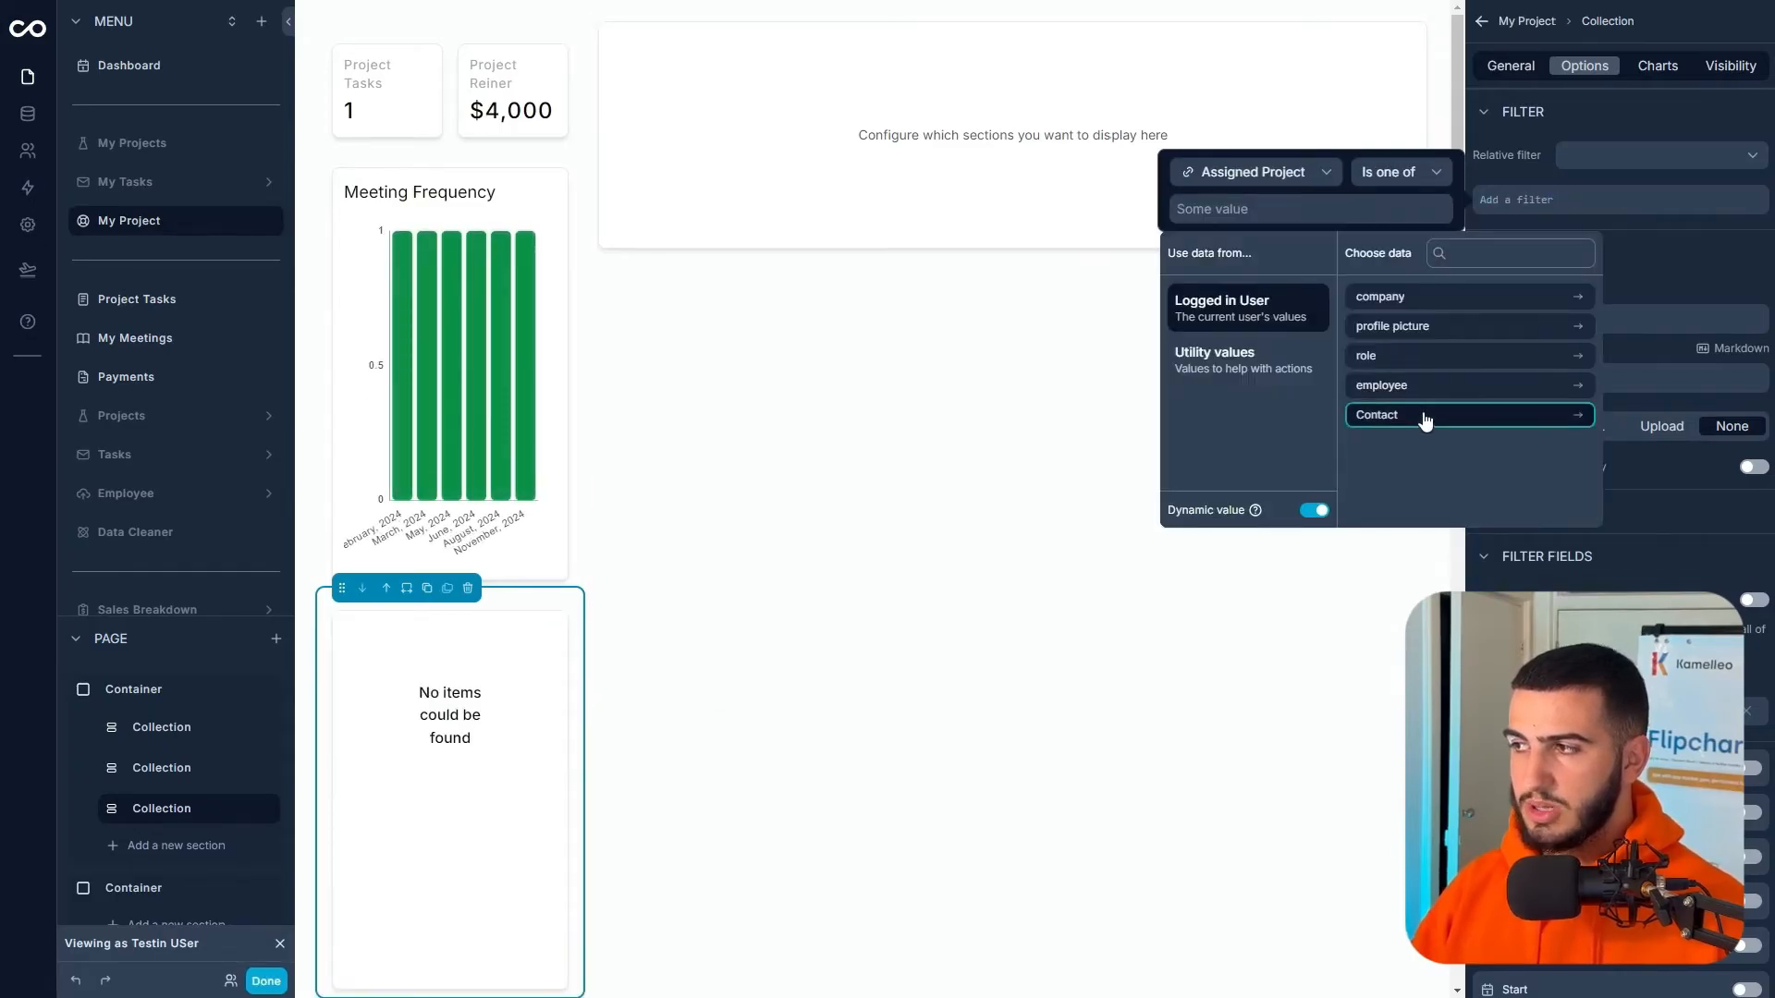
click(1465, 415)
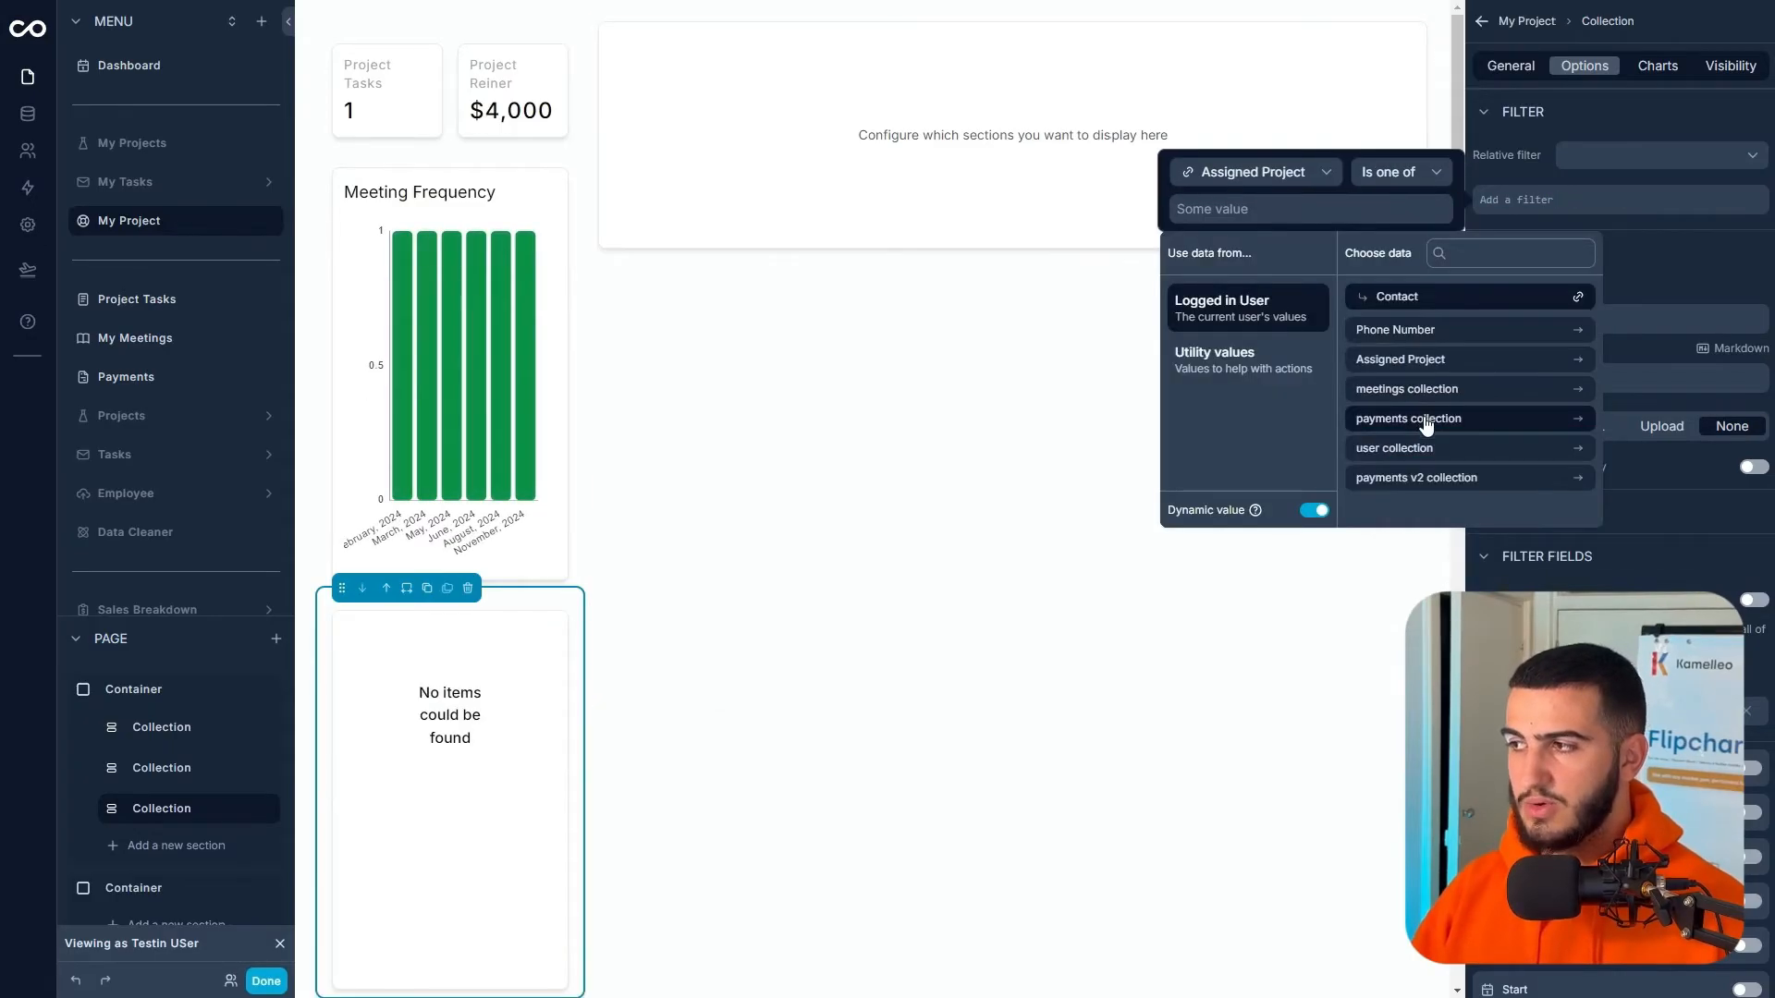
click(1433, 361)
click(1421, 368)
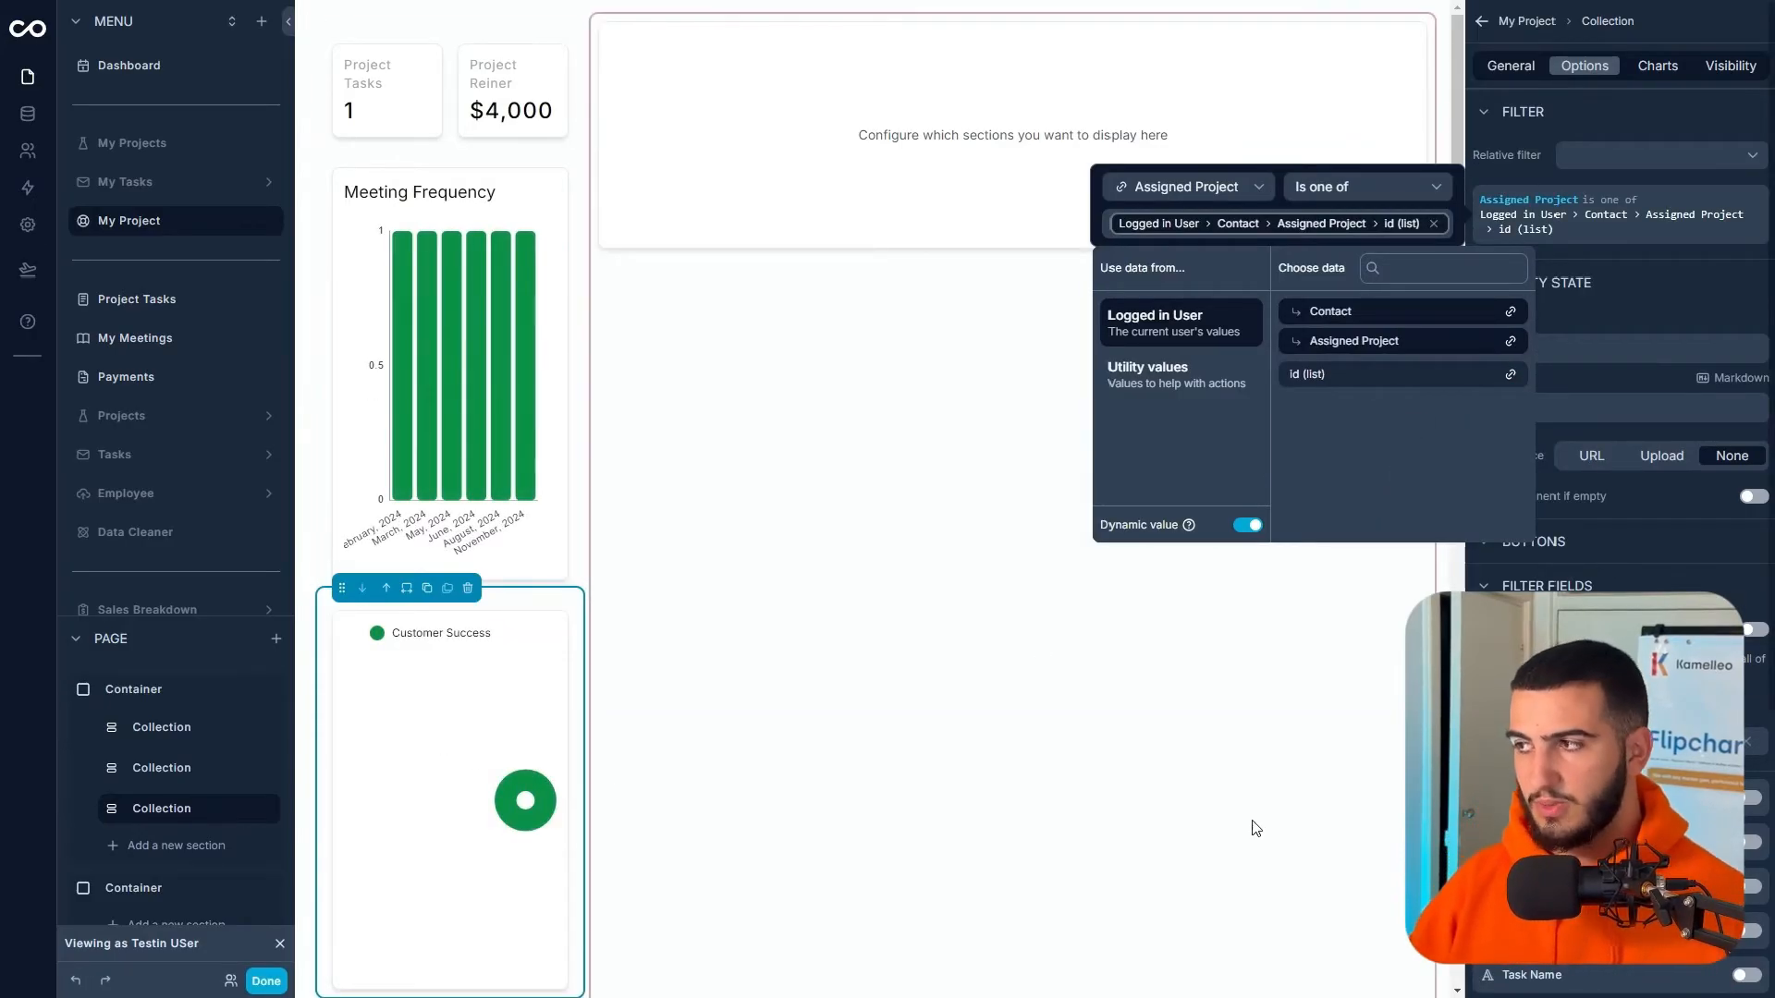
click(1197, 825)
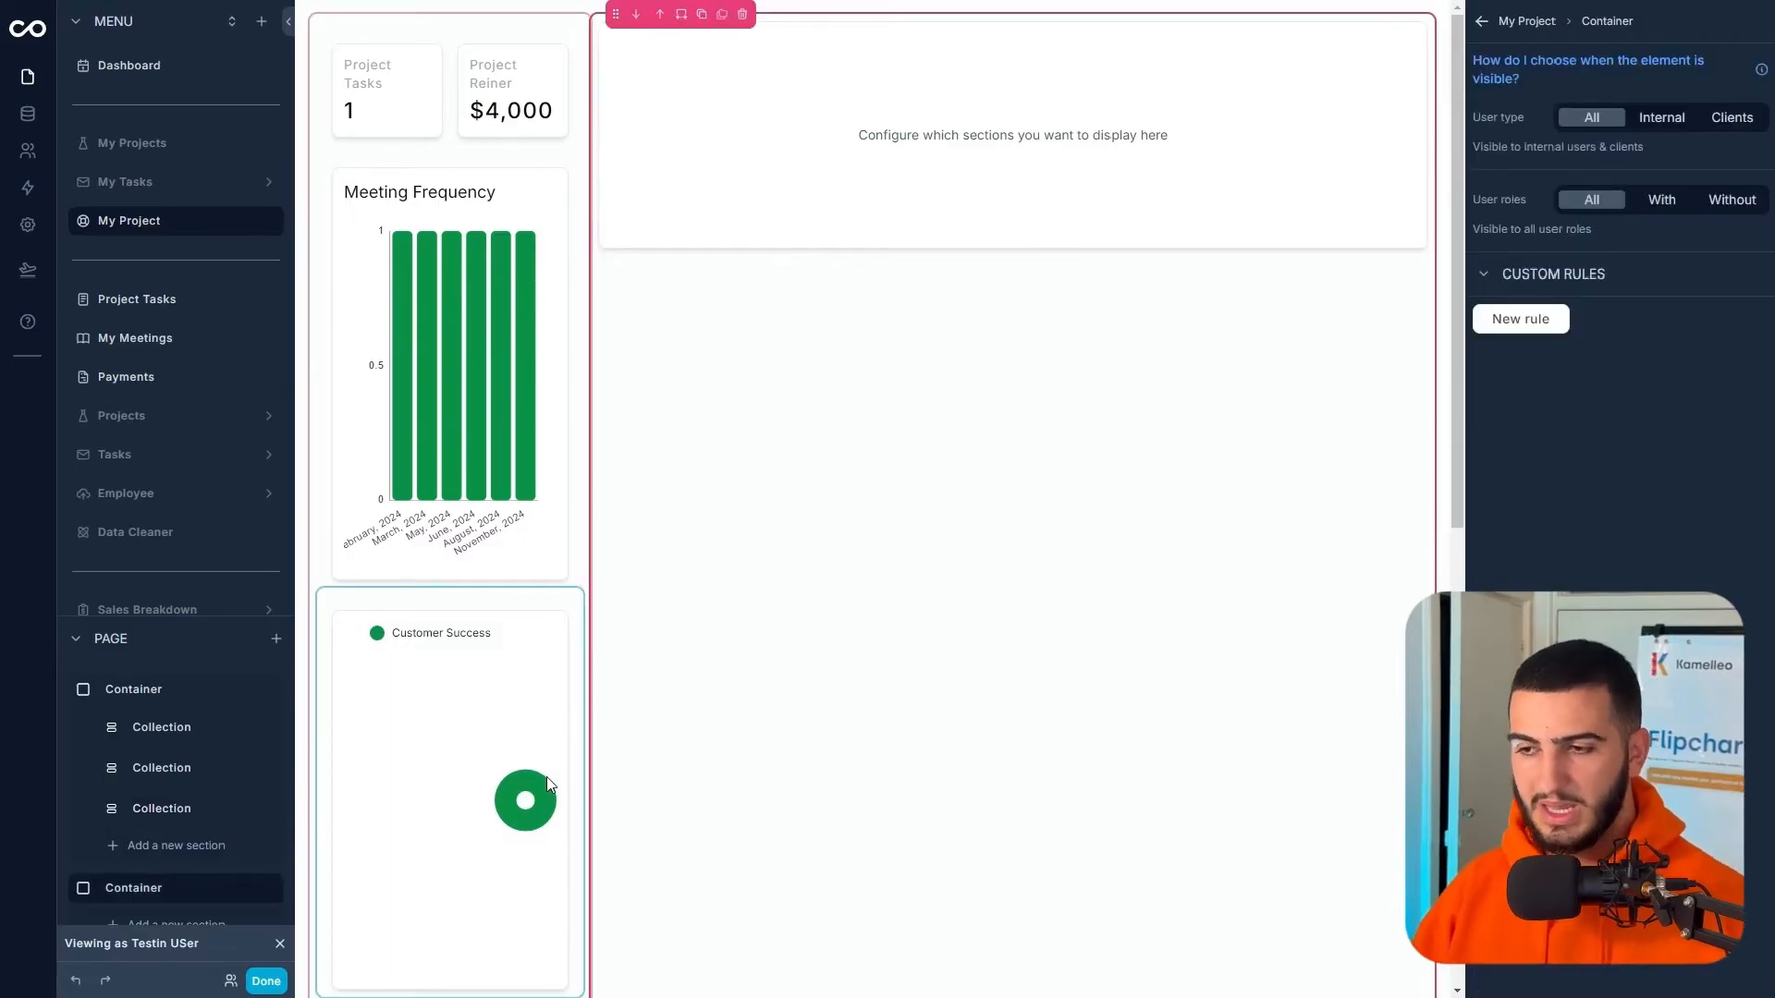
click(43, 119)
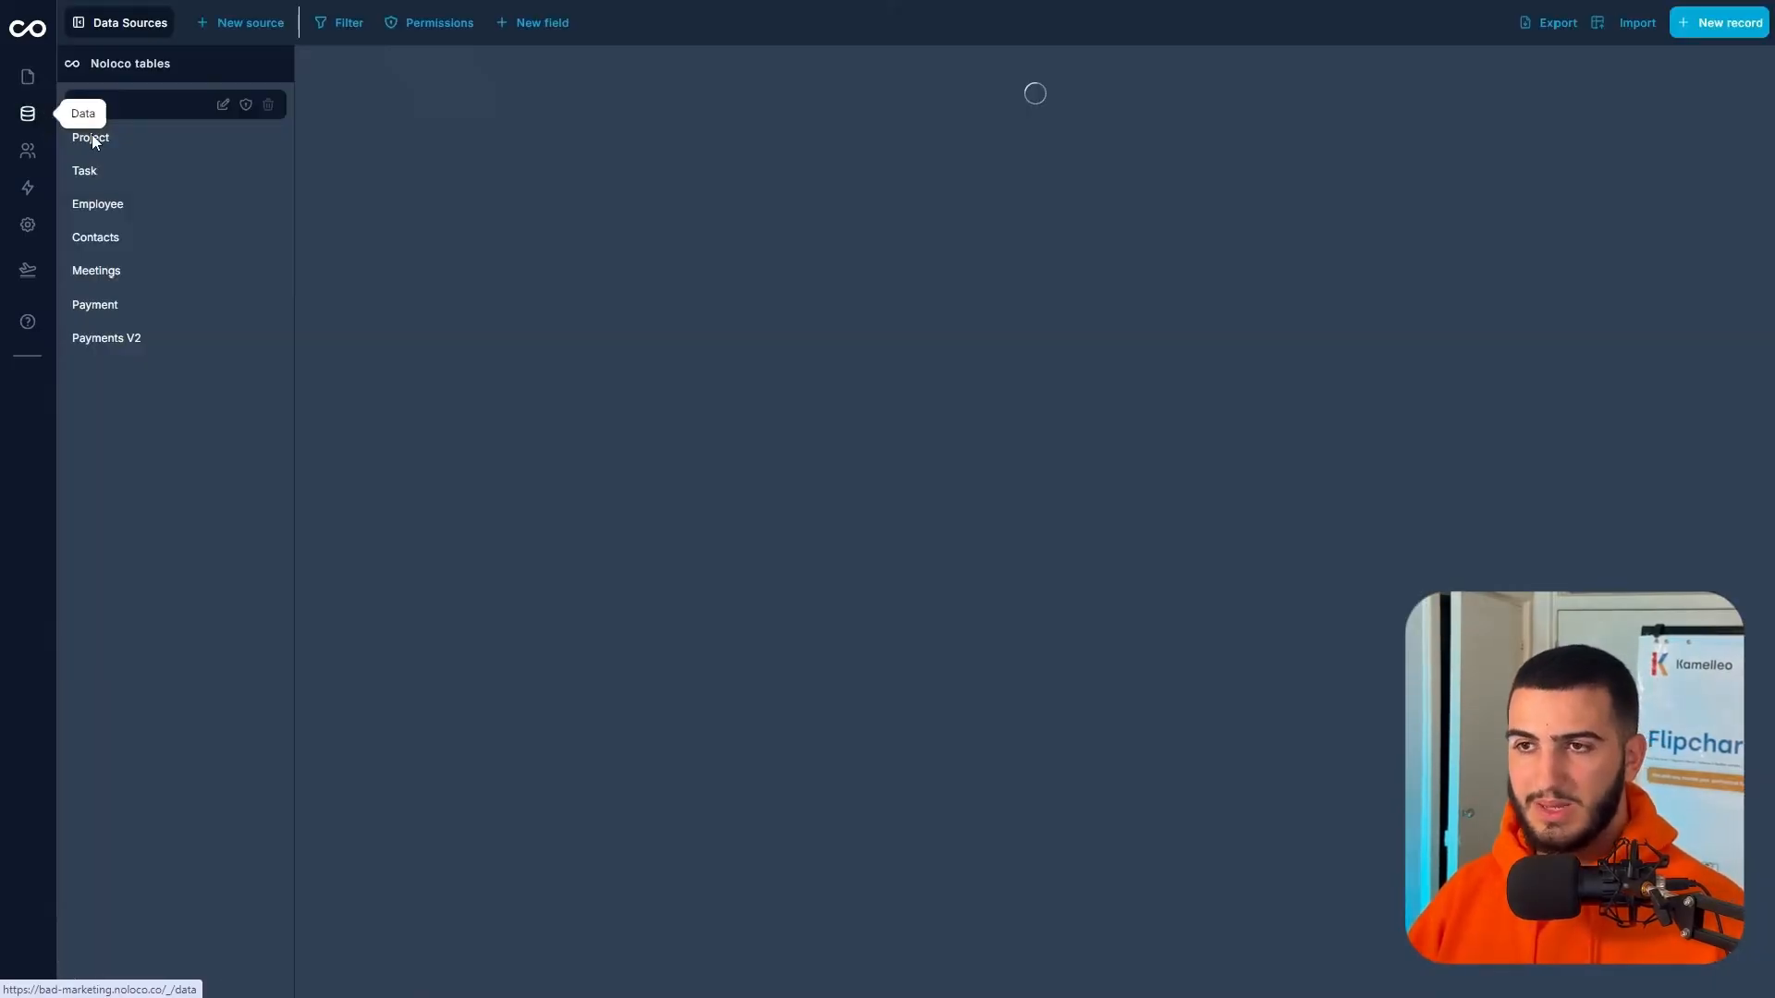
- Browse the User and Contacts tables, then move on to the tasks table
drag(887, 203, 1406, 204)
scroll(691, 112, left, 10)
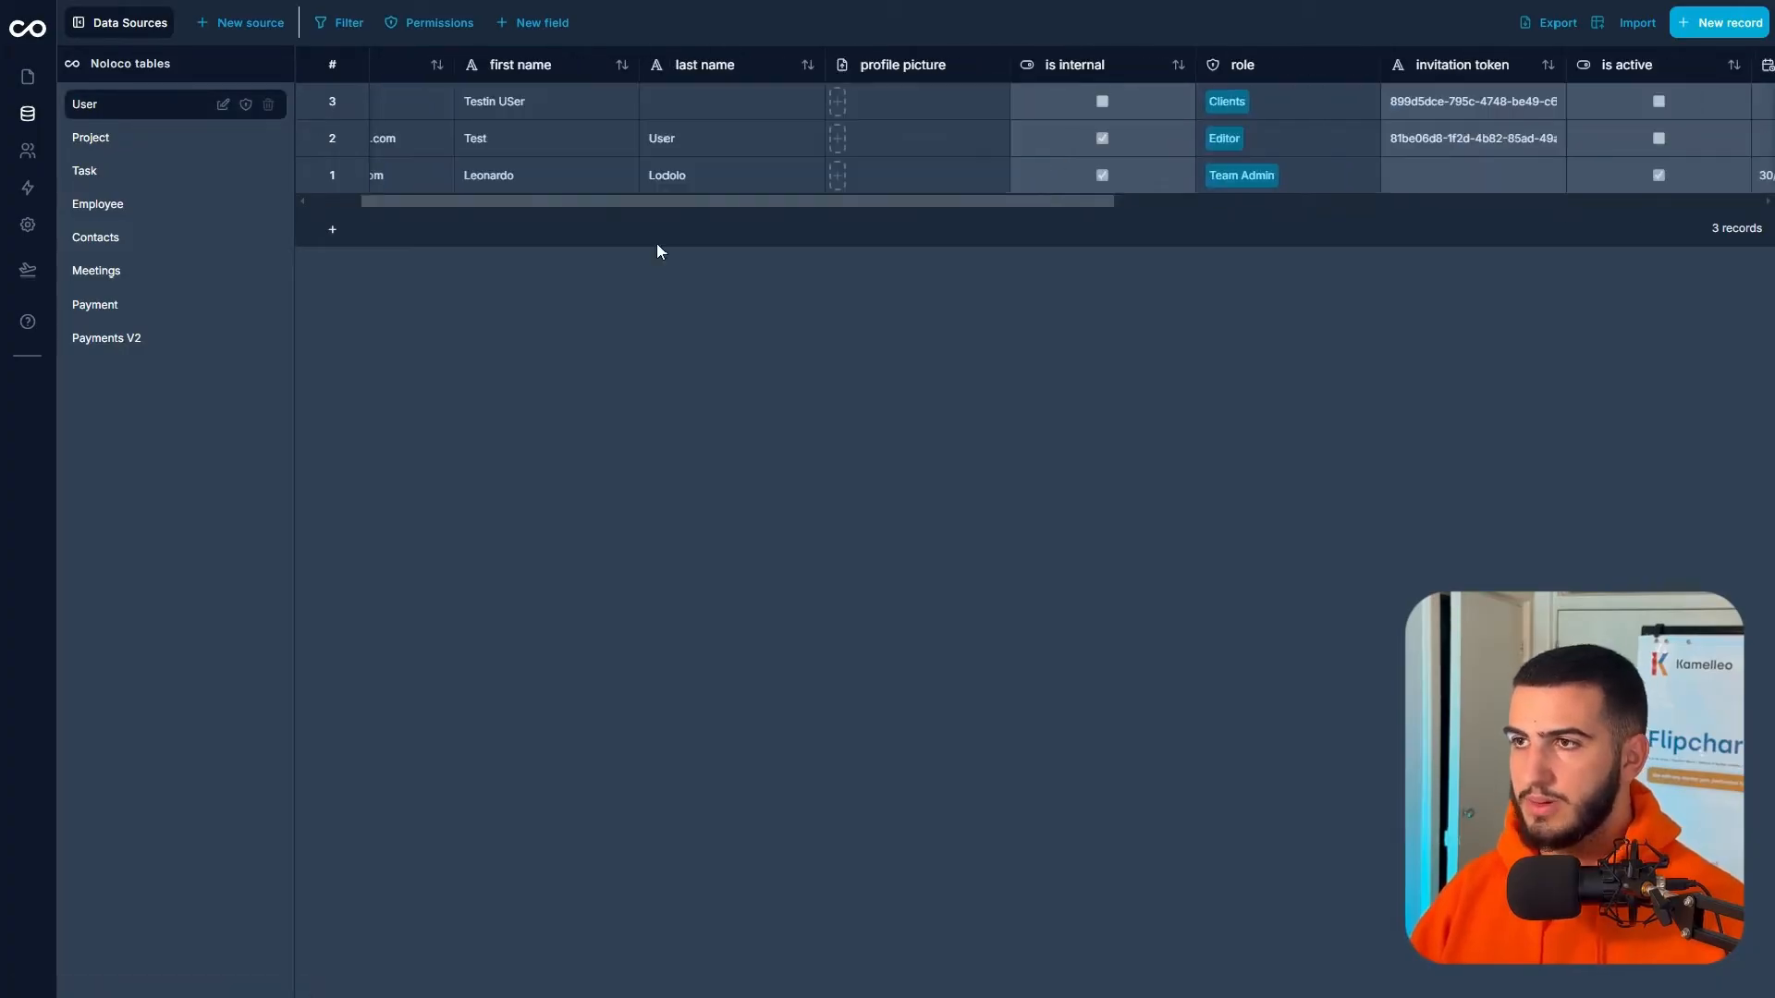
click(120, 236)
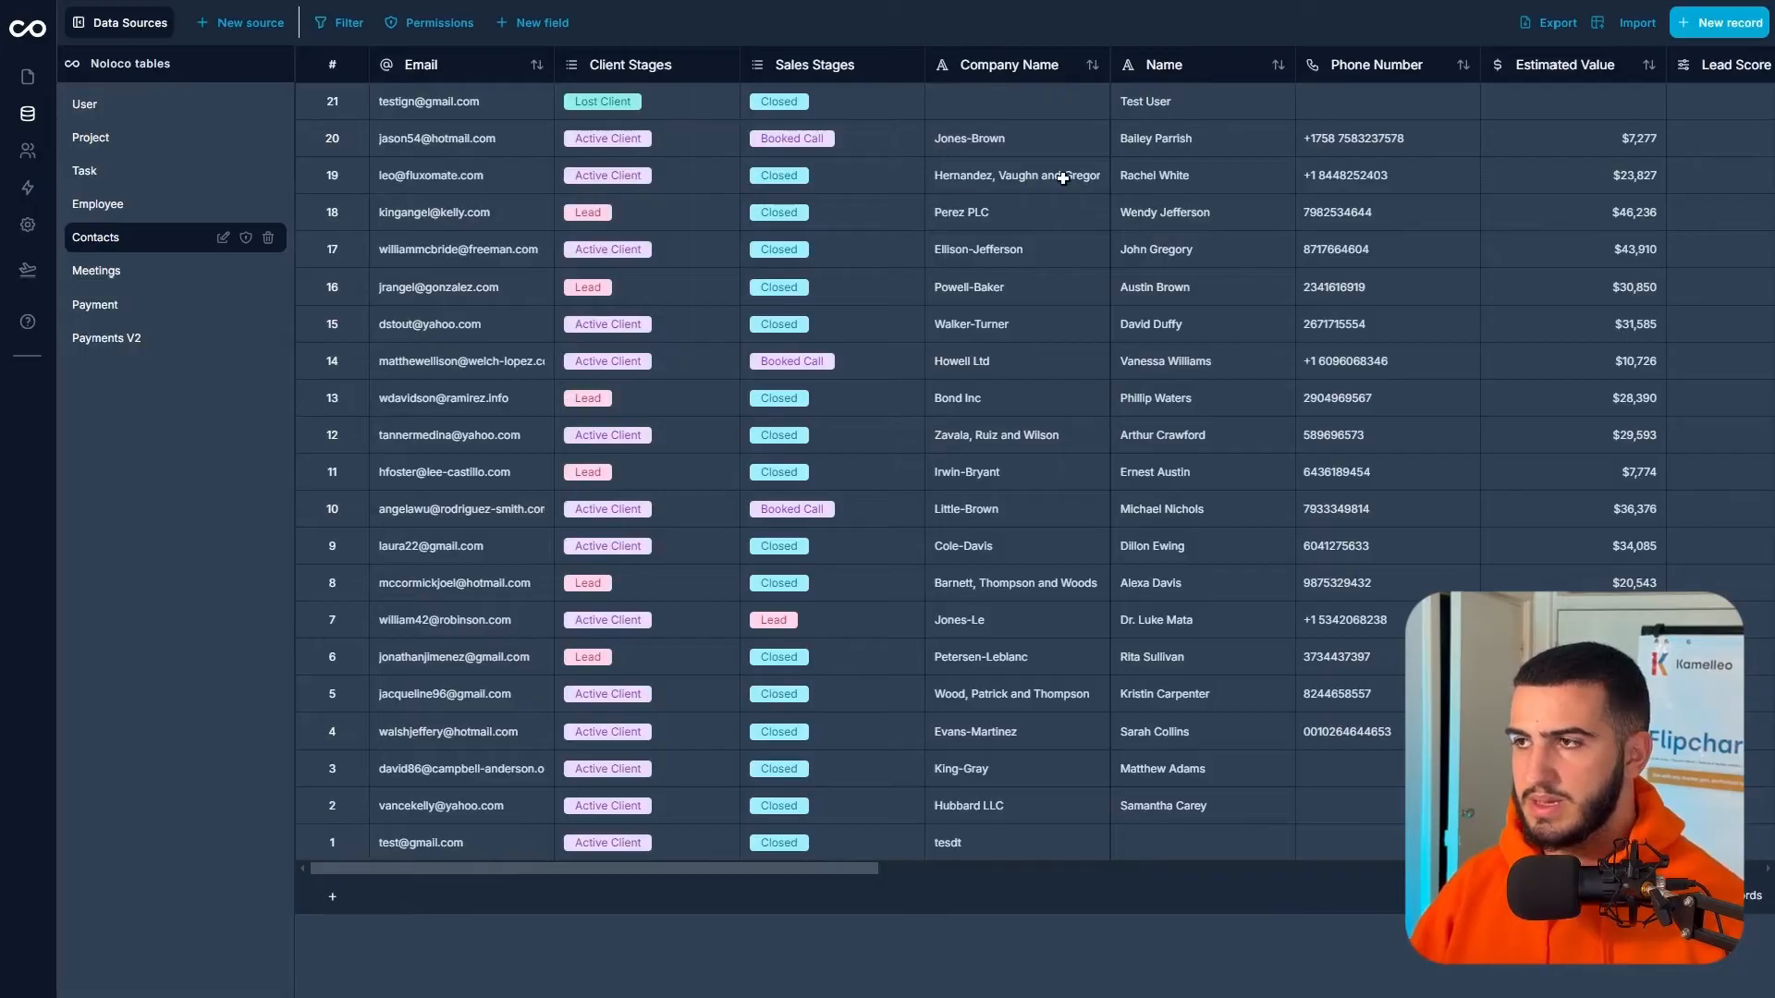
click(114, 143)
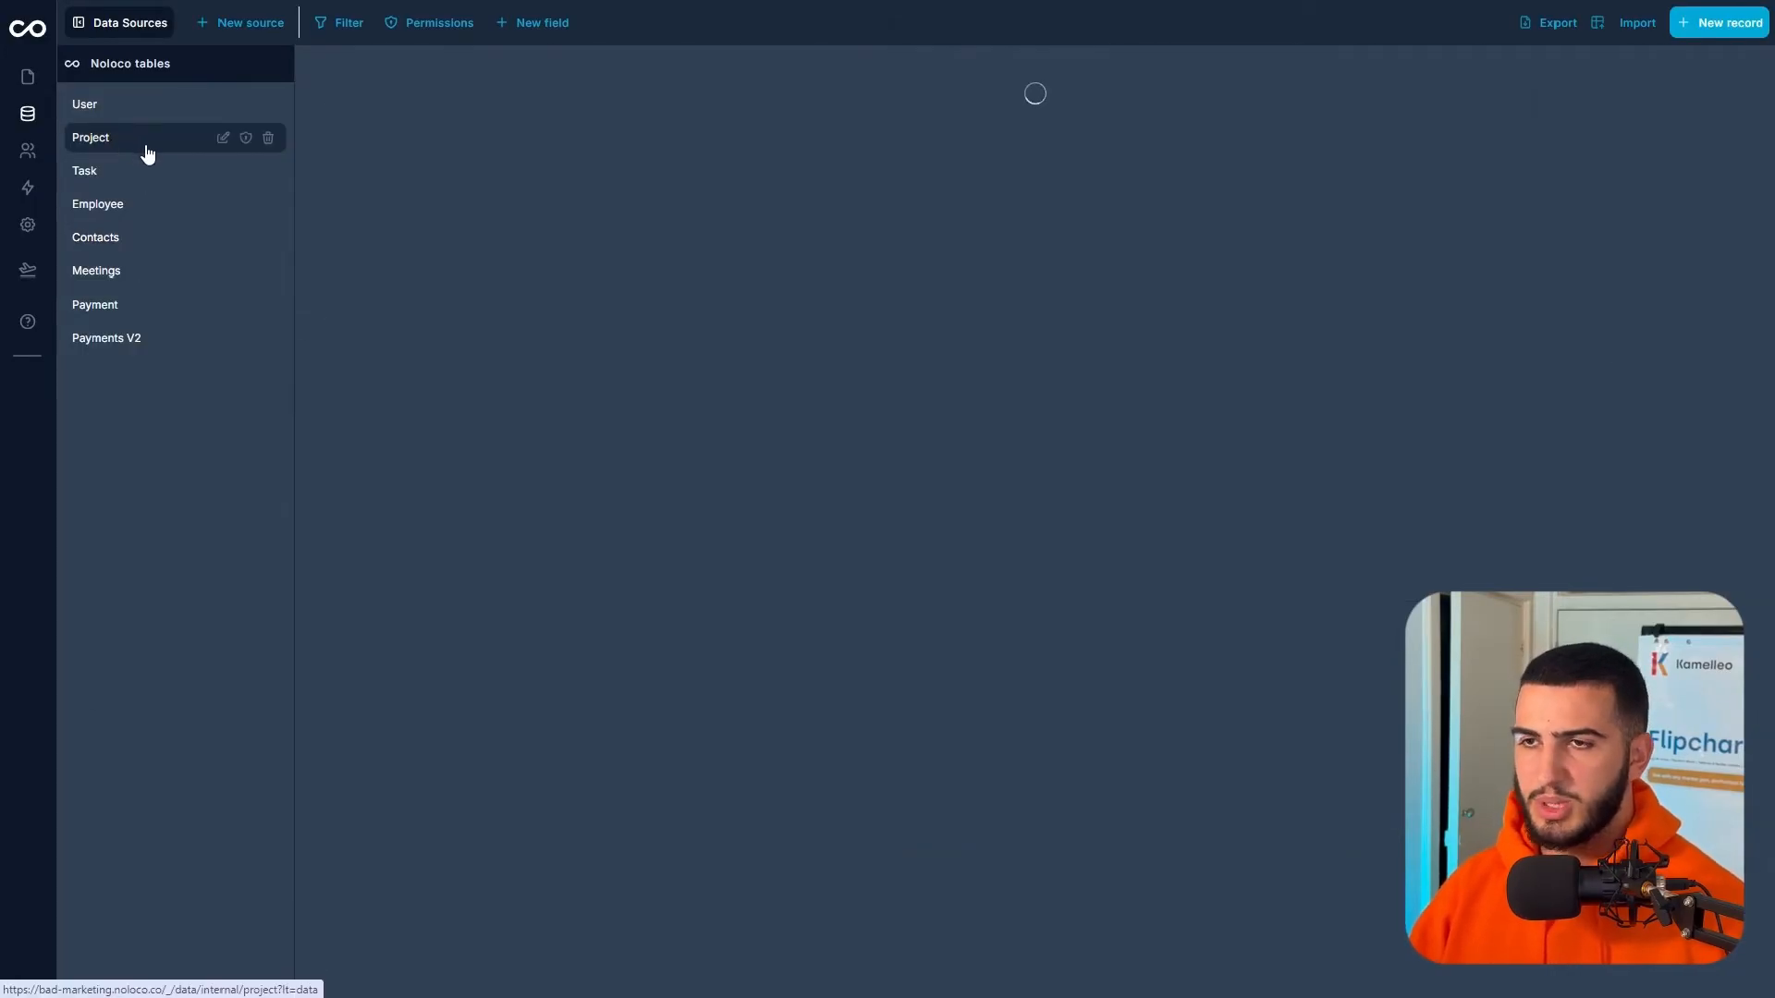
- Set Assigned Project to Jones-Le for task rows 15, 16 and 17
scroll(694, 237, right, 10)
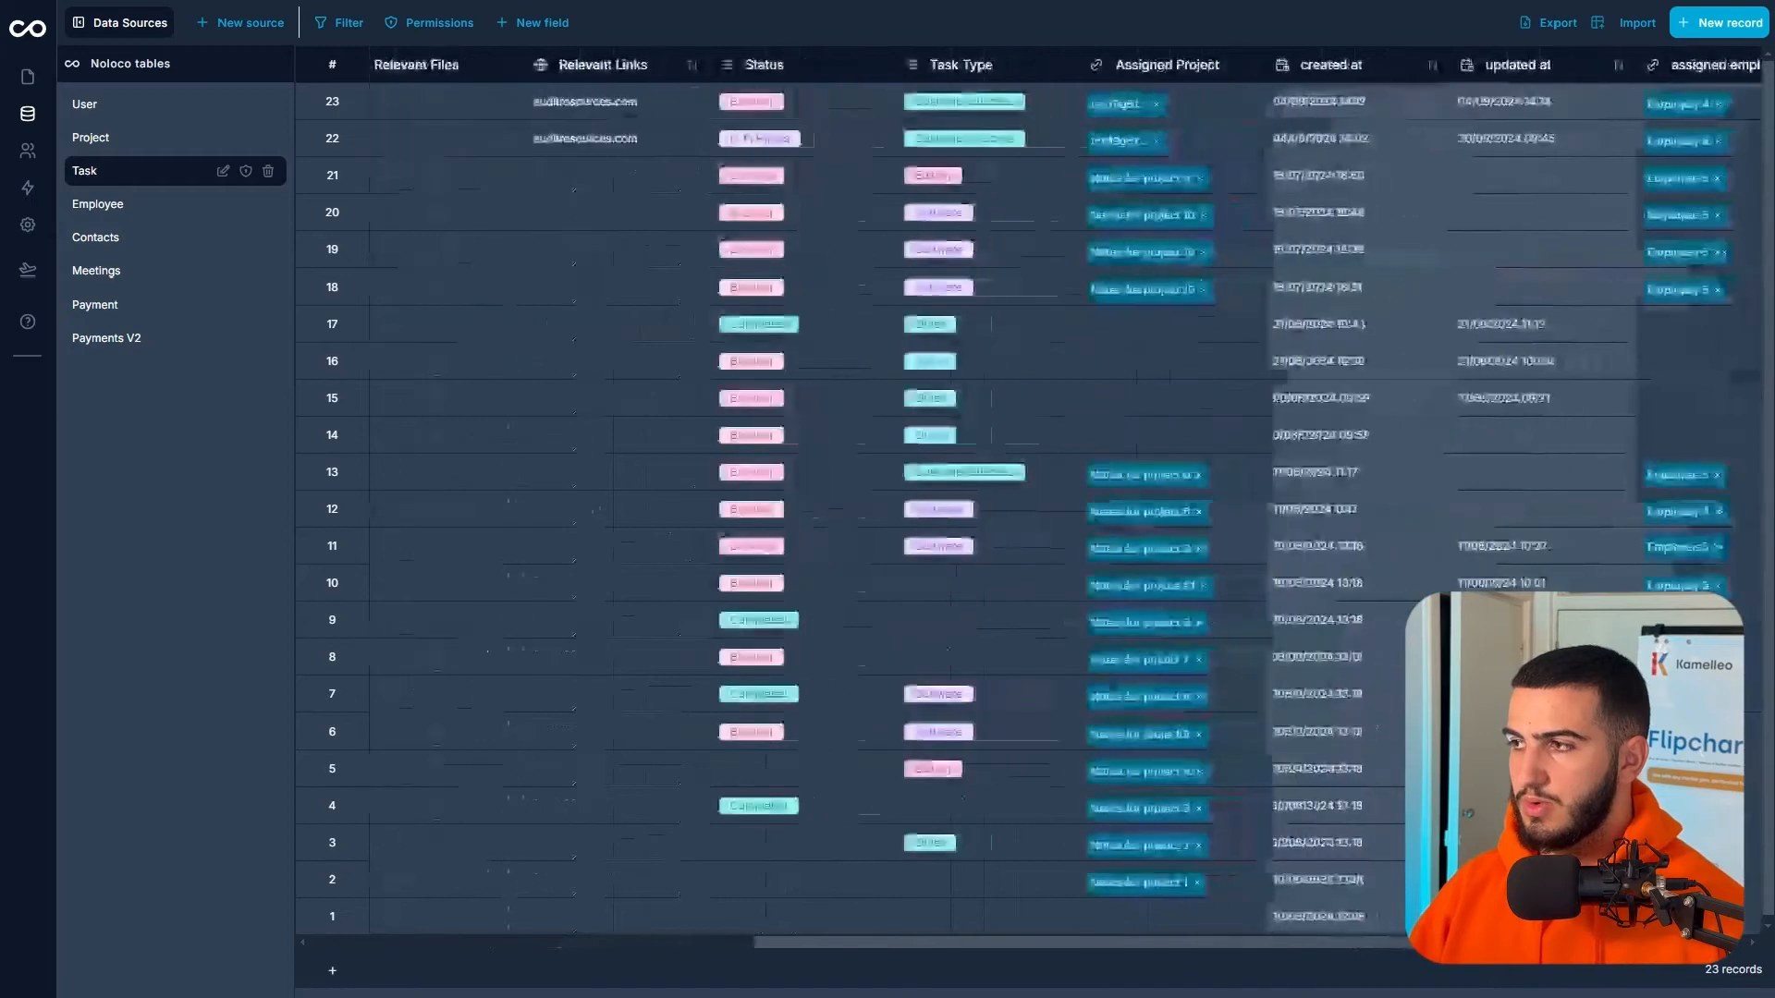
click(1172, 325)
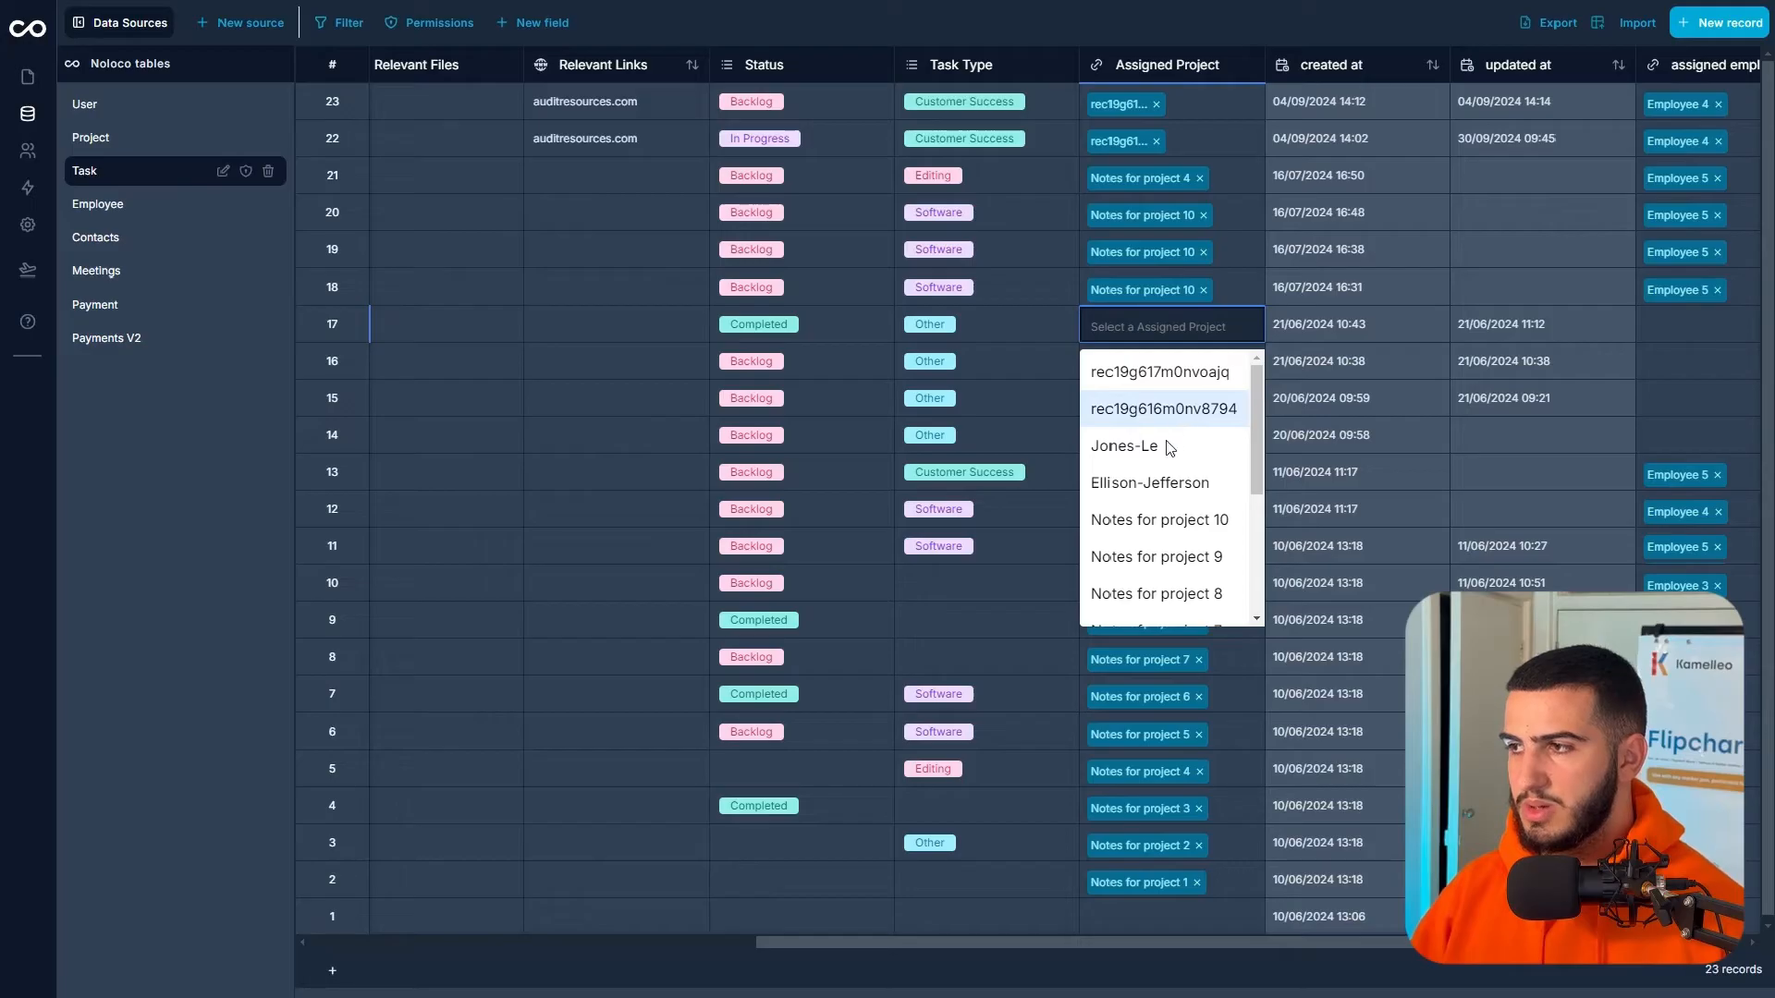
key(Return)
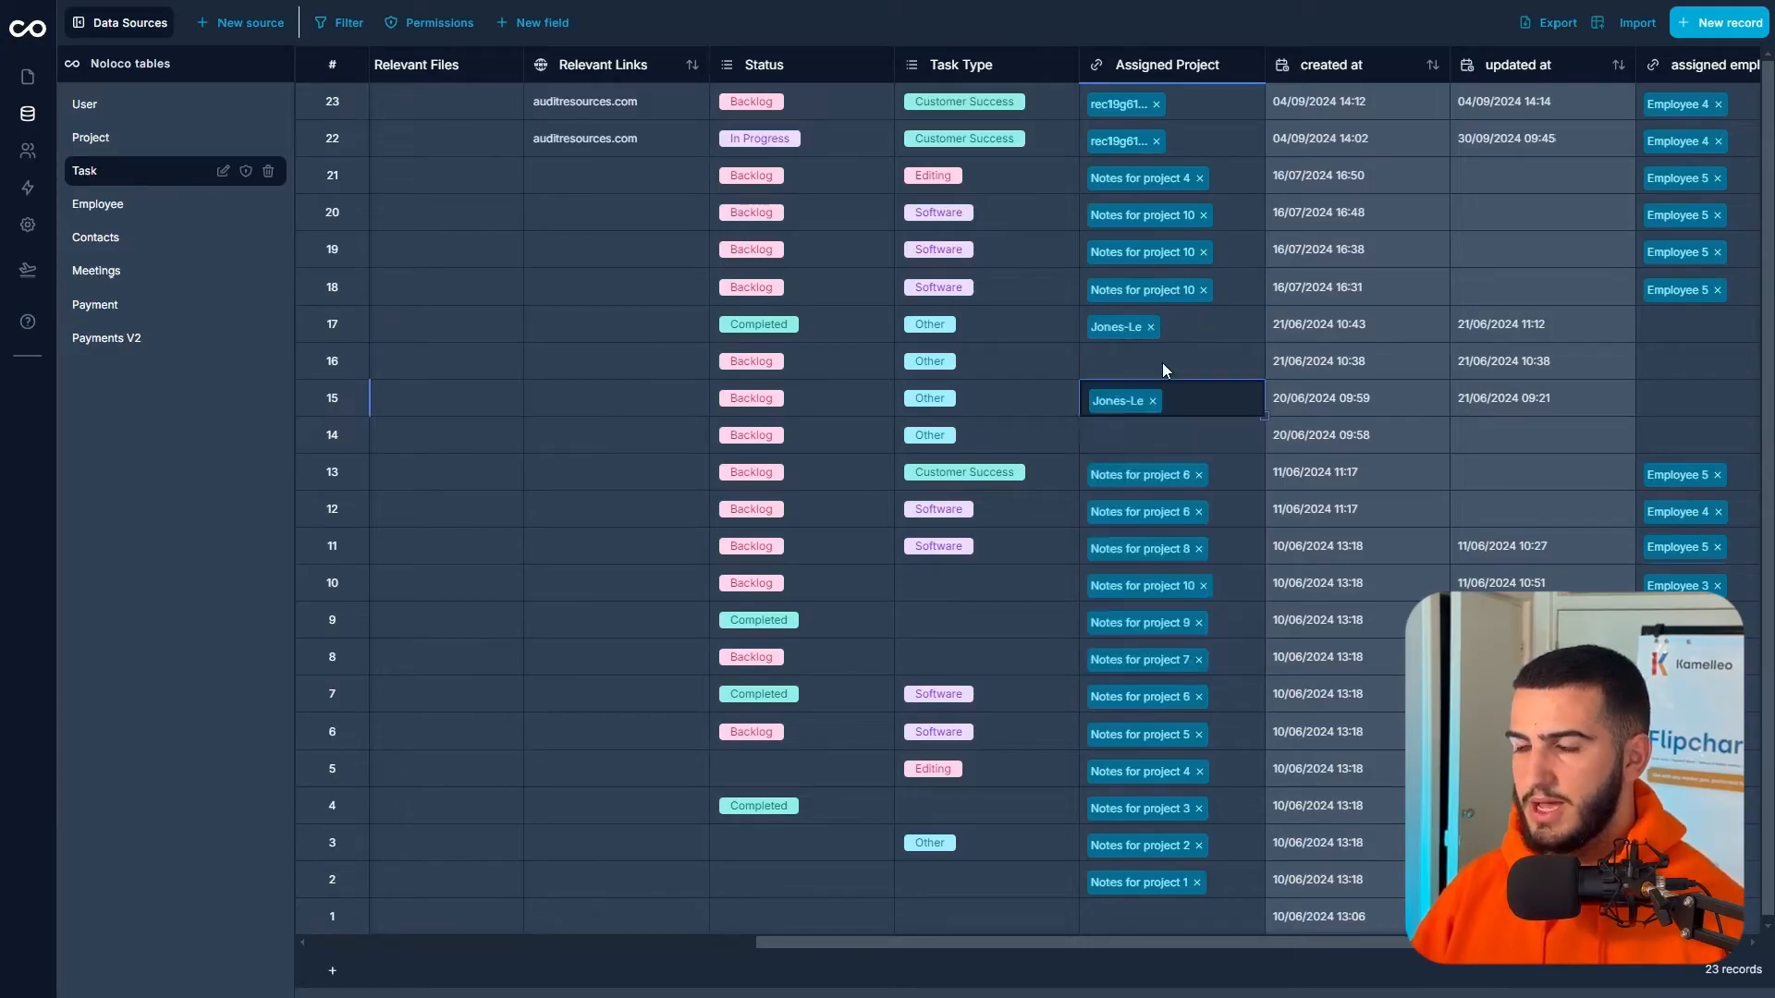
key(Return)
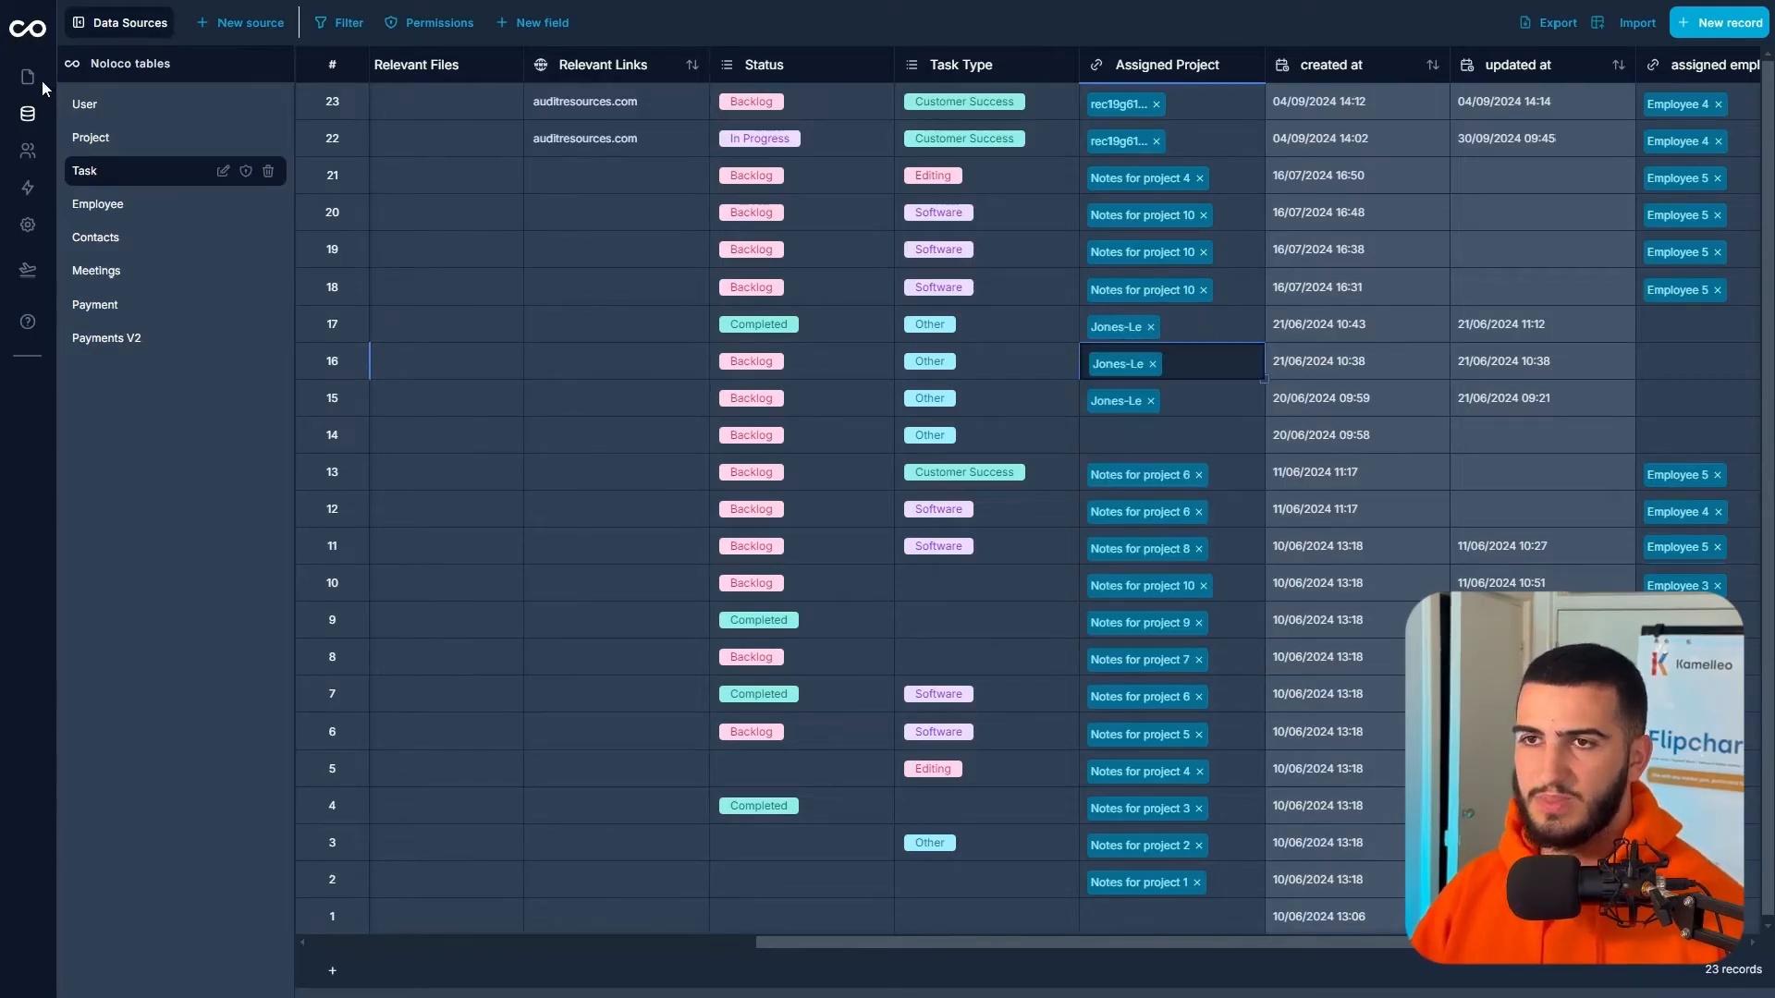
click(105, 90)
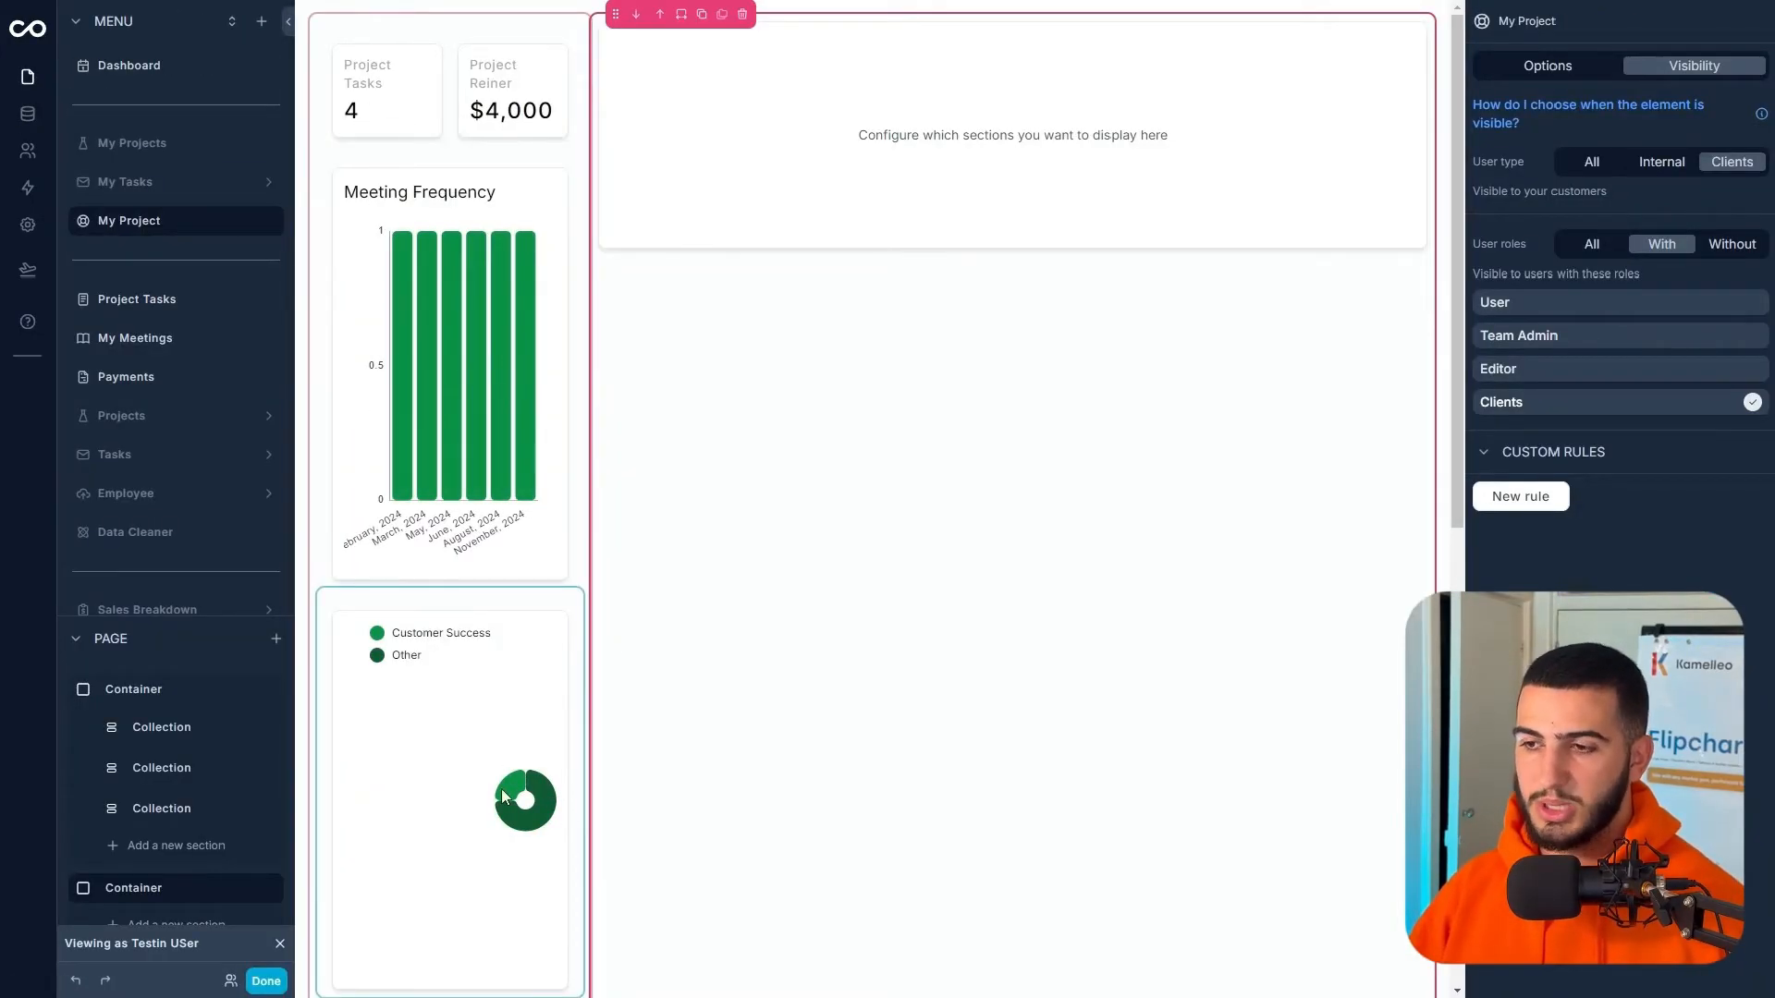
- Preview My Project as the client user to confirm 4 project tasks, then return to editing
click(266, 982)
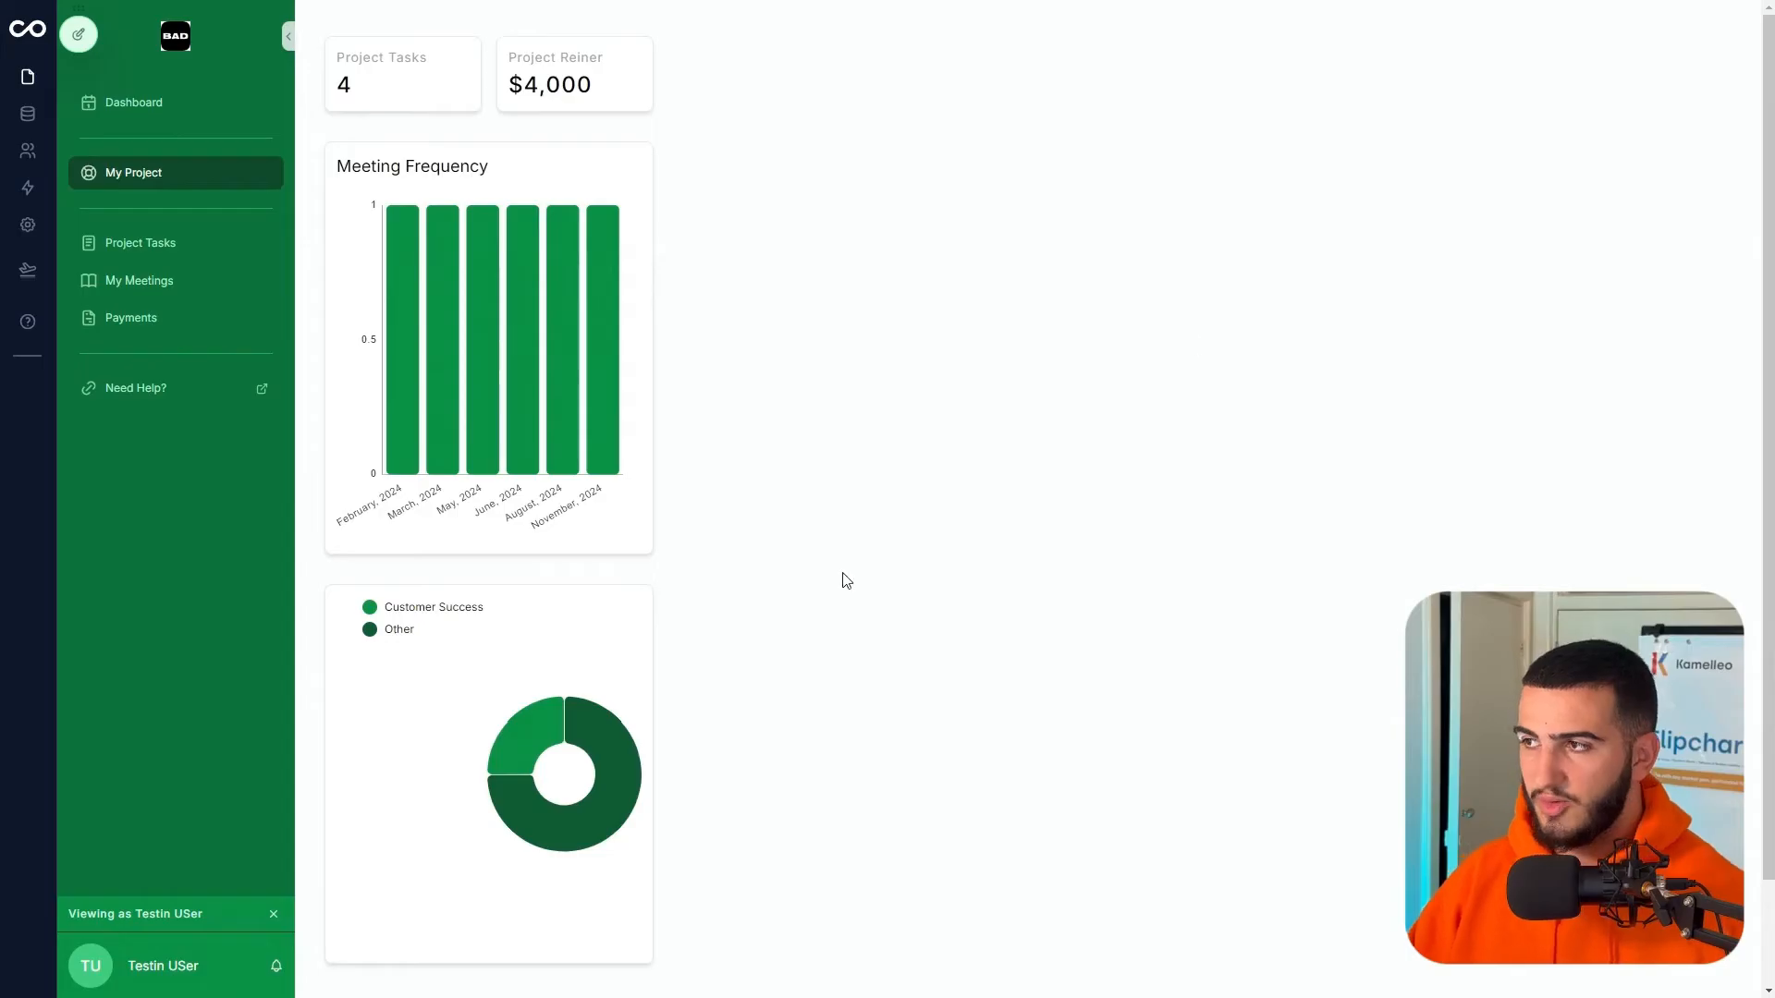
click(92, 41)
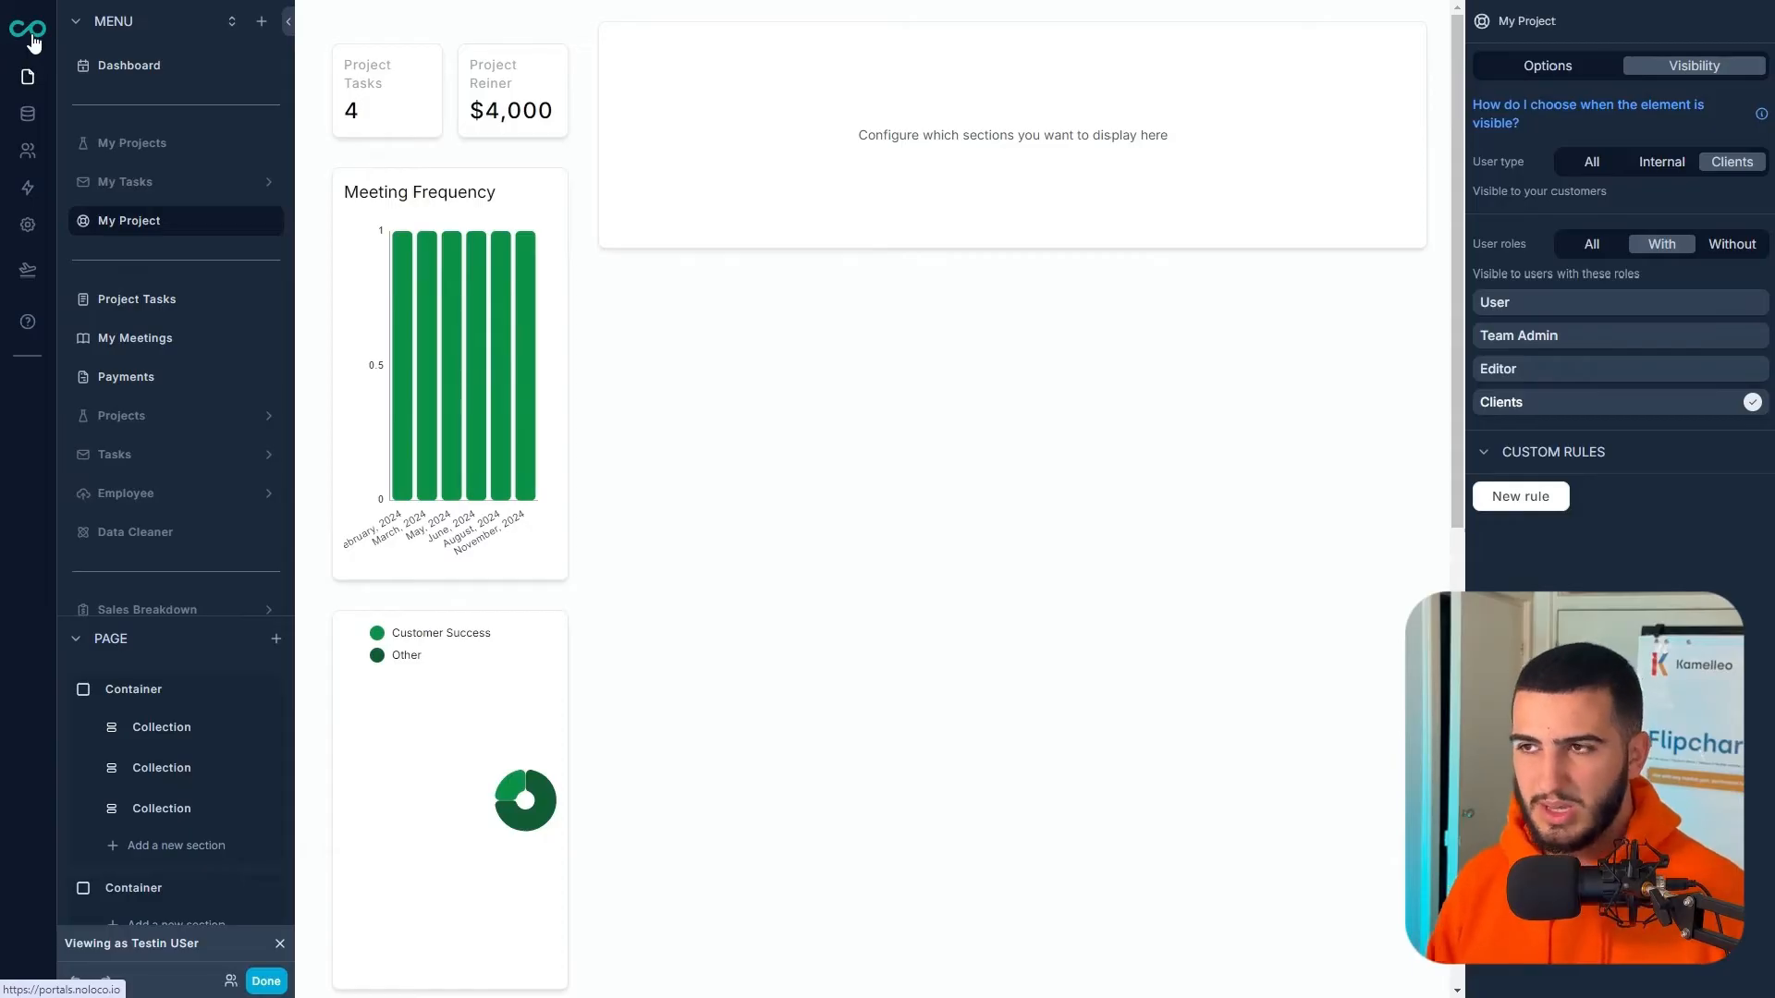
- Type 'Project Tasks' as the pie chart section's title, then trim it back
click(519, 721)
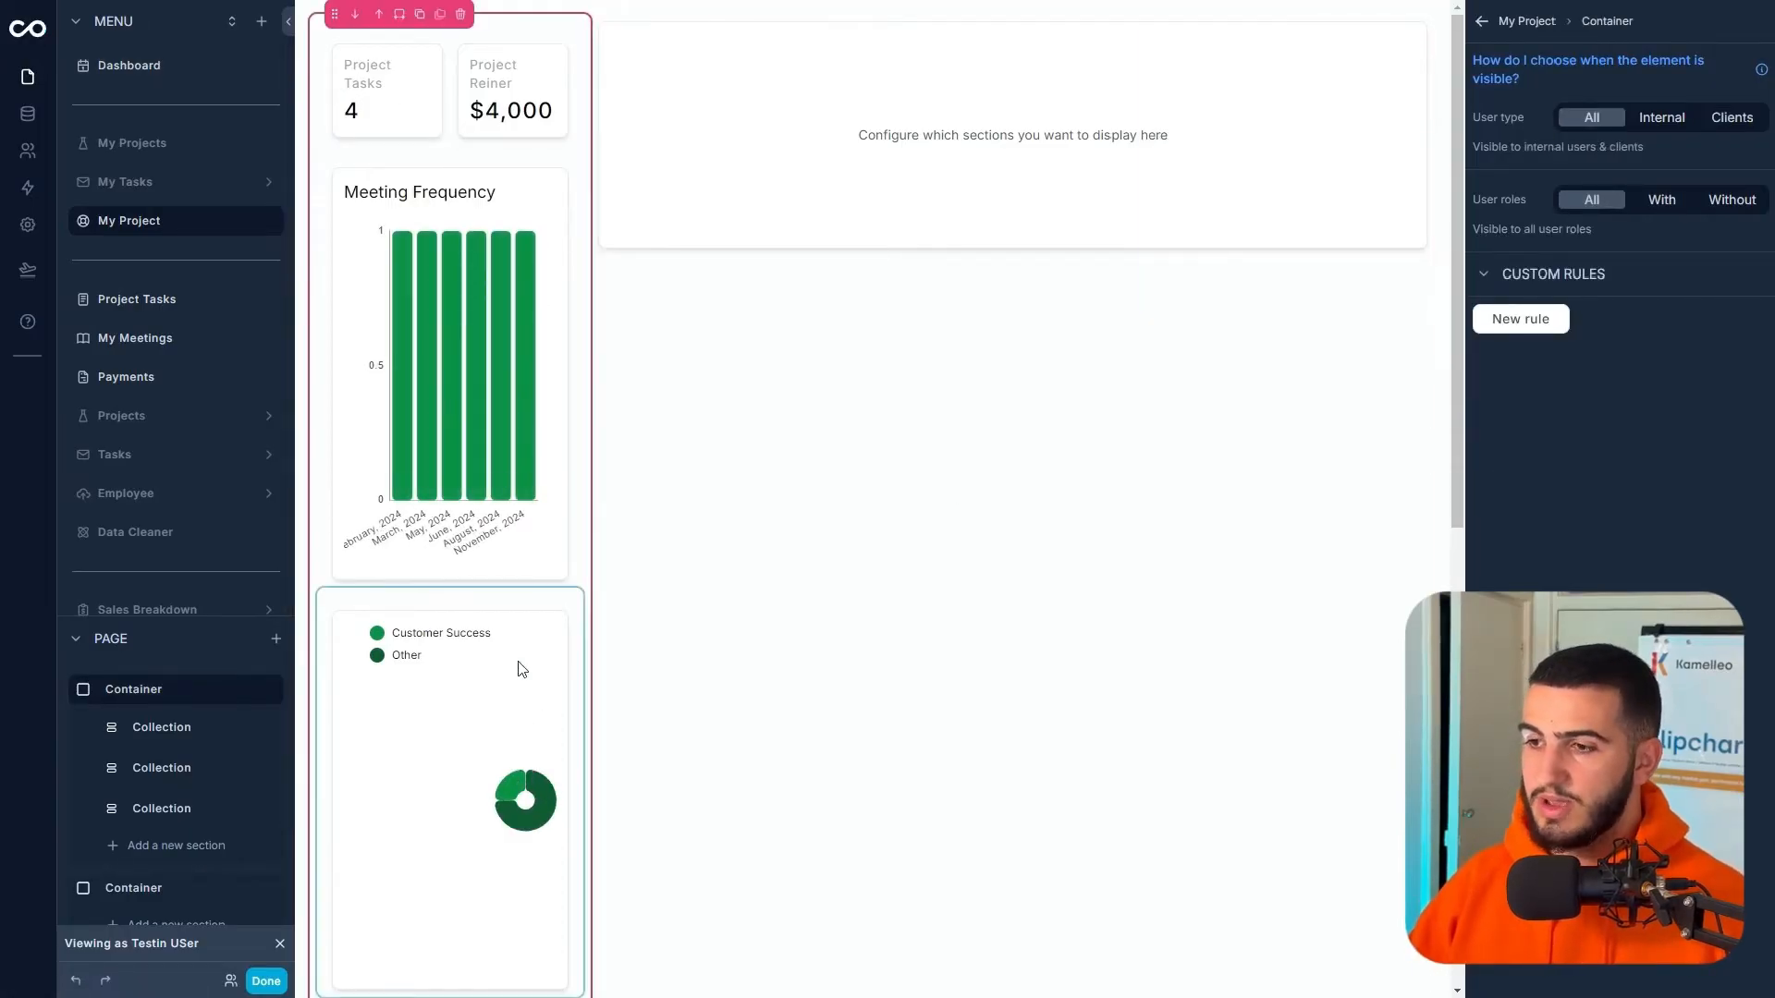
click(517, 667)
click(1511, 66)
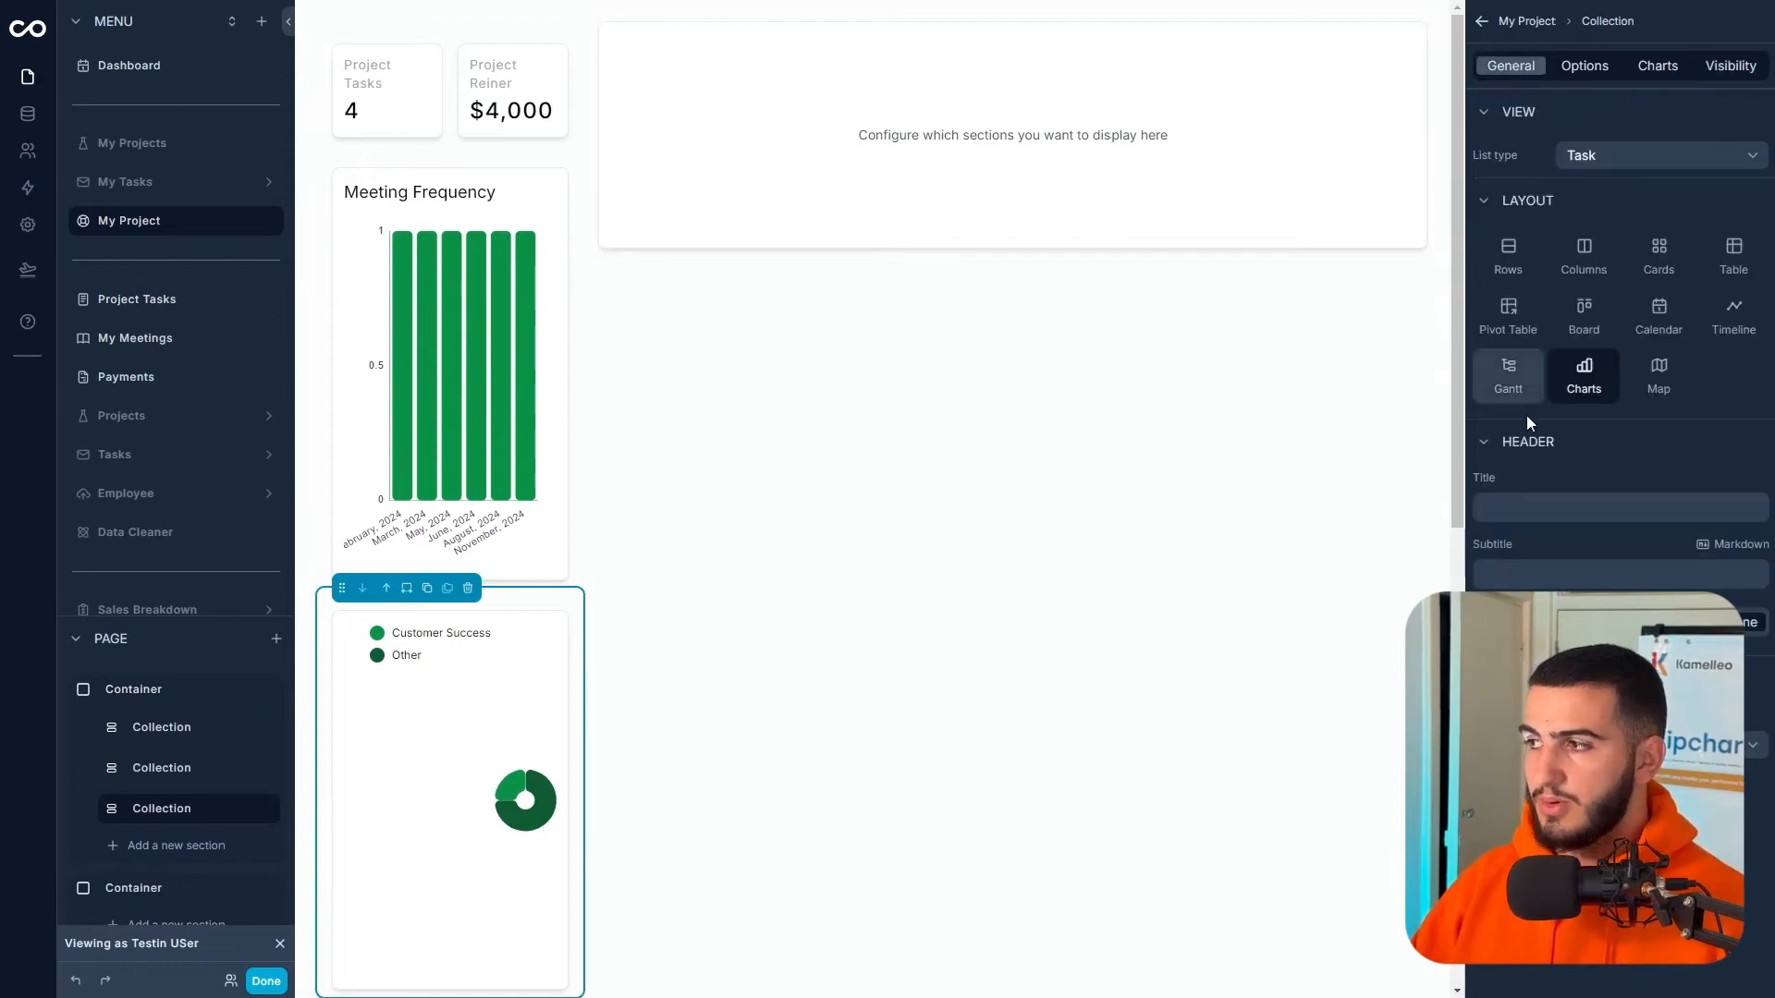
click(1539, 507)
text(Project Tasks)
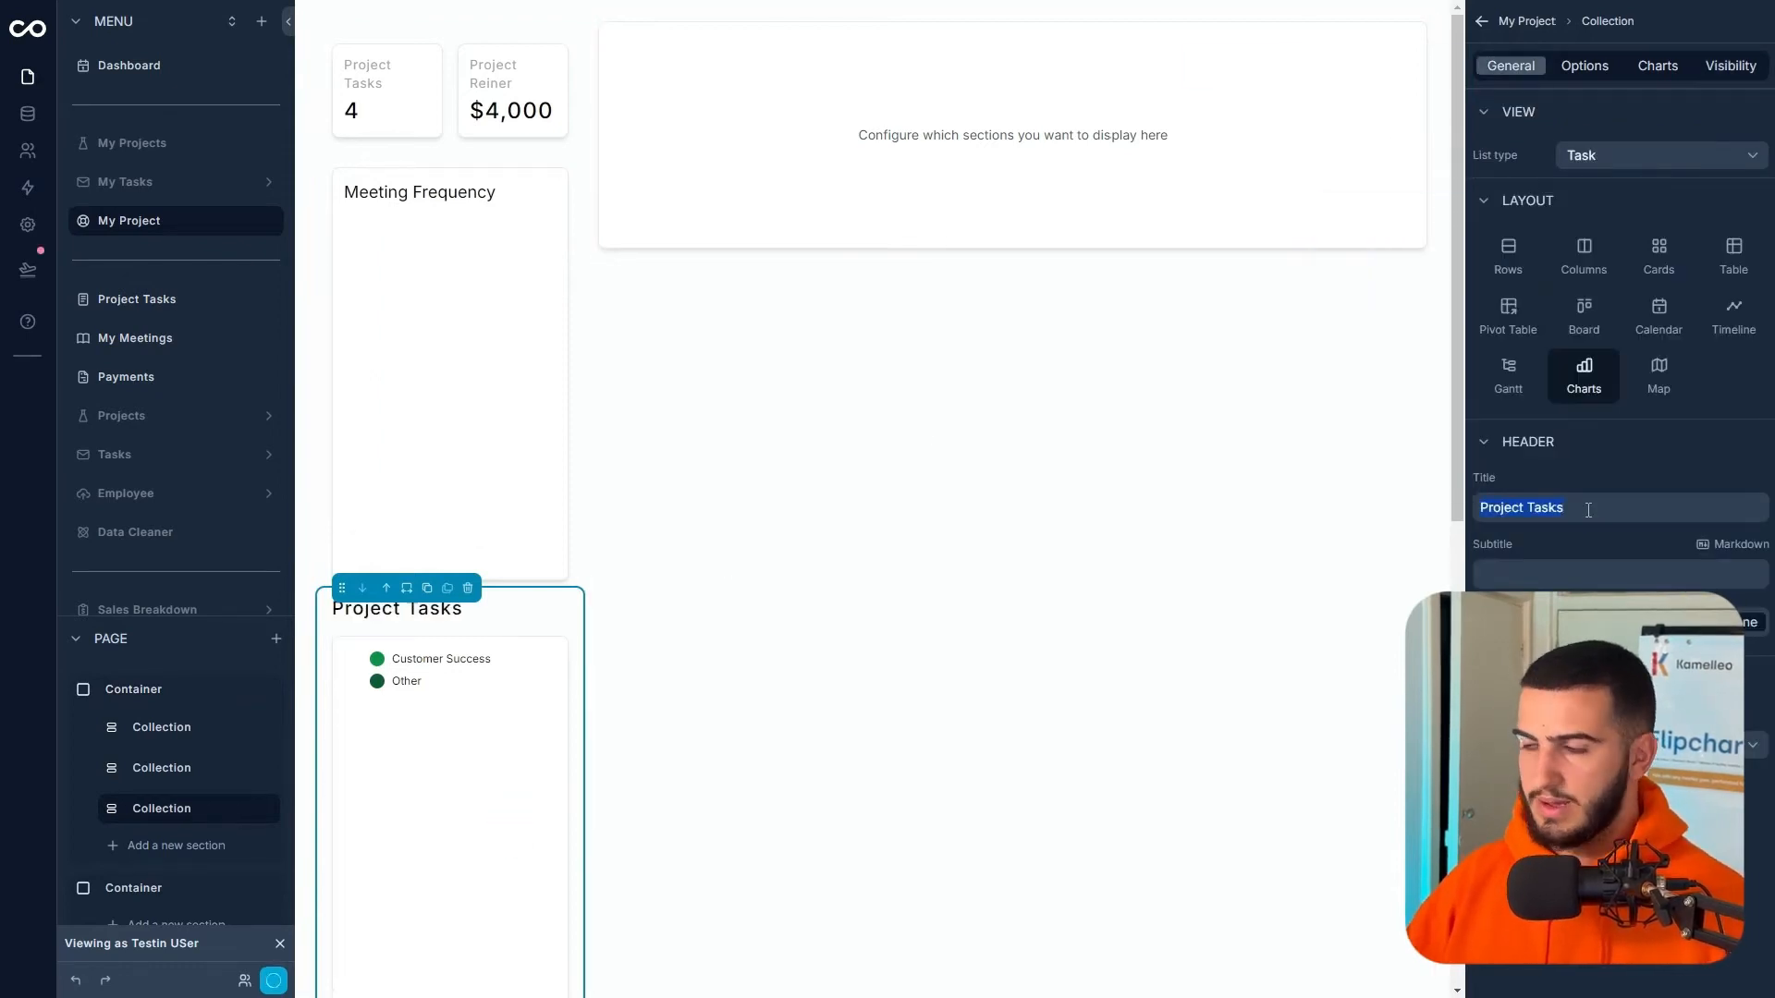
key(BackSpace)
key(BackSpace)
key(BackSpace)
key(BackSpace)
key(BackSpace)
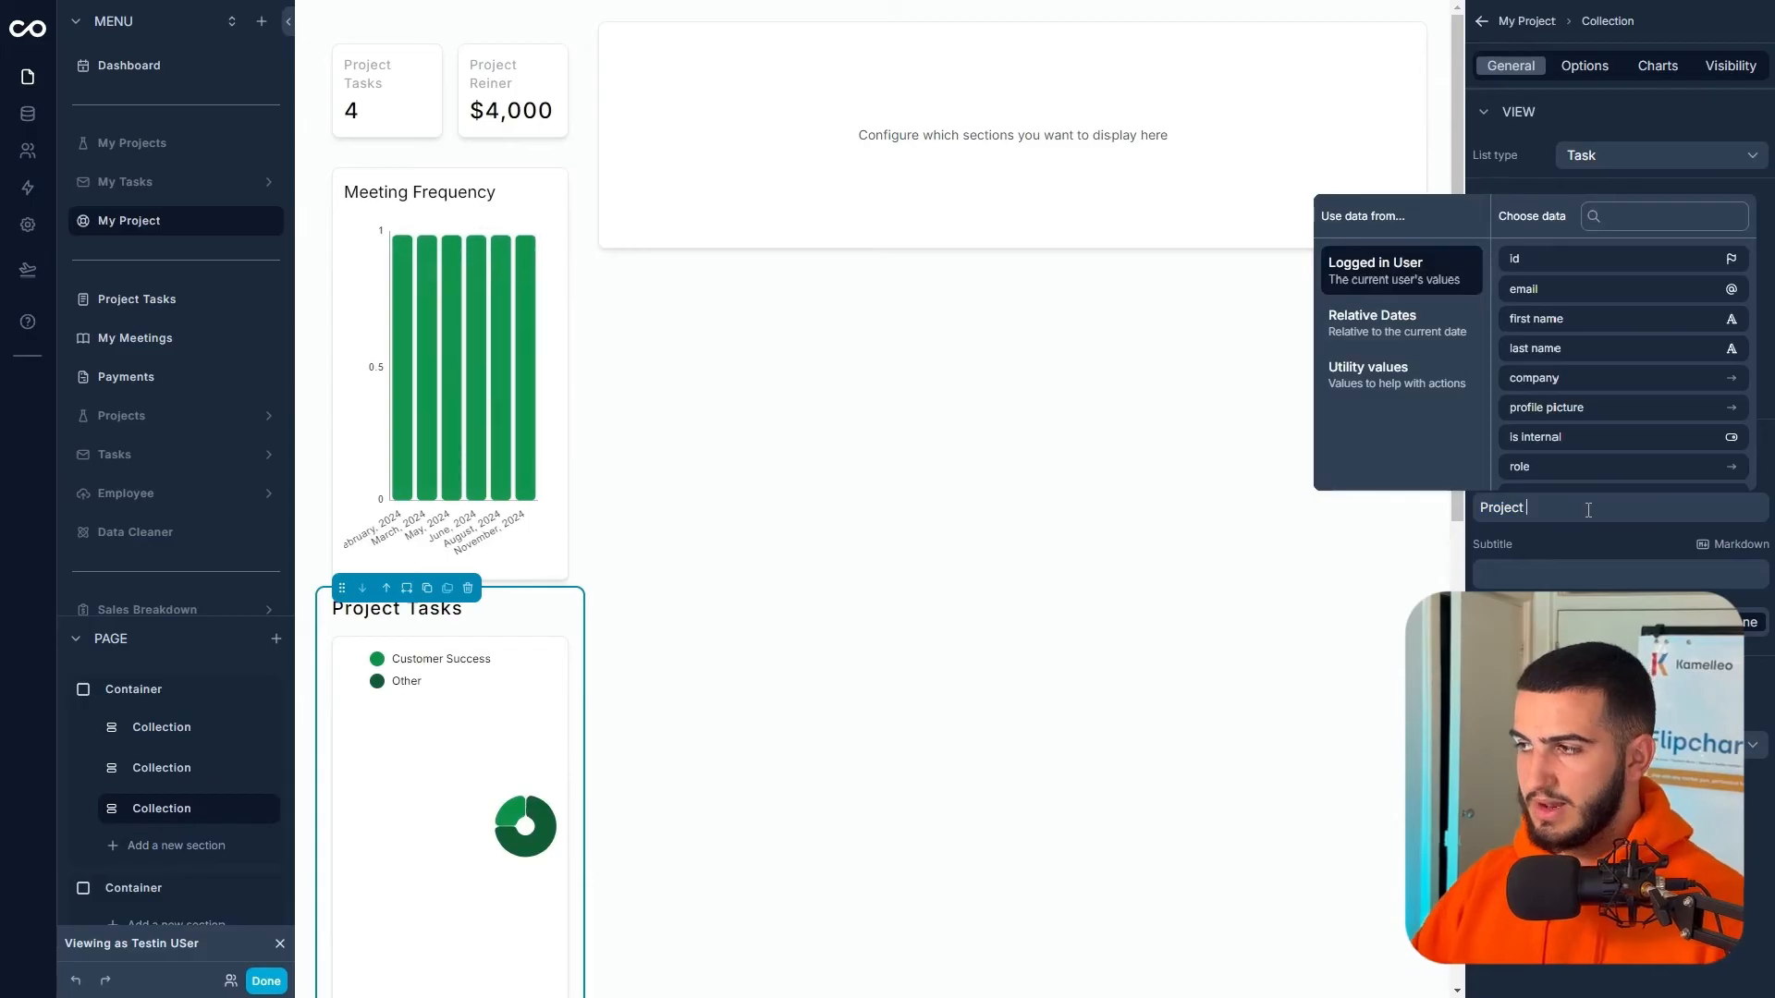
key(ctrl+a)
key(BackSpace)
- Set Chart 1's own chart title to Project Tasks
click(1661, 80)
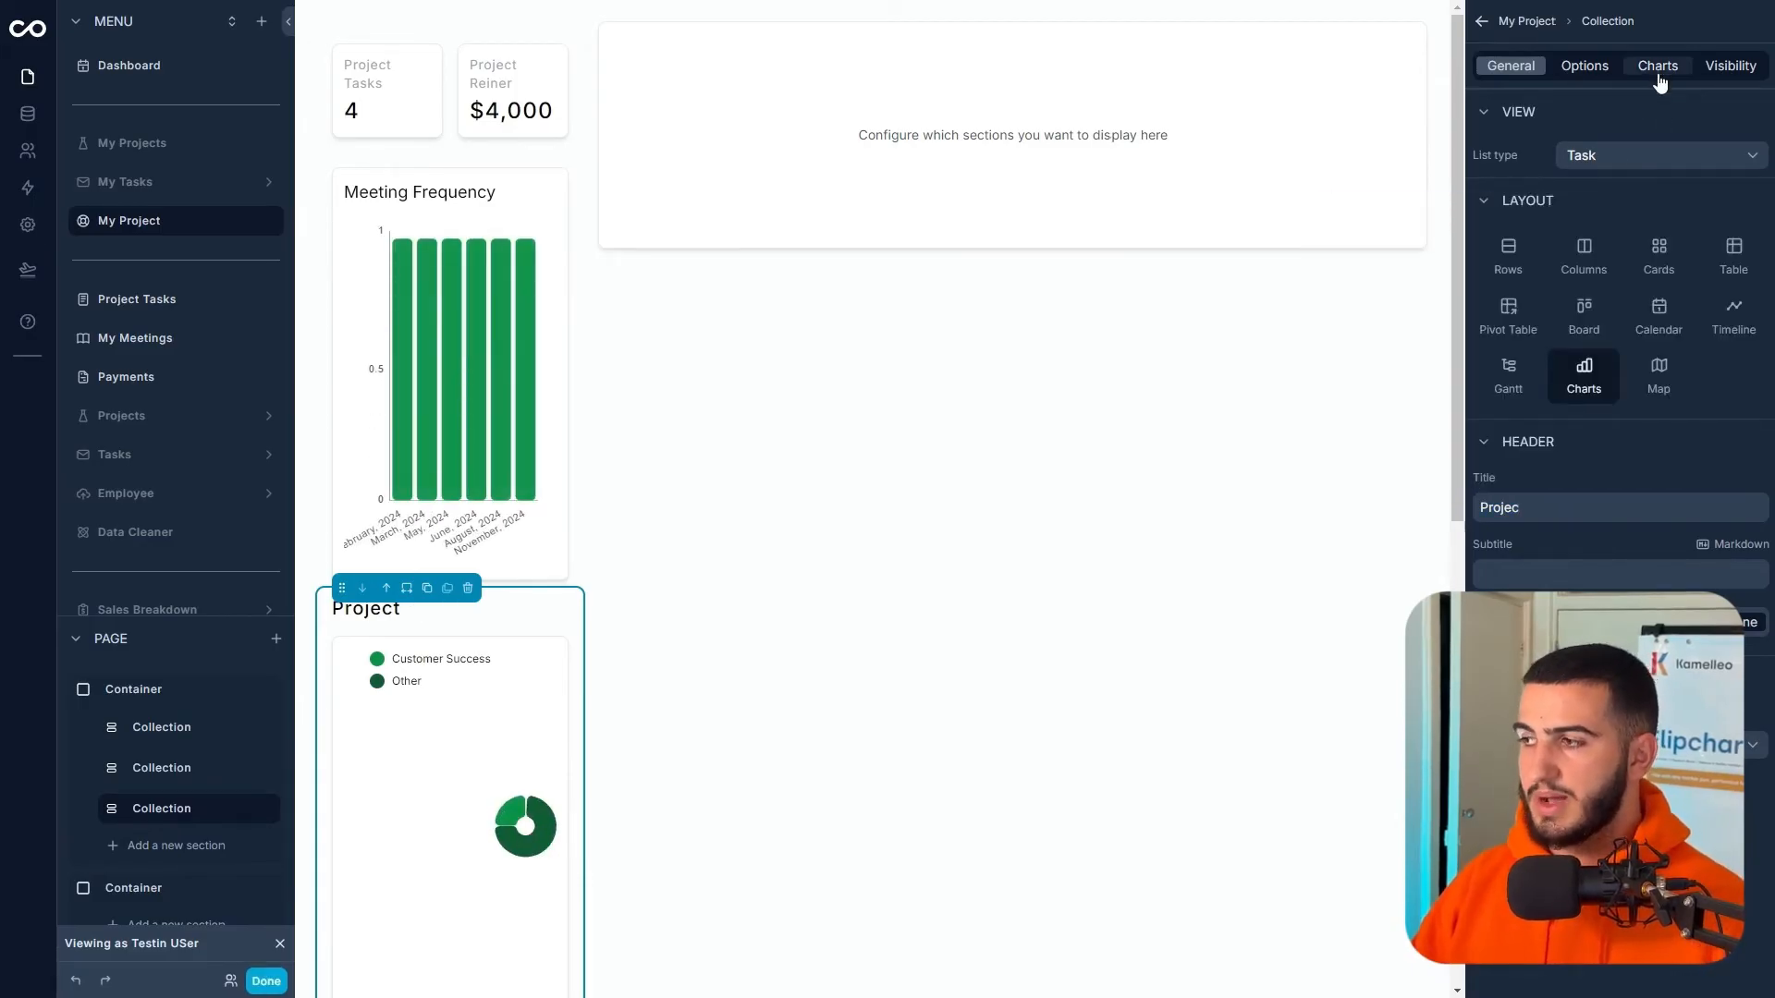
click(1660, 79)
click(1738, 154)
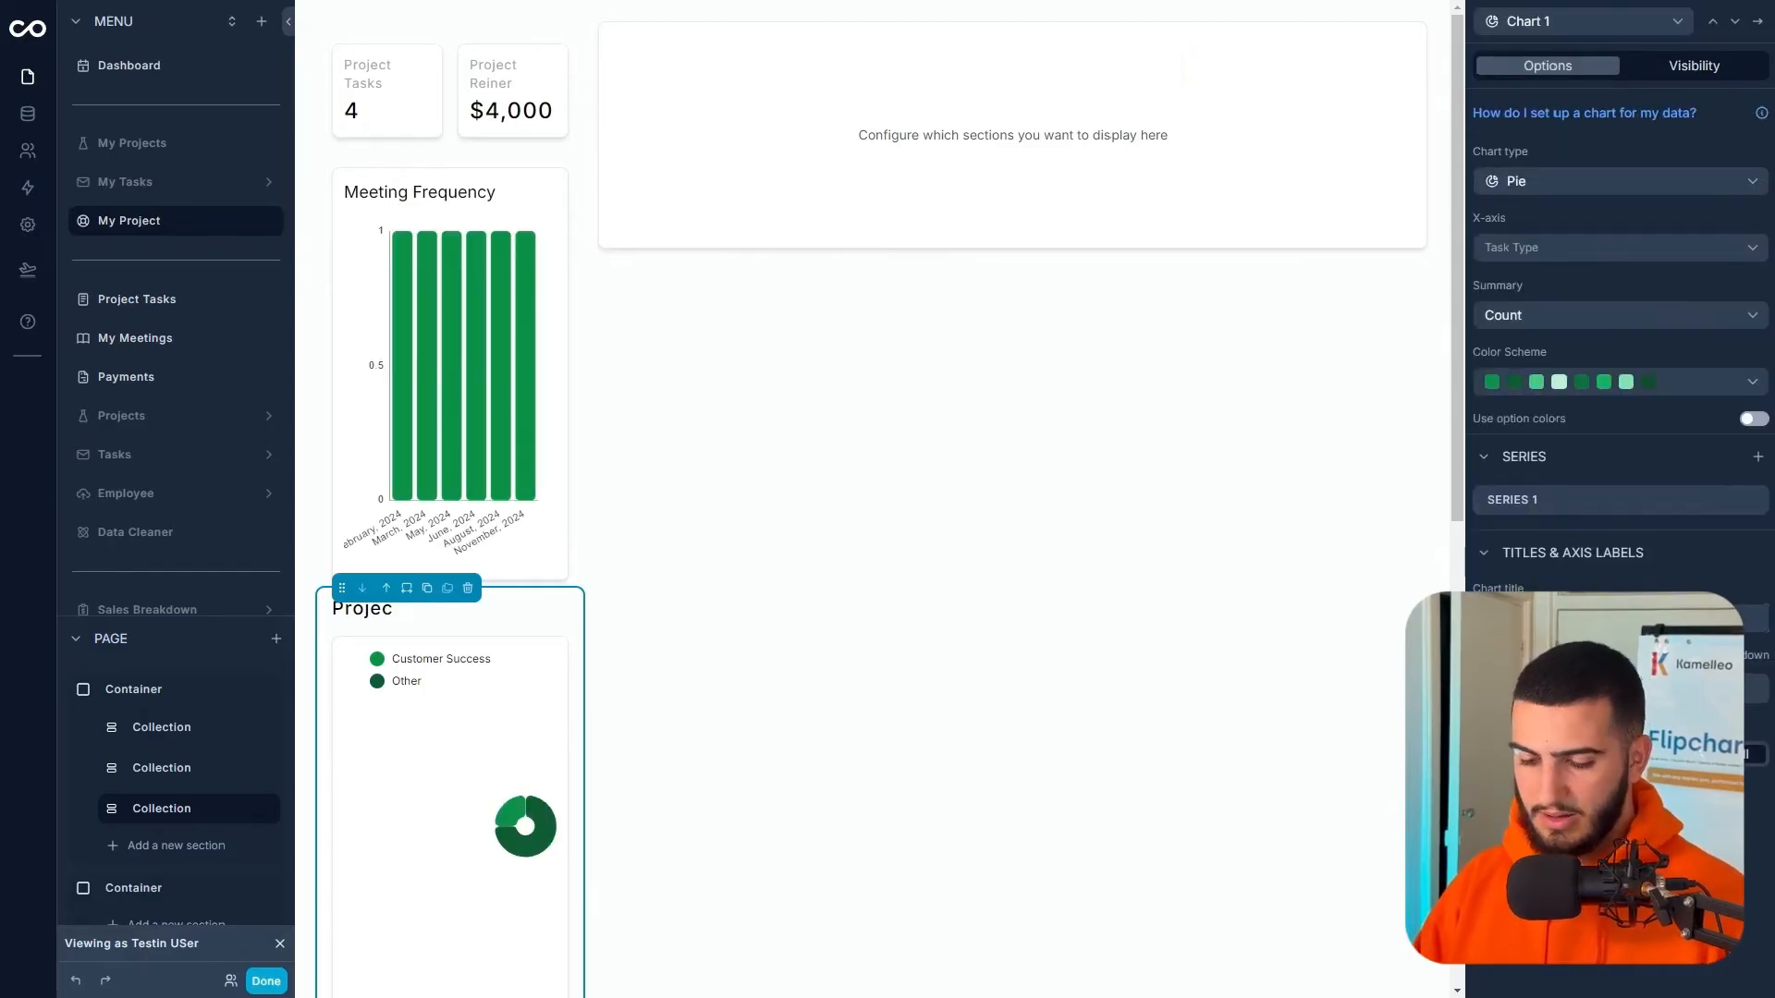
click(1758, 22)
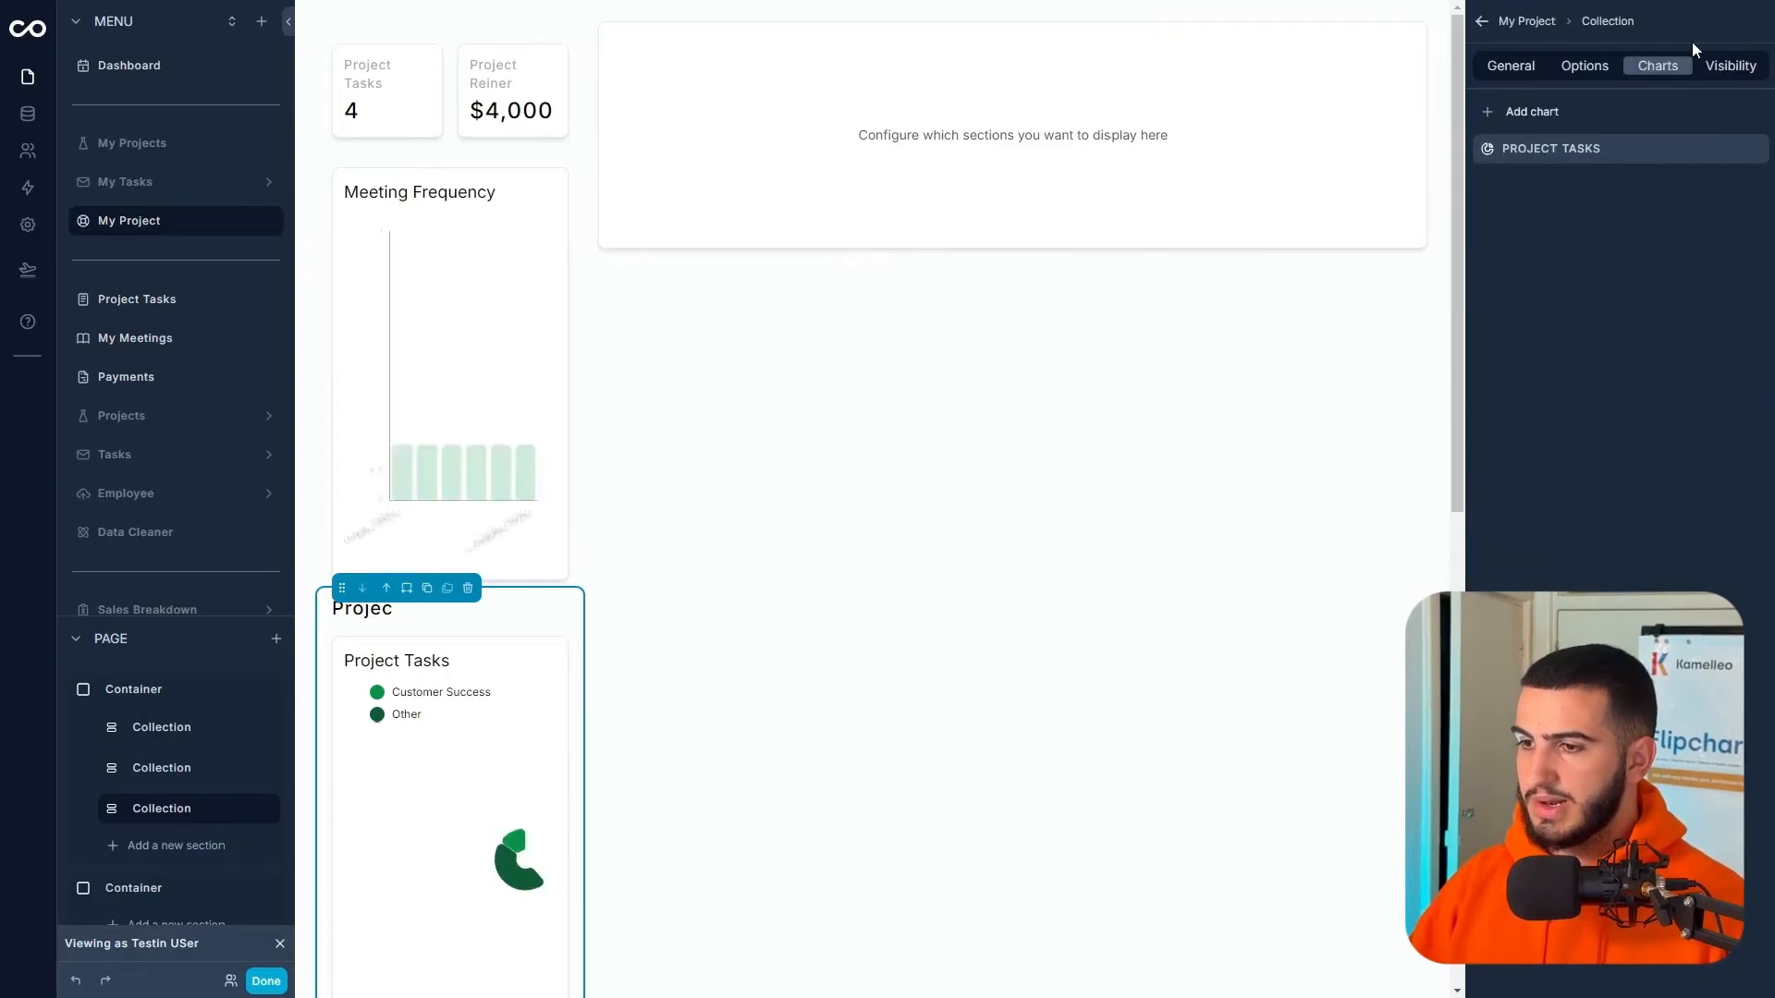
click(1518, 67)
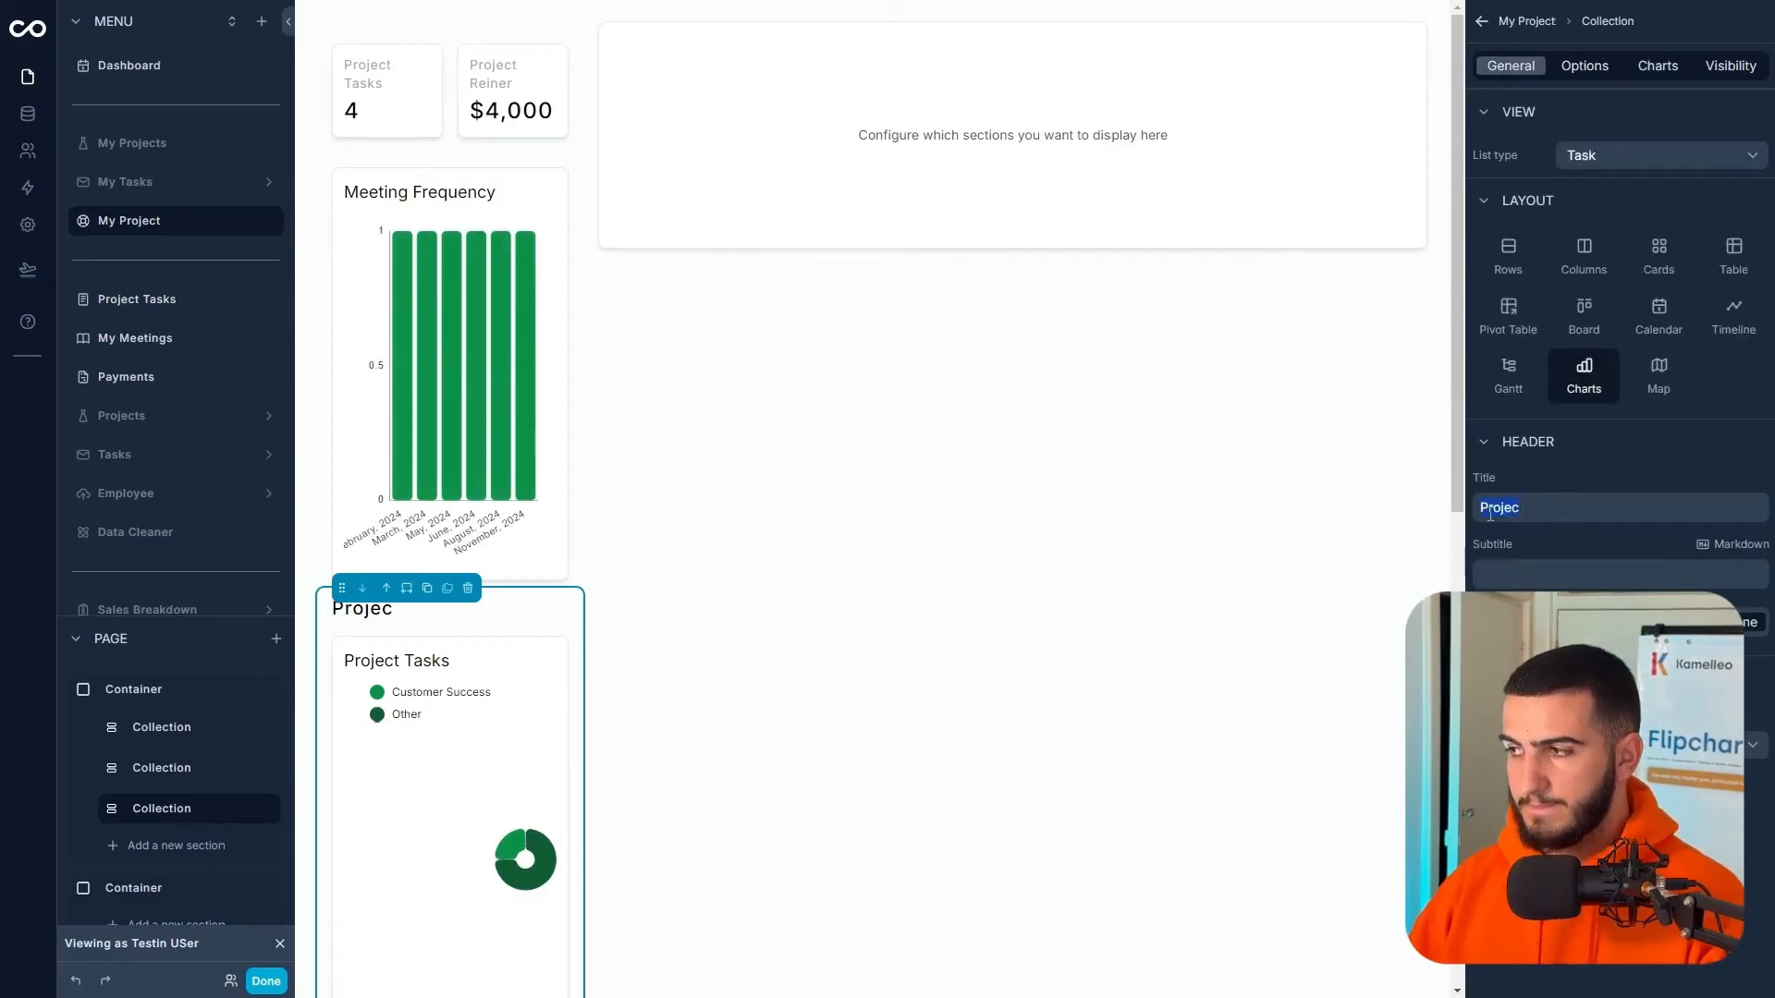
- Add a Highlights element into the empty second container on the right
click(843, 186)
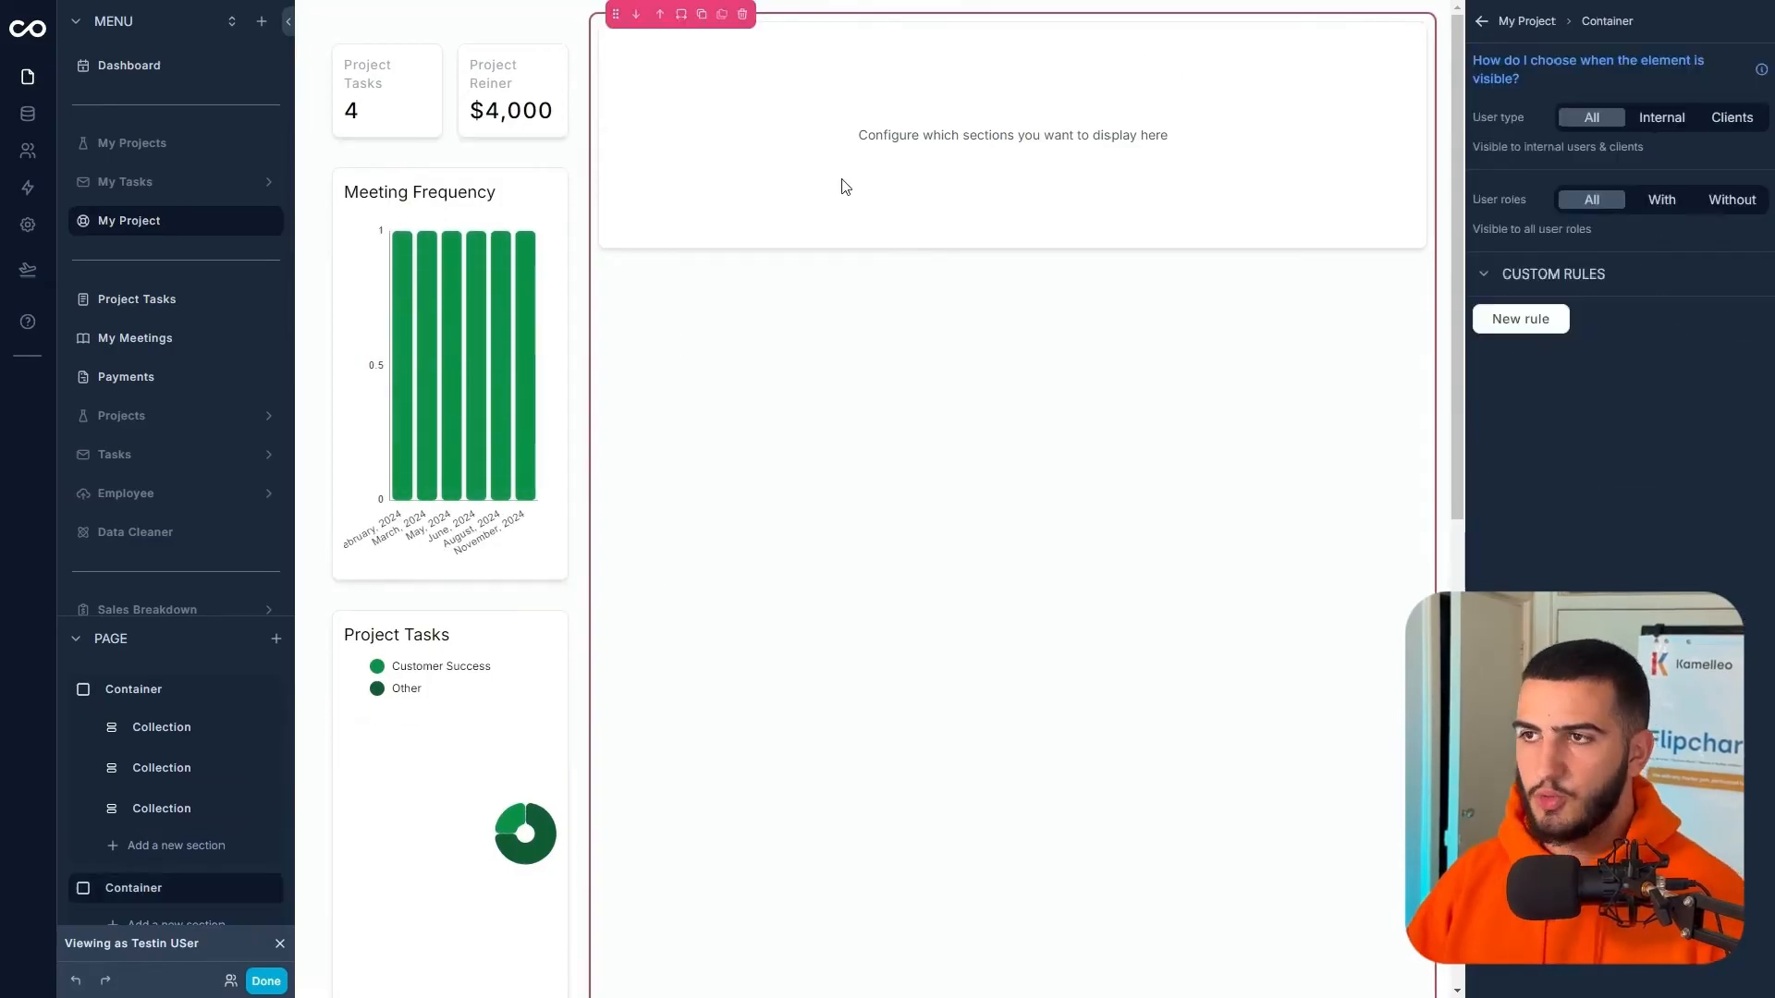
click(275, 639)
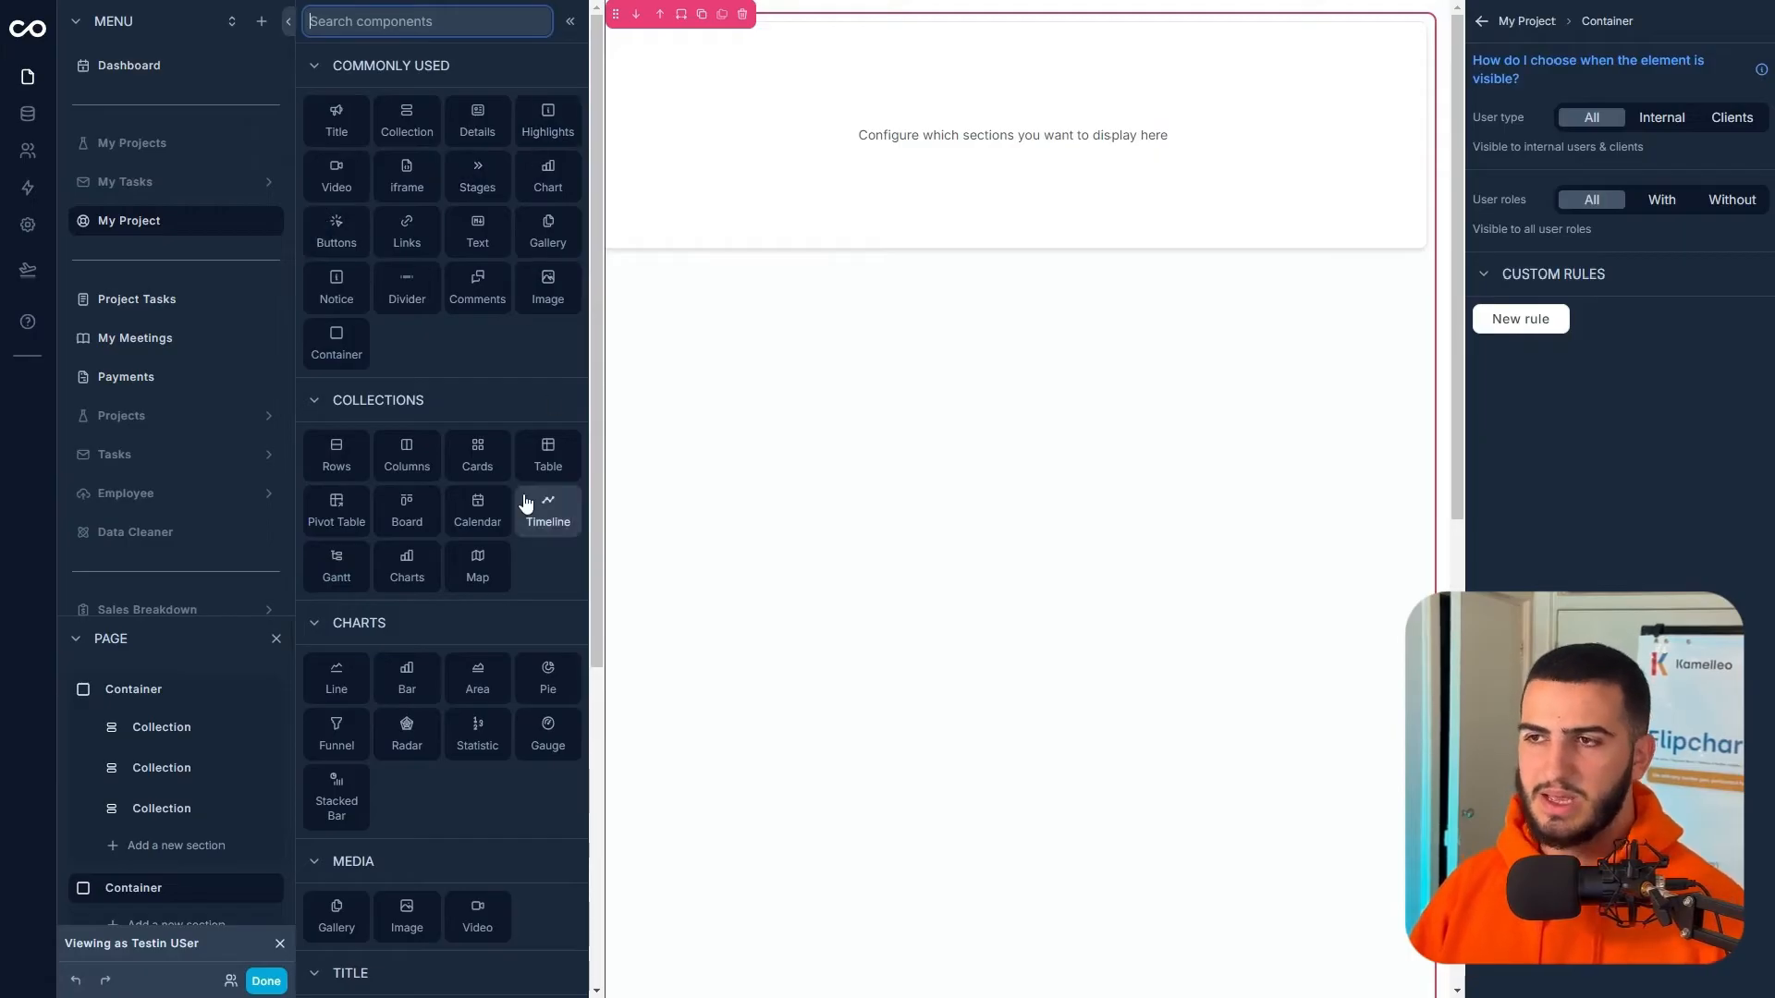
click(564, 132)
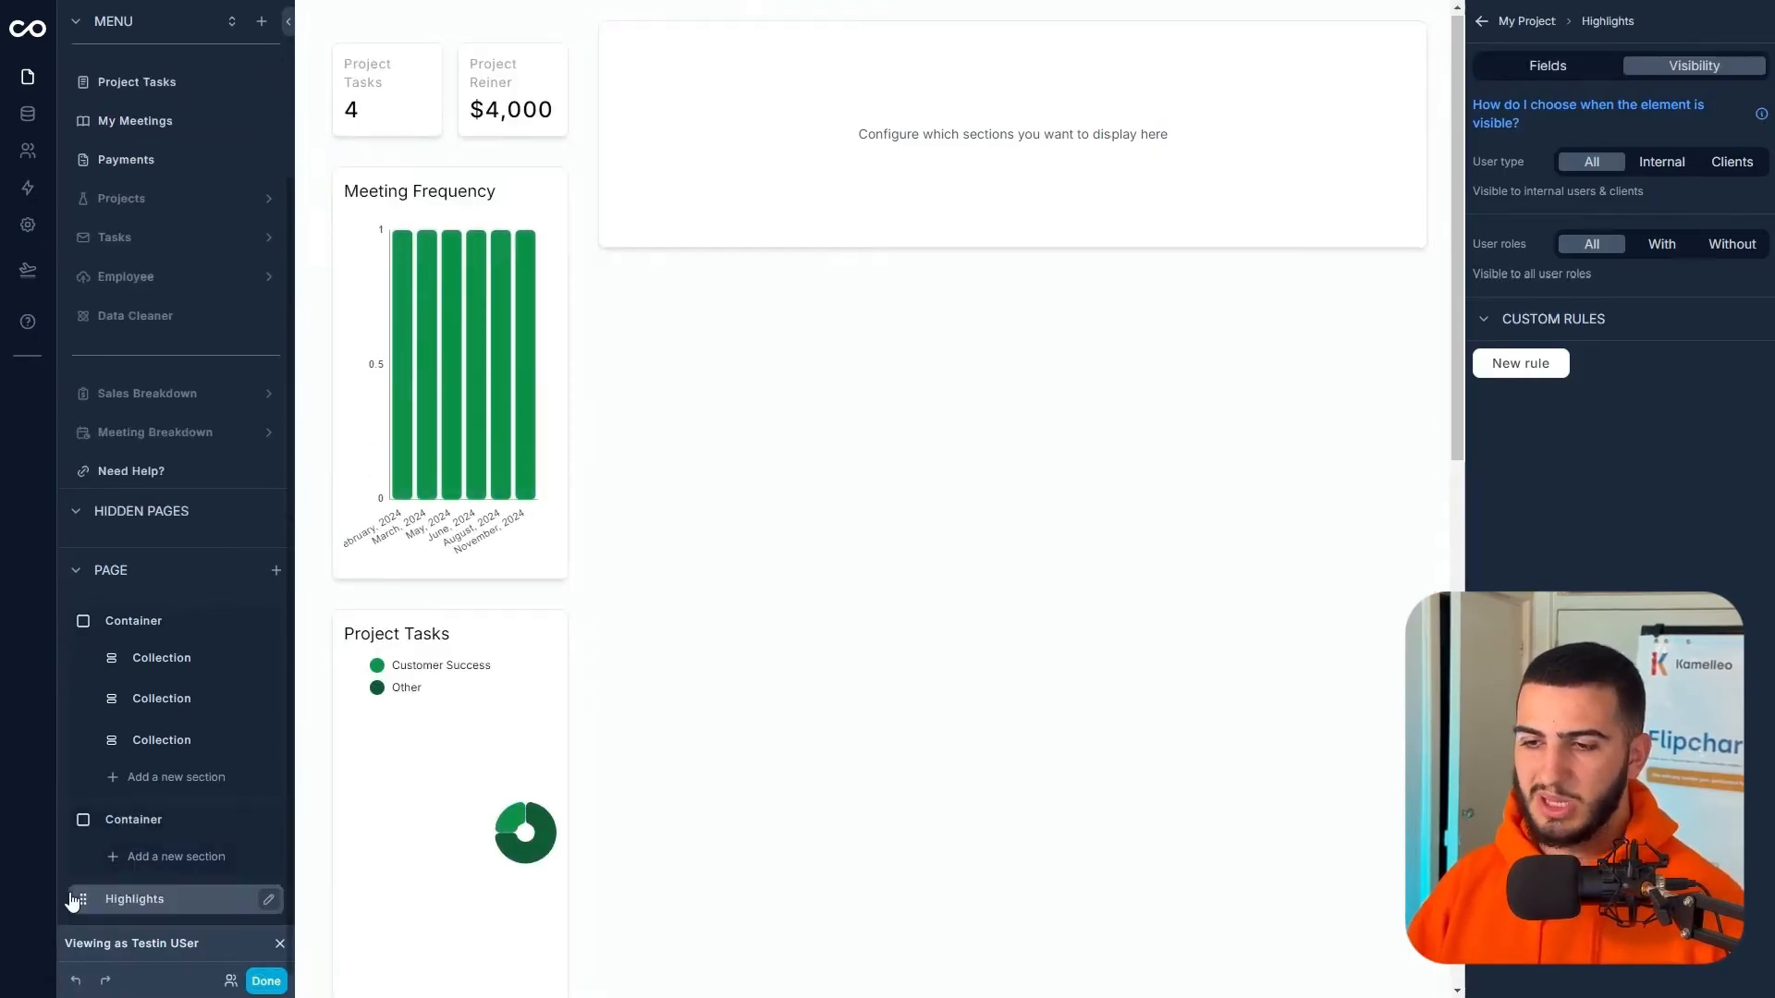
drag(72, 901, 130, 836)
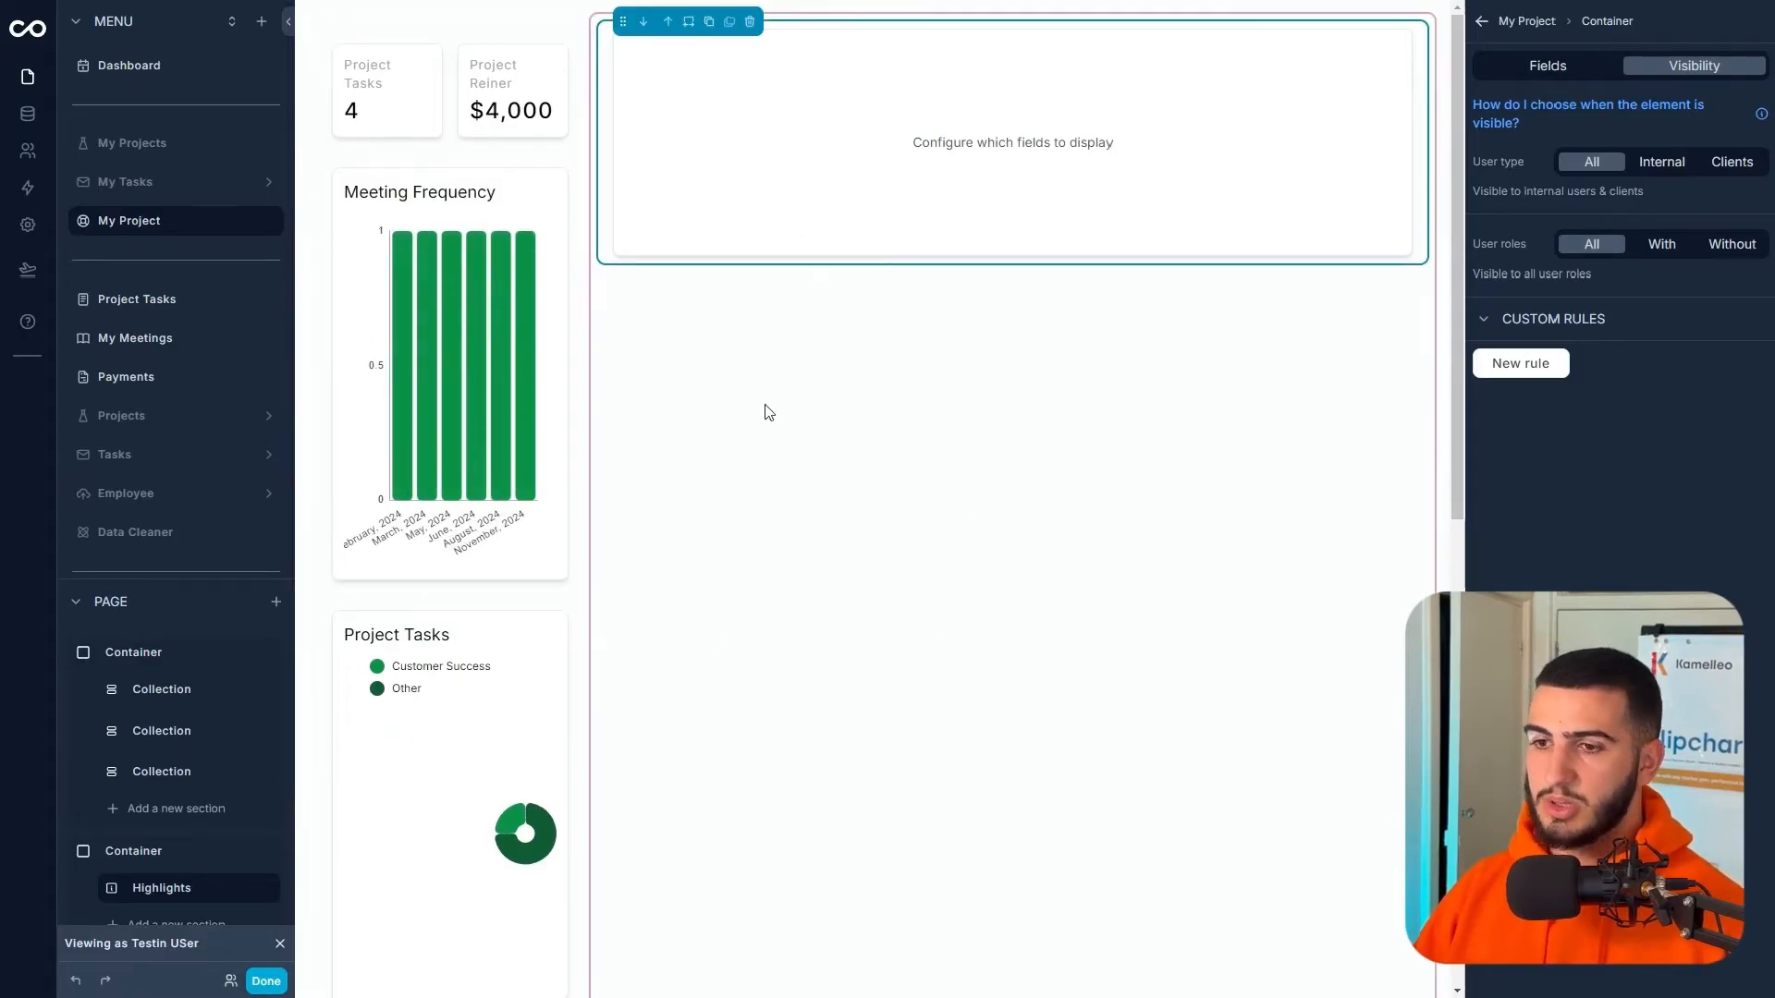
- Delete the Highlights section and bring up the components for the second container
click(1585, 111)
click(1547, 65)
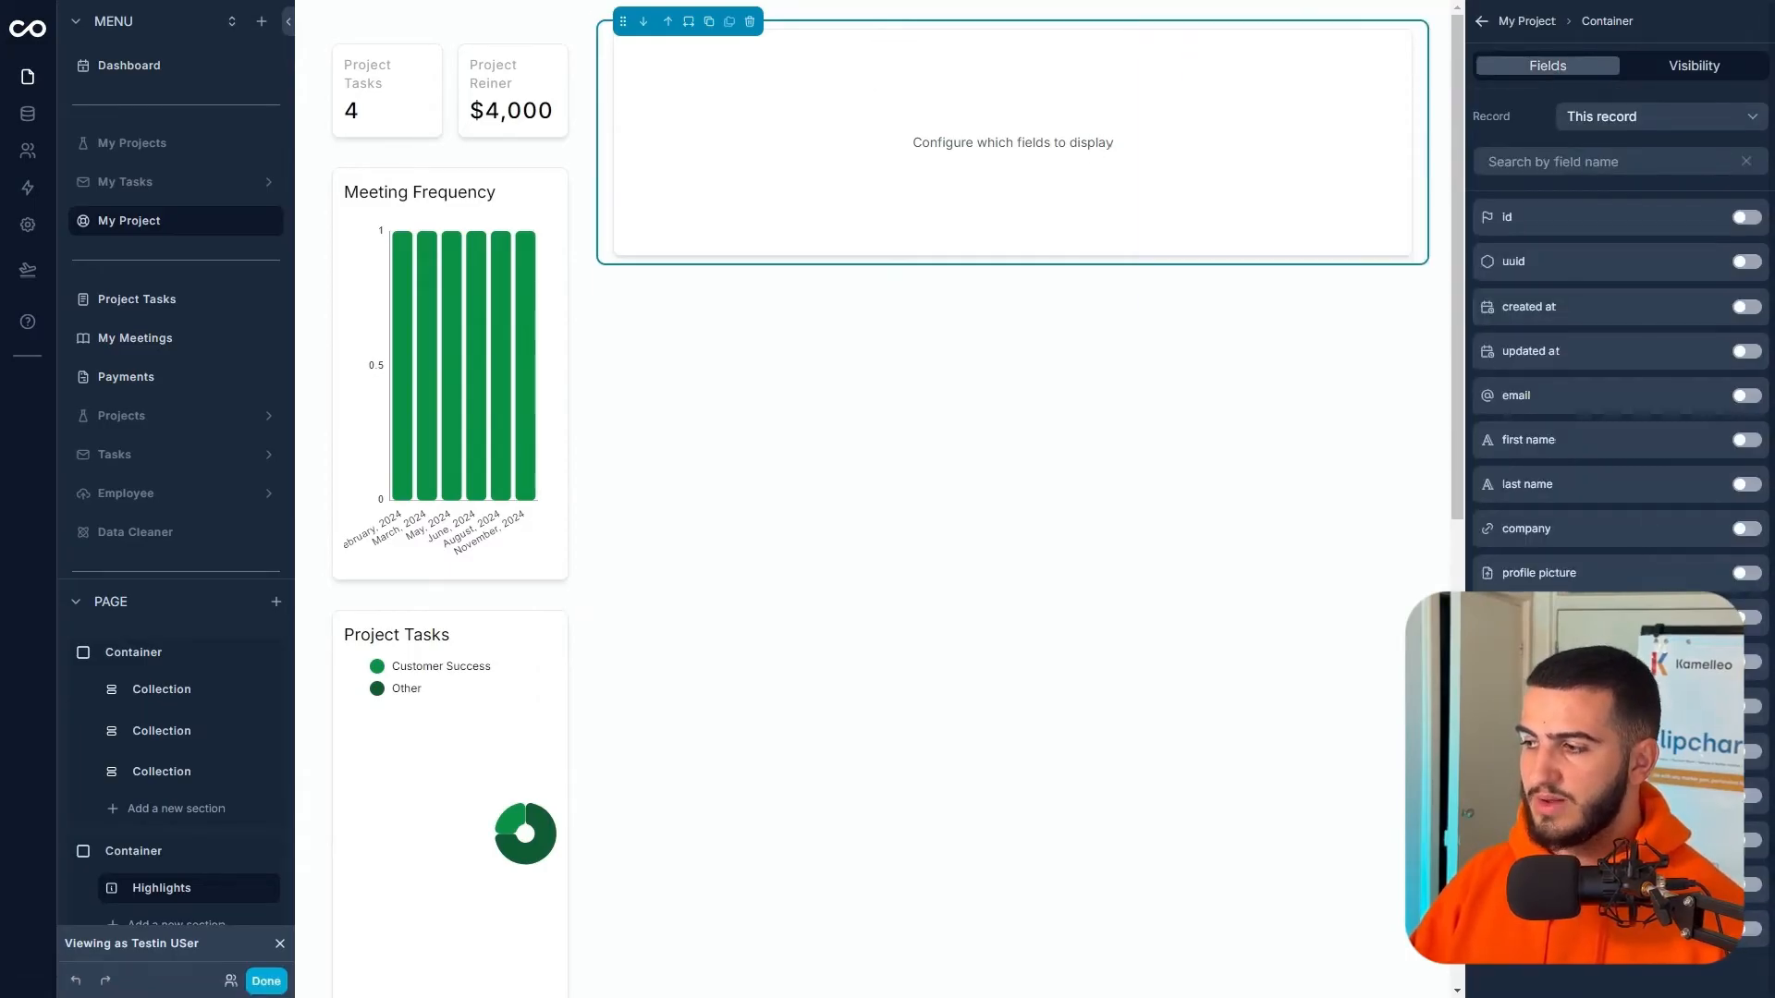
click(1670, 120)
click(750, 21)
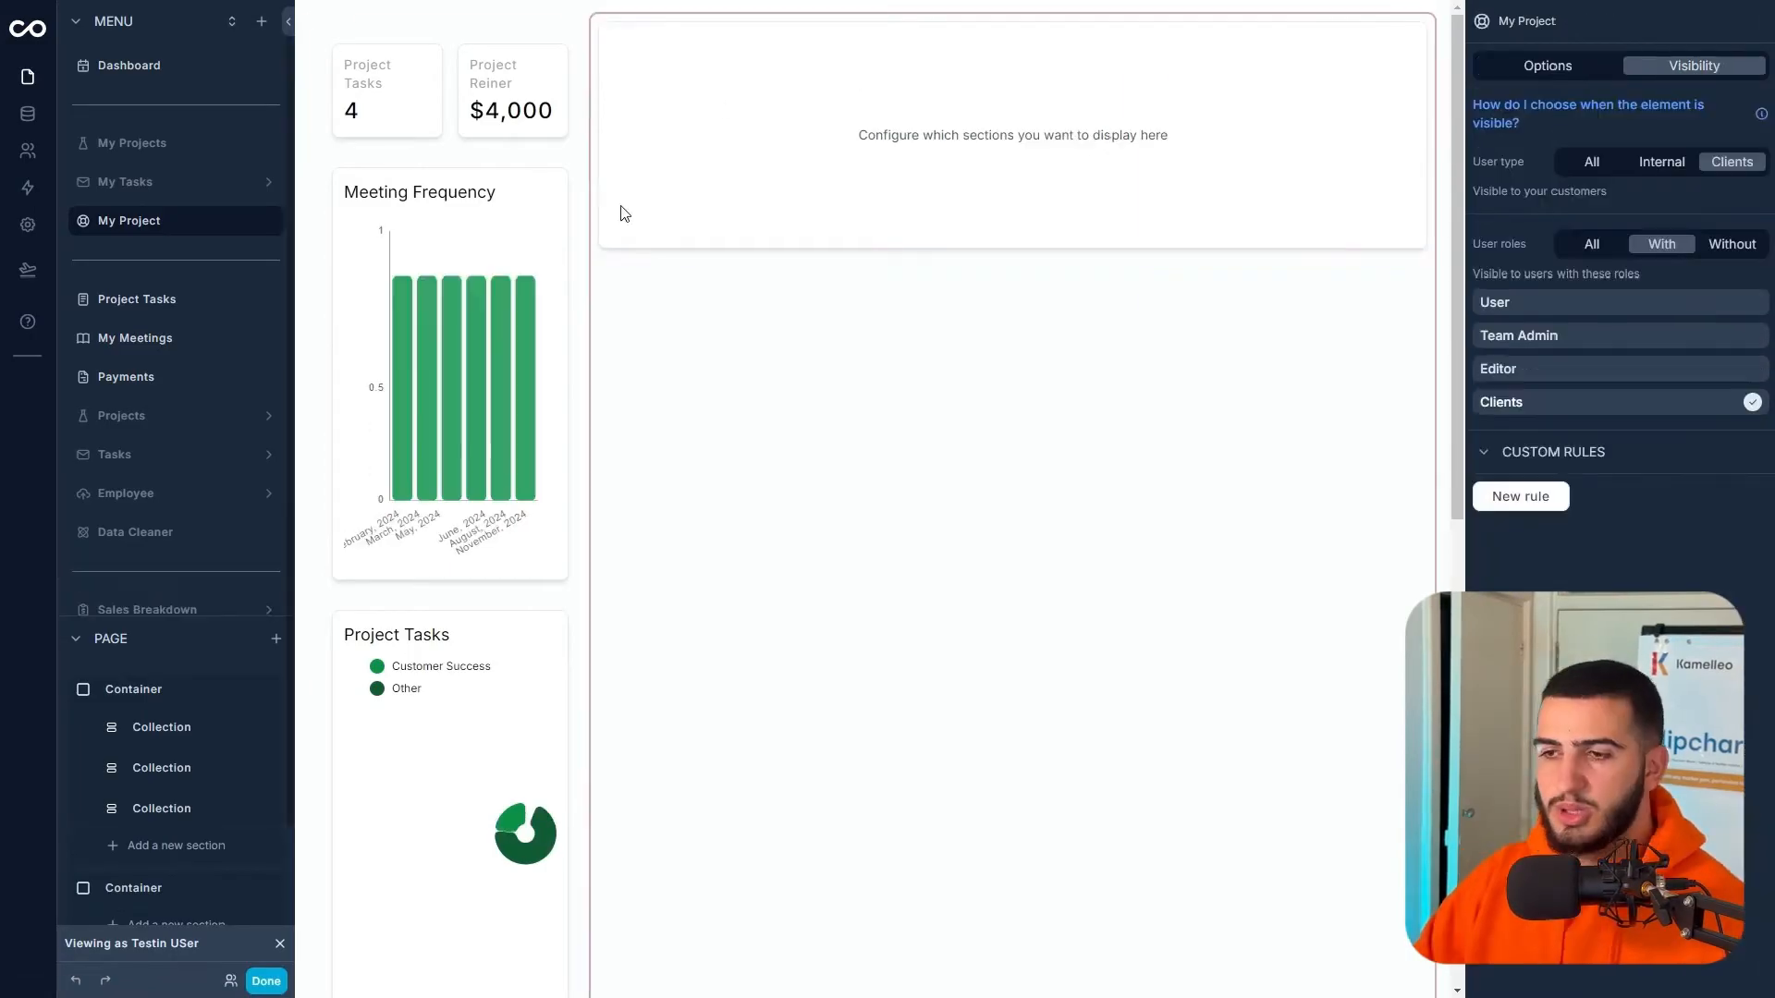
scroll(115, 906, down, 2)
click(118, 896)
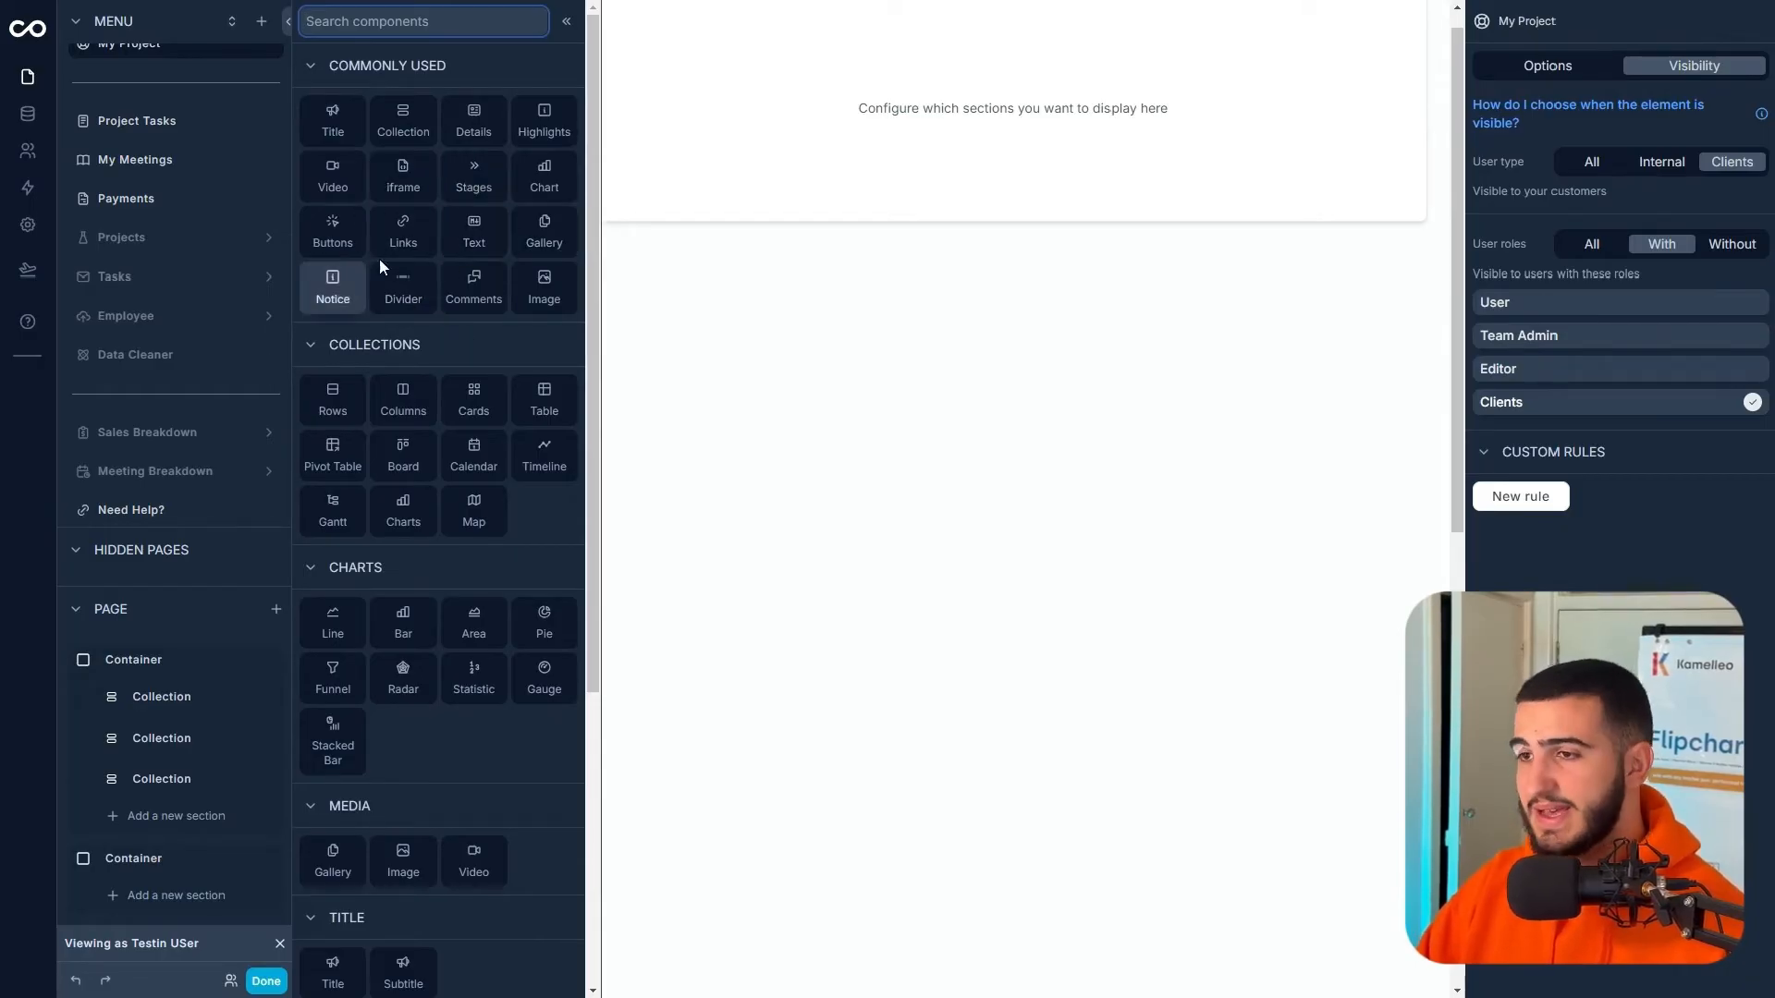
- Add a Collection listing Task records in the Columns layout
click(425, 131)
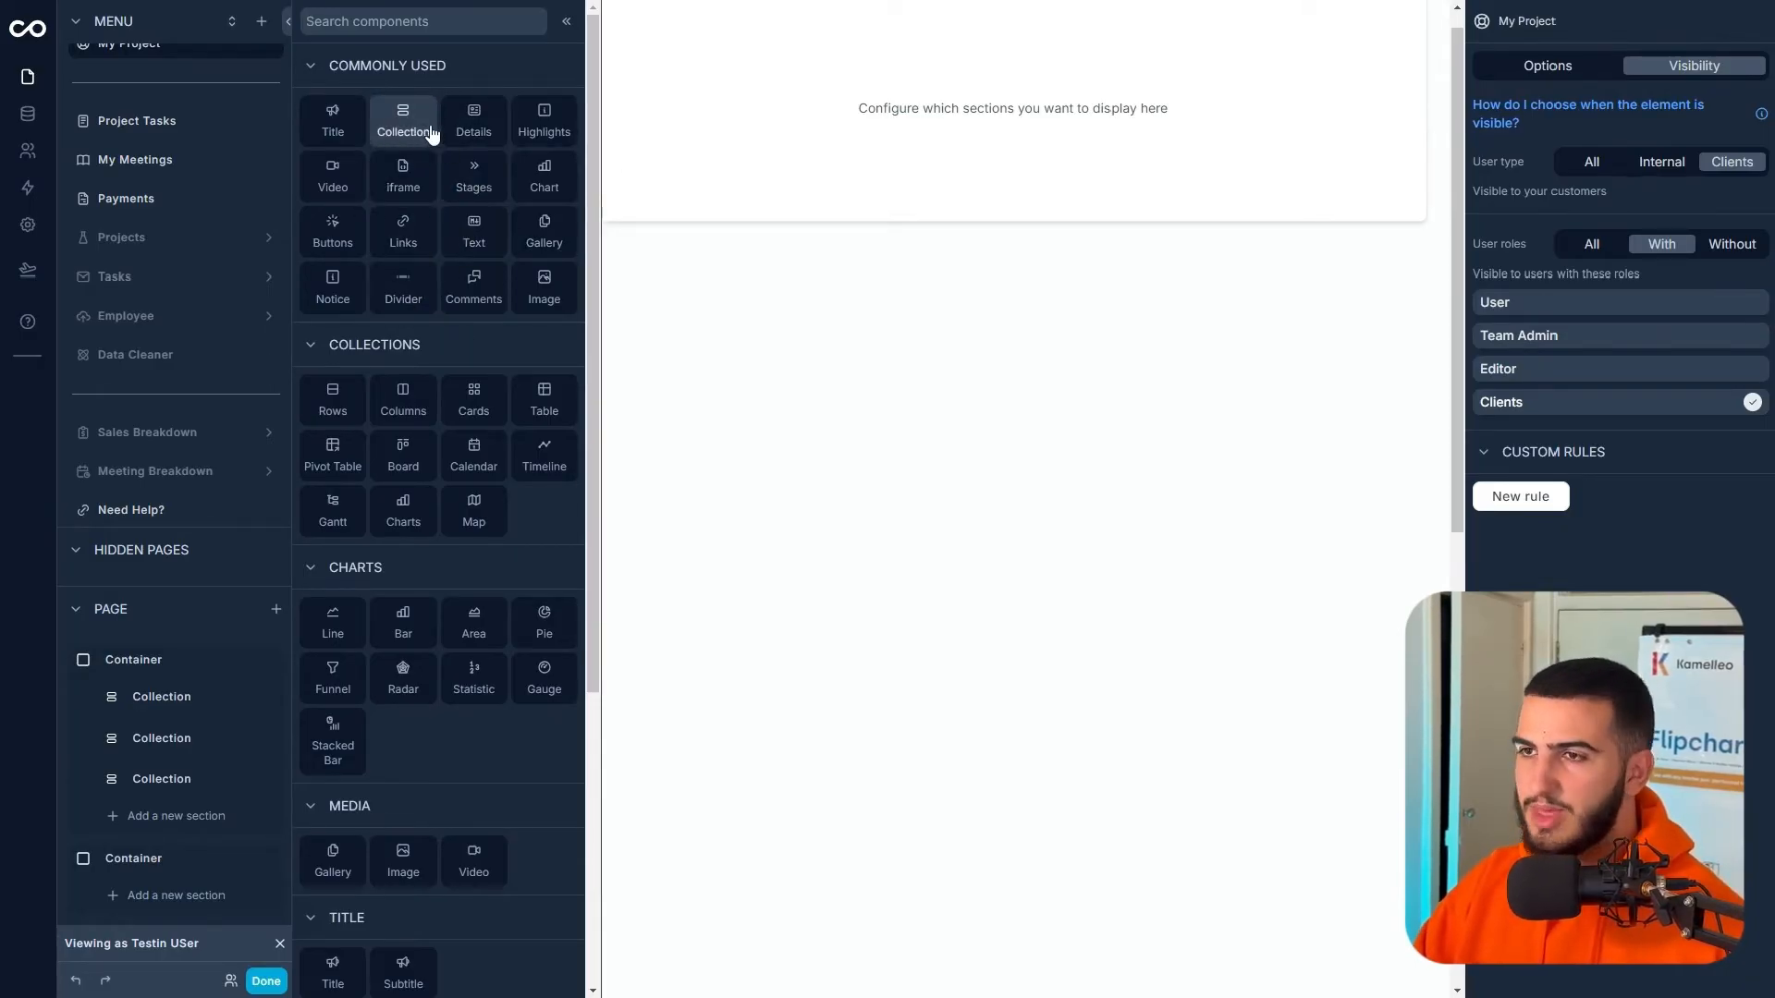
click(1582, 104)
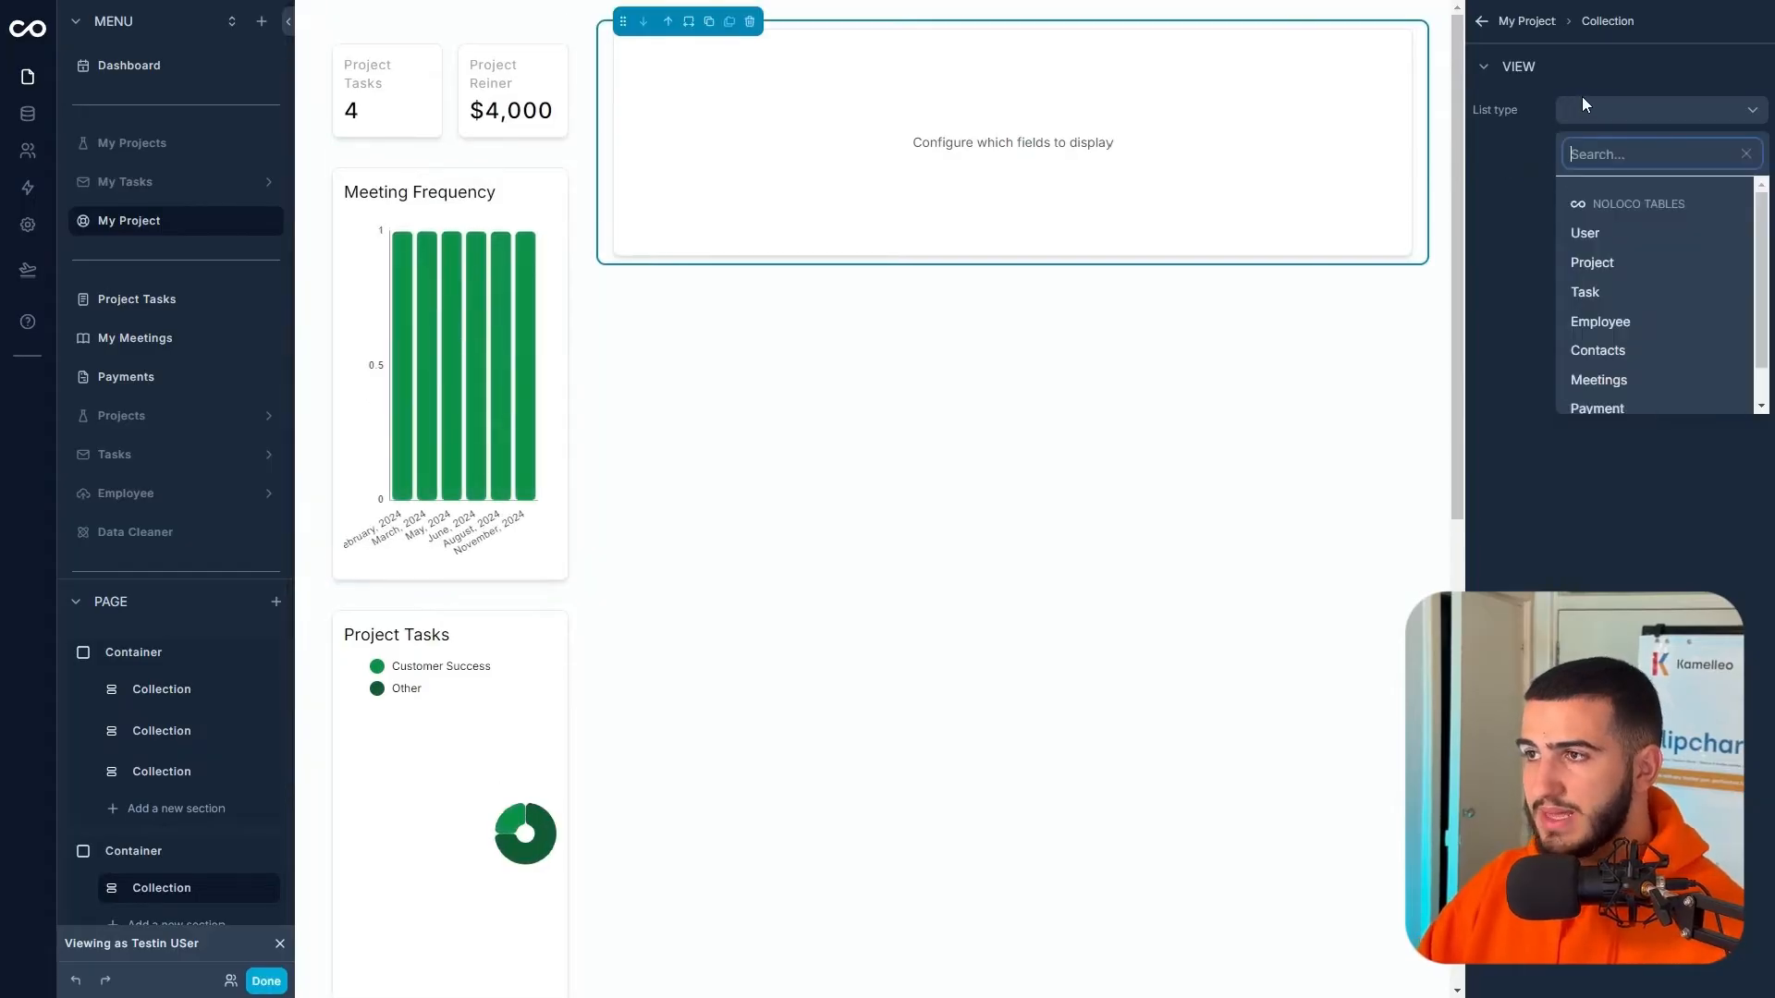
click(1608, 294)
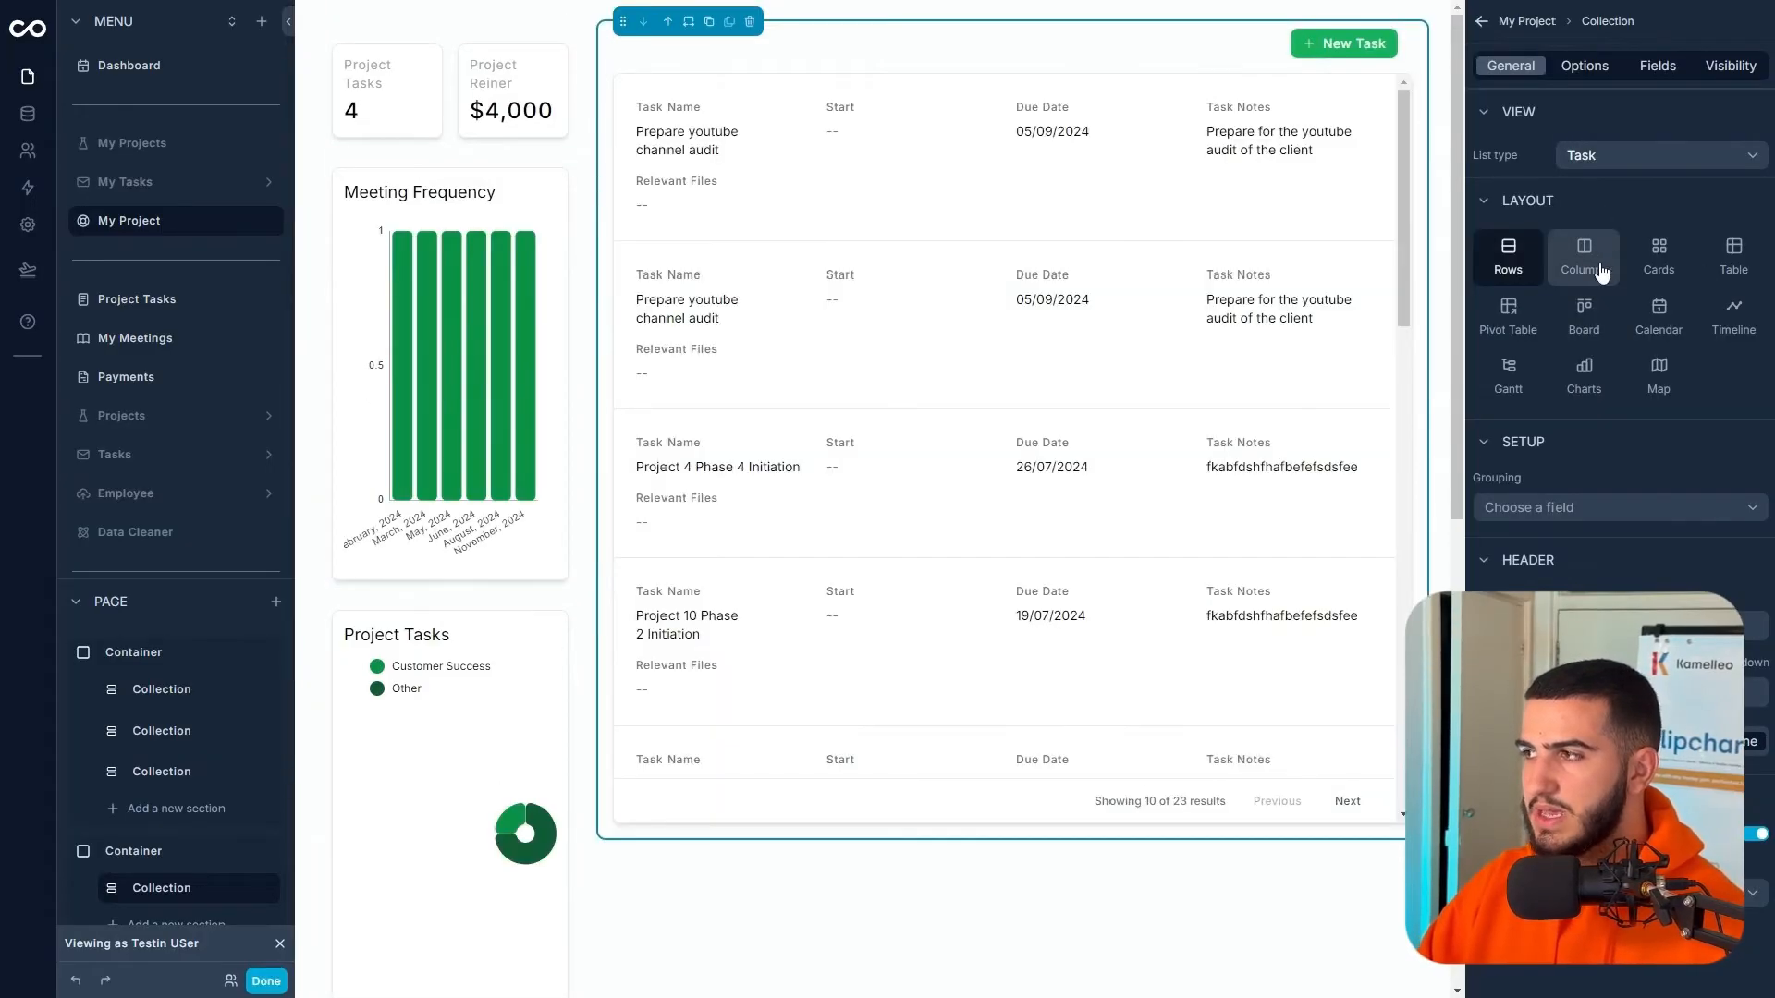
click(1602, 274)
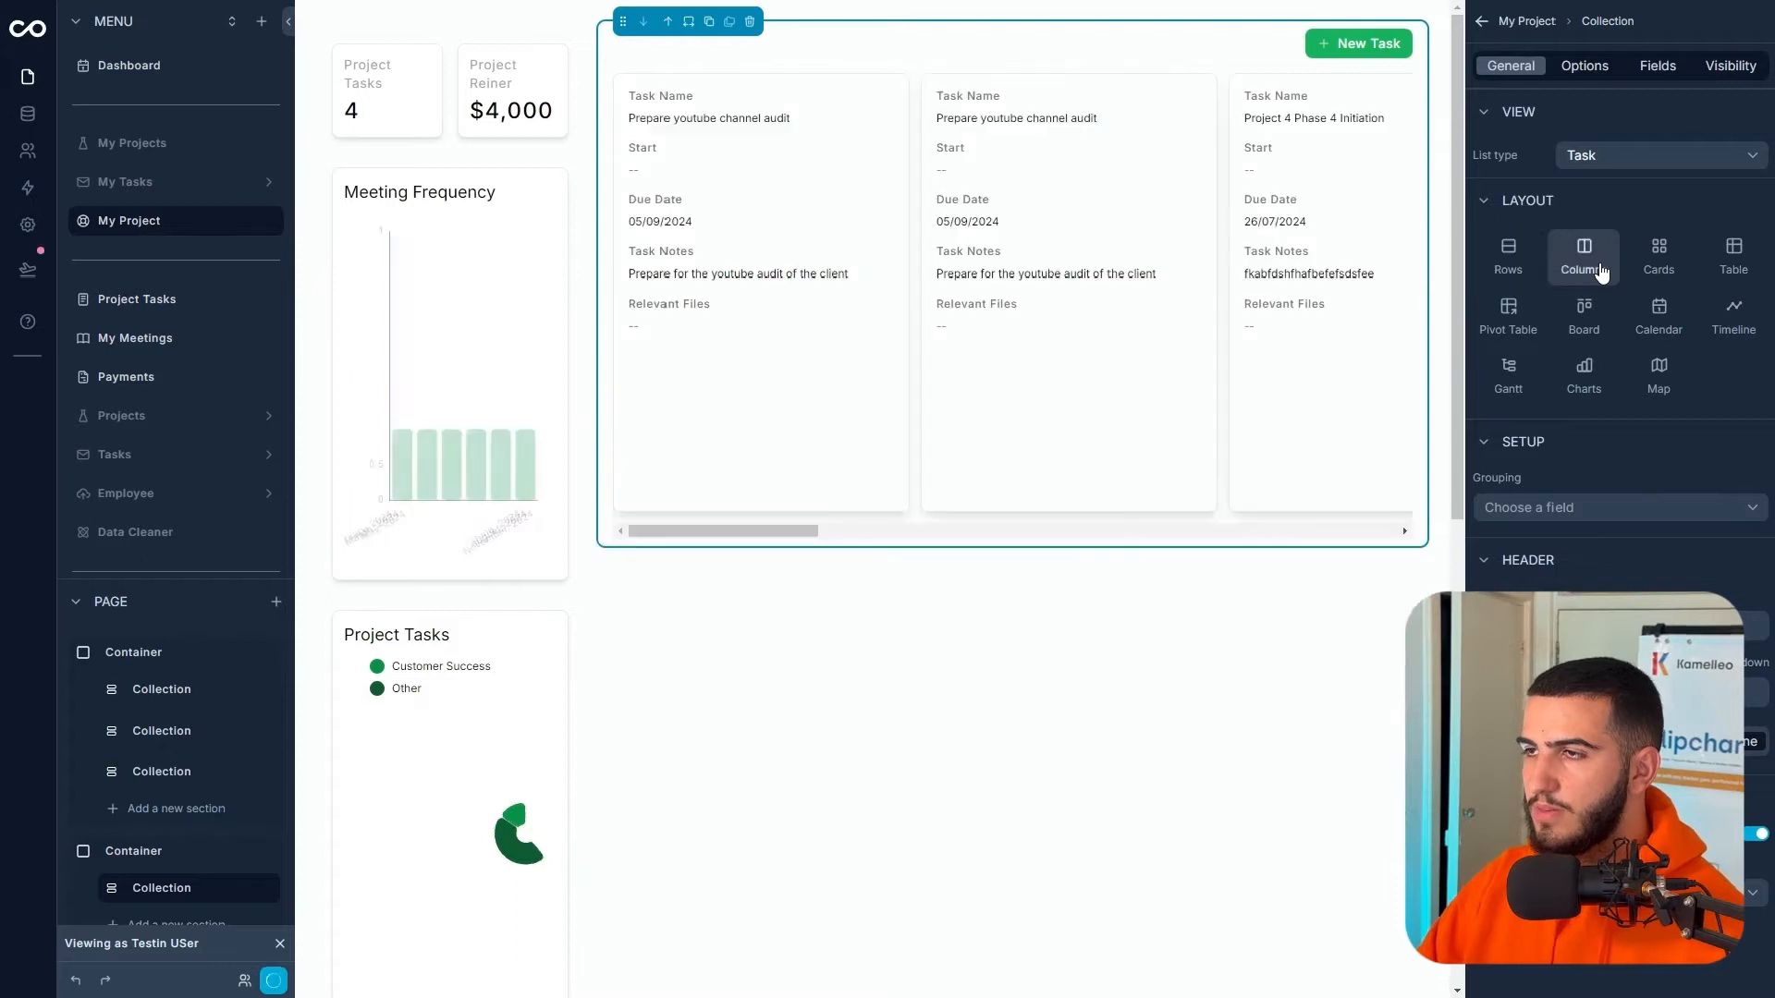
click(1590, 67)
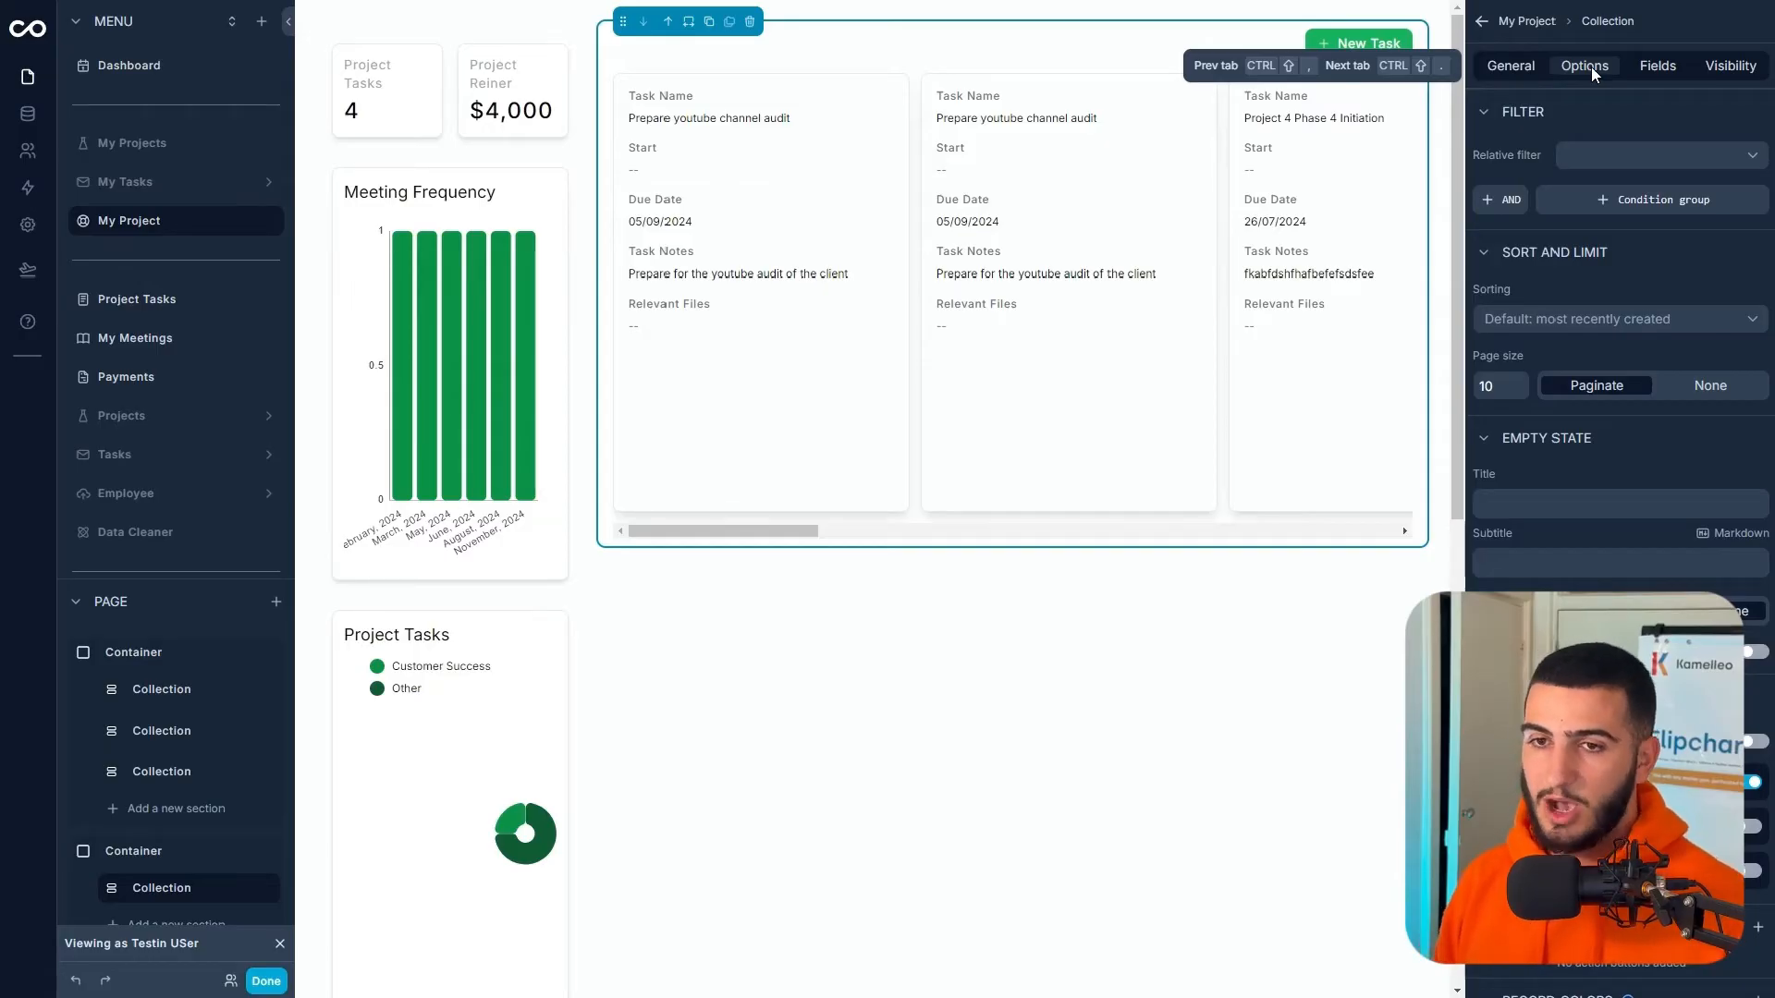
- Set relative filter to All and filter tasks by Assigned Project is one of the user's contact's assigned project
click(1595, 153)
click(1602, 203)
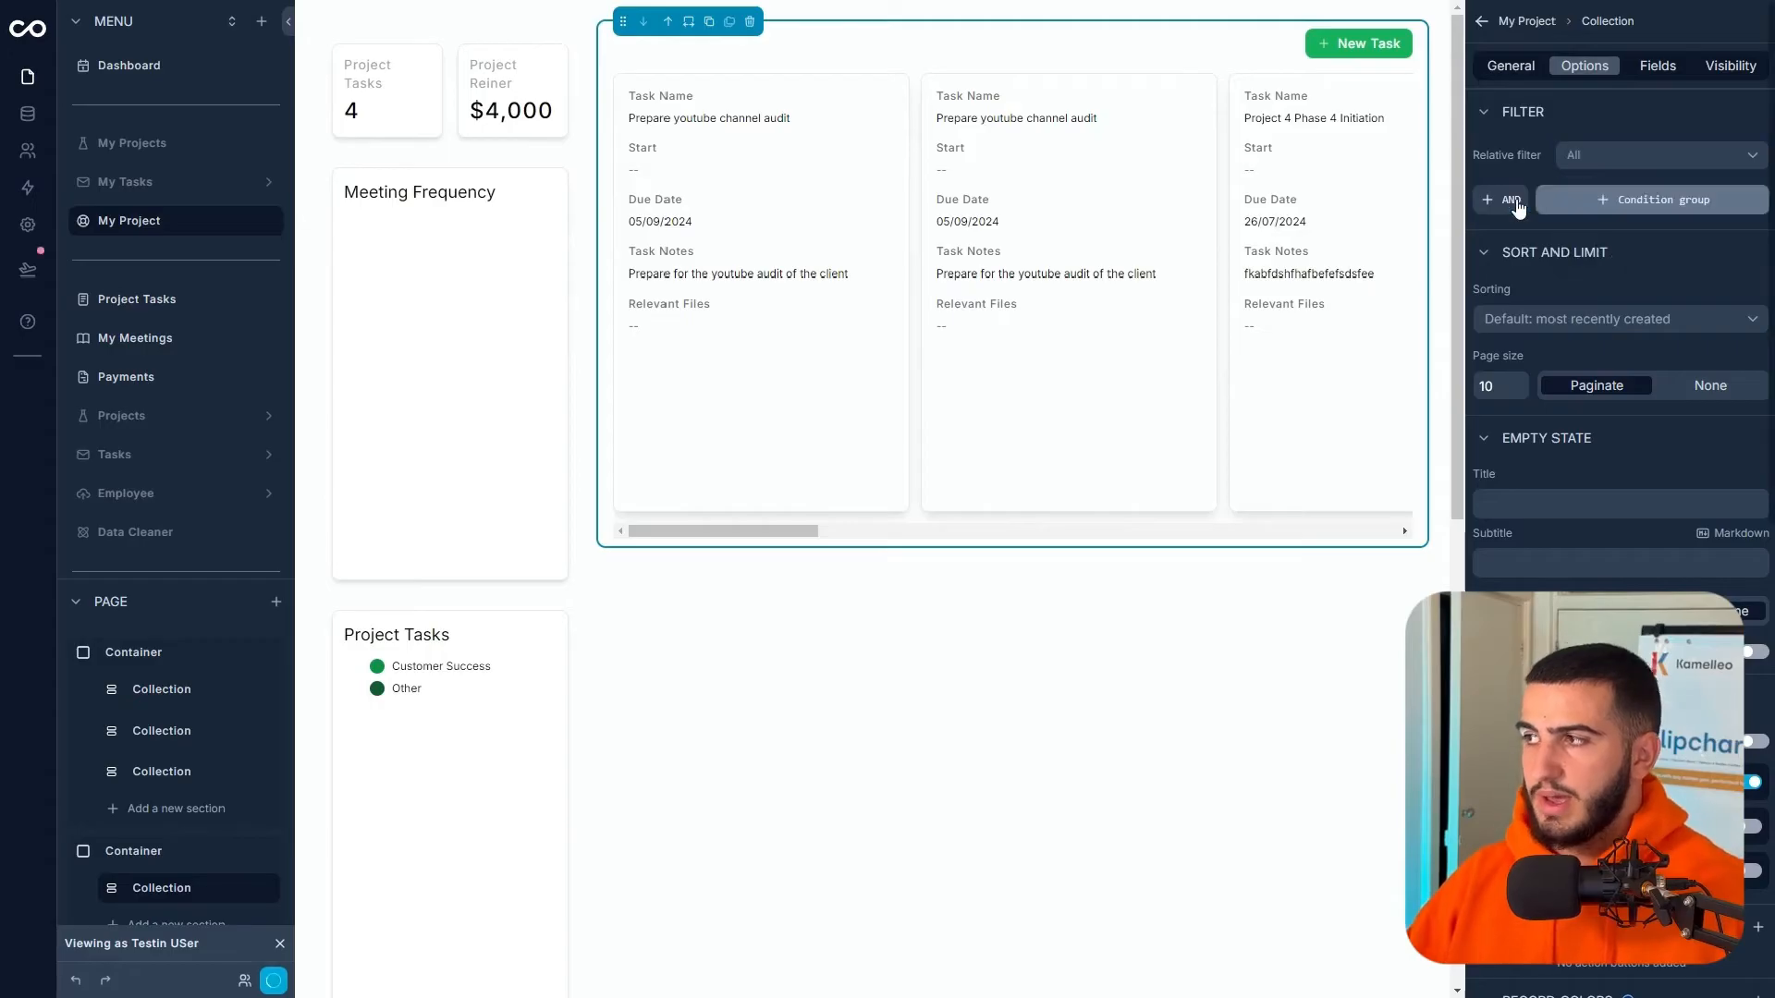
click(1522, 214)
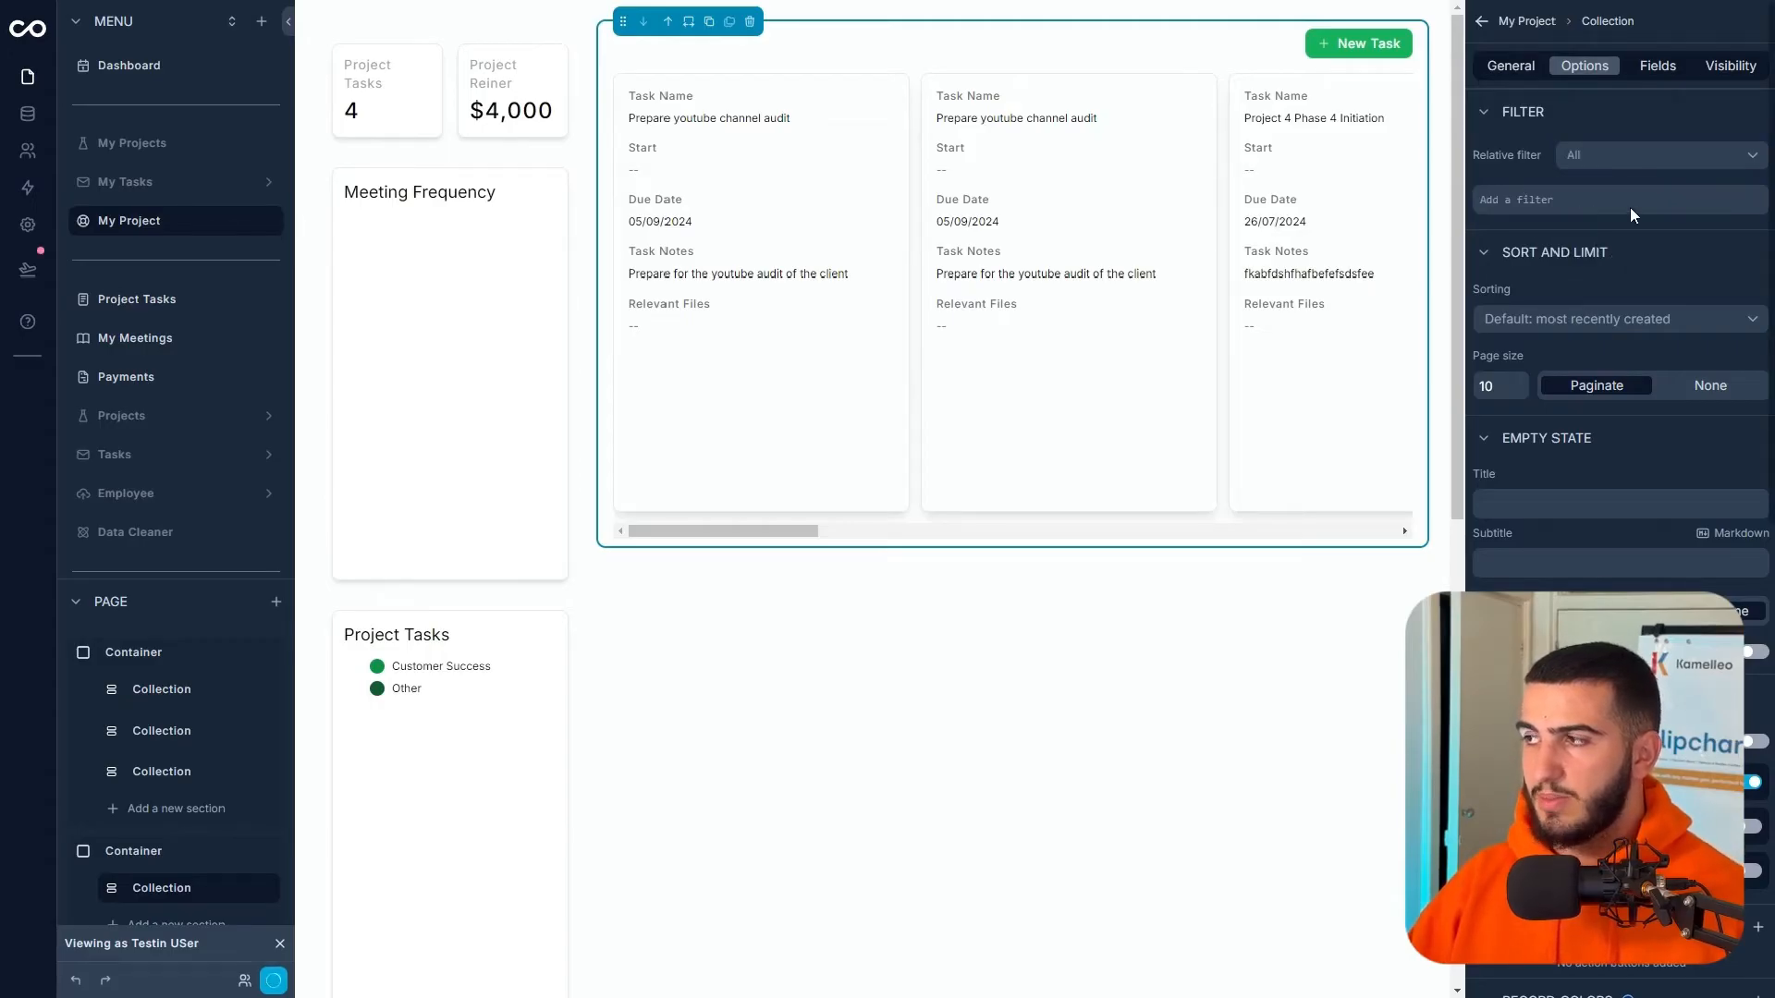
click(1730, 202)
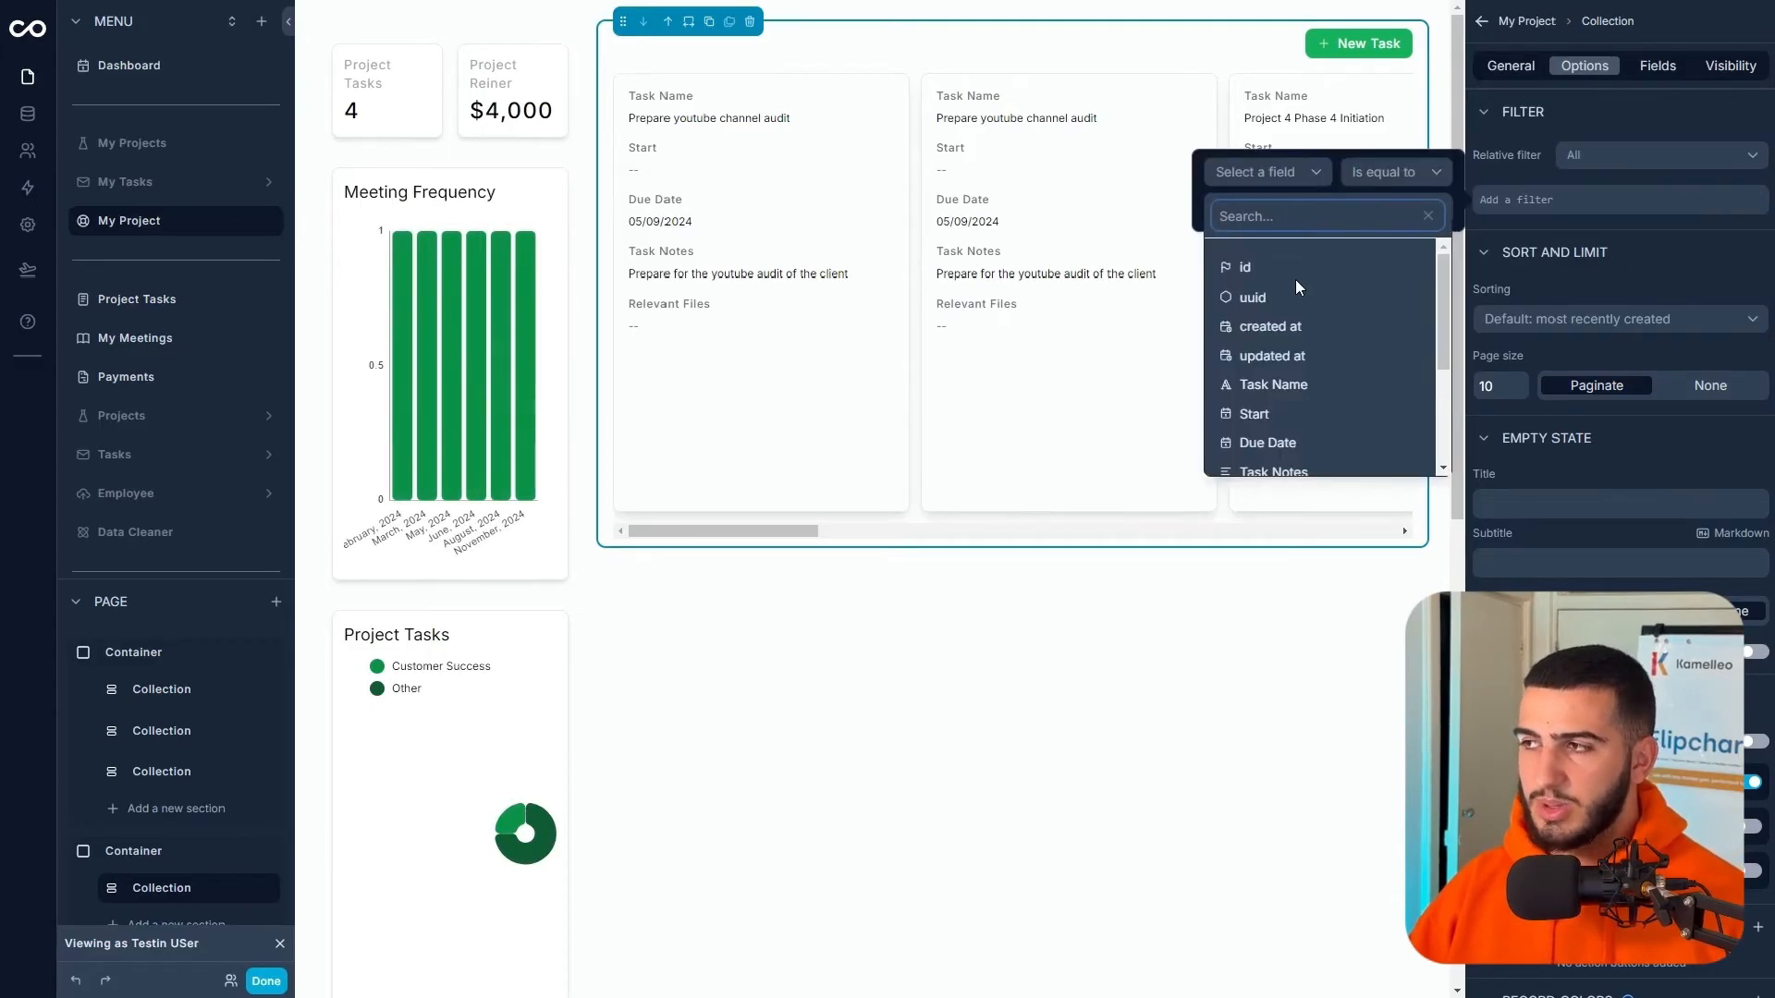
scroll(1299, 299, down, 3)
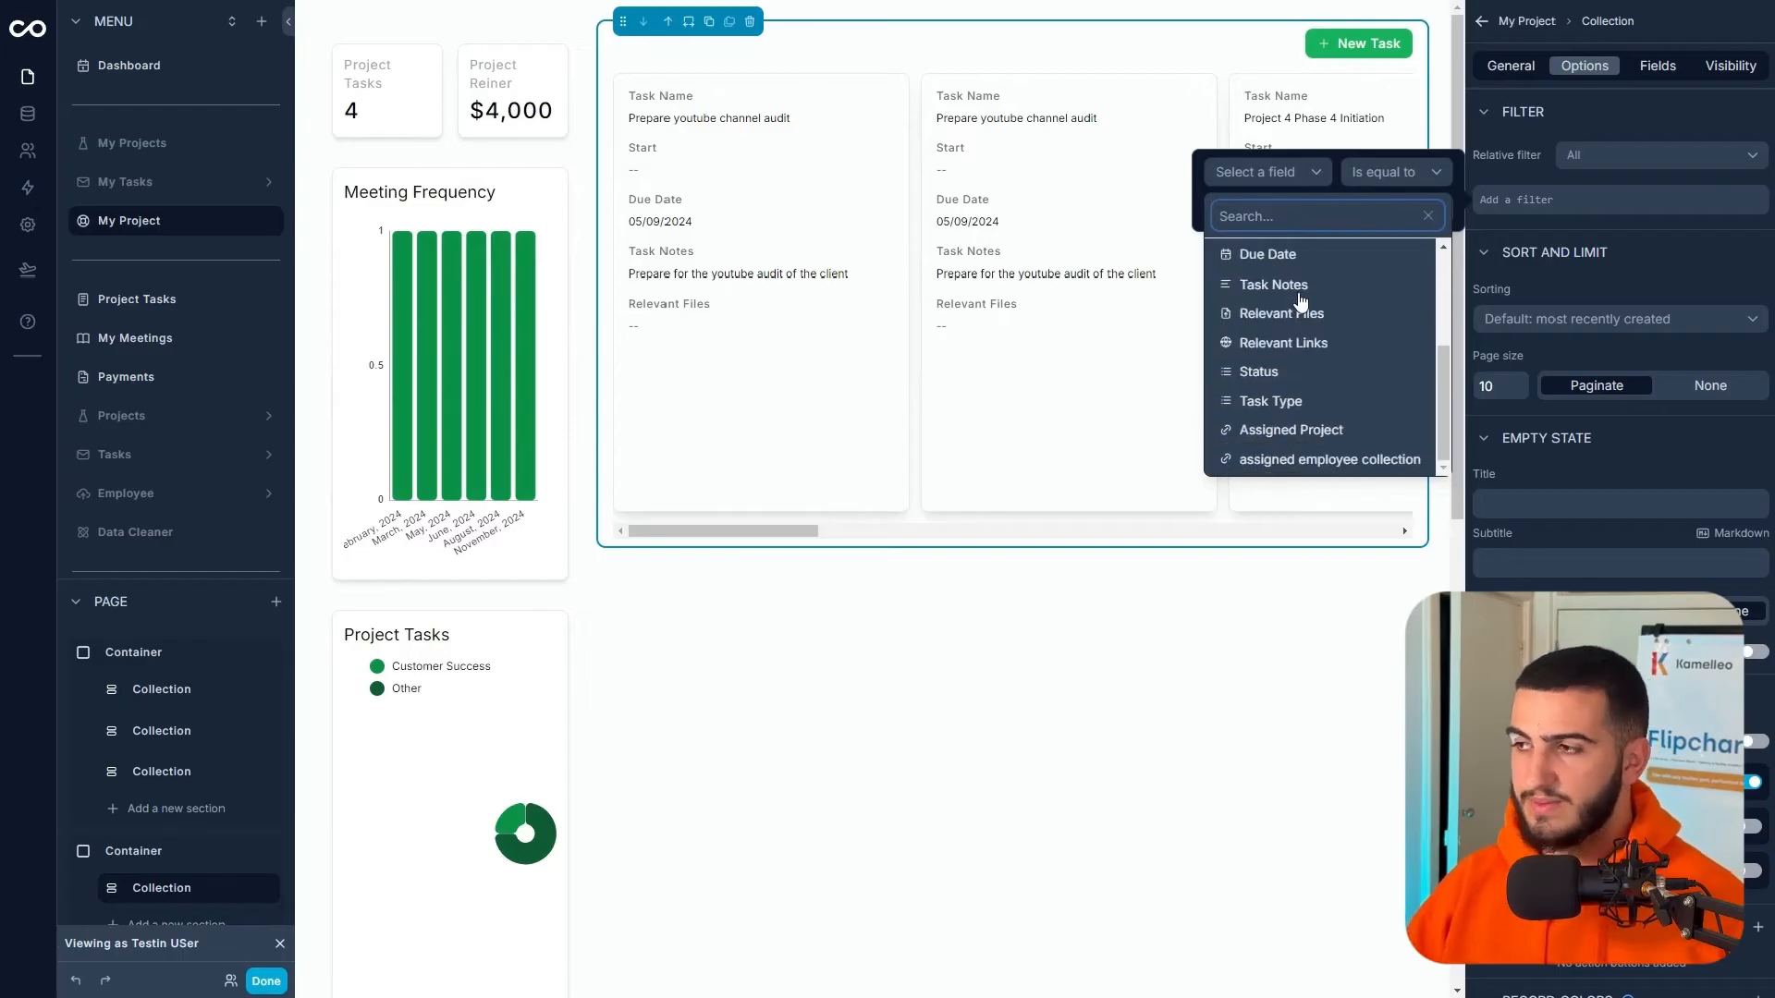
click(1308, 430)
click(1381, 191)
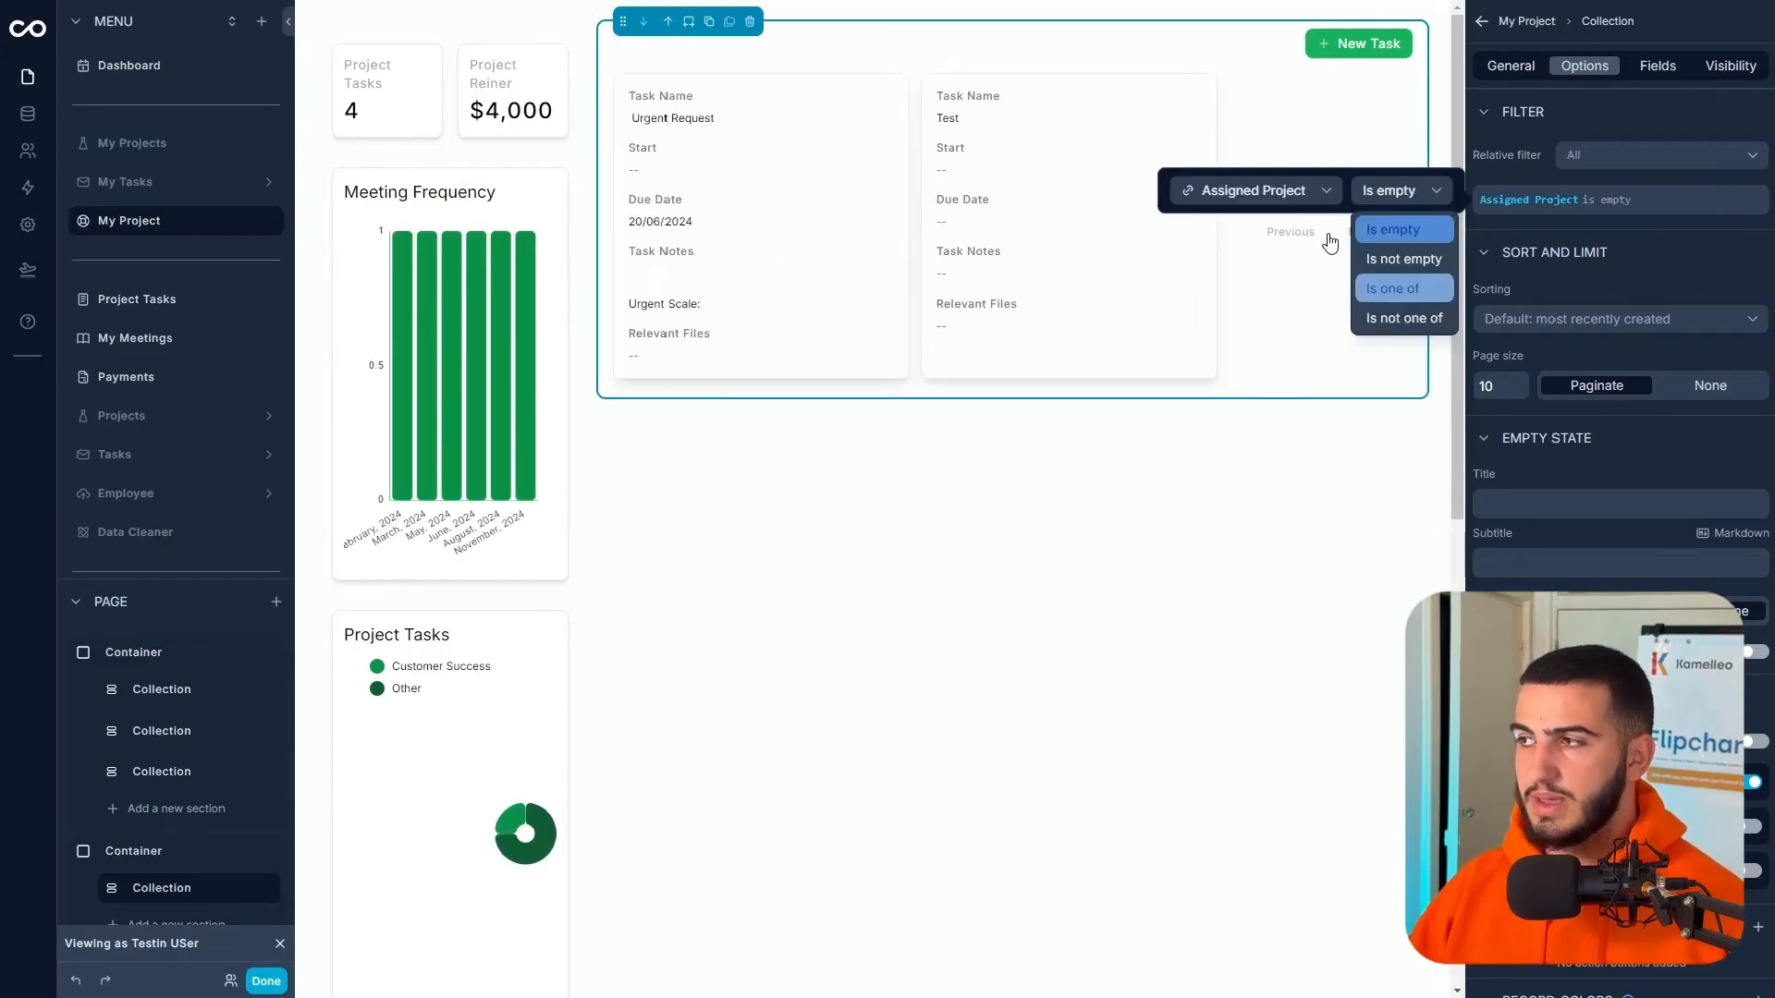
click(1394, 289)
click(1253, 219)
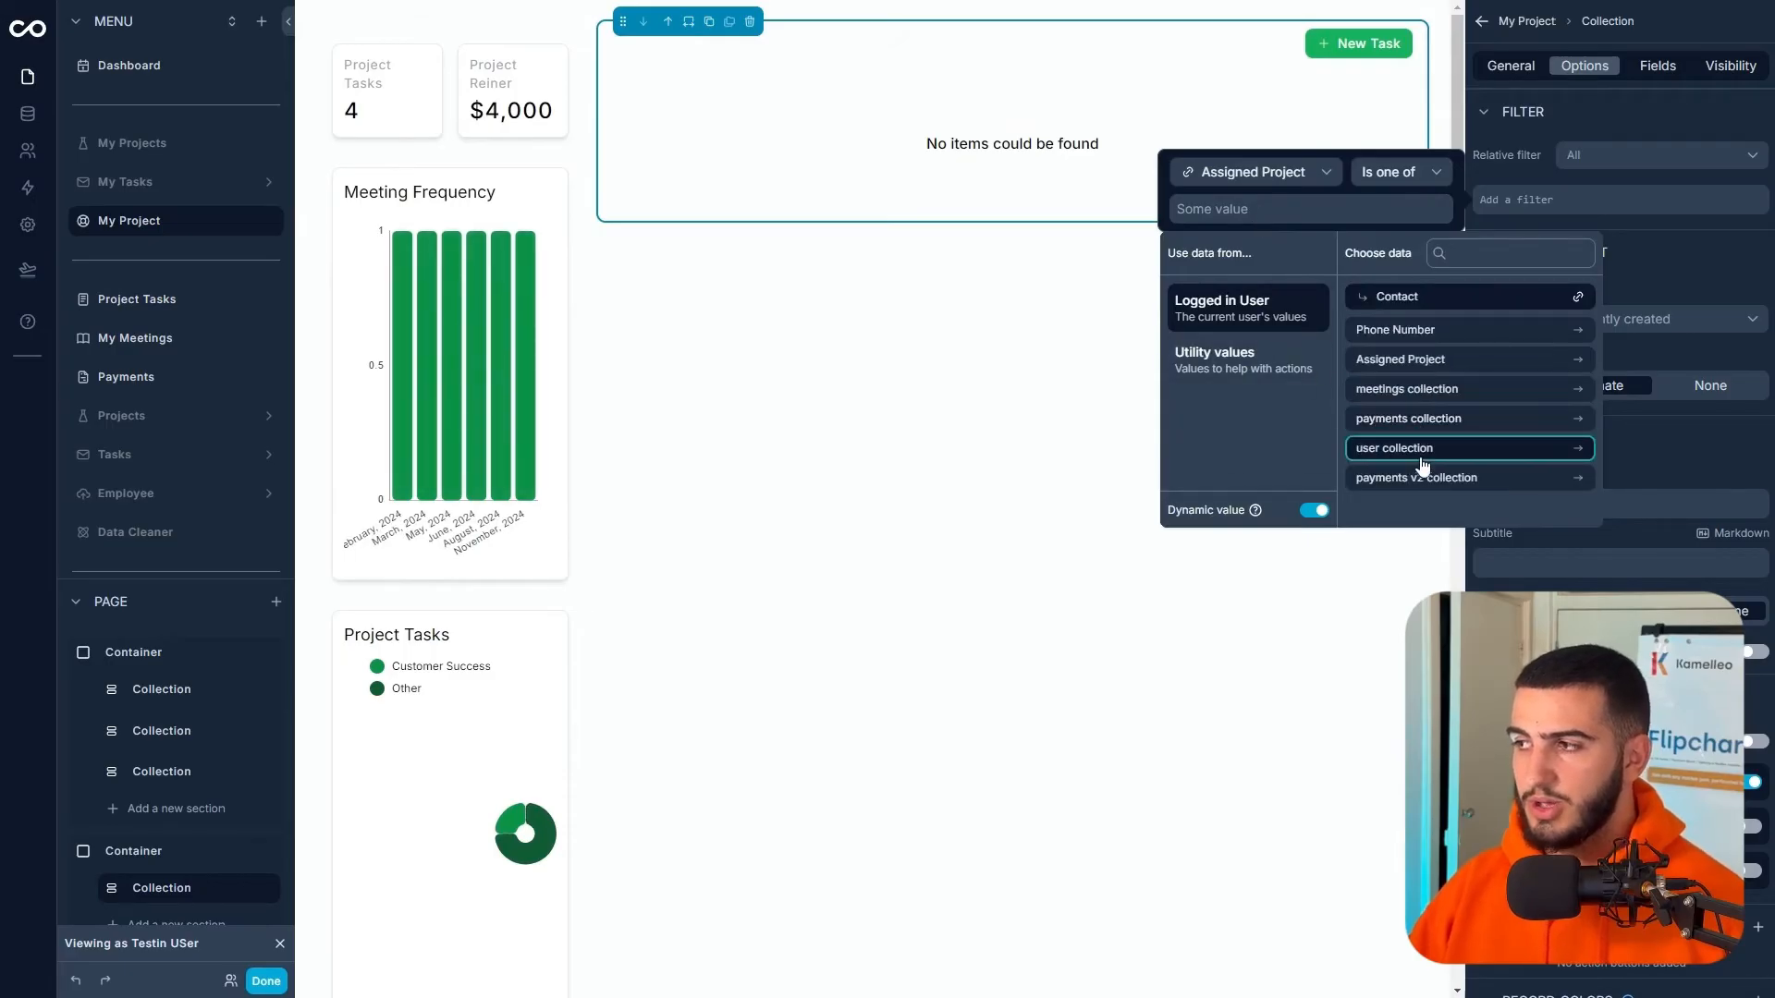
click(1407, 361)
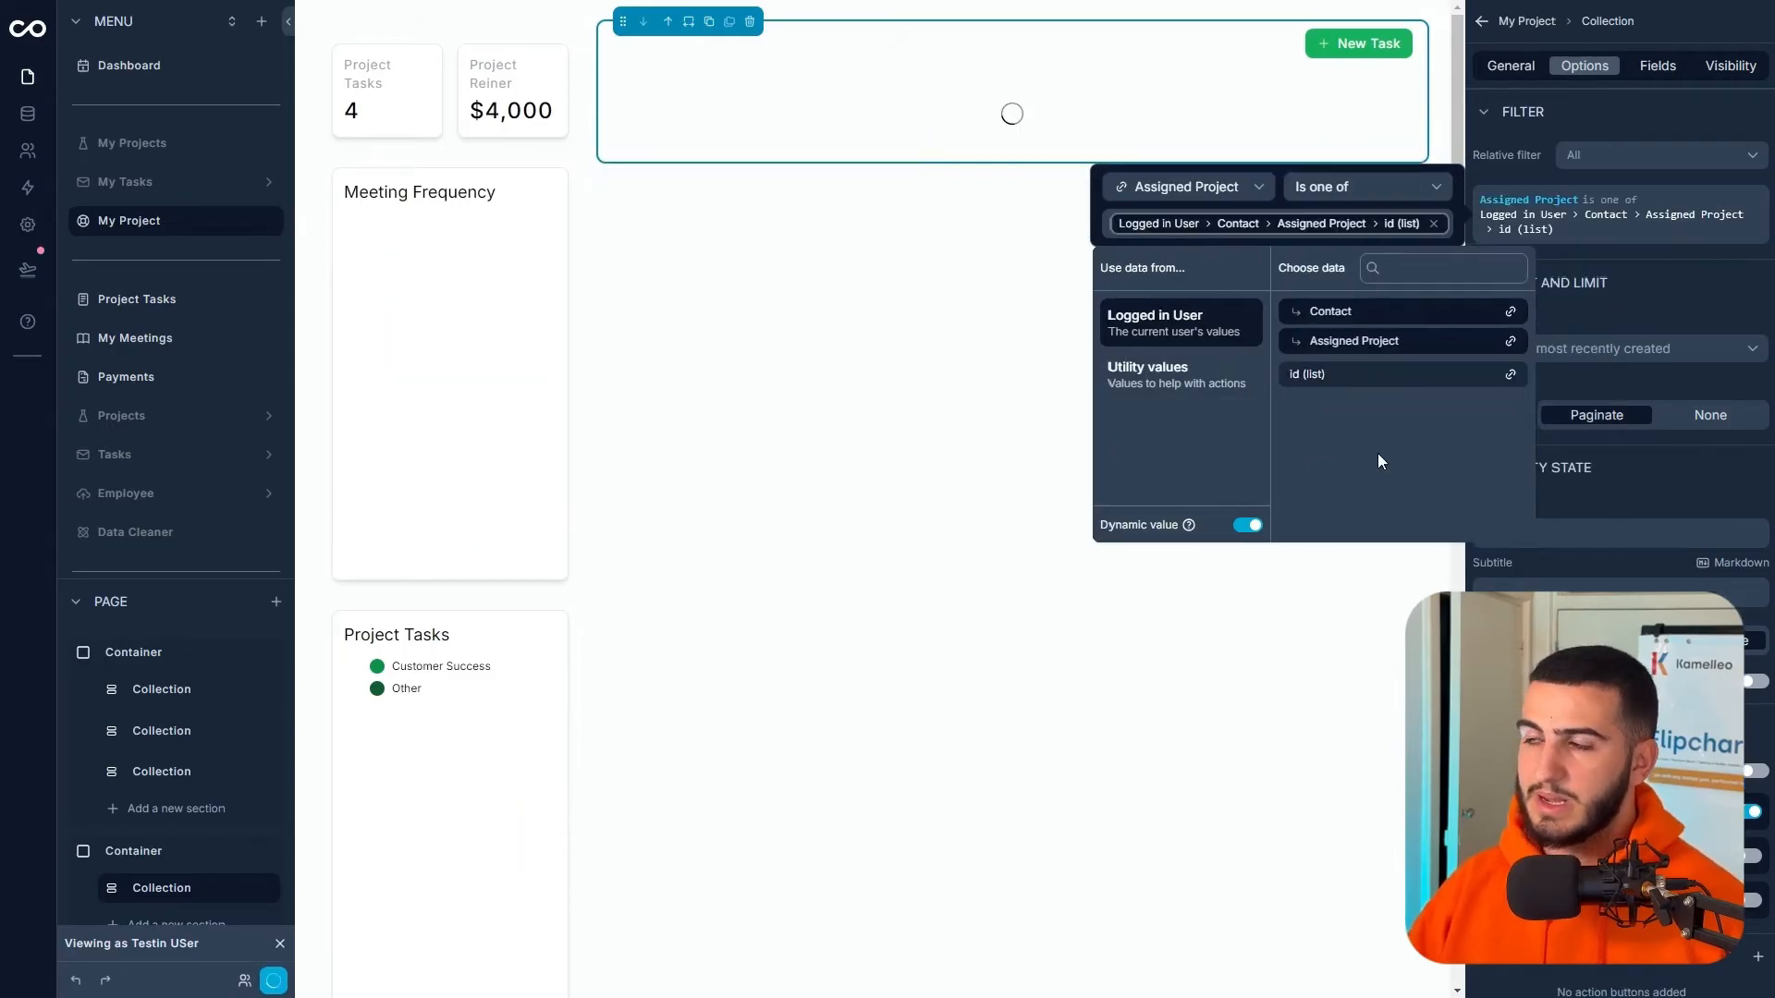
click(1678, 296)
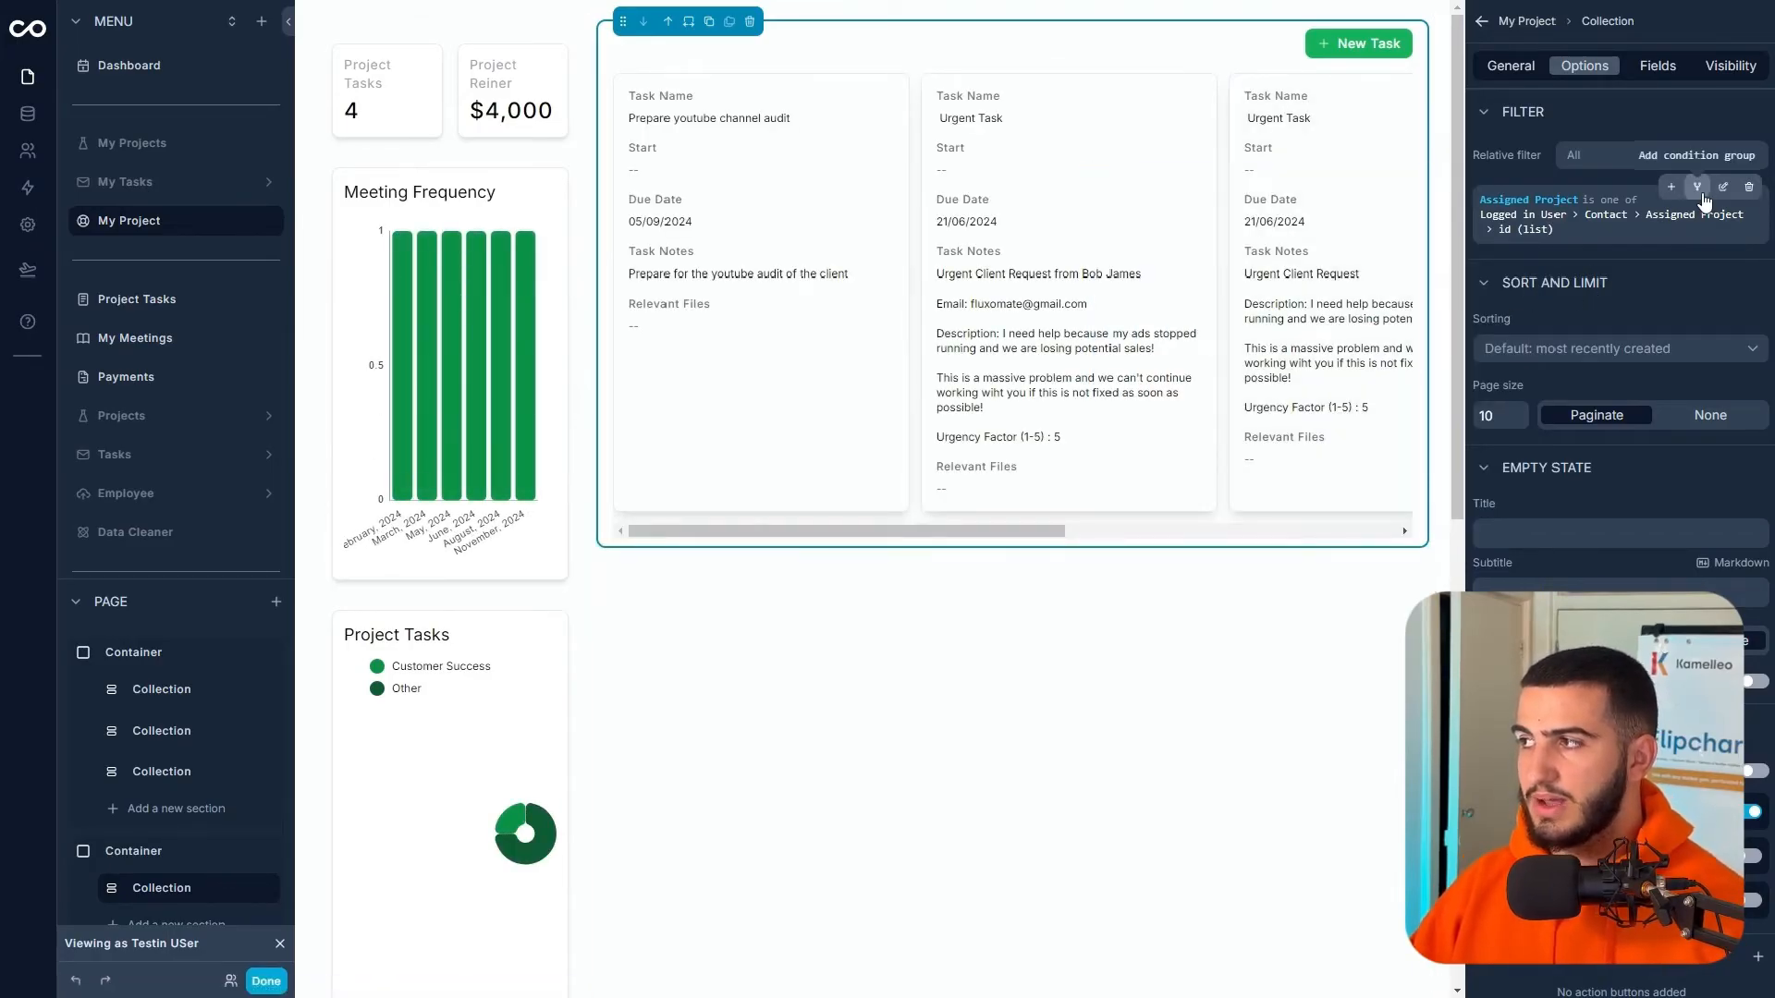
click(1699, 189)
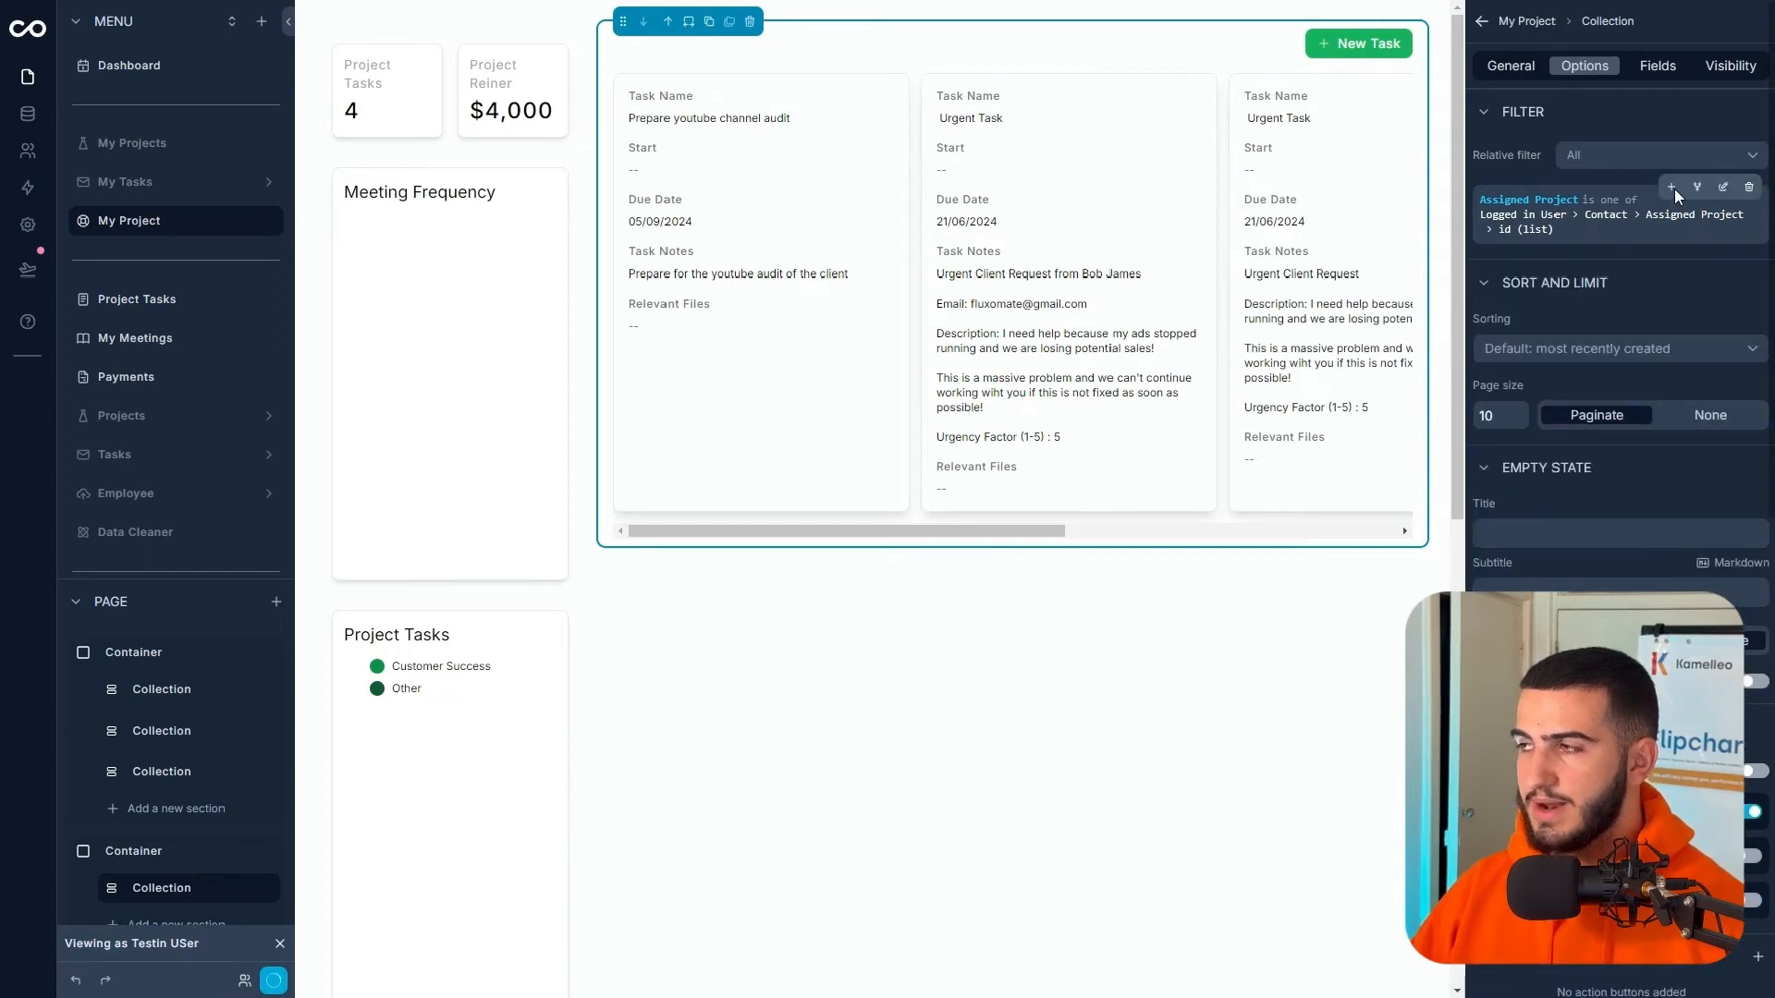
- Add an AND filter so only tasks with Status Completed are shown
click(1673, 189)
click(1685, 289)
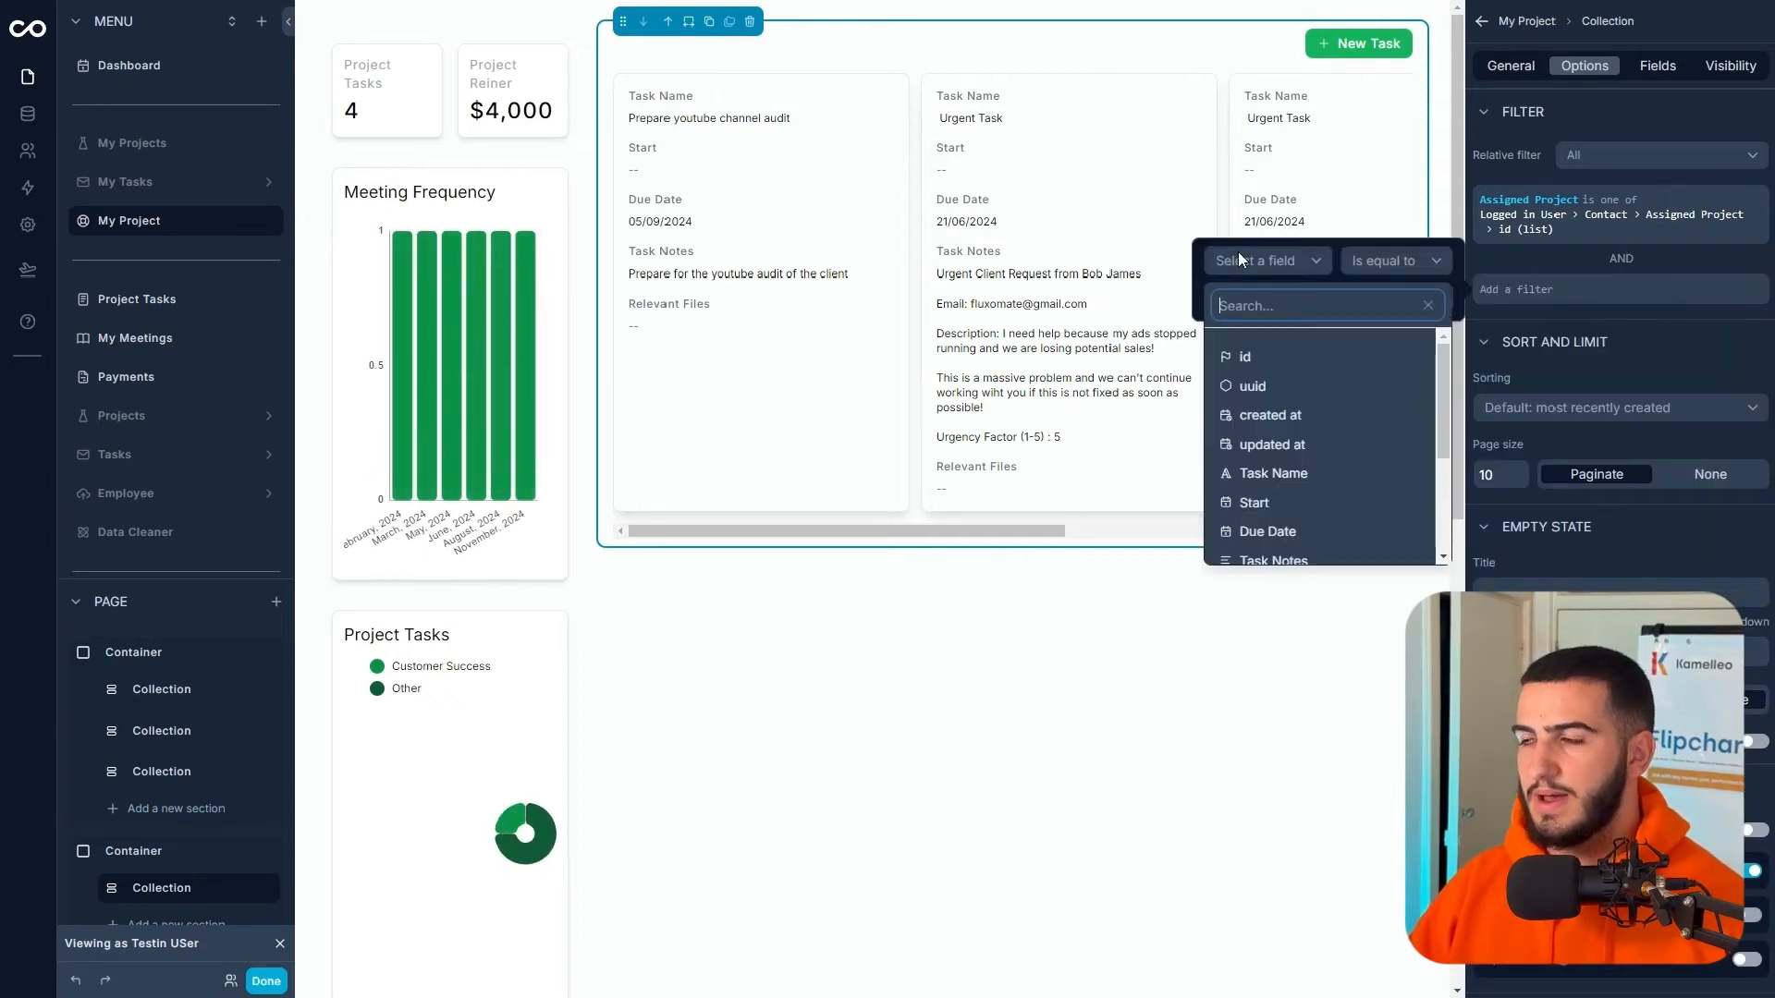
scroll(1304, 434, down, 2)
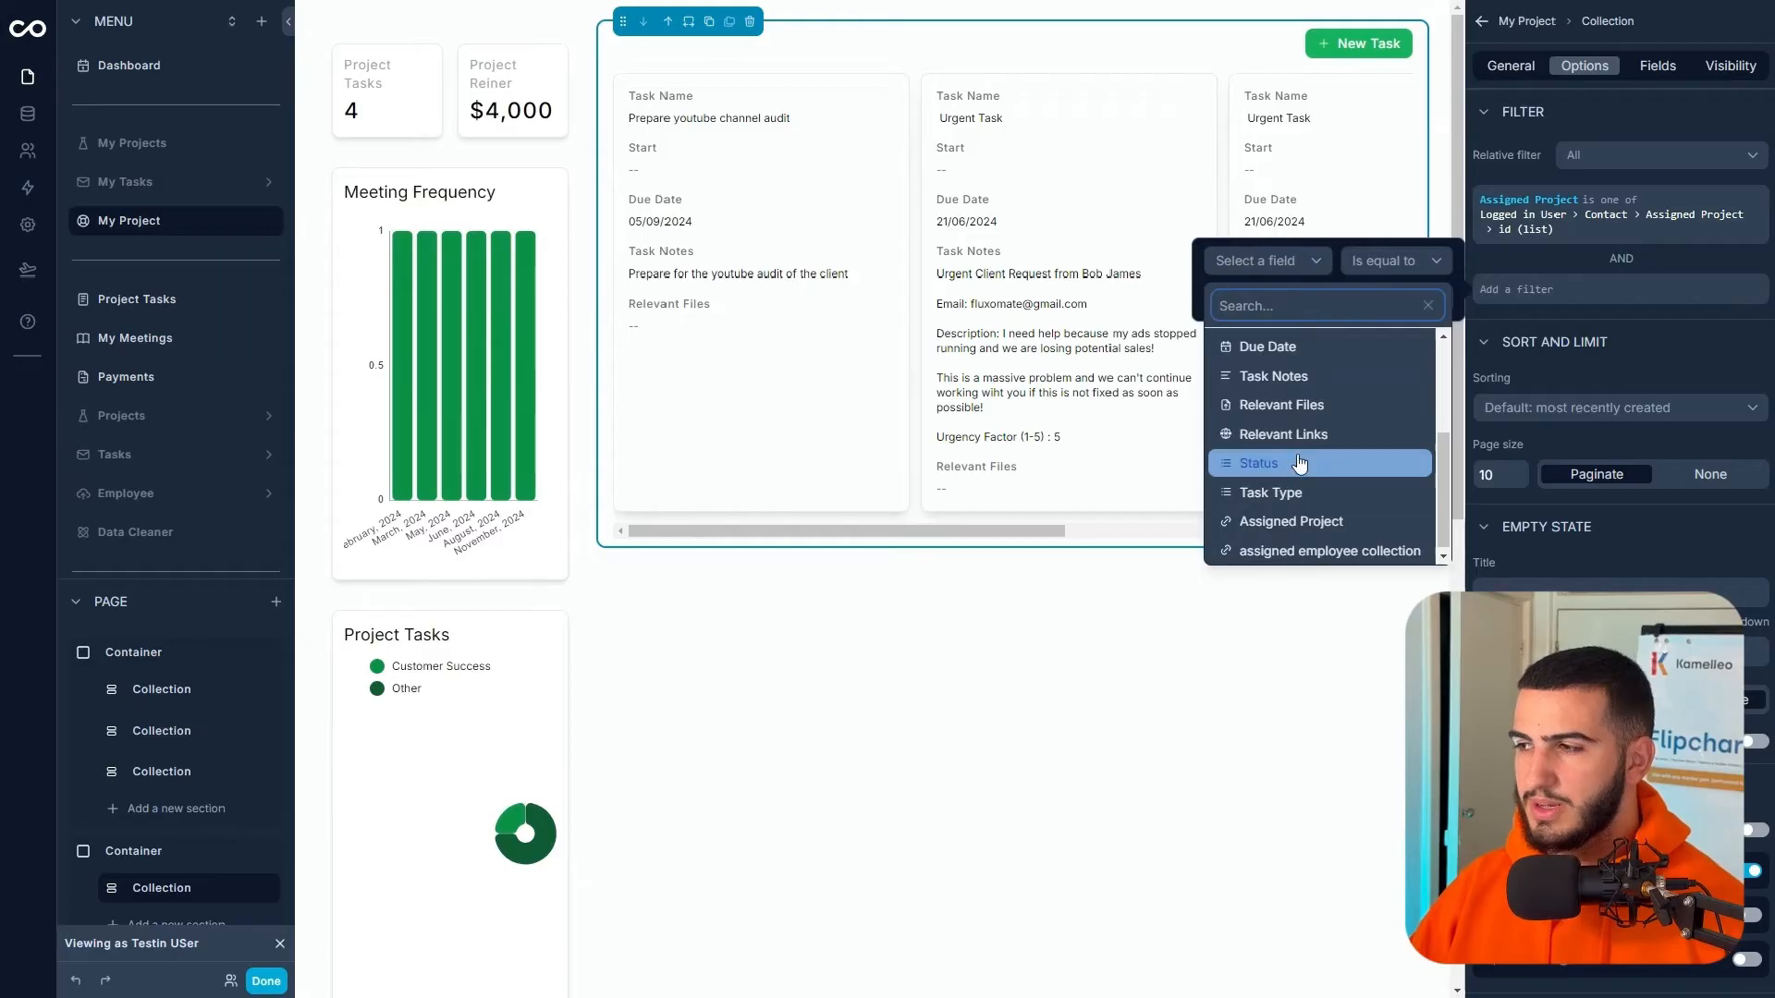
click(1299, 462)
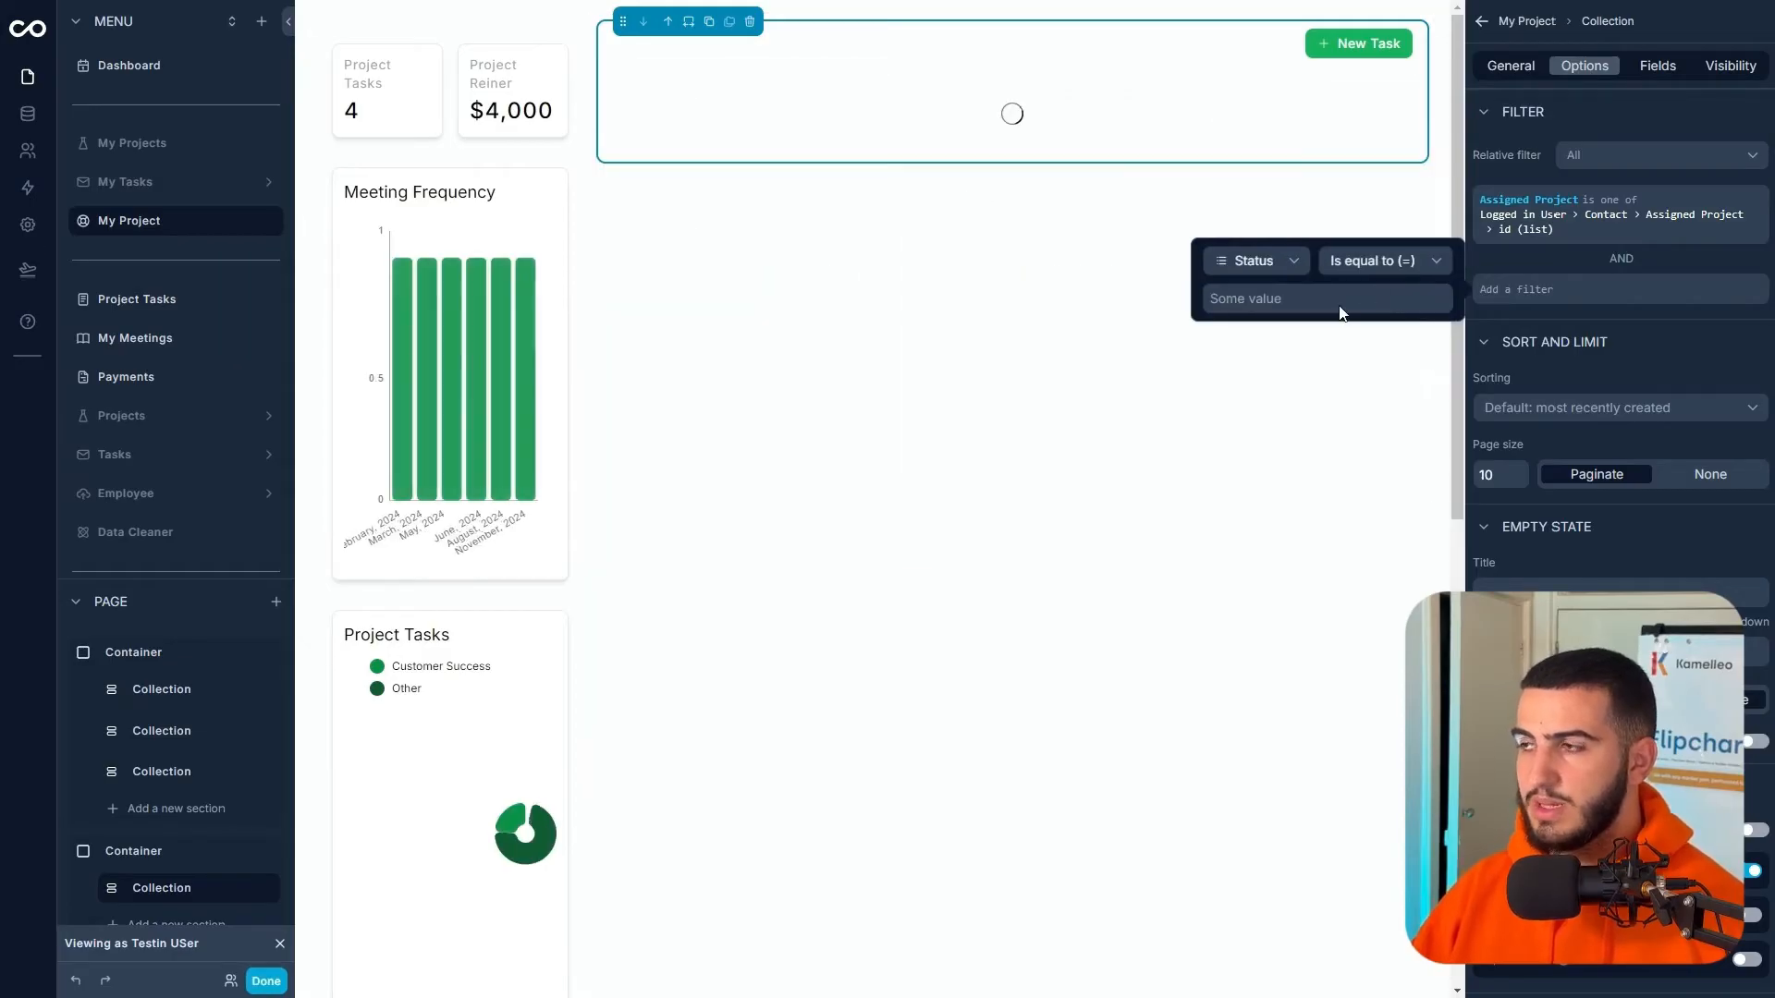
click(1340, 306)
click(1348, 598)
click(1299, 213)
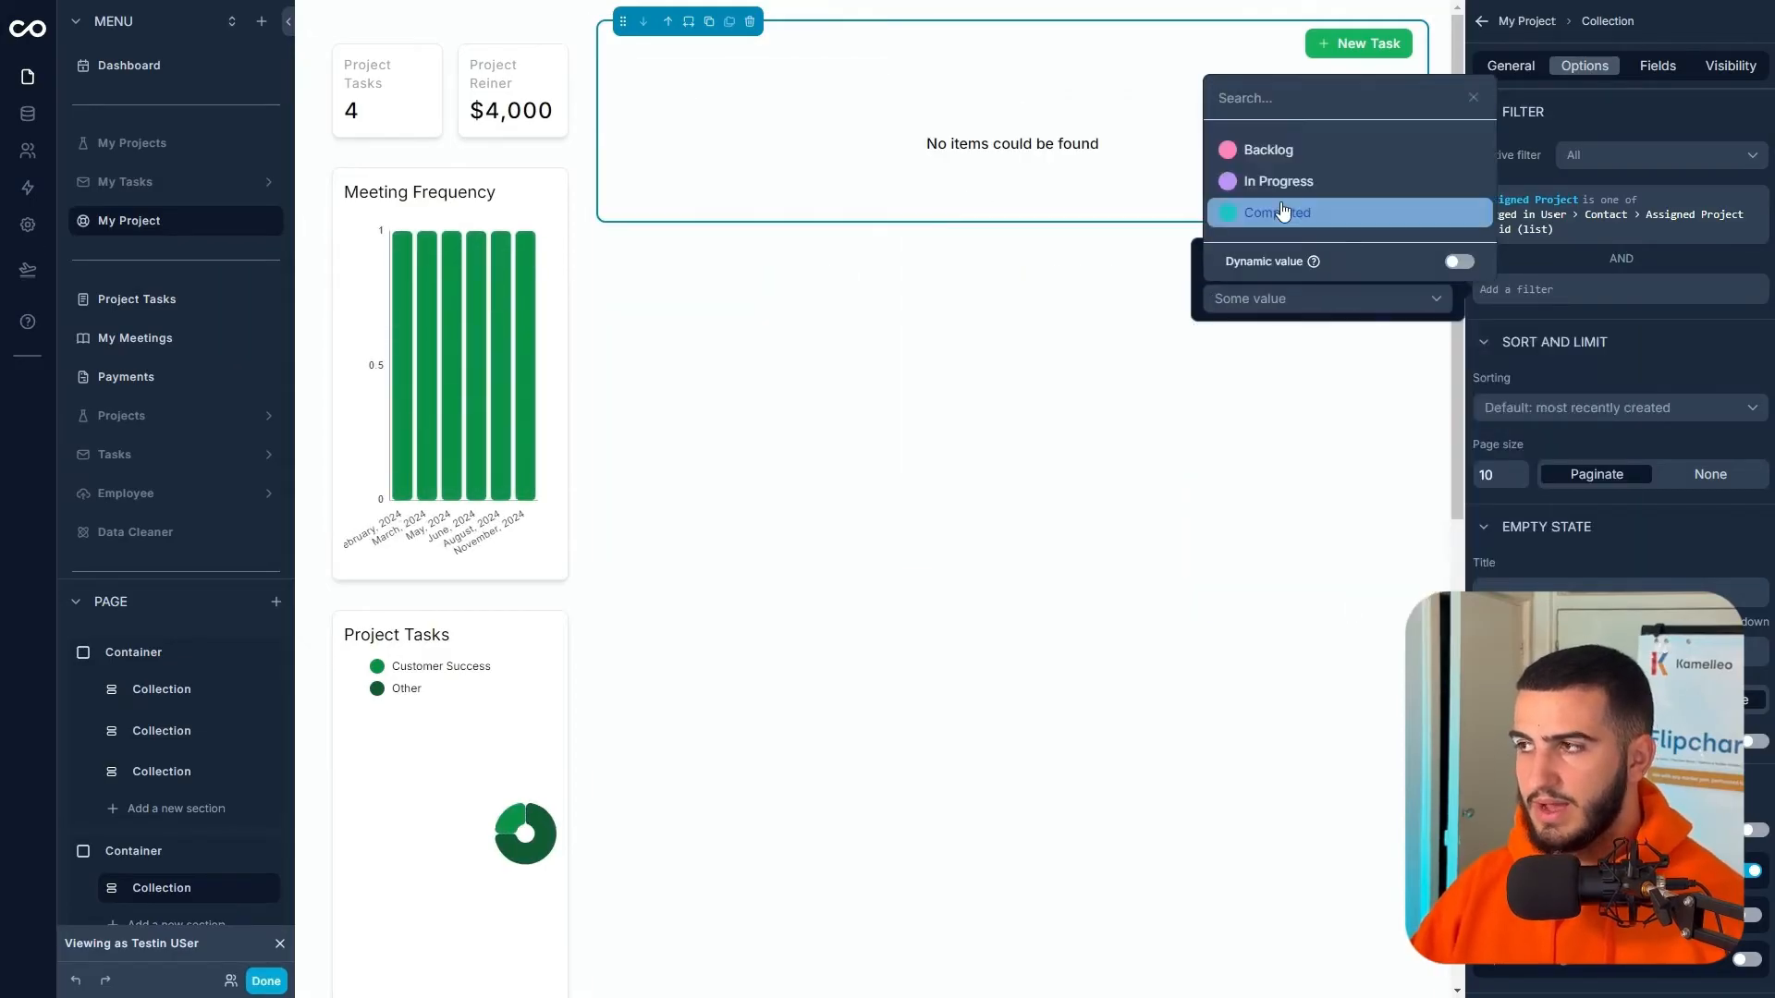
click(1677, 348)
- Hide the Task Name label and display the task name as a heading on cards
click(1643, 69)
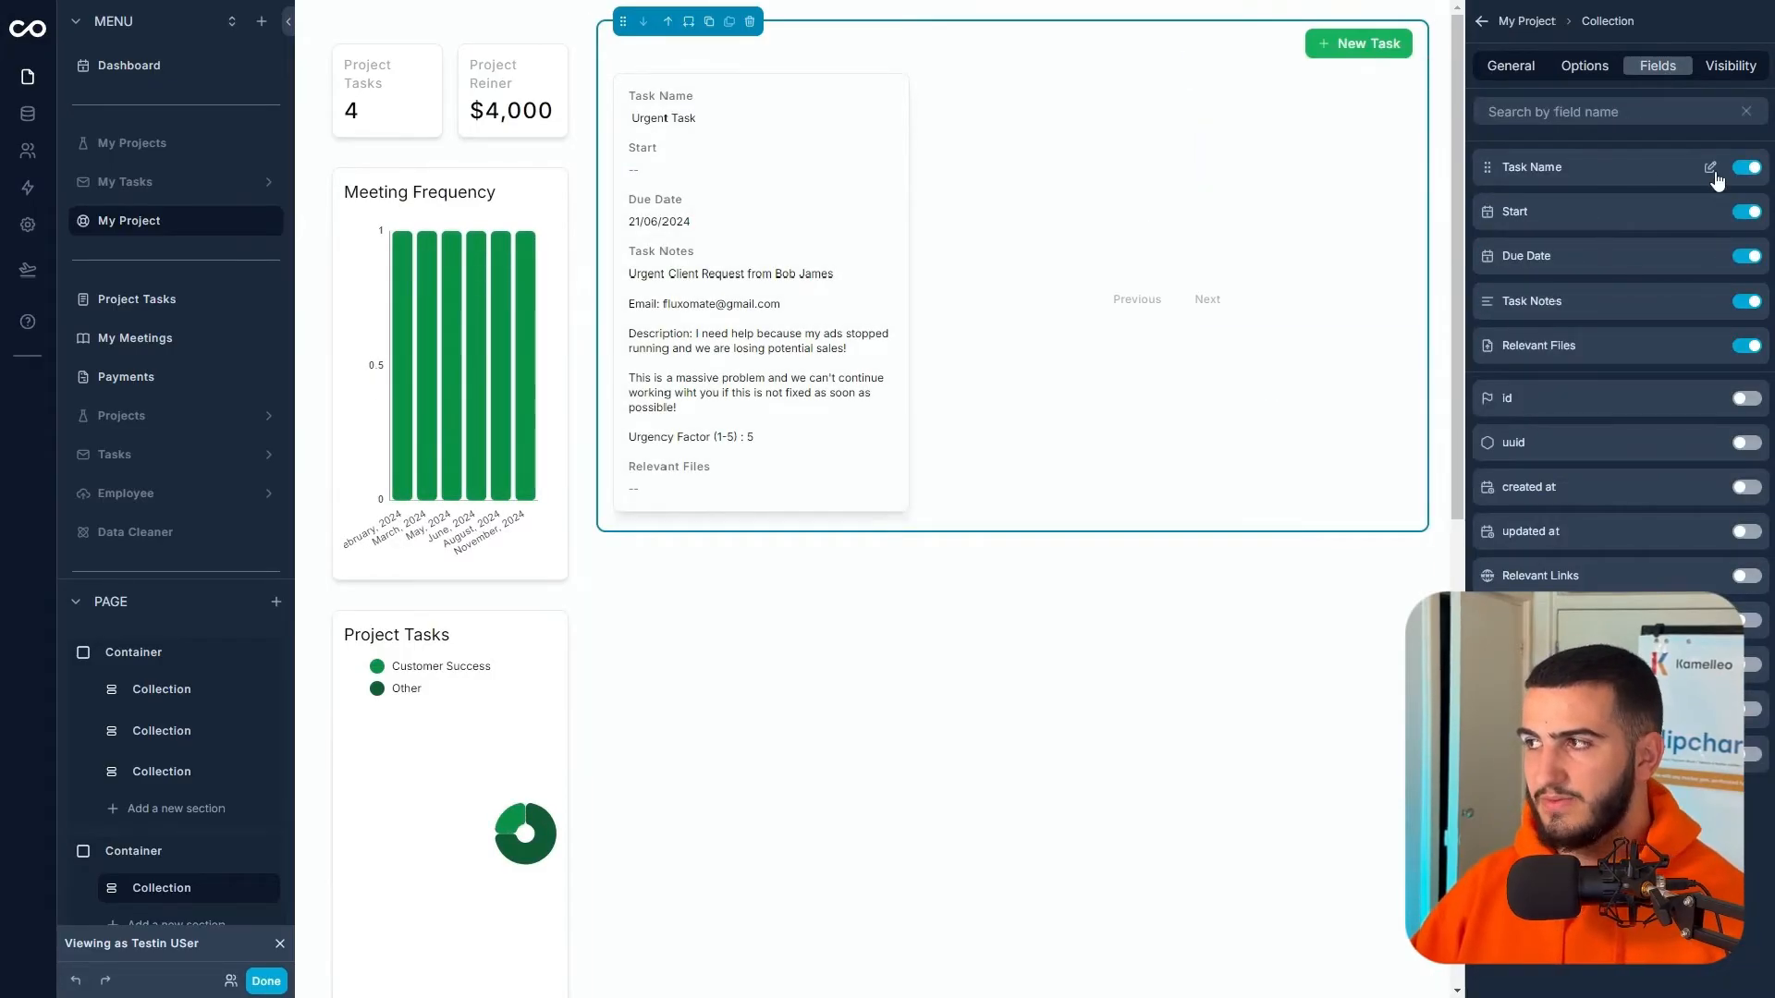
click(1710, 168)
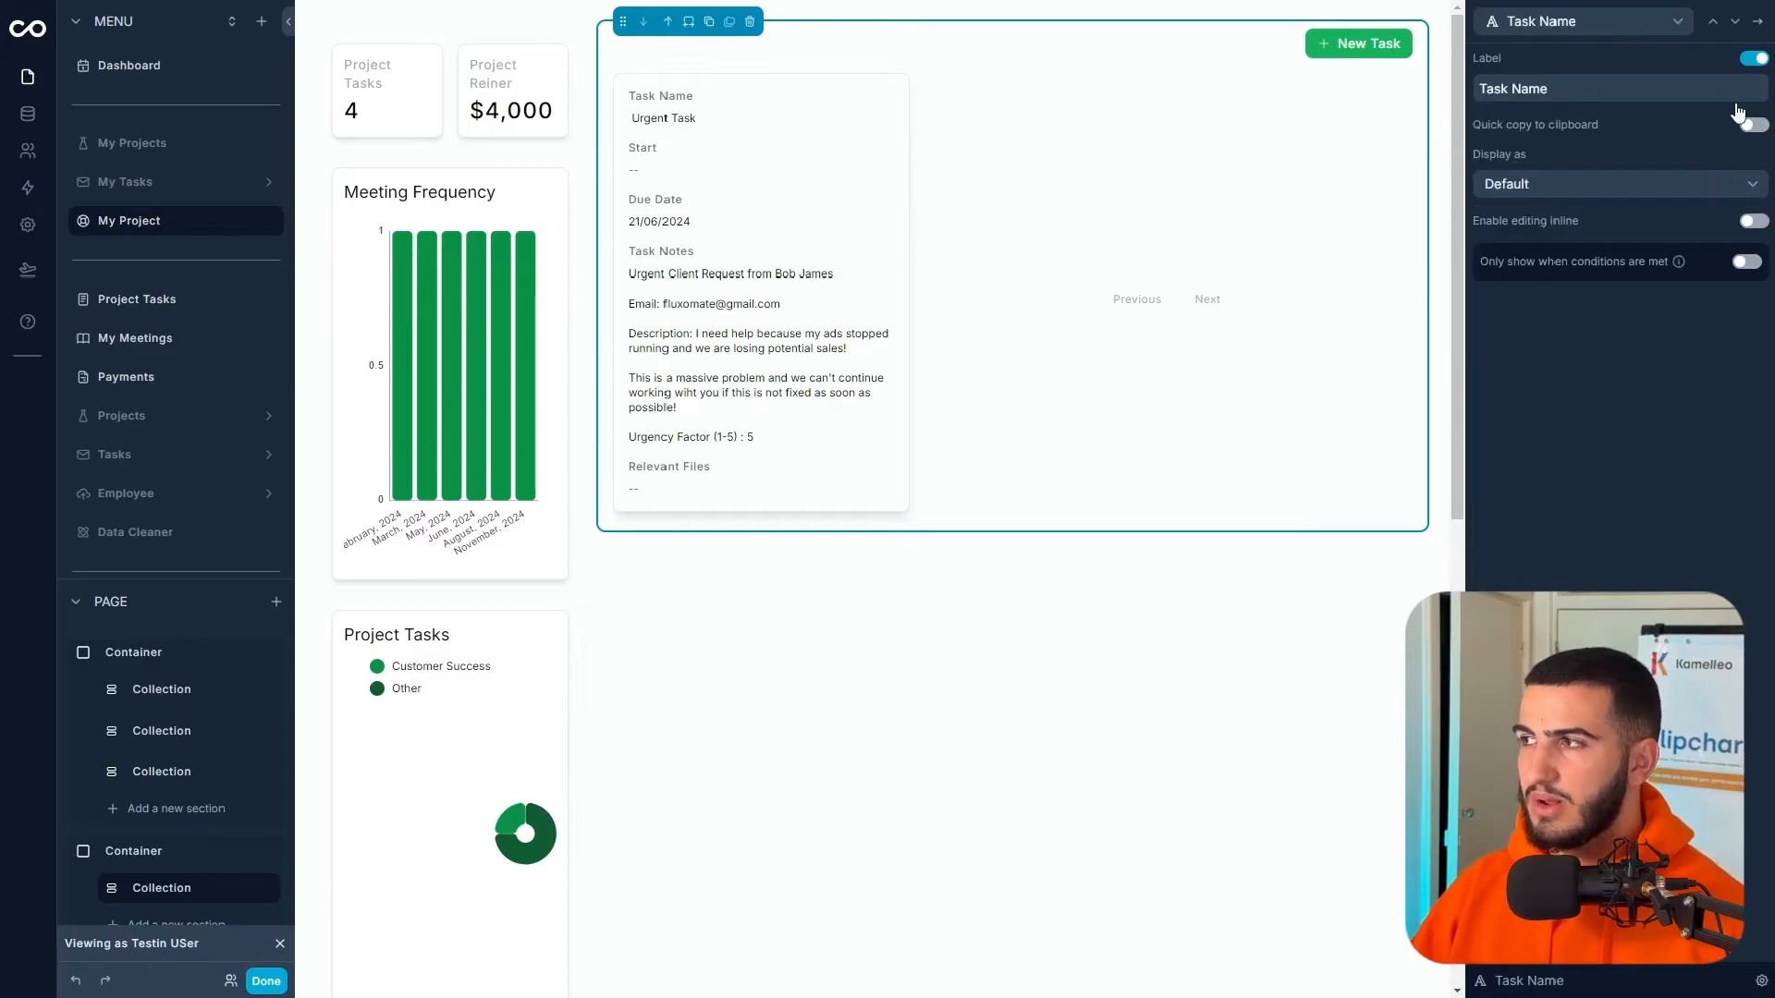
click(1754, 58)
click(1613, 184)
scroll(1542, 430, down, 1)
click(1735, 22)
click(1757, 22)
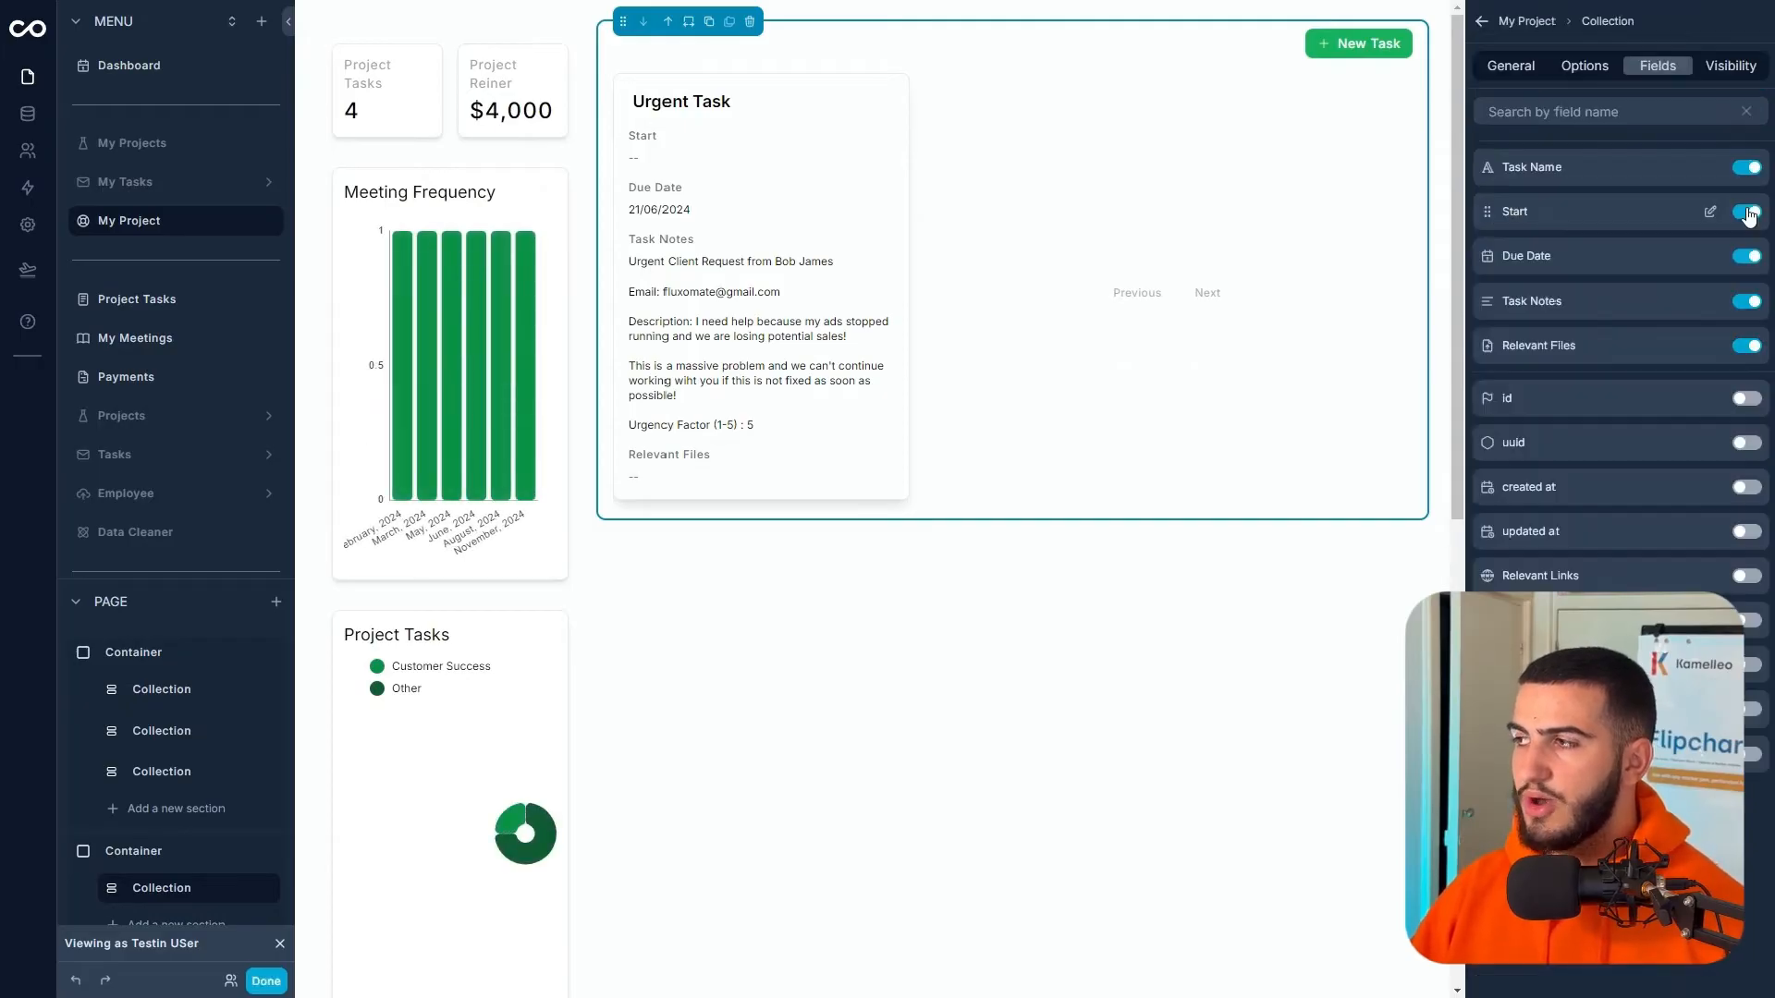
- Hide Start, Task Notes and Relevant Files, and show Task Type and Status on cards
click(1747, 213)
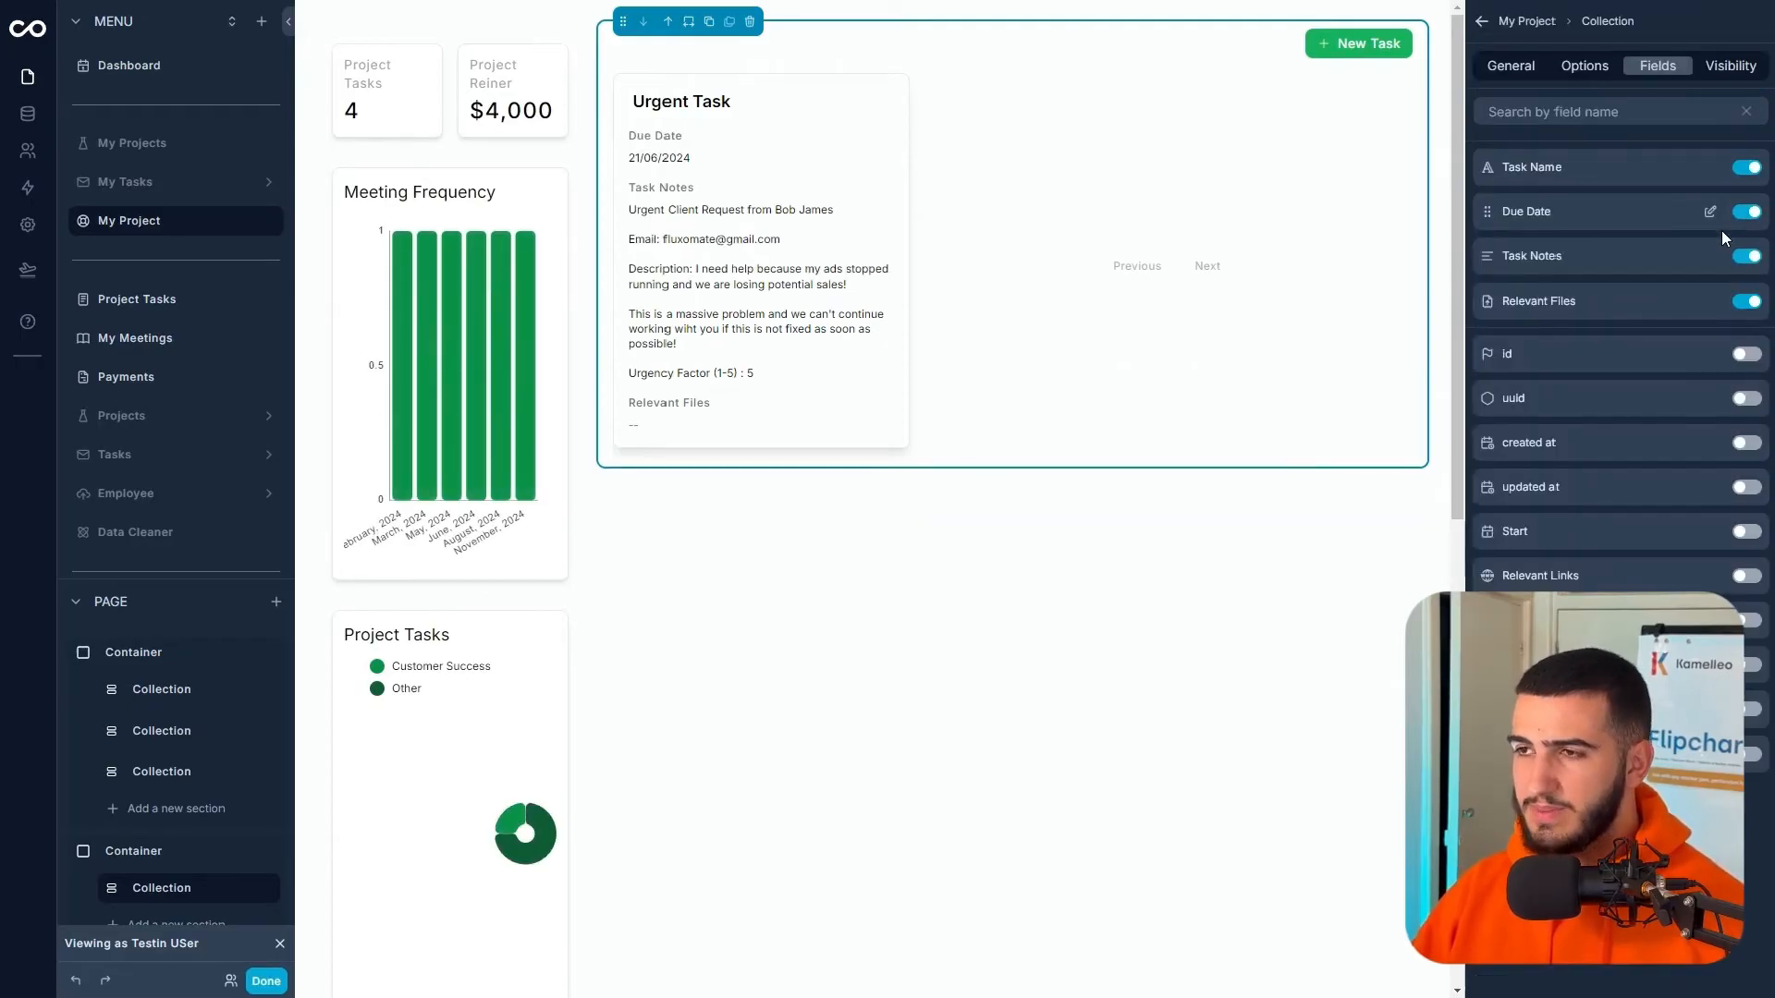
click(1745, 257)
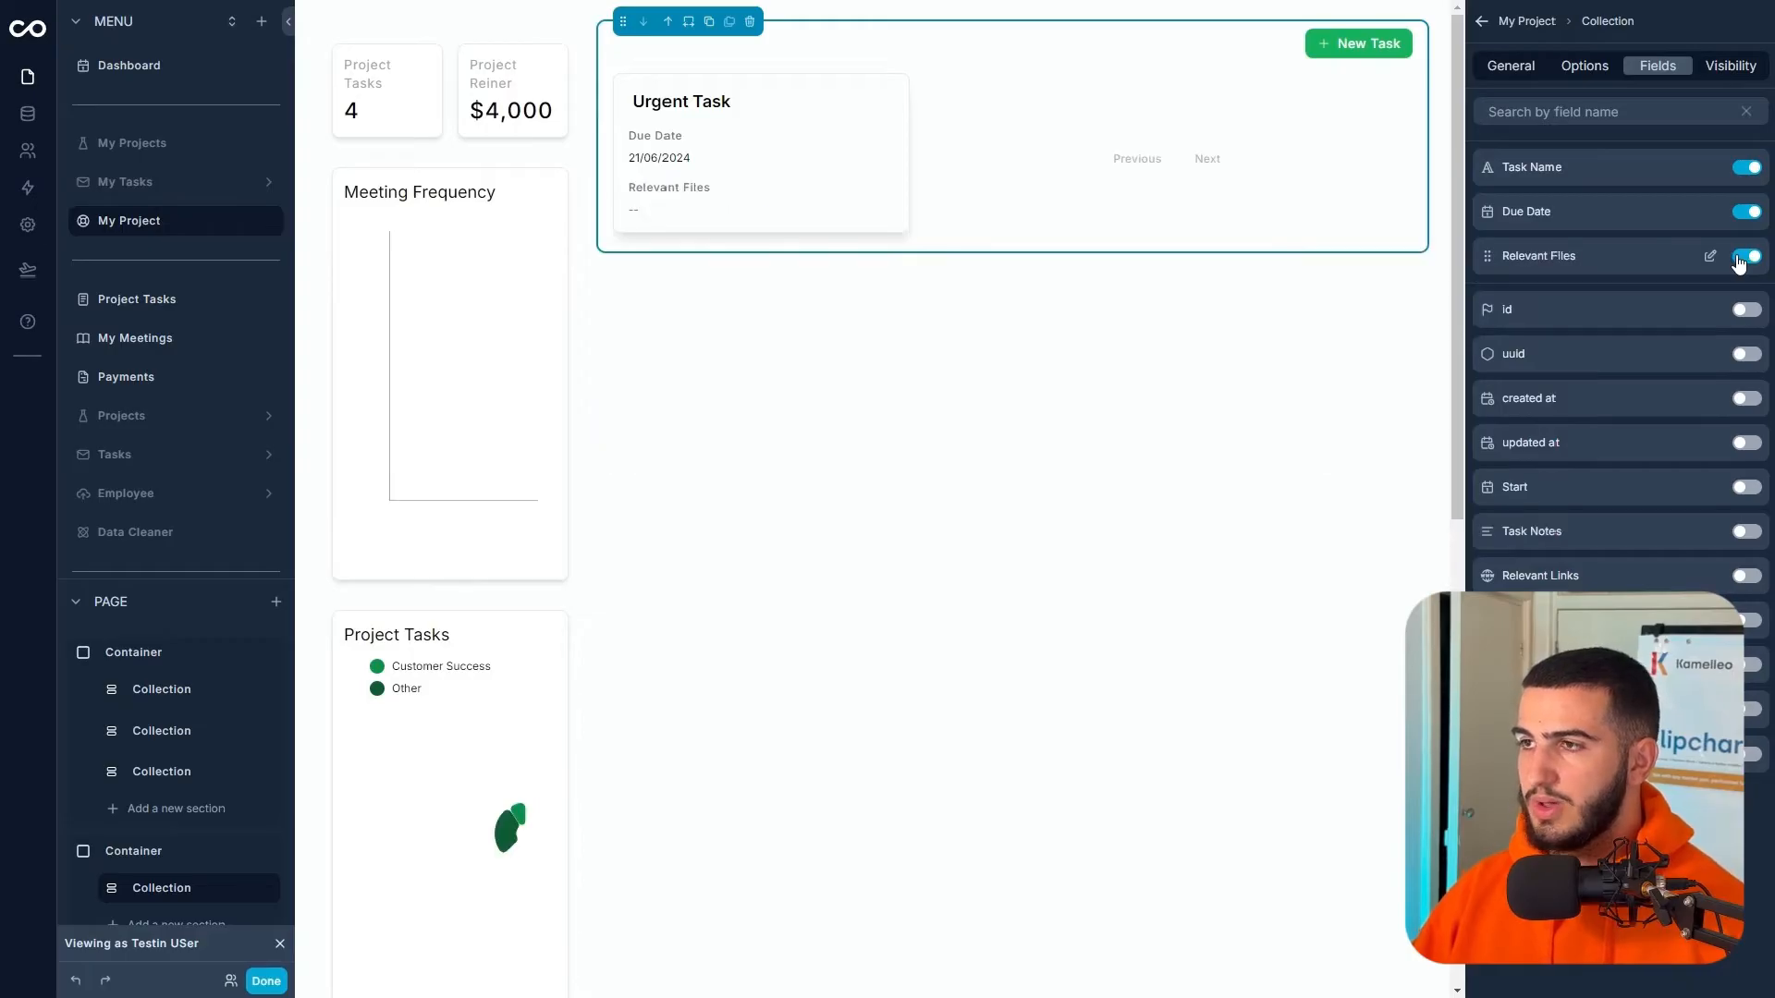
click(1738, 259)
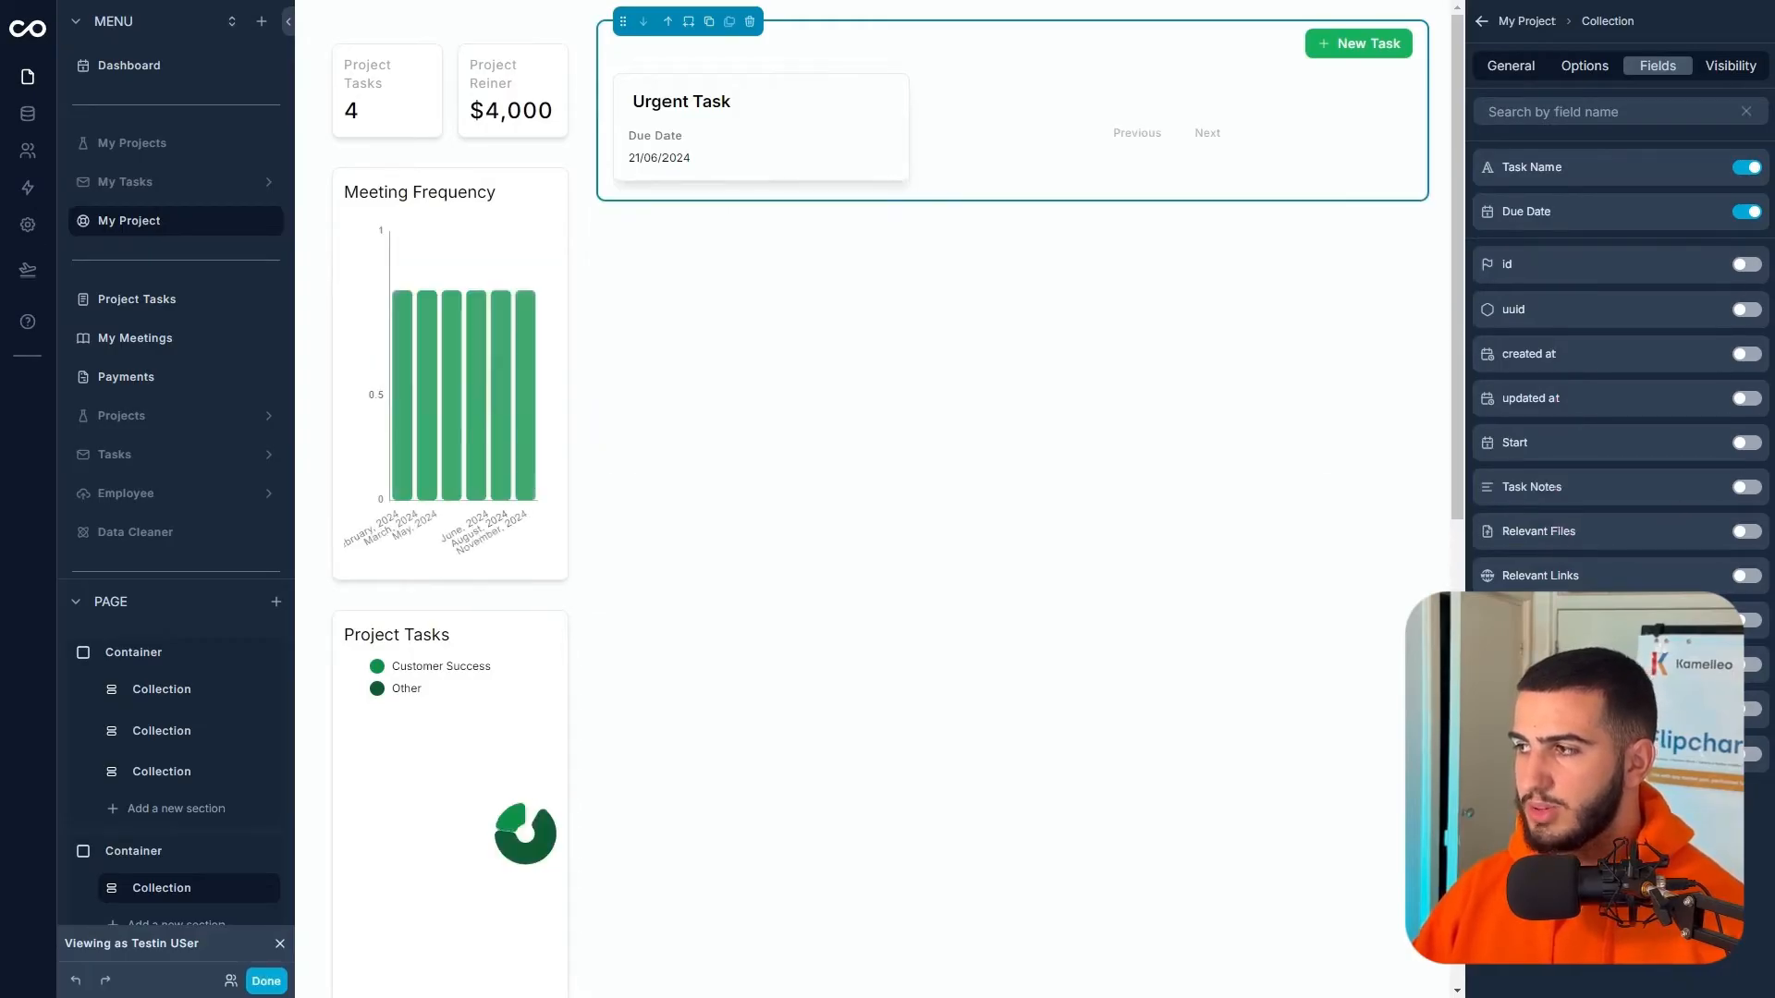
click(1750, 665)
click(1750, 668)
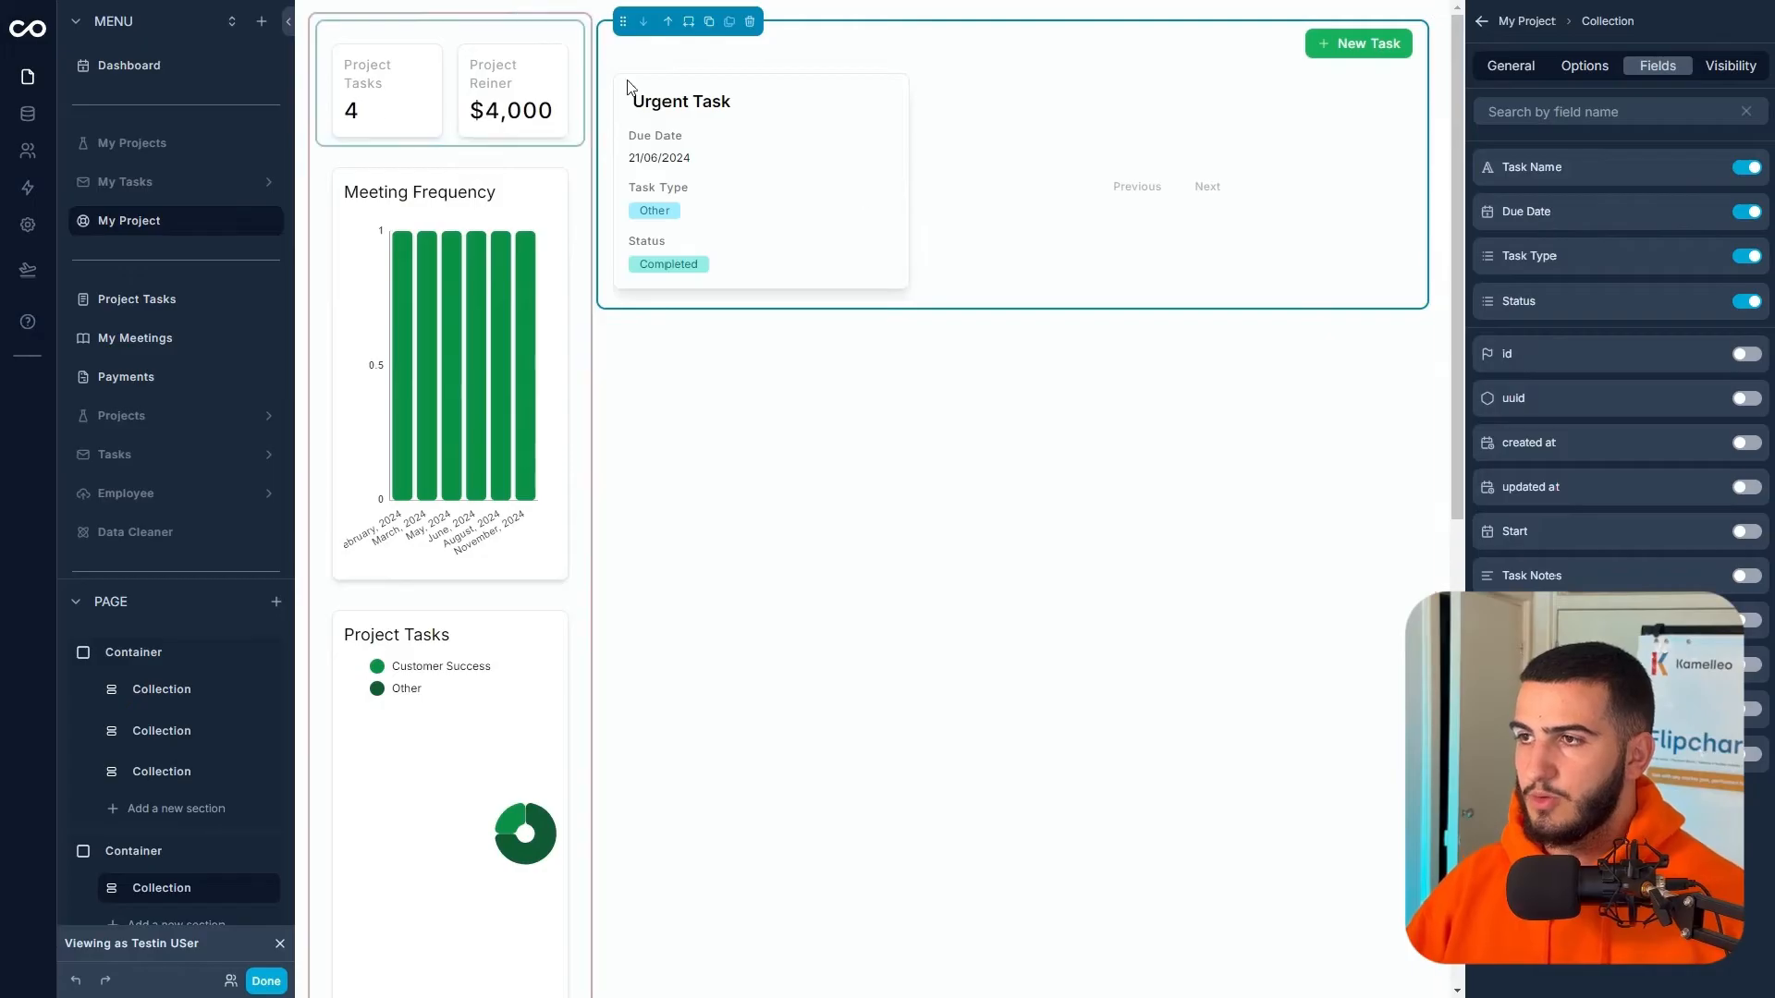
click(1508, 69)
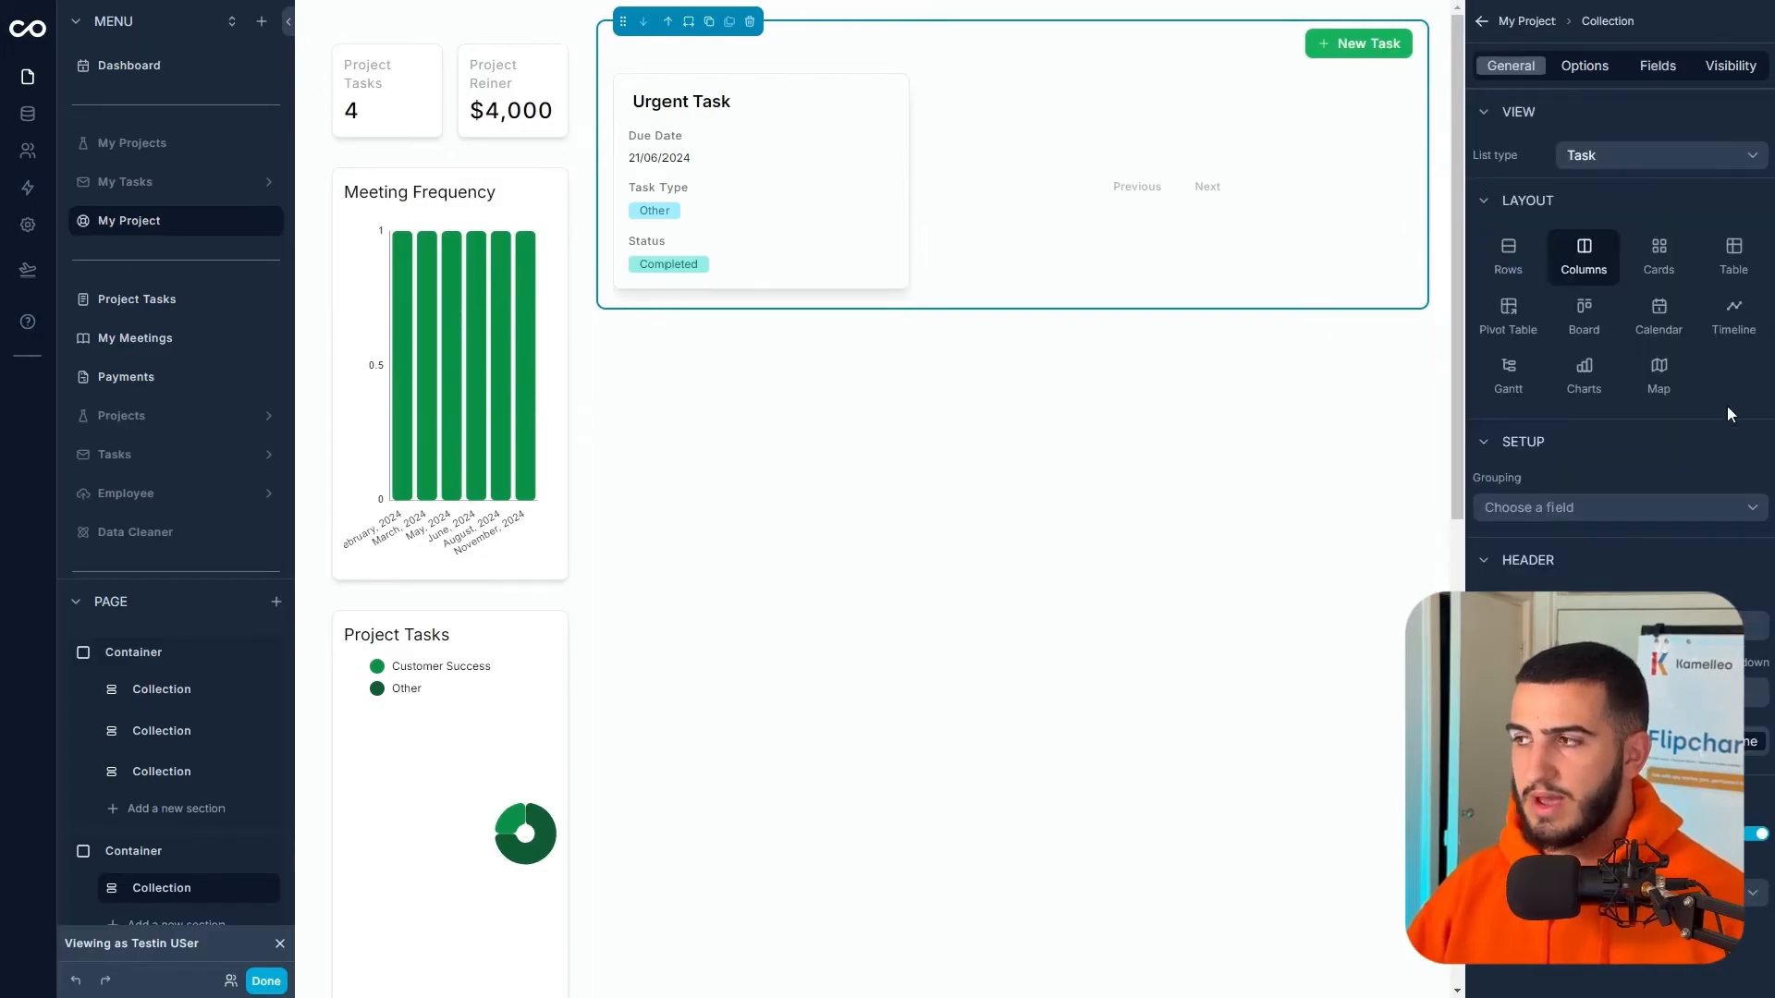
- Turn off pagination and sort tasks by updated at, newest to oldest
click(1572, 66)
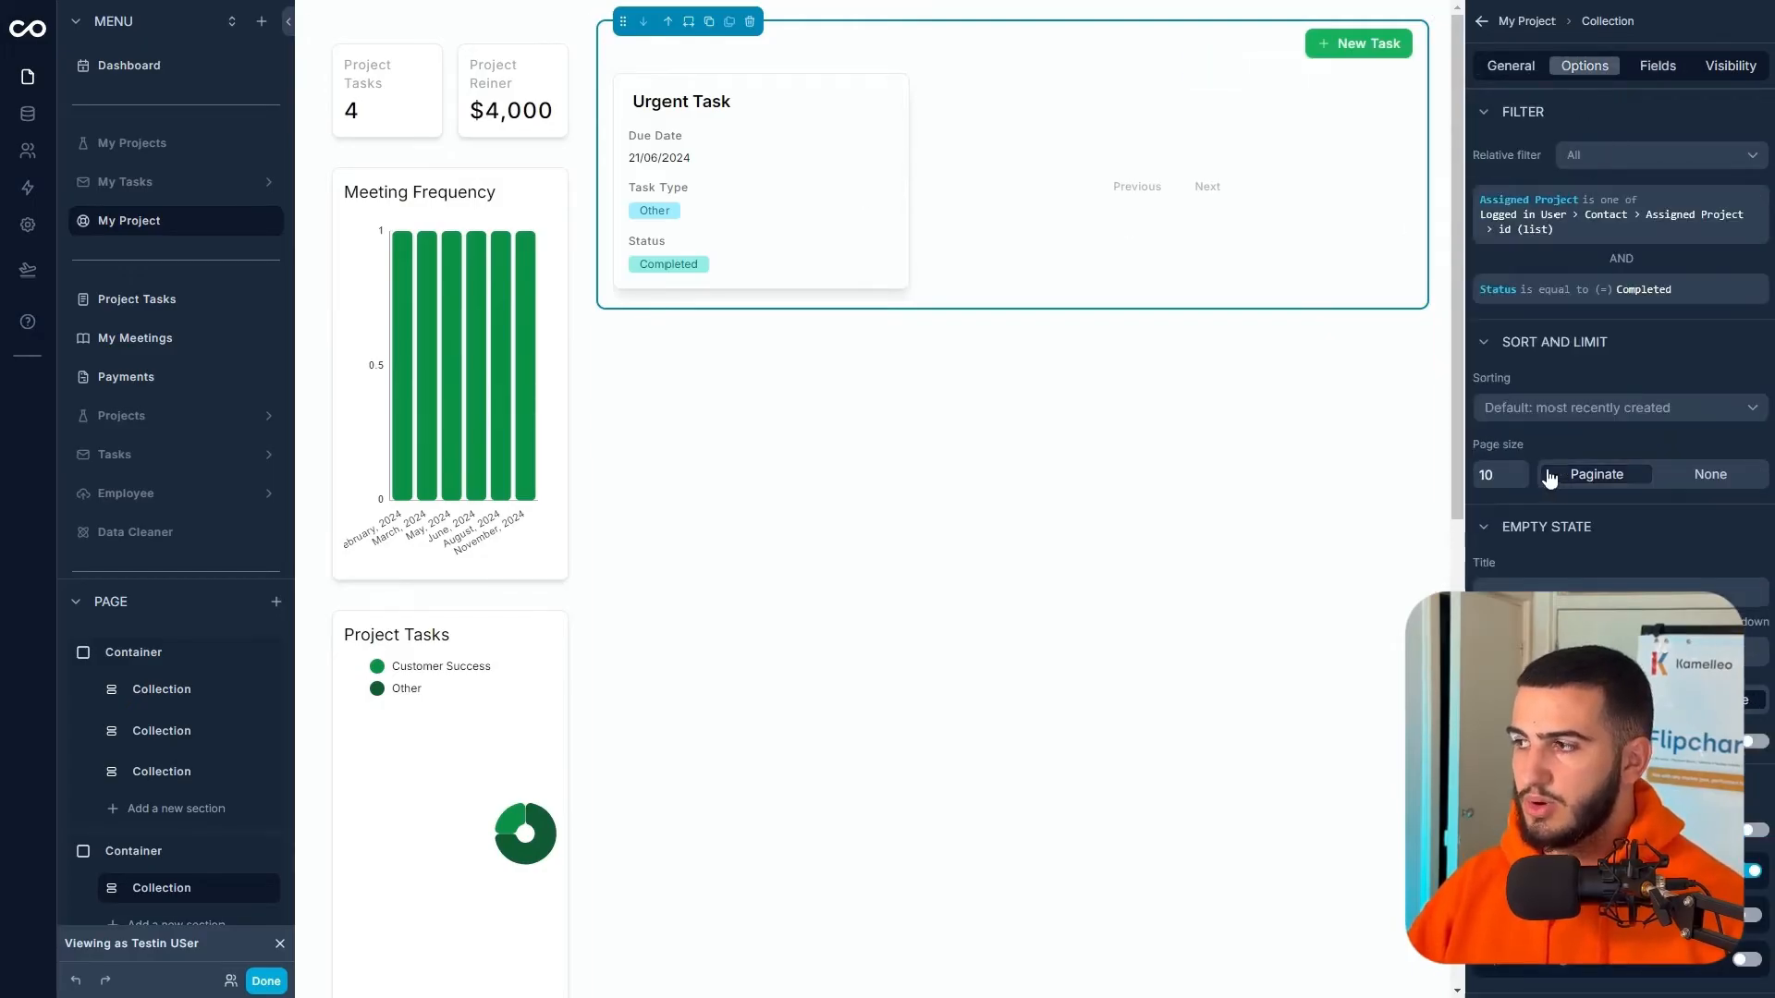
click(1699, 475)
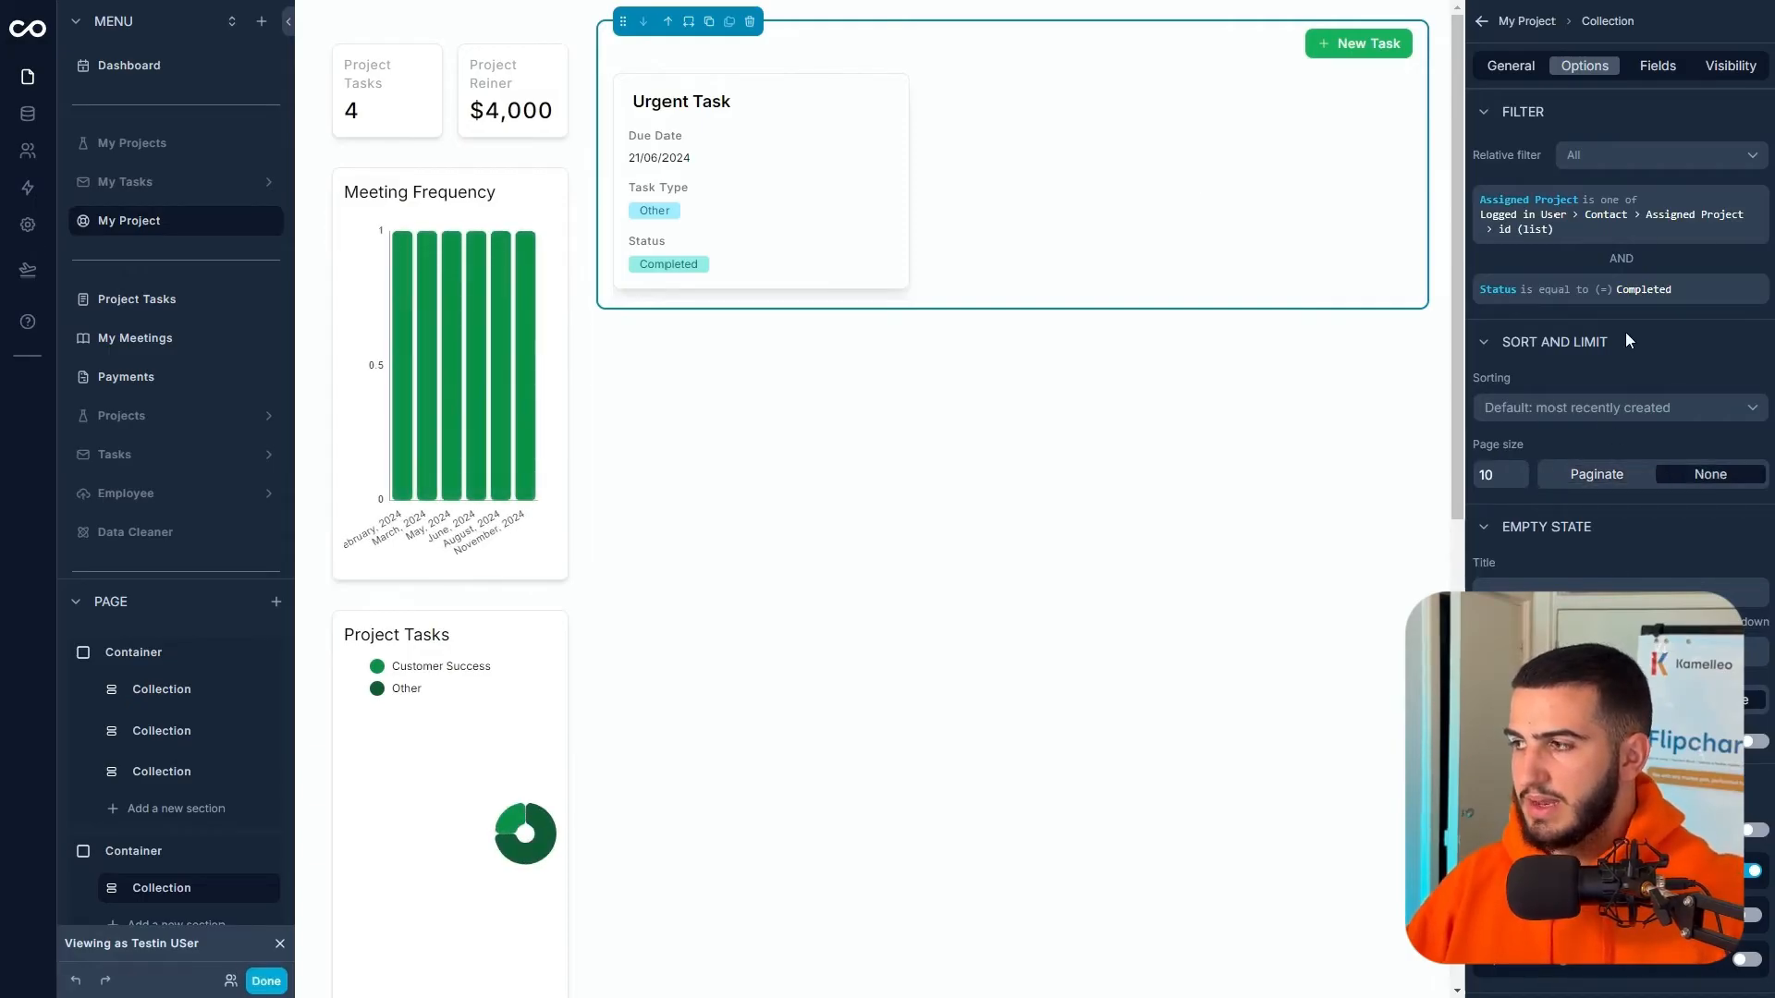
click(1594, 406)
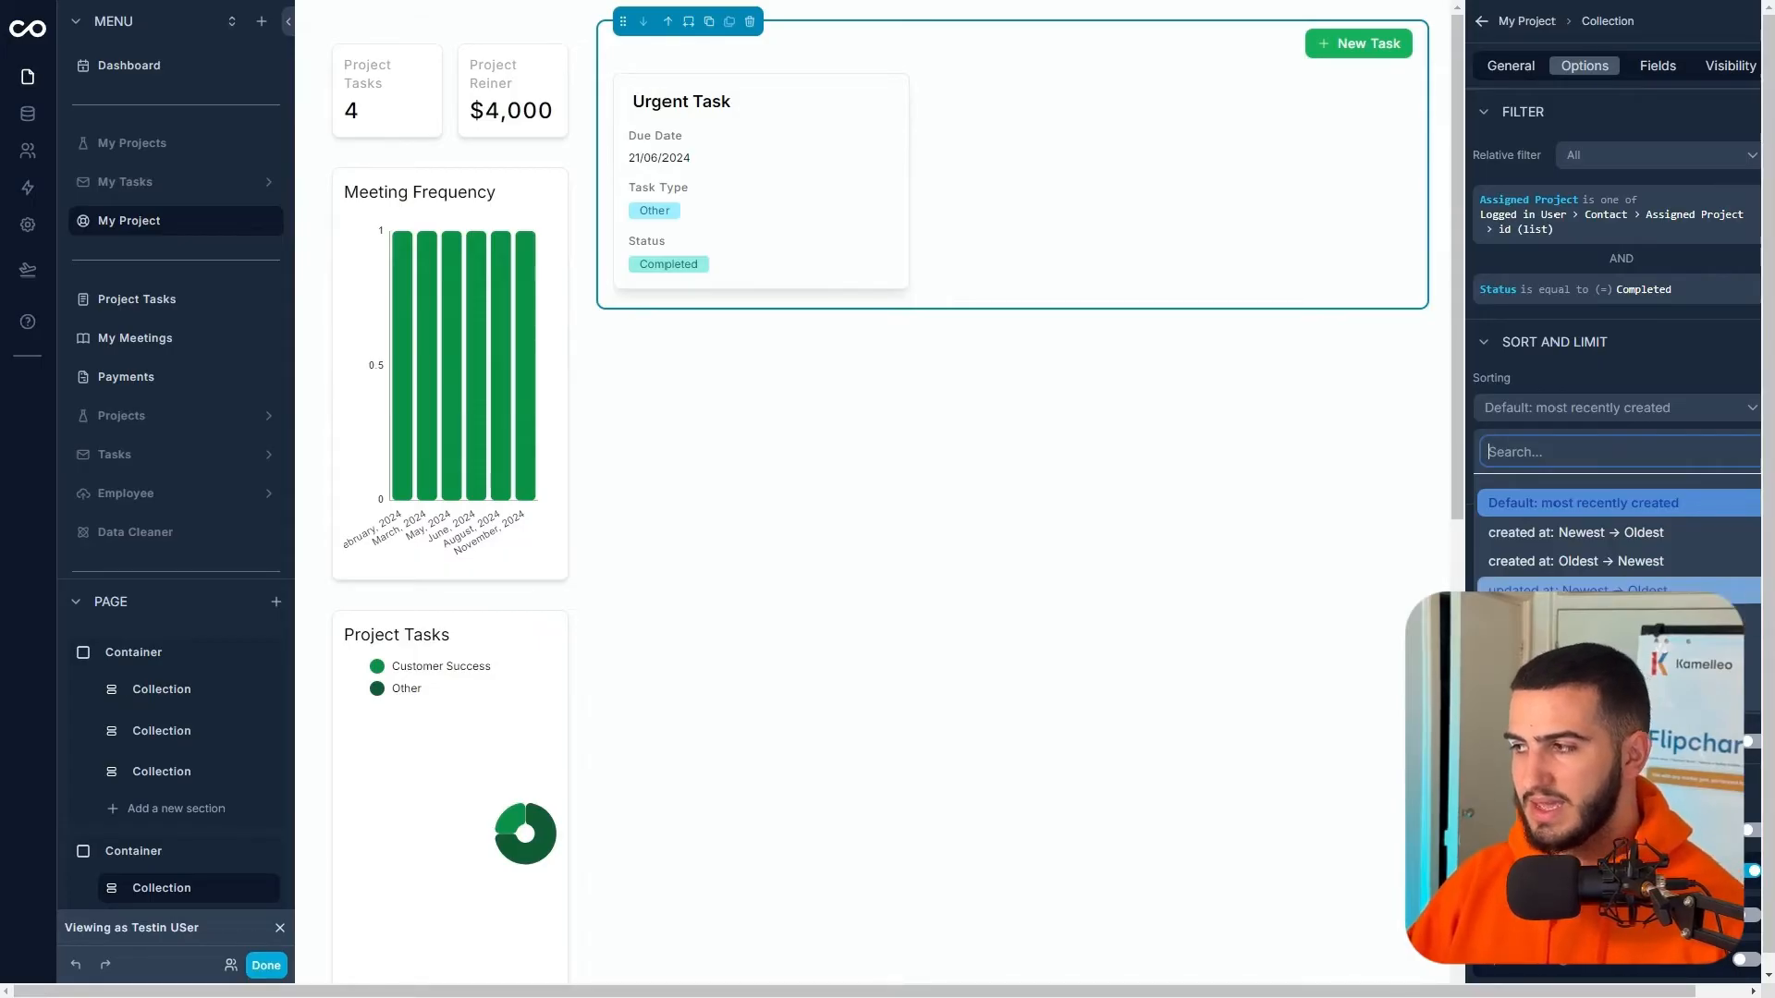
click(1622, 590)
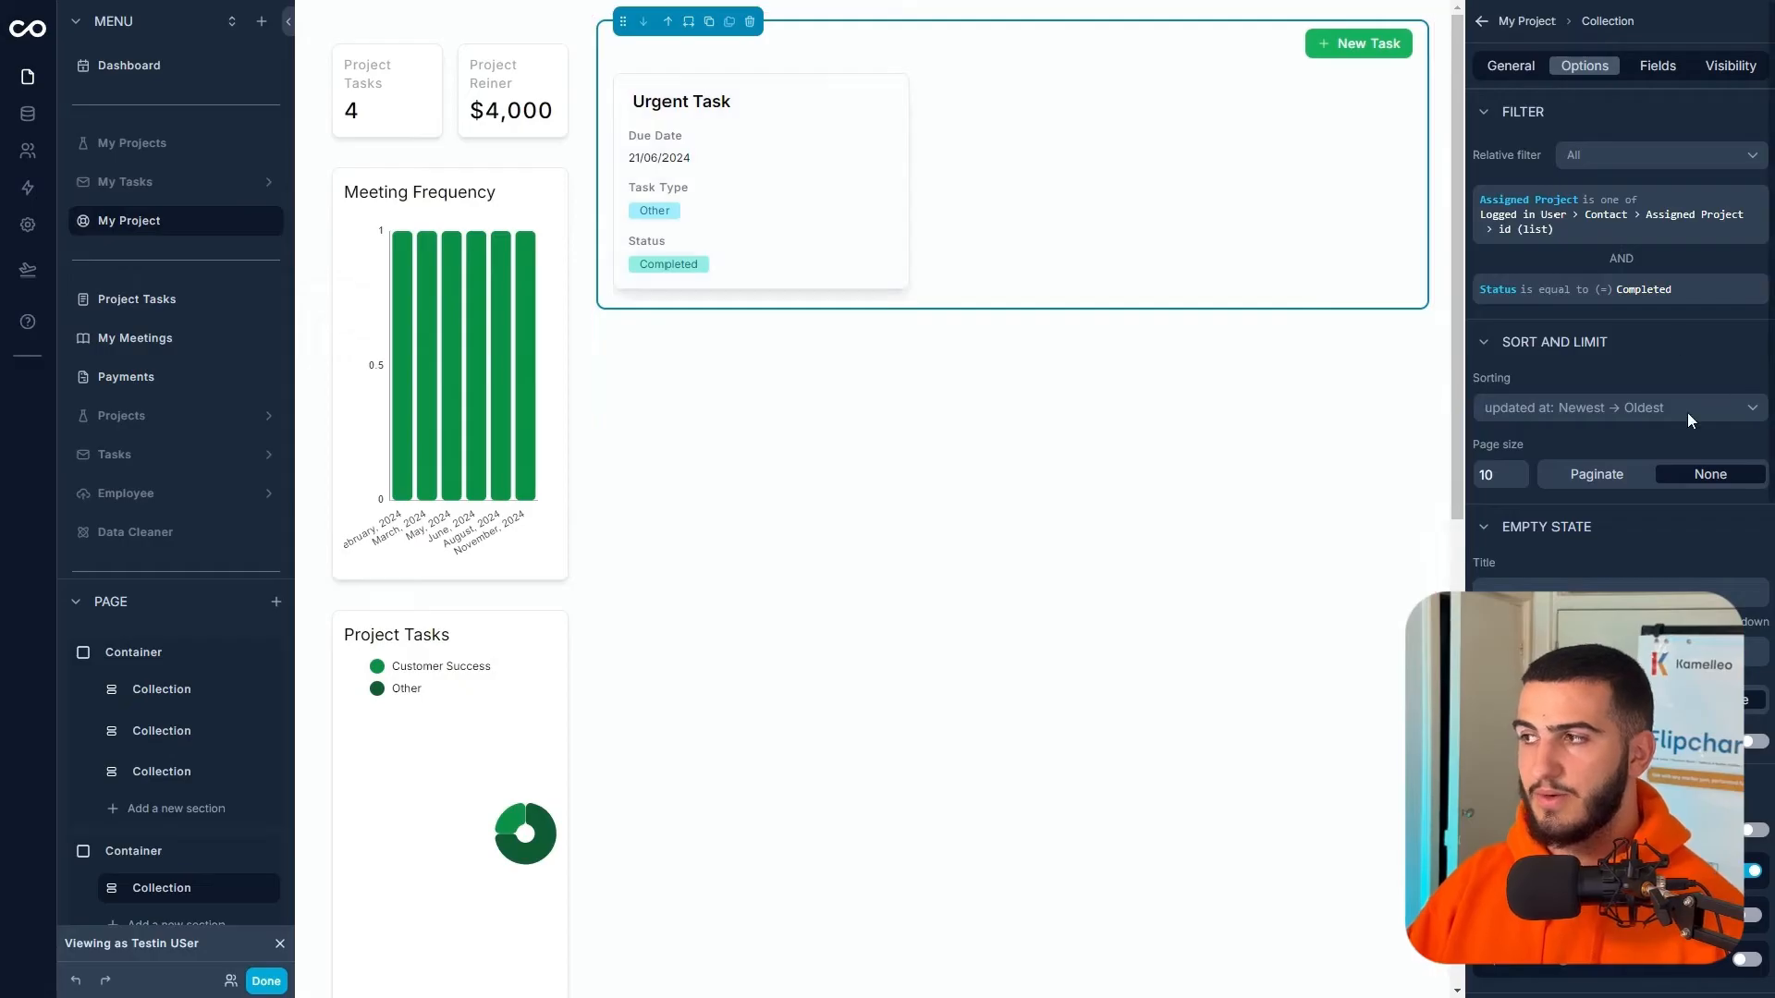
click(1507, 71)
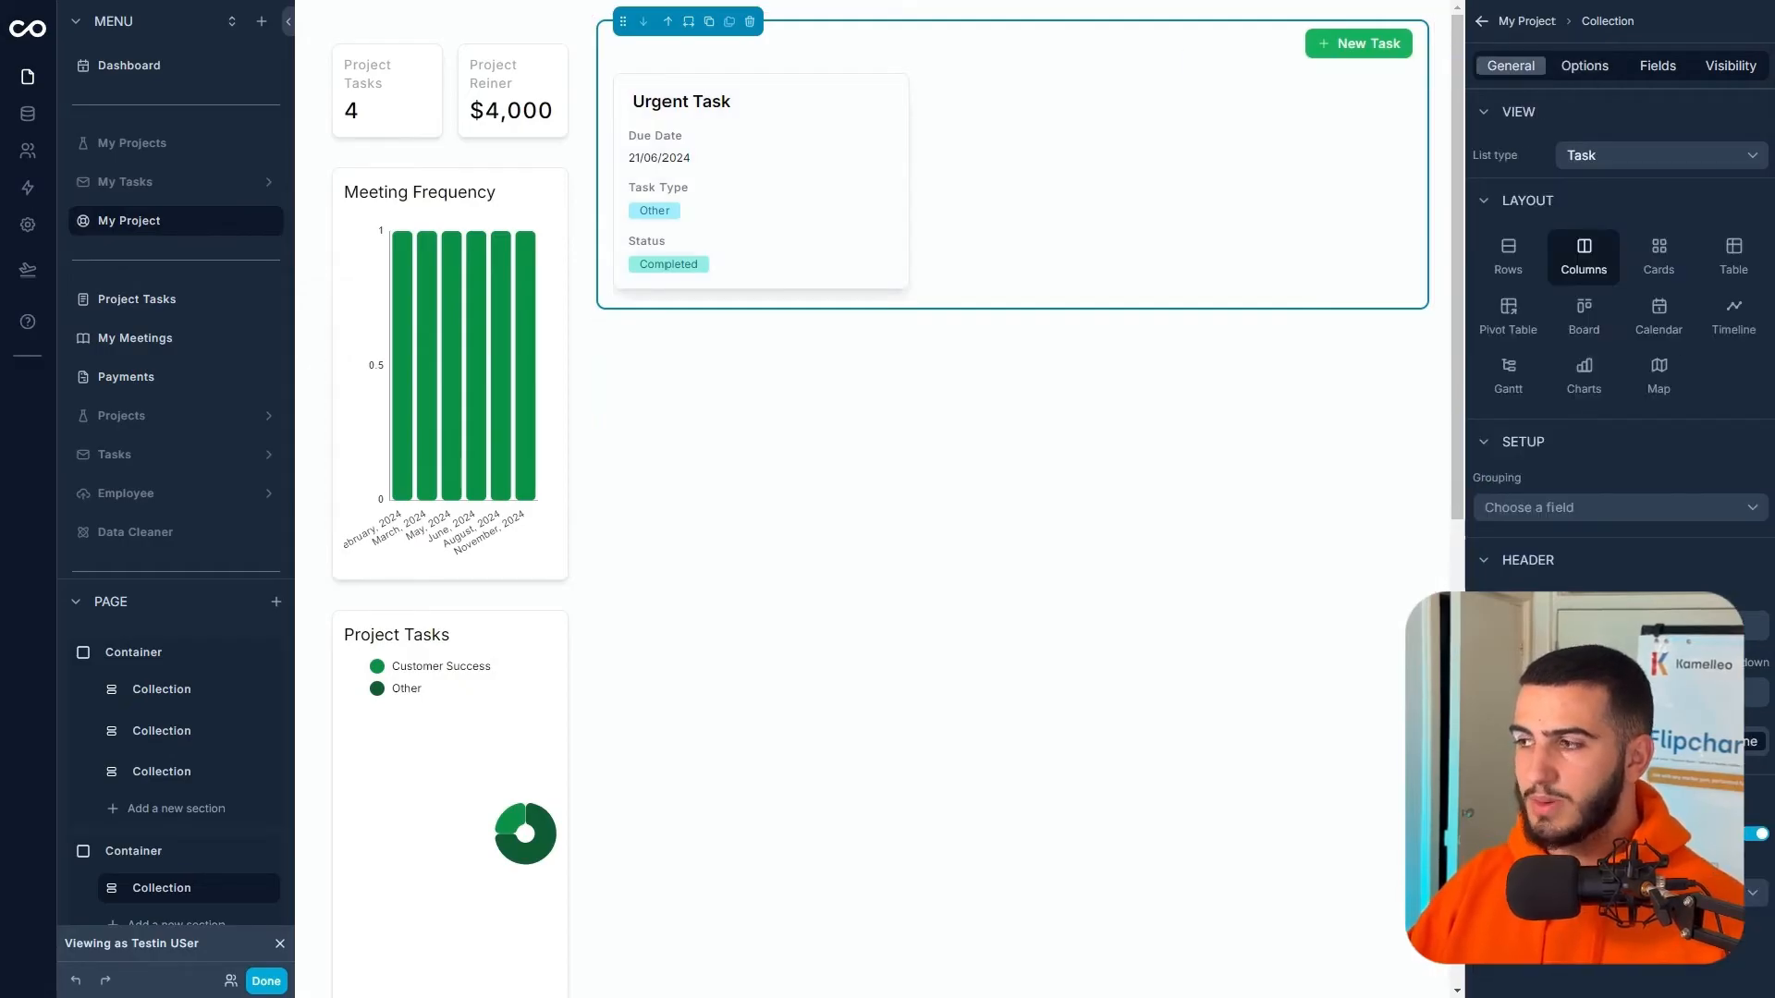
click(1604, 625)
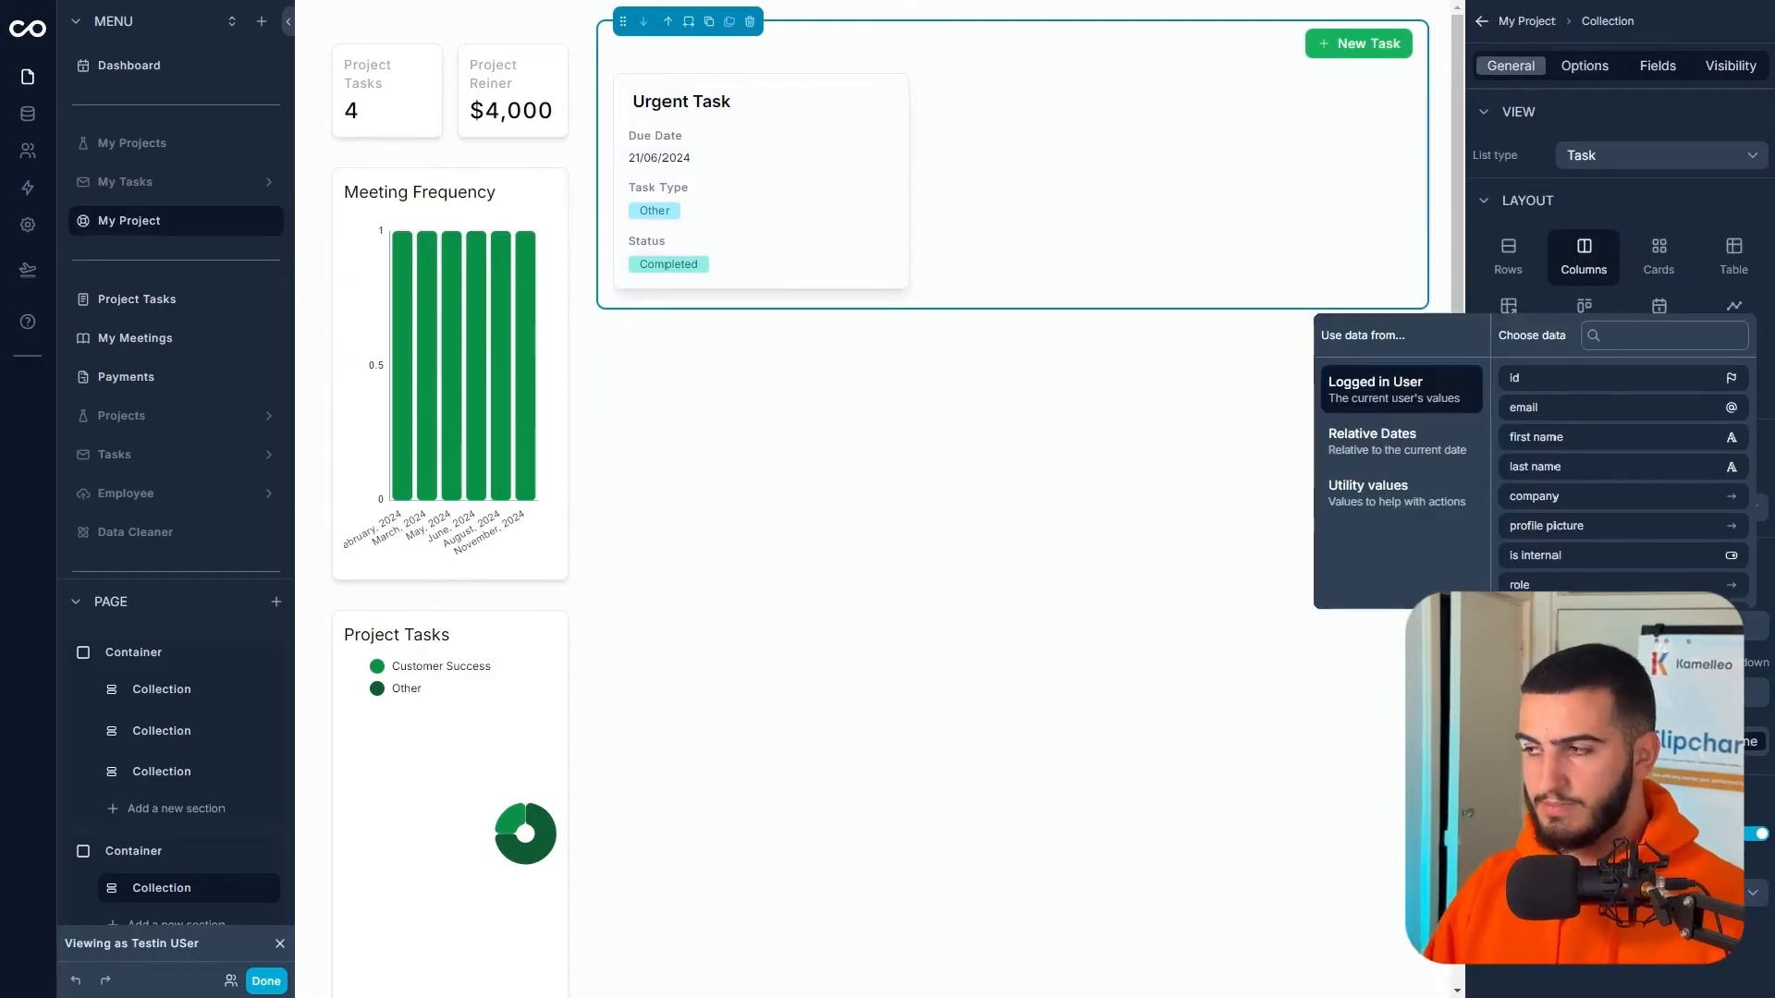
- Title the collection 'Completed Project Tasks' and open the component list for a new container section
text(Completed Project Tasks)
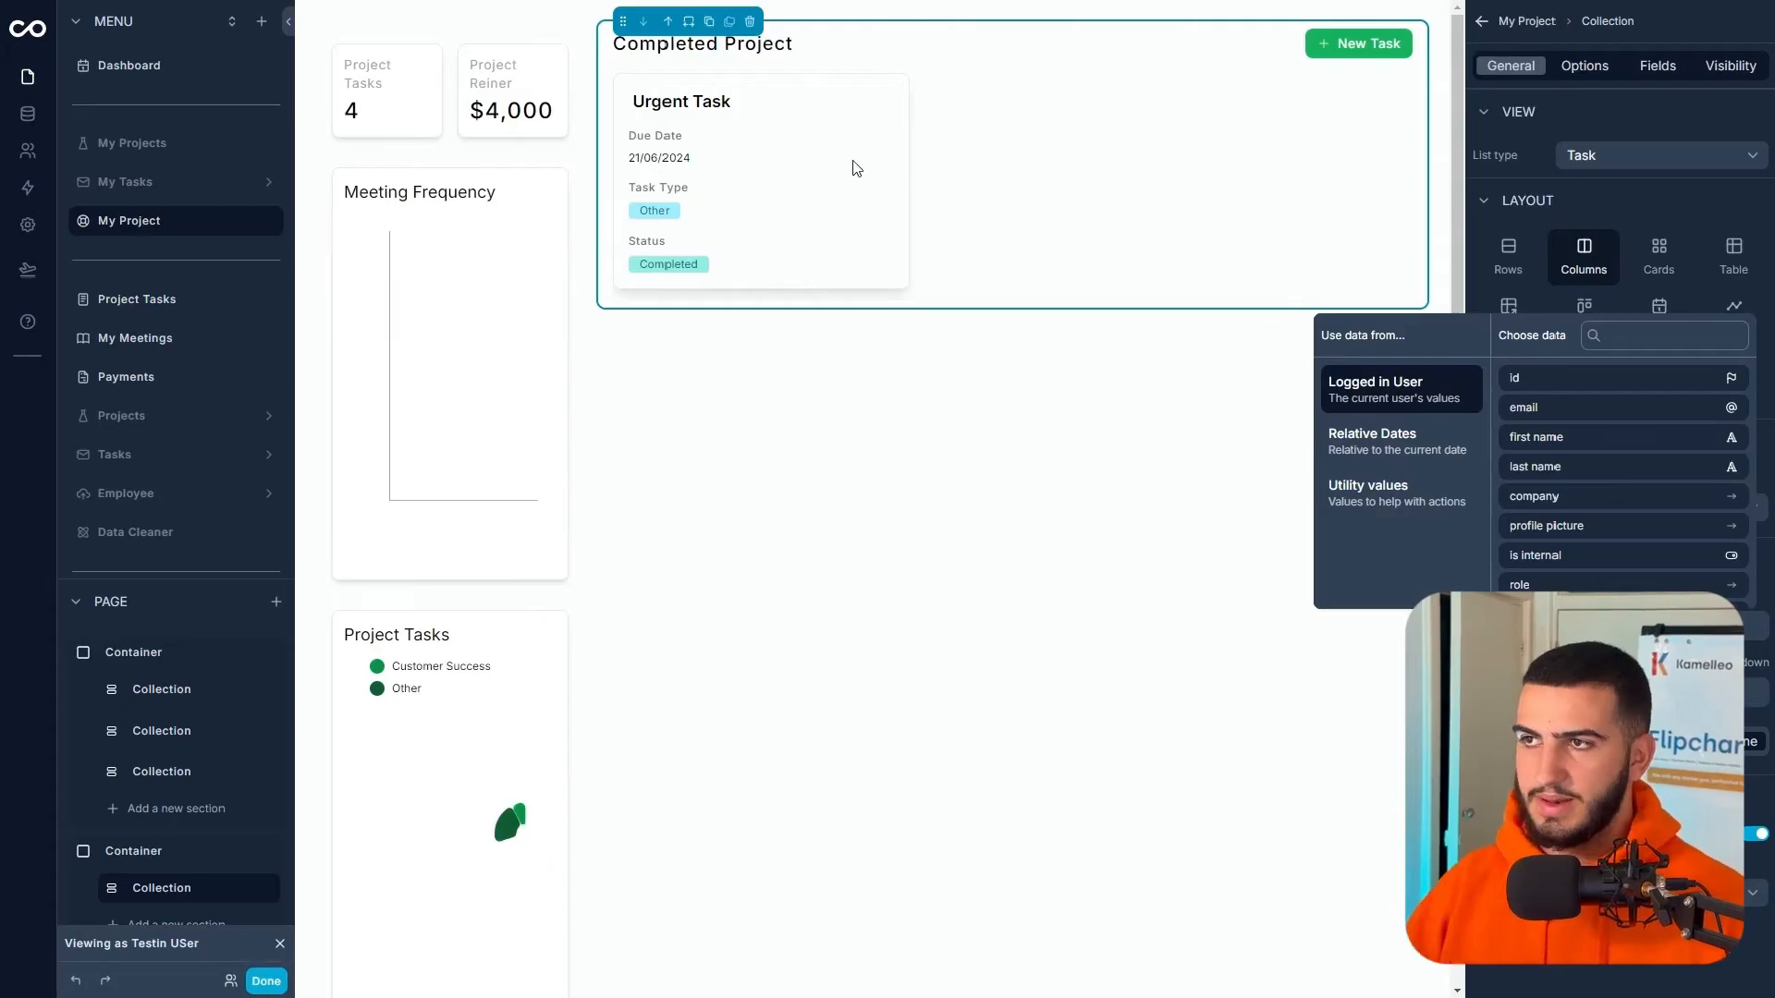
click(901, 176)
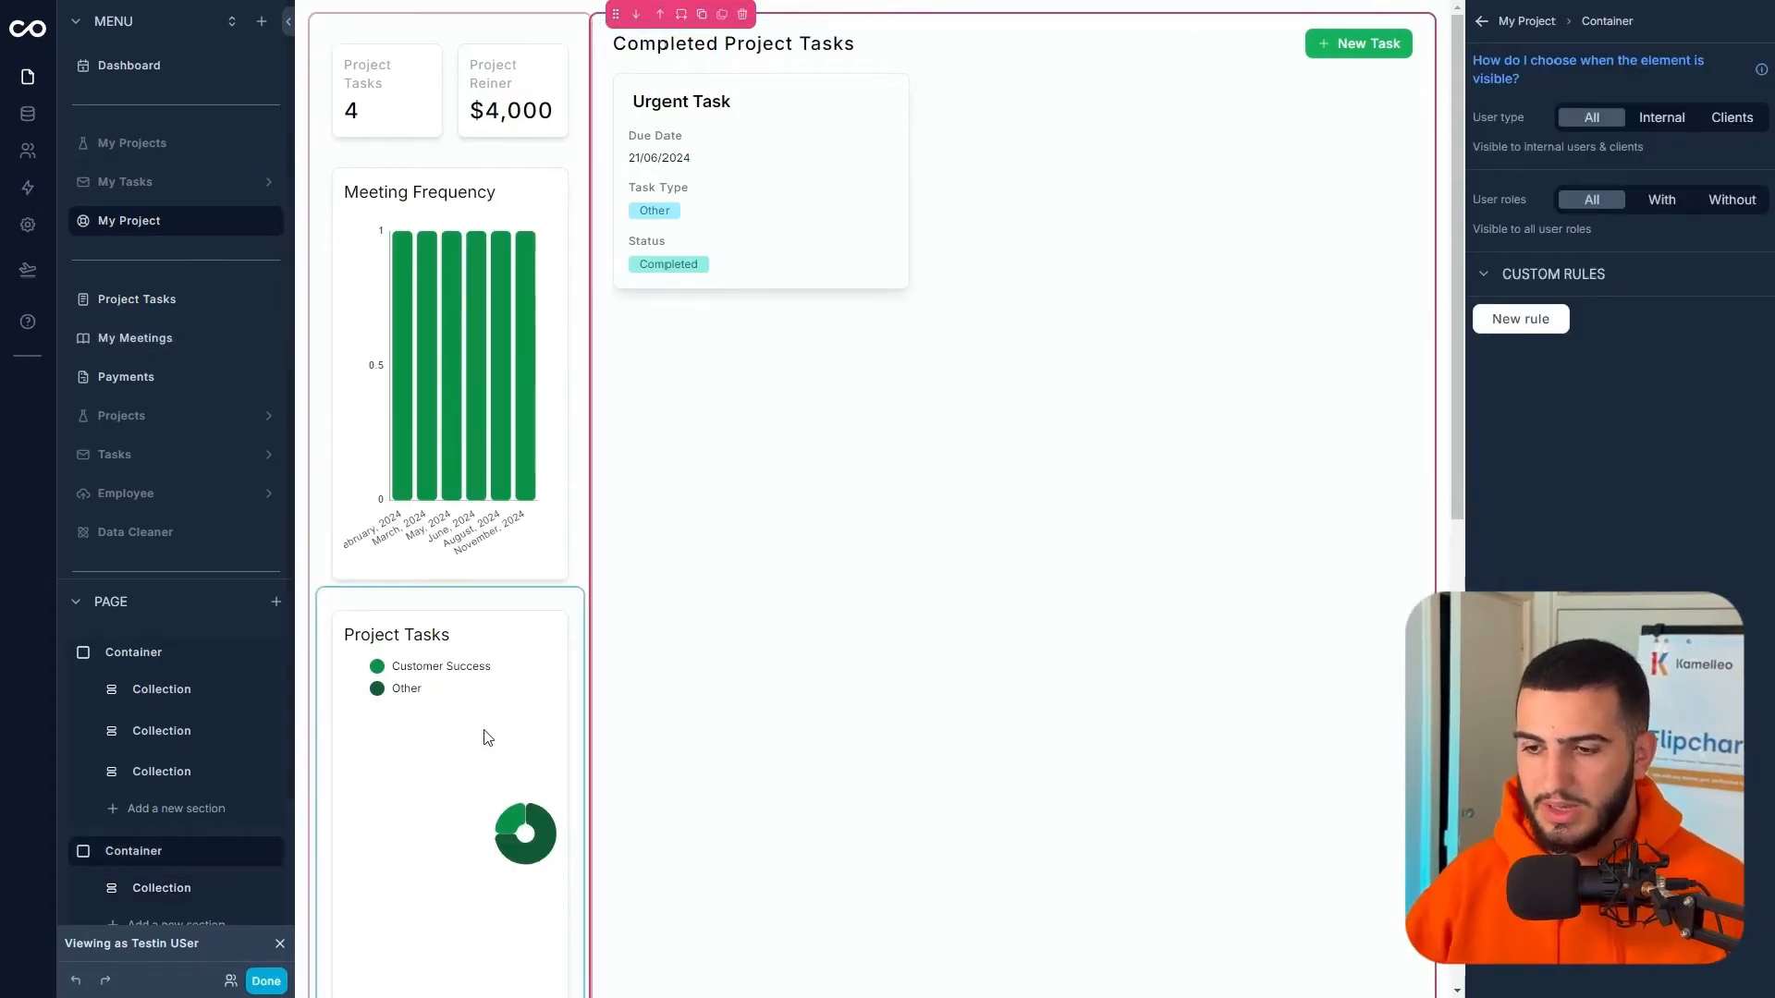
click(143, 922)
click(153, 893)
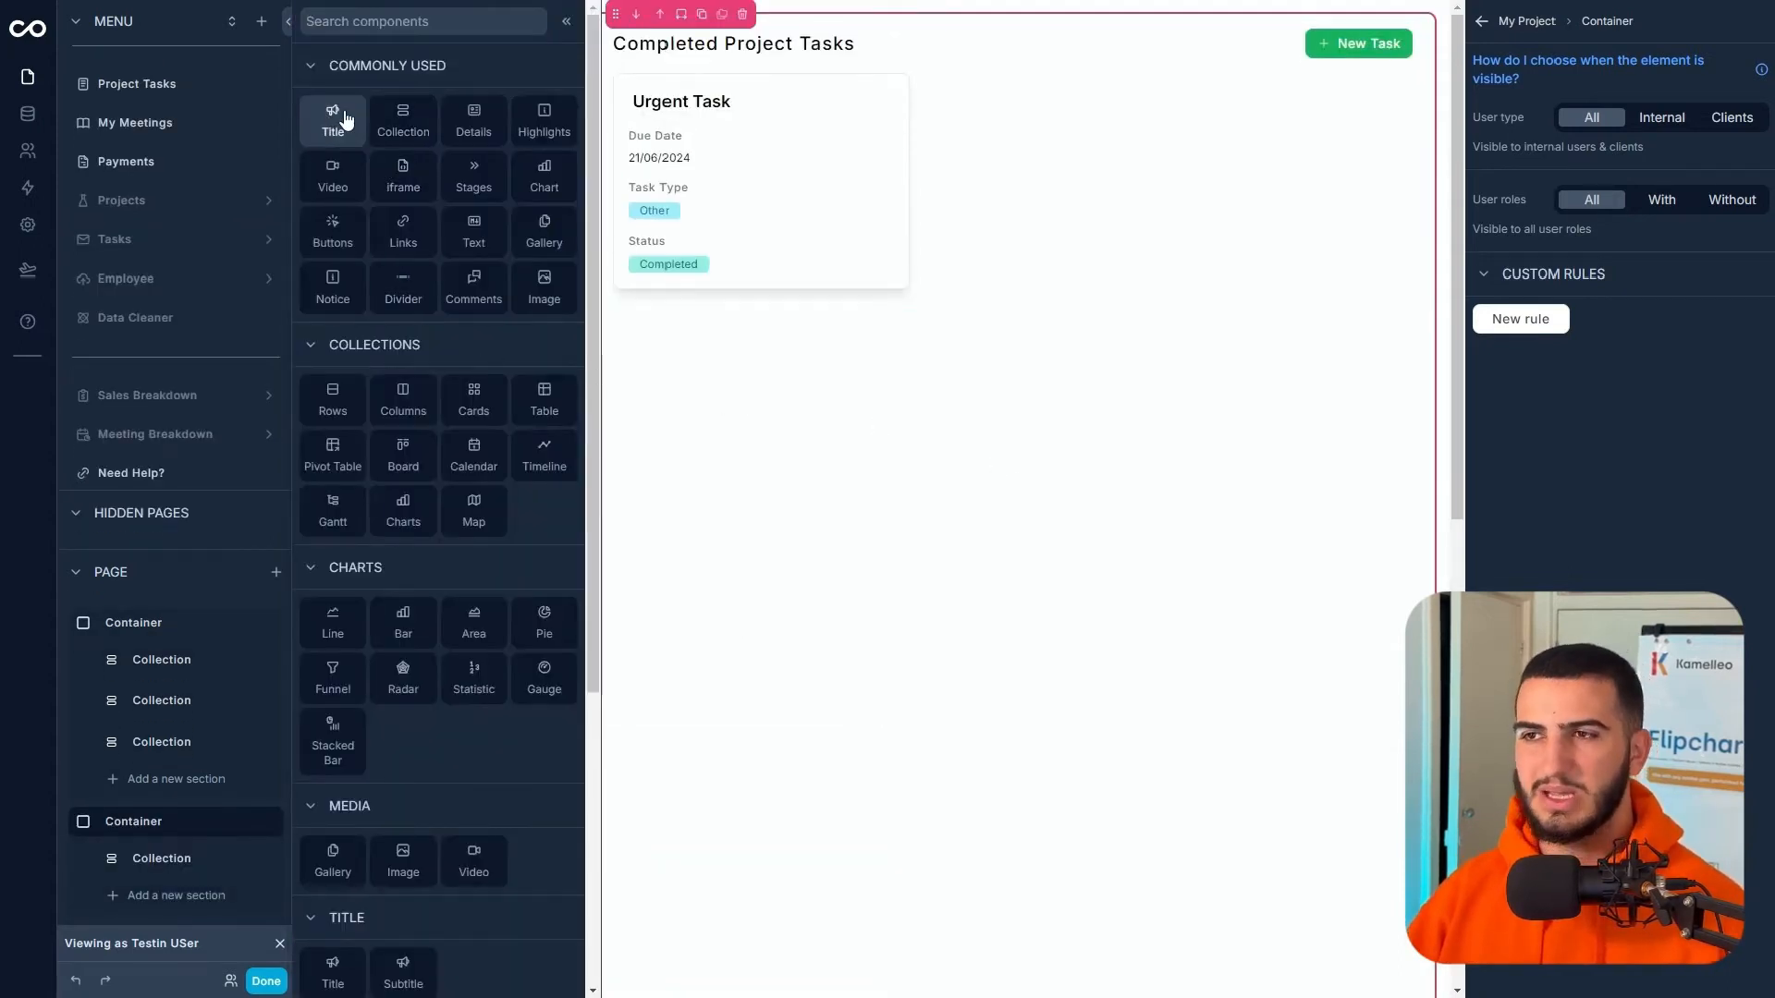
- Add a Title section above the tasks and insert the logged-in user's first name into its title
click(333, 121)
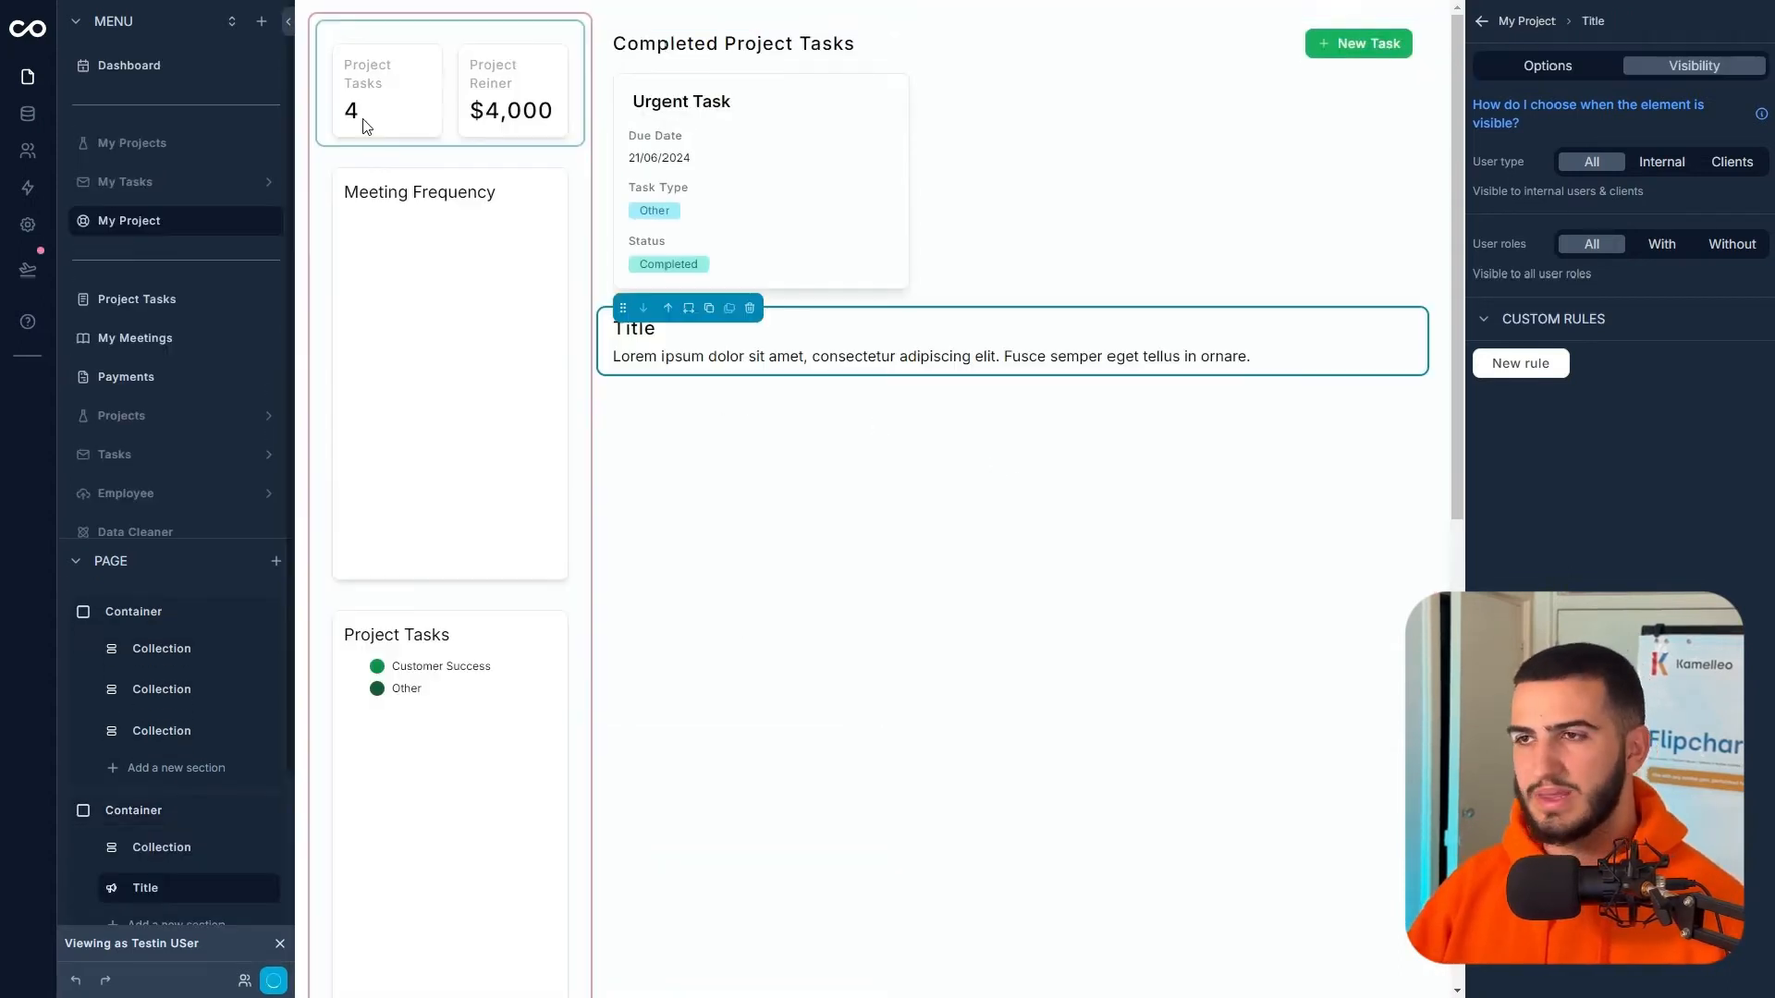
click(666, 310)
click(1547, 66)
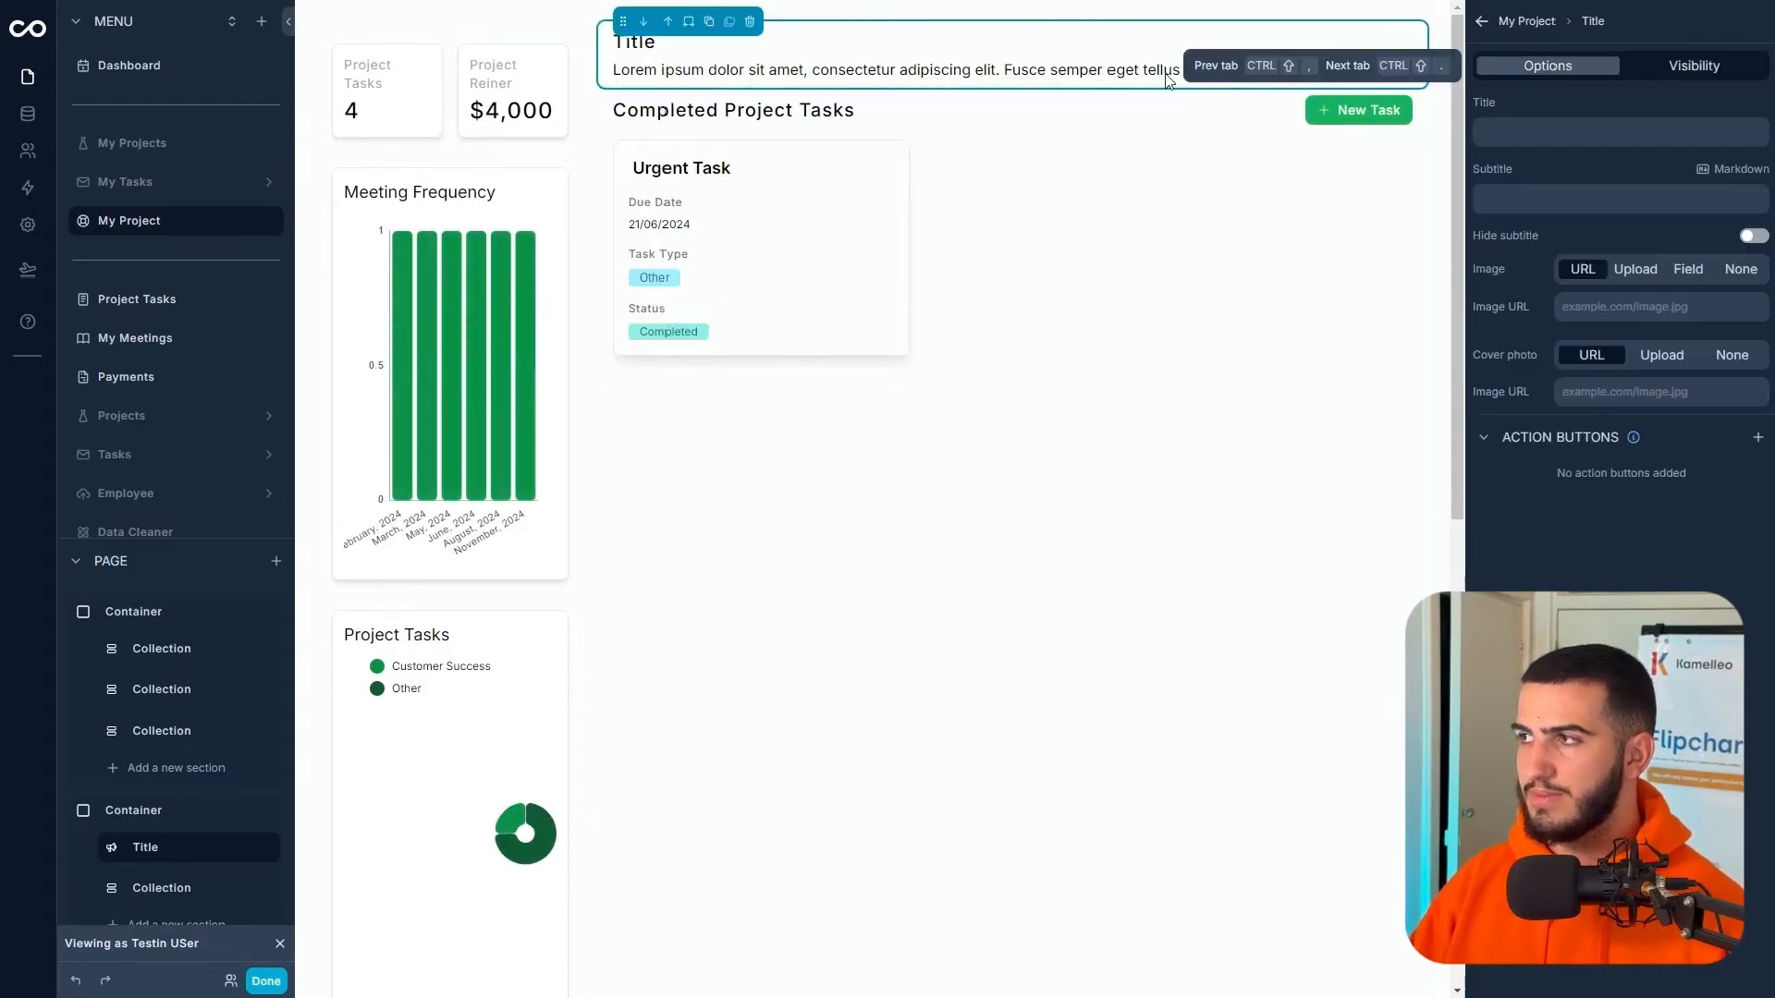
click(1528, 134)
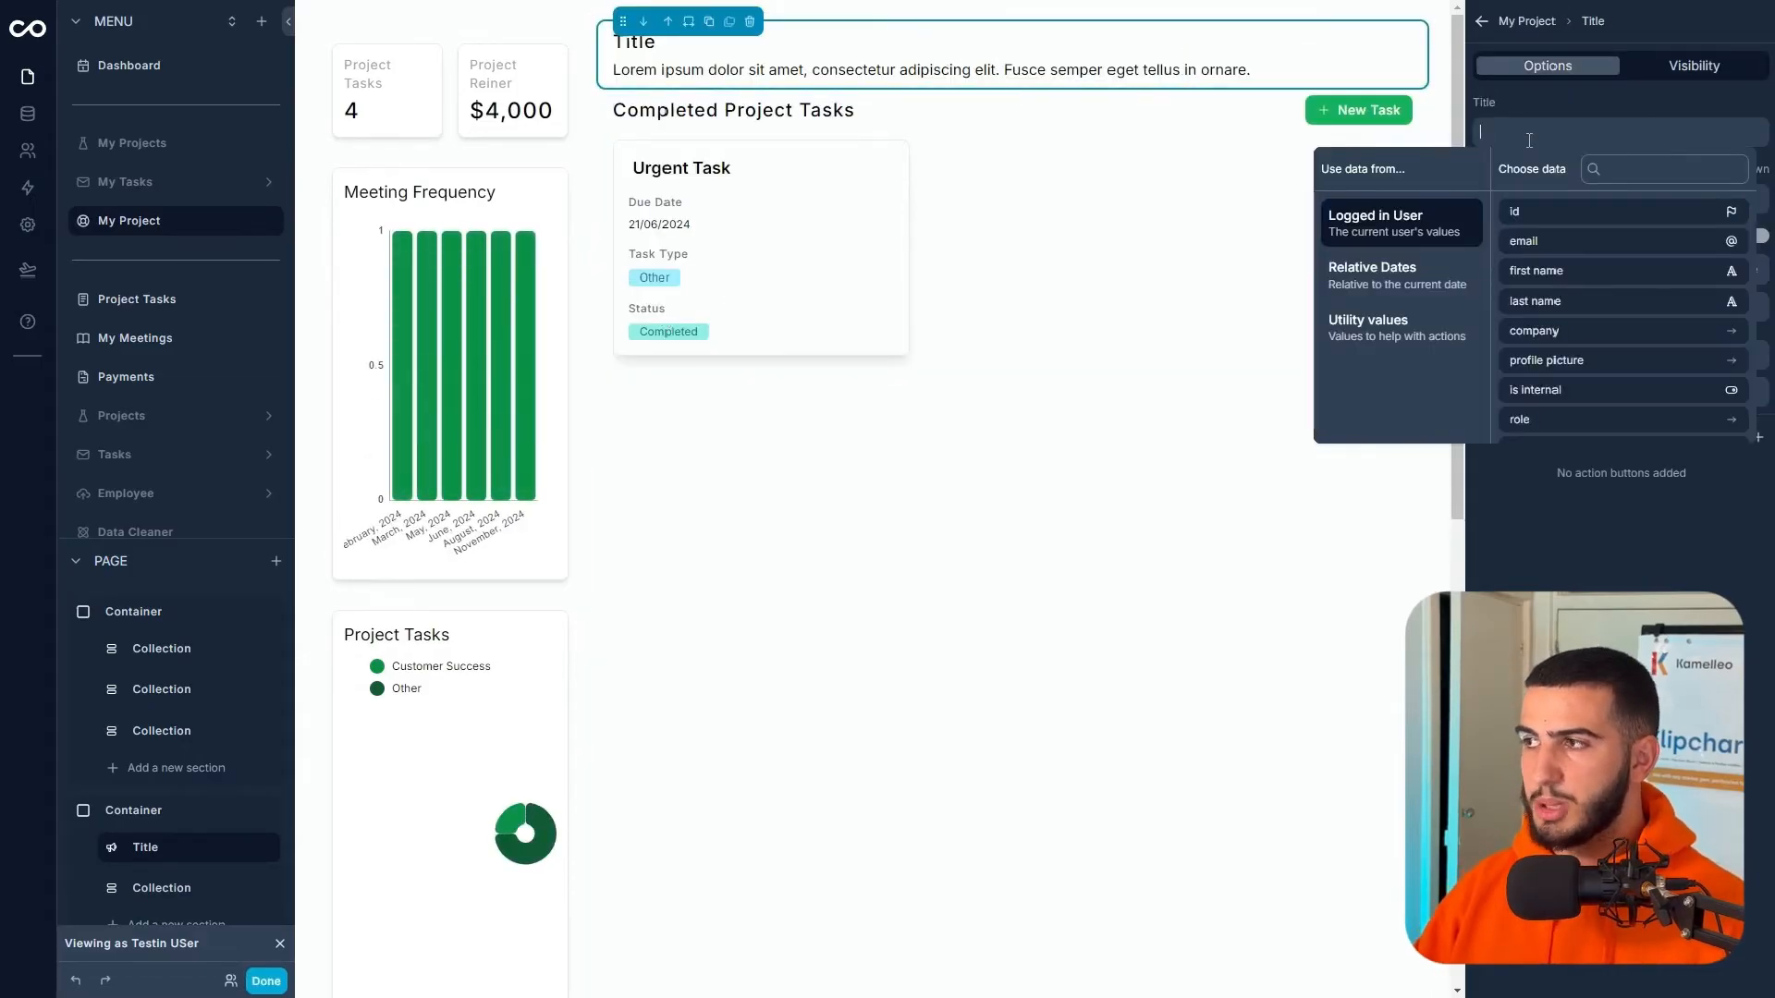
scroll(1594, 272, down, 5)
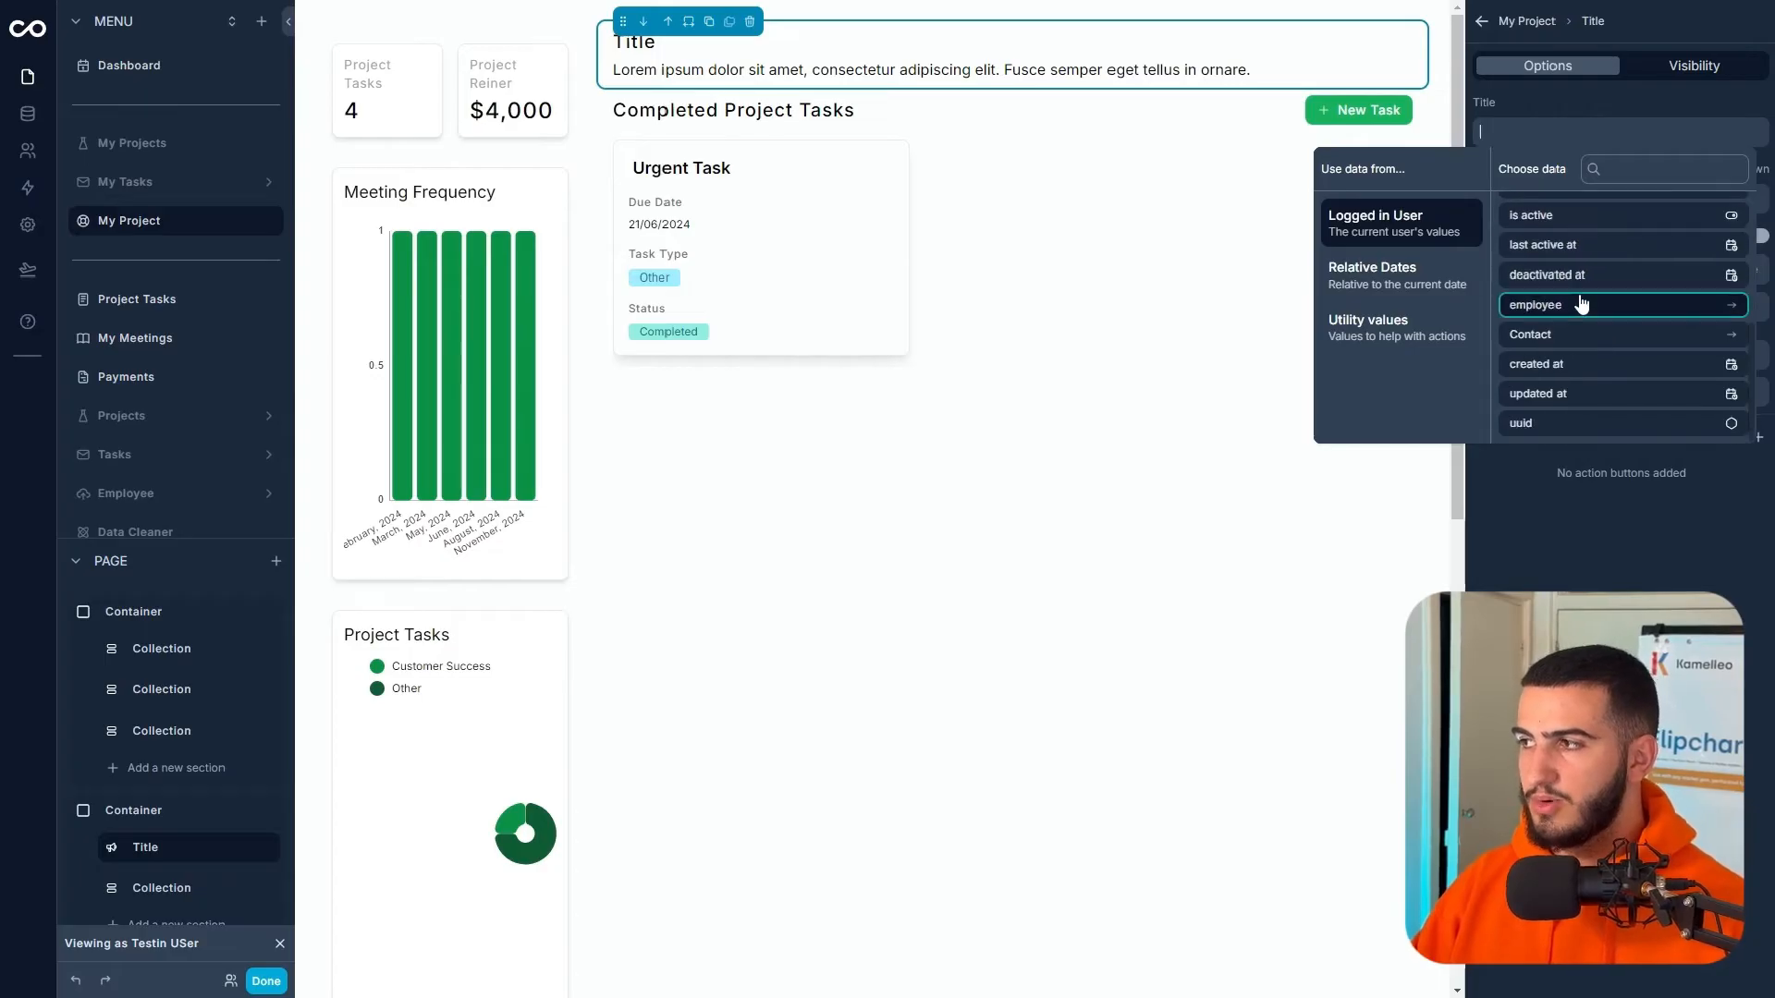
click(1613, 334)
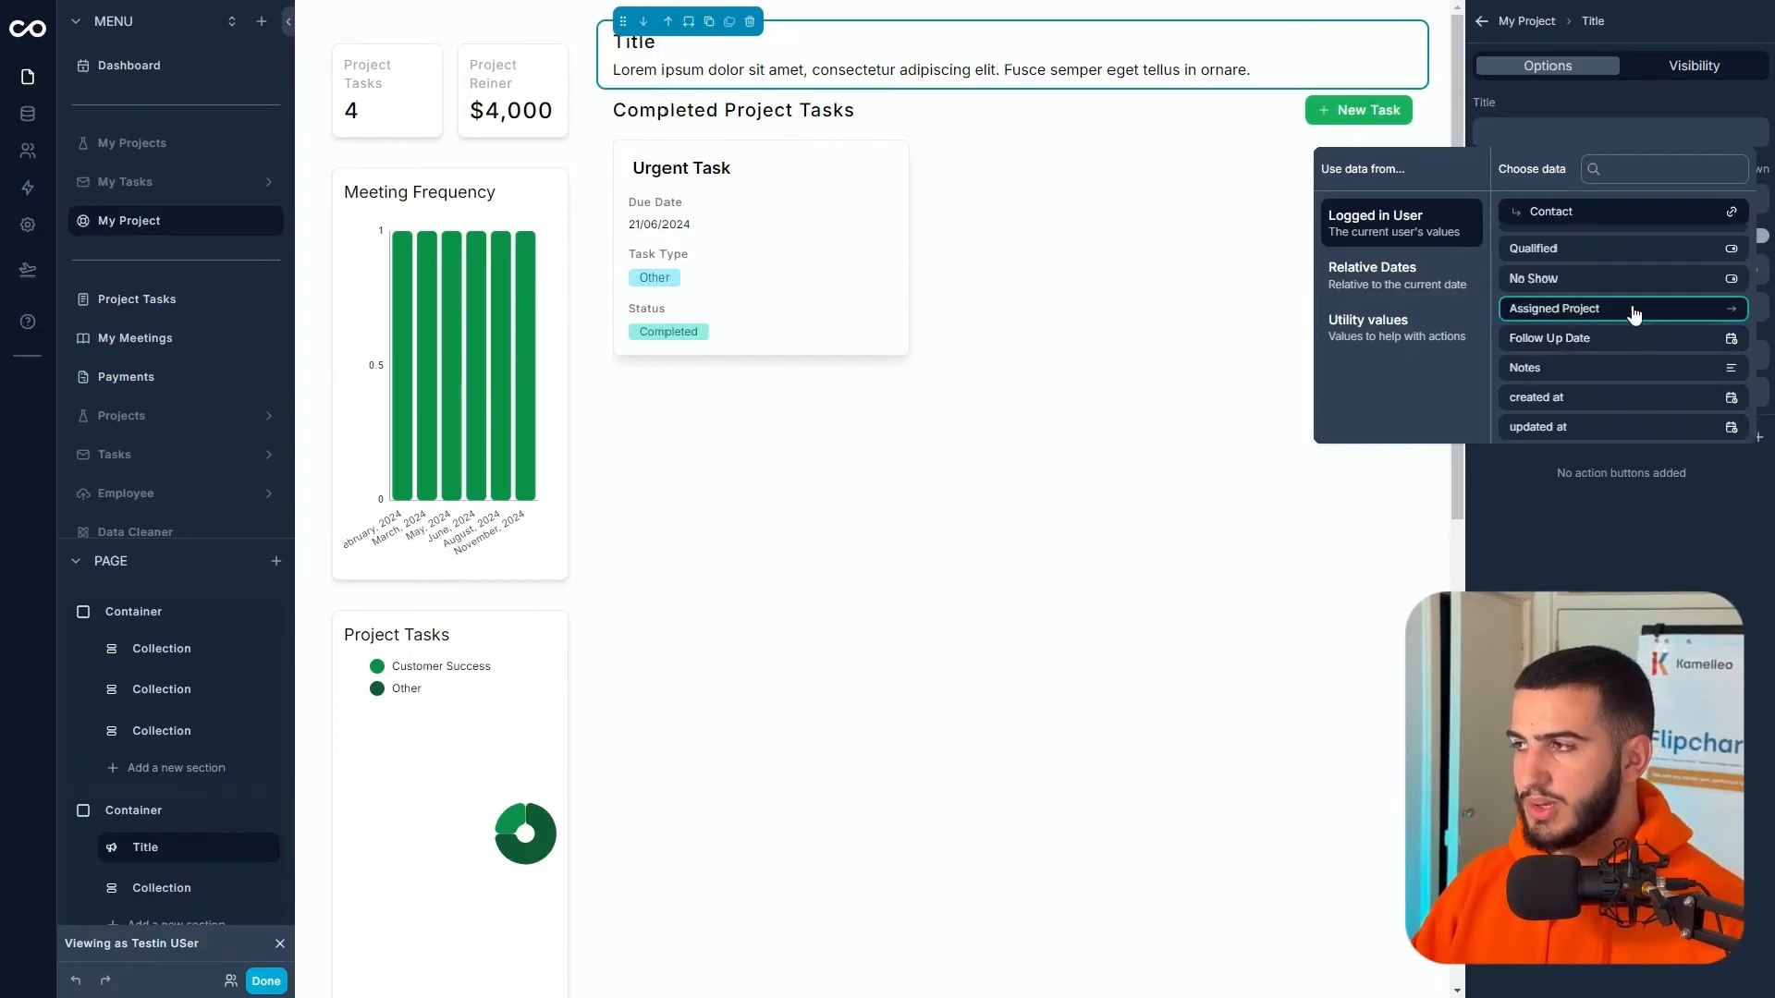
click(1606, 309)
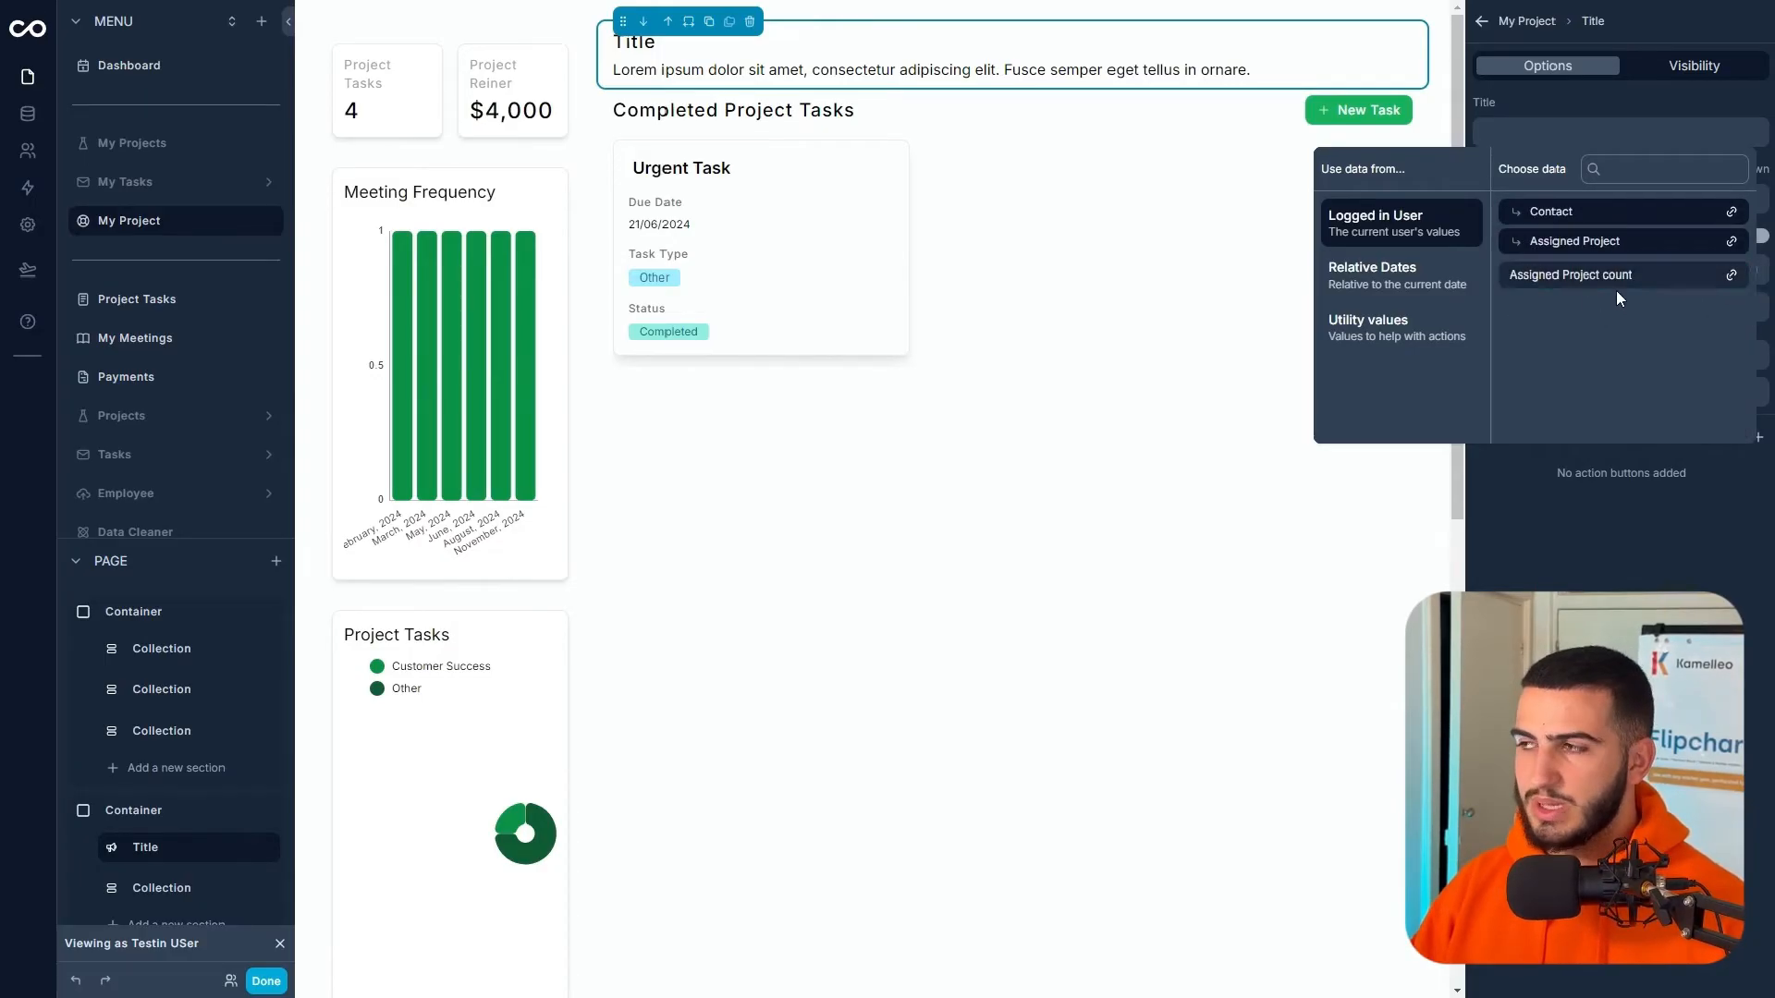
click(1559, 126)
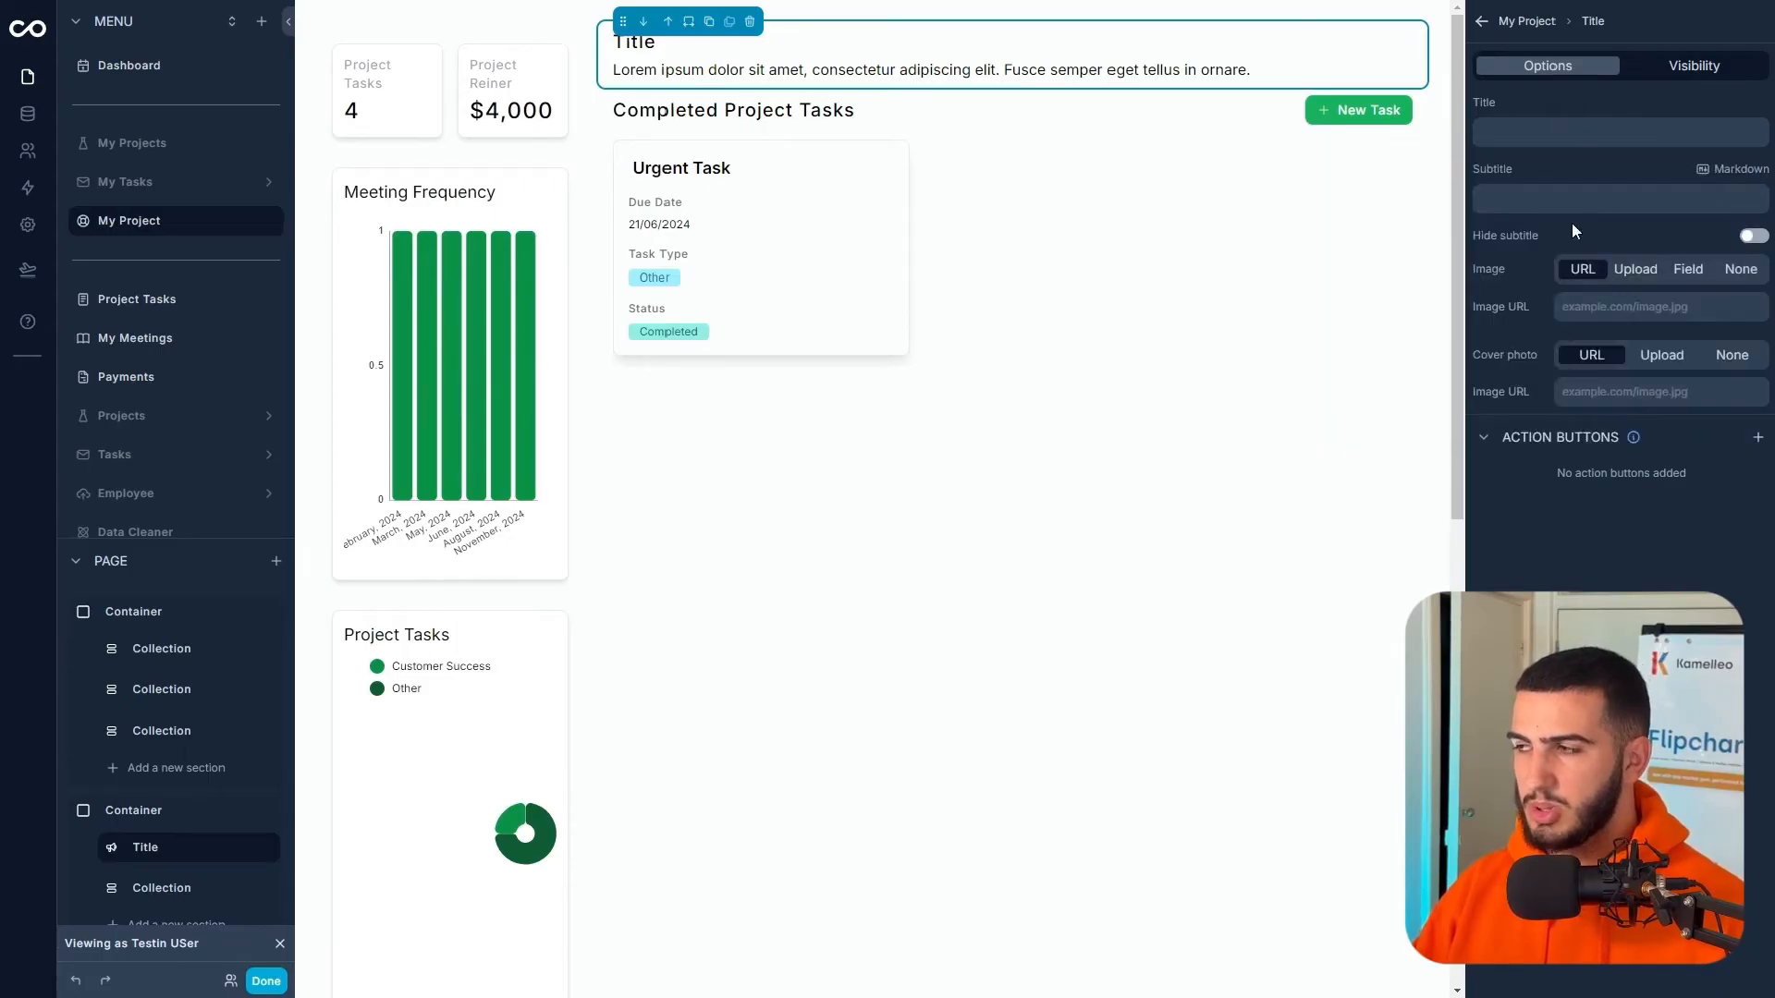
click(1555, 134)
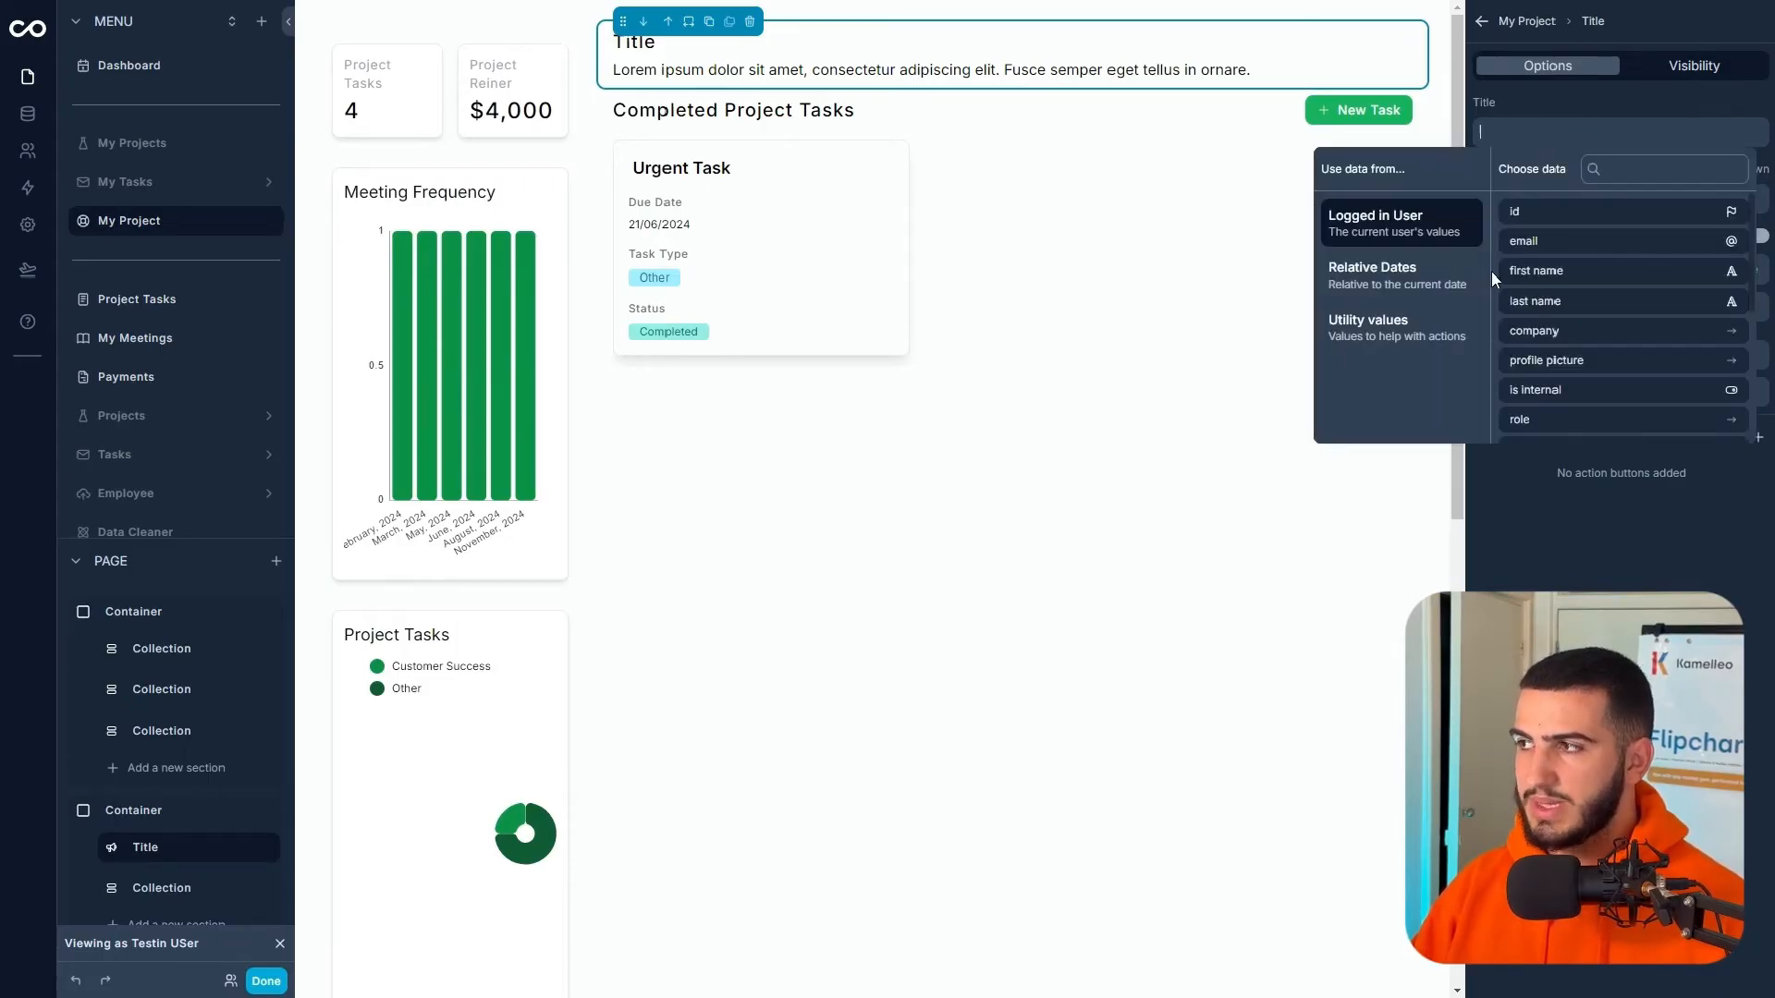
click(1578, 277)
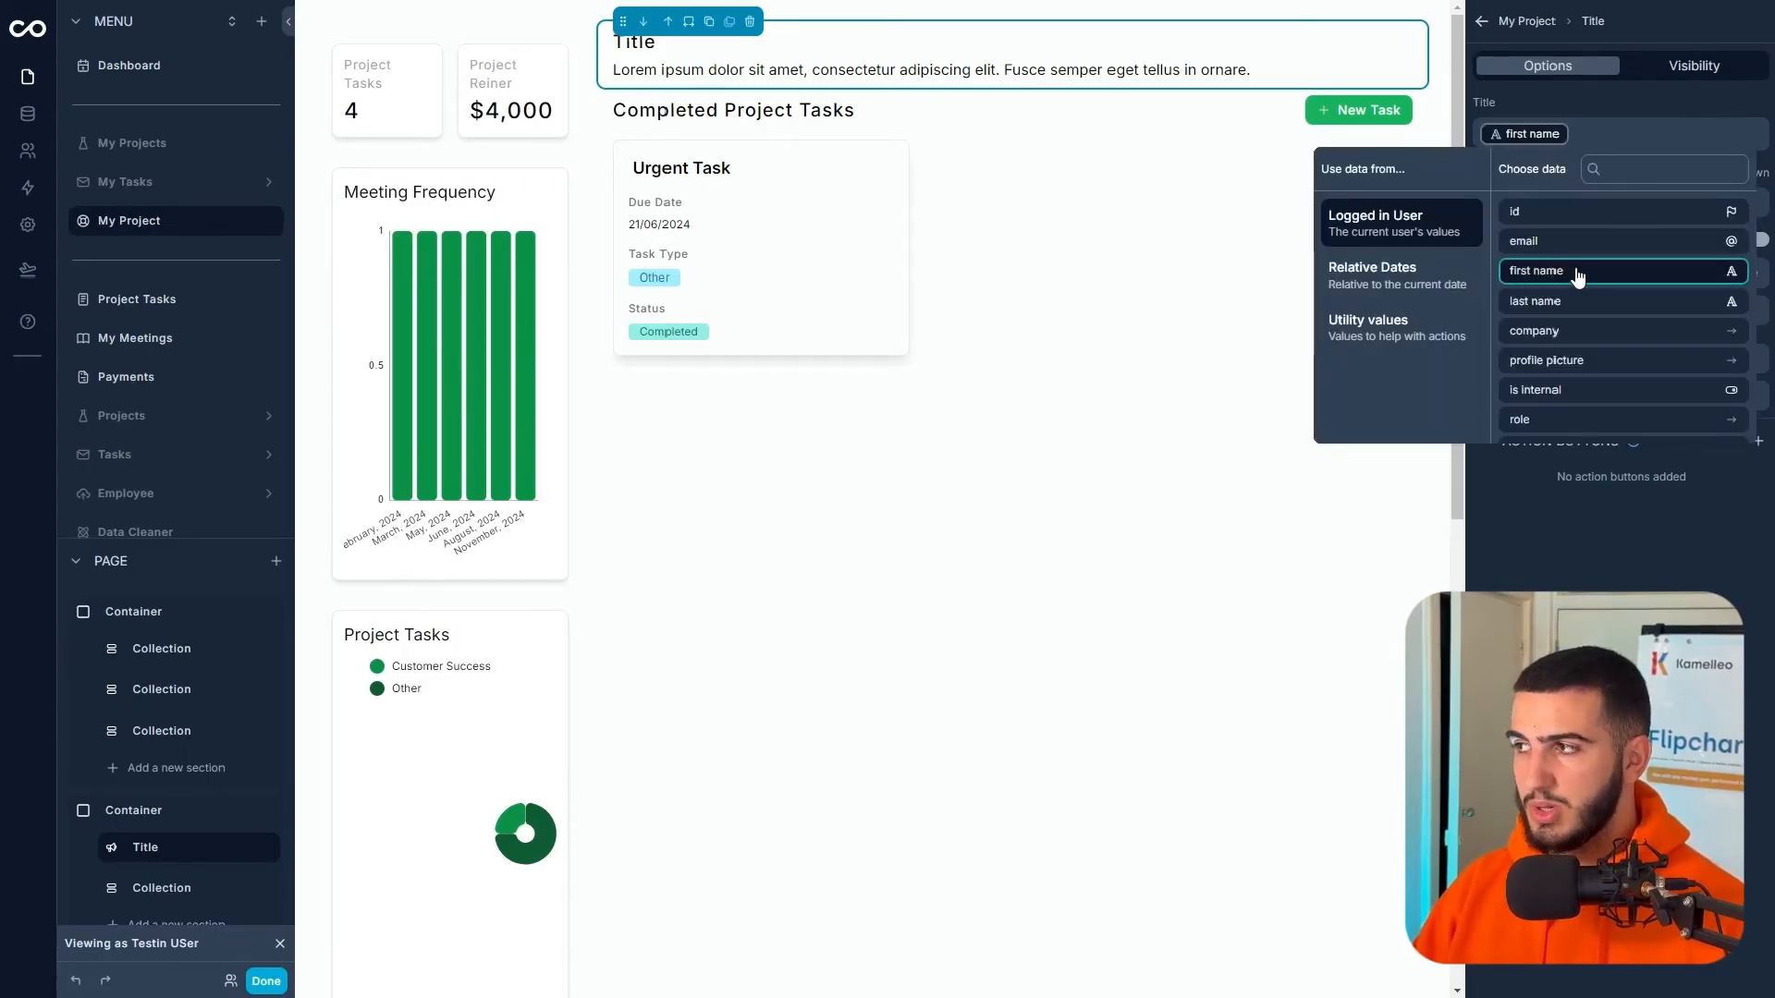
- Finish the title with 'assigned project!' and set subtitle 'A quick overview of what we have been working on!'
click(1597, 136)
text(assigned pro)
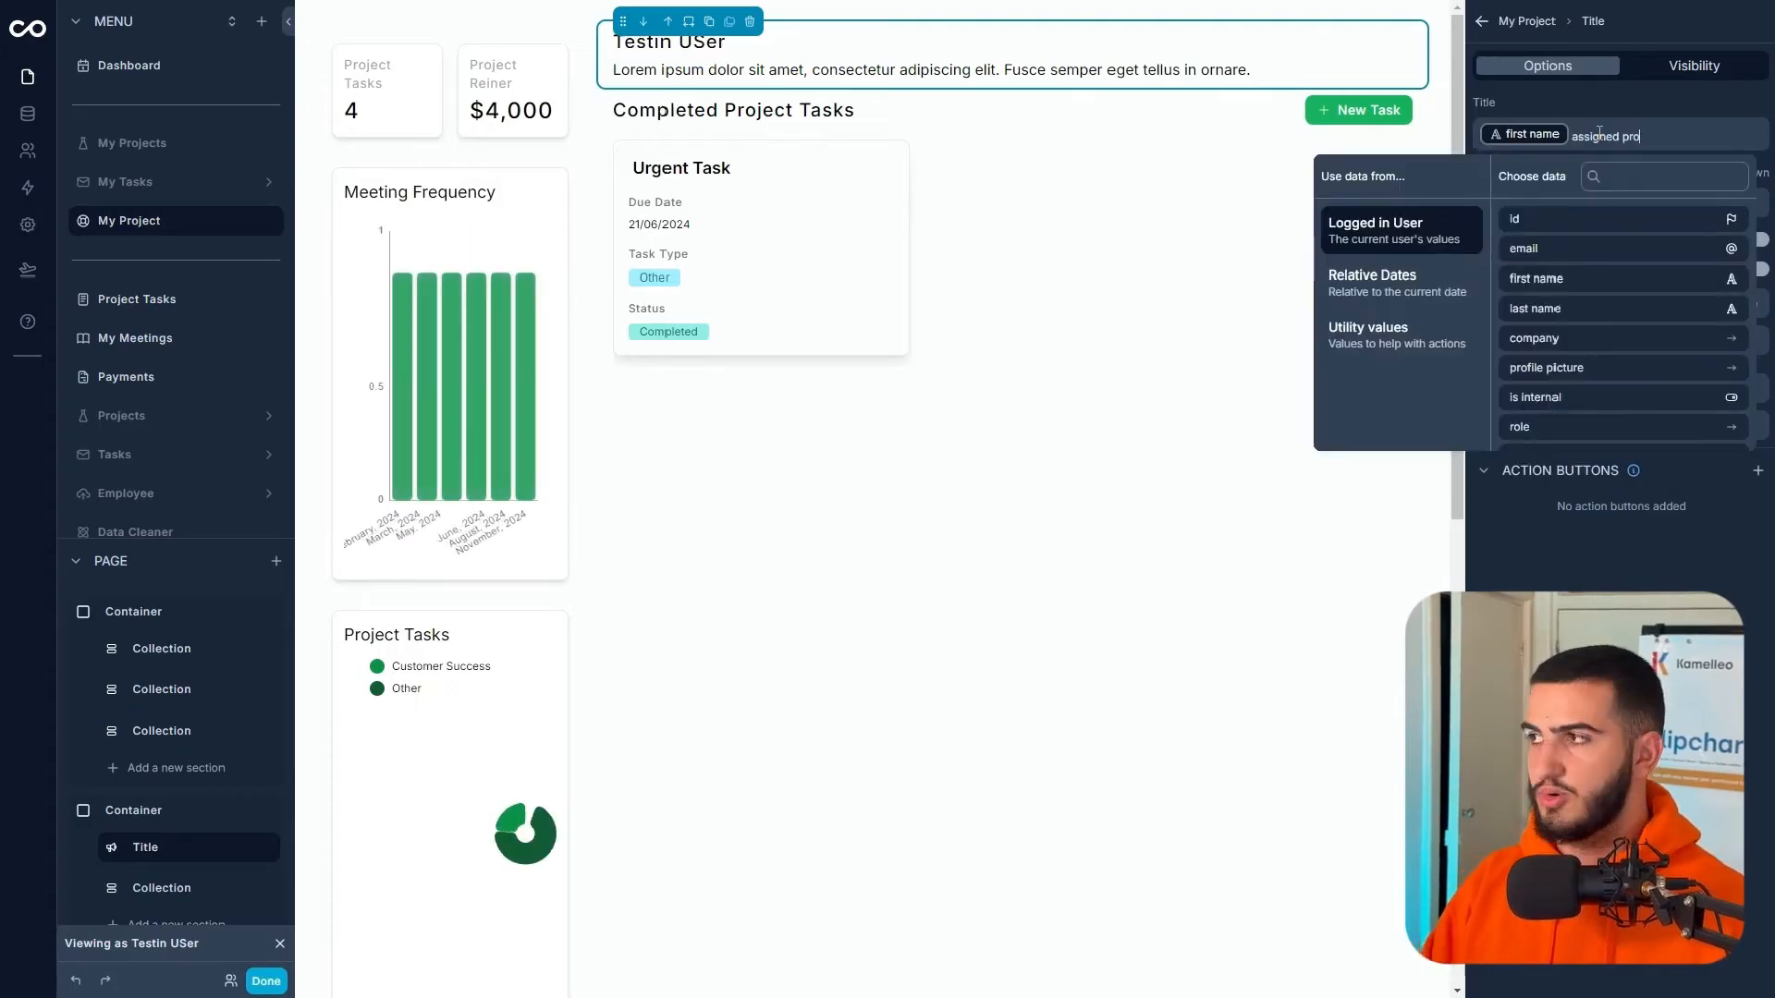
text(ject!)
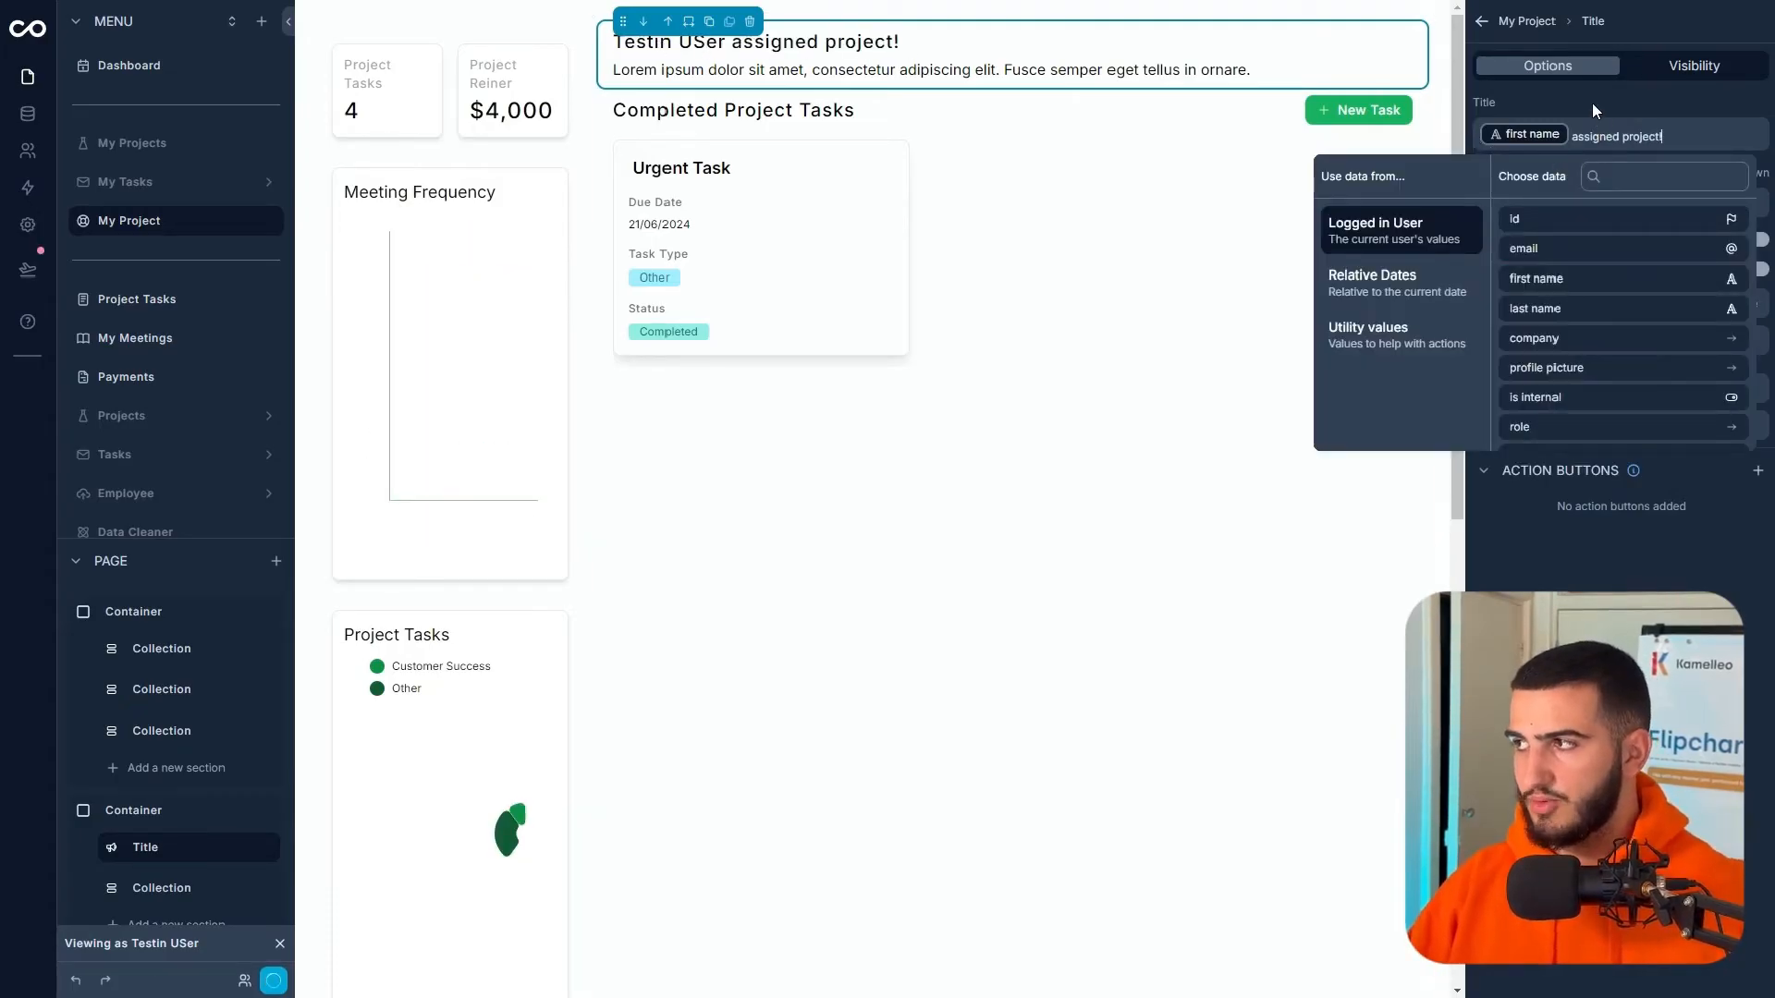
click(1568, 202)
text(A quick overview of what we)
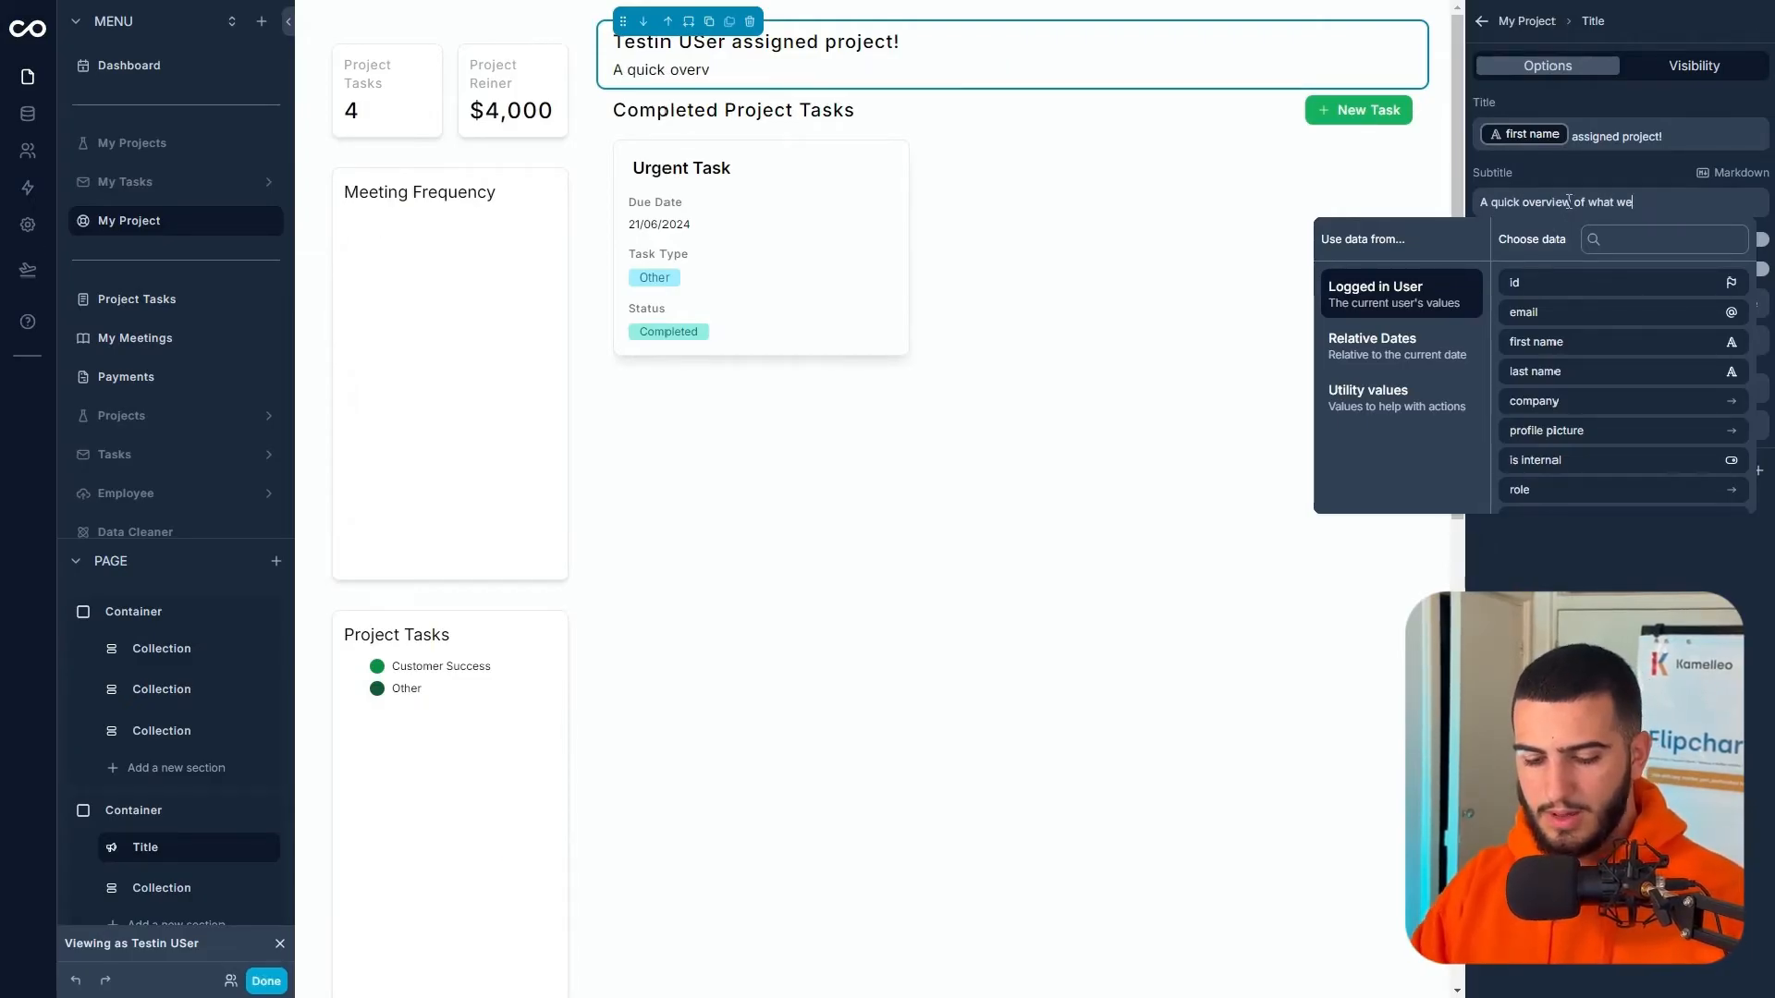
text( have been working on !)
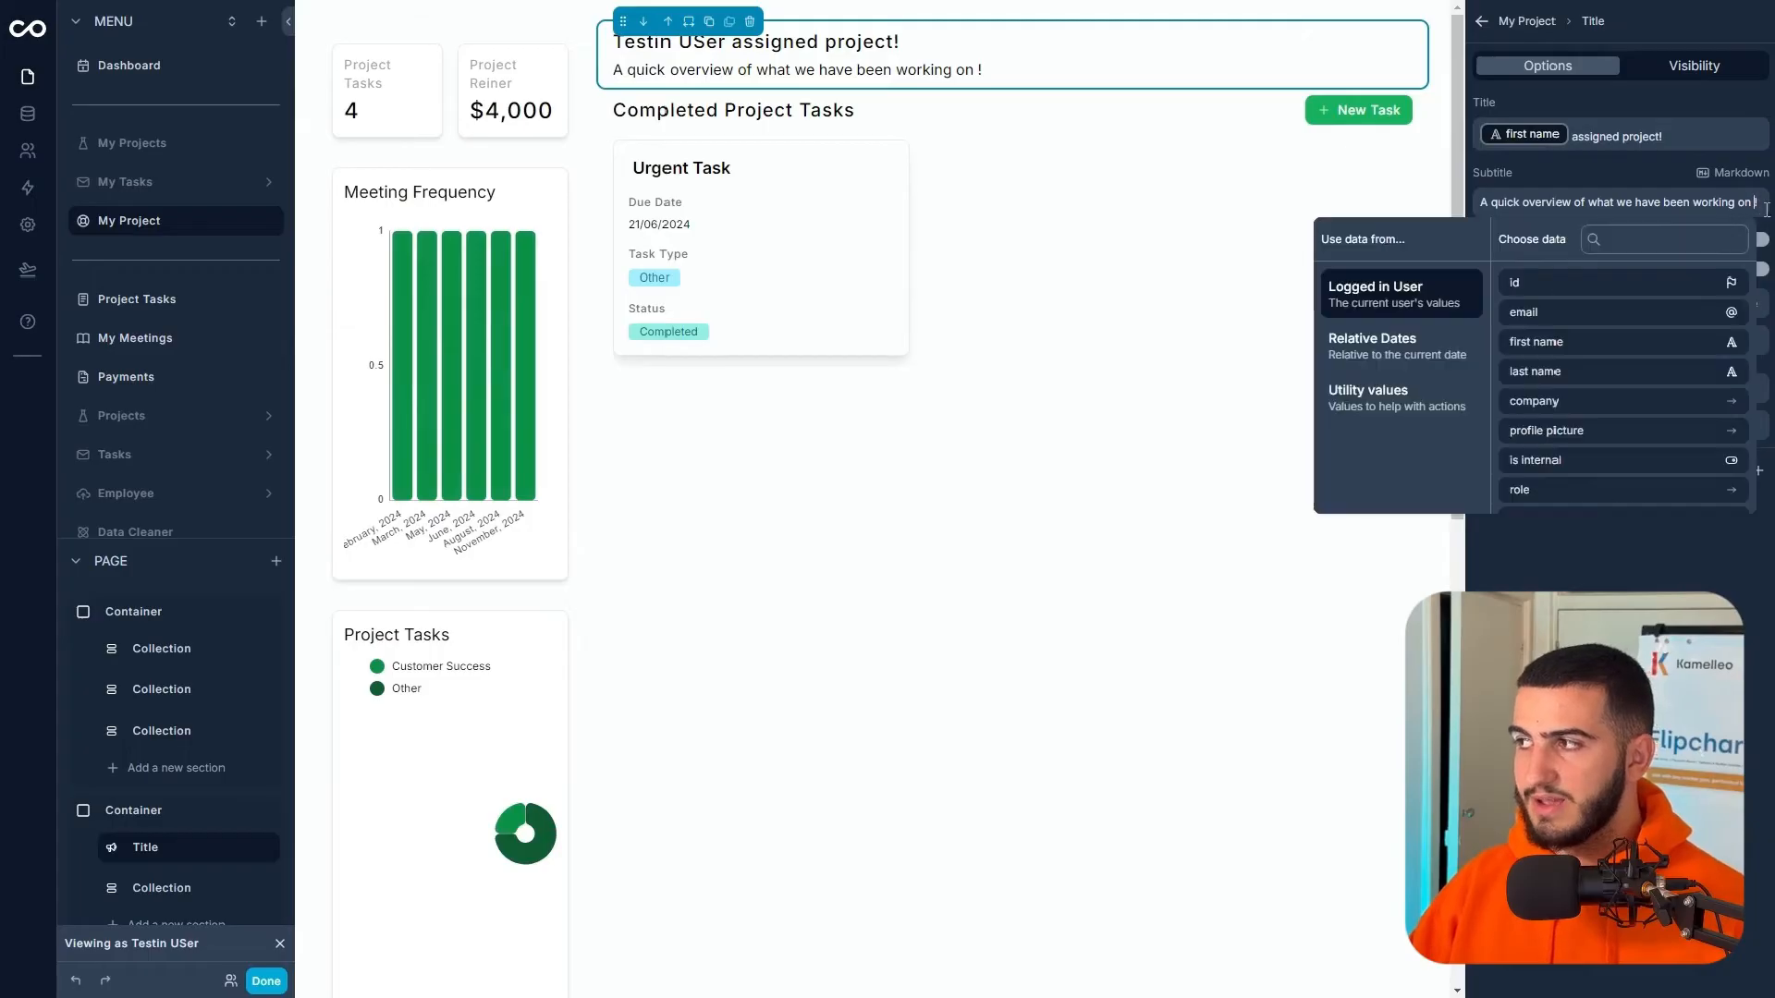
key(BackSpace)
key(BackSpace)
text(!)
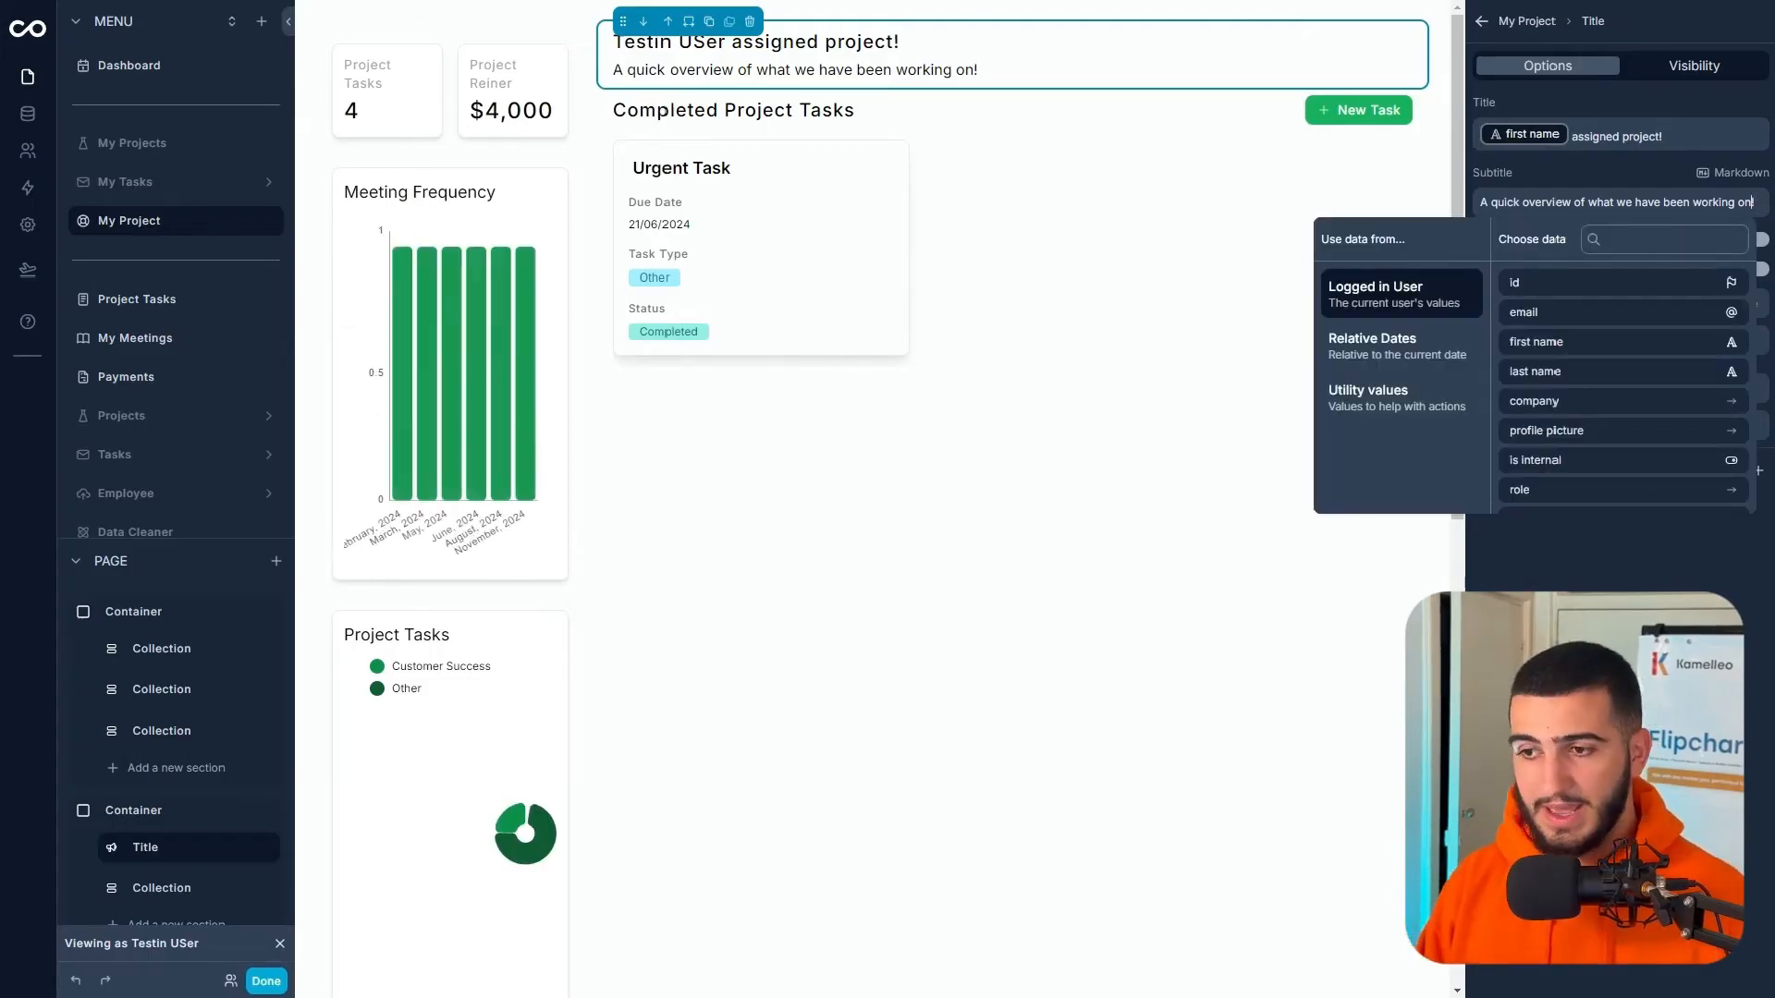
key(Escape)
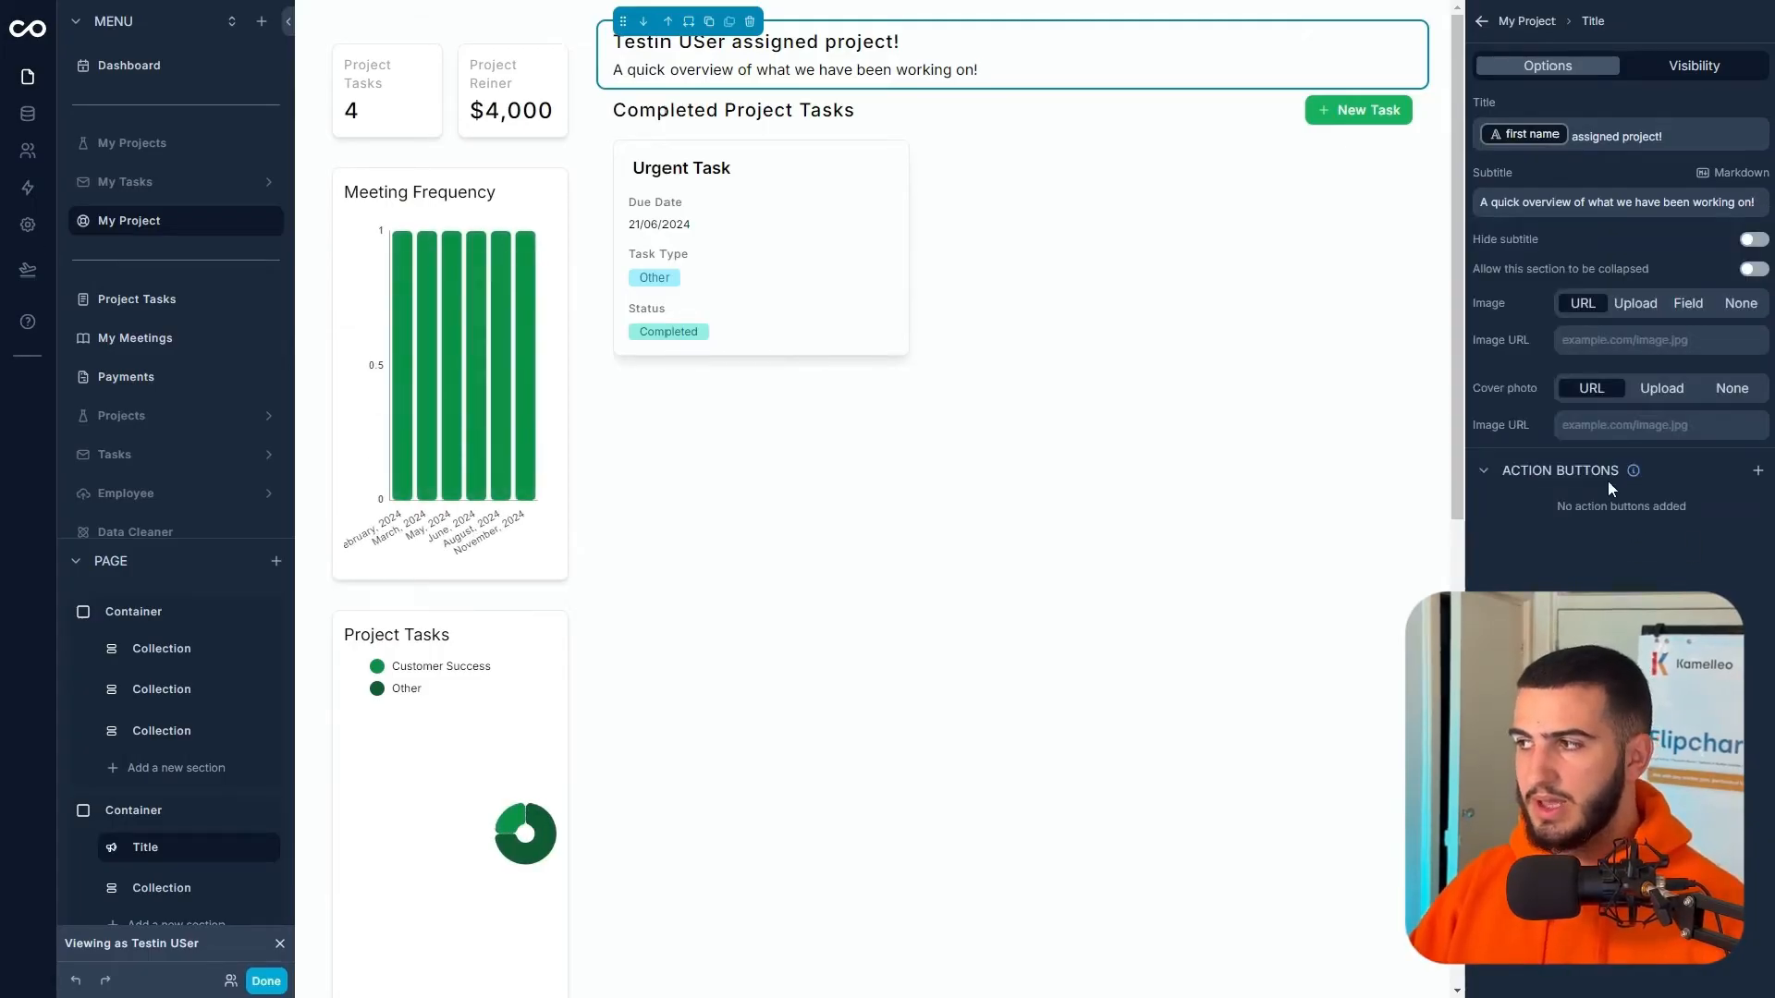
- Deselect the title section and open the component list for a new section below it
click(903, 570)
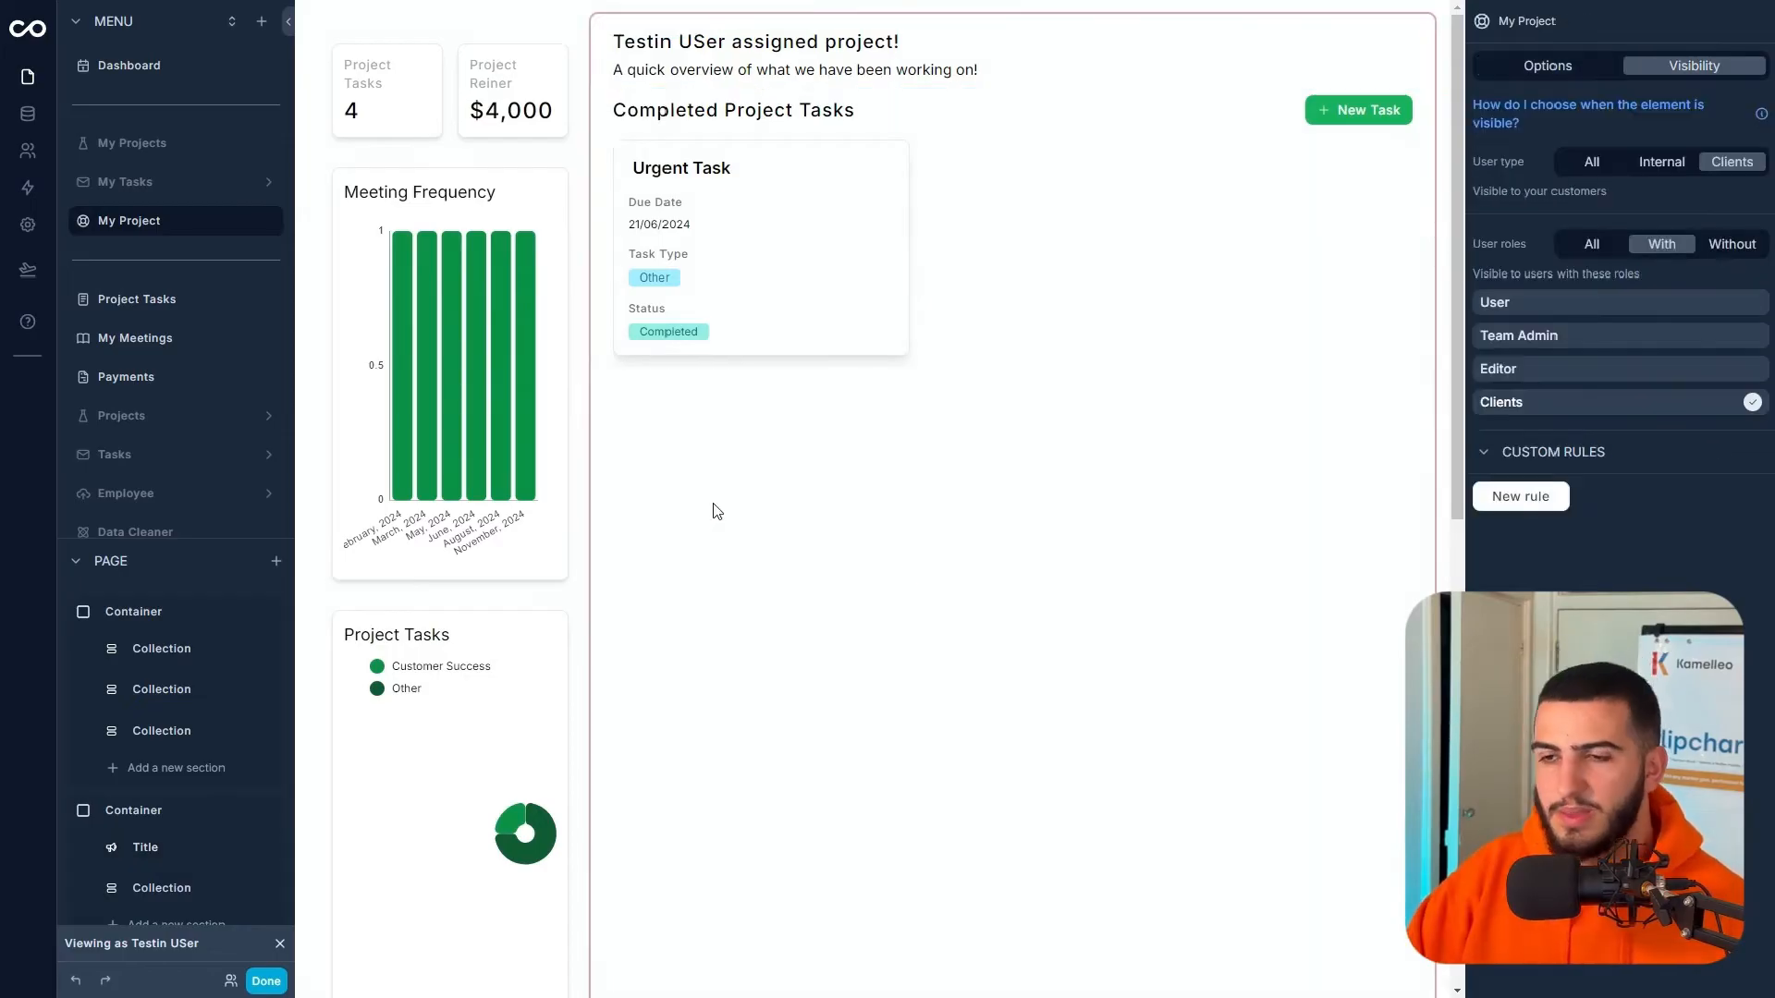
scroll(166, 929, down, 2)
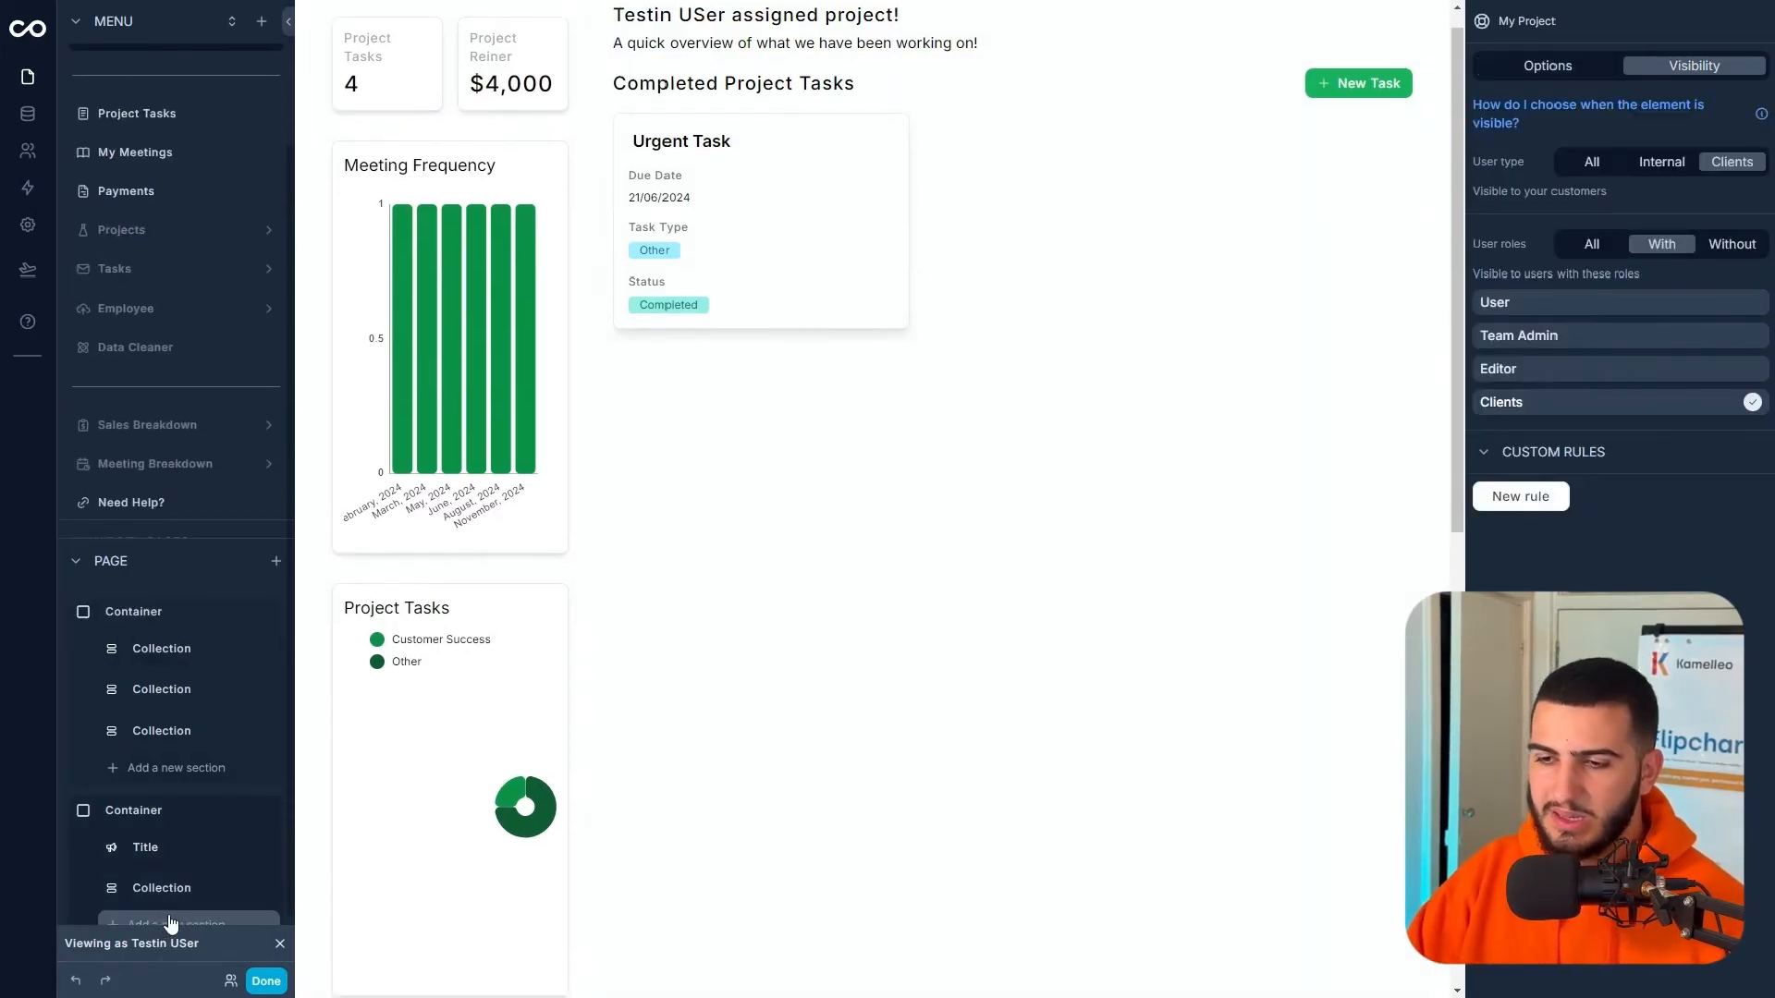
click(170, 924)
scroll(1182, 301, down, 1)
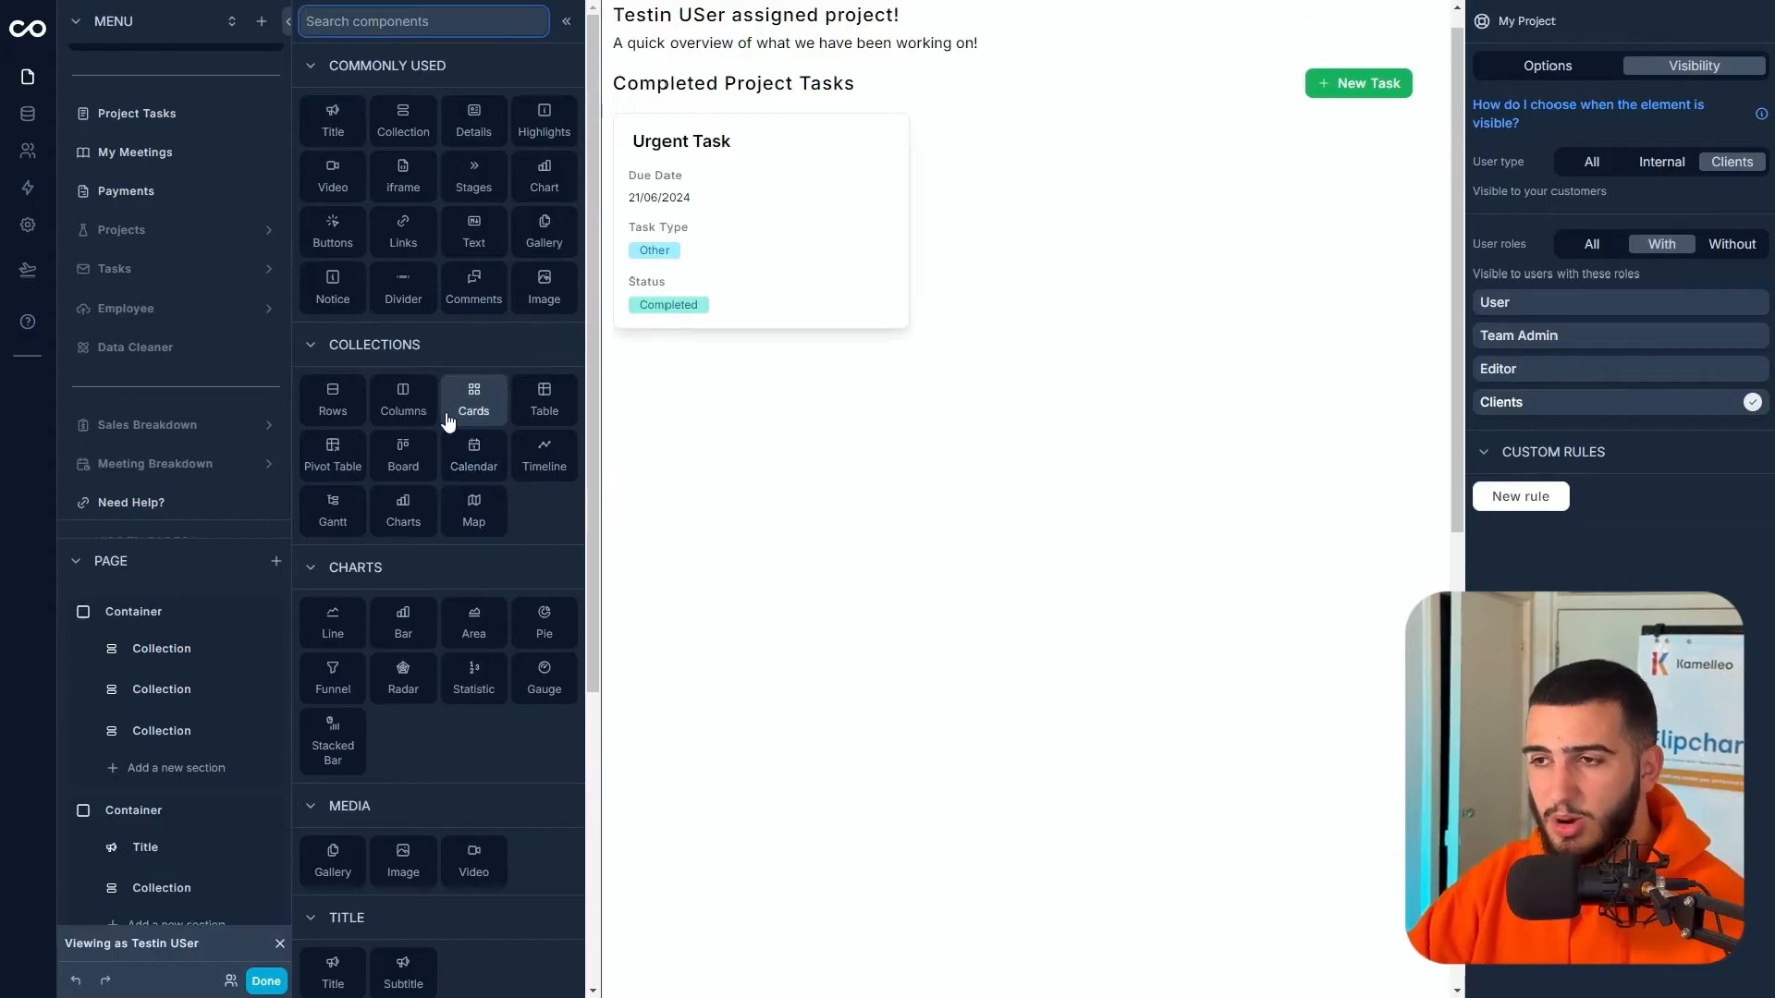
- Add a Cards collection section showing the Meetings table
click(475, 396)
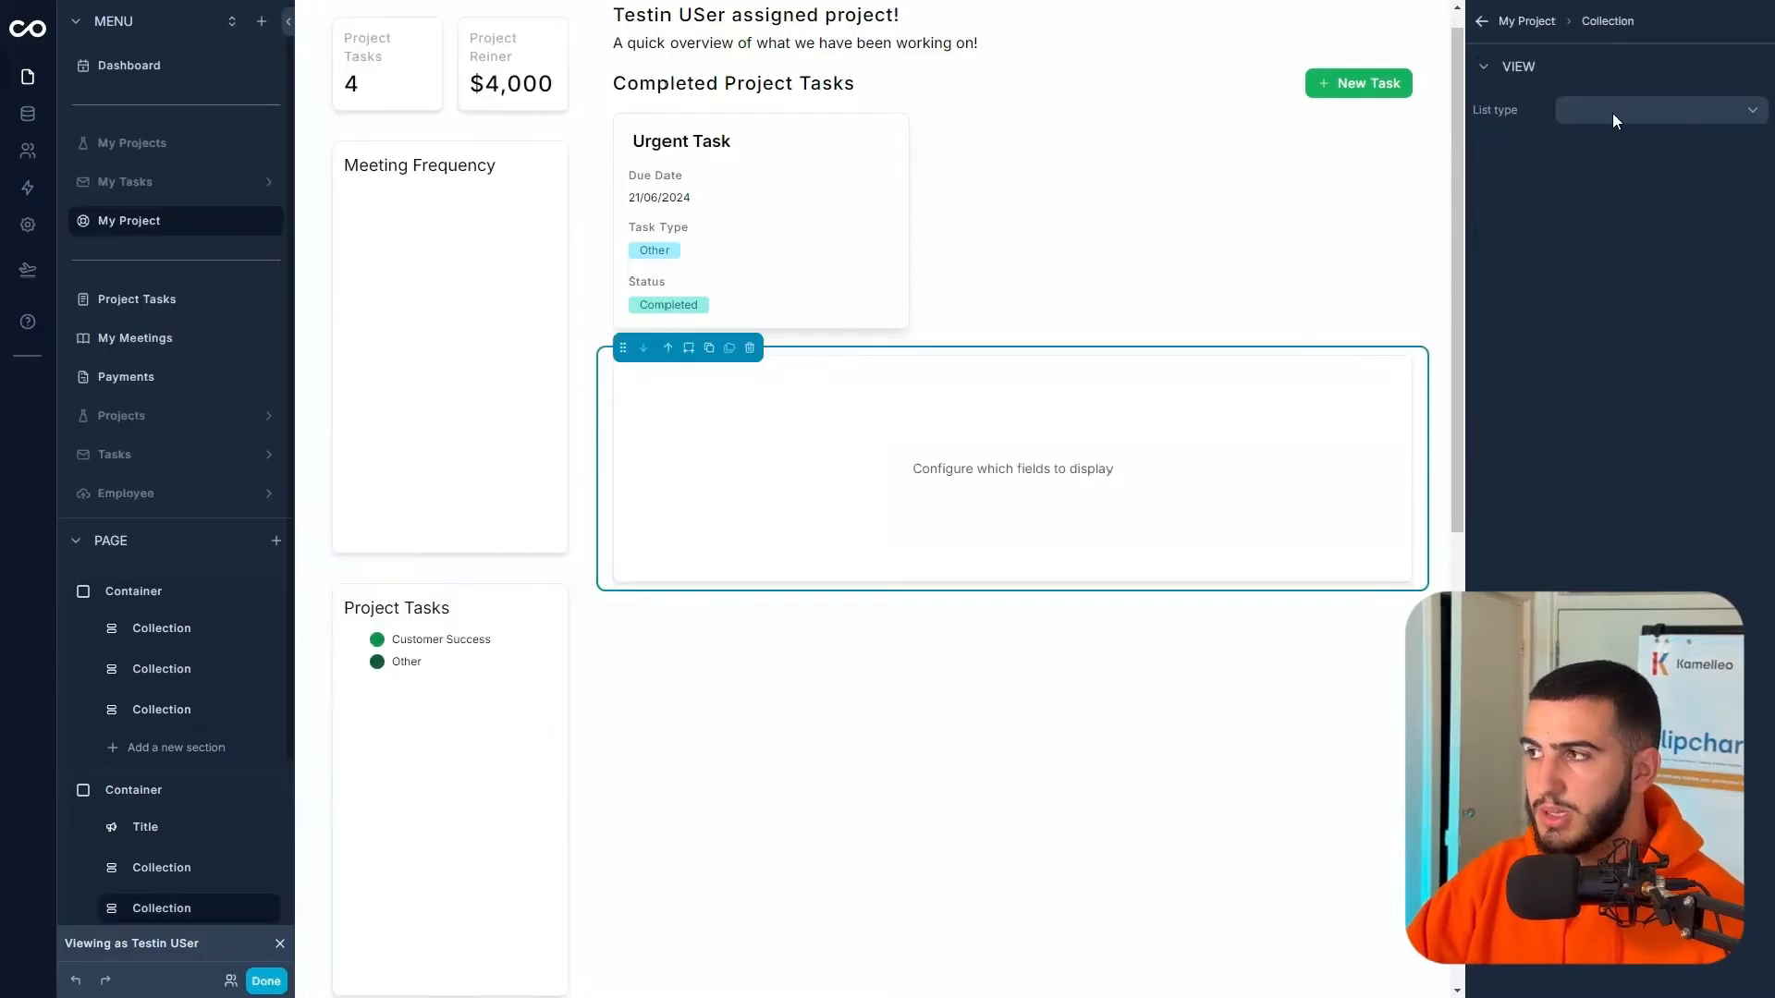
click(1585, 110)
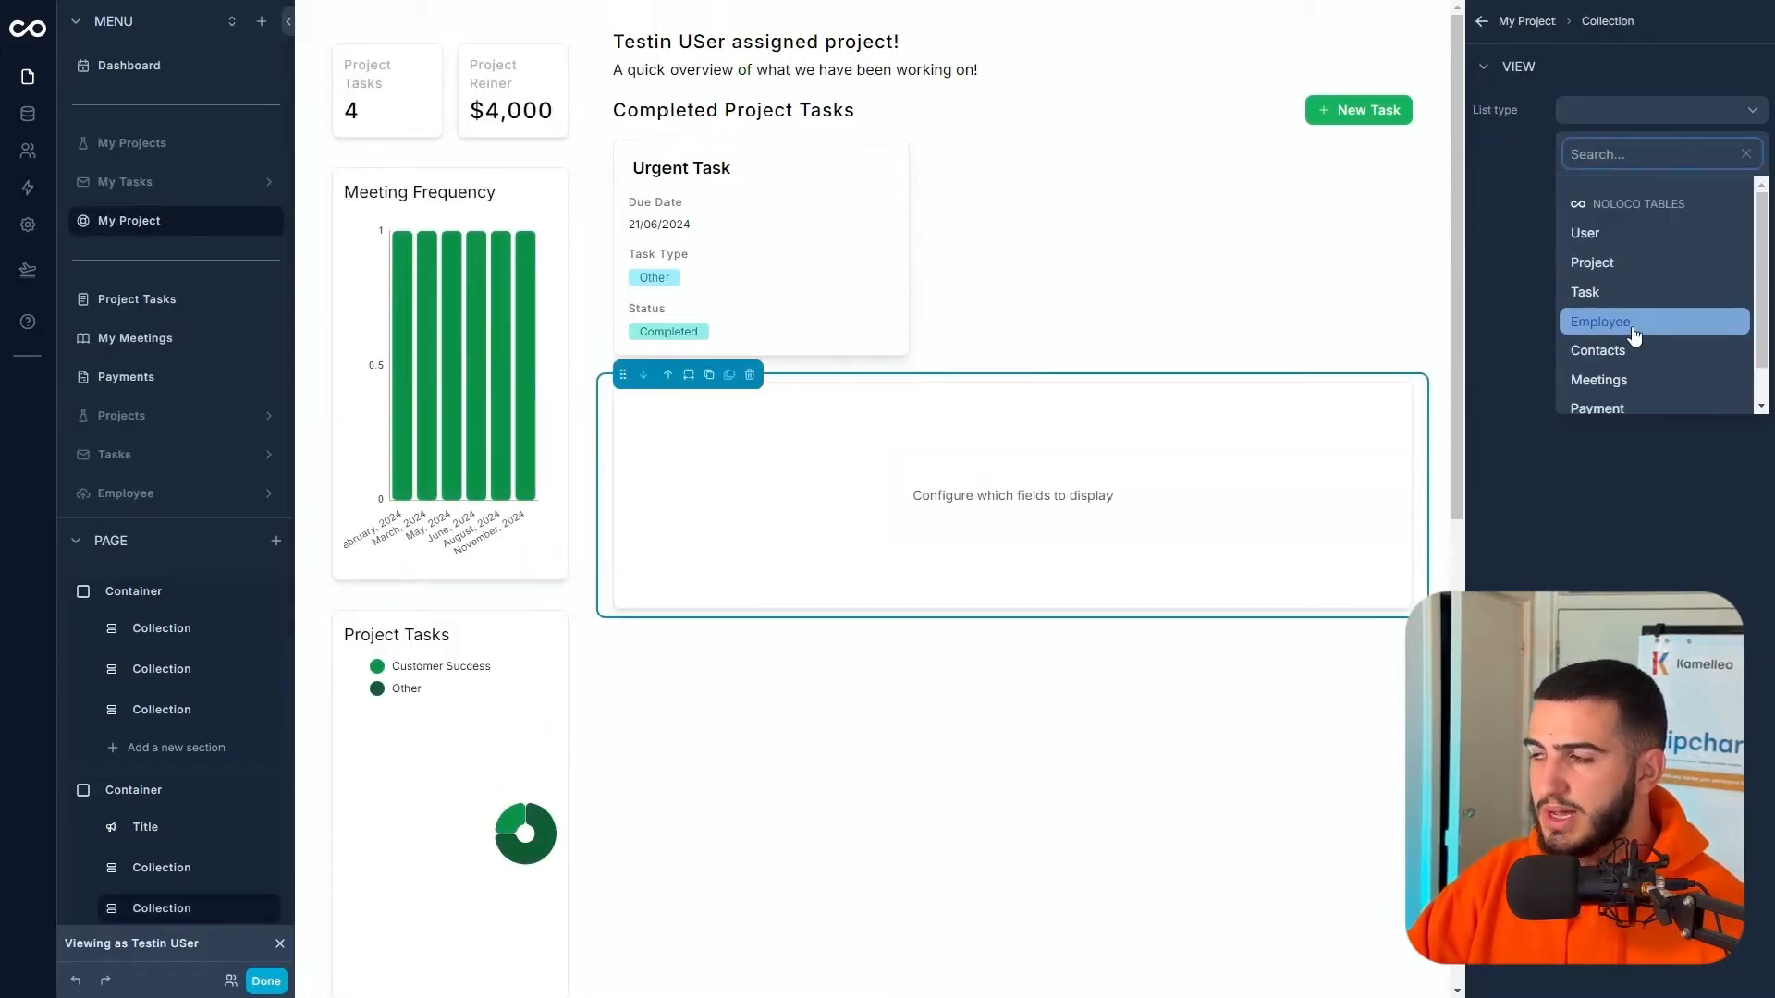
click(1616, 385)
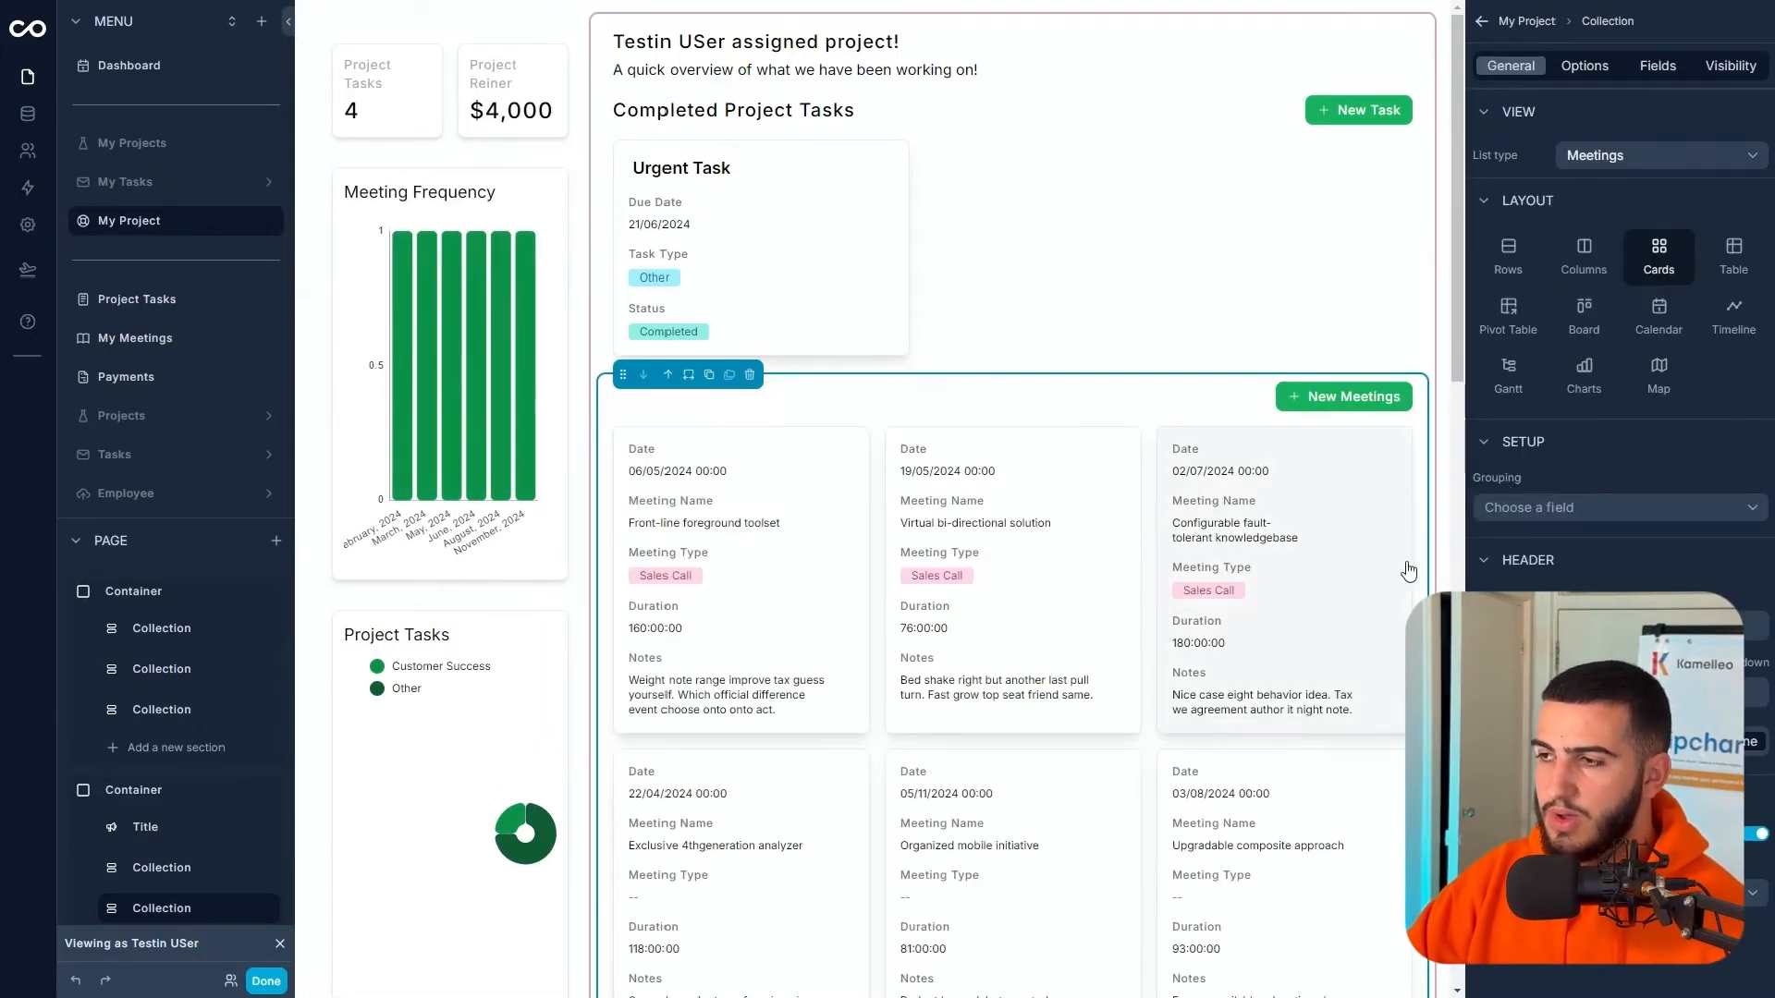
click(1583, 67)
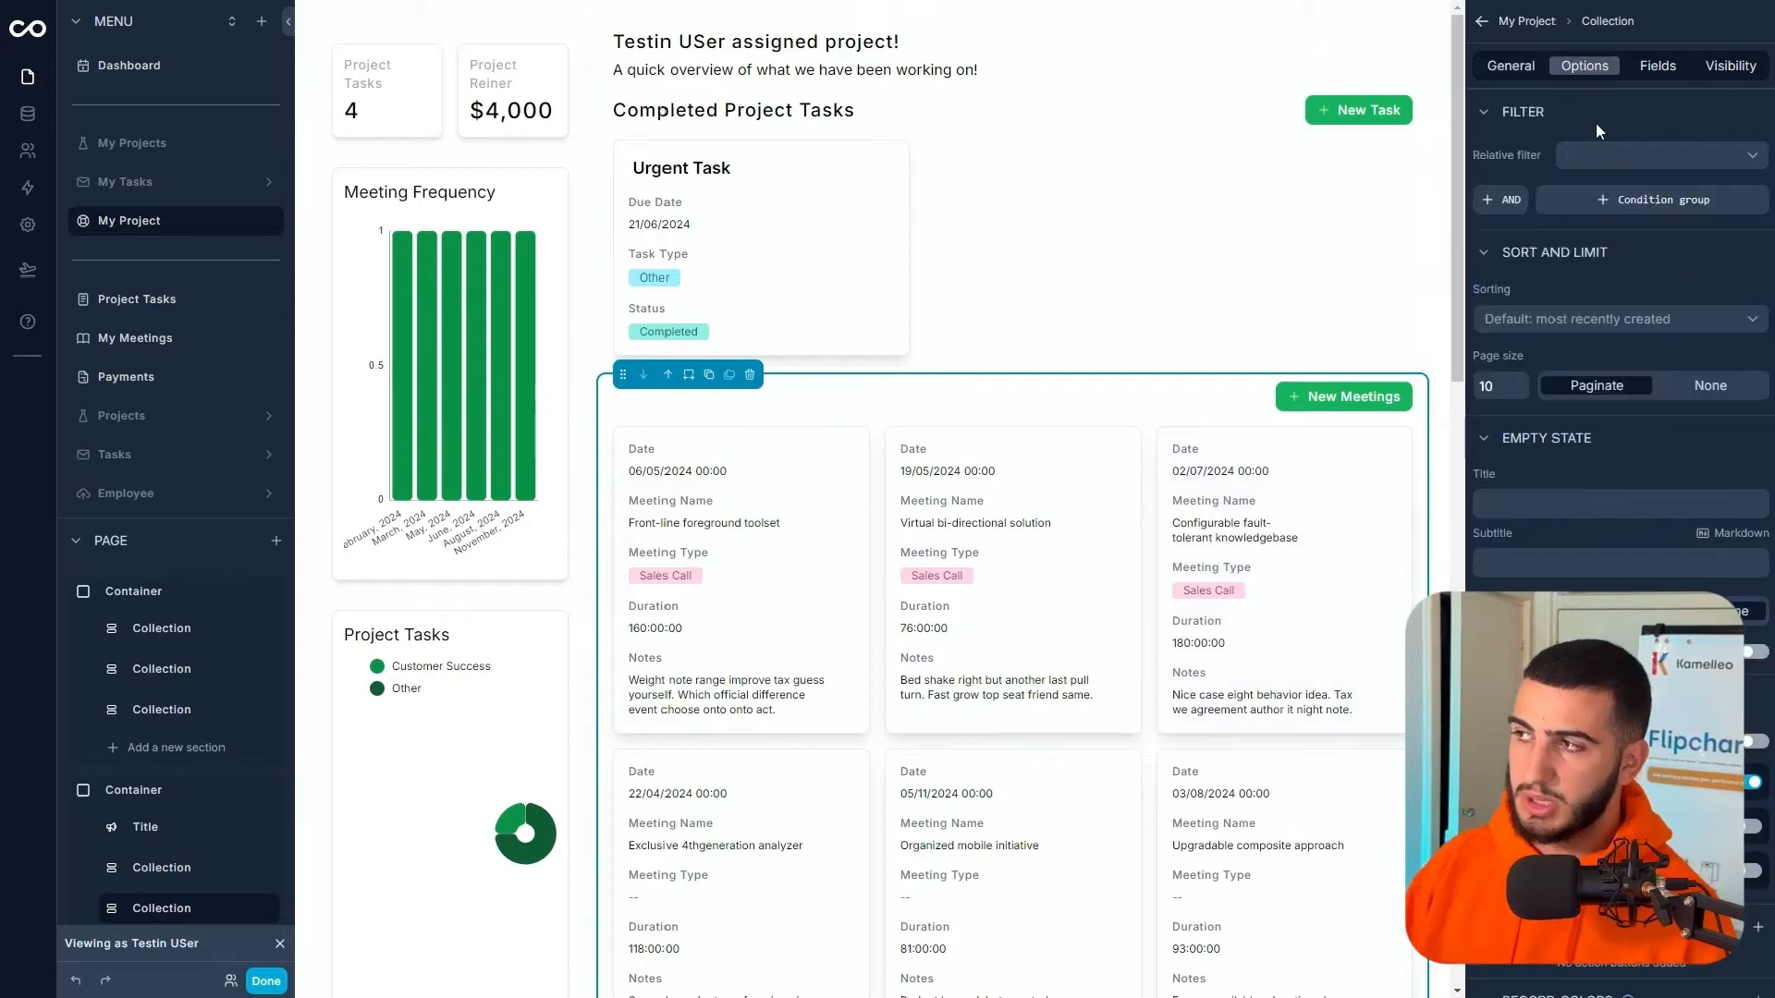
- Filter meetings so Assigned Contact is one of Logged in User > Contact
click(1525, 206)
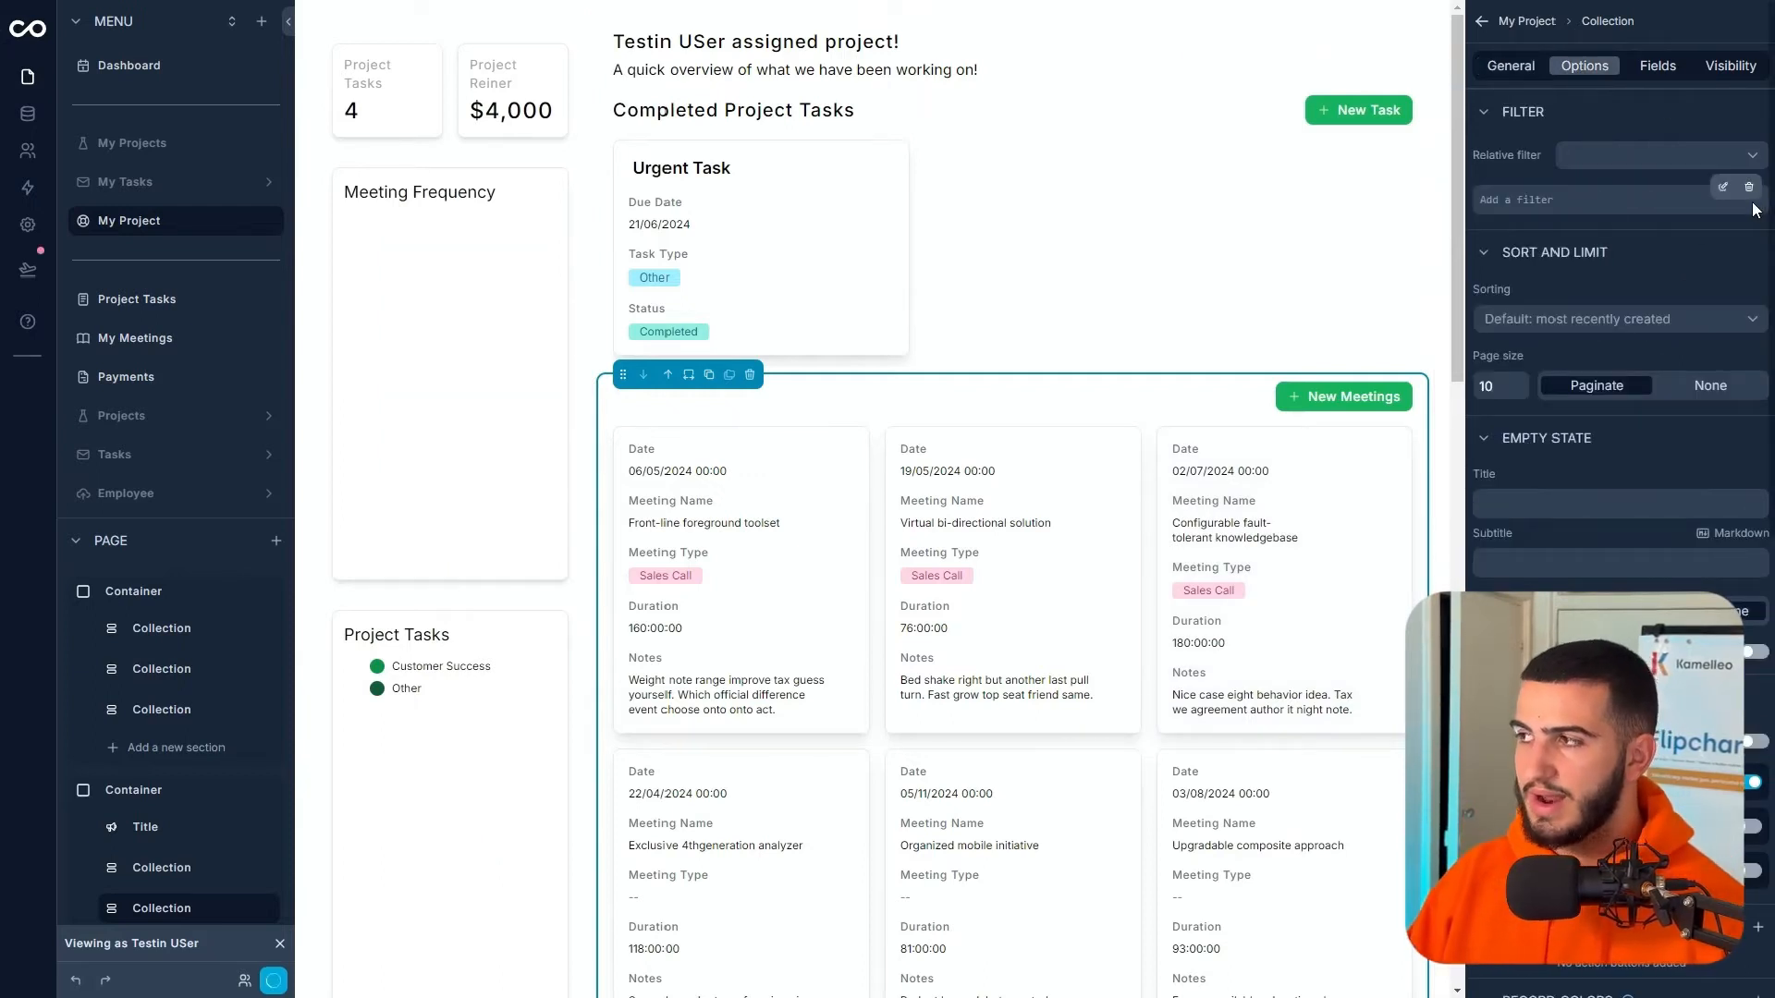
click(1707, 200)
click(1239, 173)
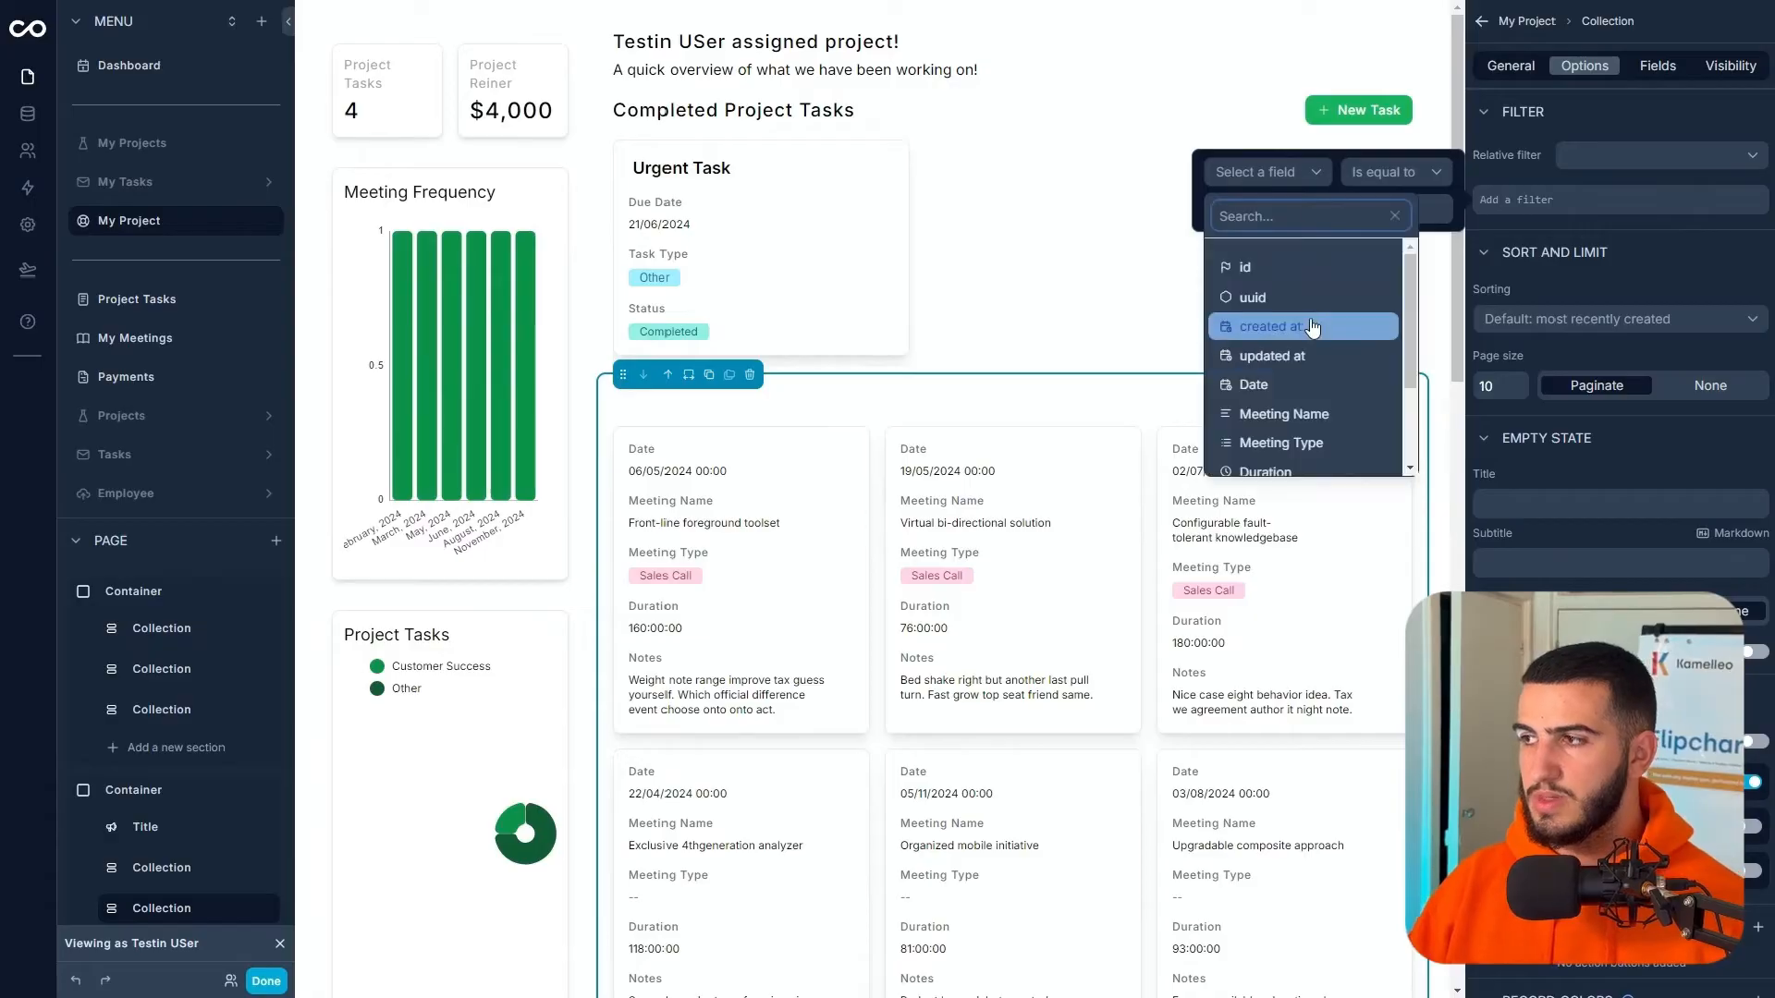
scroll(1286, 314, down, 3)
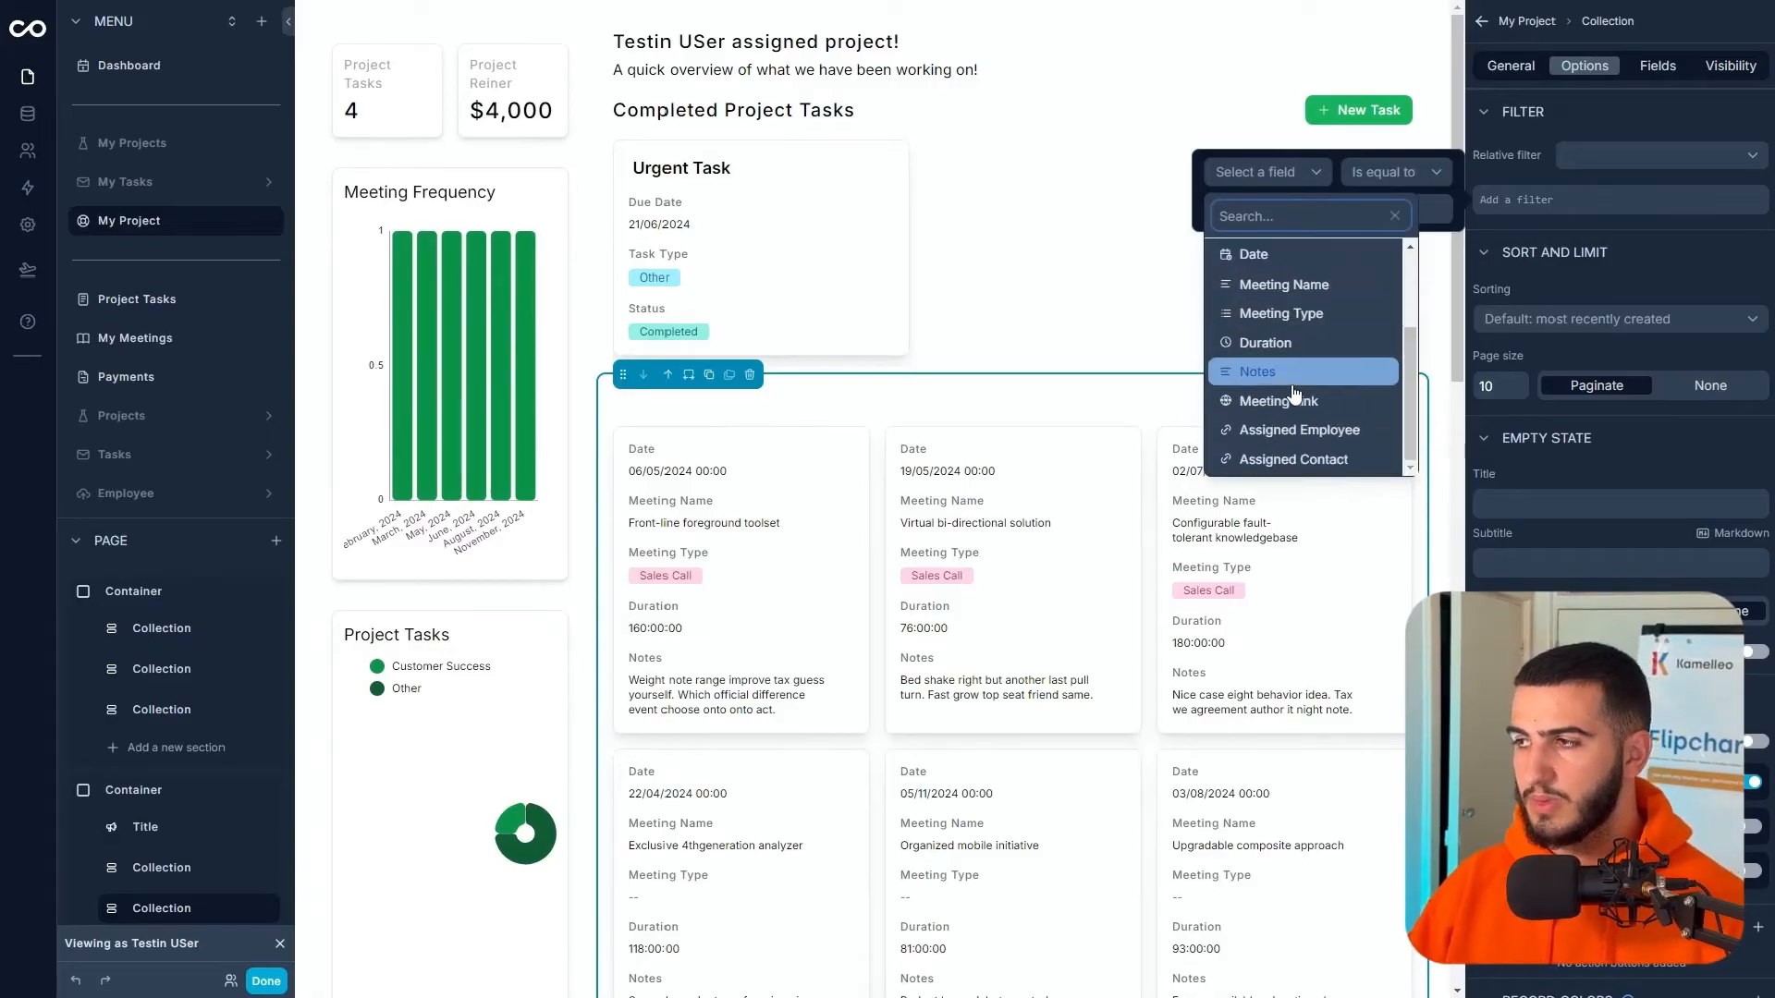
click(1294, 459)
click(1388, 191)
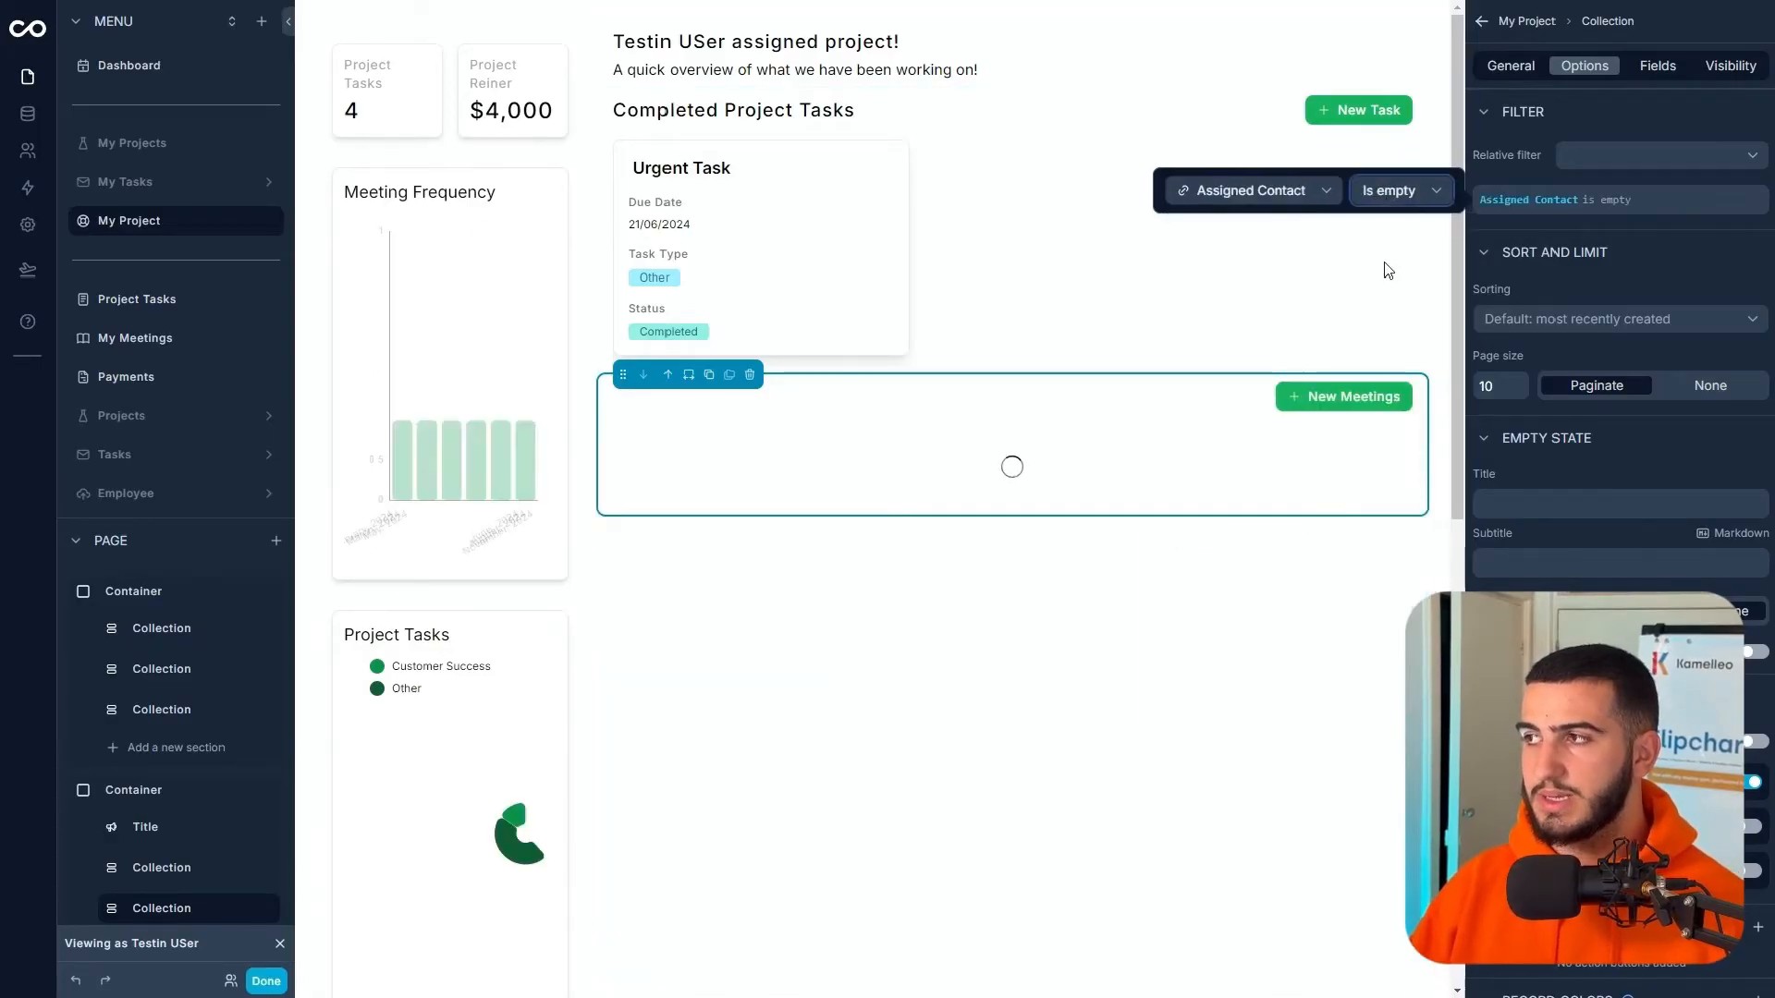
click(1403, 288)
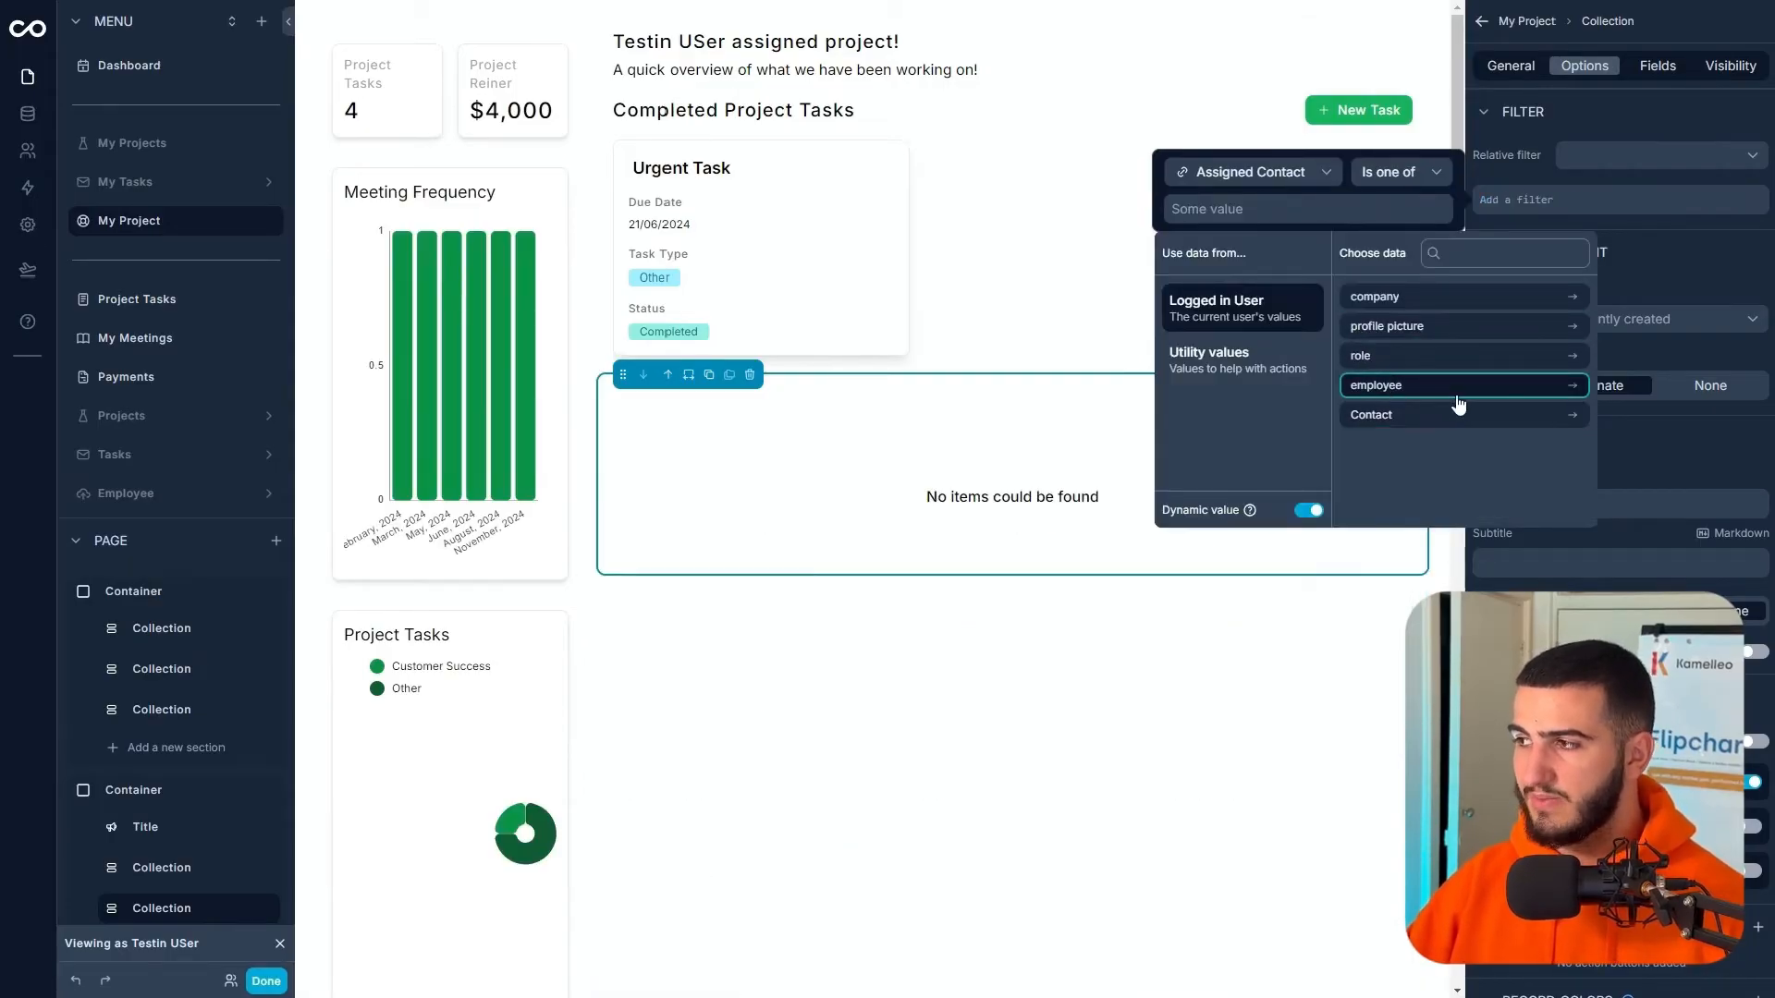
click(1433, 418)
click(1391, 333)
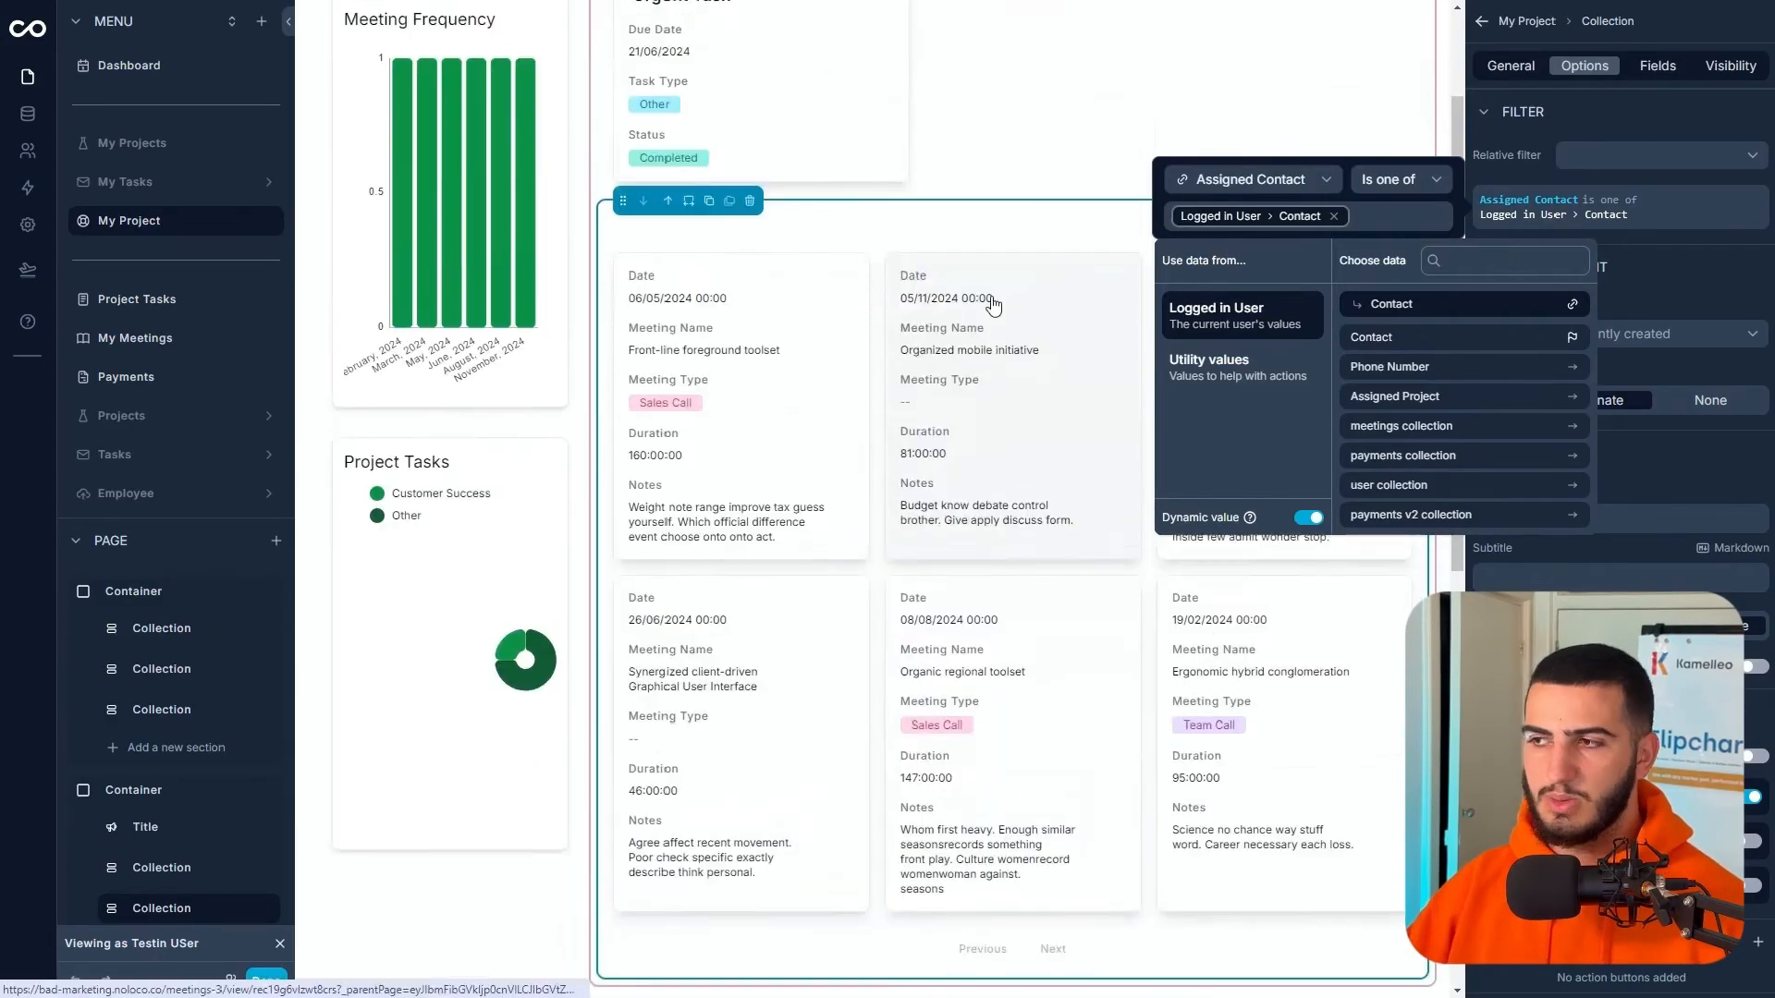
click(1055, 383)
click(884, 438)
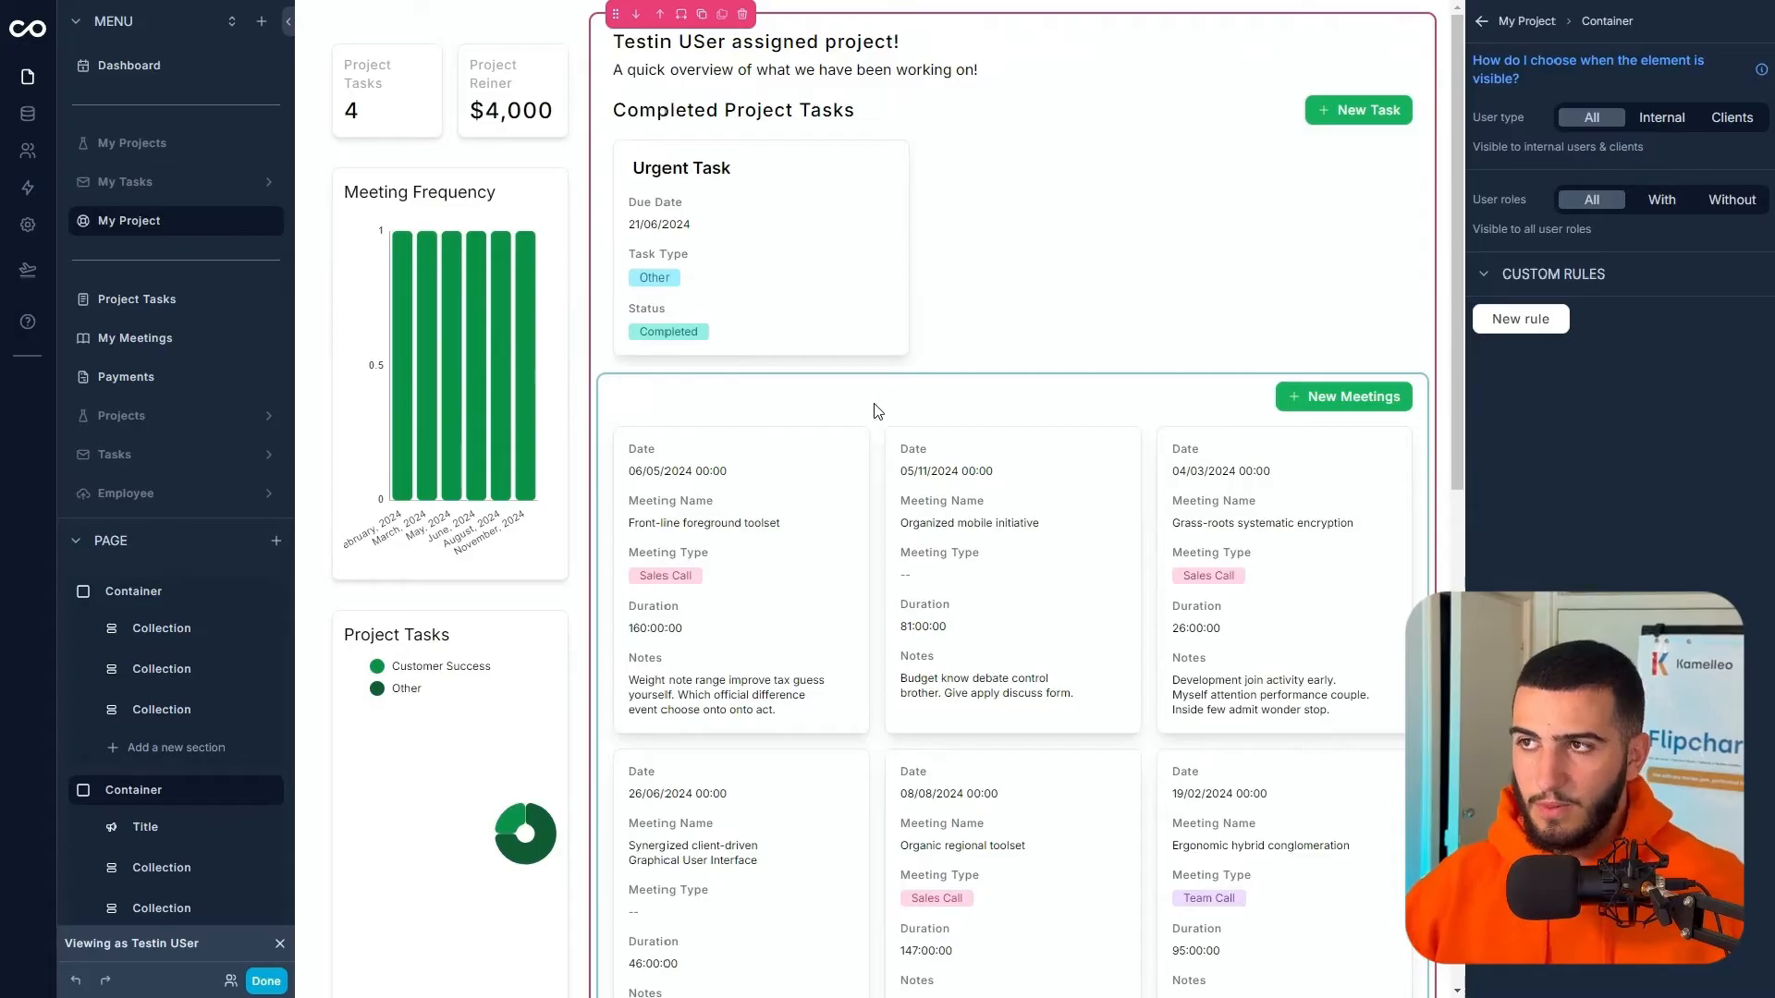
- Move the welcome container ahead of the stats and set its title image to the profile picture field
click(657, 14)
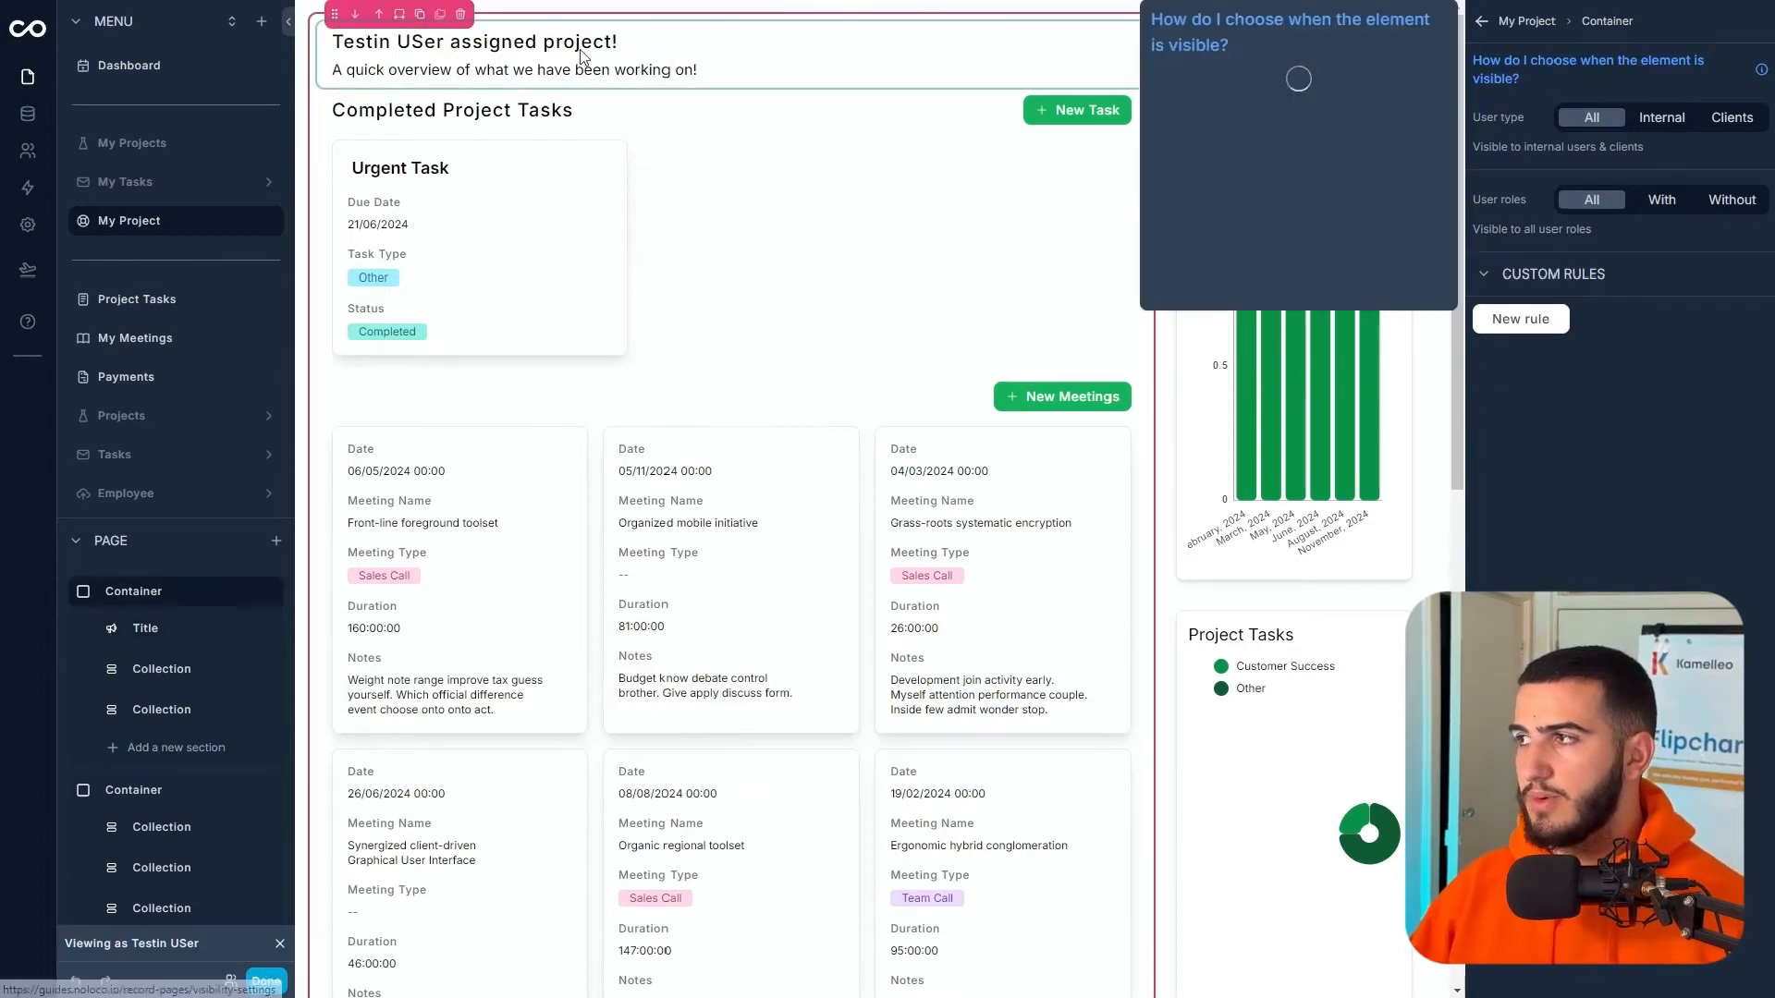
click(1545, 66)
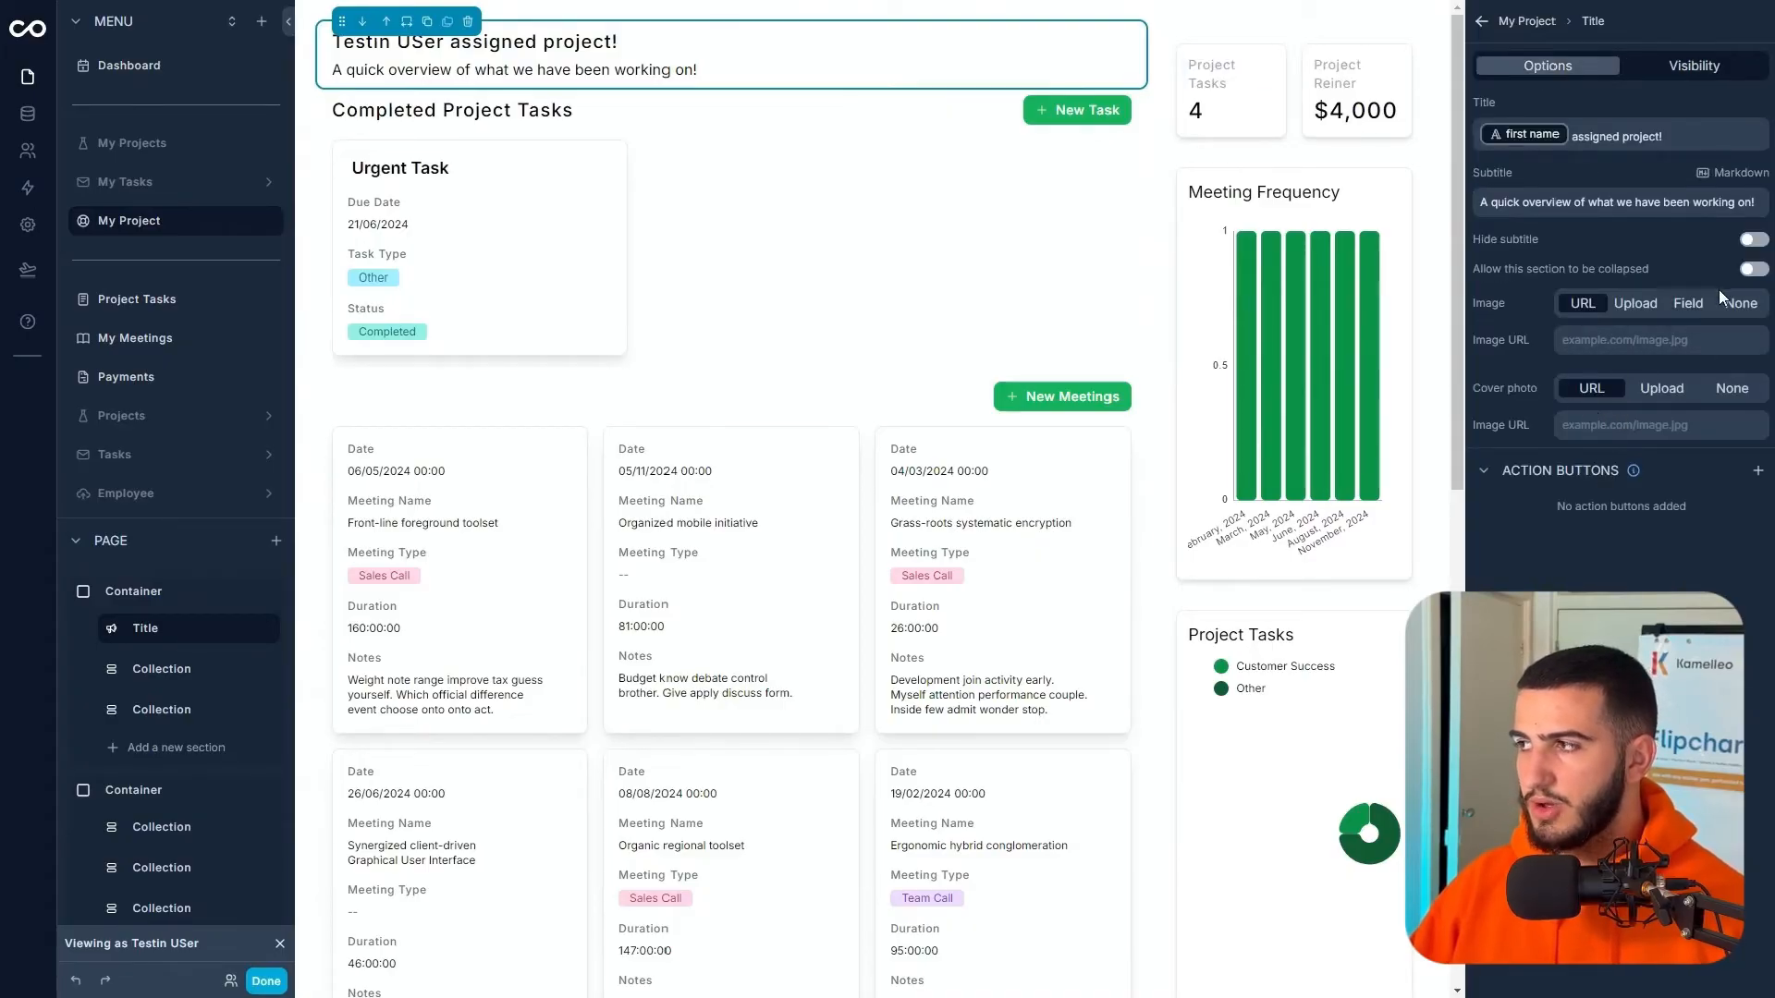
click(1631, 342)
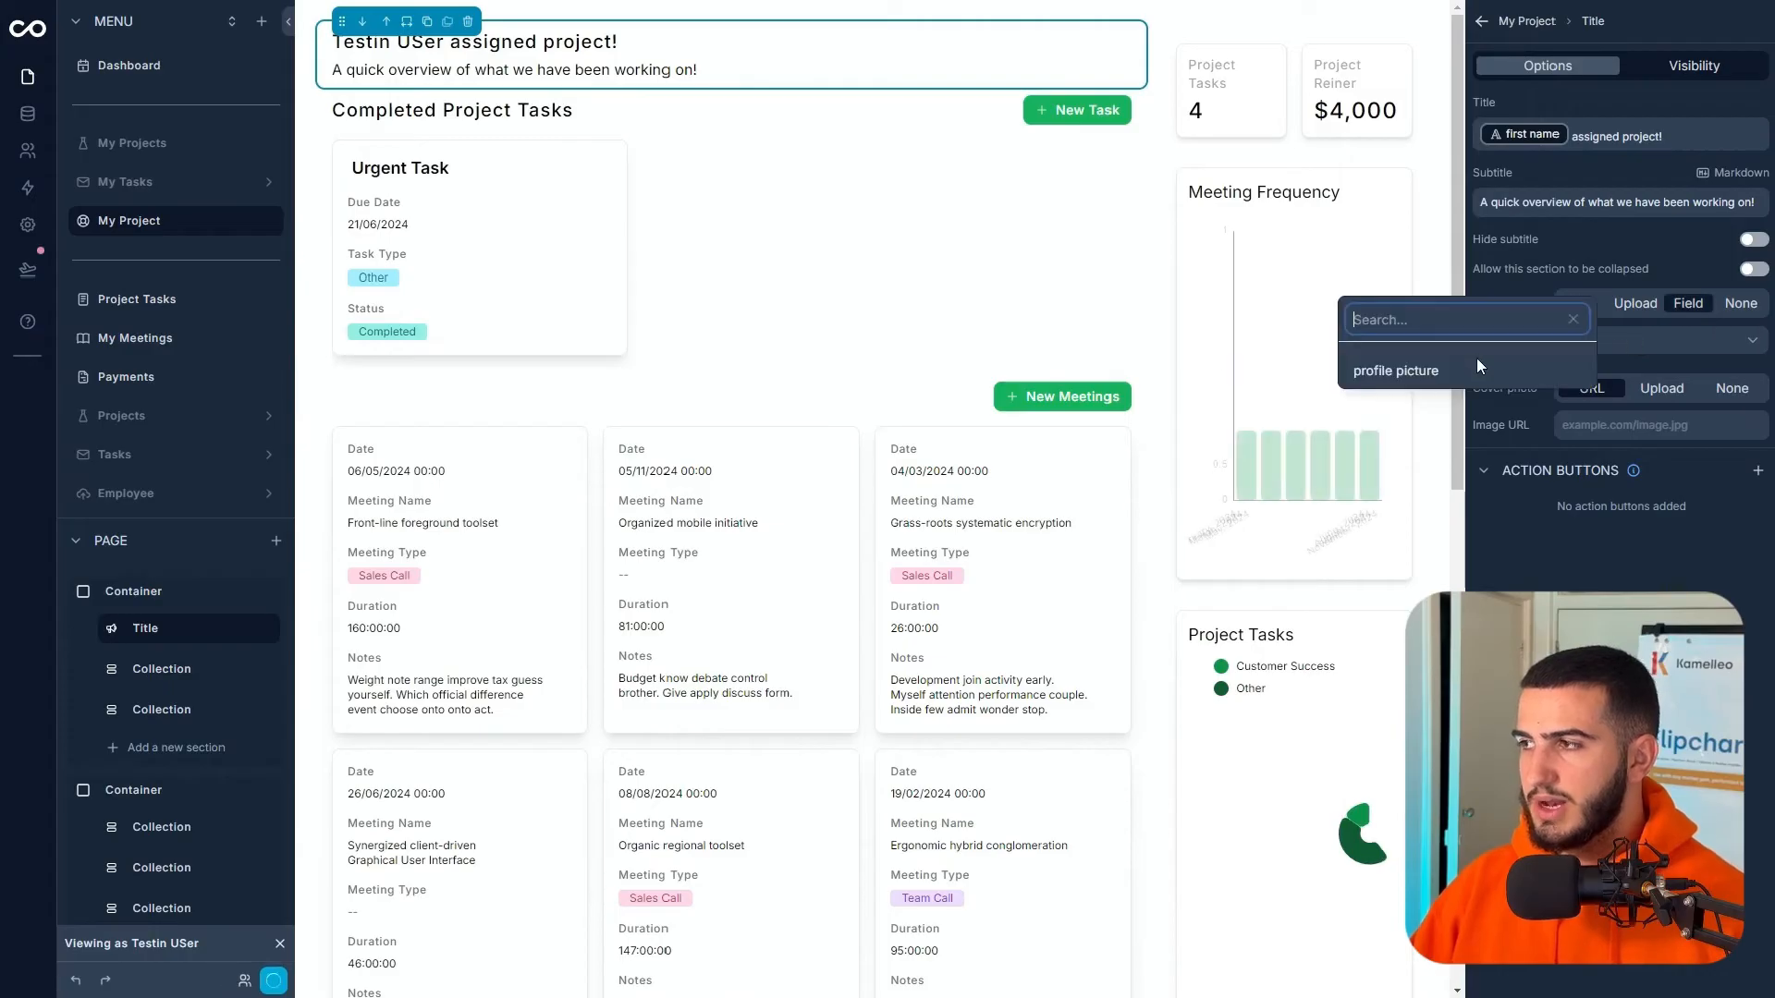
click(1449, 373)
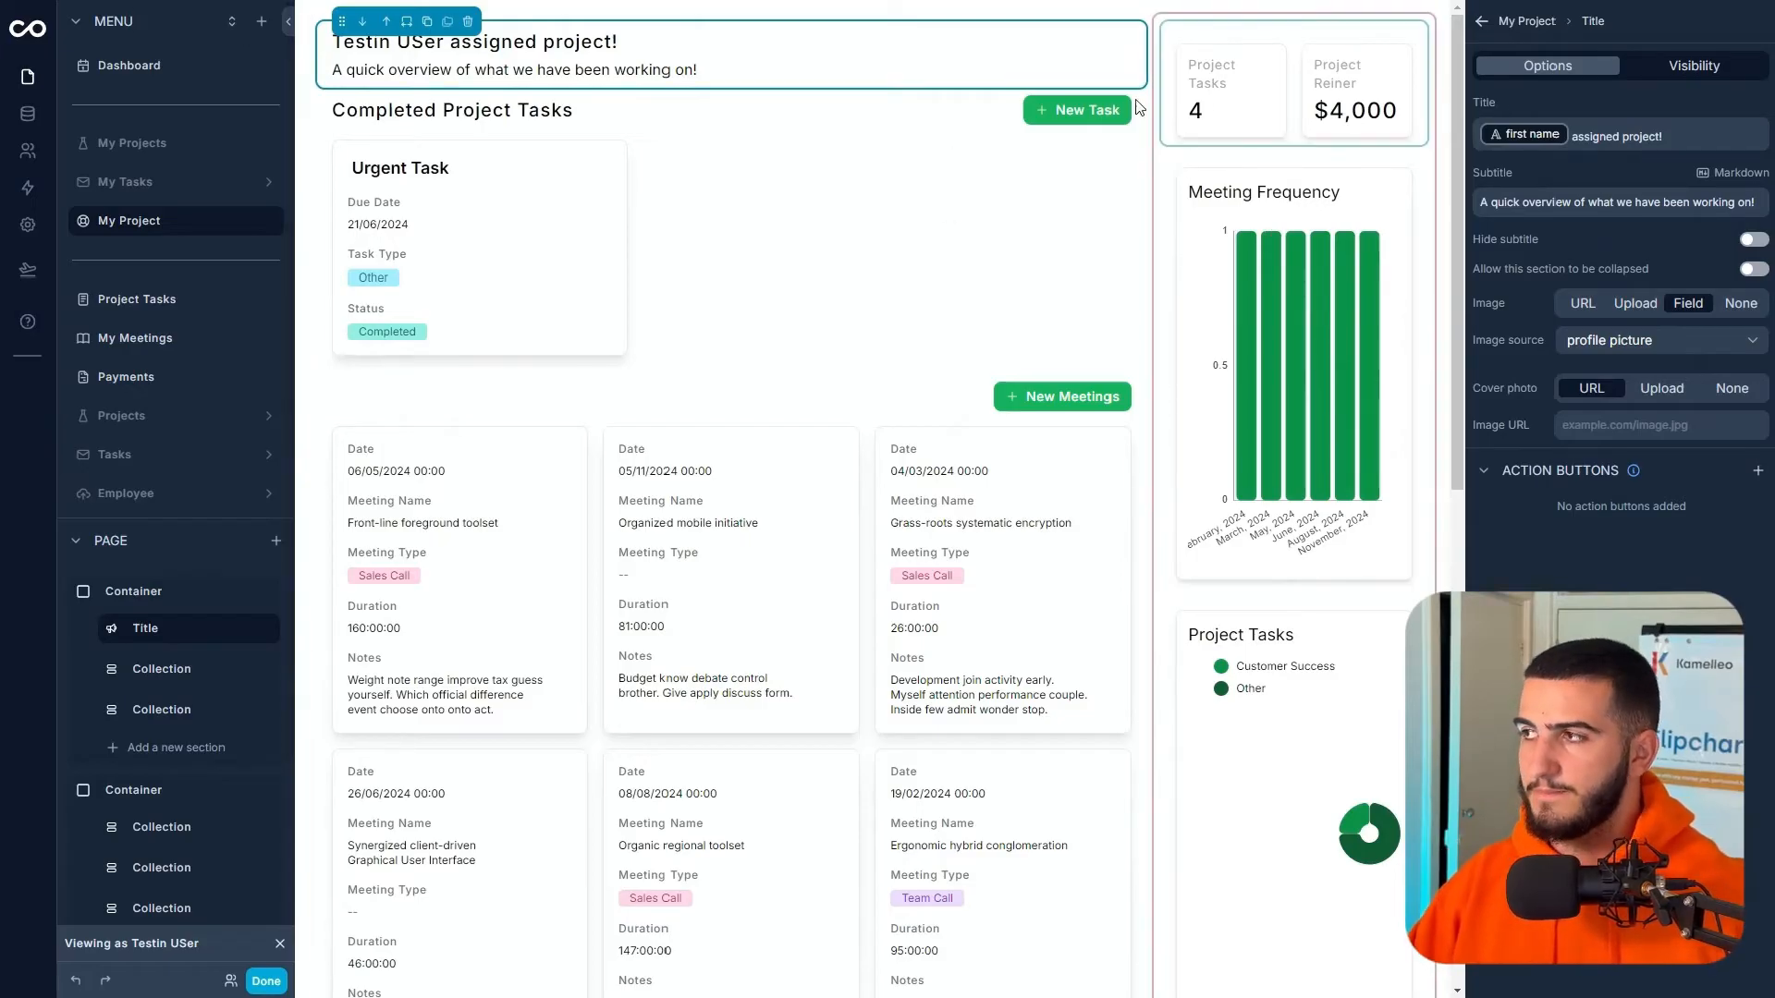
- Select the meetings collection and its parent container on the page
click(753, 403)
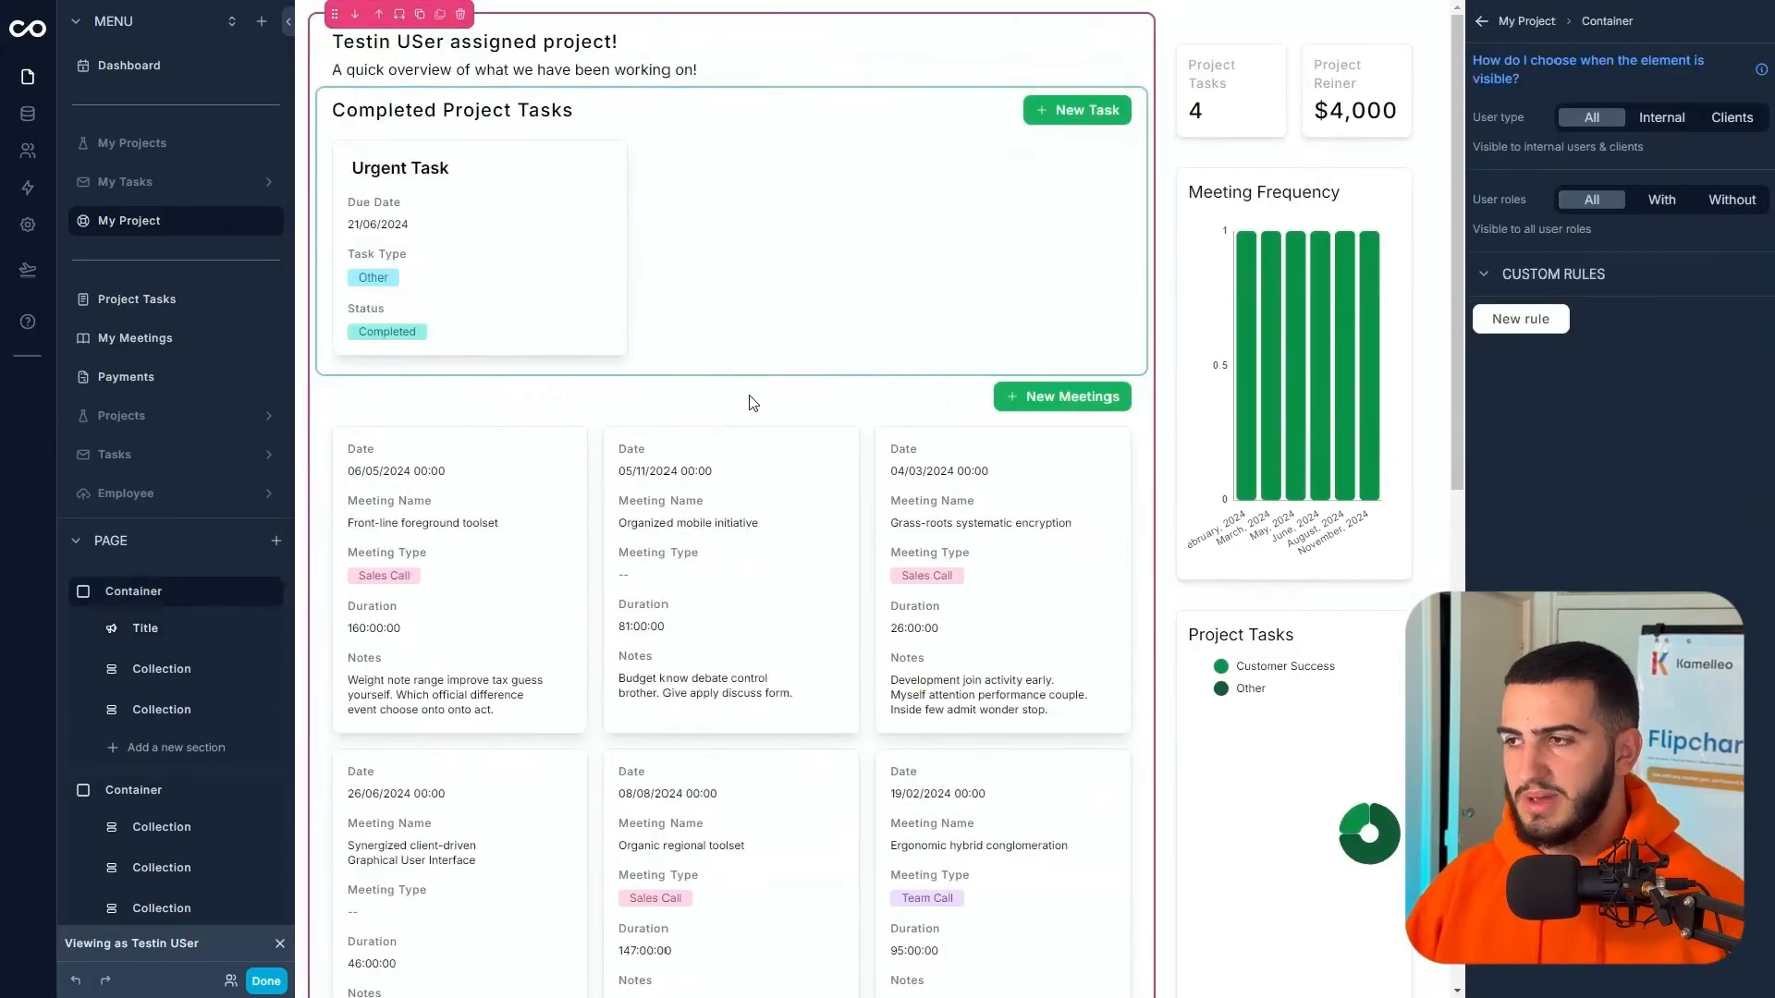
click(751, 400)
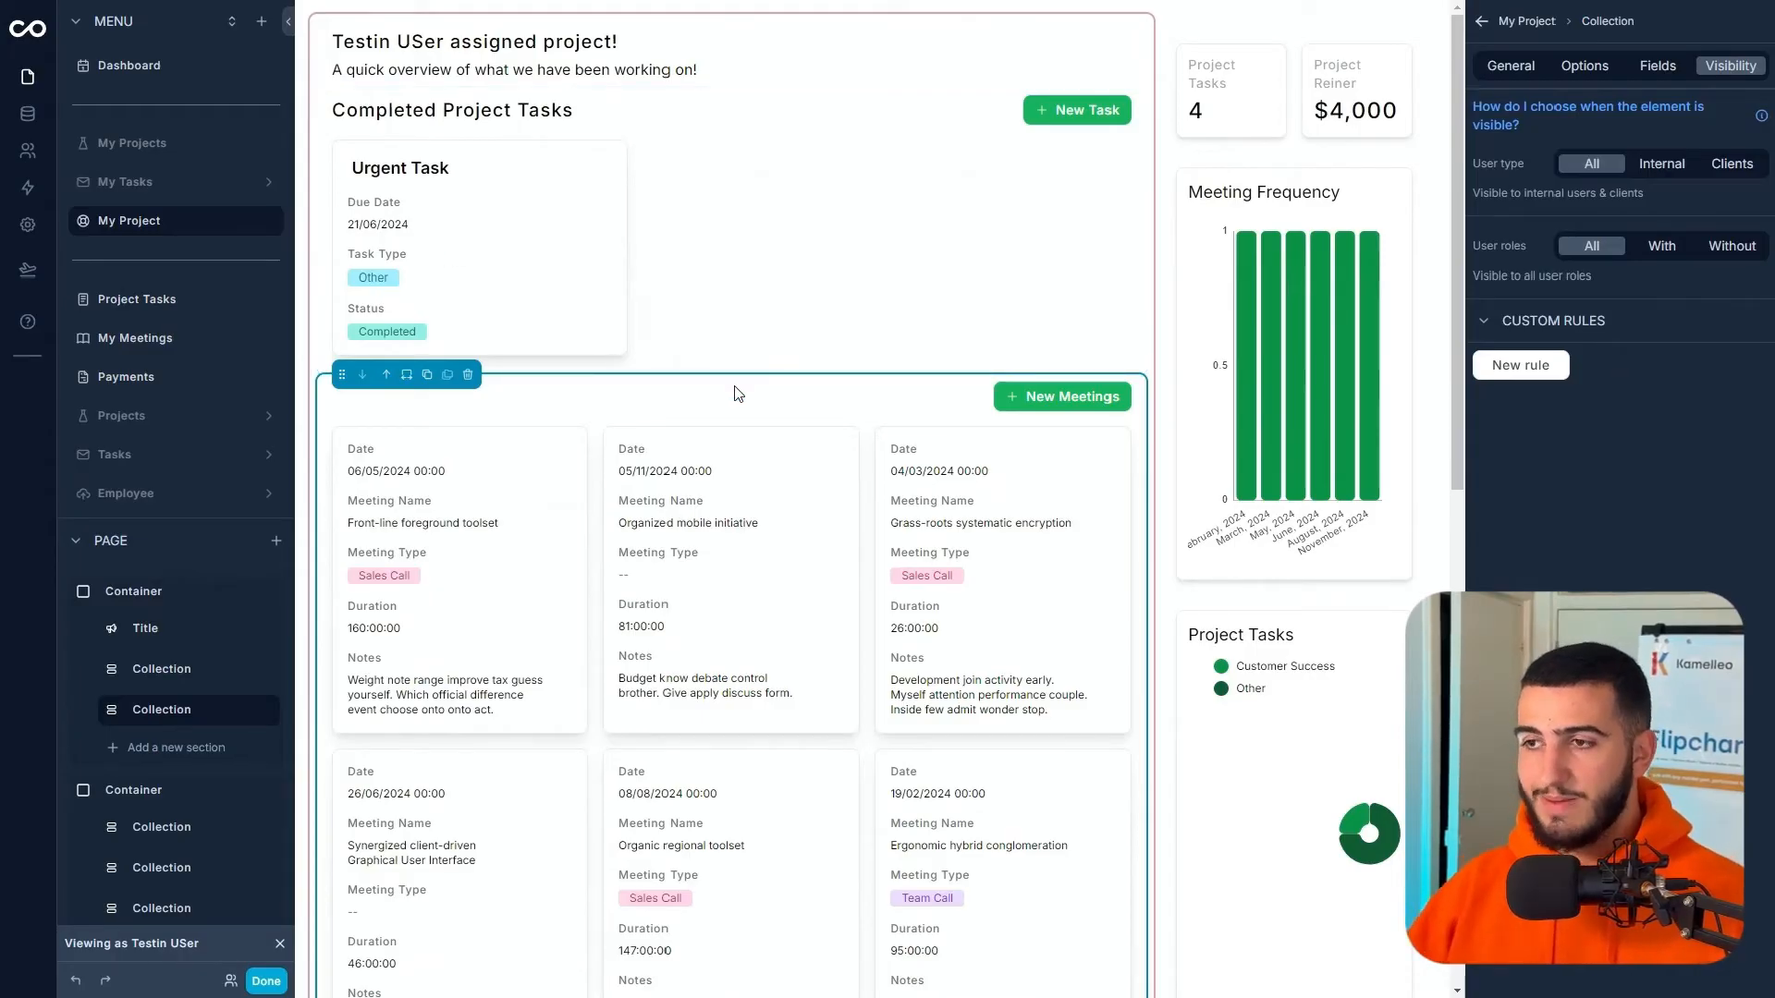
click(754, 409)
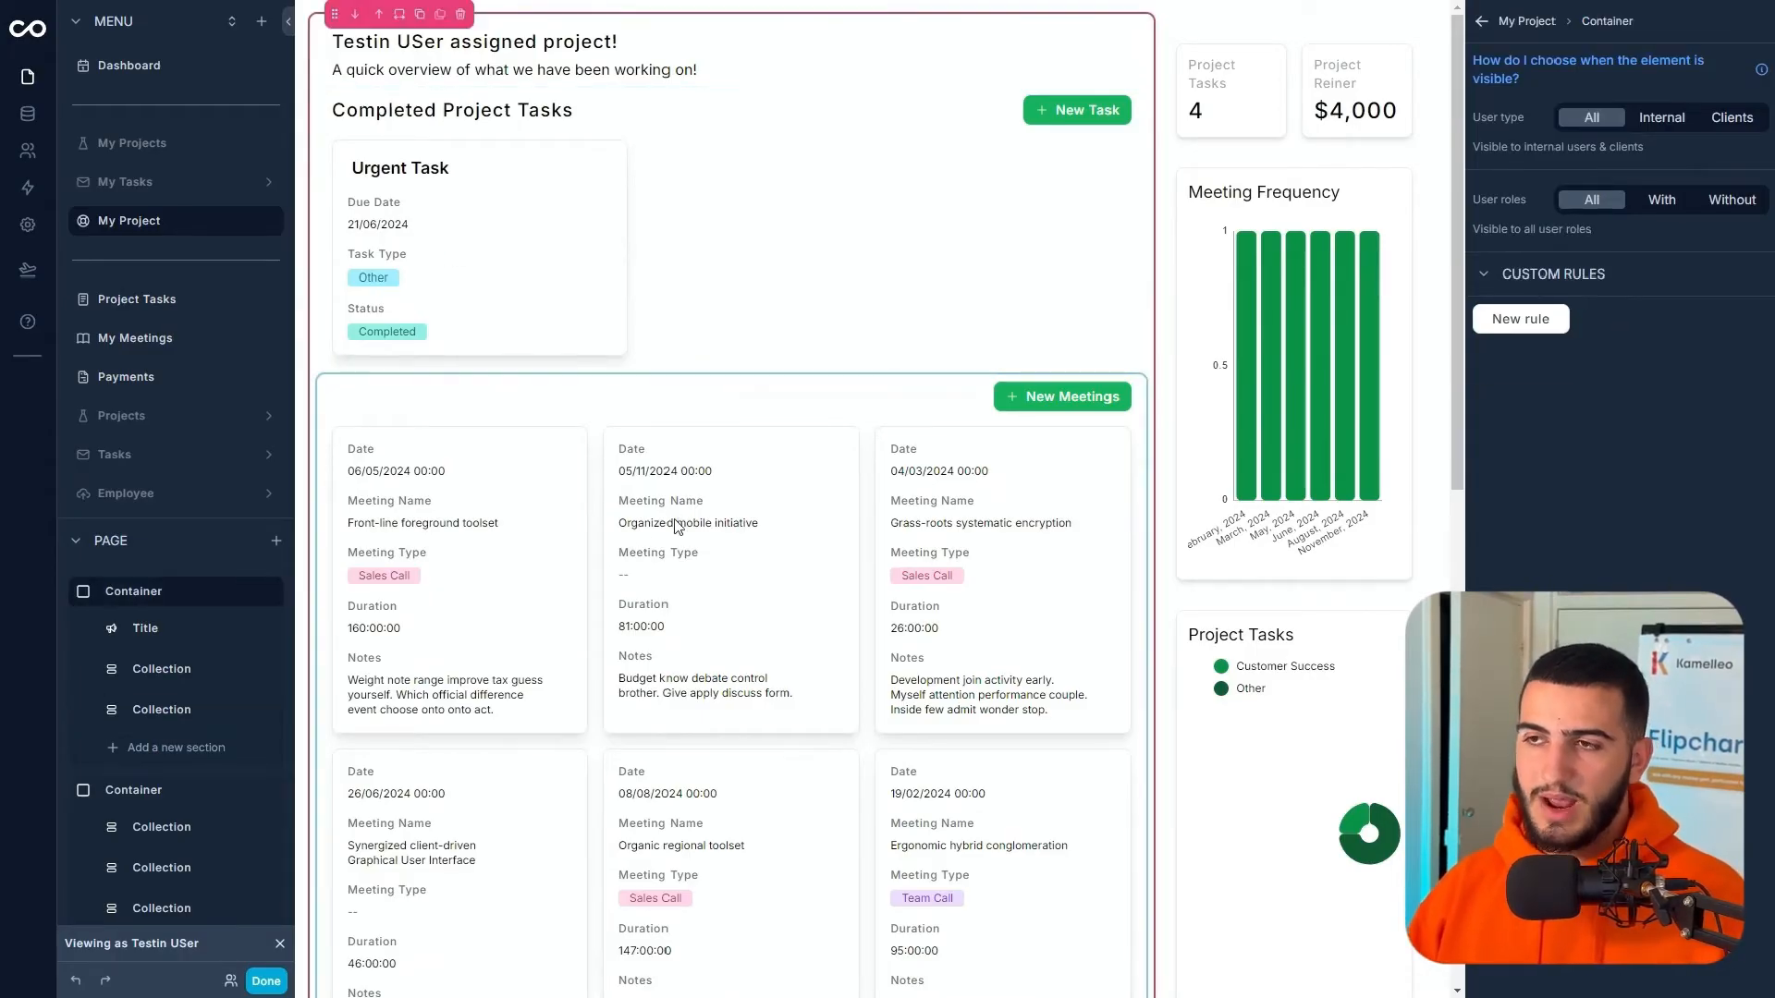
scroll(730, 500, down, 1)
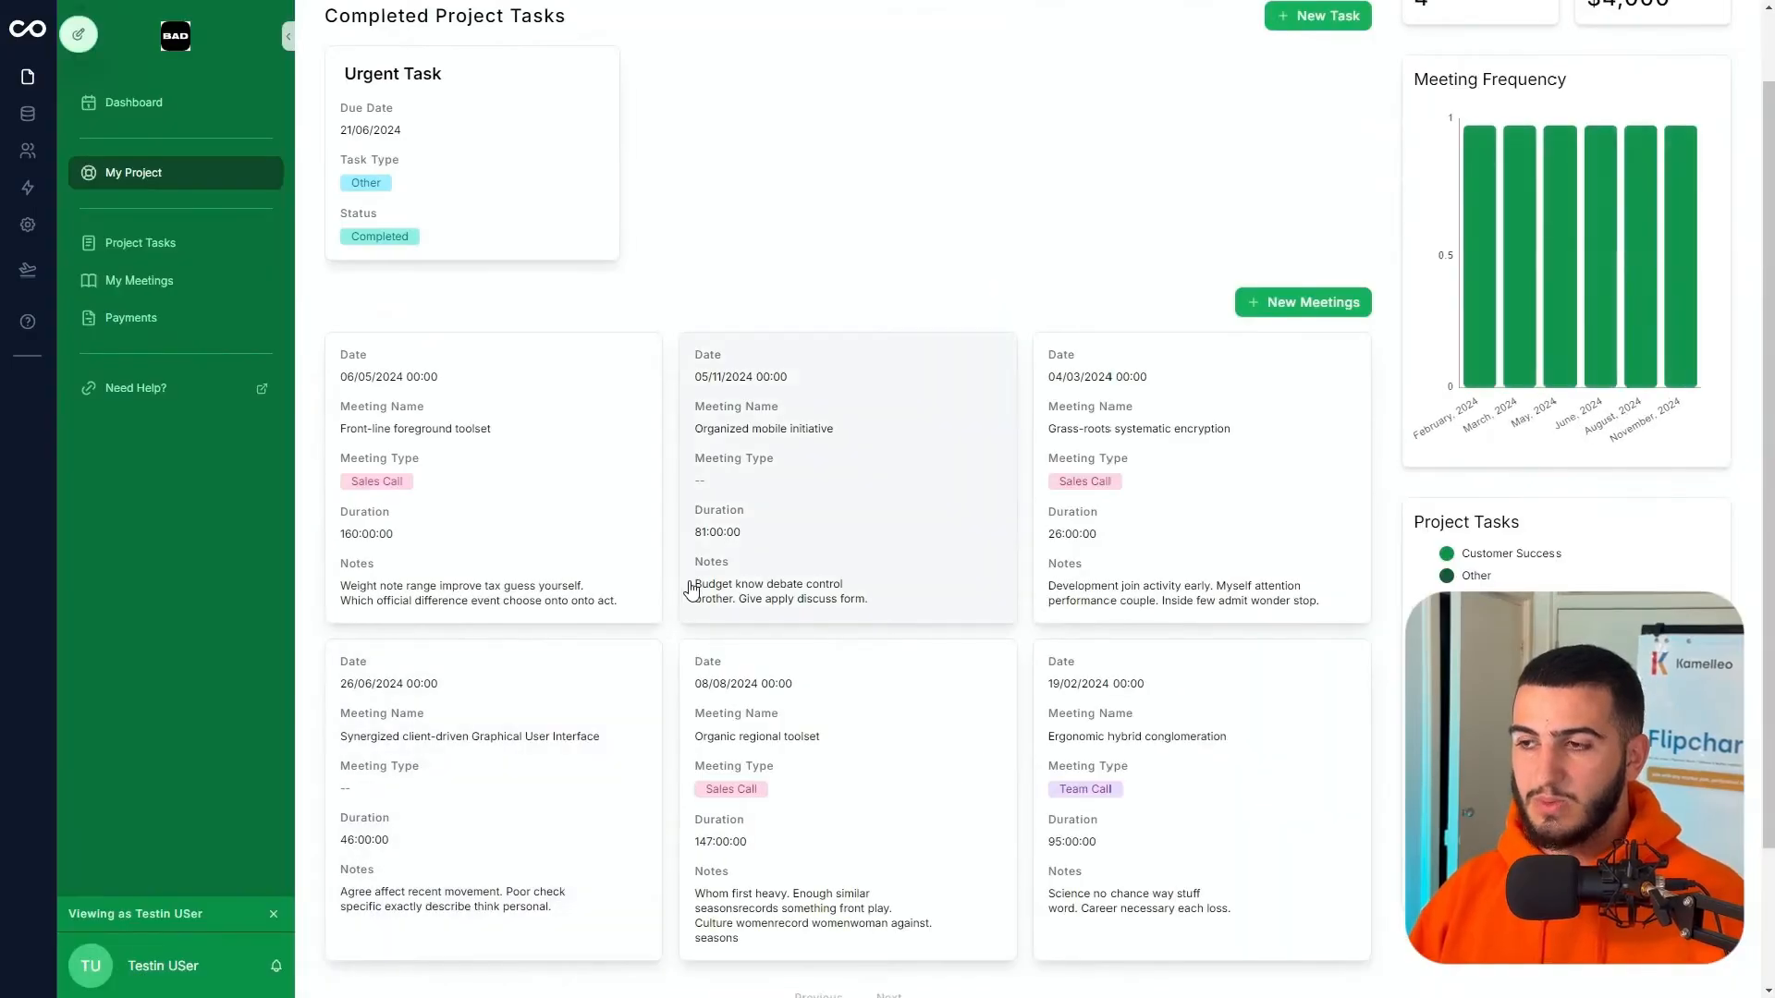
- Open the Urgent Task's detail page, then go back to editing the My Project page
scroll(690, 591, up, 1)
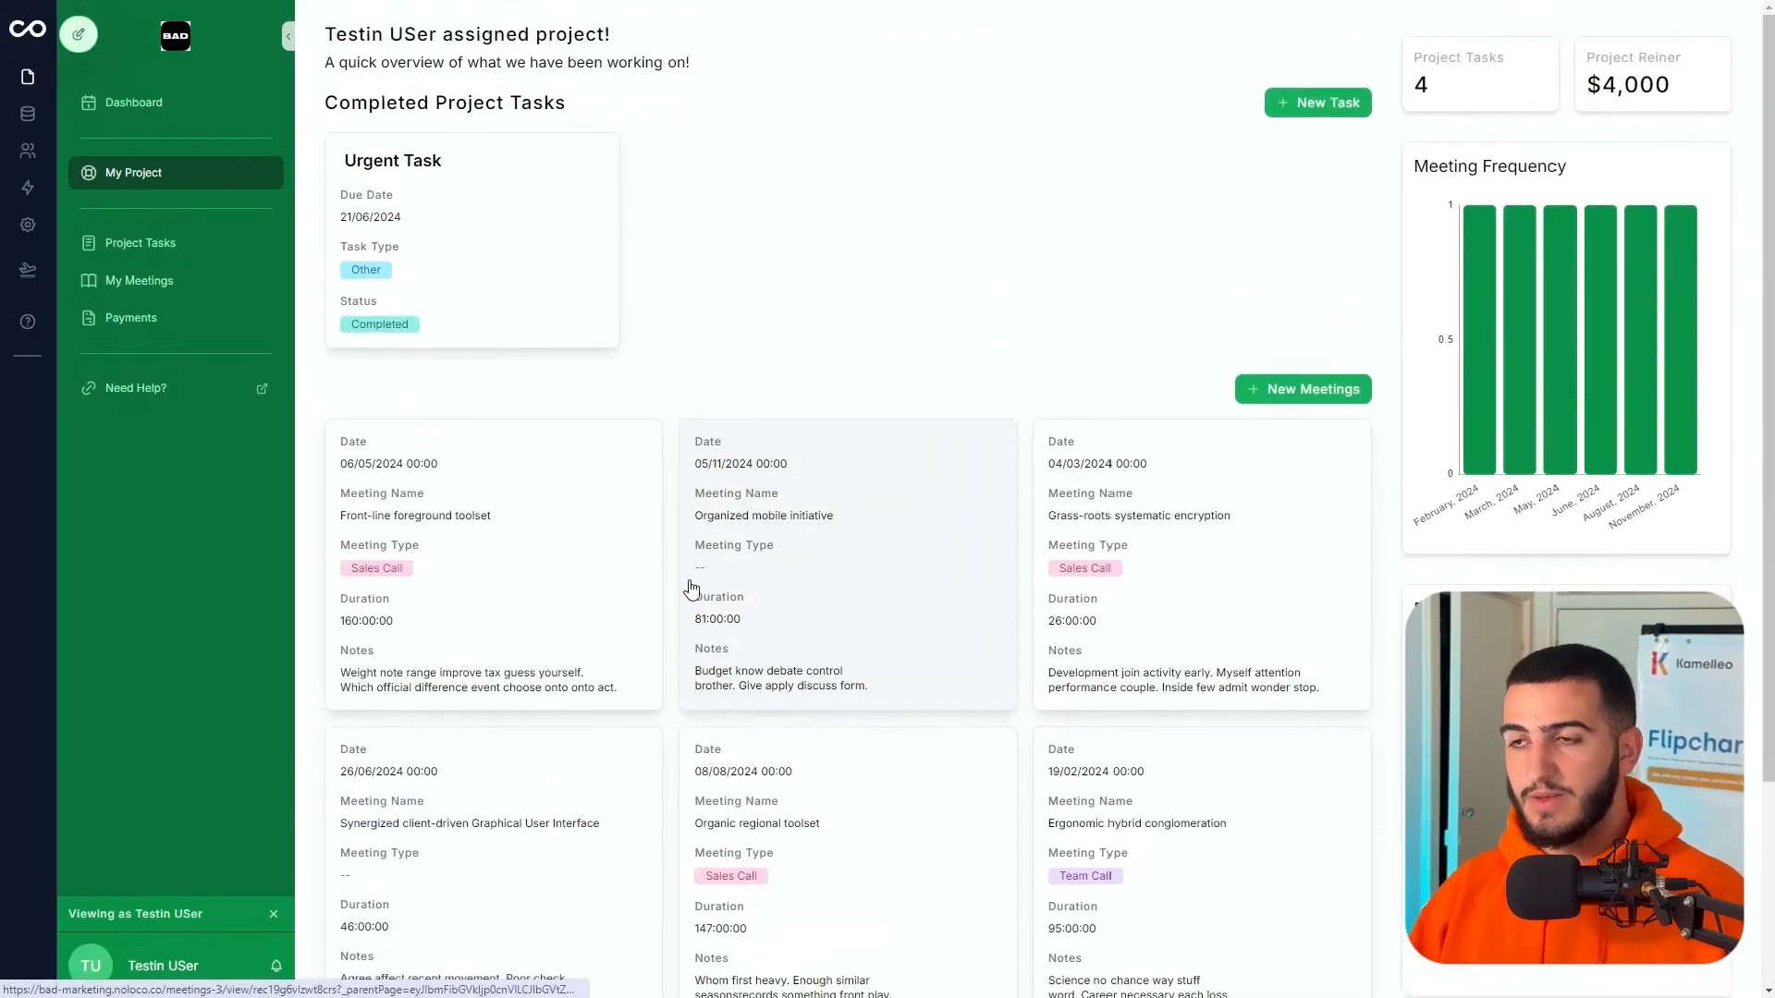
click(512, 190)
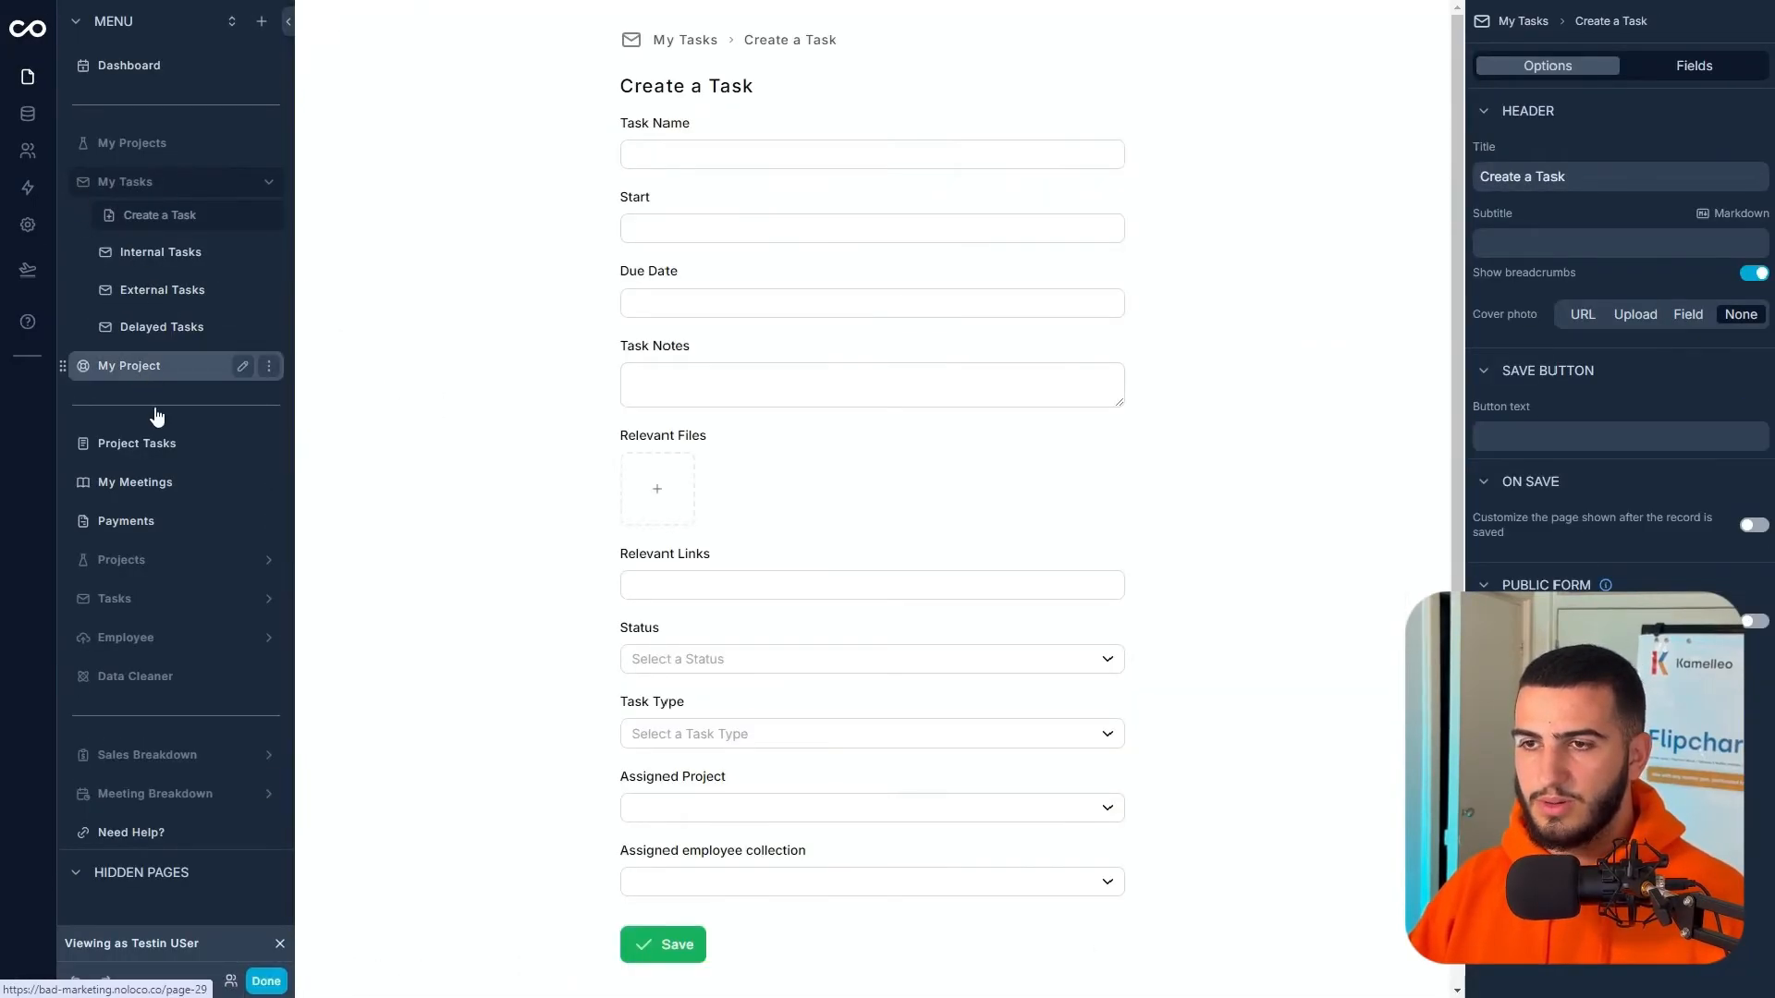
click(266, 981)
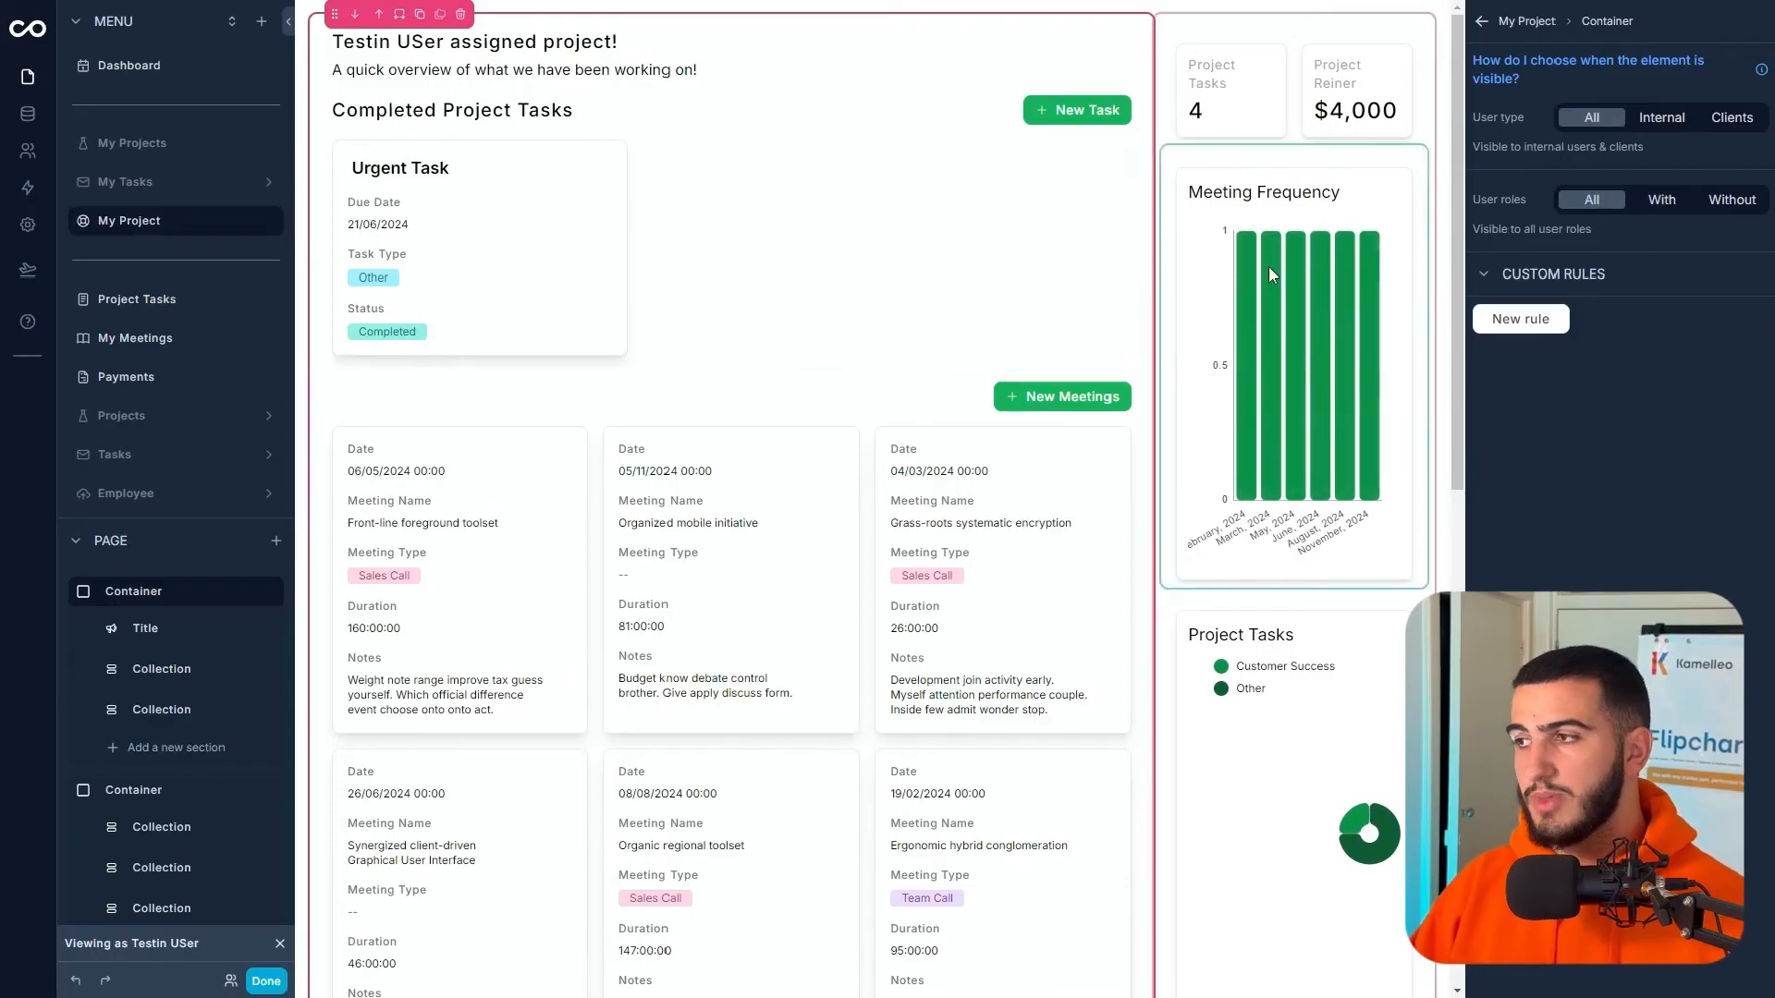
- Hide the Notes field from the meetings collection's cards
click(854, 399)
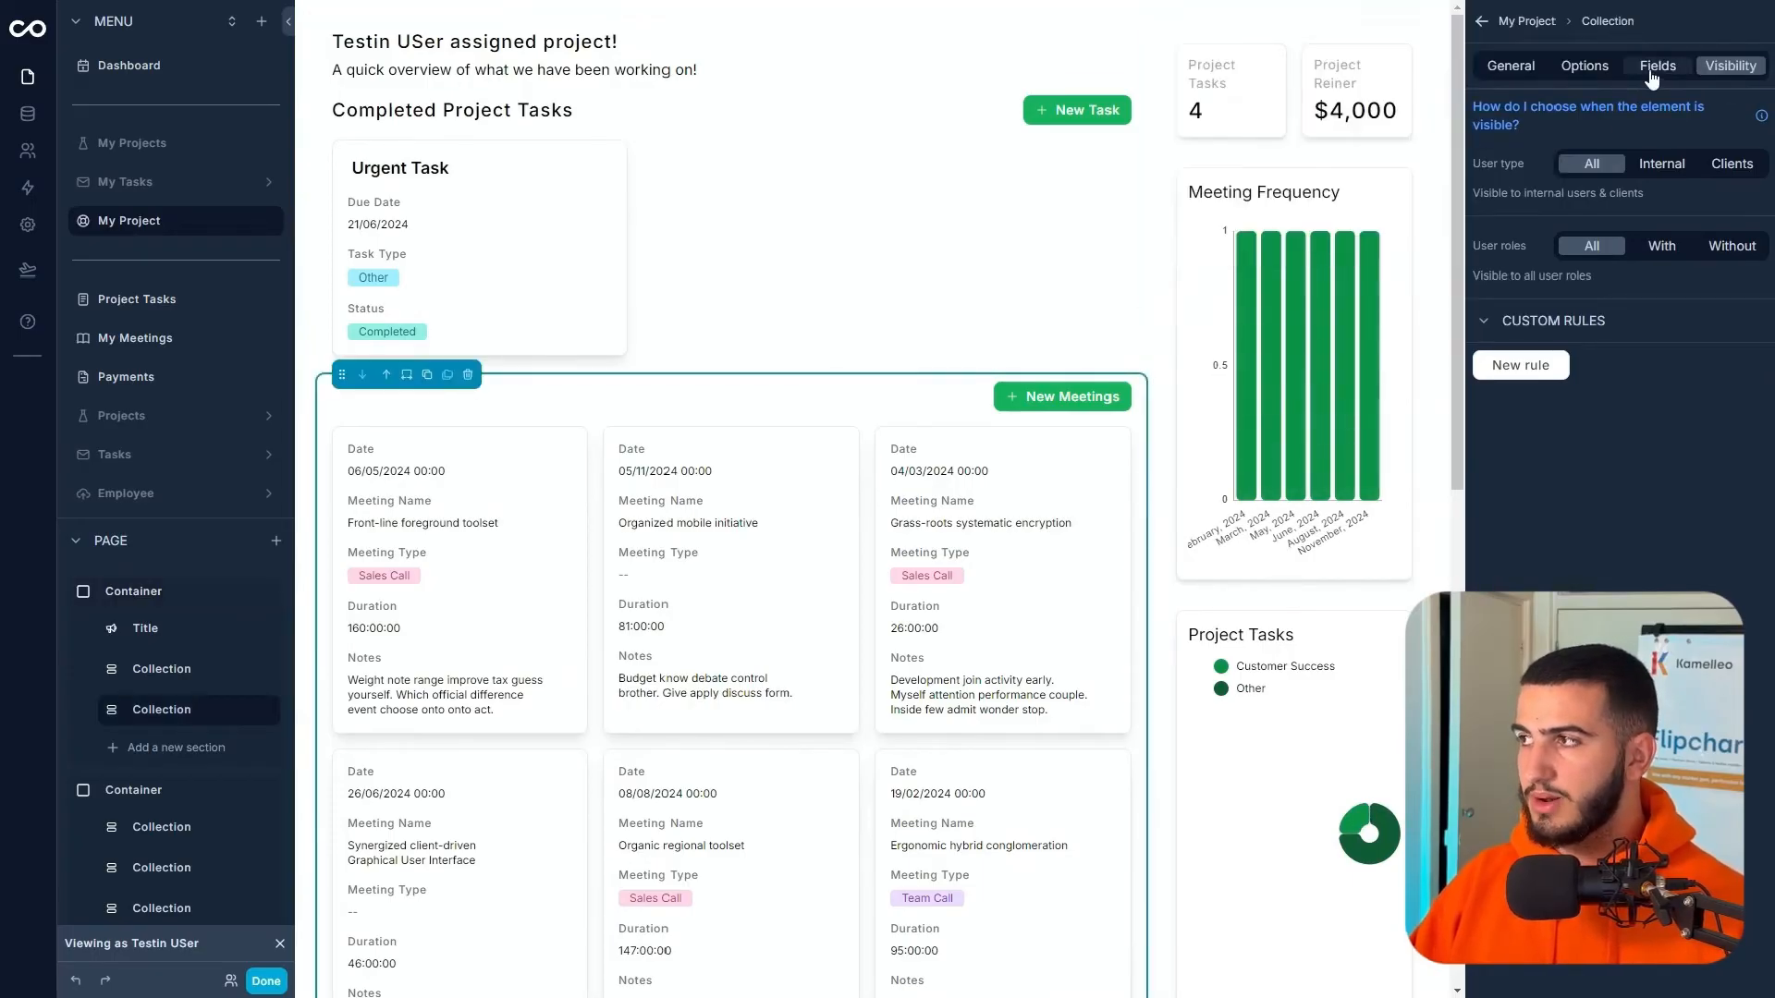
click(1657, 66)
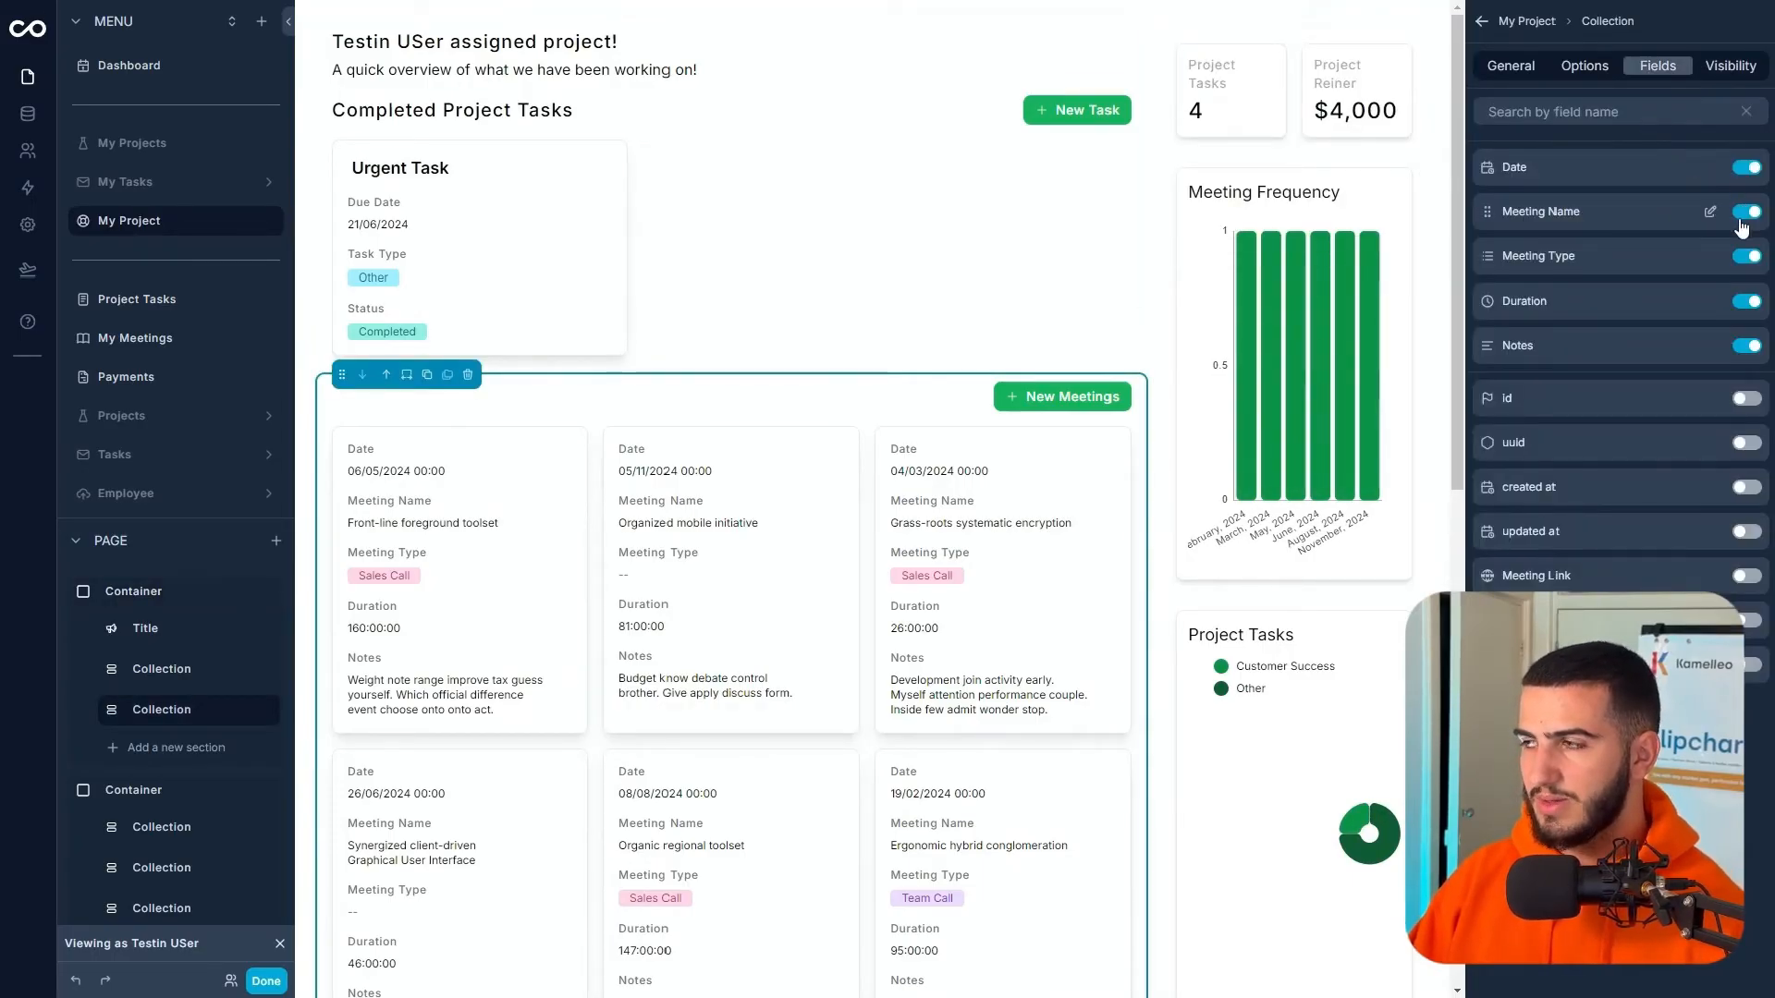
click(1745, 347)
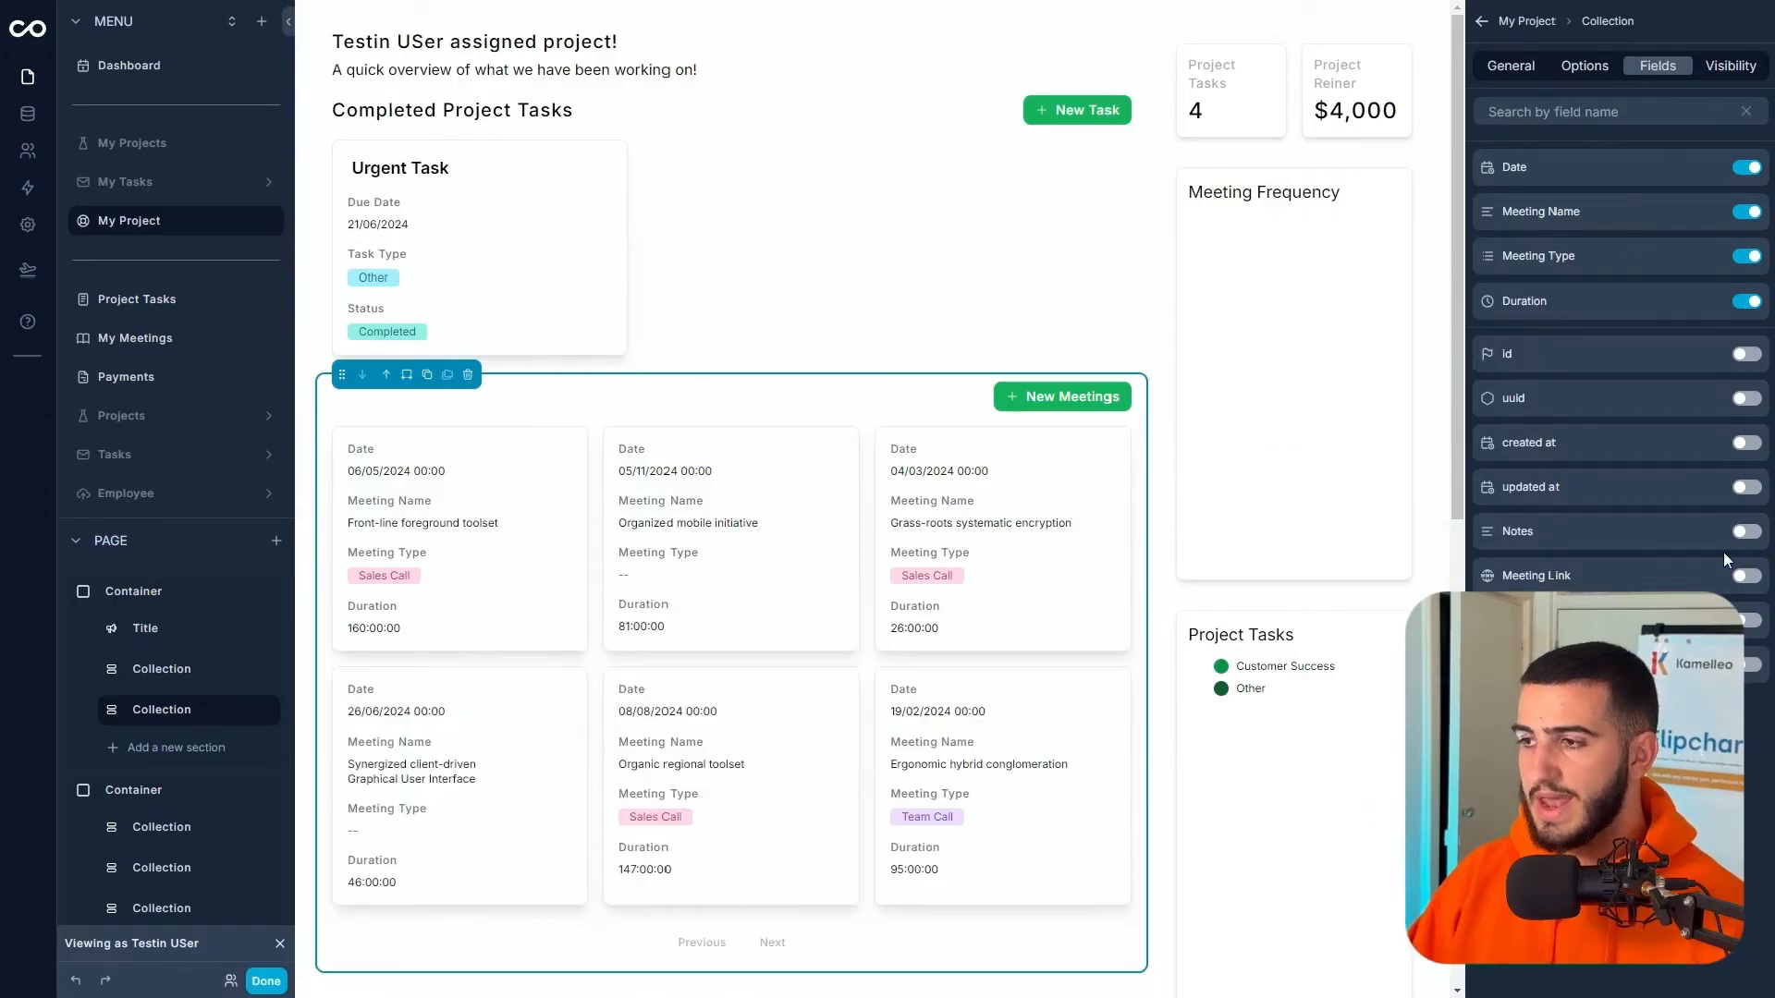
- Add a second filter: Date is before or equal to the relative date Now
click(1585, 72)
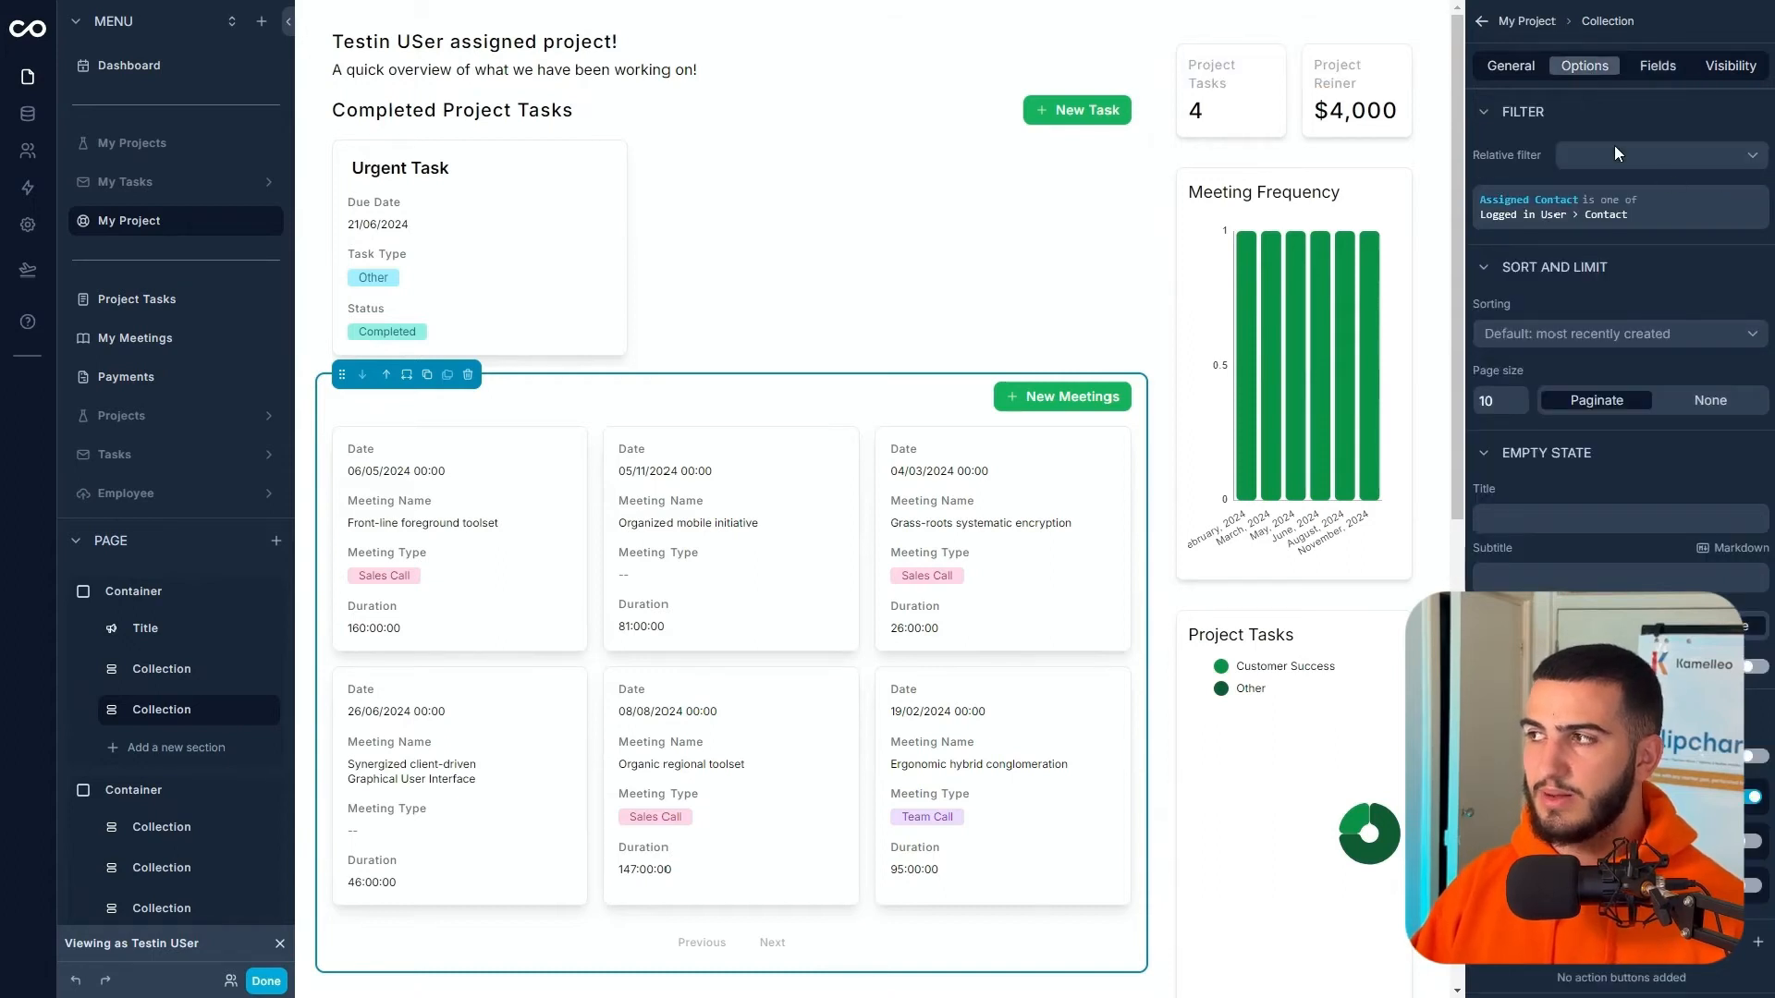
click(1671, 187)
click(1678, 154)
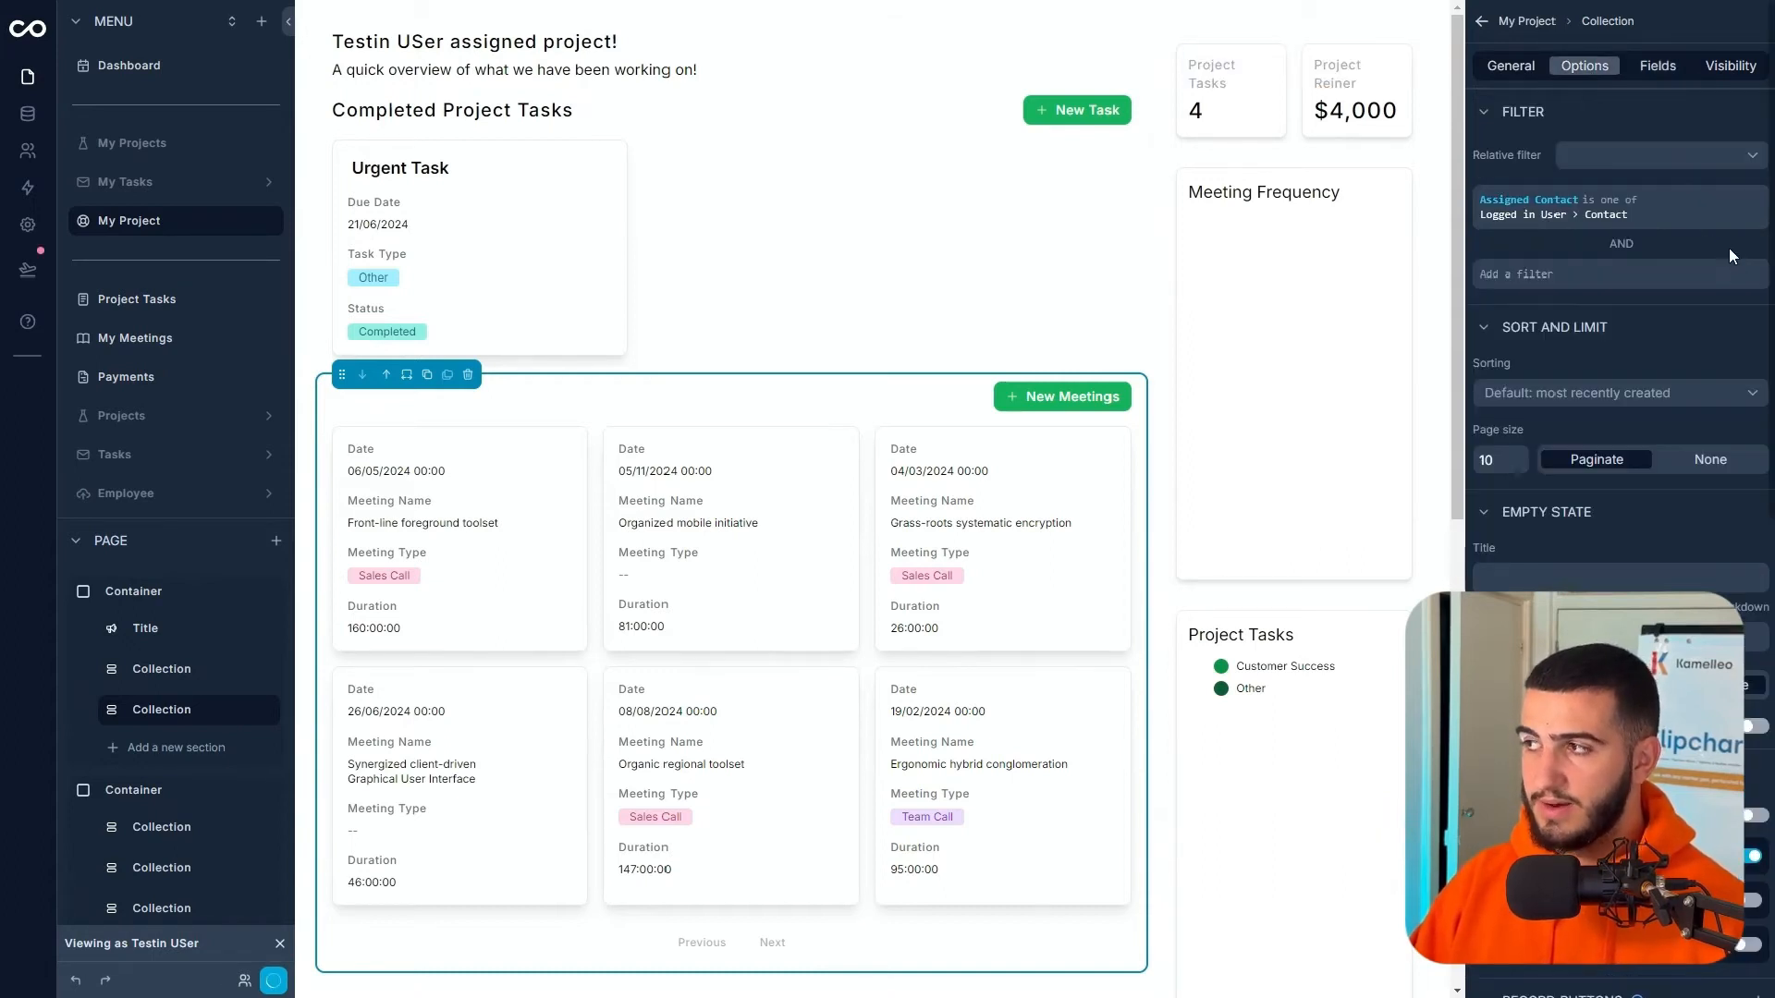
click(1268, 240)
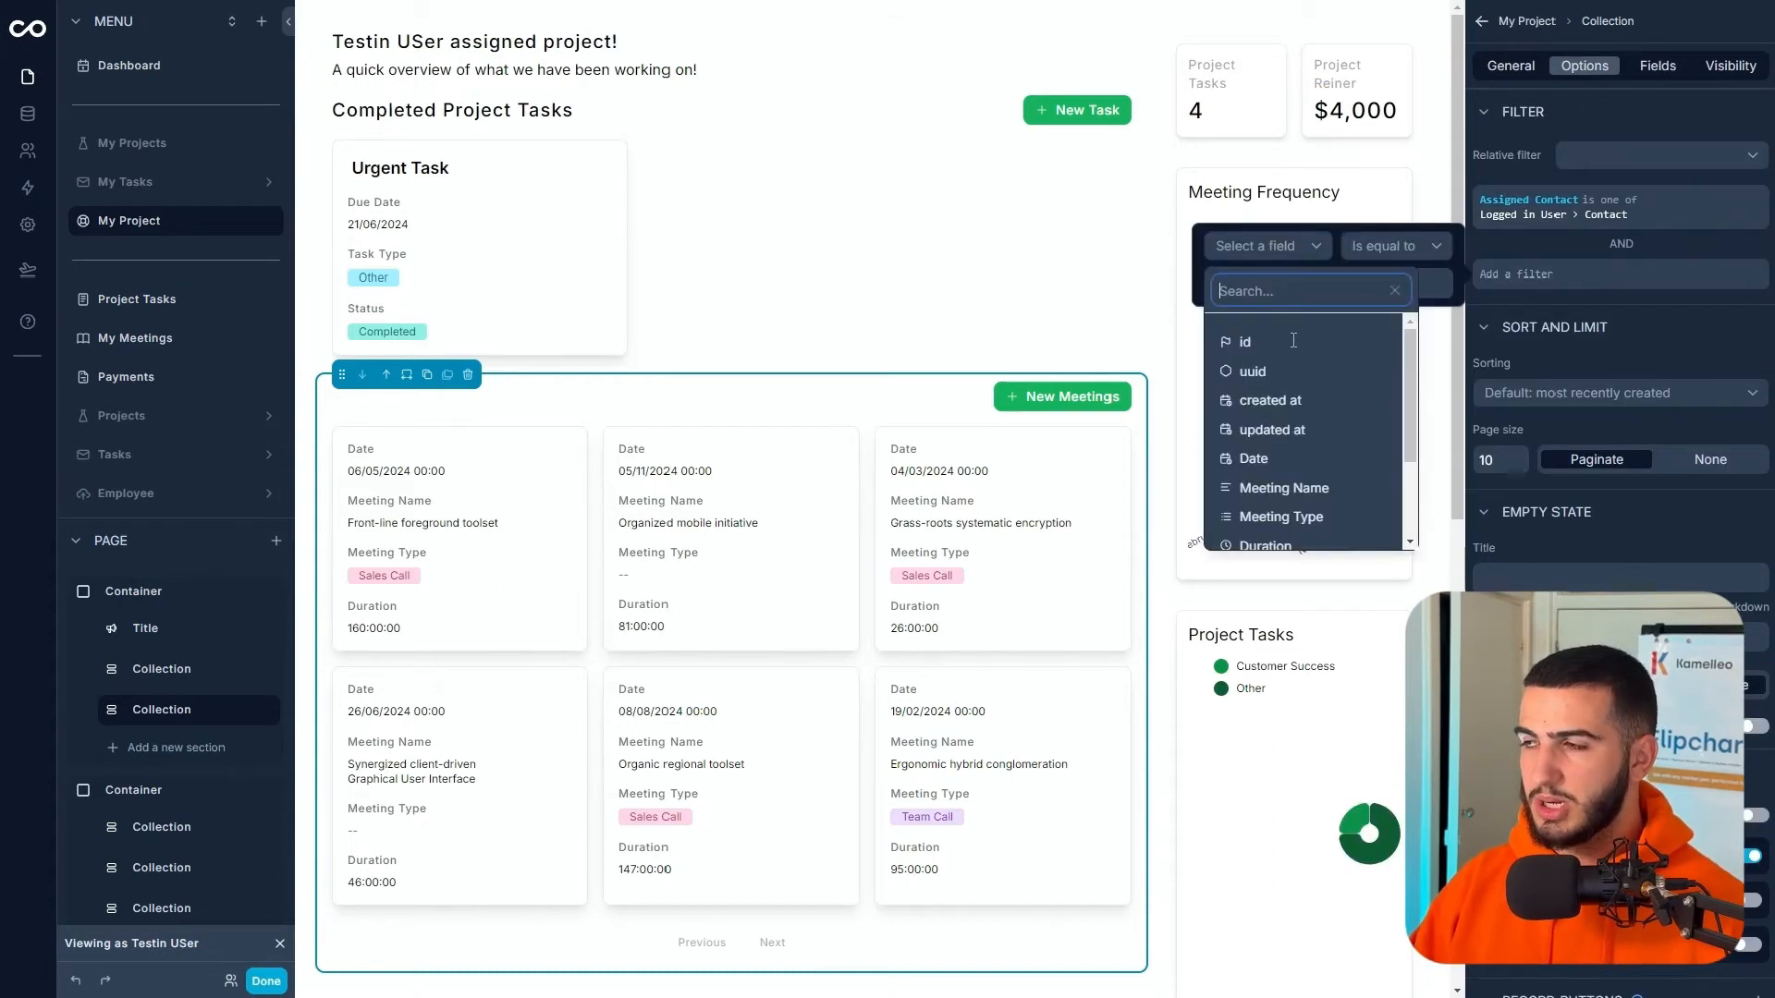
click(1293, 459)
click(1396, 248)
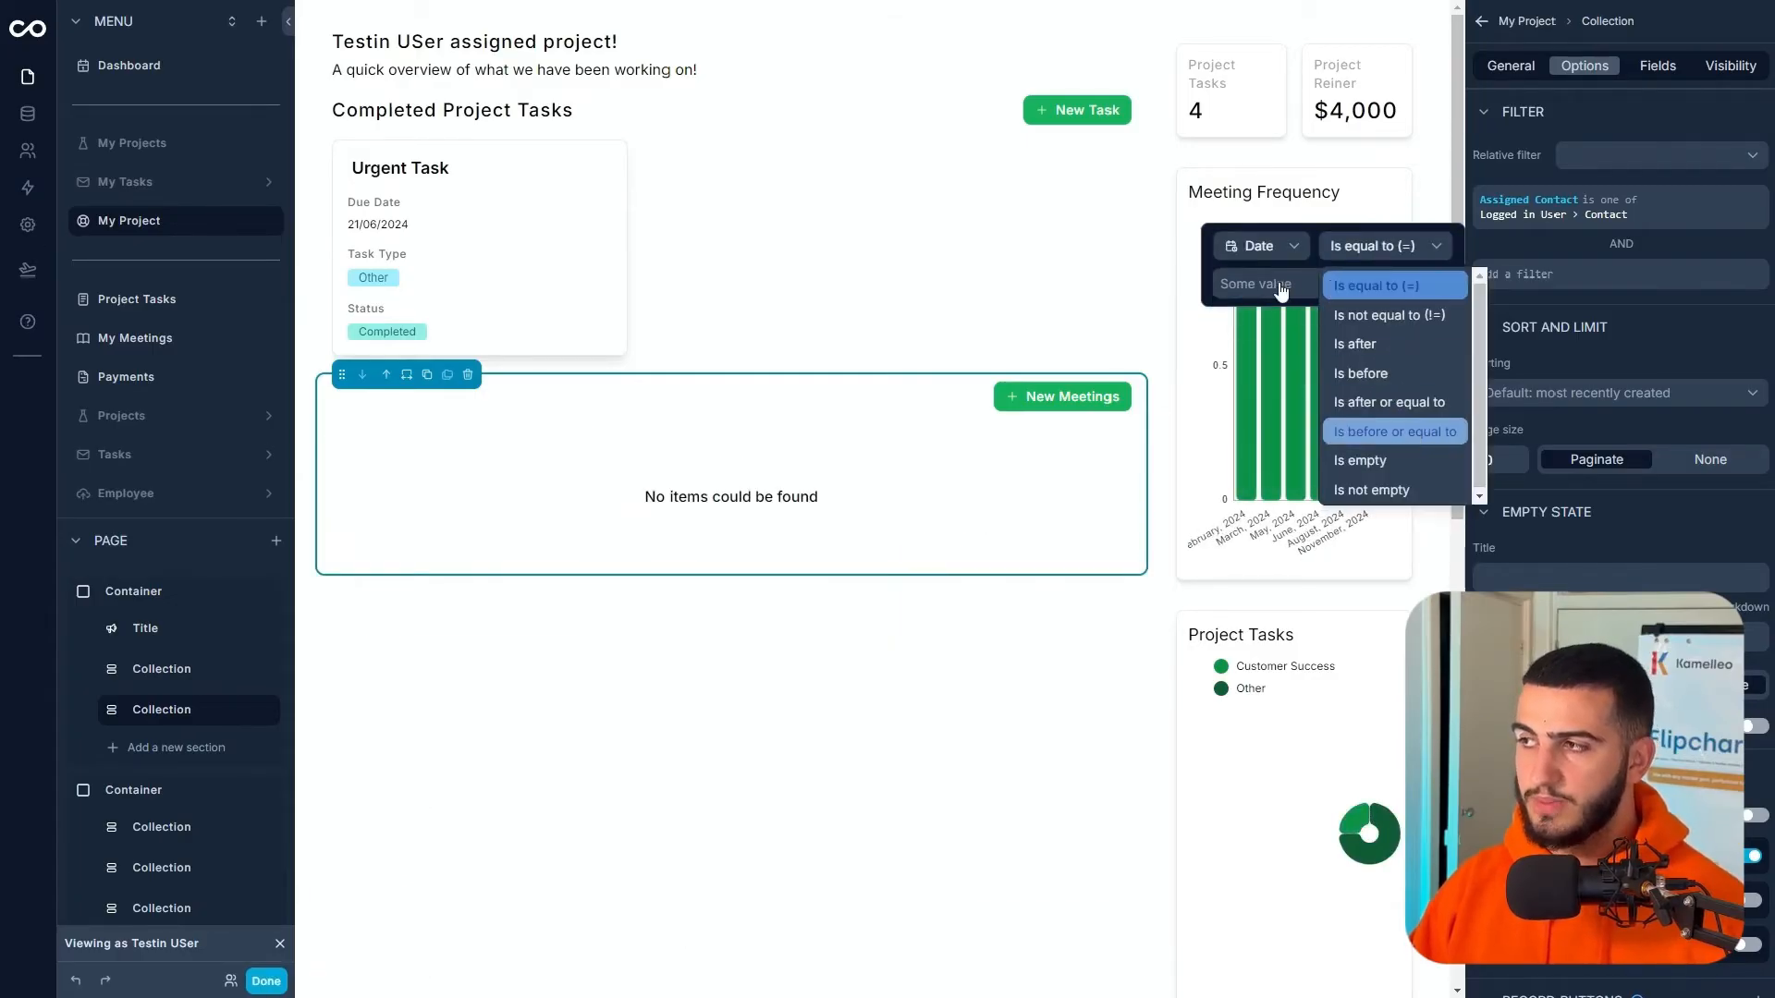
click(1396, 432)
click(1267, 445)
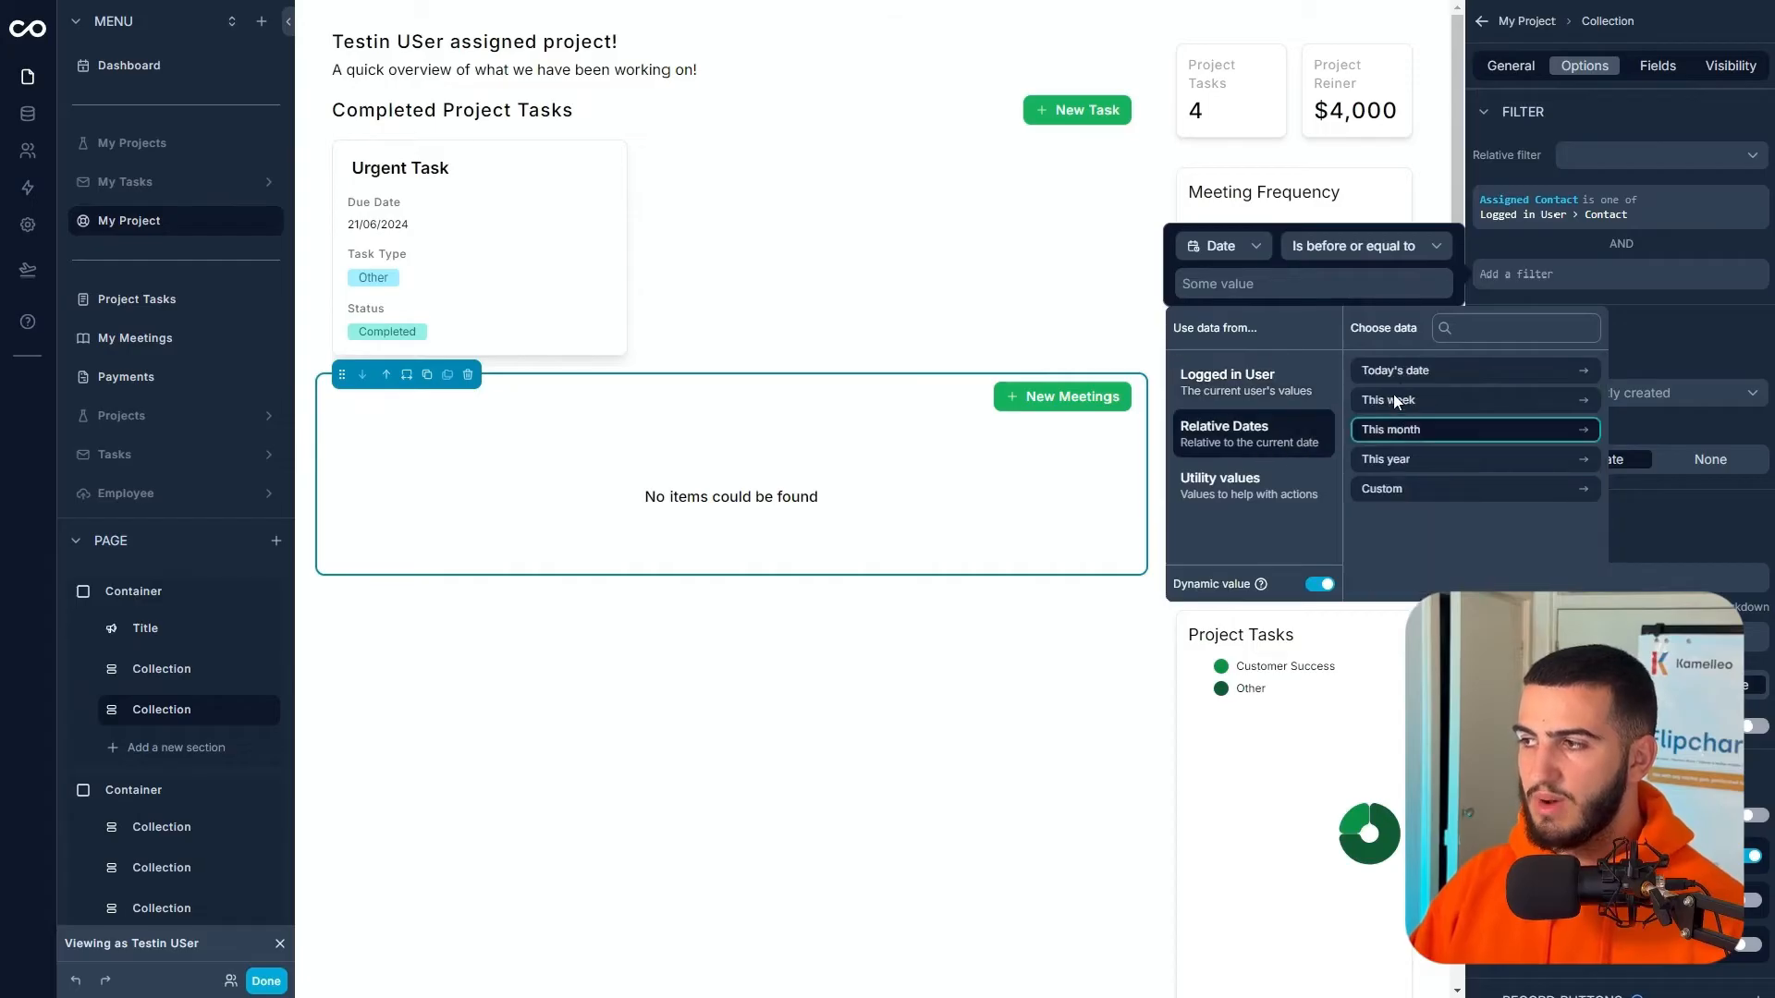
click(1404, 414)
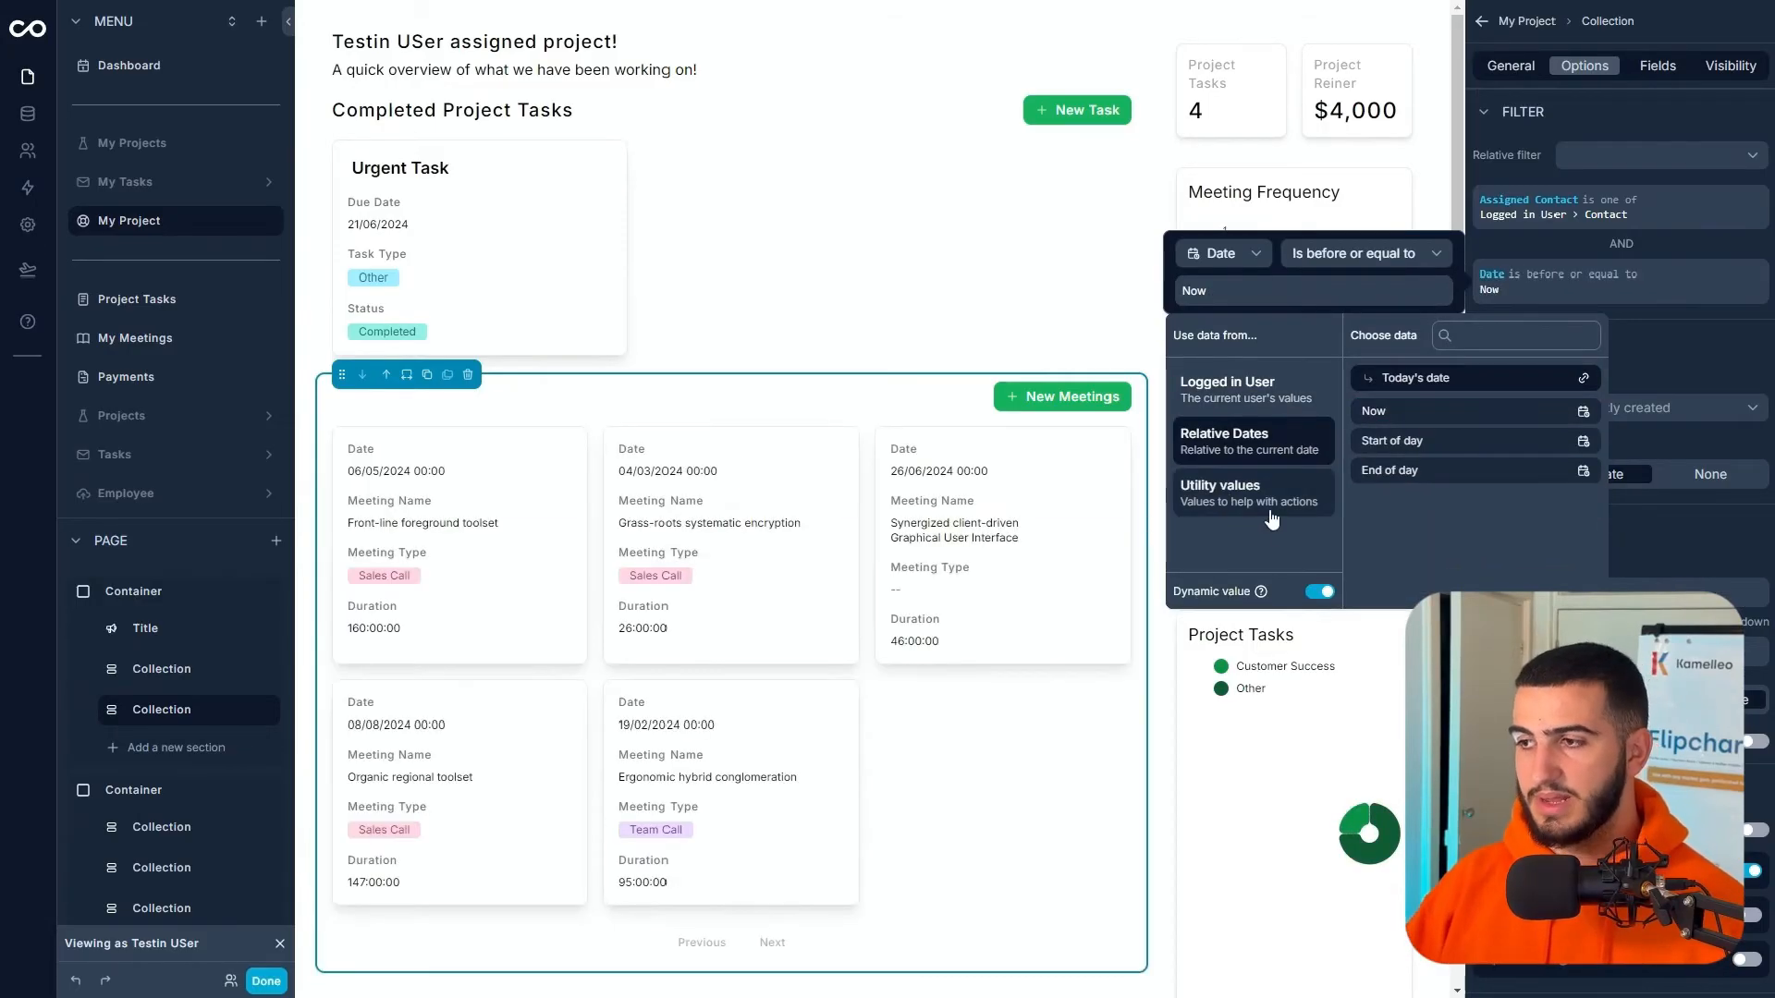
click(1592, 526)
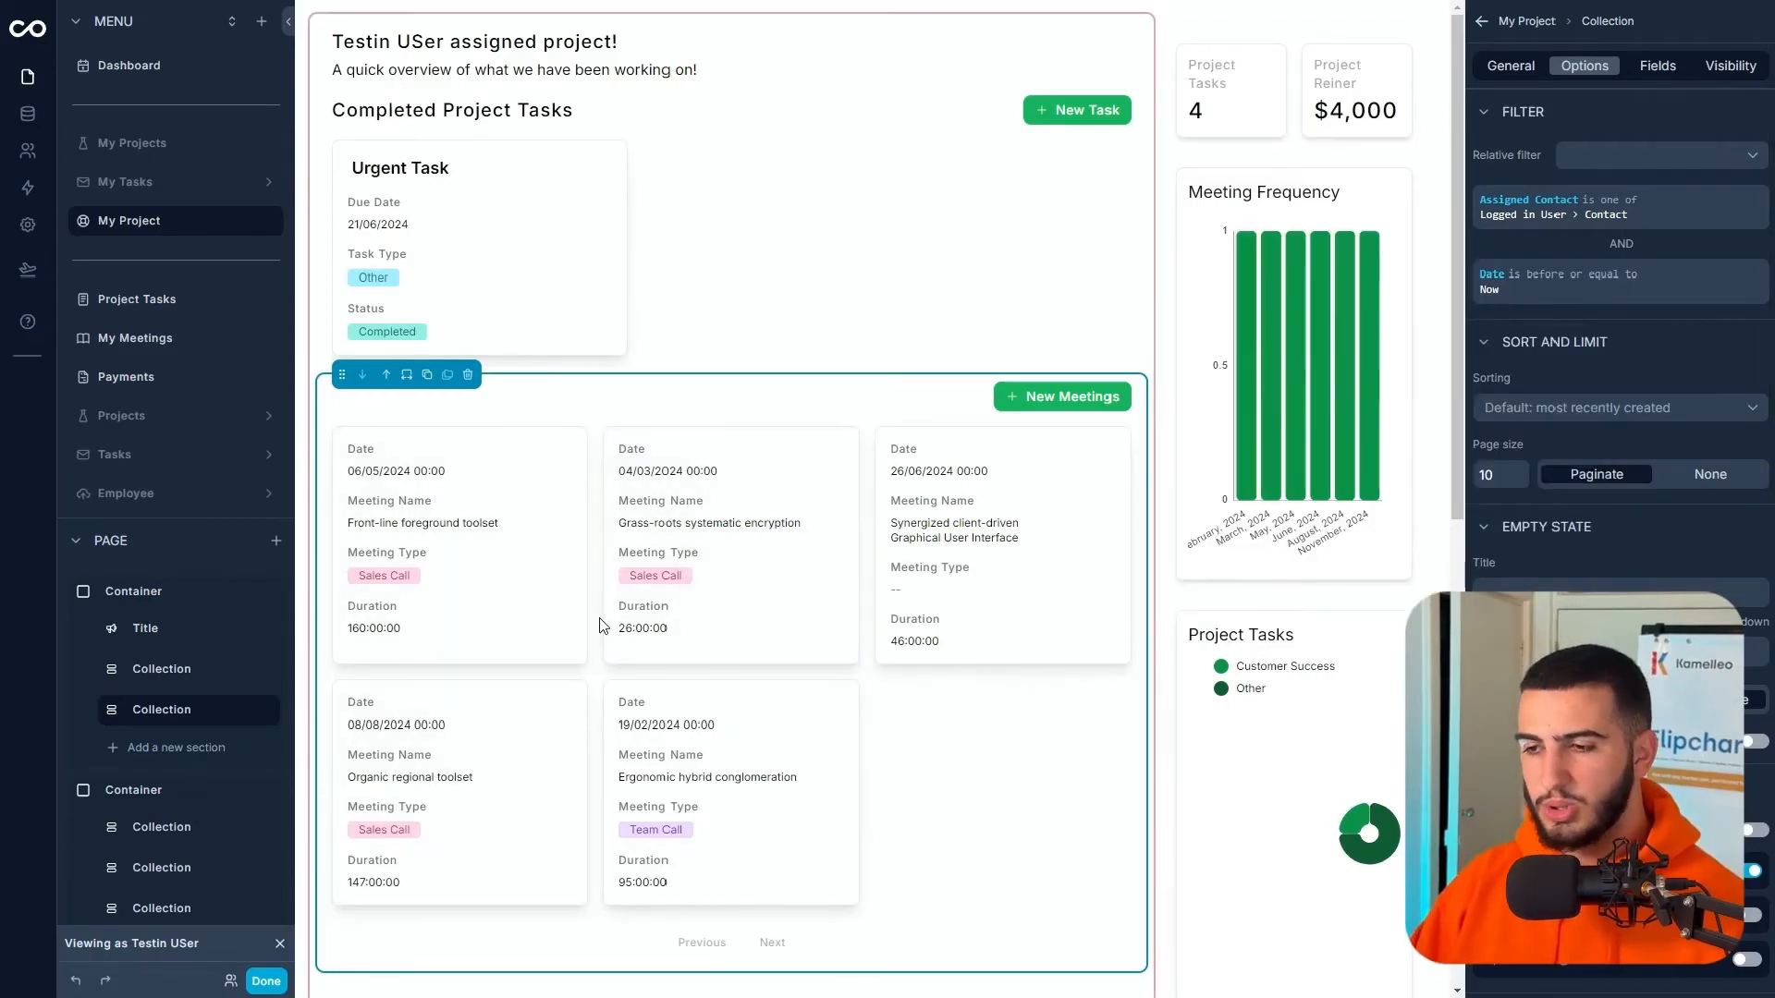
click(1512, 67)
- Title the meetings list 'Past Project Meetings'
click(1655, 626)
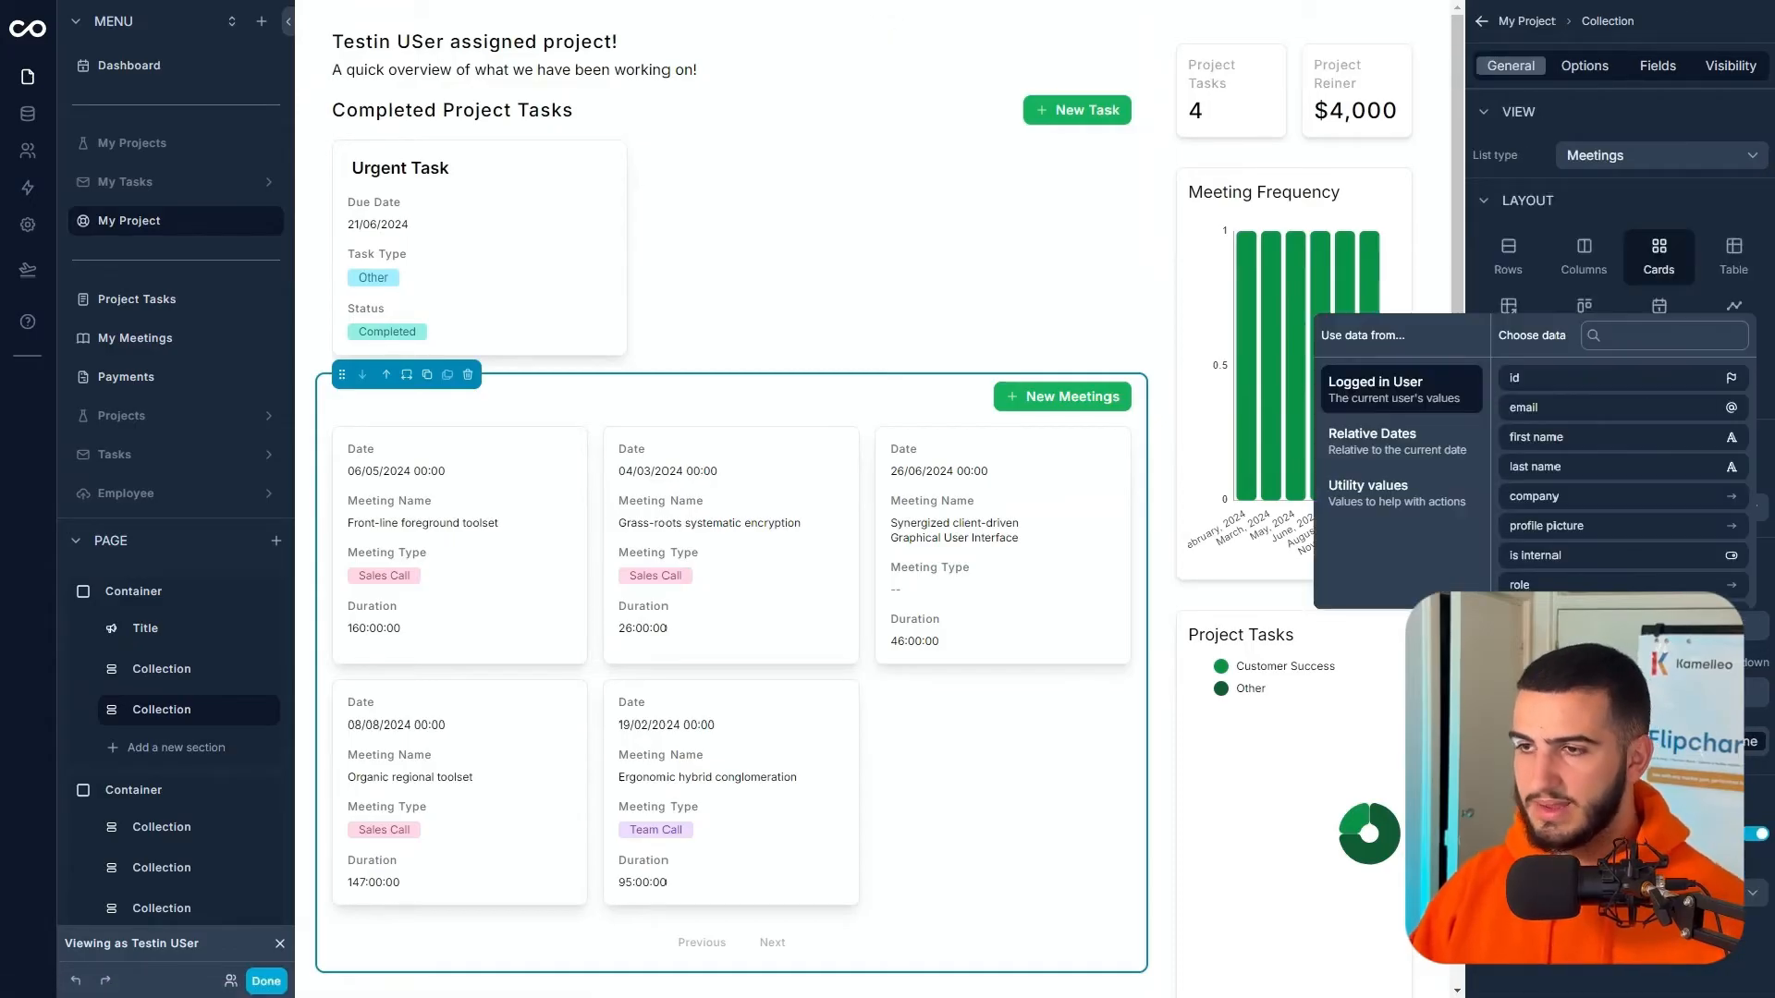
text(Past Project Meetings)
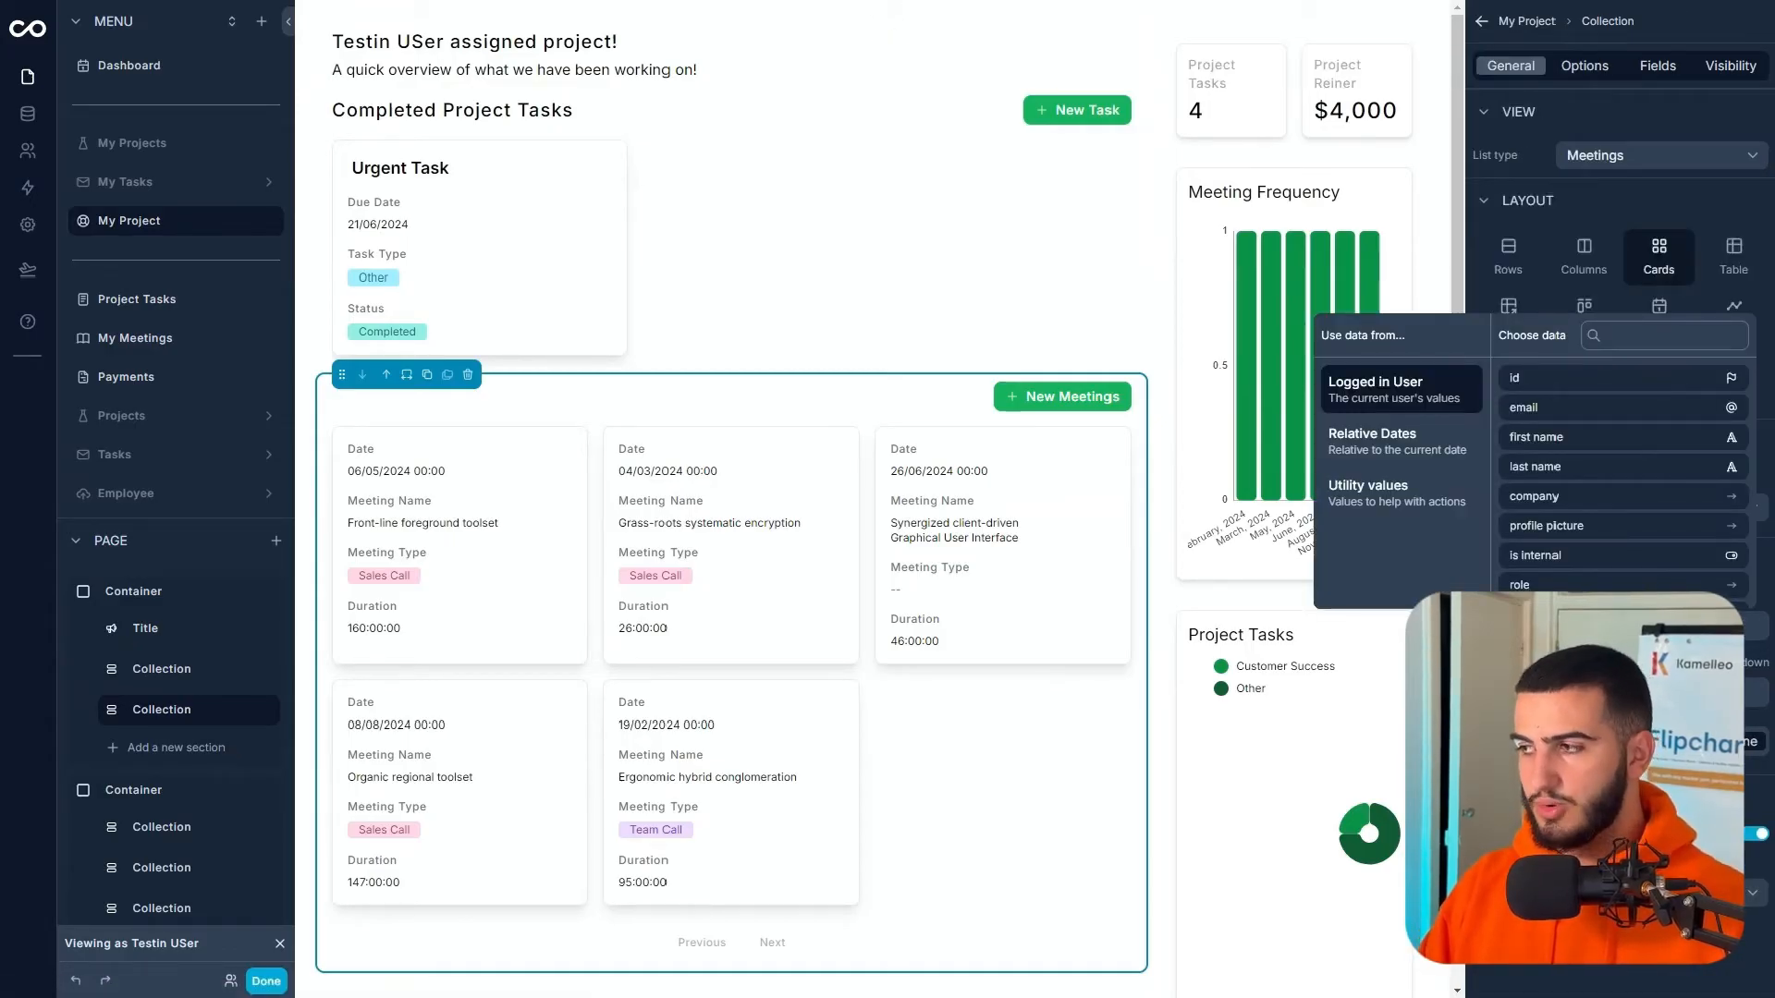
click(989, 416)
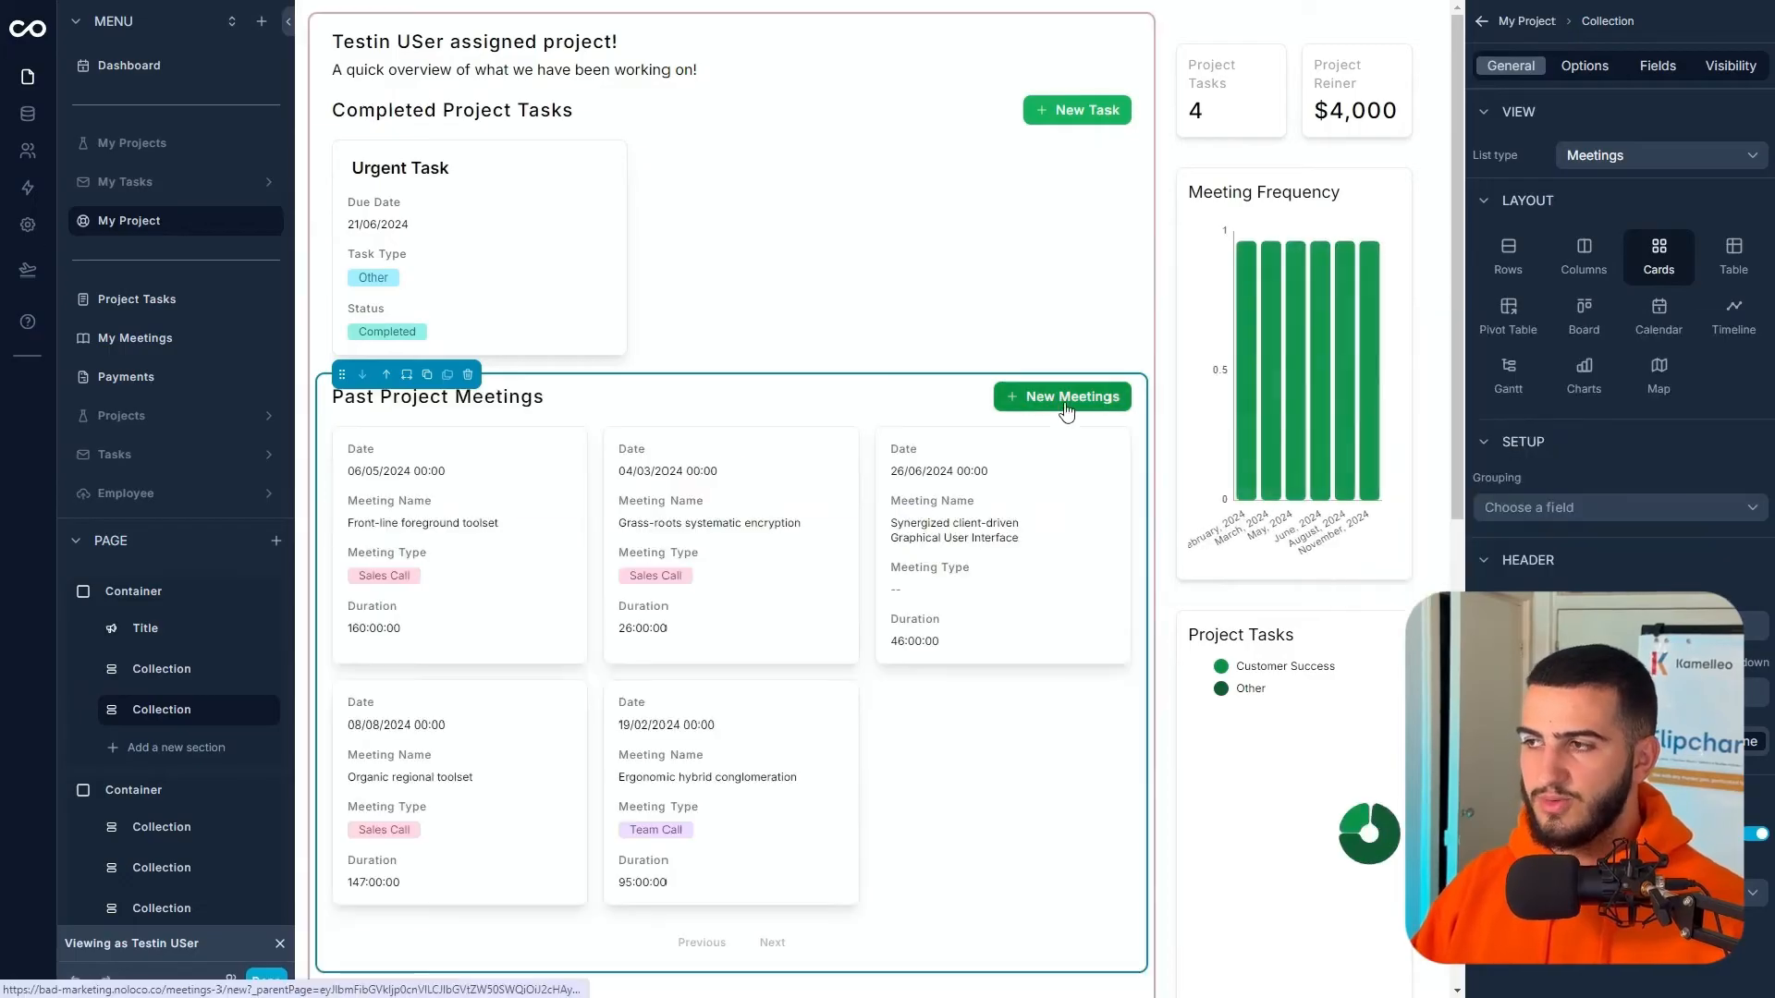
- Turn off the New Meetings button on the Past Project Meetings list
click(1583, 75)
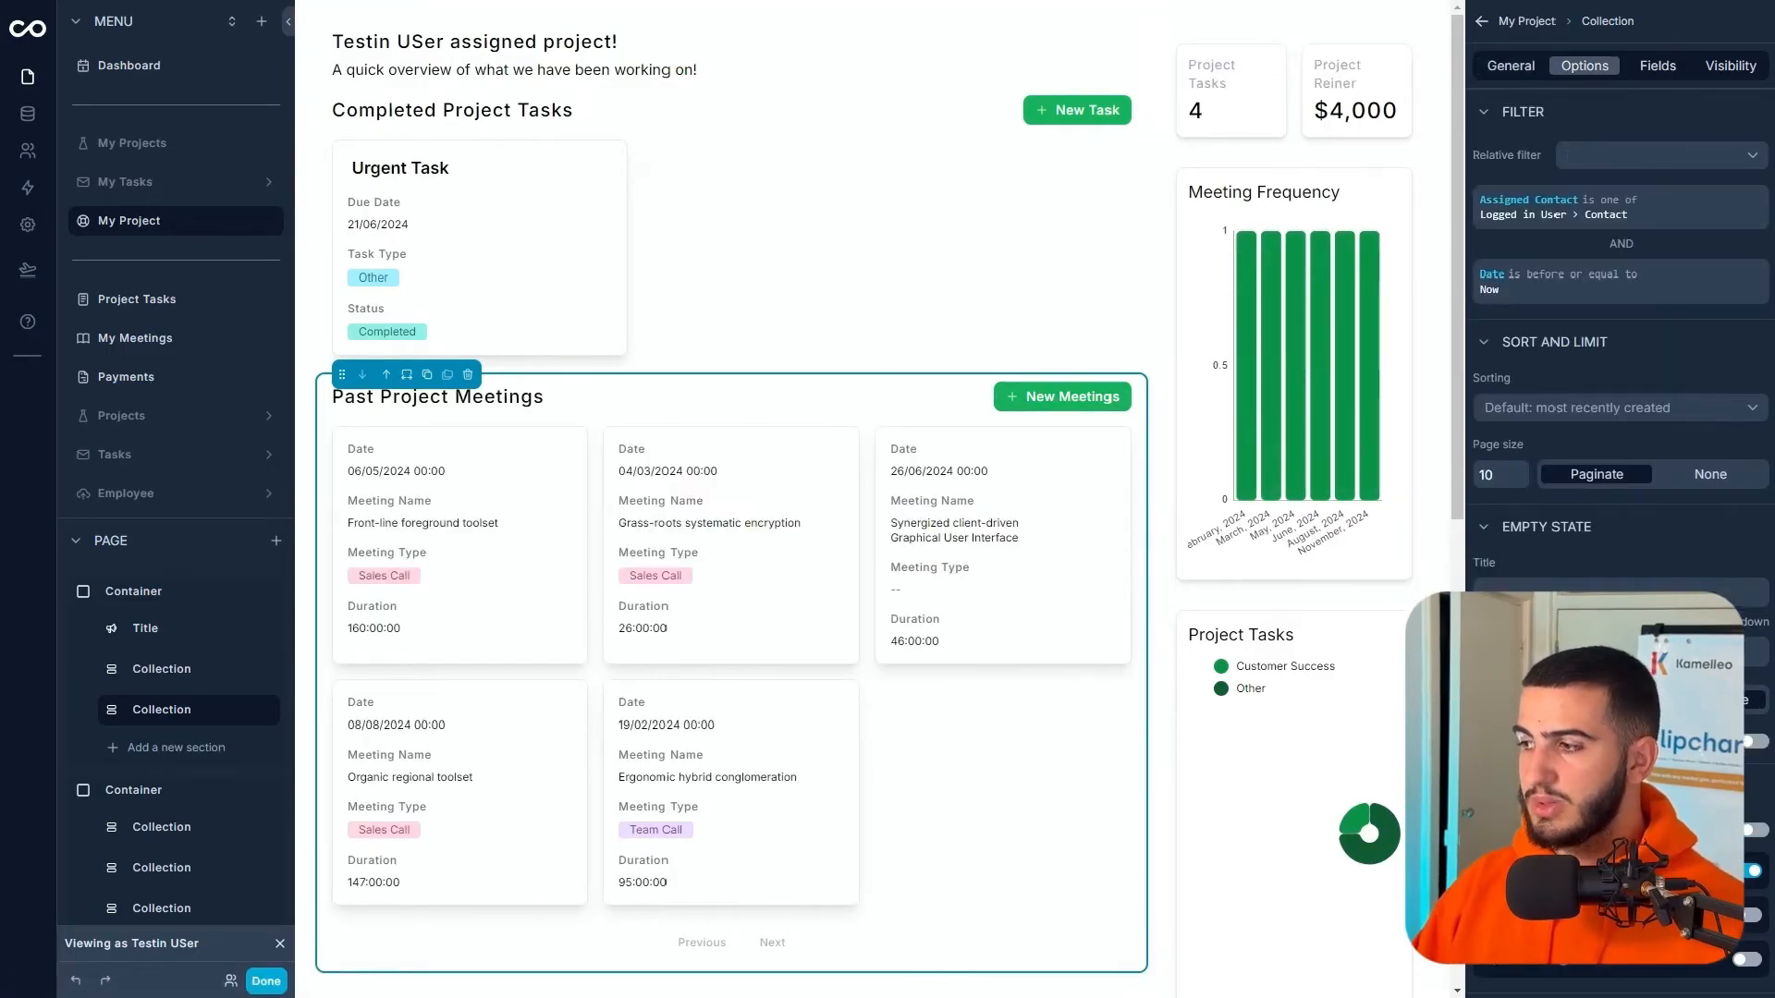
click(1754, 874)
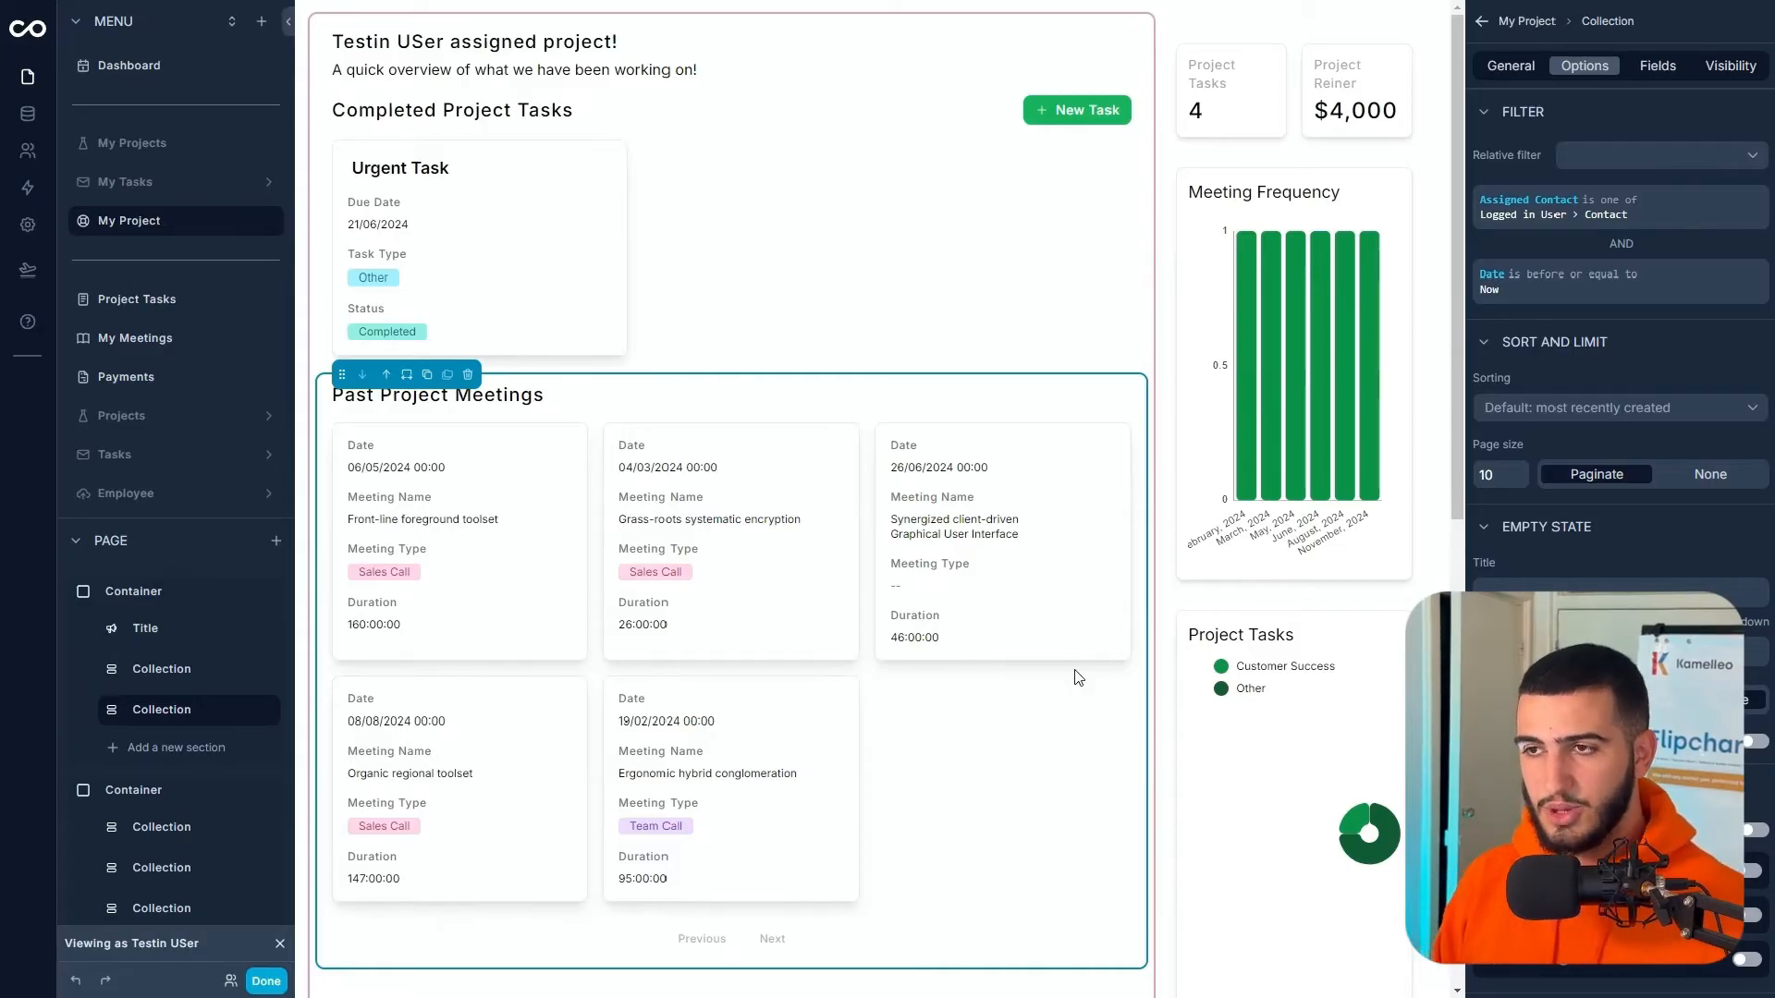
click(1174, 794)
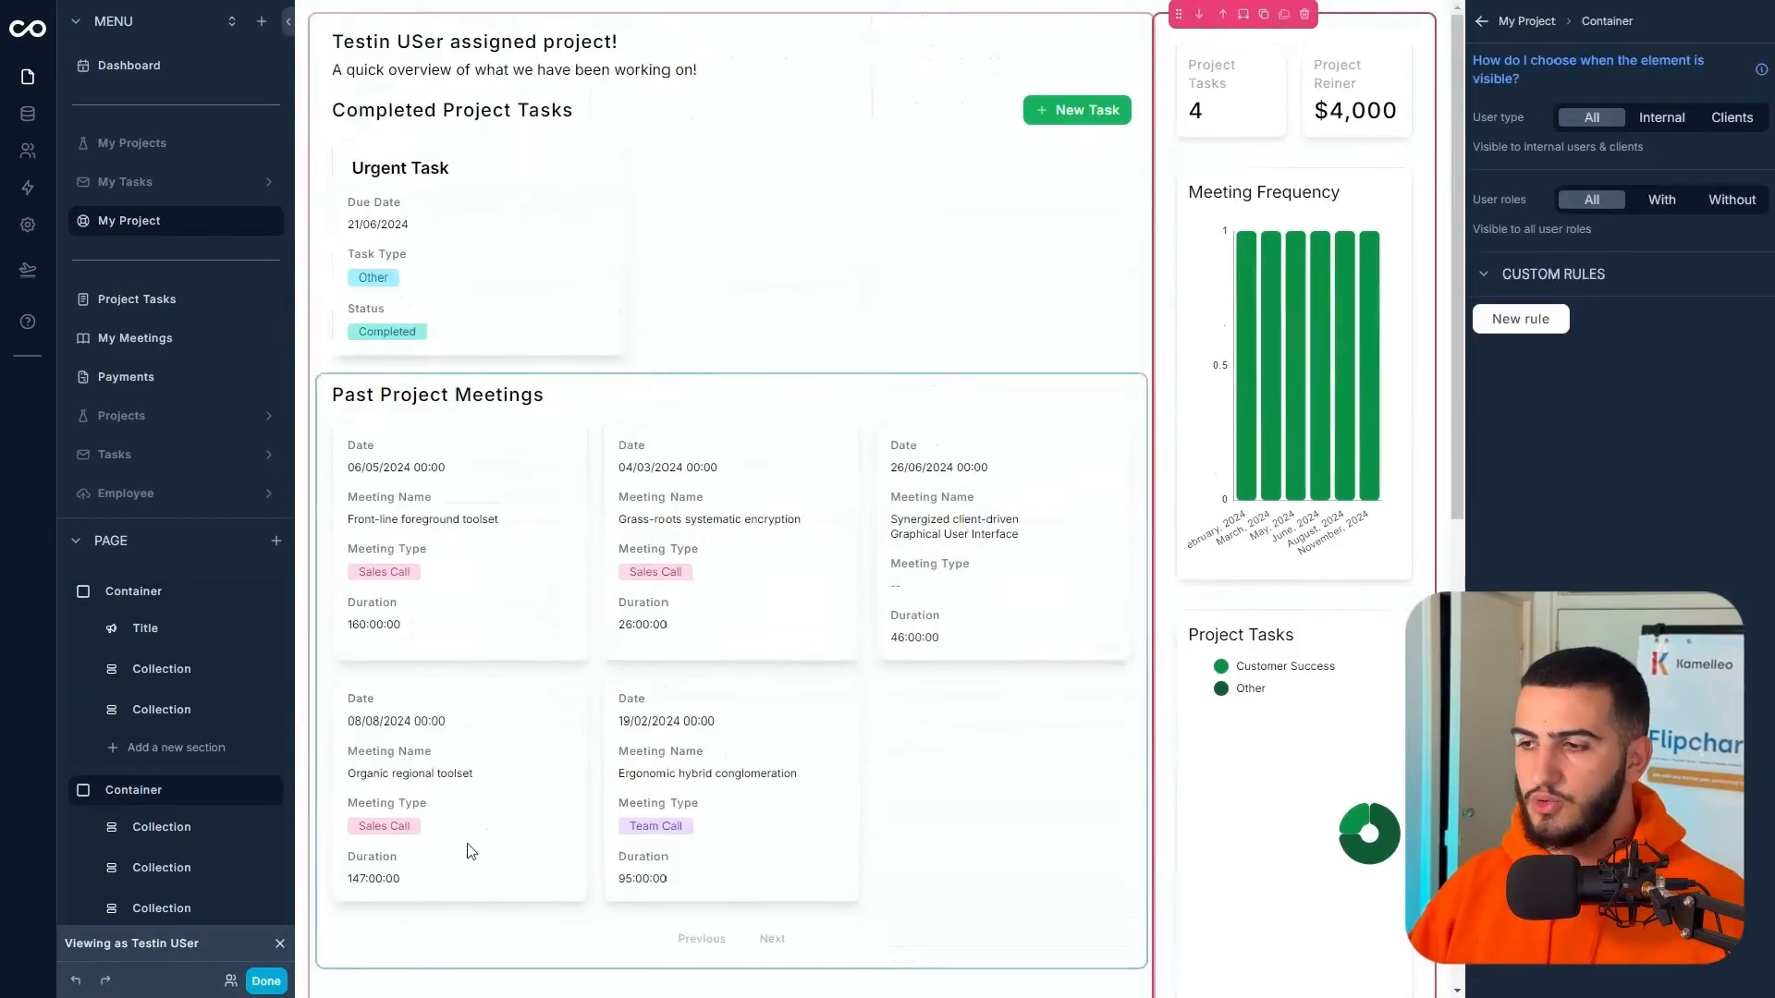
- Exit the builder, go to the Dashboard page and enter edit mode
click(266, 980)
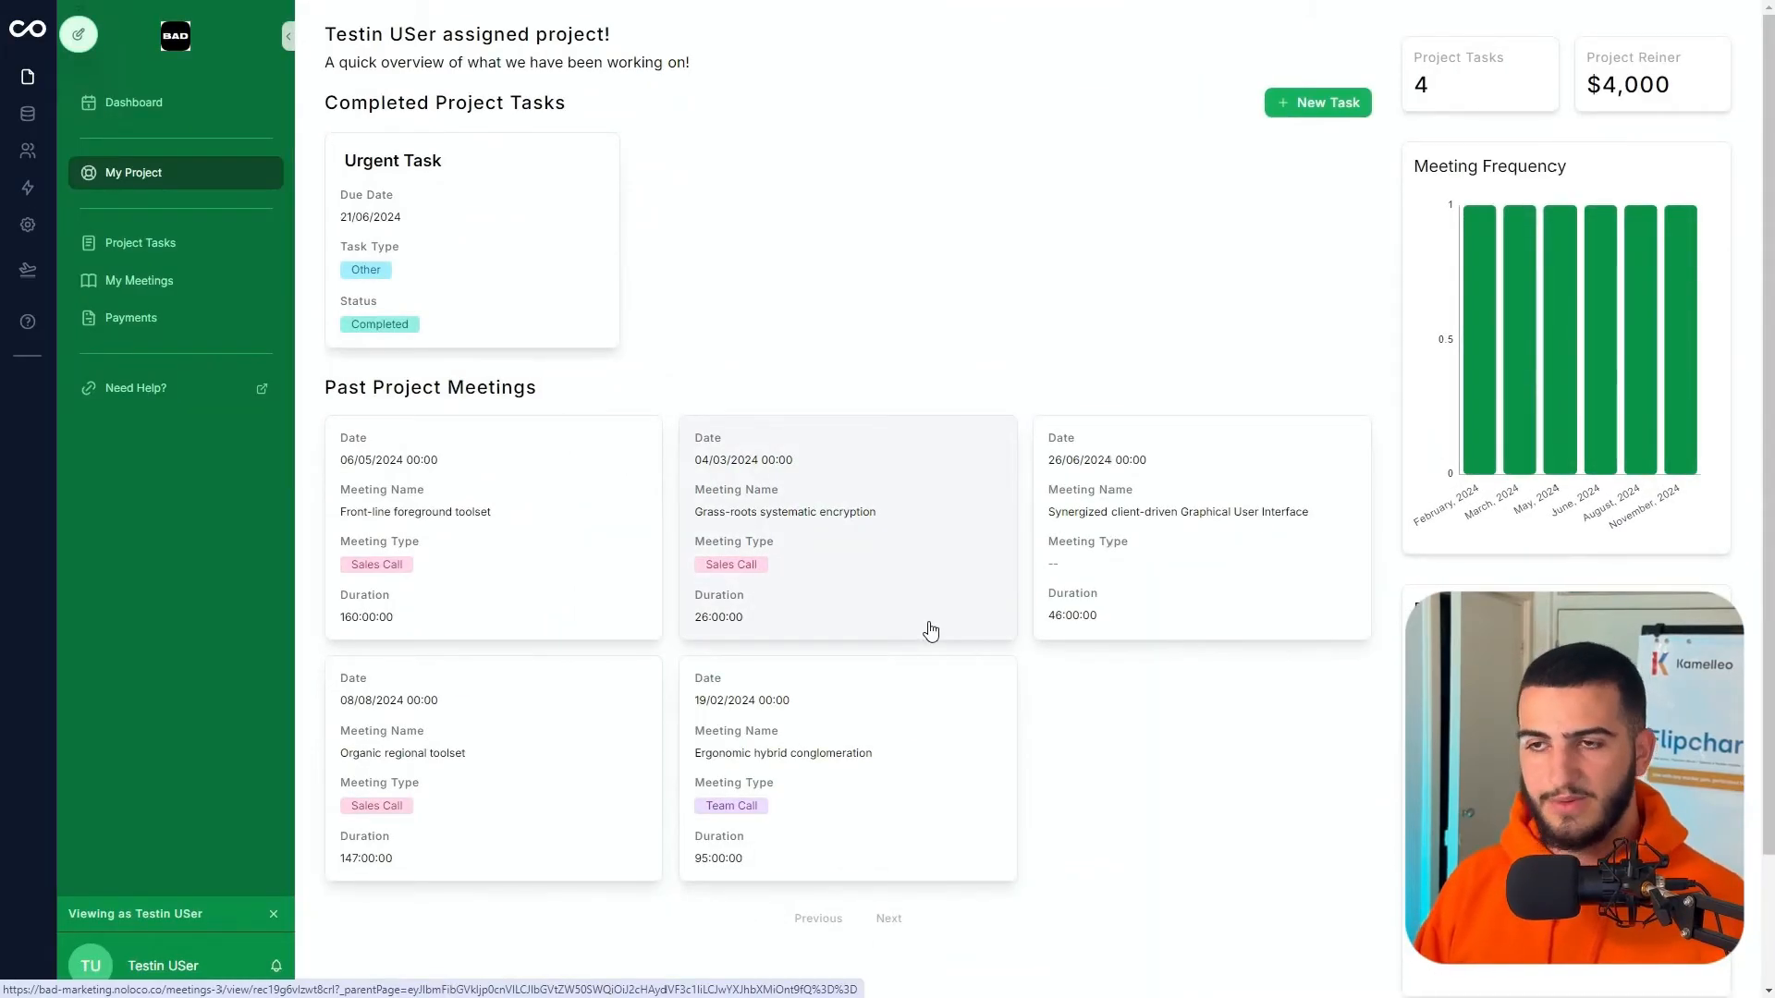
click(144, 102)
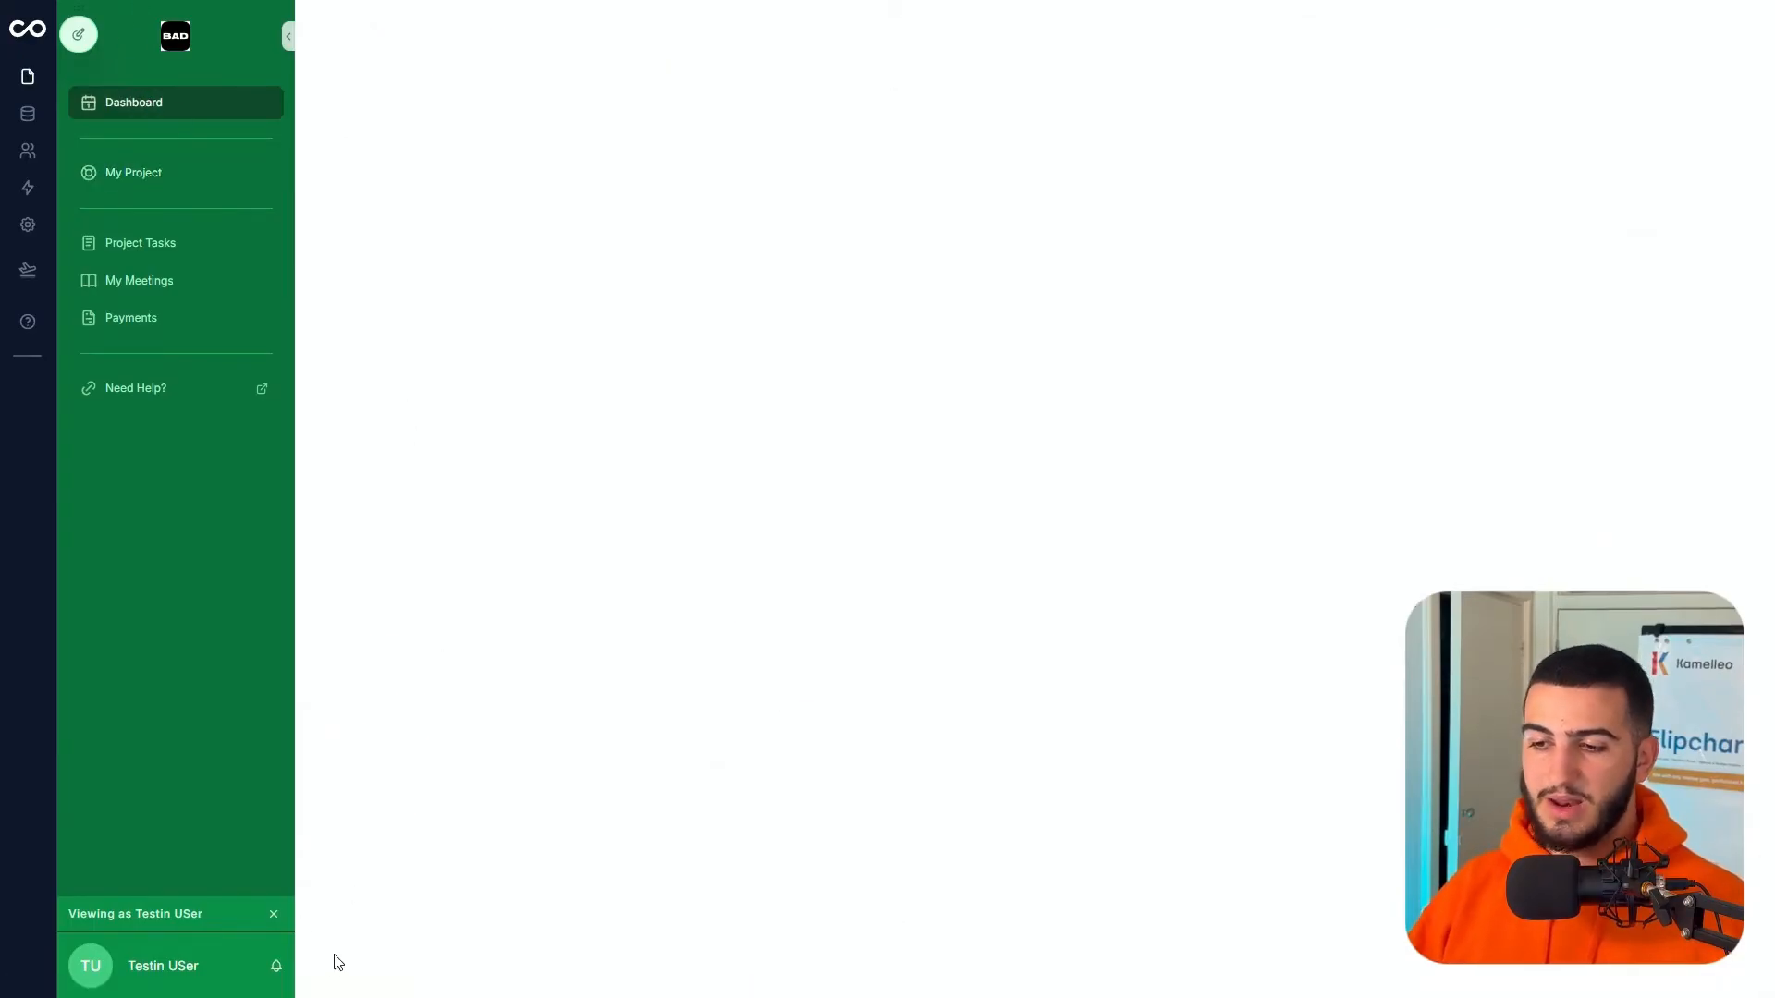
click(67, 38)
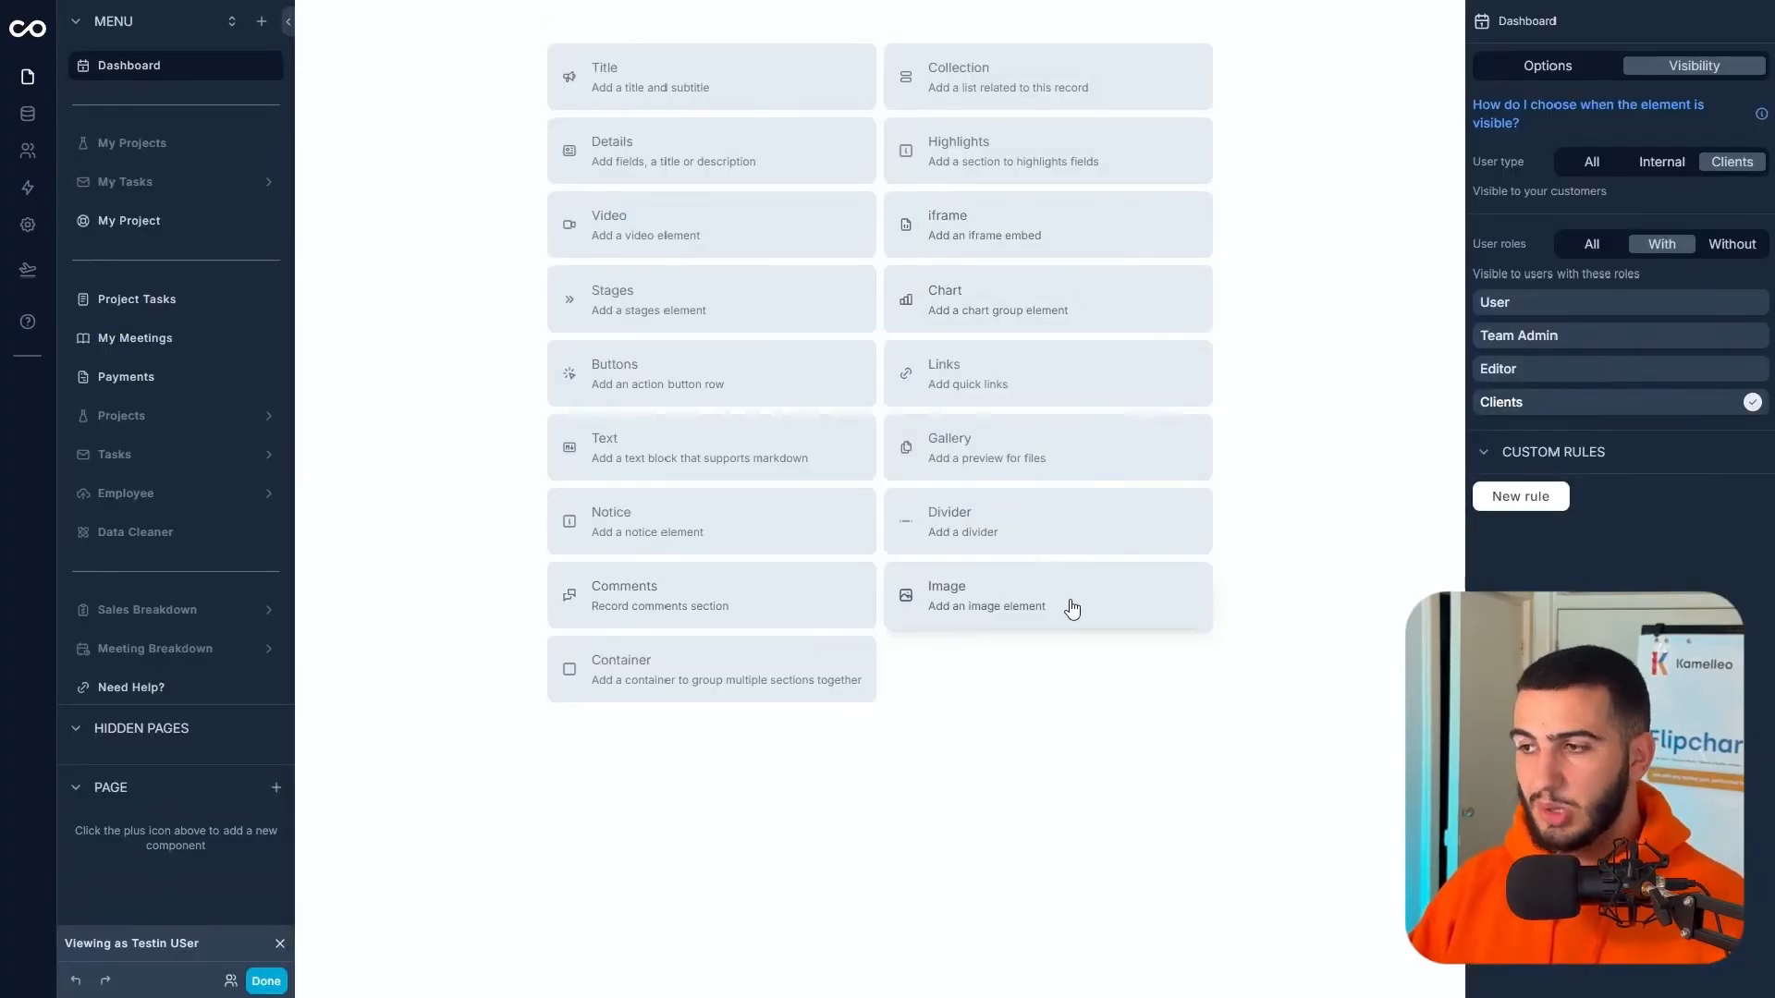
- Add a Title section reading 'Welcome {first name}!'
click(739, 104)
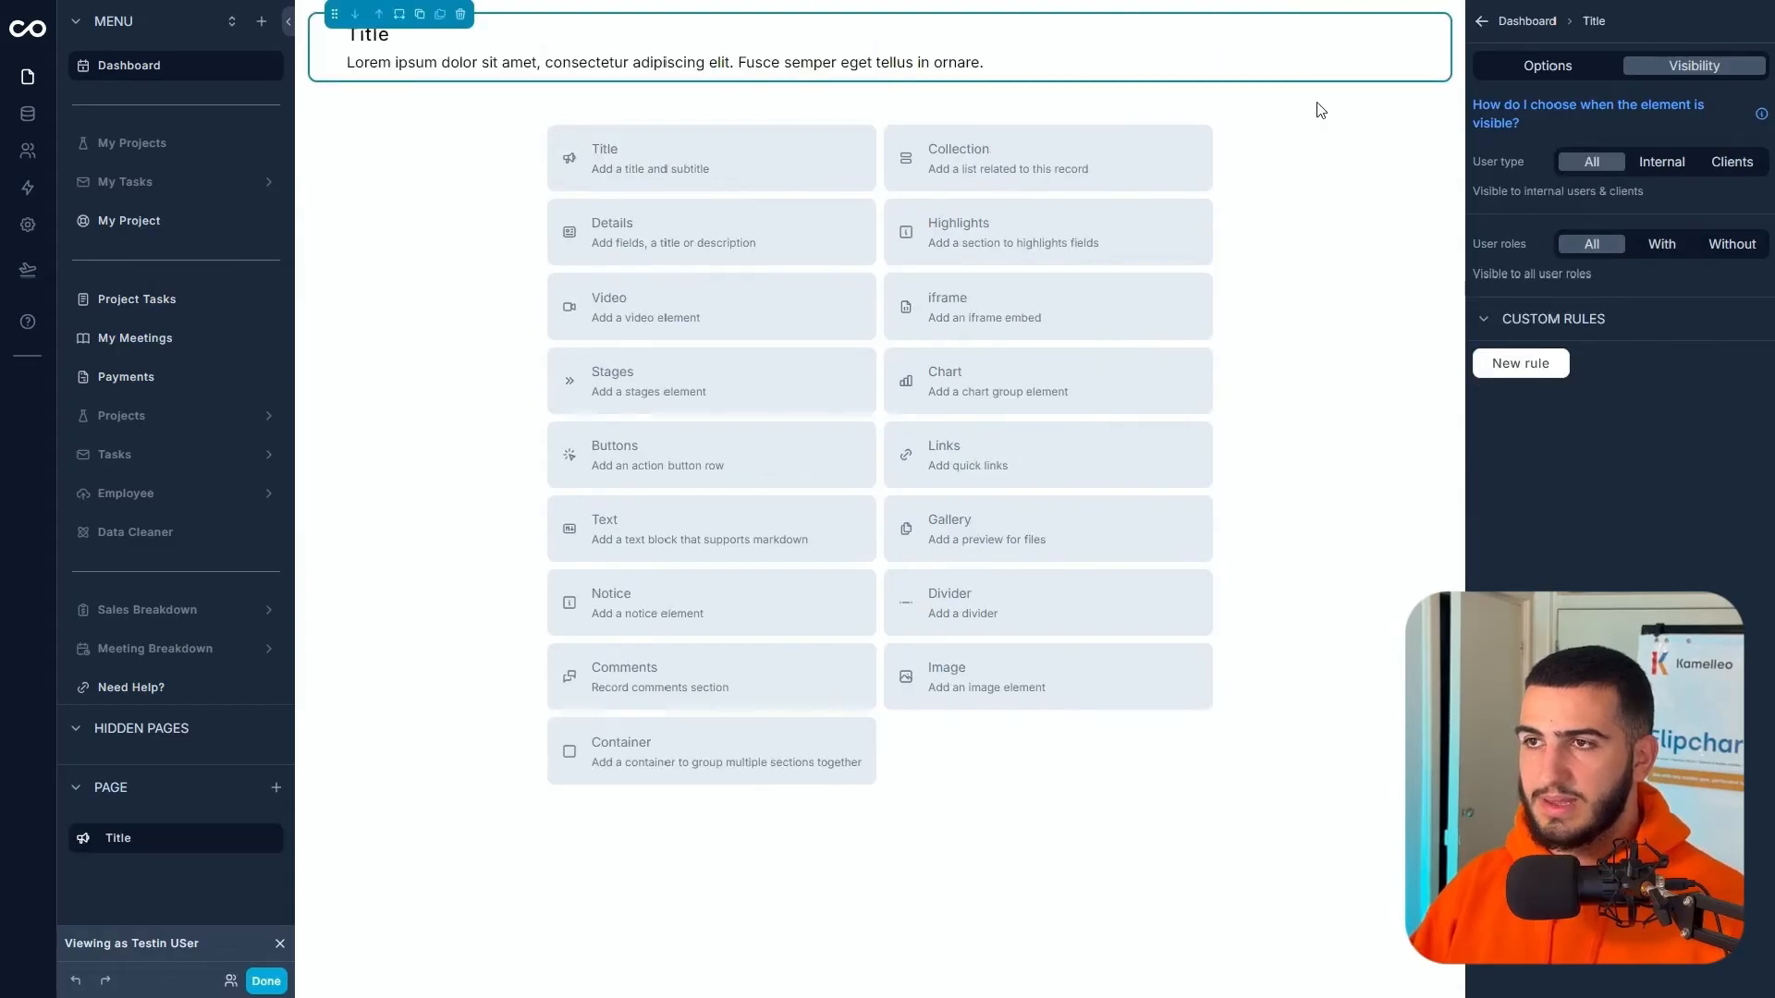
click(1548, 65)
click(1478, 130)
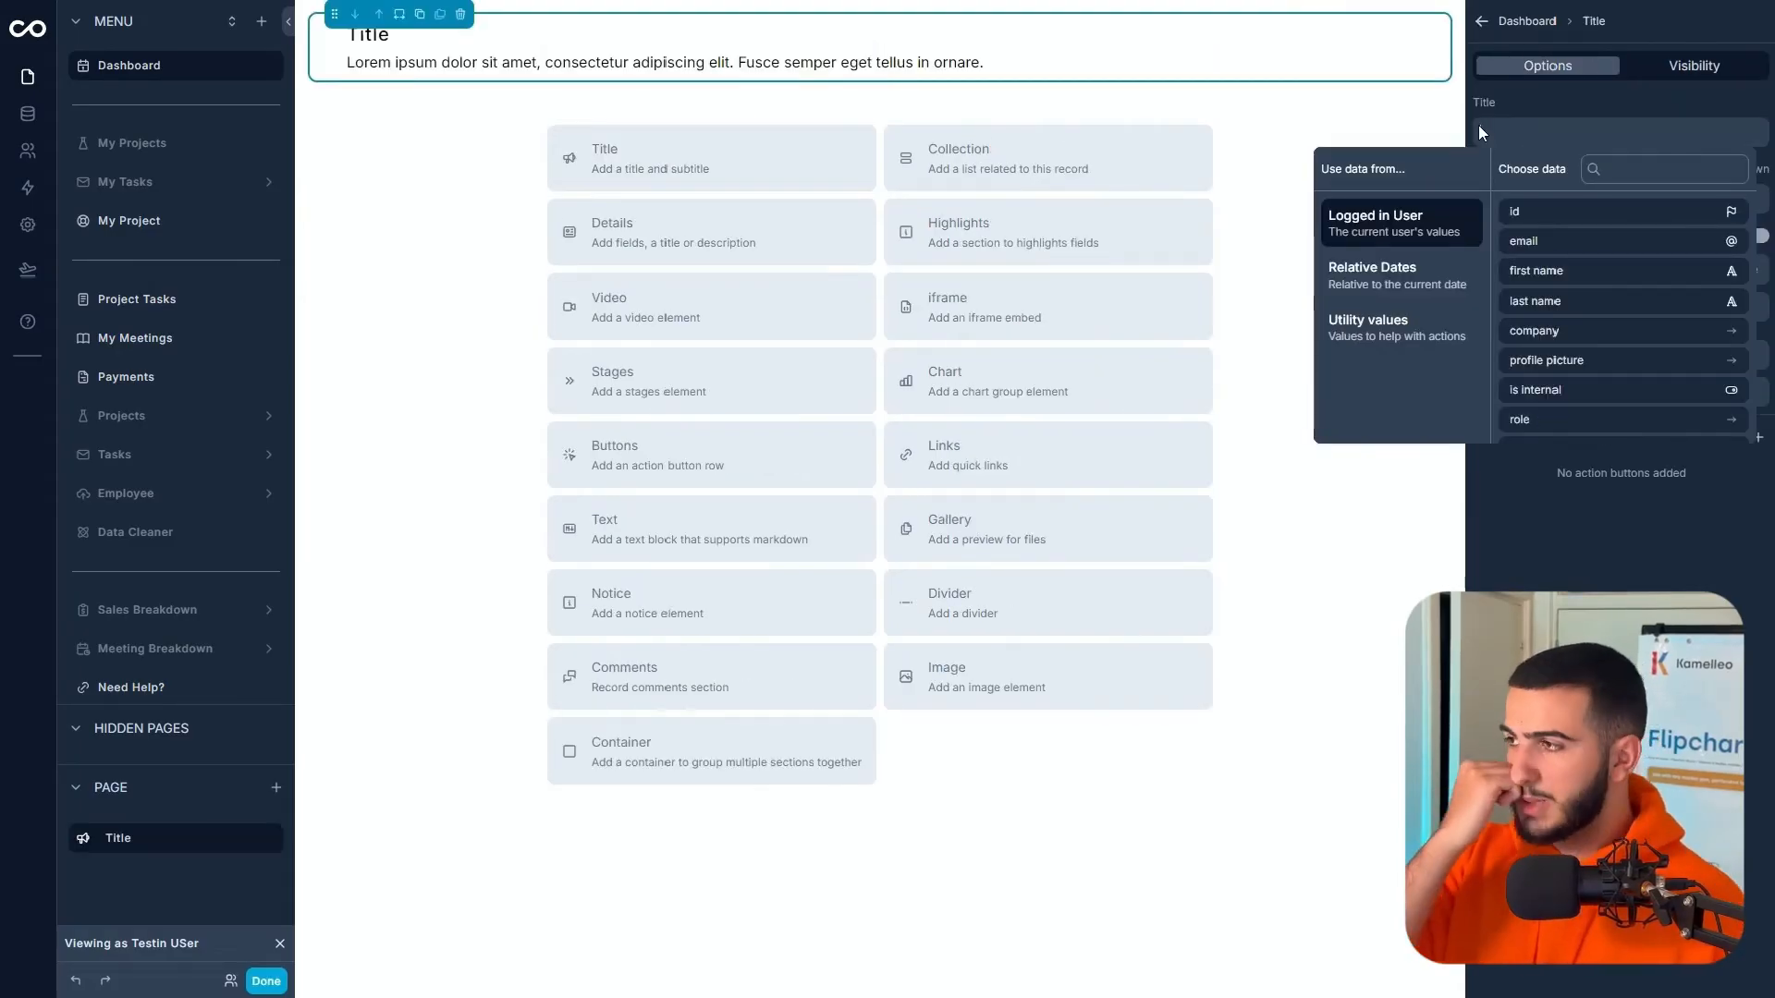
click(1557, 270)
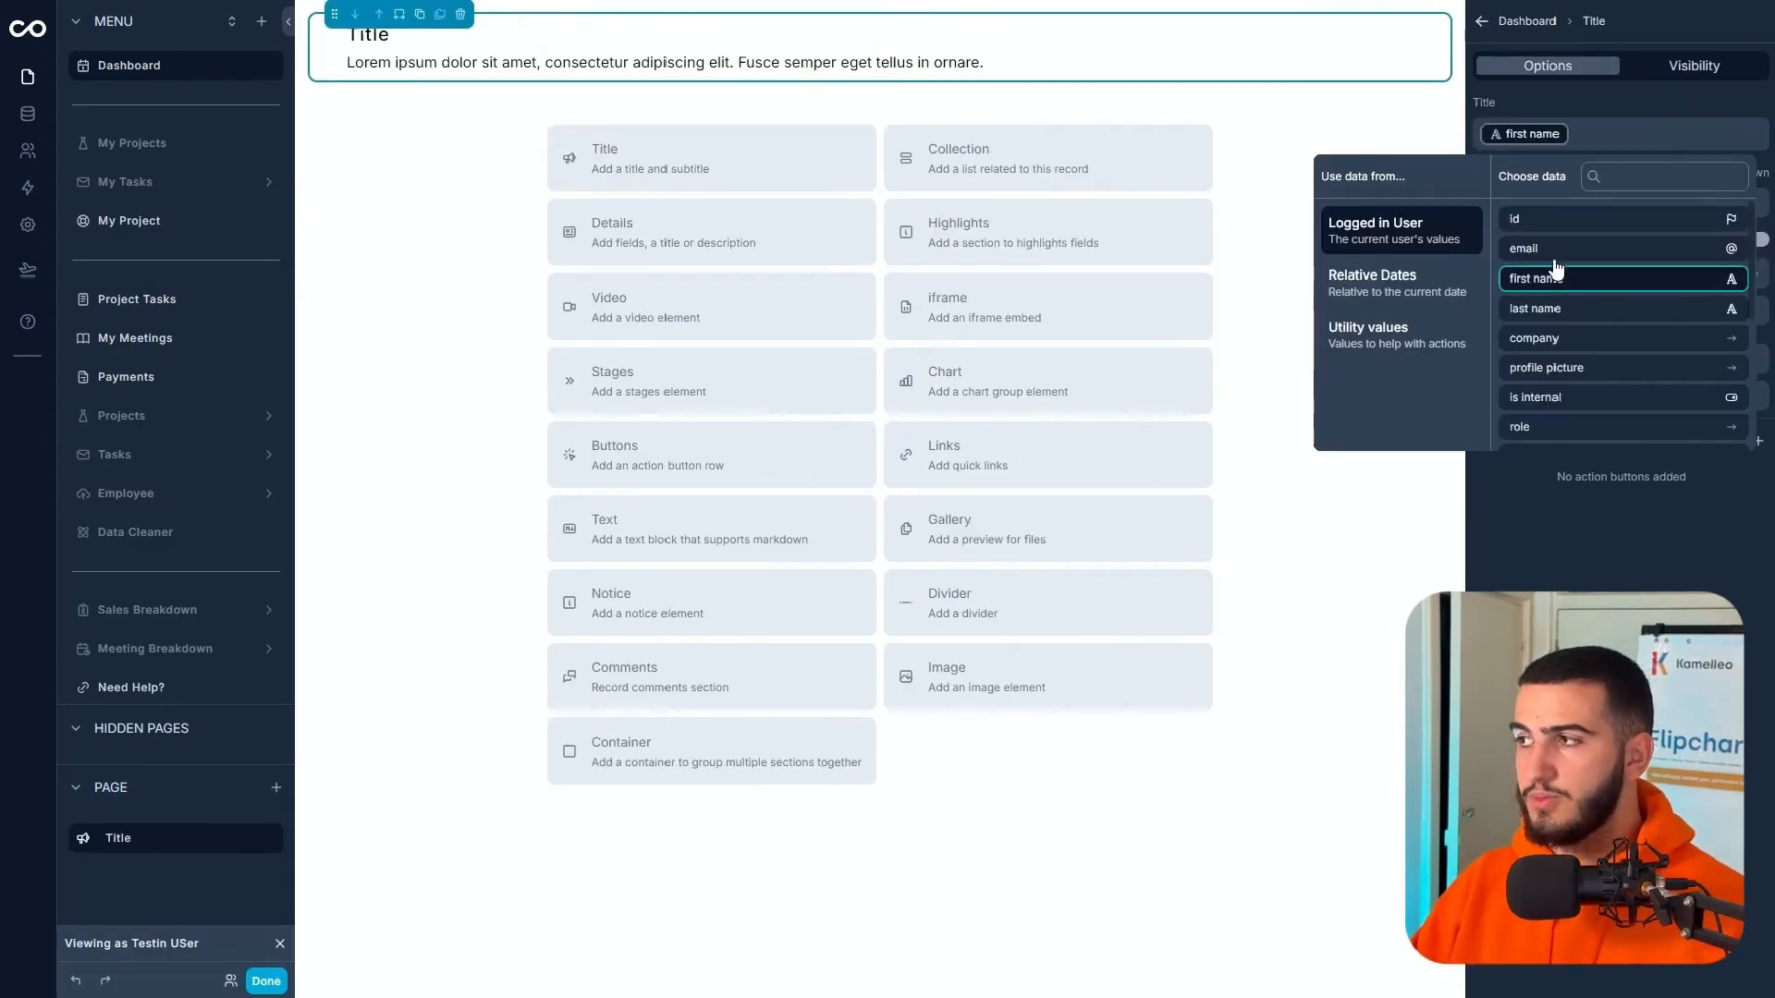
text(Welcome)
key(ctrl+a)
key(BackSpace)
text(Welcome)
click(1574, 284)
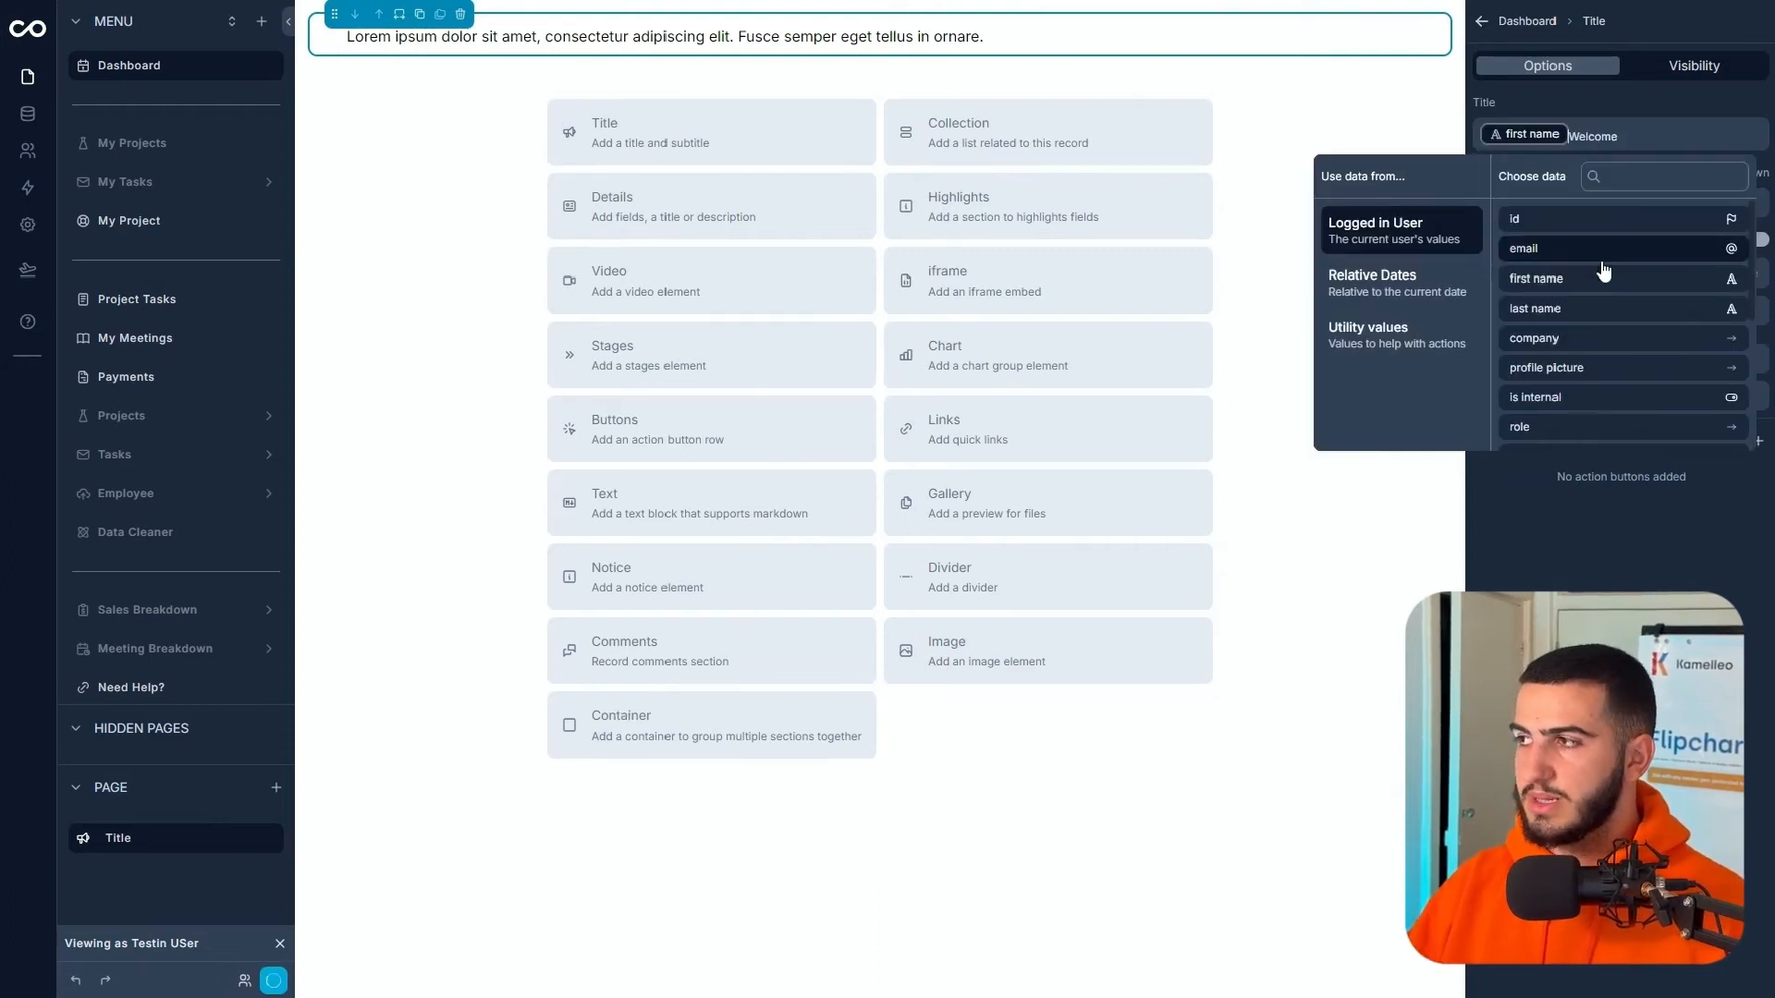
key(BackSpace)
click(1612, 134)
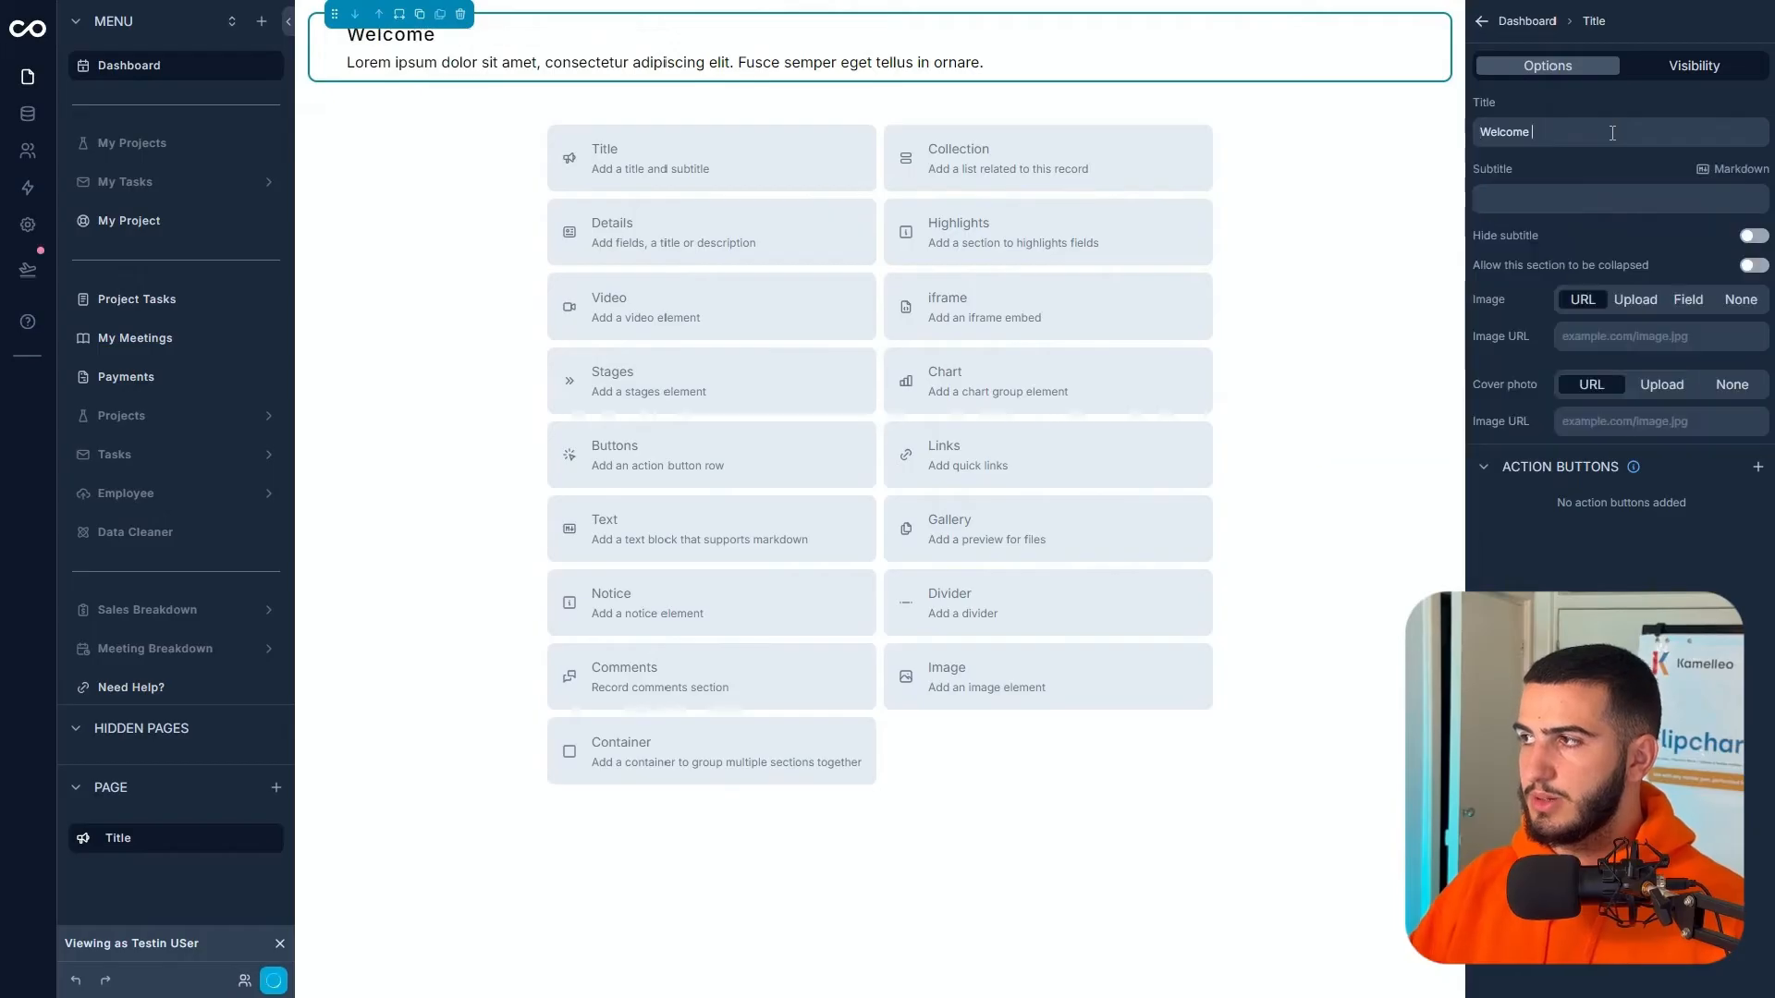
click(1607, 135)
click(1567, 275)
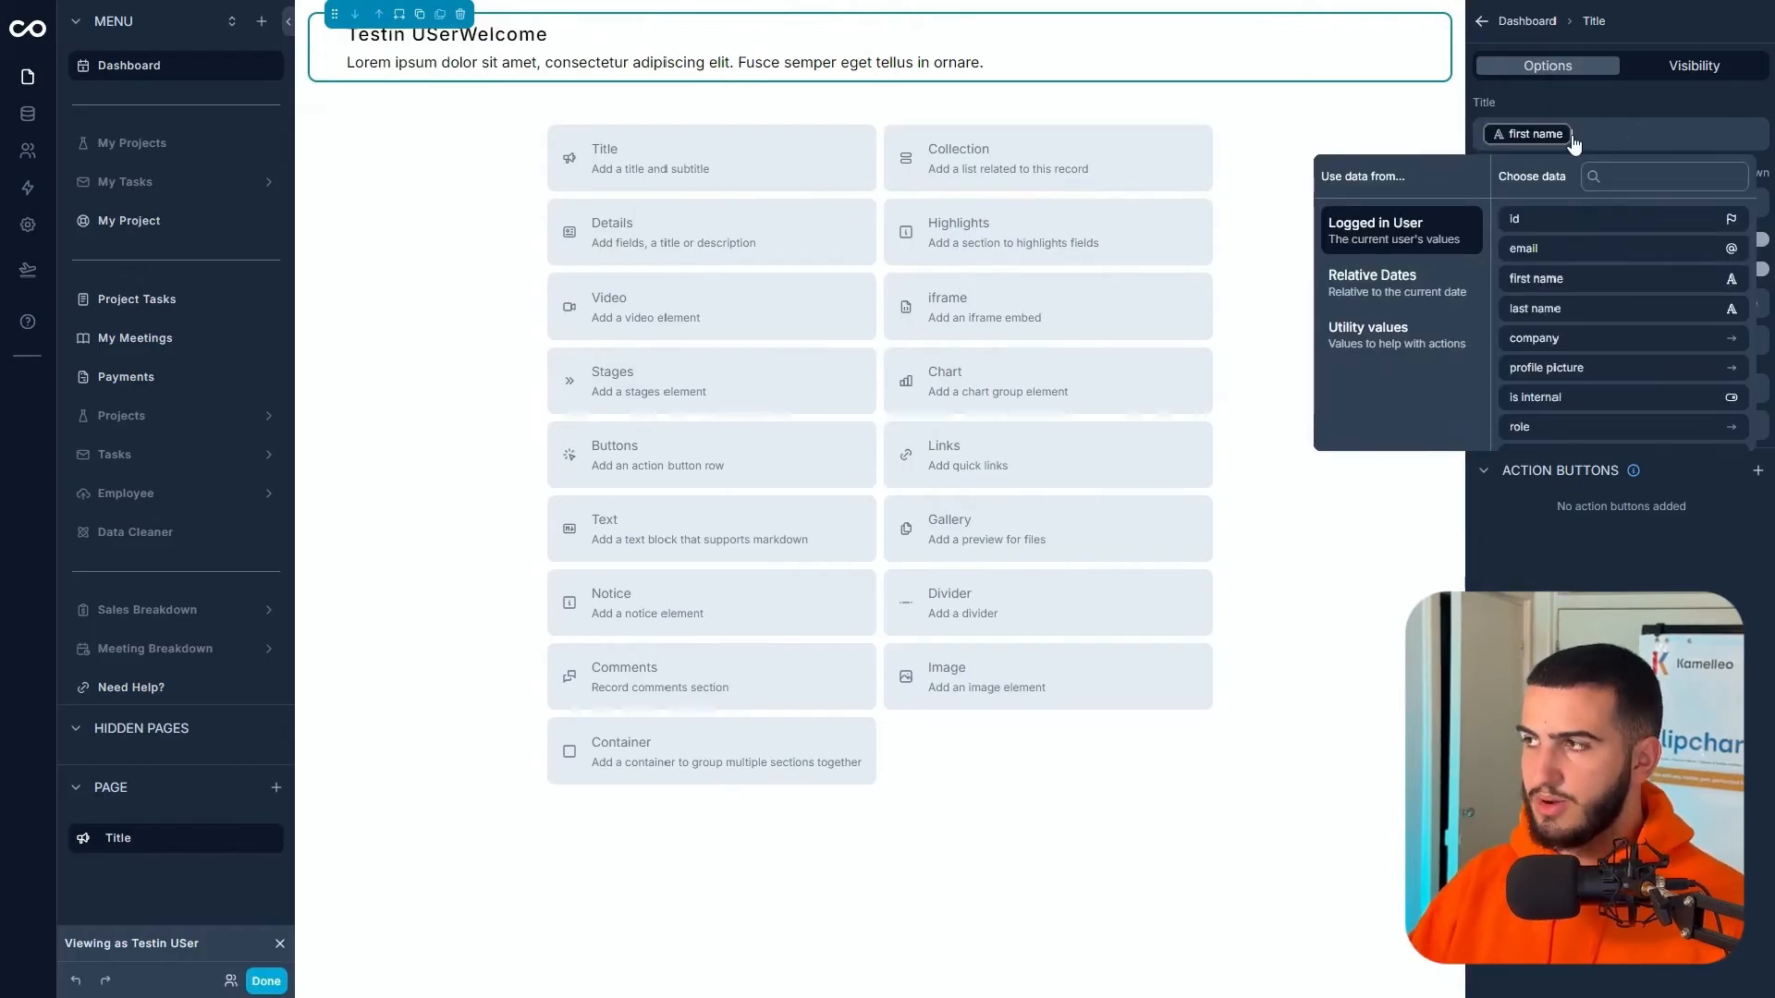
text(Welcome)
key(Right)
key(Right)
key(Right)
key(Right)
key(Right)
key(Right)
key(Right)
key(Right)
text(!)
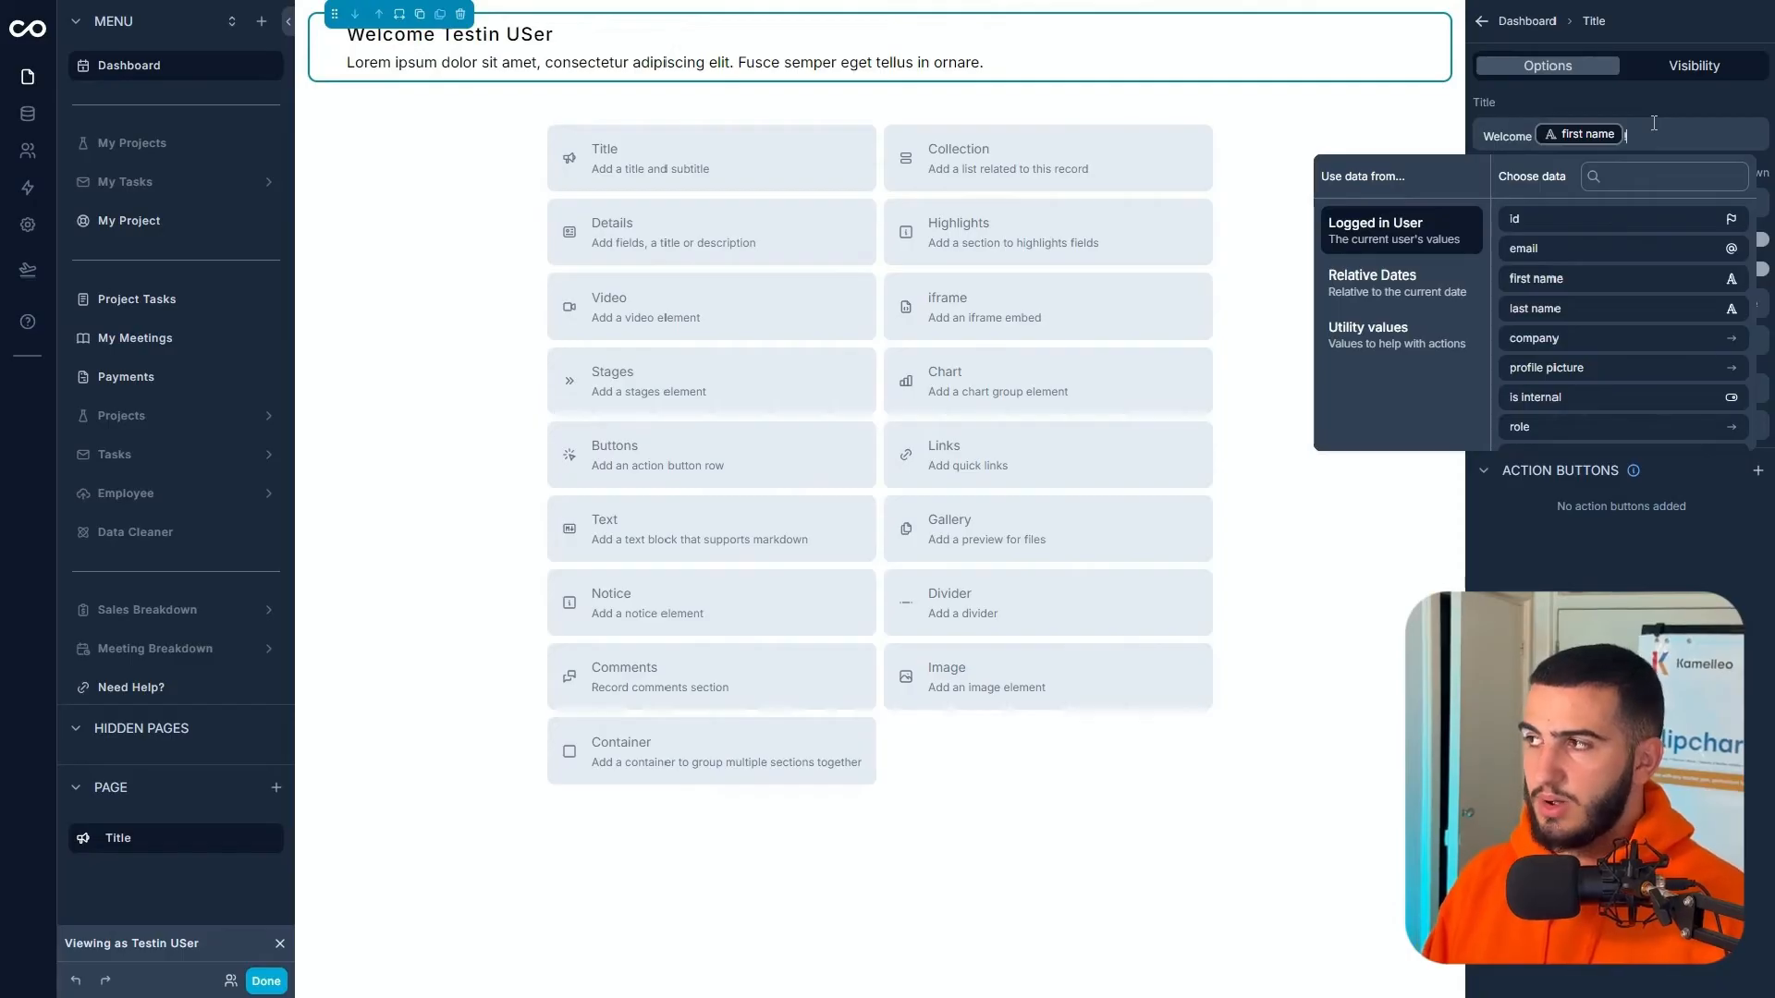
- Clear the subtitle and set the title image to the profile picture field
click(1546, 198)
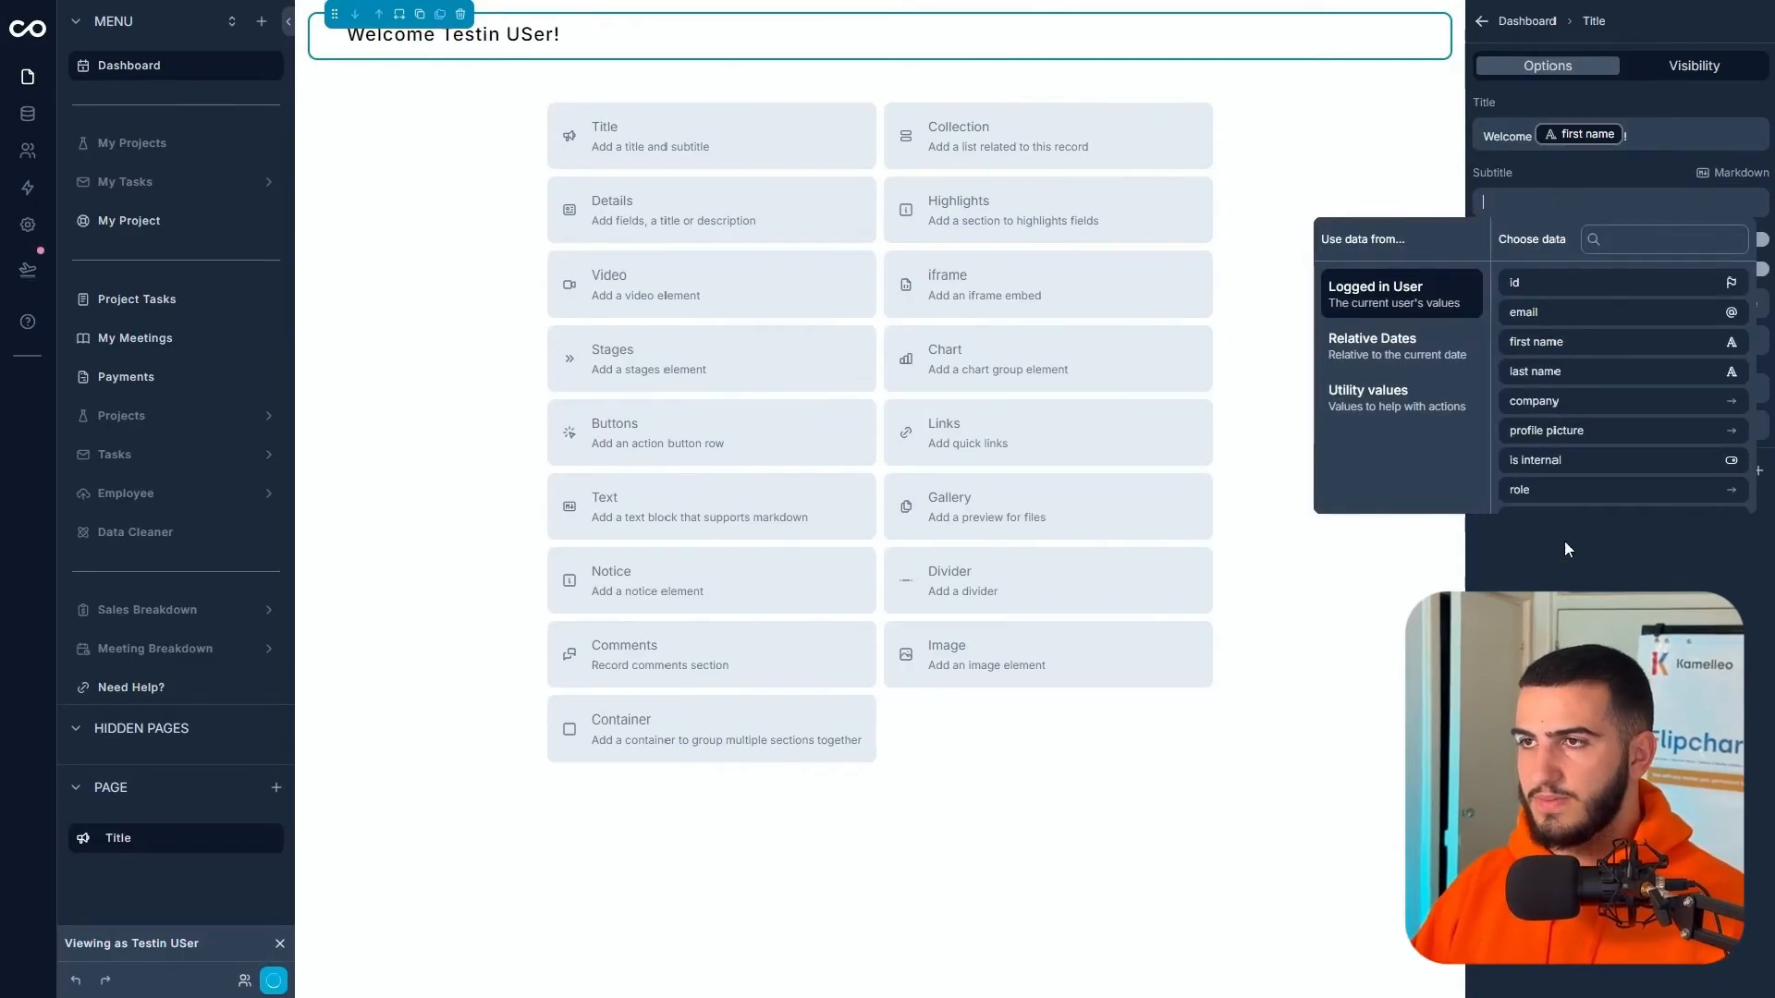
click(1622, 569)
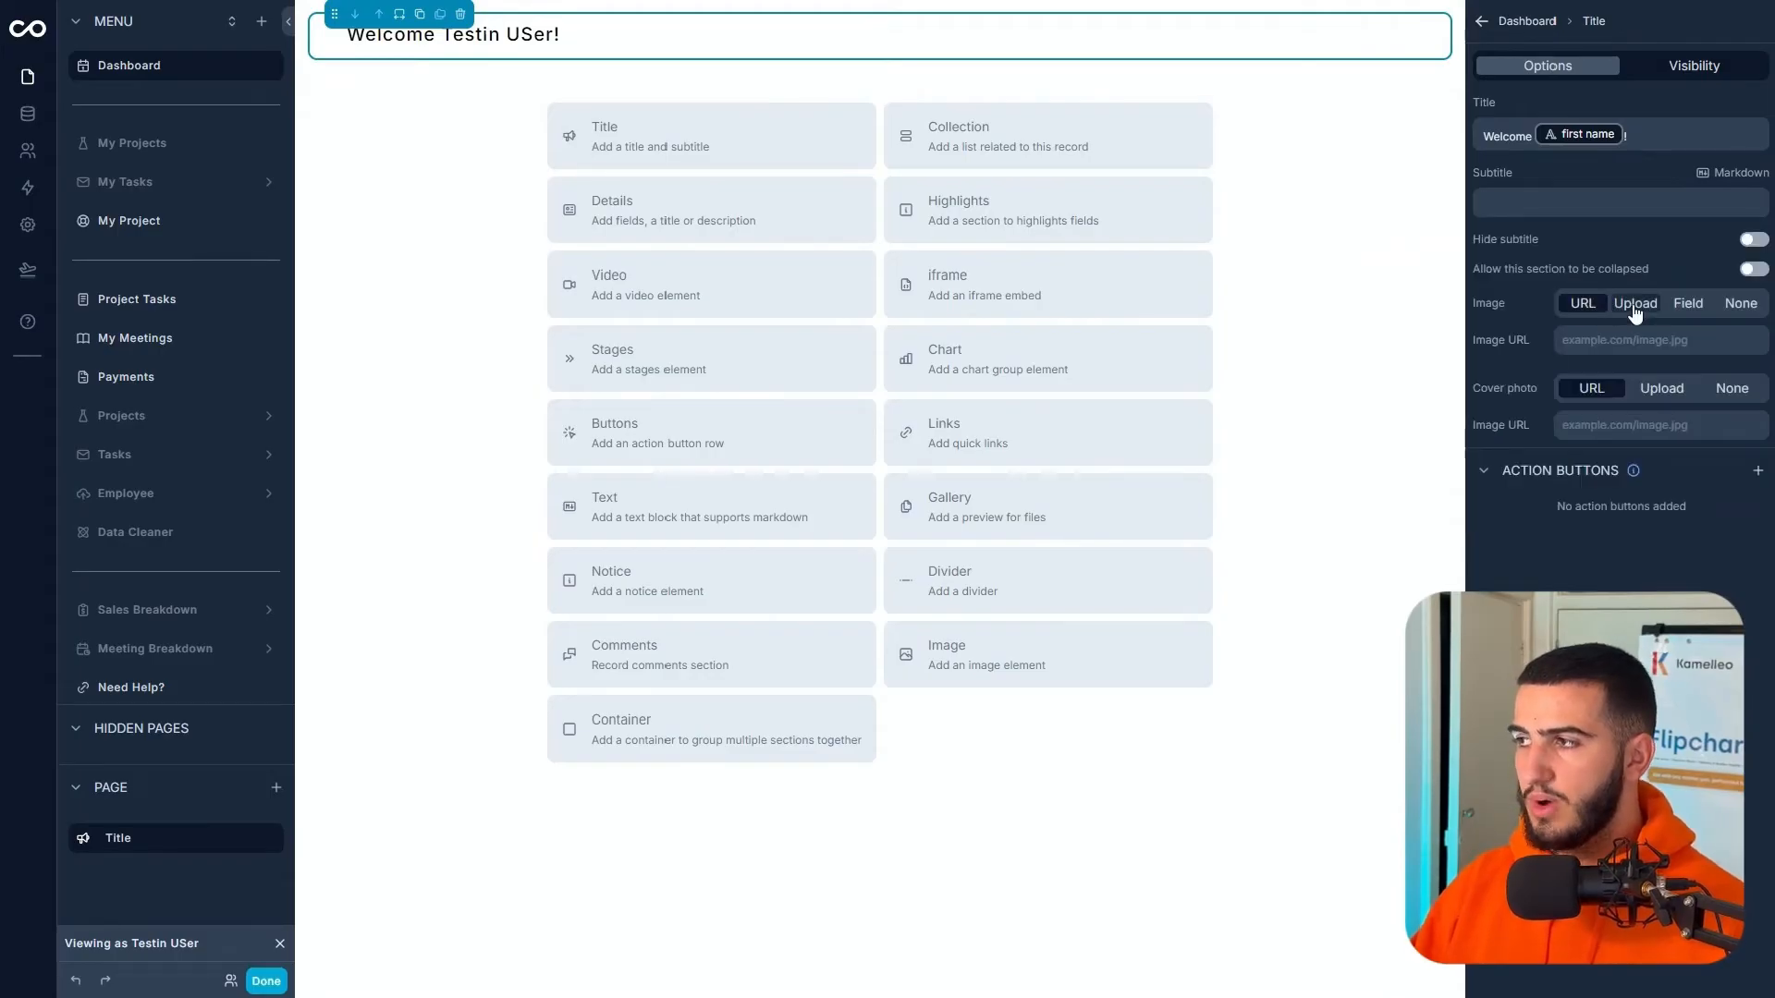
click(1684, 308)
click(1655, 340)
click(1406, 364)
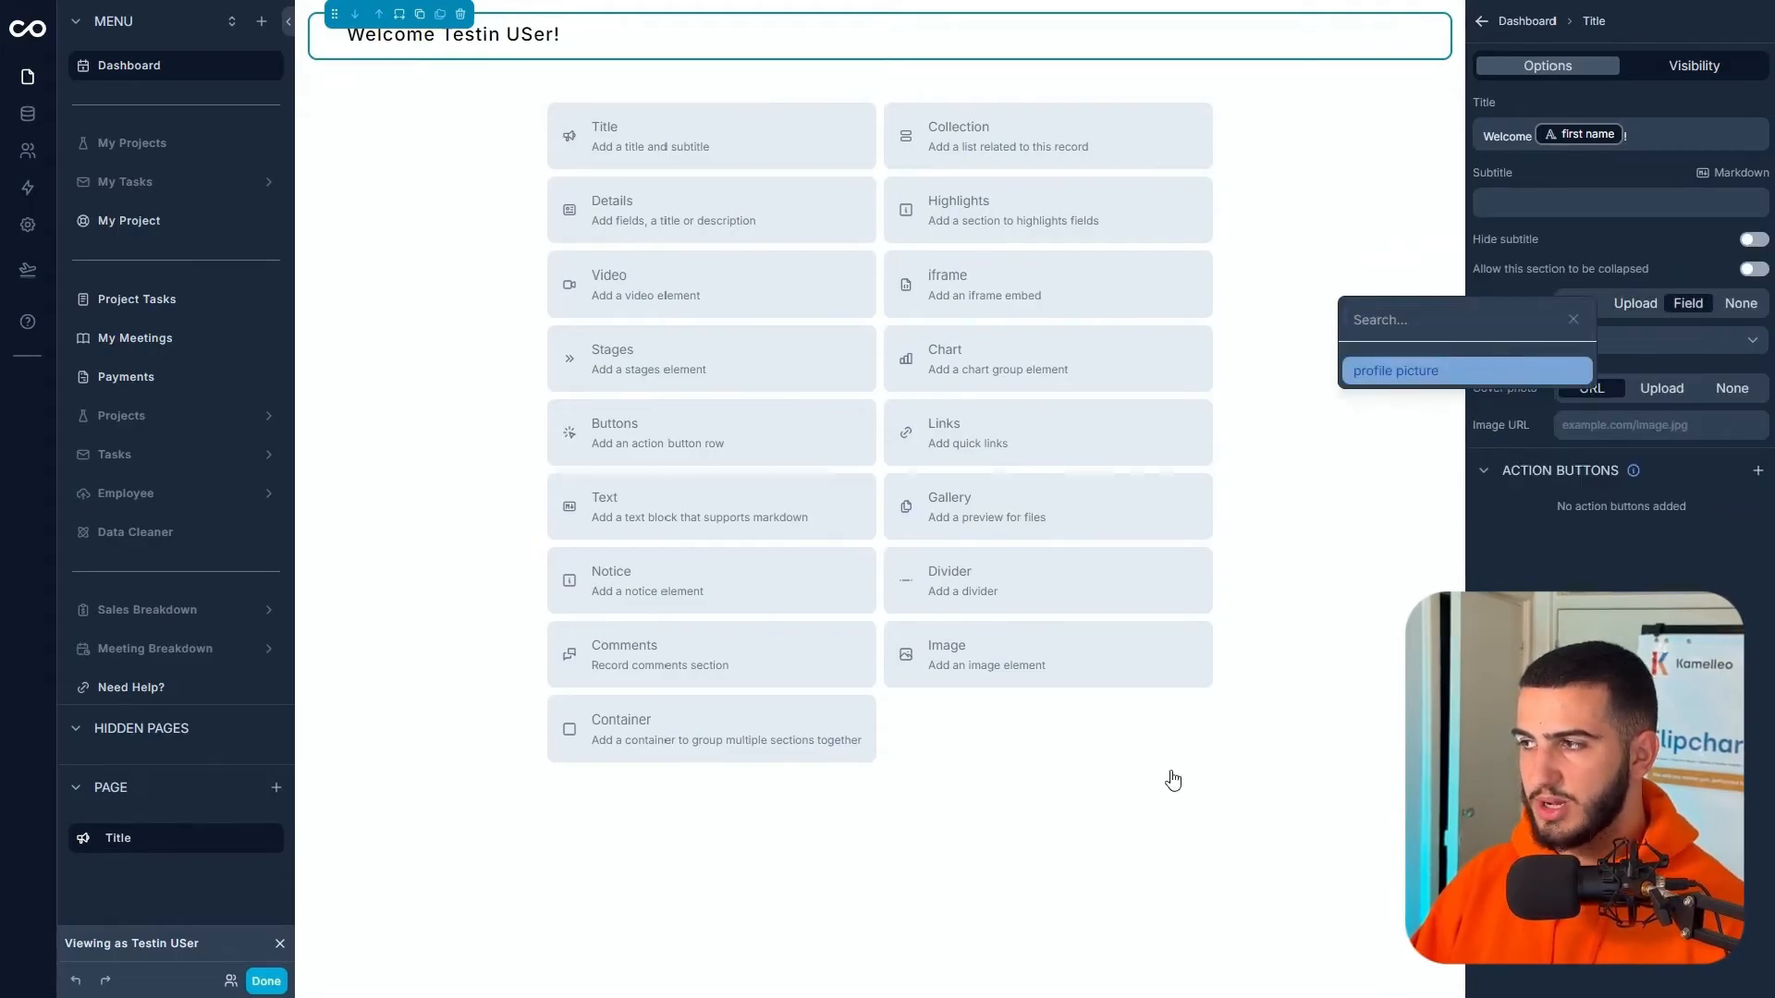
- In the User table, upload image '2' from Fluxomate Staff Icon as the profile picture
click(28, 117)
click(107, 244)
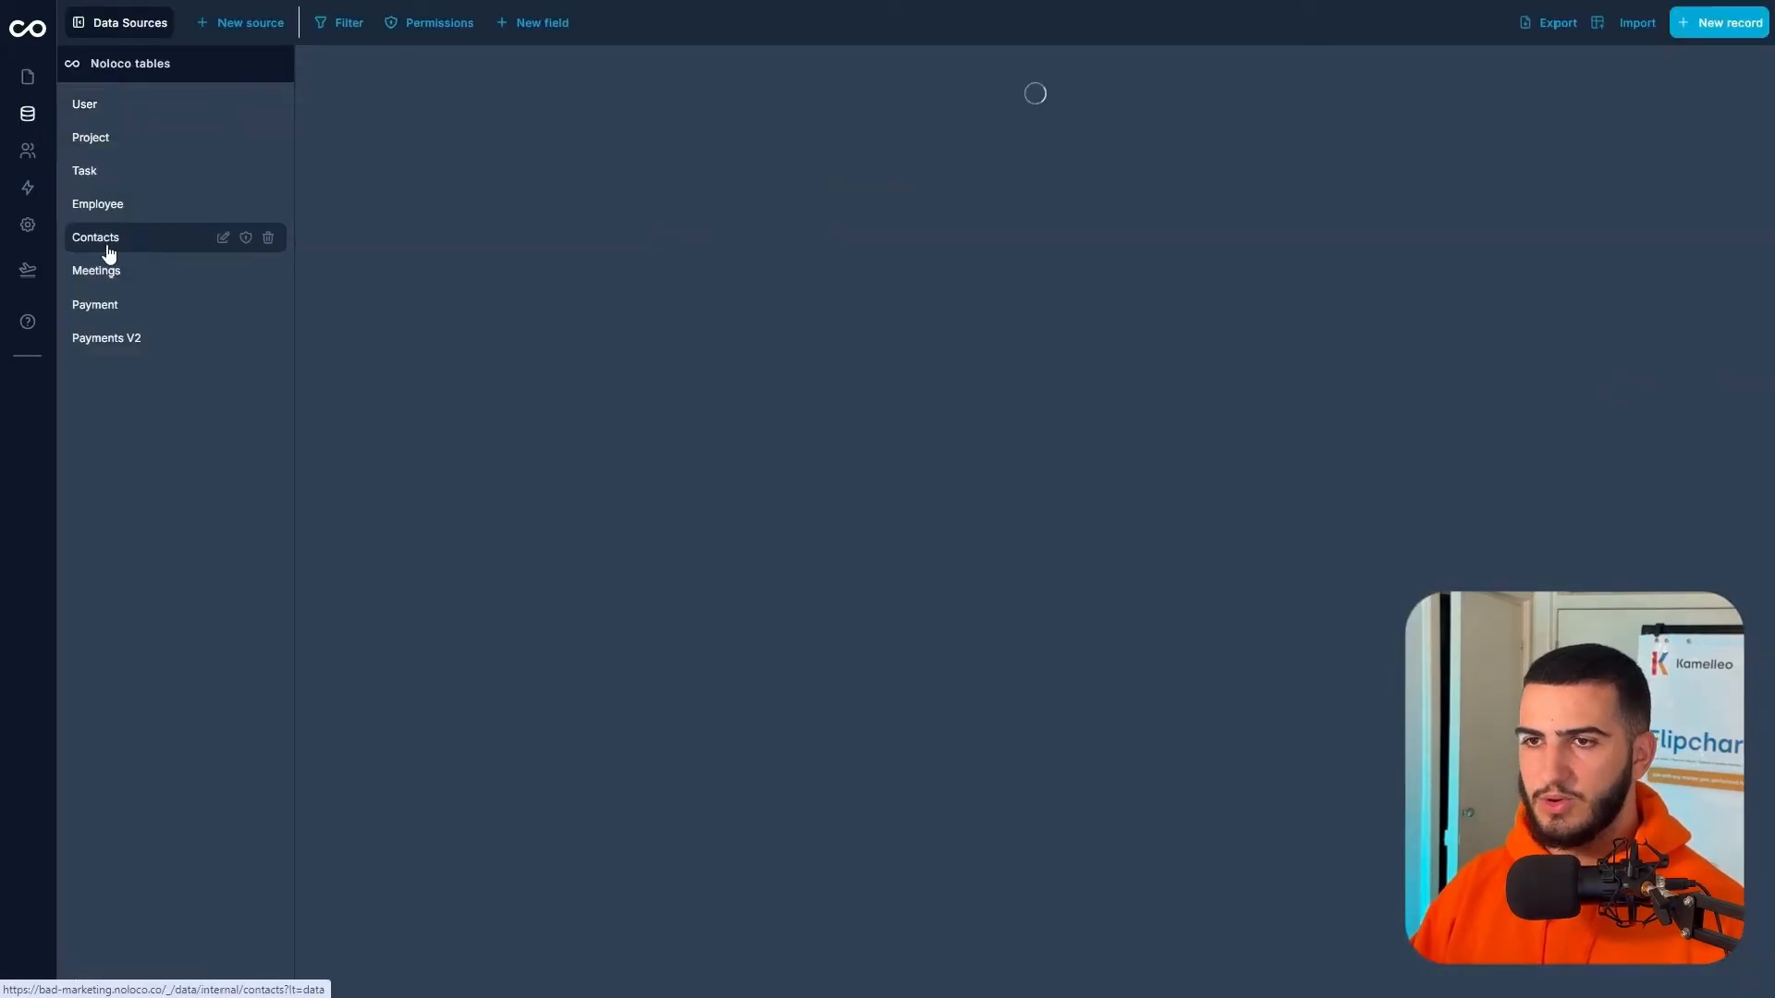
click(139, 105)
click(940, 104)
click(1009, 103)
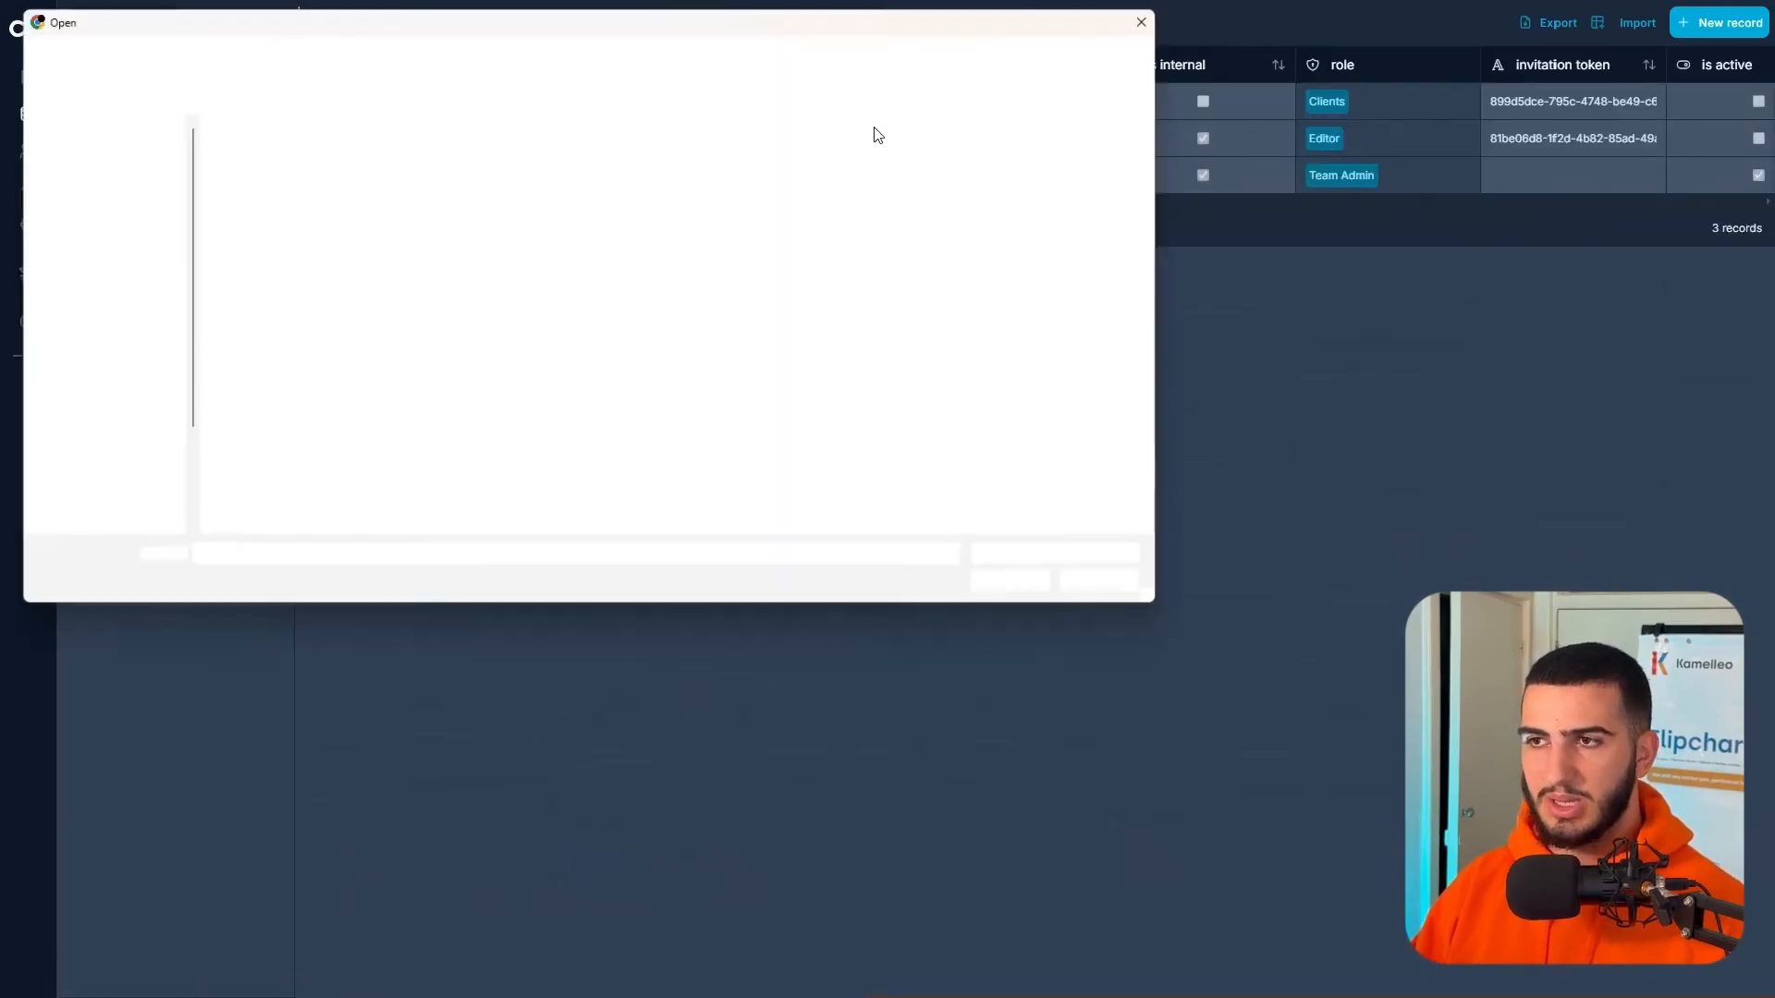
click(110, 447)
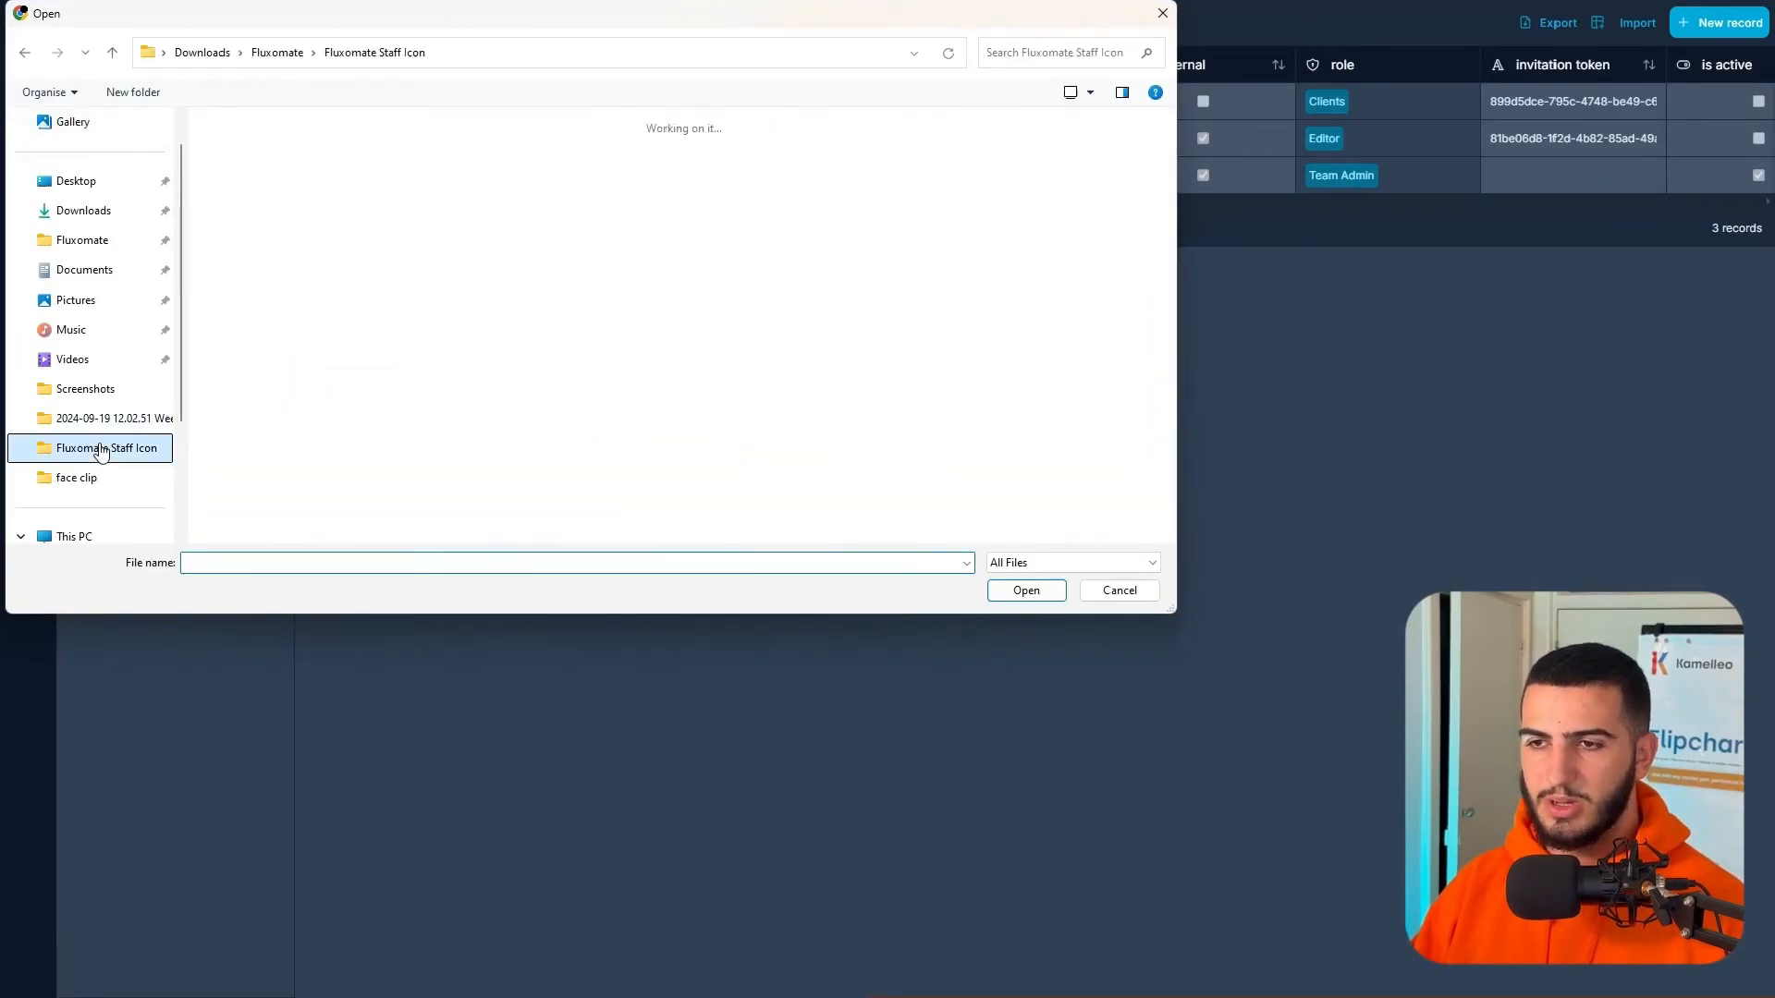
scroll(900, 386, down, 2)
scroll(900, 386, up, 1)
click(943, 258)
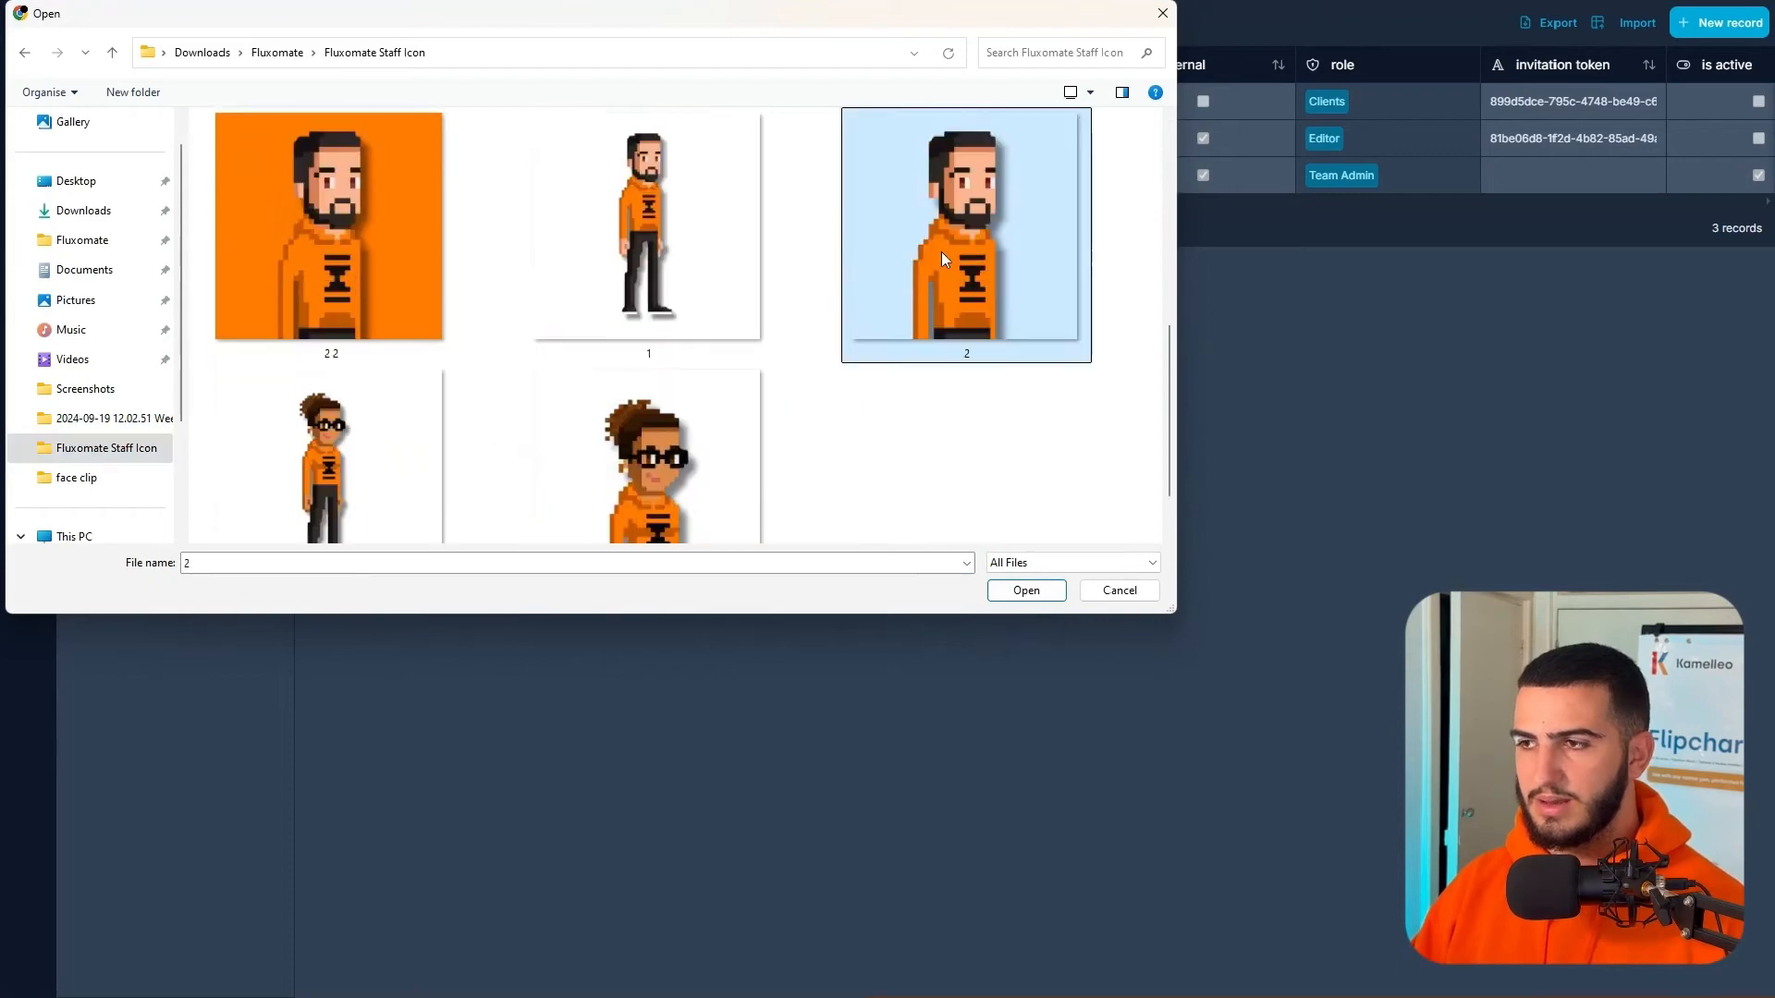
click(1020, 593)
click(28, 74)
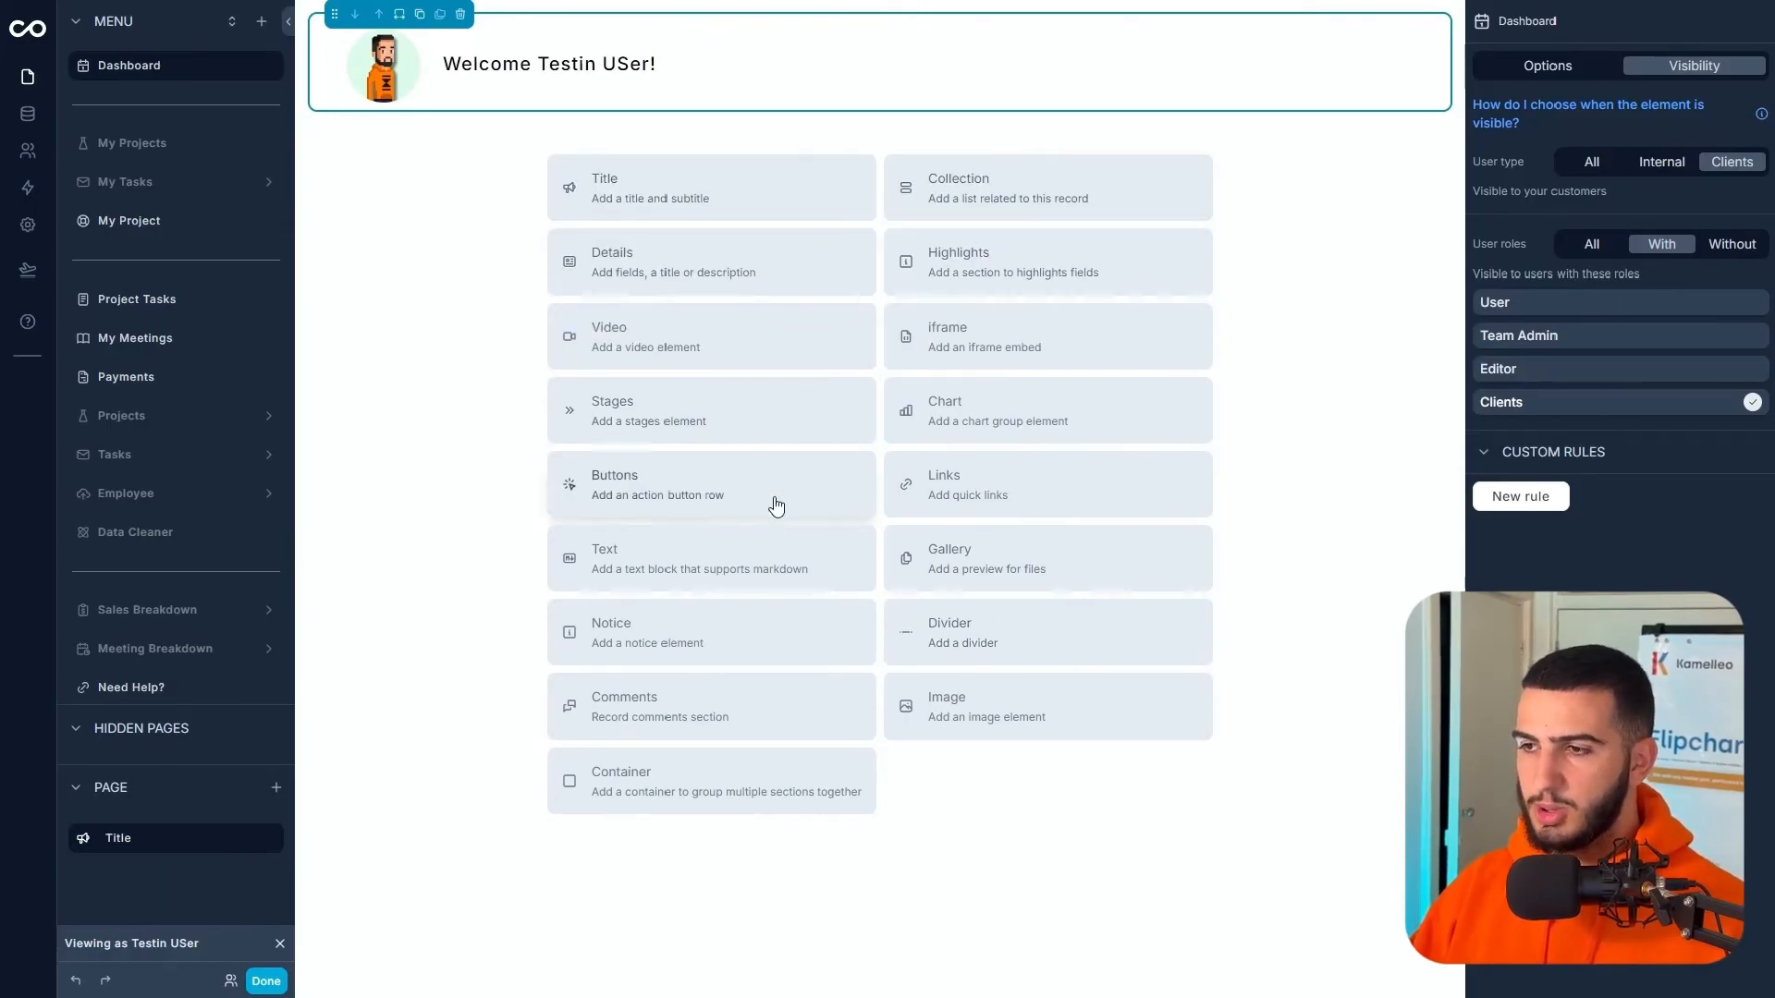
- Add a quick links block and turn the first card into 'See my project' linking to My Project
click(978, 502)
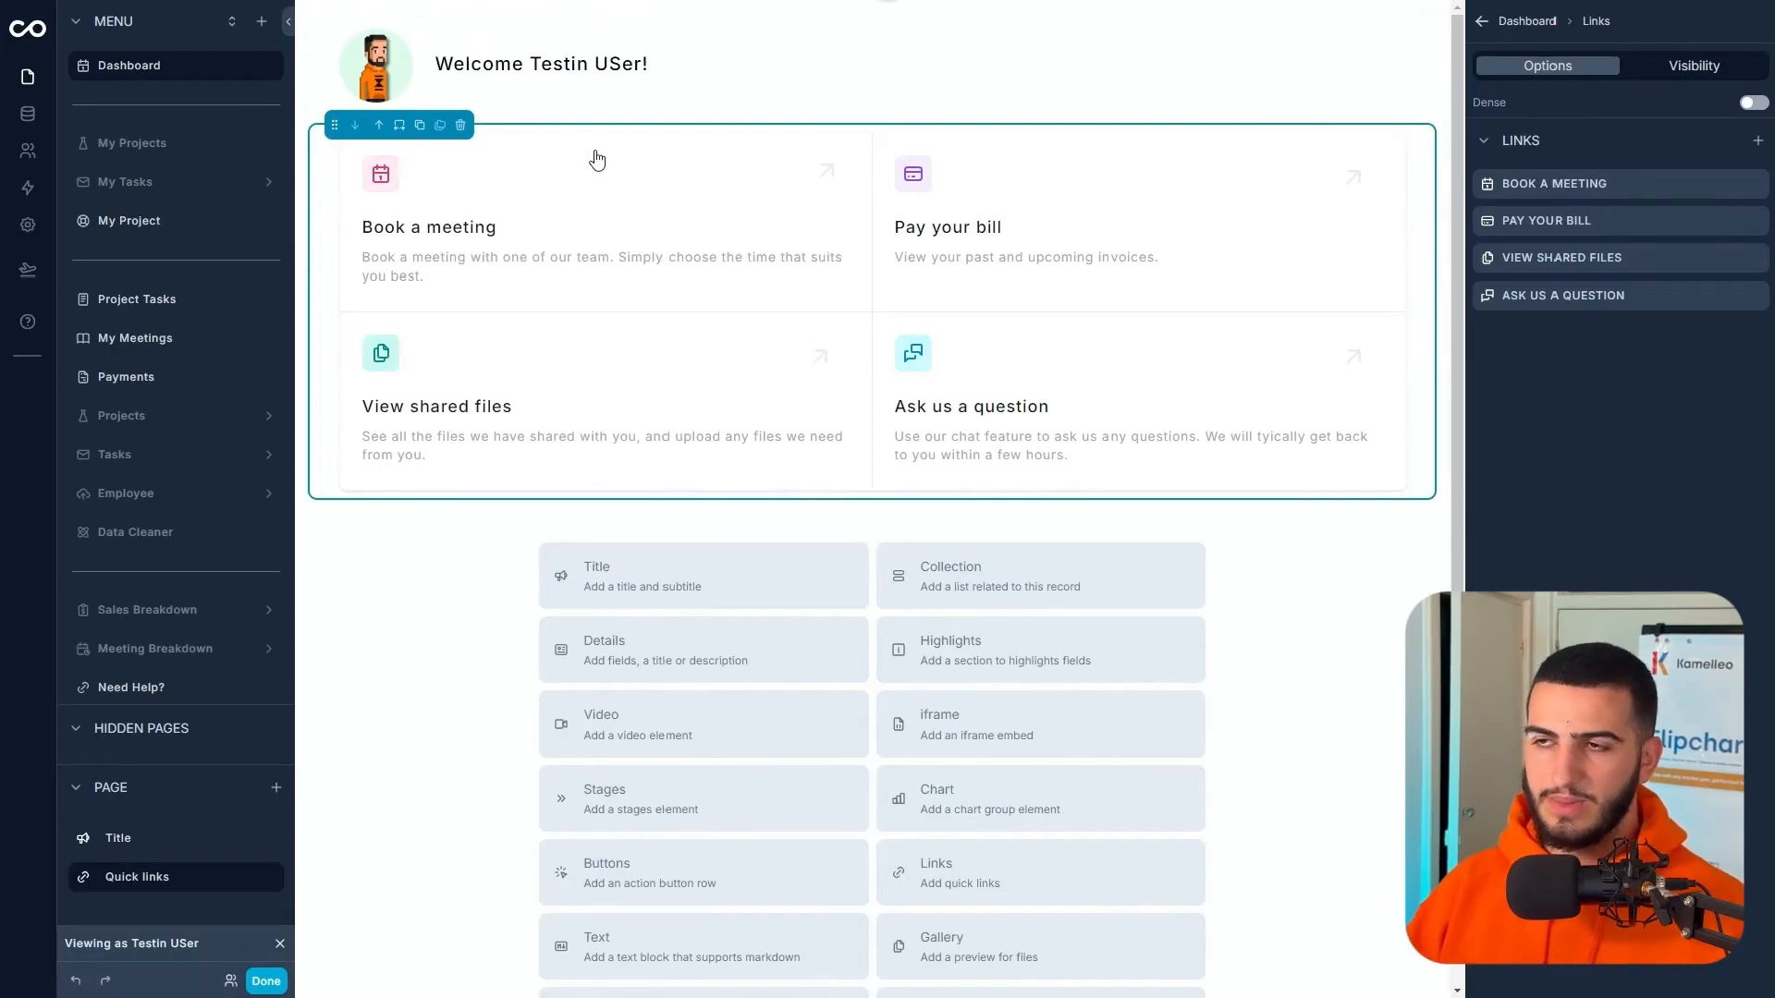
click(1755, 185)
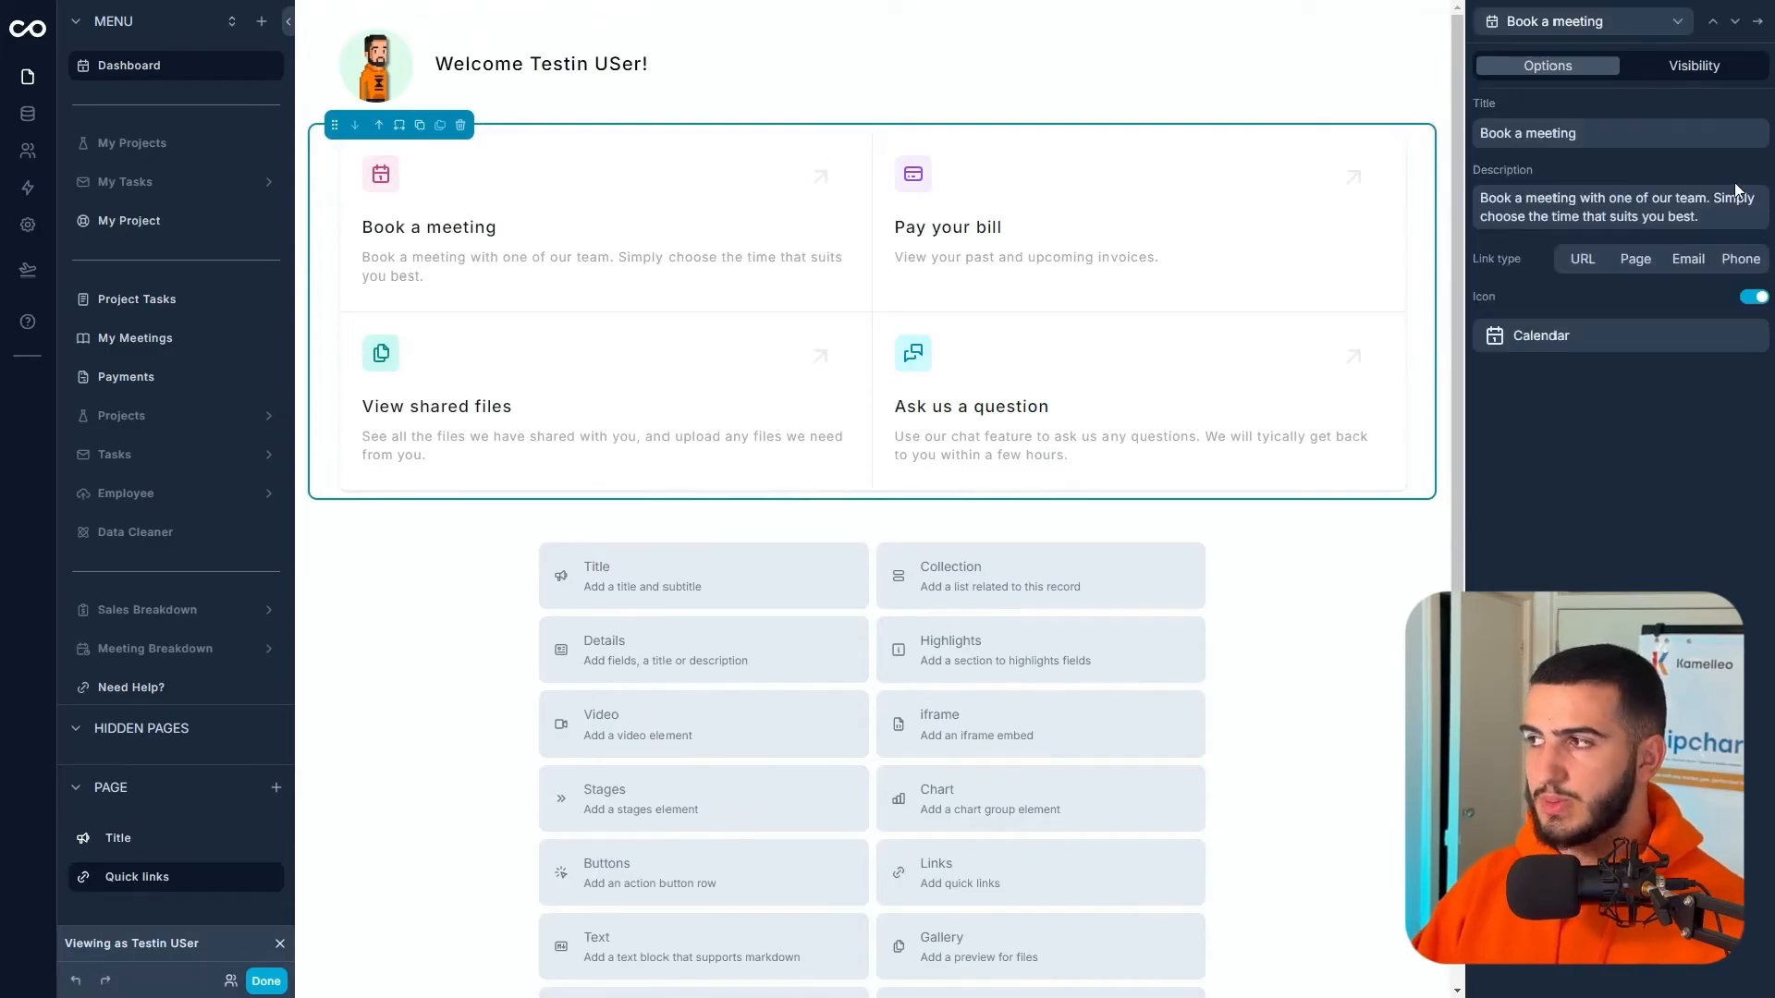
triple_click(1620, 138)
text(See my)
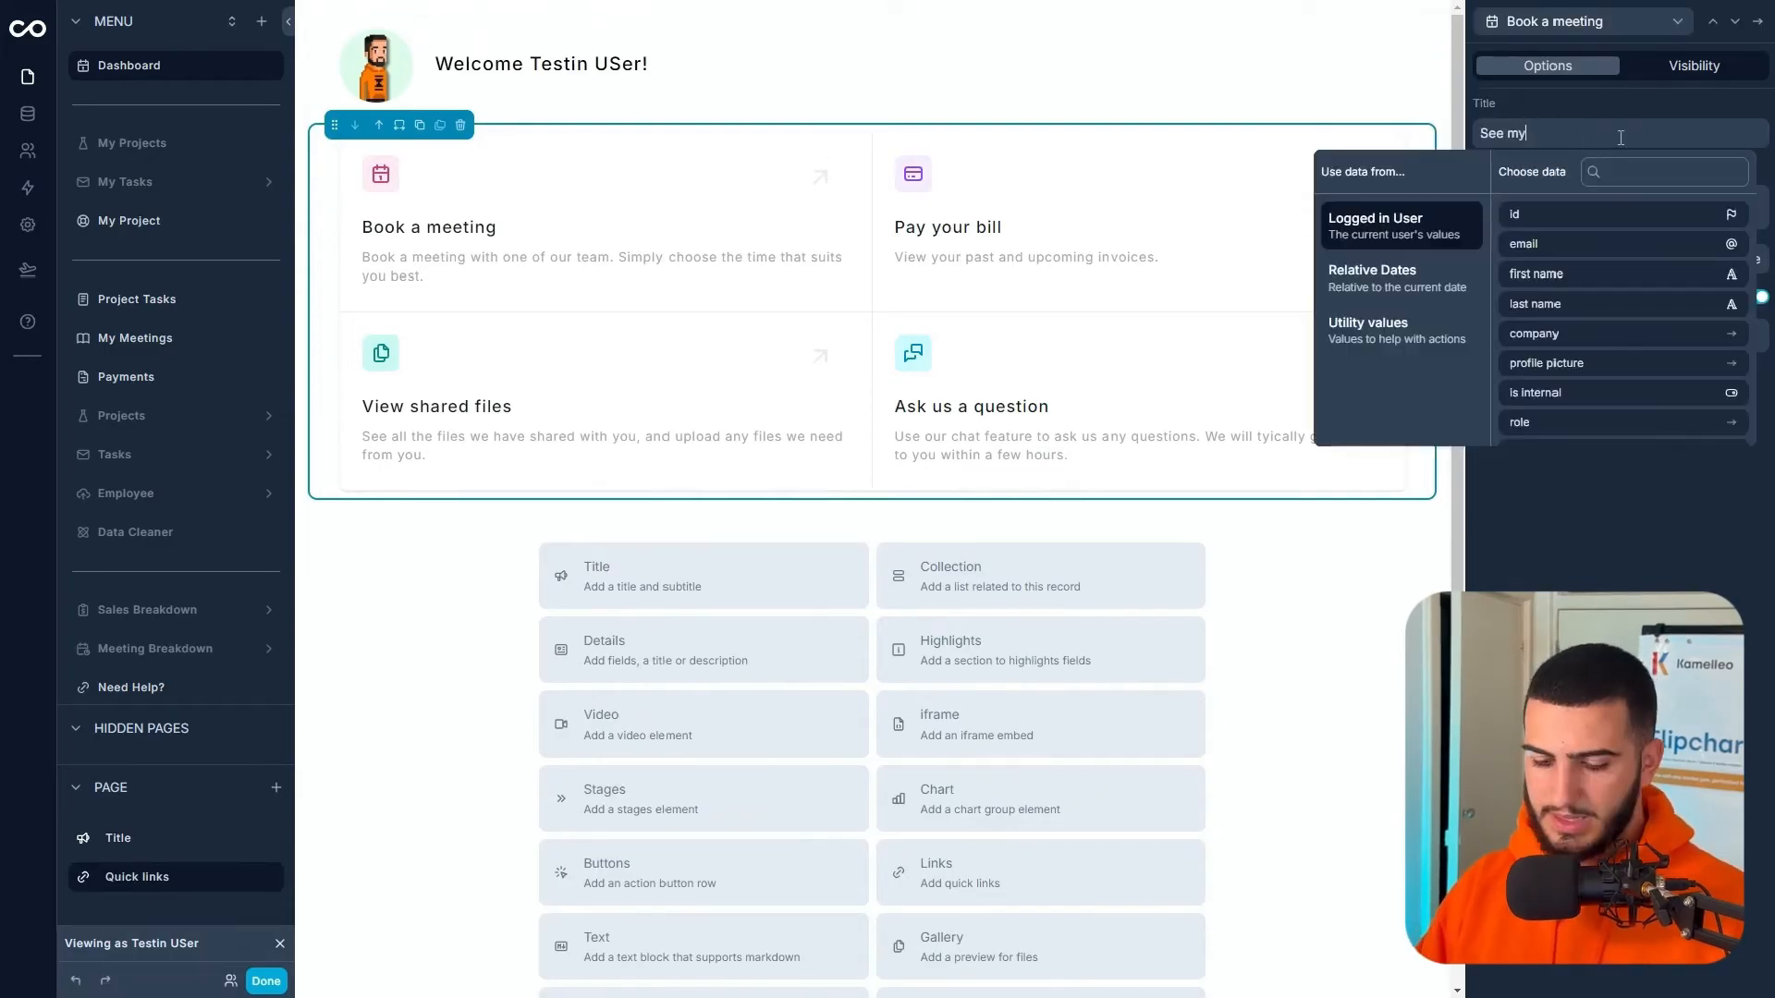
text( project)
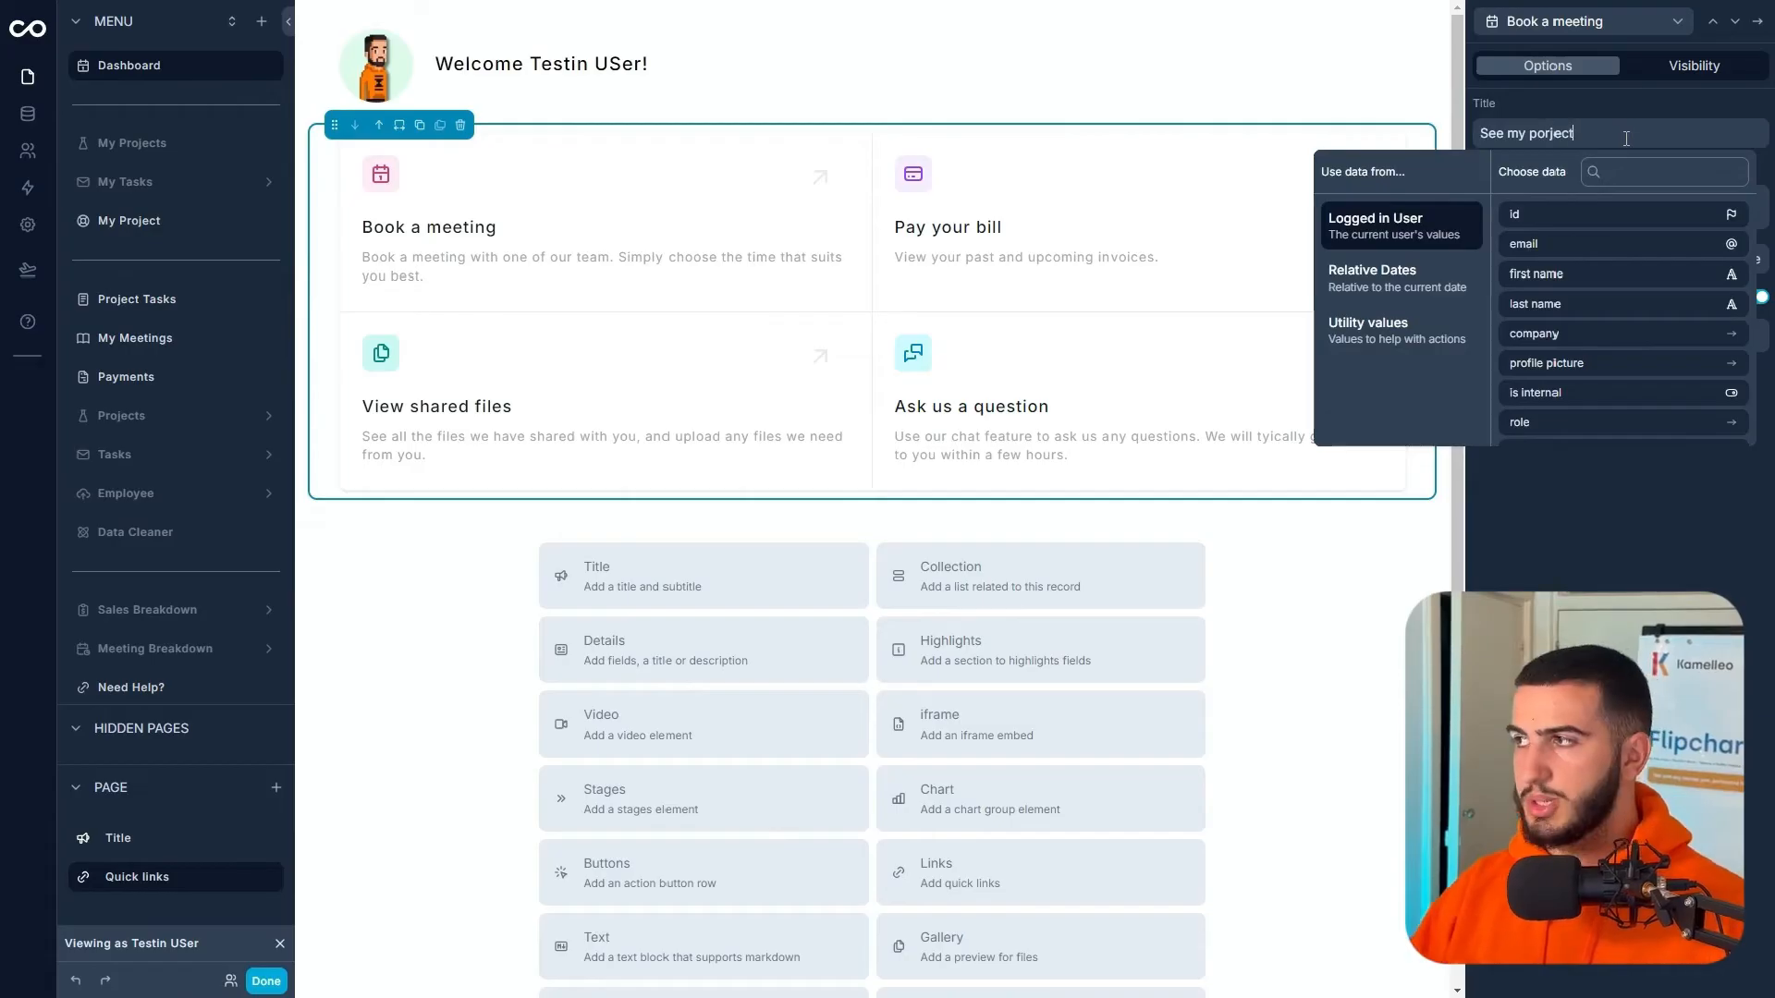
click(1637, 260)
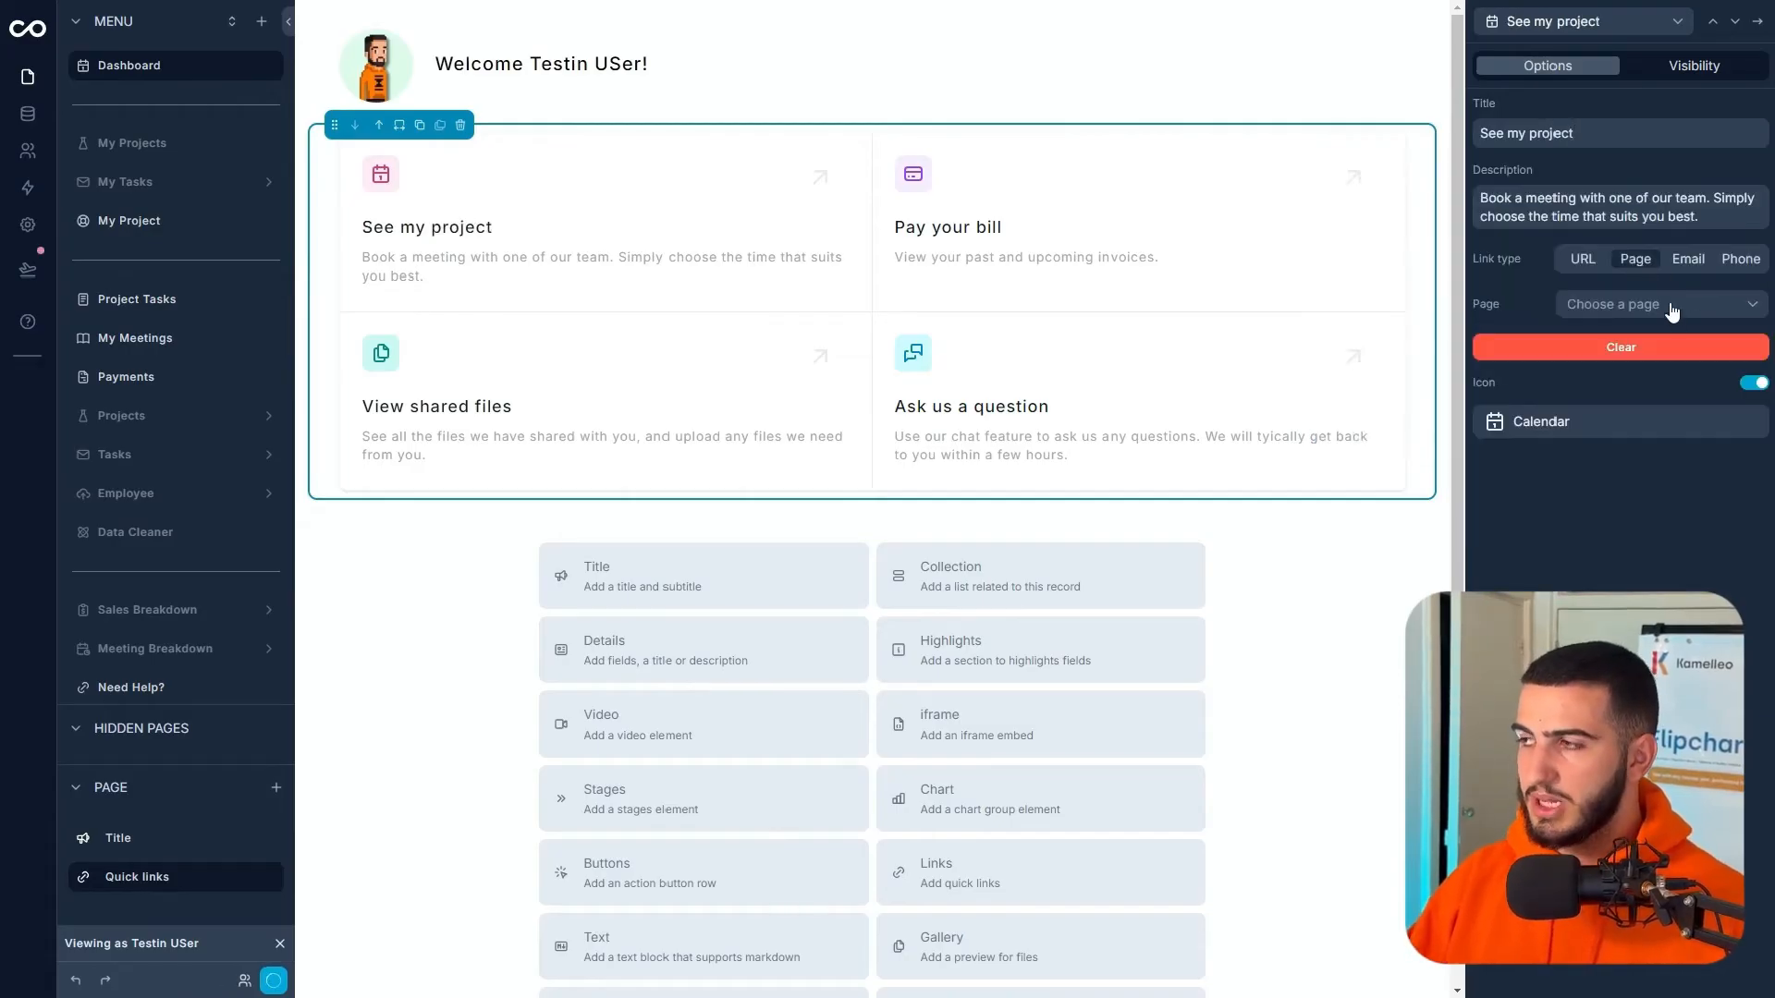
click(1671, 307)
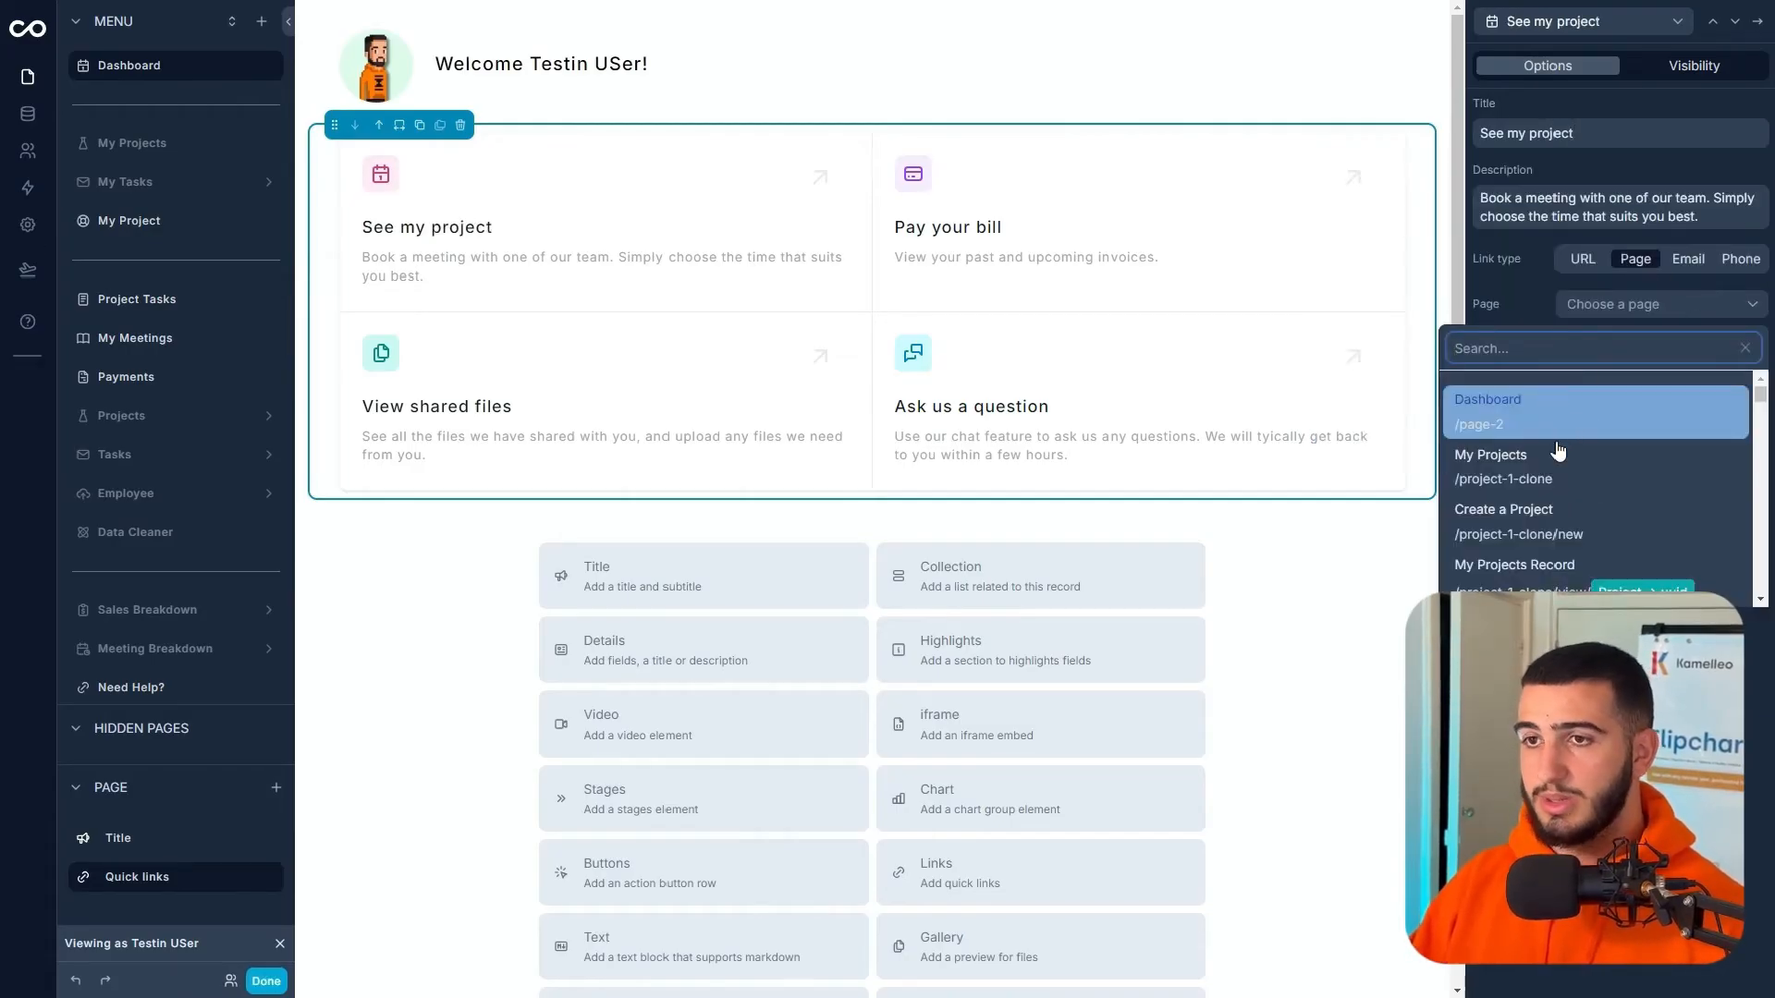
scroll(1560, 452, down, 5)
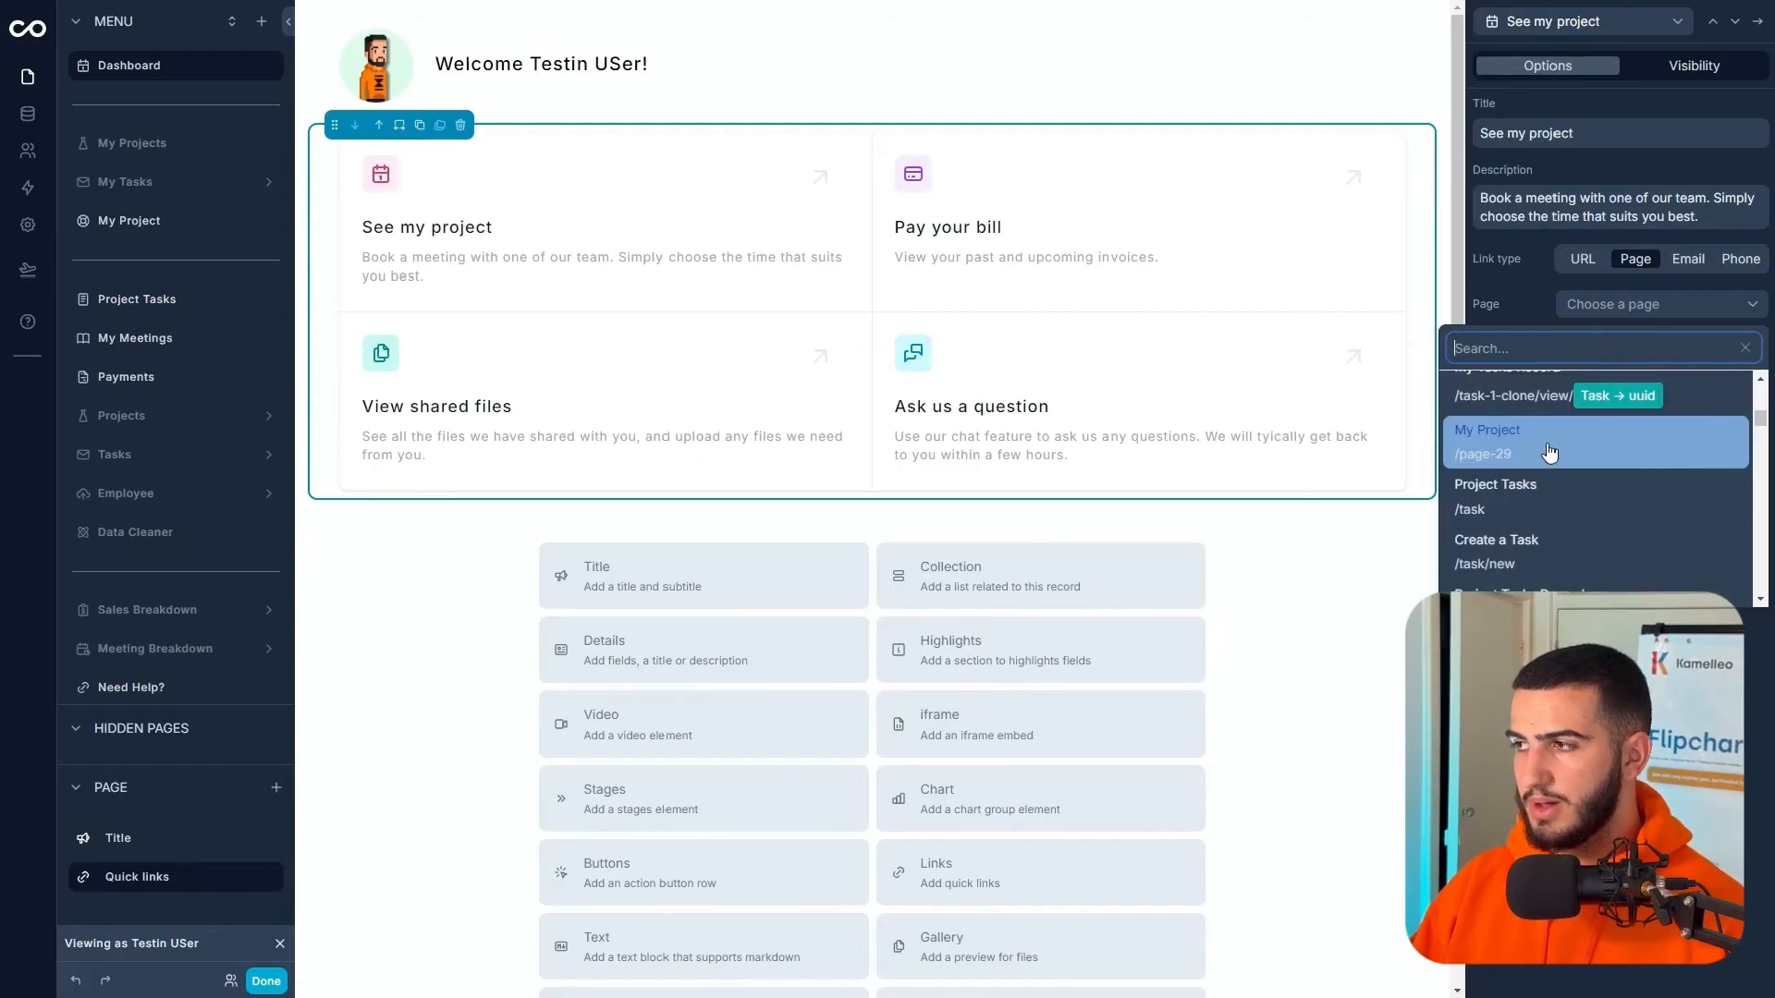
click(1550, 451)
- Preview as the client, test See my project, and return to the Dashboard
click(267, 981)
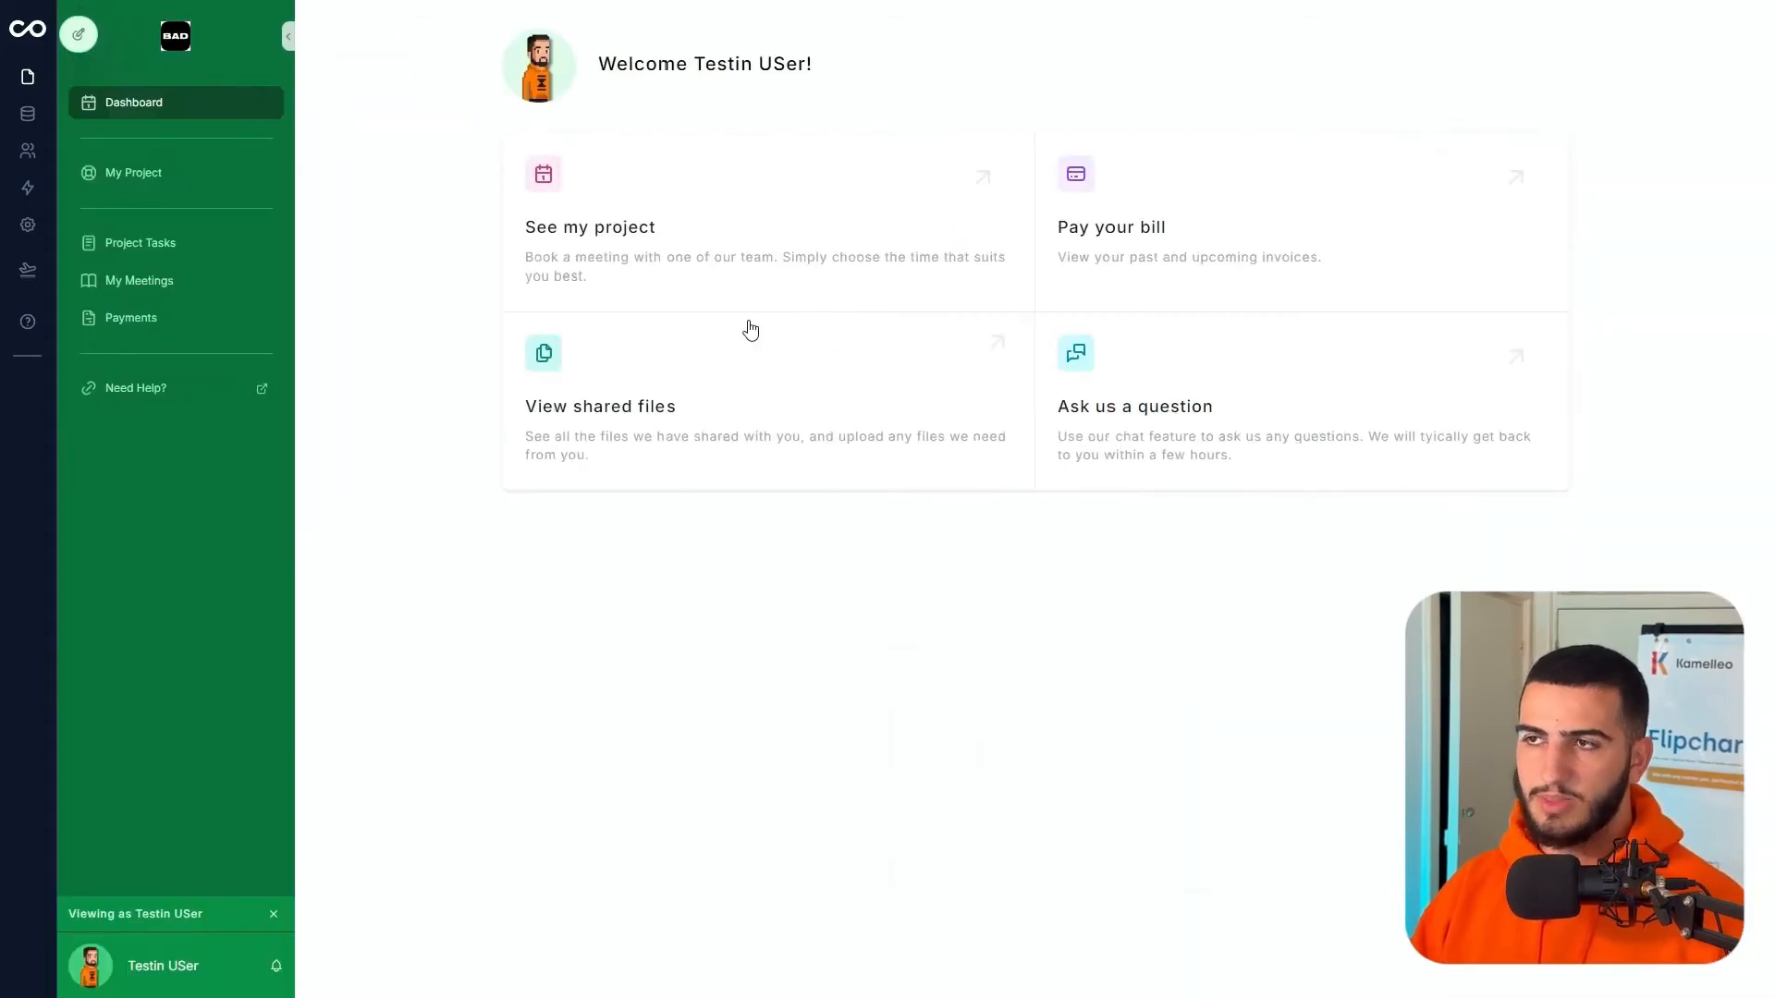
click(875, 192)
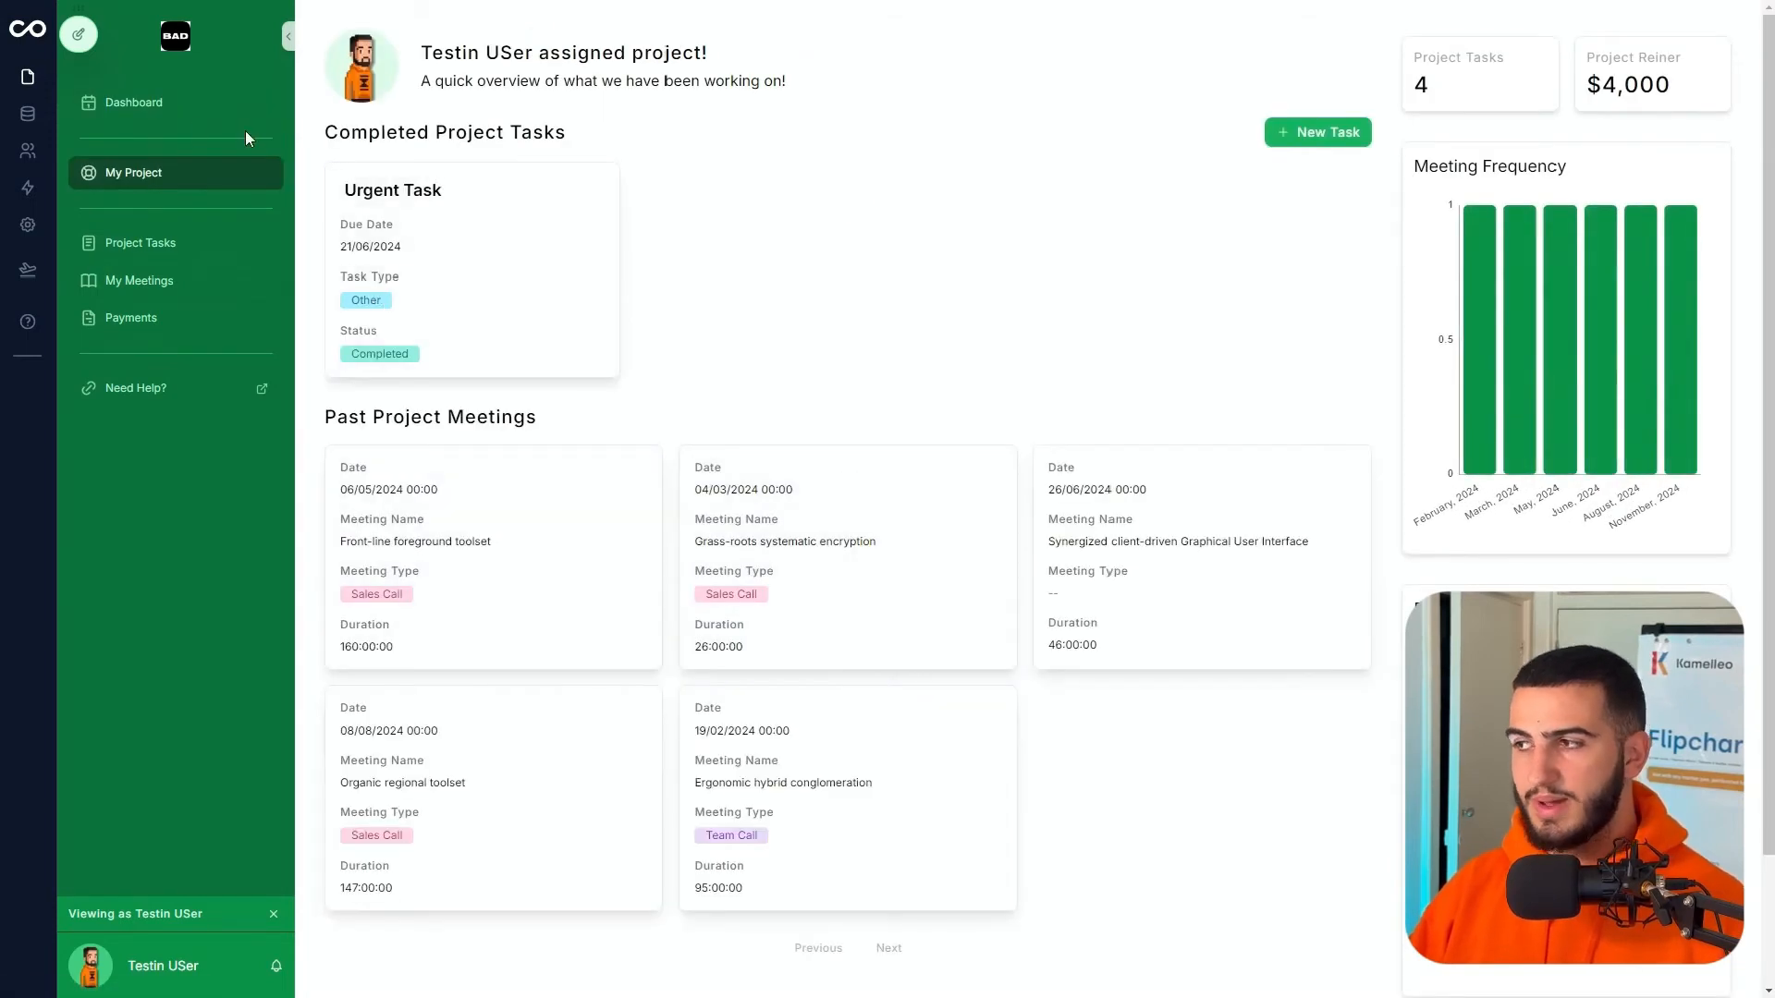
click(139, 104)
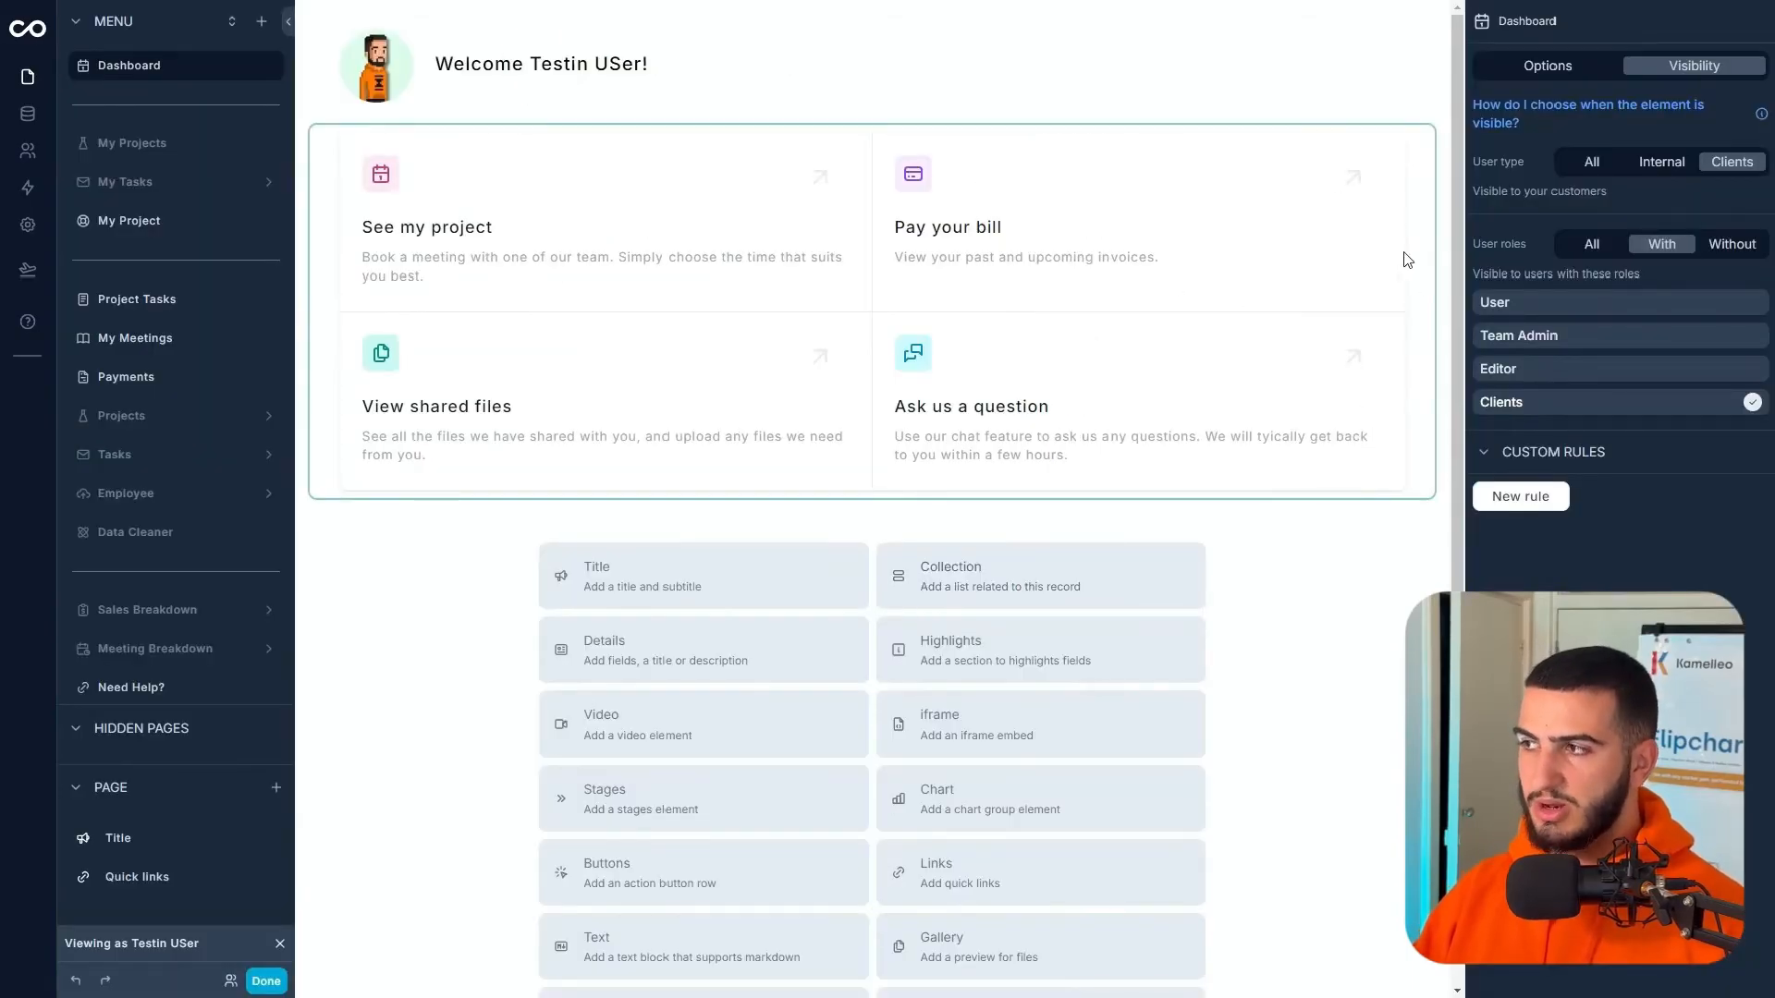
- Retitle the Pay your bill link 'View Payments' and point it to the Payments page
click(1405, 260)
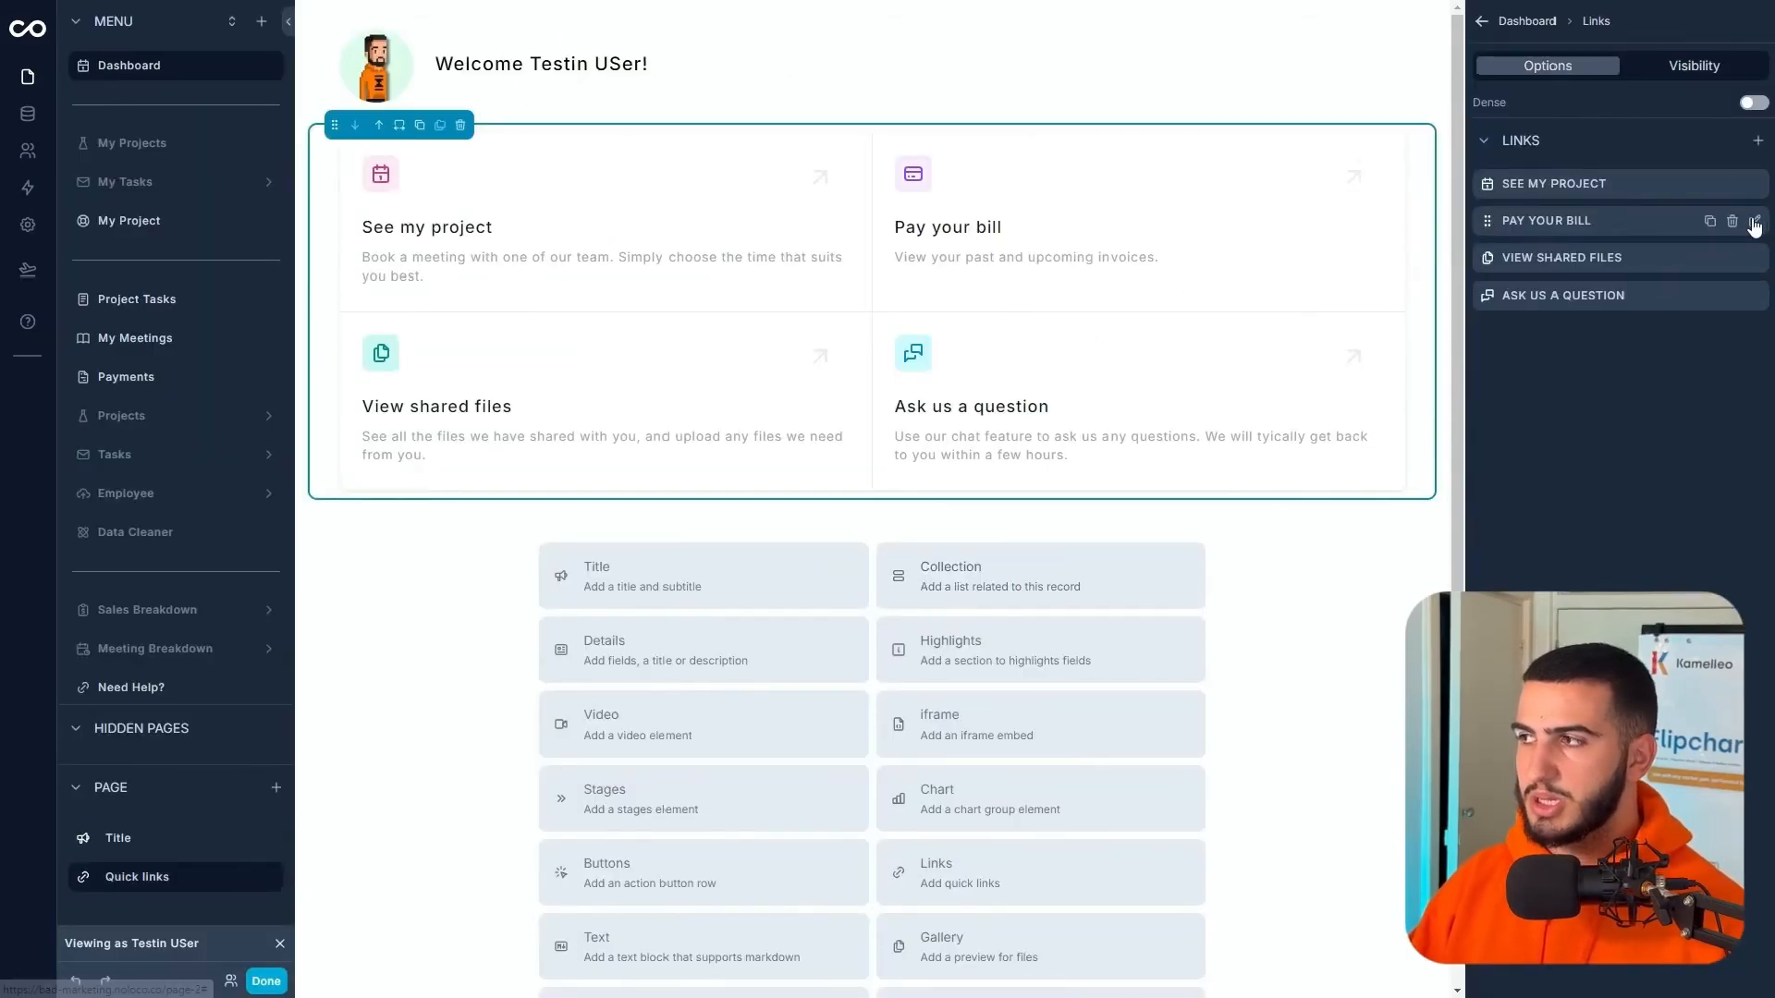
click(1755, 222)
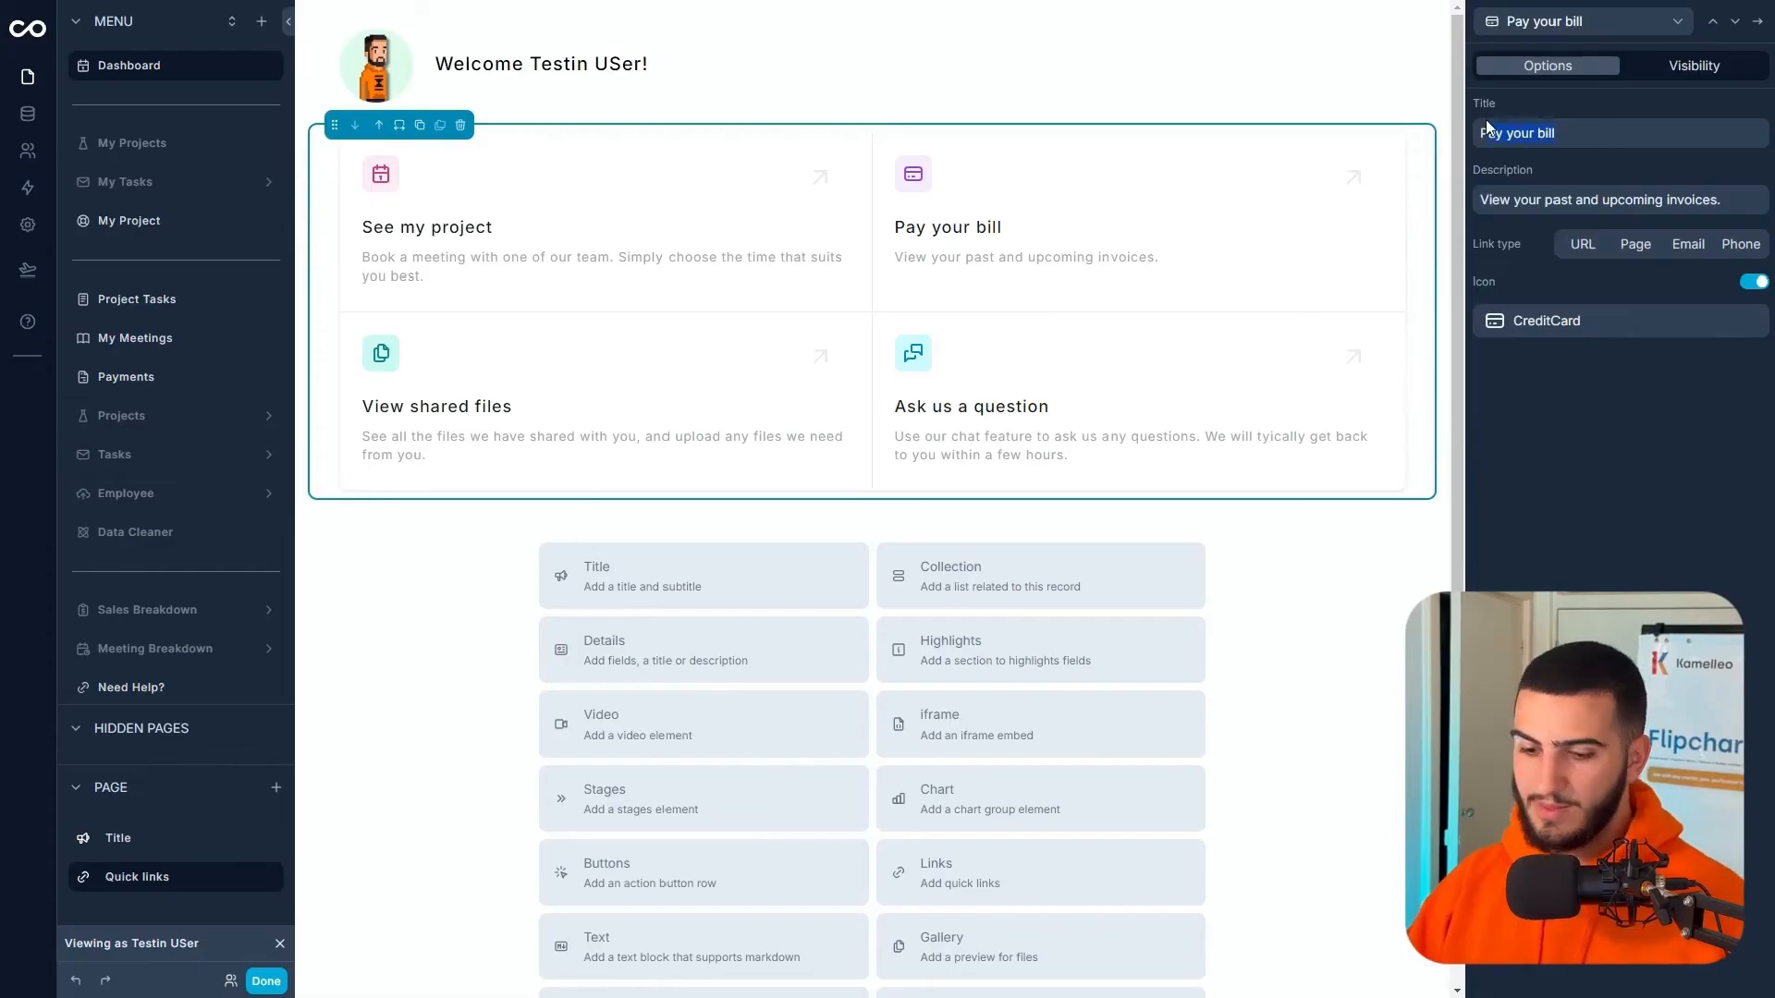
text(View Payments)
click(1635, 244)
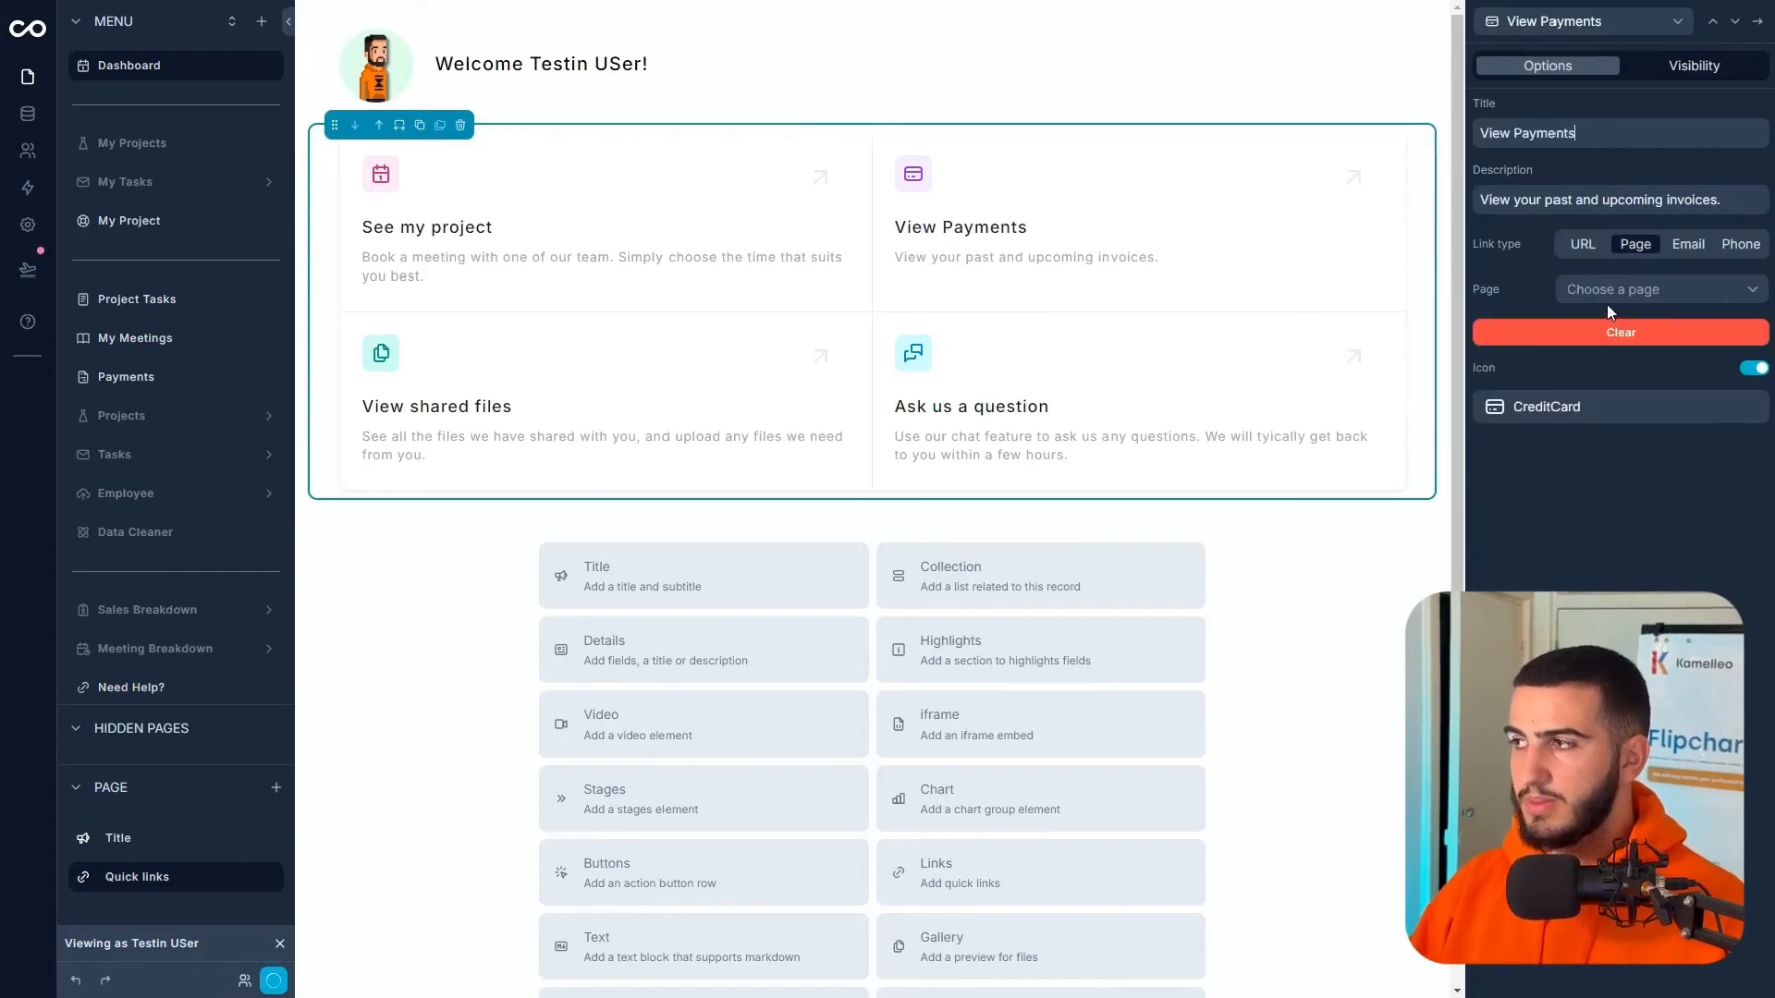
click(1595, 296)
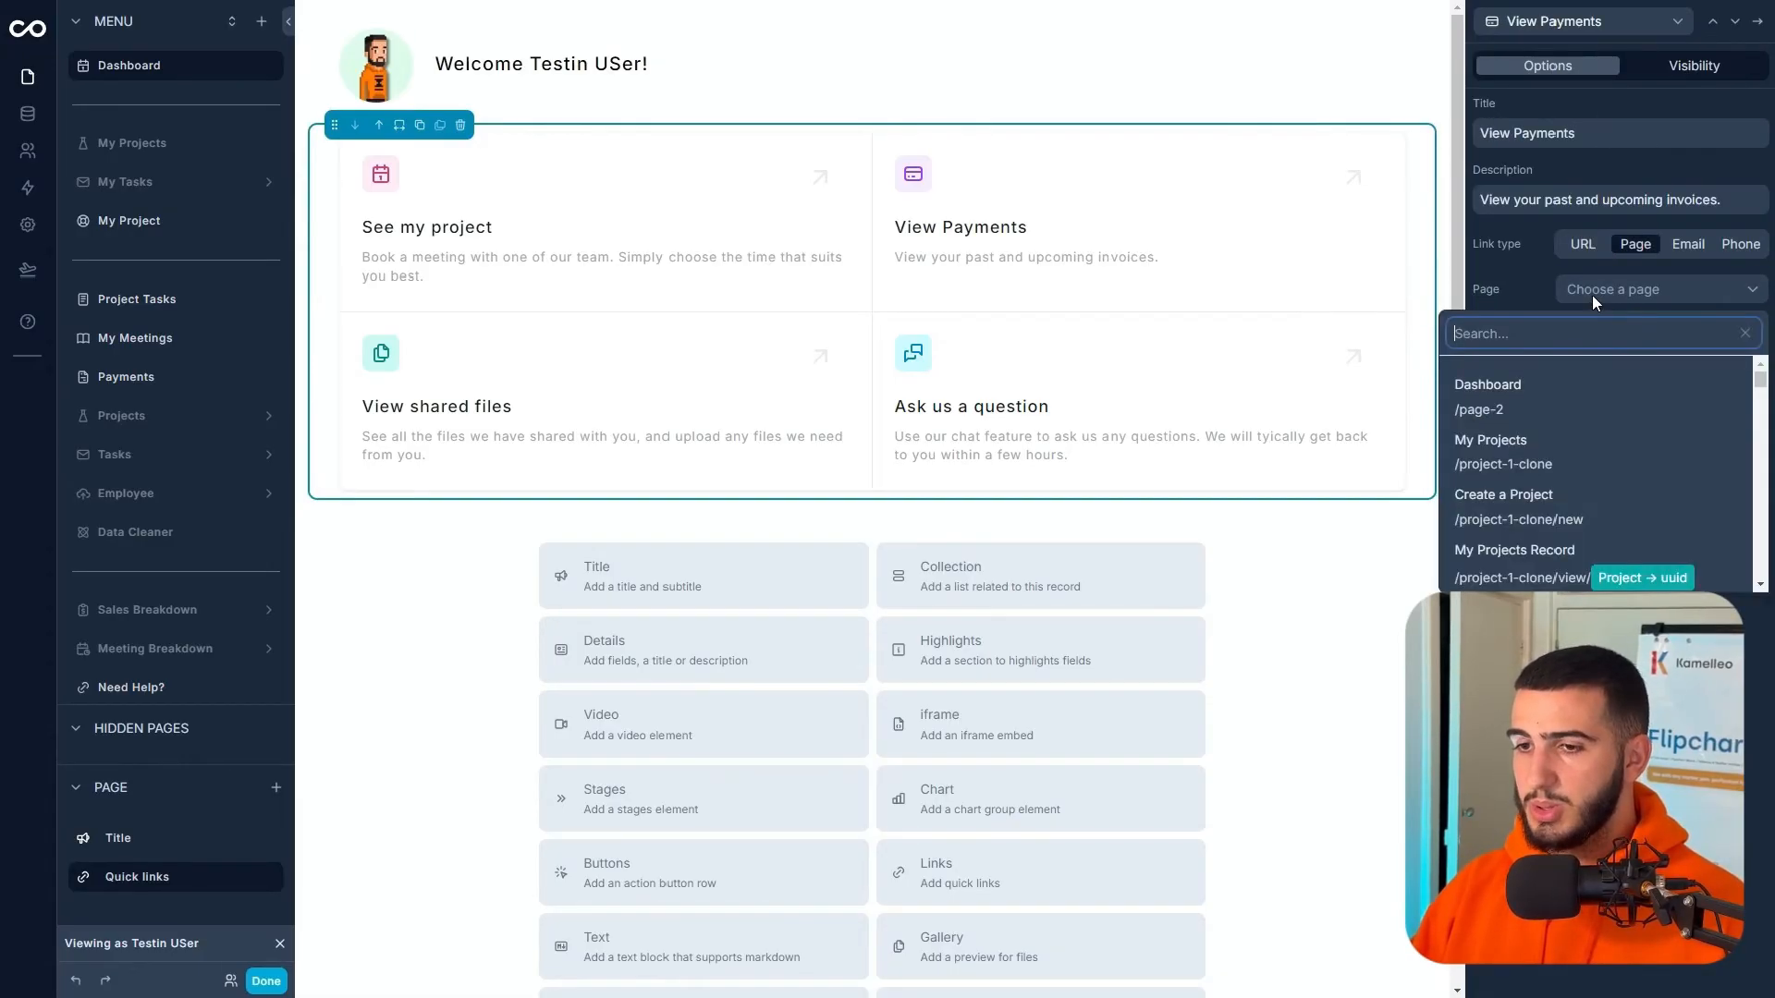
scroll(1577, 520, down, 10)
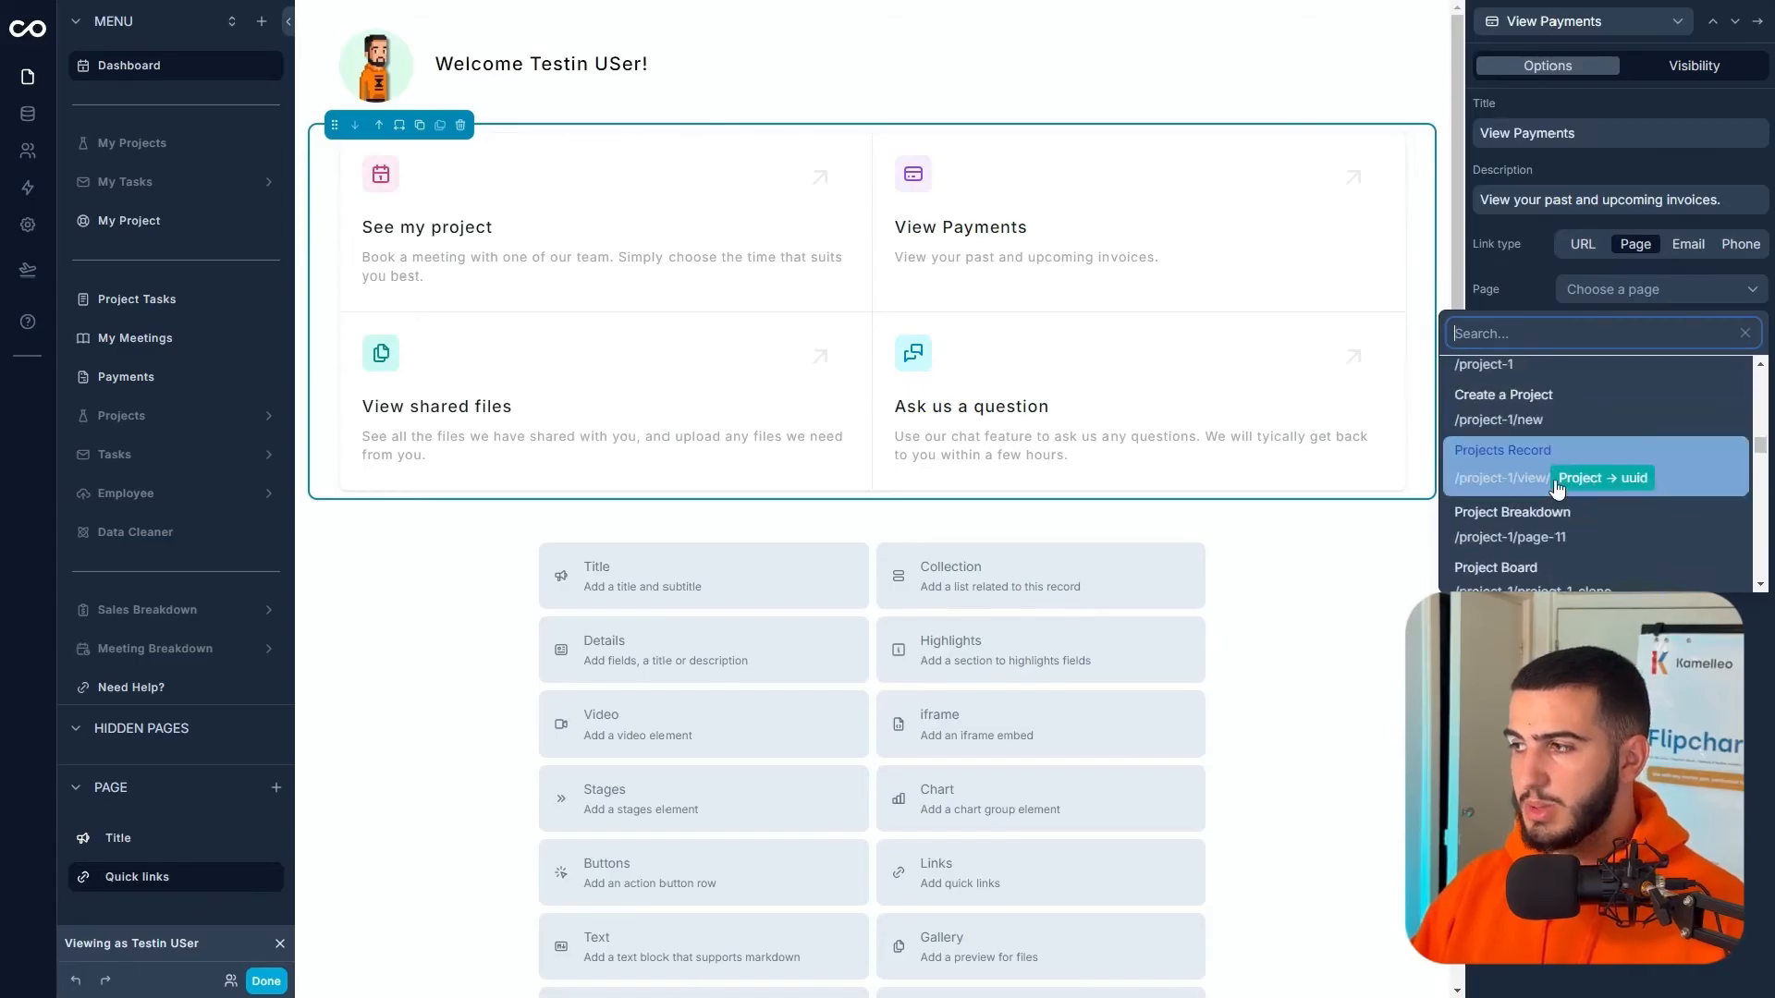
scroll(1553, 490, down, 10)
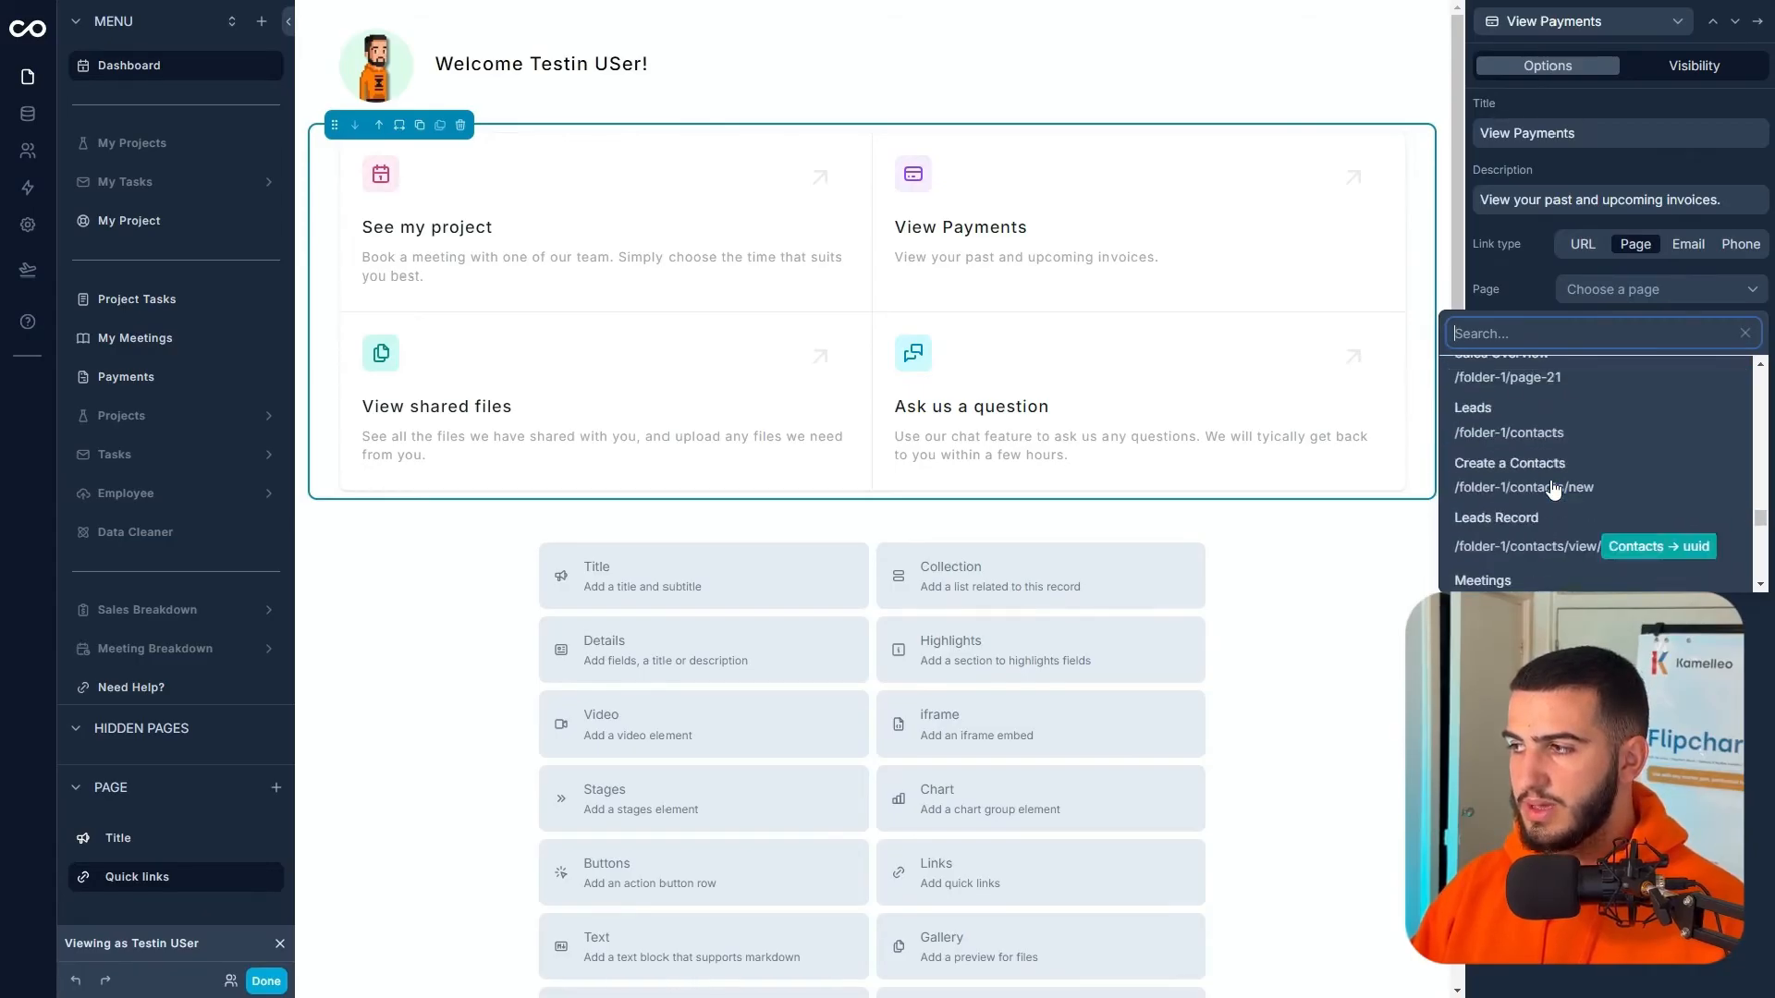
text(Payme)
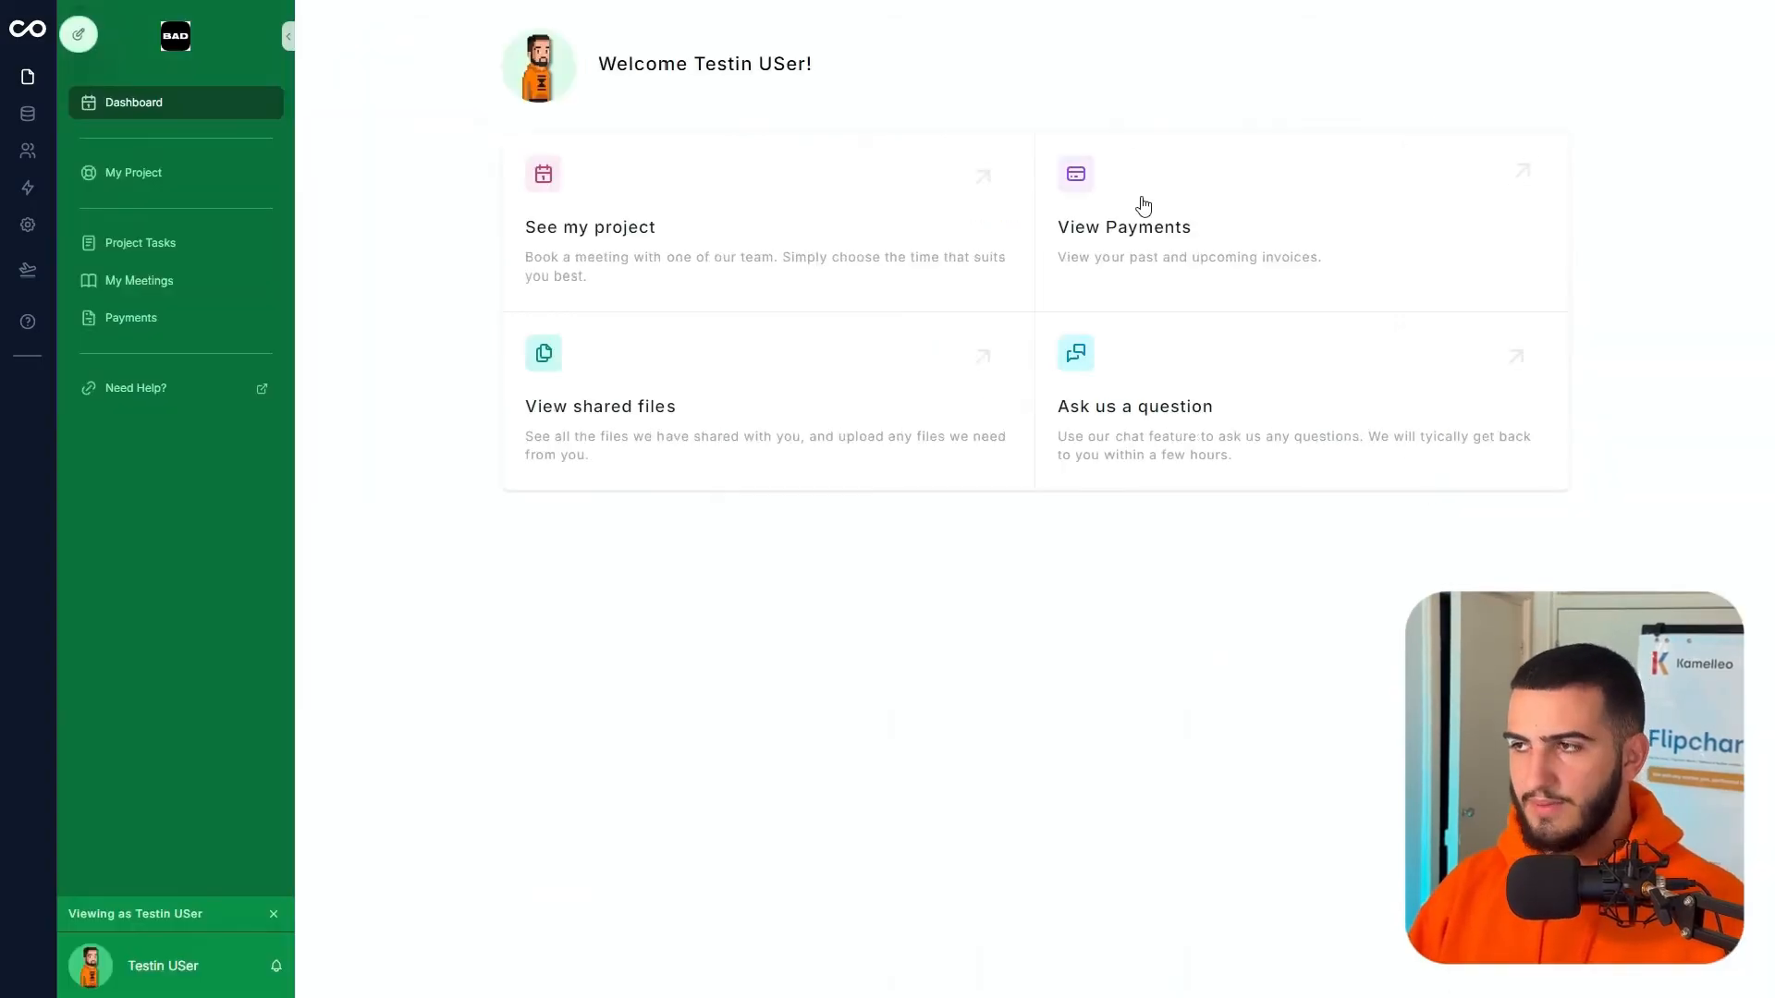
- Test the View Payments card in preview, then resume editing the Dashboard
click(1149, 213)
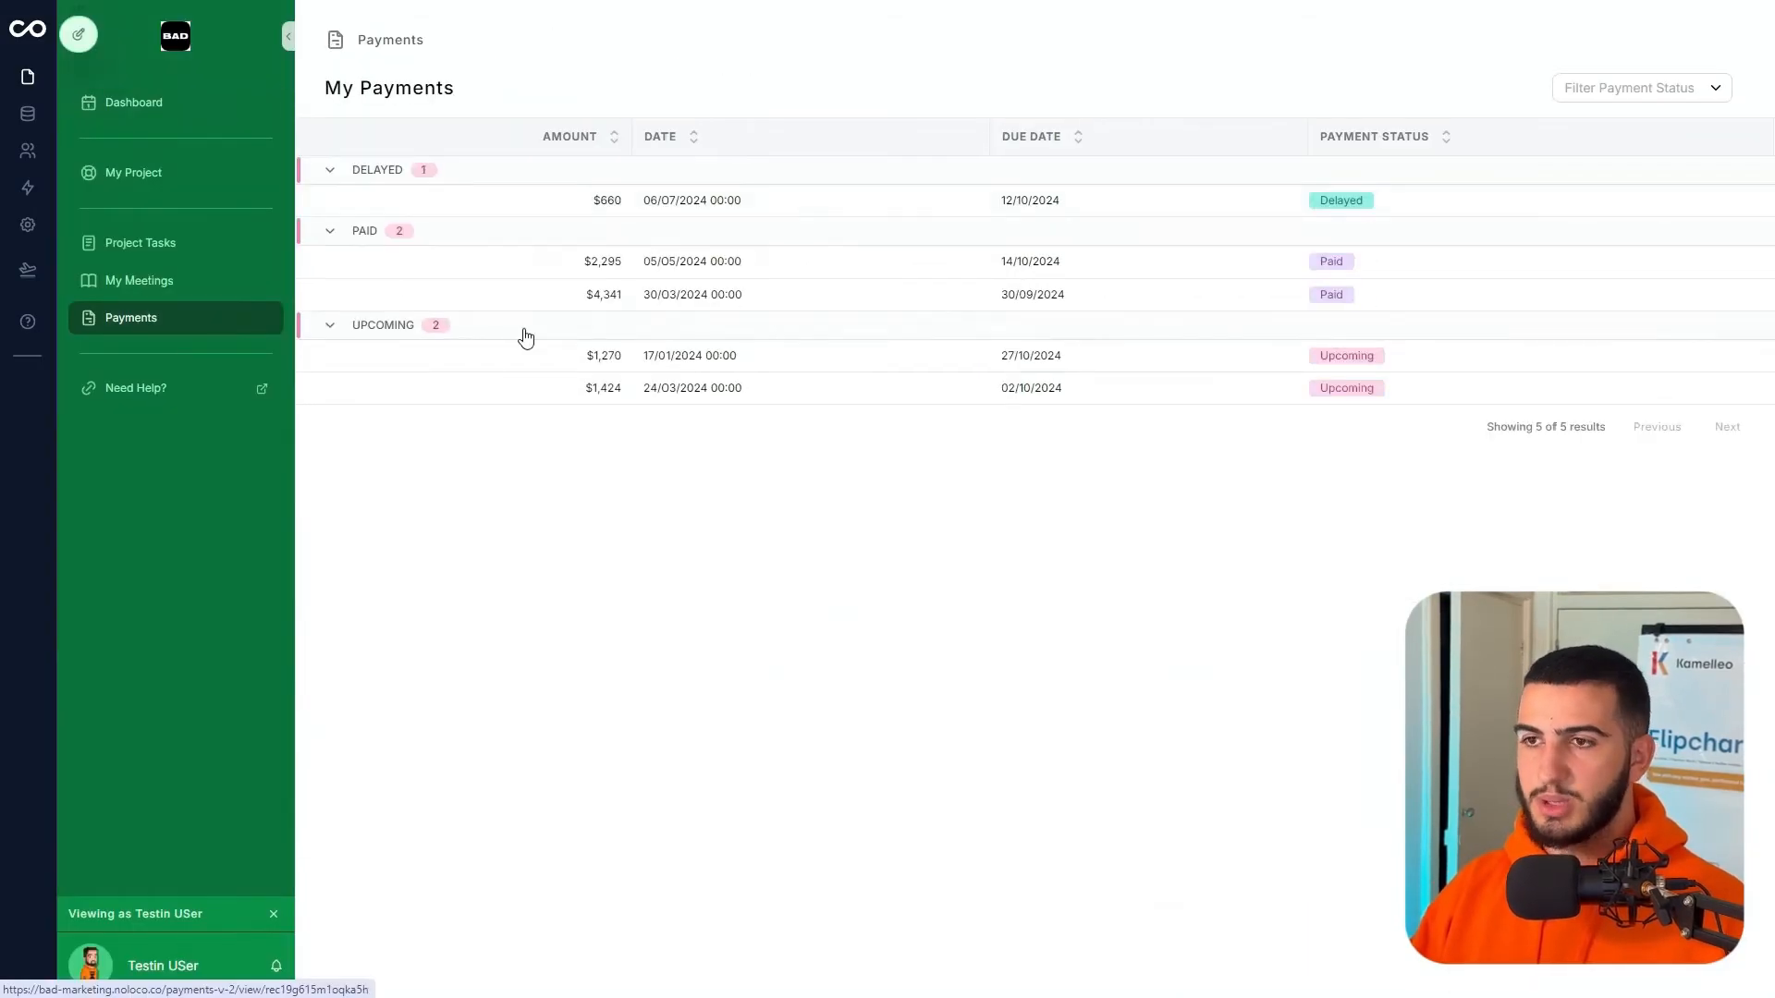
click(185, 174)
click(185, 107)
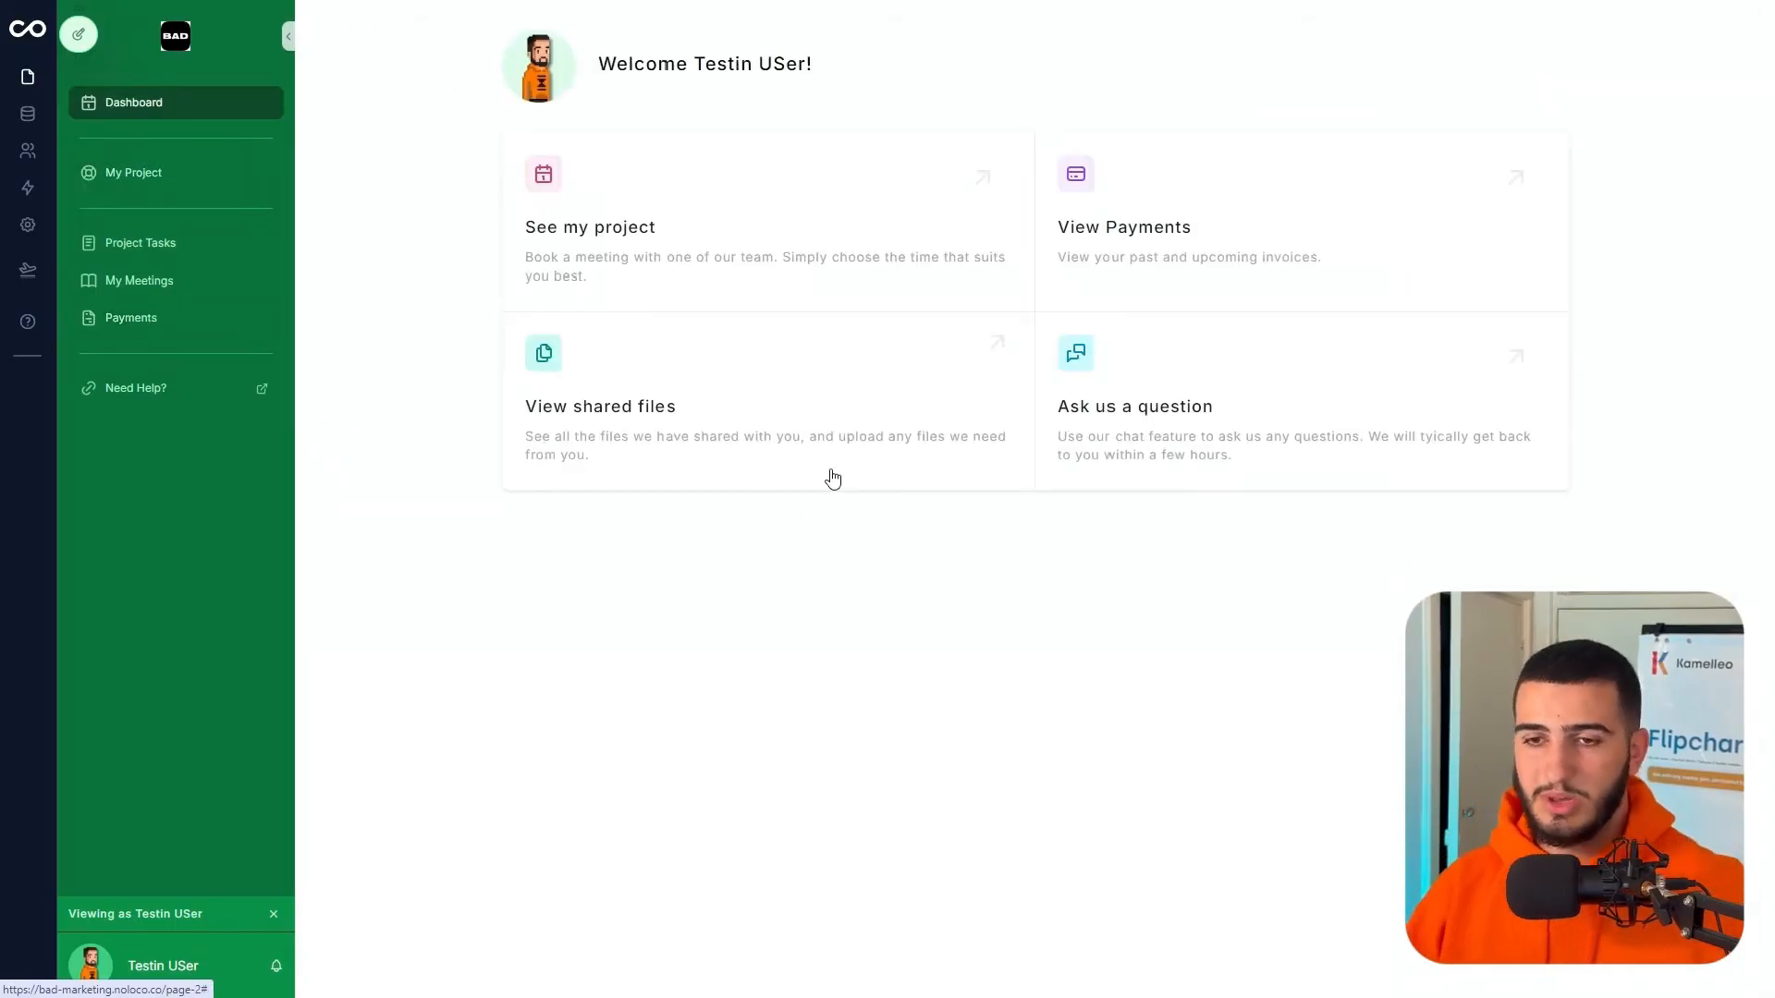
click(79, 36)
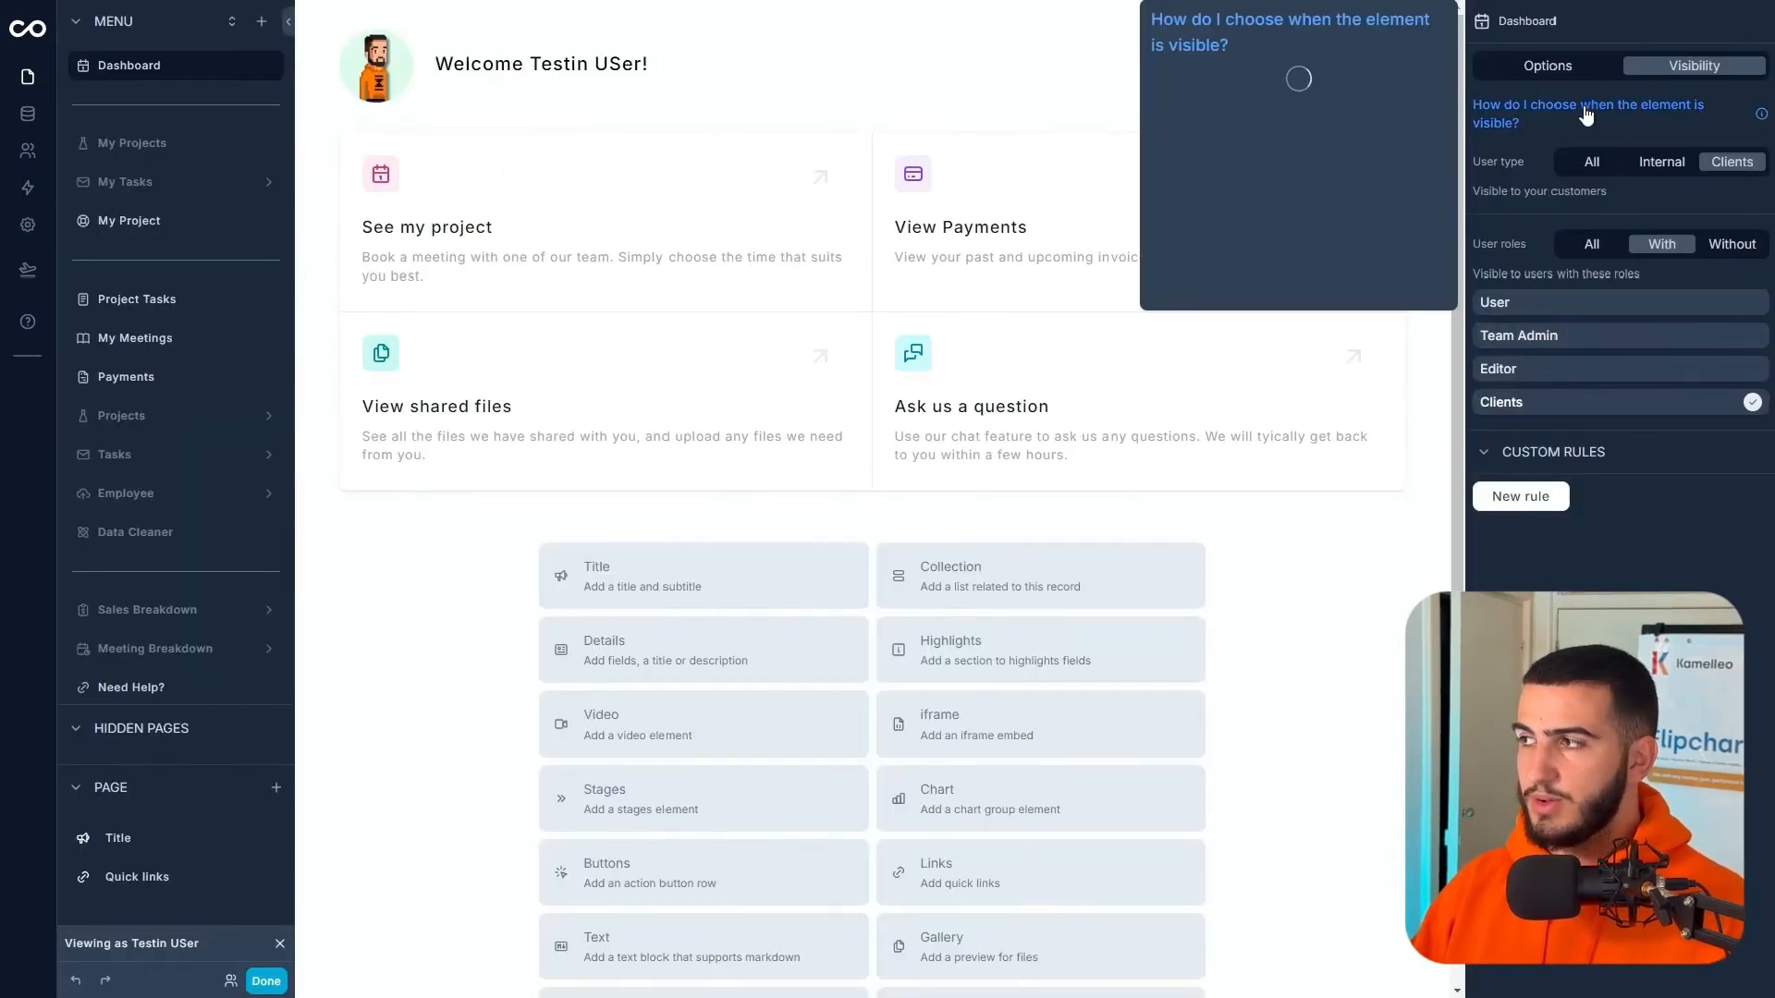
- Set the View shared files link type to URL, then preview the Dashboard as the client
click(1331, 217)
click(1754, 261)
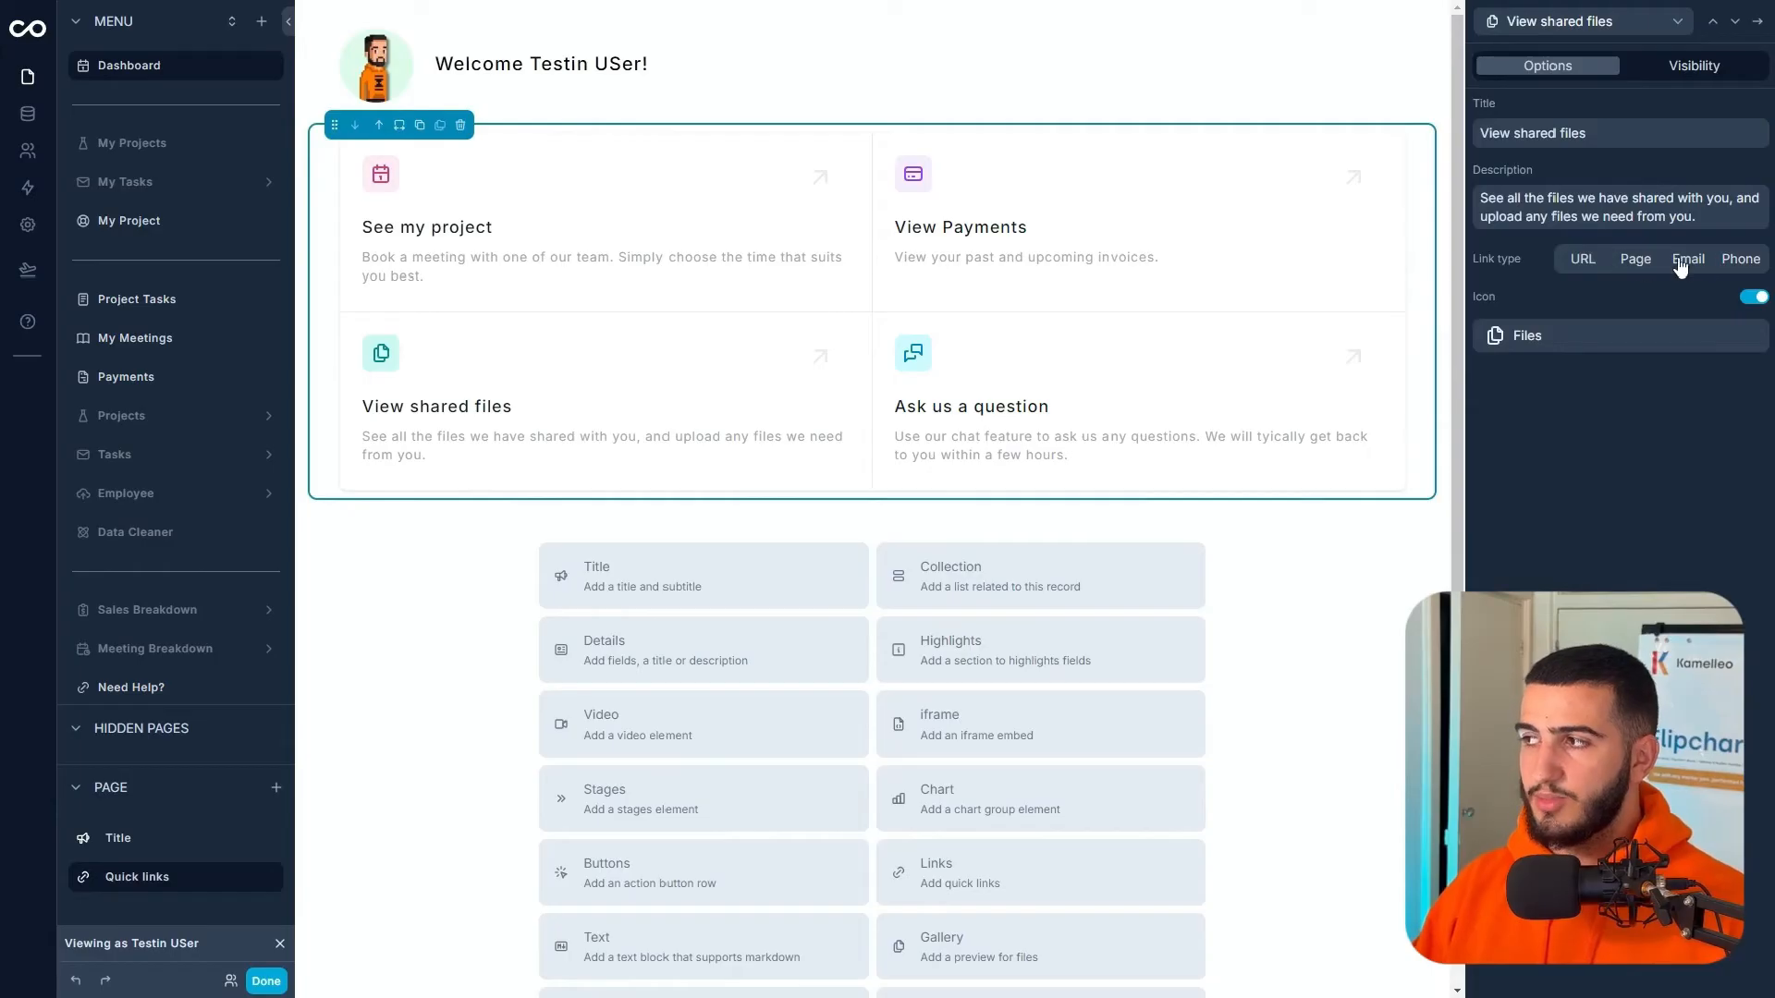
click(1695, 261)
click(1742, 261)
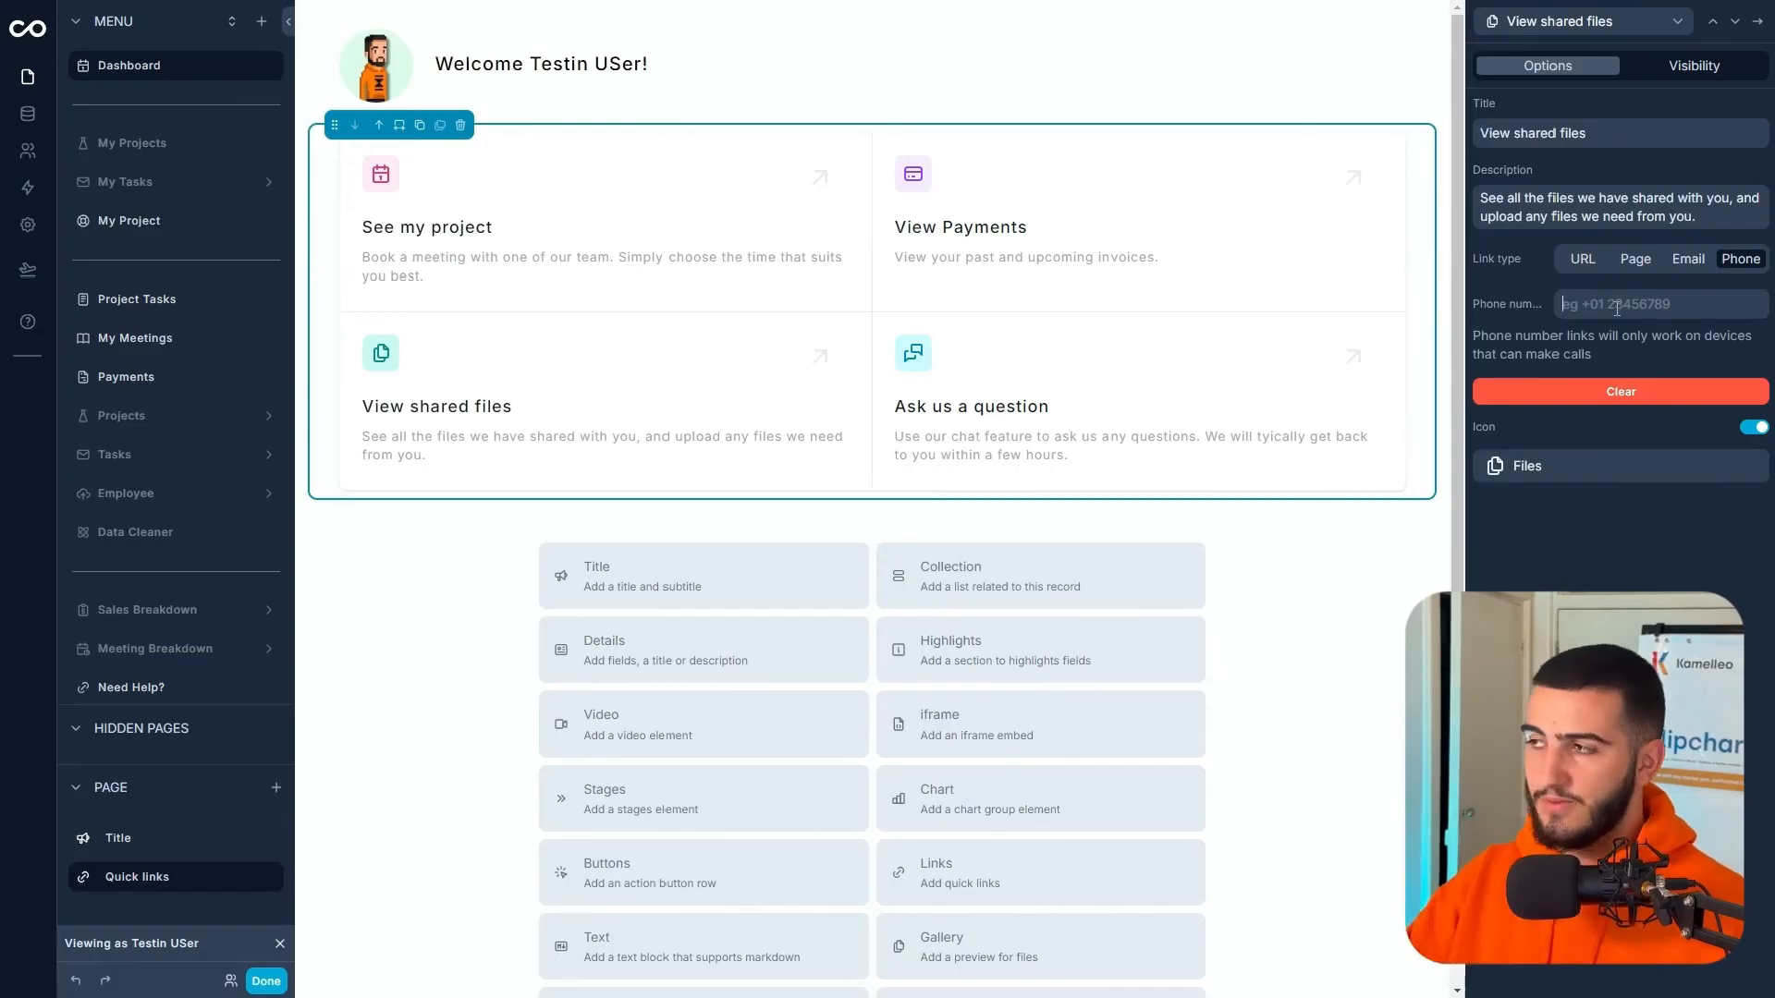
click(1617, 304)
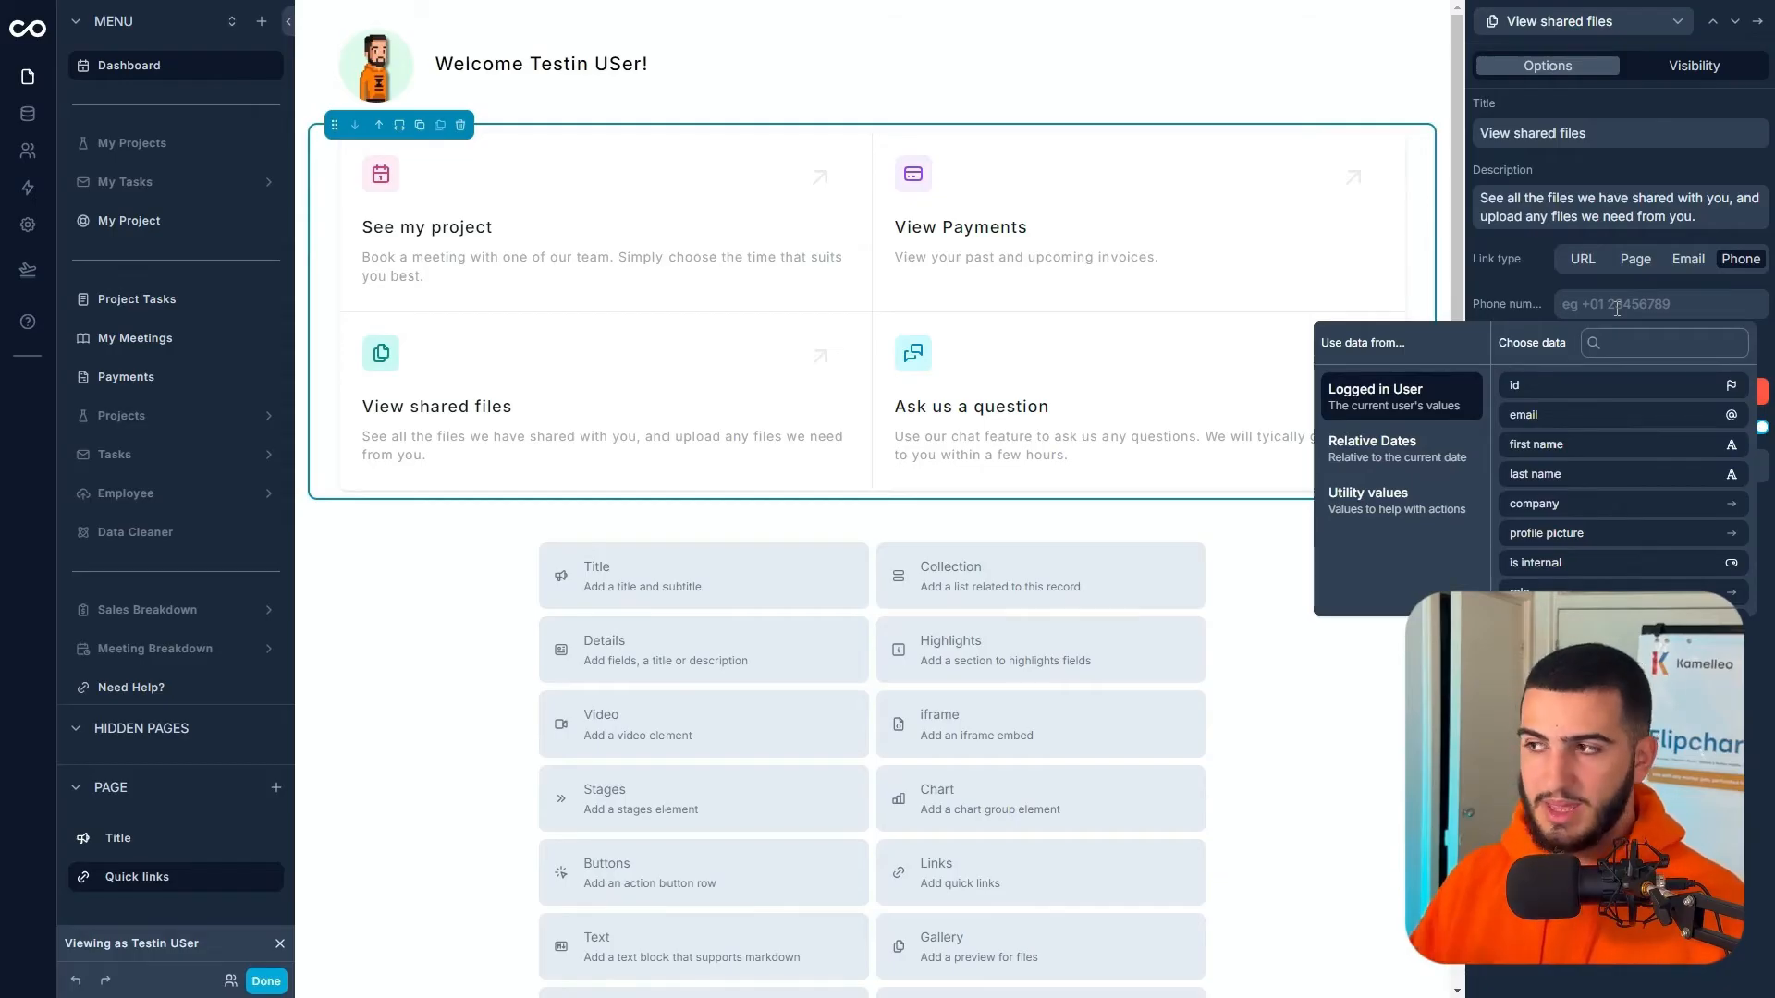
click(1583, 259)
click(1613, 304)
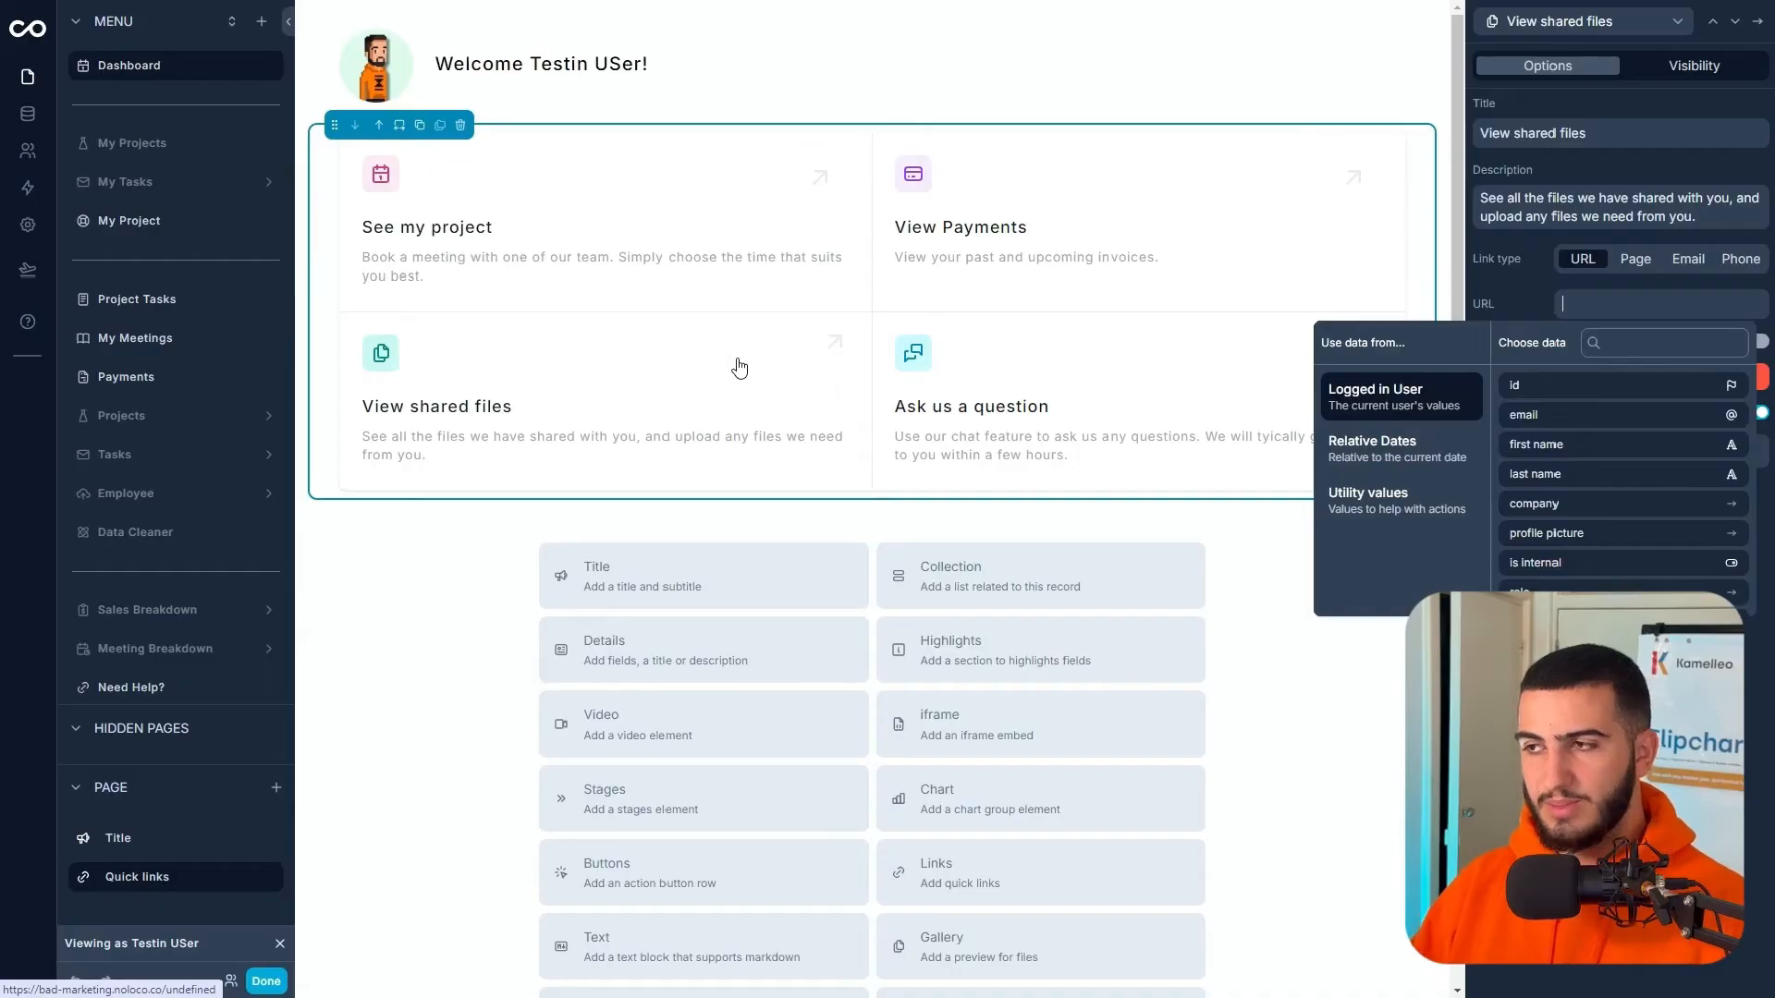
click(266, 979)
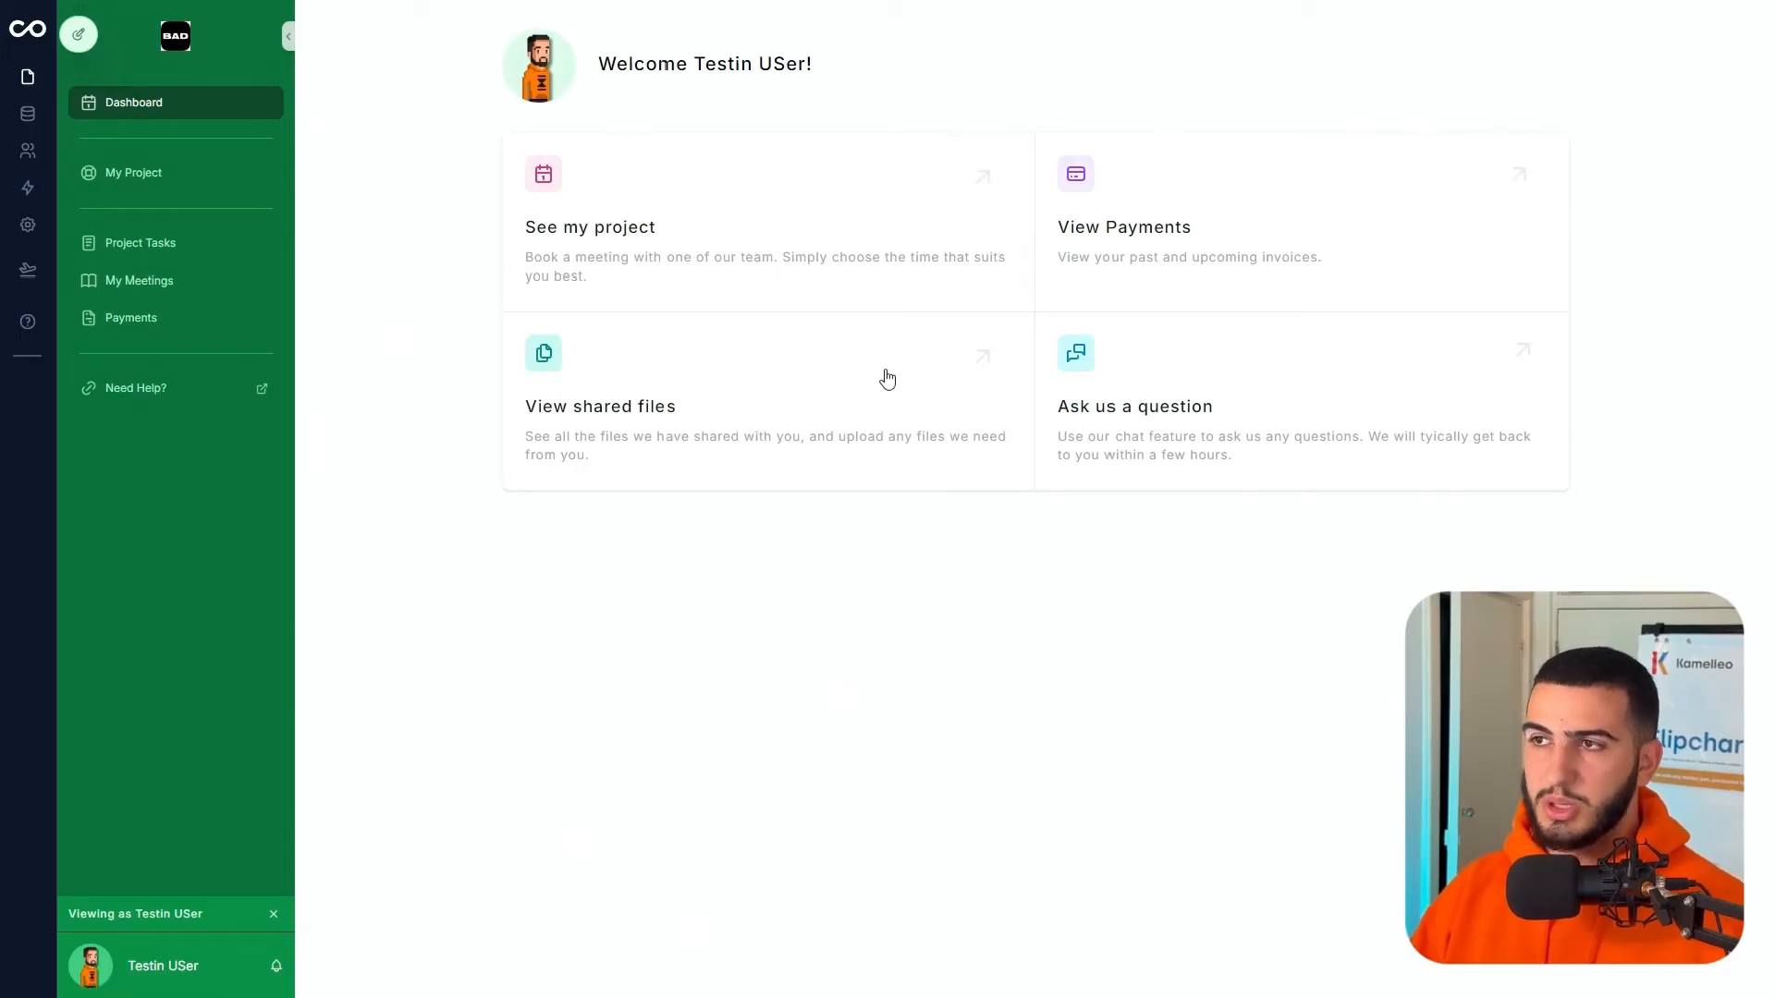
- Browse My Project, Project Tasks, and My Meetings (August 2024, Organic regional toolset meeting), then Payments
click(844, 222)
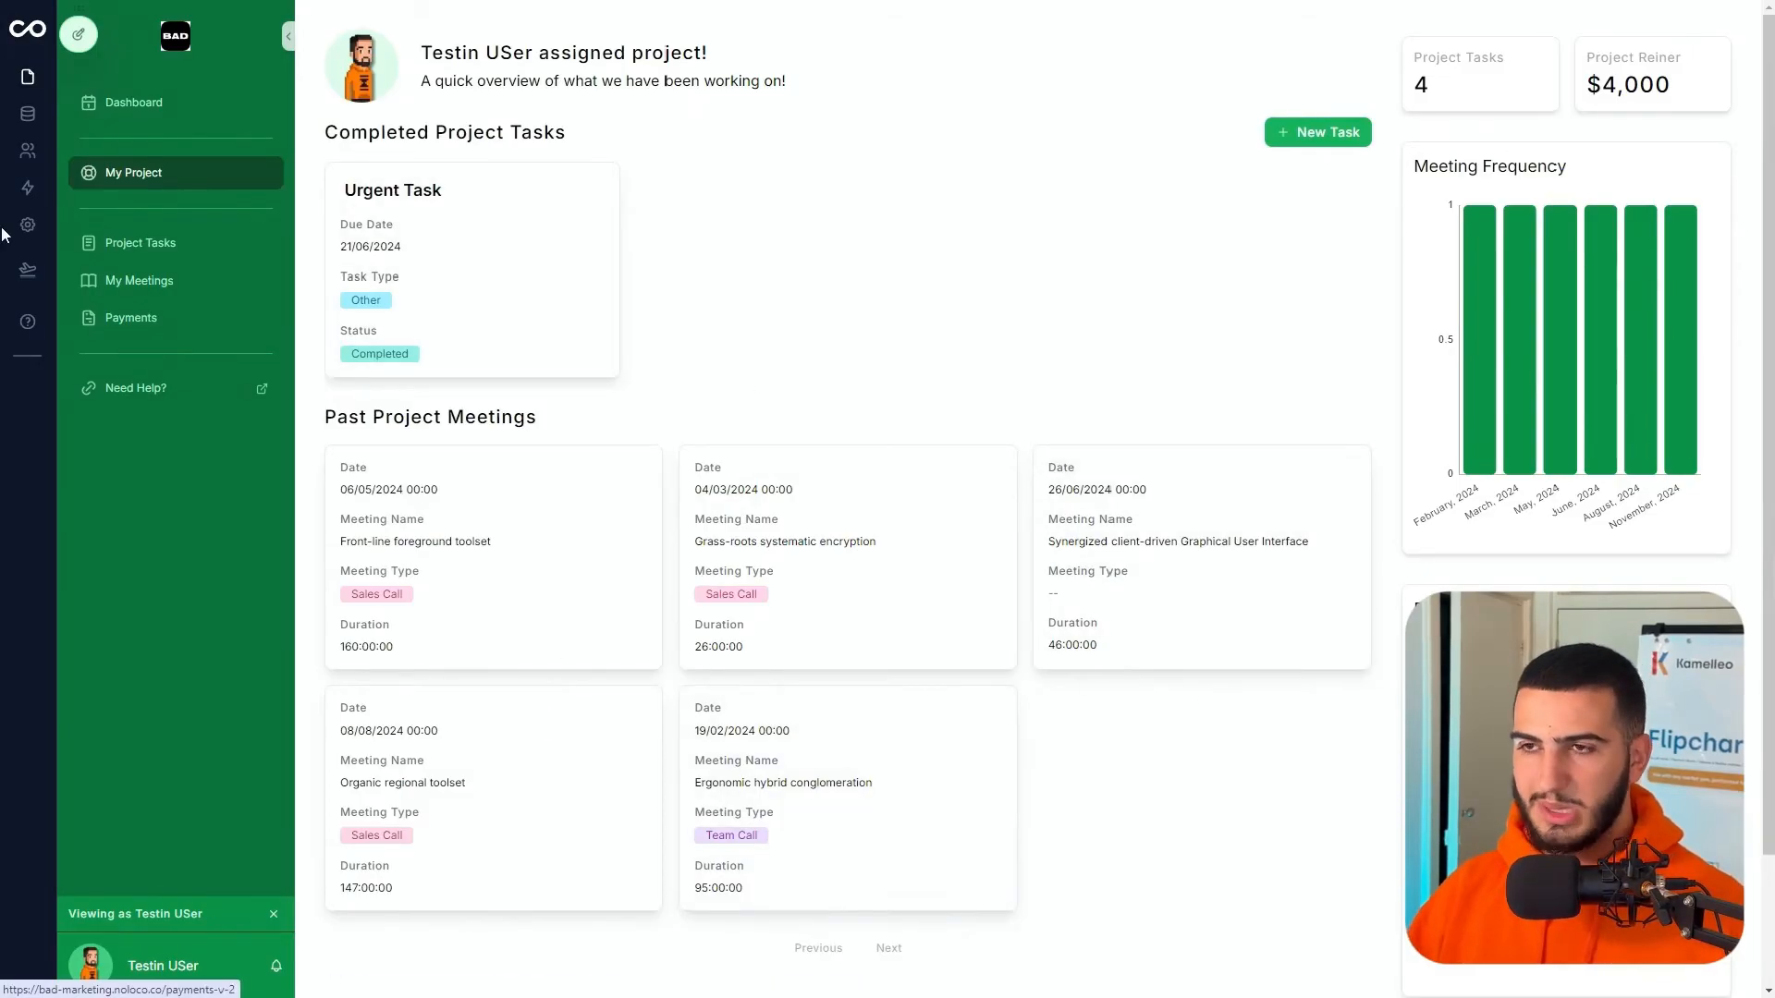
click(148, 248)
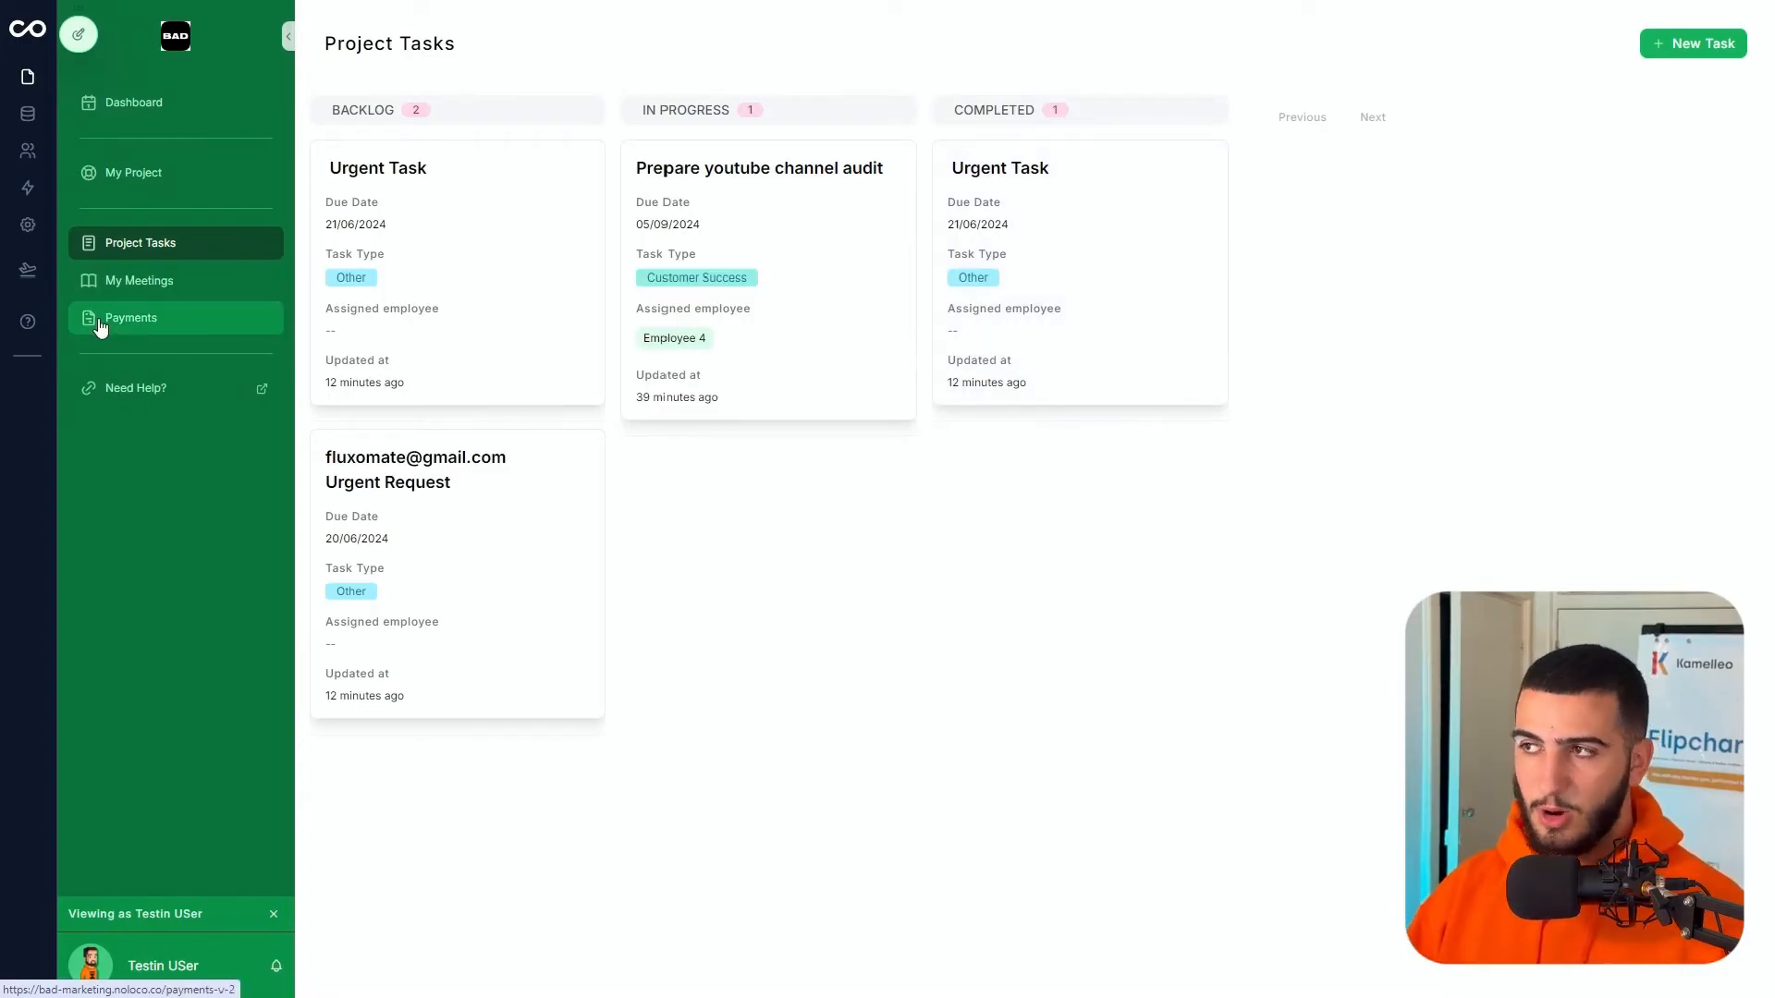
click(131, 283)
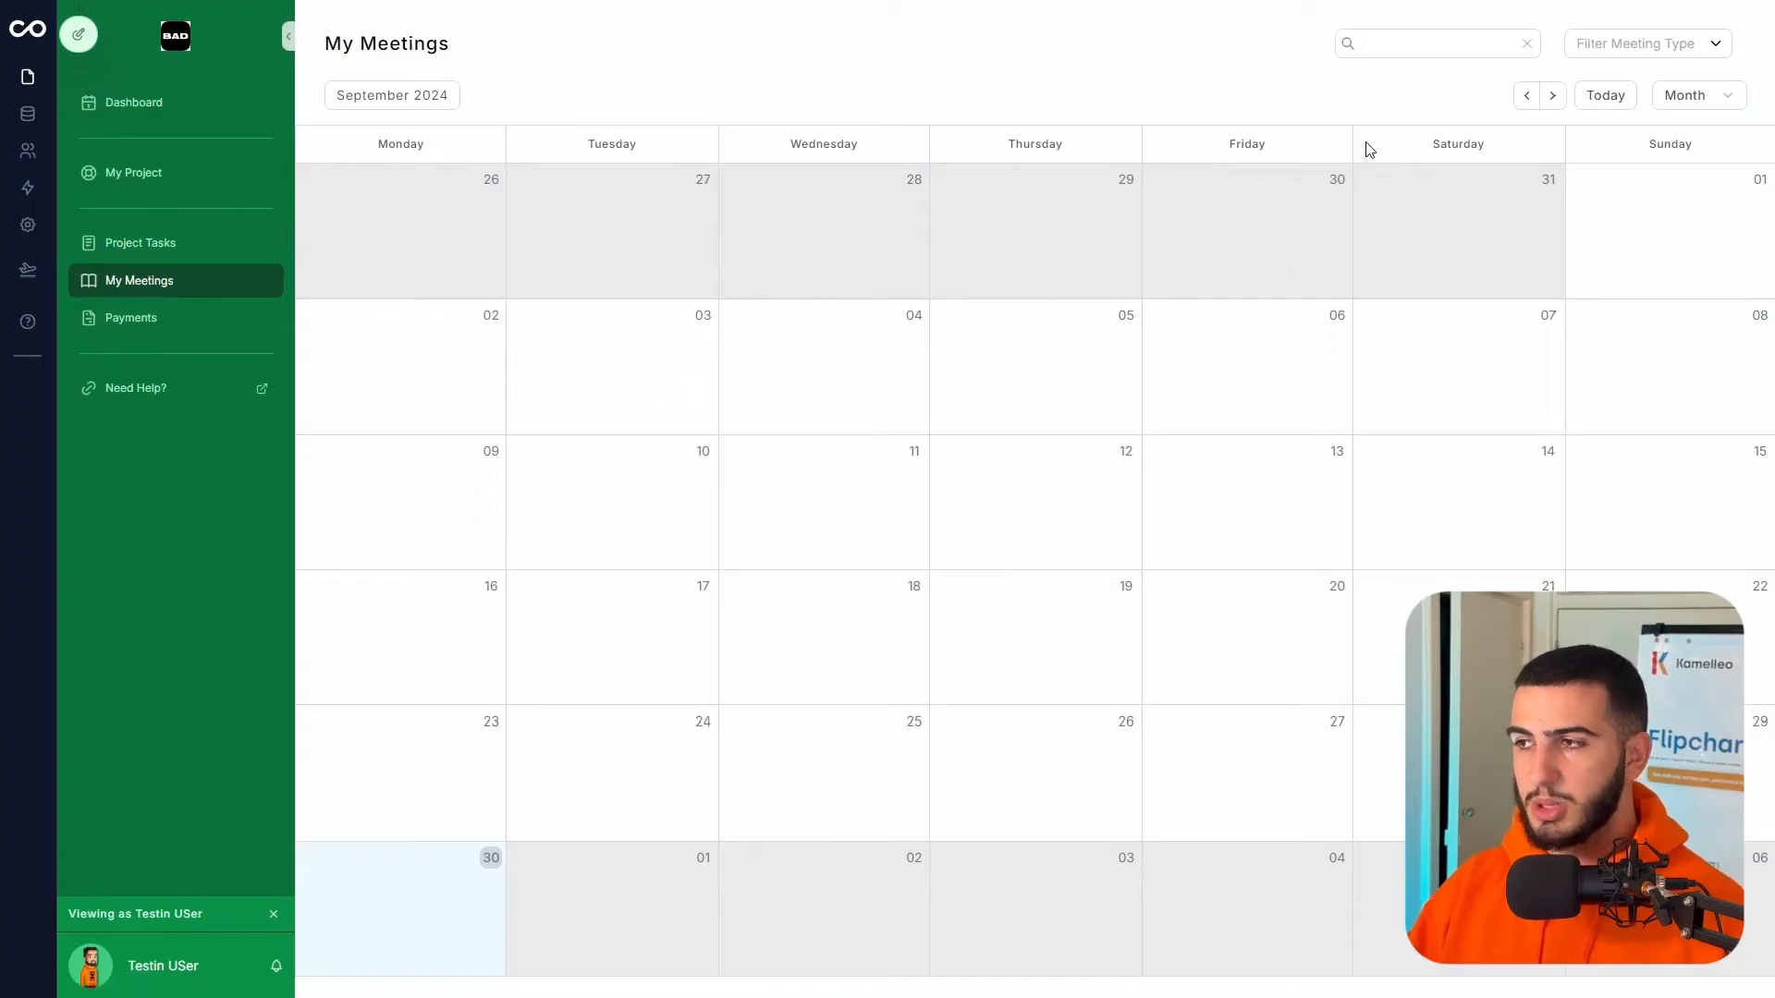
click(1527, 97)
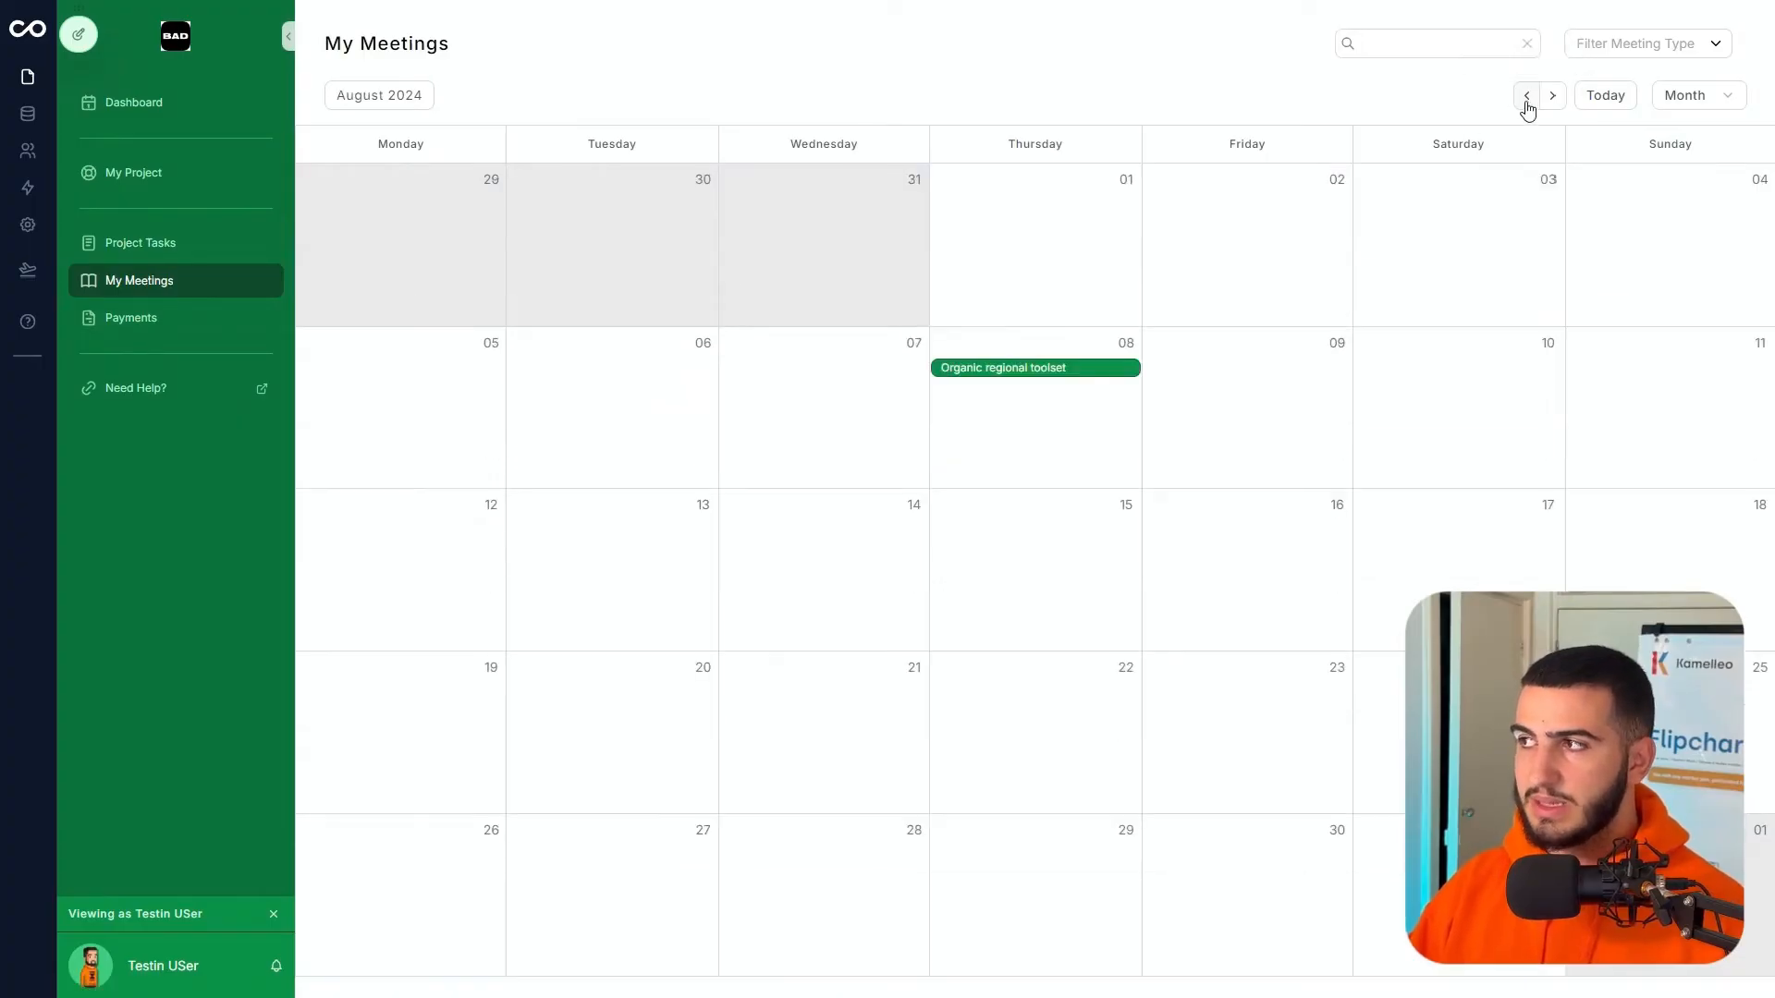
click(1040, 369)
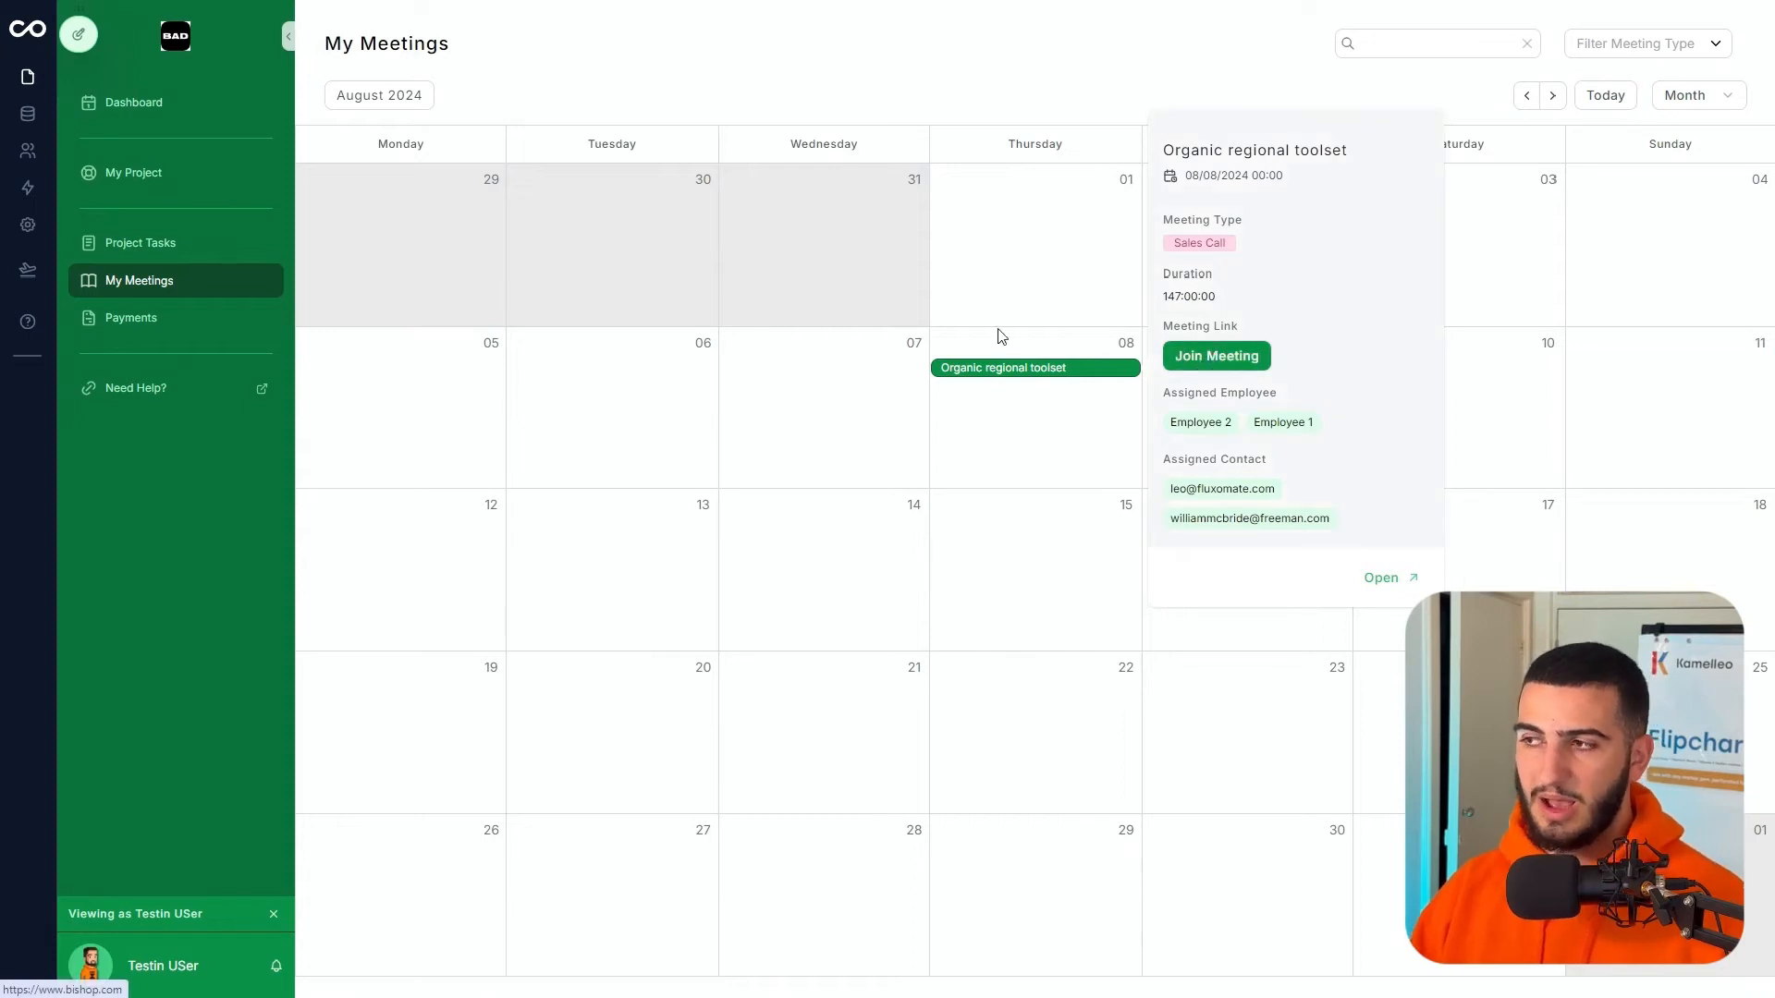
click(174, 319)
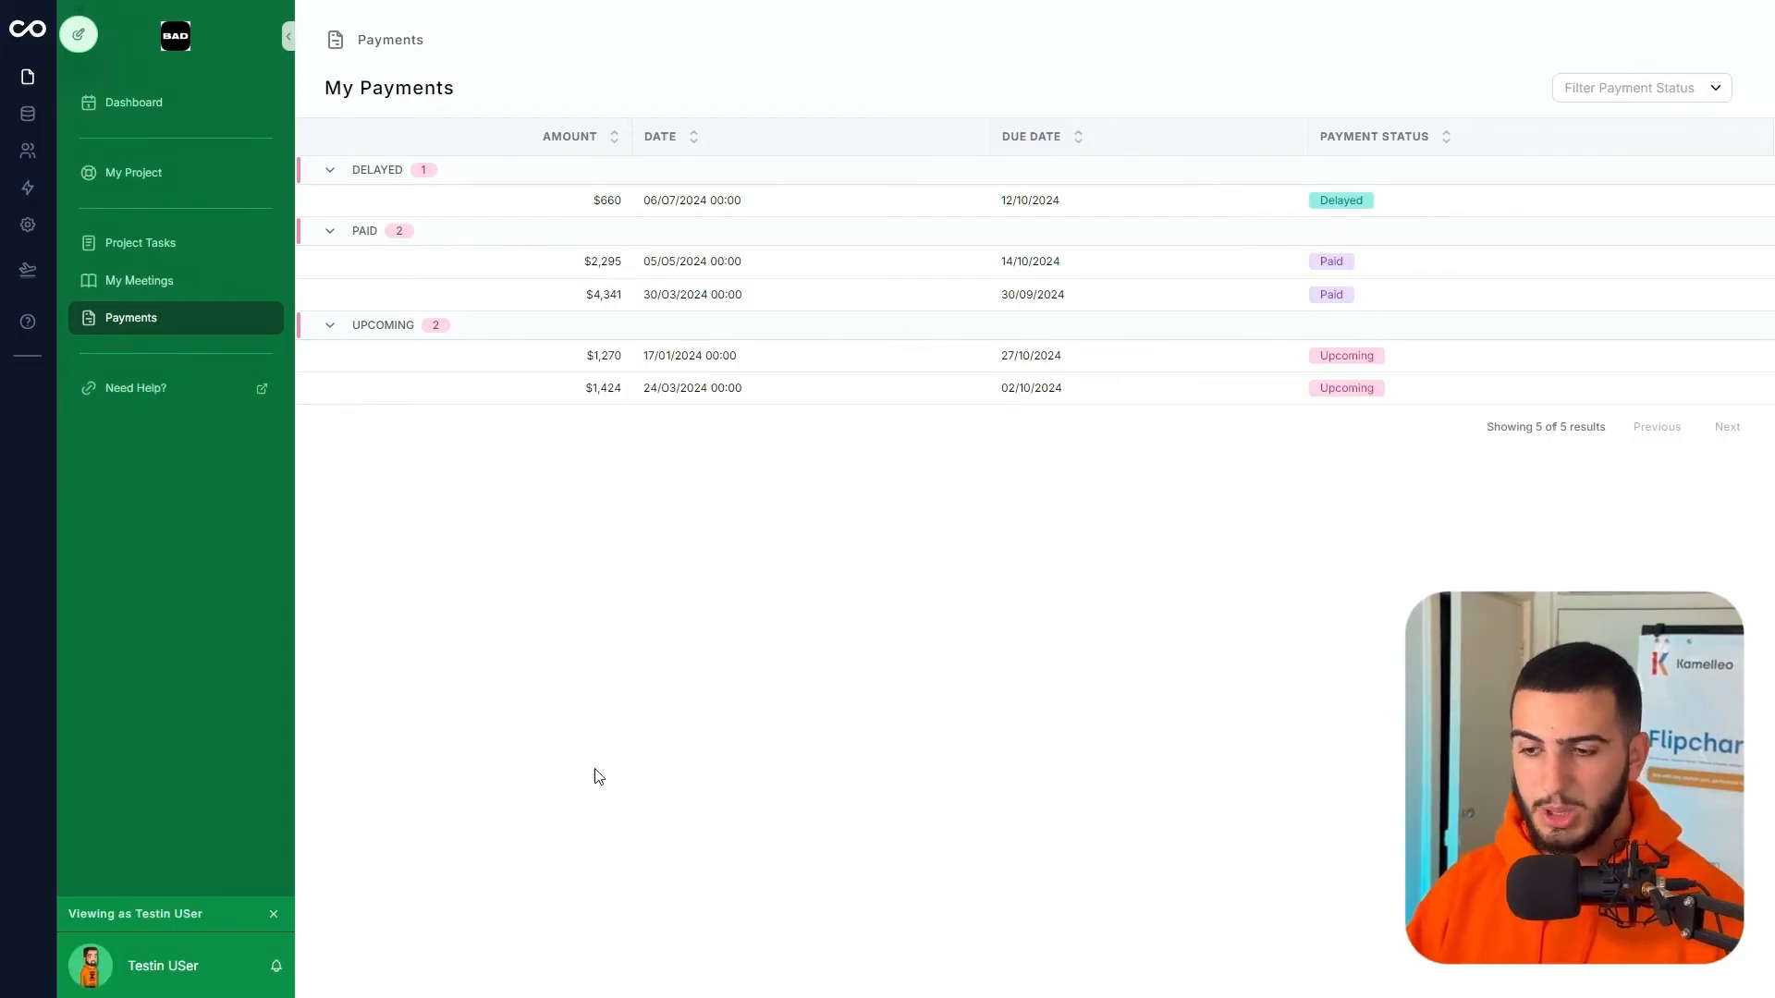
- Switch to the FigJam planning board and pan toward its individual page examples
click(882, 72)
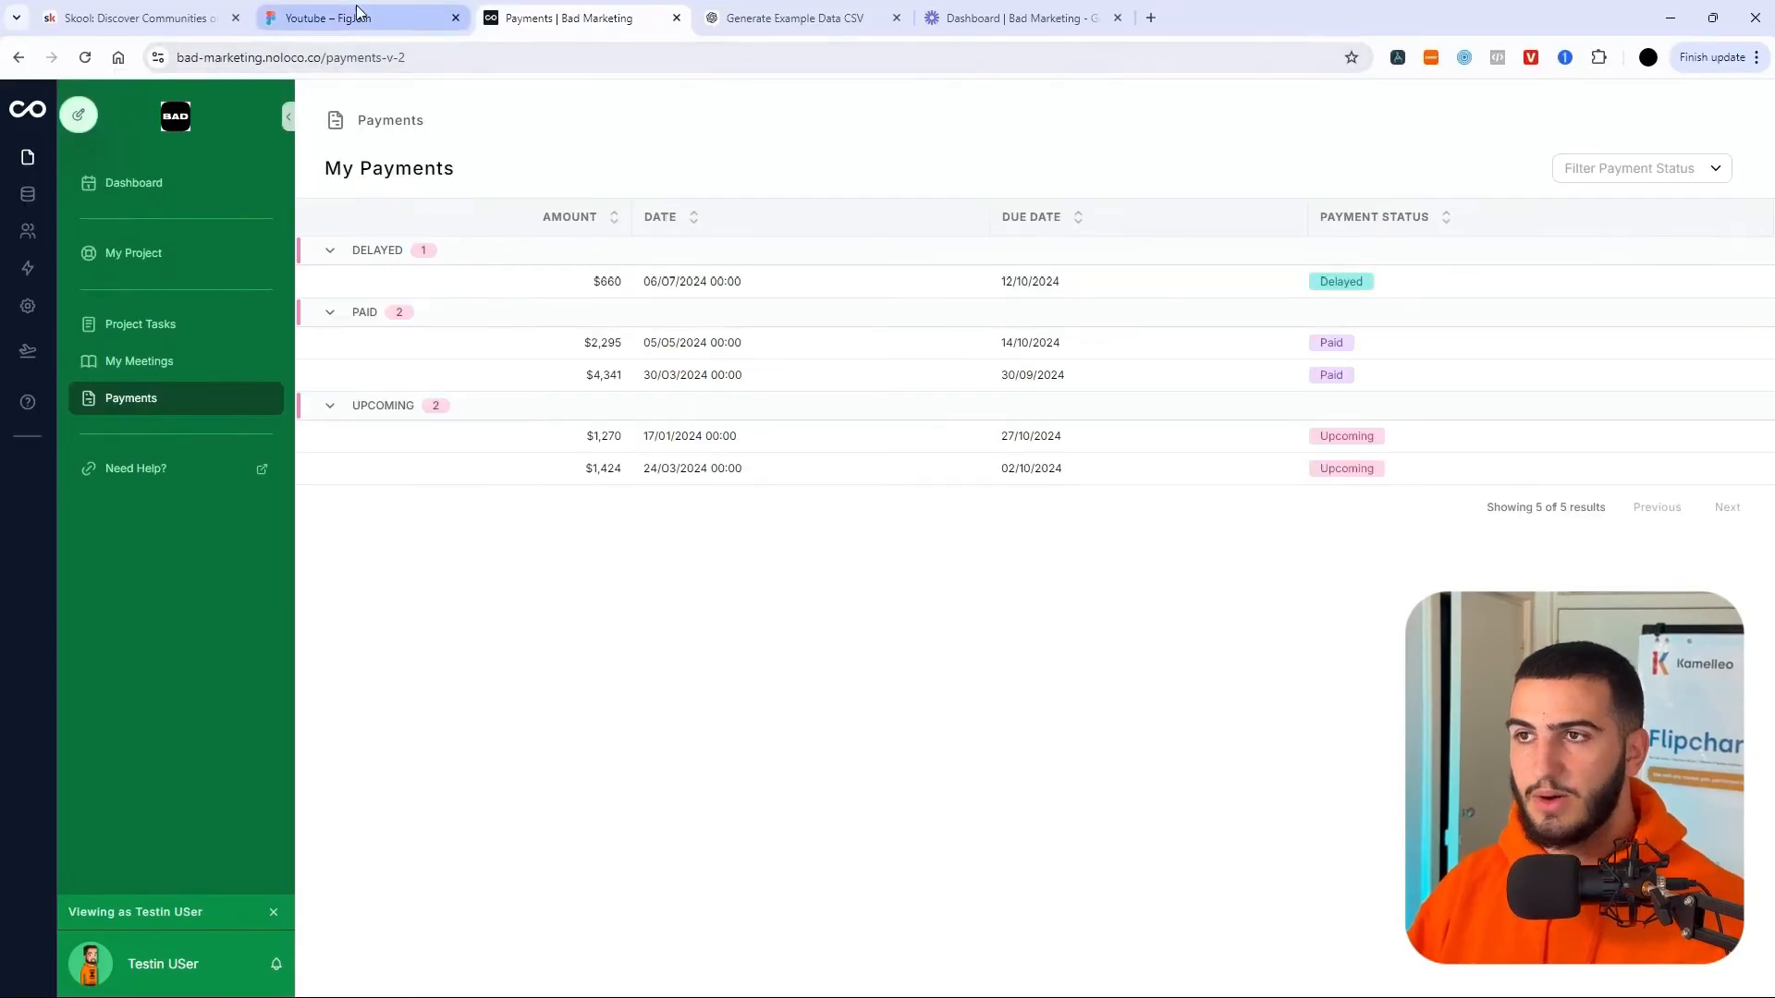
click(356, 13)
click(1118, 645)
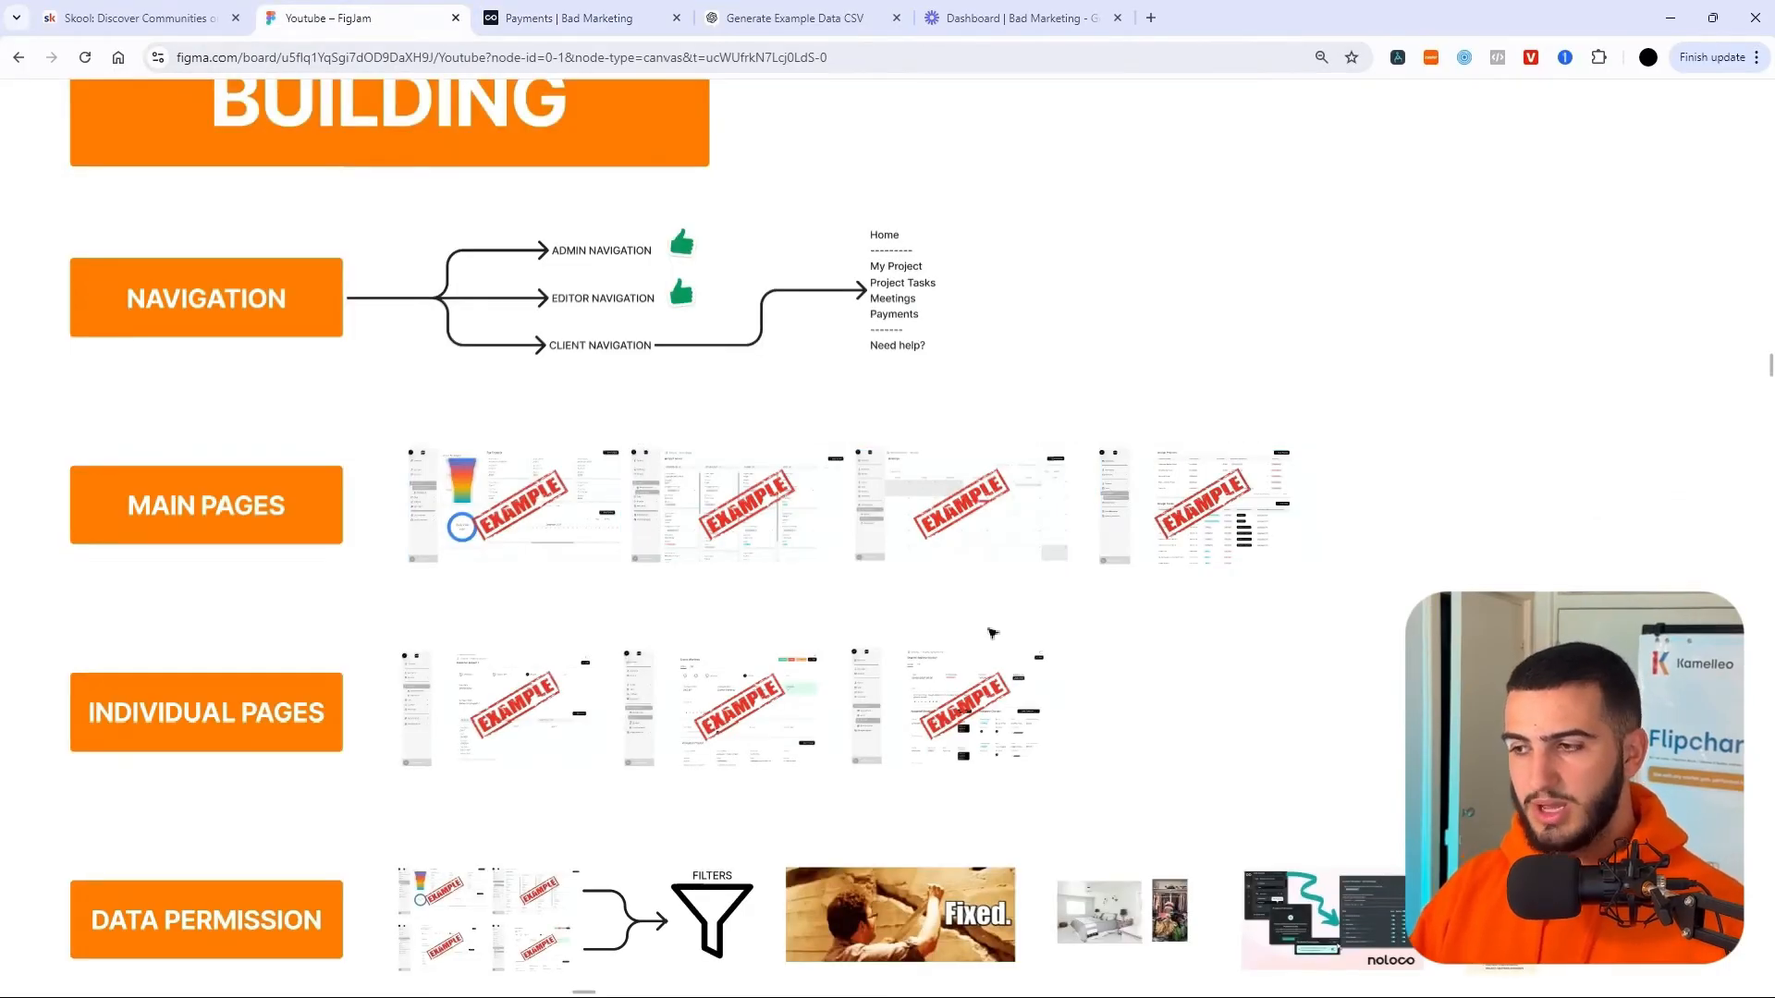
scroll(471, 662, down, 1)
scroll(317, 671, up, 4)
scroll(467, 552, right, 5)
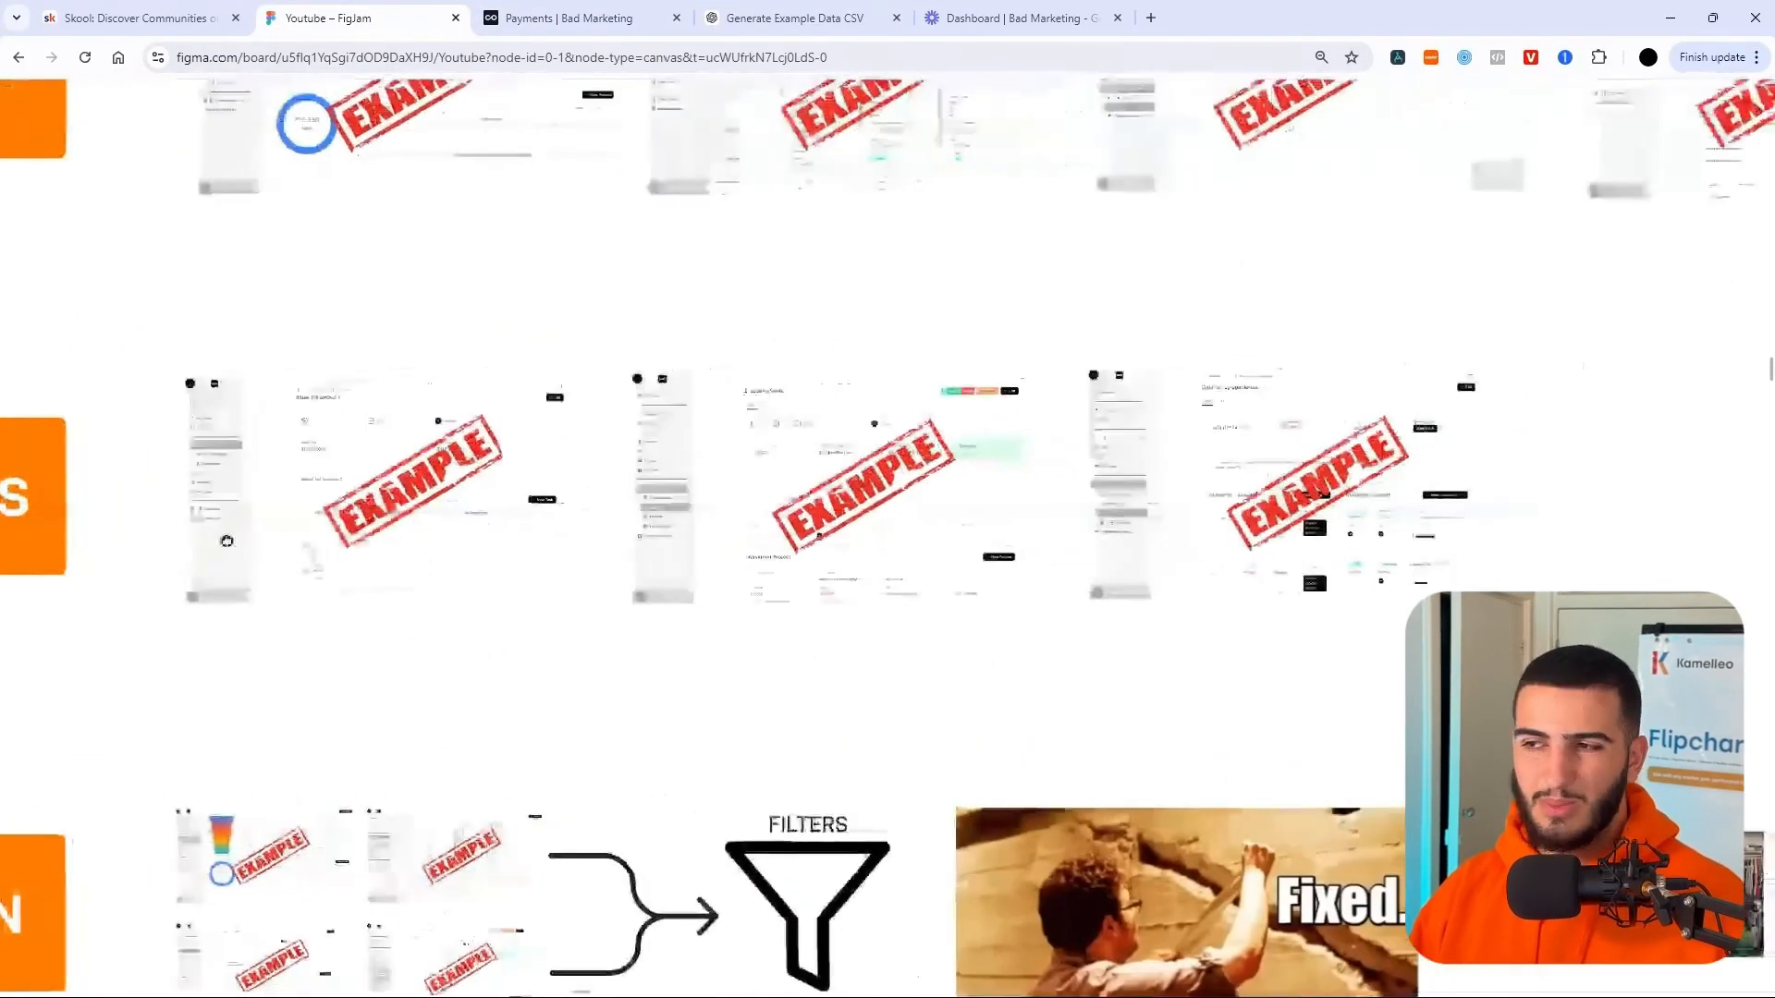
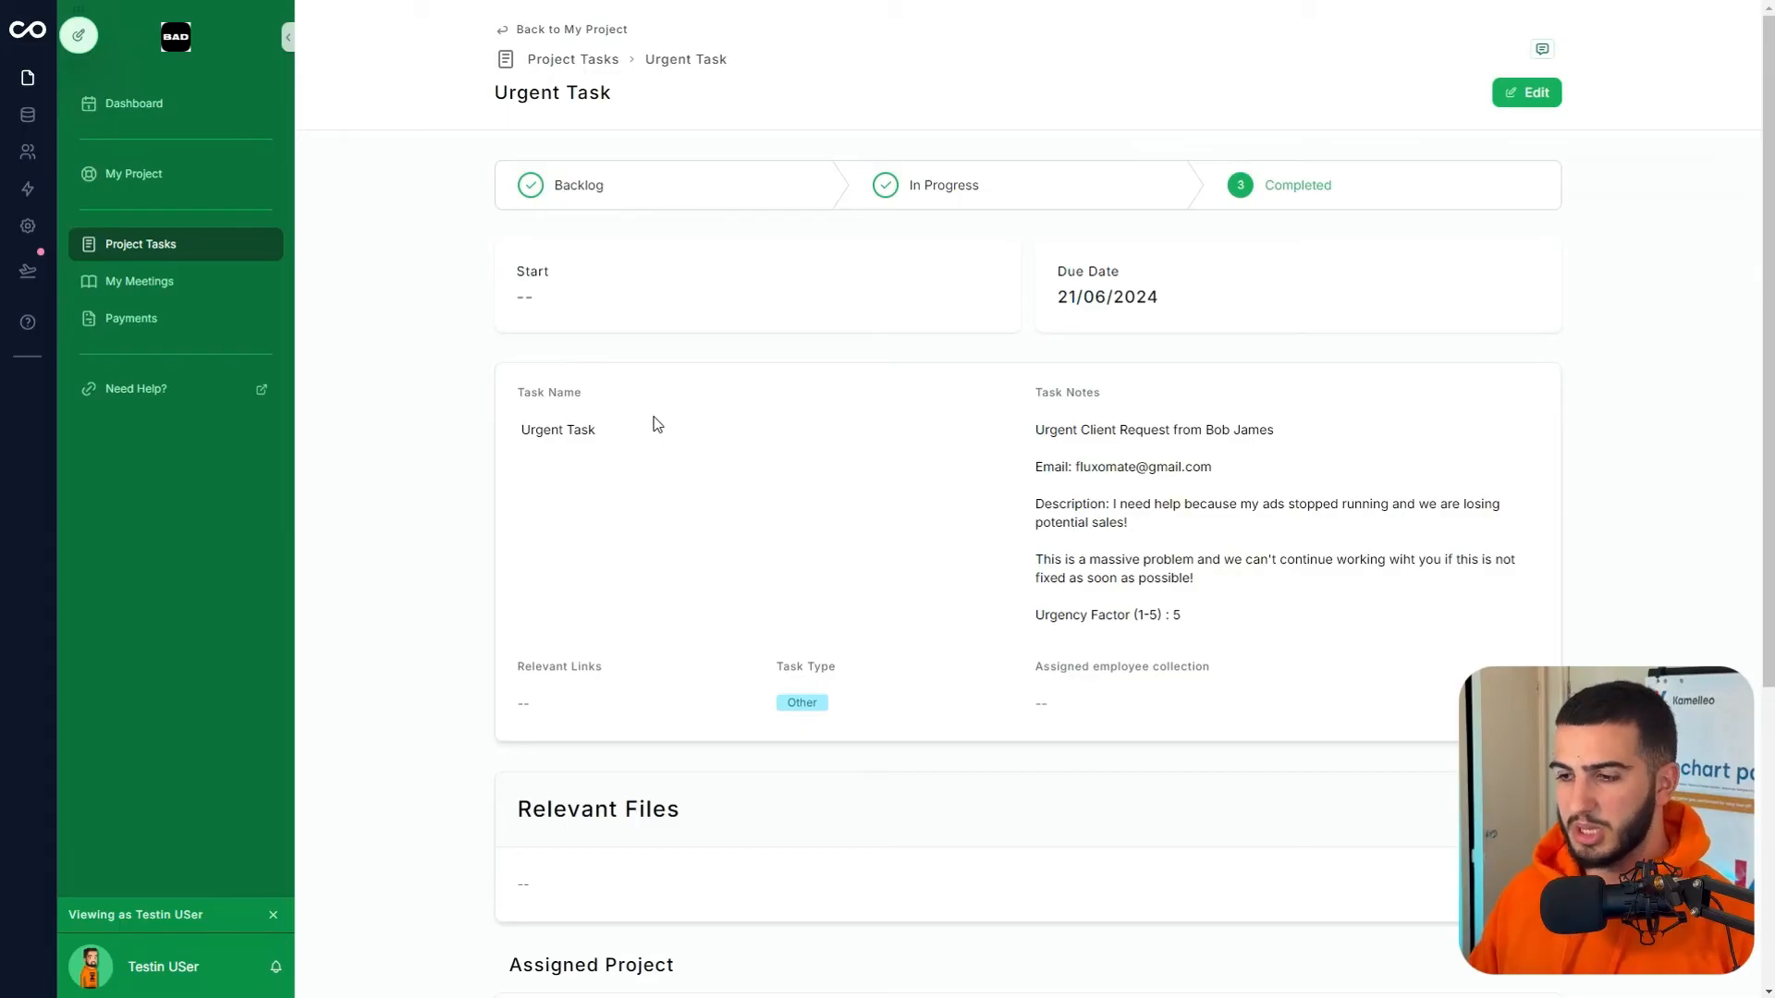
- Check and close the Urgent Task comments, then enter the page editor for its record page
scroll(777, 412, down, 5)
scroll(757, 499, up, 5)
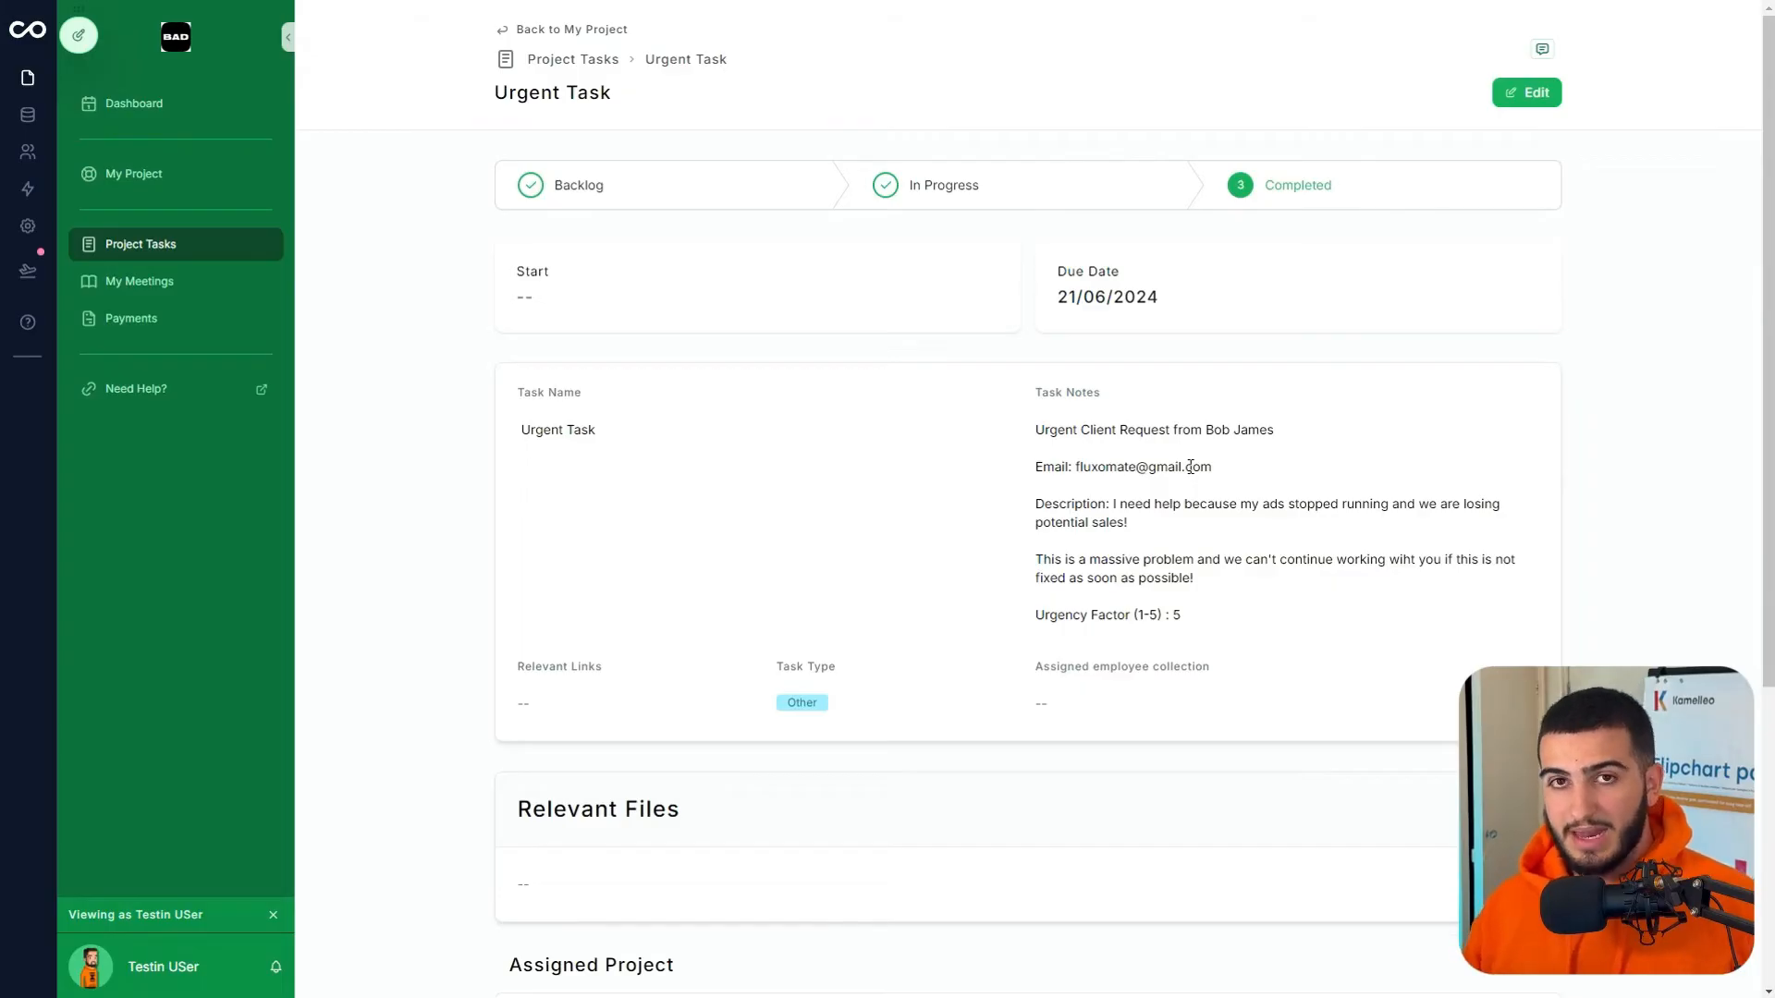
click(1546, 49)
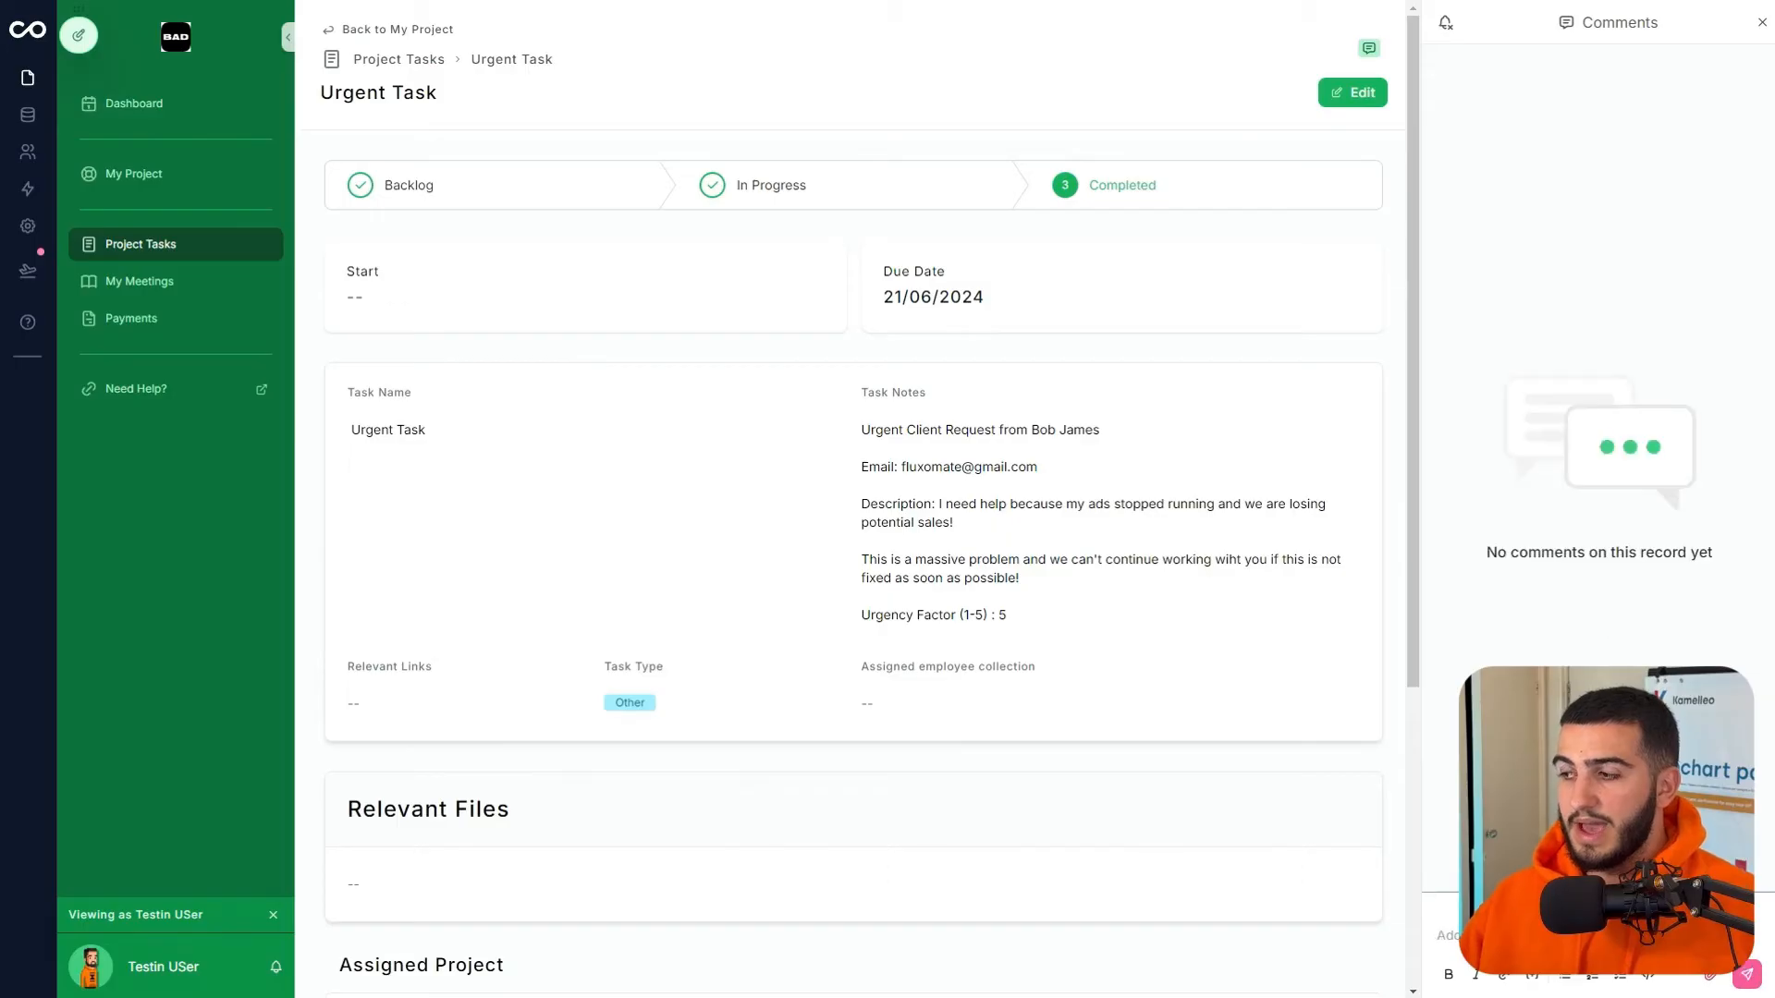
click(1762, 22)
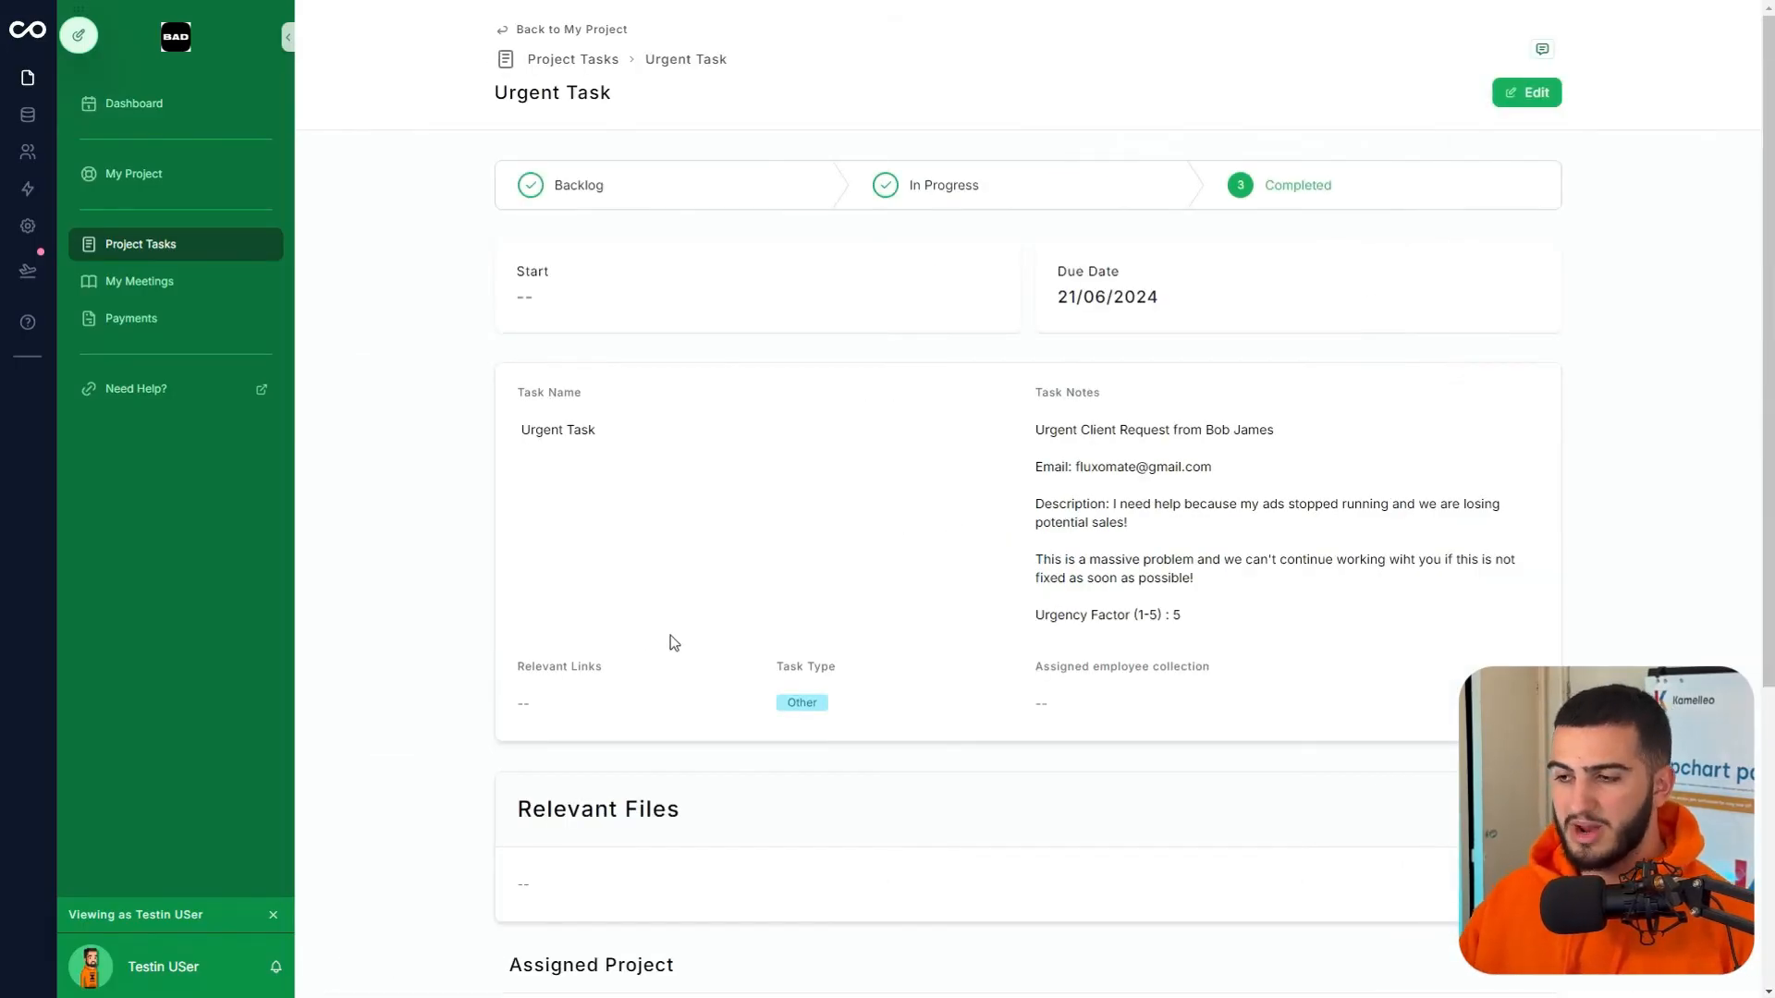
click(79, 35)
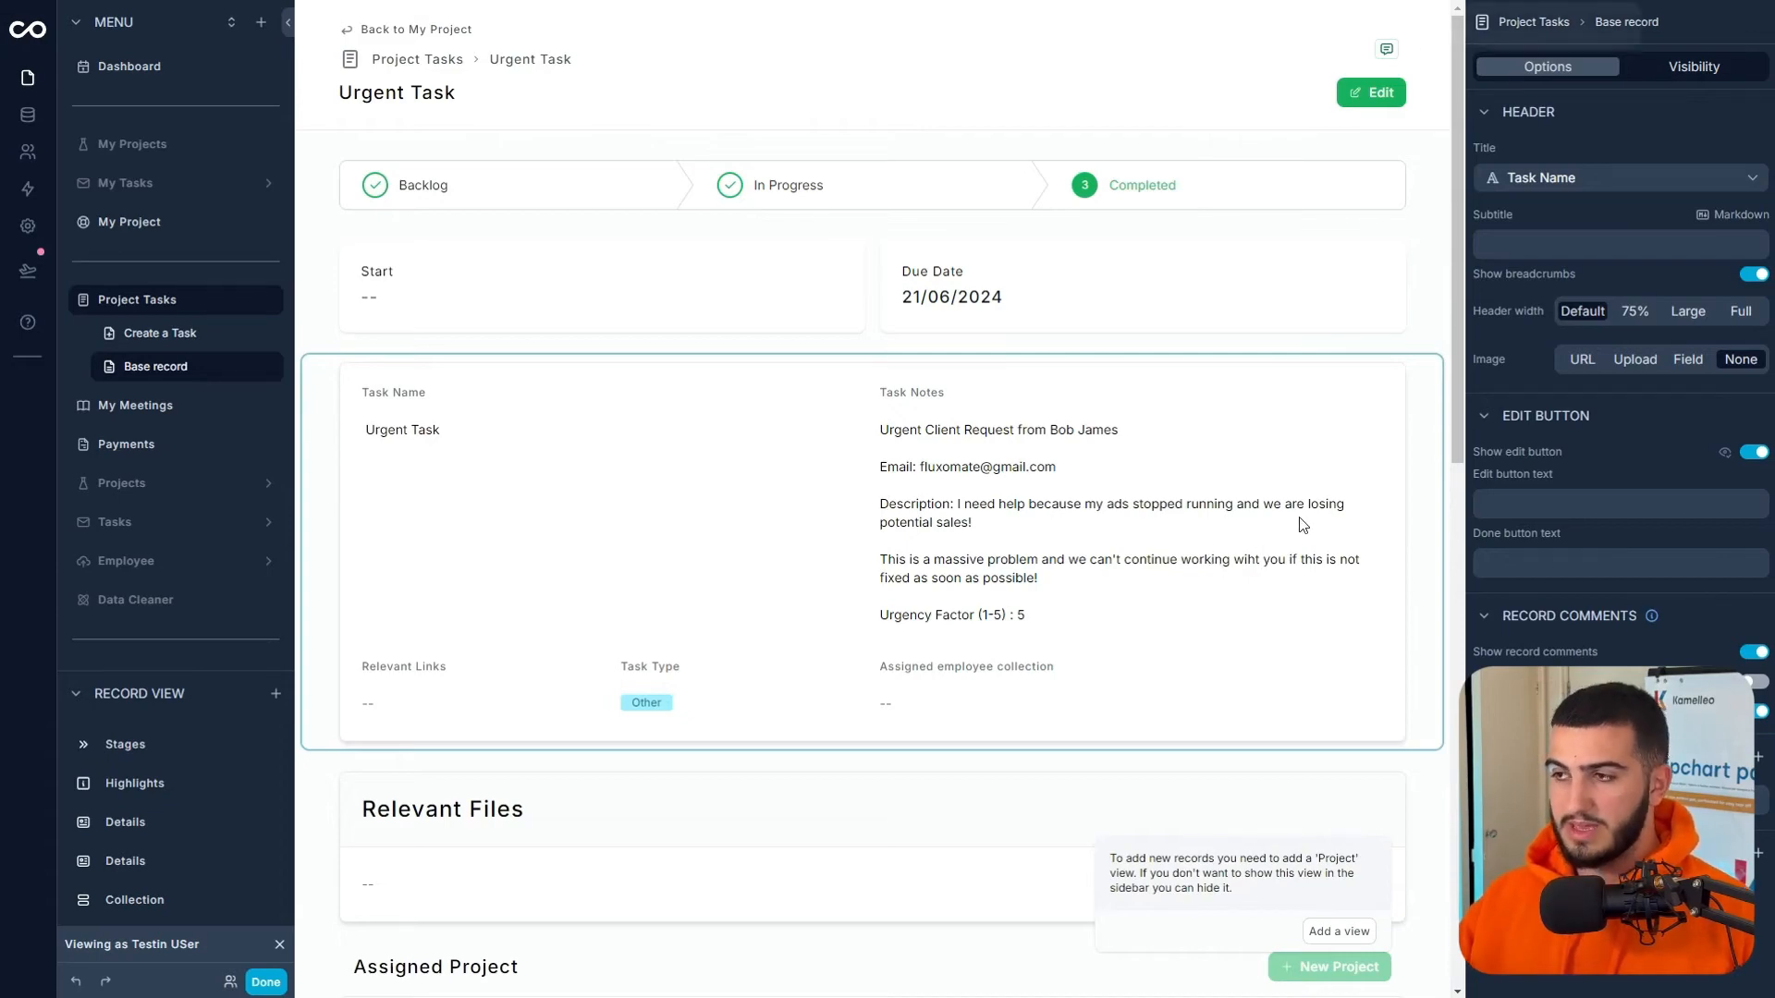
- Turn on 'Disable user edits' for the task's Stages bar, then select the Start/Due Date highlights
key(ctrl+minus)
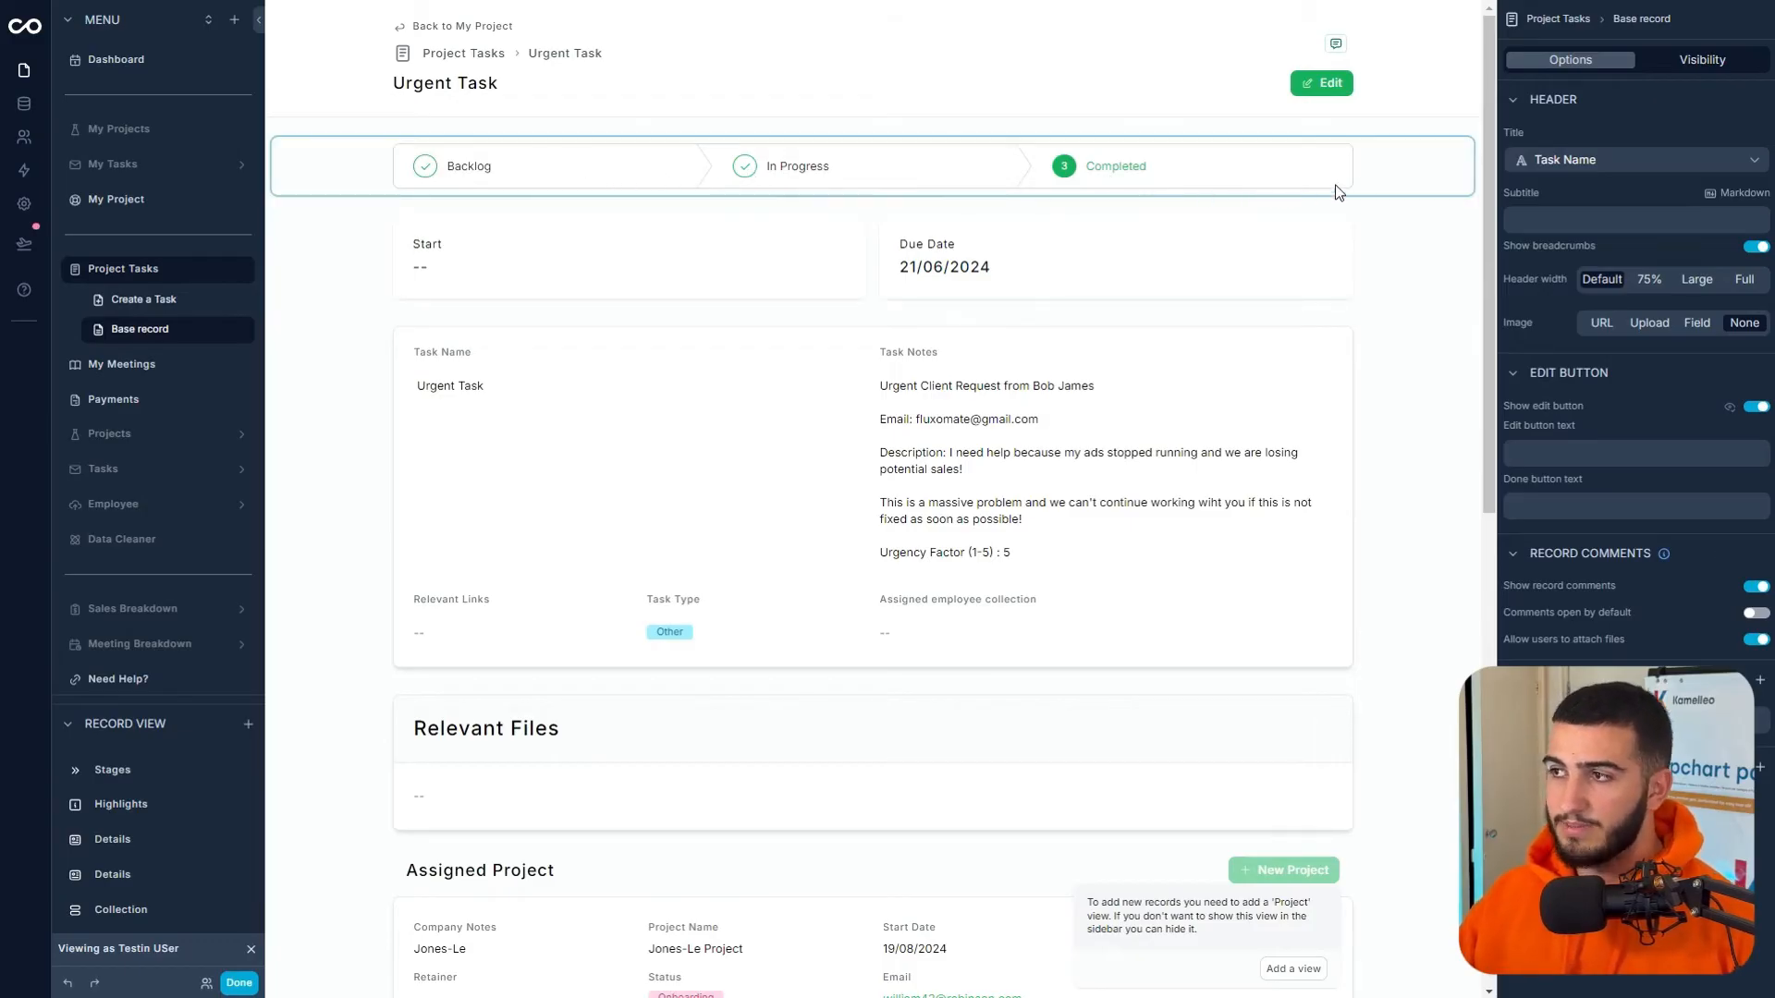
click(1361, 180)
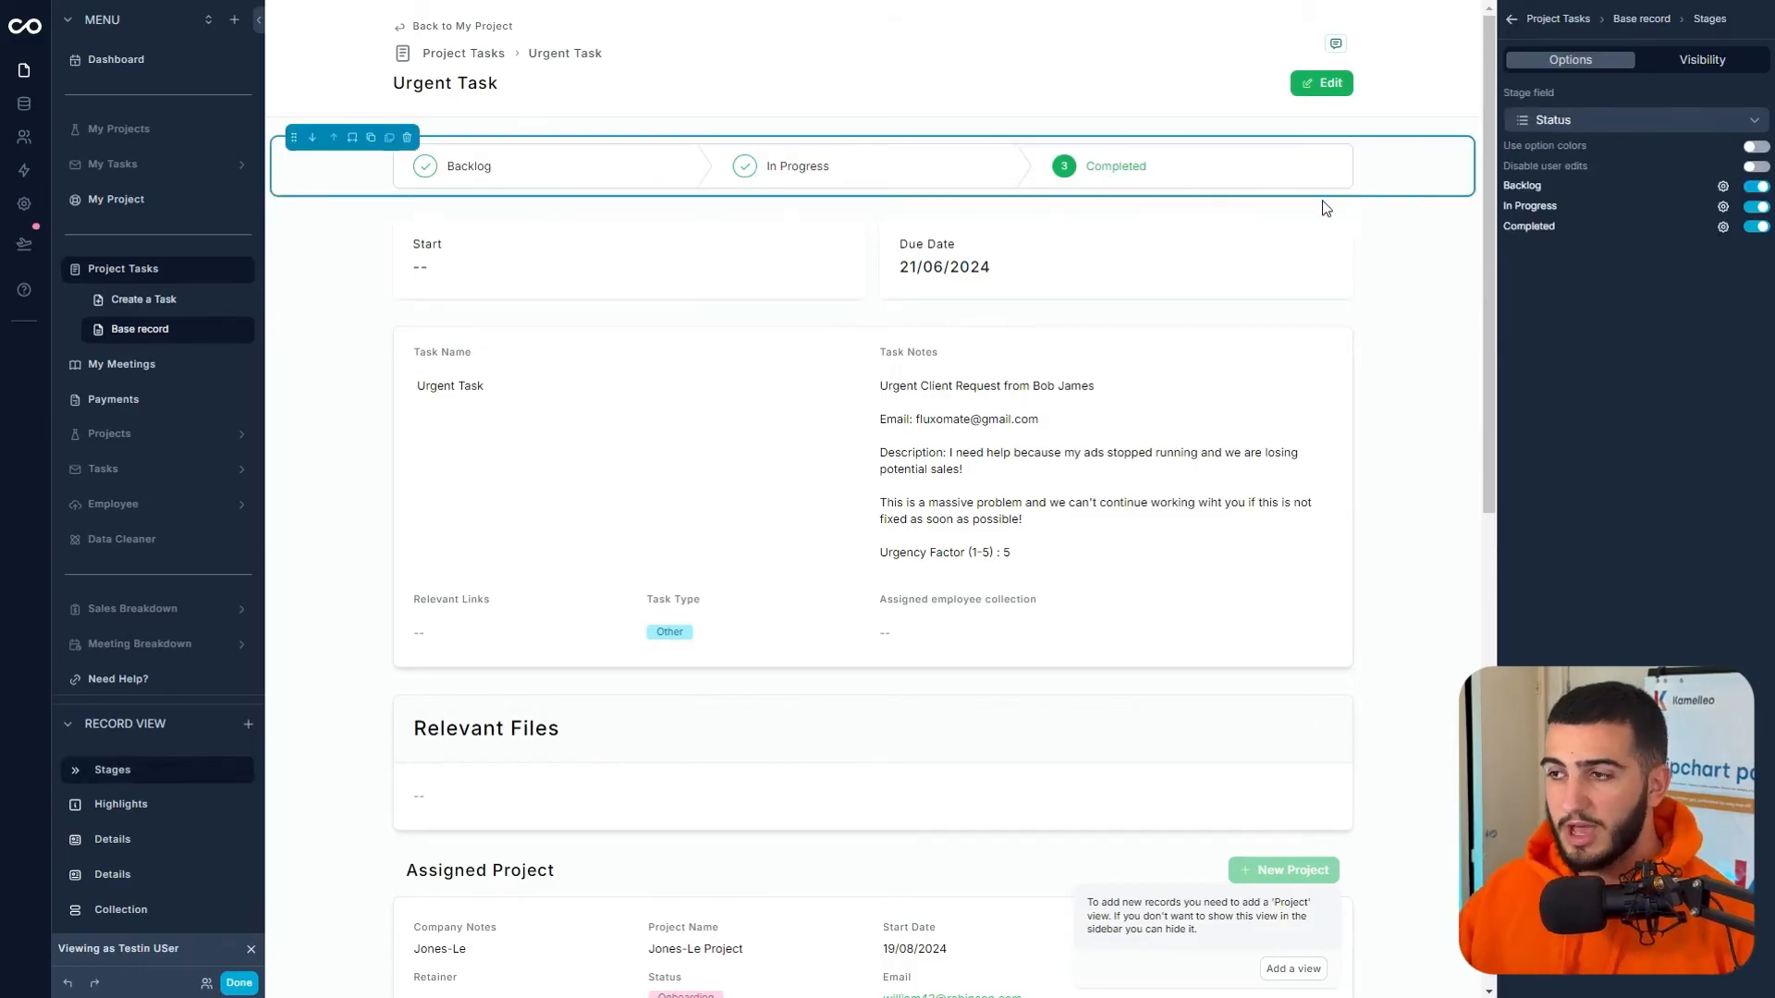
click(1755, 167)
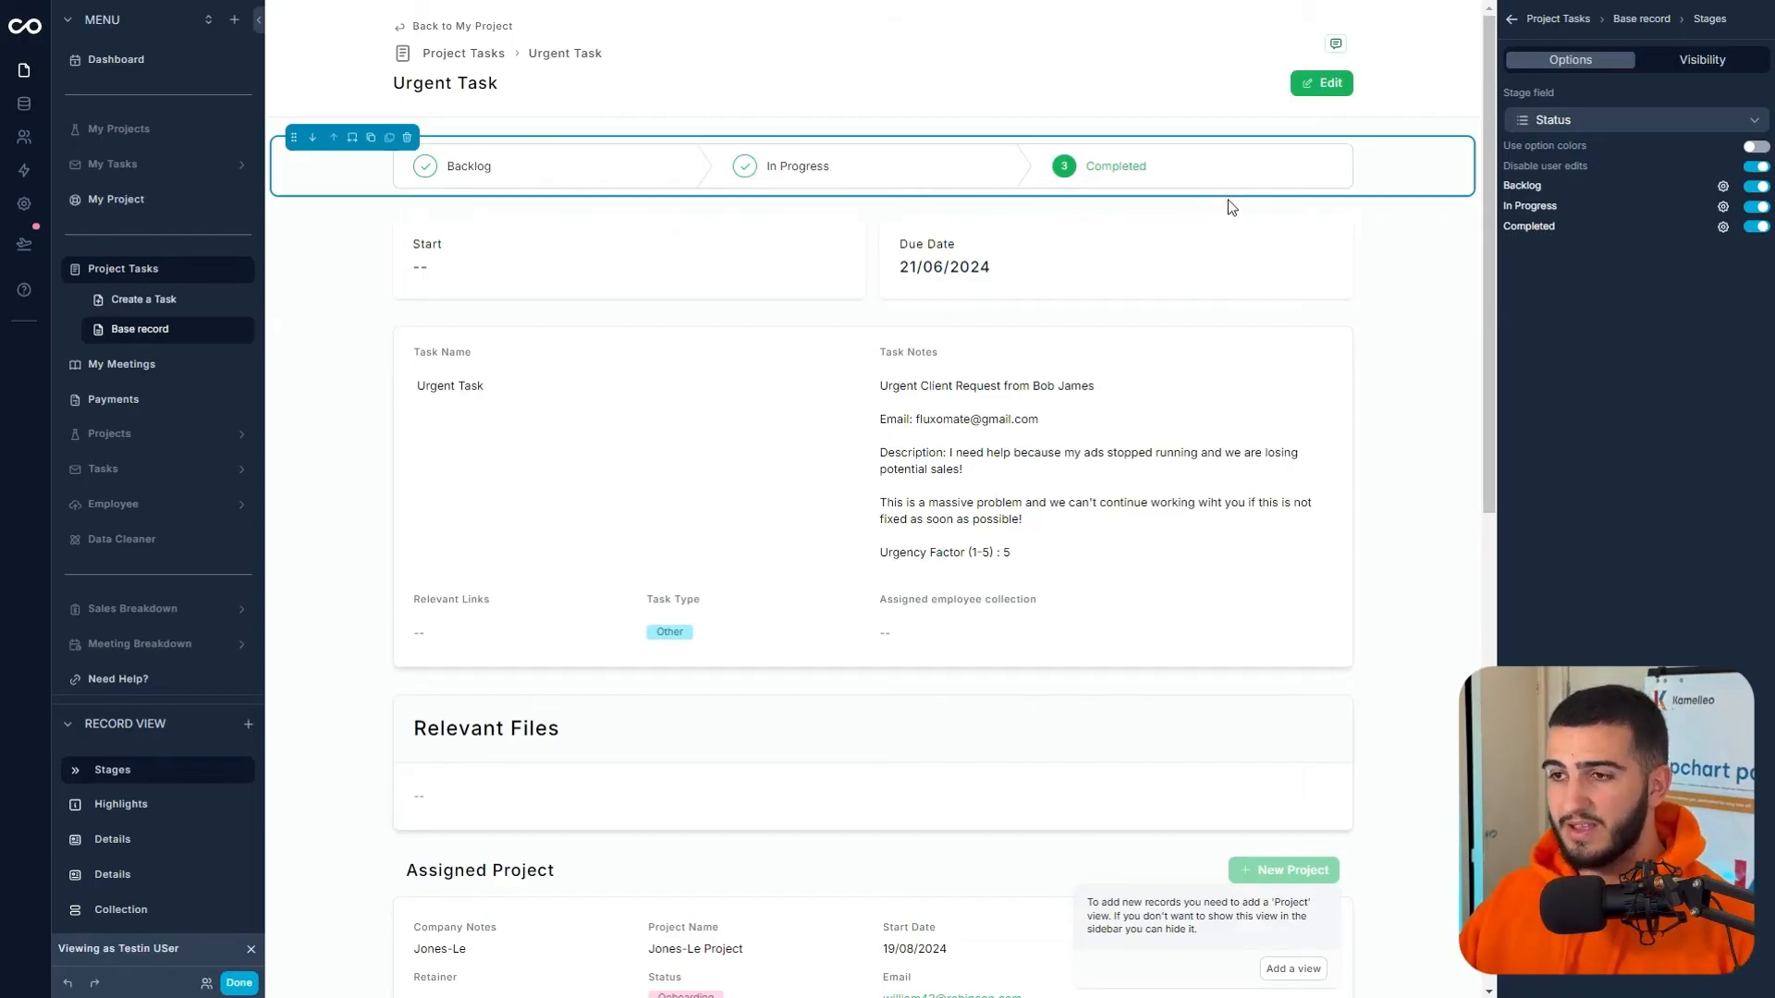
click(536, 279)
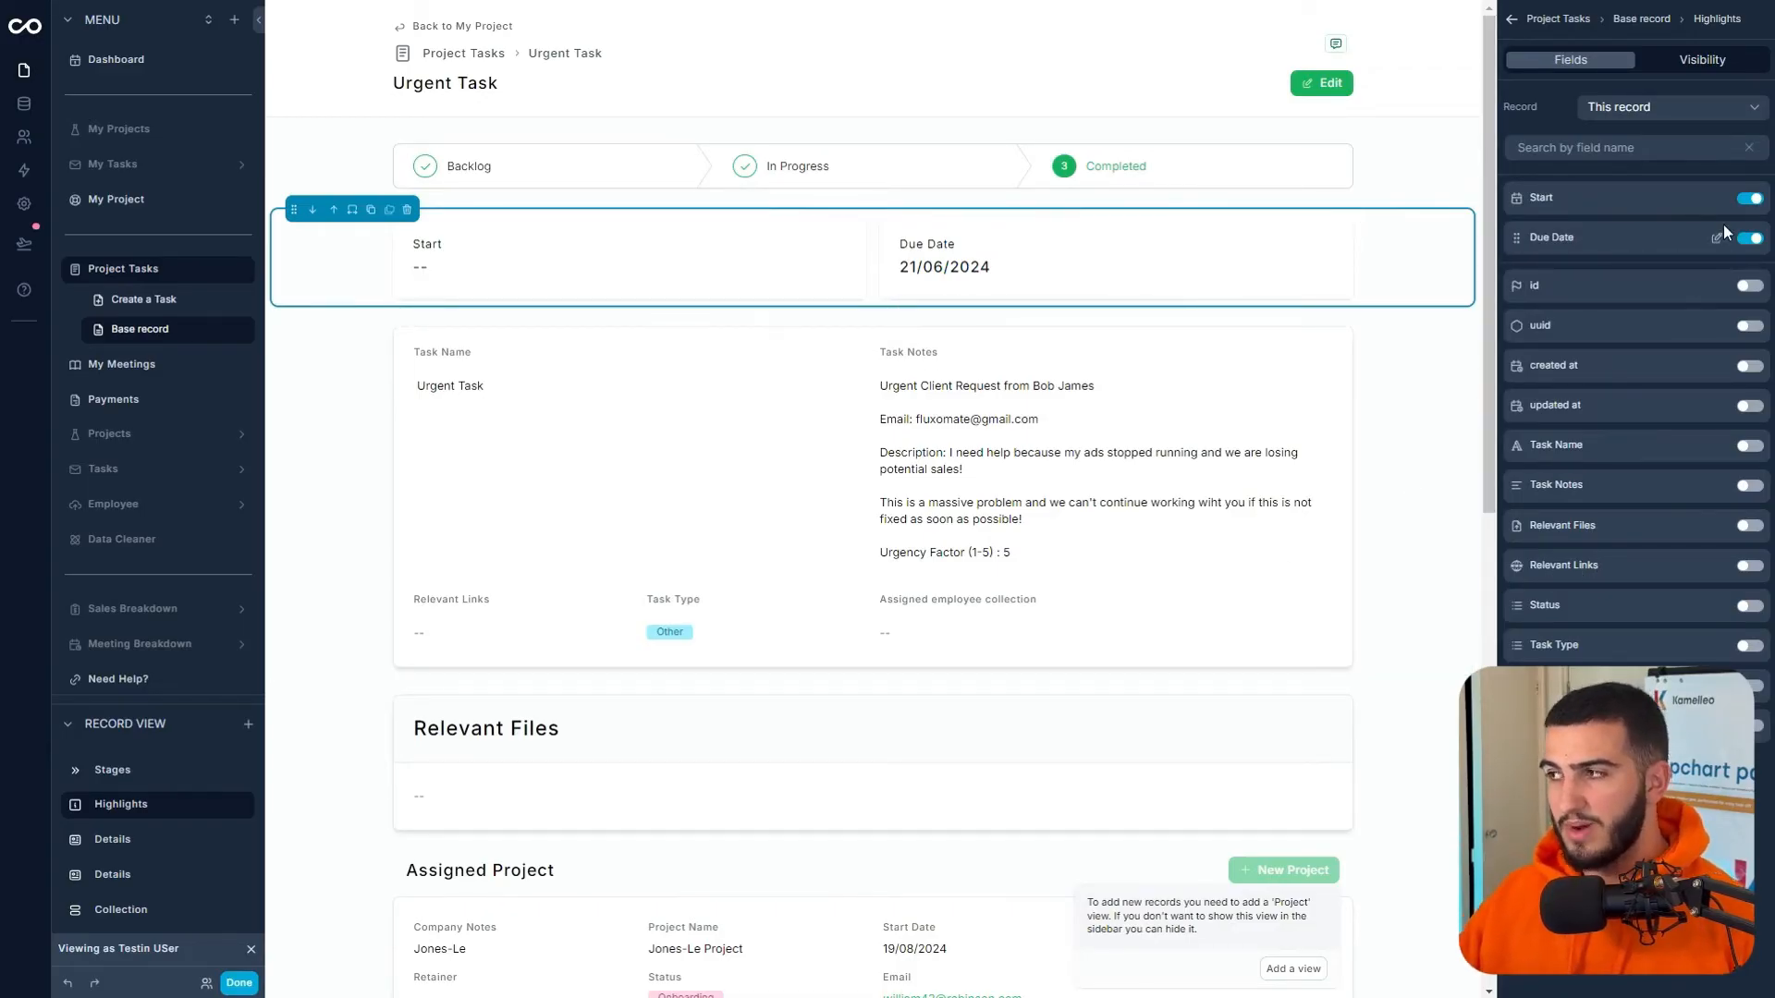
- In Highlights, hide Start and show created at, updated at and Task Type
click(1747, 198)
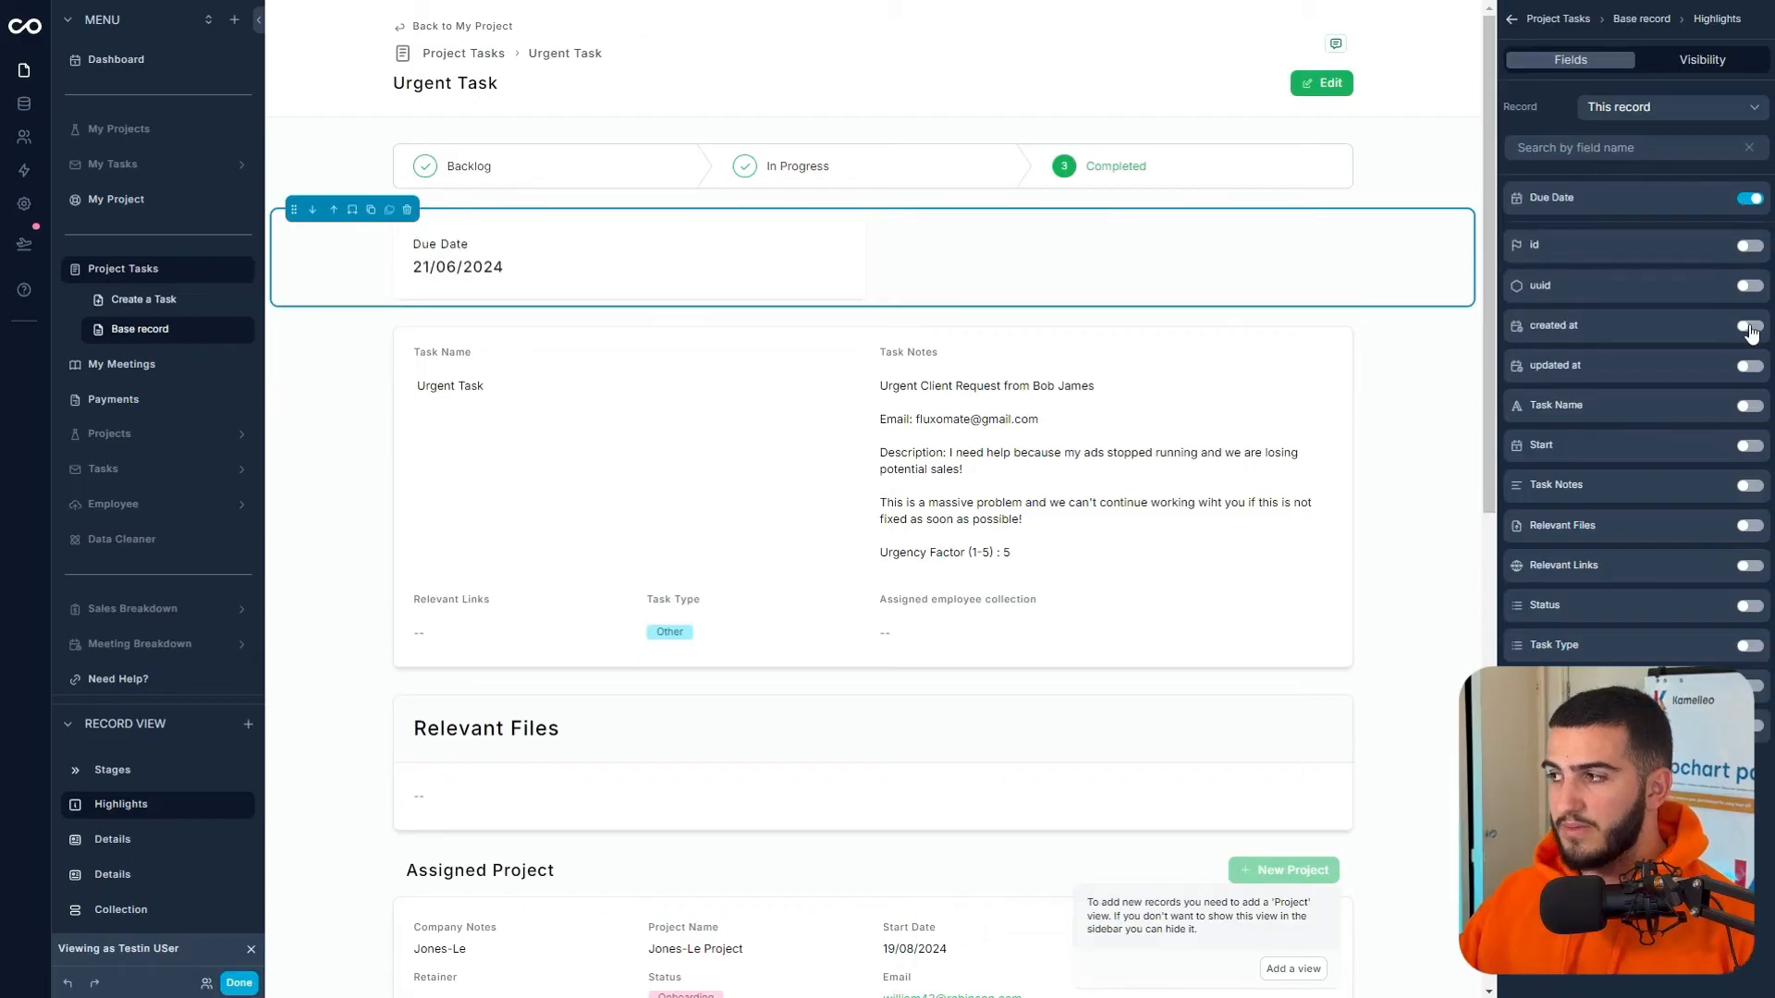
click(1748, 327)
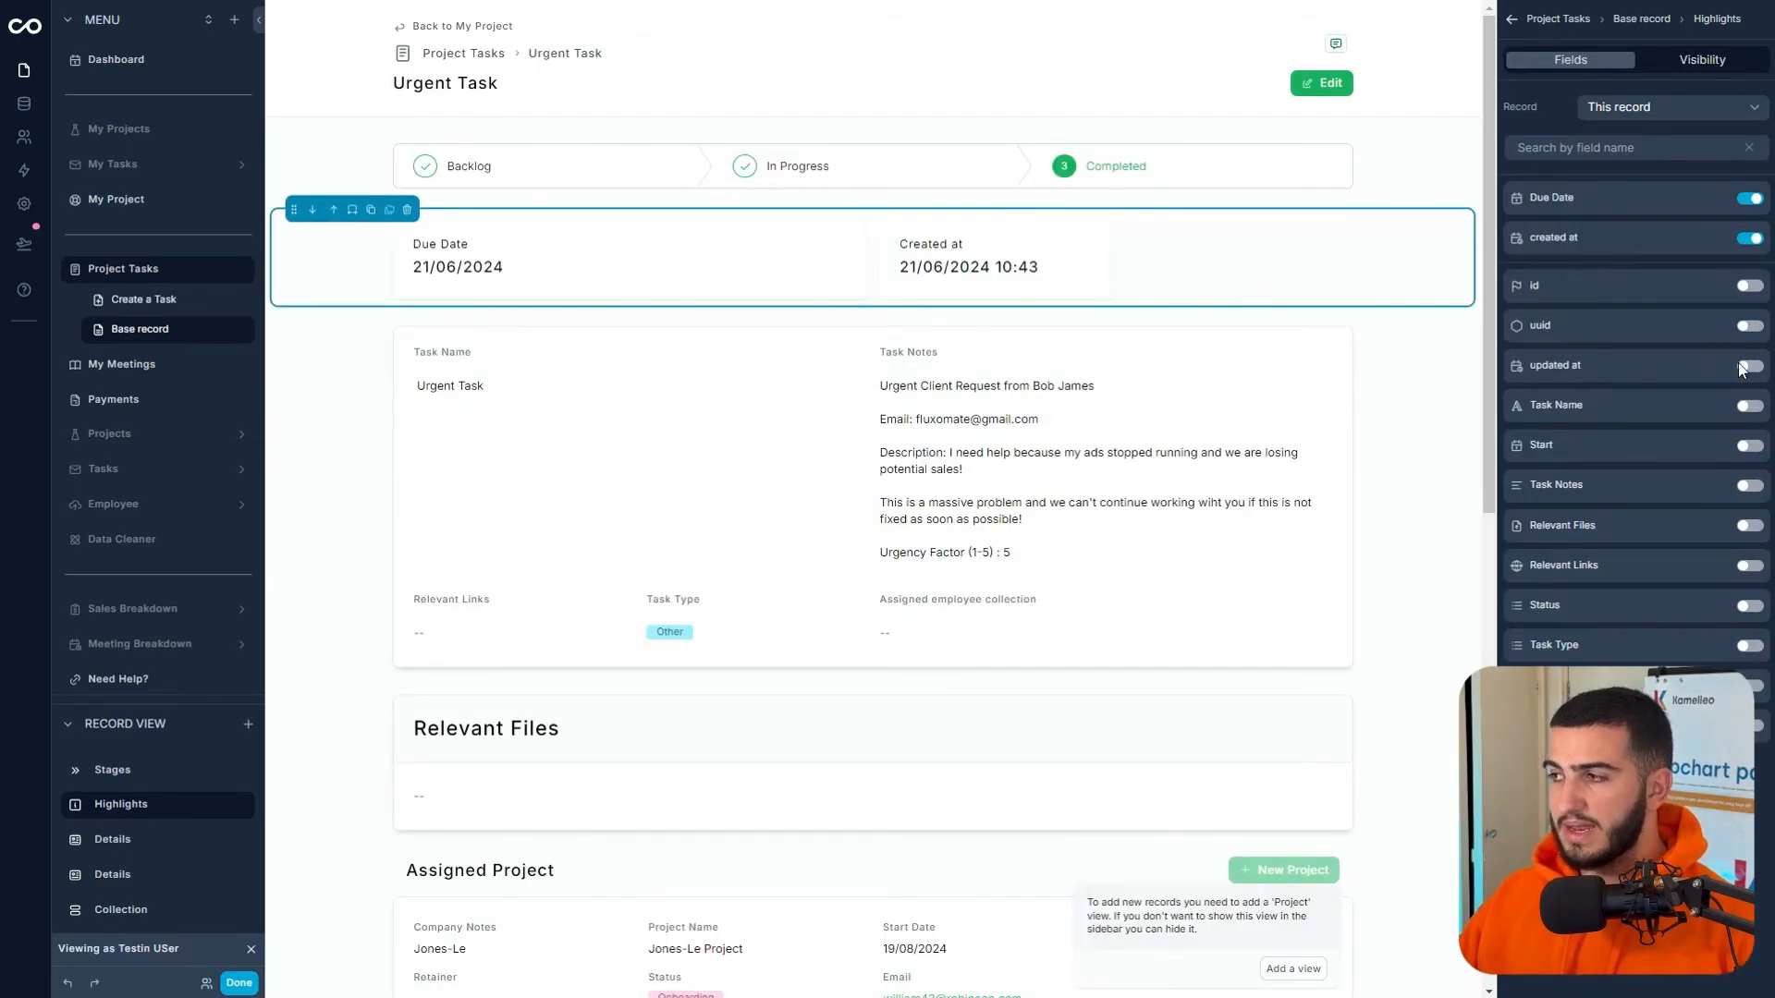
click(1747, 367)
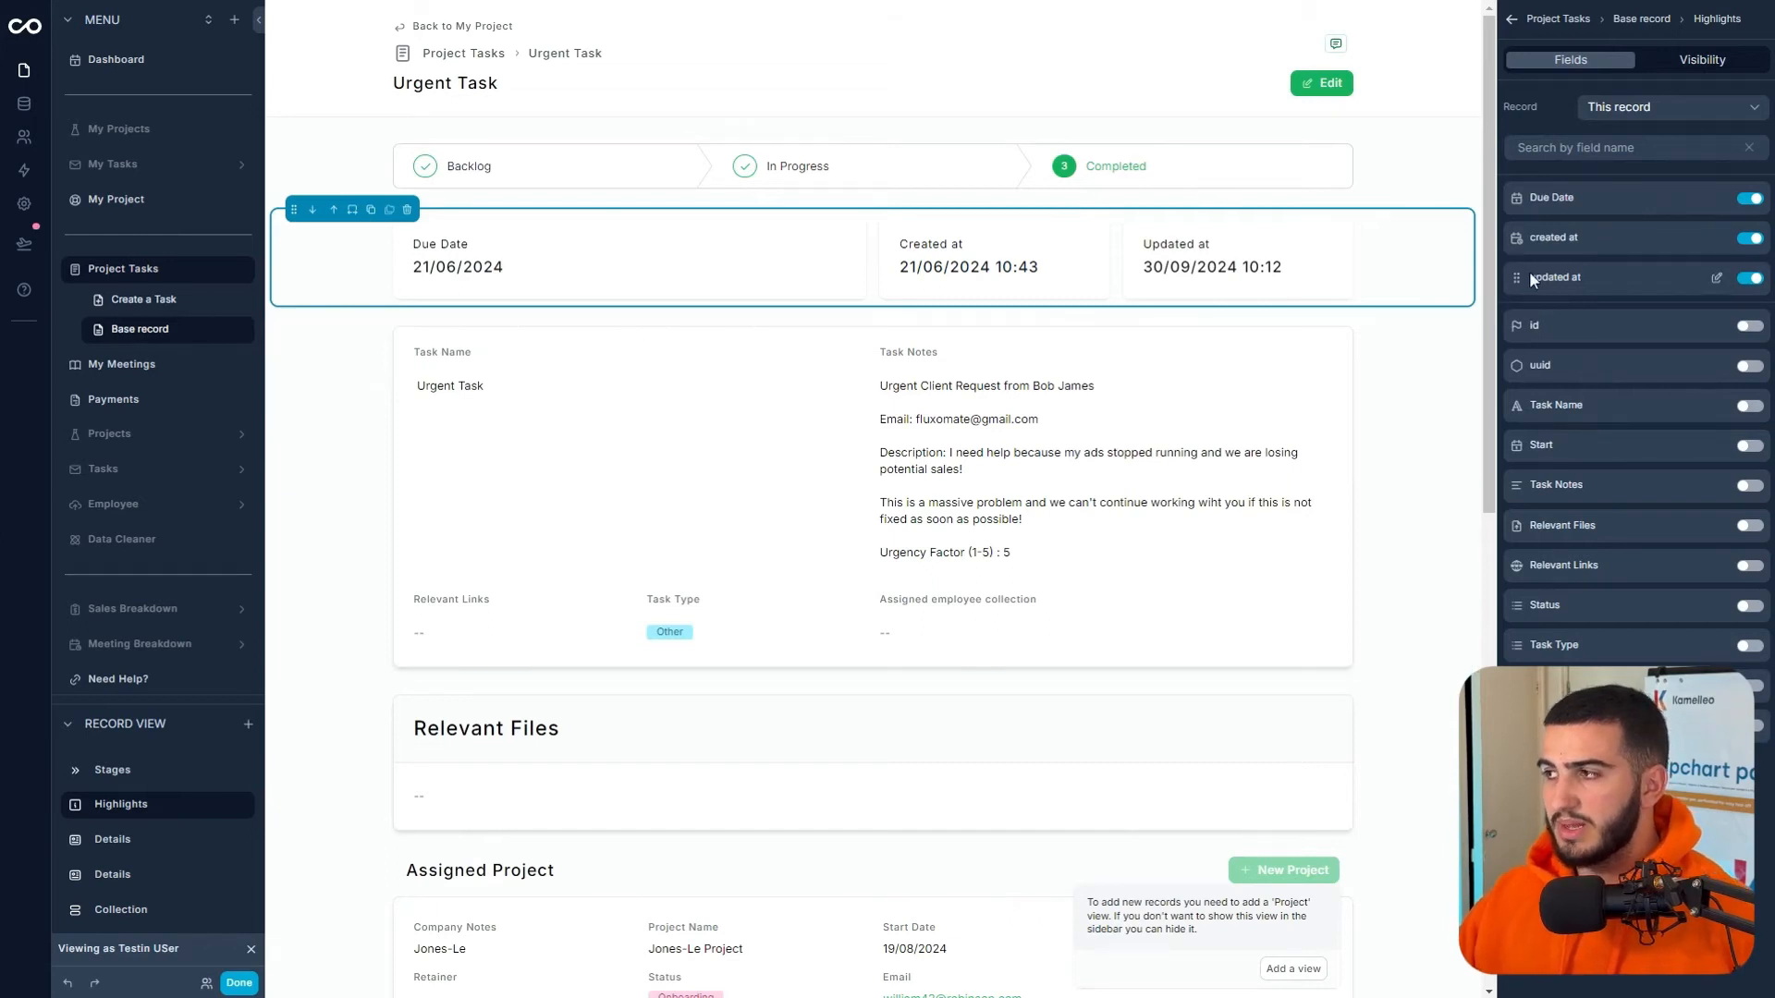
drag(1515, 277, 1514, 205)
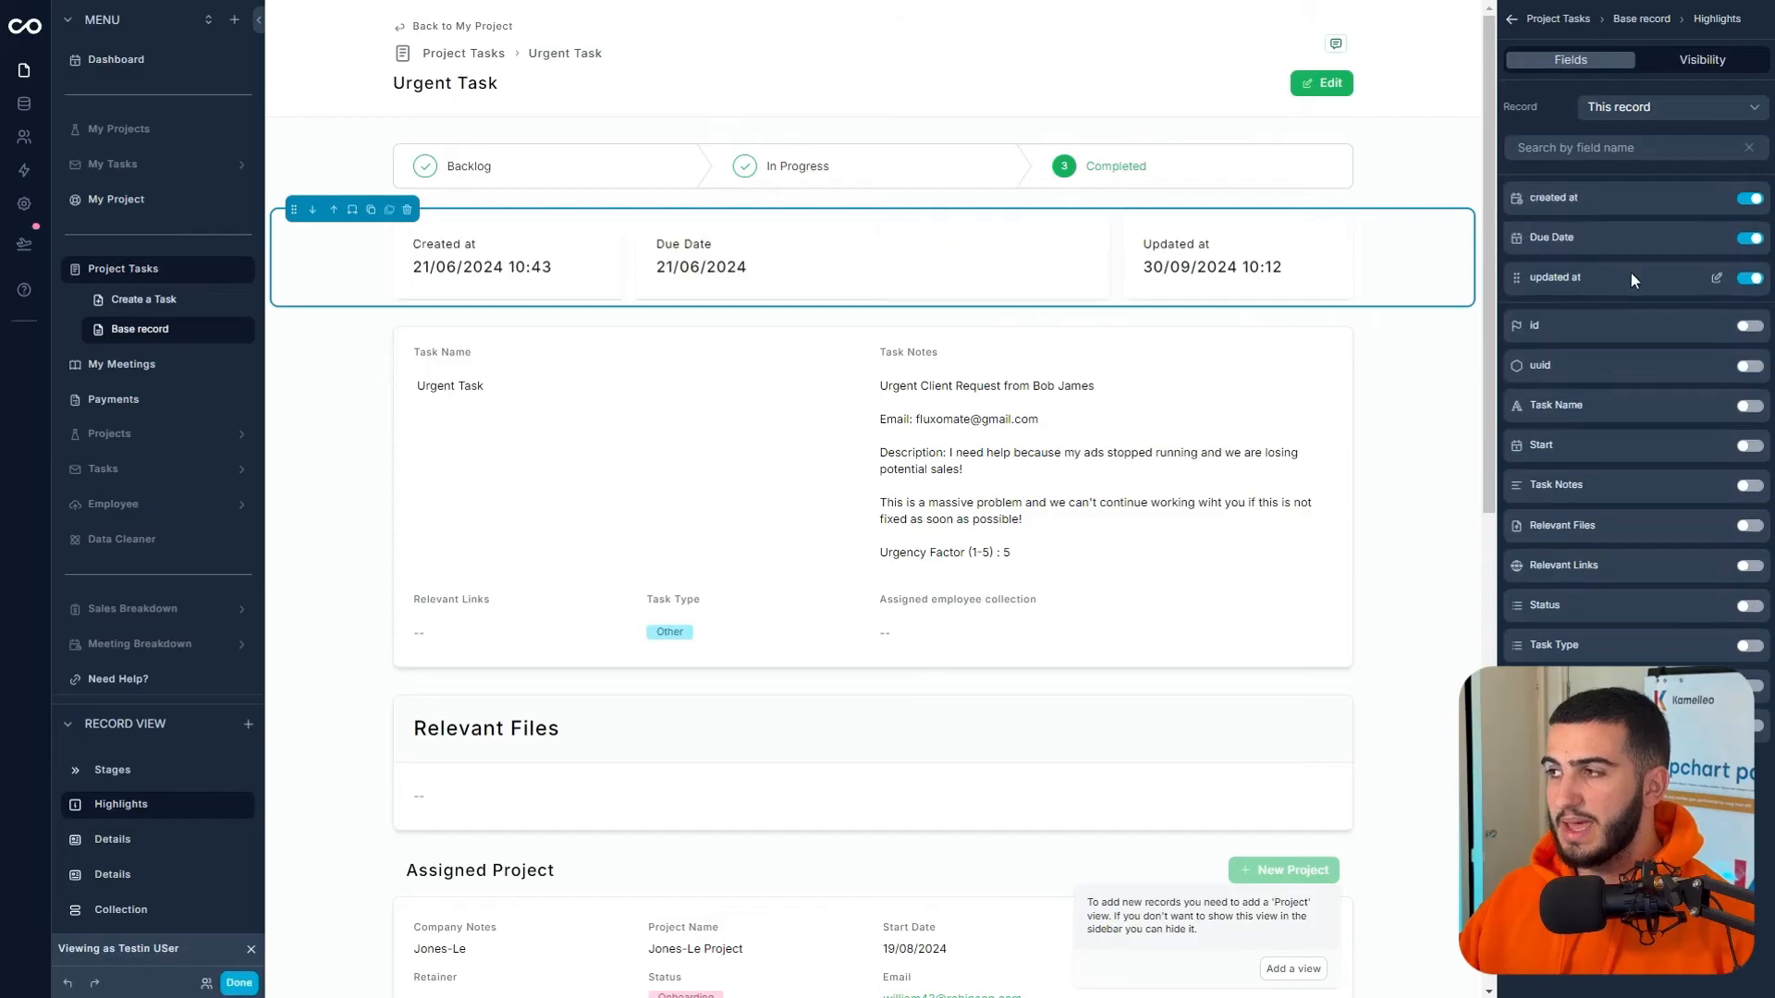
click(1750, 644)
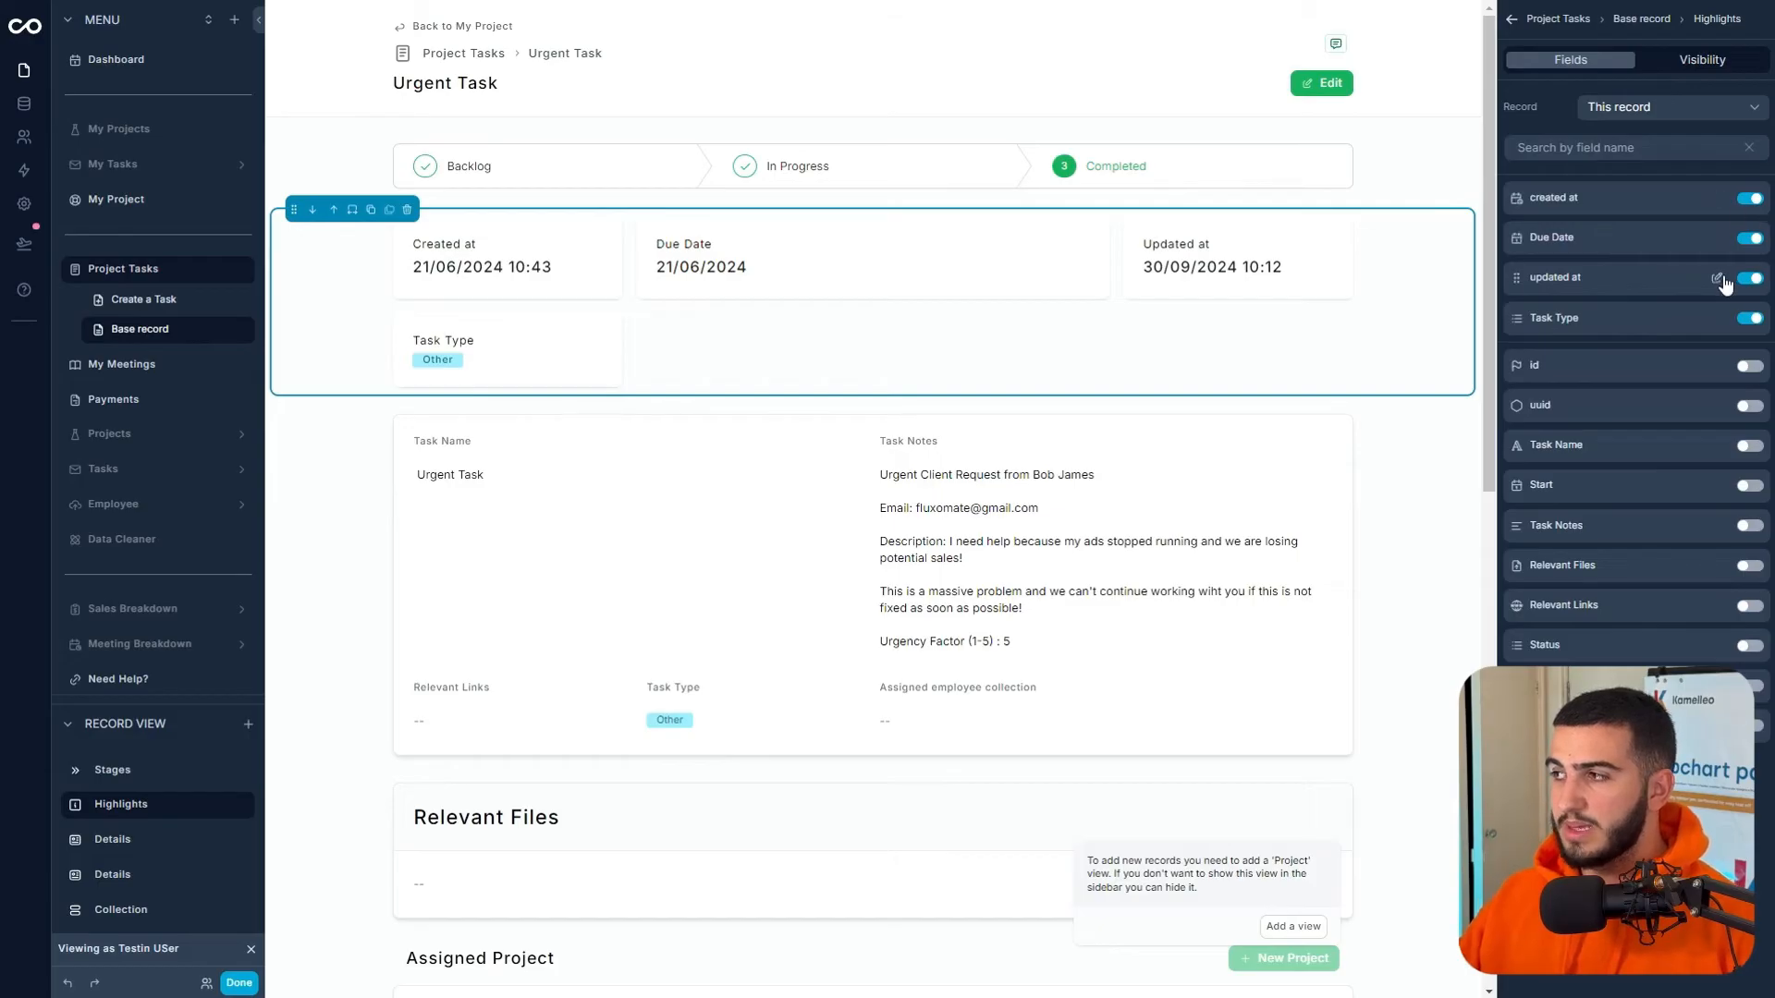
- Give Due Date the default width and display created at as a relative date
click(1717, 241)
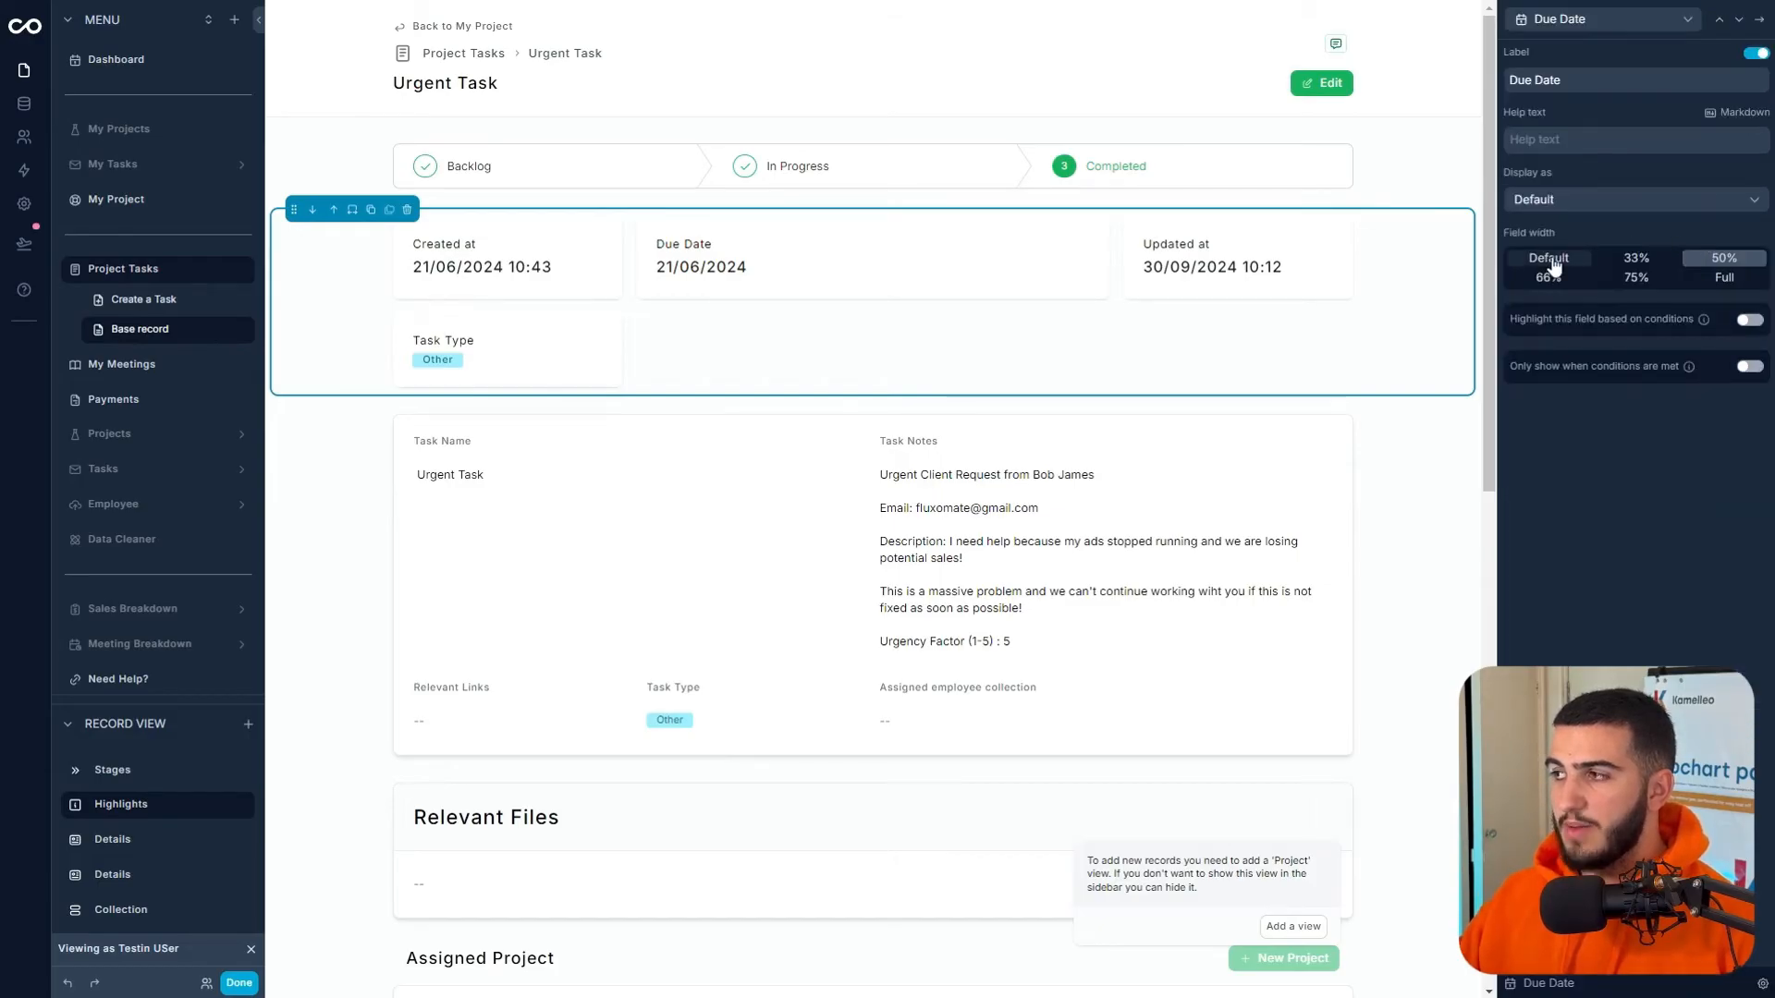
click(1548, 259)
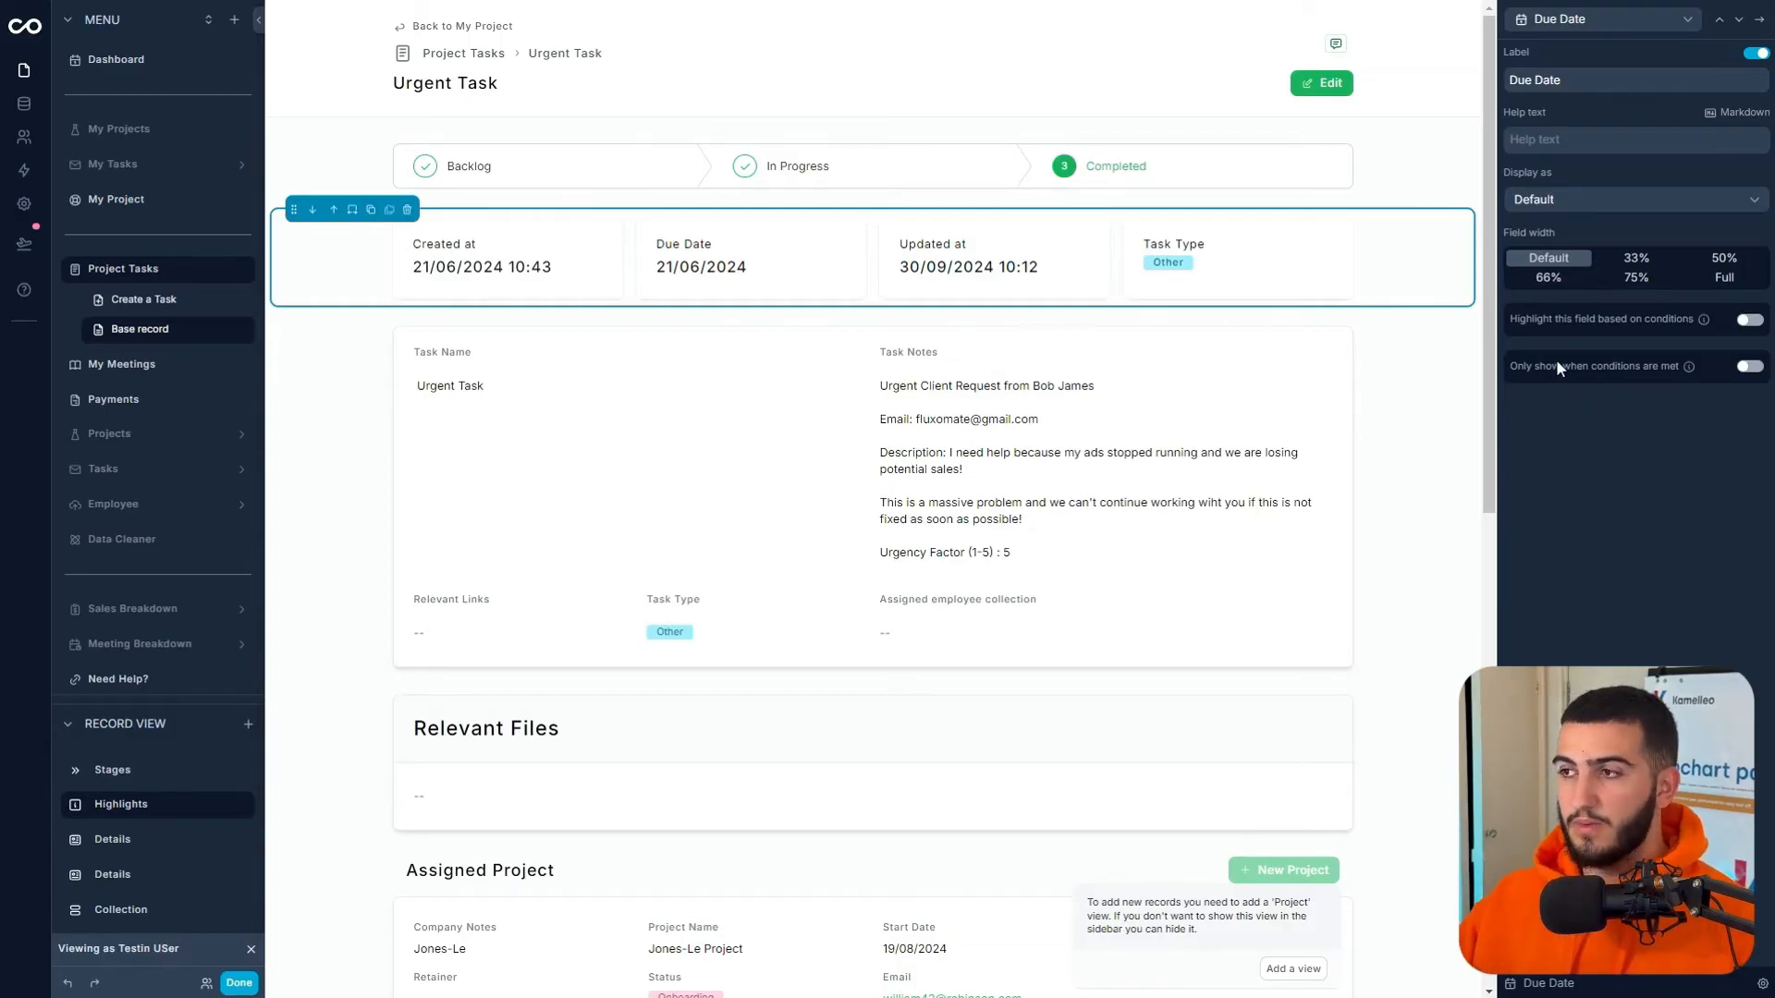
click(1721, 21)
click(1722, 20)
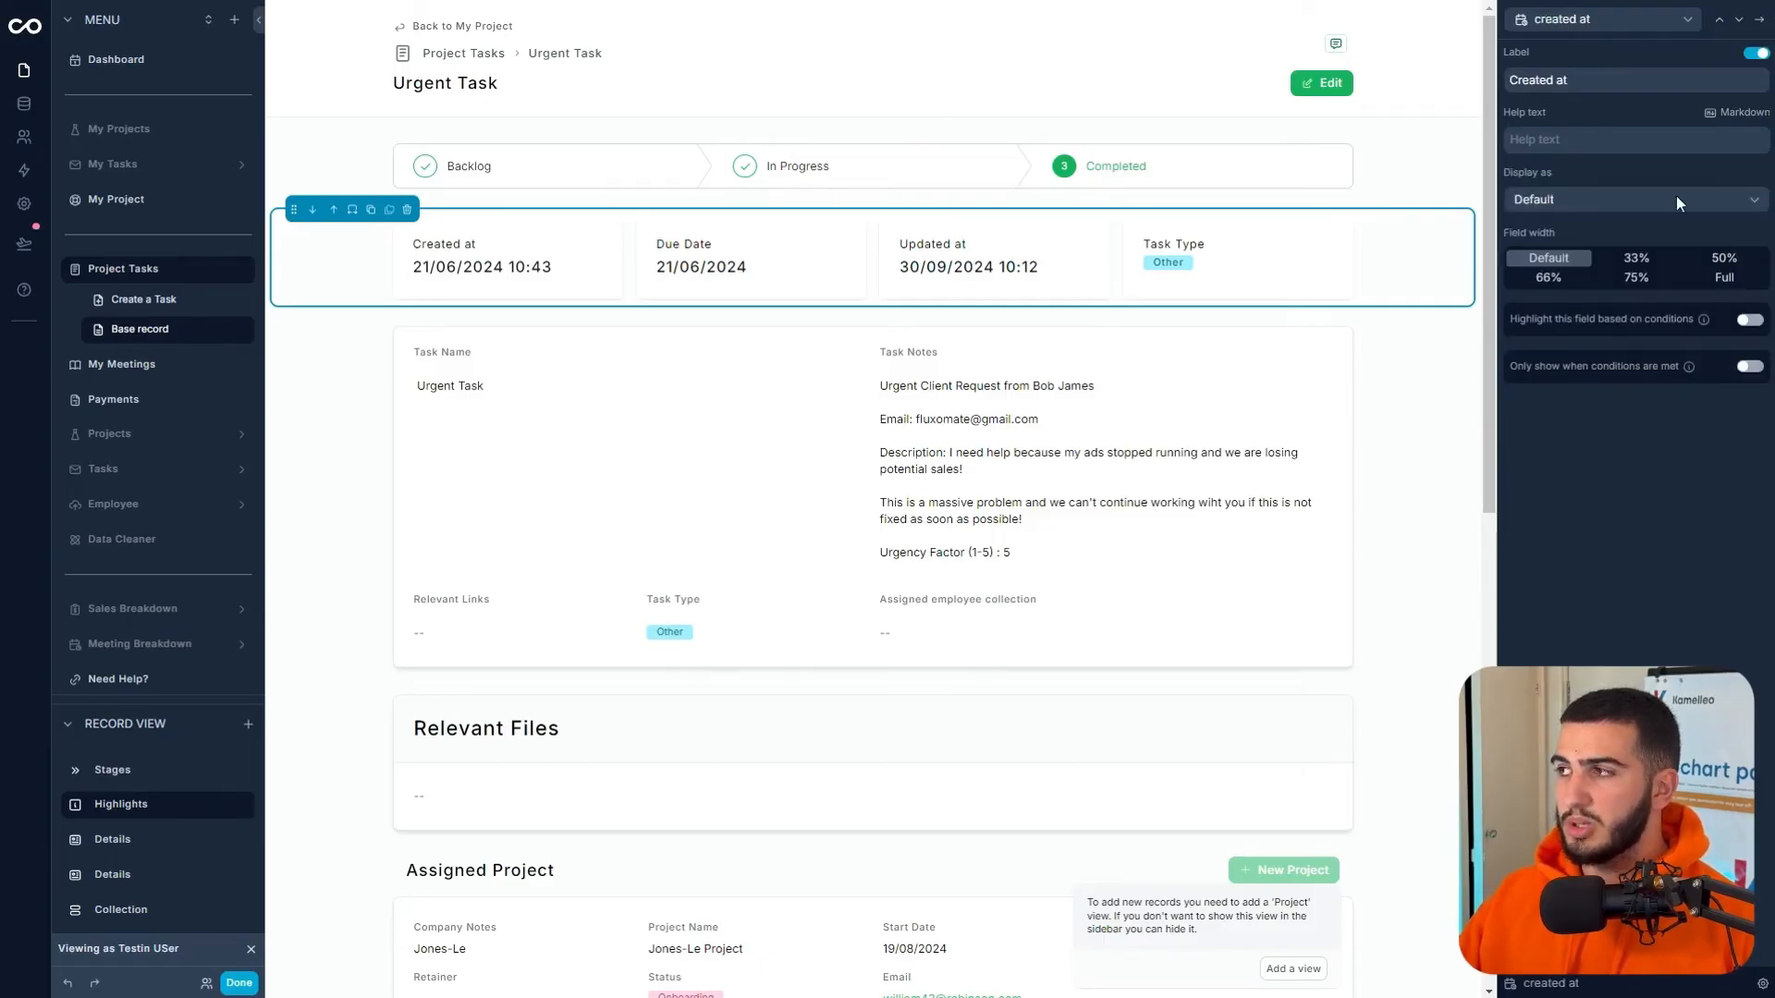
click(1601, 201)
click(1553, 261)
mouse_move(444, 288)
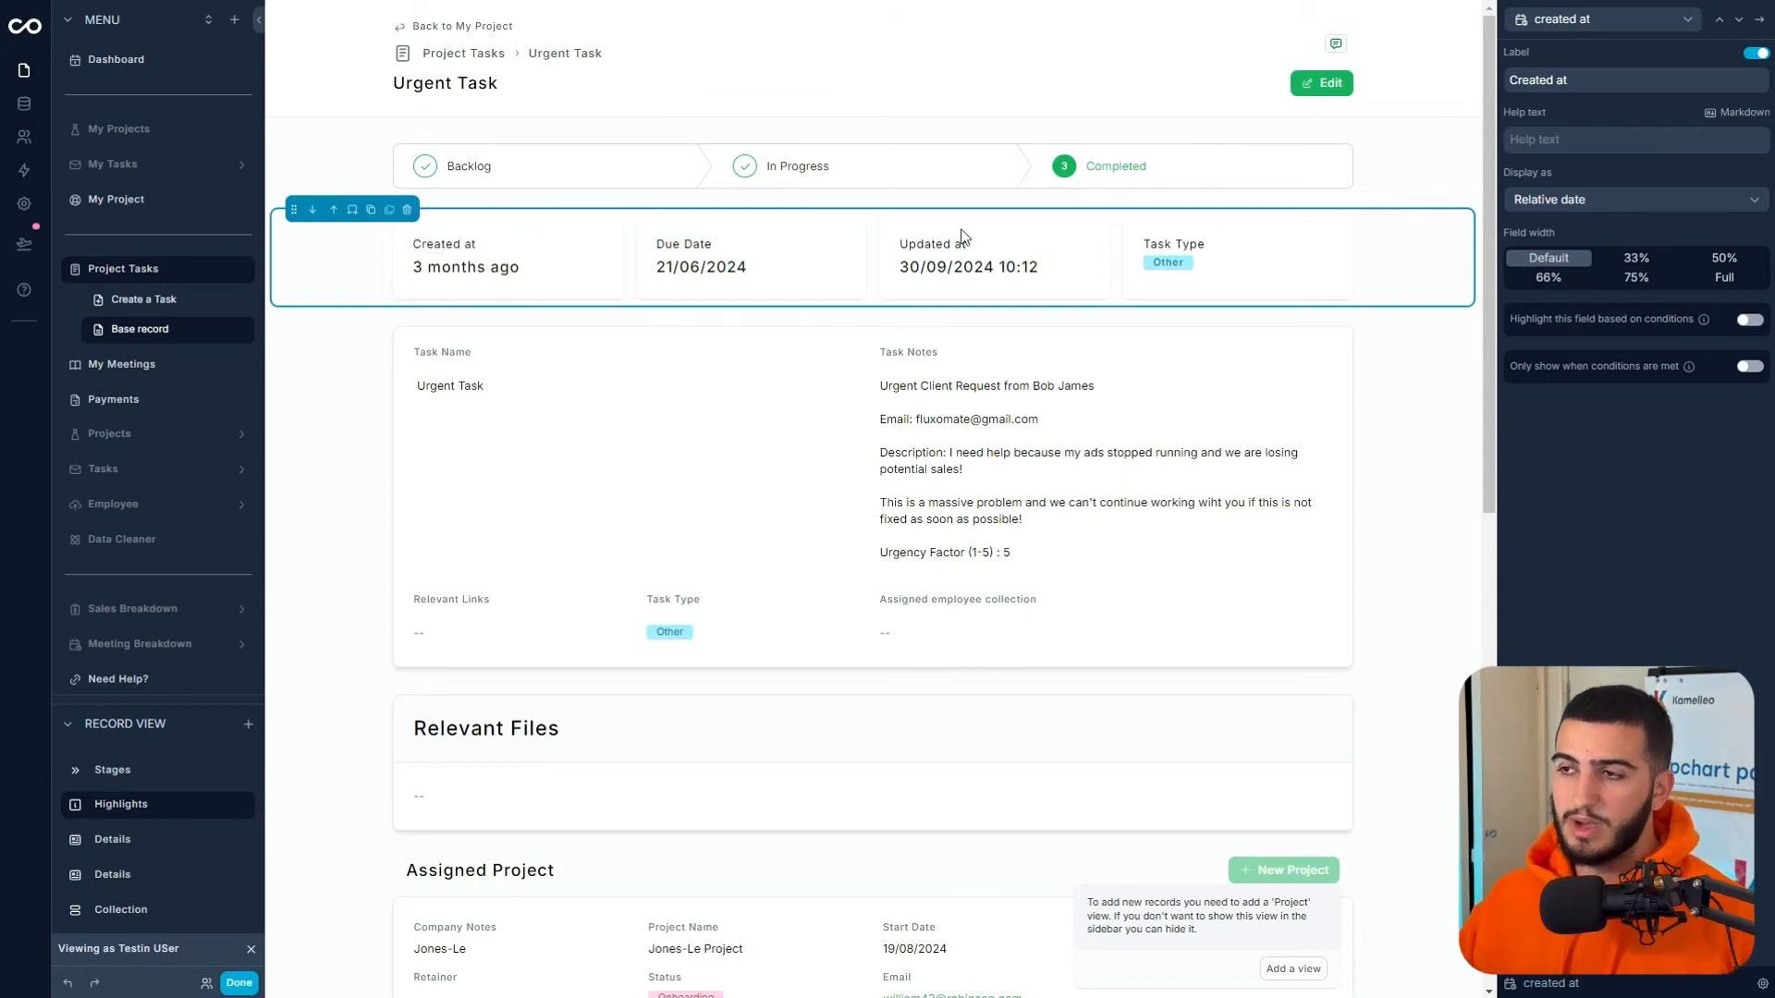
- Display Due Date and updated at as relative dates
click(1736, 20)
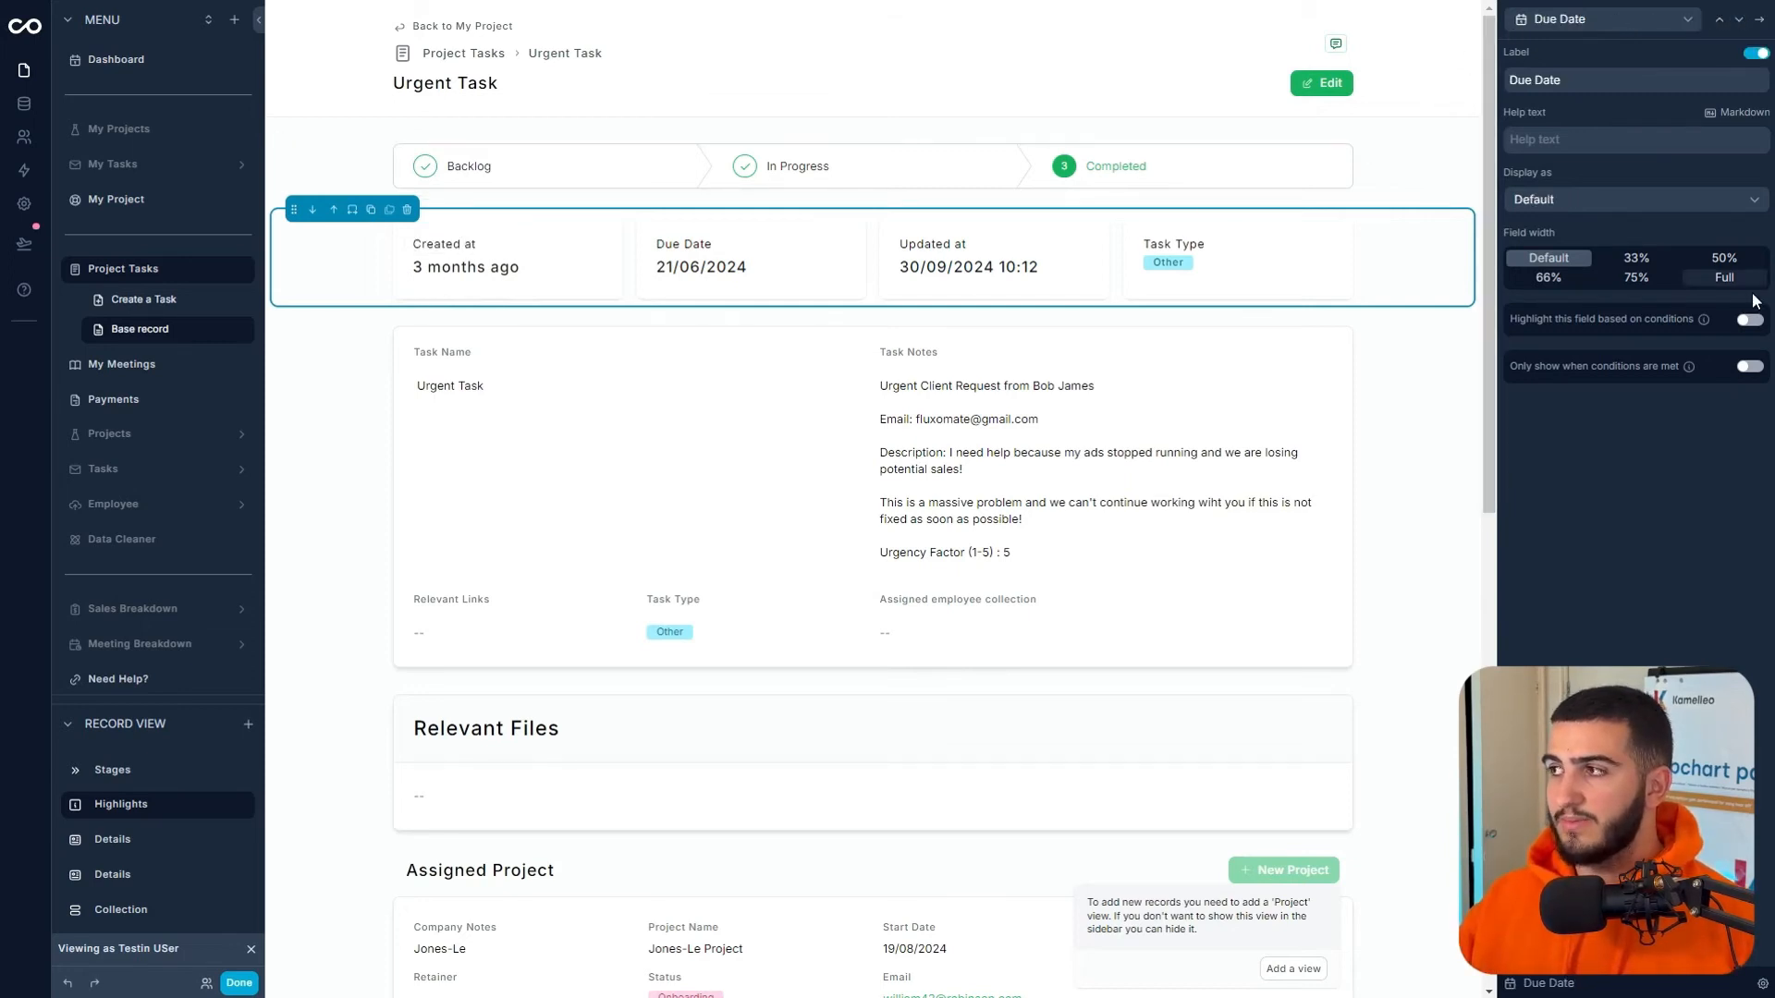
click(1663, 197)
click(1583, 263)
click(1739, 19)
click(1636, 199)
click(1583, 263)
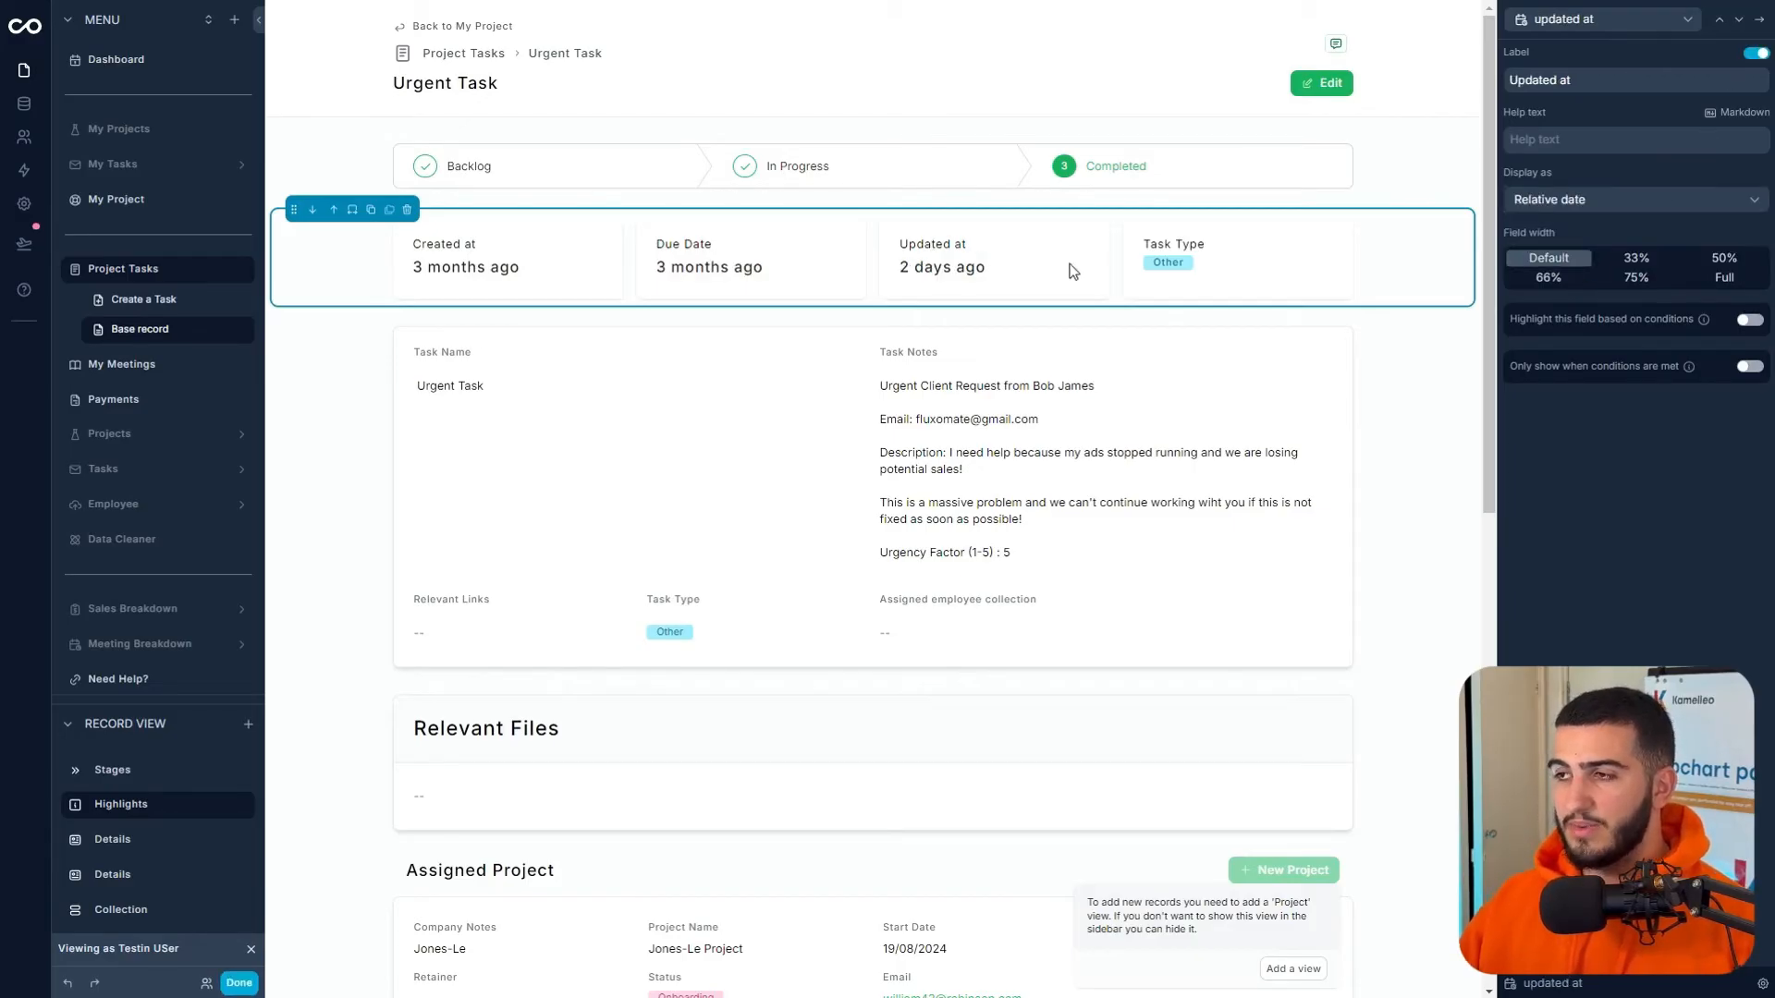
- Relabel updated at as 'Last worked on' and created at as 'Started'
drag(1603, 76, 1527, 81)
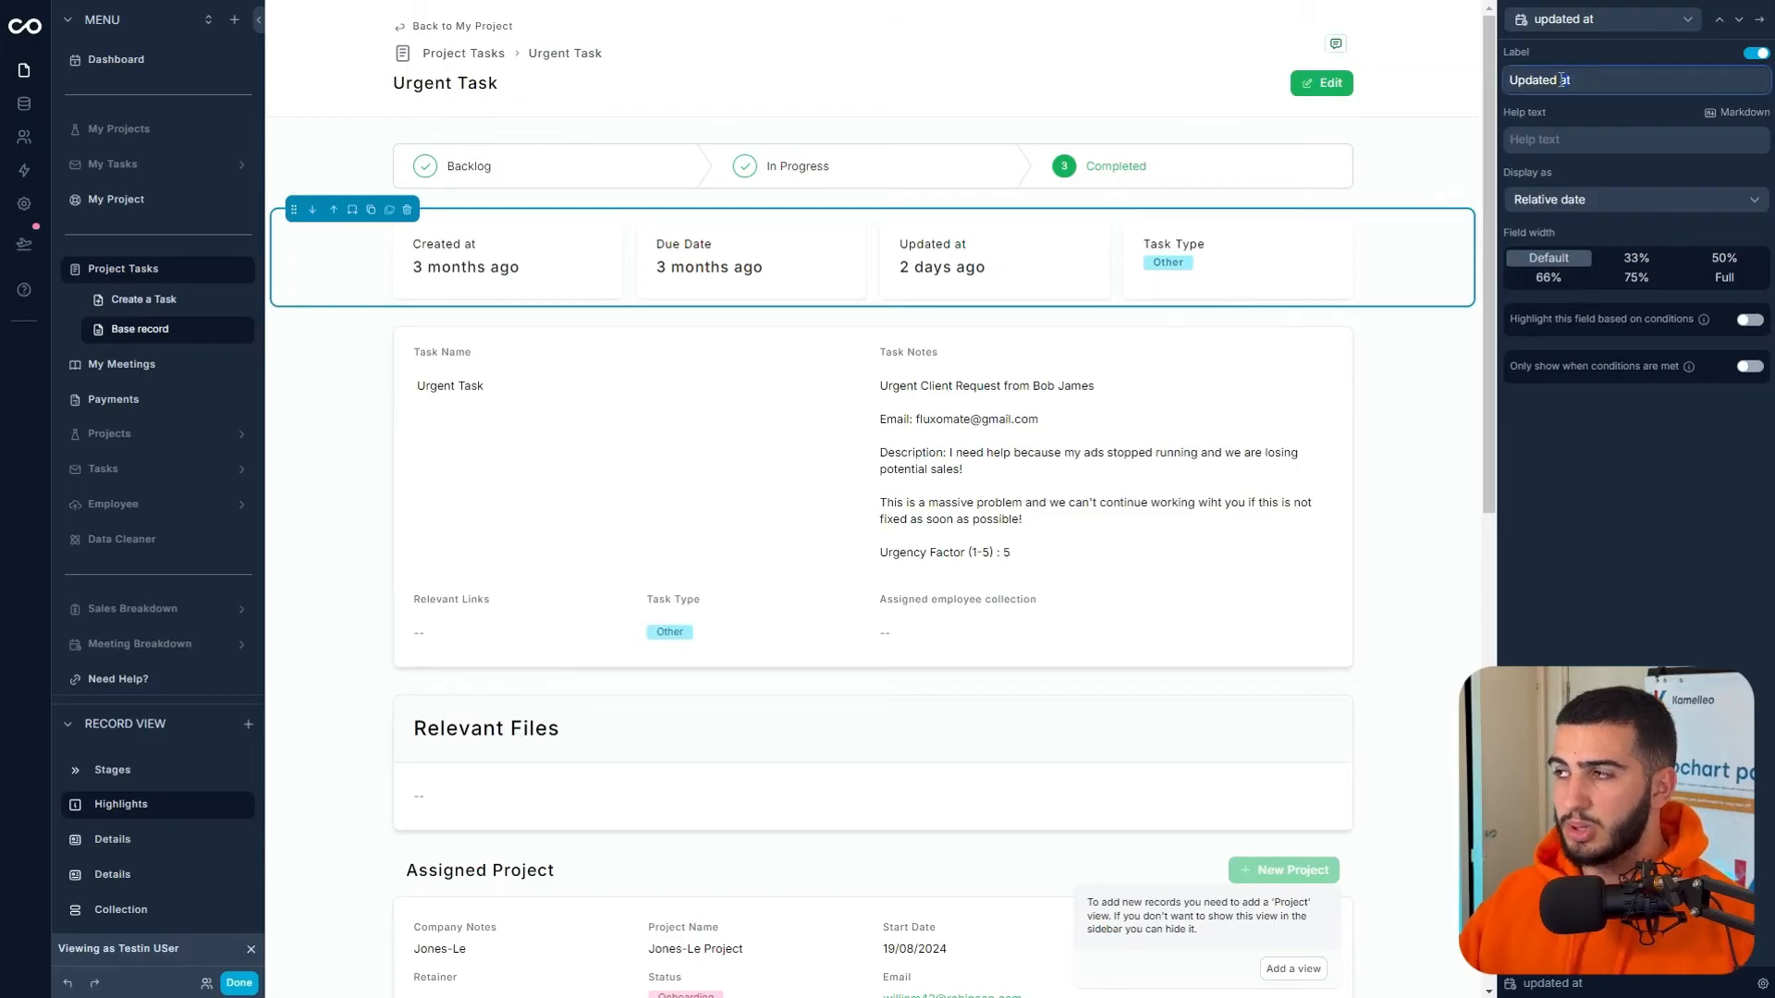
text(Last worked on)
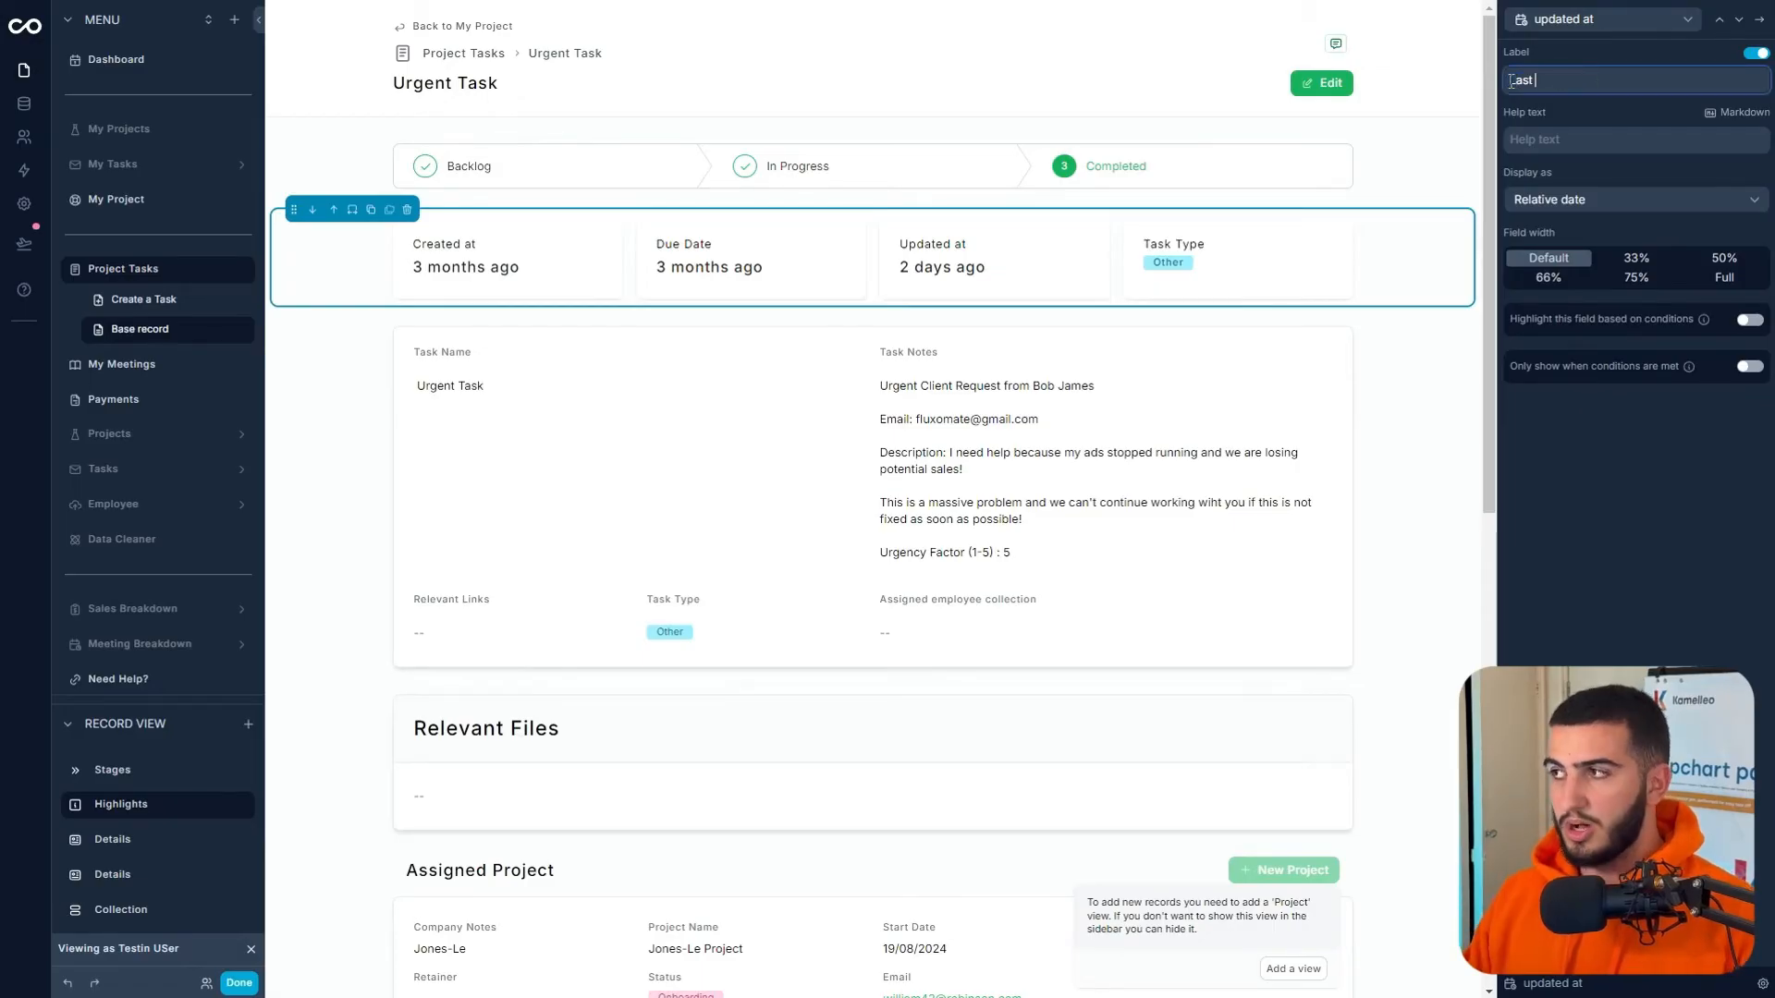
click(1719, 21)
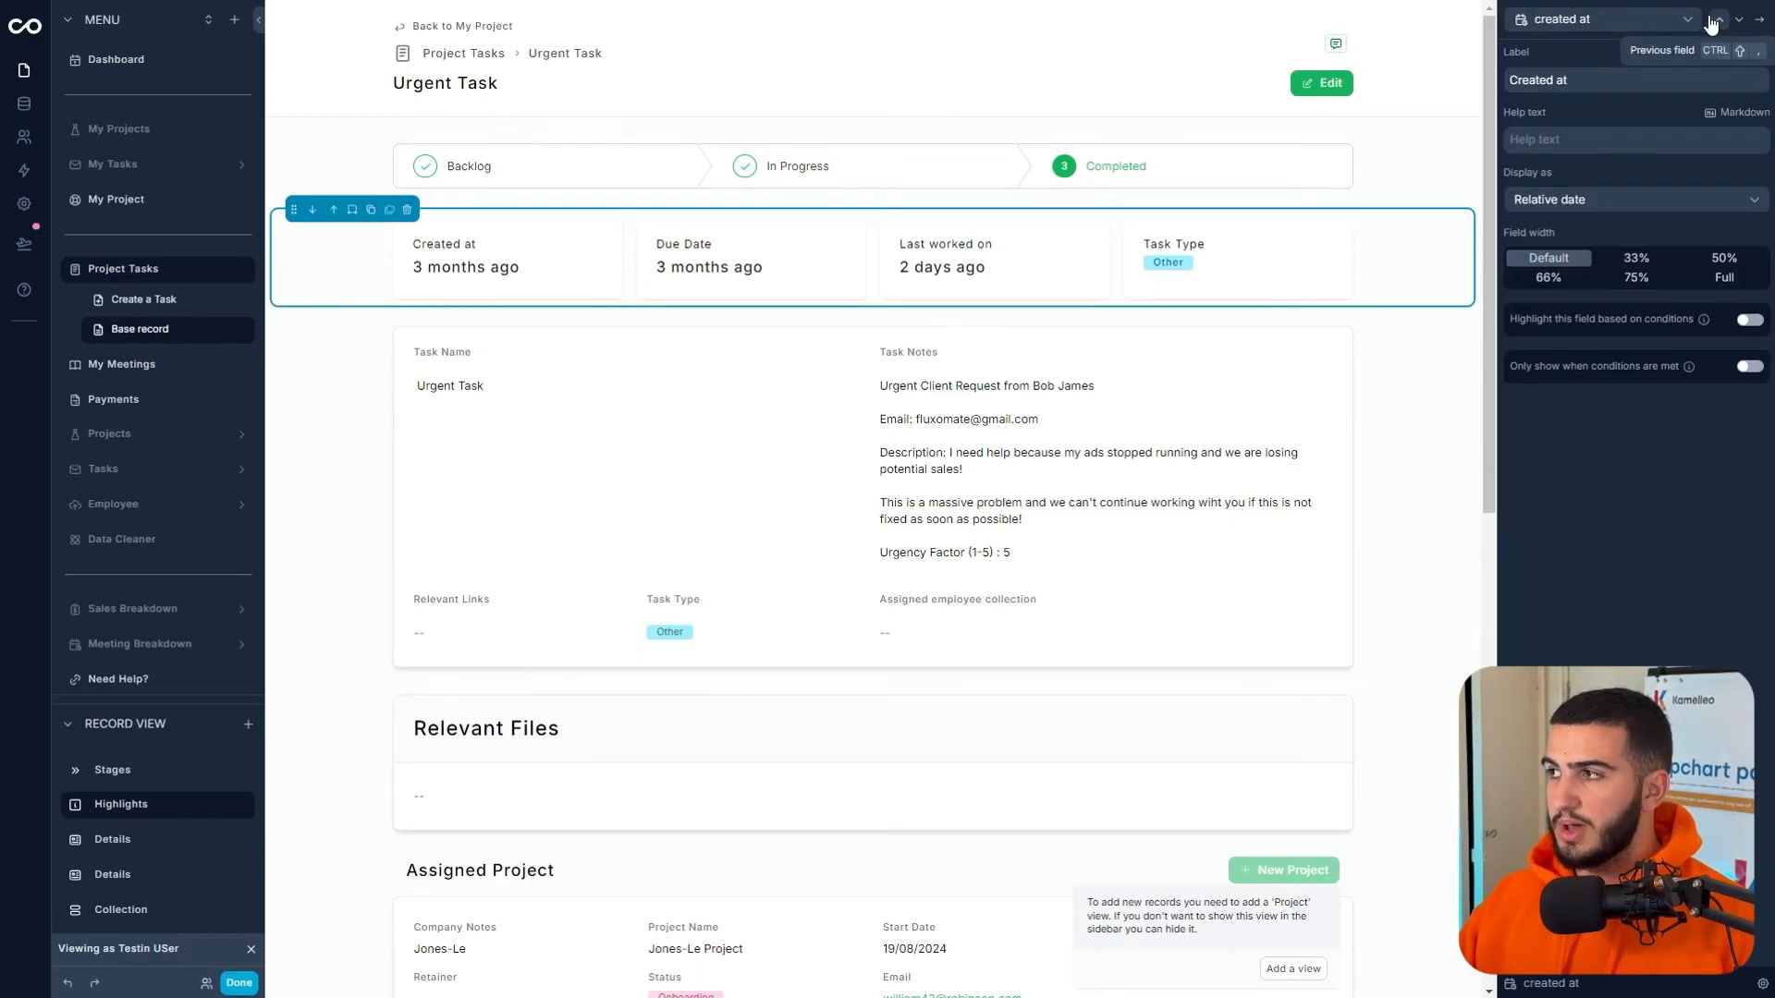
text(S)
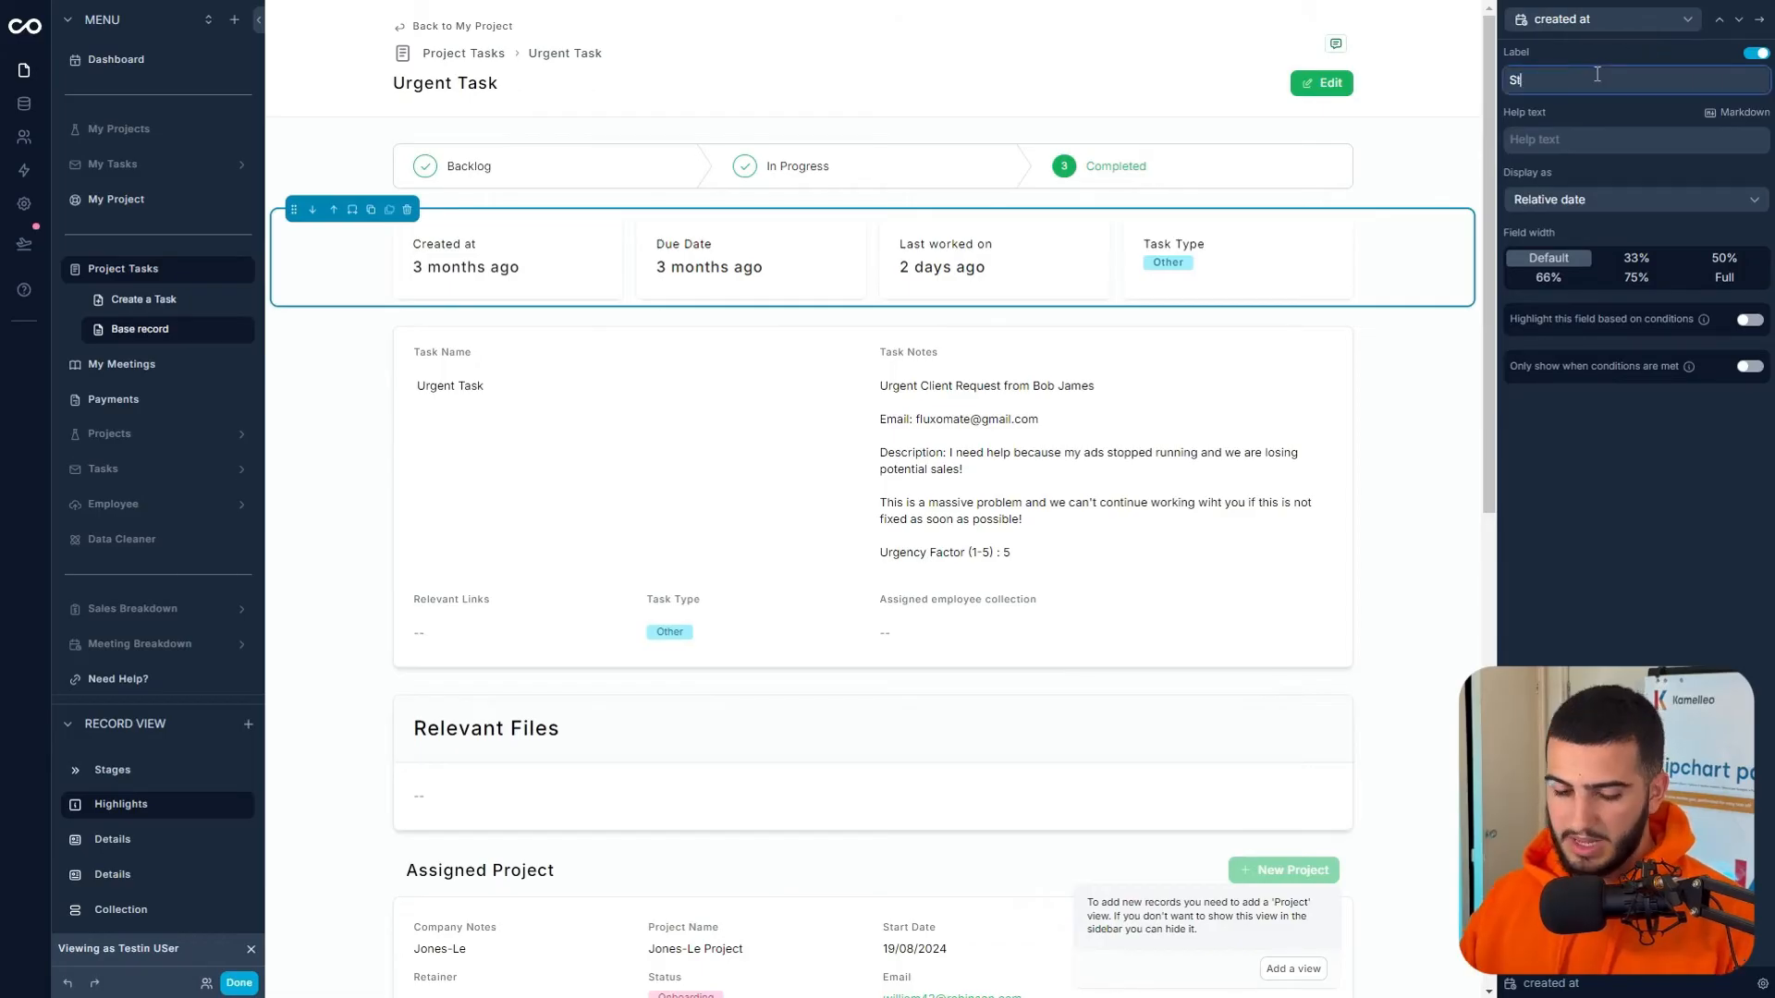
text(tarted)
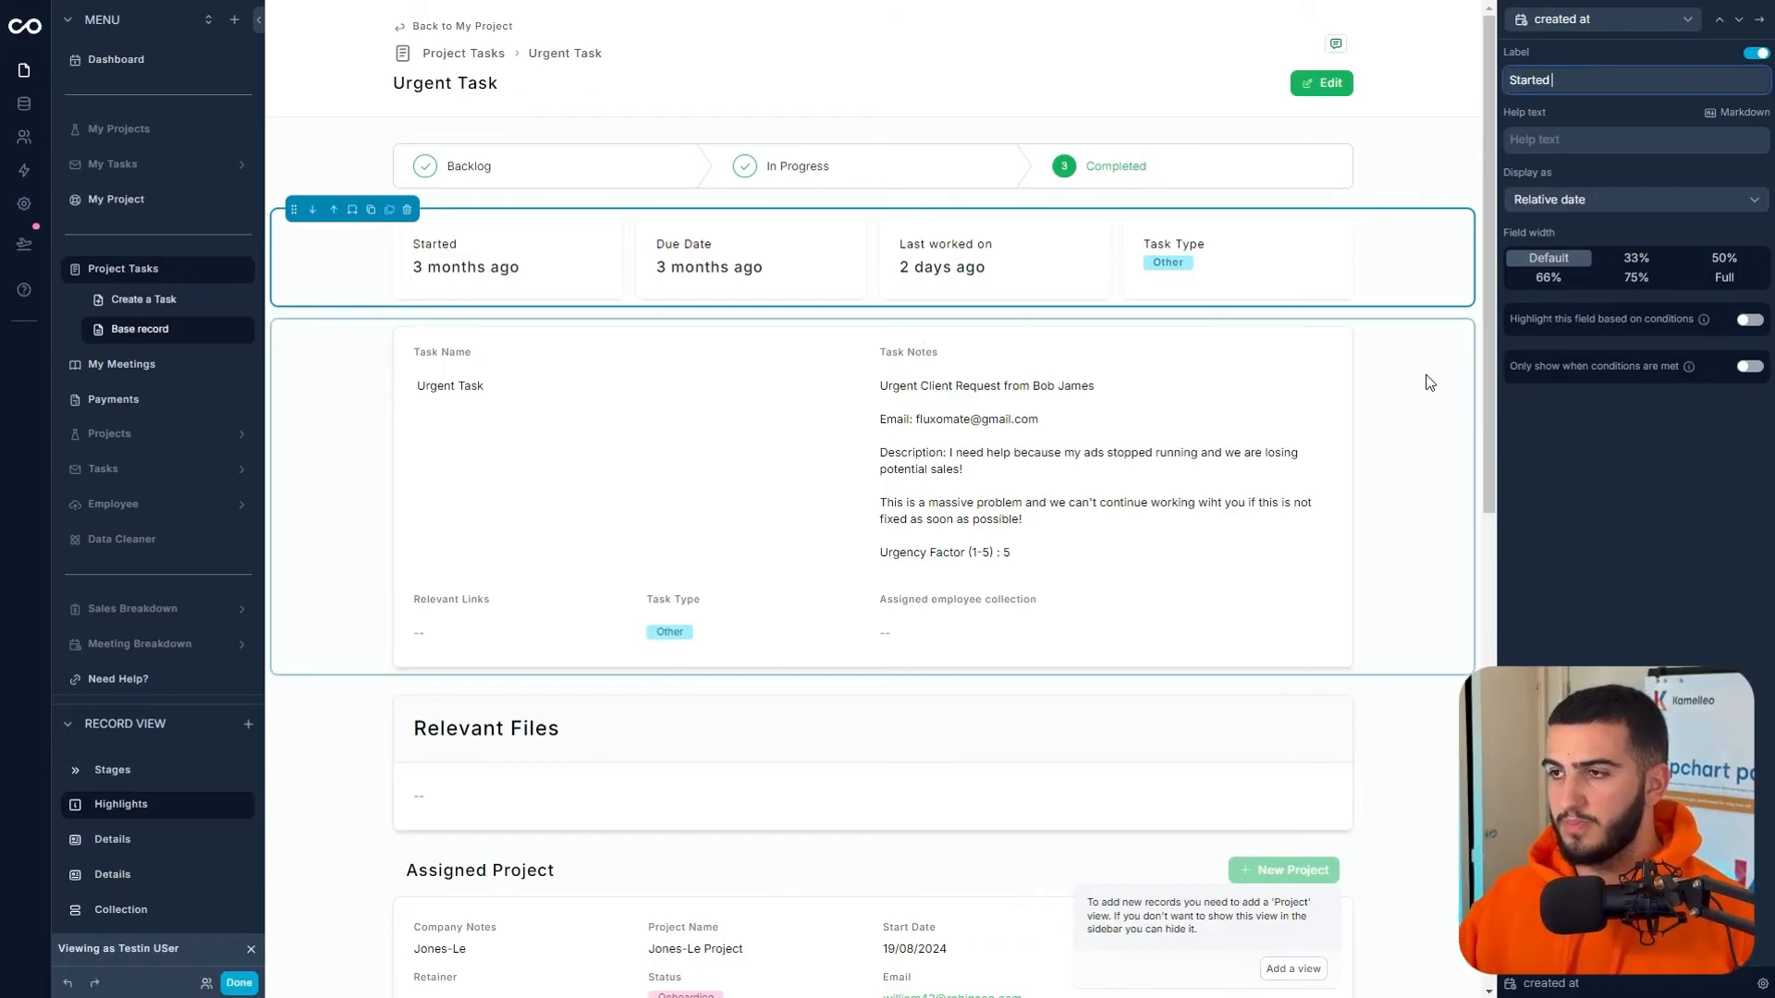
click(1396, 161)
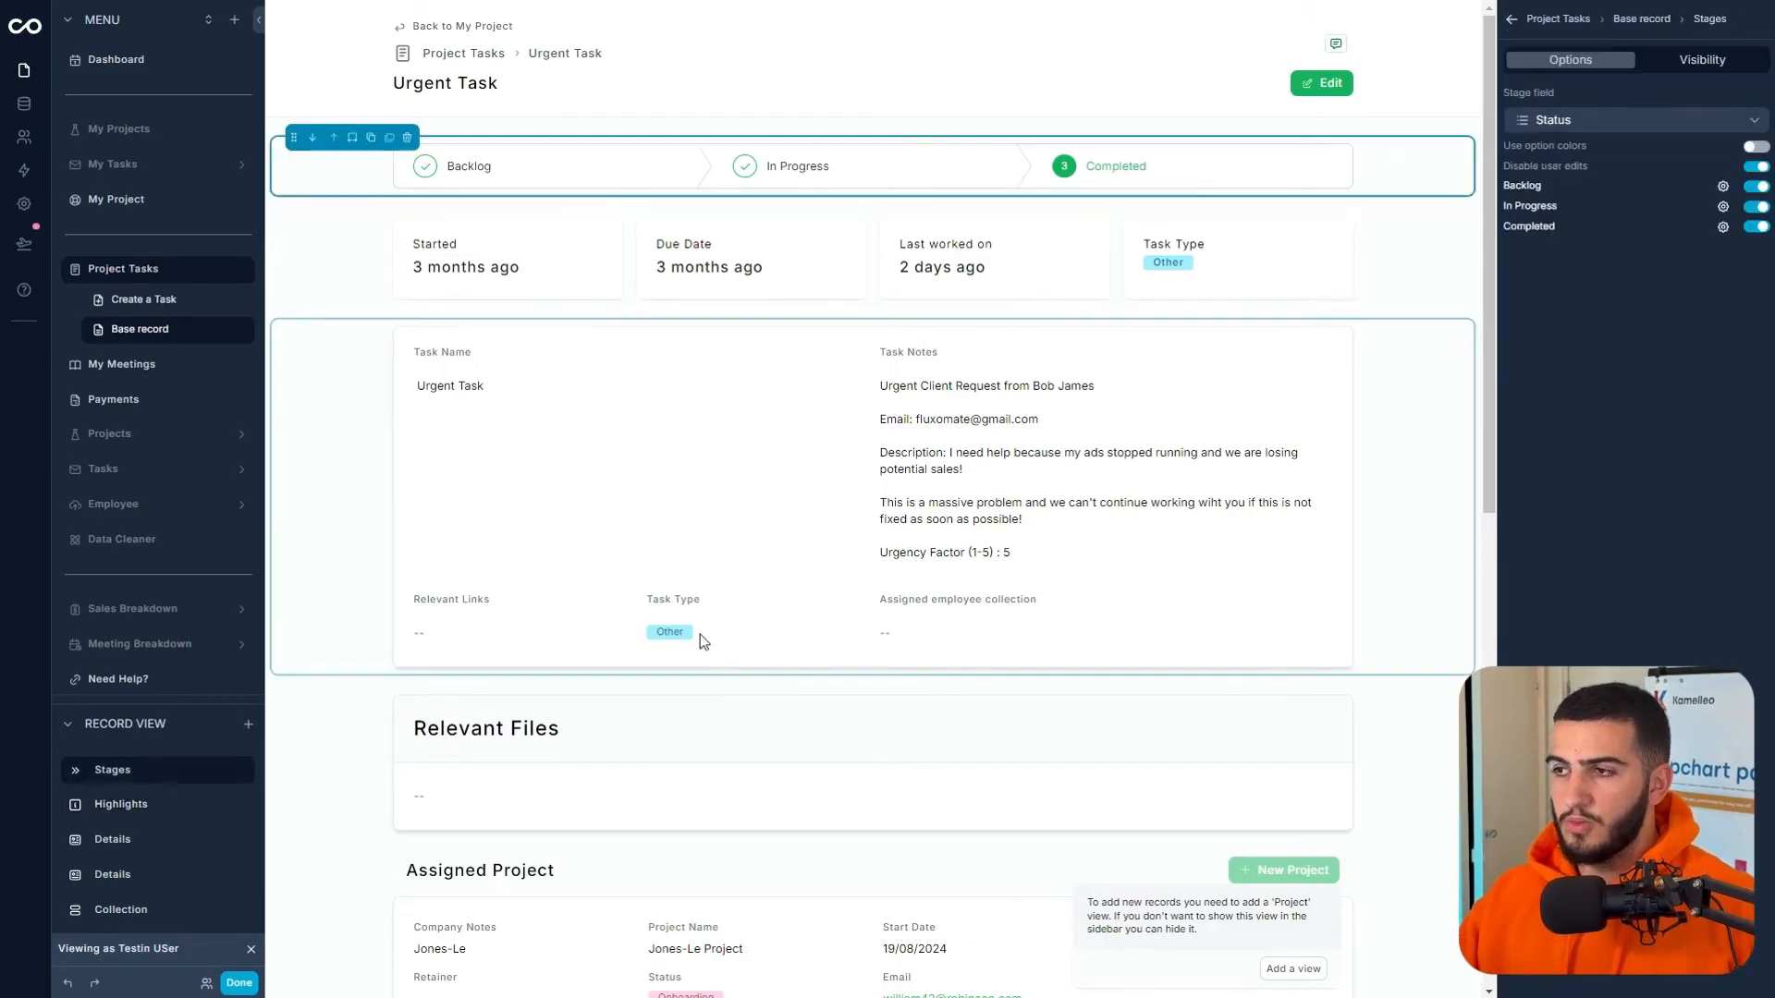
- Hide Task Name, Relevant Links, Task Type and assigned employee collection from the details block
click(720, 413)
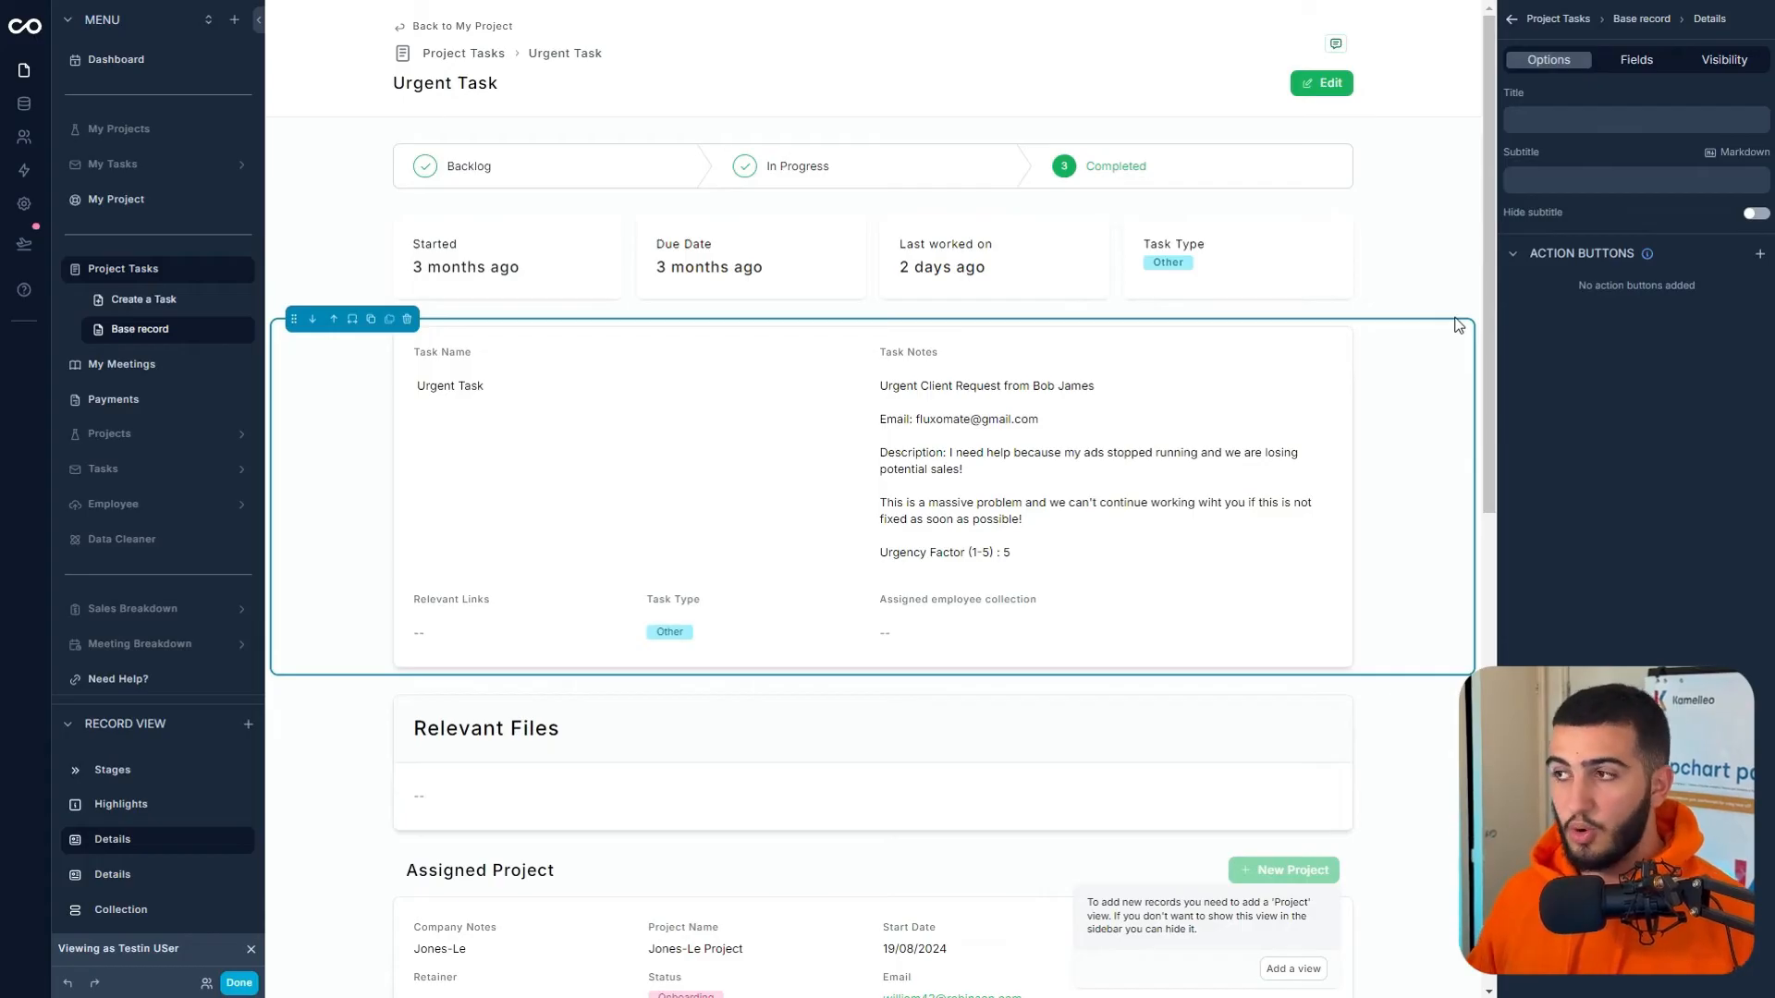
click(1636, 60)
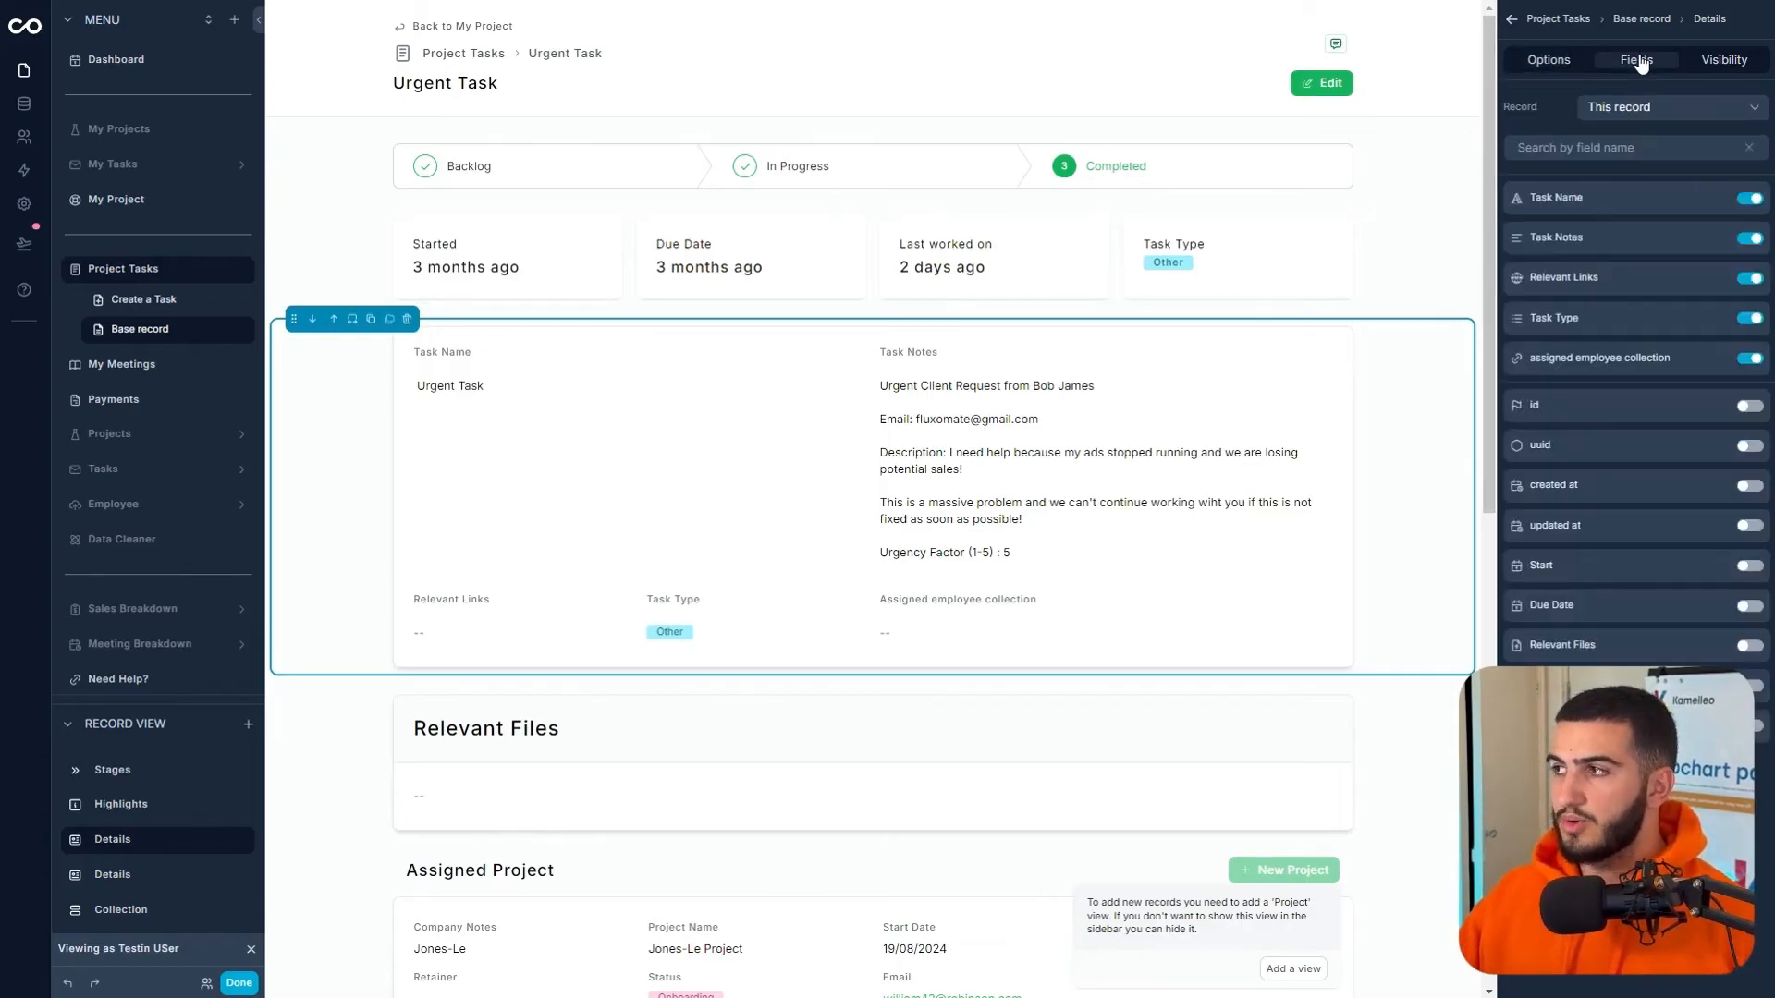
click(1749, 199)
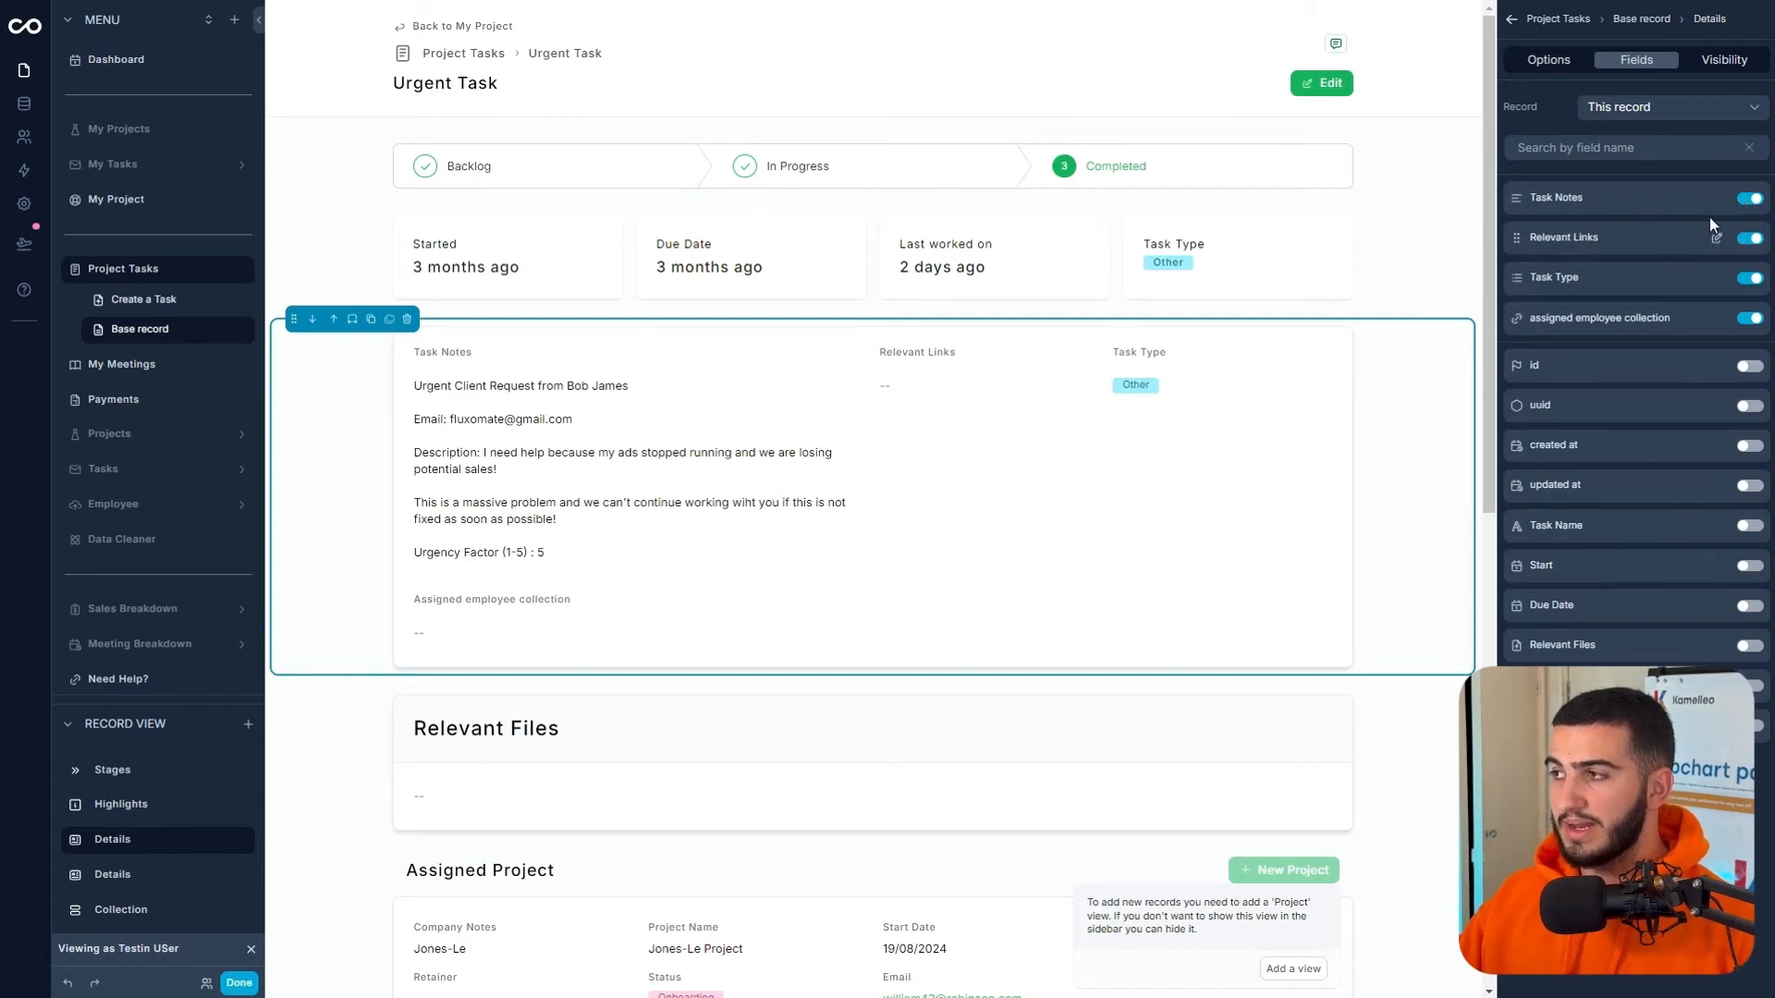
click(1748, 238)
click(1748, 239)
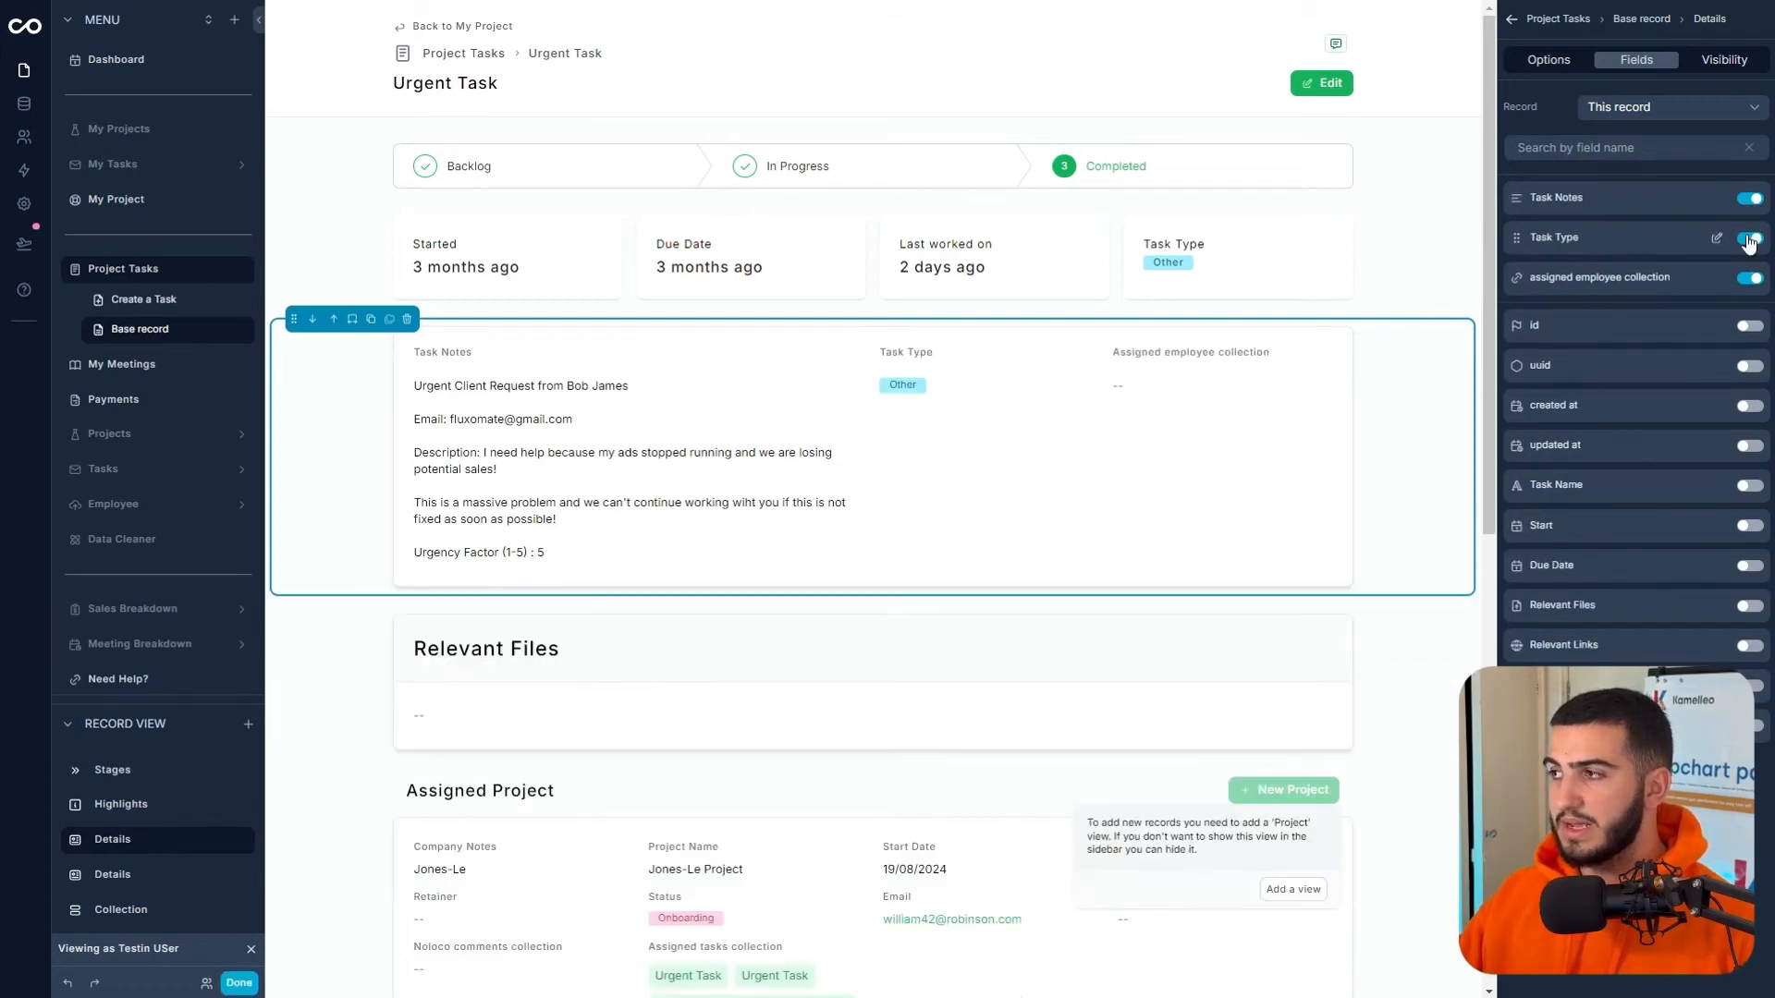
click(1748, 238)
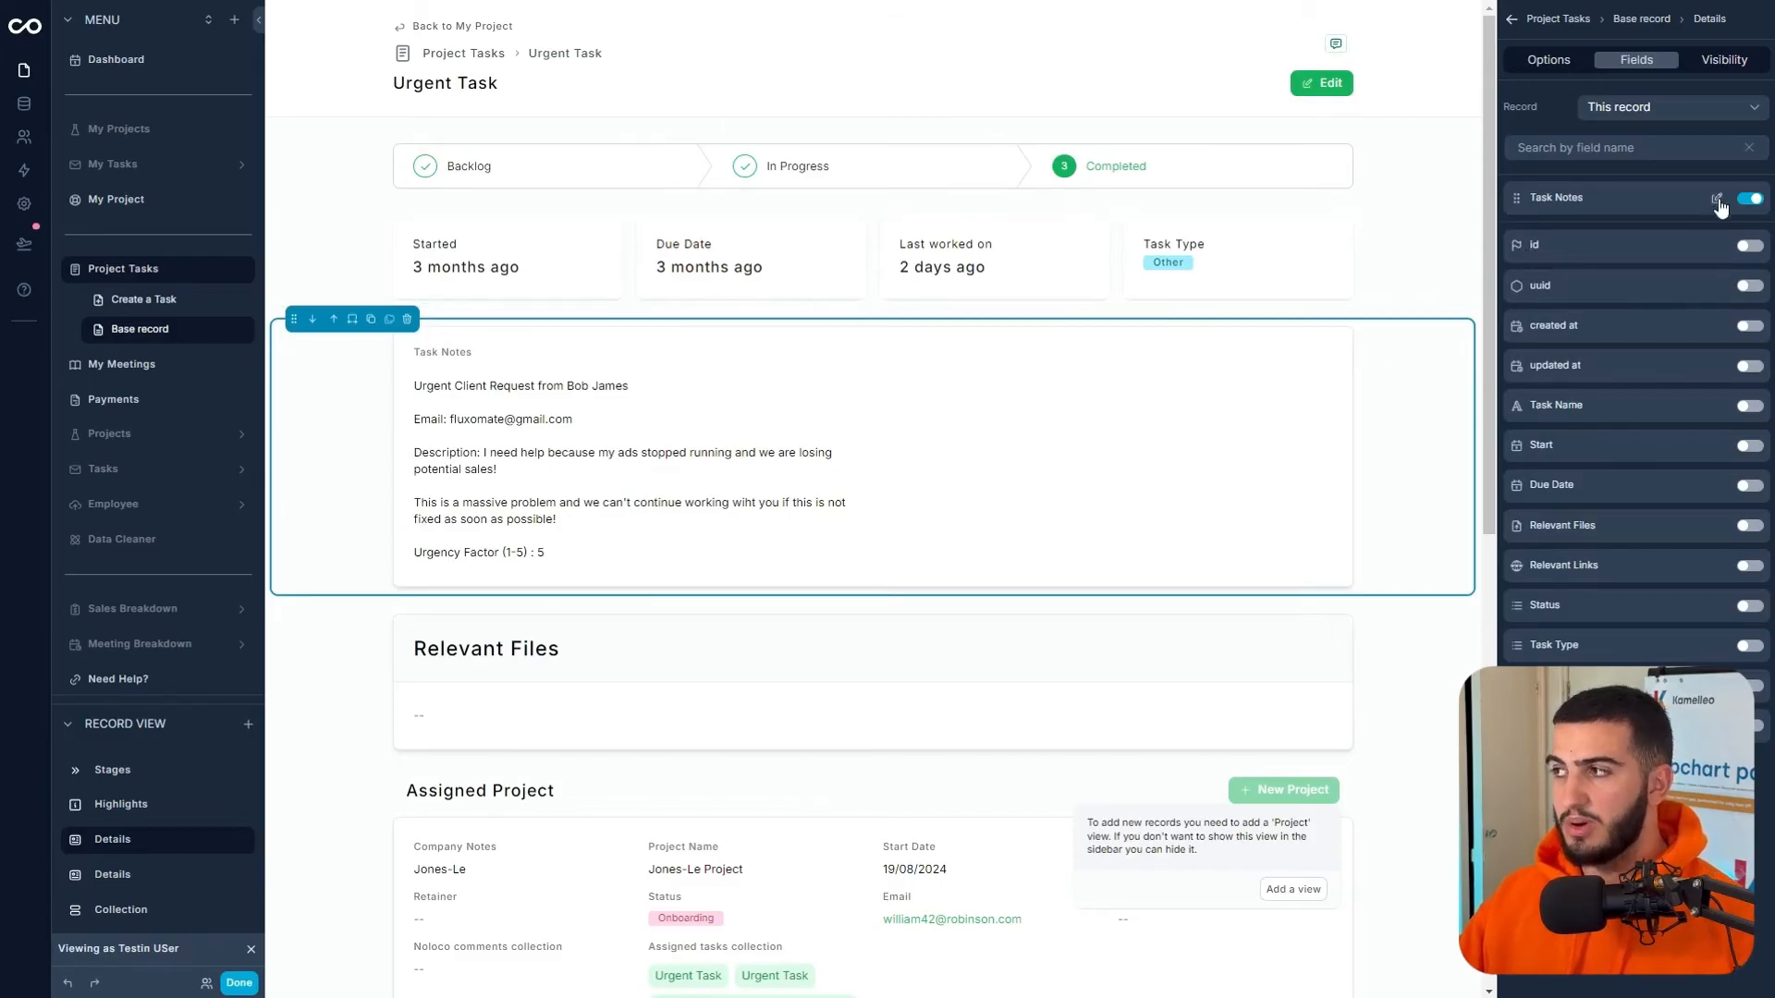
- Make Task Notes full-width and displayed as a rich text editor, then preview the page
click(1715, 197)
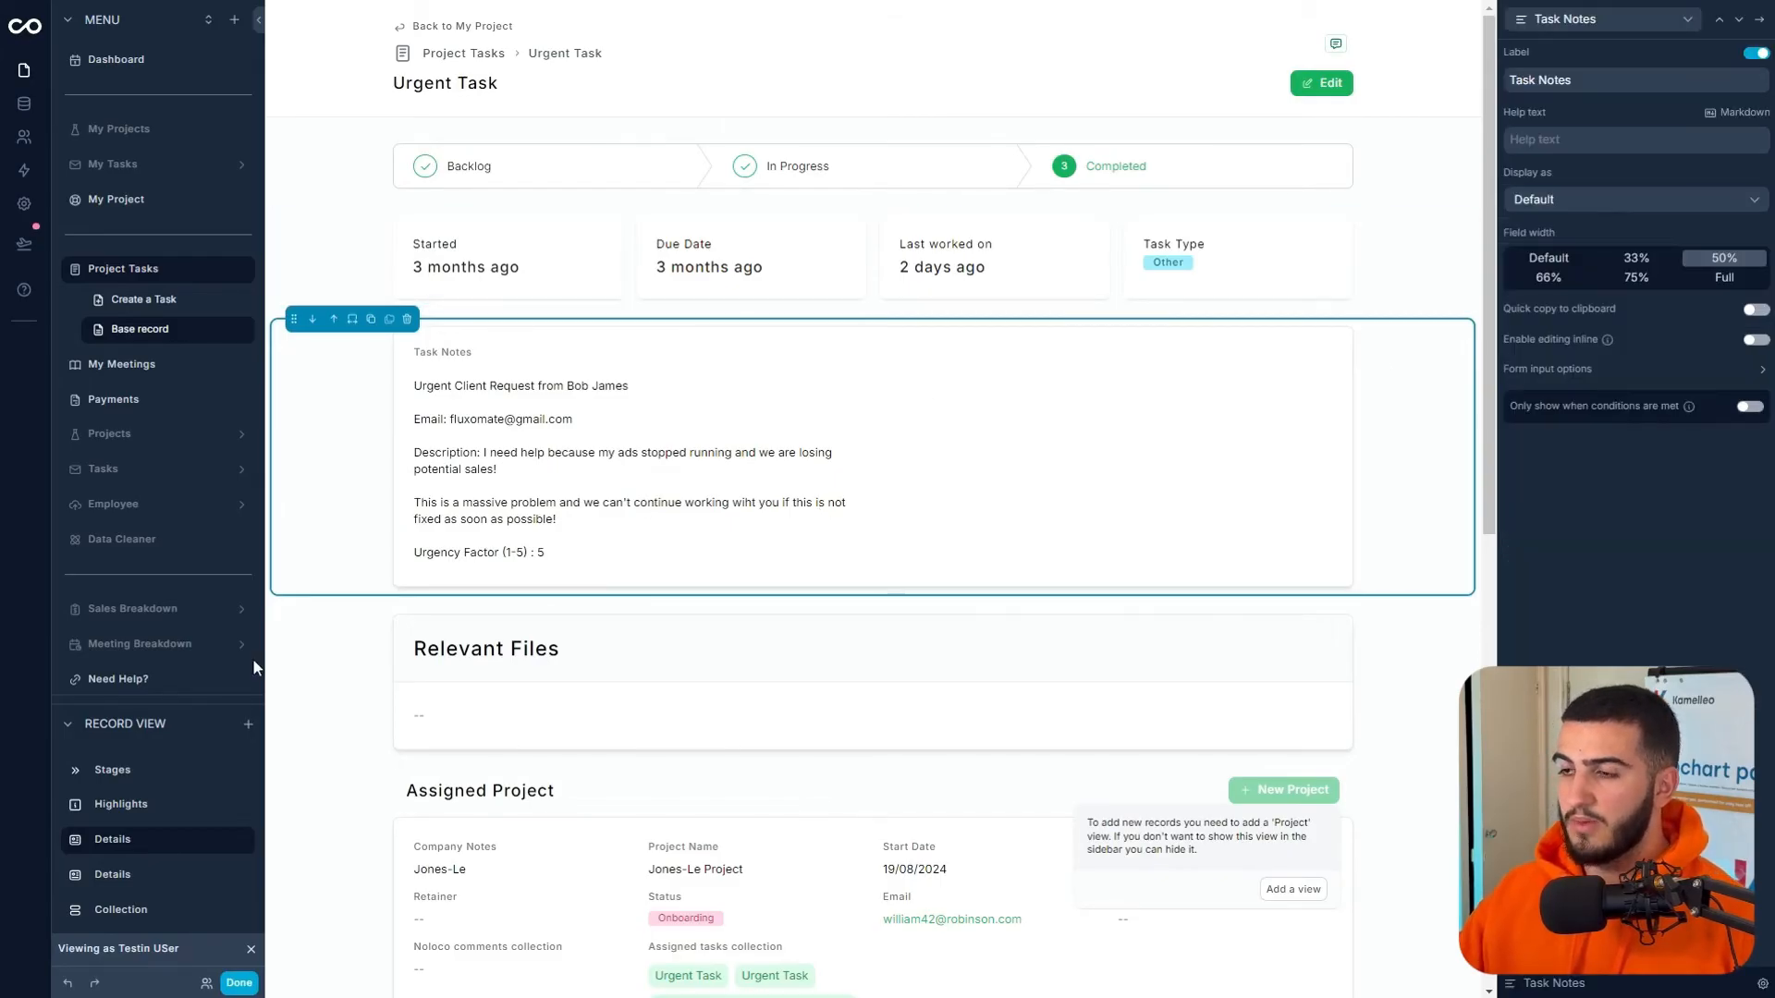
click(1724, 282)
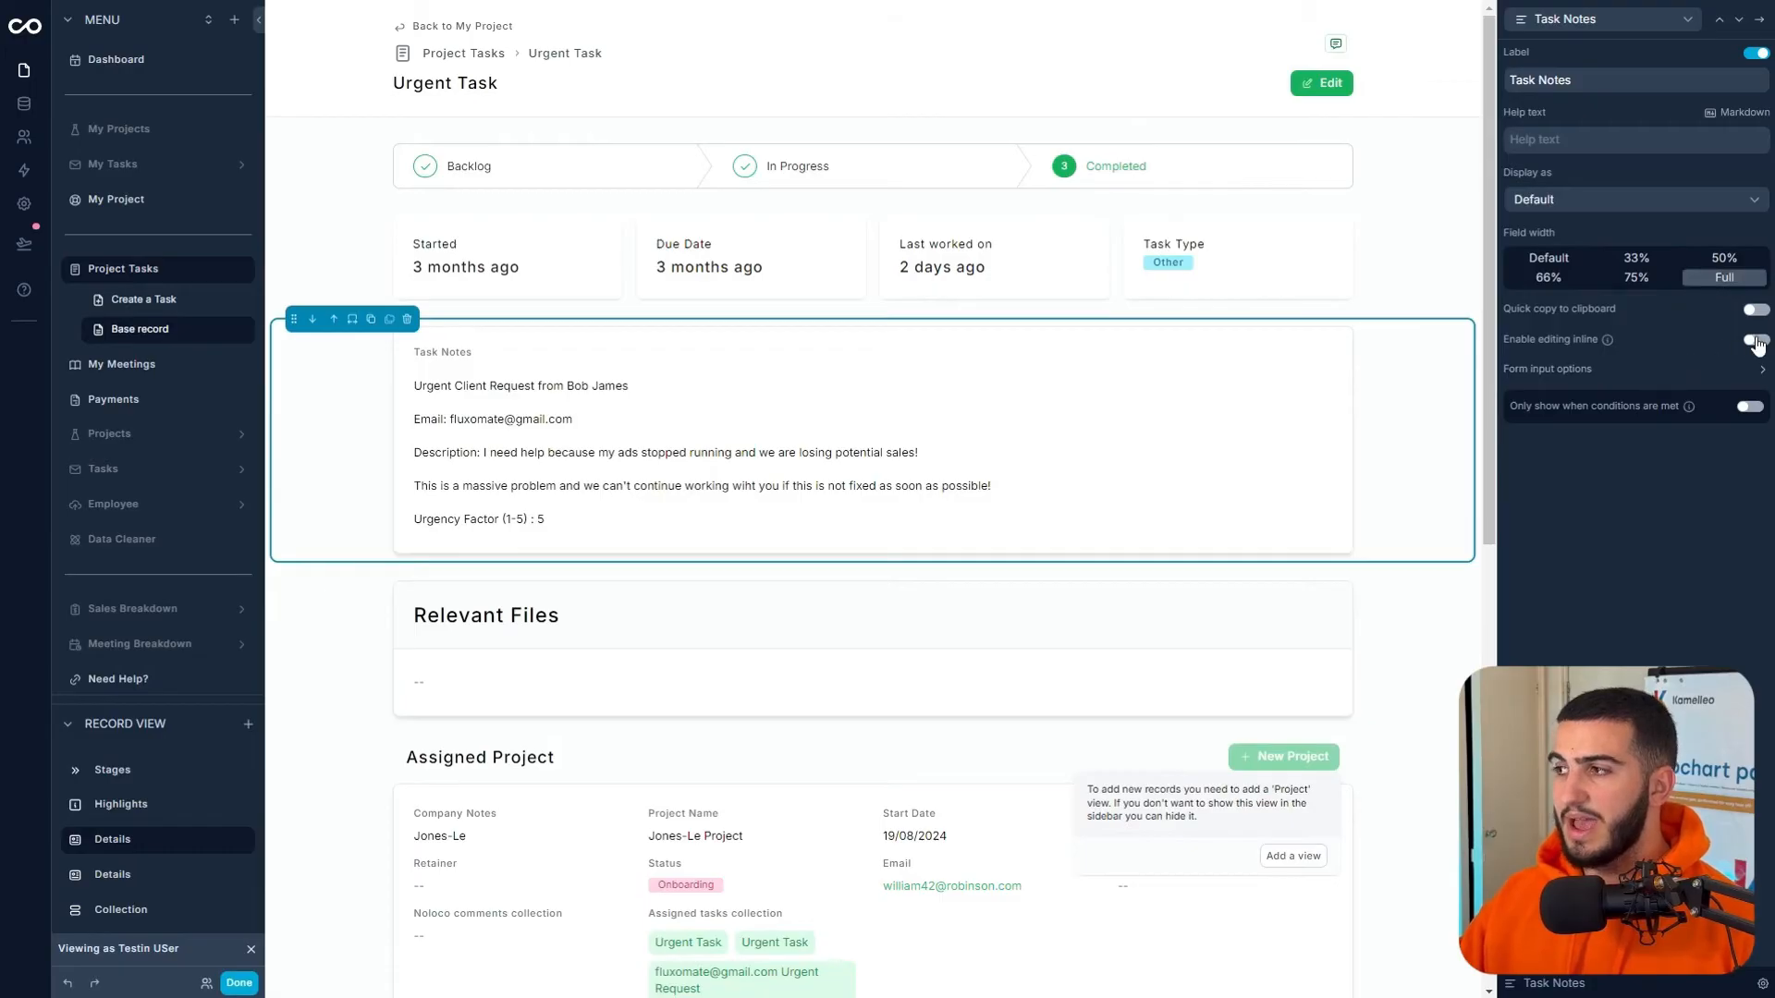
click(1722, 372)
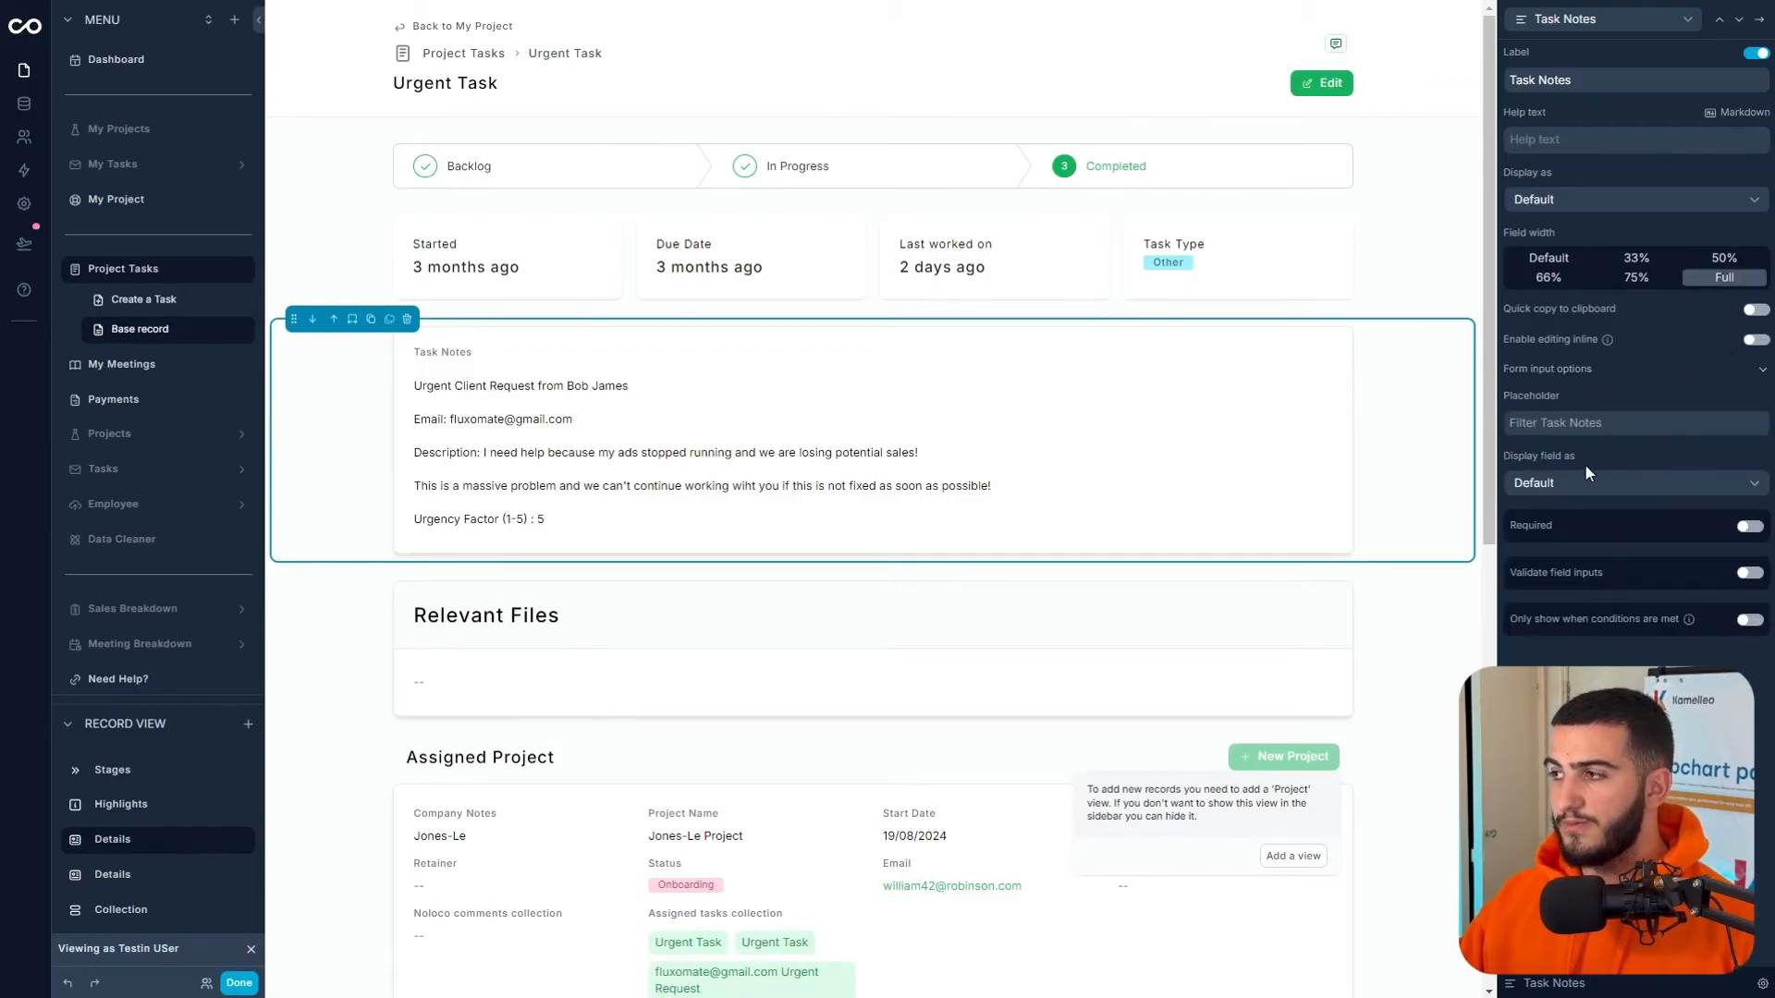
click(1584, 479)
click(1582, 546)
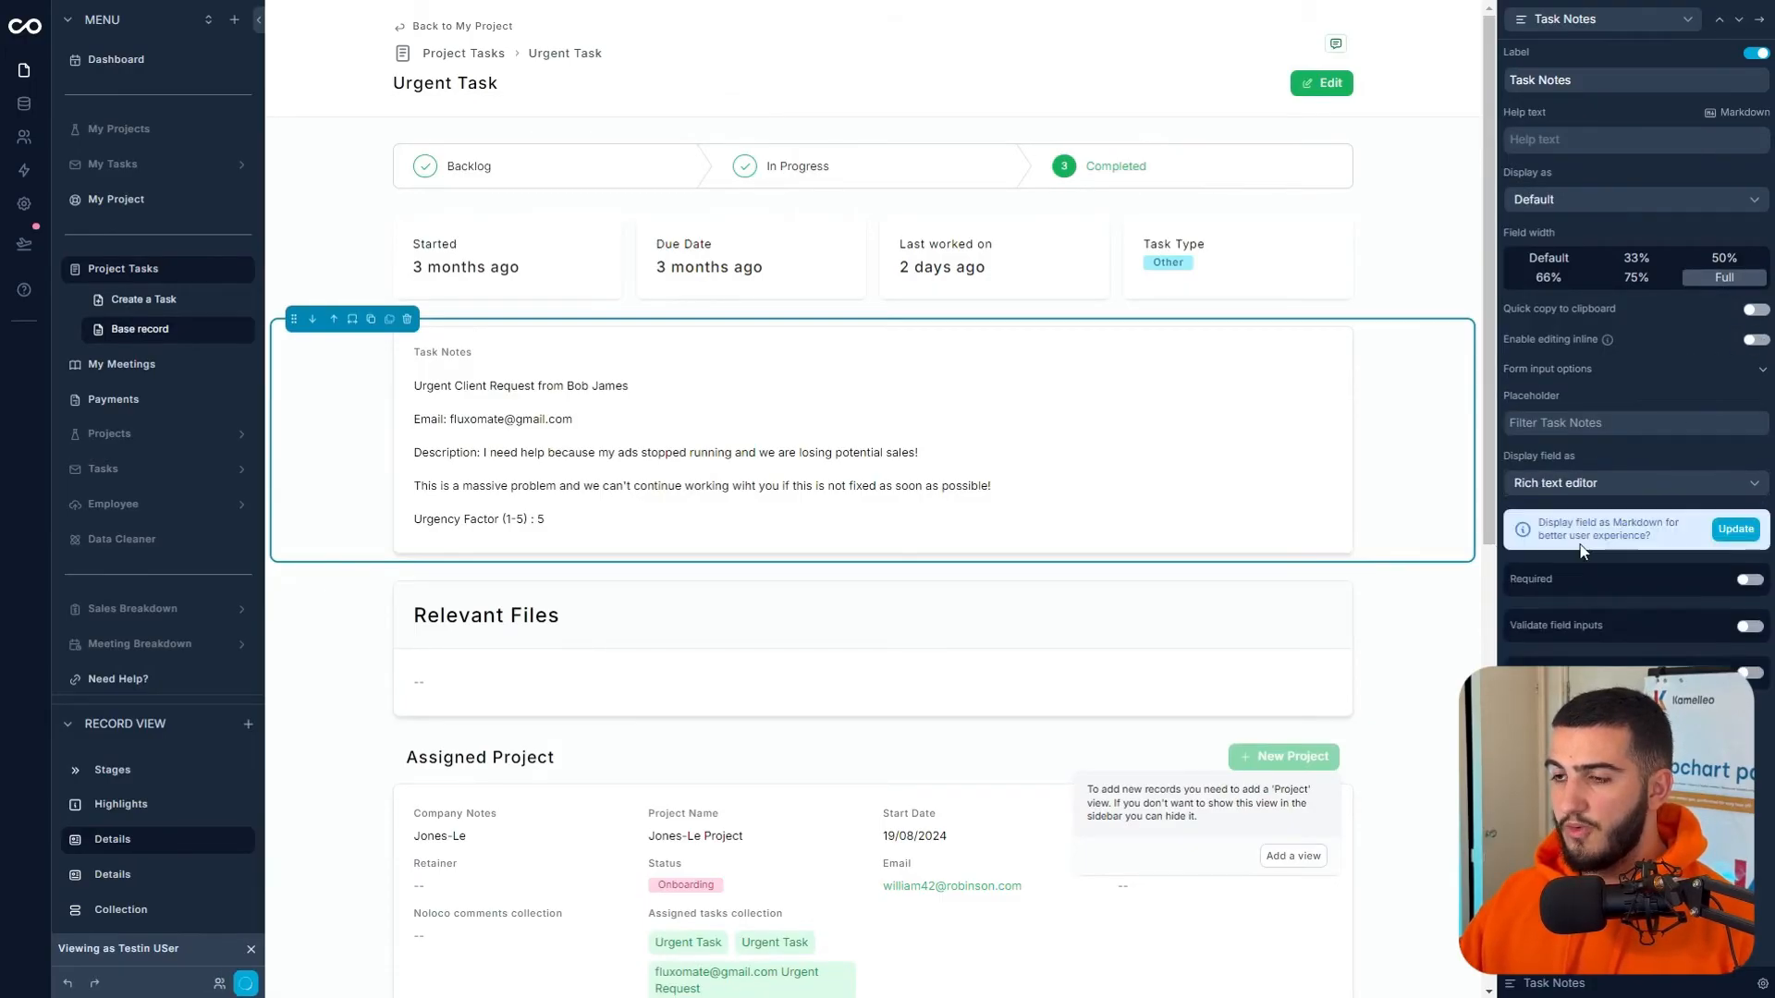
click(1325, 591)
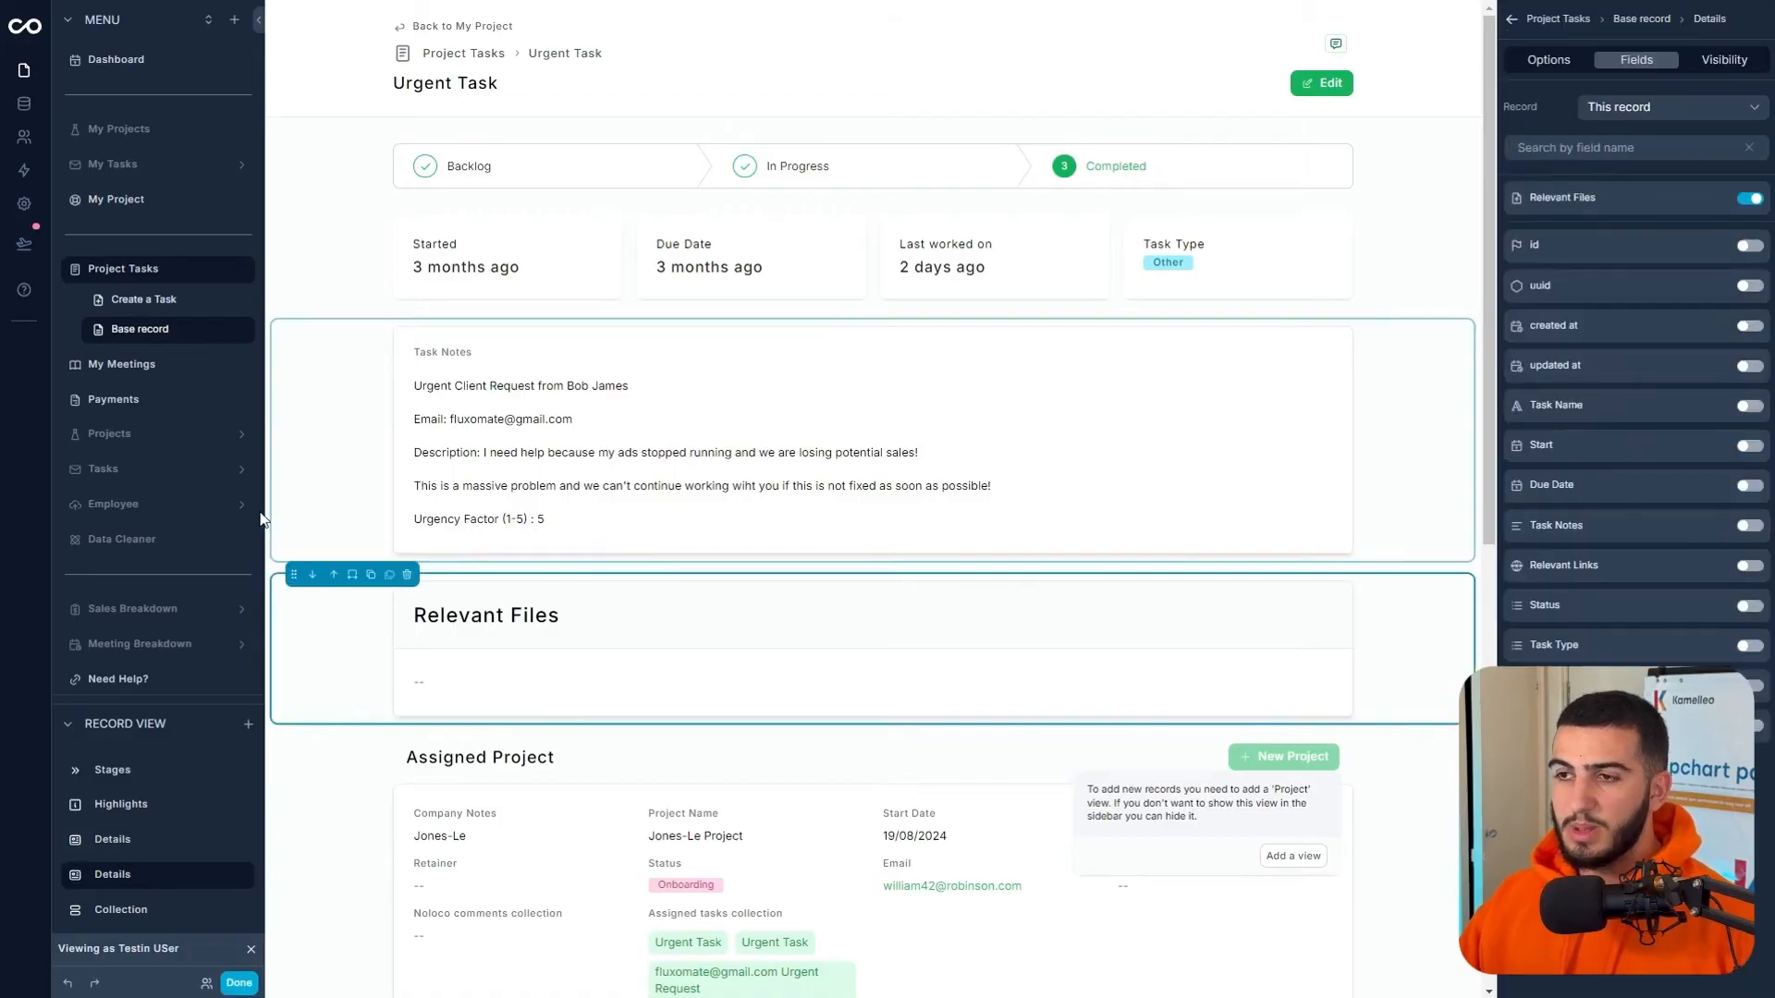
click(238, 983)
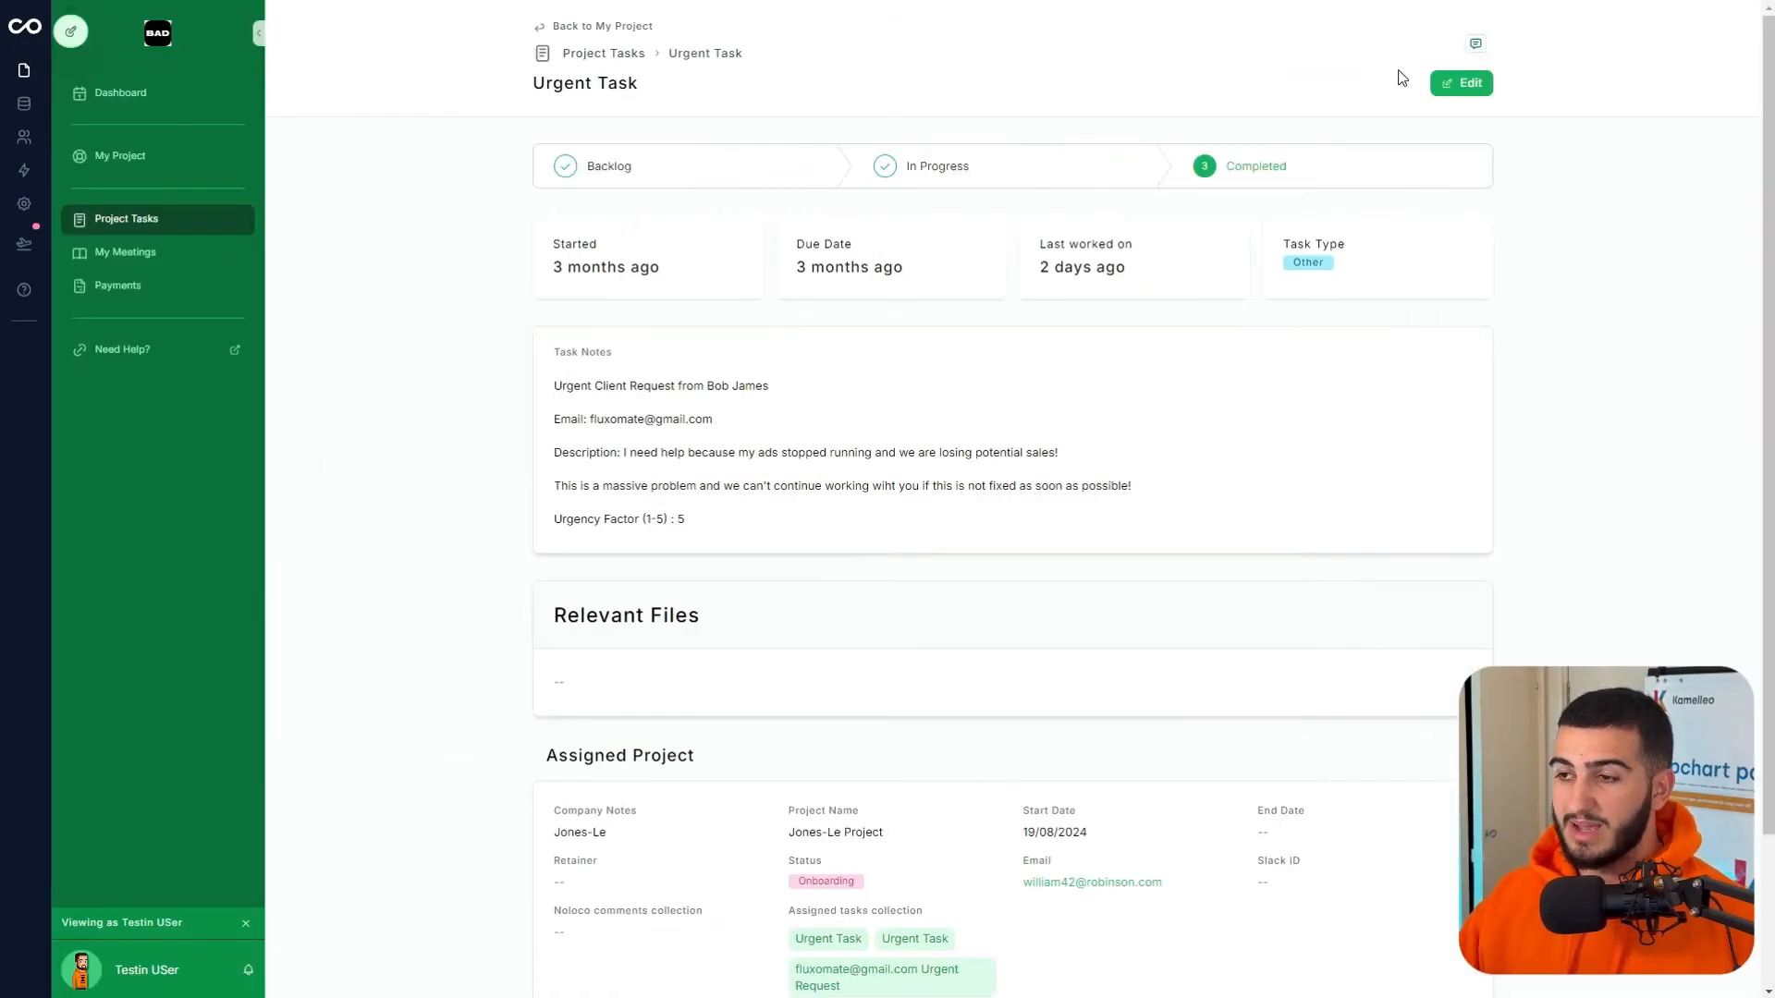
- Make the Urgency Factor line in Task Notes a checklist item, save, and reopen the editor
click(1460, 83)
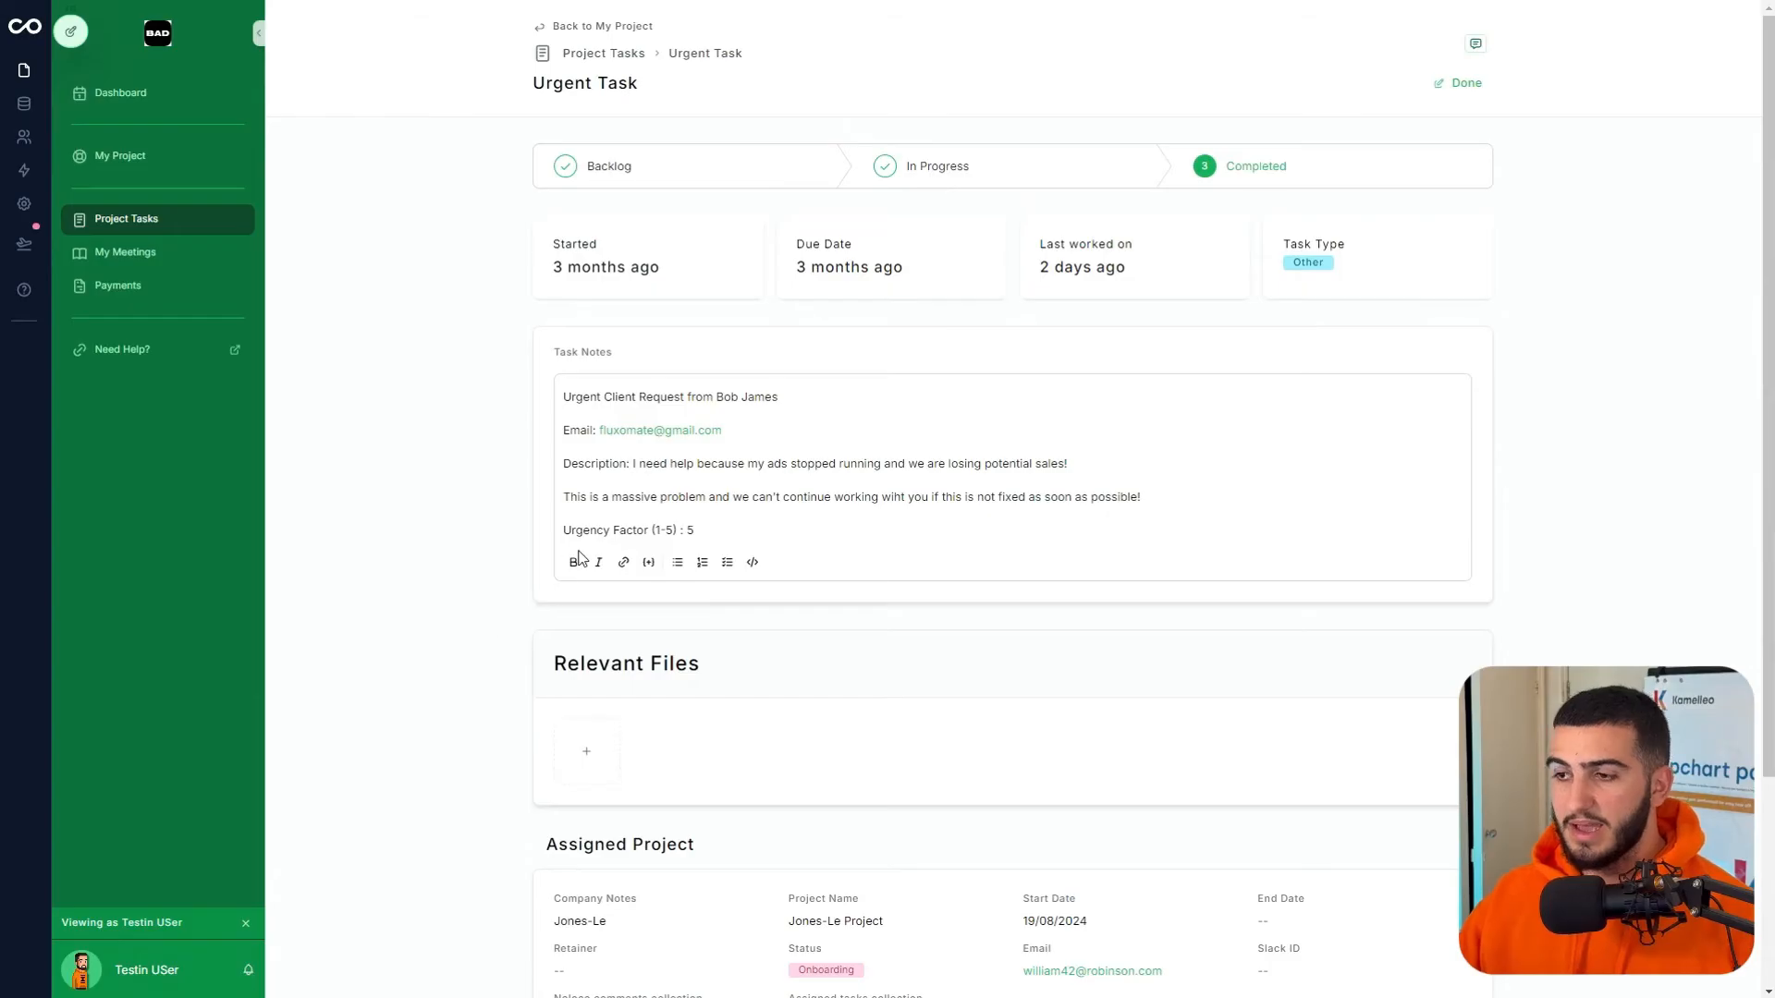
click(623, 528)
click(677, 562)
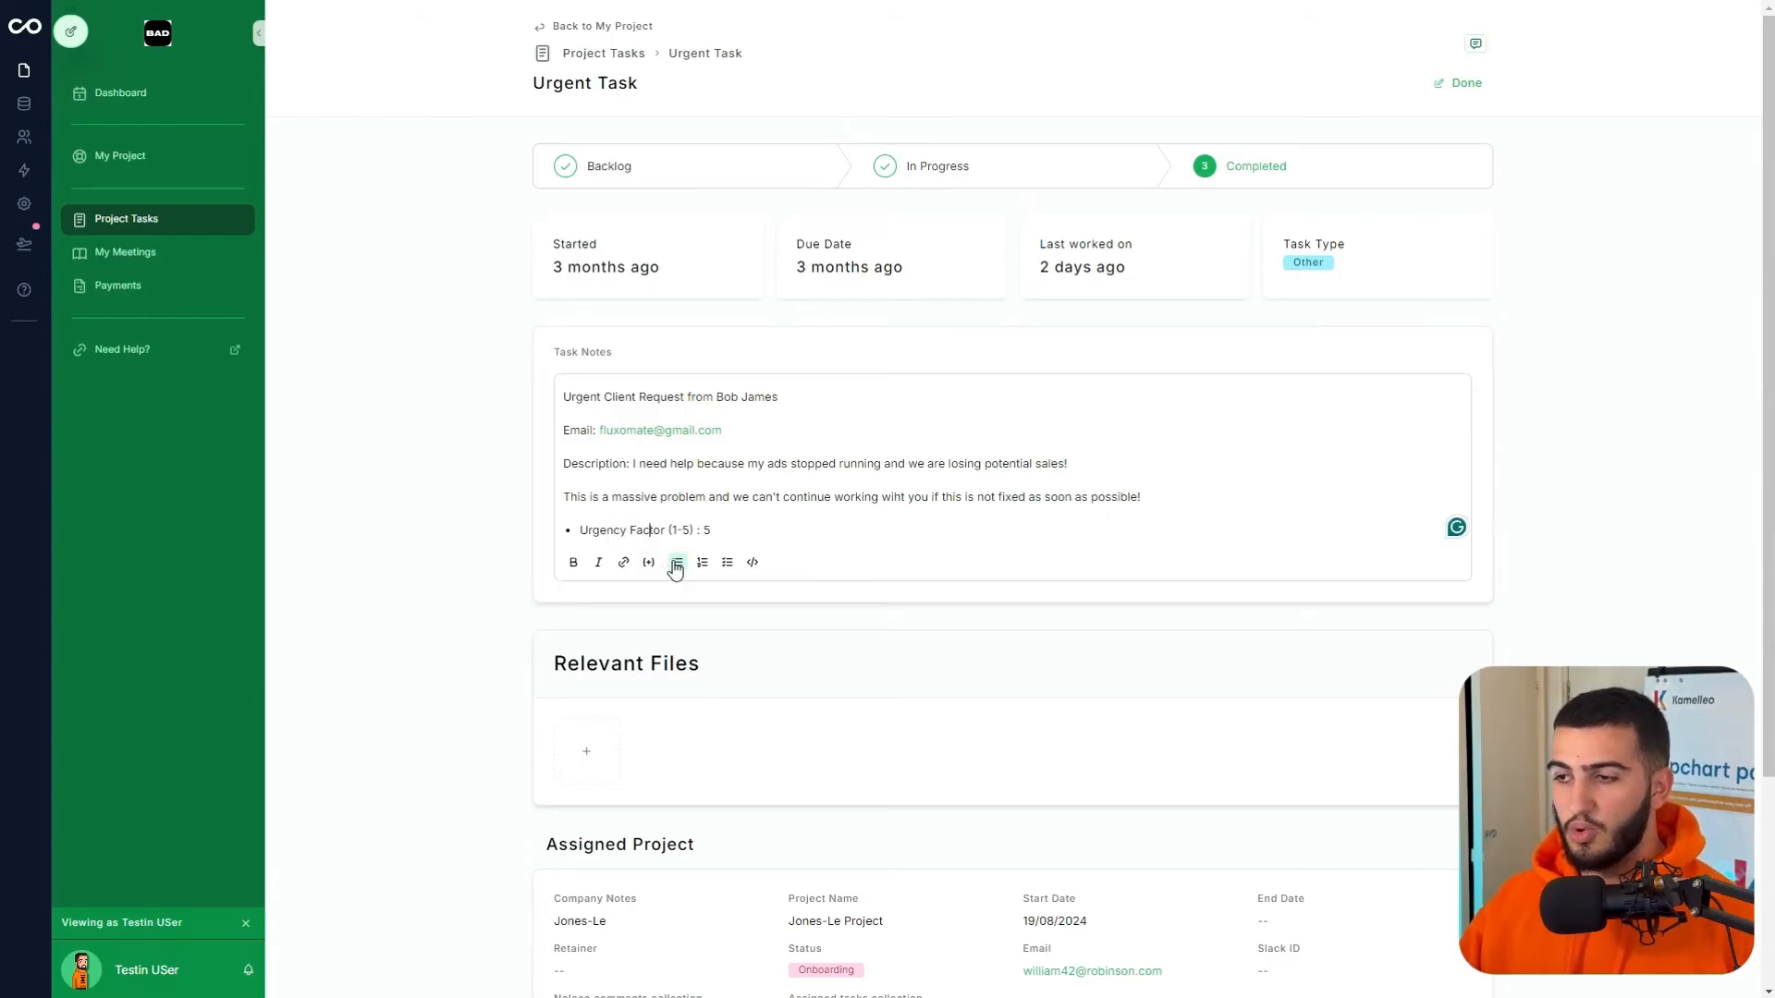
click(726, 562)
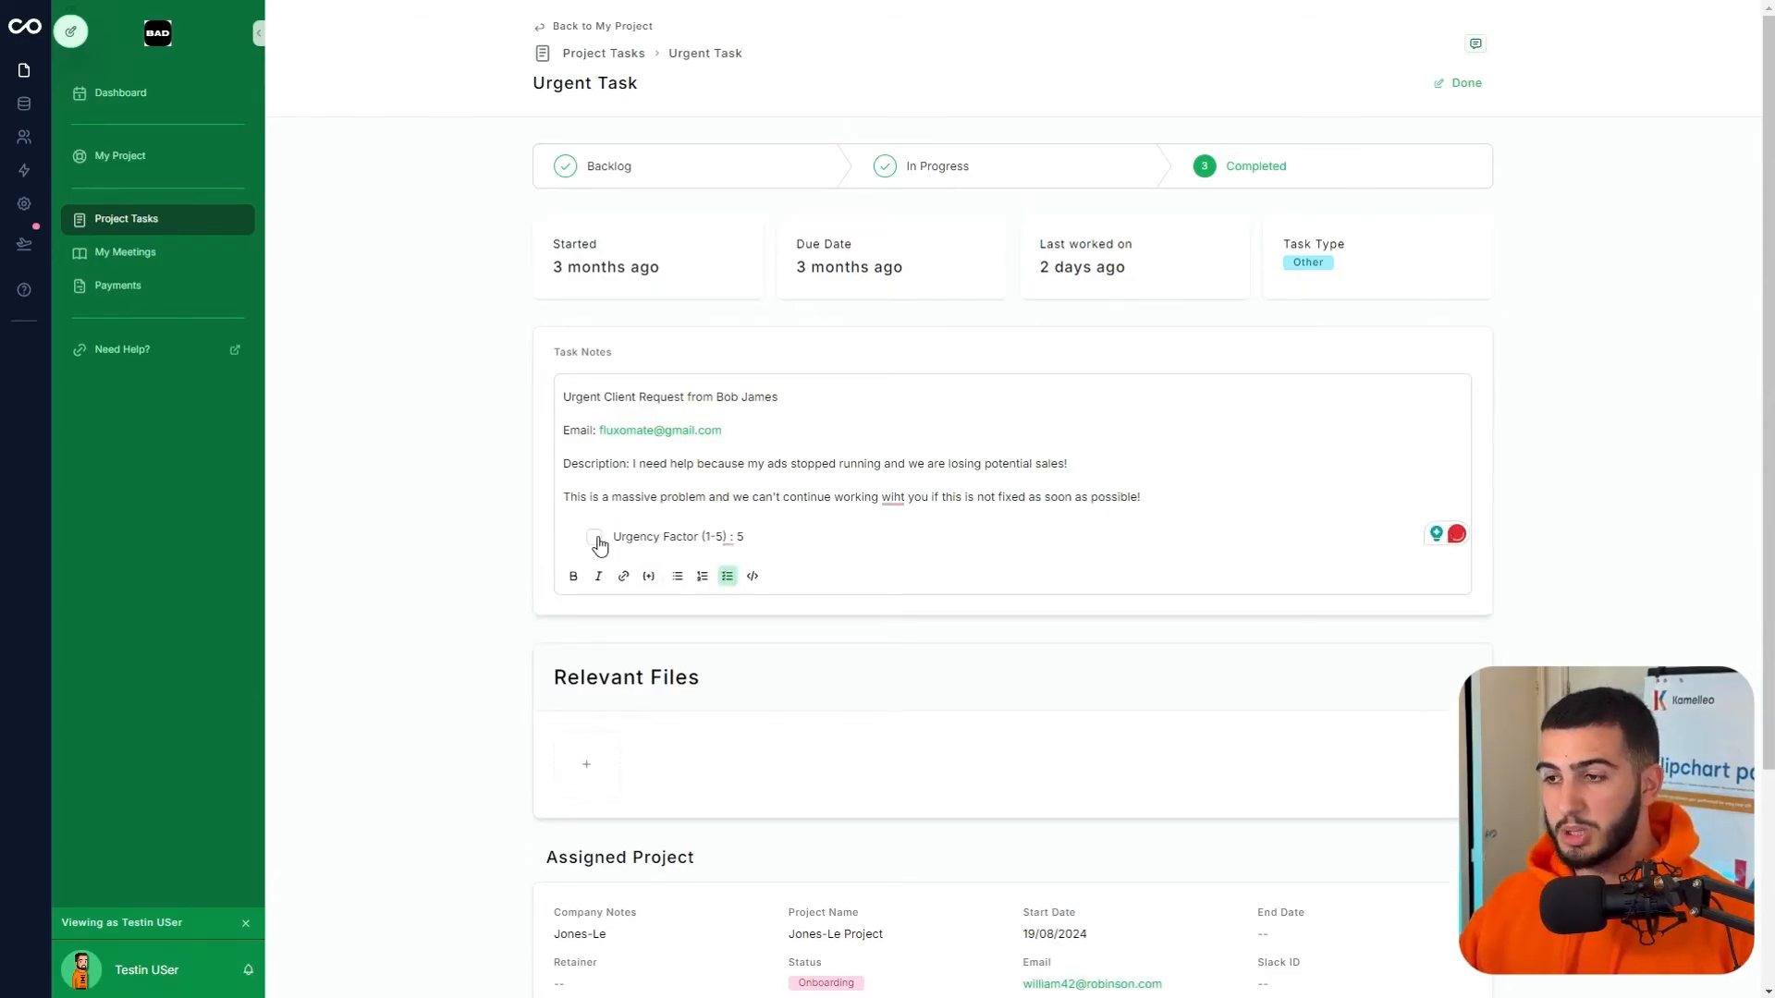
click(1463, 83)
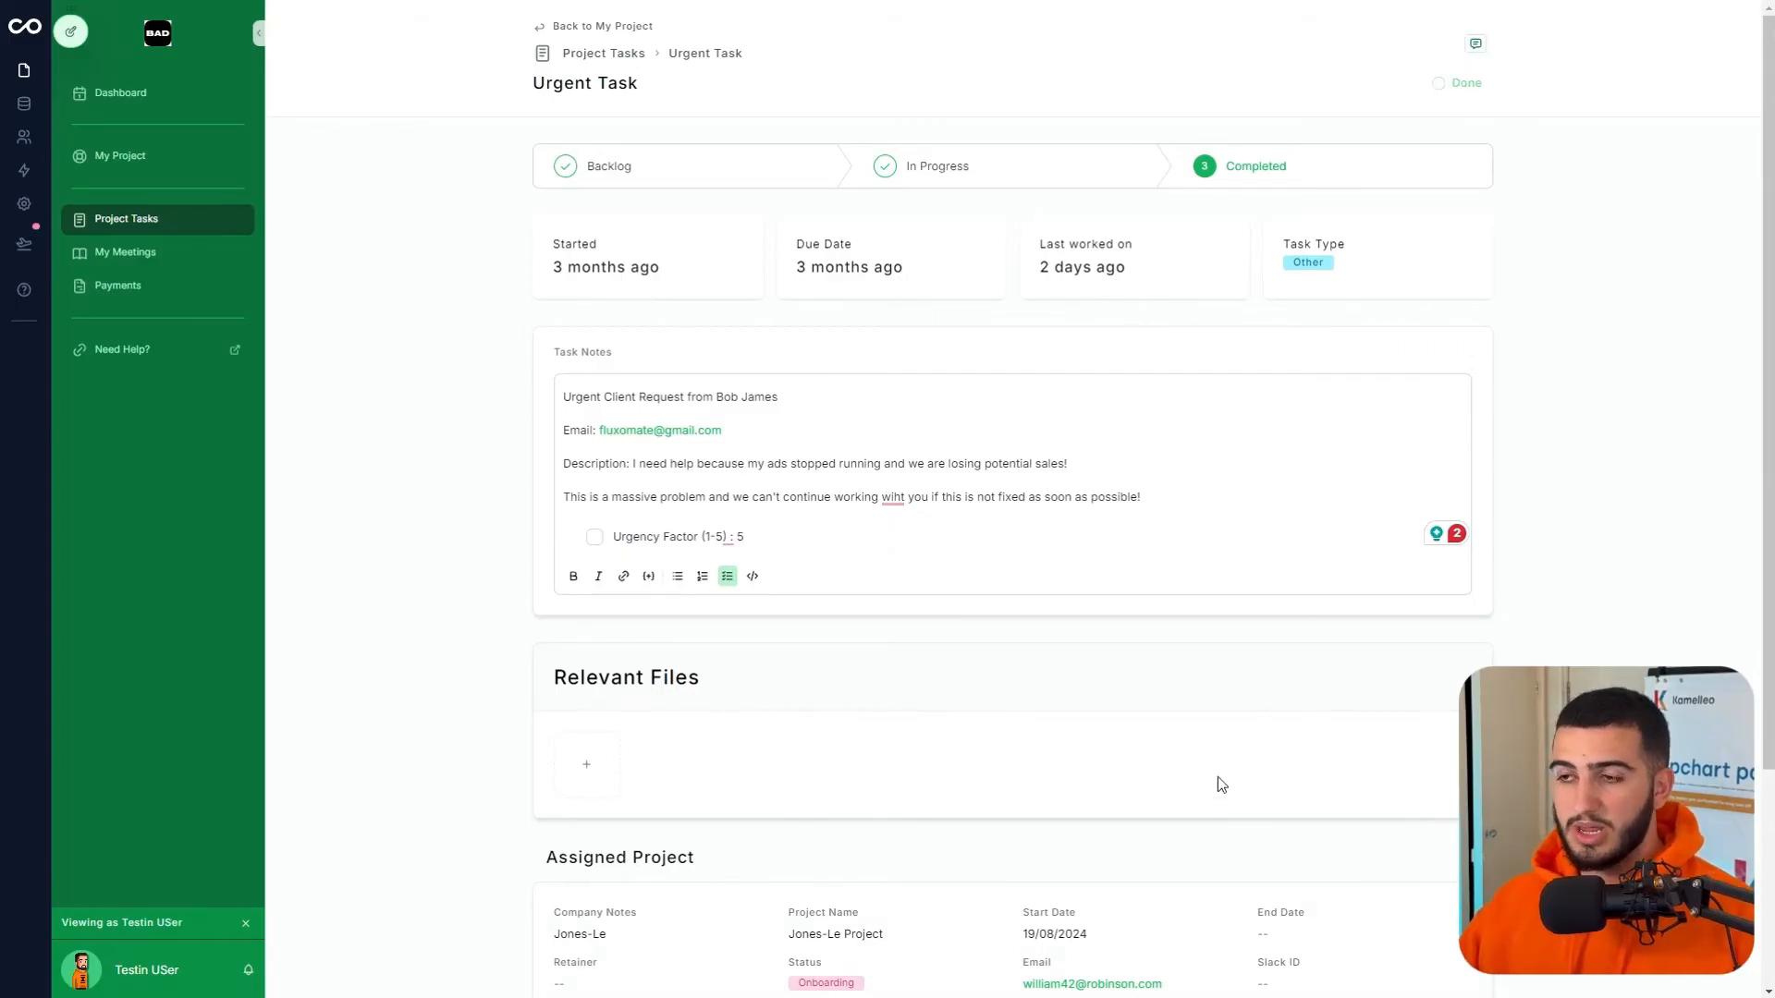
click(1462, 82)
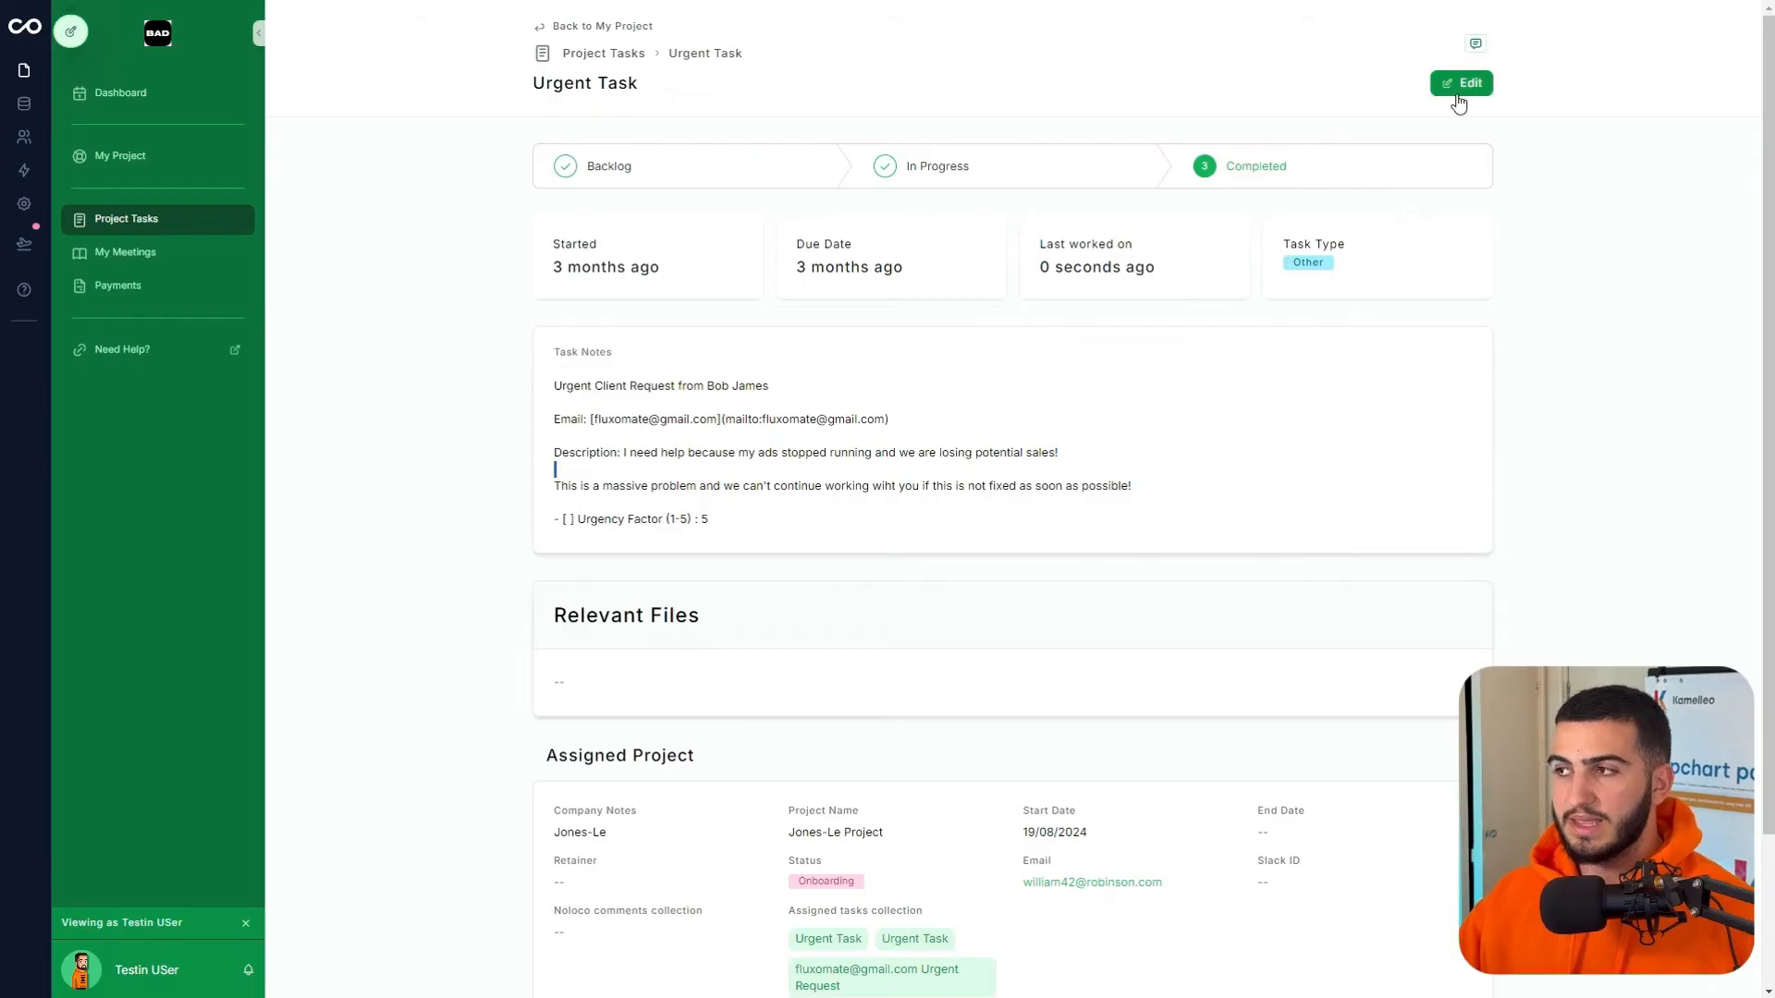
click(70, 32)
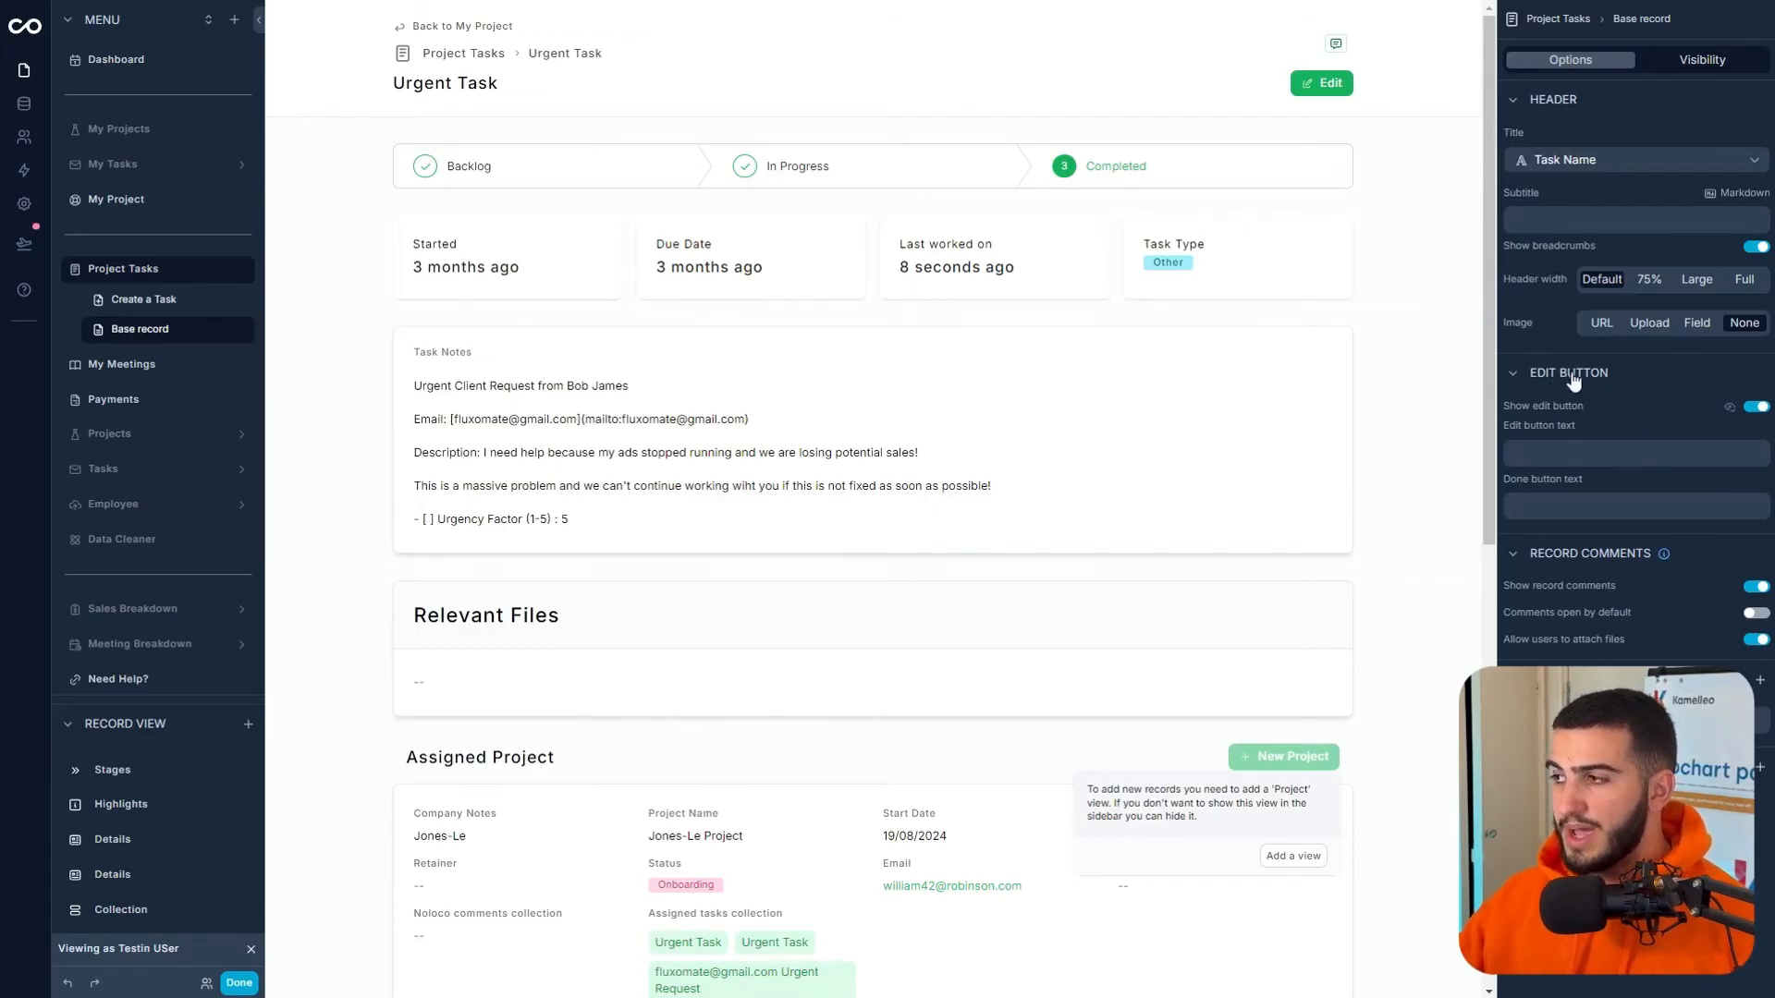
- Toggle Show edit button off and back on, then delete the Relevant Files and Assigned Project sections
click(1756, 409)
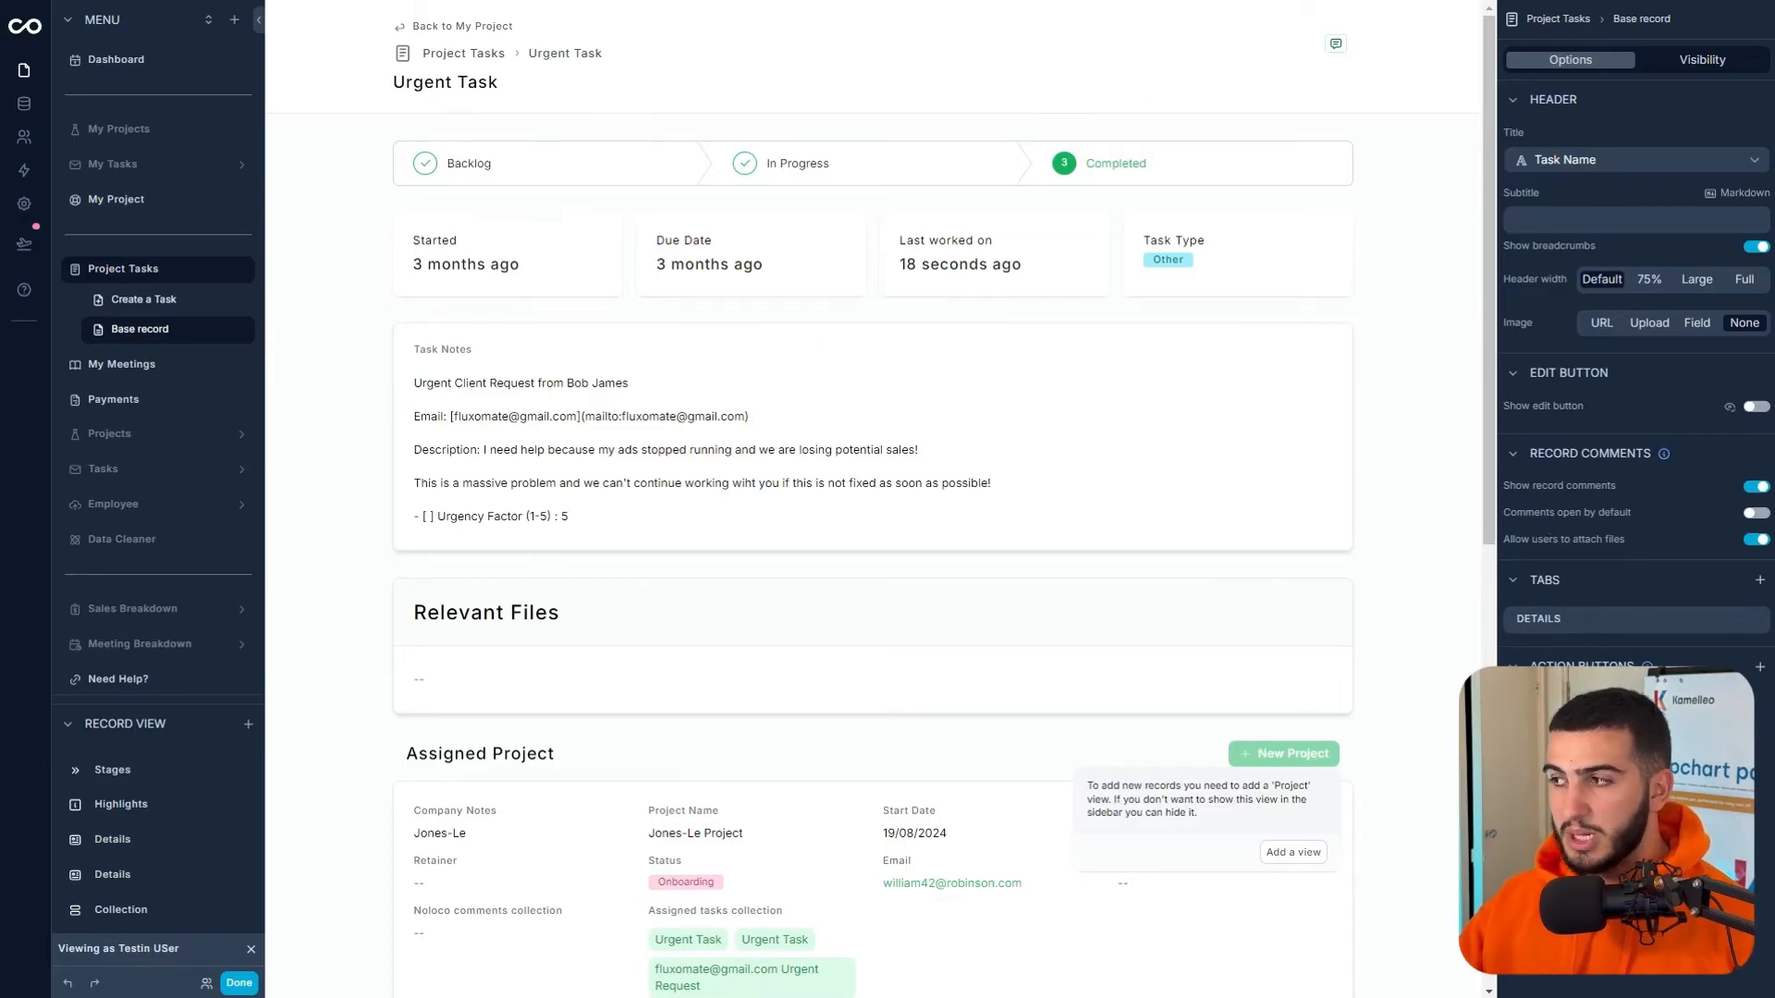
click(1756, 408)
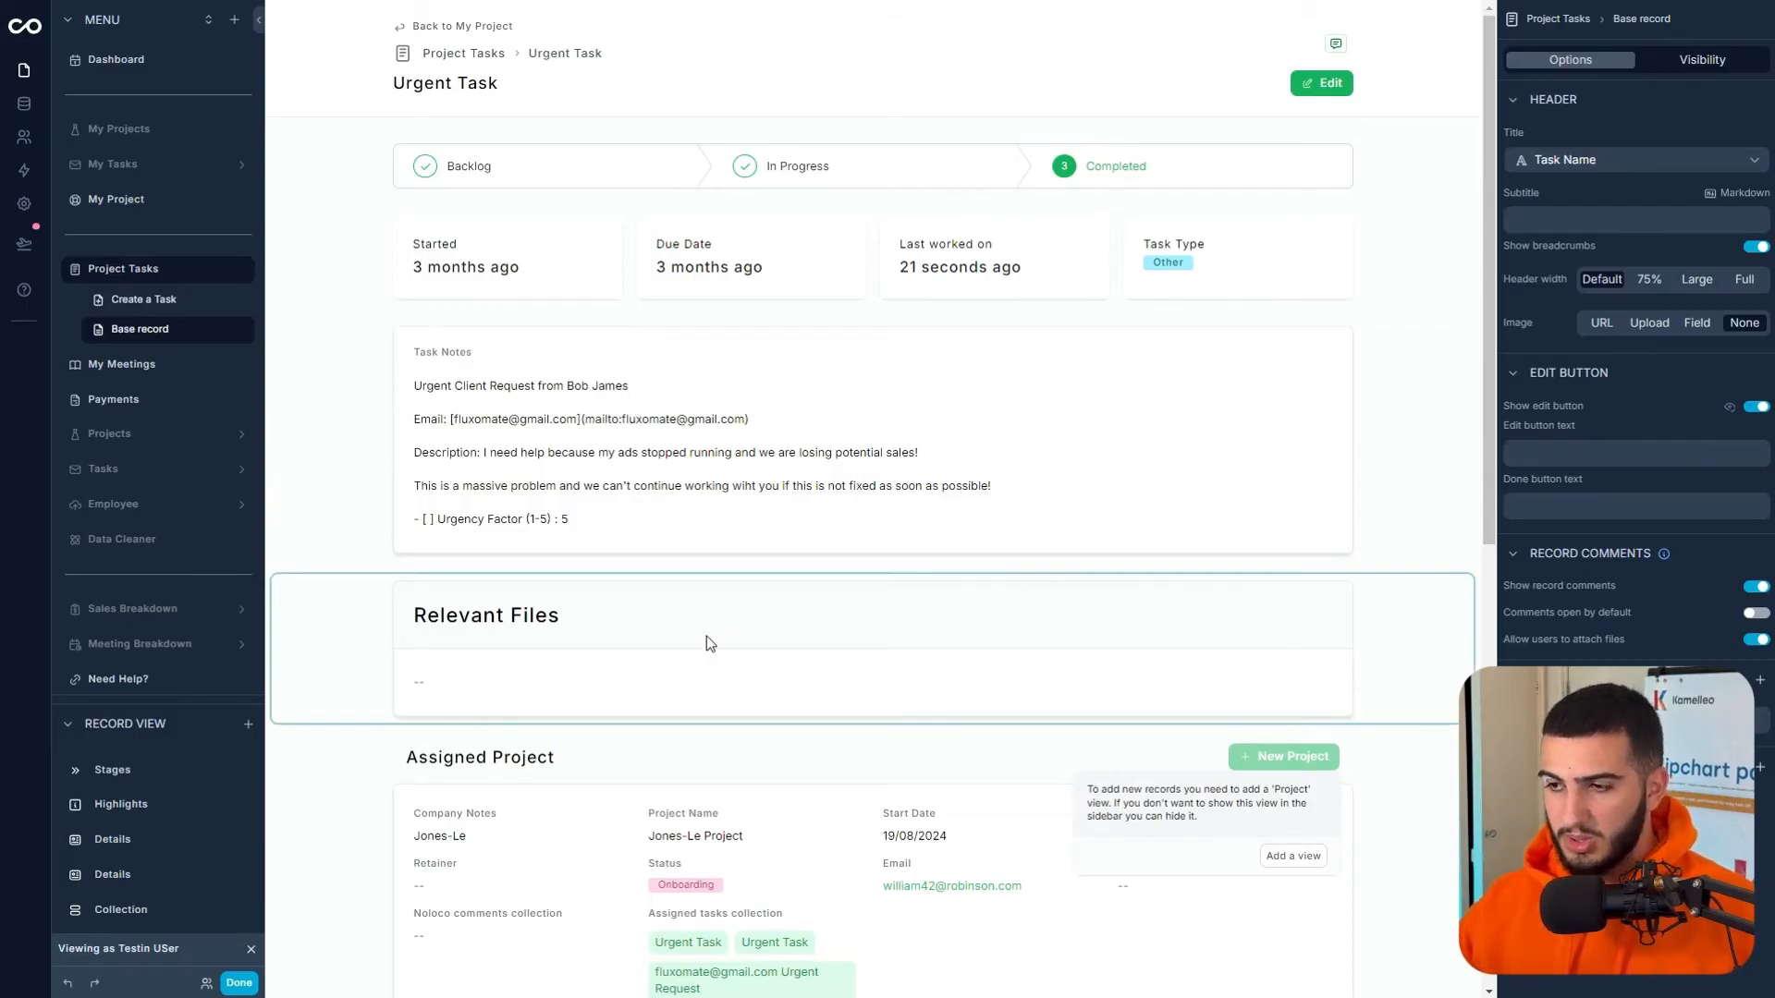
click(673, 623)
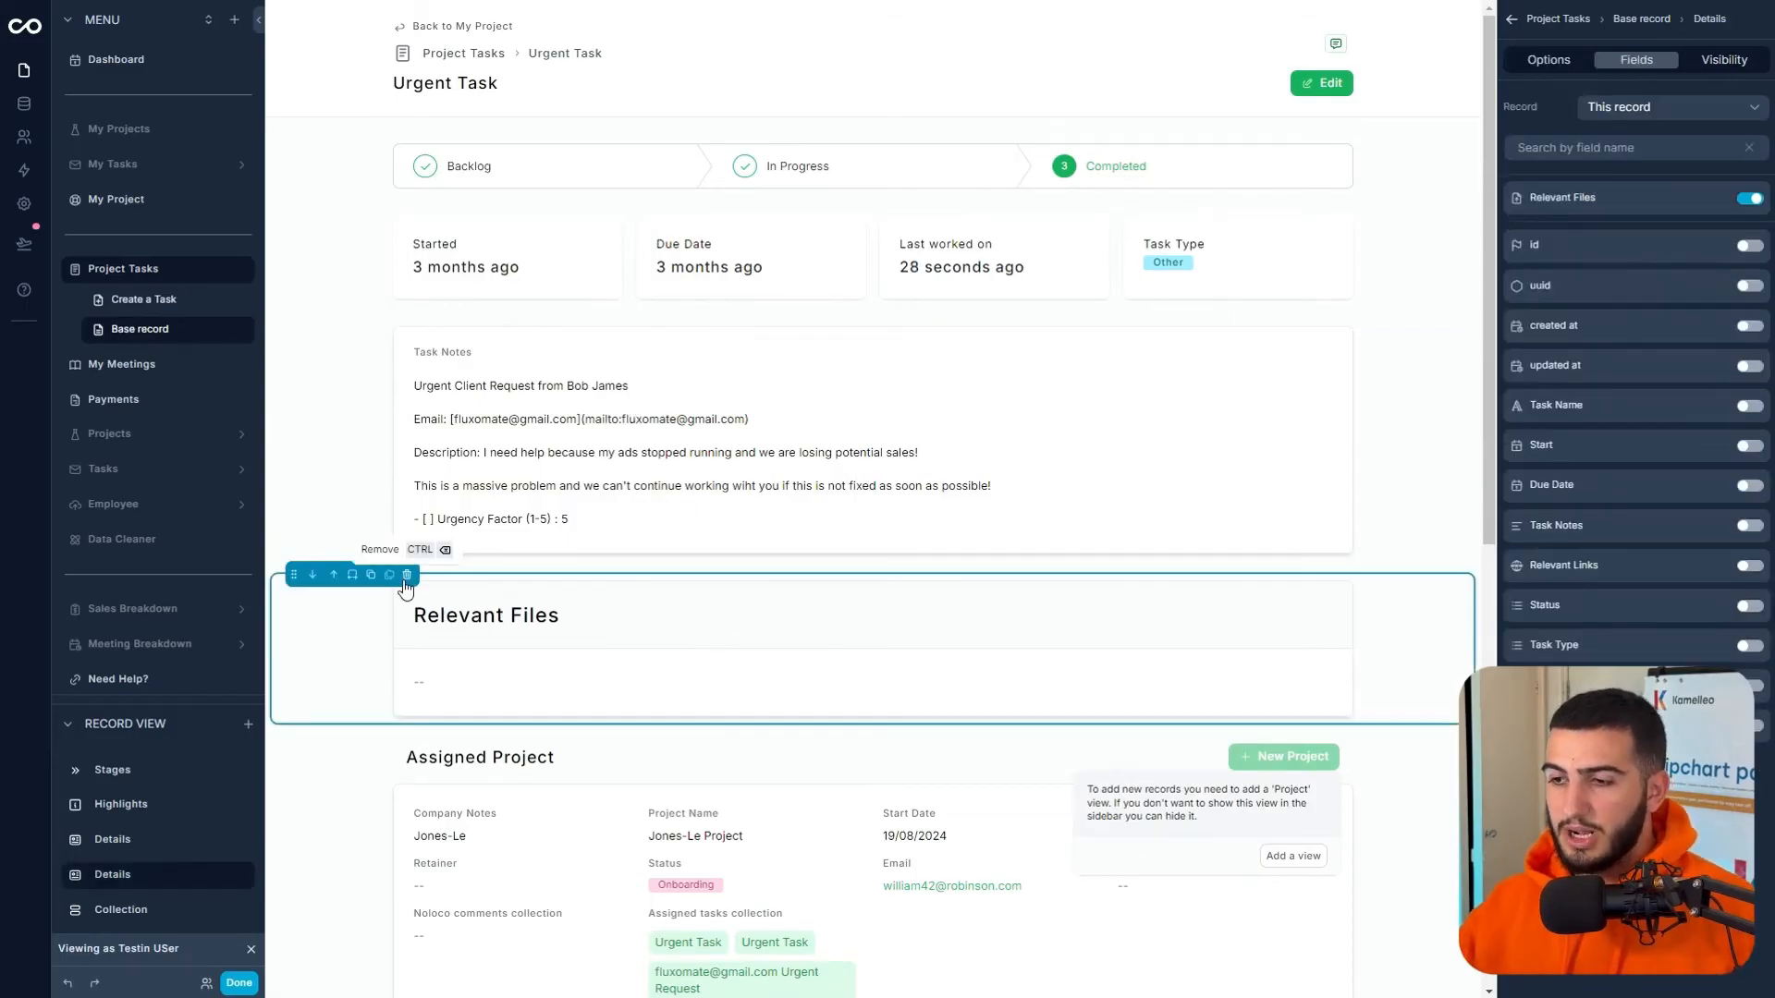
click(404, 576)
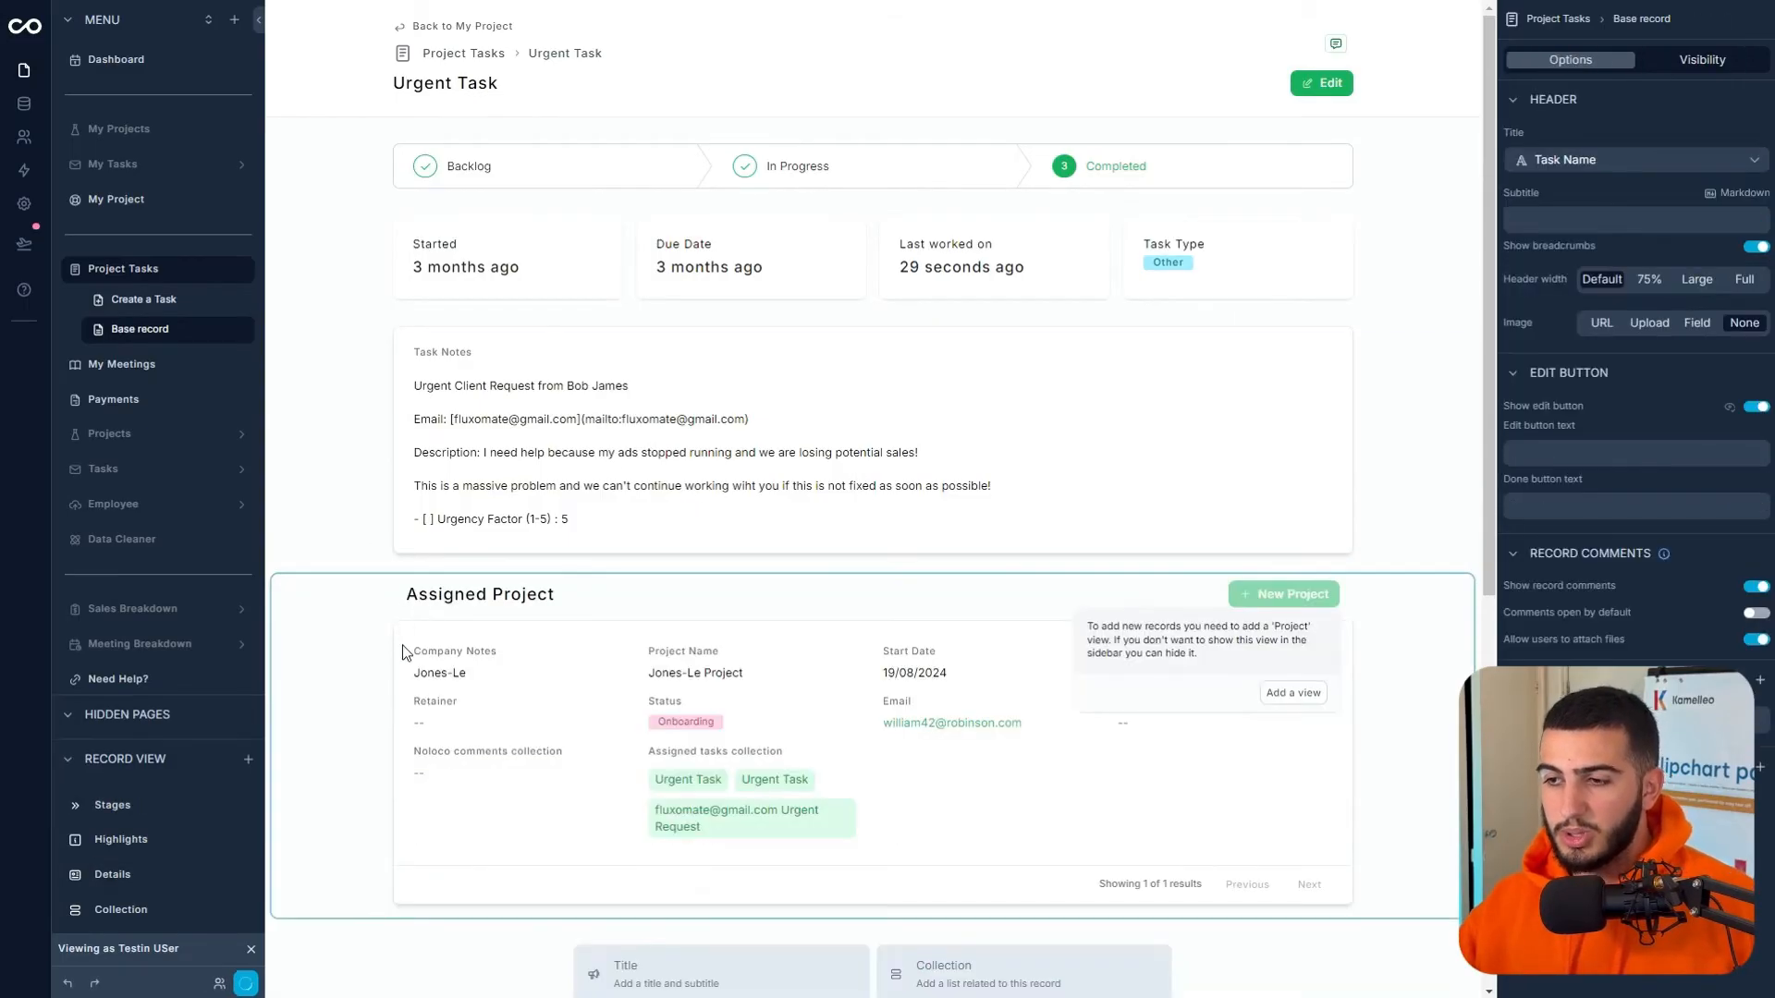
click(404, 624)
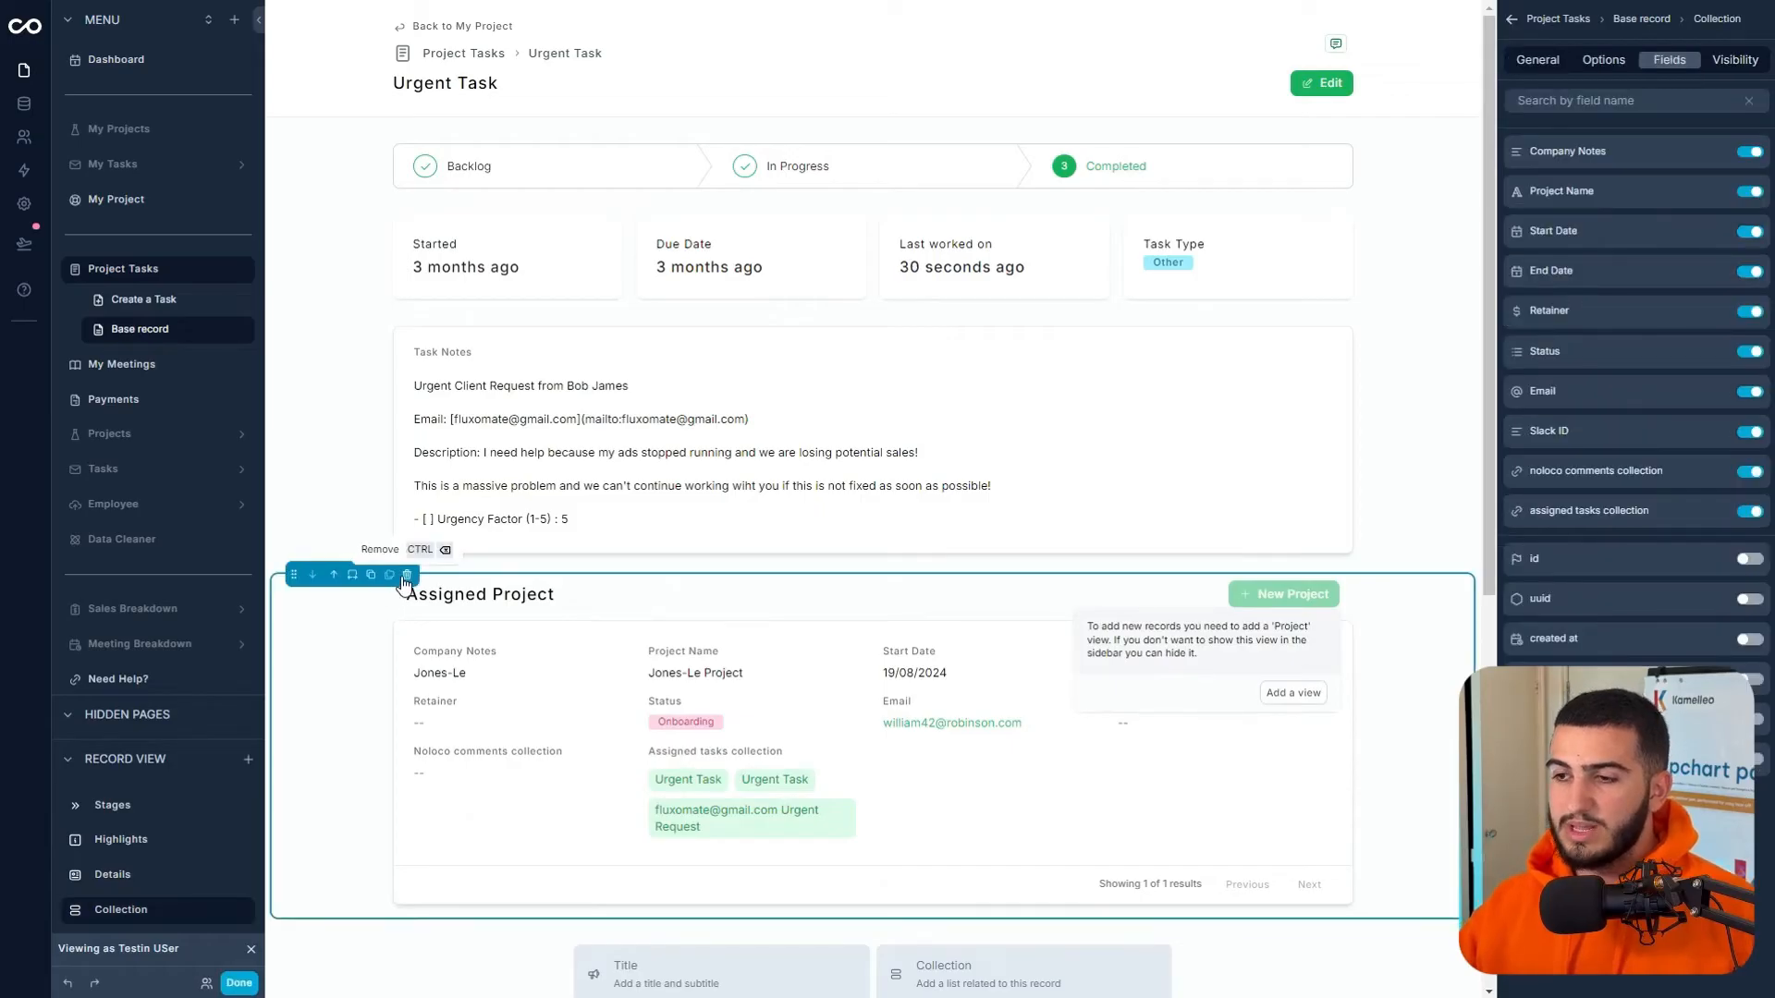
click(406, 574)
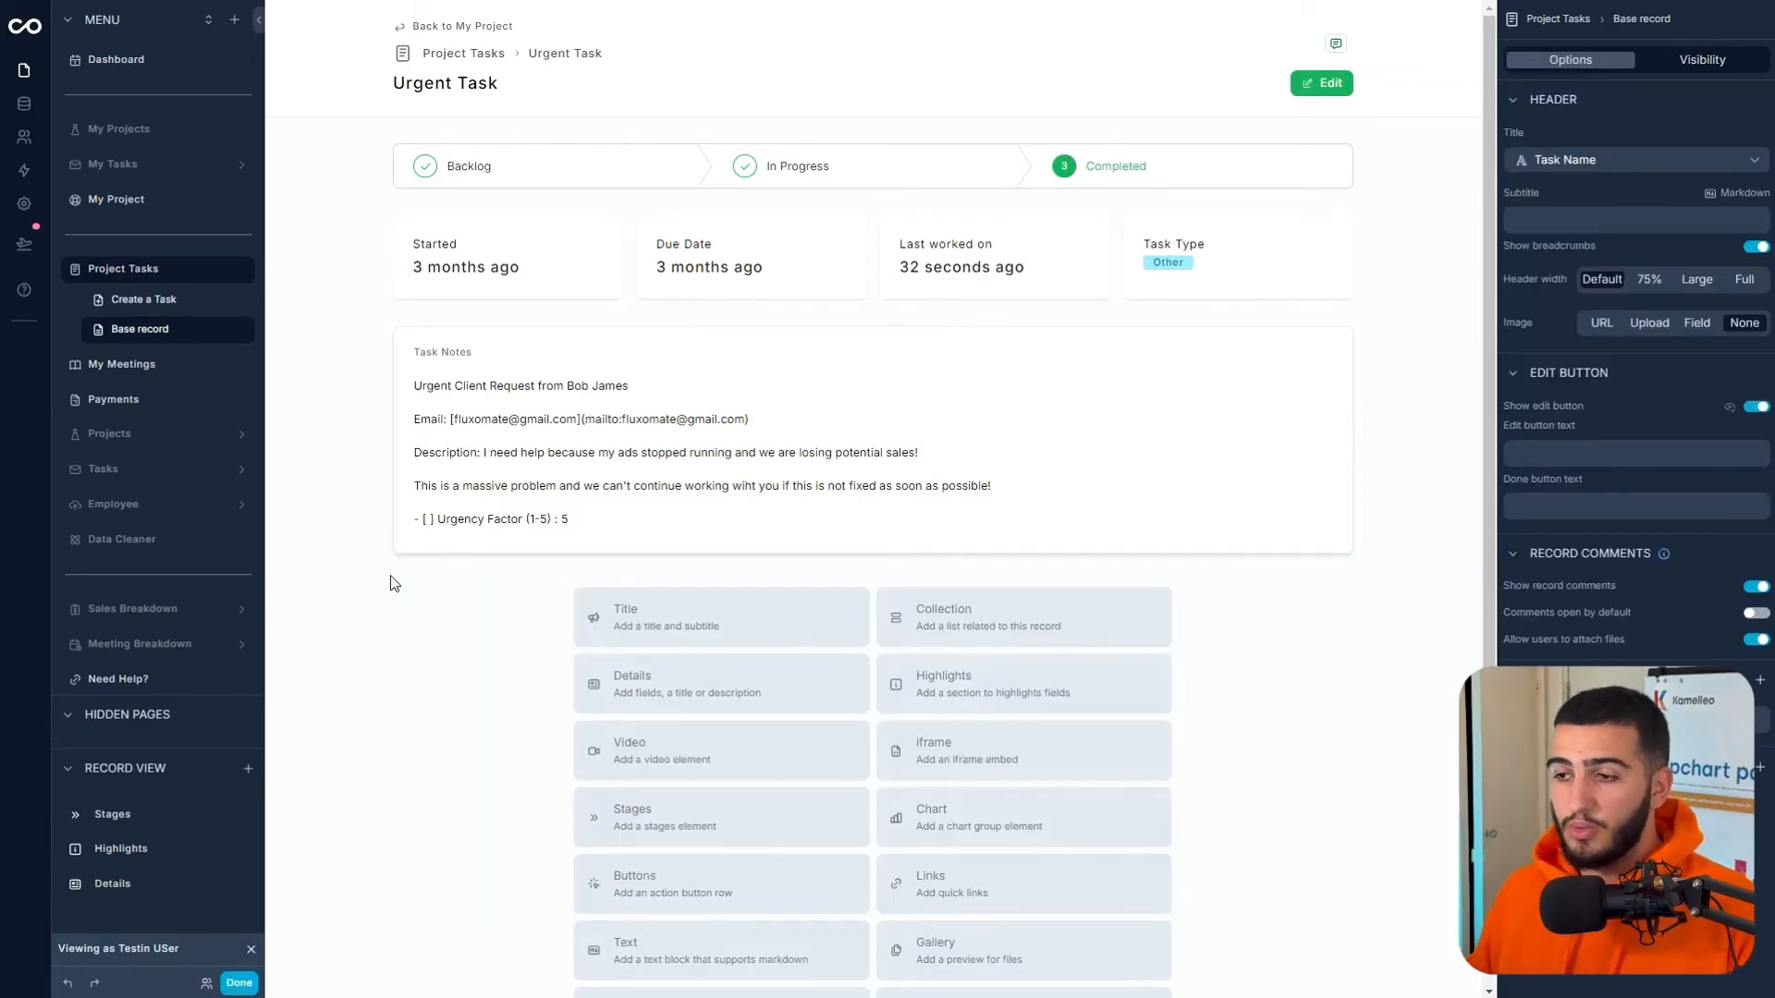
- Add an Employee collection filtered by the assigned employee collection, then return to the Project Tasks board
click(961, 629)
click(1596, 98)
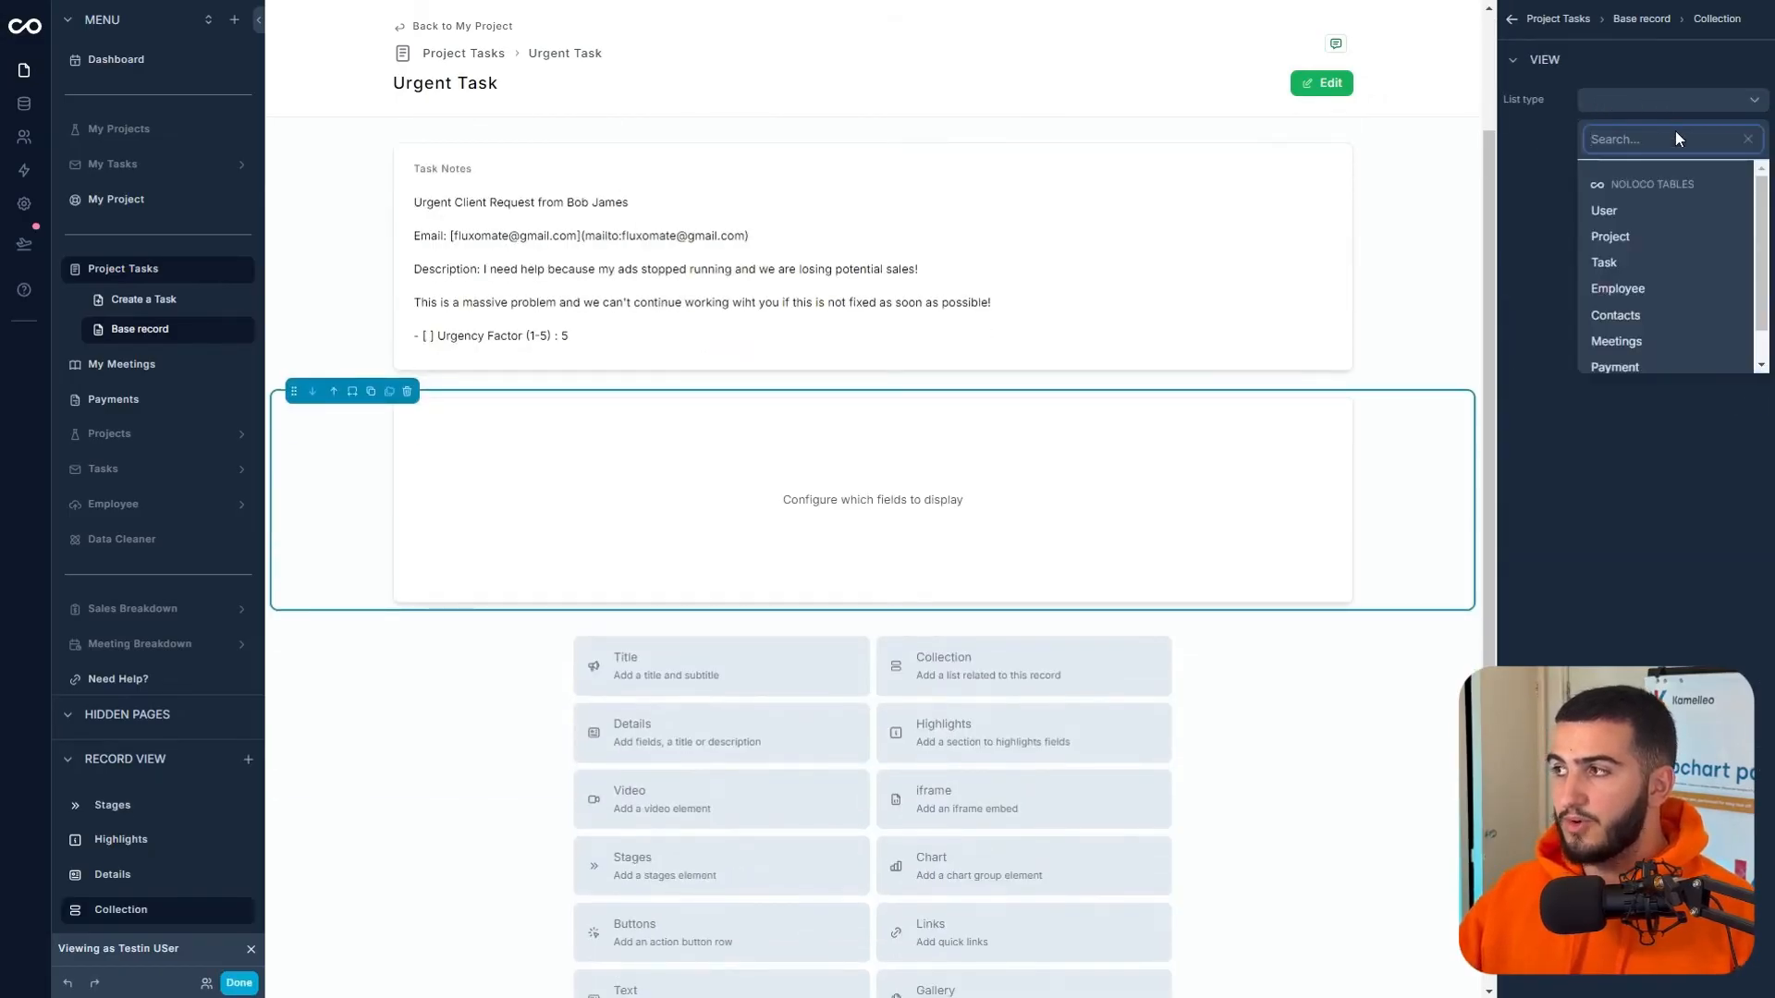
click(1627, 288)
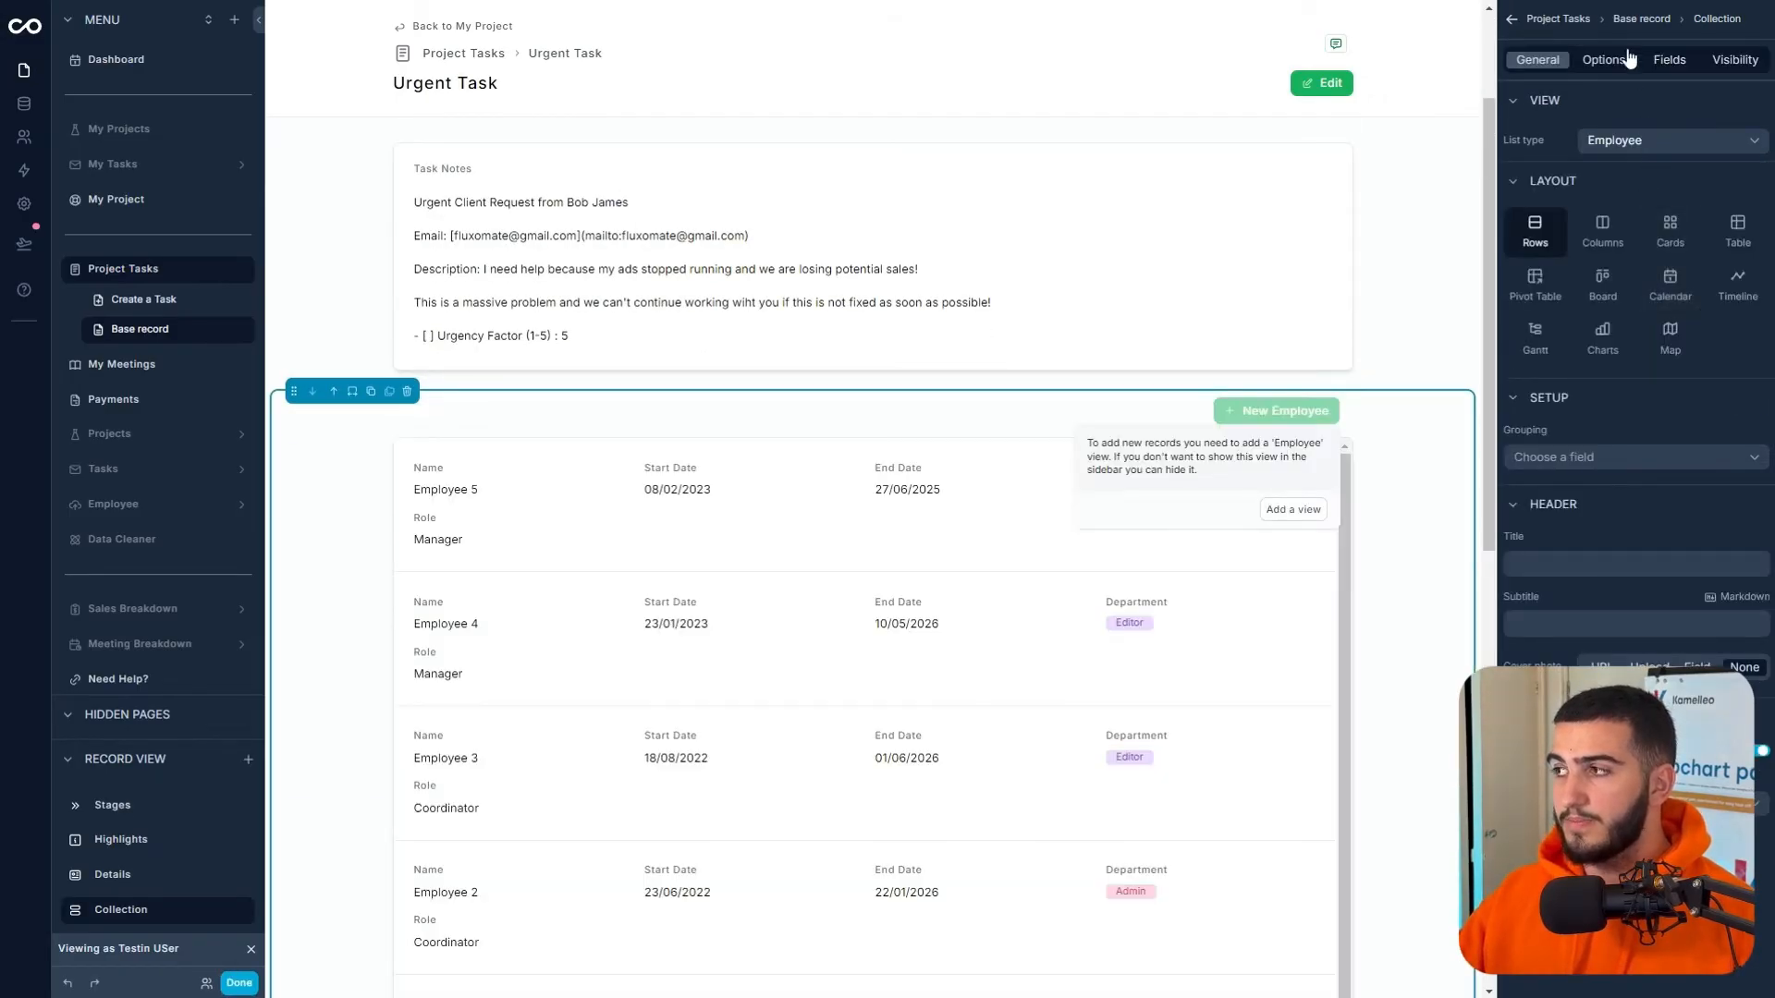
click(1604, 59)
scroll(796, 769, down, 1)
scroll(795, 769, up, 1)
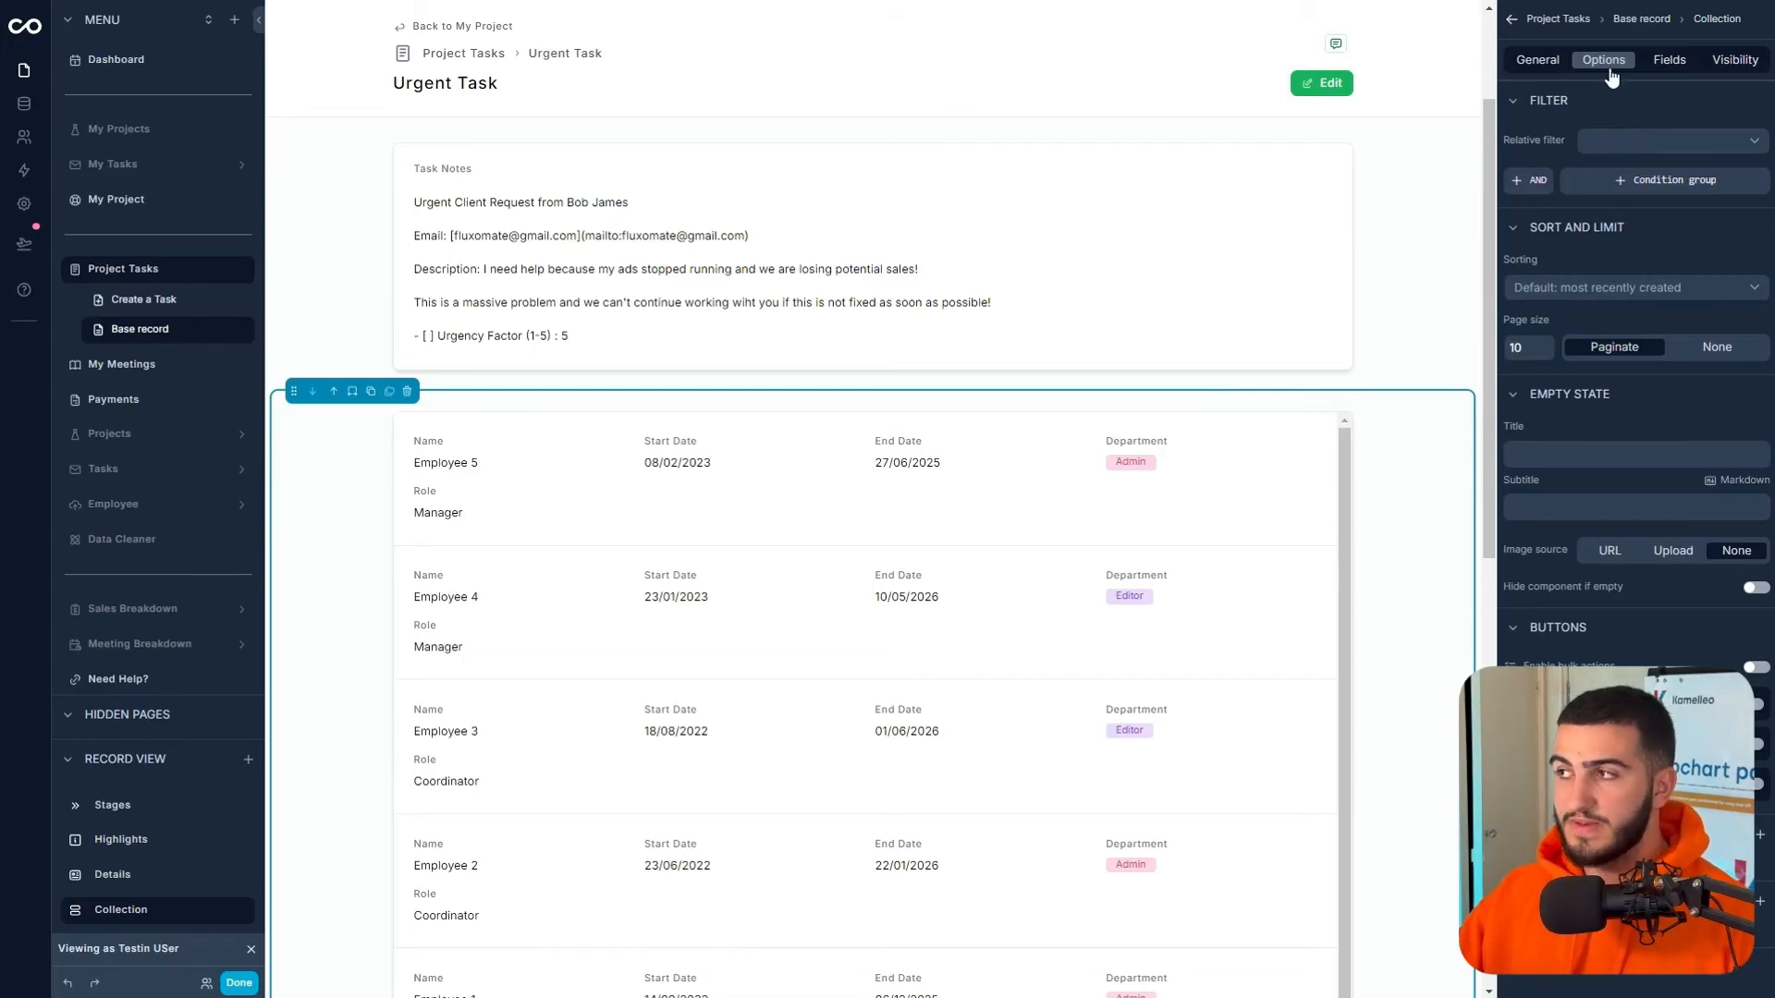
click(1607, 139)
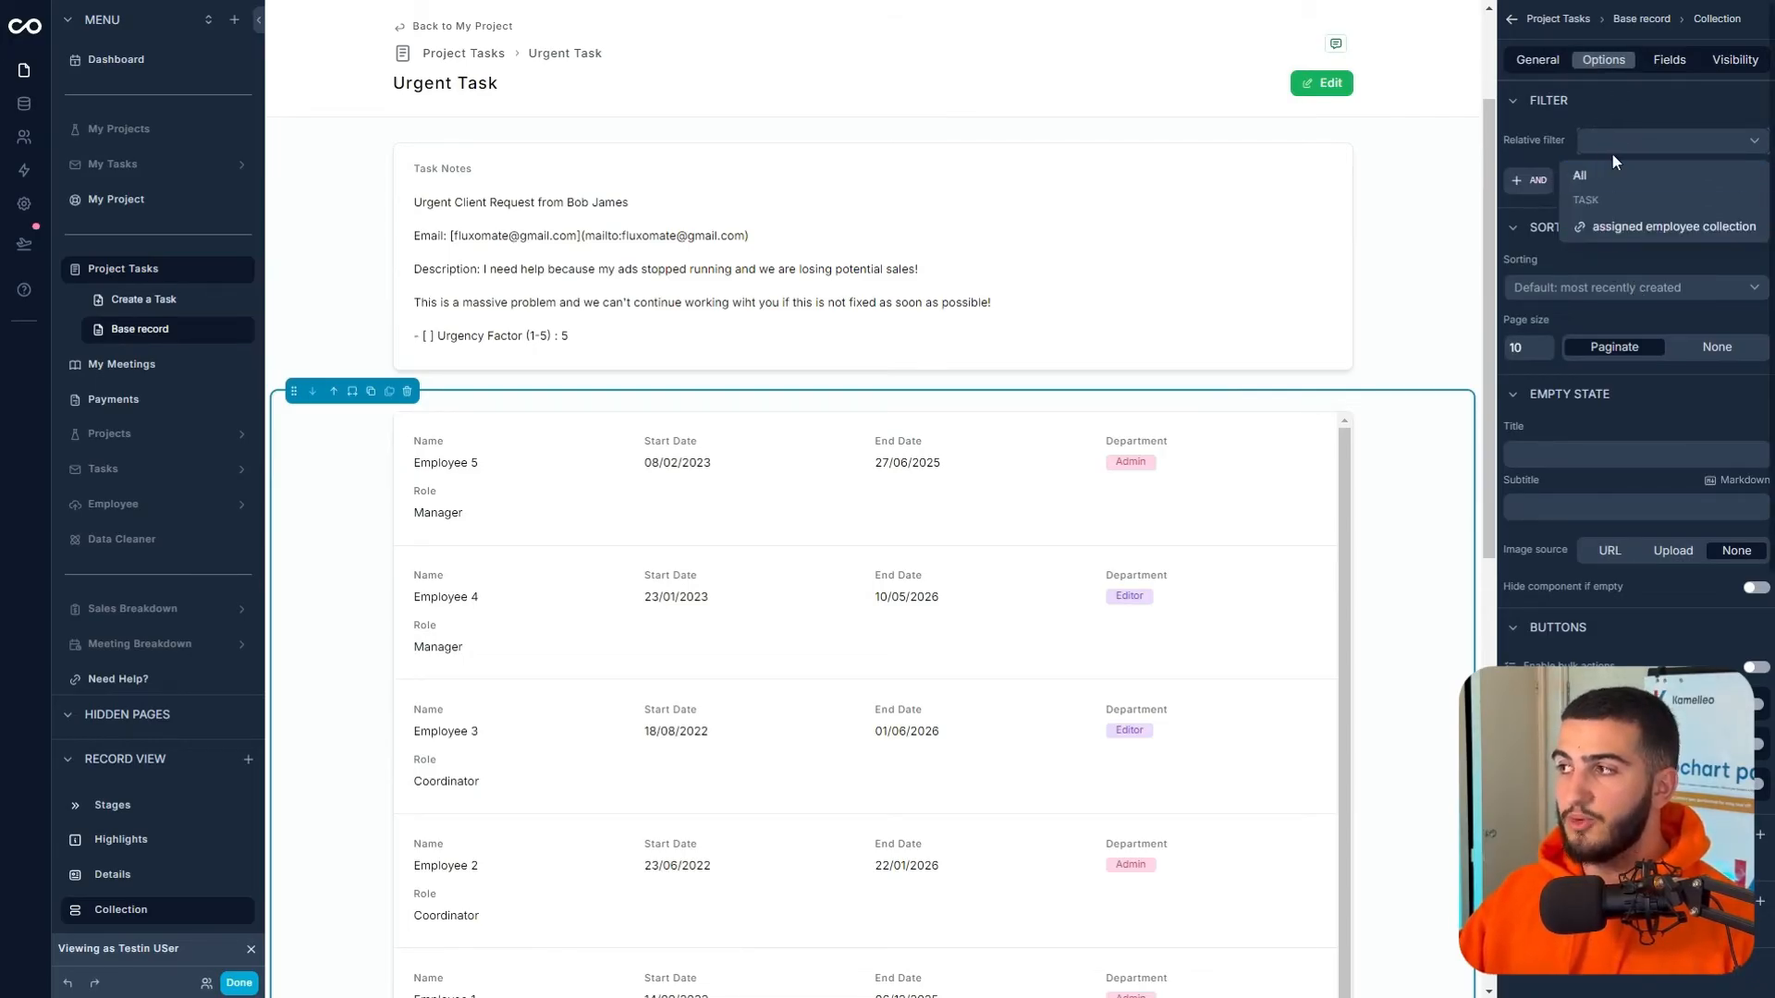
click(1626, 226)
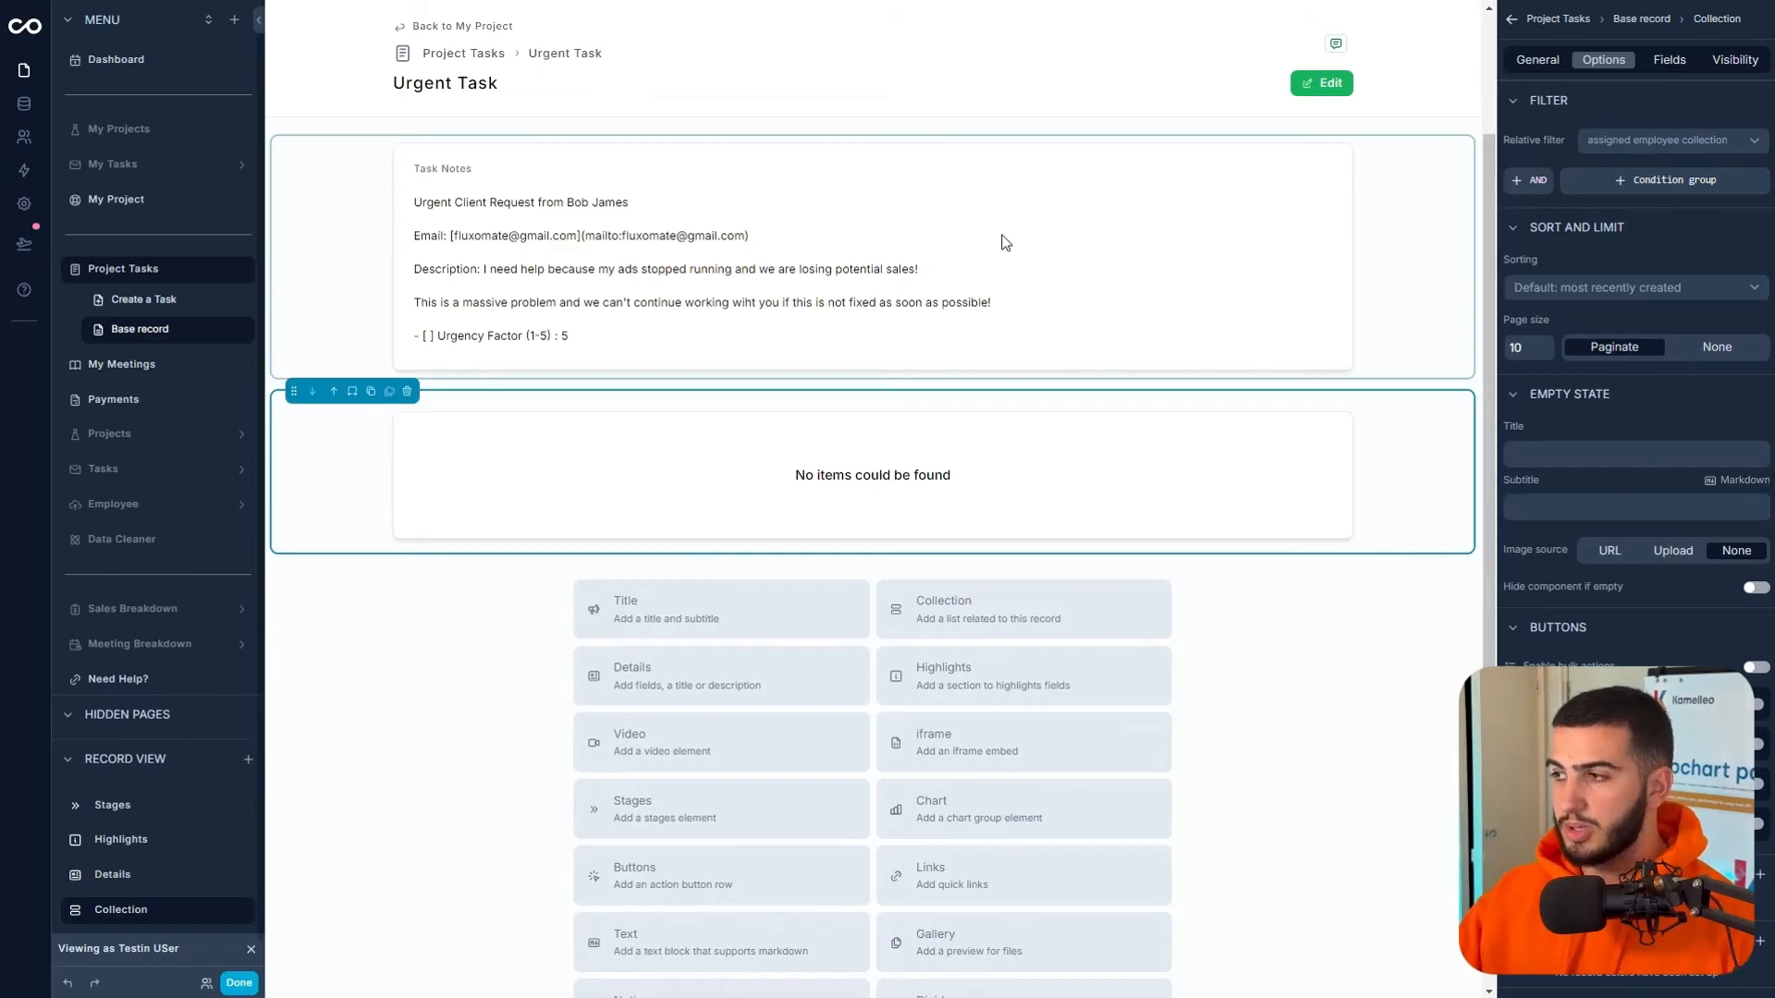
click(460, 53)
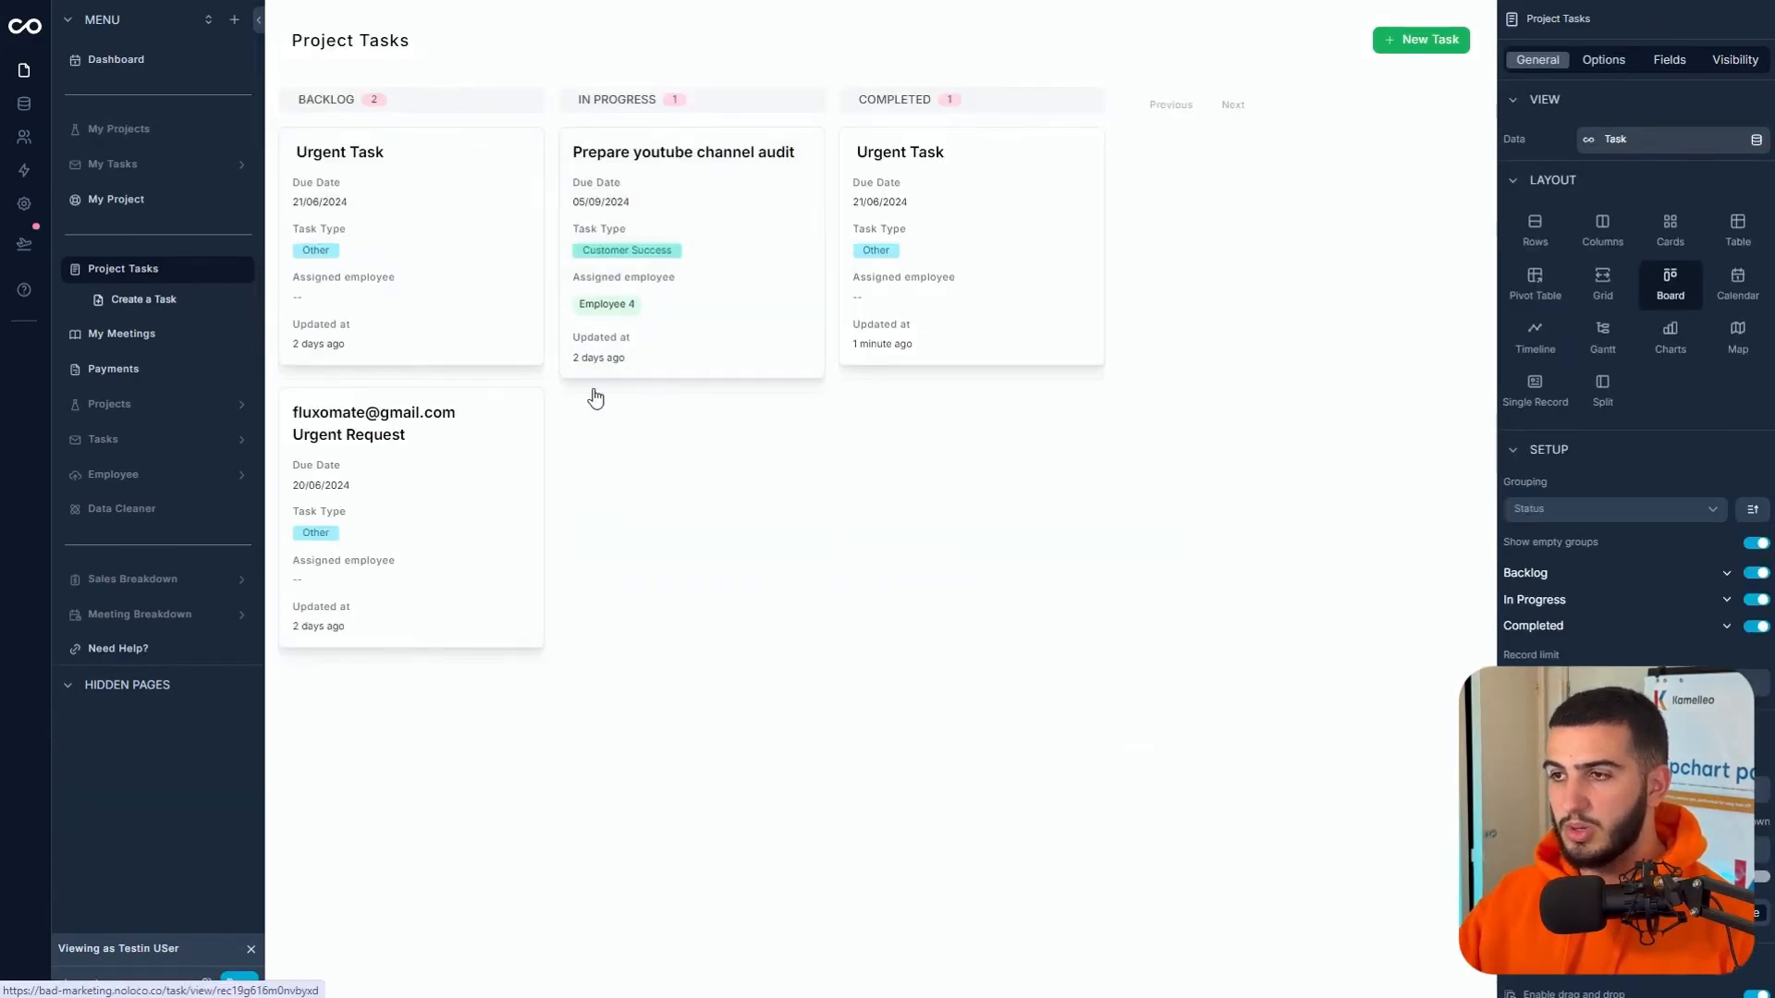
- On the Prepare youtube channel audit task, enable the linked user's Profile picture in the employee list
click(716, 278)
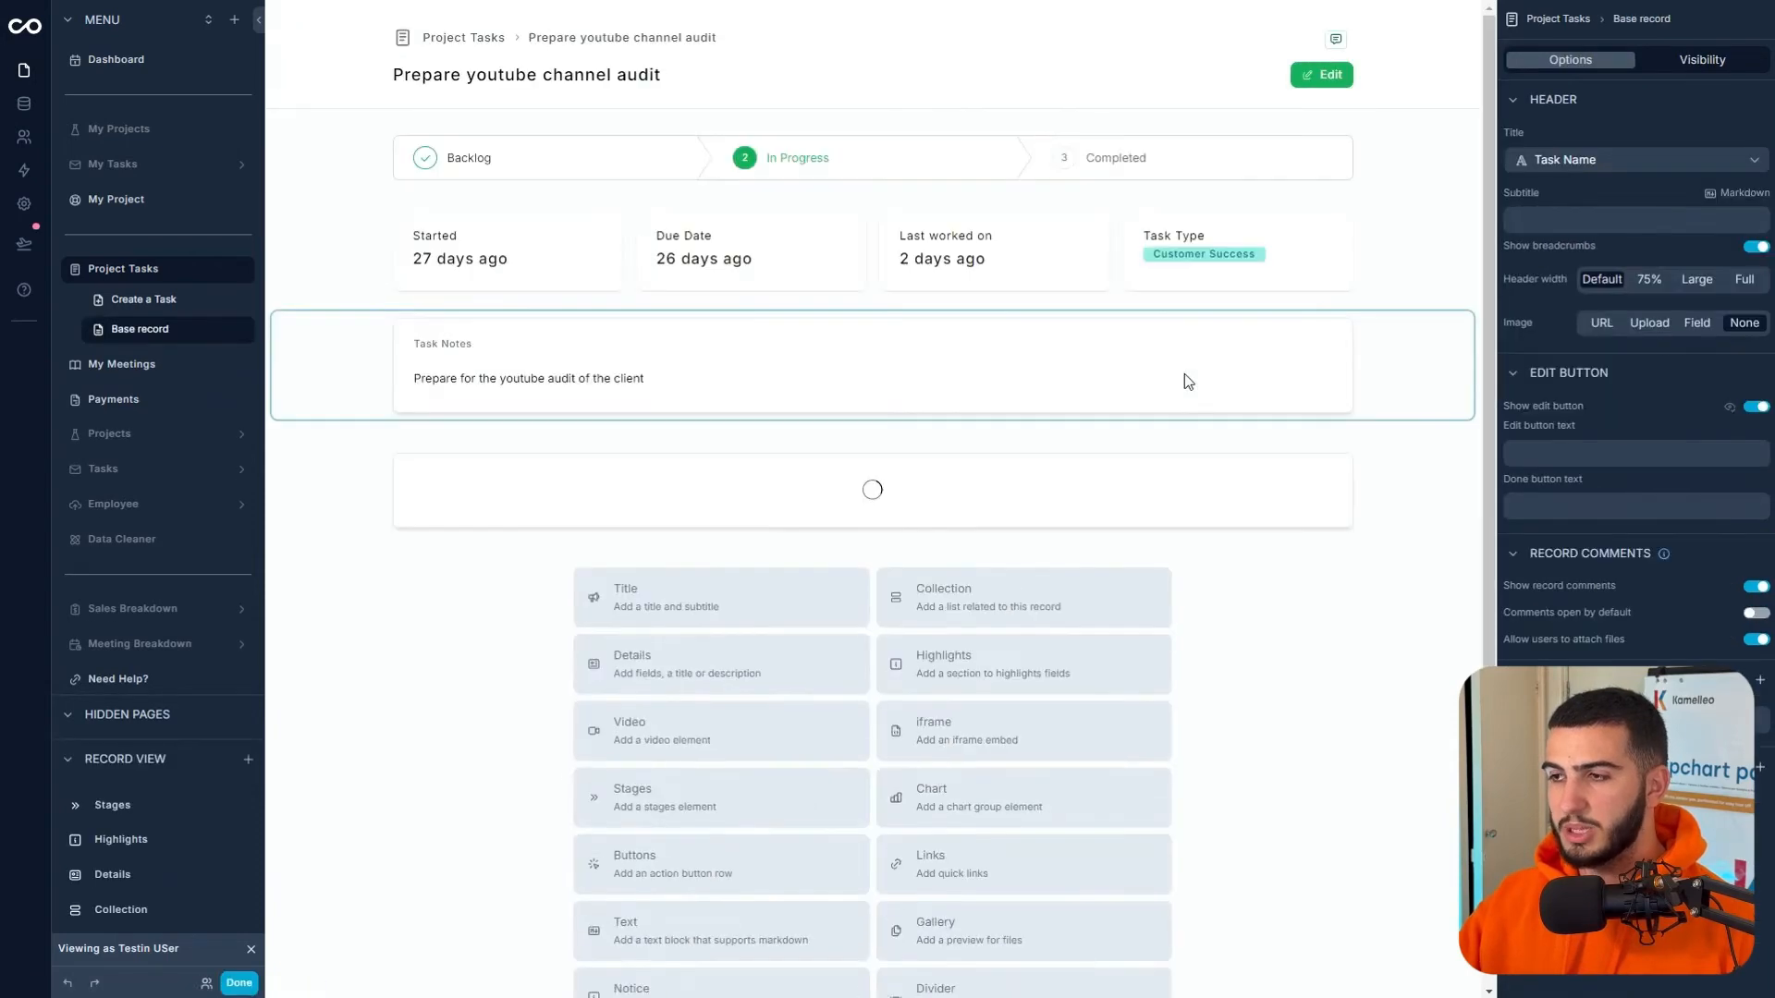
scroll(619, 305, down, 3)
scroll(592, 333, up, 3)
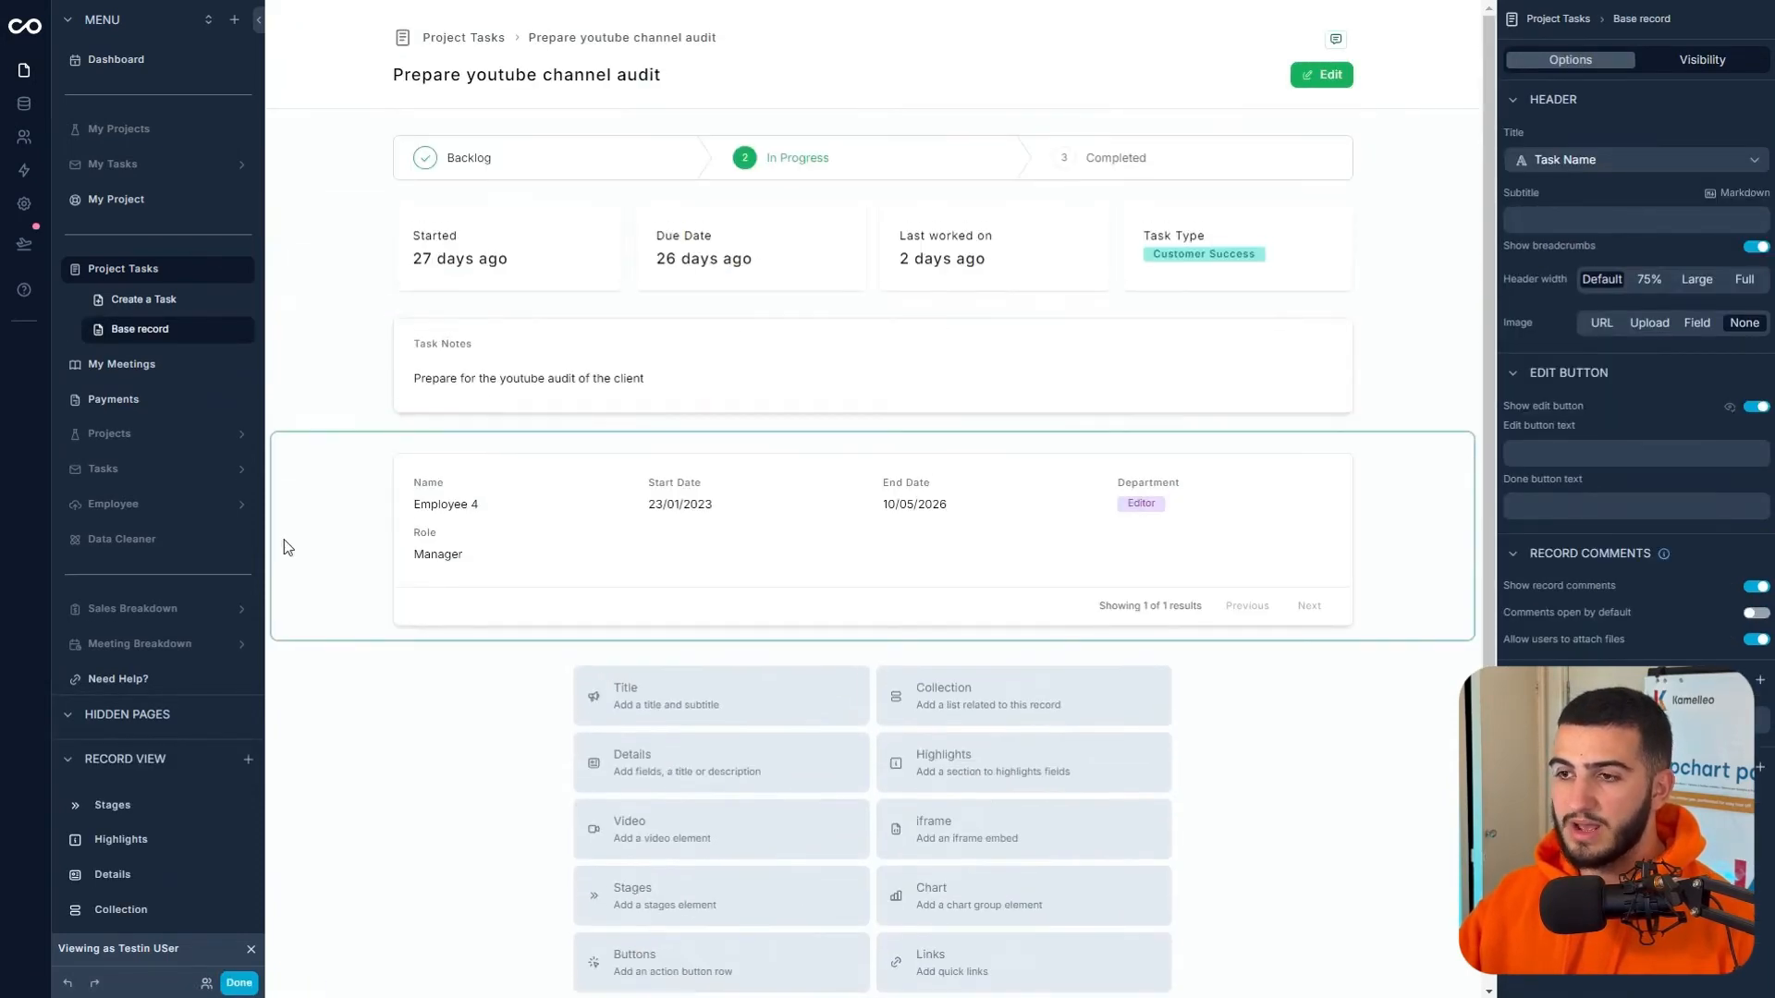
click(281, 542)
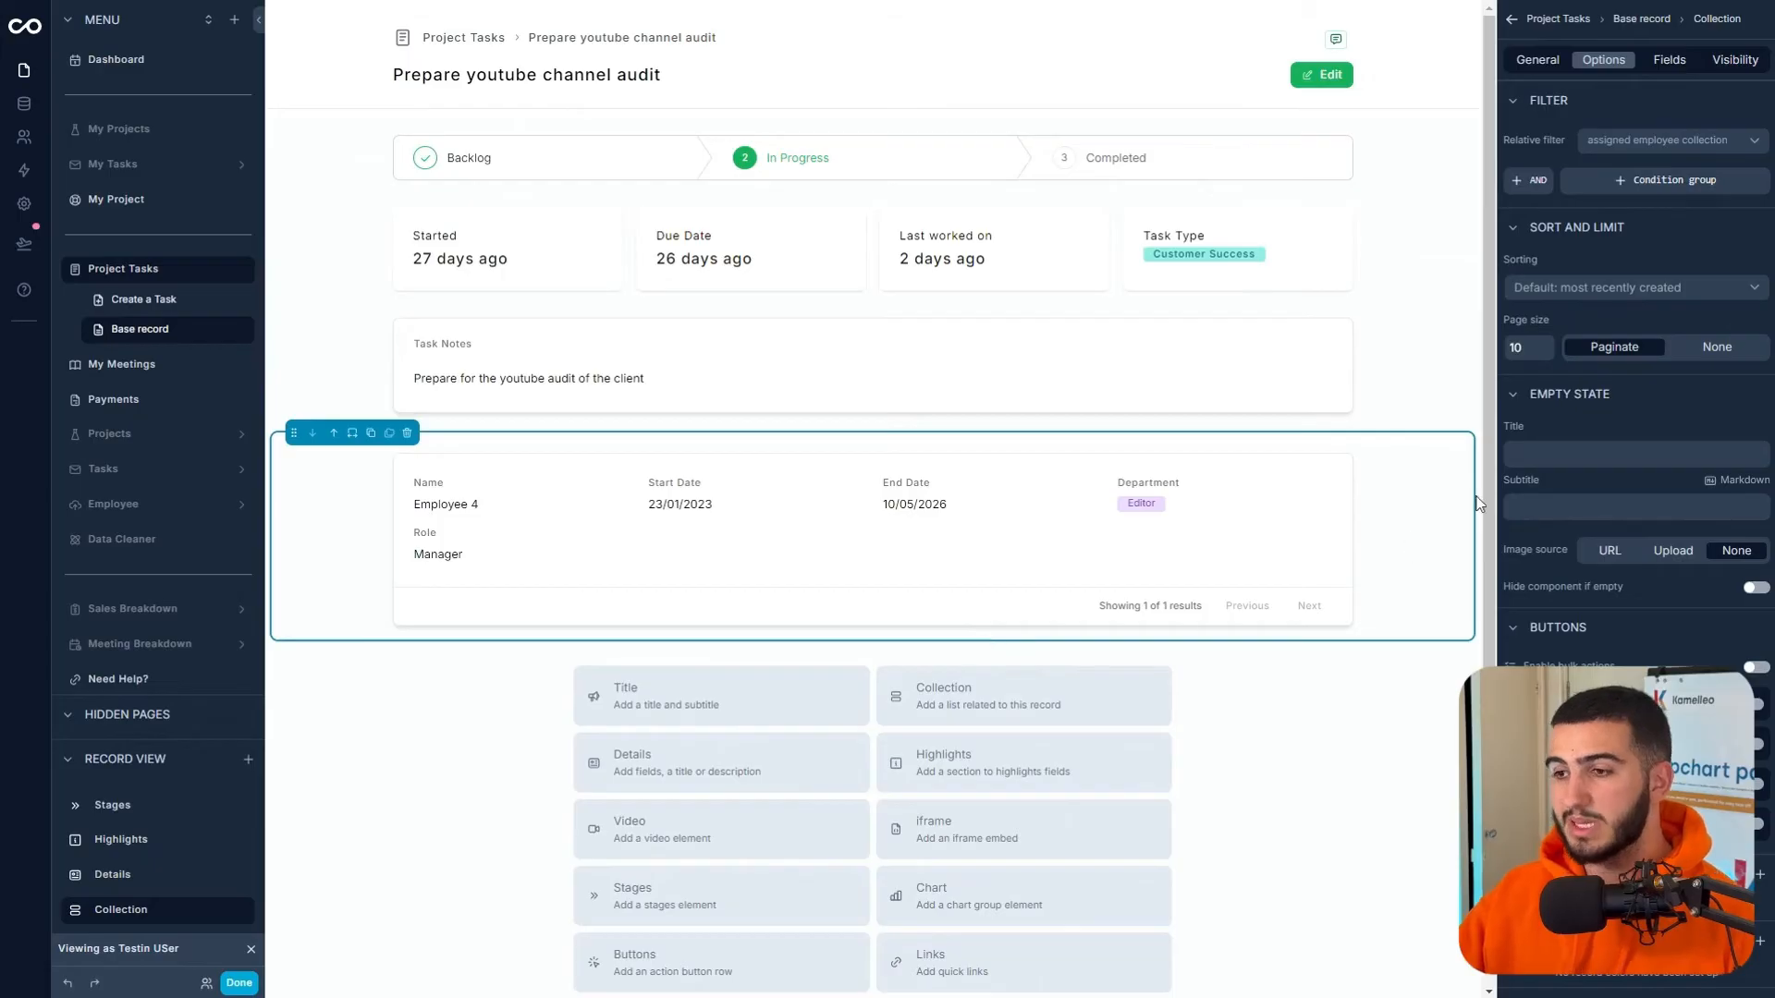
click(1669, 59)
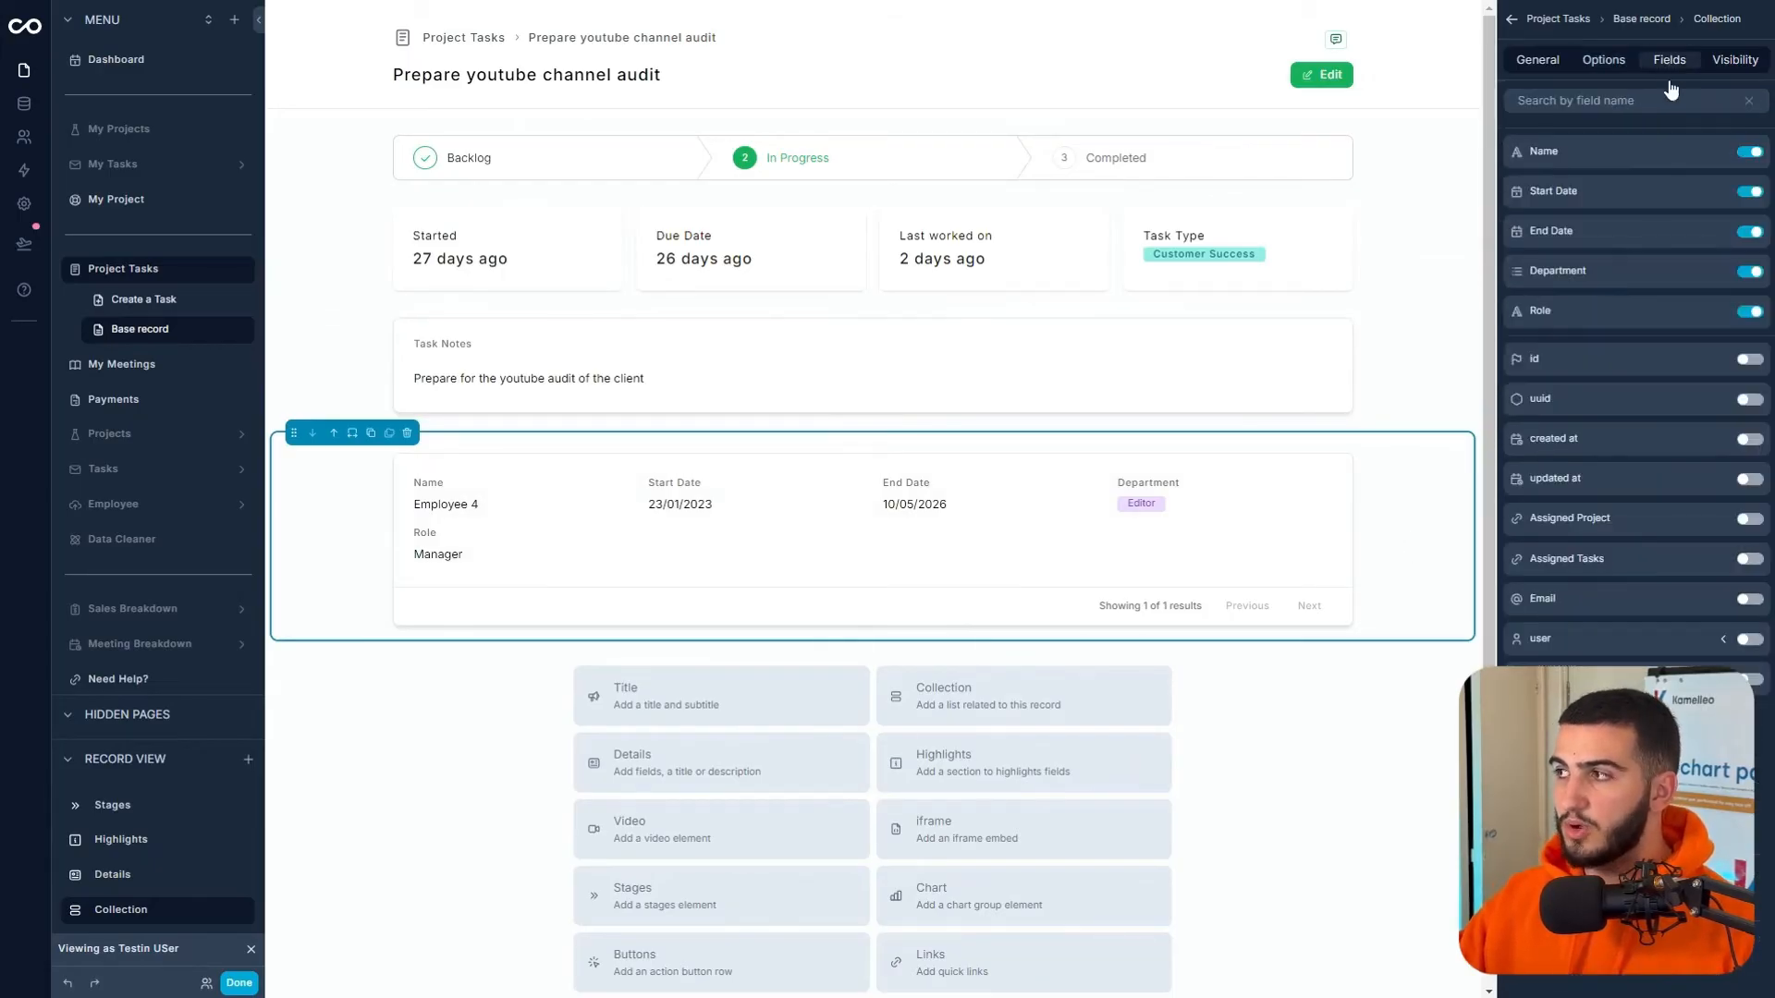
click(1723, 642)
scroll(1662, 584, down, 2)
scroll(1662, 584, down, 3)
click(1748, 536)
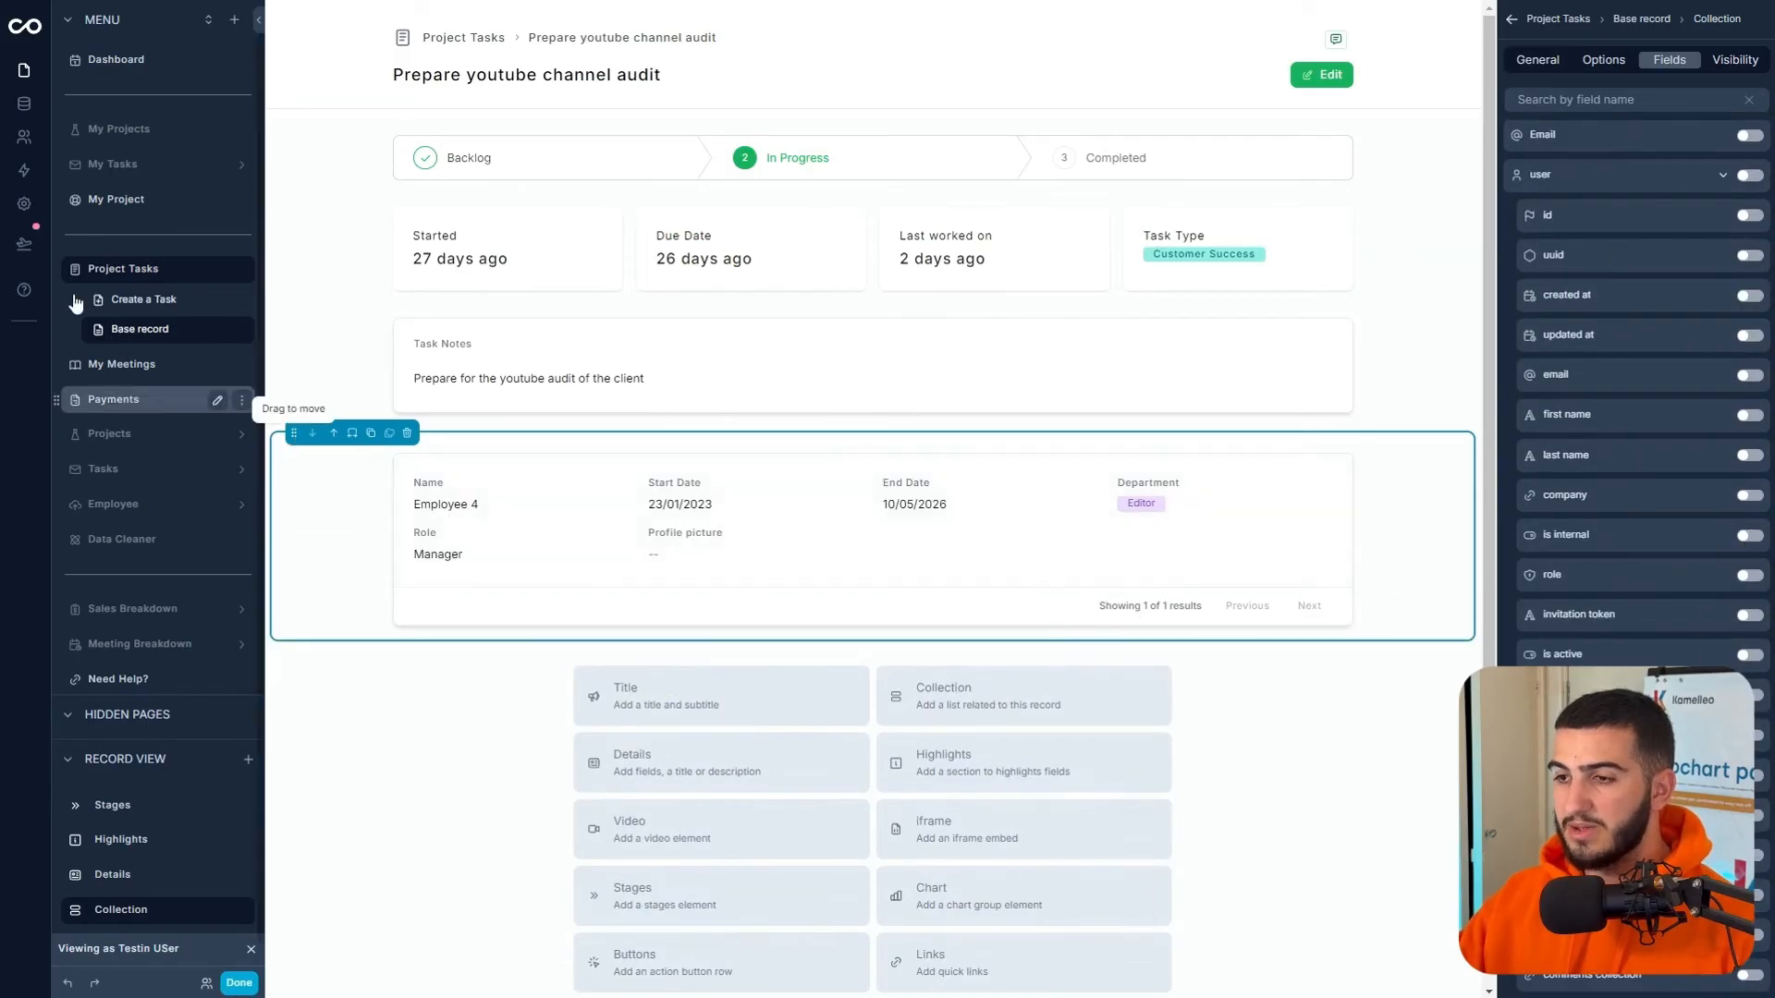
click(29, 116)
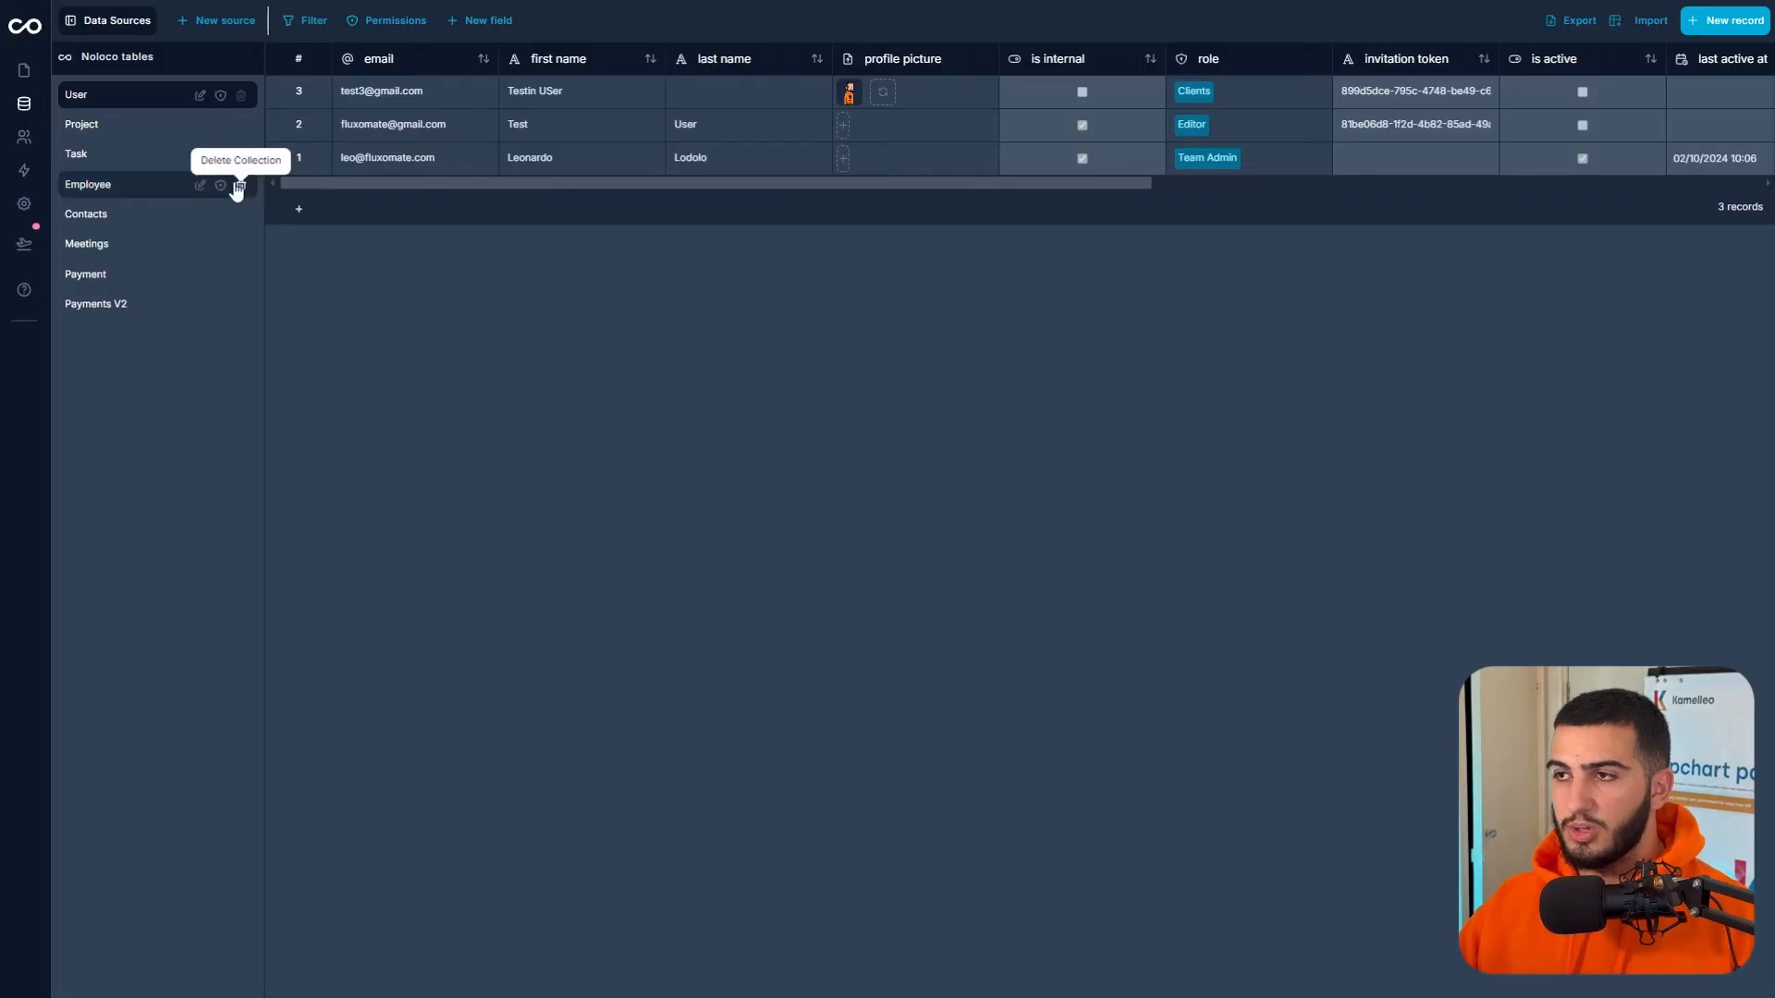
- Link Employee 4 to a user account in the Employee table and upload that user's profile picture
click(112, 185)
drag(458, 292, 974, 280)
click(1319, 139)
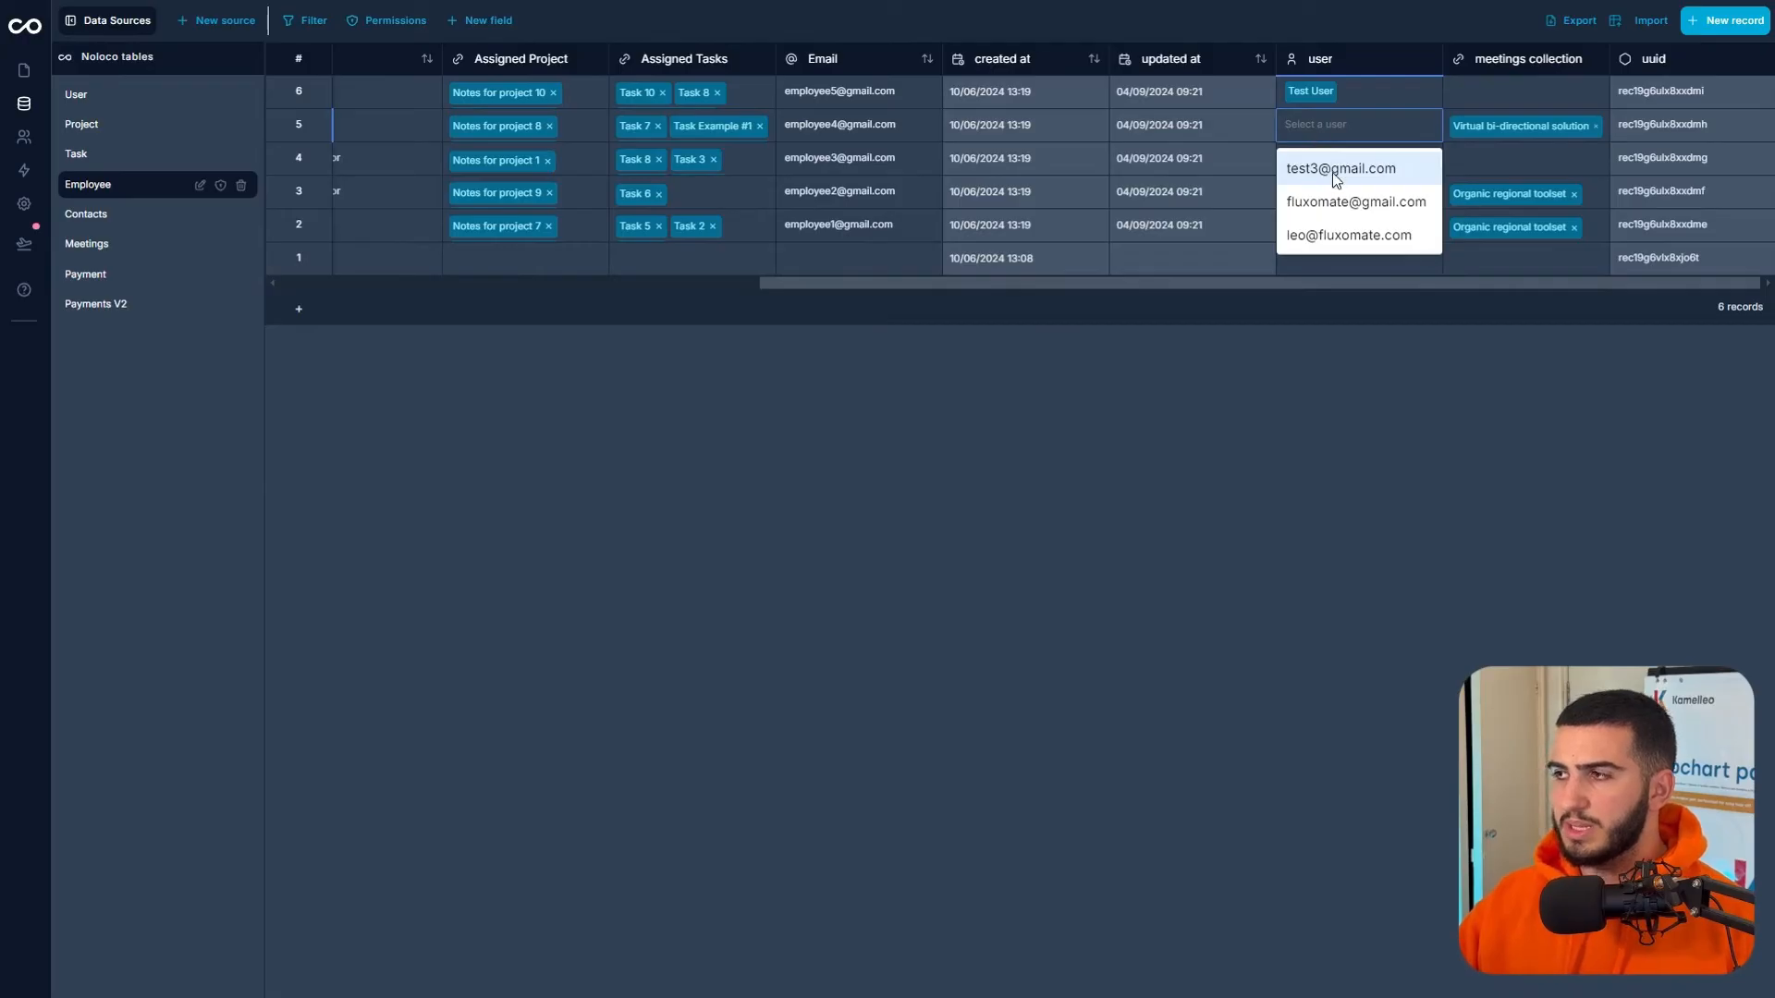
click(1333, 233)
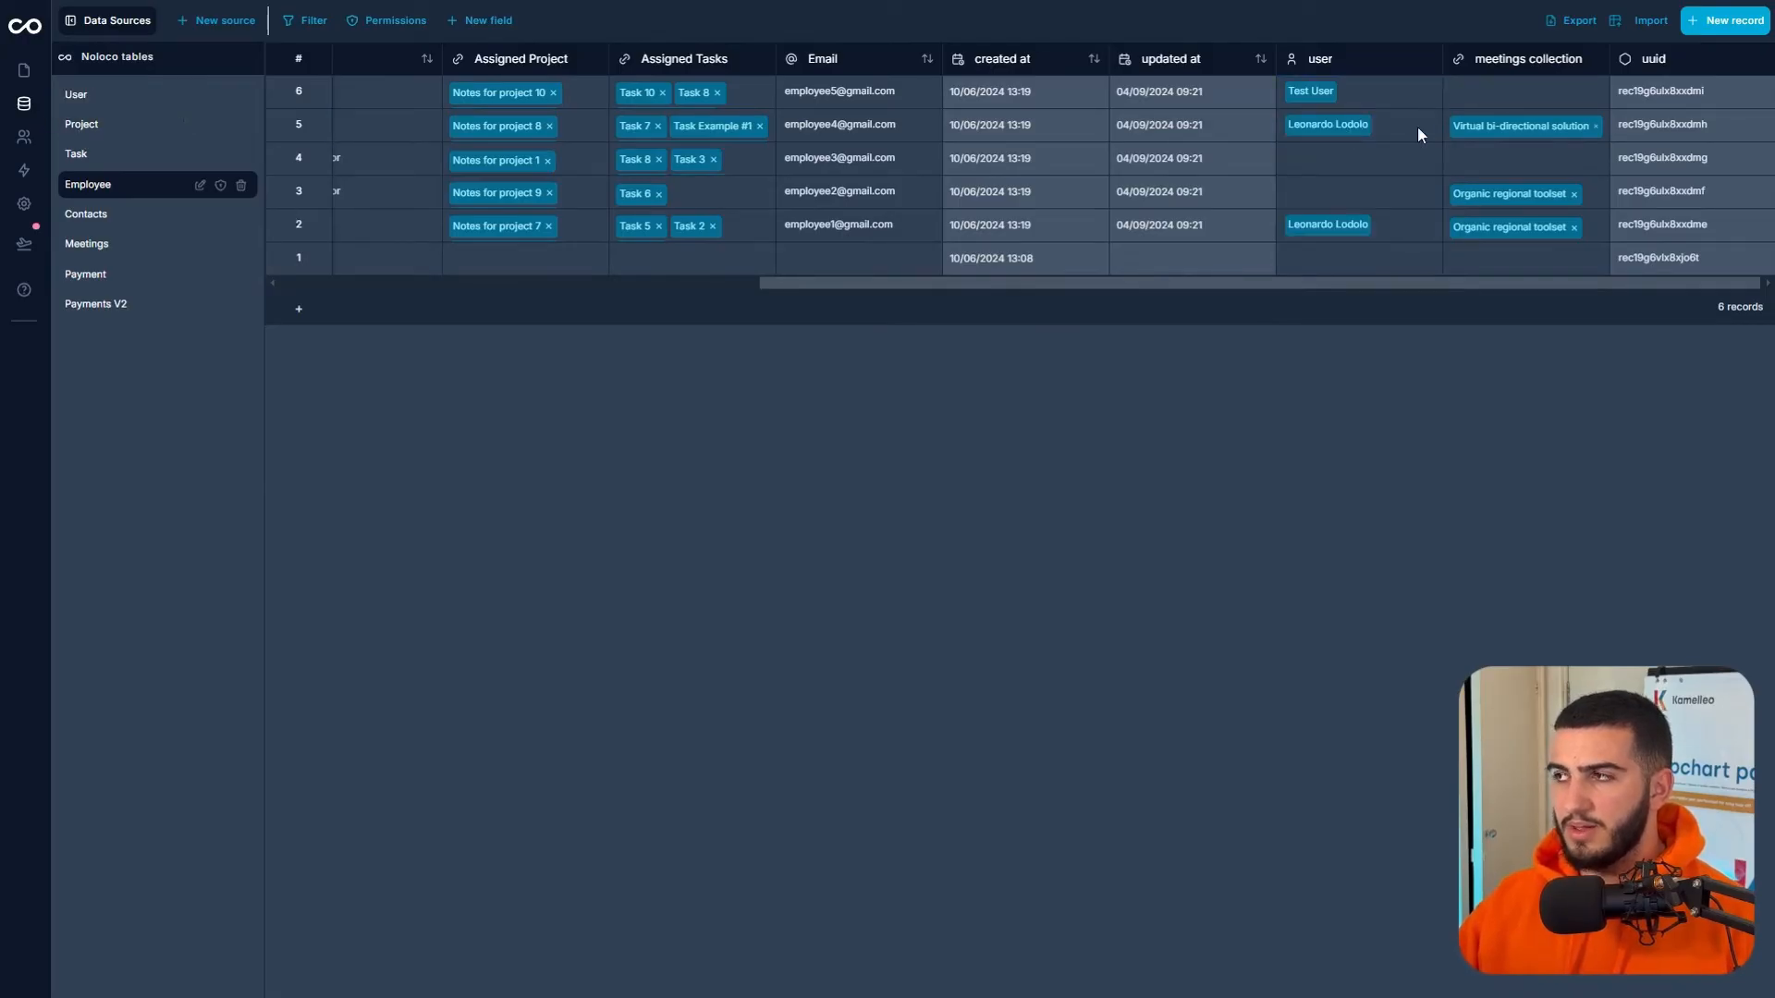
click(24, 70)
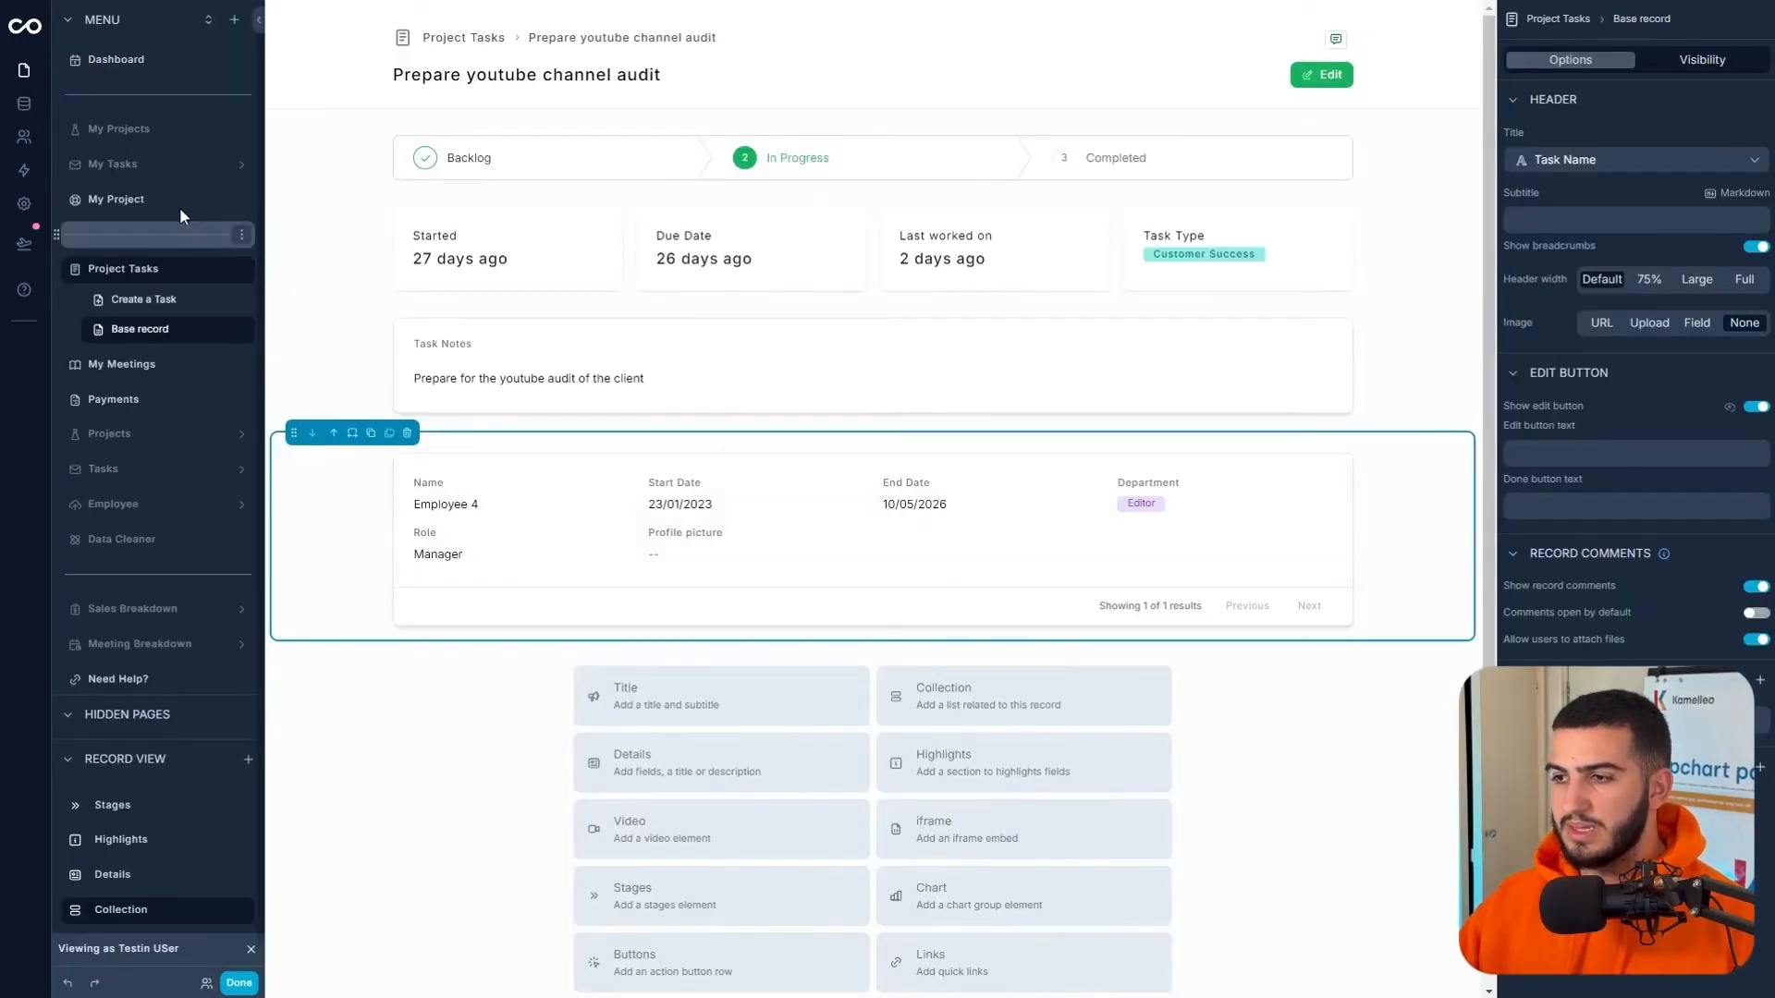
click(25, 104)
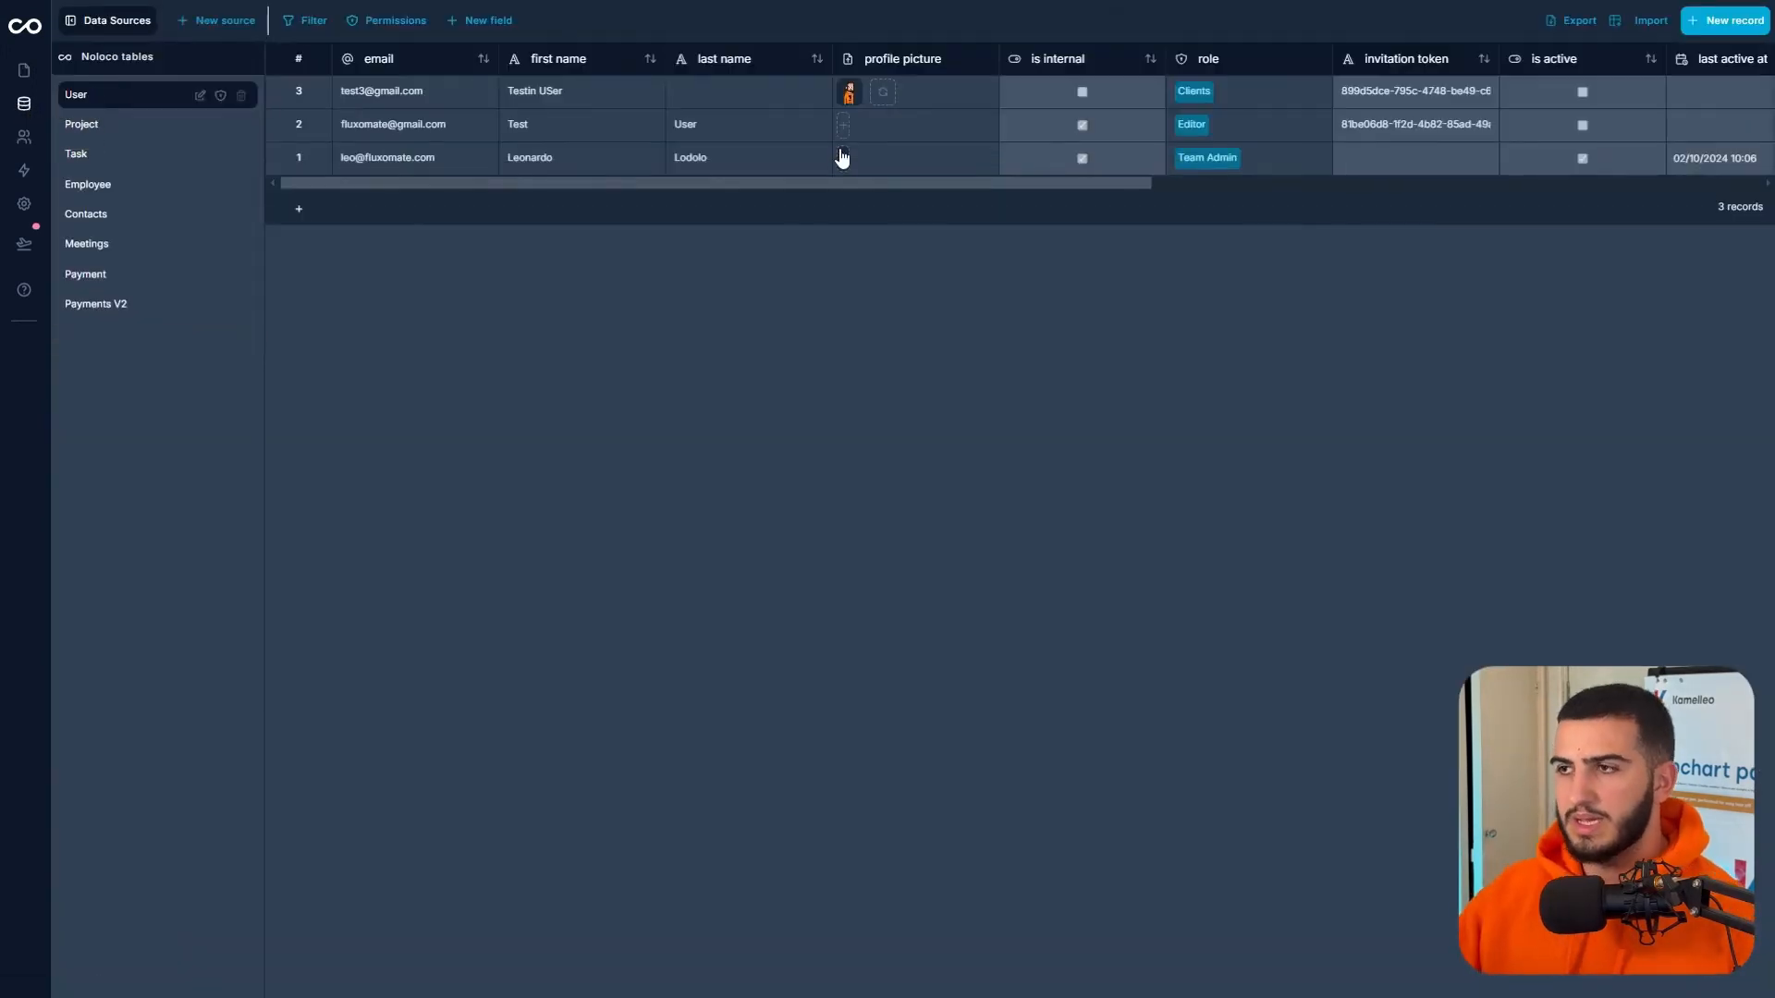
click(841, 159)
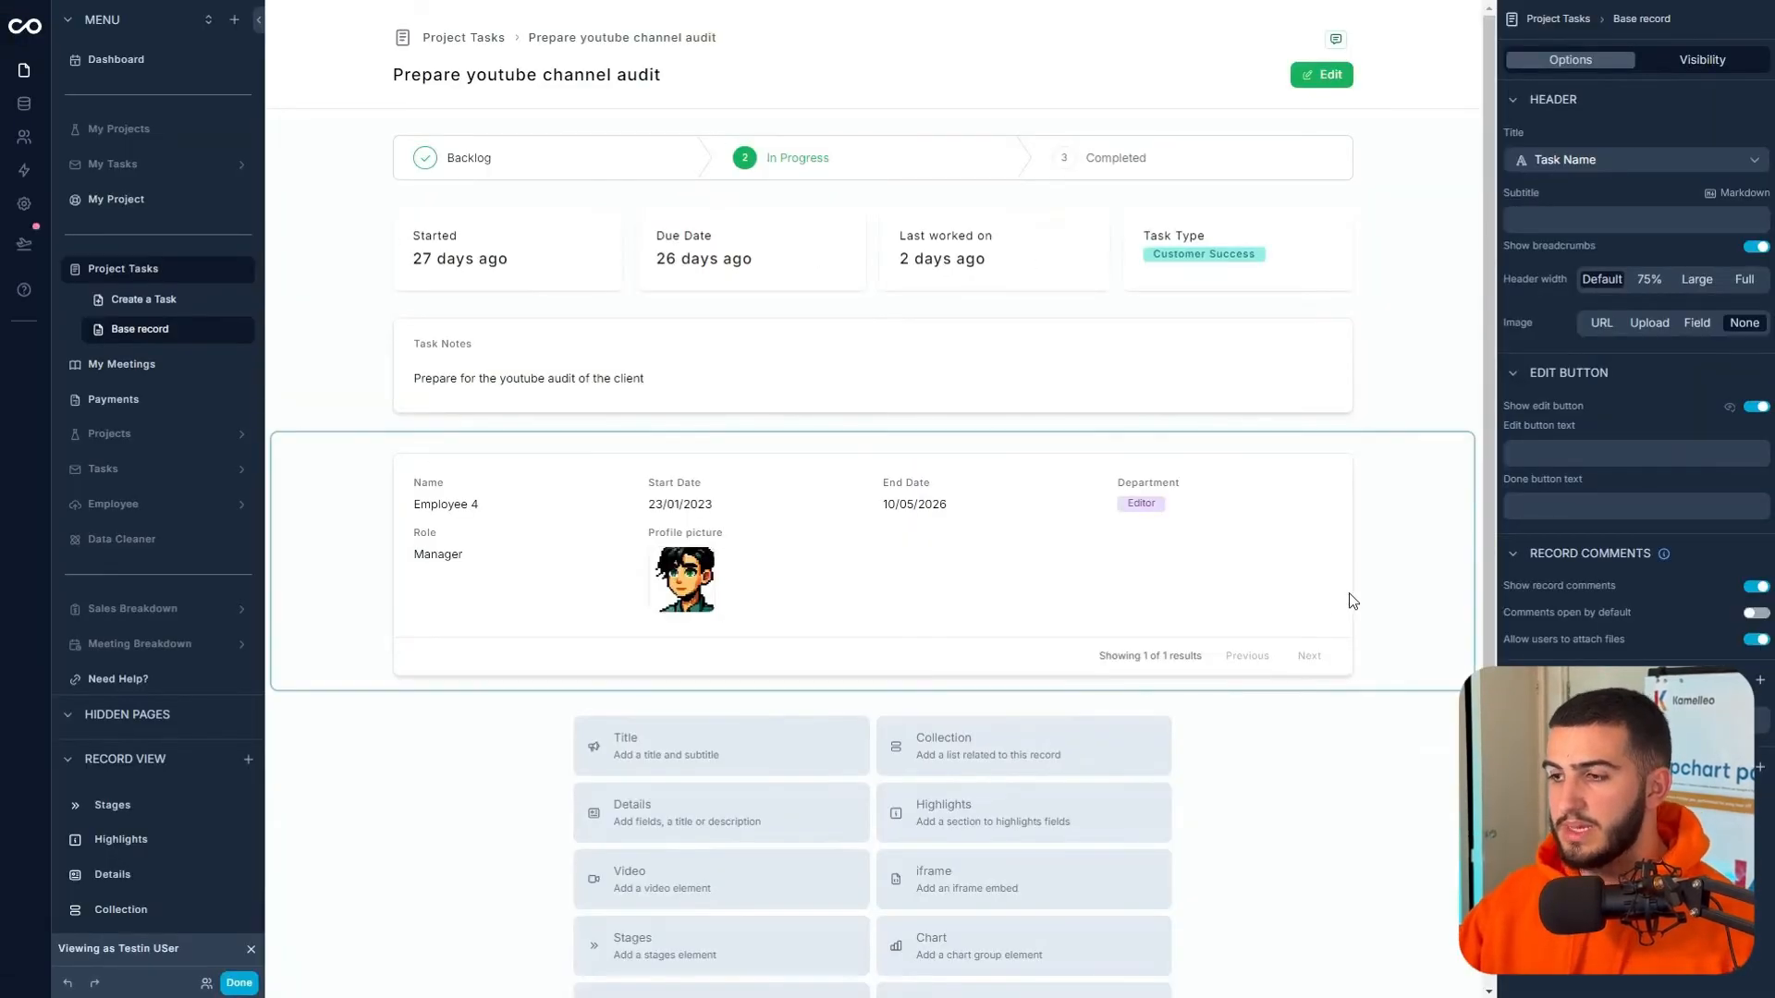
- Move profile picture to the top of the employee card and hide Start and End Date
click(1352, 601)
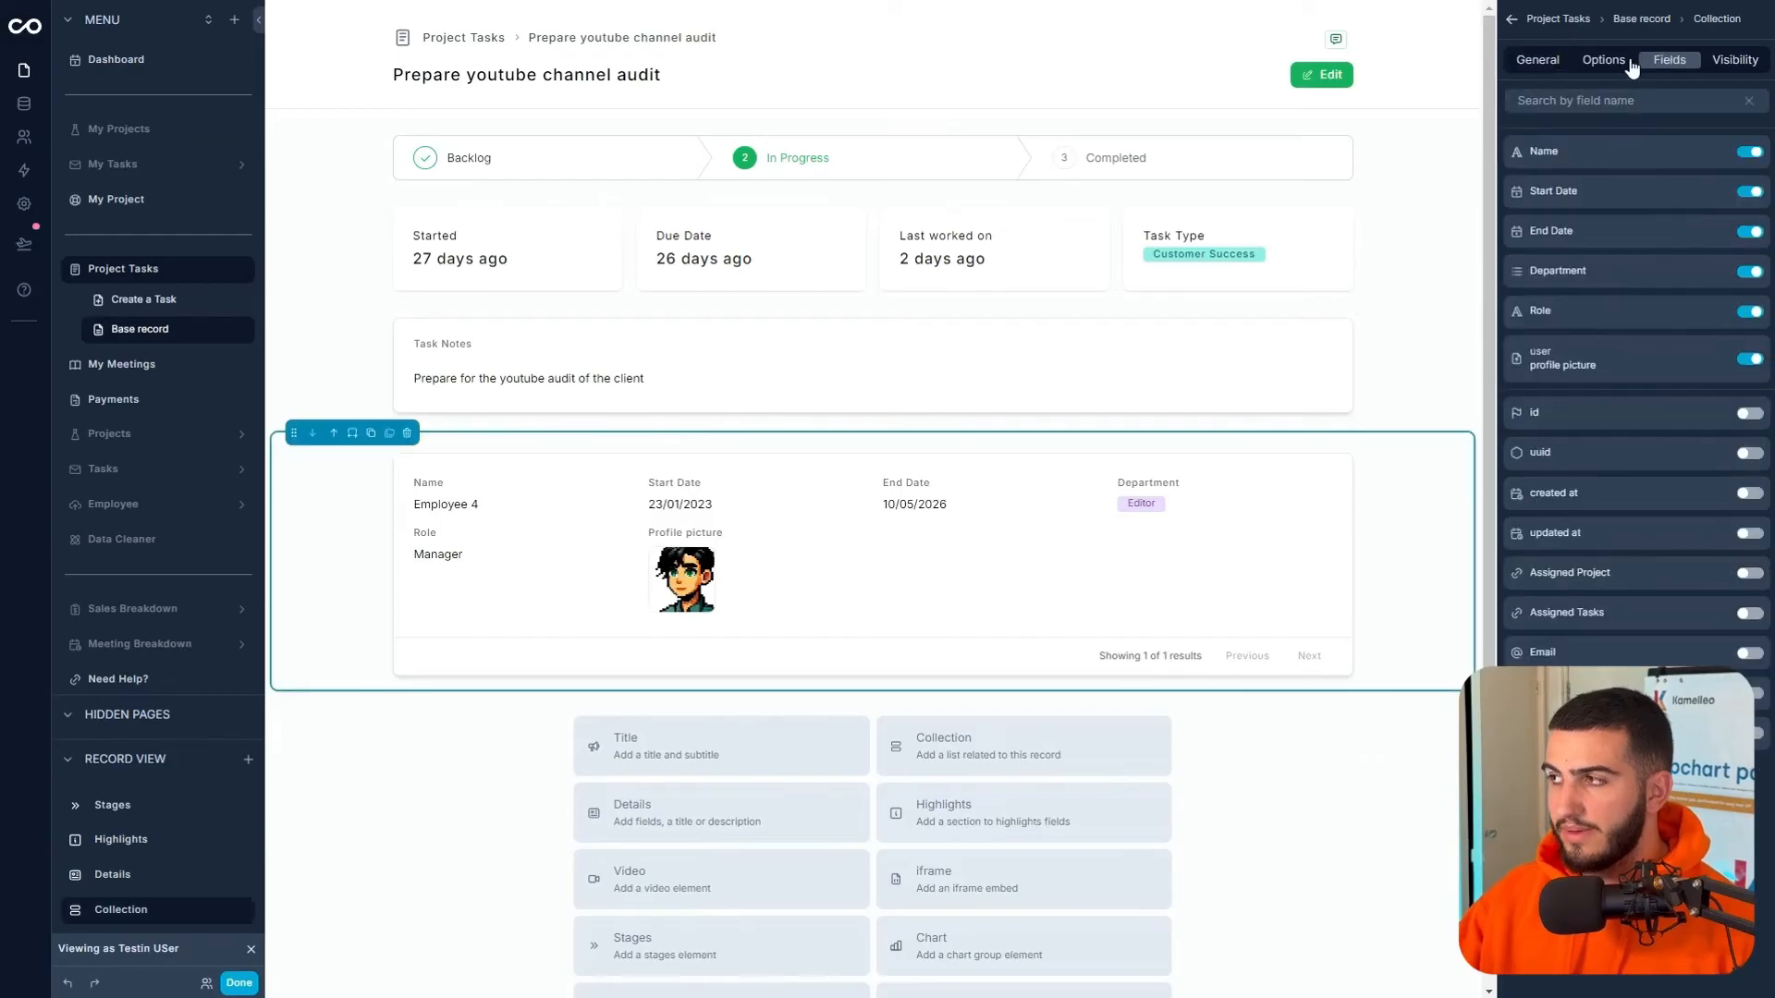
drag(1525, 361, 1513, 139)
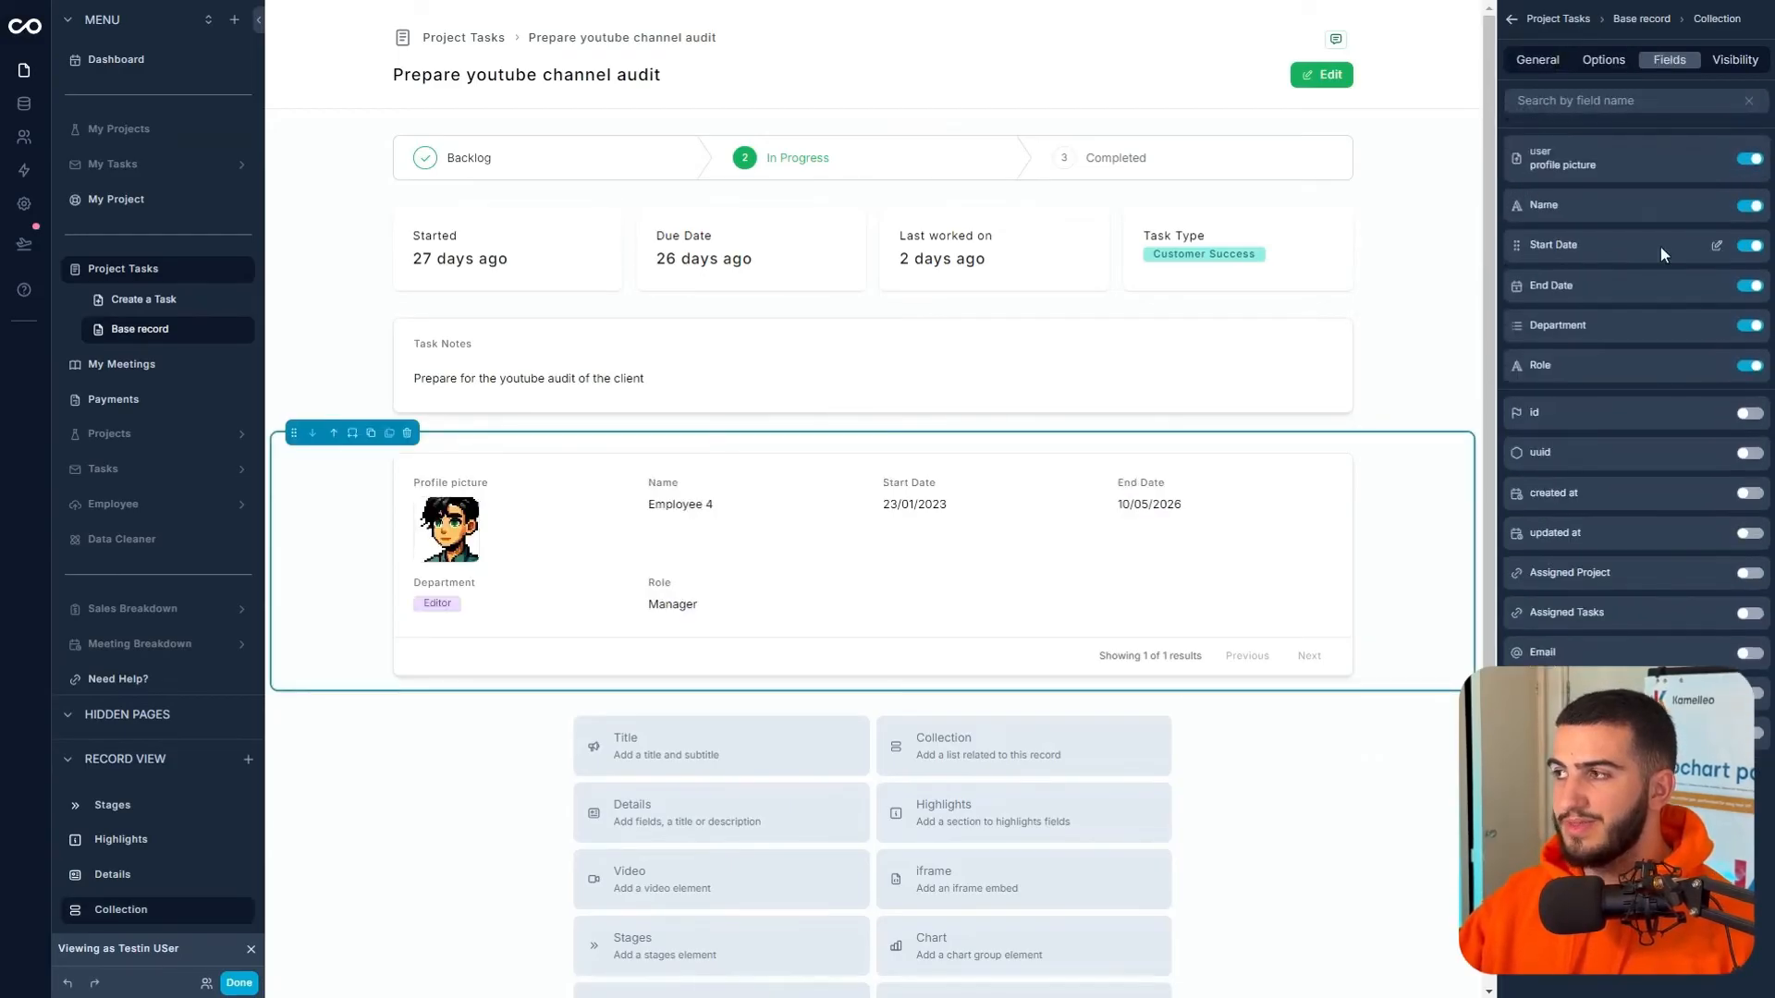
click(1755, 248)
click(1754, 248)
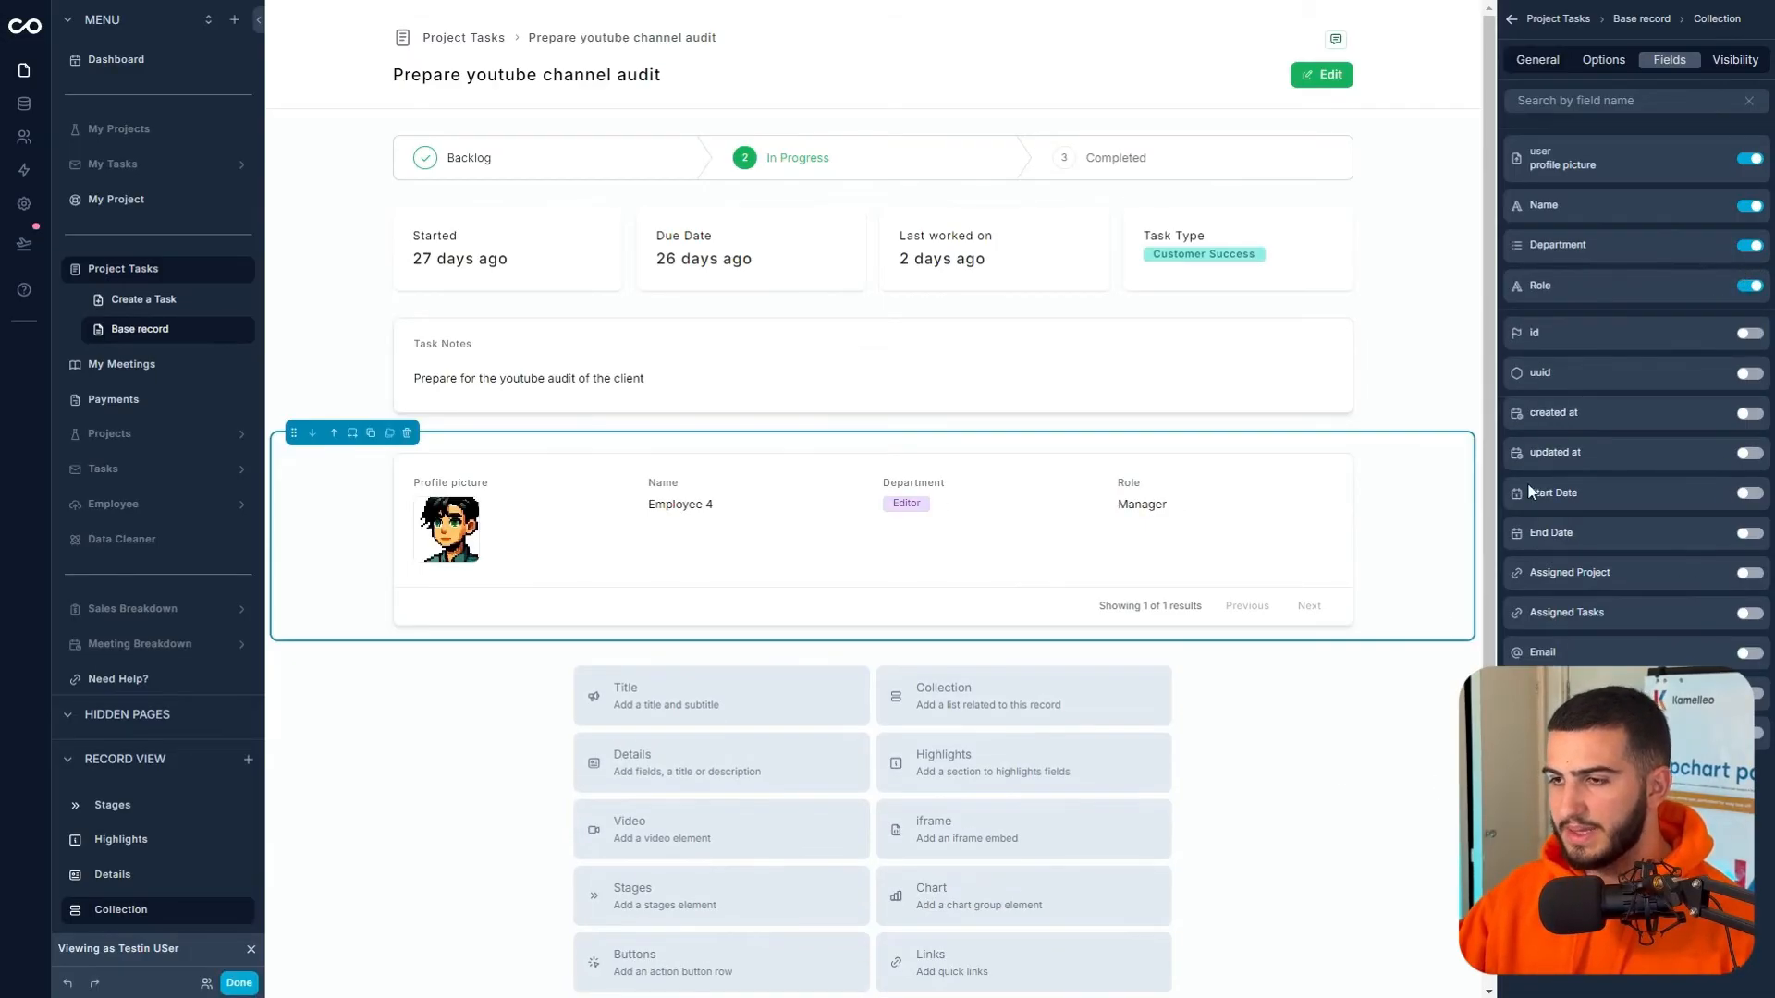
- Hide the profile picture's label and display it inline at Large size
click(1712, 163)
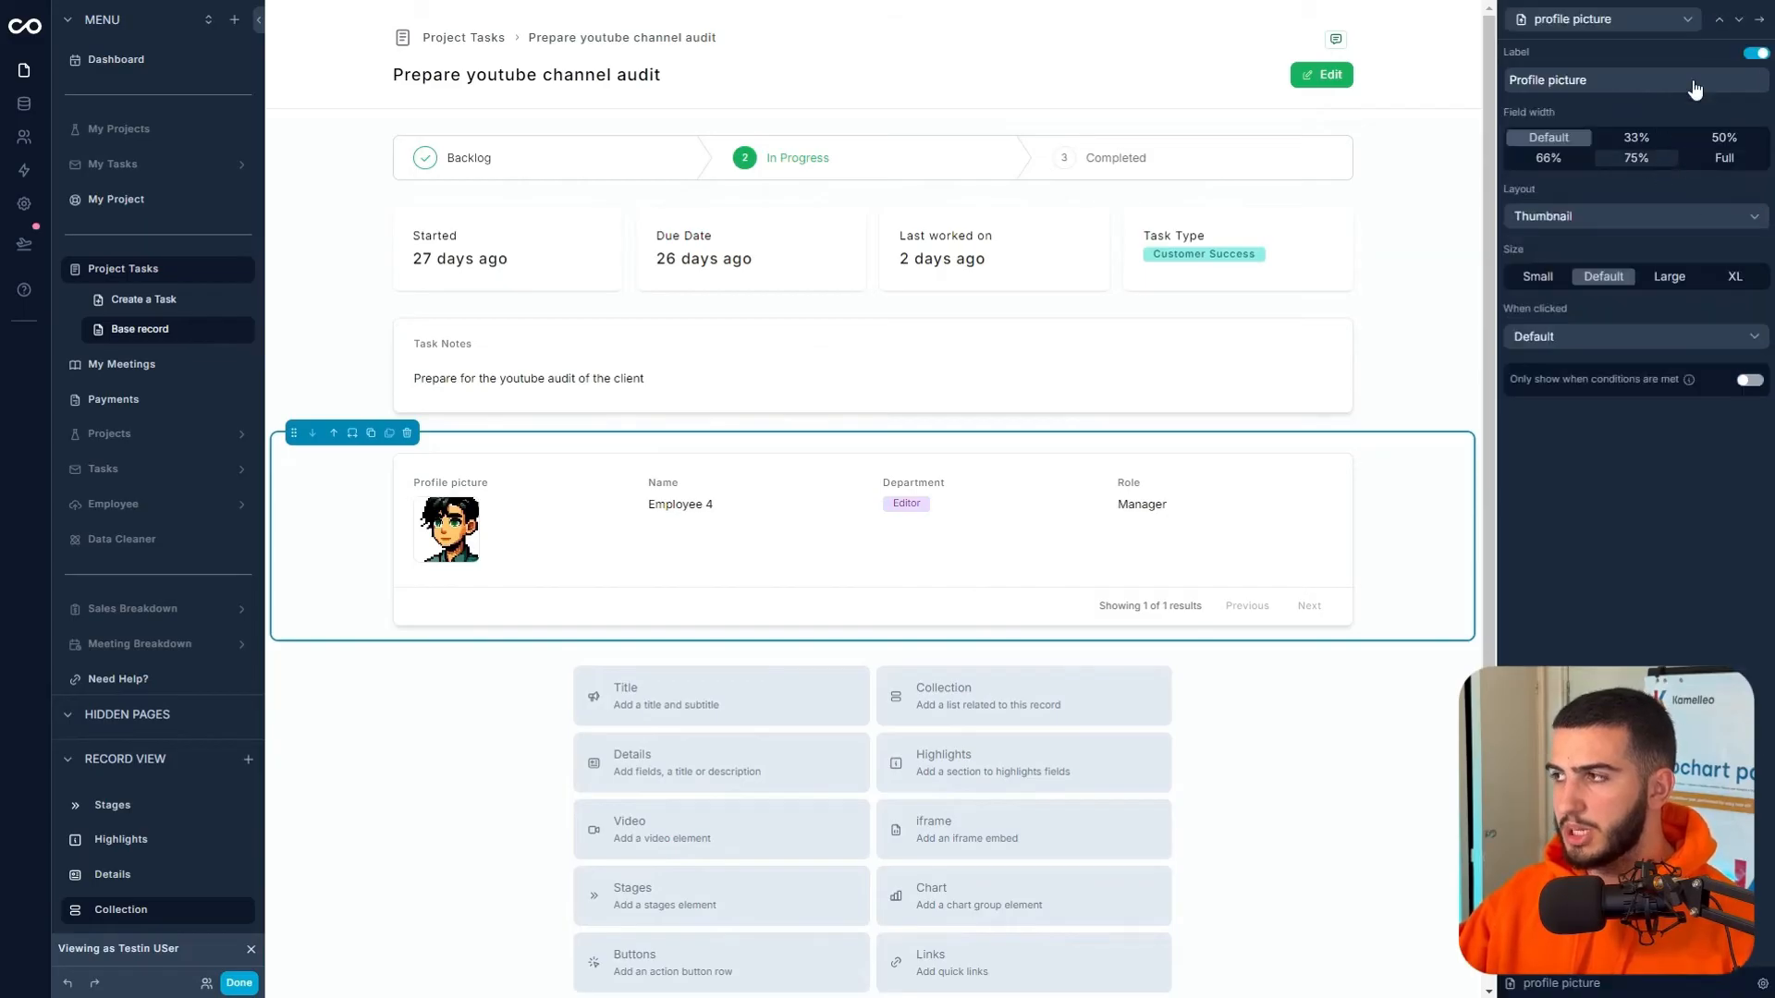
click(1754, 54)
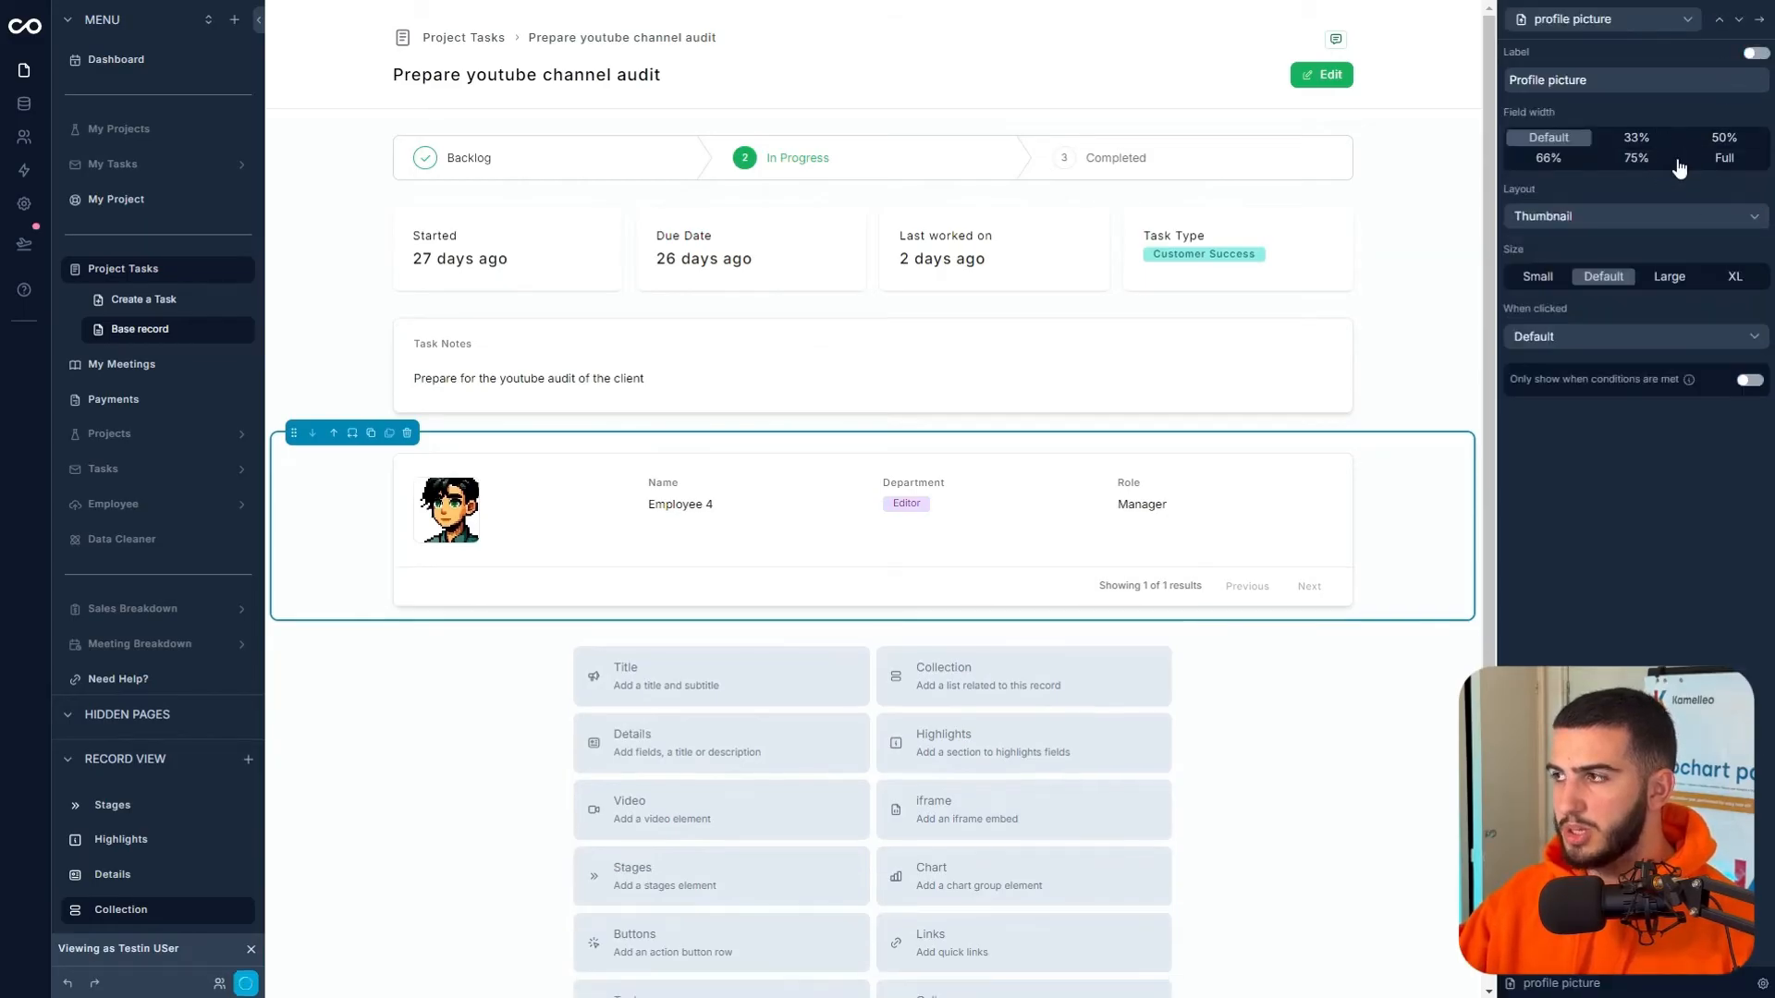
click(1627, 216)
click(1565, 281)
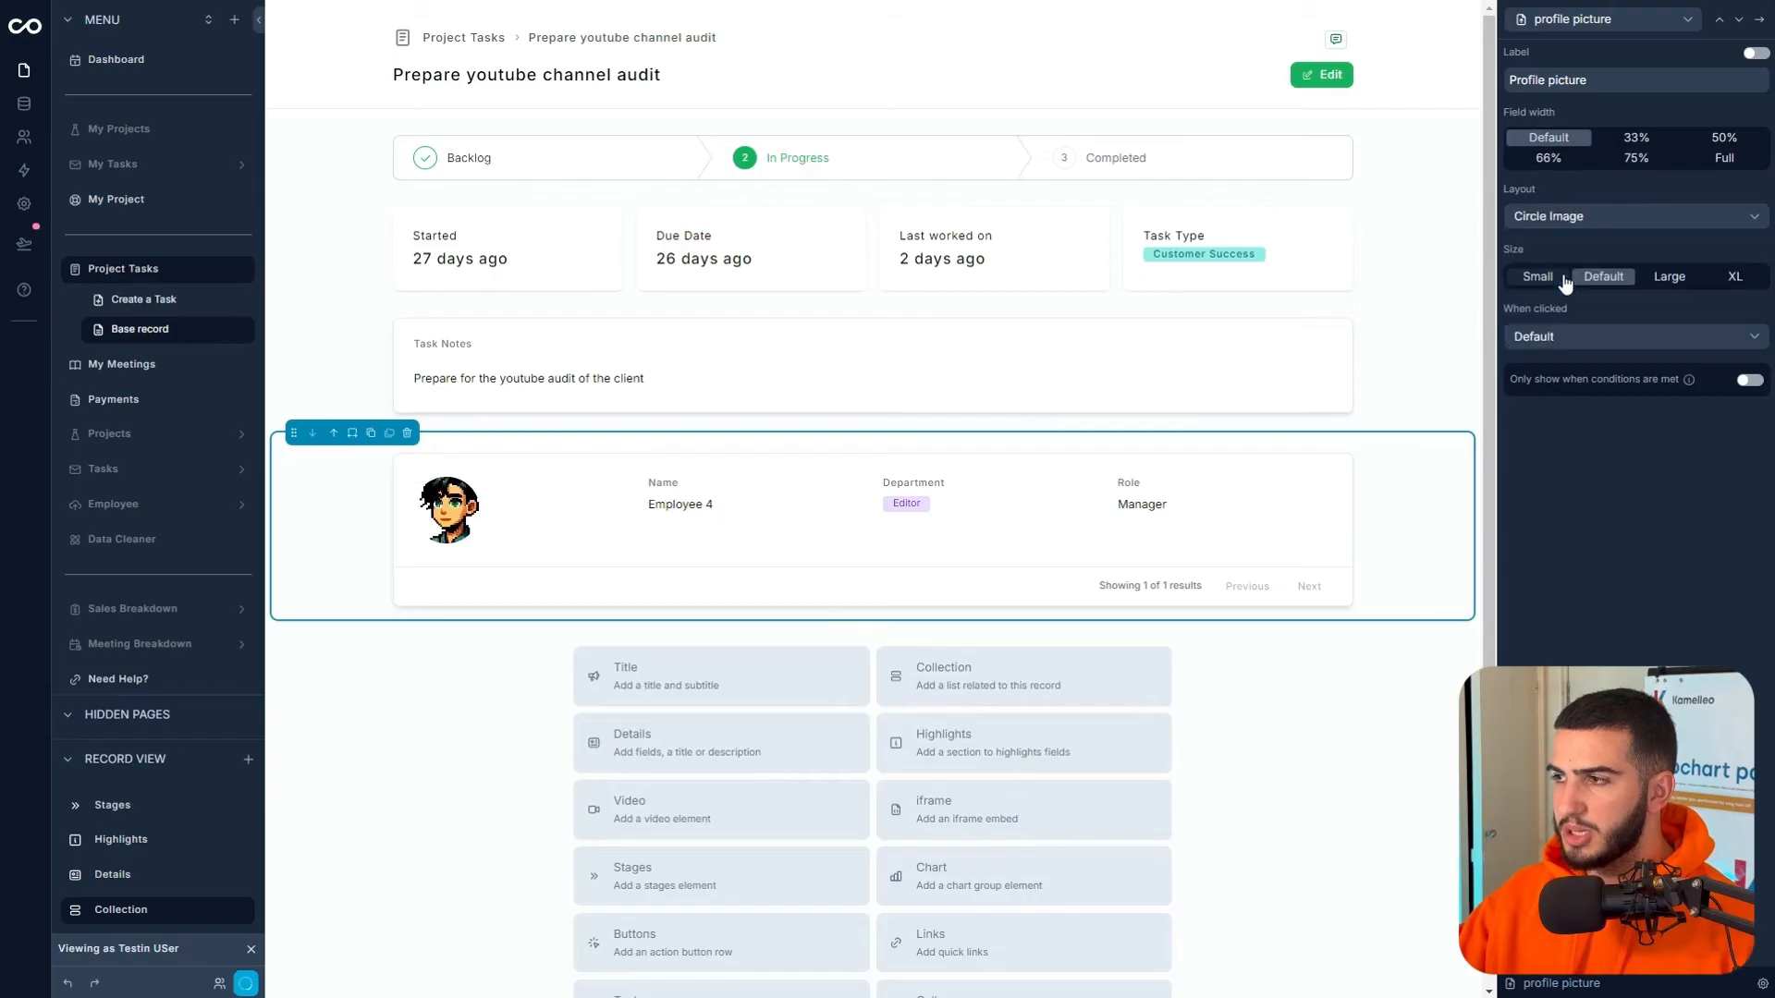
click(1584, 218)
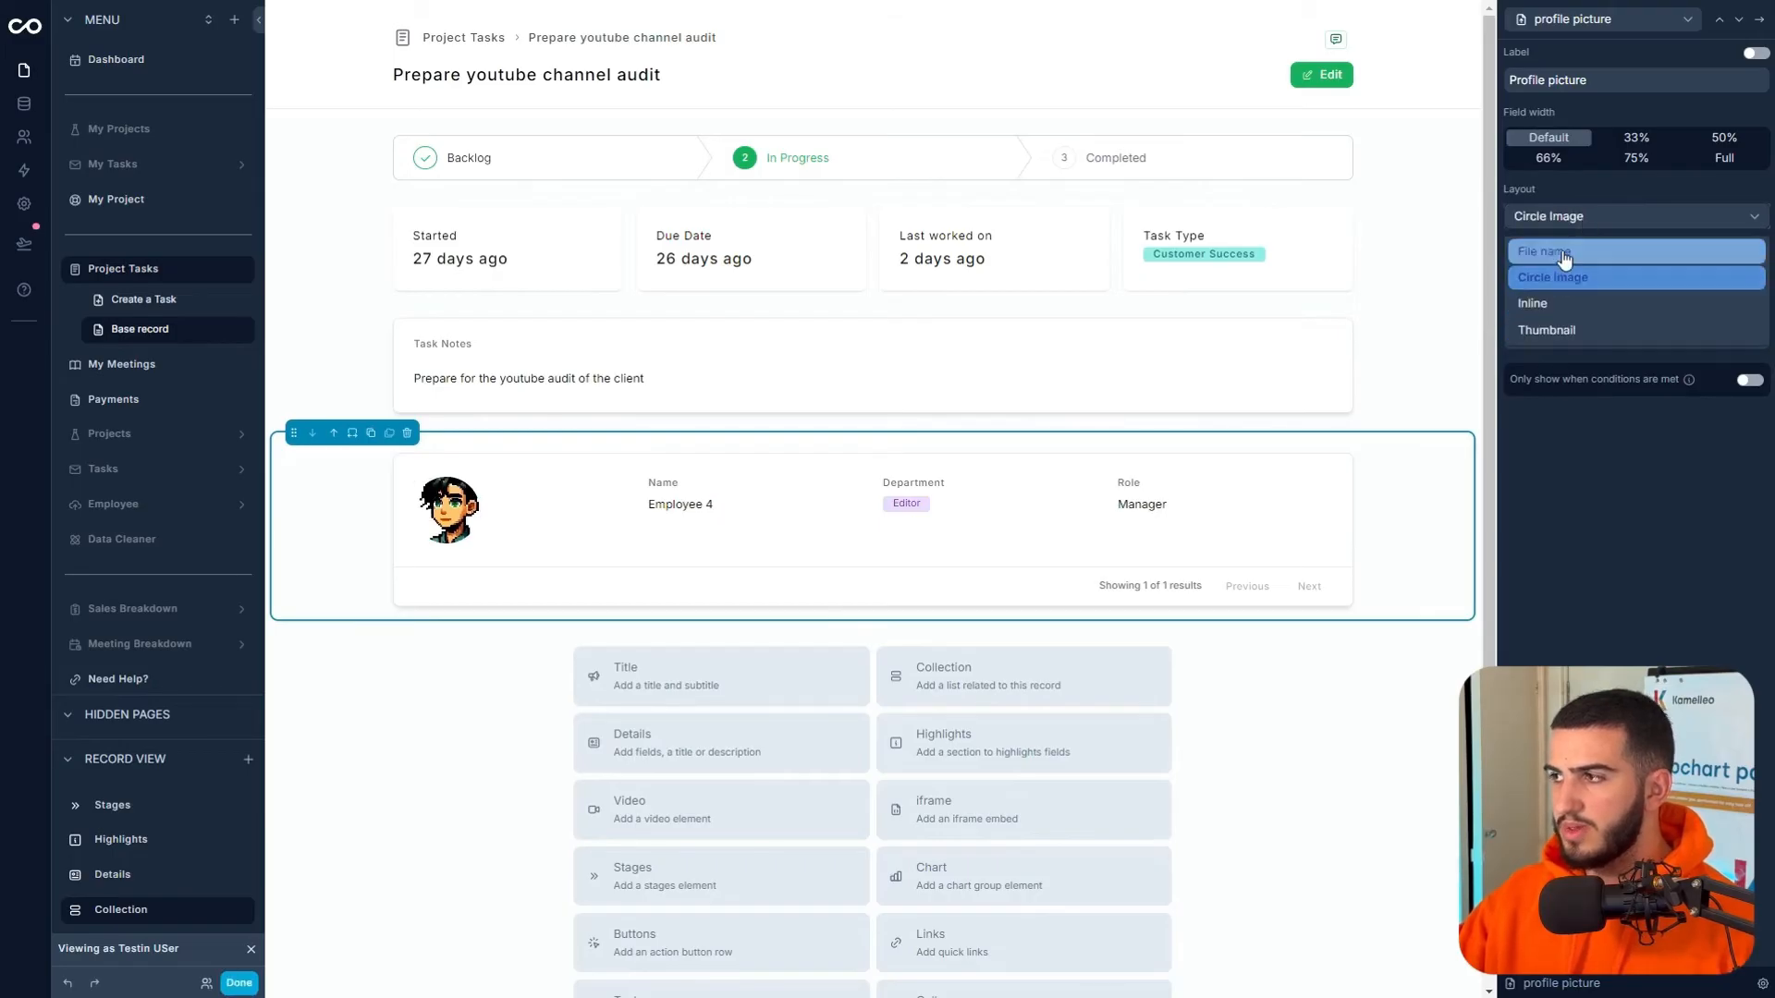
click(1553, 304)
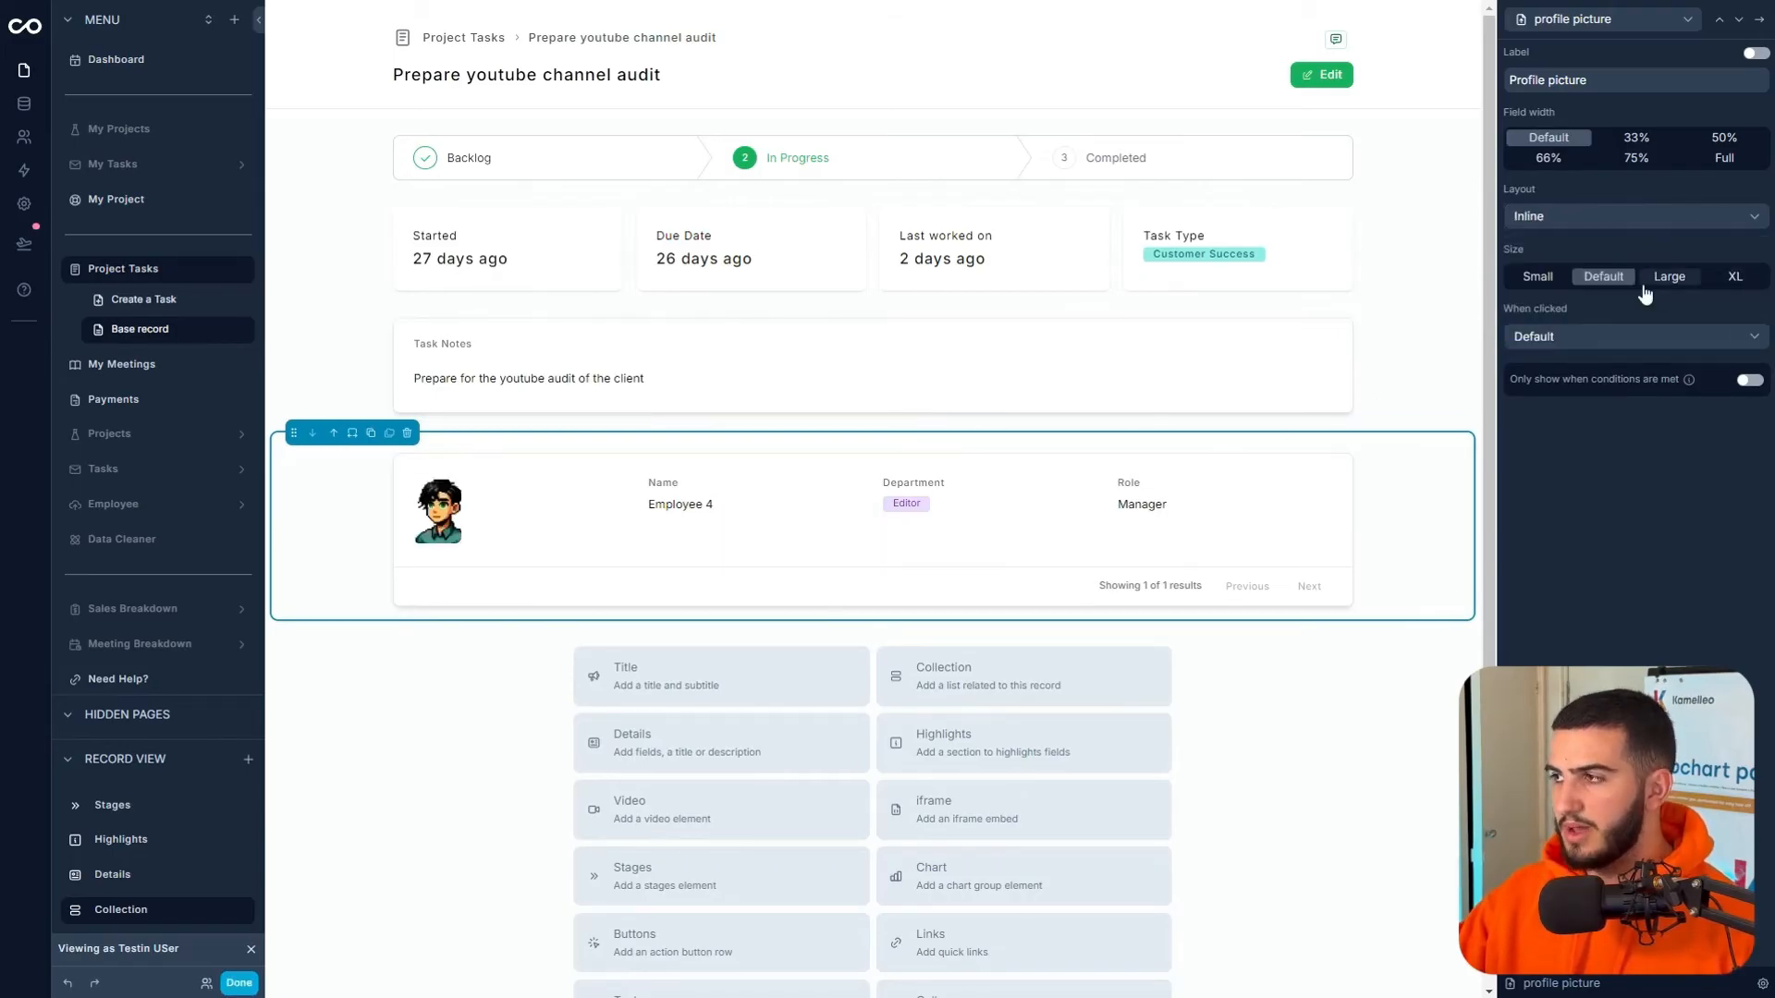
click(1734, 277)
click(1684, 282)
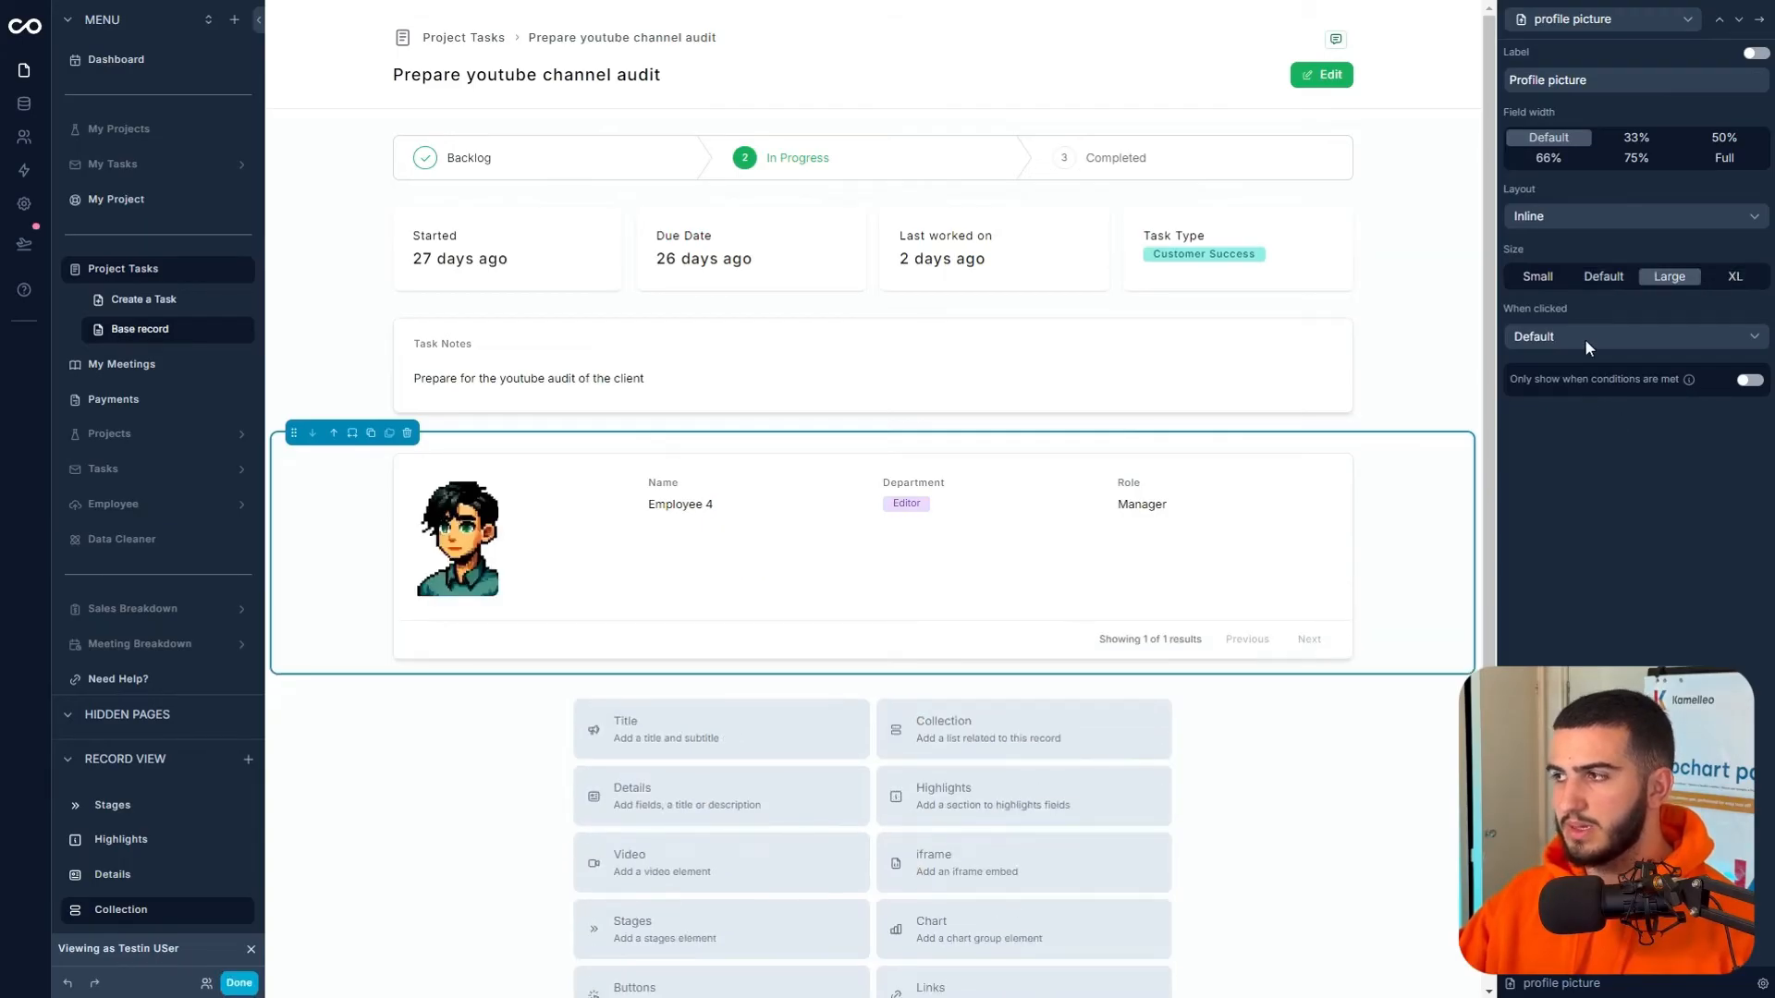
- Set the employee collection's page size to None to remove pagination
click(1759, 18)
click(1539, 61)
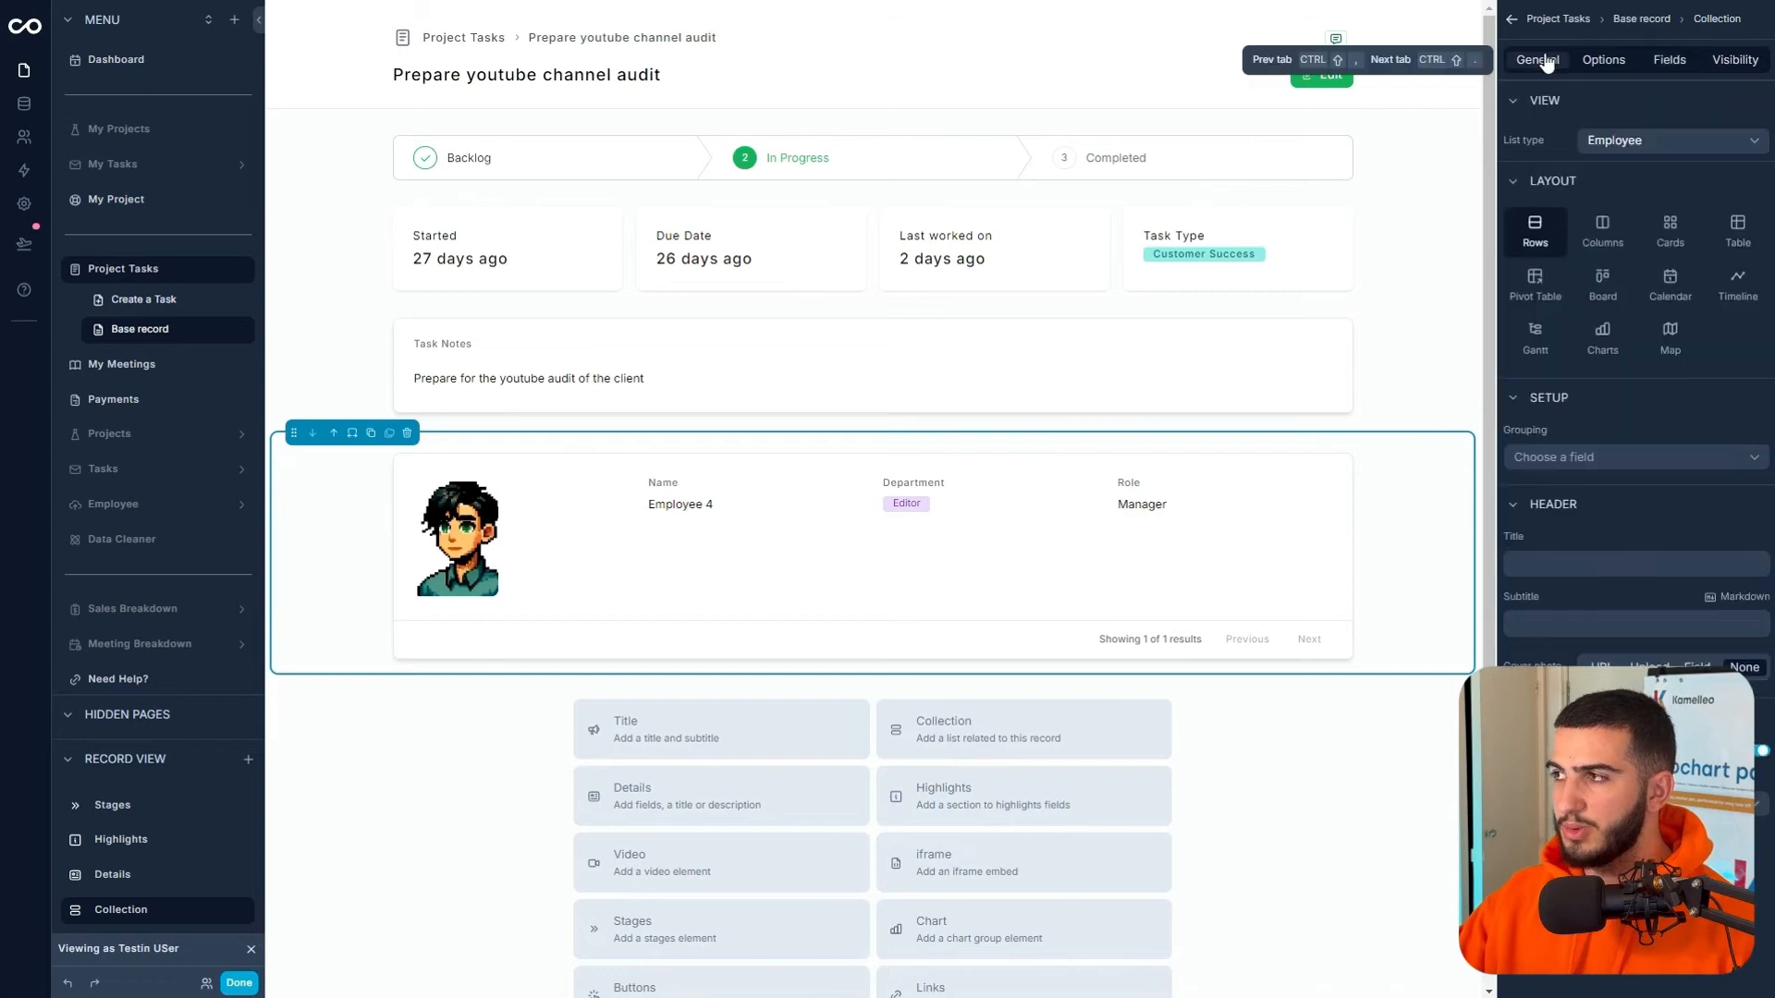
click(1605, 61)
click(1693, 349)
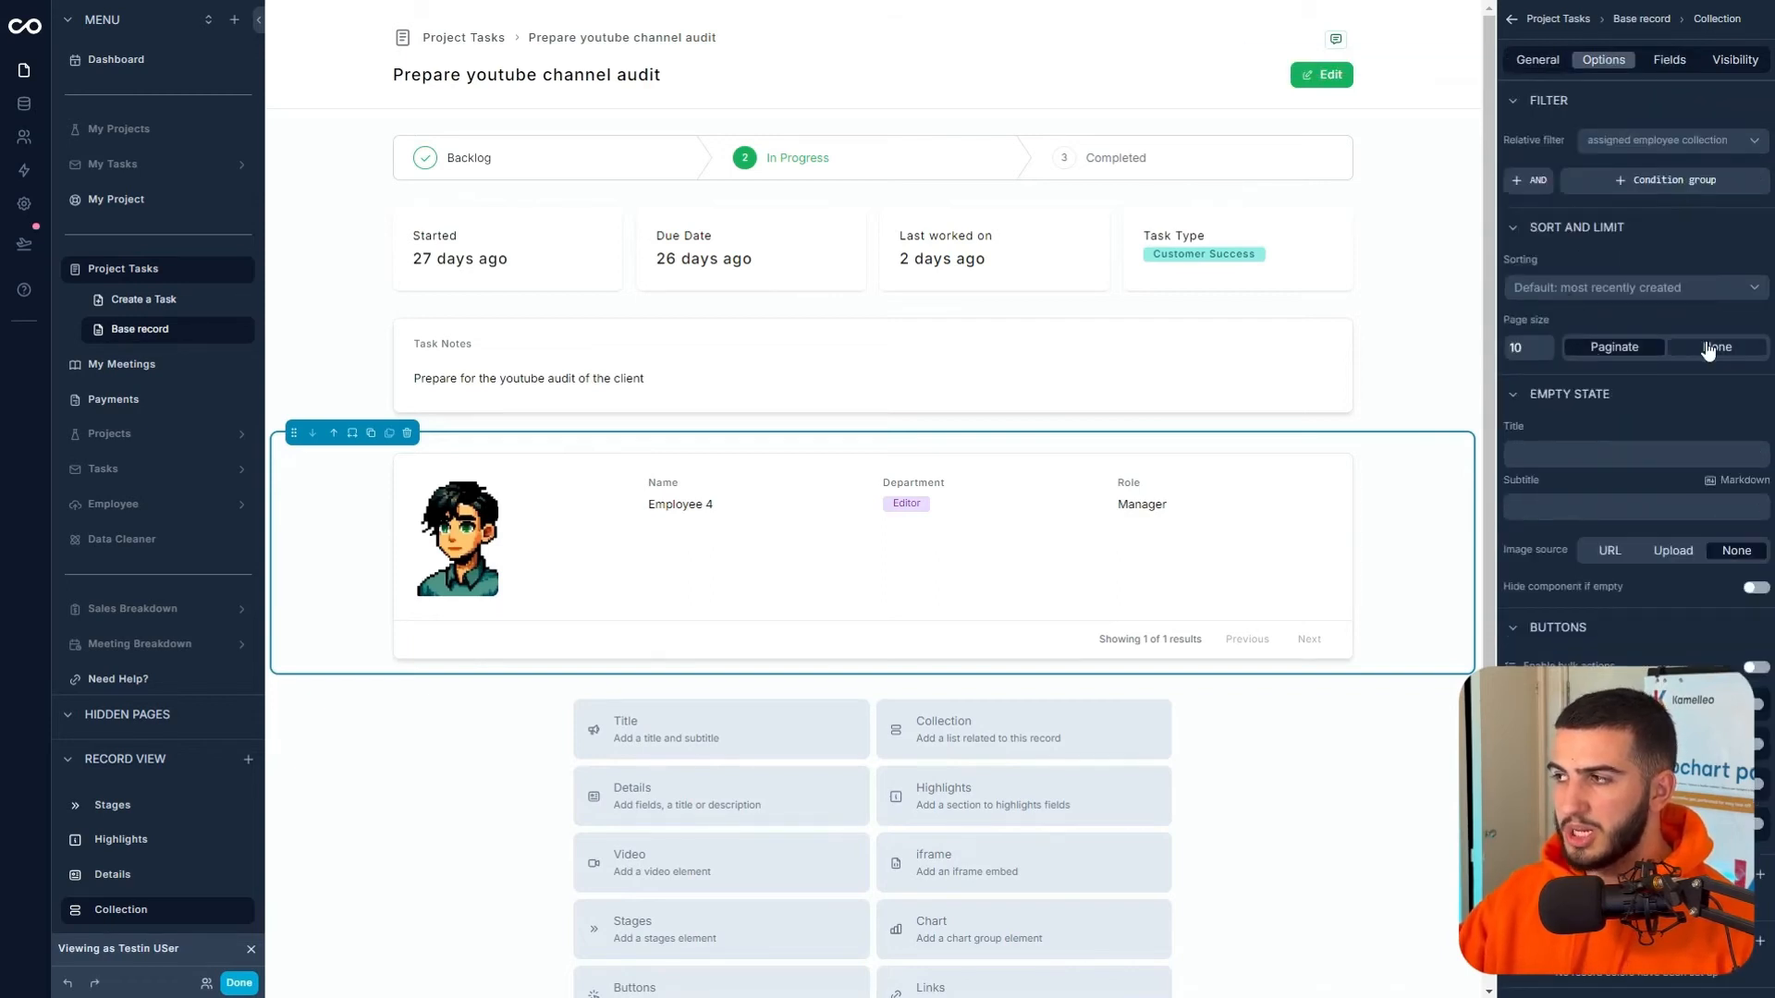
right_click(1129, 536)
click(312, 805)
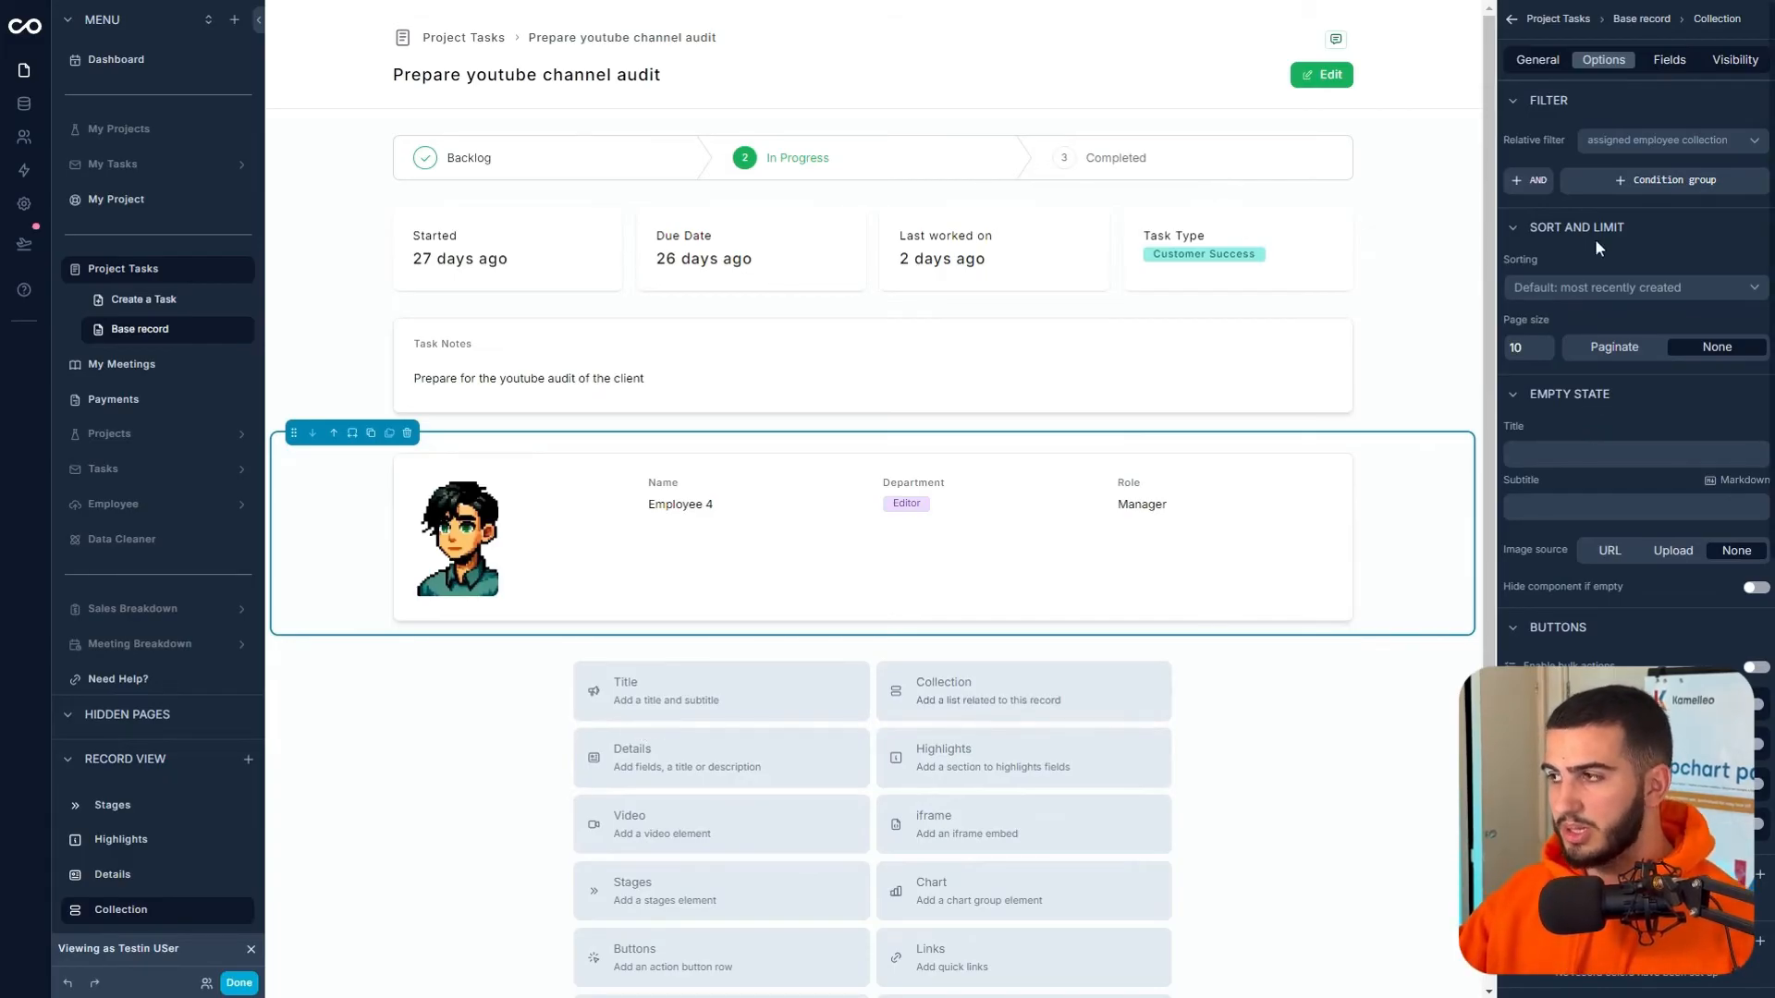
- Give the employee collection the header title 'Assigned Employees' and turn on 'Hide component if empty'
click(1534, 61)
text(Assigned E)
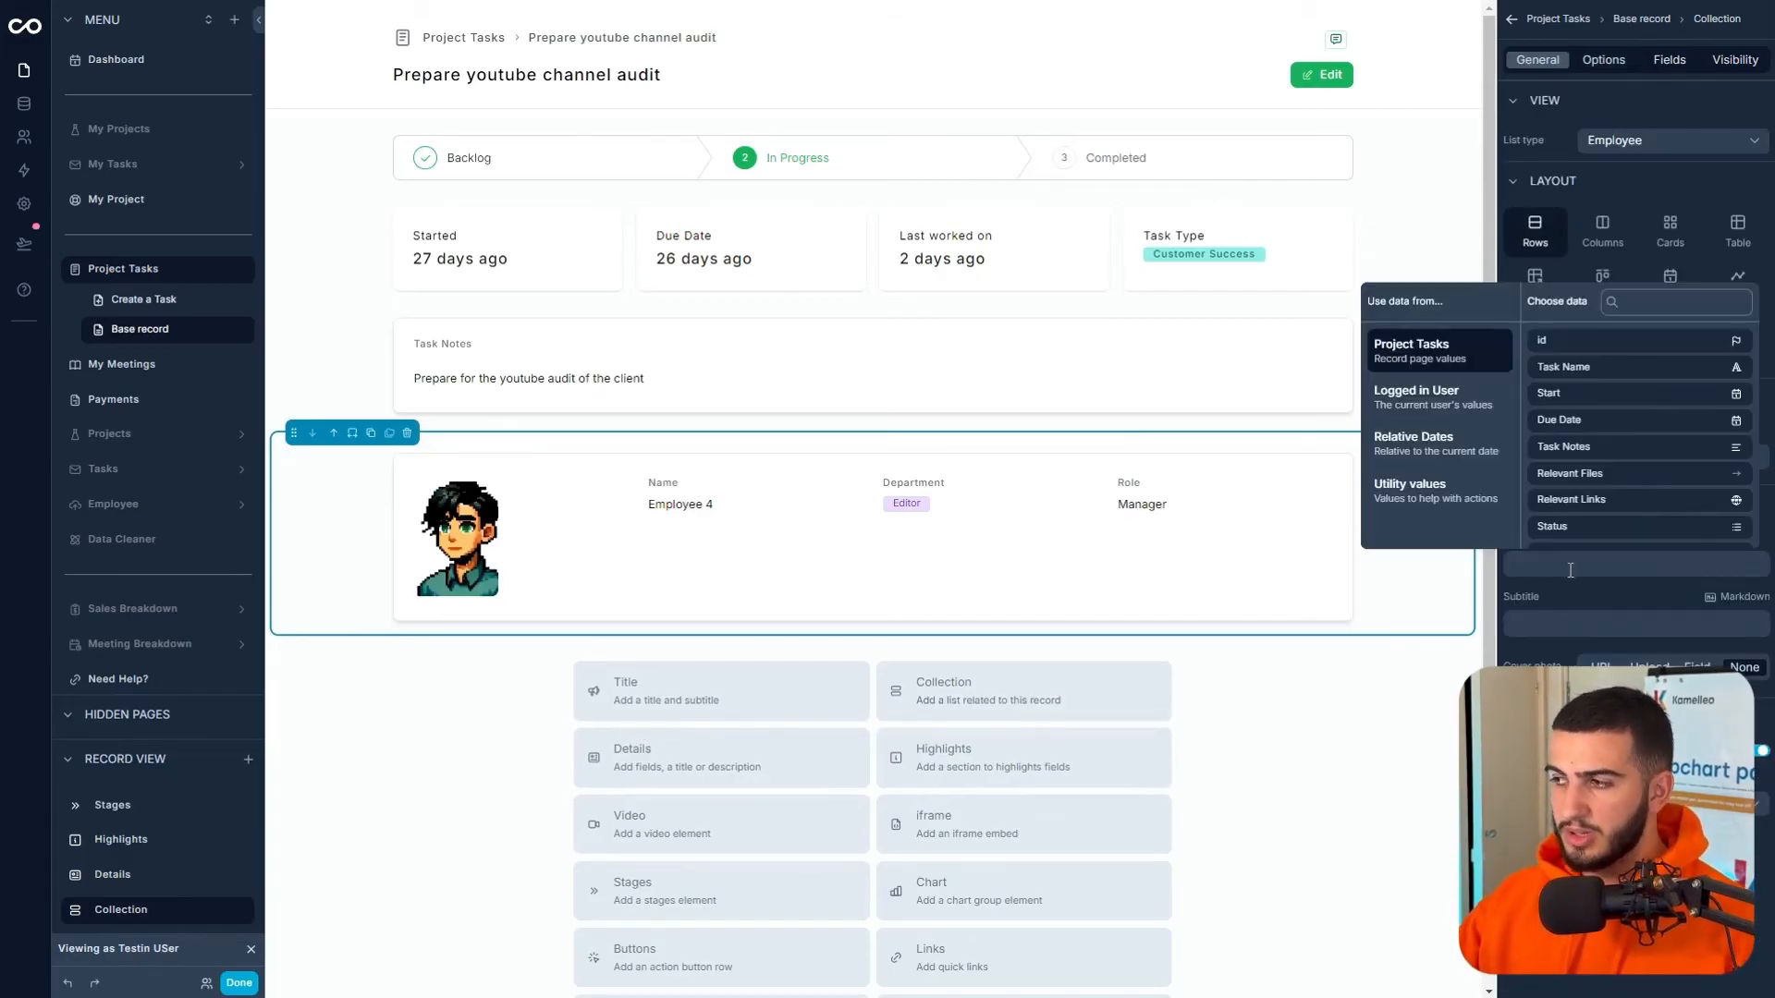
text(mployees)
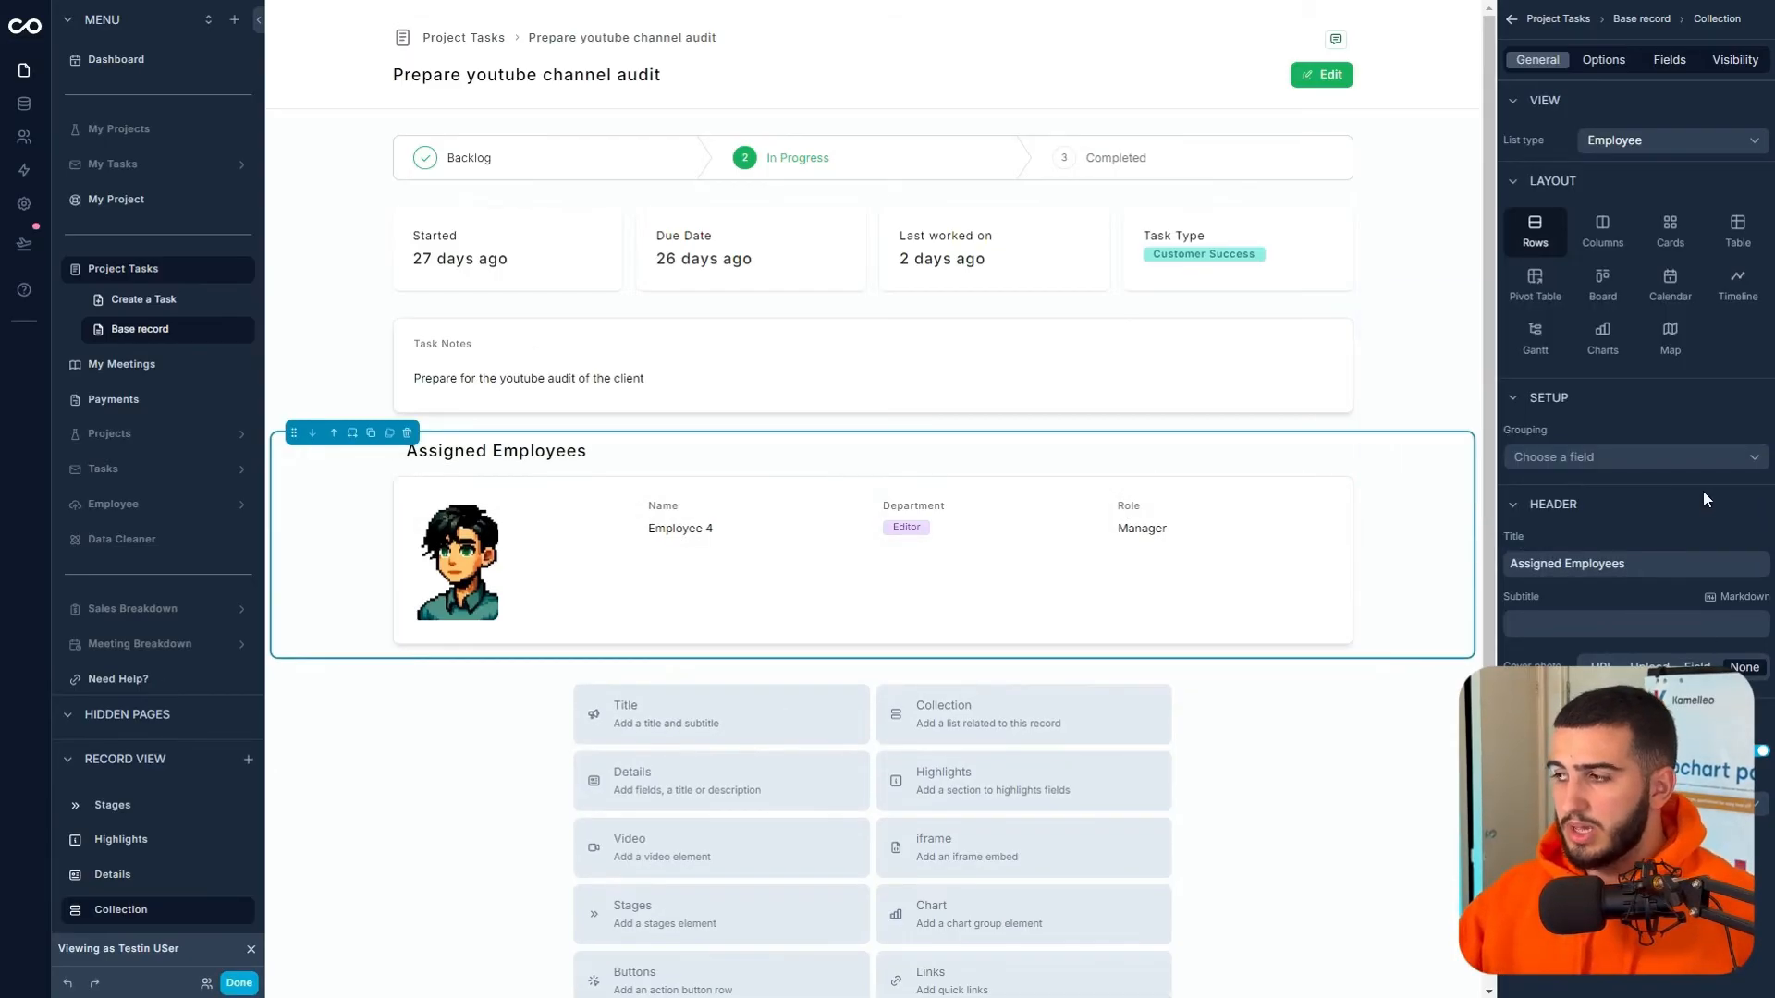
click(1608, 62)
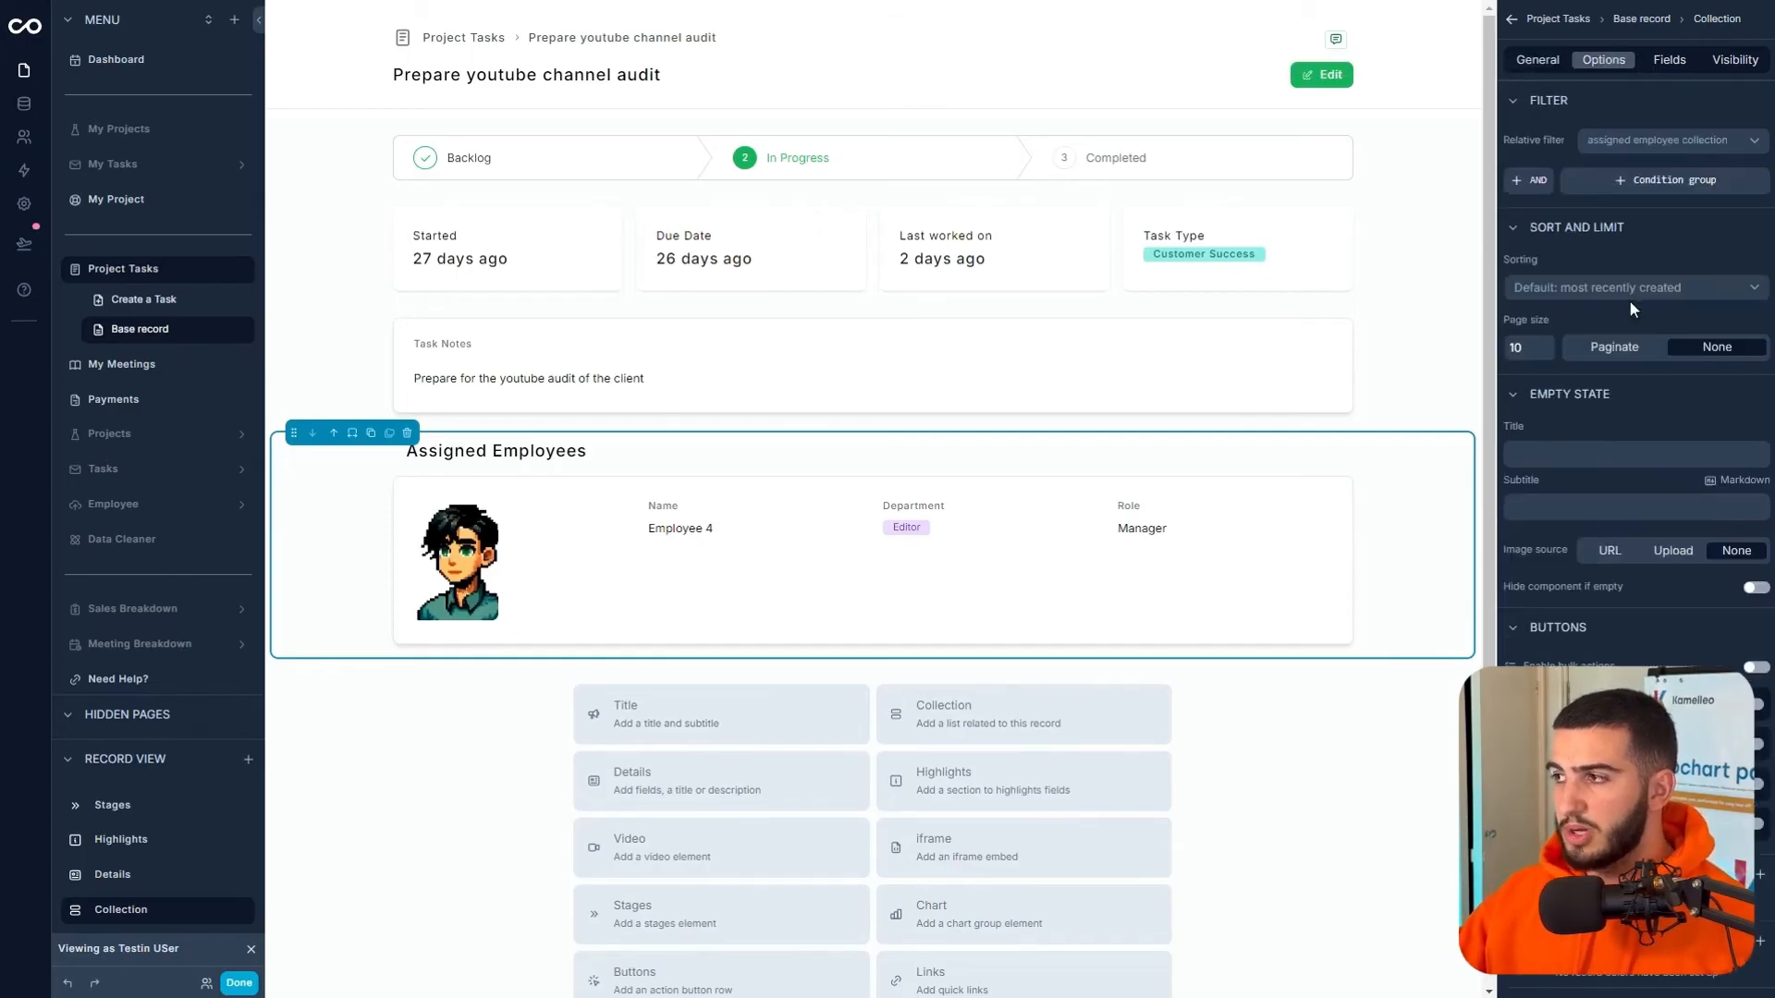
click(1752, 591)
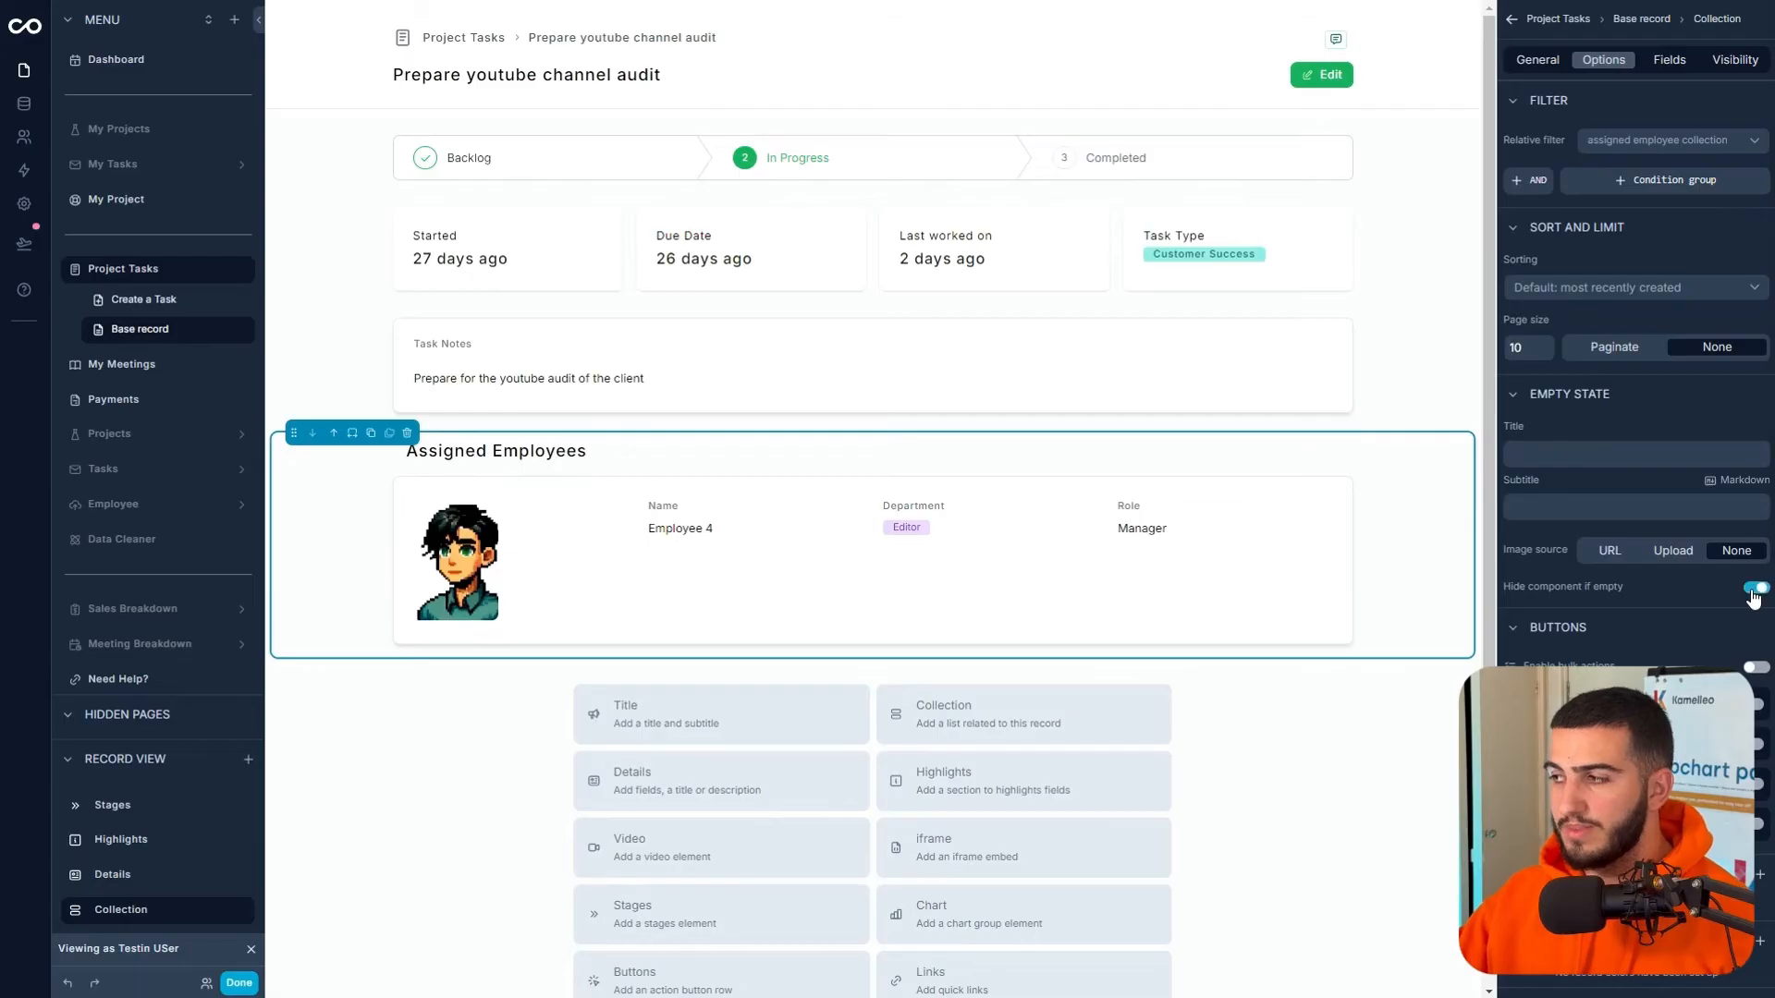
click(1736, 61)
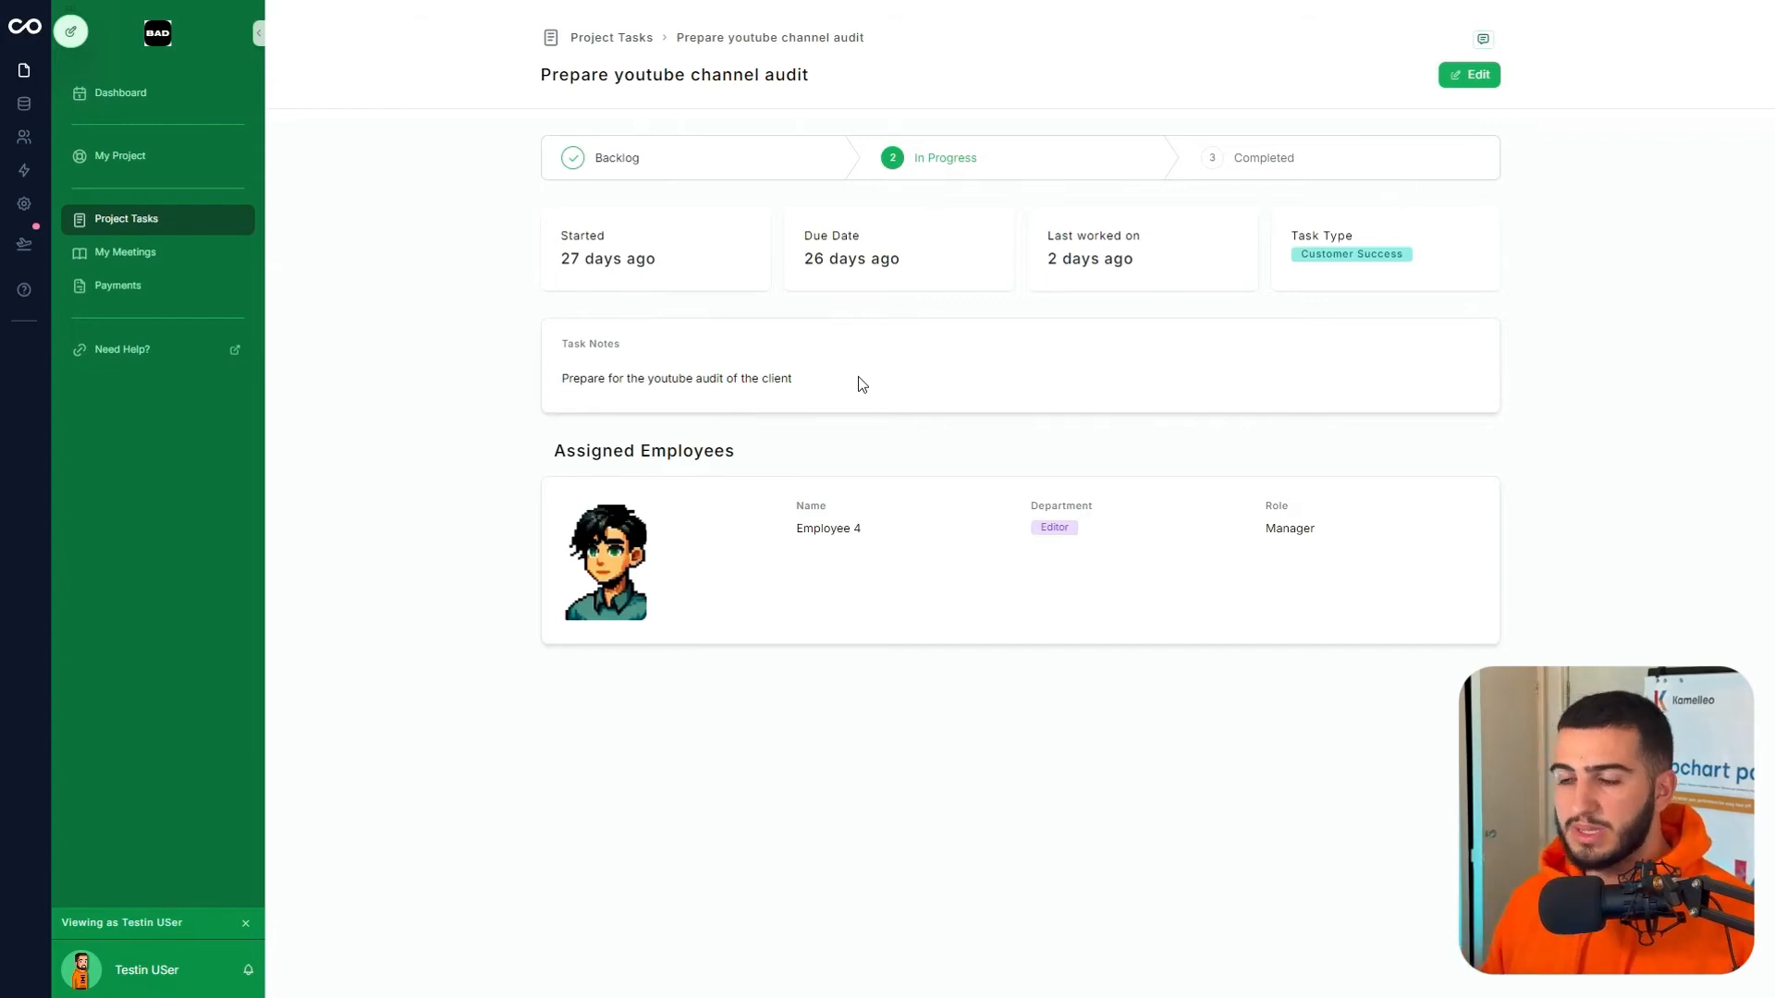
mouse_move(81, 44)
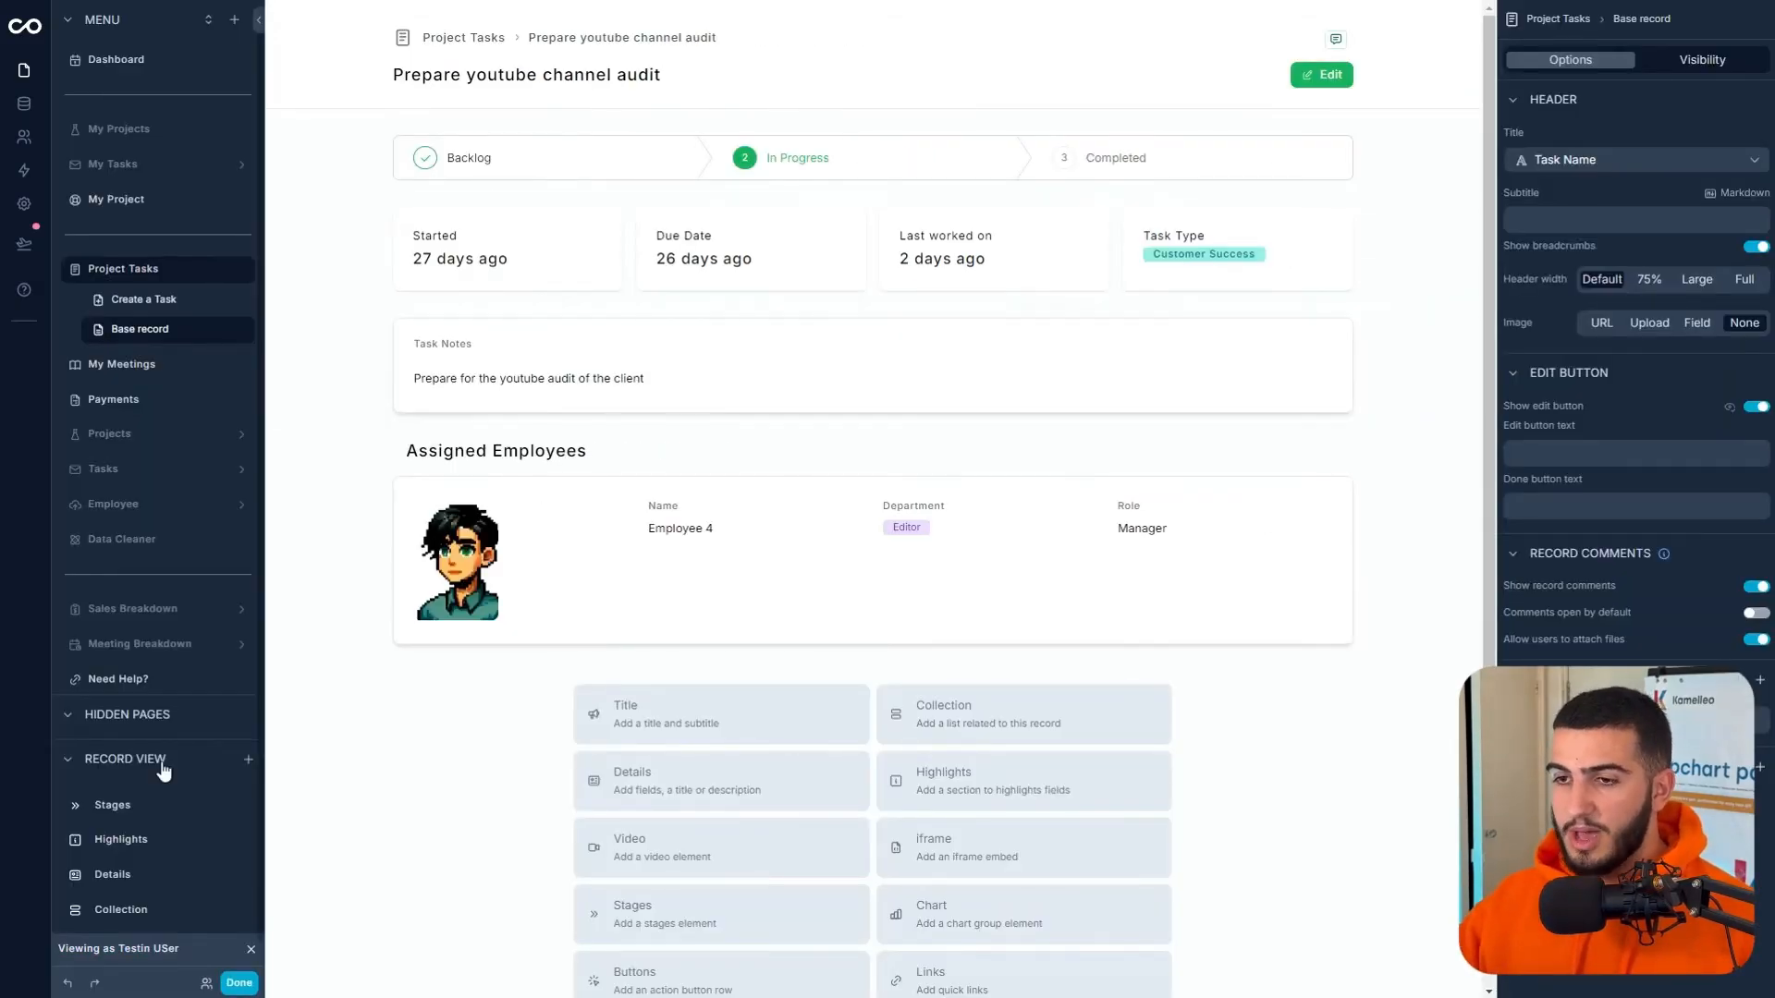
- Add a Details block above Assigned Employees showing Relevant Links and Relevant Files
click(248, 759)
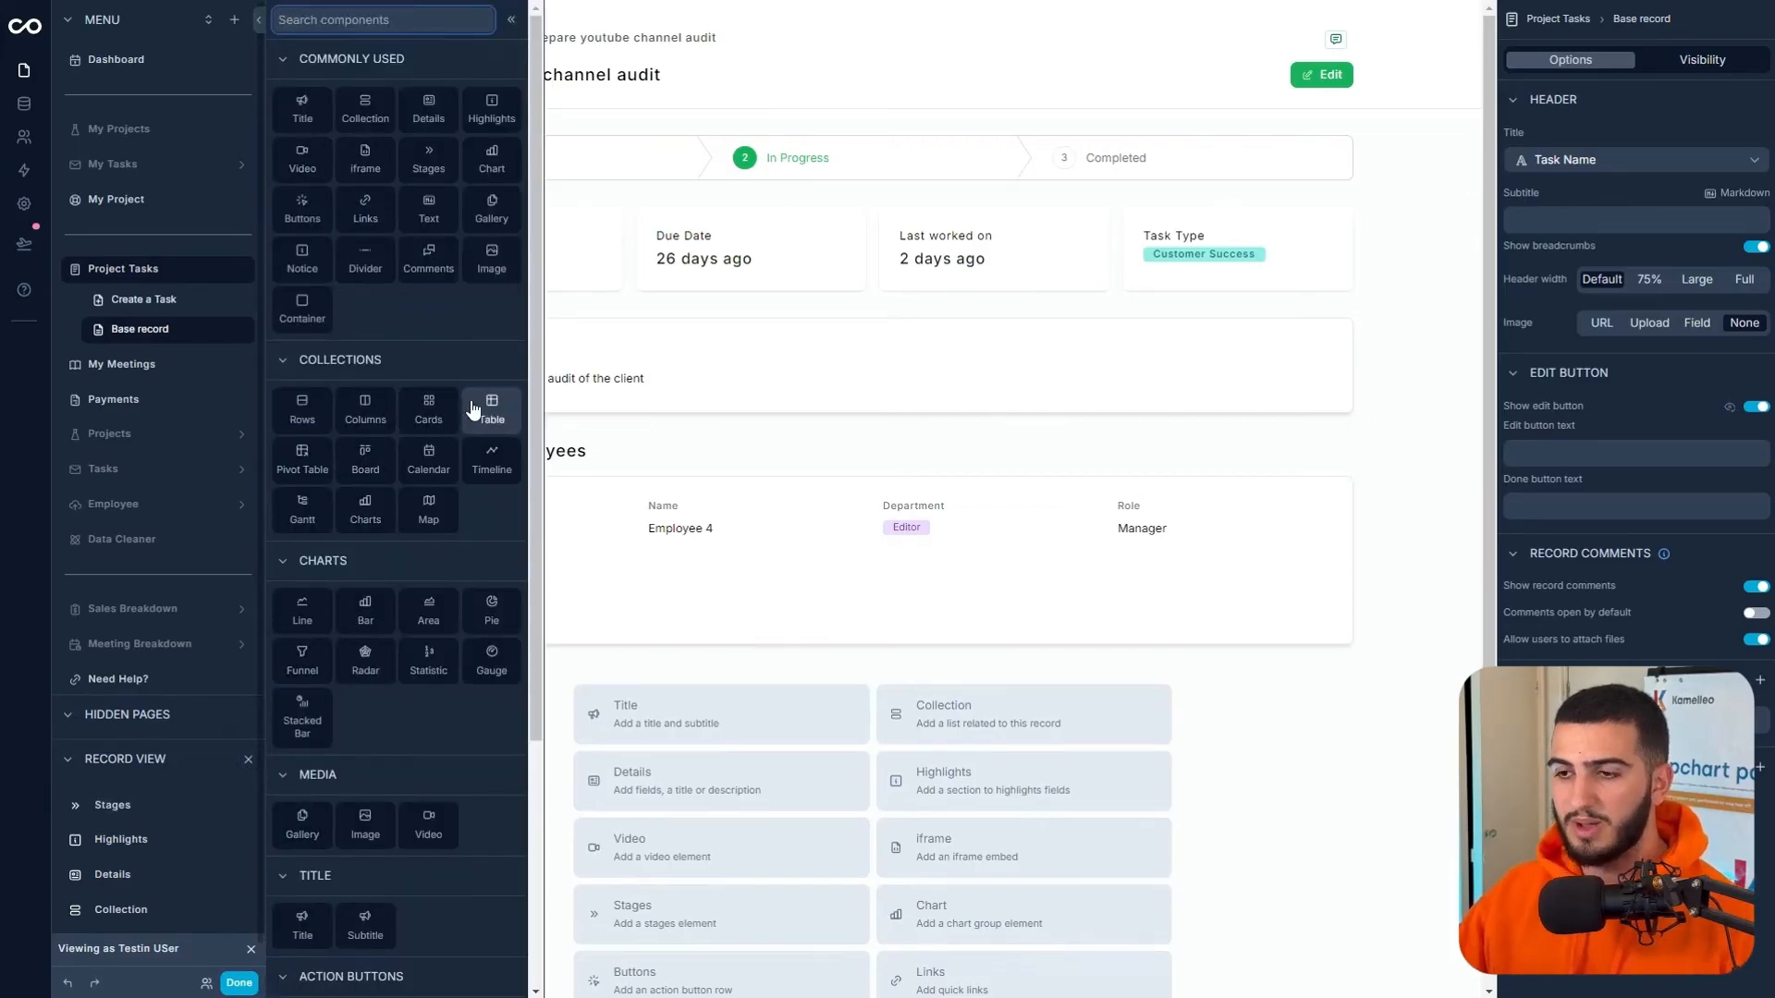
click(428, 109)
scroll(337, 407, down, 3)
click(334, 389)
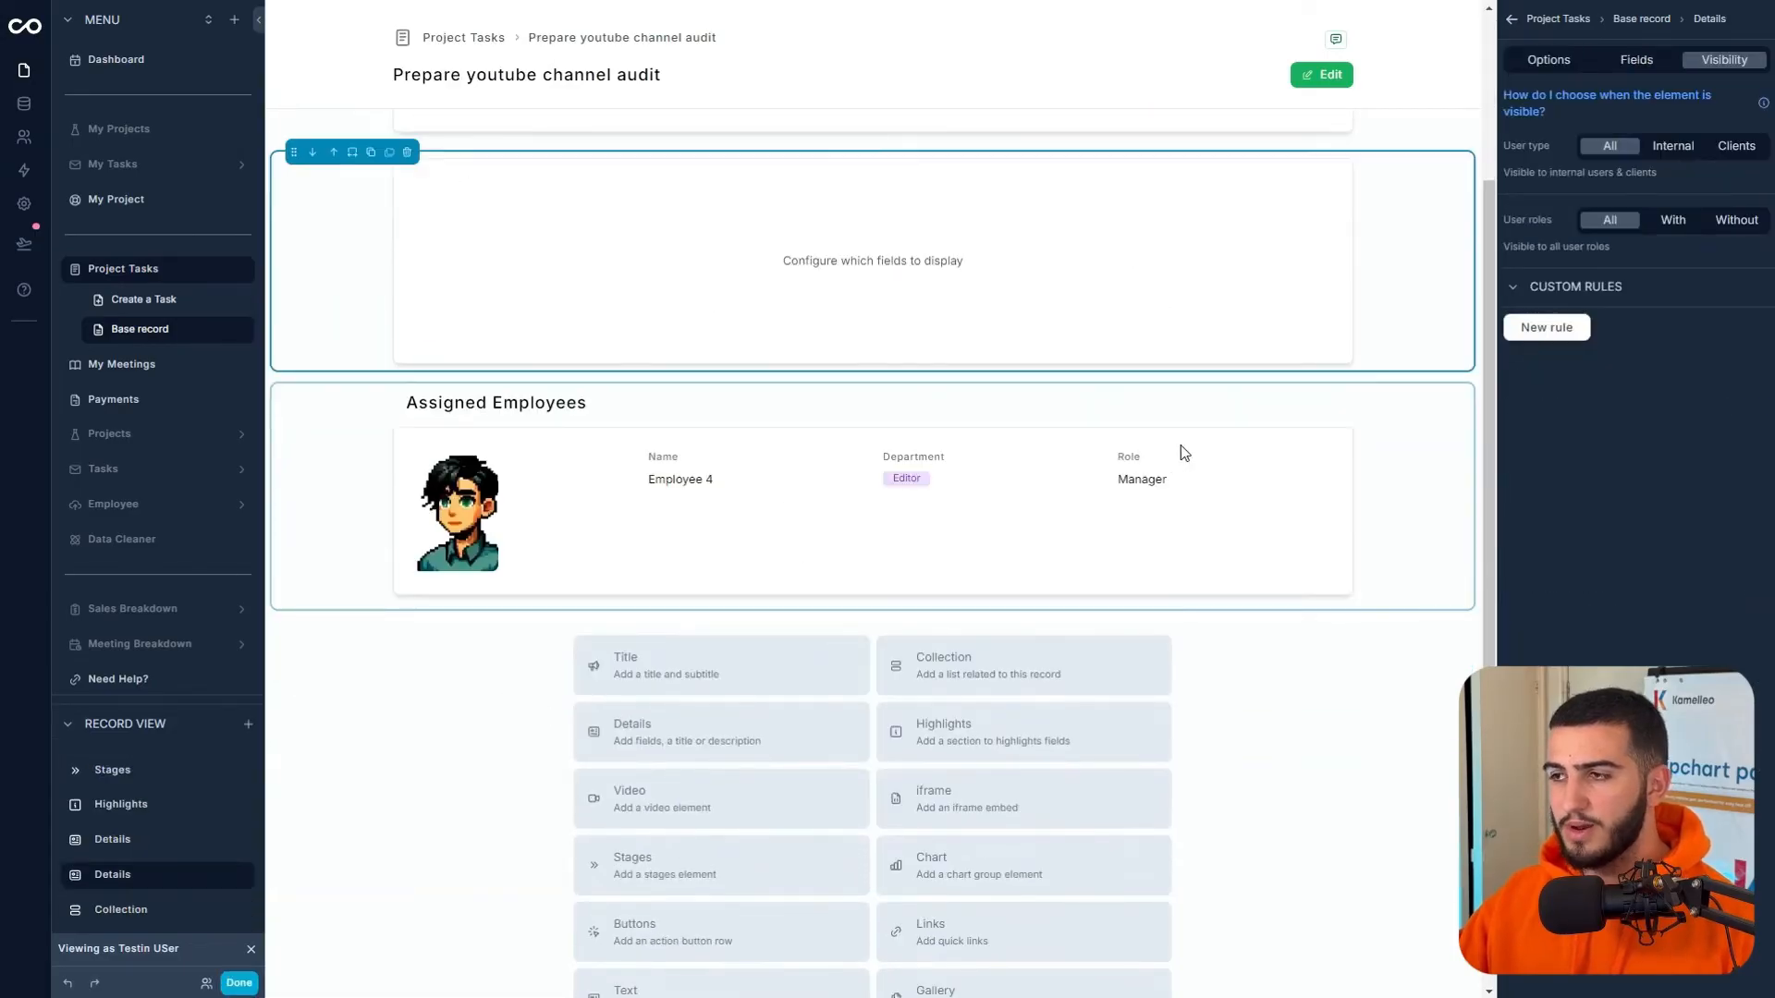
click(1636, 59)
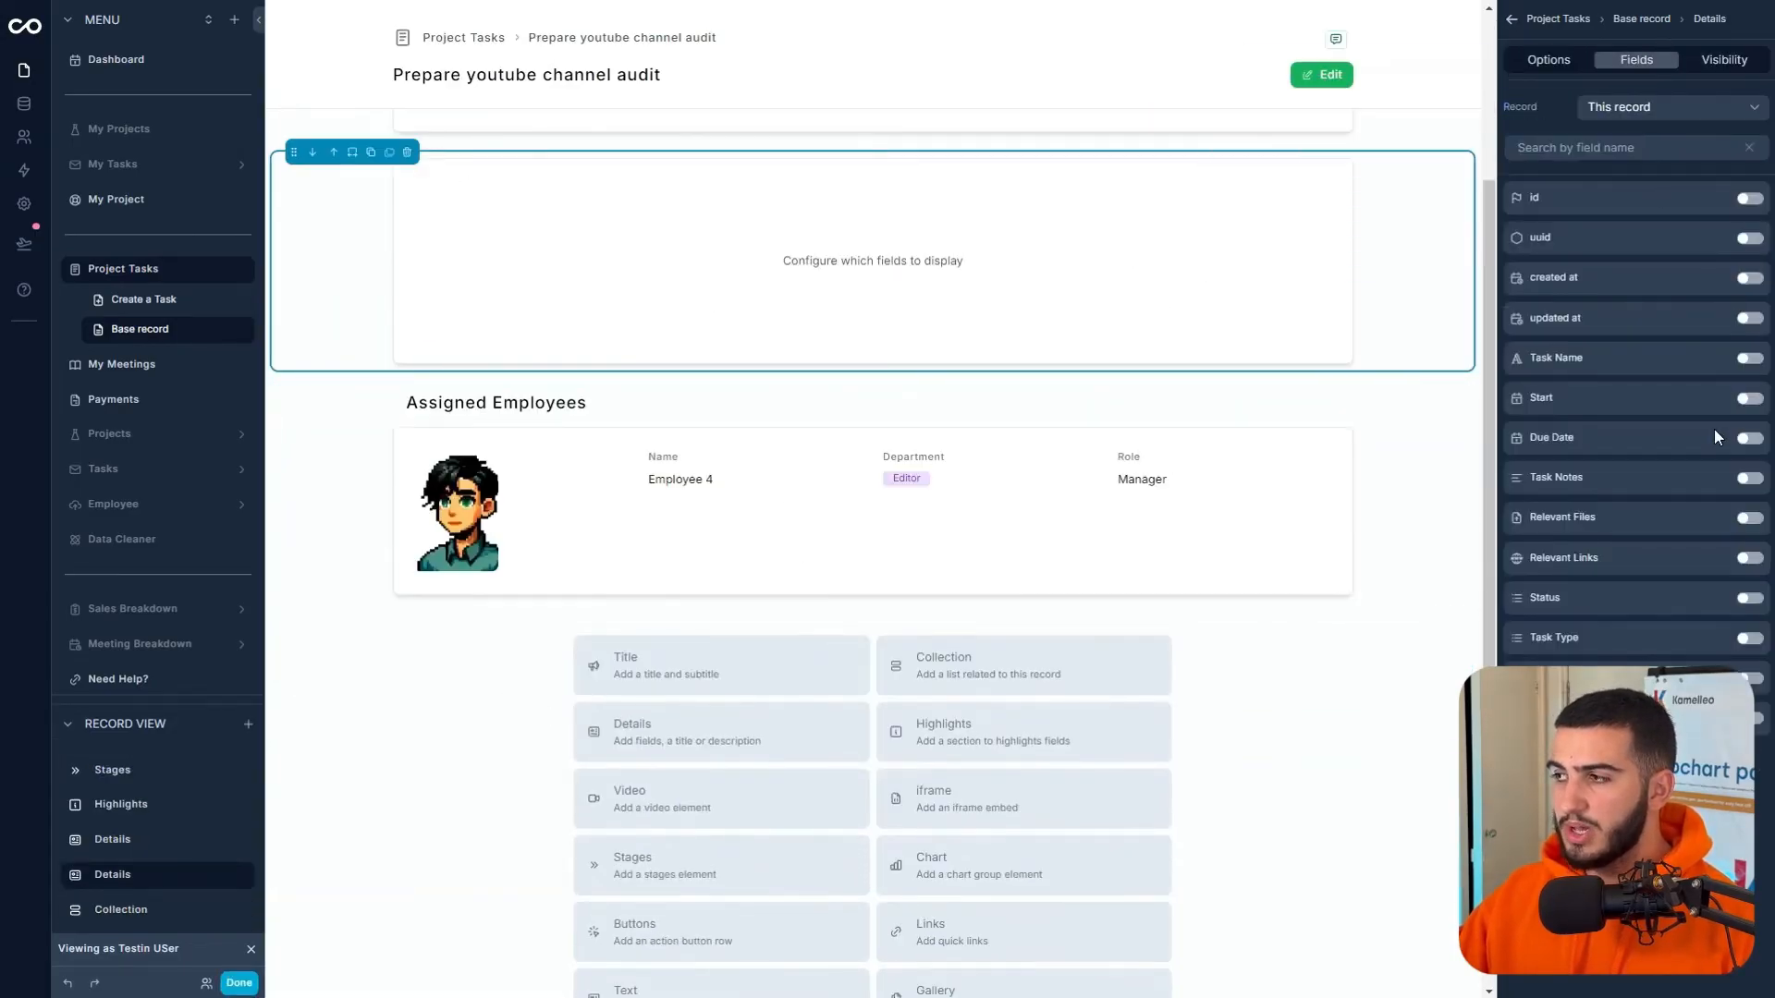
click(1748, 559)
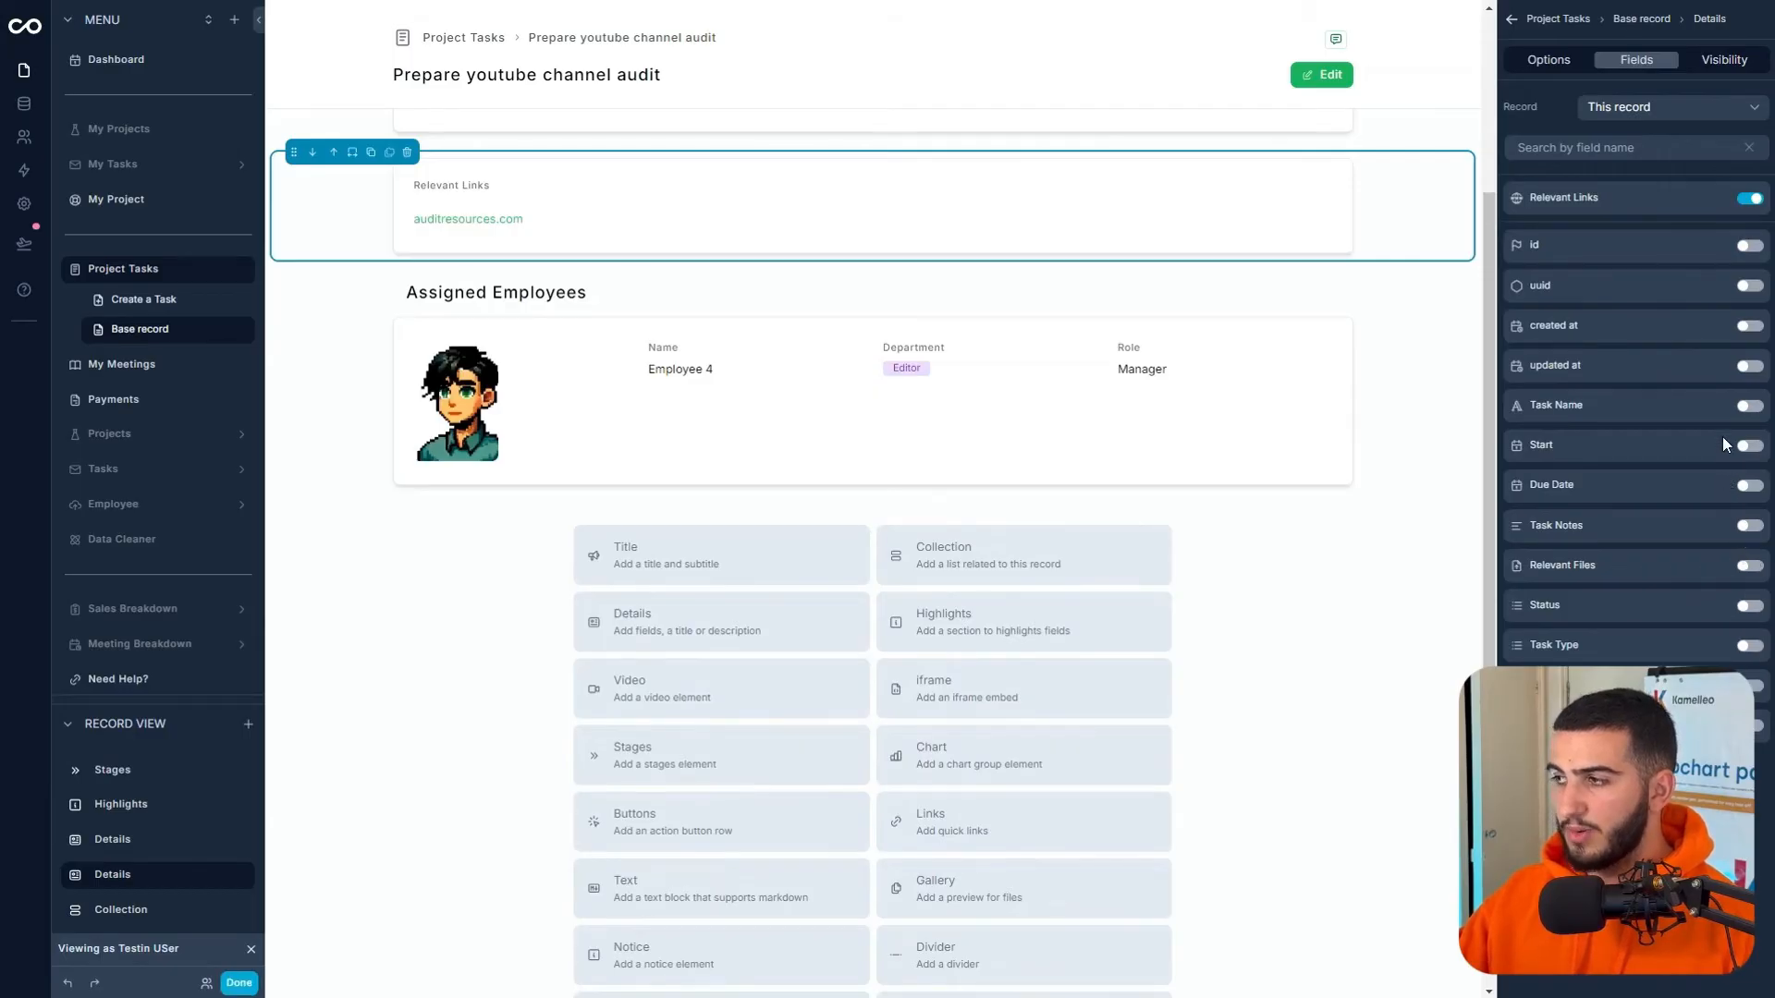
click(1746, 571)
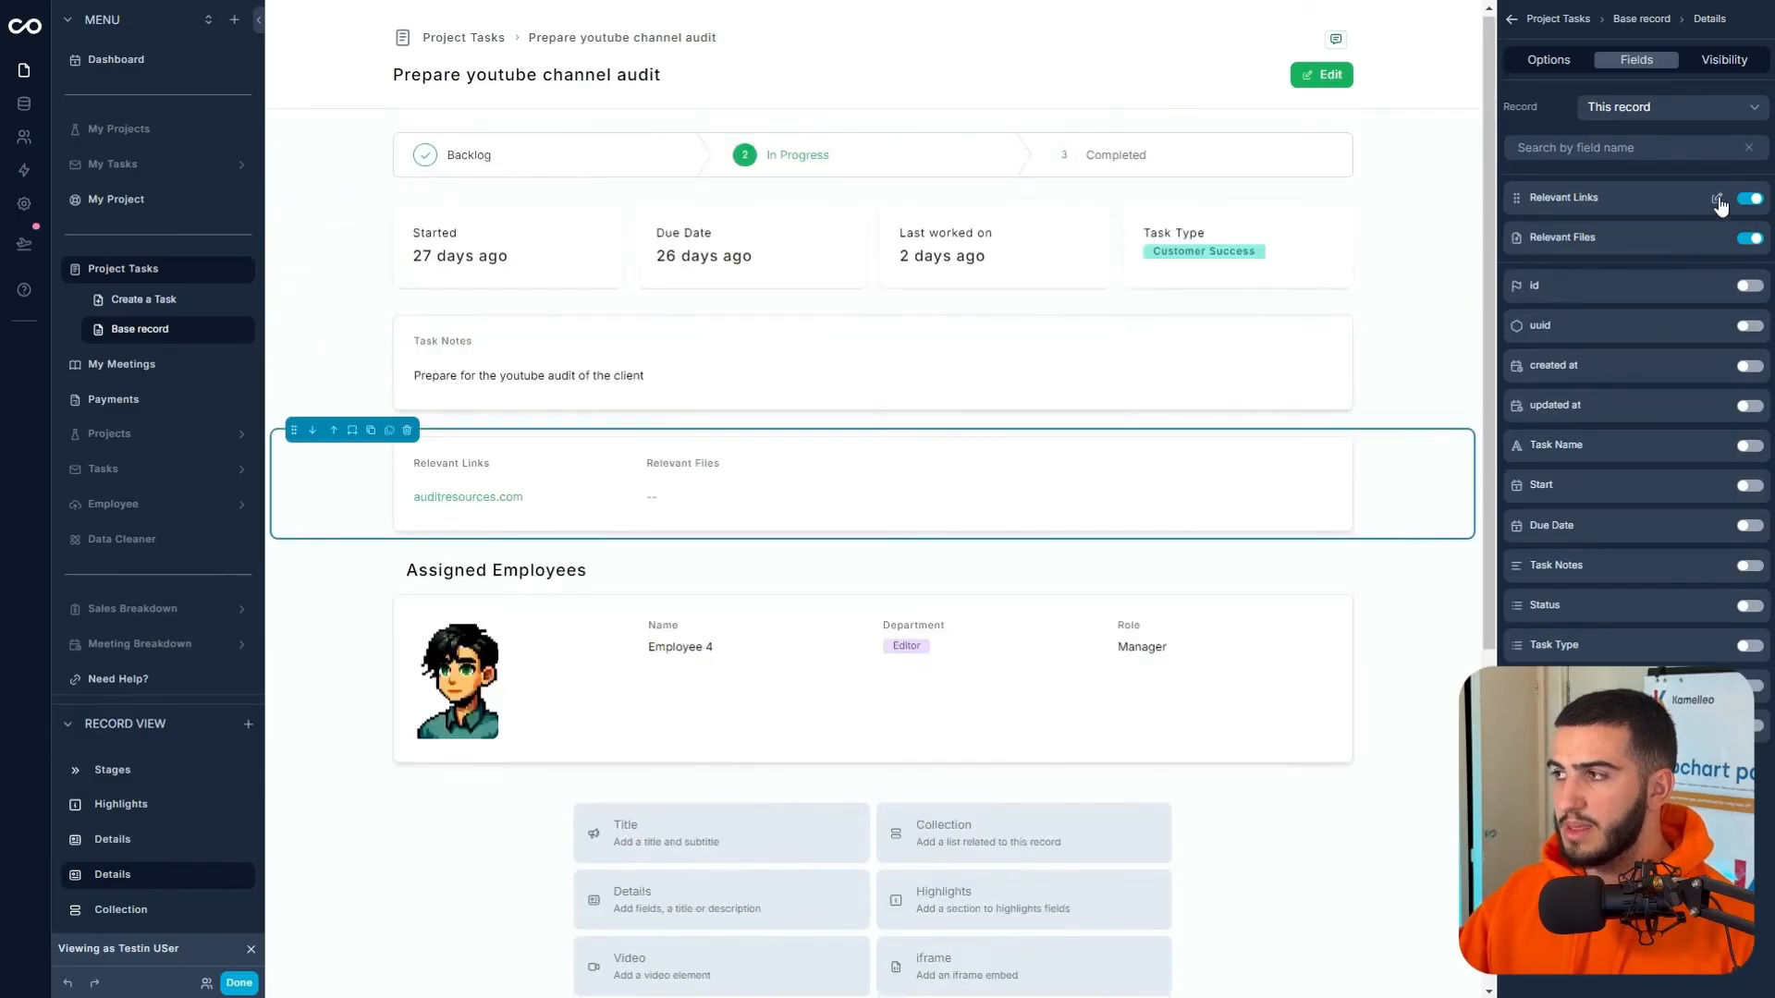
- Make Relevant Links and Relevant Files half width and editable inline
click(1718, 200)
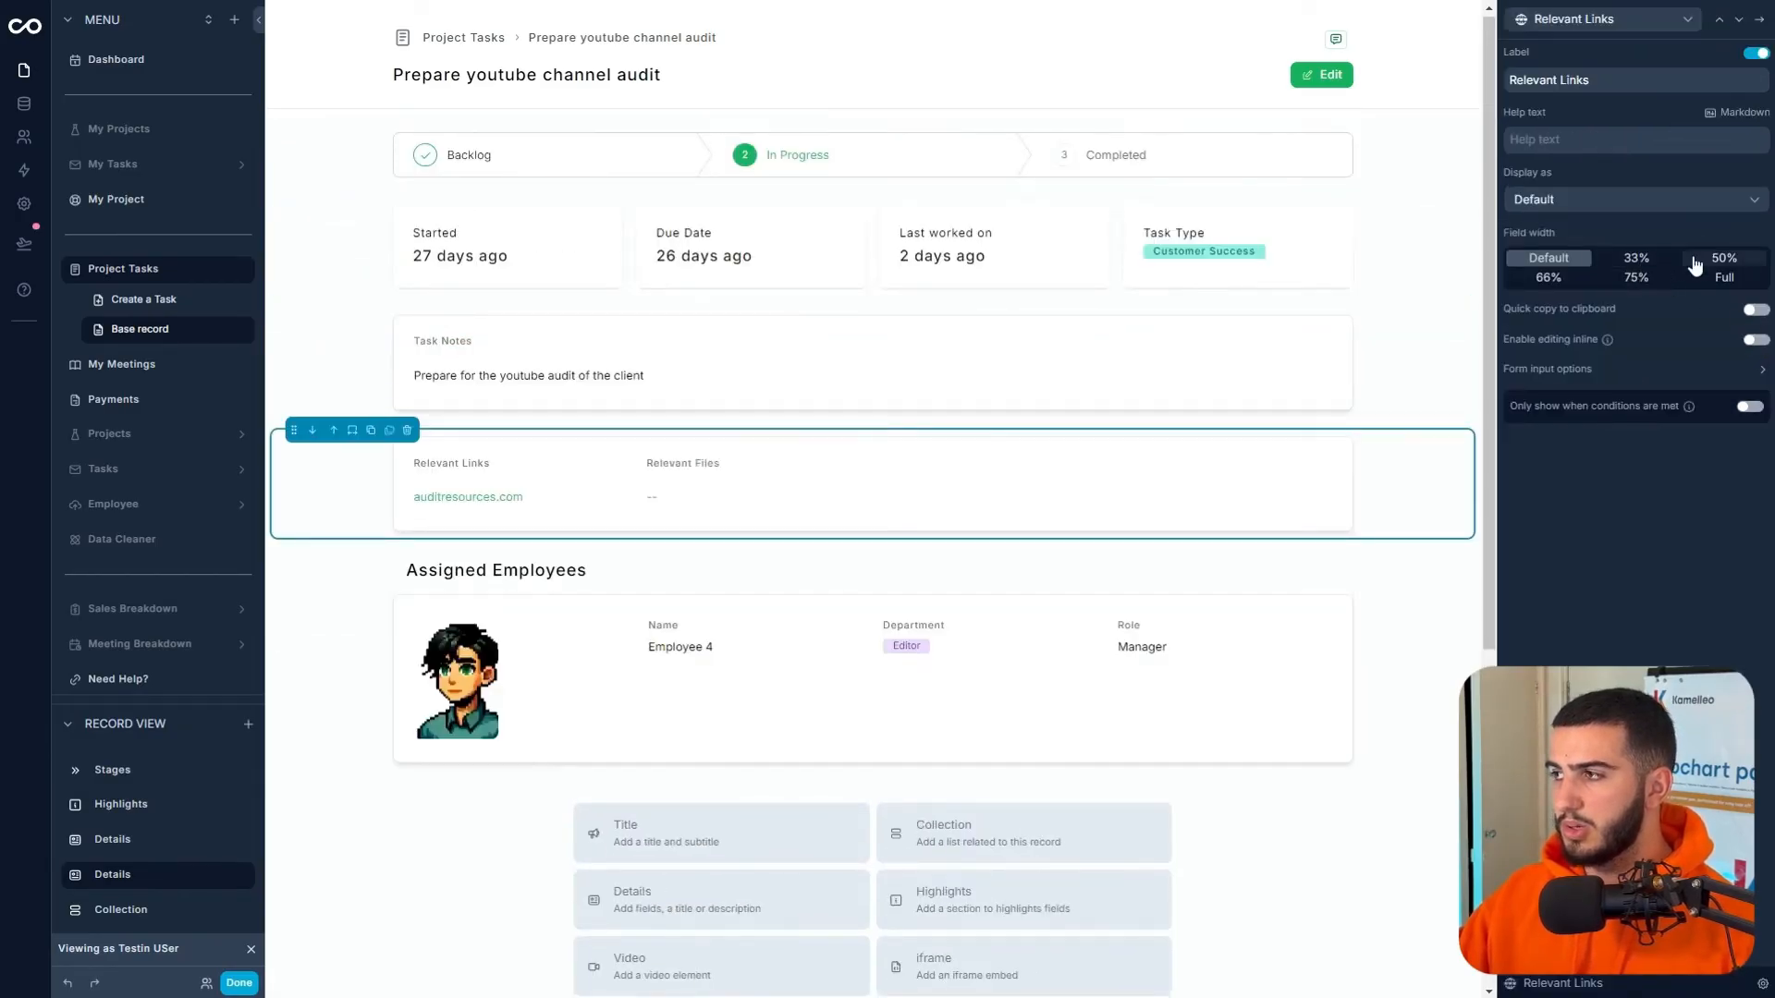
click(1724, 258)
click(1738, 18)
click(1715, 382)
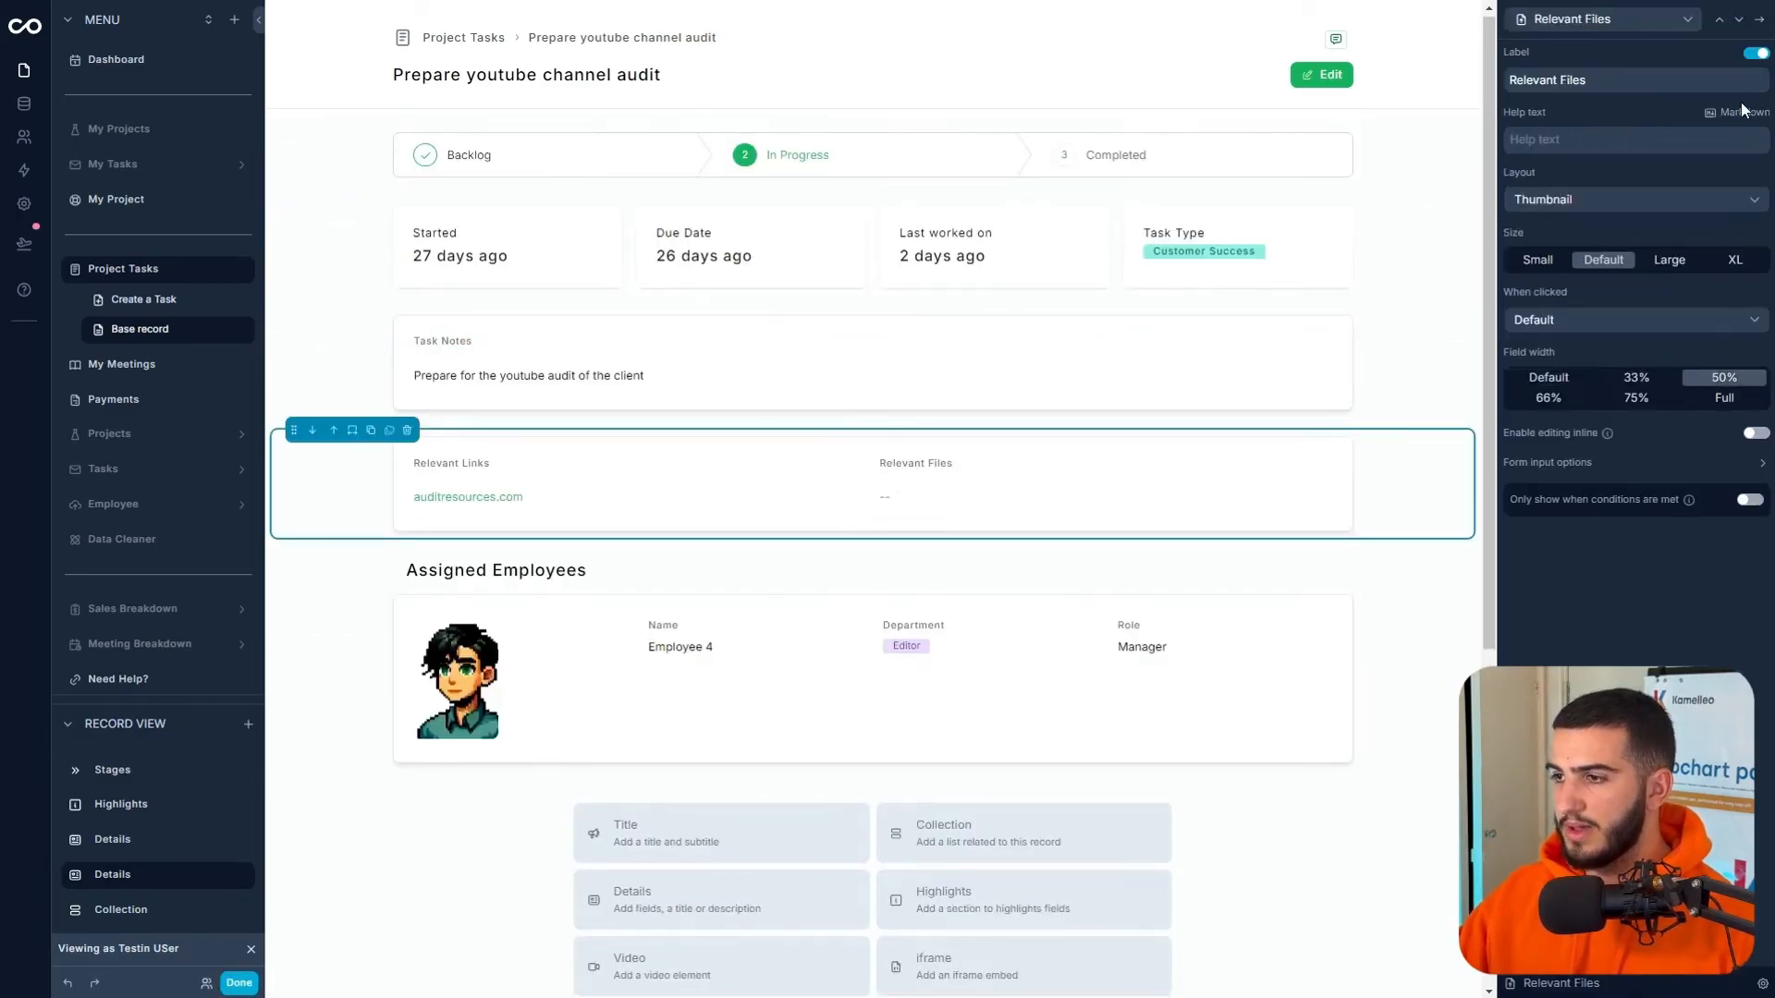
click(1719, 19)
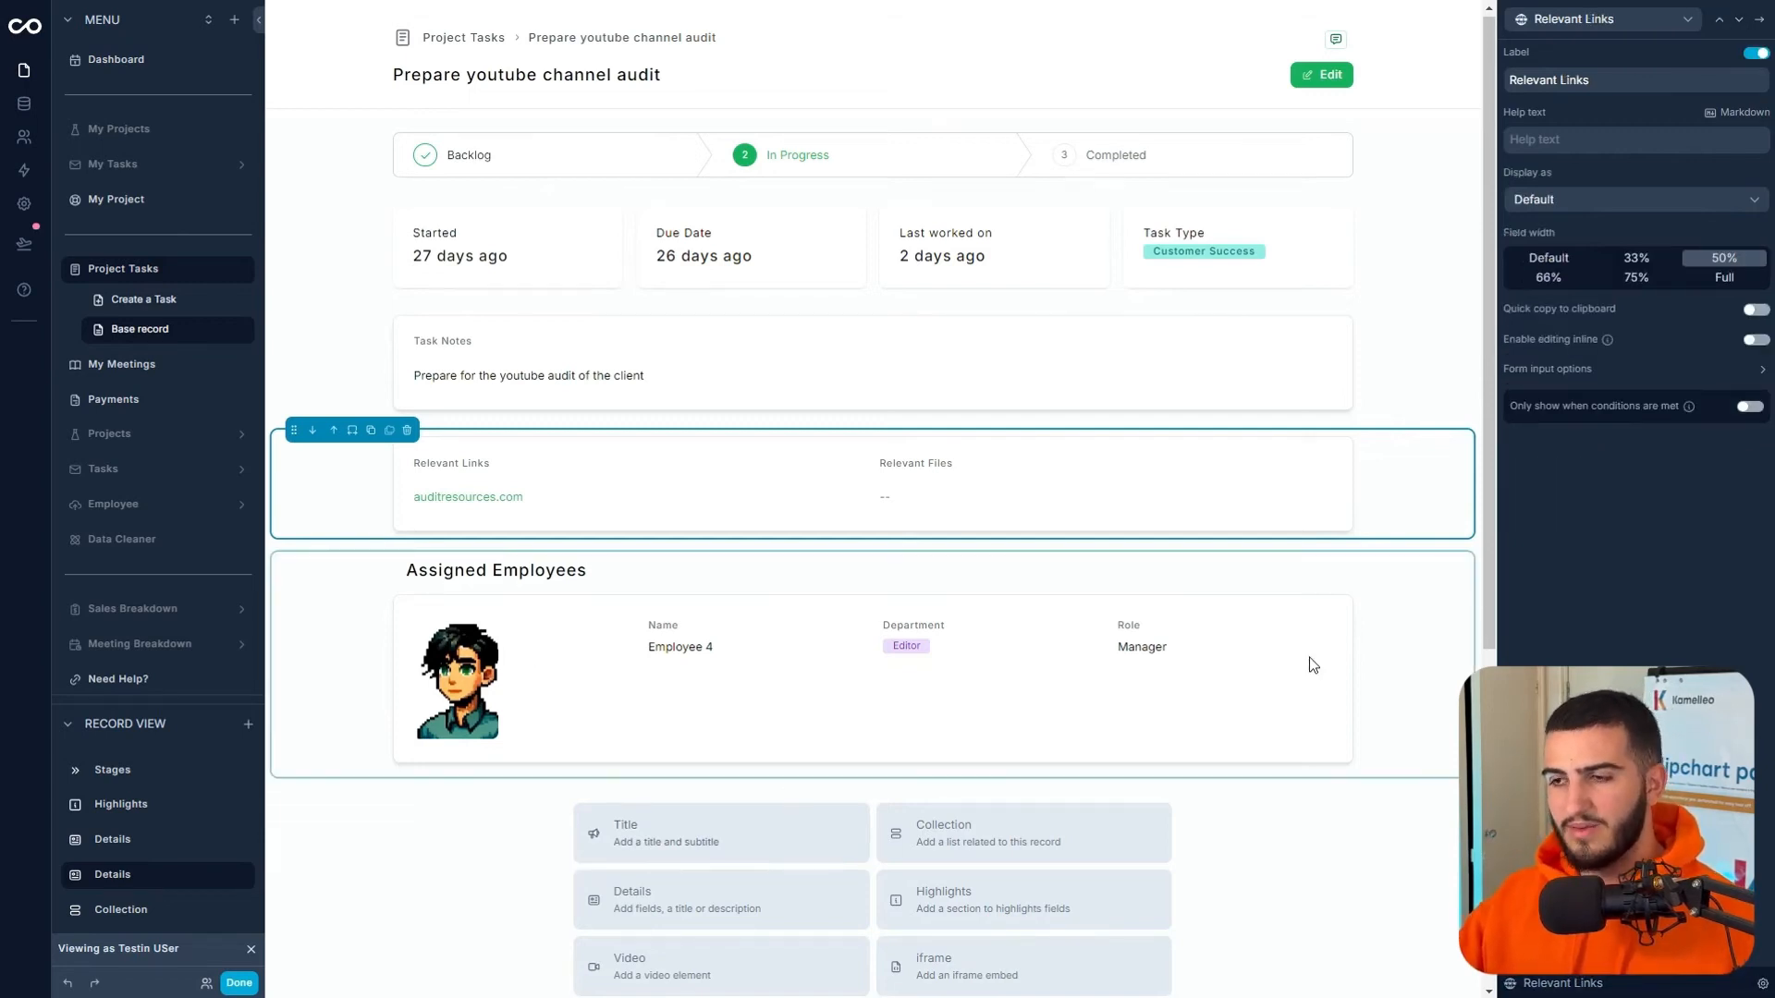
click(1756, 340)
click(1739, 18)
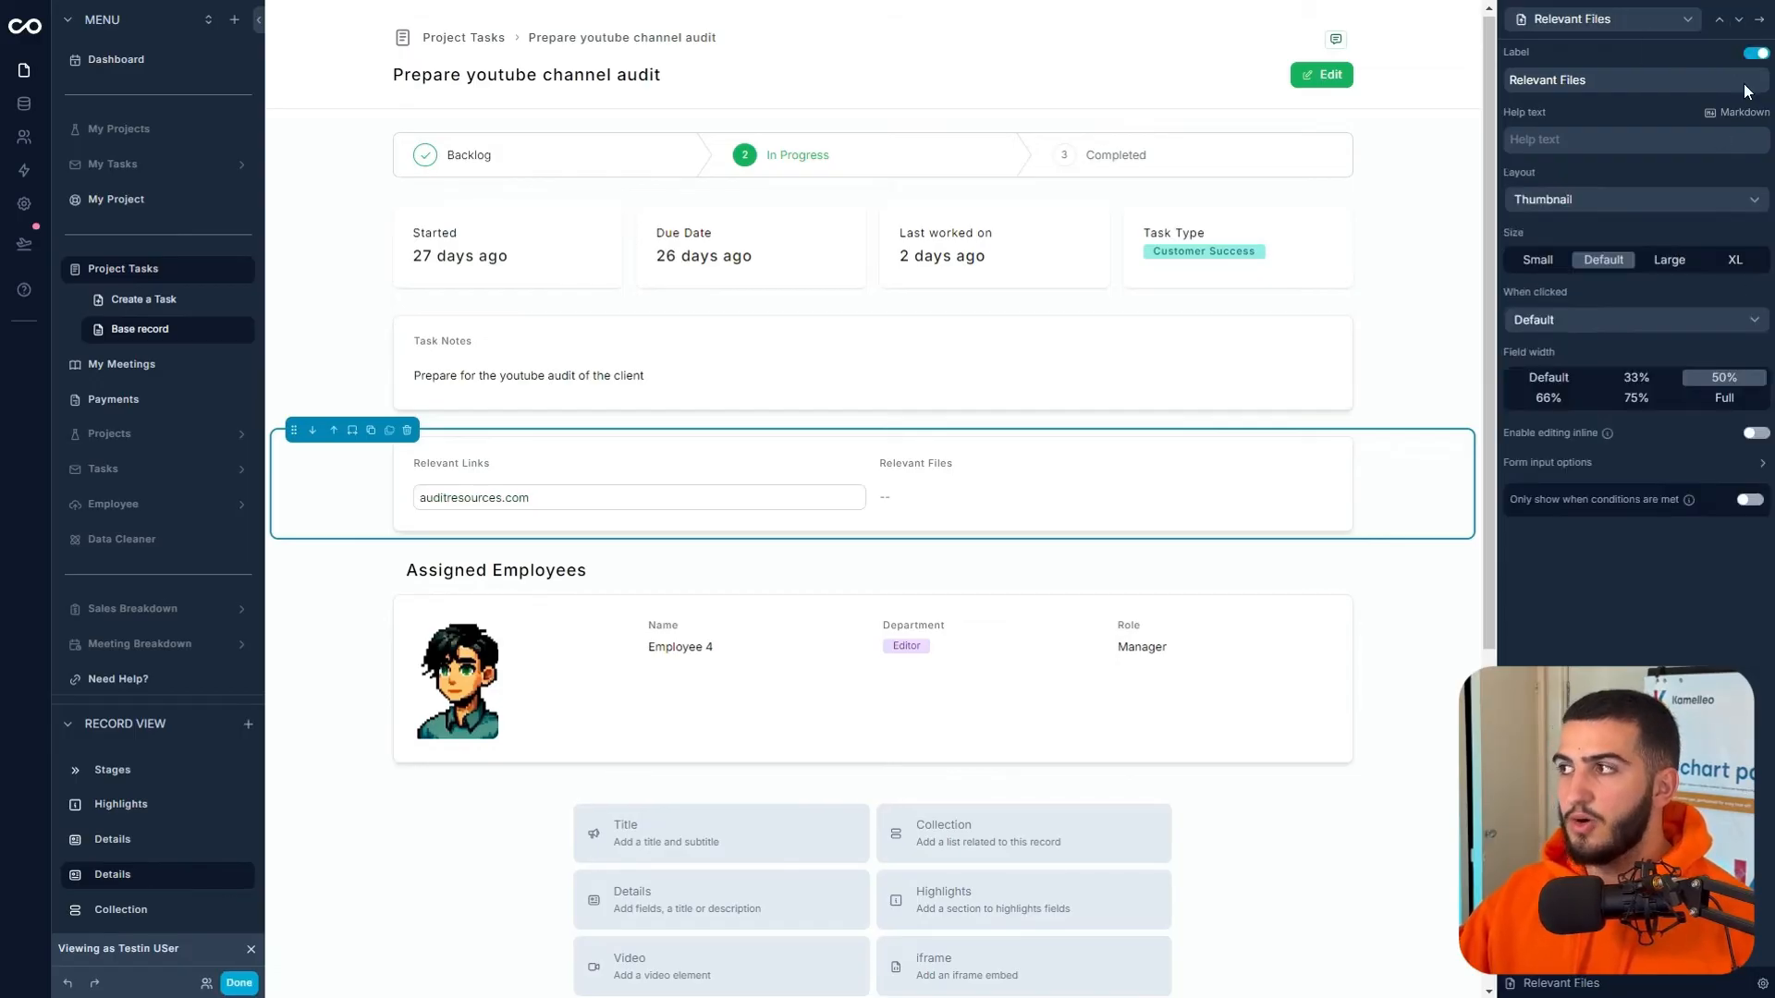
click(1753, 435)
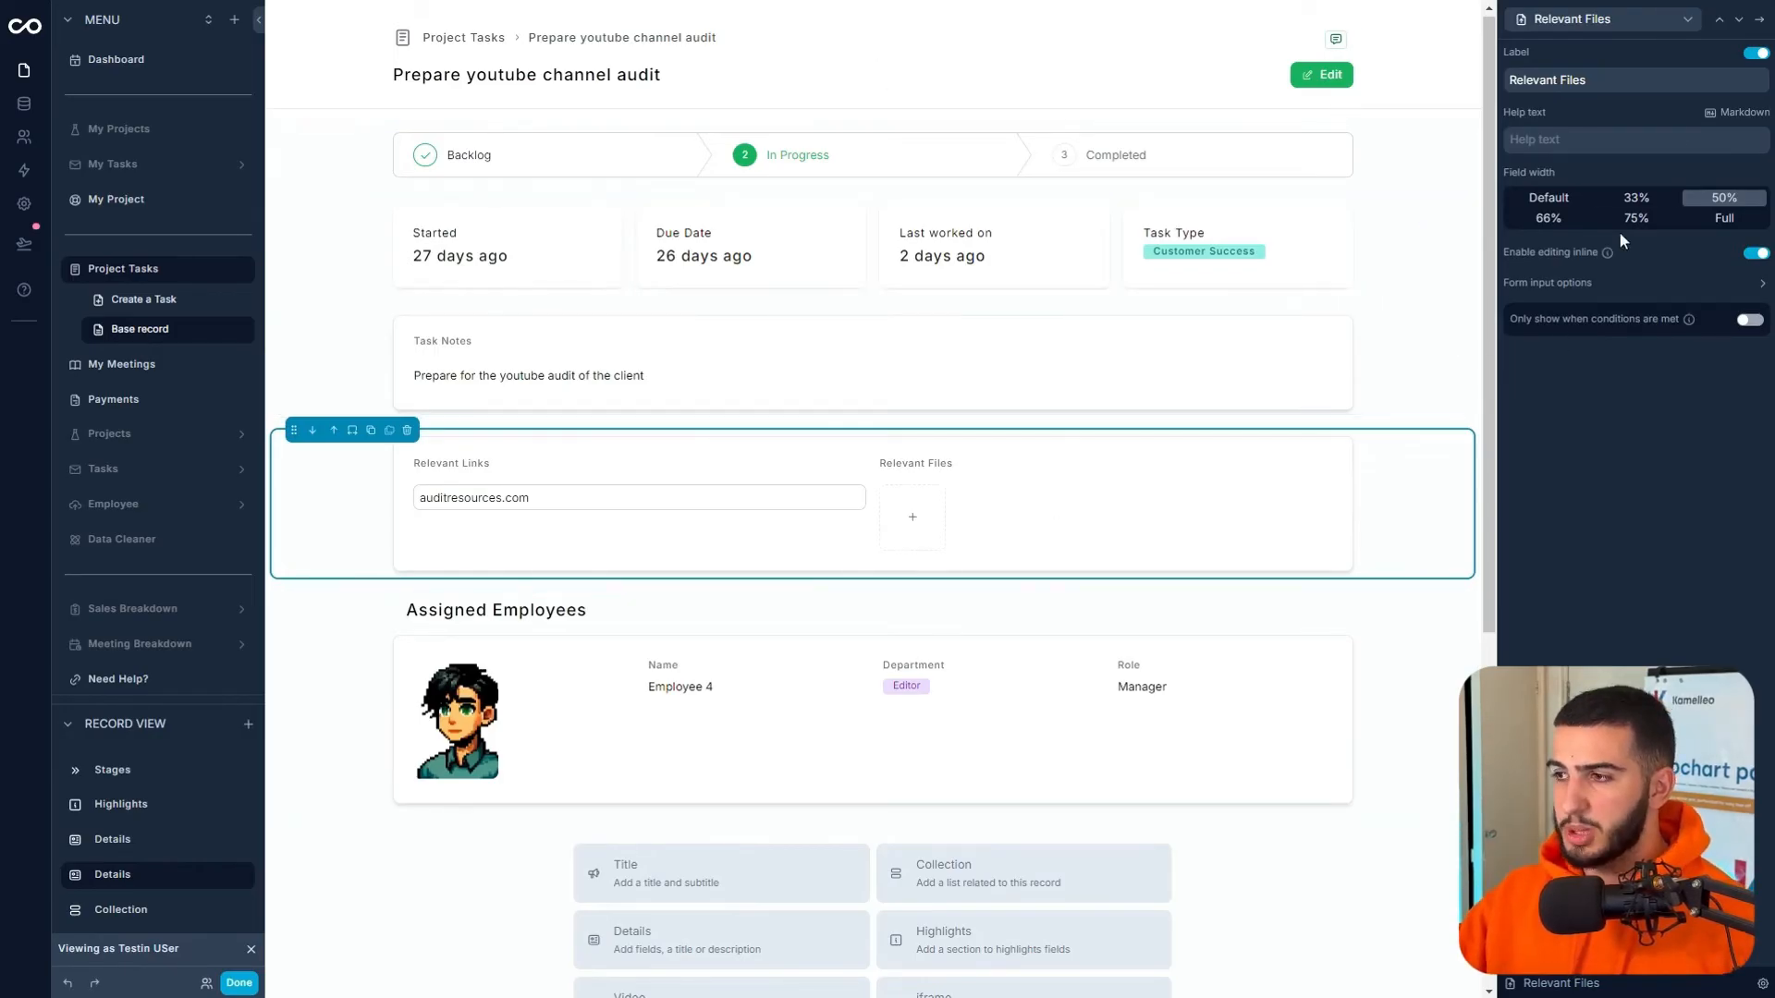
click(1759, 18)
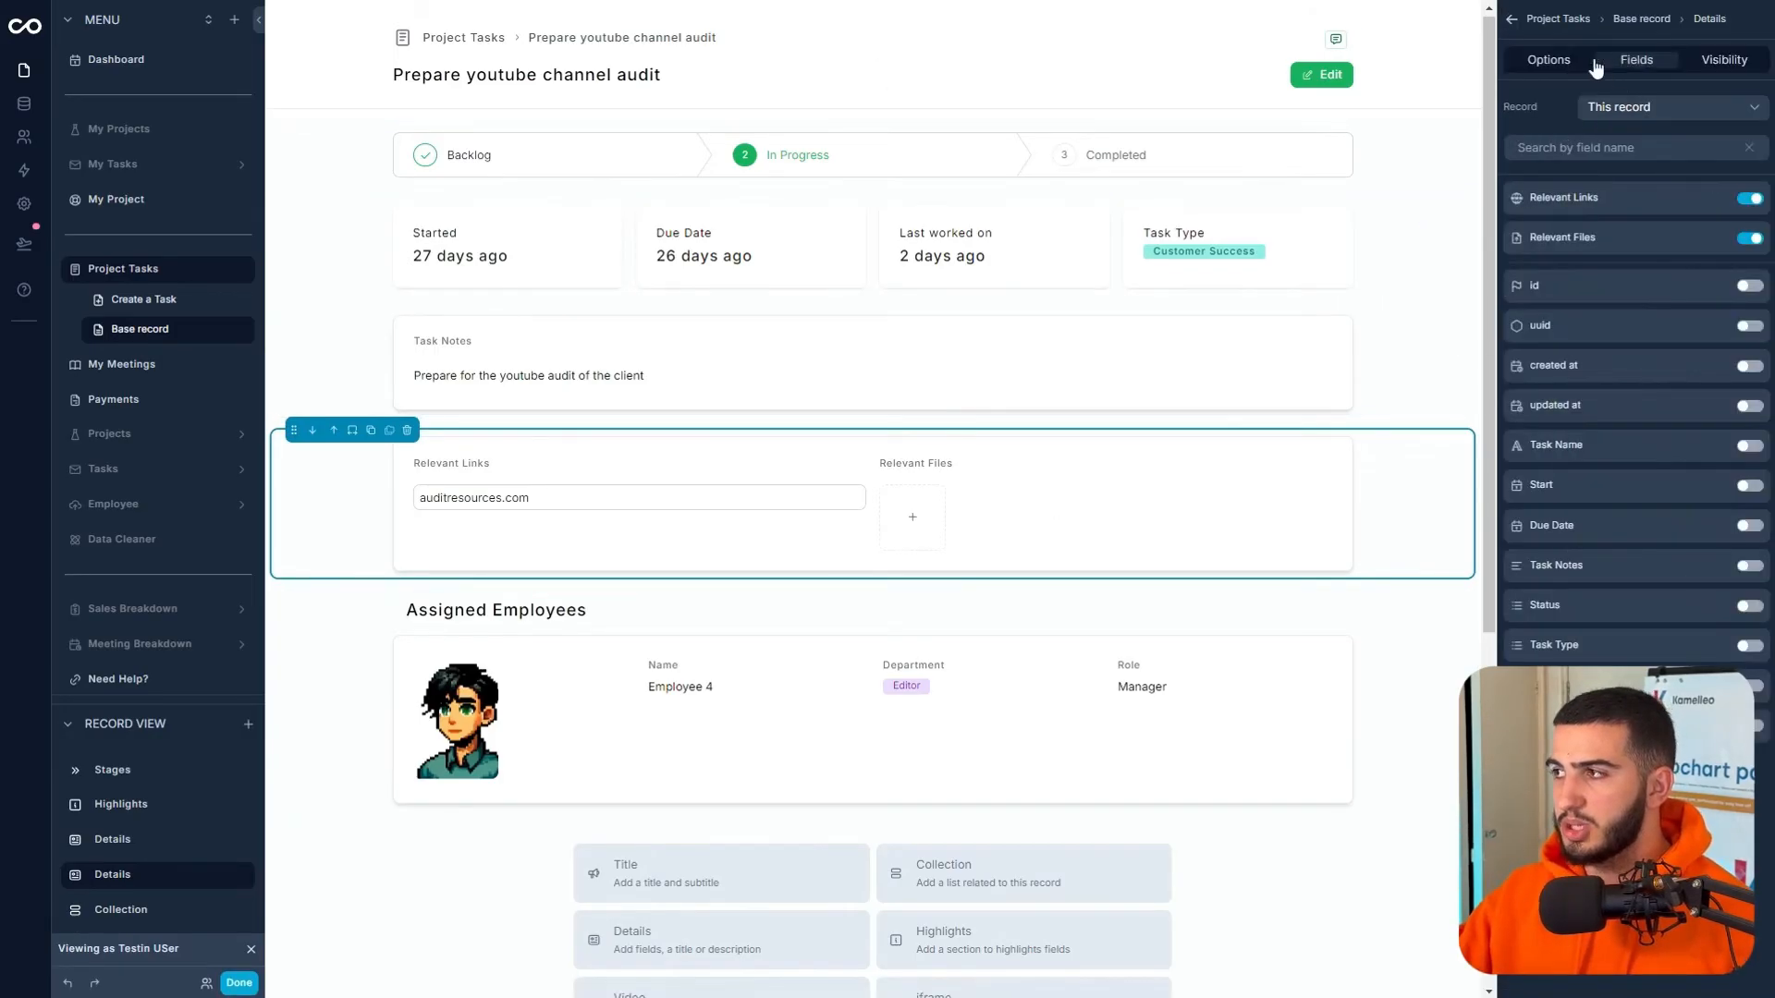
- Move Relevant Files above Relevant Links in the Details fields and preview the page
click(1546, 59)
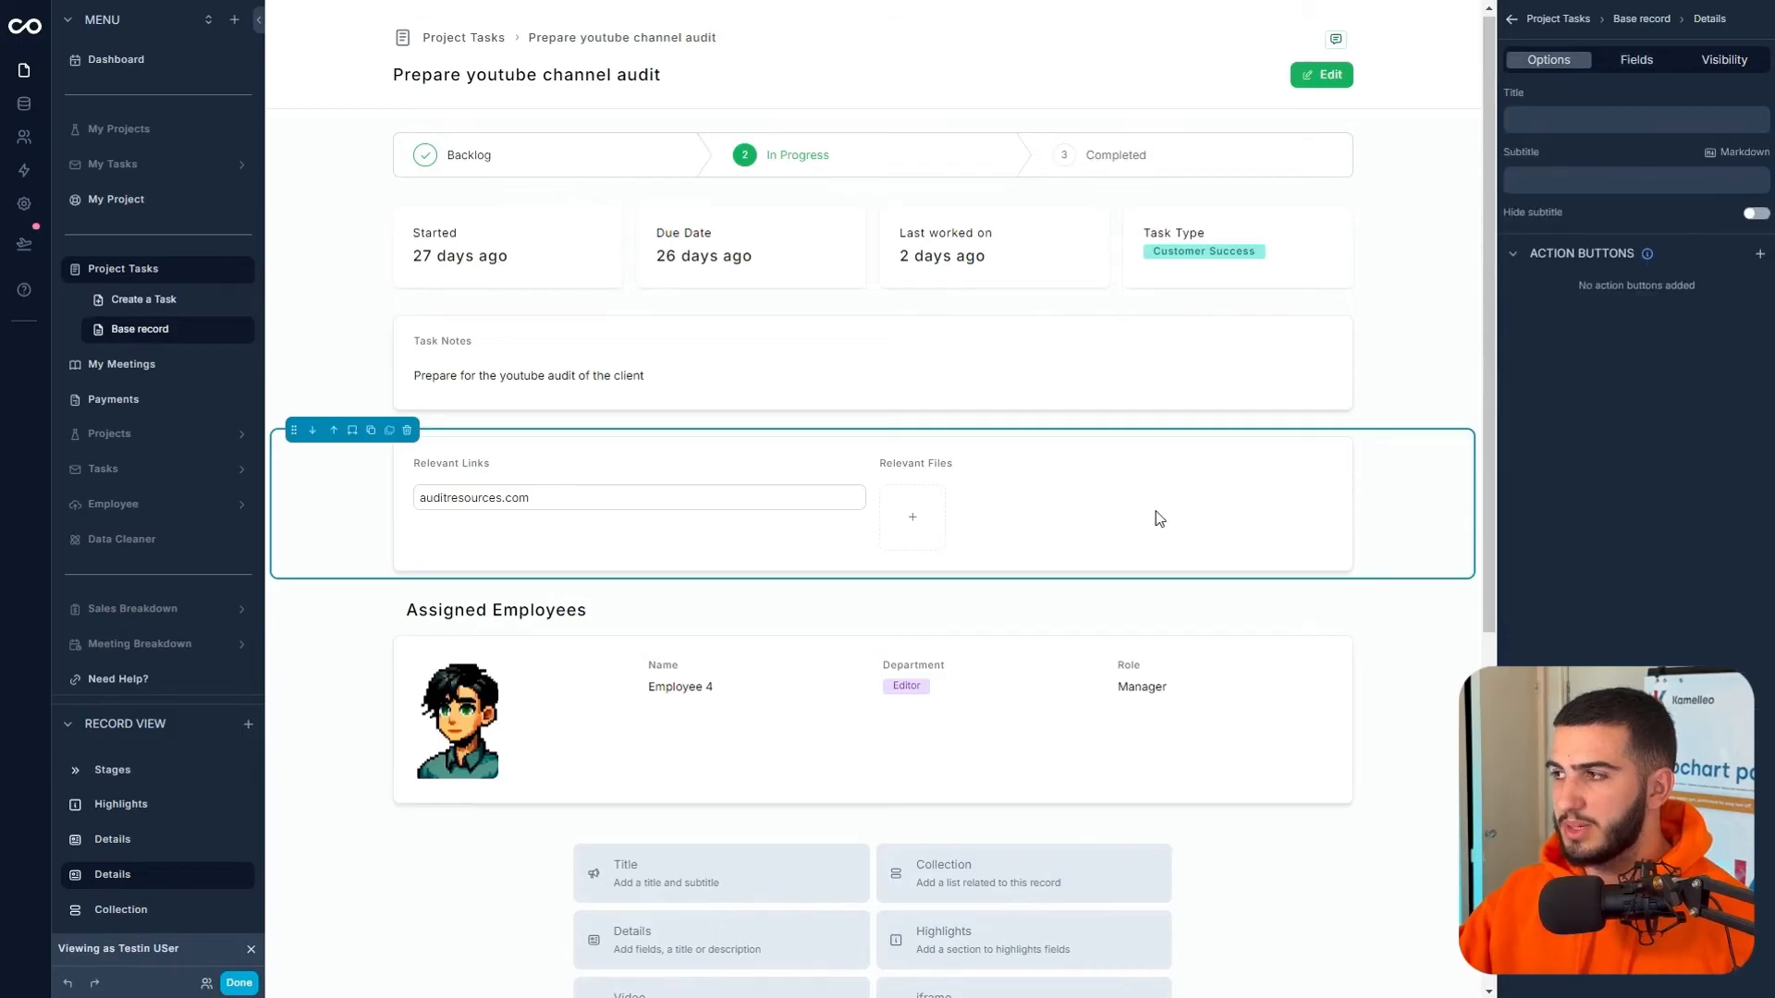
scroll(1374, 478, down, 2)
click(1636, 60)
drag(1516, 239, 1496, 210)
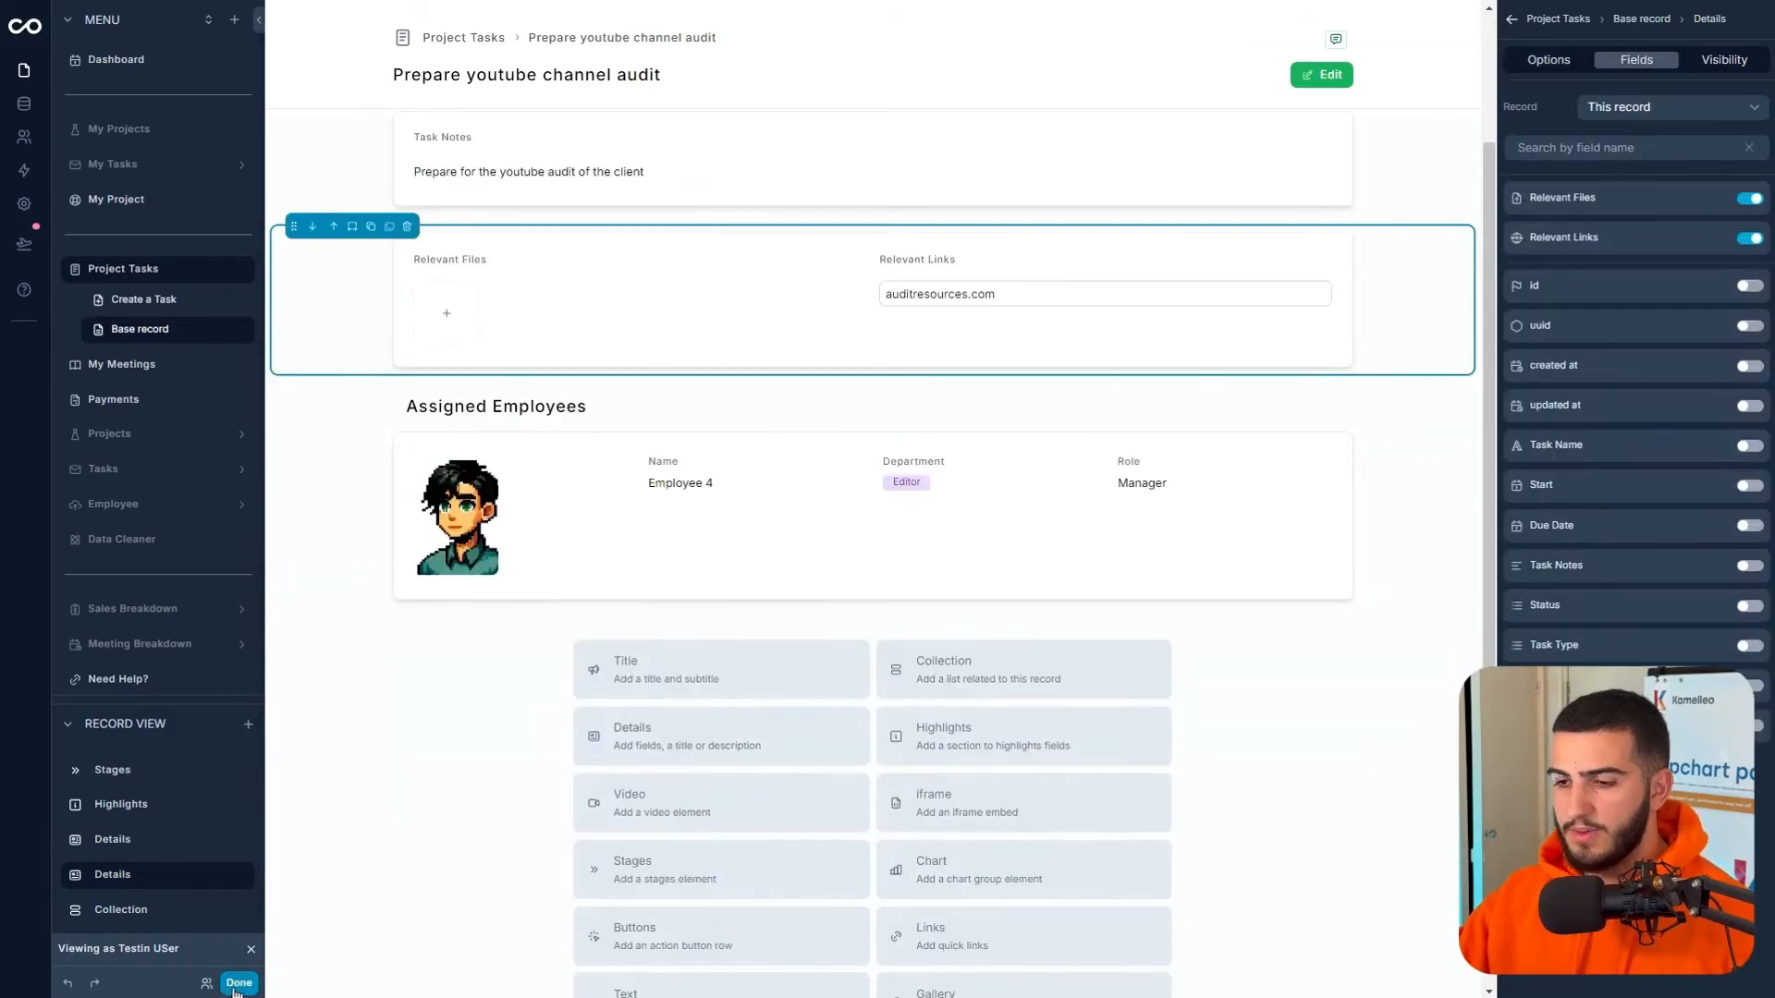
click(238, 982)
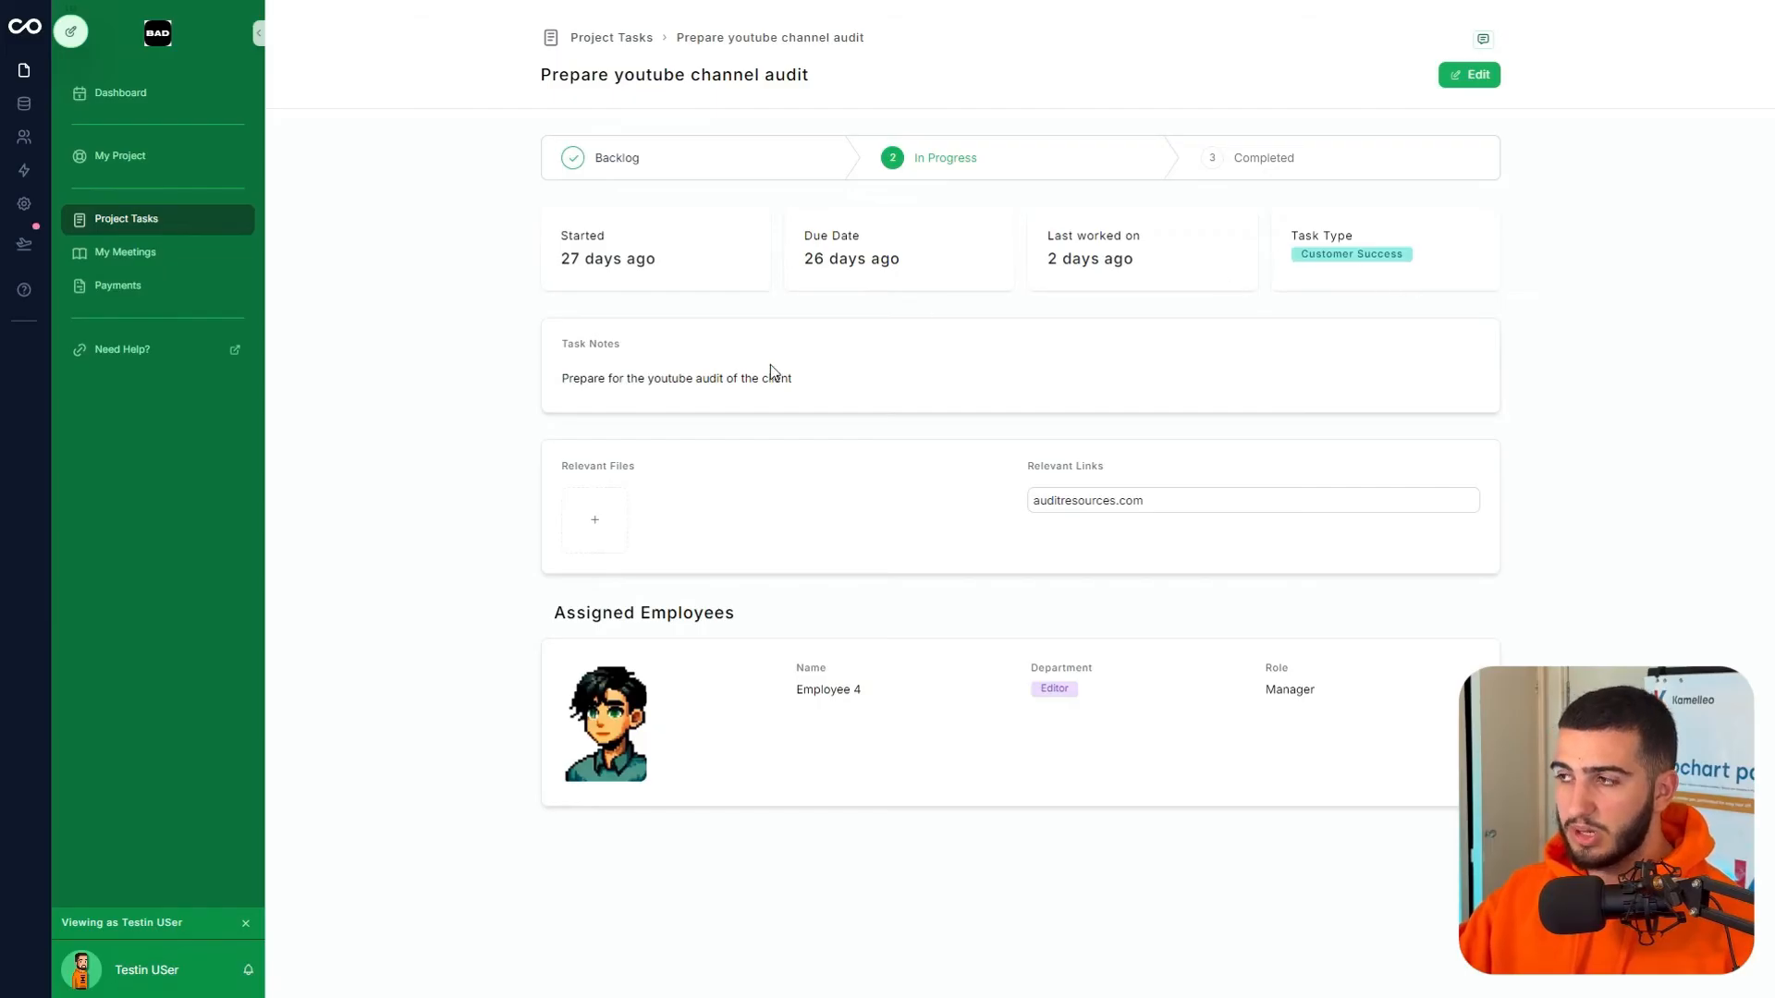
- Test the inline fields: try a Relevant Files upload, then type 'sa' into Relevant Links
drag(580, 378, 793, 379)
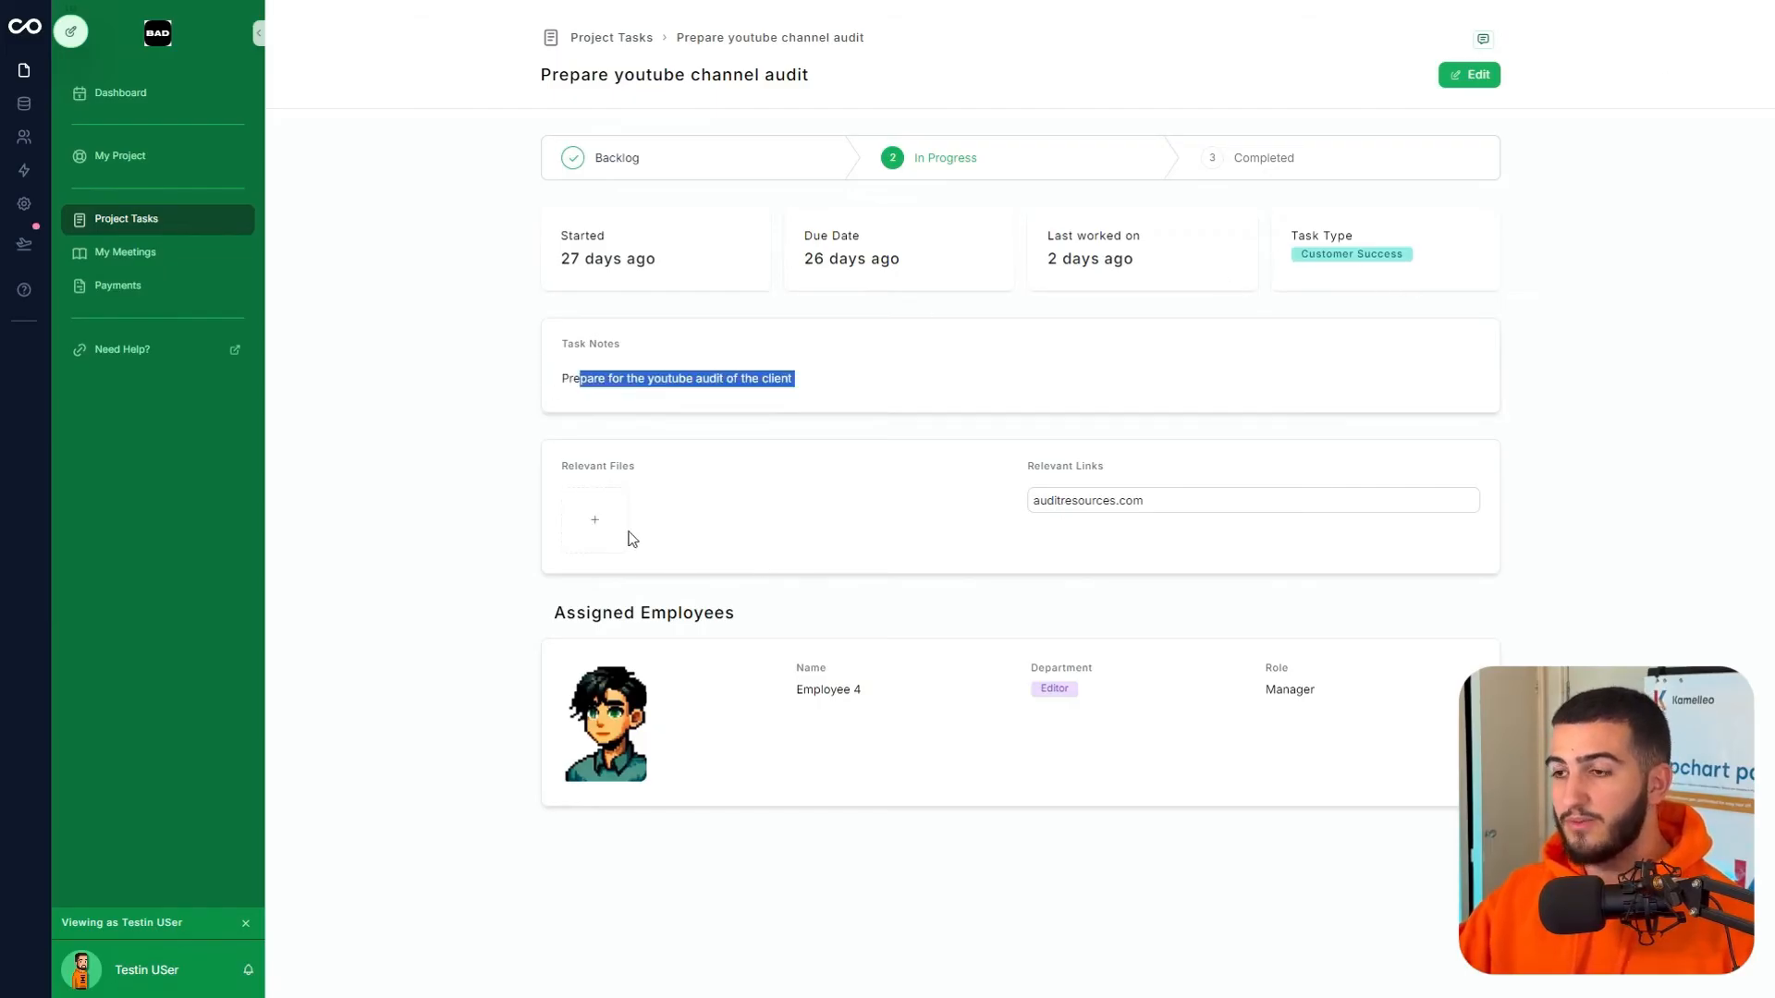
click(584, 514)
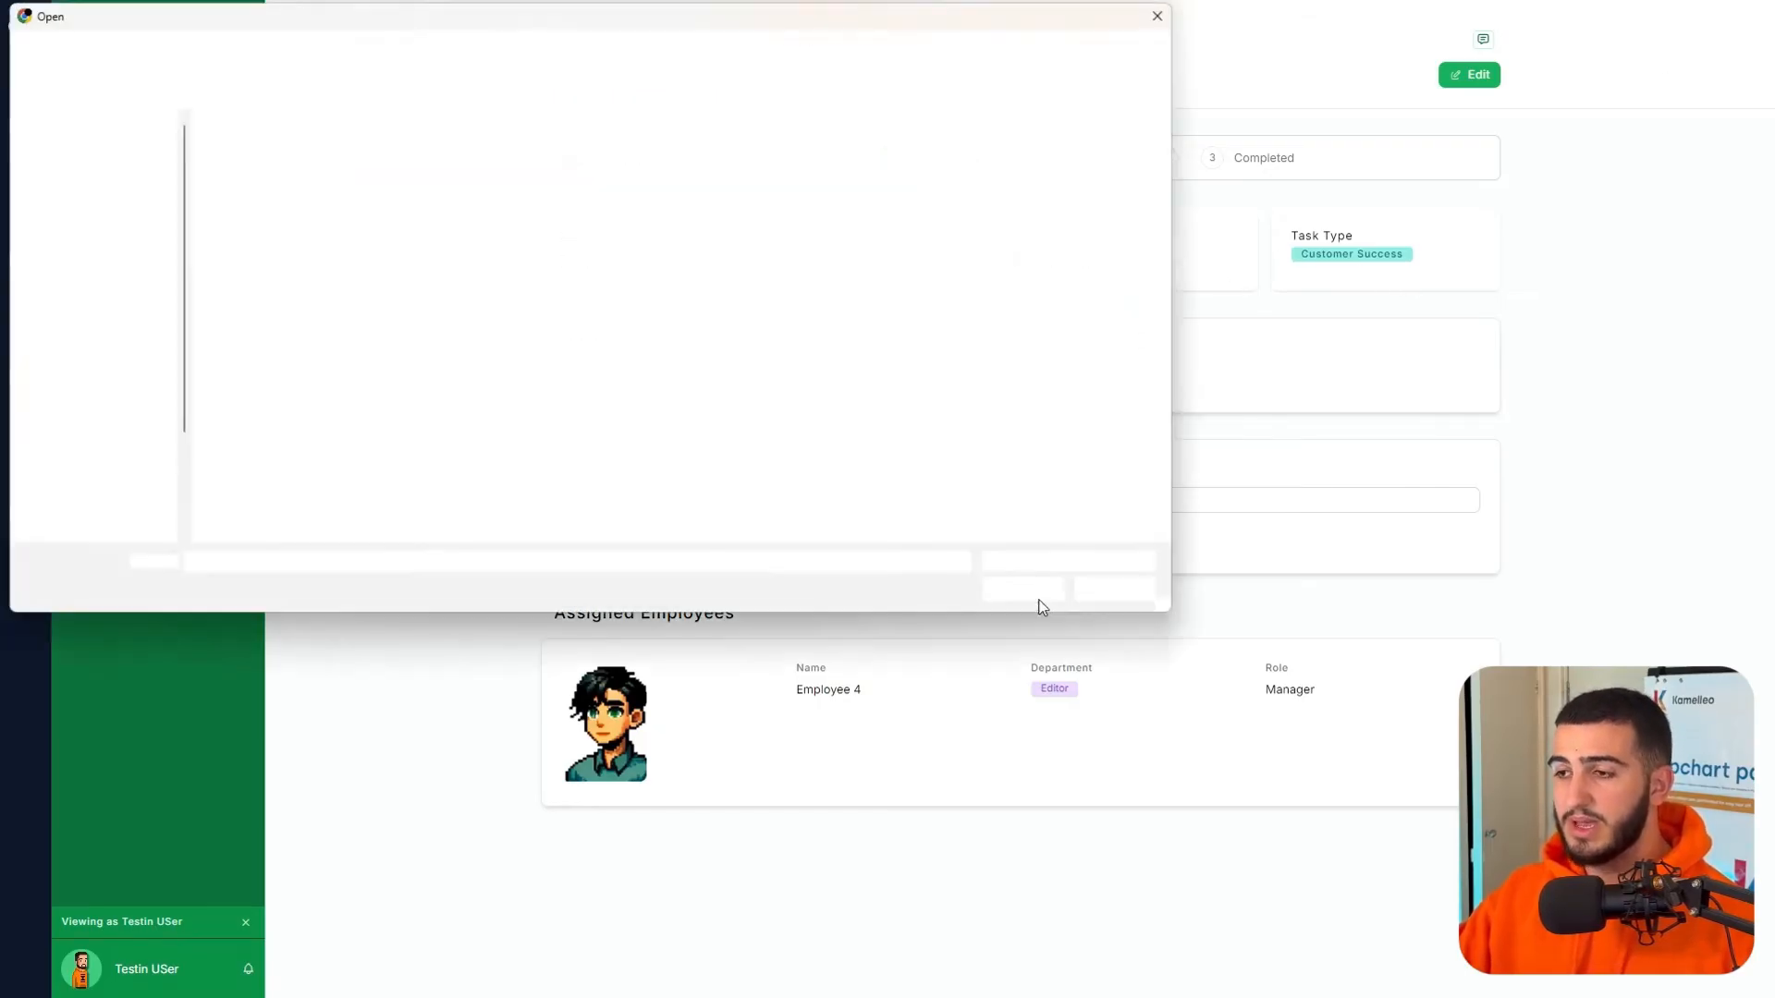
click(1090, 591)
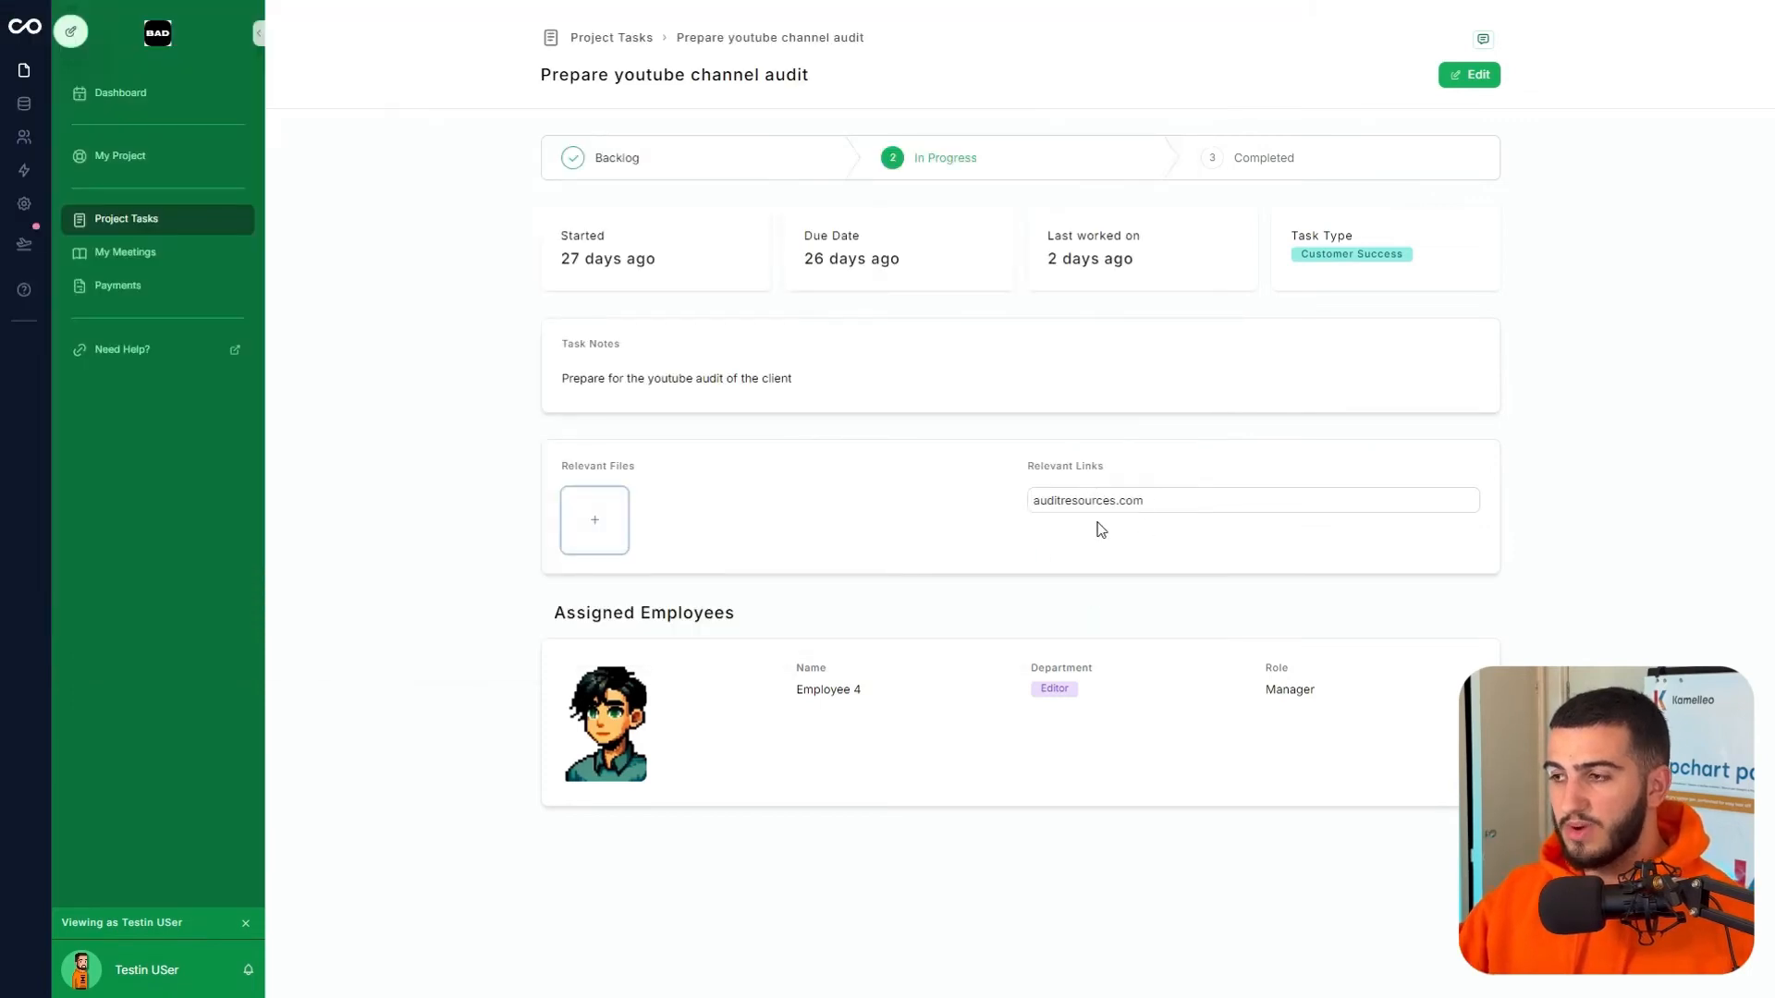
click(1135, 500)
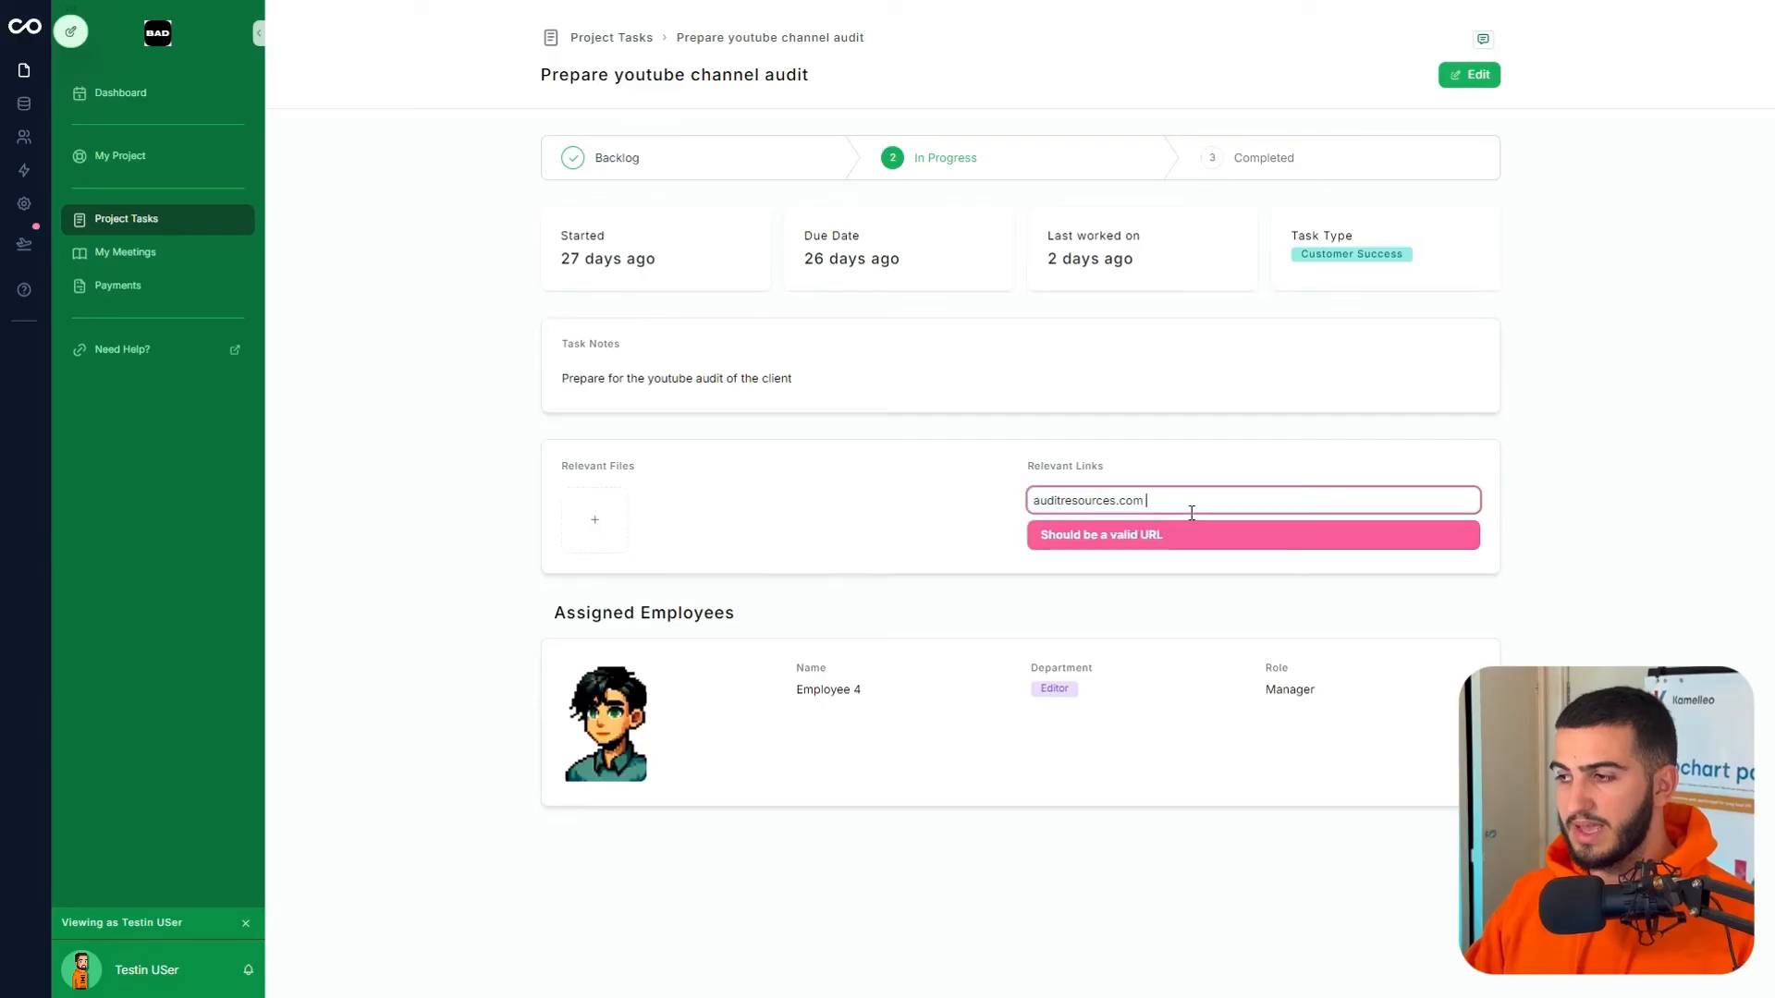
text(sa)
click(1419, 540)
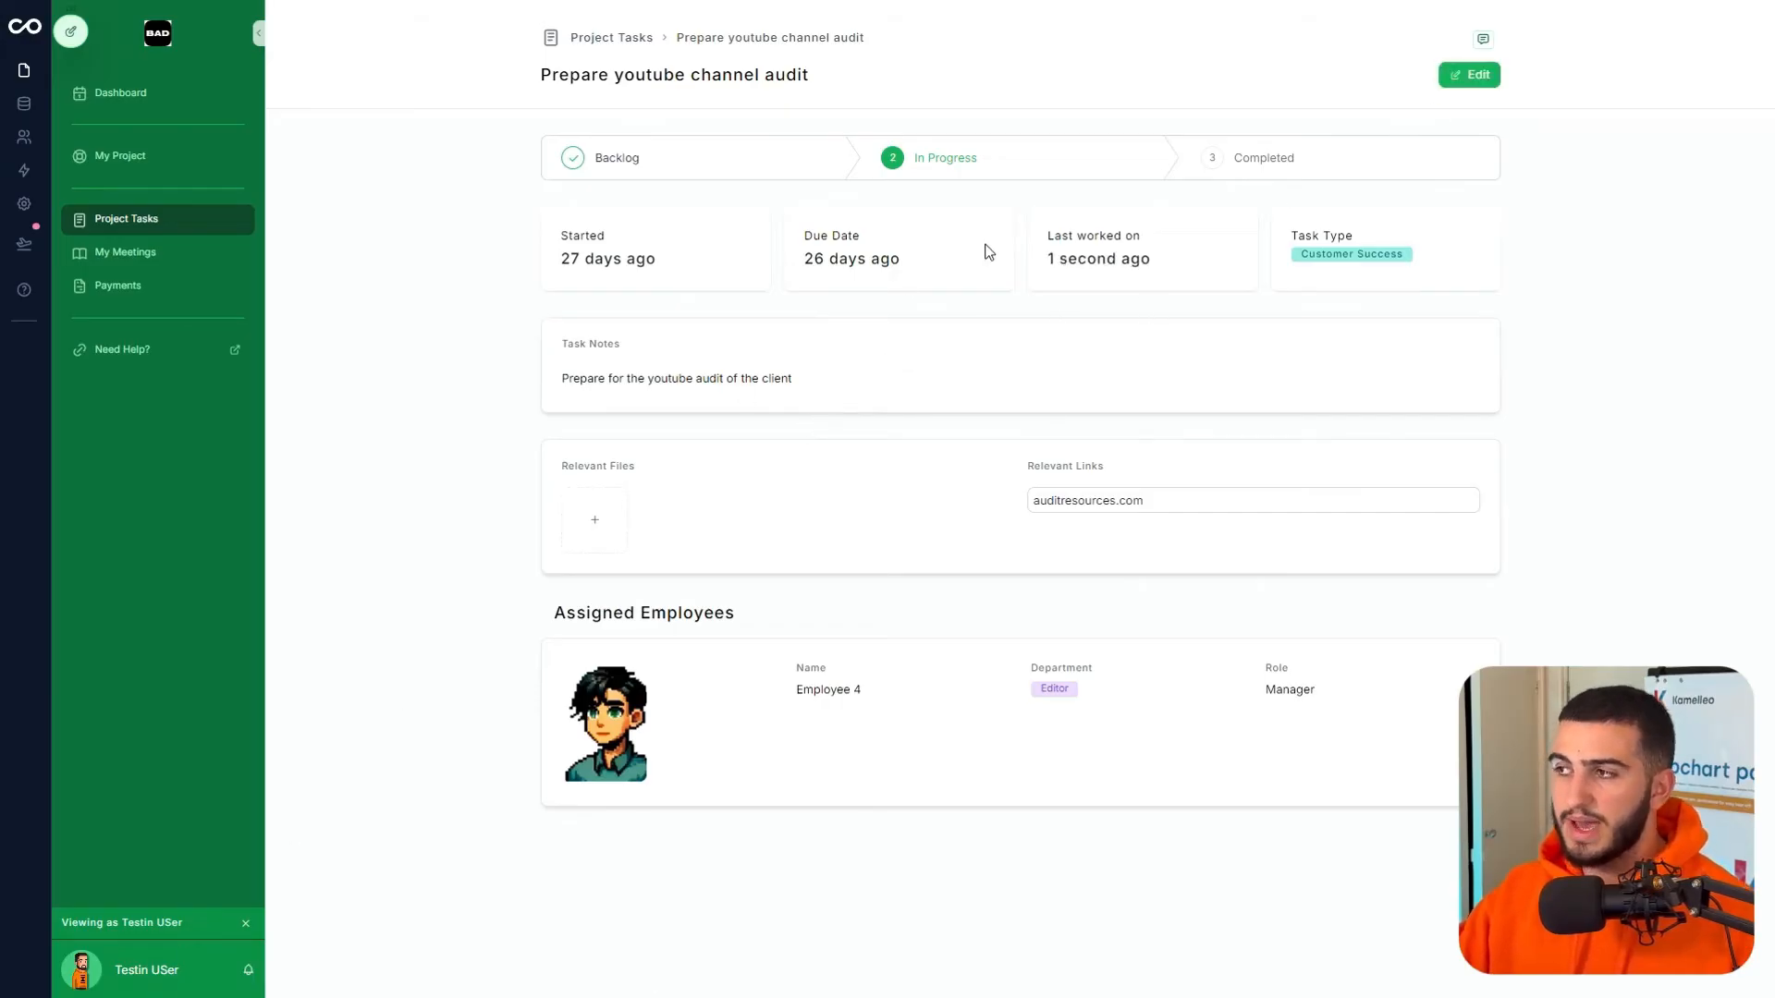
- Add a ticked to-do line to the task's notes in edit mode and save the record
click(1472, 75)
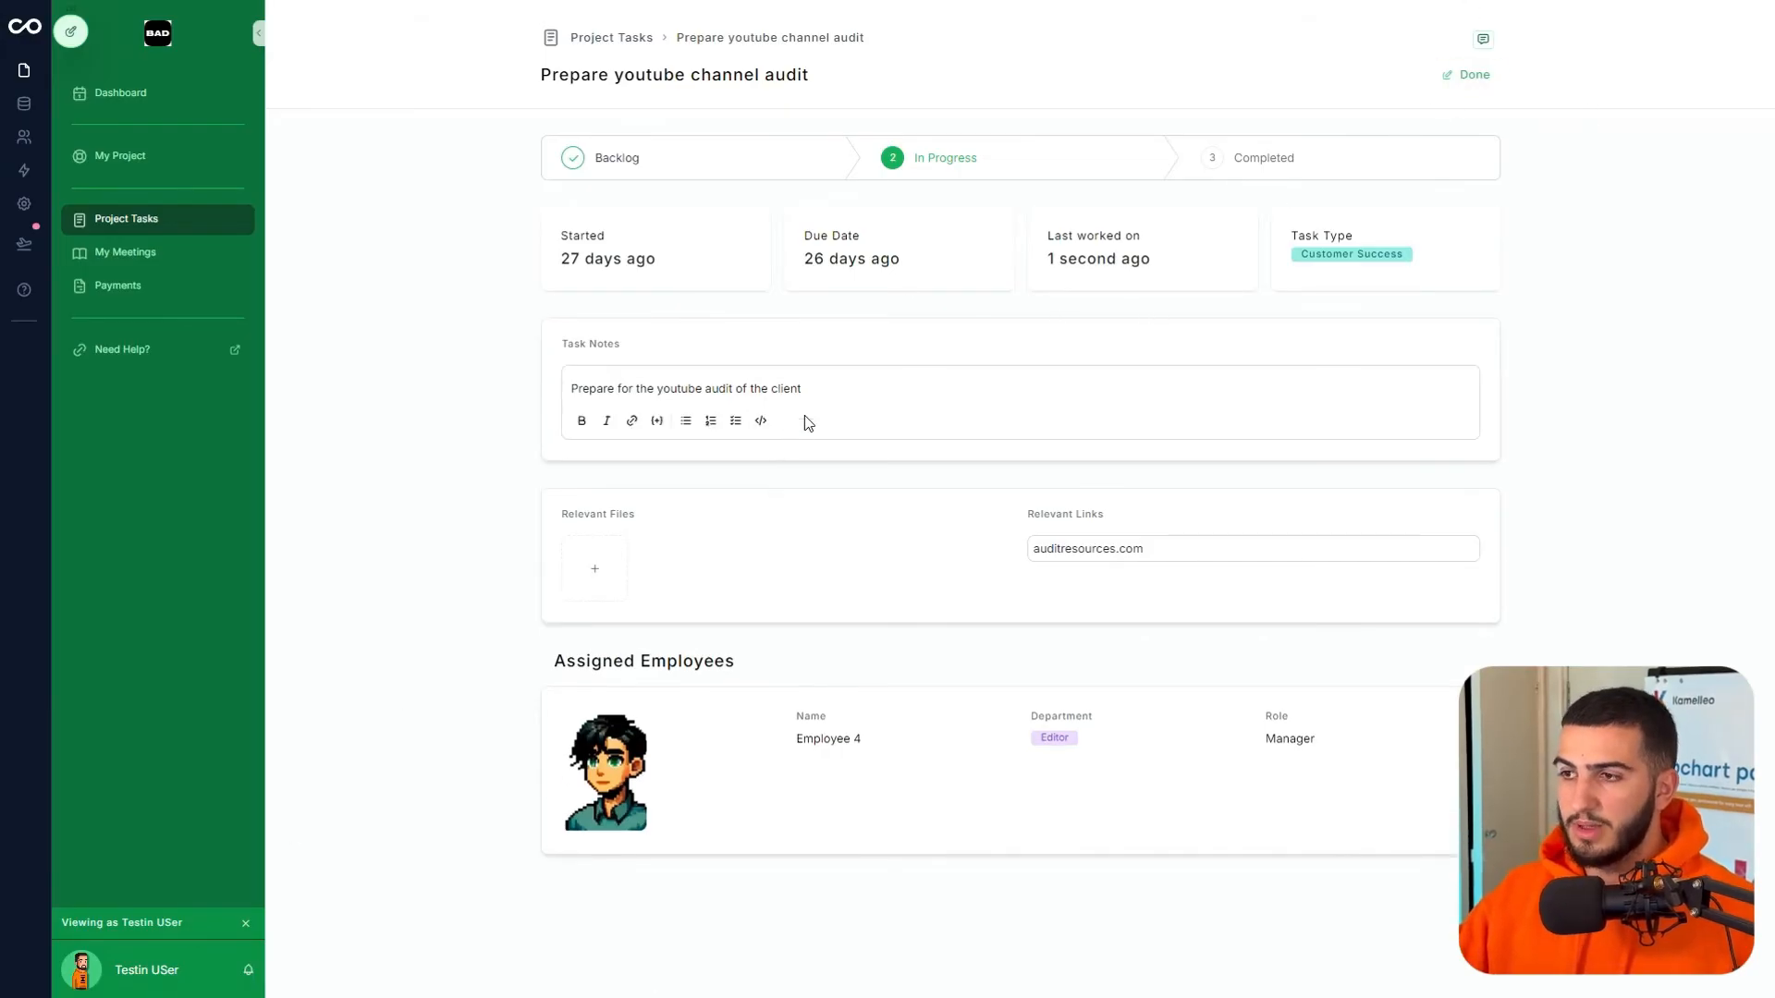
key(Return)
text(#afjehajfbe hac)
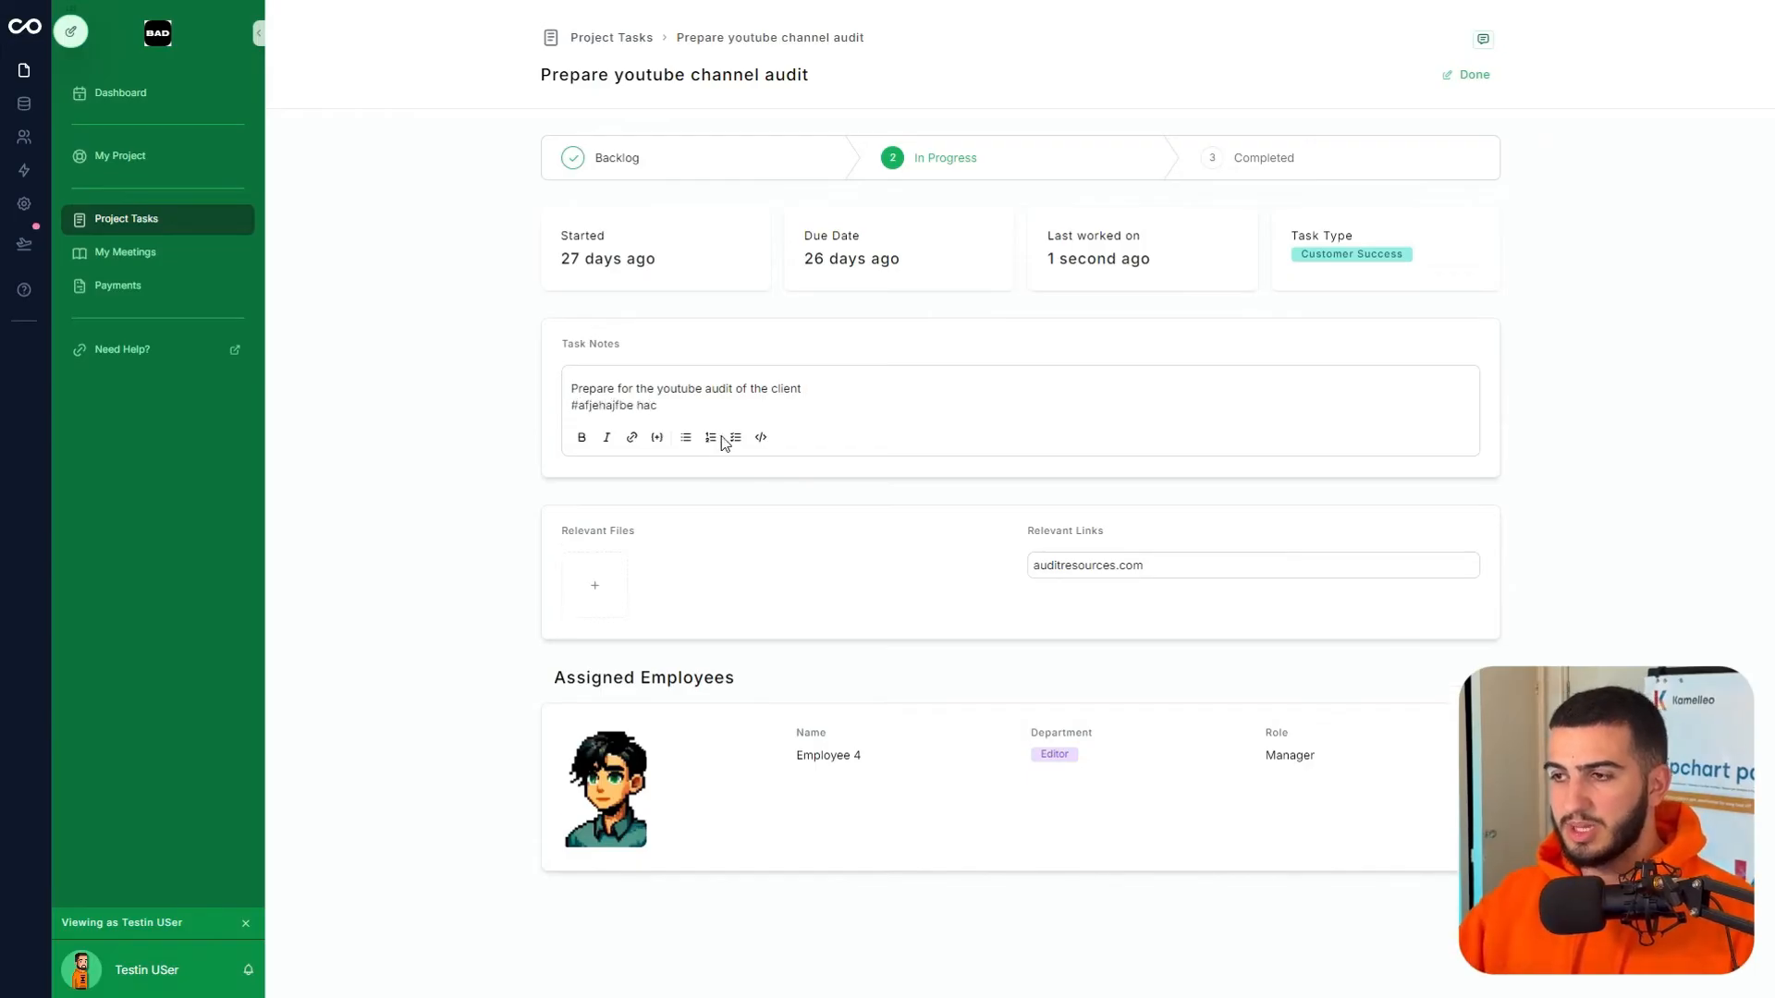
click(731, 443)
click(594, 413)
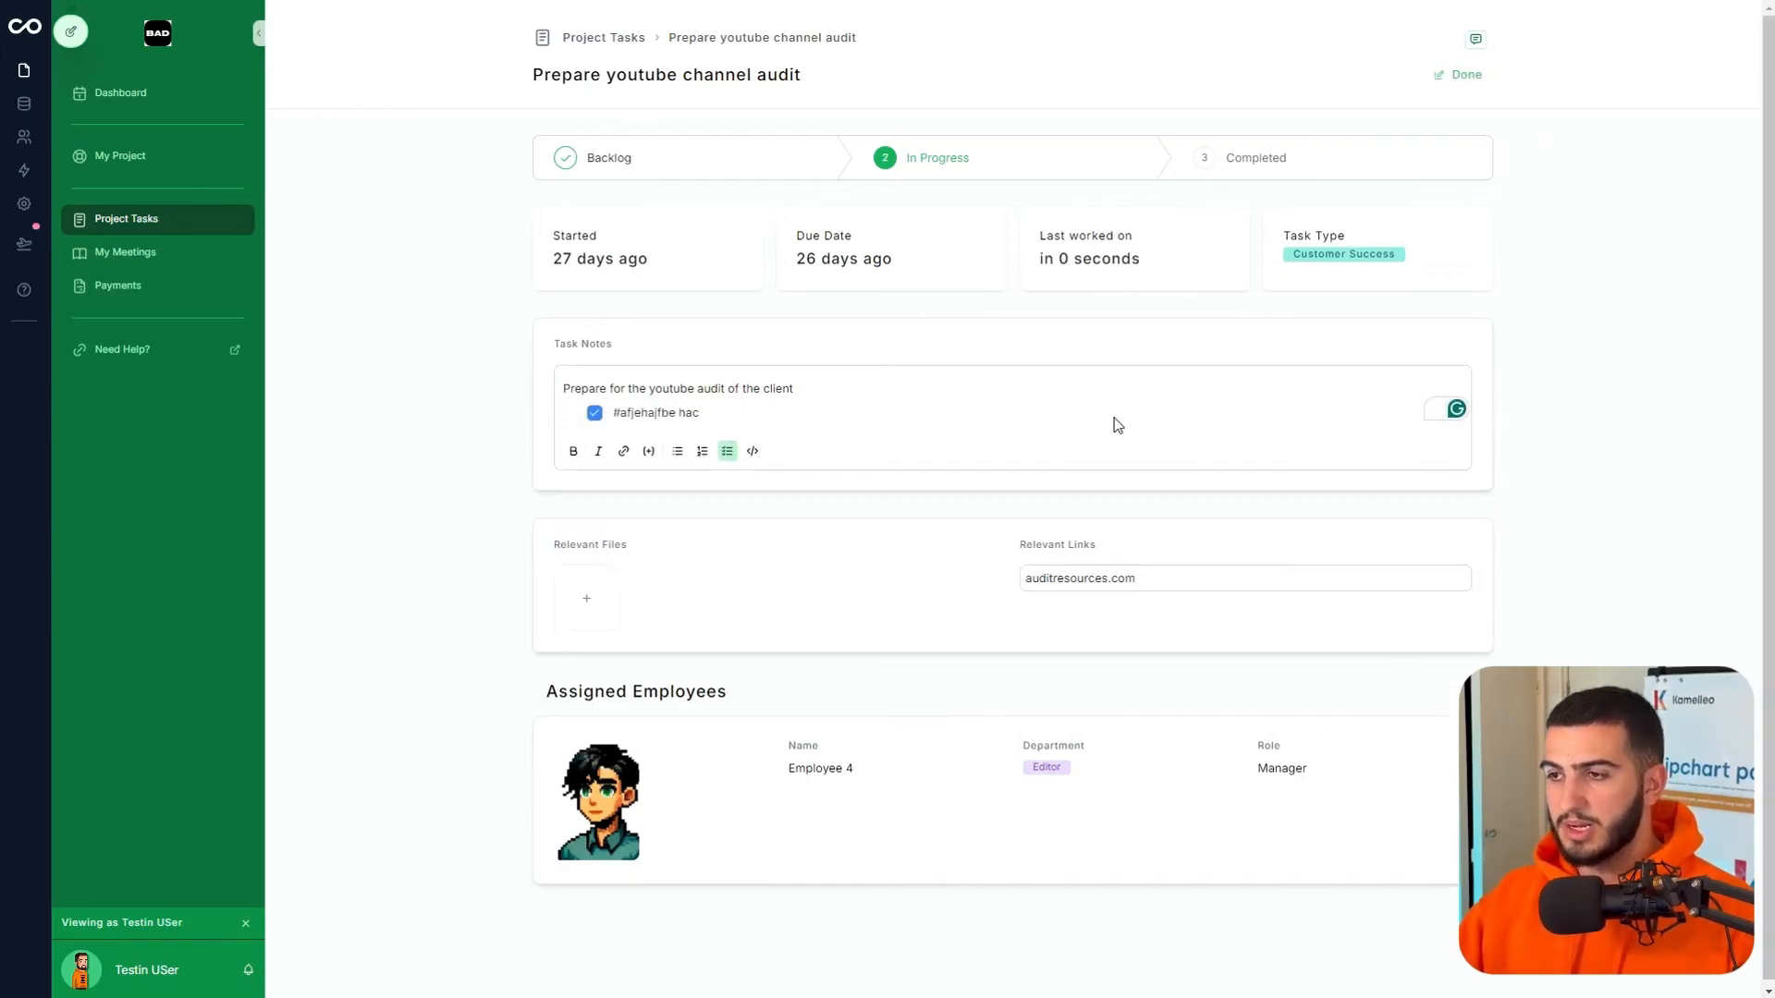
click(1457, 79)
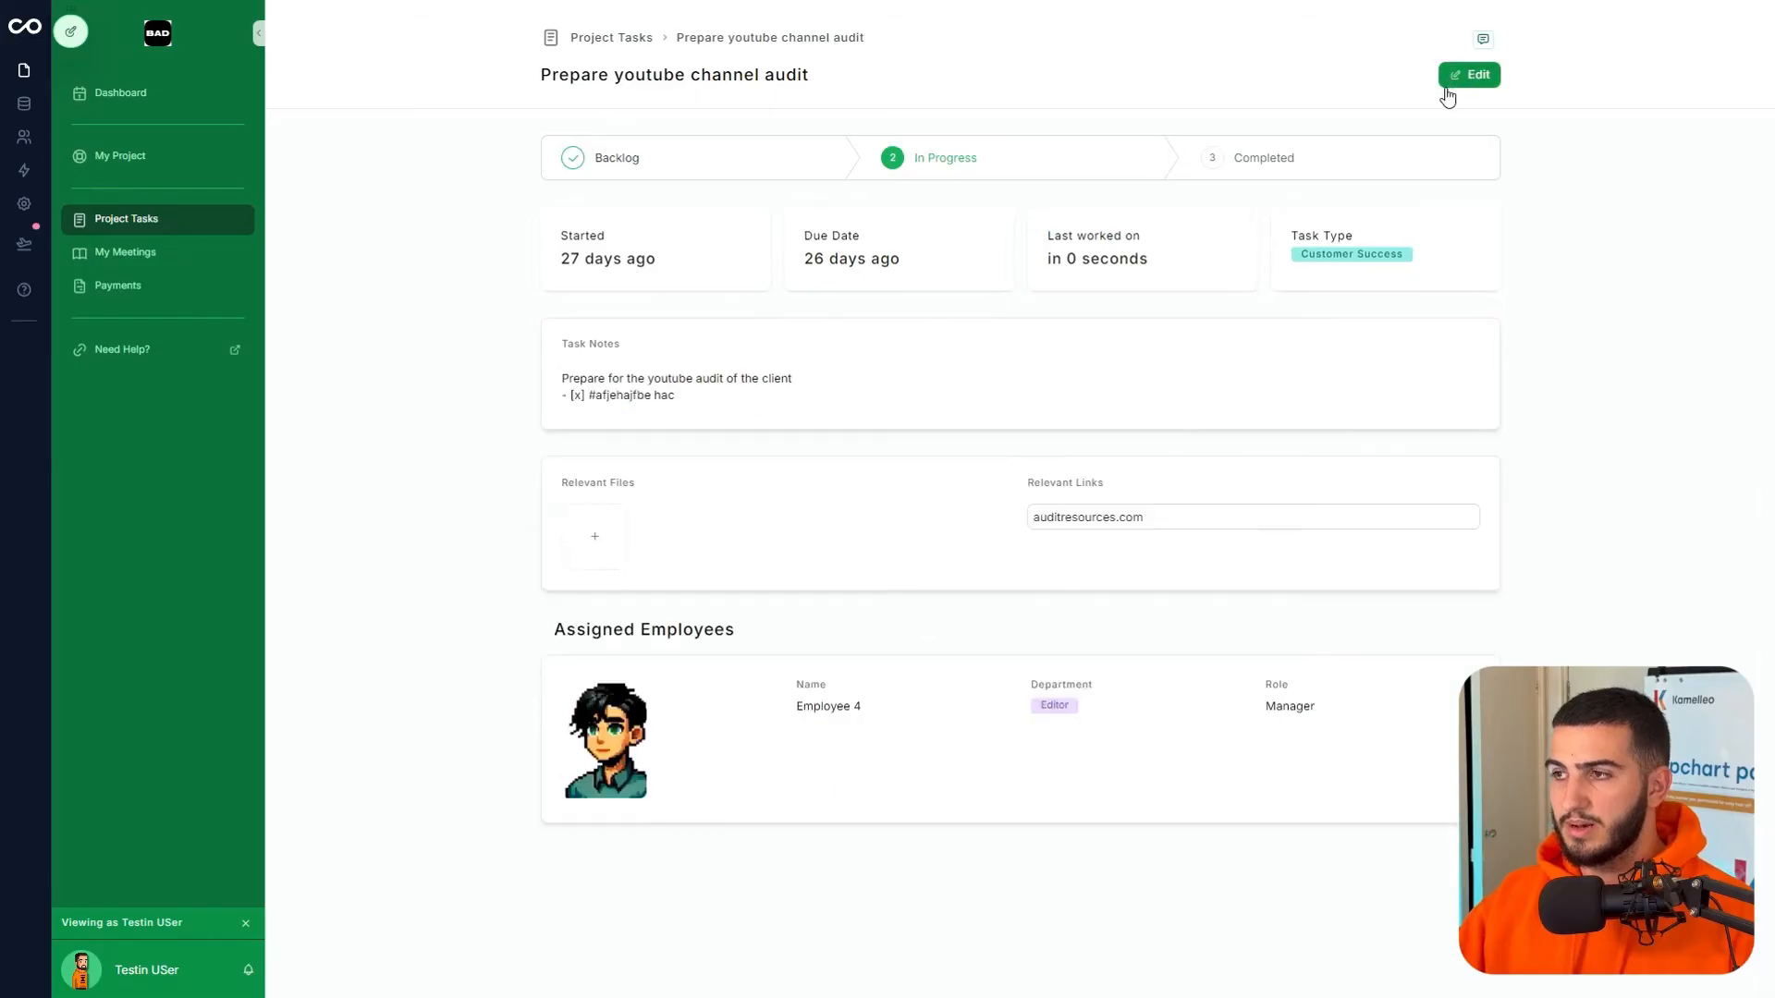
click(199, 266)
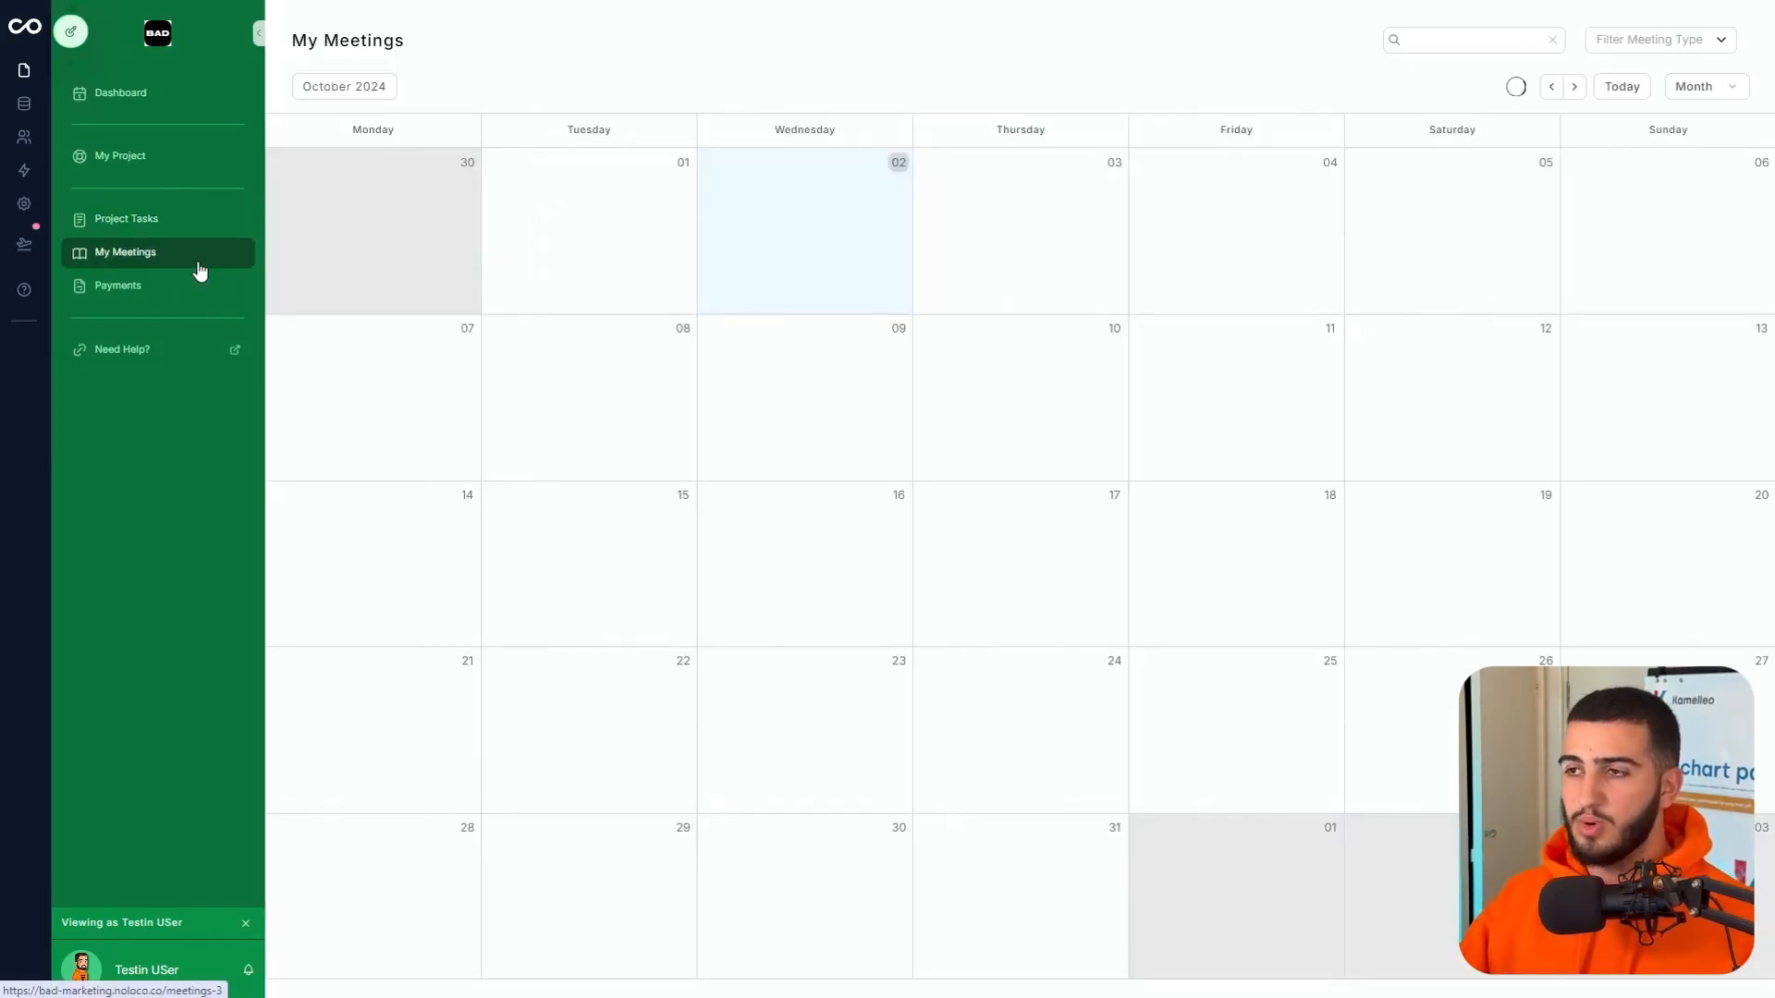
- Open the Front-line foreground toolset meeting record from the My Project page
click(156, 158)
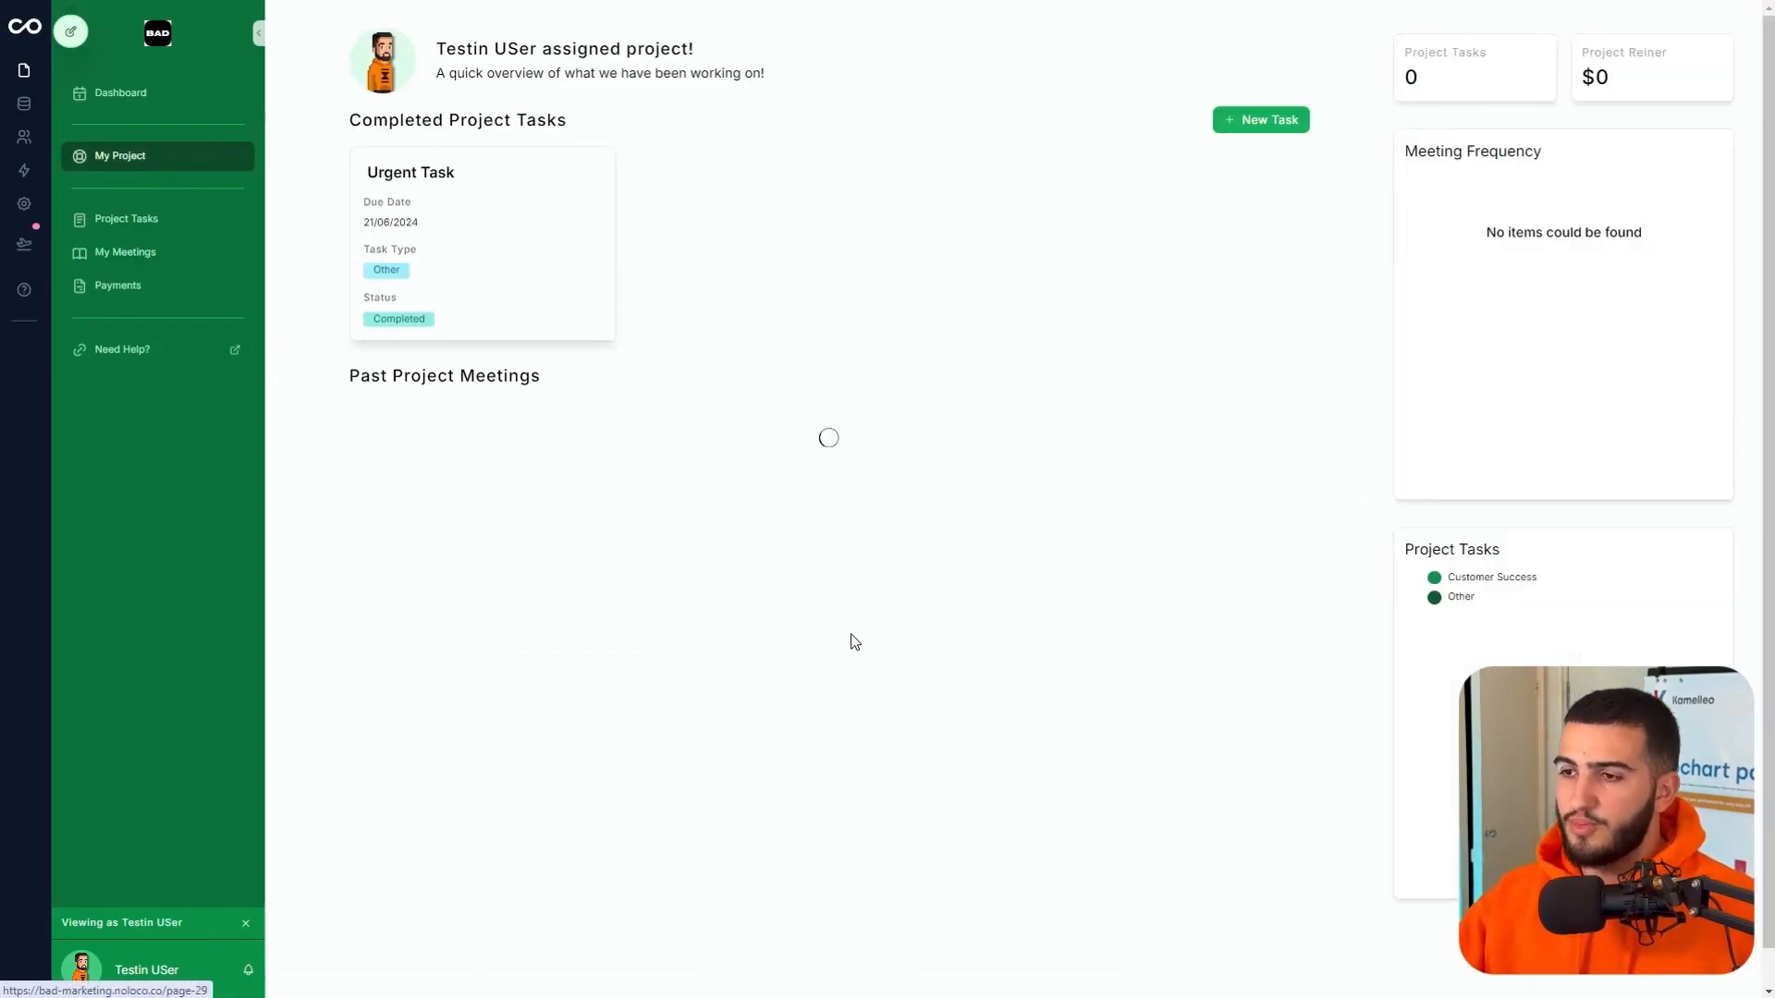
scroll(551, 495, down, 1)
click(535, 435)
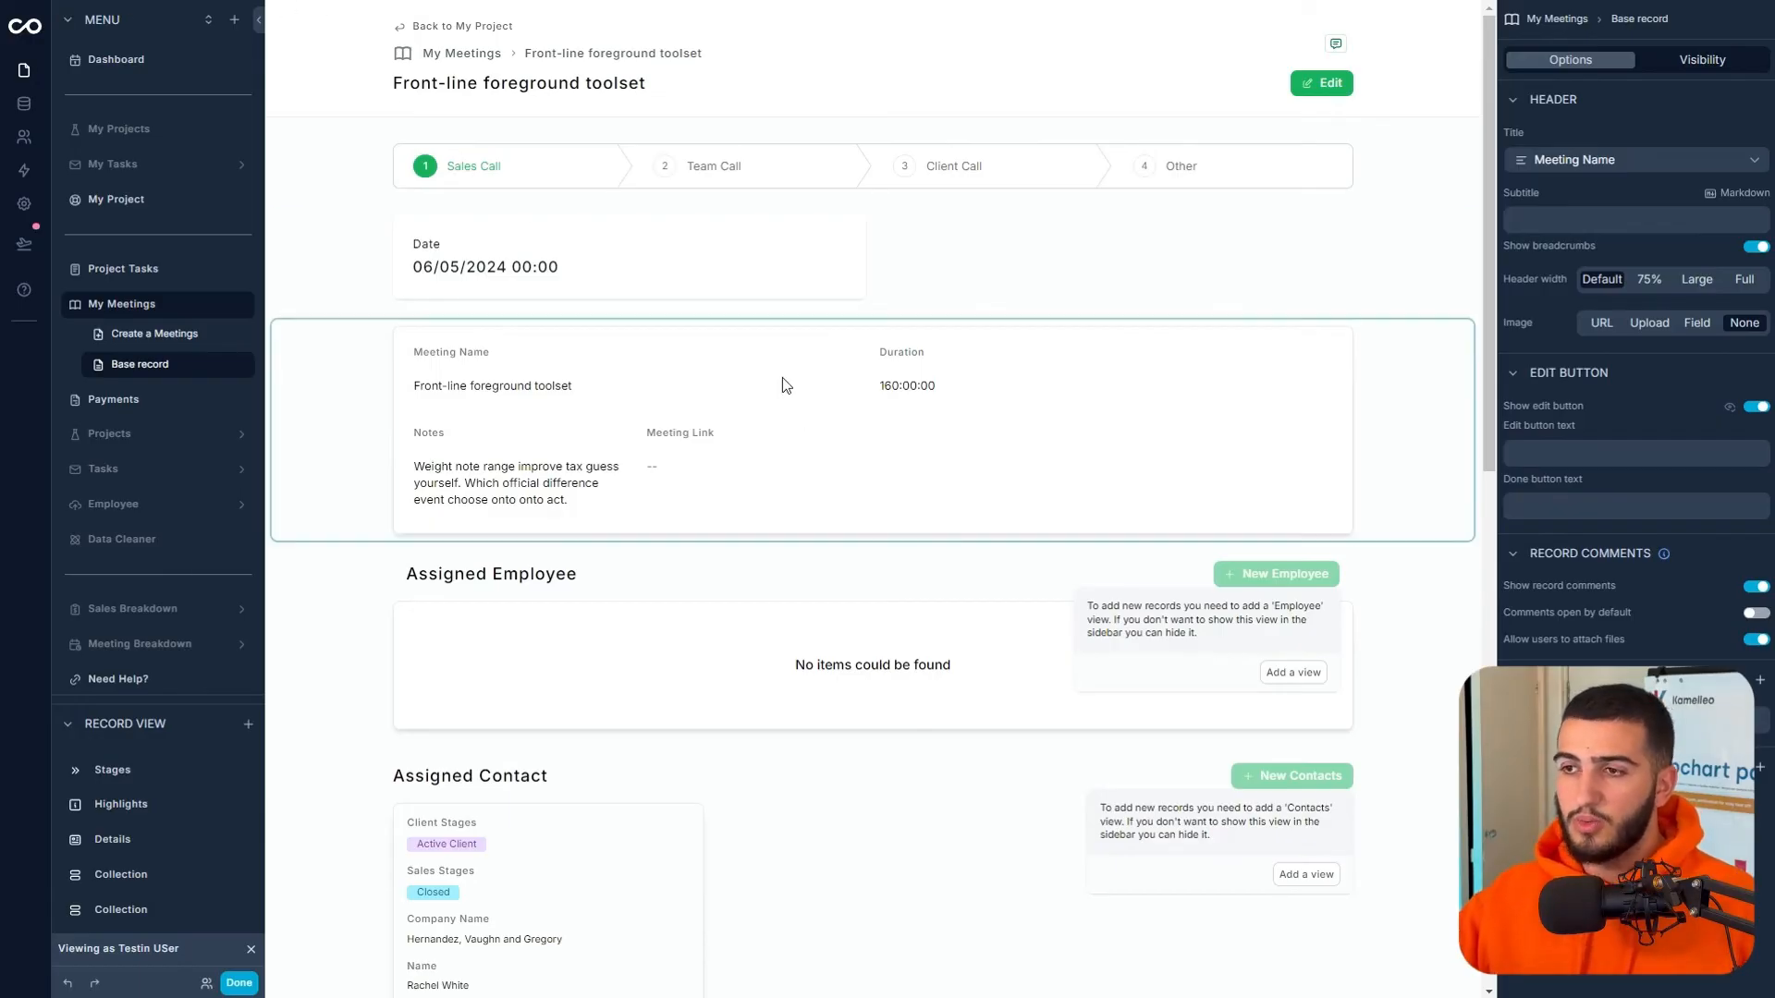
- Disable user edits on the stages bar and add Meeting Type, Duration and Meeting Link to the highlights
click(1304, 184)
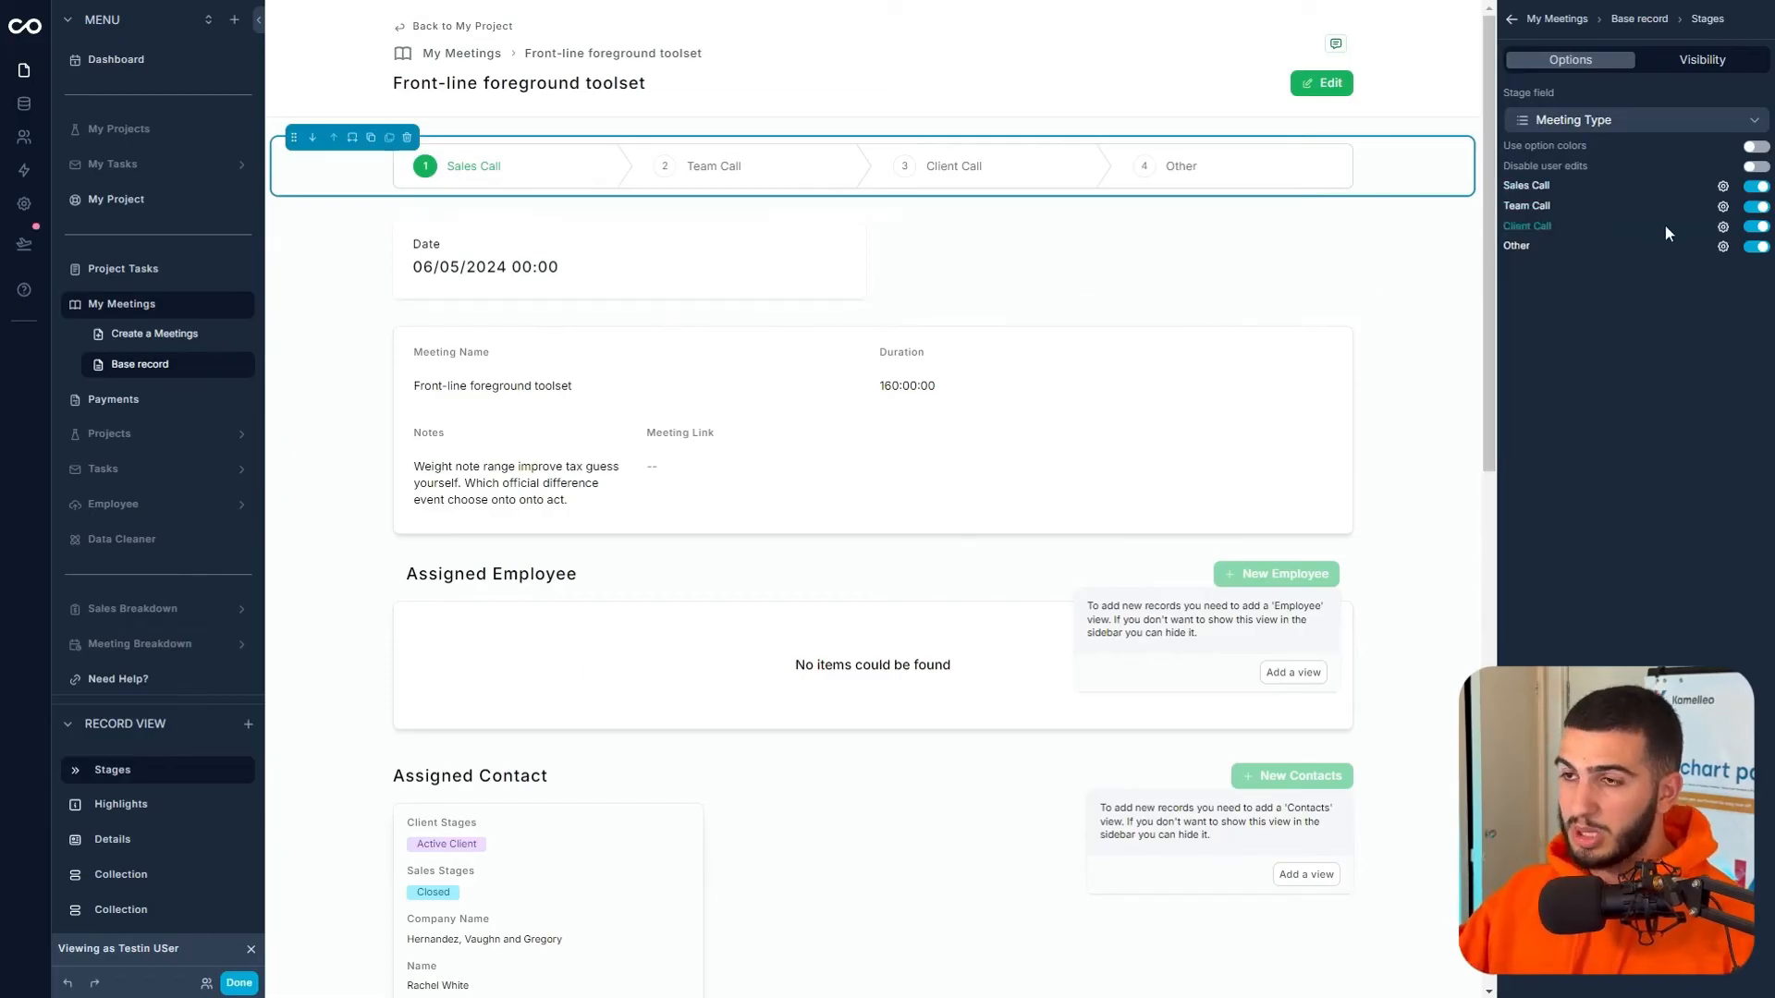
click(1758, 167)
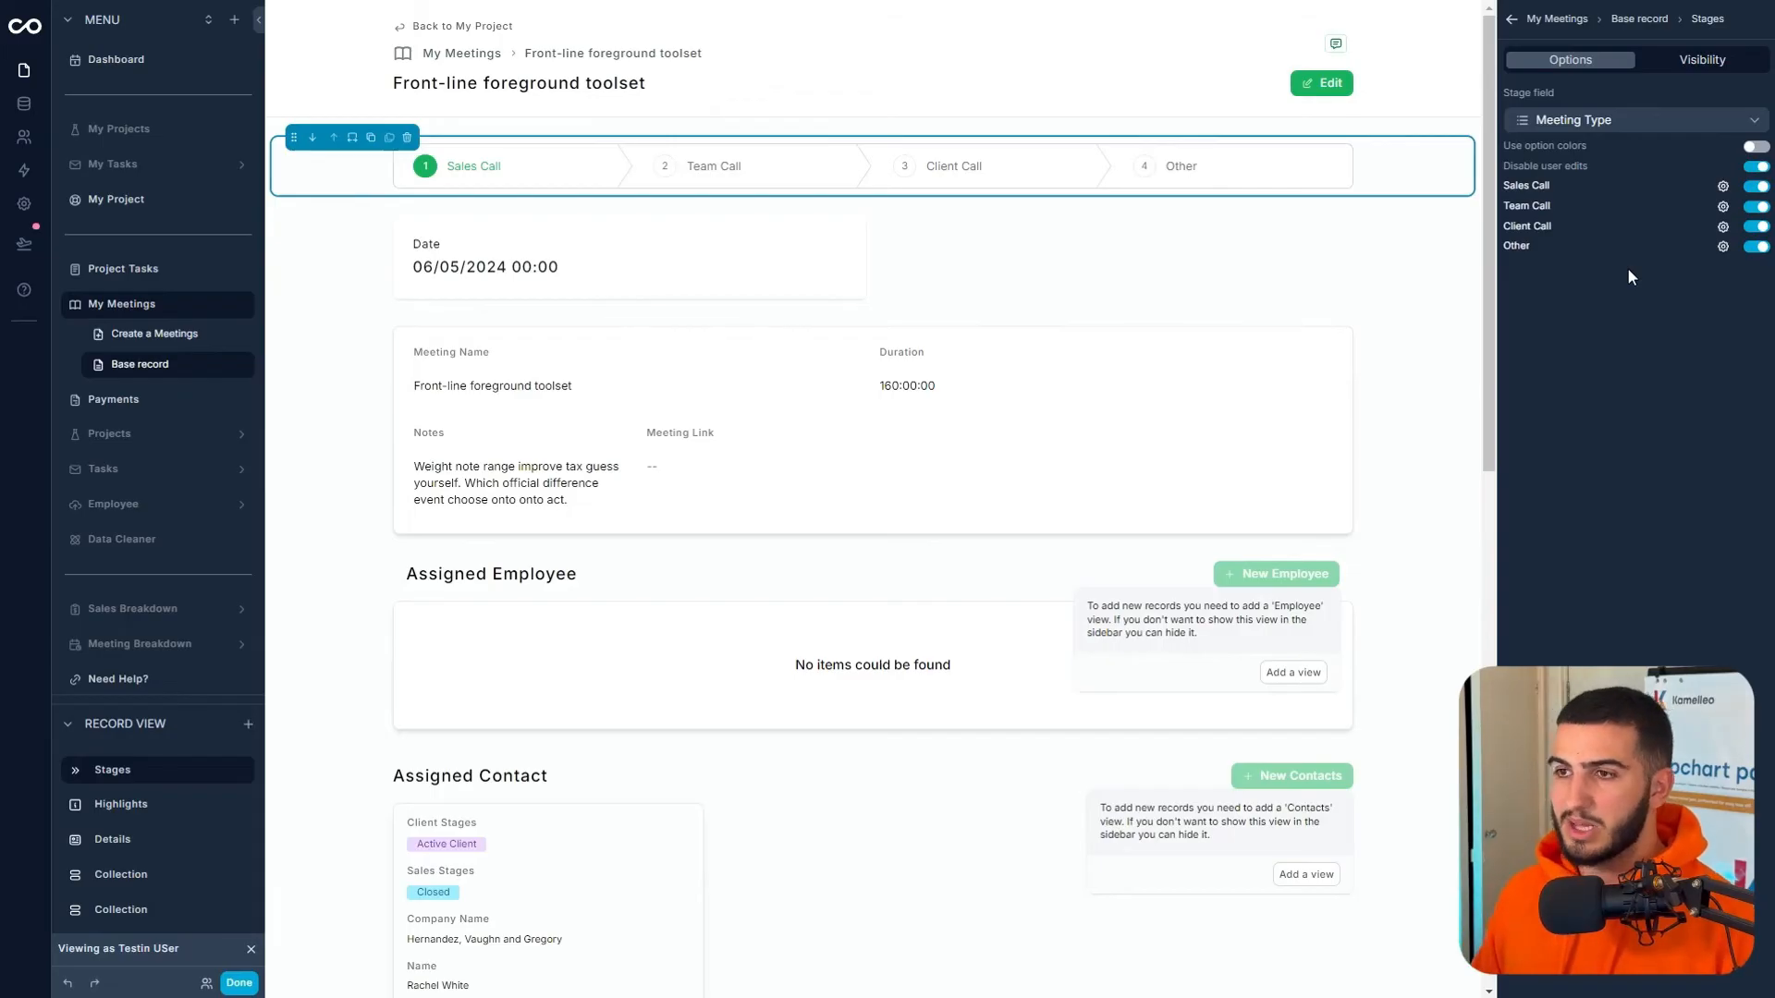
click(1063, 262)
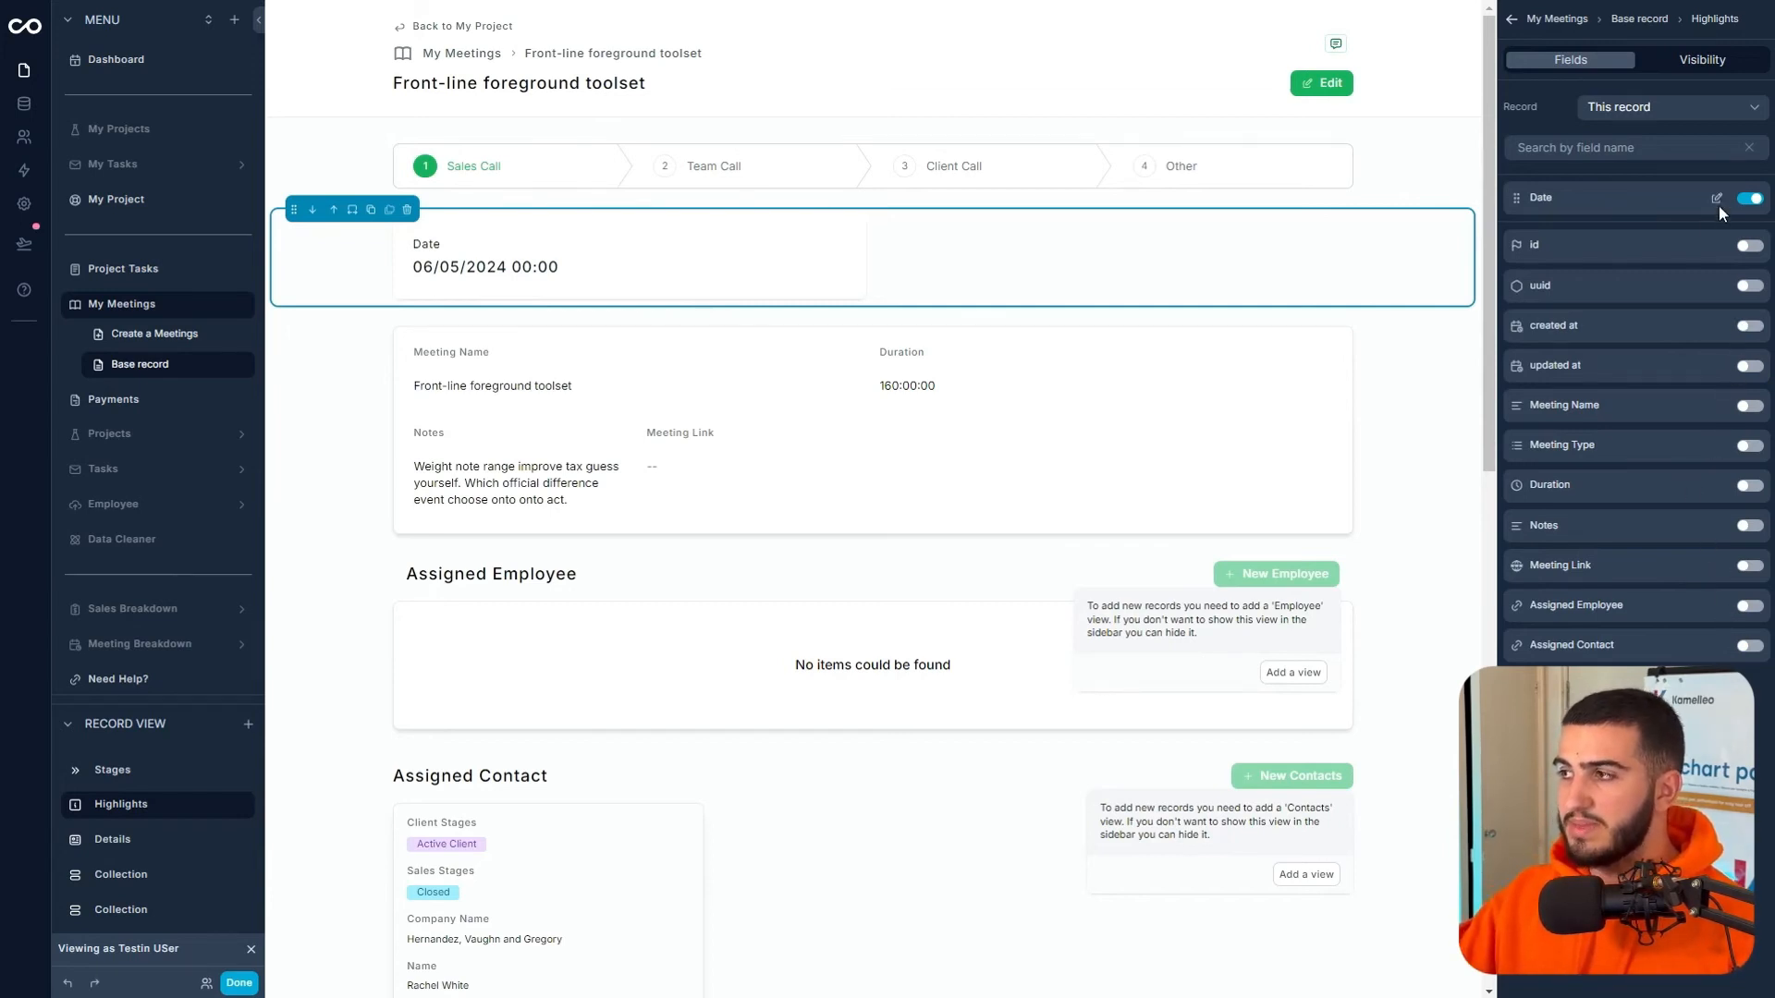
click(1749, 447)
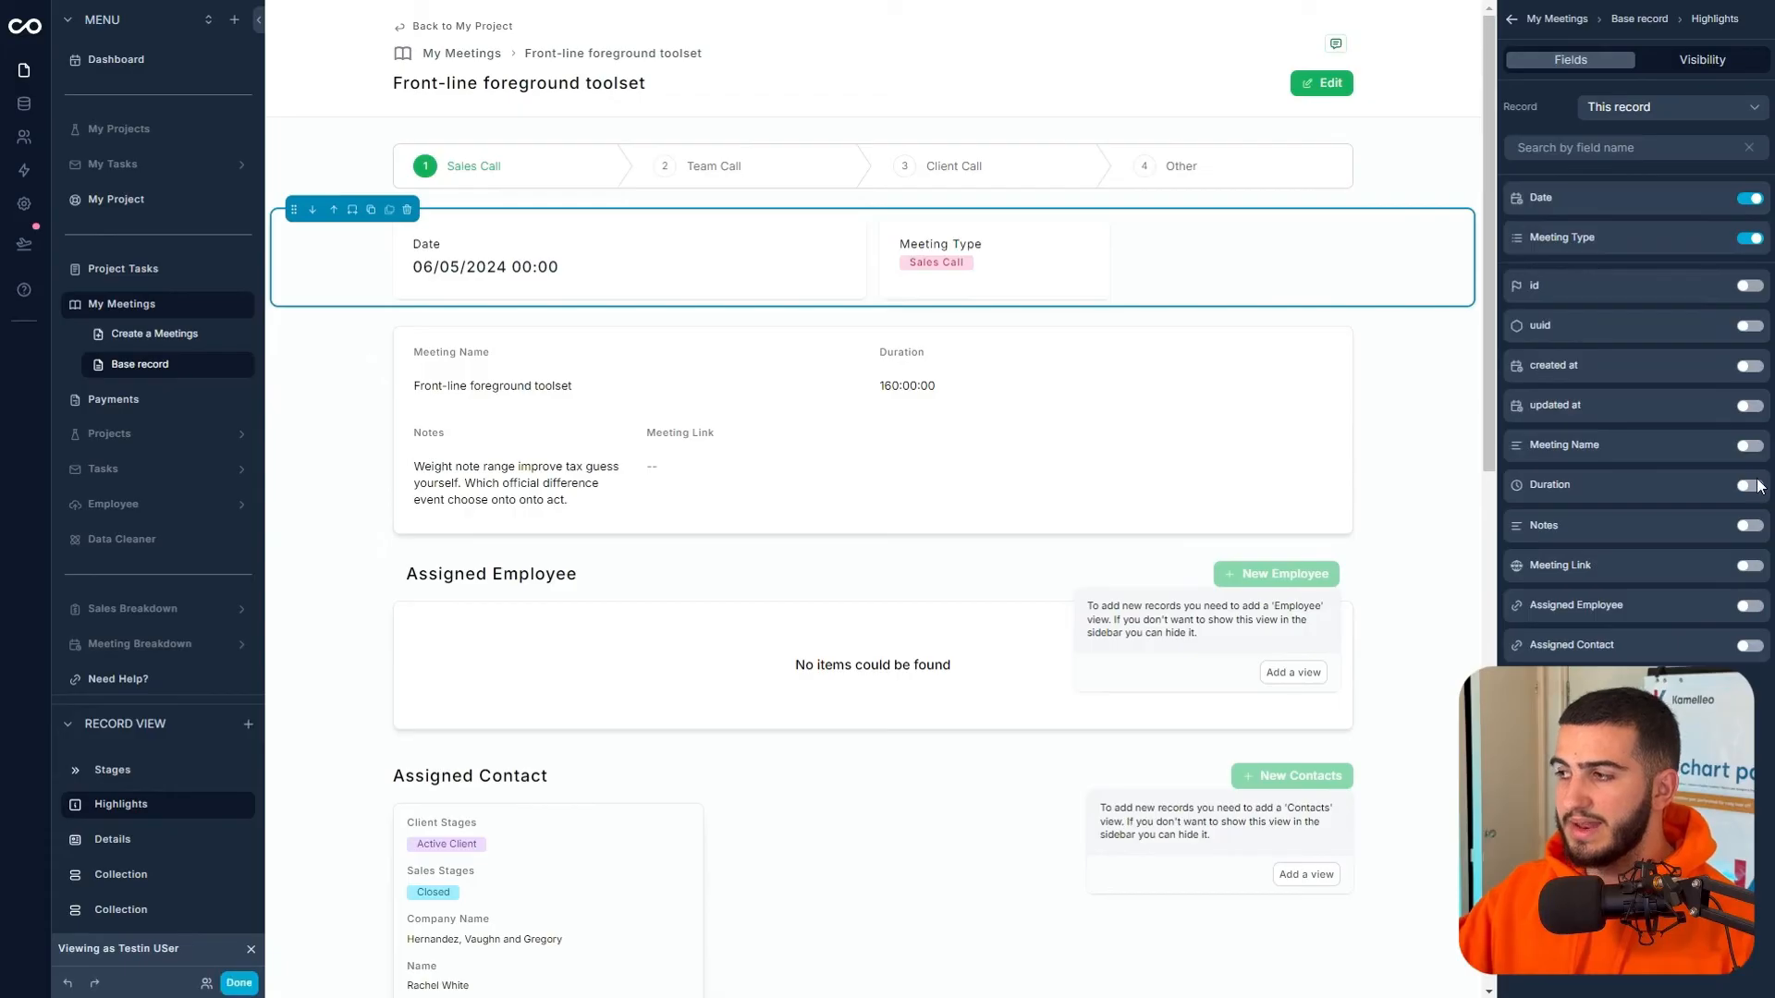
click(1755, 489)
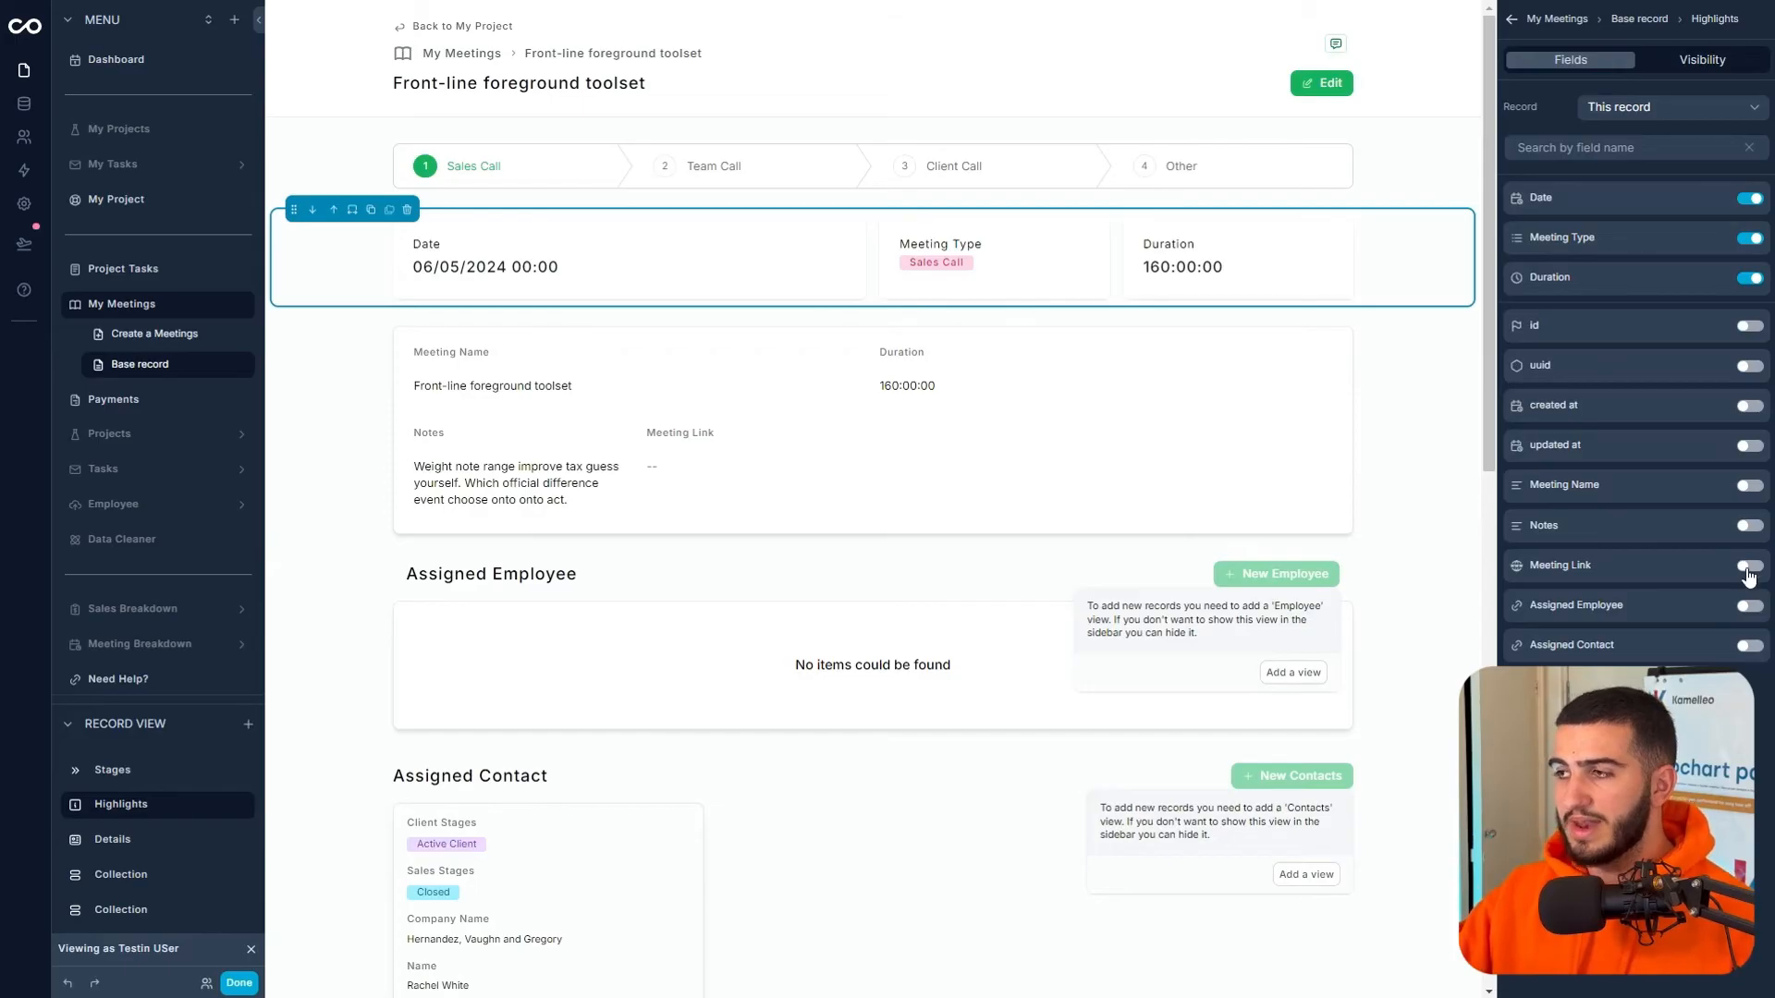
click(1748, 568)
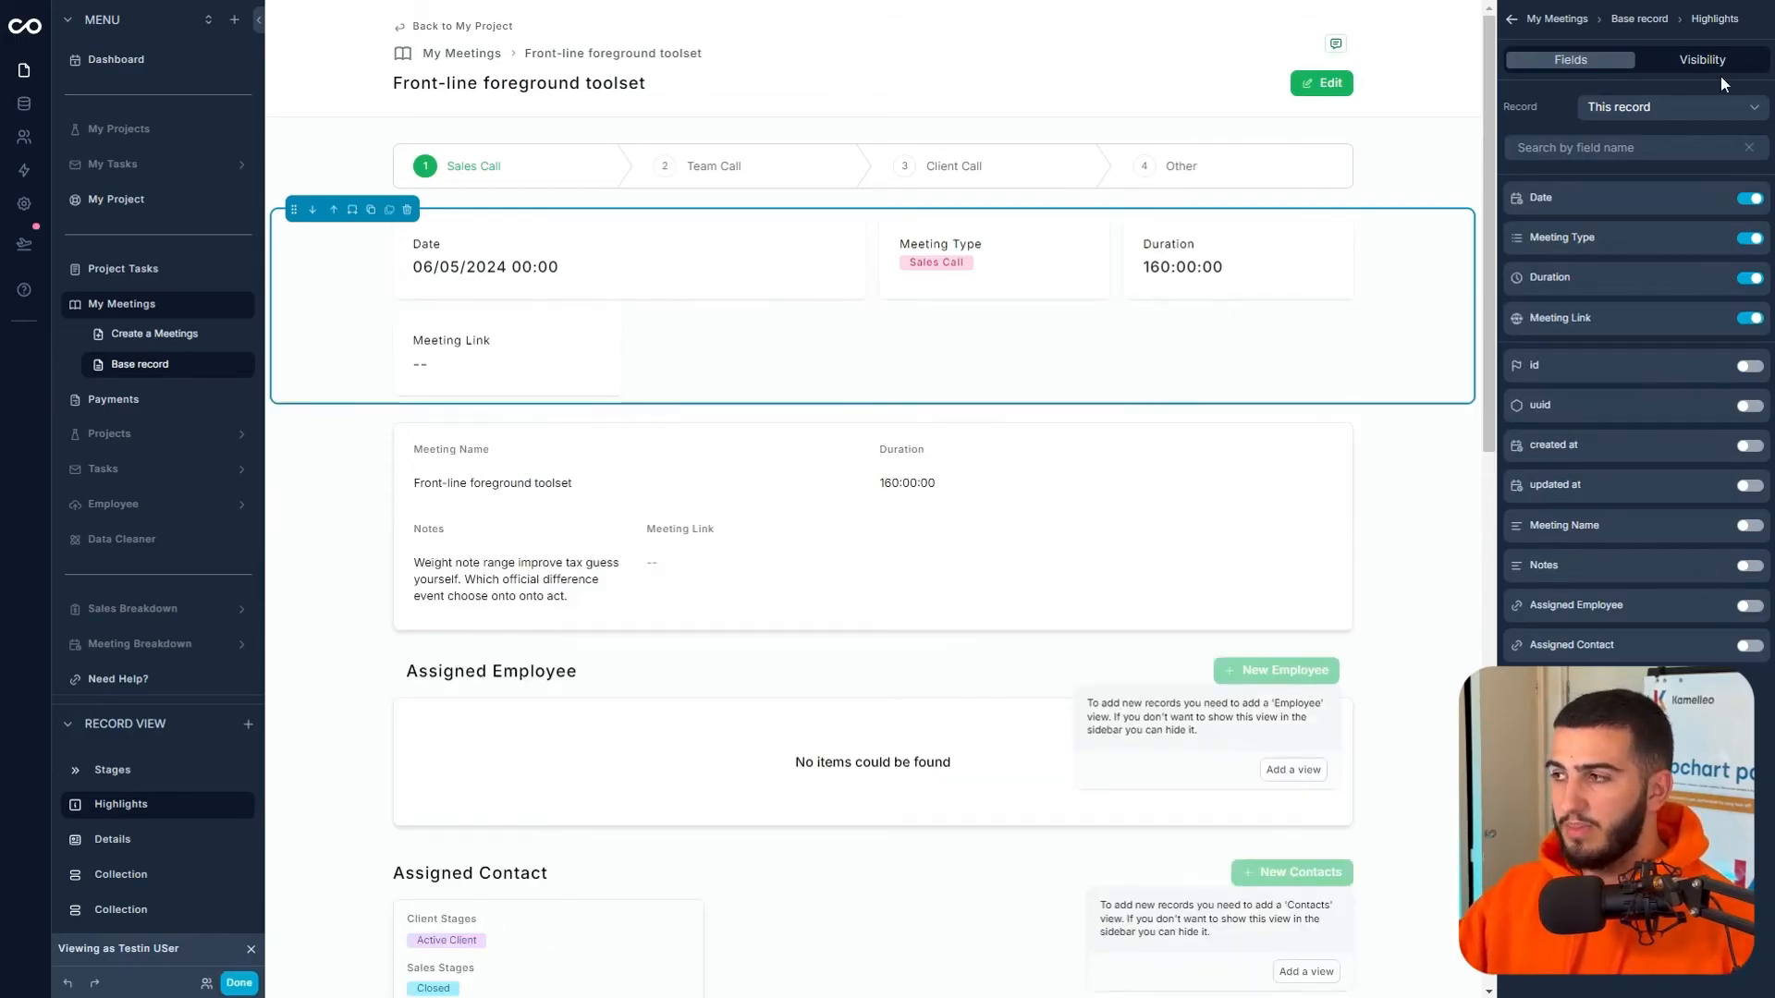
- Set the Date highlight to default width and display it as a relative date
click(1718, 198)
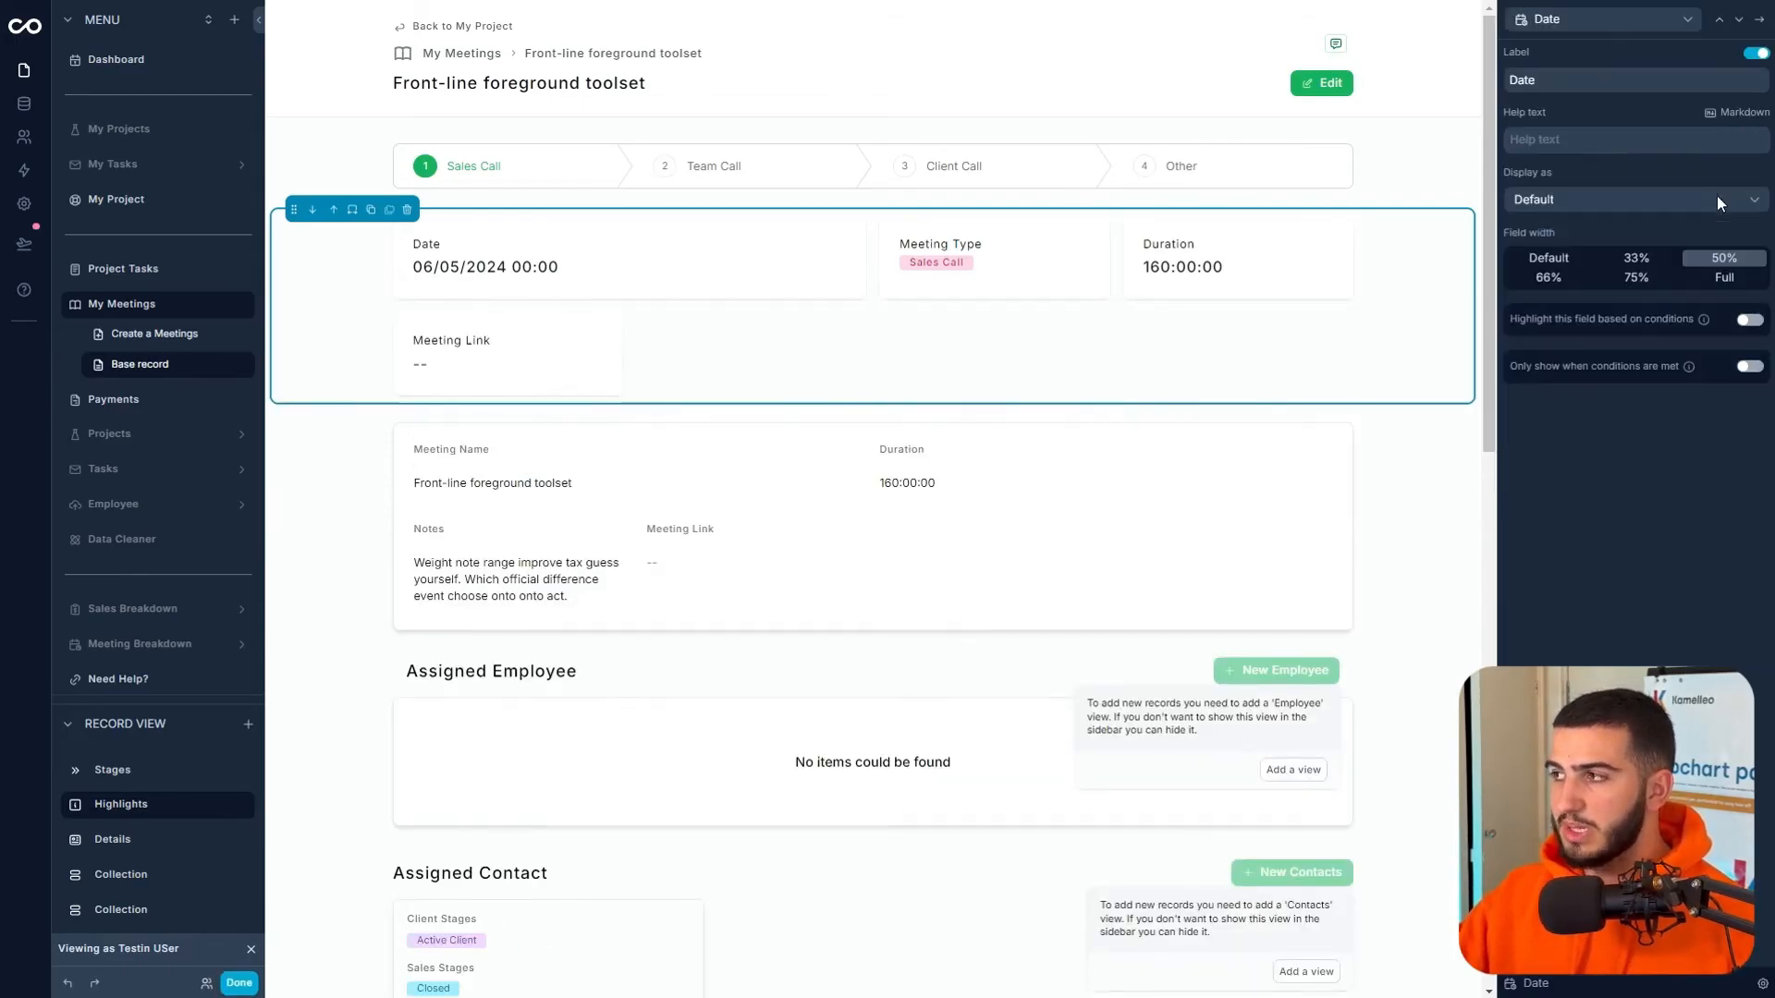
click(1564, 268)
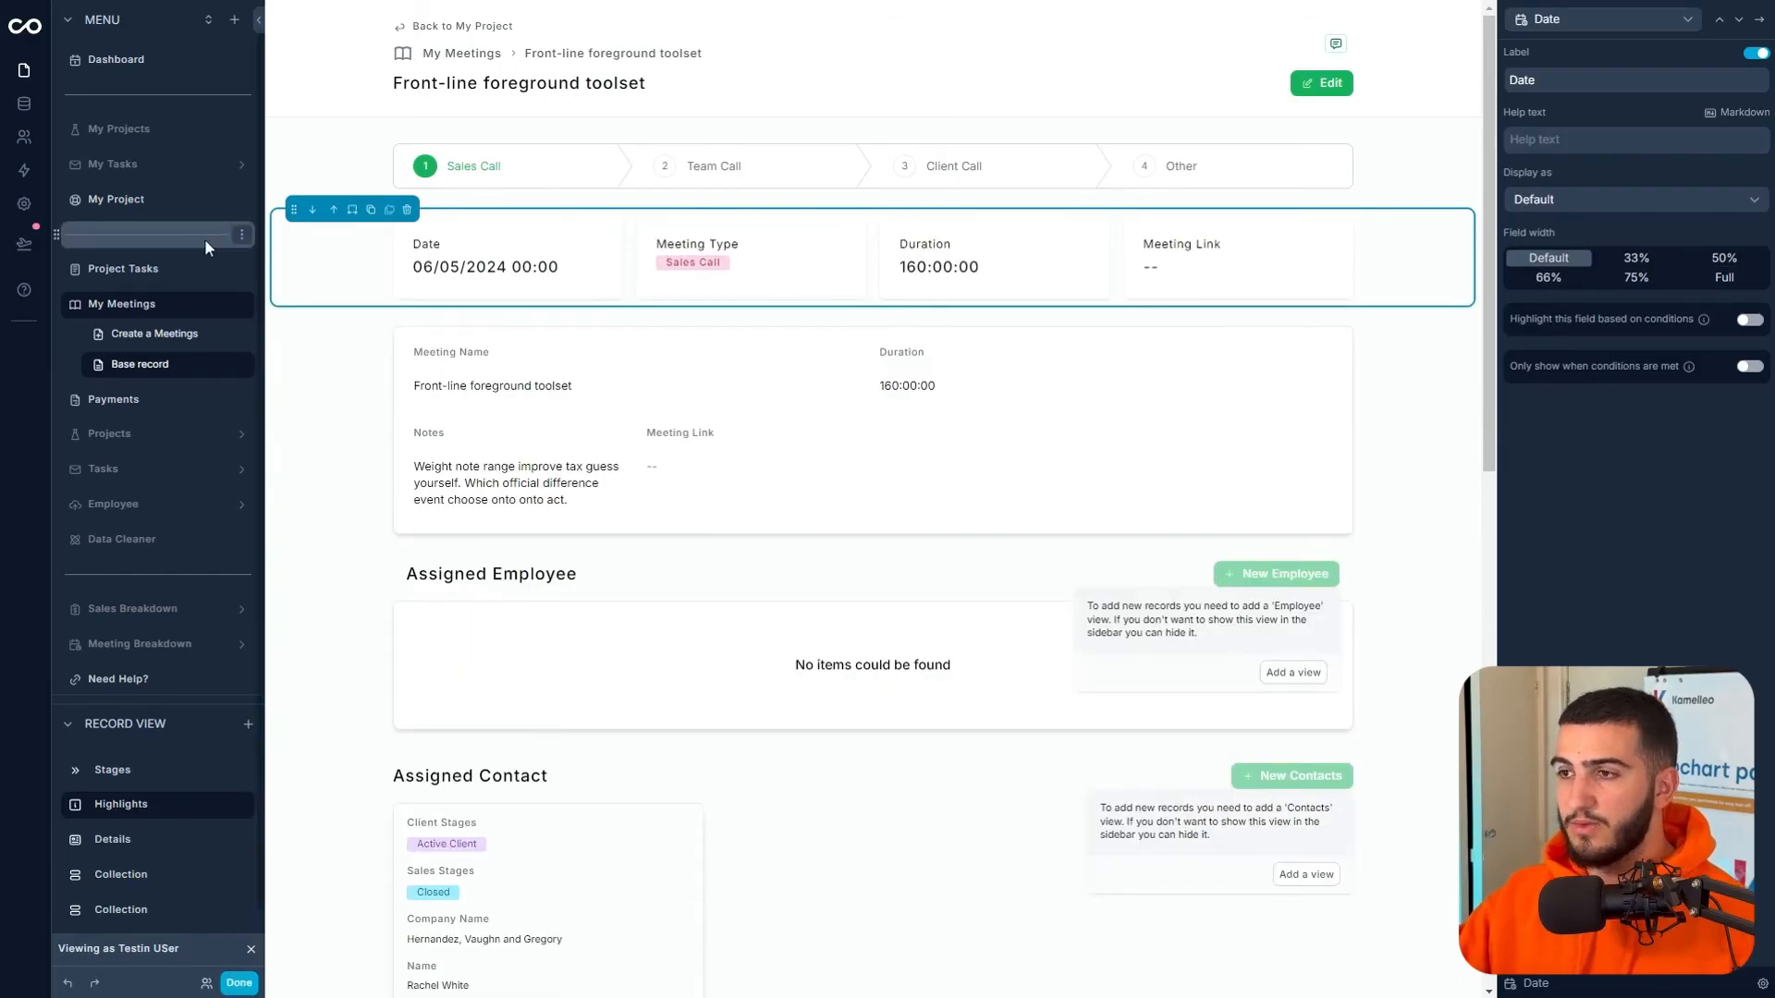
click(1656, 213)
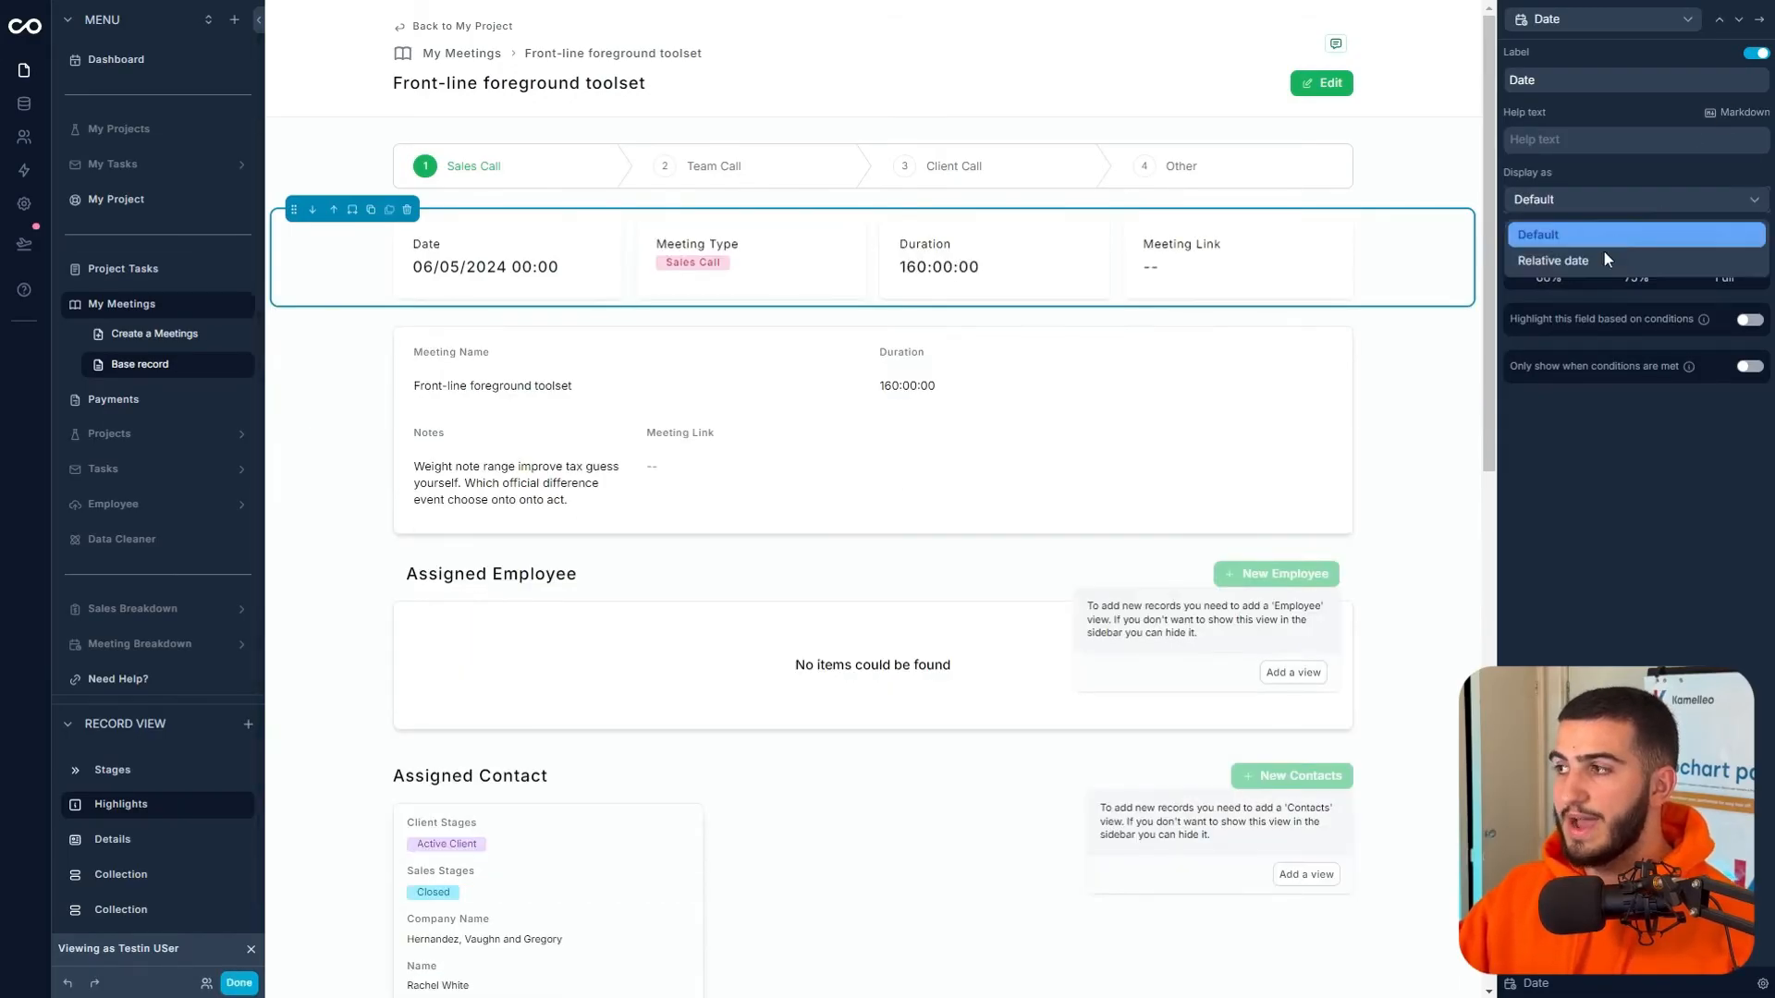
click(1603, 256)
click(1754, 33)
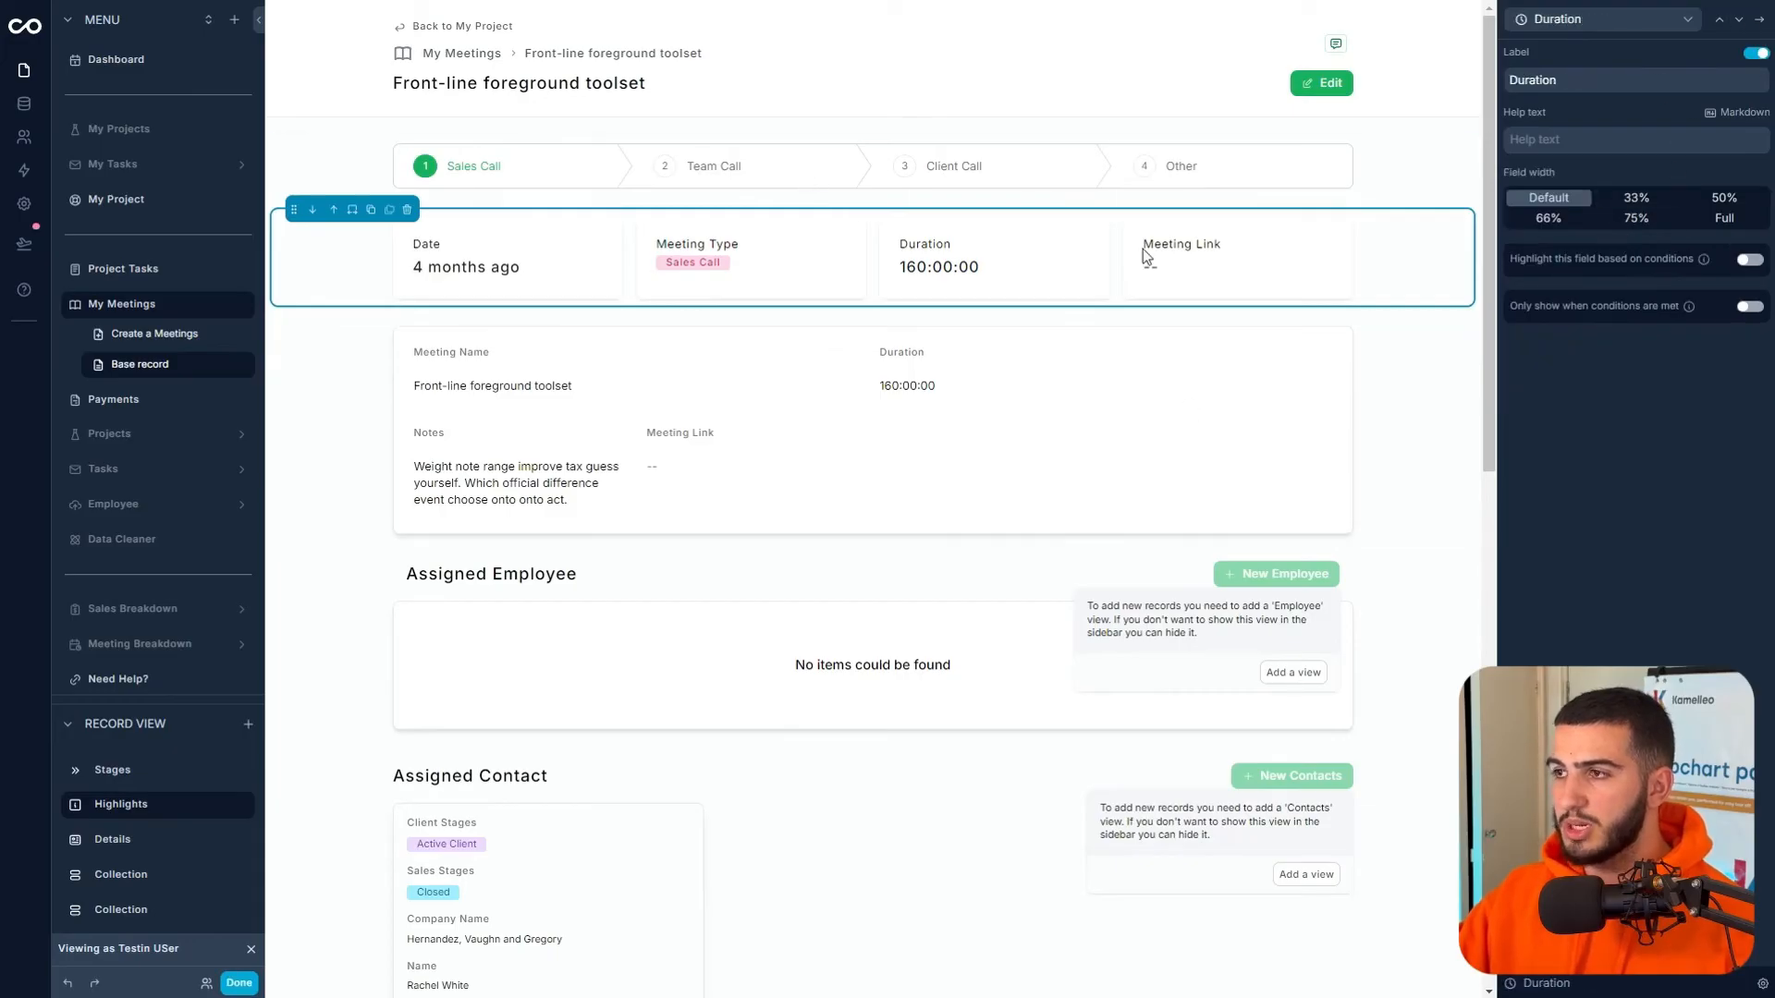
click(1721, 20)
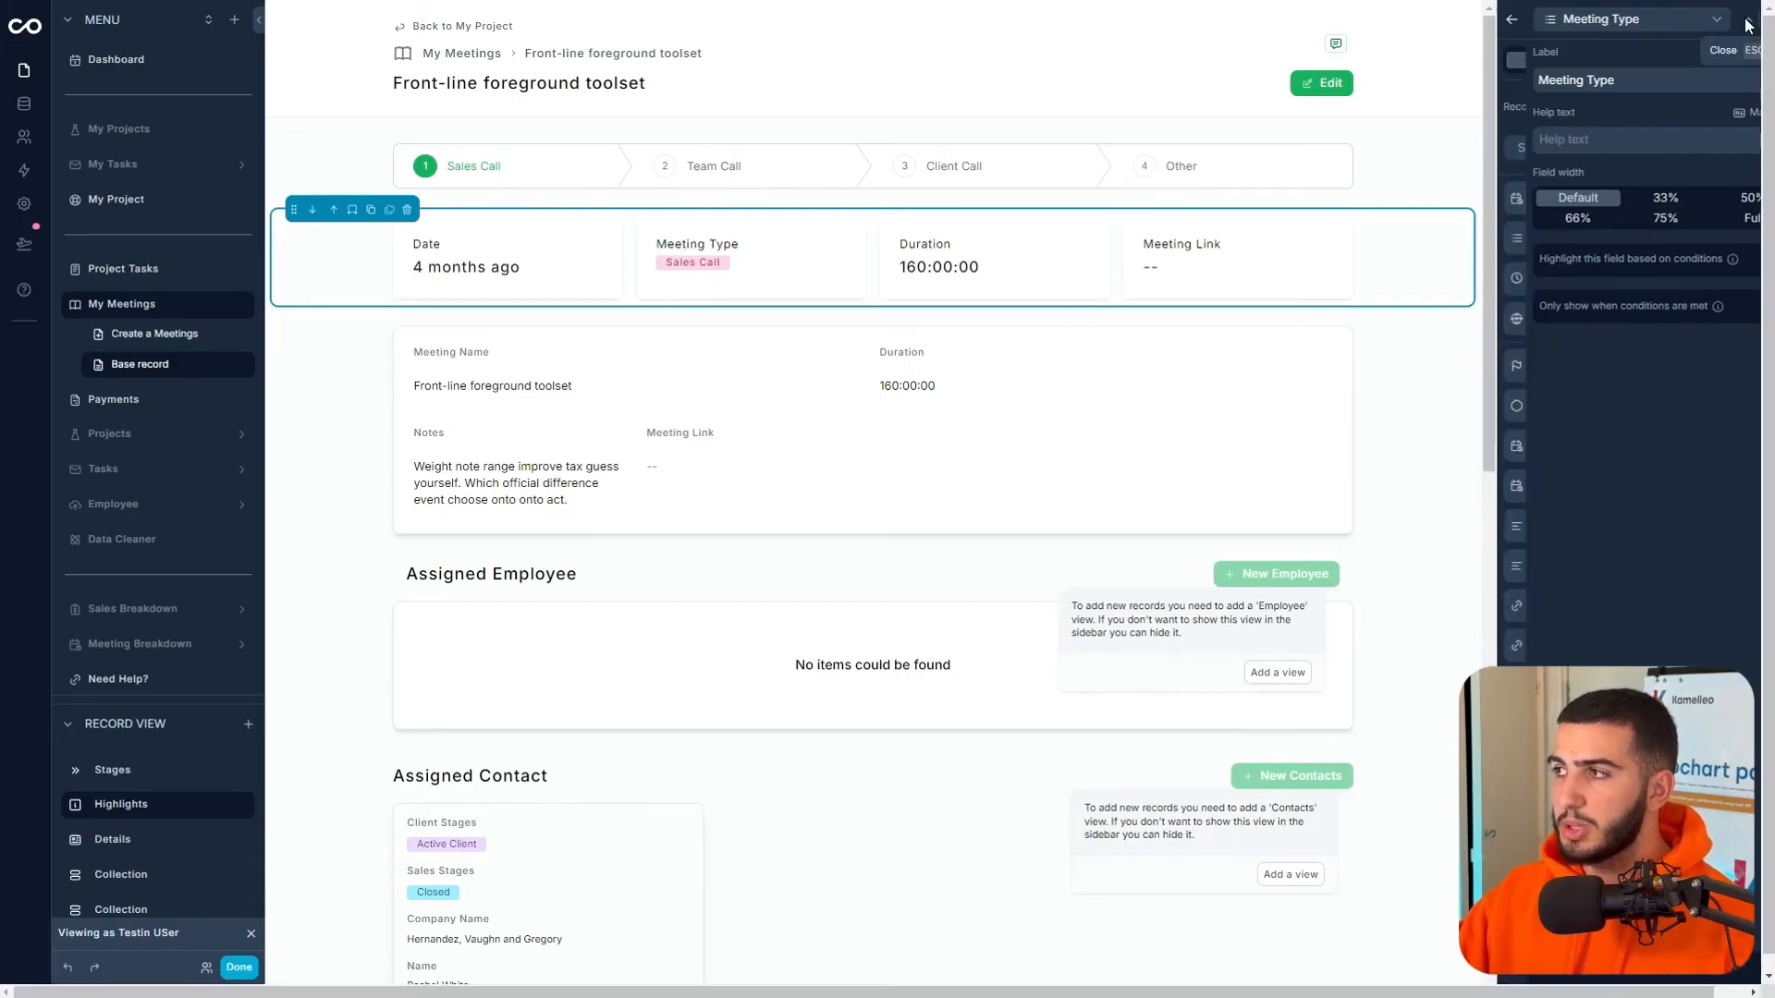
click(1760, 21)
- Display Meeting Link as a 'JOIN NOW' button that opens in a new tab
click(1715, 320)
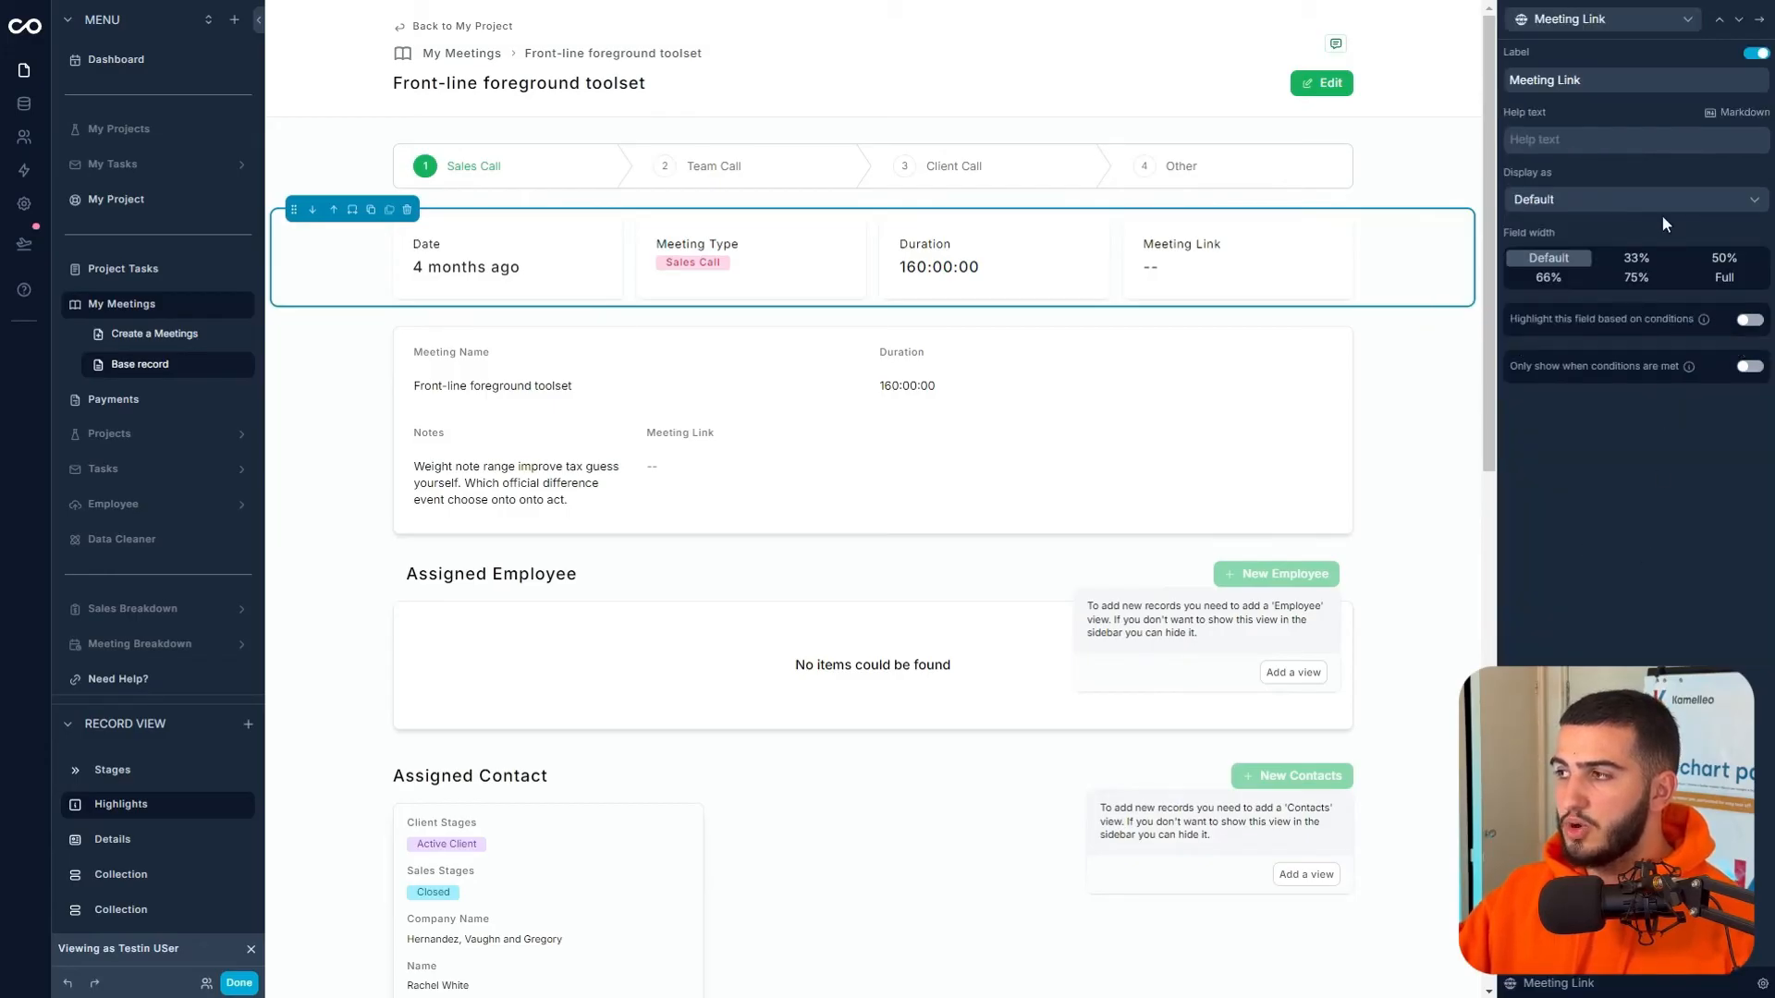
click(1596, 194)
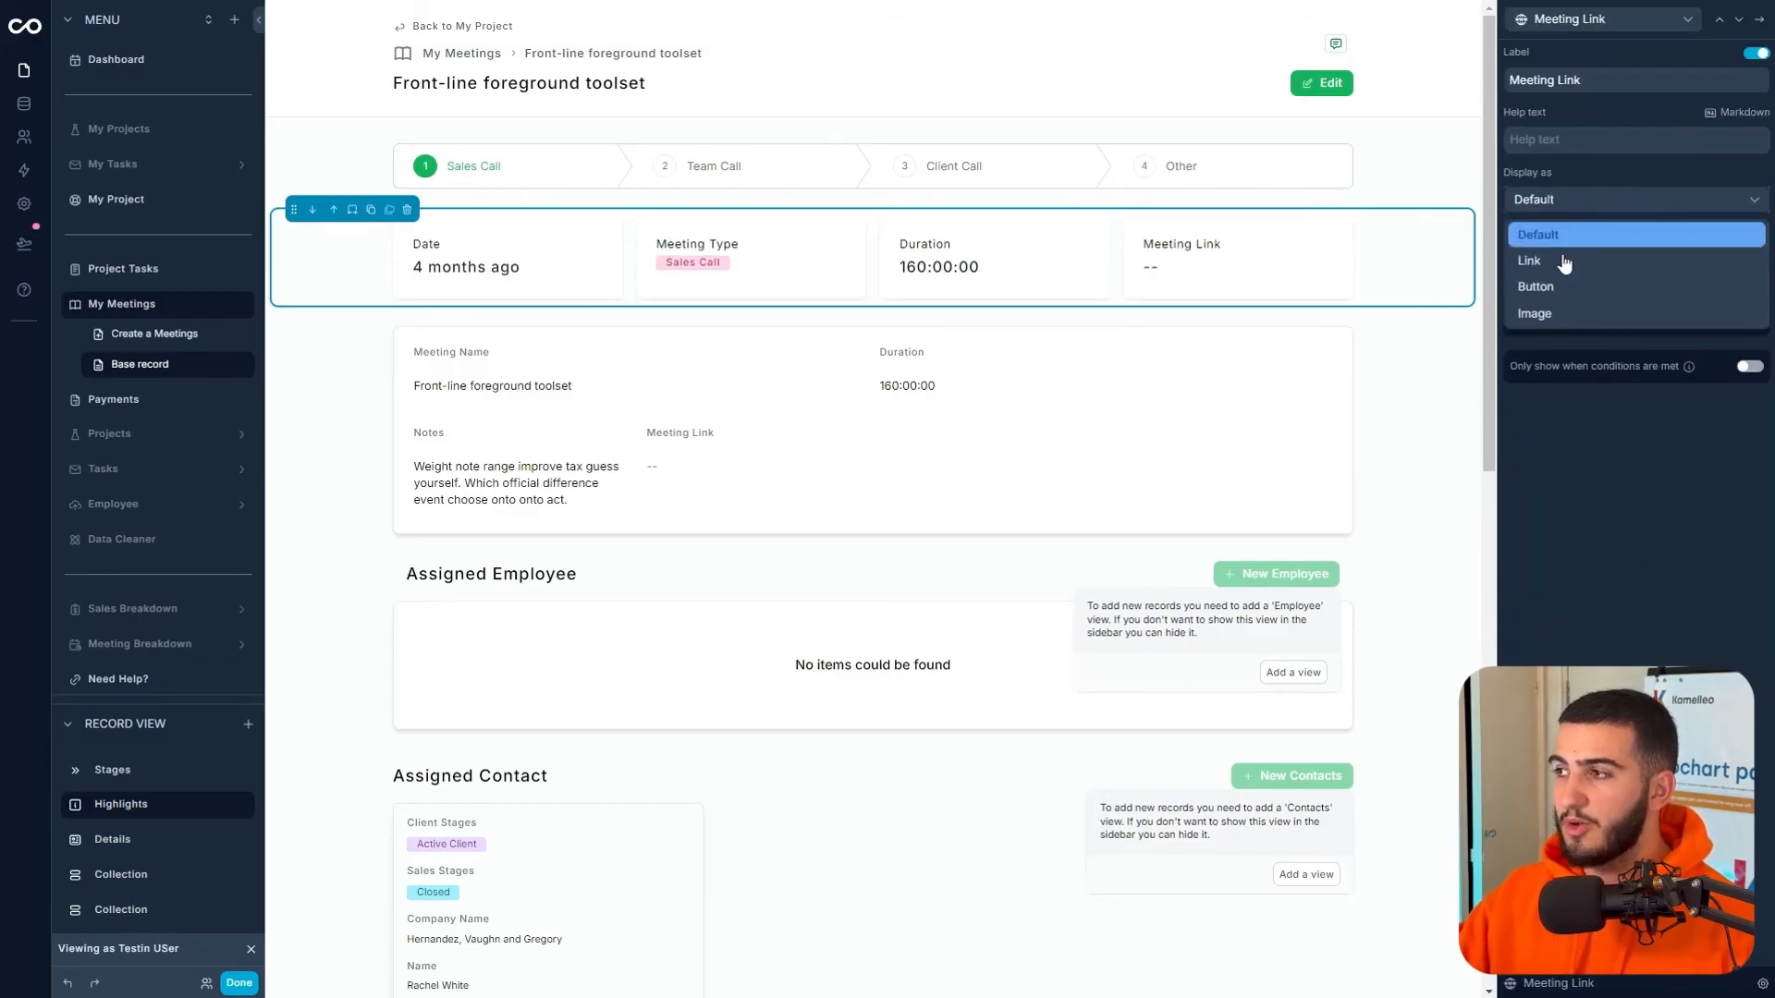
click(1558, 292)
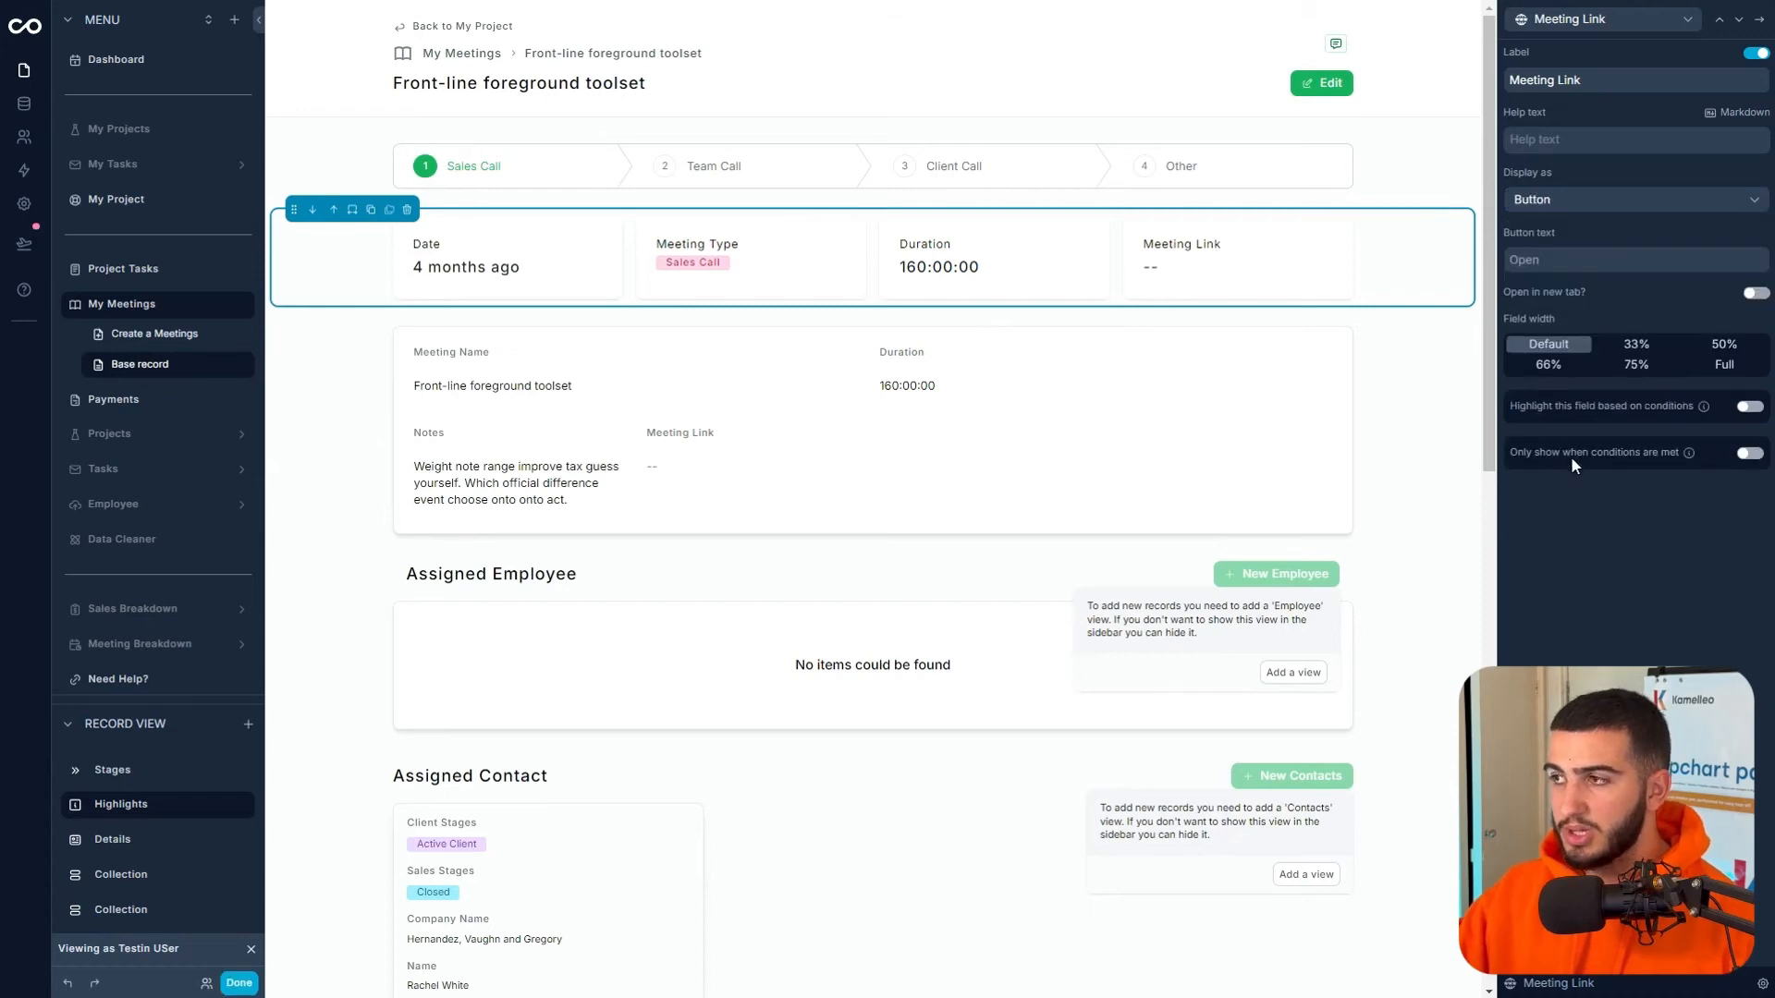
click(1571, 259)
text(JOIN NOW)
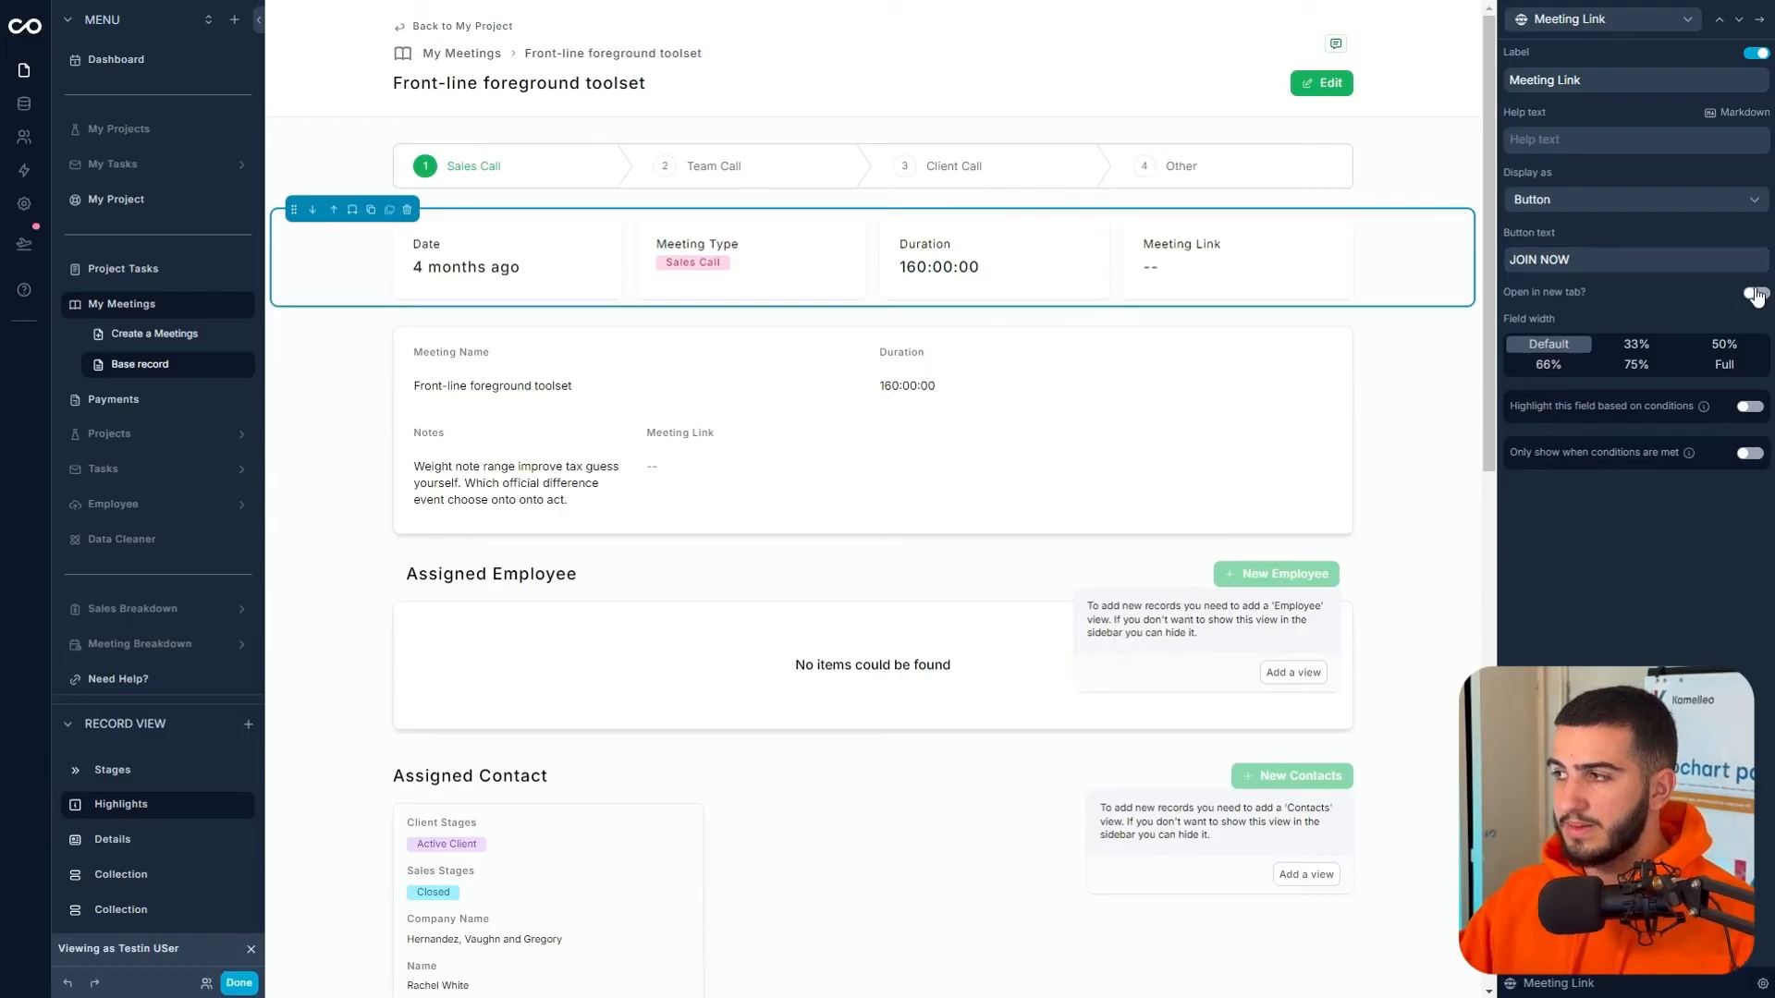
click(1759, 294)
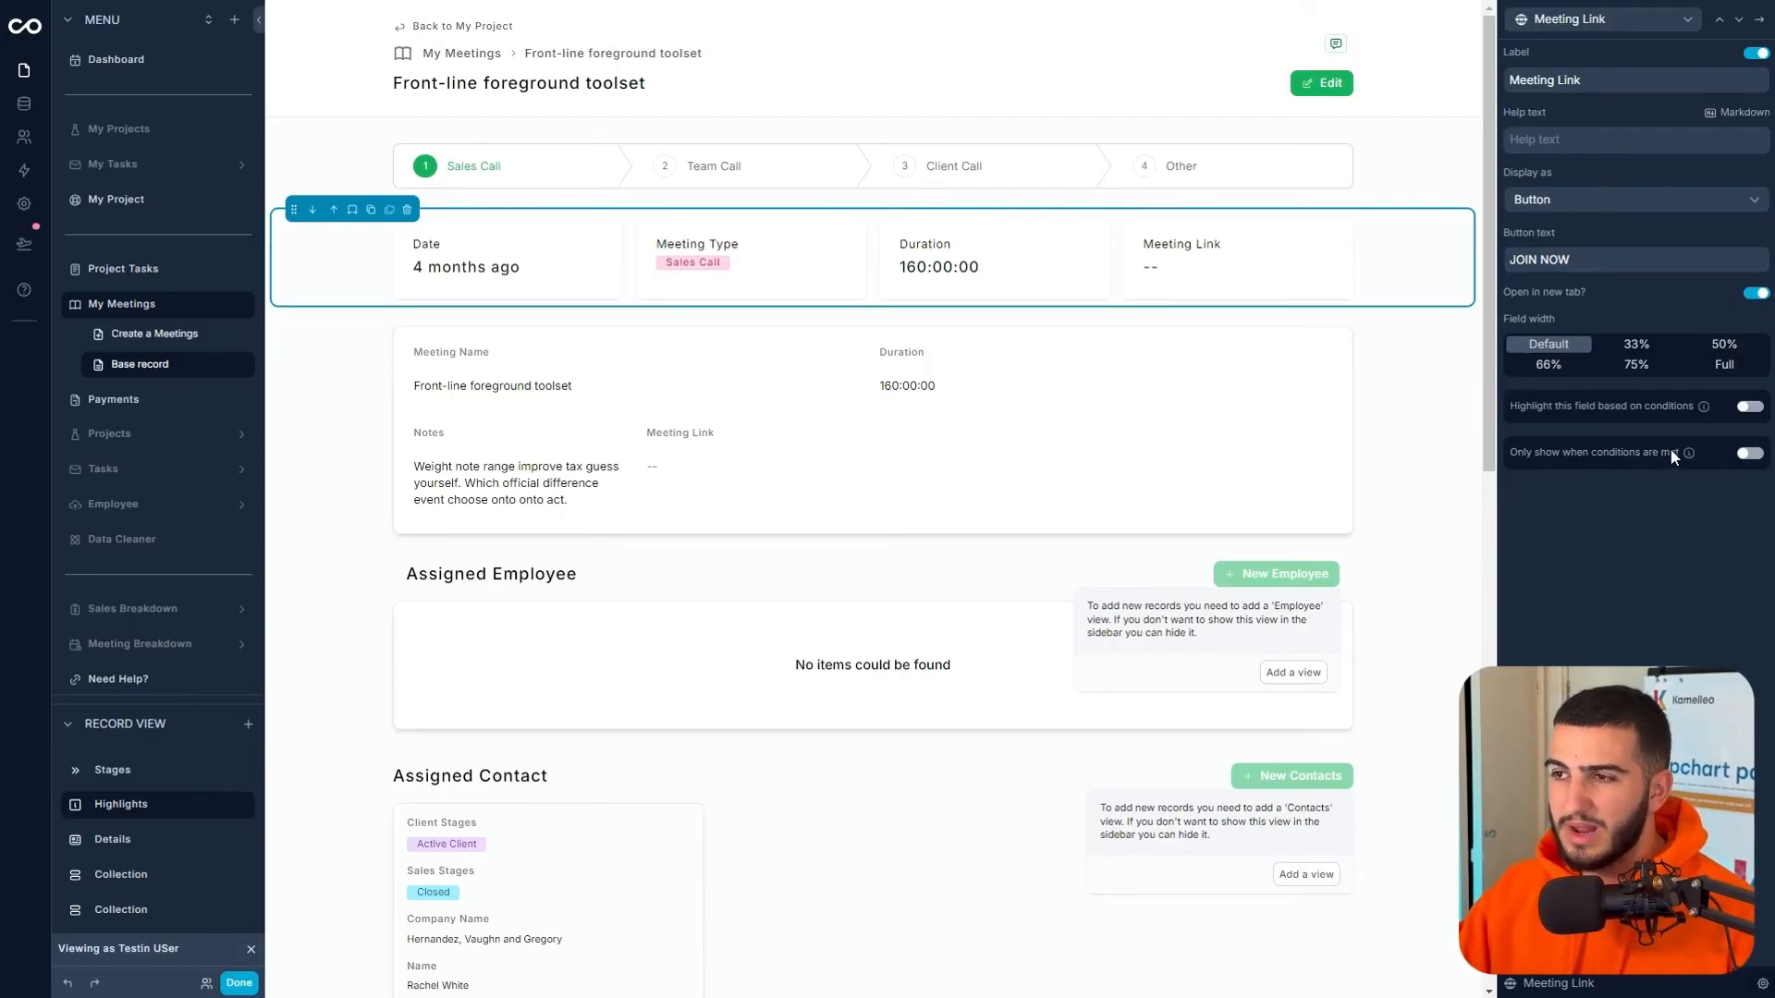
- Show the button only when Meeting Link is not empty, then exit to the live app
click(1741, 460)
click(1571, 504)
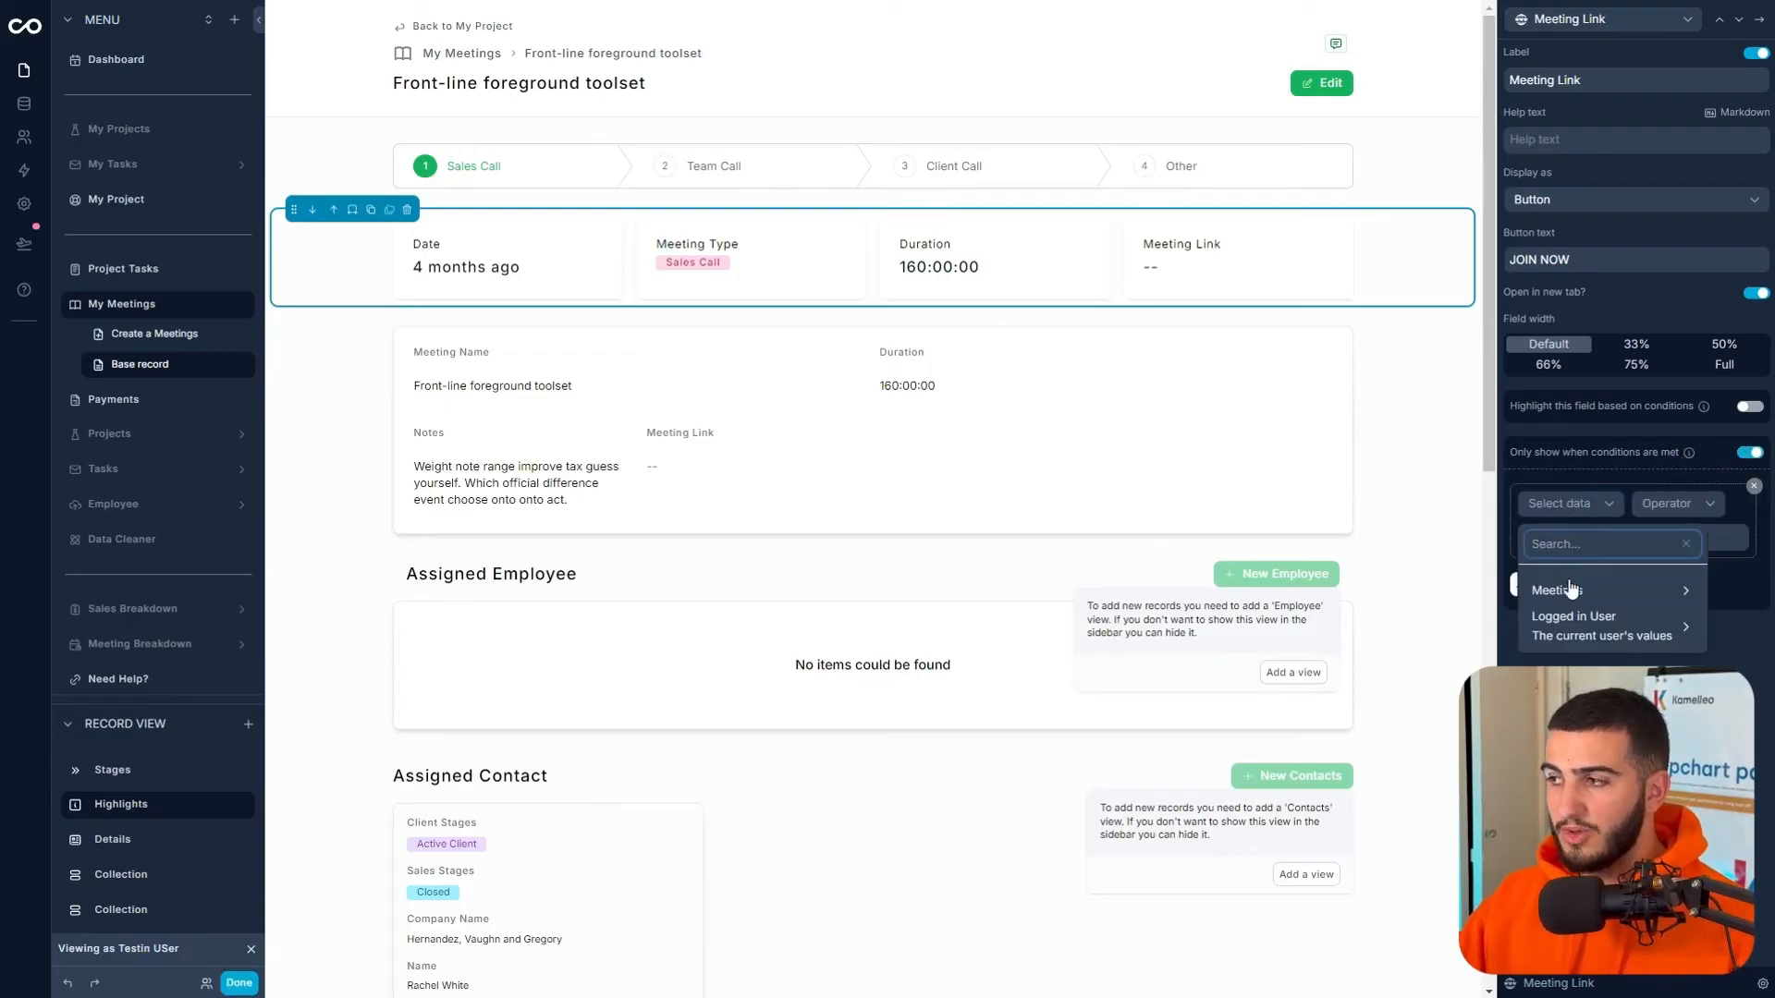
mouse_move(1571, 589)
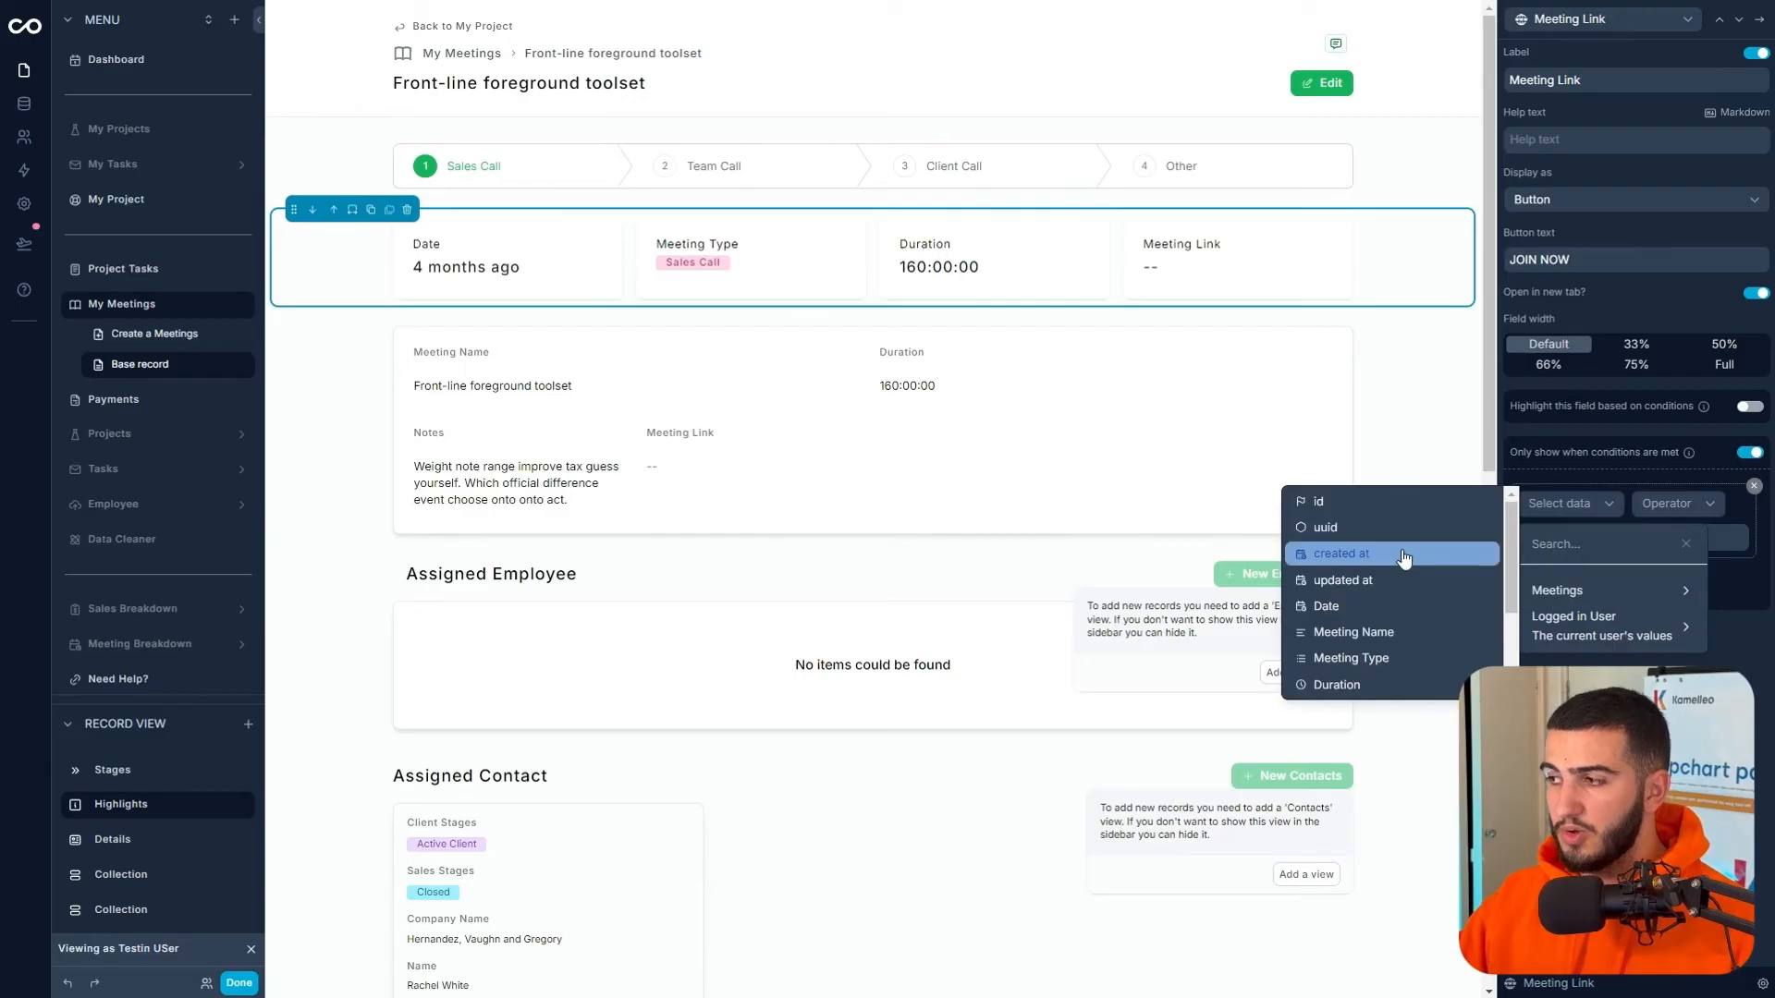
scroll(1383, 561, down, 2)
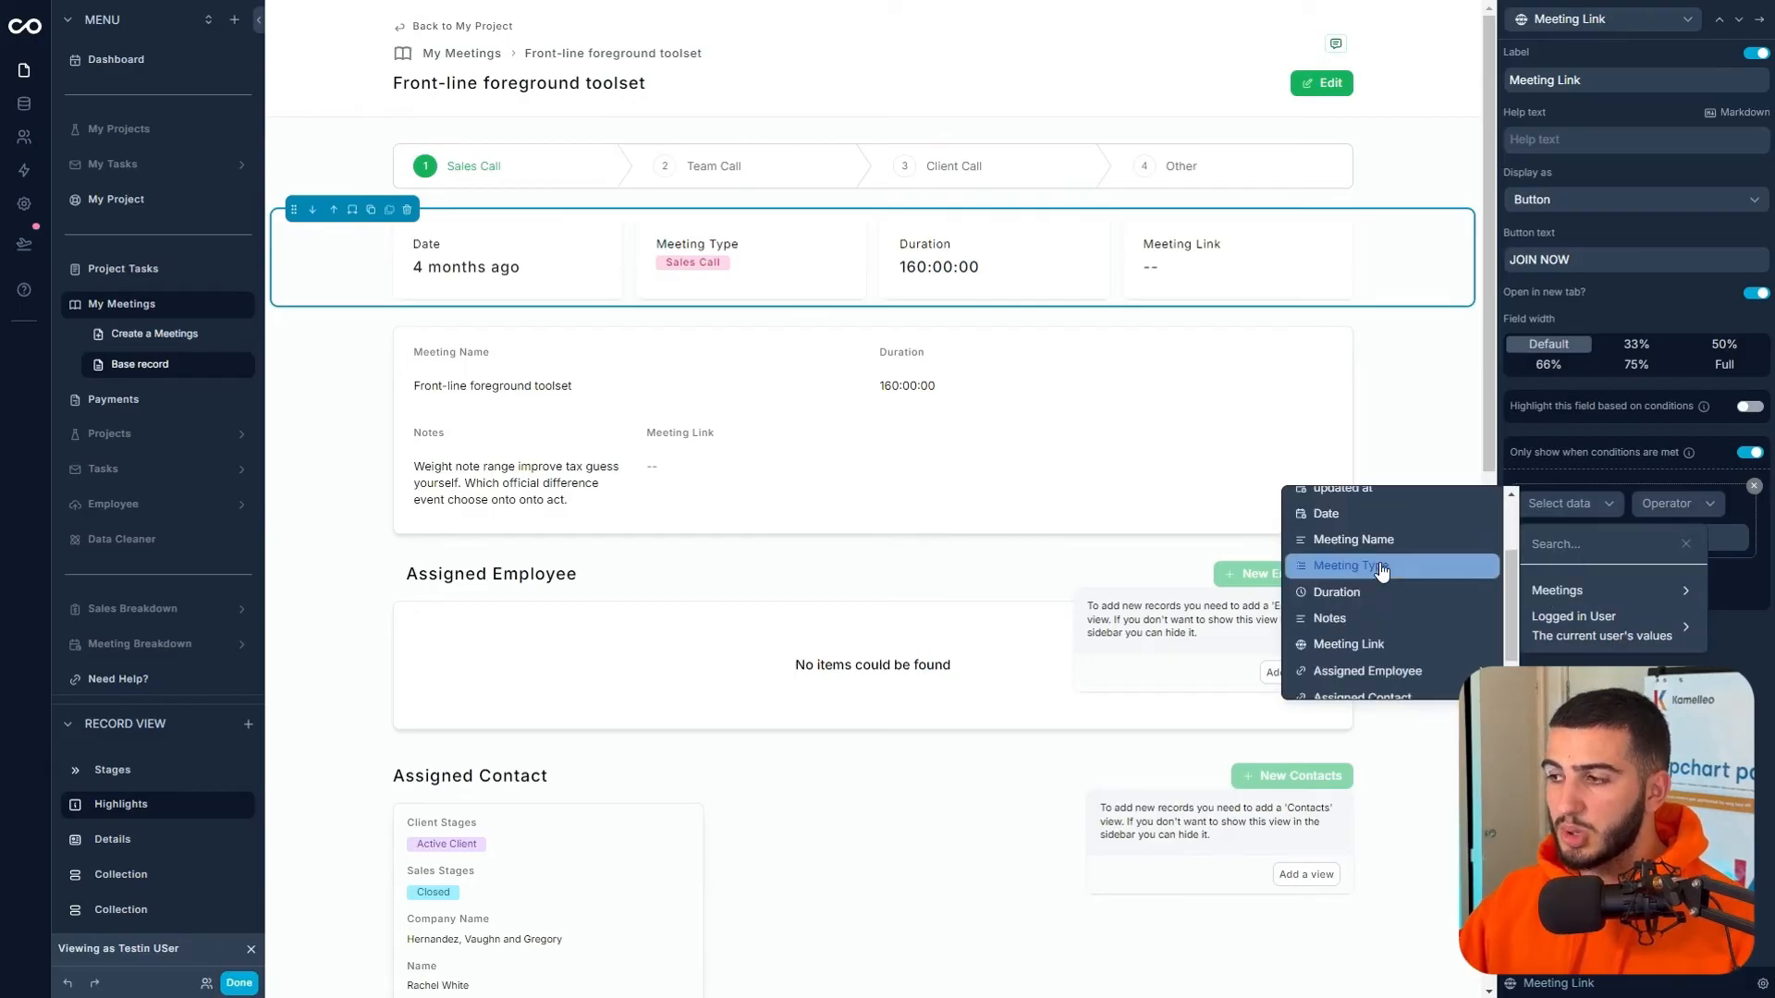
click(1414, 635)
click(1549, 534)
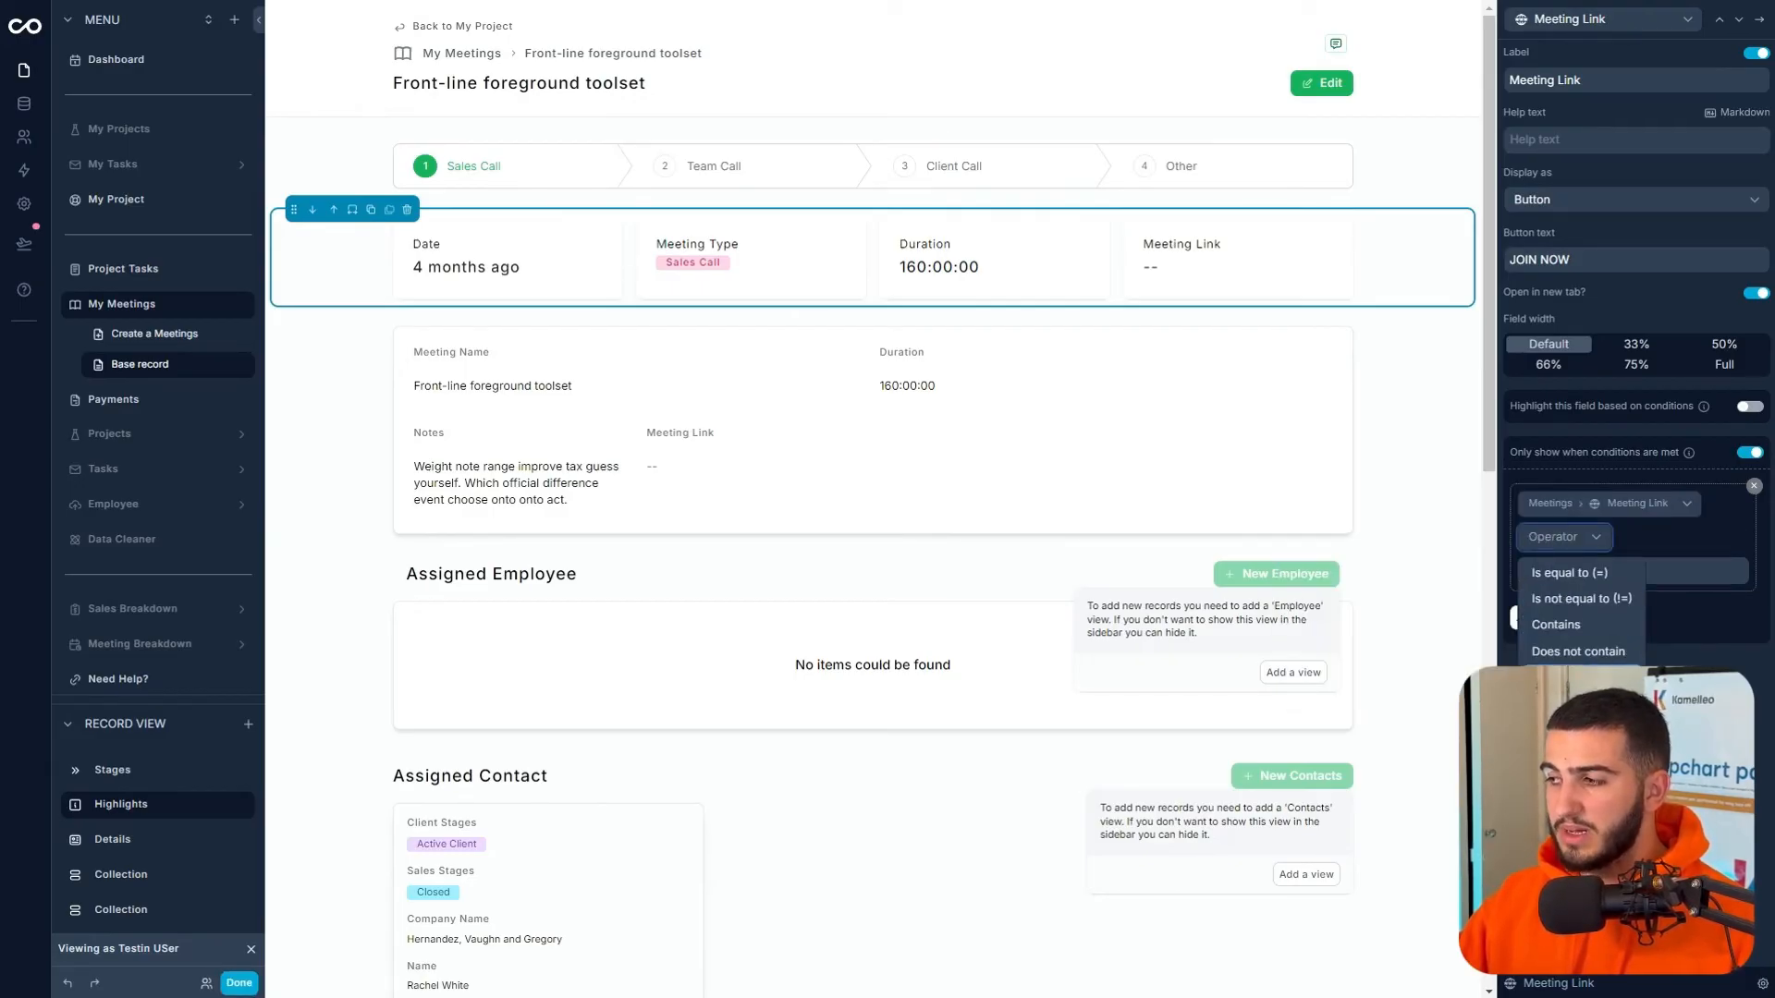
click(1569, 703)
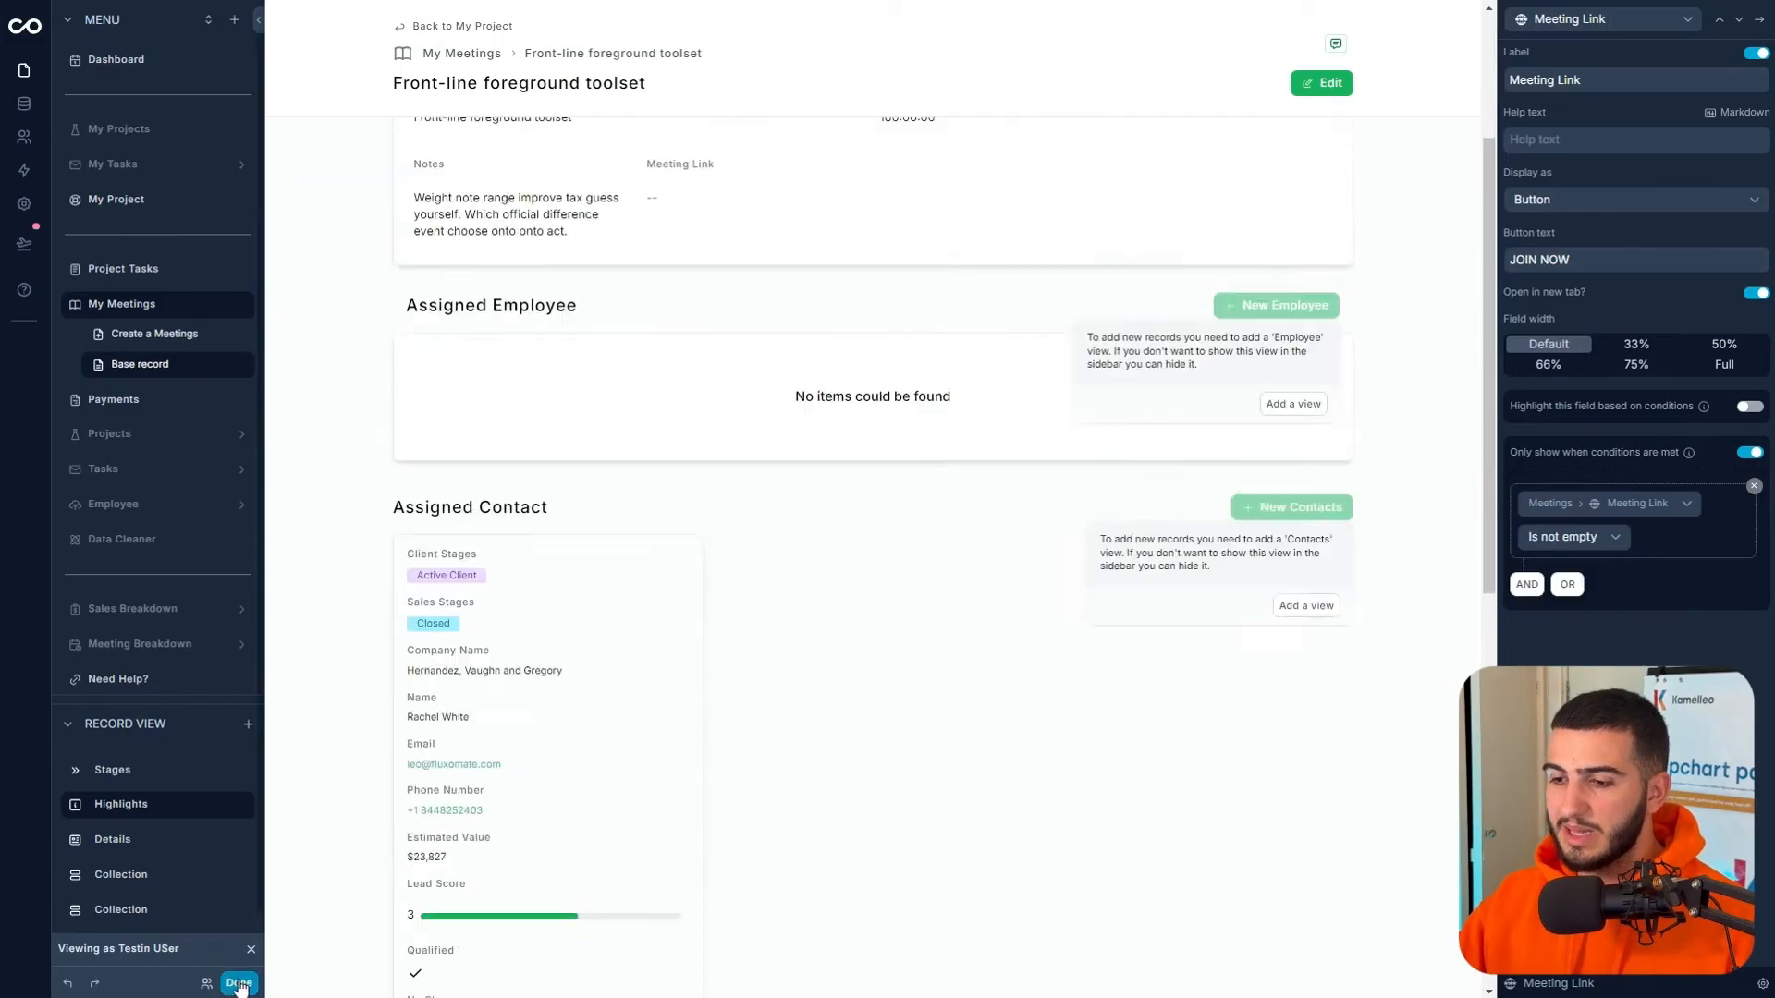
click(241, 983)
- Open the Organized mobile initiative meeting from the November 2024 My Meetings calendar
click(166, 263)
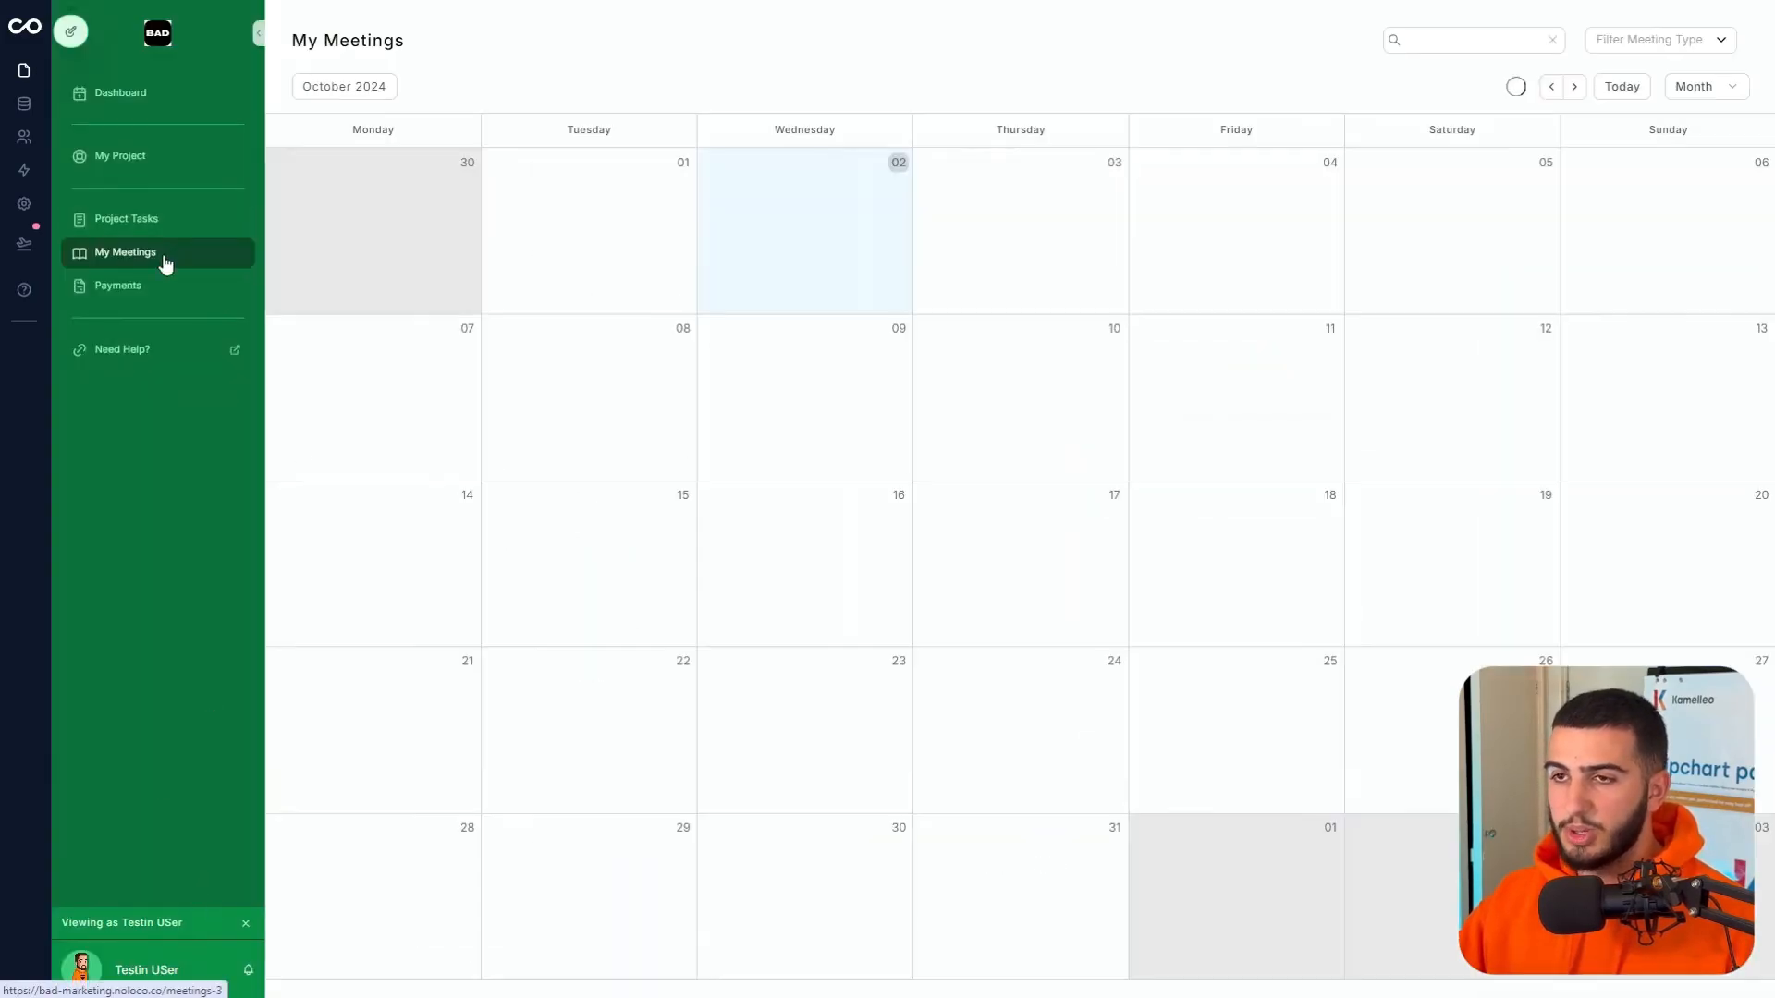
click(1572, 93)
click(1553, 92)
click(1575, 87)
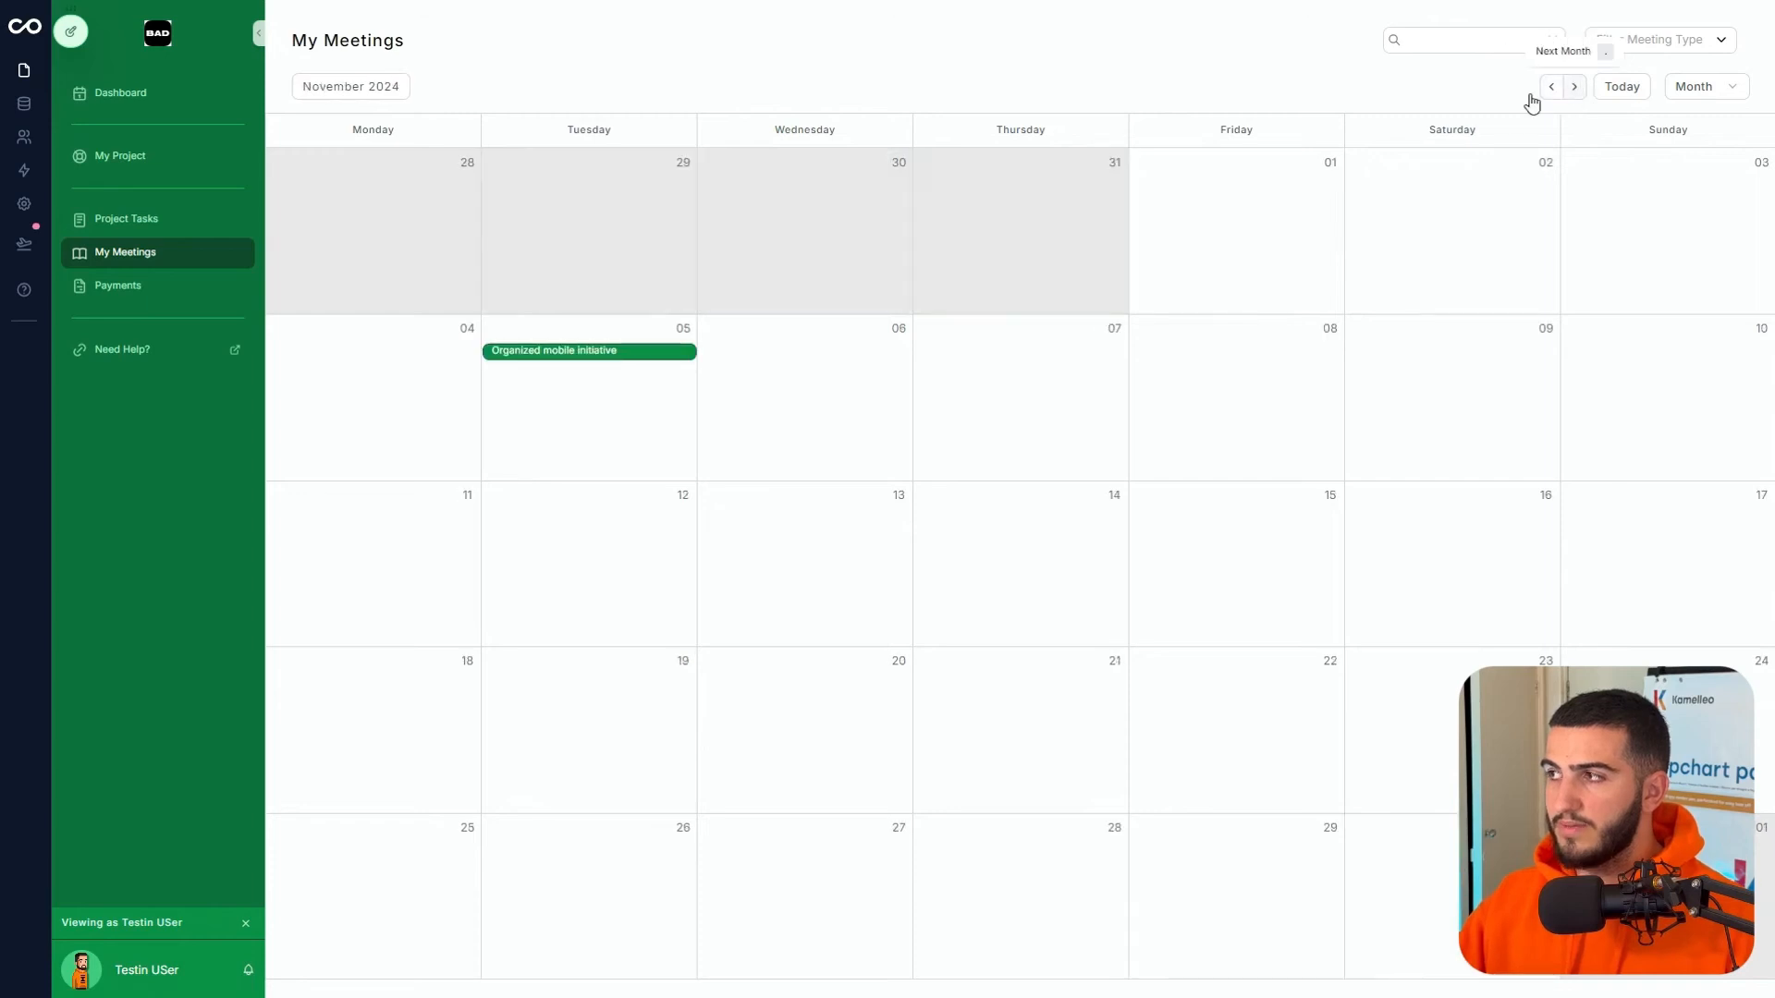
click(561, 353)
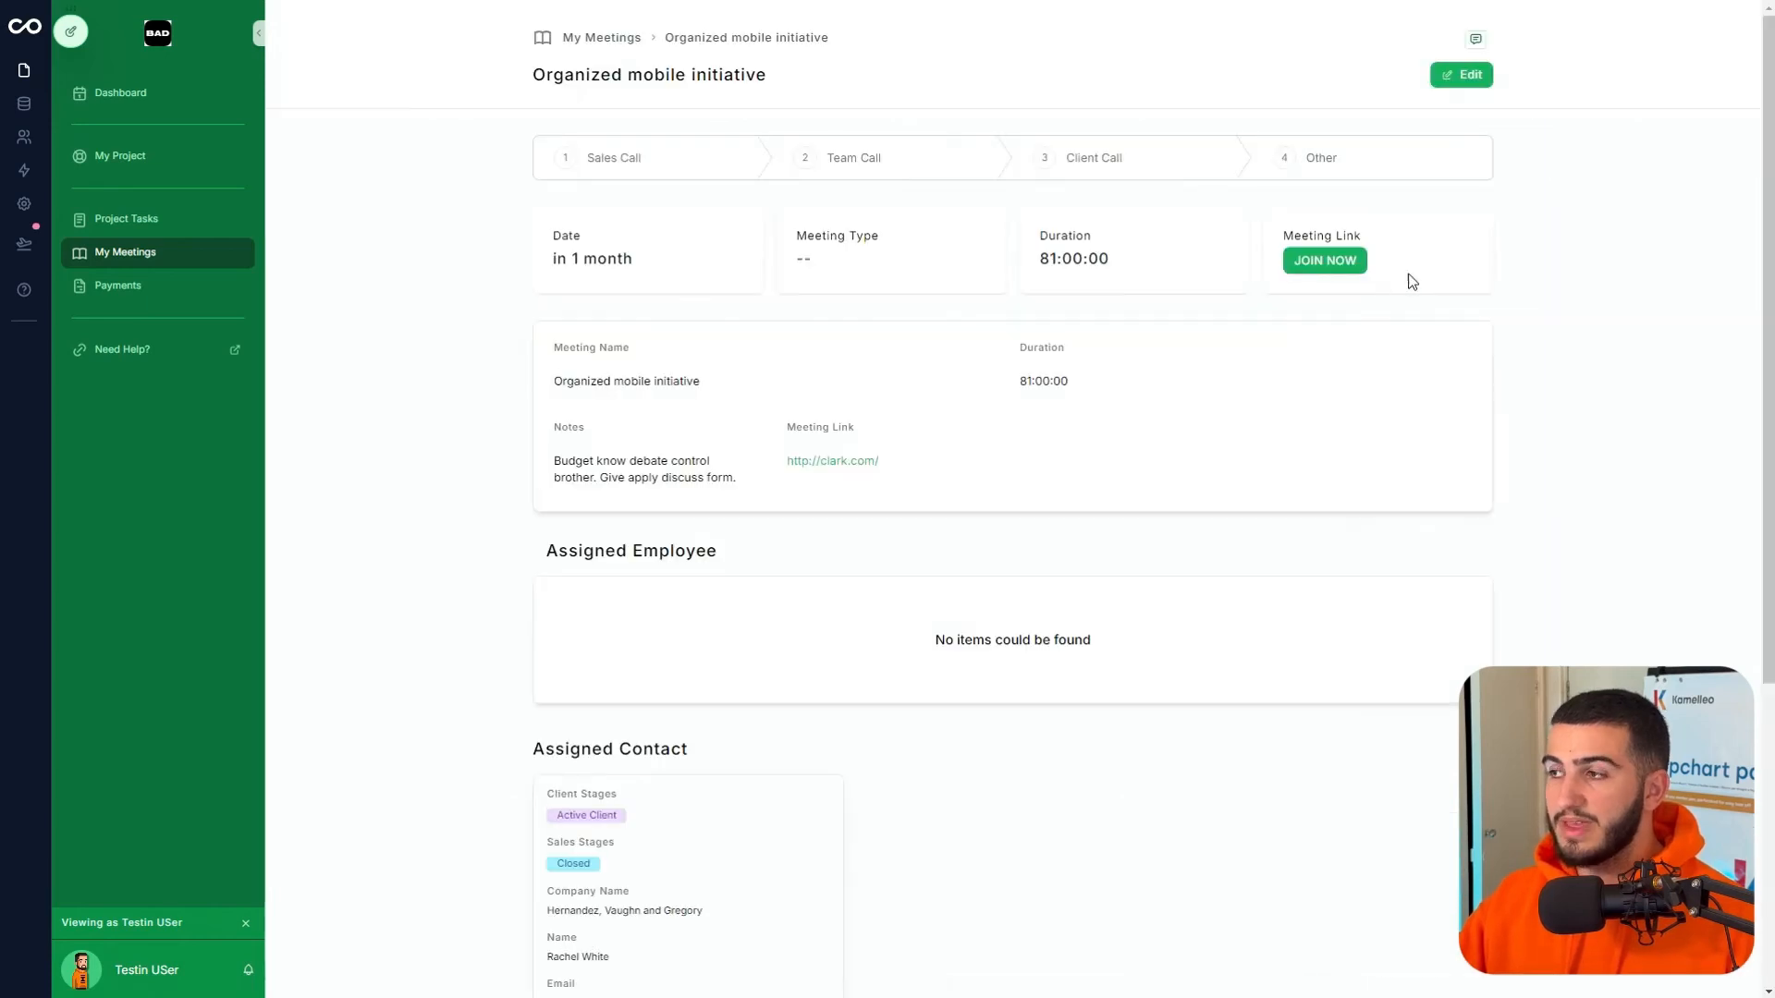
- Check that JOIN NOW opens the meeting link, close that tab, and reopen the page editor
click(1328, 267)
click(889, 61)
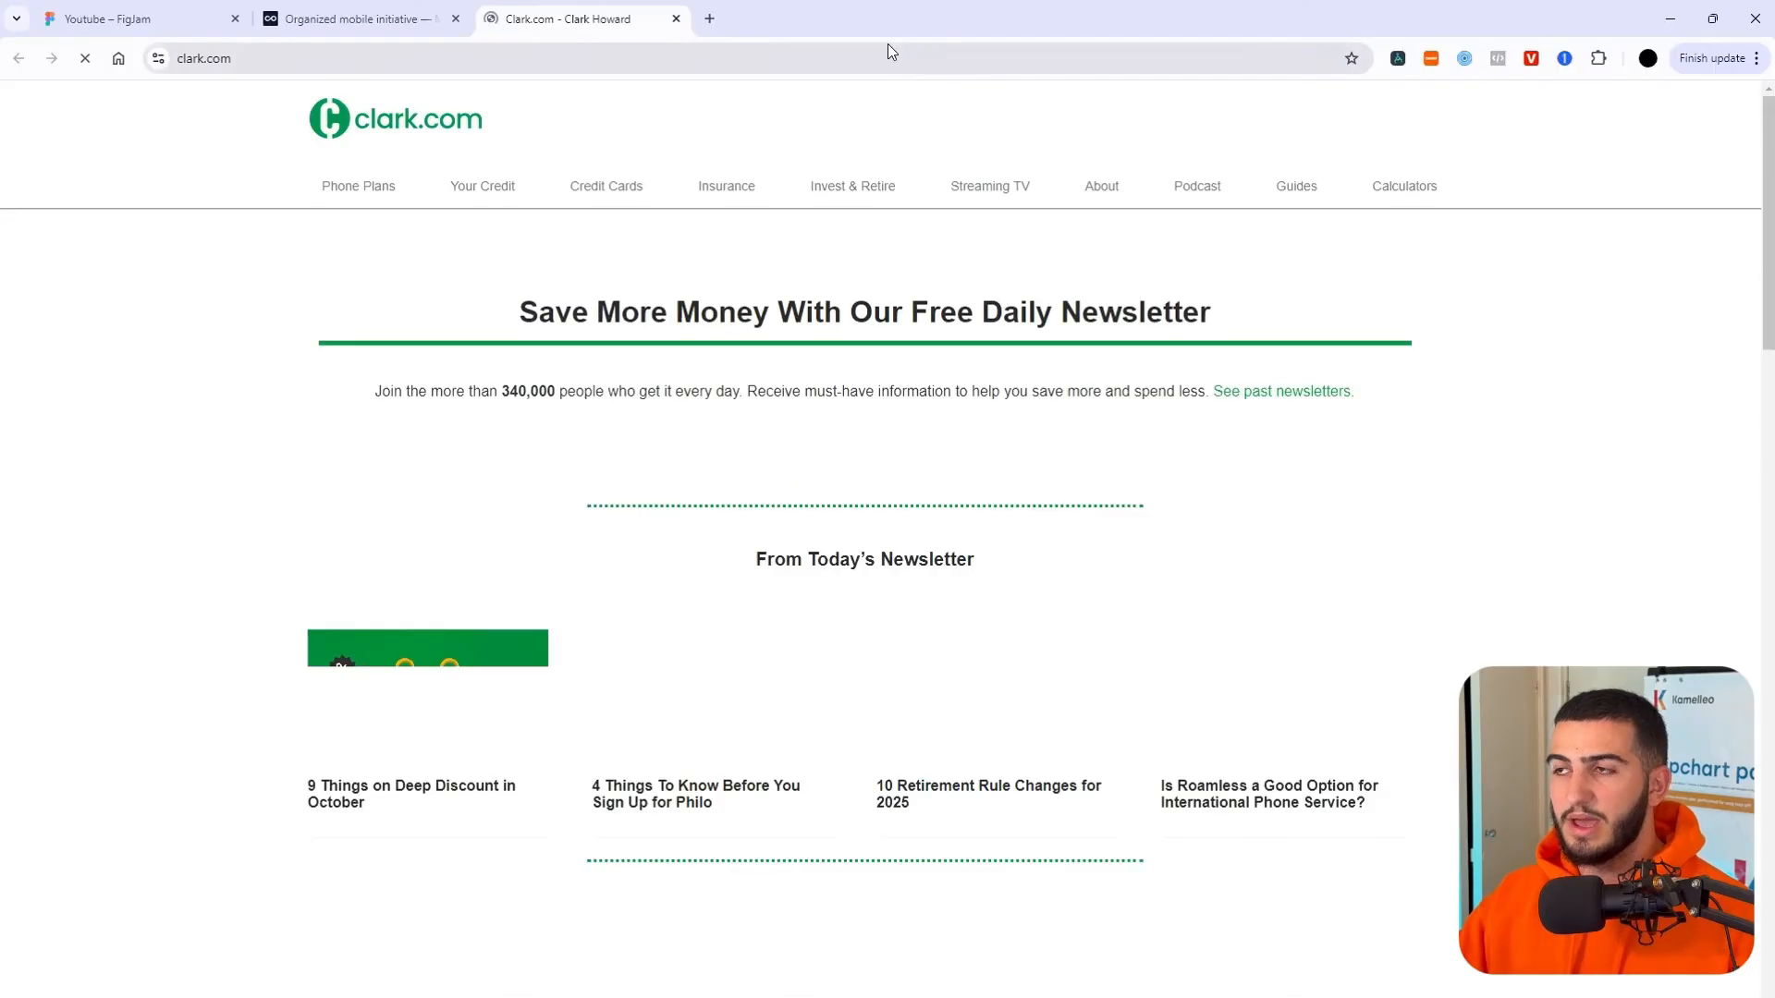
click(675, 19)
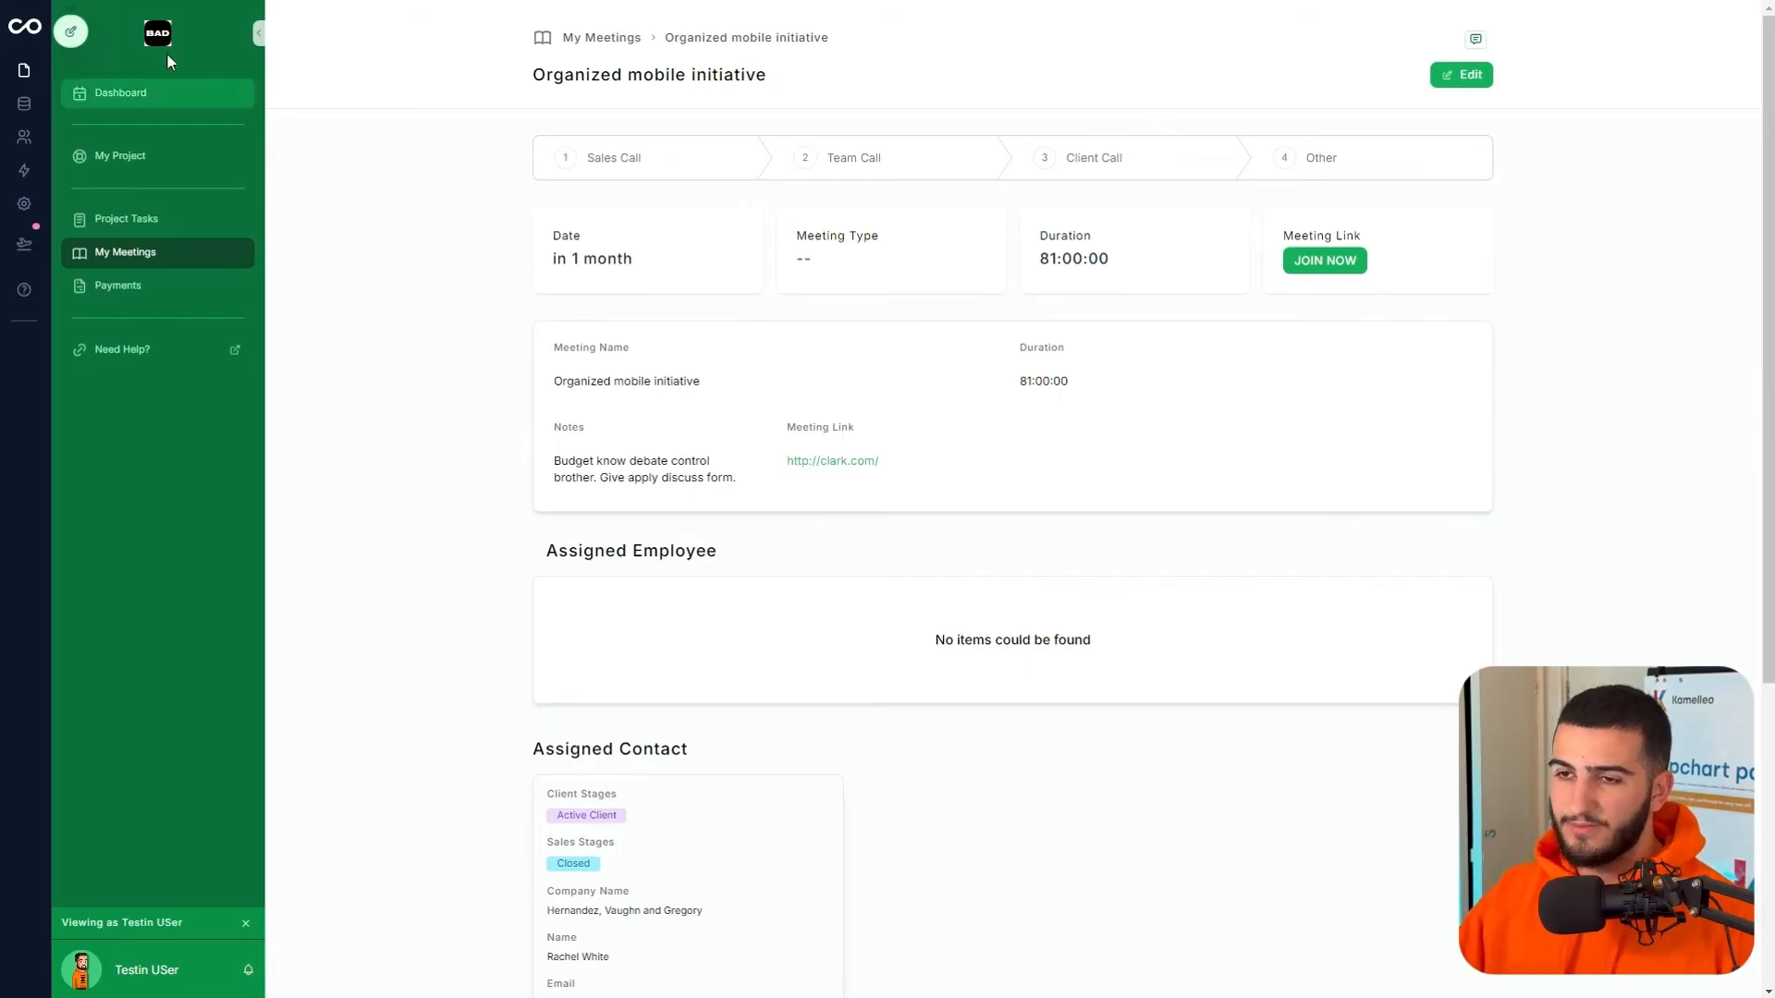
click(83, 27)
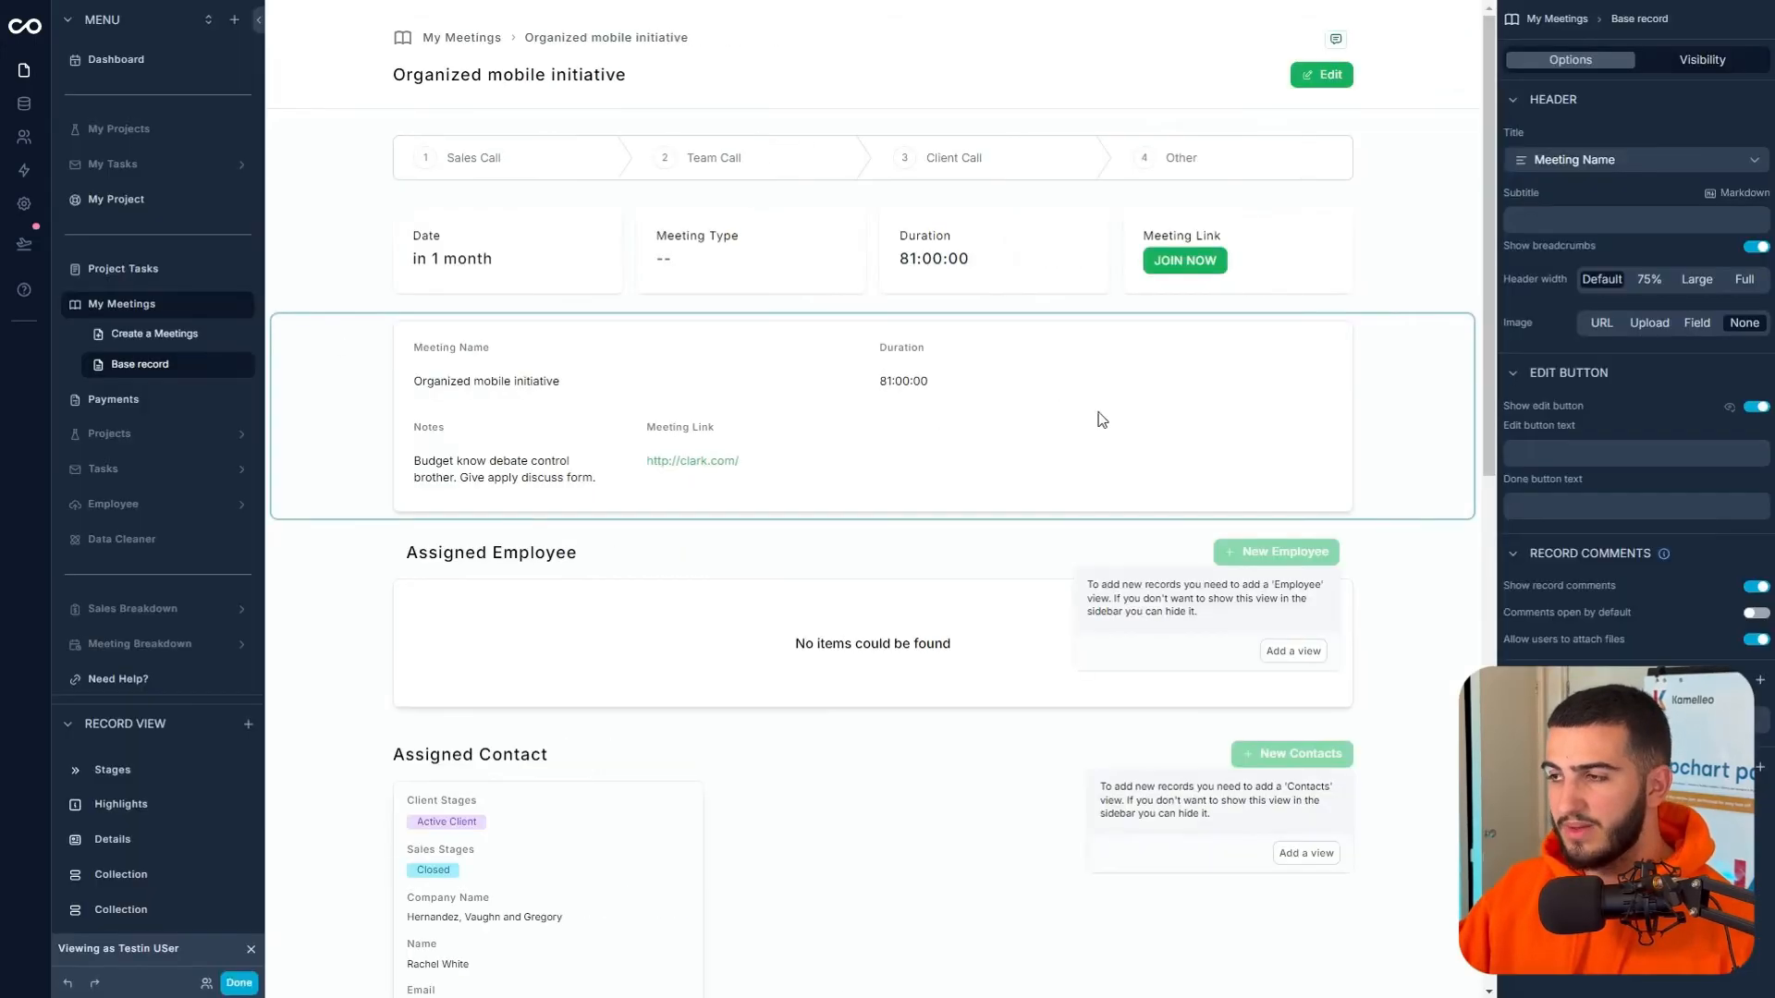
- Remove Meeting Name and Duration from the Details section and make Notes full width
click(1161, 472)
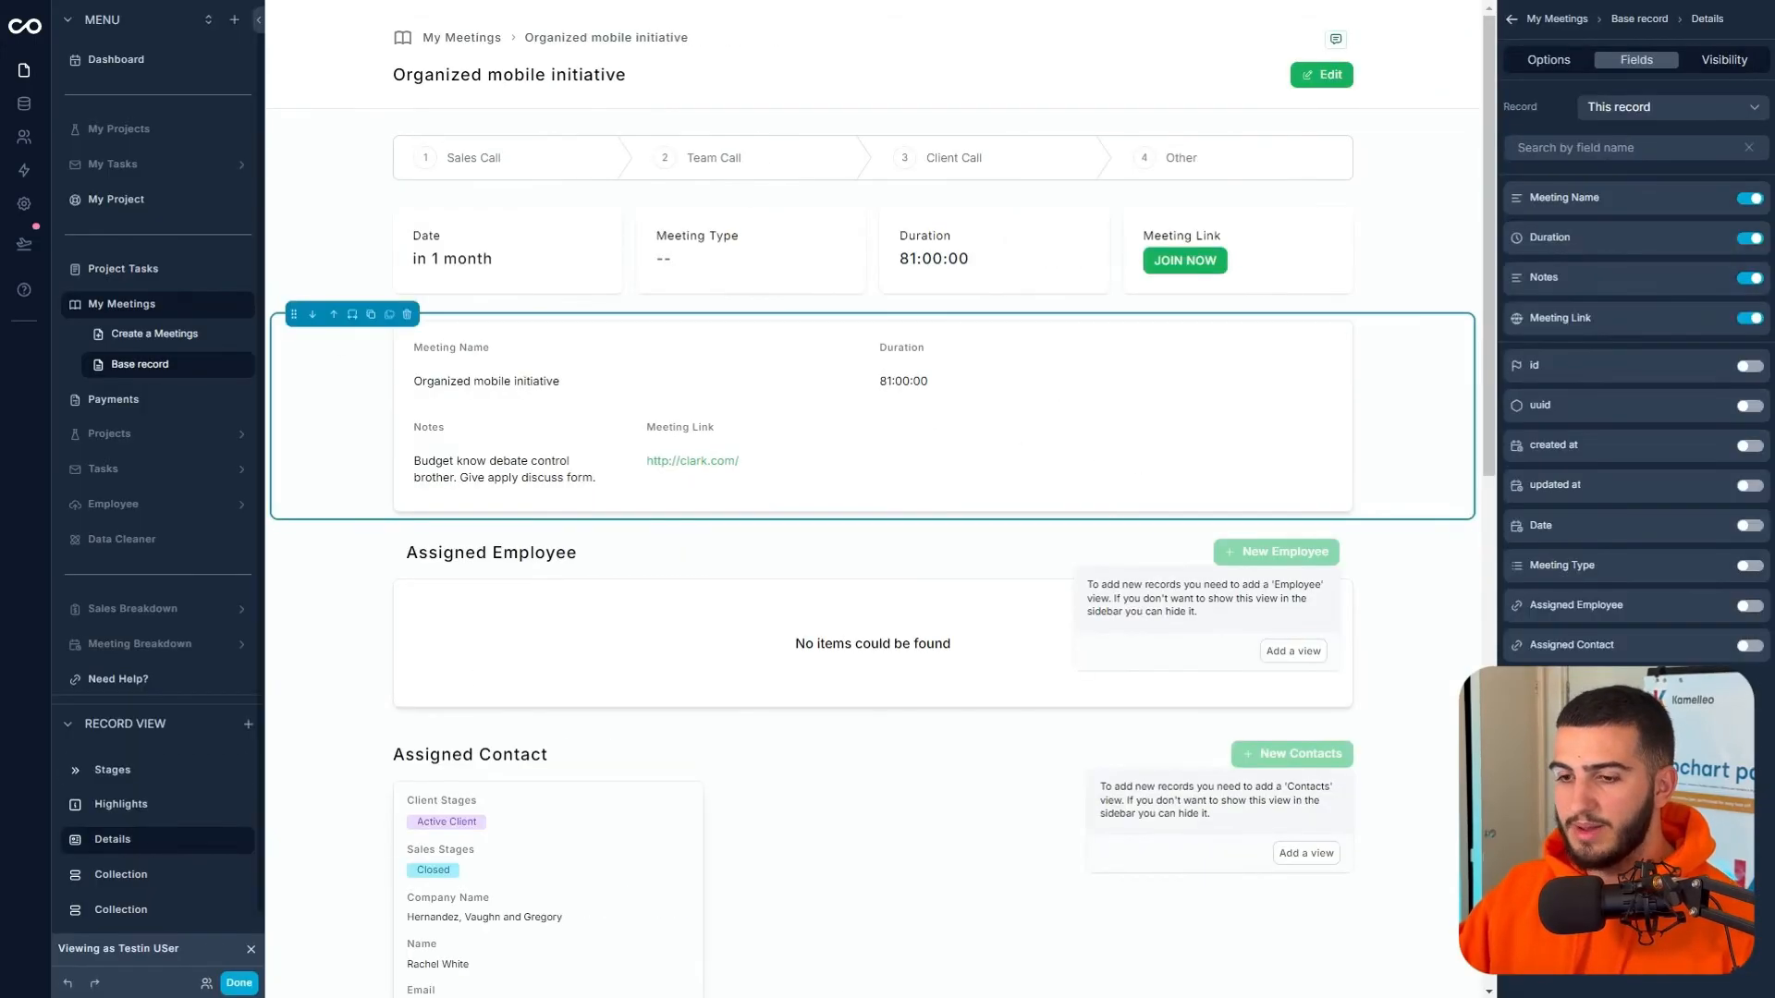
click(1750, 198)
click(1750, 198)
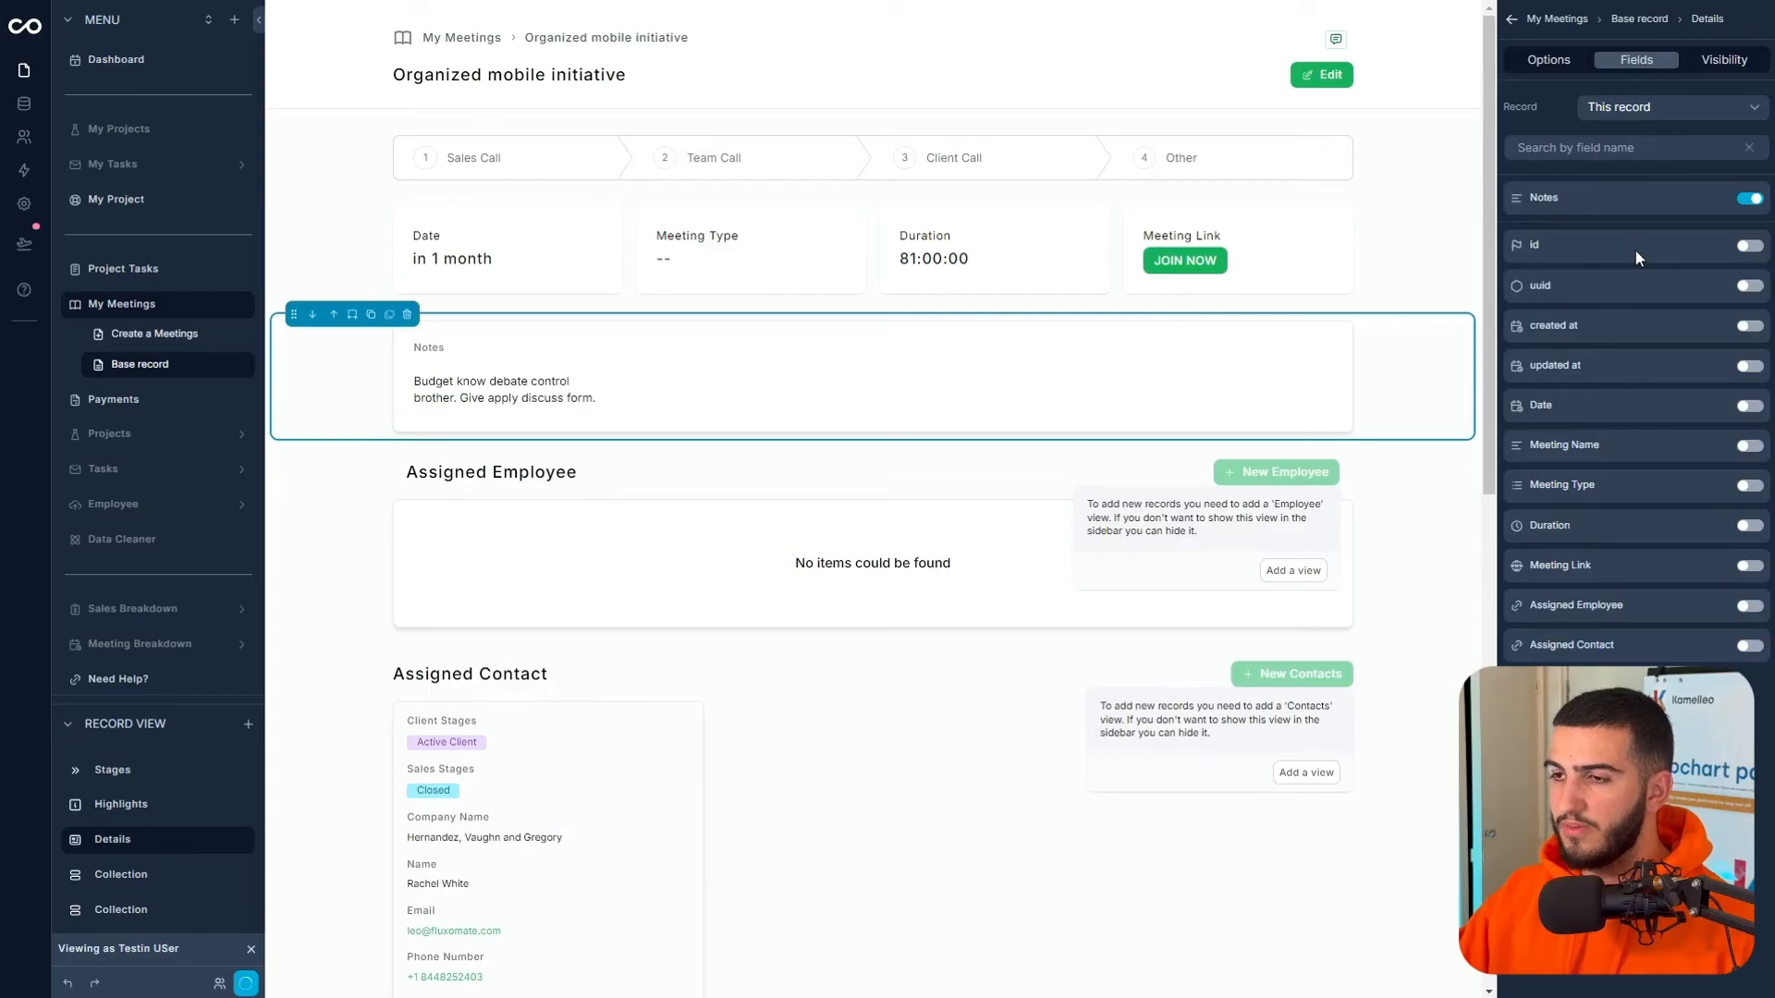
click(1716, 198)
click(1724, 277)
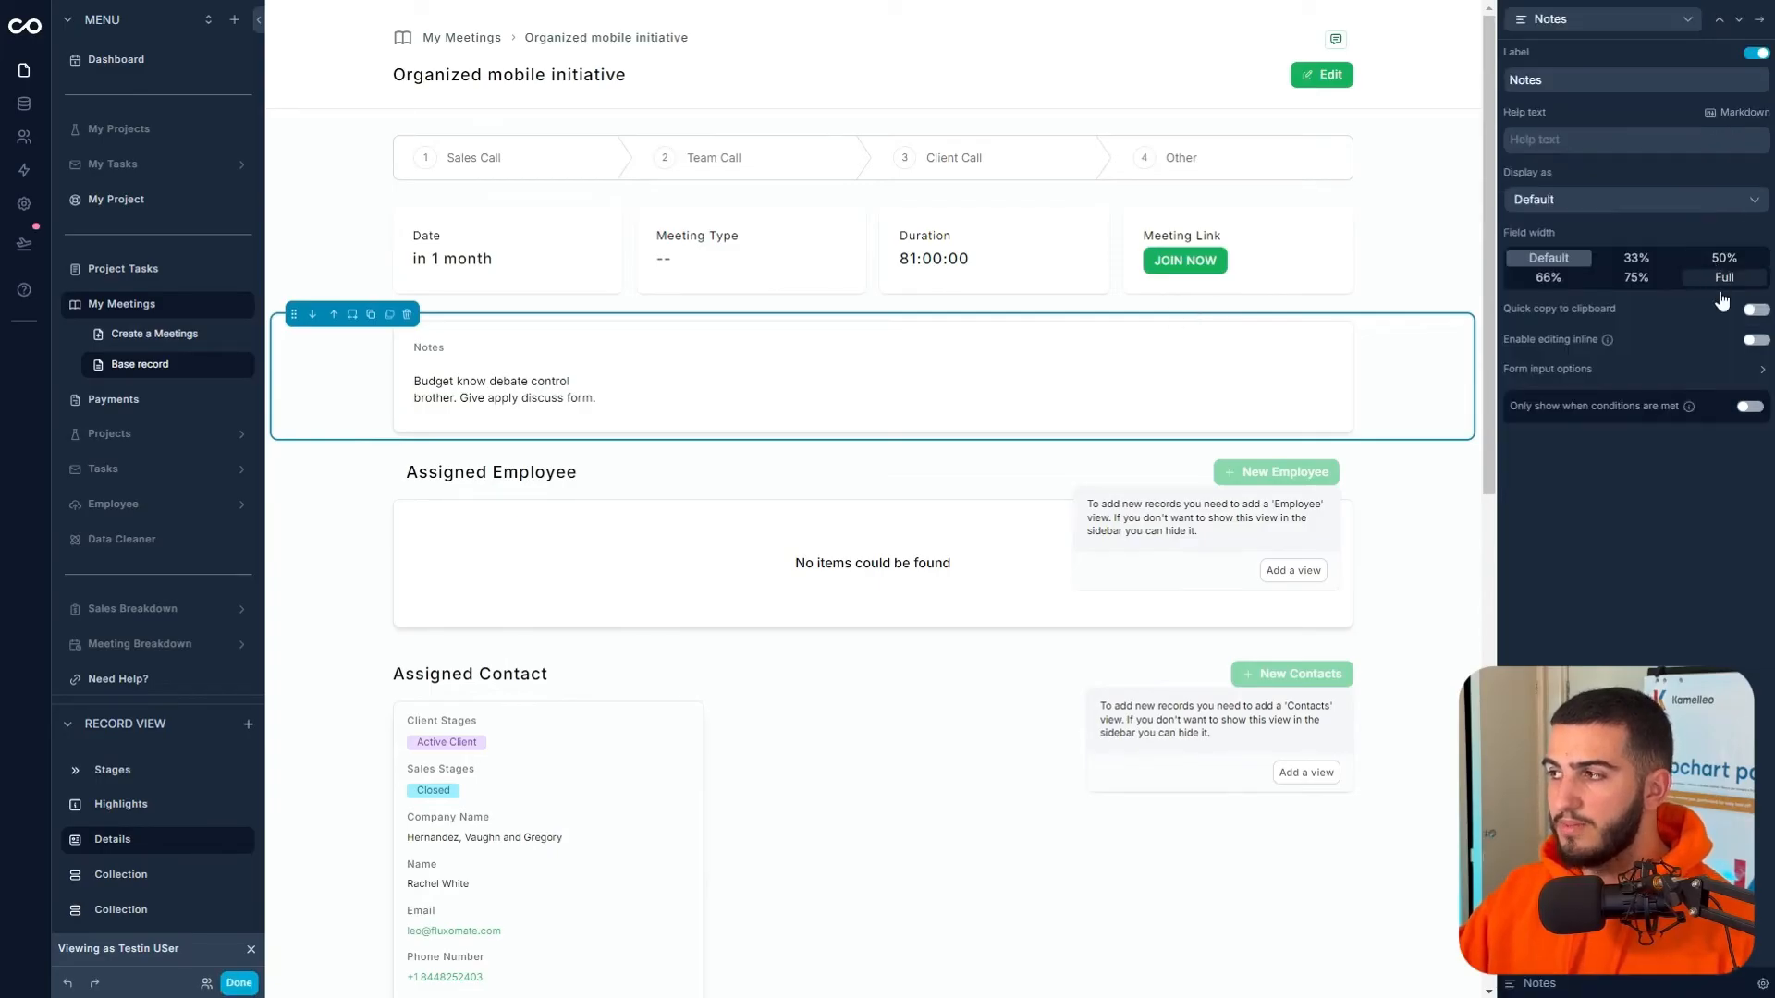
- Set Notes to display as a Rich text editor, preview the record, then return to the editor
click(1627, 369)
click(1571, 484)
click(1572, 544)
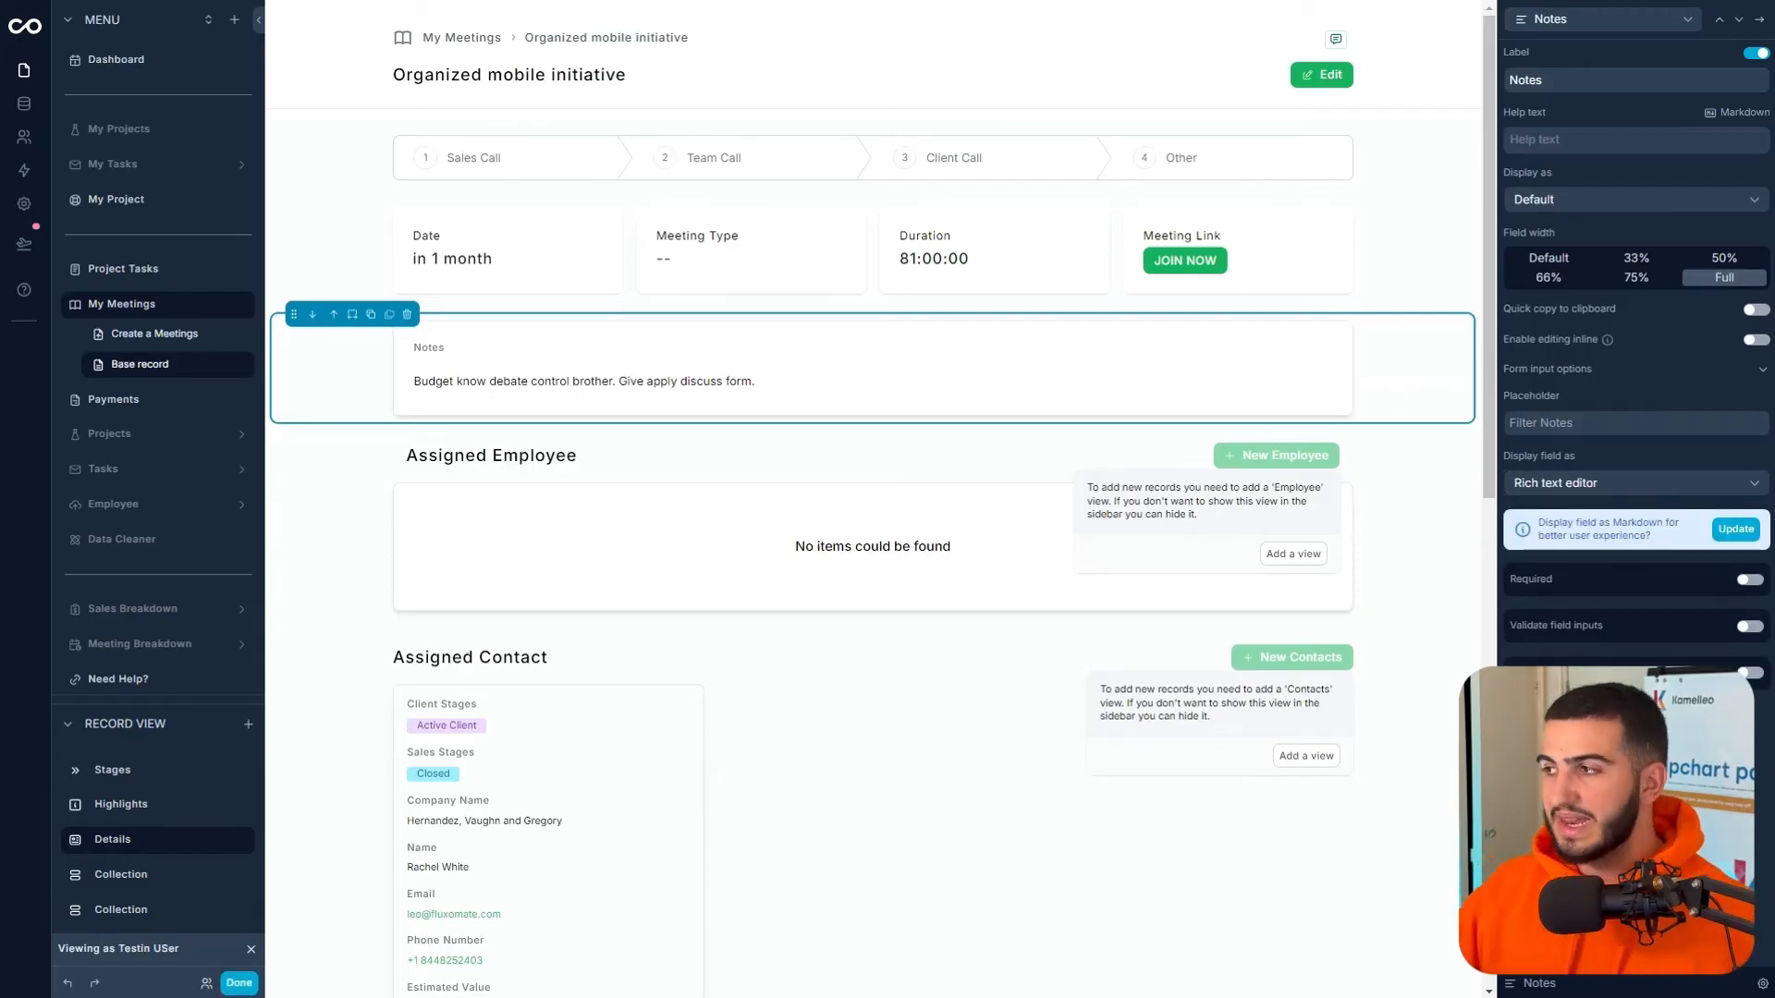
click(1757, 340)
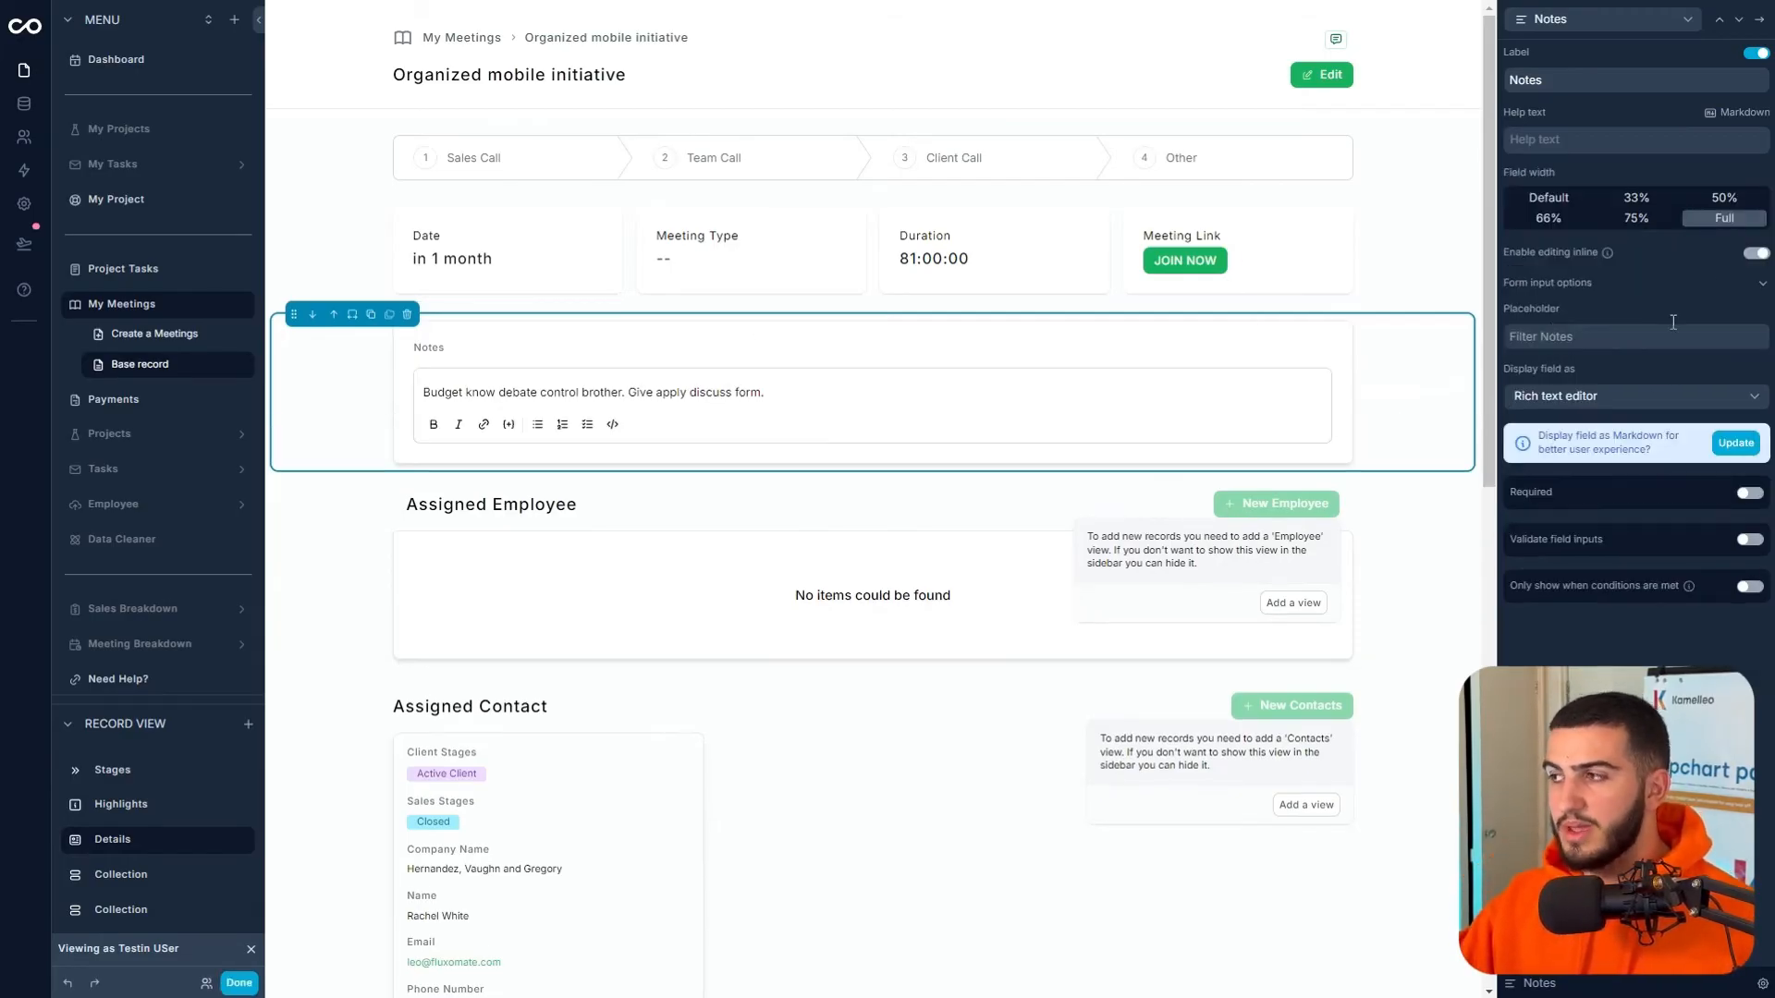
click(1755, 255)
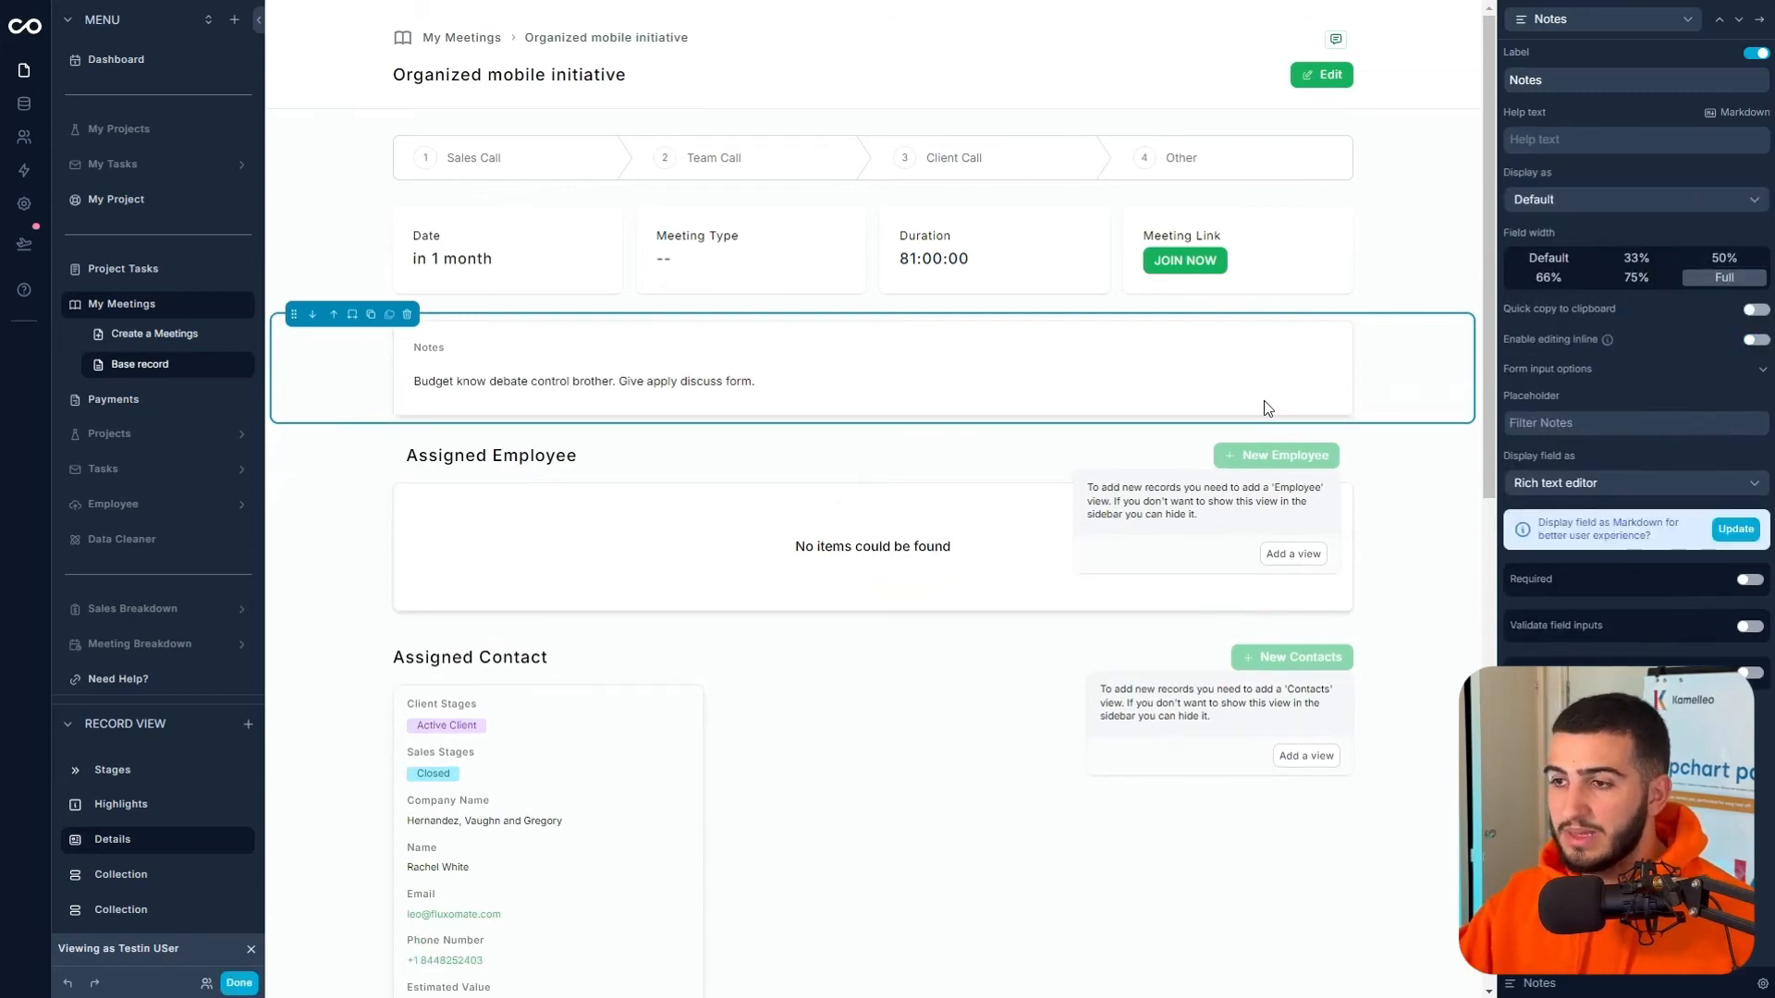
click(1325, 85)
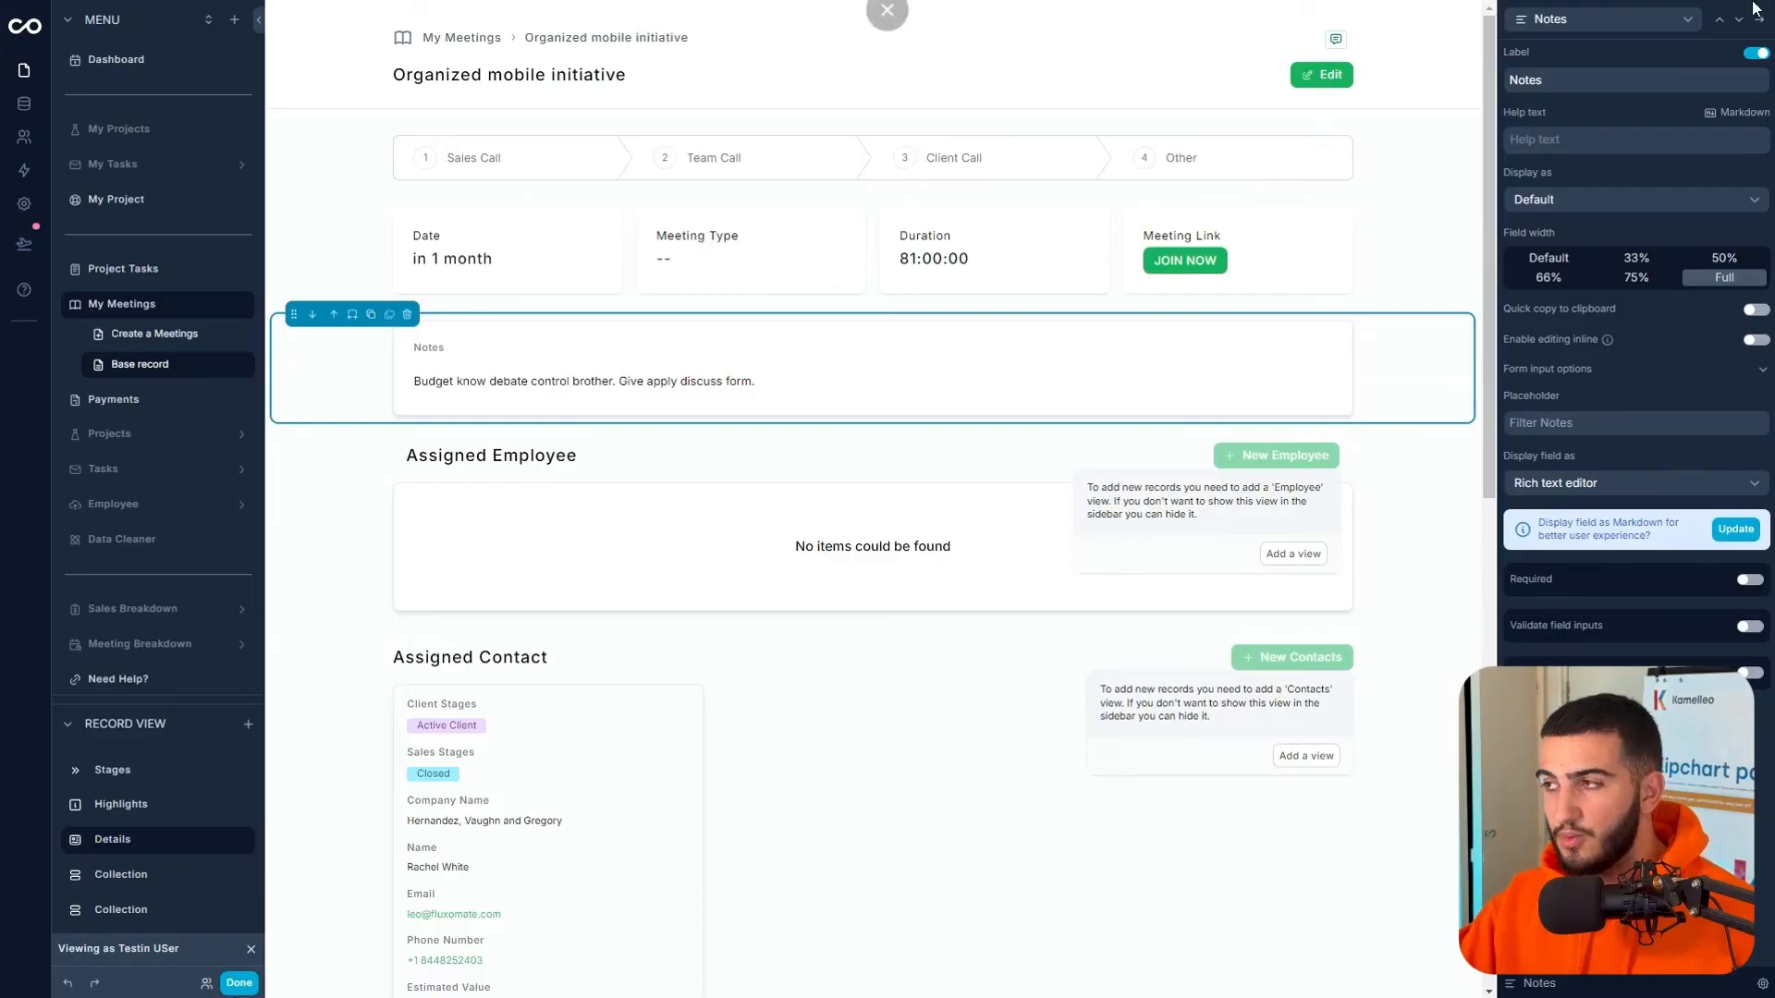
click(238, 983)
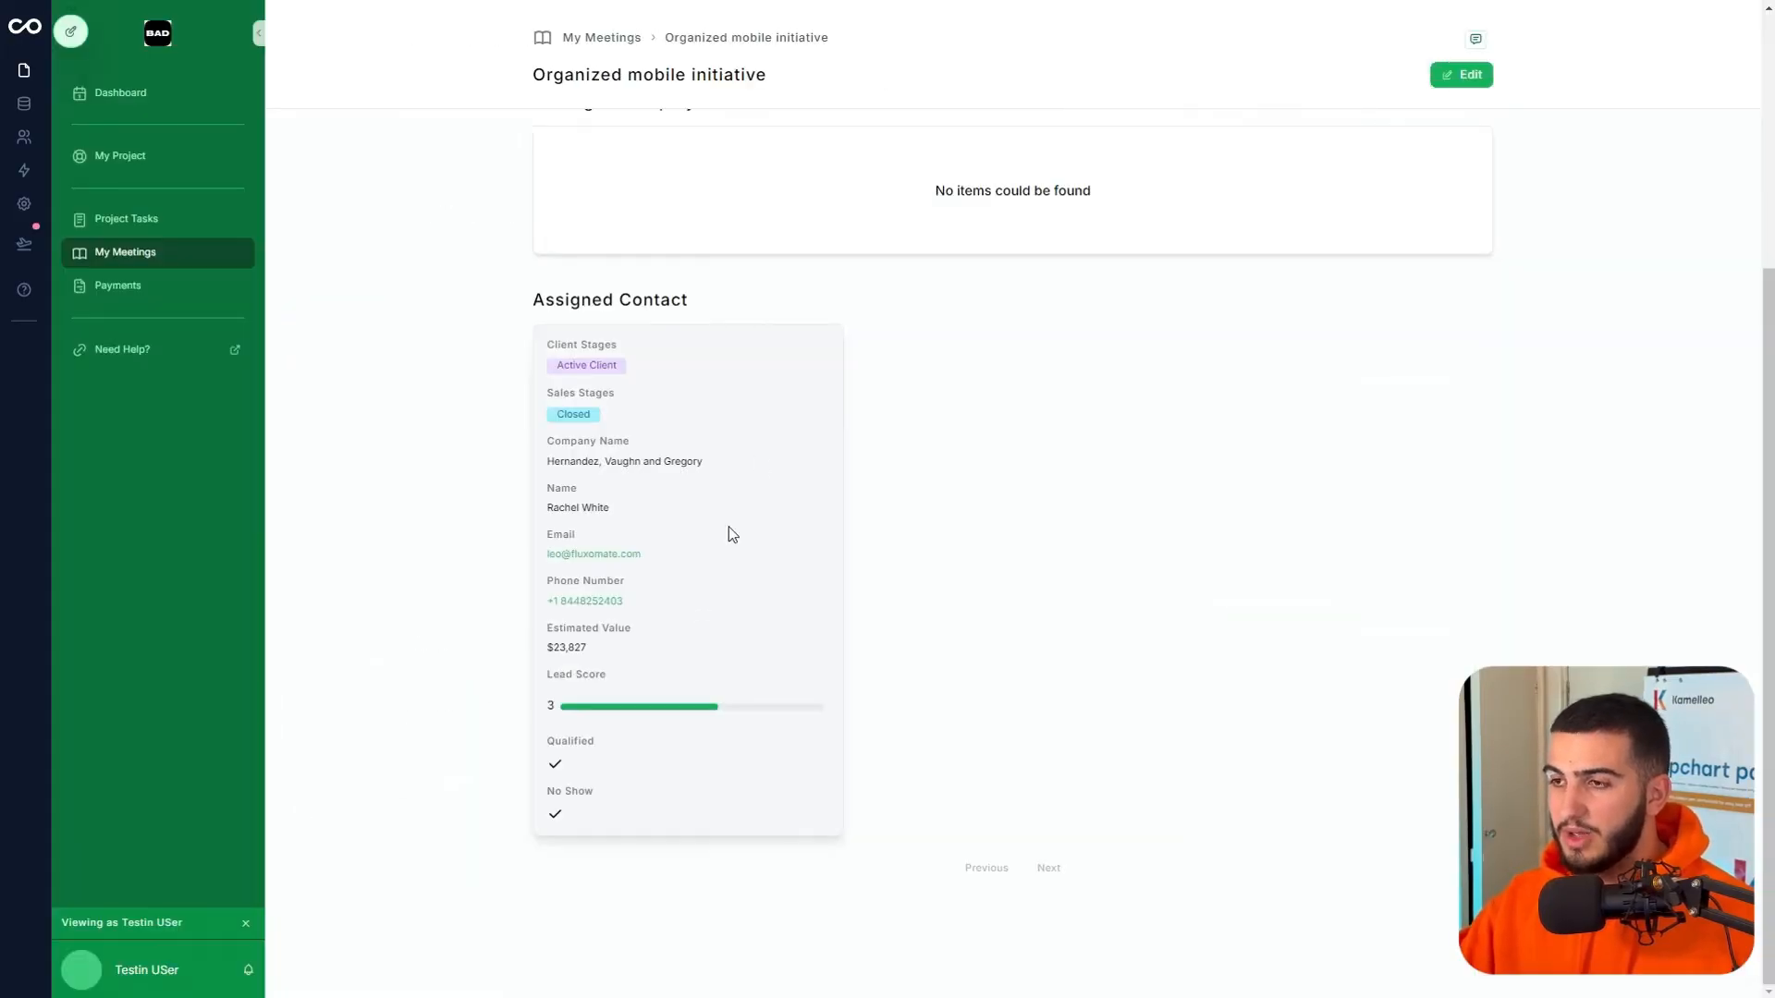
click(71, 31)
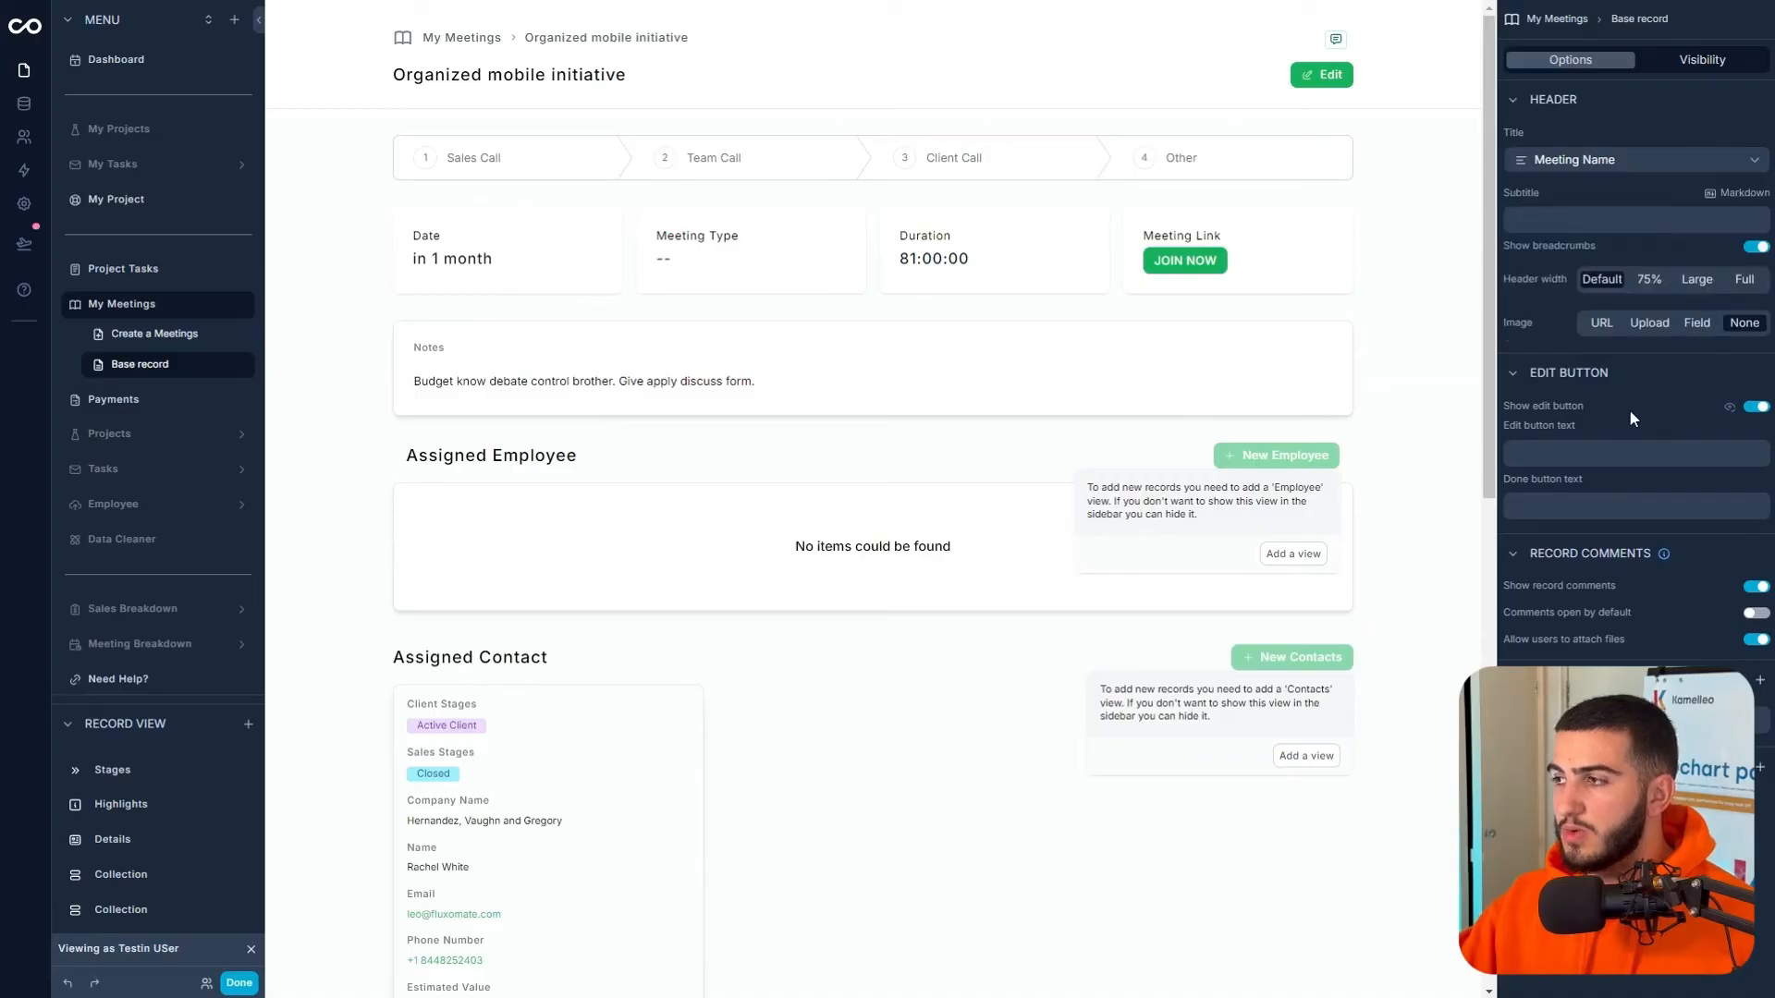
- Hide user, Email, Assigned Tasks, End Date and Assigned Project from the Assigned Employee list
click(1753, 408)
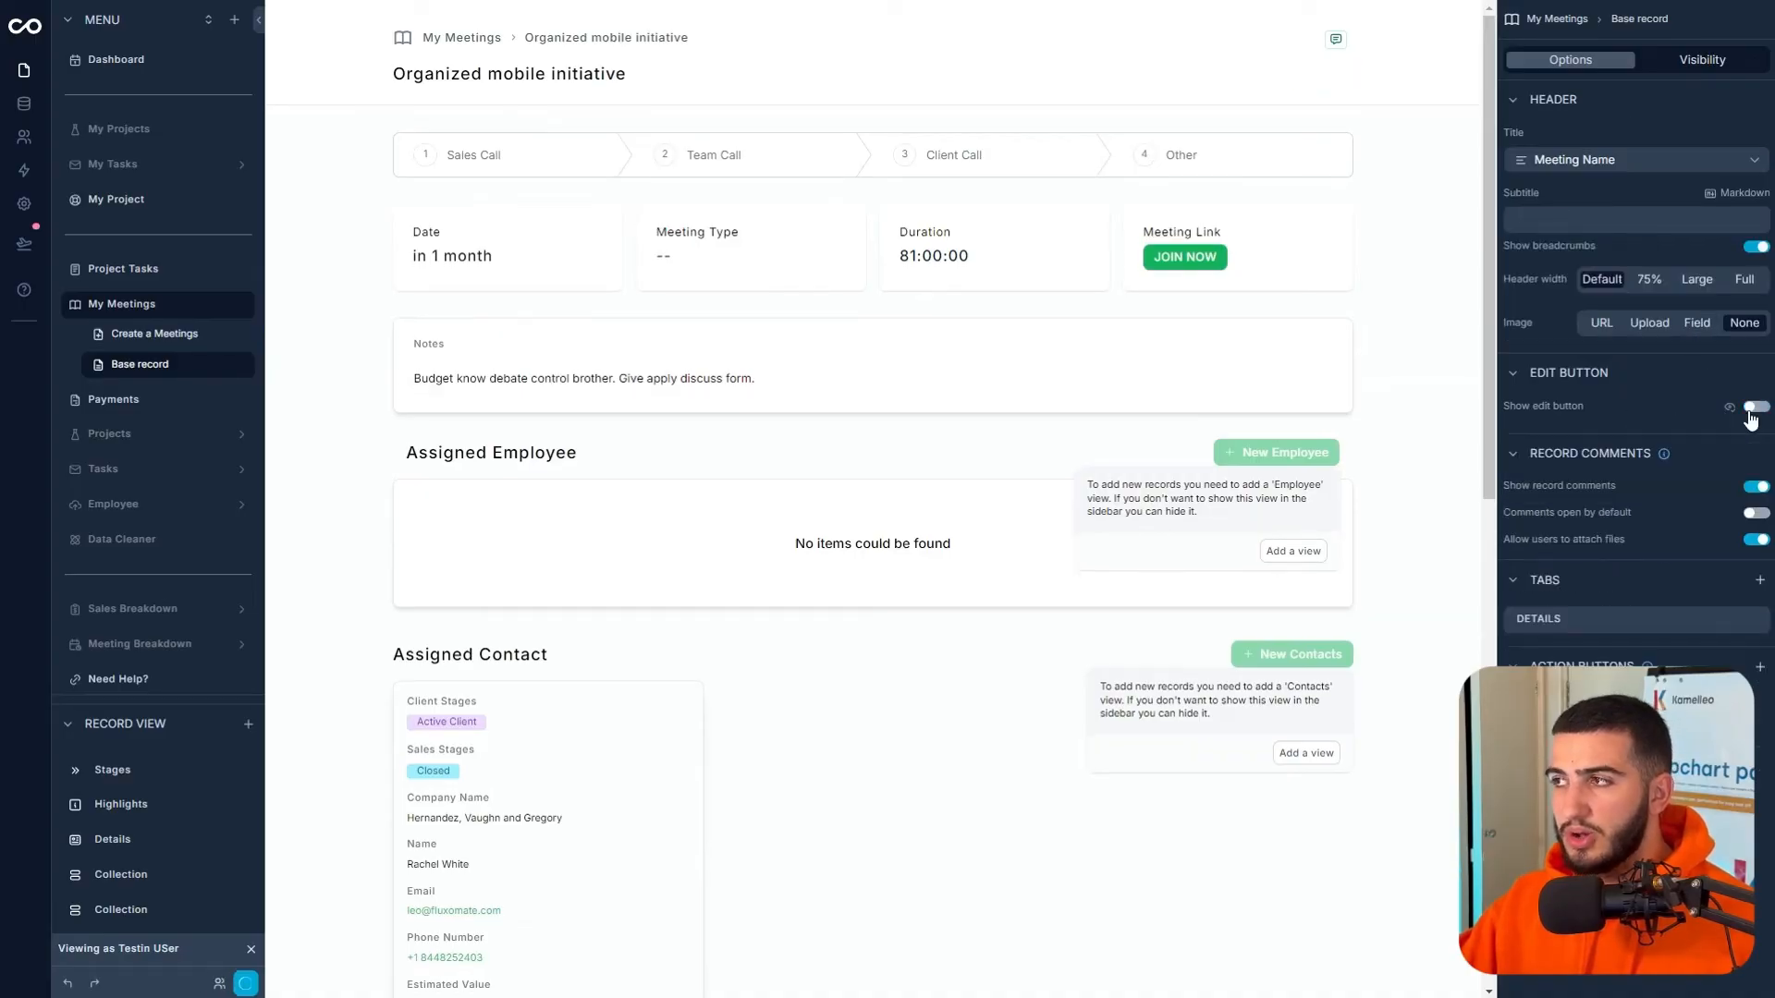
click(1753, 410)
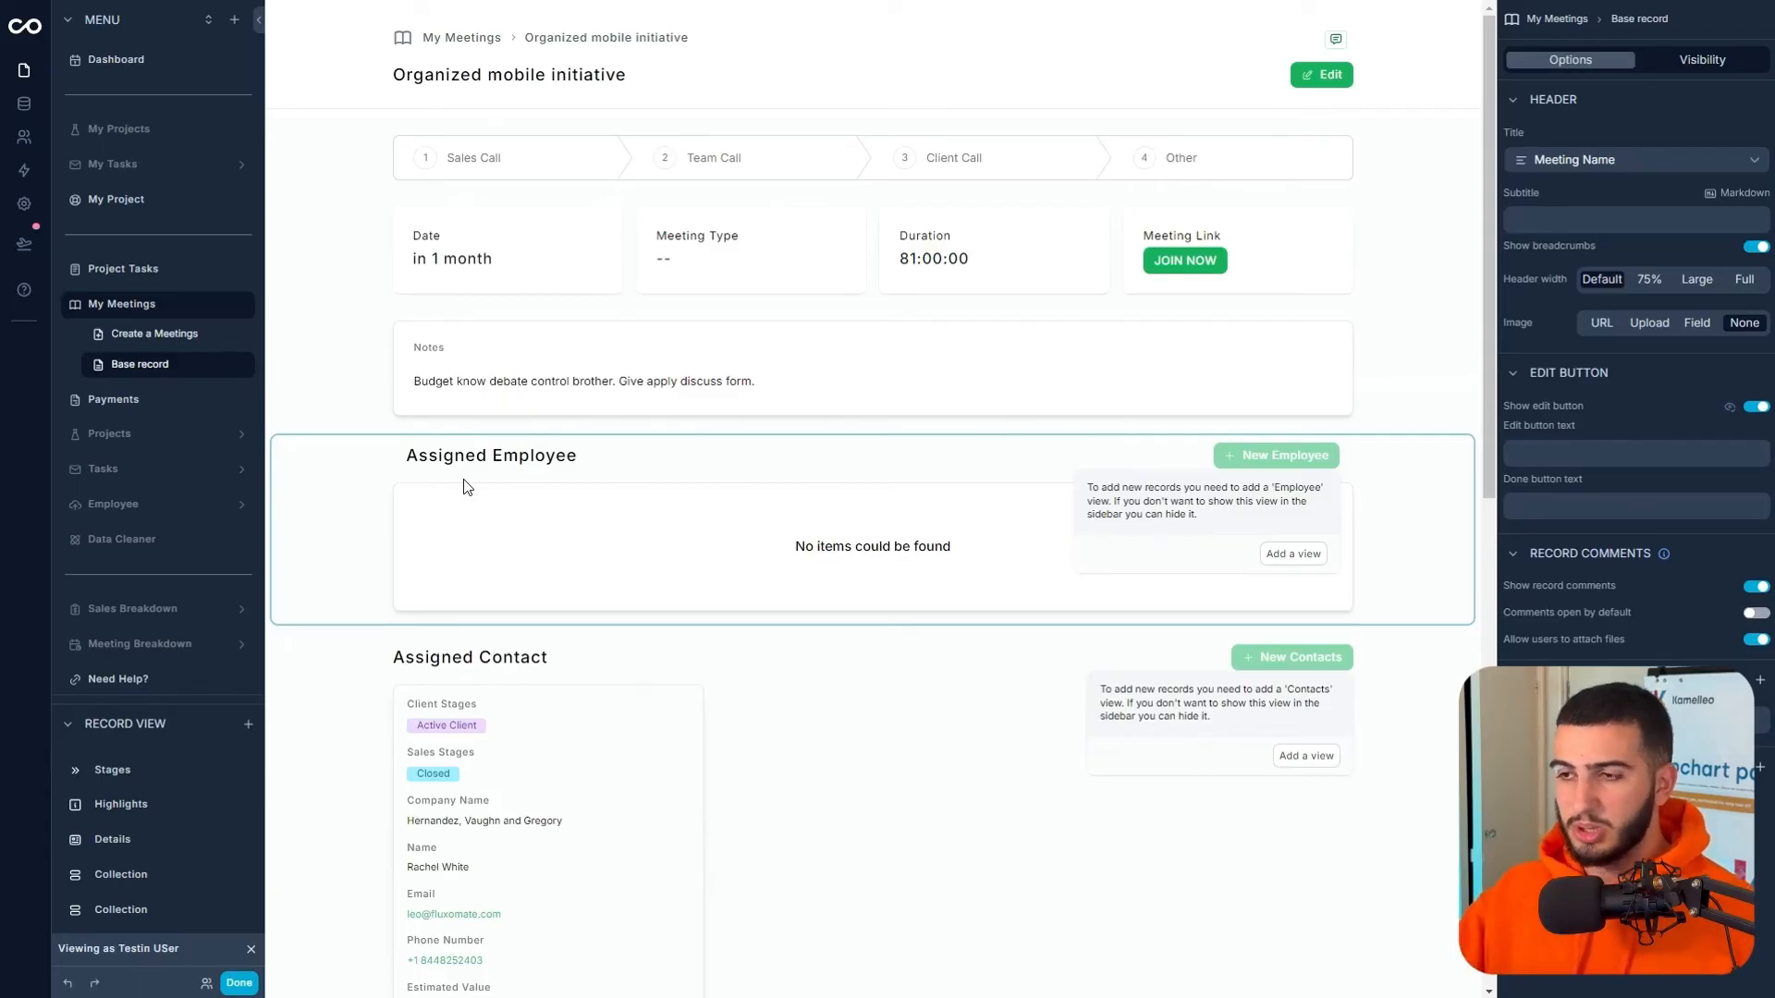
click(607, 482)
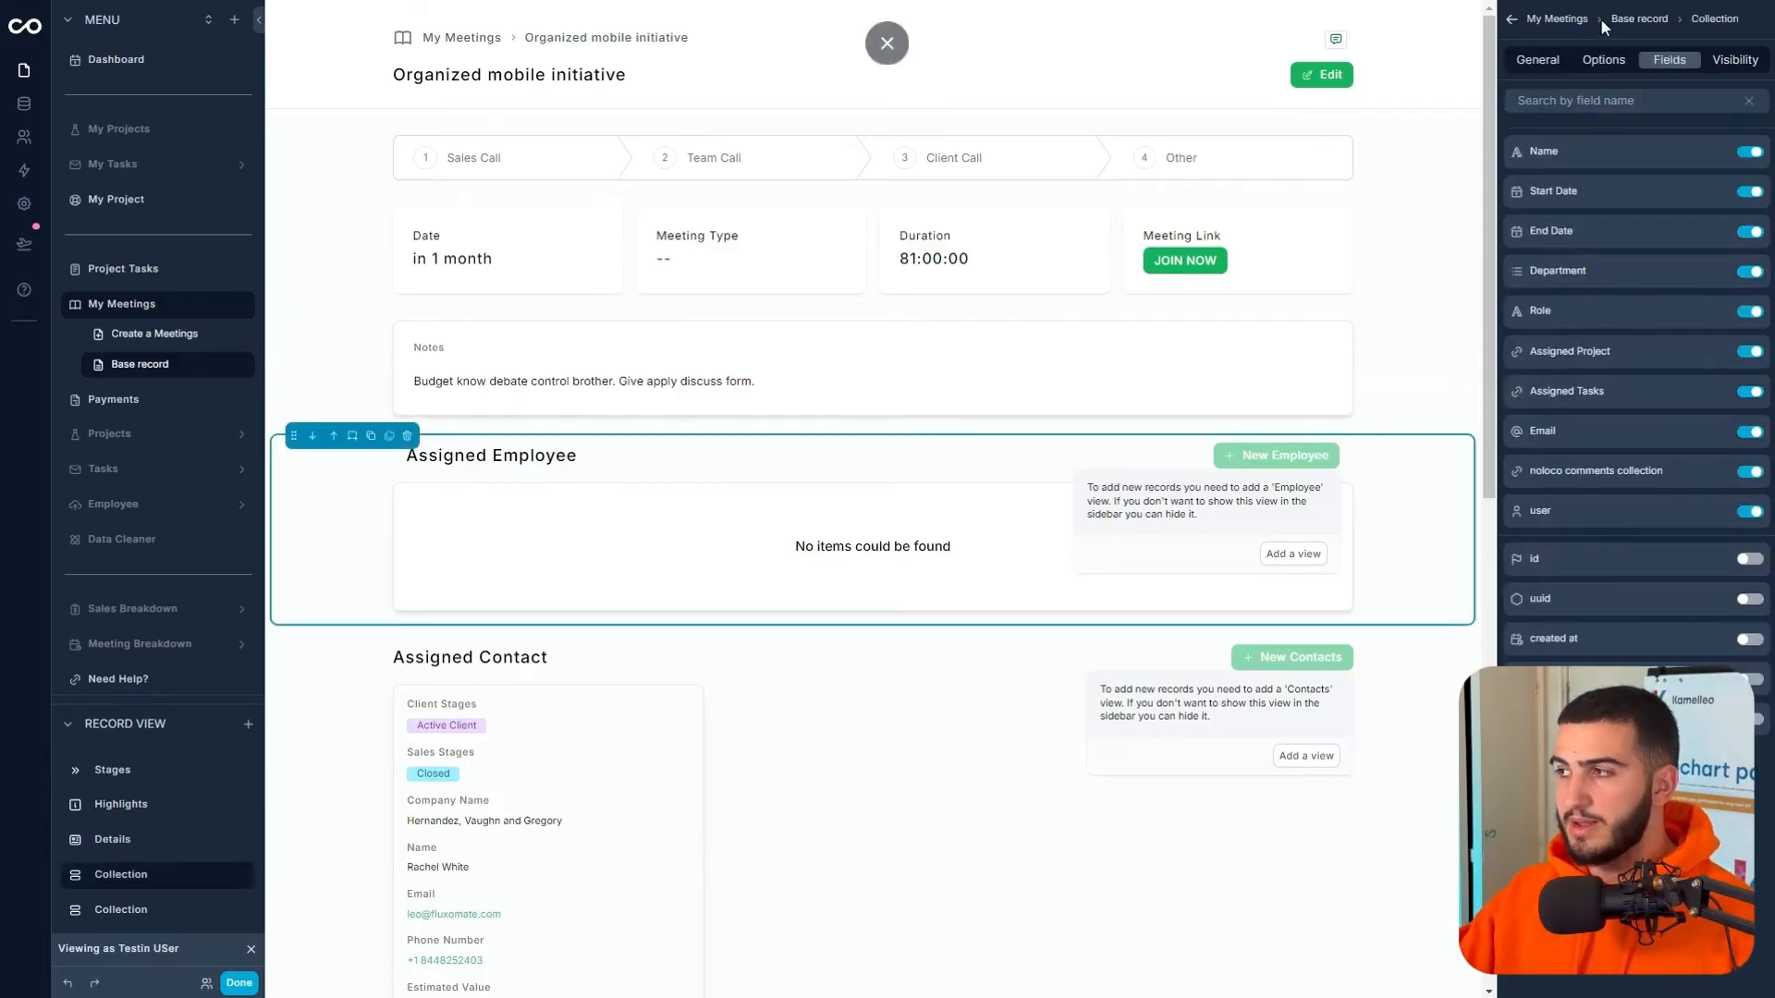
click(1541, 64)
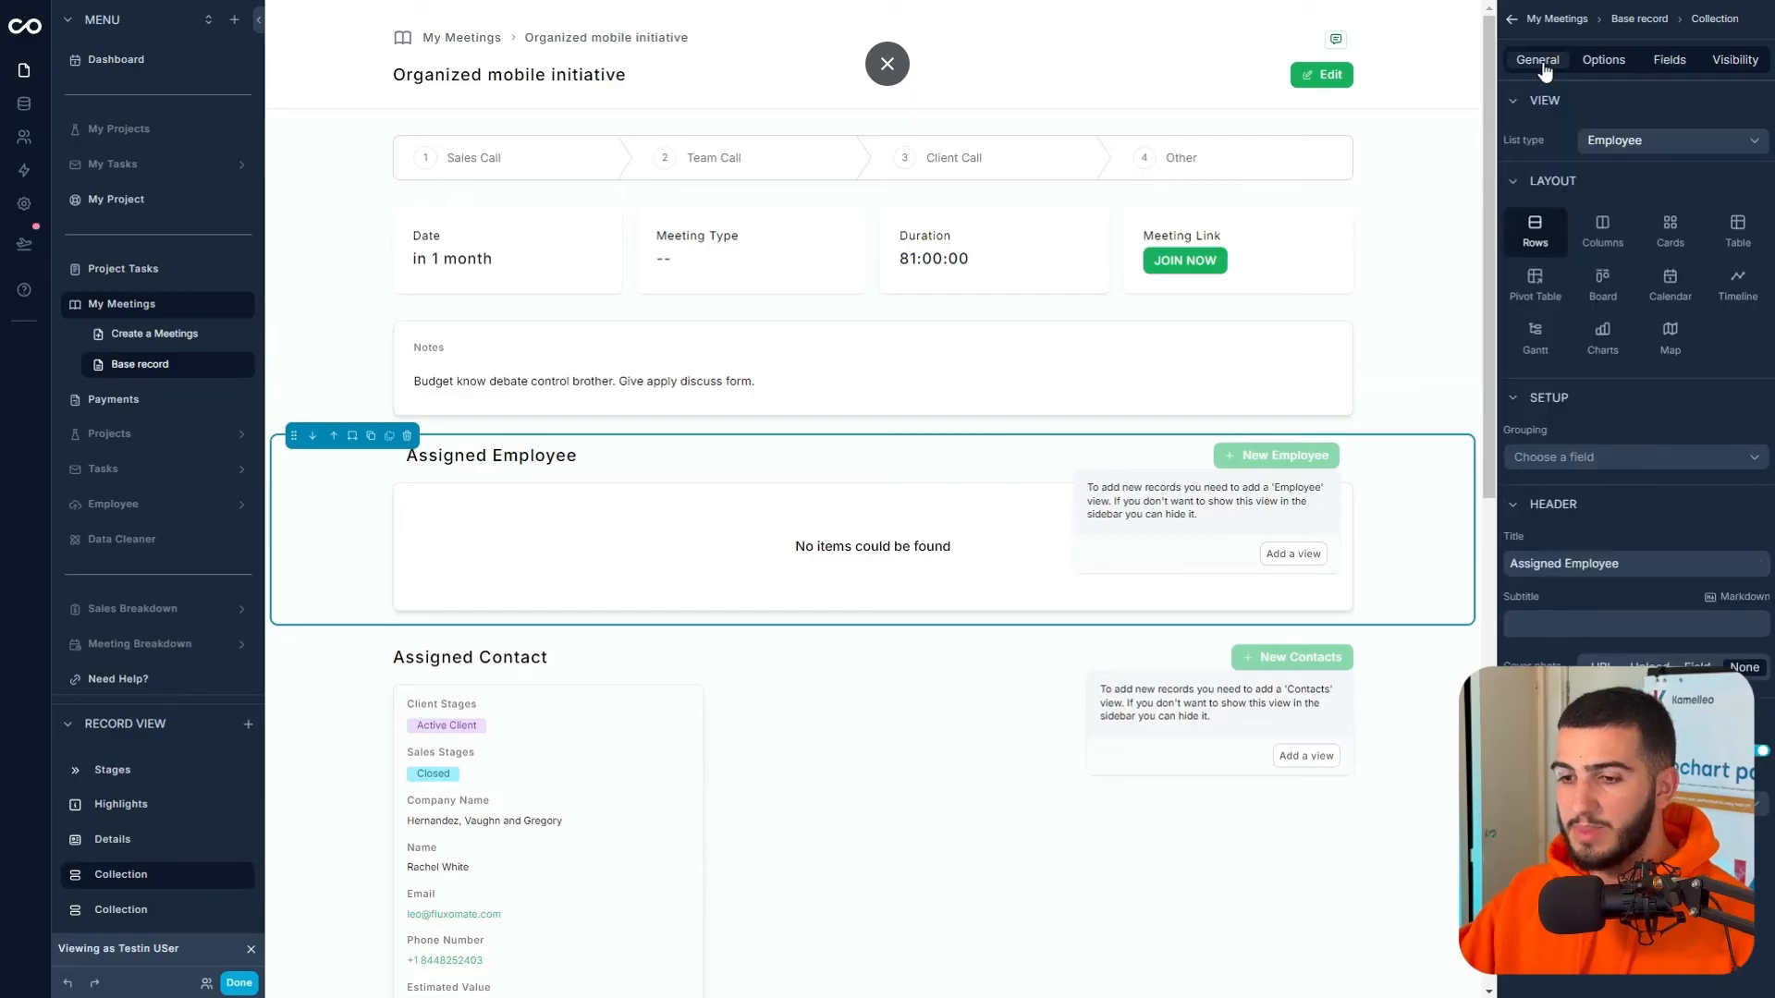
click(1598, 67)
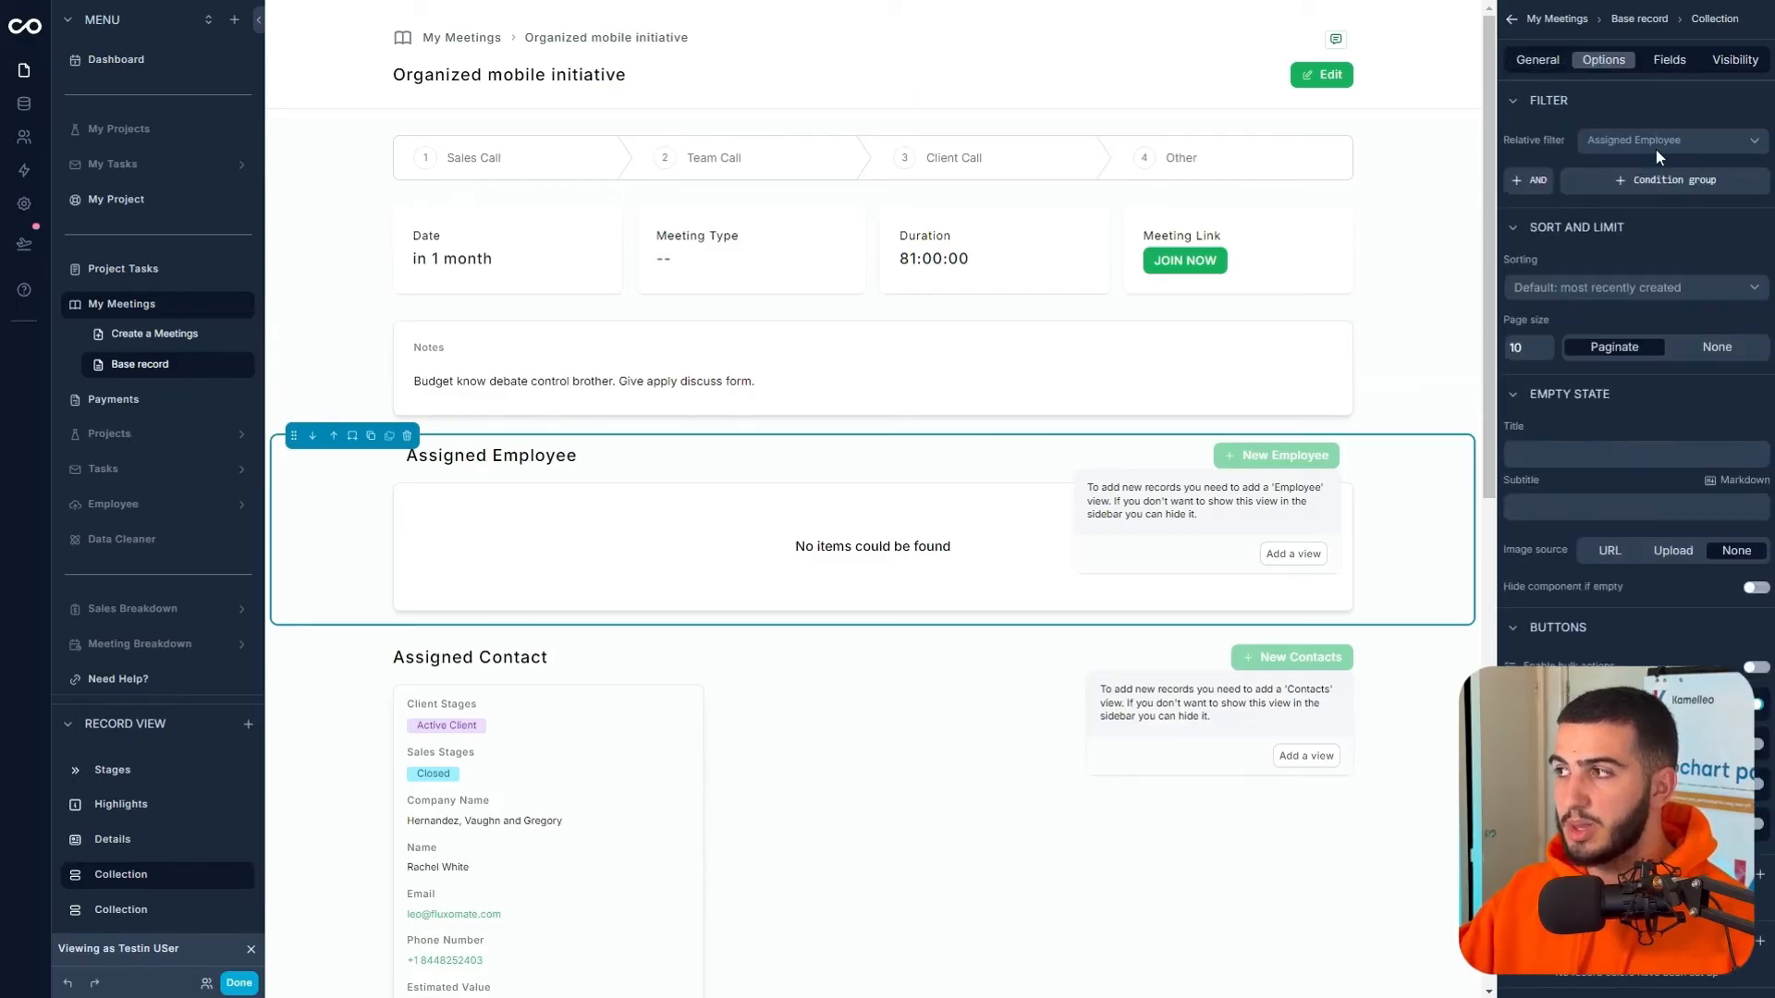
click(1656, 65)
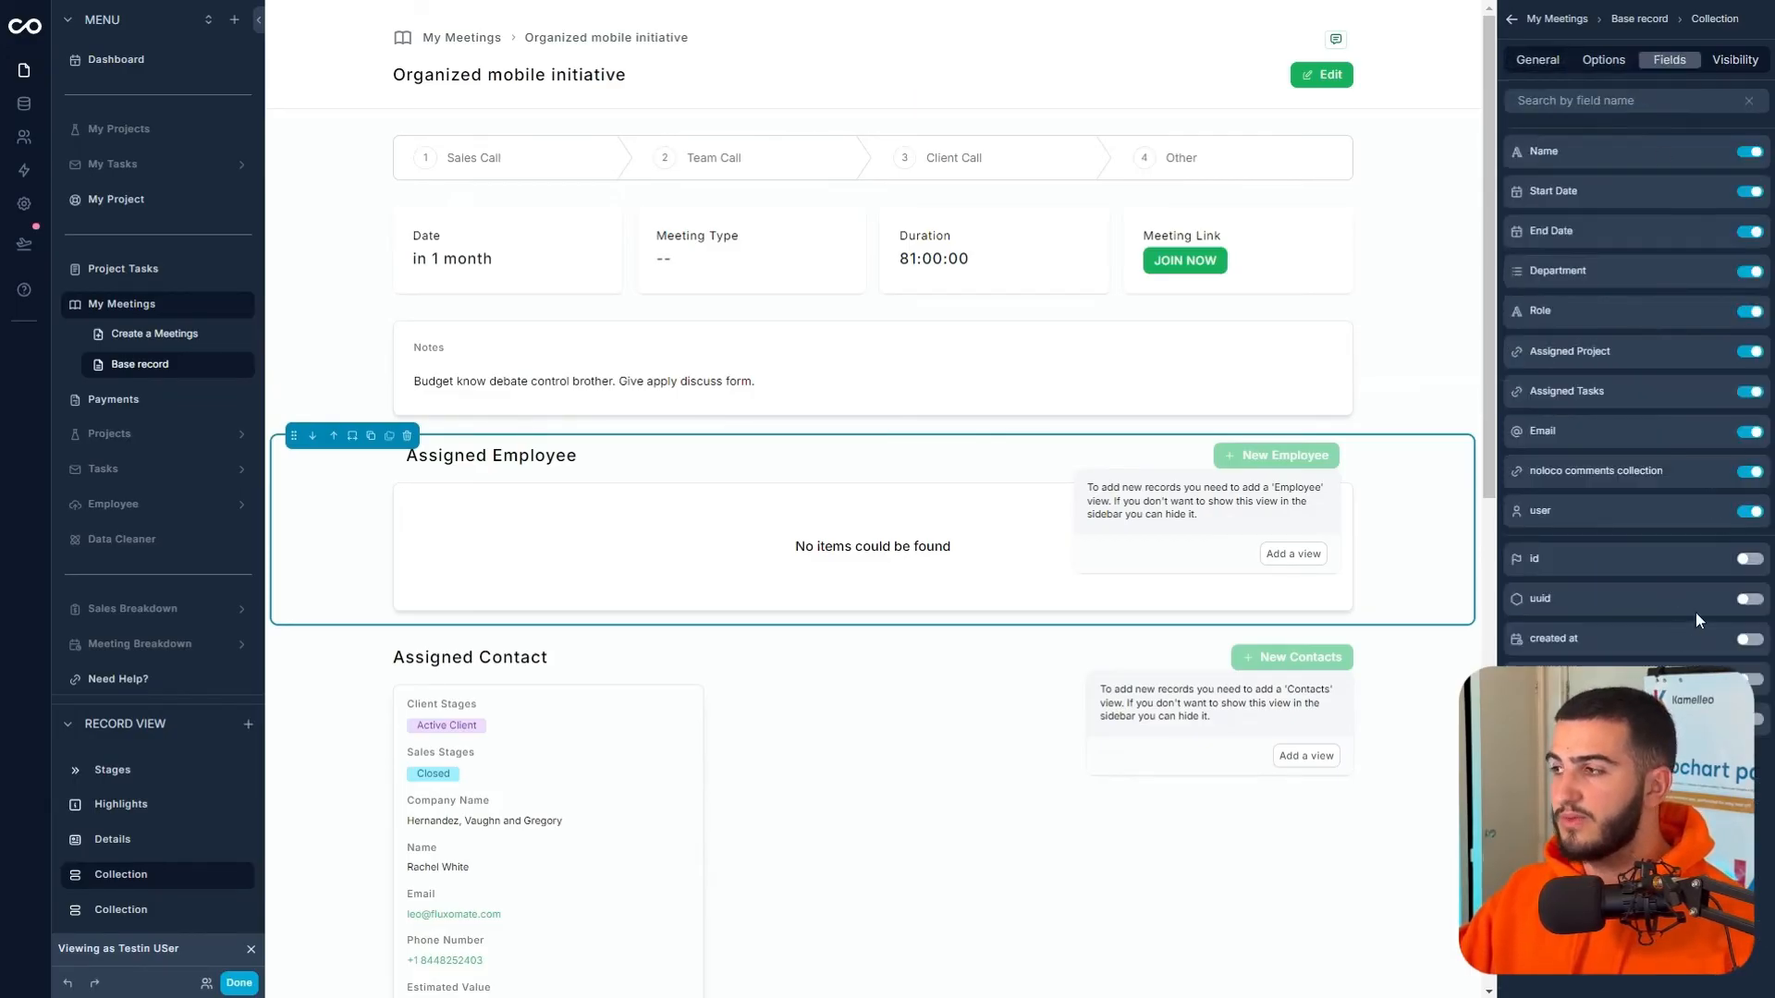
click(1750, 512)
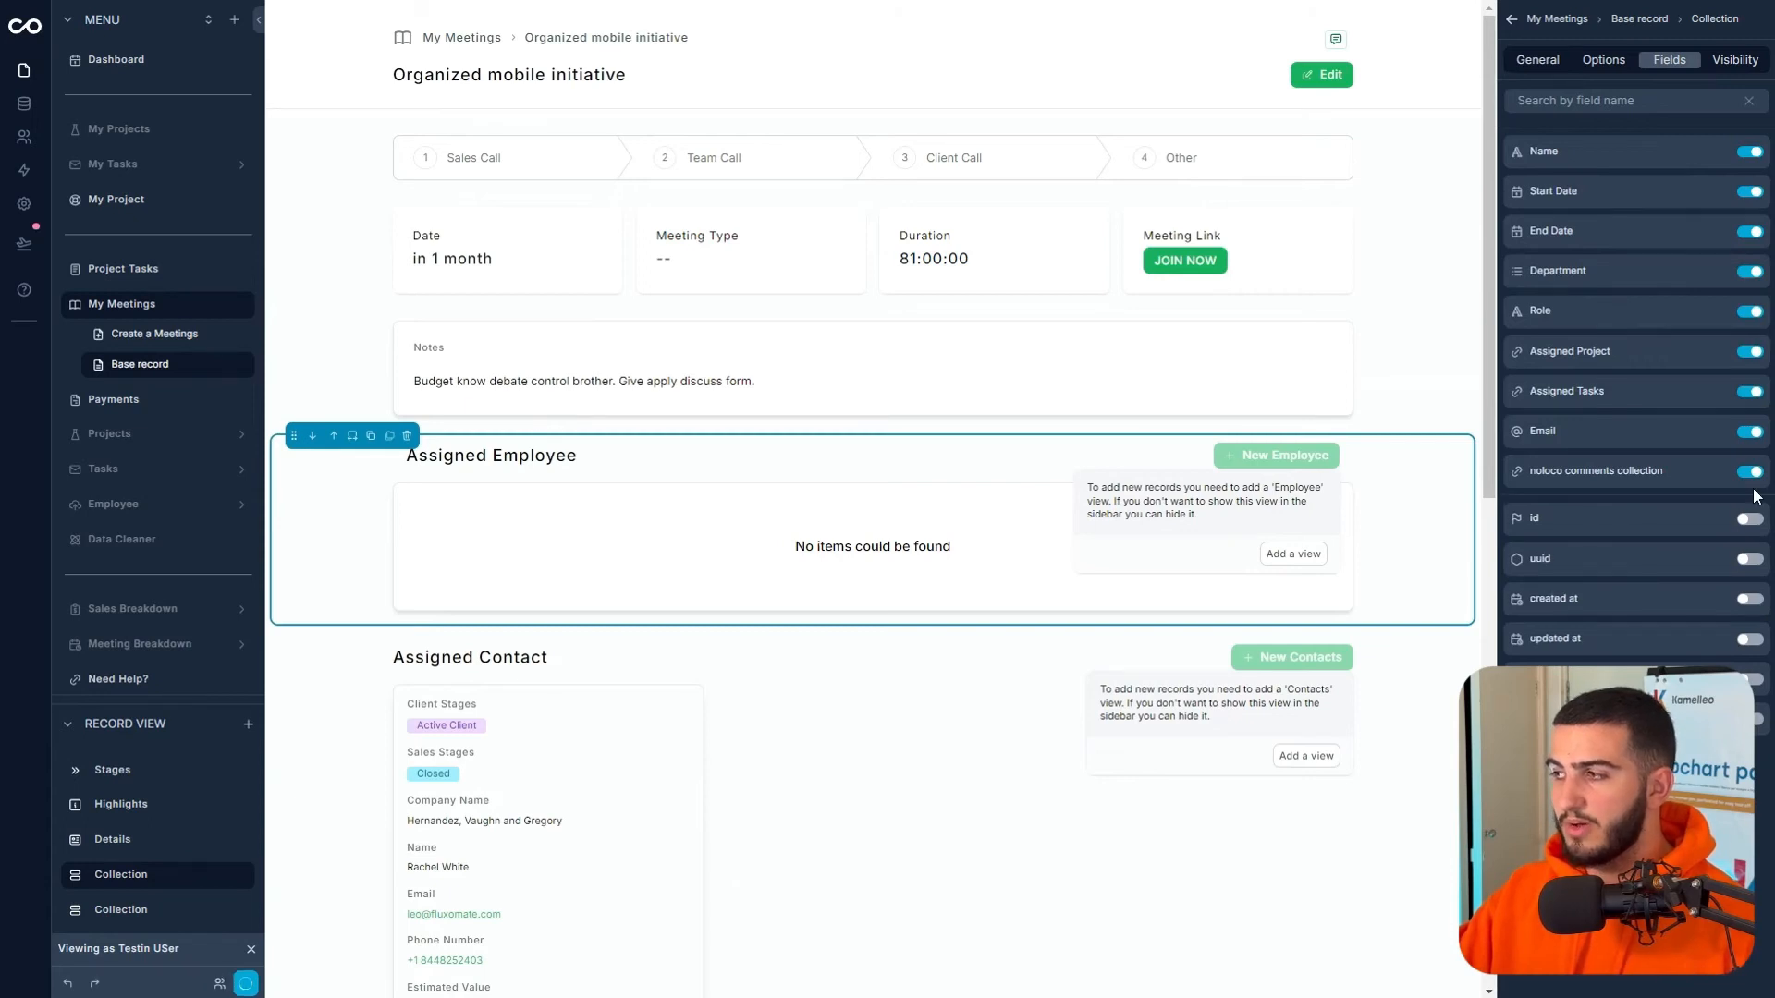
click(1750, 434)
click(1750, 393)
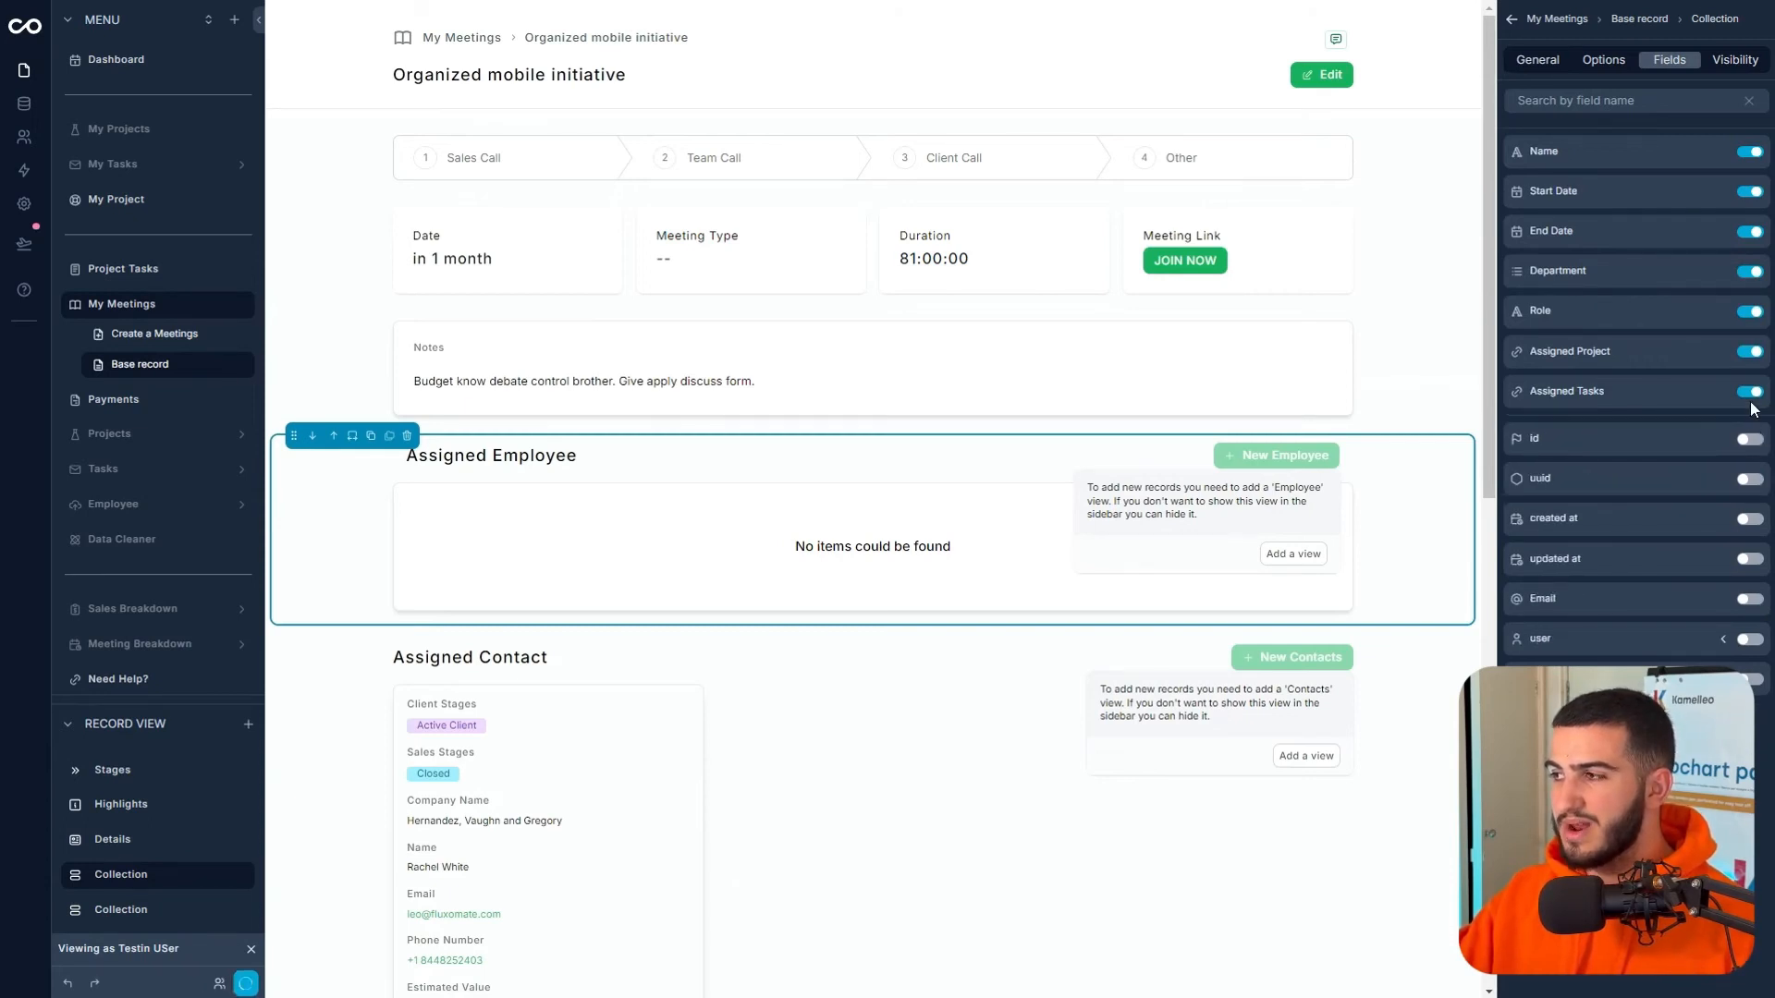
click(1747, 232)
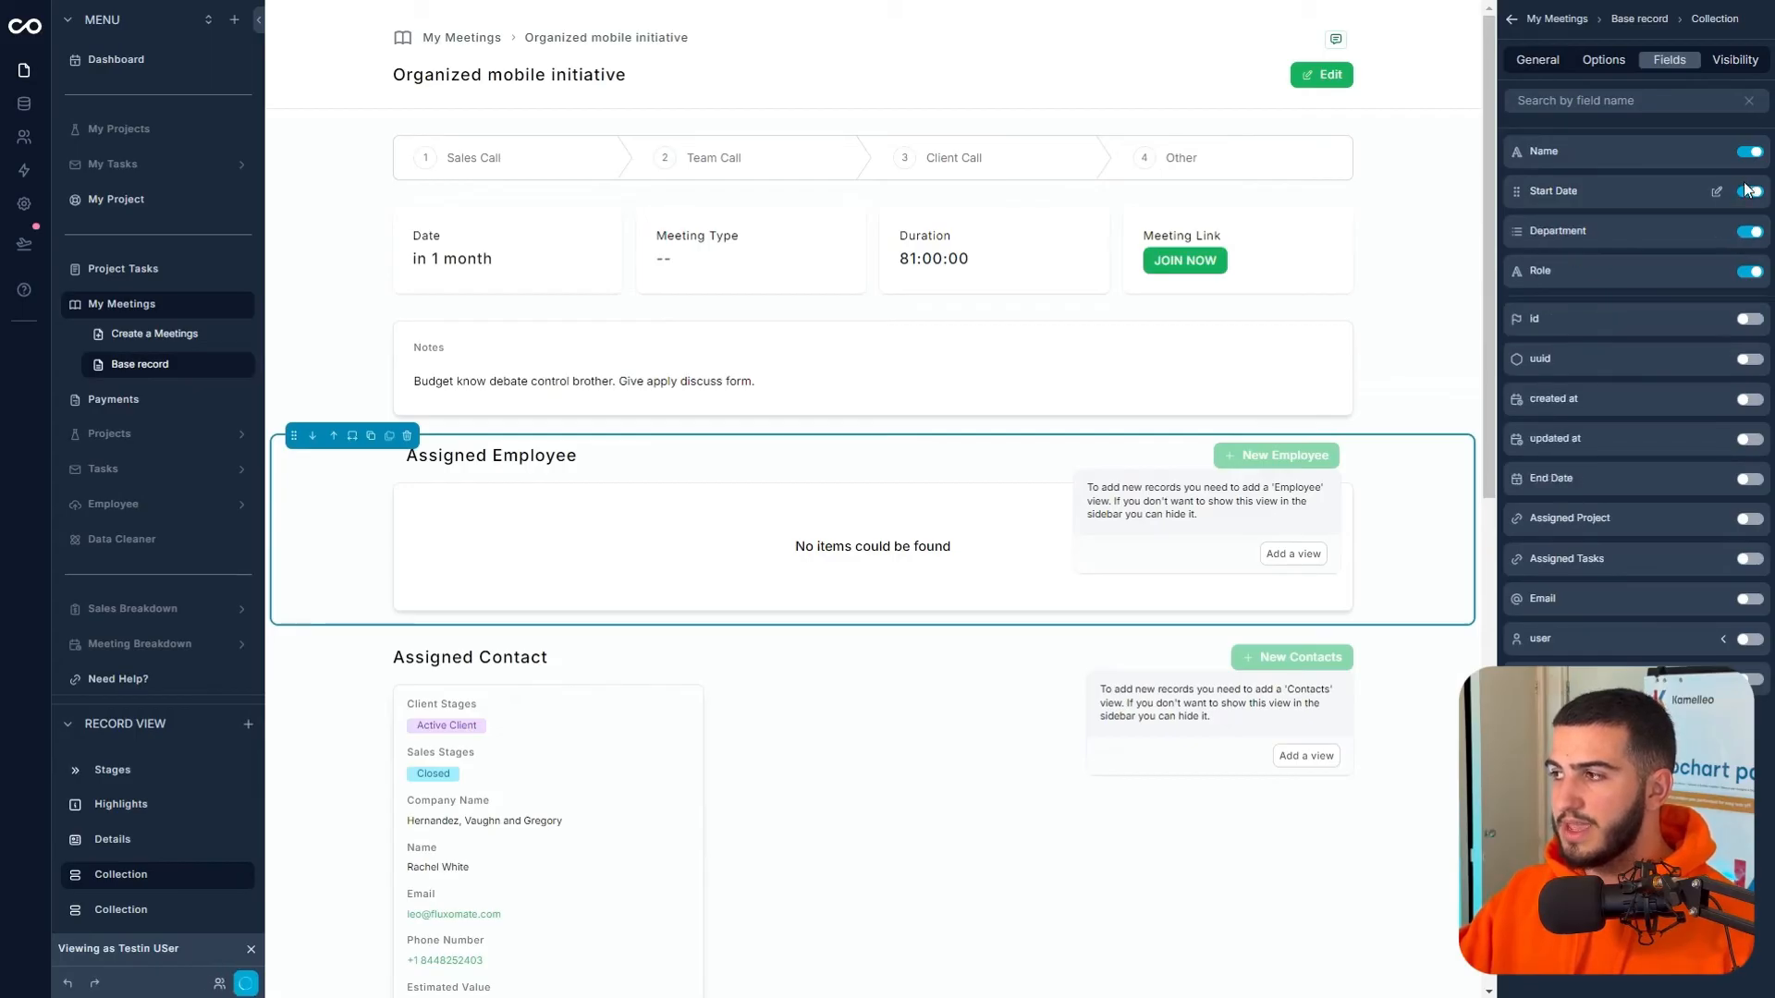
- Show the user's profile picture in the list and move it to the top of the fields
click(1723, 639)
scroll(1721, 634, down, 1)
scroll(1637, 554, down, 4)
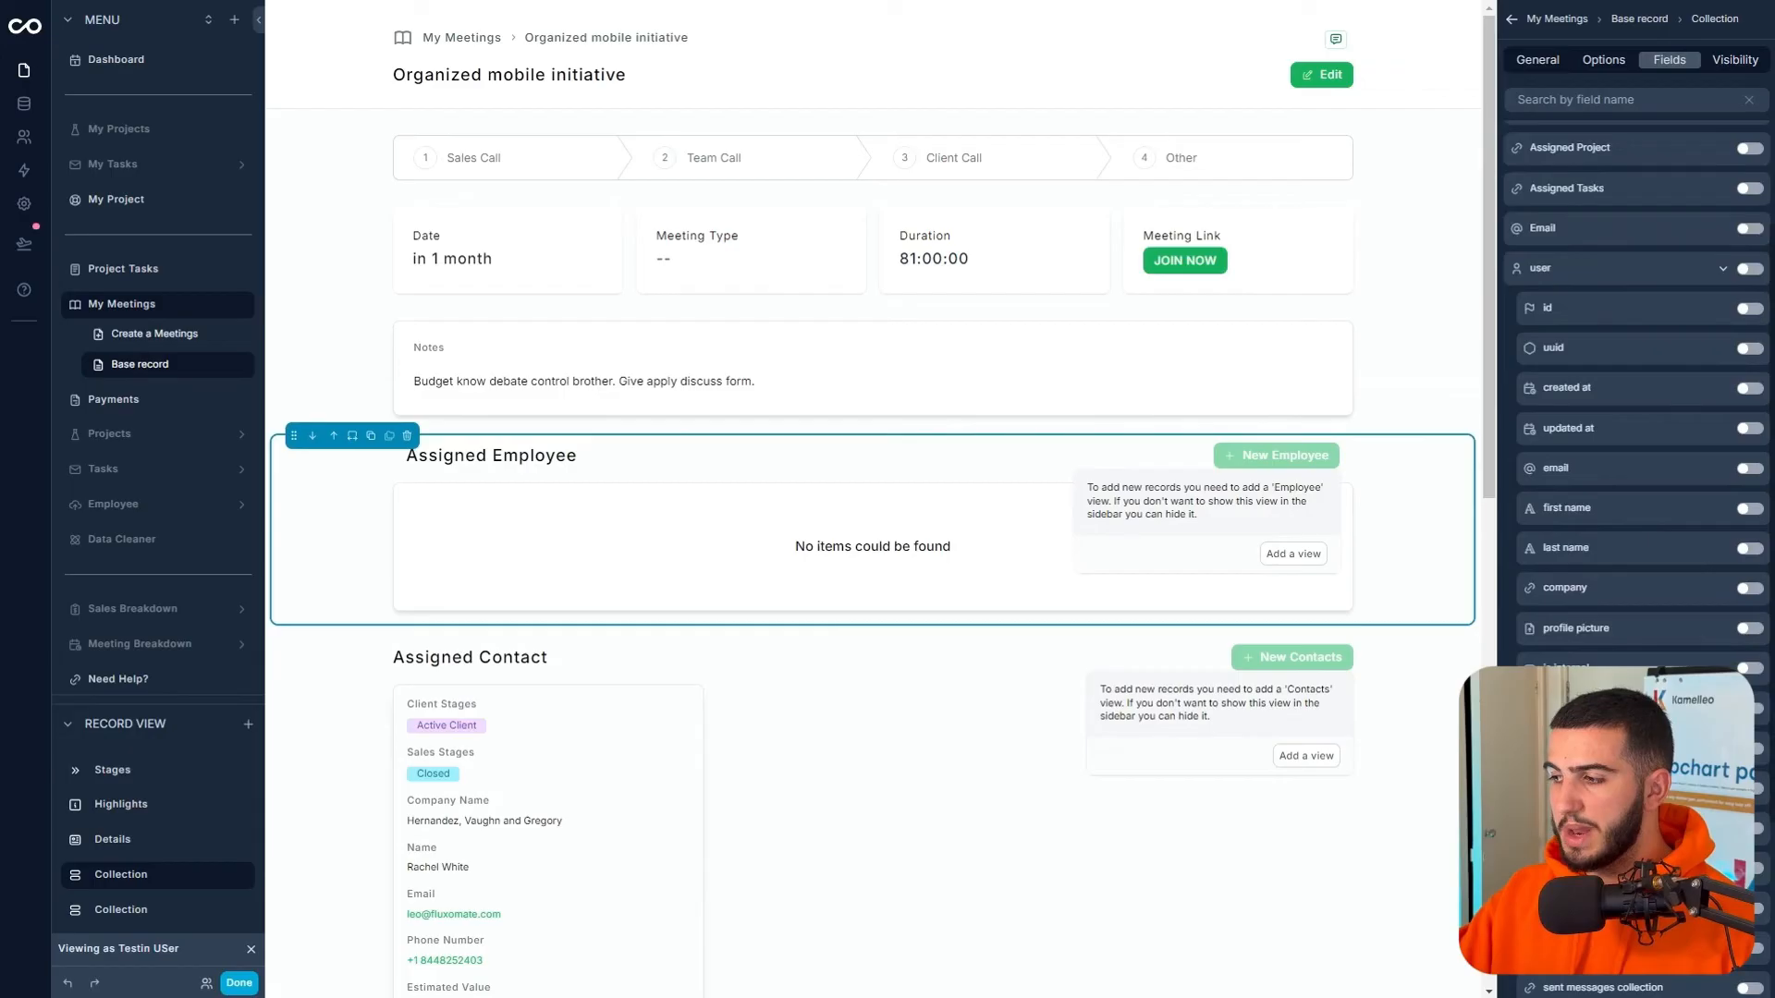
click(1747, 629)
drag(1513, 318, 1511, 140)
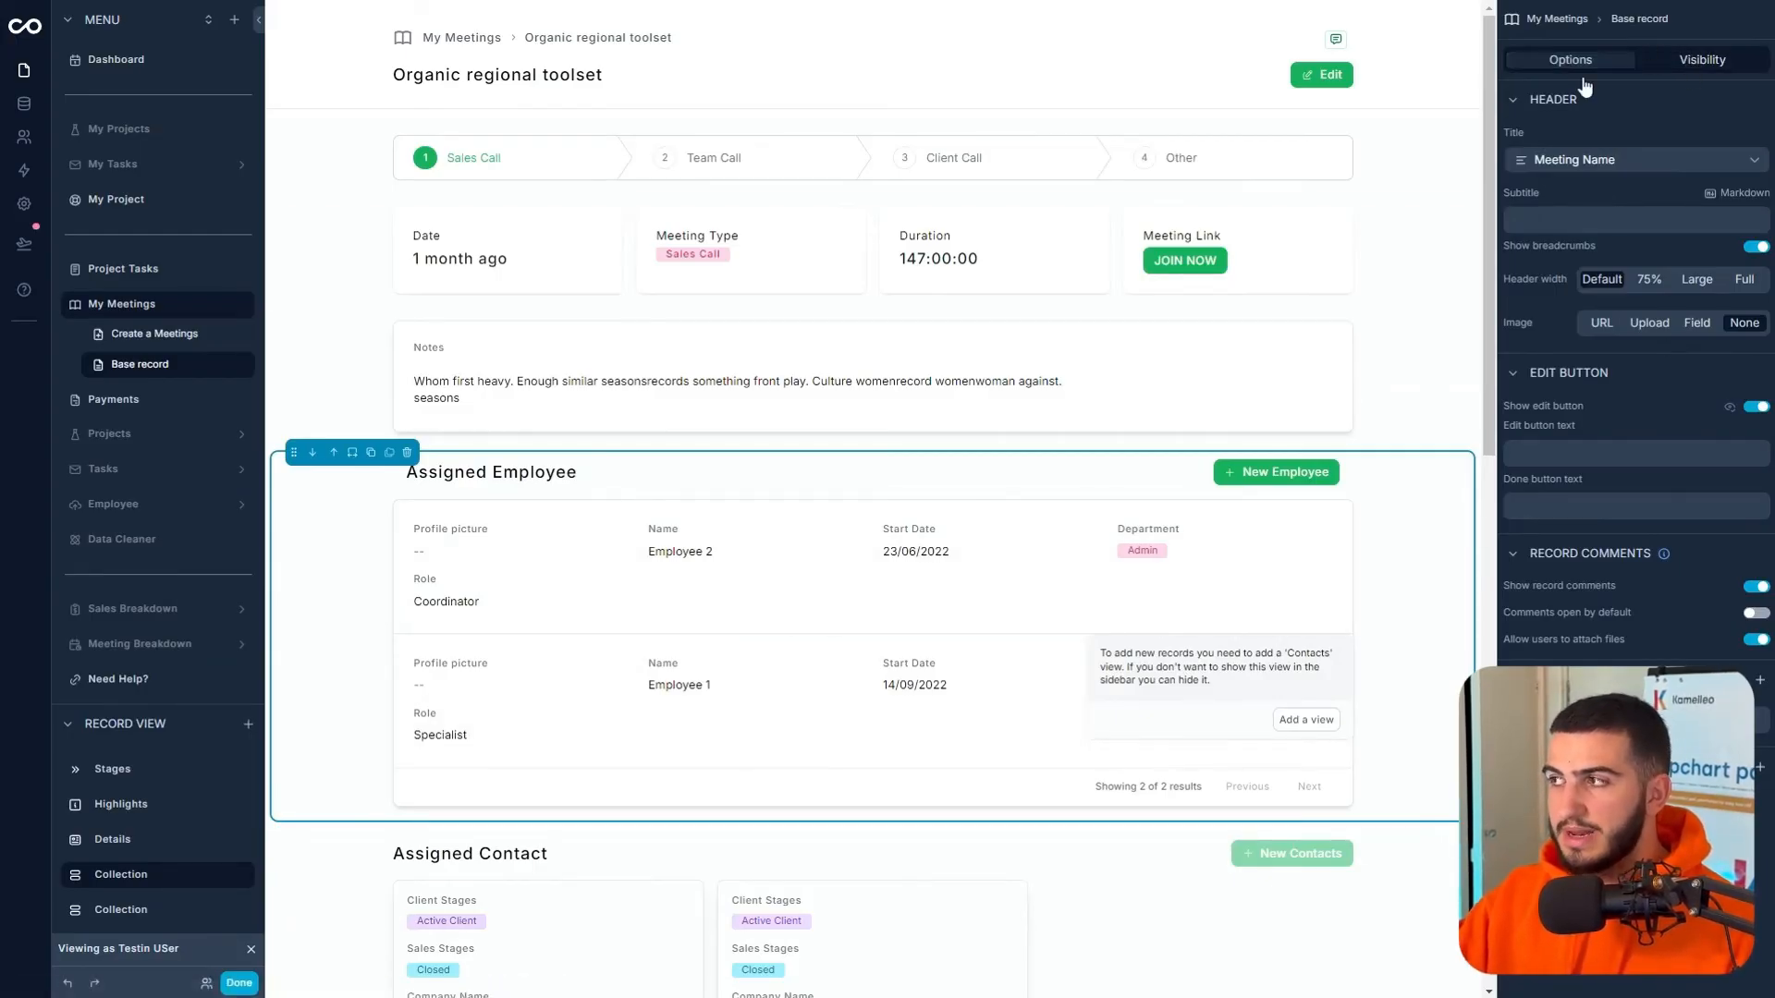
- Remove Start Date from the Assigned Employee list's fields
click(1427, 565)
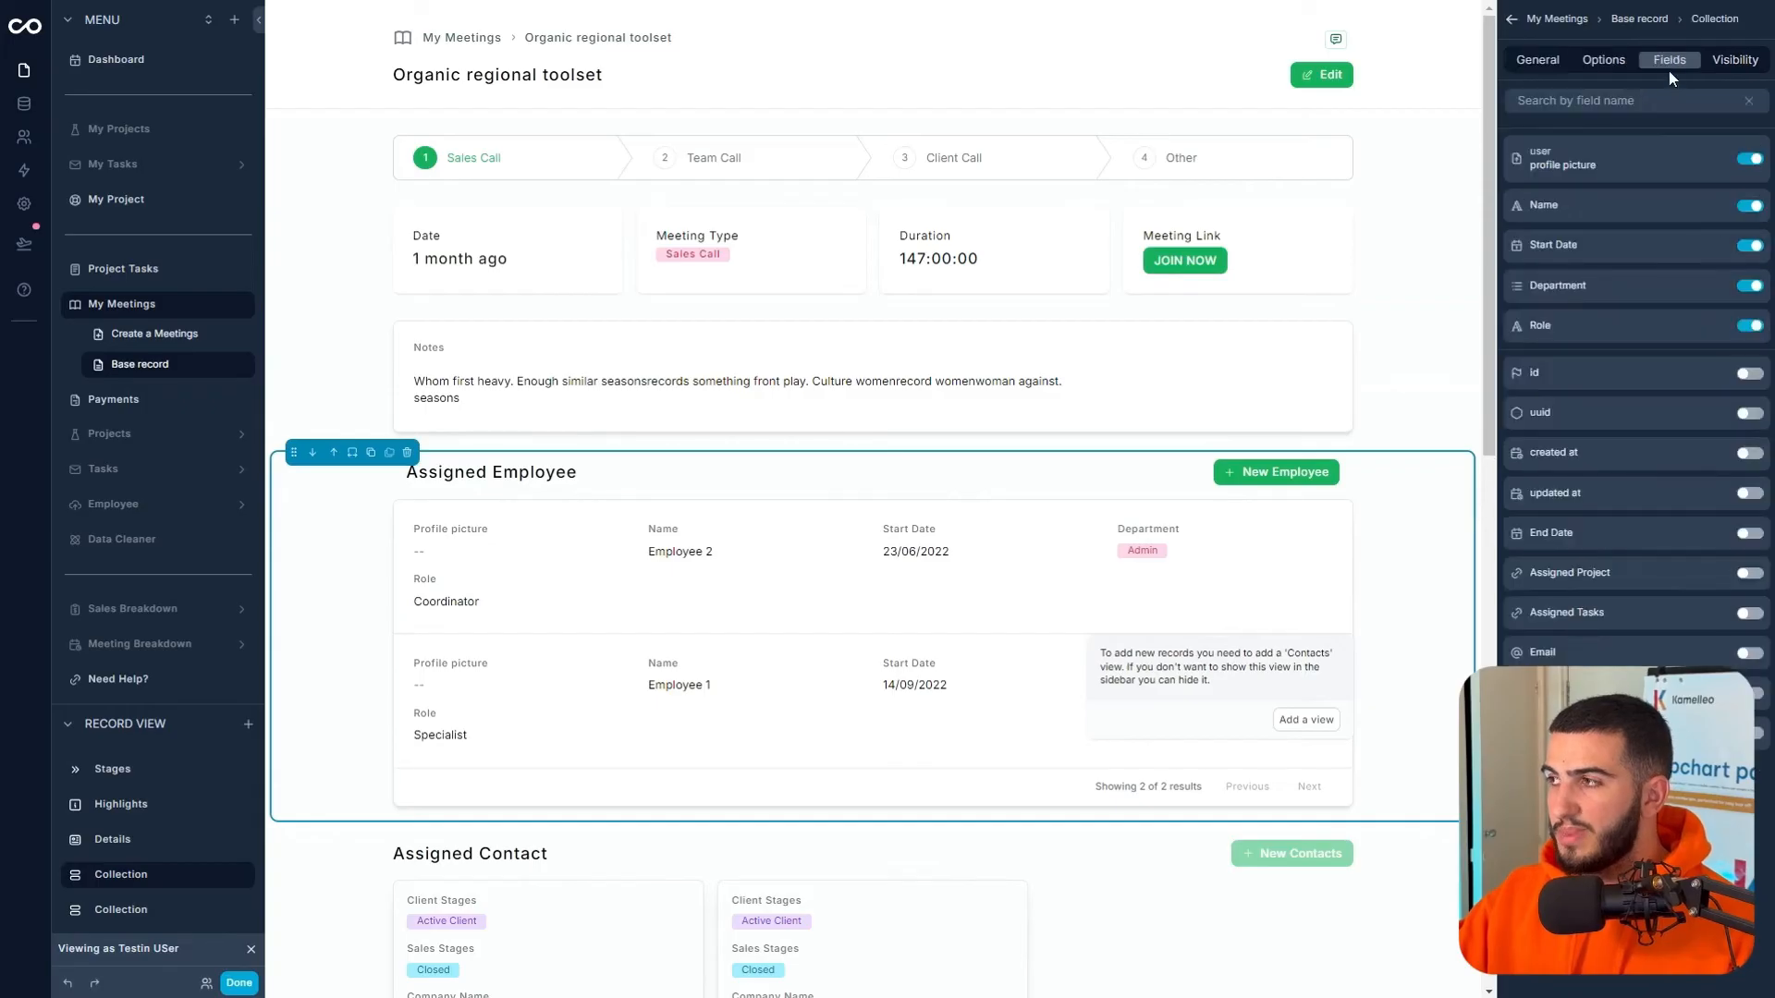
click(1610, 63)
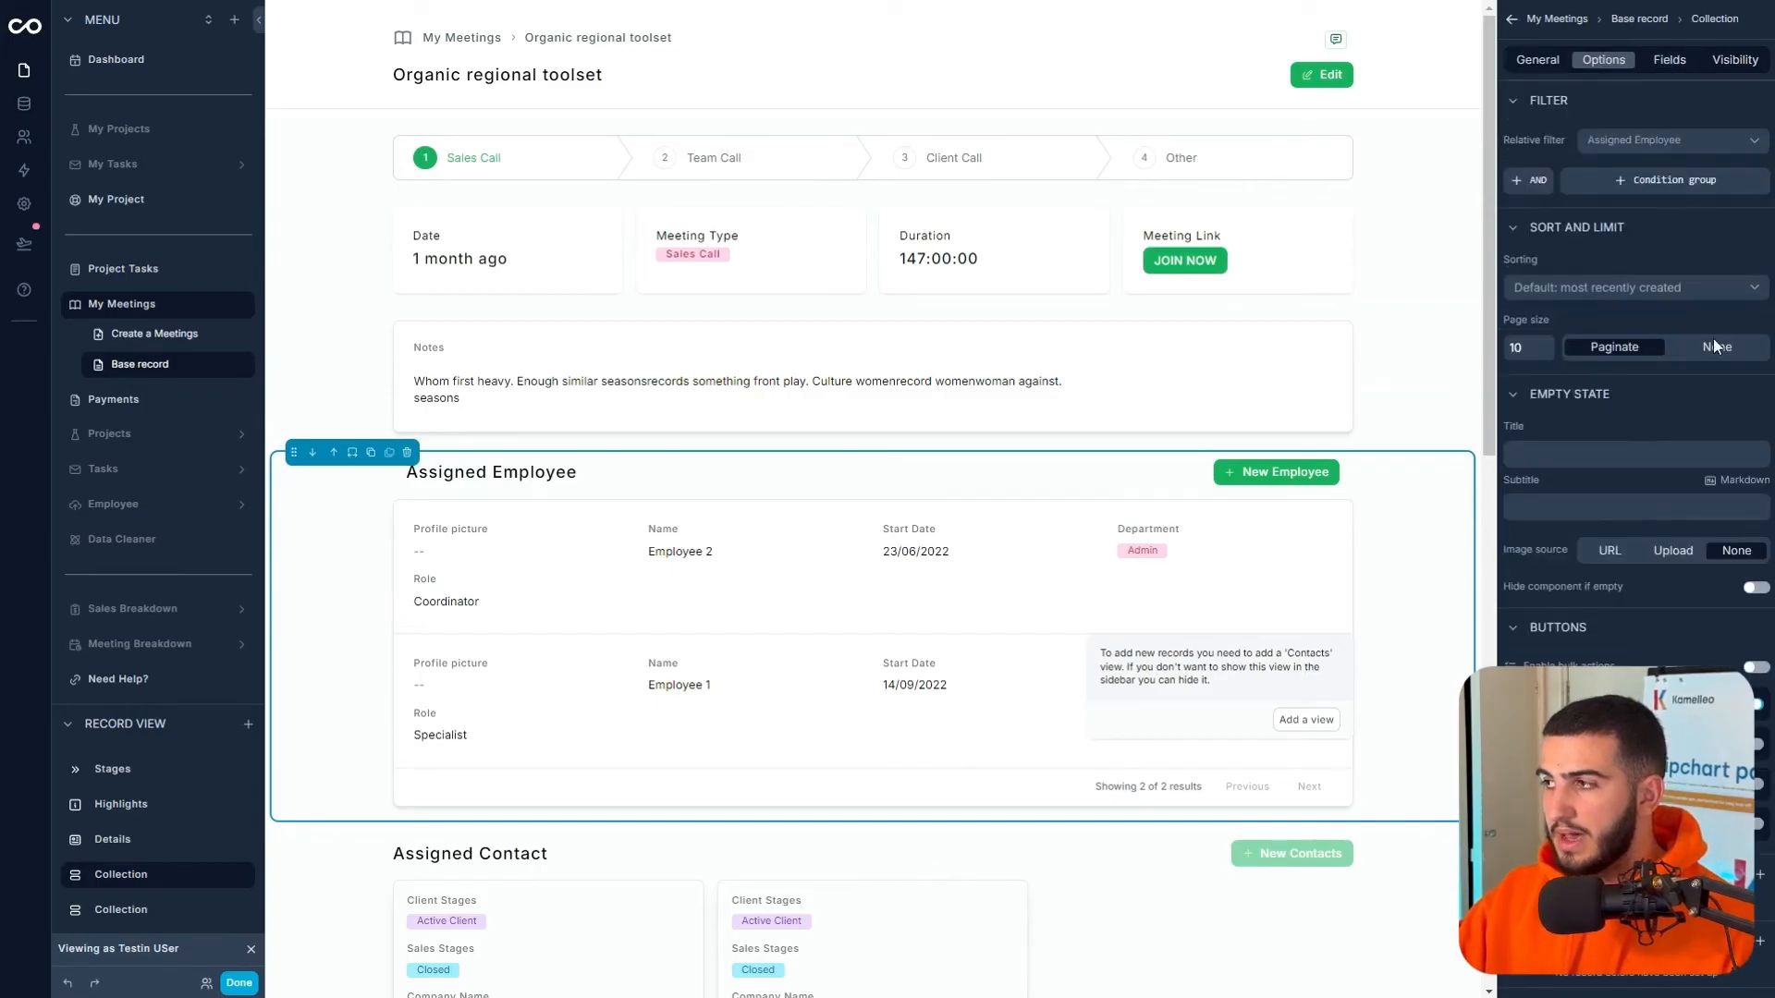
click(1669, 61)
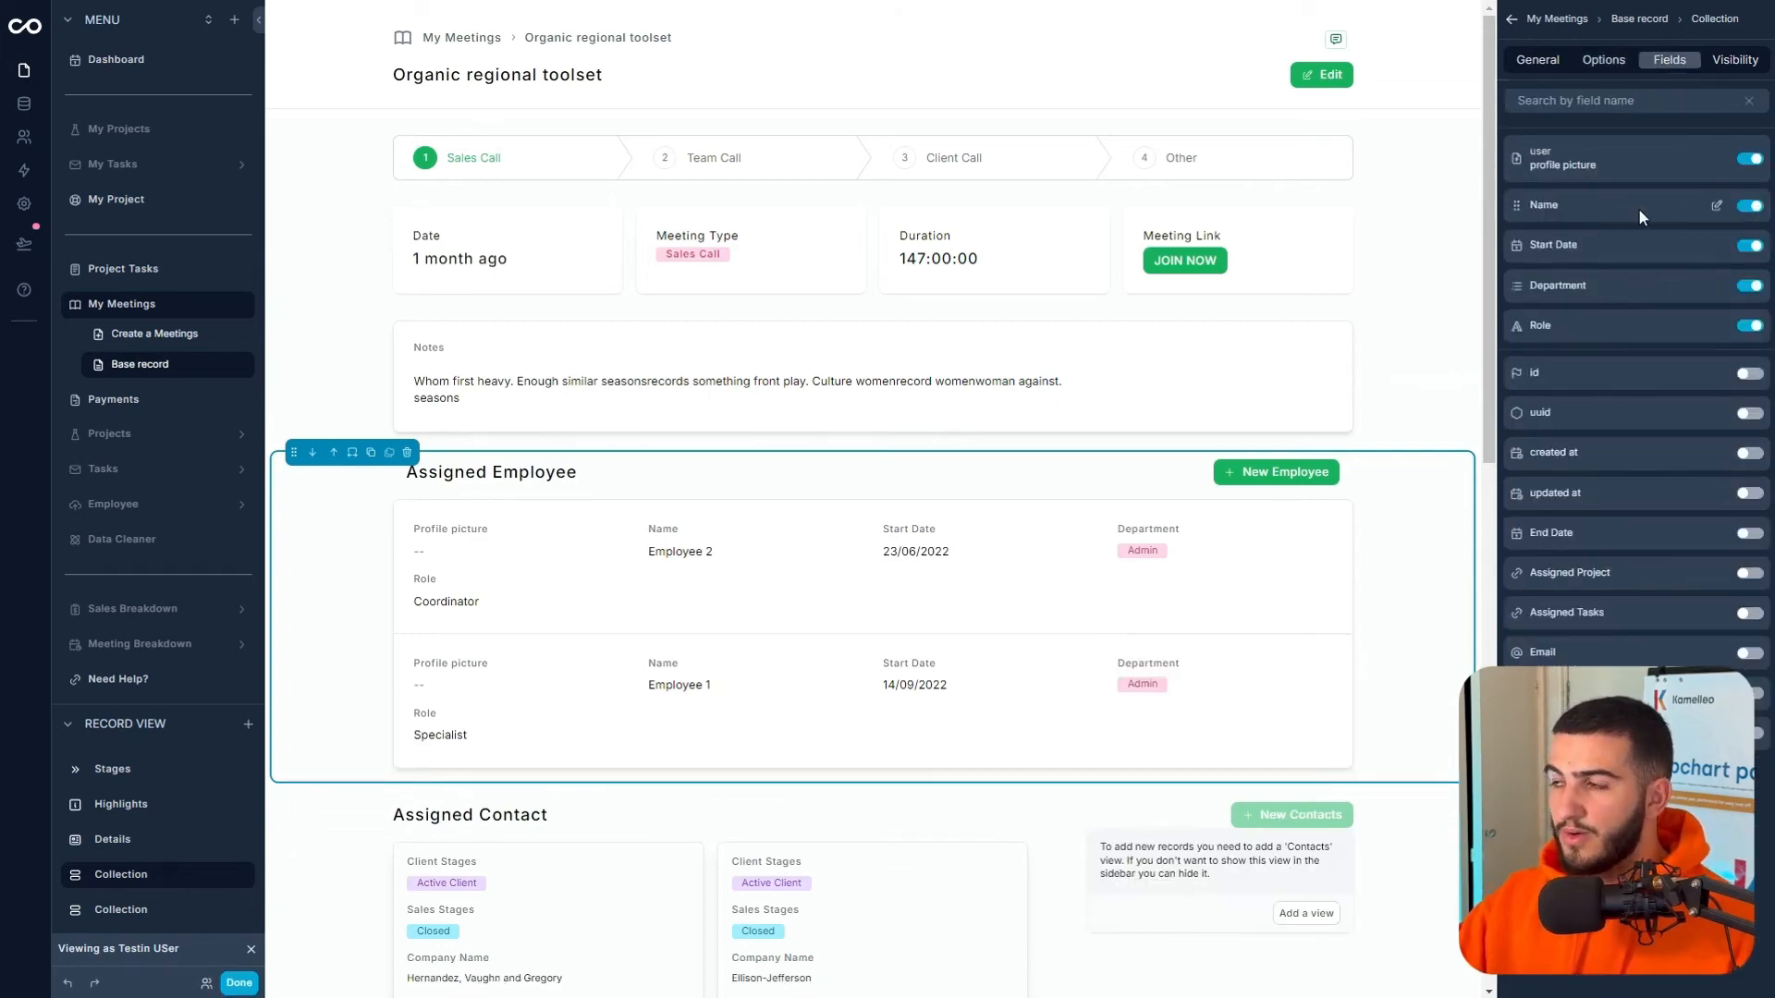
click(1748, 247)
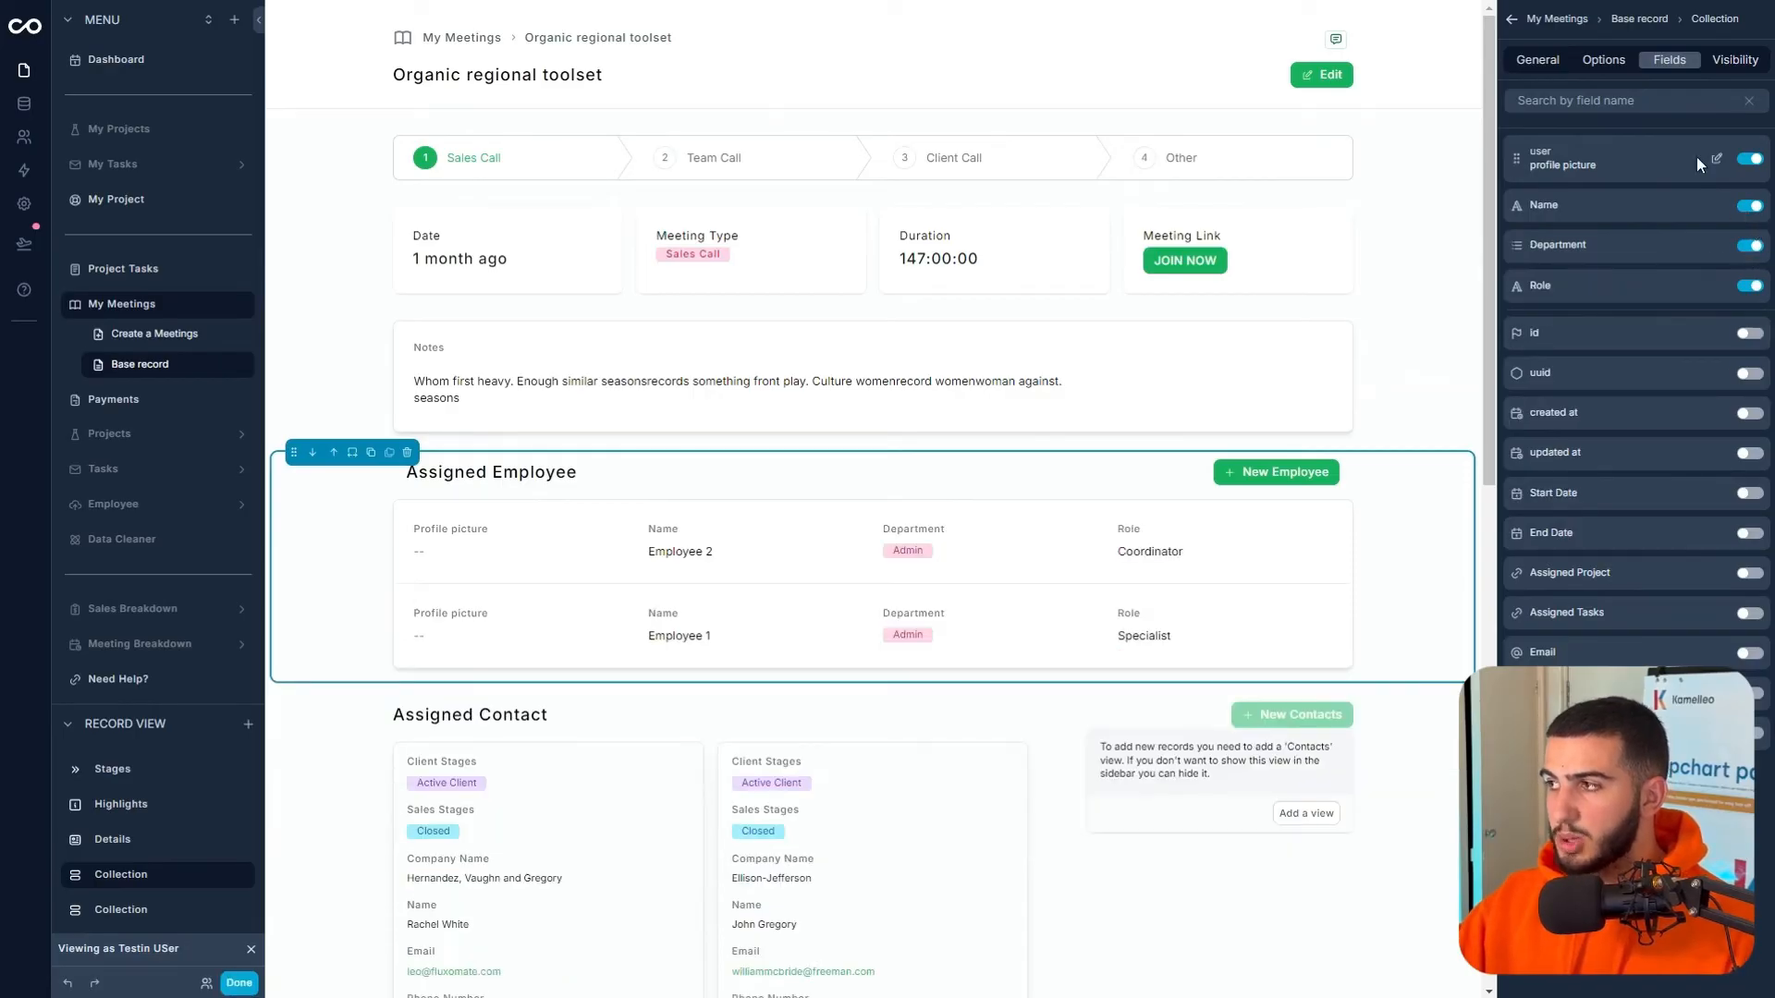
- Turn off the profile picture's label and set its size to Large
click(1715, 159)
click(1602, 80)
click(1746, 60)
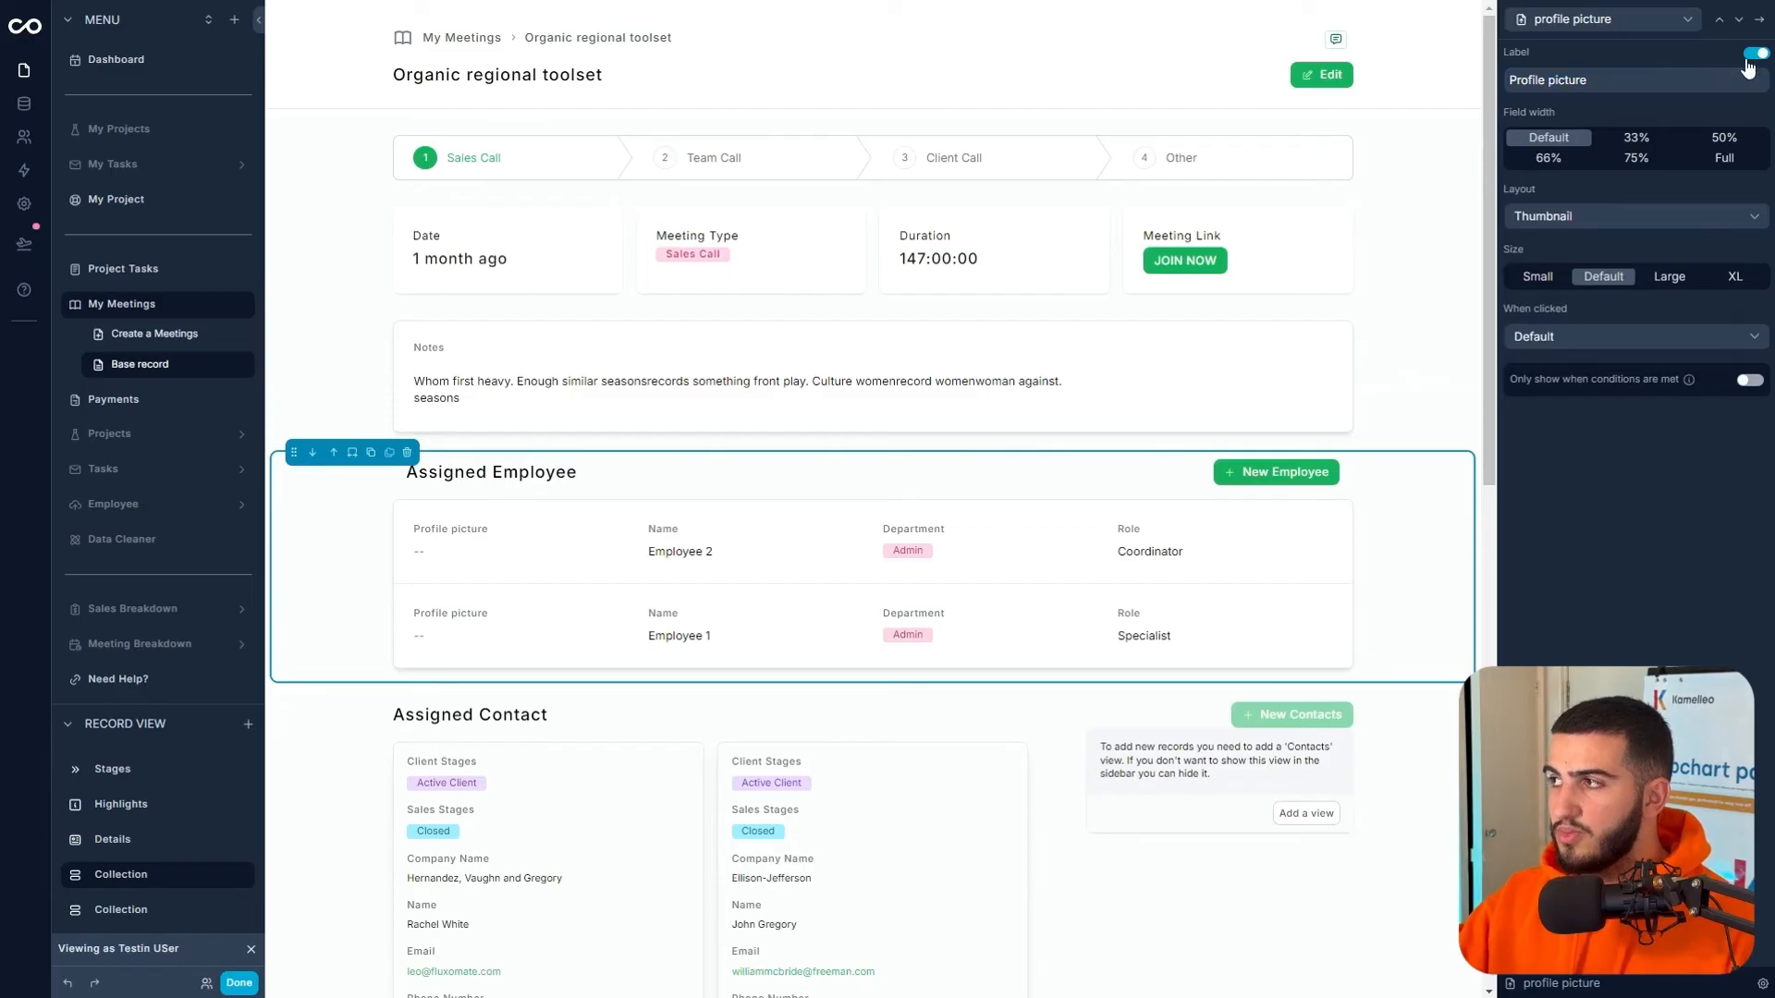
click(1669, 277)
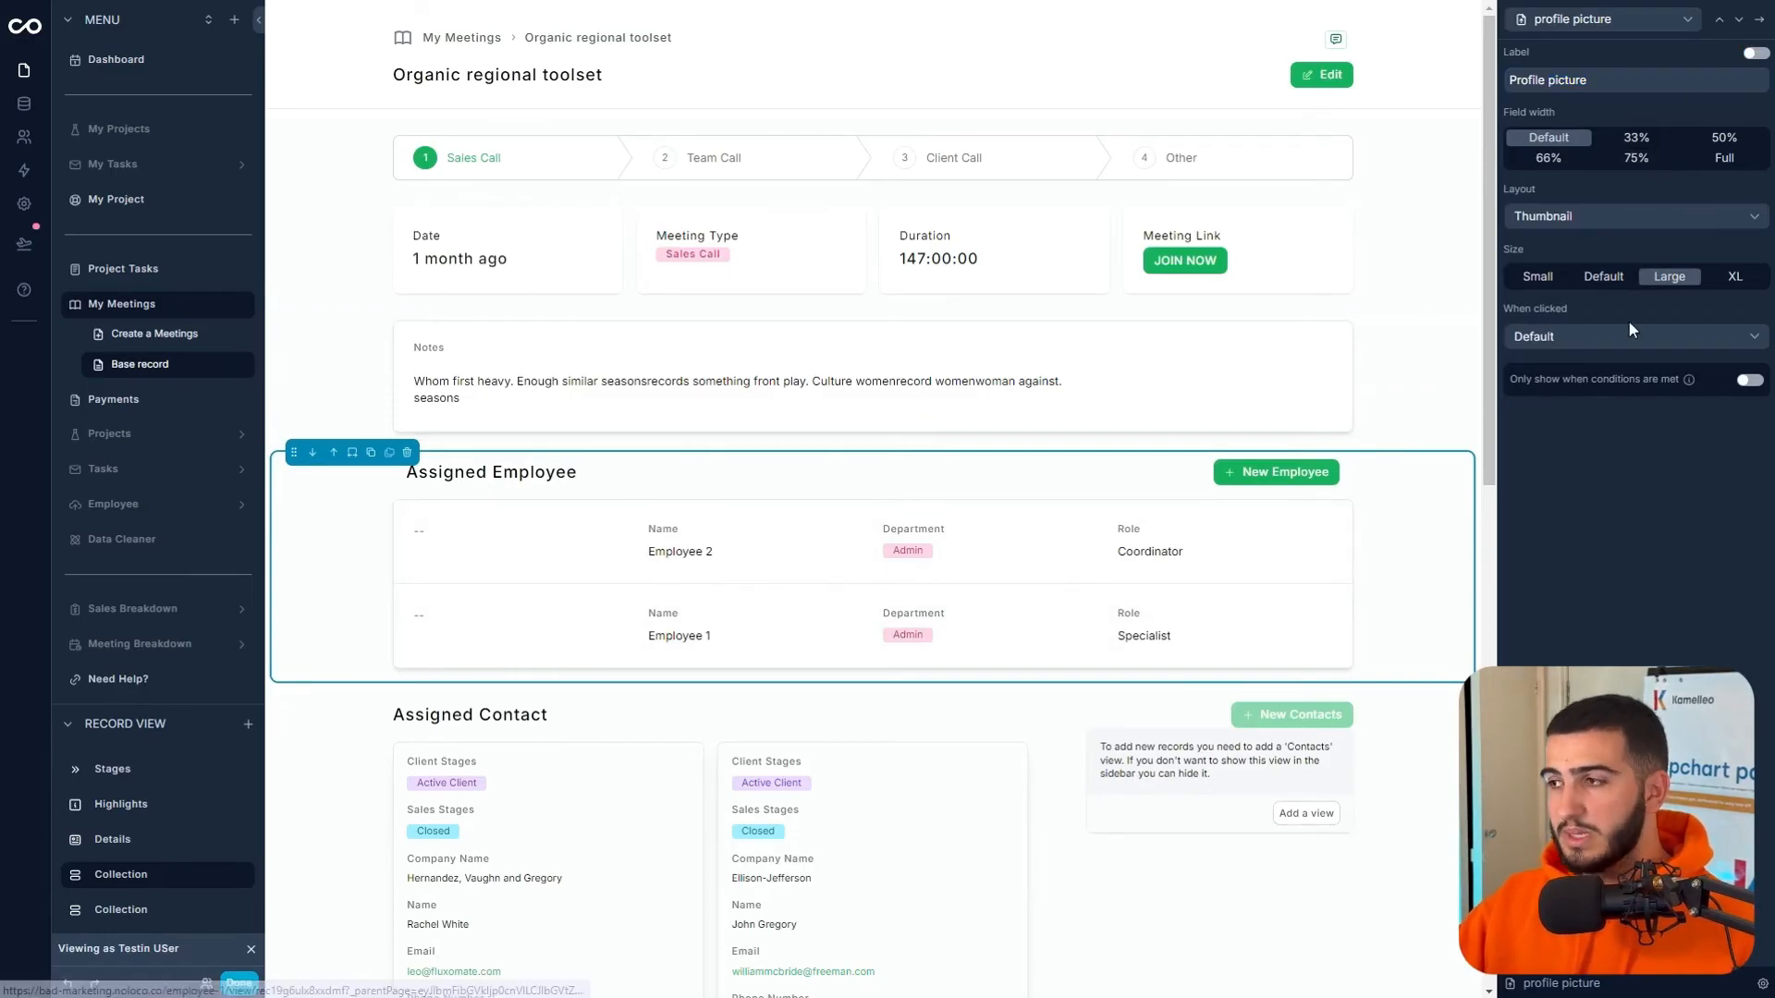
click(1759, 19)
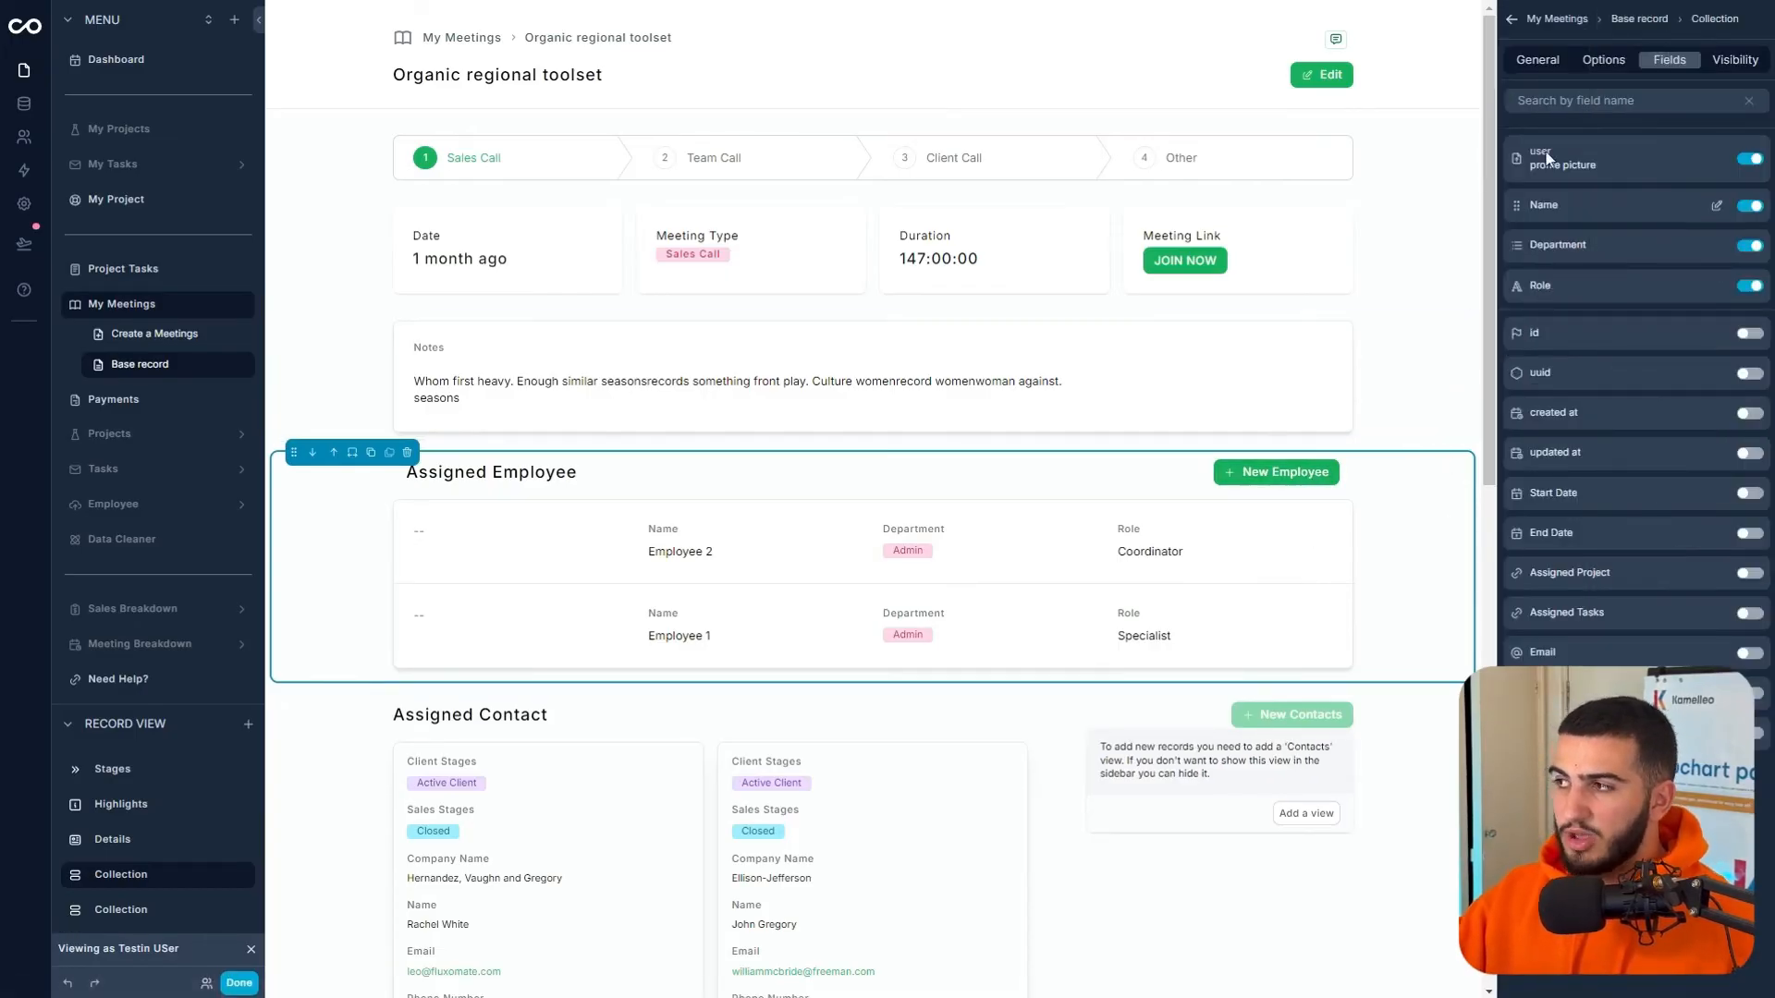
- Delete the Assigned Contact section from the meeting page
click(1537, 57)
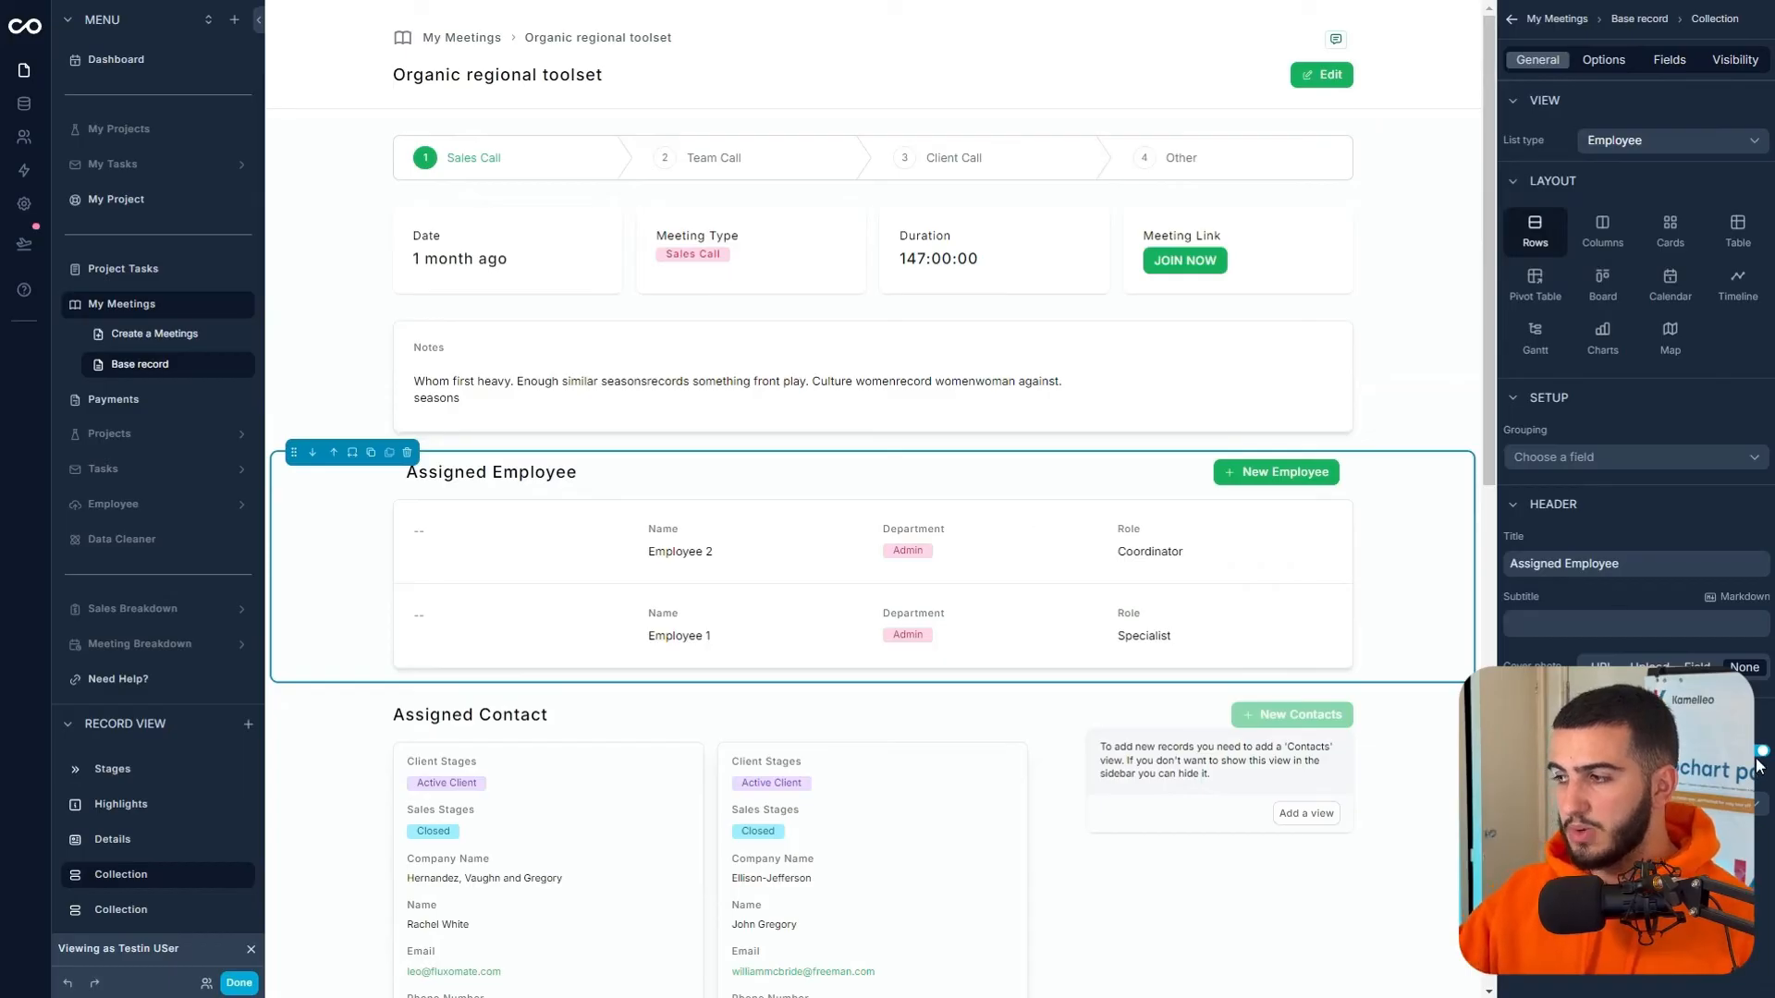
click(1603, 59)
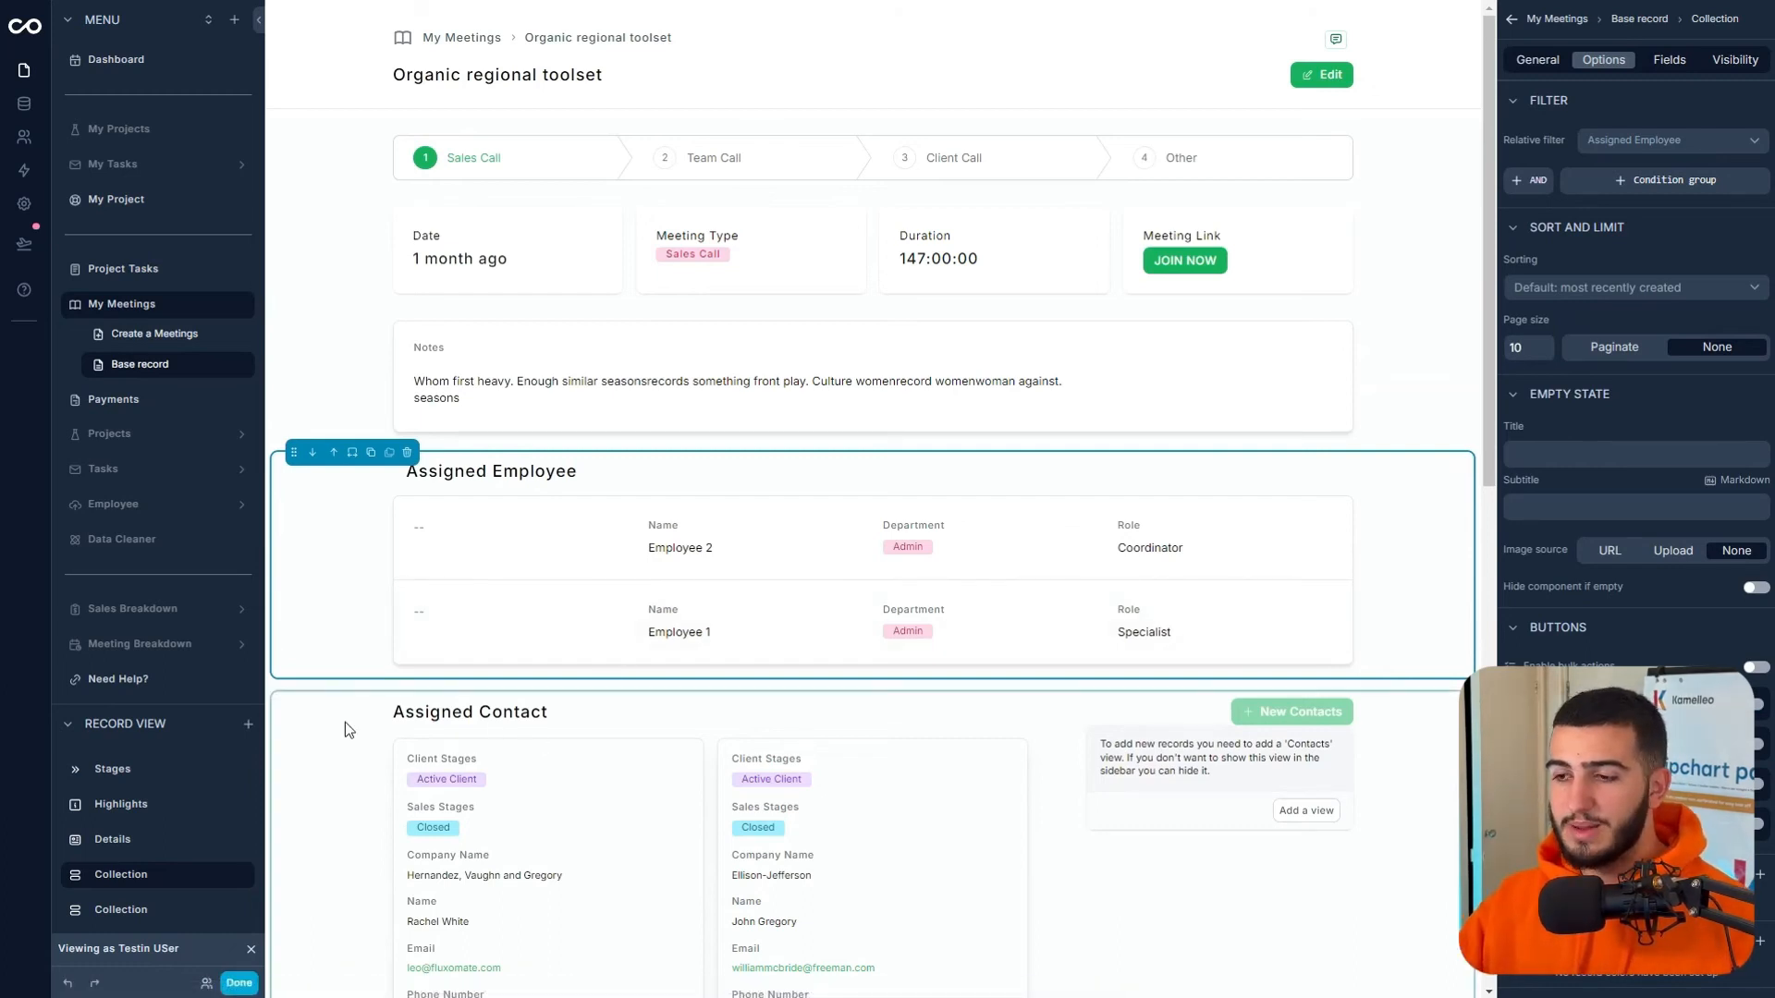
click(387, 702)
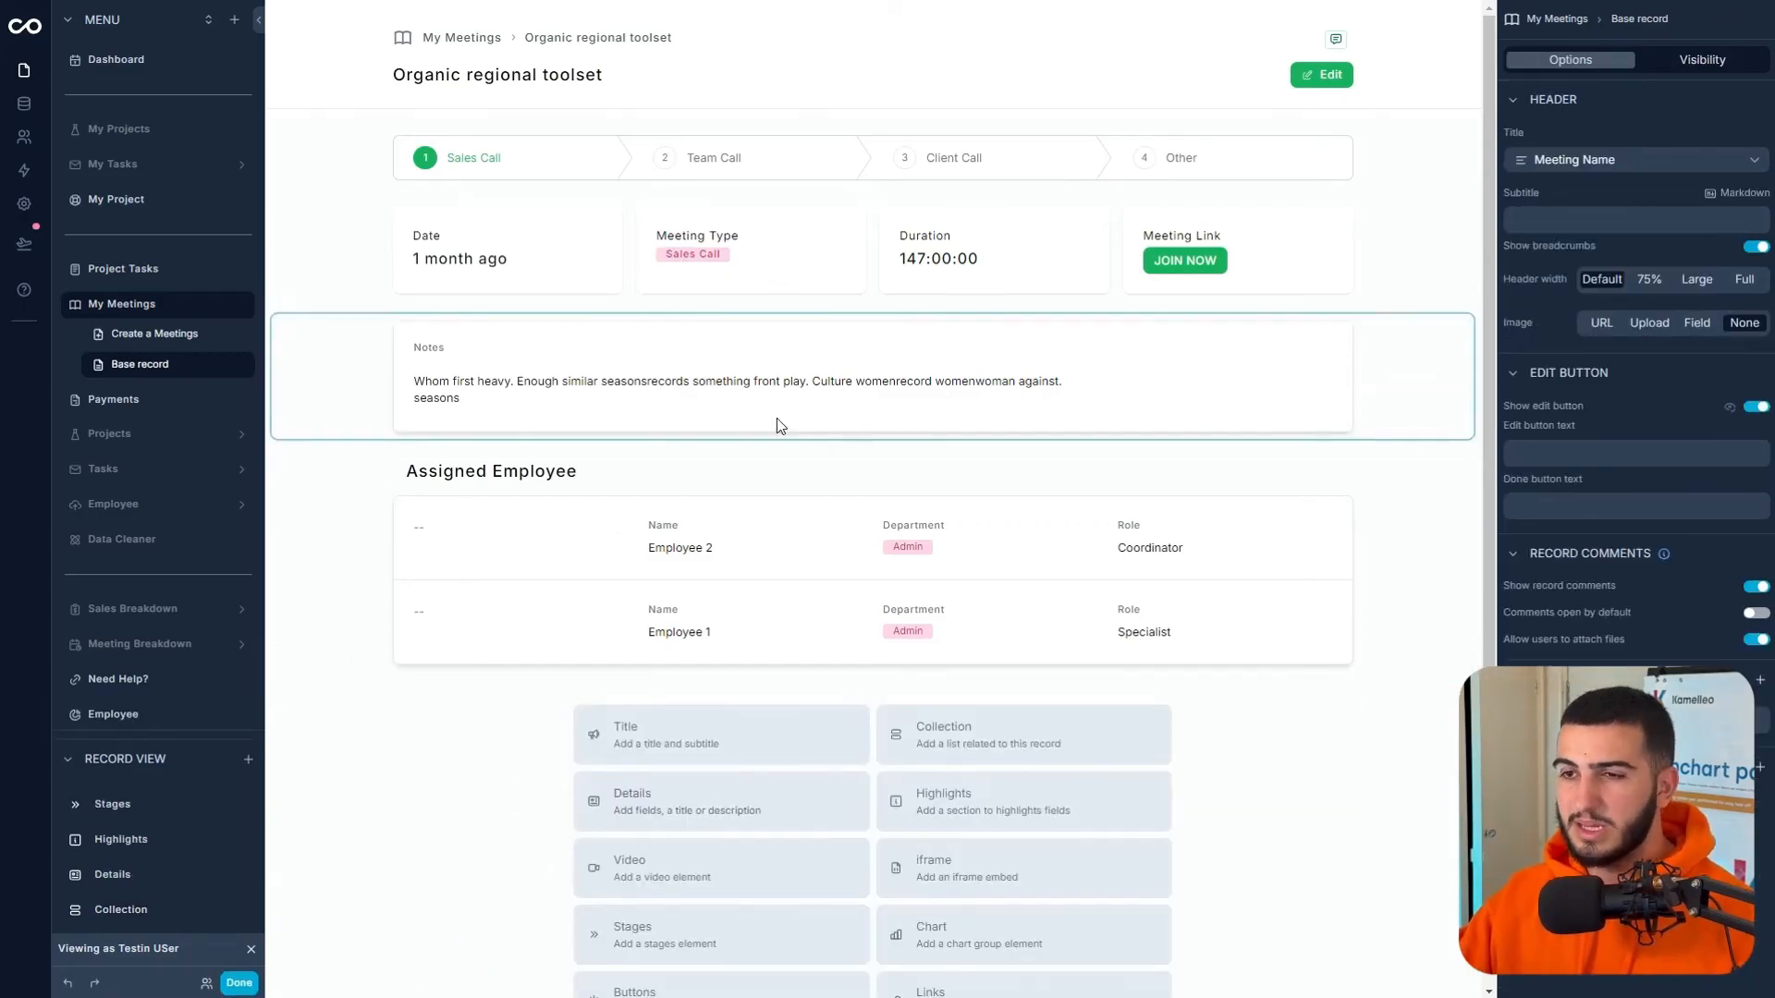
- Add a Notice section and move it to sit just below the stages bar
click(247, 762)
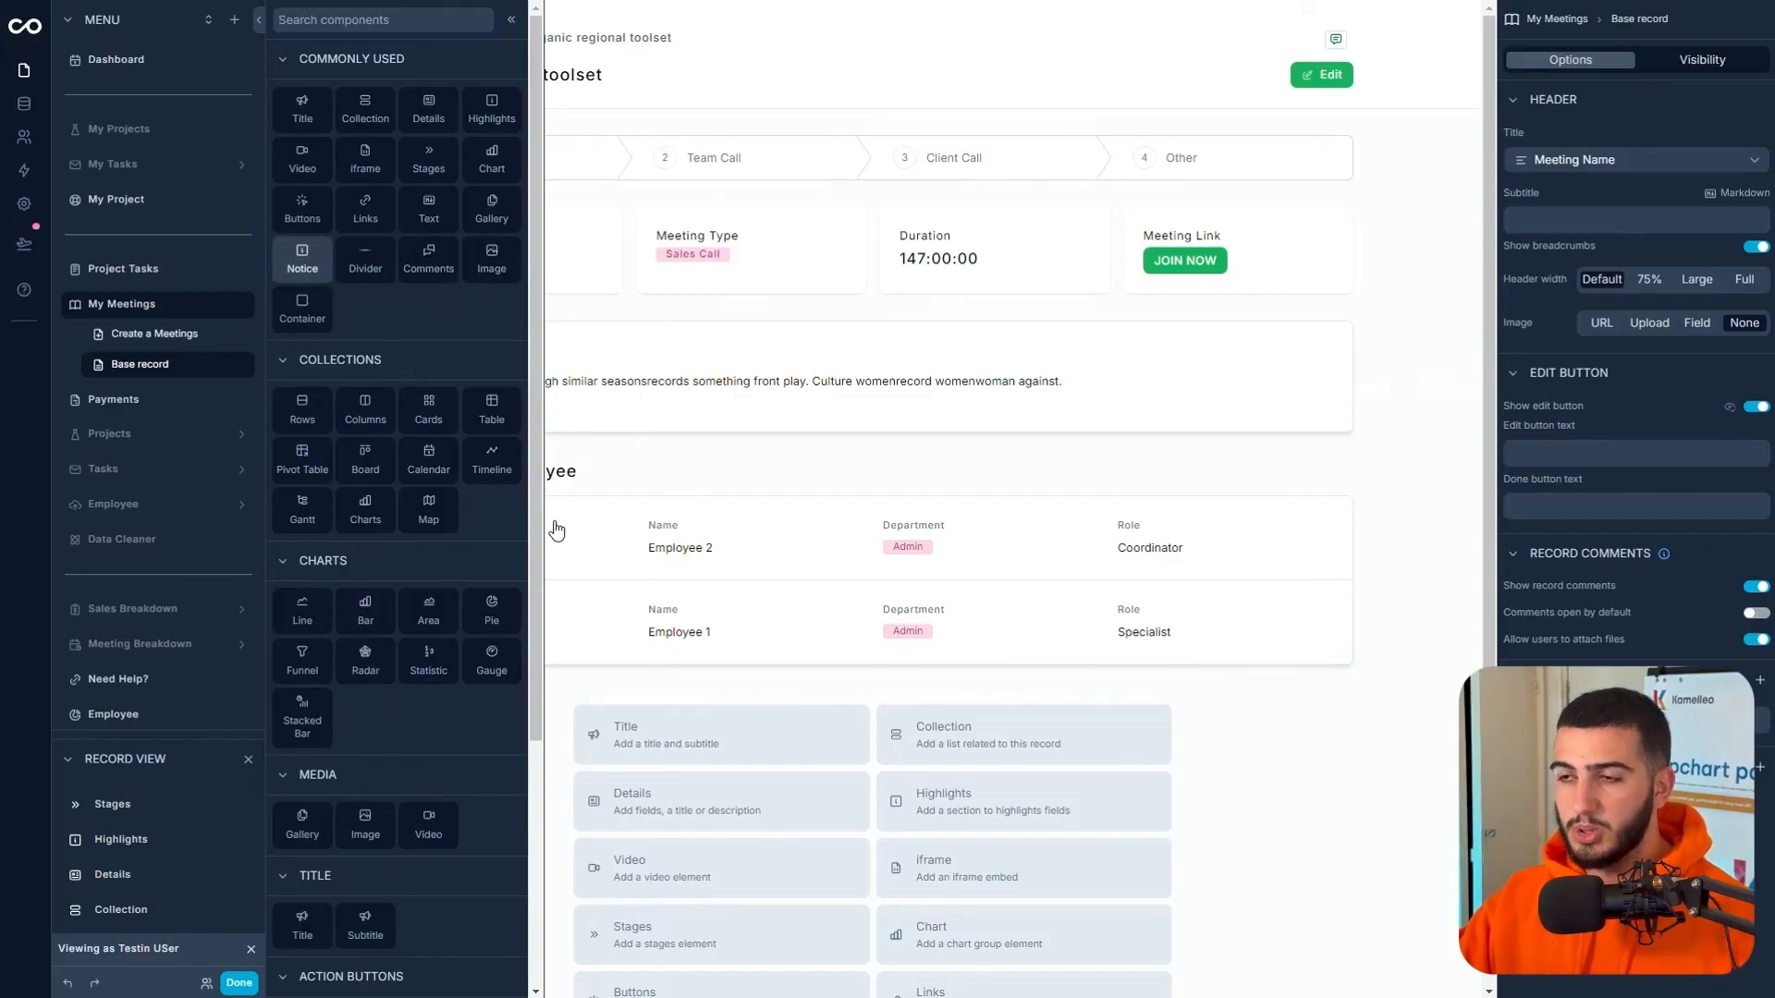
click(302, 259)
click(329, 478)
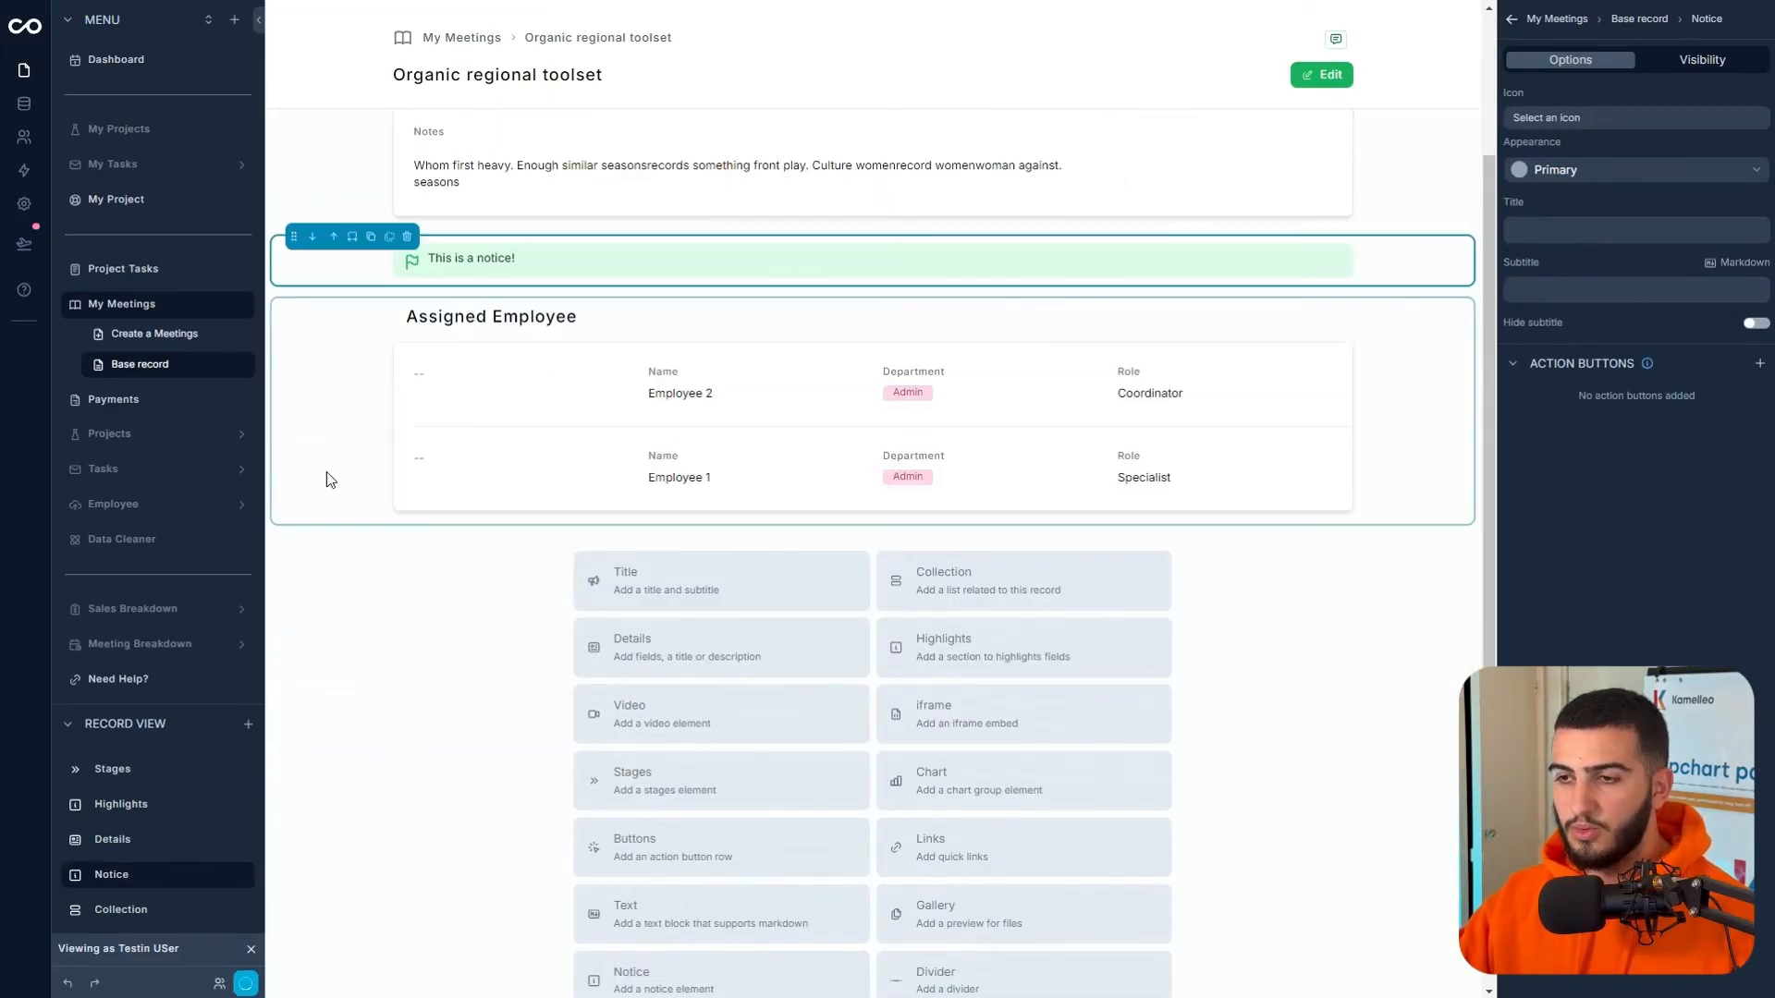
click(331, 238)
scroll(442, 295, up, 3)
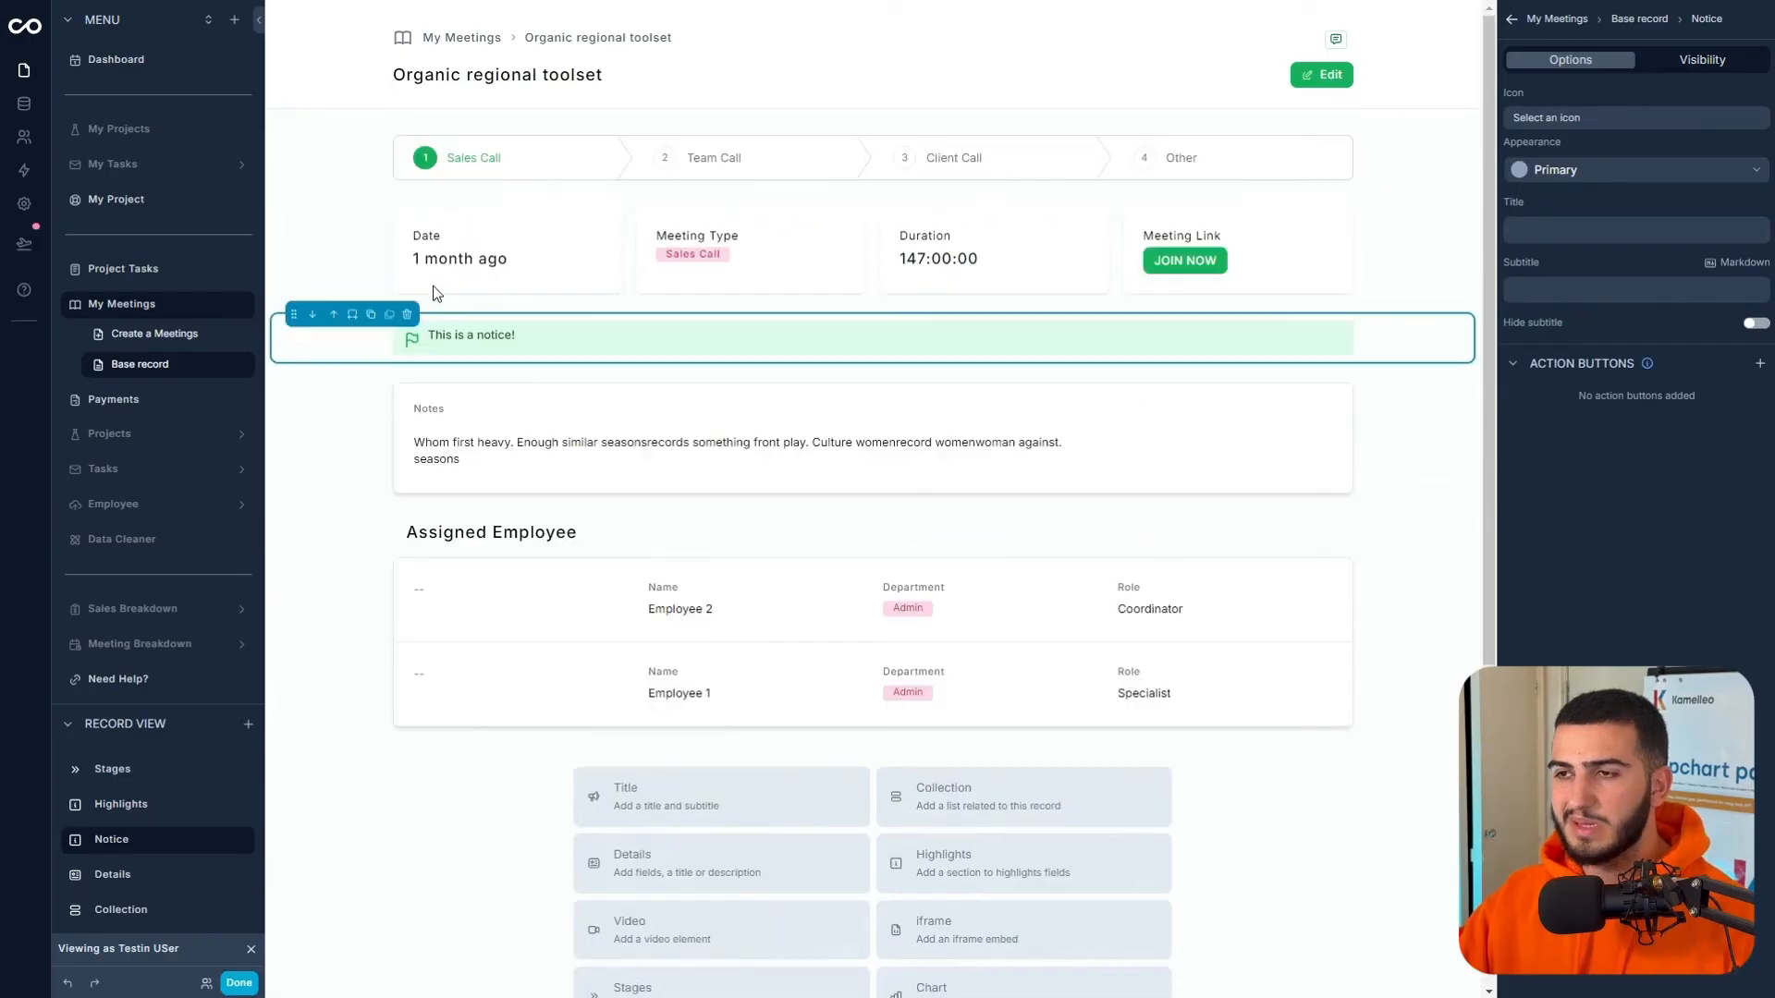
click(333, 310)
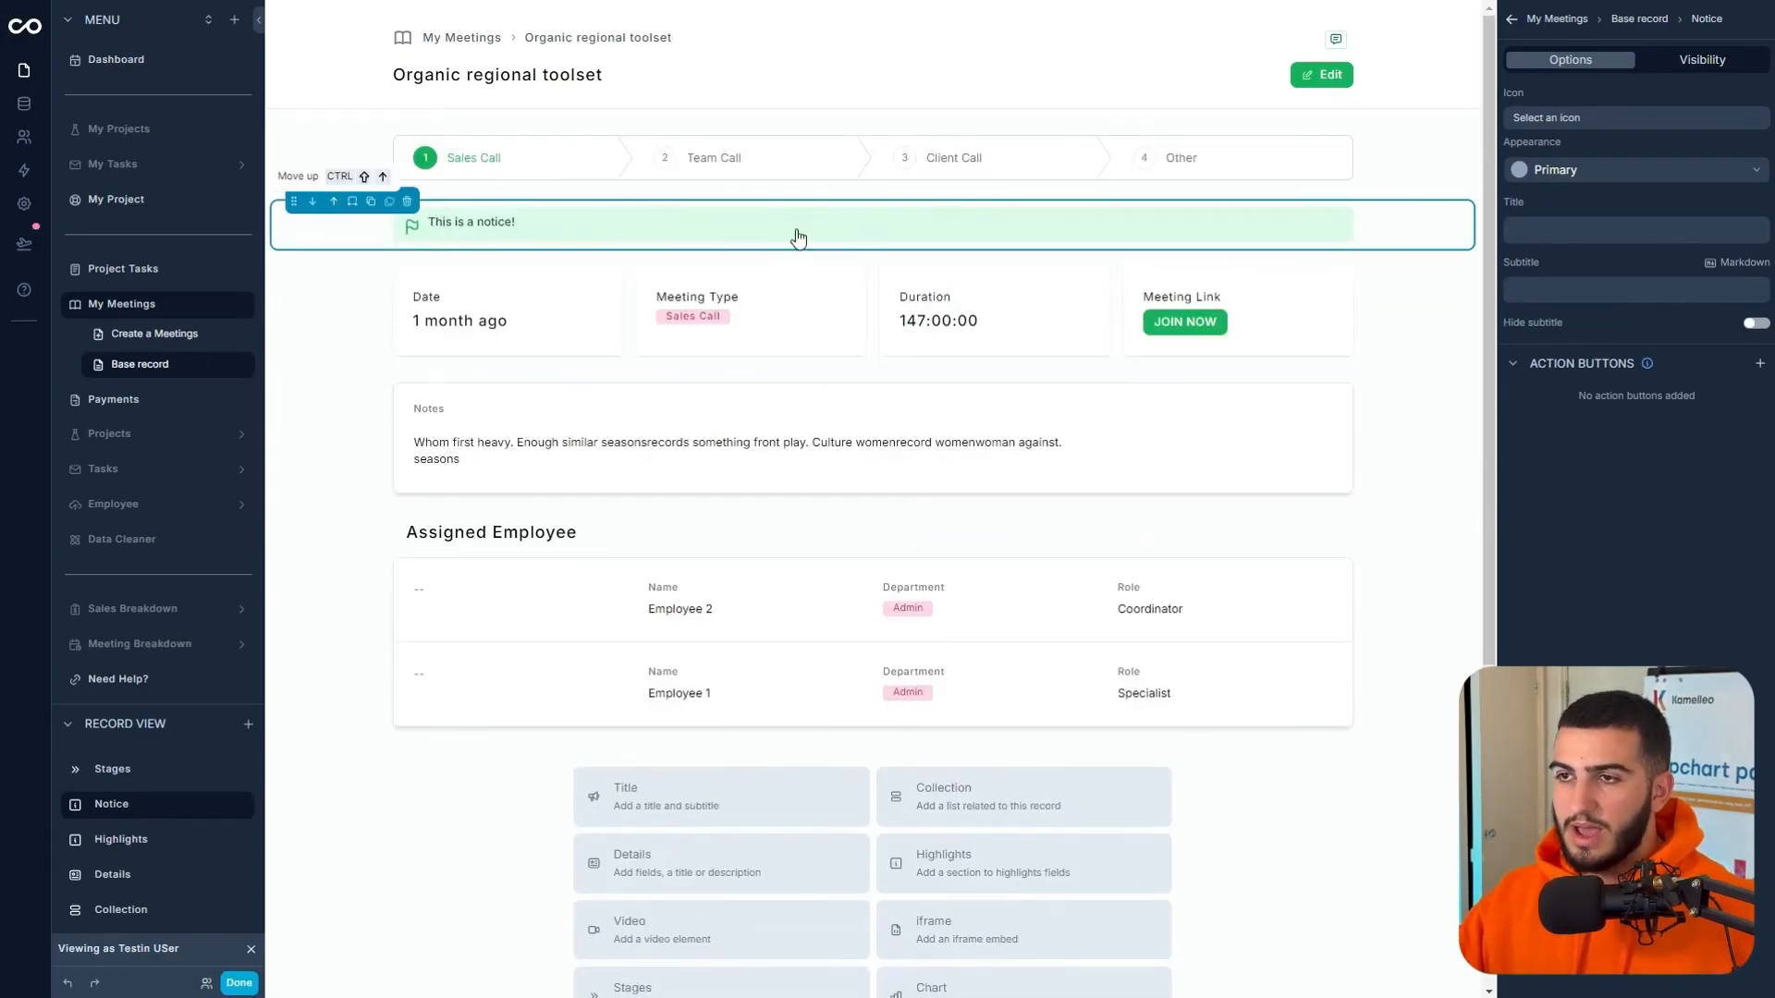
click(333, 200)
click(312, 128)
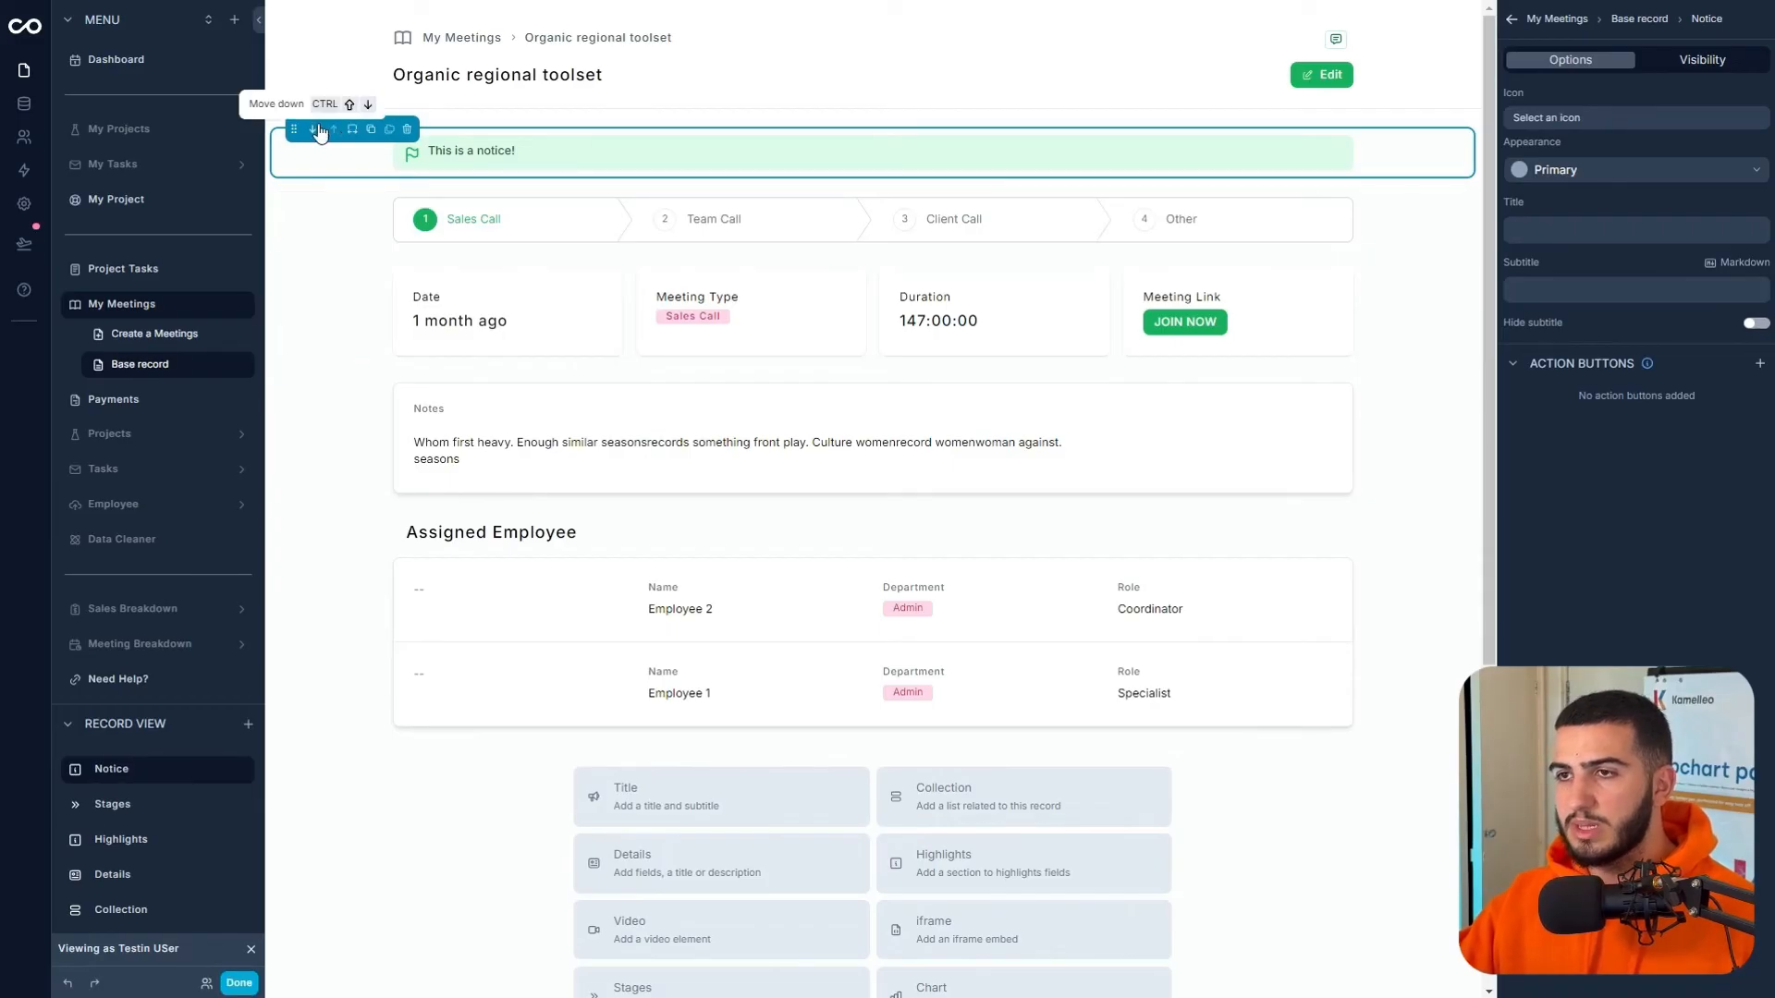
- Title the notice 'This meeting is in the past' with a subtitle 'check' plus the Meeting Link
click(1564, 232)
text(This meeting is in the past)
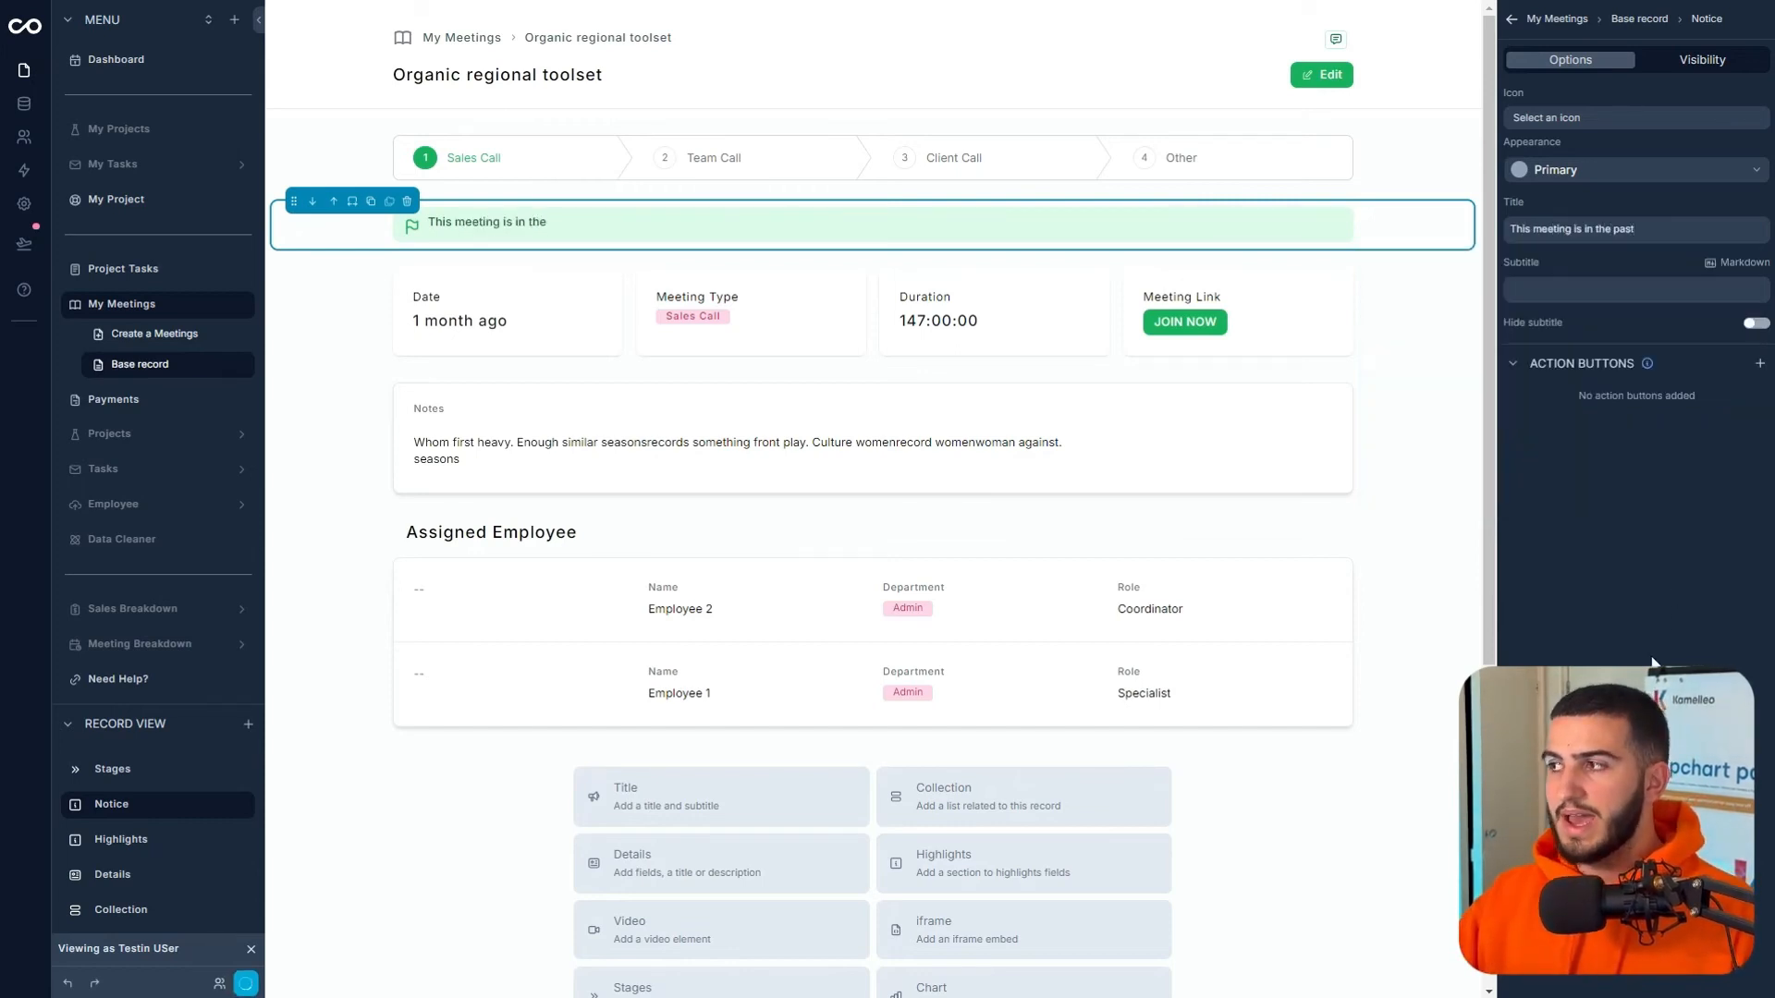
click(1534, 288)
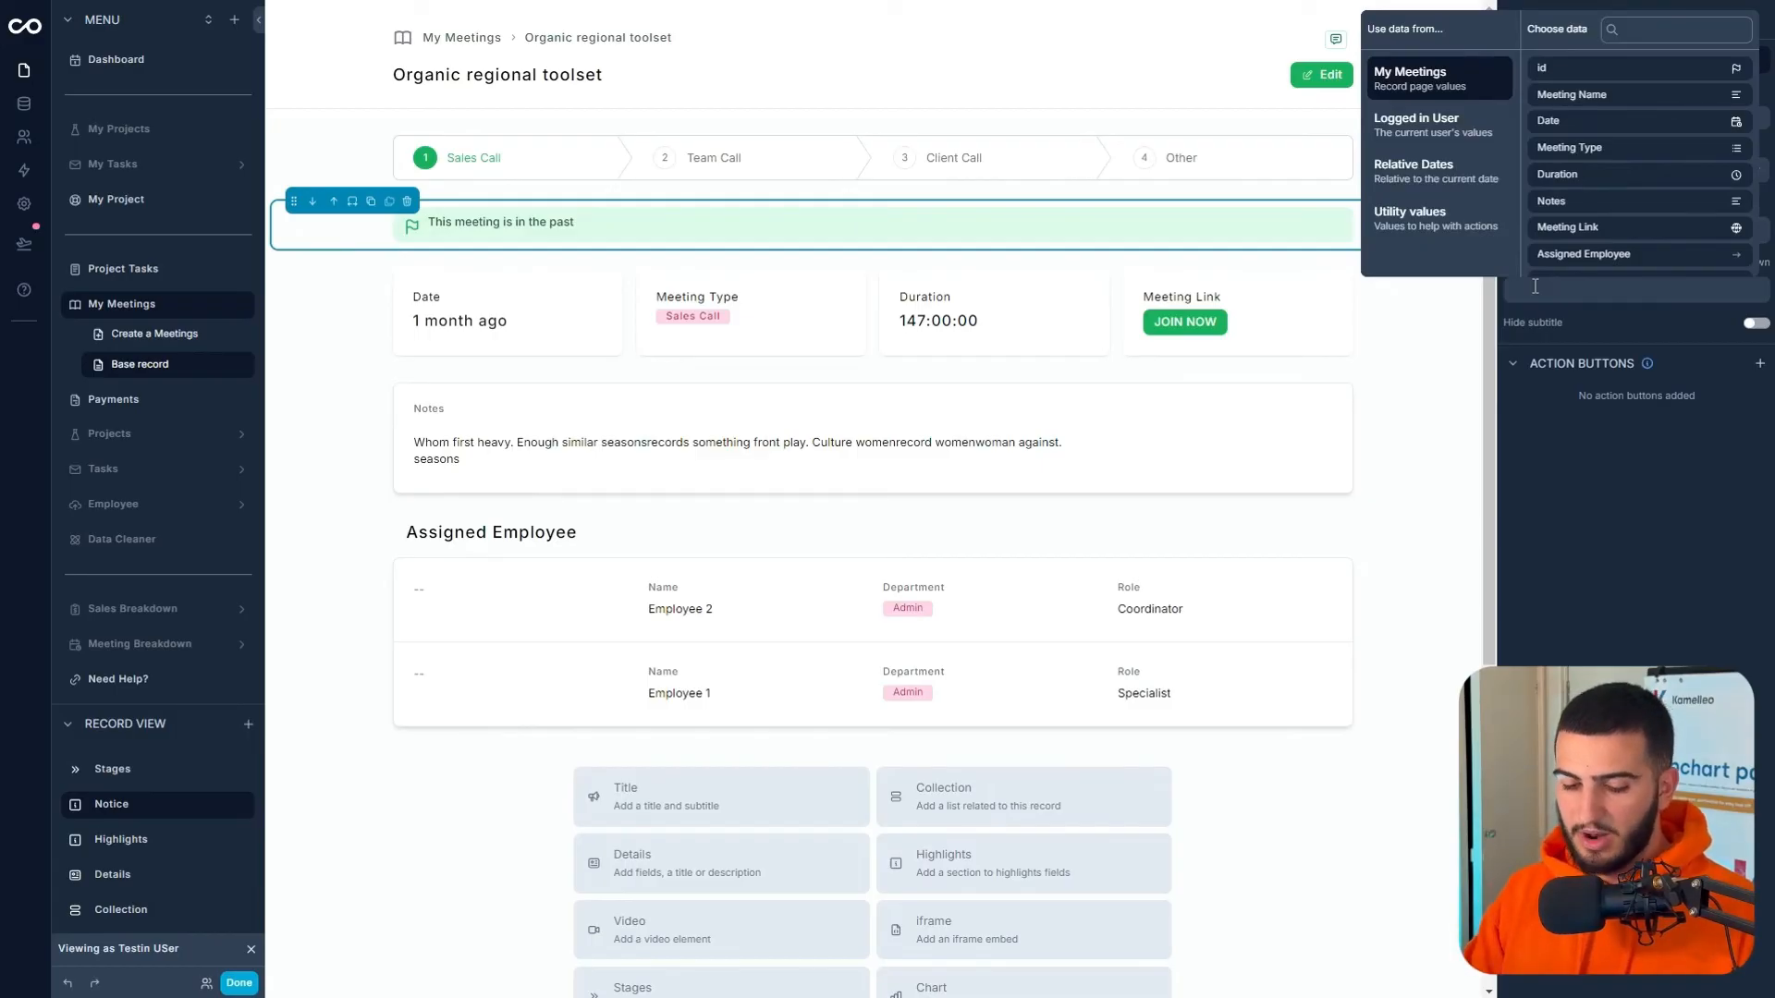
text(check)
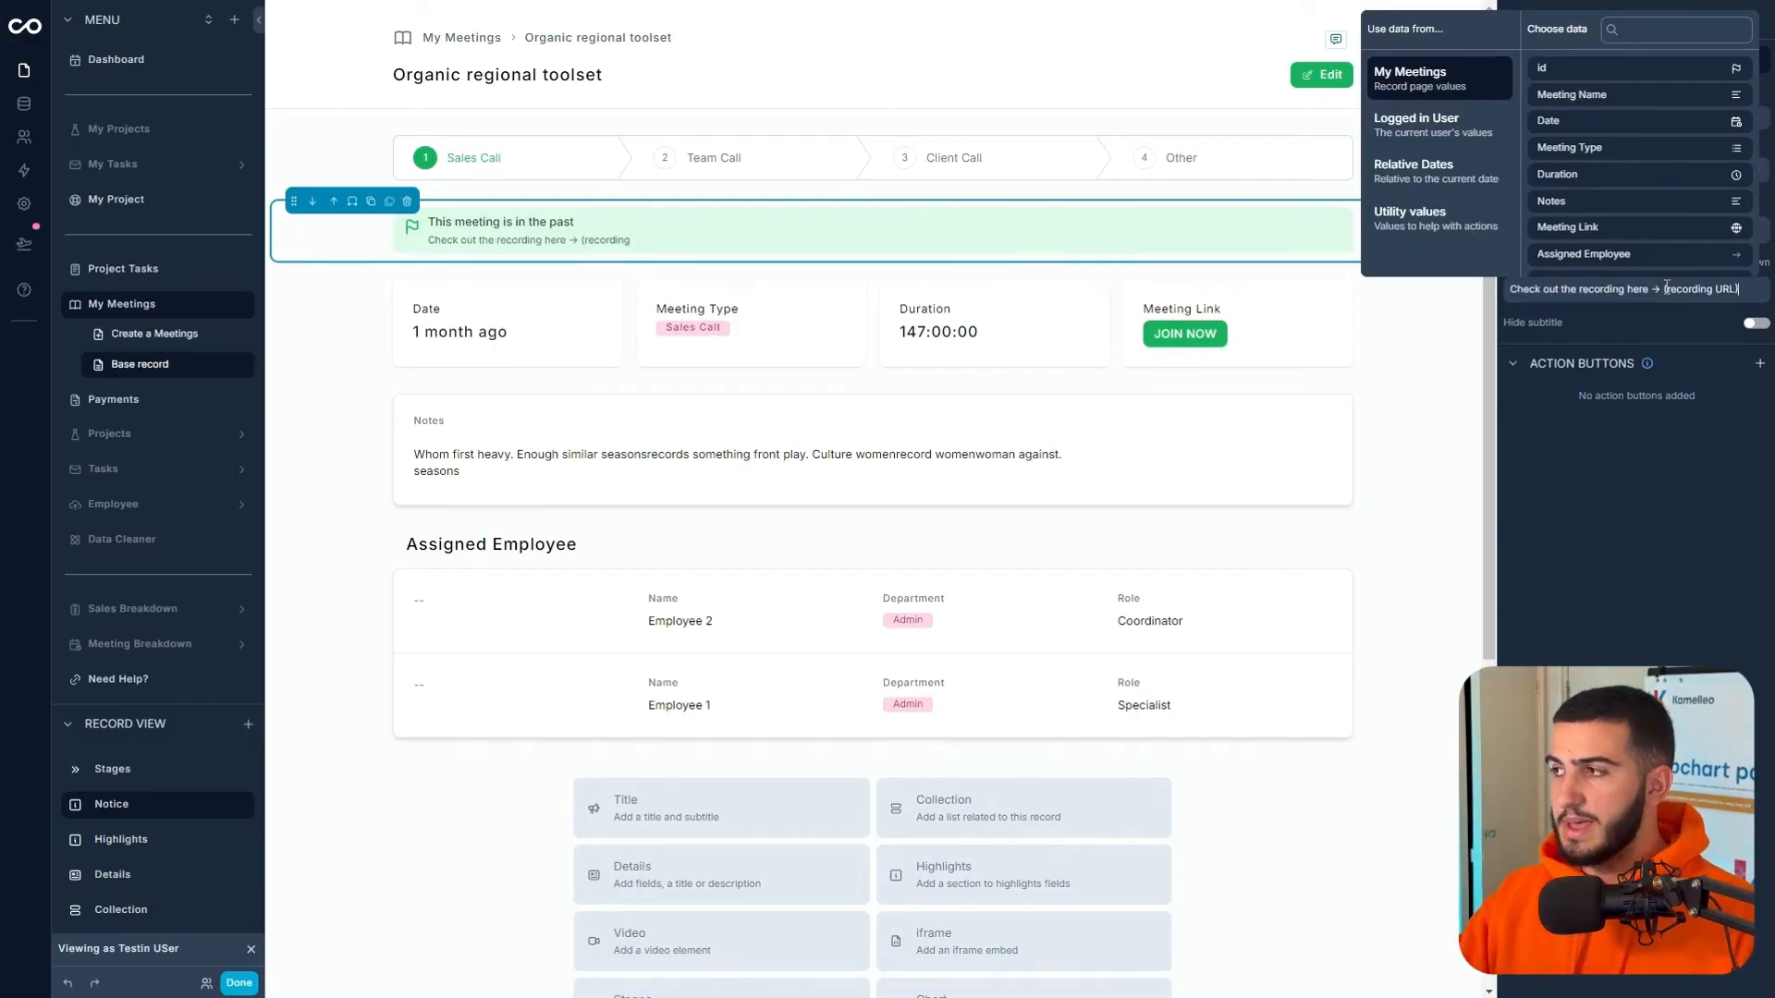
drag(1663, 289, 1740, 289)
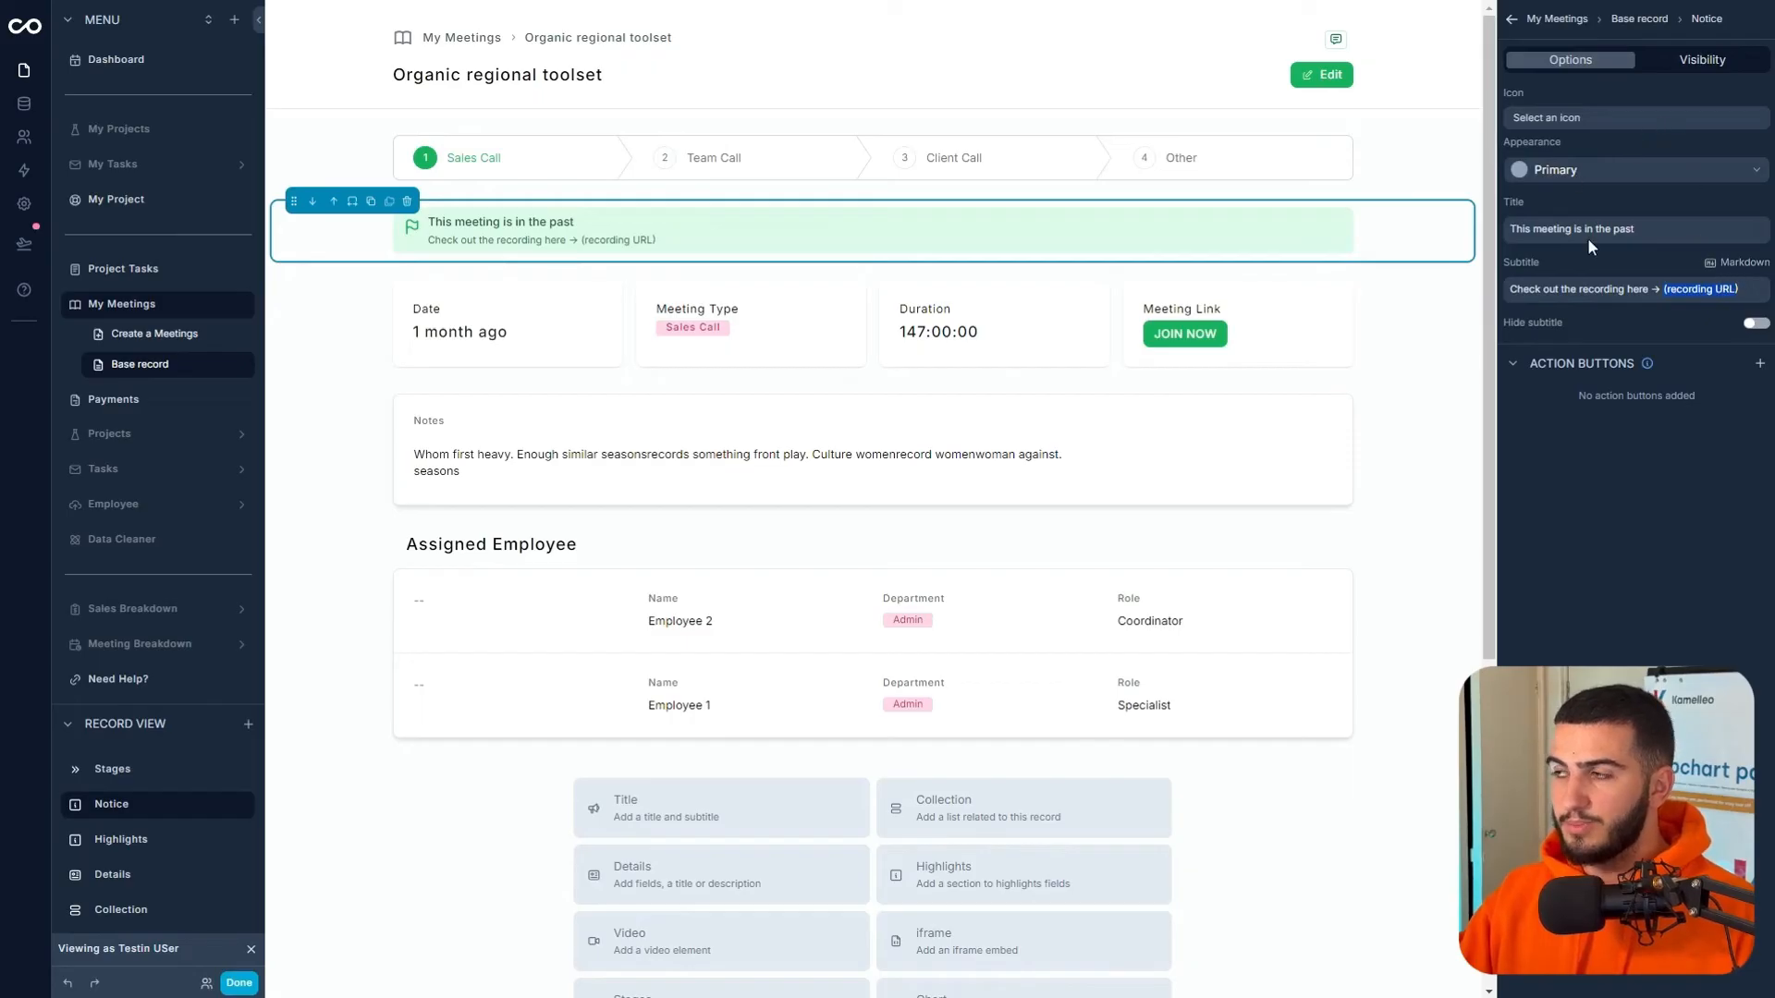
click(1708, 291)
scroll(1616, 145, down, 2)
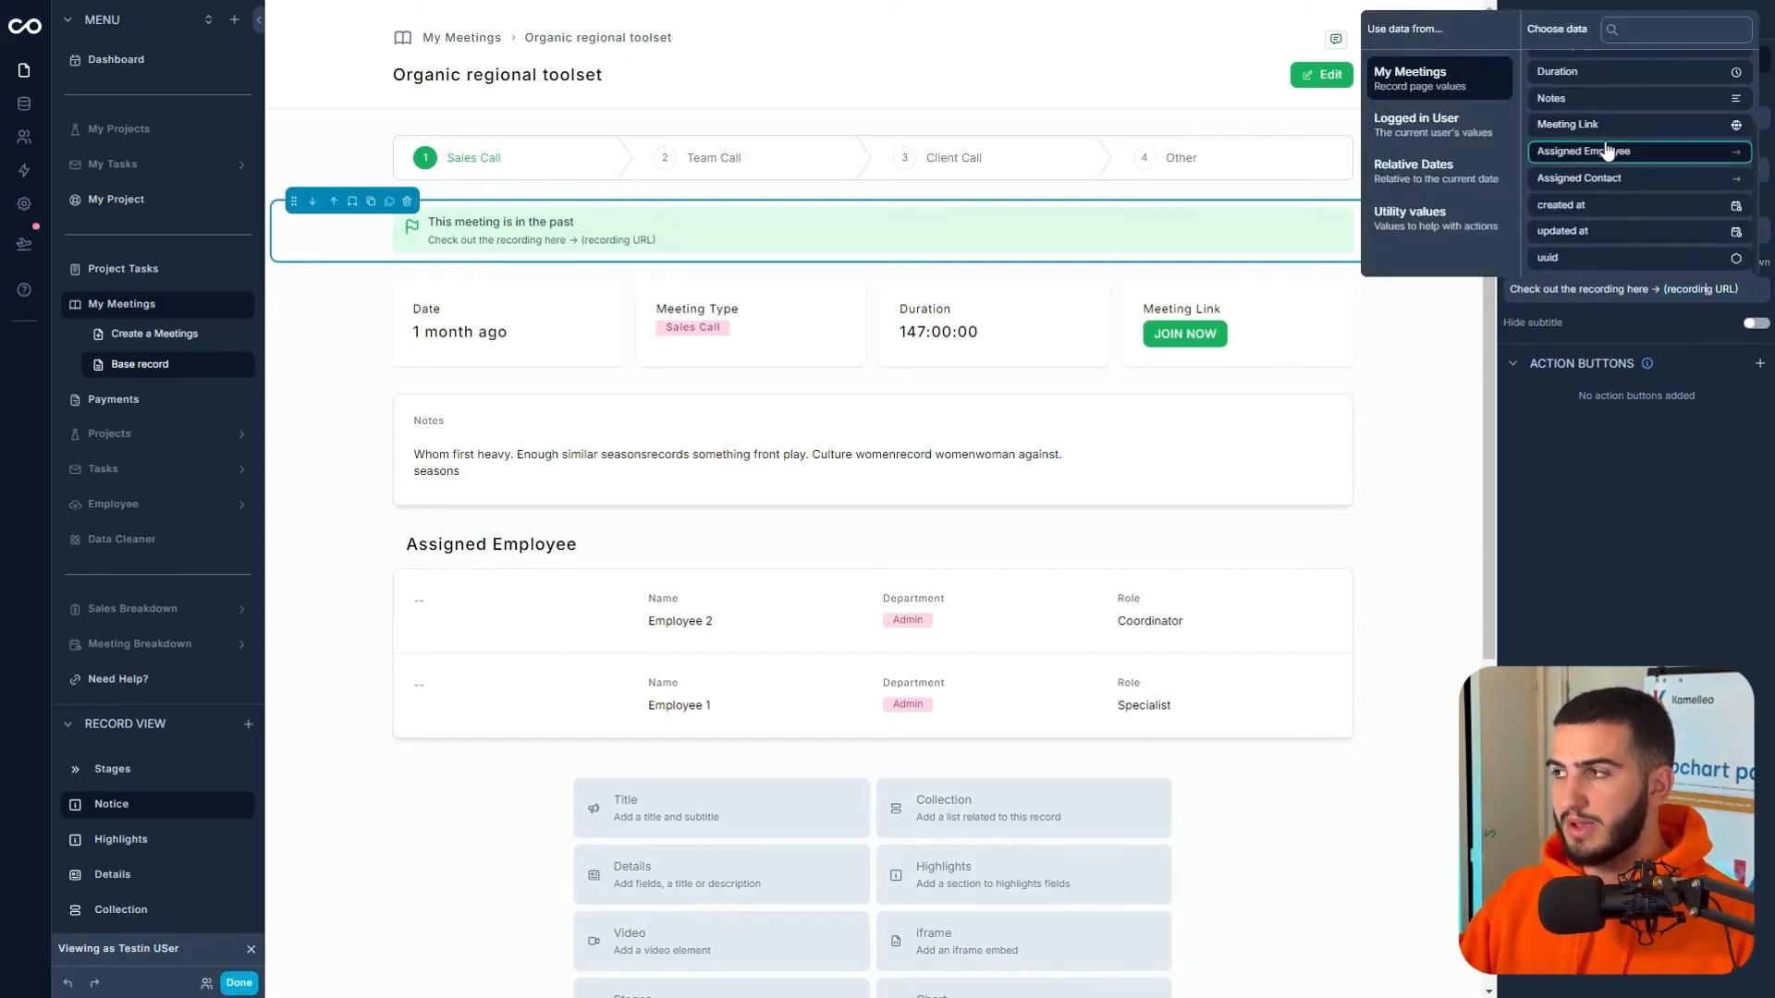
click(1627, 122)
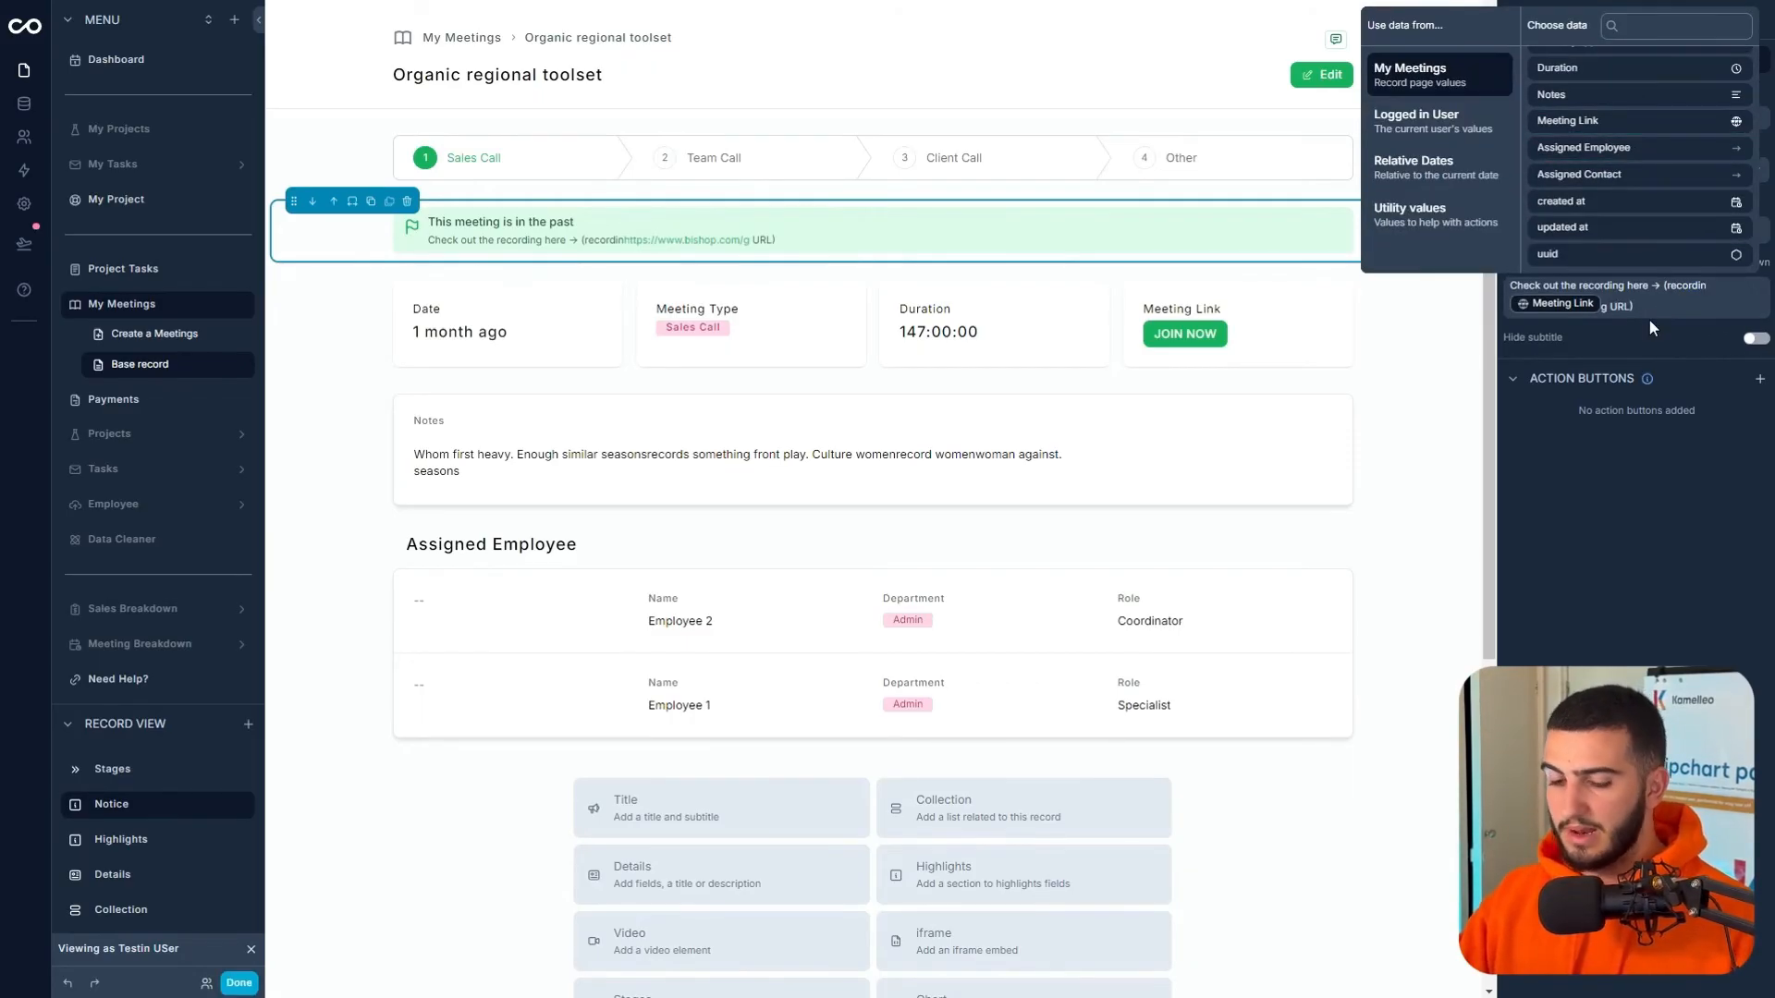
click(1660, 288)
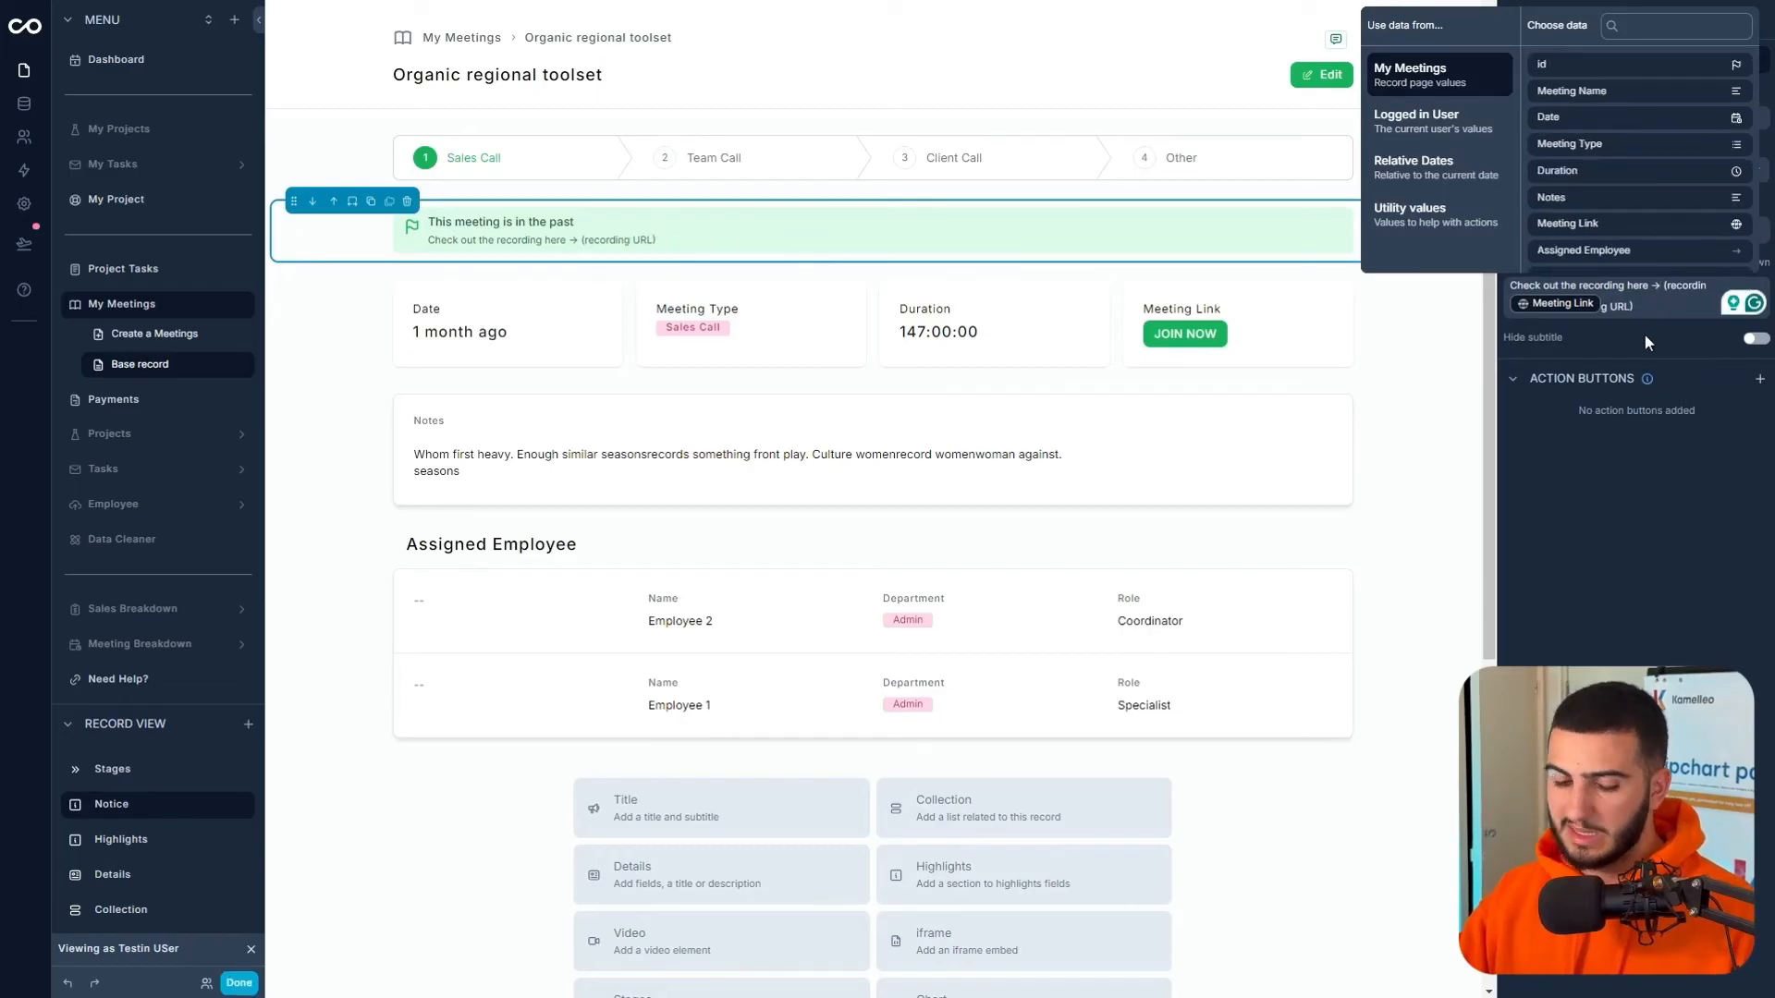
click(1634, 324)
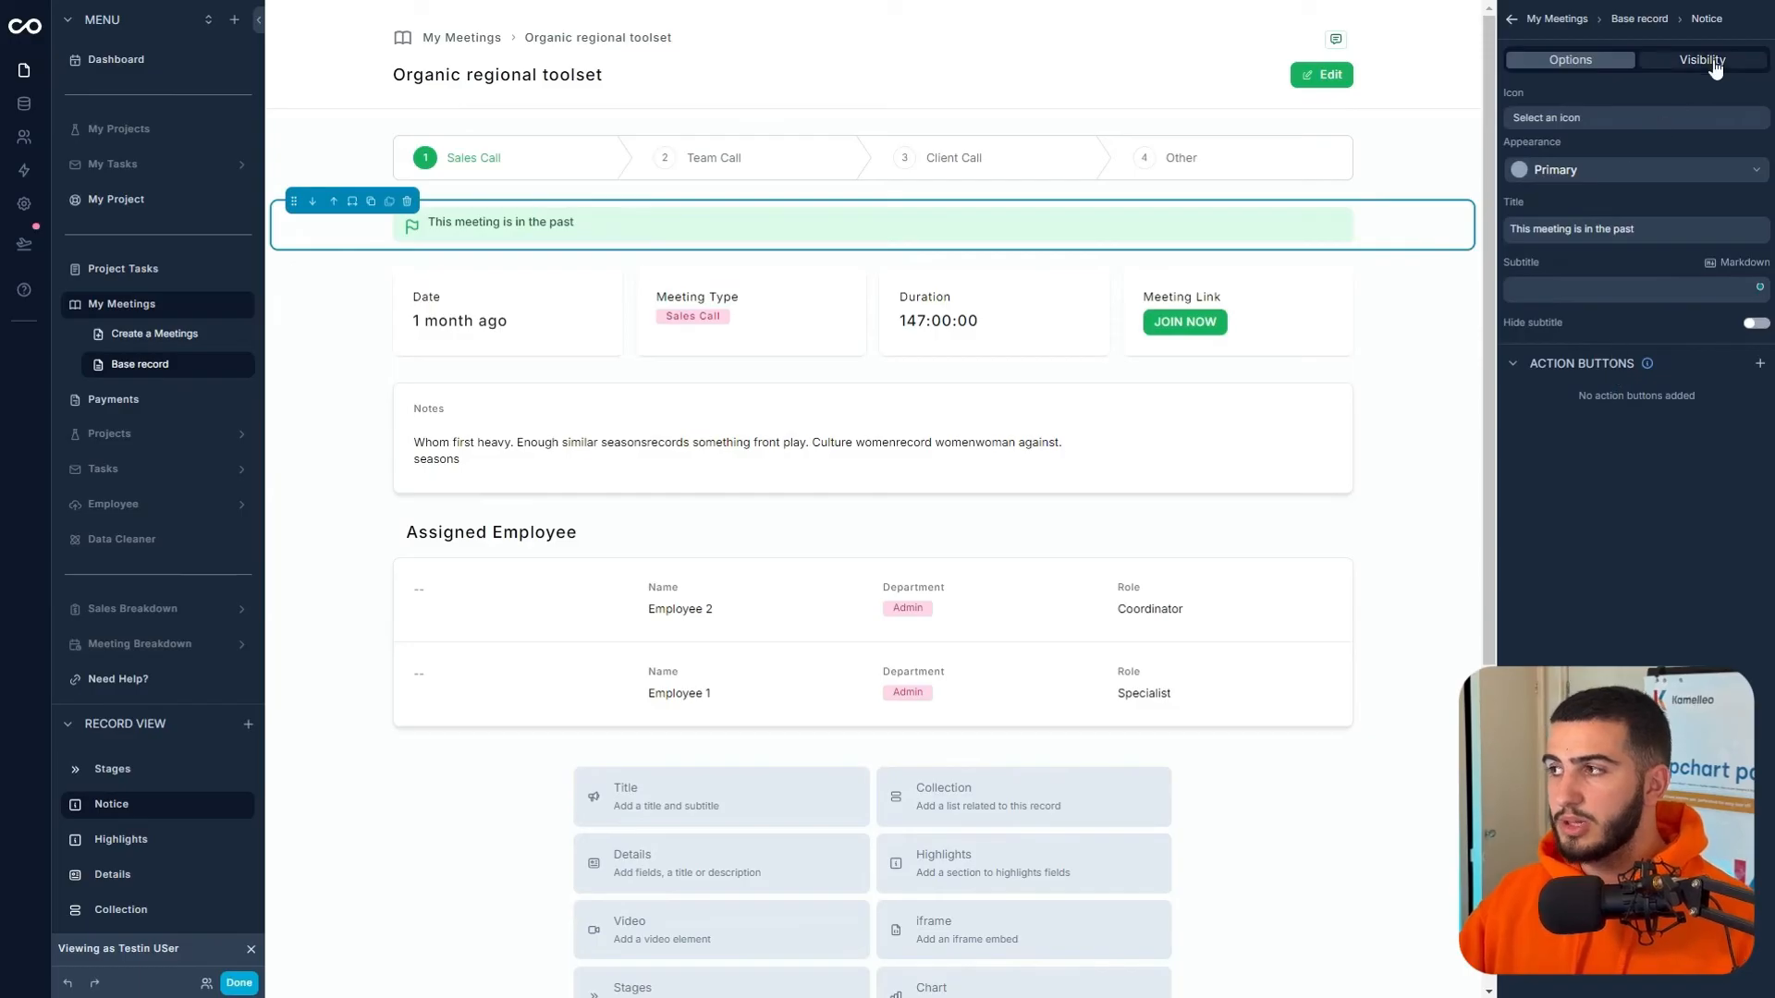
- Add a custom visibility rule on the notice: My Meetings > Date is before or equal to Now
click(1713, 61)
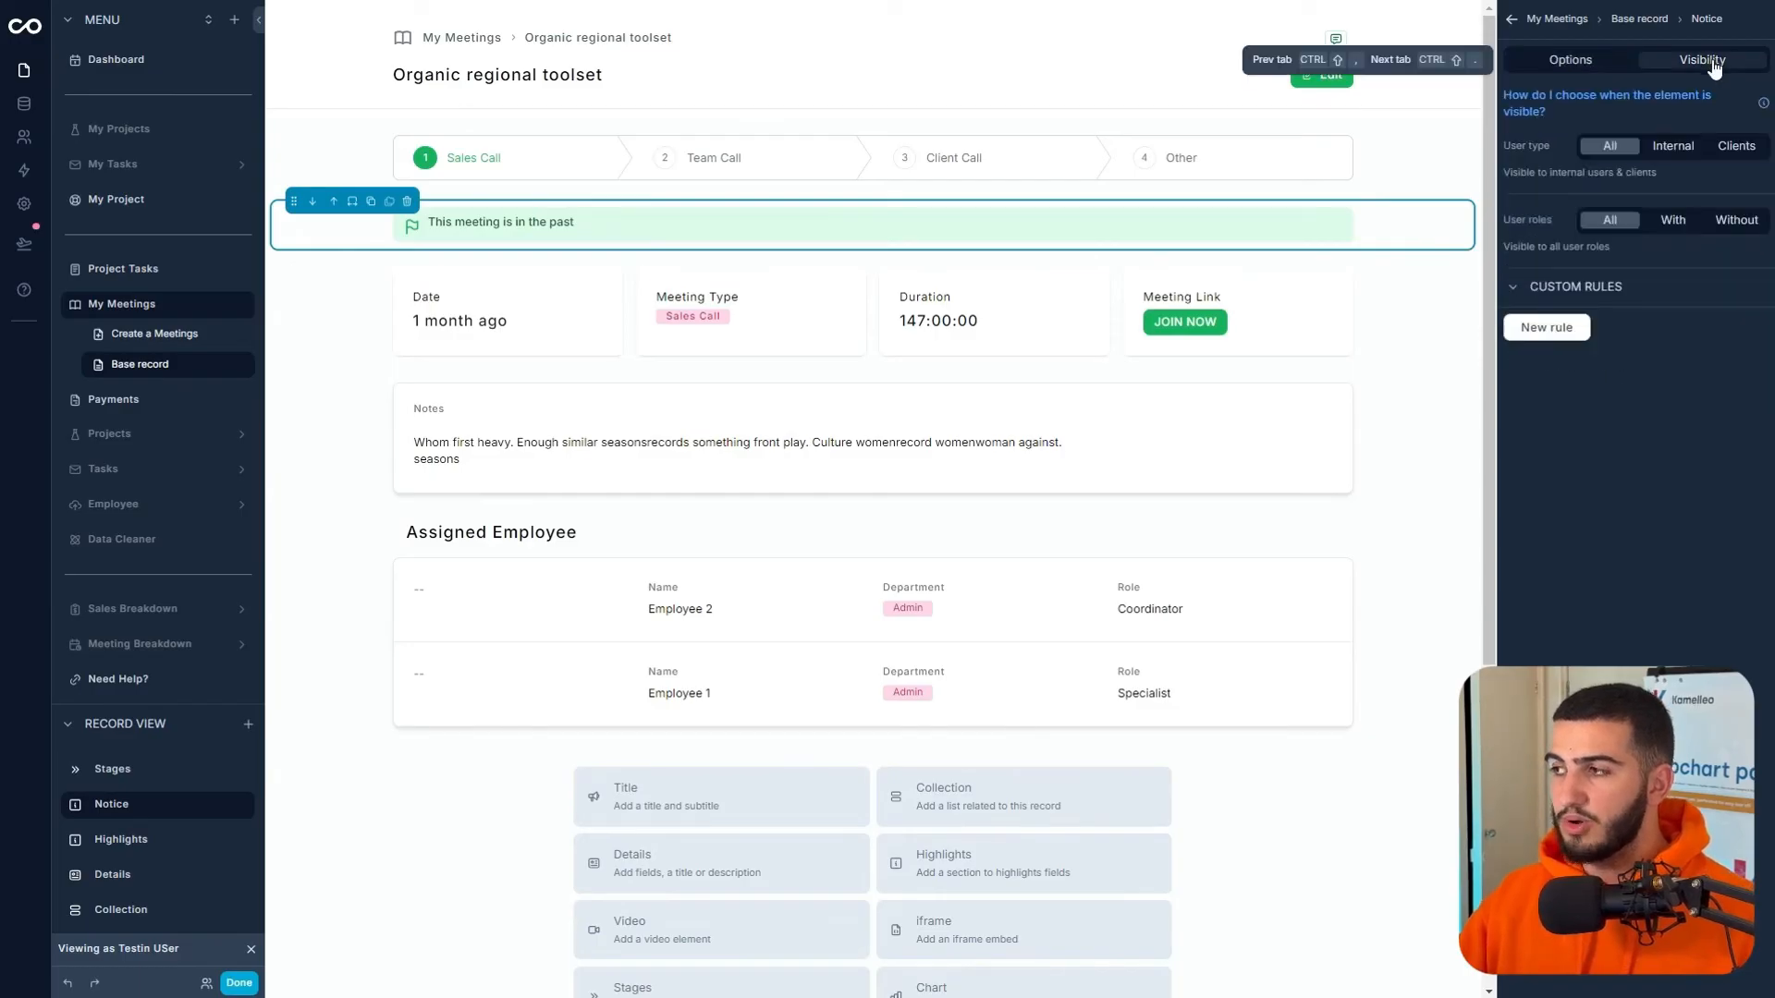
click(1563, 289)
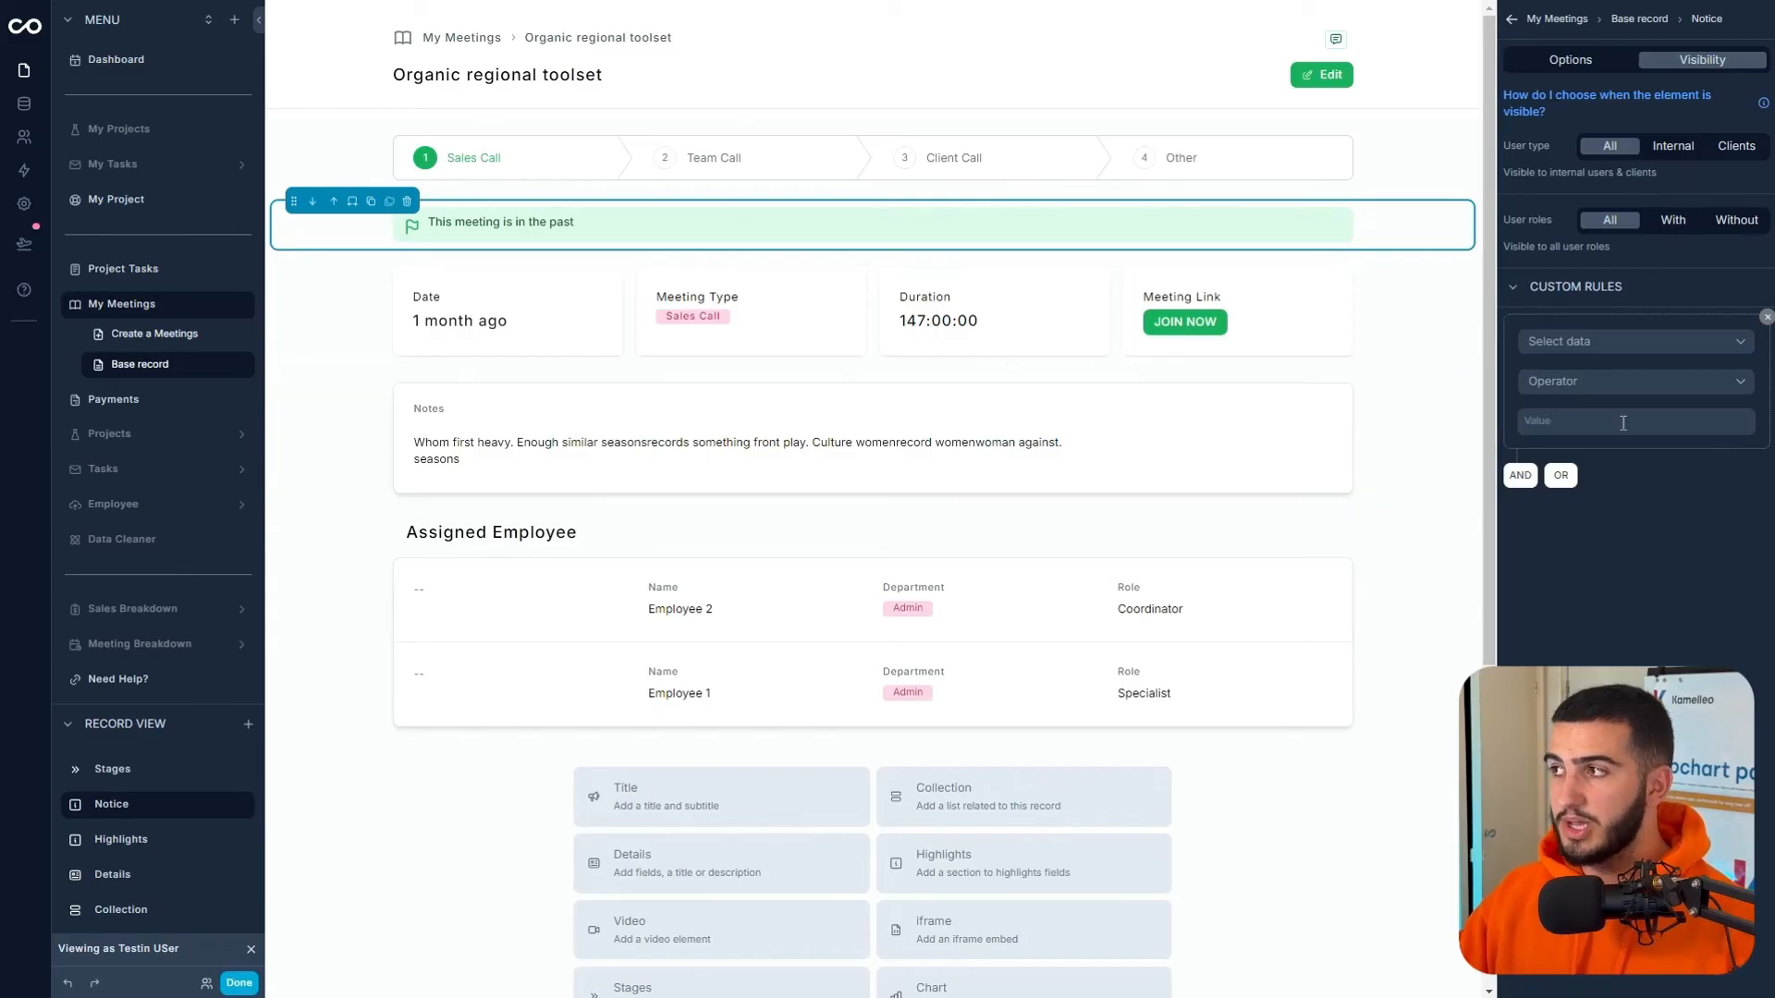
click(1573, 342)
click(1590, 436)
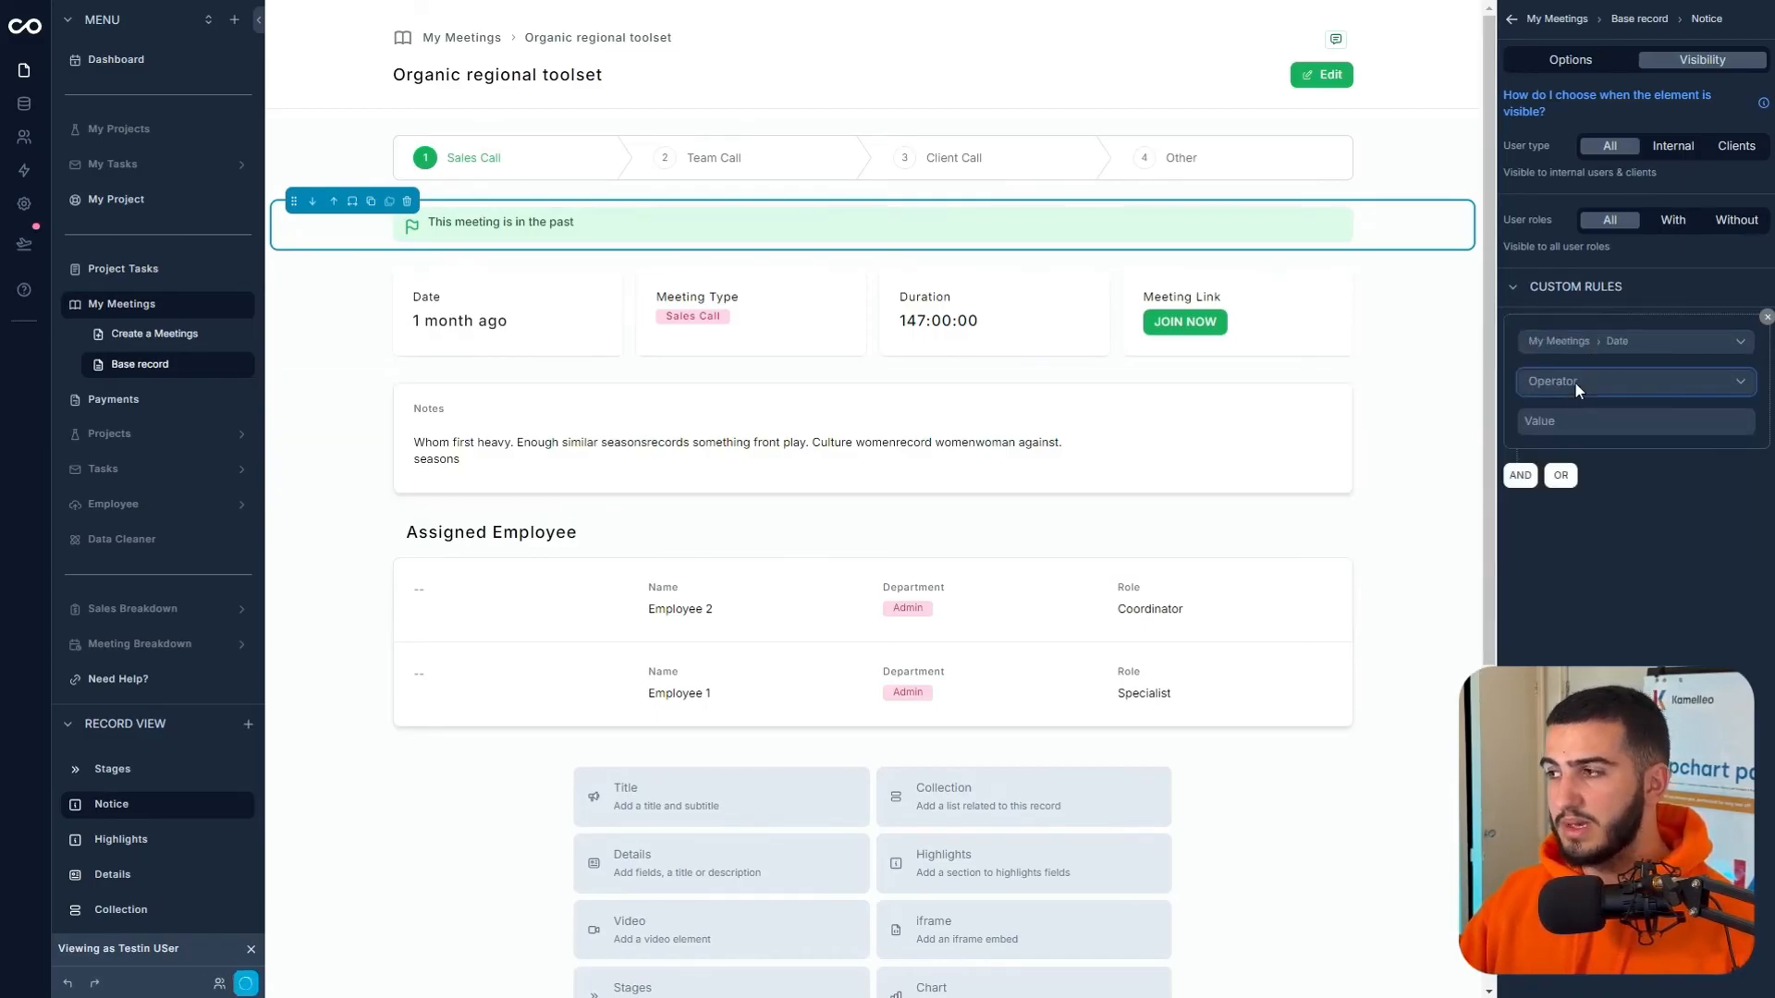
click(1573, 380)
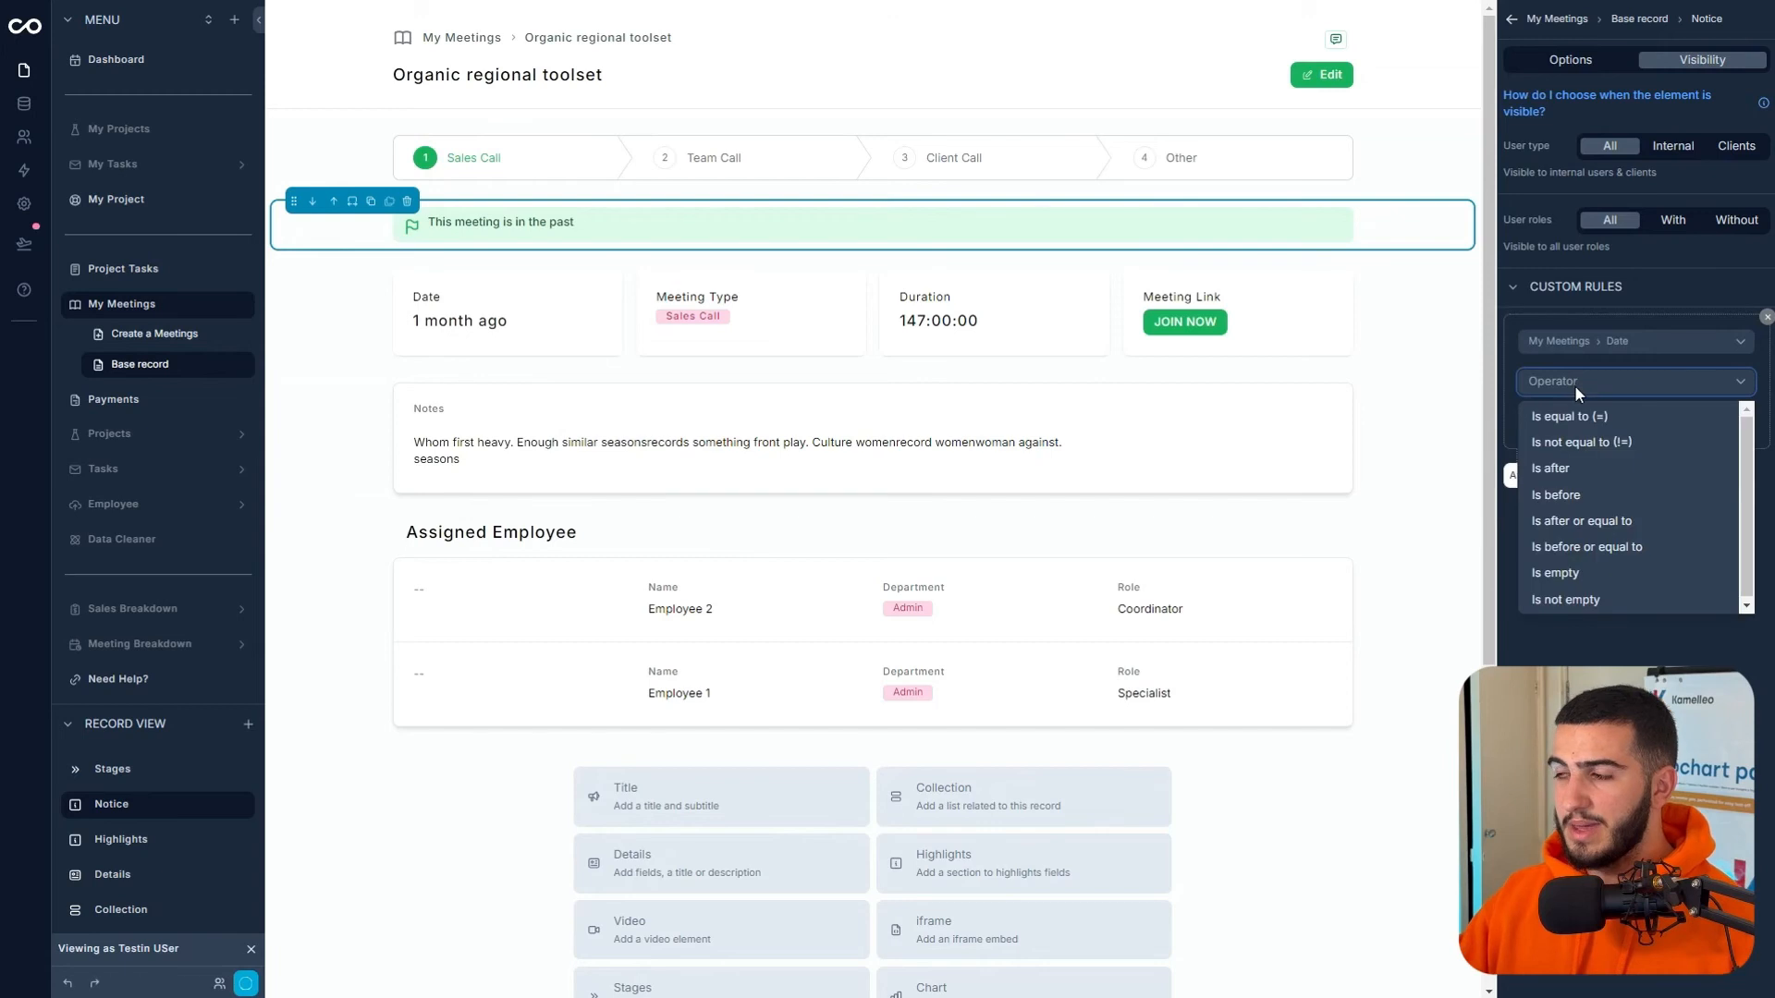
click(1602, 562)
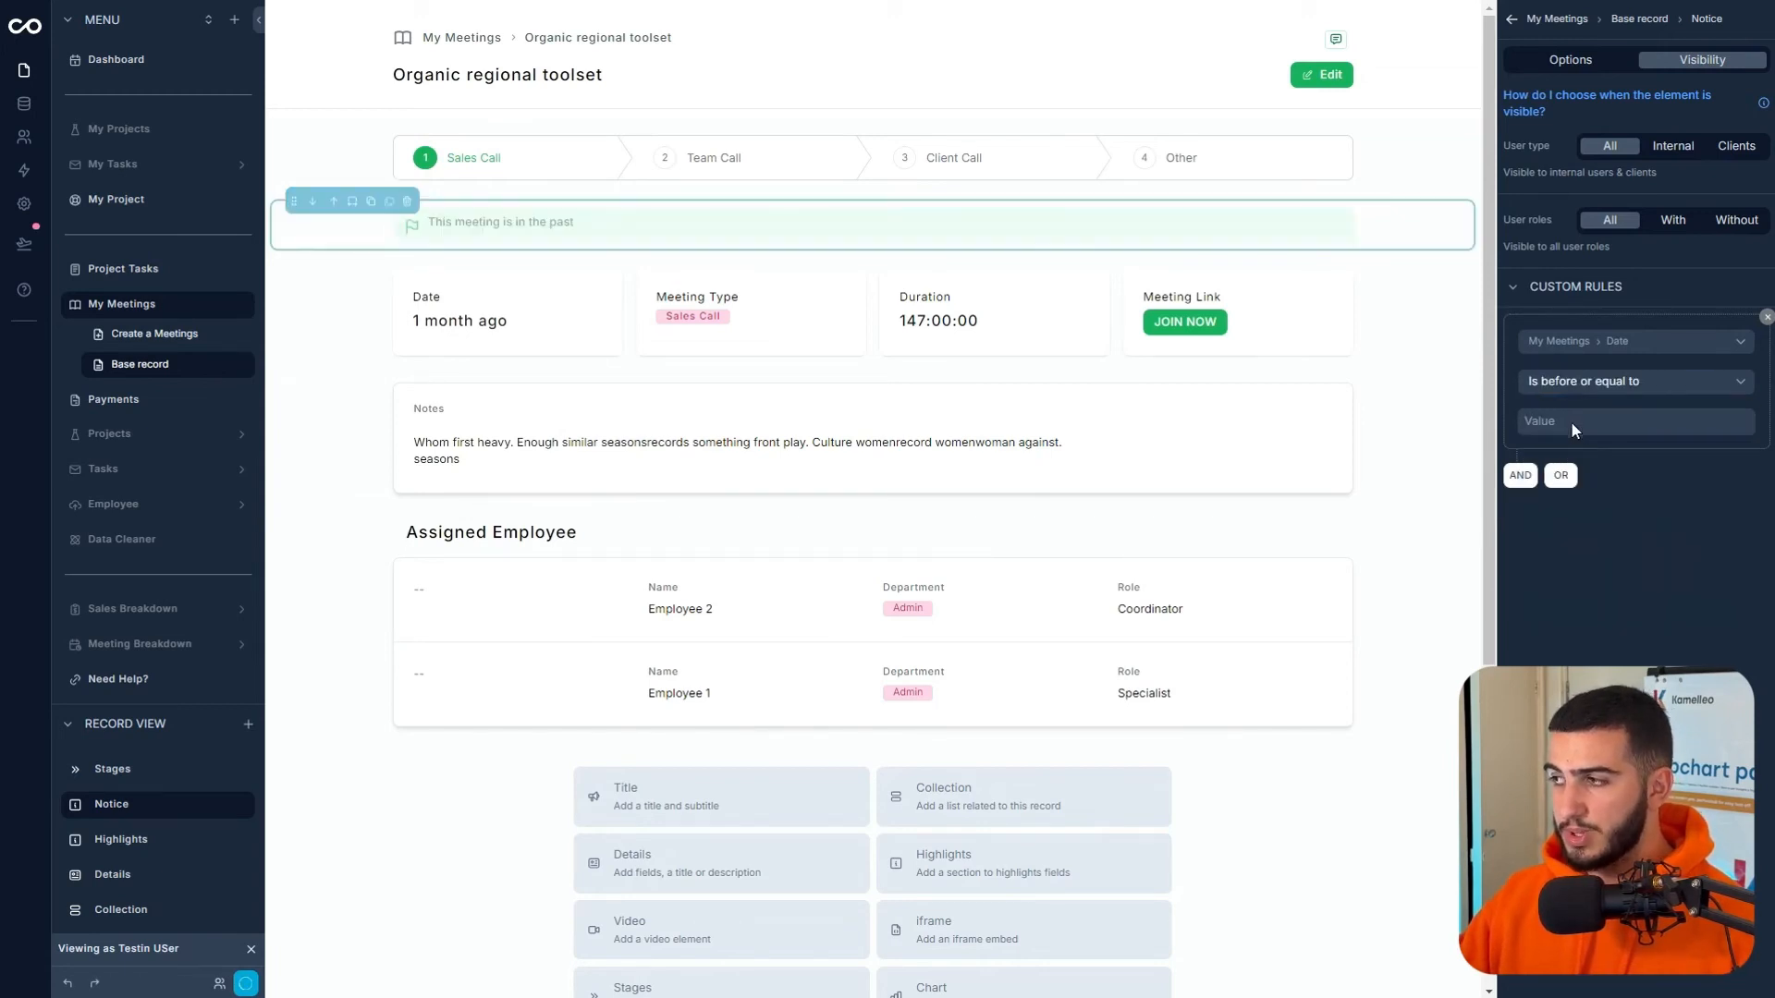
click(1572, 418)
click(1405, 294)
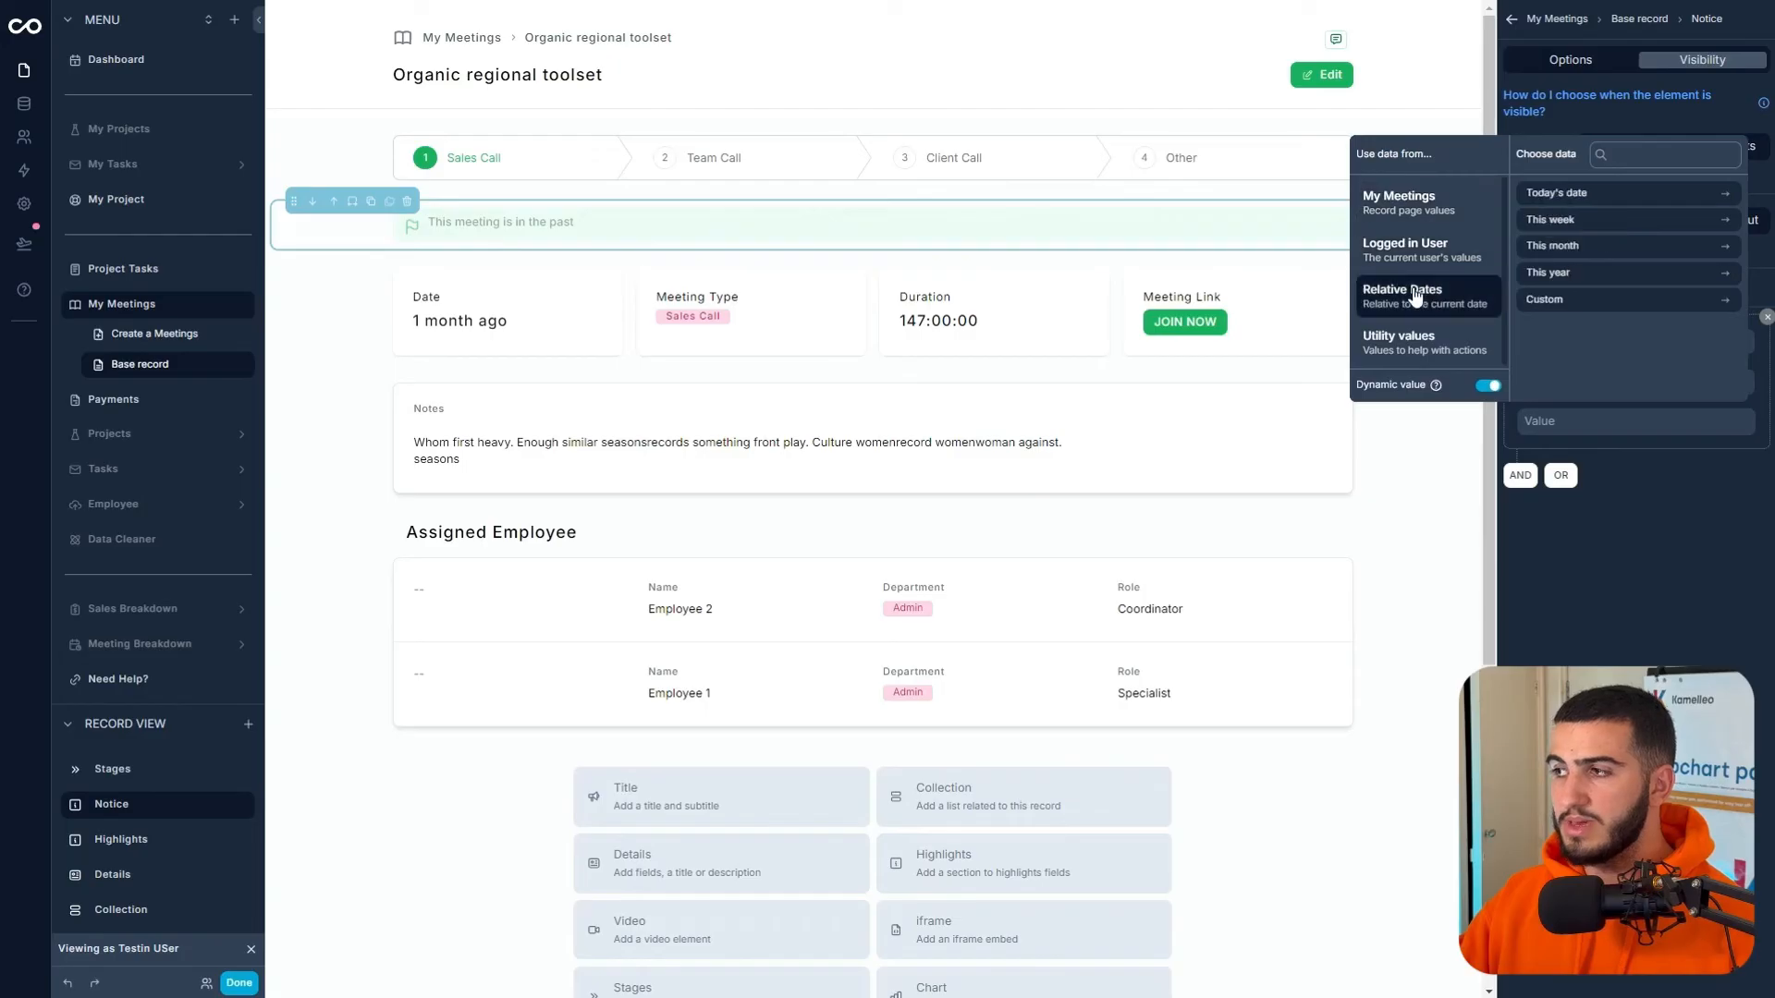
click(1568, 228)
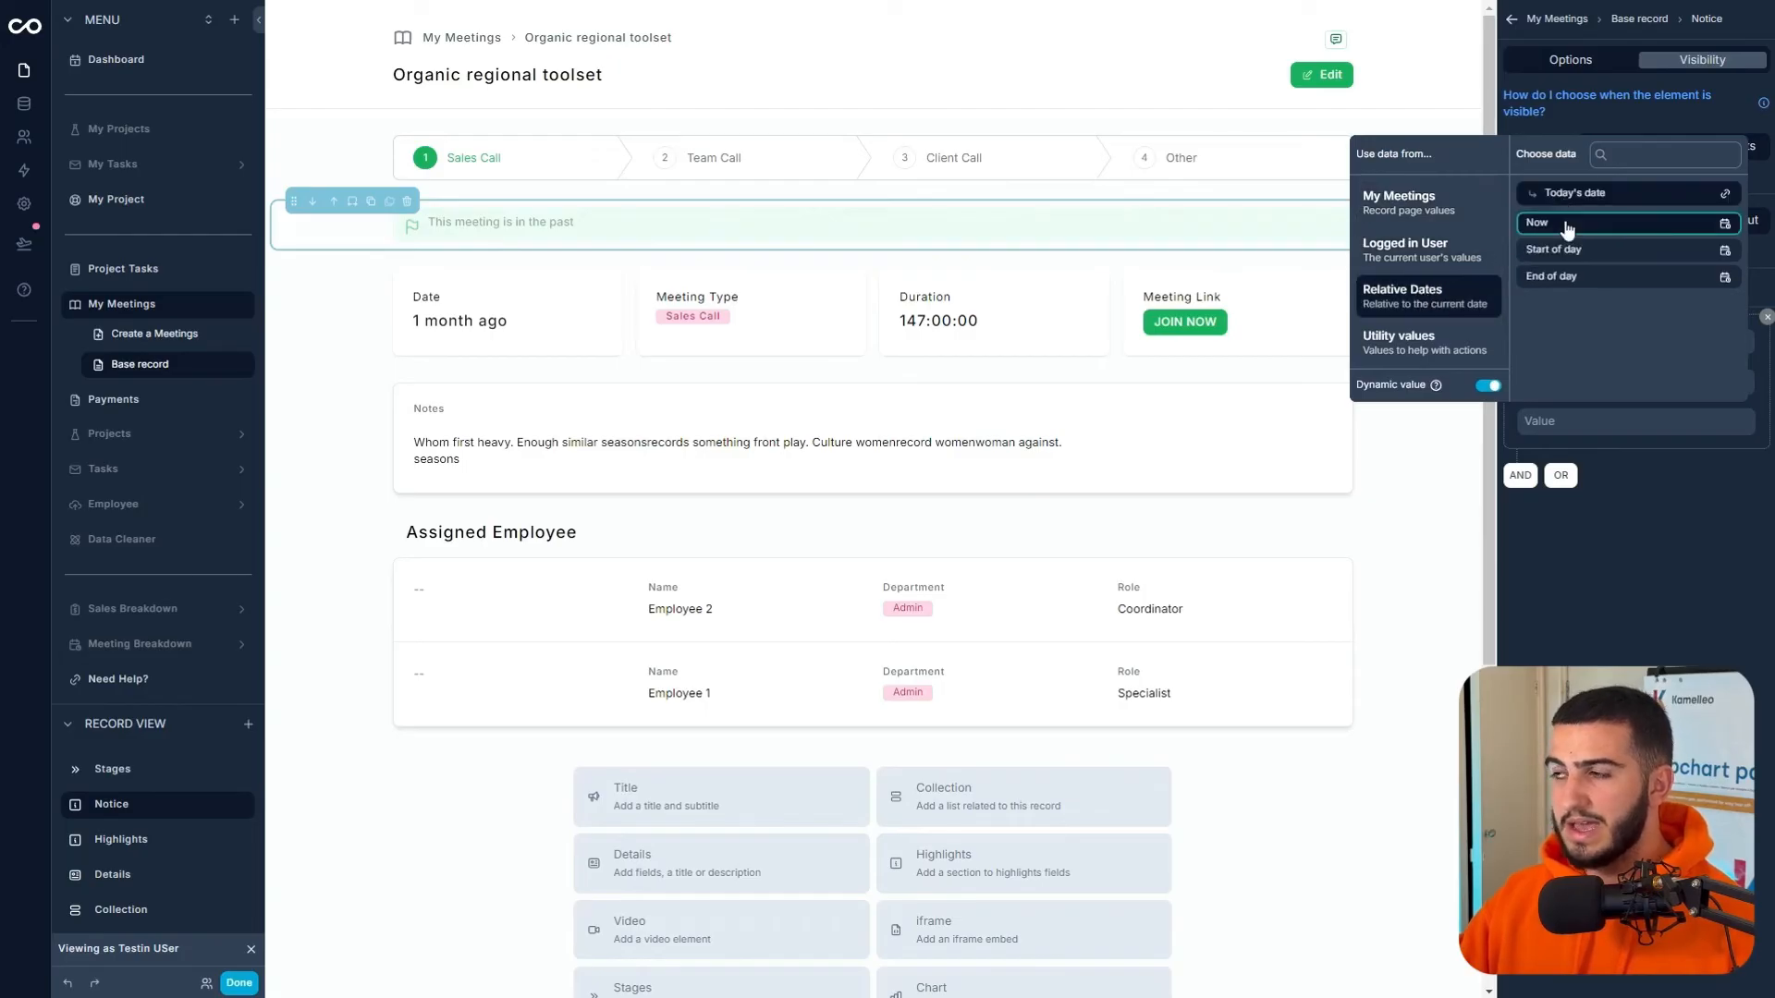
click(1616, 552)
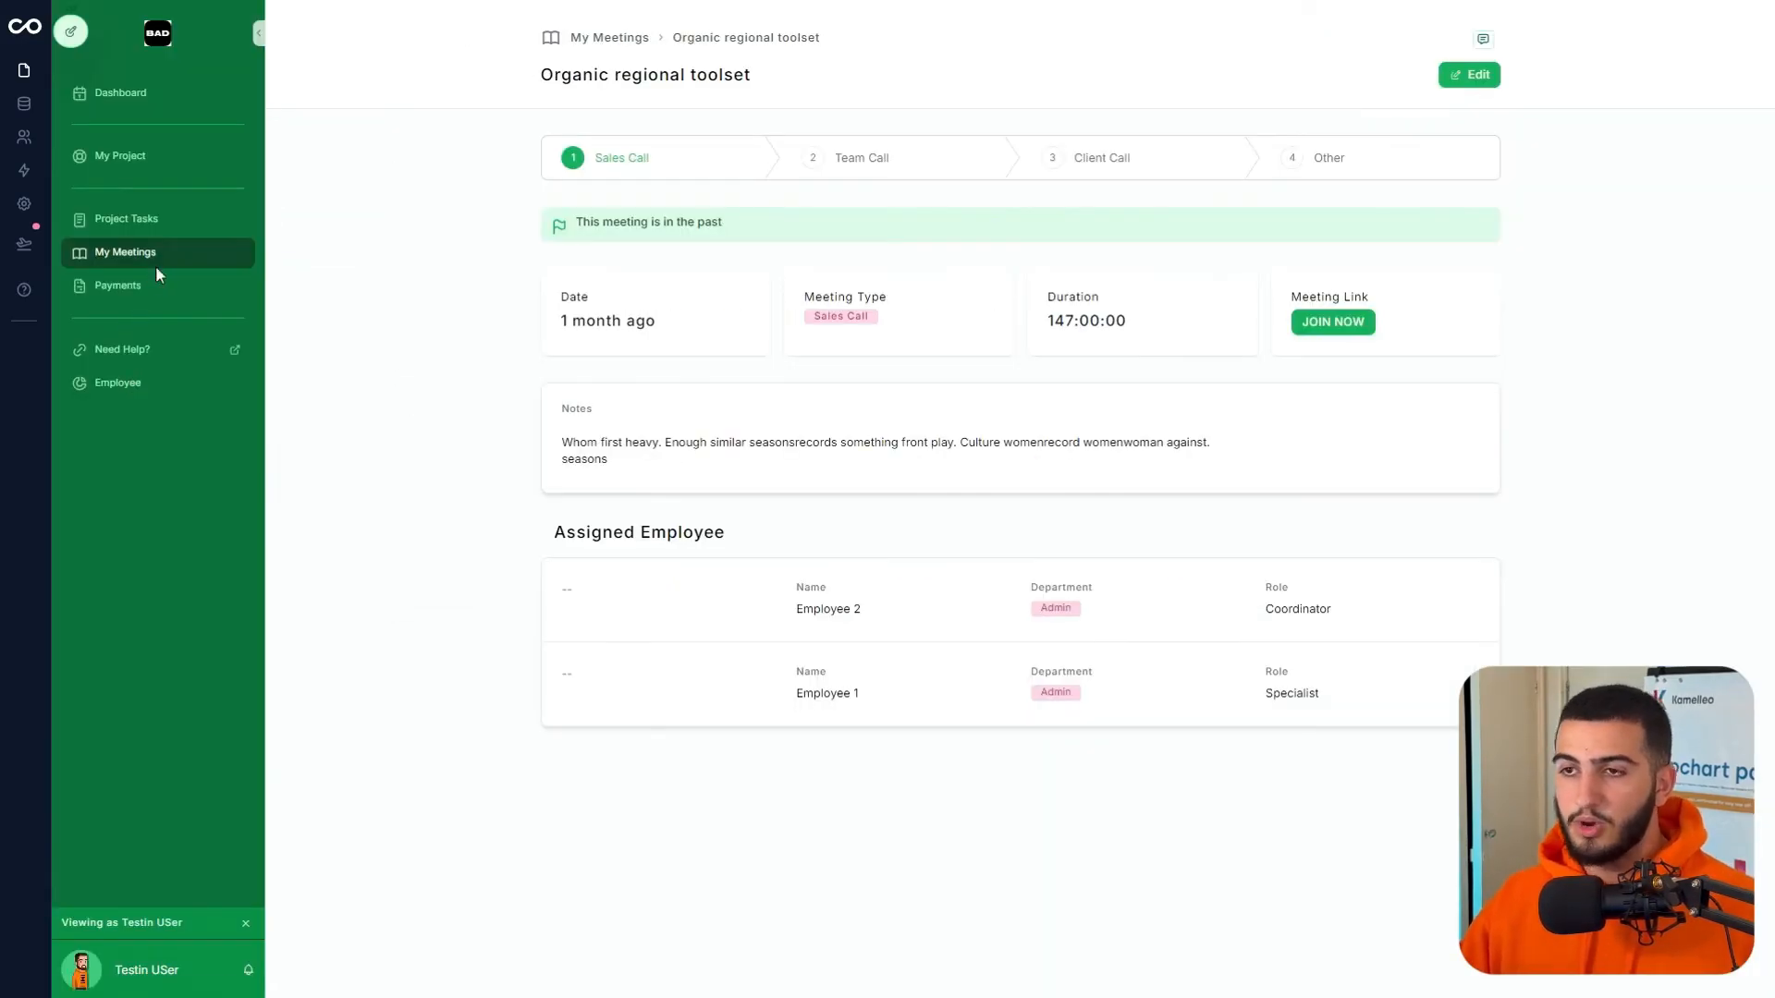
- As the test user, open the November 2024 Organized mobile initiative meeting, then go to Payments
click(156, 269)
click(1575, 86)
click(1574, 86)
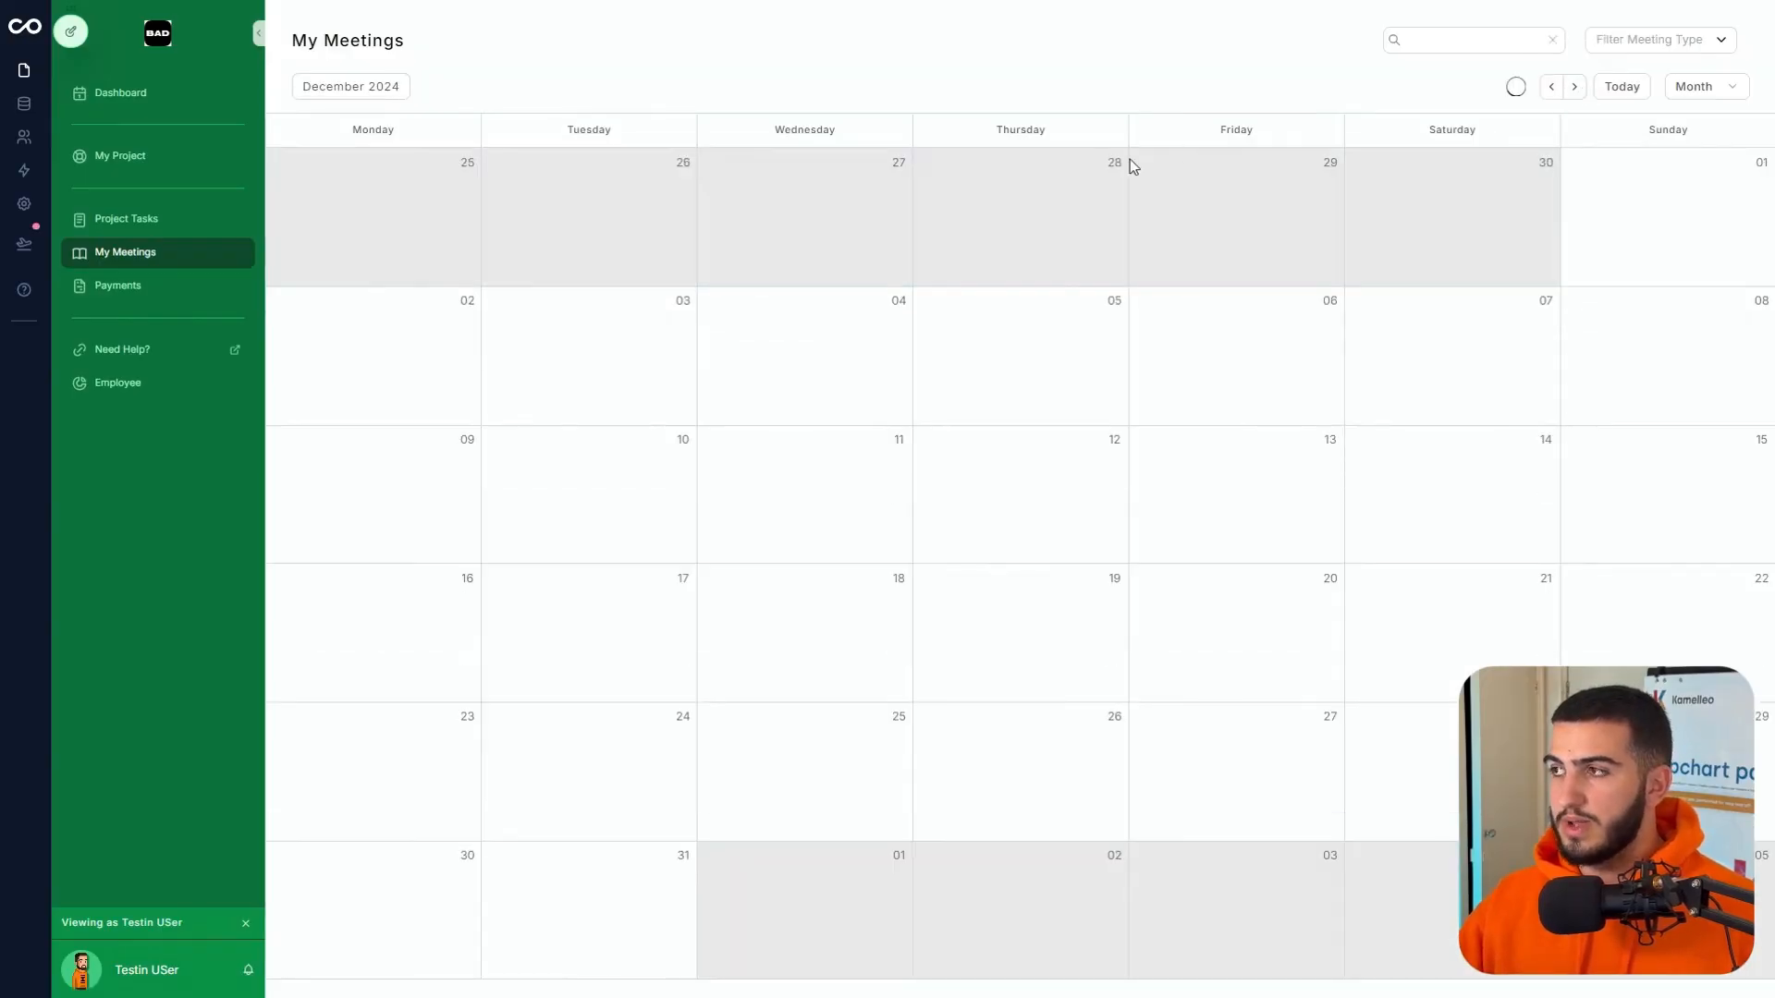
click(1551, 86)
click(612, 355)
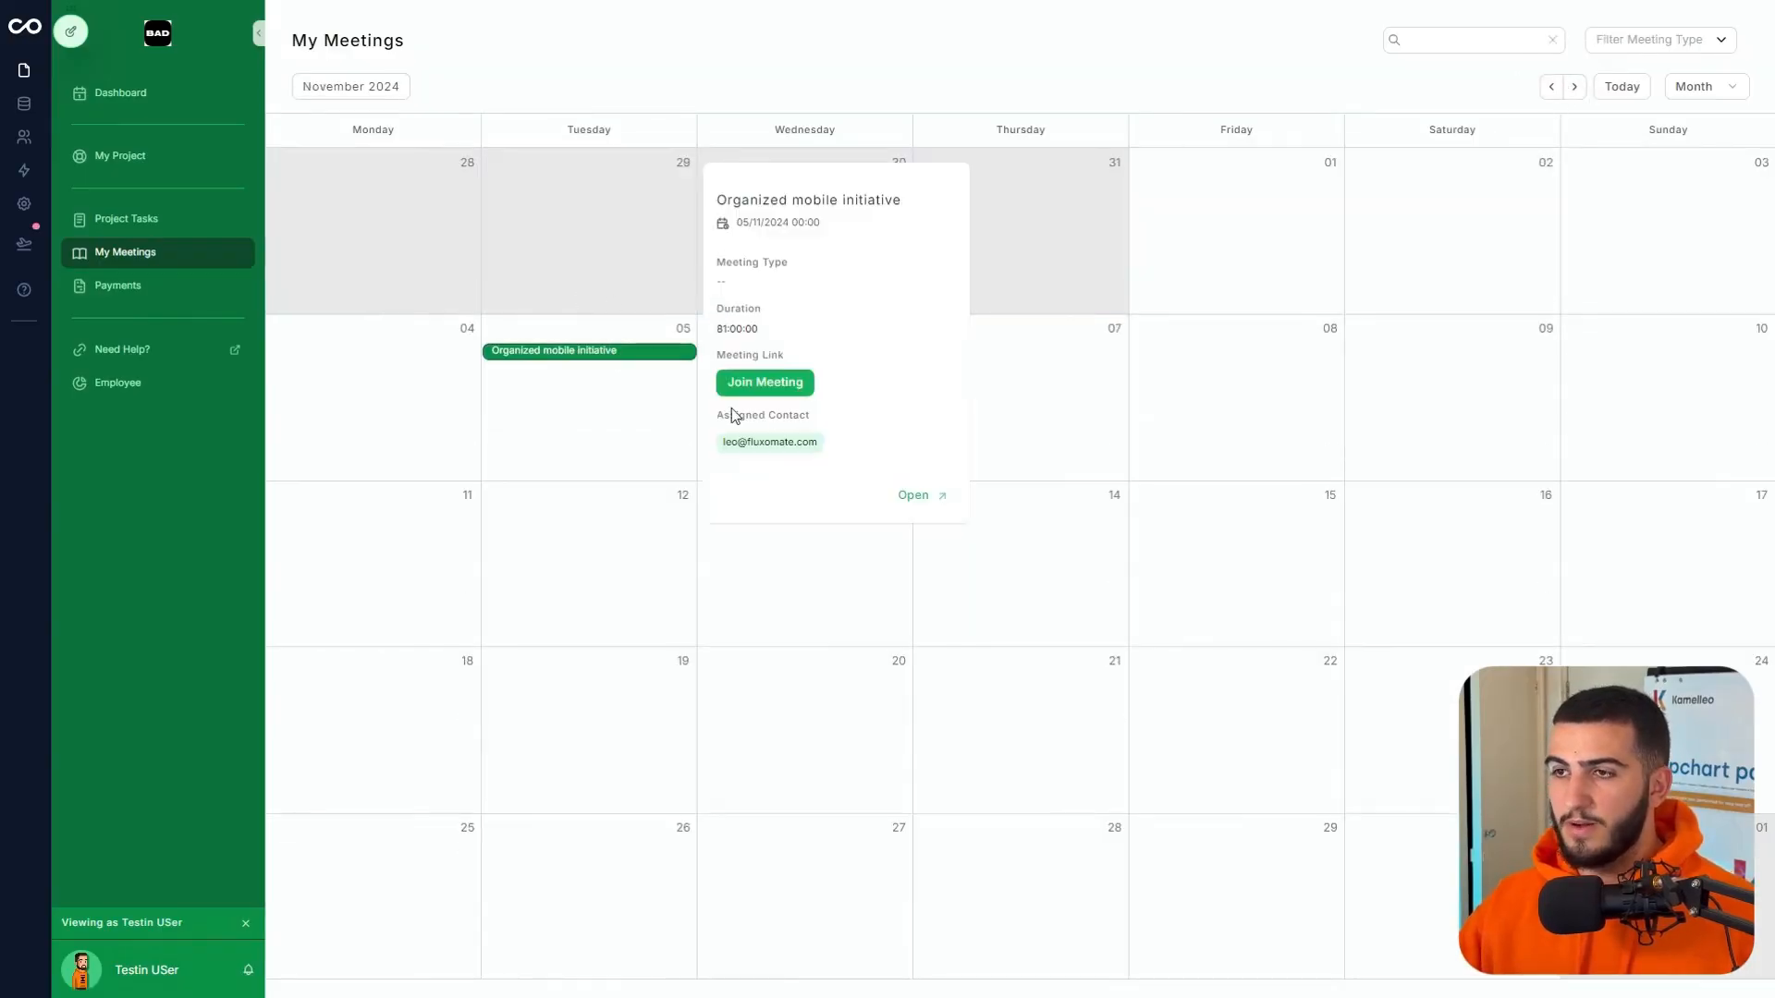
click(913, 496)
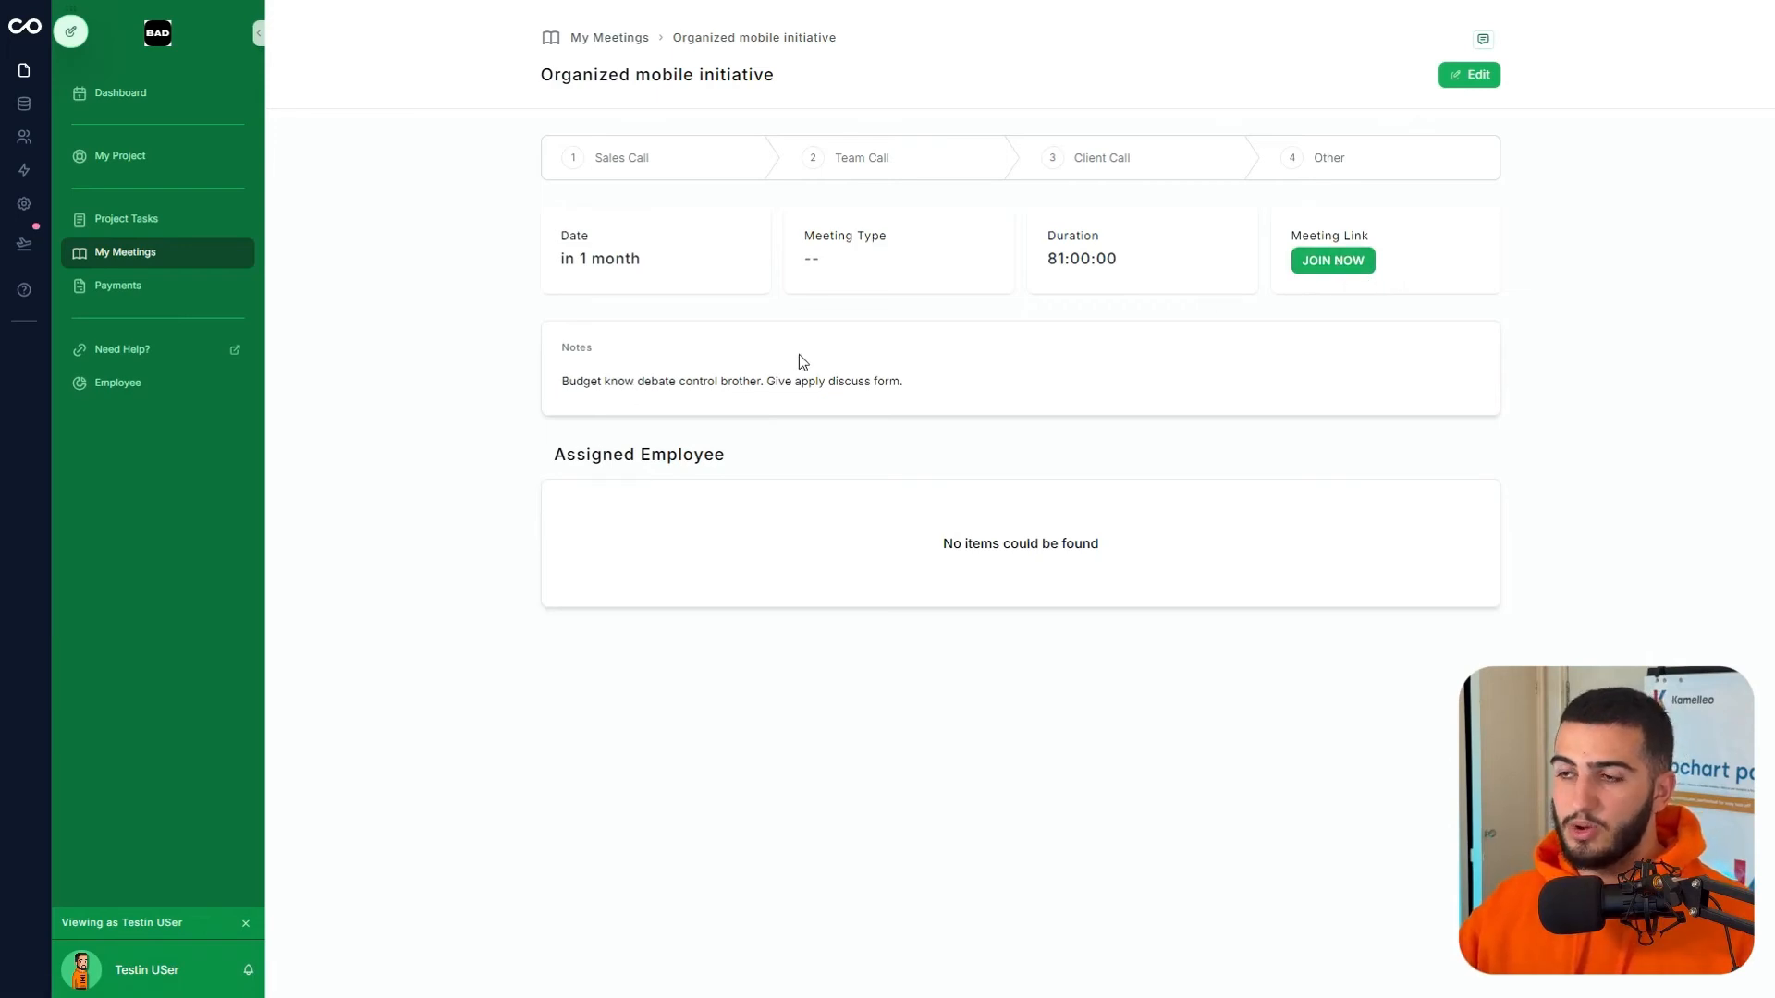
click(127, 282)
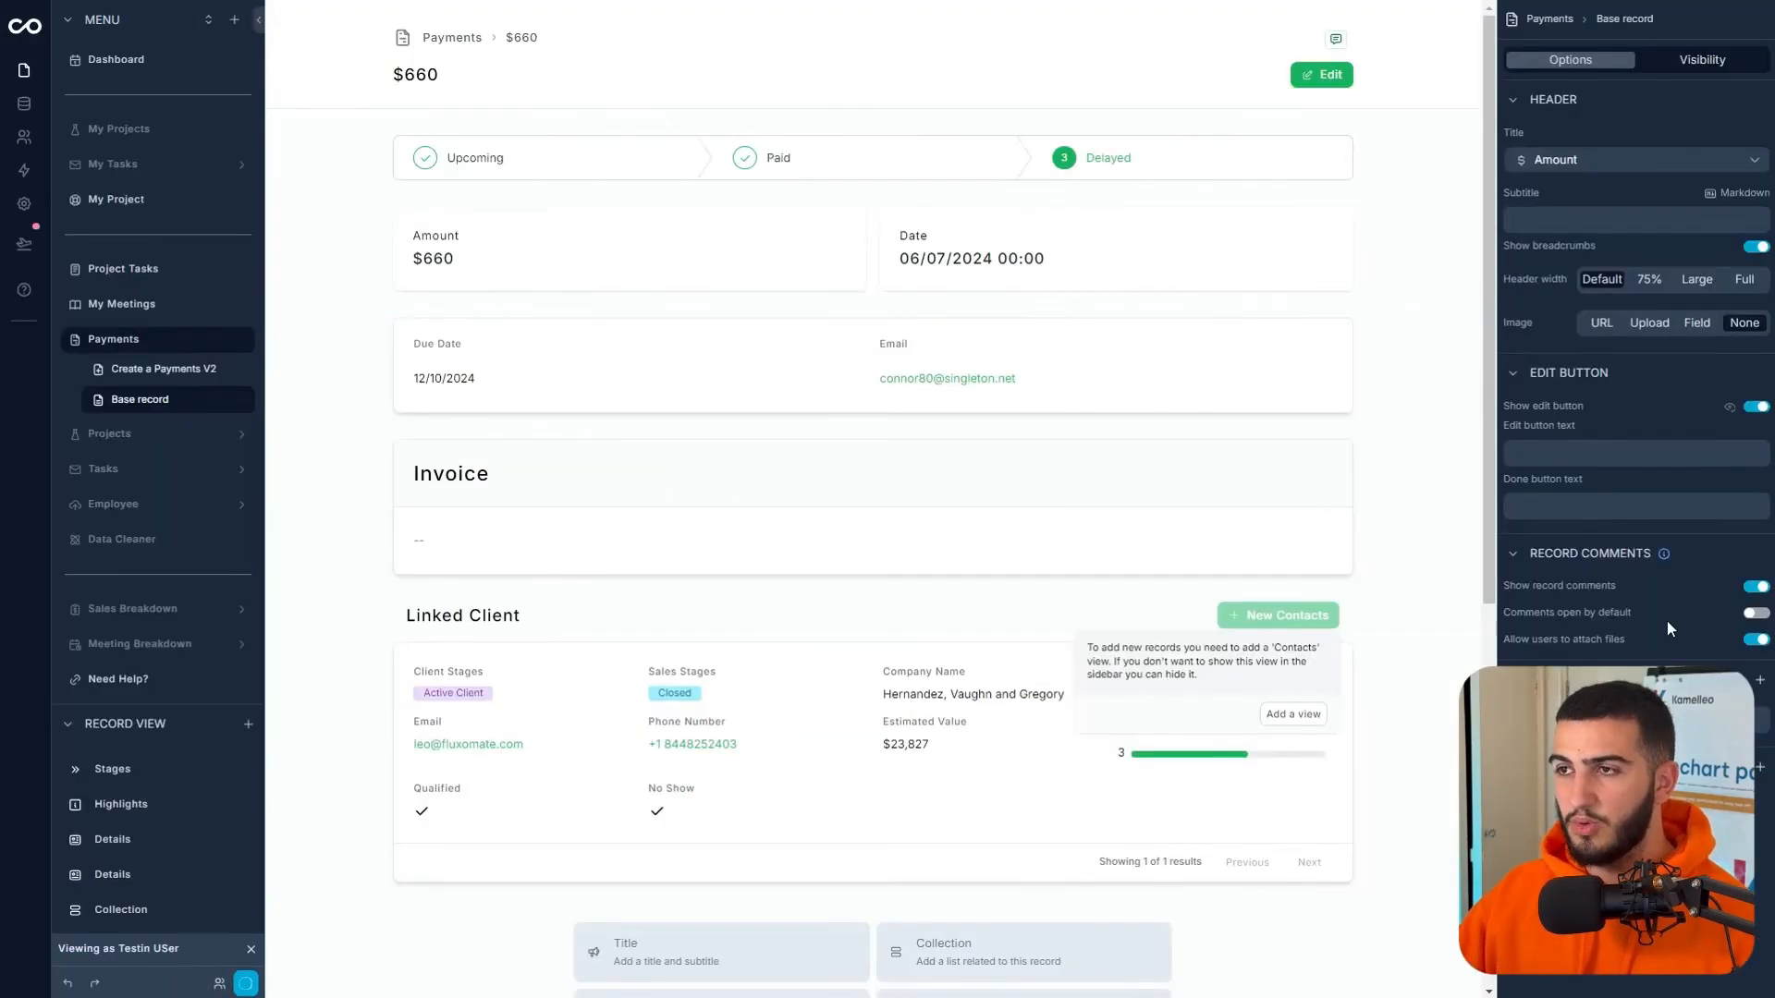
- Add an Action #1 header button and a Details / Tab 2 tab layout to the $660 payment page
click(1761, 771)
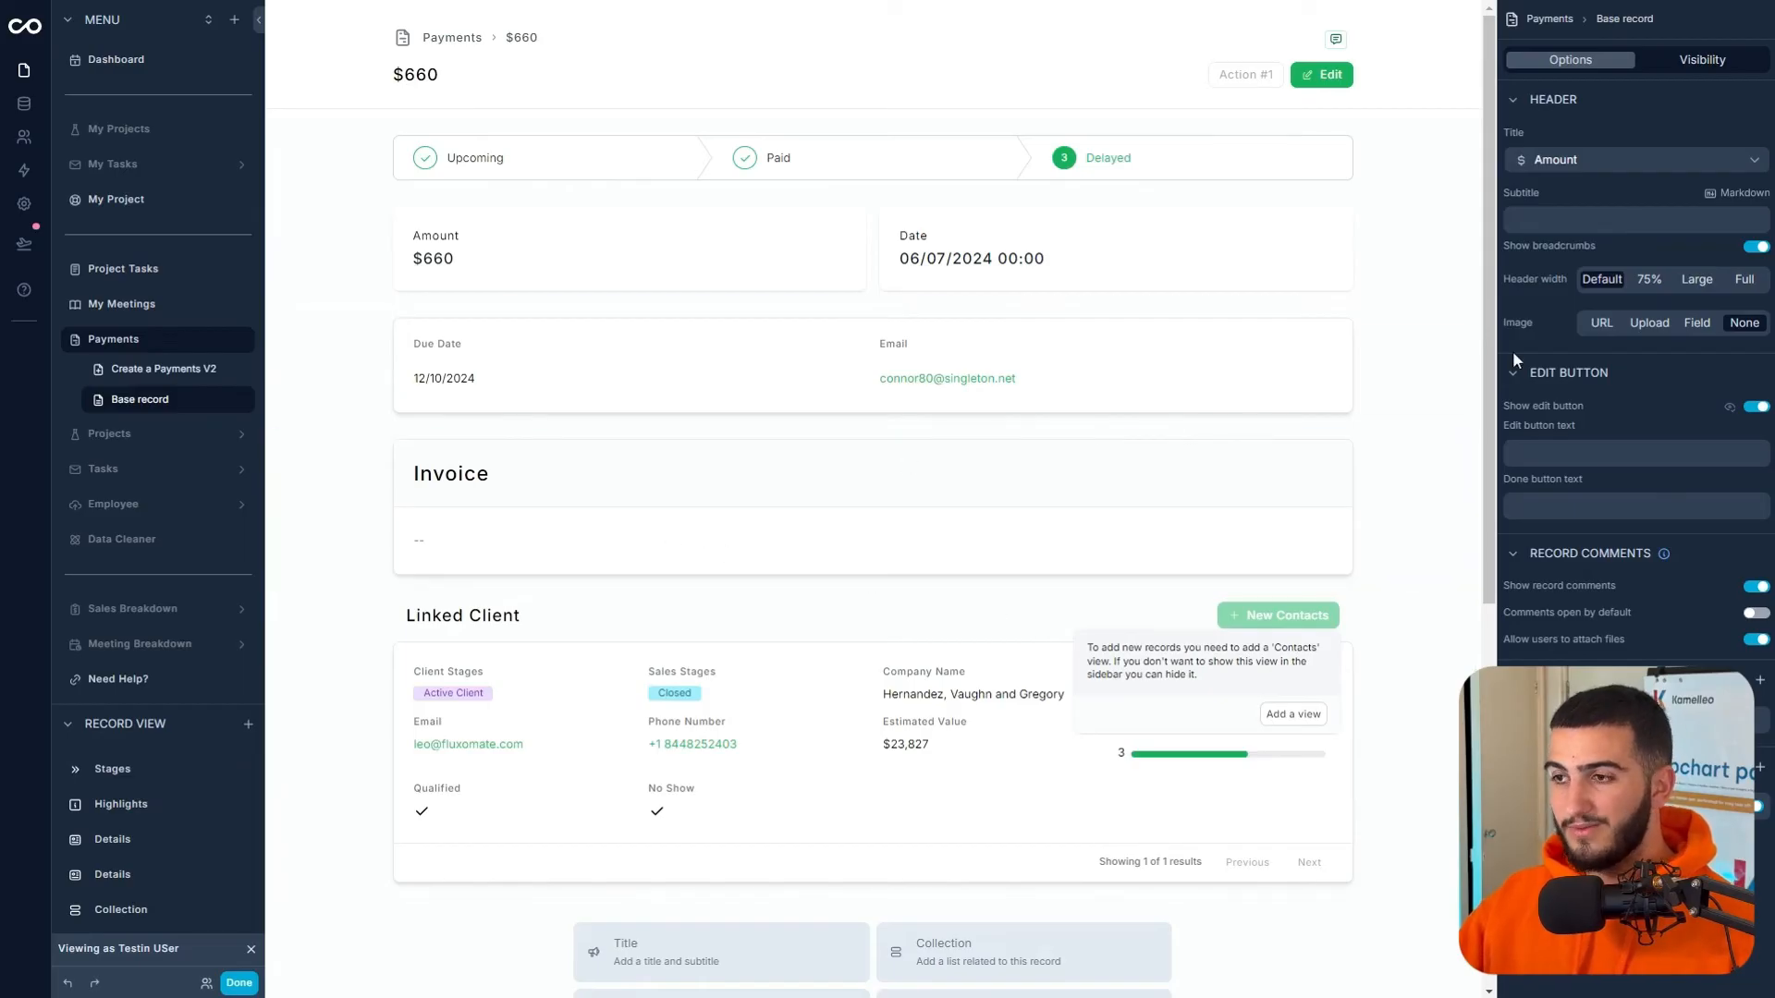
click(1761, 682)
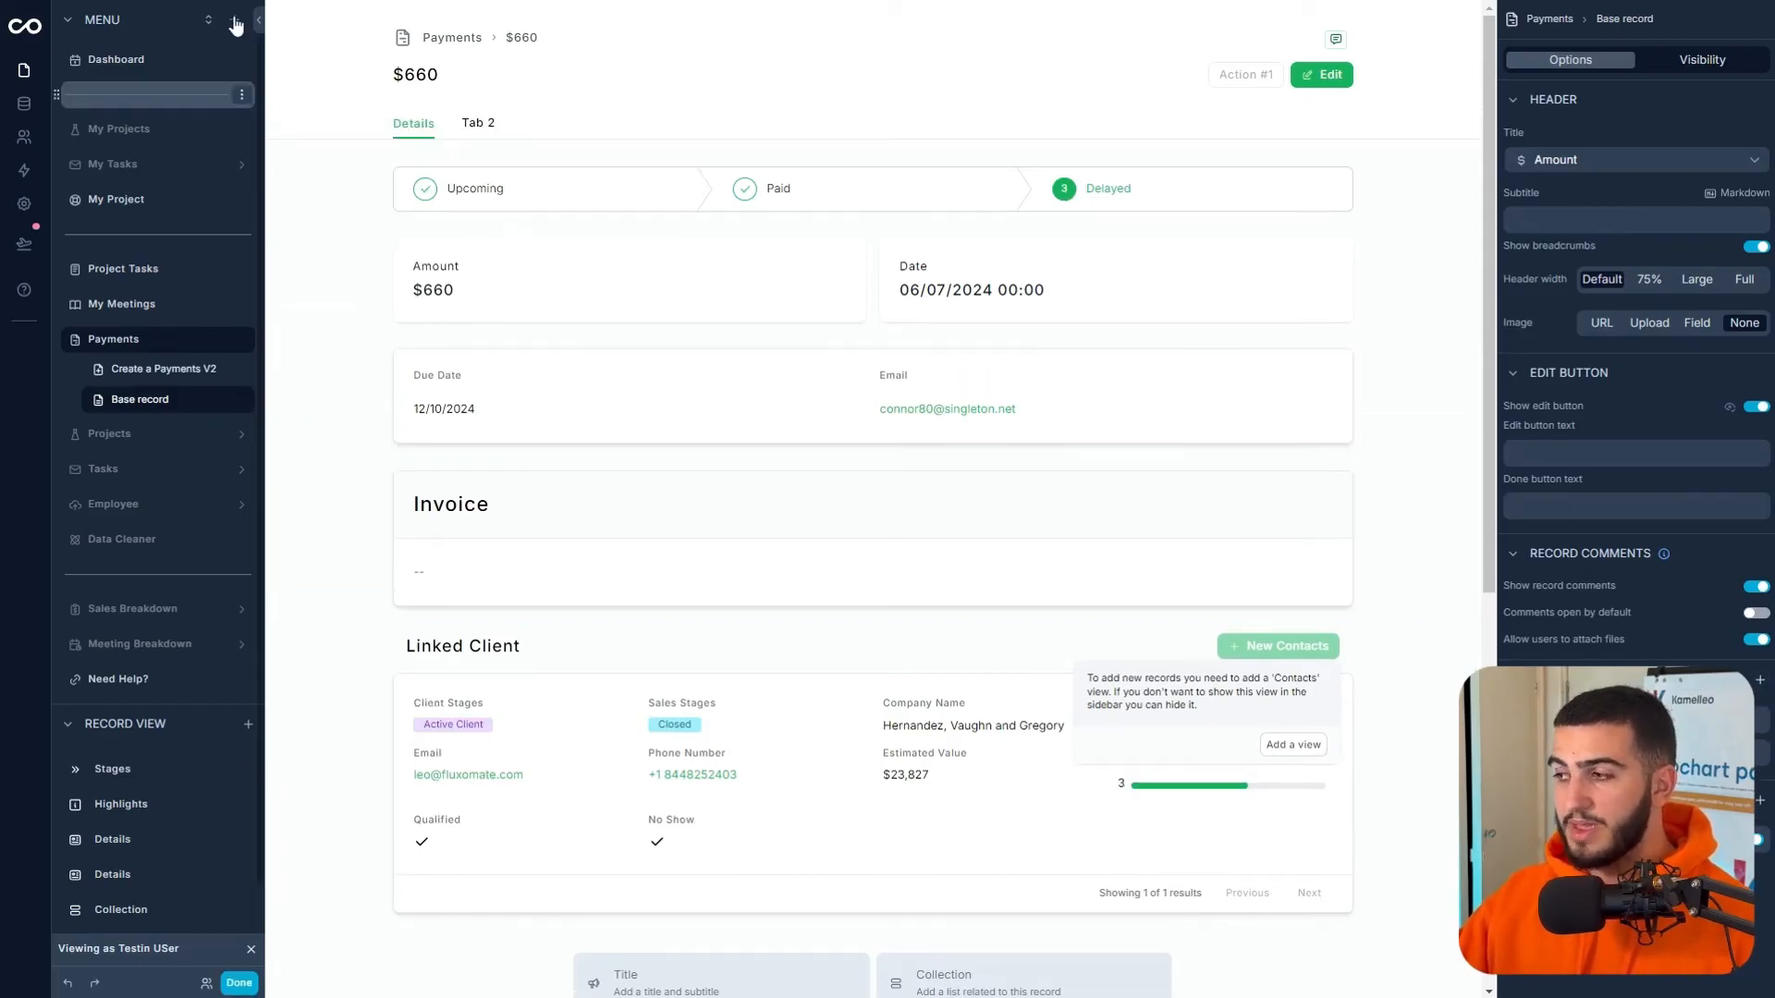
click(475, 128)
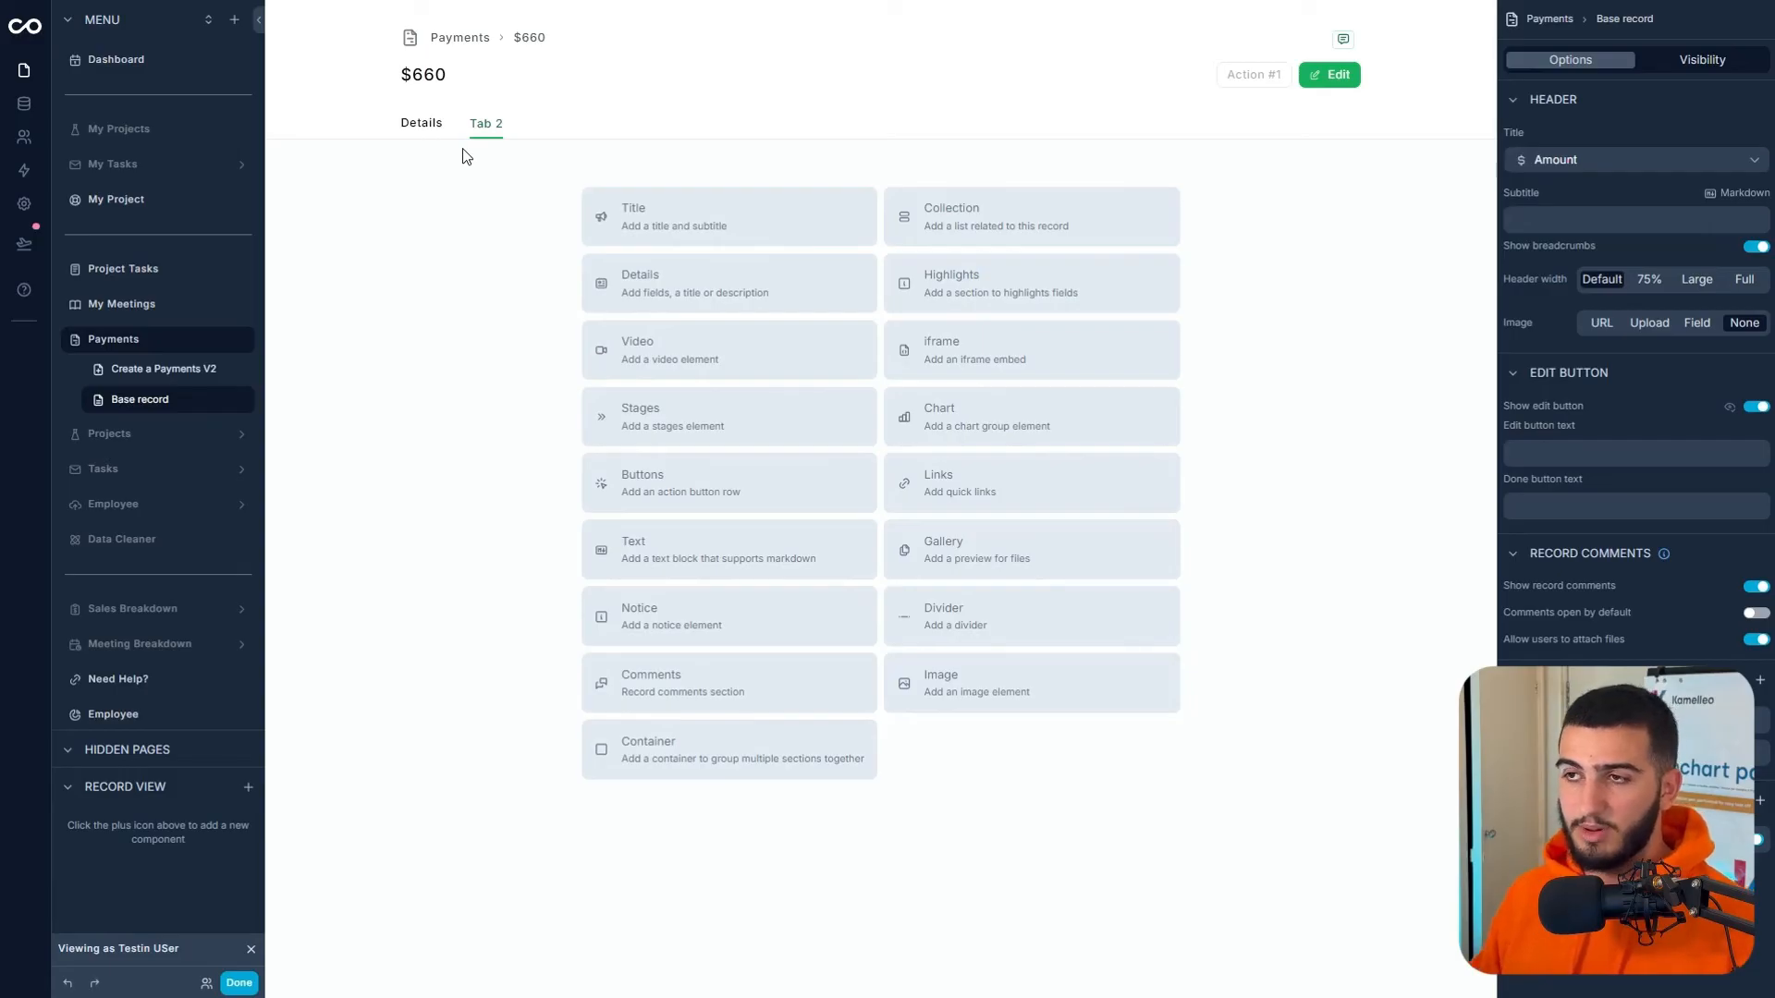
click(421, 123)
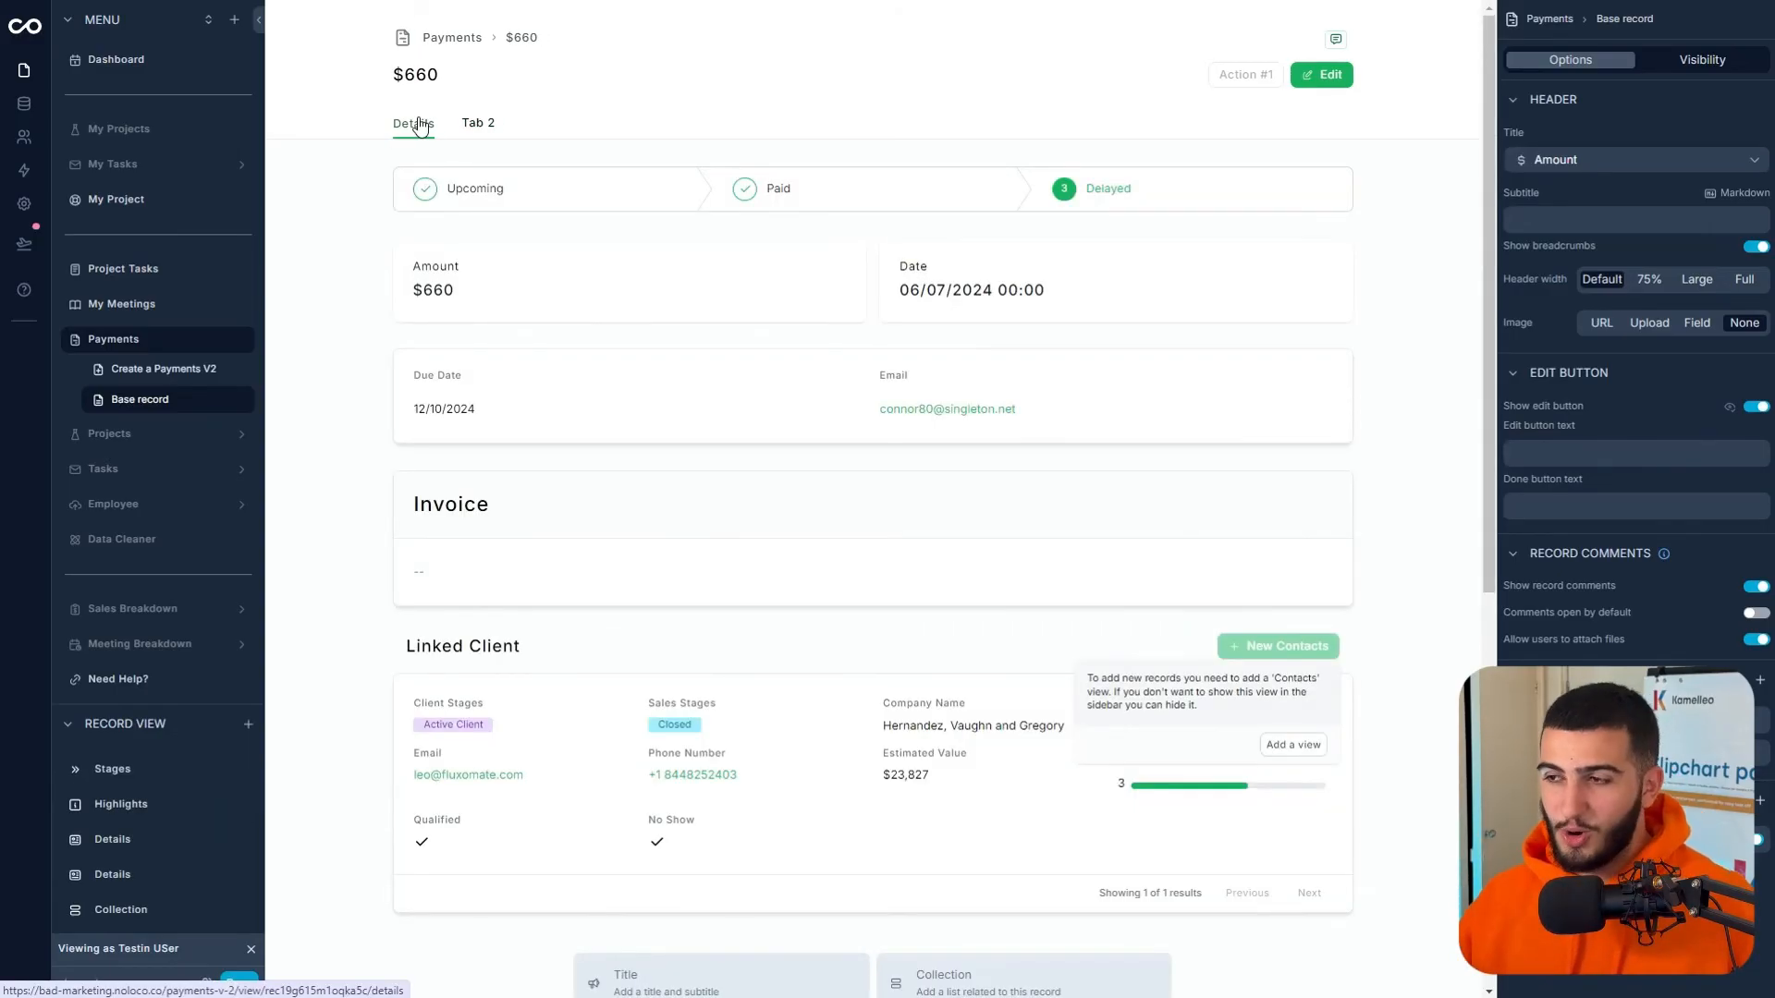
click(676, 663)
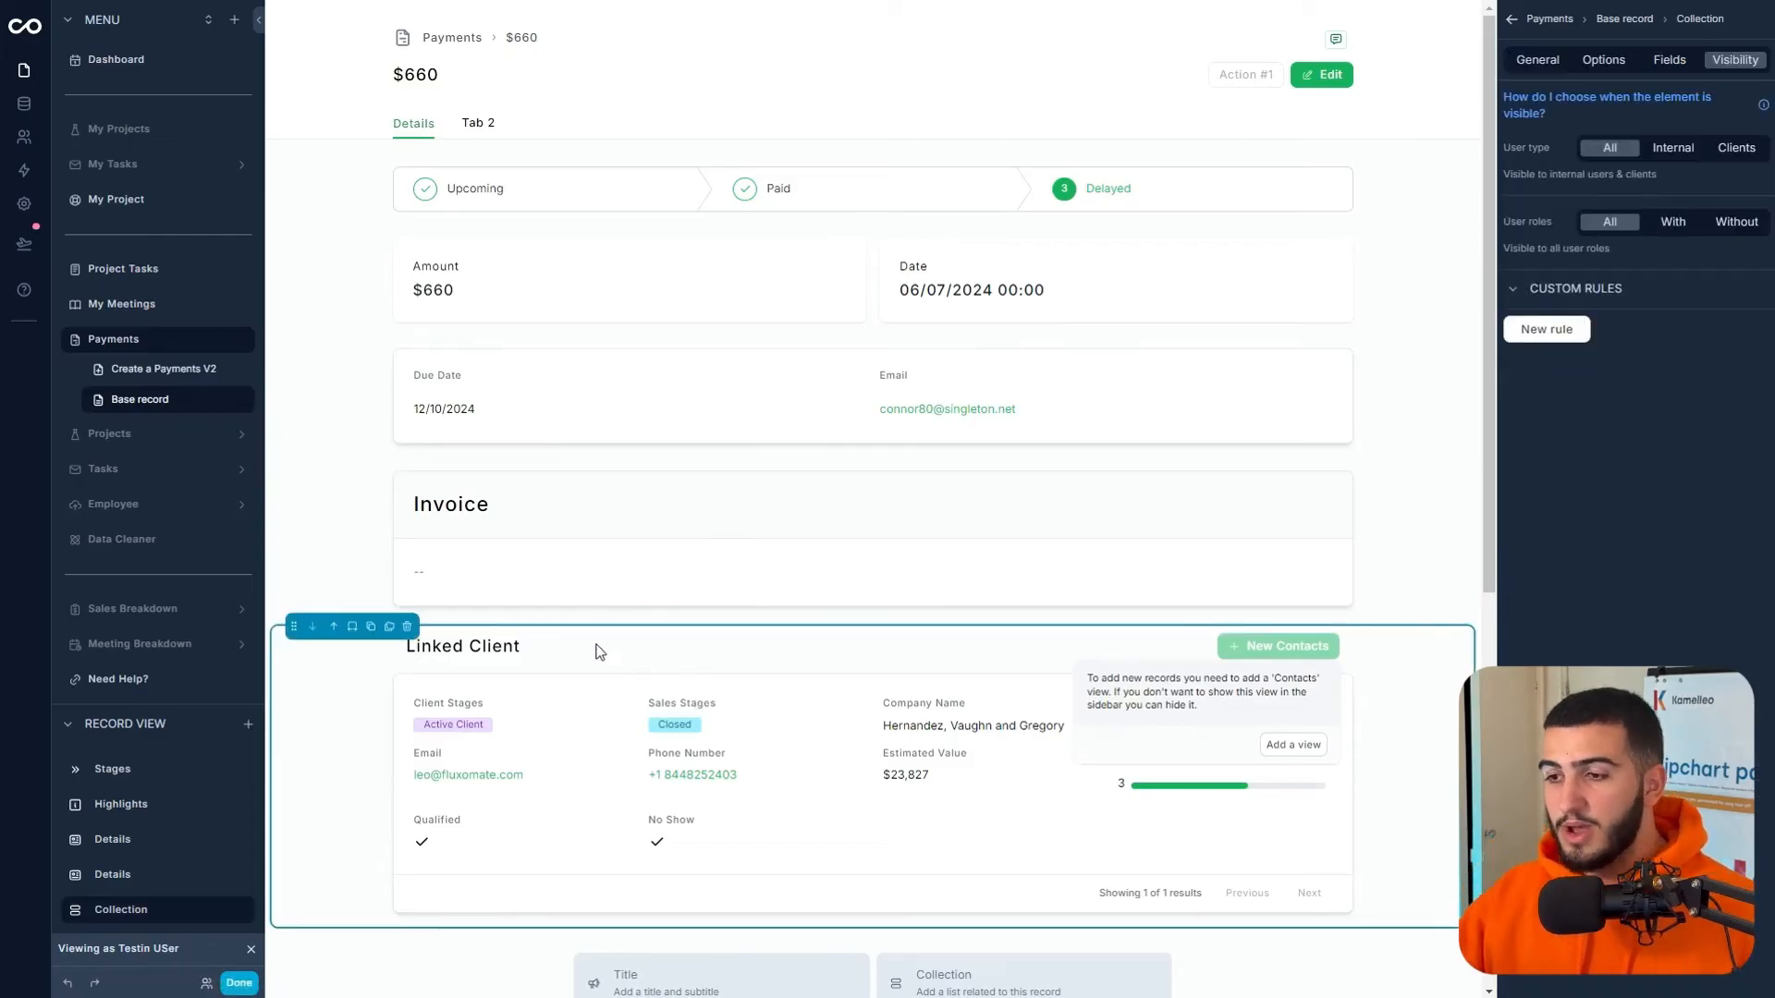
- Delete the Linked Client section and set the Invoice section to half width
click(408, 628)
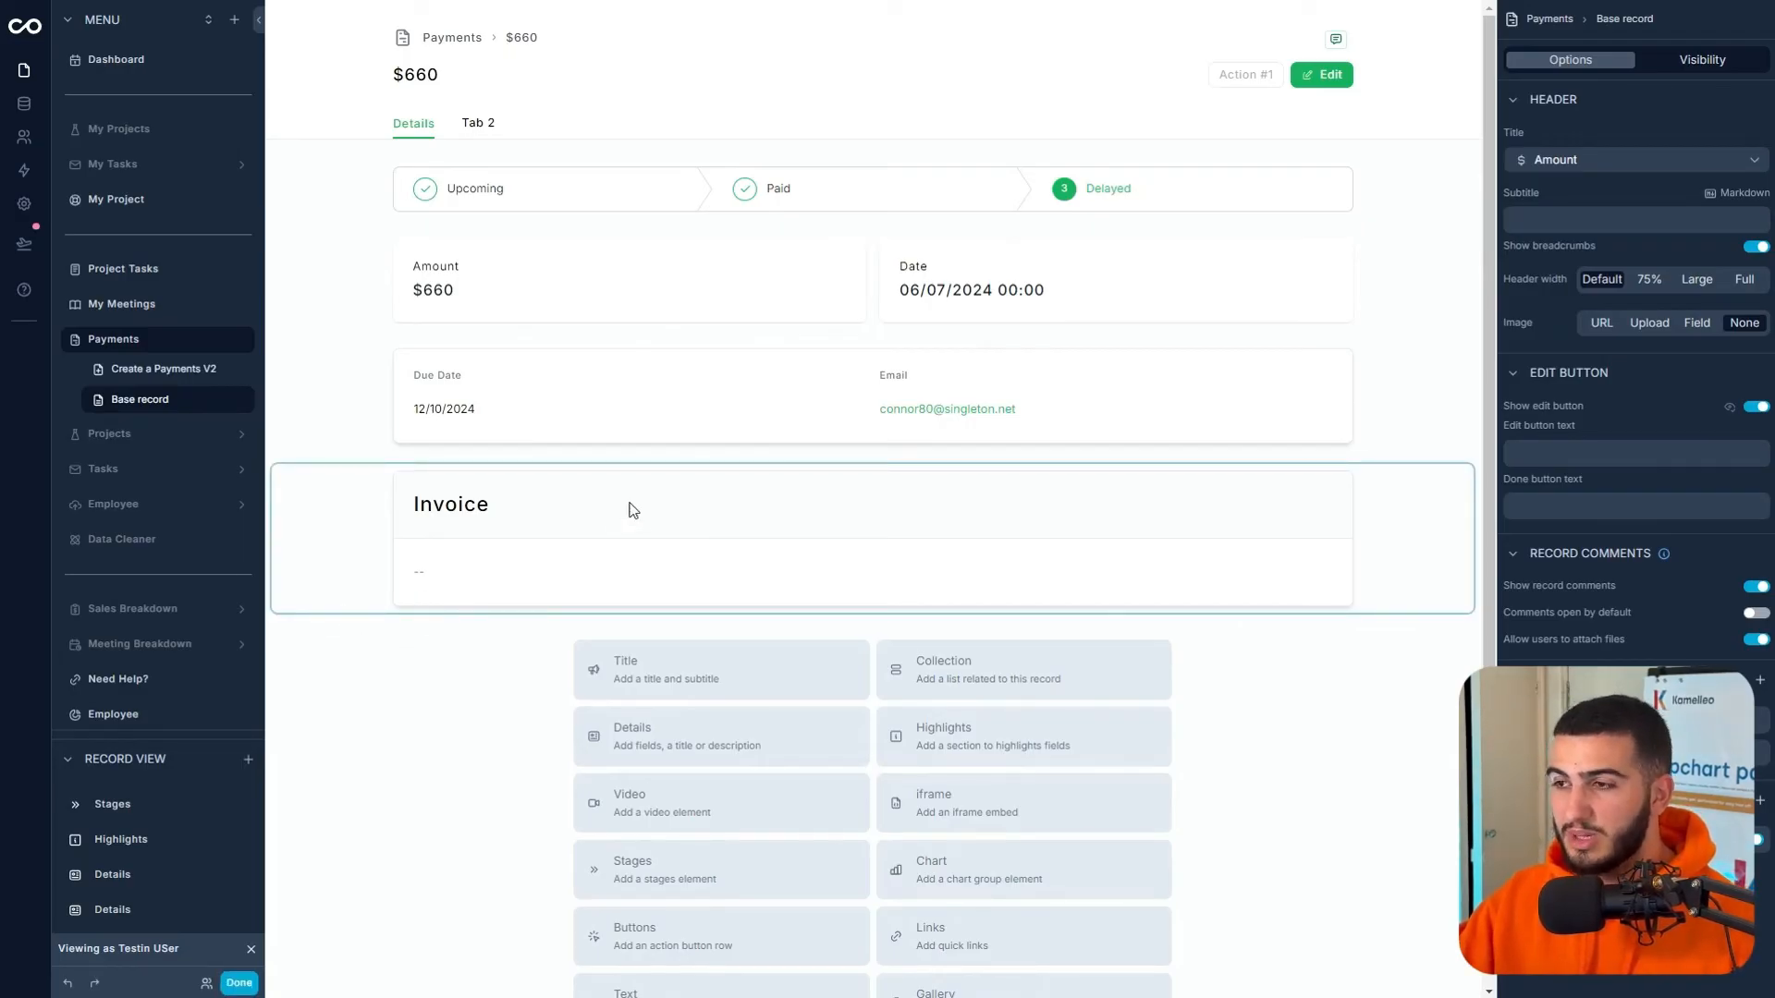
click(856, 449)
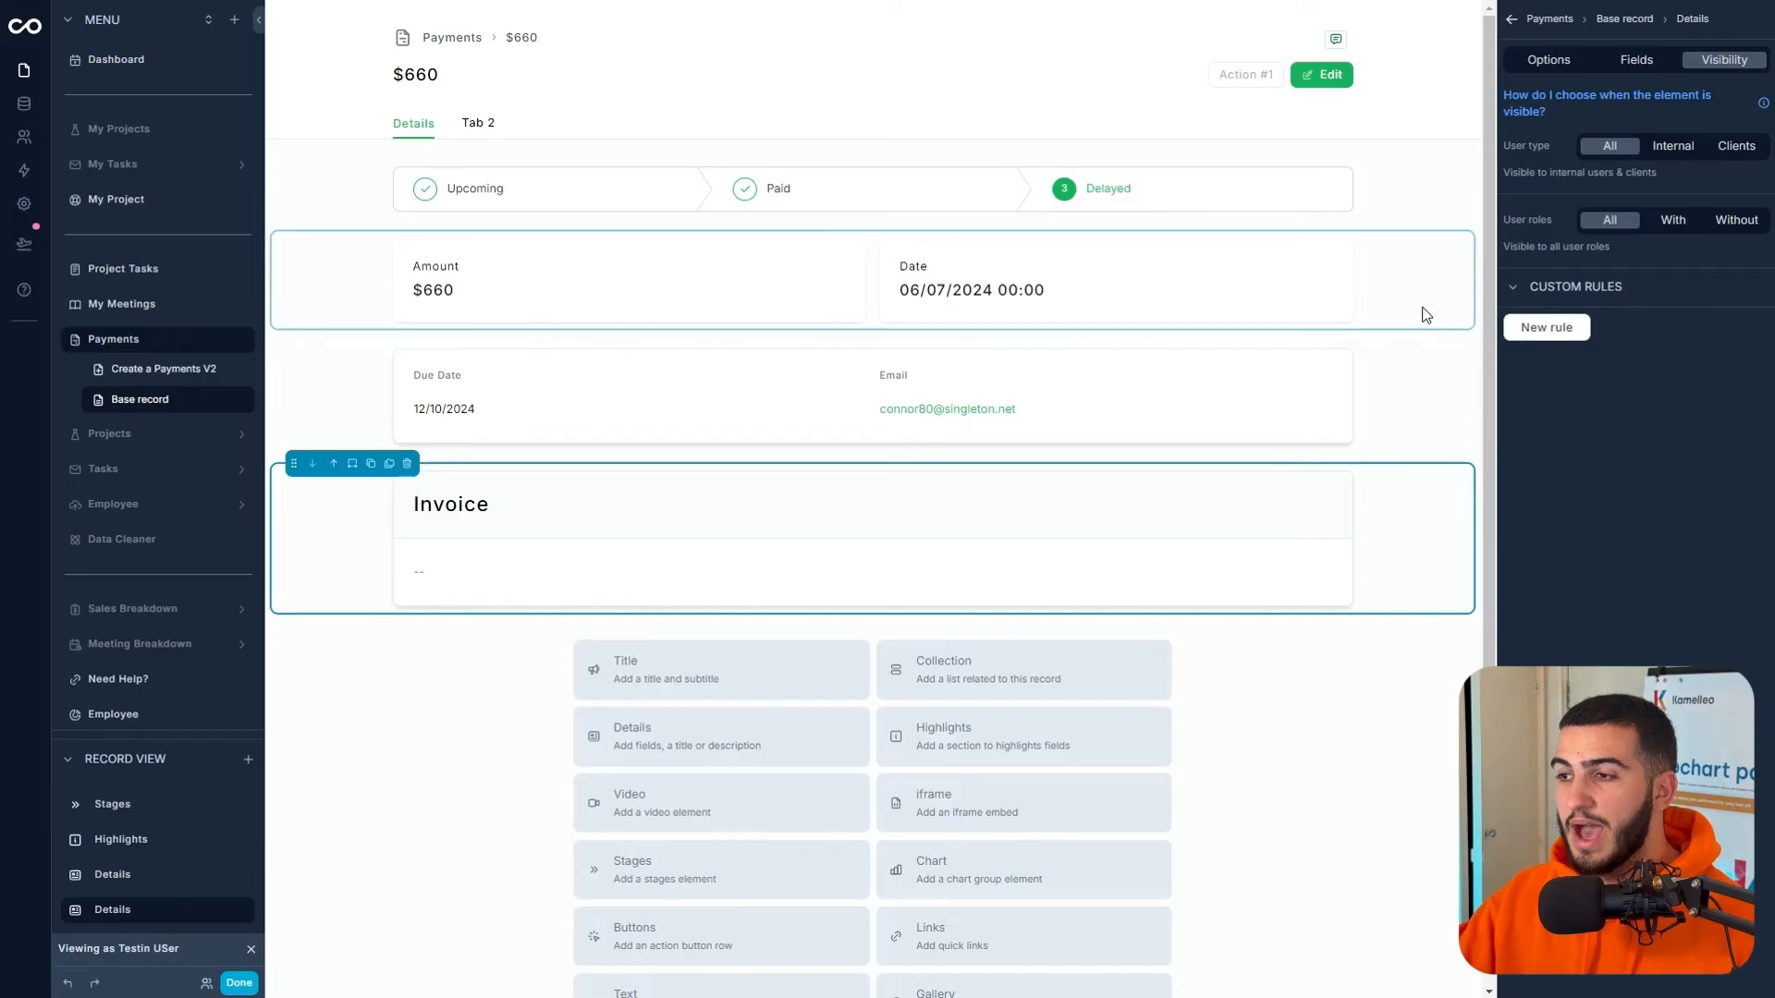
click(1637, 61)
click(1551, 61)
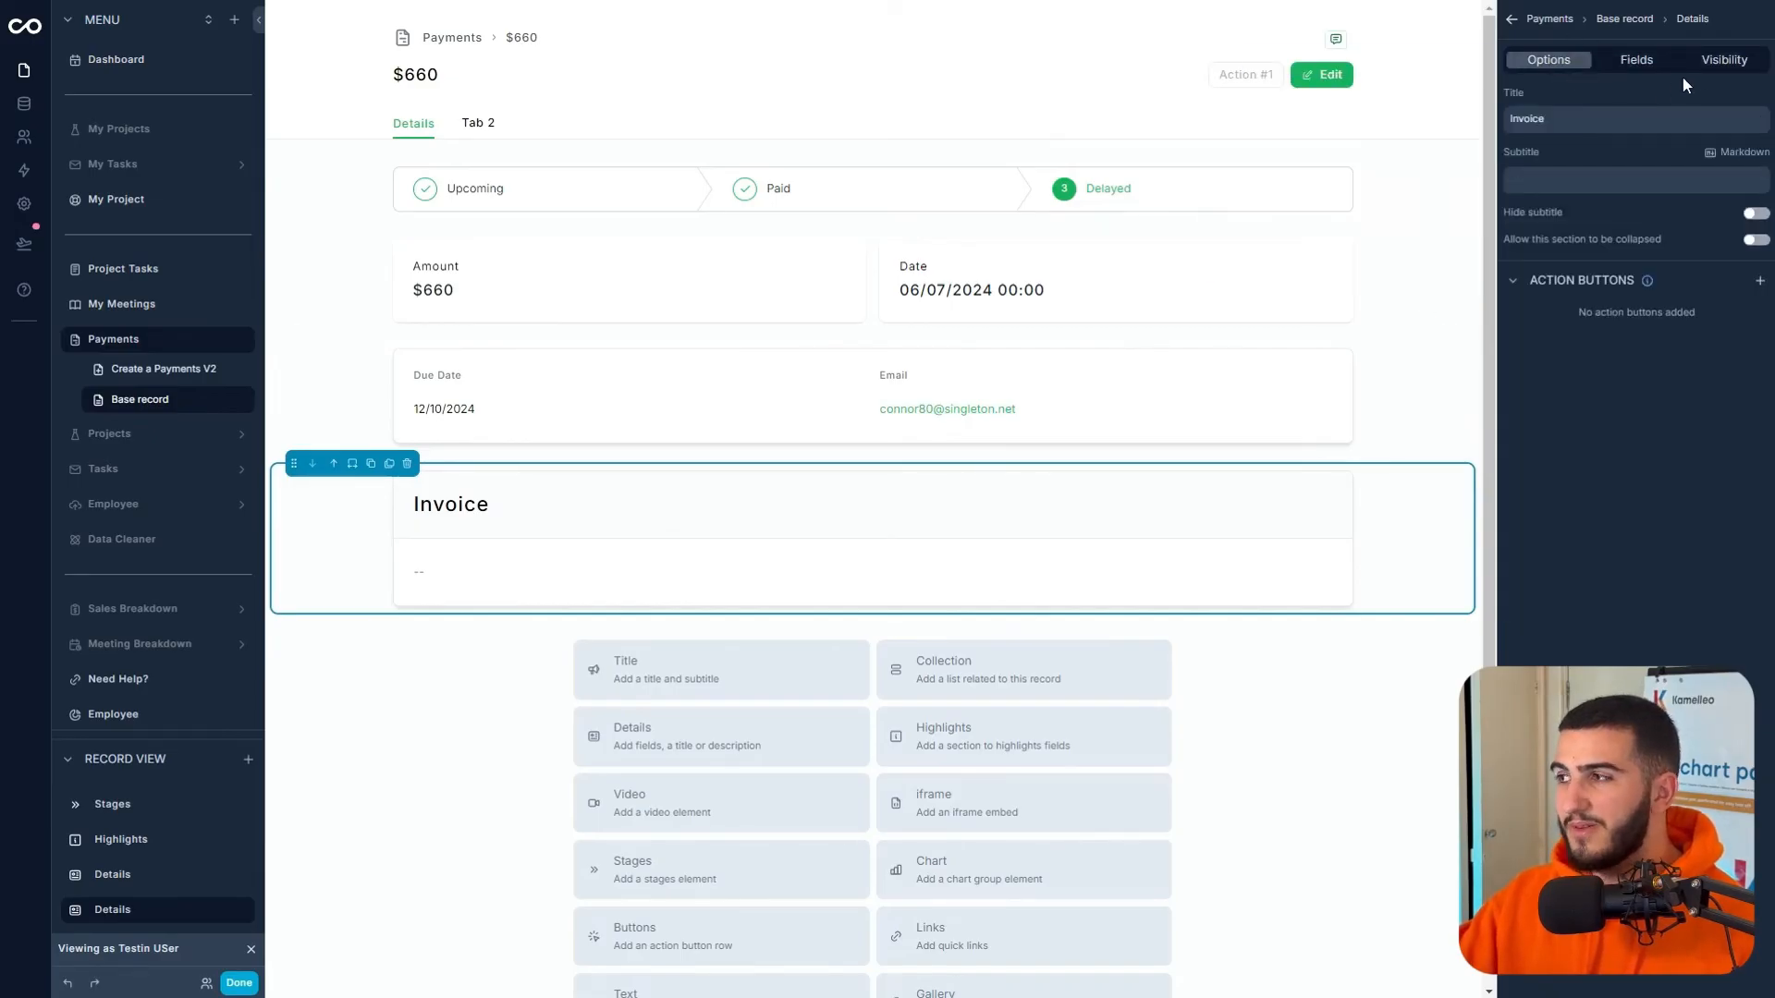
click(1711, 70)
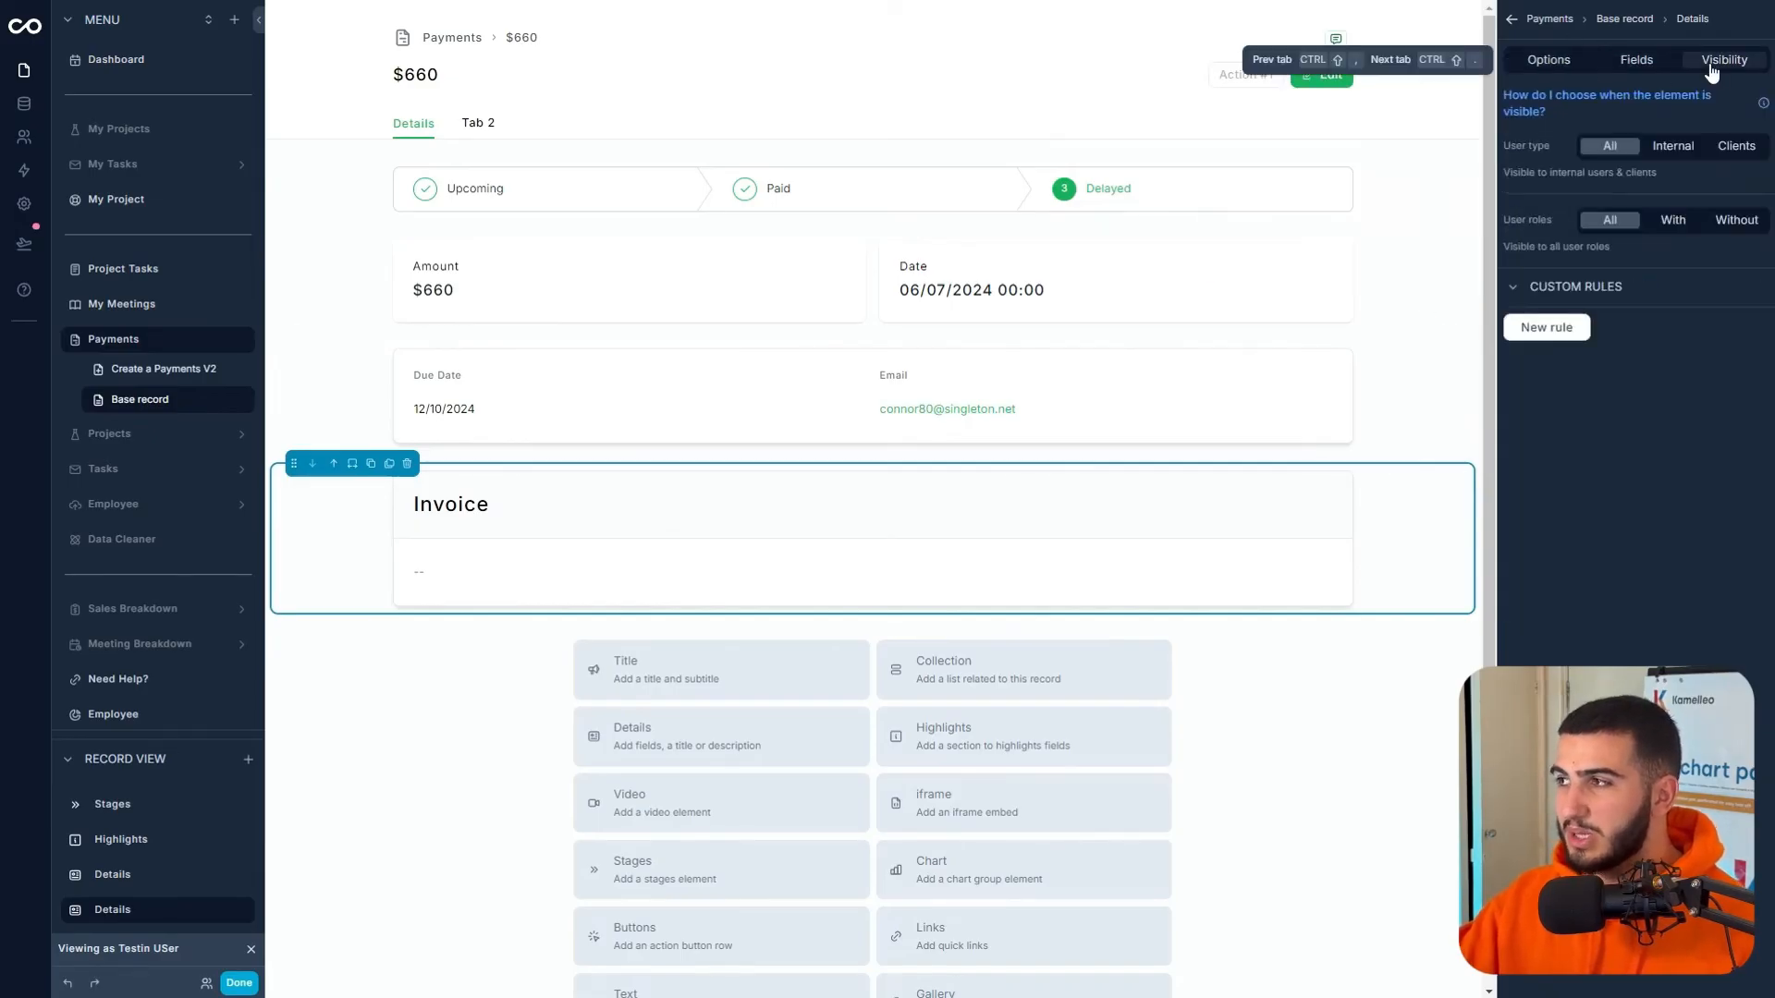
click(352, 465)
click(412, 579)
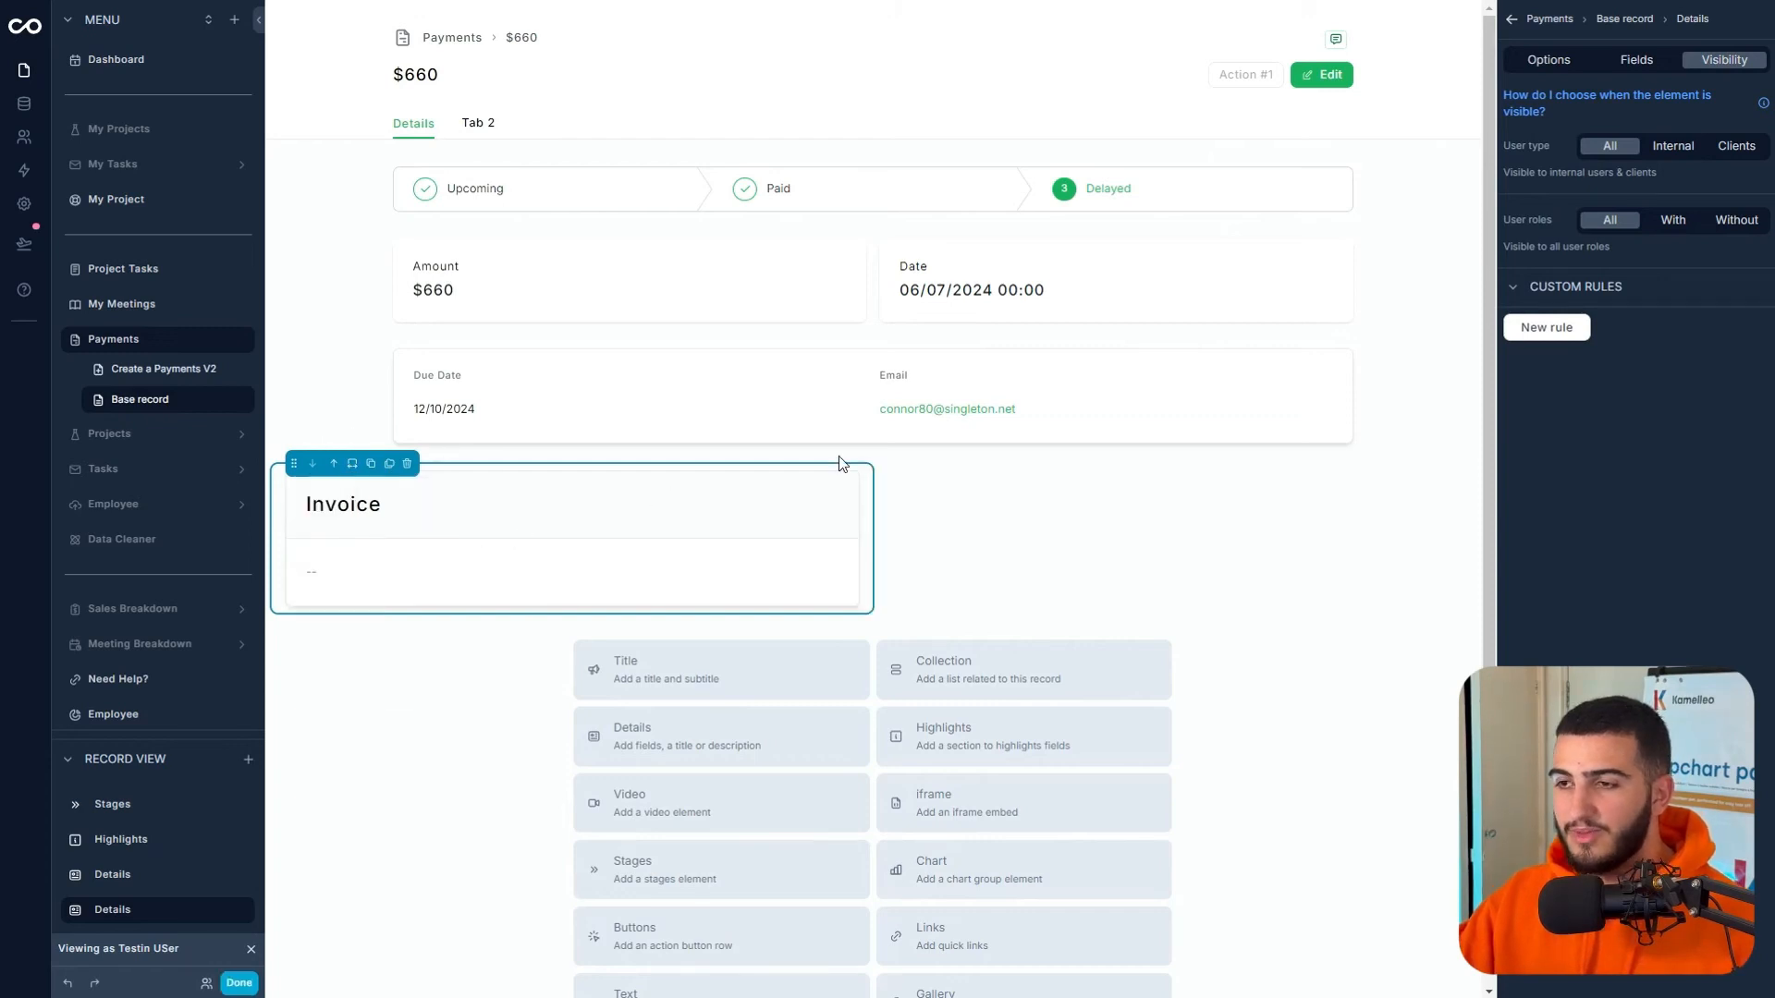
- Delete the Due Date/Email section and the Invoice section, leaving stages, Amount and Date
click(615, 382)
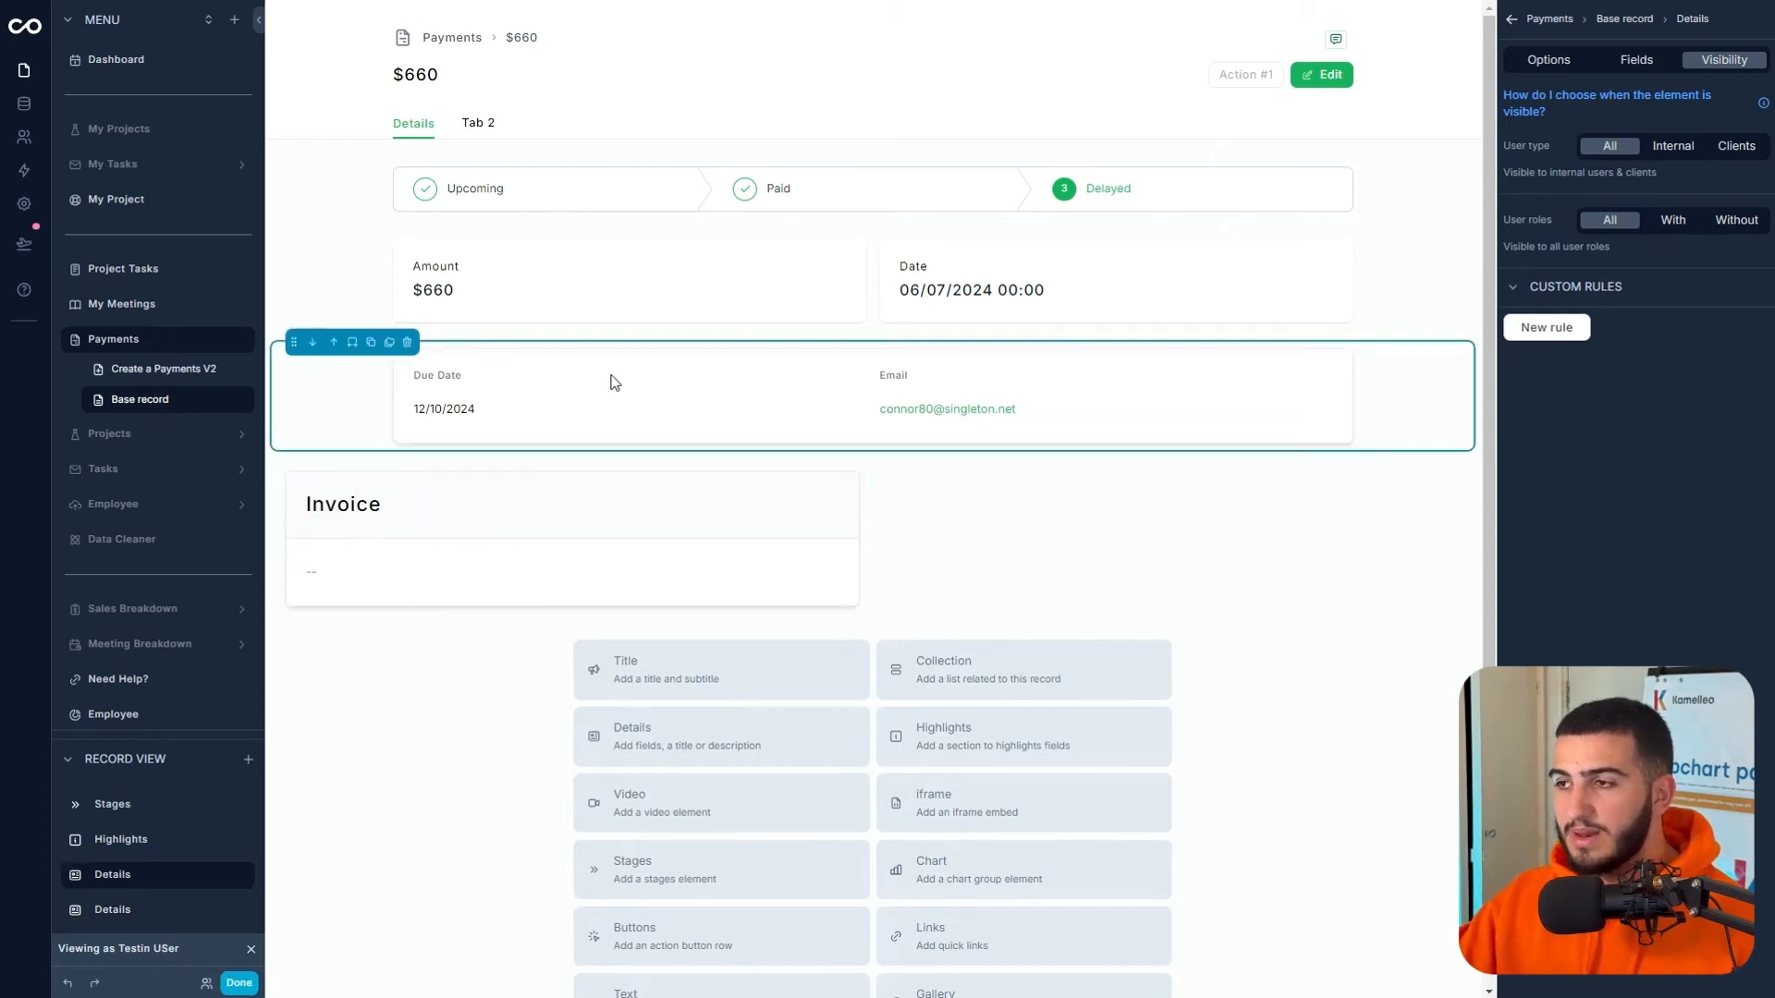
click(407, 342)
click(379, 360)
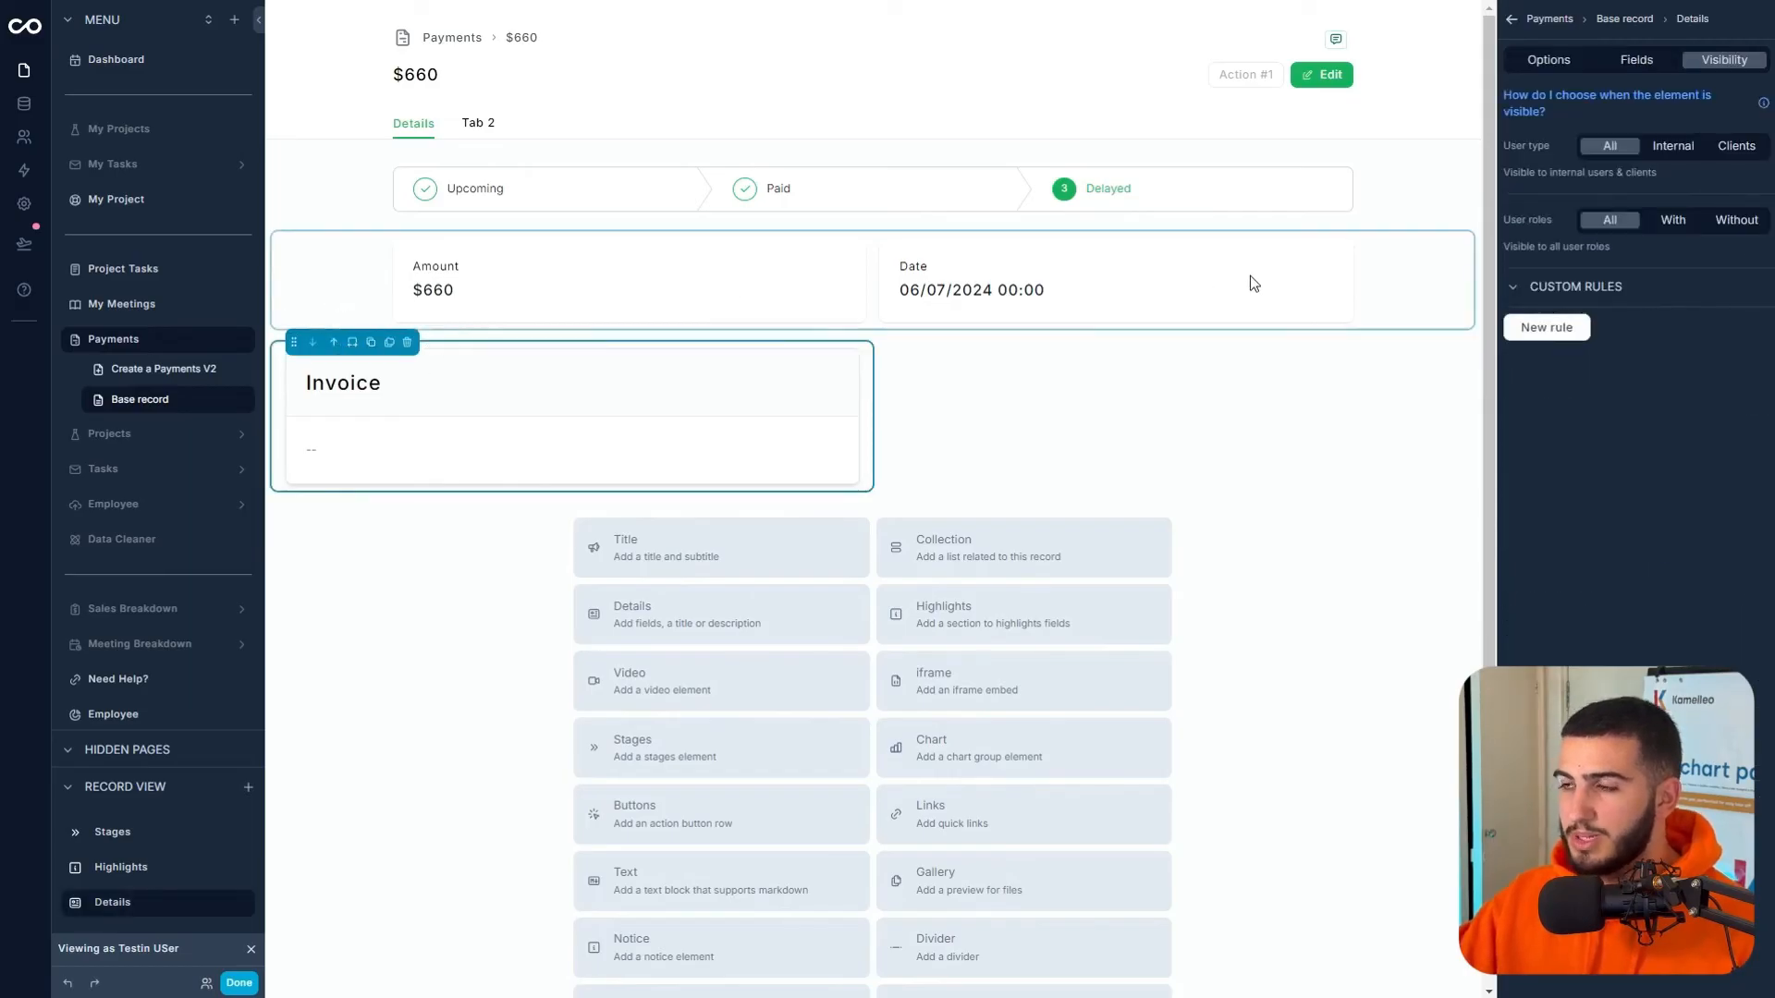
click(407, 342)
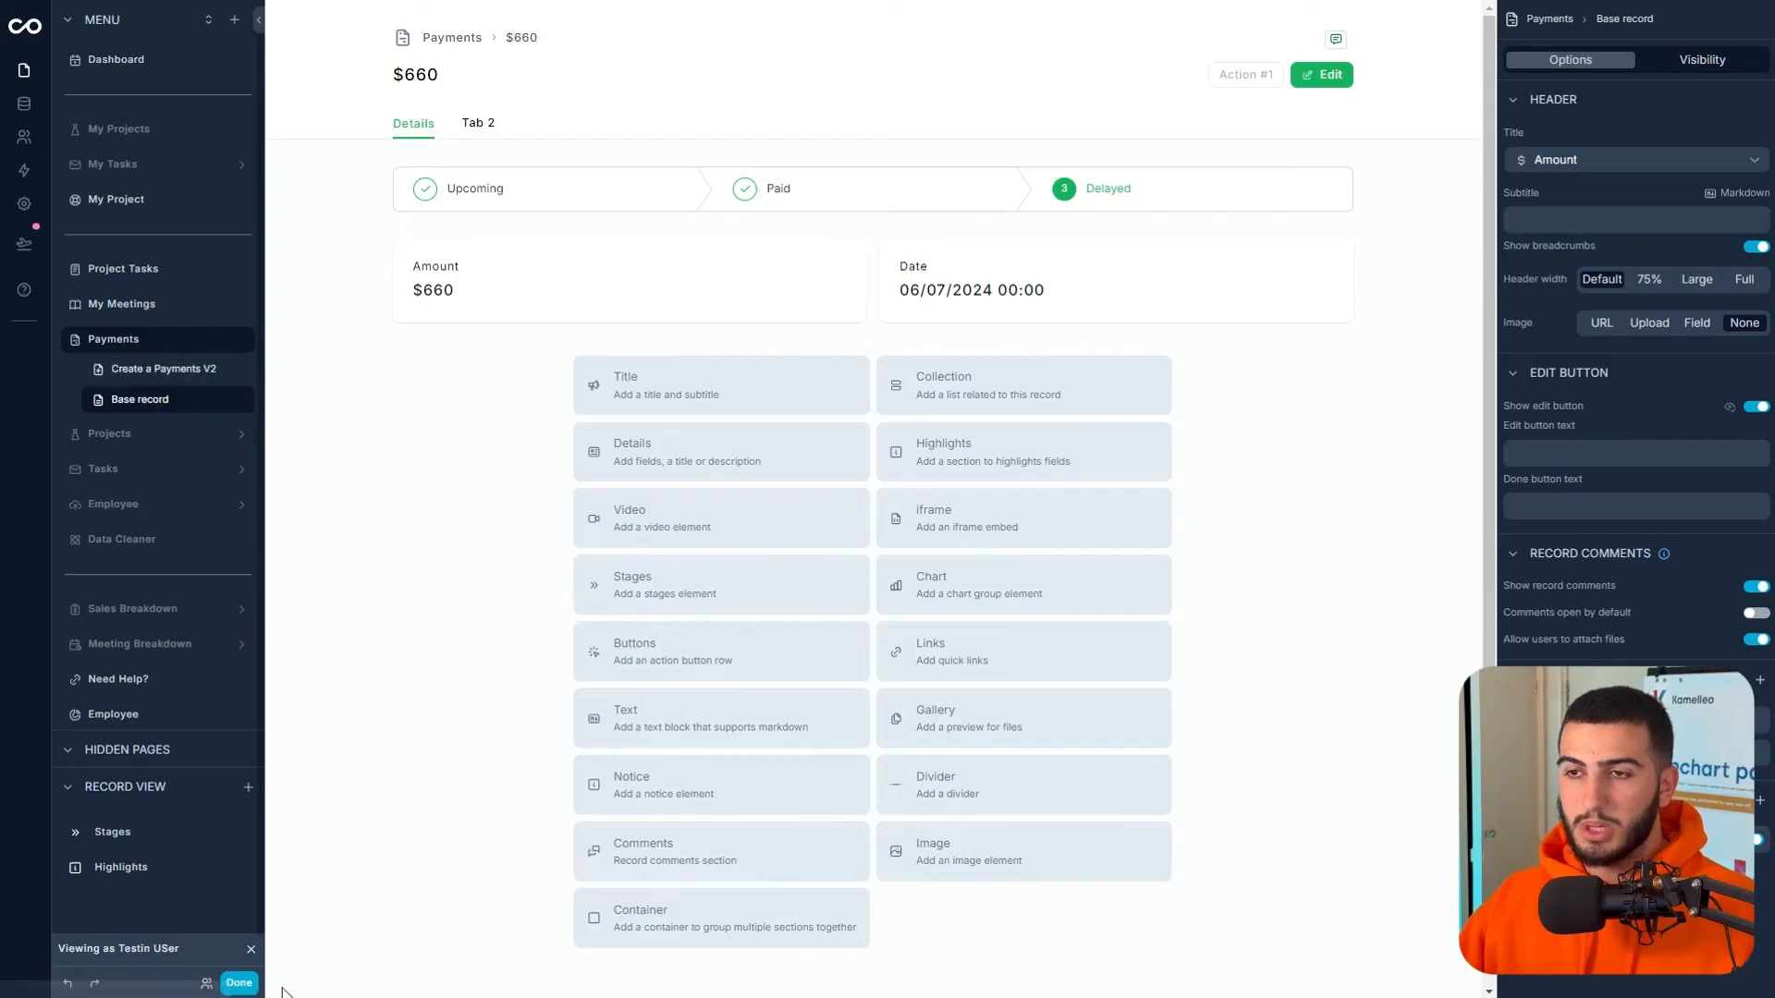
- As the test user, review the Dashboard project overview and the Urgent Task's notes
click(239, 983)
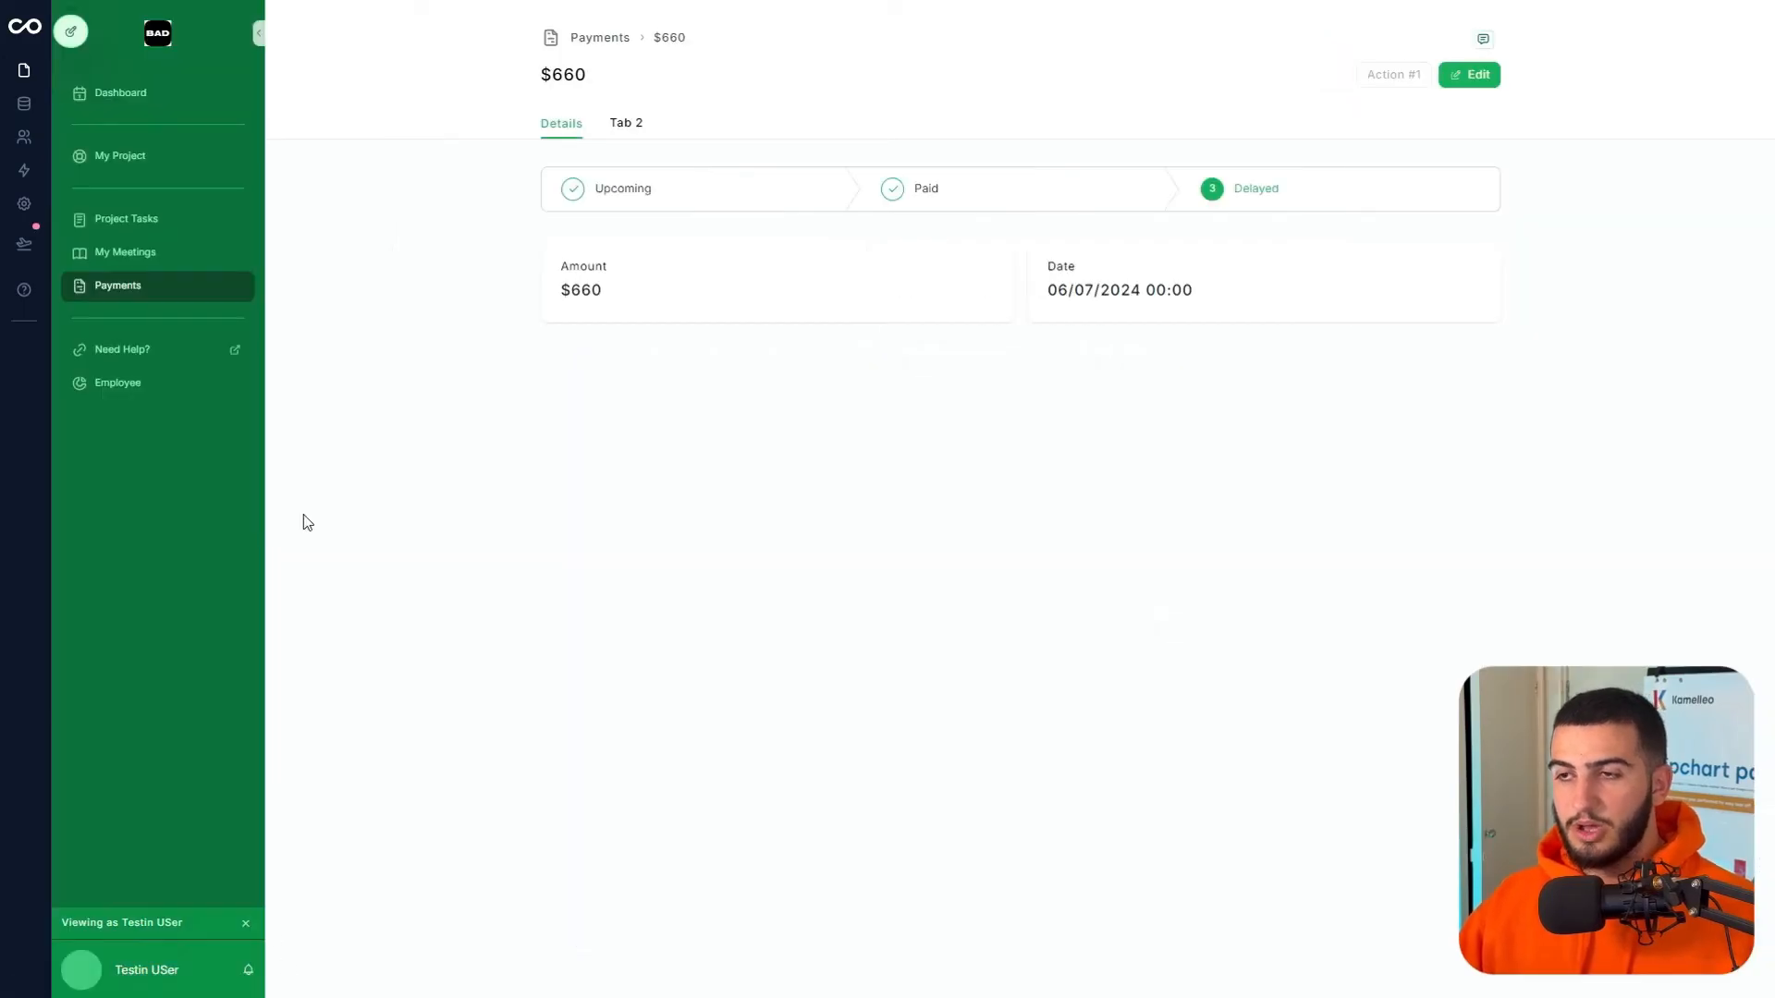
click(159, 95)
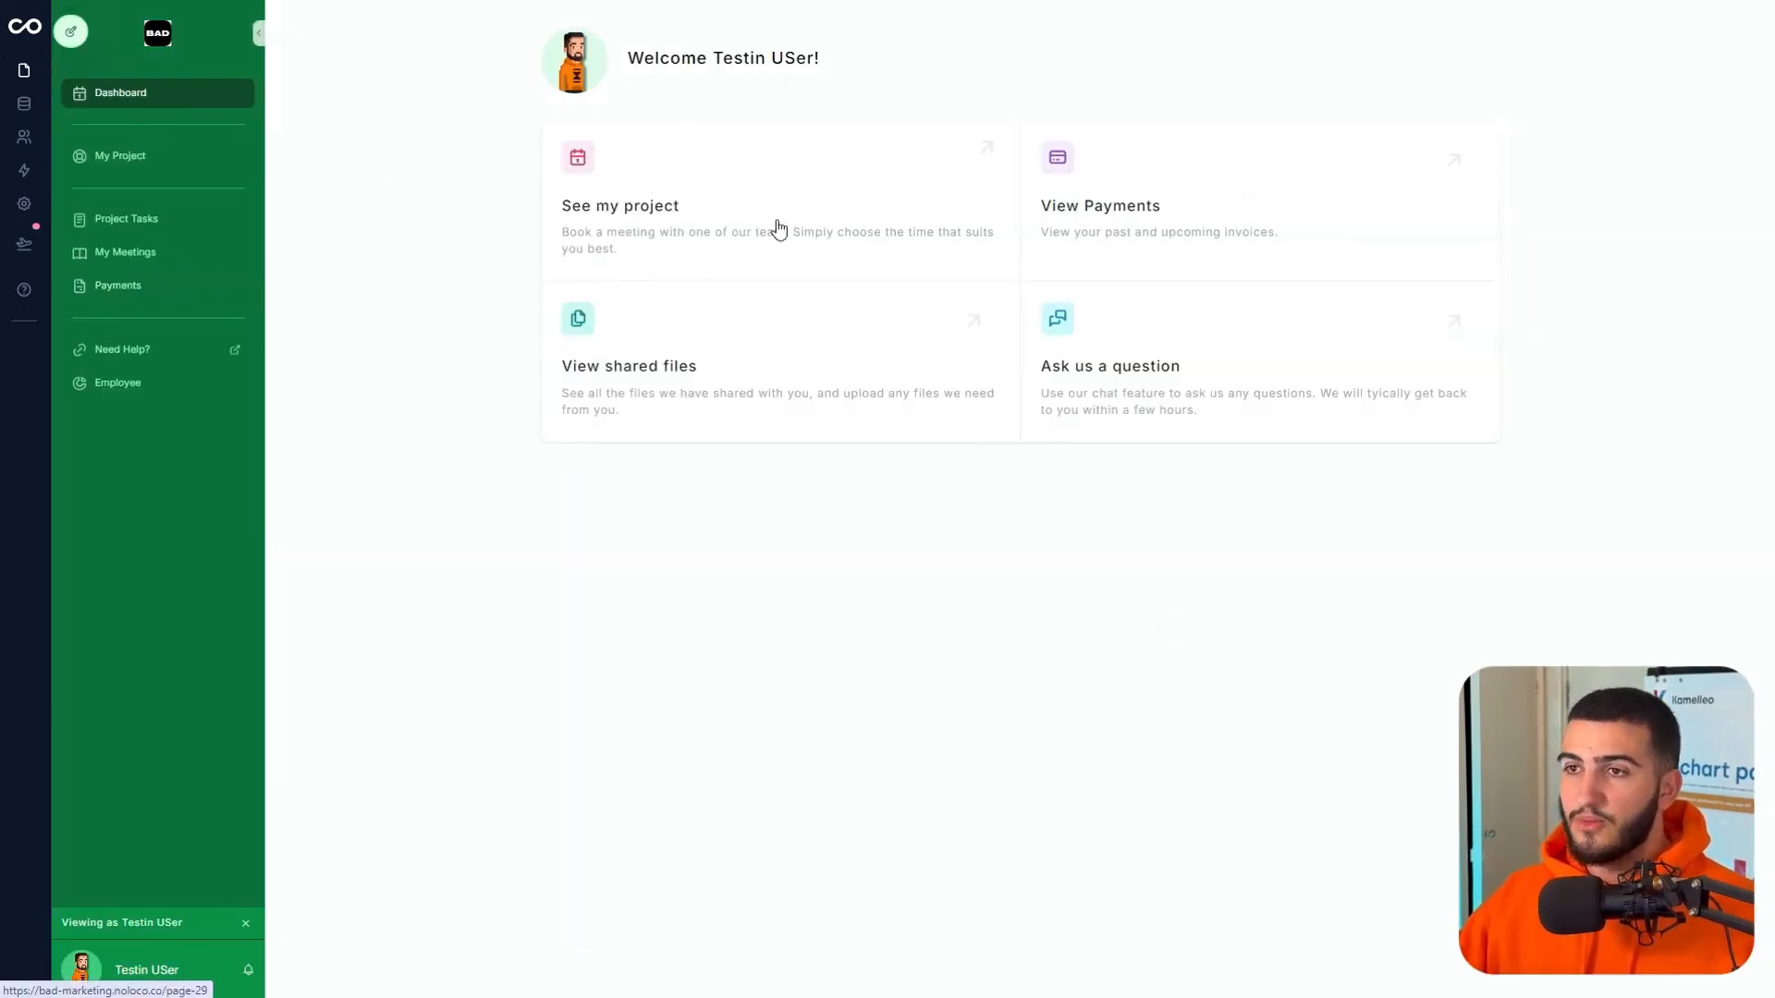
click(883, 198)
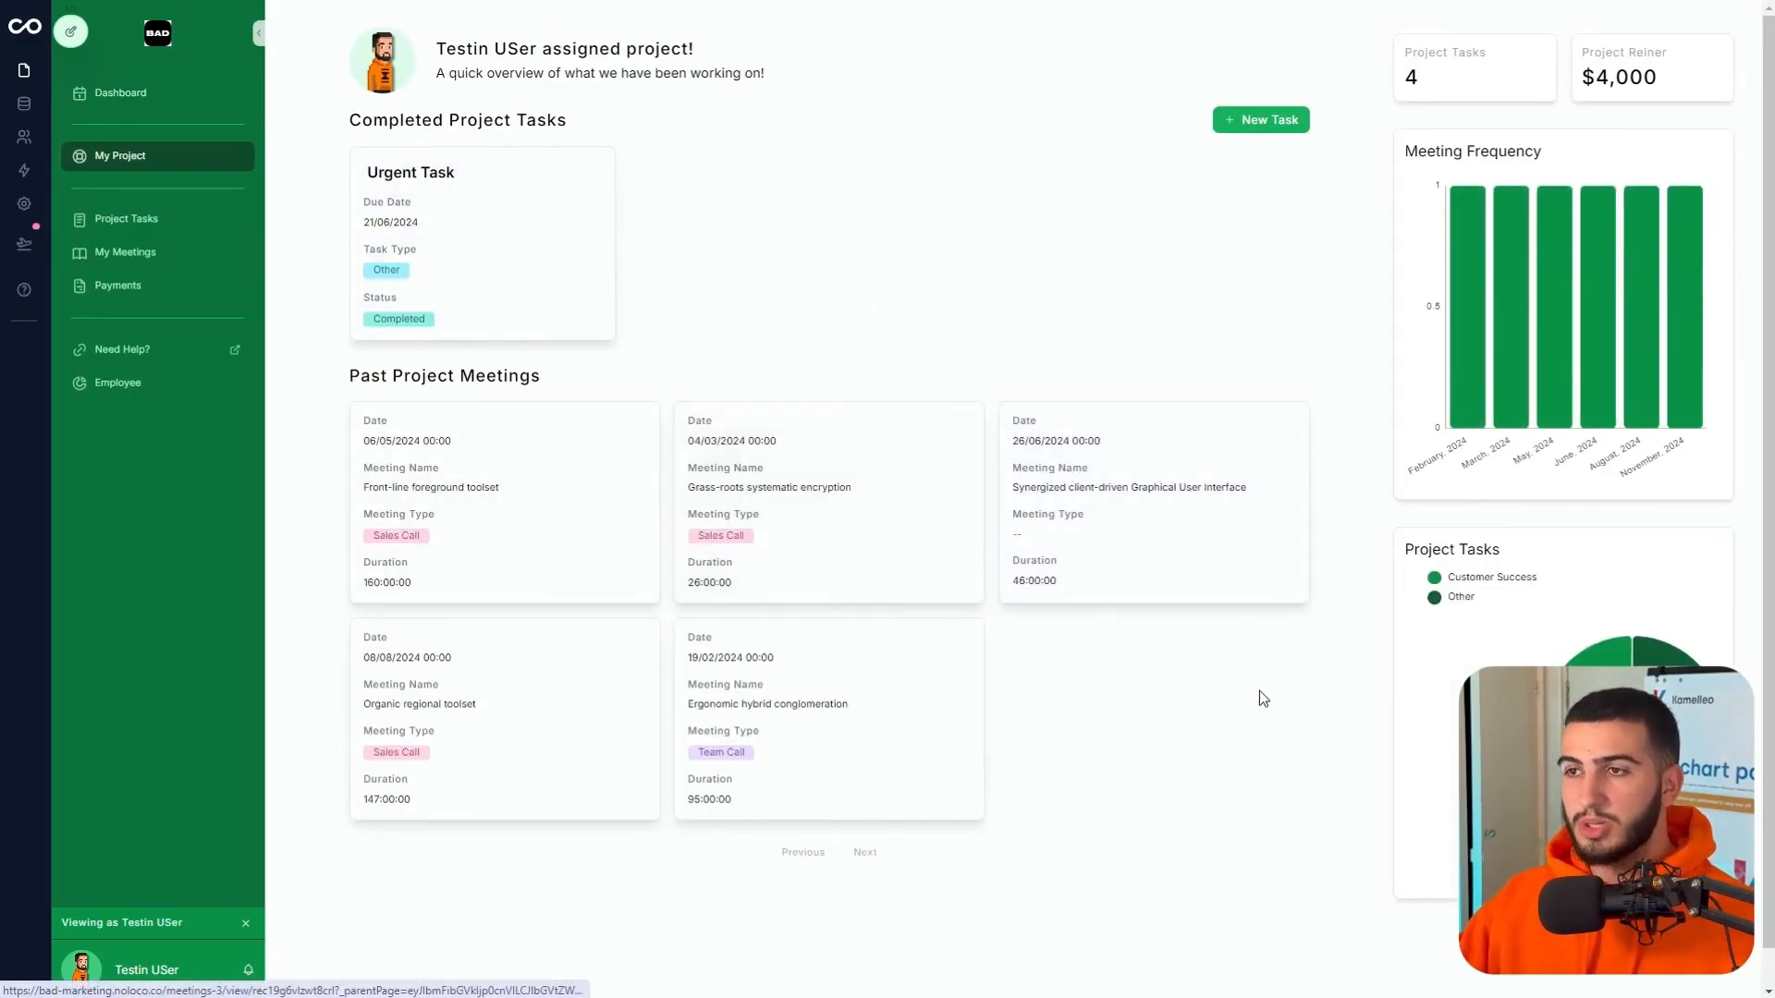
mouse_move(1694, 314)
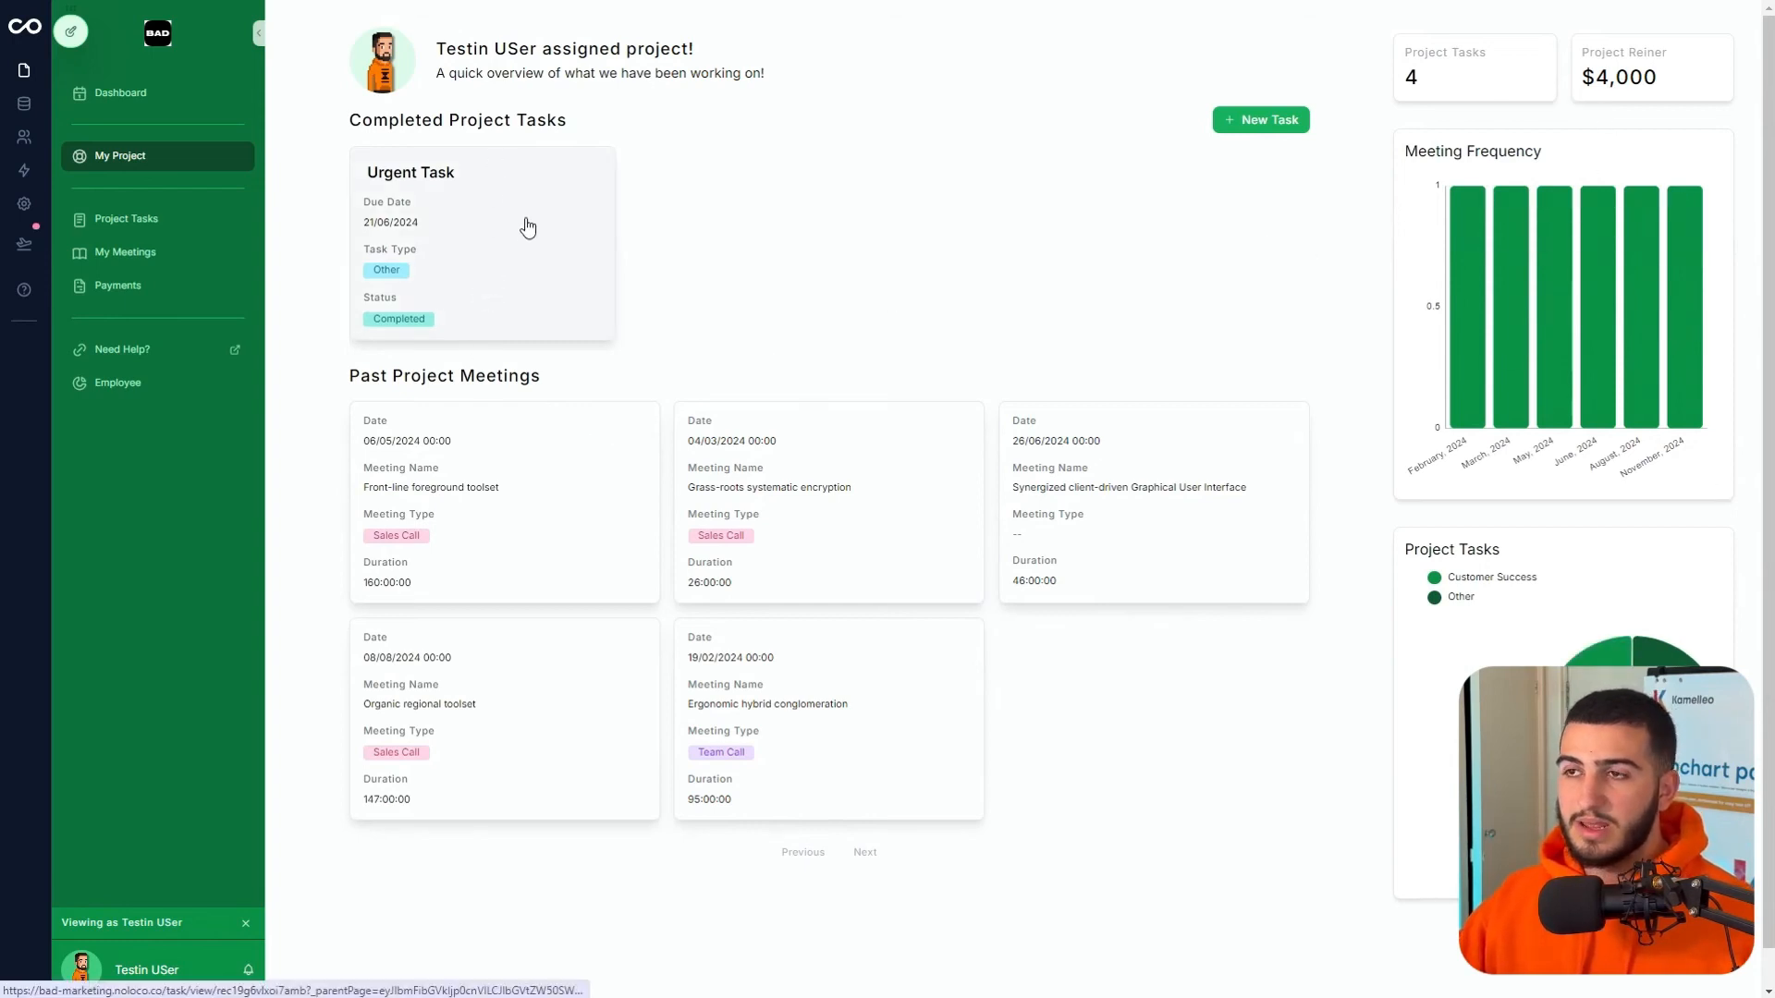
click(540, 257)
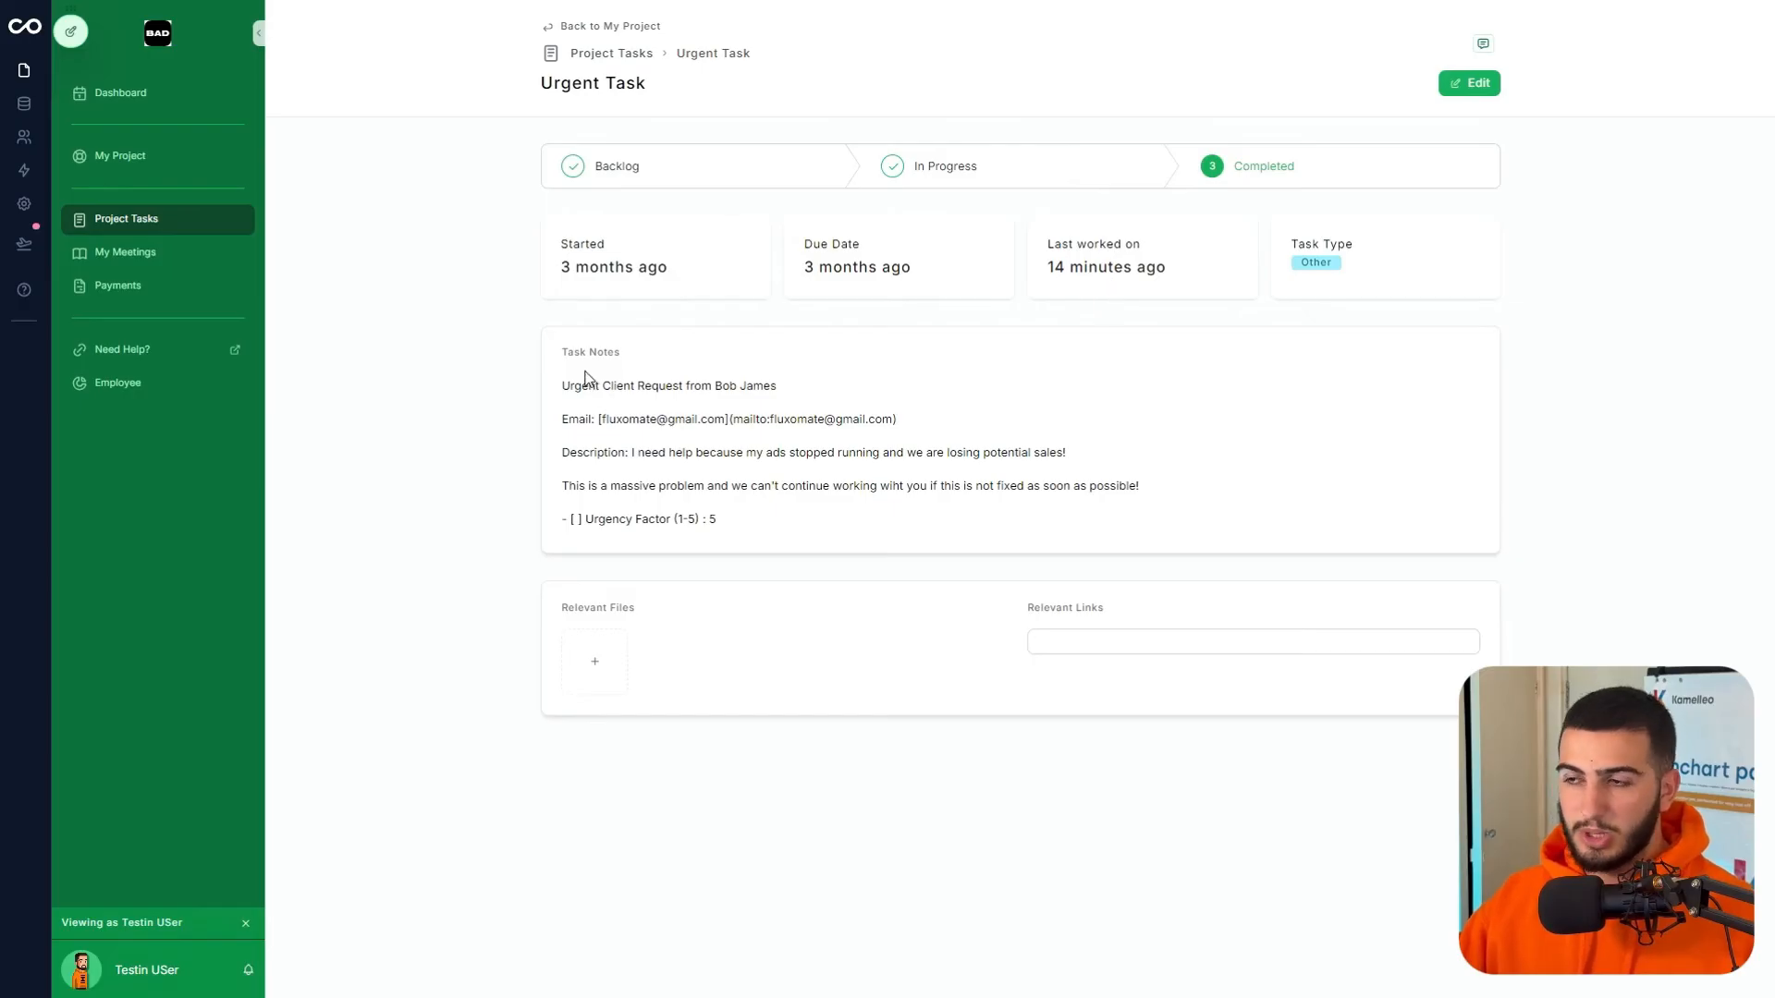
drag(583, 385, 880, 478)
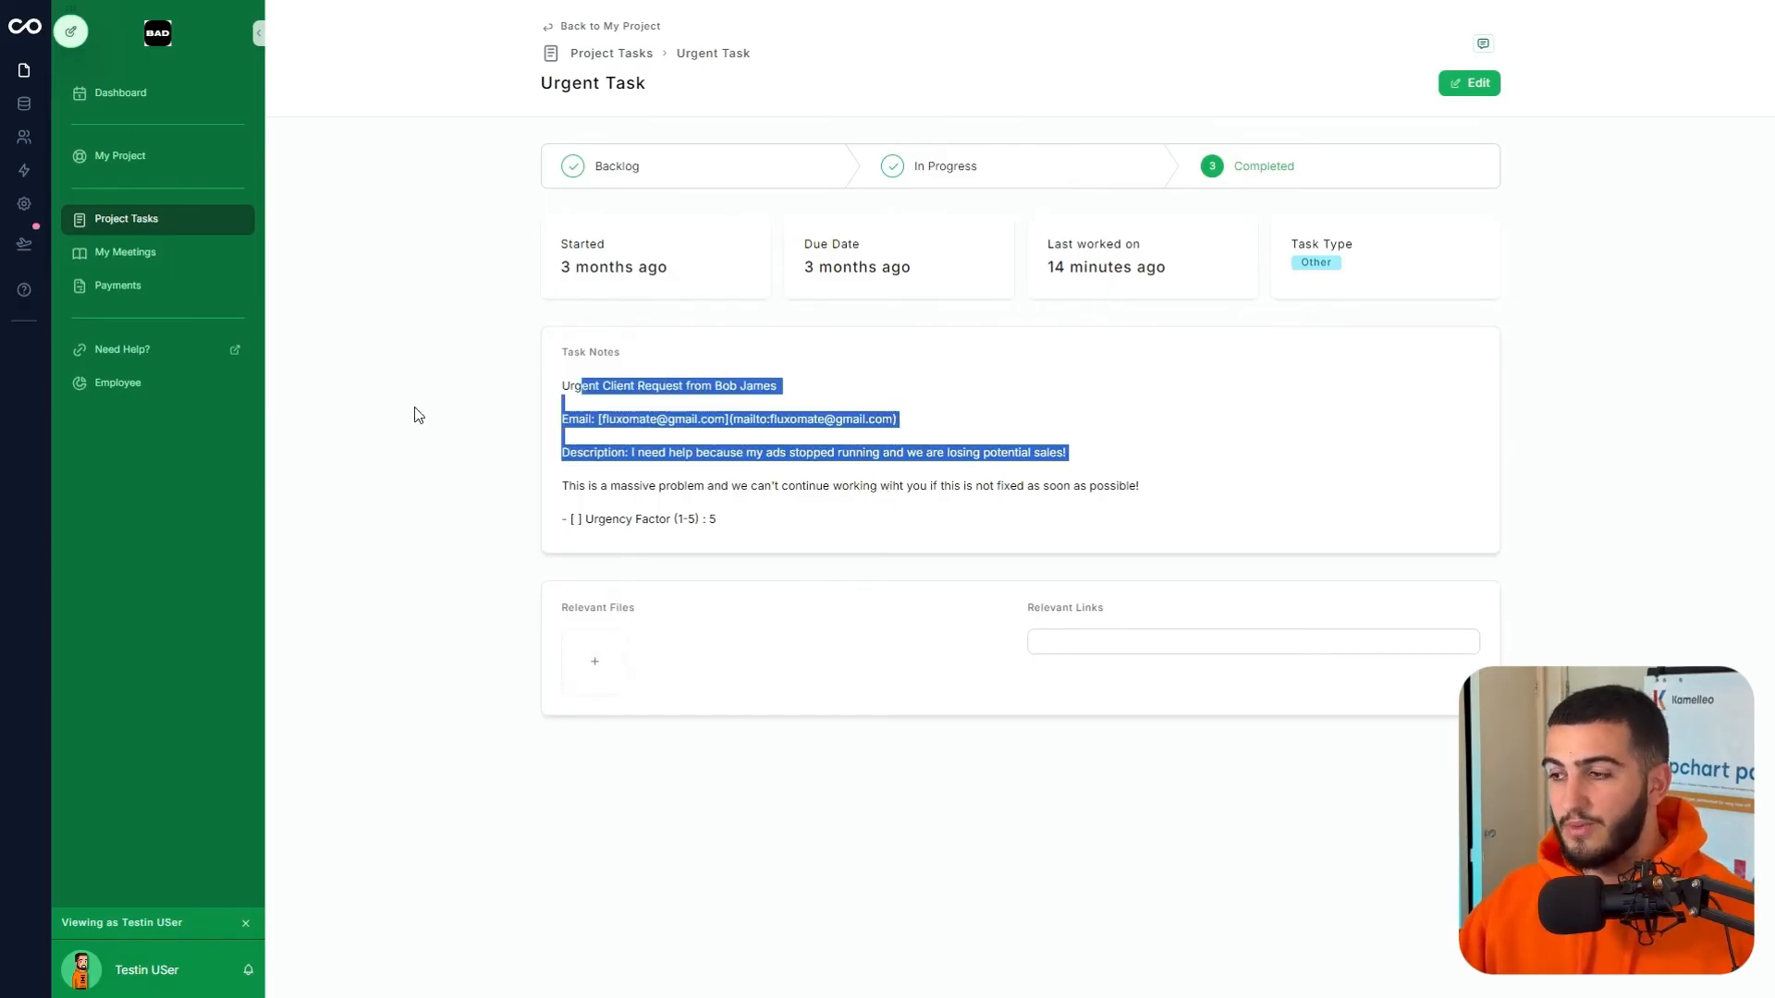
- Open the November 2024 Organized mobile initiative meeting, then the Payments, My Project and Project Tasks pages
click(185, 259)
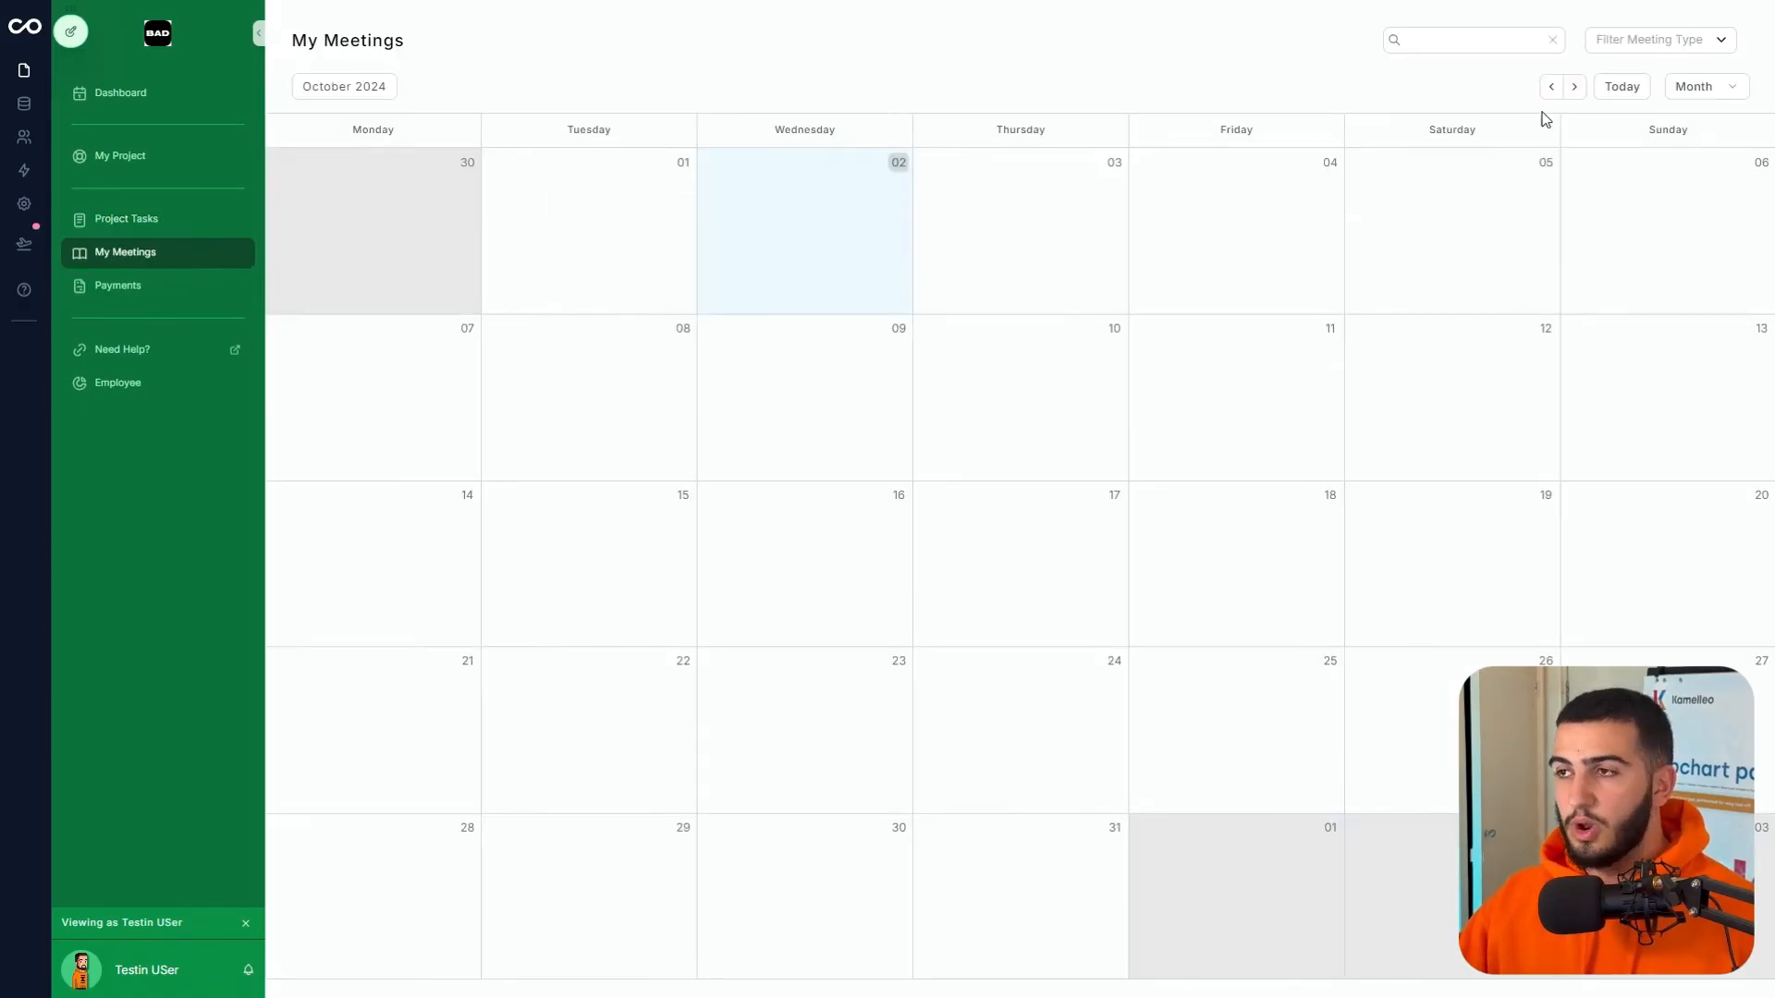
click(1575, 87)
click(658, 356)
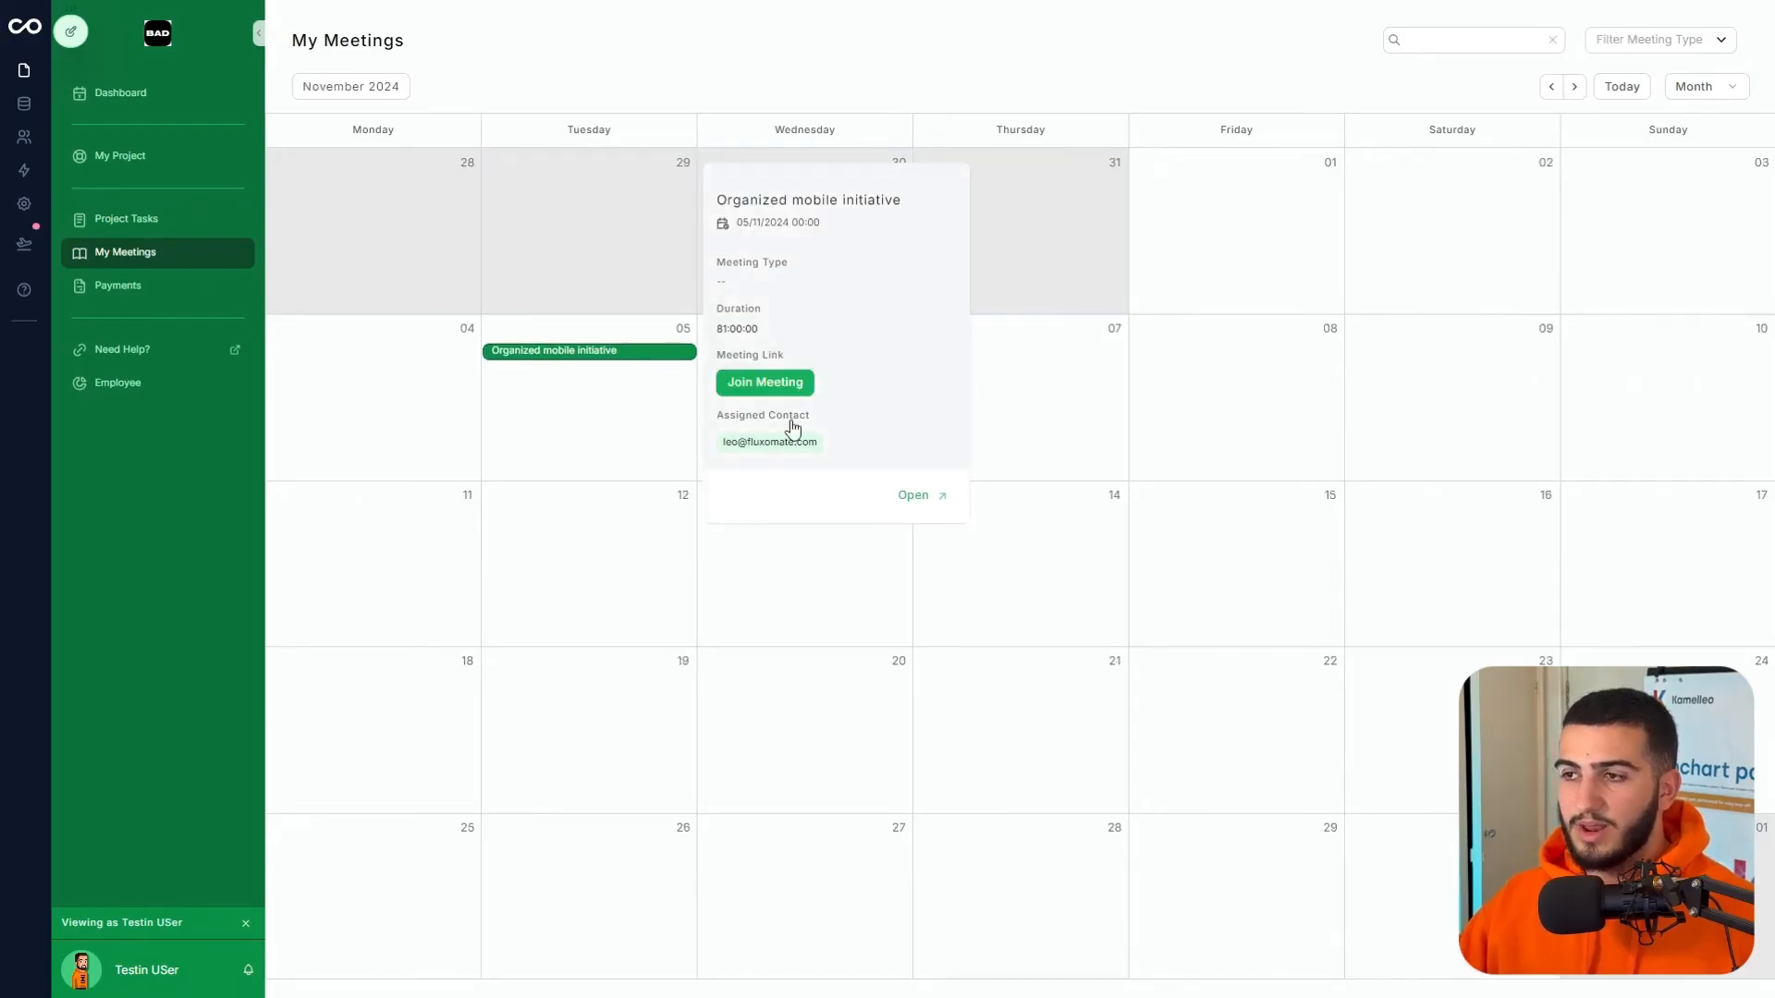
click(940, 497)
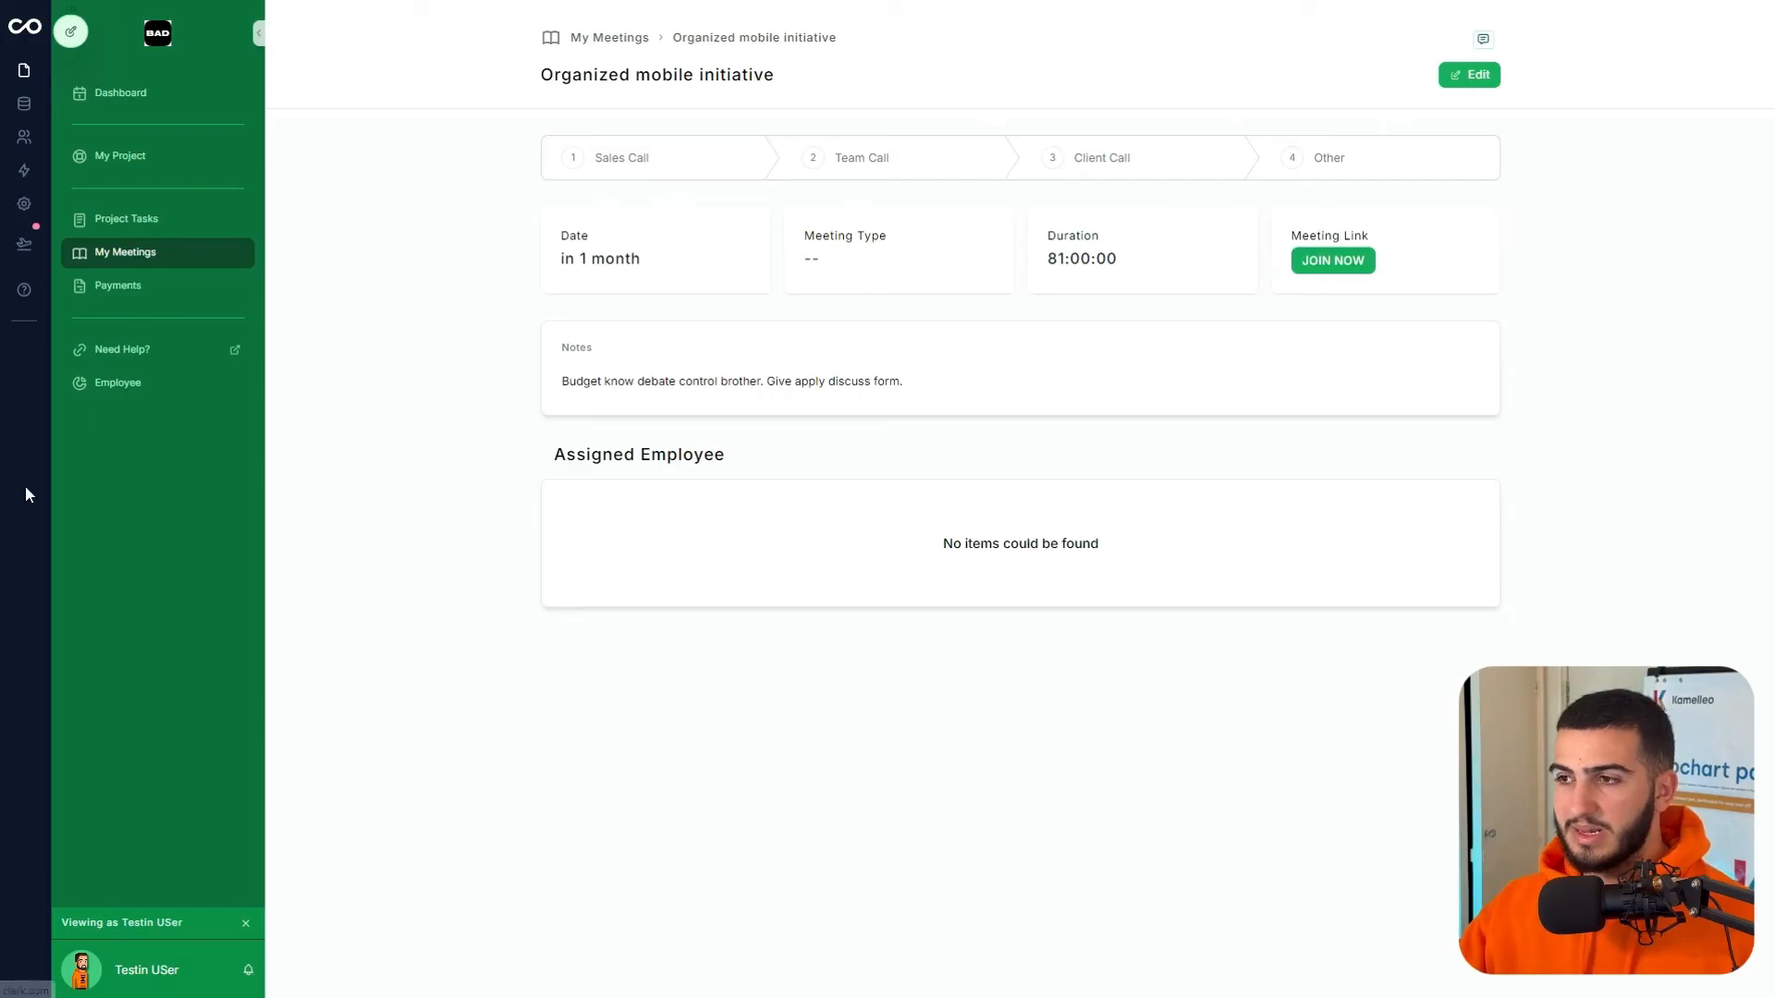
click(96, 288)
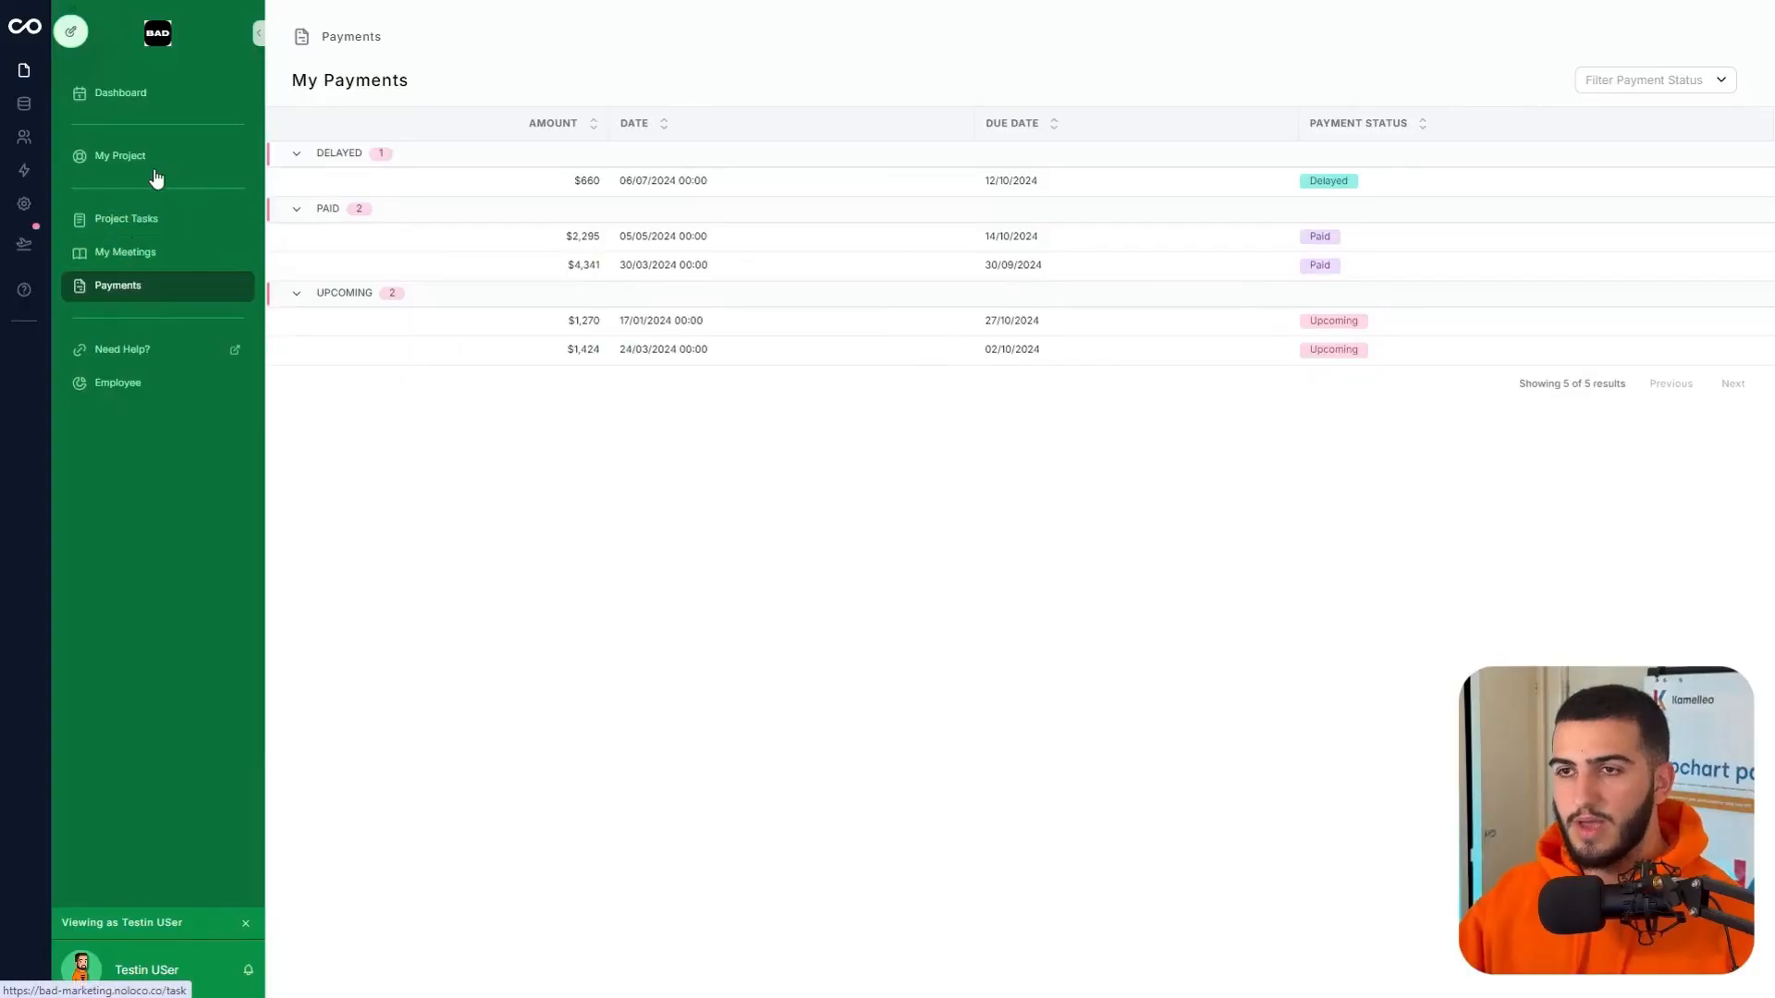
click(155, 172)
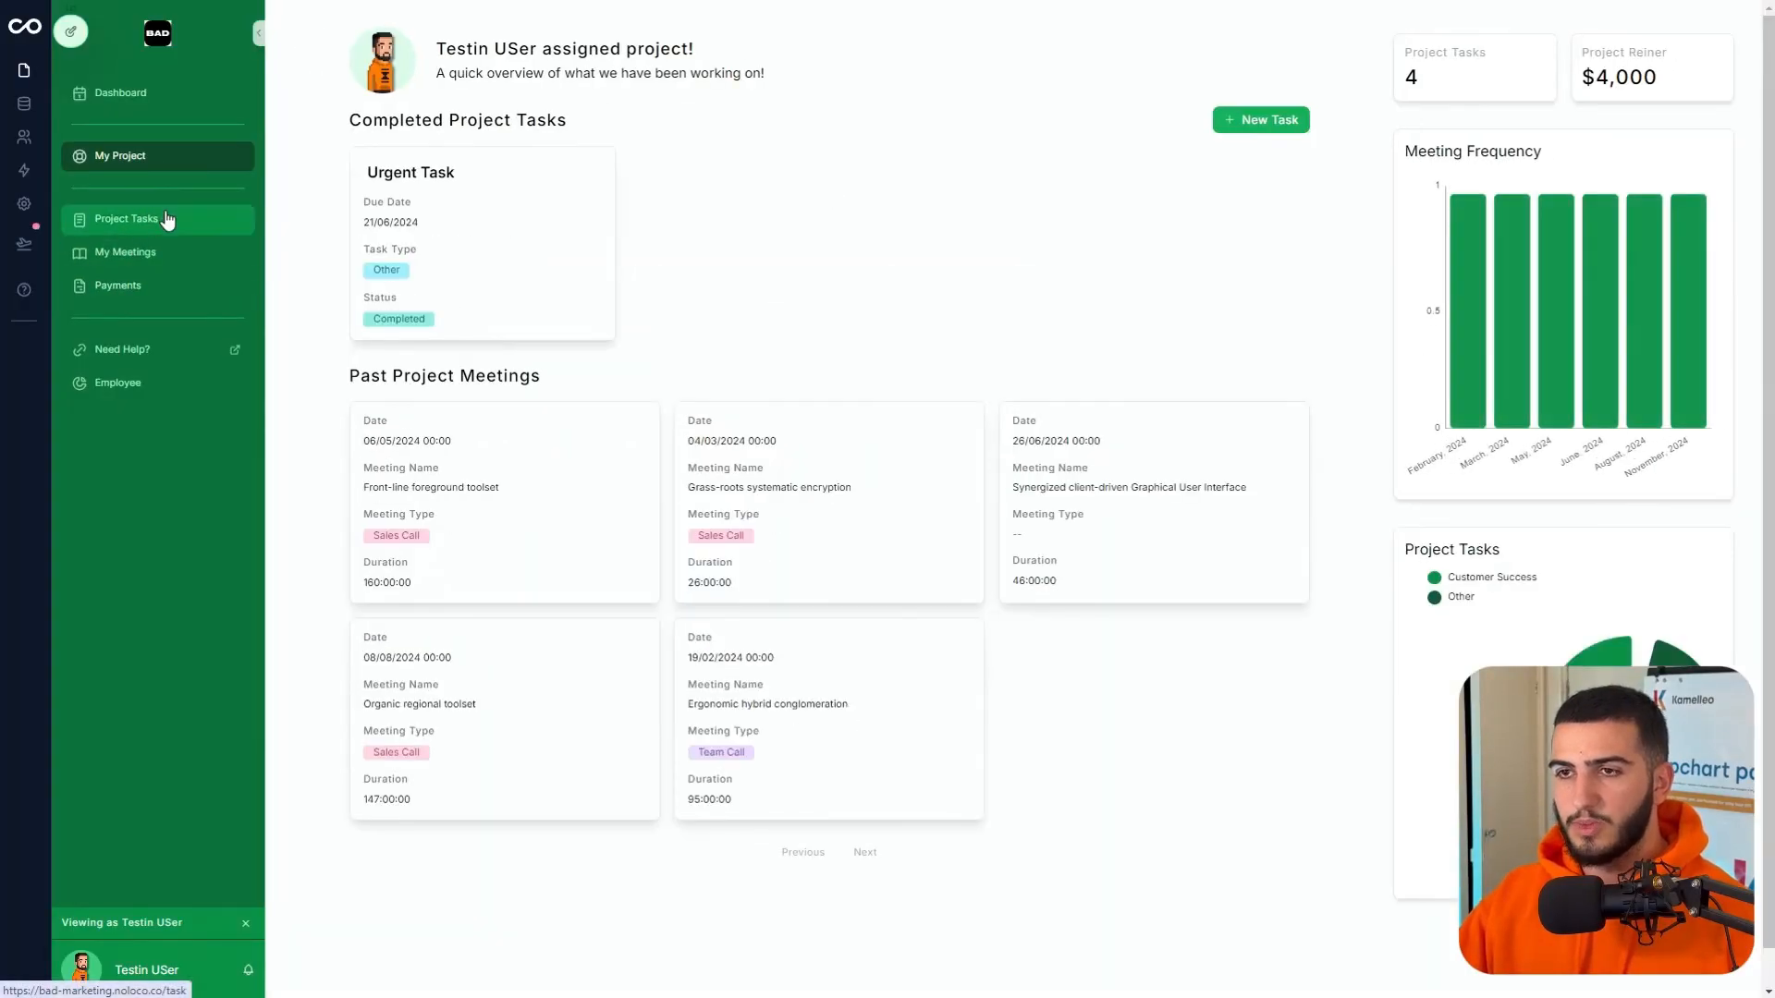
click(167, 219)
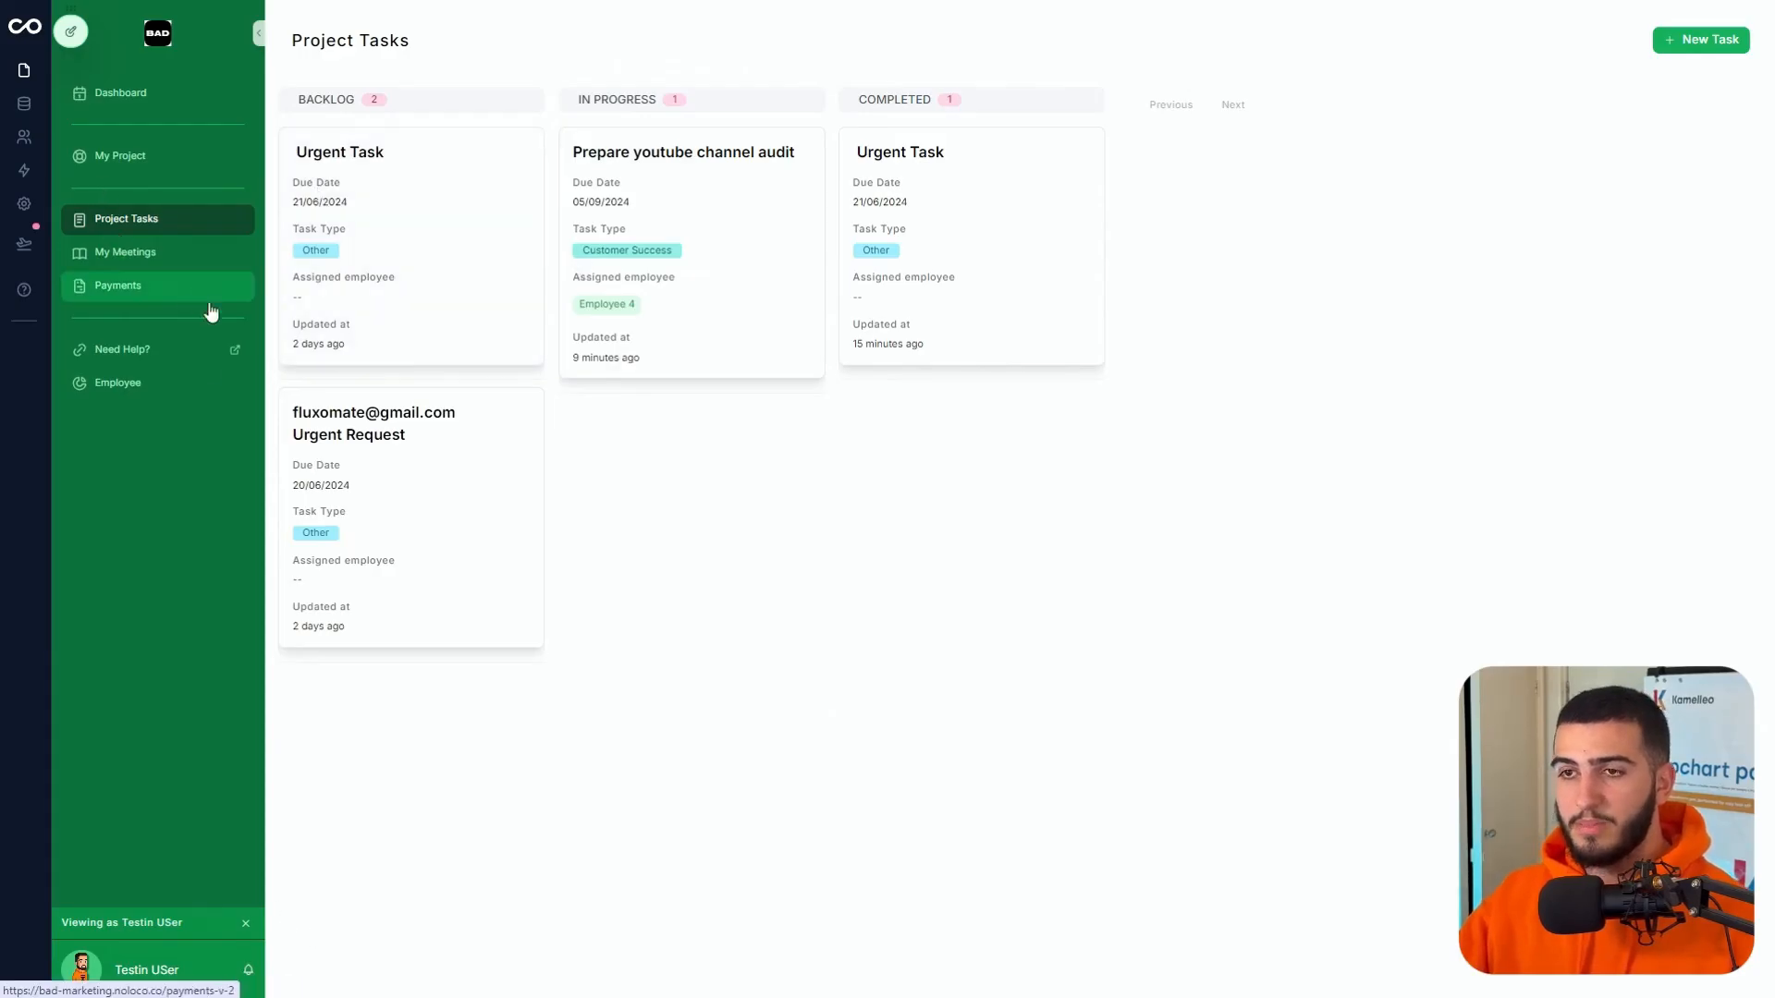
- Preview the portal as the editor user and open the Marketing Inc Project details
mouse_move(71, 37)
click(71, 67)
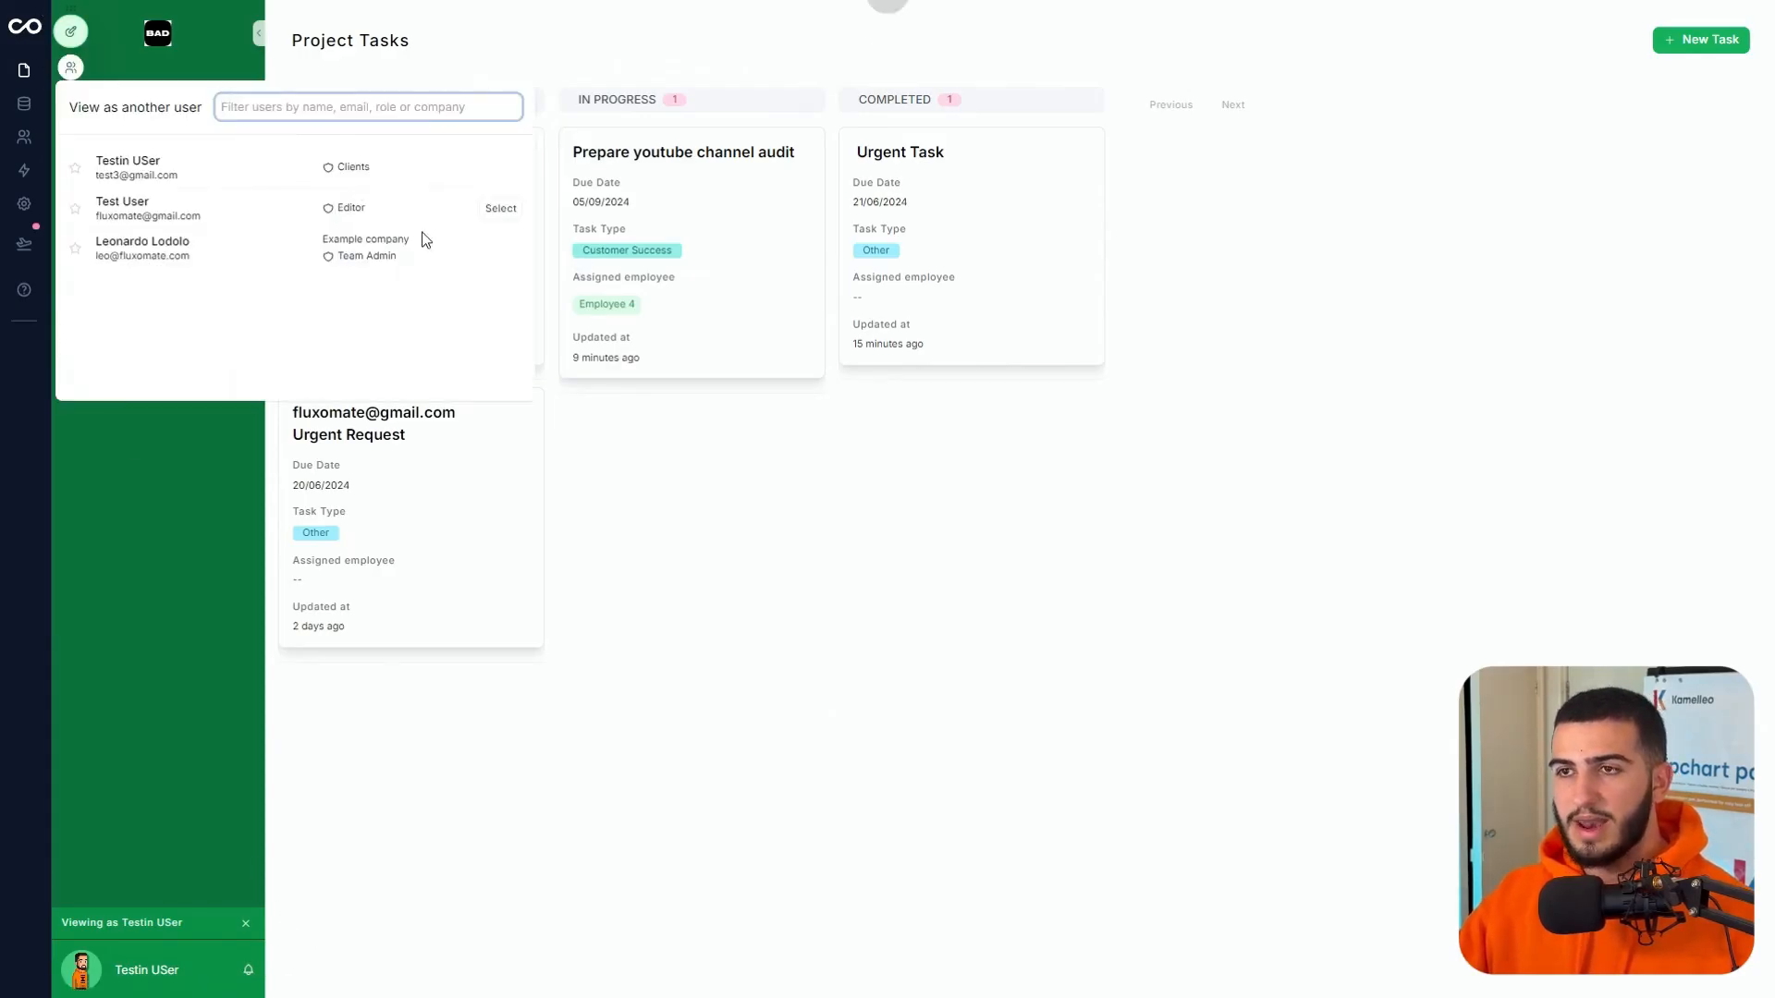
click(497, 209)
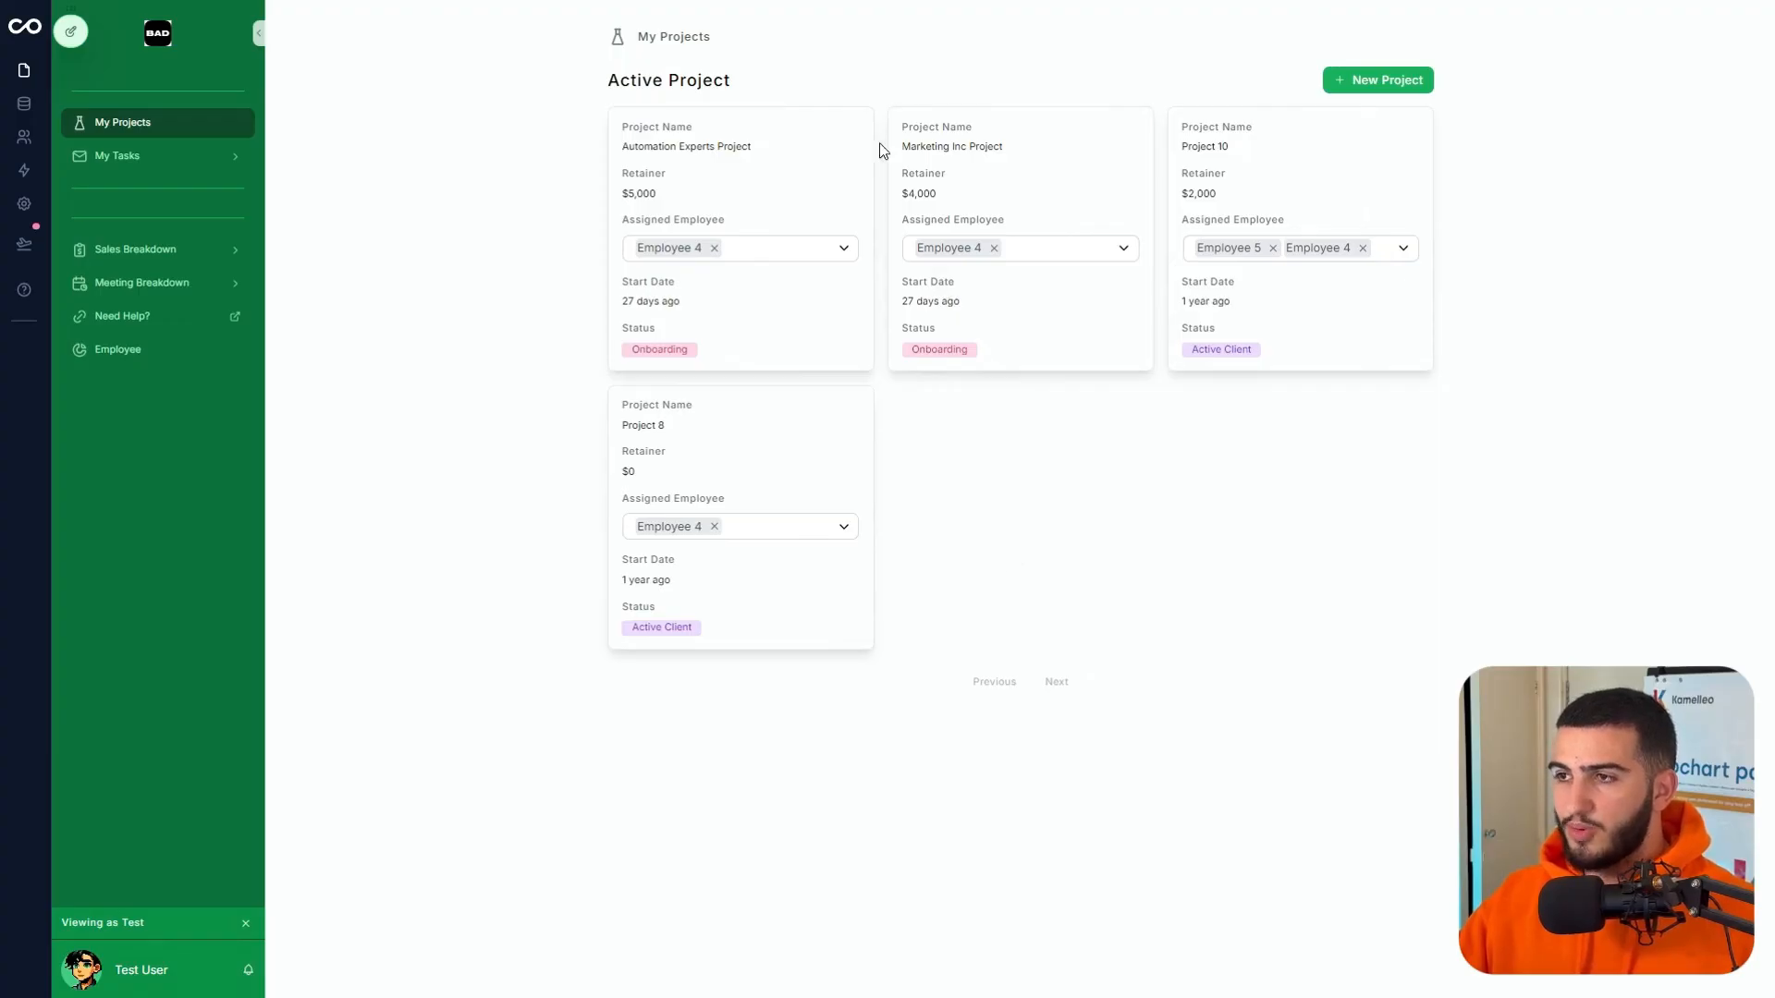
click(975, 176)
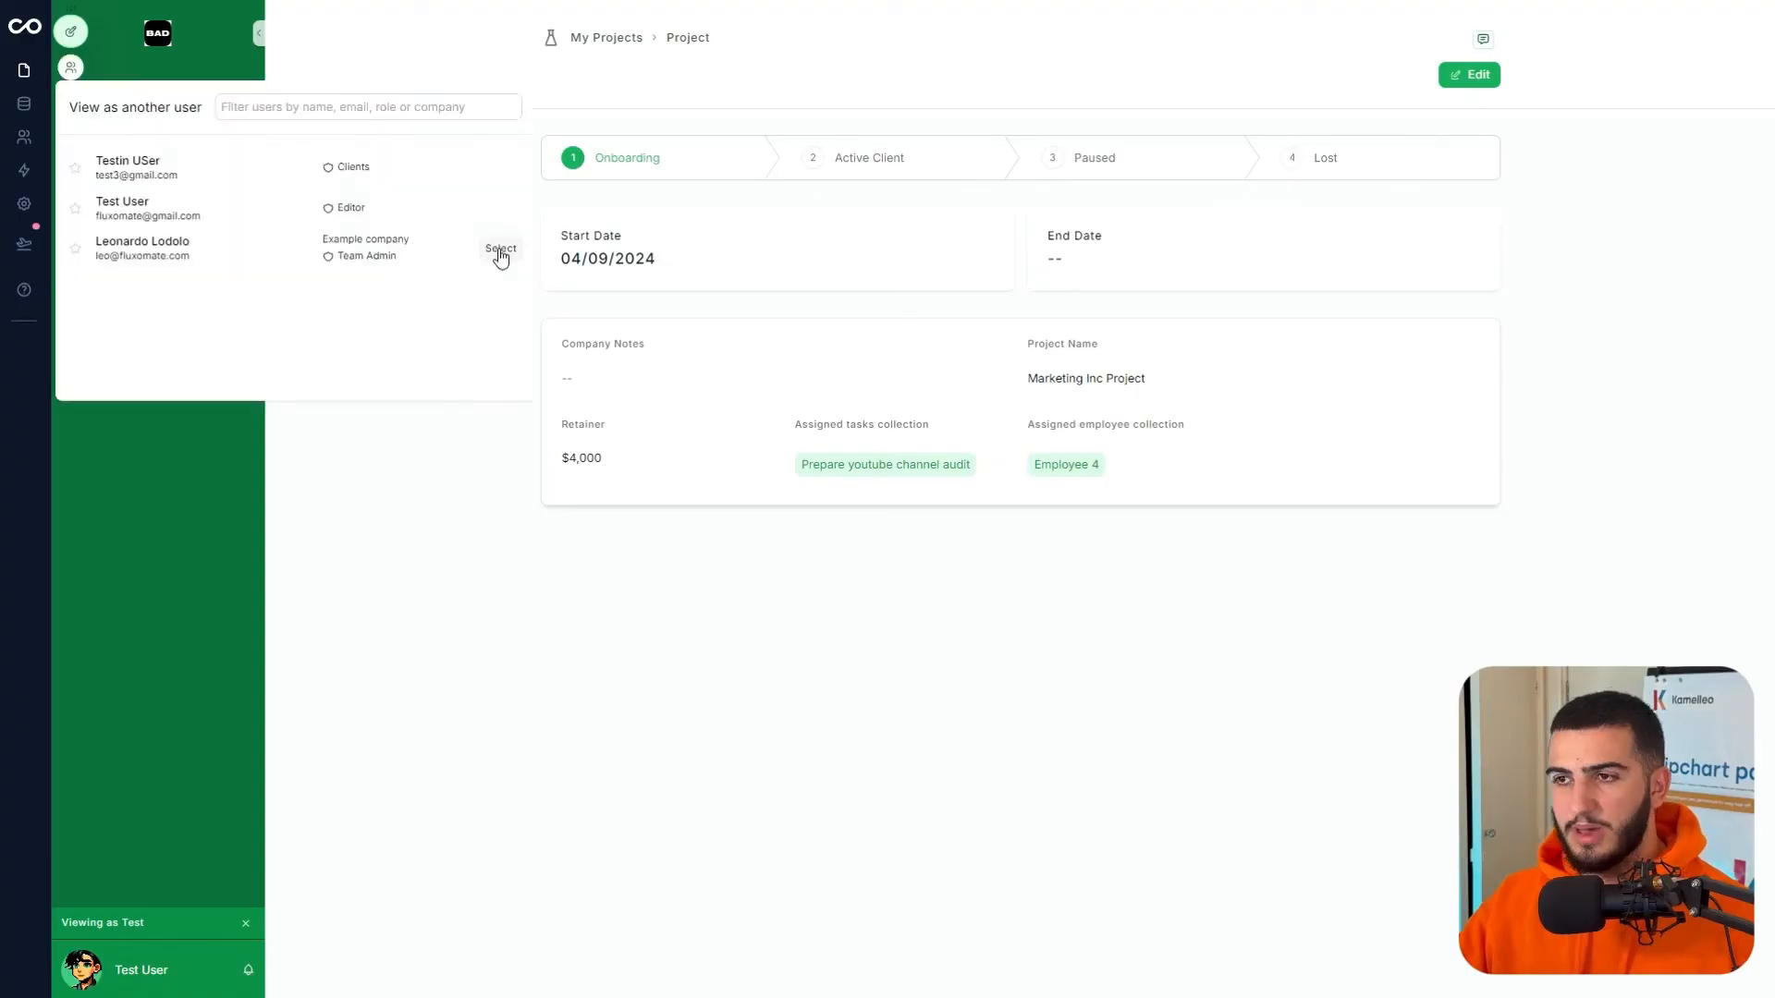
- Switch to the team admin and check the Marketing Inc Project page from the active projects list
click(500, 250)
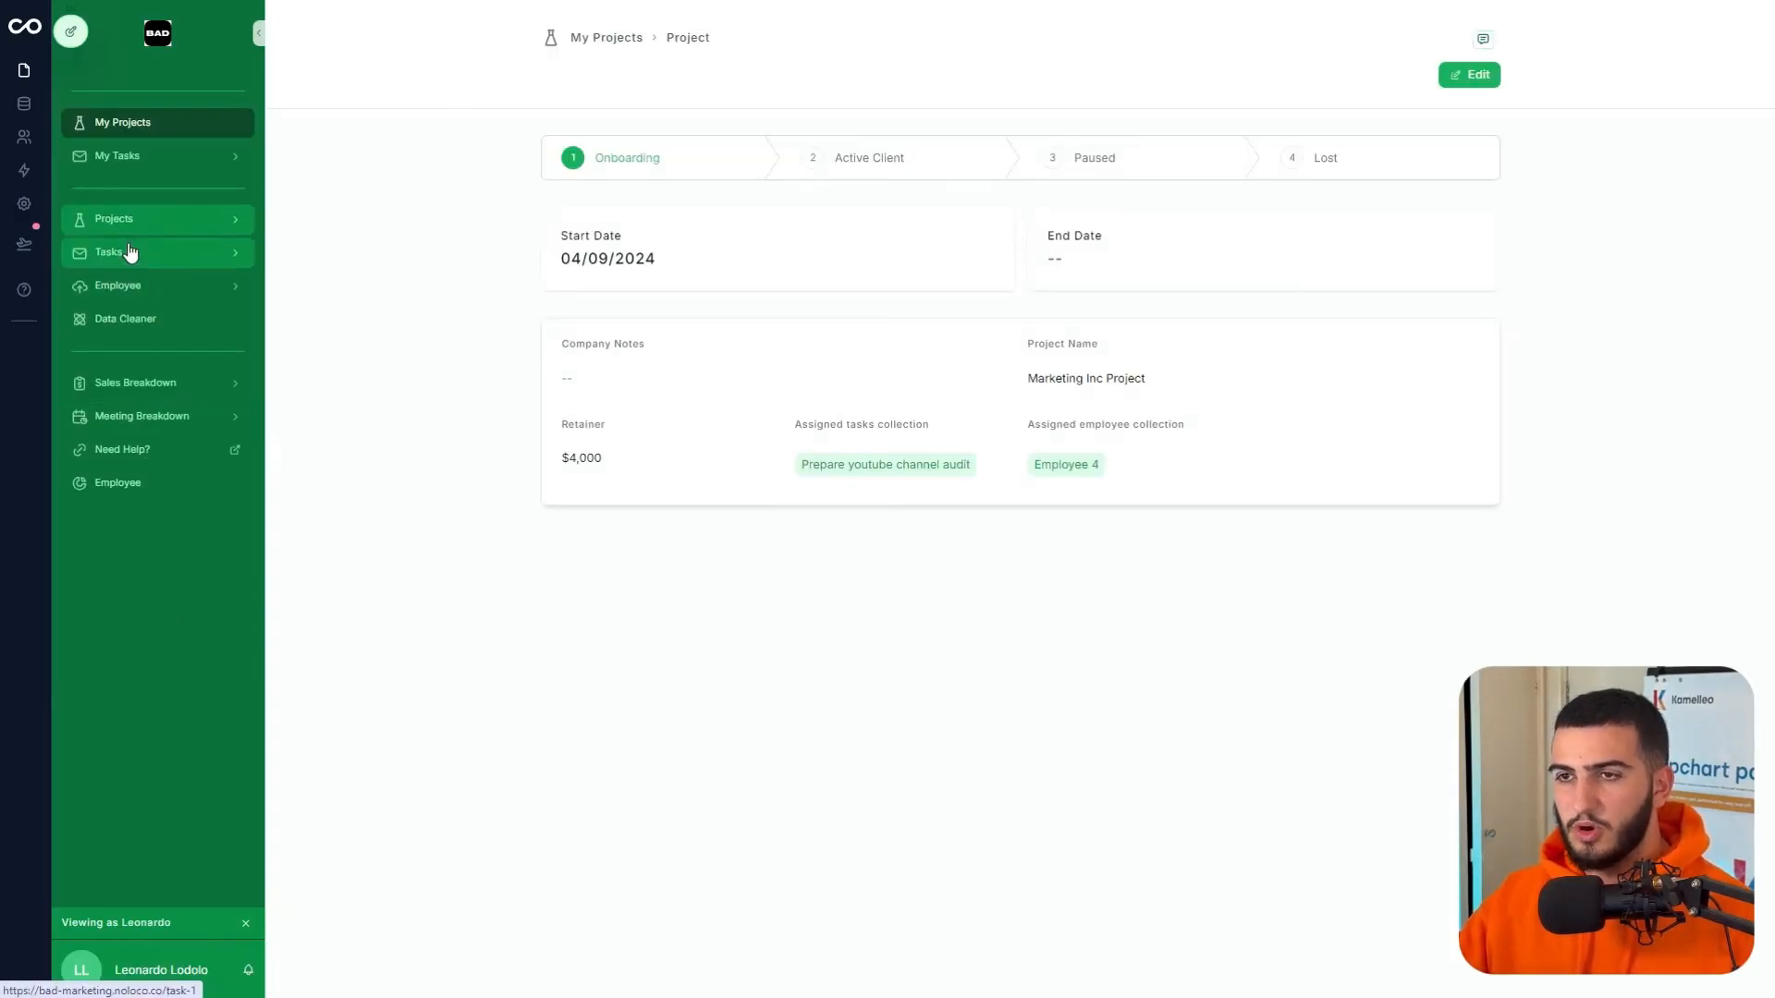
click(156, 220)
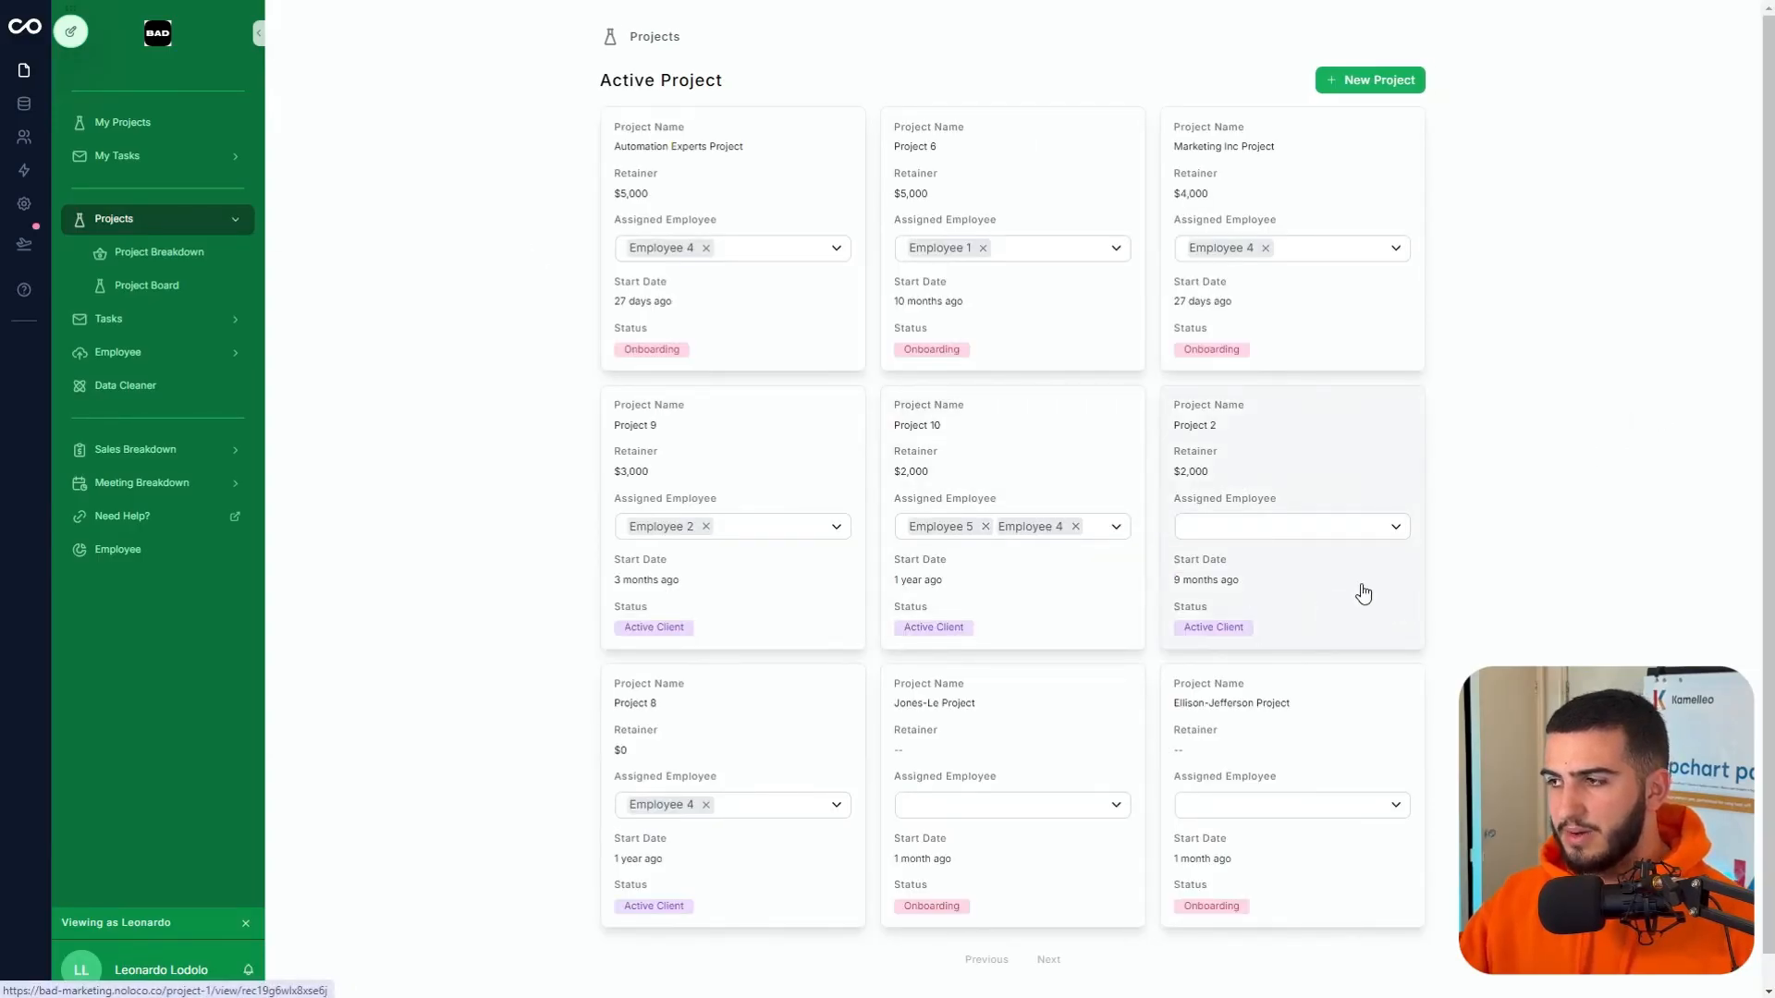
click(1239, 240)
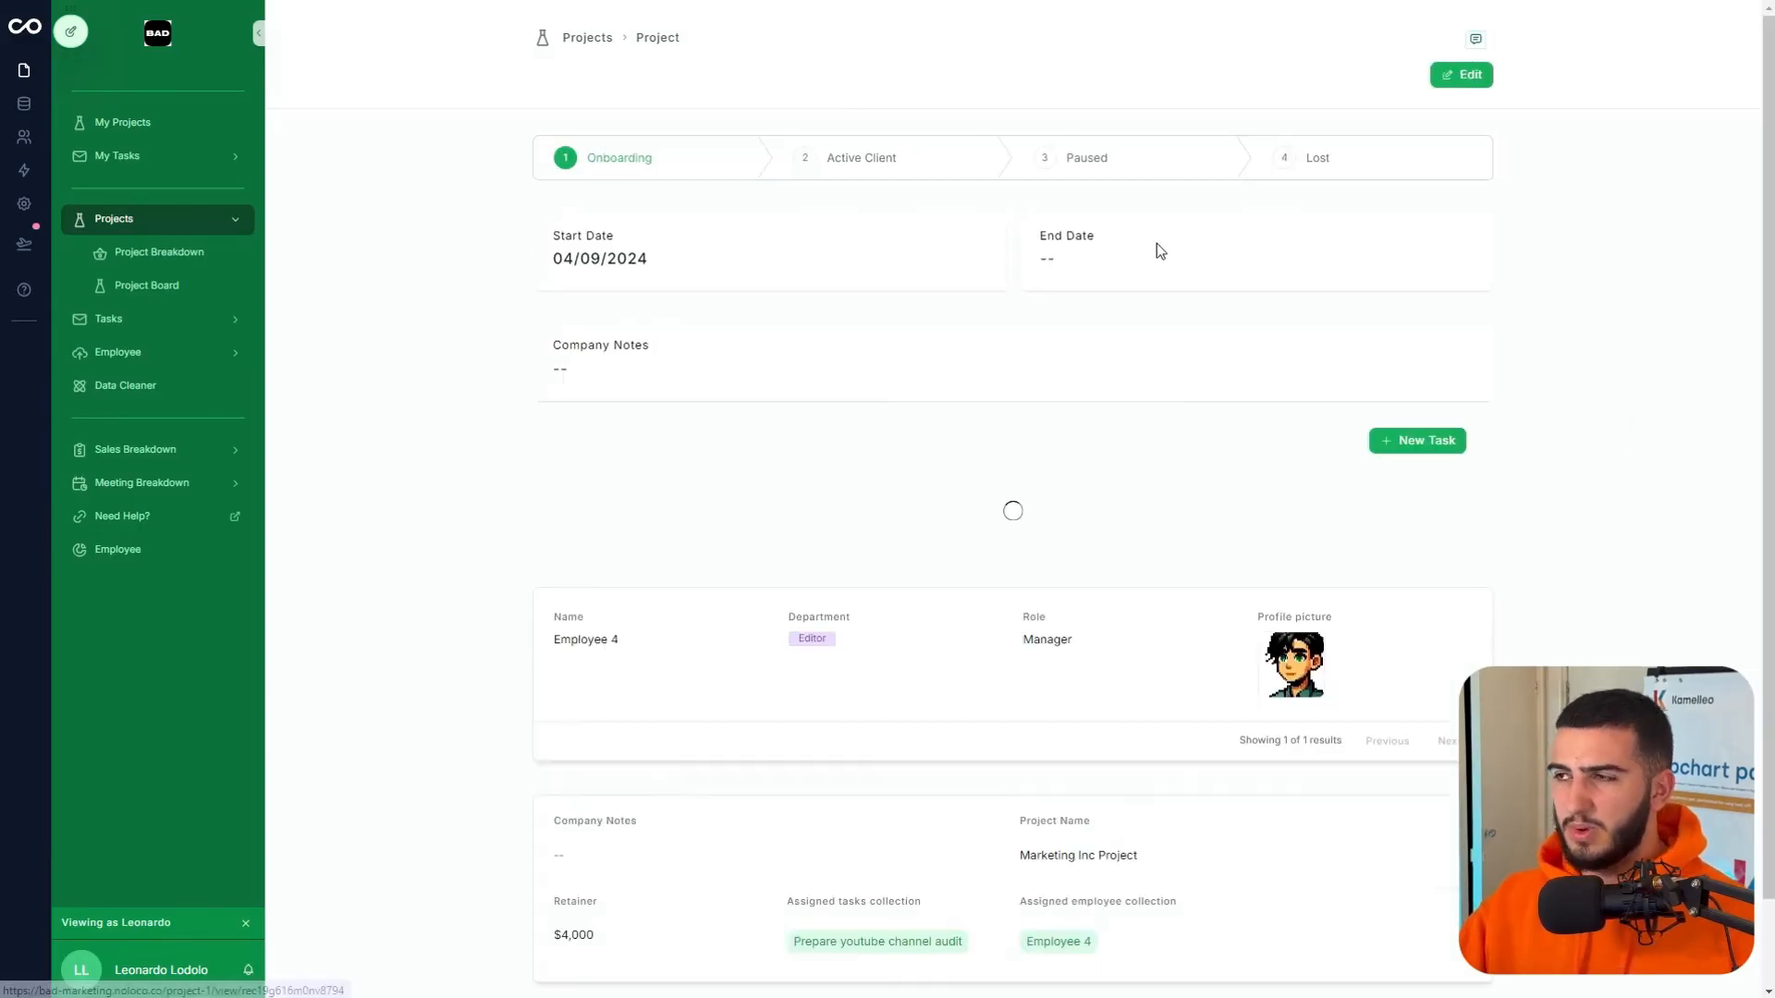
scroll(1246, 529, down, 2)
scroll(1202, 524, up, 2)
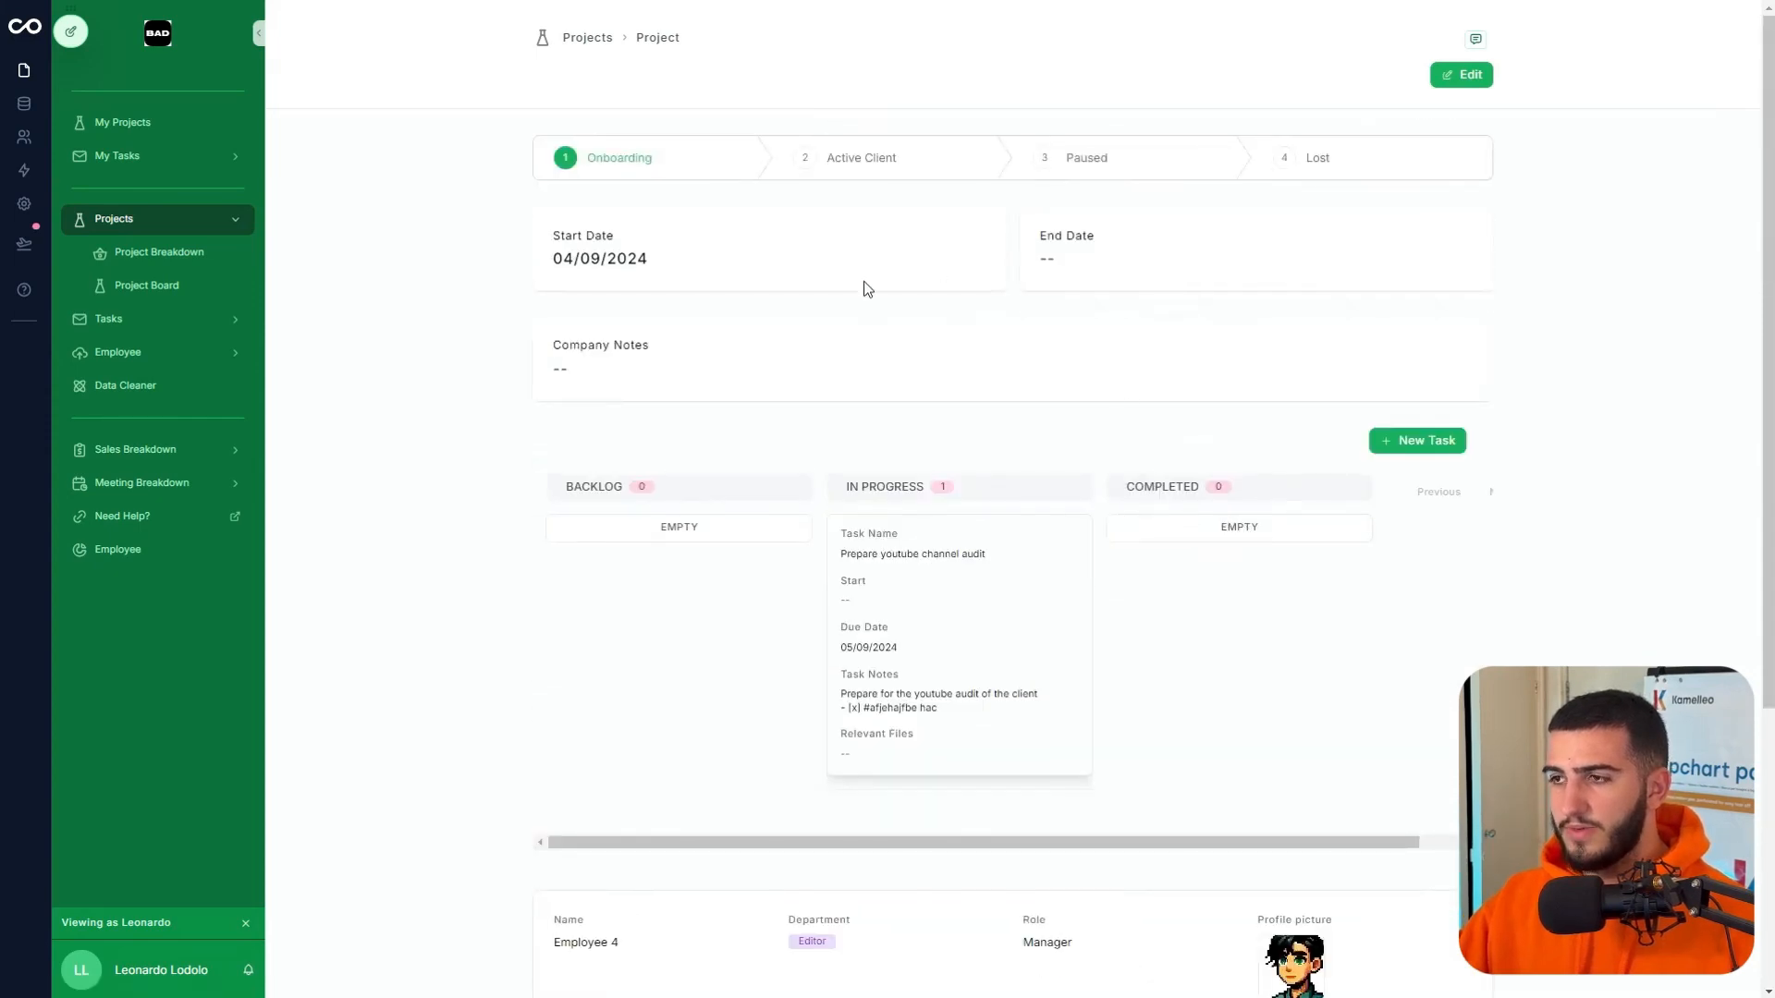
click(161, 229)
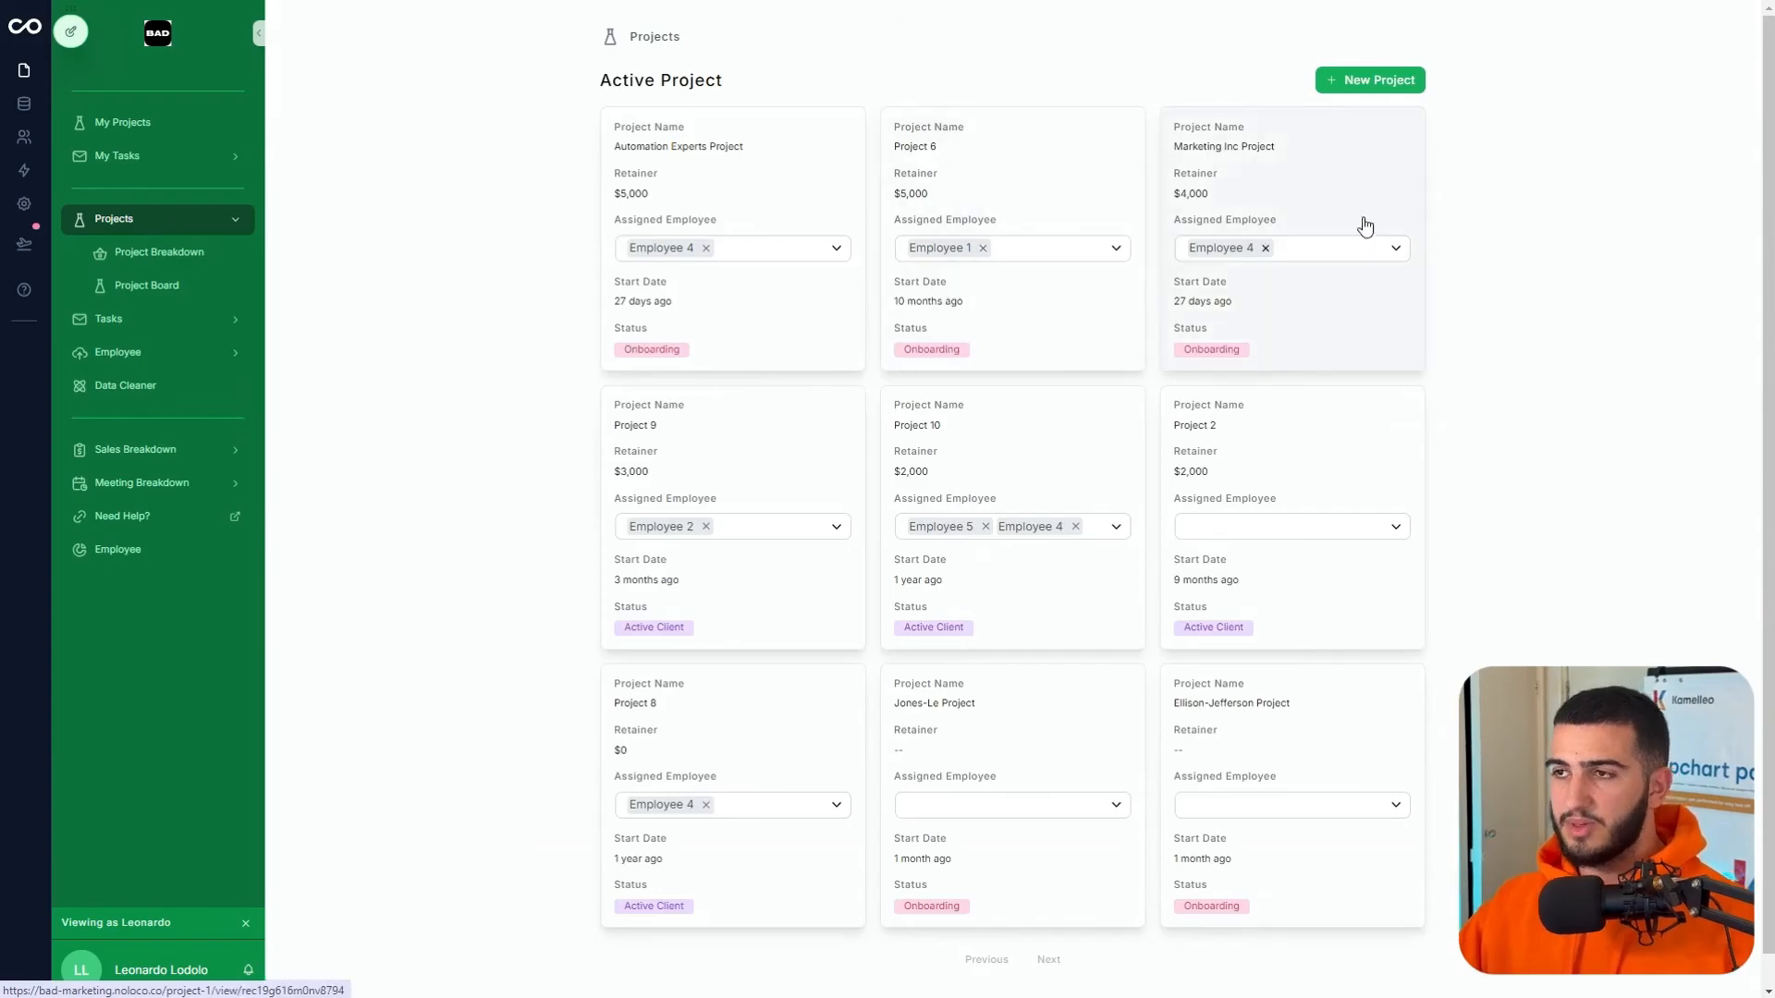
- Open the Jones-Le Project's Urgent Task and add the notes line 'this is what I edited'
click(1018, 714)
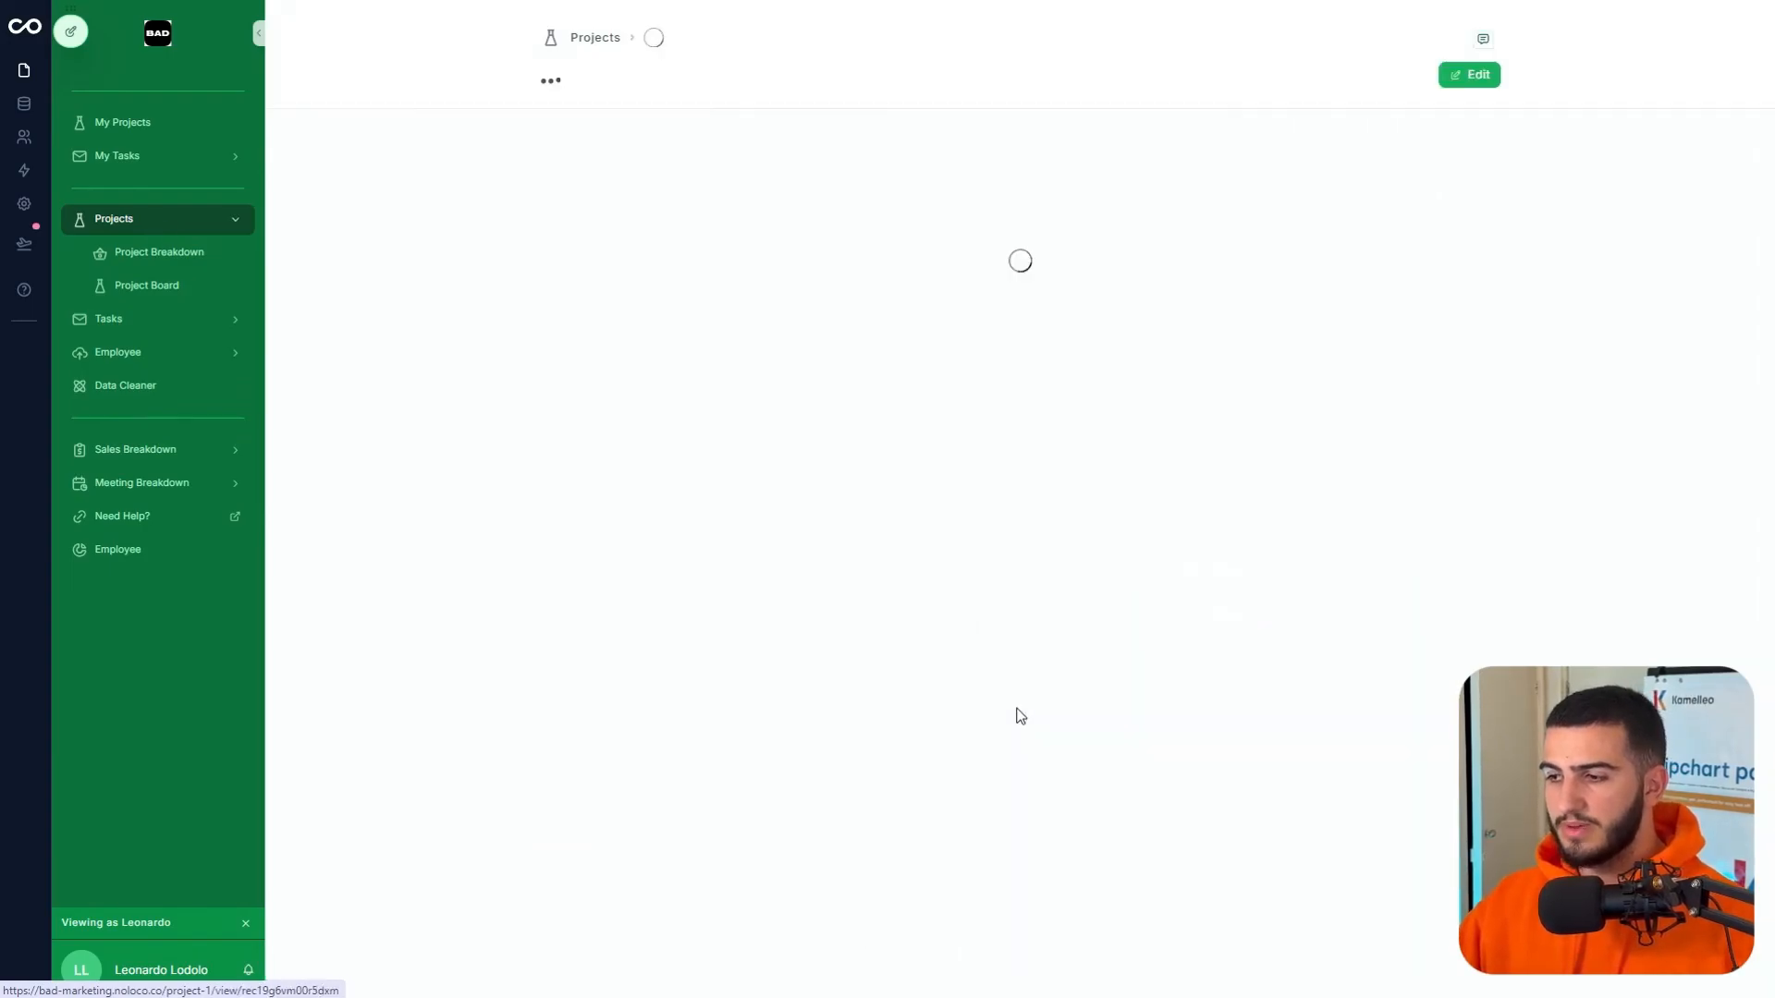
scroll(928, 634, down, 3)
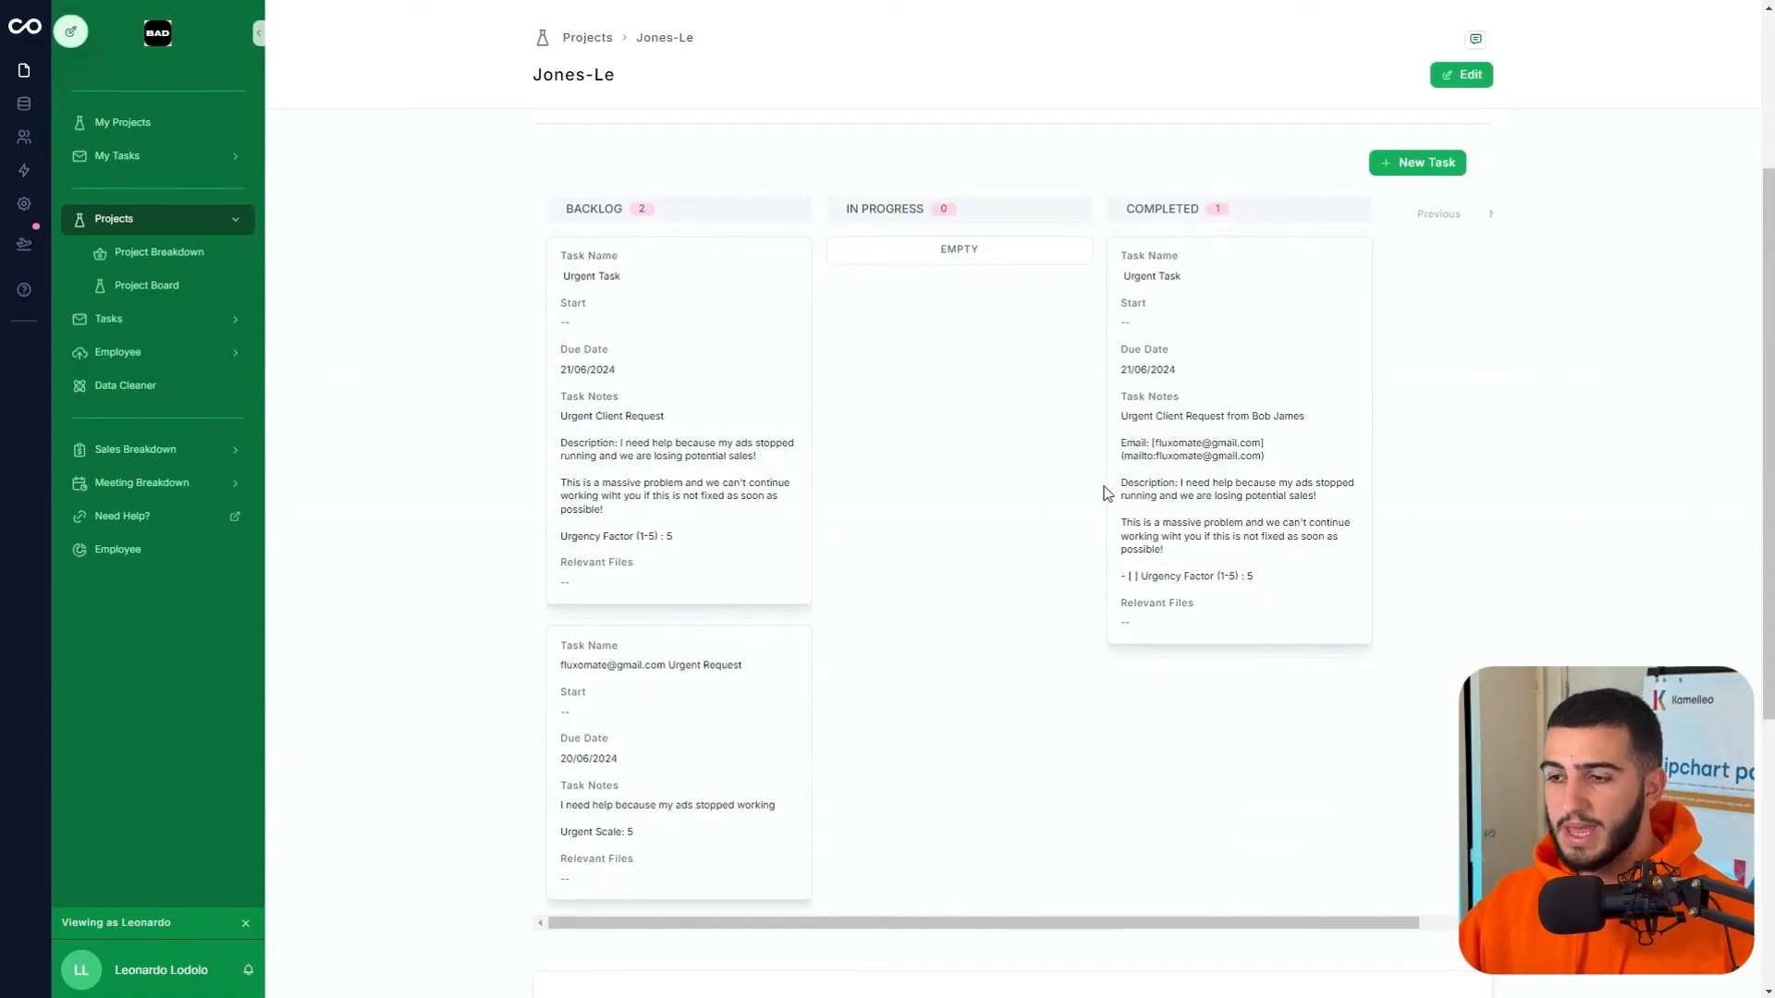
click(725, 499)
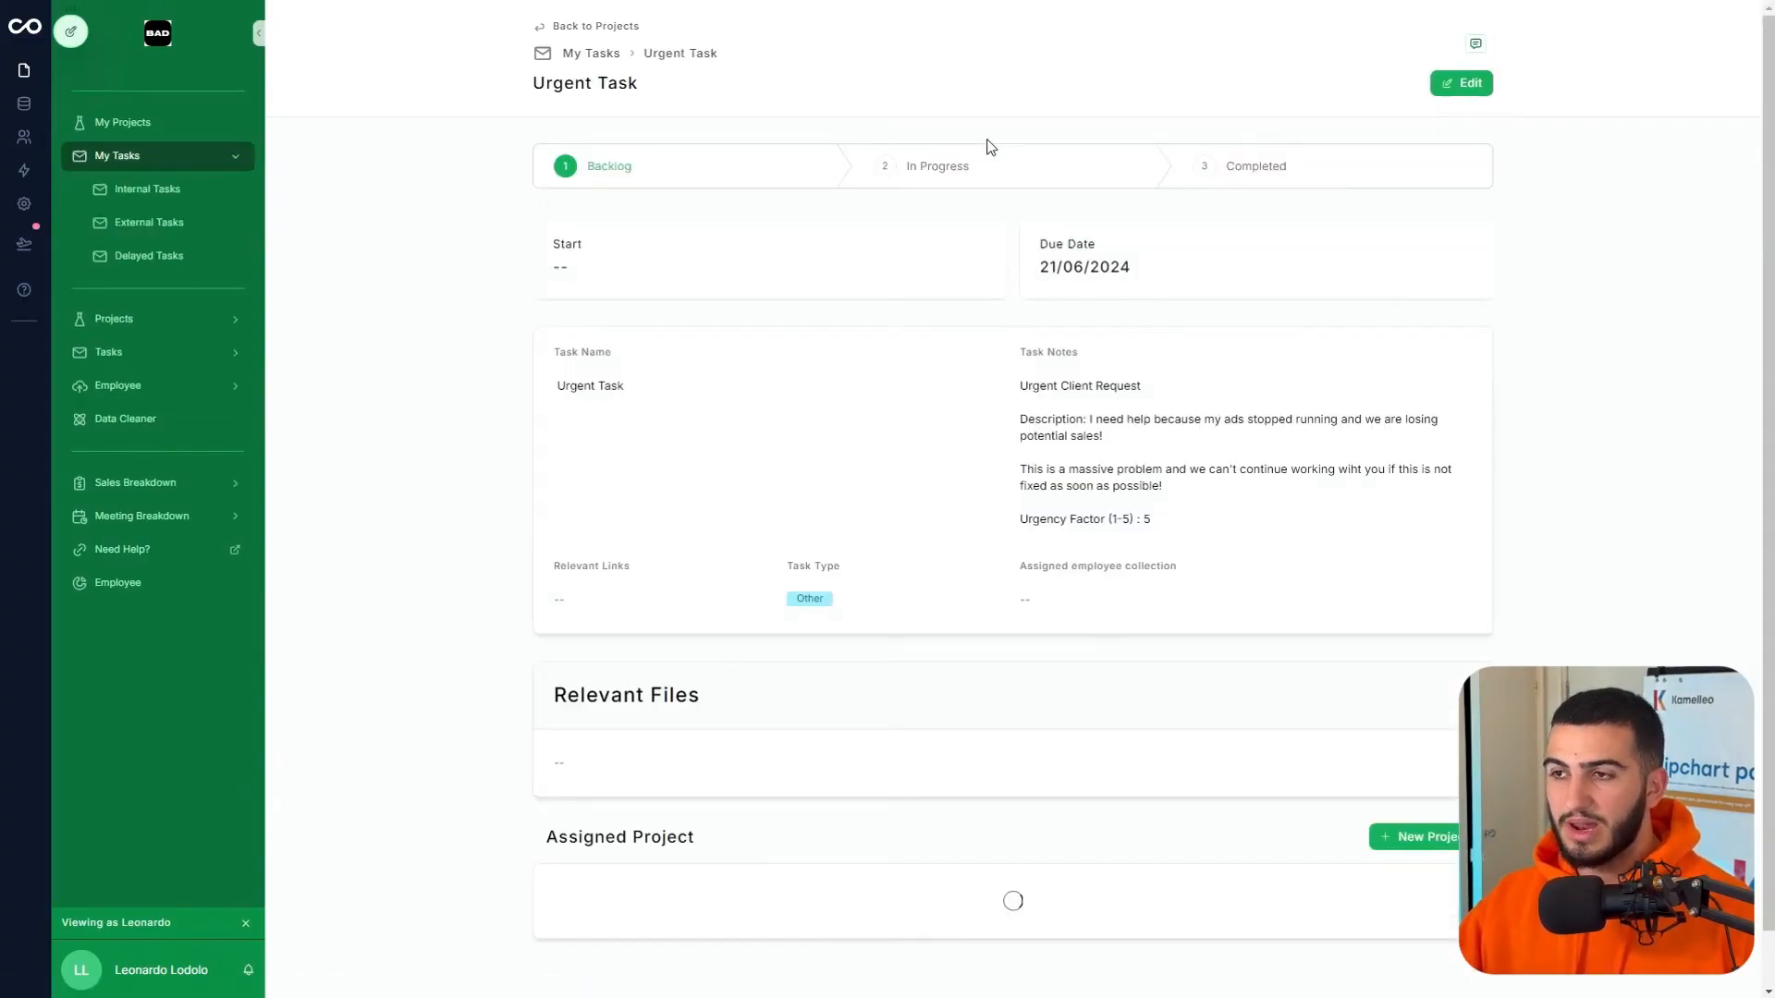
click(1459, 83)
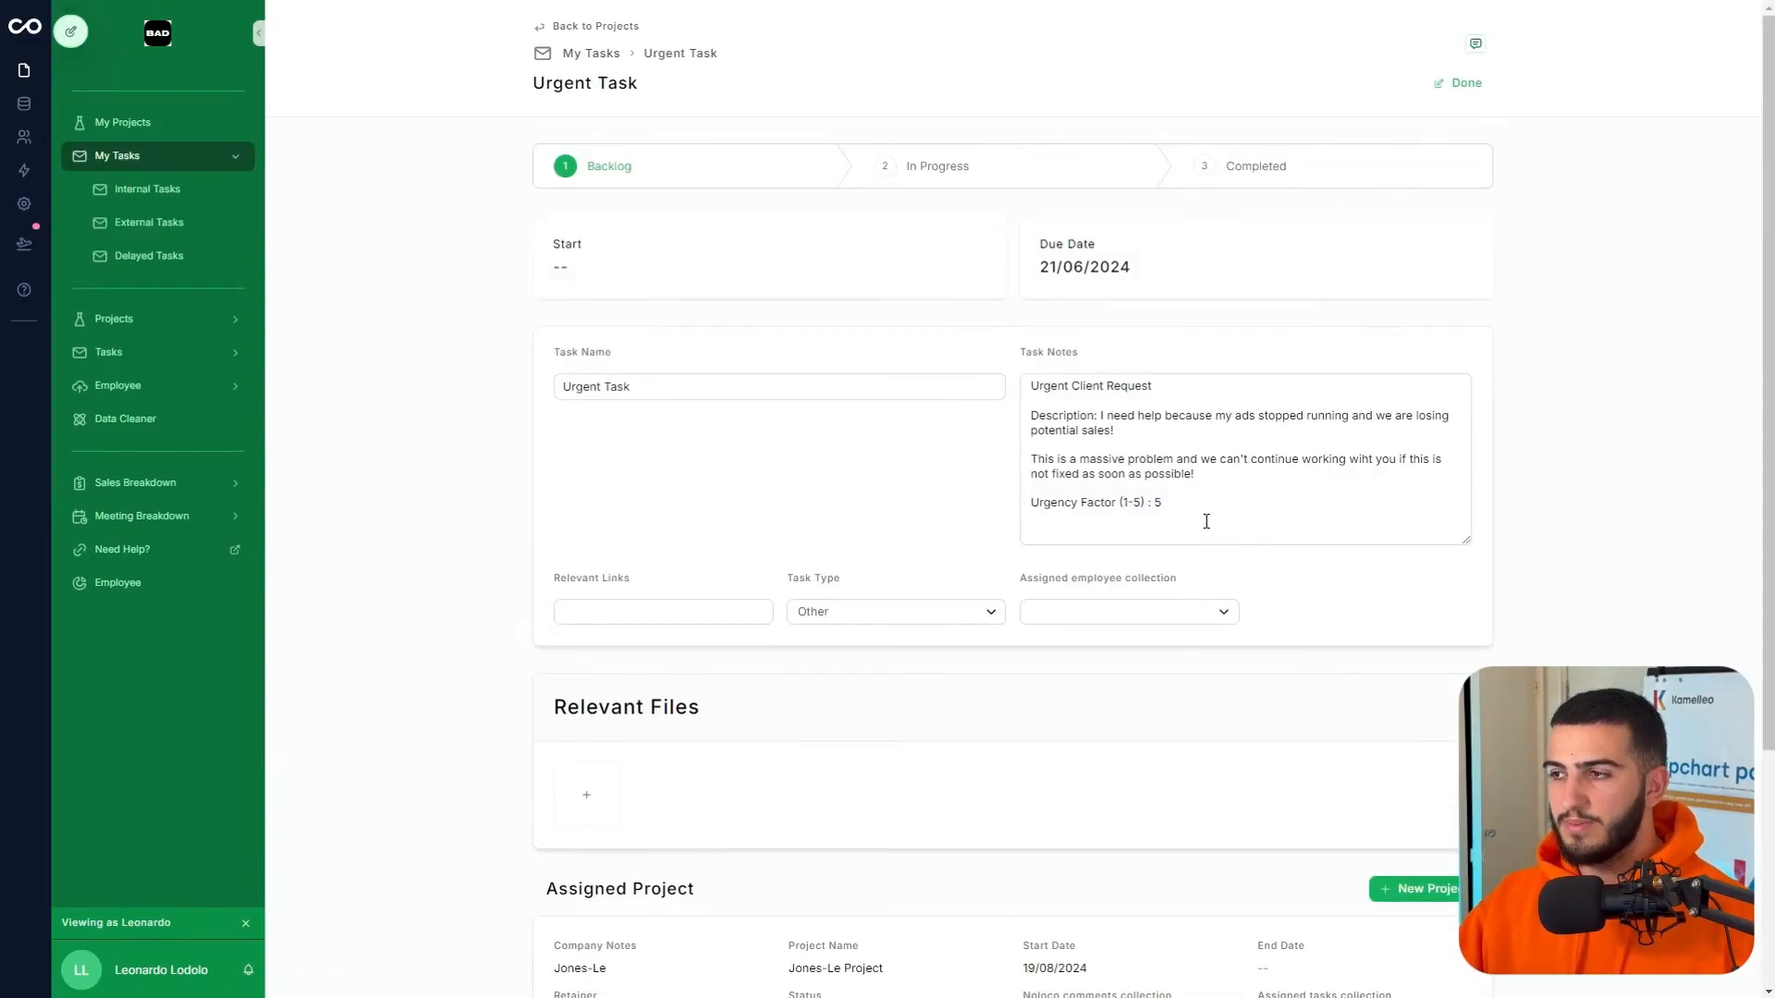
key(Return)
text(this is what I edite)
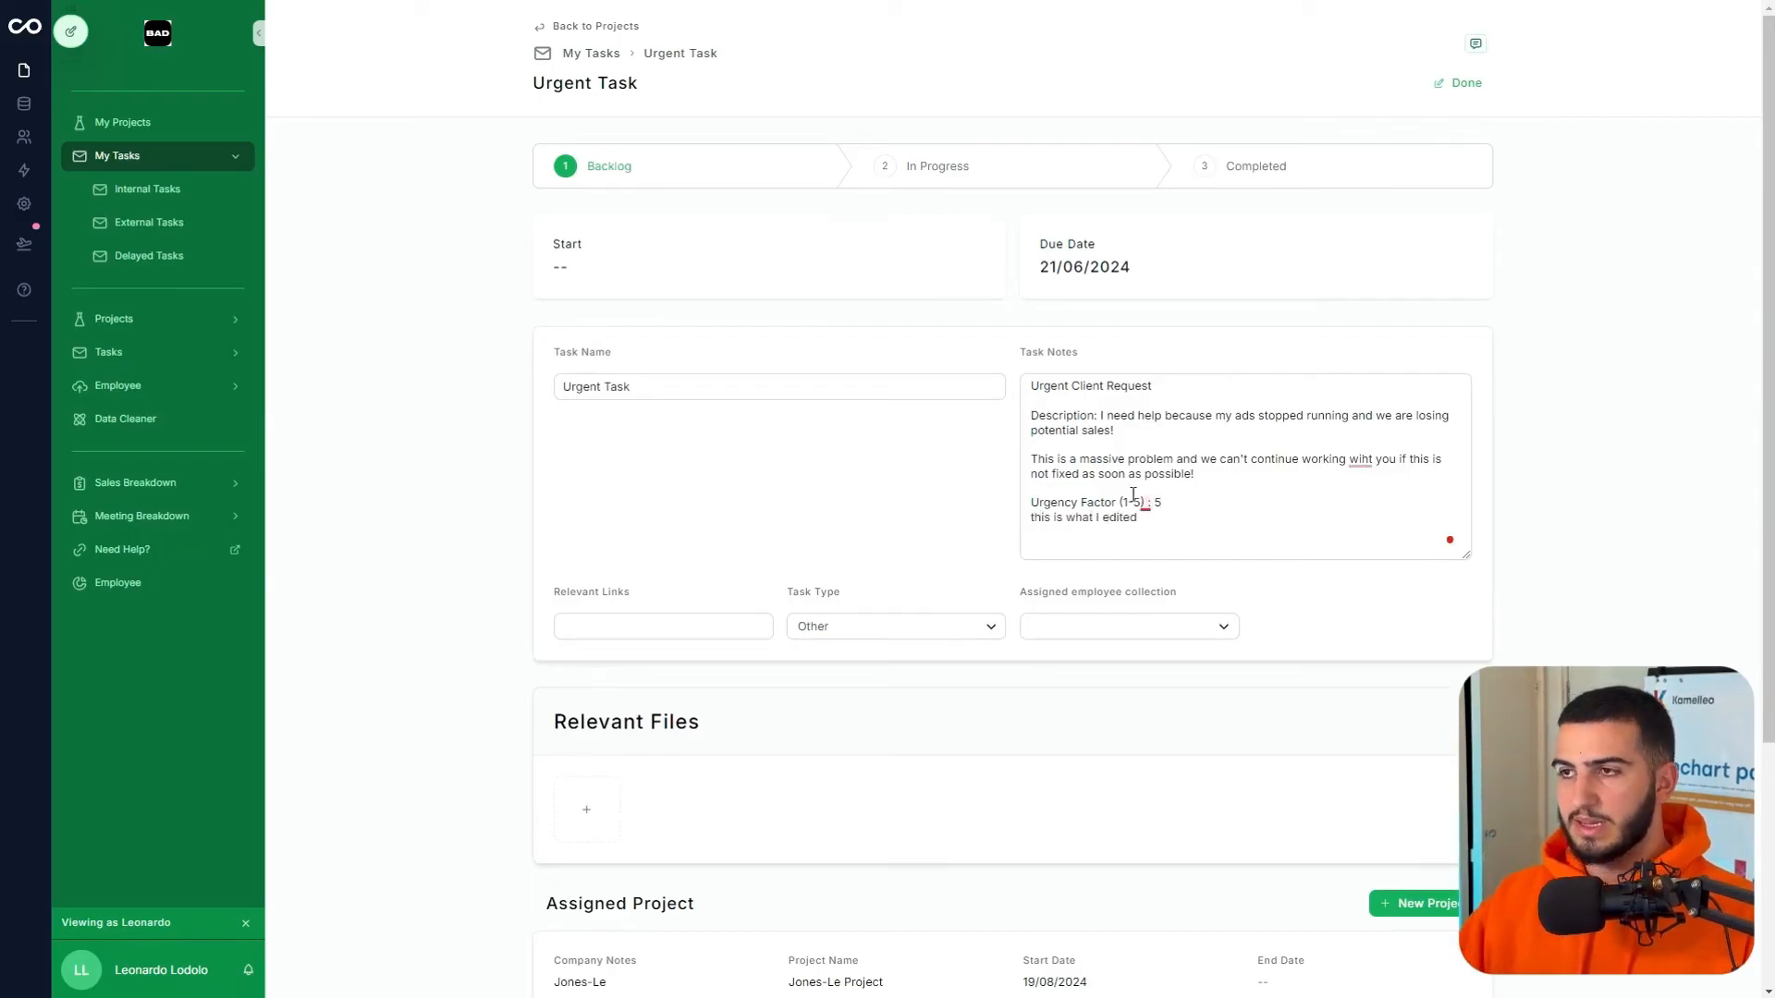
- Set the Urgent Task to In Progress and post the comment 'this is my work'
click(907, 165)
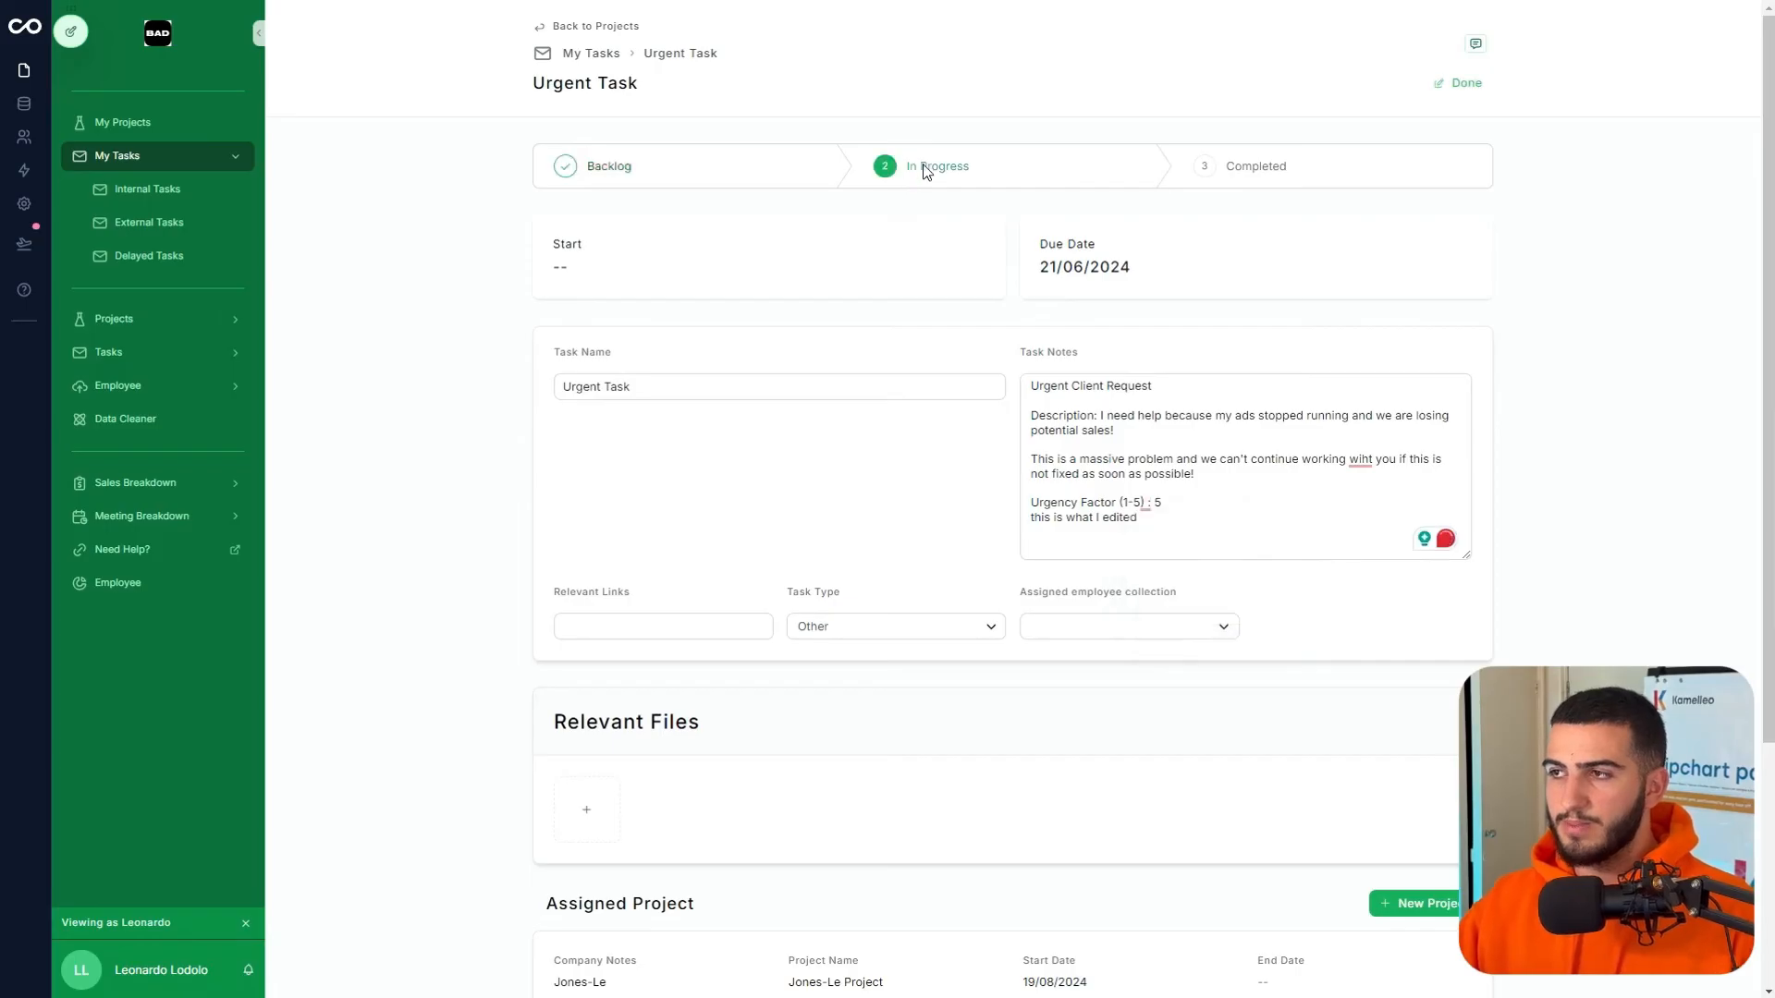
click(1473, 46)
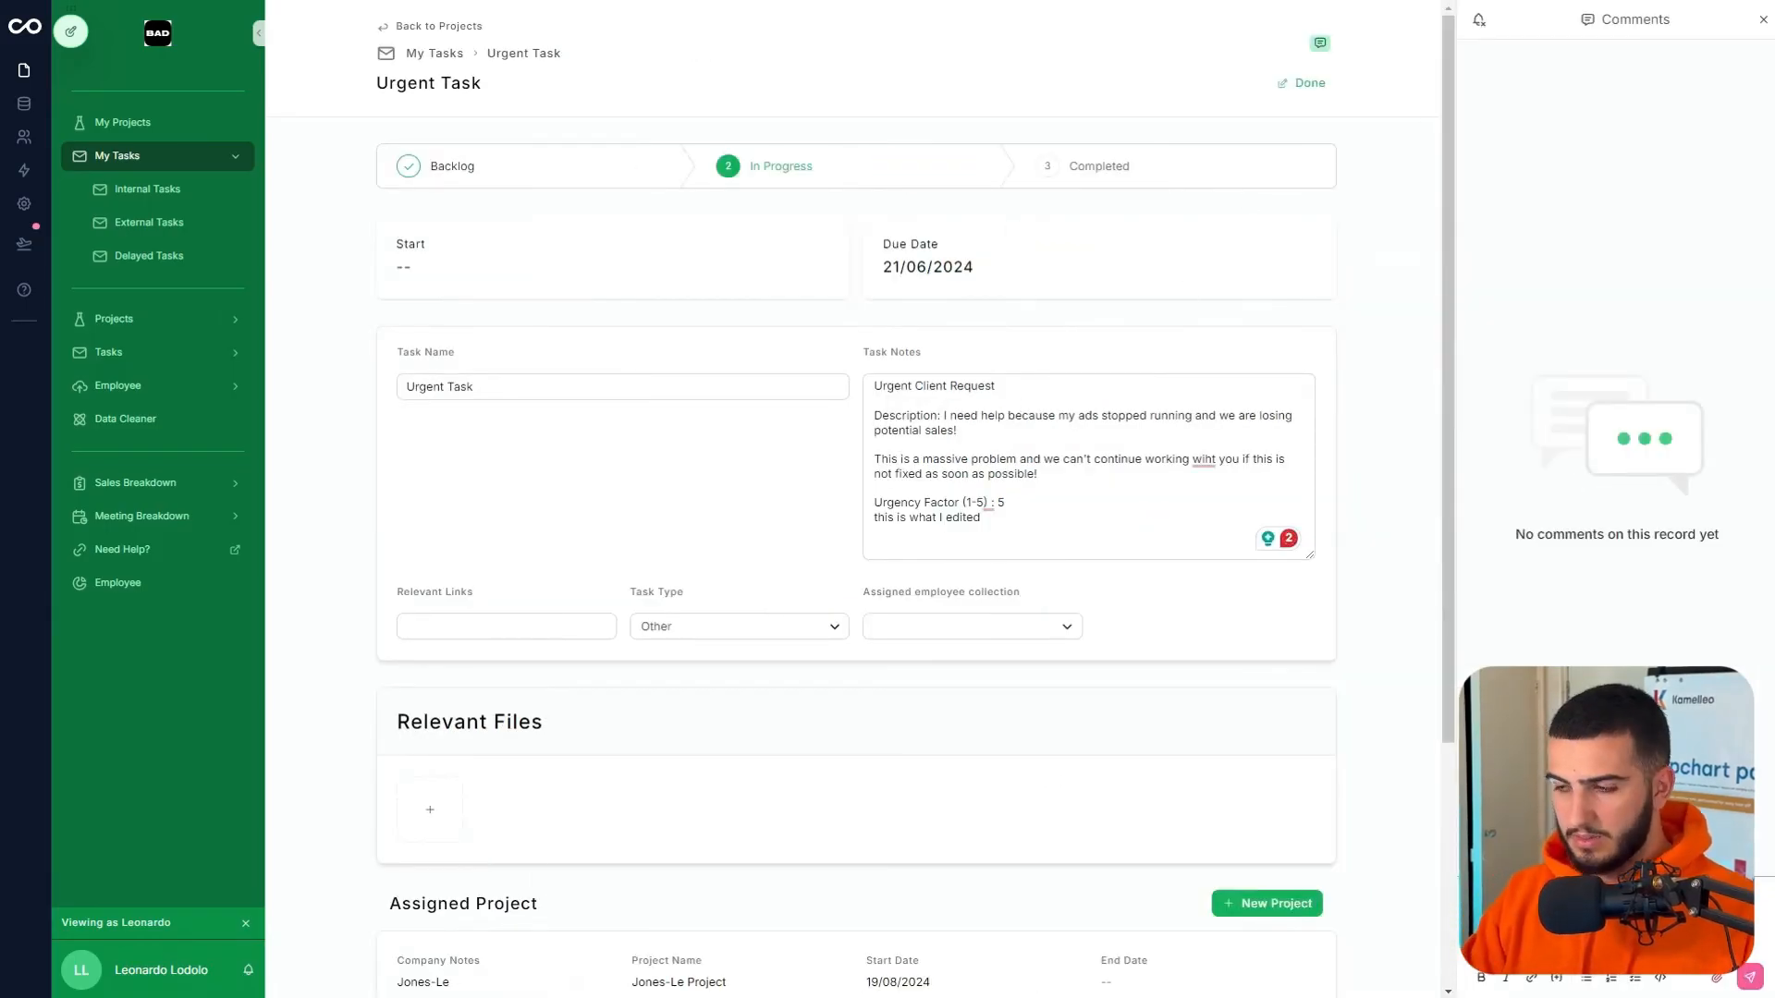
click(1748, 976)
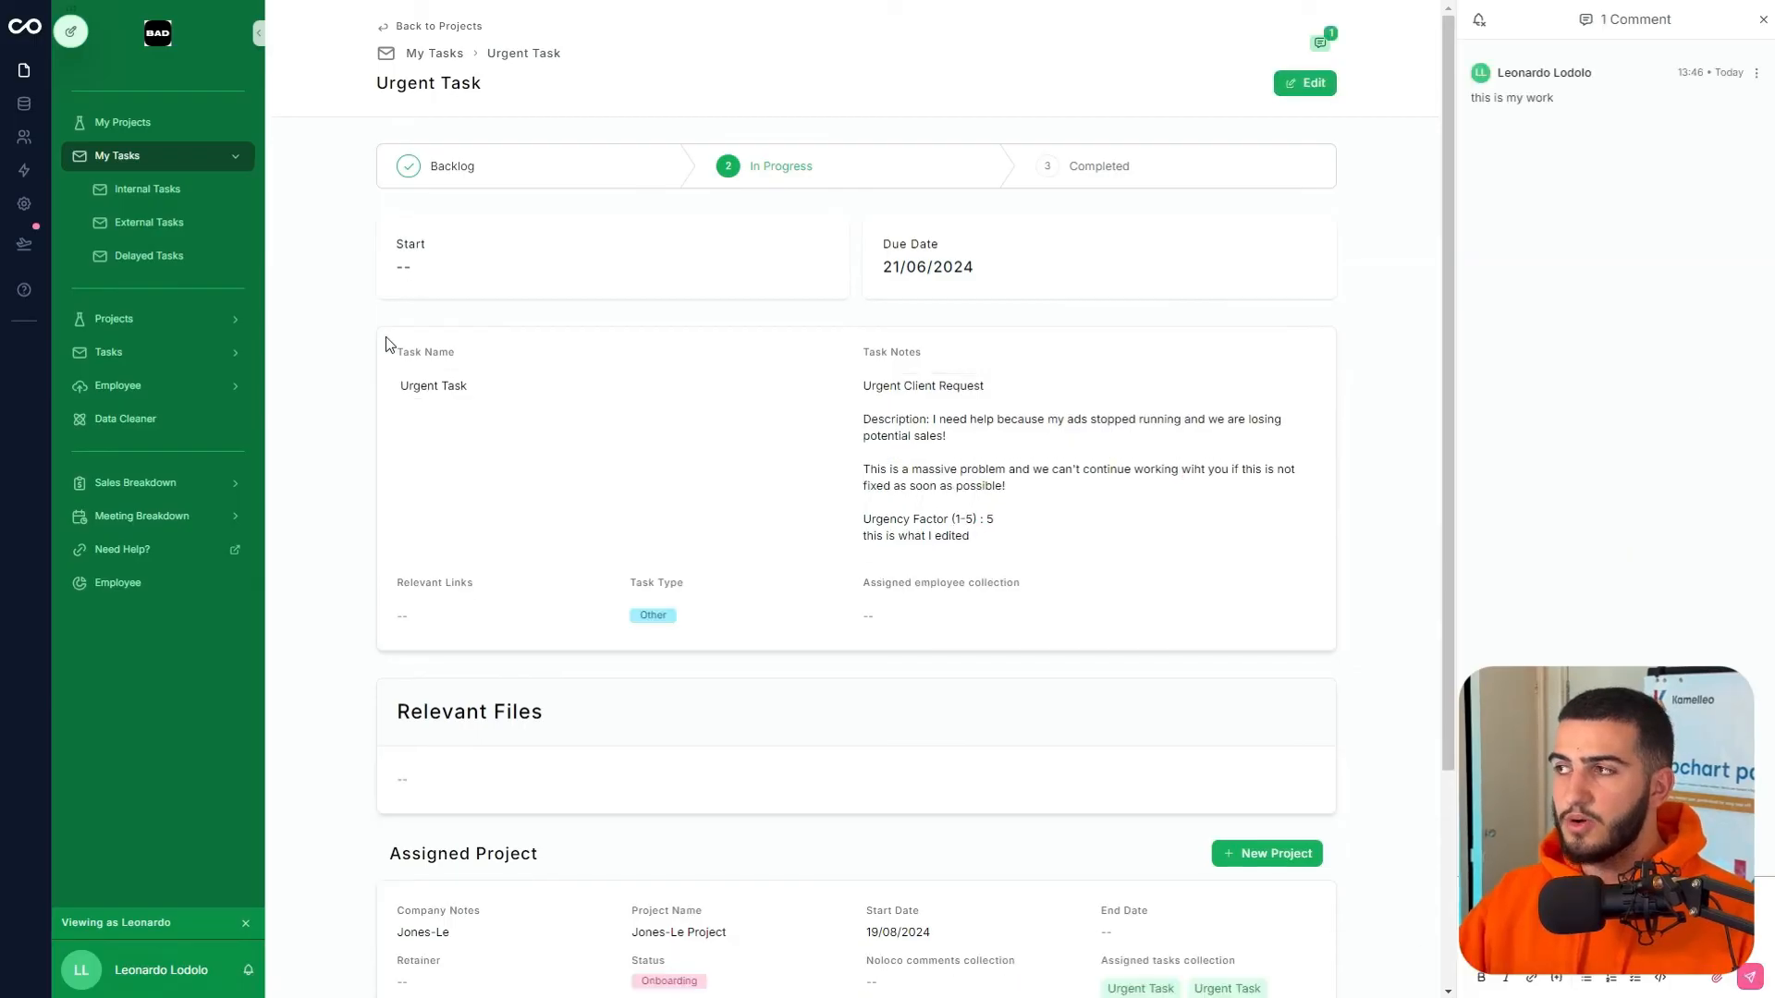
mouse_move(77, 35)
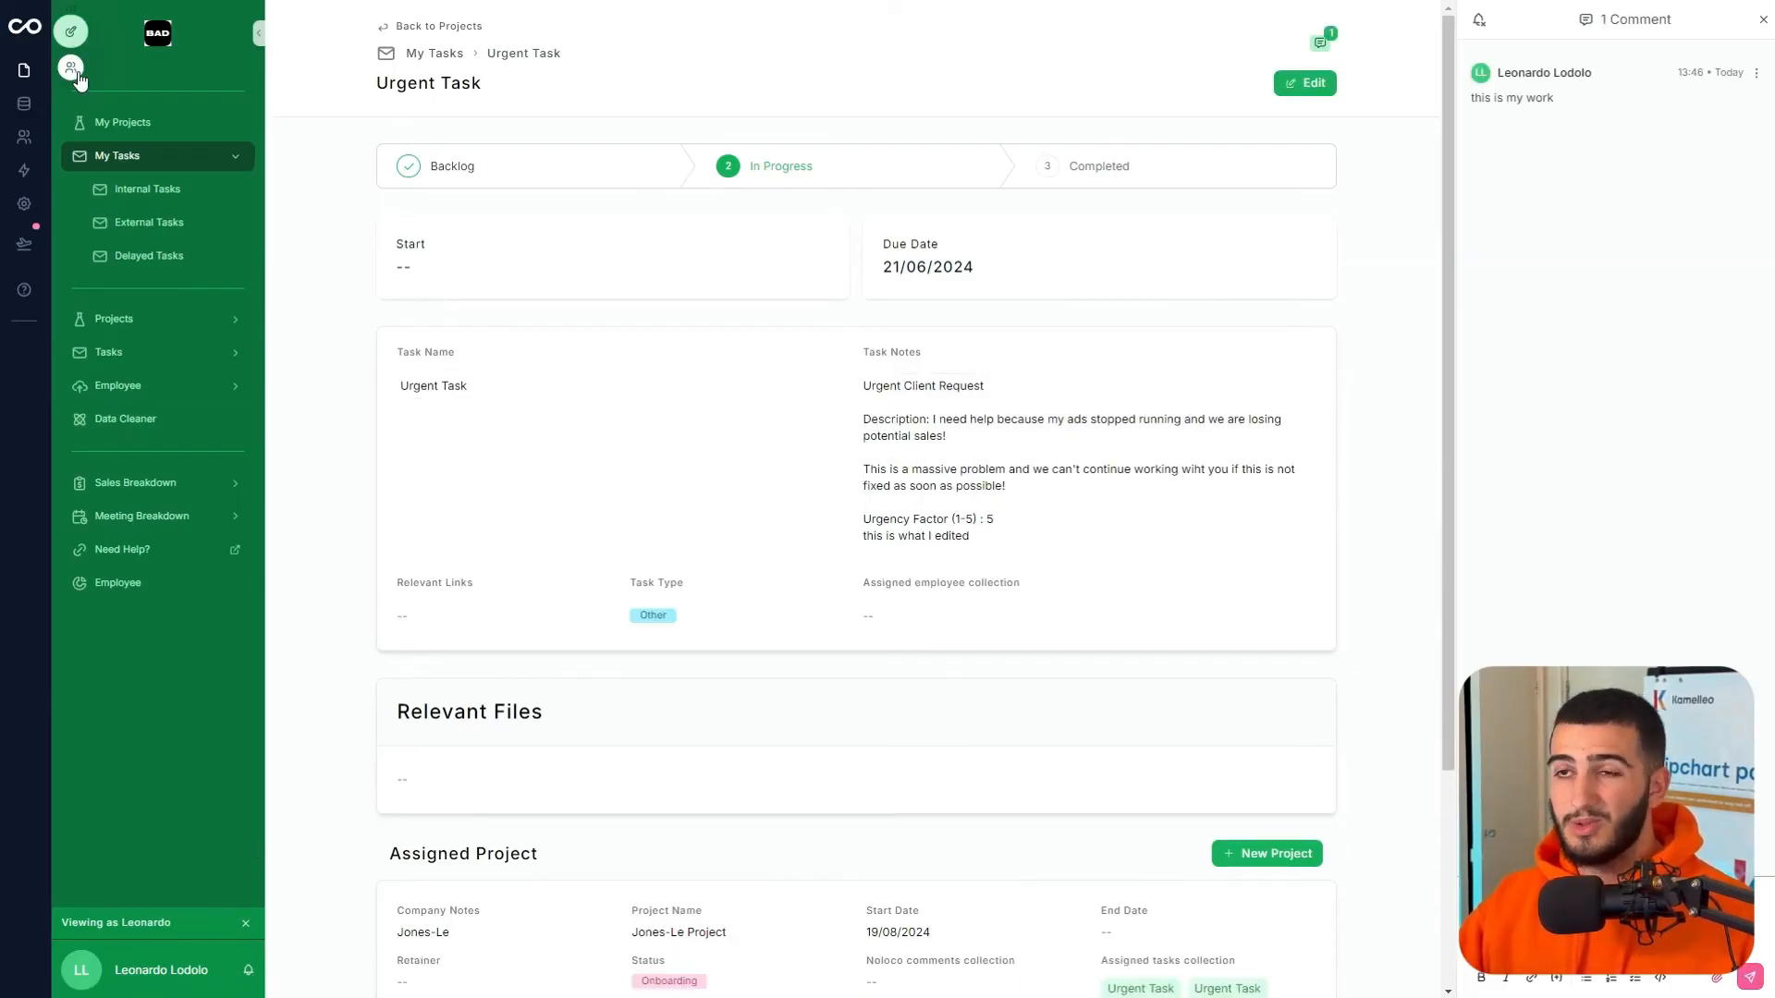
click(1763, 19)
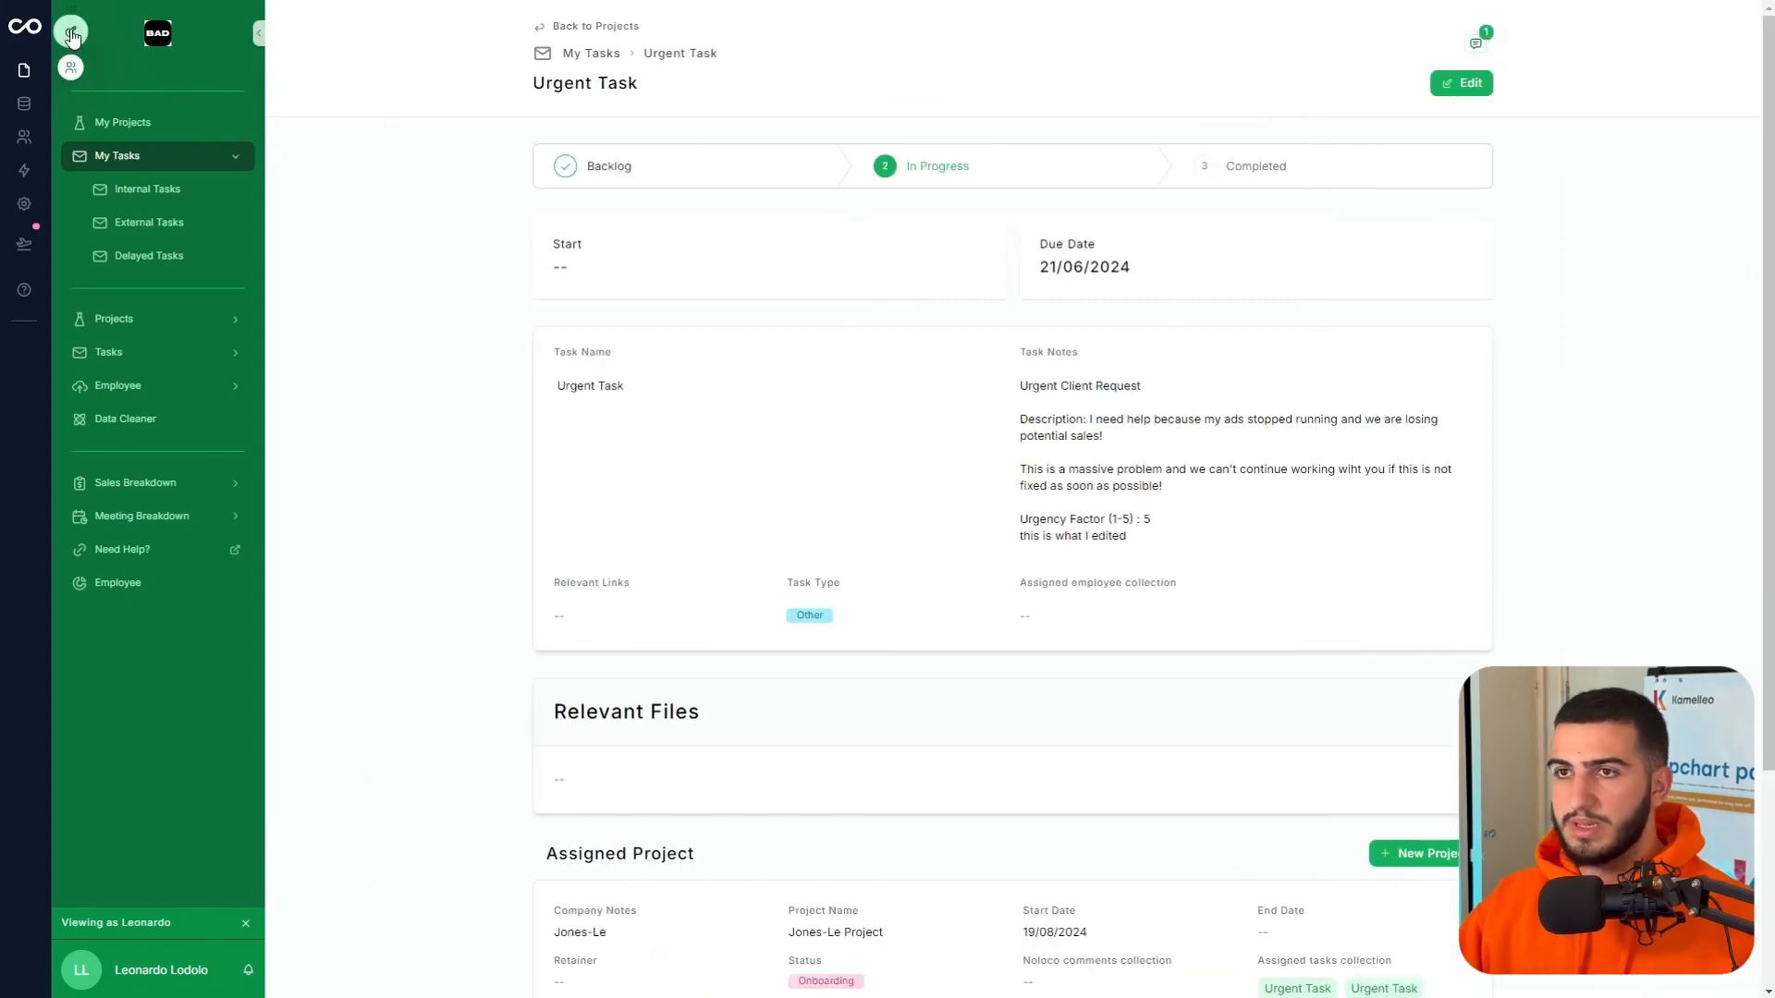
- As the client user, open the Urgent Task and check its new notes line and comment
click(71, 70)
click(495, 167)
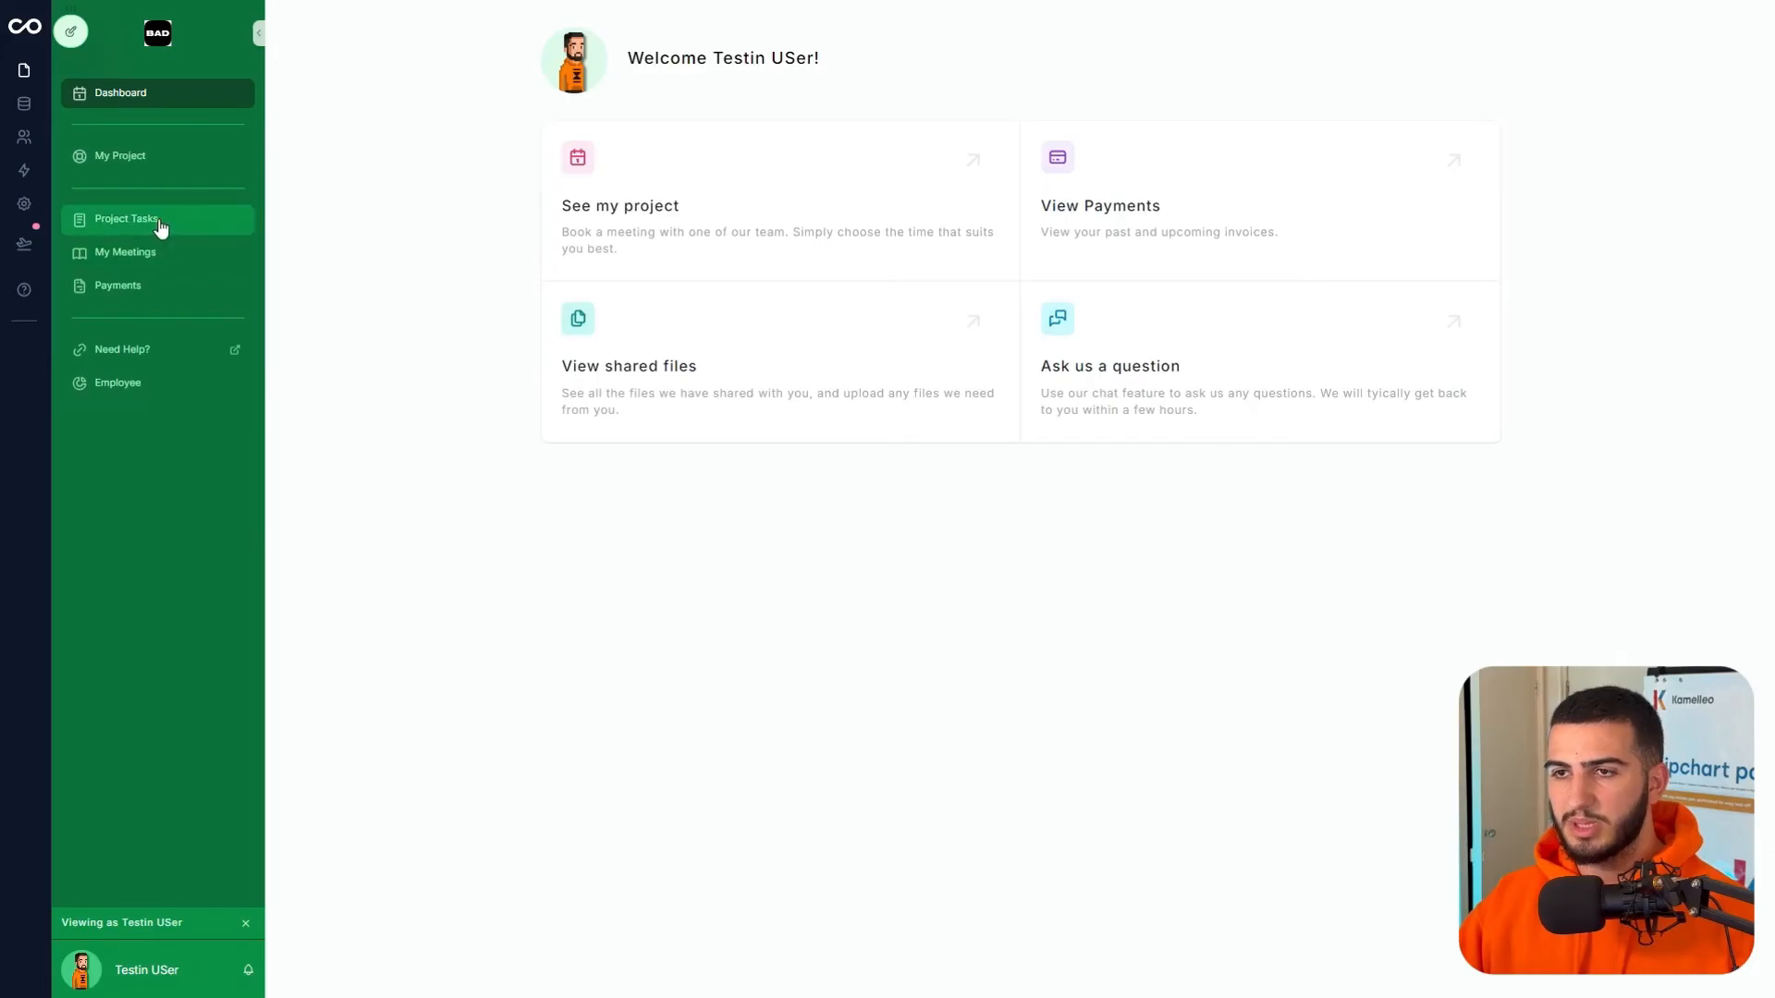
click(168, 224)
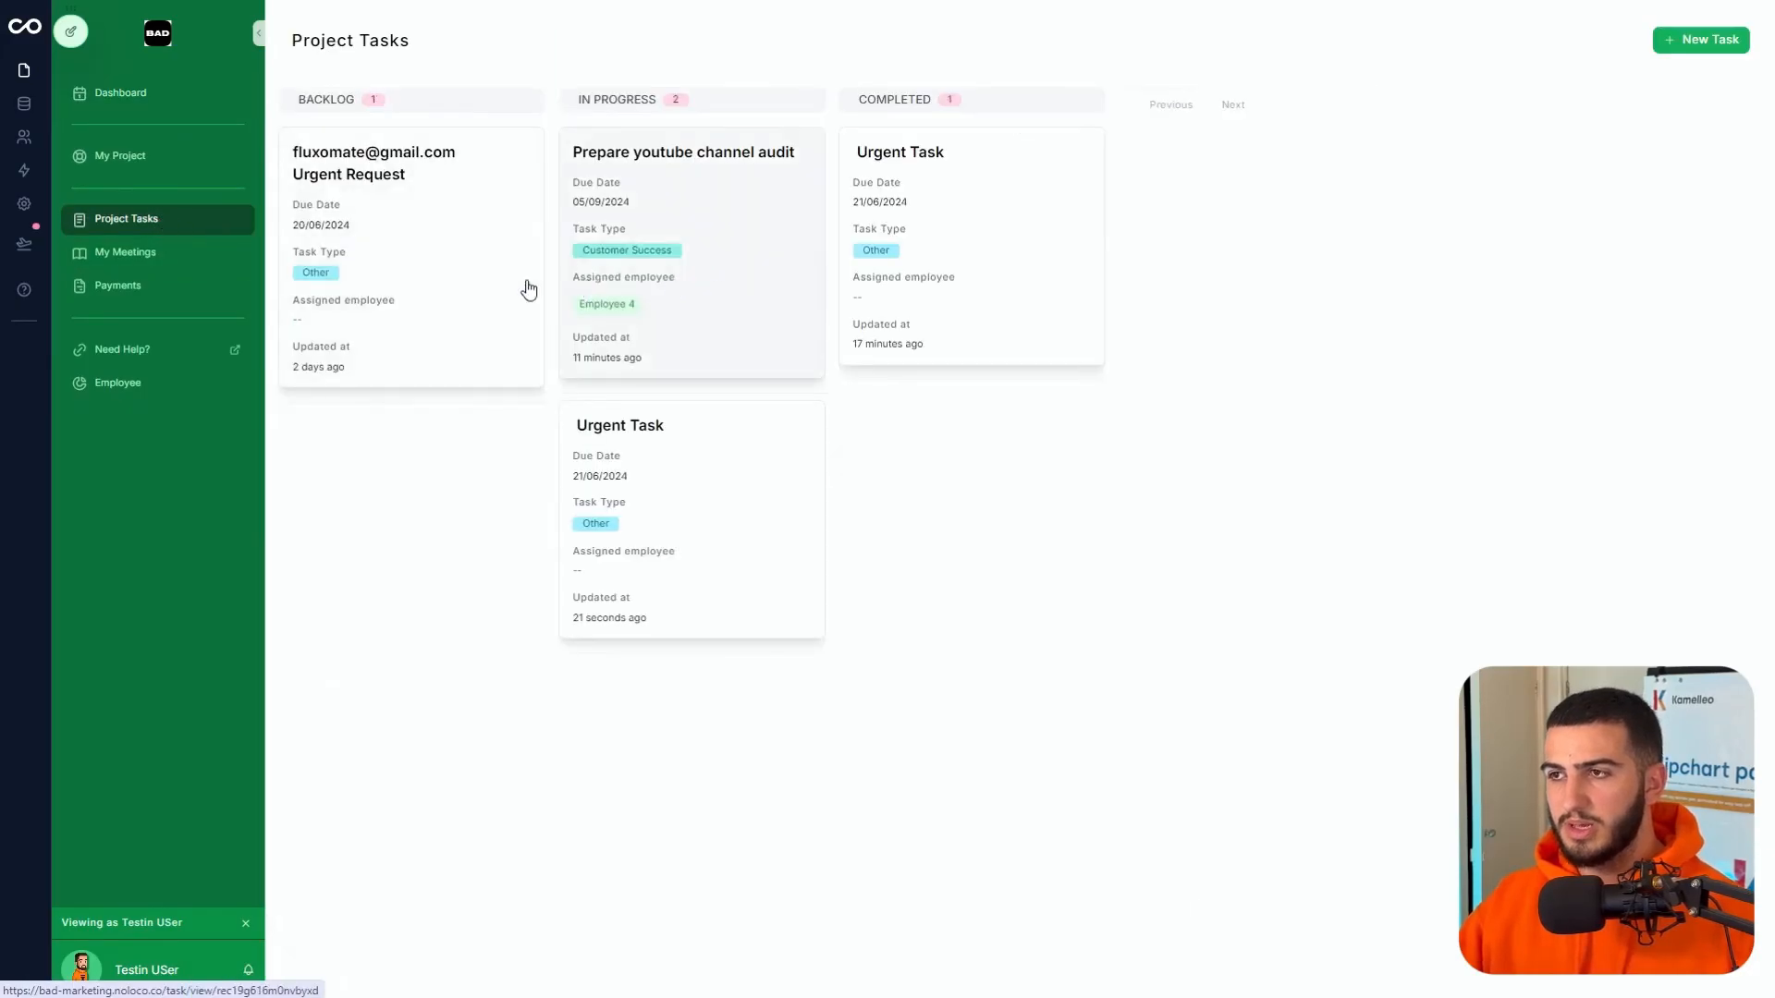
click(762, 469)
drag(559, 495, 761, 499)
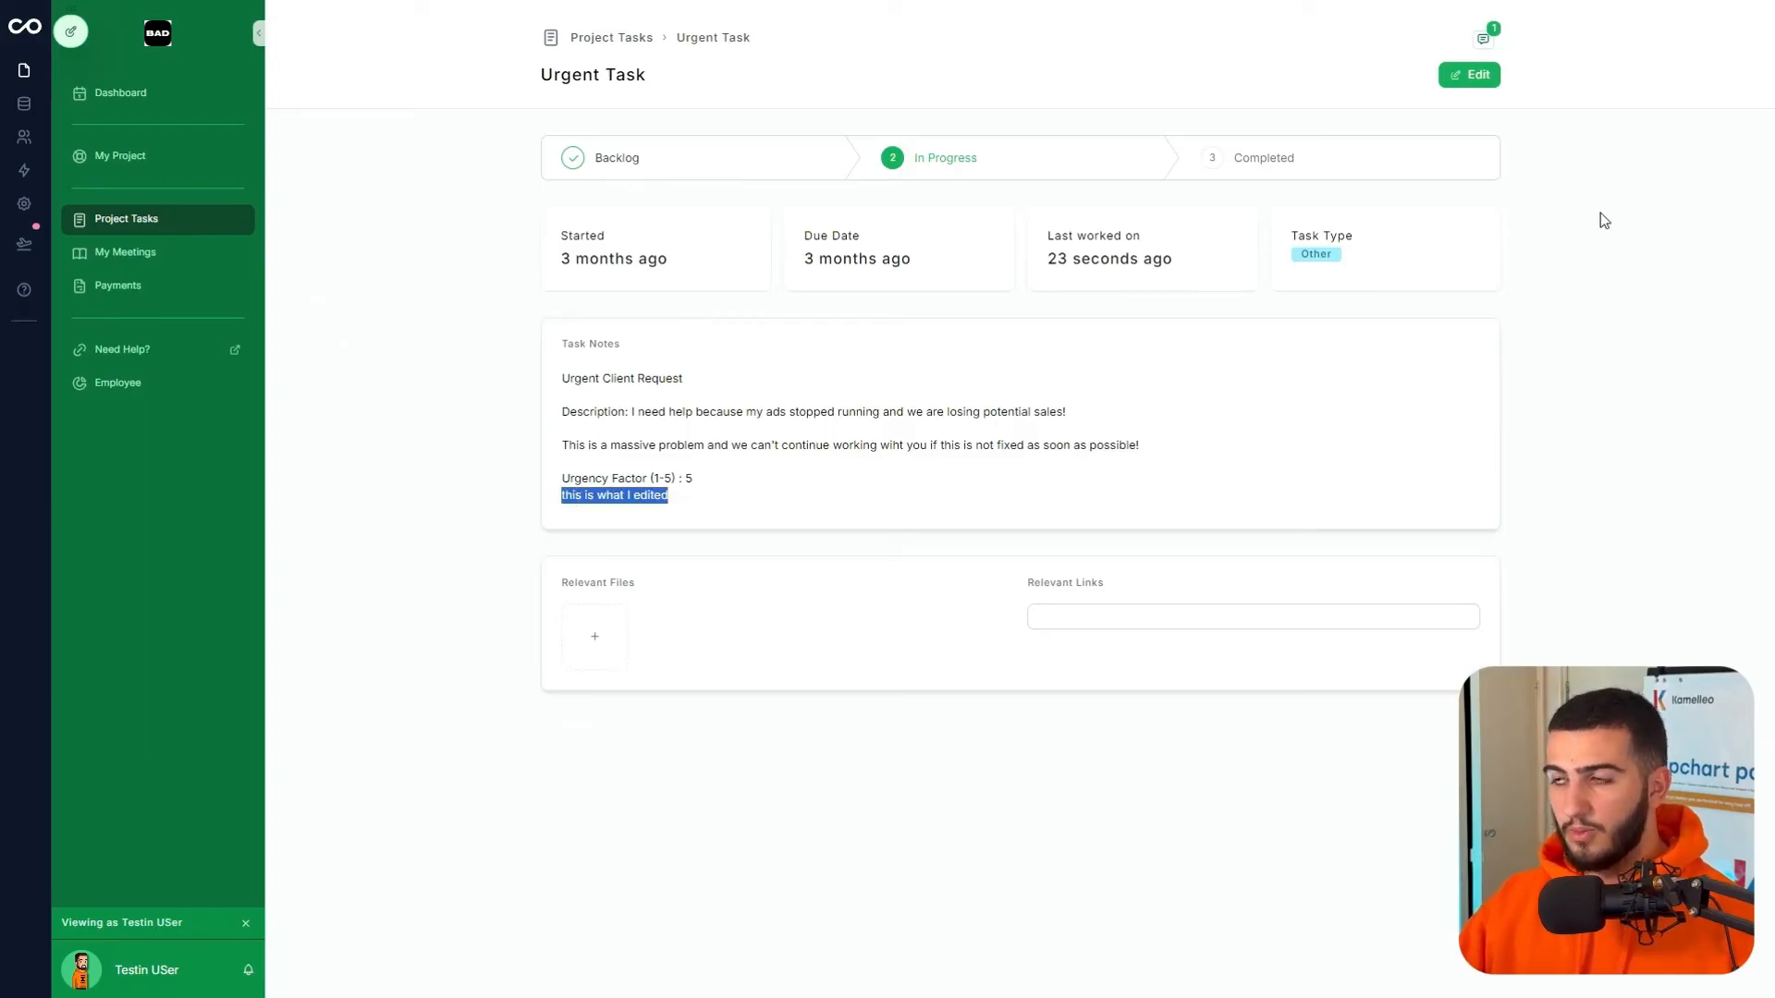
click(1483, 38)
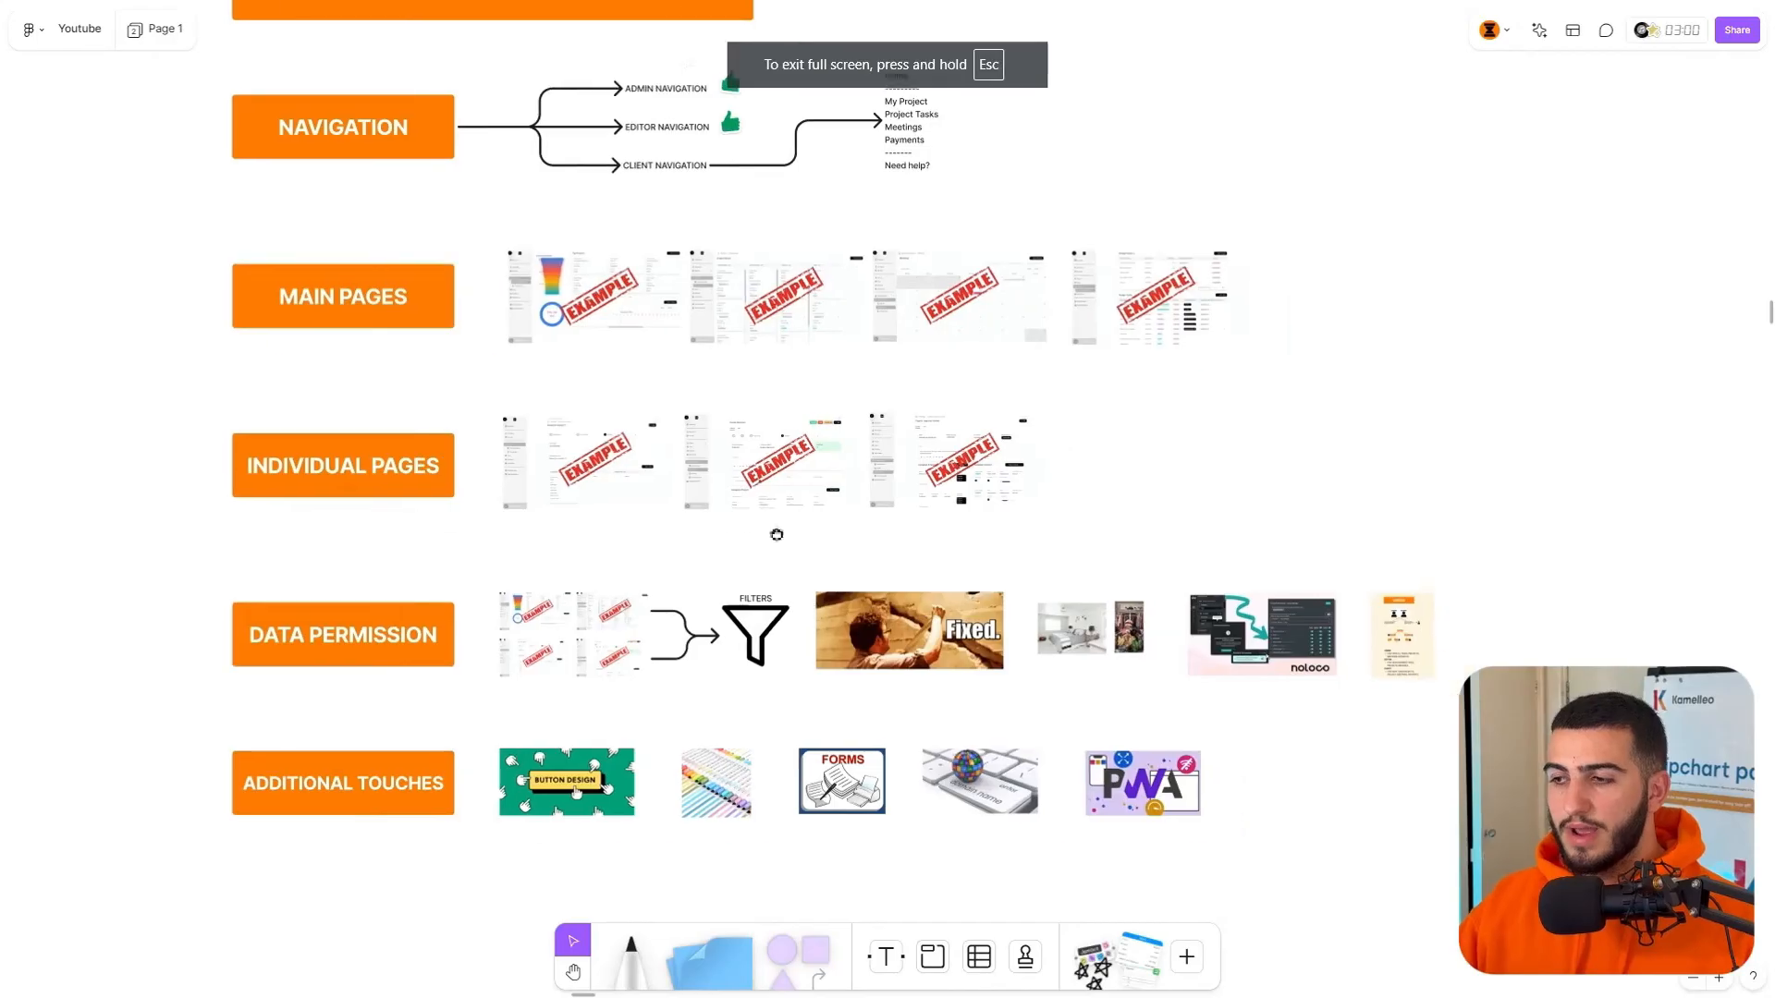
- Pan the FigJam board to the Individual Pages and Data Permission sections
drag(777, 535, 629, 446)
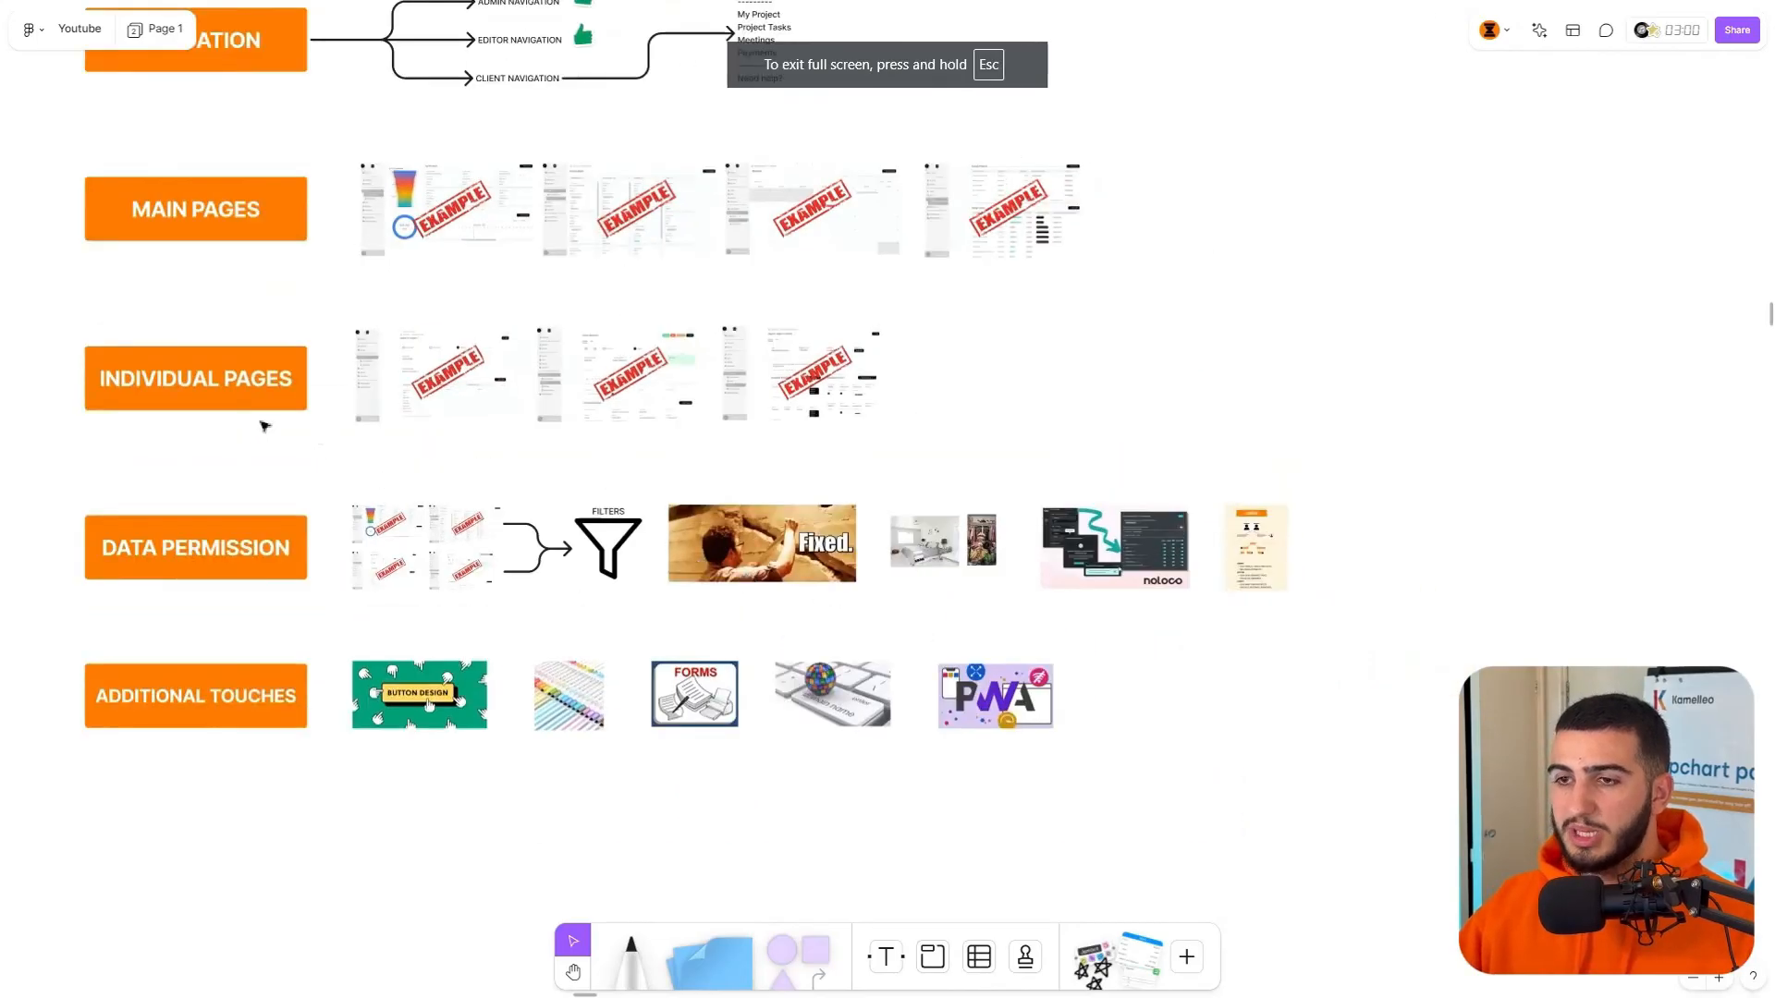
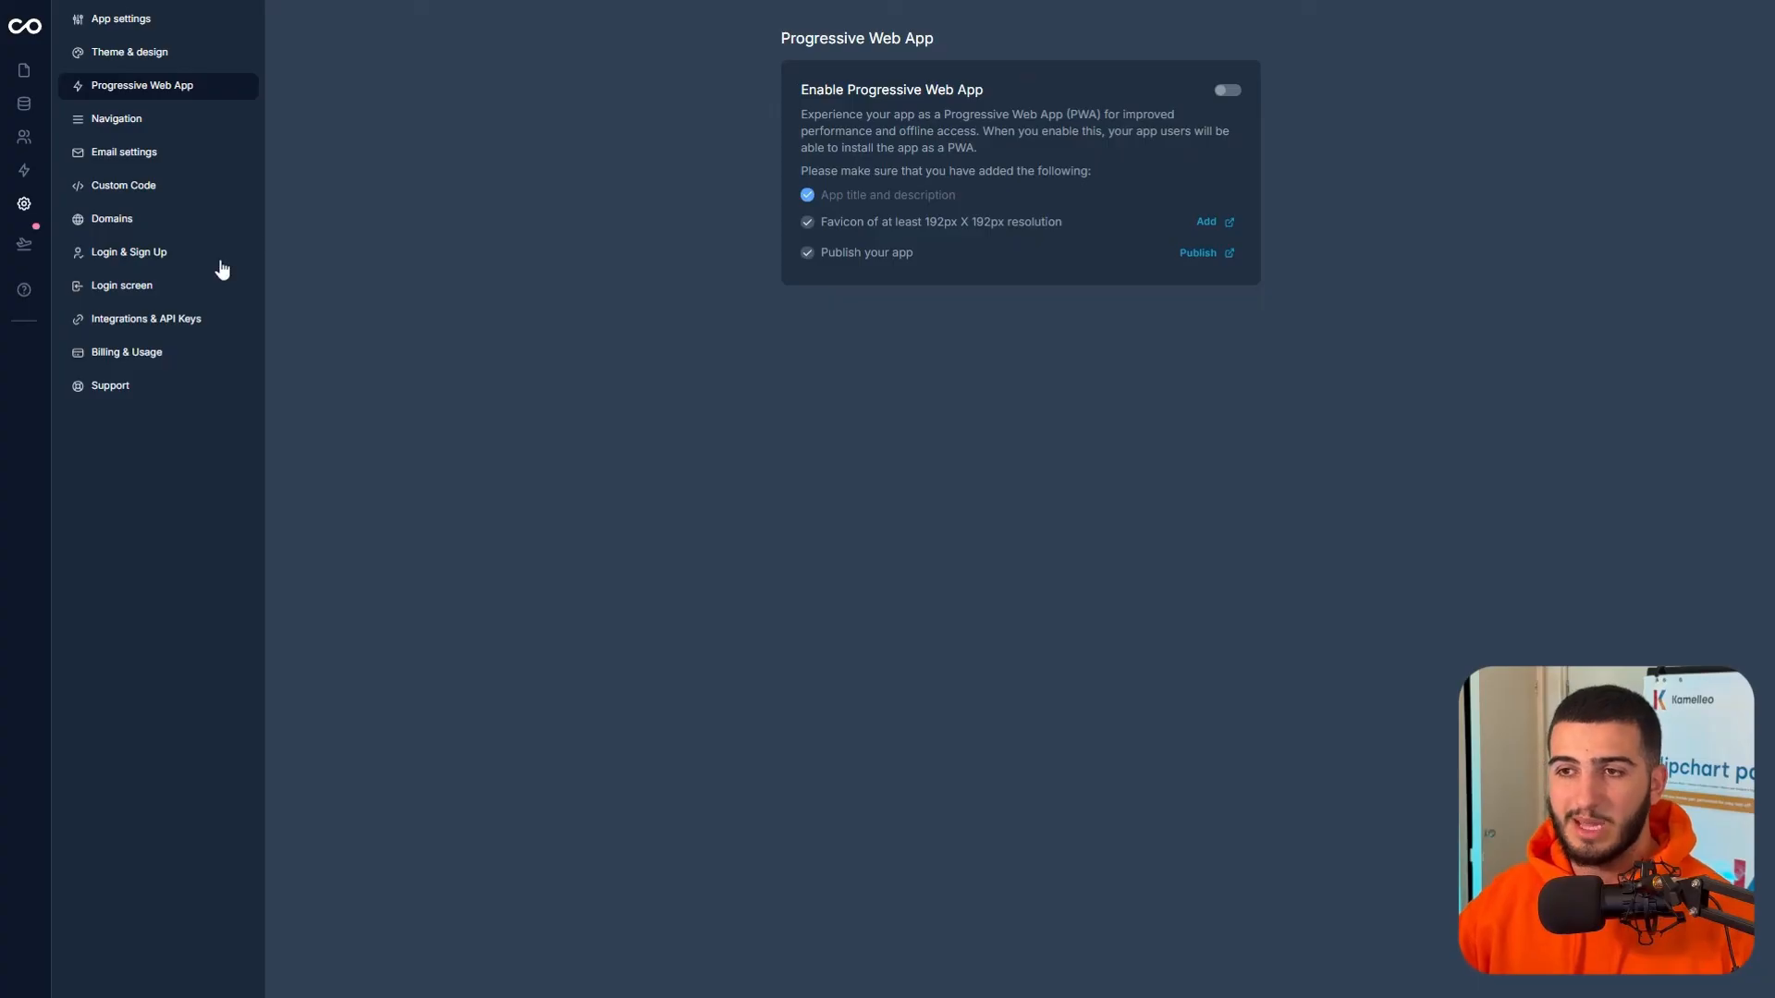
- Leave the Domains settings and open the Project Tasks board page for editing
click(124, 222)
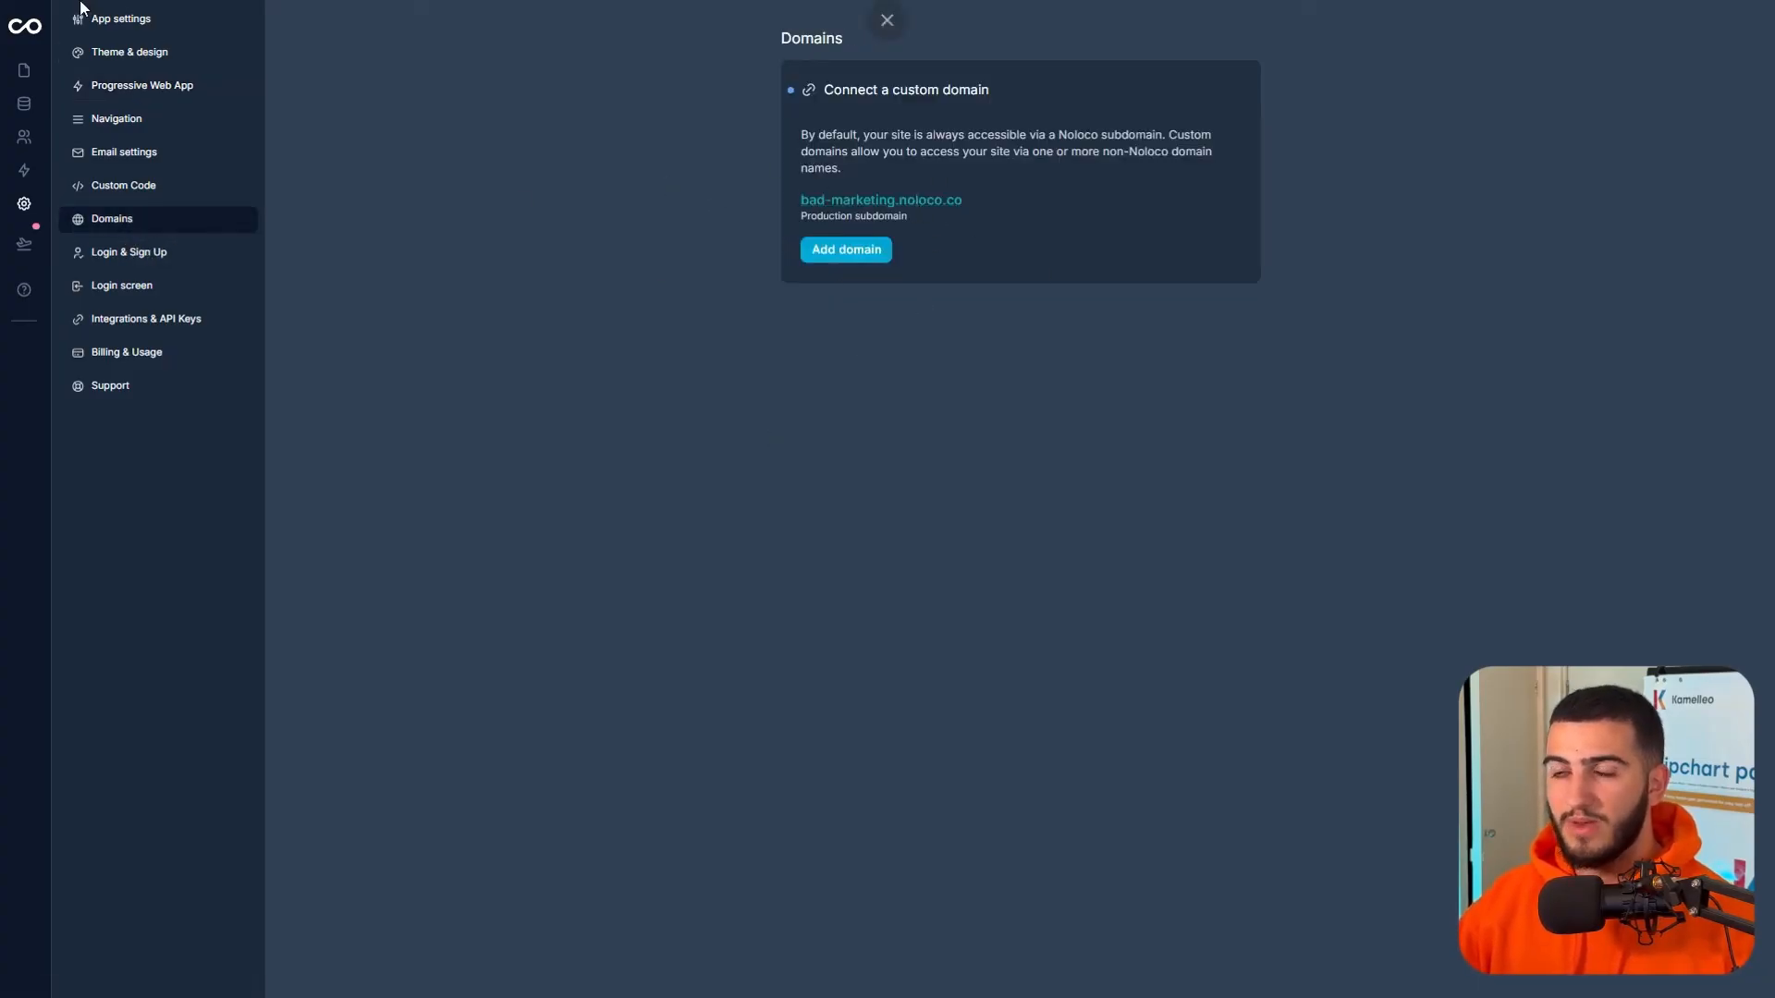
click(22, 70)
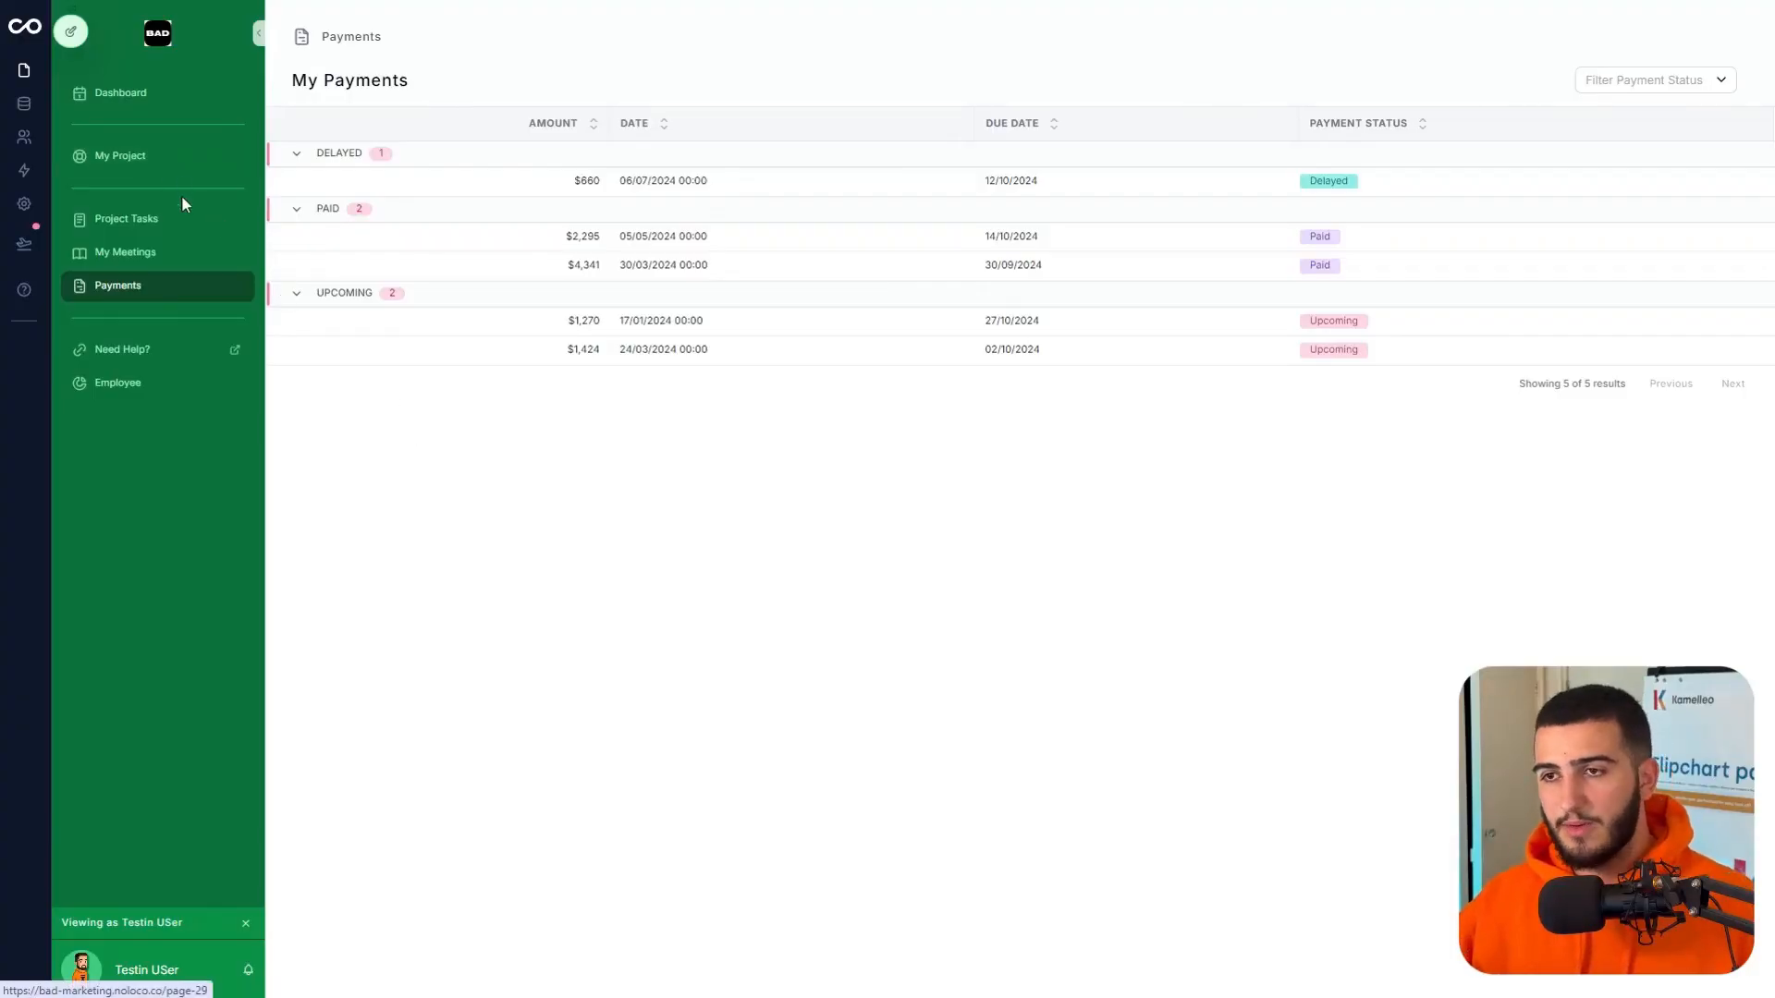
click(174, 239)
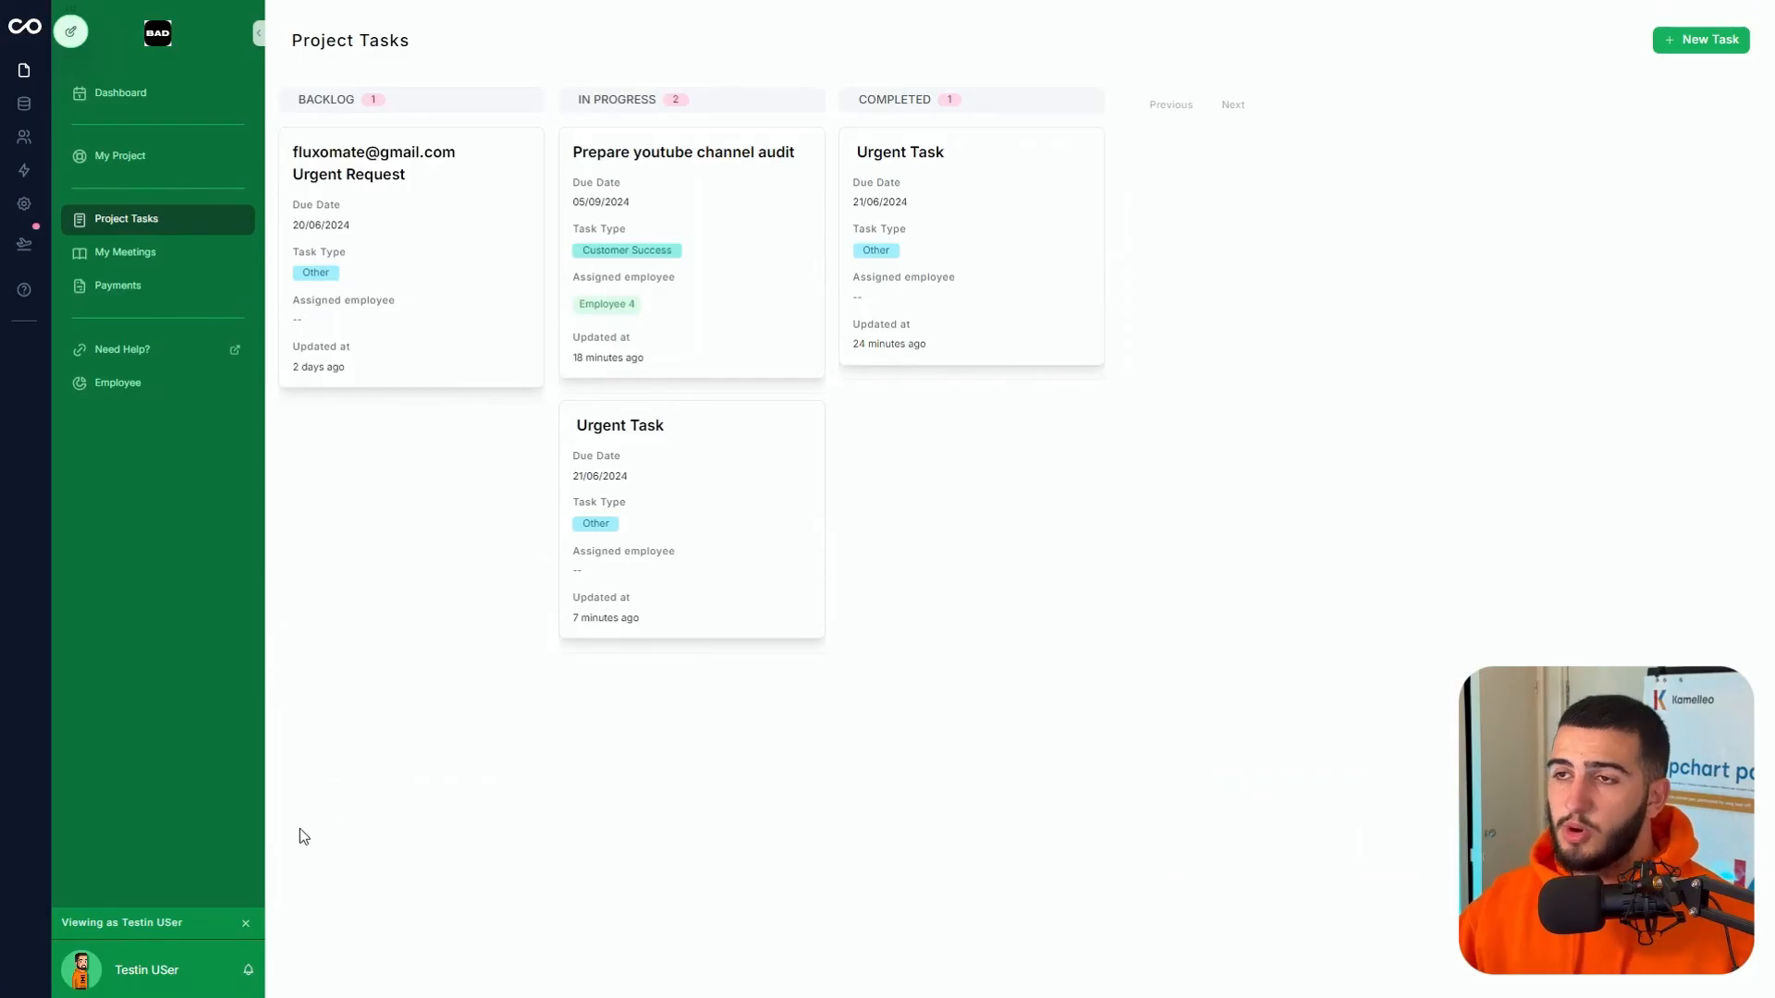
mouse_move(71, 42)
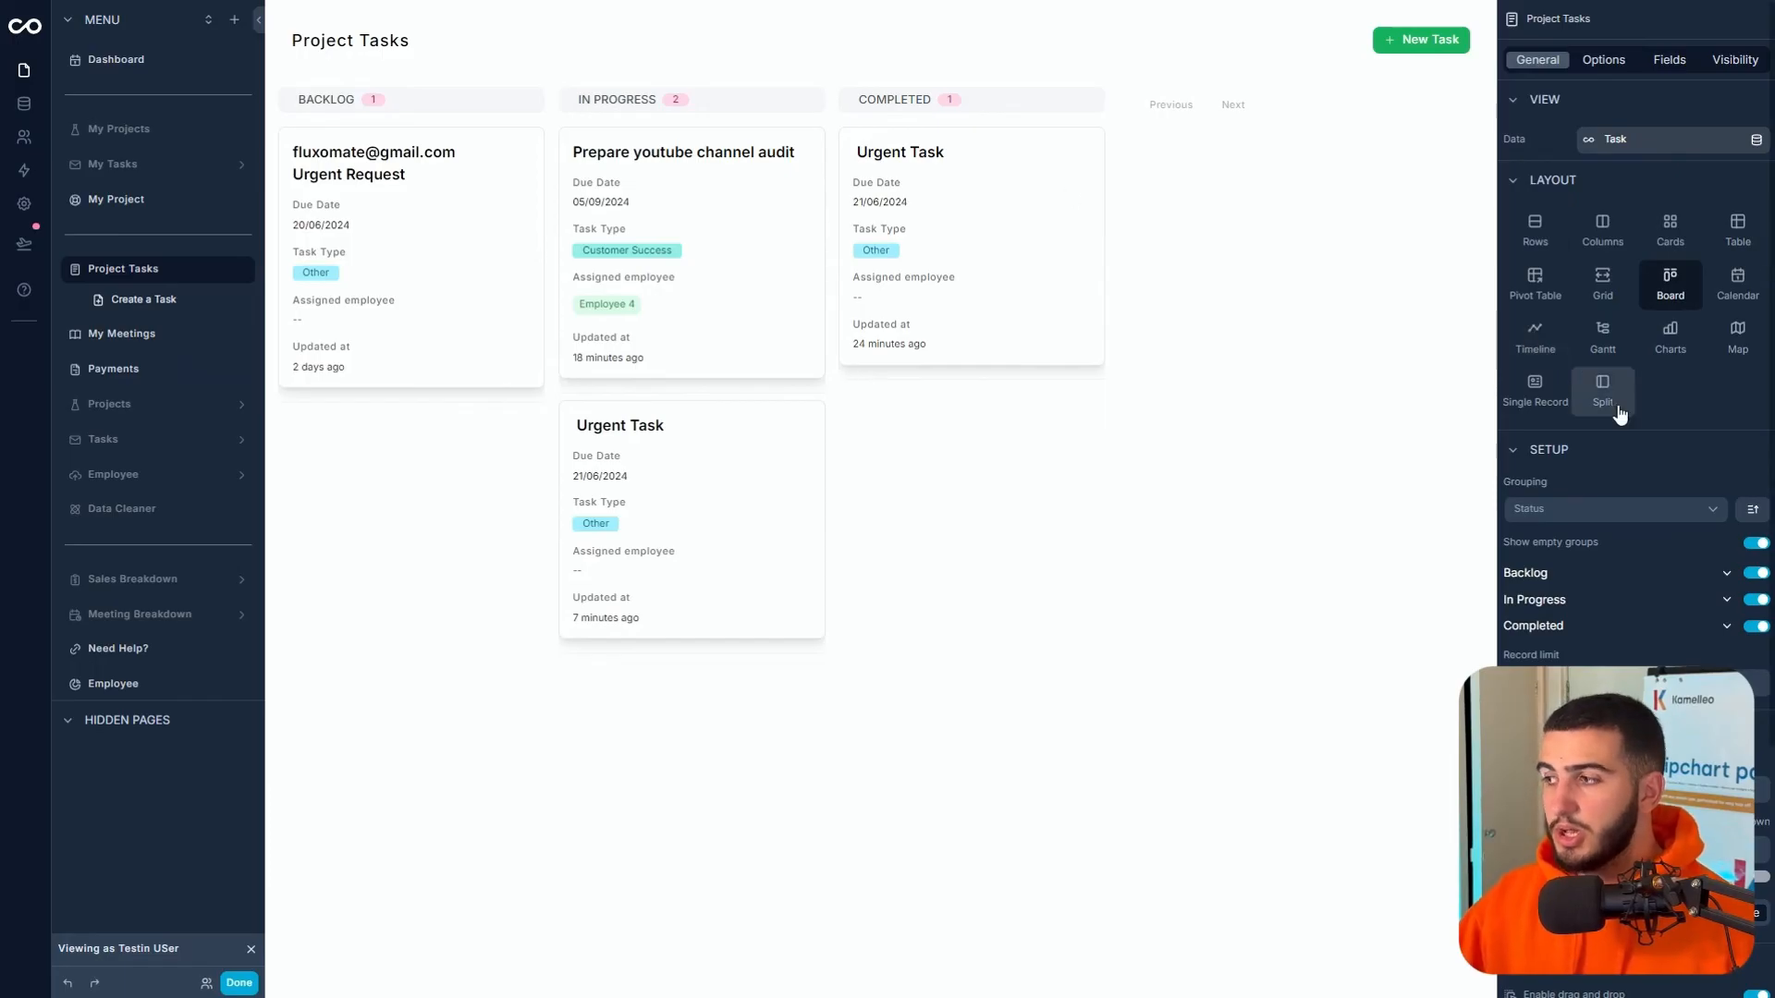
- Add a Green card colour rule for Status equal to Completed, testing it with the Urgent Request card
scroll(1606, 534, down, 4)
click(1584, 65)
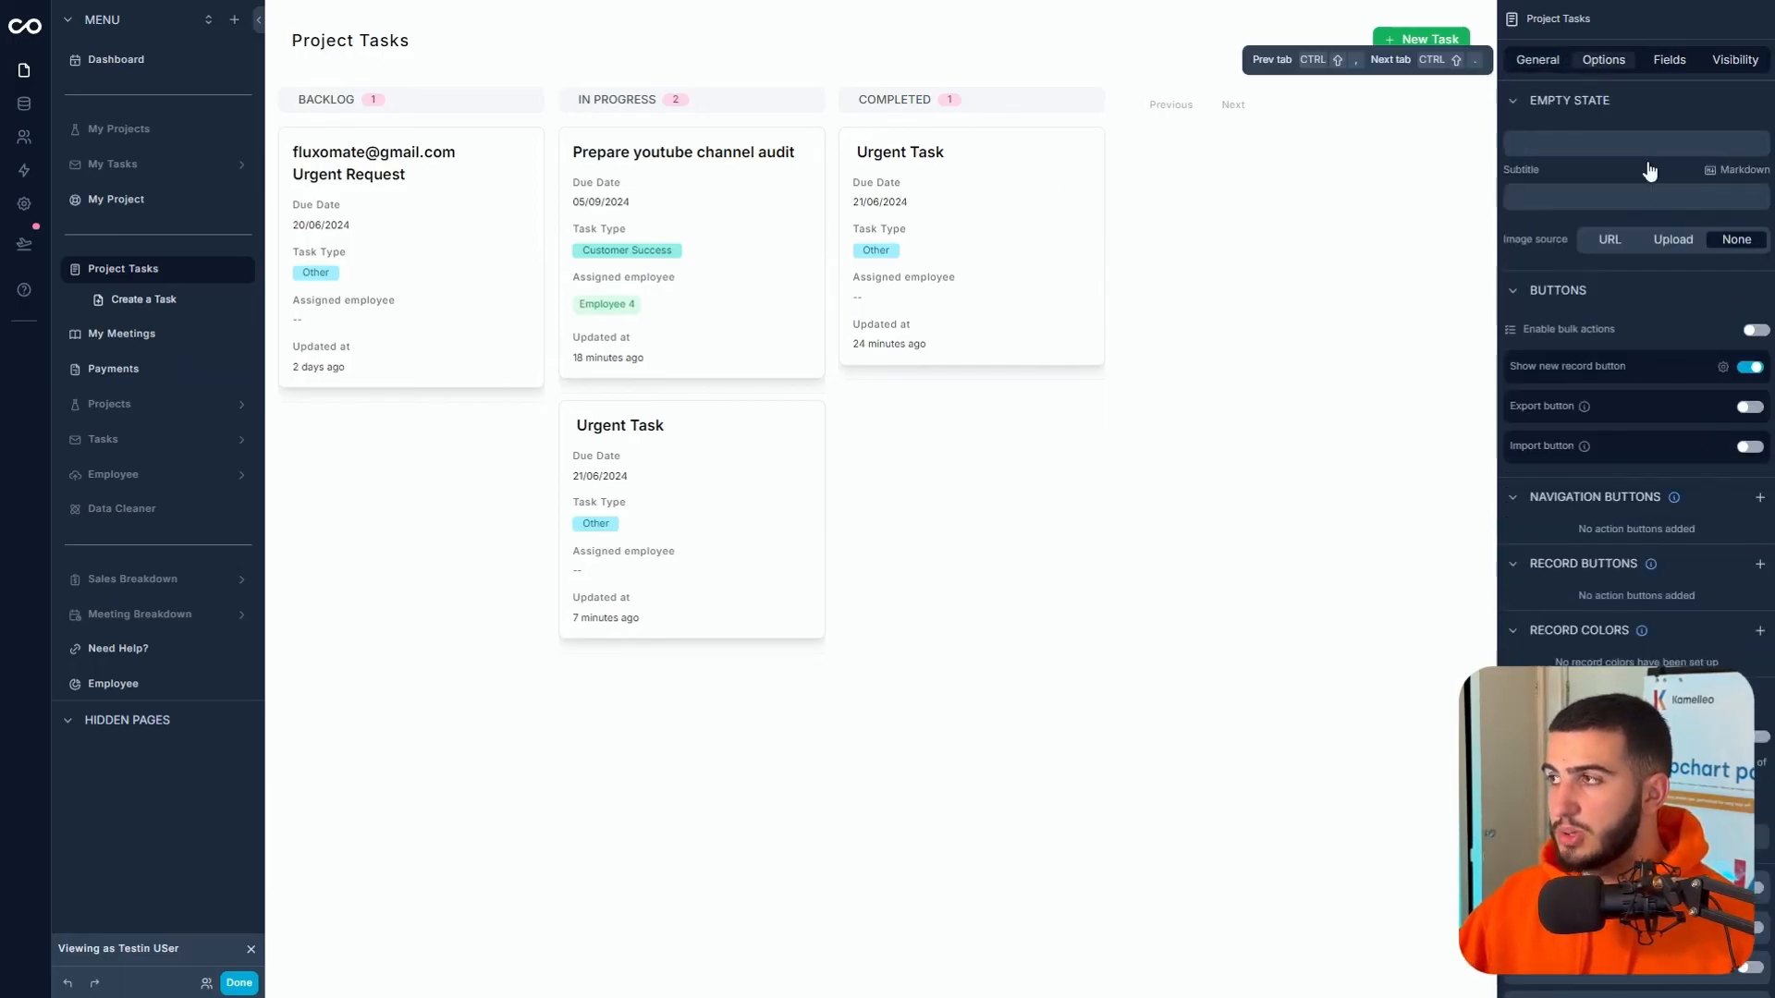
click(1760, 631)
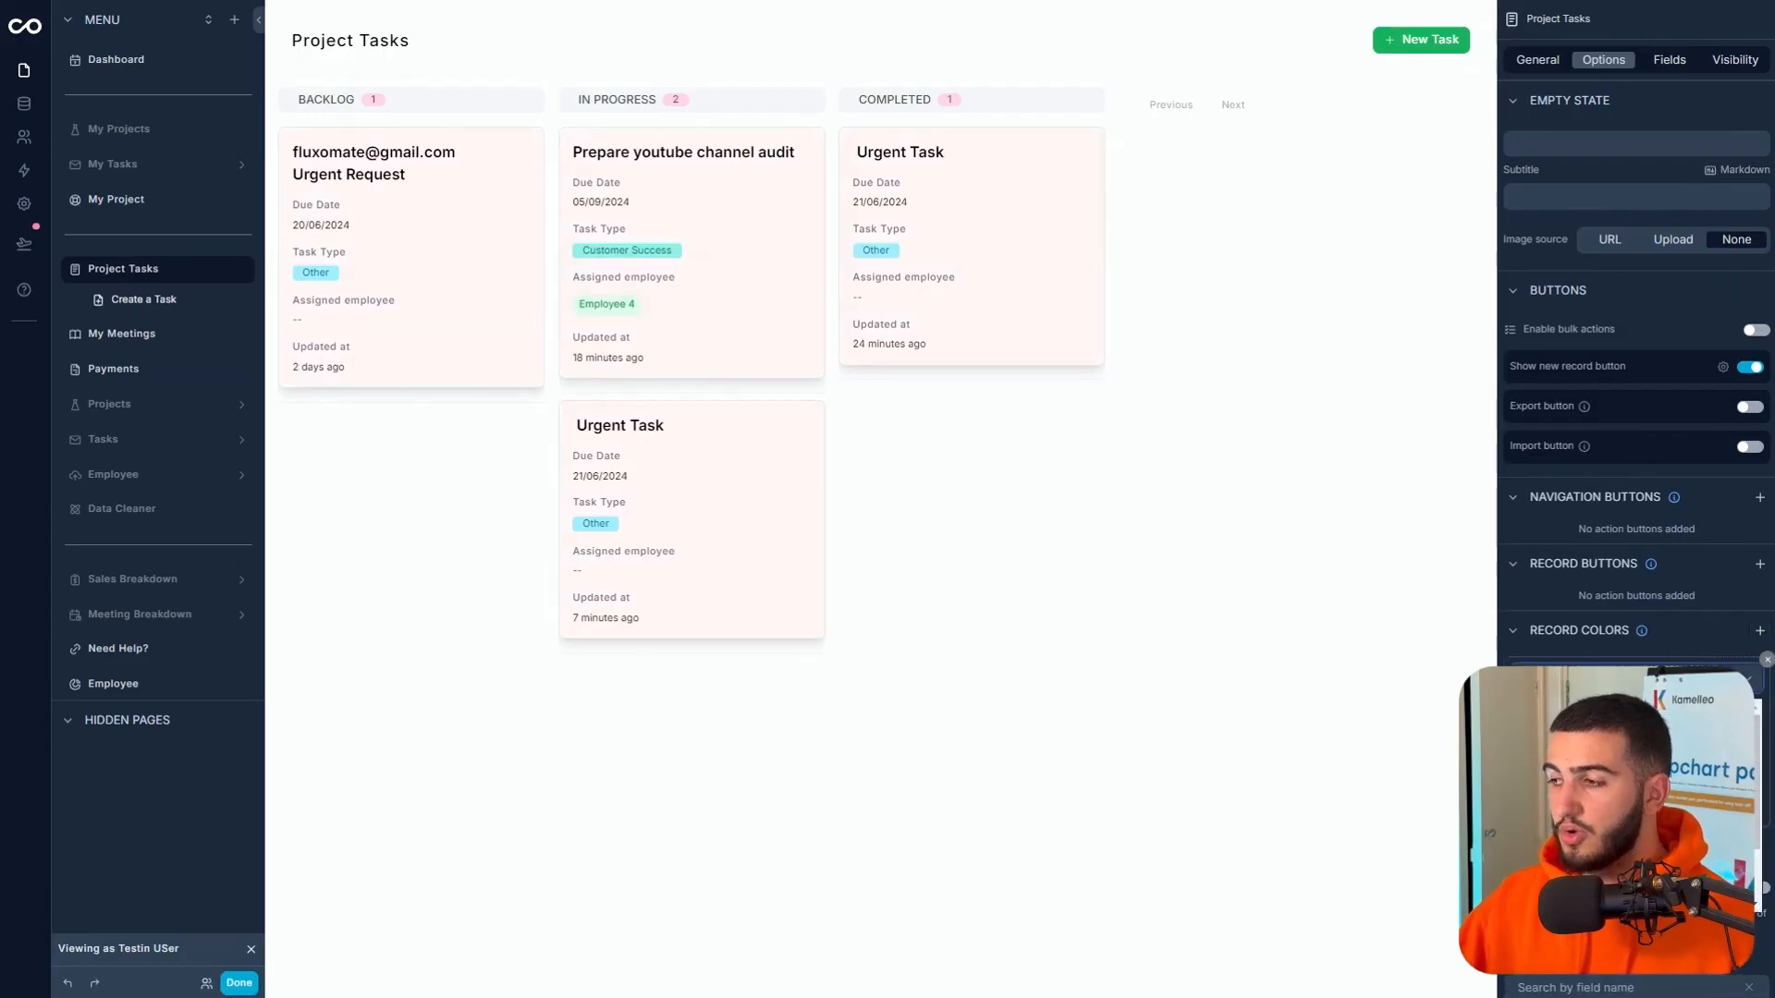
click(1629, 800)
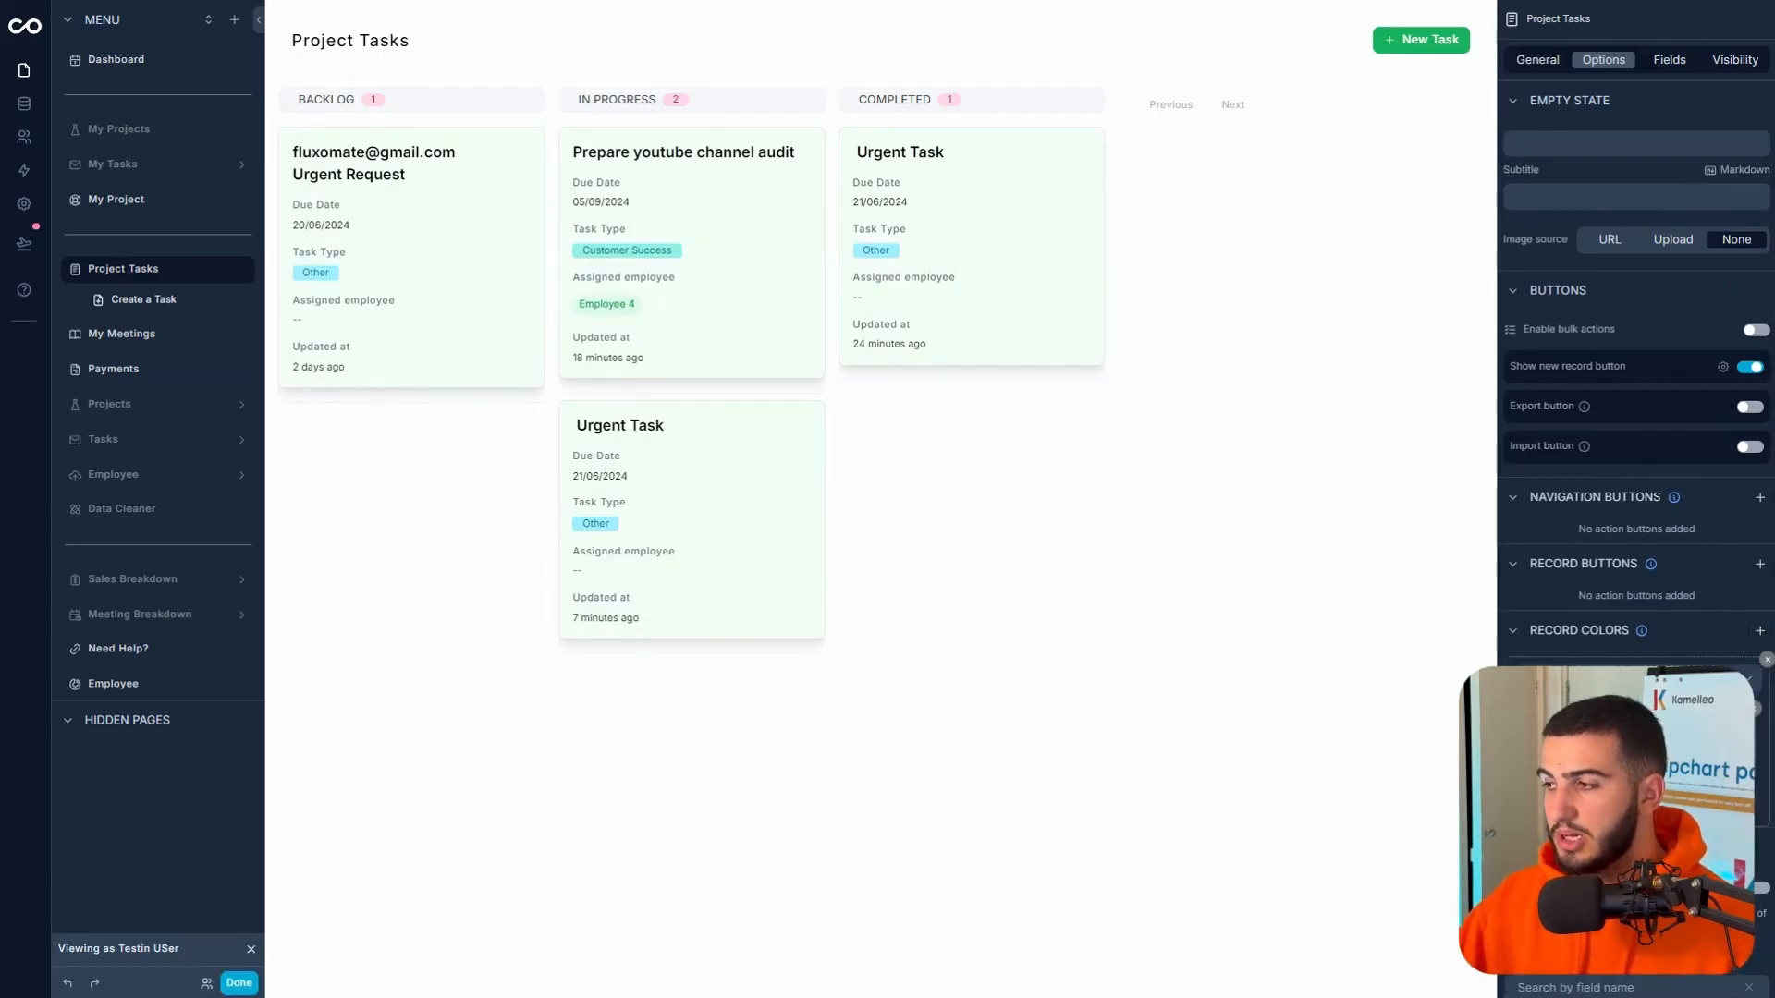
click(1572, 735)
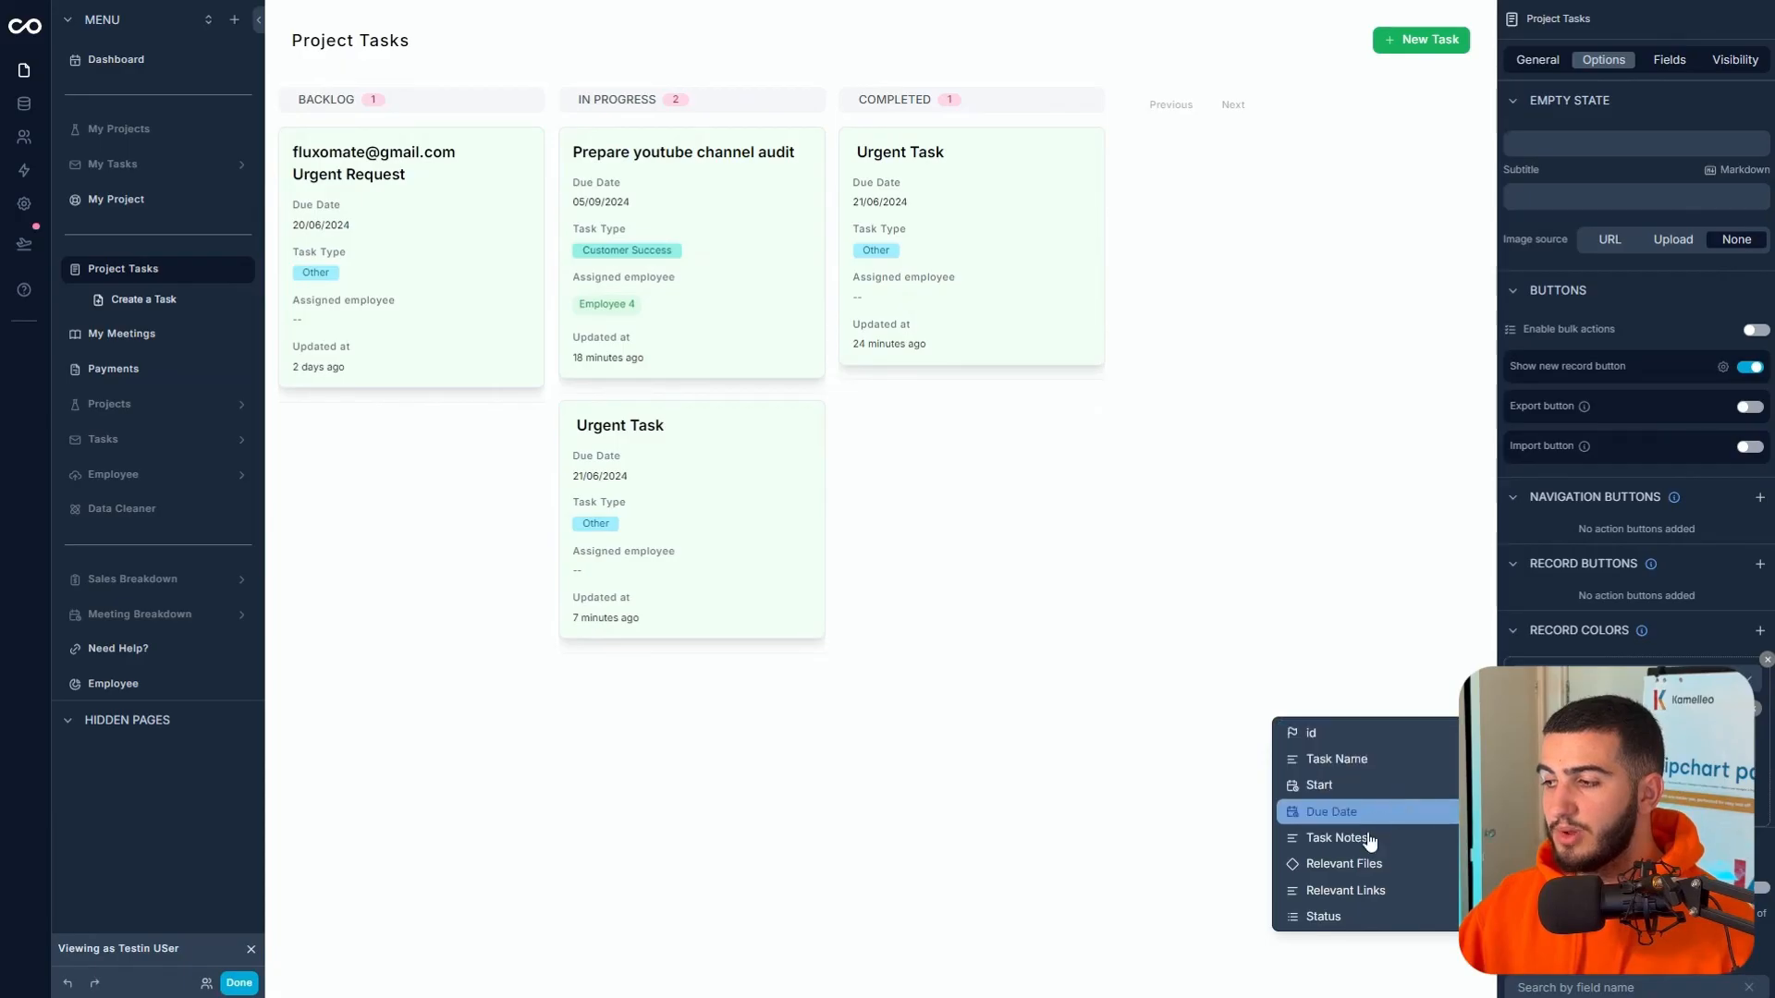
scroll(1352, 896, down, 2)
click(1366, 757)
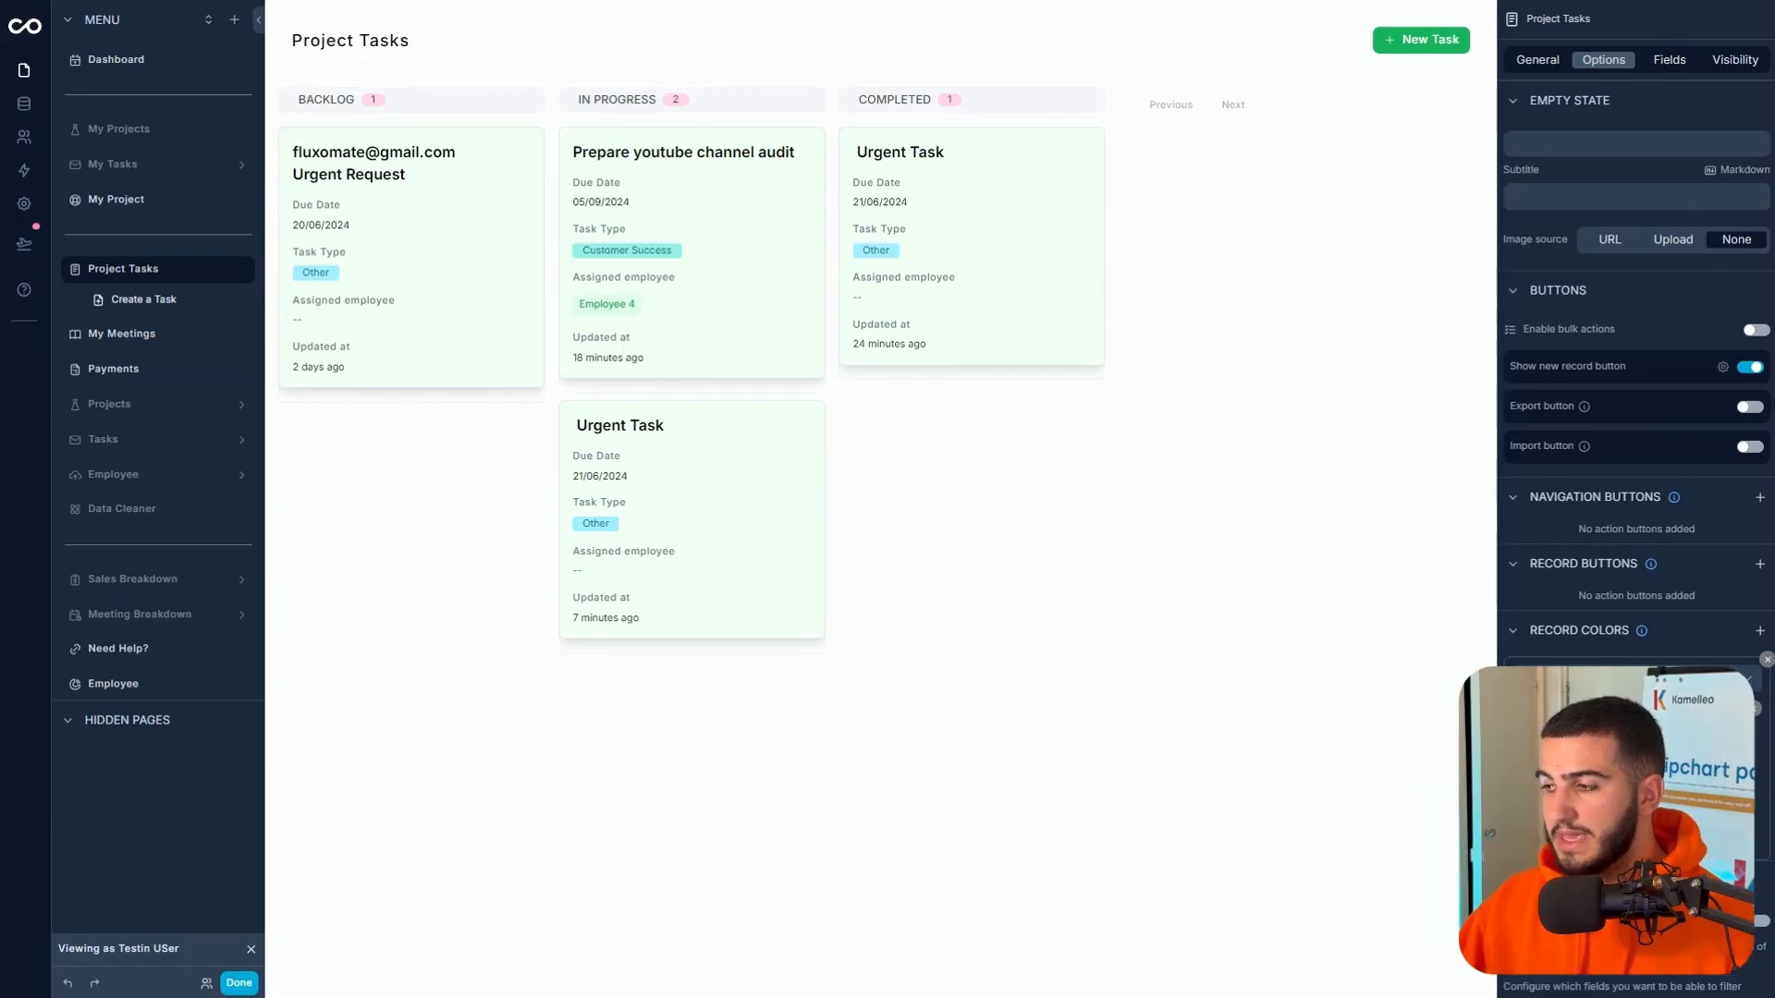
click(1590, 792)
click(1389, 756)
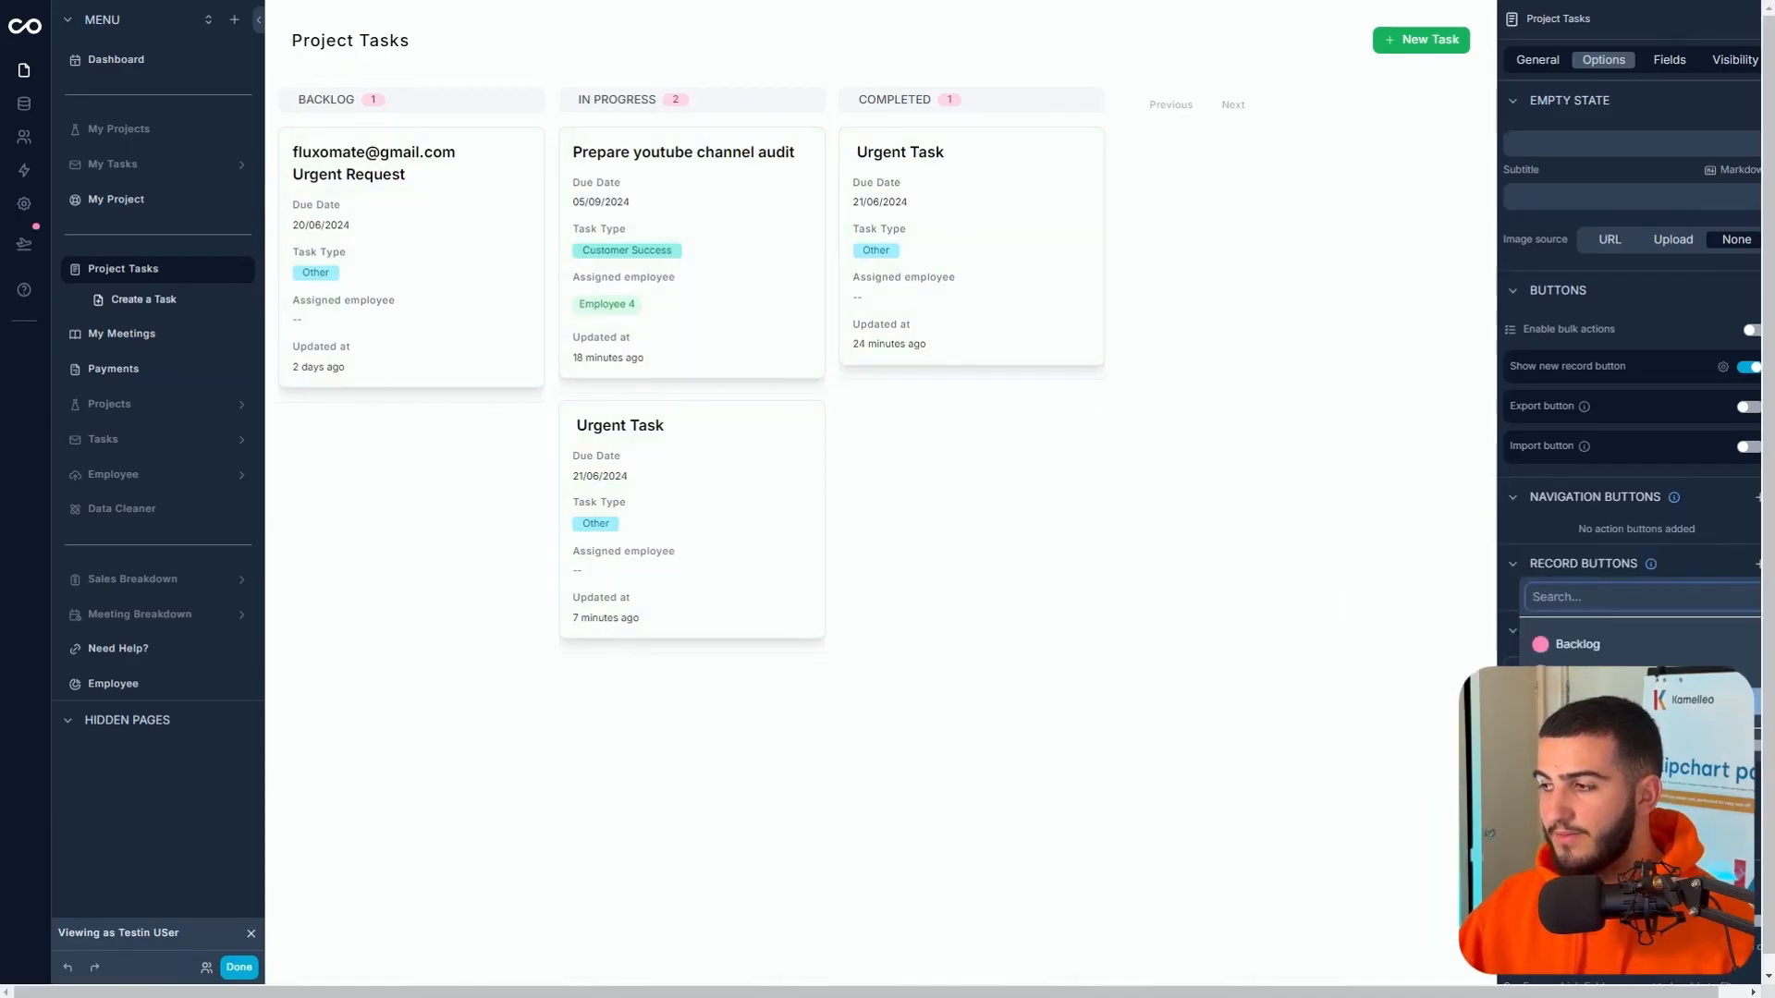
click(1015, 257)
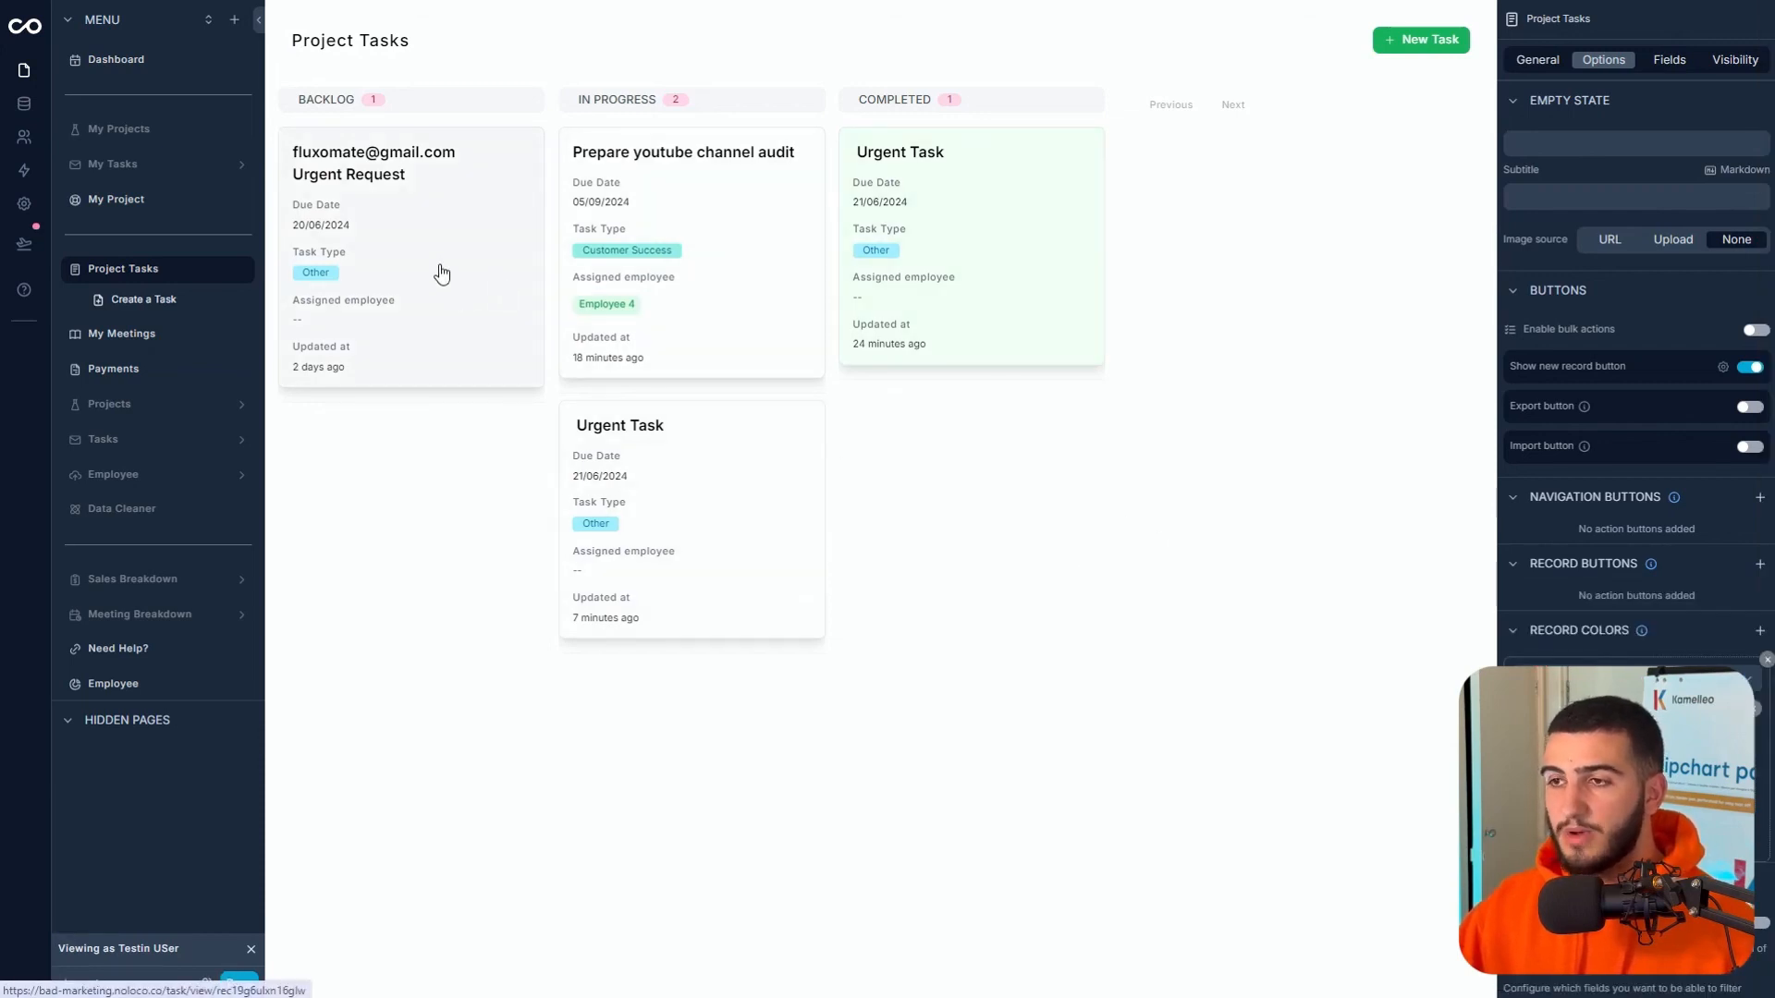
drag(440, 274, 927, 426)
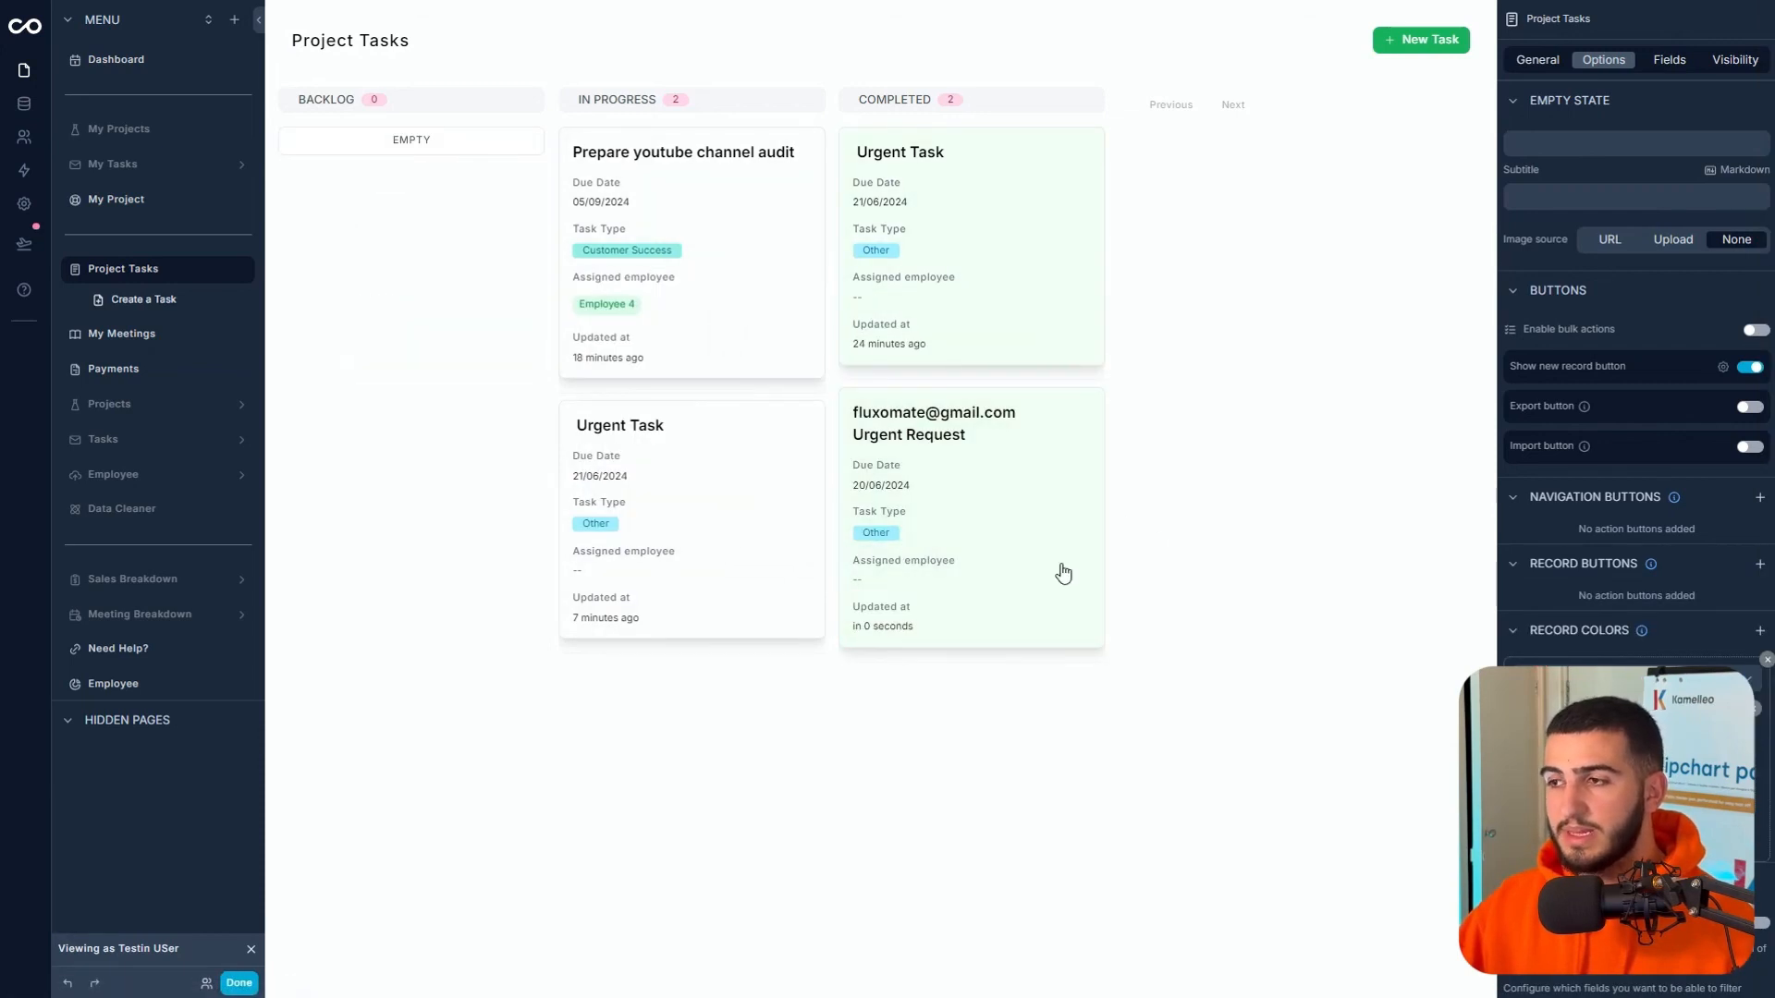
drag(1063, 571, 481, 194)
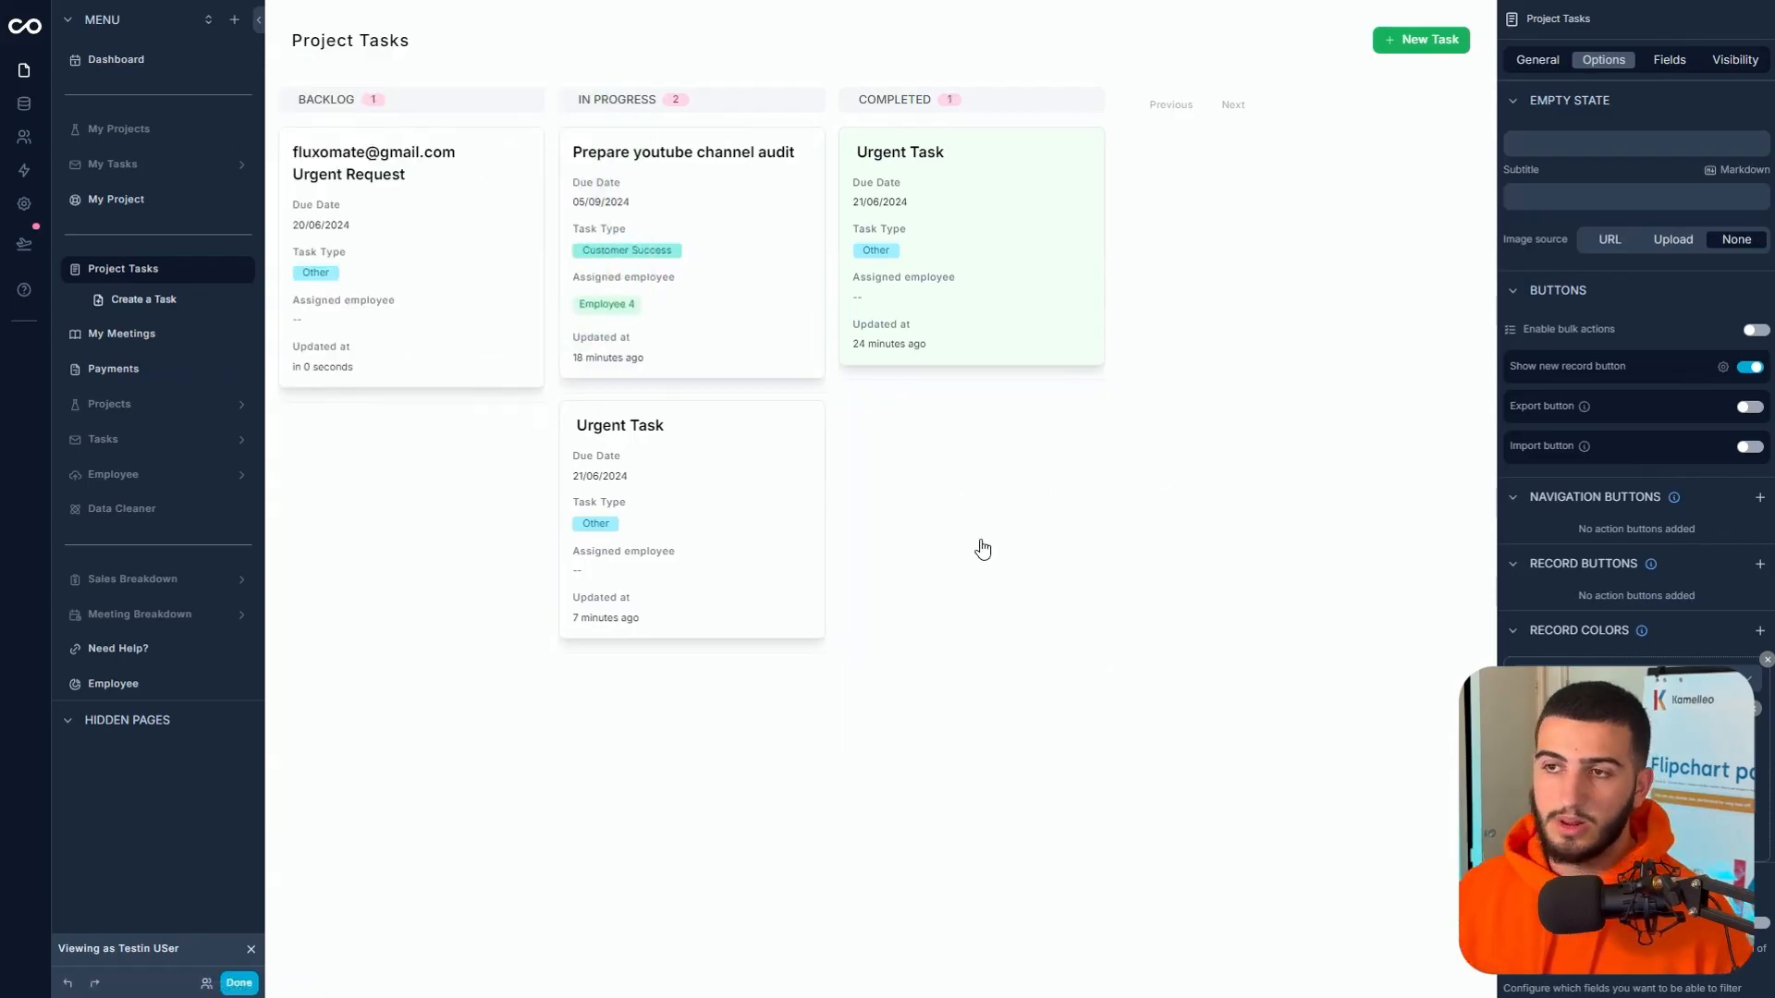
- Add a Red colour rule for Due Date before or equal to Now
click(1758, 633)
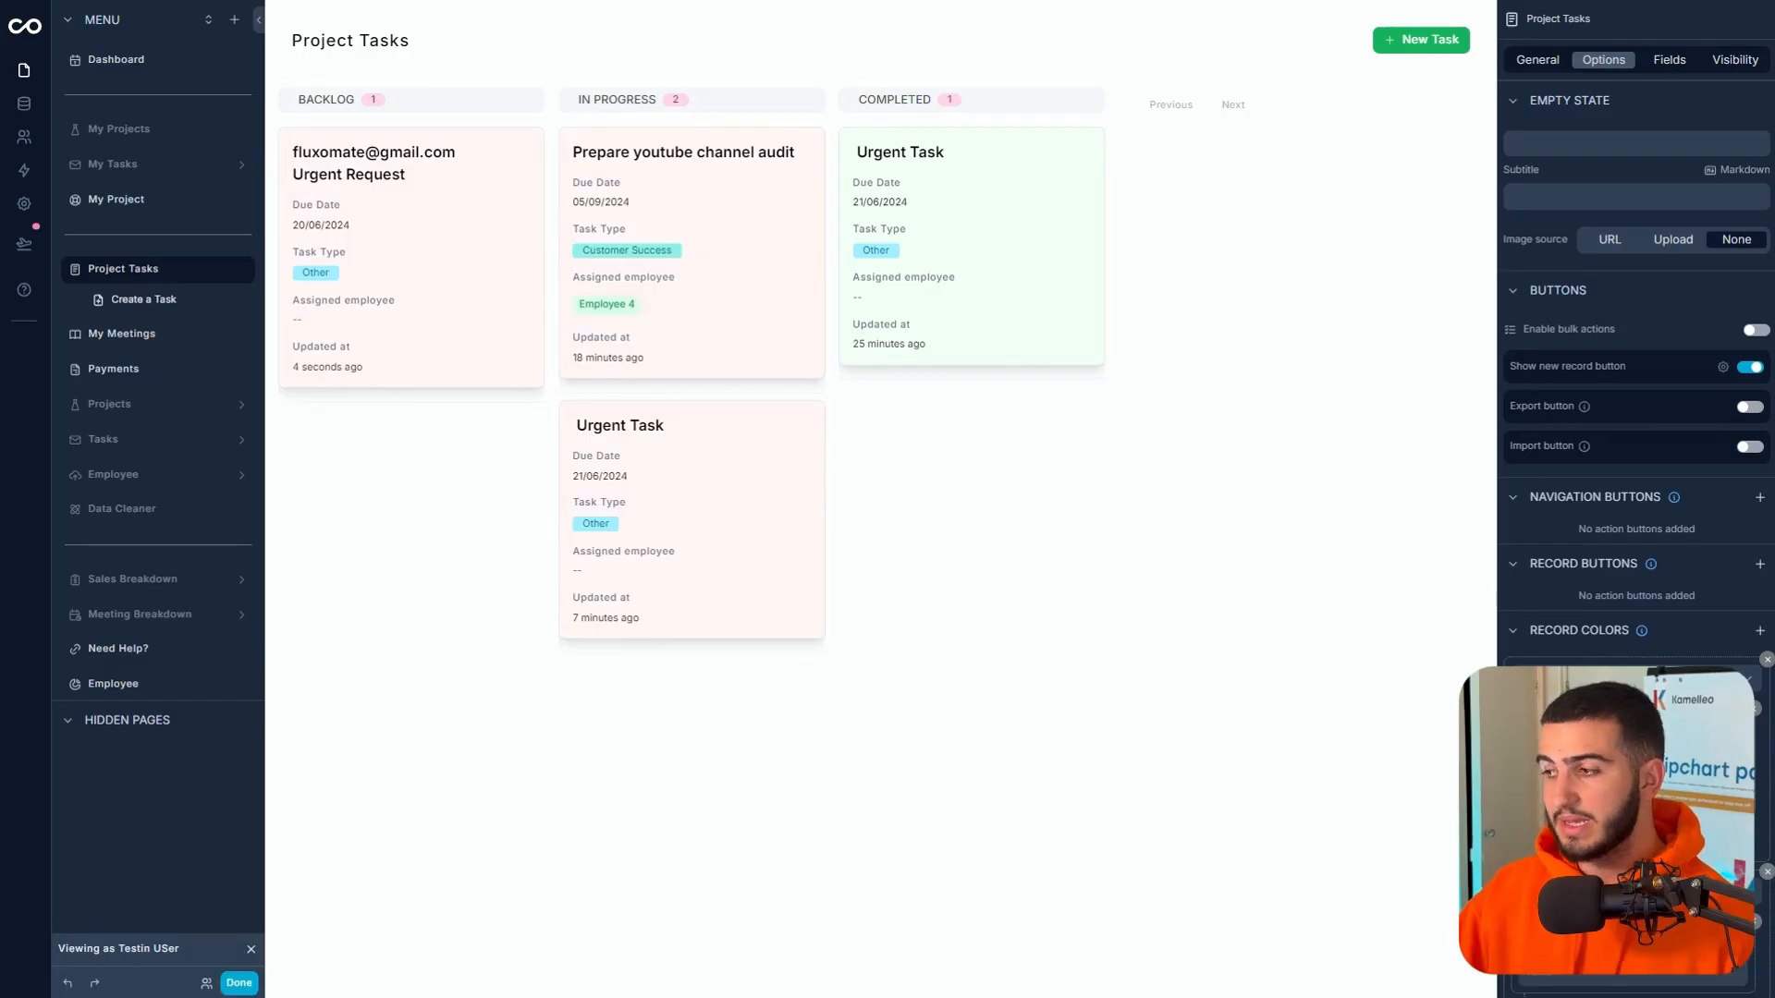
scroll(1636, 684, down, 2)
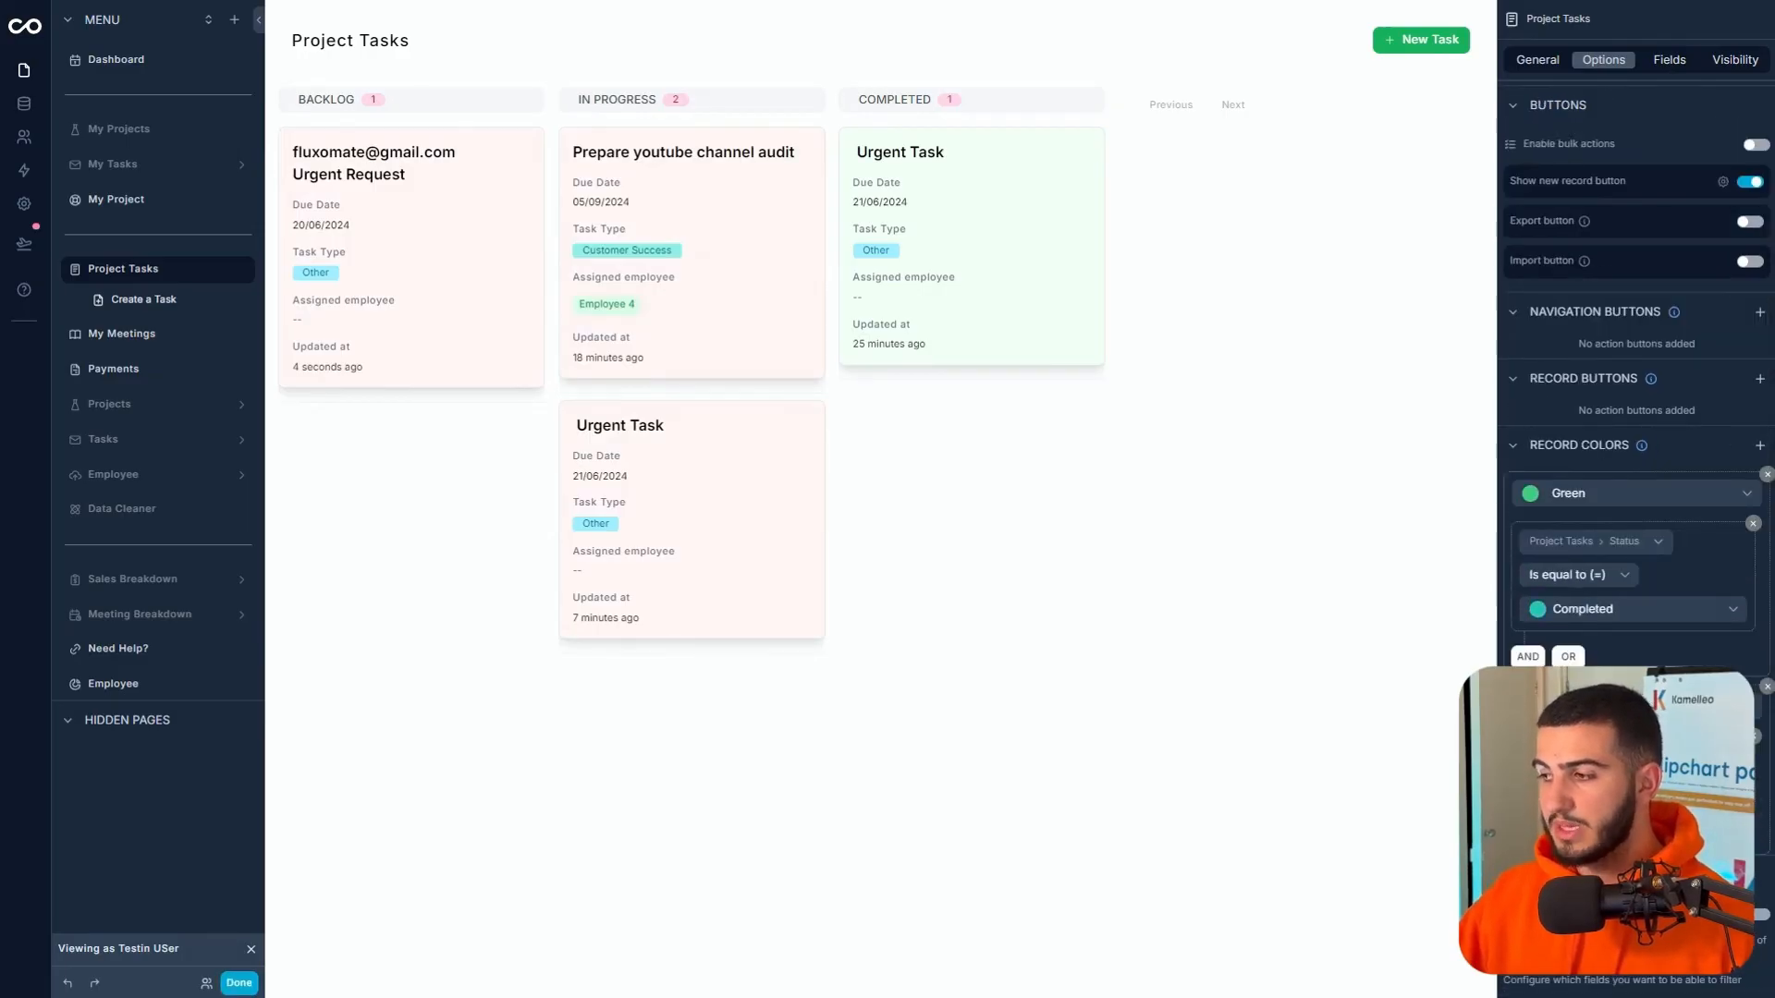
mouse_move(1562, 763)
click(1469, 839)
click(1571, 788)
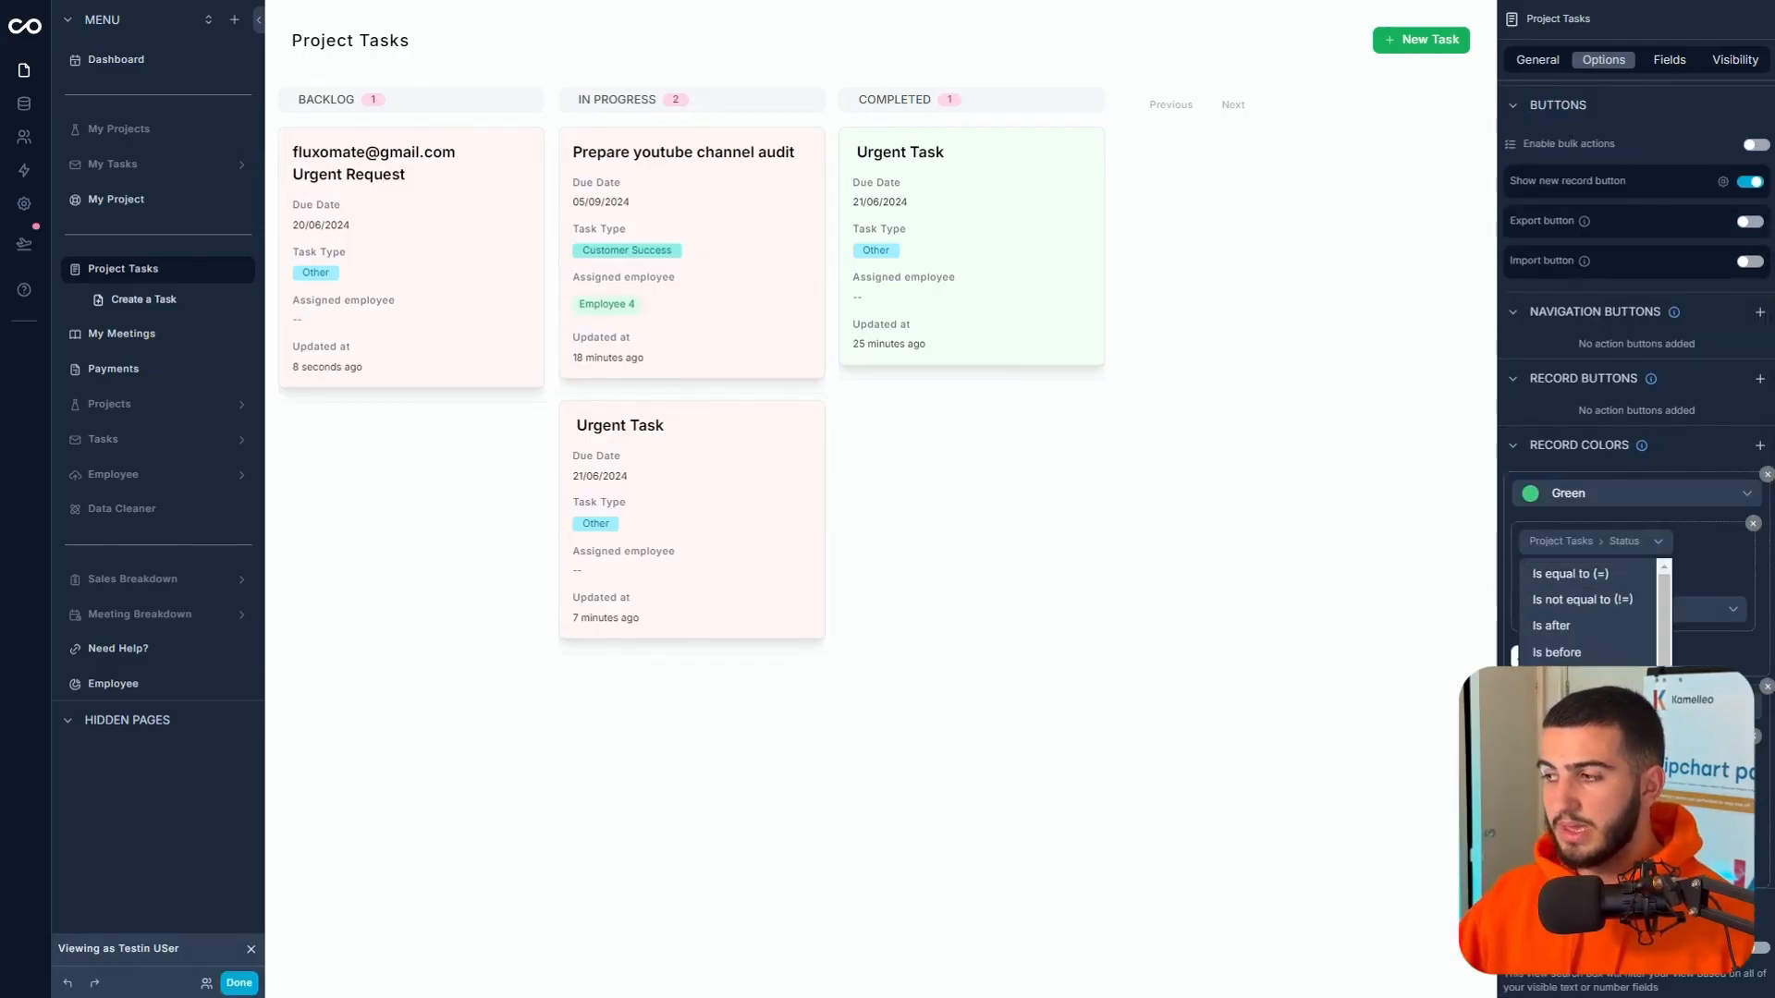
click(1567, 676)
click(1726, 822)
click(1443, 655)
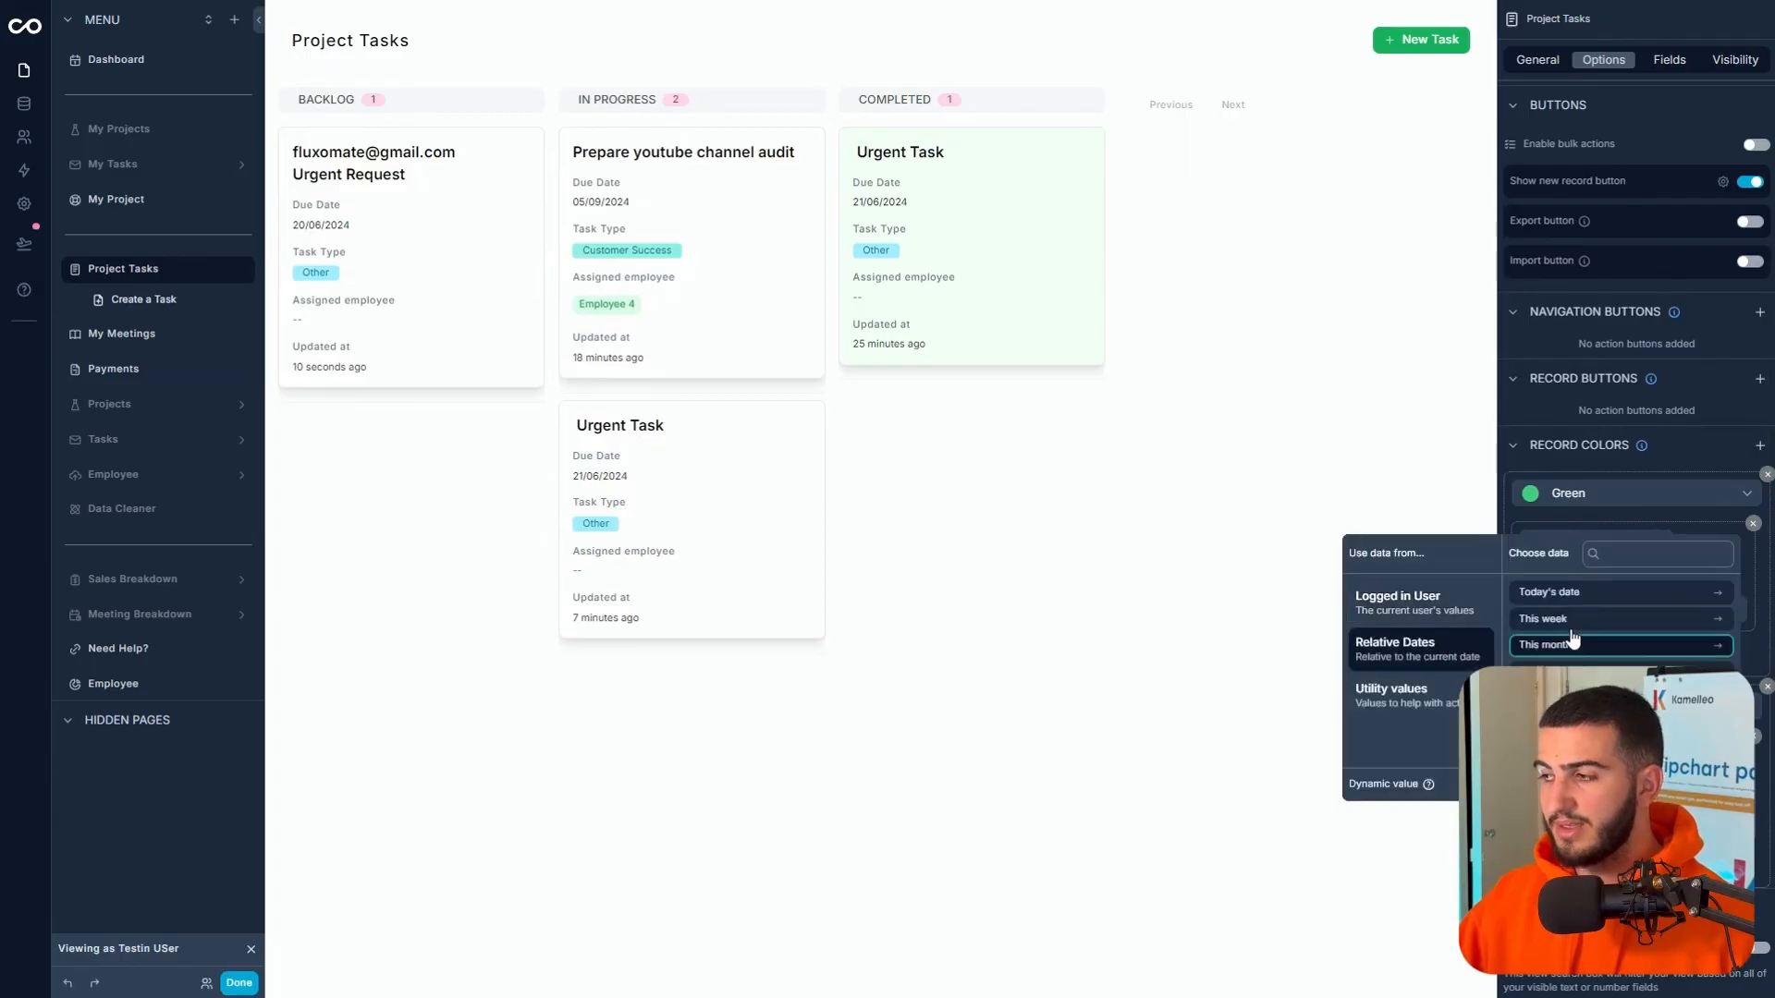
click(1555, 593)
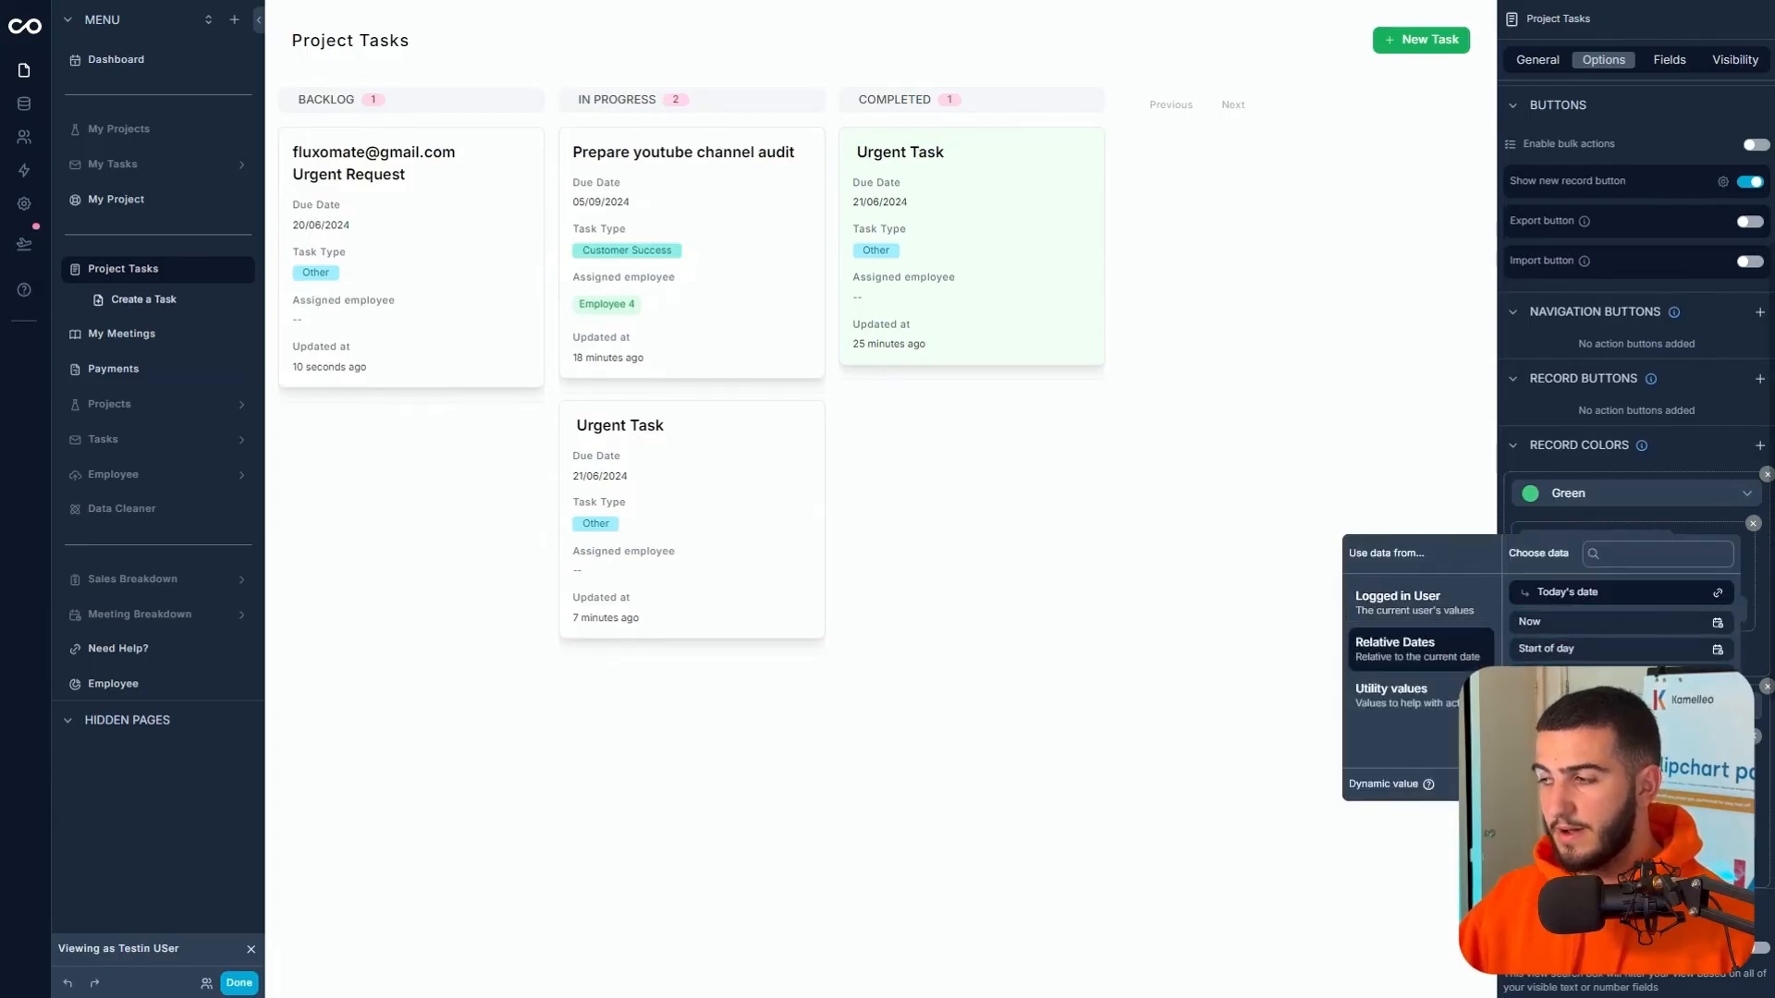
click(1553, 619)
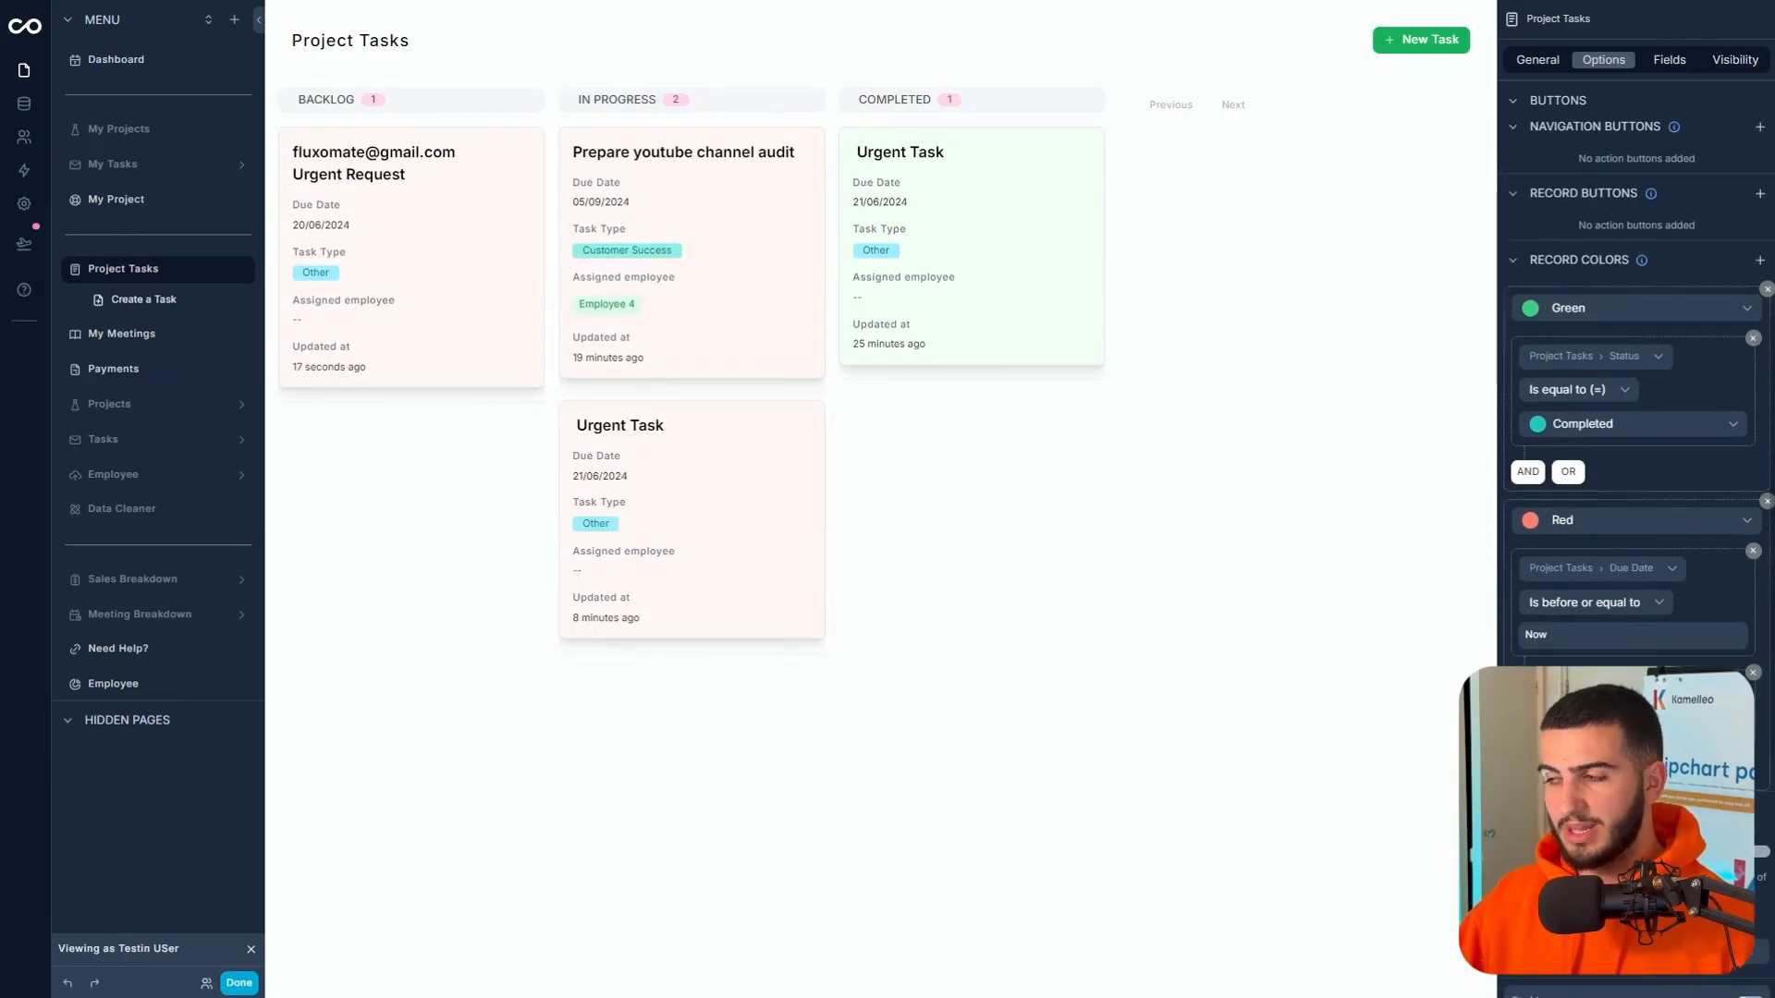
- Add an AND condition to the red rule: Status is not equal to Completed
click(1572, 692)
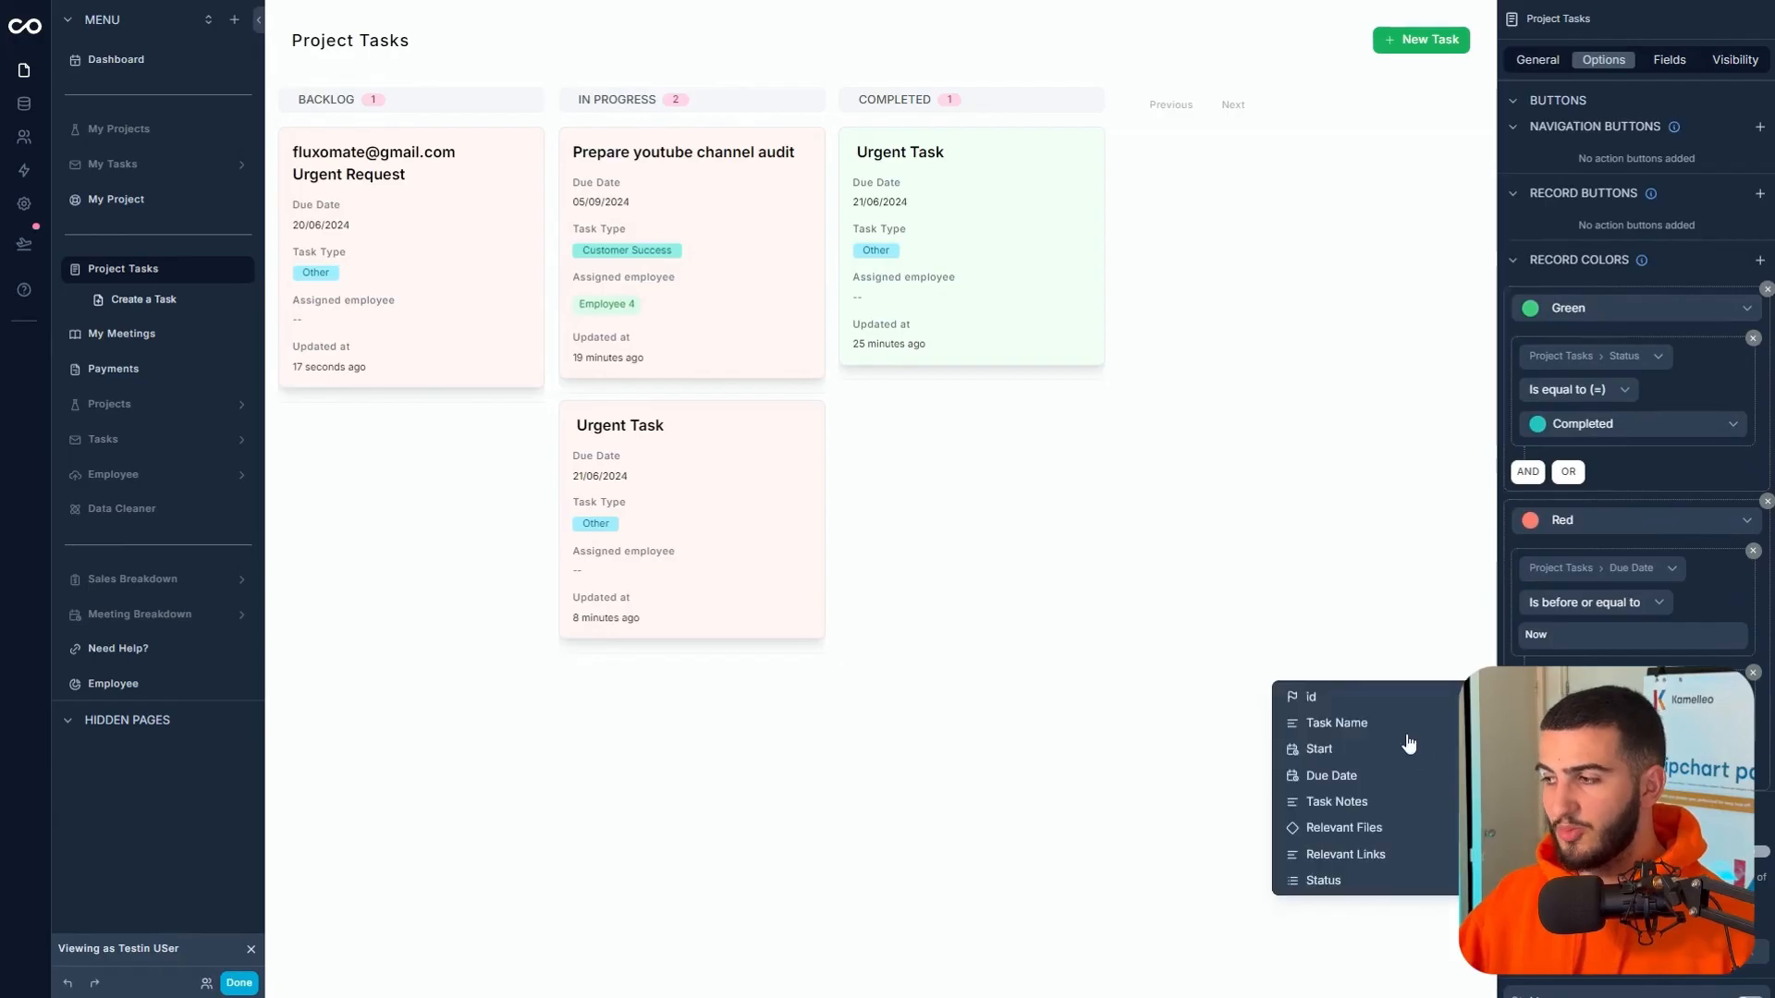
click(1323, 880)
scroll(1572, 336, down, 4)
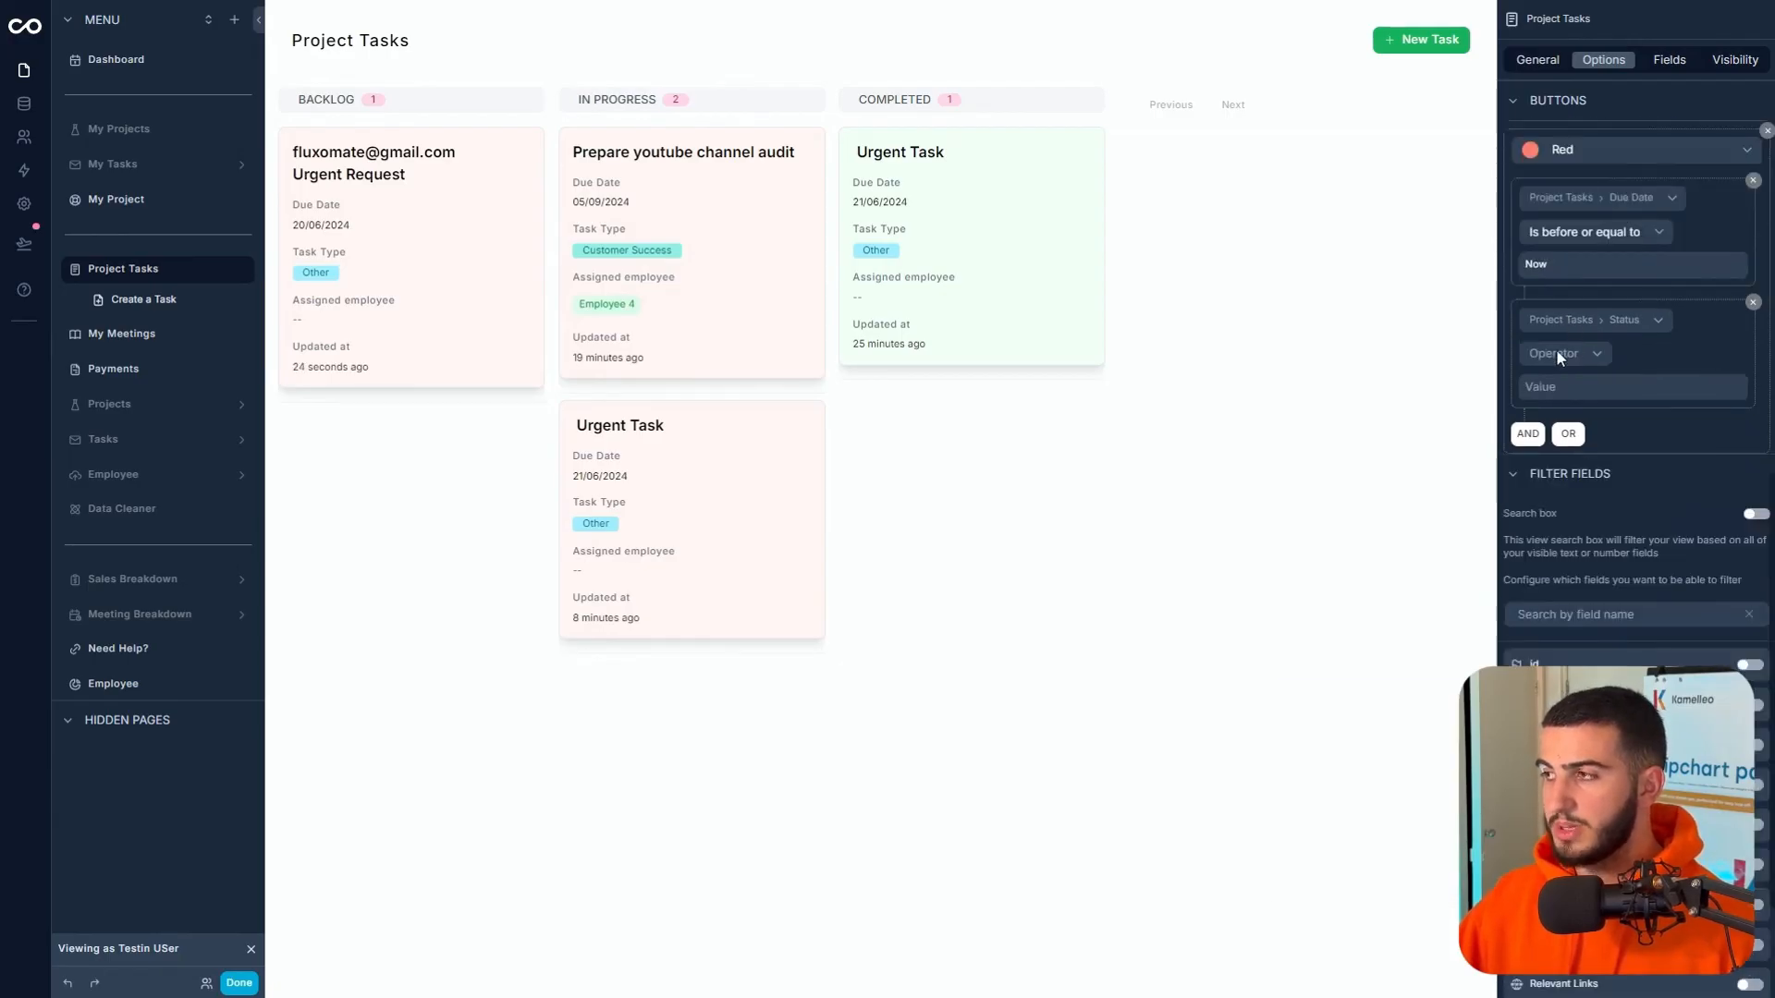
click(1557, 353)
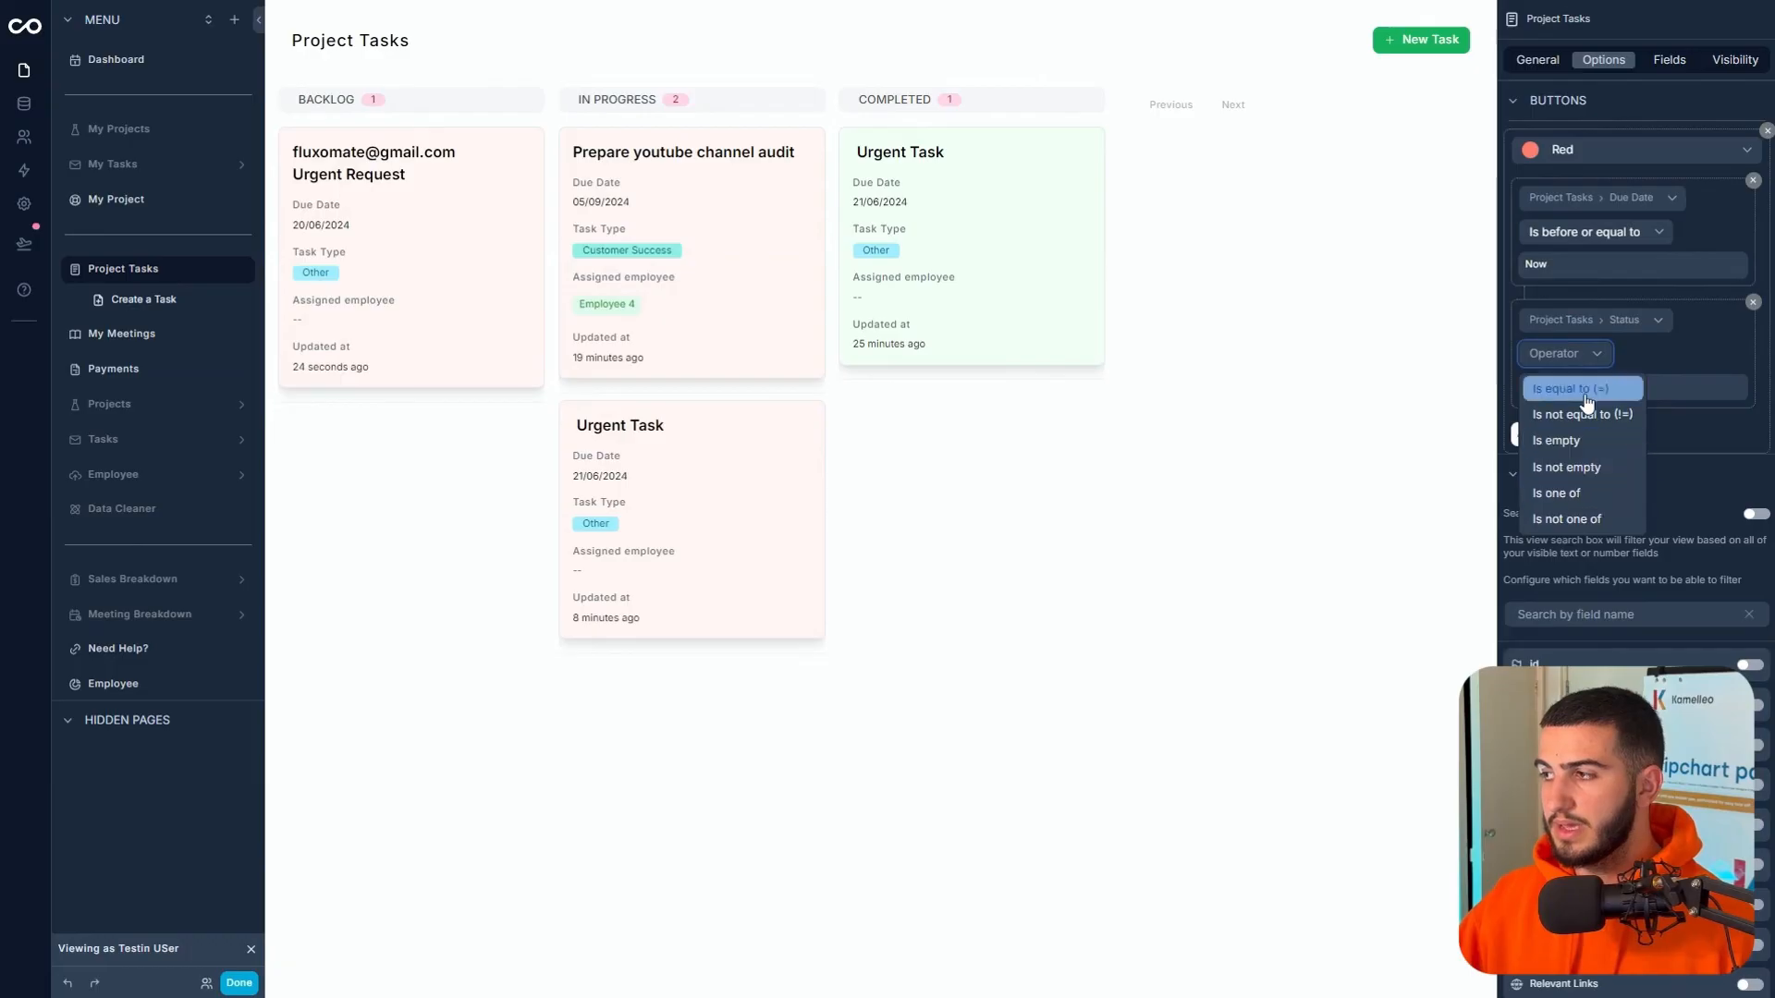
click(1586, 399)
click(1585, 403)
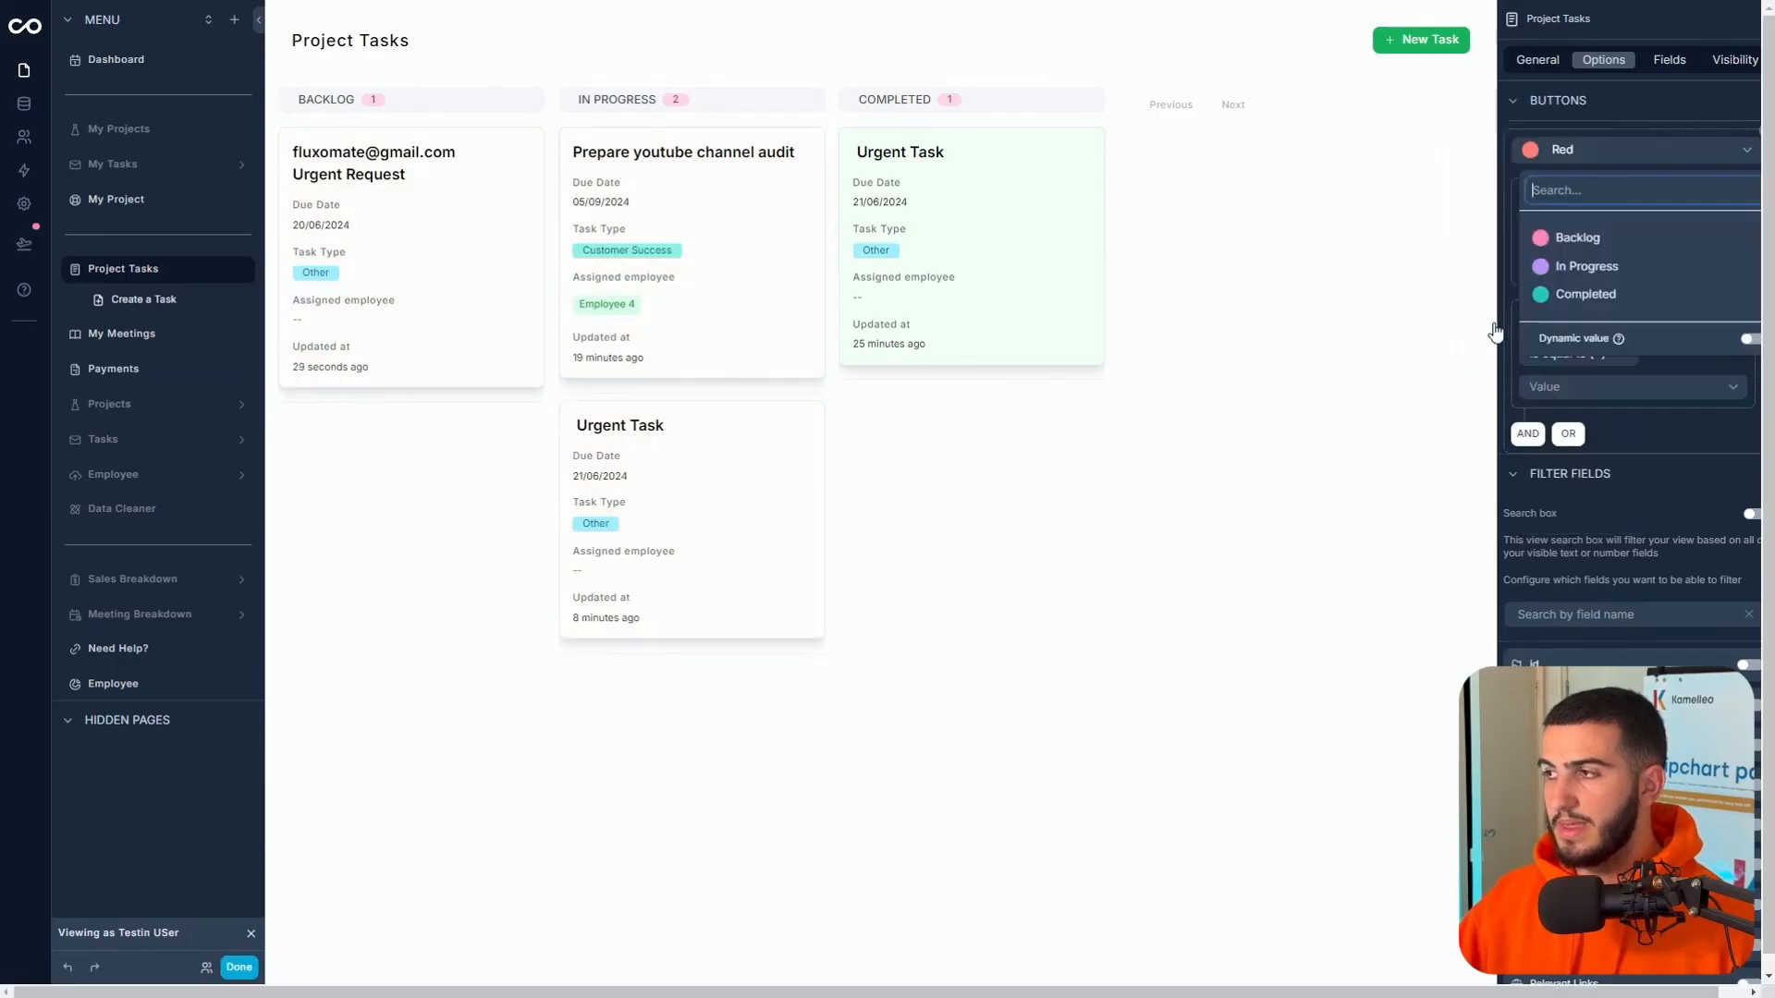
click(1586, 313)
click(1264, 577)
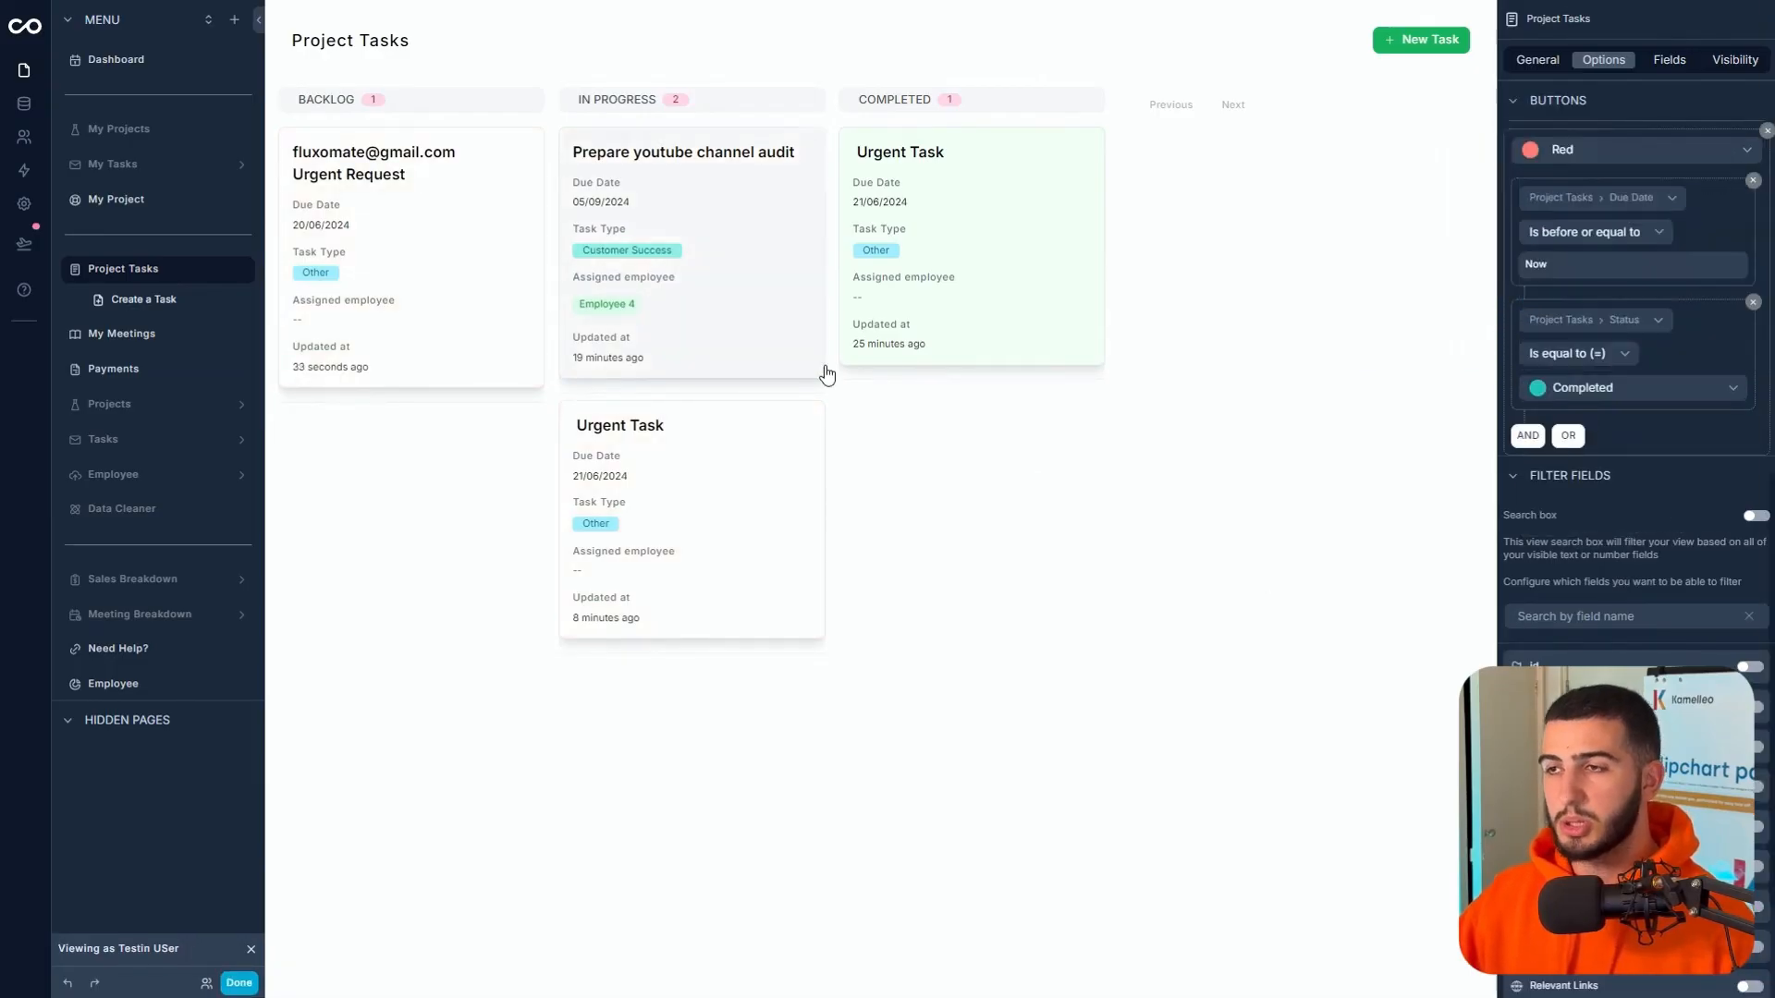
scroll(1613, 353, up, 1)
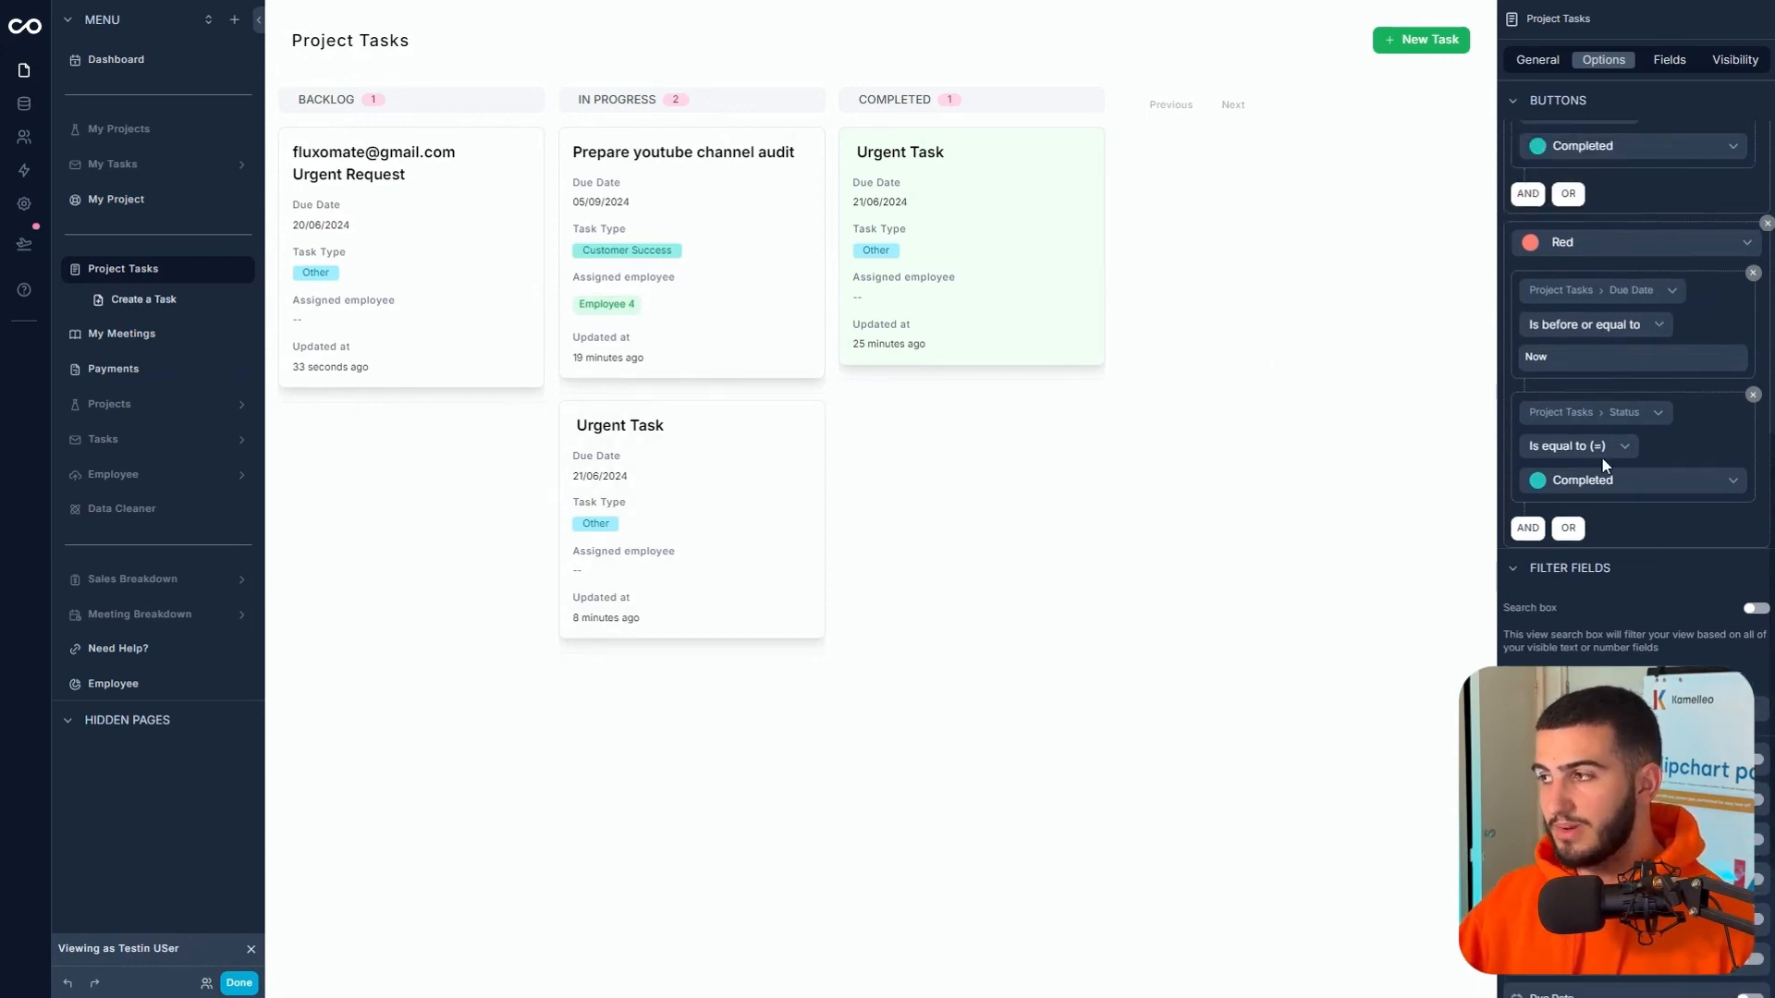
scroll(1604, 465, up, 2)
click(1587, 691)
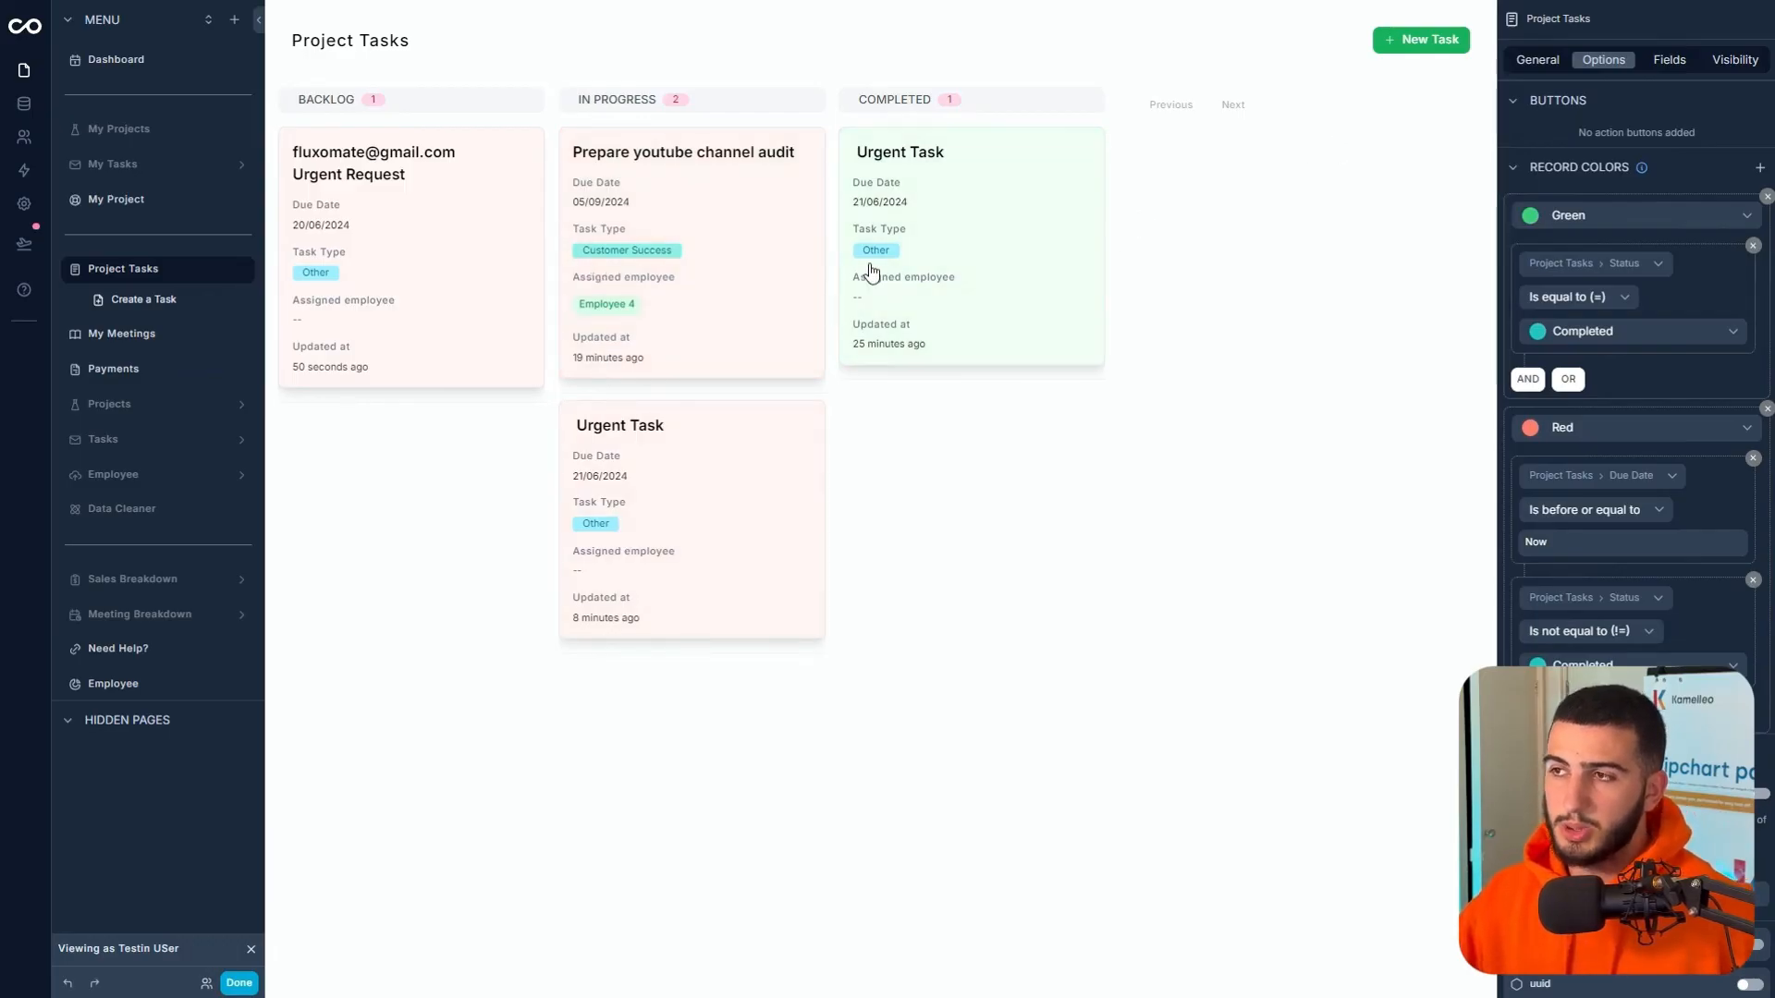
- Drag the Urgent Task card from Completed into Backlog, where it turns red as overdue
drag(859, 265, 397, 494)
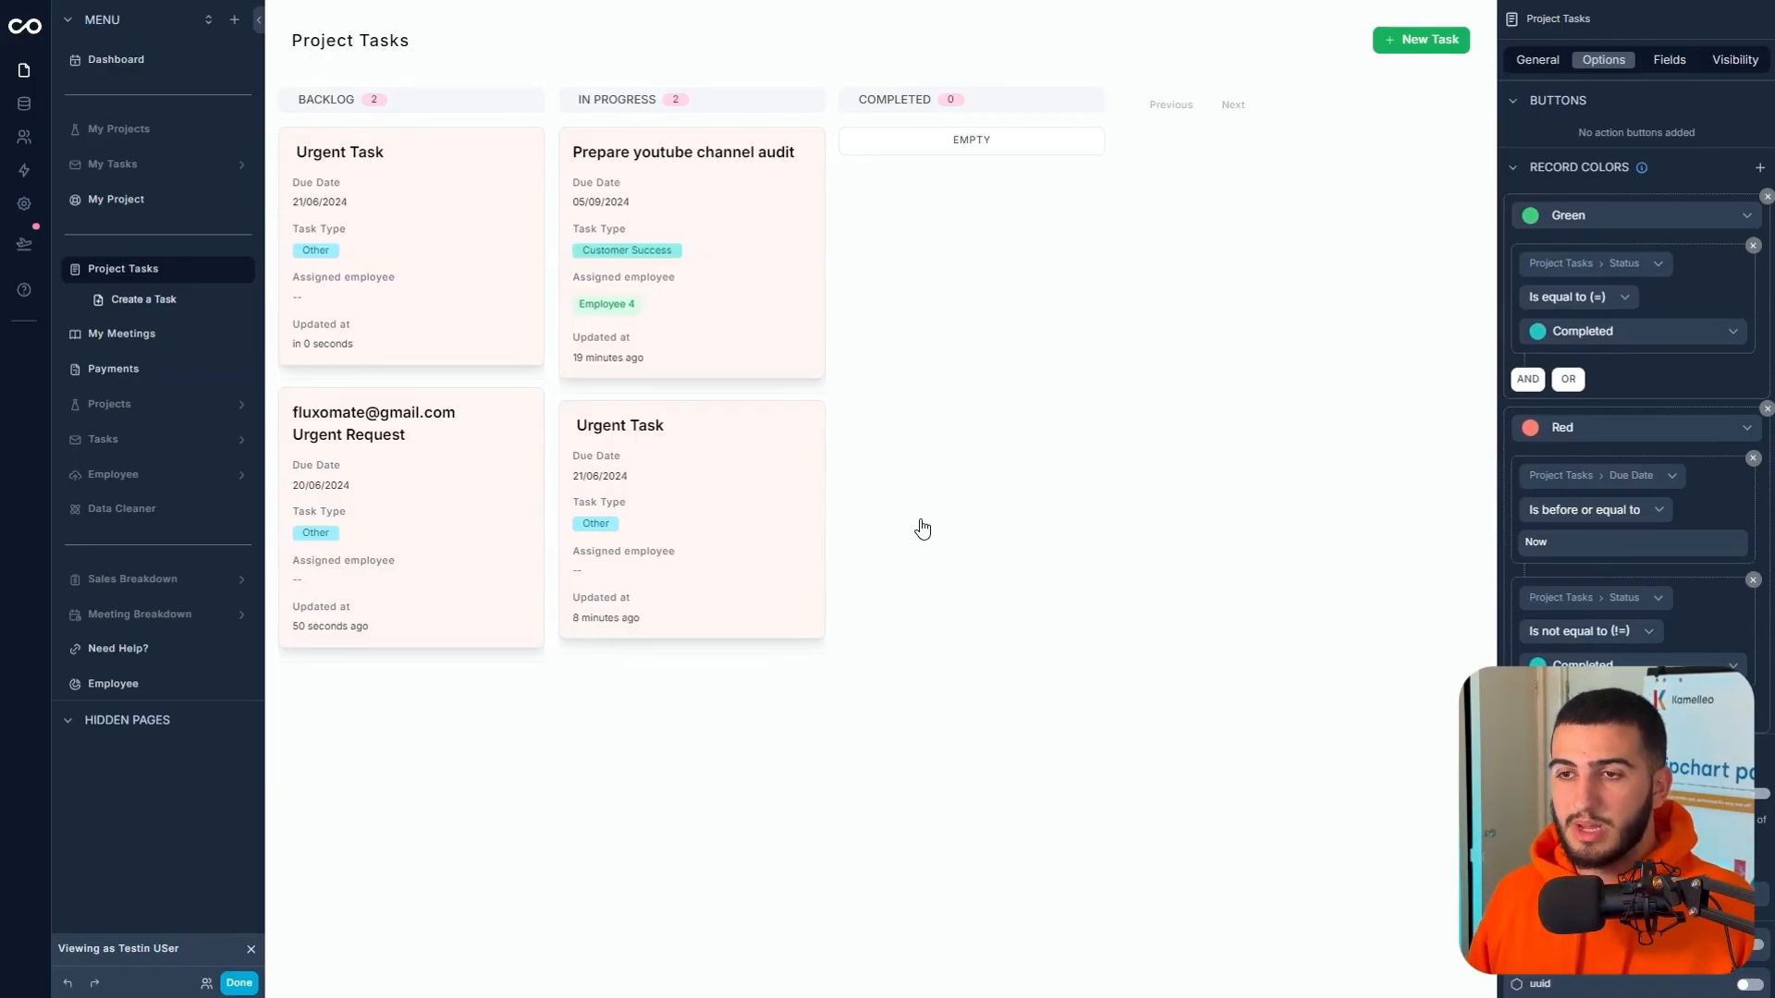
scroll(1643, 379, up, 3)
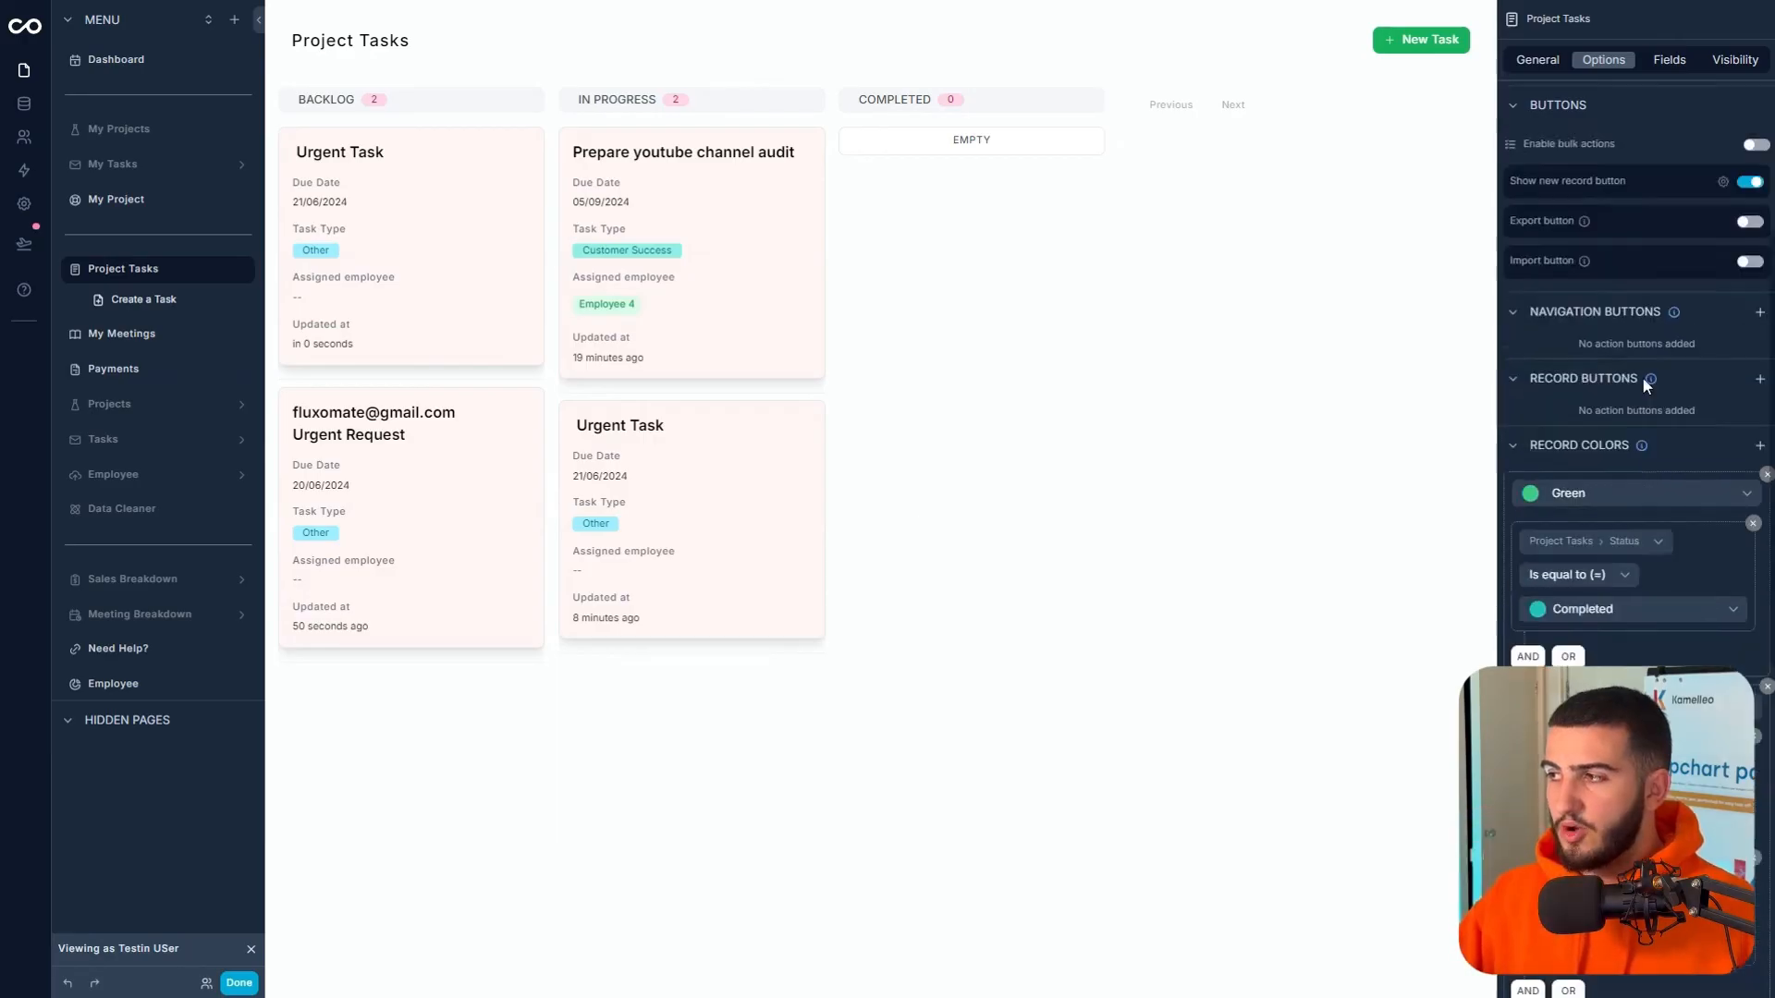
scroll(1636, 518, down, 5)
scroll(1669, 628, up, 10)
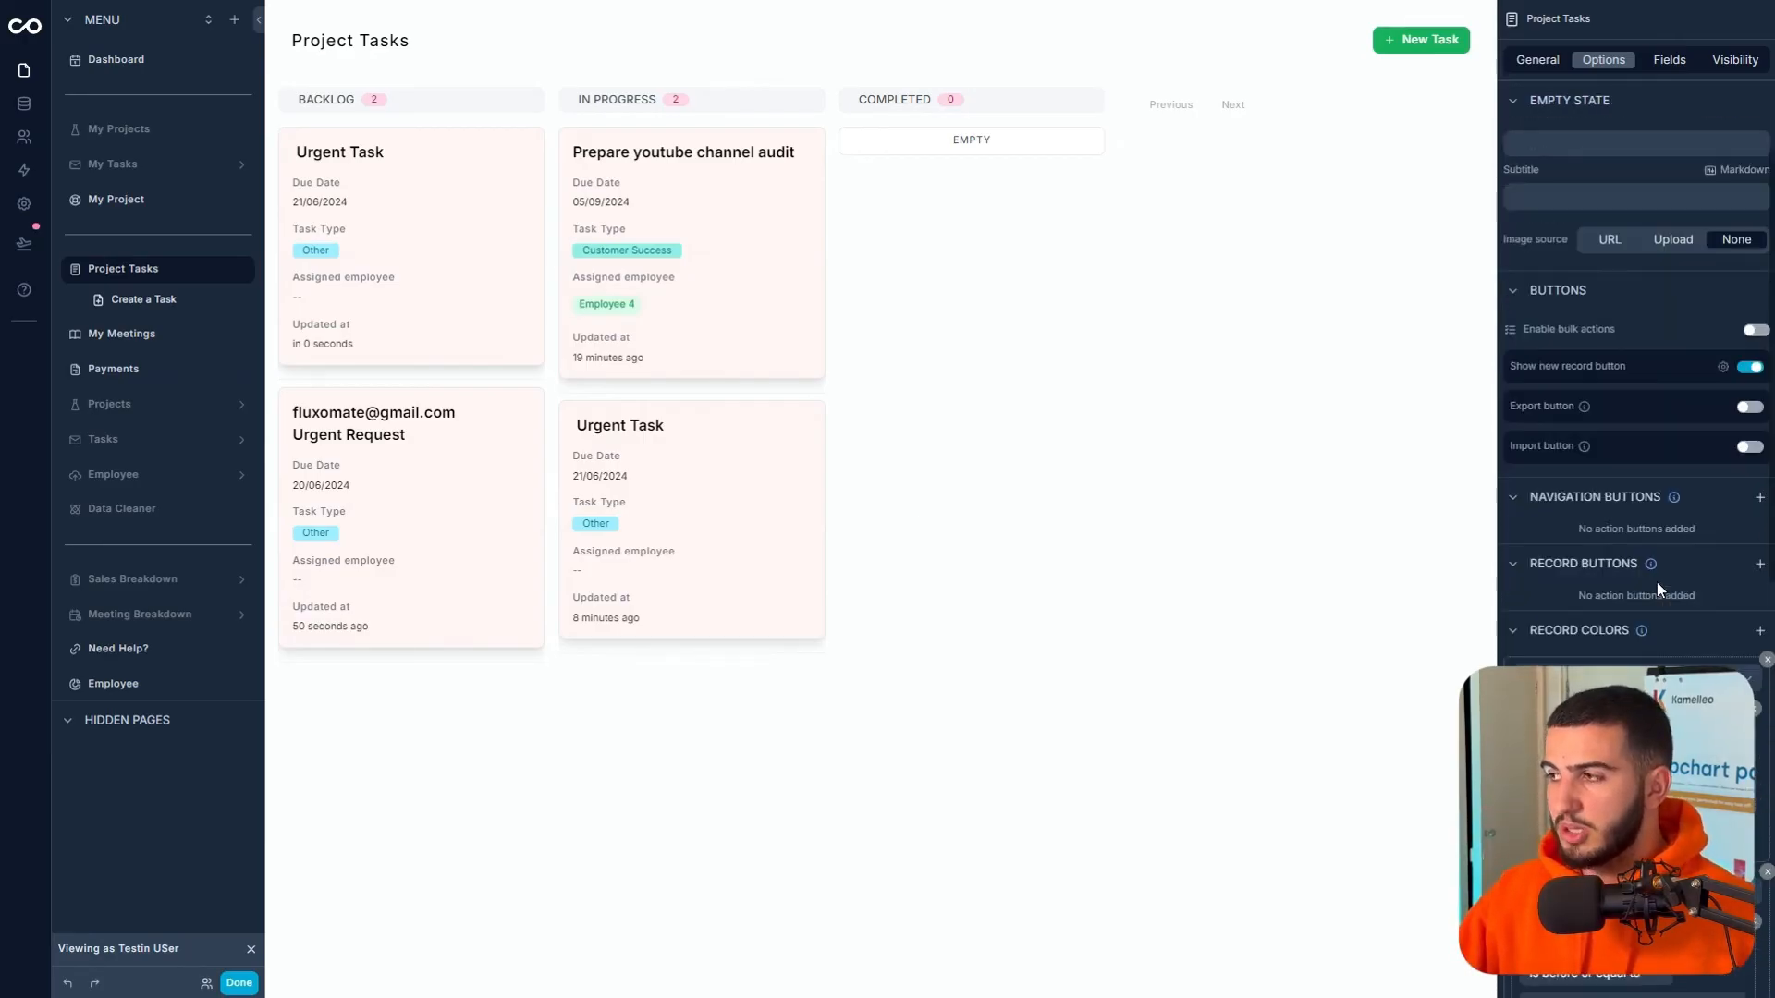
- Add a record button named 'Complete' with Success appearance, One Click type and Confetti notification
click(1758, 566)
click(1724, 604)
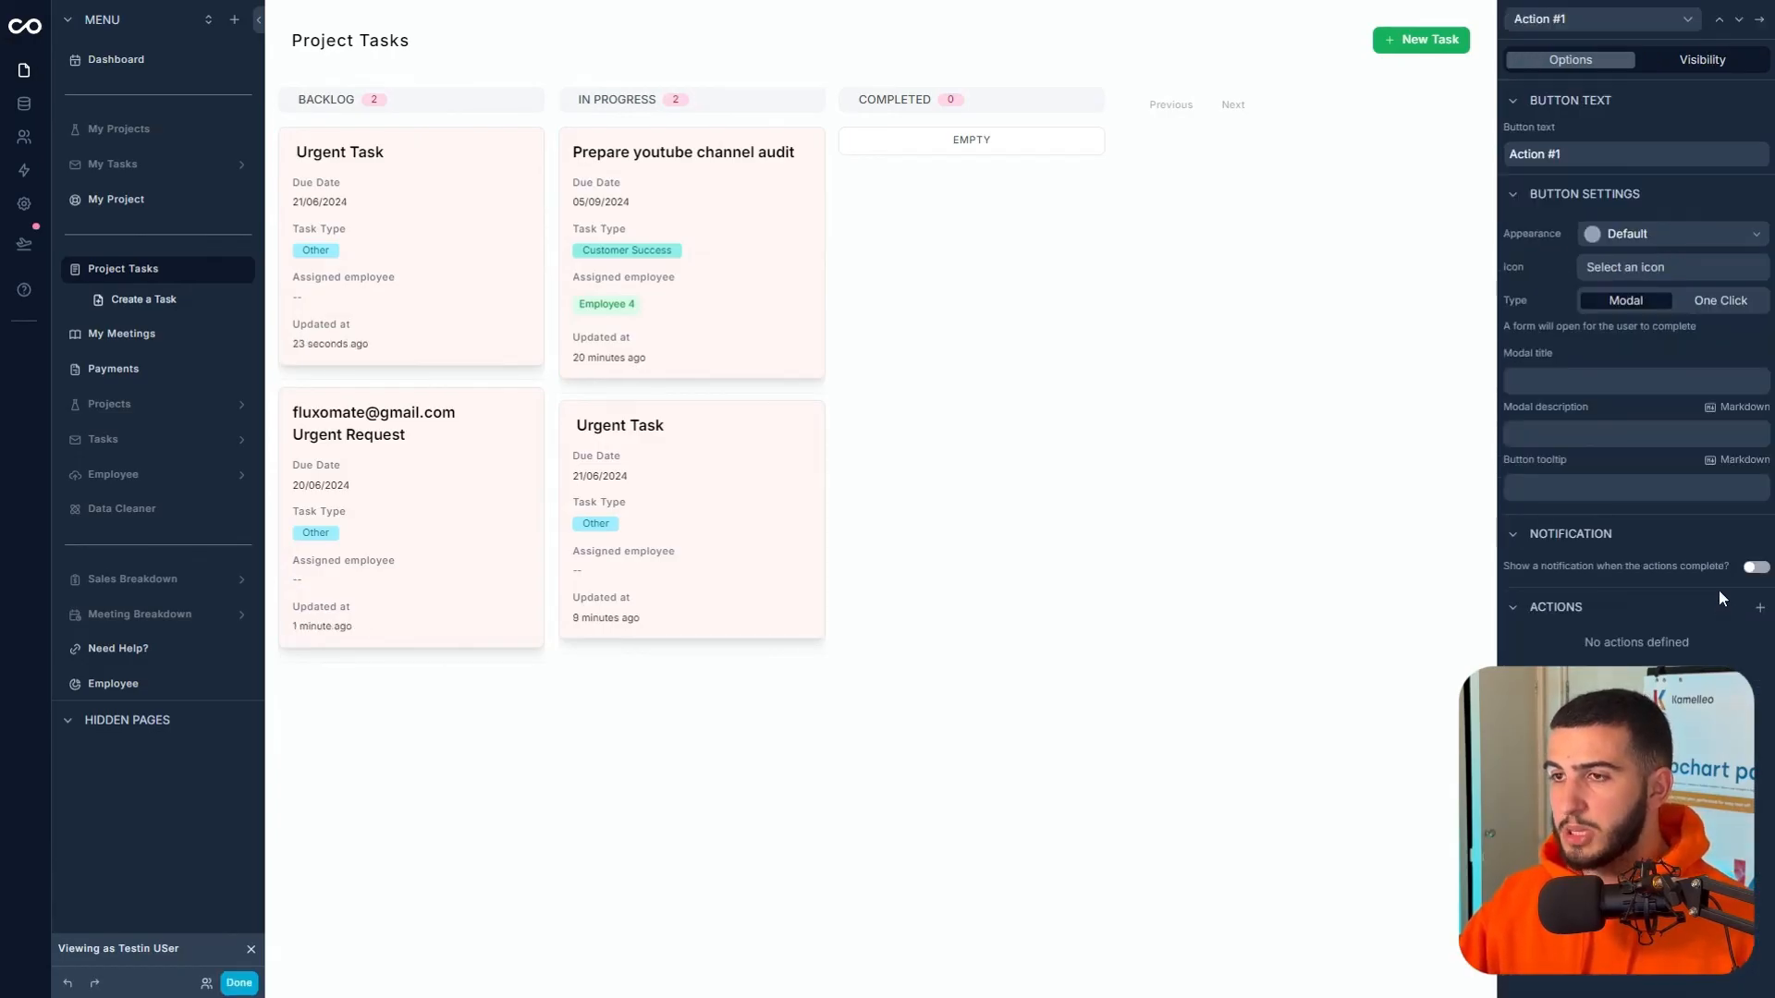
triple_click(1618, 164)
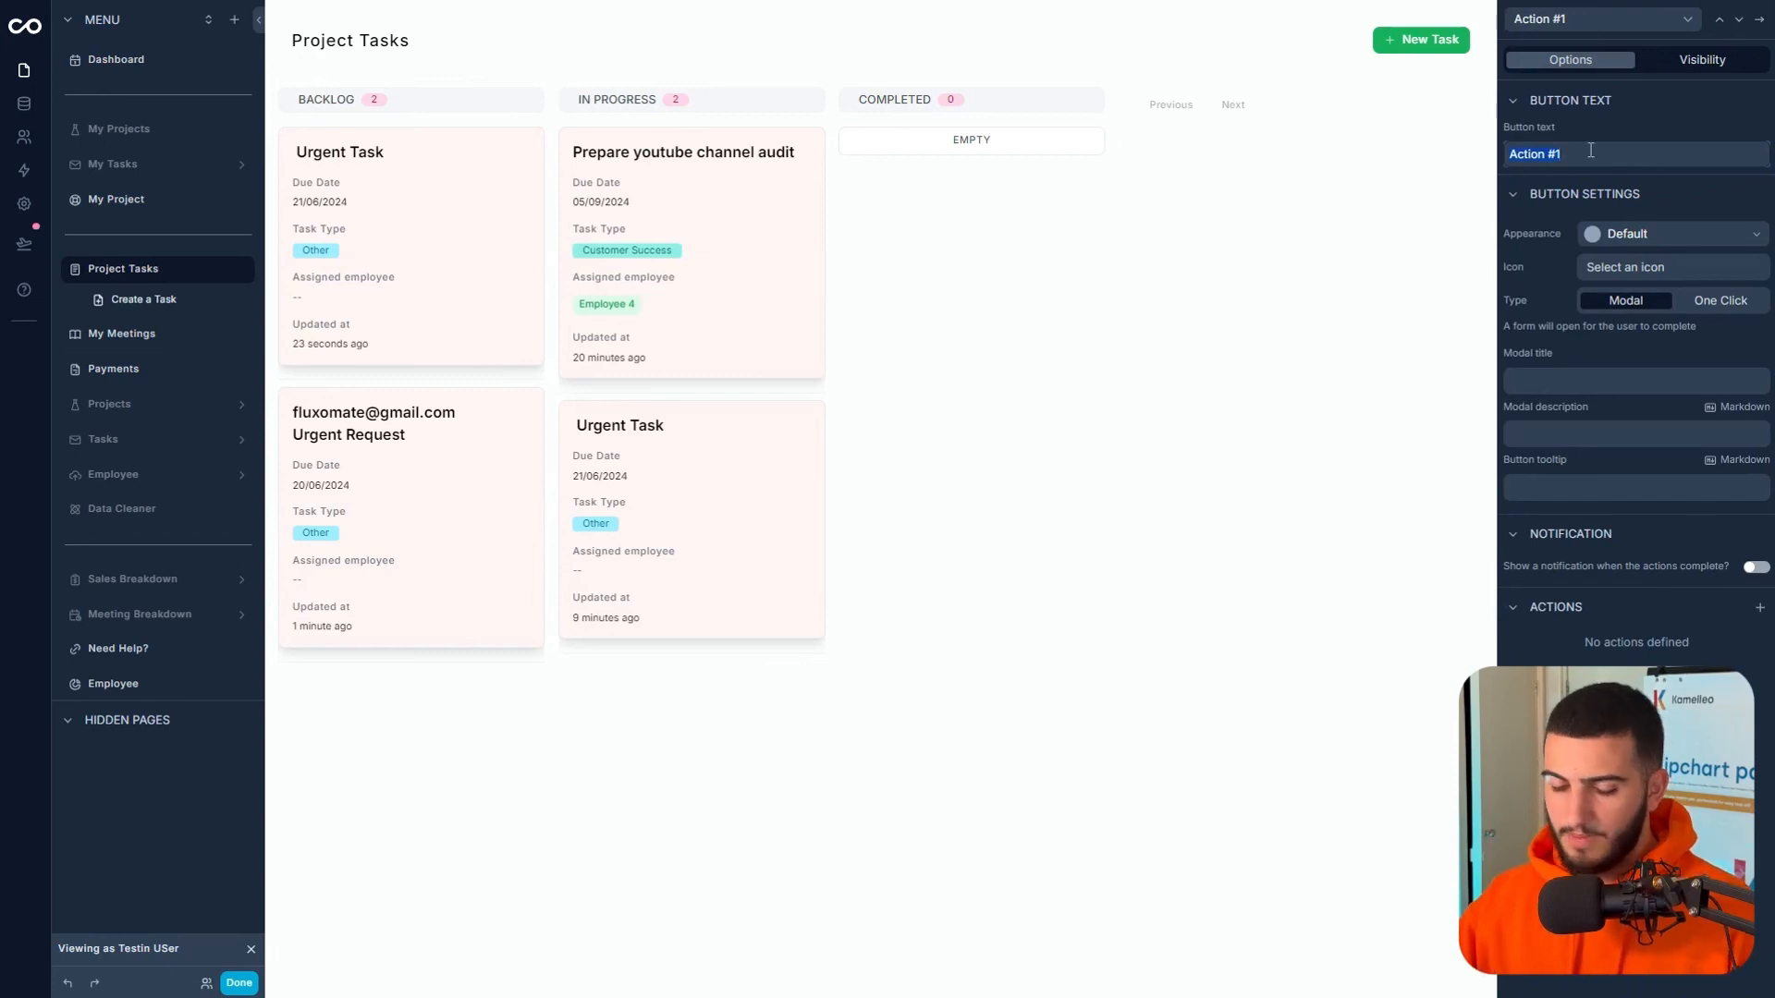
text(Complete)
click(1647, 240)
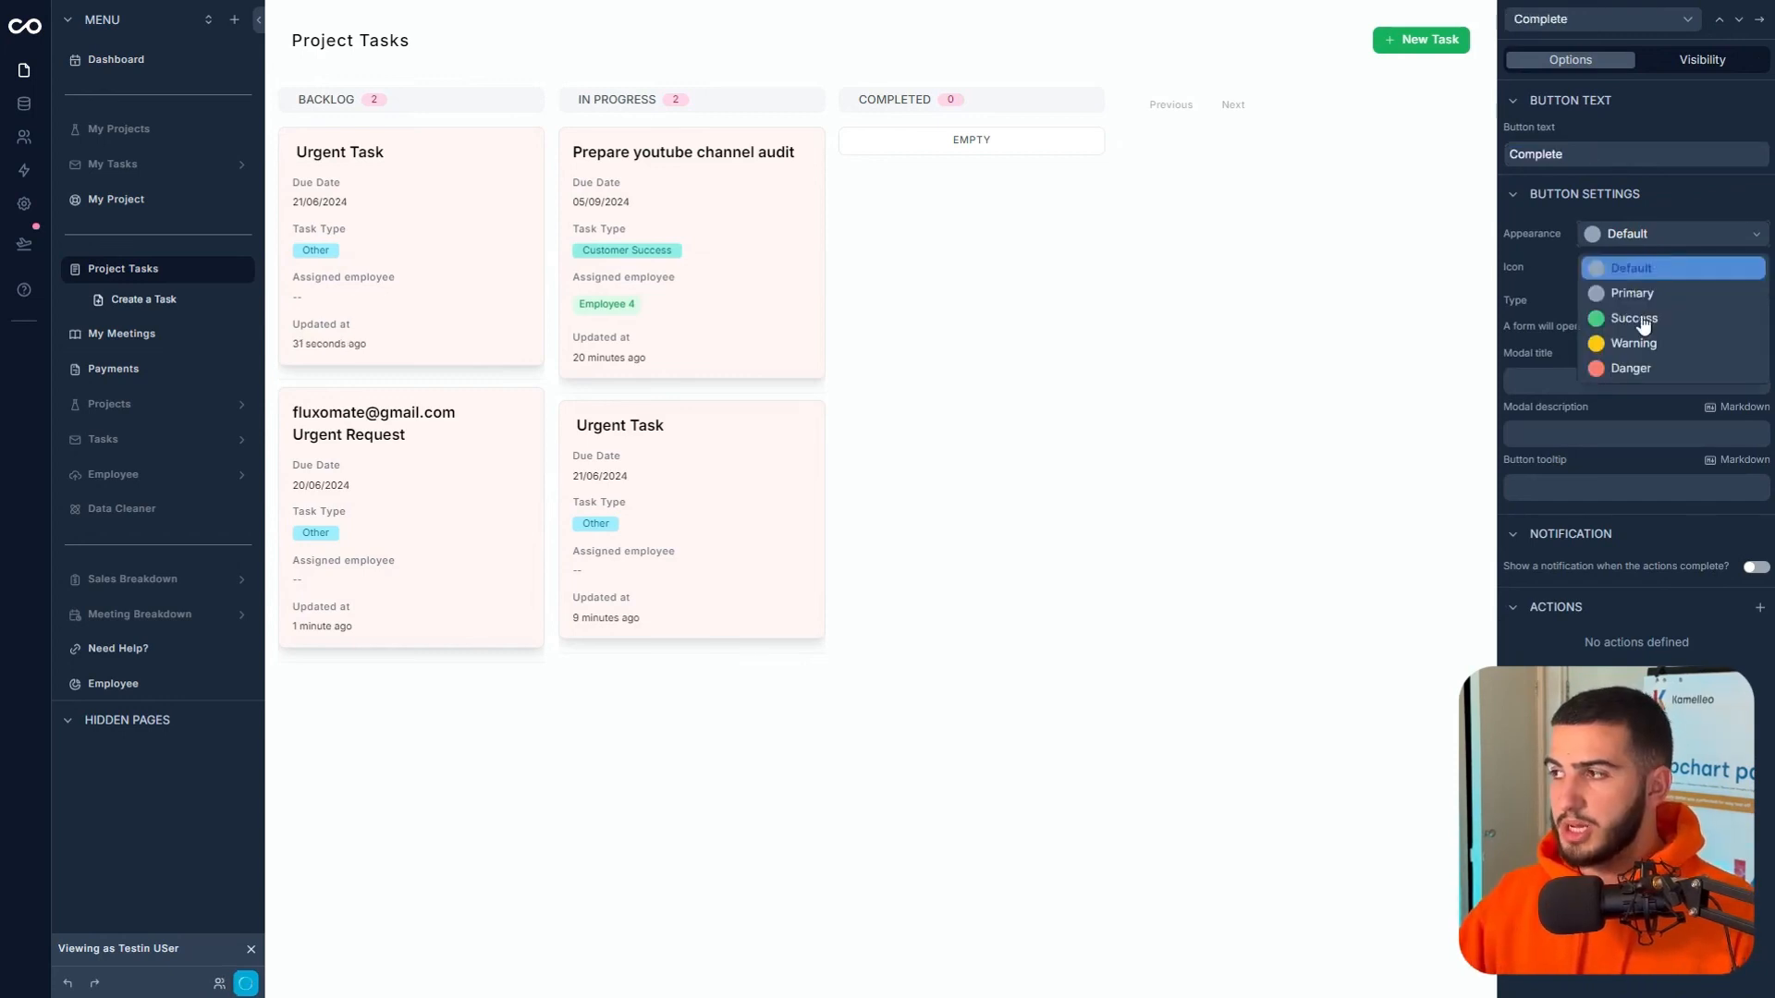
click(1643, 323)
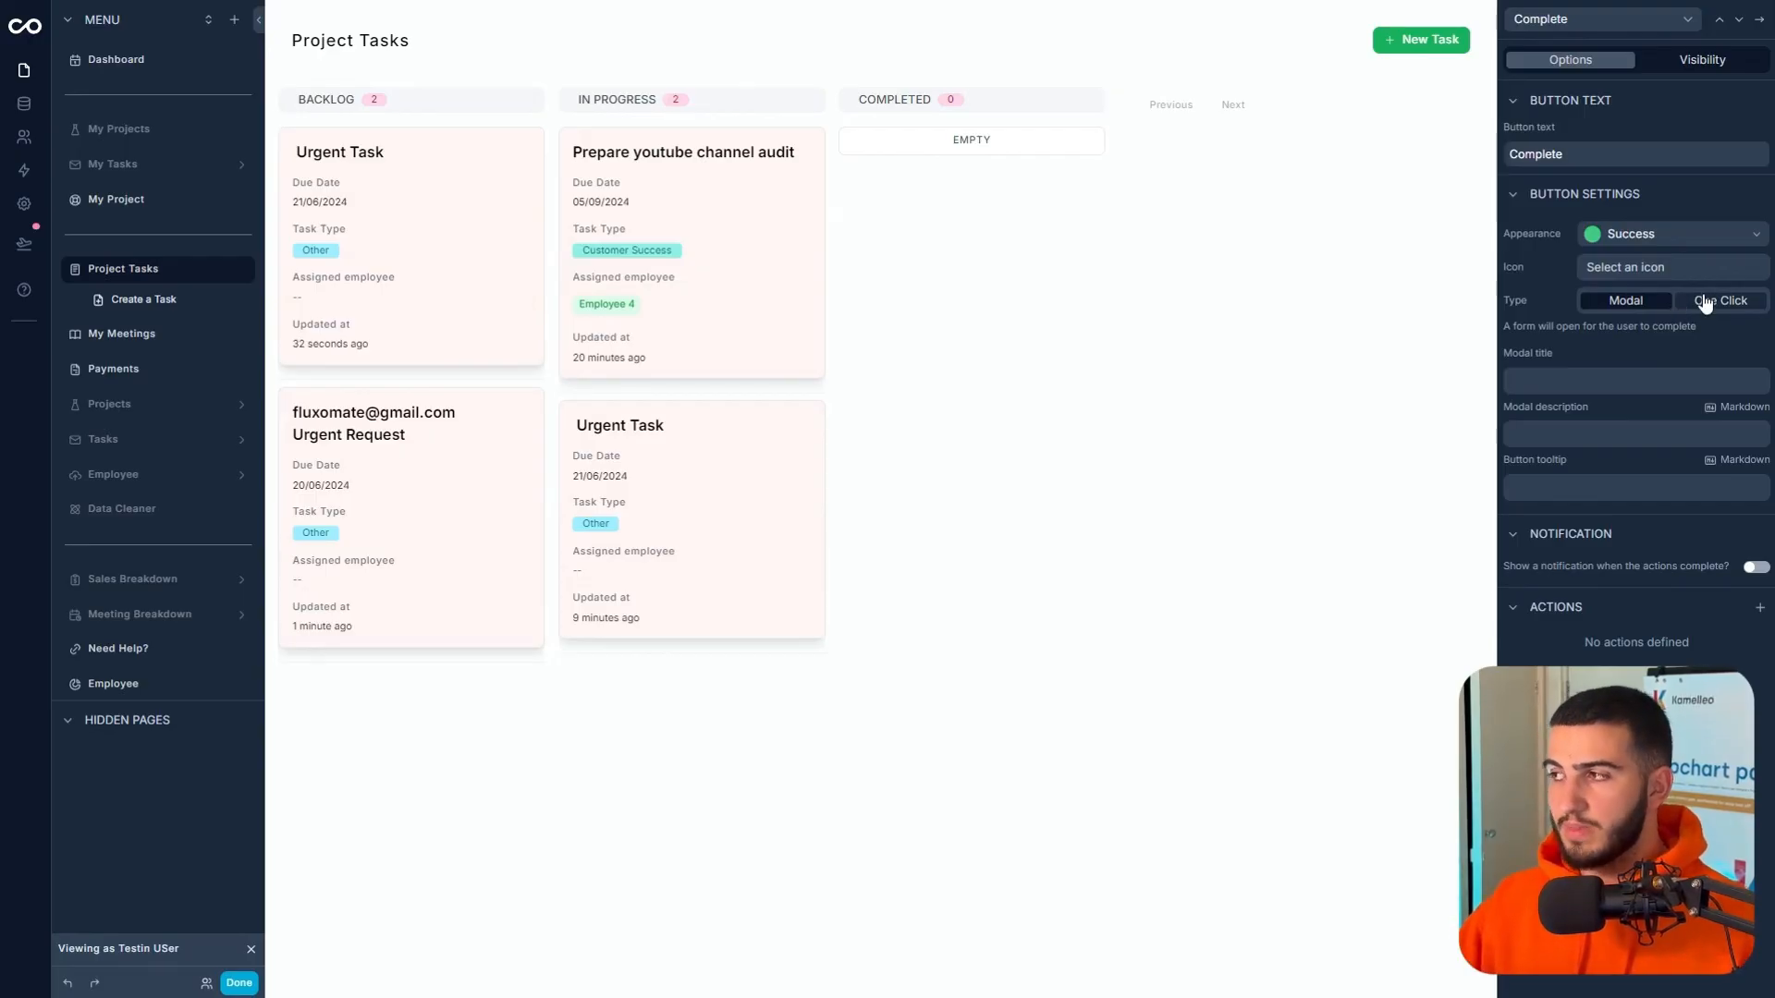
click(1706, 304)
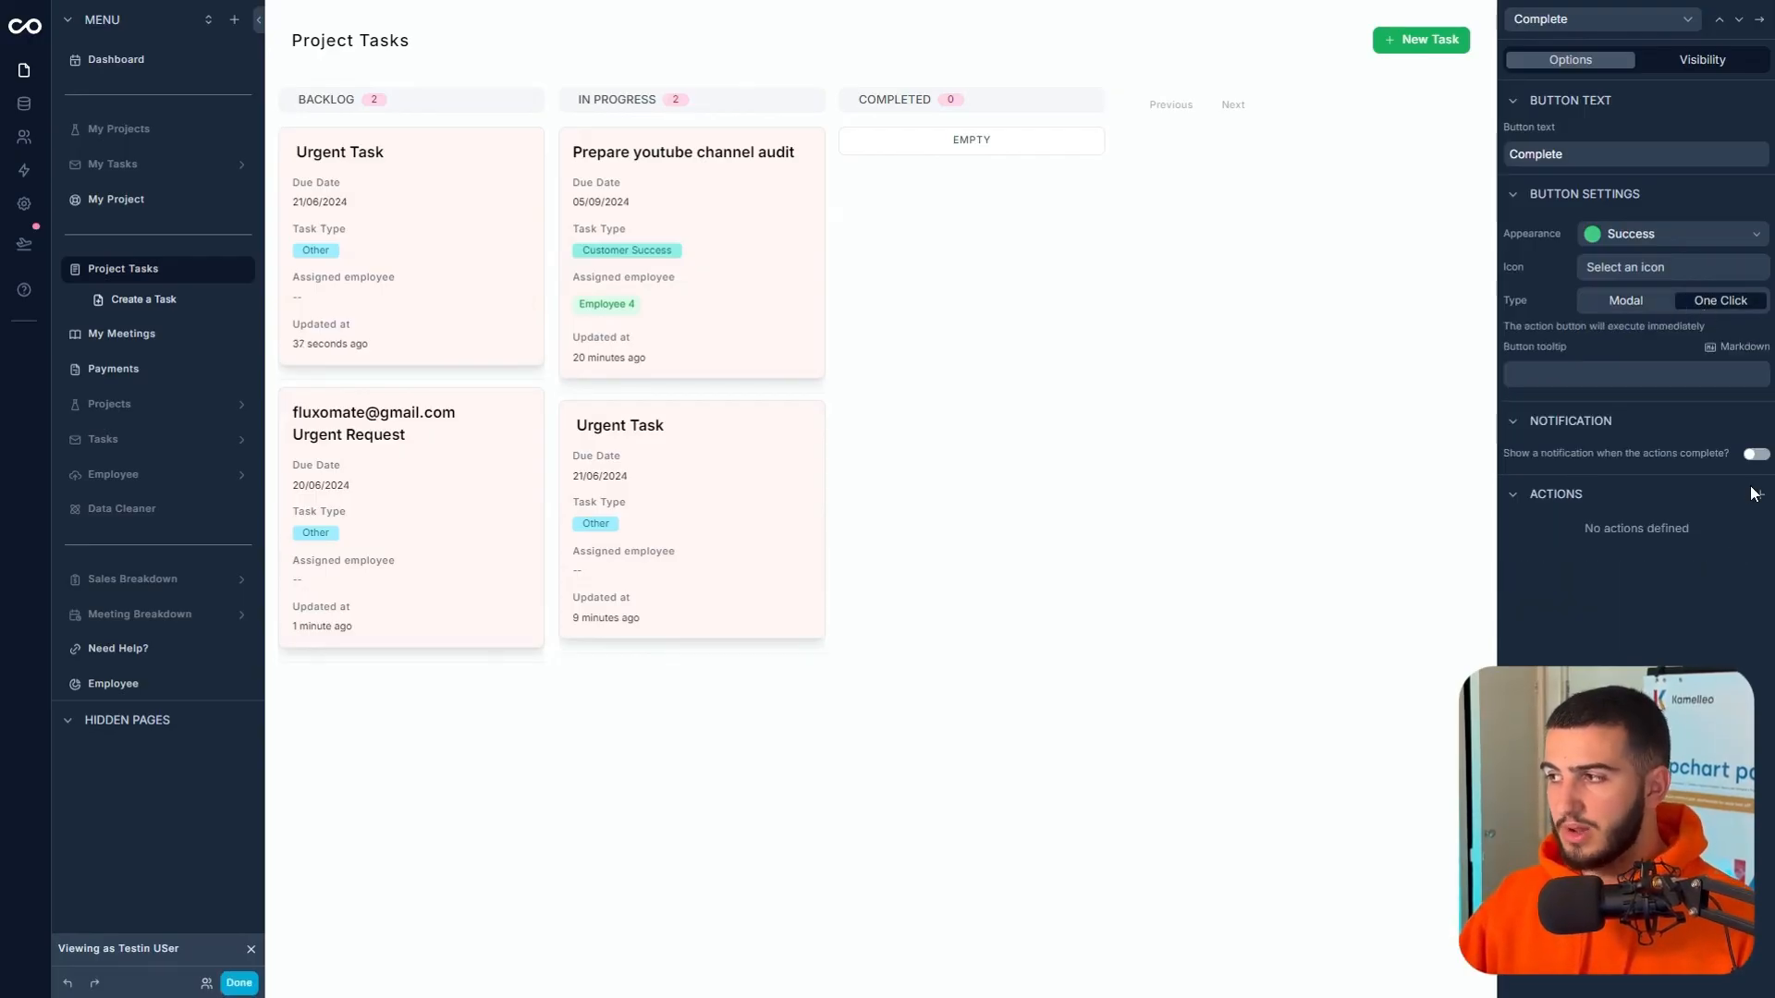
click(1756, 455)
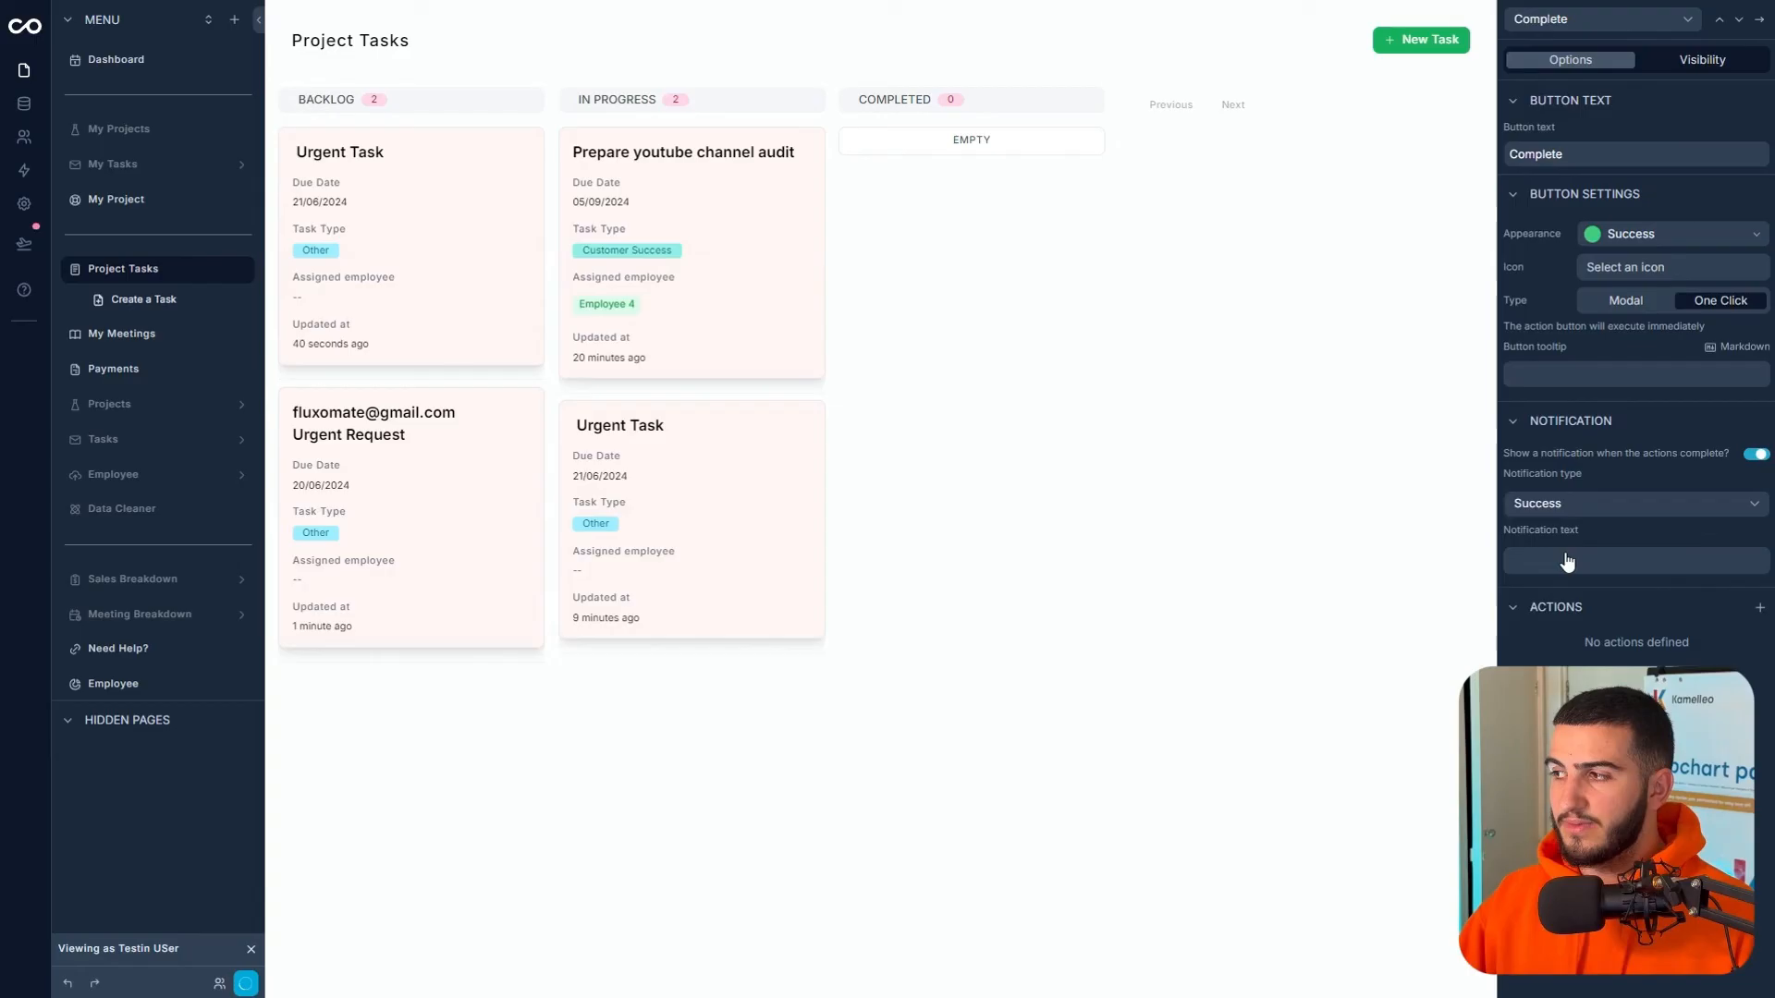
click(1608, 501)
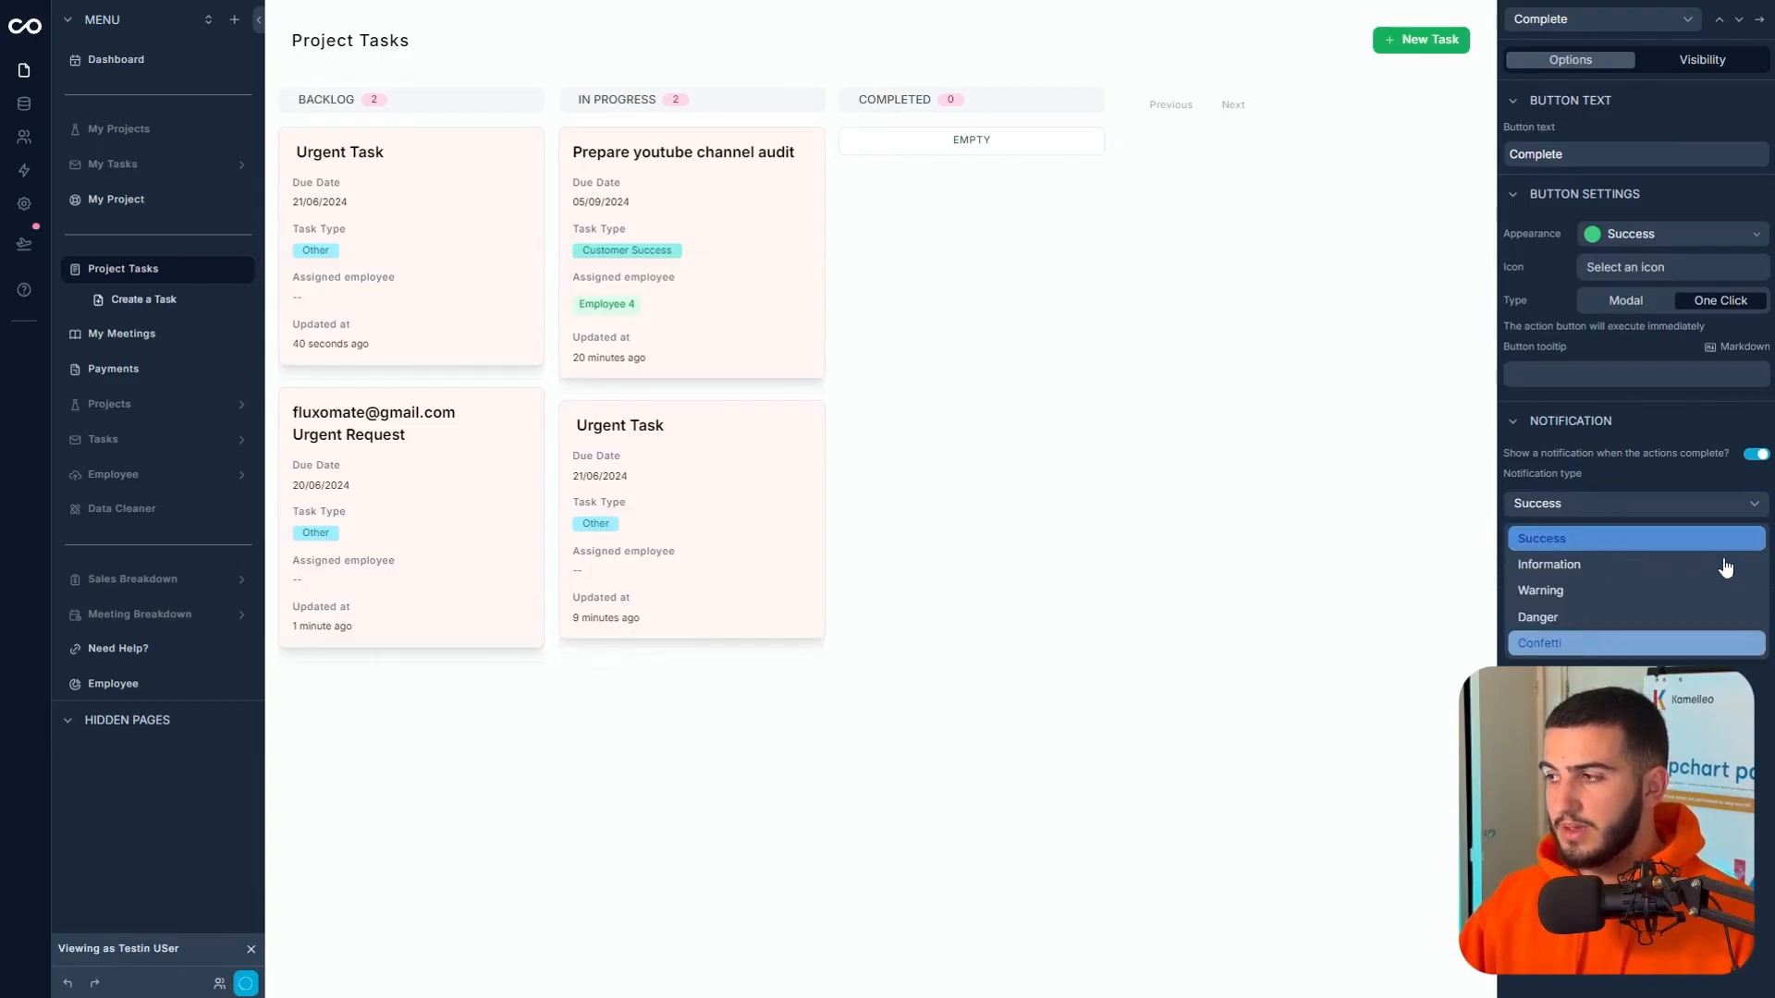
click(1619, 643)
- Give the Complete button an Update a record action setting Status to Completed
click(1758, 555)
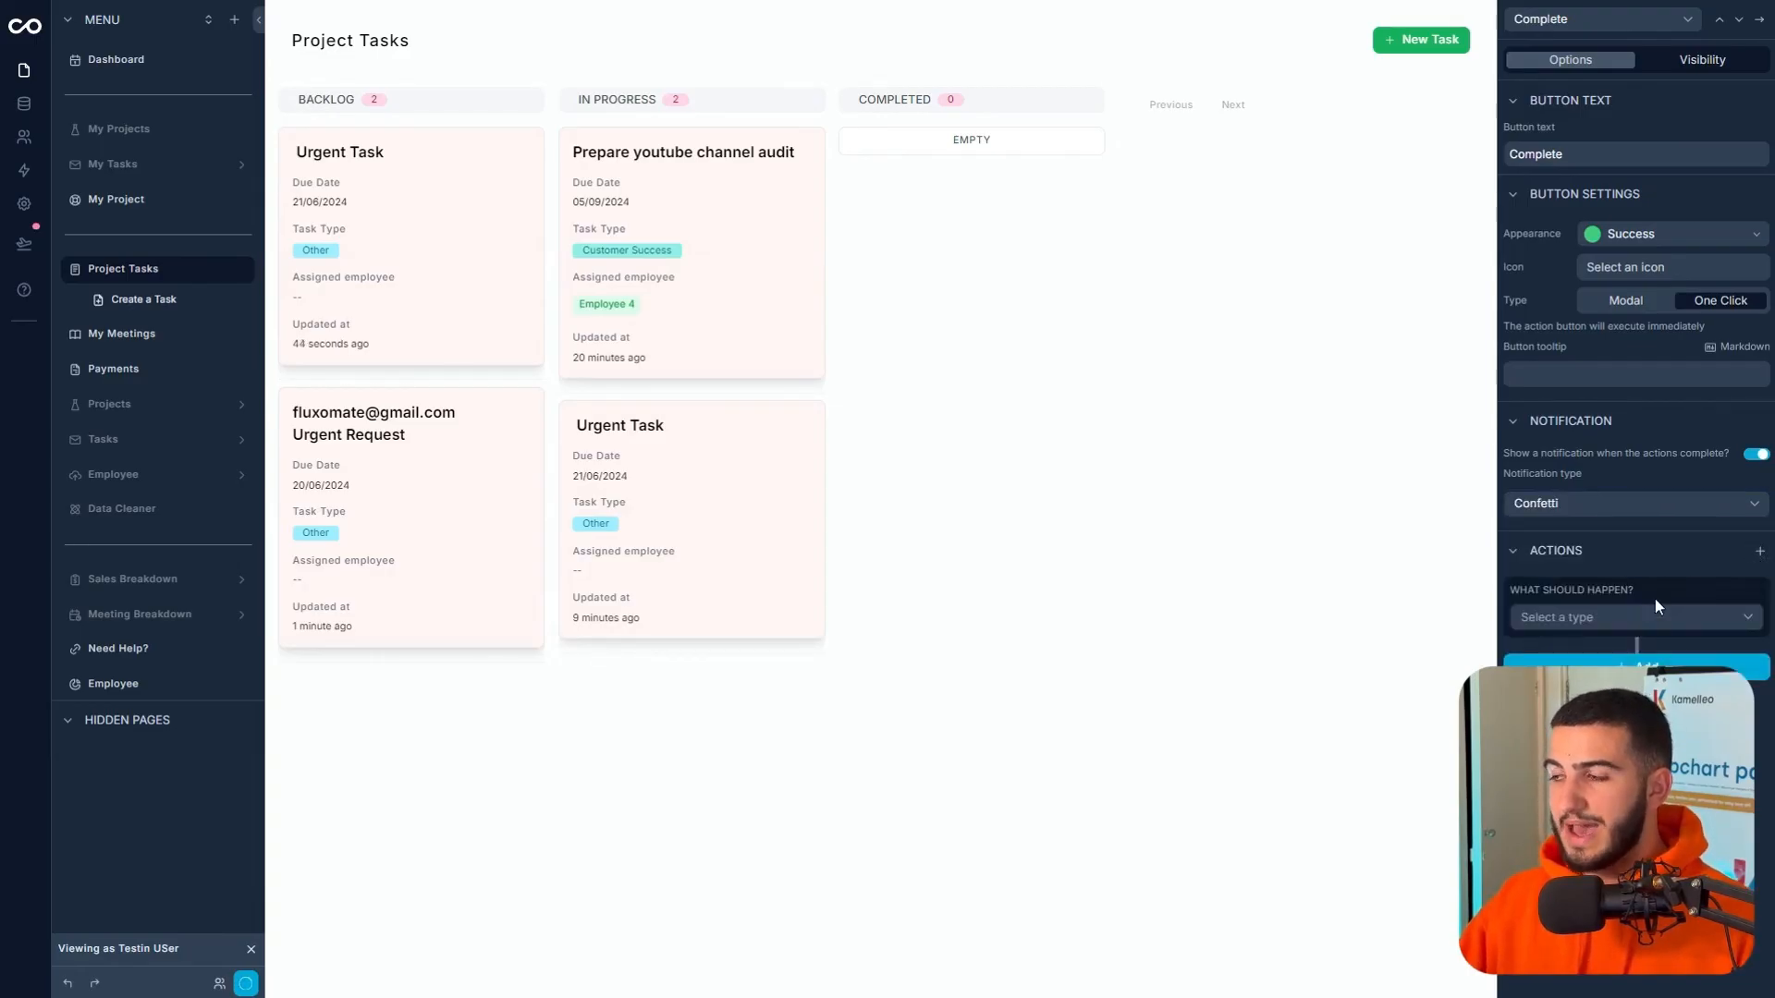
click(1641, 617)
scroll(1627, 651, up, 2)
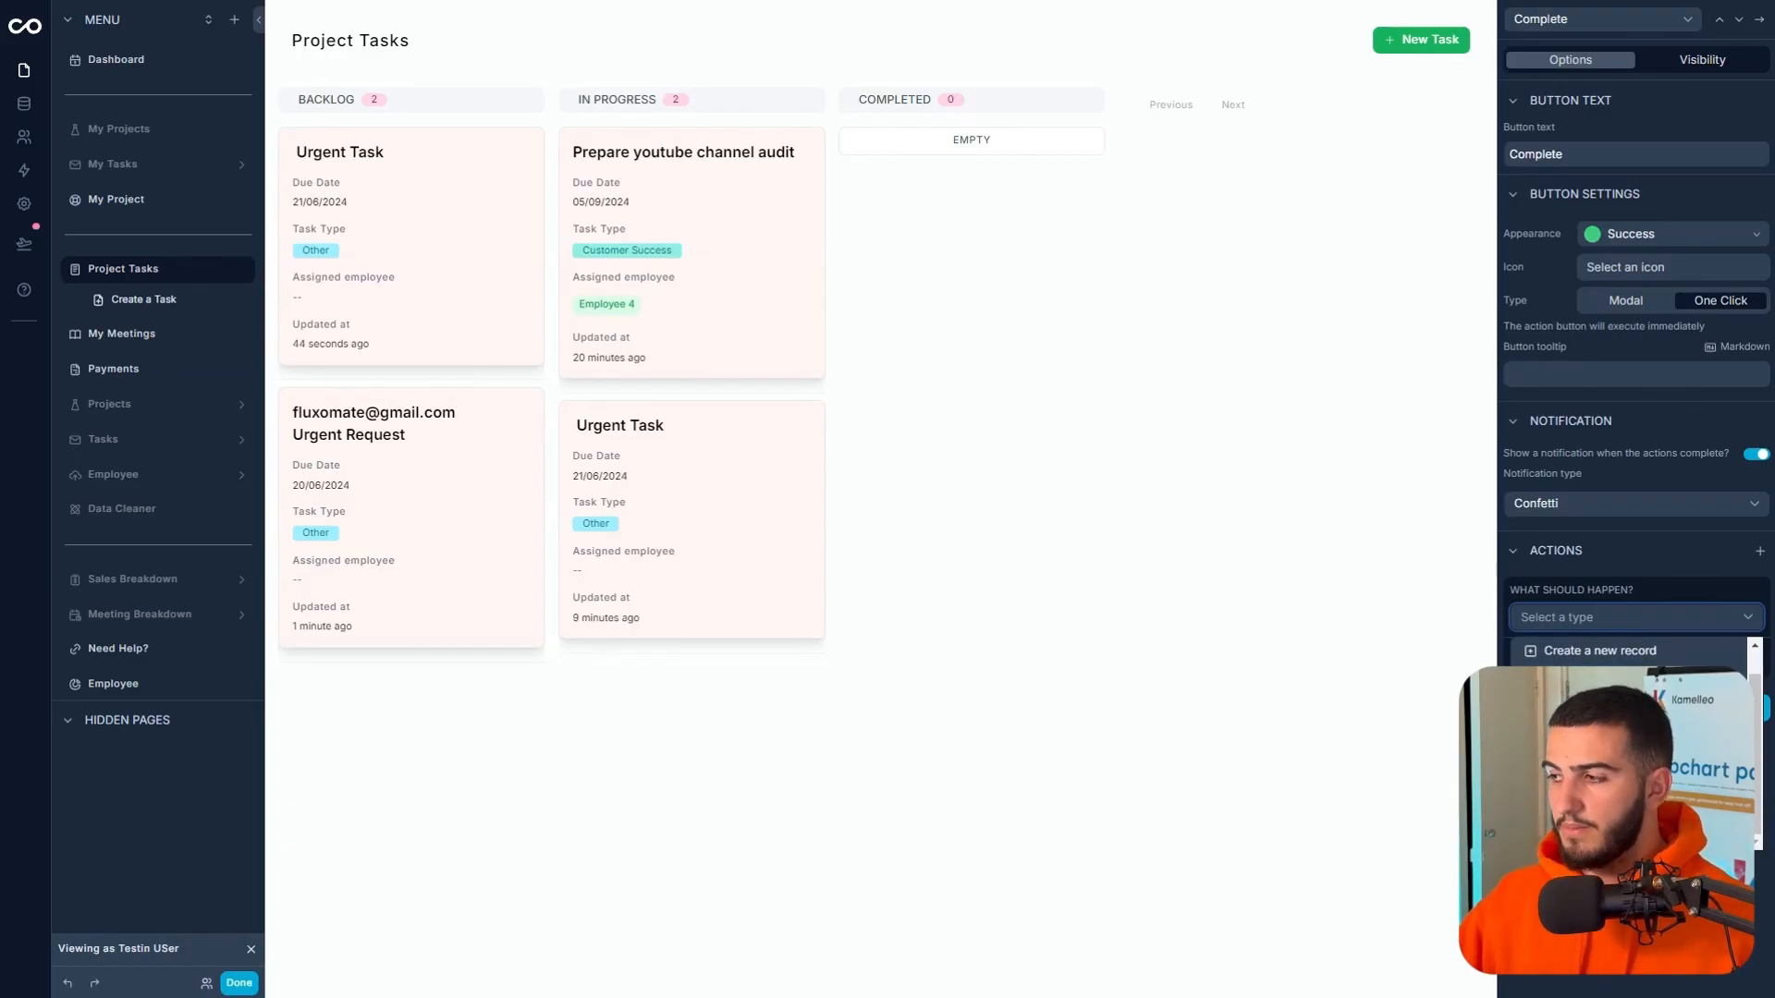
scroll(1628, 662, down, 2)
click(1627, 654)
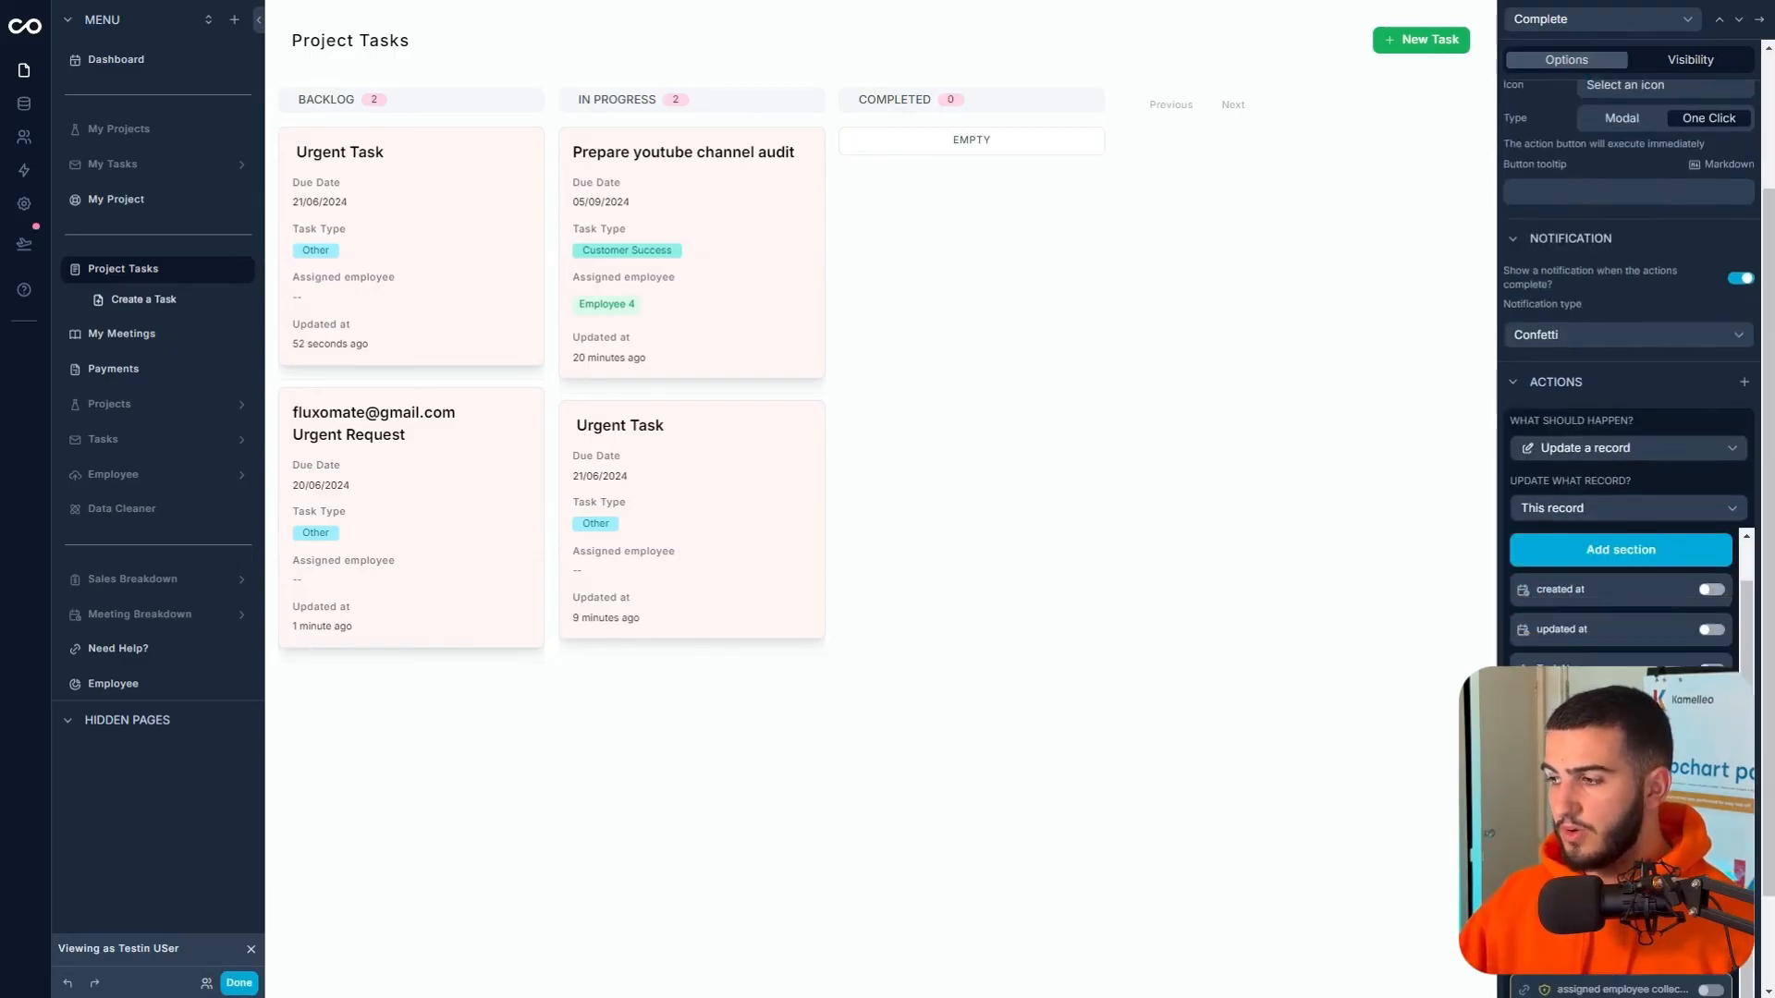
scroll(1627, 462, down, 2)
click(1618, 545)
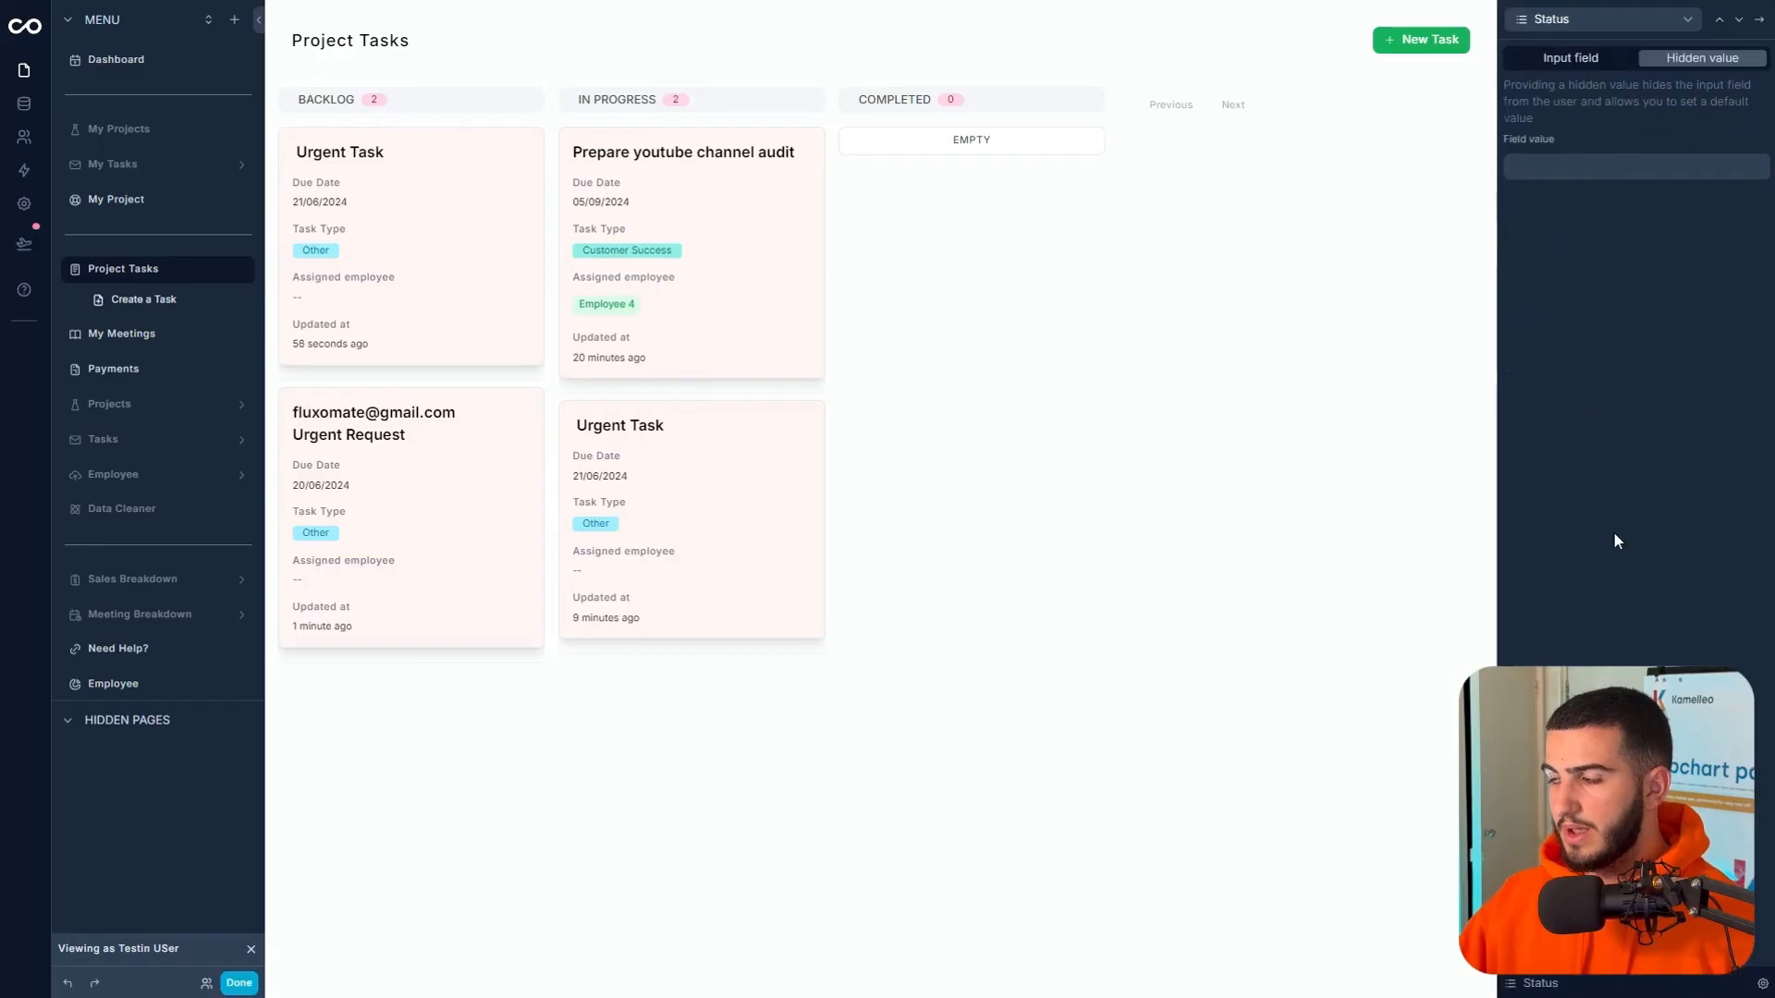
click(1606, 167)
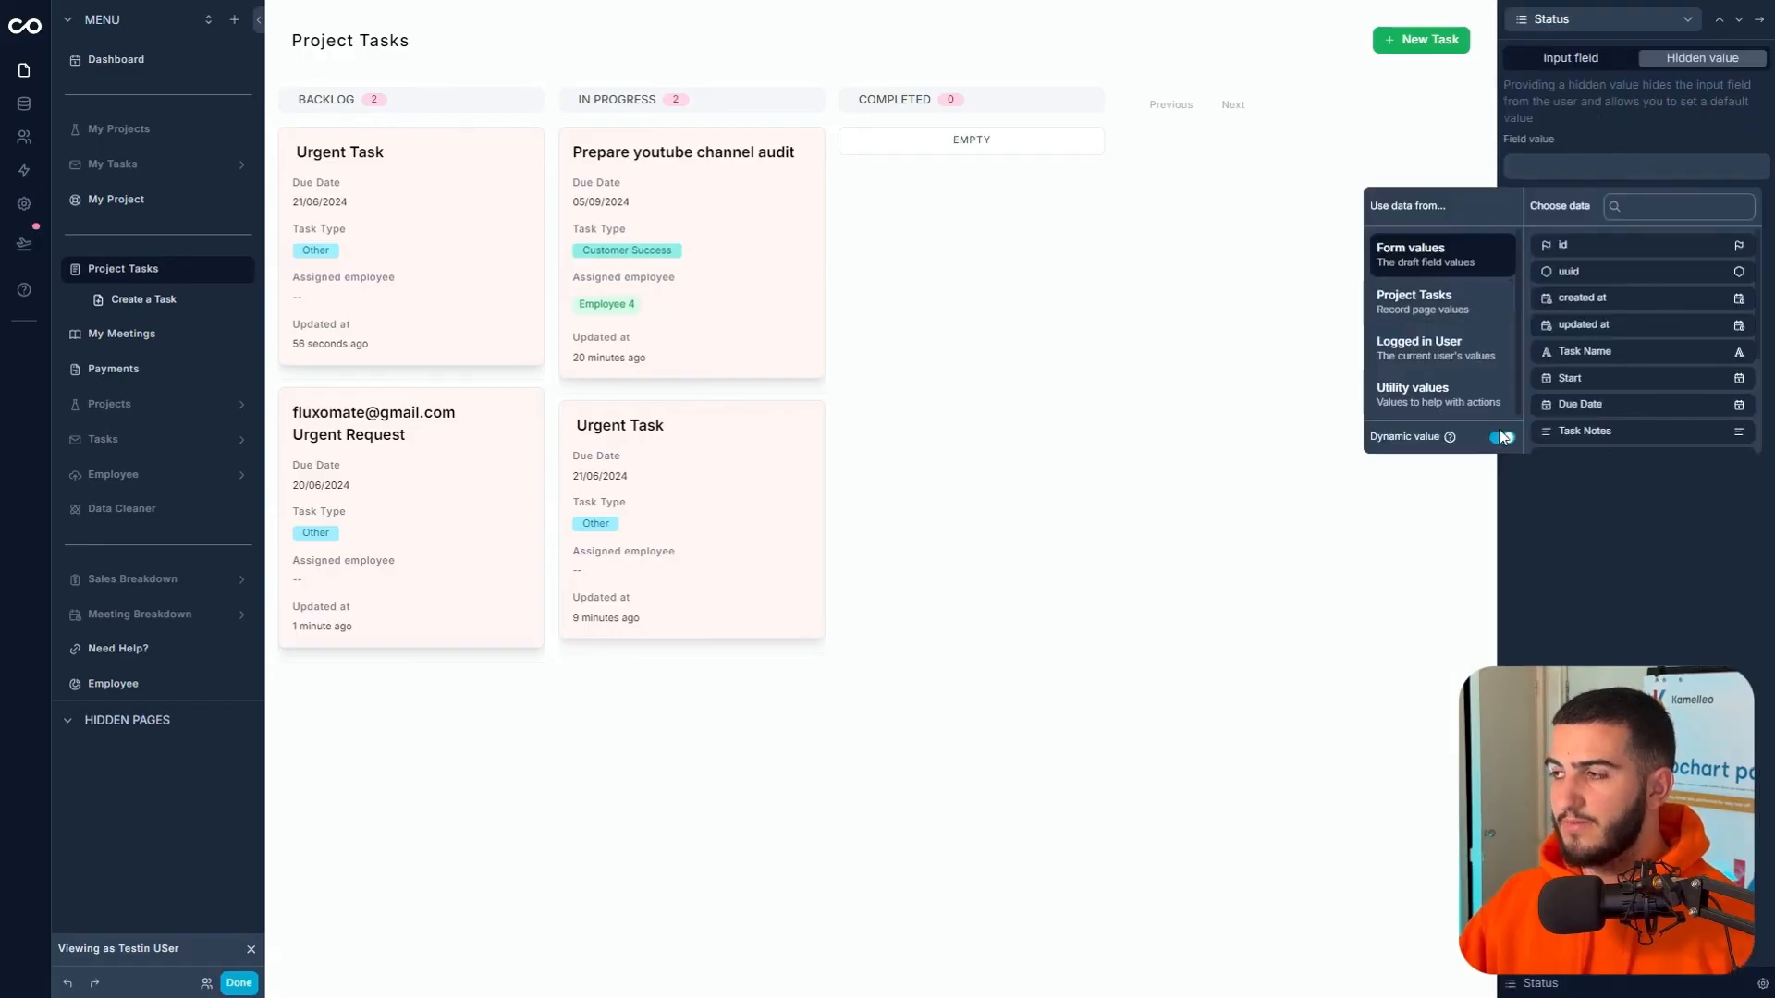
click(1583, 309)
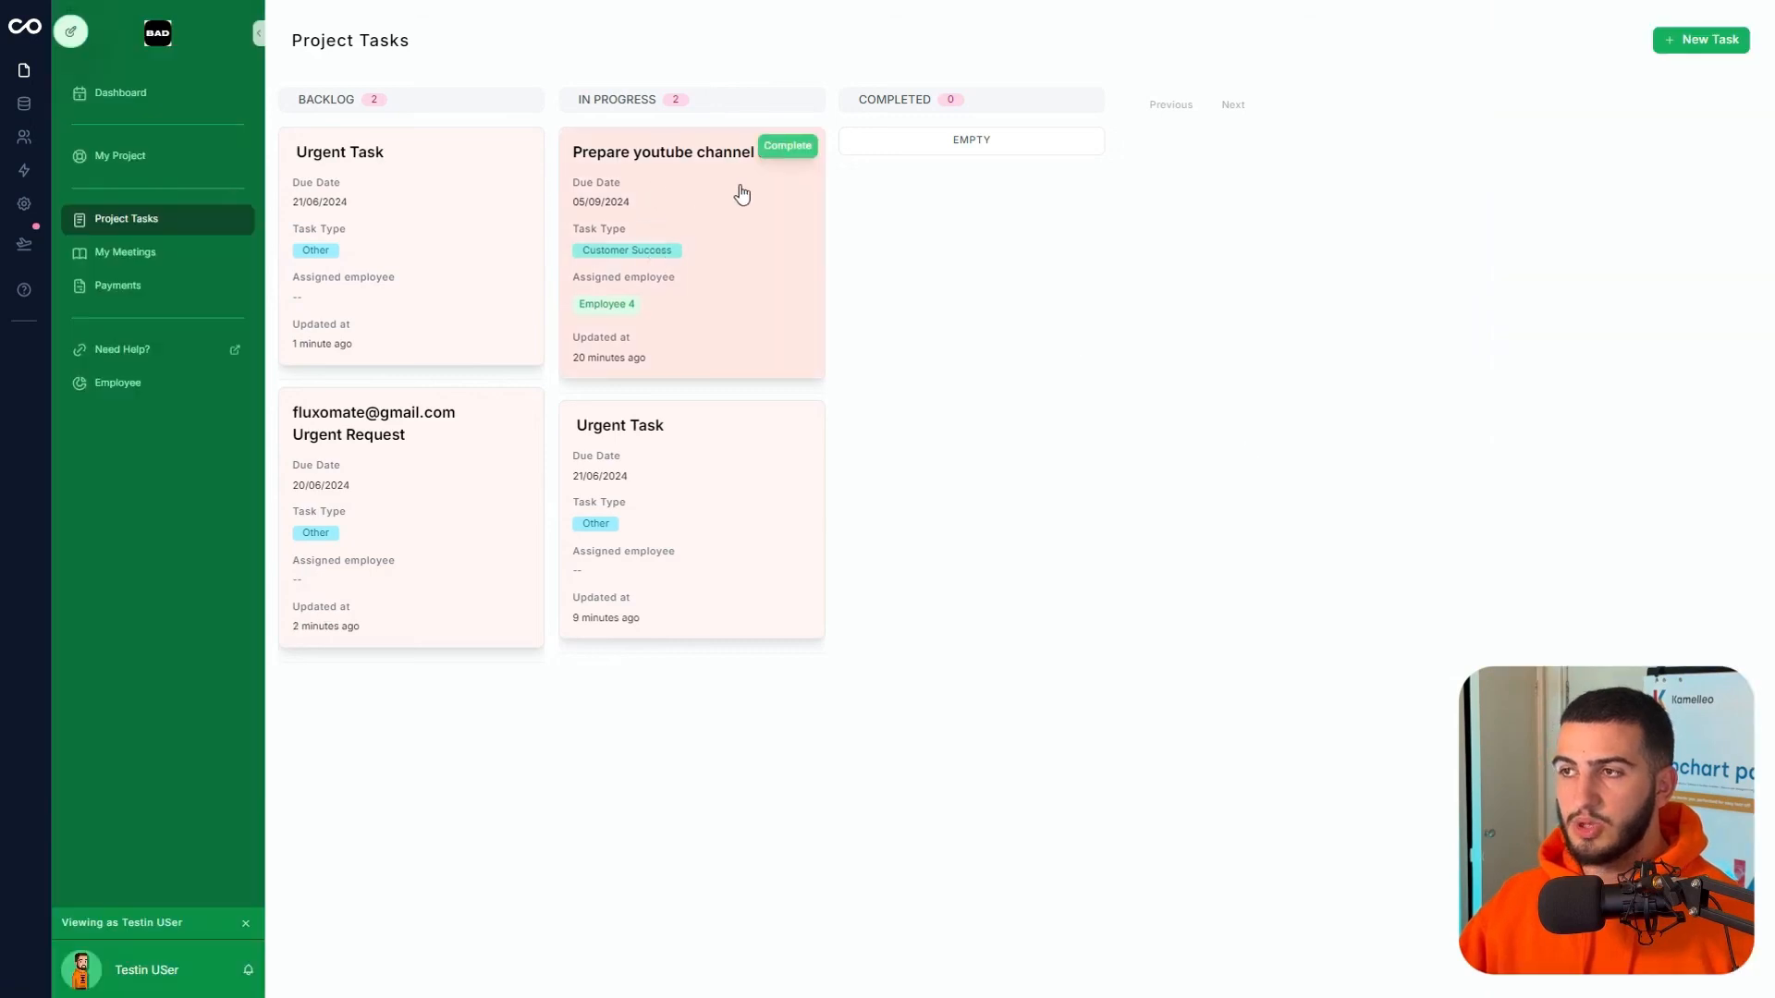
- Press Complete on the in-progress Urgent Task card to move it into Completed
click(777, 426)
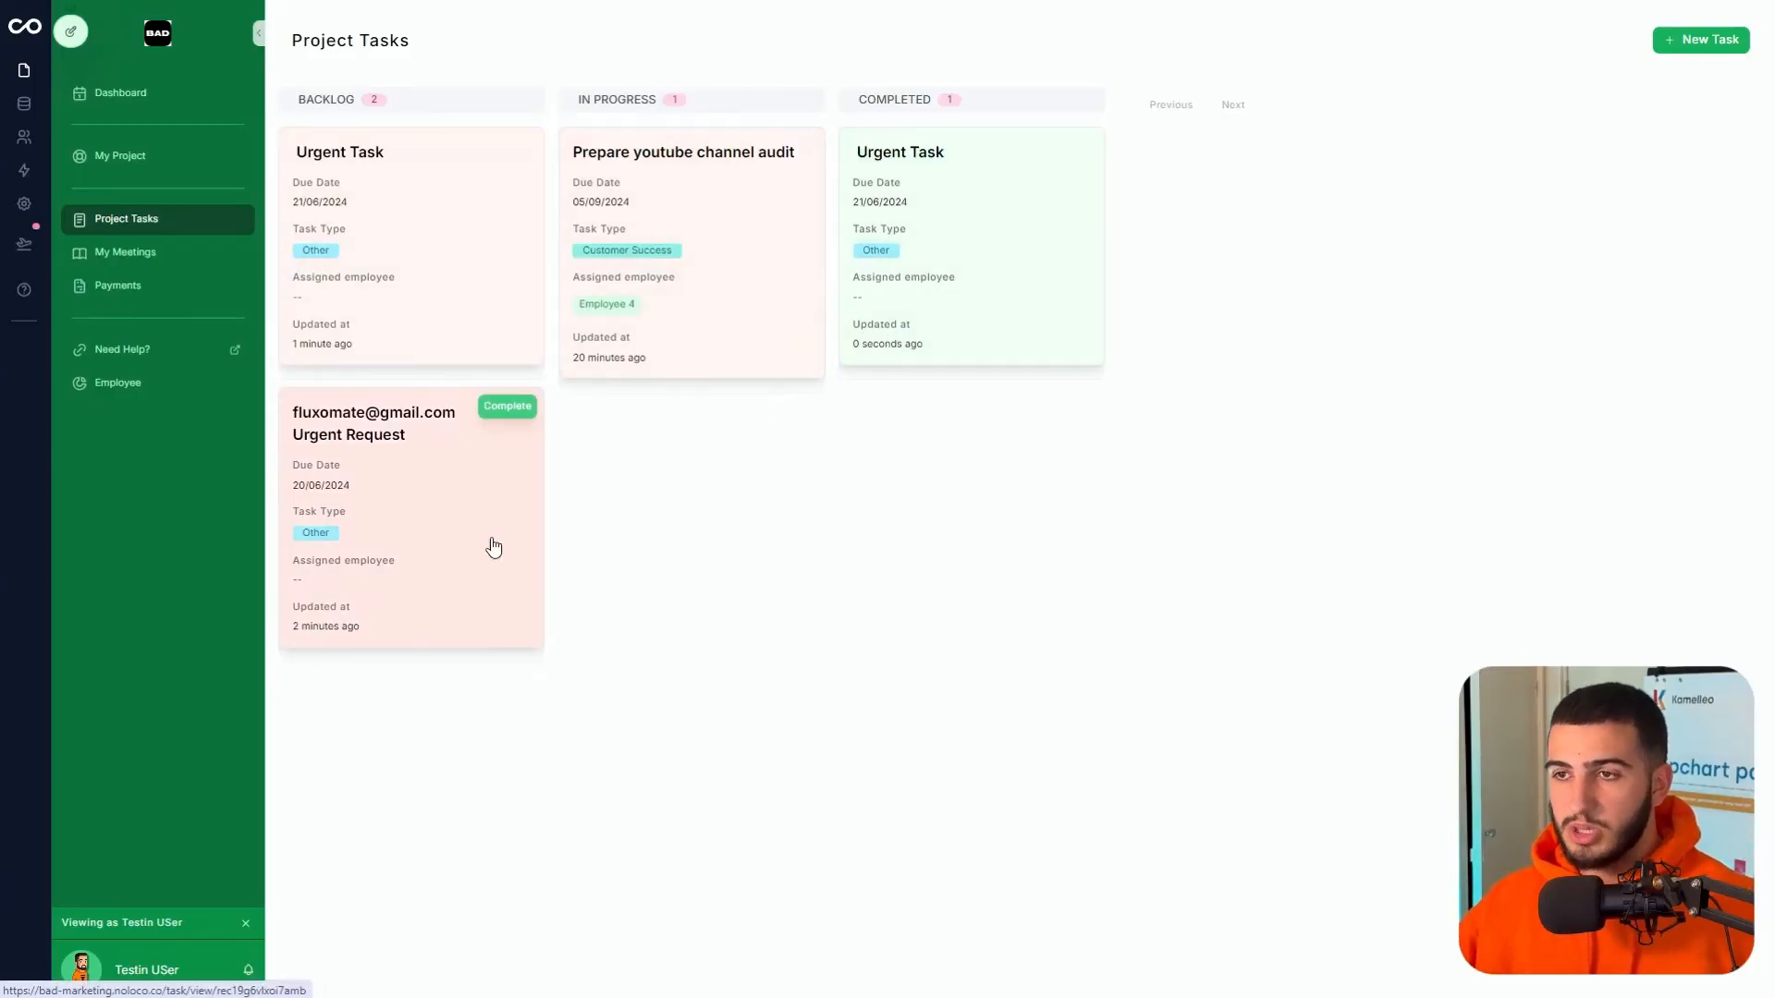
- Open the 'Prepare youtube channel audit' task record and bring the Noloco tab back to full screen
click(673, 246)
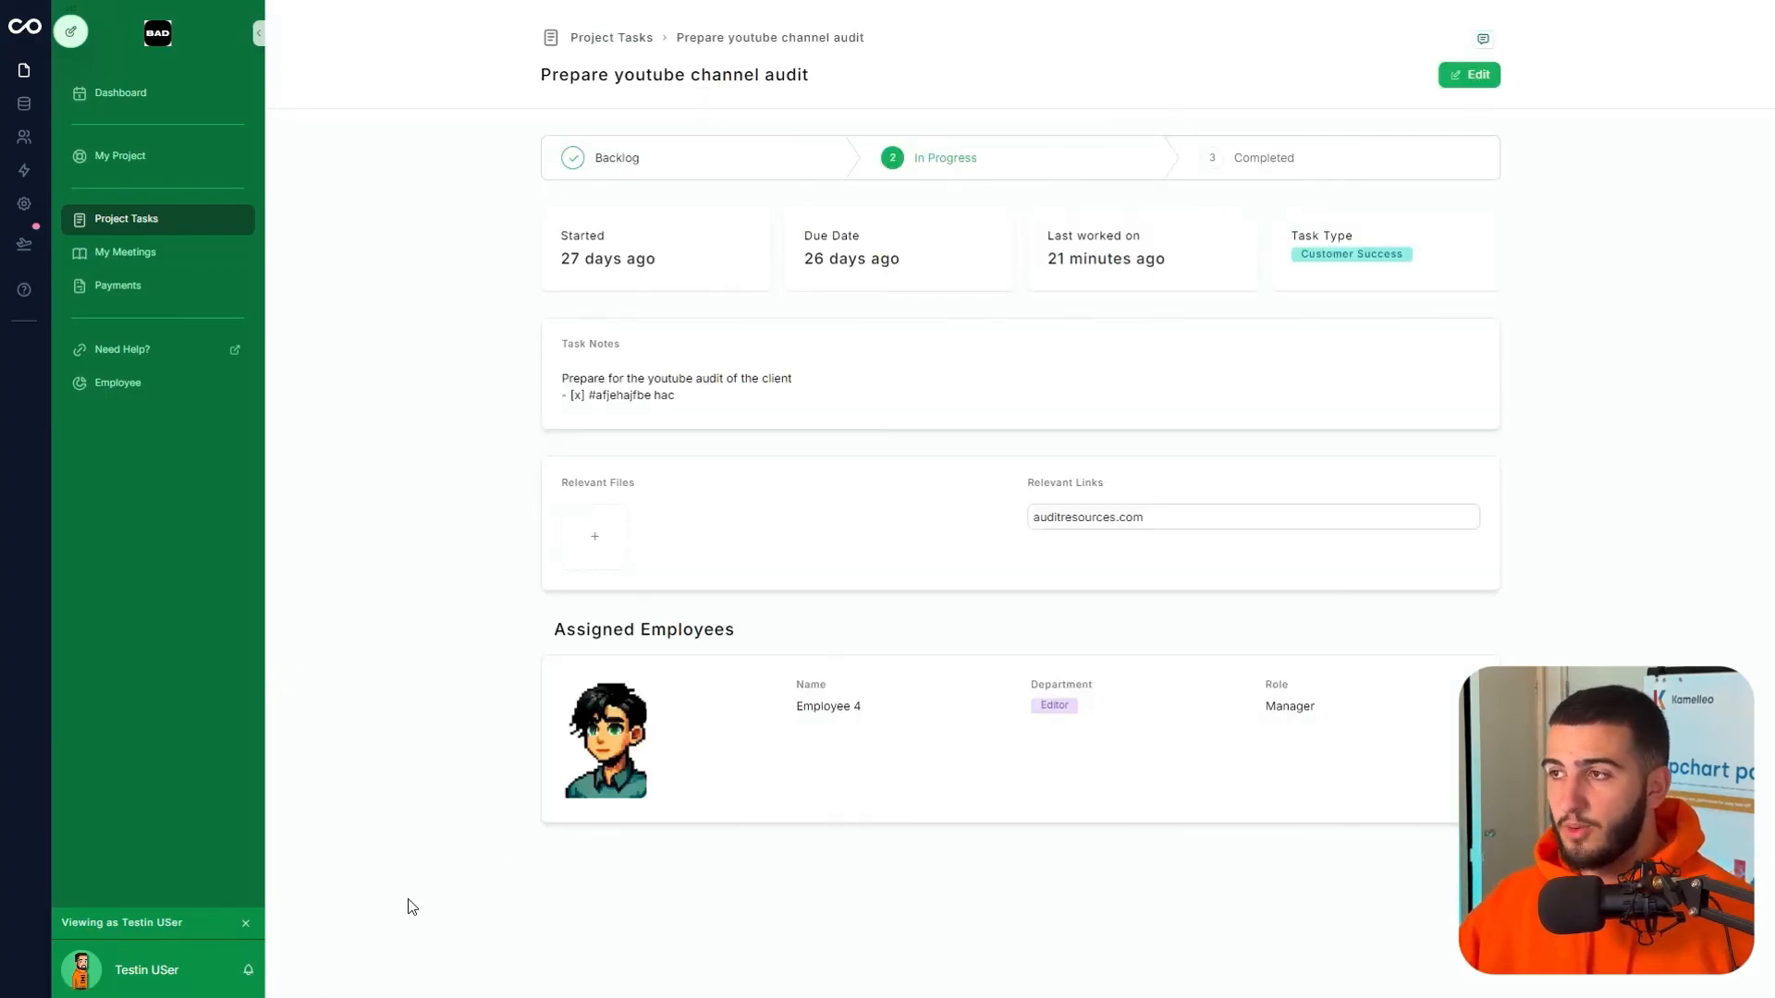
mouse_move(86, 40)
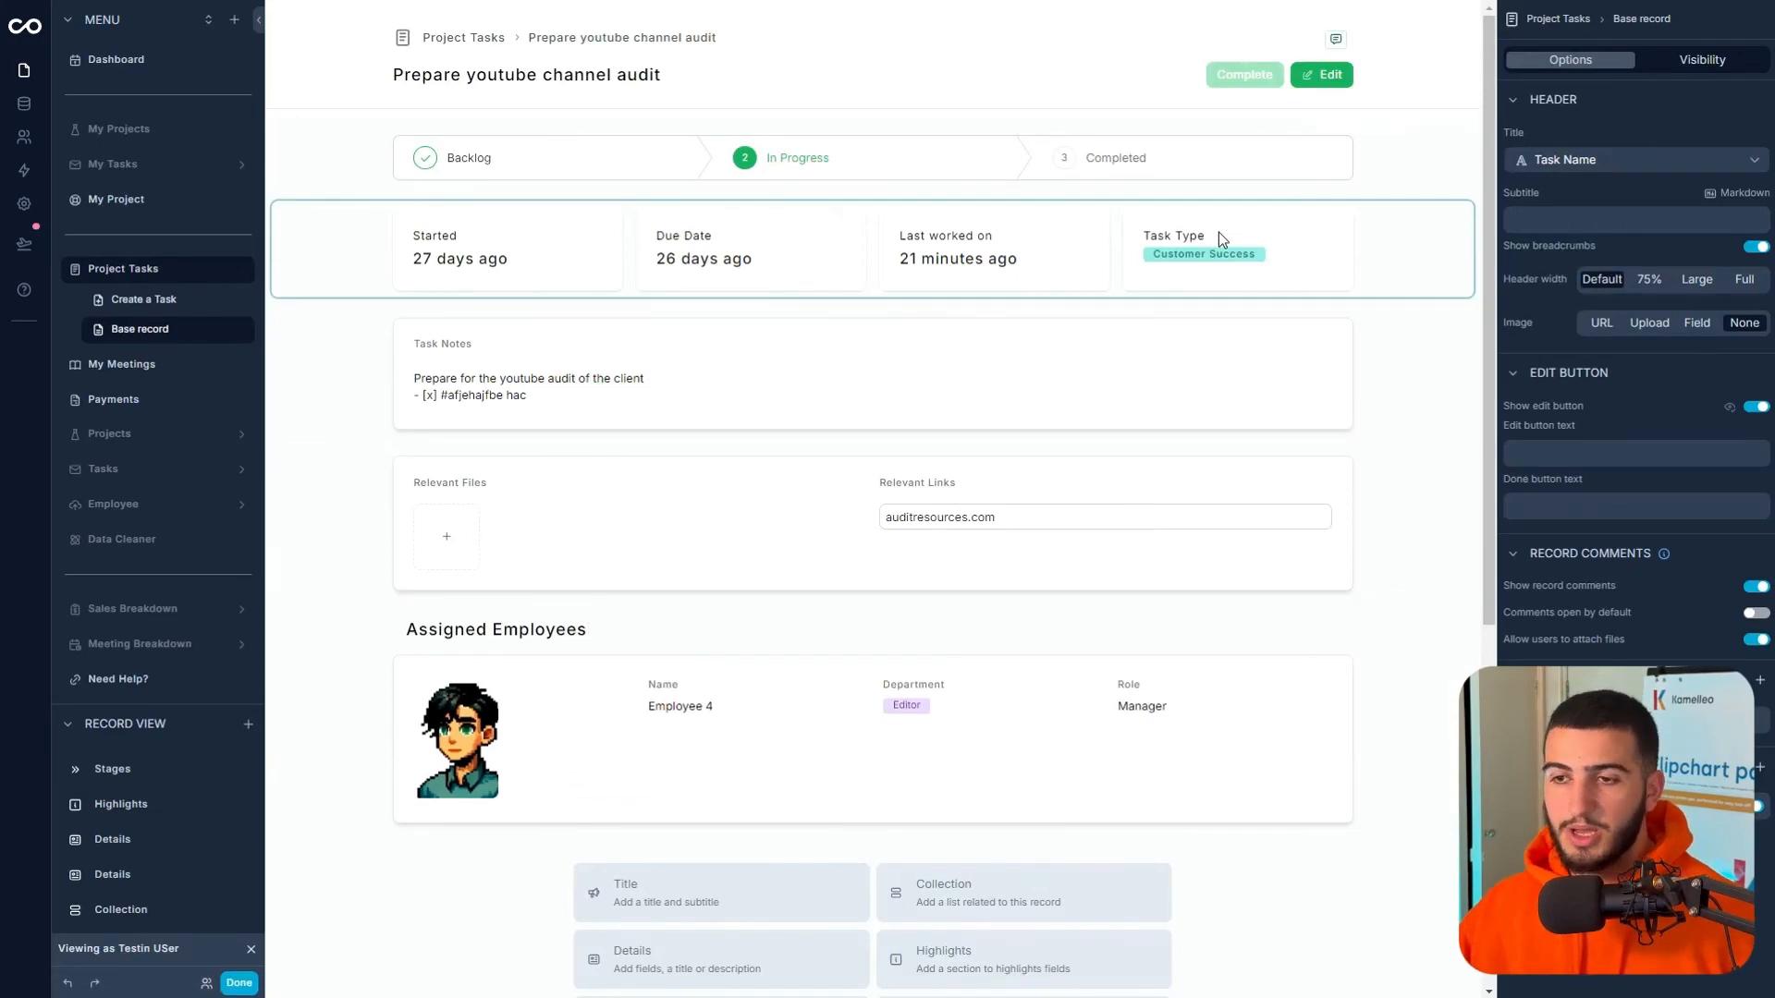
mouse_move(873, 63)
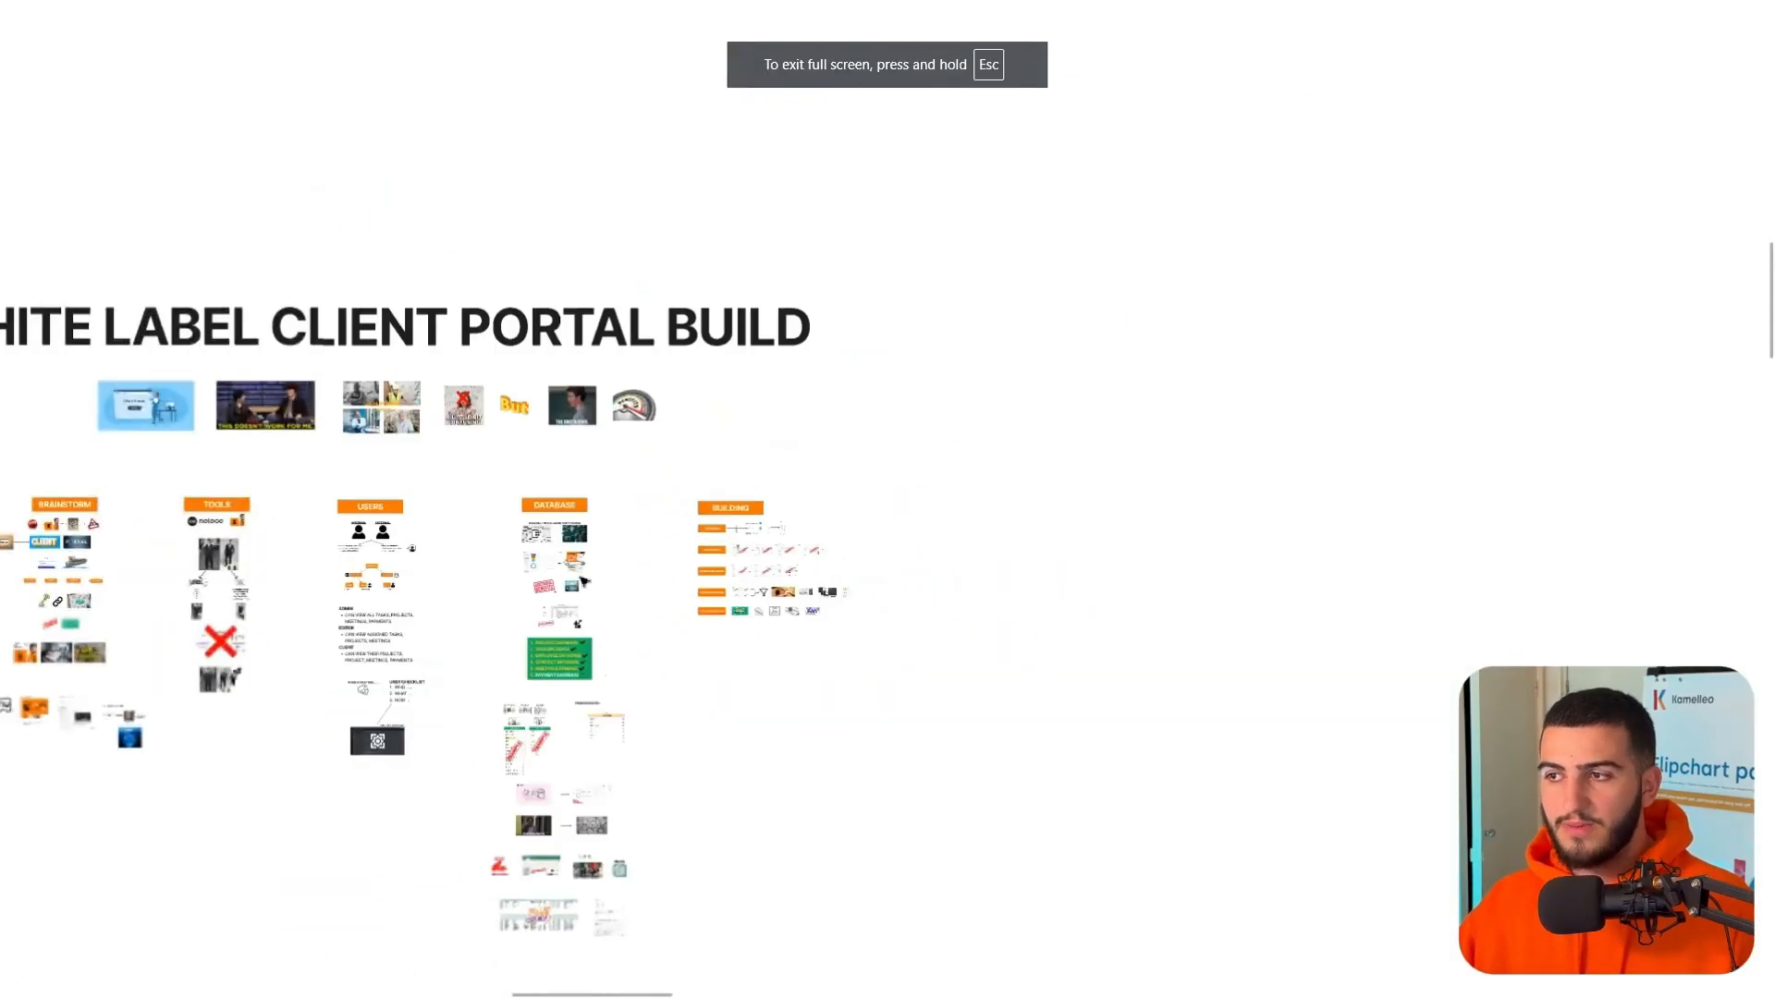
drag(879, 474, 874, 501)
scroll(845, 497, up, 2)
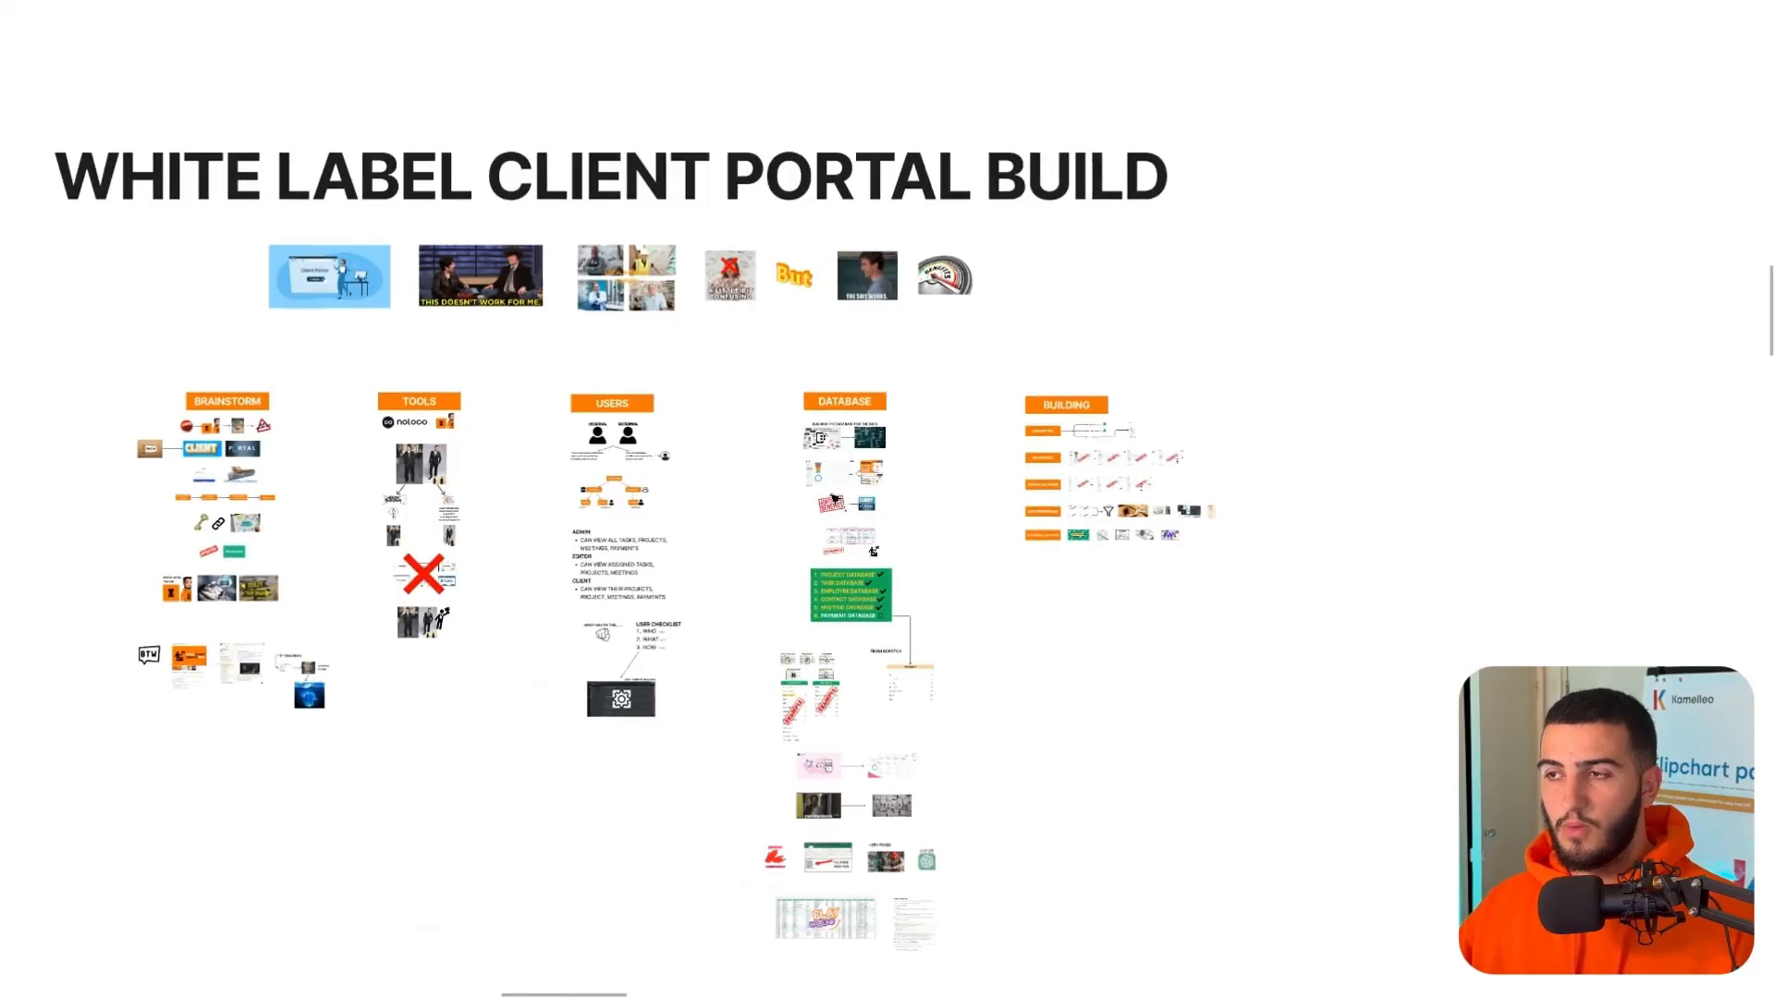
click(879, 67)
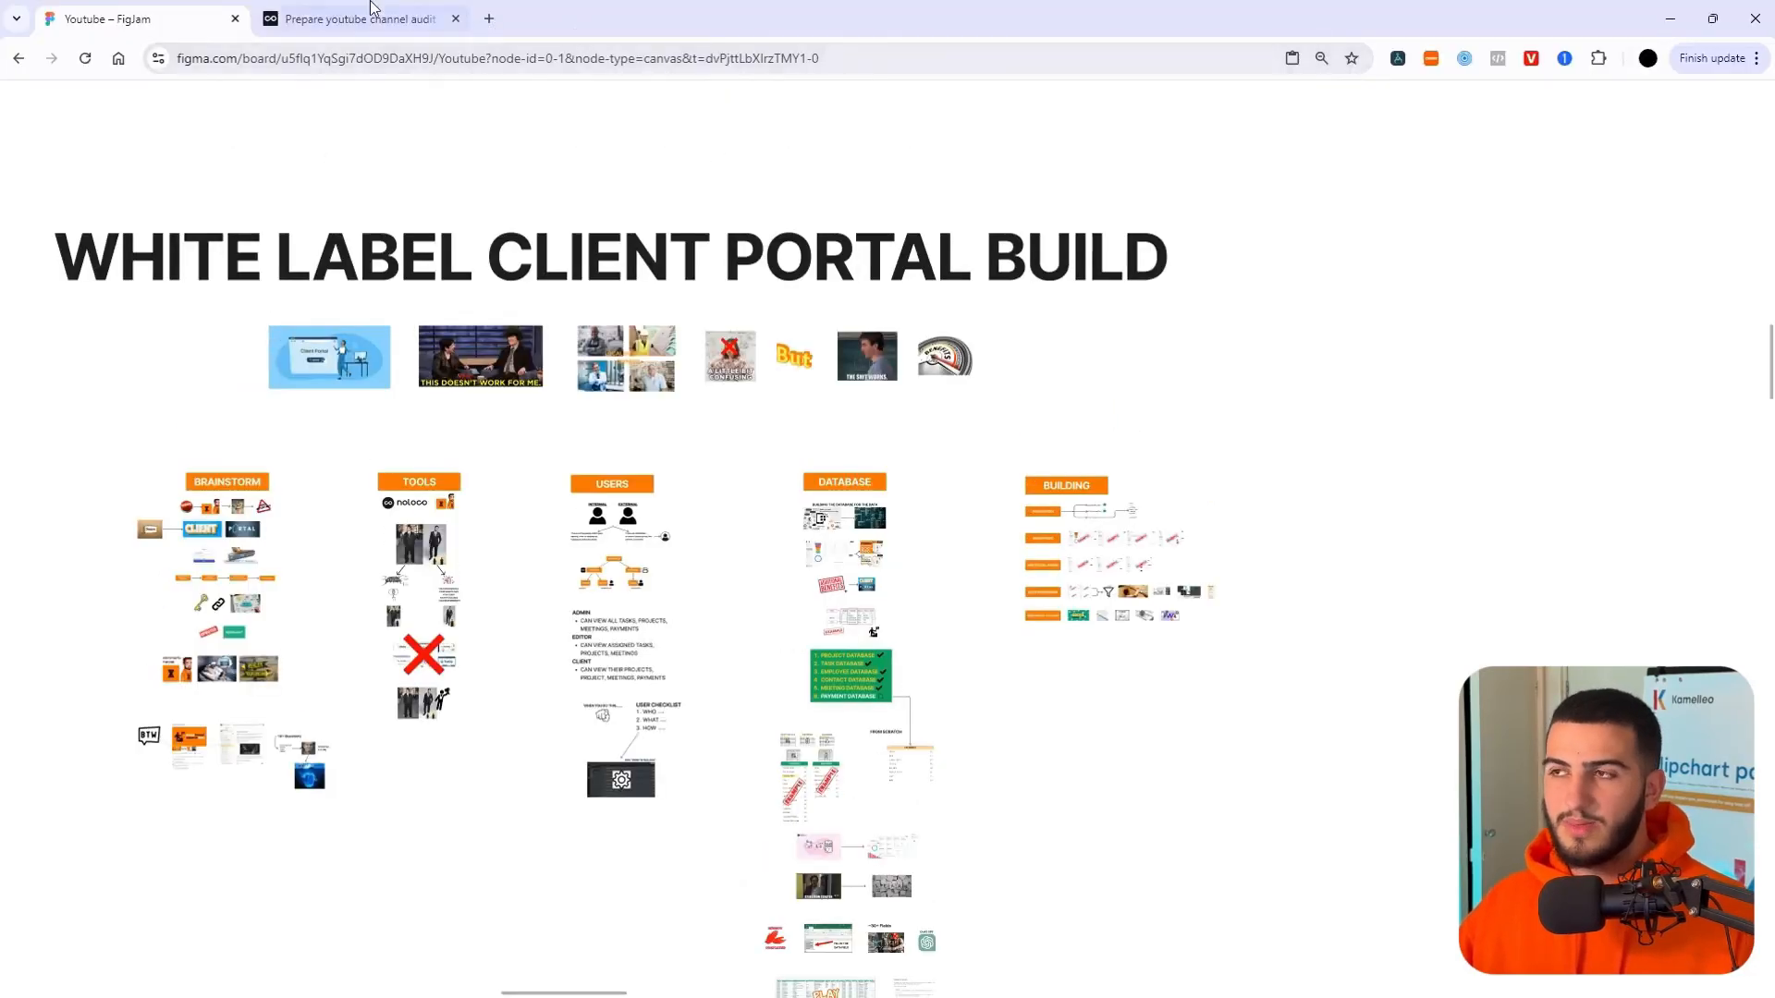
click(369, 13)
key(F11)
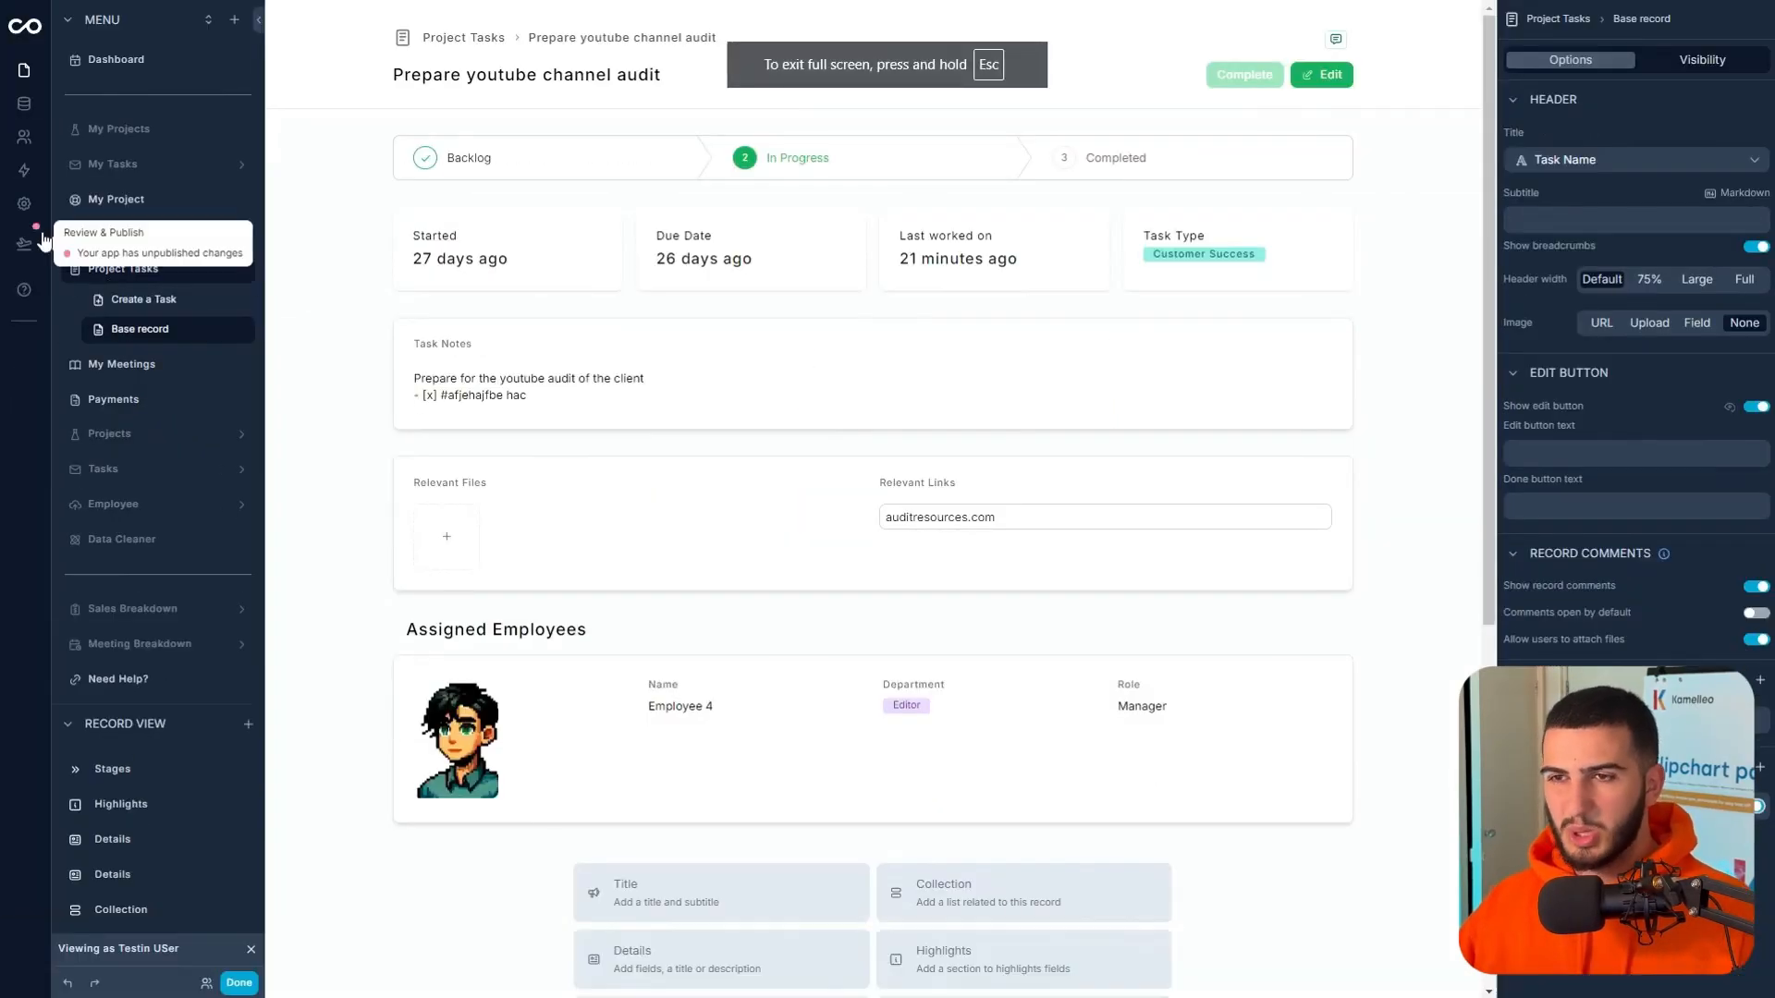
- Set the app colour to indigo, try Dark and Auto, then keep the Light theme
click(24, 204)
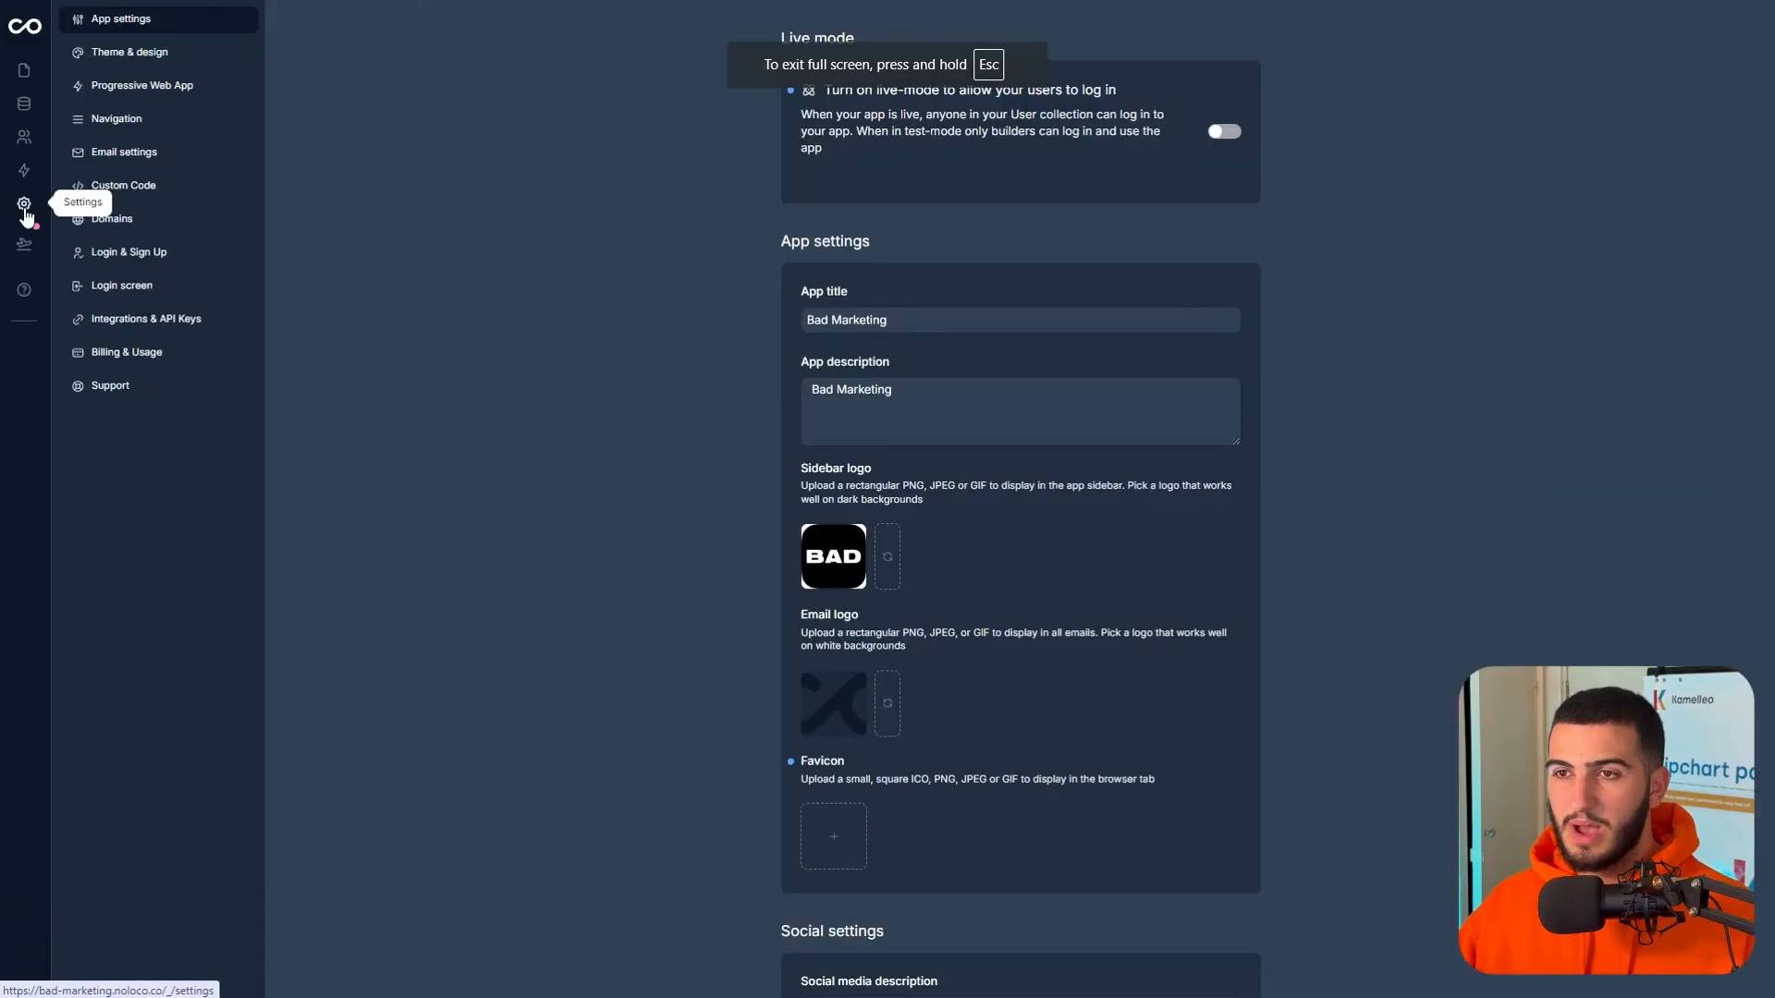
click(139, 54)
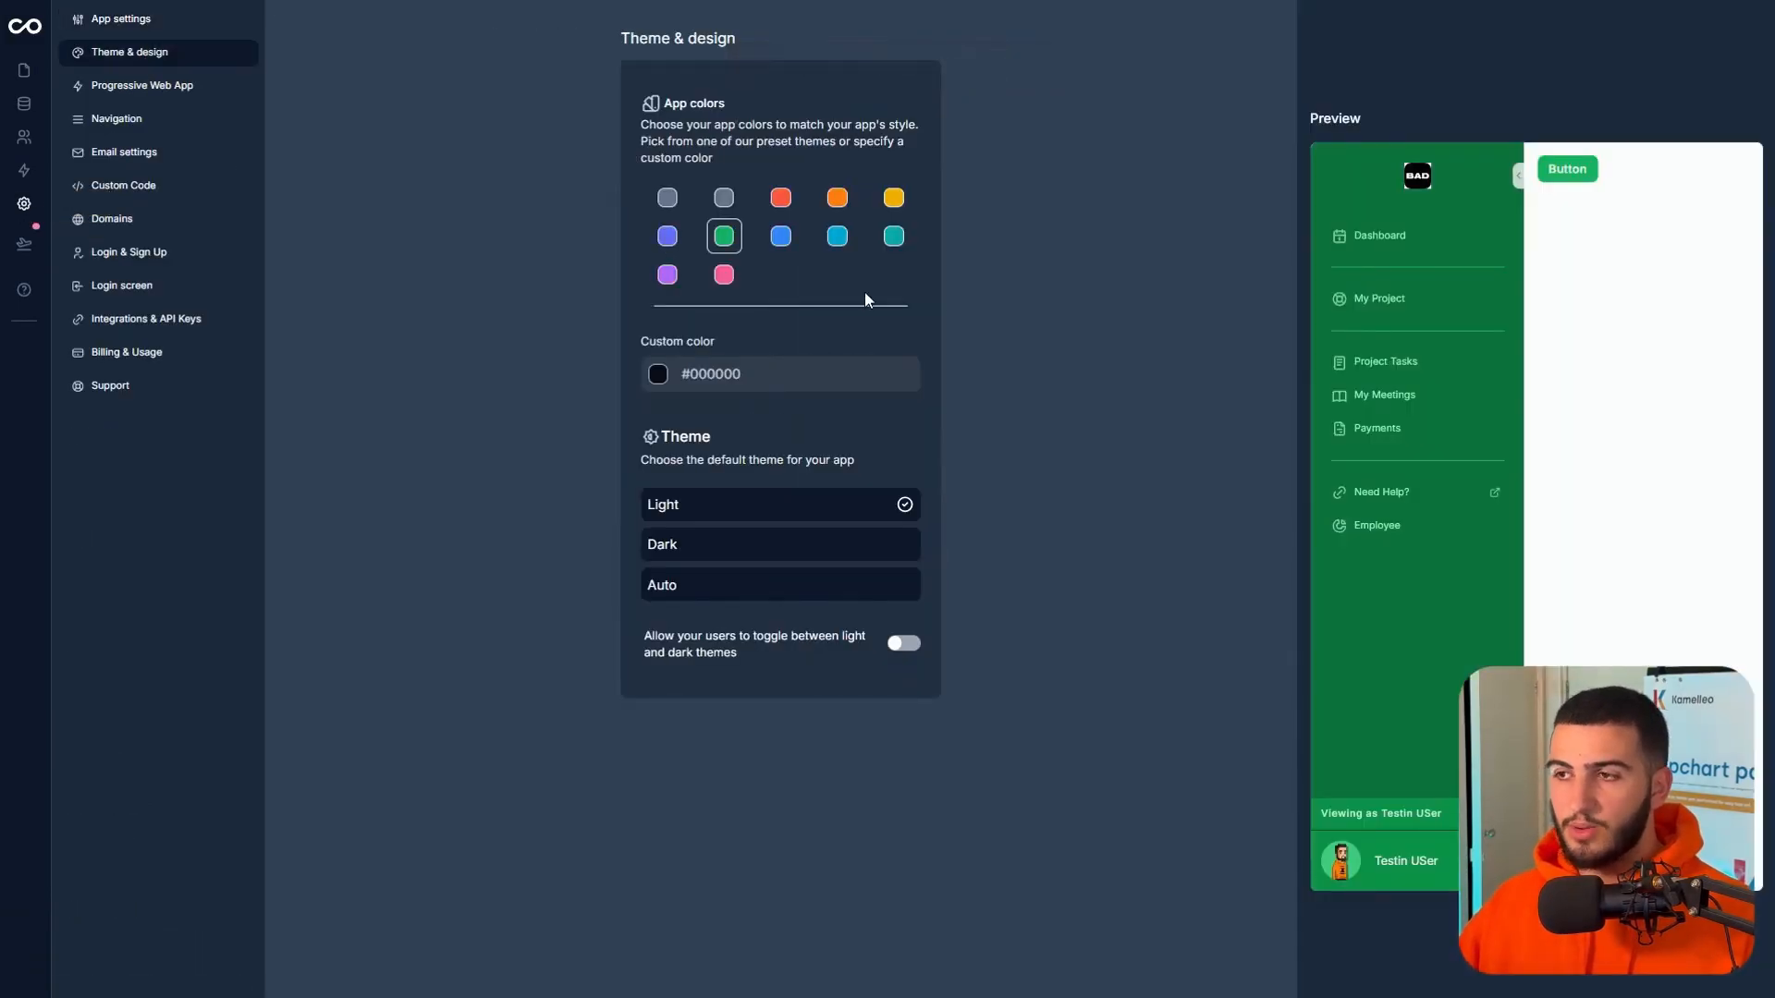
click(669, 240)
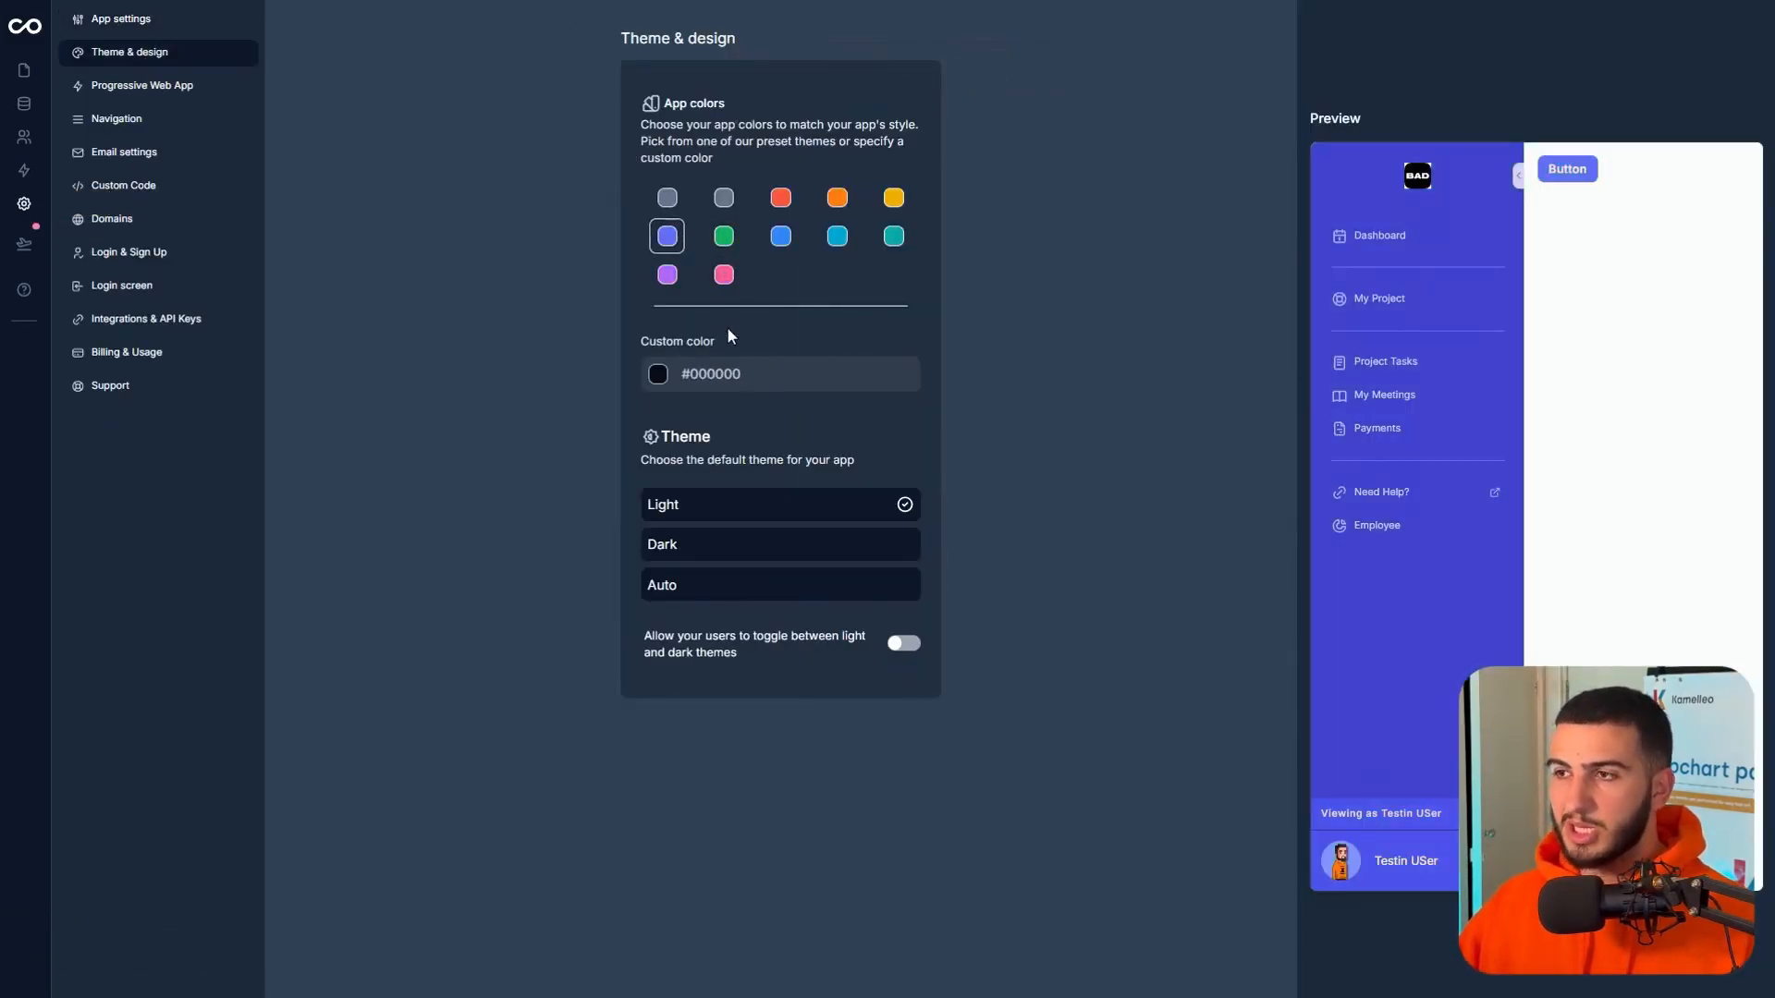
click(734, 553)
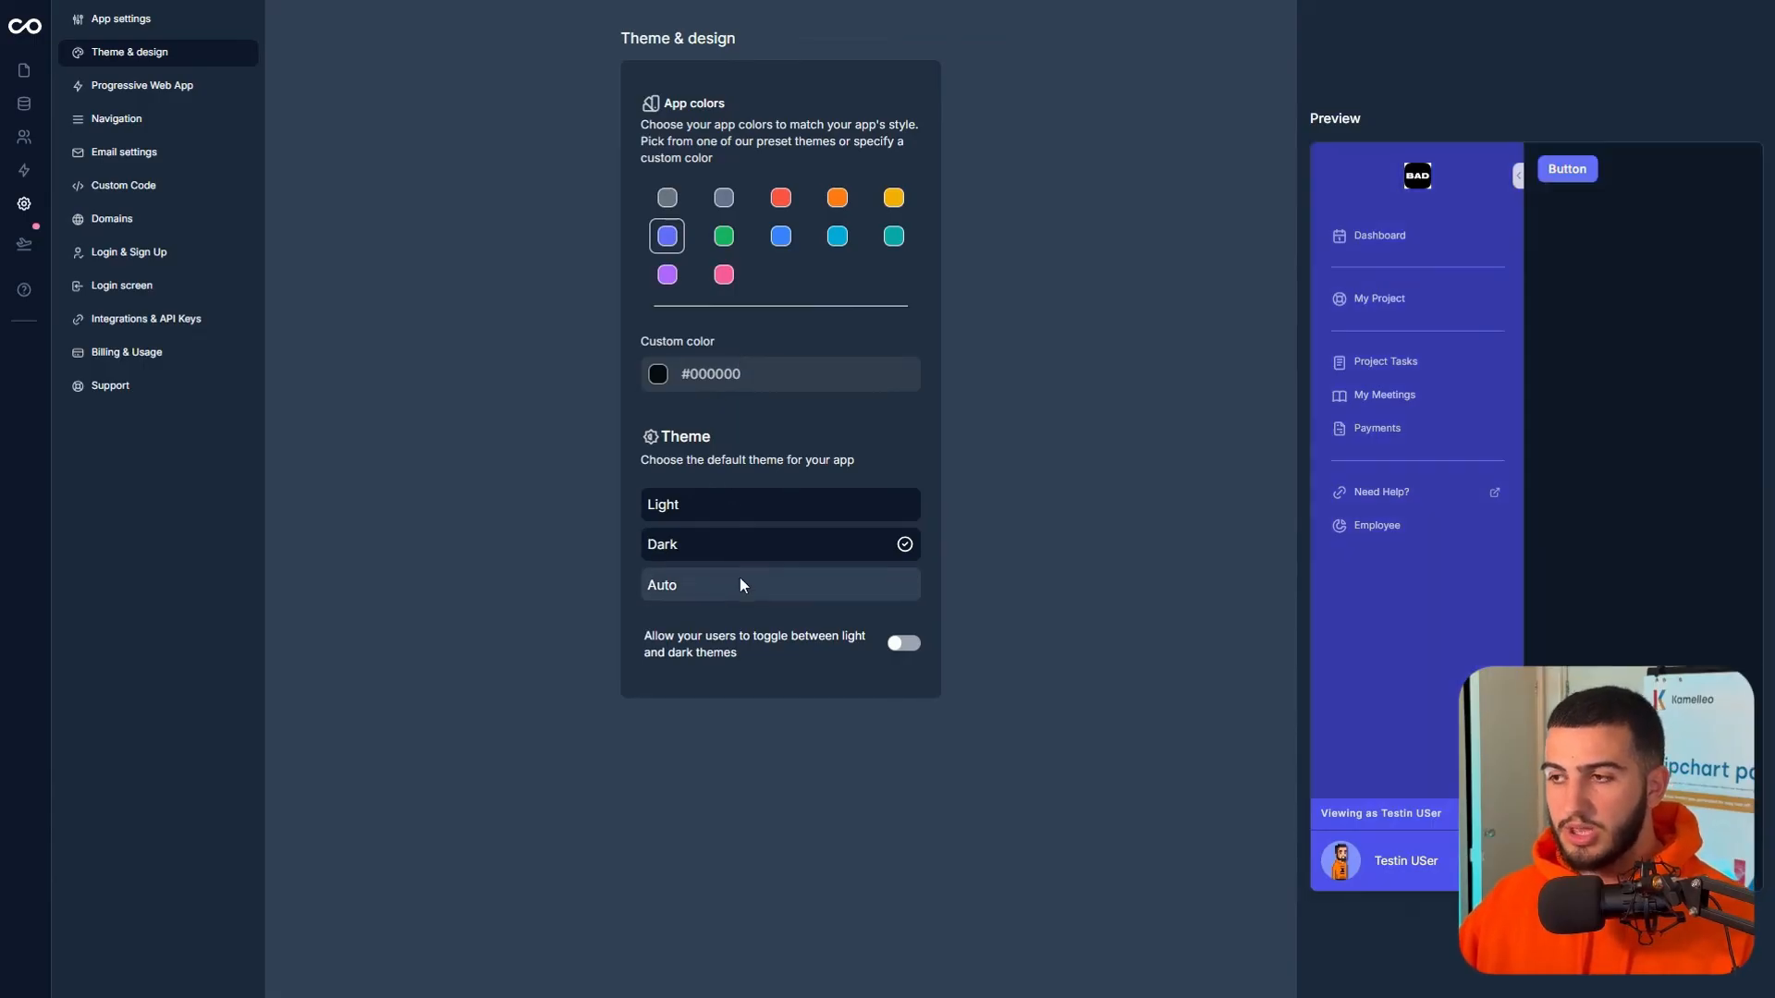
click(739, 580)
click(750, 505)
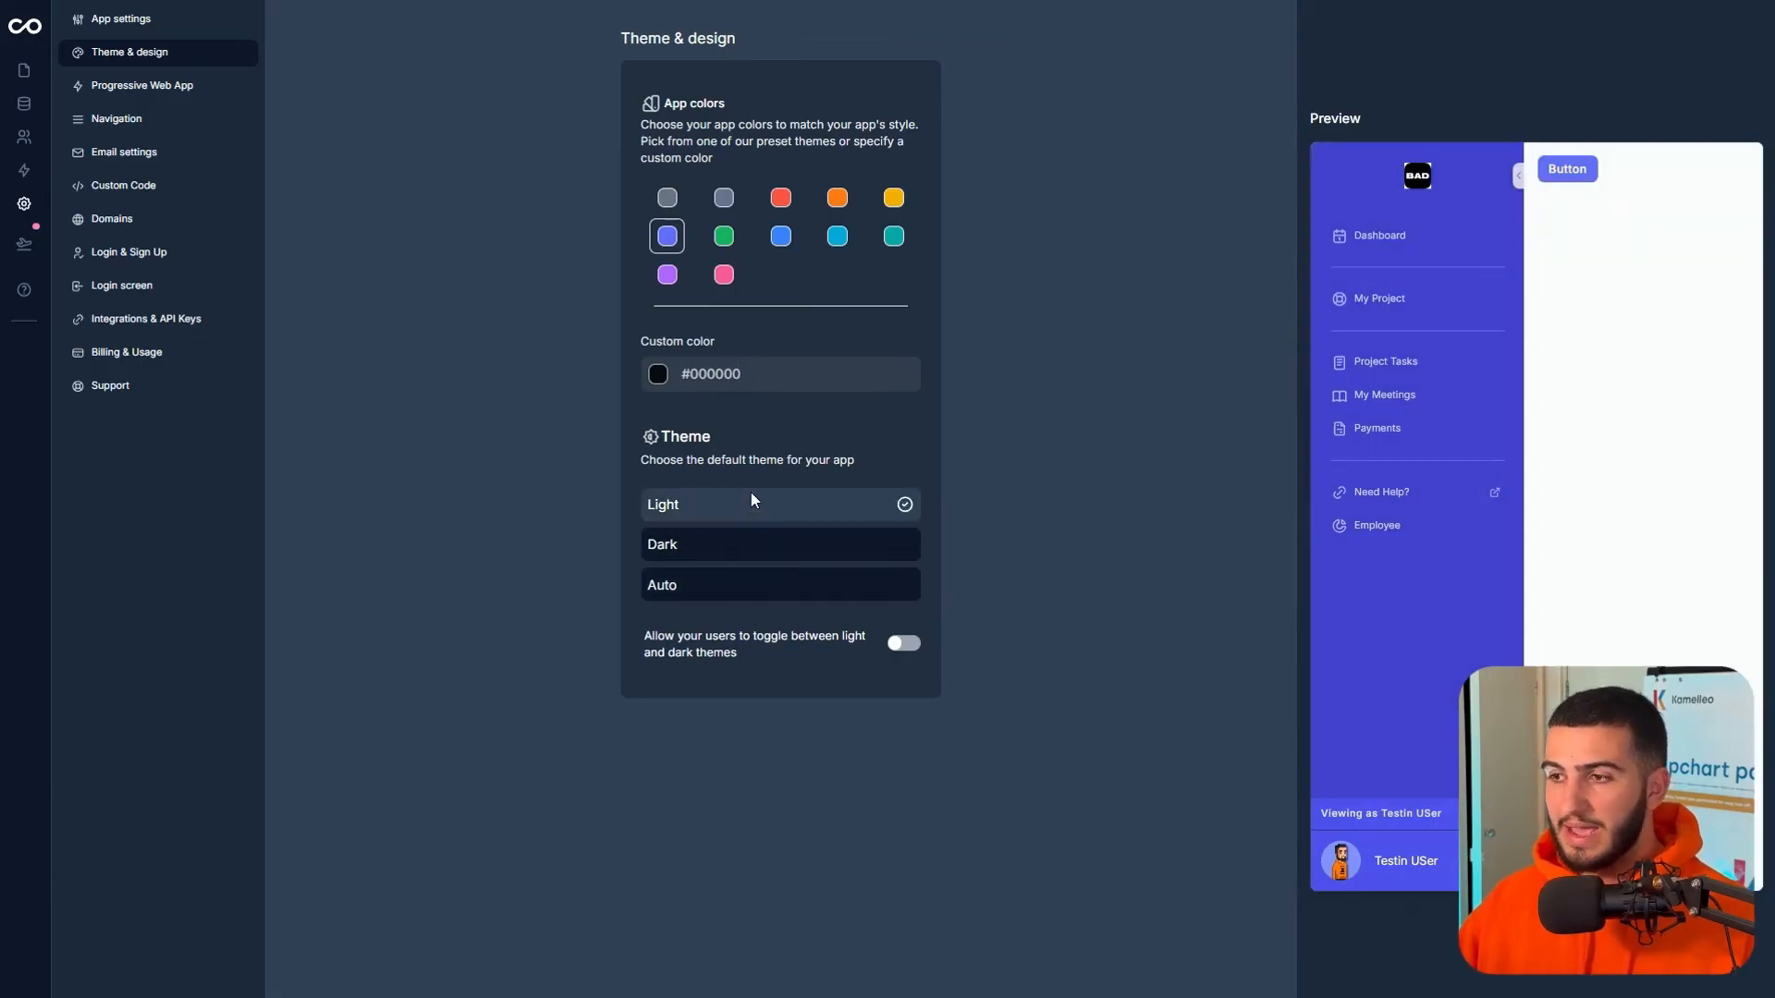
click(153, 25)
scroll(891, 566, down, 3)
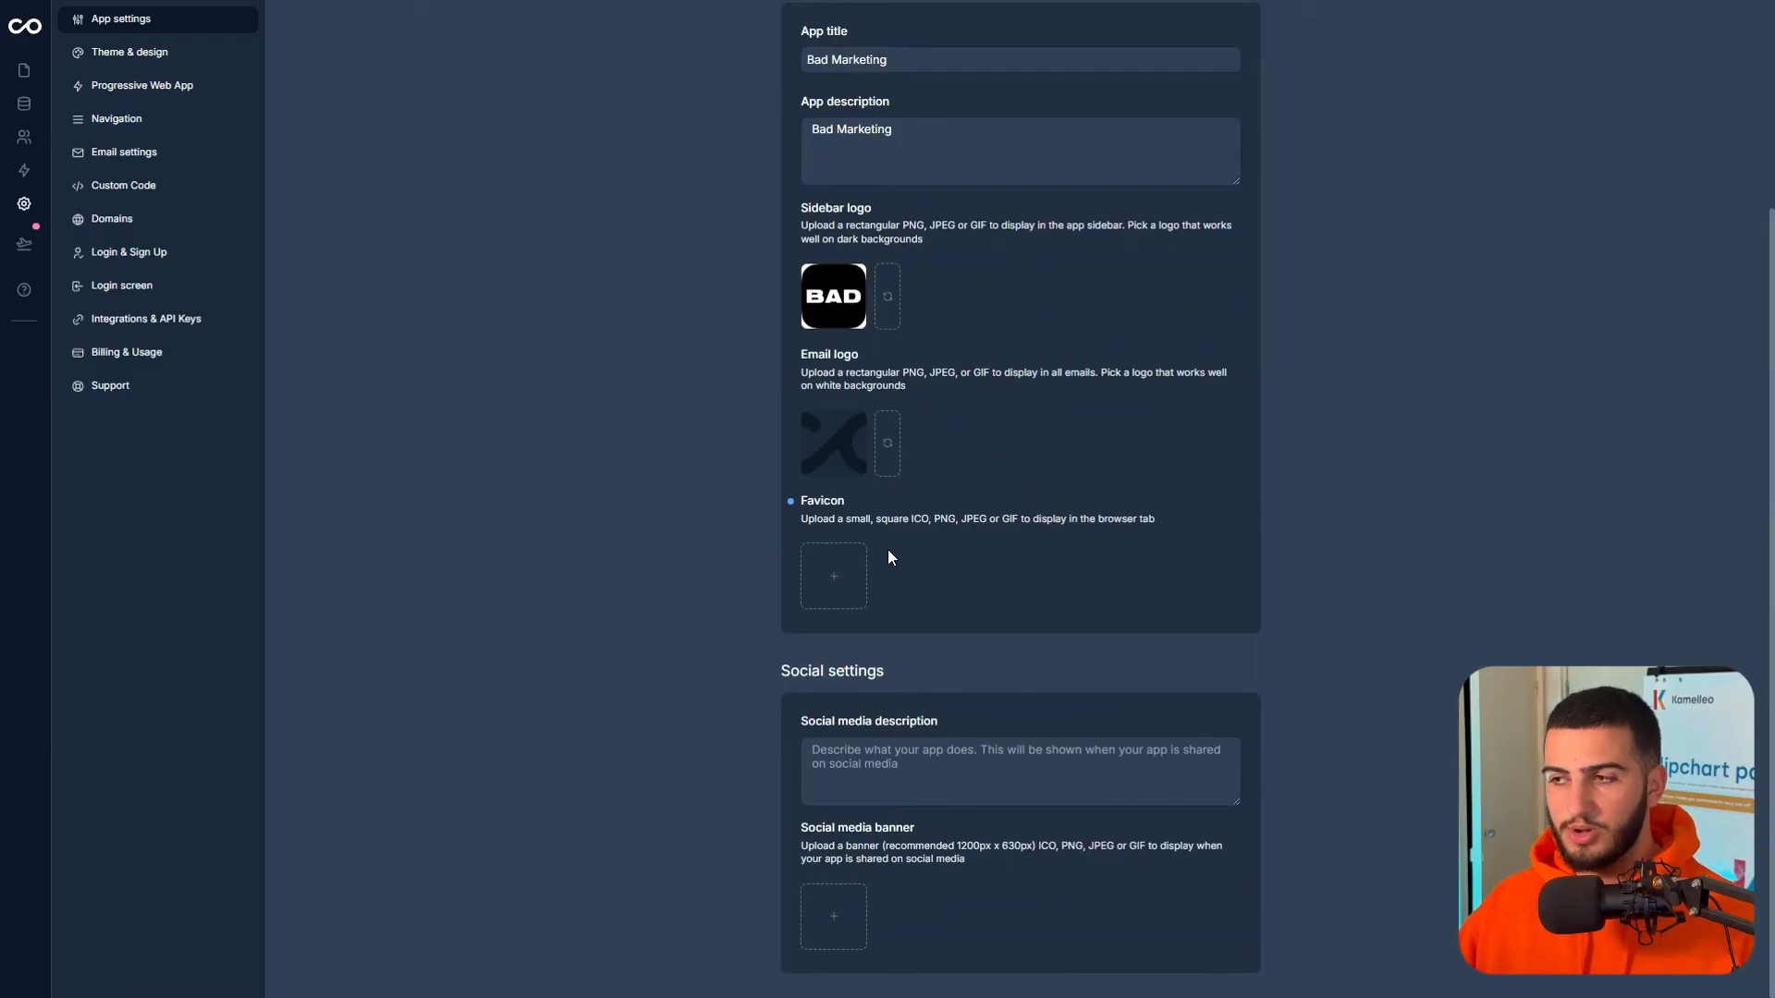
scroll(813, 444, up, 3)
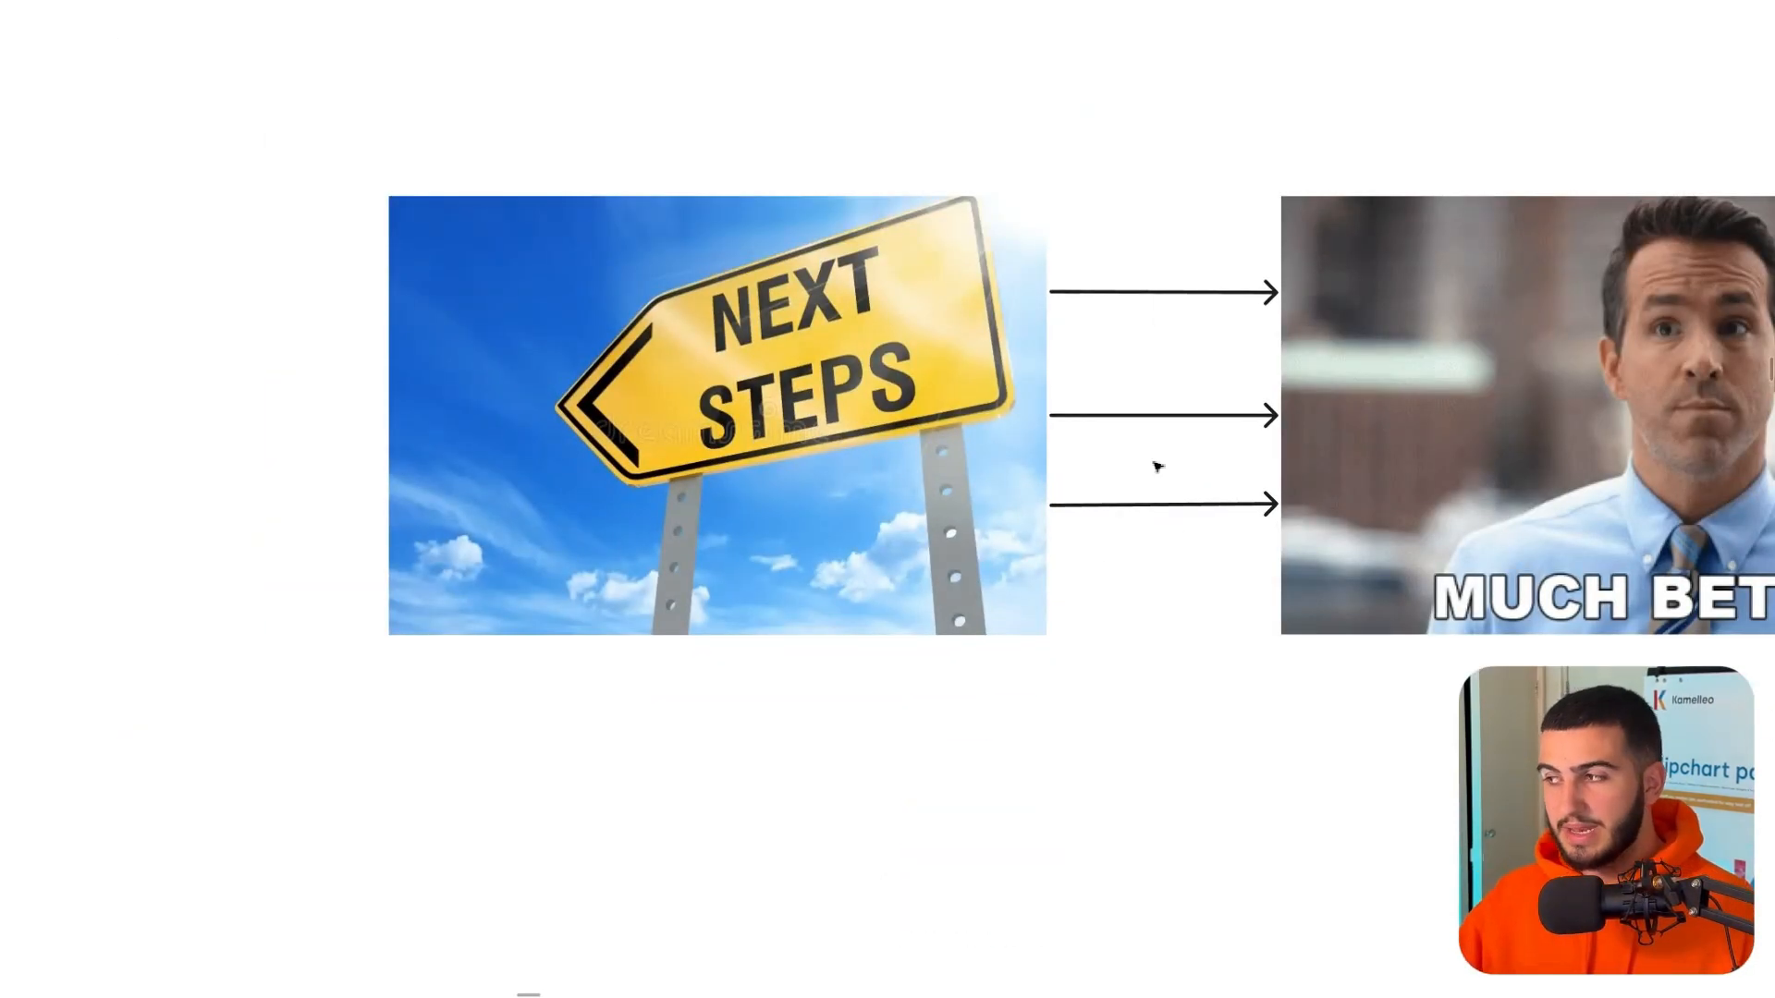
- Pan the FigJam board past Next Steps and the options image to centre Workflow Automation
drag(1167, 467, 428, 462)
drag(1252, 459, 556, 475)
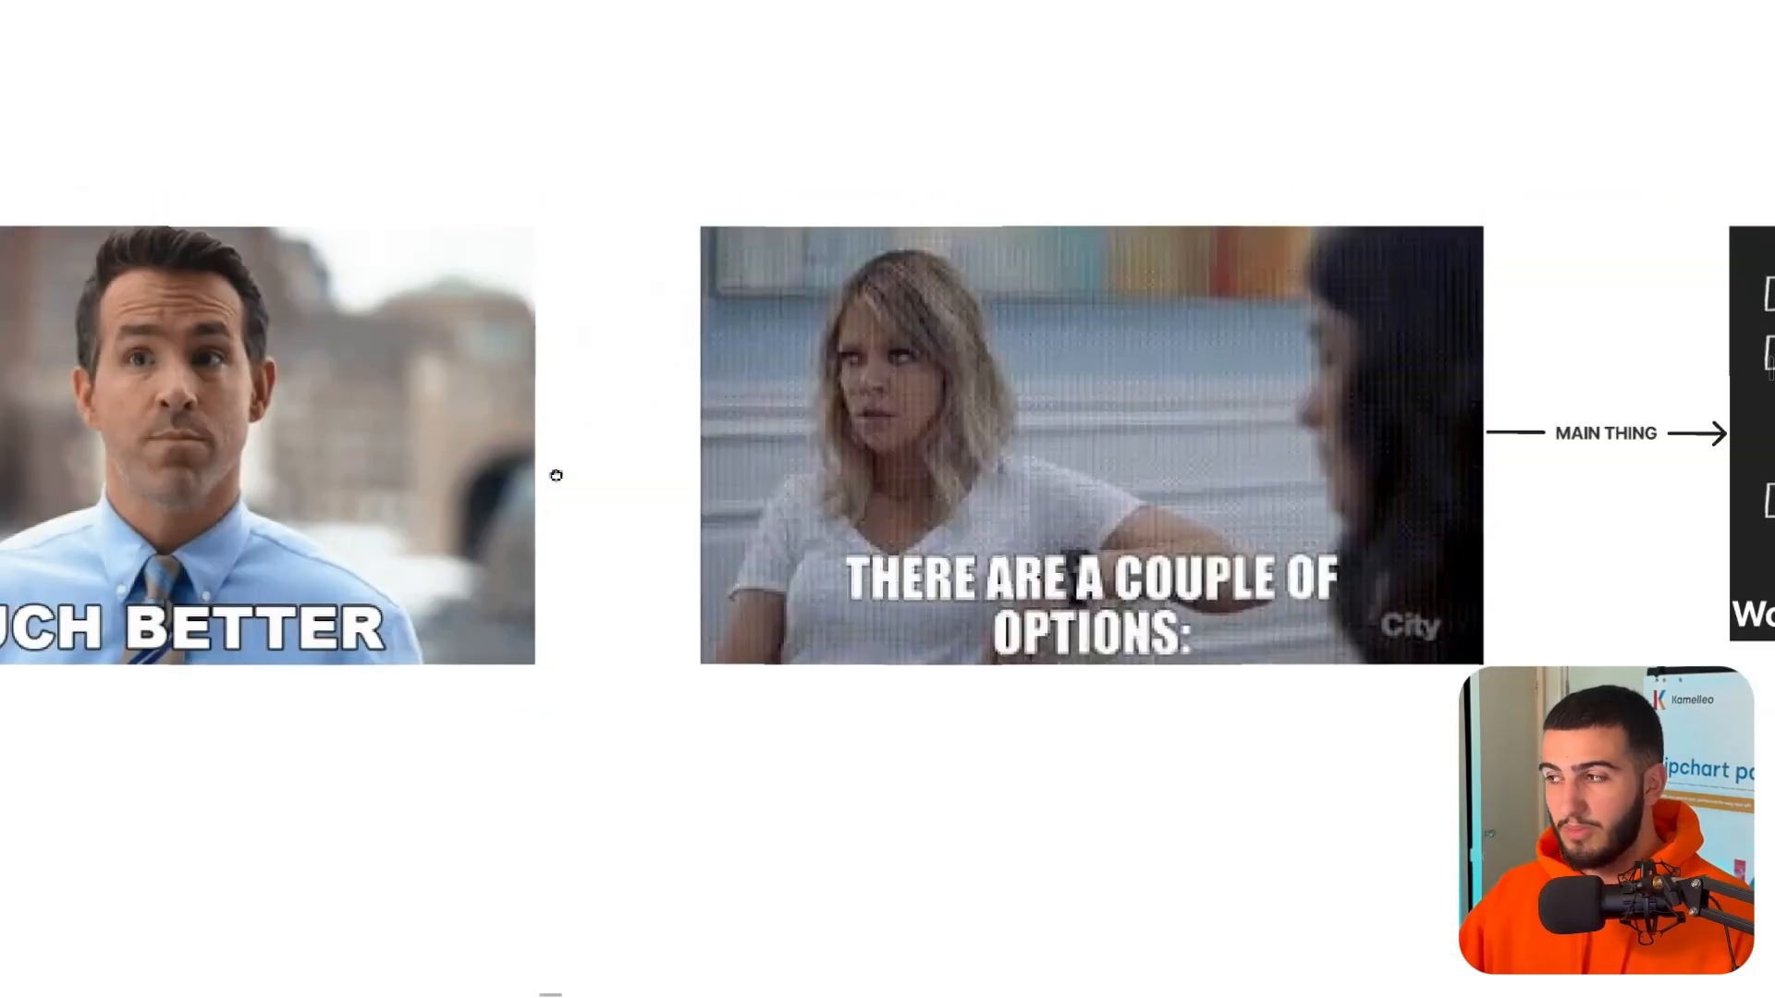
drag(1188, 468, 261, 459)
drag(885, 459, 651, 459)
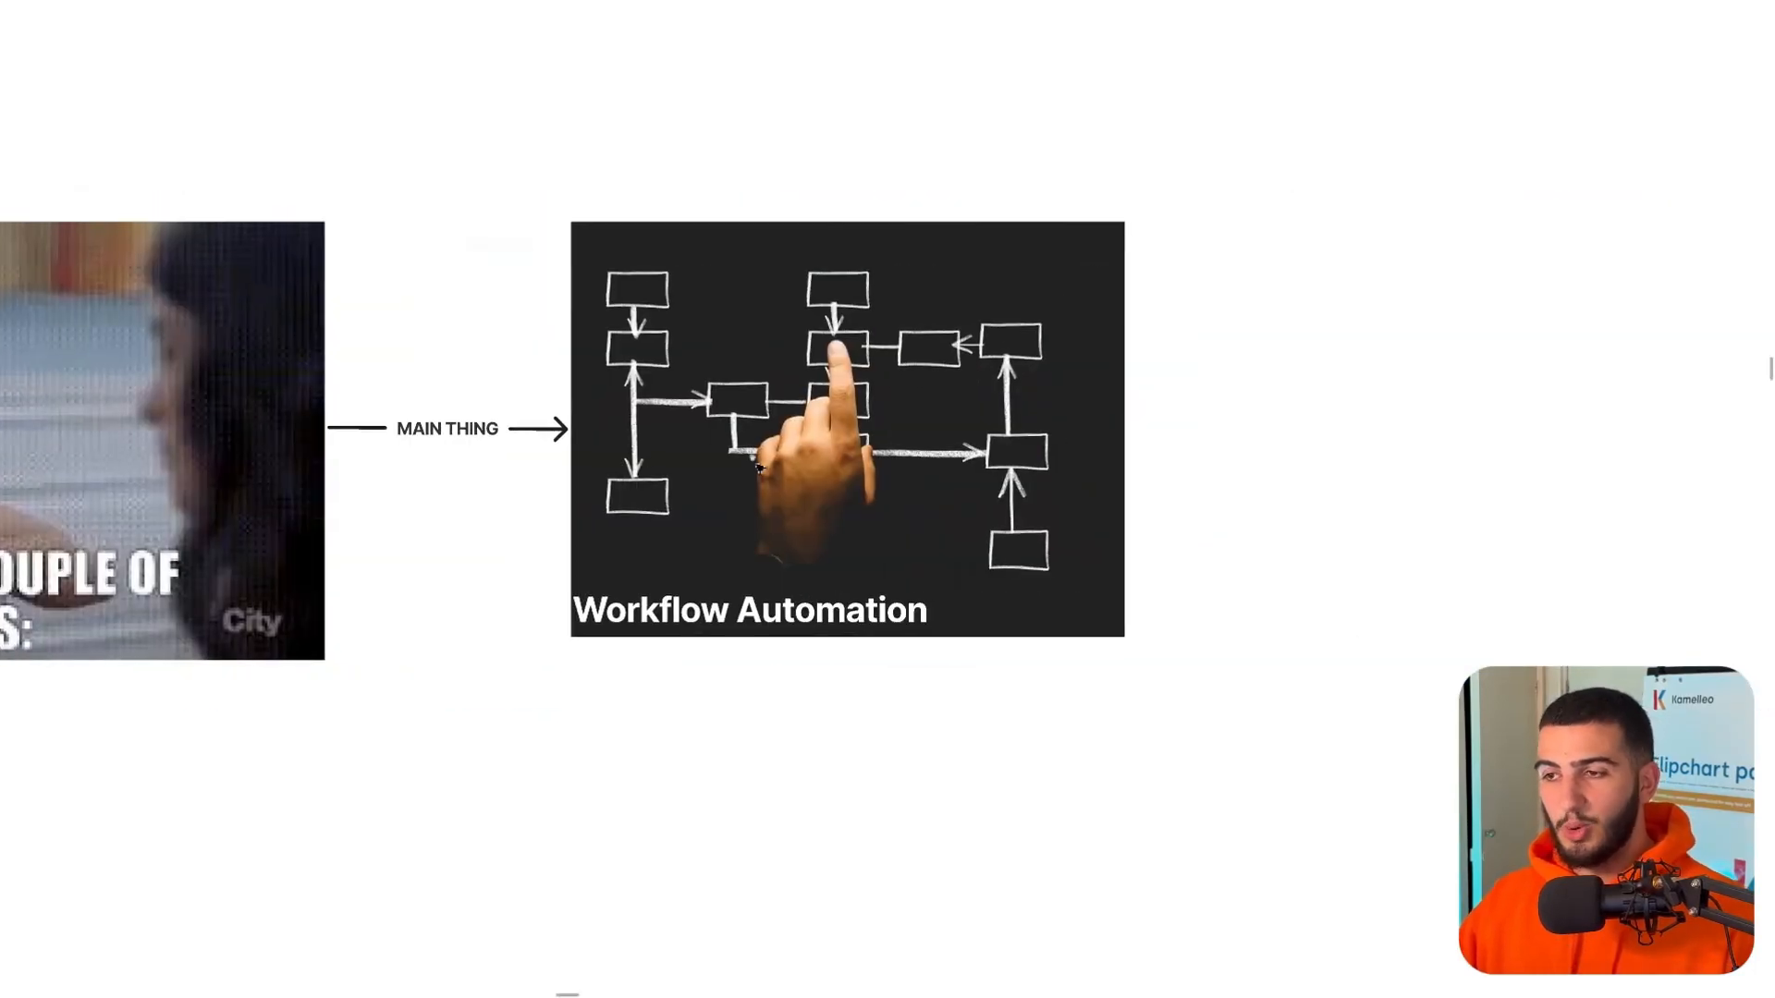